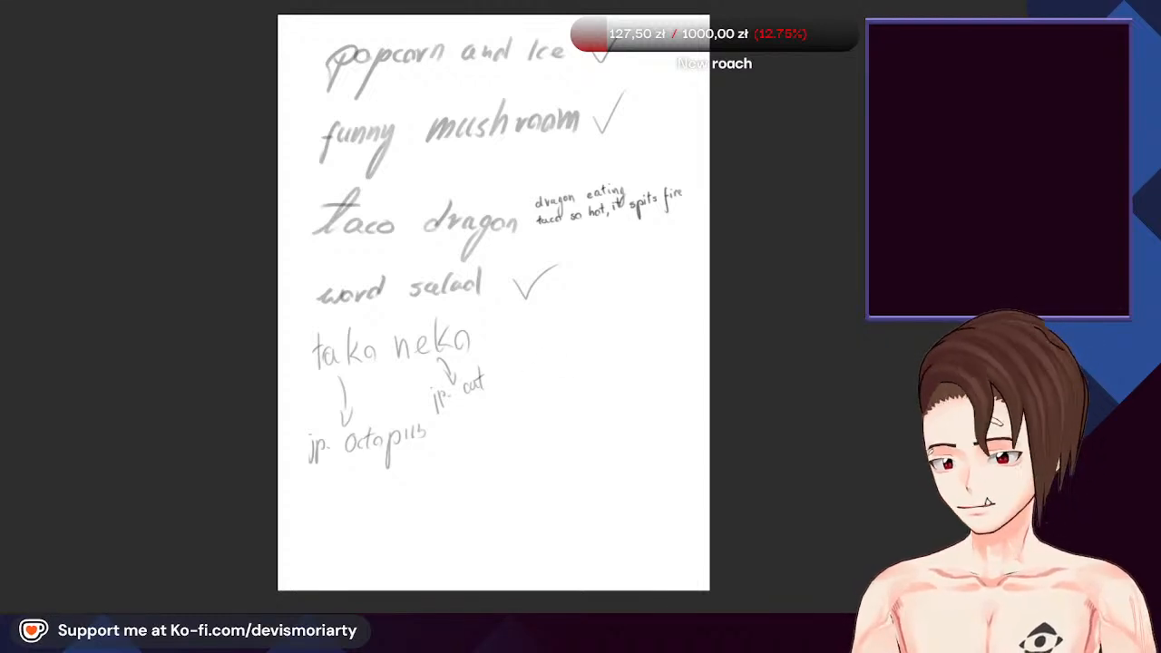
Review the handwritten page of logo ideas, comparing the checked entries with those still unchecked
{"action": "scroll", "coordinate": [469, 400], "scroll_direction": "down", "scroll_amount": 3}
{"action": "scroll", "coordinate": [464, 396], "scroll_direction": "up", "scroll_amount": 1}
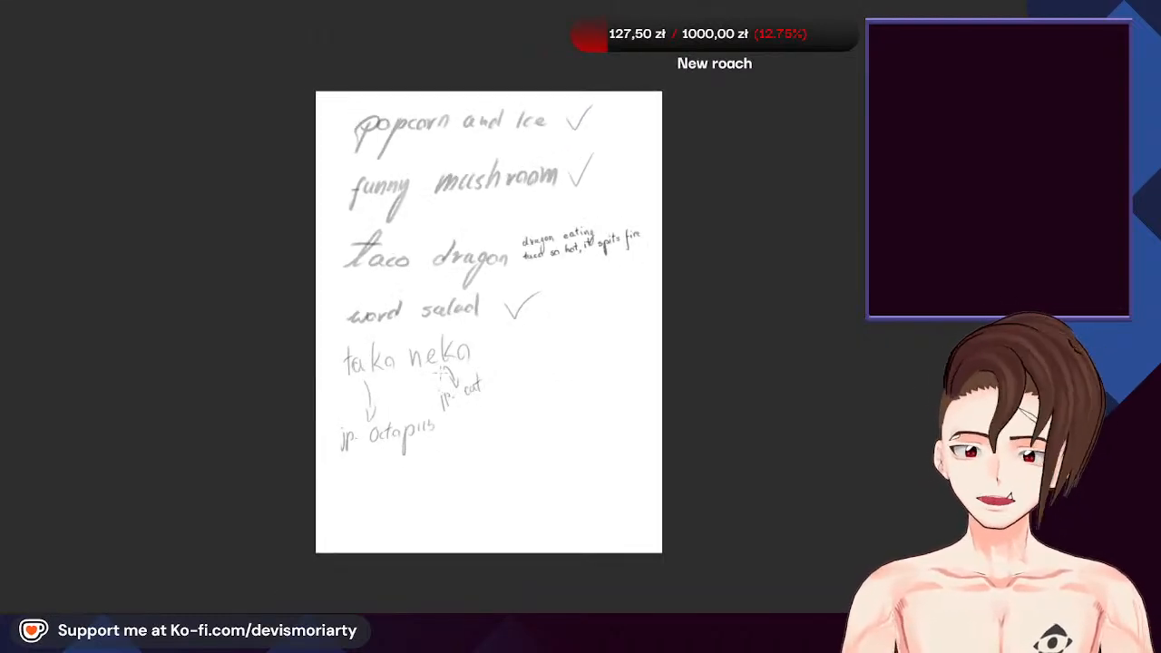
{"action": "scroll", "coordinate": [440, 381], "scroll_direction": "up", "scroll_amount": 1}
{"action": "scroll", "coordinate": [441, 381], "scroll_direction": "down", "scroll_amount": 1}
{"action": "scroll", "coordinate": [441, 381], "scroll_direction": "up", "scroll_amount": 2}
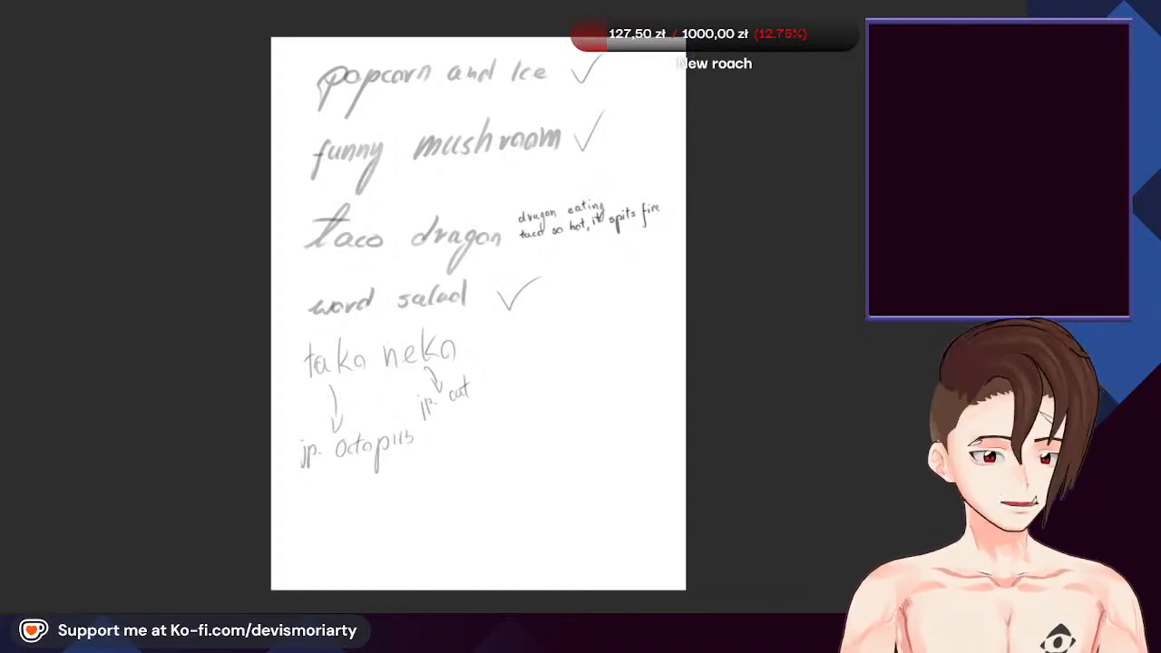
{"action": "scroll", "coordinate": [706, 318], "scroll_direction": "down", "scroll_amount": 1}
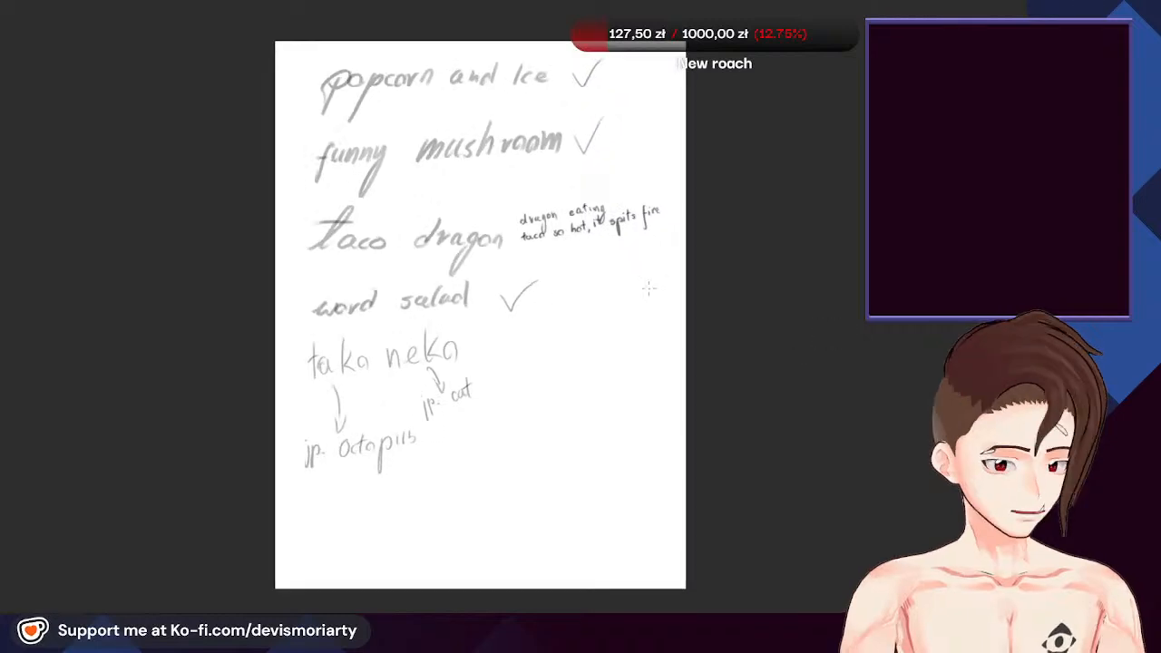
{"action": "scroll", "coordinate": [649, 288], "scroll_direction": "up", "scroll_amount": 1}
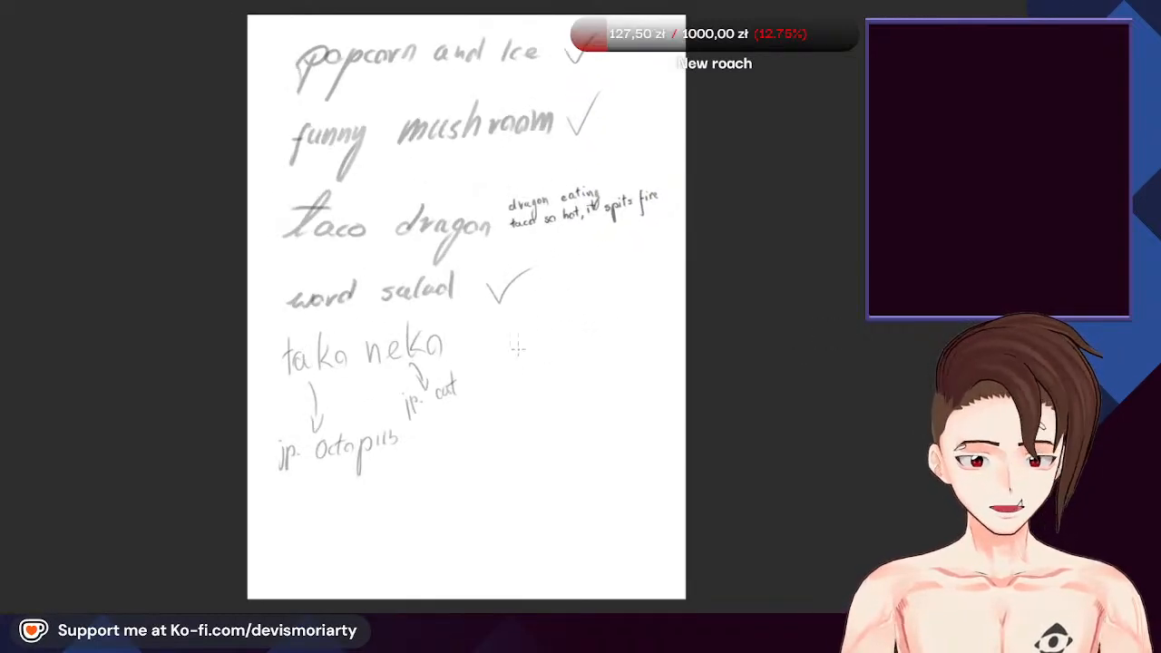
{"action": "scroll", "coordinate": [517, 345], "scroll_direction": "down", "scroll_amount": 1}
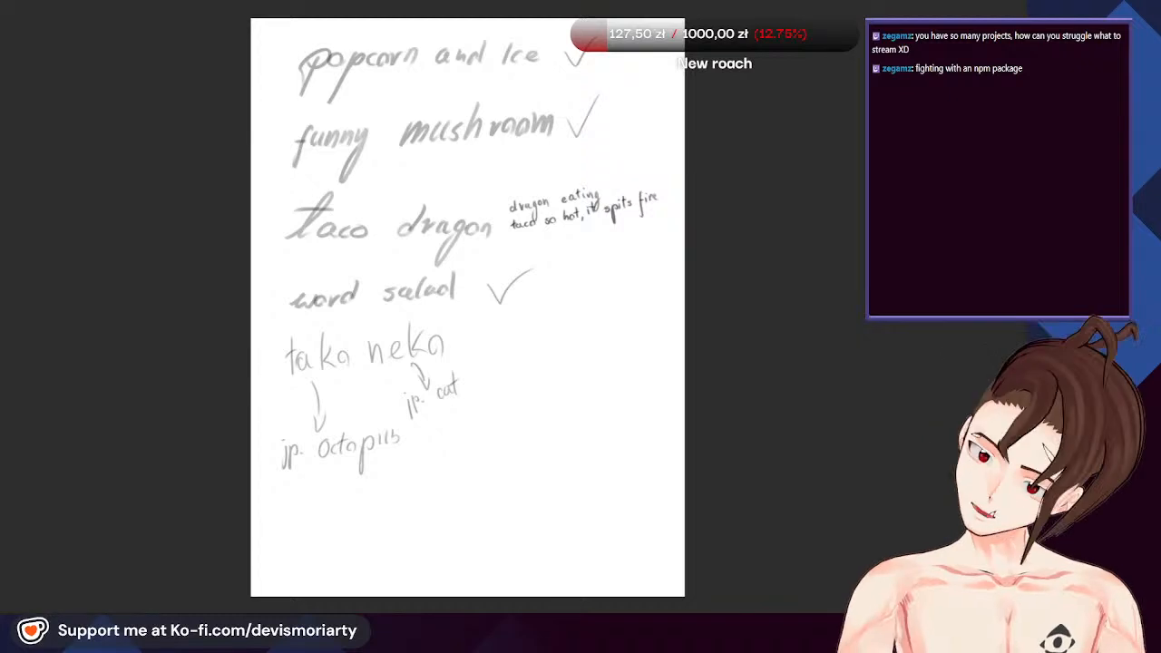
{"action": "scroll", "coordinate": [572, 361], "scroll_direction": "down", "scroll_amount": 3}
{"action": "scroll", "coordinate": [621, 403], "scroll_direction": "up", "scroll_amount": 3}
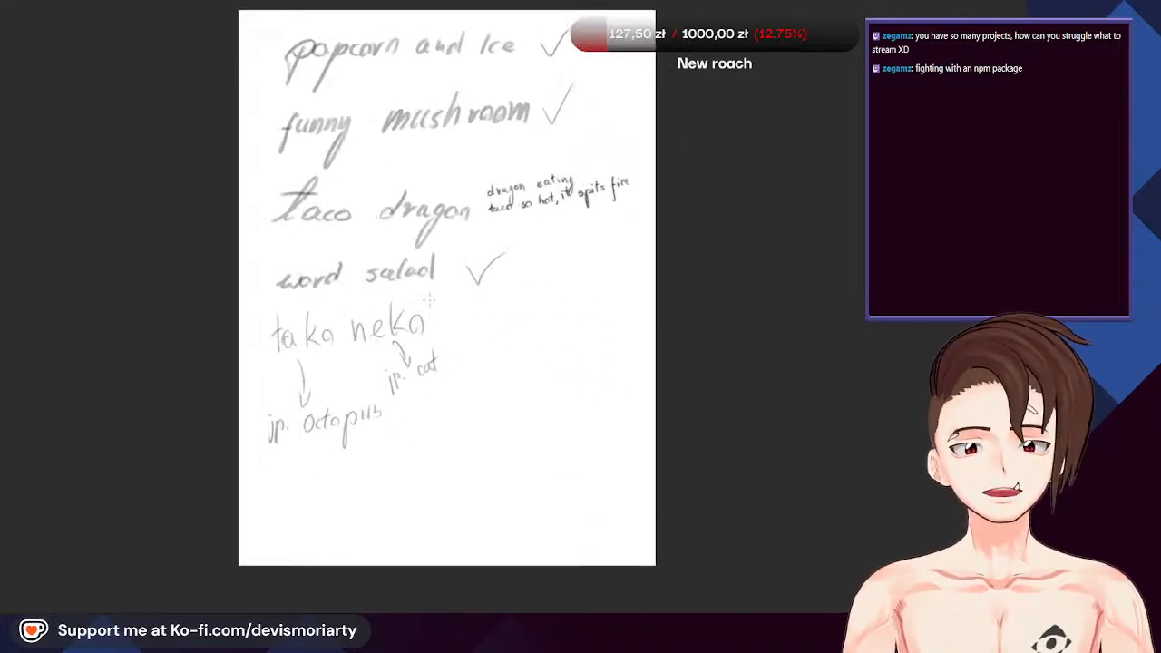
{"action": "scroll", "coordinate": [430, 300], "scroll_direction": "down", "scroll_amount": 3}
{"action": "scroll", "coordinate": [504, 292], "scroll_direction": "up", "scroll_amount": 3}
{"action": "scroll", "coordinate": [560, 257], "scroll_direction": "down", "scroll_amount": 3}
{"action": "scroll", "coordinate": [568, 239], "scroll_direction": "up", "scroll_amount": 4}
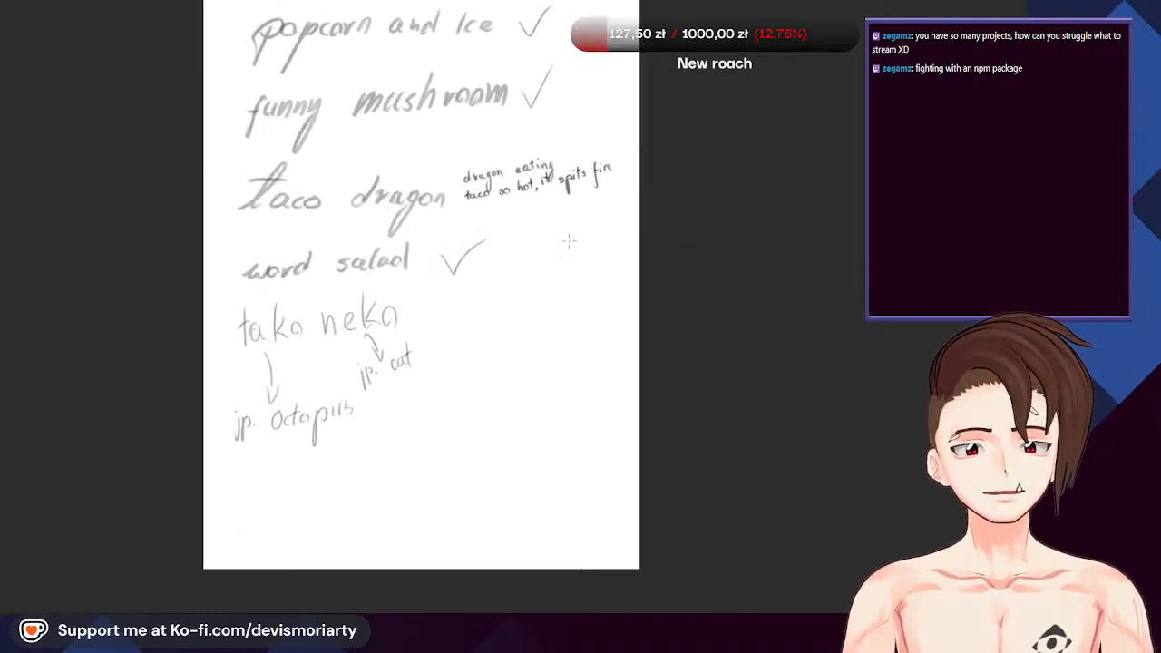
{"action": "scroll", "coordinate": [532, 244], "scroll_direction": "down", "scroll_amount": 1}
{"action": "scroll", "coordinate": [531, 243], "scroll_direction": "down", "scroll_amount": 2}
{"action": "scroll", "coordinate": [508, 258], "scroll_direction": "up", "scroll_amount": 3}
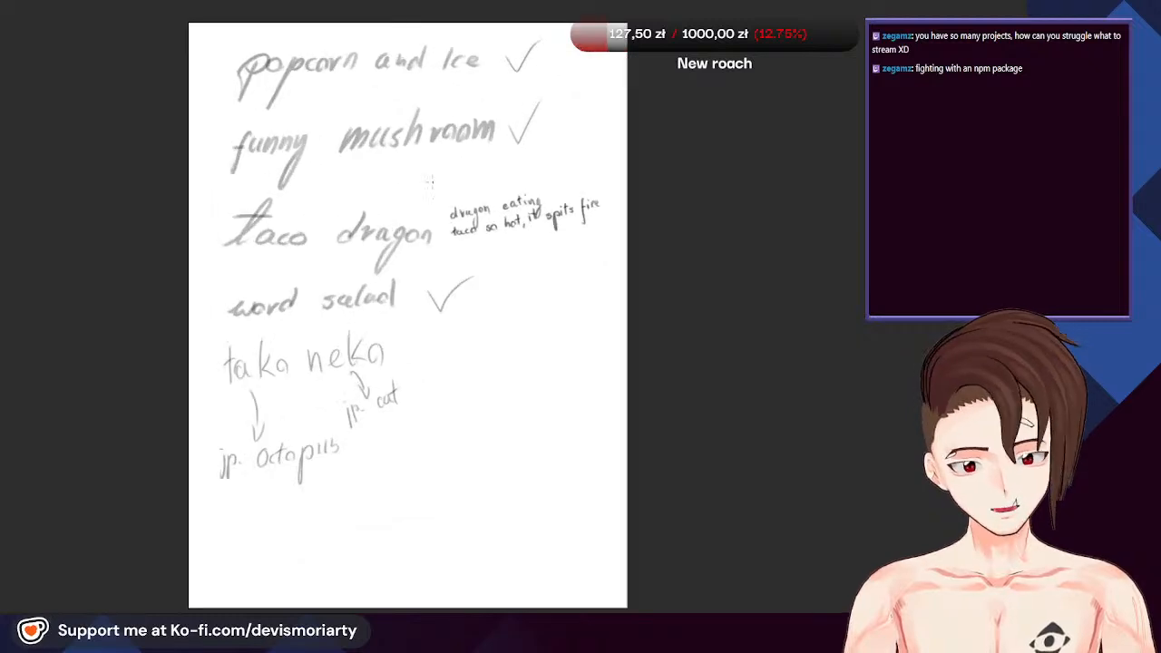
{"action": "scroll", "coordinate": [468, 277], "scroll_direction": "down", "scroll_amount": 2}
{"action": "scroll", "coordinate": [468, 277], "scroll_direction": "up", "scroll_amount": 2}
{"action": "scroll", "coordinate": [472, 263], "scroll_direction": "down", "scroll_amount": 1}
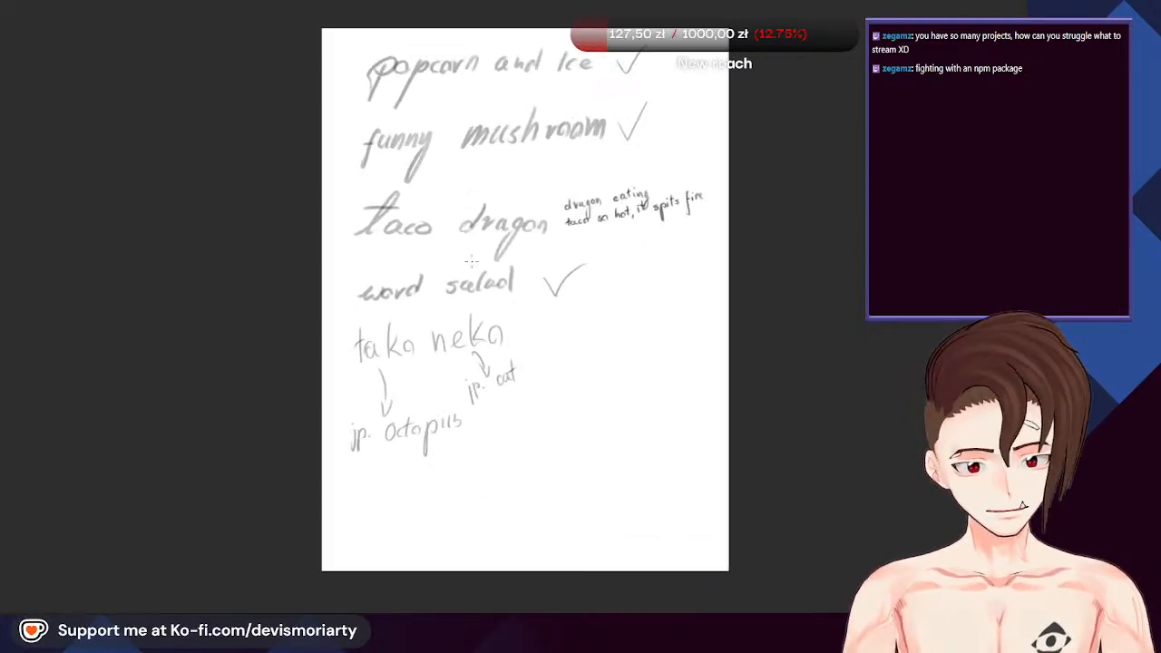
{"action": "scroll", "coordinate": [644, 322], "scroll_direction": "up", "scroll_amount": 1}
{"action": "scroll", "coordinate": [626, 336], "scroll_direction": "down", "scroll_amount": 1}
{"action": "scroll", "coordinate": [603, 350], "scroll_direction": "up", "scroll_amount": 1}
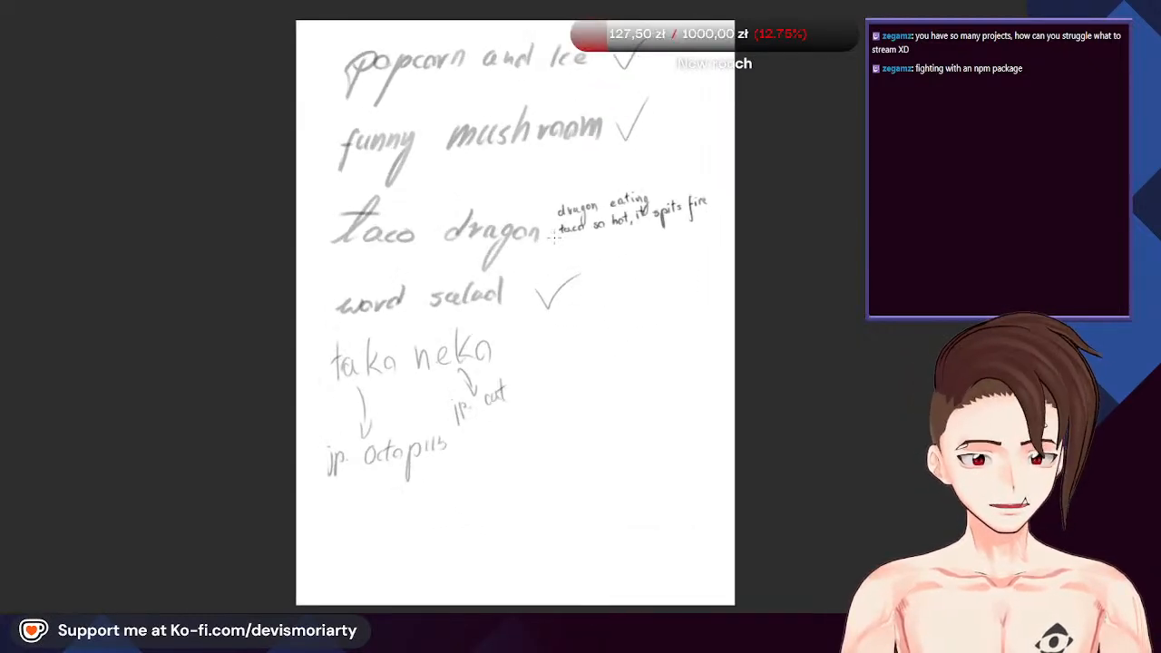
{"action": "scroll", "coordinate": [582, 367], "scroll_direction": "down", "scroll_amount": 1}
{"action": "scroll", "coordinate": [581, 363], "scroll_direction": "up", "scroll_amount": 1}
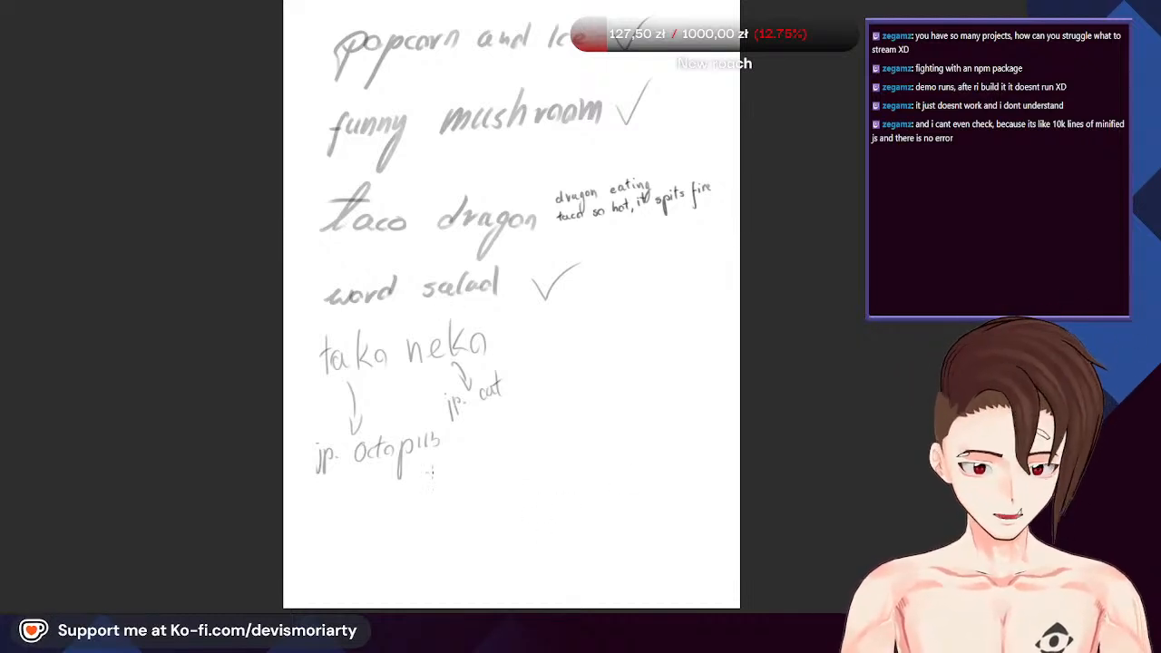
{"action": "scroll", "coordinate": [393, 313], "scroll_direction": "down", "scroll_amount": 2}
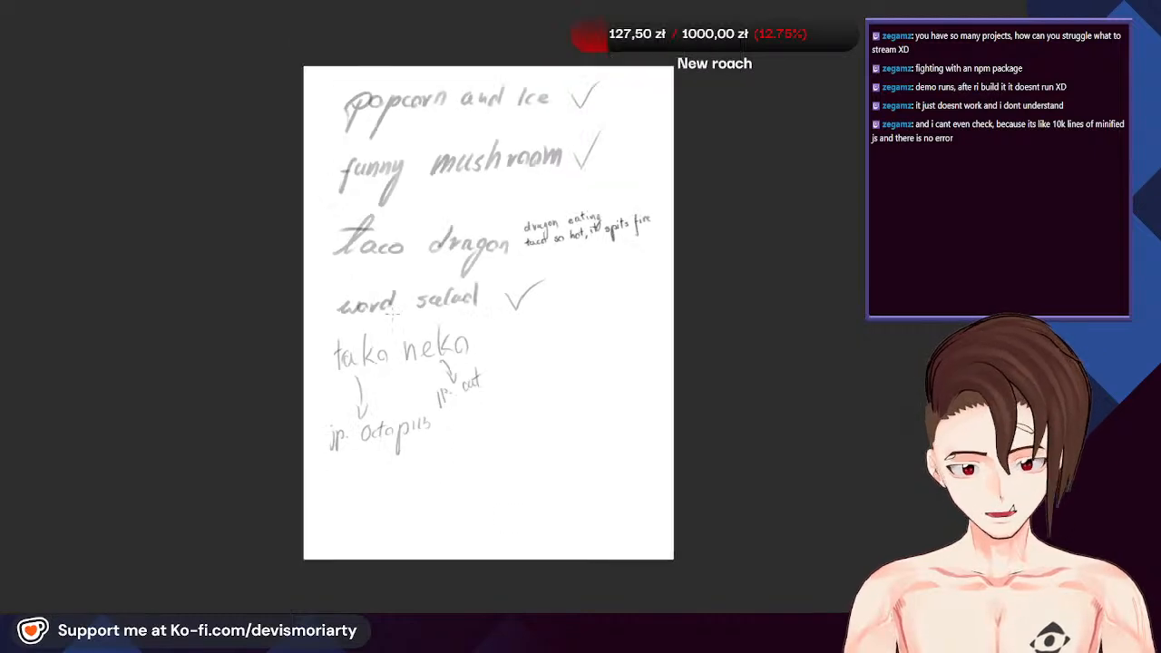
{"action": "scroll", "coordinate": [440, 263], "scroll_direction": "down", "scroll_amount": 2}
{"action": "scroll", "coordinate": [566, 321], "scroll_direction": "up", "scroll_amount": 2}
{"action": "scroll", "coordinate": [415, 257], "scroll_direction": "up", "scroll_amount": 1}
{"action": "scroll", "coordinate": [581, 317], "scroll_direction": "down", "scroll_amount": 2}
{"action": "scroll", "coordinate": [563, 318], "scroll_direction": "up", "scroll_amount": 2}
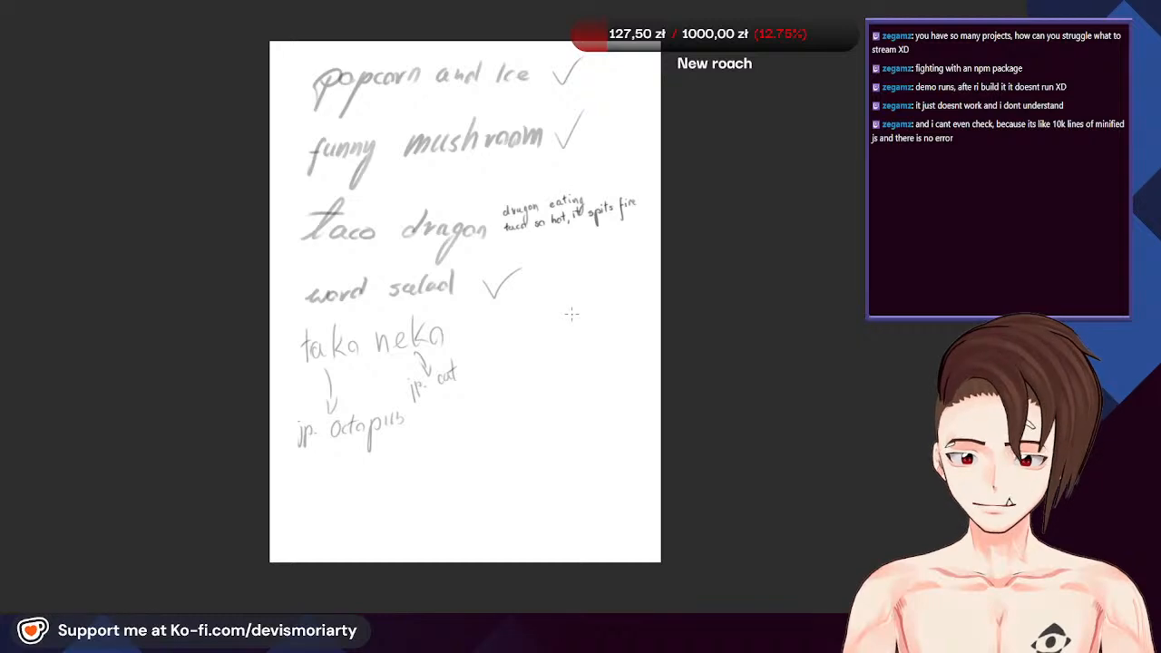
{"action": "scroll", "coordinate": [563, 304], "scroll_direction": "down", "scroll_amount": 1}
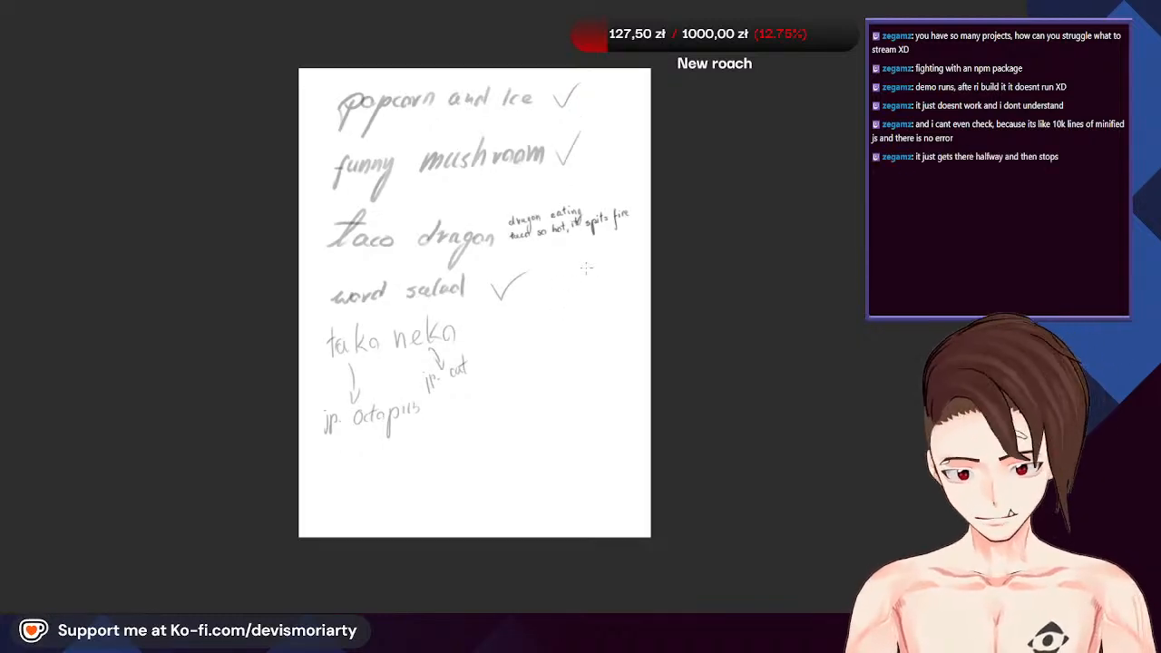
{"action": "scroll", "coordinate": [524, 254], "scroll_direction": "up", "scroll_amount": 1}
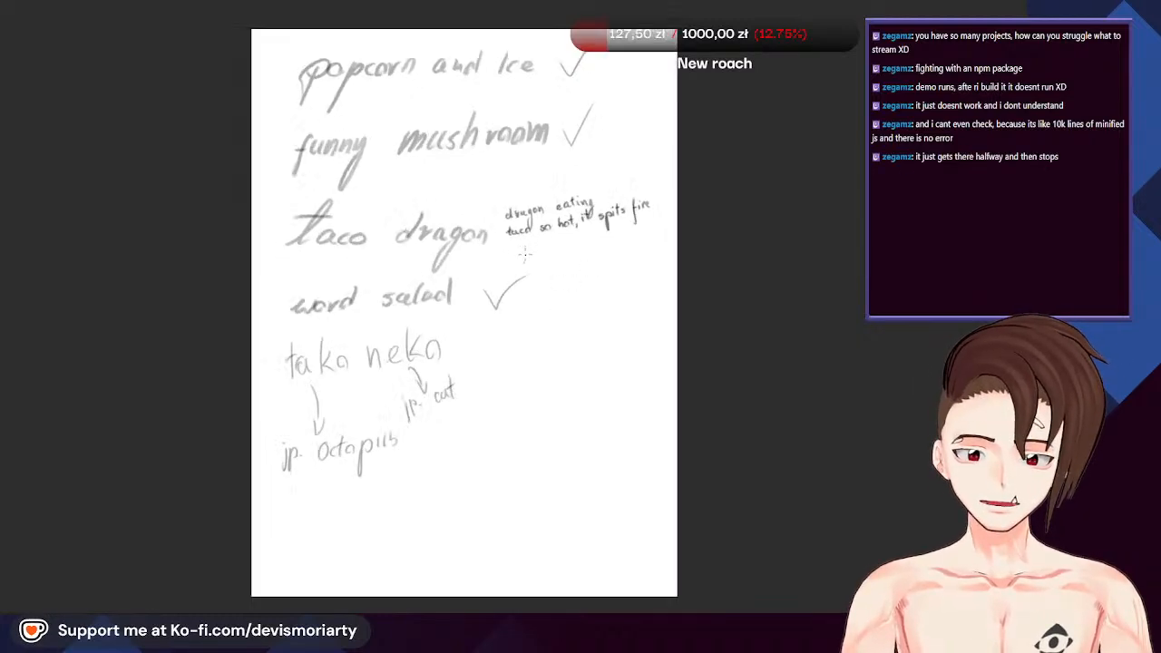
{"action": "scroll", "coordinate": [426, 263], "scroll_direction": "down", "scroll_amount": 2}
{"action": "scroll", "coordinate": [343, 272], "scroll_direction": "up", "scroll_amount": 1}
{"action": "scroll", "coordinate": [343, 273], "scroll_direction": "down", "scroll_amount": 1}
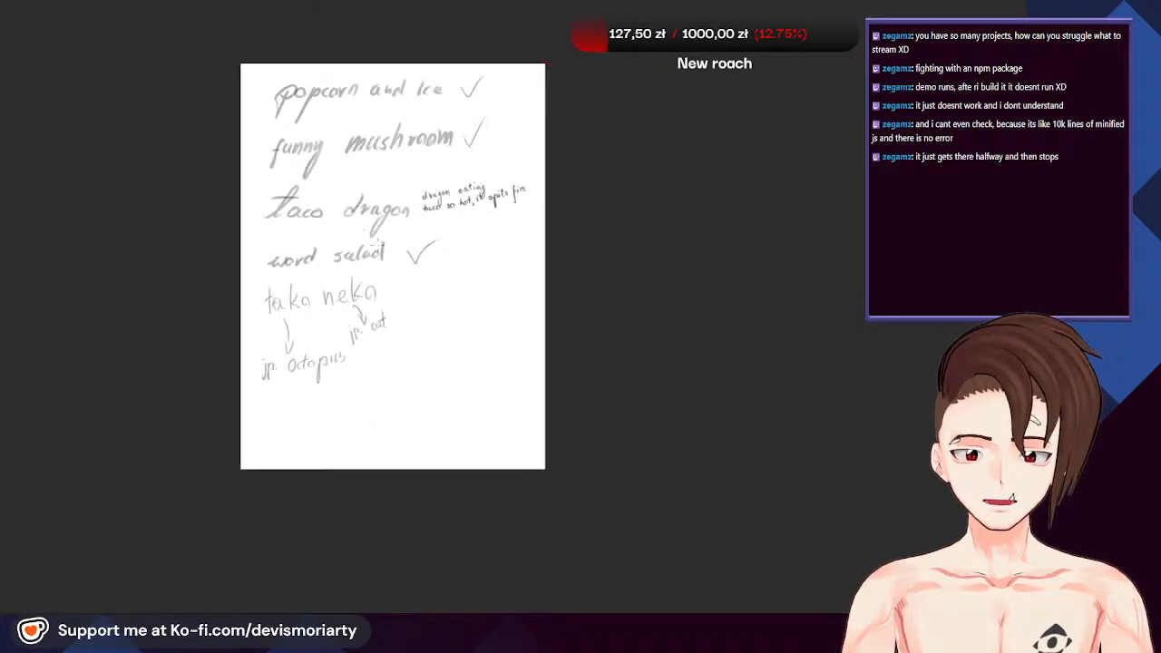
{"action": "scroll", "coordinate": [218, 259], "scroll_direction": "up", "scroll_amount": 3}
{"action": "scroll", "coordinate": [243, 247], "scroll_direction": "up", "scroll_amount": 1}
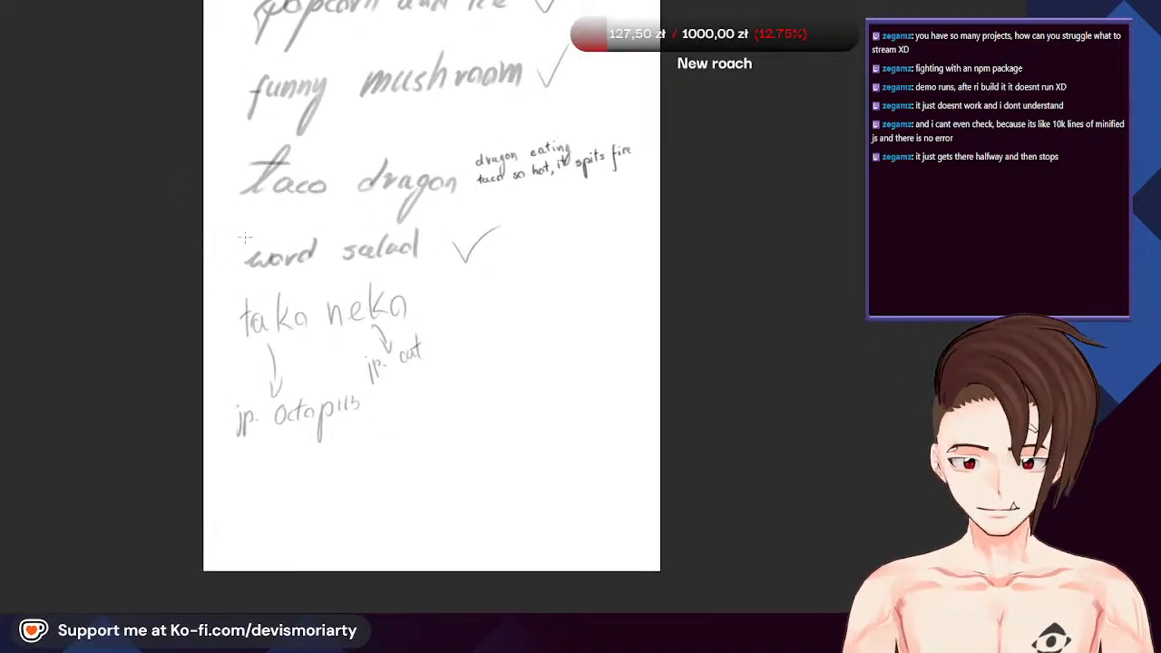
{"action": "scroll", "coordinate": [300, 273], "scroll_direction": "down", "scroll_amount": 2}
{"action": "scroll", "coordinate": [449, 268], "scroll_direction": "up", "scroll_amount": 2}
{"action": "scroll", "coordinate": [555, 253], "scroll_direction": "down", "scroll_amount": 1}
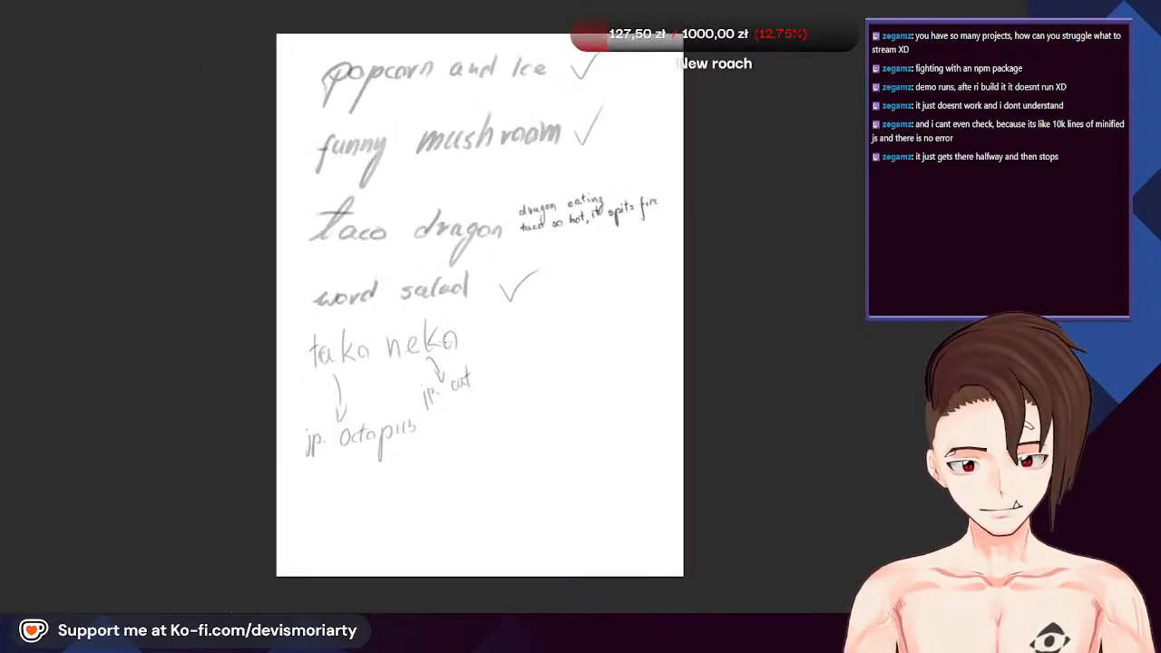
{"action": "scroll", "coordinate": [517, 263], "scroll_direction": "up", "scroll_amount": 1}
{"action": "scroll", "coordinate": [481, 272], "scroll_direction": "down", "scroll_amount": 1}
{"action": "scroll", "coordinate": [433, 283], "scroll_direction": "up", "scroll_amount": 1}
{"action": "scroll", "coordinate": [424, 292], "scroll_direction": "up", "scroll_amount": 1}
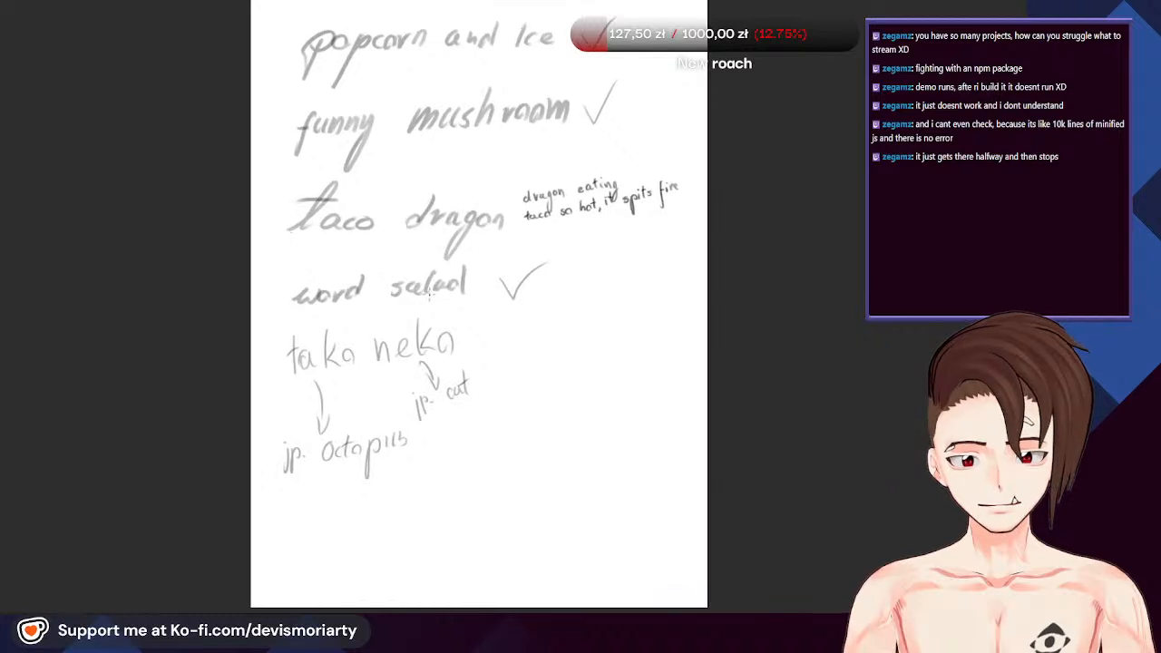
{"action": "scroll", "coordinate": [425, 295], "scroll_direction": "down", "scroll_amount": 1}
{"action": "scroll", "coordinate": [398, 260], "scroll_direction": "up", "scroll_amount": 1}
{"action": "scroll", "coordinate": [390, 272], "scroll_direction": "down", "scroll_amount": 1}
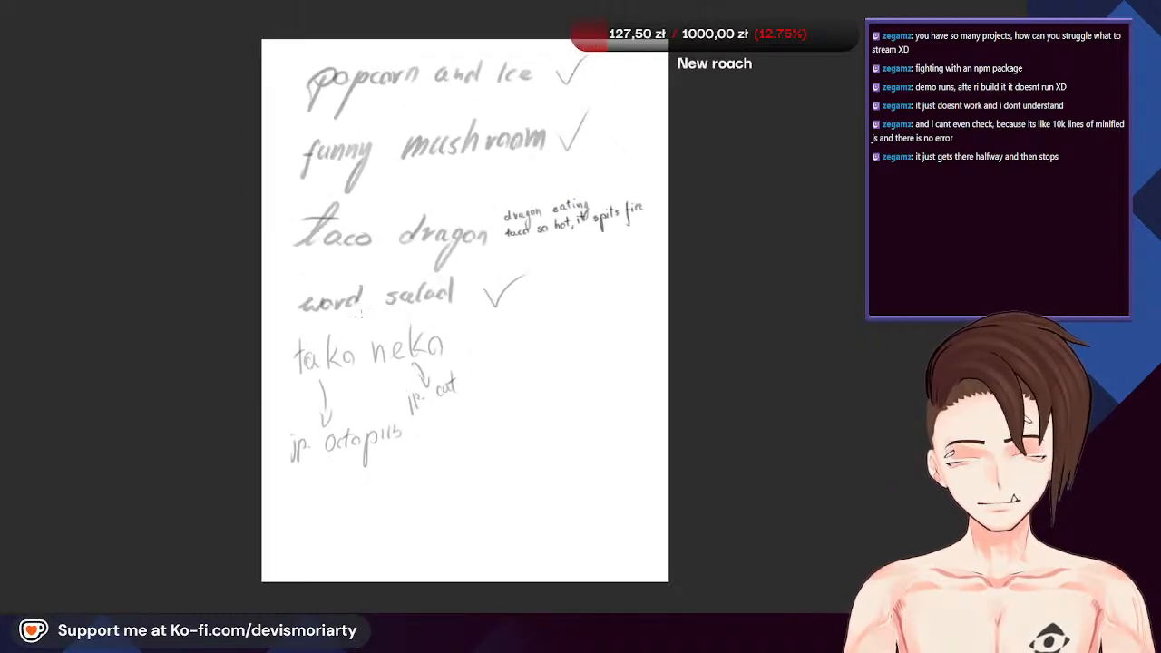
{"action": "scroll", "coordinate": [363, 313], "scroll_direction": "up", "scroll_amount": 1}
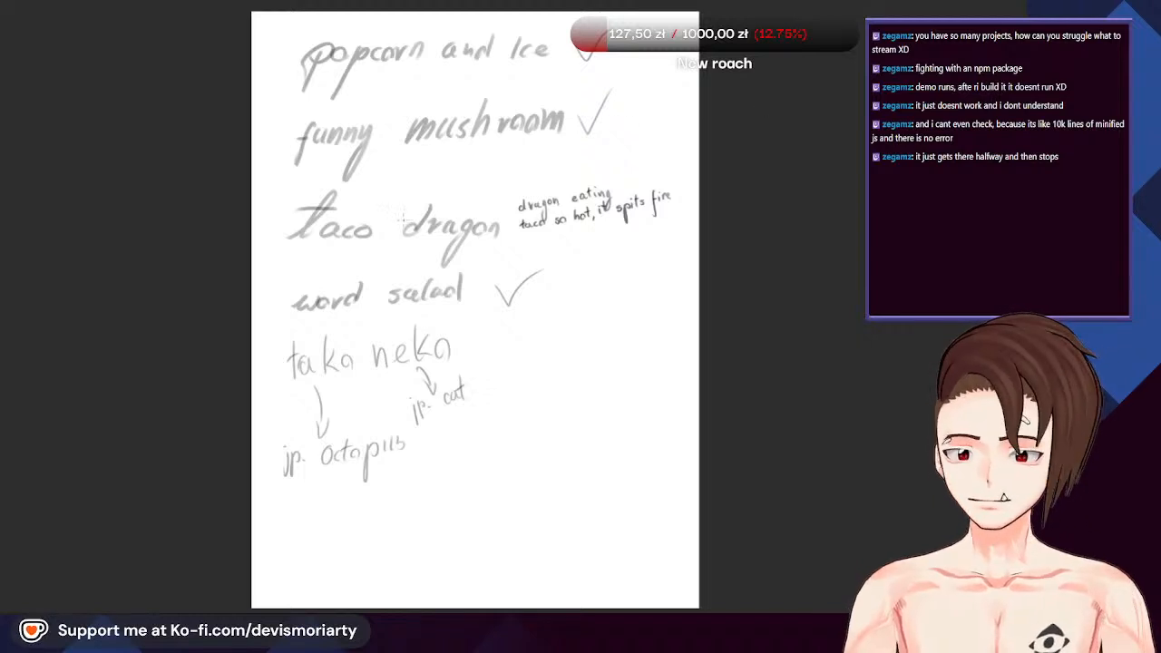
{"action": "scroll", "coordinate": [426, 109], "scroll_direction": "down", "scroll_amount": 2}
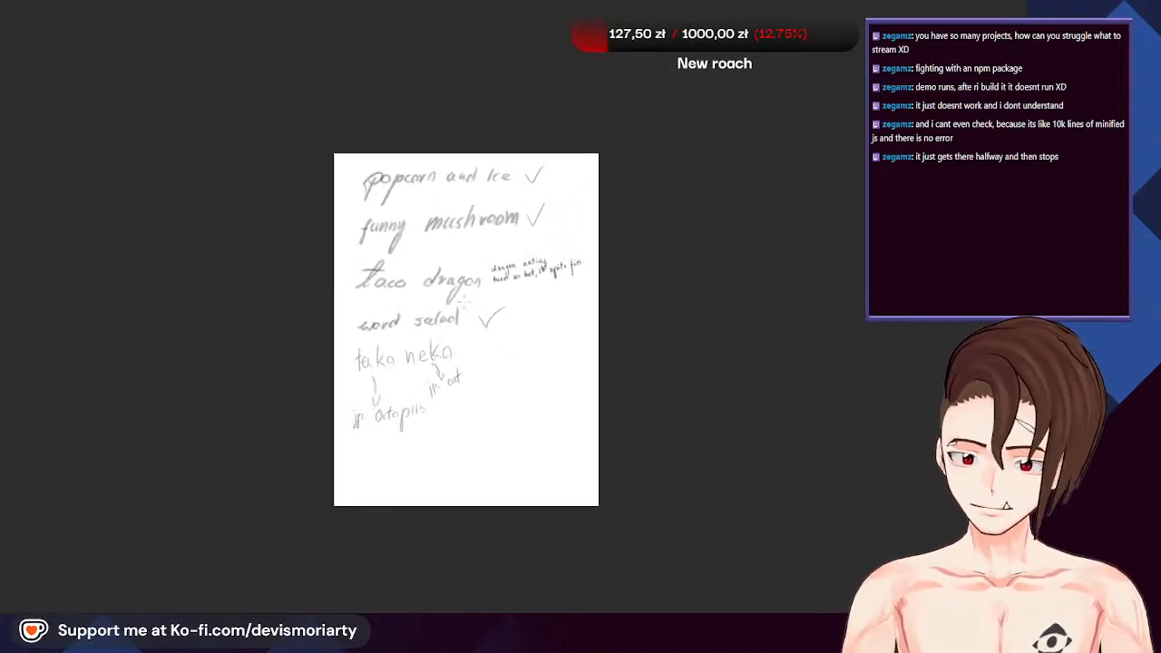
{"action": "scroll", "coordinate": [445, 165], "scroll_direction": "up", "scroll_amount": 2}
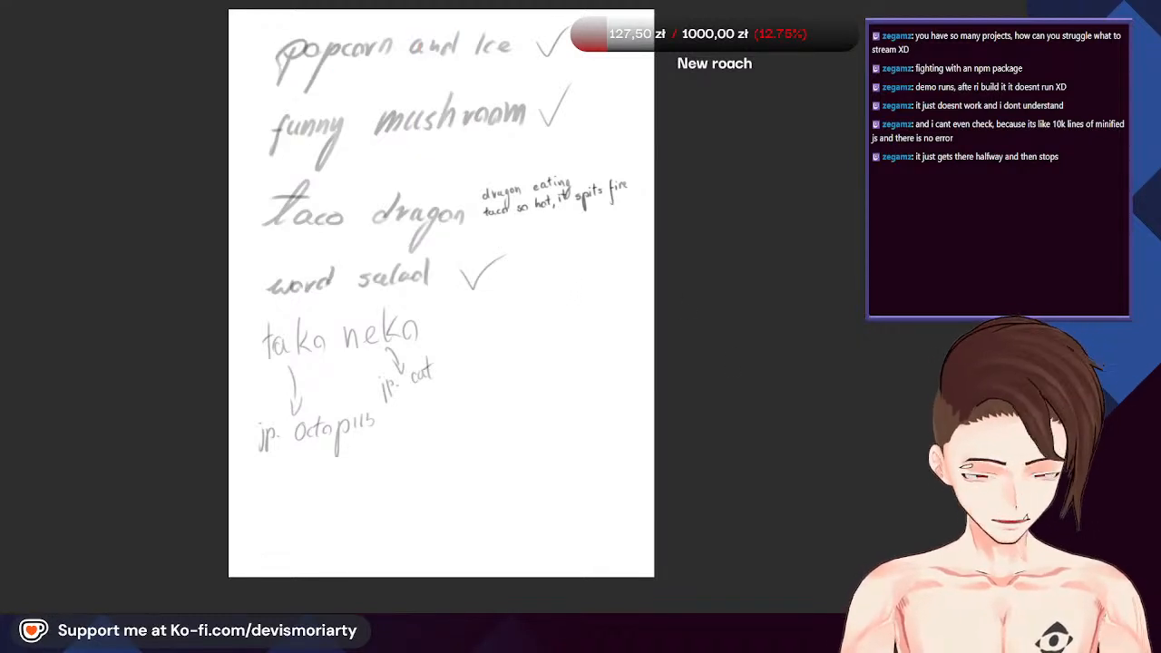
Show the Funny Mushroom brand sheet and examine its logo, colour swatches and font samples
{"action": "scroll", "coordinate": [650, 192], "scroll_direction": "down", "scroll_amount": 2}
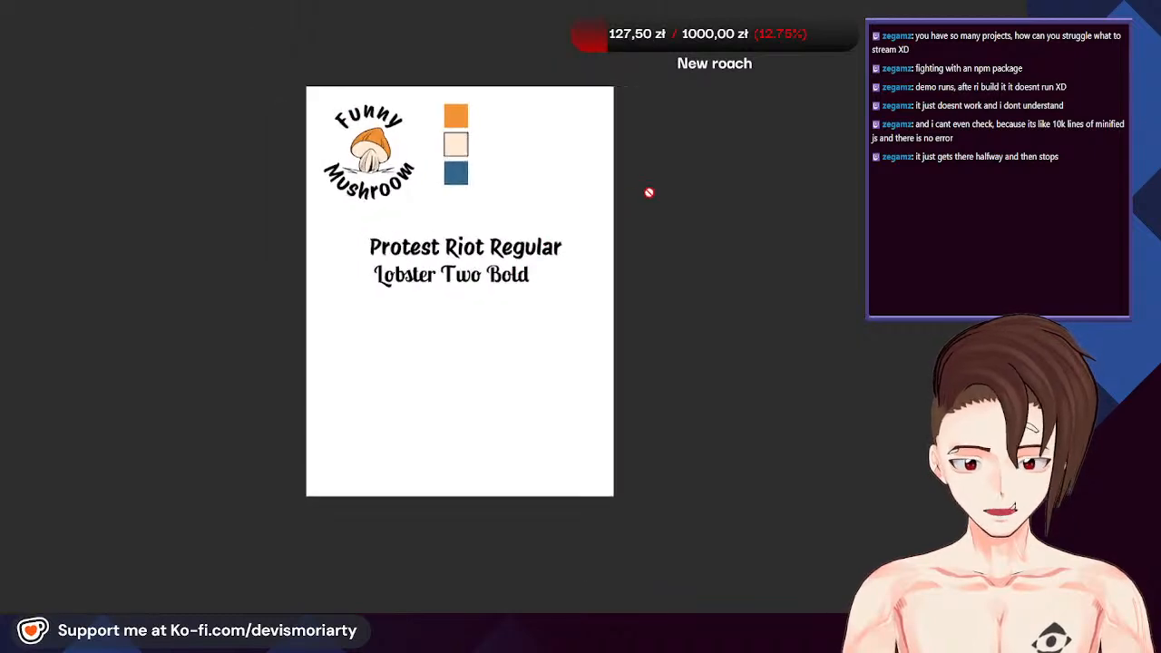
{"action": "scroll", "coordinate": [617, 217], "scroll_direction": "up", "scroll_amount": 2}
{"action": "scroll", "coordinate": [322, 183], "scroll_direction": "up", "scroll_amount": 2}
{"action": "scroll", "coordinate": [354, 118], "scroll_direction": "down", "scroll_amount": 3}
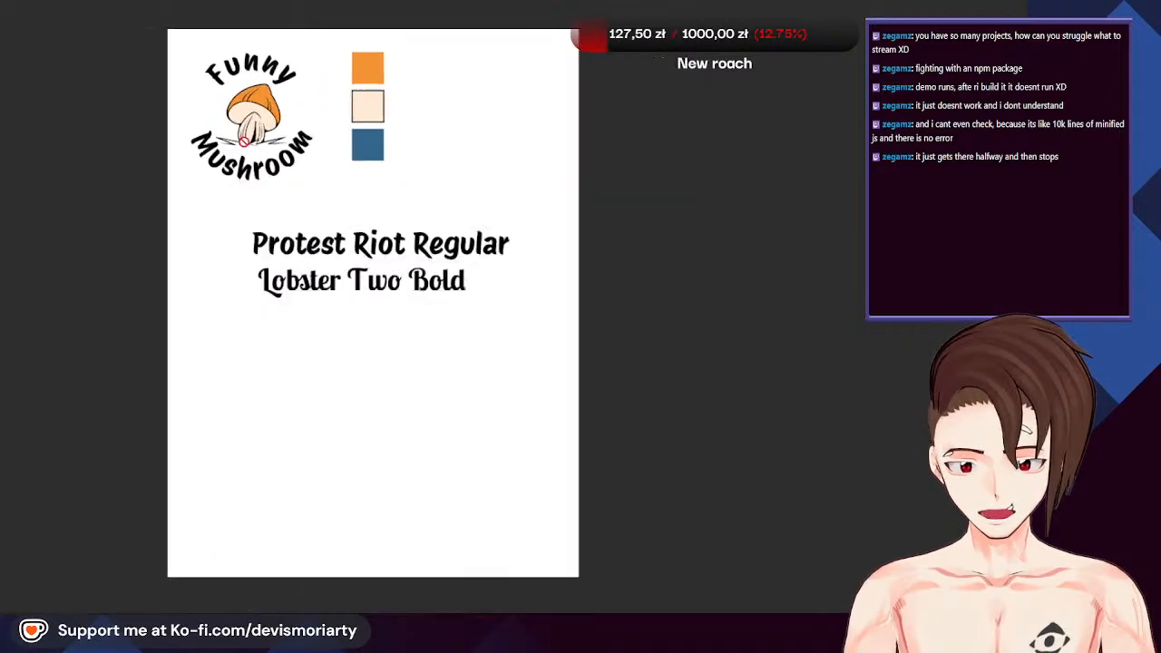
{"action": "scroll", "coordinate": [344, 145], "scroll_direction": "up", "scroll_amount": 1}
{"action": "scroll", "coordinate": [446, 155], "scroll_direction": "down", "scroll_amount": 1}
{"action": "scroll", "coordinate": [367, 155], "scroll_direction": "up", "scroll_amount": 1}
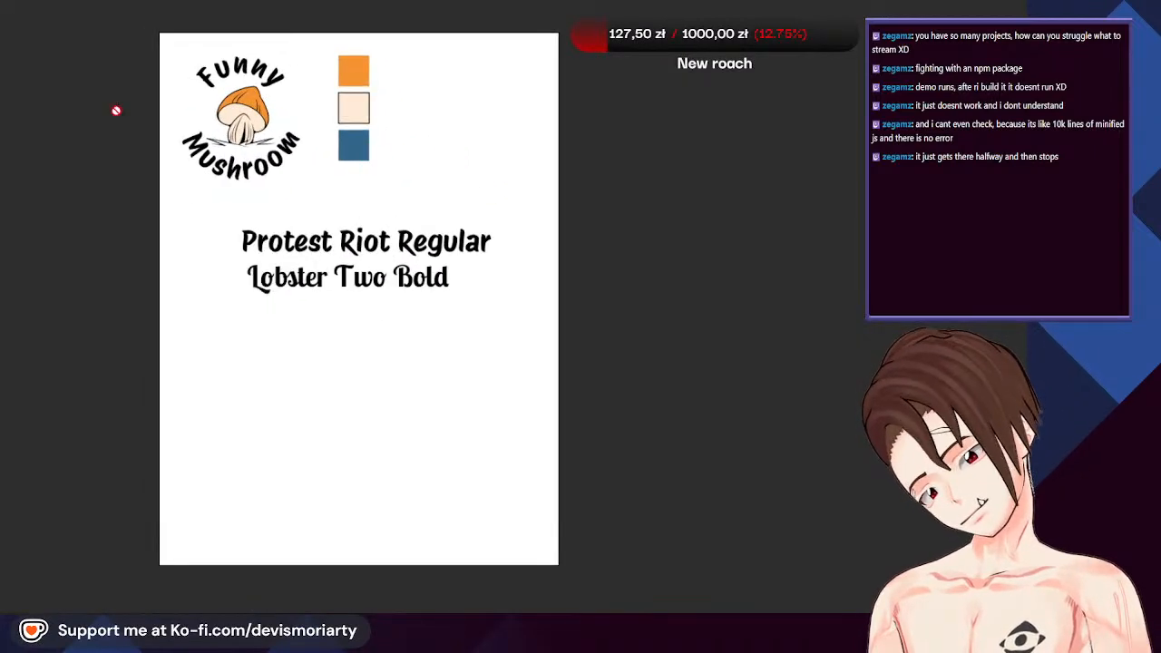
{"action": "scroll", "coordinate": [213, 162], "scroll_direction": "up", "scroll_amount": 1}
{"action": "scroll", "coordinate": [308, 167], "scroll_direction": "down", "scroll_amount": 3}
{"action": "scroll", "coordinate": [291, 167], "scroll_direction": "up", "scroll_amount": 2}
{"action": "scroll", "coordinate": [492, 182], "scroll_direction": "down", "scroll_amount": 1}
{"action": "scroll", "coordinate": [492, 182], "scroll_direction": "up", "scroll_amount": 1}
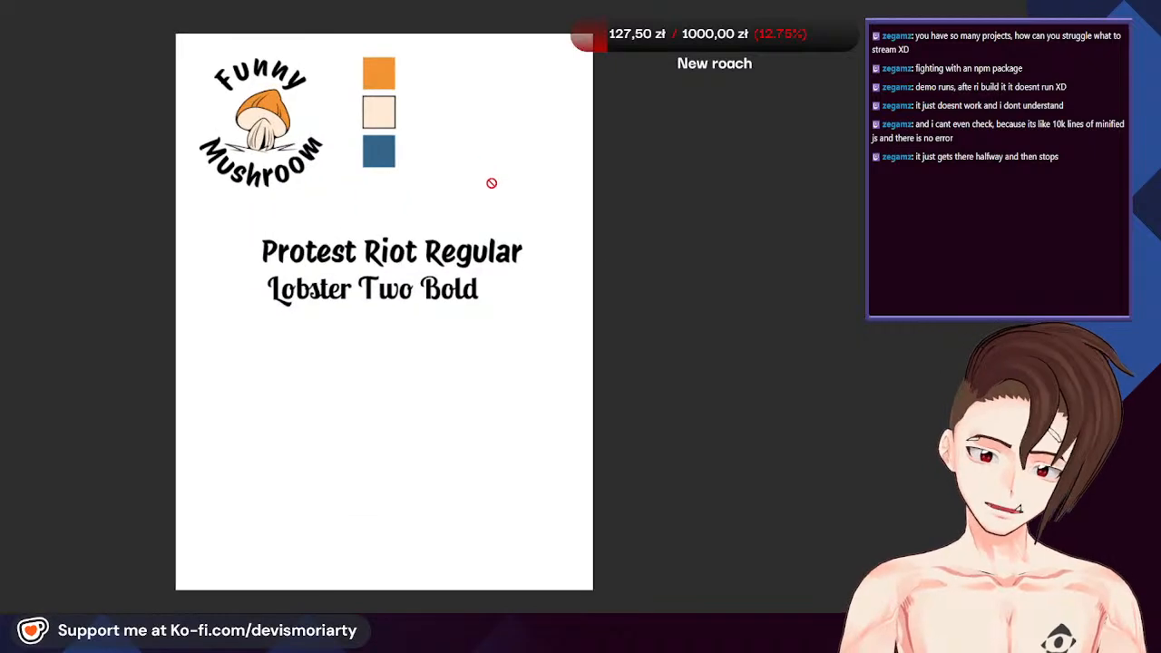
{"action": "scroll", "coordinate": [255, 41], "scroll_direction": "up", "scroll_amount": 3}
{"action": "scroll", "coordinate": [246, 65], "scroll_direction": "down", "scroll_amount": 4}
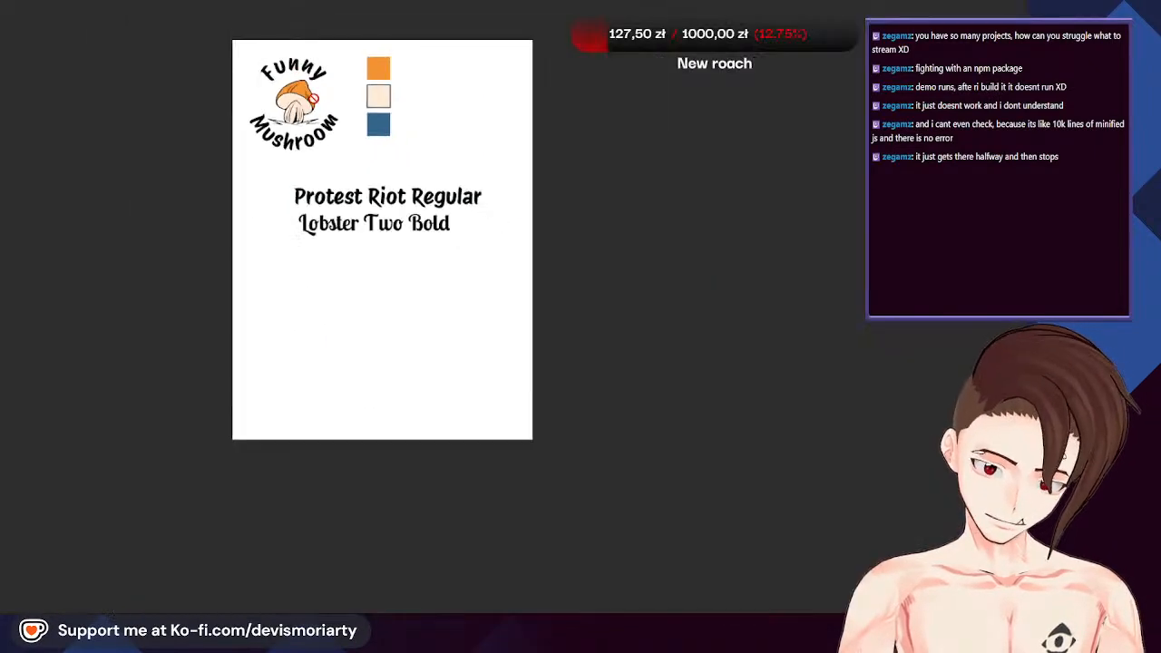
{"action": "scroll", "coordinate": [249, 100], "scroll_direction": "up", "scroll_amount": 1}
{"action": "scroll", "coordinate": [249, 118], "scroll_direction": "down", "scroll_amount": 1}
{"action": "scroll", "coordinate": [347, 192], "scroll_direction": "up", "scroll_amount": 1}
{"action": "scroll", "coordinate": [358, 178], "scroll_direction": "down", "scroll_amount": 1}
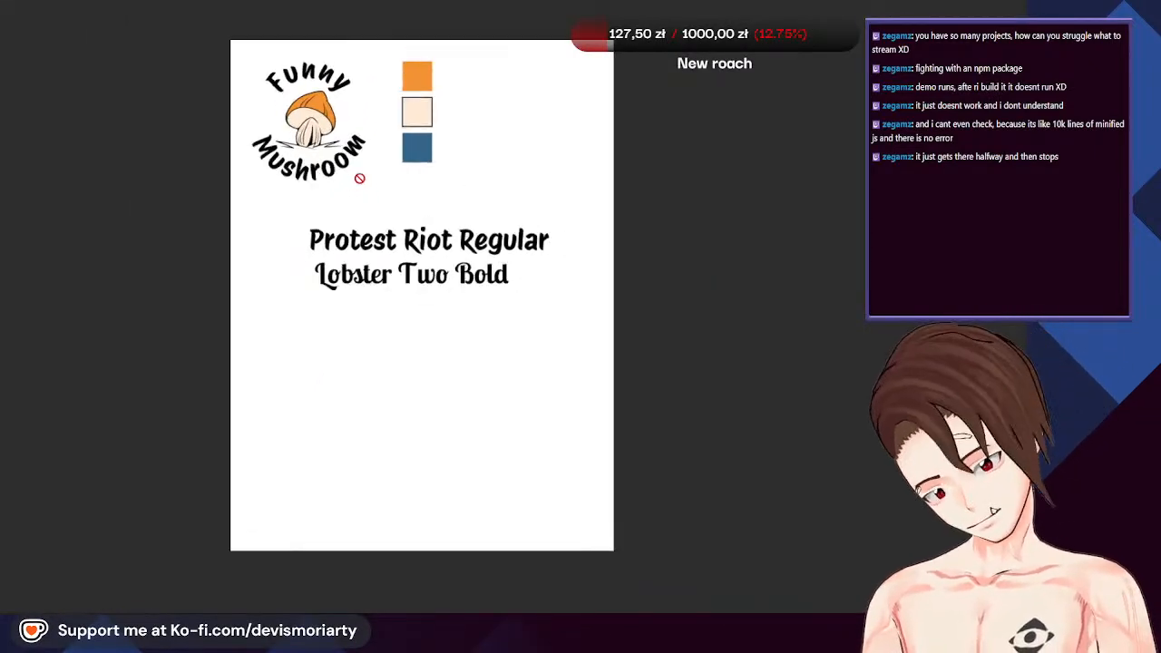
{"action": "scroll", "coordinate": [357, 179], "scroll_direction": "up", "scroll_amount": 1}
Go through the Word Salad and cinechill brand sheets, examining their logos, colour swatches and font samples
{"action": "key", "text": "Page_Down"}
{"action": "key", "text": "Page_Down"}
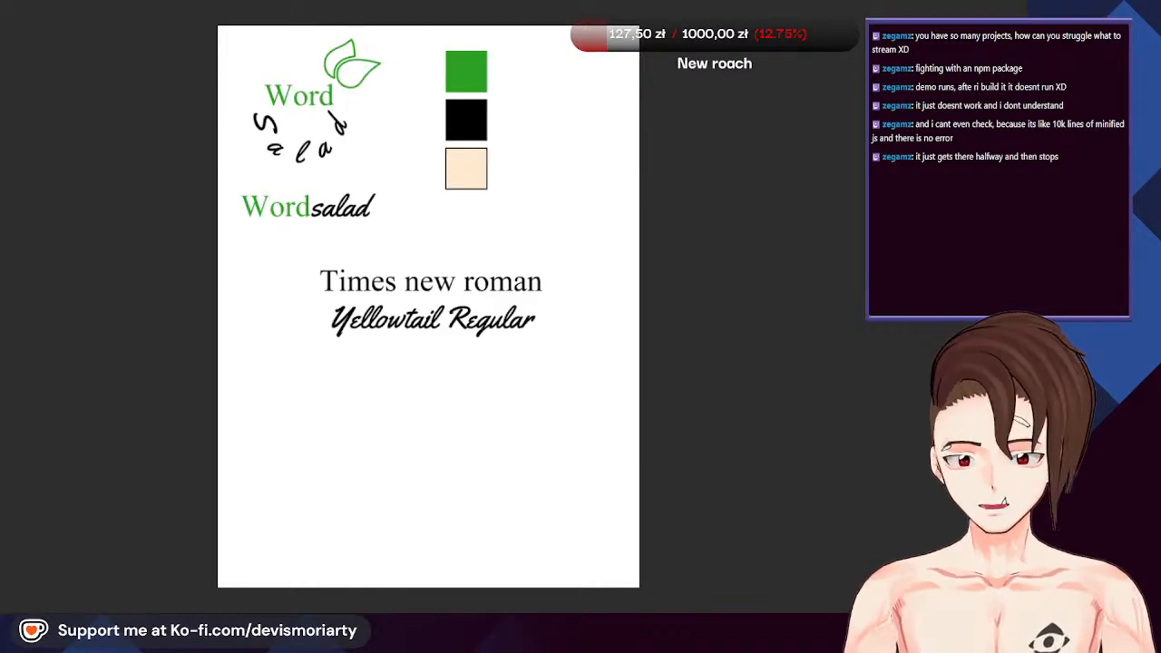
{"action": "key", "text": "Page_Down"}
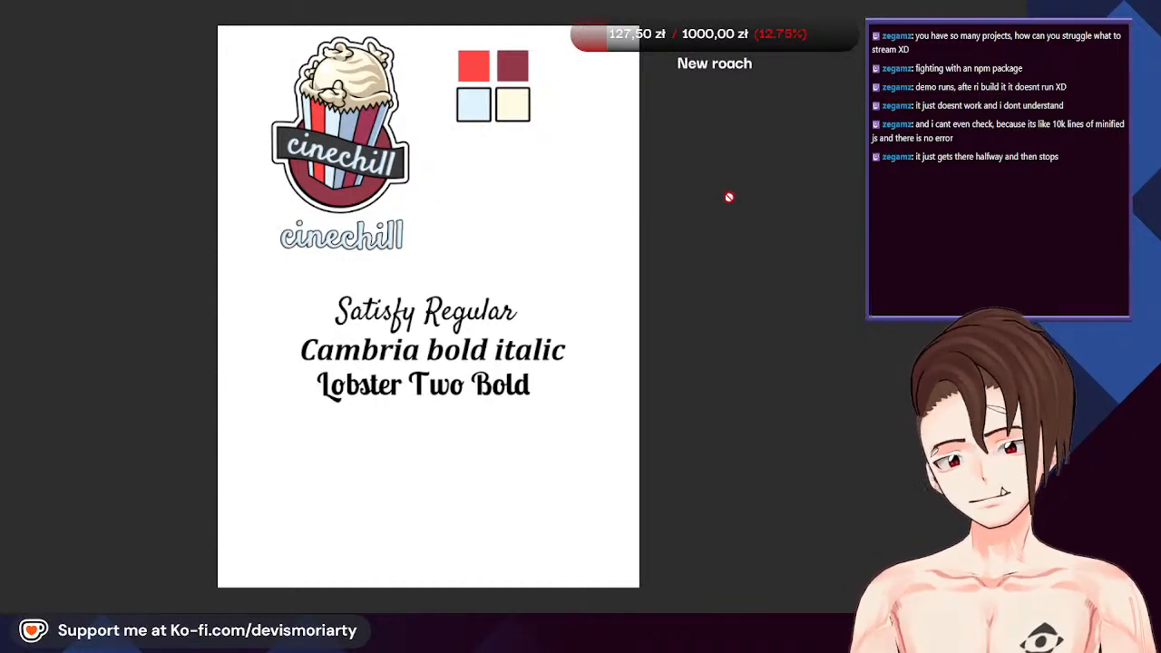
{"action": "scroll", "coordinate": [502, 98], "scroll_direction": "down", "scroll_amount": 1}
{"action": "scroll", "coordinate": [508, 182], "scroll_direction": "down", "scroll_amount": 1}
{"action": "scroll", "coordinate": [445, 208], "scroll_direction": "up", "scroll_amount": 1}
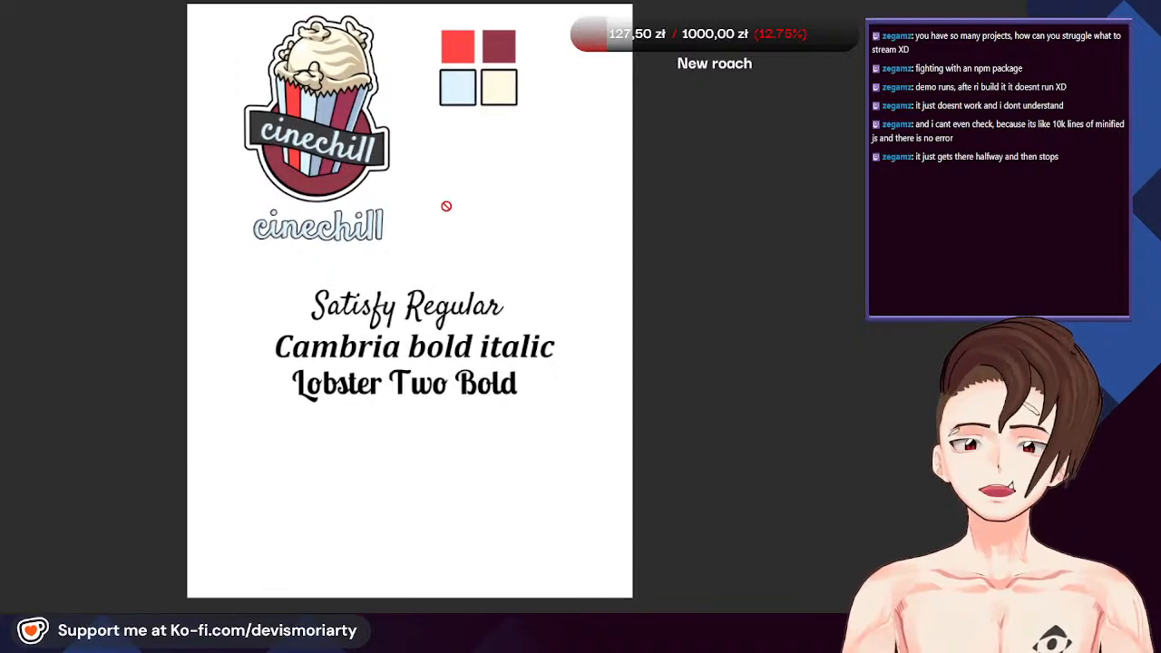
{"action": "scroll", "coordinate": [435, 199], "scroll_direction": "down", "scroll_amount": 1}
{"action": "scroll", "coordinate": [425, 190], "scroll_direction": "up", "scroll_amount": 1}
{"action": "scroll", "coordinate": [672, 223], "scroll_direction": "down", "scroll_amount": 1}
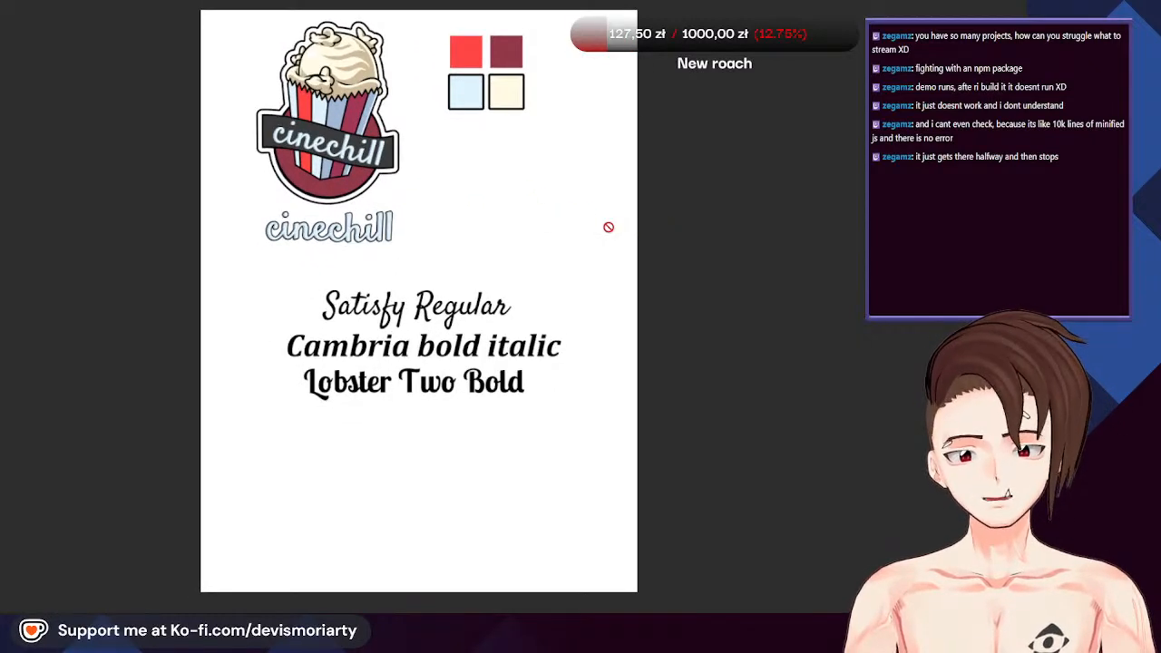
Return to the Funny Mushroom brand sheet and inspect its logo up close
{"action": "key", "text": "Page_Down"}
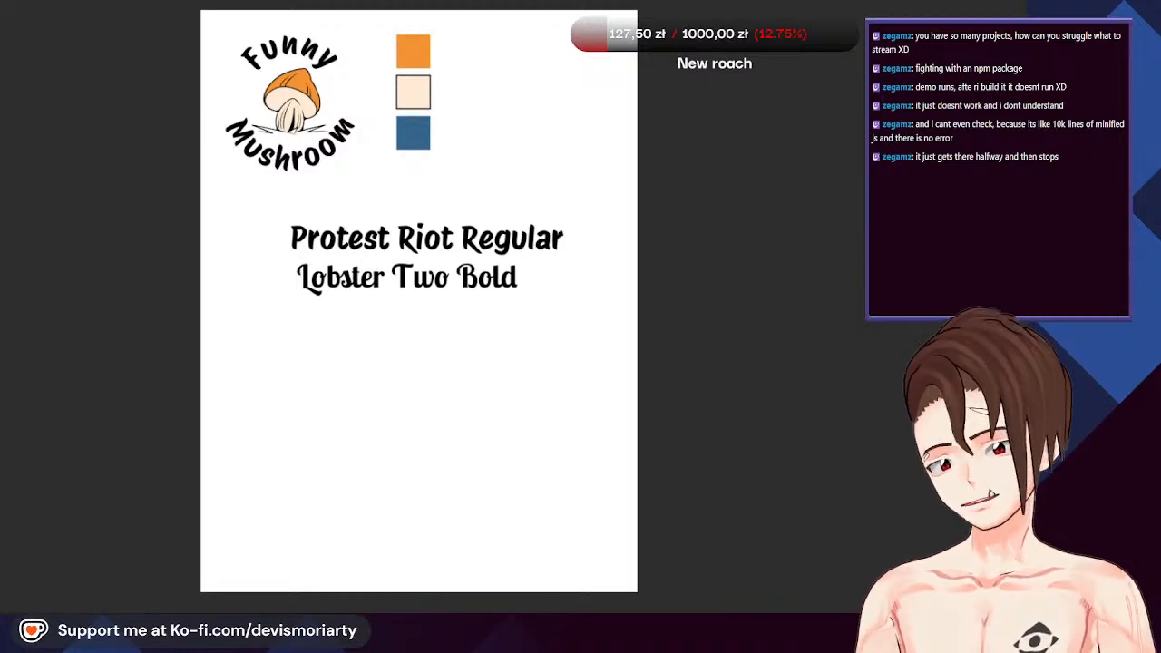
{"action": "scroll", "coordinate": [189, 34], "scroll_direction": "down", "scroll_amount": 1}
{"action": "scroll", "coordinate": [258, 111], "scroll_direction": "up", "scroll_amount": 2}
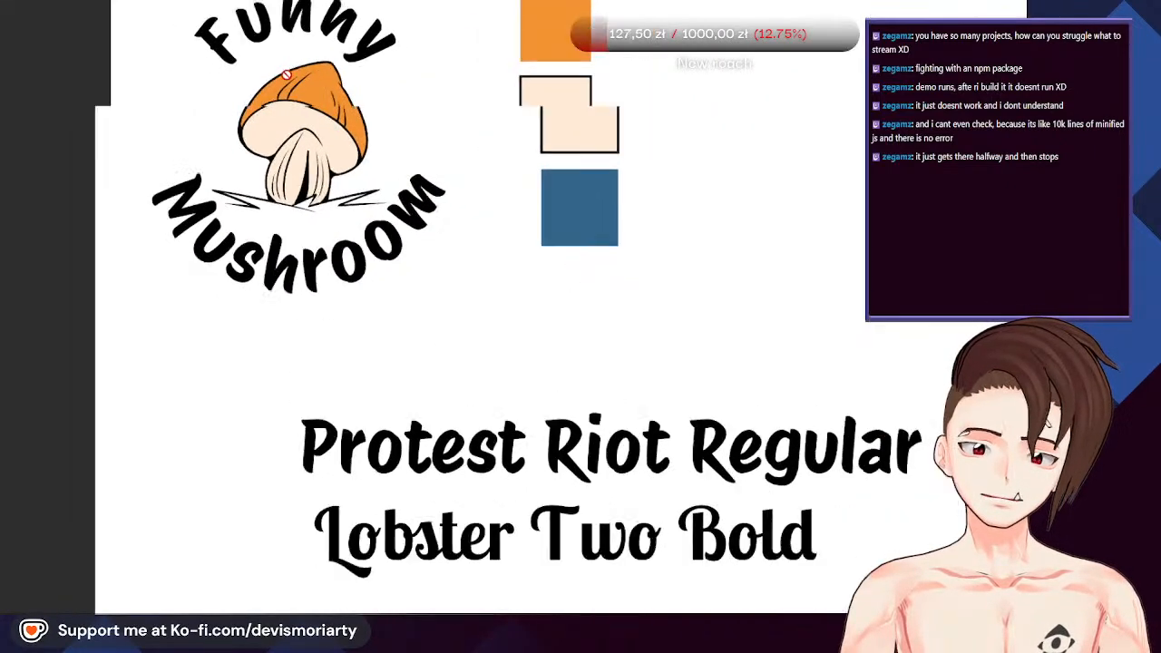
Examine the Funny Mushroom brand sheet's logo, colour swatches and font samples, both up close and as a whole page
{"action": "scroll", "coordinate": [227, 172], "scroll_direction": "down", "scroll_amount": 4}
{"action": "scroll", "coordinate": [186, 238], "scroll_direction": "up", "scroll_amount": 5}
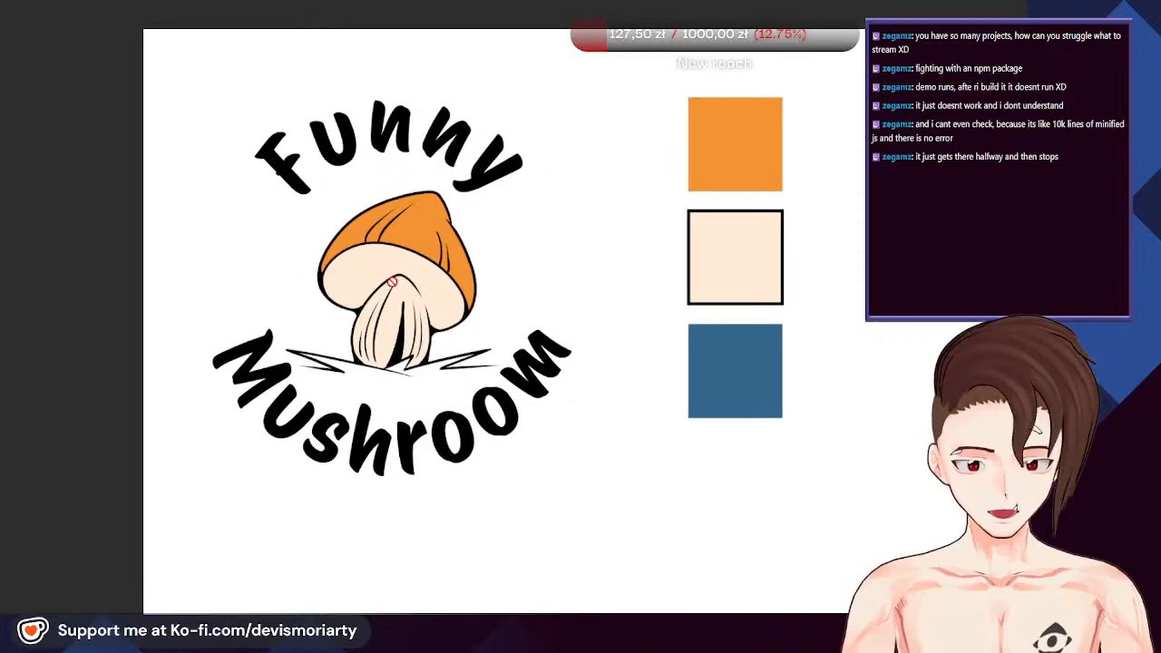
{"action": "scroll", "coordinate": [345, 182], "scroll_direction": "up", "scroll_amount": 1}
{"action": "scroll", "coordinate": [337, 143], "scroll_direction": "down", "scroll_amount": 3}
{"action": "scroll", "coordinate": [336, 143], "scroll_direction": "up", "scroll_amount": 1}
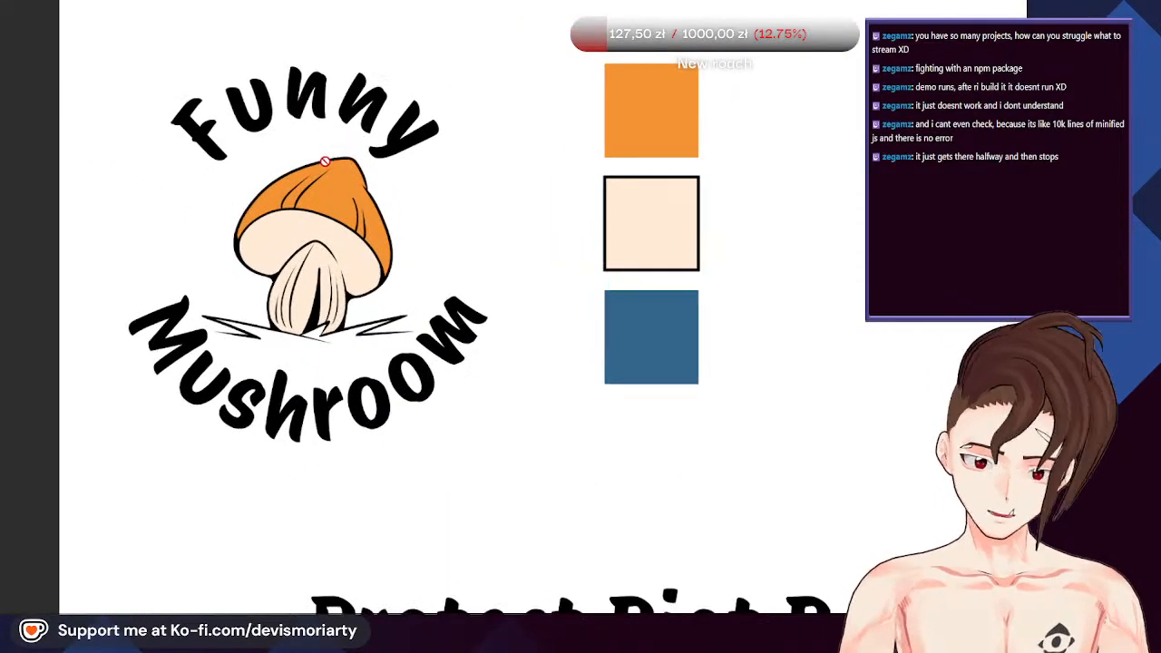
{"action": "scroll", "coordinate": [363, 173], "scroll_direction": "down", "scroll_amount": 5}
{"action": "scroll", "coordinate": [396, 198], "scroll_direction": "up", "scroll_amount": 1}
{"action": "scroll", "coordinate": [396, 197], "scroll_direction": "up", "scroll_amount": 1}
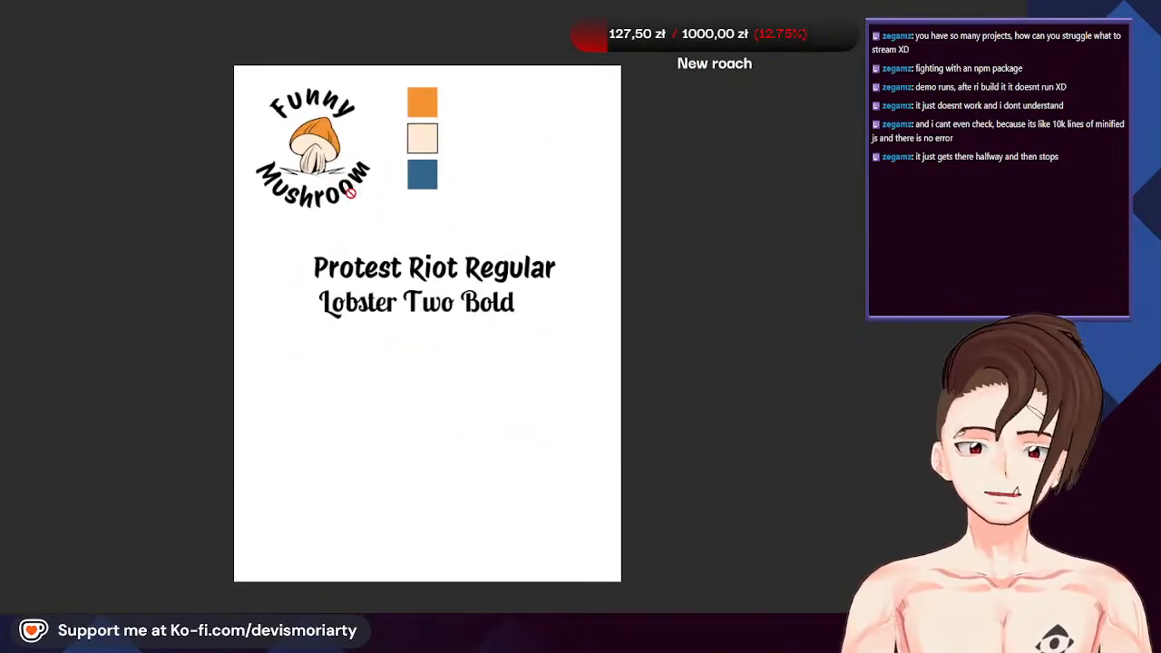
{"action": "scroll", "coordinate": [369, 288], "scroll_direction": "down", "scroll_amount": 1}
{"action": "scroll", "coordinate": [380, 279], "scroll_direction": "up", "scroll_amount": 1}
{"action": "scroll", "coordinate": [381, 273], "scroll_direction": "down", "scroll_amount": 1}
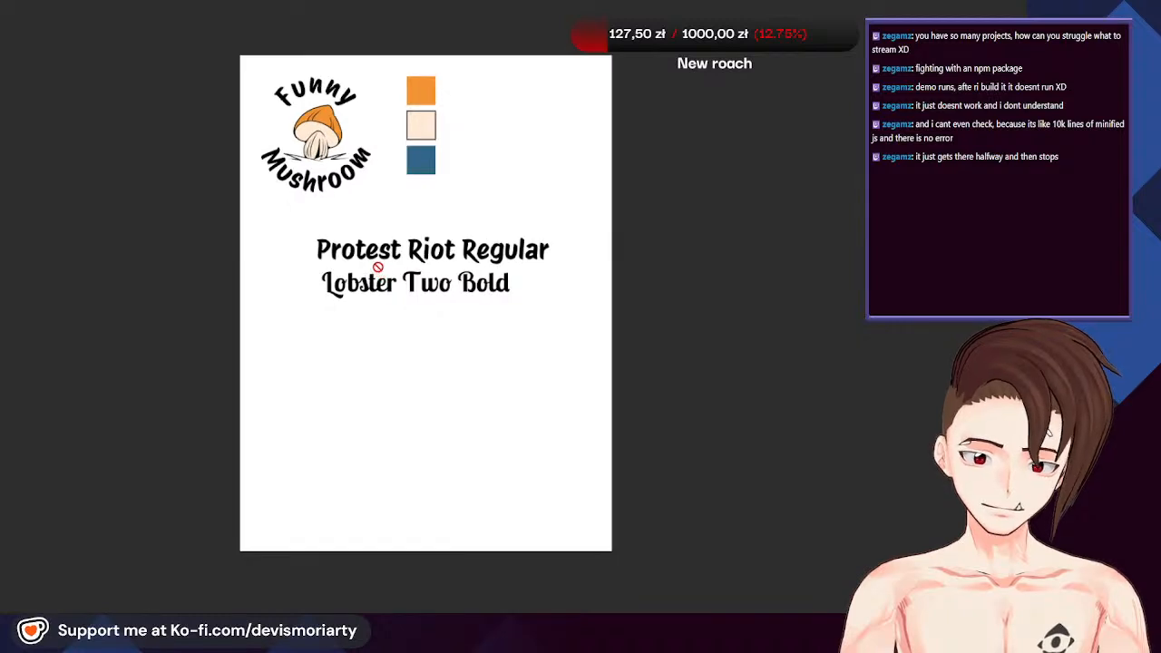
{"action": "scroll", "coordinate": [378, 263], "scroll_direction": "up", "scroll_amount": 1}
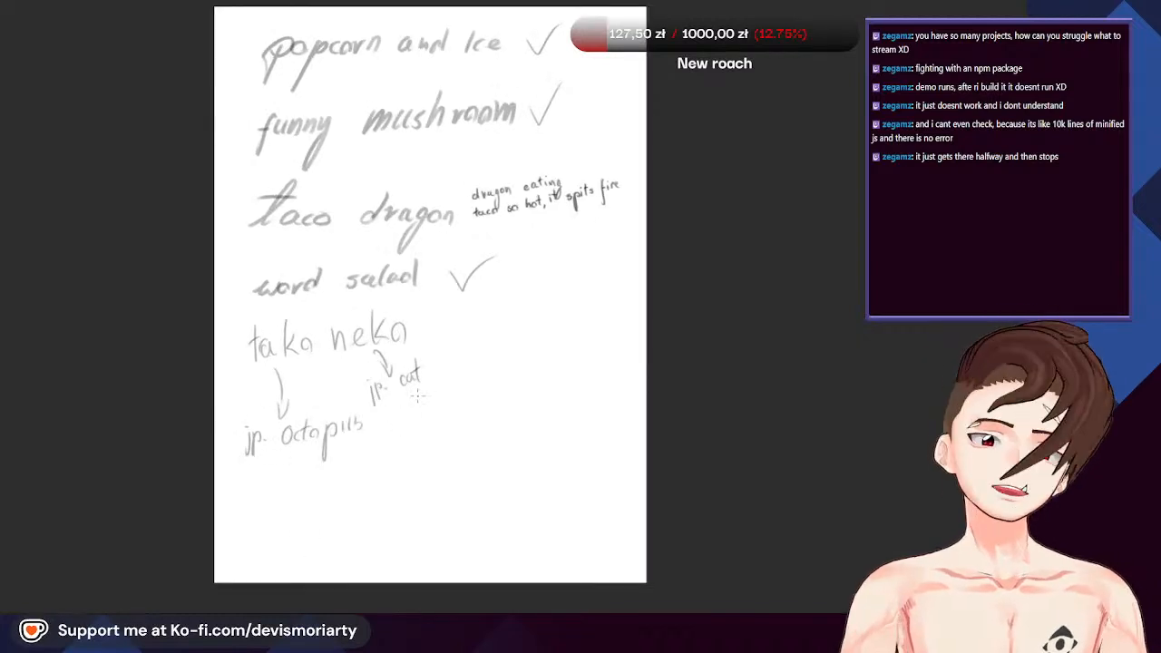
Review the handwritten page of logo ideas, reading the taco dragon and tako neko entries with their notes
{"action": "scroll", "coordinate": [390, 394], "scroll_direction": "down", "scroll_amount": 1}
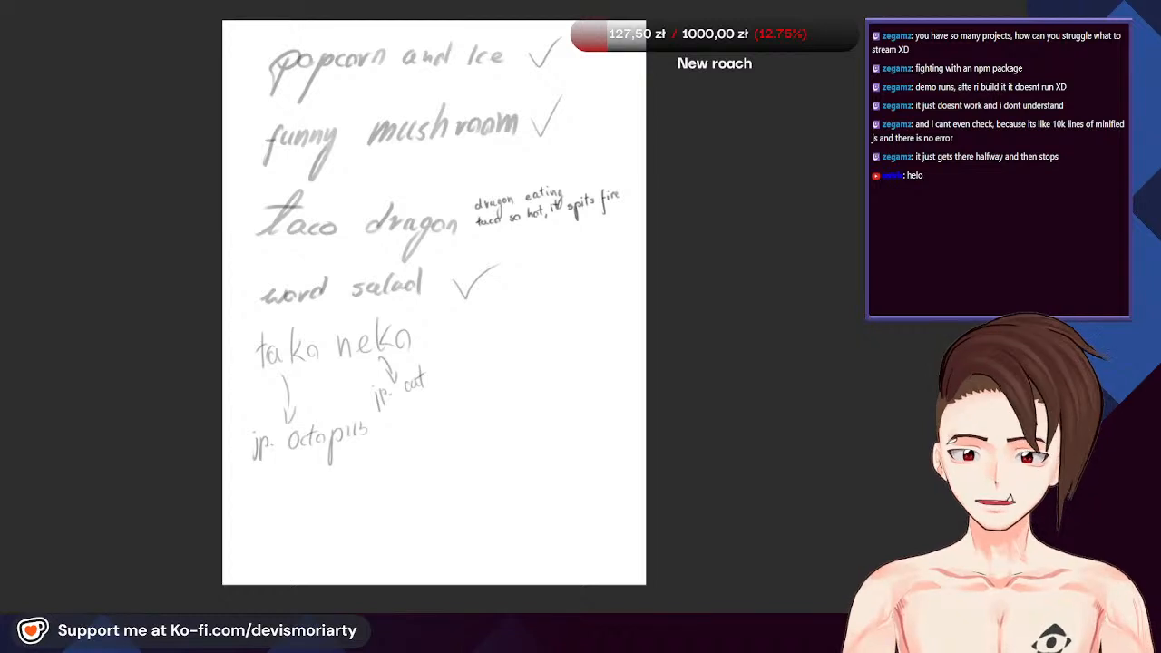
{"action": "scroll", "coordinate": [553, 100], "scroll_direction": "down", "scroll_amount": 1}
{"action": "scroll", "coordinate": [554, 100], "scroll_direction": "up", "scroll_amount": 1}
{"action": "scroll", "coordinate": [553, 100], "scroll_direction": "down", "scroll_amount": 1}
{"action": "scroll", "coordinate": [373, 231], "scroll_direction": "up", "scroll_amount": 1}
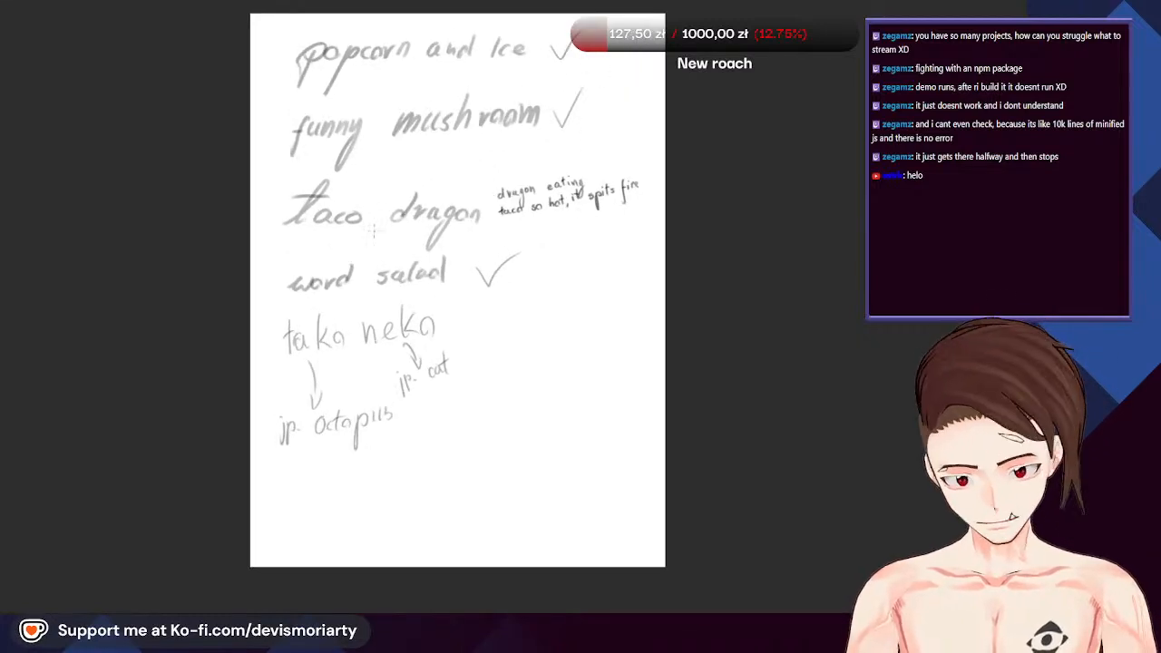
{"action": "scroll", "coordinate": [433, 195], "scroll_direction": "up", "scroll_amount": 1}
{"action": "scroll", "coordinate": [432, 185], "scroll_direction": "down", "scroll_amount": 2}
{"action": "scroll", "coordinate": [300, 186], "scroll_direction": "up", "scroll_amount": 2}
{"action": "scroll", "coordinate": [436, 145], "scroll_direction": "down", "scroll_amount": 2}
{"action": "scroll", "coordinate": [382, 129], "scroll_direction": "up", "scroll_amount": 2}
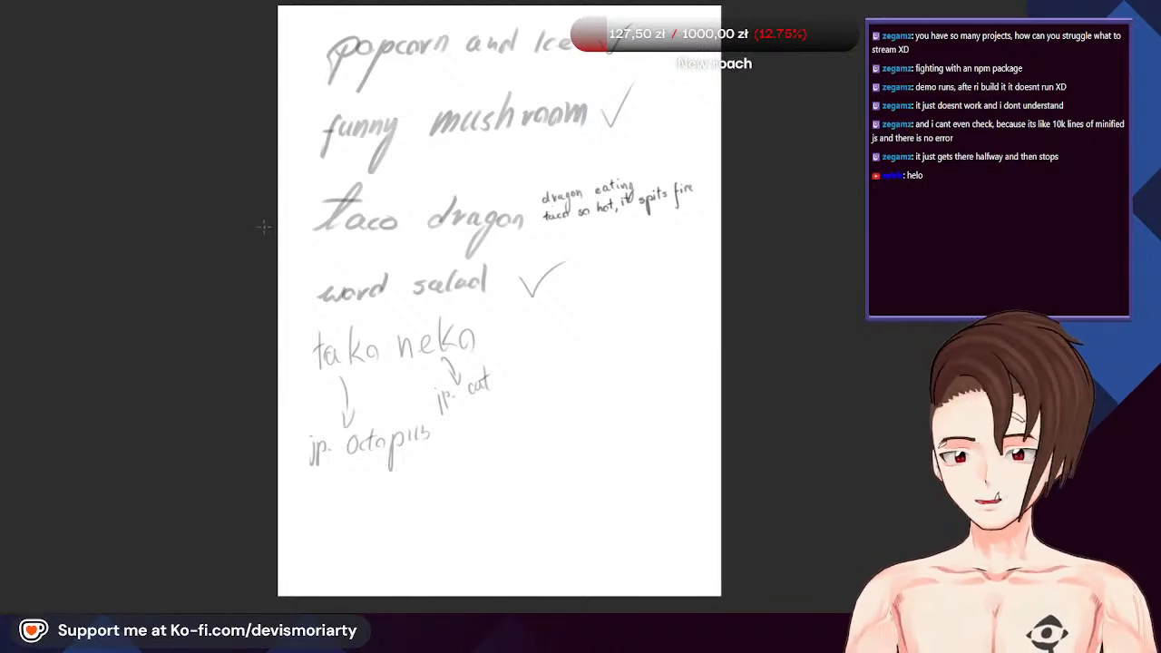
{"action": "scroll", "coordinate": [218, 360], "scroll_direction": "down", "scroll_amount": 1}
{"action": "scroll", "coordinate": [381, 360], "scroll_direction": "up", "scroll_amount": 1}
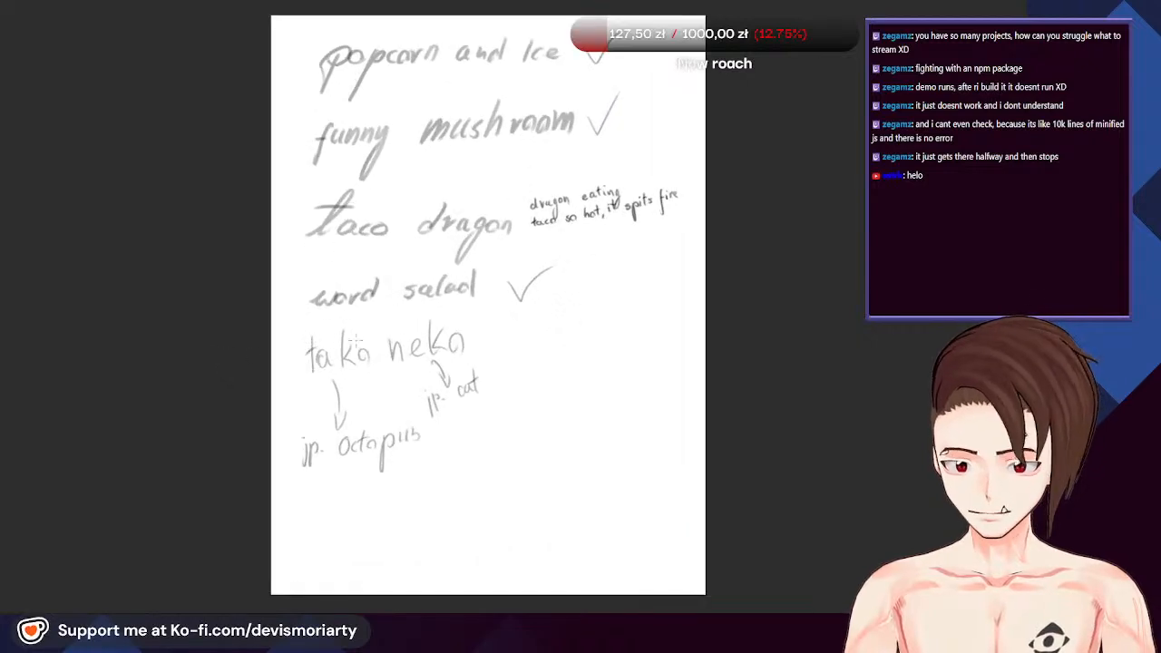
{"action": "scroll", "coordinate": [544, 363], "scroll_direction": "down", "scroll_amount": 1}
{"action": "scroll", "coordinate": [544, 363], "scroll_direction": "up", "scroll_amount": 1}
{"action": "scroll", "coordinate": [547, 362], "scroll_direction": "down", "scroll_amount": 2}
{"action": "scroll", "coordinate": [537, 349], "scroll_direction": "up", "scroll_amount": 1}
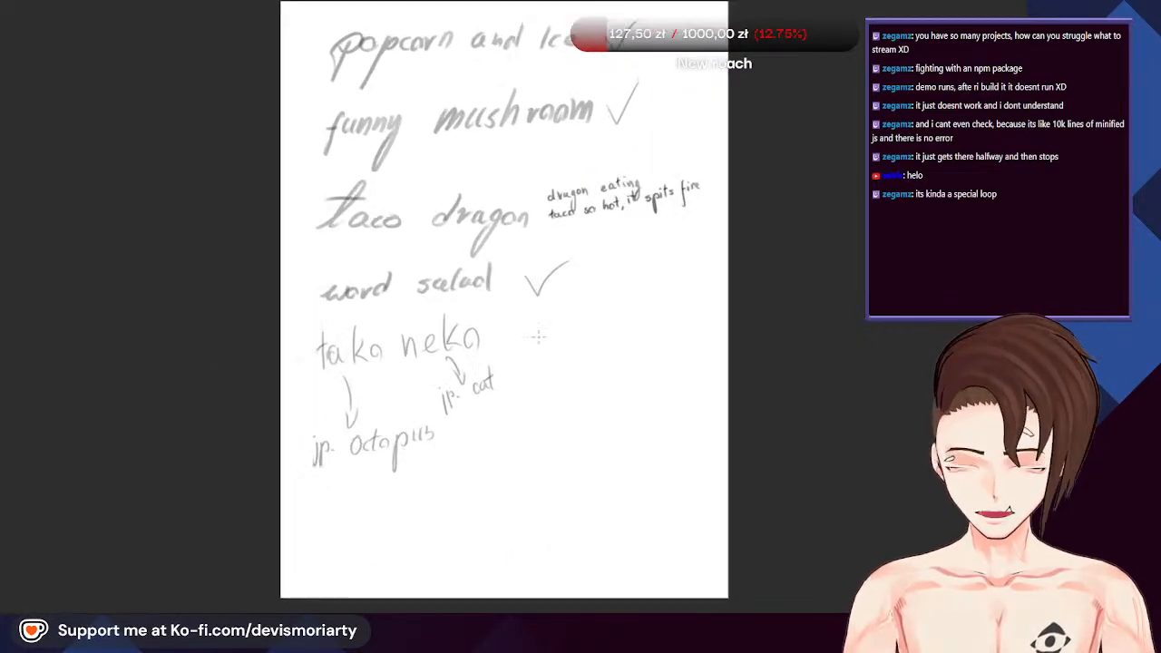
{"action": "scroll", "coordinate": [531, 308], "scroll_direction": "down", "scroll_amount": 1}
{"action": "scroll", "coordinate": [547, 294], "scroll_direction": "down", "scroll_amount": 1}
{"action": "scroll", "coordinate": [547, 295], "scroll_direction": "up", "scroll_amount": 1}
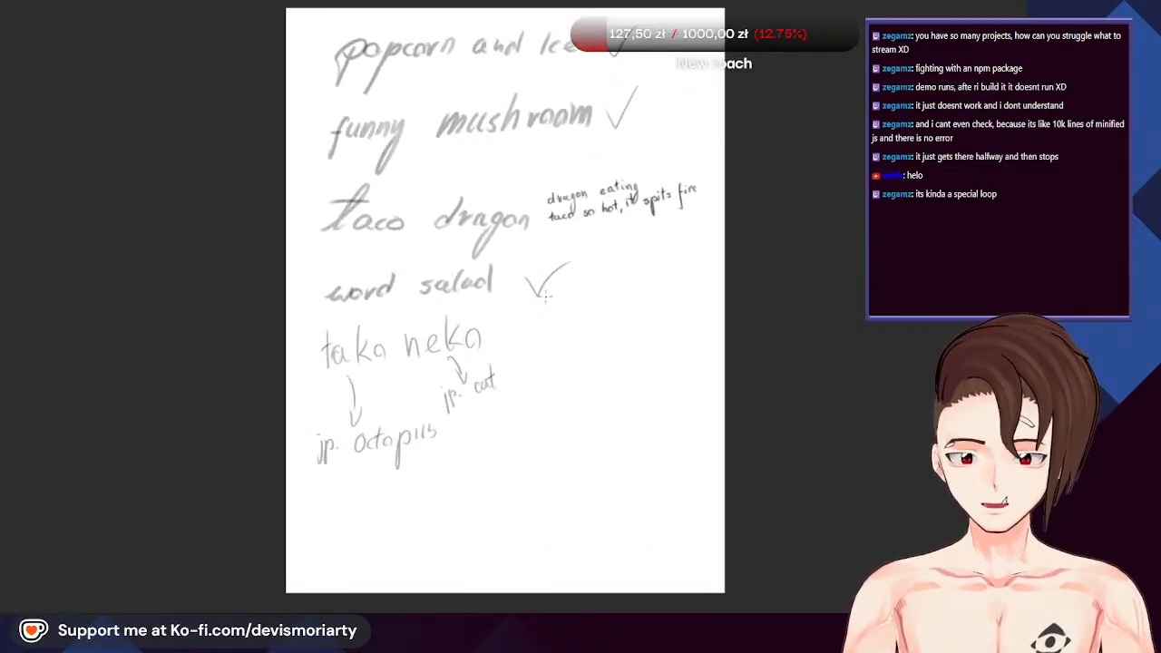
{"action": "scroll", "coordinate": [540, 289], "scroll_direction": "up", "scroll_amount": 1}
{"action": "scroll", "coordinate": [526, 277], "scroll_direction": "down", "scroll_amount": 1}
{"action": "scroll", "coordinate": [512, 267], "scroll_direction": "up", "scroll_amount": 1}
{"action": "scroll", "coordinate": [505, 260], "scroll_direction": "down", "scroll_amount": 1}
{"action": "scroll", "coordinate": [490, 272], "scroll_direction": "up", "scroll_amount": 1}
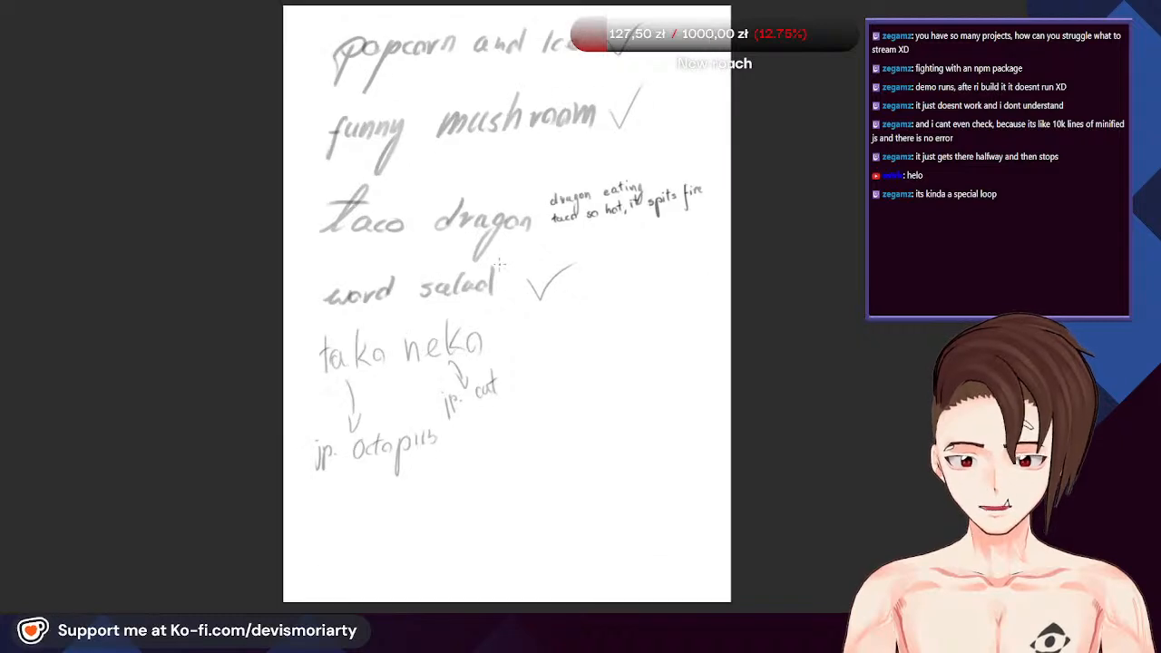
{"action": "scroll", "coordinate": [459, 295], "scroll_direction": "down", "scroll_amount": 1}
{"action": "scroll", "coordinate": [427, 317], "scroll_direction": "up", "scroll_amount": 1}
{"action": "scroll", "coordinate": [388, 343], "scroll_direction": "down", "scroll_amount": 1}
{"action": "scroll", "coordinate": [549, 316], "scroll_direction": "down", "scroll_amount": 1}
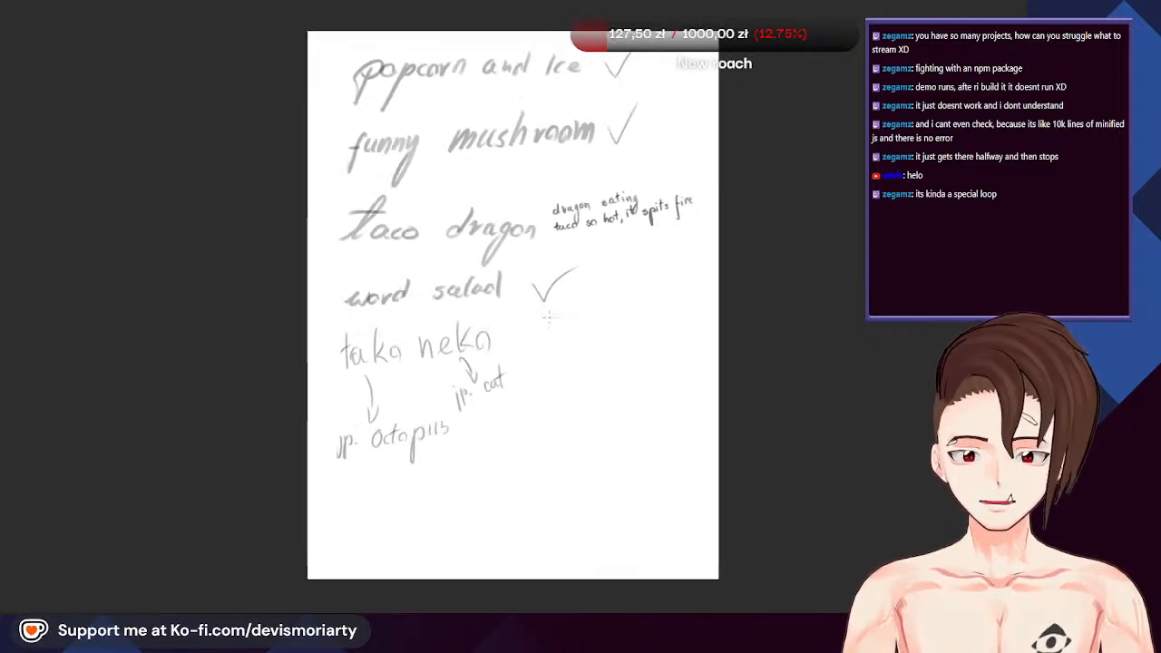
{"action": "scroll", "coordinate": [476, 301], "scroll_direction": "up", "scroll_amount": 1}
{"action": "scroll", "coordinate": [433, 300], "scroll_direction": "down", "scroll_amount": 1}
{"action": "scroll", "coordinate": [381, 309], "scroll_direction": "up", "scroll_amount": 1}
{"action": "scroll", "coordinate": [451, 309], "scroll_direction": "up", "scroll_amount": 1}
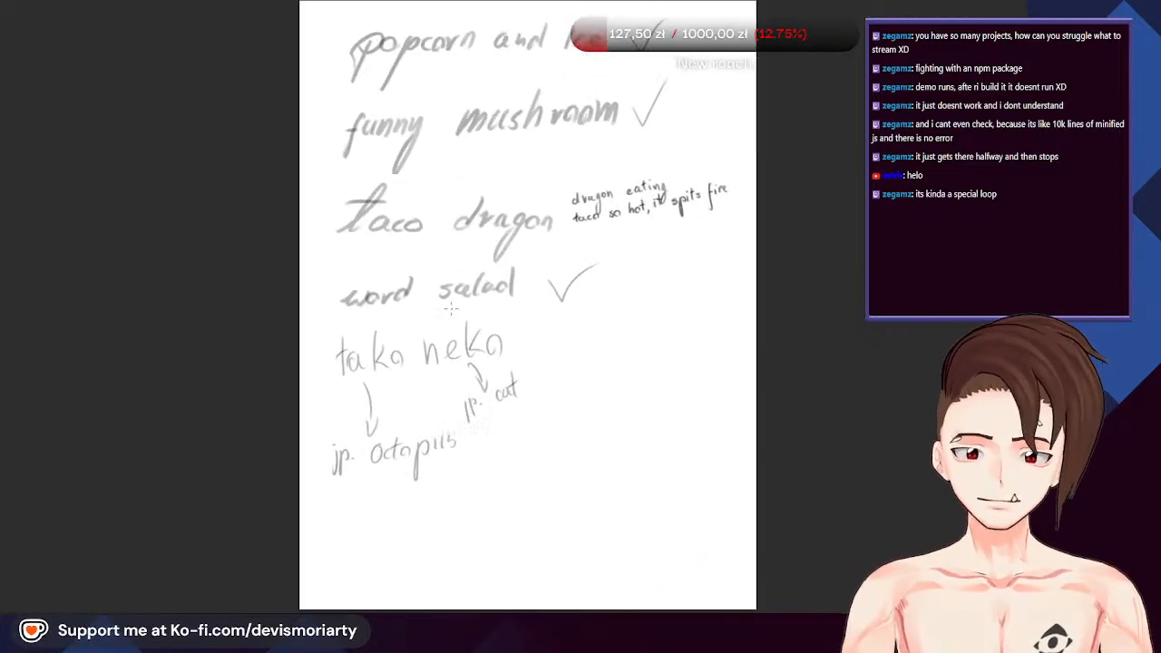
{"action": "scroll", "coordinate": [452, 310], "scroll_direction": "down", "scroll_amount": 1}
{"action": "scroll", "coordinate": [454, 311], "scroll_direction": "up", "scroll_amount": 1}
{"action": "scroll", "coordinate": [446, 294], "scroll_direction": "down", "scroll_amount": 1}
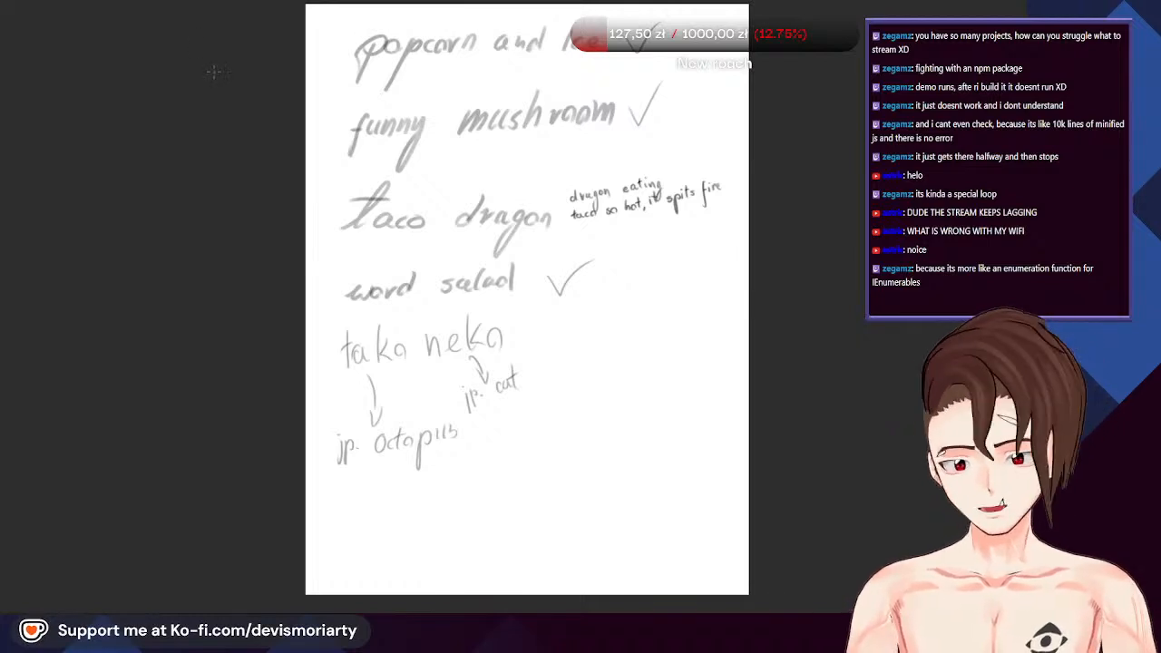
{"action": "scroll", "coordinate": [321, 136], "scroll_direction": "down", "scroll_amount": 1}
{"action": "scroll", "coordinate": [430, 199], "scroll_direction": "up", "scroll_amount": 1}
{"action": "scroll", "coordinate": [650, 316], "scroll_direction": "down", "scroll_amount": 2}
{"action": "scroll", "coordinate": [687, 339], "scroll_direction": "up", "scroll_amount": 2}
{"action": "scroll", "coordinate": [617, 254], "scroll_direction": "down", "scroll_amount": 1}
{"action": "scroll", "coordinate": [547, 168], "scroll_direction": "up", "scroll_amount": 1}
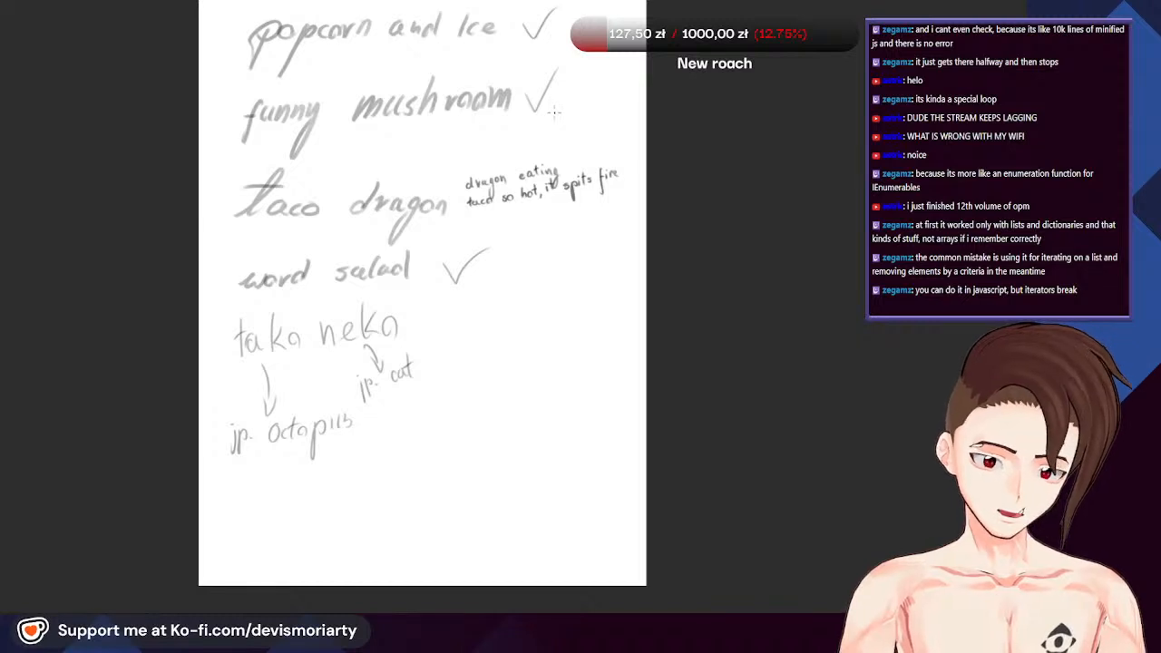
{"action": "mouse_move", "coordinate": [554, 111]}
{"action": "left_mouse_down"}
{"action": "mouse_move", "coordinate": [269, 117]}
{"action": "mouse_move", "coordinate": [441, 138]}
{"action": "mouse_move", "coordinate": [483, 167]}
{"action": "mouse_move", "coordinate": [524, 232]}
{"action": "left_mouse_up"}
{"action": "mouse_move", "coordinate": [469, 205]}
{"action": "left_mouse_down"}
{"action": "mouse_move", "coordinate": [453, 237]}
{"action": "mouse_move", "coordinate": [442, 168]}
{"action": "mouse_move", "coordinate": [385, 224]}
{"action": "mouse_move", "coordinate": [375, 263]}
{"action": "left_mouse_up"}
{"action": "scroll", "coordinate": [363, 201], "scroll_direction": "down", "scroll_amount": 2}
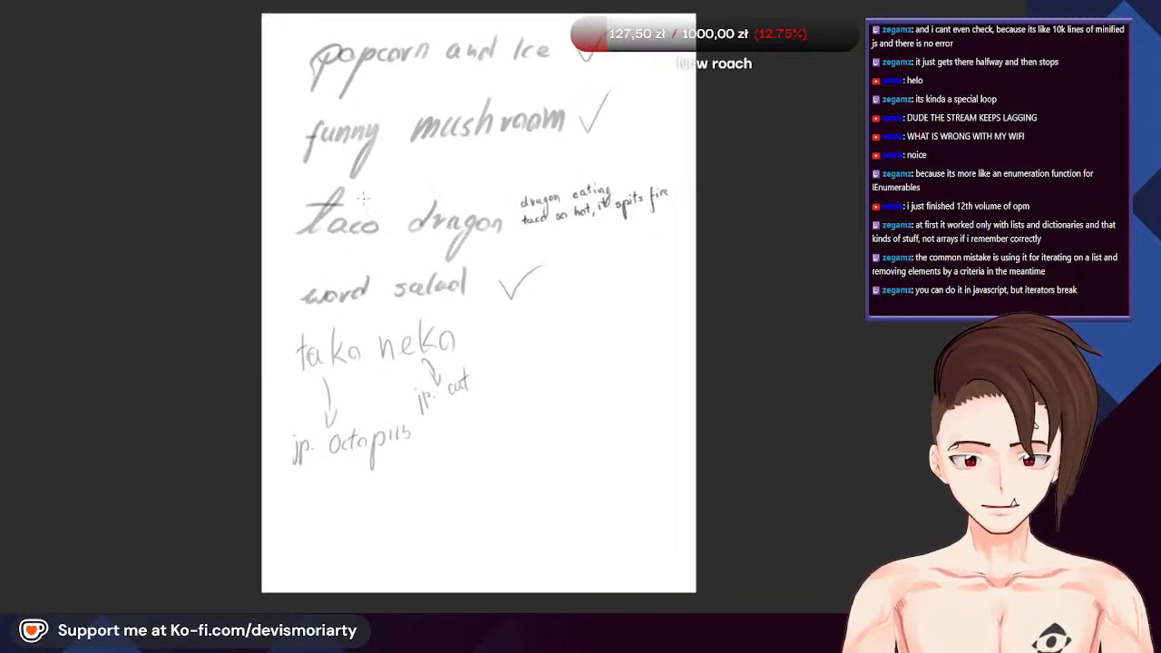
{"action": "scroll", "coordinate": [363, 201], "scroll_direction": "up", "scroll_amount": 1}
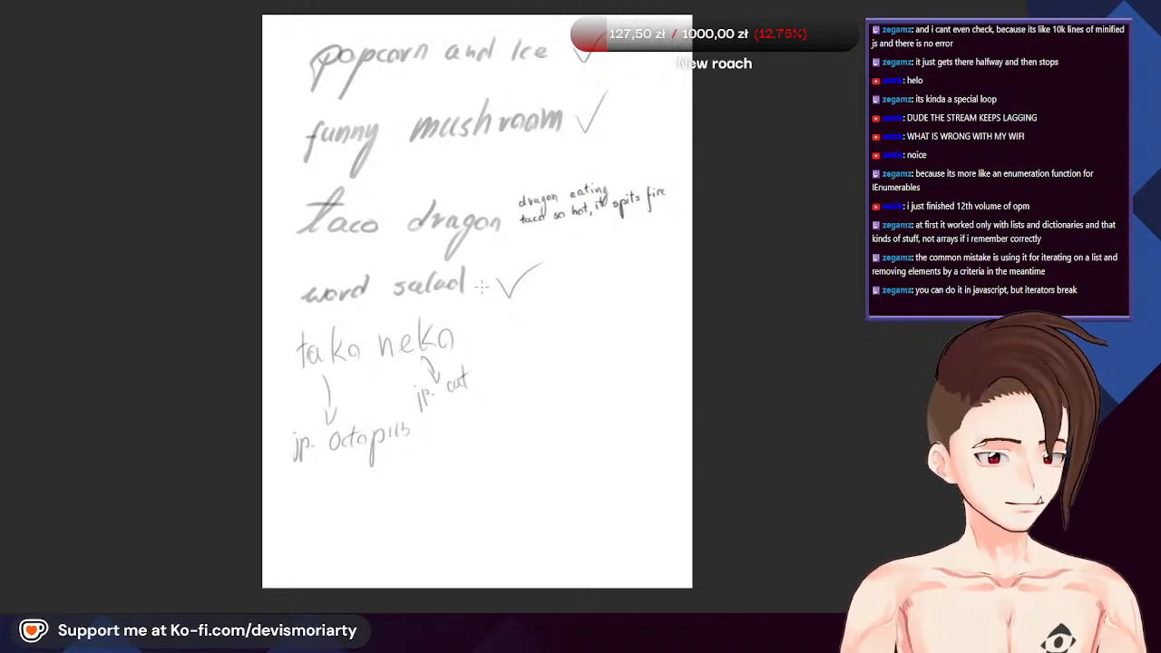
{"action": "scroll", "coordinate": [593, 311], "scroll_direction": "down", "scroll_amount": 2}
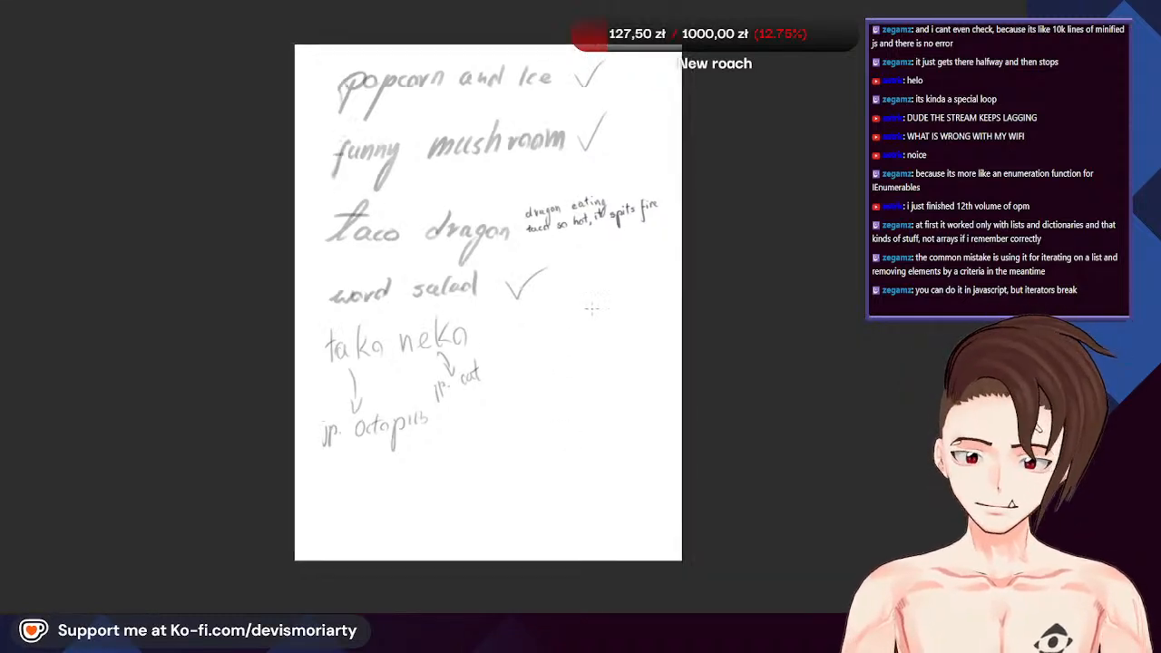
{"action": "scroll", "coordinate": [572, 328], "scroll_direction": "up", "scroll_amount": 3}
{"action": "scroll", "coordinate": [553, 313], "scroll_direction": "down", "scroll_amount": 1}
{"action": "scroll", "coordinate": [553, 313], "scroll_direction": "down", "scroll_amount": 1}
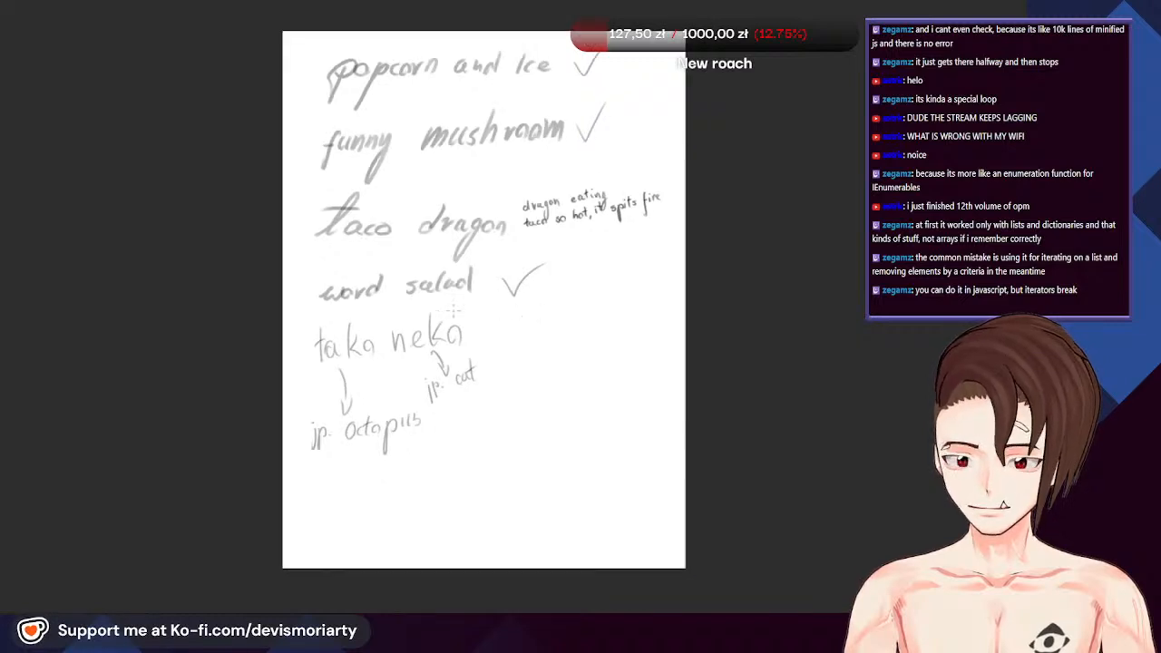
{"action": "scroll", "coordinate": [440, 313], "scroll_direction": "up", "scroll_amount": 2}
{"action": "scroll", "coordinate": [439, 317], "scroll_direction": "down", "scroll_amount": 1}
{"action": "scroll", "coordinate": [440, 318], "scroll_direction": "up", "scroll_amount": 1}
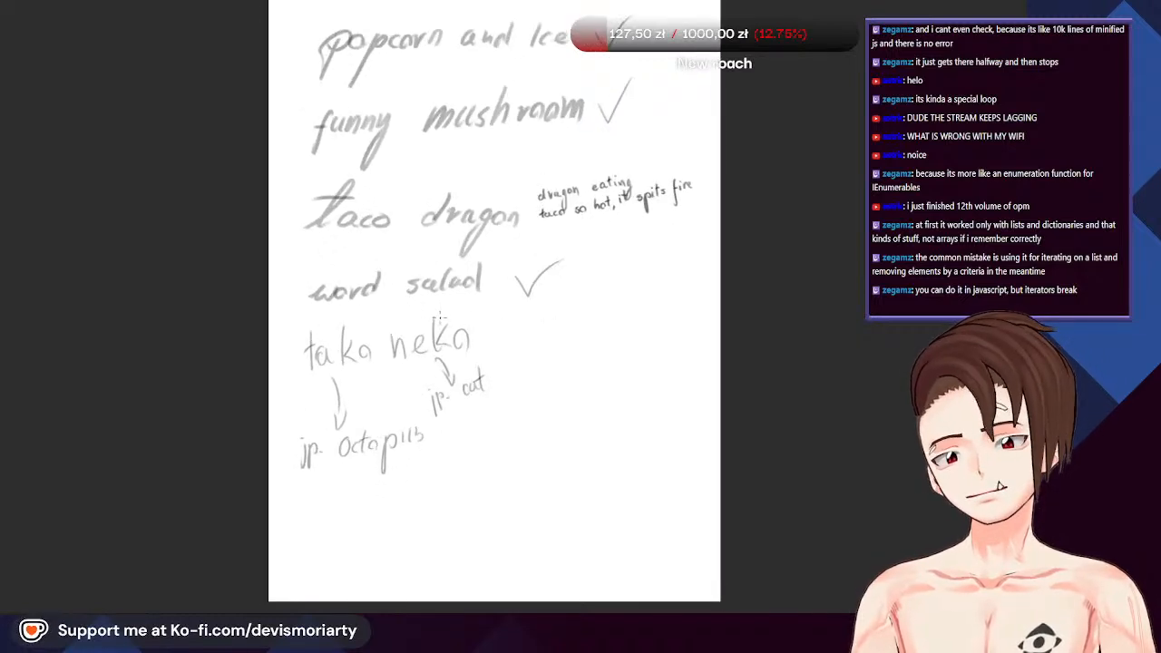
{"action": "scroll", "coordinate": [493, 303], "scroll_direction": "down", "scroll_amount": 1}
{"action": "scroll", "coordinate": [500, 305], "scroll_direction": "up", "scroll_amount": 1}
{"action": "scroll", "coordinate": [508, 305], "scroll_direction": "down", "scroll_amount": 1}
{"action": "scroll", "coordinate": [588, 239], "scroll_direction": "up", "scroll_amount": 1}
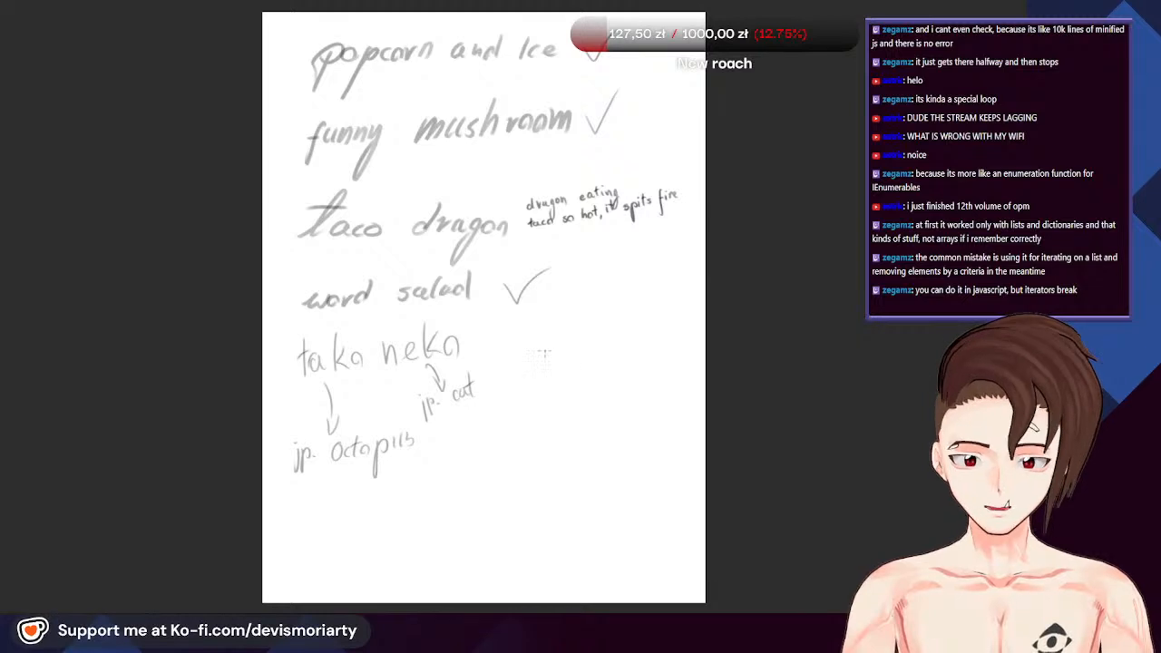
{"action": "scroll", "coordinate": [546, 346], "scroll_direction": "up", "scroll_amount": 1}
{"action": "scroll", "coordinate": [546, 345], "scroll_direction": "down", "scroll_amount": 1}
{"action": "scroll", "coordinate": [545, 346], "scroll_direction": "up", "scroll_amount": 1}
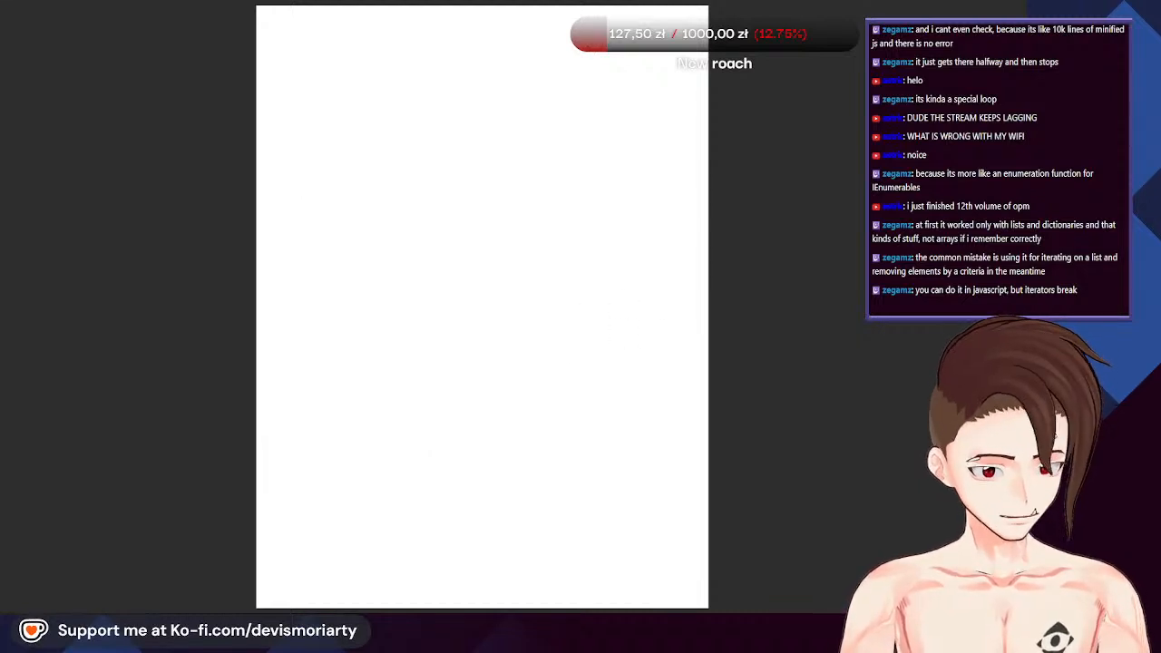
Clear the handwritten list of logo ideas from the page to leave a blank canvas
{"action": "key", "text": "Delete"}
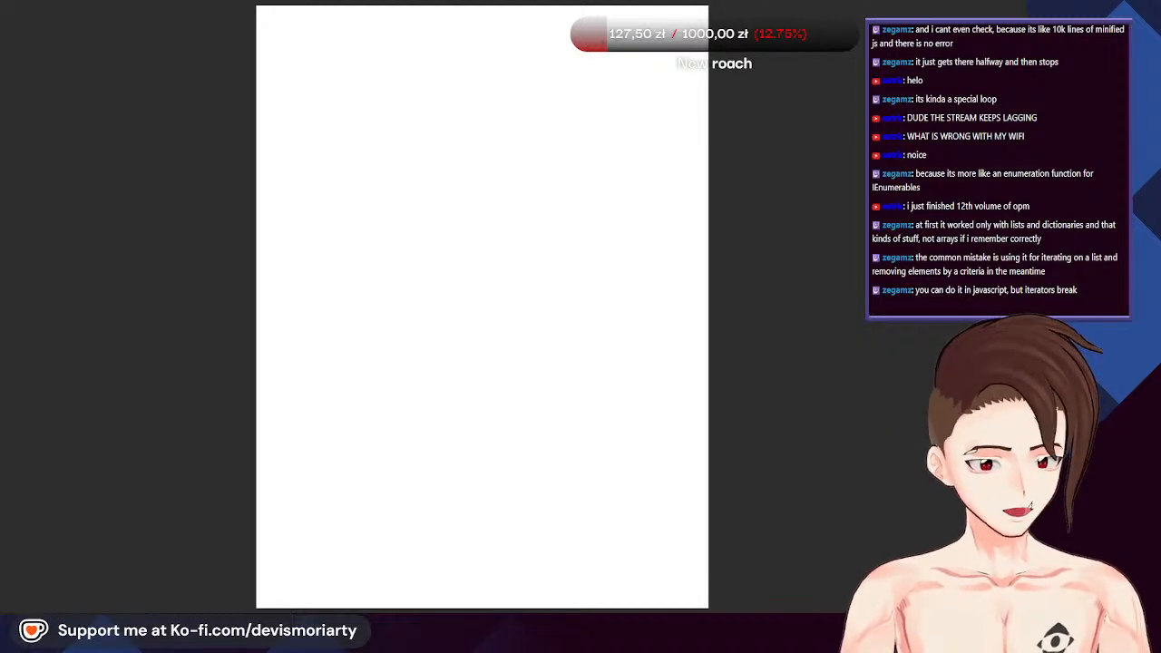
{"action": "key", "text": "ctrl+z"}
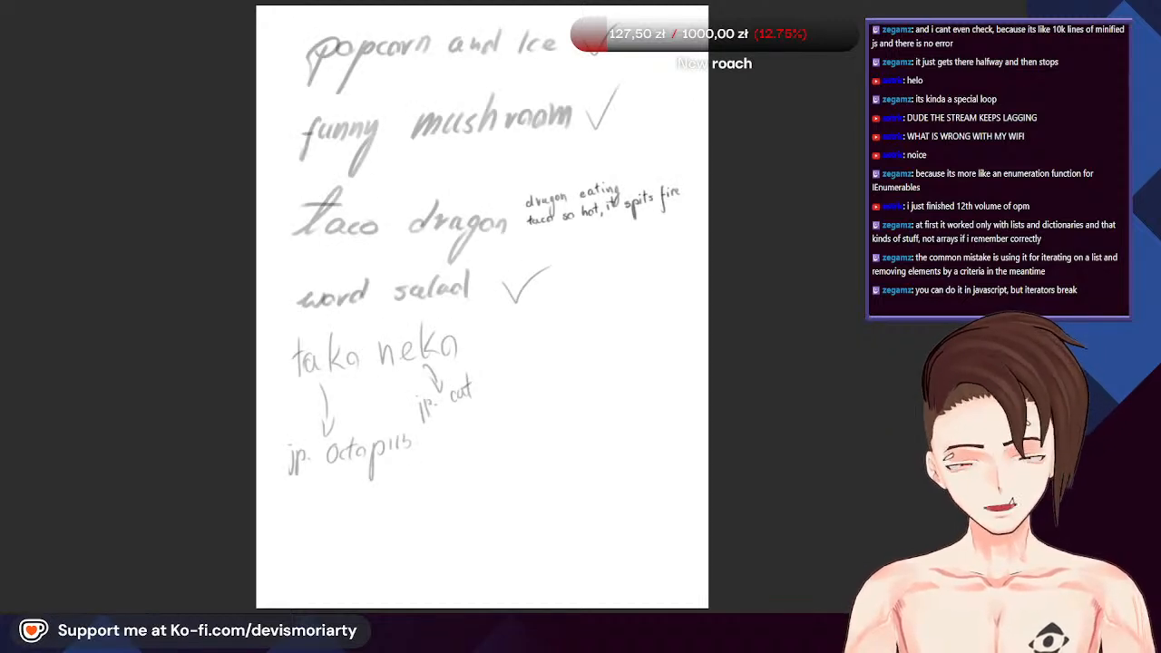
{"action": "key", "text": "Delete"}
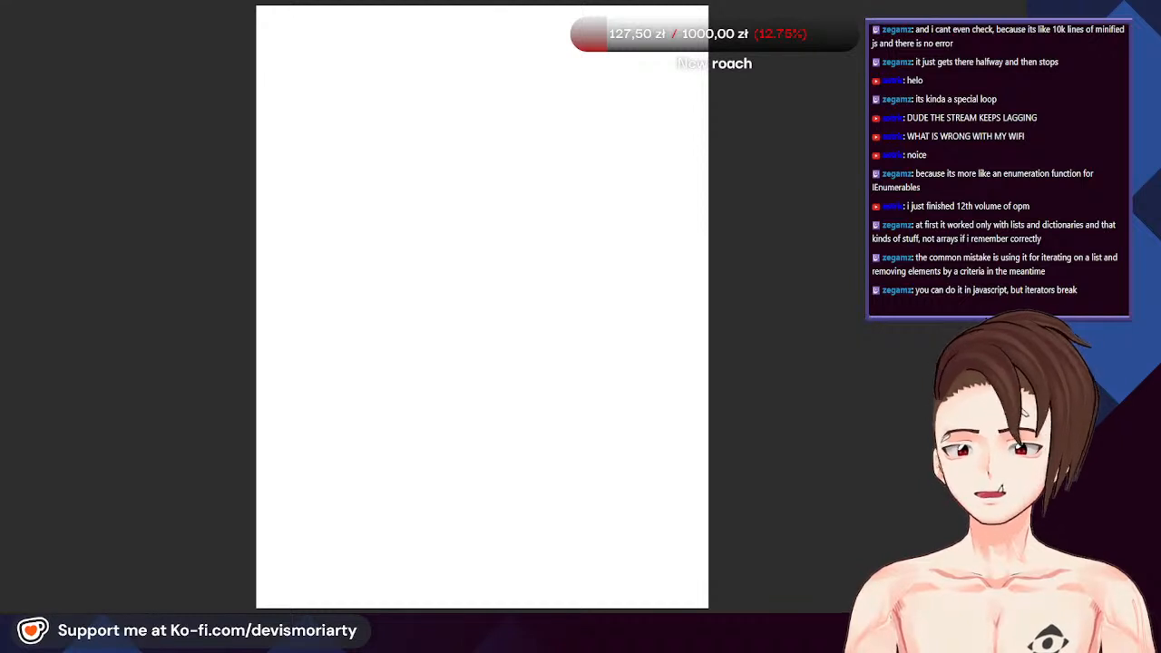
{"action": "scroll", "coordinate": [576, 108], "scroll_direction": "down", "scroll_amount": 1}
{"action": "scroll", "coordinate": [557, 83], "scroll_direction": "up", "scroll_amount": 1}
{"action": "scroll", "coordinate": [469, 91], "scroll_direction": "down", "scroll_amount": 1}
{"action": "scroll", "coordinate": [558, 118], "scroll_direction": "up", "scroll_amount": 1}
{"action": "scroll", "coordinate": [574, 132], "scroll_direction": "down", "scroll_amount": 1}
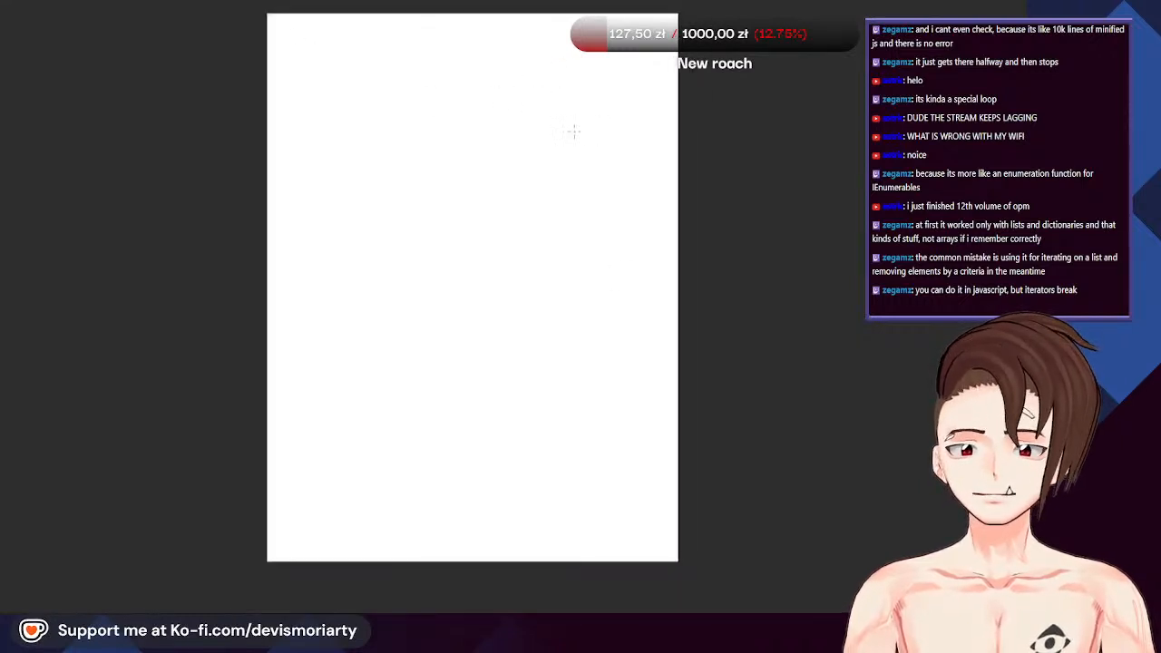
{"action": "scroll", "coordinate": [571, 134], "scroll_direction": "up", "scroll_amount": 1}
{"action": "scroll", "coordinate": [569, 133], "scroll_direction": "up", "scroll_amount": 1}
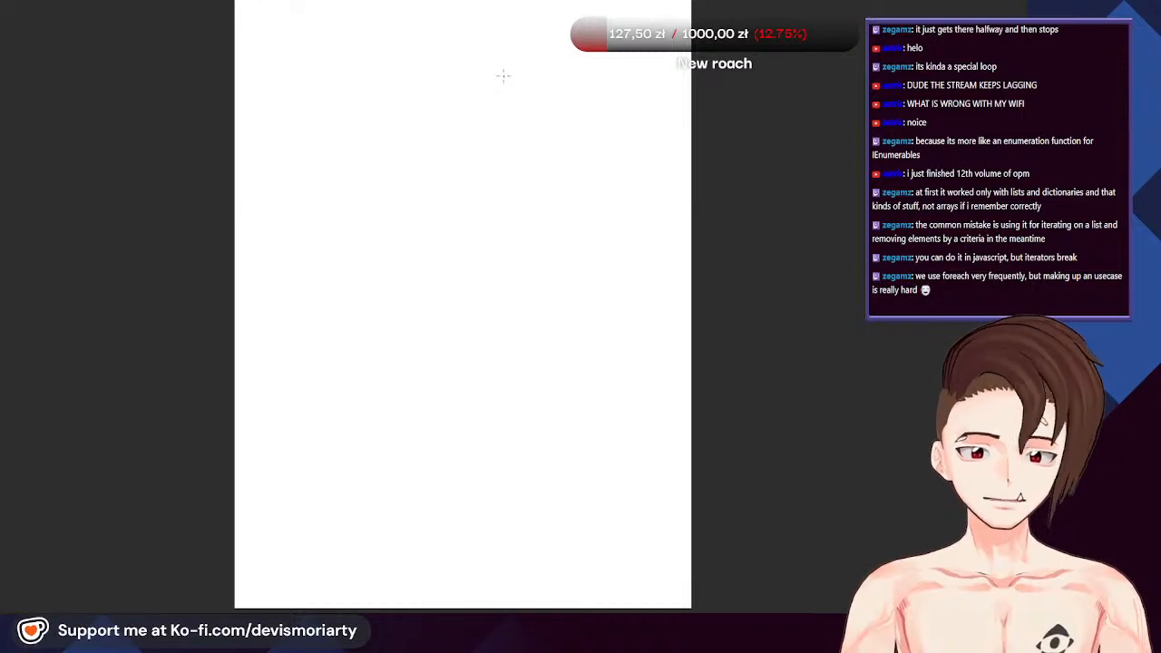
{"action": "scroll", "coordinate": [417, 200], "scroll_direction": "down", "scroll_amount": 3}
{"action": "scroll", "coordinate": [425, 116], "scroll_direction": "up", "scroll_amount": 3}
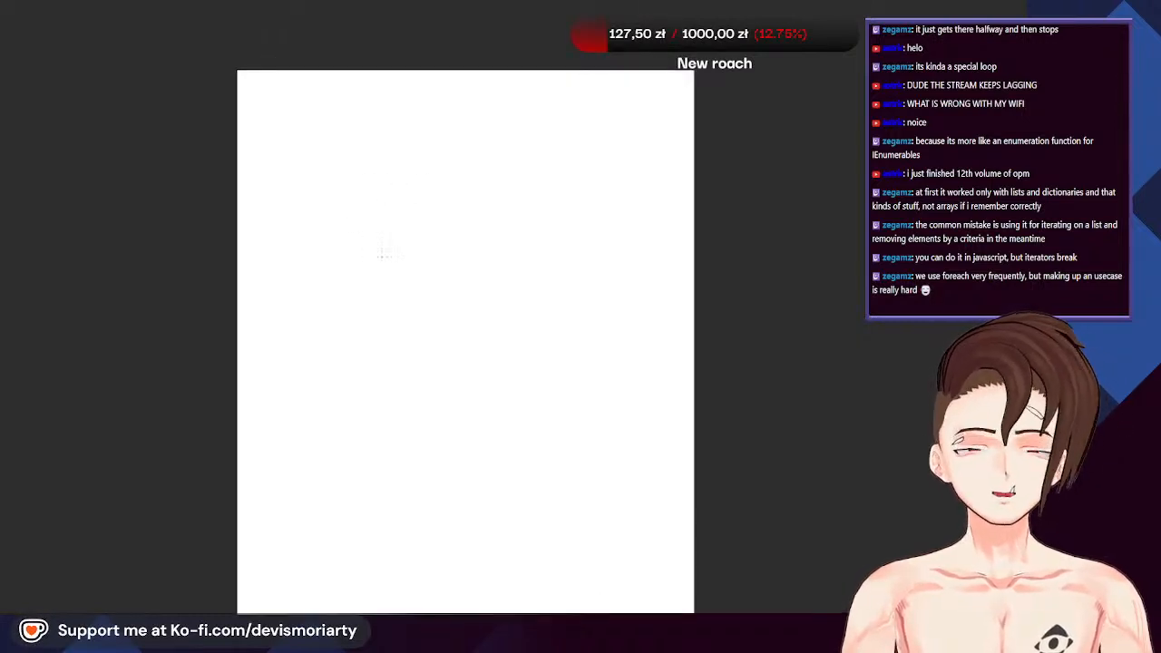
{"action": "scroll", "coordinate": [383, 254], "scroll_direction": "down", "scroll_amount": 1}
{"action": "scroll", "coordinate": [417, 239], "scroll_direction": "up", "scroll_amount": 2}
{"action": "scroll", "coordinate": [417, 239], "scroll_direction": "down", "scroll_amount": 2}
{"action": "scroll", "coordinate": [472, 260], "scroll_direction": "up", "scroll_amount": 2}
{"action": "scroll", "coordinate": [467, 264], "scroll_direction": "down", "scroll_amount": 1}
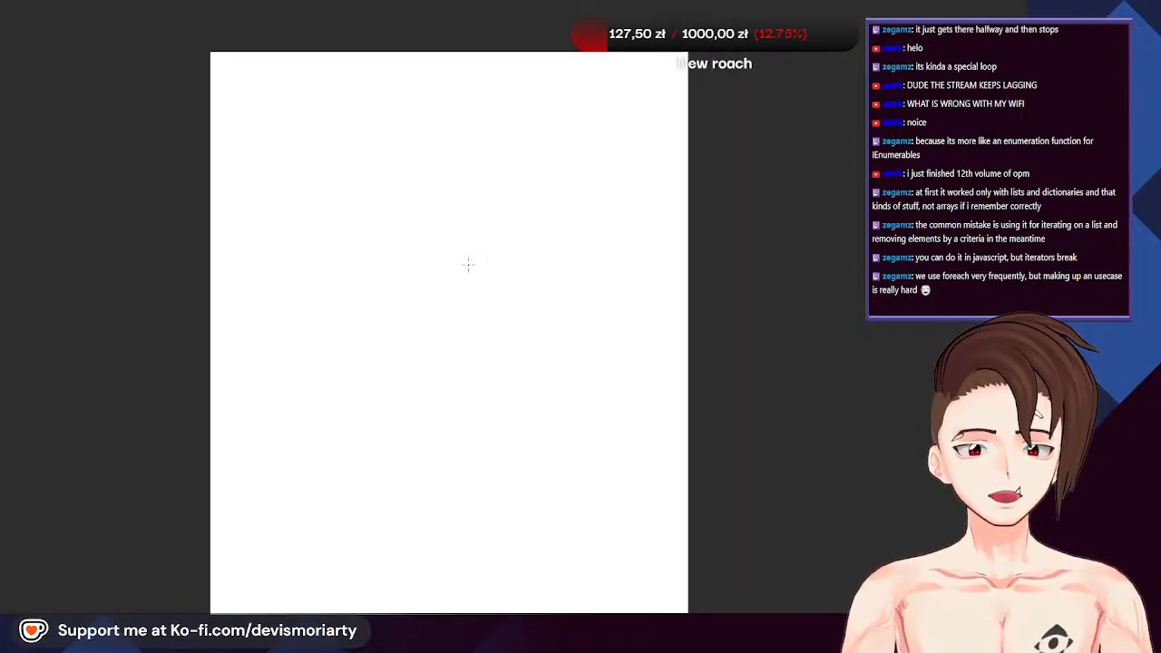
{"action": "scroll", "coordinate": [475, 264], "scroll_direction": "up", "scroll_amount": 2}
{"action": "scroll", "coordinate": [345, 272], "scroll_direction": "down", "scroll_amount": 3}
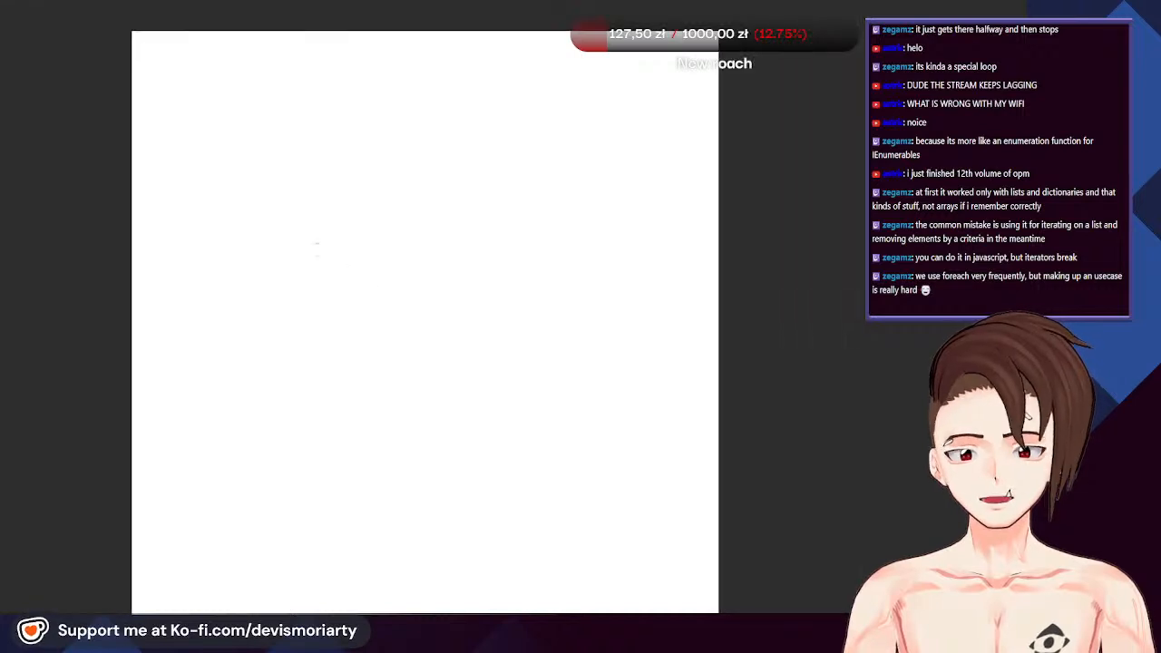
{"action": "scroll", "coordinate": [299, 145], "scroll_direction": "up", "scroll_amount": 2}
{"action": "scroll", "coordinate": [391, 241], "scroll_direction": "up", "scroll_amount": 3}
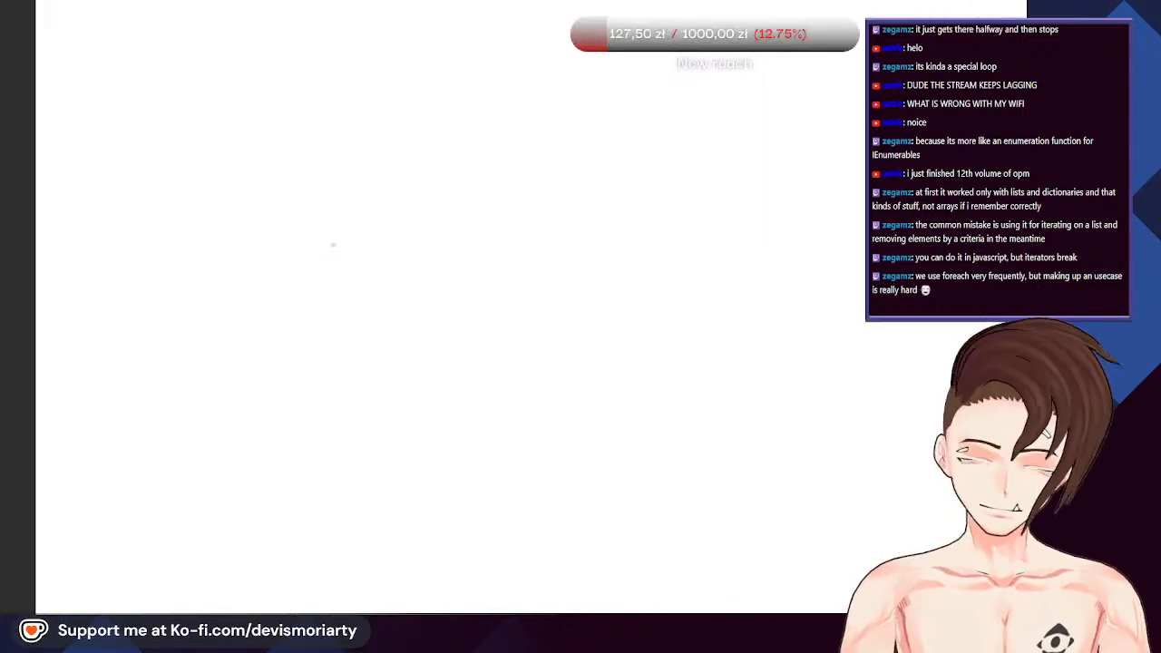
{"action": "scroll", "coordinate": [332, 241], "scroll_direction": "down", "scroll_amount": 1}
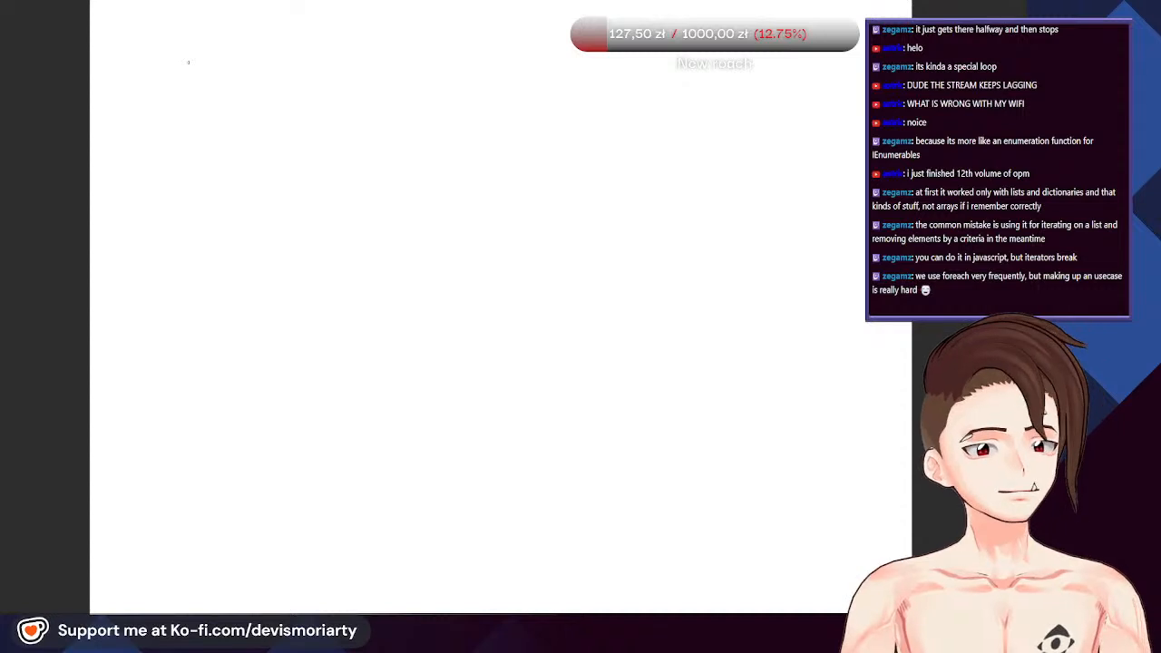
{"action": "scroll", "coordinate": [189, 62], "scroll_direction": "down", "scroll_amount": 3}
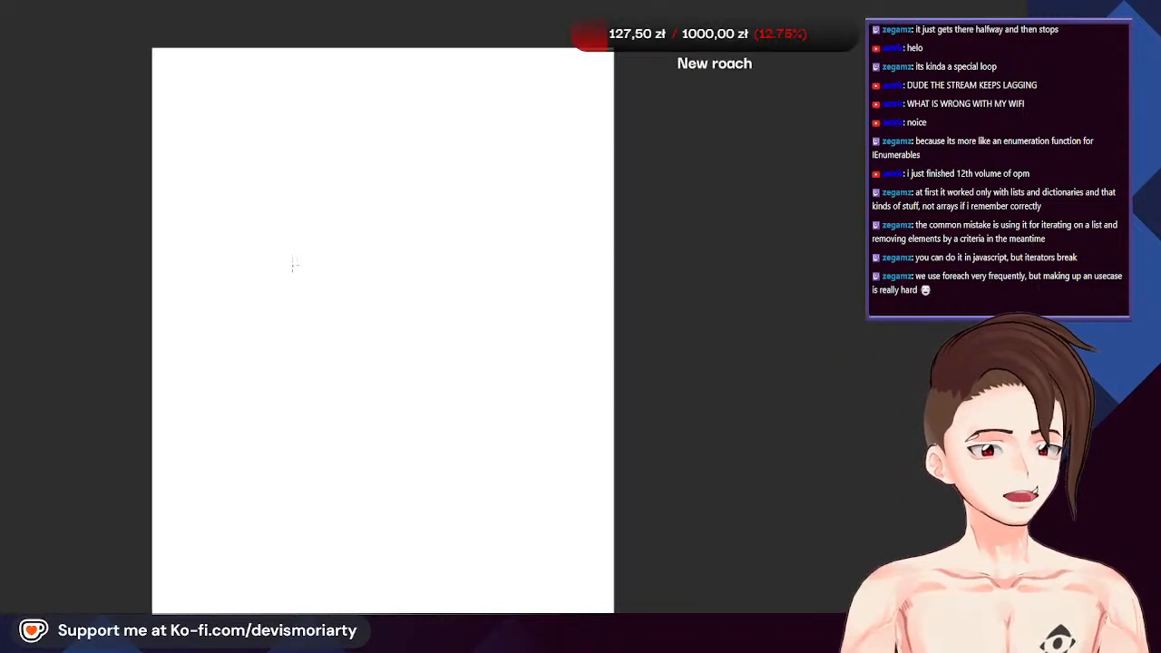
{"action": "scroll", "coordinate": [306, 132], "scroll_direction": "up", "scroll_amount": 3}
{"action": "scroll", "coordinate": [320, 134], "scroll_direction": "down", "scroll_amount": 1}
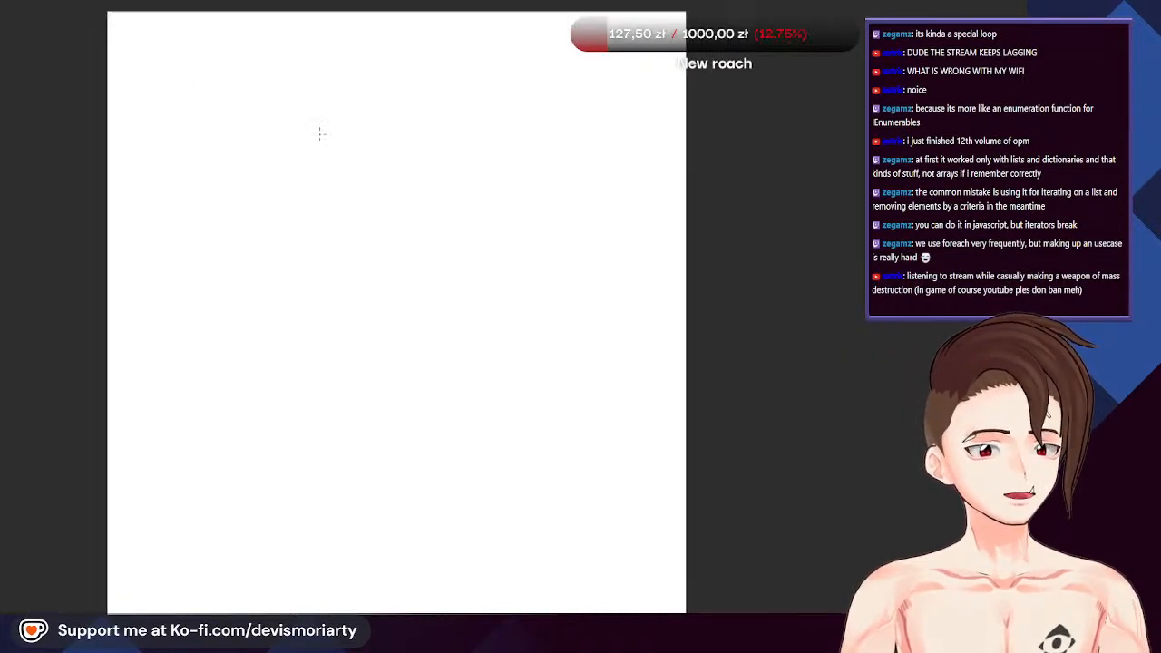
Sketch the taco shell's domed top and slanted bottom edge in the upper-left area of the blank canvas
{"action": "scroll", "coordinate": [320, 133], "scroll_direction": "down", "scroll_amount": 5}
{"action": "scroll", "coordinate": [357, 314], "scroll_direction": "up", "scroll_amount": 3}
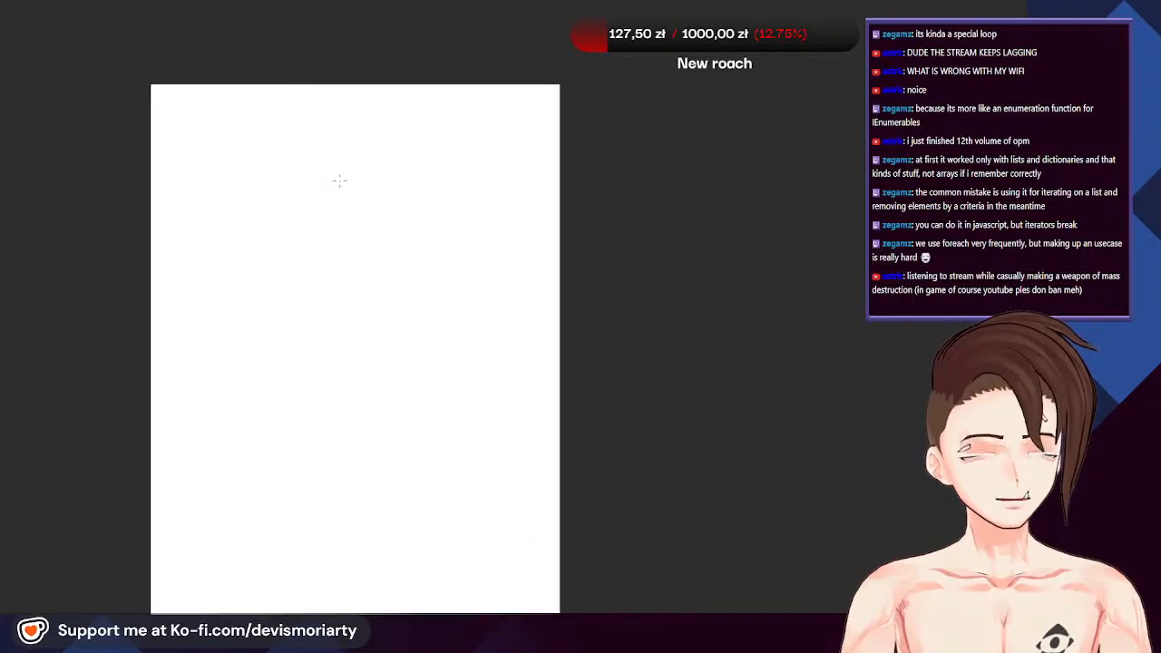
{"action": "scroll", "coordinate": [339, 181], "scroll_direction": "down", "scroll_amount": 1}
{"action": "scroll", "coordinate": [338, 180], "scroll_direction": "up", "scroll_amount": 2}
{"action": "scroll", "coordinate": [338, 179], "scroll_direction": "down", "scroll_amount": 3}
{"action": "scroll", "coordinate": [337, 180], "scroll_direction": "up", "scroll_amount": 3}
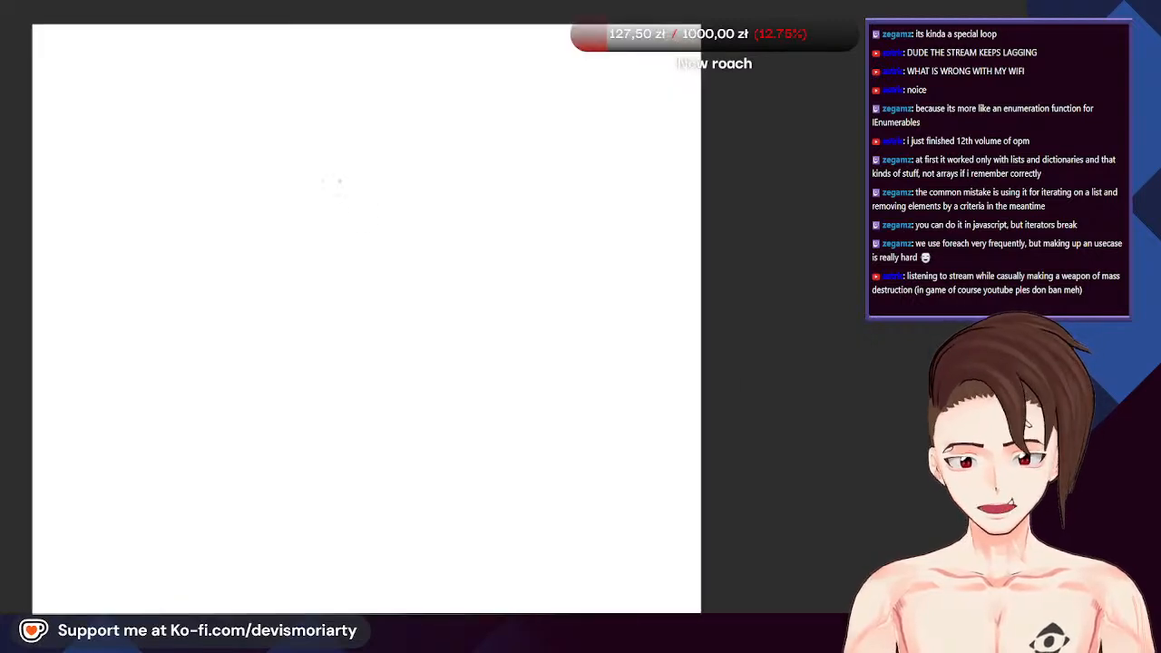
{"action": "scroll", "coordinate": [340, 180], "scroll_direction": "down", "scroll_amount": 2}
{"action": "scroll", "coordinate": [262, 249], "scroll_direction": "up", "scroll_amount": 3}
{"action": "left_click_drag", "start_coordinate": [289, 280], "coordinate": [187, 236]}
{"action": "left_click_drag", "start_coordinate": [321, 288], "coordinate": [167, 227]}
{"action": "mouse_move", "coordinate": [144, 179]}
{"action": "left_mouse_down"}
{"action": "mouse_move", "coordinate": [319, 147]}
{"action": "mouse_move", "coordinate": [363, 204]}
{"action": "left_mouse_up"}
{"action": "left_click_drag", "start_coordinate": [278, 131], "coordinate": [349, 263]}
{"action": "left_click_drag", "start_coordinate": [213, 138], "coordinate": [344, 262]}
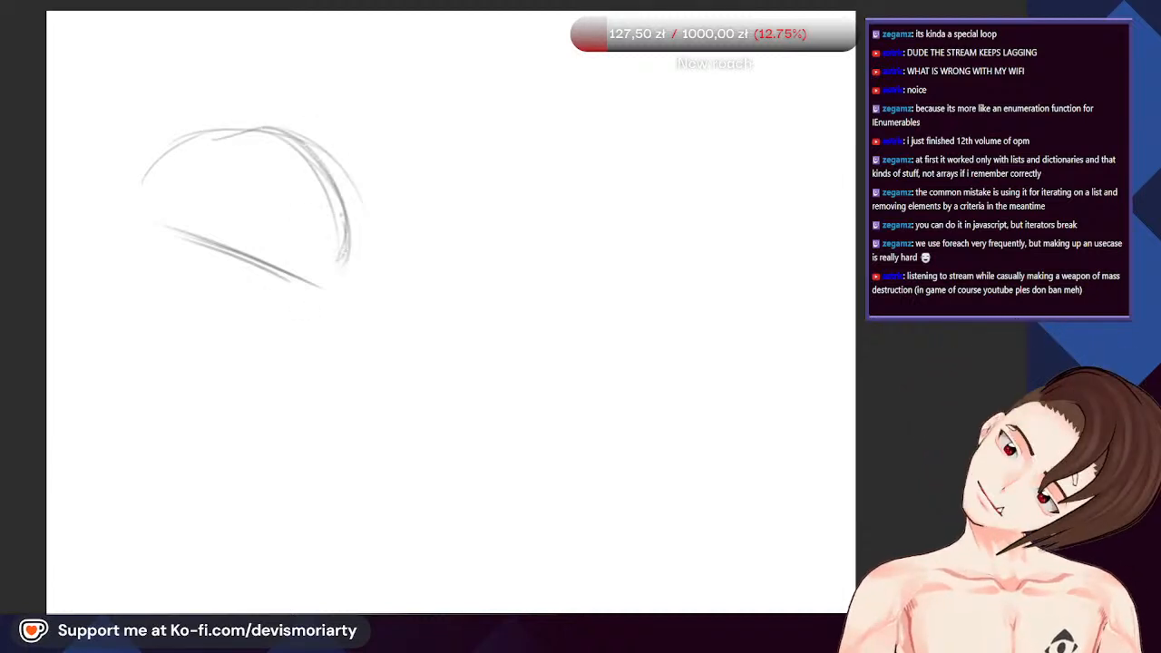
Draw wavy lettuce edges sticking out of the taco shell's right and left sides
{"action": "mouse_move", "coordinate": [358, 205]}
{"action": "left_mouse_down"}
{"action": "mouse_move", "coordinate": [372, 225]}
{"action": "mouse_move", "coordinate": [350, 270]}
{"action": "left_mouse_up"}
{"action": "key", "text": "ctrl+z"}
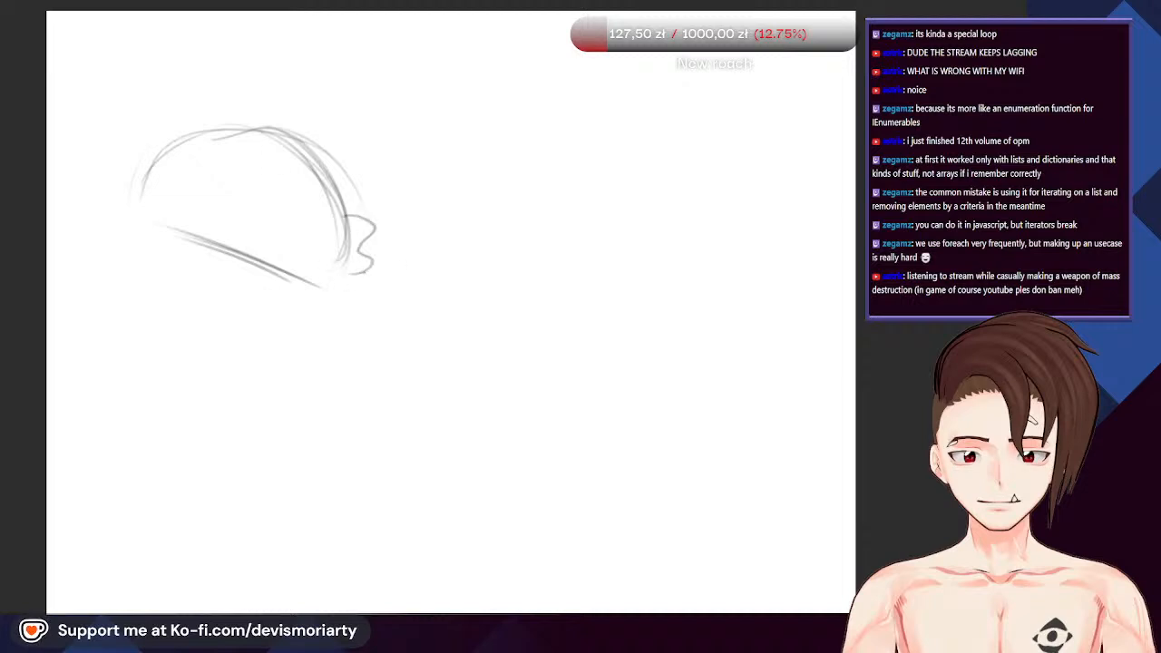
{"action": "scroll", "coordinate": [402, 257], "scroll_direction": "down", "scroll_amount": 3}
{"action": "scroll", "coordinate": [182, 154], "scroll_direction": "up", "scroll_amount": 3}
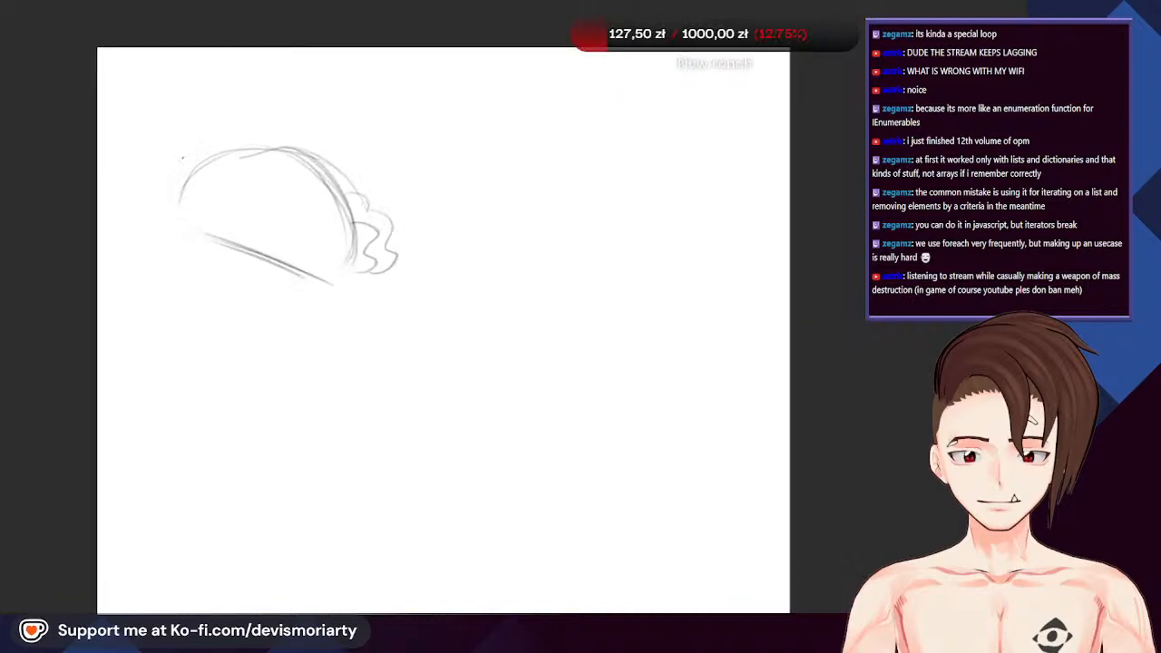
{"action": "mouse_move", "coordinate": [178, 209]}
{"action": "left_mouse_down"}
{"action": "mouse_move", "coordinate": [161, 189]}
{"action": "mouse_move", "coordinate": [216, 158]}
{"action": "left_mouse_up"}
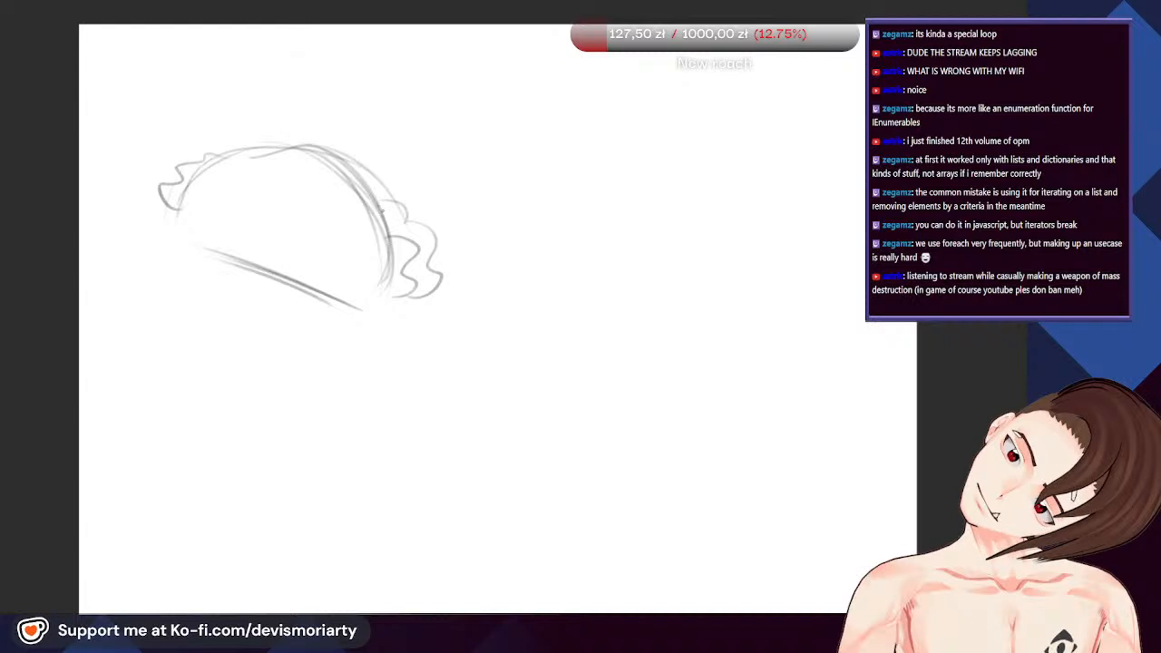
{"action": "mouse_move", "coordinate": [378, 209]}
{"action": "left_mouse_down"}
{"action": "mouse_move", "coordinate": [397, 198]}
{"action": "mouse_move", "coordinate": [429, 239]}
{"action": "left_mouse_up"}
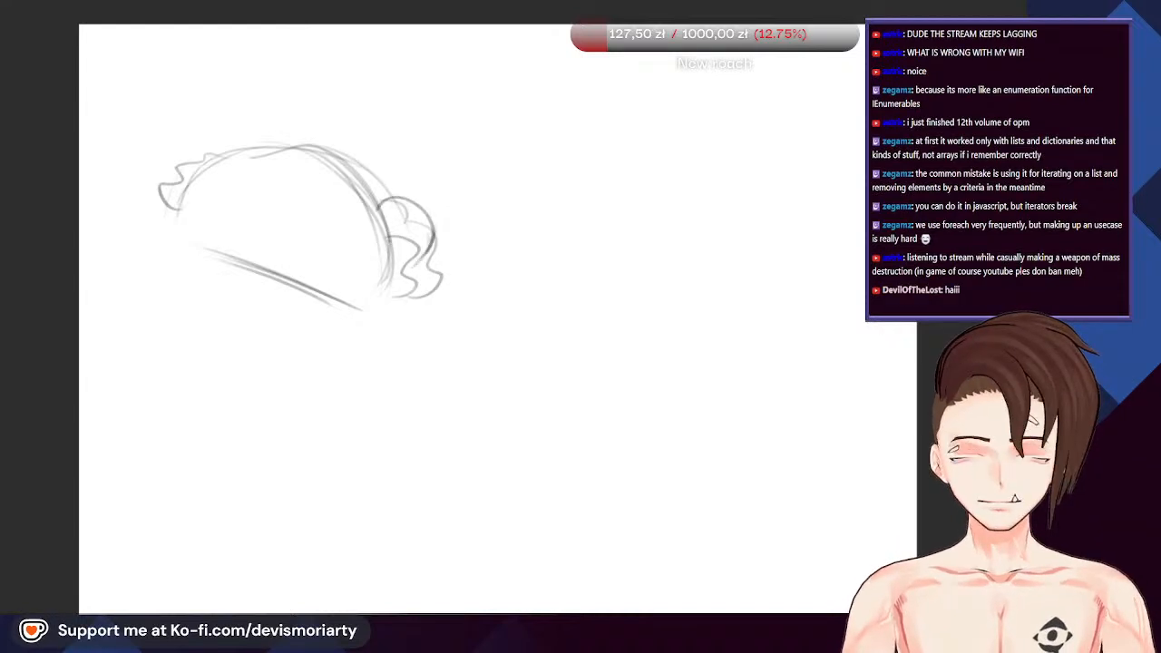
{"action": "scroll", "coordinate": [356, 218], "scroll_direction": "down", "scroll_amount": 1}
{"action": "scroll", "coordinate": [355, 217], "scroll_direction": "up", "scroll_amount": 2}
{"action": "key", "text": "ctrl+z"}
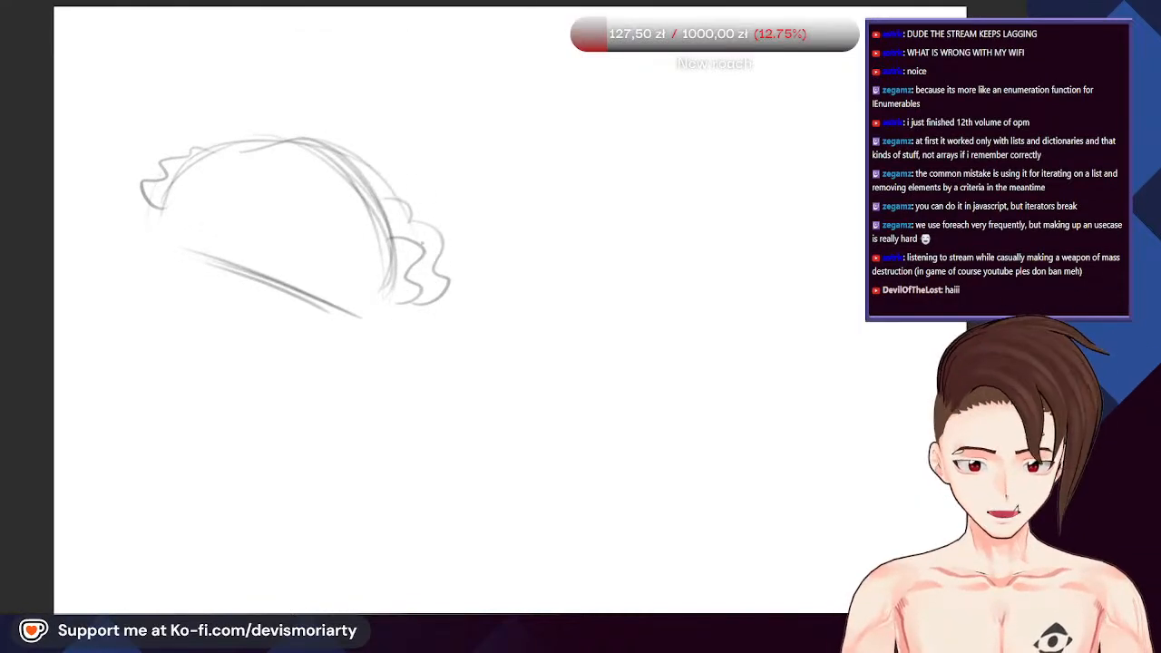
{"action": "left_click_drag", "start_coordinate": [365, 179], "coordinate": [419, 240]}
{"action": "key", "text": "ctrl+z"}
{"action": "left_click_drag", "start_coordinate": [367, 178], "coordinate": [419, 245]}
{"action": "key", "text": "ctrl+z"}
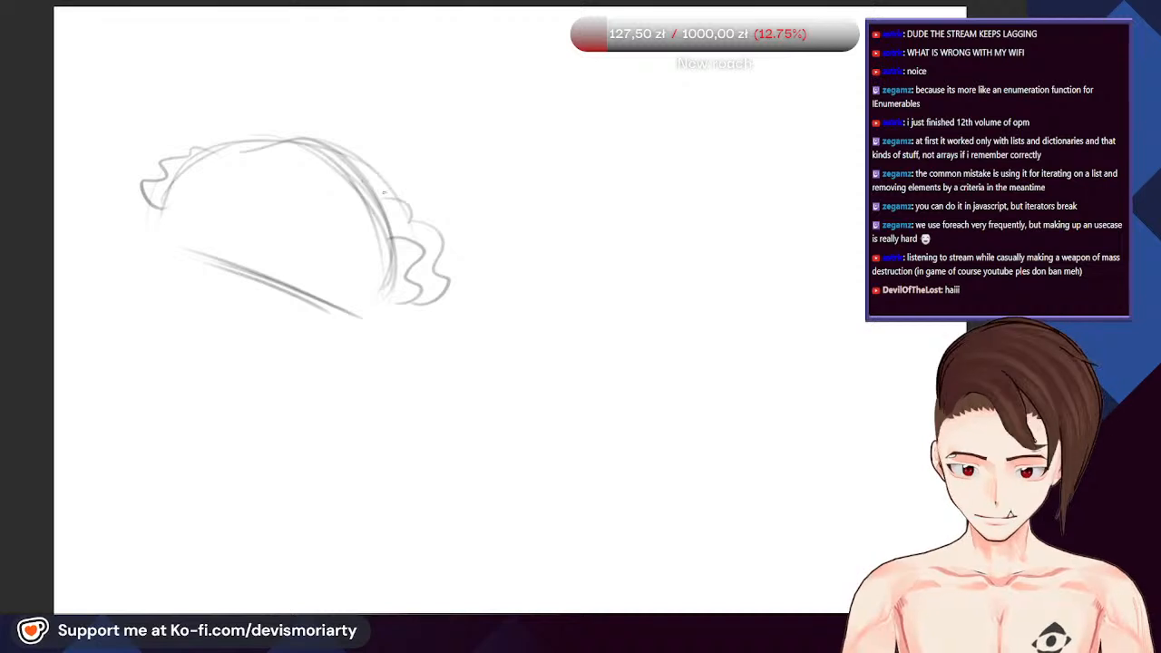
Draw a rounded filling bump above the wavy lettuce on the taco shell's right side
{"action": "left_click_drag", "start_coordinate": [370, 183], "coordinate": [406, 250]}
{"action": "scroll", "coordinate": [305, 185], "scroll_direction": "down", "scroll_amount": 3}
{"action": "scroll", "coordinate": [354, 182], "scroll_direction": "up", "scroll_amount": 2}
{"action": "scroll", "coordinate": [373, 134], "scroll_direction": "down", "scroll_amount": 2}
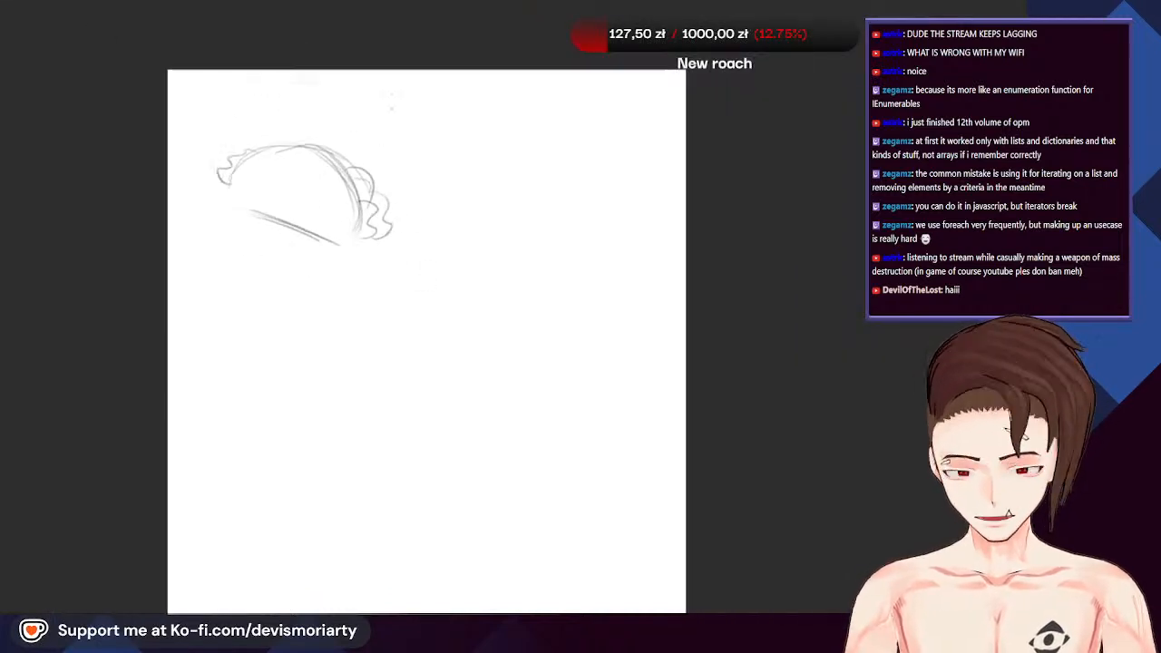
{"action": "scroll", "coordinate": [391, 107], "scroll_direction": "up", "scroll_amount": 2}
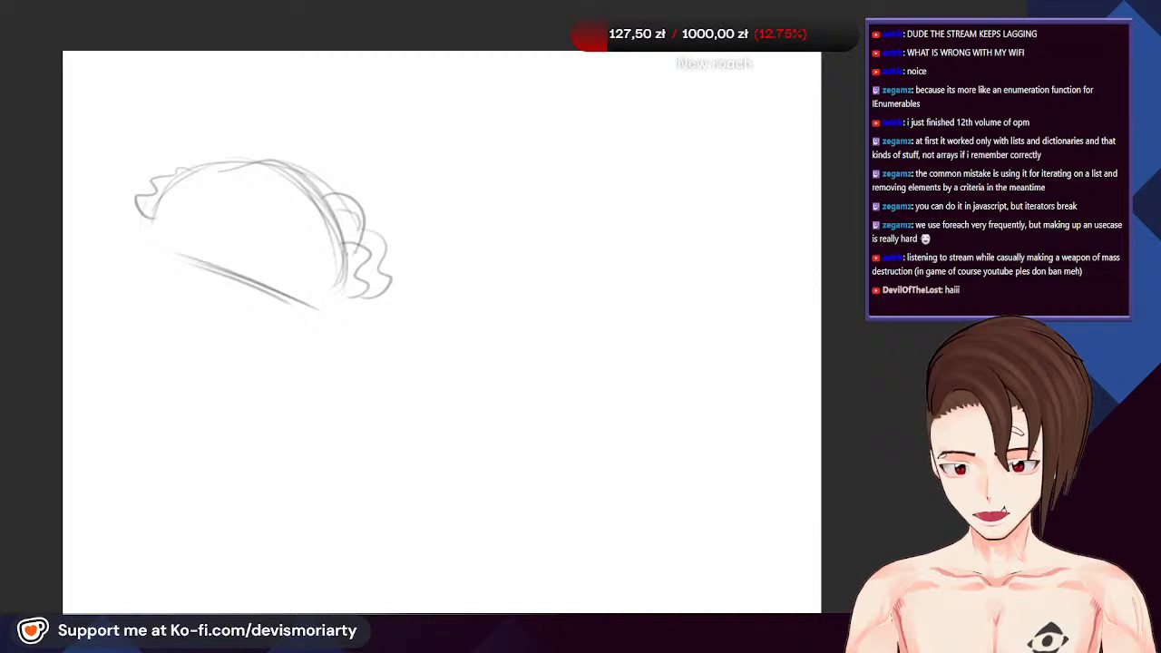
{"action": "left_click_drag", "start_coordinate": [354, 252], "coordinate": [321, 223]}
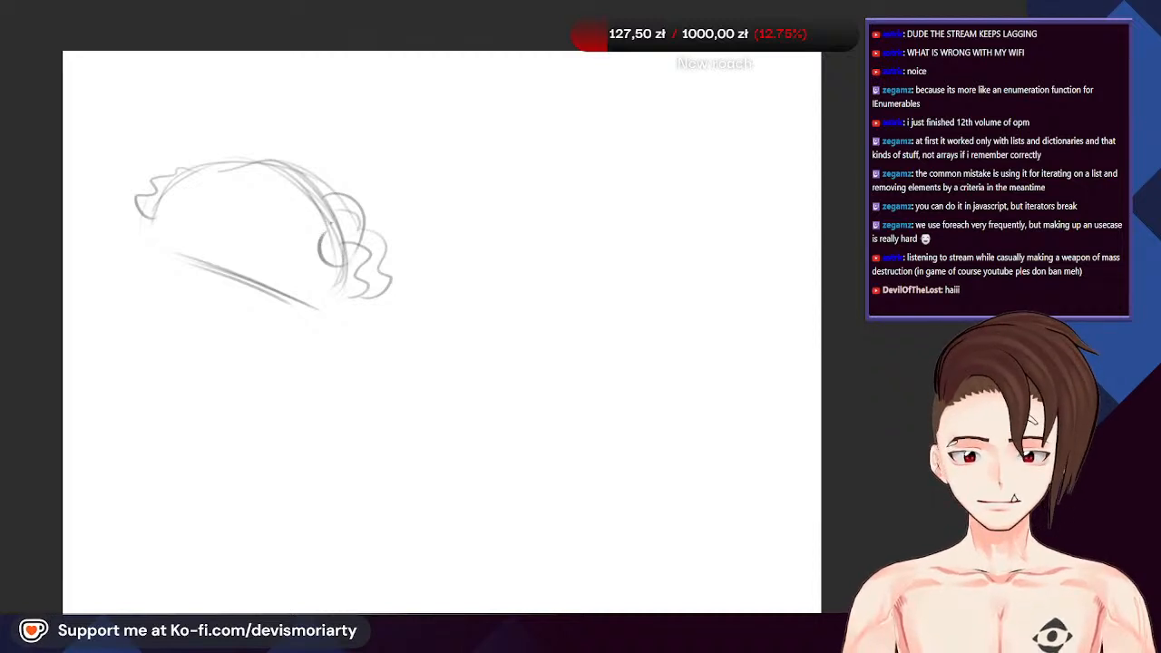
{"action": "key", "text": "ctrl+z"}
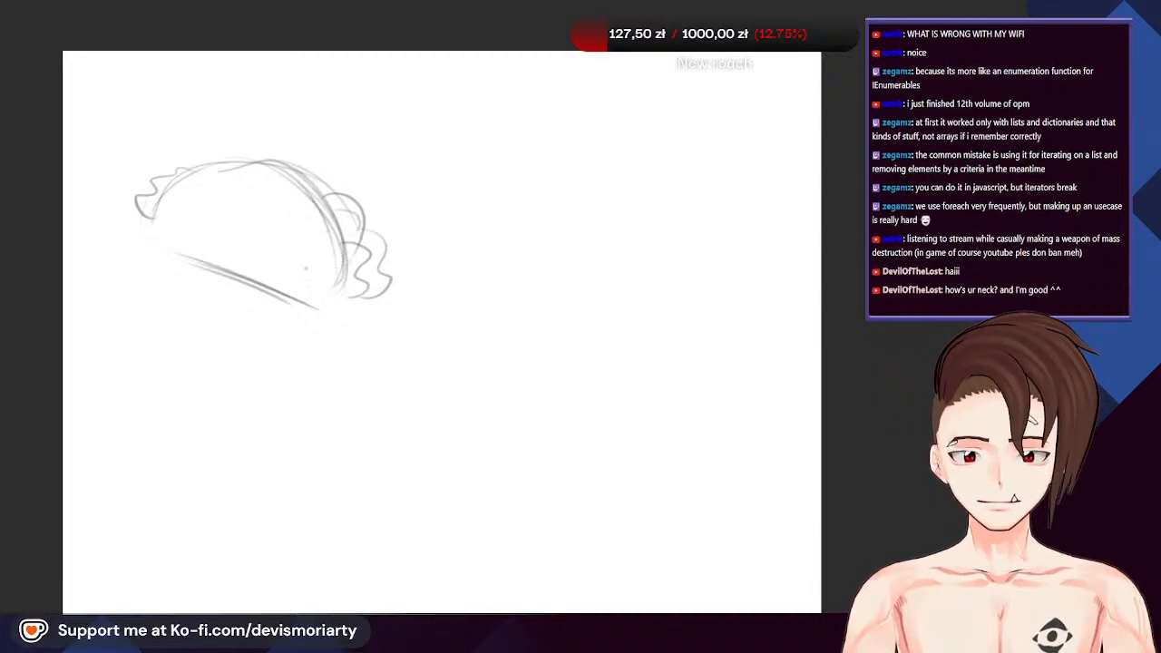
{"action": "key", "text": "ctrl+z"}
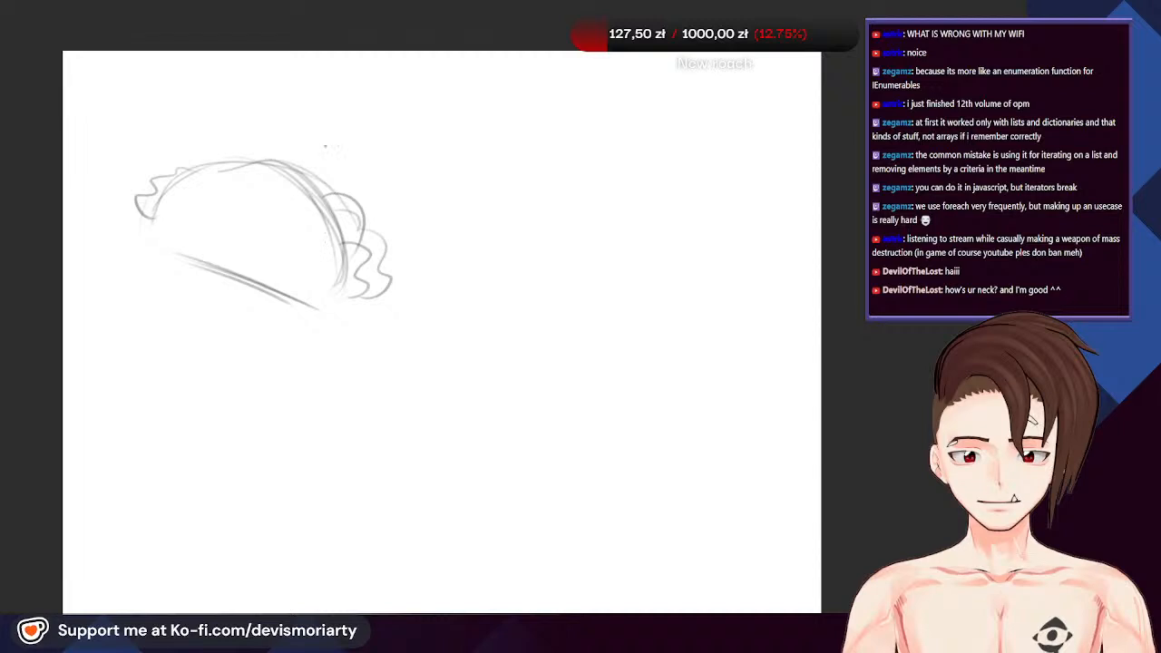
{"action": "key", "text": "ctrl+minus"}
{"action": "key", "text": "ctrl+plus"}
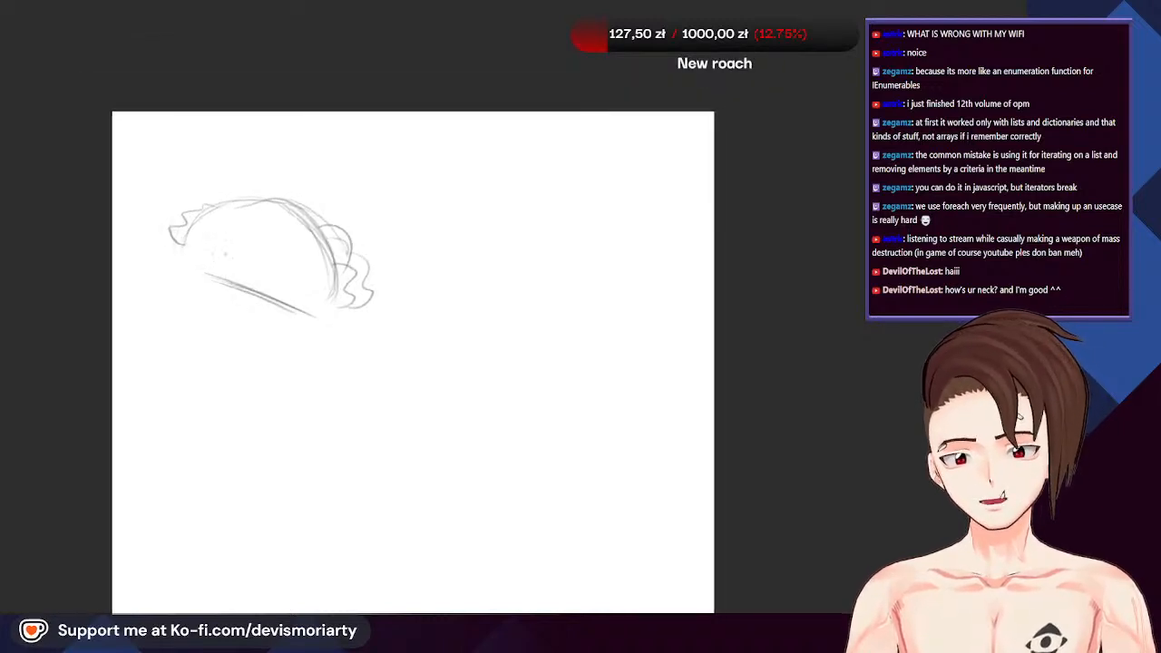
{"action": "key", "text": "ctrl+minus"}
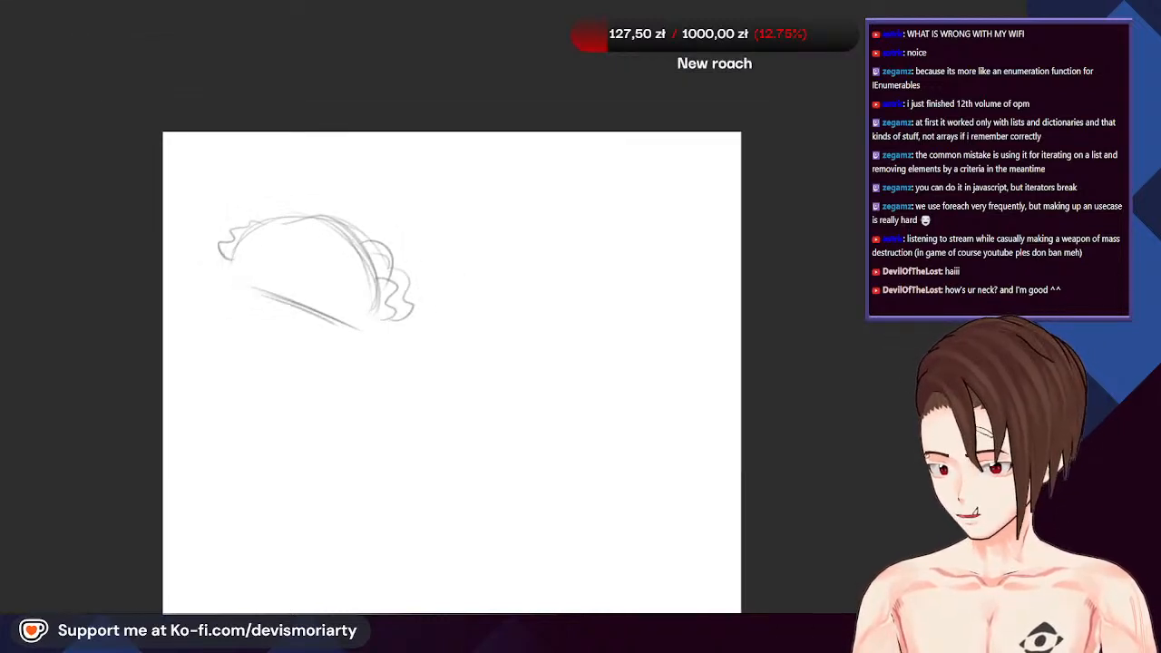
{"action": "key", "text": "ctrl+plus"}
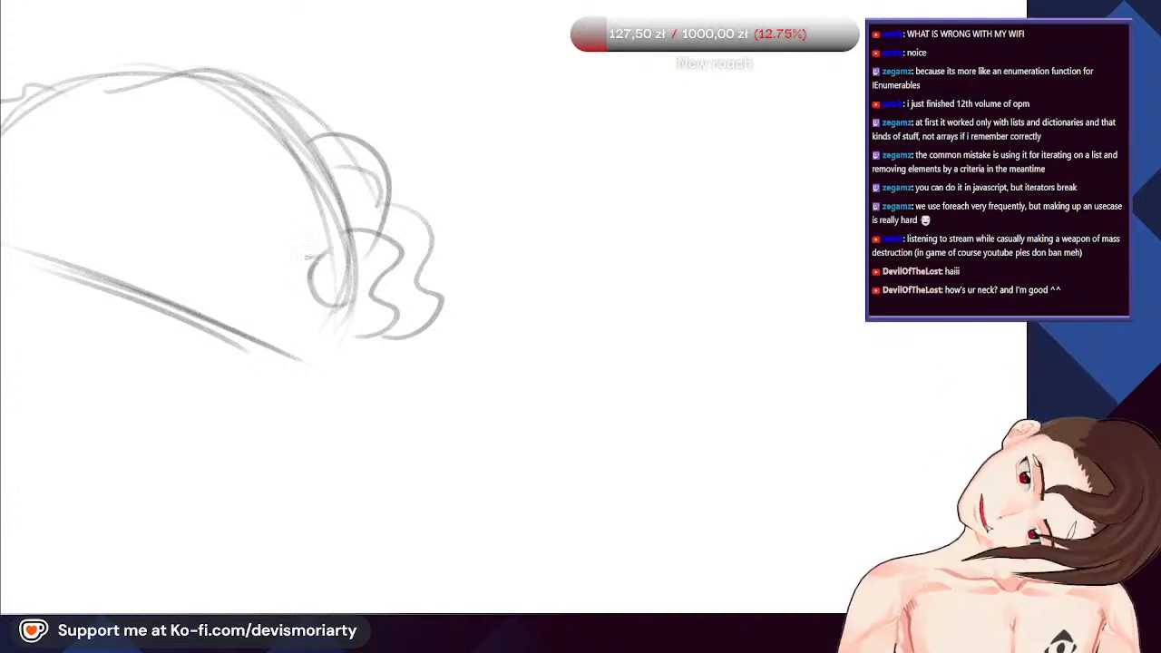
{"action": "key", "text": "ctrl+z"}
Draw a scalloped bite mark of three arcs into the right edge of the taco shell
{"action": "left_click_drag", "start_coordinate": [334, 260], "coordinate": [365, 293]}
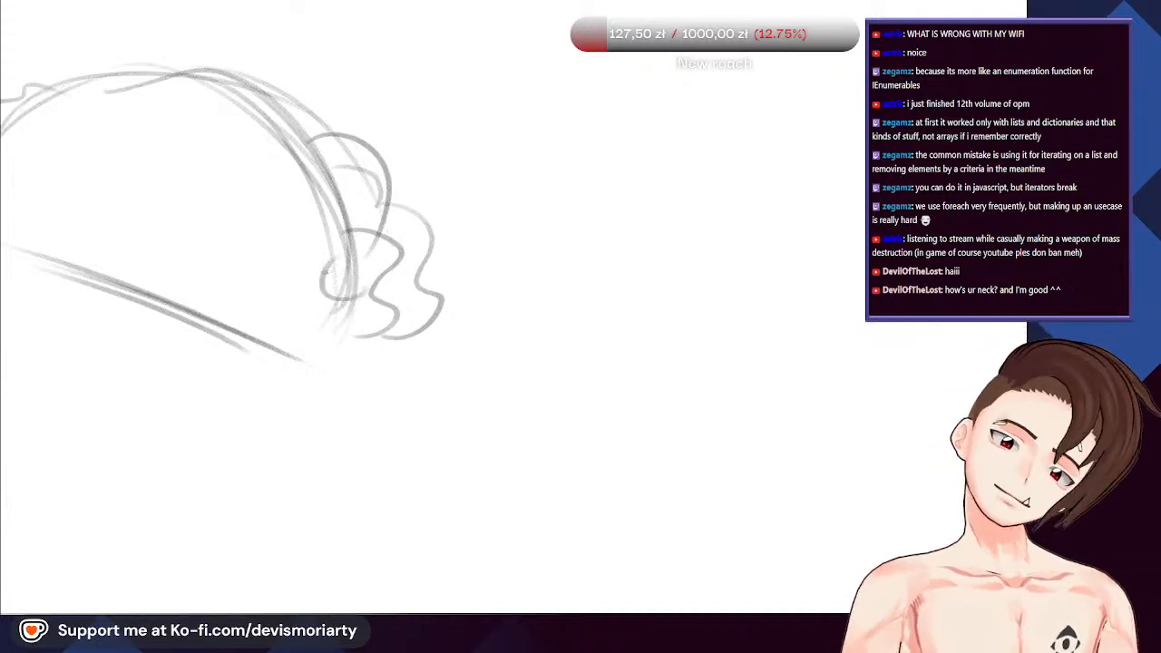
{"action": "left_click_drag", "start_coordinate": [323, 215], "coordinate": [334, 260]}
{"action": "left_click_drag", "start_coordinate": [309, 212], "coordinate": [333, 185]}
{"action": "scroll", "coordinate": [299, 287], "scroll_direction": "down", "scroll_amount": 3}
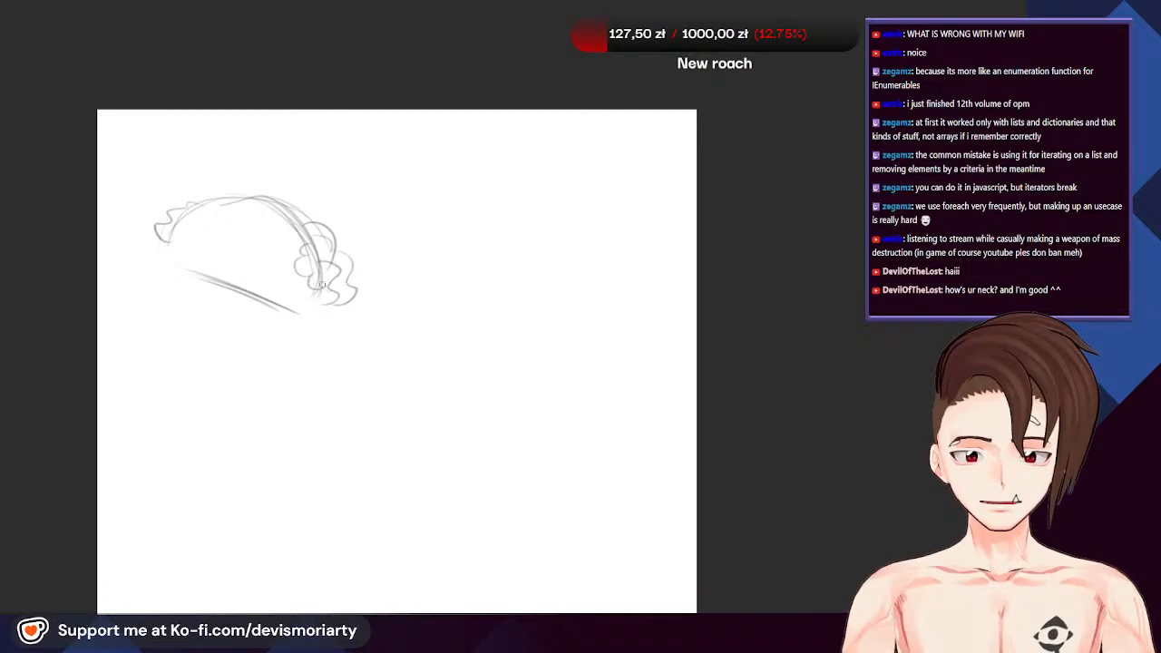
{"action": "scroll", "coordinate": [321, 271], "scroll_direction": "up", "scroll_amount": 2}
{"action": "scroll", "coordinate": [321, 271], "scroll_direction": "up", "scroll_amount": 1}
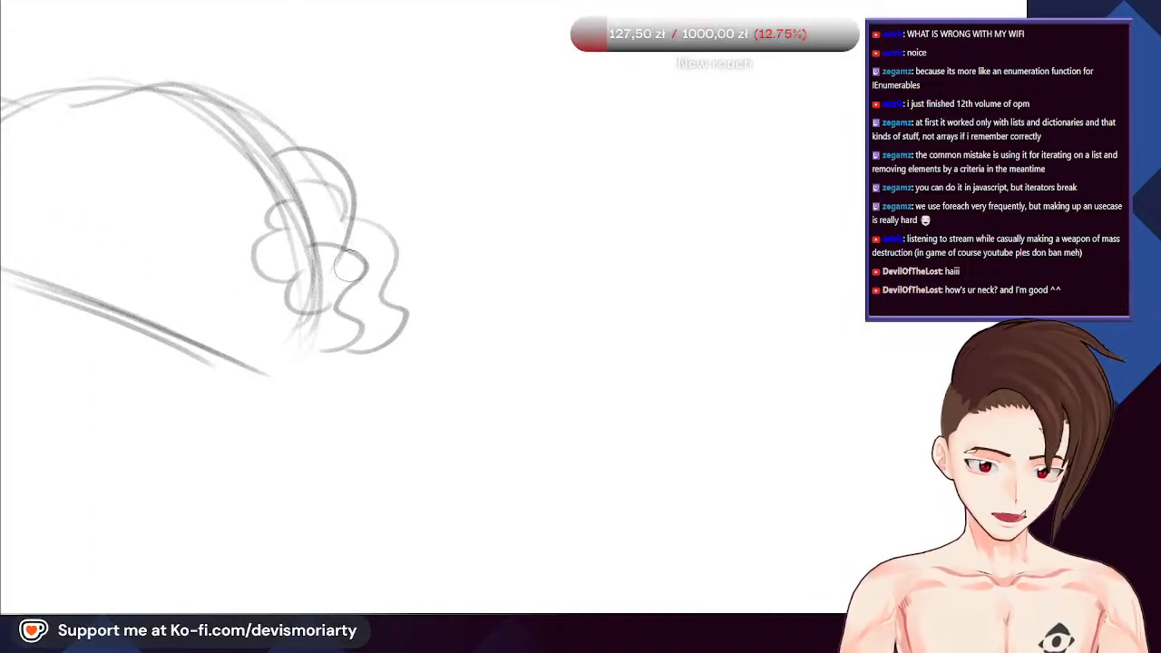
Erase the shell and lettuce lines crossing the bite and draw a second scalloped edge for its far side
{"action": "mouse_move", "coordinate": [349, 266]}
{"action": "left_mouse_down"}
{"action": "mouse_move", "coordinate": [375, 252]}
{"action": "mouse_move", "coordinate": [356, 273]}
{"action": "mouse_move", "coordinate": [371, 282]}
{"action": "mouse_move", "coordinate": [346, 268]}
{"action": "left_mouse_up"}
{"action": "key", "text": "ctrl+z"}
{"action": "mouse_move", "coordinate": [334, 226]}
{"action": "left_mouse_down"}
{"action": "mouse_move", "coordinate": [315, 263]}
{"action": "mouse_move", "coordinate": [278, 268]}
{"action": "mouse_move", "coordinate": [366, 212]}
{"action": "mouse_move", "coordinate": [295, 223]}
{"action": "mouse_move", "coordinate": [303, 213]}
{"action": "mouse_move", "coordinate": [270, 193]}
{"action": "mouse_move", "coordinate": [308, 214]}
{"action": "mouse_move", "coordinate": [323, 196]}
{"action": "mouse_move", "coordinate": [302, 160]}
{"action": "mouse_move", "coordinate": [326, 231]}
{"action": "left_mouse_up"}
{"action": "scroll", "coordinate": [304, 181], "scroll_direction": "down", "scroll_amount": 4}
{"action": "scroll", "coordinate": [303, 163], "scroll_direction": "up", "scroll_amount": 4}
{"action": "key", "text": "e"}
{"action": "key", "text": "ctrl+z"}
{"action": "left_click_drag", "start_coordinate": [326, 185], "coordinate": [325, 221]}
{"action": "key", "text": "ctrl+z"}
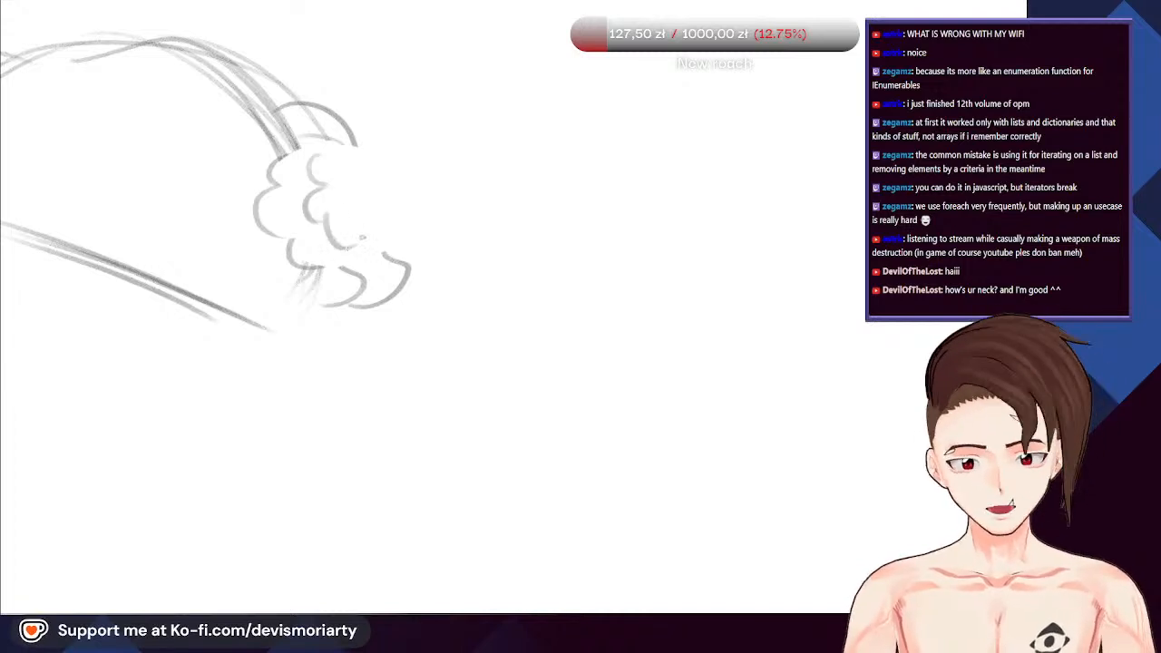
Outline the bitten surfaces by closing the top of the lower lettuce and the underside of the upper filling bump
{"action": "left_click_drag", "start_coordinate": [292, 248], "coordinate": [399, 264]}
{"action": "scroll", "coordinate": [298, 187], "scroll_direction": "down", "scroll_amount": 1}
{"action": "scroll", "coordinate": [286, 162], "scroll_direction": "up", "scroll_amount": 1}
{"action": "left_click_drag", "start_coordinate": [353, 152], "coordinate": [278, 173]}
{"action": "scroll", "coordinate": [272, 164], "scroll_direction": "down", "scroll_amount": 2}
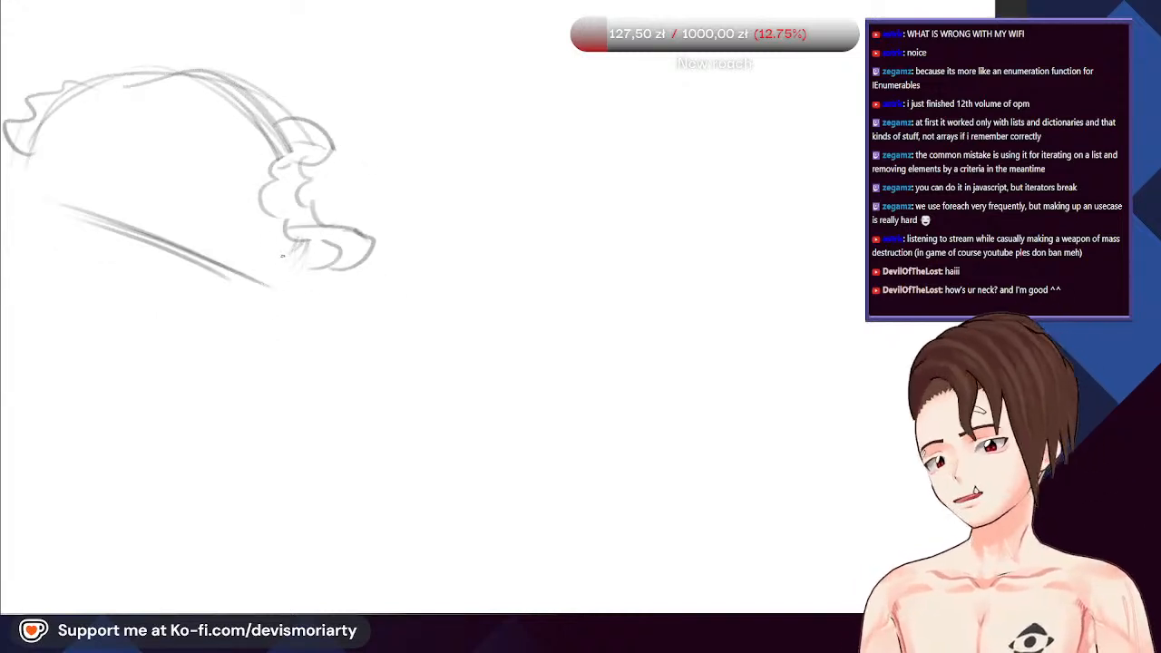
{"action": "scroll", "coordinate": [282, 257], "scroll_direction": "up", "scroll_amount": 2}
{"action": "scroll", "coordinate": [310, 231], "scroll_direction": "down", "scroll_amount": 1}
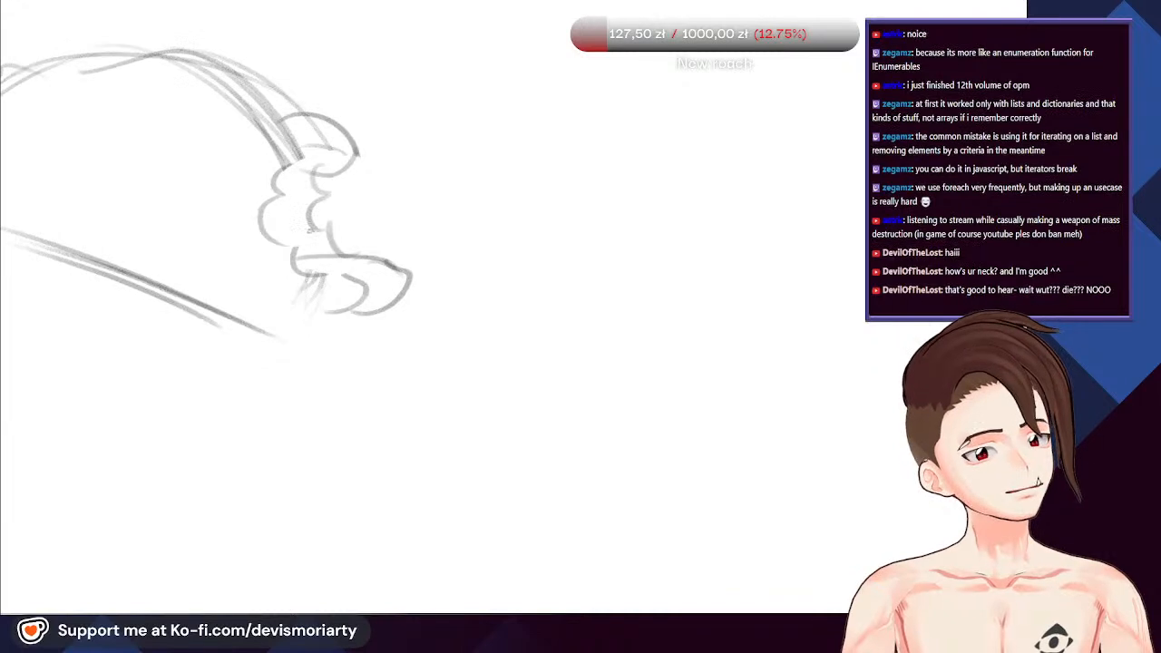
{"action": "scroll", "coordinate": [306, 196], "scroll_direction": "up", "scroll_amount": 2}
{"action": "scroll", "coordinate": [303, 175], "scroll_direction": "down", "scroll_amount": 2}
{"action": "scroll", "coordinate": [311, 108], "scroll_direction": "up", "scroll_amount": 2}
{"action": "scroll", "coordinate": [311, 109], "scroll_direction": "down", "scroll_amount": 1}
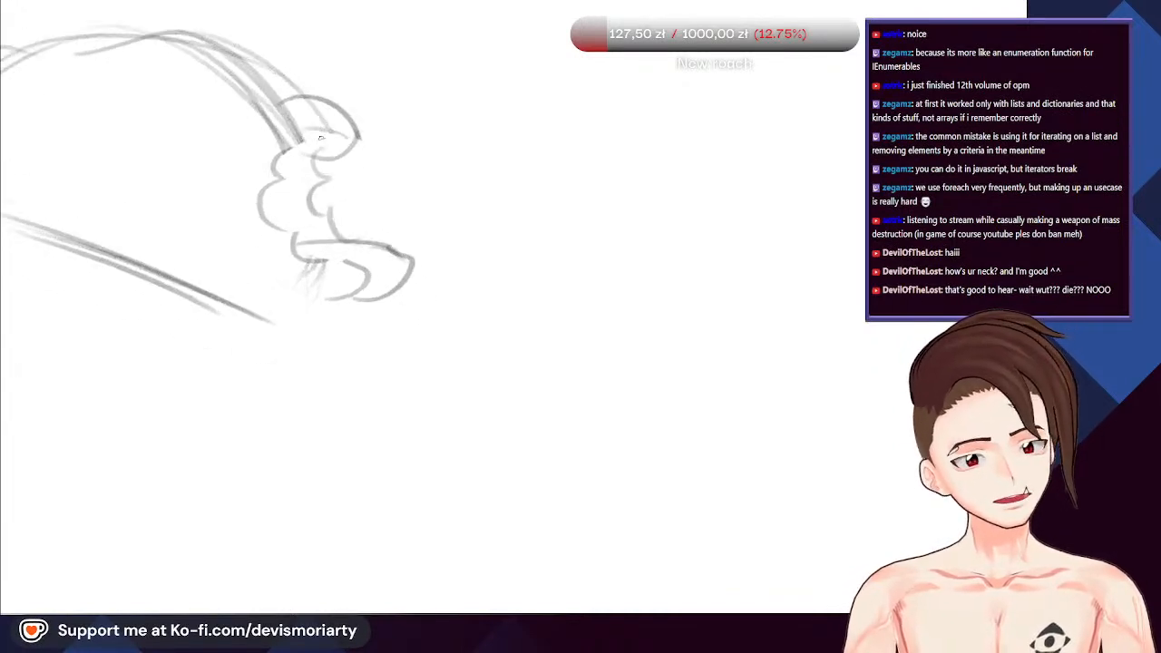
Add a short curved line at the bite's upper notch and erase stray sketch lines there and along the shell's top
{"action": "scroll", "coordinate": [313, 155], "scroll_direction": "up", "scroll_amount": 3}
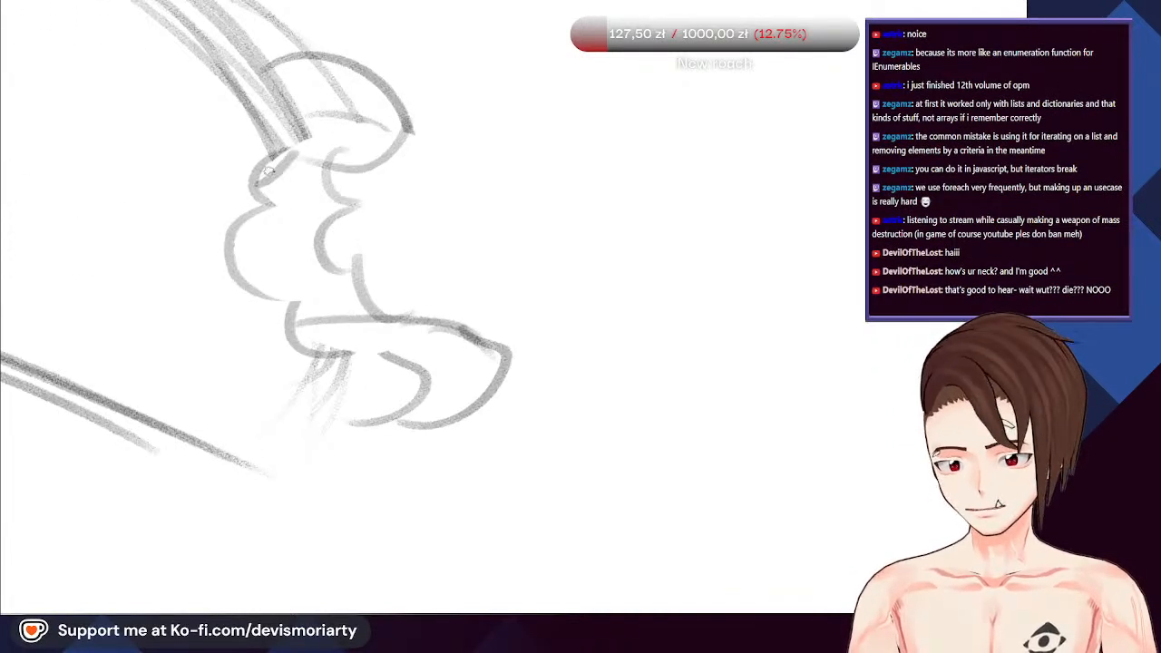
{"action": "left_click_drag", "start_coordinate": [254, 188], "coordinate": [319, 138]}
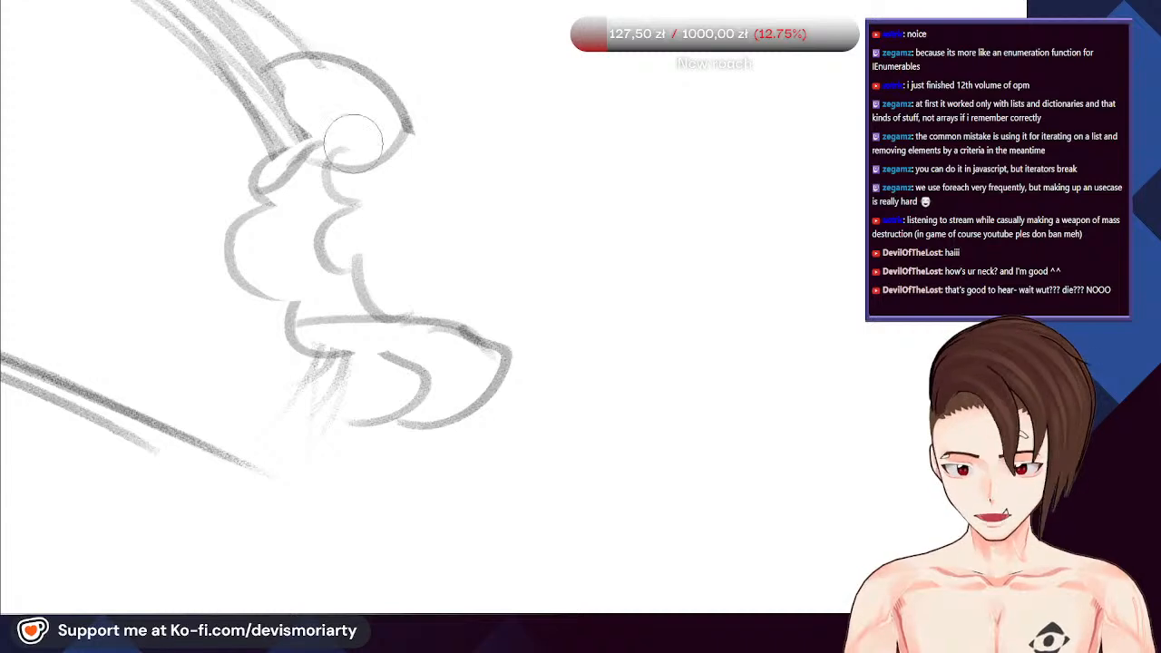
{"action": "scroll", "coordinate": [381, 164], "scroll_direction": "down", "scroll_amount": 6}
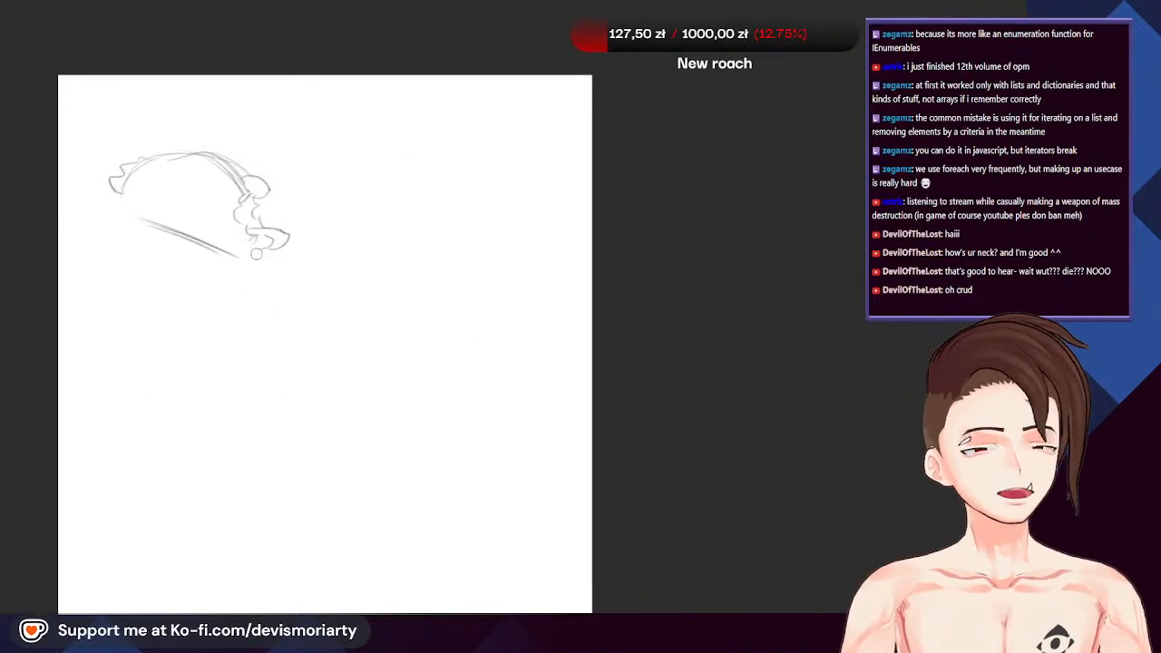
{"action": "scroll", "coordinate": [226, 109], "scroll_direction": "up", "scroll_amount": 6}
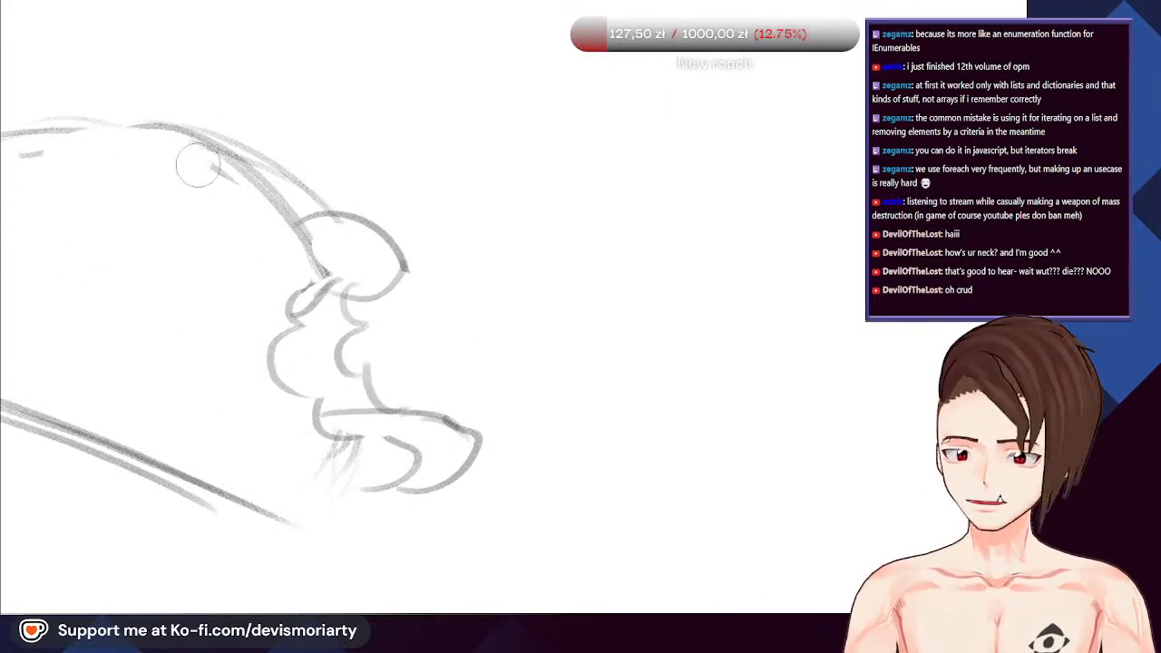
{"action": "scroll", "coordinate": [114, 186], "scroll_direction": "down", "scroll_amount": 5}
{"action": "scroll", "coordinate": [133, 184], "scroll_direction": "up", "scroll_amount": 5}
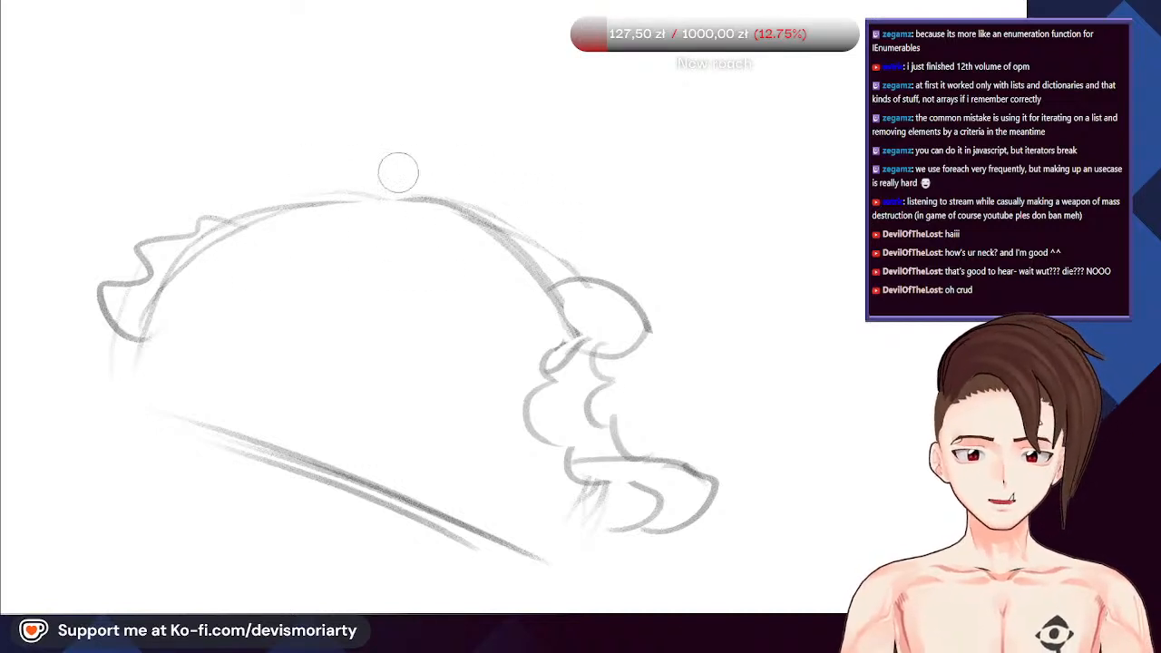
Erase the doubled line under the taco's bottom edge and redraw the edge with a rounded left corner
{"action": "scroll", "coordinate": [293, 173], "scroll_direction": "down", "scroll_amount": 2}
{"action": "scroll", "coordinate": [356, 348], "scroll_direction": "up", "scroll_amount": 2}
{"action": "left_click_drag", "start_coordinate": [231, 313], "coordinate": [425, 386]}
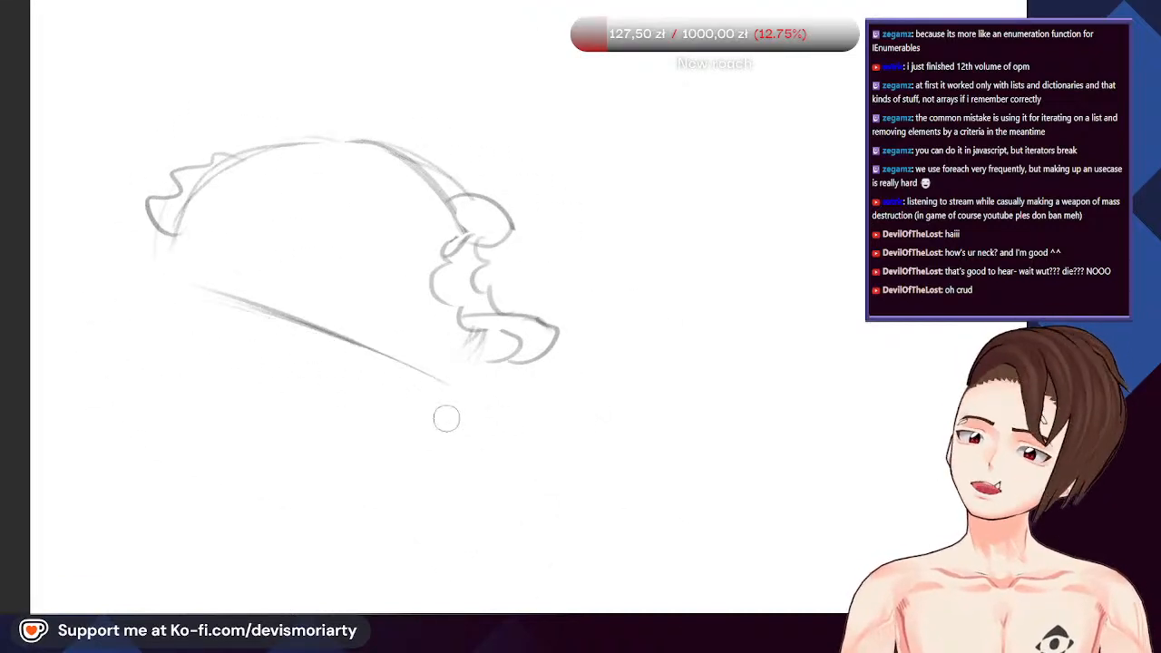
{"action": "scroll", "coordinate": [353, 262], "scroll_direction": "down", "scroll_amount": 1}
{"action": "scroll", "coordinate": [470, 458], "scroll_direction": "up", "scroll_amount": 2}
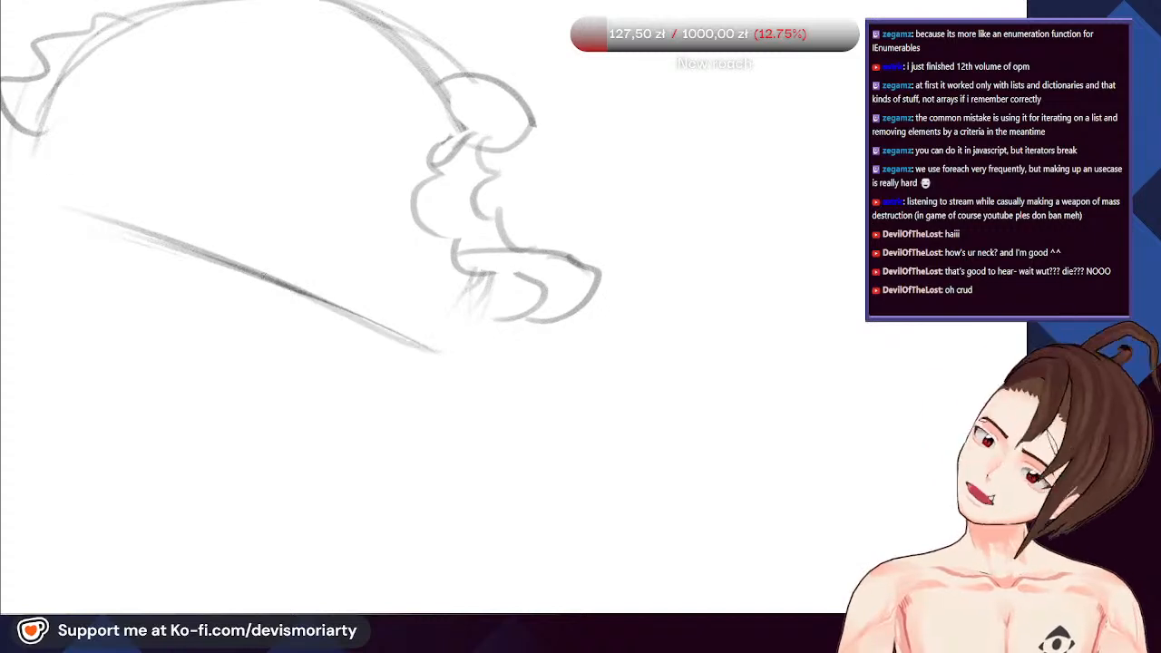
{"action": "left_click_drag", "start_coordinate": [60, 197], "coordinate": [279, 300]}
{"action": "scroll", "coordinate": [471, 299], "scroll_direction": "up", "scroll_amount": 3}
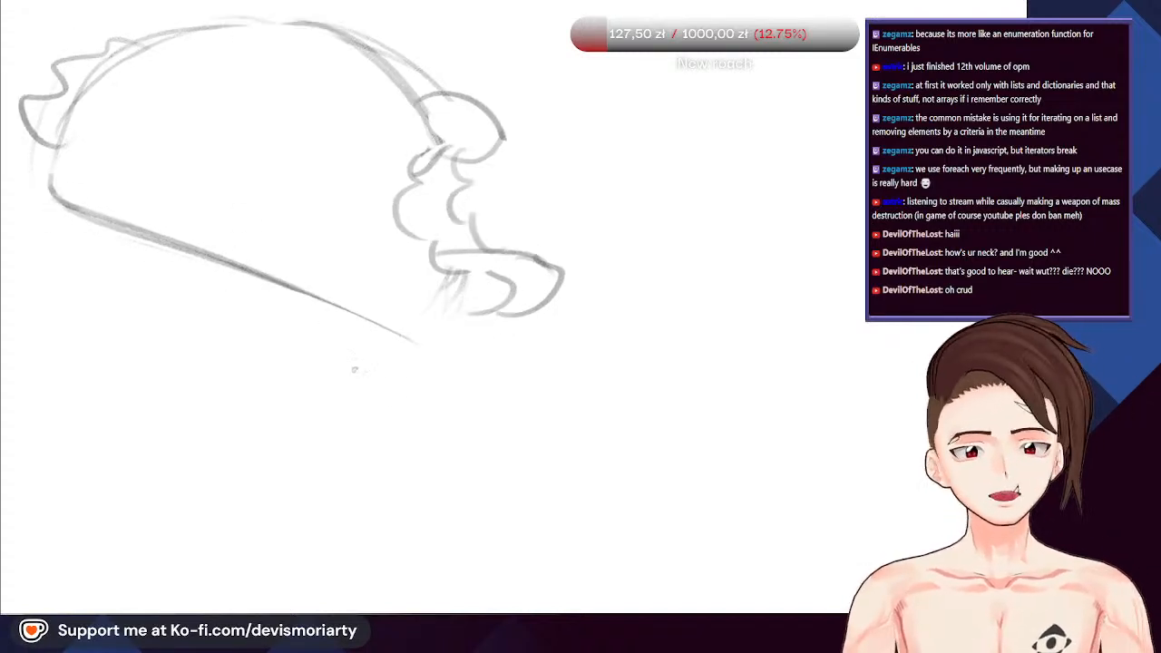
Draw a narrow loop for the shell's open lower-right end beneath the lettuce and extend the bottom edge to it
{"action": "left_click_drag", "start_coordinate": [479, 231], "coordinate": [440, 325]}
{"action": "mouse_move", "coordinate": [468, 256]}
{"action": "left_mouse_down"}
{"action": "mouse_move", "coordinate": [459, 310]}
{"action": "mouse_move", "coordinate": [510, 292]}
{"action": "left_mouse_up"}
{"action": "scroll", "coordinate": [378, 293], "scroll_direction": "down", "scroll_amount": 4}
{"action": "scroll", "coordinate": [367, 244], "scroll_direction": "up", "scroll_amount": 2}
{"action": "scroll", "coordinate": [367, 244], "scroll_direction": "up", "scroll_amount": 2}
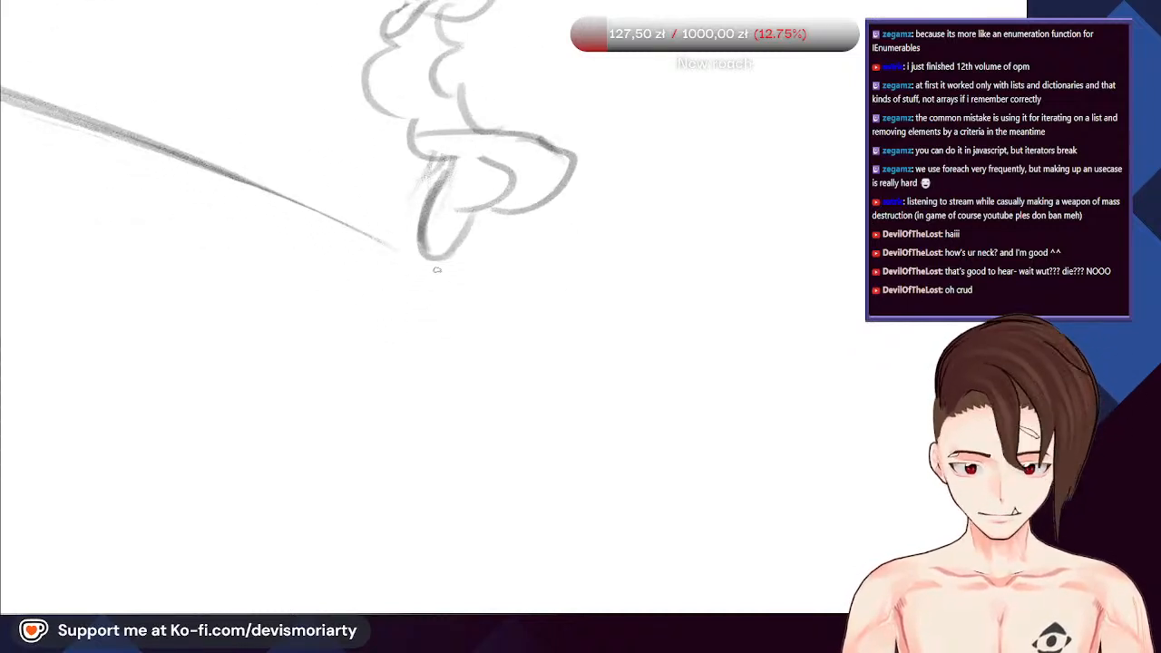
{"action": "scroll", "coordinate": [398, 236], "scroll_direction": "down", "scroll_amount": 2}
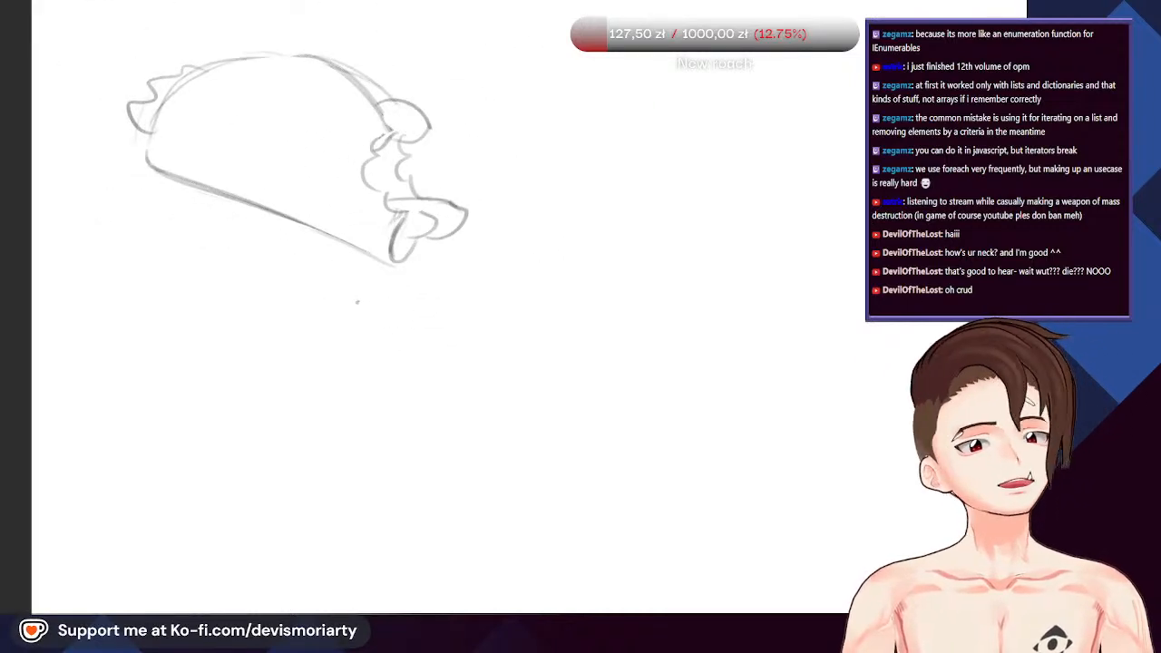
{"action": "scroll", "coordinate": [356, 302], "scroll_direction": "down", "scroll_amount": 3}
{"action": "scroll", "coordinate": [180, 185], "scroll_direction": "up", "scroll_amount": 4}
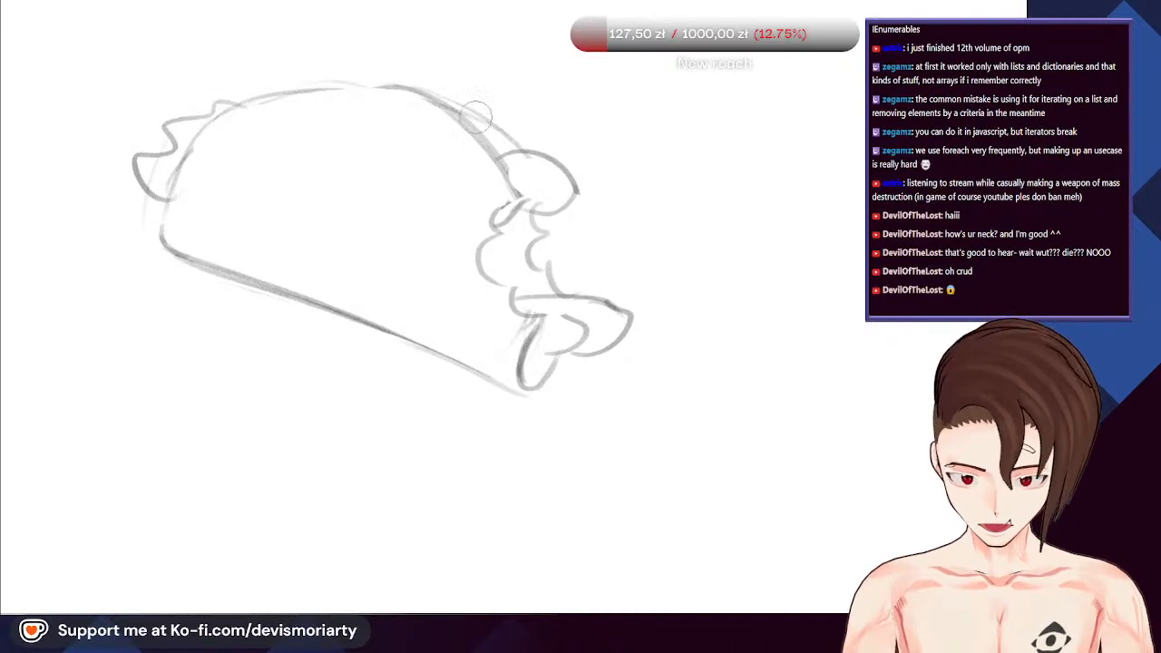
{"action": "left_click_drag", "start_coordinate": [331, 81], "coordinate": [417, 89]}
{"action": "mouse_move", "coordinate": [259, 102]}
{"action": "left_mouse_down"}
{"action": "mouse_move", "coordinate": [391, 91]}
{"action": "mouse_move", "coordinate": [442, 106]}
{"action": "left_mouse_up"}
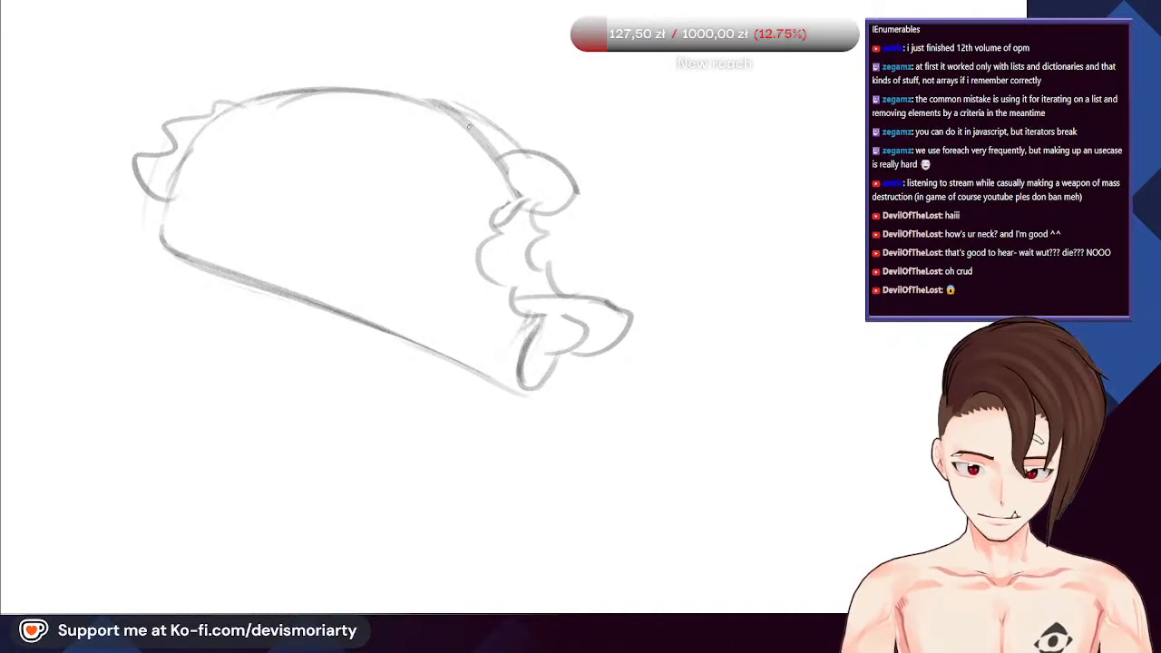
{"action": "mouse_move", "coordinate": [314, 92]}
{"action": "left_mouse_down"}
{"action": "mouse_move", "coordinate": [456, 137]}
{"action": "mouse_move", "coordinate": [349, 94]}
{"action": "mouse_move", "coordinate": [426, 100]}
{"action": "mouse_move", "coordinate": [415, 107]}
{"action": "mouse_move", "coordinate": [498, 162]}
{"action": "left_mouse_up"}
{"action": "key", "text": "ctrl+z"}
{"action": "scroll", "coordinate": [337, 202], "scroll_direction": "down", "scroll_amount": 4}
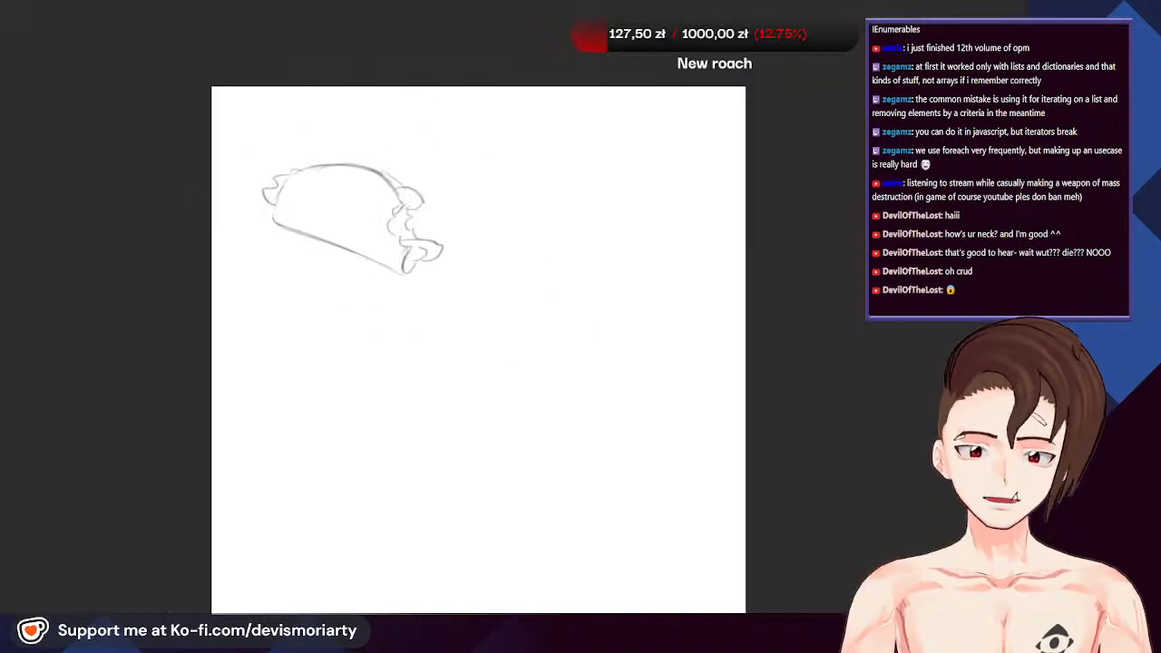
{"action": "scroll", "coordinate": [300, 206], "scroll_direction": "up", "scroll_amount": 2}
{"action": "key", "text": "ctrl+z"}
{"action": "key", "text": "ctrl+z"}
{"action": "scroll", "coordinate": [285, 144], "scroll_direction": "up", "scroll_amount": 2}
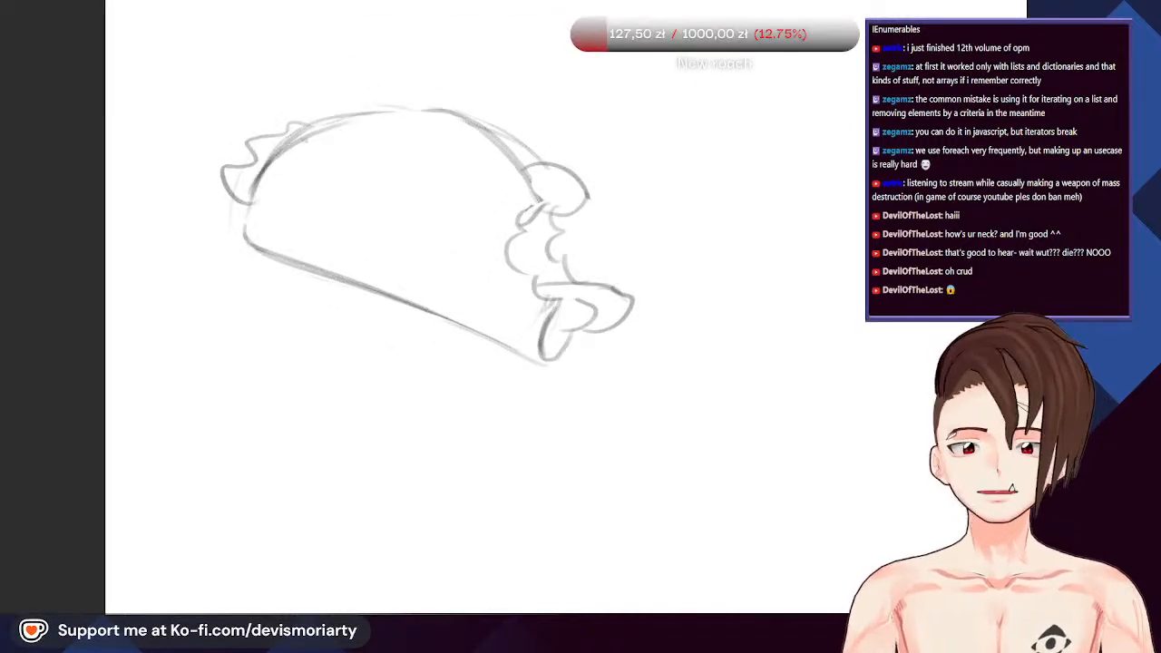
{"action": "key", "text": "ctrl+z"}
{"action": "mouse_move", "coordinate": [289, 141]}
{"action": "left_mouse_down"}
{"action": "mouse_move", "coordinate": [381, 113]}
{"action": "mouse_move", "coordinate": [430, 113]}
{"action": "left_mouse_up"}
{"action": "key", "text": "ctrl+z"}
{"action": "key", "text": "ctrl+z"}
{"action": "key", "text": "ctrl+z"}
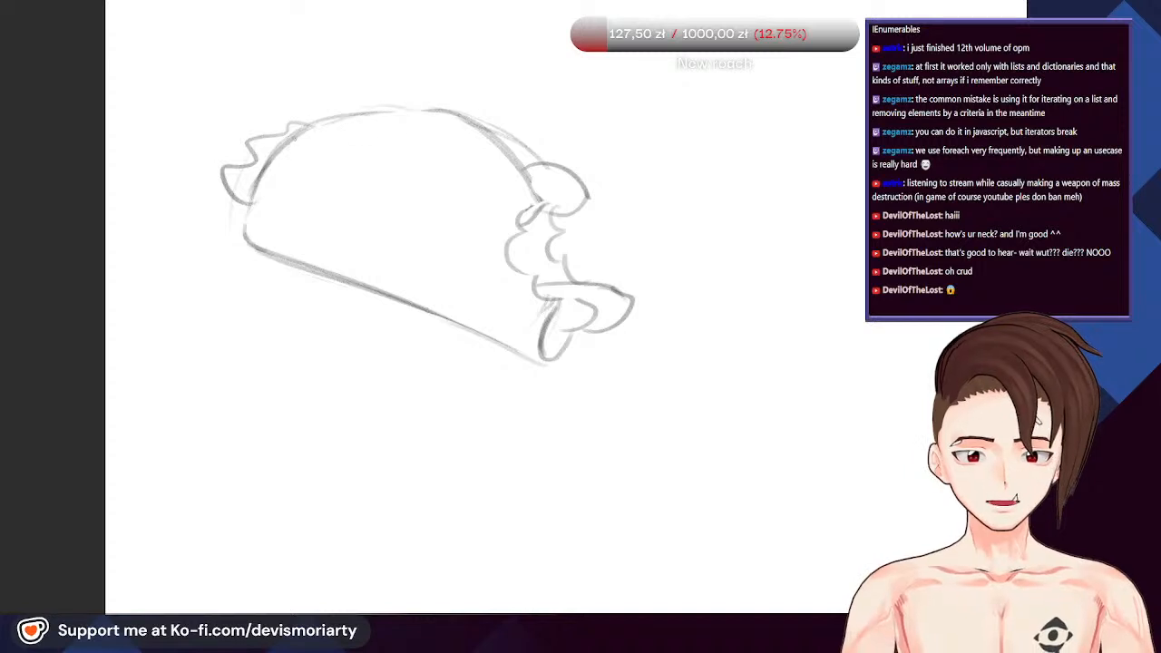
Redraw the shell's top edge as one continuous arc and erase the faint sketch lines beside the left lettuce
{"action": "left_click_drag", "start_coordinate": [294, 135], "coordinate": [422, 114]}
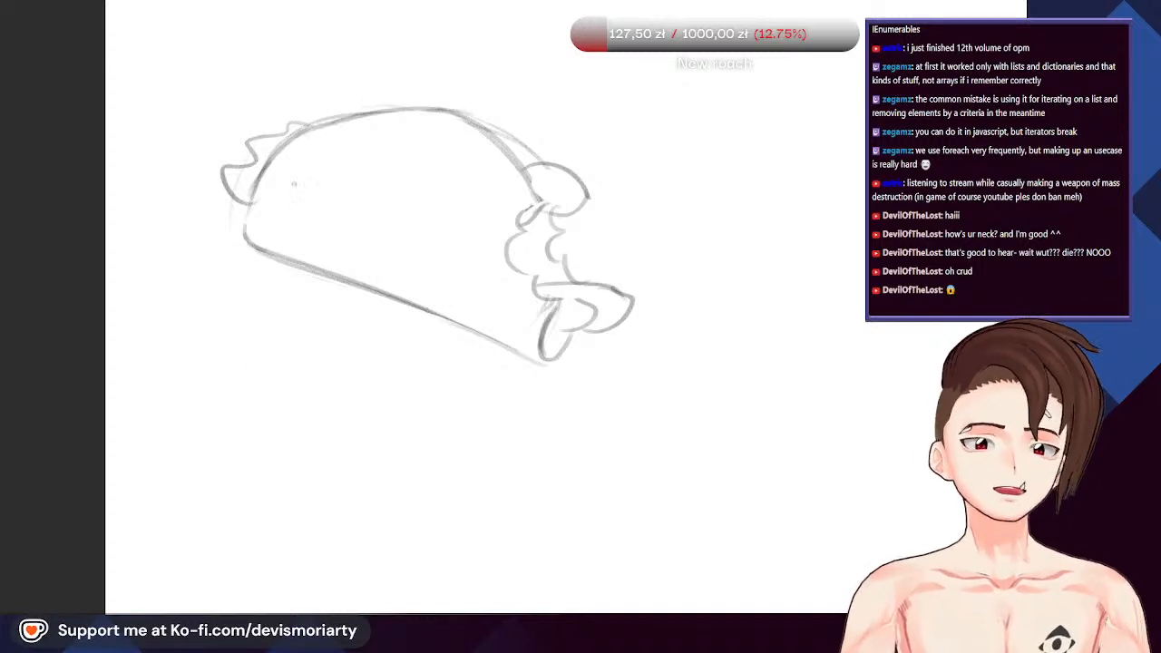
{"action": "scroll", "coordinate": [293, 184], "scroll_direction": "up", "scroll_amount": 1}
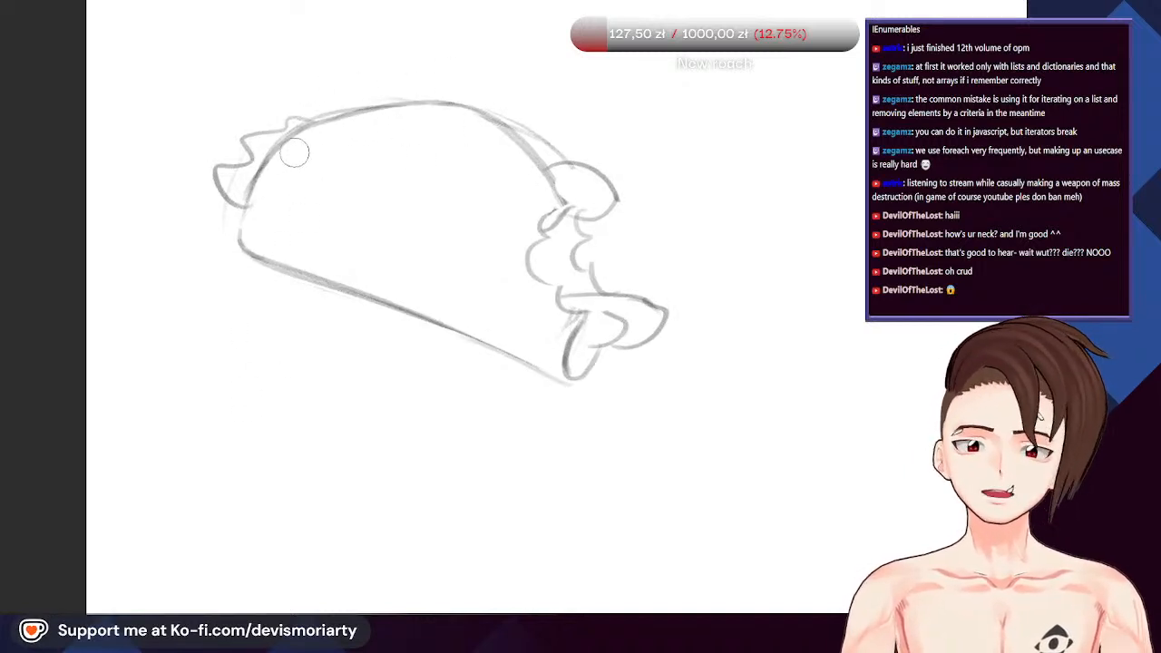
{"action": "scroll", "coordinate": [236, 214], "scroll_direction": "down", "scroll_amount": 2}
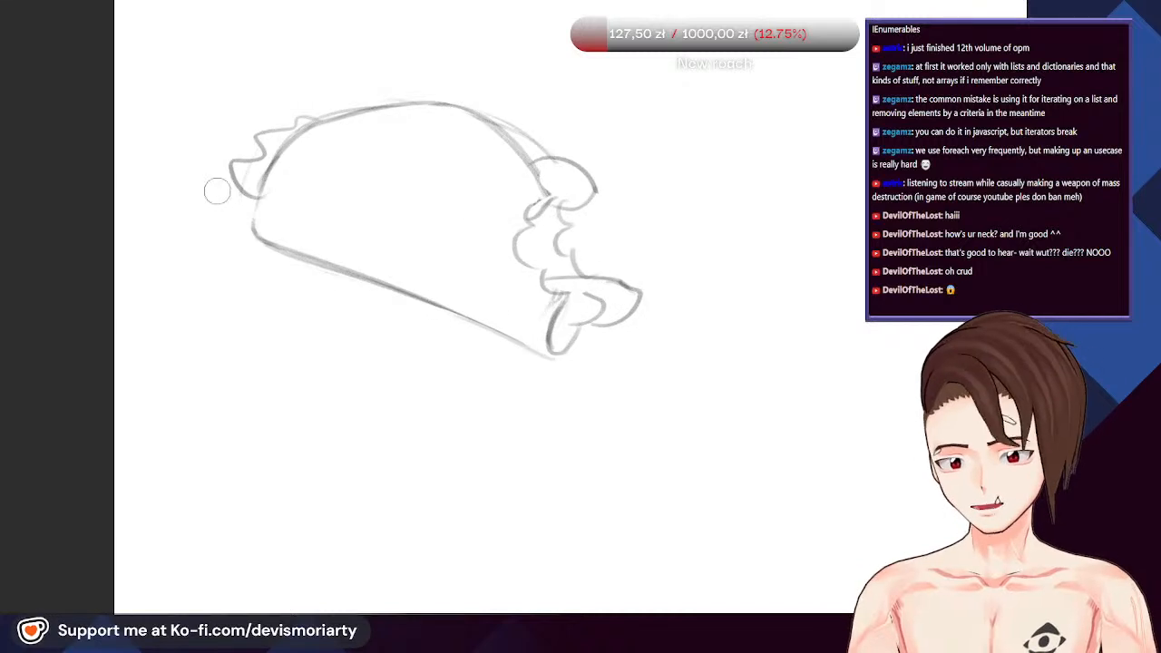
{"action": "scroll", "coordinate": [322, 198], "scroll_direction": "down", "scroll_amount": 6}
{"action": "scroll", "coordinate": [368, 144], "scroll_direction": "up", "scroll_amount": 5}
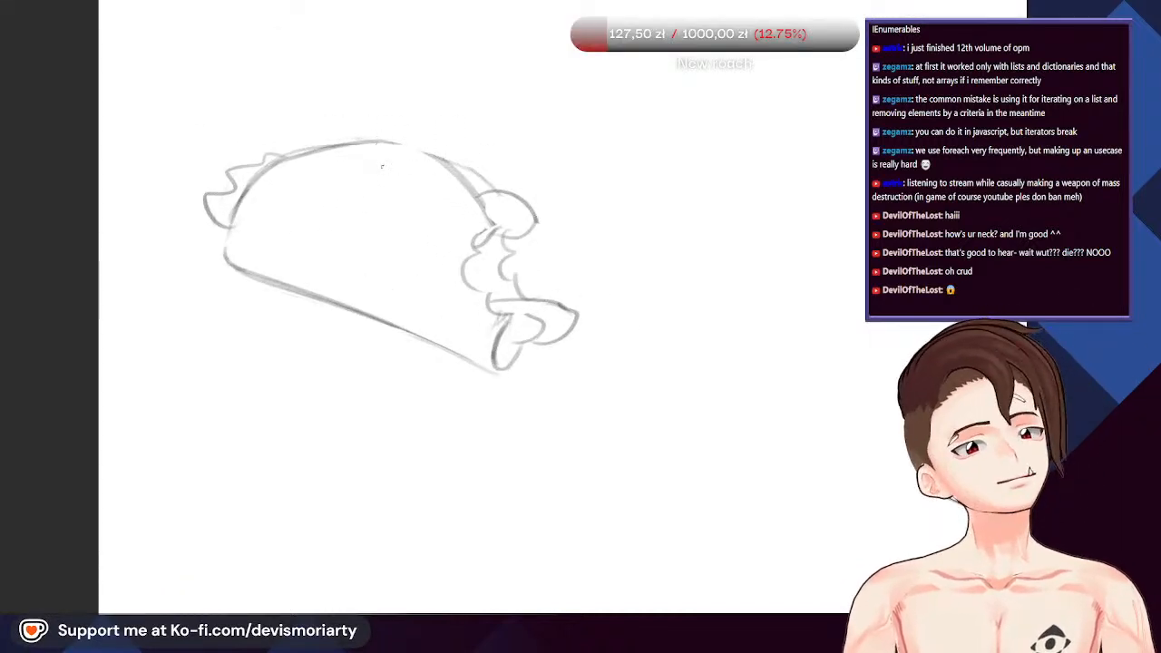
{"action": "scroll", "coordinate": [372, 146], "scroll_direction": "up", "scroll_amount": 3}
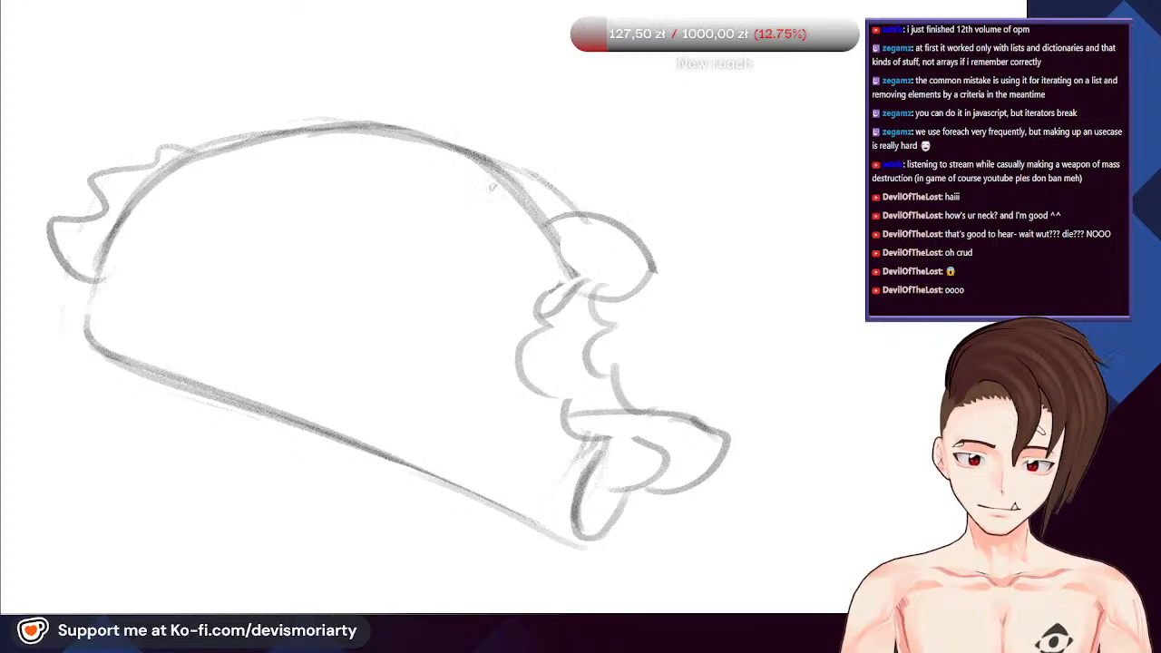
Erase the left part of the taco's bottom edge and redraw it as a flatter line from the rounded left corner
{"action": "scroll", "coordinate": [381, 214], "scroll_direction": "down", "scroll_amount": 3}
{"action": "scroll", "coordinate": [381, 215], "scroll_direction": "up", "scroll_amount": 2}
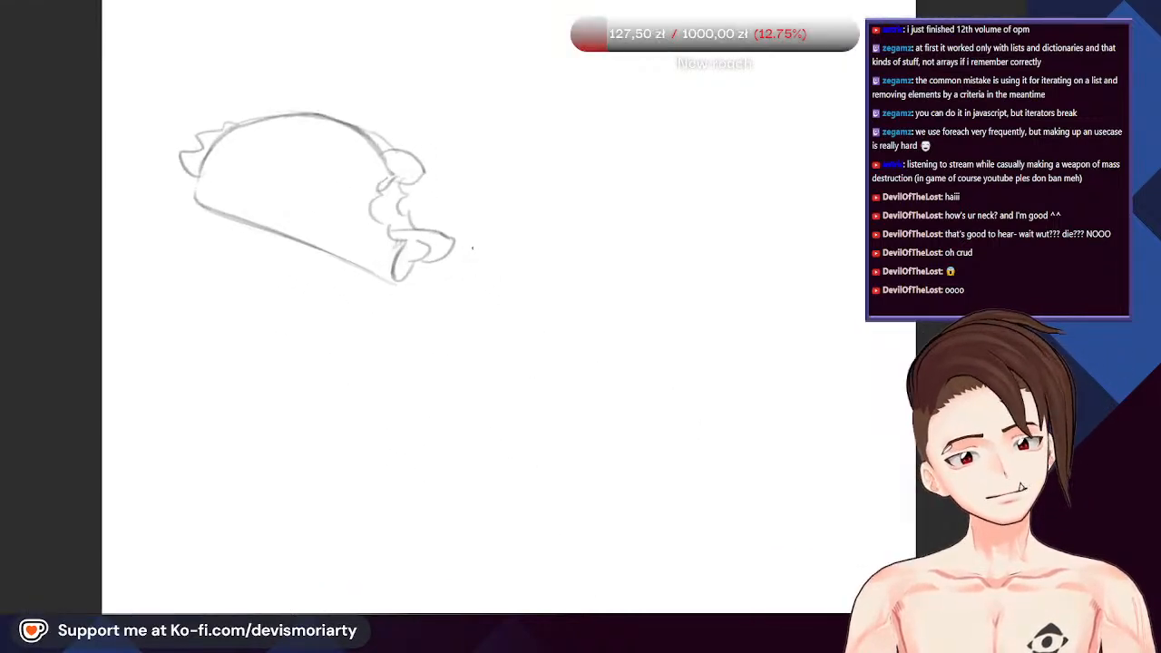
{"action": "scroll", "coordinate": [469, 246], "scroll_direction": "down", "scroll_amount": 4}
{"action": "scroll", "coordinate": [461, 302], "scroll_direction": "up", "scroll_amount": 3}
{"action": "scroll", "coordinate": [300, 272], "scroll_direction": "up", "scroll_amount": 2}
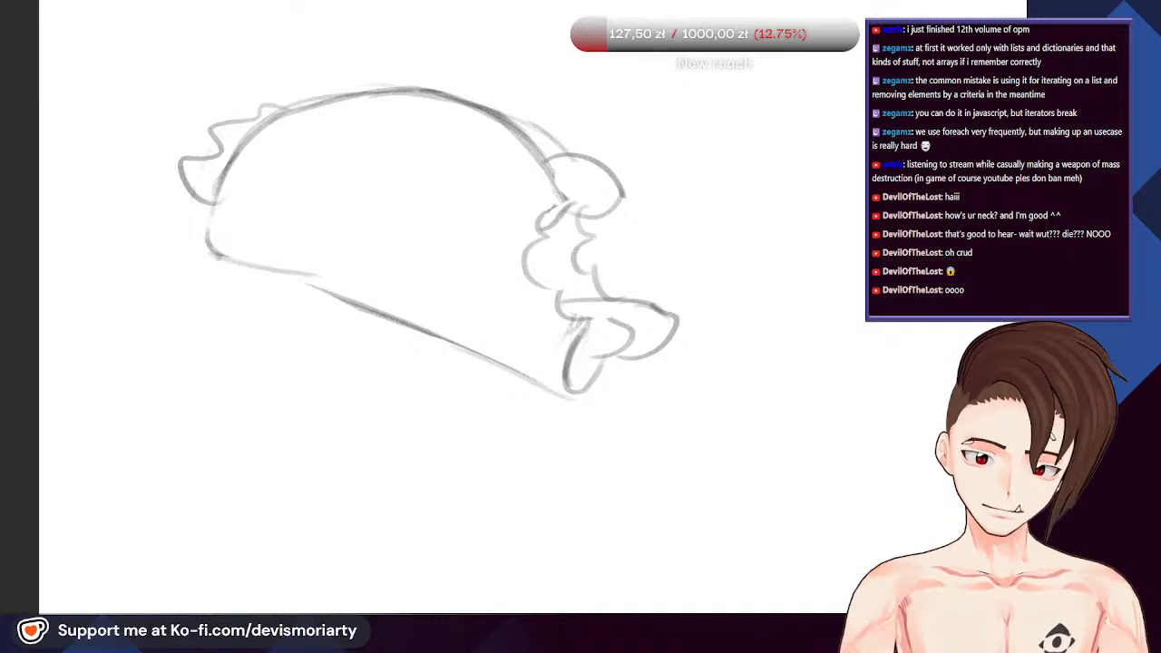
{"action": "left_click_drag", "start_coordinate": [232, 260], "coordinate": [372, 280]}
{"action": "scroll", "coordinate": [327, 207], "scroll_direction": "down", "scroll_amount": 3}
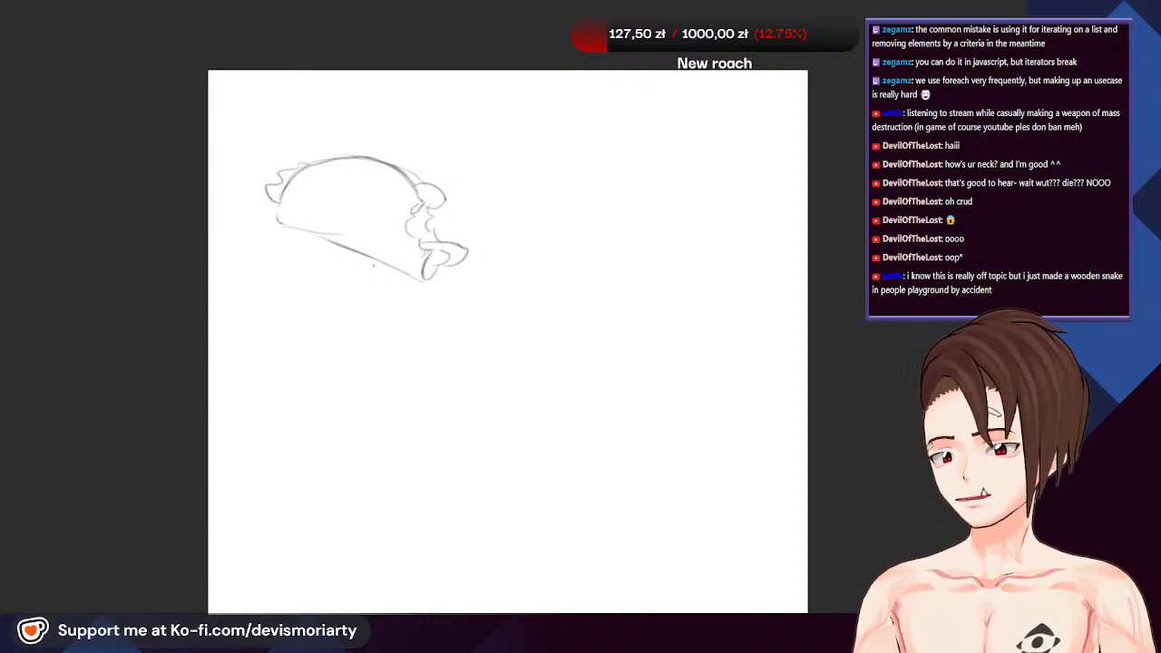
{"action": "scroll", "coordinate": [373, 266], "scroll_direction": "down", "scroll_amount": 2}
{"action": "scroll", "coordinate": [472, 314], "scroll_direction": "up", "scroll_amount": 2}
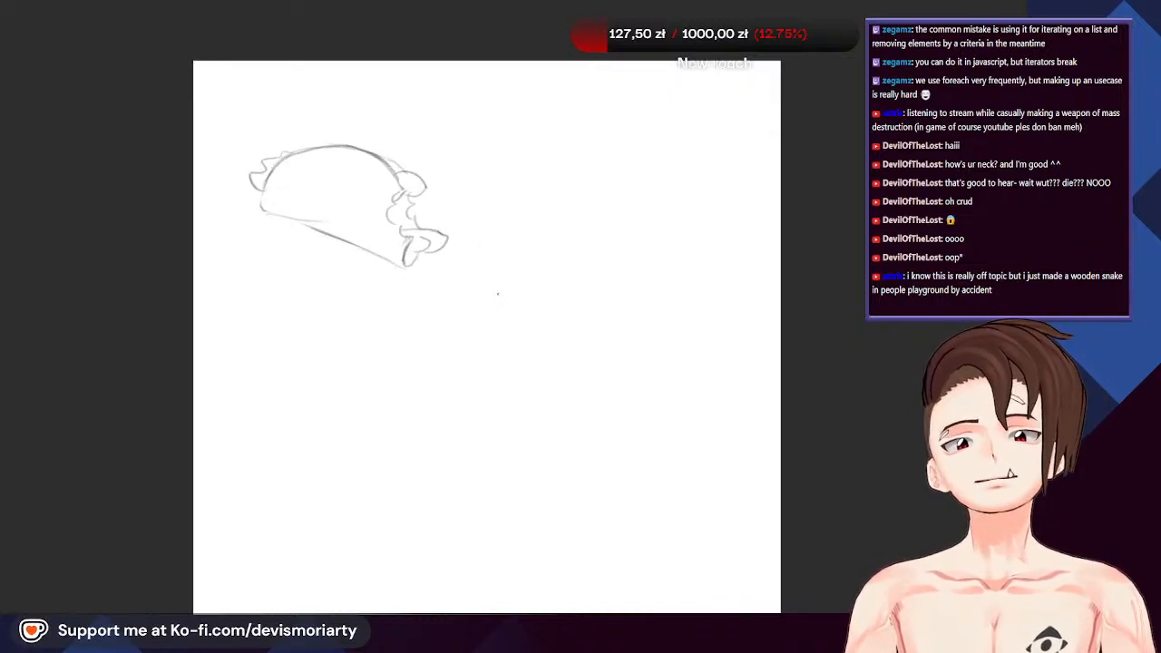
{"action": "scroll", "coordinate": [497, 294], "scroll_direction": "up", "scroll_amount": 2}
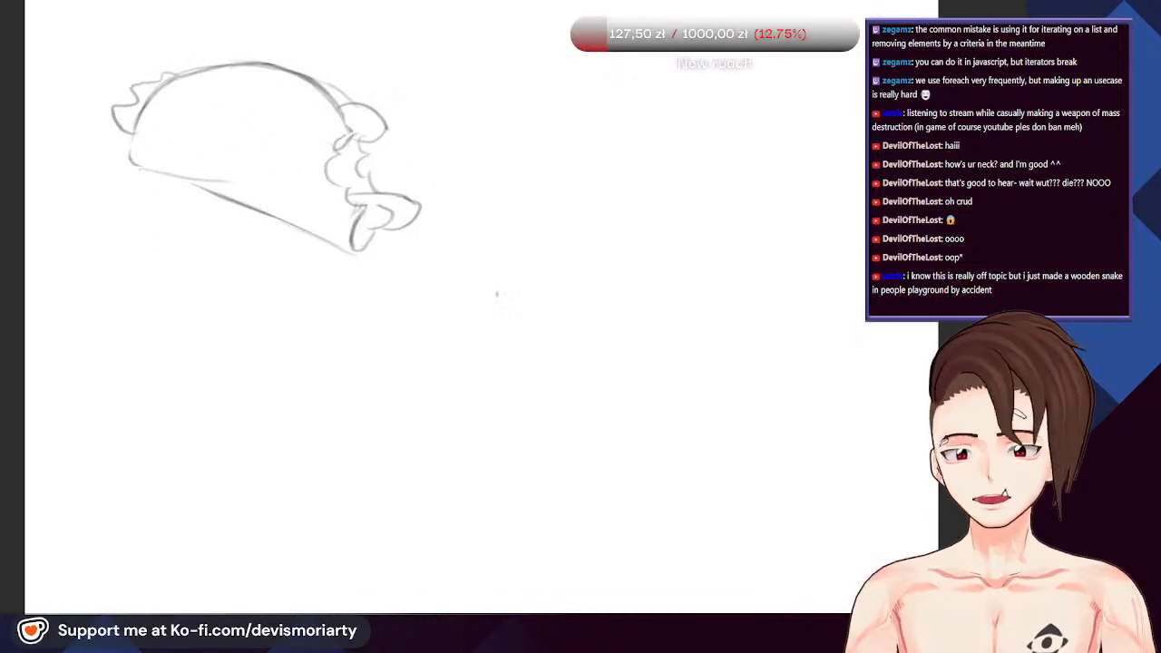
{"action": "scroll", "coordinate": [277, 195], "scroll_direction": "down", "scroll_amount": 3}
{"action": "scroll", "coordinate": [234, 87], "scroll_direction": "up", "scroll_amount": 3}
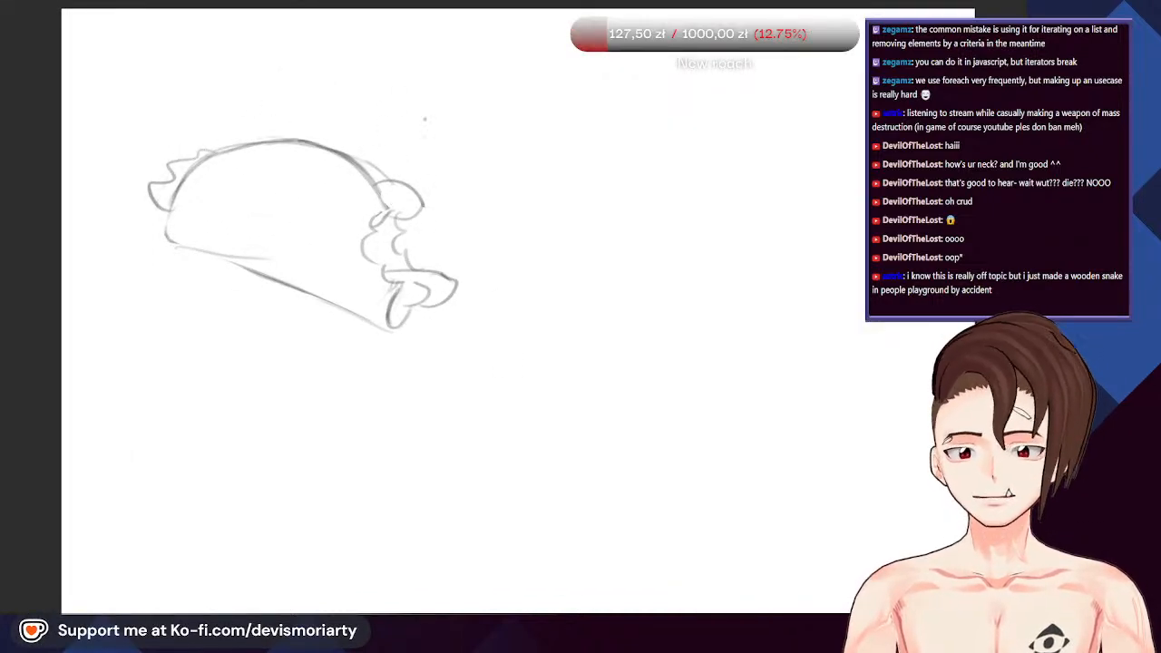
Draw a domed slice outline rising behind the lower lettuce inside the bite
{"action": "scroll", "coordinate": [370, 268], "scroll_direction": "up", "scroll_amount": 2}
{"action": "key", "text": "ctrl+z"}
{"action": "left_click_drag", "start_coordinate": [350, 254], "coordinate": [432, 277]}
{"action": "key", "text": "ctrl+z"}
{"action": "left_click_drag", "start_coordinate": [355, 259], "coordinate": [441, 278]}
{"action": "scroll", "coordinate": [418, 290], "scroll_direction": "up", "scroll_amount": 4}
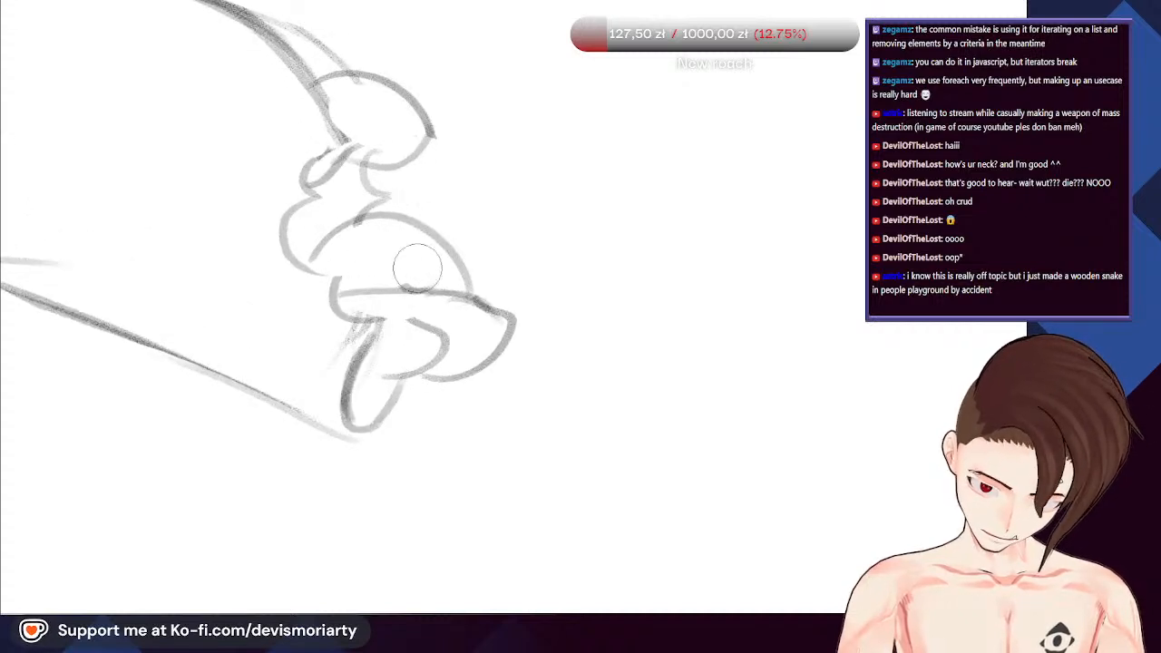
{"action": "scroll", "coordinate": [390, 247], "scroll_direction": "down", "scroll_amount": 1}
{"action": "scroll", "coordinate": [425, 271], "scroll_direction": "up", "scroll_amount": 3}
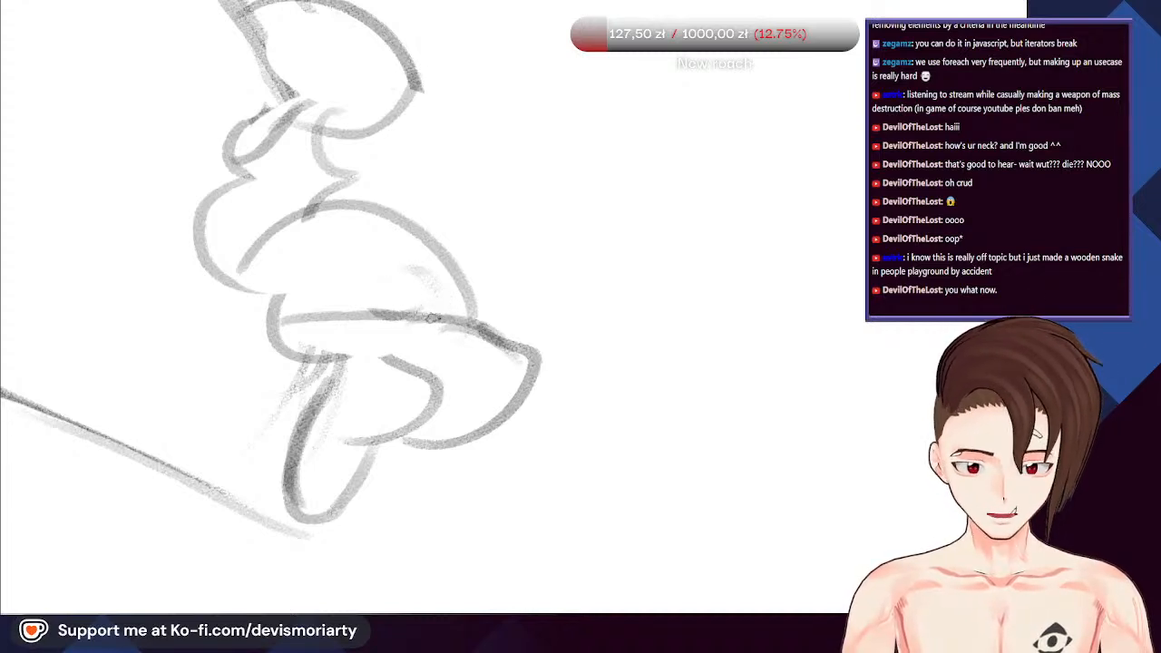
Add an inner arc beneath the dome's outline and three small arches inside it along the lettuce's top edge
{"action": "mouse_move", "coordinate": [343, 309]}
{"action": "left_mouse_down"}
{"action": "mouse_move", "coordinate": [357, 248]}
{"action": "mouse_move", "coordinate": [356, 258]}
{"action": "mouse_move", "coordinate": [316, 251]}
{"action": "mouse_move", "coordinate": [311, 301]}
{"action": "mouse_move", "coordinate": [271, 261]}
{"action": "mouse_move", "coordinate": [253, 282]}
{"action": "mouse_move", "coordinate": [313, 243]}
{"action": "mouse_move", "coordinate": [437, 245]}
{"action": "mouse_move", "coordinate": [356, 241]}
{"action": "mouse_move", "coordinate": [331, 243]}
{"action": "mouse_move", "coordinate": [446, 265]}
{"action": "left_mouse_up"}
{"action": "scroll", "coordinate": [277, 256], "scroll_direction": "down", "scroll_amount": 4}
{"action": "scroll", "coordinate": [263, 254], "scroll_direction": "up", "scroll_amount": 5}
{"action": "left_click_drag", "start_coordinate": [368, 238], "coordinate": [472, 283]}
{"action": "left_click_drag", "start_coordinate": [401, 248], "coordinate": [506, 358]}
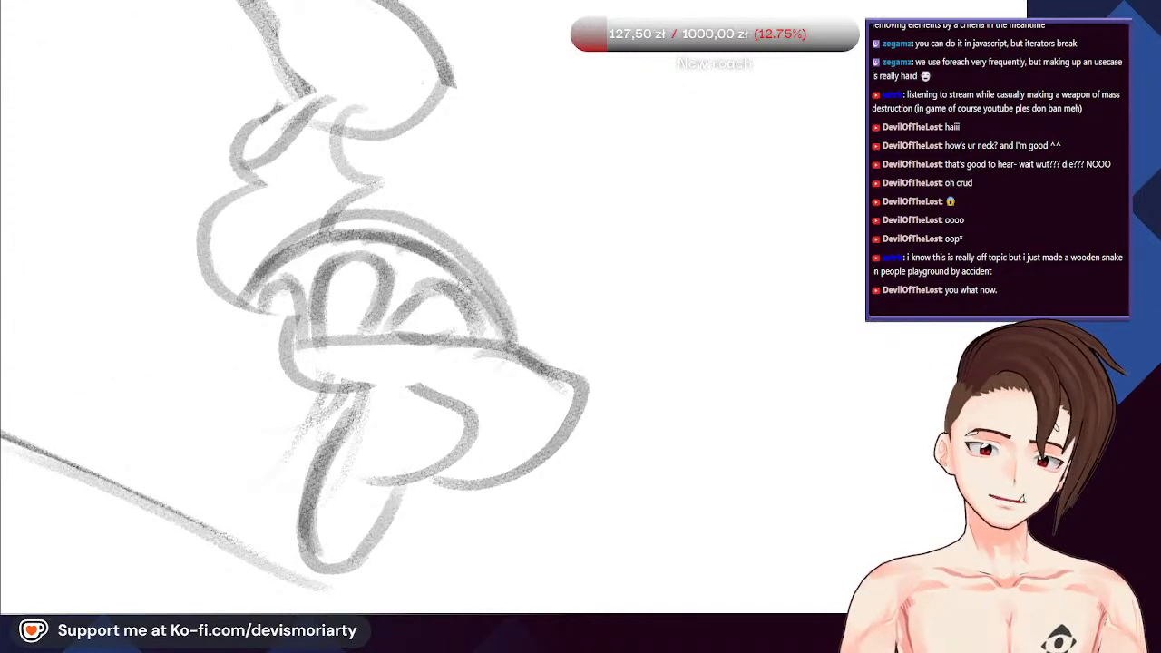
Remove the inner arc beneath the dome's outline
{"action": "scroll", "coordinate": [353, 281], "scroll_direction": "down", "scroll_amount": 4}
{"action": "scroll", "coordinate": [378, 391], "scroll_direction": "up", "scroll_amount": 6}
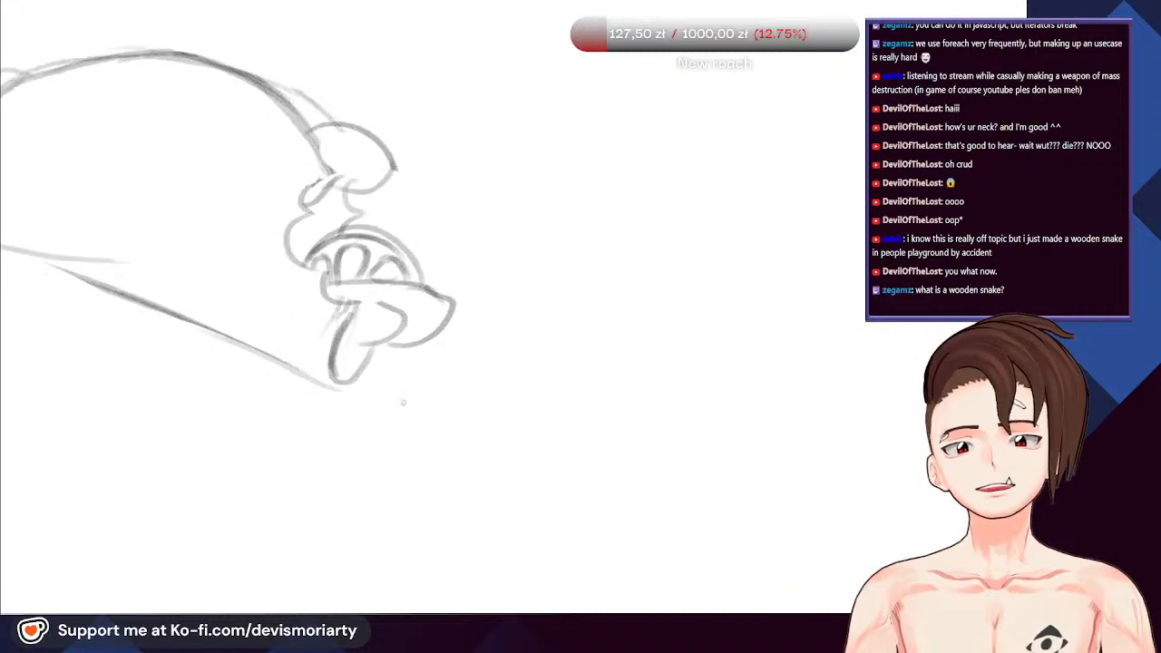
{"action": "scroll", "coordinate": [456, 354], "scroll_direction": "down", "scroll_amount": 1}
{"action": "scroll", "coordinate": [508, 344], "scroll_direction": "up", "scroll_amount": 2}
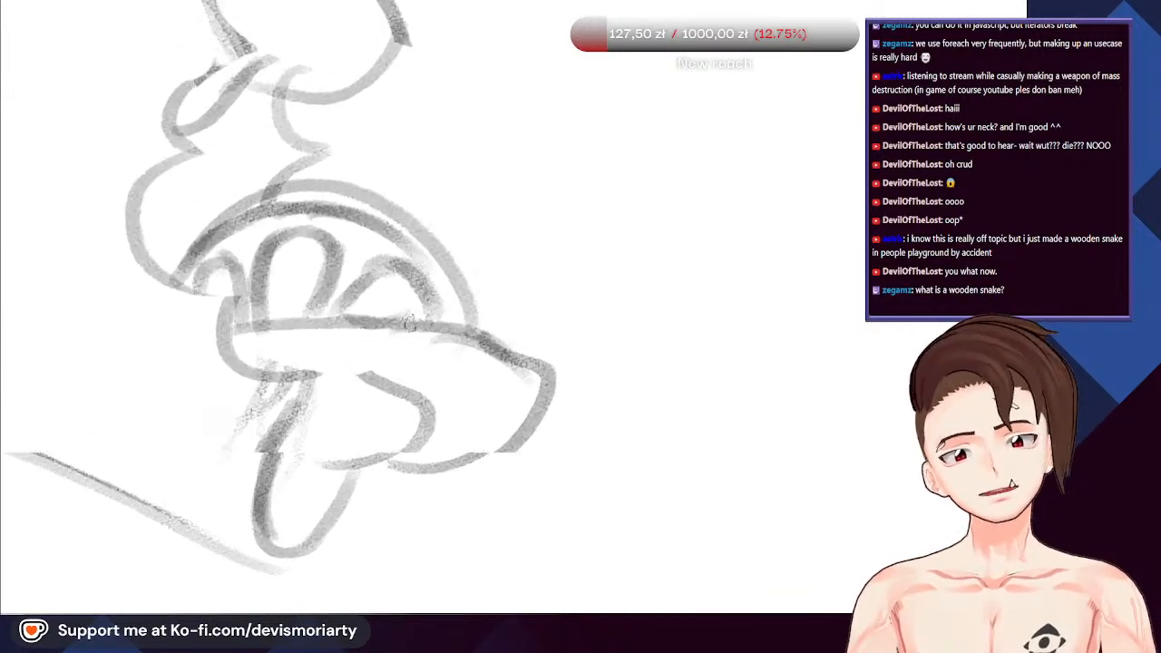
{"action": "mouse_move", "coordinate": [288, 191]}
{"action": "left_mouse_down"}
{"action": "mouse_move", "coordinate": [434, 236]}
{"action": "mouse_move", "coordinate": [494, 353]}
{"action": "mouse_move", "coordinate": [396, 227]}
{"action": "left_mouse_up"}
{"action": "scroll", "coordinate": [372, 233], "scroll_direction": "down", "scroll_amount": 7}
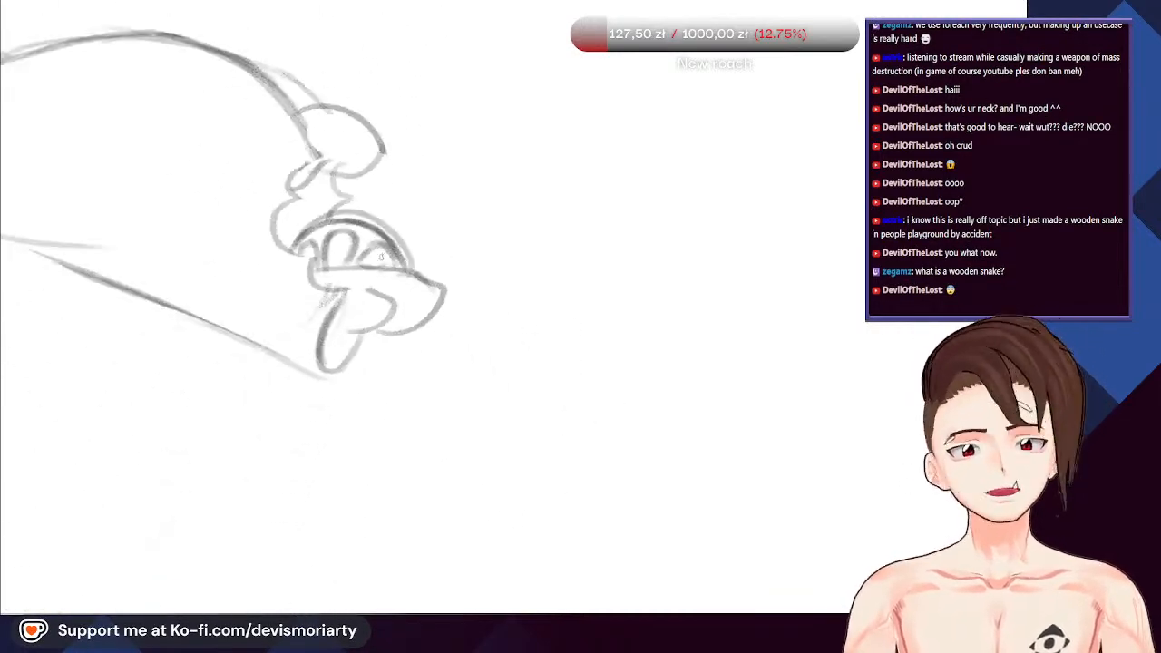
{"action": "scroll", "coordinate": [104, 272], "scroll_direction": "up", "scroll_amount": 3}
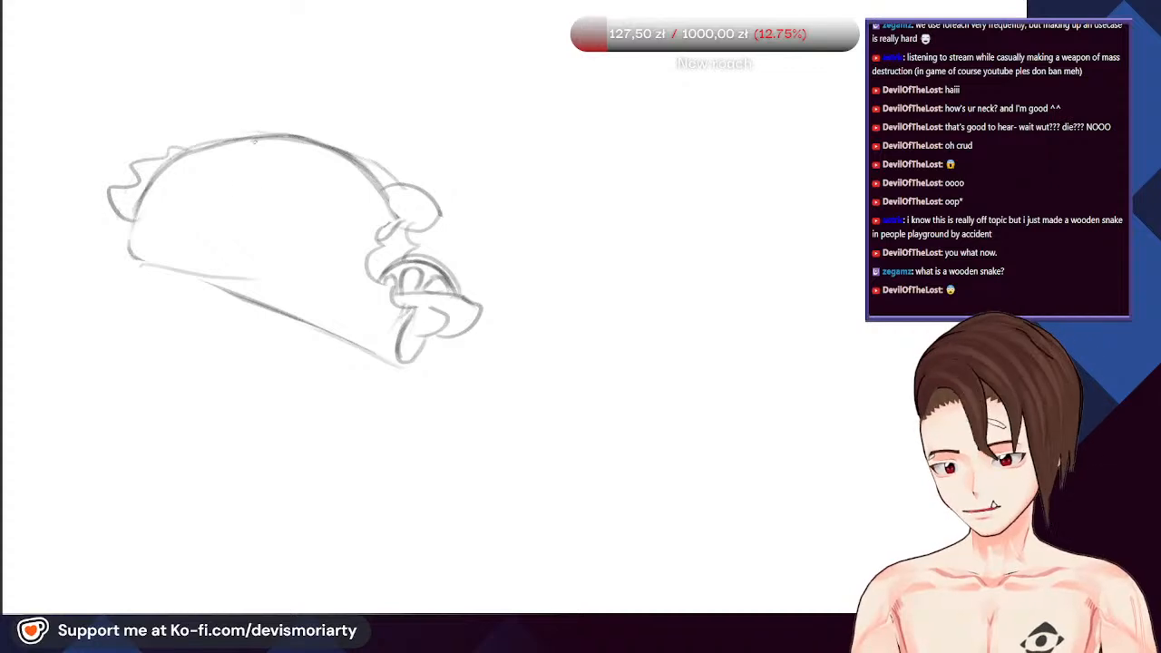
{"action": "scroll", "coordinate": [482, 411], "scroll_direction": "up", "scroll_amount": 2}
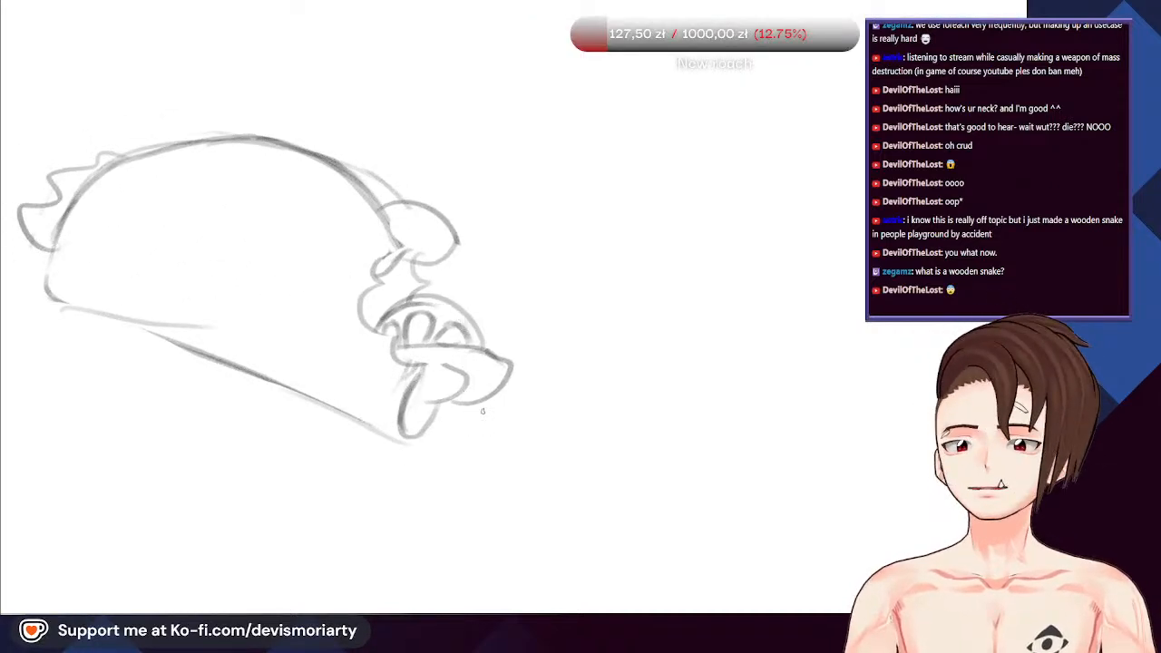
{"action": "scroll", "coordinate": [482, 411], "scroll_direction": "up", "scroll_amount": 4}
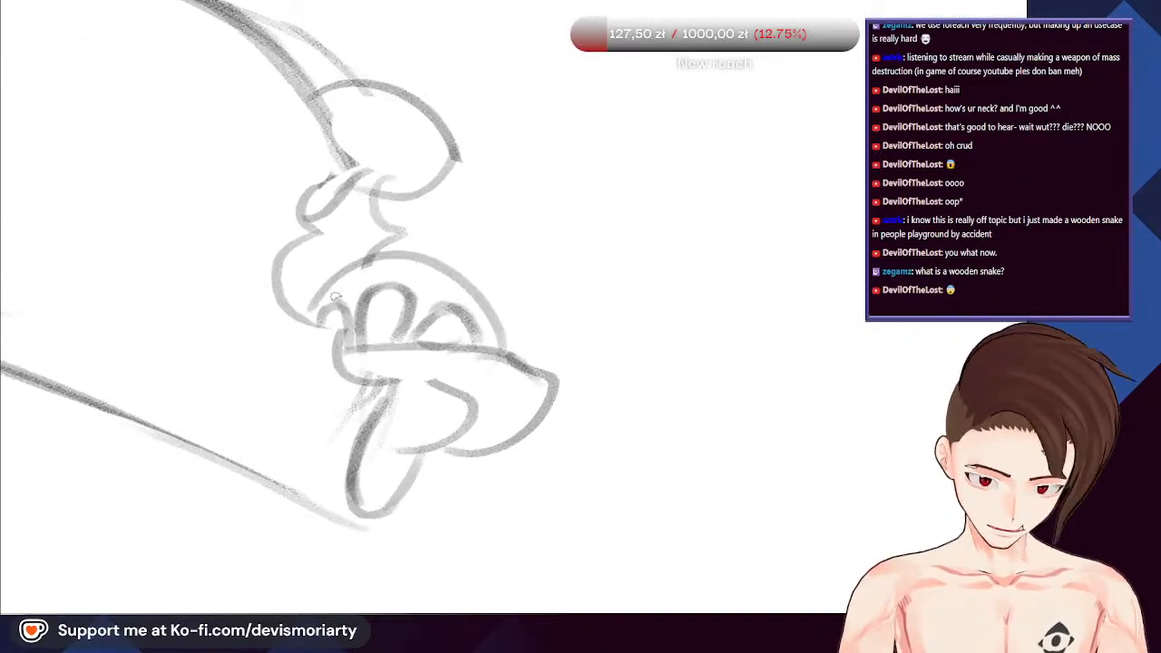
Redraw the middle arch inside the slice taller and wider, and erase its old inner outline
{"action": "scroll", "coordinate": [336, 297], "scroll_direction": "up", "scroll_amount": 5}
{"action": "left_click_drag", "start_coordinate": [361, 347], "coordinate": [450, 227]}
{"action": "mouse_move", "coordinate": [376, 261]}
{"action": "left_mouse_down"}
{"action": "mouse_move", "coordinate": [518, 275]}
{"action": "mouse_move", "coordinate": [446, 400]}
{"action": "left_mouse_up"}
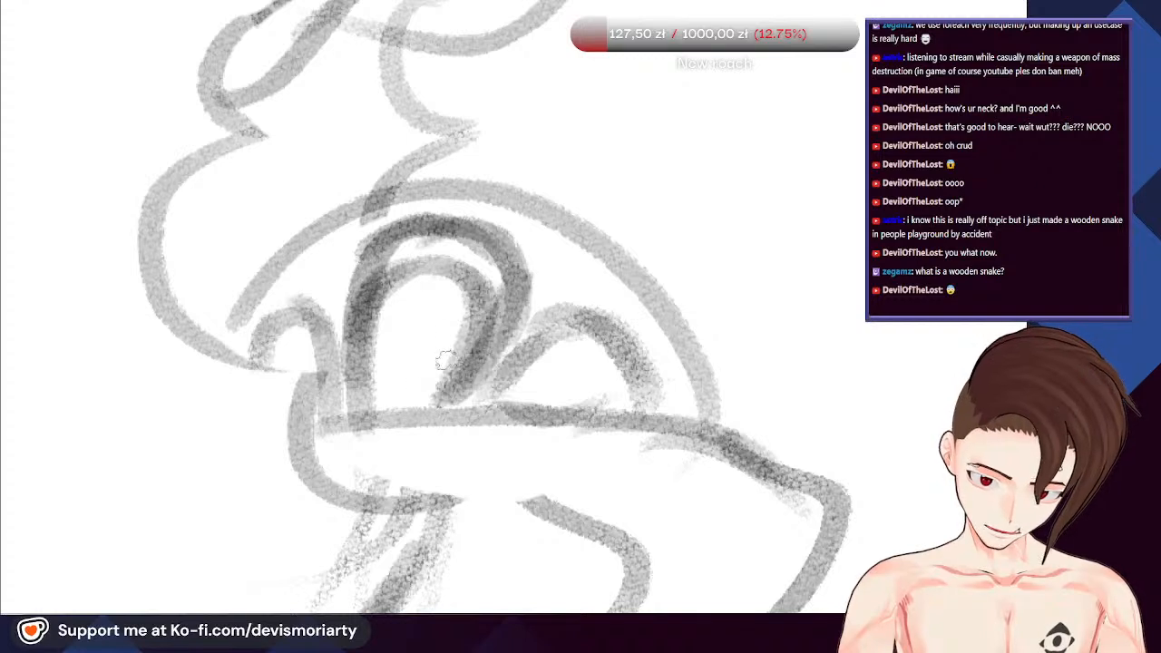
{"action": "key", "text": "e"}
{"action": "mouse_move", "coordinate": [412, 298]}
{"action": "left_mouse_down"}
{"action": "mouse_move", "coordinate": [443, 335]}
{"action": "mouse_move", "coordinate": [438, 304]}
{"action": "mouse_move", "coordinate": [421, 341]}
{"action": "left_mouse_up"}
{"action": "key", "text": "ctrl+z"}
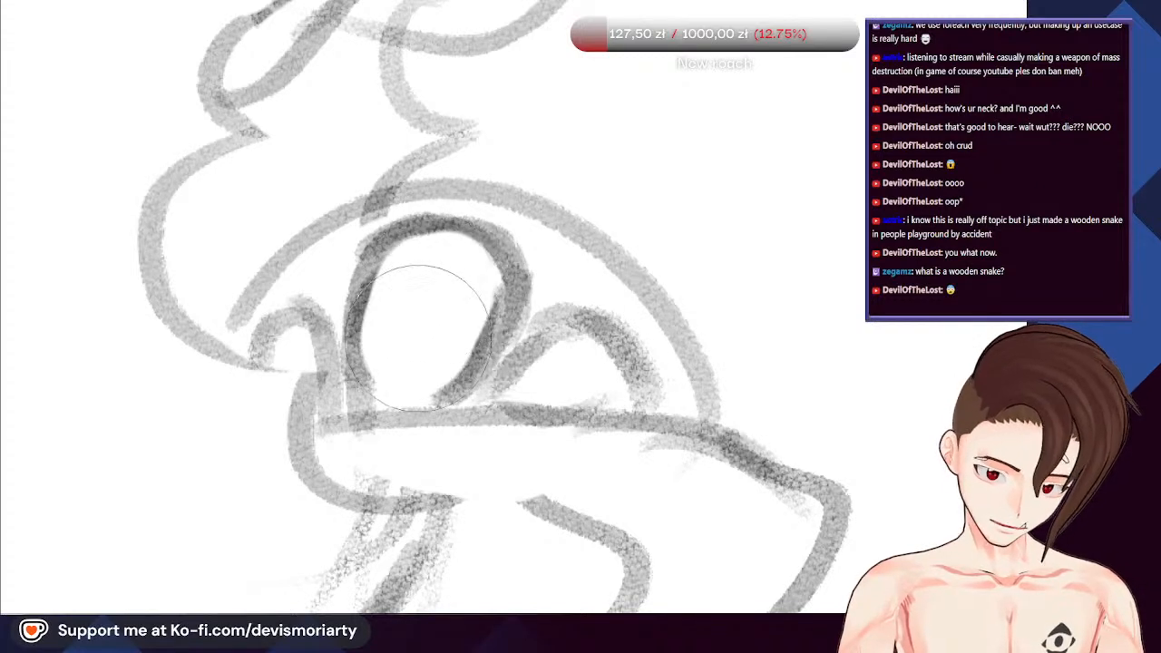
Close the base of the enlarged middle arch and darken the lettuce's top edge beneath it
{"action": "key", "text": "b"}
{"action": "mouse_move", "coordinate": [361, 370]}
{"action": "left_mouse_down"}
{"action": "mouse_move", "coordinate": [411, 412]}
{"action": "mouse_move", "coordinate": [324, 404]}
{"action": "mouse_move", "coordinate": [406, 396]}
{"action": "mouse_move", "coordinate": [395, 401]}
{"action": "mouse_move", "coordinate": [413, 384]}
{"action": "mouse_move", "coordinate": [431, 404]}
{"action": "mouse_move", "coordinate": [467, 389]}
{"action": "mouse_move", "coordinate": [500, 390]}
{"action": "mouse_move", "coordinate": [496, 408]}
{"action": "mouse_move", "coordinate": [570, 410]}
{"action": "left_mouse_up"}
{"action": "scroll", "coordinate": [567, 412], "scroll_direction": "down", "scroll_amount": 5}
{"action": "scroll", "coordinate": [343, 335], "scroll_direction": "down", "scroll_amount": 2}
{"action": "scroll", "coordinate": [462, 482], "scroll_direction": "up", "scroll_amount": 3}
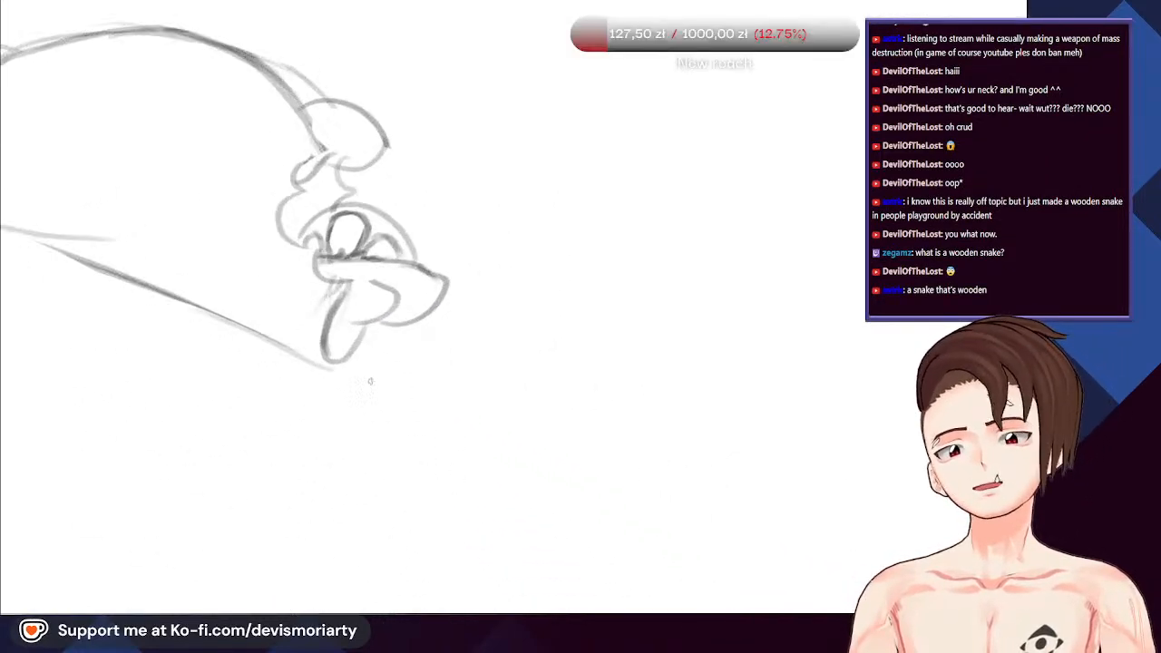
{"action": "scroll", "coordinate": [371, 381], "scroll_direction": "up", "scroll_amount": 1}
{"action": "scroll", "coordinate": [371, 381], "scroll_direction": "down", "scroll_amount": 3}
{"action": "scroll", "coordinate": [361, 273], "scroll_direction": "up", "scroll_amount": 4}
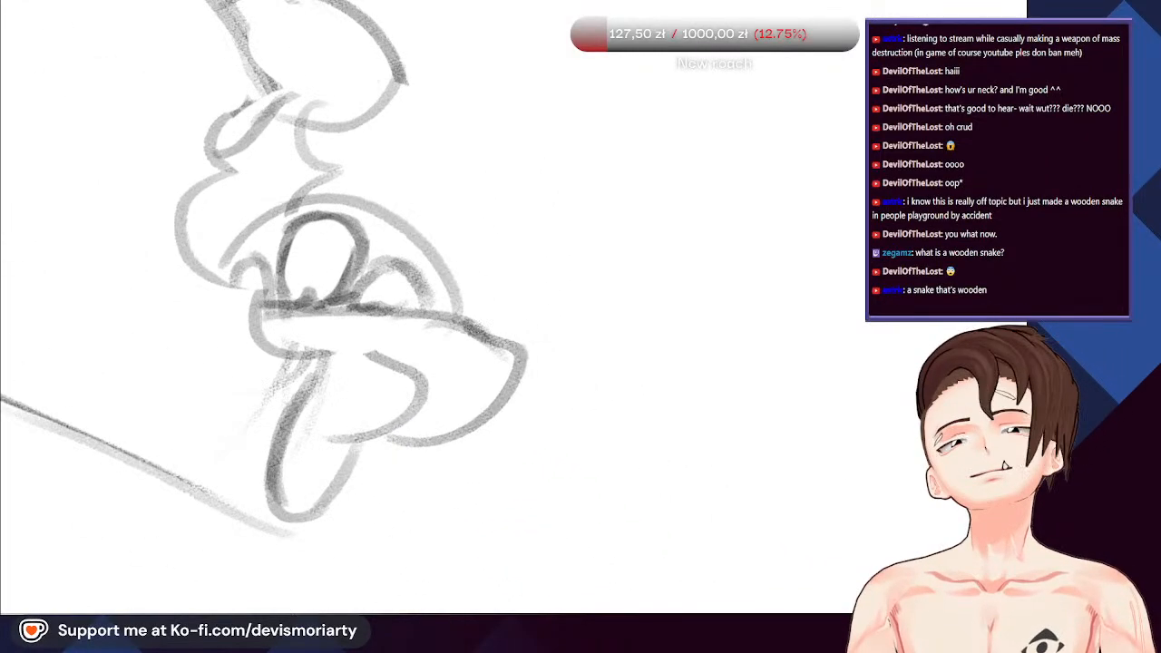
Draw a second outer arc along the right side of the domed slice to give its rim thickness
{"action": "left_click_drag", "start_coordinate": [479, 325], "coordinate": [372, 200]}
{"action": "left_click_drag", "start_coordinate": [465, 283], "coordinate": [365, 196]}
{"action": "mouse_move", "coordinate": [430, 232]}
{"action": "left_mouse_down"}
{"action": "mouse_move", "coordinate": [353, 196]}
{"action": "mouse_move", "coordinate": [427, 227]}
{"action": "left_mouse_up"}
{"action": "key", "text": "ctrl+z"}
{"action": "key", "text": "ctrl+z"}
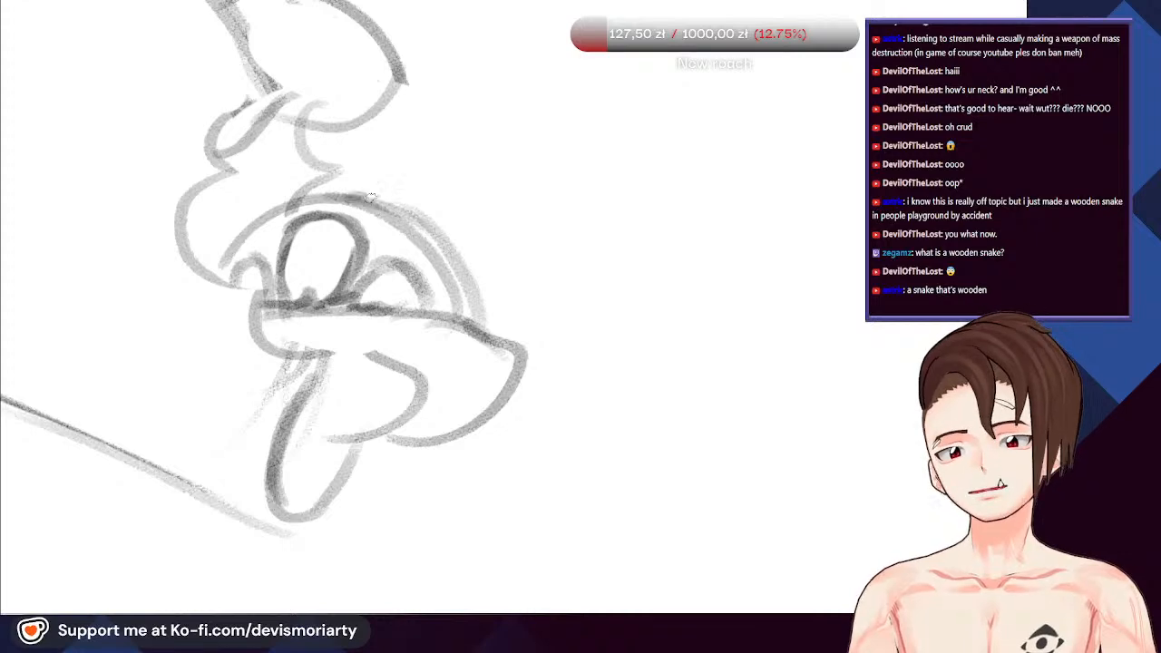
{"action": "left_click_drag", "start_coordinate": [359, 196], "coordinate": [482, 314]}
{"action": "mouse_move", "coordinate": [438, 237]}
{"action": "left_mouse_down"}
{"action": "mouse_move", "coordinate": [488, 332]}
{"action": "mouse_move", "coordinate": [372, 200]}
{"action": "left_mouse_up"}
{"action": "scroll", "coordinate": [272, 251], "scroll_direction": "down", "scroll_amount": 5}
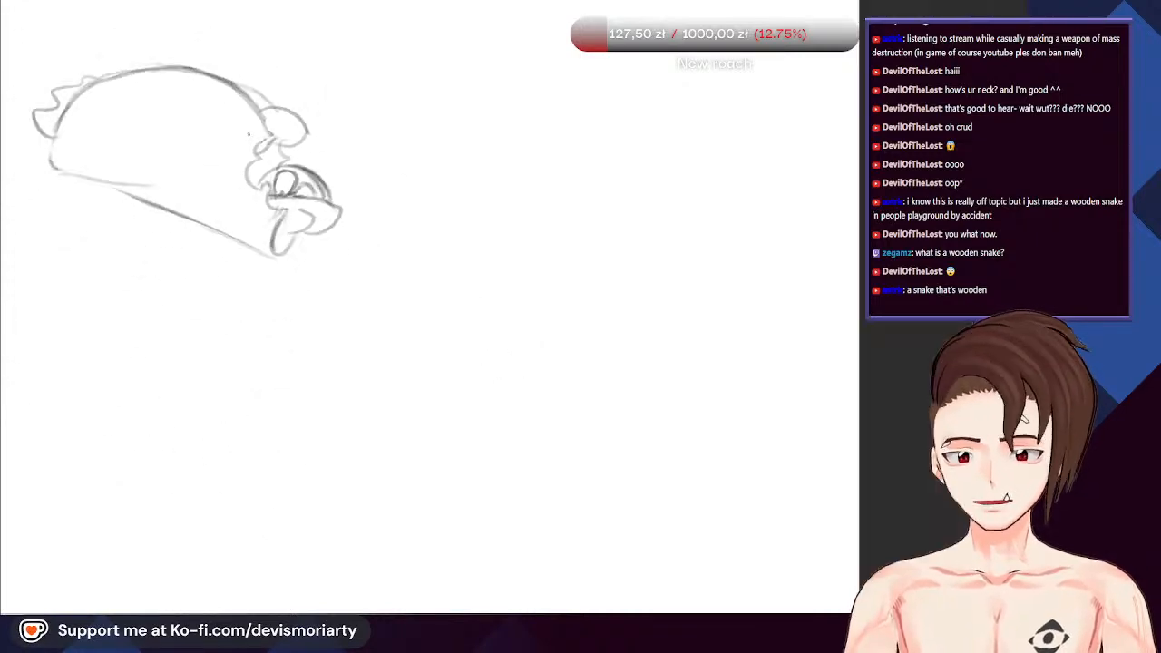
{"action": "scroll", "coordinate": [247, 133], "scroll_direction": "up", "scroll_amount": 2}
{"action": "scroll", "coordinate": [248, 134], "scroll_direction": "down", "scroll_amount": 3}
{"action": "scroll", "coordinate": [363, 170], "scroll_direction": "up", "scroll_amount": 5}
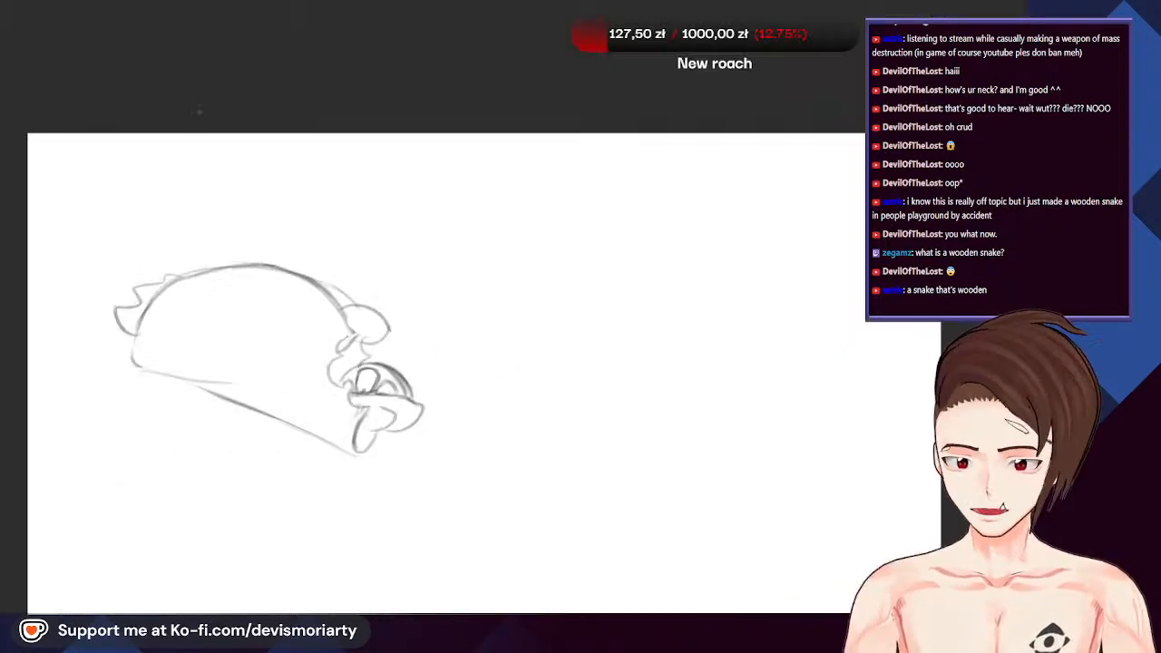
{"action": "scroll", "coordinate": [363, 170], "scroll_direction": "down", "scroll_amount": 3}
{"action": "scroll", "coordinate": [221, 135], "scroll_direction": "up", "scroll_amount": 2}
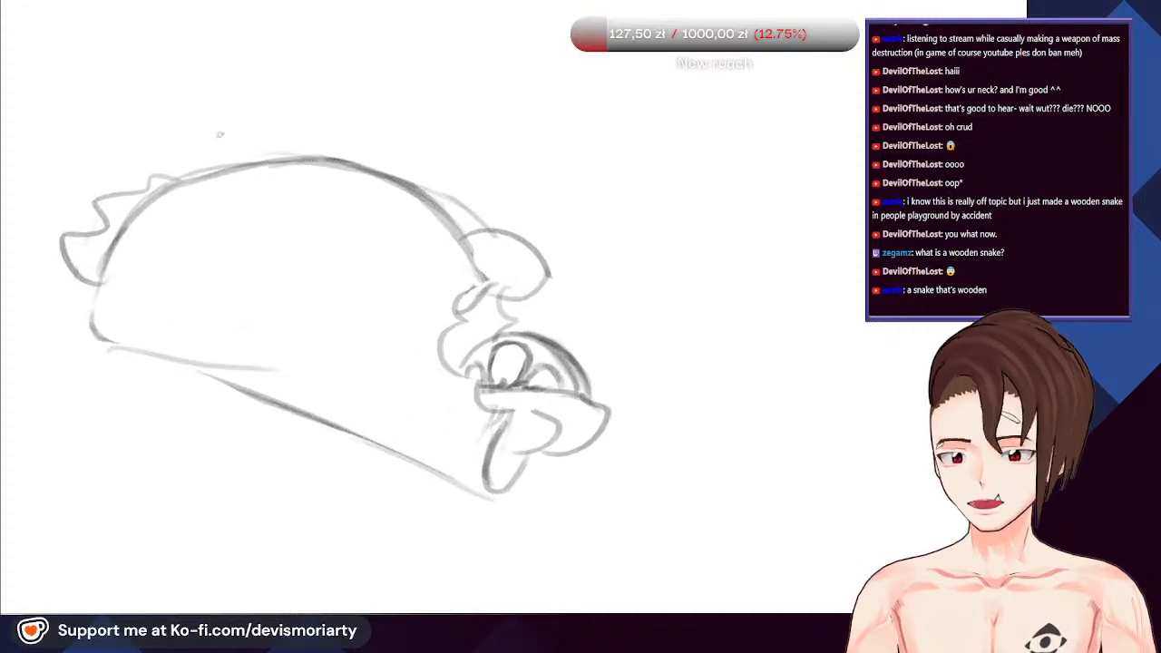
{"action": "scroll", "coordinate": [197, 188], "scroll_direction": "up", "scroll_amount": 2}
{"action": "scroll", "coordinate": [237, 238], "scroll_direction": "down", "scroll_amount": 3}
Sketch a pointed limb extending down and left from the taco's lower-left edge, with its front line running up into the shell
{"action": "scroll", "coordinate": [215, 275], "scroll_direction": "up", "scroll_amount": 1}
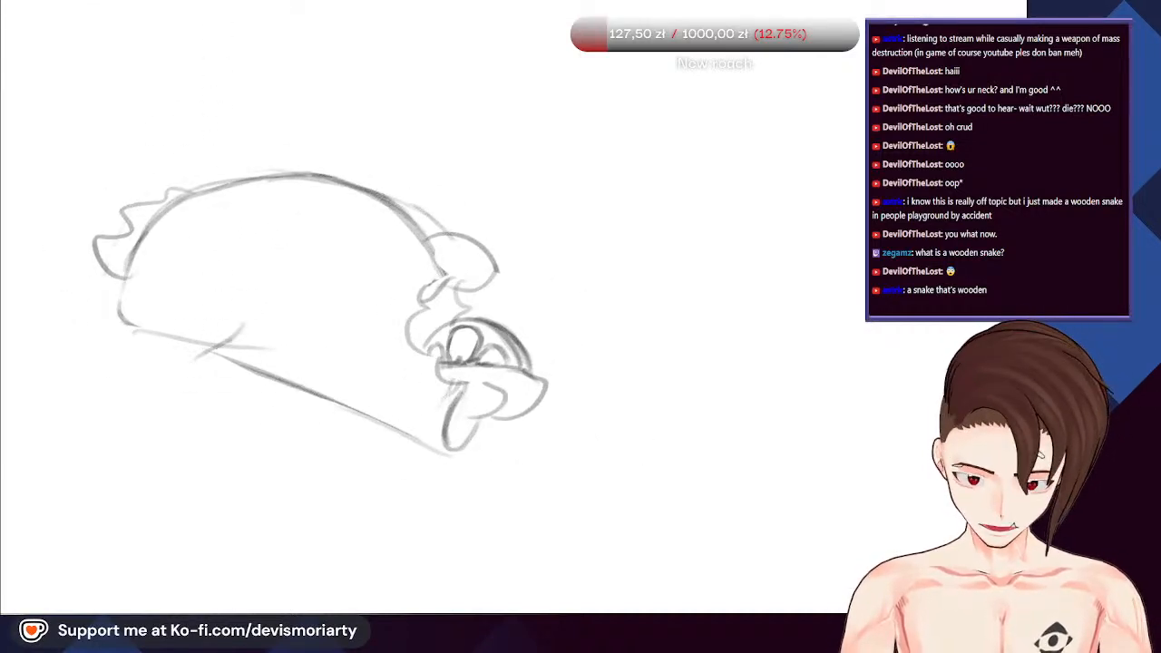
{"action": "left_click_drag", "start_coordinate": [244, 334], "coordinate": [168, 367]}
{"action": "scroll", "coordinate": [177, 358], "scroll_direction": "down", "scroll_amount": 3}
{"action": "scroll", "coordinate": [87, 361], "scroll_direction": "up", "scroll_amount": 2}
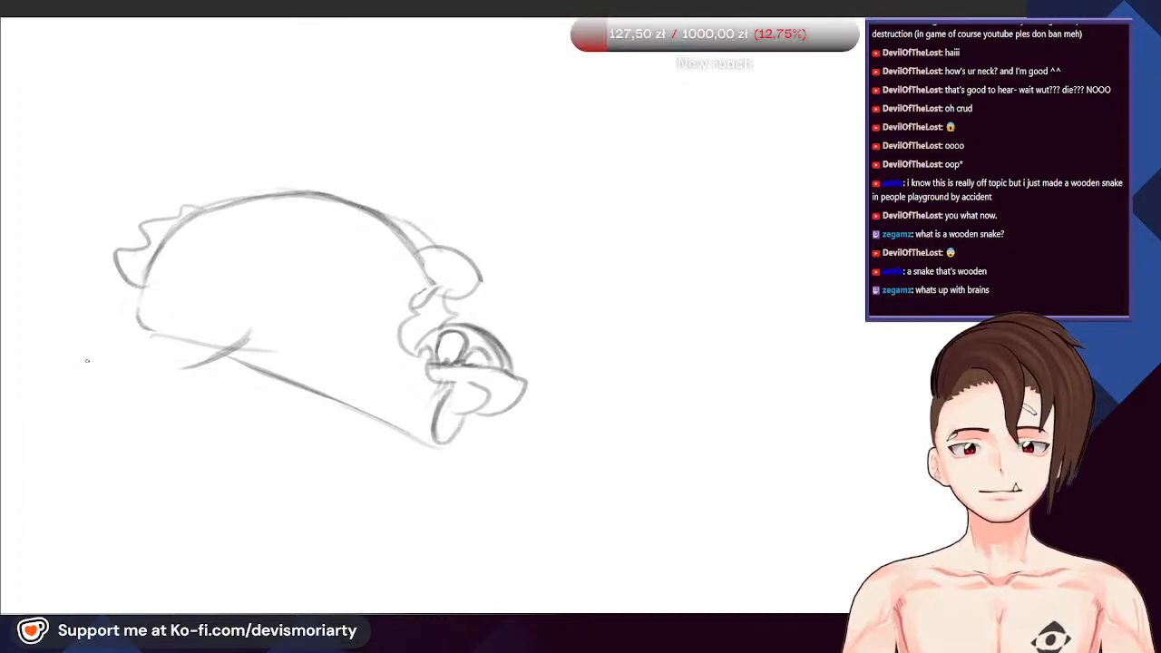
{"action": "scroll", "coordinate": [222, 326], "scroll_direction": "up", "scroll_amount": 1}
{"action": "left_click_drag", "start_coordinate": [260, 298], "coordinate": [240, 332]}
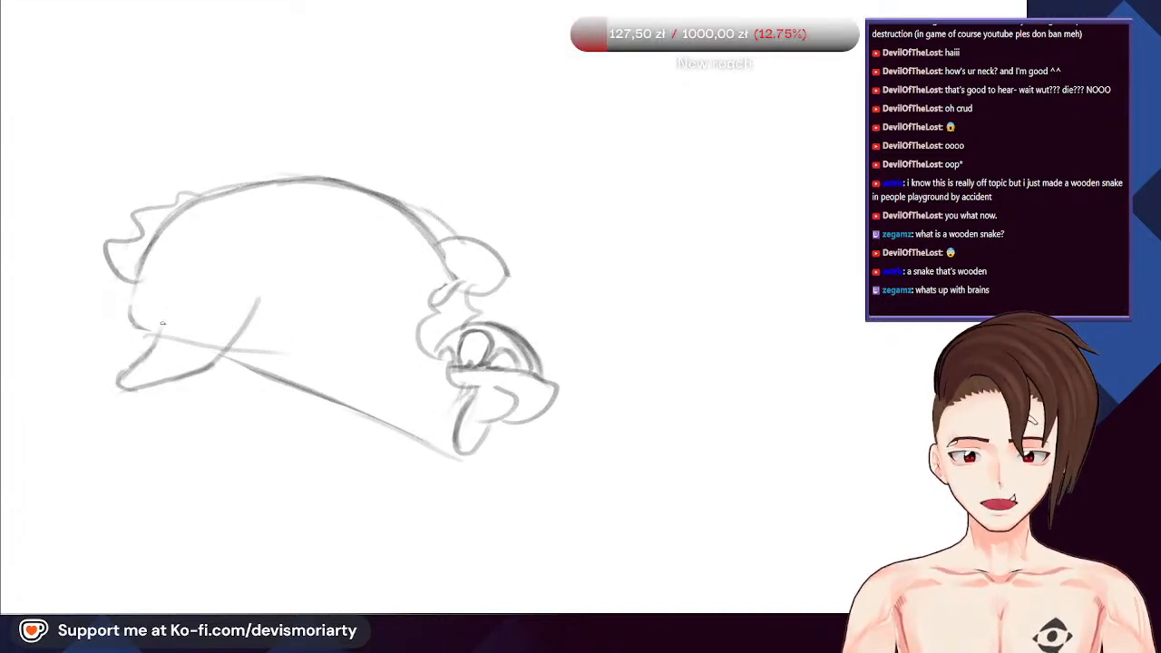
Extend the limb's back line up into the shell to form a chili pepper body, and draw an oval cap at its upper end
{"action": "left_click_drag", "start_coordinate": [147, 356], "coordinate": [172, 303]}
{"action": "scroll", "coordinate": [238, 318], "scroll_direction": "down", "scroll_amount": 2}
{"action": "scroll", "coordinate": [122, 412], "scroll_direction": "up", "scroll_amount": 3}
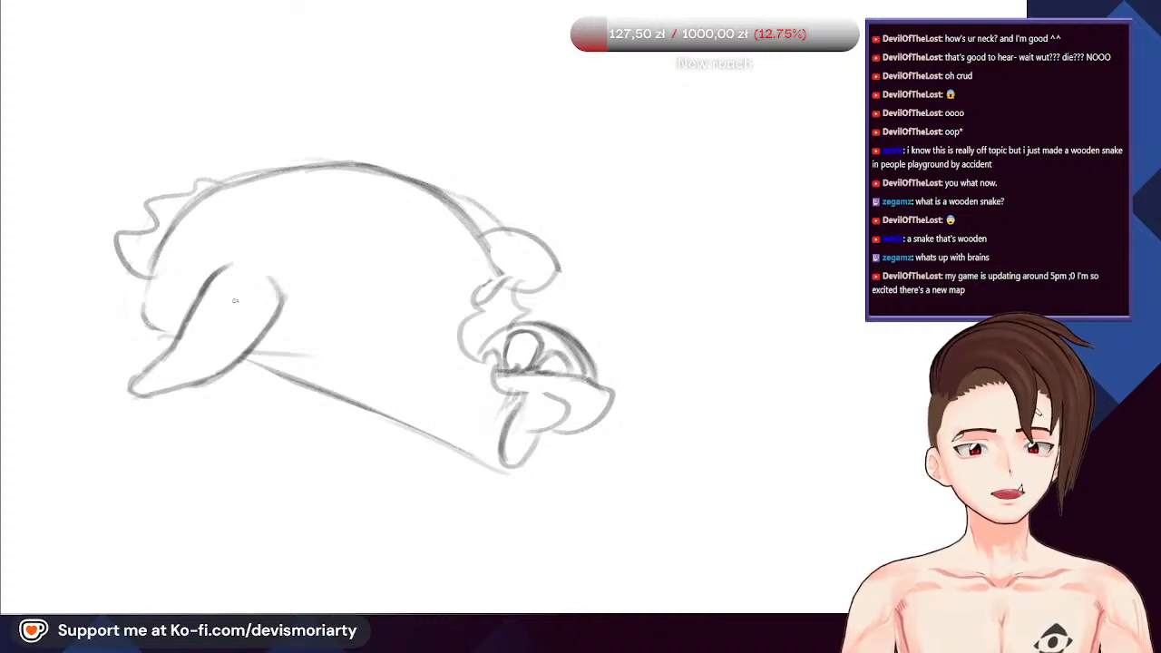
{"action": "scroll", "coordinate": [256, 278], "scroll_direction": "up", "scroll_amount": 2}
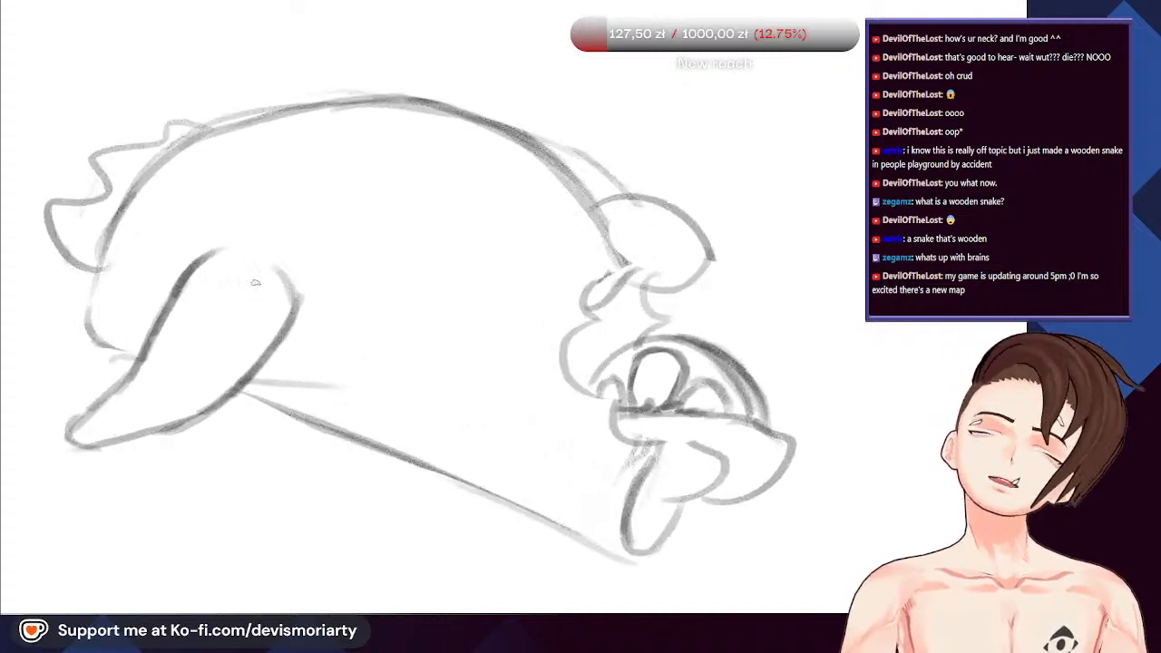
{"action": "key", "text": "ctrl+z"}
{"action": "mouse_move", "coordinate": [226, 256]}
{"action": "left_mouse_down"}
{"action": "mouse_move", "coordinate": [296, 294]}
{"action": "mouse_move", "coordinate": [259, 277]}
{"action": "left_mouse_up"}
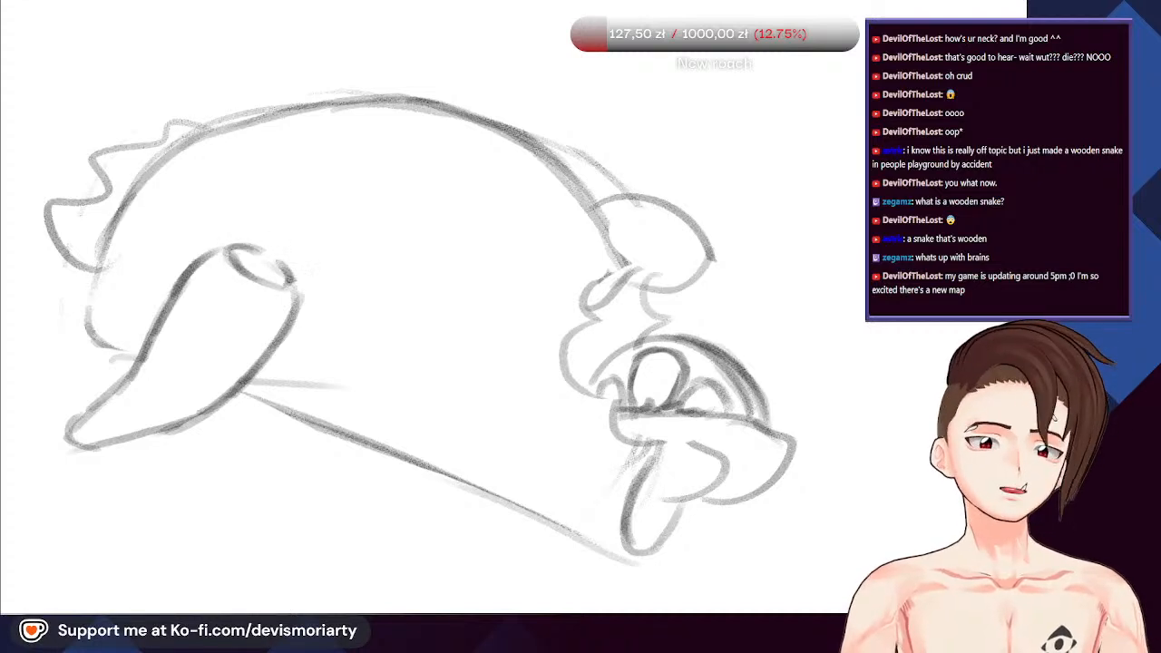
Draw a curved stem rising to the right from the chili pepper's cap
{"action": "scroll", "coordinate": [269, 270], "scroll_direction": "down", "scroll_amount": 1}
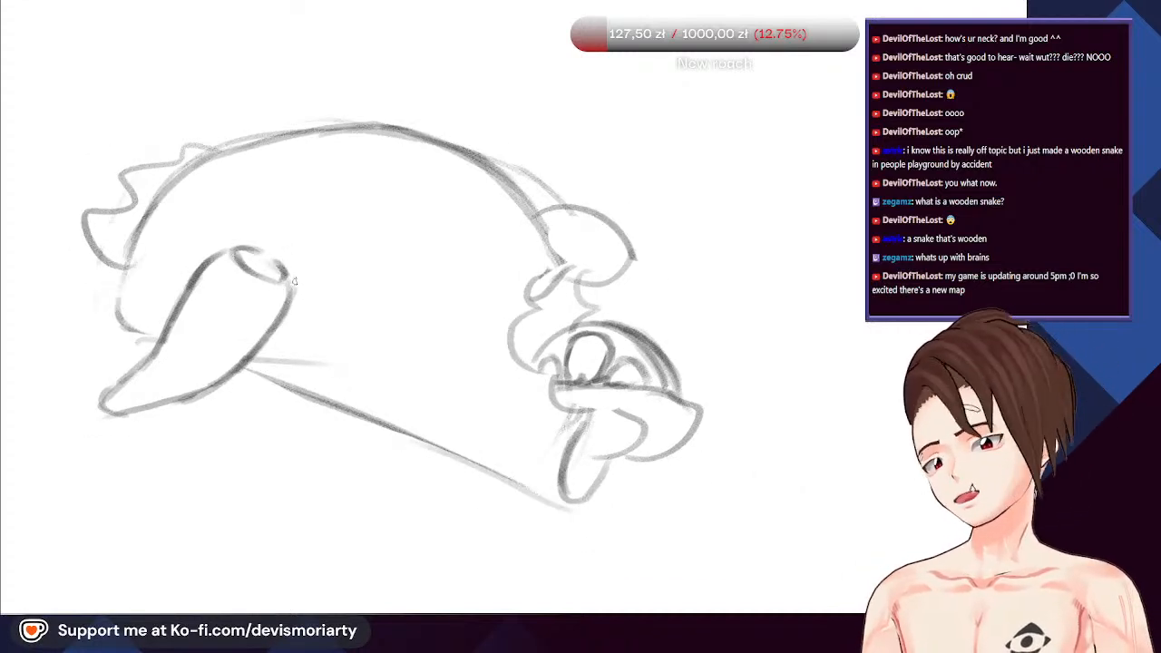
{"action": "scroll", "coordinate": [294, 282], "scroll_direction": "down", "scroll_amount": 4}
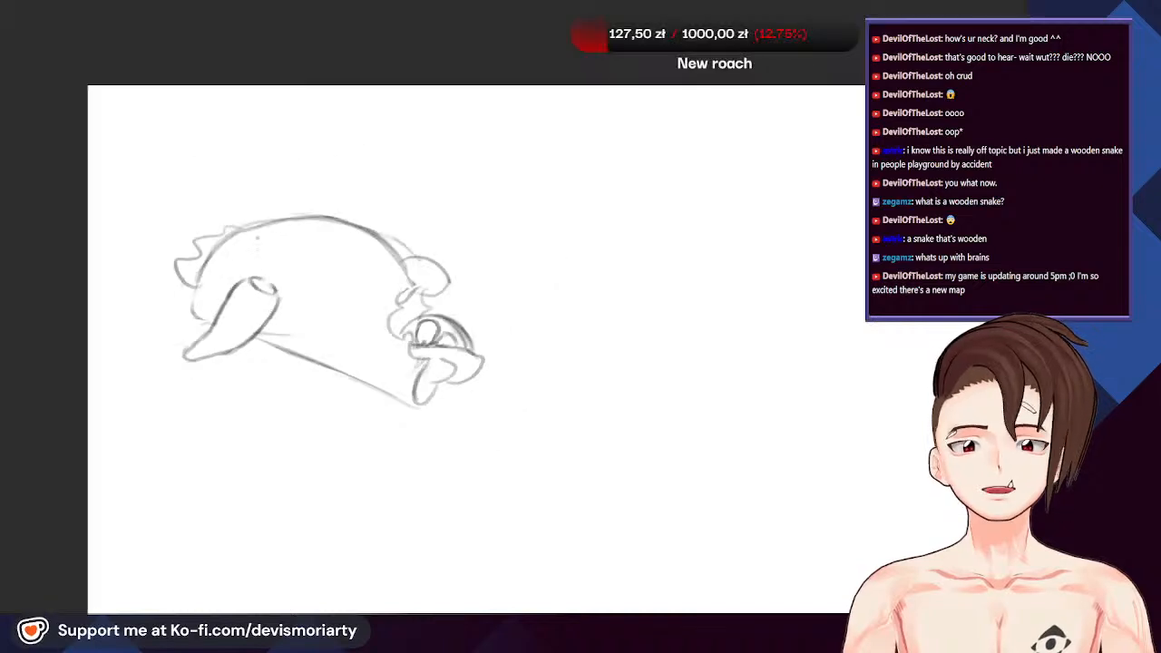
{"action": "scroll", "coordinate": [257, 238], "scroll_direction": "up", "scroll_amount": 2}
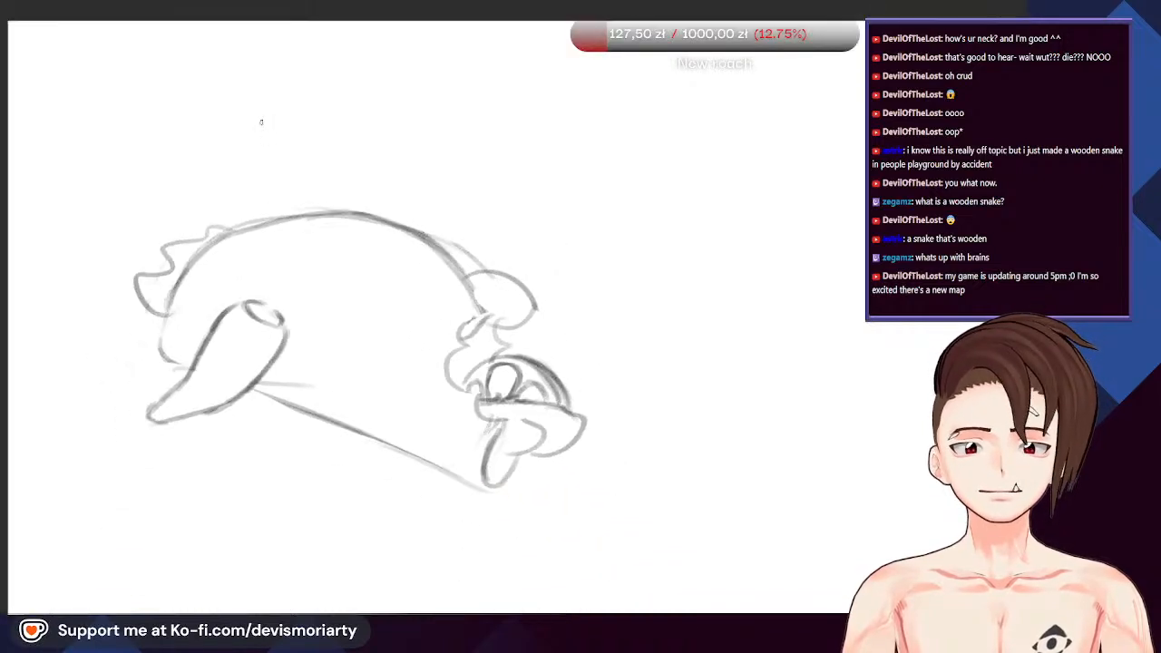
{"action": "scroll", "coordinate": [261, 122], "scroll_direction": "down", "scroll_amount": 1}
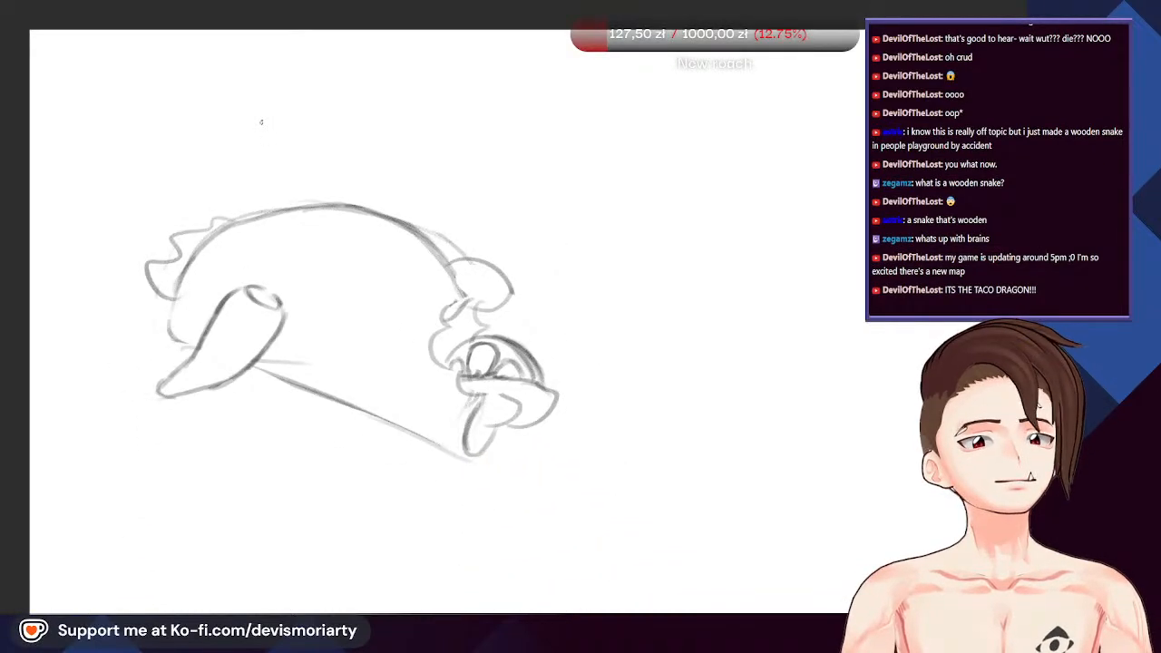
{"action": "scroll", "coordinate": [261, 122], "scroll_direction": "down", "scroll_amount": 3}
{"action": "scroll", "coordinate": [265, 118], "scroll_direction": "up", "scroll_amount": 5}
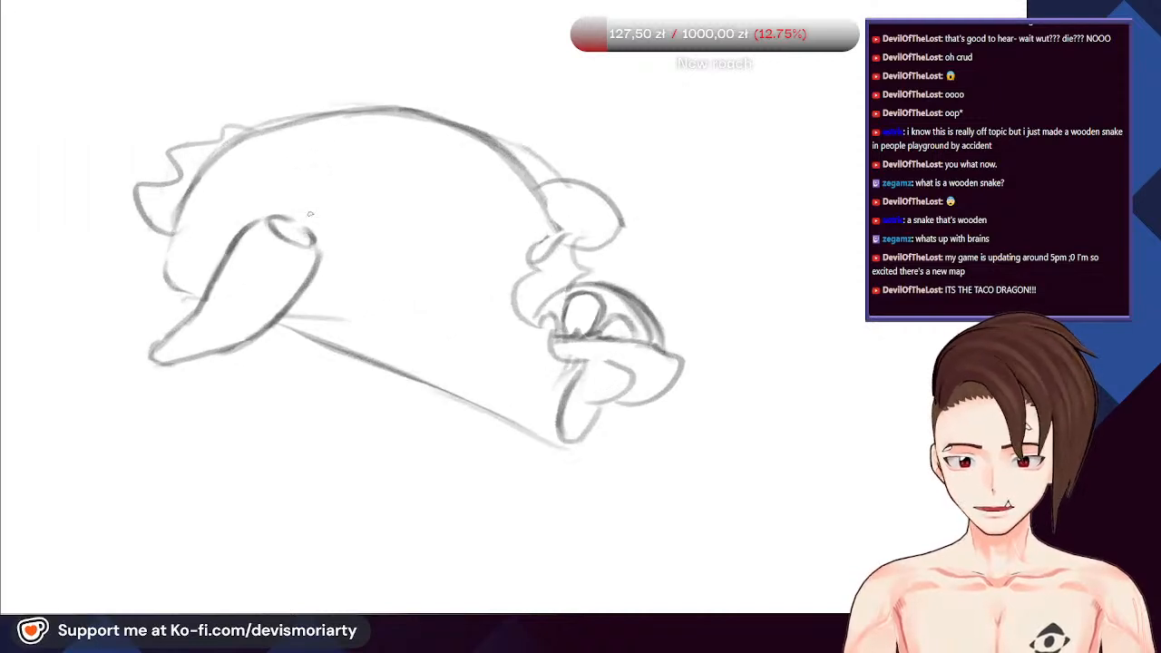
{"action": "left_click_drag", "start_coordinate": [303, 229], "coordinate": [374, 200]}
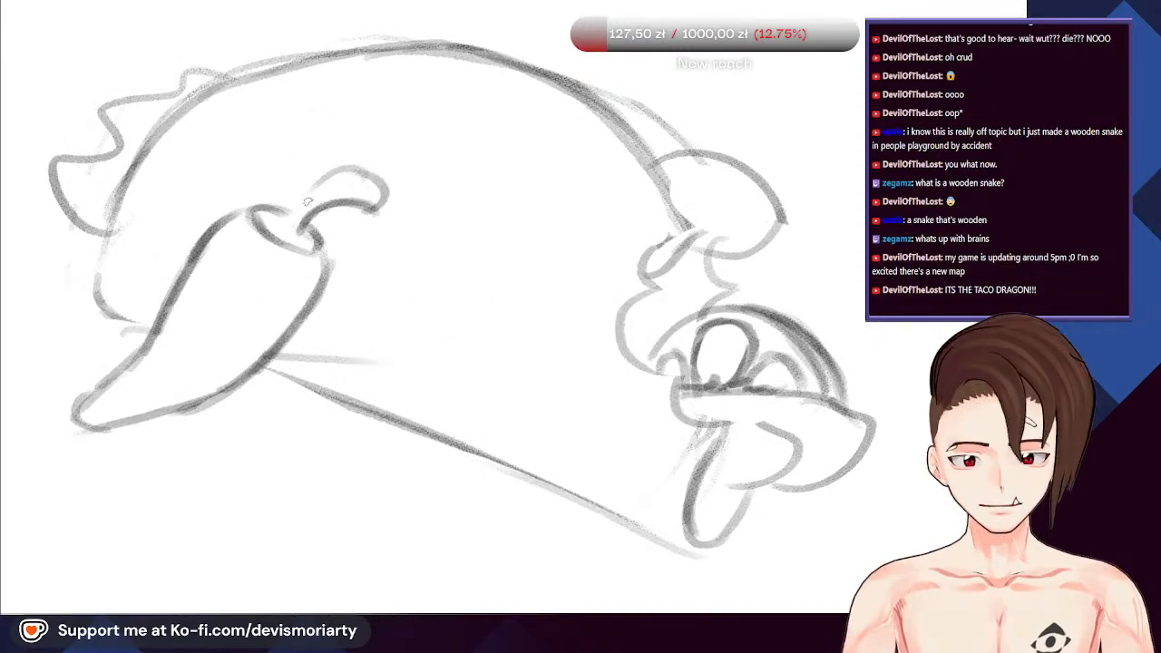
Darken the shell's lower-left corner up to the pepper, and close the underside of the small lettuce lobe below the slice
{"action": "scroll", "coordinate": [282, 235], "scroll_direction": "down", "scroll_amount": 5}
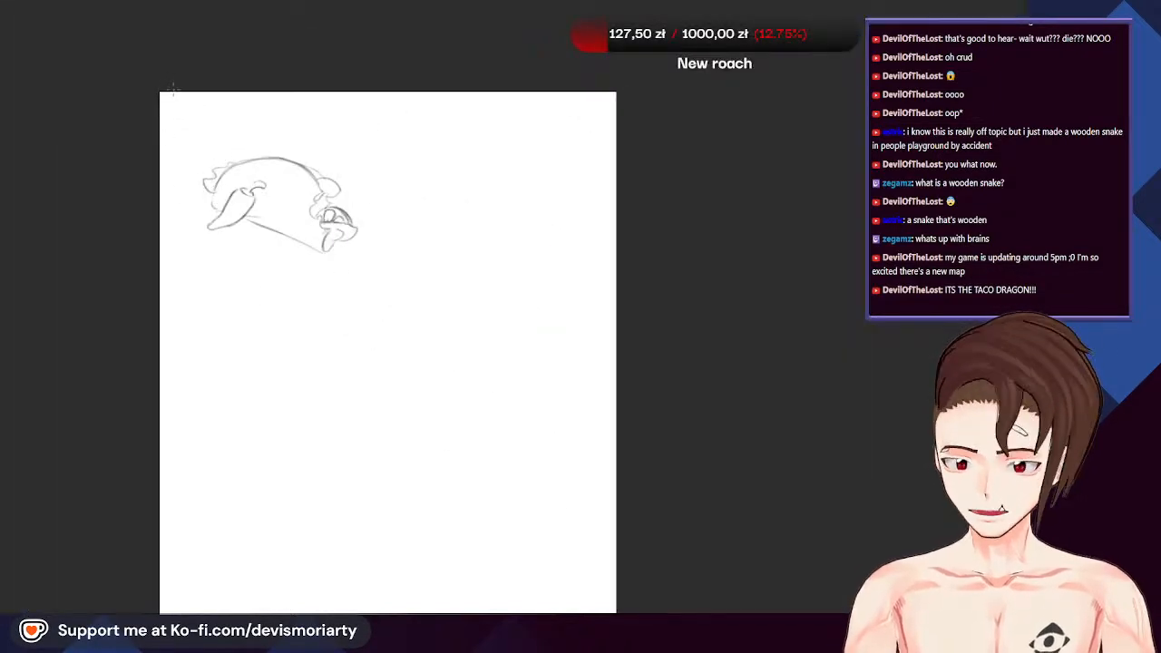
{"action": "scroll", "coordinate": [251, 159], "scroll_direction": "up", "scroll_amount": 5}
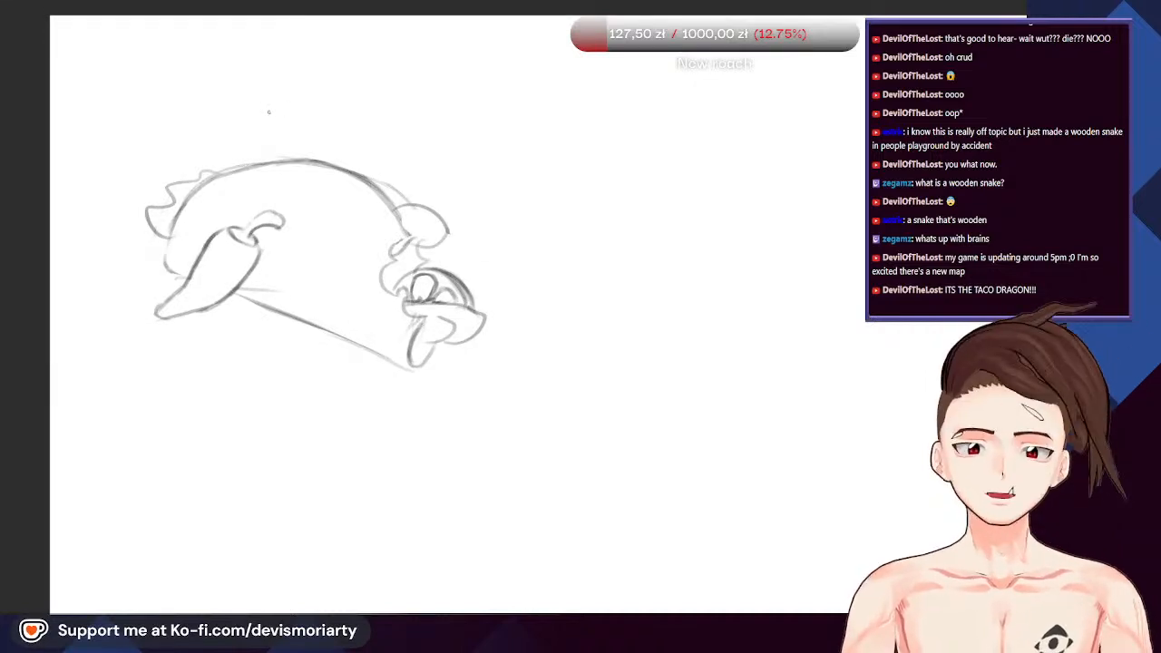
{"action": "scroll", "coordinate": [192, 268], "scroll_direction": "up", "scroll_amount": 3}
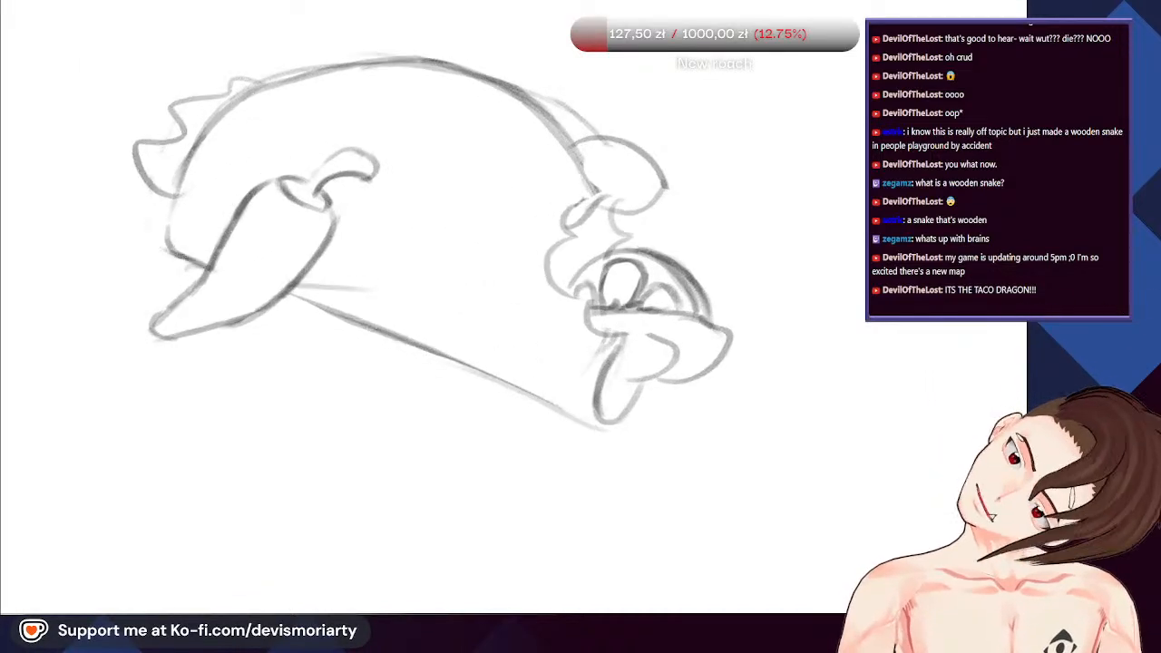
{"action": "scroll", "coordinate": [326, 199], "scroll_direction": "down", "scroll_amount": 3}
{"action": "scroll", "coordinate": [414, 259], "scroll_direction": "up", "scroll_amount": 3}
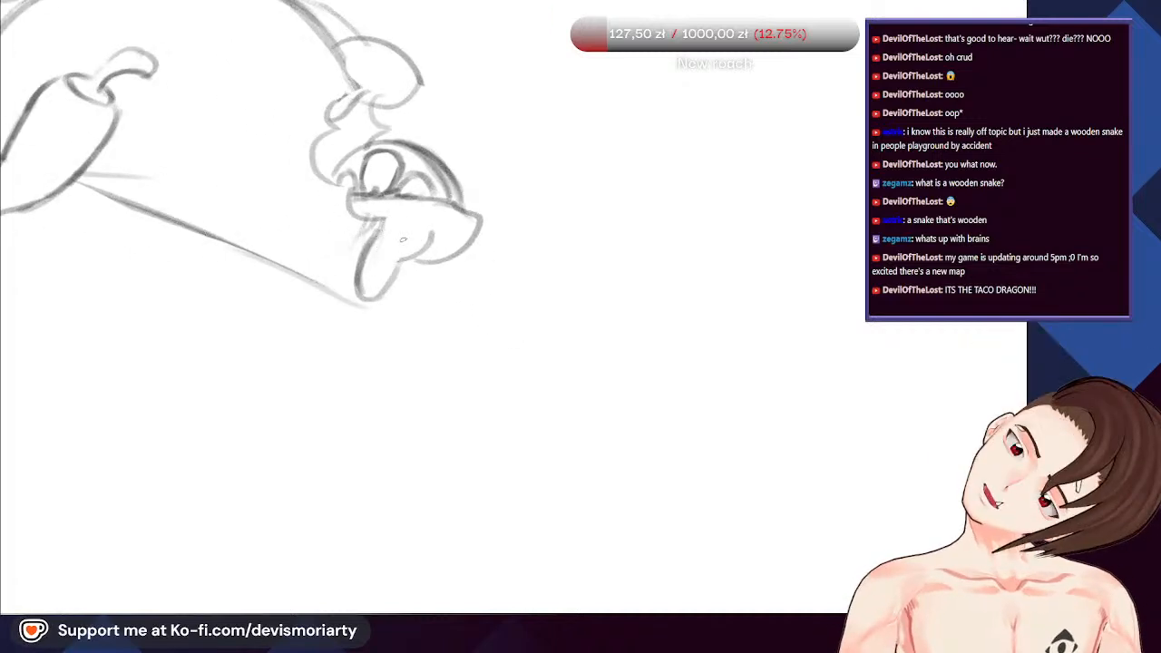
{"action": "left_click_drag", "start_coordinate": [361, 254], "coordinate": [427, 263]}
{"action": "scroll", "coordinate": [334, 162], "scroll_direction": "down", "scroll_amount": 1}
{"action": "scroll", "coordinate": [333, 162], "scroll_direction": "down", "scroll_amount": 2}
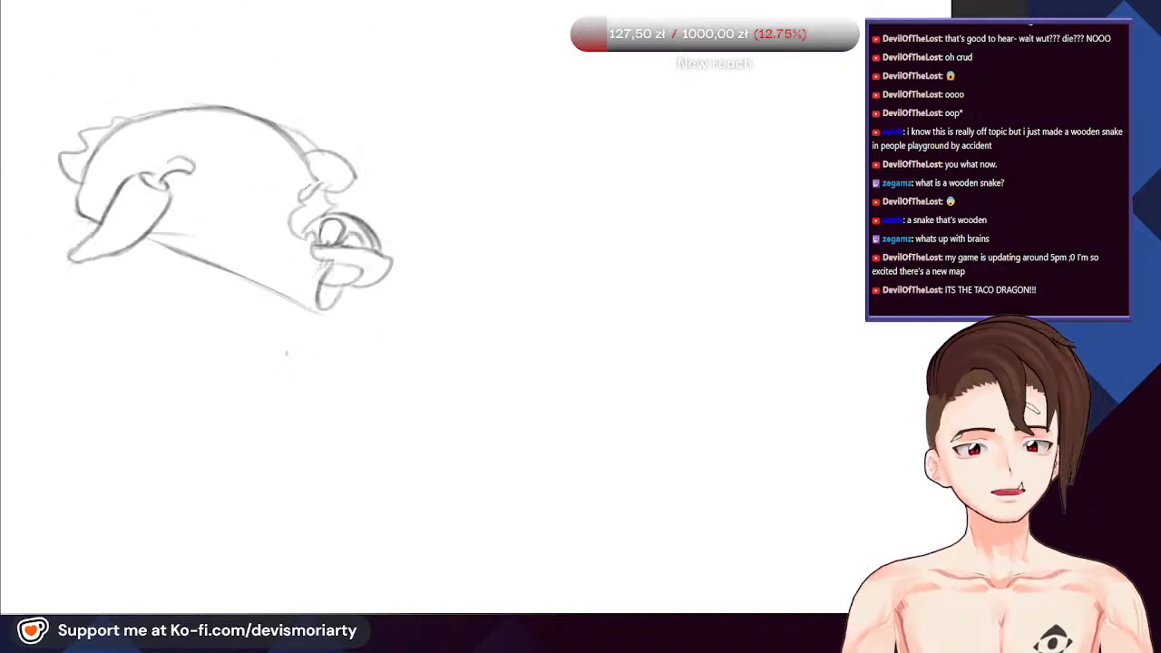
Draw a dark wavy inner line along the lower bite edge beside the domed slice
{"action": "scroll", "coordinate": [269, 354], "scroll_direction": "up", "scroll_amount": 4}
{"action": "left_click_drag", "start_coordinate": [270, 353], "coordinate": [258, 302]}
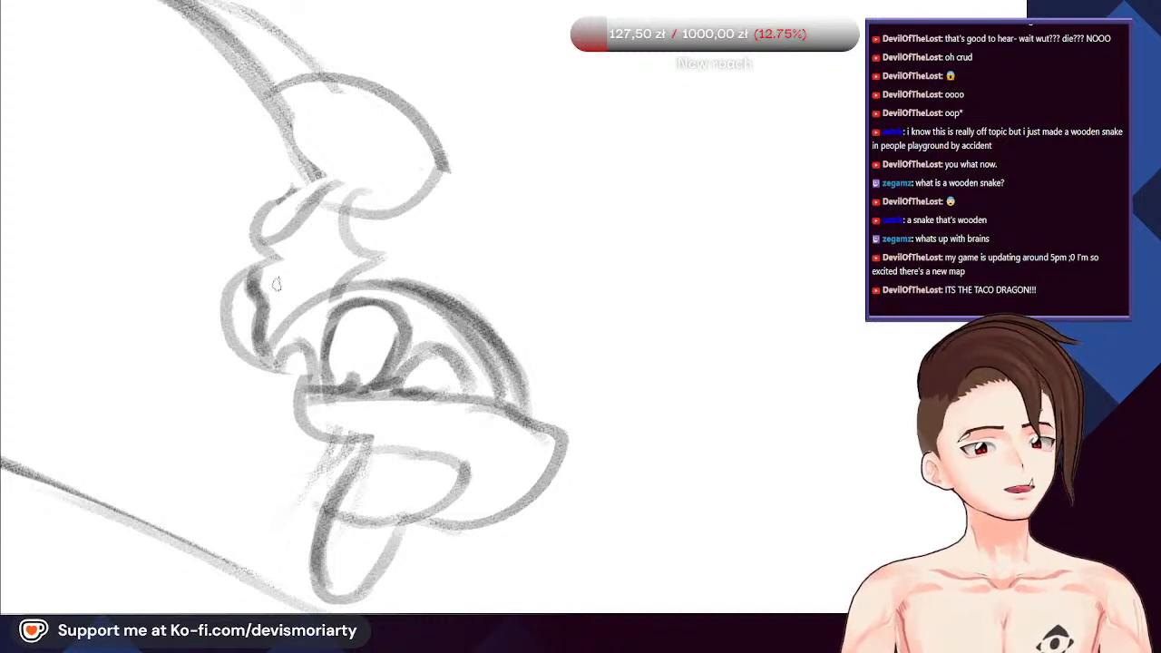
{"action": "scroll", "coordinate": [512, 183], "scroll_direction": "down", "scroll_amount": 5}
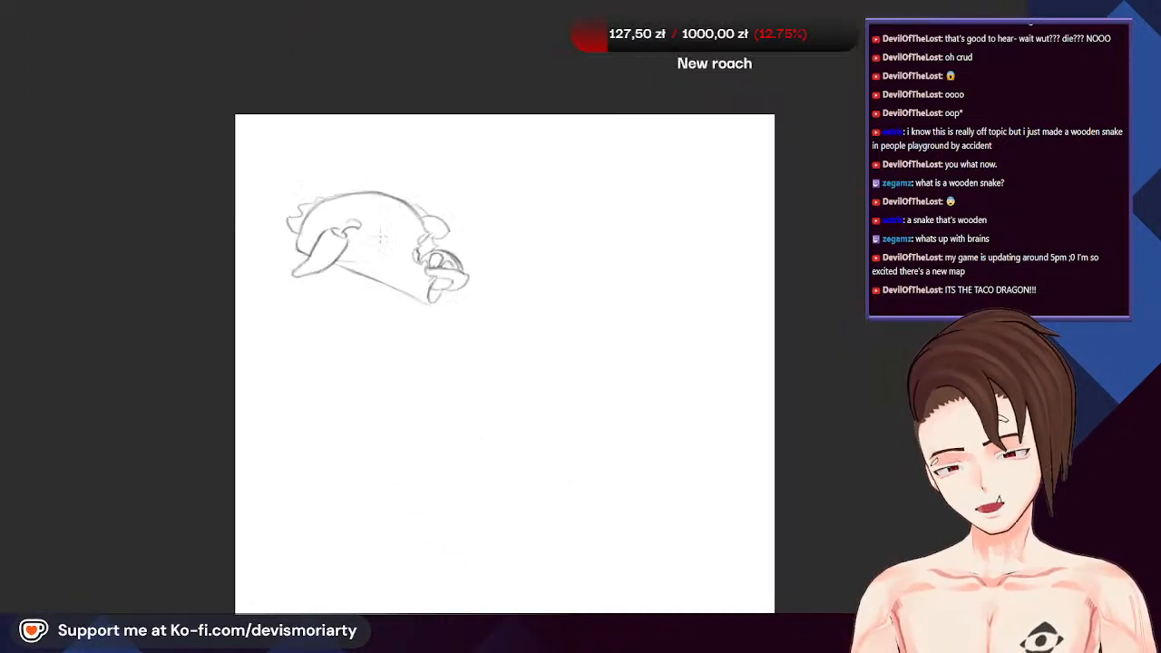
{"action": "scroll", "coordinate": [382, 239], "scroll_direction": "up", "scroll_amount": 3}
{"action": "scroll", "coordinate": [443, 241], "scroll_direction": "down", "scroll_amount": 1}
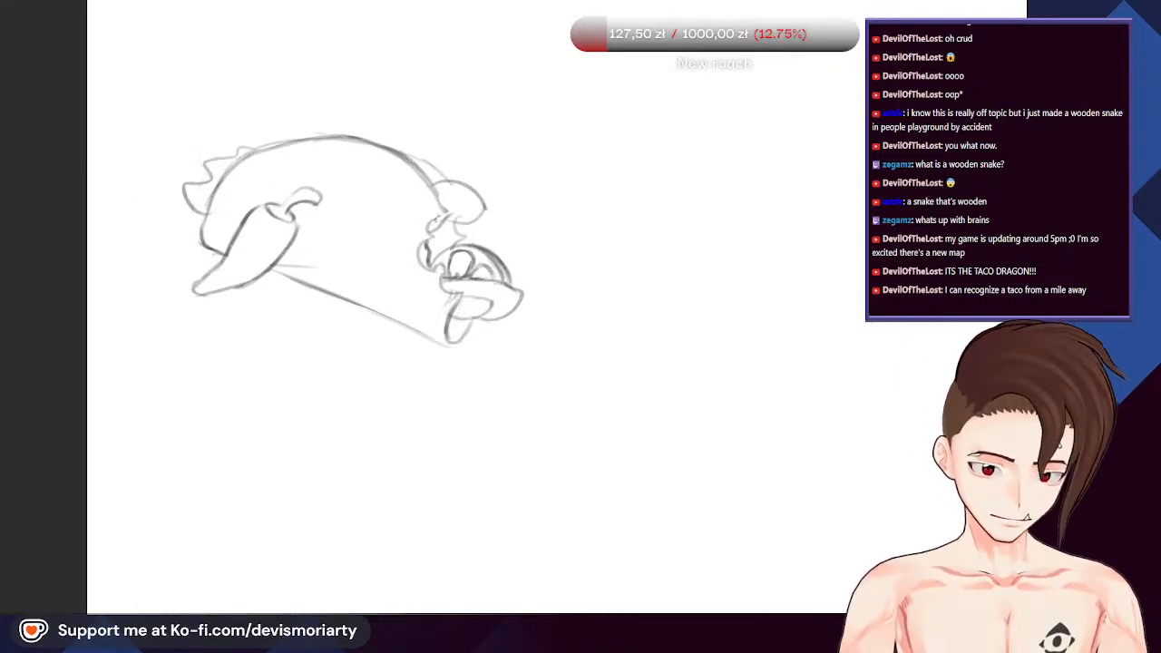
{"action": "scroll", "coordinate": [281, 215], "scroll_direction": "down", "scroll_amount": 2}
{"action": "scroll", "coordinate": [281, 215], "scroll_direction": "up", "scroll_amount": 2}
{"action": "scroll", "coordinate": [281, 215], "scroll_direction": "down", "scroll_amount": 3}
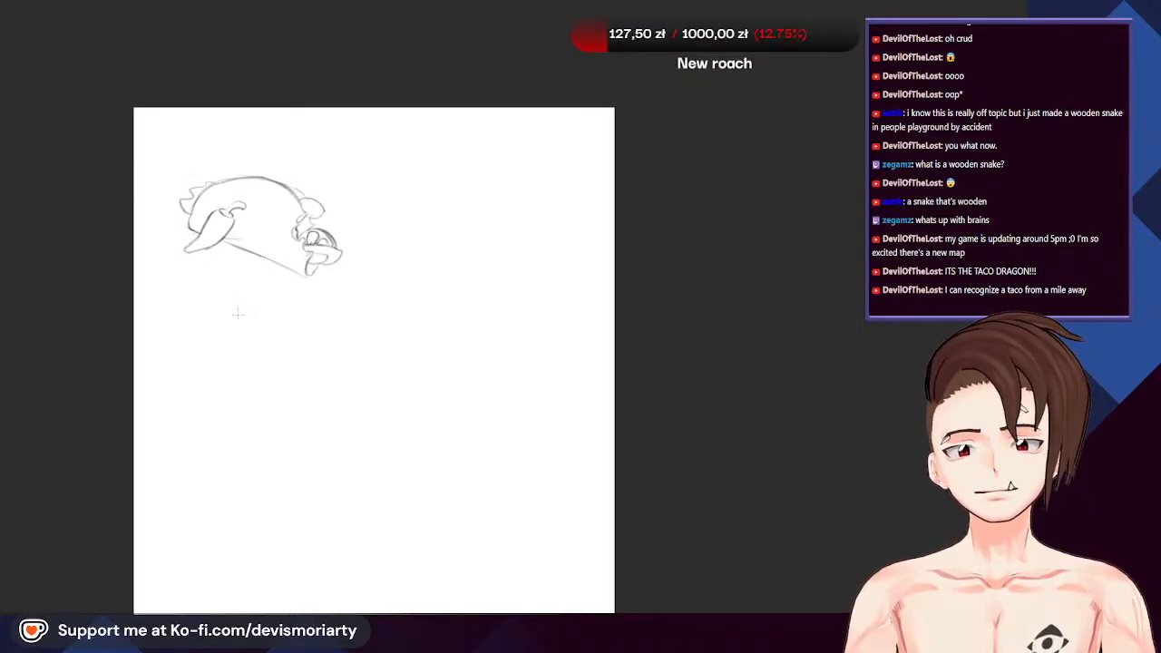
{"action": "scroll", "coordinate": [197, 198], "scroll_direction": "up", "scroll_amount": 3}
{"action": "scroll", "coordinate": [169, 232], "scroll_direction": "up", "scroll_amount": 1}
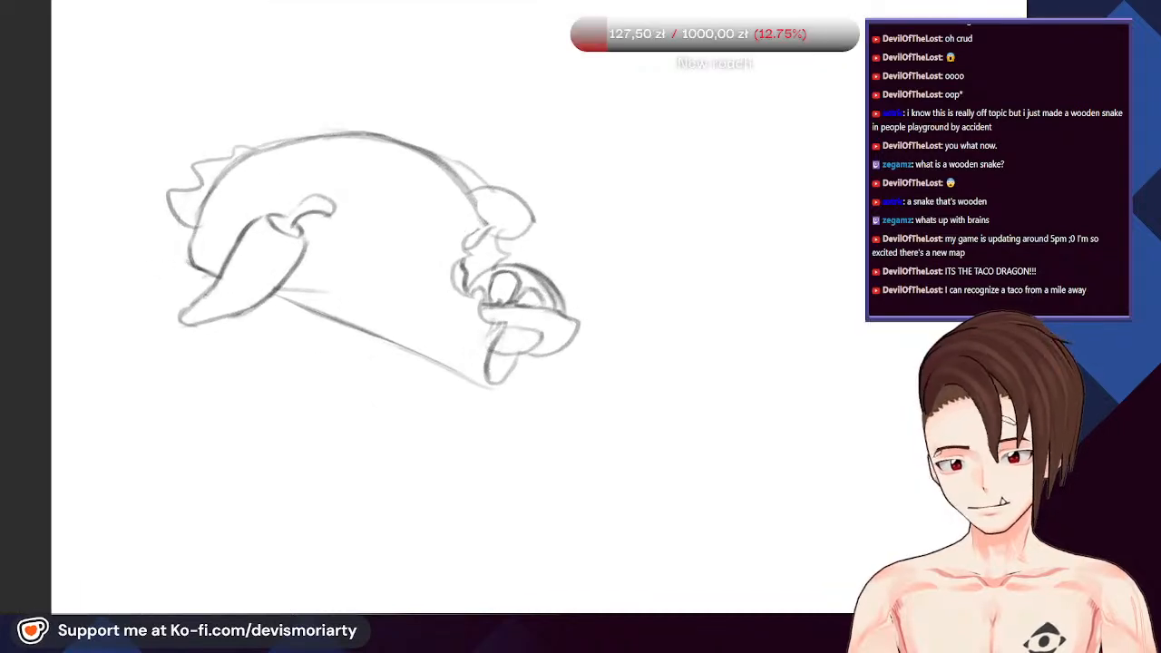
{"action": "scroll", "coordinate": [185, 254], "scroll_direction": "down", "scroll_amount": 1}
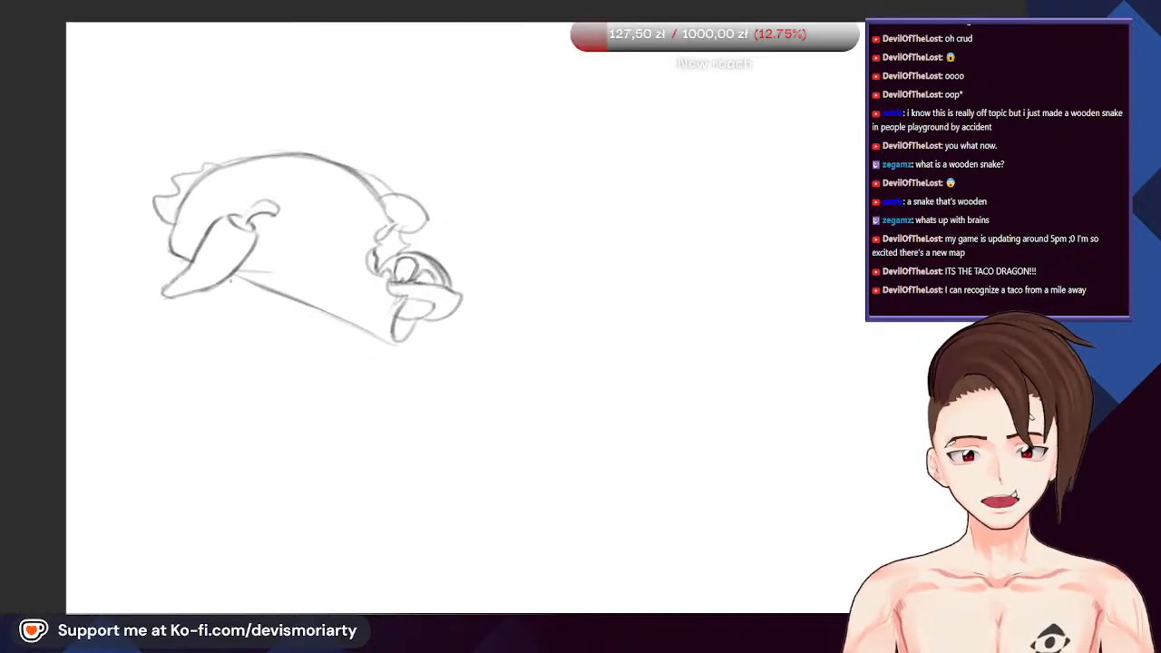
{"action": "scroll", "coordinate": [272, 281], "scroll_direction": "down", "scroll_amount": 3}
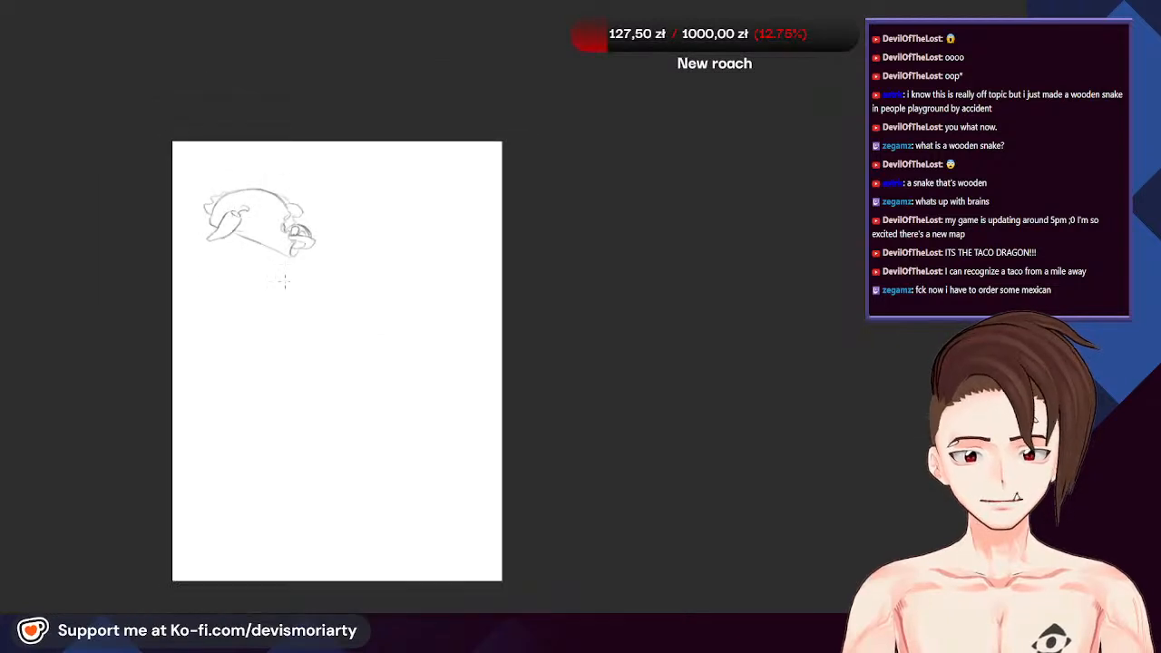
Sketch a second chili pepper pointing right across the taco's bottom edge, and erase the shell and first pepper lines inside it
{"action": "scroll", "coordinate": [284, 283], "scroll_direction": "up", "scroll_amount": 2}
{"action": "scroll", "coordinate": [284, 283], "scroll_direction": "down", "scroll_amount": 1}
{"action": "scroll", "coordinate": [284, 282], "scroll_direction": "up", "scroll_amount": 2}
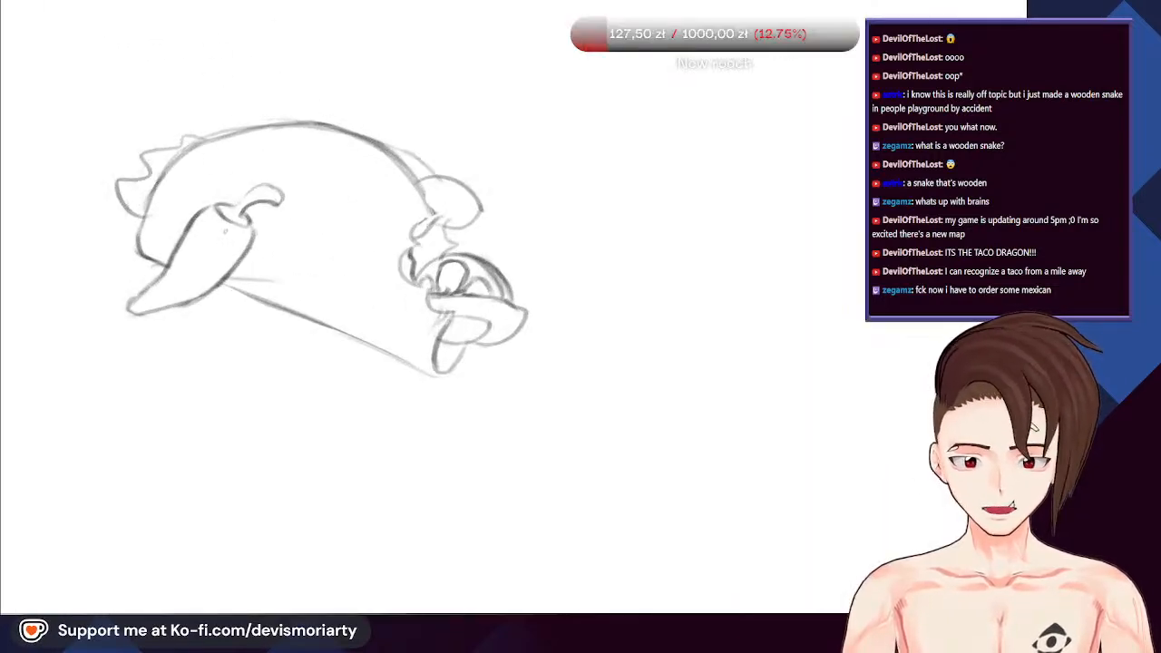
{"action": "scroll", "coordinate": [272, 281], "scroll_direction": "up", "scroll_amount": 1}
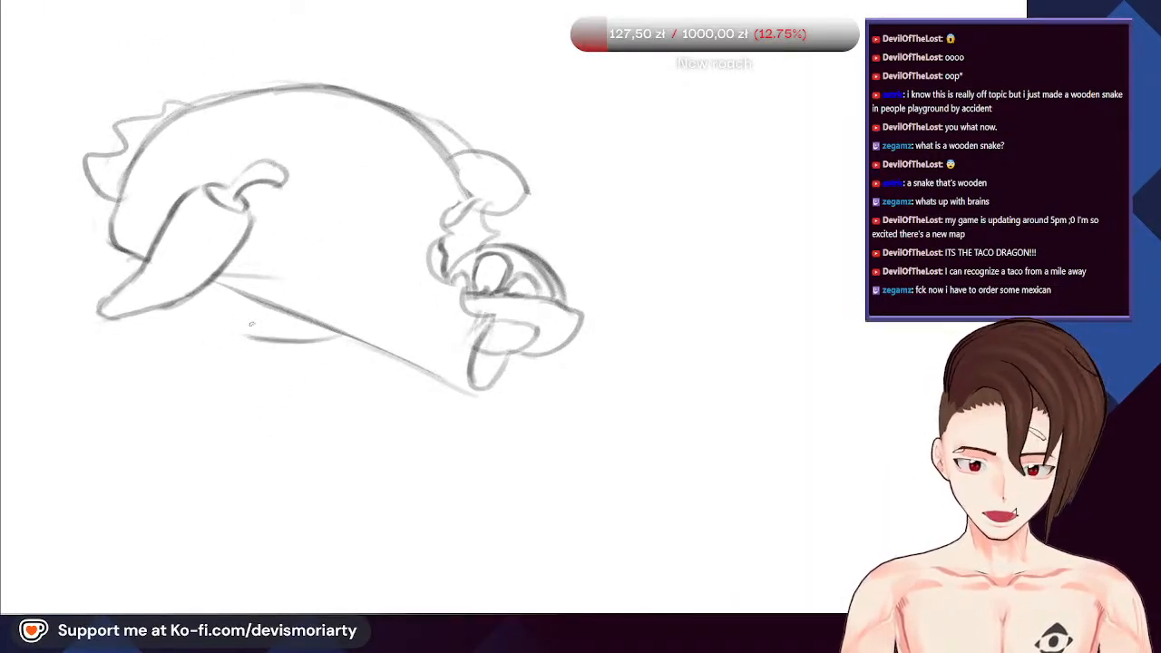
{"action": "mouse_move", "coordinate": [251, 324]}
{"action": "left_mouse_down"}
{"action": "mouse_move", "coordinate": [198, 292]}
{"action": "mouse_move", "coordinate": [190, 263]}
{"action": "mouse_move", "coordinate": [227, 246]}
{"action": "mouse_move", "coordinate": [272, 279]}
{"action": "left_mouse_up"}
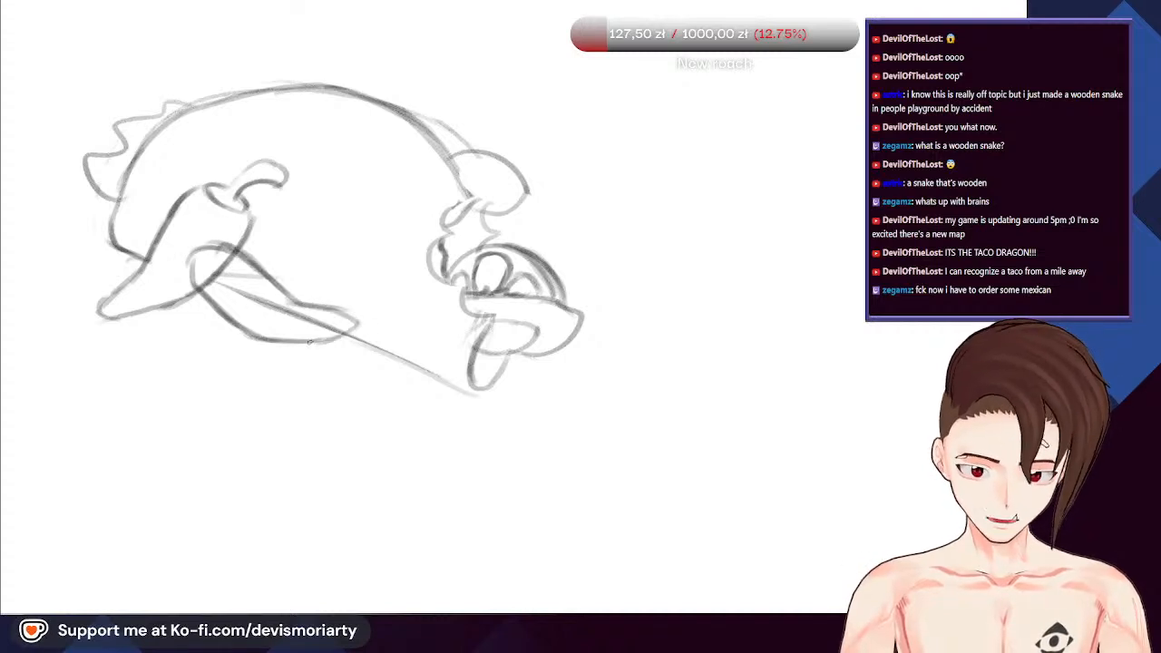
{"action": "key", "text": "e"}
{"action": "mouse_move", "coordinate": [339, 324]}
{"action": "left_mouse_down"}
{"action": "mouse_move", "coordinate": [231, 299]}
{"action": "mouse_move", "coordinate": [221, 276]}
{"action": "mouse_move", "coordinate": [254, 298]}
{"action": "left_mouse_up"}
{"action": "key", "text": "b"}
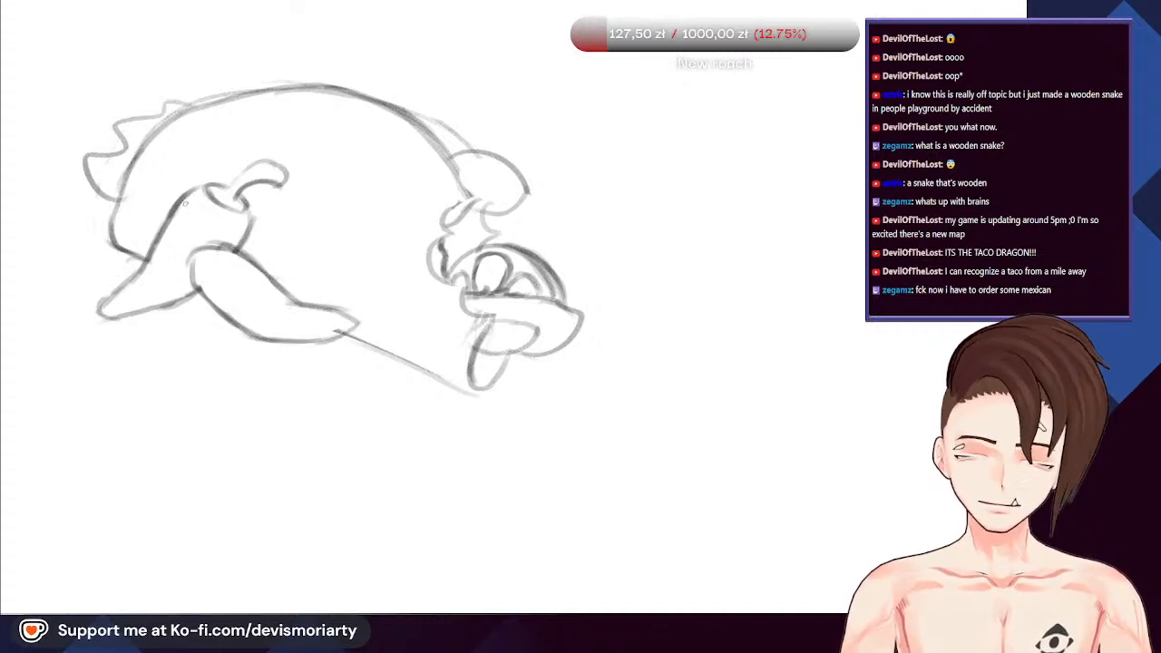
Draw the second pepper's cap and a stem curving up and left over the first pepper, erasing the lines it overlaps
{"action": "mouse_move", "coordinate": [192, 270]}
{"action": "left_mouse_down"}
{"action": "mouse_move", "coordinate": [173, 214]}
{"action": "mouse_move", "coordinate": [148, 226]}
{"action": "mouse_move", "coordinate": [178, 224]}
{"action": "left_mouse_up"}
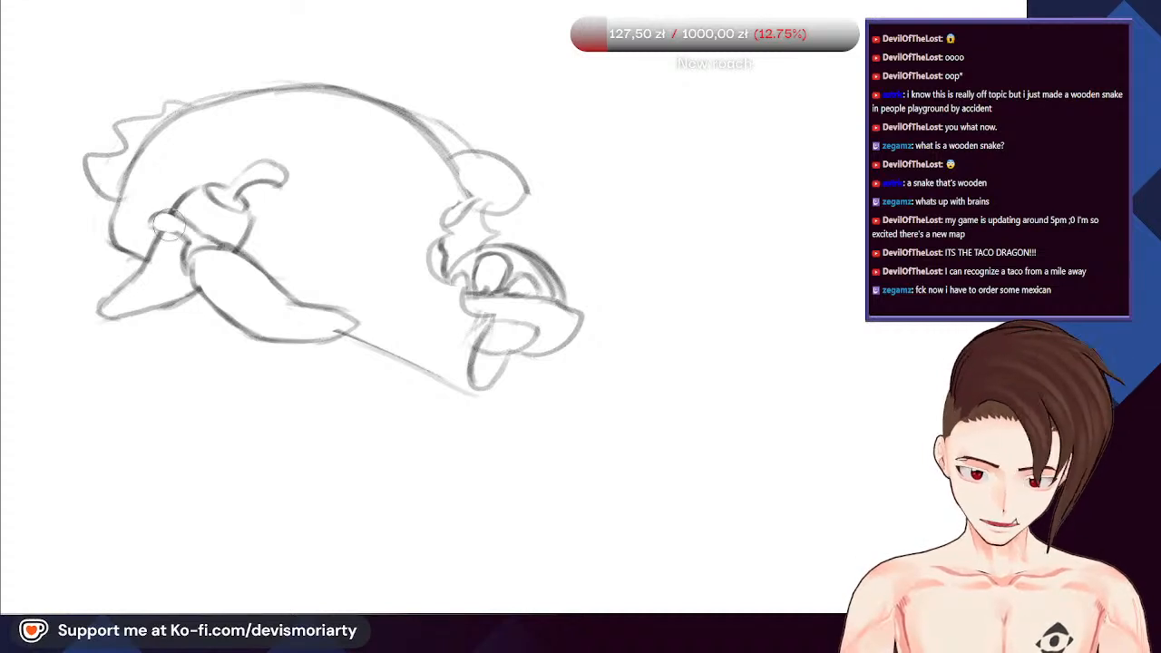
{"action": "scroll", "coordinate": [167, 232], "scroll_direction": "down", "scroll_amount": 5}
{"action": "scroll", "coordinate": [183, 256], "scroll_direction": "up", "scroll_amount": 1}
{"action": "scroll", "coordinate": [212, 253], "scroll_direction": "up", "scroll_amount": 1}
{"action": "scroll", "coordinate": [287, 254], "scroll_direction": "down", "scroll_amount": 6}
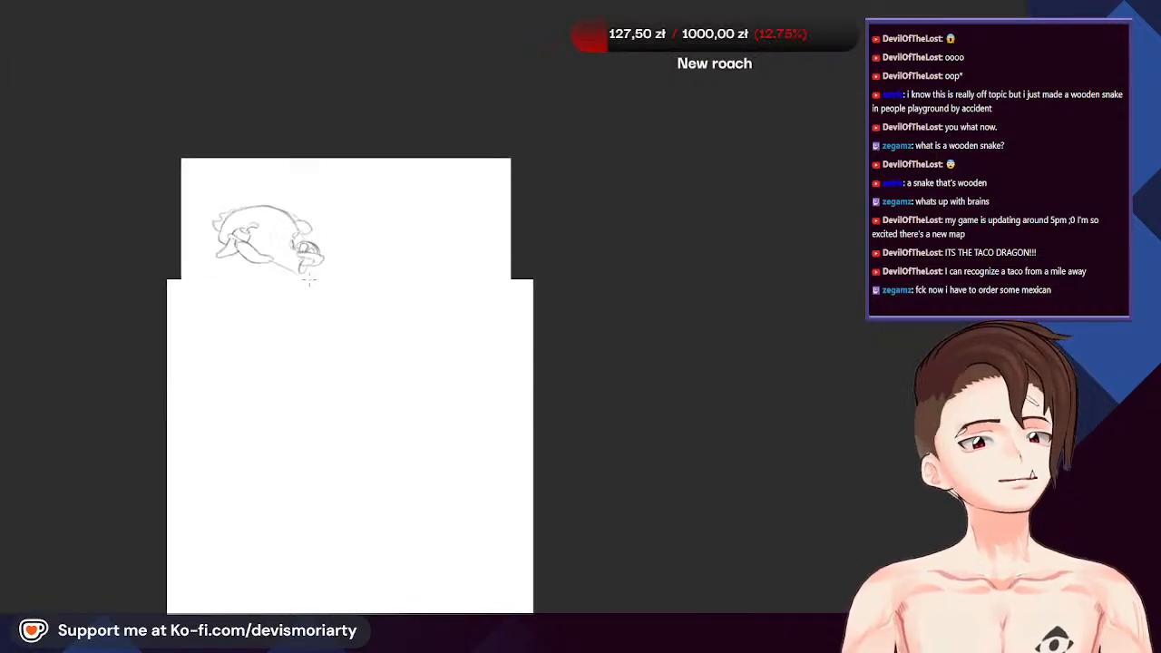
{"action": "scroll", "coordinate": [243, 262], "scroll_direction": "up", "scroll_amount": 4}
{"action": "scroll", "coordinate": [304, 298], "scroll_direction": "down", "scroll_amount": 2}
{"action": "scroll", "coordinate": [422, 307], "scroll_direction": "up", "scroll_amount": 2}
{"action": "scroll", "coordinate": [251, 237], "scroll_direction": "up", "scroll_amount": 3}
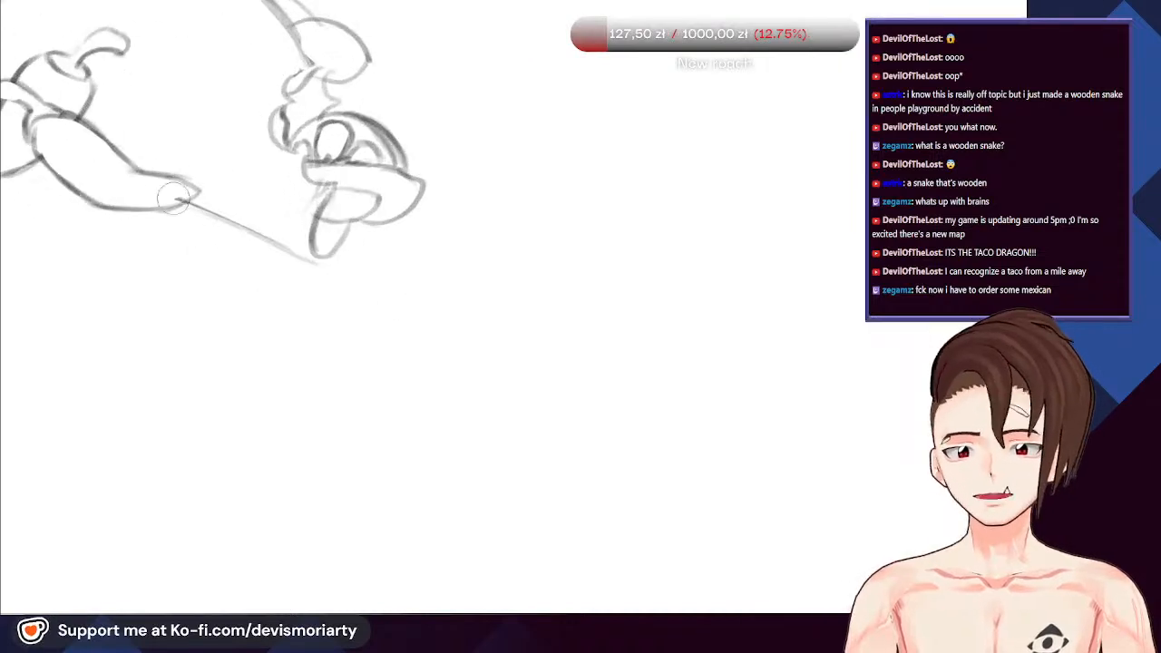
Try to sketch a curved arc rising above the taco's back
{"action": "scroll", "coordinate": [243, 237], "scroll_direction": "down", "scroll_amount": 5}
{"action": "scroll", "coordinate": [240, 238], "scroll_direction": "down", "scroll_amount": 1}
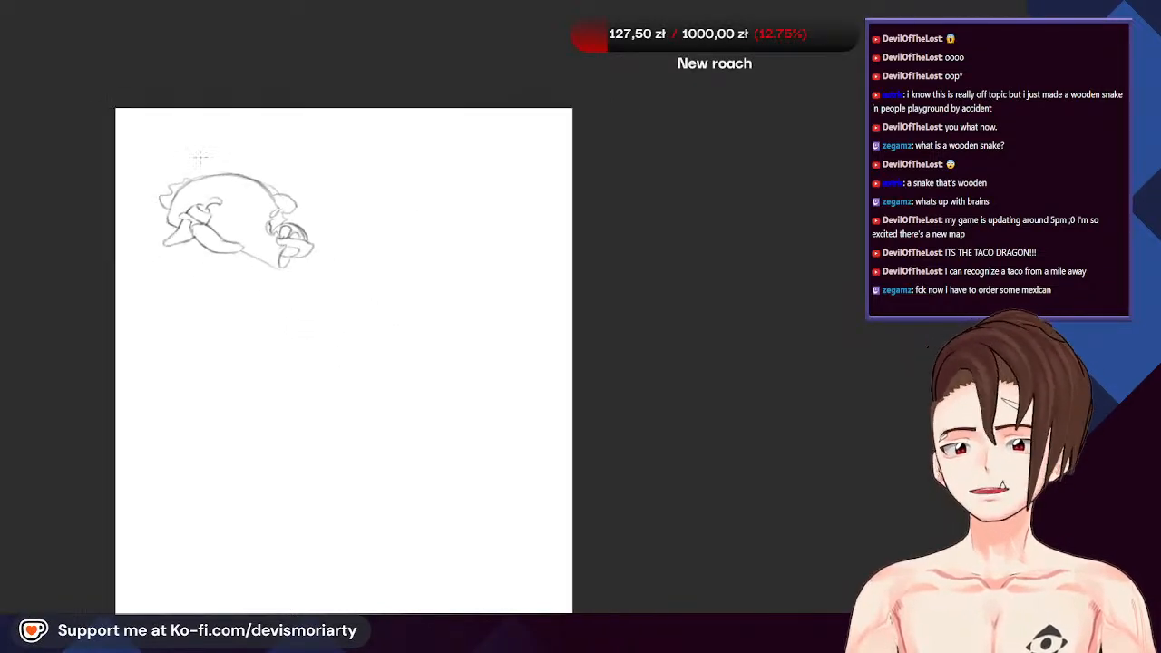
{"action": "scroll", "coordinate": [263, 254], "scroll_direction": "up", "scroll_amount": 4}
{"action": "scroll", "coordinate": [399, 327], "scroll_direction": "down", "scroll_amount": 3}
{"action": "scroll", "coordinate": [367, 252], "scroll_direction": "up", "scroll_amount": 3}
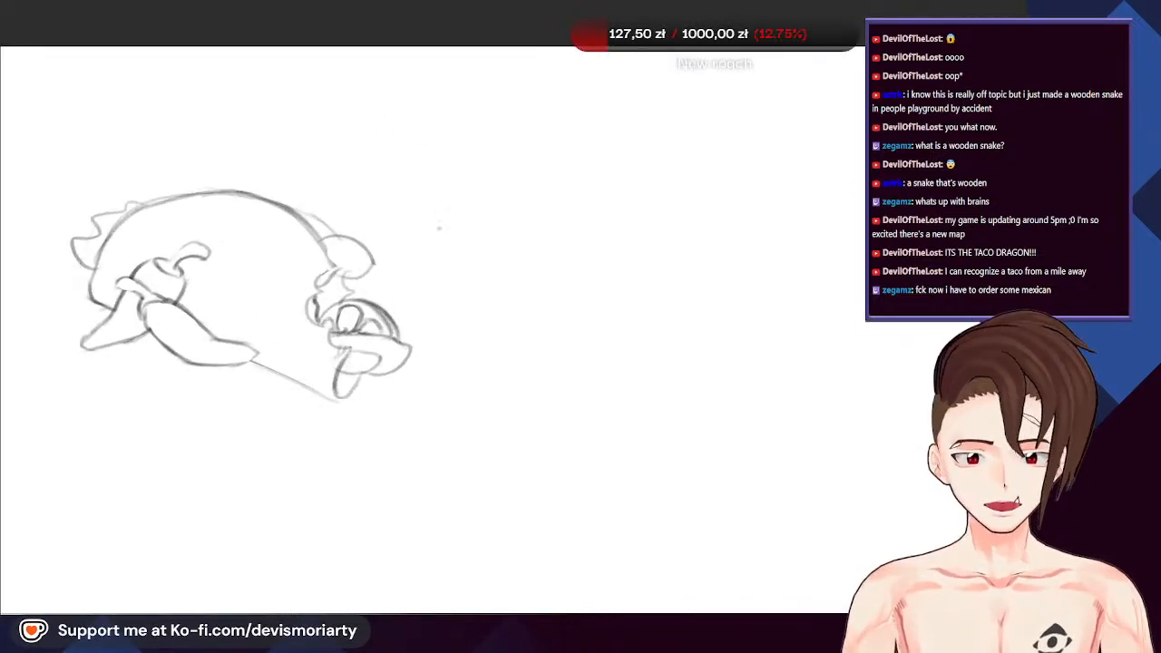
{"action": "scroll", "coordinate": [272, 245], "scroll_direction": "down", "scroll_amount": 3}
{"action": "scroll", "coordinate": [236, 218], "scroll_direction": "up", "scroll_amount": 4}
{"action": "scroll", "coordinate": [259, 215], "scroll_direction": "up", "scroll_amount": 1}
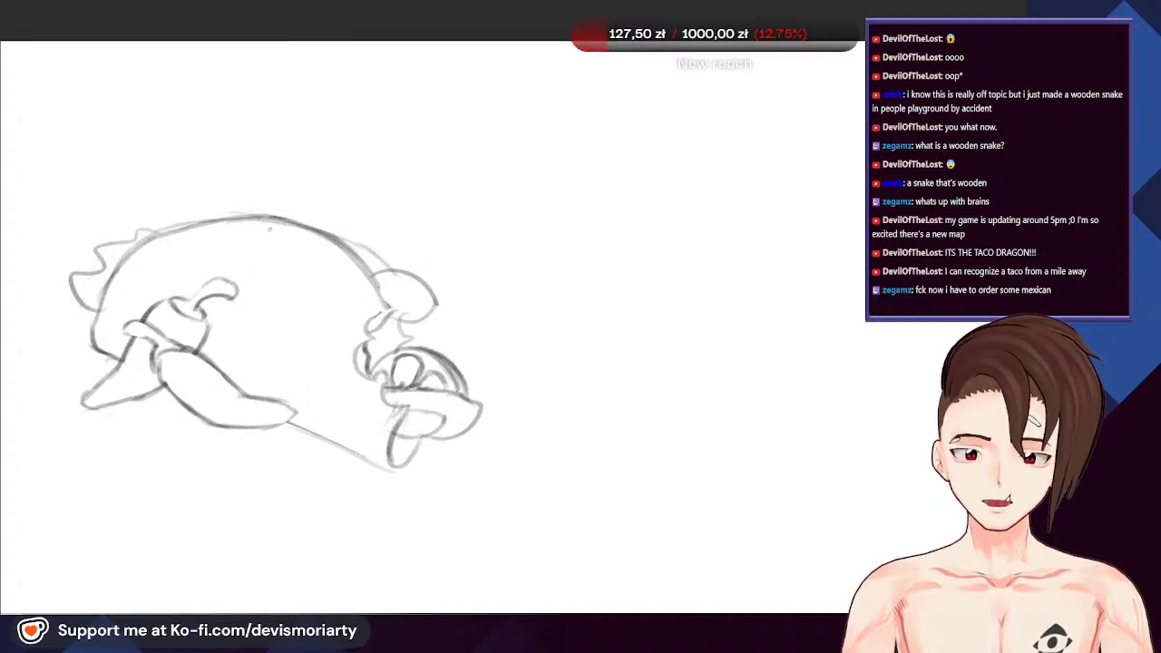
{"action": "mouse_move", "coordinate": [231, 216]}
{"action": "left_mouse_down"}
{"action": "mouse_move", "coordinate": [344, 171]}
{"action": "mouse_move", "coordinate": [411, 181]}
{"action": "left_mouse_up"}
{"action": "key", "text": "ctrl+z"}
{"action": "key", "text": "ctrl+z"}
{"action": "left_click_drag", "start_coordinate": [297, 173], "coordinate": [410, 170]}
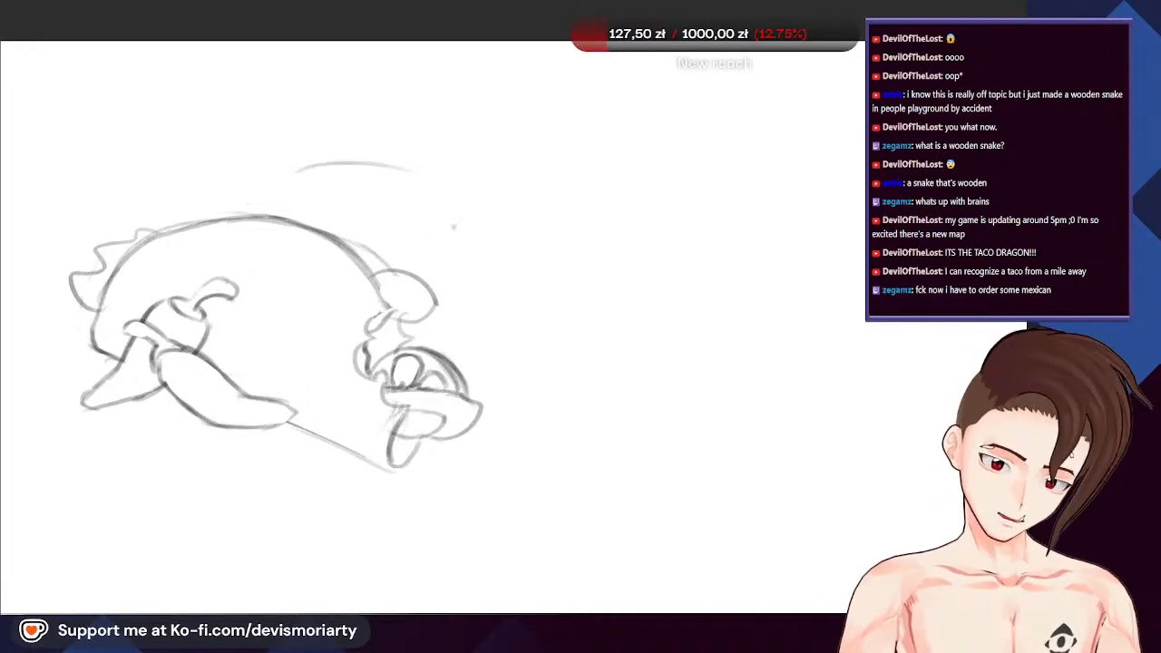
{"action": "left_click_drag", "start_coordinate": [243, 209], "coordinate": [292, 179]}
{"action": "key", "text": "ctrl+z"}
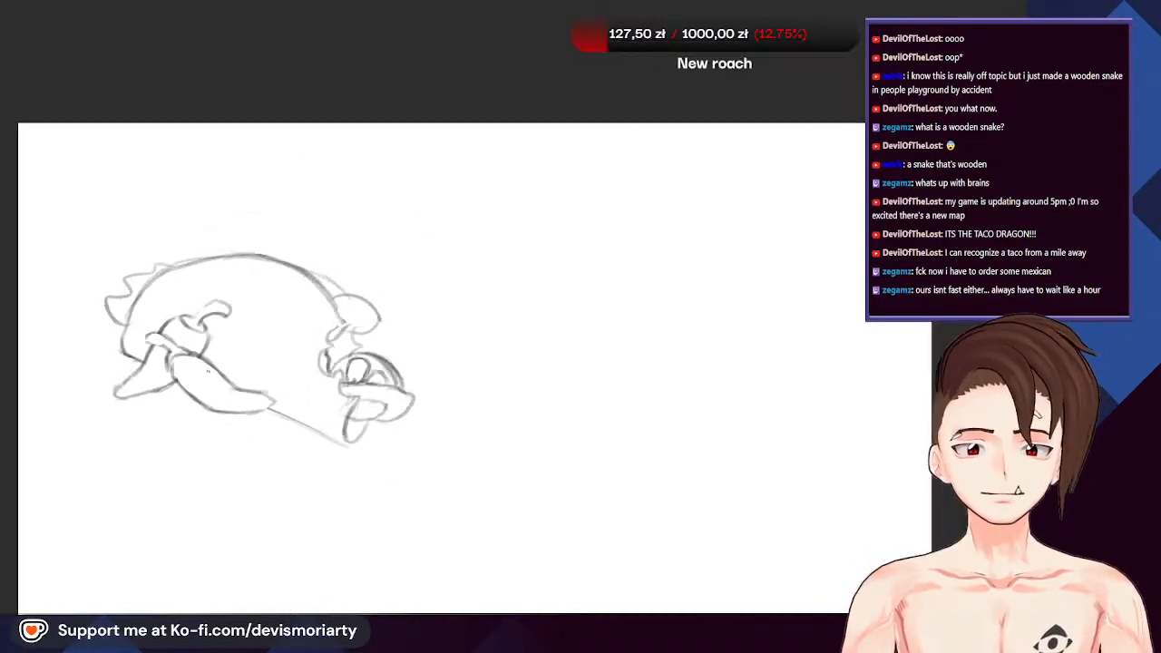
{"action": "scroll", "coordinate": [209, 310], "scroll_direction": "down", "scroll_amount": 3}
{"action": "scroll", "coordinate": [199, 440], "scroll_direction": "up", "scroll_amount": 1}
{"action": "scroll", "coordinate": [205, 415], "scroll_direction": "down", "scroll_amount": 1}
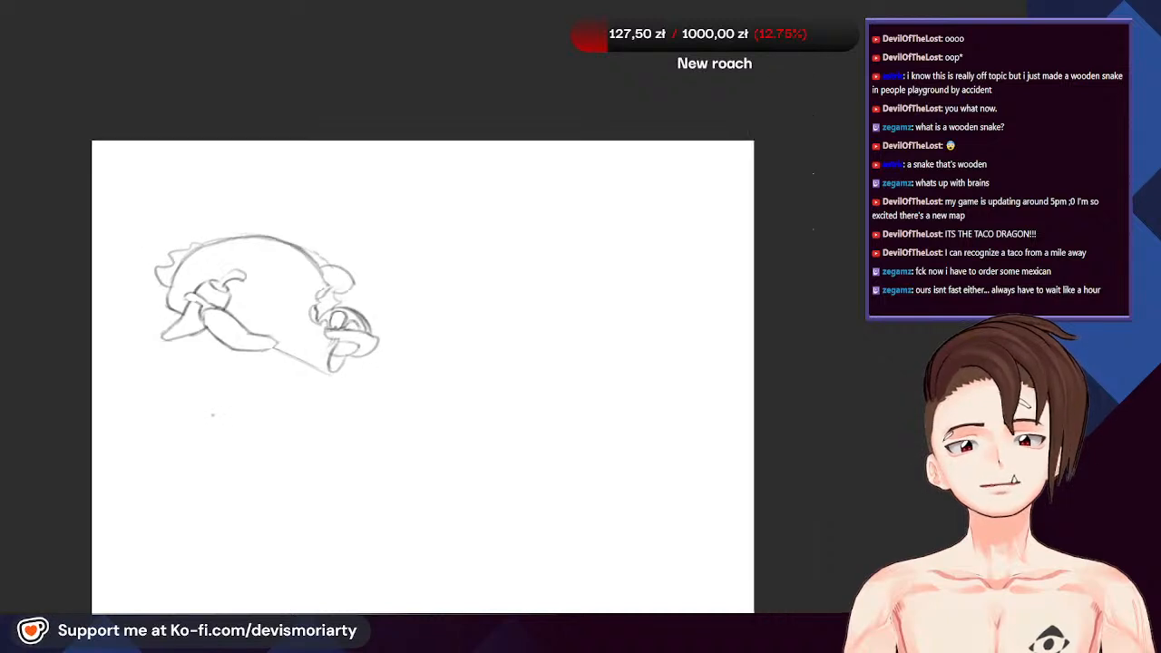
{"action": "scroll", "coordinate": [227, 389], "scroll_direction": "up", "scroll_amount": 2}
{"action": "scroll", "coordinate": [324, 269], "scroll_direction": "down", "scroll_amount": 5}
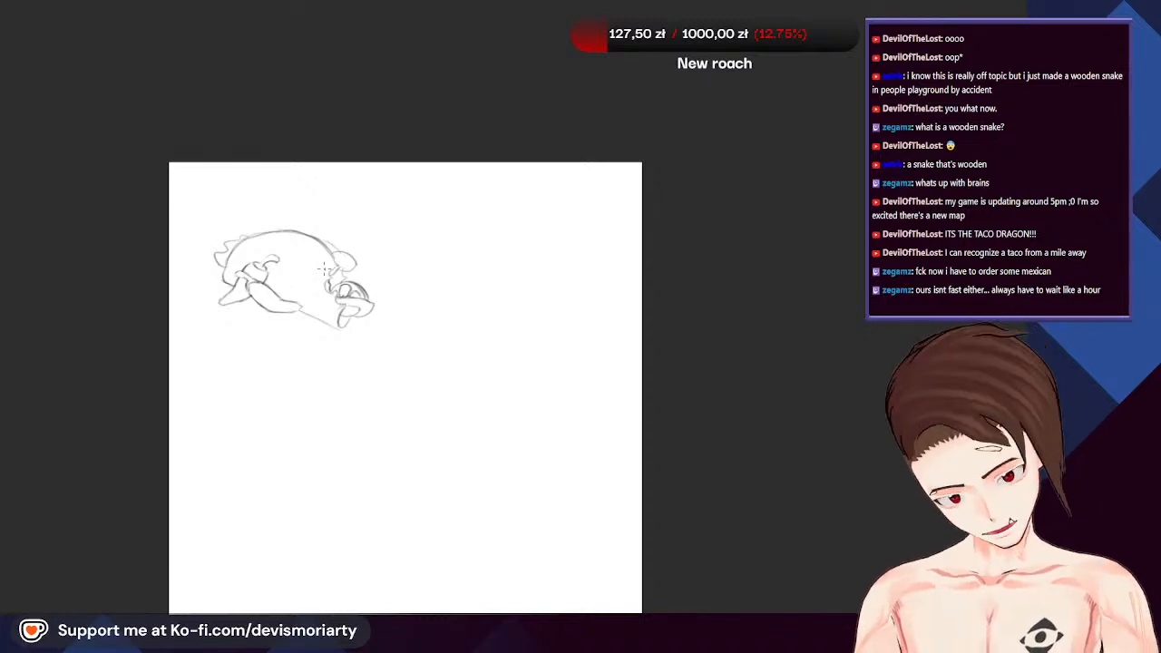
Close the second chili pepper's open lower edge with a stroke running out to its pointed tip
{"action": "scroll", "coordinate": [313, 300], "scroll_direction": "up", "scroll_amount": 6}
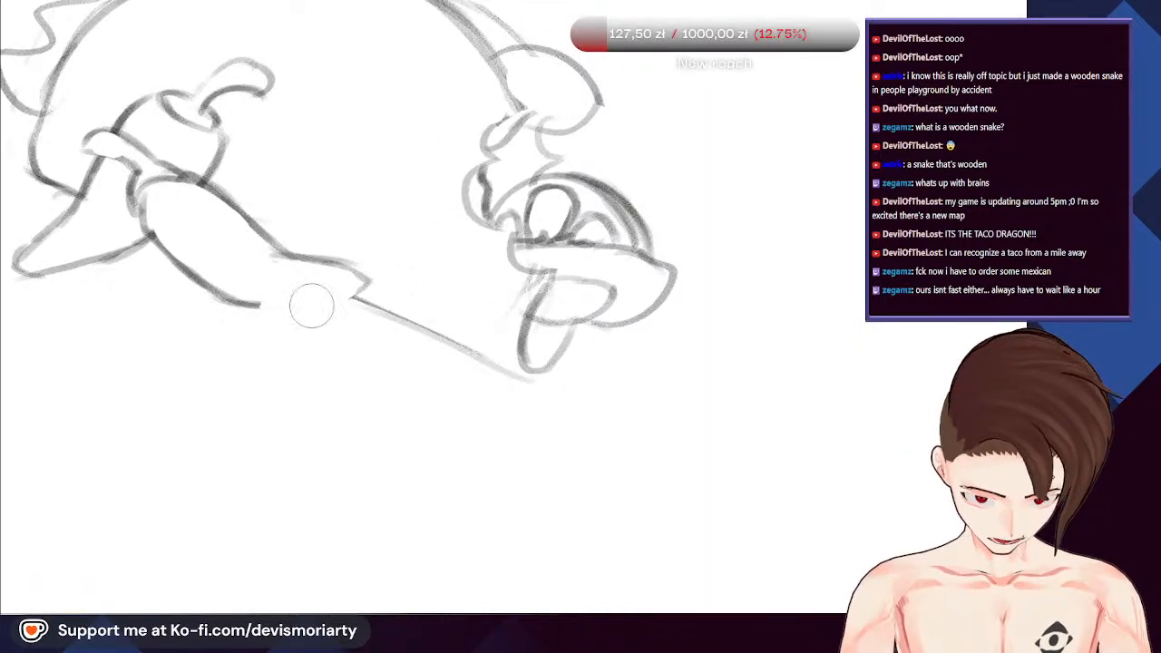
{"action": "key", "text": "b"}
{"action": "mouse_move", "coordinate": [237, 303]}
{"action": "left_mouse_down"}
{"action": "mouse_move", "coordinate": [334, 299]}
{"action": "mouse_move", "coordinate": [294, 303]}
{"action": "mouse_move", "coordinate": [366, 288]}
{"action": "left_mouse_up"}
{"action": "scroll", "coordinate": [289, 238], "scroll_direction": "down", "scroll_amount": 6}
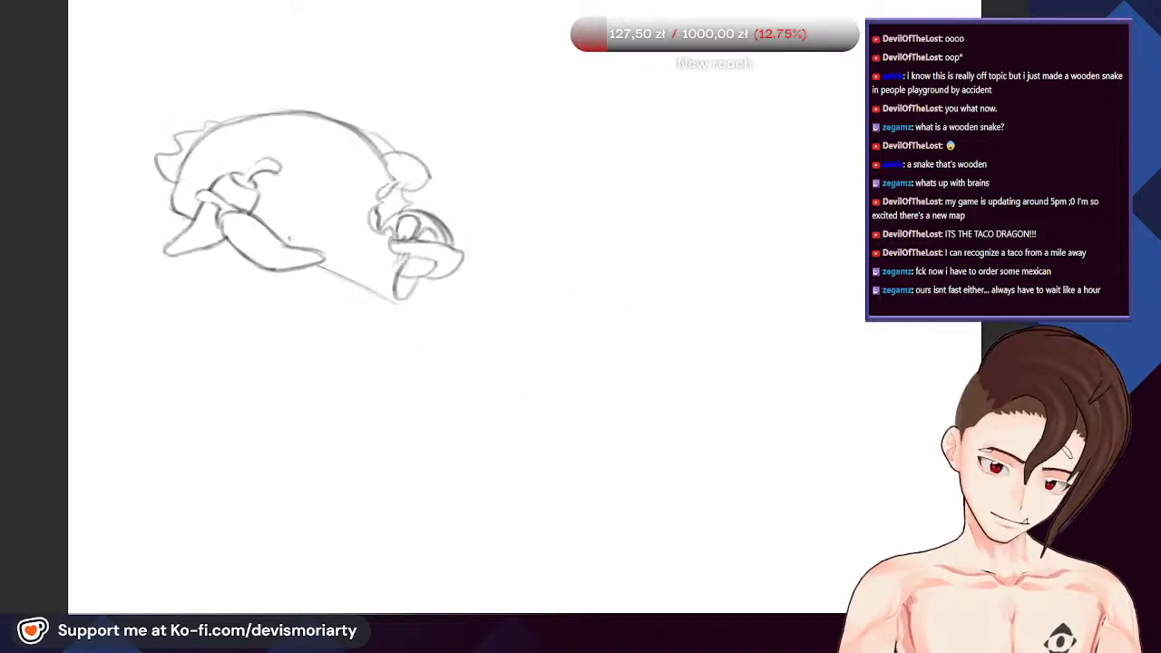
{"action": "scroll", "coordinate": [289, 238], "scroll_direction": "down", "scroll_amount": 2}
{"action": "scroll", "coordinate": [272, 309], "scroll_direction": "up", "scroll_amount": 7}
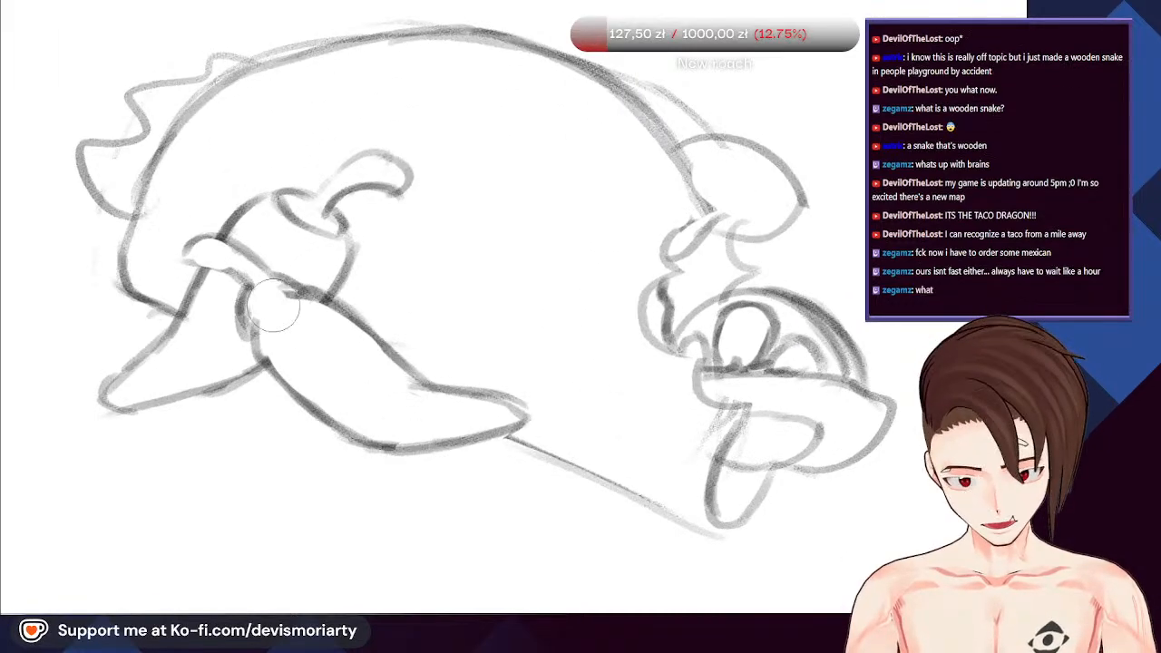
Darken the second pepper's rounded upper edge where it meets the first pepper and the cap, undoing the failed stroke
{"action": "scroll", "coordinate": [273, 309], "scroll_direction": "up", "scroll_amount": 2}
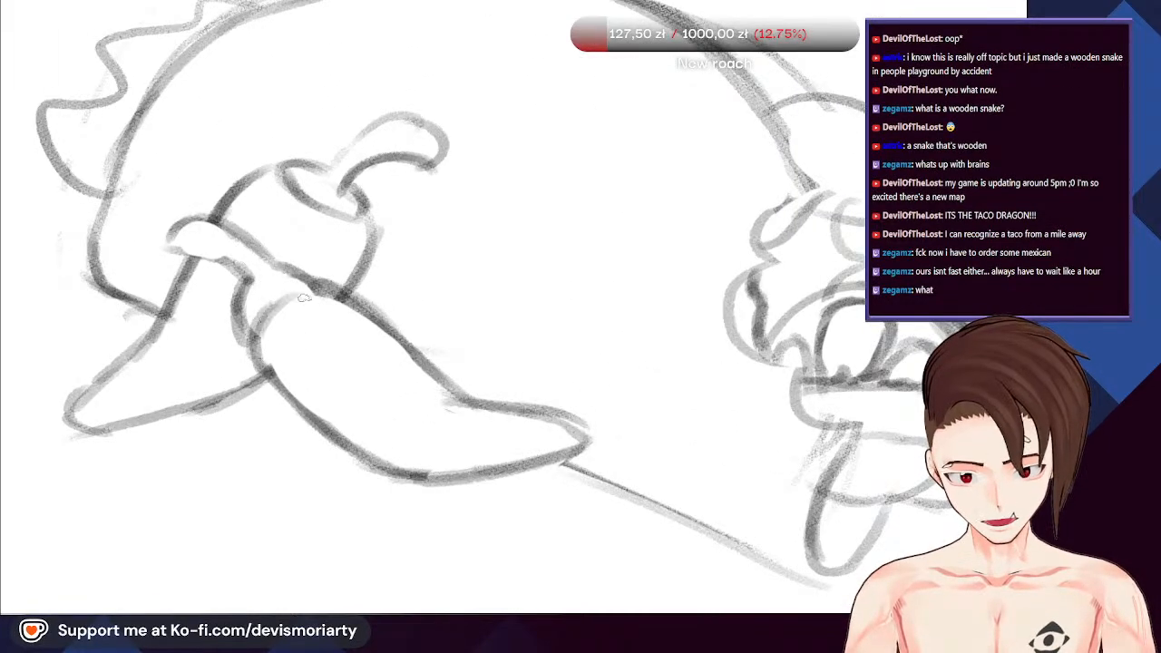
{"action": "mouse_move", "coordinate": [263, 318]}
{"action": "left_mouse_down"}
{"action": "mouse_move", "coordinate": [310, 289]}
{"action": "mouse_move", "coordinate": [349, 295]}
{"action": "mouse_move", "coordinate": [283, 266]}
{"action": "mouse_move", "coordinate": [360, 315]}
{"action": "left_mouse_up"}
{"action": "key", "text": "ctrl+z"}
{"action": "scroll", "coordinate": [266, 271], "scroll_direction": "down", "scroll_amount": 5}
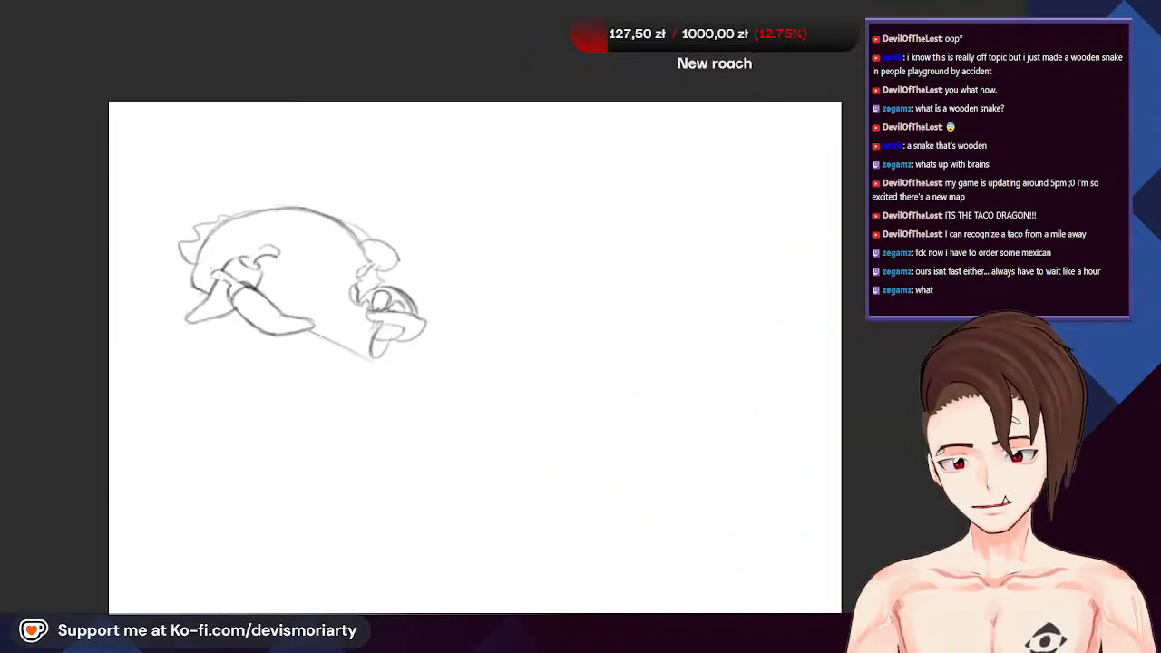
{"action": "scroll", "coordinate": [185, 235], "scroll_direction": "up", "scroll_amount": 5}
{"action": "scroll", "coordinate": [264, 221], "scroll_direction": "up", "scroll_amount": 3}
{"action": "mouse_move", "coordinate": [461, 107]}
{"action": "left_mouse_down"}
{"action": "mouse_move", "coordinate": [448, 122]}
{"action": "mouse_move", "coordinate": [487, 162]}
{"action": "left_mouse_up"}
Examine the overall taco sketch and its proportions on the canvas
{"action": "scroll", "coordinate": [445, 194], "scroll_direction": "down", "scroll_amount": 5}
{"action": "scroll", "coordinate": [263, 163], "scroll_direction": "up", "scroll_amount": 1}
{"action": "scroll", "coordinate": [268, 104], "scroll_direction": "down", "scroll_amount": 3}
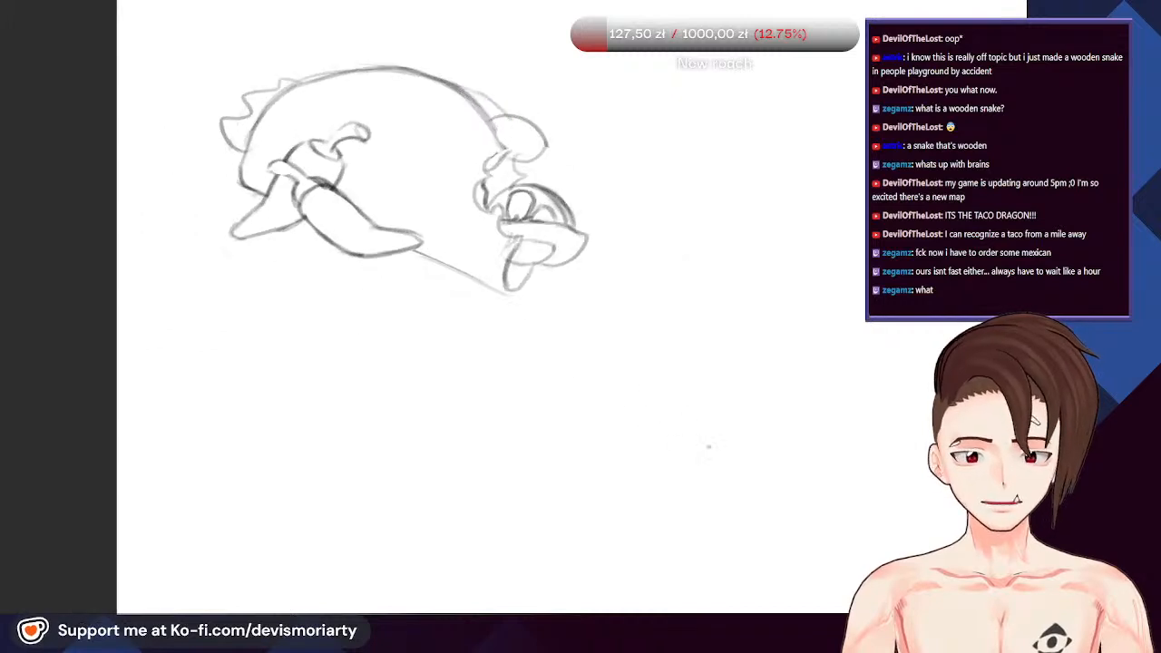
{"action": "scroll", "coordinate": [671, 408], "scroll_direction": "up", "scroll_amount": 5}
{"action": "scroll", "coordinate": [594, 291], "scroll_direction": "down", "scroll_amount": 3}
{"action": "scroll", "coordinate": [202, 147], "scroll_direction": "down", "scroll_amount": 4}
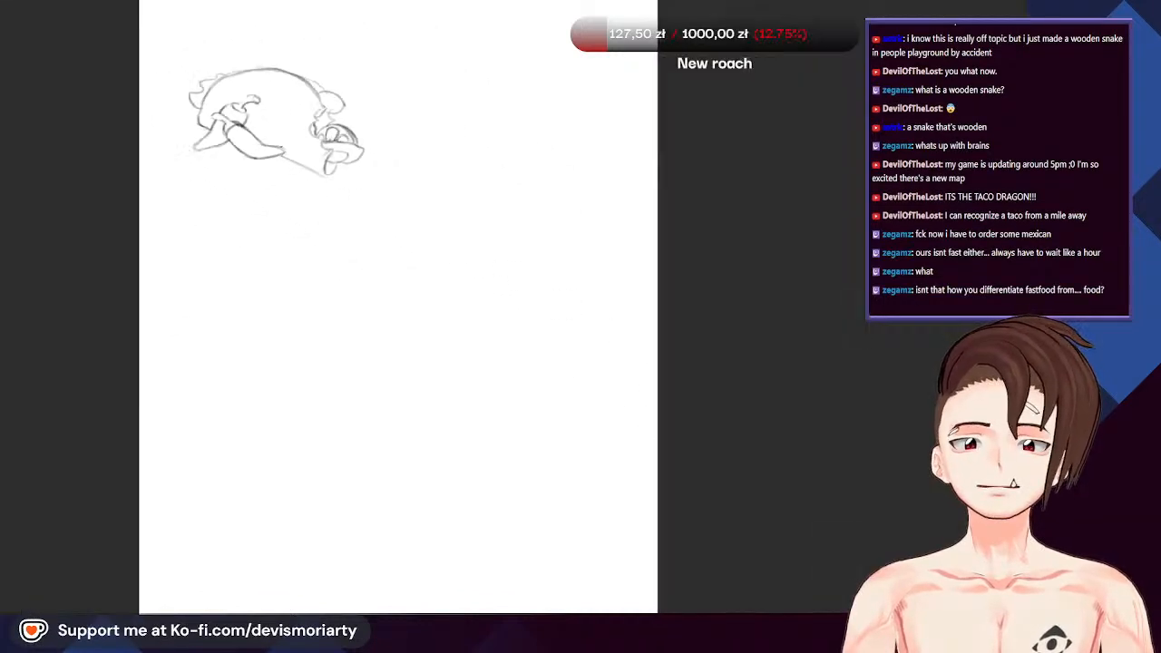
{"action": "scroll", "coordinate": [278, 121], "scroll_direction": "up", "scroll_amount": 3}
{"action": "scroll", "coordinate": [269, 121], "scroll_direction": "down", "scroll_amount": 4}
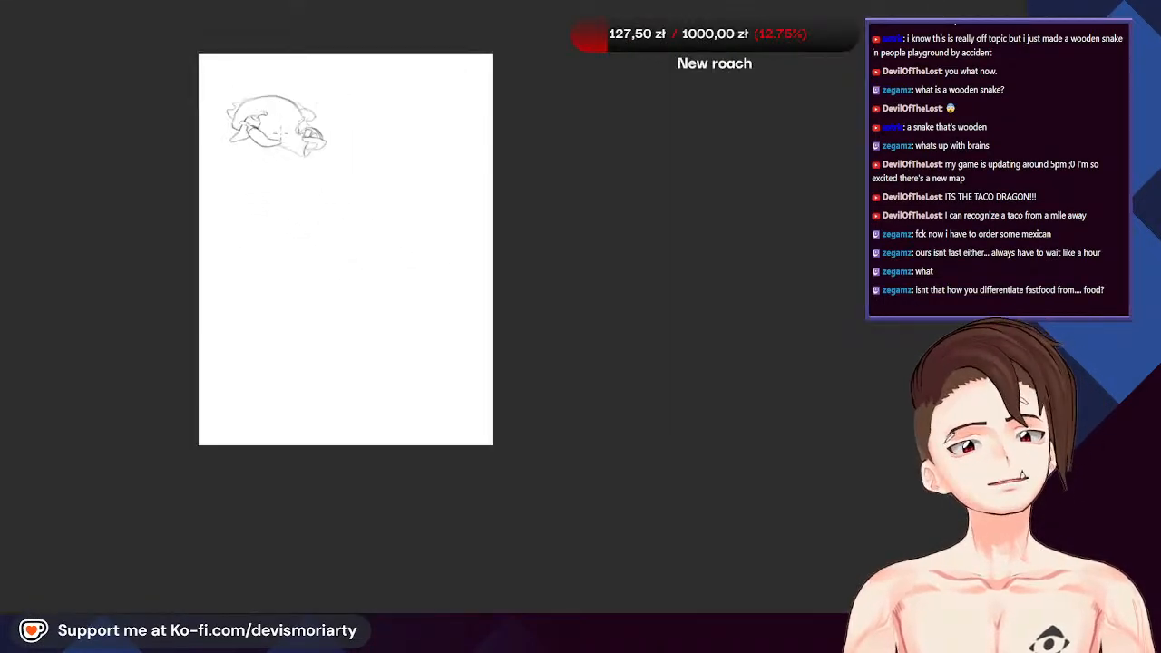
{"action": "scroll", "coordinate": [281, 136], "scroll_direction": "up", "scroll_amount": 3}
{"action": "scroll", "coordinate": [295, 155], "scroll_direction": "down", "scroll_amount": 3}
{"action": "scroll", "coordinate": [296, 160], "scroll_direction": "up", "scroll_amount": 4}
{"action": "scroll", "coordinate": [296, 150], "scroll_direction": "down", "scroll_amount": 1}
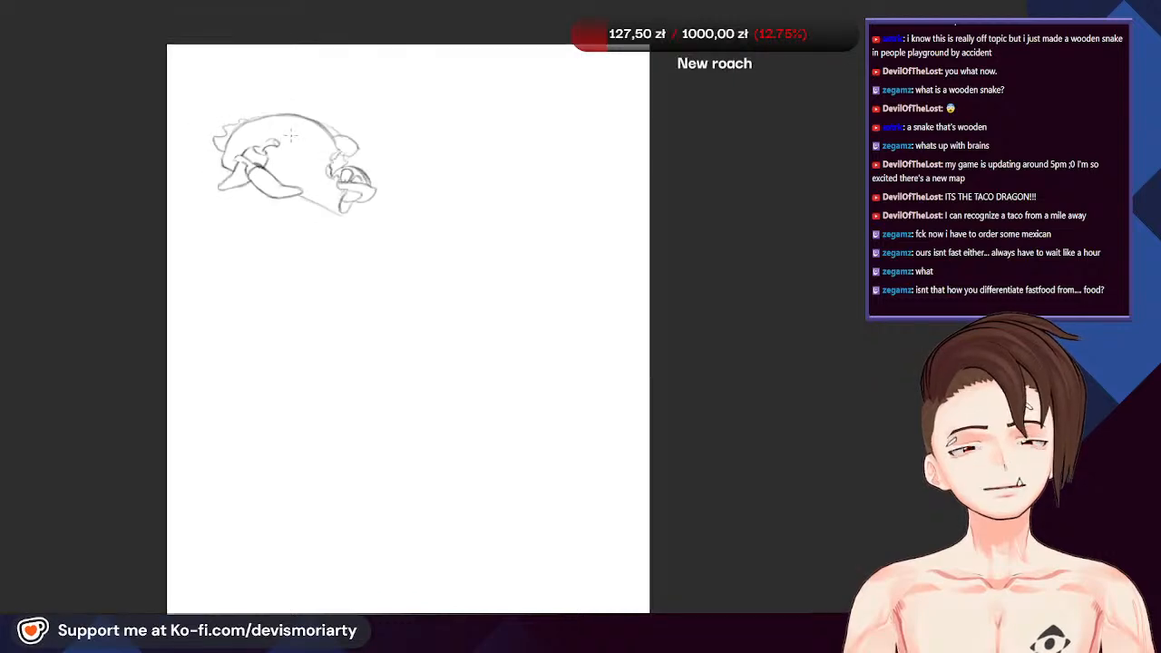
{"action": "scroll", "coordinate": [296, 145], "scroll_direction": "up", "scroll_amount": 2}
{"action": "scroll", "coordinate": [291, 137], "scroll_direction": "up", "scroll_amount": 2}
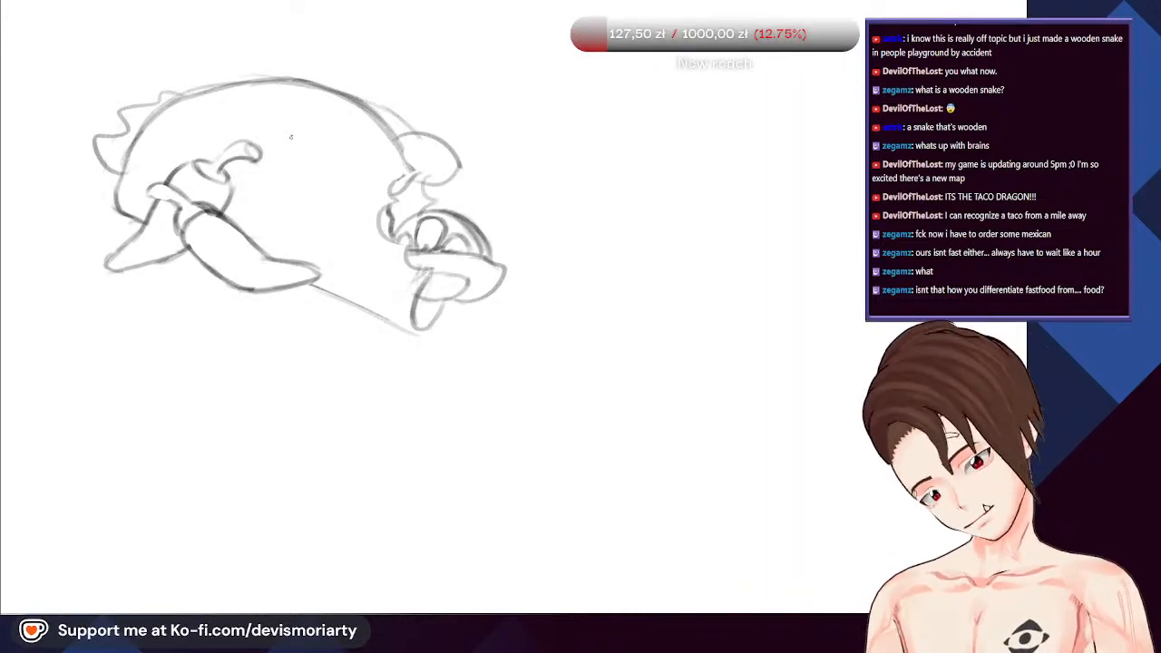
Draw a pointed filling piece behind the rounded slice at the taco's lower bite corner, and tidy the overlapping lines
{"action": "scroll", "coordinate": [291, 137], "scroll_direction": "up", "scroll_amount": 3}
{"action": "scroll", "coordinate": [407, 281], "scroll_direction": "up", "scroll_amount": 2}
{"action": "scroll", "coordinate": [407, 281], "scroll_direction": "up", "scroll_amount": 2}
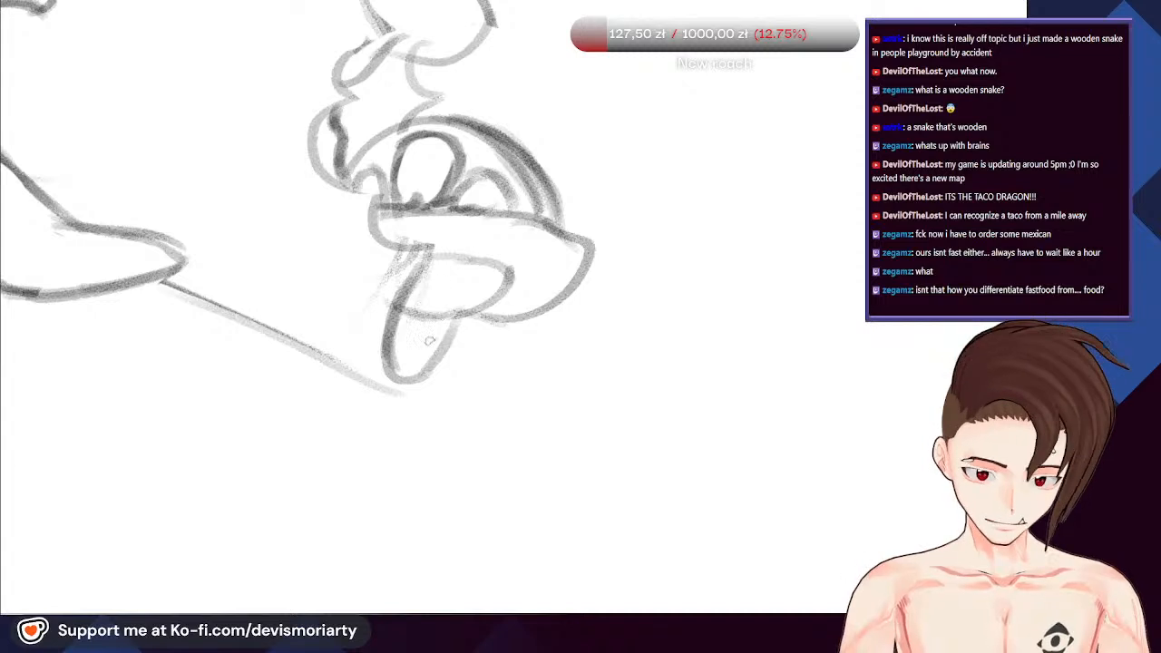
{"action": "left_click_drag", "start_coordinate": [408, 303], "coordinate": [493, 396]}
{"action": "key", "text": "ctrl+z"}
{"action": "key", "text": "ctrl+z"}
{"action": "mouse_move", "coordinate": [408, 297]}
{"action": "left_mouse_down"}
{"action": "mouse_move", "coordinate": [476, 365]}
{"action": "mouse_move", "coordinate": [457, 381]}
{"action": "left_mouse_up"}
{"action": "scroll", "coordinate": [447, 449], "scroll_direction": "down", "scroll_amount": 3}
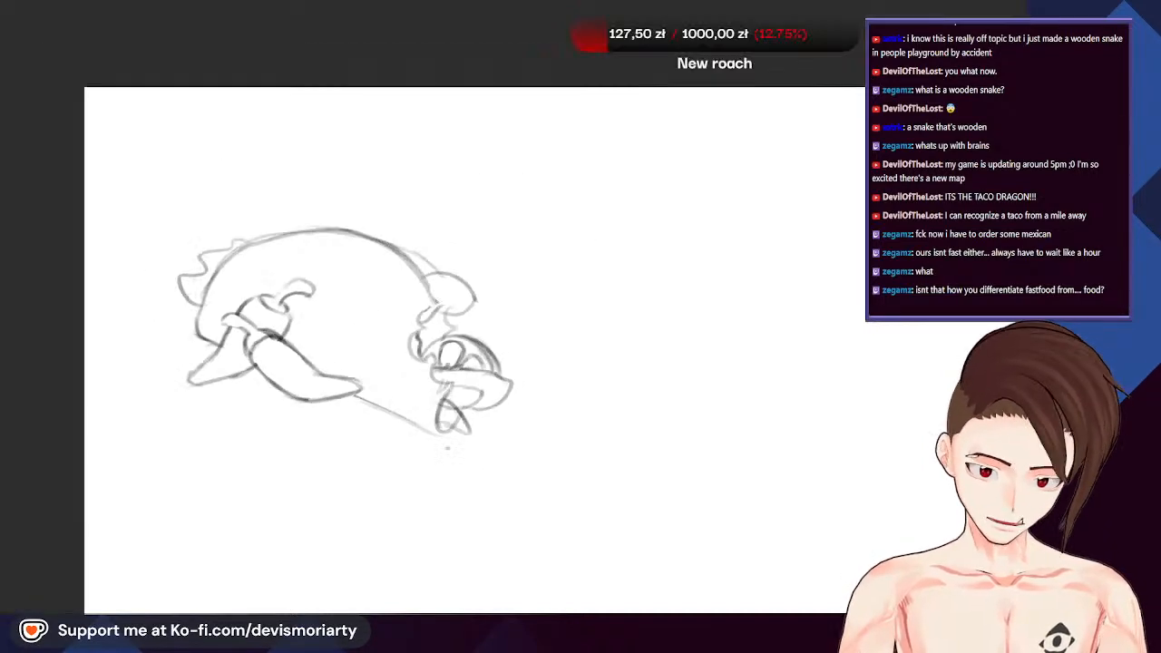
{"action": "scroll", "coordinate": [447, 448], "scroll_direction": "up", "scroll_amount": 4}
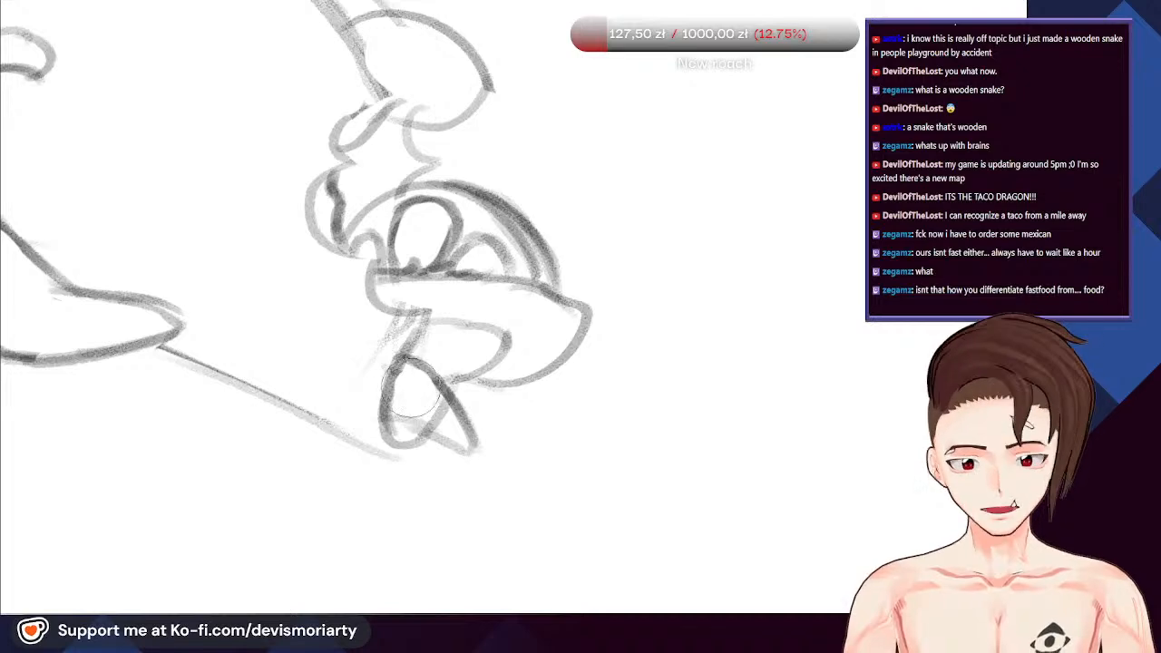
{"action": "scroll", "coordinate": [424, 404], "scroll_direction": "down", "scroll_amount": 3}
{"action": "scroll", "coordinate": [363, 272], "scroll_direction": "down", "scroll_amount": 2}
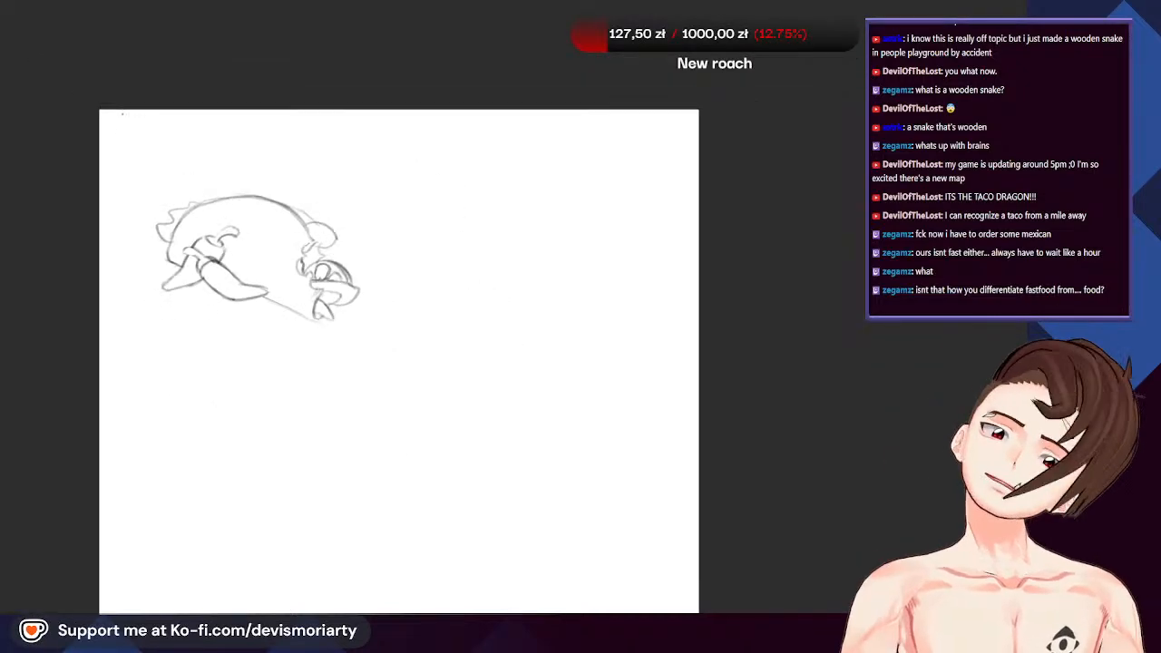
Draw a small pointed lettuce leaf sticking out of the upper left part of the taco's back
{"action": "scroll", "coordinate": [257, 178], "scroll_direction": "up", "scroll_amount": 3}
{"action": "scroll", "coordinate": [257, 178], "scroll_direction": "up", "scroll_amount": 1}
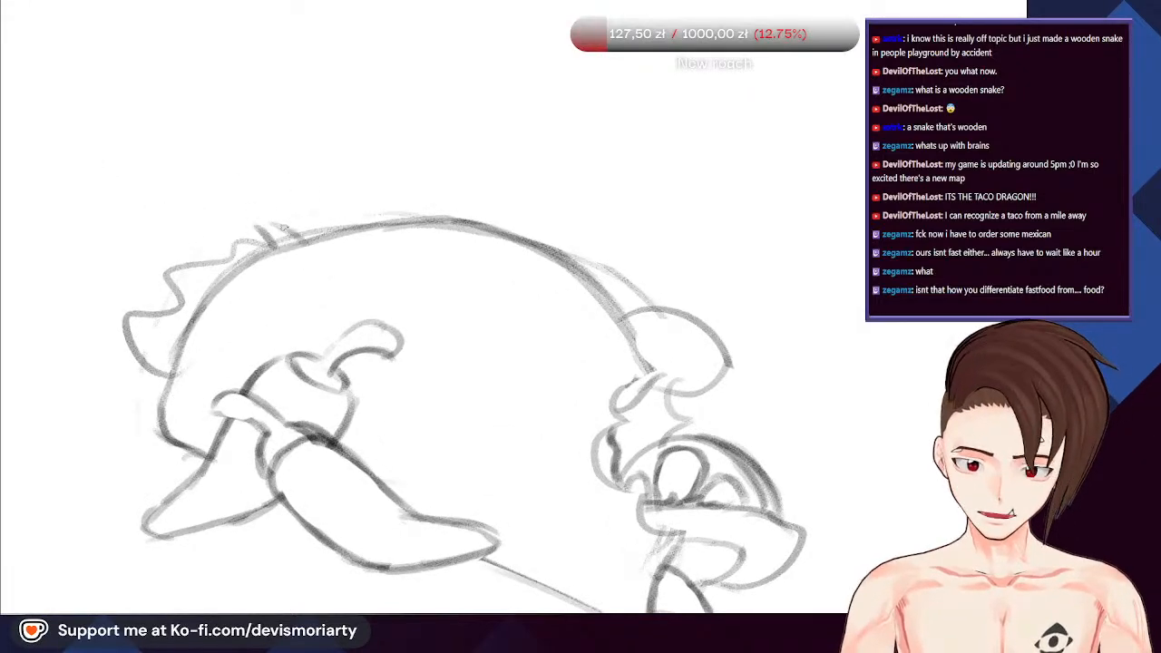
{"action": "scroll", "coordinate": [263, 235], "scroll_direction": "down", "scroll_amount": 4}
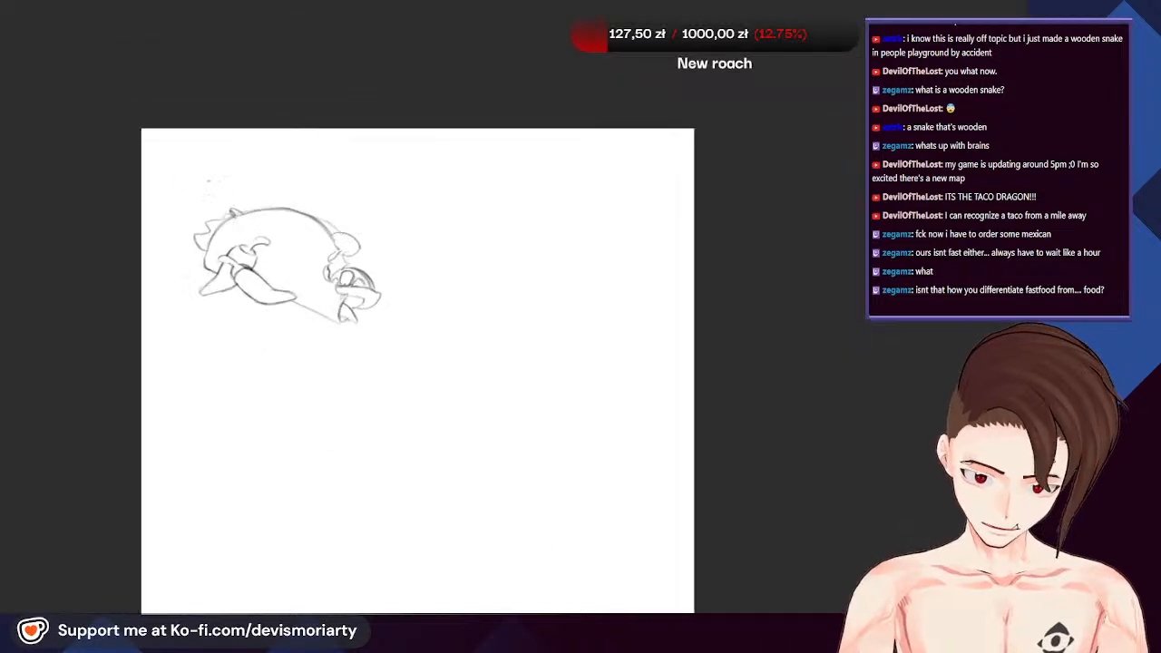
{"action": "scroll", "coordinate": [283, 259], "scroll_direction": "up", "scroll_amount": 1}
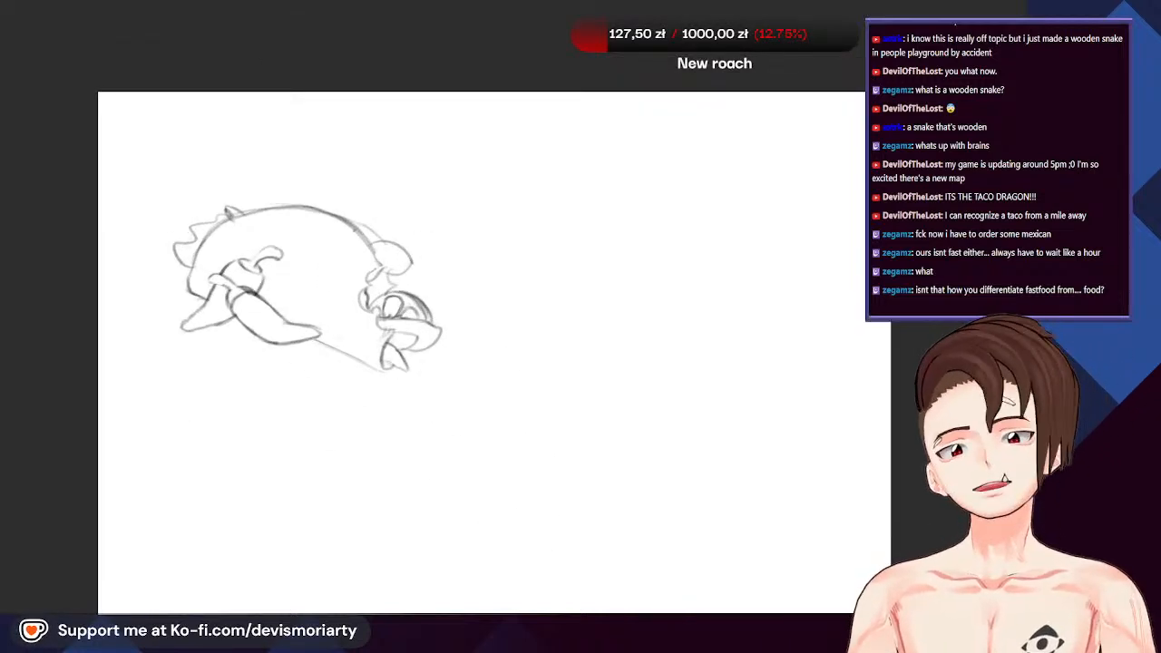
{"action": "scroll", "coordinate": [449, 321], "scroll_direction": "up", "scroll_amount": 4}
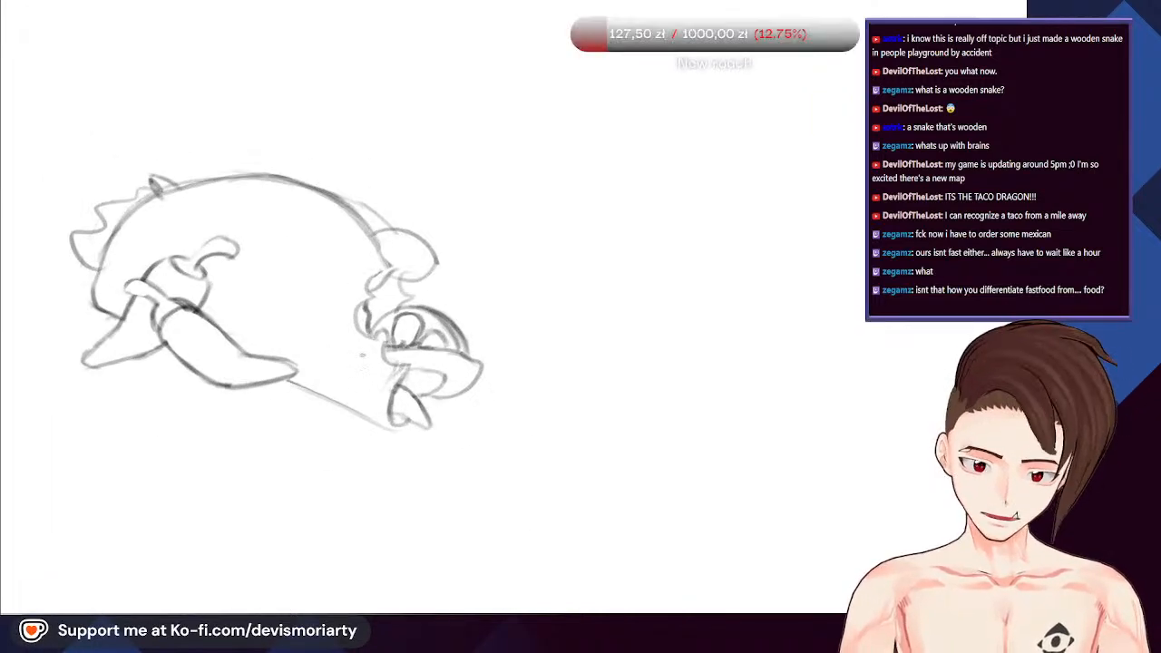
{"action": "scroll", "coordinate": [408, 317], "scroll_direction": "down", "scroll_amount": 5}
{"action": "scroll", "coordinate": [390, 320], "scroll_direction": "up", "scroll_amount": 6}
{"action": "left_click_drag", "start_coordinate": [385, 319], "coordinate": [349, 297]}
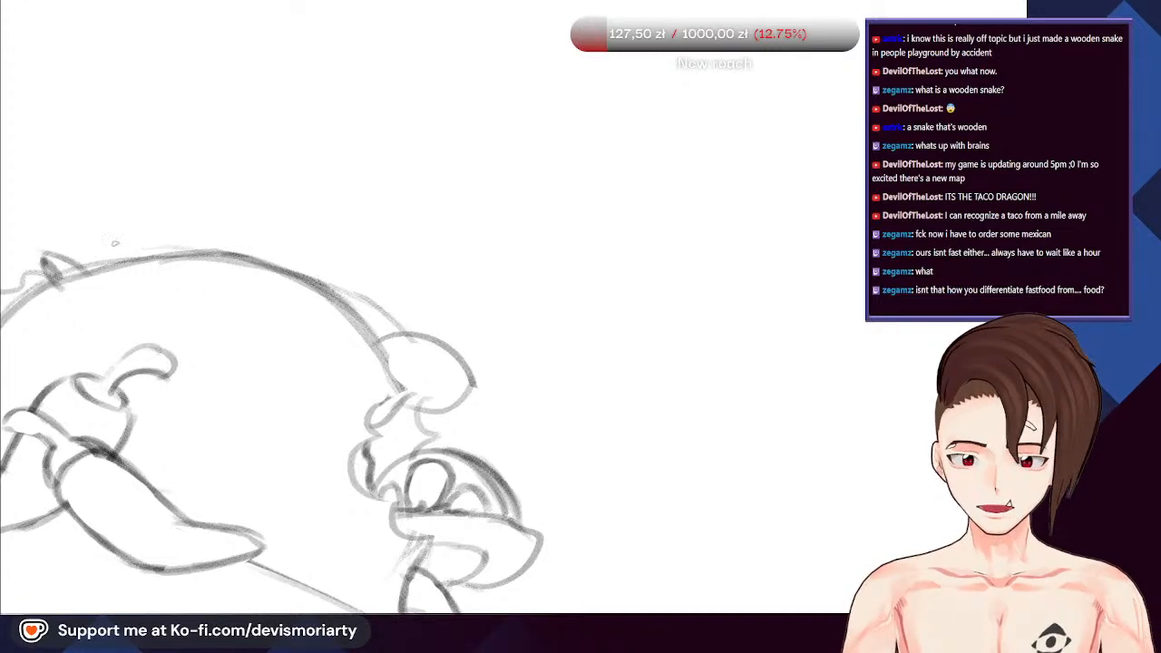
{"action": "scroll", "coordinate": [226, 315], "scroll_direction": "down", "scroll_amount": 2}
{"action": "scroll", "coordinate": [288, 357], "scroll_direction": "down", "scroll_amount": 2}
{"action": "scroll", "coordinate": [145, 338], "scroll_direction": "up", "scroll_amount": 3}
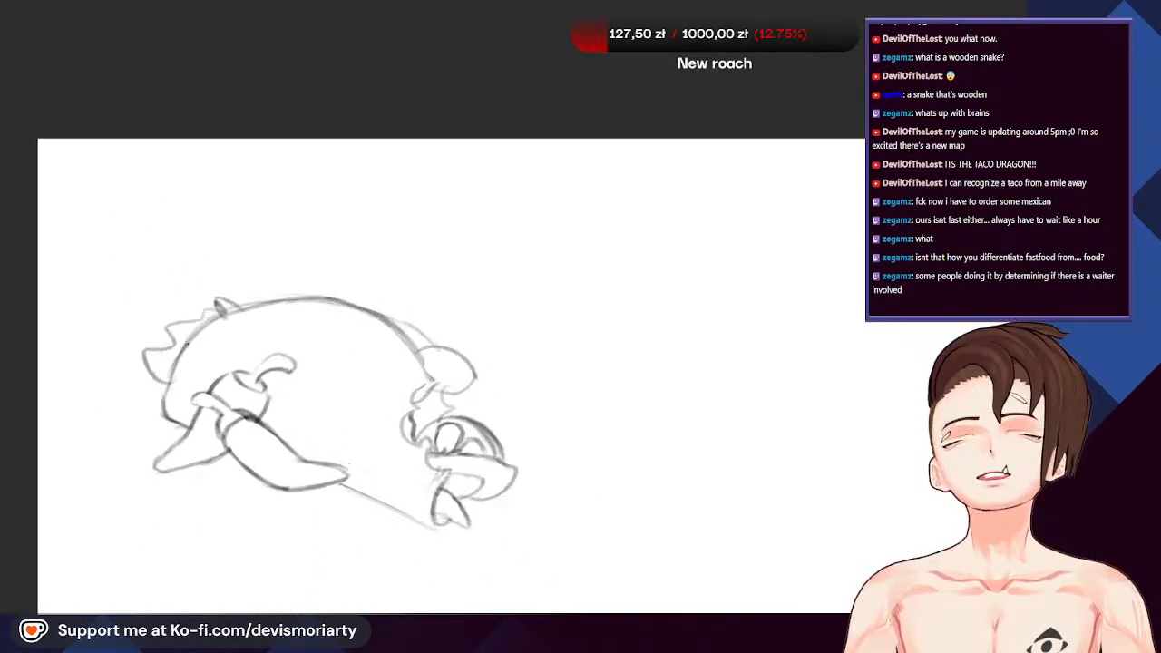
{"action": "scroll", "coordinate": [241, 258], "scroll_direction": "down", "scroll_amount": 4}
Draw a wavy lettuce frill along the taco's back, from the small pointed leaf down to the rounded leaf above the bite
{"action": "scroll", "coordinate": [243, 189], "scroll_direction": "up", "scroll_amount": 4}
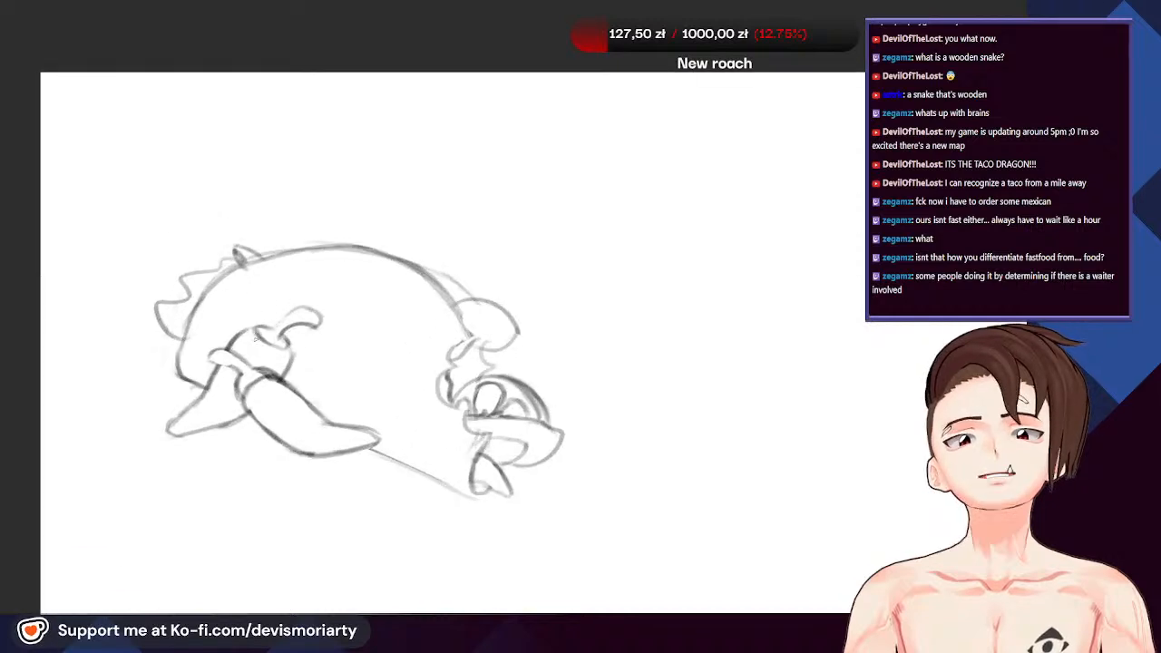
{"action": "scroll", "coordinate": [243, 190], "scroll_direction": "up", "scroll_amount": 1}
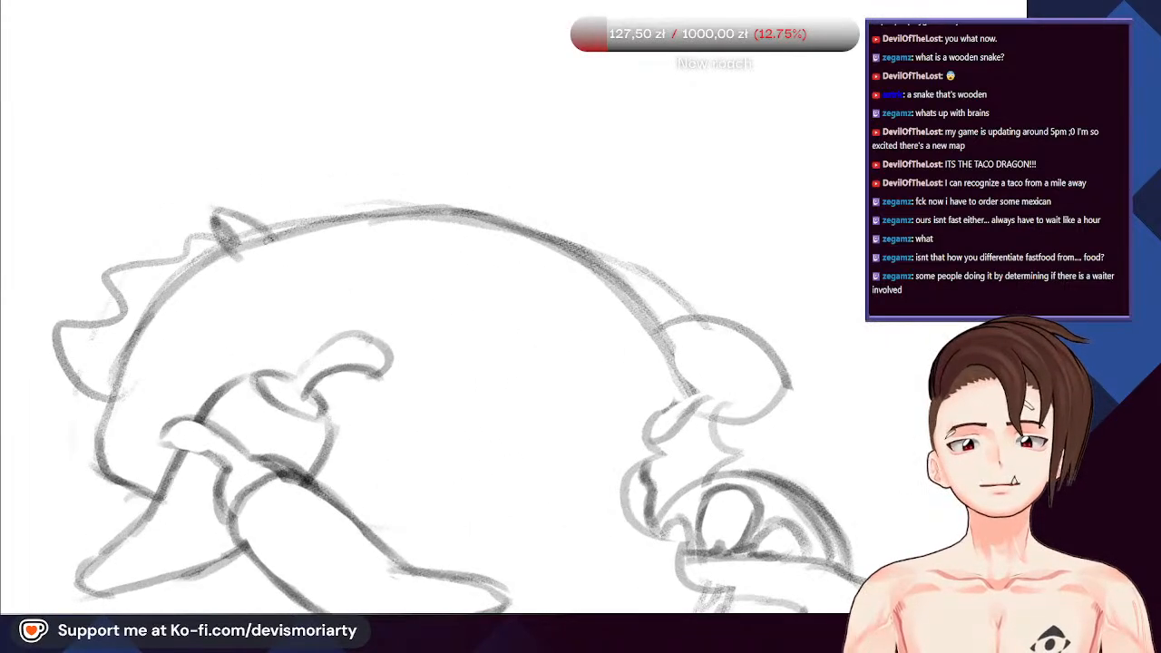
{"action": "left_click_drag", "start_coordinate": [384, 207], "coordinate": [458, 213]}
{"action": "mouse_move", "coordinate": [531, 229]}
{"action": "left_mouse_down"}
{"action": "mouse_move", "coordinate": [601, 241]}
{"action": "mouse_move", "coordinate": [640, 273]}
{"action": "mouse_move", "coordinate": [666, 317]}
{"action": "left_mouse_up"}
{"action": "scroll", "coordinate": [675, 360], "scroll_direction": "down", "scroll_amount": 4}
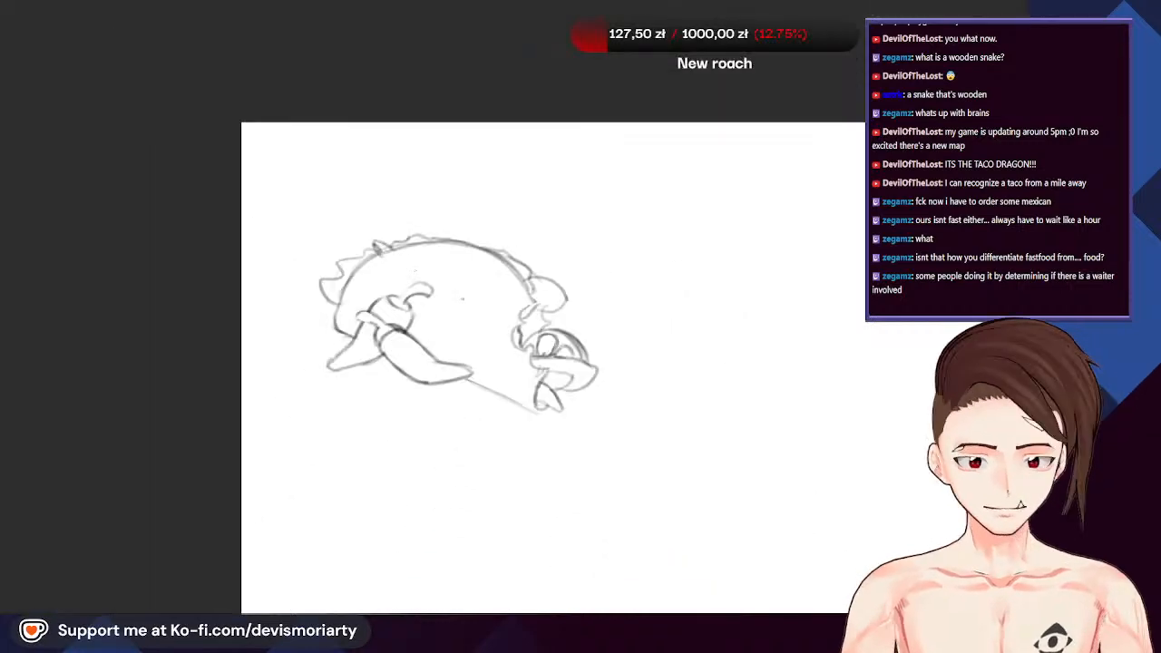
Clean up where the frill meets the rounded leaf above the bite, and add inner fold lines along the right slope
{"action": "scroll", "coordinate": [707, 363], "scroll_direction": "up", "scroll_amount": 3}
{"action": "scroll", "coordinate": [281, 232], "scroll_direction": "up", "scroll_amount": 3}
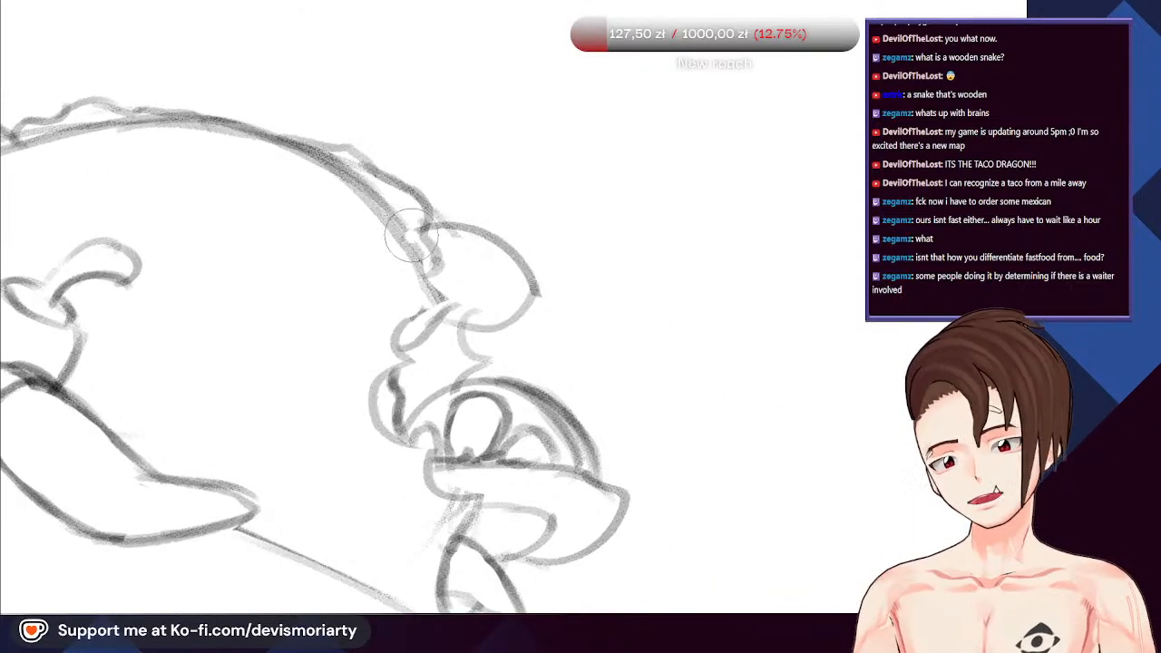
{"action": "mouse_move", "coordinate": [263, 138]}
{"action": "left_mouse_down"}
{"action": "mouse_move", "coordinate": [352, 156]}
{"action": "mouse_move", "coordinate": [388, 190]}
{"action": "left_mouse_up"}
{"action": "scroll", "coordinate": [388, 193], "scroll_direction": "down", "scroll_amount": 4}
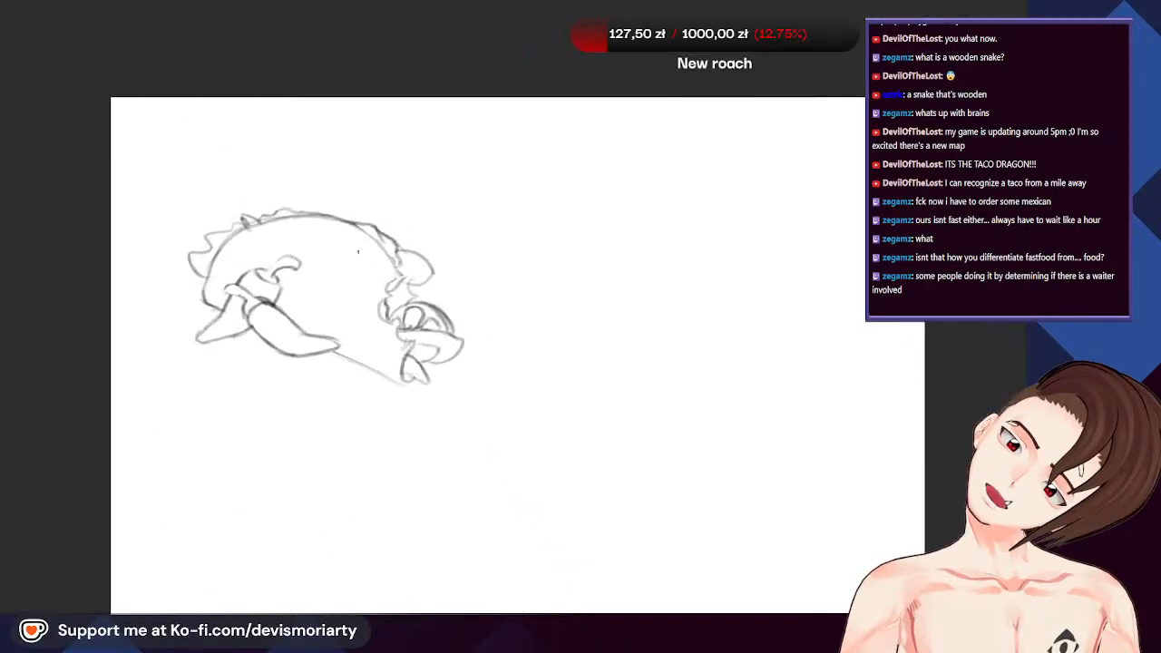
Try to draw a small curved fold inside the rounded lettuce leaf above the bite
{"action": "scroll", "coordinate": [391, 246], "scroll_direction": "up", "scroll_amount": 2}
{"action": "scroll", "coordinate": [390, 246], "scroll_direction": "up", "scroll_amount": 1}
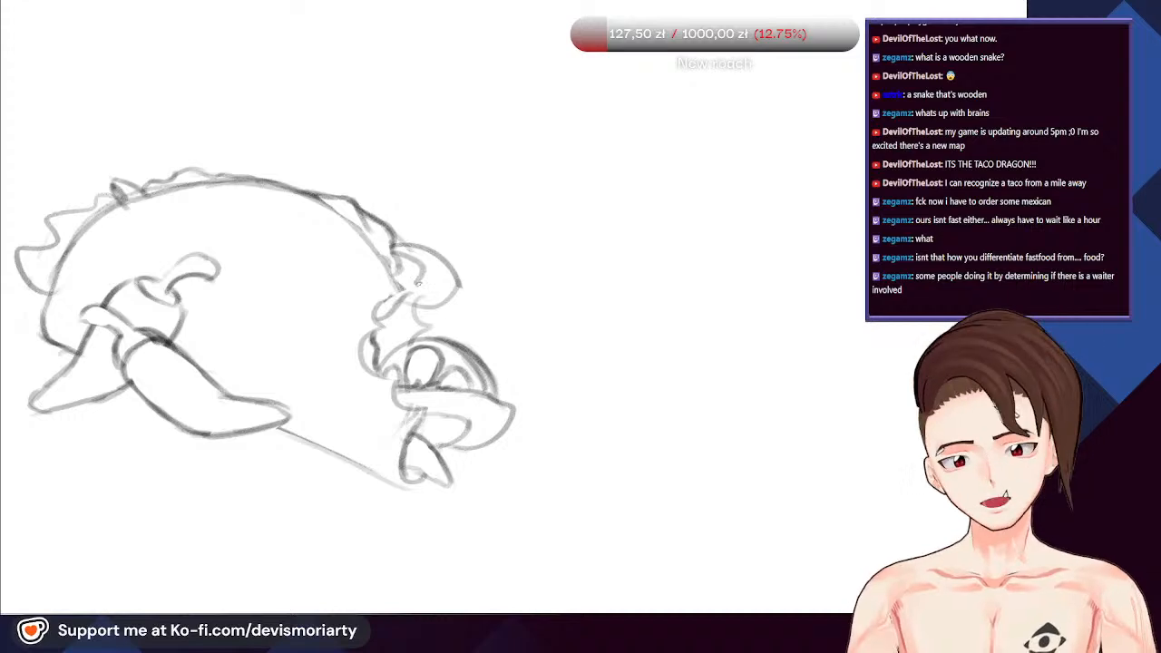
{"action": "scroll", "coordinate": [393, 270], "scroll_direction": "up", "scroll_amount": 1}
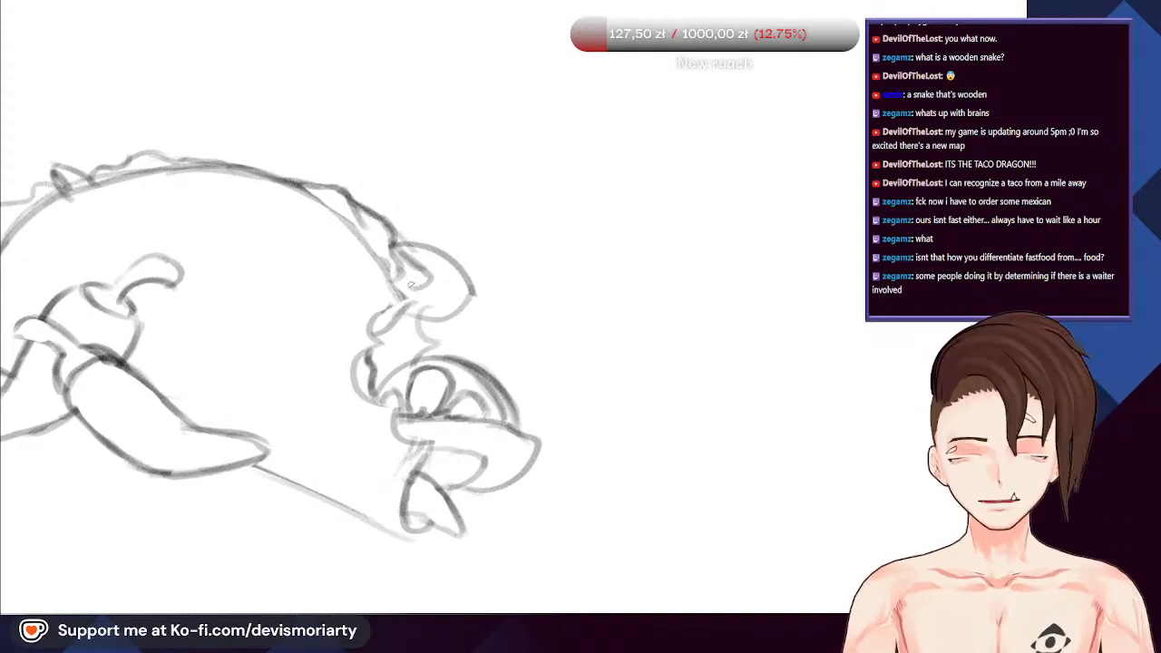
{"action": "scroll", "coordinate": [372, 255], "scroll_direction": "down", "scroll_amount": 4}
Add dark jagged lettuce folds between the wavy left leaves and the taco shell's upper left edge
{"action": "scroll", "coordinate": [261, 179], "scroll_direction": "up", "scroll_amount": 3}
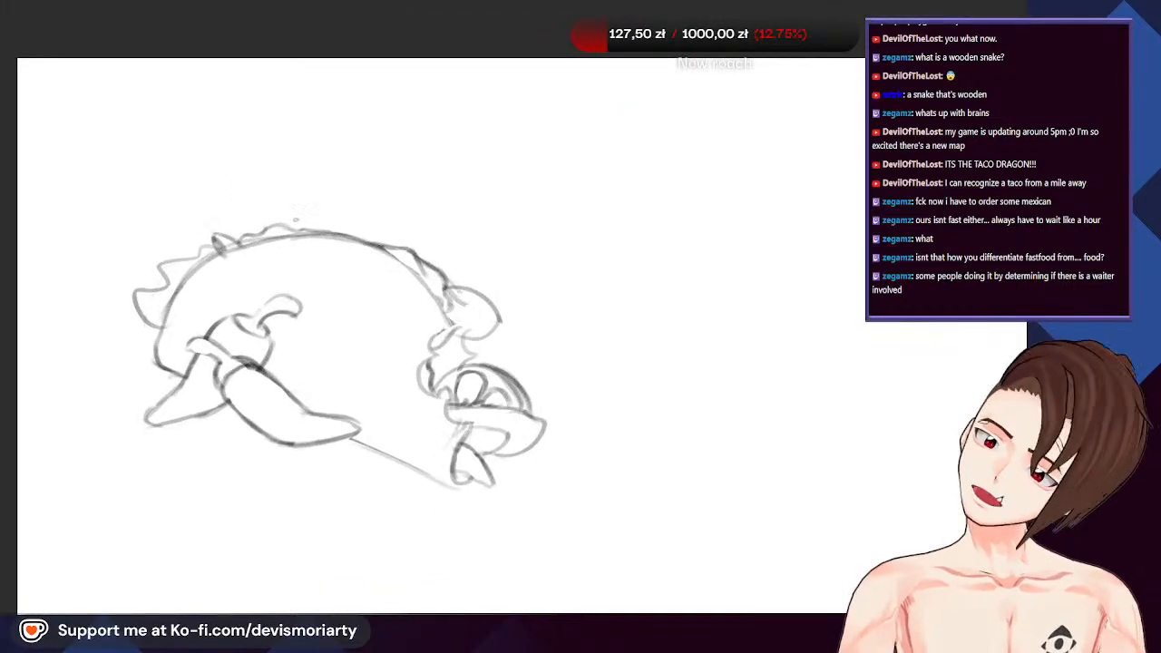
{"action": "scroll", "coordinate": [227, 245], "scroll_direction": "up", "scroll_amount": 3}
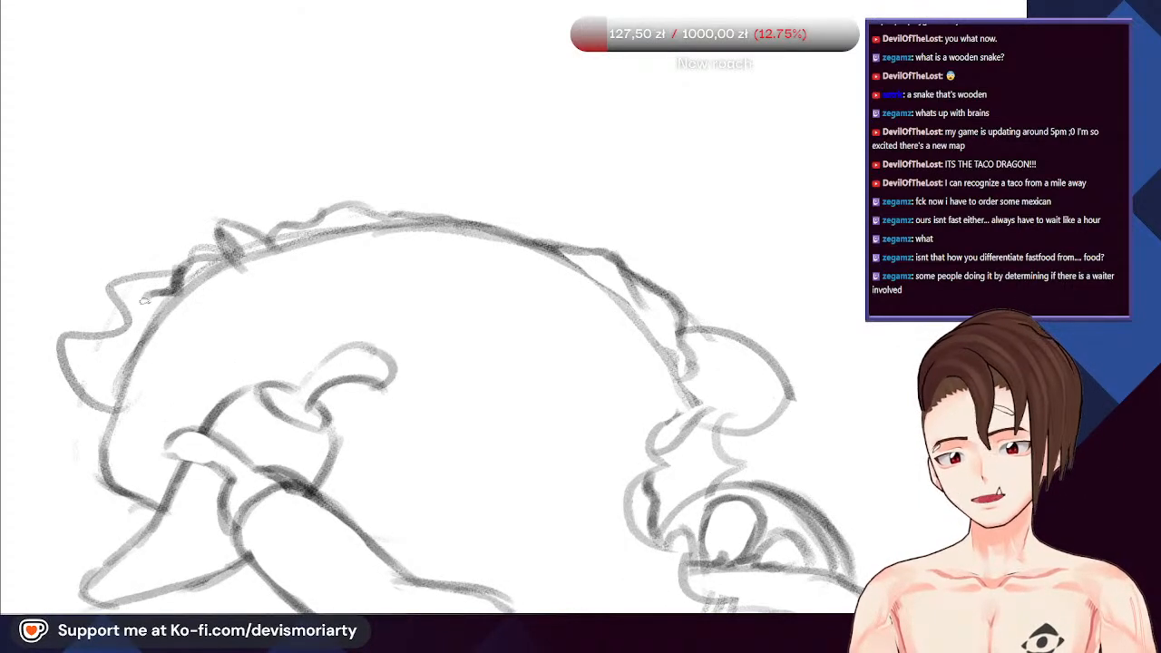
{"action": "scroll", "coordinate": [133, 343], "scroll_direction": "down", "scroll_amount": 4}
{"action": "scroll", "coordinate": [210, 306], "scroll_direction": "up", "scroll_amount": 4}
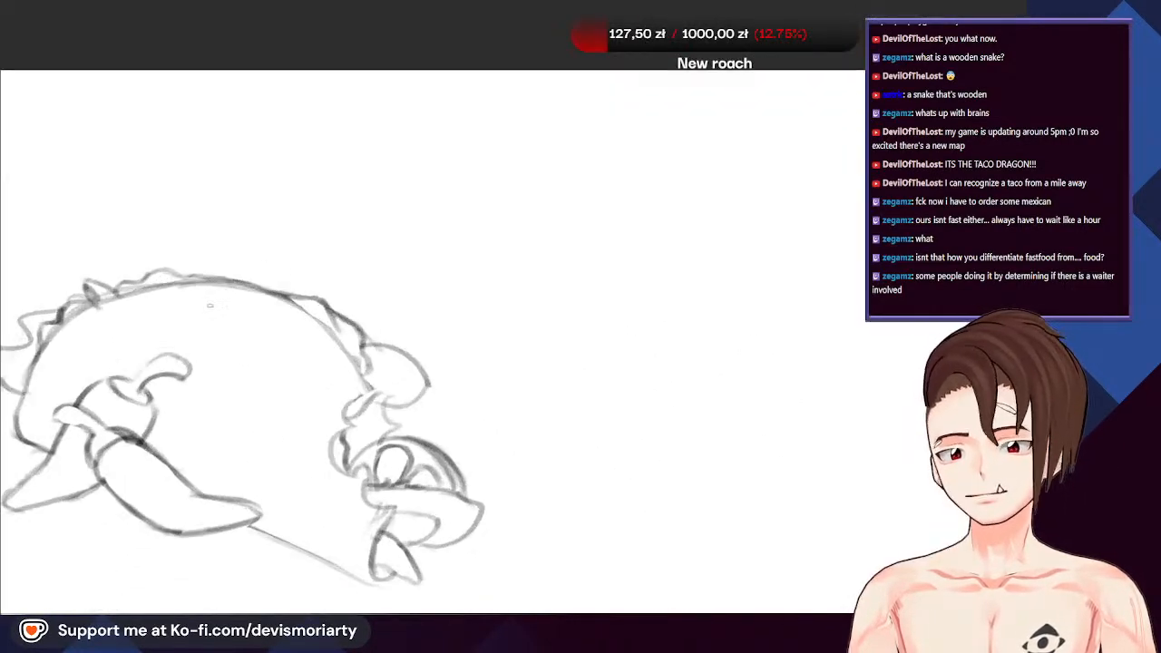
Examine the whole taco sketch with its lettuce frill and crossed peppers from different distances
{"action": "scroll", "coordinate": [272, 283], "scroll_direction": "down", "scroll_amount": 4}
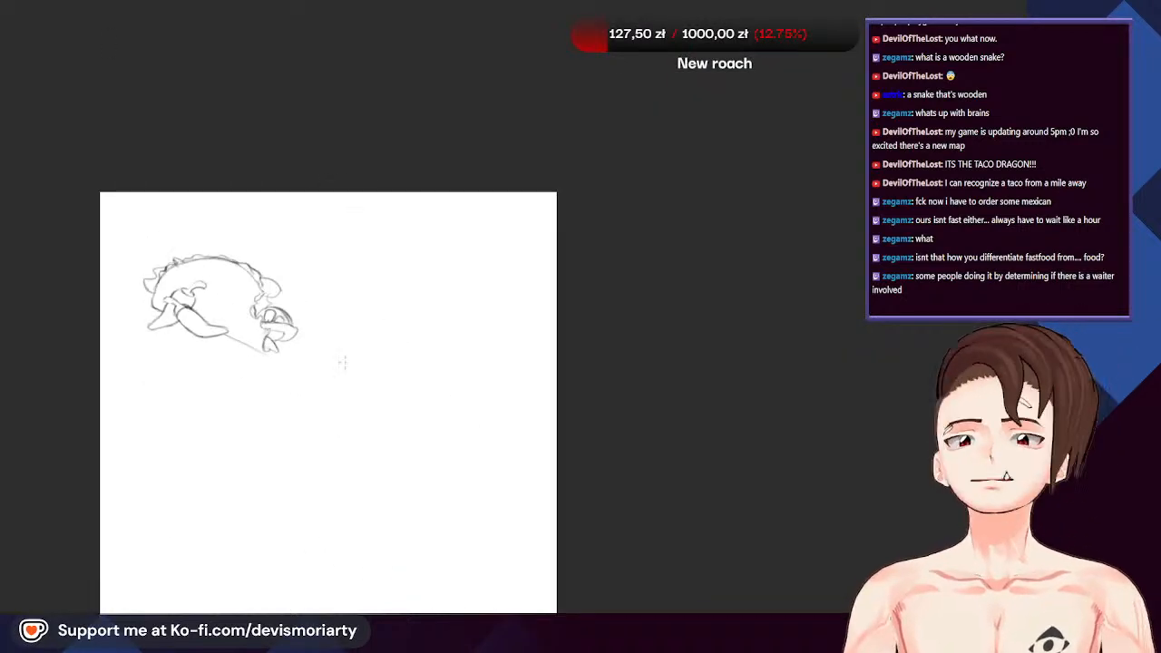
{"action": "scroll", "coordinate": [342, 362], "scroll_direction": "up", "scroll_amount": 3}
{"action": "scroll", "coordinate": [300, 381], "scroll_direction": "down", "scroll_amount": 4}
{"action": "scroll", "coordinate": [267, 443], "scroll_direction": "up", "scroll_amount": 2}
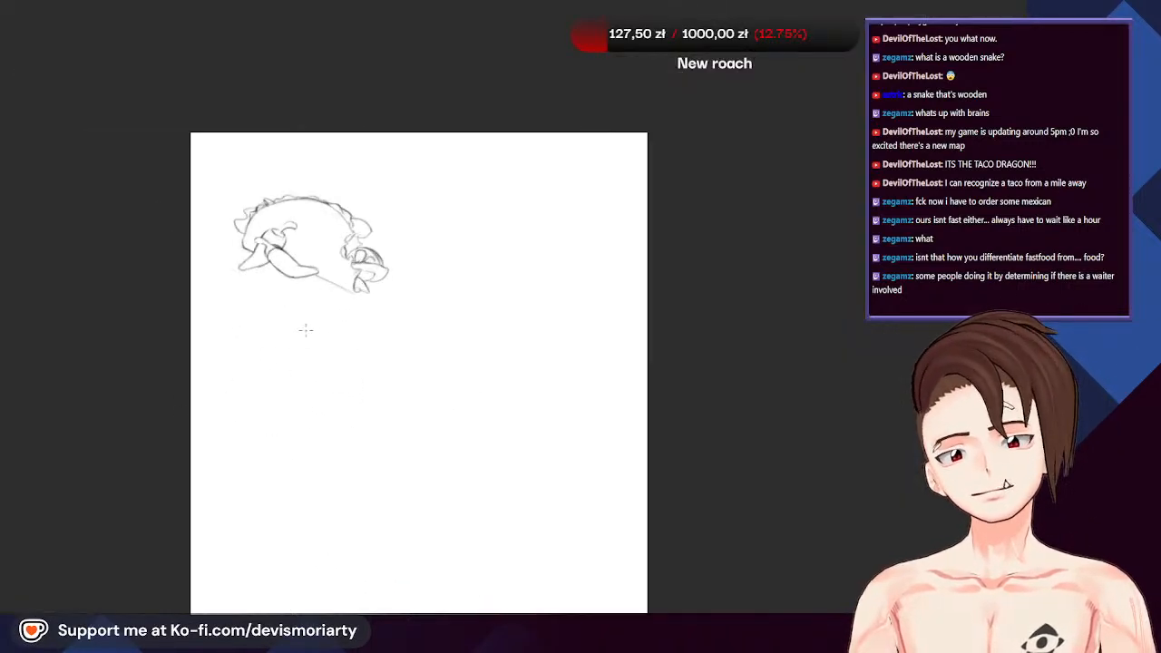
{"action": "scroll", "coordinate": [311, 329], "scroll_direction": "up", "scroll_amount": 3}
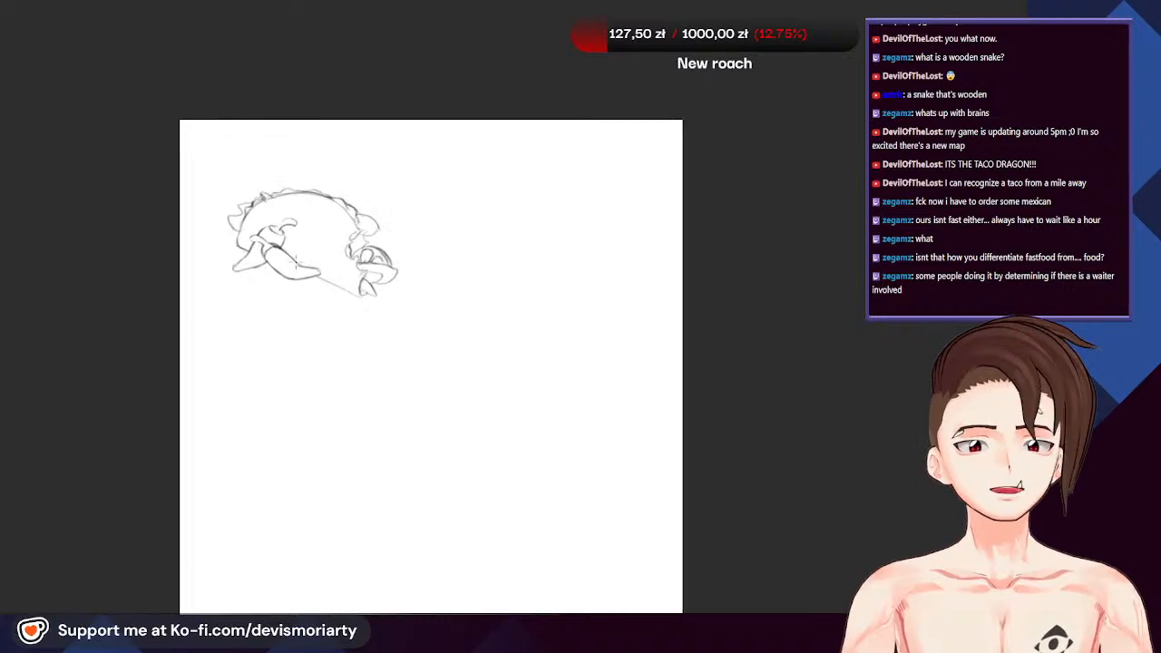
{"action": "scroll", "coordinate": [311, 329], "scroll_direction": "down", "scroll_amount": 2}
{"action": "scroll", "coordinate": [279, 257], "scroll_direction": "up", "scroll_amount": 2}
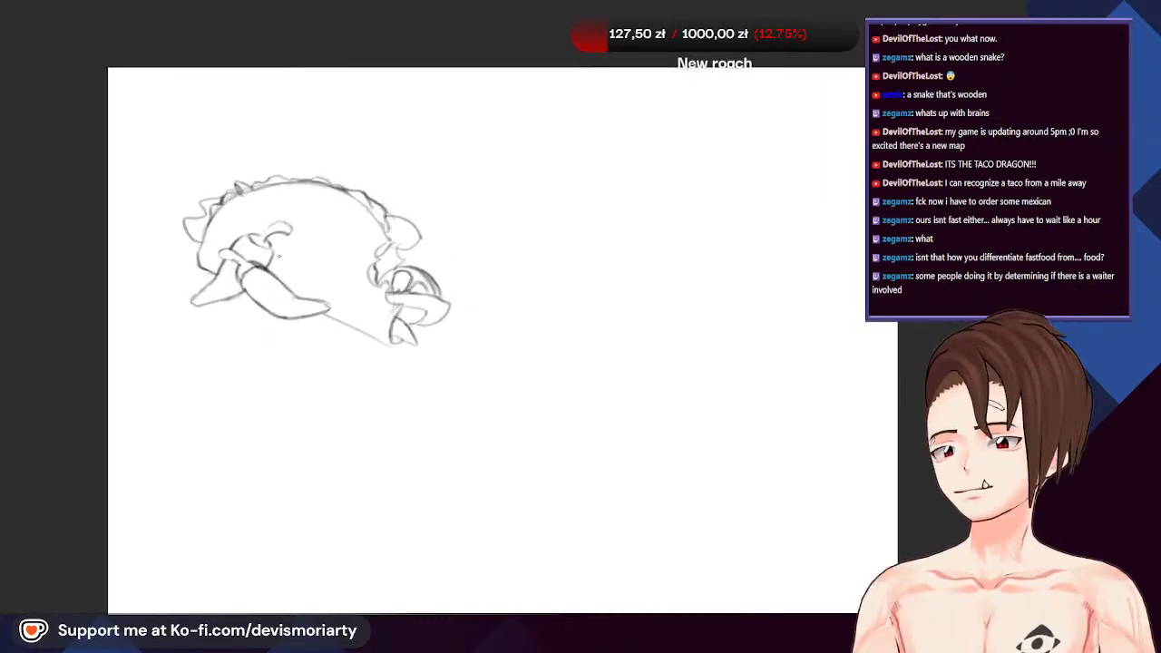
{"action": "scroll", "coordinate": [288, 263], "scroll_direction": "down", "scroll_amount": 1}
{"action": "scroll", "coordinate": [282, 281], "scroll_direction": "up", "scroll_amount": 1}
{"action": "scroll", "coordinate": [272, 309], "scroll_direction": "down", "scroll_amount": 1}
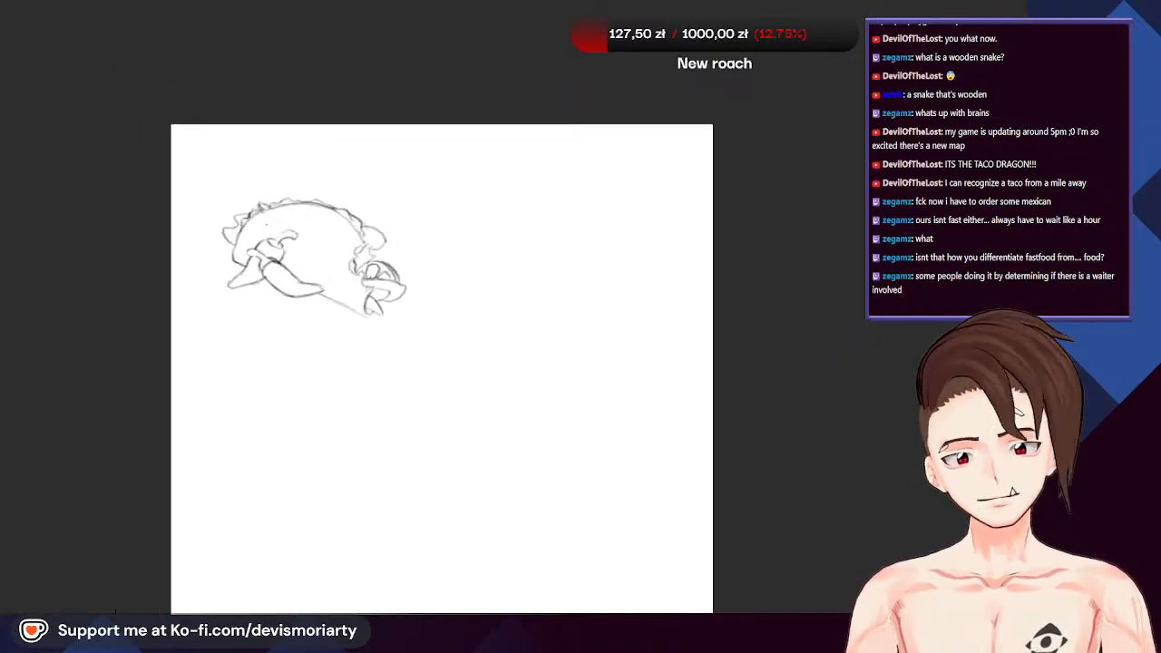
Clean up the front chili pepper's tip and redraw its lower edge into a longer point, separated from the taco's bottom line
{"action": "scroll", "coordinate": [264, 352], "scroll_direction": "up", "scroll_amount": 2}
{"action": "scroll", "coordinate": [264, 352], "scroll_direction": "up", "scroll_amount": 3}
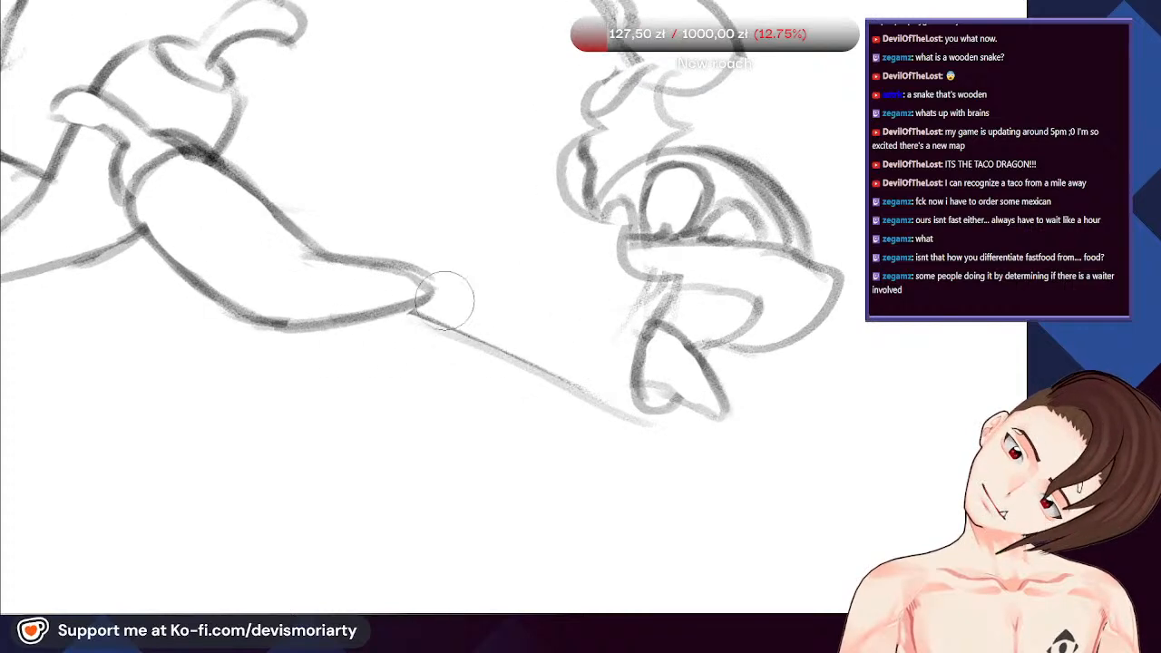
{"action": "mouse_move", "coordinate": [281, 324]}
{"action": "left_mouse_down"}
{"action": "mouse_move", "coordinate": [328, 324]}
{"action": "mouse_move", "coordinate": [307, 326]}
{"action": "mouse_move", "coordinate": [460, 284]}
{"action": "left_mouse_up"}
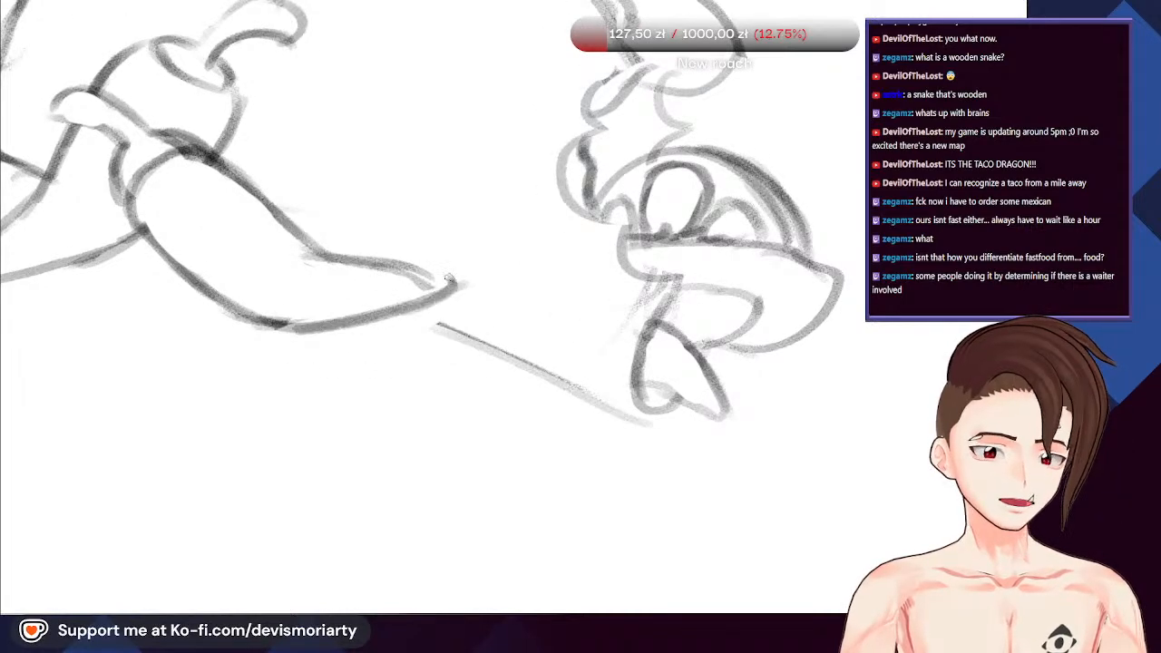
{"action": "scroll", "coordinate": [218, 267], "scroll_direction": "down", "scroll_amount": 3}
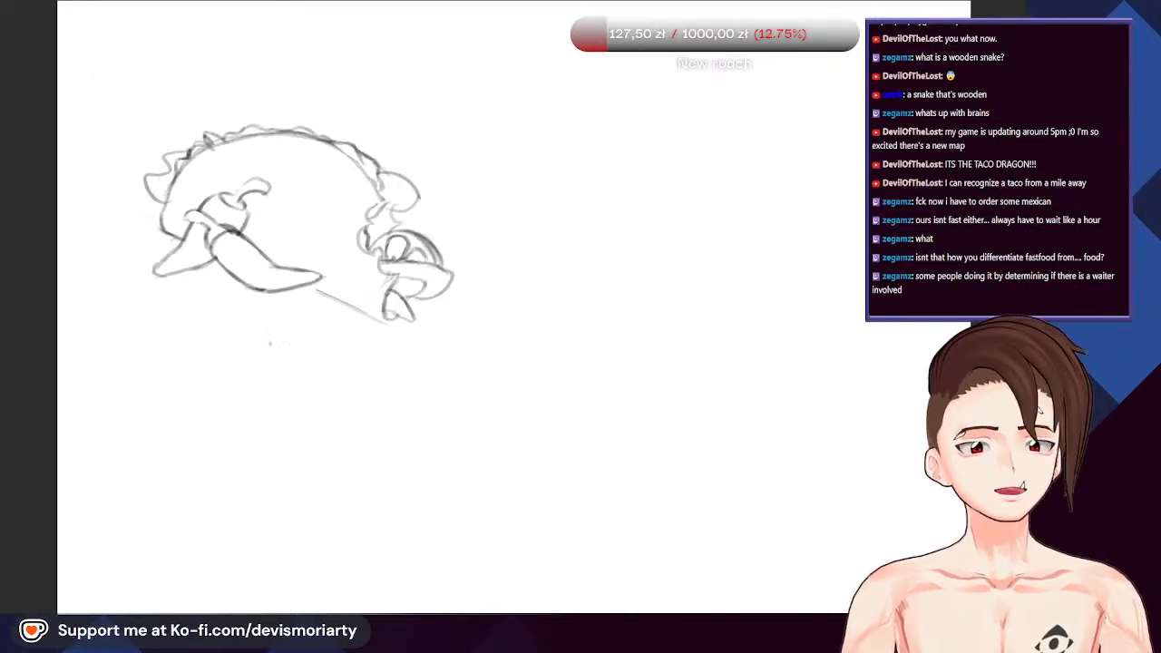
{"action": "scroll", "coordinate": [234, 263], "scroll_direction": "up", "scroll_amount": 3}
{"action": "mouse_move", "coordinate": [223, 286]}
{"action": "left_mouse_down"}
{"action": "mouse_move", "coordinate": [180, 234]}
{"action": "mouse_move", "coordinate": [186, 202]}
{"action": "mouse_move", "coordinate": [229, 183]}
{"action": "mouse_move", "coordinate": [334, 256]}
{"action": "left_mouse_up"}
{"action": "scroll", "coordinate": [381, 297], "scroll_direction": "down", "scroll_amount": 4}
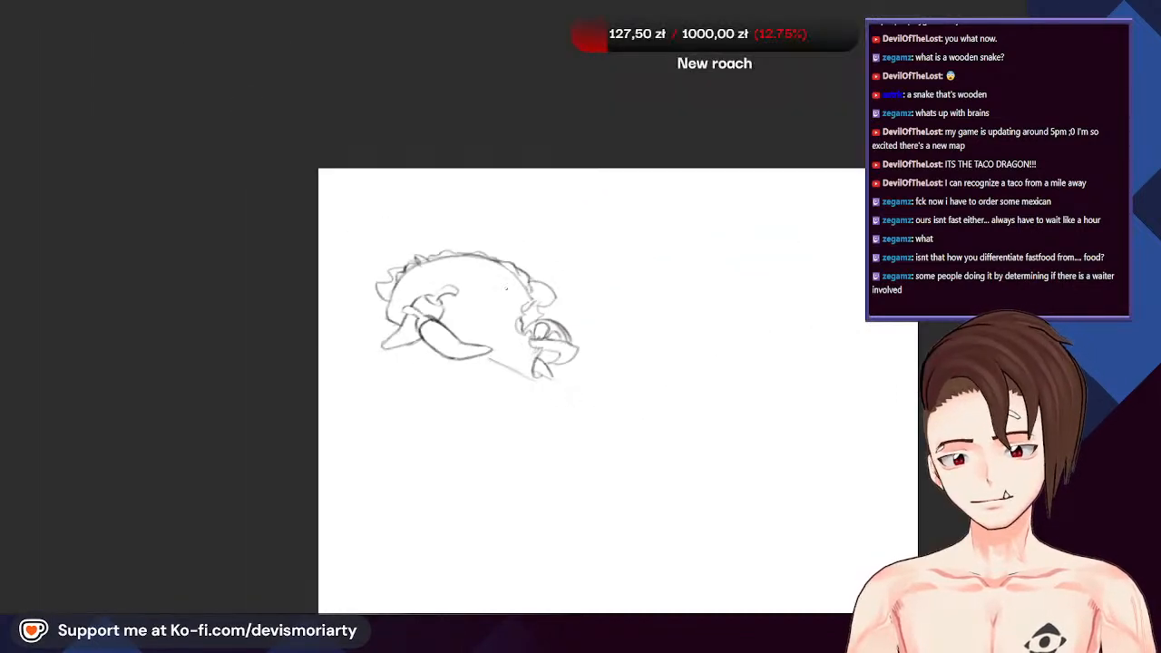
Examine the taco sketch and the empty space above its shell from several distances
{"action": "scroll", "coordinate": [506, 289], "scroll_direction": "down", "scroll_amount": 2}
{"action": "scroll", "coordinate": [677, 408], "scroll_direction": "up", "scroll_amount": 5}
{"action": "scroll", "coordinate": [394, 384], "scroll_direction": "down", "scroll_amount": 4}
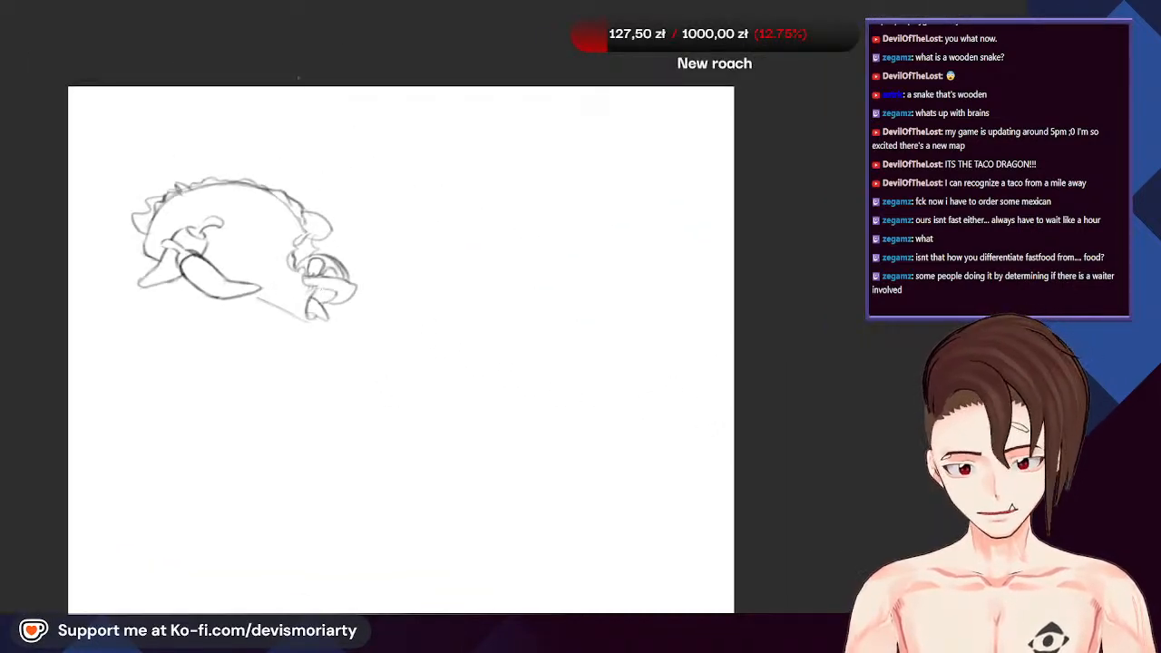
{"action": "scroll", "coordinate": [400, 349], "scroll_direction": "down", "scroll_amount": 3}
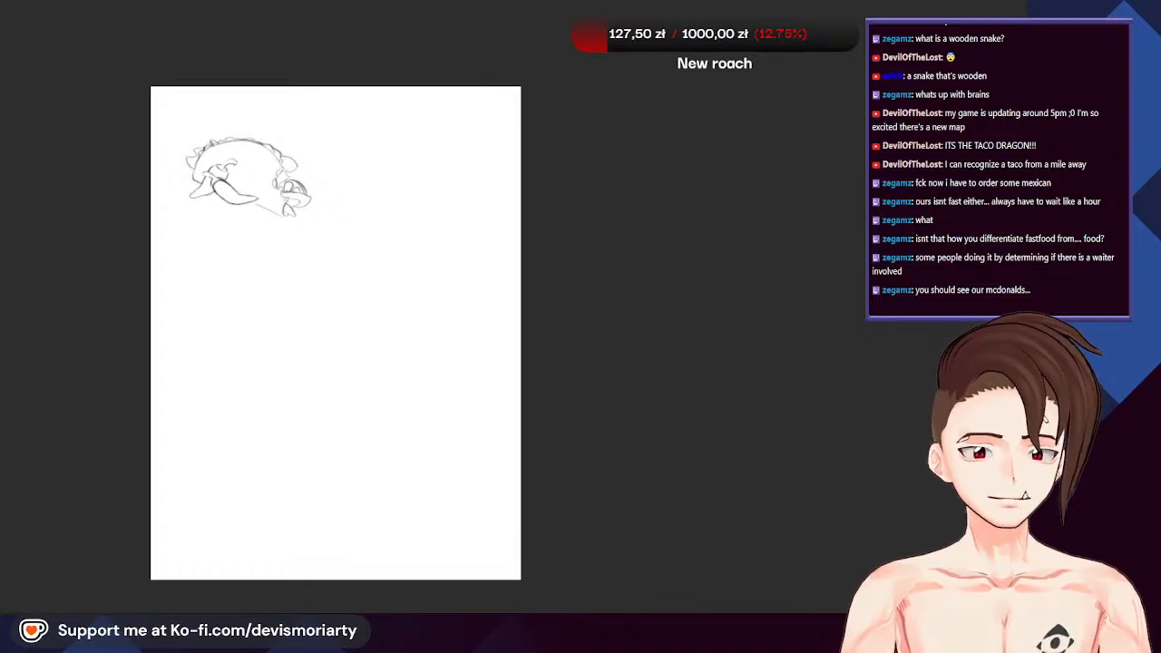
{"action": "scroll", "coordinate": [245, 177], "scroll_direction": "up", "scroll_amount": 5}
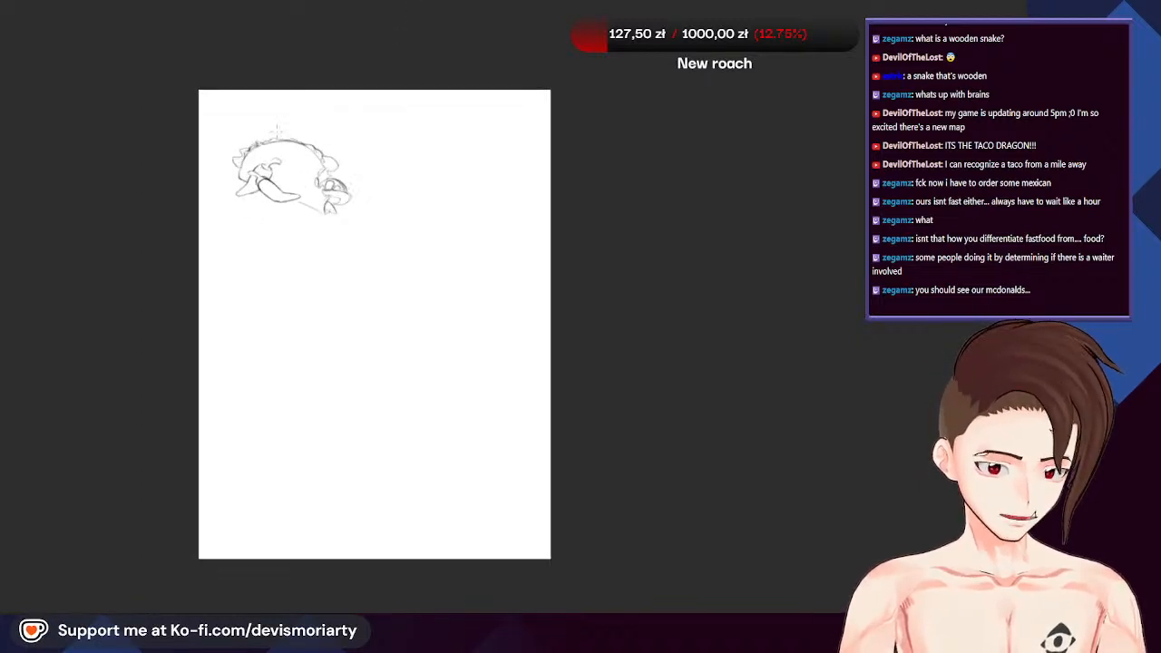
{"action": "scroll", "coordinate": [302, 288], "scroll_direction": "up", "scroll_amount": 2}
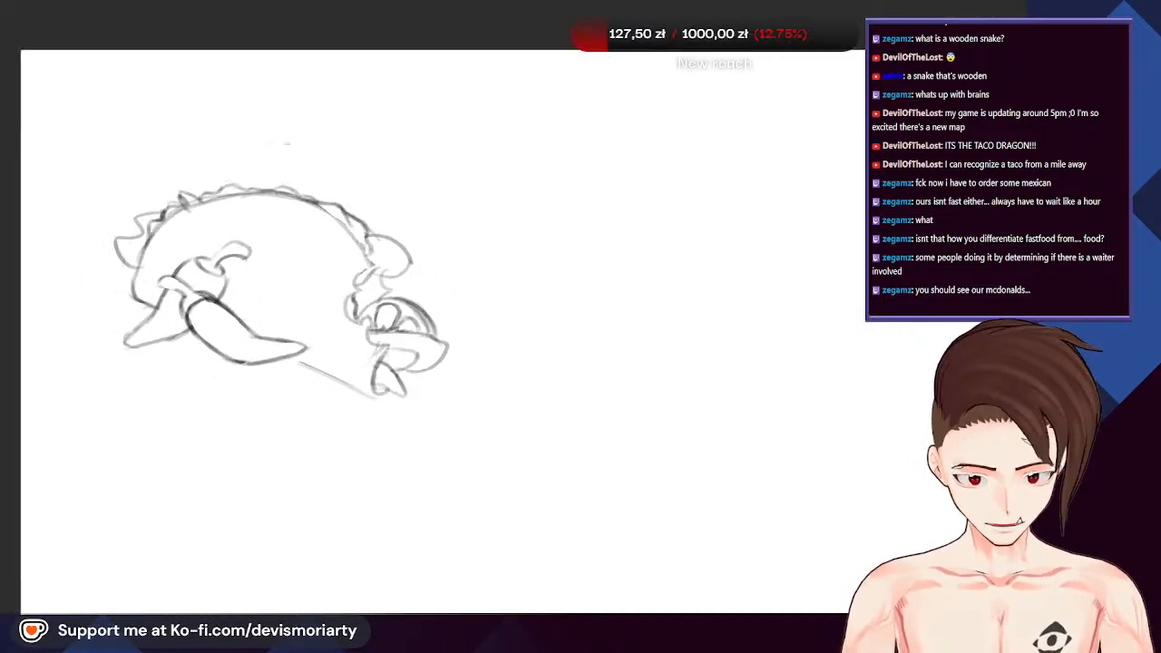
{"action": "scroll", "coordinate": [247, 411], "scroll_direction": "up", "scroll_amount": 2}
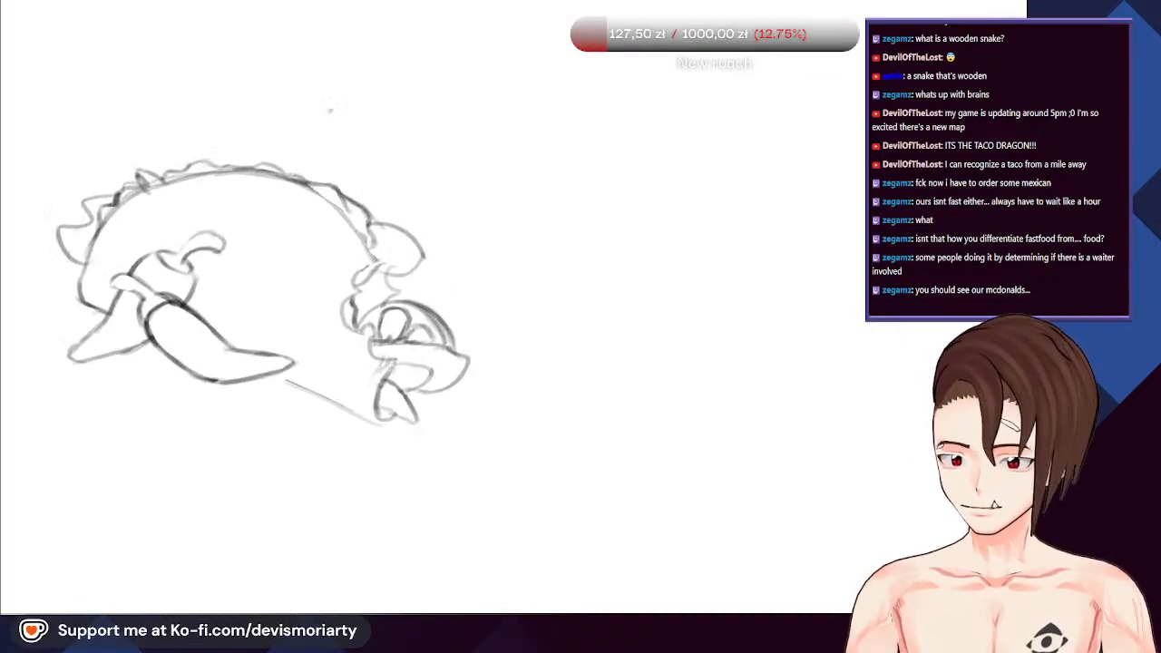
{"action": "scroll", "coordinate": [300, 95], "scroll_direction": "up", "scroll_amount": 1}
{"action": "scroll", "coordinate": [315, 137], "scroll_direction": "up", "scroll_amount": 2}
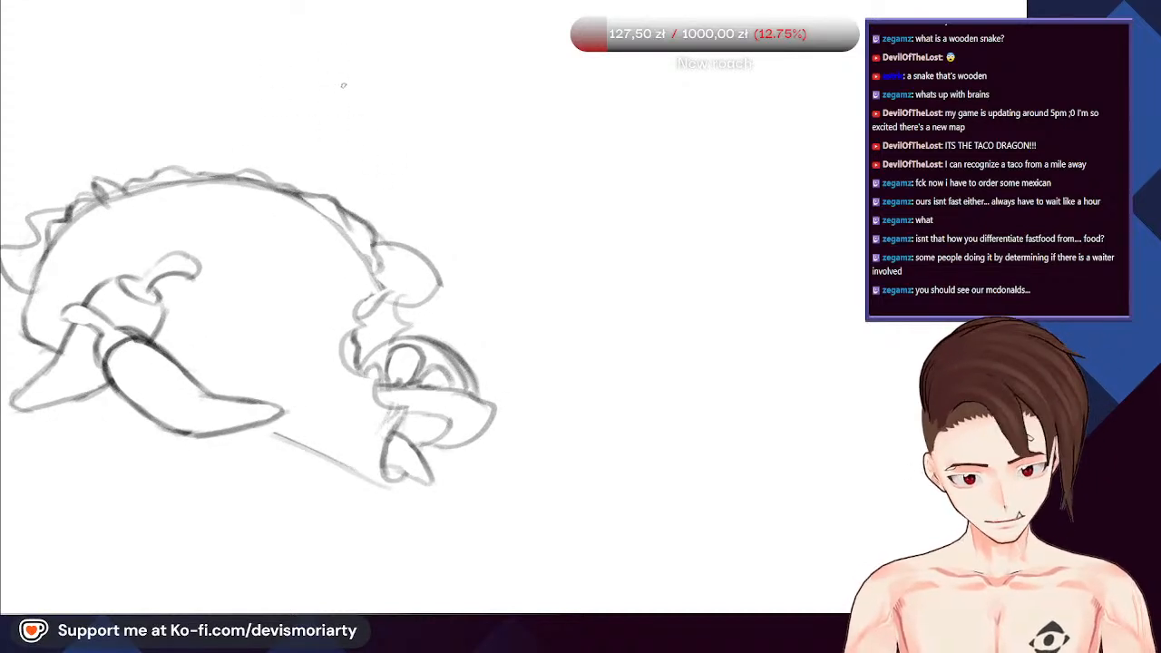
{"action": "scroll", "coordinate": [254, 98], "scroll_direction": "down", "scroll_amount": 4}
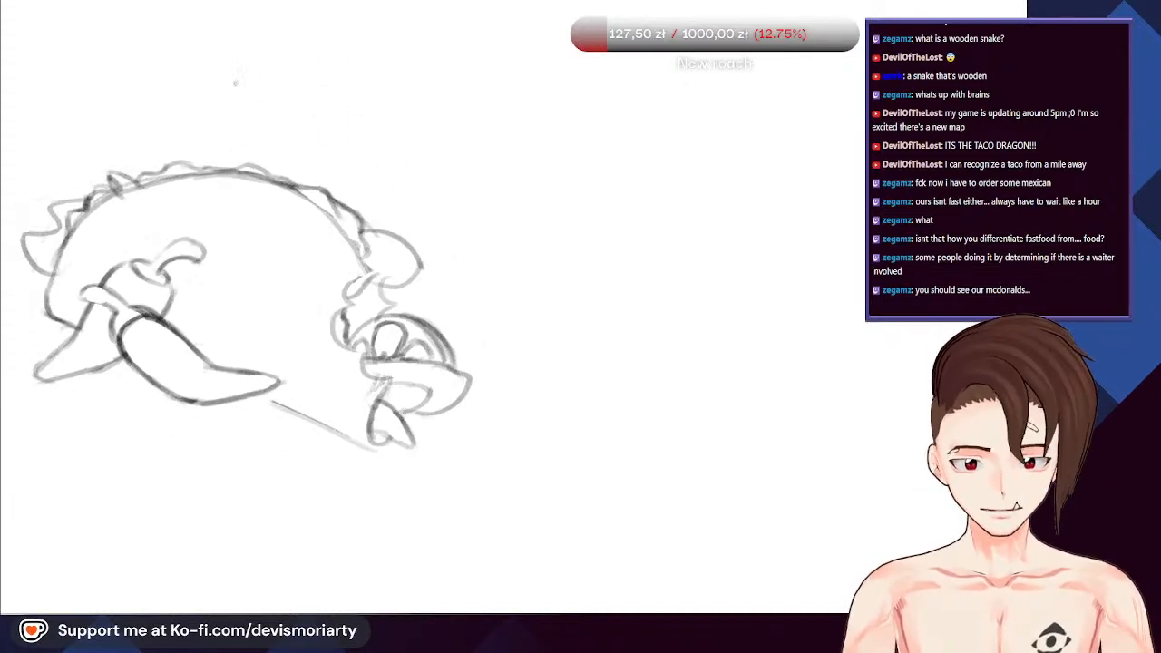
{"action": "scroll", "coordinate": [311, 277], "scroll_direction": "up", "scroll_amount": 2}
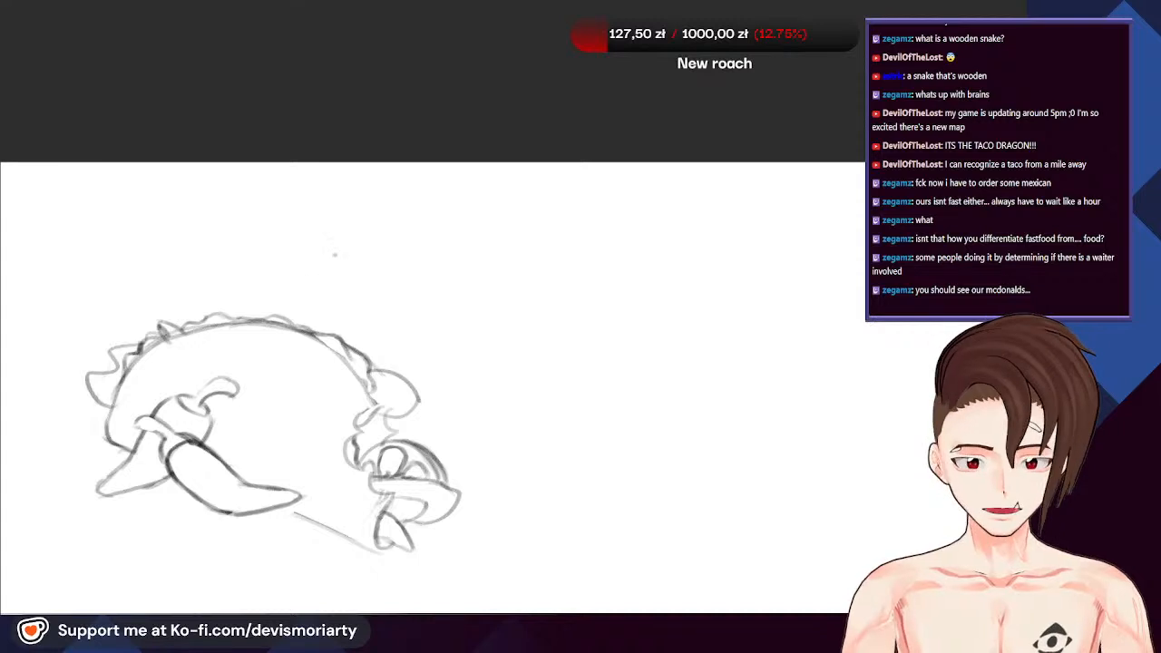
Draw an S-shaped curve rising from the middle of the taco's top edge and bending upward on the right
{"action": "left_click_drag", "start_coordinate": [340, 252], "coordinate": [320, 300]}
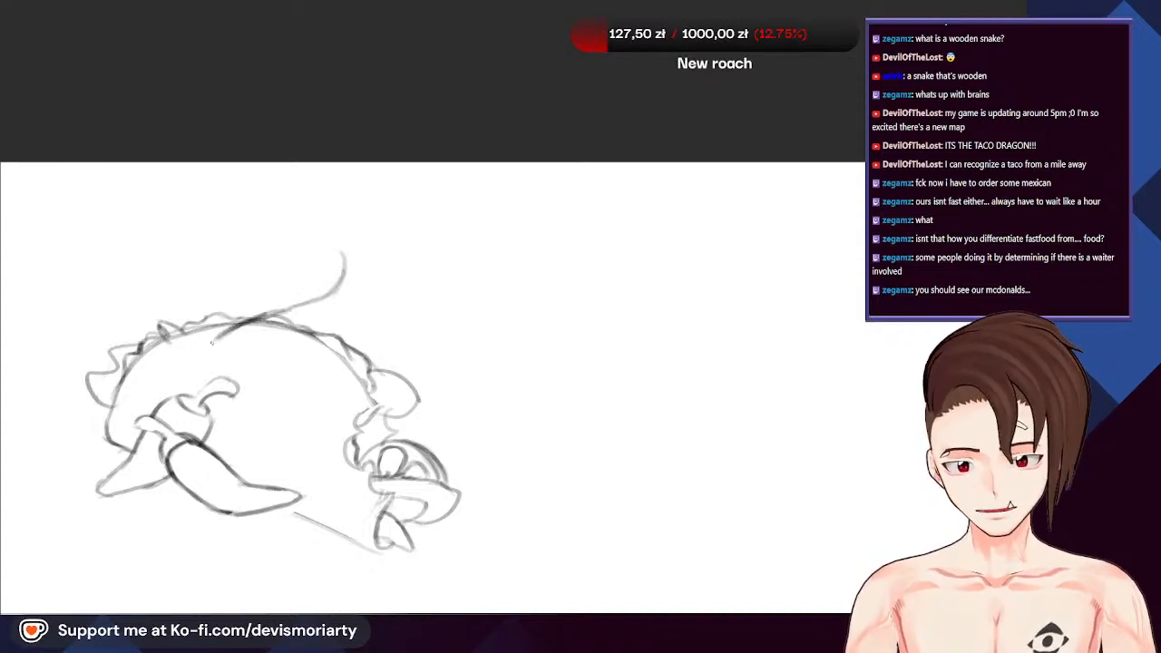
{"action": "left_click_drag", "start_coordinate": [212, 343], "coordinate": [308, 302]}
{"action": "scroll", "coordinate": [309, 302], "scroll_direction": "down", "scroll_amount": 2}
{"action": "scroll", "coordinate": [308, 302], "scroll_direction": "up", "scroll_amount": 2}
{"action": "left_click_drag", "start_coordinate": [372, 283], "coordinate": [361, 233]}
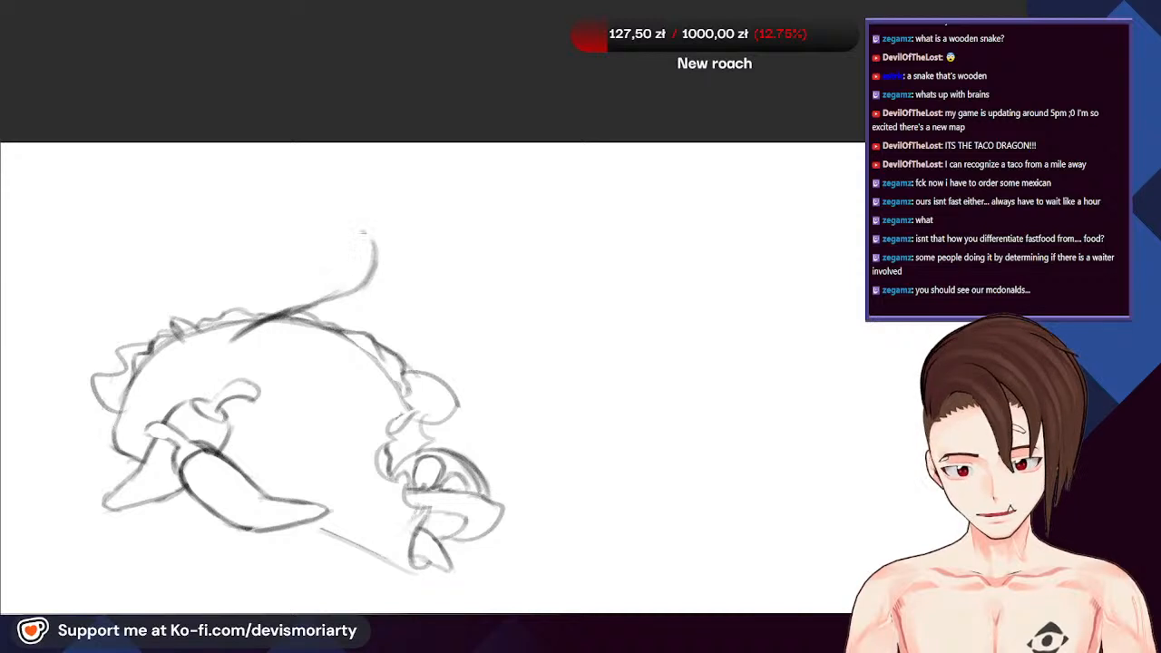
Sketch the upper left contour of a large rounded shape above the taco, opposite the rising curve
{"action": "scroll", "coordinate": [164, 270], "scroll_direction": "down", "scroll_amount": 1}
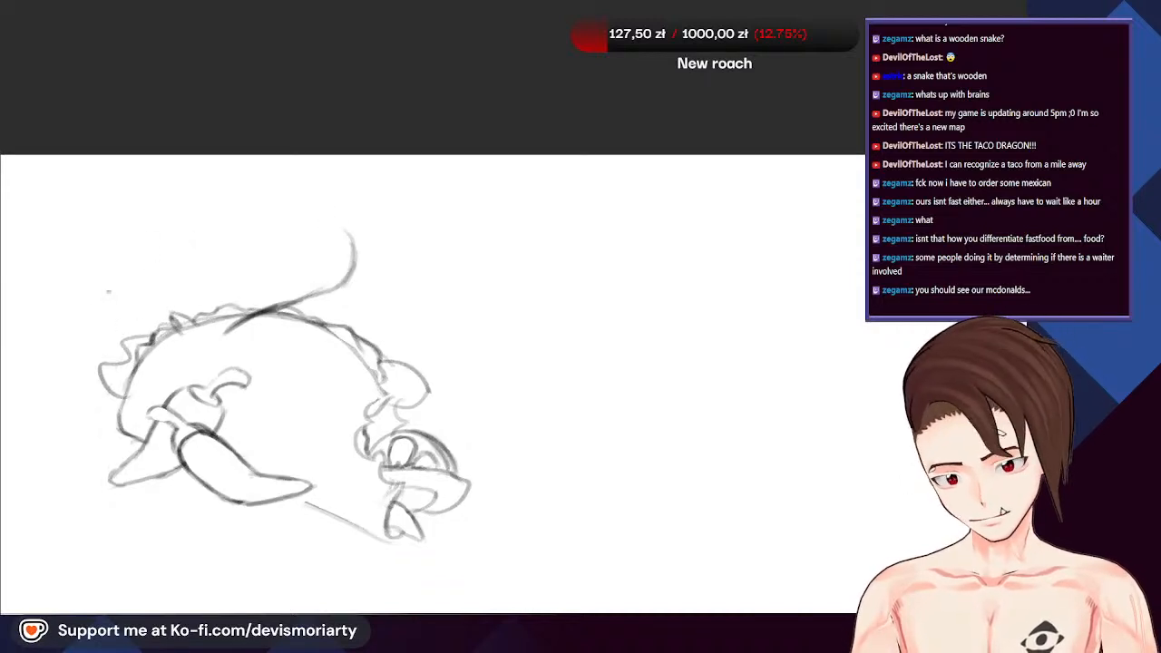
{"action": "scroll", "coordinate": [118, 272], "scroll_direction": "up", "scroll_amount": 2}
{"action": "scroll", "coordinate": [123, 267], "scroll_direction": "down", "scroll_amount": 1}
{"action": "scroll", "coordinate": [122, 267], "scroll_direction": "up", "scroll_amount": 1}
{"action": "scroll", "coordinate": [122, 268], "scroll_direction": "down", "scroll_amount": 1}
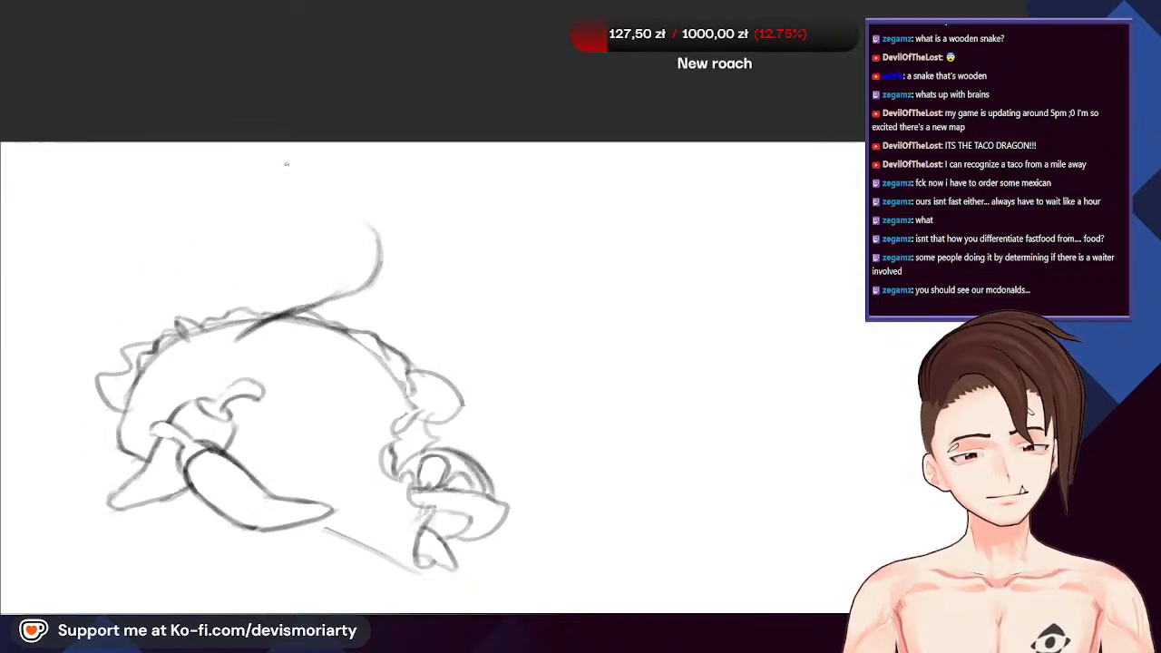
{"action": "scroll", "coordinate": [226, 272], "scroll_direction": "up", "scroll_amount": 1}
{"action": "left_click_drag", "start_coordinate": [220, 262], "coordinate": [231, 228]}
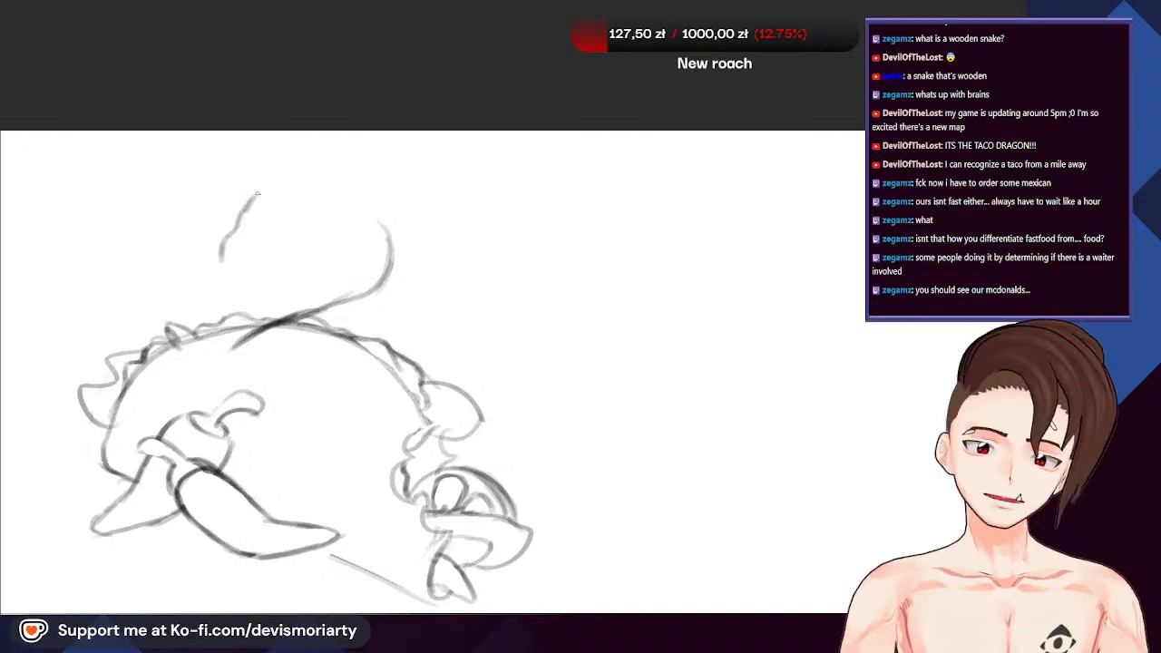
{"action": "left_click_drag", "start_coordinate": [275, 166], "coordinate": [292, 169]}
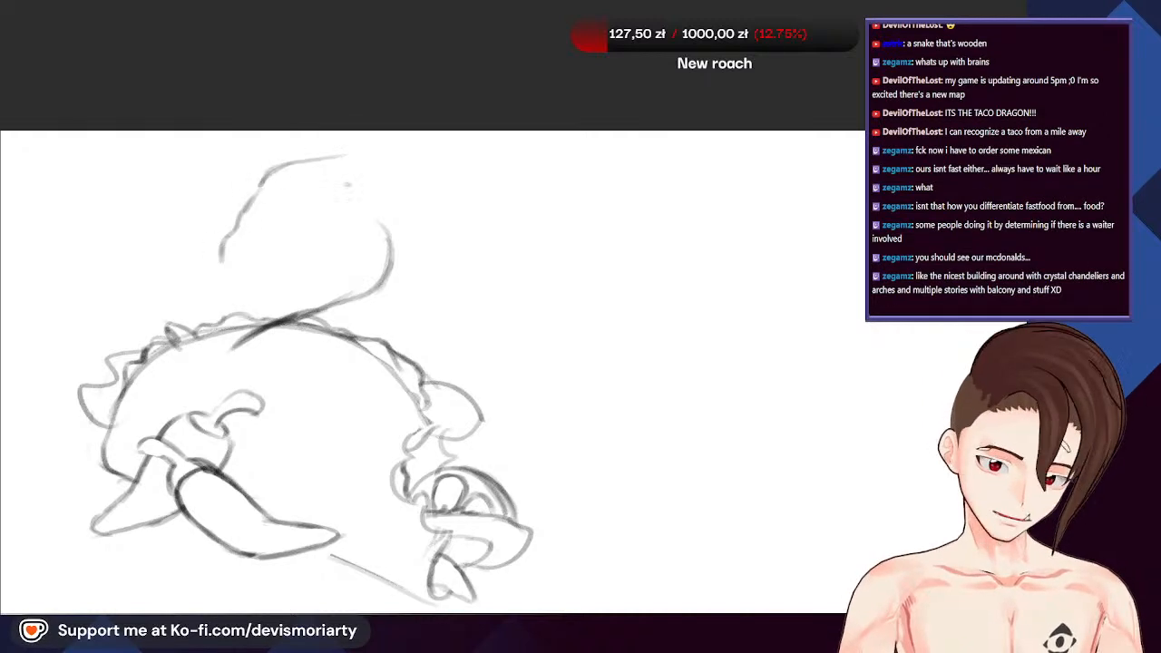
Examine the open rounded outline above the taco for proportion and placement
{"action": "scroll", "coordinate": [295, 265], "scroll_direction": "down", "scroll_amount": 4}
{"action": "scroll", "coordinate": [229, 270], "scroll_direction": "up", "scroll_amount": 4}
{"action": "scroll", "coordinate": [239, 279], "scroll_direction": "down", "scroll_amount": 1}
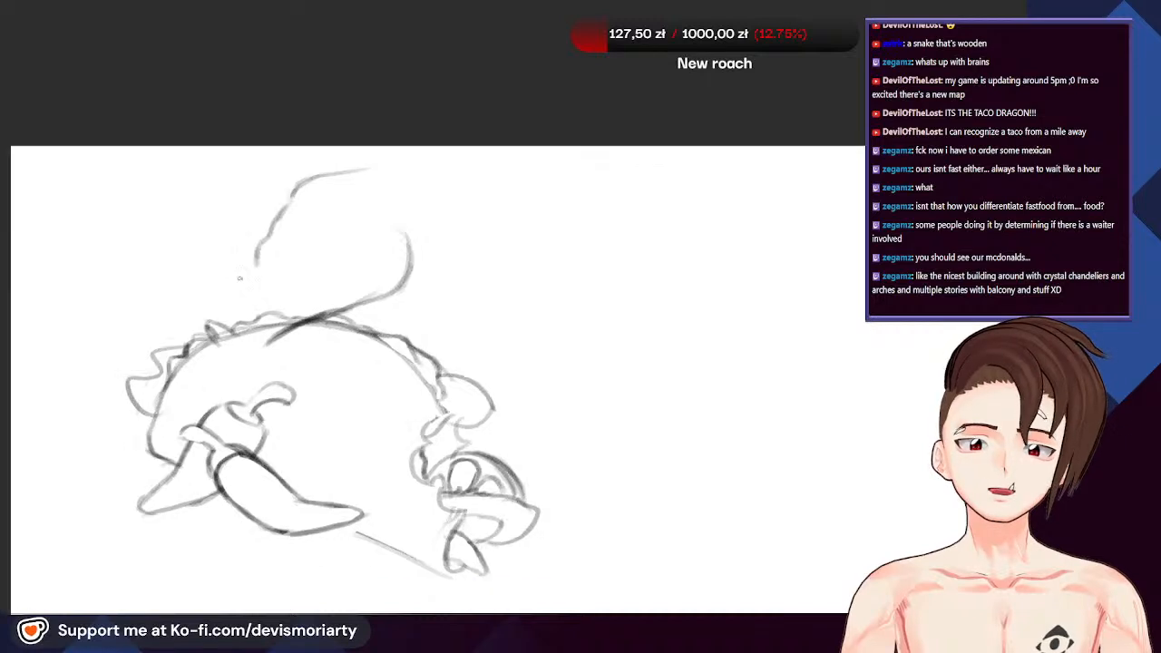
{"action": "scroll", "coordinate": [240, 278], "scroll_direction": "down", "scroll_amount": 1}
{"action": "scroll", "coordinate": [243, 277], "scroll_direction": "up", "scroll_amount": 2}
{"action": "scroll", "coordinate": [244, 278], "scroll_direction": "down", "scroll_amount": 1}
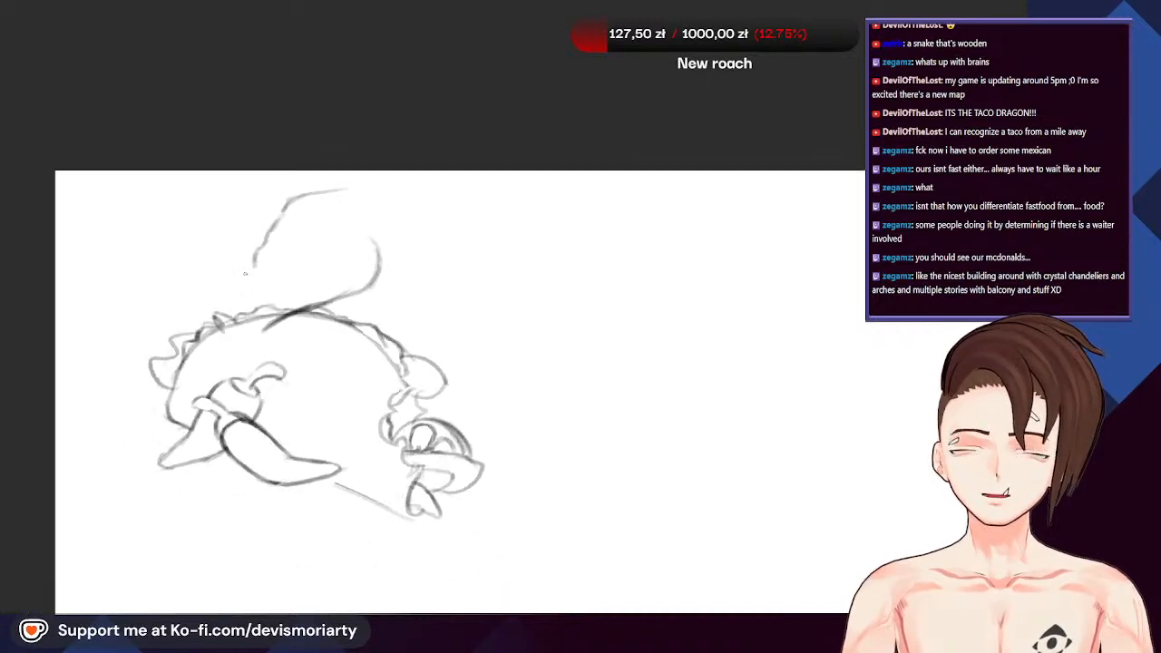
{"action": "scroll", "coordinate": [247, 277], "scroll_direction": "up", "scroll_amount": 1}
{"action": "scroll", "coordinate": [251, 277], "scroll_direction": "down", "scroll_amount": 2}
{"action": "scroll", "coordinate": [254, 277], "scroll_direction": "up", "scroll_amount": 1}
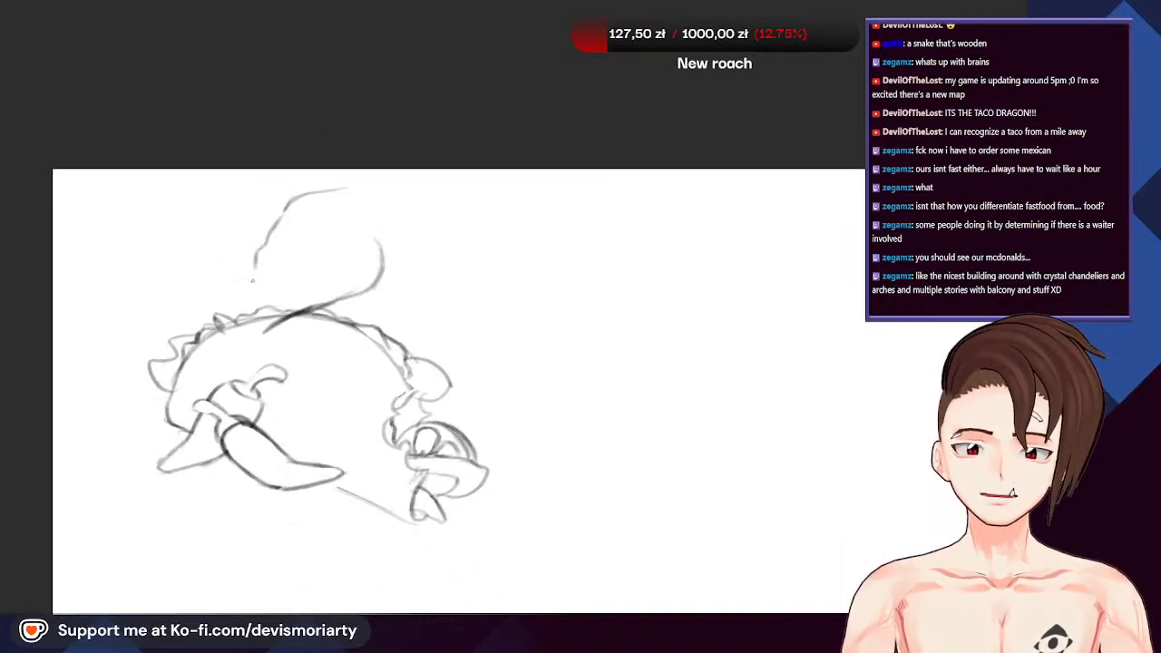
Redraw the upper contour of the rounded shape and extend it in an arc down over the right curve's end
{"action": "scroll", "coordinate": [252, 278], "scroll_direction": "down", "scroll_amount": 2}
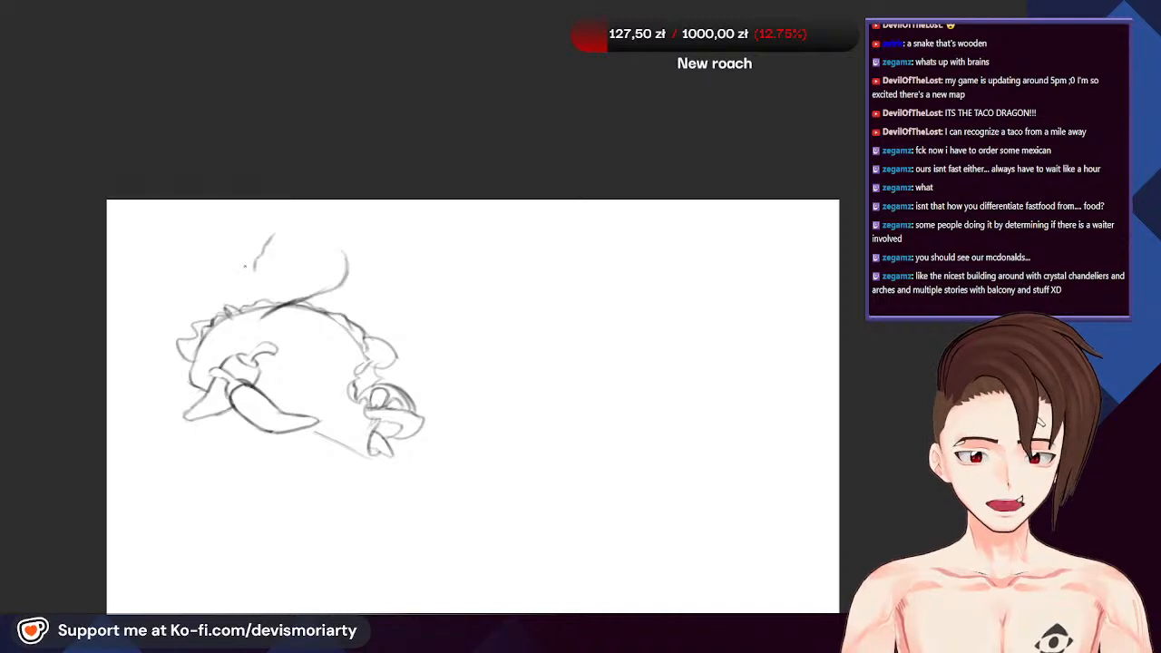
{"action": "scroll", "coordinate": [254, 274], "scroll_direction": "up", "scroll_amount": 3}
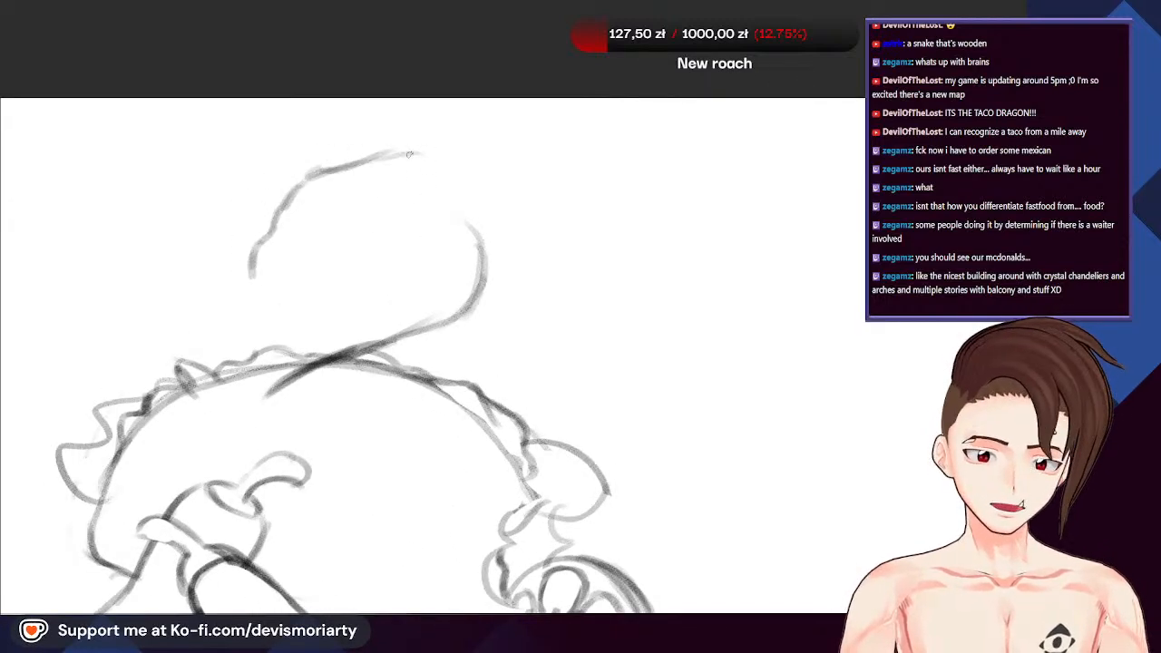
{"action": "left_click_drag", "start_coordinate": [410, 154], "coordinate": [473, 211]}
{"action": "key", "text": "ctrl+z"}
{"action": "mouse_move", "coordinate": [368, 159]}
{"action": "left_mouse_down"}
{"action": "mouse_move", "coordinate": [413, 147]}
{"action": "mouse_move", "coordinate": [401, 151]}
{"action": "mouse_move", "coordinate": [436, 166]}
{"action": "mouse_move", "coordinate": [490, 244]}
{"action": "left_mouse_up"}
{"action": "scroll", "coordinate": [471, 245], "scroll_direction": "down", "scroll_amount": 2}
{"action": "scroll", "coordinate": [306, 275], "scroll_direction": "up", "scroll_amount": 2}
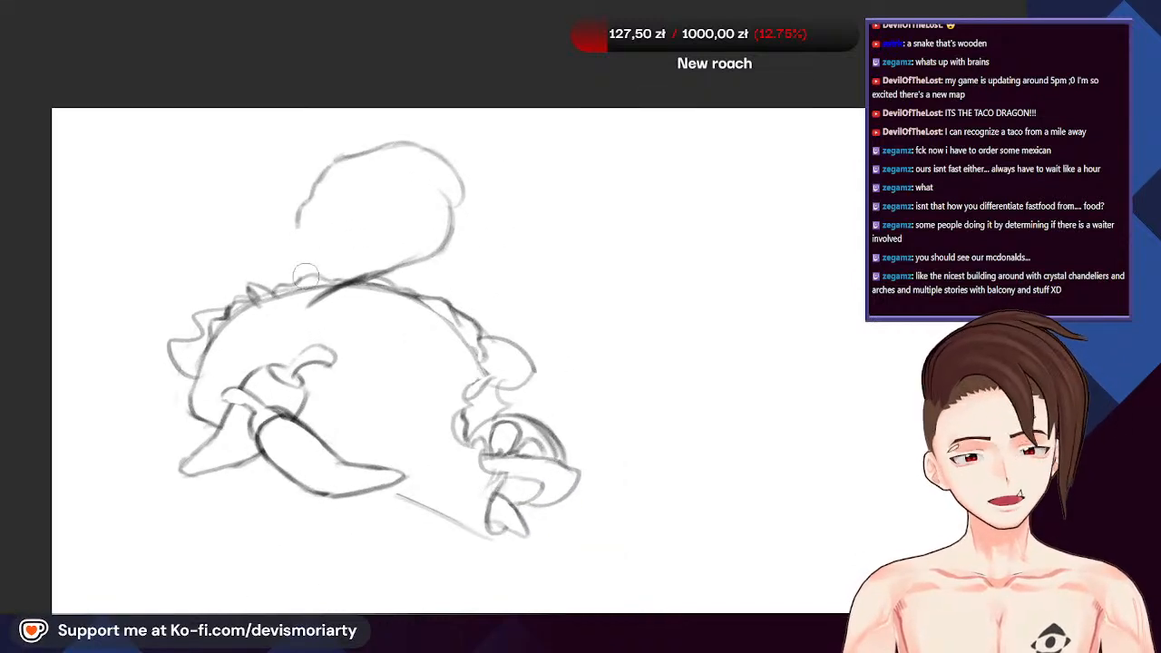
Erase the lettuce frill and shell edge beneath the large shape, and draw its curved lower left end over the taco
{"action": "scroll", "coordinate": [305, 275], "scroll_direction": "up", "scroll_amount": 2}
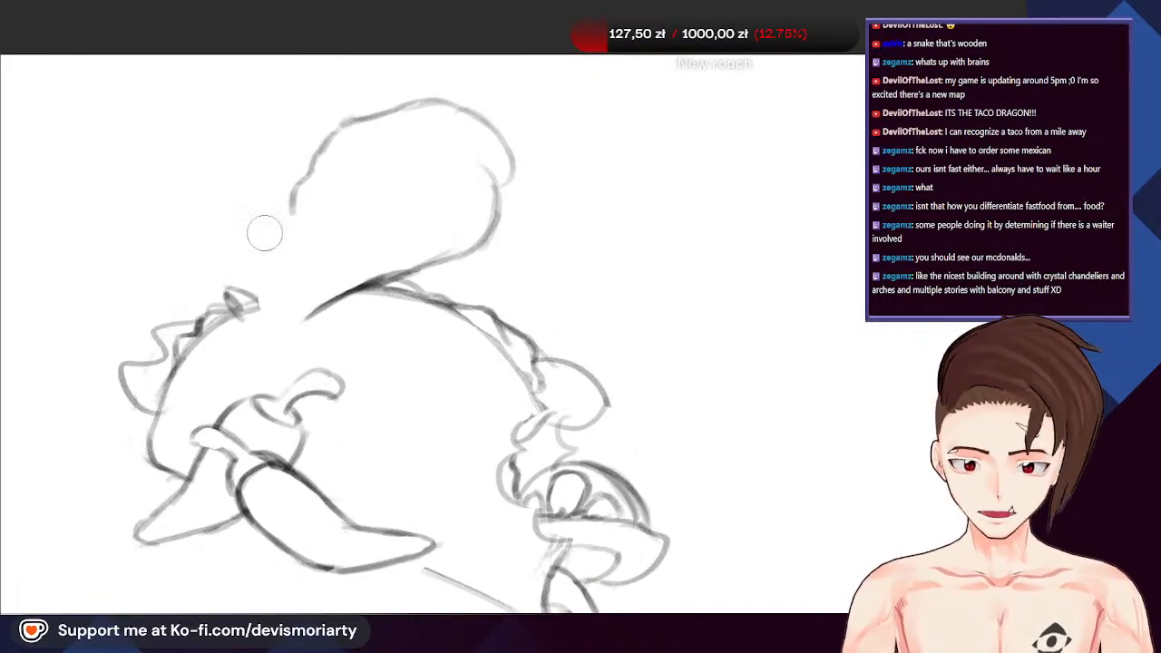
{"action": "scroll", "coordinate": [329, 265], "scroll_direction": "down", "scroll_amount": 2}
{"action": "scroll", "coordinate": [281, 295], "scroll_direction": "up", "scroll_amount": 2}
{"action": "mouse_move", "coordinate": [332, 302]}
{"action": "left_mouse_down"}
{"action": "mouse_move", "coordinate": [292, 308]}
{"action": "mouse_move", "coordinate": [275, 295]}
{"action": "mouse_move", "coordinate": [274, 270]}
{"action": "left_mouse_up"}
{"action": "scroll", "coordinate": [277, 237], "scroll_direction": "down", "scroll_amount": 2}
{"action": "scroll", "coordinate": [251, 234], "scroll_direction": "up", "scroll_amount": 2}
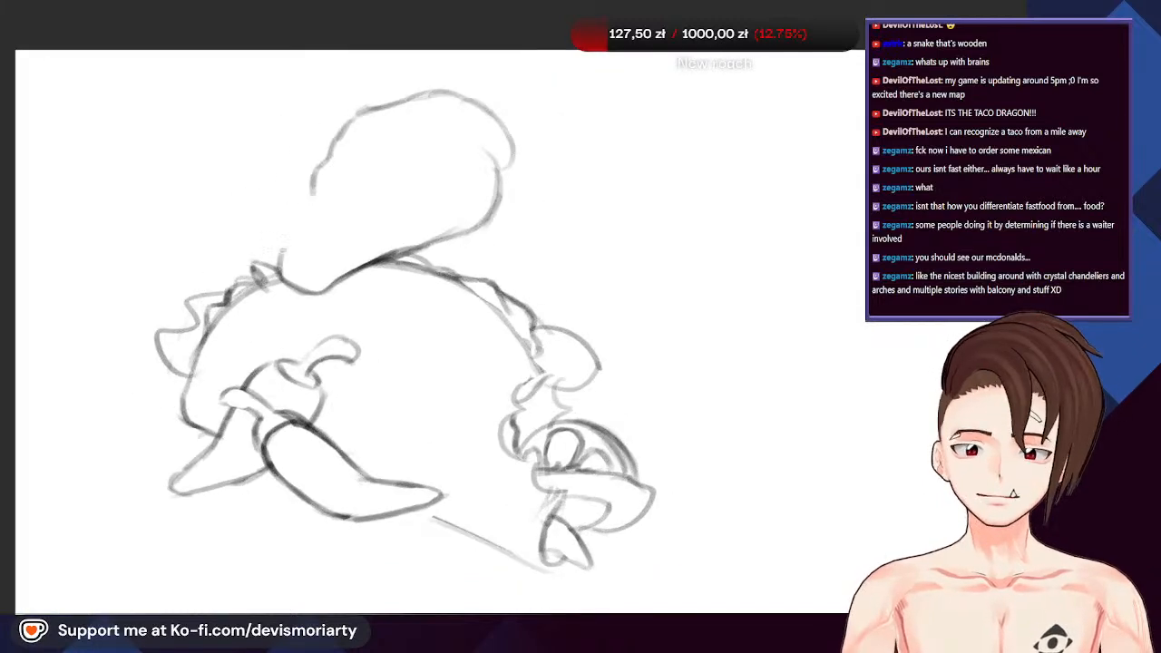
Try to draw a wavy line through the large shape, running from its right interior down past its lower left end
{"action": "scroll", "coordinate": [300, 182], "scroll_direction": "down", "scroll_amount": 1}
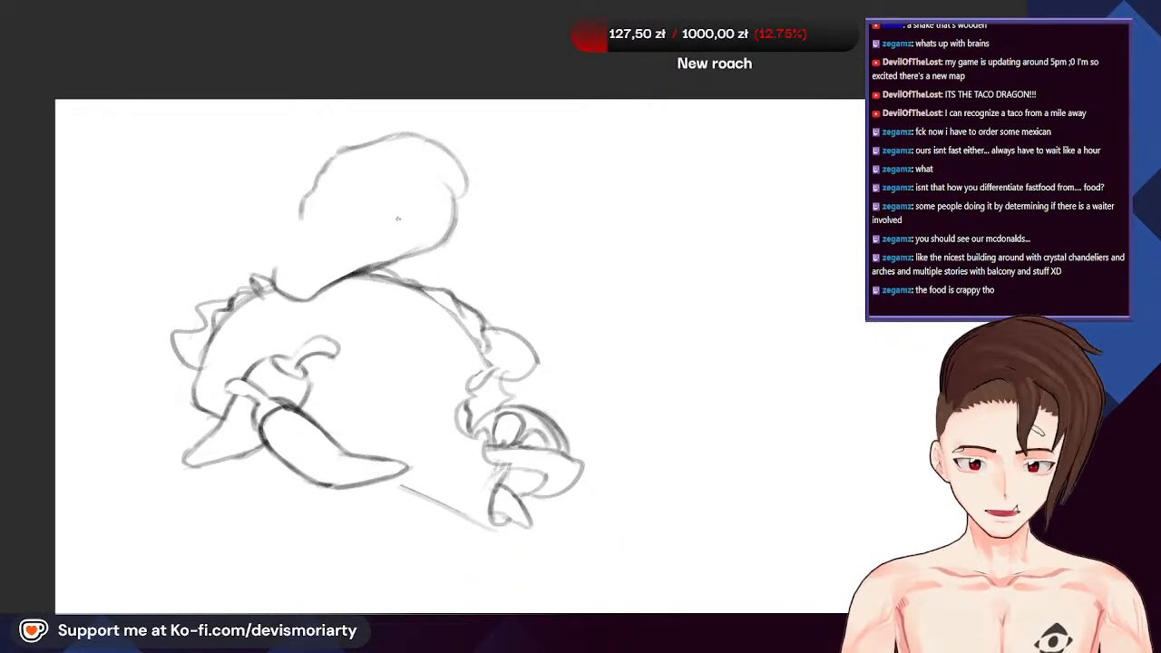
{"action": "left_click_drag", "start_coordinate": [409, 204], "coordinate": [370, 234]}
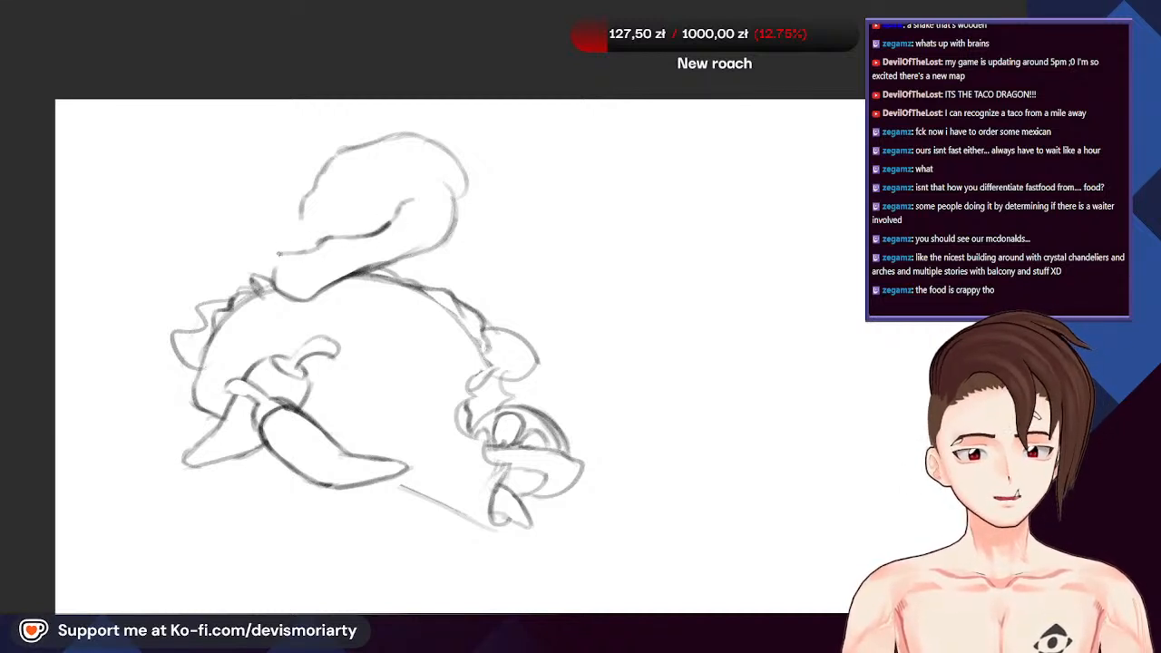
{"action": "mouse_move", "coordinate": [281, 253]}
{"action": "left_mouse_down"}
{"action": "mouse_move", "coordinate": [252, 269]}
{"action": "mouse_move", "coordinate": [217, 262]}
{"action": "left_mouse_up"}
{"action": "scroll", "coordinate": [219, 265], "scroll_direction": "down", "scroll_amount": 2}
{"action": "scroll", "coordinate": [222, 227], "scroll_direction": "up", "scroll_amount": 2}
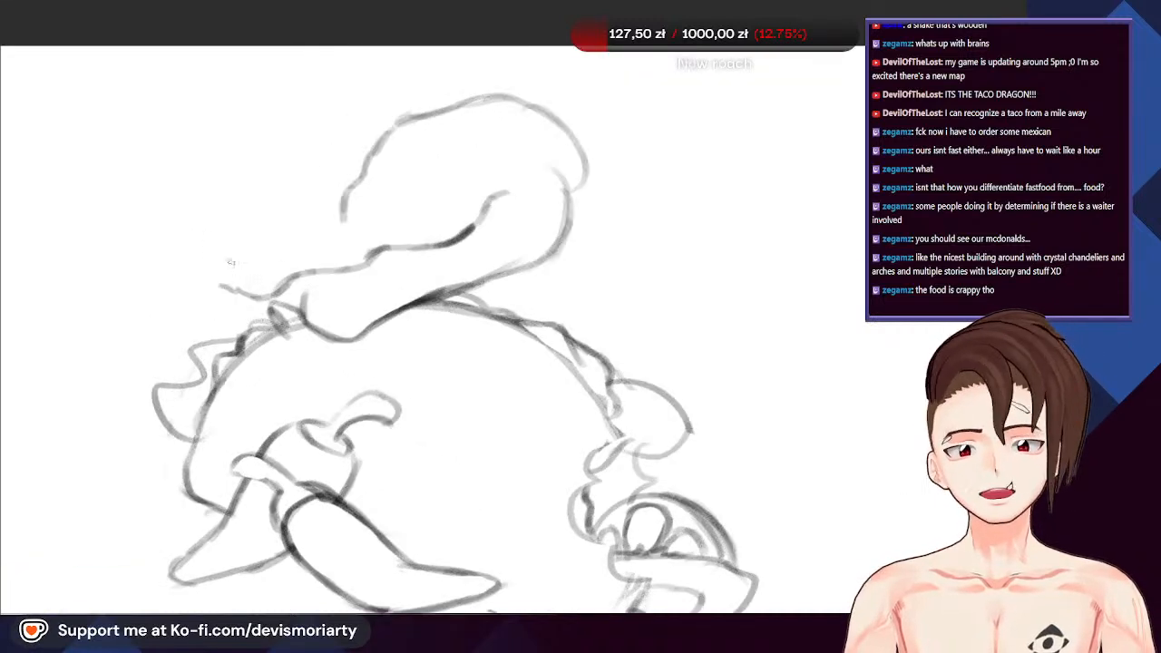
{"action": "scroll", "coordinate": [256, 289], "scroll_direction": "up", "scroll_amount": 1}
{"action": "mouse_move", "coordinate": [295, 276]}
{"action": "left_mouse_down"}
{"action": "mouse_move", "coordinate": [233, 275]}
{"action": "mouse_move", "coordinate": [336, 270]}
{"action": "mouse_move", "coordinate": [371, 249]}
{"action": "mouse_move", "coordinate": [431, 243]}
{"action": "left_mouse_up"}
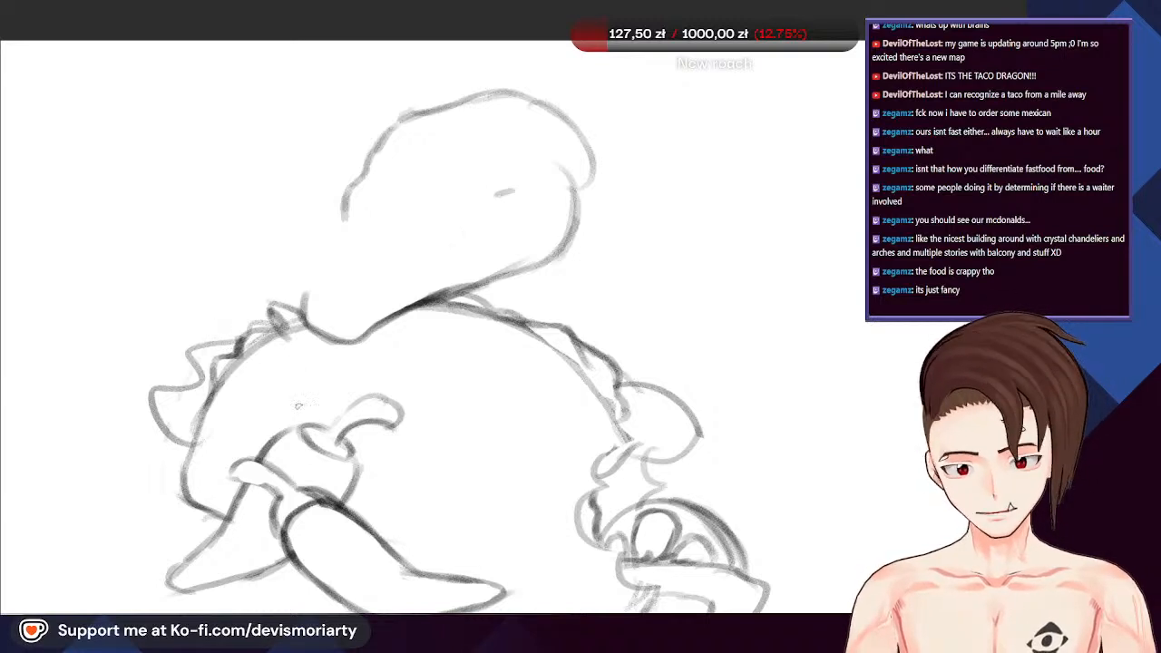
Continue the large shape's left contour with a straight slope narrowing down toward the lettuce frill
{"action": "scroll", "coordinate": [289, 295], "scroll_direction": "down", "scroll_amount": 4}
{"action": "scroll", "coordinate": [318, 255], "scroll_direction": "up", "scroll_amount": 4}
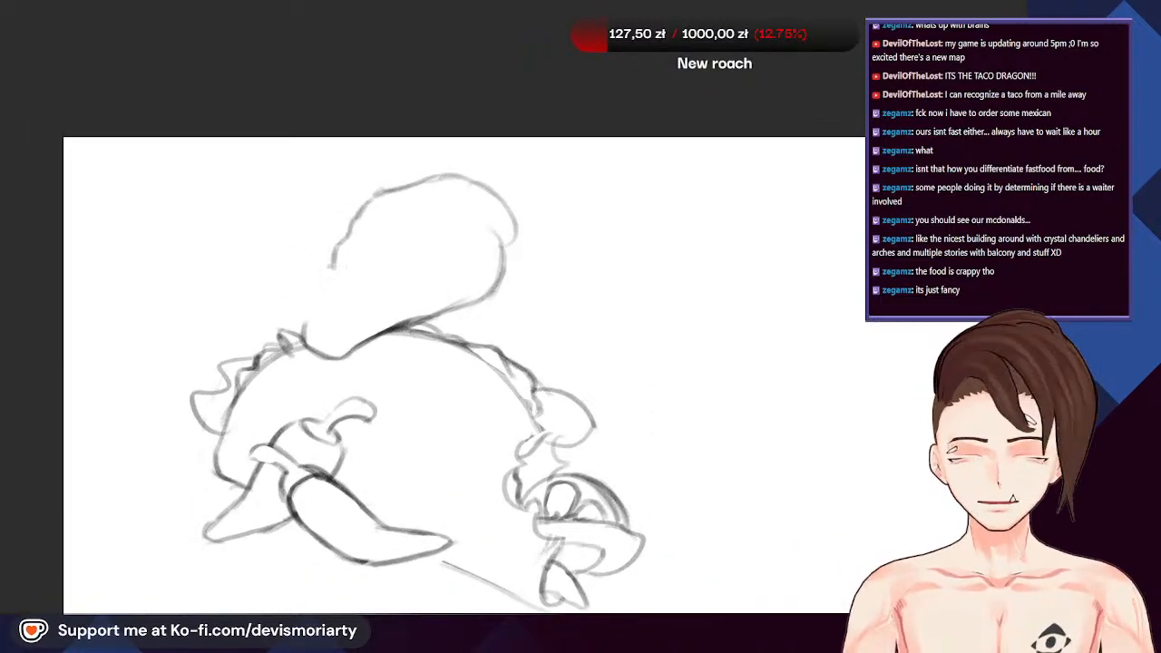
{"action": "scroll", "coordinate": [343, 258], "scroll_direction": "up", "scroll_amount": 2}
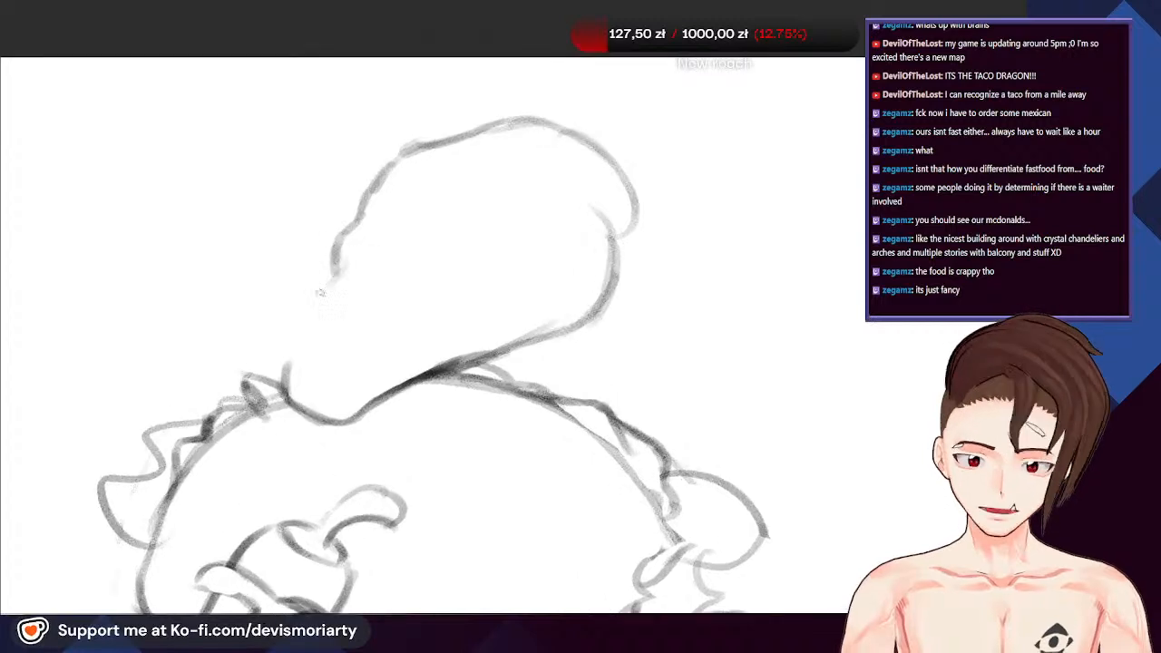
{"action": "left_click_drag", "start_coordinate": [348, 259], "coordinate": [303, 296]}
{"action": "left_click_drag", "start_coordinate": [342, 262], "coordinate": [264, 321]}
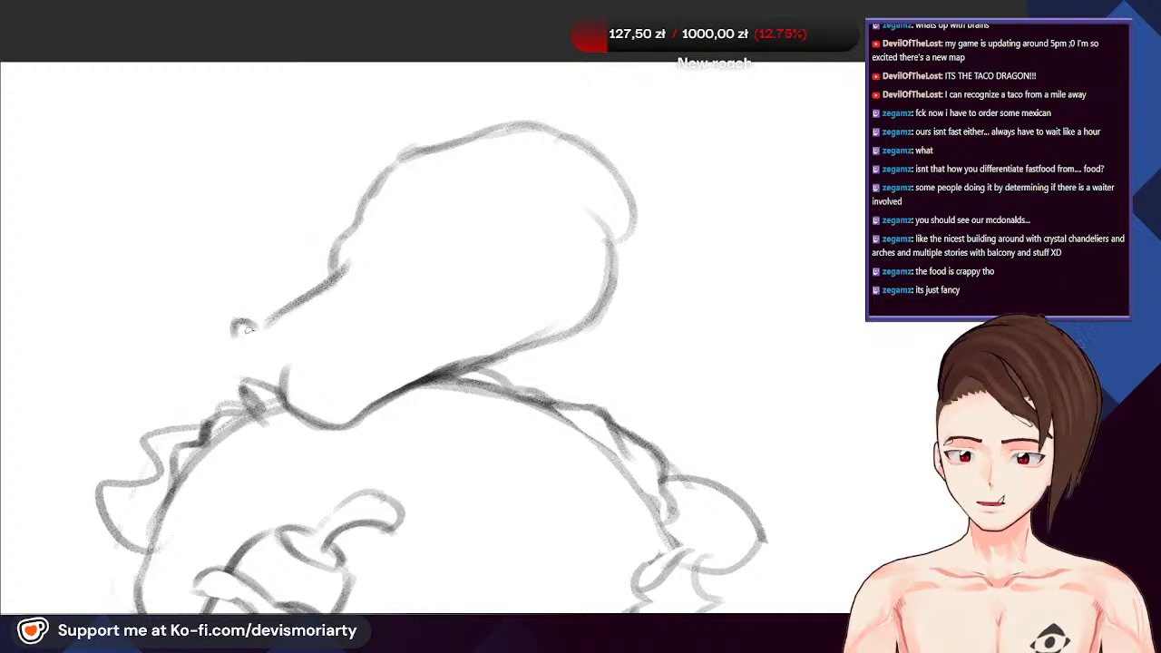
Draw a lumpy, bone-like knob at the narrow lower left end of the large shape and close its underside
{"action": "mouse_move", "coordinate": [230, 338]}
{"action": "left_mouse_down"}
{"action": "mouse_move", "coordinate": [275, 313]}
{"action": "mouse_move", "coordinate": [296, 326]}
{"action": "mouse_move", "coordinate": [306, 352]}
{"action": "left_mouse_up"}
{"action": "scroll", "coordinate": [298, 394], "scroll_direction": "up", "scroll_amount": 1}
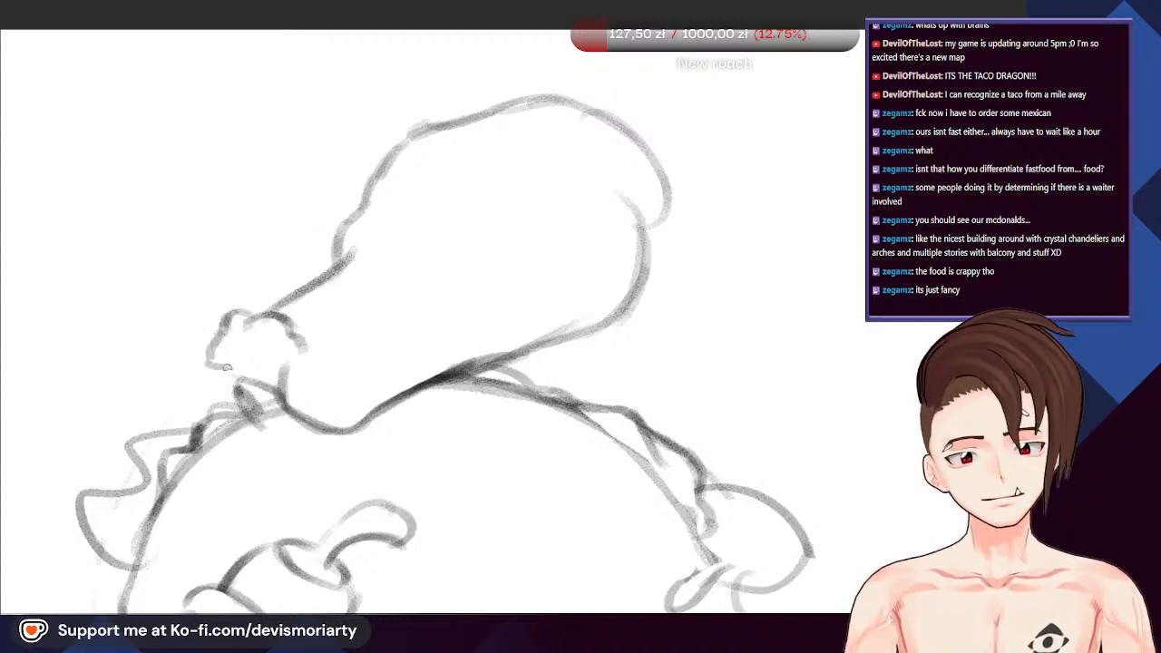
{"action": "left_click_drag", "start_coordinate": [234, 363], "coordinate": [329, 391]}
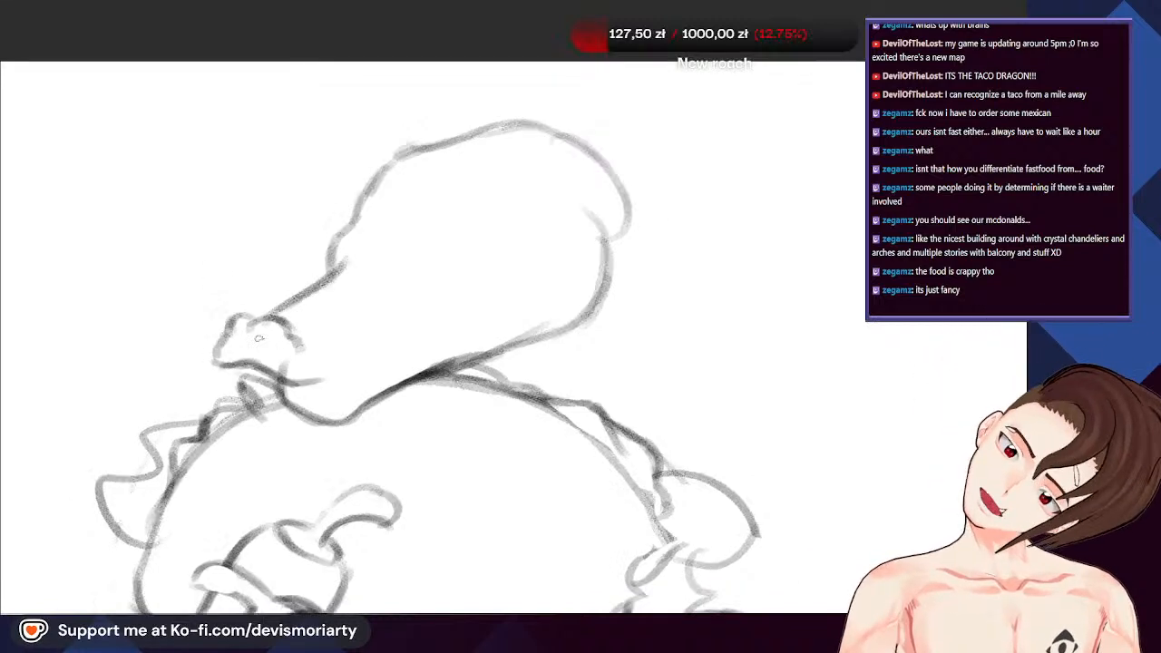
{"action": "scroll", "coordinate": [299, 363], "scroll_direction": "up", "scroll_amount": 3}
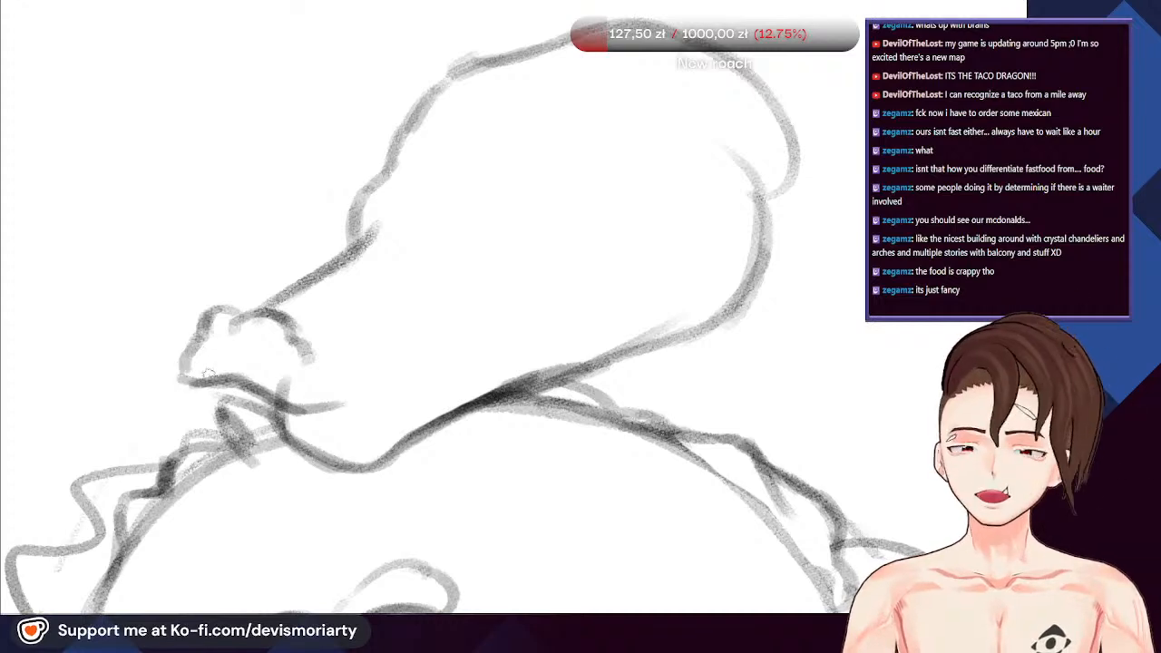
{"action": "scroll", "coordinate": [281, 367], "scroll_direction": "down", "scroll_amount": 5}
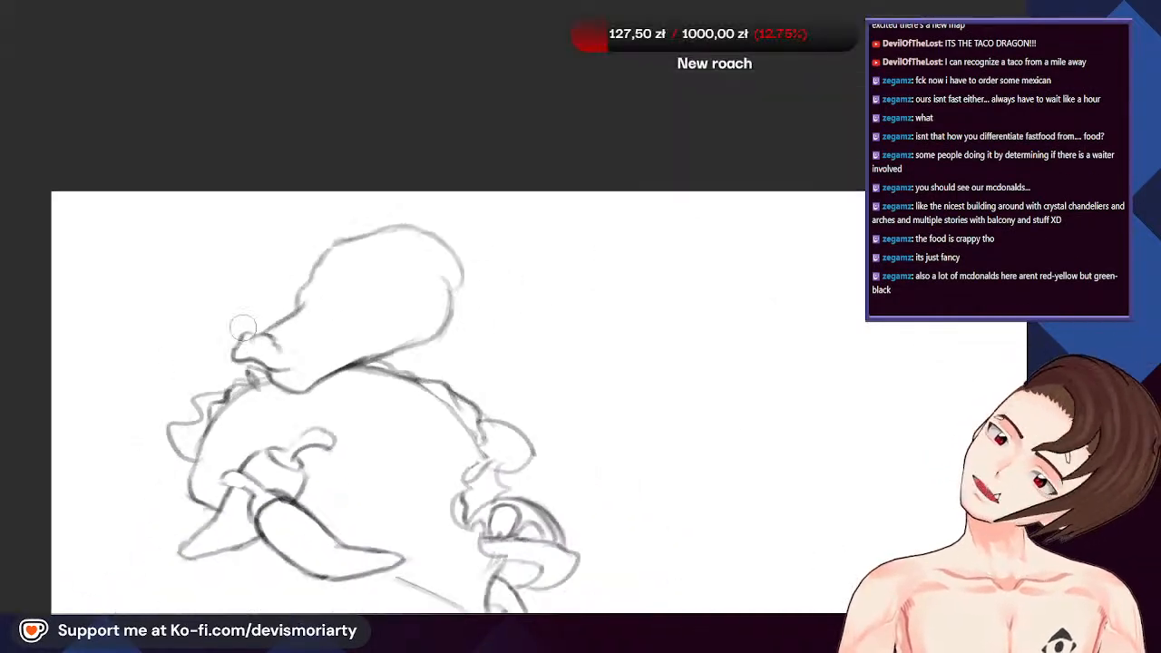
{"action": "scroll", "coordinate": [225, 375], "scroll_direction": "up", "scroll_amount": 5}
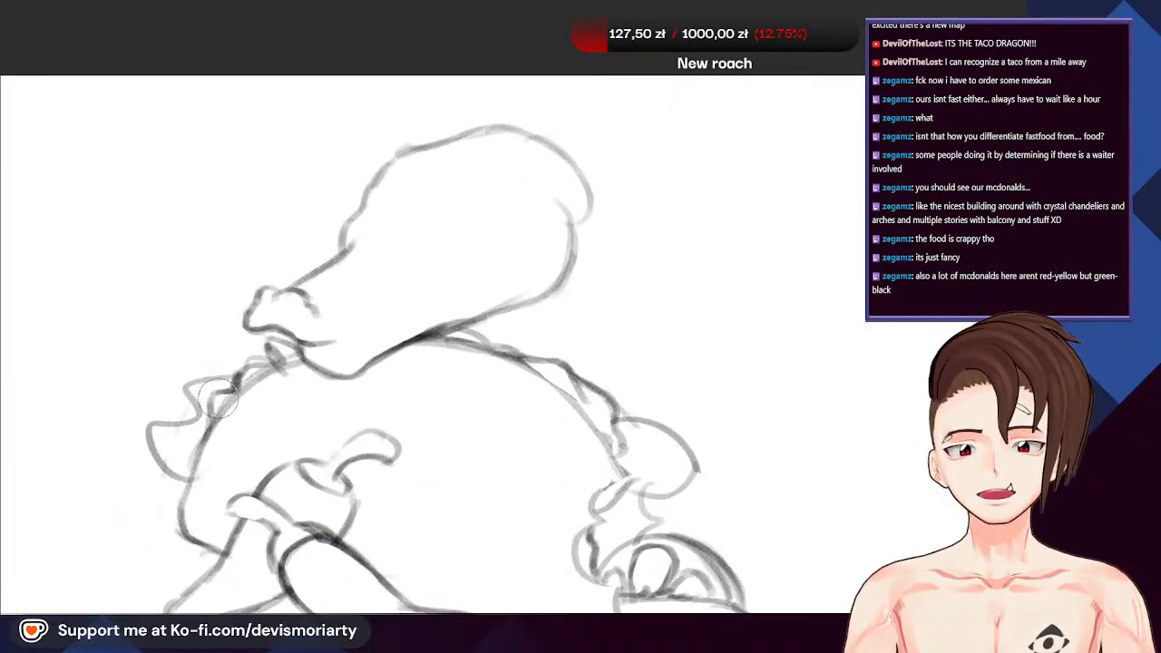
{"action": "scroll", "coordinate": [220, 403], "scroll_direction": "down", "scroll_amount": 1}
{"action": "scroll", "coordinate": [228, 410], "scroll_direction": "up", "scroll_amount": 2}
{"action": "scroll", "coordinate": [251, 390], "scroll_direction": "down", "scroll_amount": 2}
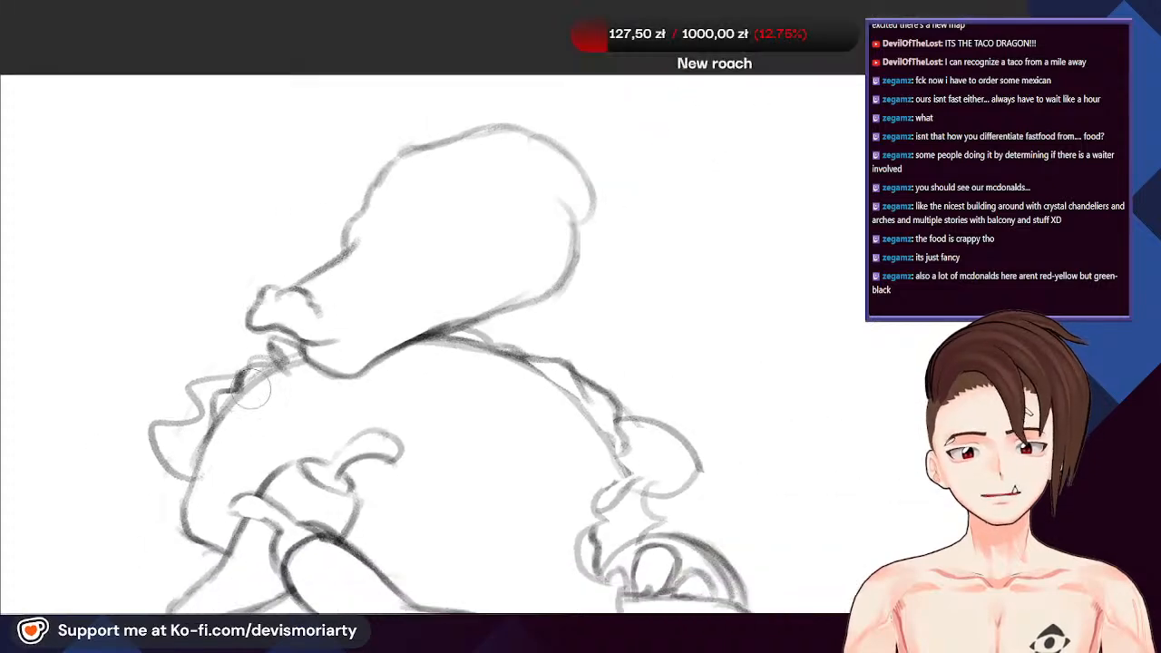
Draw a wavy upper mouth line from the underside of the knob-like snout up into the large shape, undoing failed strokes
{"action": "scroll", "coordinate": [358, 199], "scroll_direction": "up", "scroll_amount": 3}
{"action": "scroll", "coordinate": [263, 390], "scroll_direction": "up", "scroll_amount": 3}
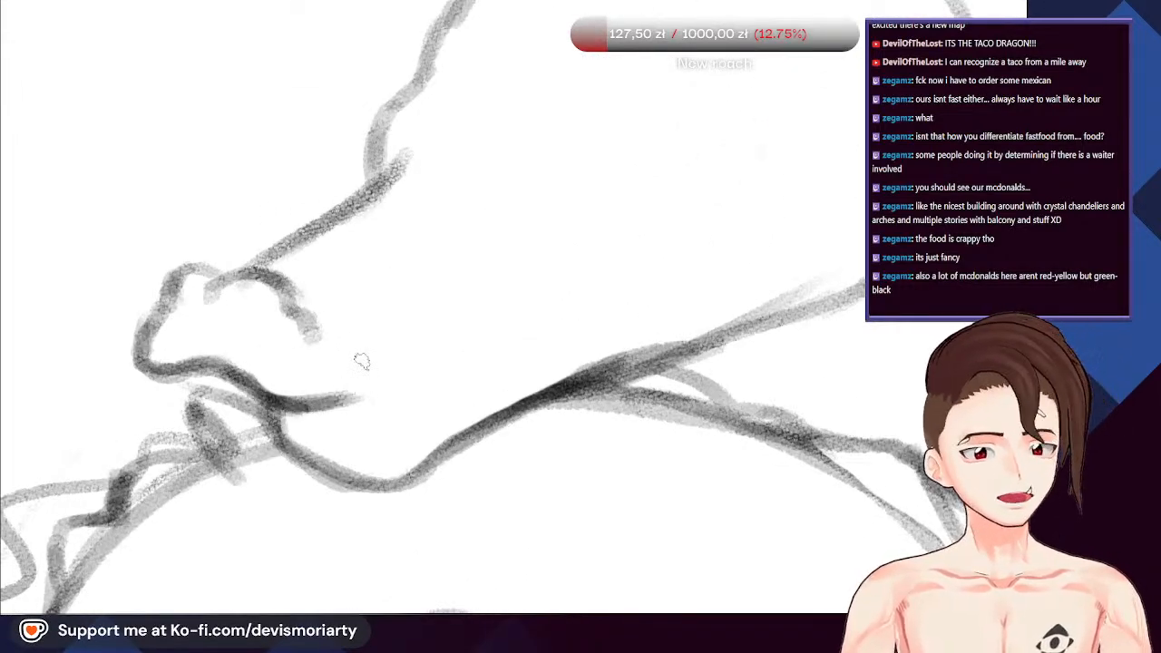
{"action": "scroll", "coordinate": [453, 284], "scroll_direction": "down", "scroll_amount": 2}
{"action": "mouse_move", "coordinate": [308, 400]}
{"action": "left_mouse_down"}
{"action": "mouse_move", "coordinate": [361, 383]}
{"action": "mouse_move", "coordinate": [399, 343]}
{"action": "left_mouse_up"}
{"action": "key", "text": "ctrl+z"}
{"action": "mouse_move", "coordinate": [350, 394]}
{"action": "left_mouse_down"}
{"action": "mouse_move", "coordinate": [390, 354]}
{"action": "mouse_move", "coordinate": [466, 315]}
{"action": "mouse_move", "coordinate": [467, 291]}
{"action": "mouse_move", "coordinate": [401, 339]}
{"action": "mouse_move", "coordinate": [480, 314]}
{"action": "mouse_move", "coordinate": [501, 286]}
{"action": "mouse_move", "coordinate": [569, 270]}
{"action": "mouse_move", "coordinate": [594, 212]}
{"action": "left_mouse_up"}
{"action": "key", "text": "ctrl+z"}
{"action": "scroll", "coordinate": [491, 233], "scroll_direction": "down", "scroll_amount": 5}
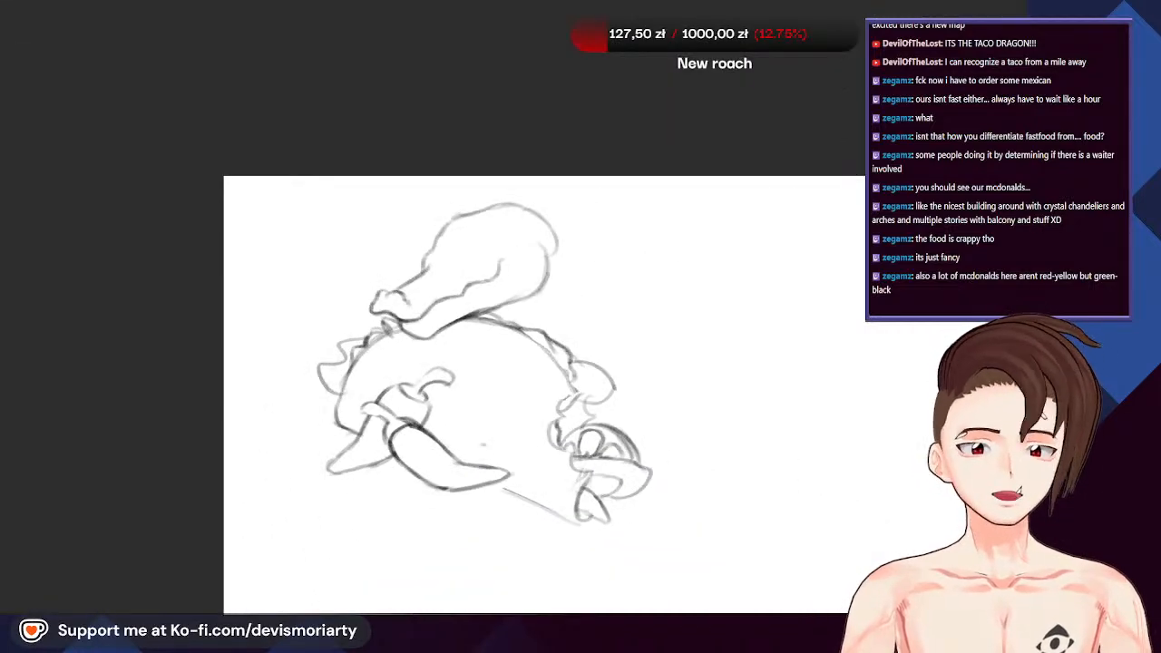
Erase the large shape's old lower contour beneath the mouth line, together with the taco edge it overlaps
{"action": "scroll", "coordinate": [590, 404], "scroll_direction": "up", "scroll_amount": 2}
{"action": "scroll", "coordinate": [380, 369], "scroll_direction": "up", "scroll_amount": 2}
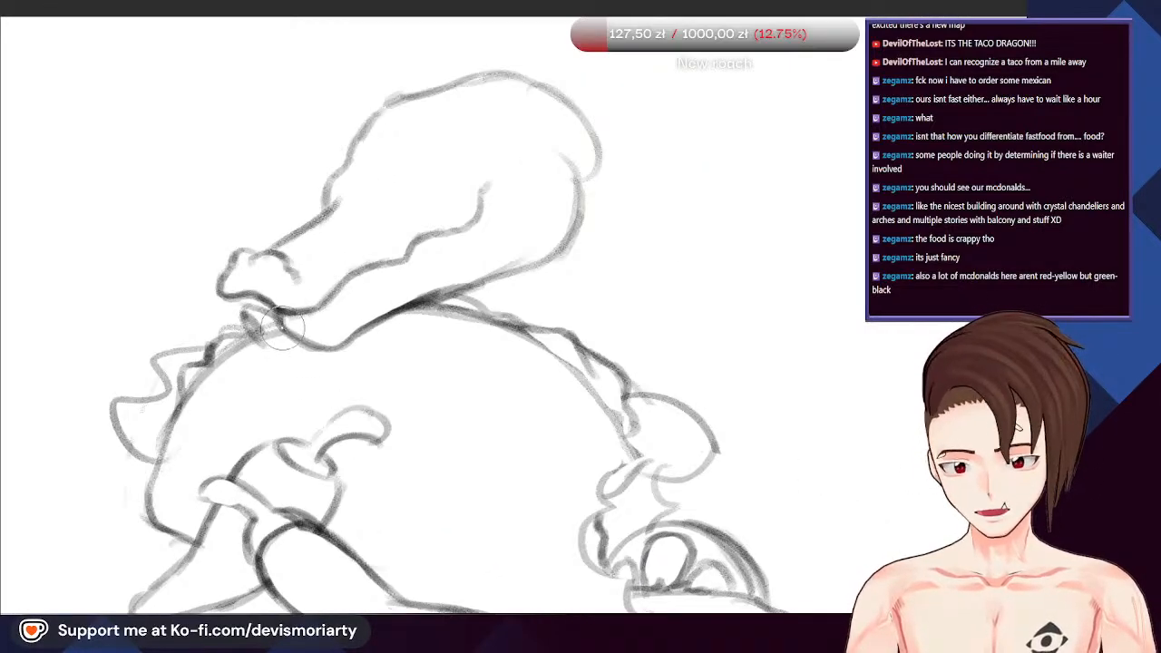
{"action": "mouse_move", "coordinate": [282, 323]}
{"action": "left_mouse_down"}
{"action": "mouse_move", "coordinate": [316, 356]}
{"action": "mouse_move", "coordinate": [417, 282]}
{"action": "mouse_move", "coordinate": [468, 275]}
{"action": "left_mouse_up"}
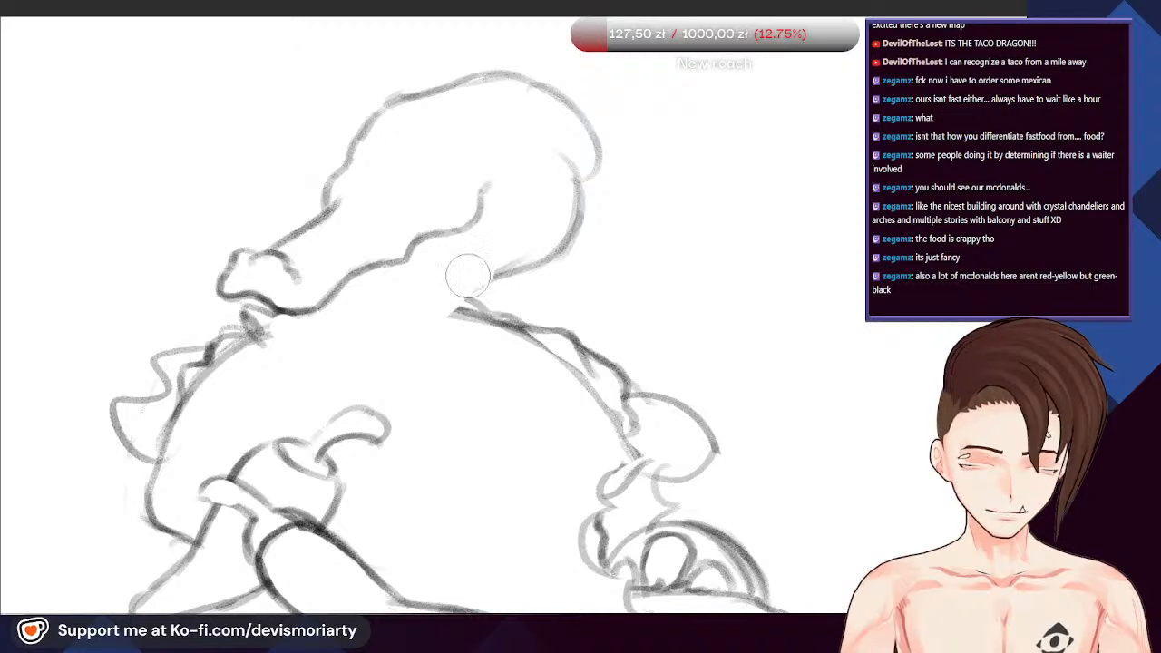
Draw an open lower jaw slanting down from the mouth corner and curving to a rounded tip over the taco
{"action": "scroll", "coordinate": [455, 247], "scroll_direction": "up", "scroll_amount": 1}
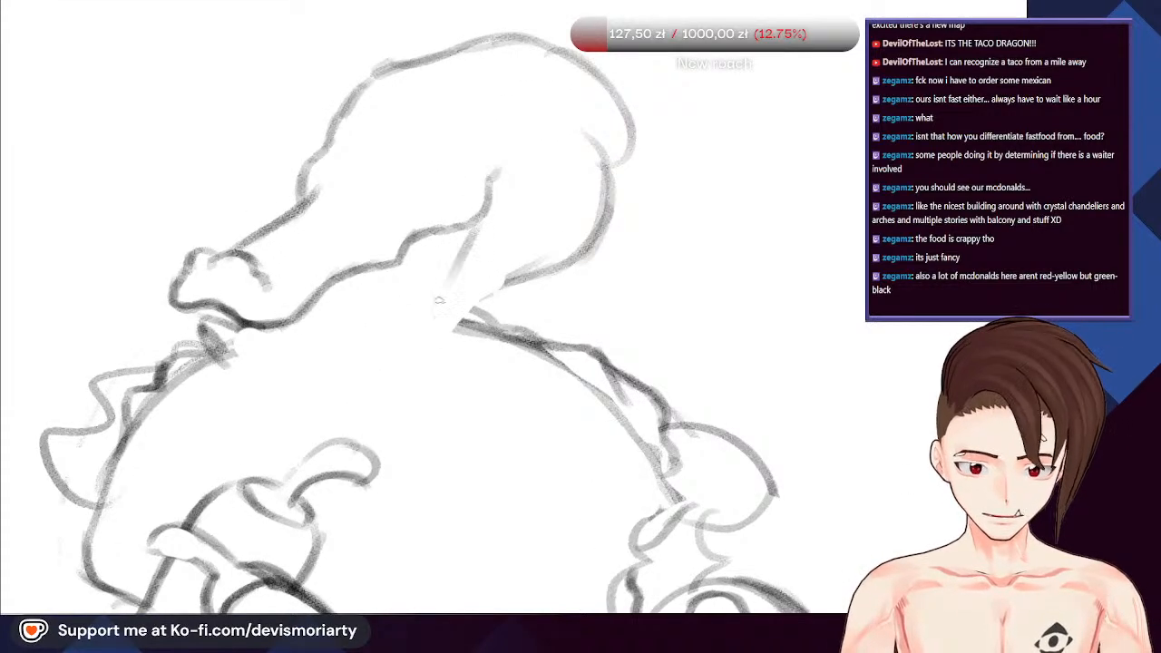
{"action": "left_click_drag", "start_coordinate": [478, 220], "coordinate": [436, 295]}
{"action": "key", "text": "ctrl+z"}
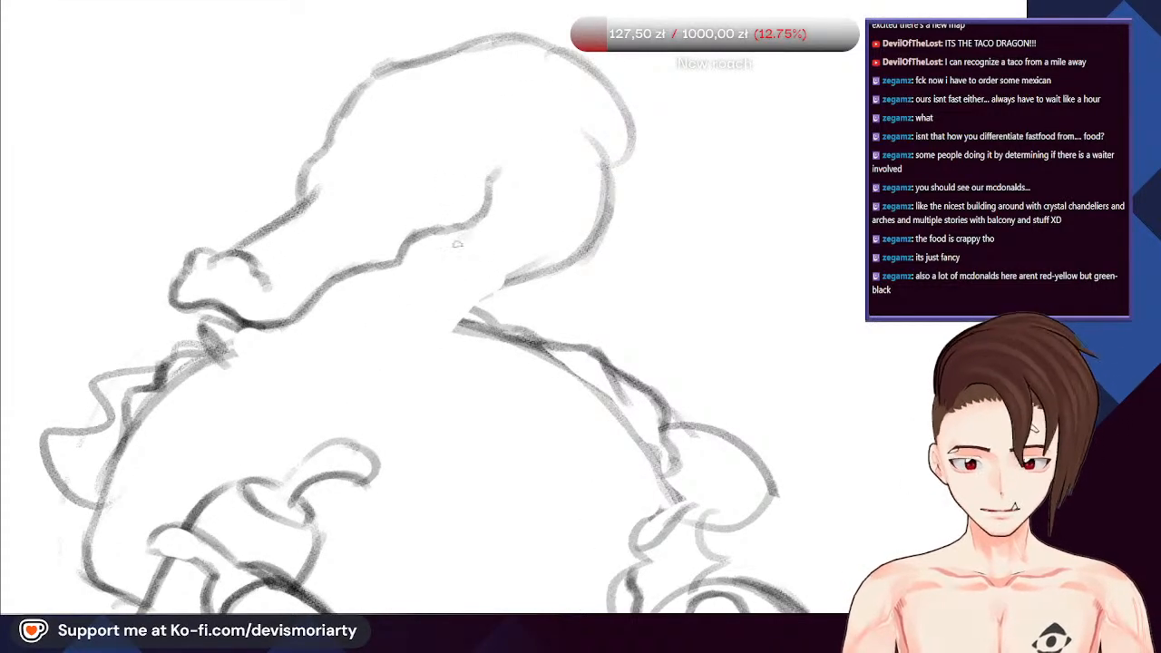
{"action": "mouse_move", "coordinate": [480, 210]}
{"action": "left_mouse_down"}
{"action": "mouse_move", "coordinate": [352, 373]}
{"action": "mouse_move", "coordinate": [254, 381]}
{"action": "mouse_move", "coordinate": [358, 289]}
{"action": "mouse_move", "coordinate": [428, 252]}
{"action": "mouse_move", "coordinate": [399, 322]}
{"action": "left_mouse_up"}
{"action": "scroll", "coordinate": [273, 332], "scroll_direction": "down", "scroll_amount": 1}
{"action": "mouse_move", "coordinate": [472, 234]}
{"action": "left_mouse_down"}
{"action": "mouse_move", "coordinate": [370, 385]}
{"action": "mouse_move", "coordinate": [307, 415]}
{"action": "left_mouse_up"}
{"action": "scroll", "coordinate": [317, 410], "scroll_direction": "down", "scroll_amount": 3}
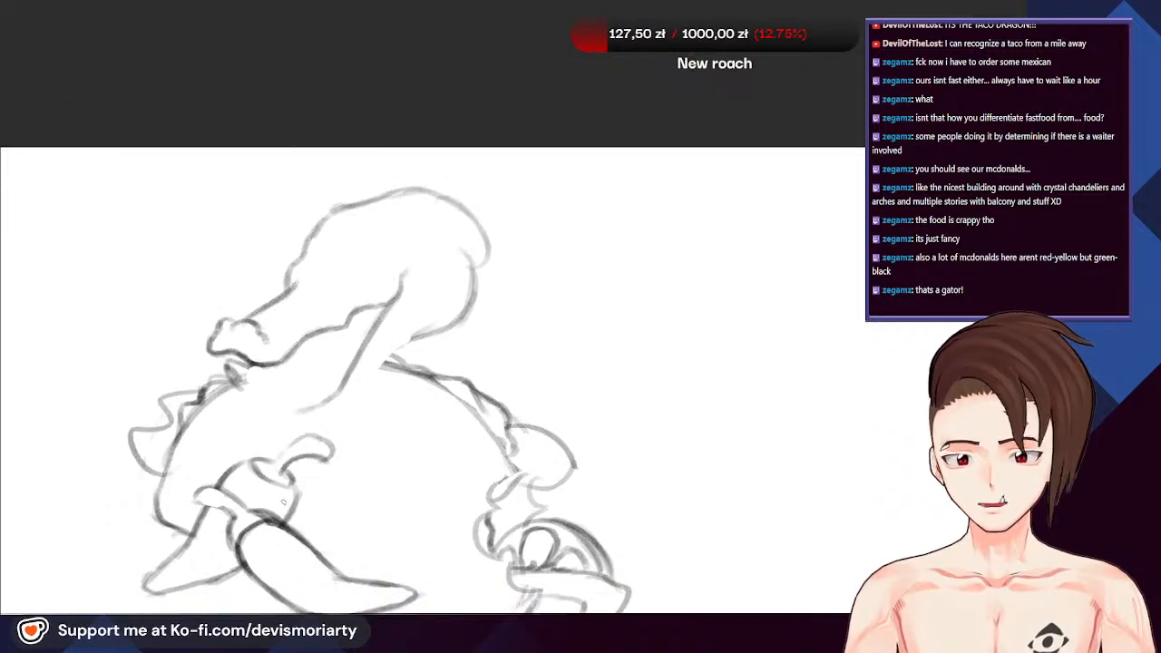
{"action": "scroll", "coordinate": [329, 399], "scroll_direction": "up", "scroll_amount": 3}
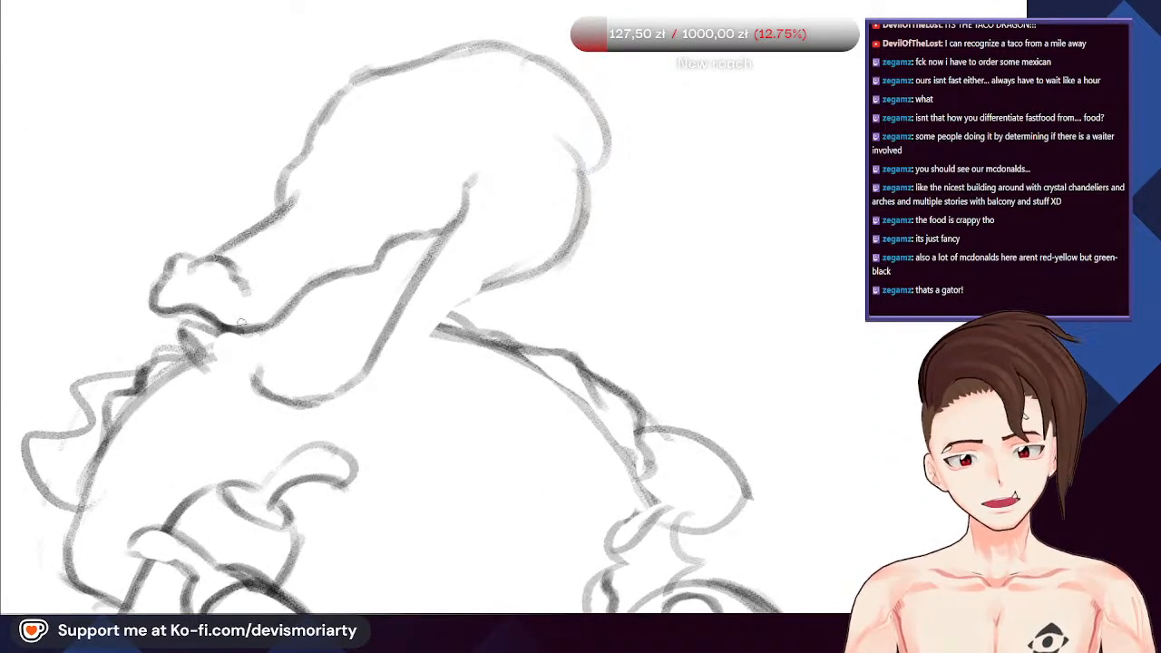
Draw a row of pointed teeth along the lower jaw, from its rounded tip up toward the mouth corner
{"action": "scroll", "coordinate": [271, 321], "scroll_direction": "up", "scroll_amount": 1}
{"action": "mouse_move", "coordinate": [255, 387]}
{"action": "left_mouse_down"}
{"action": "mouse_move", "coordinate": [260, 355]}
{"action": "mouse_move", "coordinate": [280, 379]}
{"action": "left_mouse_up"}
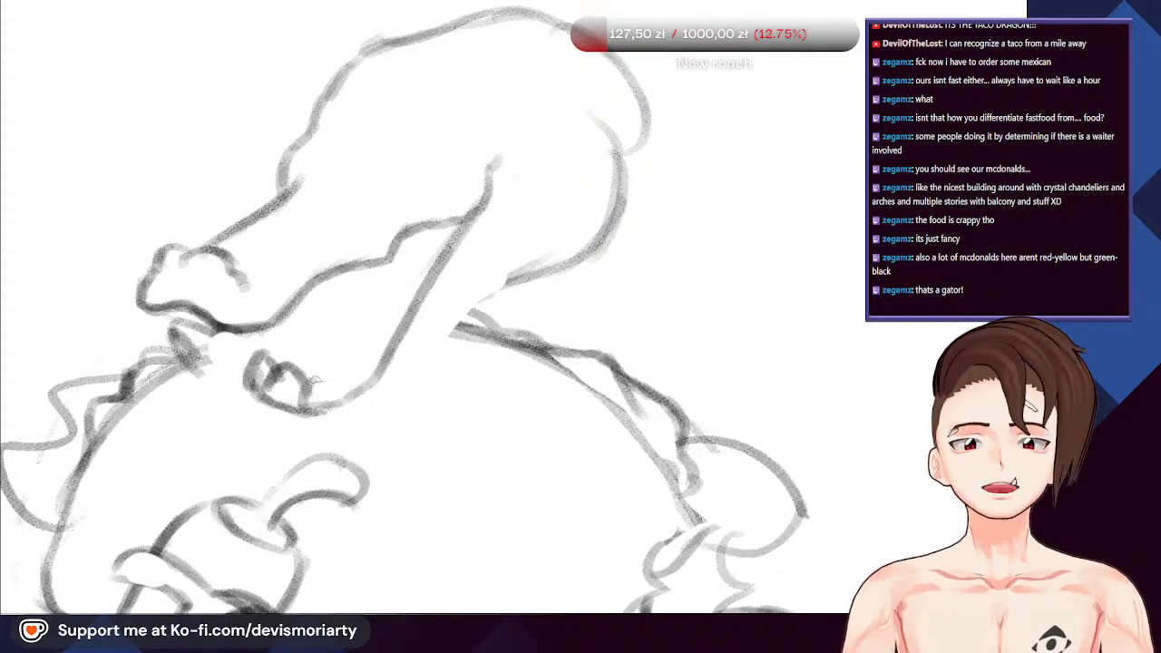
{"action": "scroll", "coordinate": [363, 354], "scroll_direction": "down", "scroll_amount": 1}
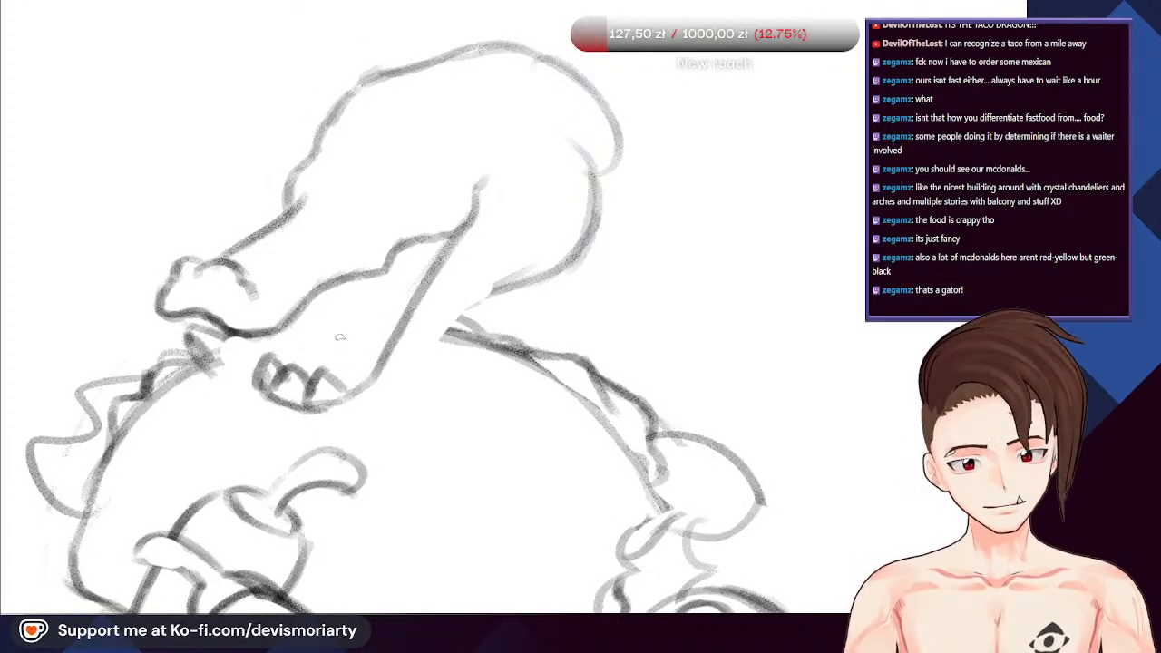
{"action": "mouse_move", "coordinate": [353, 392]}
{"action": "left_mouse_down"}
{"action": "mouse_move", "coordinate": [341, 354]}
{"action": "mouse_move", "coordinate": [377, 369]}
{"action": "left_mouse_up"}
{"action": "scroll", "coordinate": [327, 332], "scroll_direction": "down", "scroll_amount": 1}
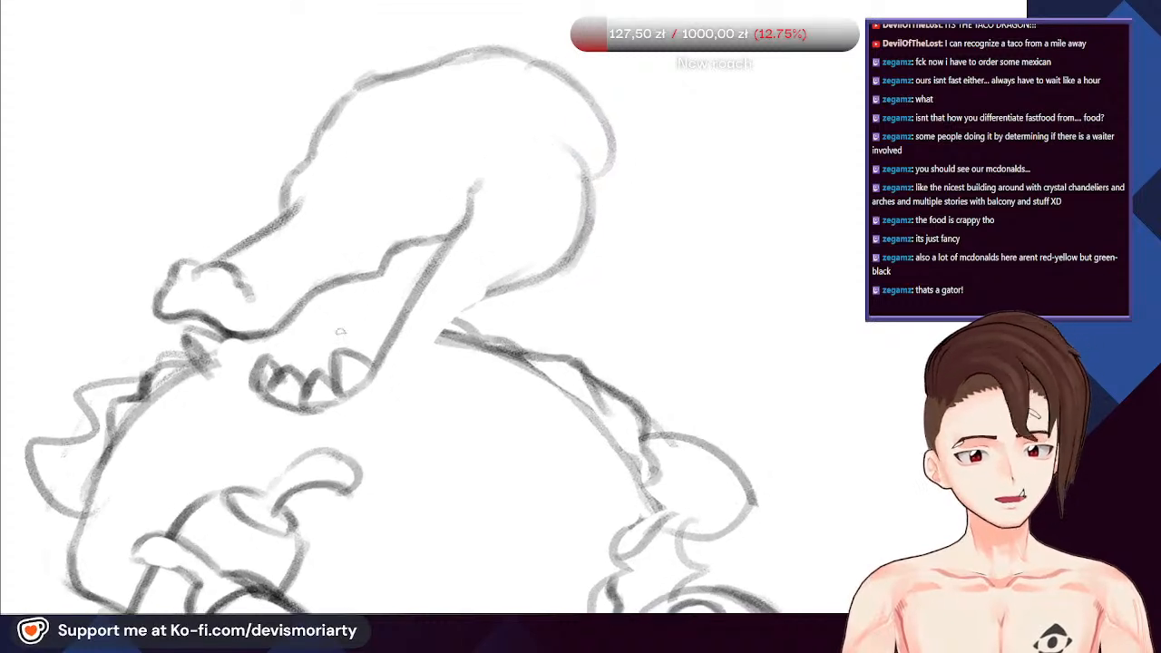
{"action": "scroll", "coordinate": [341, 332], "scroll_direction": "up", "scroll_amount": 1}
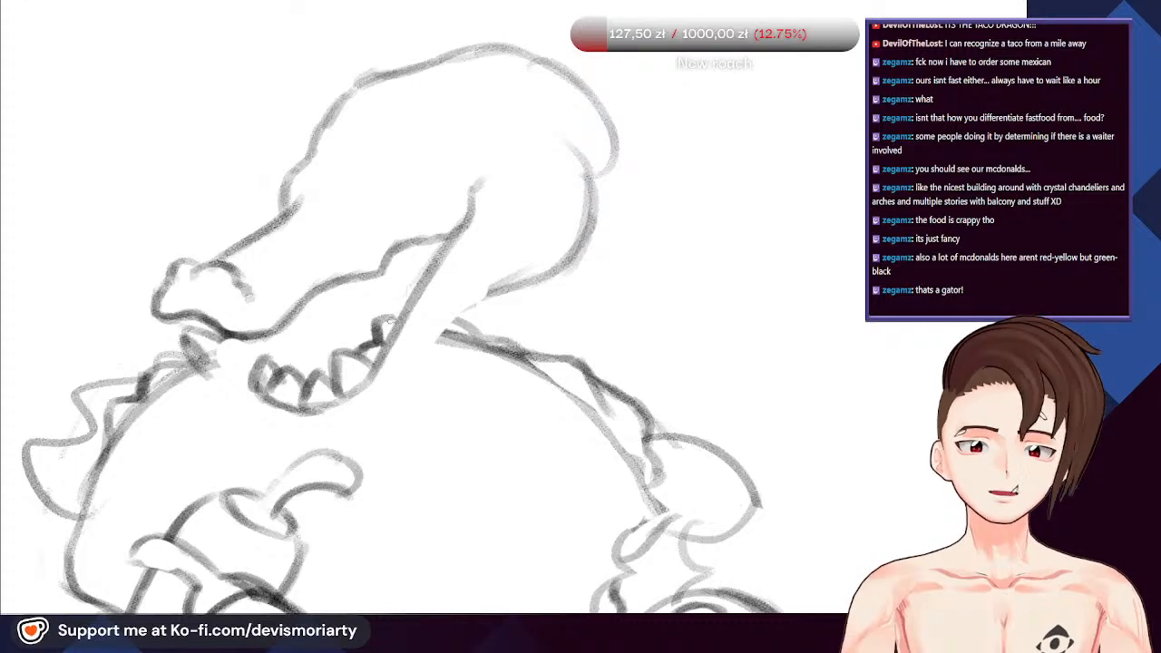
{"action": "mouse_move", "coordinate": [388, 320]}
{"action": "left_mouse_down"}
{"action": "mouse_move", "coordinate": [388, 286]}
{"action": "mouse_move", "coordinate": [405, 300]}
{"action": "left_mouse_up"}
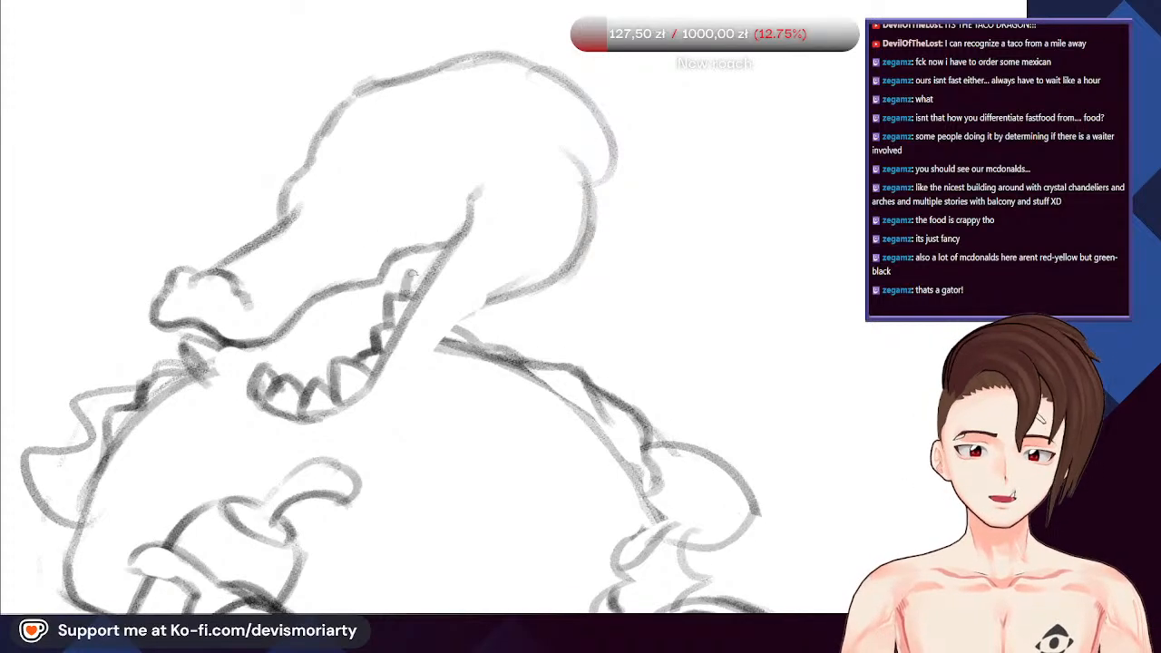
Draw upper teeth hanging from the mouth line, starting at the mouth corner and continuing toward the snout
{"action": "scroll", "coordinate": [419, 277], "scroll_direction": "down", "scroll_amount": 3}
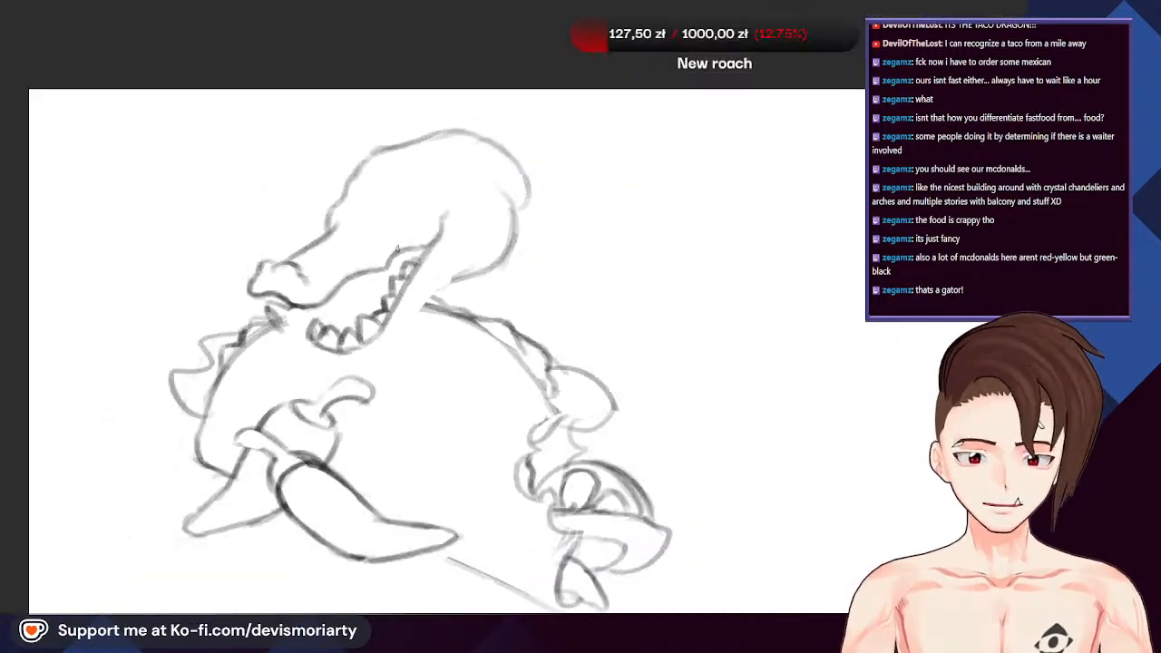
{"action": "scroll", "coordinate": [408, 257], "scroll_direction": "up", "scroll_amount": 3}
{"action": "scroll", "coordinate": [429, 216], "scroll_direction": "up", "scroll_amount": 1}
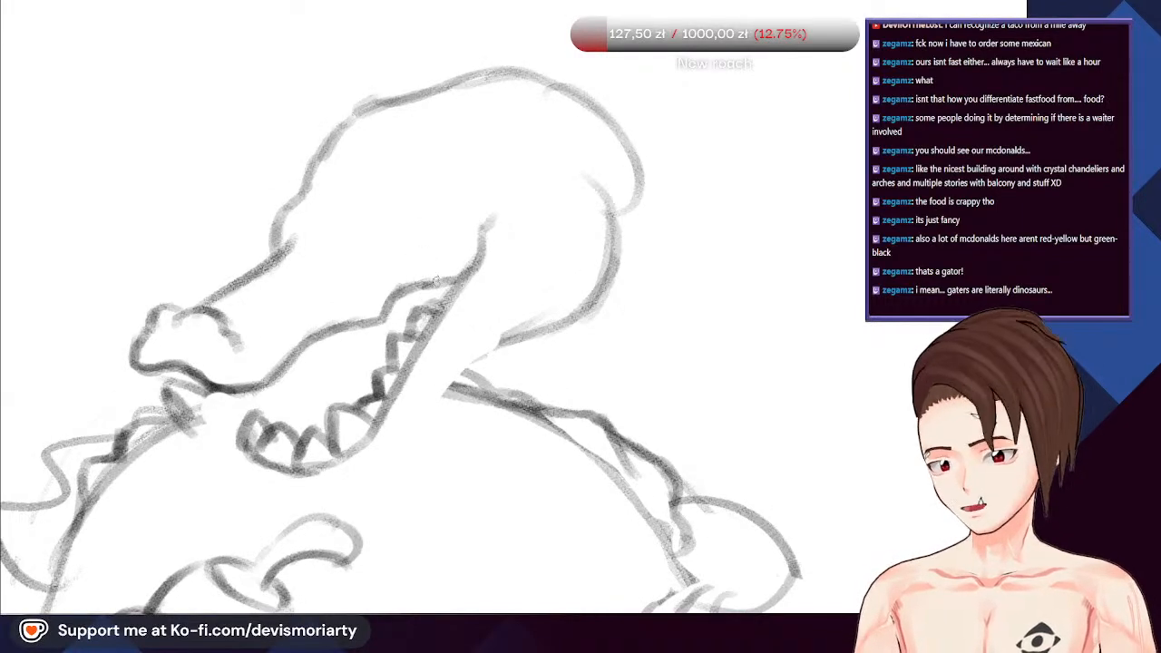
{"action": "scroll", "coordinate": [433, 282], "scroll_direction": "down", "scroll_amount": 1}
{"action": "scroll", "coordinate": [435, 284], "scroll_direction": "up", "scroll_amount": 2}
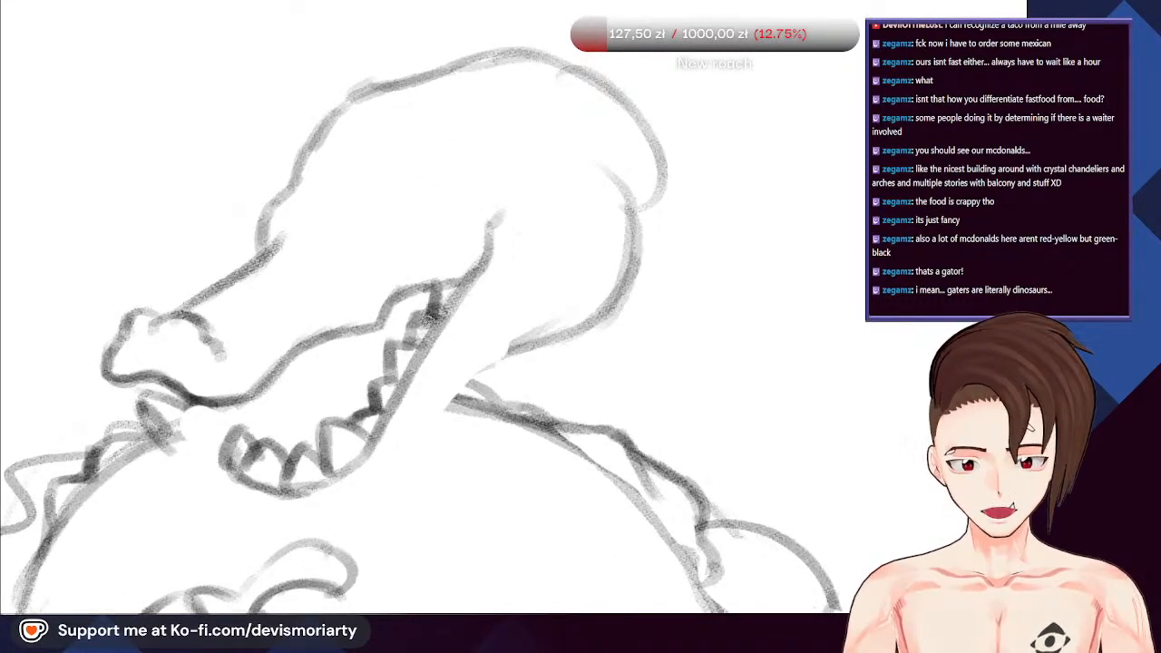
{"action": "scroll", "coordinate": [409, 313], "scroll_direction": "down", "scroll_amount": 1}
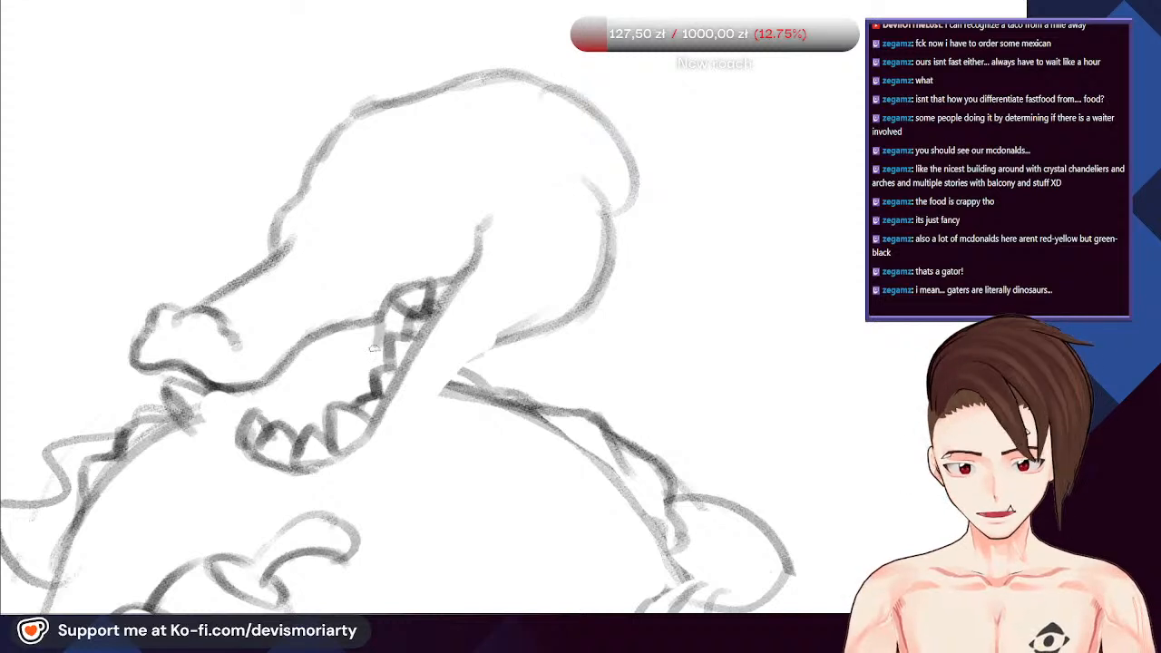
{"action": "scroll", "coordinate": [340, 338], "scroll_direction": "down", "scroll_amount": 2}
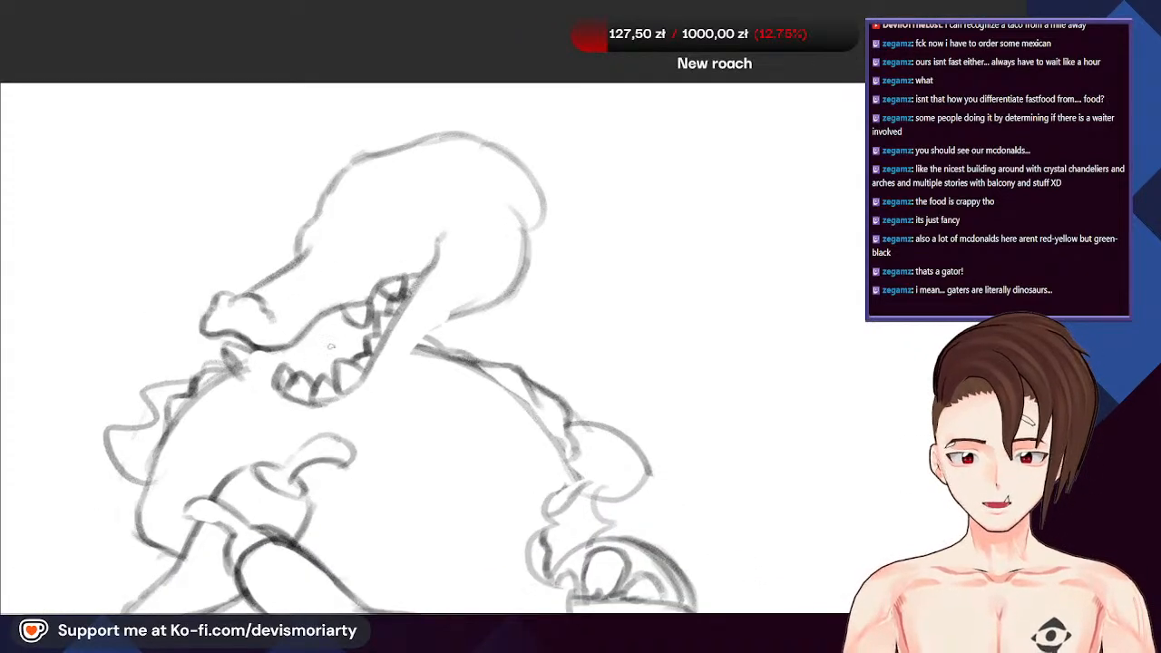
{"action": "scroll", "coordinate": [335, 292], "scroll_direction": "up", "scroll_amount": 1}
{"action": "scroll", "coordinate": [297, 285], "scroll_direction": "down", "scroll_amount": 3}
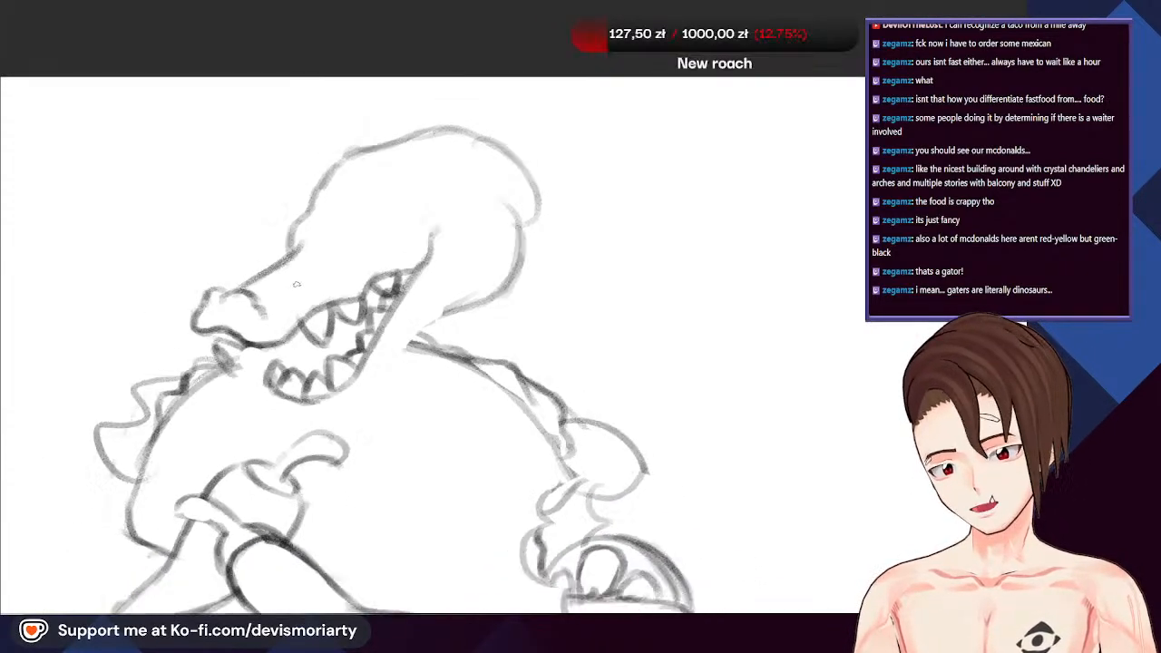
Erase the dark smudge and the end of the lettuce and shell edge directly beneath the snout
{"action": "scroll", "coordinate": [232, 374], "scroll_direction": "up", "scroll_amount": 3}
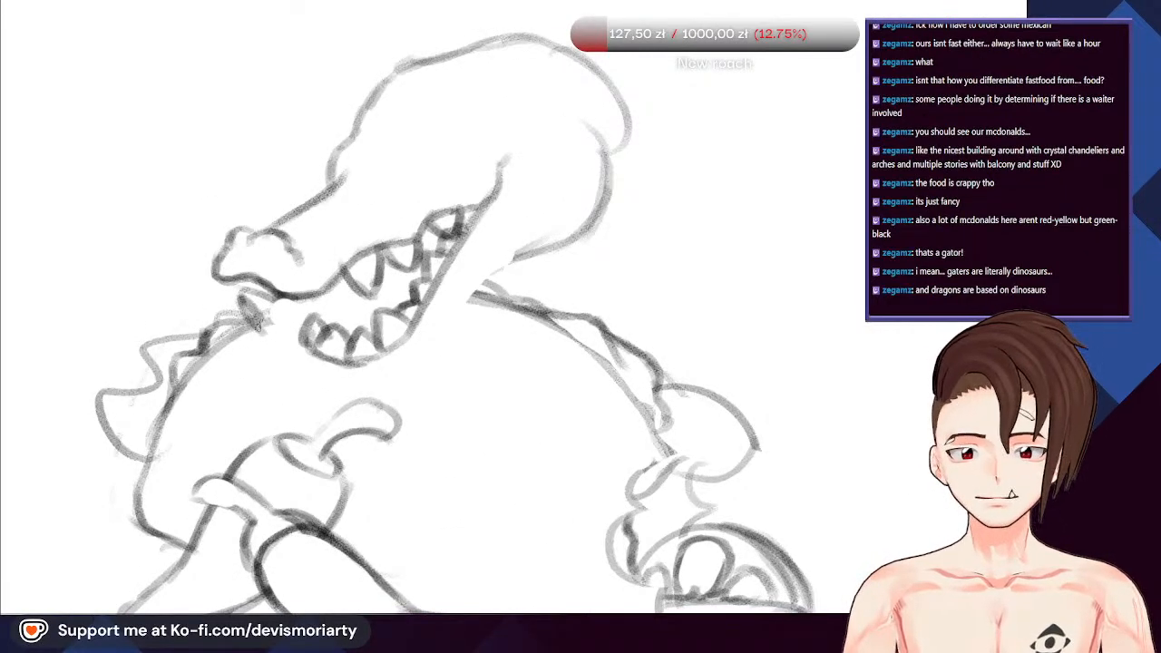
{"action": "scroll", "coordinate": [317, 300], "scroll_direction": "down", "scroll_amount": 1}
{"action": "scroll", "coordinate": [245, 453], "scroll_direction": "up", "scroll_amount": 2}
{"action": "scroll", "coordinate": [309, 279], "scroll_direction": "down", "scroll_amount": 2}
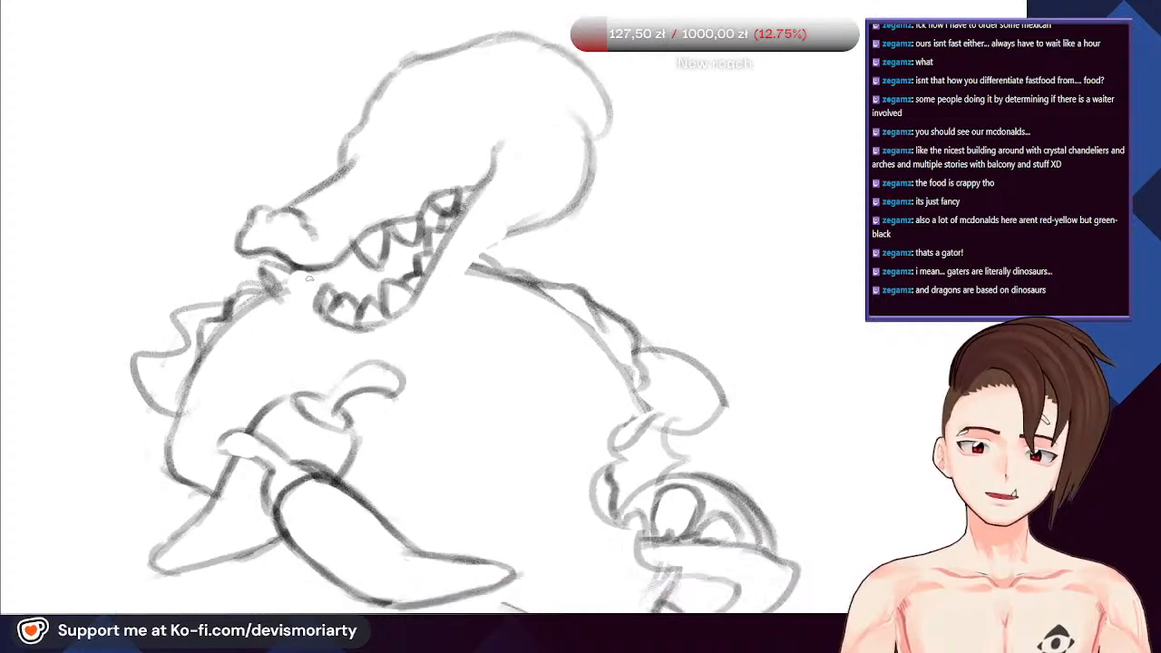
{"action": "scroll", "coordinate": [308, 279], "scroll_direction": "up", "scroll_amount": 4}
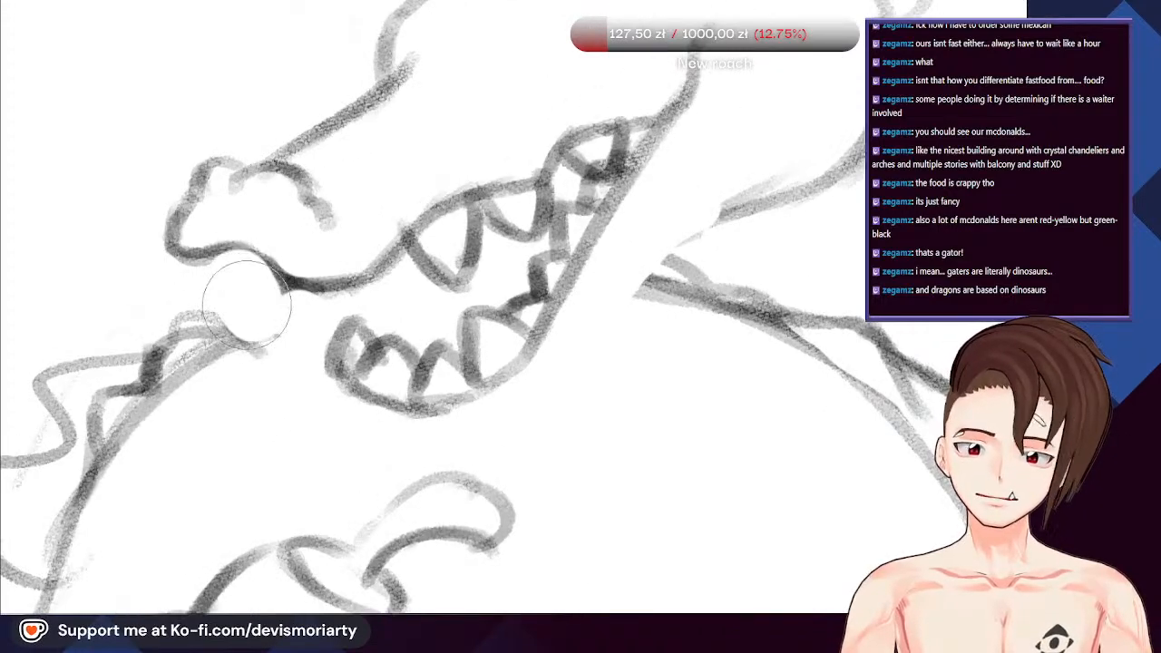
{"action": "scroll", "coordinate": [259, 324], "scroll_direction": "down", "scroll_amount": 2}
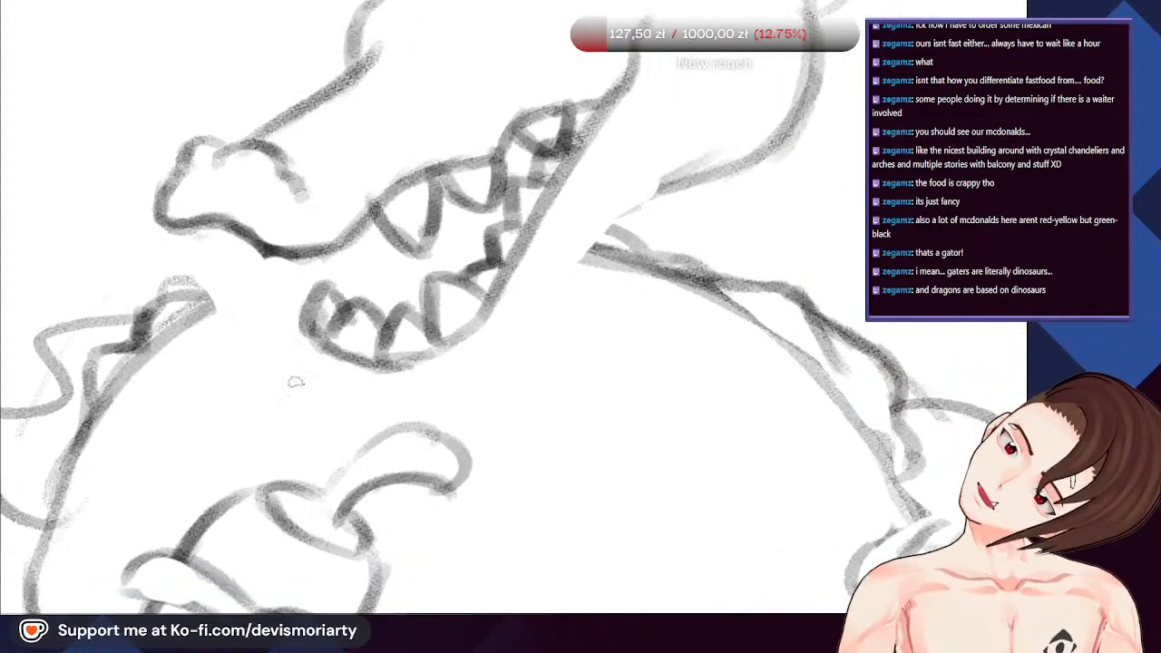
Draw a zigzag row of front teeth beneath the snout tip and a long fang rising at the front of the mouth
{"action": "scroll", "coordinate": [209, 247], "scroll_direction": "up", "scroll_amount": 1}
{"action": "mouse_move", "coordinate": [205, 252]}
{"action": "left_mouse_down"}
{"action": "mouse_move", "coordinate": [241, 300]}
{"action": "mouse_move", "coordinate": [301, 265]}
{"action": "mouse_move", "coordinate": [280, 295]}
{"action": "mouse_move", "coordinate": [279, 274]}
{"action": "mouse_move", "coordinate": [300, 290]}
{"action": "mouse_move", "coordinate": [335, 275]}
{"action": "left_mouse_up"}
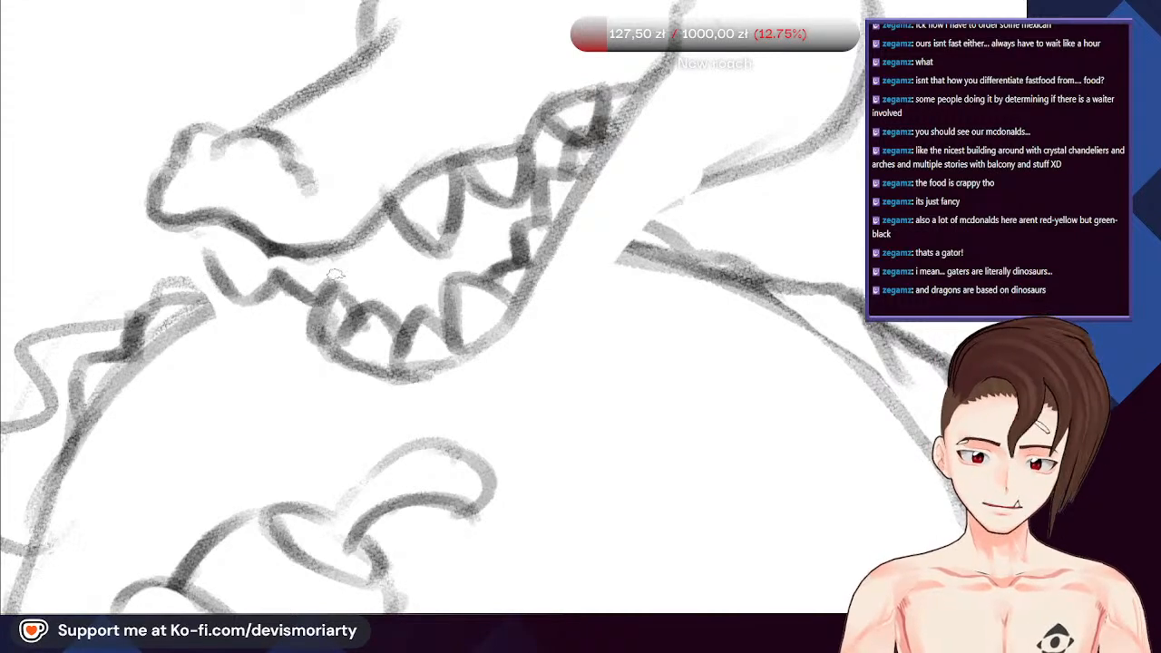
{"action": "left_click_drag", "start_coordinate": [303, 219], "coordinate": [298, 211]}
{"action": "mouse_move", "coordinate": [336, 259]}
{"action": "left_mouse_down"}
{"action": "mouse_move", "coordinate": [366, 305]}
{"action": "mouse_move", "coordinate": [398, 296]}
{"action": "mouse_move", "coordinate": [399, 226]}
{"action": "left_mouse_up"}
{"action": "scroll", "coordinate": [342, 186], "scroll_direction": "down", "scroll_amount": 2}
{"action": "scroll", "coordinate": [341, 188], "scroll_direction": "down", "scroll_amount": 1}
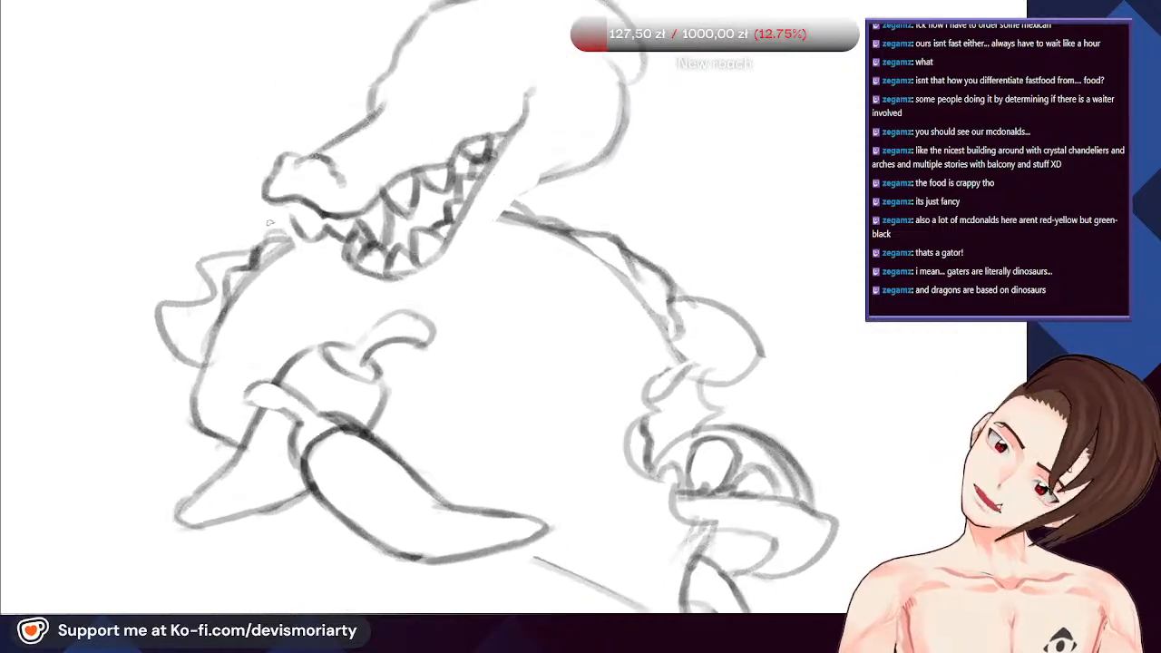
{"action": "scroll", "coordinate": [299, 214], "scroll_direction": "up", "scroll_amount": 1}
{"action": "left_click_drag", "start_coordinate": [294, 218], "coordinate": [281, 232]}
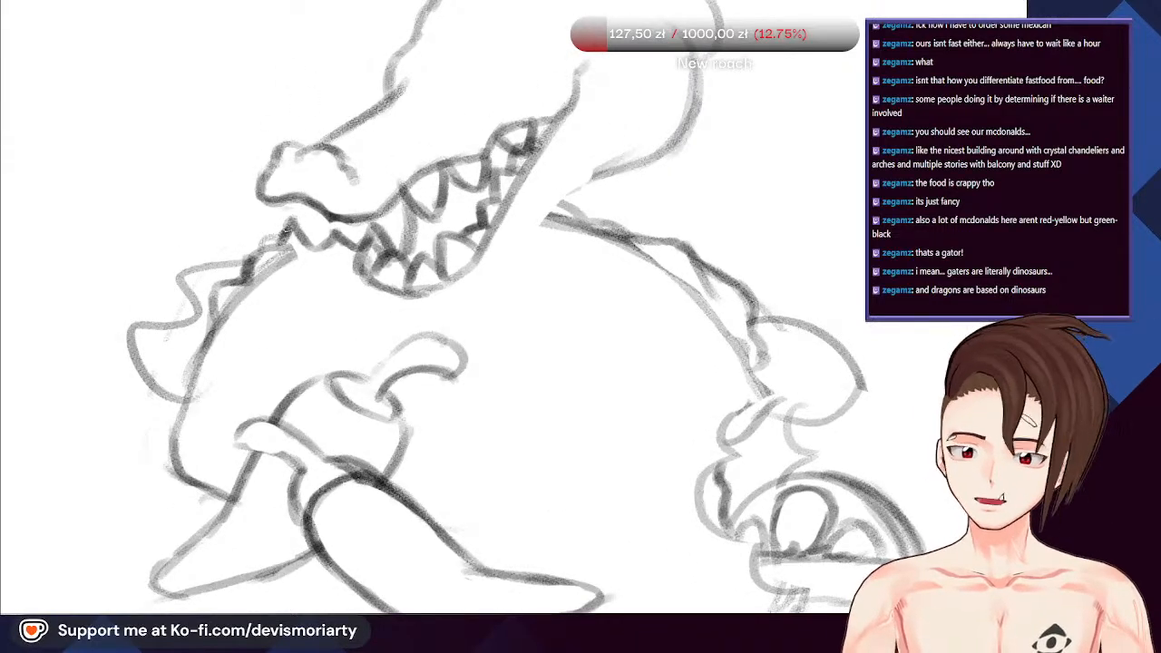
Try a short curved chin line beneath the front of the lower jaw's teeth
{"action": "scroll", "coordinate": [267, 223], "scroll_direction": "down", "scroll_amount": 3}
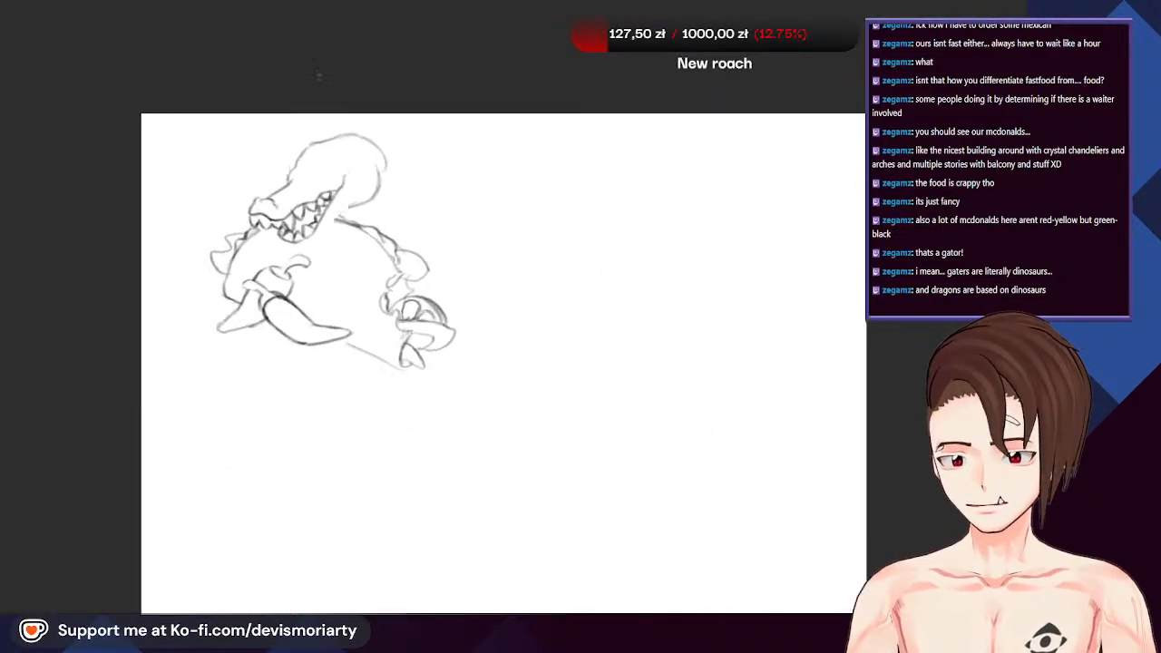
{"action": "scroll", "coordinate": [417, 326], "scroll_direction": "up", "scroll_amount": 1}
{"action": "scroll", "coordinate": [292, 308], "scroll_direction": "up", "scroll_amount": 1}
{"action": "left_click_drag", "start_coordinate": [273, 285], "coordinate": [278, 307]}
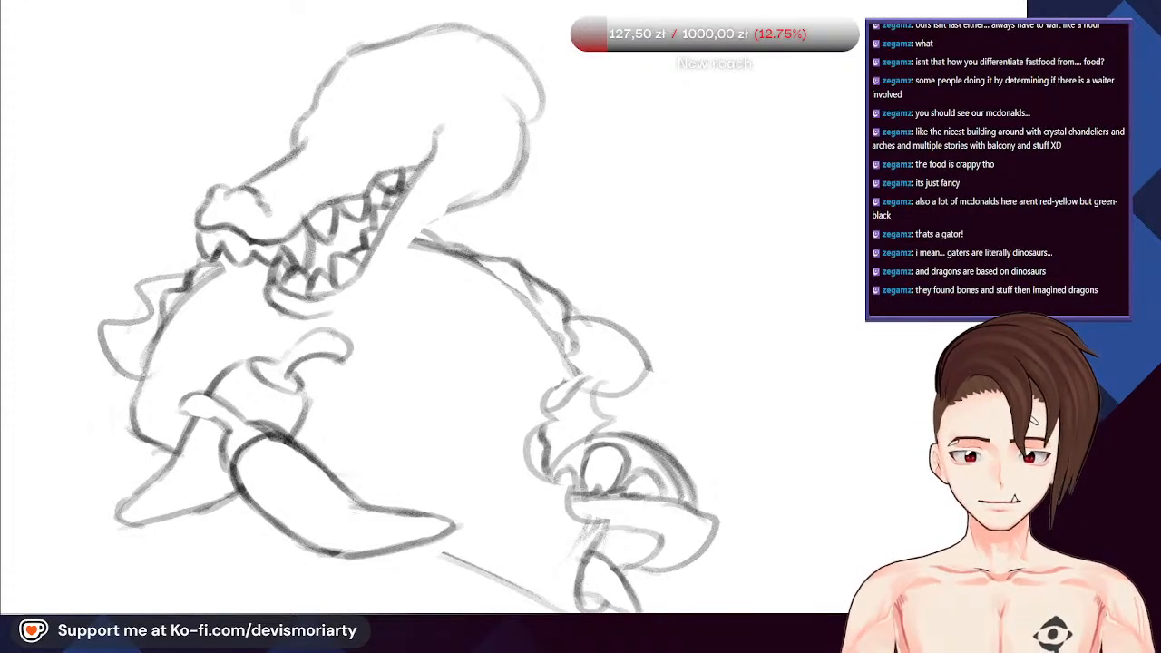
{"action": "scroll", "coordinate": [358, 280], "scroll_direction": "down", "scroll_amount": 4}
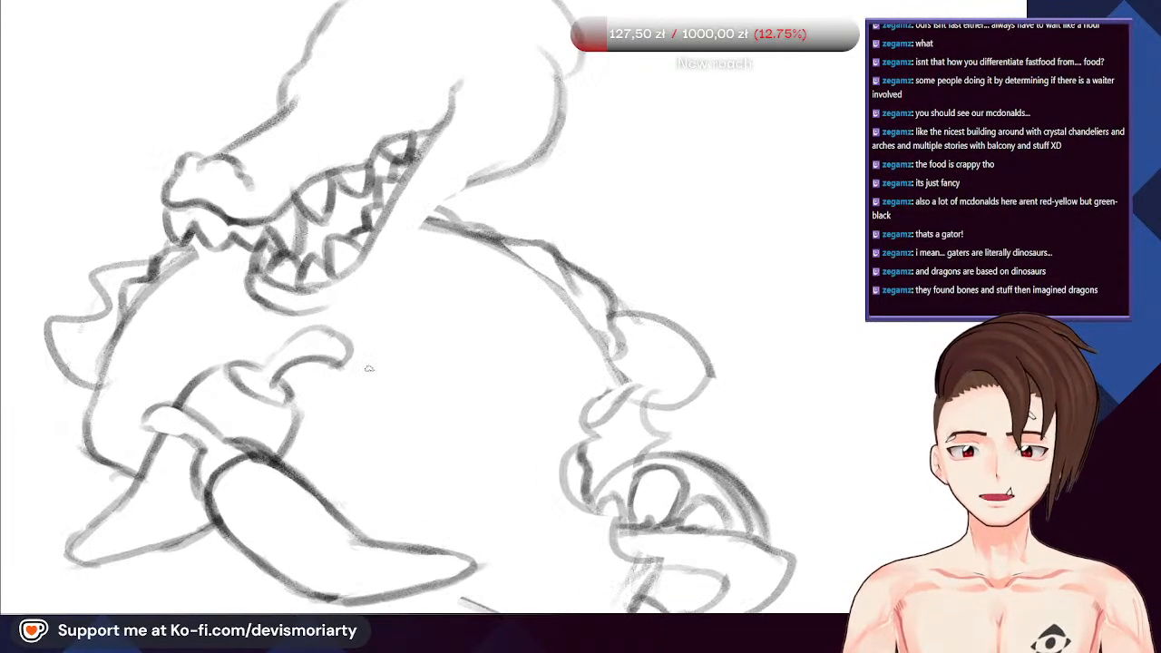
{"action": "scroll", "coordinate": [354, 354], "scroll_direction": "up", "scroll_amount": 4}
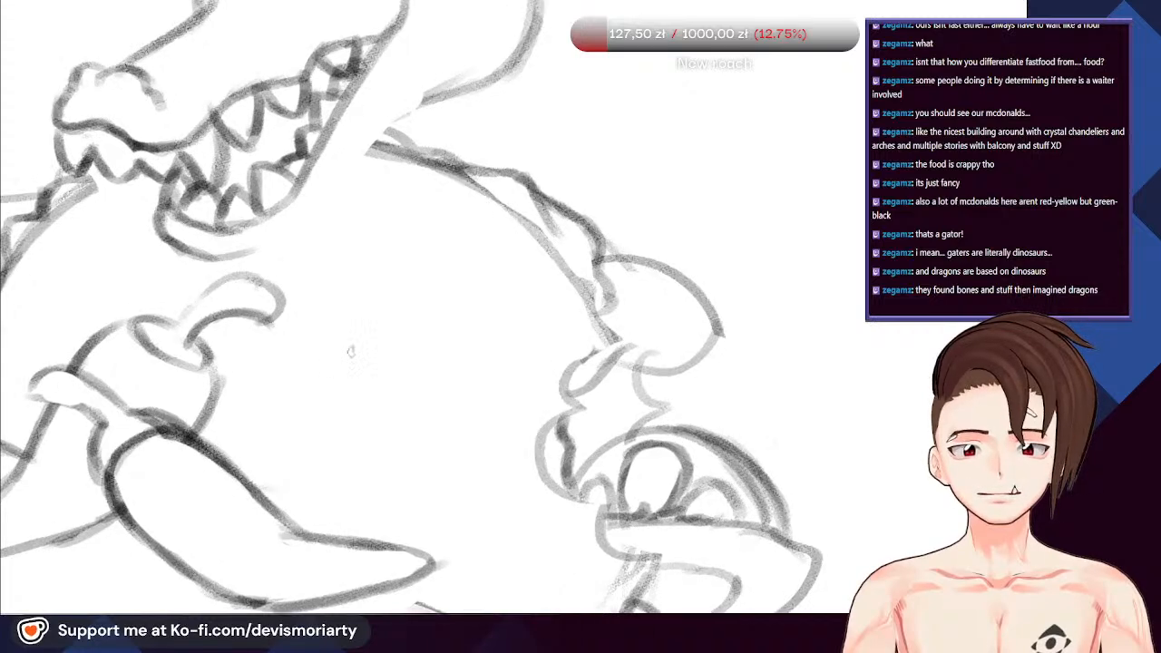
{"action": "scroll", "coordinate": [286, 336], "scroll_direction": "up", "scroll_amount": 2}
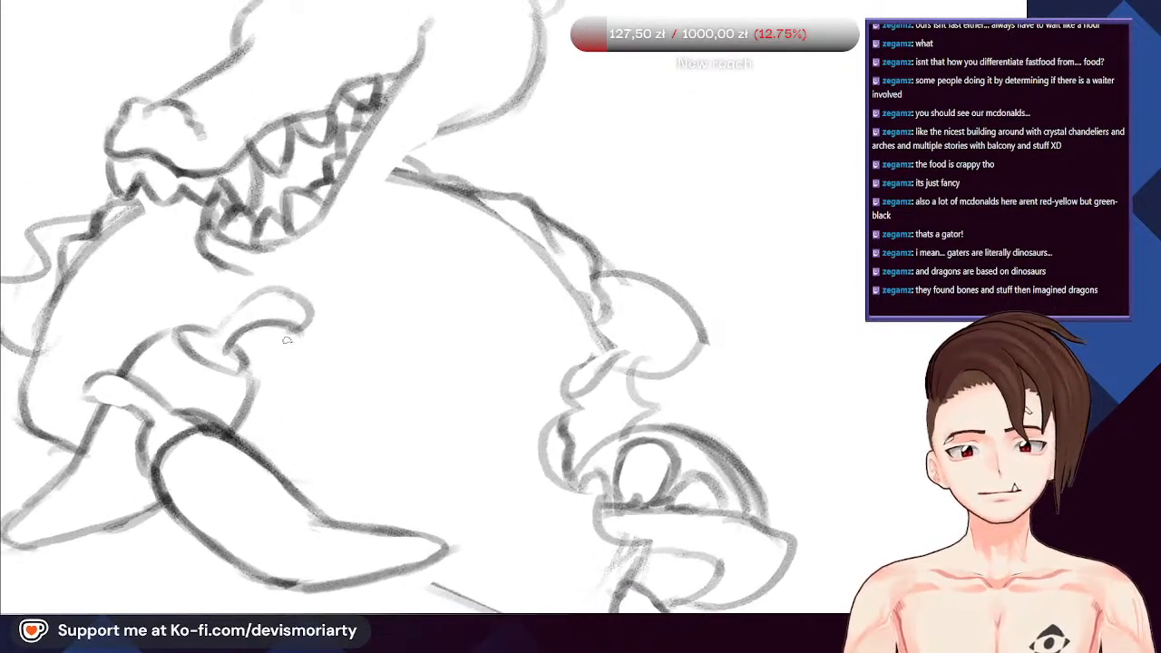
{"action": "scroll", "coordinate": [200, 223], "scroll_direction": "up", "scroll_amount": 2}
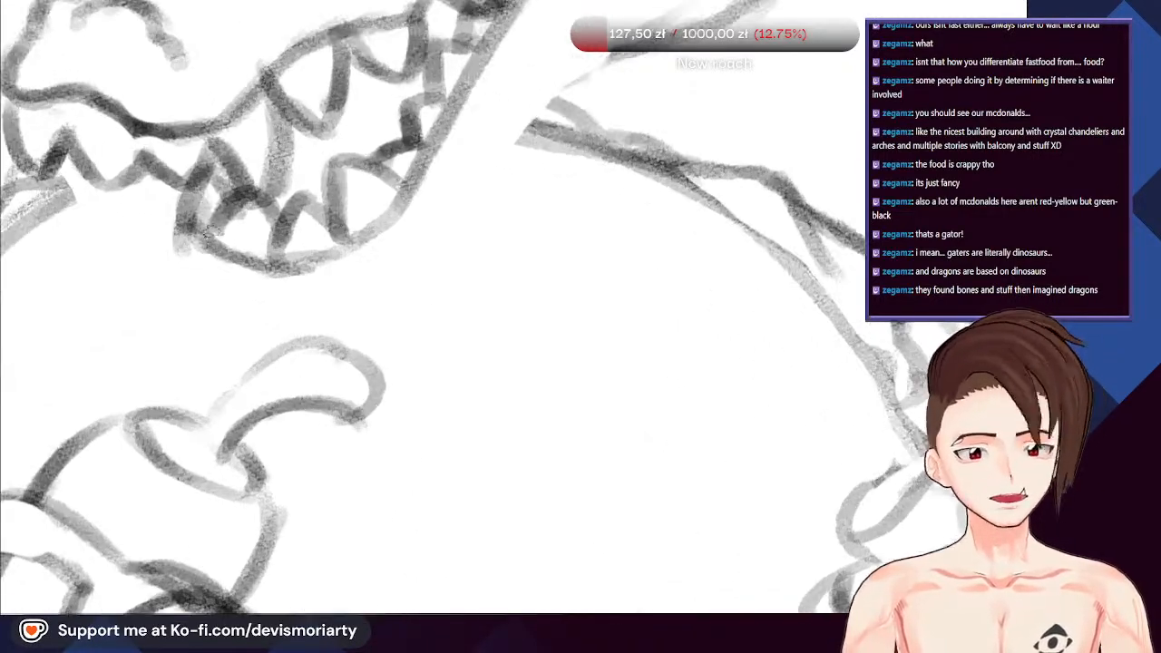
Draw the lower jaw's outer contour beneath the lower teeth, curving around the chin and back up to the head
{"action": "mouse_move", "coordinate": [176, 223]}
{"action": "left_mouse_down"}
{"action": "mouse_move", "coordinate": [200, 292]}
{"action": "mouse_move", "coordinate": [285, 316]}
{"action": "mouse_move", "coordinate": [363, 297]}
{"action": "mouse_move", "coordinate": [328, 322]}
{"action": "mouse_move", "coordinate": [302, 308]}
{"action": "mouse_move", "coordinate": [392, 295]}
{"action": "mouse_move", "coordinate": [431, 228]}
{"action": "left_mouse_up"}
{"action": "scroll", "coordinate": [427, 231], "scroll_direction": "down", "scroll_amount": 2}
{"action": "mouse_move", "coordinate": [363, 314]}
{"action": "left_mouse_down"}
{"action": "mouse_move", "coordinate": [450, 211]}
{"action": "mouse_move", "coordinate": [400, 255]}
{"action": "mouse_move", "coordinate": [428, 221]}
{"action": "mouse_move", "coordinate": [459, 195]}
{"action": "left_mouse_up"}
{"action": "scroll", "coordinate": [476, 220], "scroll_direction": "down", "scroll_amount": 1}
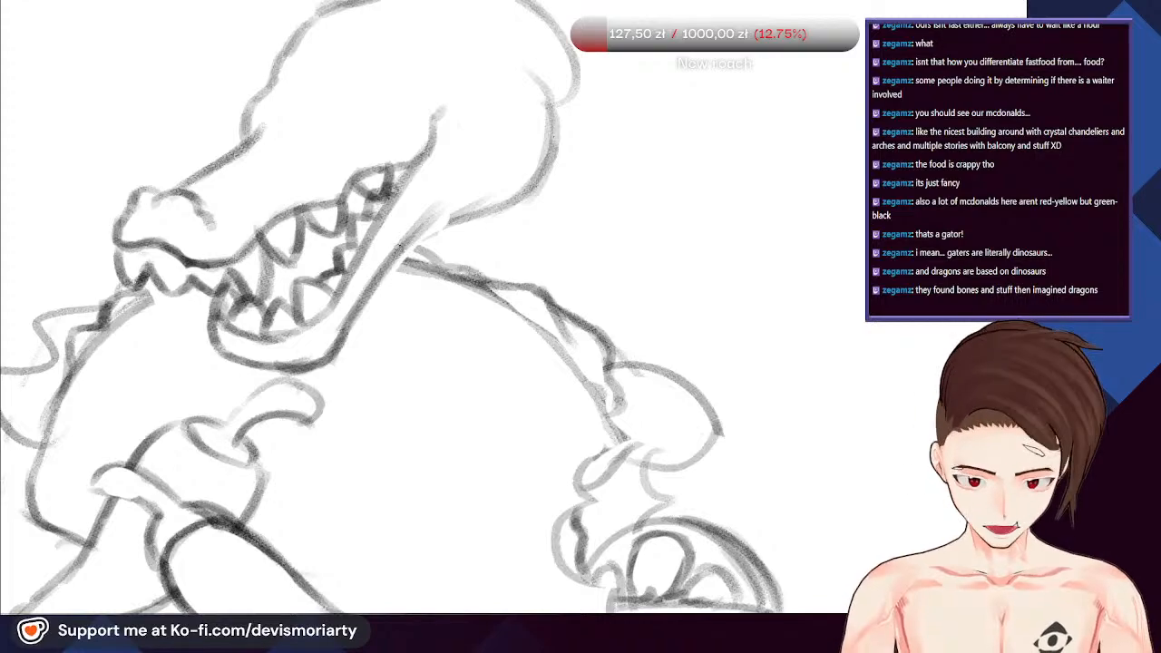
{"action": "left_click_drag", "start_coordinate": [399, 249], "coordinate": [472, 211]}
{"action": "scroll", "coordinate": [490, 217], "scroll_direction": "down", "scroll_amount": 4}
Draw two nostrils on the snout tip and a ridge line running along the snout toward the forehead
{"action": "scroll", "coordinate": [390, 211], "scroll_direction": "up", "scroll_amount": 6}
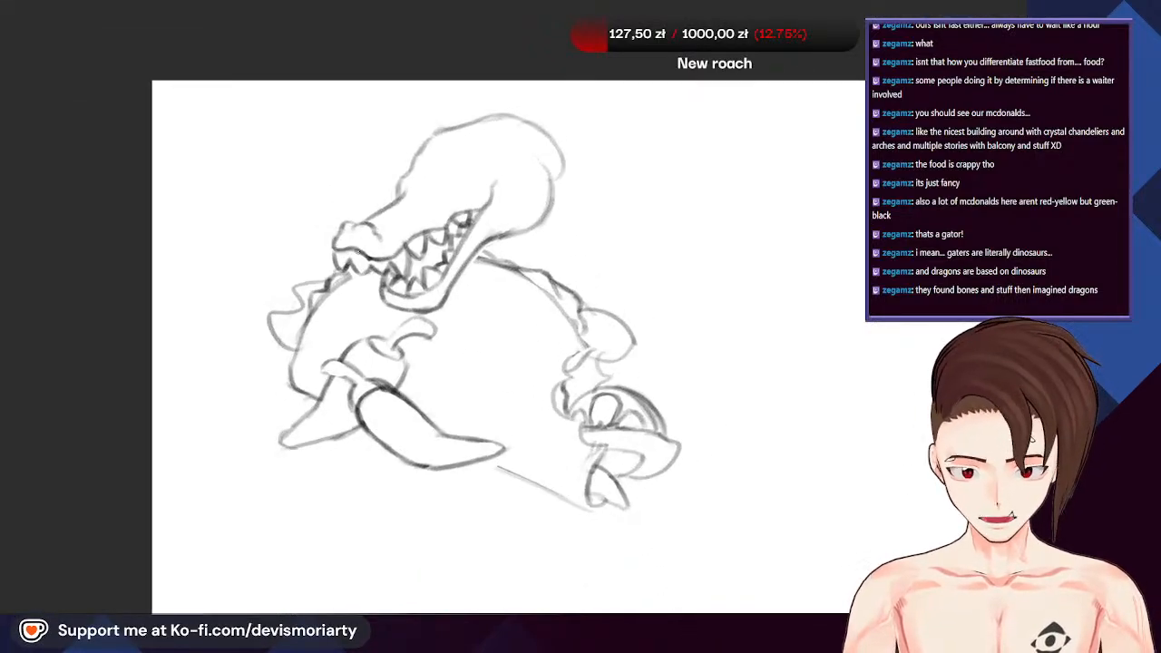
{"action": "left_click_drag", "start_coordinate": [338, 250], "coordinate": [376, 283]}
{"action": "left_click_drag", "start_coordinate": [272, 248], "coordinate": [294, 276]}
{"action": "scroll", "coordinate": [272, 263], "scroll_direction": "down", "scroll_amount": 6}
{"action": "scroll", "coordinate": [259, 232], "scroll_direction": "down", "scroll_amount": 1}
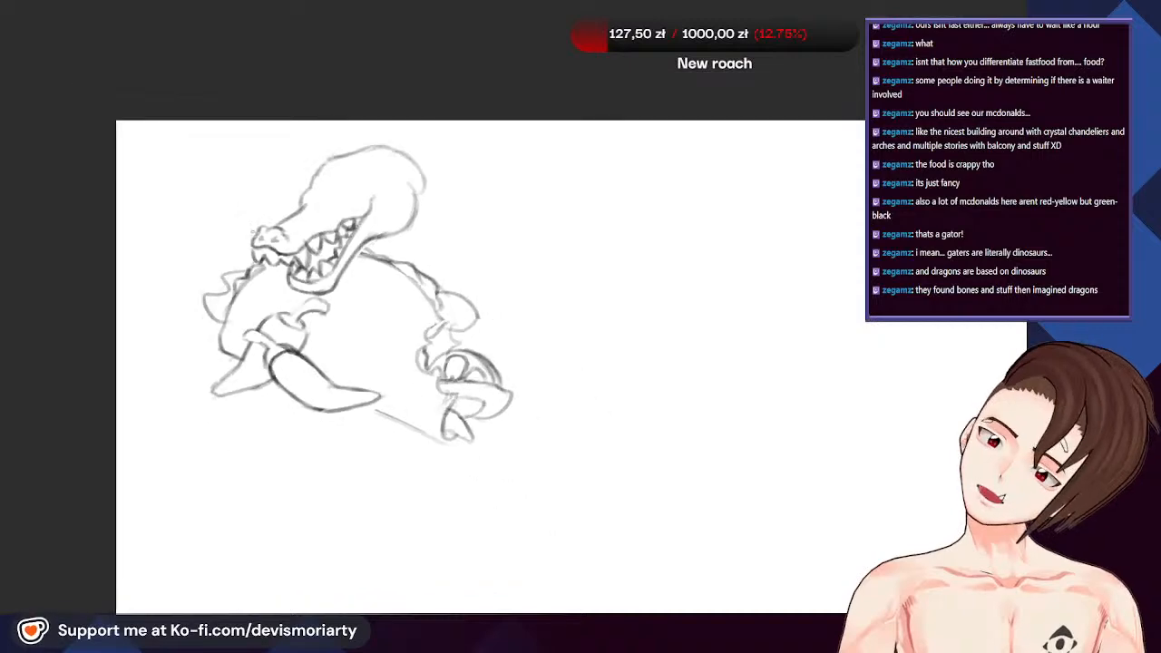
{"action": "scroll", "coordinate": [351, 209], "scroll_direction": "up", "scroll_amount": 2}
{"action": "scroll", "coordinate": [351, 209], "scroll_direction": "up", "scroll_amount": 2}
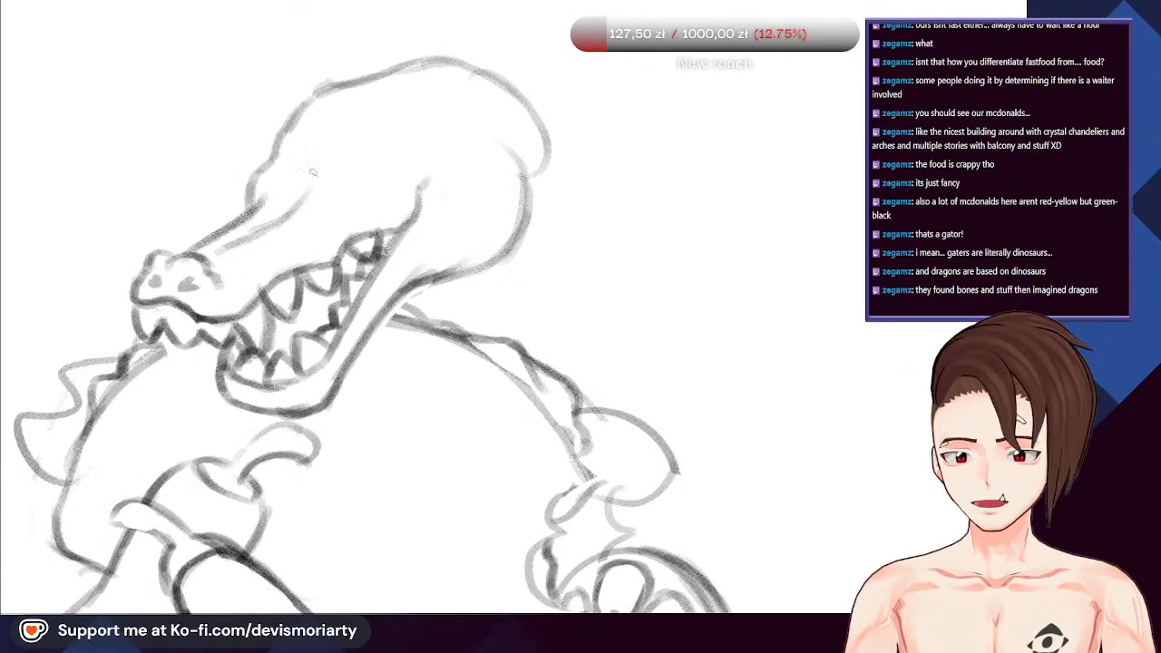
{"action": "scroll", "coordinate": [312, 172], "scroll_direction": "down", "scroll_amount": 4}
{"action": "scroll", "coordinate": [331, 171], "scroll_direction": "up", "scroll_amount": 3}
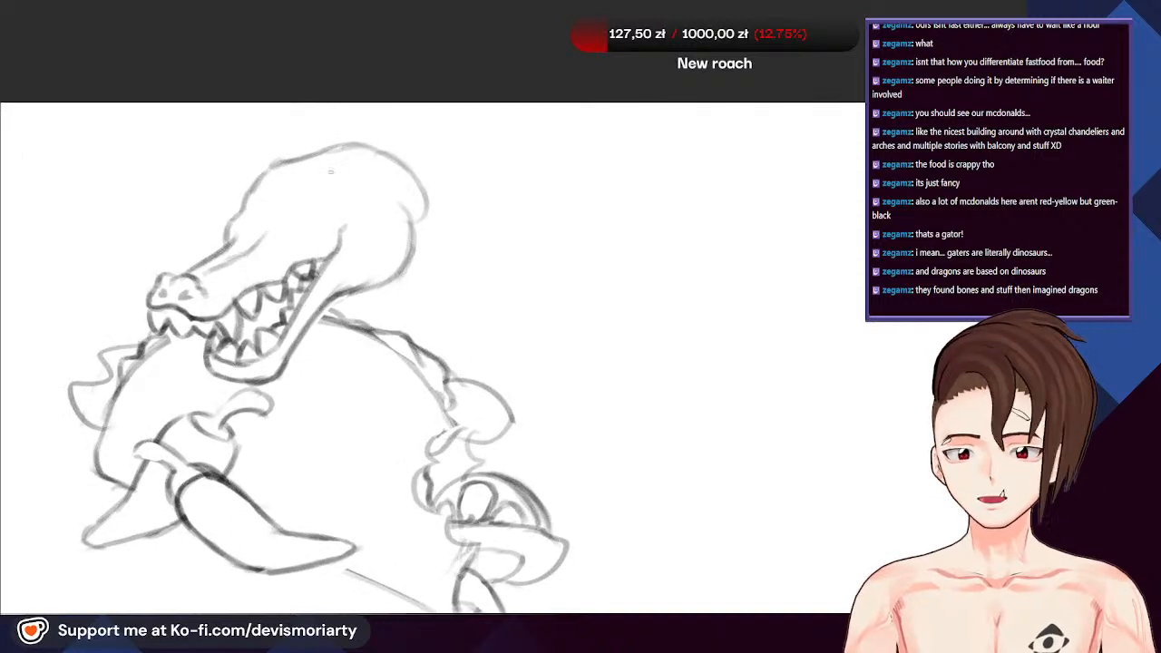
{"action": "scroll", "coordinate": [331, 171], "scroll_direction": "down", "scroll_amount": 1}
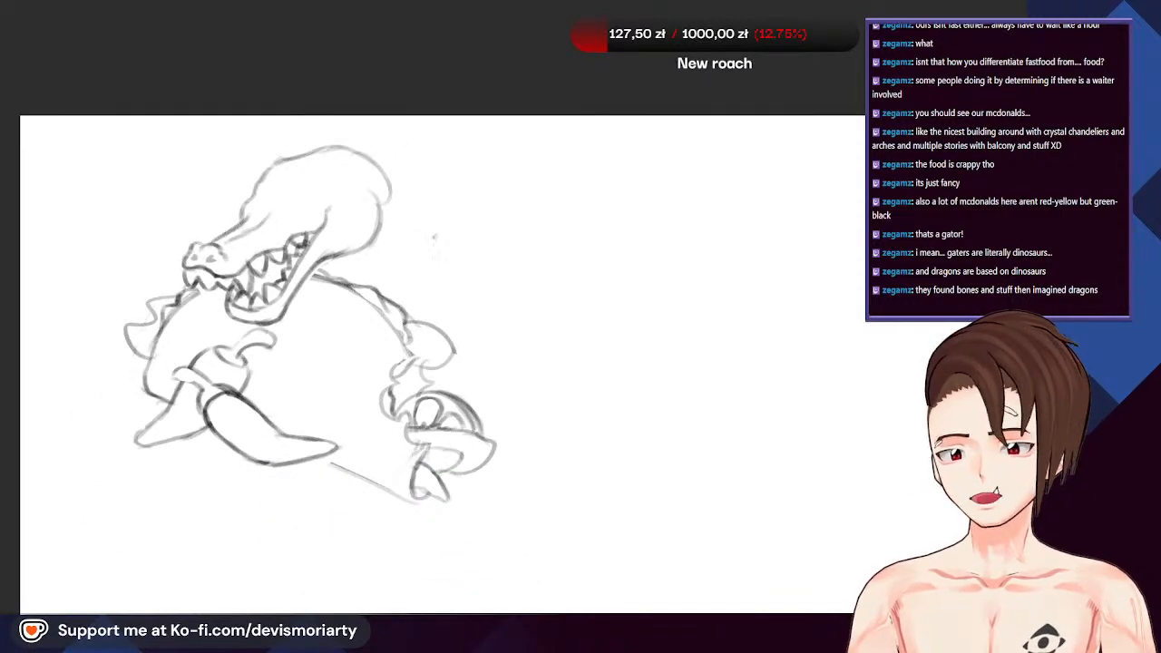
{"action": "scroll", "coordinate": [434, 238], "scroll_direction": "down", "scroll_amount": 1}
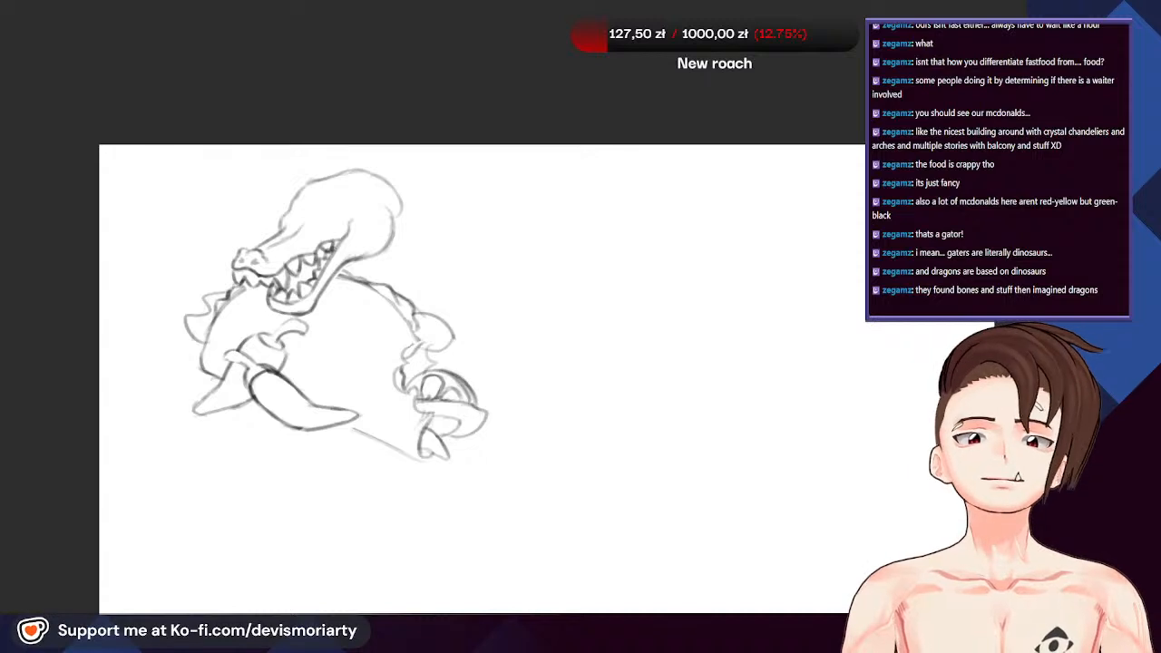
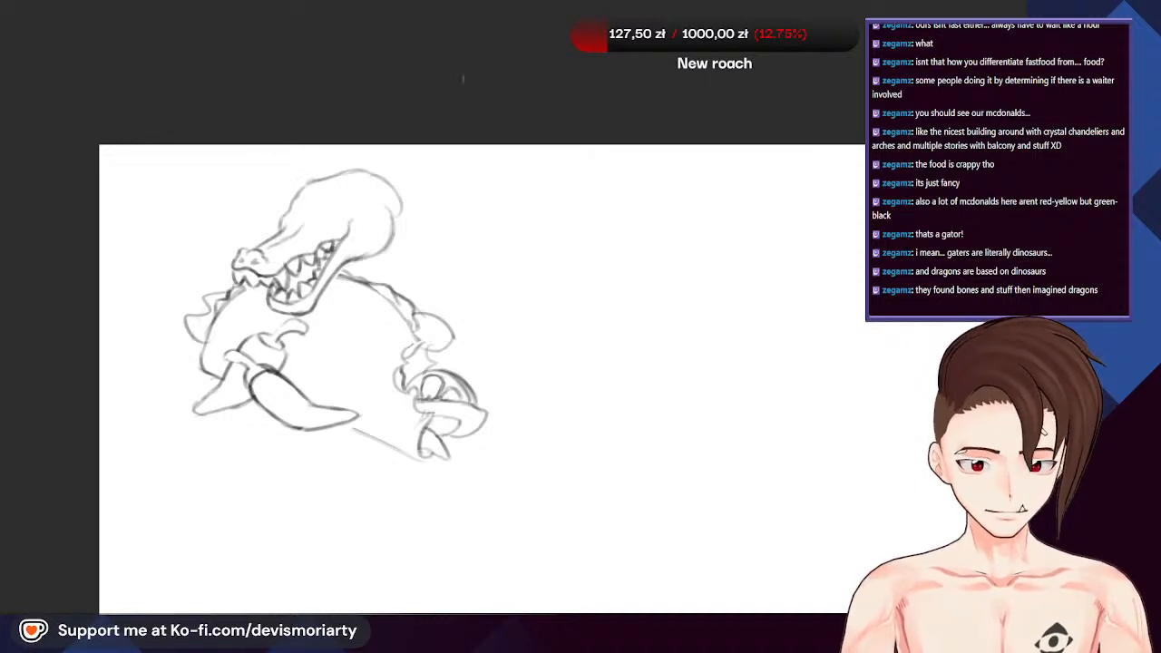
Paste the medieval painting of a green trunked beast into the canvas corner beside the dragon head
{"action": "left_click_drag", "start_coordinate": [234, 176], "coordinate": [291, 205]}
{"action": "scroll", "coordinate": [290, 207], "scroll_direction": "up", "scroll_amount": 1}
{"action": "key", "text": "ctrl+v"}
{"action": "scroll", "coordinate": [131, 228], "scroll_direction": "up", "scroll_amount": 2}
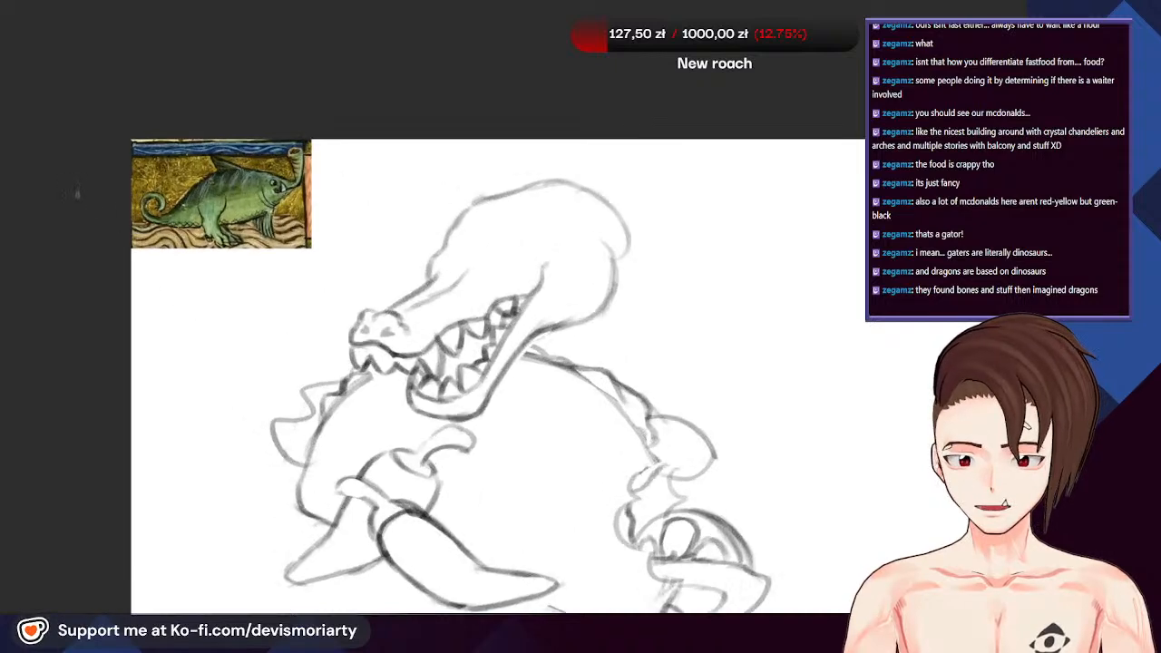
{"action": "scroll", "coordinate": [181, 225], "scroll_direction": "up", "scroll_amount": 2}
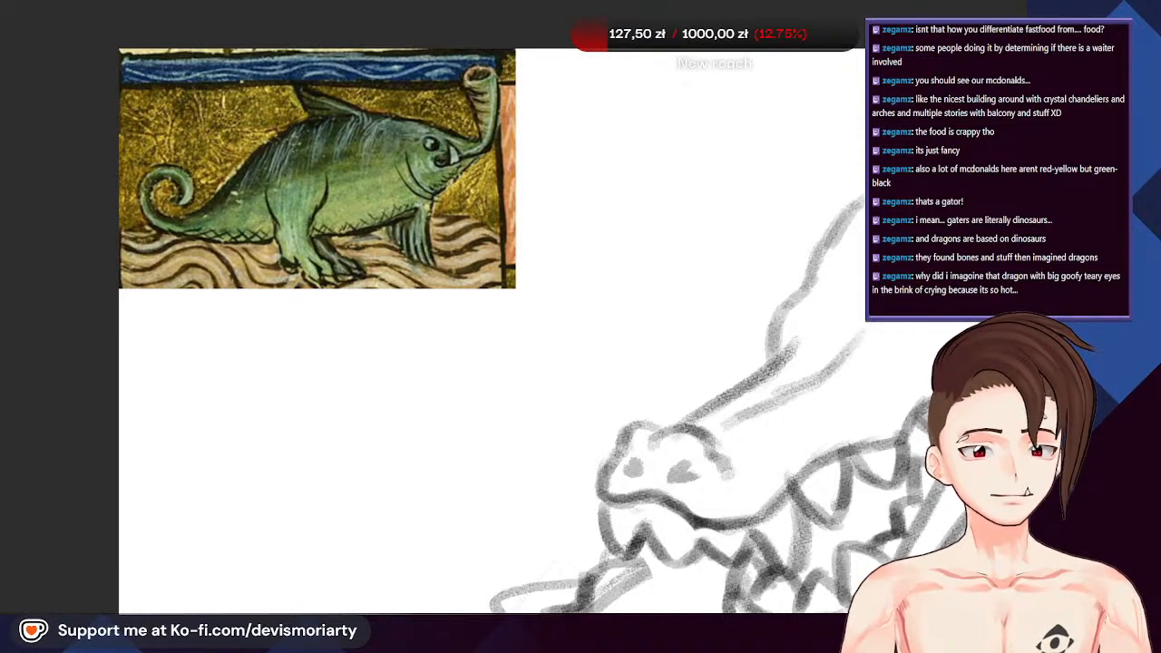
{"action": "scroll", "coordinate": [344, 381], "scroll_direction": "down", "scroll_amount": 6}
{"action": "left_click_drag", "start_coordinate": [599, 471], "coordinate": [580, 340]}
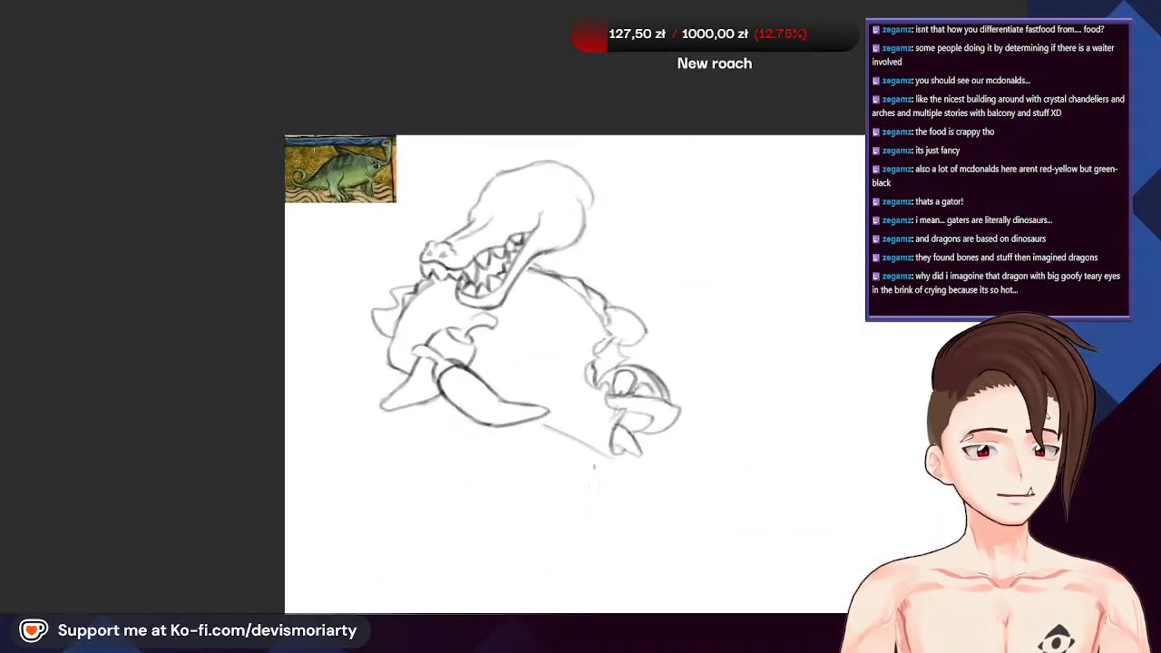
{"action": "scroll", "coordinate": [594, 340], "scroll_direction": "up", "scroll_amount": 1}
{"action": "scroll", "coordinate": [594, 262], "scroll_direction": "up", "scroll_amount": 2}
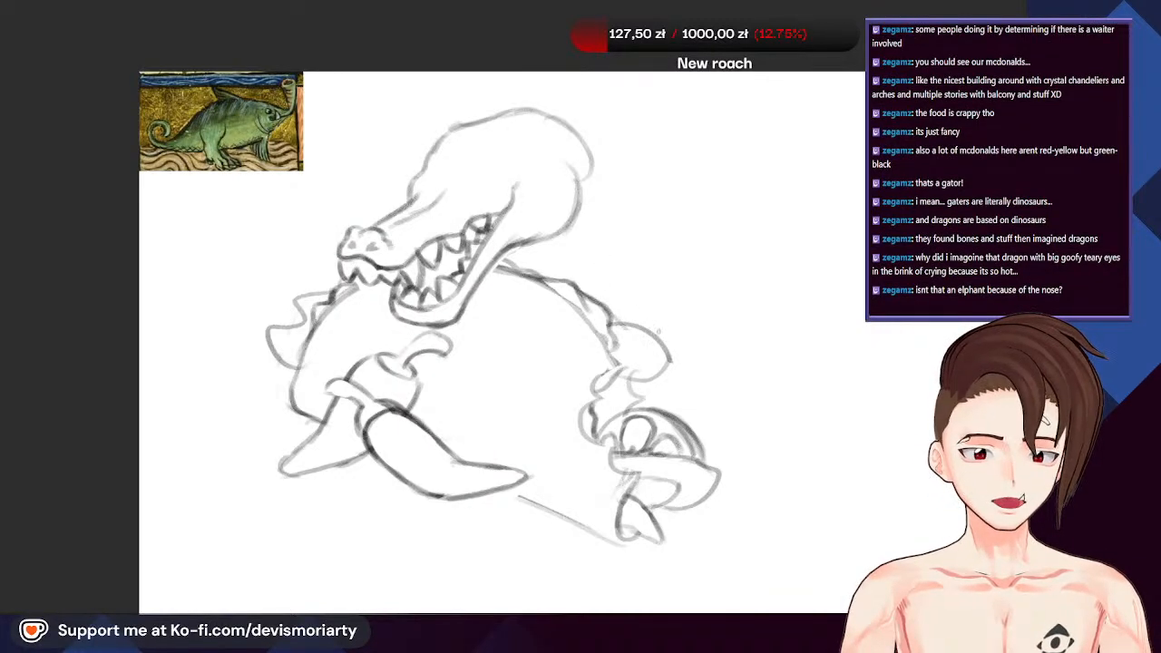
{"action": "scroll", "coordinate": [659, 331], "scroll_direction": "down", "scroll_amount": 3}
{"action": "scroll", "coordinate": [617, 254], "scroll_direction": "up", "scroll_amount": 4}
{"action": "scroll", "coordinate": [789, 293], "scroll_direction": "down", "scroll_amount": 3}
{"action": "scroll", "coordinate": [422, 166], "scroll_direction": "up", "scroll_amount": 7}
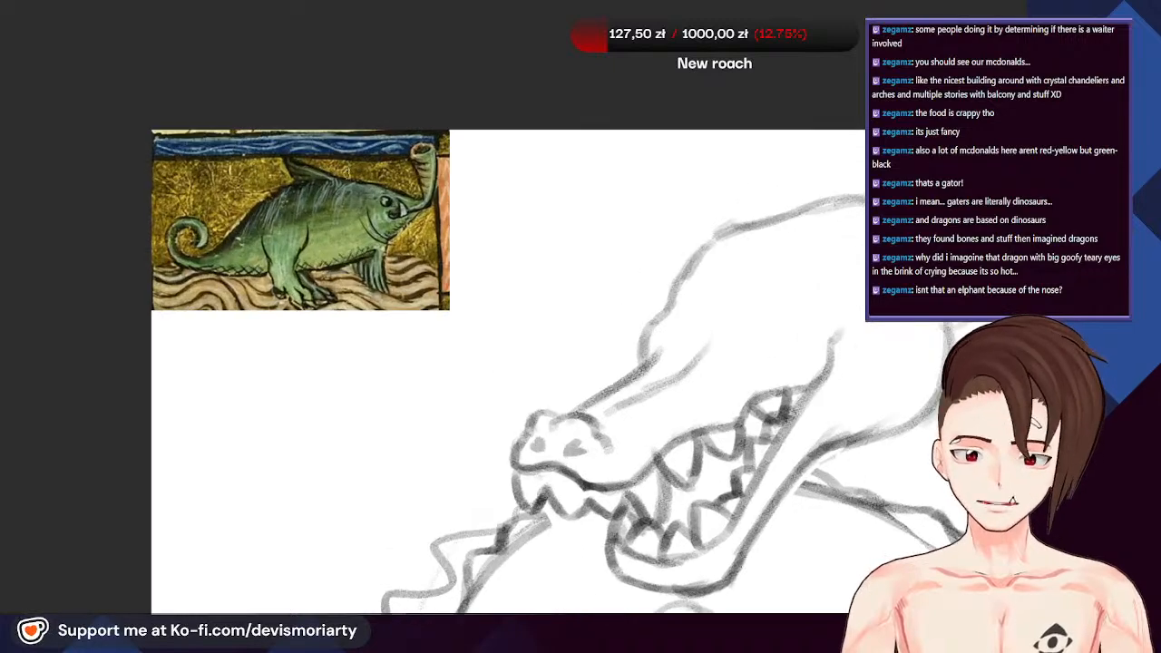
{"action": "scroll", "coordinate": [347, 177], "scroll_direction": "up", "scroll_amount": 1}
{"action": "scroll", "coordinate": [605, 181], "scroll_direction": "down", "scroll_amount": 3}
{"action": "scroll", "coordinate": [345, 181], "scroll_direction": "up", "scroll_amount": 2}
{"action": "scroll", "coordinate": [653, 177], "scroll_direction": "down", "scroll_amount": 3}
{"action": "scroll", "coordinate": [430, 168], "scroll_direction": "up", "scroll_amount": 3}
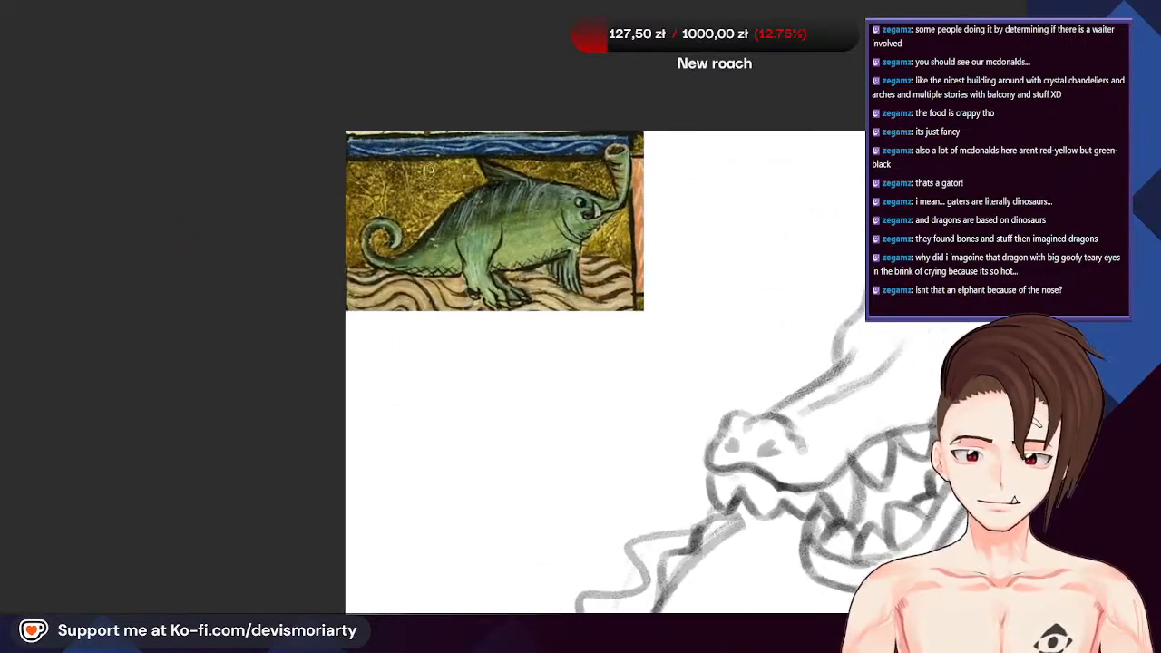
{"action": "scroll", "coordinate": [733, 189], "scroll_direction": "up", "scroll_amount": 4}
{"action": "scroll", "coordinate": [582, 166], "scroll_direction": "down", "scroll_amount": 3}
{"action": "scroll", "coordinate": [372, 149], "scroll_direction": "down", "scroll_amount": 4}
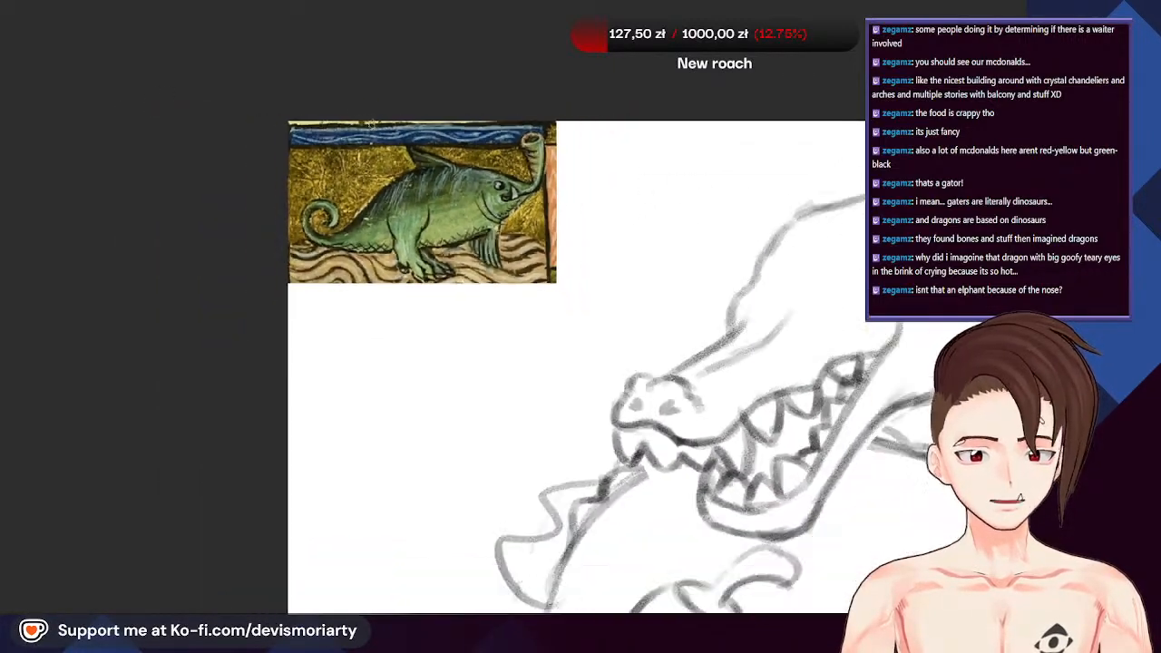
{"action": "scroll", "coordinate": [655, 166], "scroll_direction": "up", "scroll_amount": 3}
{"action": "scroll", "coordinate": [661, 169], "scroll_direction": "down", "scroll_amount": 4}
{"action": "scroll", "coordinate": [467, 165], "scroll_direction": "up", "scroll_amount": 2}
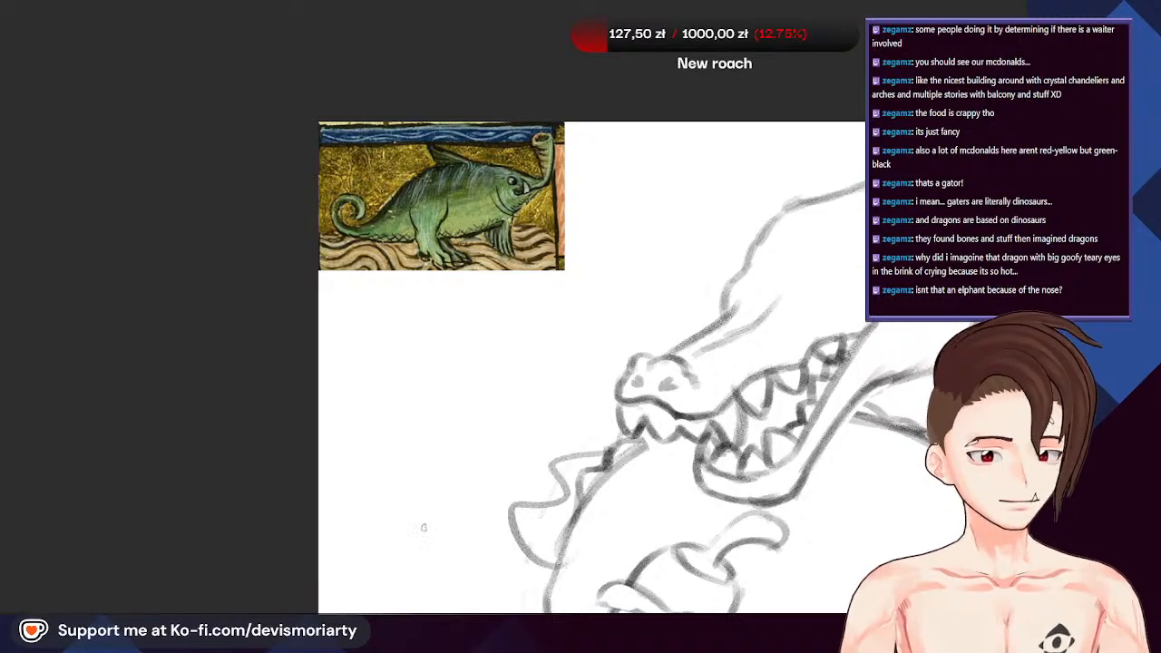
Paste the screenshot of medieval elephant image results onto the canvas and enlarge it for a closer look
{"action": "scroll", "coordinate": [424, 528], "scroll_direction": "down", "scroll_amount": 1}
{"action": "scroll", "coordinate": [413, 390], "scroll_direction": "up", "scroll_amount": 2}
{"action": "key", "text": "ctrl+v"}
{"action": "scroll", "coordinate": [426, 331], "scroll_direction": "down", "scroll_amount": 2}
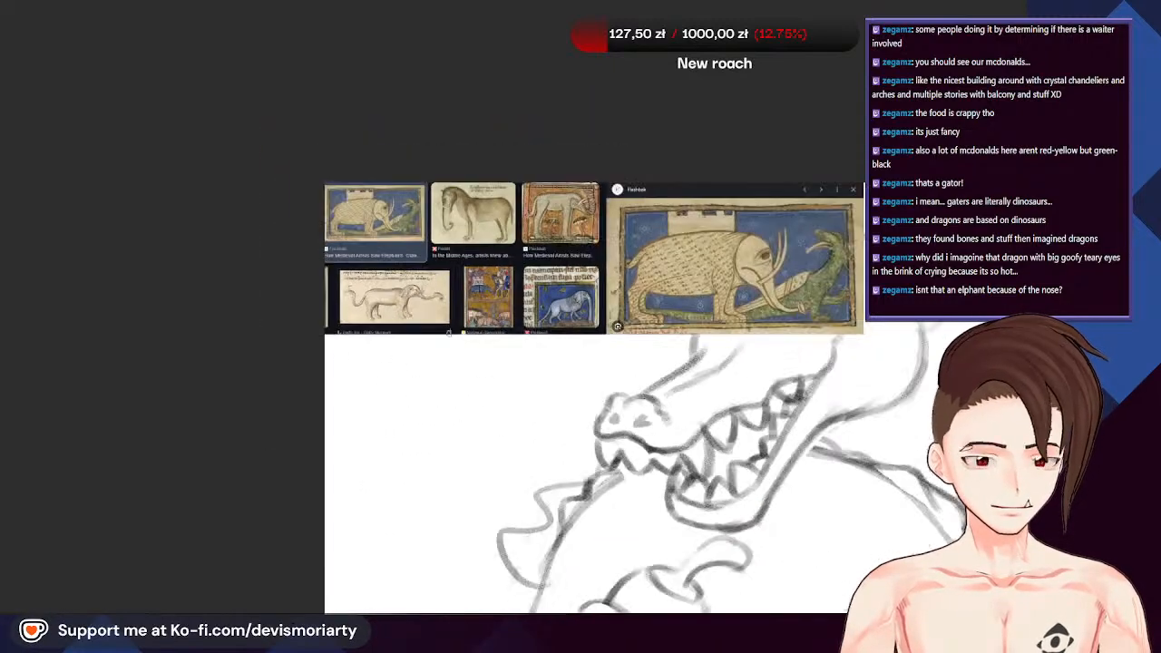
{"action": "scroll", "coordinate": [726, 236], "scroll_direction": "up", "scroll_amount": 3}
{"action": "scroll", "coordinate": [562, 197], "scroll_direction": "up", "scroll_amount": 2}
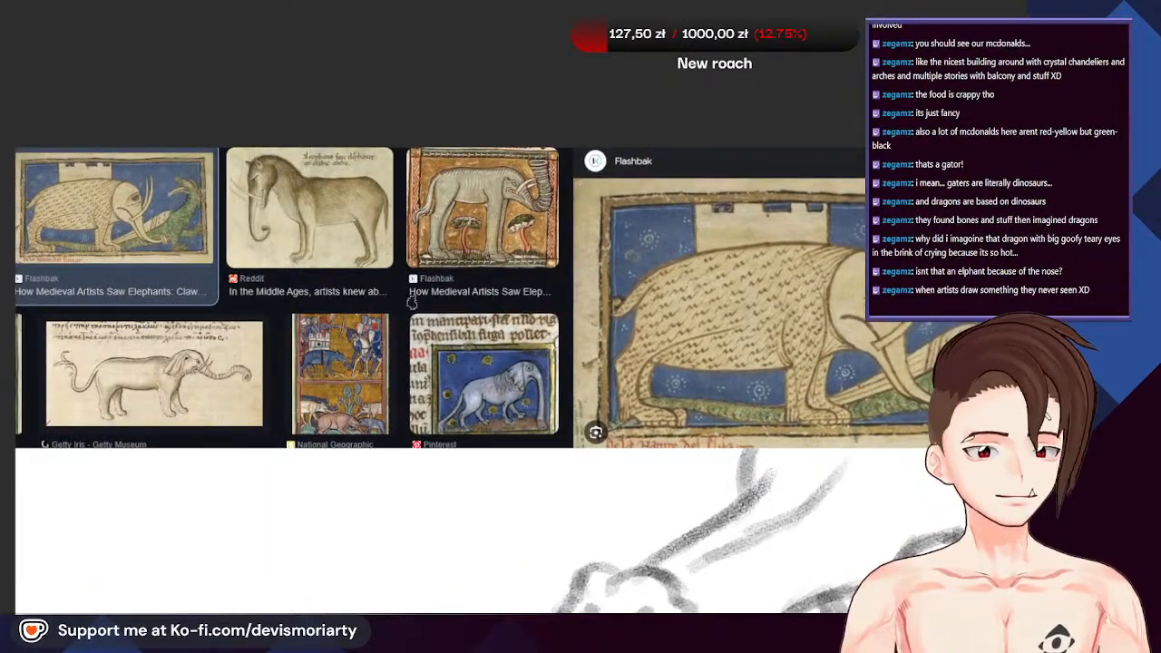
{"action": "scroll", "coordinate": [359, 283], "scroll_direction": "down", "scroll_amount": 1}
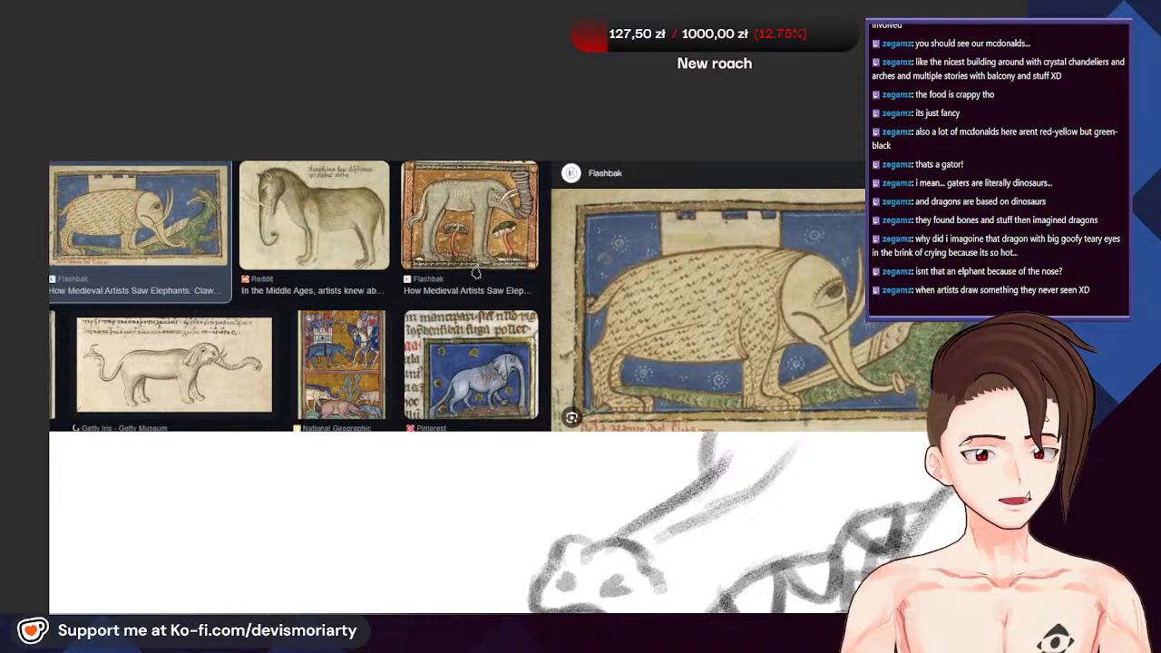
{"action": "scroll", "coordinate": [477, 271], "scroll_direction": "down", "scroll_amount": 1}
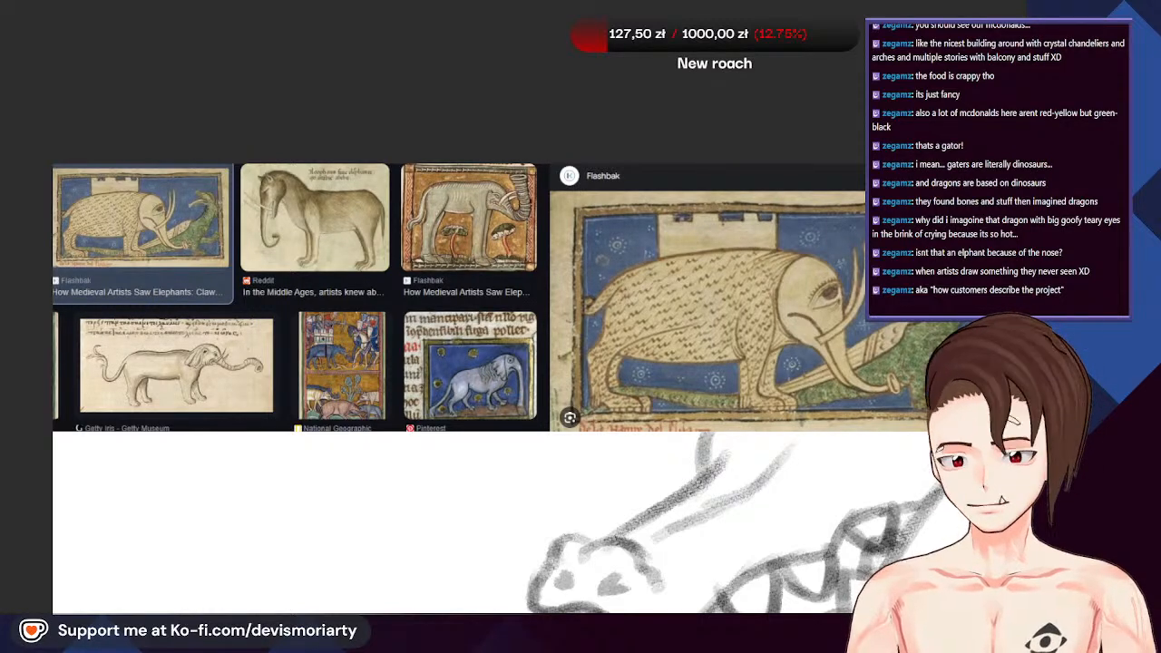
Undo the pasting of both medieval reference images
{"action": "key", "text": "ctrl+z"}
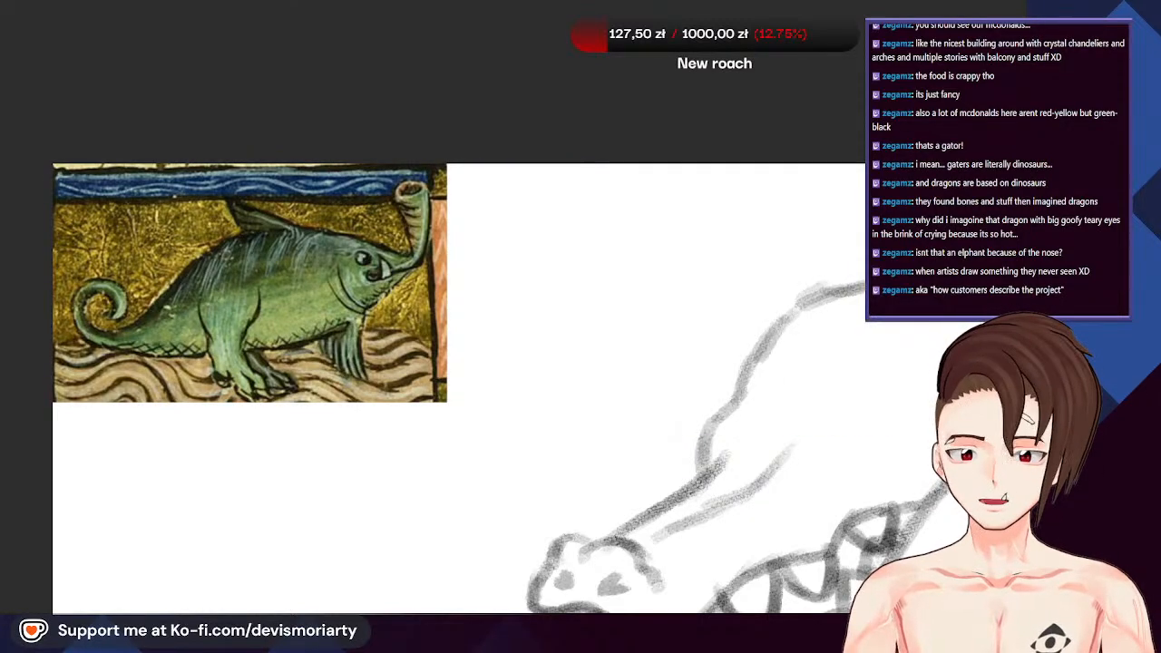
{"action": "key", "text": "ctrl+z"}
{"action": "scroll", "coordinate": [363, 316], "scroll_direction": "down", "scroll_amount": 5}
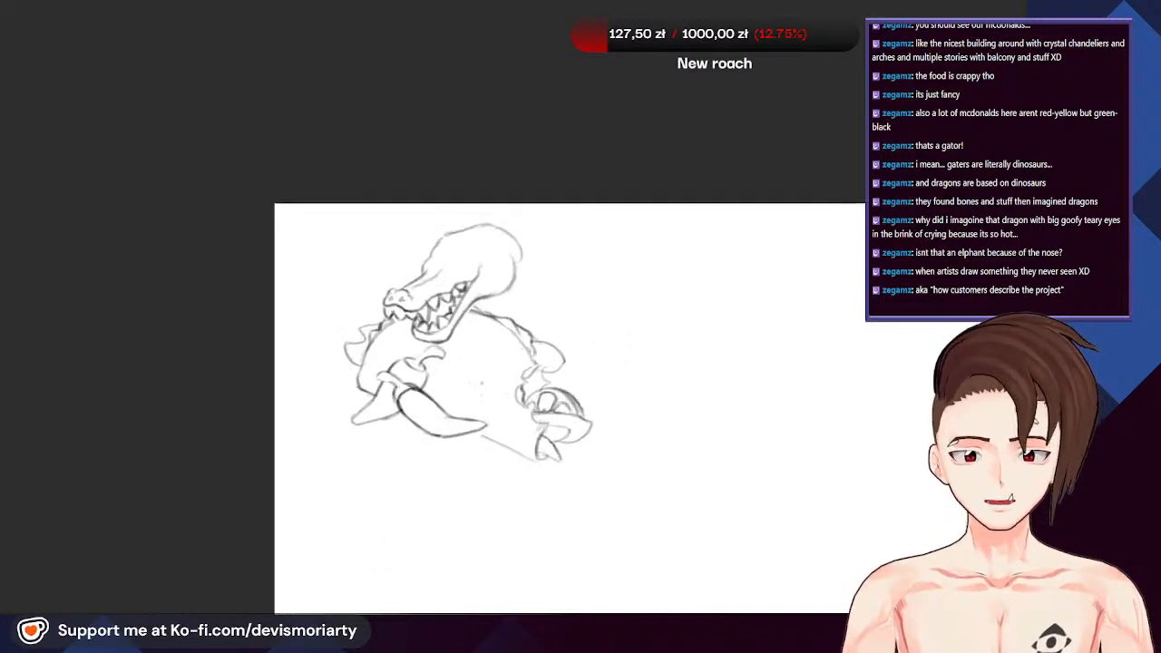
{"action": "scroll", "coordinate": [476, 374], "scroll_direction": "up", "scroll_amount": 2}
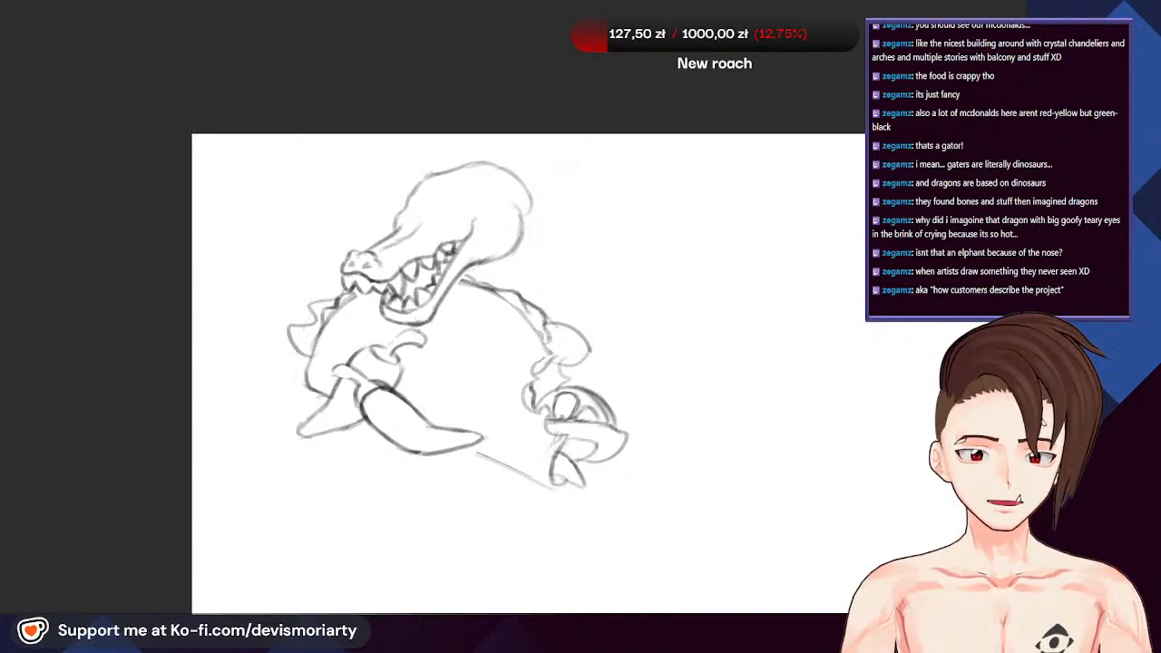
{"action": "scroll", "coordinate": [191, 313], "scroll_direction": "down", "scroll_amount": 4}
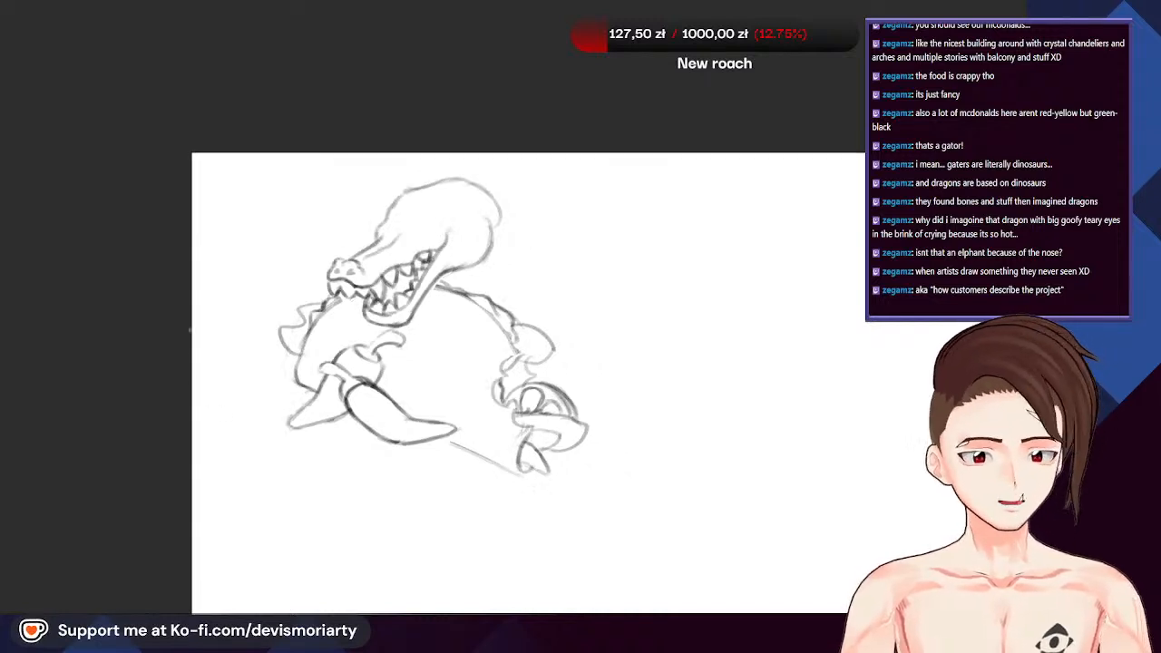
{"action": "scroll", "coordinate": [238, 258], "scroll_direction": "up", "scroll_amount": 5}
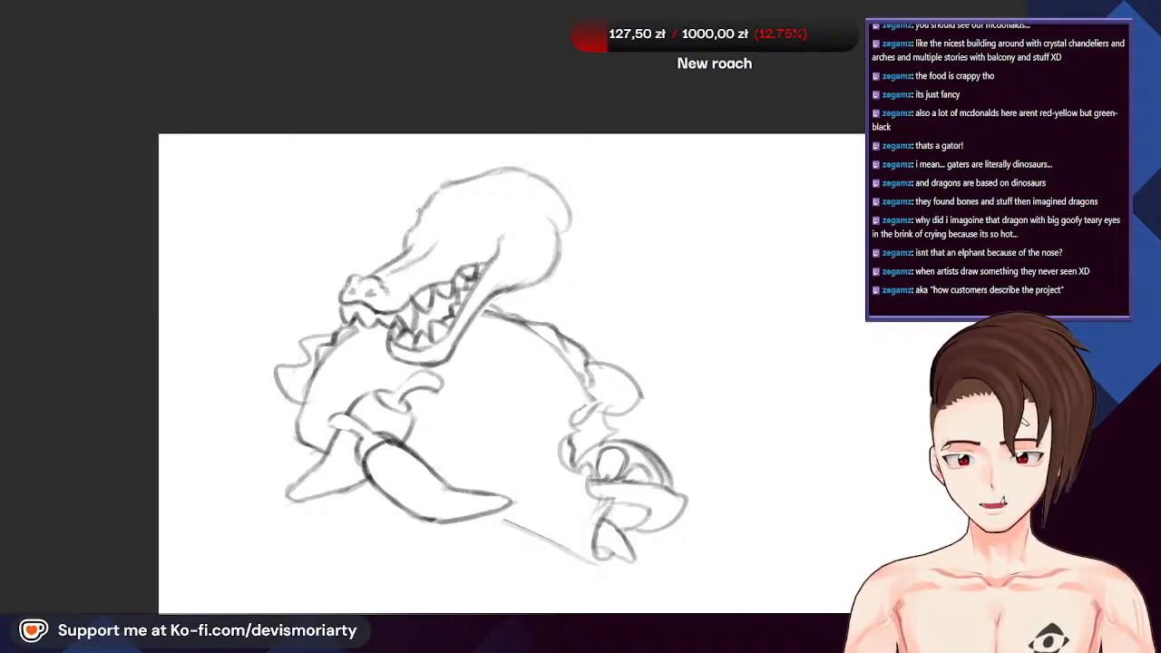
{"action": "scroll", "coordinate": [418, 210], "scroll_direction": "down", "scroll_amount": 3}
{"action": "scroll", "coordinate": [456, 174], "scroll_direction": "up", "scroll_amount": 4}
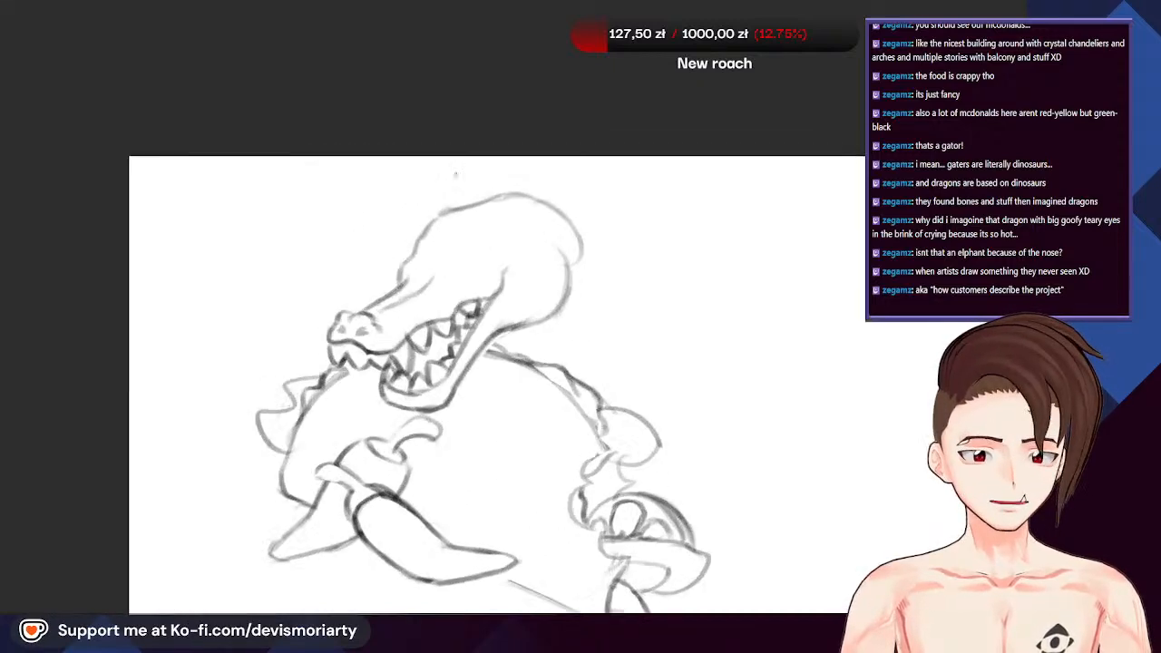
{"action": "scroll", "coordinate": [454, 245], "scroll_direction": "up", "scroll_amount": 4}
{"action": "scroll", "coordinate": [406, 278], "scroll_direction": "down", "scroll_amount": 4}
{"action": "scroll", "coordinate": [406, 277], "scroll_direction": "up", "scroll_amount": 2}
{"action": "scroll", "coordinate": [406, 278], "scroll_direction": "down", "scroll_amount": 3}
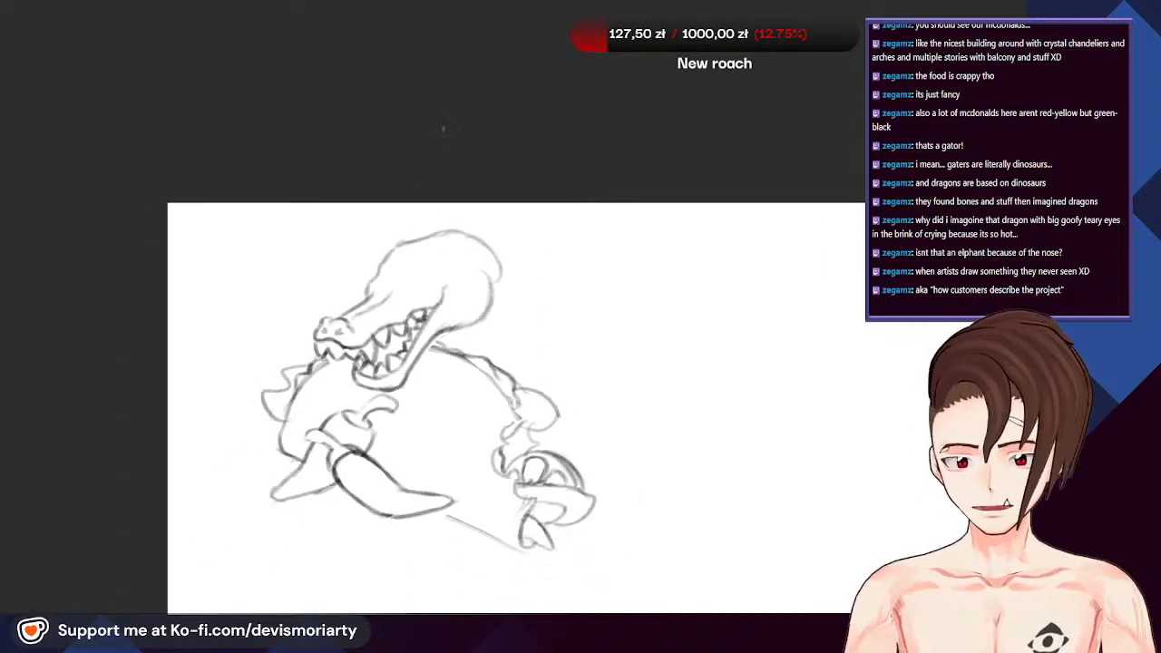
{"action": "scroll", "coordinate": [406, 277], "scroll_direction": "down", "scroll_amount": 3}
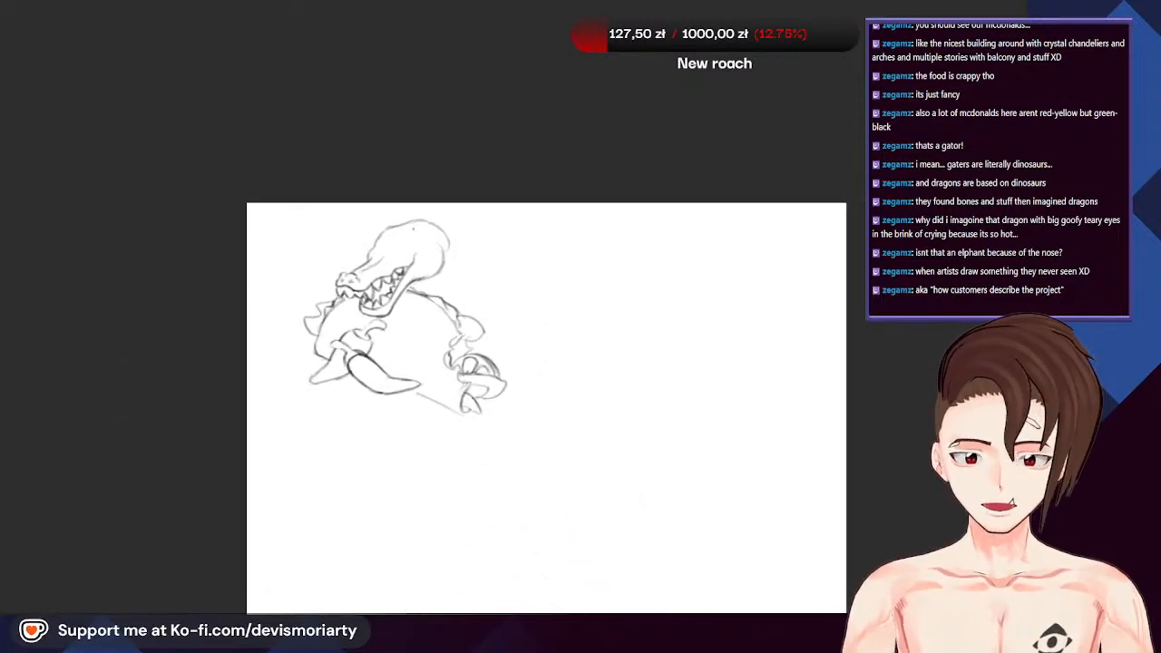
{"action": "scroll", "coordinate": [459, 248], "scroll_direction": "up", "scroll_amount": 2}
{"action": "scroll", "coordinate": [594, 333], "scroll_direction": "down", "scroll_amount": 3}
{"action": "scroll", "coordinate": [583, 348], "scroll_direction": "up", "scroll_amount": 3}
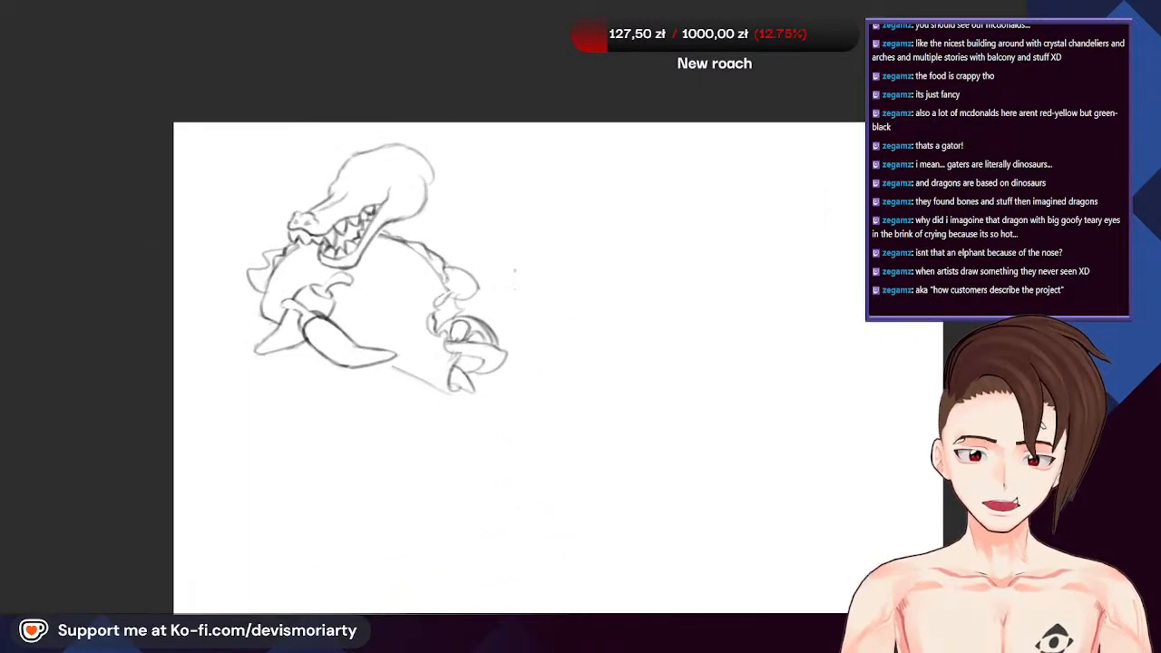
{"action": "scroll", "coordinate": [515, 277], "scroll_direction": "down", "scroll_amount": 2}
{"action": "scroll", "coordinate": [689, 277], "scroll_direction": "up", "scroll_amount": 2}
{"action": "scroll", "coordinate": [689, 277], "scroll_direction": "down", "scroll_amount": 3}
{"action": "scroll", "coordinate": [686, 271], "scroll_direction": "up", "scroll_amount": 2}
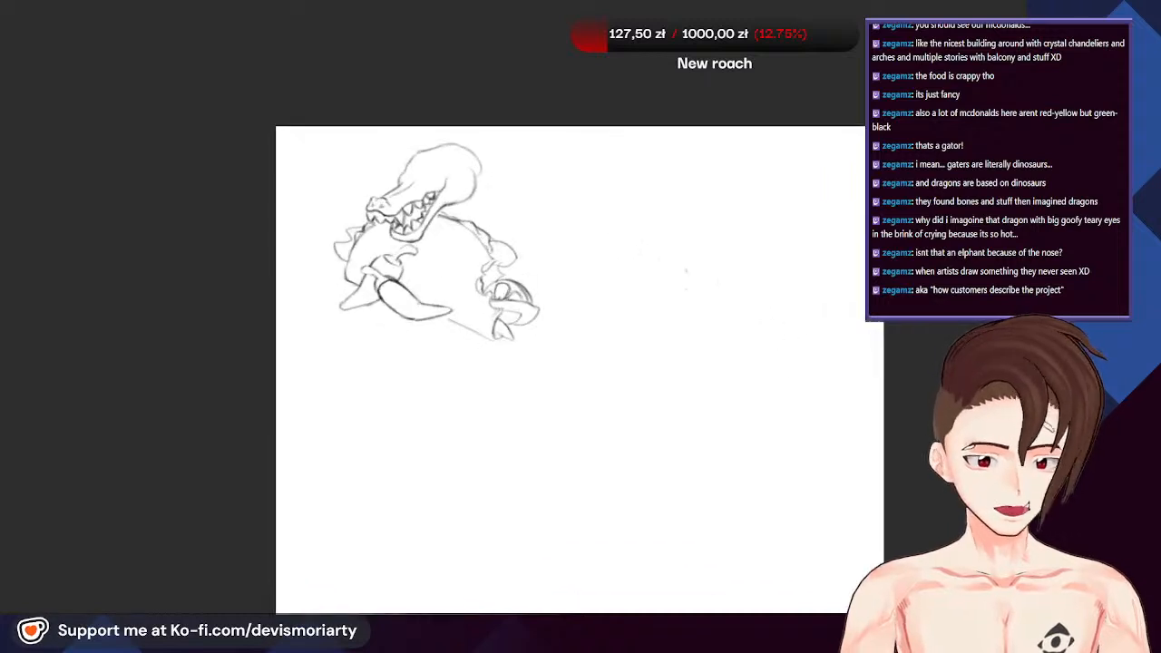
{"action": "scroll", "coordinate": [598, 130], "scroll_direction": "up", "scroll_amount": 2}
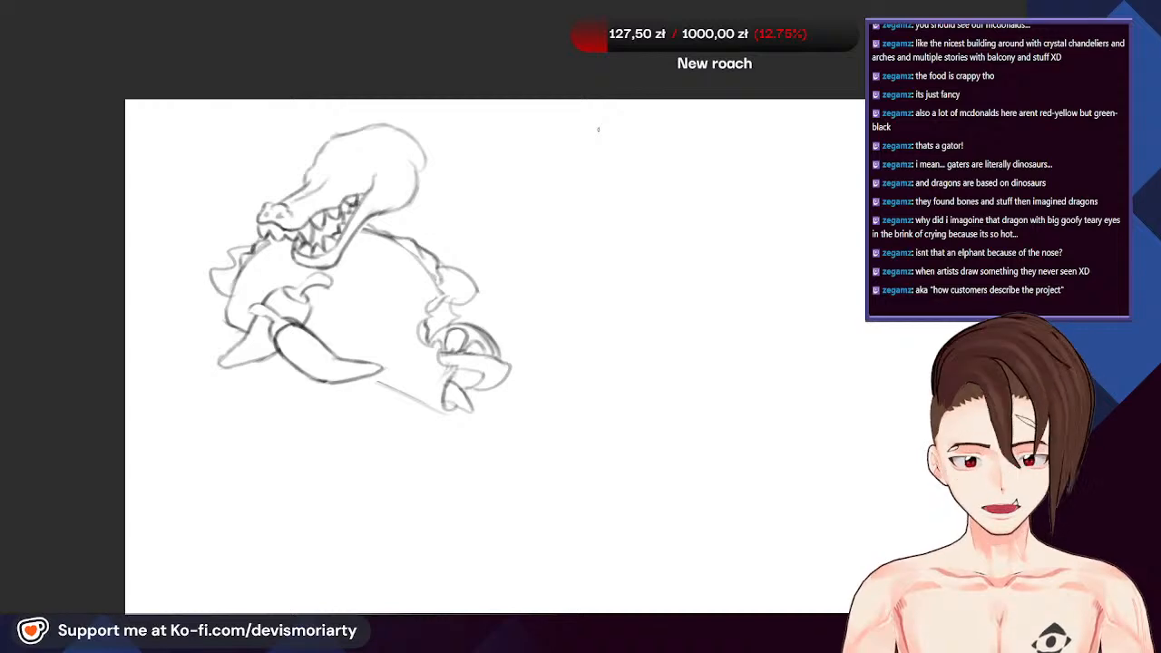
{"action": "scroll", "coordinate": [472, 498], "scroll_direction": "up", "scroll_amount": 2}
{"action": "scroll", "coordinate": [472, 498], "scroll_direction": "down", "scroll_amount": 3}
{"action": "scroll", "coordinate": [459, 425], "scroll_direction": "up", "scroll_amount": 2}
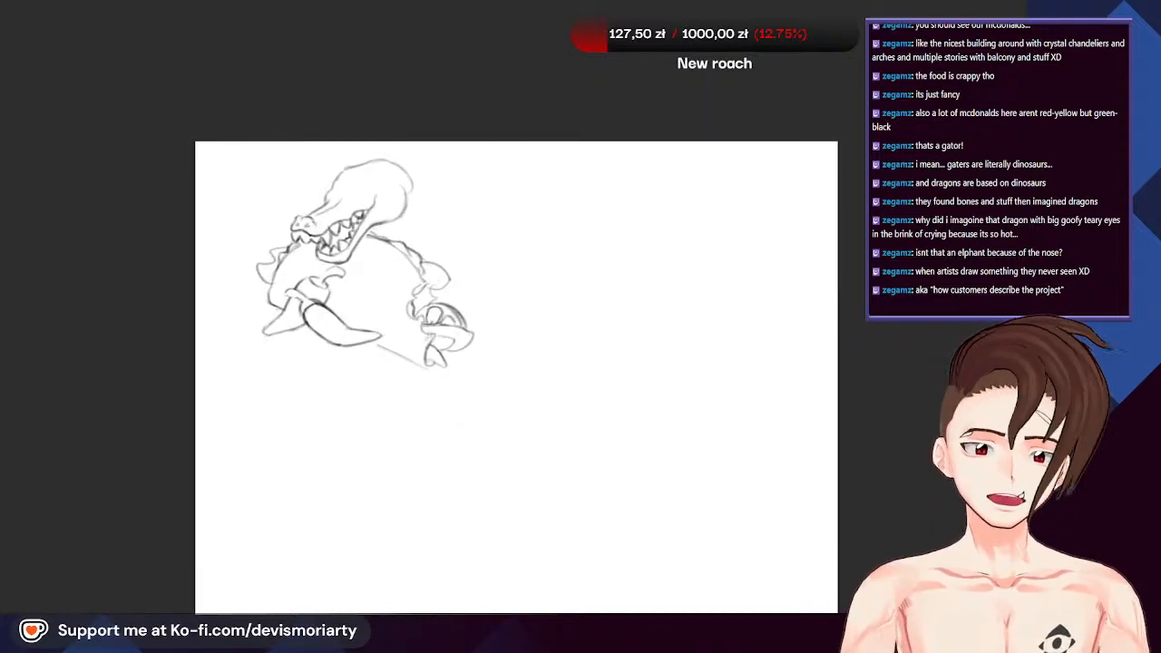
Try to draw a curved eye outline on the side of the head above the back of the mouth
{"action": "scroll", "coordinate": [377, 180], "scroll_direction": "up", "scroll_amount": 5}
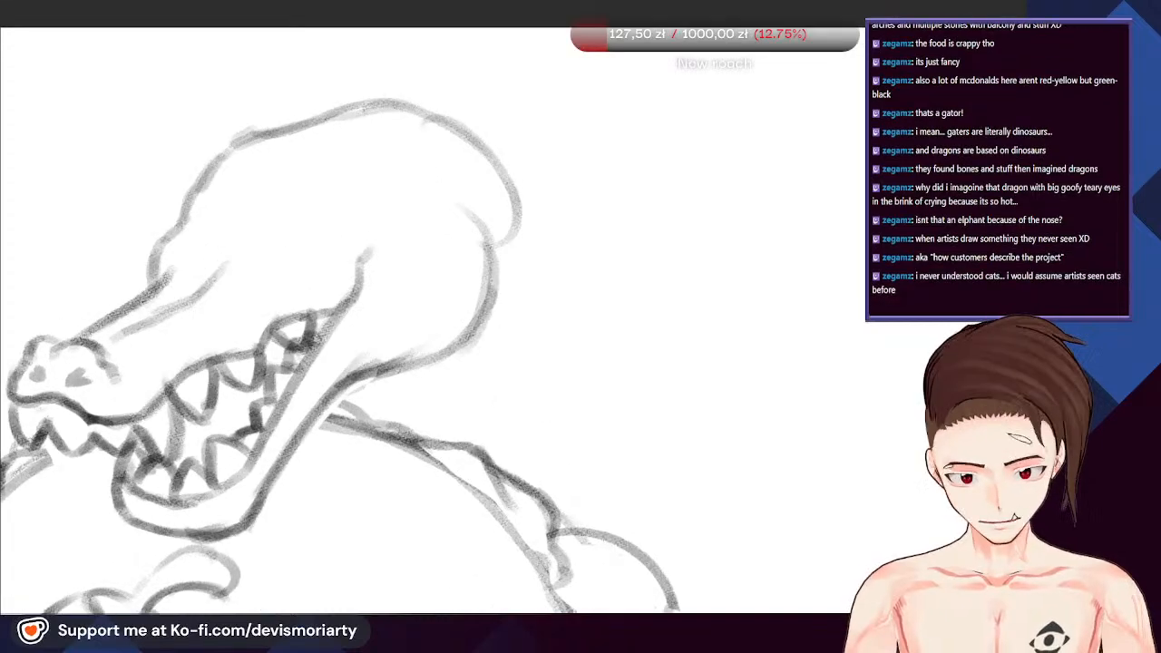
{"action": "scroll", "coordinate": [340, 354], "scroll_direction": "down", "scroll_amount": 4}
{"action": "scroll", "coordinate": [340, 353], "scroll_direction": "up", "scroll_amount": 4}
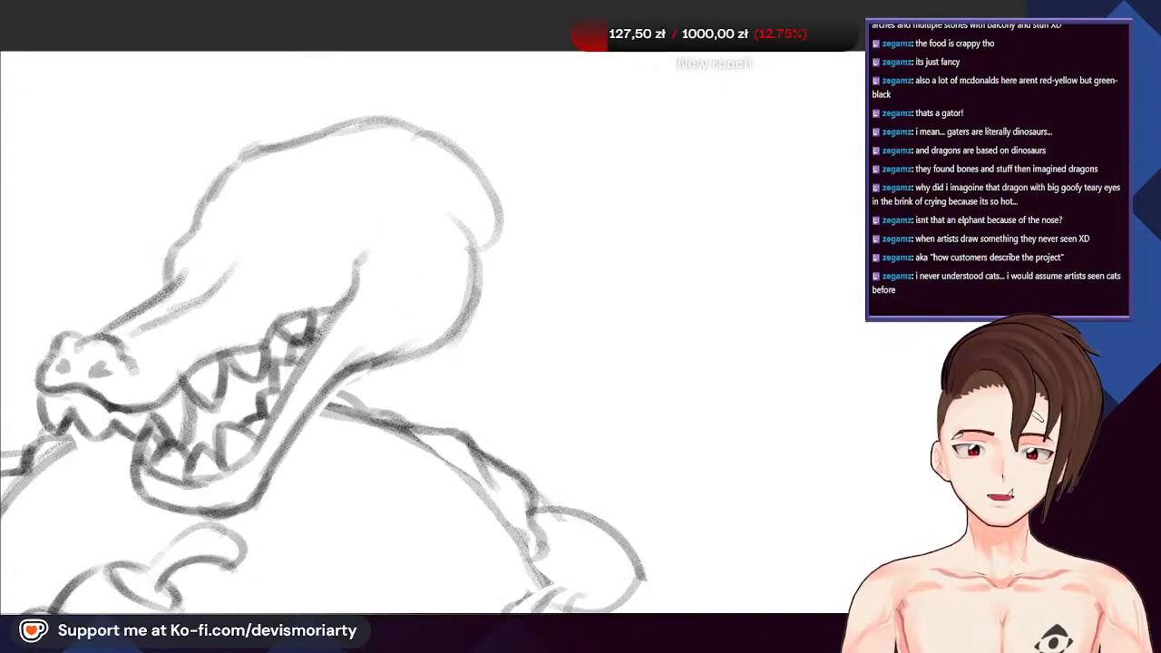
{"action": "scroll", "coordinate": [363, 363], "scroll_direction": "down", "scroll_amount": 1}
{"action": "scroll", "coordinate": [363, 363], "scroll_direction": "up", "scroll_amount": 2}
{"action": "scroll", "coordinate": [363, 363], "scroll_direction": "down", "scroll_amount": 2}
{"action": "scroll", "coordinate": [281, 172], "scroll_direction": "up", "scroll_amount": 3}
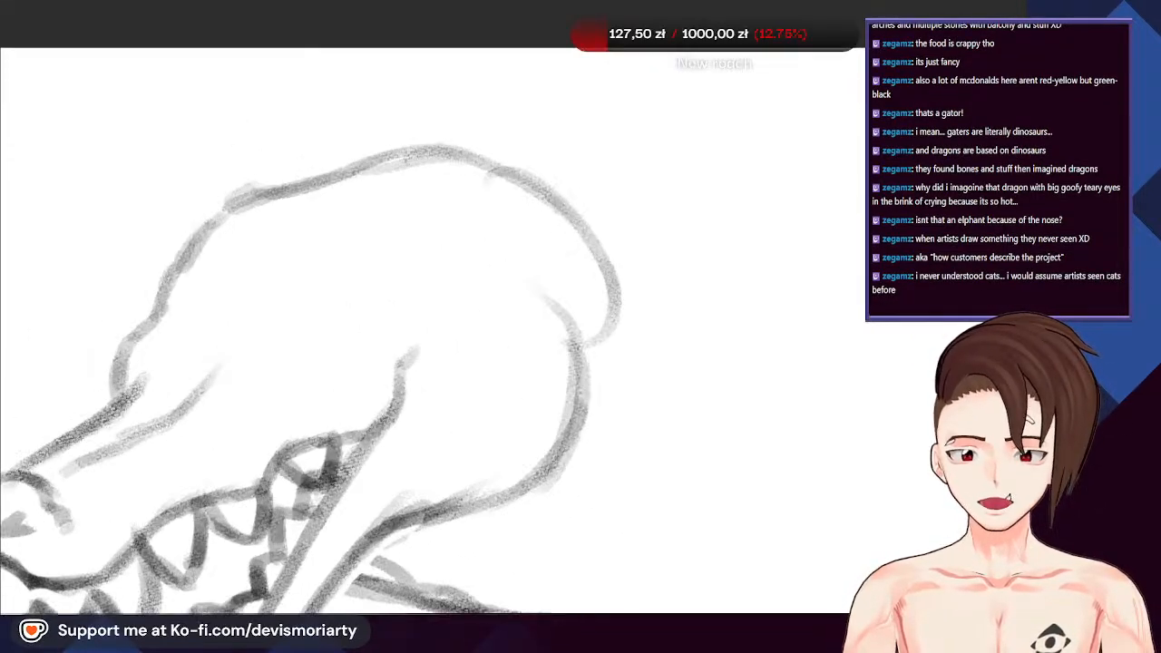
{"action": "scroll", "coordinate": [290, 299], "scroll_direction": "down", "scroll_amount": 1}
{"action": "scroll", "coordinate": [291, 299], "scroll_direction": "up", "scroll_amount": 1}
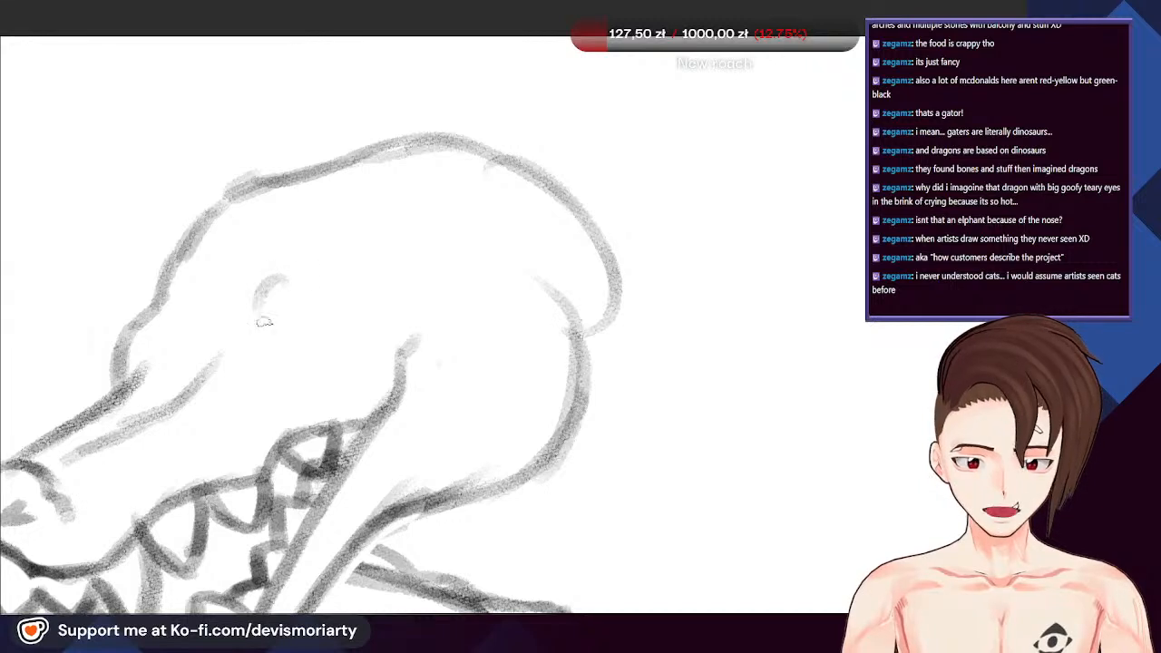
{"action": "left_click_drag", "start_coordinate": [289, 274], "coordinate": [277, 357]}
{"action": "left_click_drag", "start_coordinate": [271, 292], "coordinate": [279, 358]}
{"action": "key", "text": "ctrl+z"}
{"action": "key", "text": "ctrl+z"}
{"action": "key", "text": "ctrl+z"}
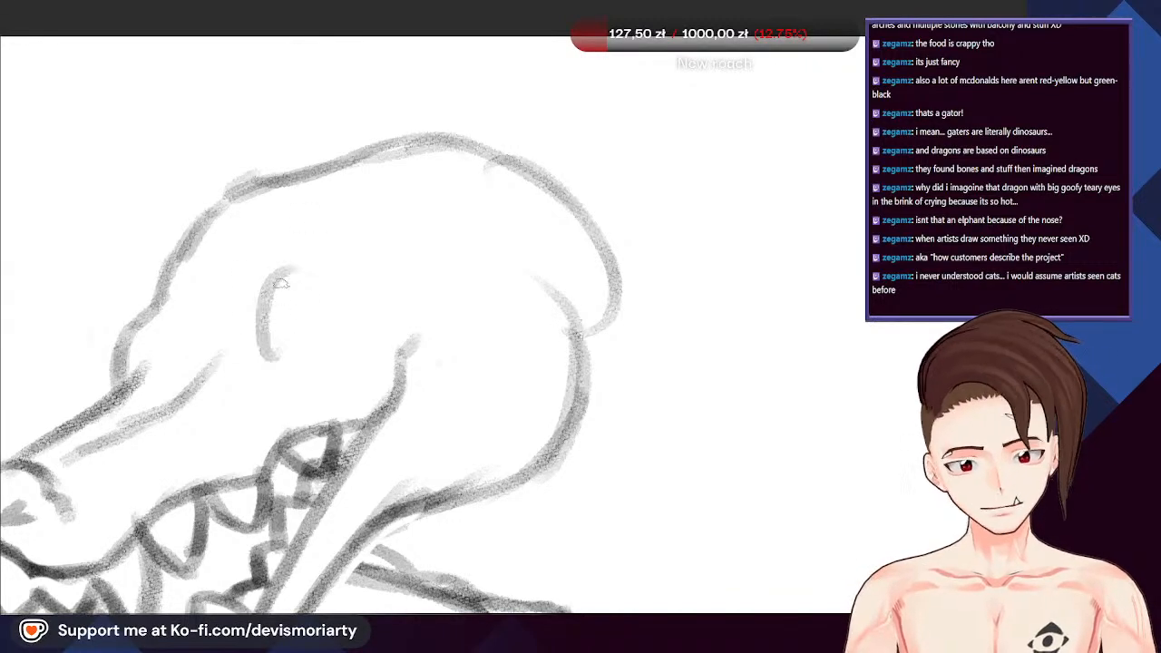
{"action": "key", "text": "ctrl+shift+z"}
{"action": "mouse_move", "coordinate": [305, 273]}
{"action": "left_mouse_down"}
{"action": "mouse_move", "coordinate": [266, 323]}
{"action": "mouse_move", "coordinate": [261, 357]}
{"action": "left_mouse_up"}
{"action": "left_click_drag", "start_coordinate": [273, 305], "coordinate": [259, 367]}
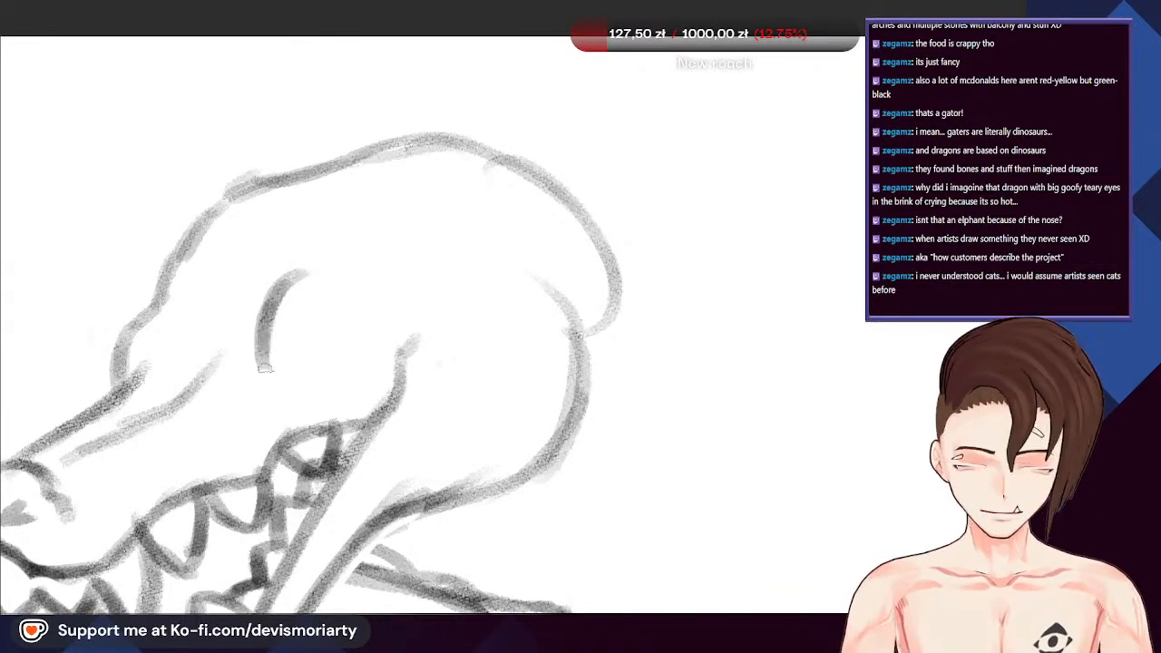
{"action": "key", "text": "ctrl+z"}
{"action": "key", "text": "ctrl+z"}
{"action": "key", "text": "ctrl+z"}
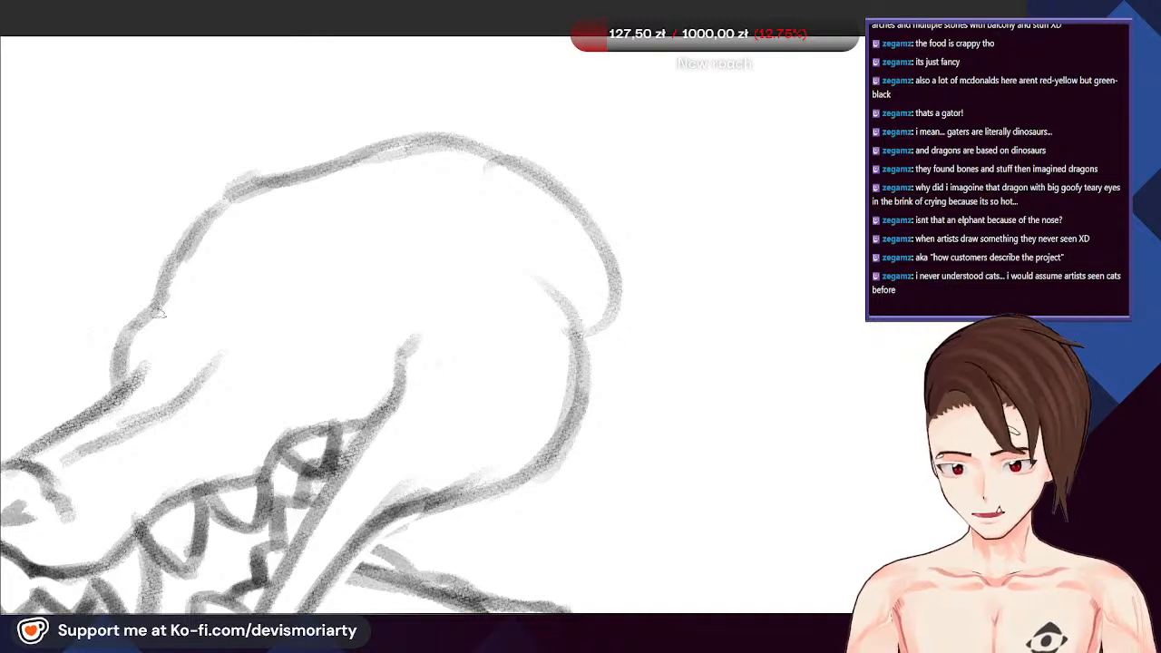
Draw a tall, dark oval for the far eye on the forehead contour at the base of the snout
{"action": "mouse_move", "coordinate": [177, 258]}
{"action": "left_mouse_down"}
{"action": "mouse_move", "coordinate": [153, 338]}
{"action": "mouse_move", "coordinate": [163, 288]}
{"action": "mouse_move", "coordinate": [194, 265]}
{"action": "mouse_move", "coordinate": [176, 366]}
{"action": "left_mouse_up"}
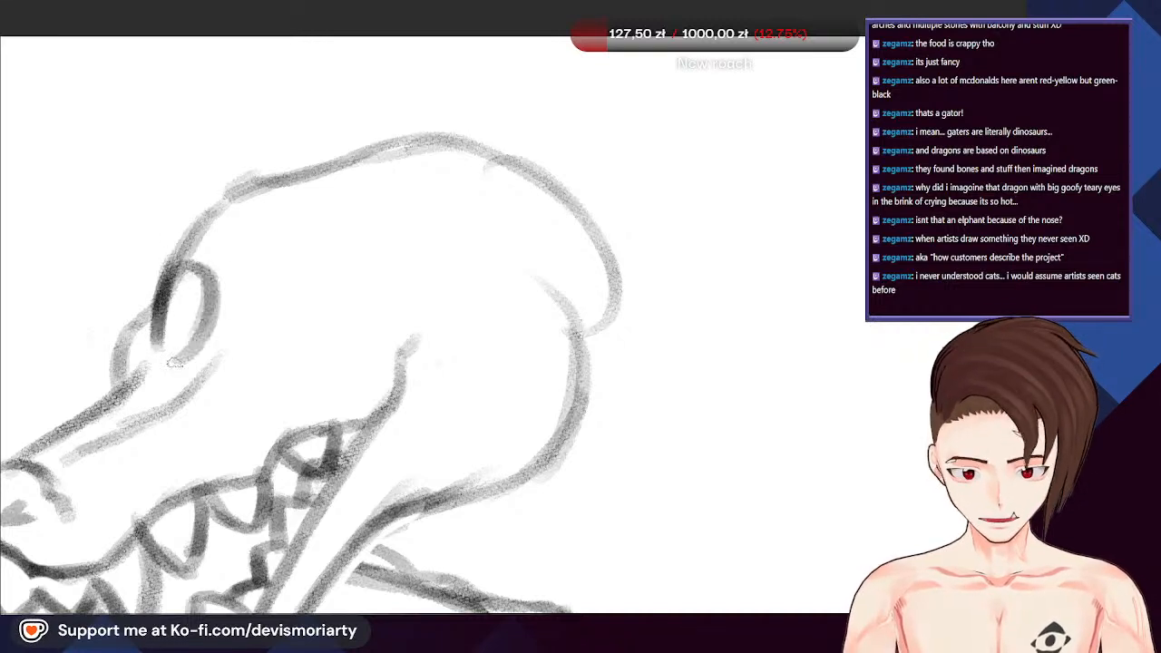
{"action": "mouse_move", "coordinate": [210, 292]}
{"action": "left_mouse_down"}
{"action": "mouse_move", "coordinate": [156, 341]}
{"action": "mouse_move", "coordinate": [169, 364]}
{"action": "mouse_move", "coordinate": [205, 278]}
{"action": "mouse_move", "coordinate": [163, 340]}
{"action": "mouse_move", "coordinate": [158, 352]}
{"action": "mouse_move", "coordinate": [174, 361]}
{"action": "mouse_move", "coordinate": [165, 299]}
{"action": "mouse_move", "coordinate": [182, 267]}
{"action": "mouse_move", "coordinate": [212, 292]}
{"action": "mouse_move", "coordinate": [156, 358]}
{"action": "mouse_move", "coordinate": [145, 348]}
{"action": "left_mouse_up"}
{"action": "scroll", "coordinate": [113, 325], "scroll_direction": "down", "scroll_amount": 4}
{"action": "scroll", "coordinate": [113, 325], "scroll_direction": "up", "scroll_amount": 1}
{"action": "scroll", "coordinate": [286, 320], "scroll_direction": "up", "scroll_amount": 1}
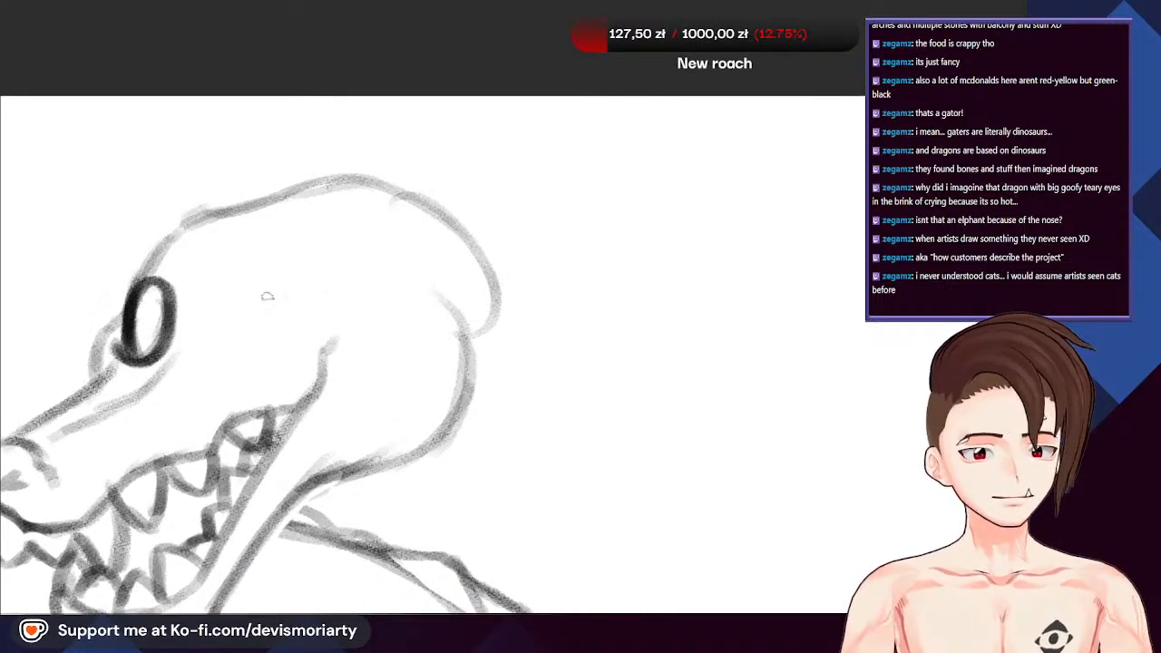
Draw a matching tall oval for the near eye beside the first, above the rear teeth
{"action": "left_click_drag", "start_coordinate": [267, 296], "coordinate": [258, 303]}
{"action": "mouse_move", "coordinate": [215, 380]}
{"action": "left_mouse_down"}
{"action": "mouse_move", "coordinate": [198, 339]}
{"action": "mouse_move", "coordinate": [222, 307]}
{"action": "mouse_move", "coordinate": [217, 319]}
{"action": "mouse_move", "coordinate": [247, 321]}
{"action": "mouse_move", "coordinate": [237, 362]}
{"action": "left_mouse_up"}
{"action": "scroll", "coordinate": [238, 362], "scroll_direction": "down", "scroll_amount": 5}
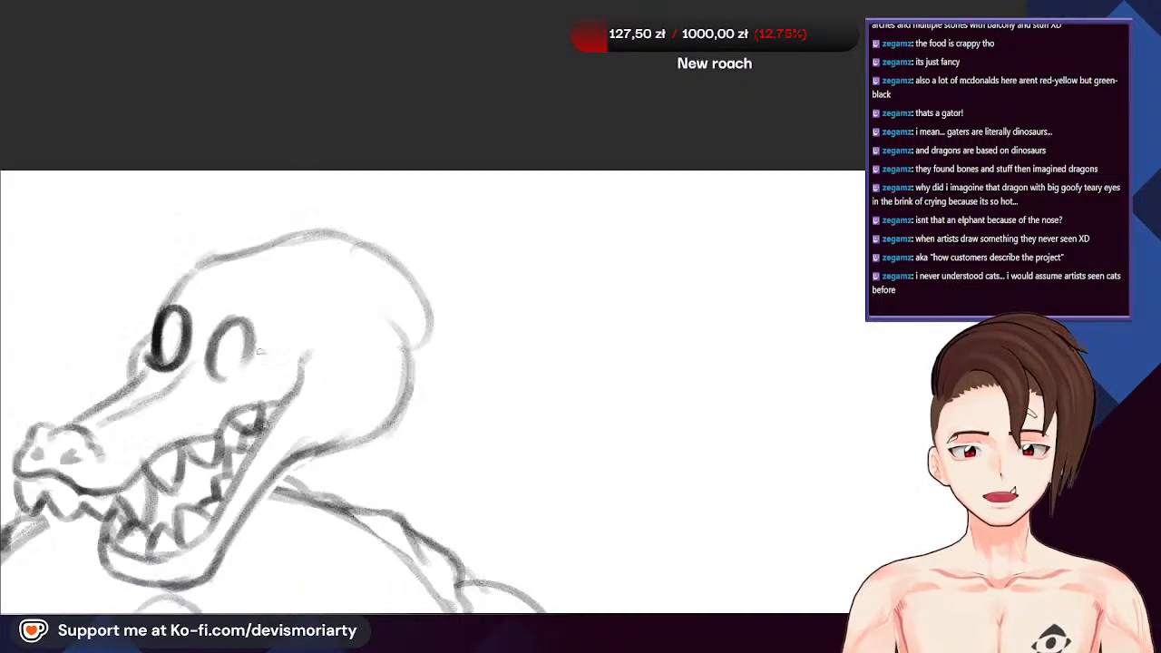
{"action": "scroll", "coordinate": [251, 317], "scroll_direction": "up", "scroll_amount": 3}
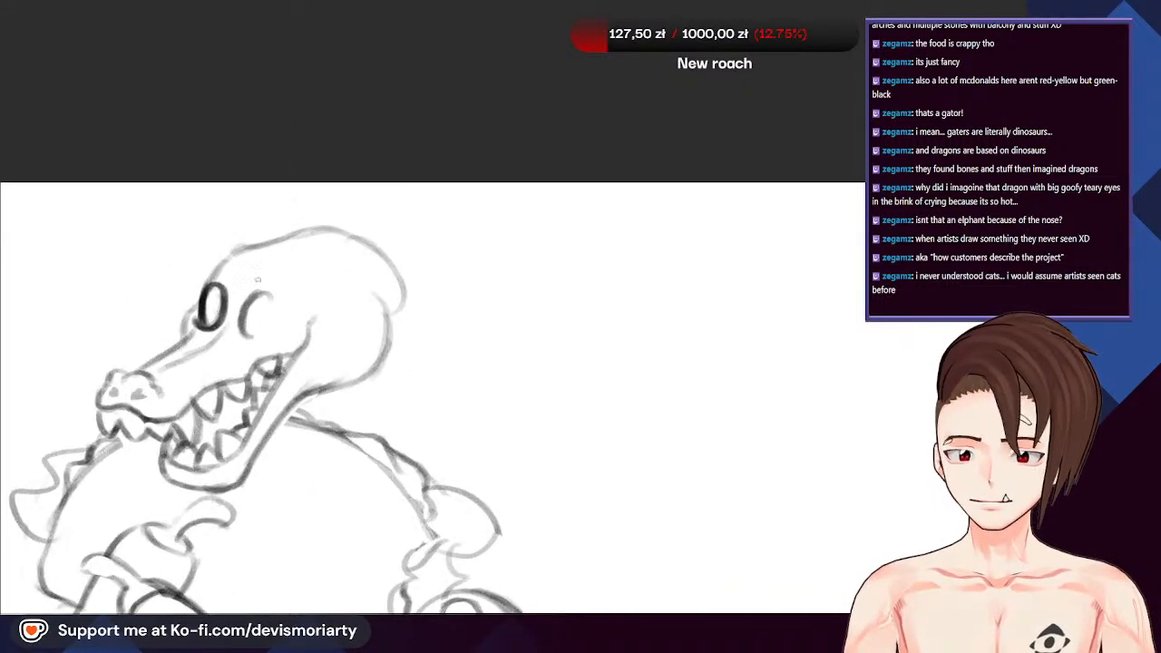
{"action": "scroll", "coordinate": [261, 288], "scroll_direction": "up", "scroll_amount": 4}
{"action": "left_click_drag", "start_coordinate": [231, 309], "coordinate": [270, 367]}
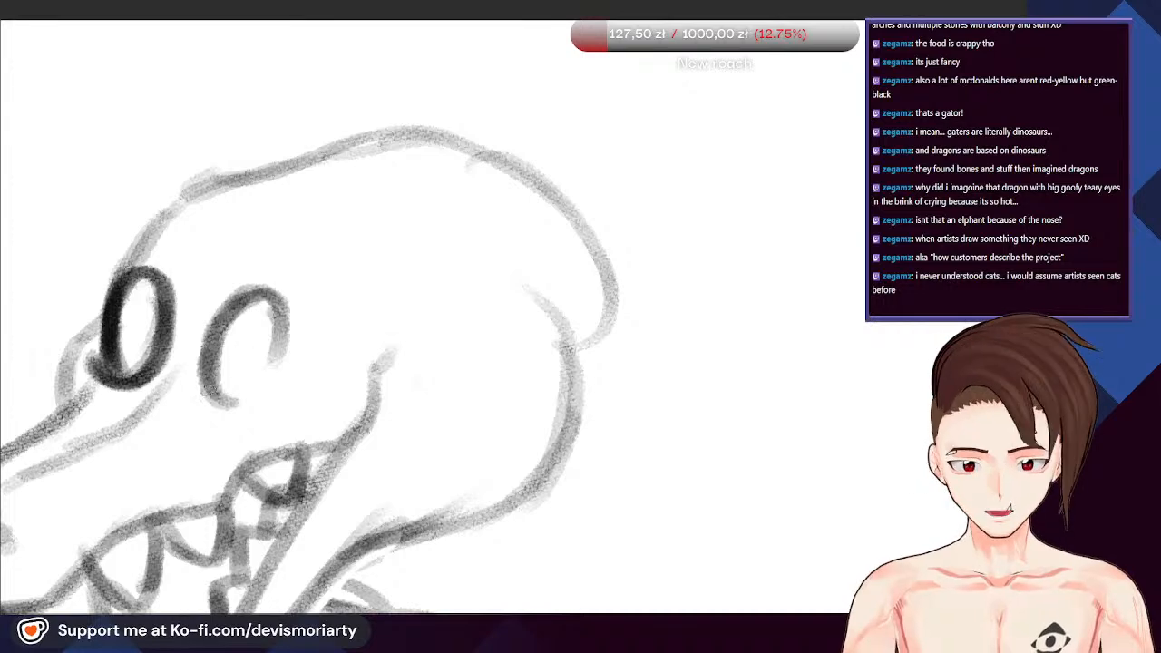
{"action": "mouse_move", "coordinate": [207, 389]}
{"action": "left_mouse_down"}
{"action": "mouse_move", "coordinate": [240, 411]}
{"action": "mouse_move", "coordinate": [280, 376]}
{"action": "mouse_move", "coordinate": [273, 400]}
{"action": "mouse_move", "coordinate": [278, 336]}
{"action": "mouse_move", "coordinate": [257, 300]}
{"action": "left_mouse_up"}
Add a round white teardrop overlapping the lower outer corner of each eye
{"action": "scroll", "coordinate": [213, 274], "scroll_direction": "down", "scroll_amount": 4}
{"action": "scroll", "coordinate": [143, 236], "scroll_direction": "up", "scroll_amount": 3}
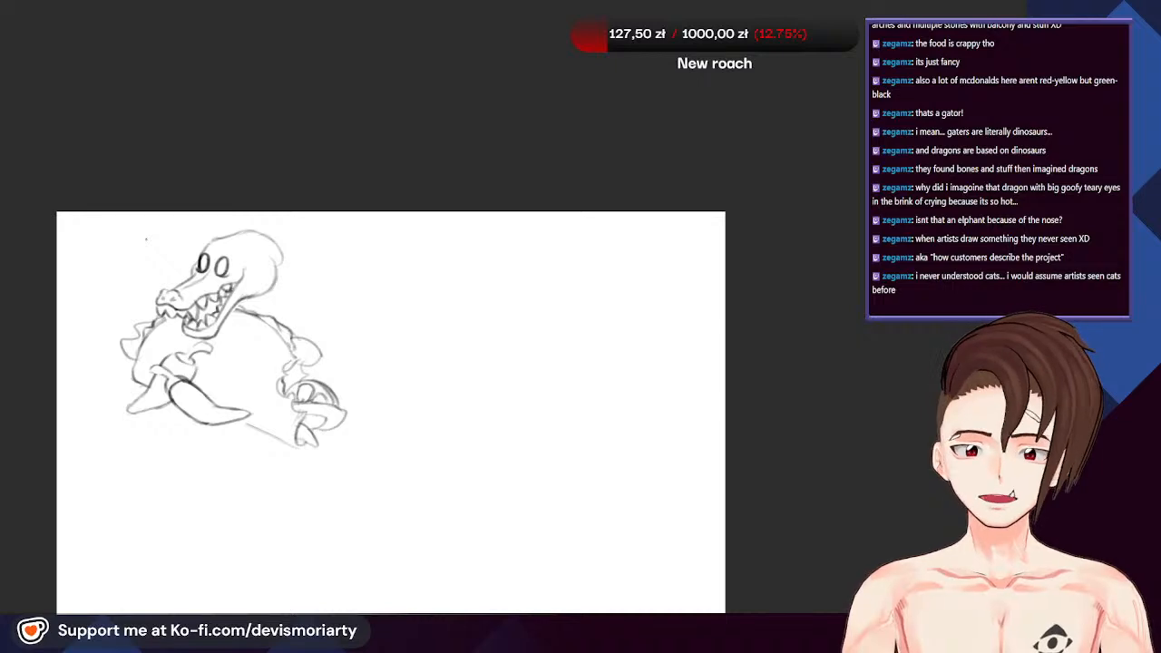
{"action": "scroll", "coordinate": [145, 239], "scroll_direction": "up", "scroll_amount": 5}
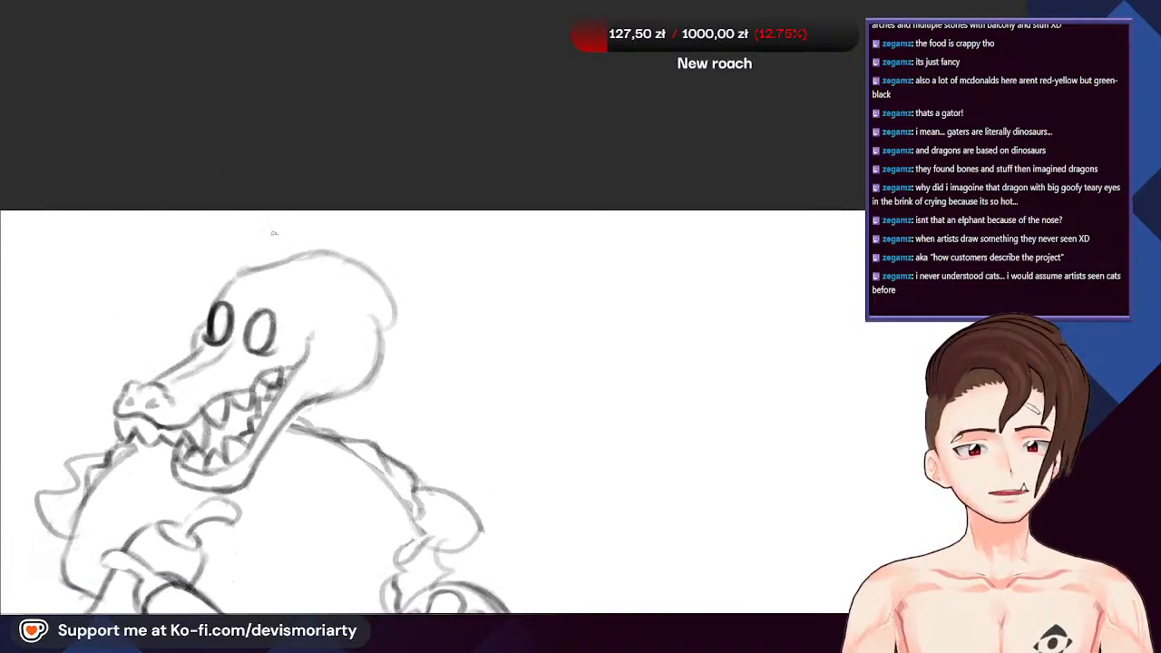
{"action": "scroll", "coordinate": [214, 274], "scroll_direction": "up", "scroll_amount": 2}
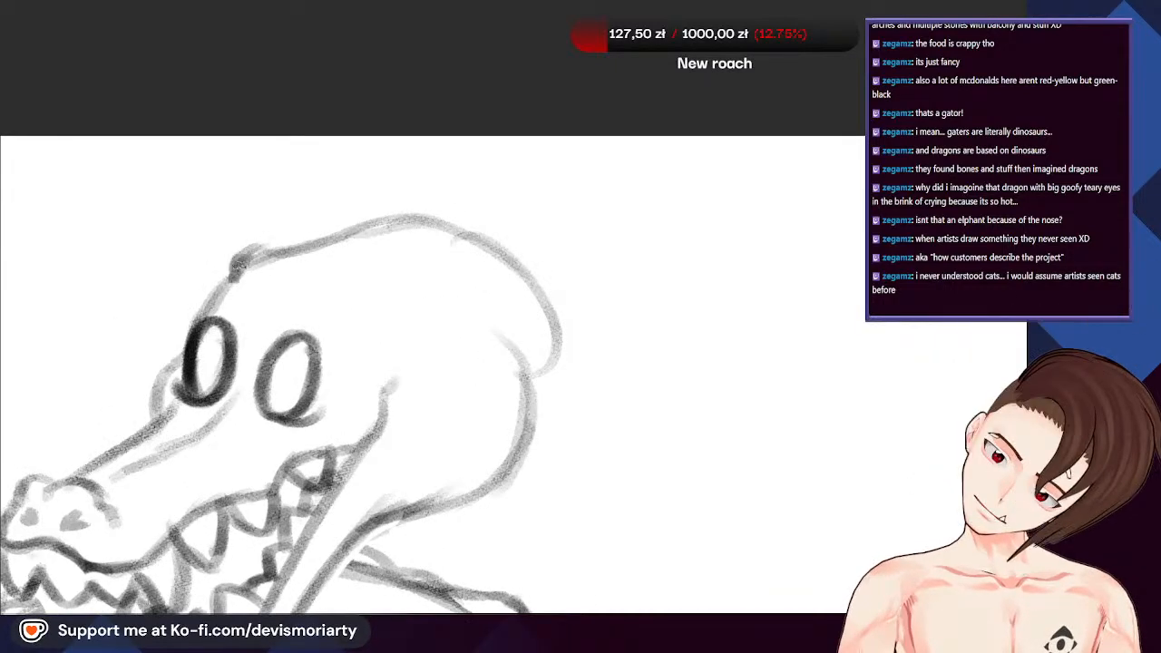
{"action": "scroll", "coordinate": [285, 227], "scroll_direction": "down", "scroll_amount": 5}
{"action": "scroll", "coordinate": [272, 272], "scroll_direction": "up", "scroll_amount": 6}
{"action": "mouse_move", "coordinate": [304, 302]}
{"action": "left_mouse_down"}
{"action": "mouse_move", "coordinate": [290, 334]}
{"action": "mouse_move", "coordinate": [277, 282]}
{"action": "left_mouse_up"}
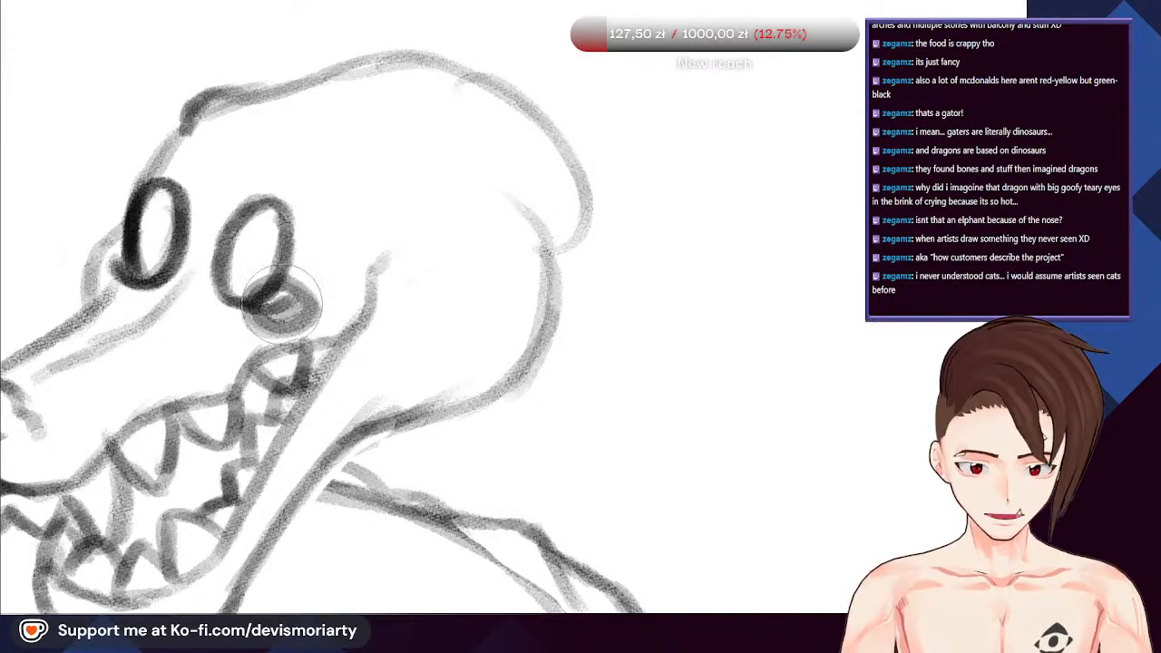
{"action": "scroll", "coordinate": [279, 309], "scroll_direction": "down", "scroll_amount": 3}
{"action": "scroll", "coordinate": [150, 259], "scroll_direction": "up", "scroll_amount": 3}
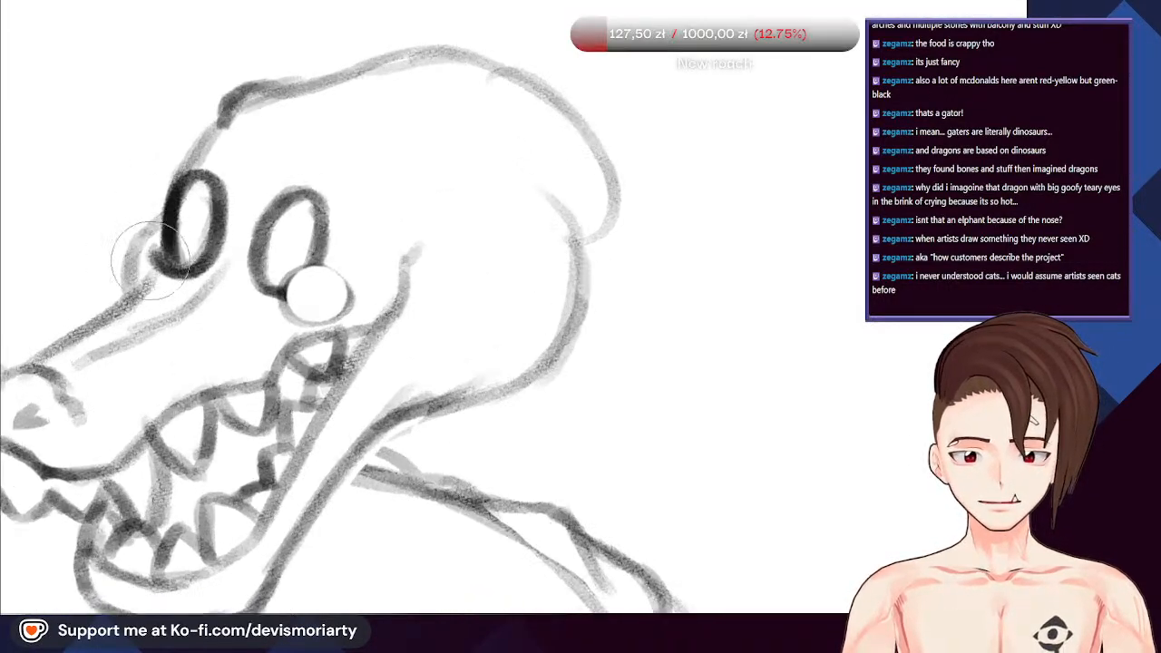
{"action": "mouse_move", "coordinate": [164, 284]}
{"action": "left_mouse_down"}
{"action": "mouse_move", "coordinate": [127, 265]}
{"action": "mouse_move", "coordinate": [166, 239]}
{"action": "mouse_move", "coordinate": [150, 238]}
{"action": "mouse_move", "coordinate": [155, 272]}
{"action": "left_mouse_up"}
Outline both round teardrops with dark strokes and thicken the ring around the near one
{"action": "scroll", "coordinate": [159, 255], "scroll_direction": "down", "scroll_amount": 5}
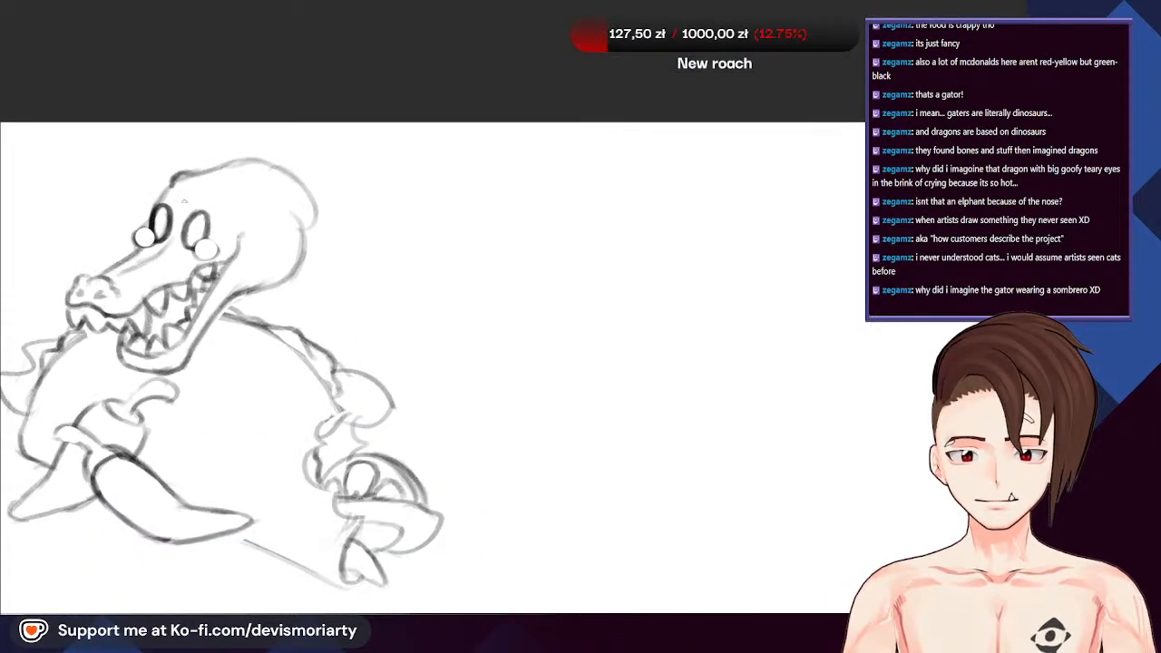
{"action": "scroll", "coordinate": [273, 318], "scroll_direction": "down", "scroll_amount": 3}
{"action": "scroll", "coordinate": [272, 317], "scroll_direction": "up", "scroll_amount": 2}
{"action": "scroll", "coordinate": [272, 318], "scroll_direction": "down", "scroll_amount": 2}
{"action": "scroll", "coordinate": [272, 318], "scroll_direction": "up", "scroll_amount": 2}
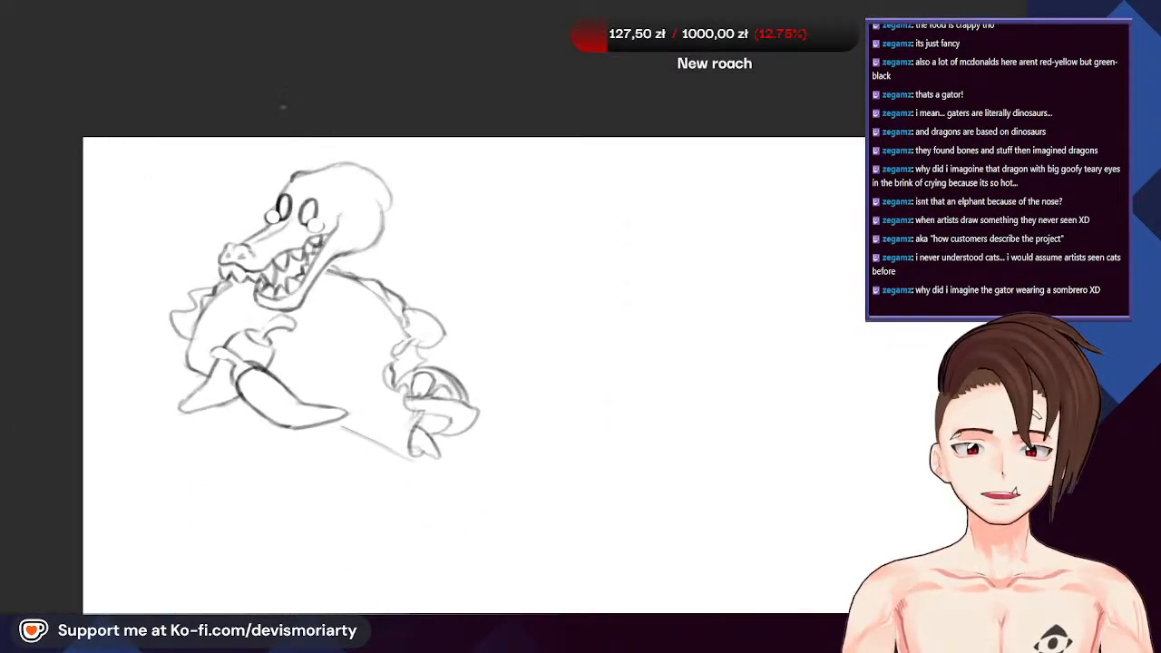
{"action": "scroll", "coordinate": [283, 107], "scroll_direction": "down", "scroll_amount": 1}
{"action": "scroll", "coordinate": [218, 265], "scroll_direction": "up", "scroll_amount": 5}
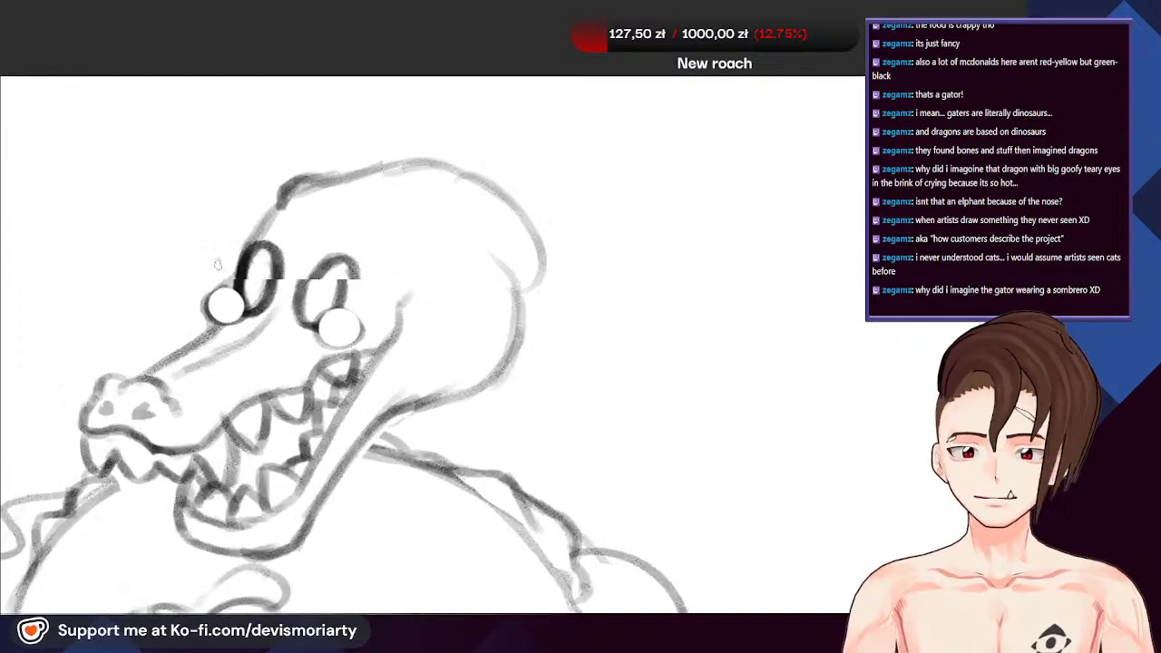
{"action": "scroll", "coordinate": [218, 265], "scroll_direction": "up", "scroll_amount": 2}
{"action": "left_click_drag", "start_coordinate": [215, 307], "coordinate": [269, 318]}
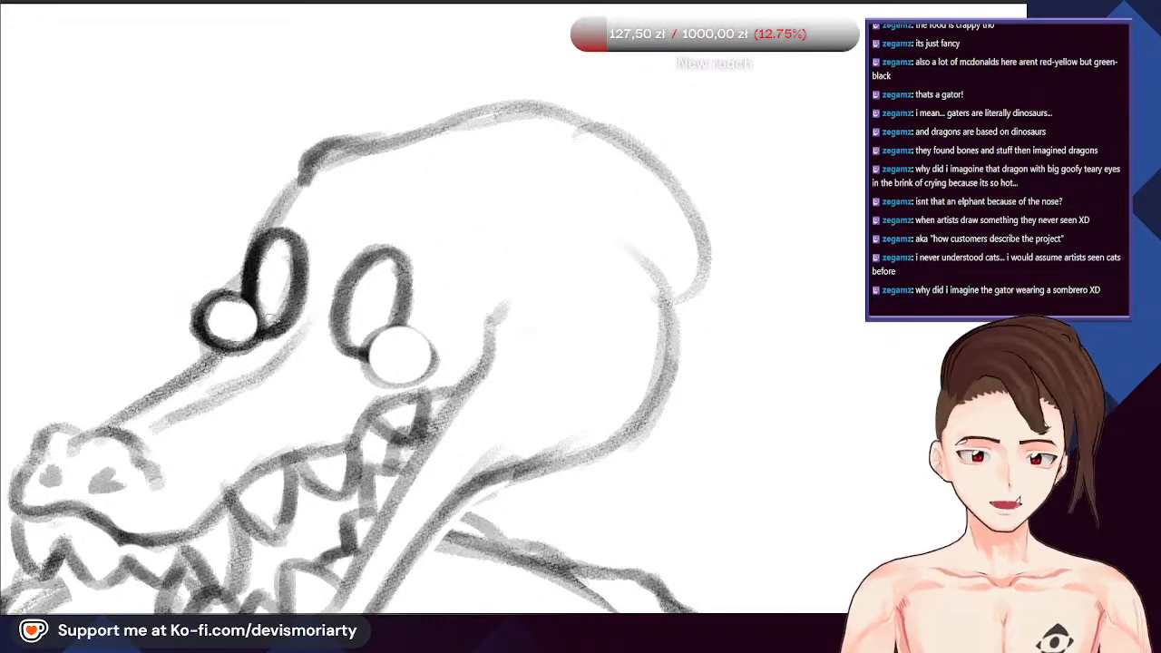
{"action": "left_click_drag", "start_coordinate": [363, 357], "coordinate": [437, 366]}
{"action": "scroll", "coordinate": [361, 352], "scroll_direction": "down", "scroll_amount": 4}
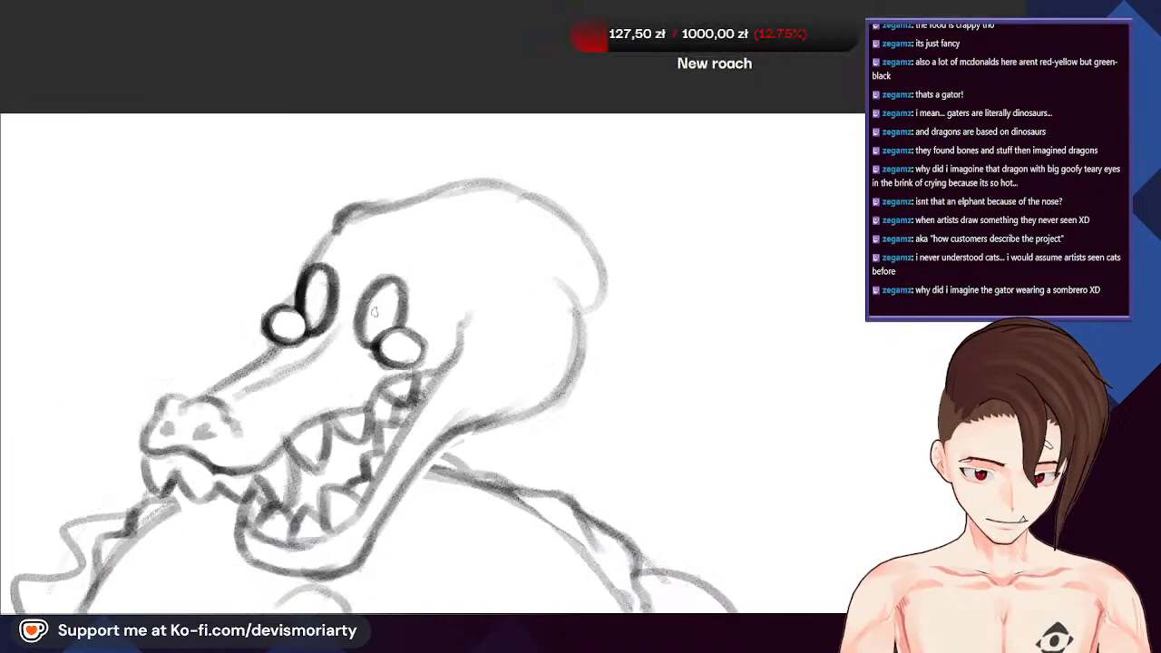
{"action": "scroll", "coordinate": [354, 269], "scroll_direction": "up", "scroll_amount": 3}
{"action": "scroll", "coordinate": [335, 313], "scroll_direction": "up", "scroll_amount": 4}
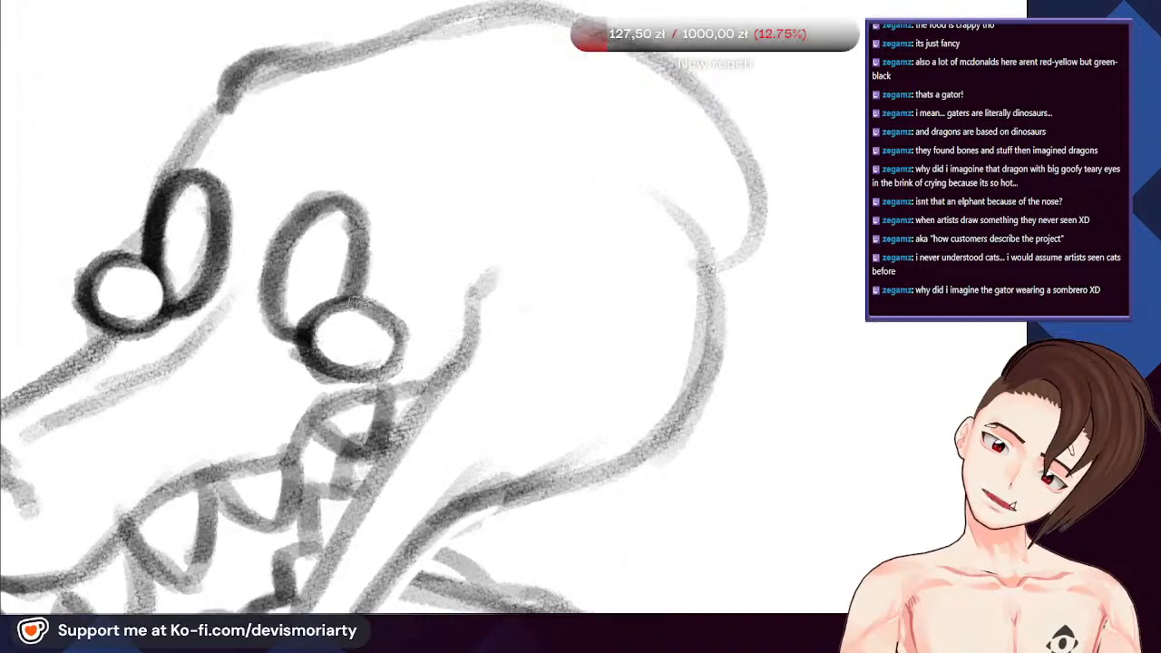
{"action": "mouse_move", "coordinate": [384, 307]}
{"action": "left_mouse_down"}
{"action": "mouse_move", "coordinate": [399, 370]}
{"action": "mouse_move", "coordinate": [337, 374]}
{"action": "left_mouse_up"}
{"action": "scroll", "coordinate": [300, 285], "scroll_direction": "down", "scroll_amount": 4}
{"action": "scroll", "coordinate": [301, 316], "scroll_direction": "down", "scroll_amount": 5}
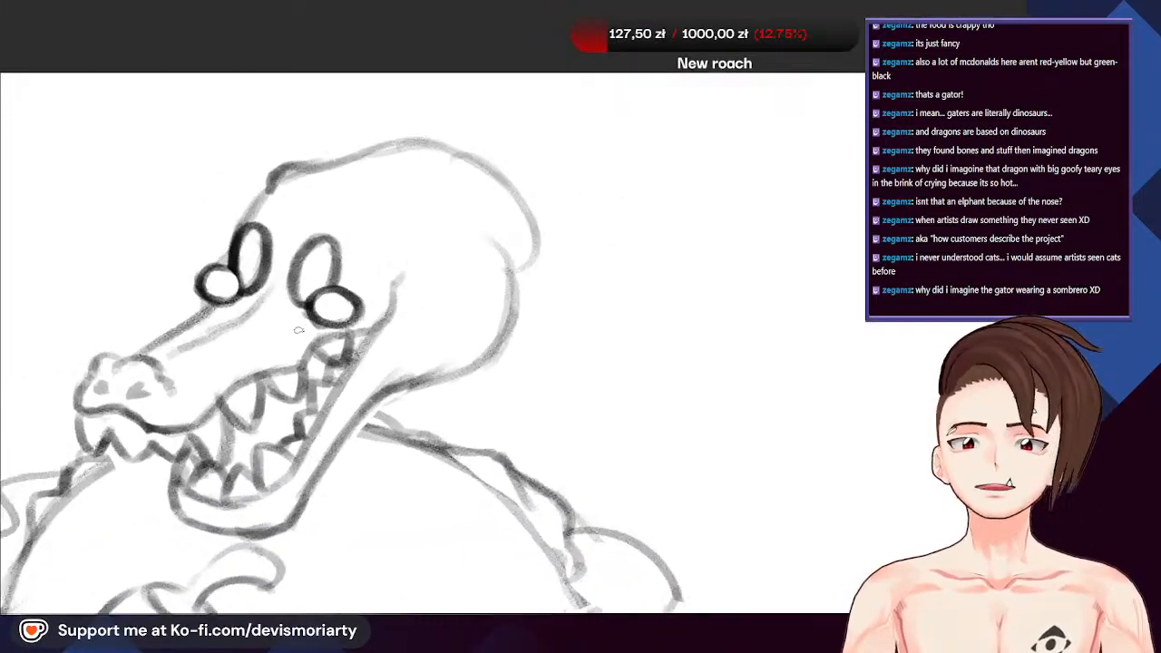
Darken the ridge line running along the snout toward the eyes
{"action": "scroll", "coordinate": [280, 424], "scroll_direction": "up", "scroll_amount": 3}
{"action": "scroll", "coordinate": [253, 283], "scroll_direction": "up", "scroll_amount": 5}
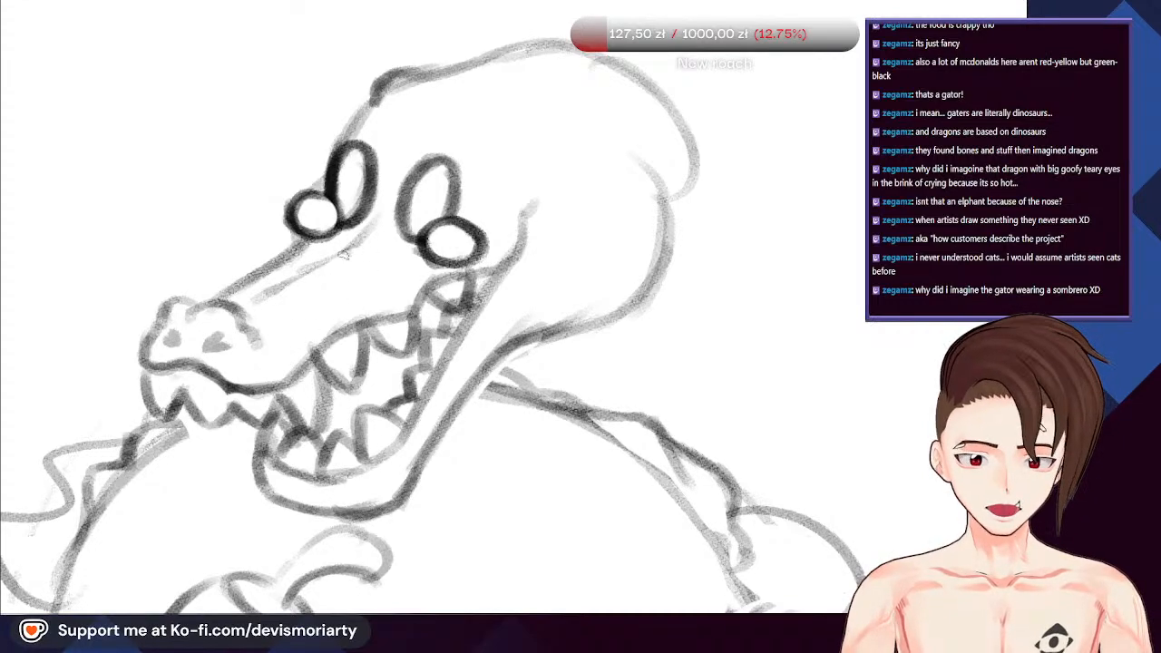
{"action": "scroll", "coordinate": [364, 238], "scroll_direction": "down", "scroll_amount": 6}
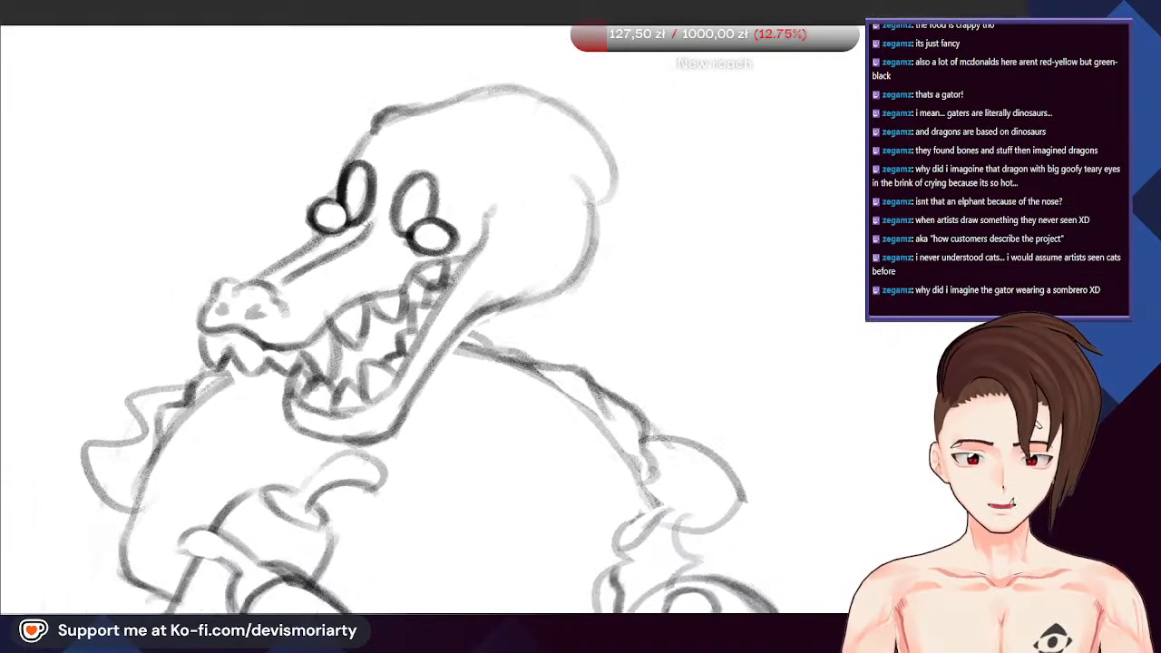
Draw an arched eyebrow of two parallel curved strokes above the near eye
{"action": "scroll", "coordinate": [490, 266], "scroll_direction": "up", "scroll_amount": 3}
{"action": "scroll", "coordinate": [229, 130], "scroll_direction": "up", "scroll_amount": 2}
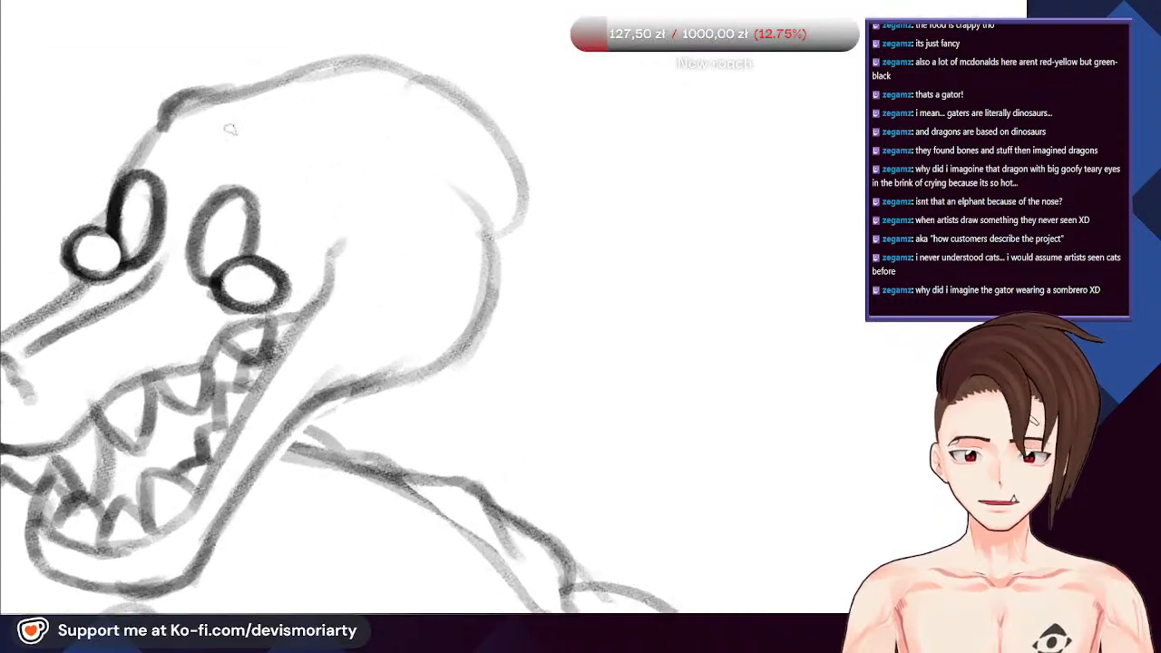
{"action": "mouse_move", "coordinate": [222, 152]}
{"action": "left_mouse_down"}
{"action": "mouse_move", "coordinate": [250, 129]}
{"action": "mouse_move", "coordinate": [277, 143]}
{"action": "mouse_move", "coordinate": [291, 181]}
{"action": "left_mouse_up"}
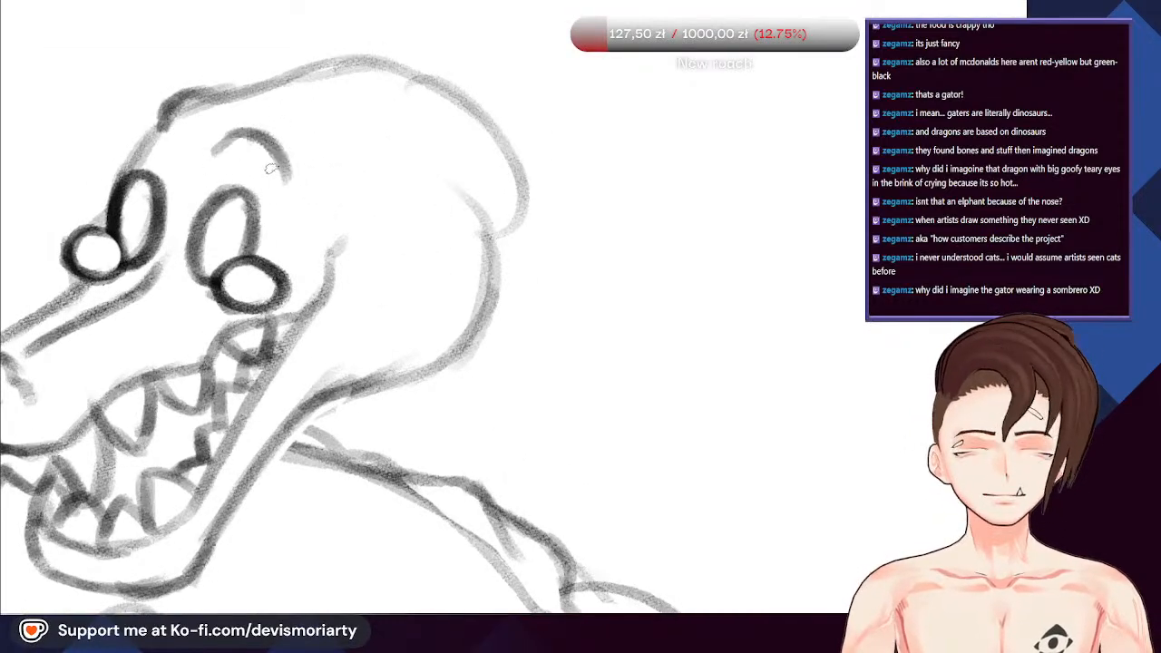
{"action": "scroll", "coordinate": [234, 178], "scroll_direction": "up", "scroll_amount": 1}
{"action": "scroll", "coordinate": [234, 179], "scroll_direction": "up", "scroll_amount": 1}
{"action": "left_click_drag", "start_coordinate": [256, 136], "coordinate": [316, 231]}
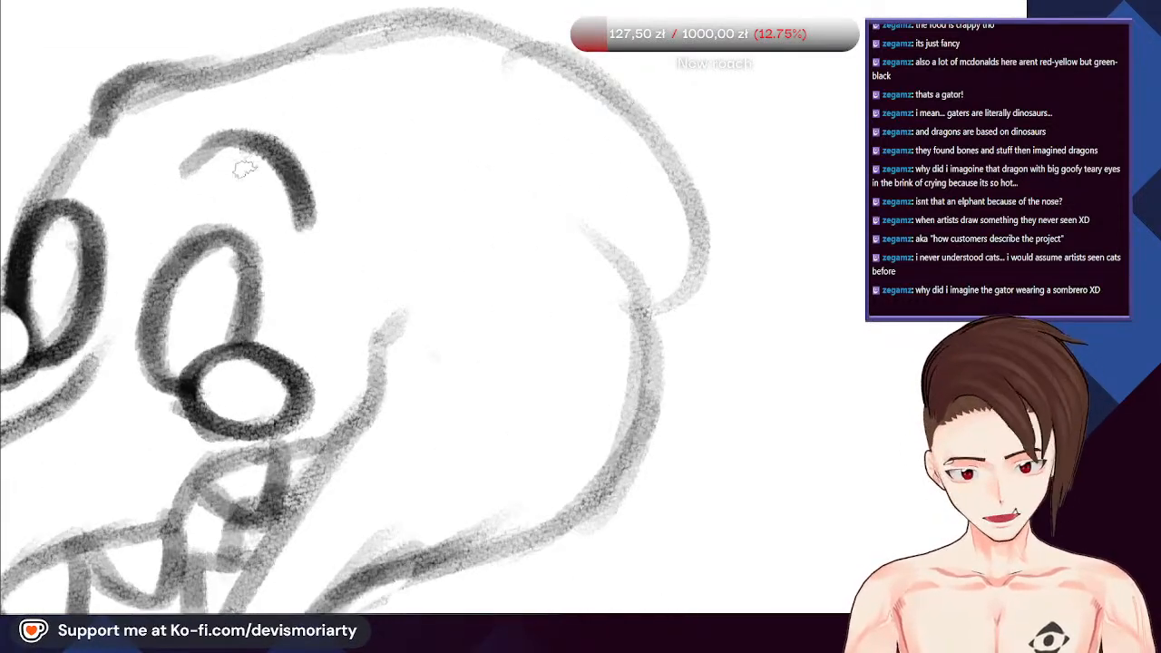
{"action": "mouse_move", "coordinate": [210, 119]}
{"action": "left_mouse_down"}
{"action": "mouse_move", "coordinate": [259, 102]}
{"action": "mouse_move", "coordinate": [331, 172]}
{"action": "mouse_move", "coordinate": [338, 202]}
{"action": "left_mouse_up"}
Draw a short curved eyebrow above the far eye at the corner of the forehead
{"action": "scroll", "coordinate": [140, 131], "scroll_direction": "up", "scroll_amount": 1}
{"action": "left_click_drag", "start_coordinate": [132, 125], "coordinate": [177, 145]}
{"action": "key", "text": "ctrl+z"}
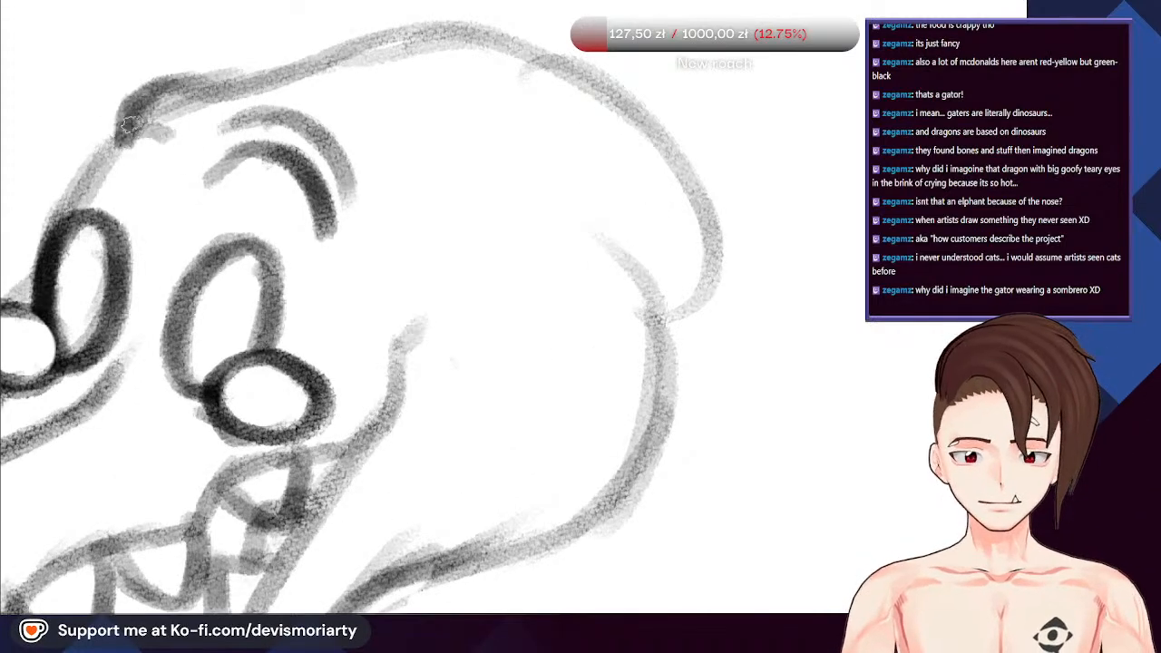
{"action": "mouse_move", "coordinate": [126, 118]}
{"action": "left_mouse_down"}
{"action": "mouse_move", "coordinate": [159, 138]}
{"action": "mouse_move", "coordinate": [168, 177]}
{"action": "left_mouse_up"}
{"action": "mouse_move", "coordinate": [189, 132]}
{"action": "left_mouse_down"}
{"action": "mouse_move", "coordinate": [167, 103]}
{"action": "mouse_move", "coordinate": [174, 80]}
{"action": "mouse_move", "coordinate": [210, 137]}
{"action": "left_mouse_up"}
{"action": "scroll", "coordinate": [167, 95], "scroll_direction": "up", "scroll_amount": 1}
{"action": "scroll", "coordinate": [145, 164], "scroll_direction": "down", "scroll_amount": 7}
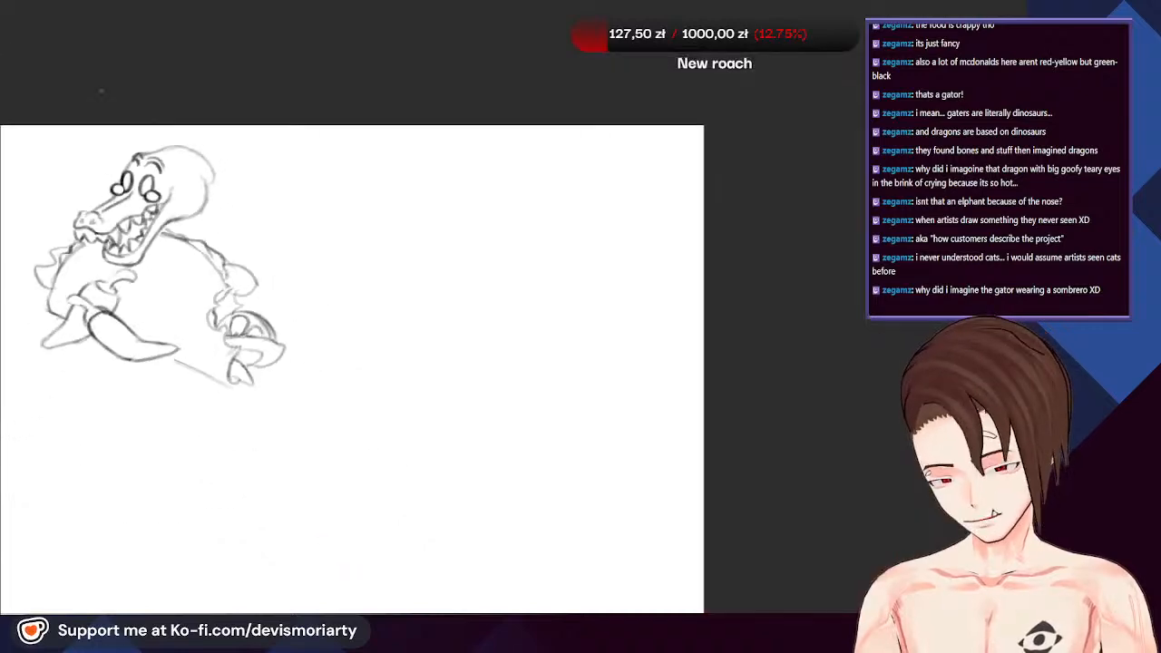
{"action": "scroll", "coordinate": [208, 288], "scroll_direction": "down", "scroll_amount": 3}
{"action": "scroll", "coordinate": [186, 204], "scroll_direction": "up", "scroll_amount": 5}
{"action": "scroll", "coordinate": [418, 228], "scroll_direction": "down", "scroll_amount": 1}
{"action": "scroll", "coordinate": [418, 229], "scroll_direction": "up", "scroll_amount": 2}
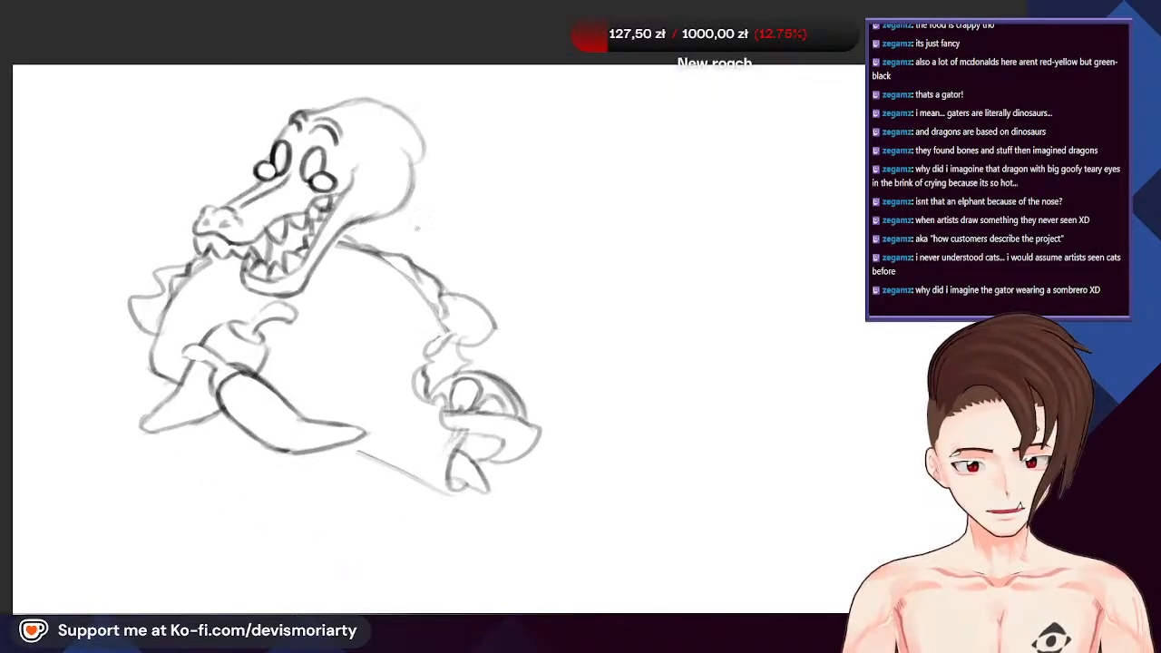
Draw a jagged frill of pointed spikes along the back of the creature's head, behind the jaw
{"action": "scroll", "coordinate": [417, 229], "scroll_direction": "up", "scroll_amount": 3}
{"action": "scroll", "coordinate": [418, 229], "scroll_direction": "down", "scroll_amount": 4}
{"action": "scroll", "coordinate": [532, 322], "scroll_direction": "up", "scroll_amount": 1}
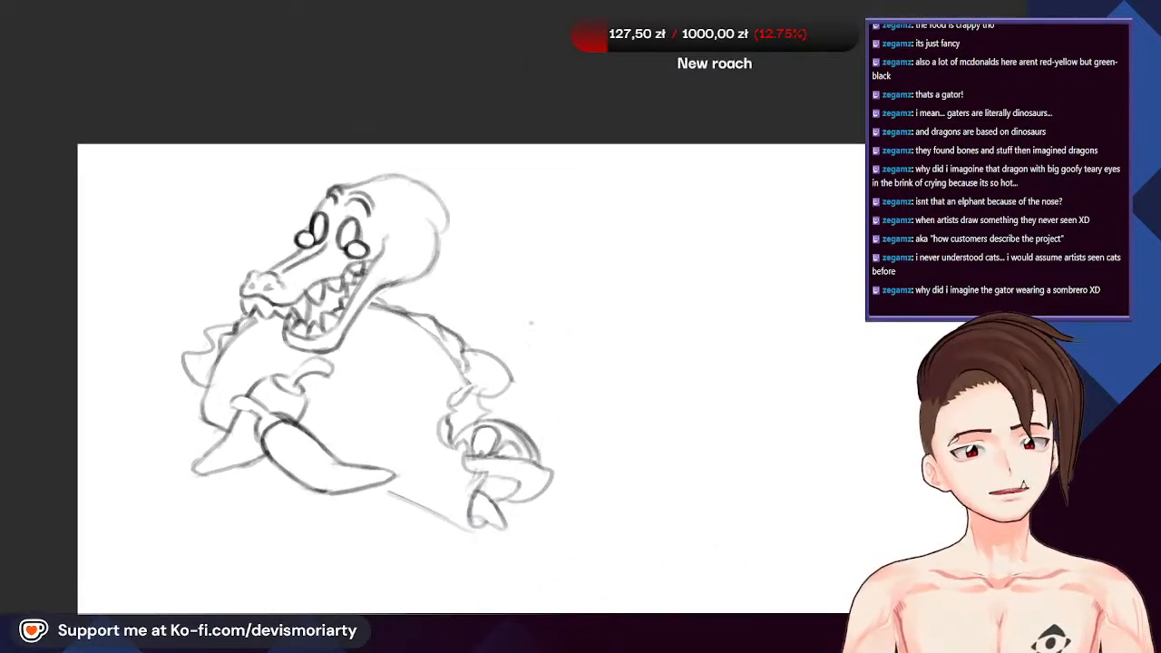
{"action": "scroll", "coordinate": [431, 299], "scroll_direction": "up", "scroll_amount": 4}
{"action": "left_click_drag", "start_coordinate": [413, 229], "coordinate": [441, 267]}
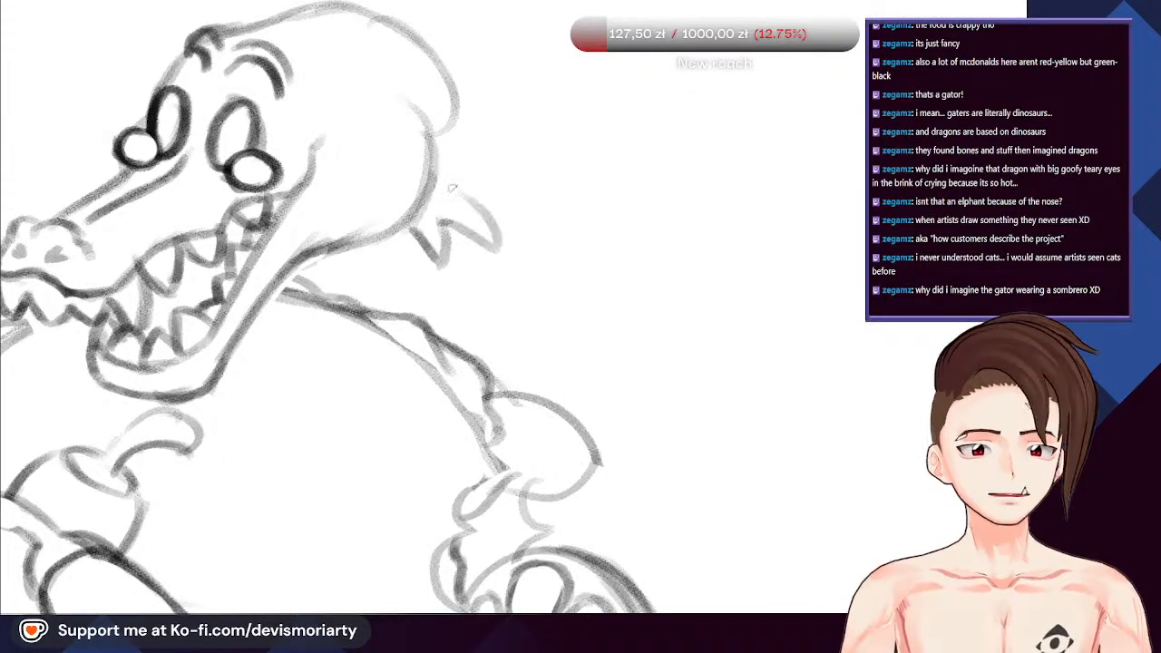
{"action": "scroll", "coordinate": [460, 151], "scroll_direction": "down", "scroll_amount": 1}
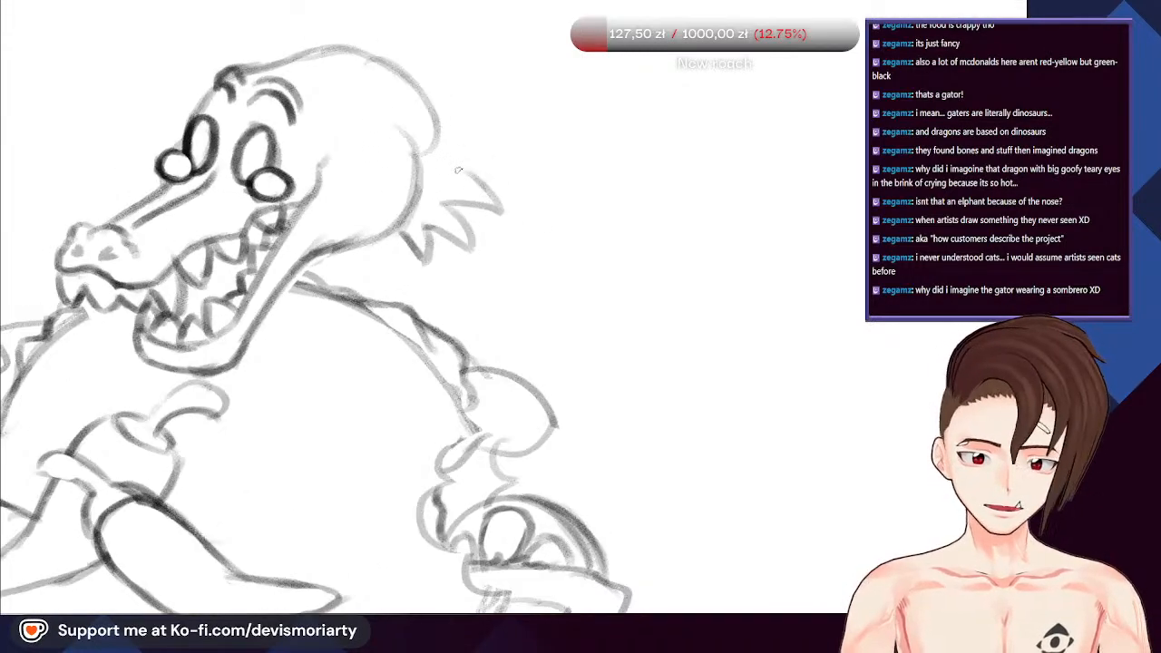
{"action": "left_click_drag", "start_coordinate": [461, 170], "coordinate": [571, 204]}
{"action": "mouse_move", "coordinate": [550, 187]}
{"action": "left_mouse_down"}
{"action": "mouse_move", "coordinate": [482, 129]}
{"action": "mouse_move", "coordinate": [403, 131]}
{"action": "left_mouse_up"}
{"action": "scroll", "coordinate": [452, 124], "scroll_direction": "down", "scroll_amount": 2}
{"action": "scroll", "coordinate": [370, 137], "scroll_direction": "up", "scroll_amount": 2}
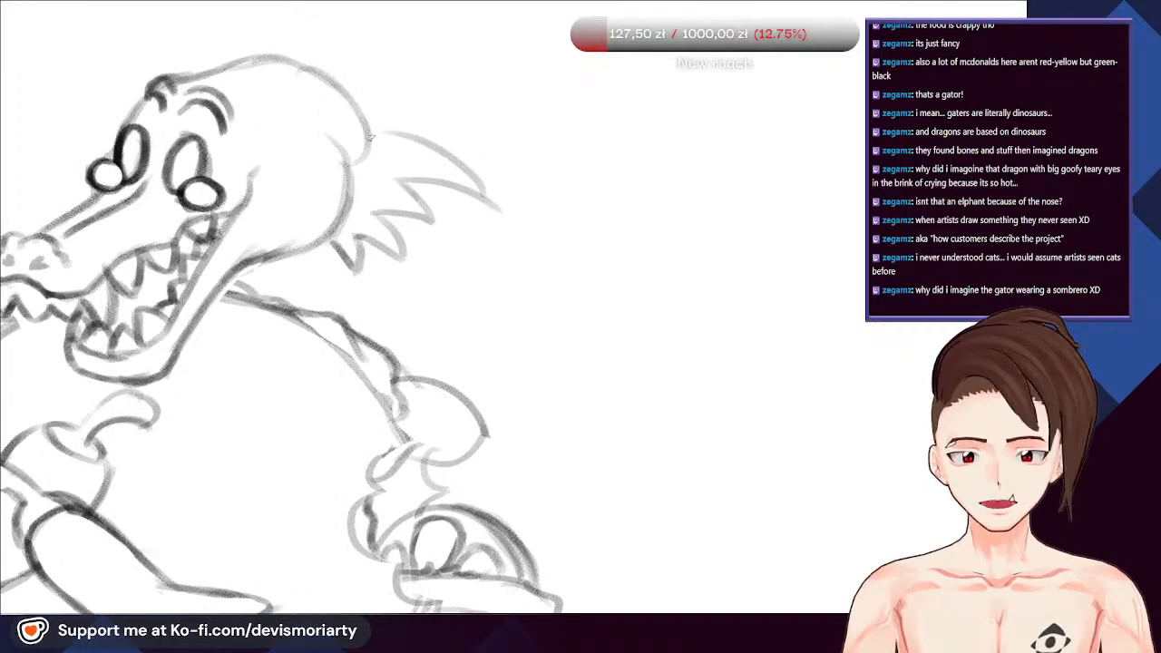
Add a short horn-like tuft at the upper back of the head and erase the skull outline beneath it
{"action": "left_click_drag", "start_coordinate": [322, 107], "coordinate": [407, 85]}
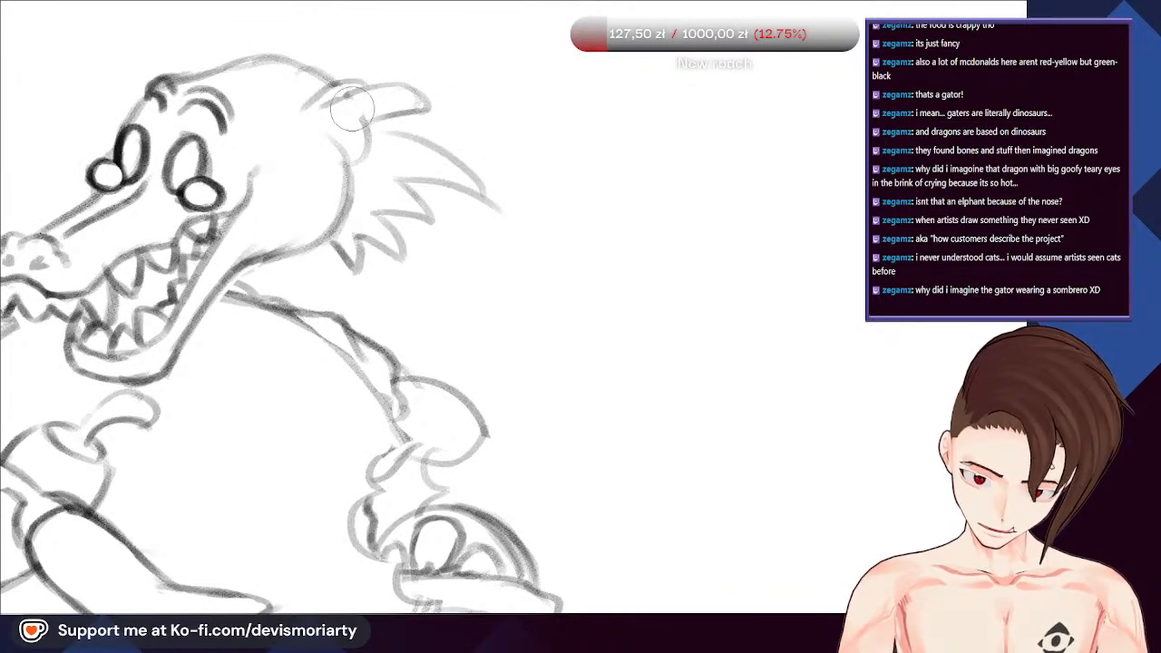
{"action": "left_click_drag", "start_coordinate": [352, 109], "coordinate": [365, 166]}
{"action": "scroll", "coordinate": [313, 162], "scroll_direction": "down", "scroll_amount": 2}
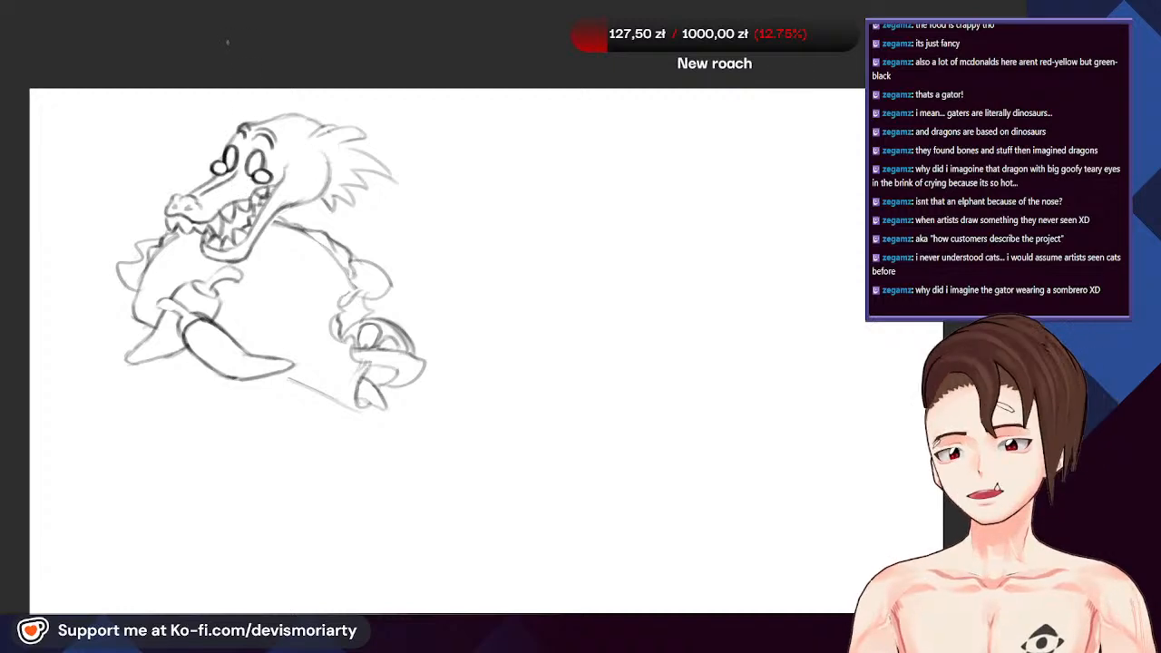
Select the whole creature-and-taco sketch and move it lower on the canvas to free space above the head
{"action": "scroll", "coordinate": [228, 42], "scroll_direction": "up", "scroll_amount": 2}
{"action": "scroll", "coordinate": [215, 98], "scroll_direction": "down", "scroll_amount": 1}
{"action": "scroll", "coordinate": [215, 98], "scroll_direction": "up", "scroll_amount": 2}
{"action": "scroll", "coordinate": [122, 133], "scroll_direction": "down", "scroll_amount": 2}
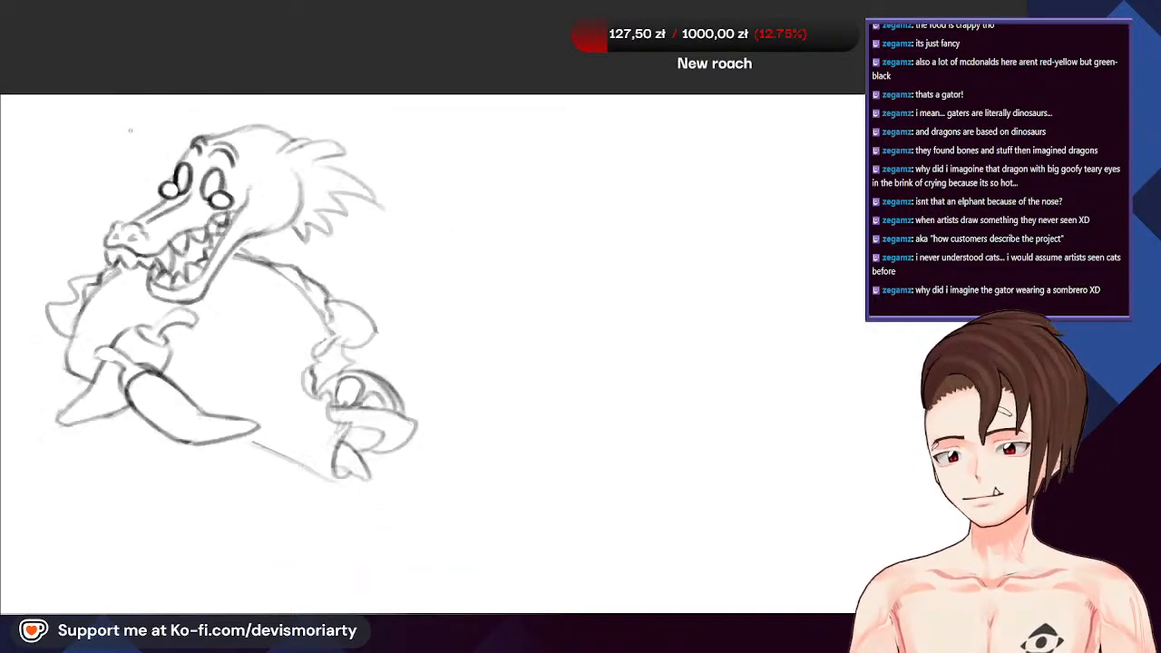
{"action": "scroll", "coordinate": [130, 129], "scroll_direction": "down", "scroll_amount": 2}
{"action": "left_click_drag", "start_coordinate": [116, 152], "coordinate": [385, 370]}
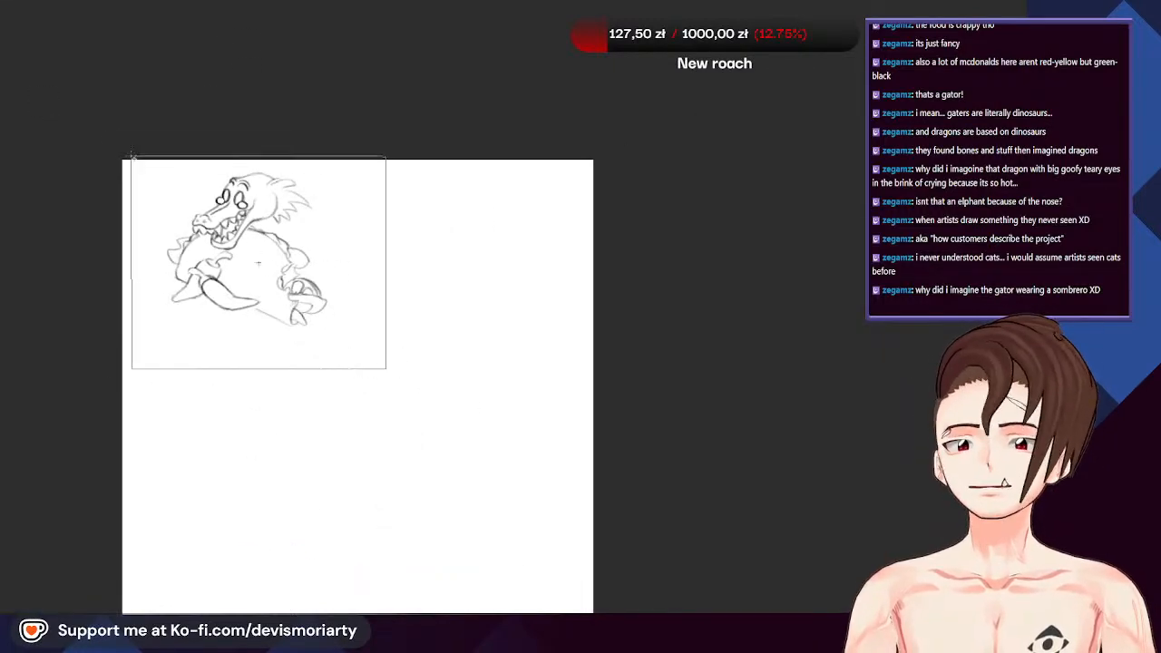
{"action": "left_click", "coordinate": [305, 392]}
{"action": "left_click_drag", "start_coordinate": [231, 318], "coordinate": [244, 369]}
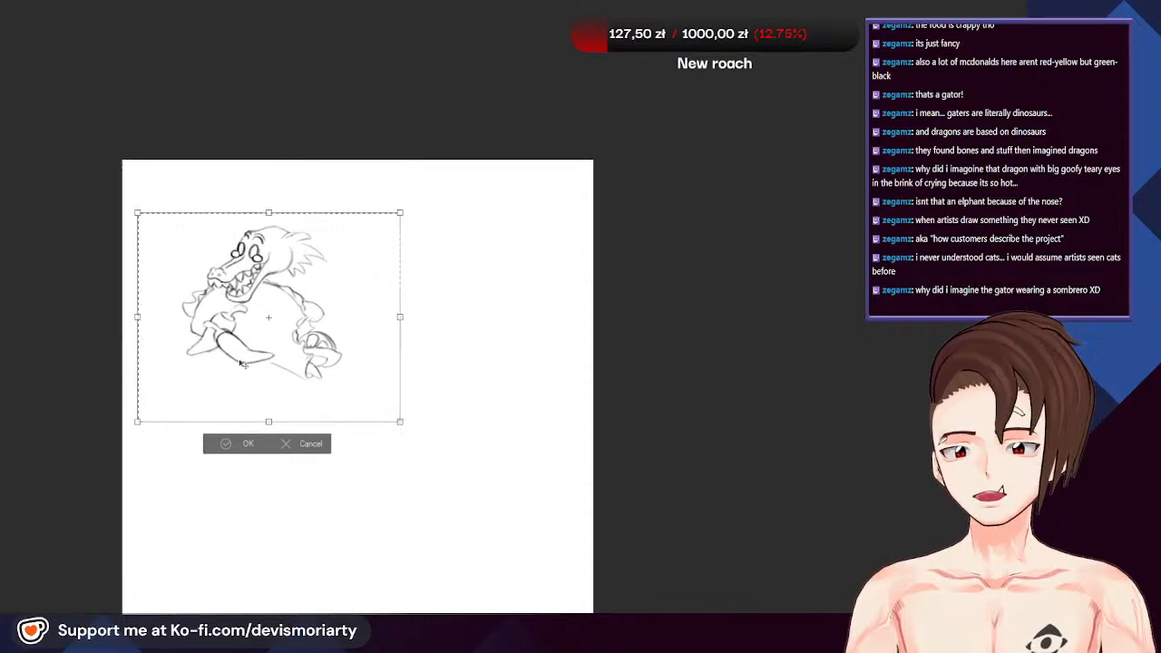
{"action": "left_click", "coordinate": [224, 446]}
{"action": "left_click", "coordinate": [151, 443]}
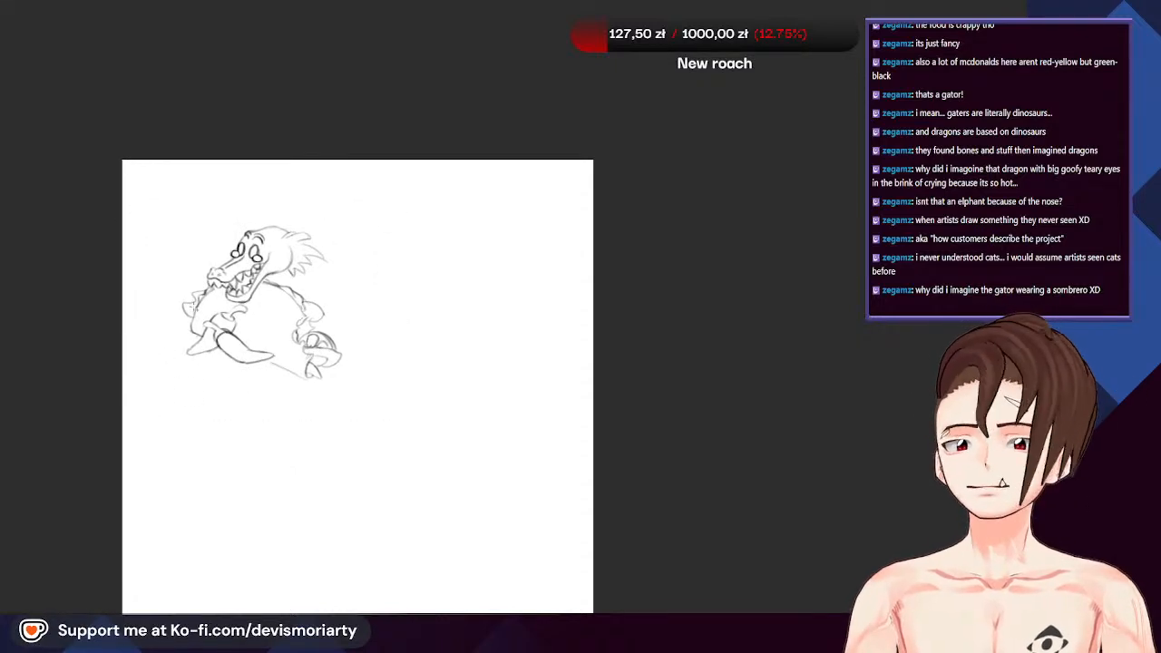
Sketch a wide, tilted sombrero brim with upturned ends across the top of the creature's head
{"action": "scroll", "coordinate": [303, 206], "scroll_direction": "up", "scroll_amount": 3}
{"action": "scroll", "coordinate": [226, 239], "scroll_direction": "down", "scroll_amount": 4}
{"action": "scroll", "coordinate": [118, 288], "scroll_direction": "up", "scroll_amount": 2}
{"action": "scroll", "coordinate": [303, 206], "scroll_direction": "up", "scroll_amount": 3}
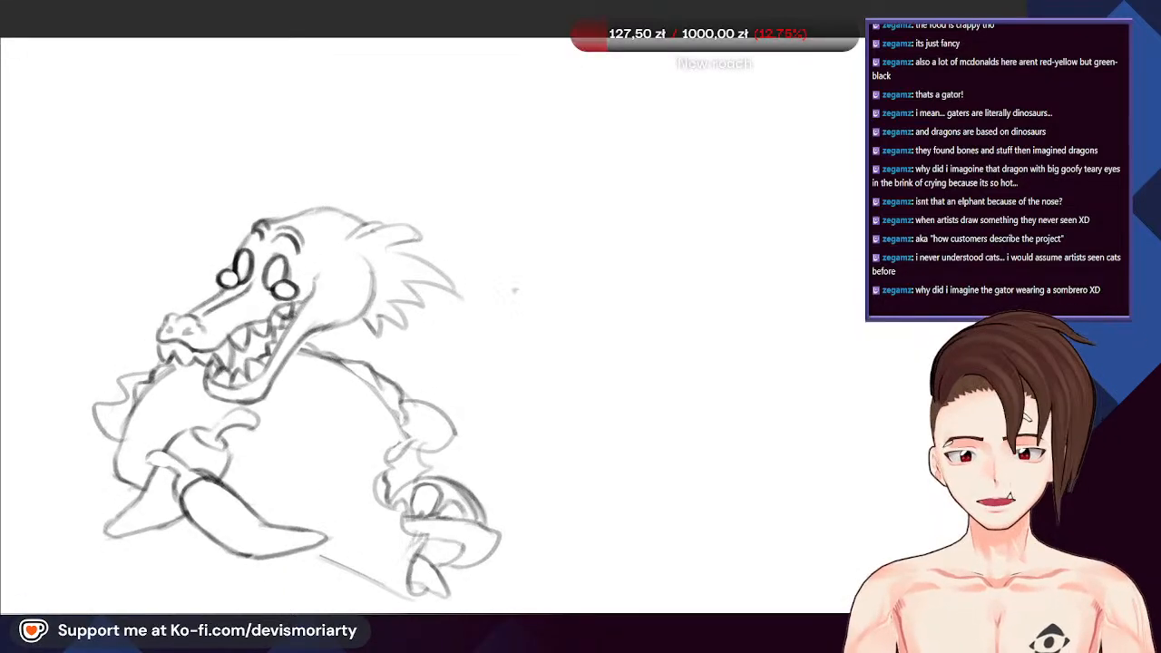
{"action": "mouse_move", "coordinate": [504, 290]}
{"action": "left_mouse_down"}
{"action": "mouse_move", "coordinate": [221, 204]}
{"action": "mouse_move", "coordinate": [234, 193]}
{"action": "left_mouse_up"}
{"action": "key", "text": "ctrl+z"}
{"action": "mouse_move", "coordinate": [467, 278]}
{"action": "left_mouse_down"}
{"action": "mouse_move", "coordinate": [229, 192]}
{"action": "mouse_move", "coordinate": [176, 155]}
{"action": "left_mouse_up"}
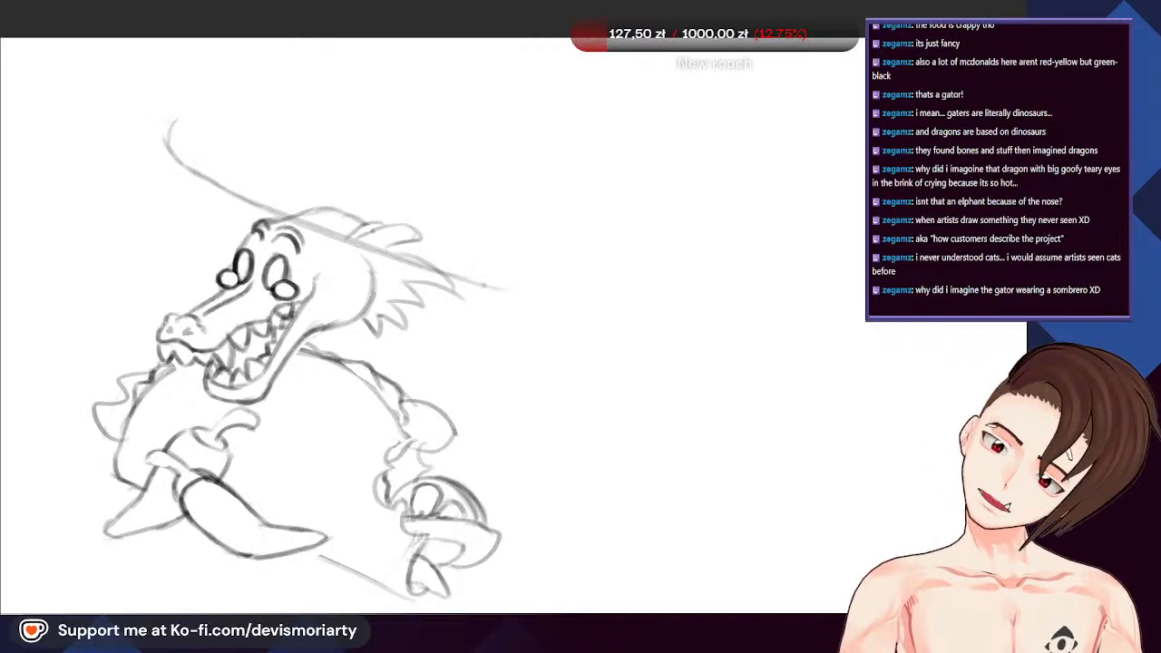
{"action": "left_click_drag", "start_coordinate": [479, 288], "coordinate": [519, 282]}
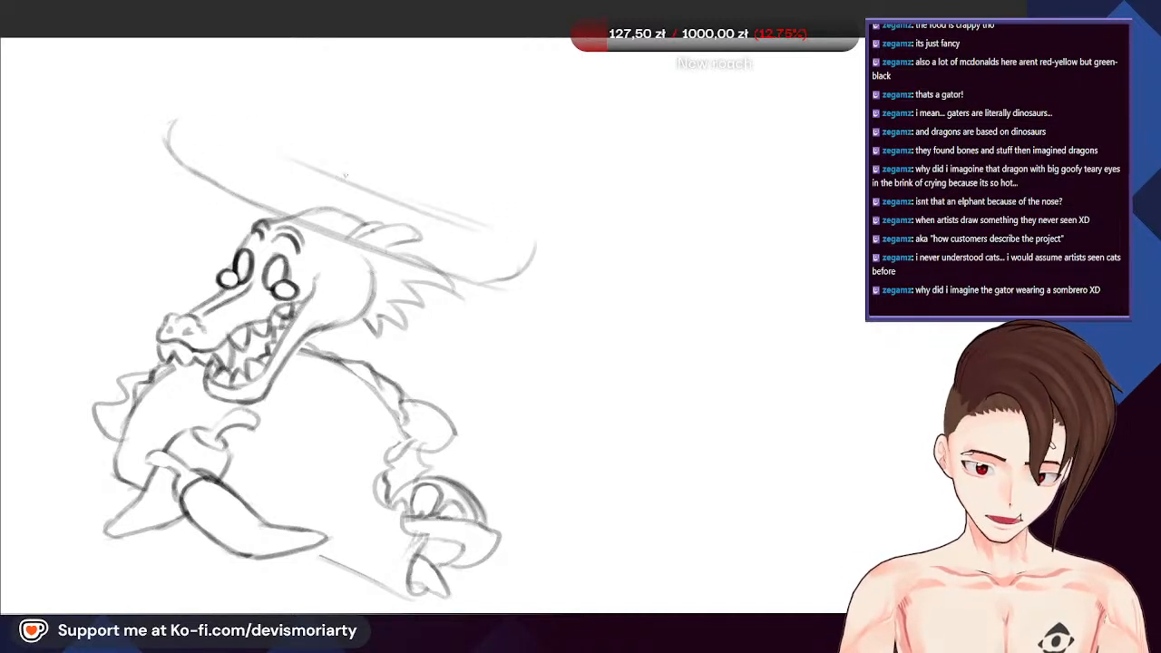
Draw the sombrero's tall rounded crown above the brim, with a second curved line along its far side
{"action": "left_click_drag", "start_coordinate": [317, 90], "coordinate": [334, 73]}
{"action": "key", "text": "ctrl+z"}
{"action": "mouse_move", "coordinate": [286, 150]}
{"action": "left_mouse_down"}
{"action": "mouse_move", "coordinate": [347, 88]}
{"action": "mouse_move", "coordinate": [388, 71]}
{"action": "left_mouse_up"}
{"action": "left_click_drag", "start_coordinate": [431, 129], "coordinate": [424, 198]}
{"action": "left_click_drag", "start_coordinate": [410, 94], "coordinate": [417, 187]}
{"action": "scroll", "coordinate": [417, 187], "scroll_direction": "down", "scroll_amount": 2}
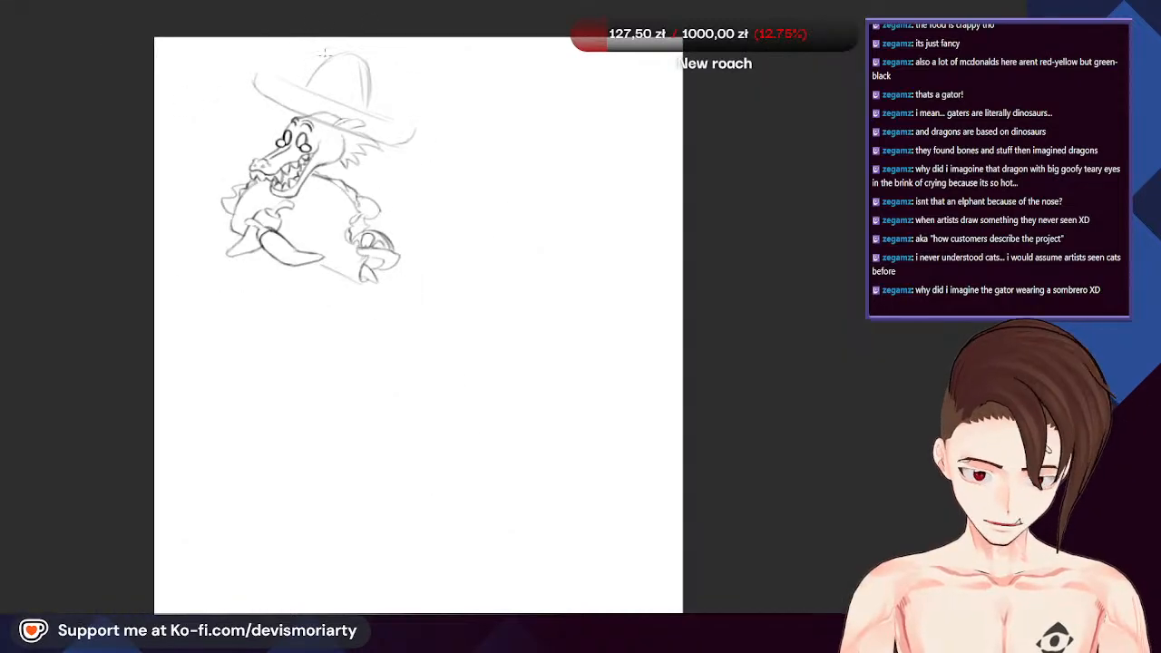
Erase the gator's head lines that show through the sombrero's brim
{"action": "scroll", "coordinate": [312, 58], "scroll_direction": "up", "scroll_amount": 2}
{"action": "key", "text": "e"}
{"action": "mouse_move", "coordinate": [296, 174]}
{"action": "left_mouse_down"}
{"action": "mouse_move", "coordinate": [381, 195]}
{"action": "mouse_move", "coordinate": [321, 191]}
{"action": "left_mouse_up"}
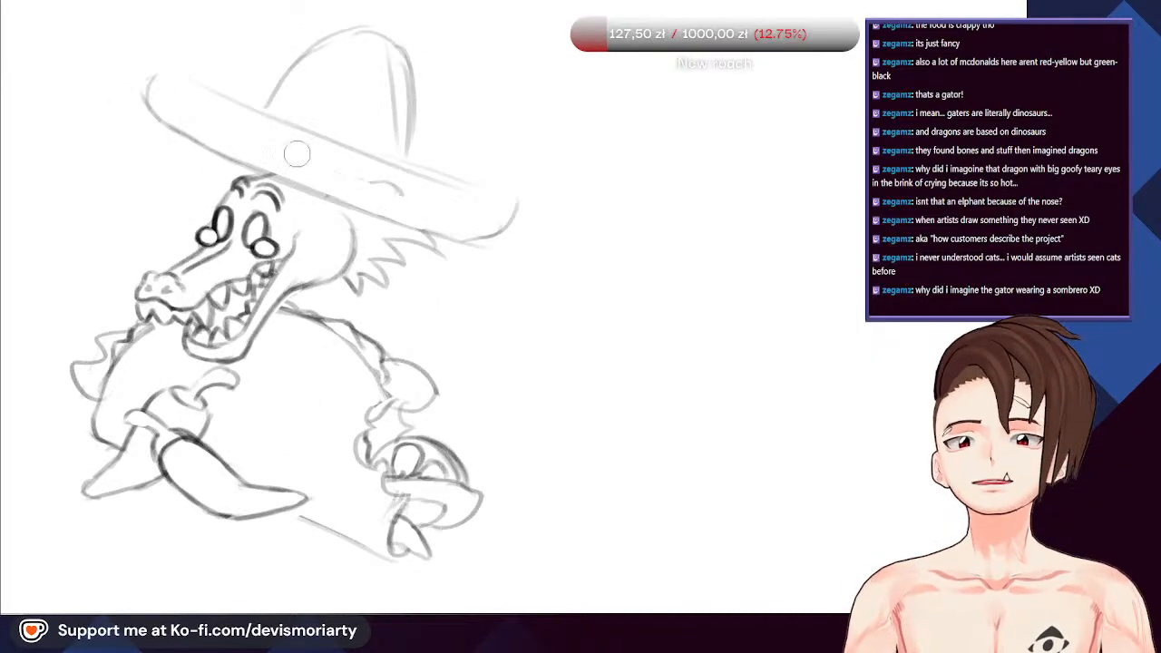
{"action": "scroll", "coordinate": [181, 90], "scroll_direction": "down", "scroll_amount": 5}
{"action": "scroll", "coordinate": [160, 78], "scroll_direction": "up", "scroll_amount": 5}
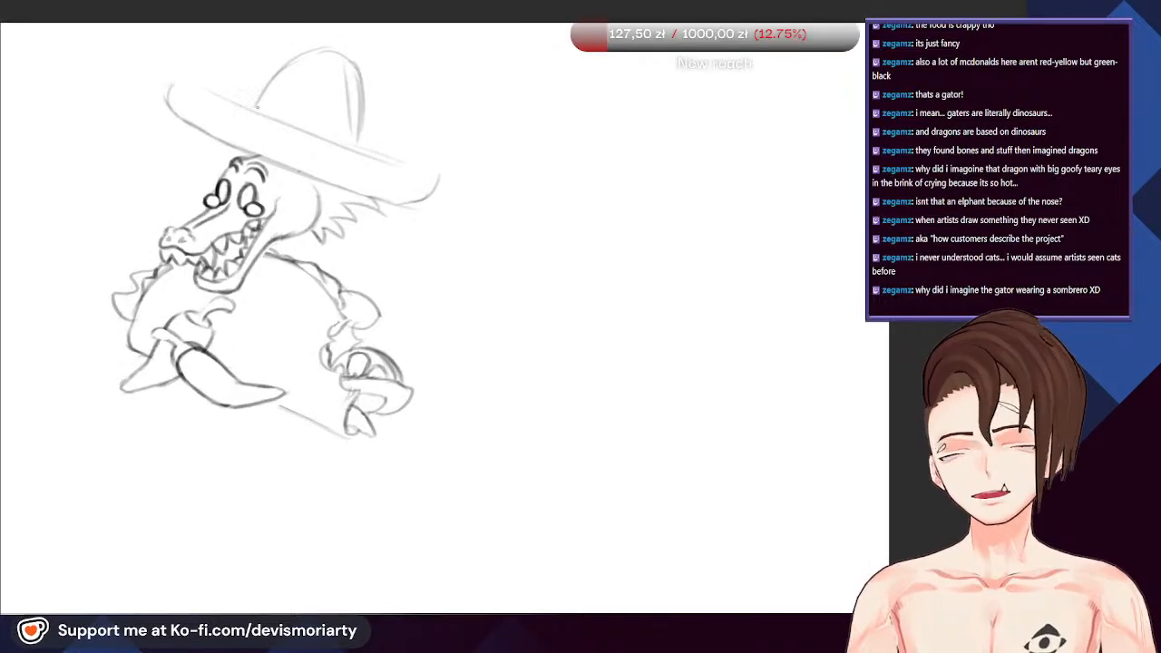
Redraw the spiky frill on the shoulder below the gator's snout as a larger flared sleeve with pointed ends
{"action": "scroll", "coordinate": [157, 250], "scroll_direction": "down", "scroll_amount": 3}
{"action": "scroll", "coordinate": [367, 299], "scroll_direction": "up", "scroll_amount": 5}
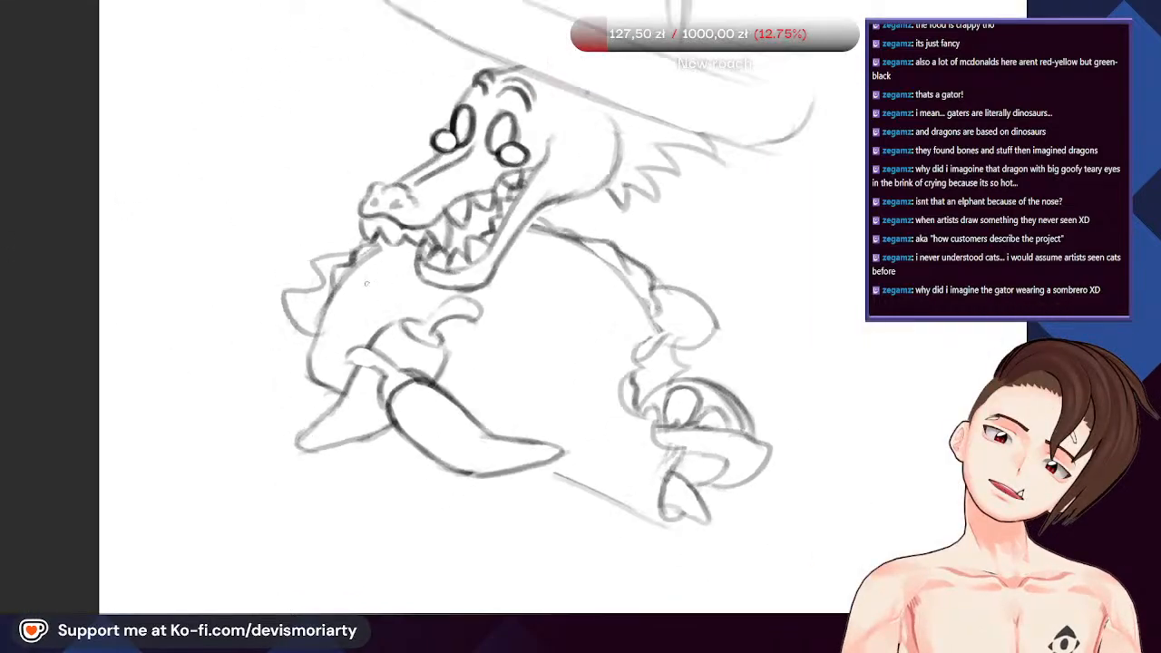
{"action": "left_click_drag", "start_coordinate": [385, 257], "coordinate": [258, 287]}
{"action": "key", "text": "ctrl+z"}
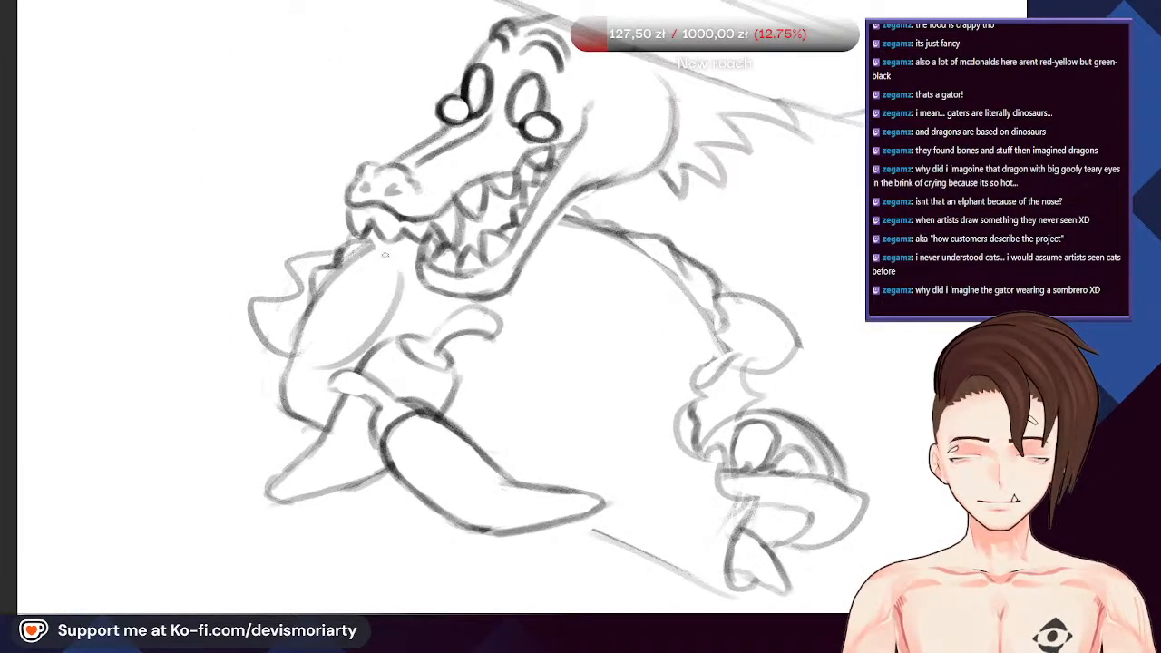
{"action": "mouse_move", "coordinate": [372, 247]}
{"action": "left_mouse_down"}
{"action": "mouse_move", "coordinate": [213, 333]}
{"action": "mouse_move", "coordinate": [242, 287]}
{"action": "mouse_move", "coordinate": [205, 337]}
{"action": "left_mouse_up"}
{"action": "mouse_move", "coordinate": [227, 292]}
{"action": "left_mouse_down"}
{"action": "mouse_move", "coordinate": [222, 339]}
{"action": "mouse_move", "coordinate": [258, 323]}
{"action": "mouse_move", "coordinate": [231, 372]}
{"action": "mouse_move", "coordinate": [321, 346]}
{"action": "mouse_move", "coordinate": [272, 298]}
{"action": "mouse_move", "coordinate": [359, 282]}
{"action": "left_mouse_up"}
{"action": "key", "text": "ctrl+z"}
{"action": "key", "text": "ctrl+z"}
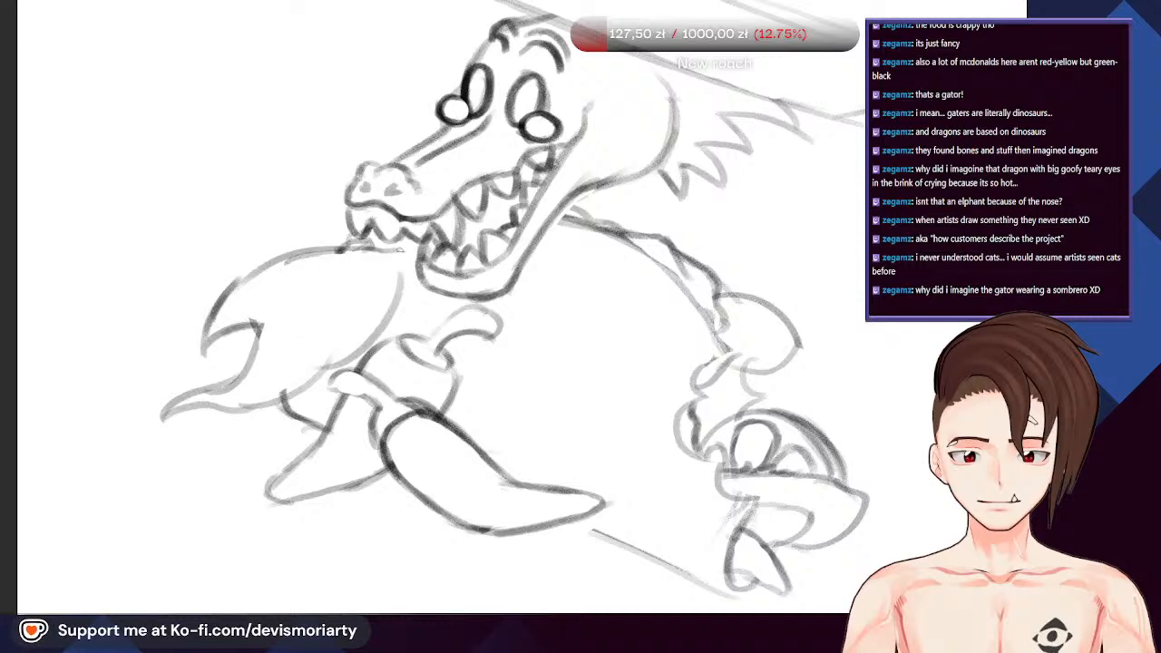
{"action": "scroll", "coordinate": [324, 264], "scroll_direction": "down", "scroll_amount": 5}
{"action": "scroll", "coordinate": [550, 227], "scroll_direction": "up", "scroll_amount": 2}
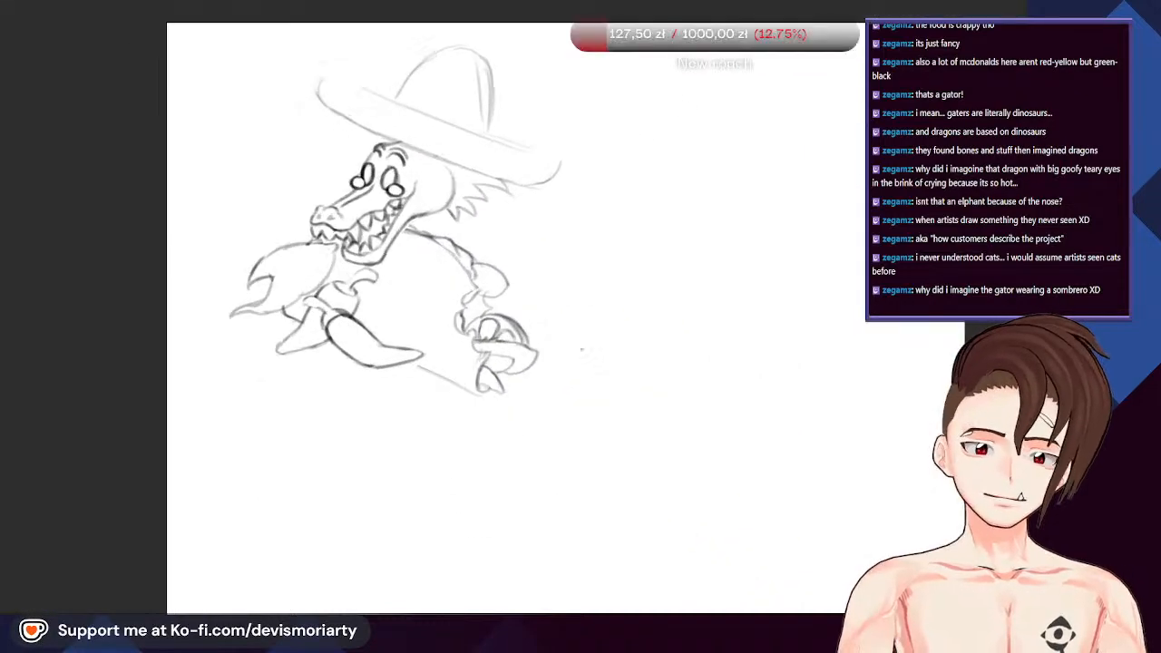
{"action": "scroll", "coordinate": [550, 227], "scroll_direction": "down", "scroll_amount": 3}
{"action": "scroll", "coordinate": [550, 226], "scroll_direction": "up", "scroll_amount": 4}
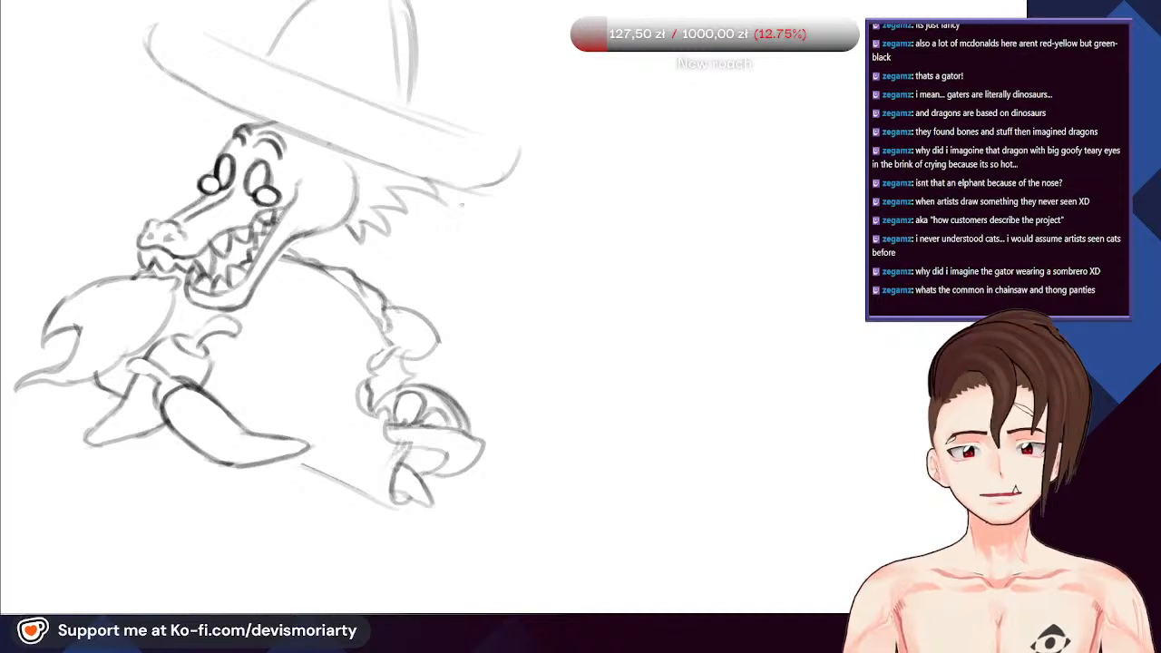
{"action": "left_click_drag", "start_coordinate": [454, 195], "coordinate": [504, 310]}
{"action": "scroll", "coordinate": [245, 227], "scroll_direction": "down", "scroll_amount": 1}
{"action": "scroll", "coordinate": [267, 248], "scroll_direction": "up", "scroll_amount": 2}
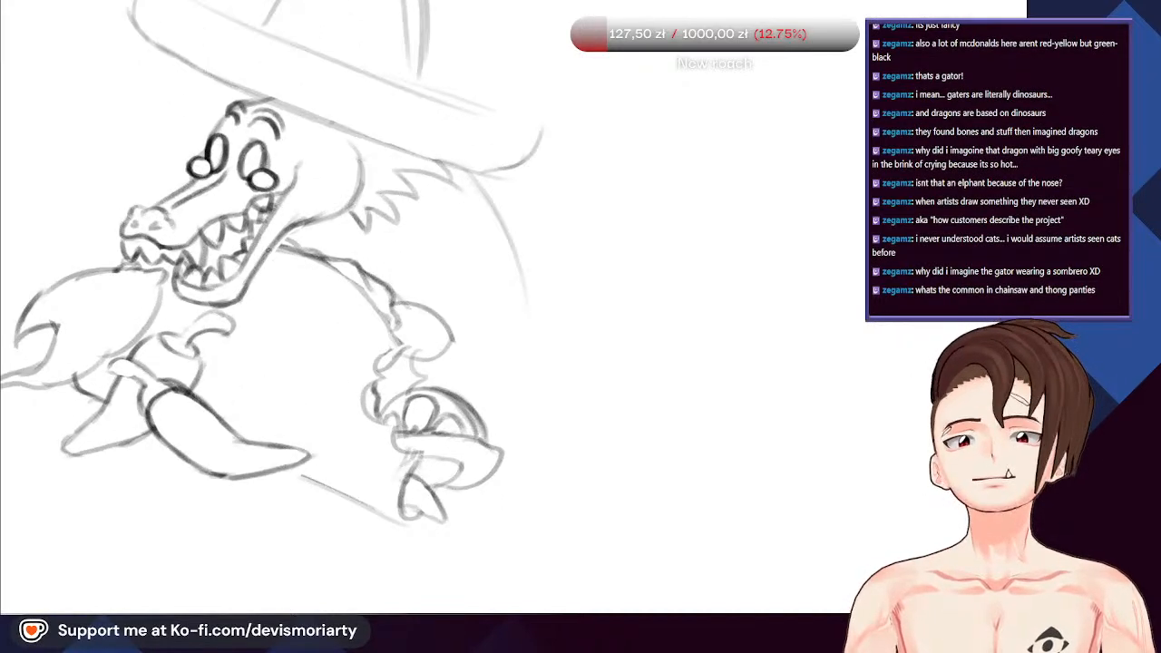
{"action": "scroll", "coordinate": [269, 253], "scroll_direction": "up", "scroll_amount": 1}
{"action": "scroll", "coordinate": [271, 260], "scroll_direction": "down", "scroll_amount": 1}
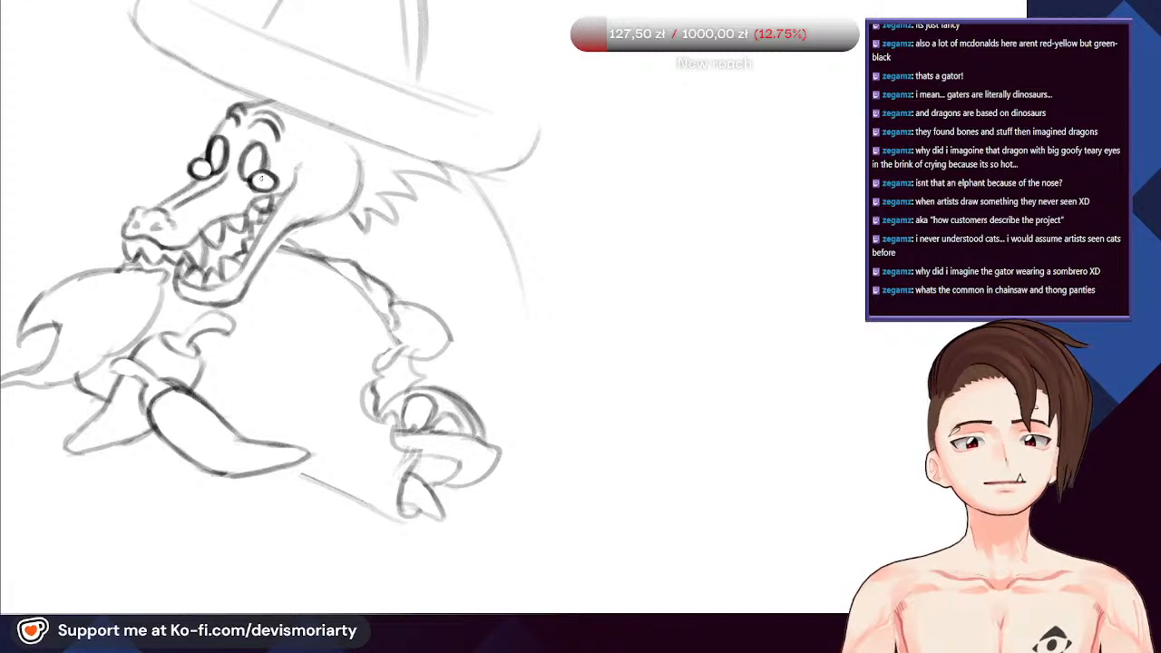
{"action": "key", "text": "ctrl+z"}
Reinforce the uppermost spike under the sombrero's brim and sketch a short neck curve behind the gator's jaw
{"action": "scroll", "coordinate": [430, 205], "scroll_direction": "up", "scroll_amount": 3}
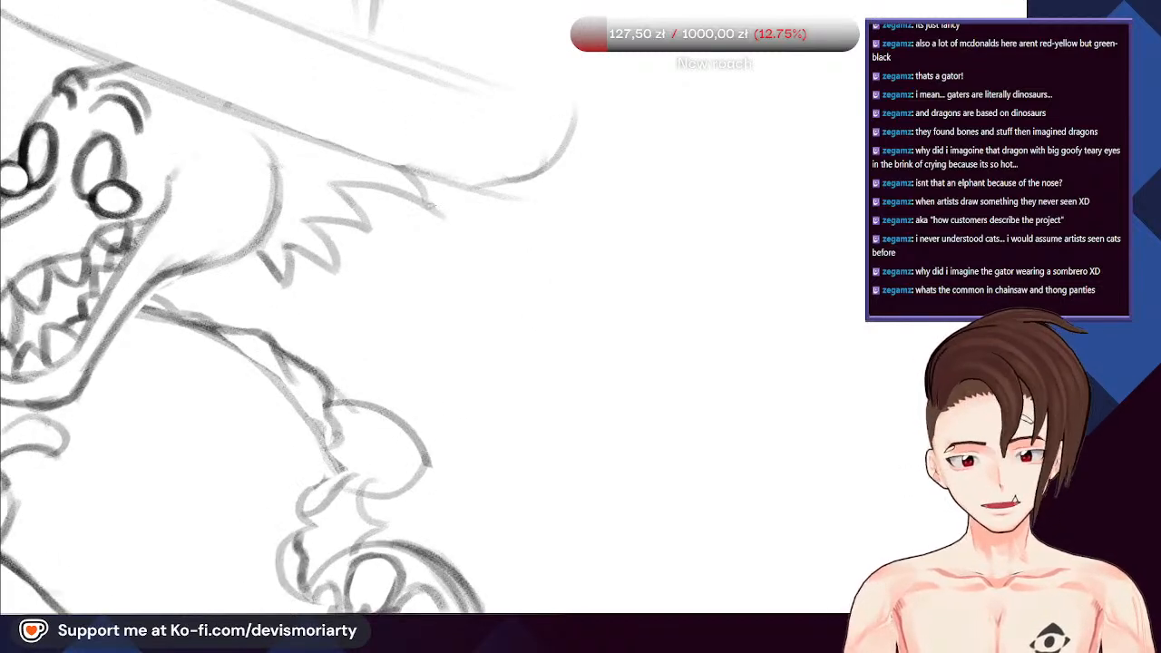
{"action": "scroll", "coordinate": [328, 182], "scroll_direction": "down", "scroll_amount": 1}
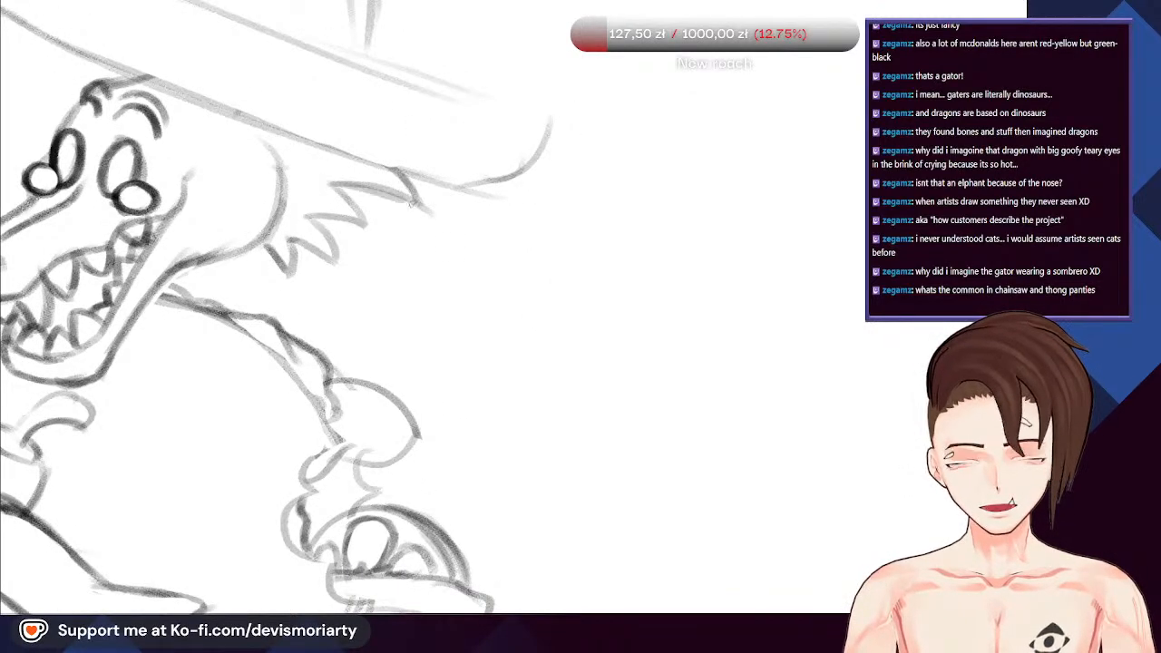
{"action": "key", "text": "ctrl+z"}
{"action": "left_click_drag", "start_coordinate": [326, 187], "coordinate": [417, 201]}
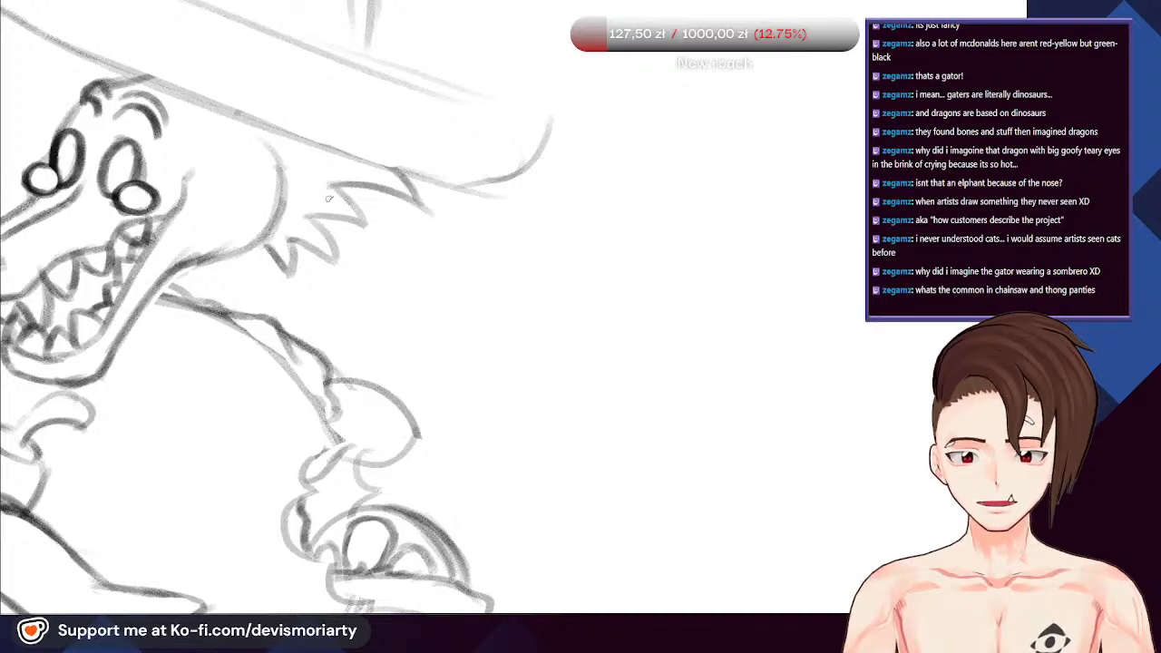
{"action": "scroll", "coordinate": [313, 226], "scroll_direction": "down", "scroll_amount": 3}
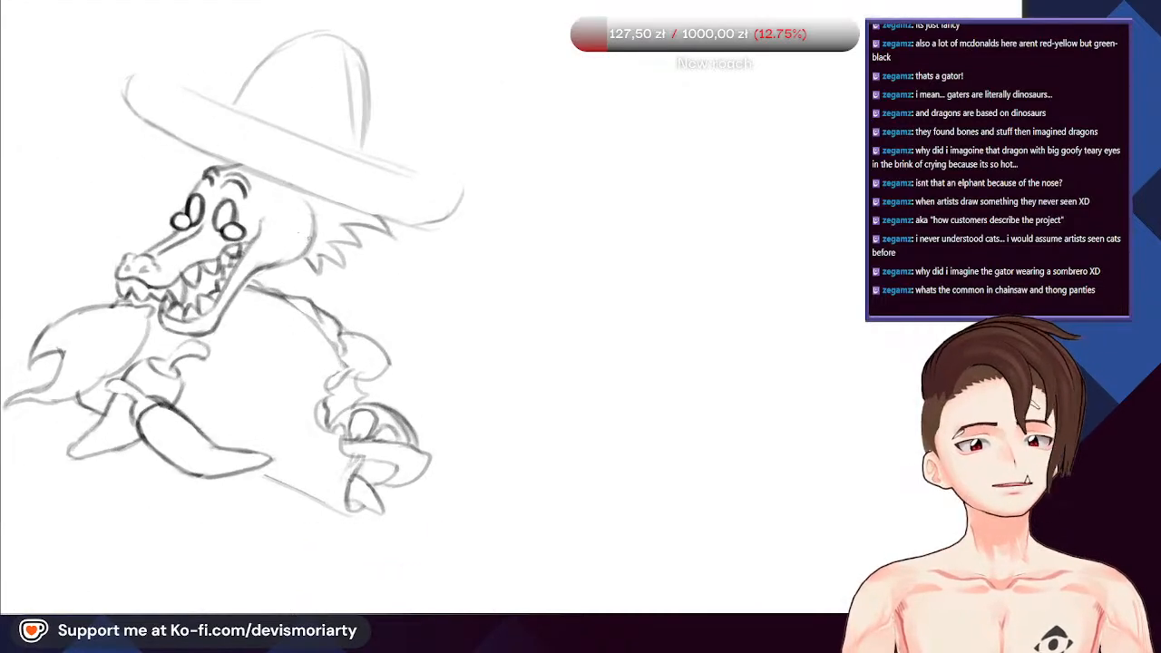
{"action": "scroll", "coordinate": [288, 255], "scroll_direction": "up", "scroll_amount": 2}
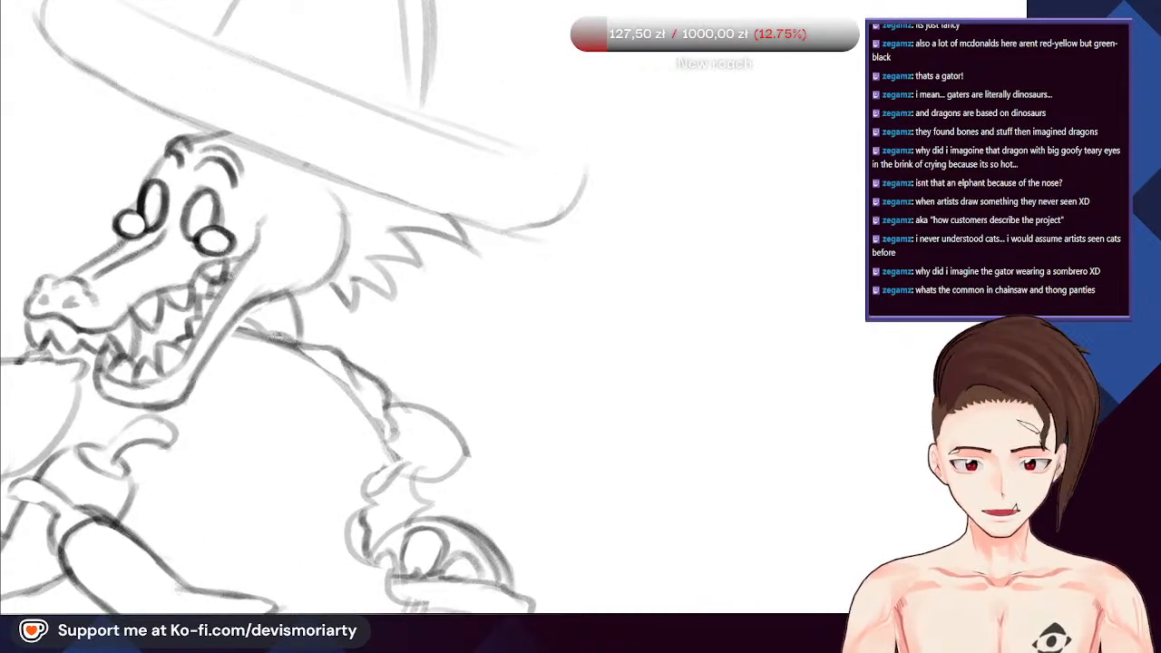
{"action": "scroll", "coordinate": [277, 335], "scroll_direction": "down", "scroll_amount": 2}
{"action": "scroll", "coordinate": [309, 242], "scroll_direction": "up", "scroll_amount": 2}
{"action": "mouse_move", "coordinate": [304, 207]}
{"action": "left_mouse_down"}
{"action": "mouse_move", "coordinate": [337, 254]}
{"action": "mouse_move", "coordinate": [299, 347]}
{"action": "left_mouse_up"}
{"action": "key", "text": "ctrl+z"}
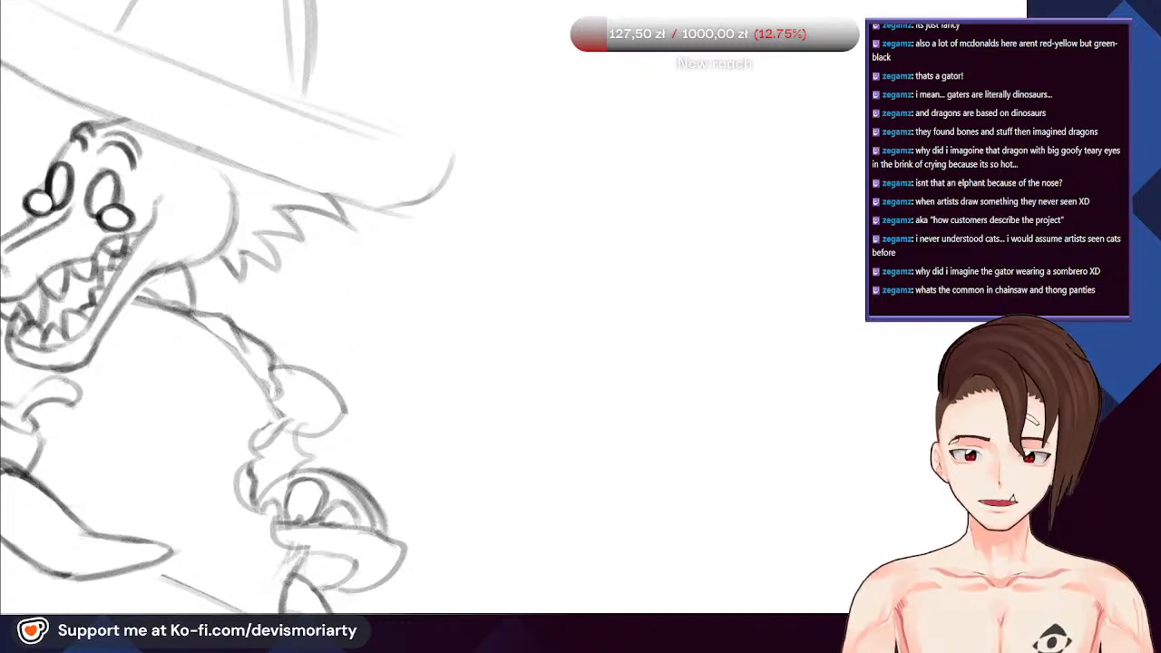
Draw the gator's curved back line from the spikes under the brim down to the puffed arm ruffle
{"action": "left_click_drag", "start_coordinate": [290, 210], "coordinate": [332, 321]}
{"action": "left_click_drag", "start_coordinate": [313, 242], "coordinate": [332, 367]}
{"action": "left_click_drag", "start_coordinate": [330, 314], "coordinate": [329, 377]}
{"action": "scroll", "coordinate": [304, 328], "scroll_direction": "down", "scroll_amount": 4}
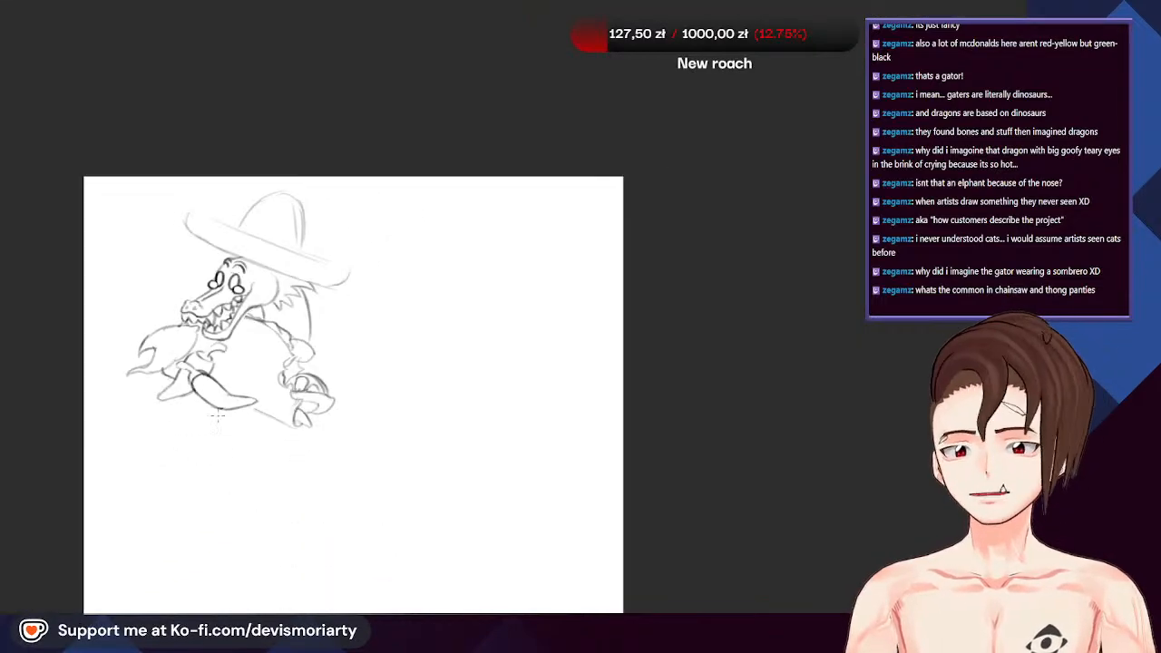
{"action": "scroll", "coordinate": [217, 418], "scroll_direction": "up", "scroll_amount": 4}
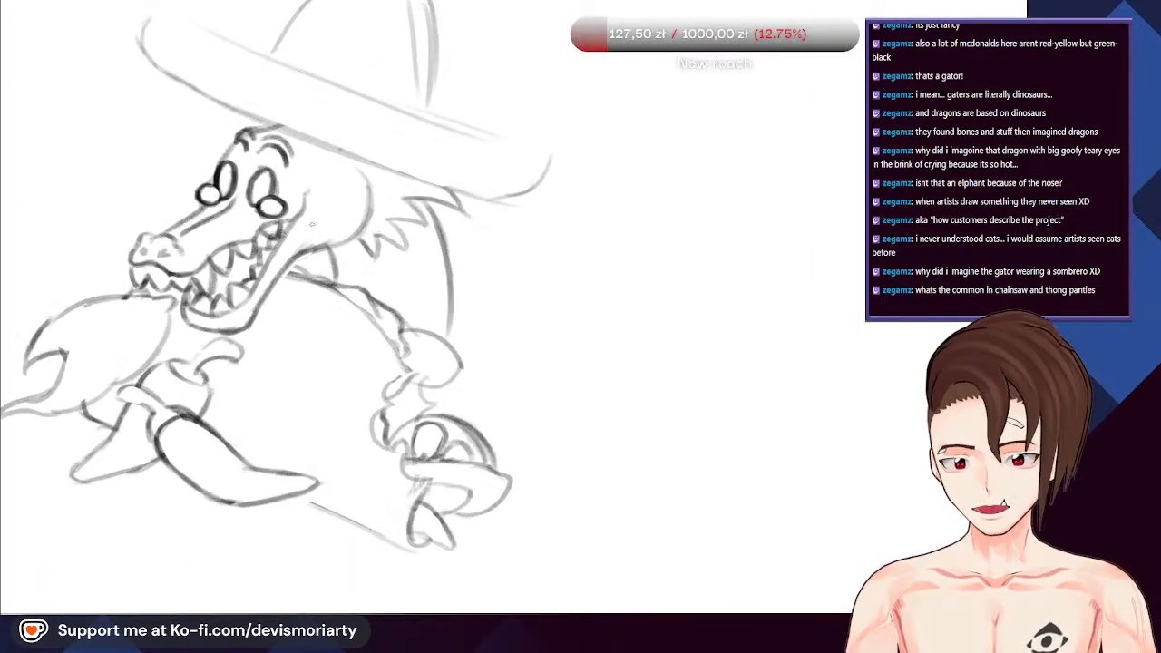
Add a second line inside the back curve and another neck curve behind the jaw to form raised edges
{"action": "scroll", "coordinate": [311, 224], "scroll_direction": "up", "scroll_amount": 2}
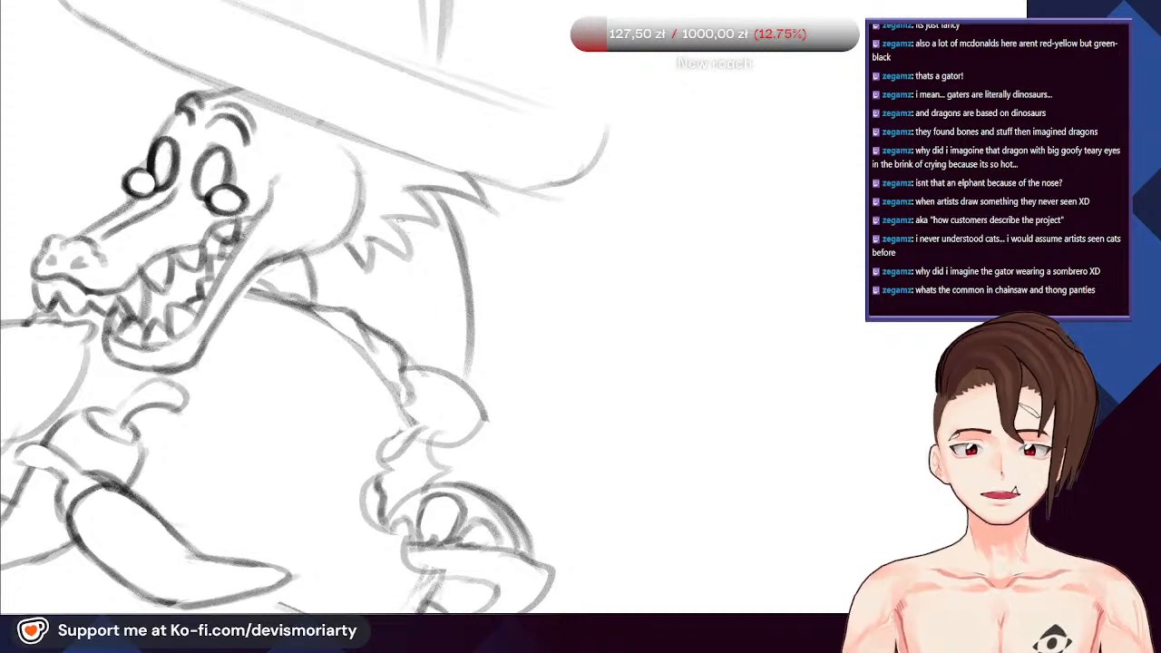
{"action": "left_click_drag", "start_coordinate": [420, 238], "coordinate": [453, 332]}
{"action": "left_click_drag", "start_coordinate": [435, 280], "coordinate": [454, 367]}
{"action": "scroll", "coordinate": [309, 254], "scroll_direction": "up", "scroll_amount": 1}
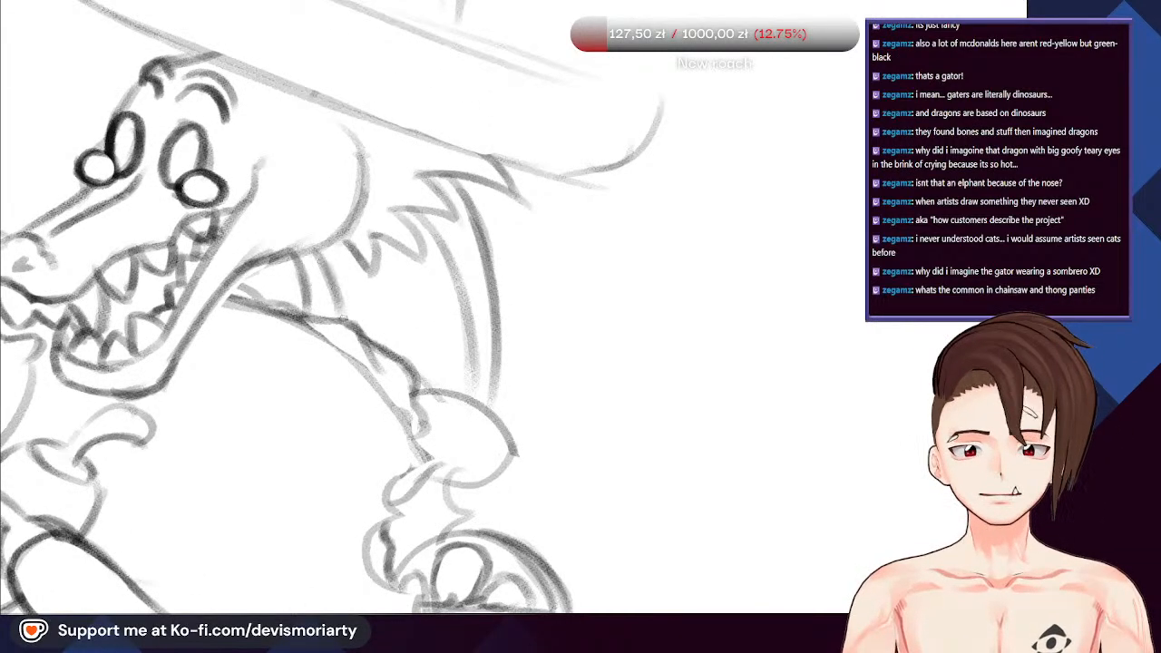
Sketch curved horizontal bands between the neck line and the inner back line, down to the arm ruffle
{"action": "scroll", "coordinate": [315, 271], "scroll_direction": "up", "scroll_amount": 2}
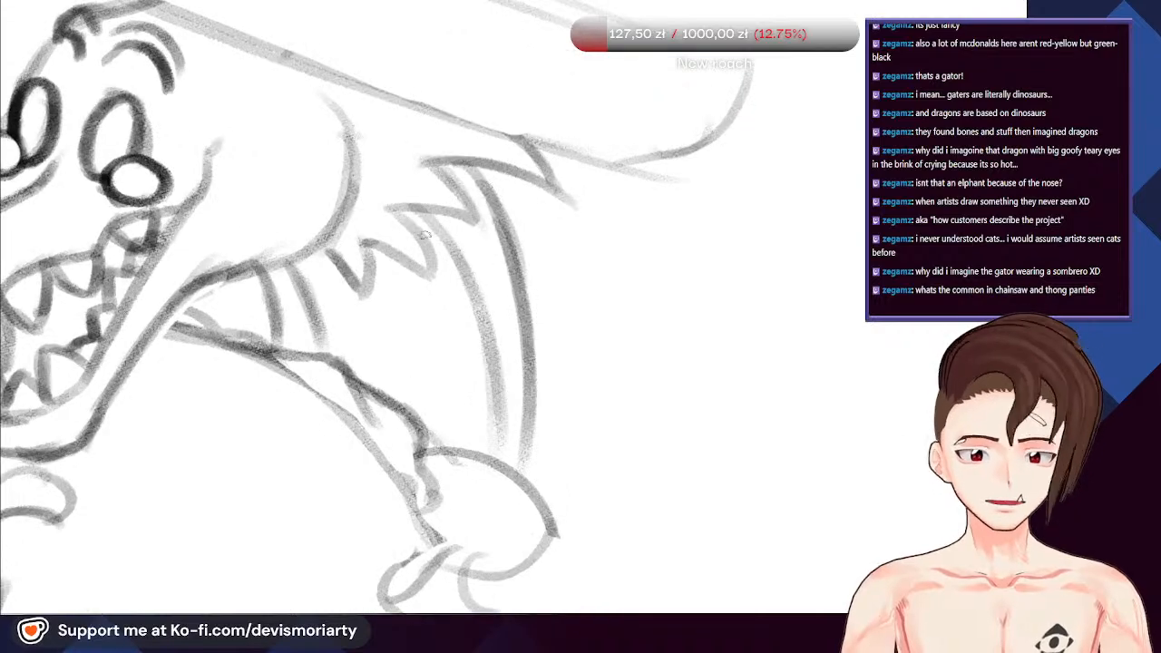
{"action": "mouse_move", "coordinate": [459, 281]}
{"action": "left_mouse_down"}
{"action": "mouse_move", "coordinate": [434, 310]}
{"action": "mouse_move", "coordinate": [316, 332]}
{"action": "left_mouse_up"}
{"action": "left_click_drag", "start_coordinate": [485, 337], "coordinate": [363, 386]}
{"action": "key", "text": "ctrl+z"}
{"action": "left_click_drag", "start_coordinate": [481, 343], "coordinate": [370, 399]}
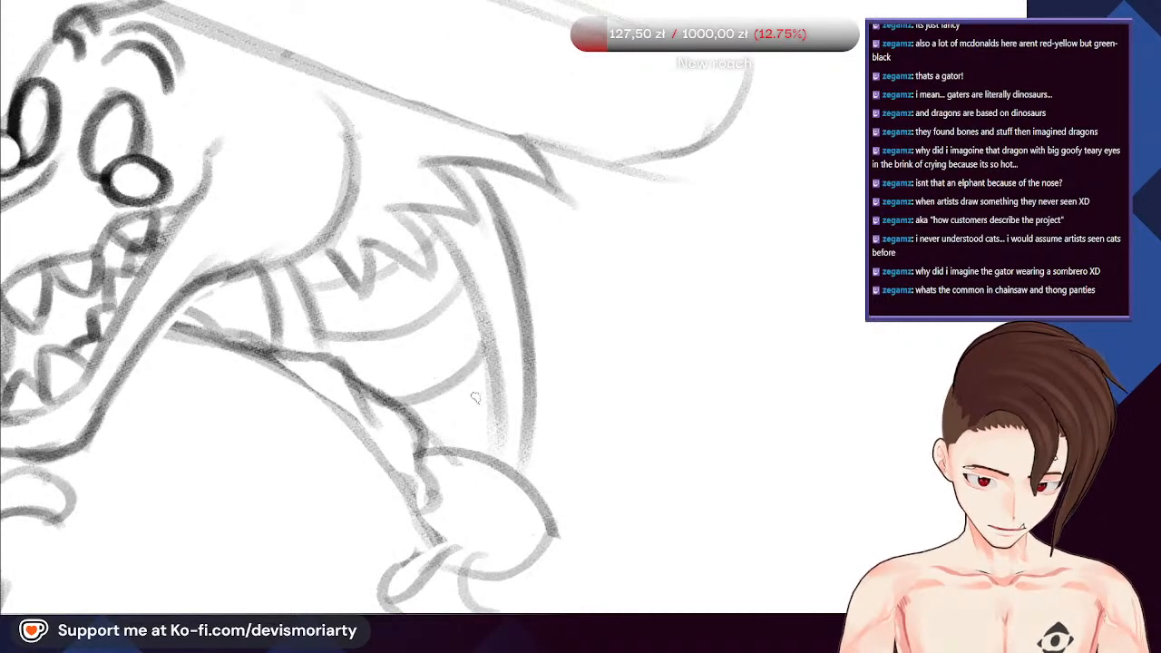
{"action": "left_click_drag", "start_coordinate": [497, 415], "coordinate": [442, 444]}
{"action": "scroll", "coordinate": [385, 363], "scroll_direction": "down", "scroll_amount": 3}
{"action": "scroll", "coordinate": [270, 156], "scroll_direction": "down", "scroll_amount": 3}
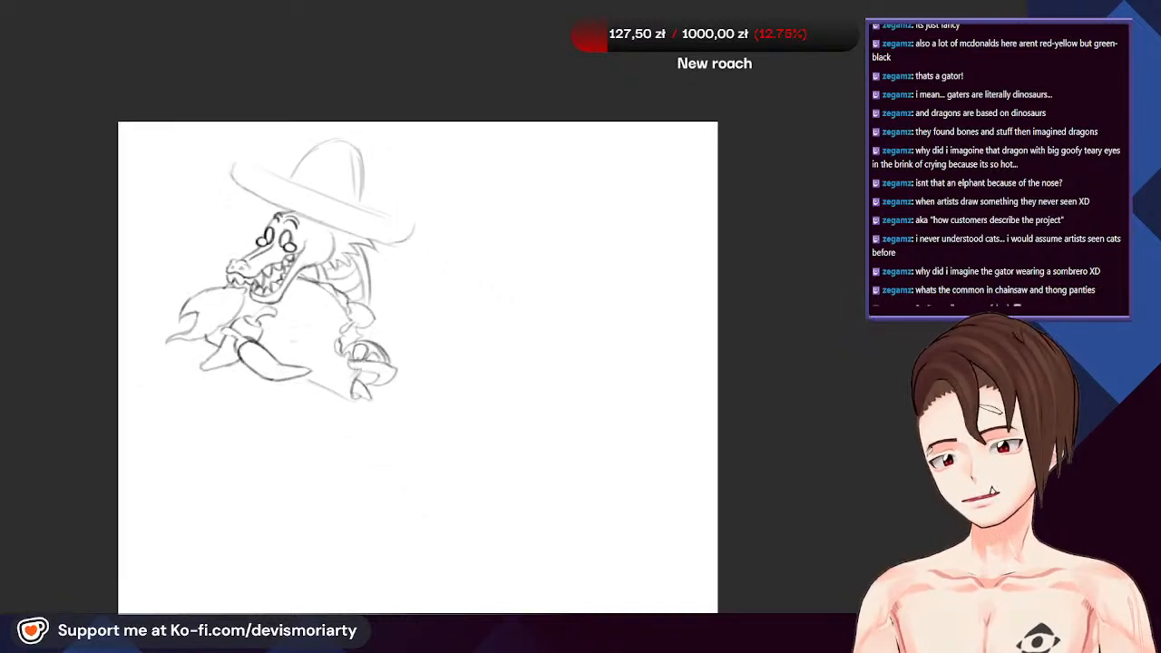
Examine the overall proportions of the sombrero-wearing gator sketch on the page
{"action": "scroll", "coordinate": [284, 320], "scroll_direction": "up", "scroll_amount": 2}
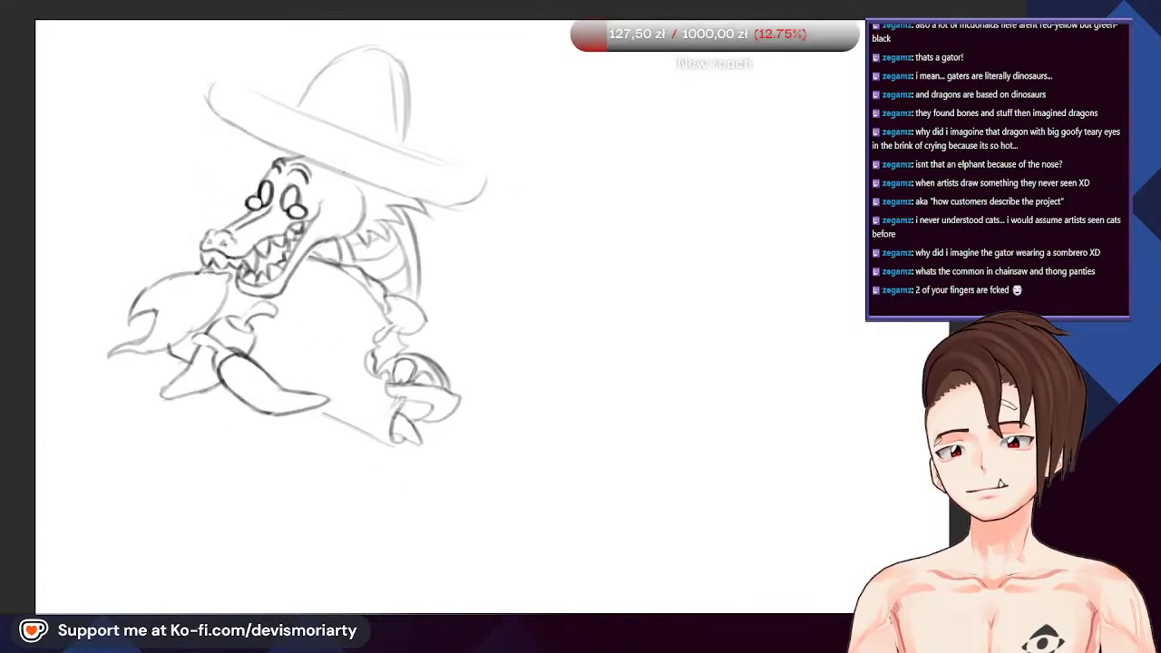
{"action": "scroll", "coordinate": [299, 272], "scroll_direction": "down", "scroll_amount": 4}
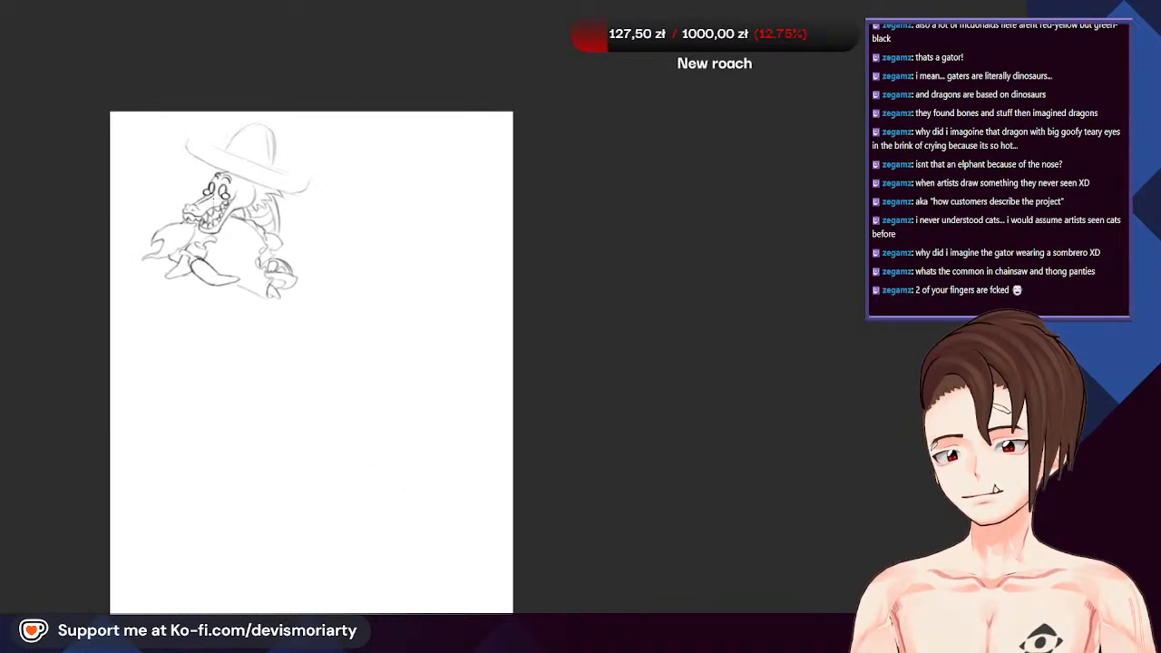
{"action": "scroll", "coordinate": [158, 267], "scroll_direction": "up", "scroll_amount": 2}
{"action": "scroll", "coordinate": [159, 267], "scroll_direction": "down", "scroll_amount": 3}
{"action": "scroll", "coordinate": [159, 266], "scroll_direction": "up", "scroll_amount": 1}
{"action": "scroll", "coordinate": [158, 267], "scroll_direction": "up", "scroll_amount": 2}
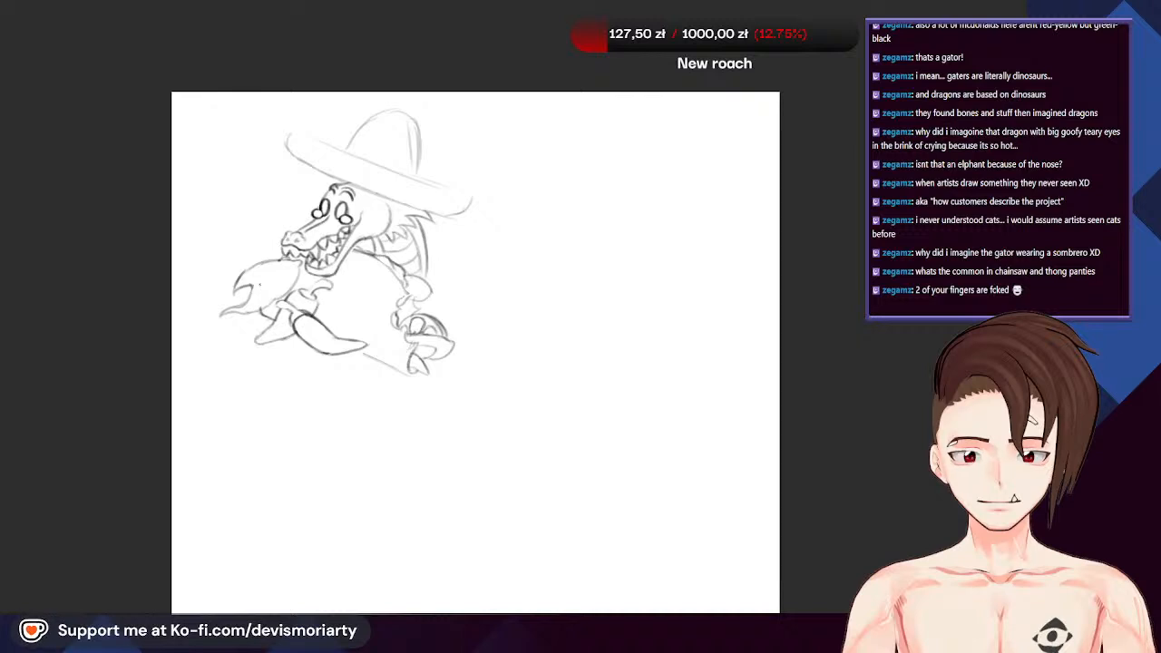
{"action": "scroll", "coordinate": [261, 285], "scroll_direction": "down", "scroll_amount": 2}
{"action": "scroll", "coordinate": [261, 285], "scroll_direction": "up", "scroll_amount": 4}
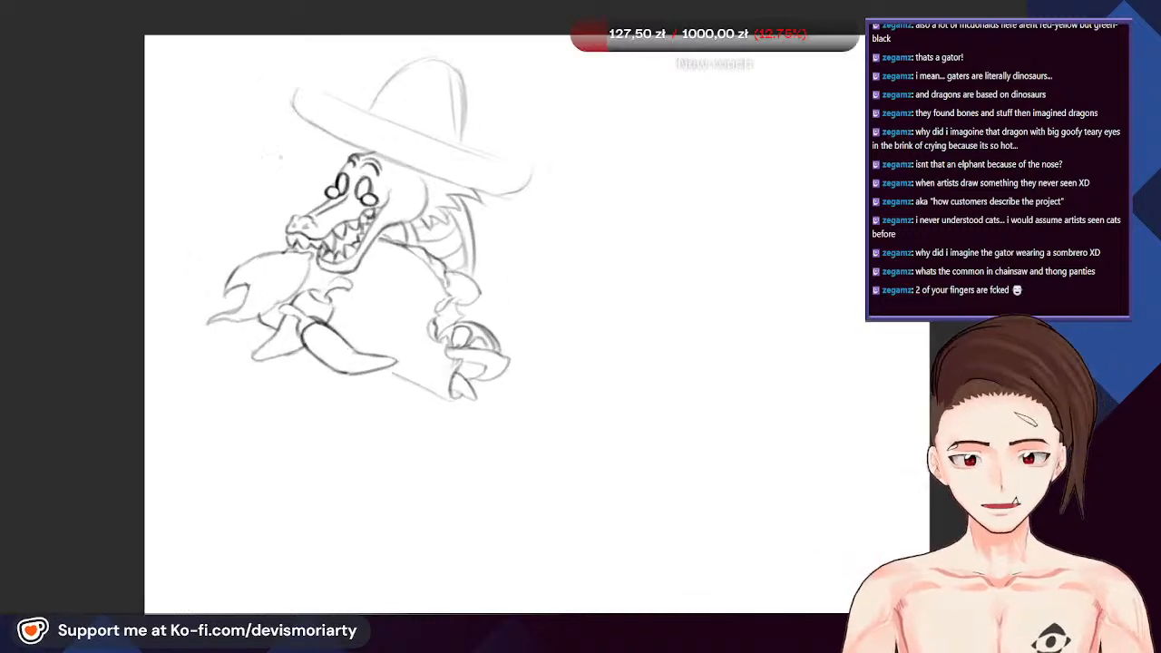
{"action": "scroll", "coordinate": [260, 284], "scroll_direction": "down", "scroll_amount": 3}
Reshape the uppermost spike under the sombrero's brim into a longer form with a rounded tip
{"action": "scroll", "coordinate": [474, 381], "scroll_direction": "up", "scroll_amount": 3}
{"action": "scroll", "coordinate": [396, 169], "scroll_direction": "up", "scroll_amount": 4}
{"action": "scroll", "coordinate": [293, 91], "scroll_direction": "up", "scroll_amount": 6}
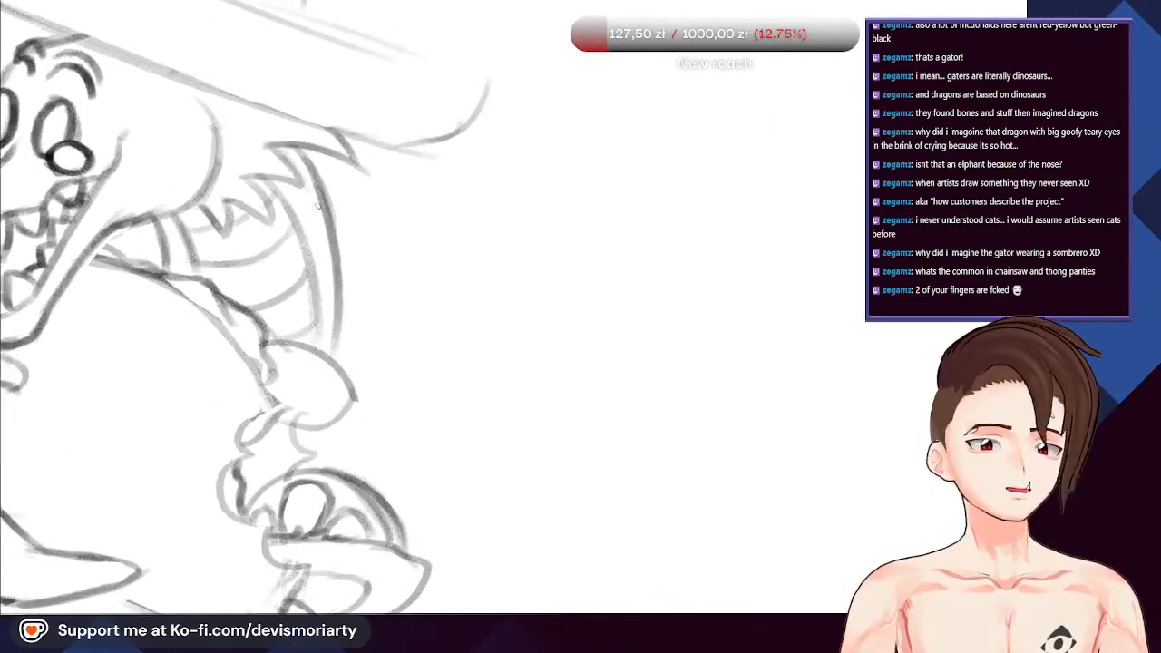
{"action": "mouse_move", "coordinate": [257, 140]}
{"action": "left_mouse_down"}
{"action": "mouse_move", "coordinate": [367, 156]}
{"action": "mouse_move", "coordinate": [408, 184]}
{"action": "mouse_move", "coordinate": [426, 165]}
{"action": "mouse_move", "coordinate": [354, 117]}
{"action": "left_mouse_up"}
{"action": "key", "text": "e"}
{"action": "mouse_move", "coordinate": [407, 166]}
{"action": "left_mouse_down"}
{"action": "mouse_move", "coordinate": [290, 124]}
{"action": "mouse_move", "coordinate": [420, 182]}
{"action": "left_mouse_up"}
{"action": "key", "text": "p"}
{"action": "key", "text": "ctrl+z"}
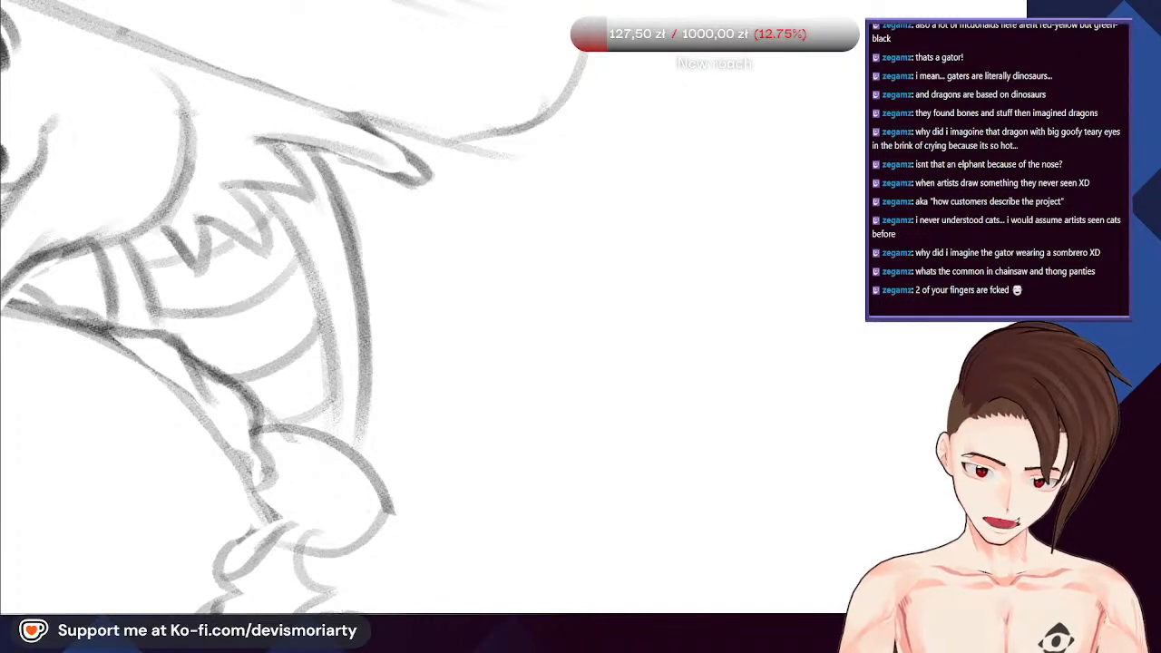
Darken the lower edge and tip of the lengthened spike and close its upper edge against the brim
{"action": "left_click_drag", "start_coordinate": [282, 142], "coordinate": [419, 184]}
{"action": "key", "text": "ctrl+z"}
{"action": "mouse_move", "coordinate": [326, 153]}
{"action": "left_mouse_down"}
{"action": "mouse_move", "coordinate": [427, 171]}
{"action": "mouse_move", "coordinate": [338, 119]}
{"action": "left_mouse_up"}
{"action": "key", "text": "ctrl+z"}
{"action": "left_click_drag", "start_coordinate": [427, 174], "coordinate": [341, 117]}
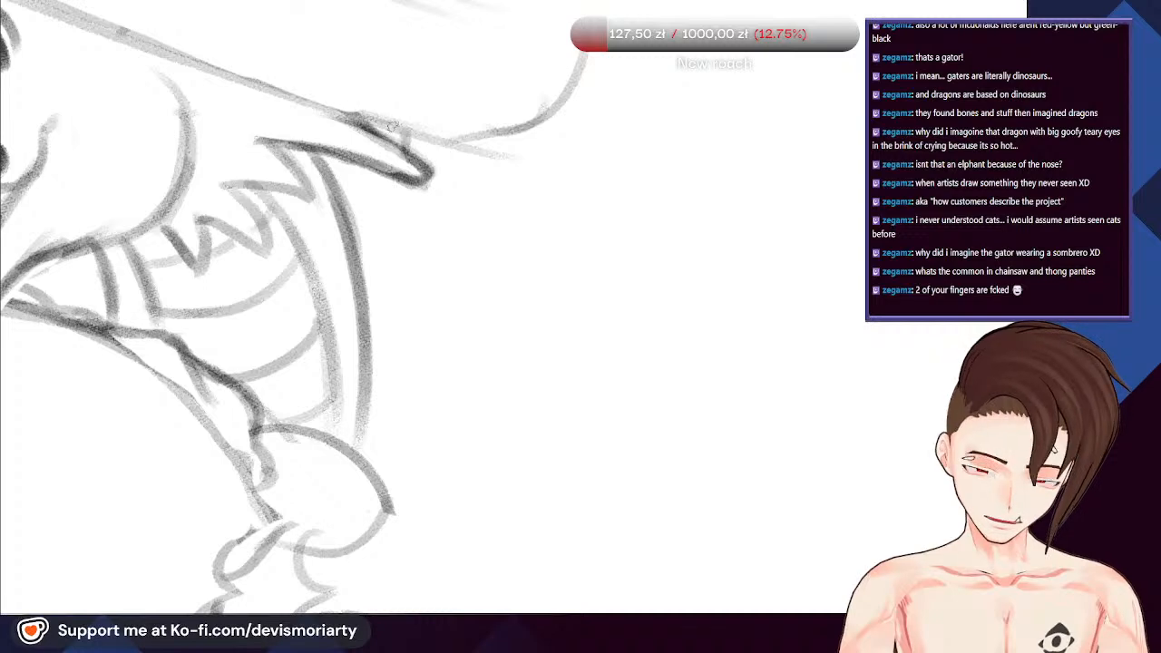
{"action": "scroll", "coordinate": [359, 111], "scroll_direction": "down", "scroll_amount": 6}
{"action": "scroll", "coordinate": [359, 110], "scroll_direction": "up", "scroll_amount": 3}
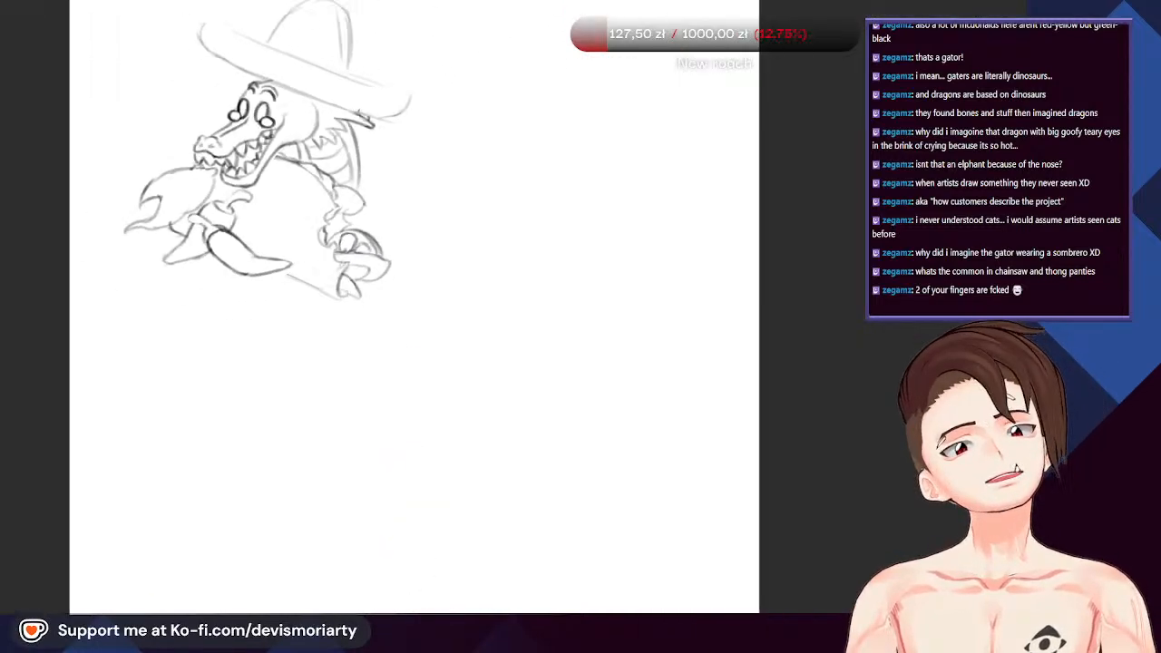
Sketch a few small scale marks on the gator's head behind the eyebrow, just under the sombrero's brim
{"action": "scroll", "coordinate": [174, 90], "scroll_direction": "down", "scroll_amount": 3}
{"action": "scroll", "coordinate": [185, 80], "scroll_direction": "up", "scroll_amount": 5}
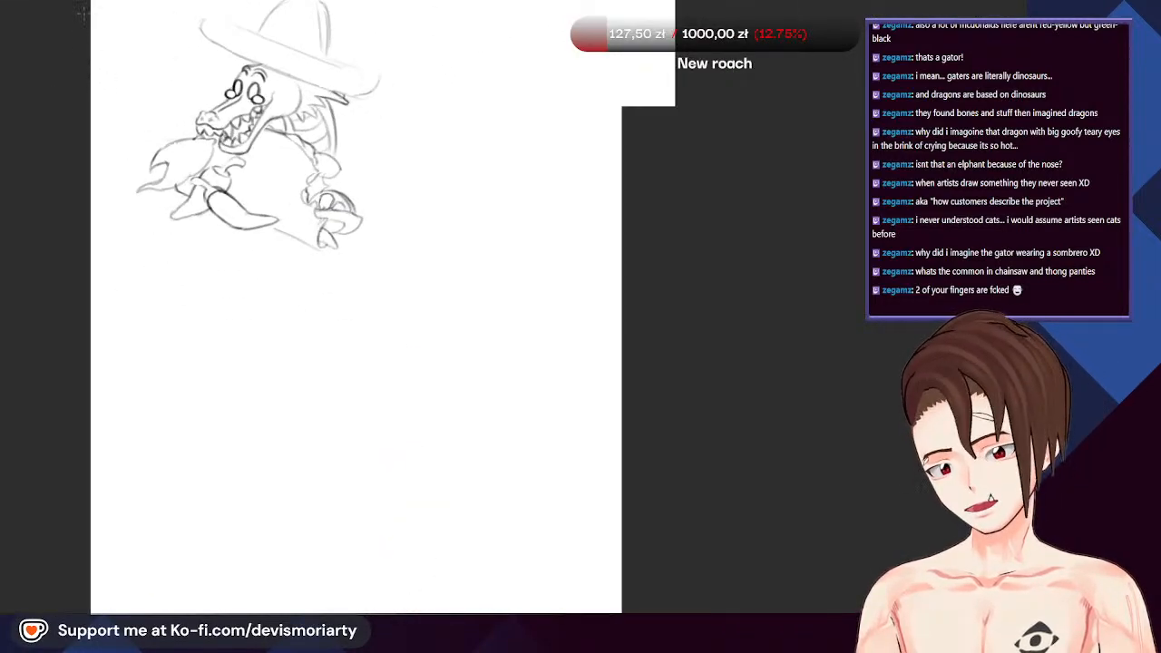
{"action": "scroll", "coordinate": [317, 82], "scroll_direction": "down", "scroll_amount": 1}
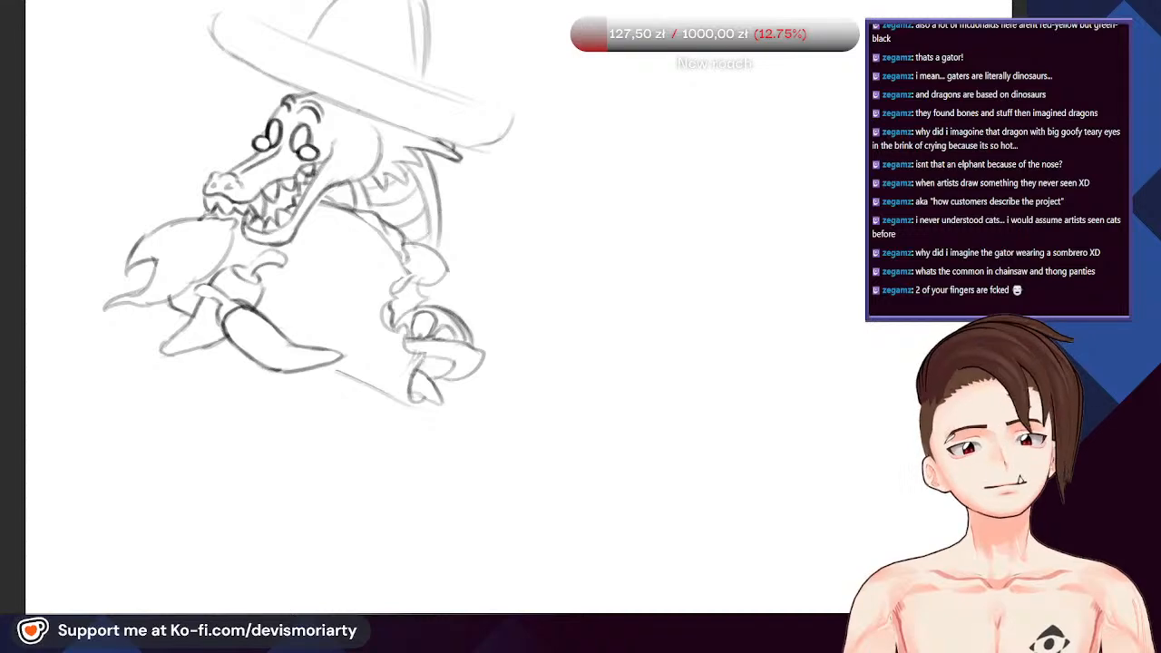
{"action": "scroll", "coordinate": [327, 114], "scroll_direction": "up", "scroll_amount": 6}
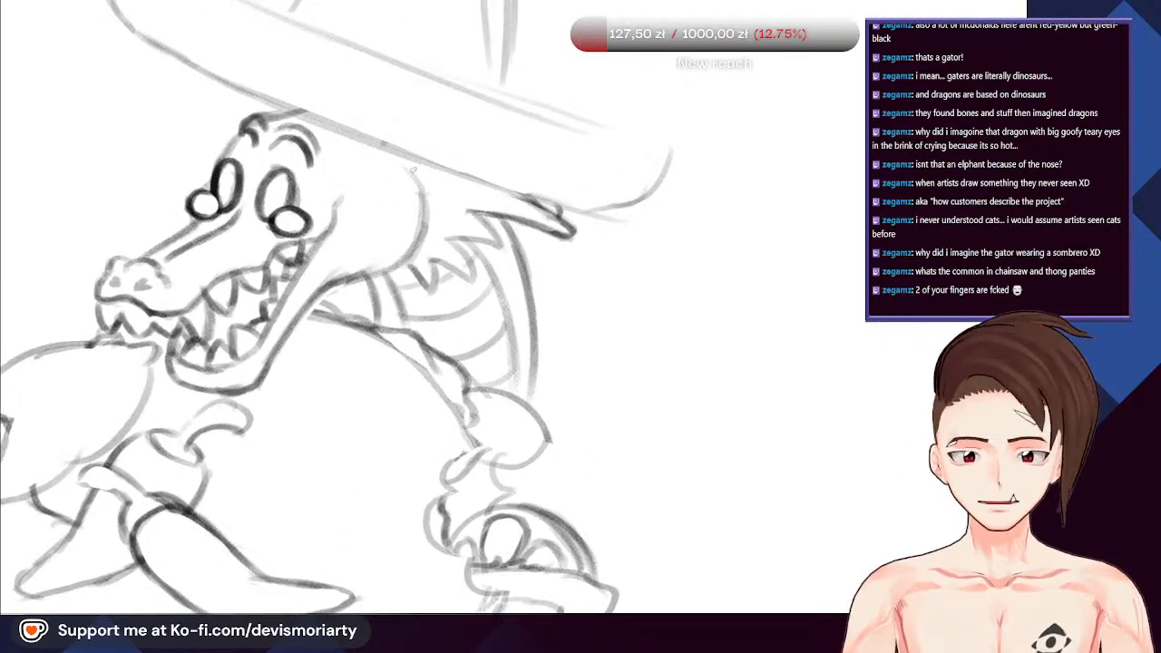
{"action": "scroll", "coordinate": [306, 184], "scroll_direction": "up", "scroll_amount": 1}
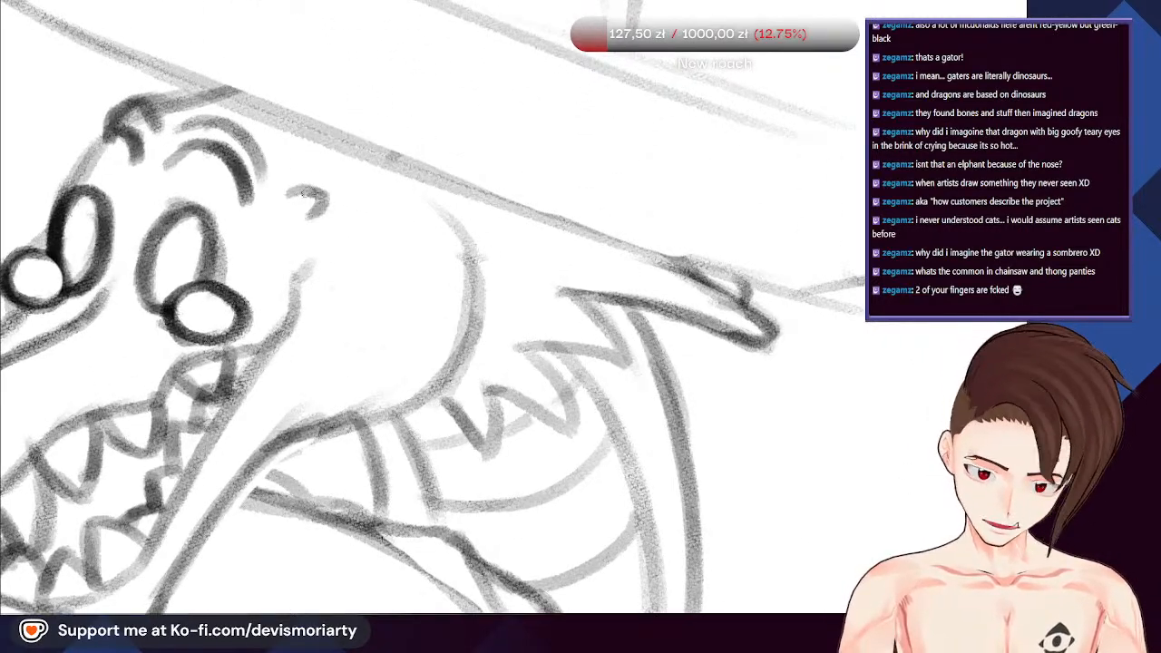
{"action": "mouse_move", "coordinate": [314, 200]}
{"action": "left_mouse_down"}
{"action": "mouse_move", "coordinate": [338, 174]}
{"action": "mouse_move", "coordinate": [361, 203]}
{"action": "mouse_move", "coordinate": [353, 196]}
{"action": "left_mouse_up"}
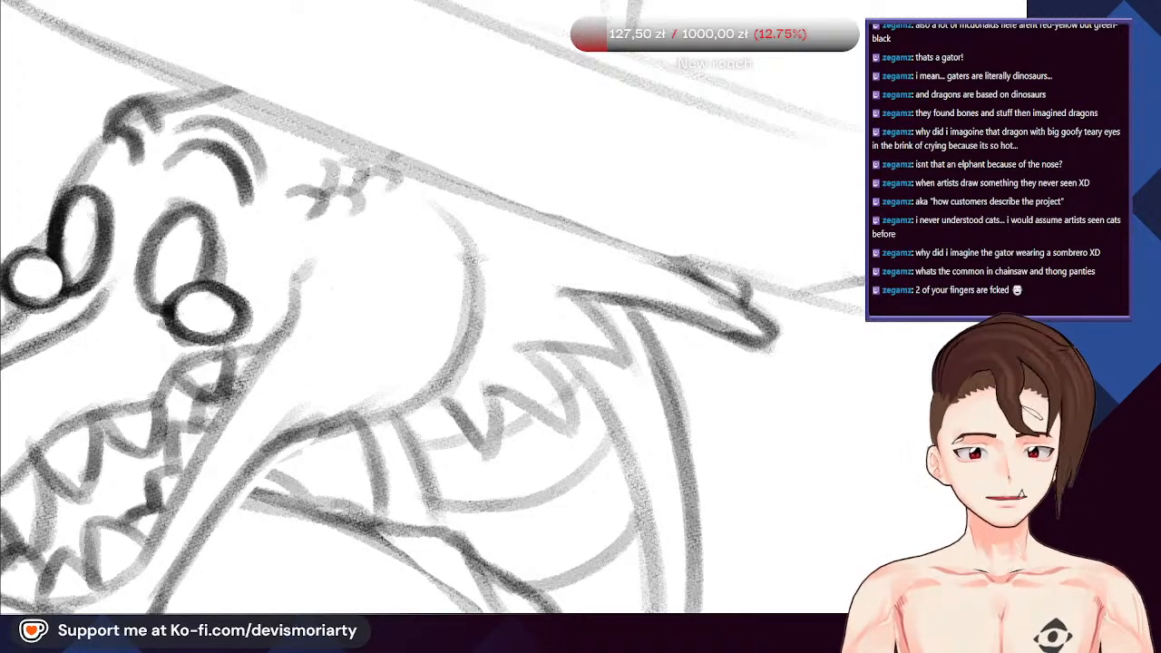
Examine the whole gator sketch at different magnifications, checking the head, sombrero and pose against the page
{"action": "scroll", "coordinate": [355, 181], "scroll_direction": "down", "scroll_amount": 8}
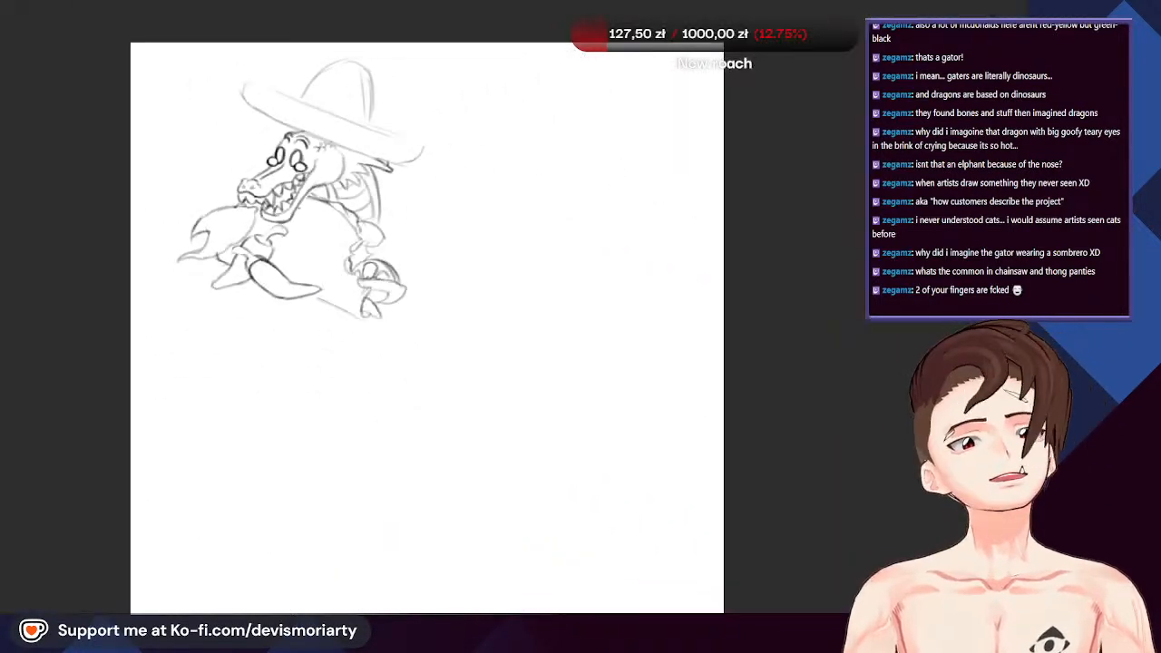
{"action": "scroll", "coordinate": [205, 295], "scroll_direction": "up", "scroll_amount": 3}
{"action": "scroll", "coordinate": [317, 206], "scroll_direction": "down", "scroll_amount": 1}
{"action": "scroll", "coordinate": [321, 165], "scroll_direction": "down", "scroll_amount": 4}
{"action": "scroll", "coordinate": [270, 72], "scroll_direction": "up", "scroll_amount": 4}
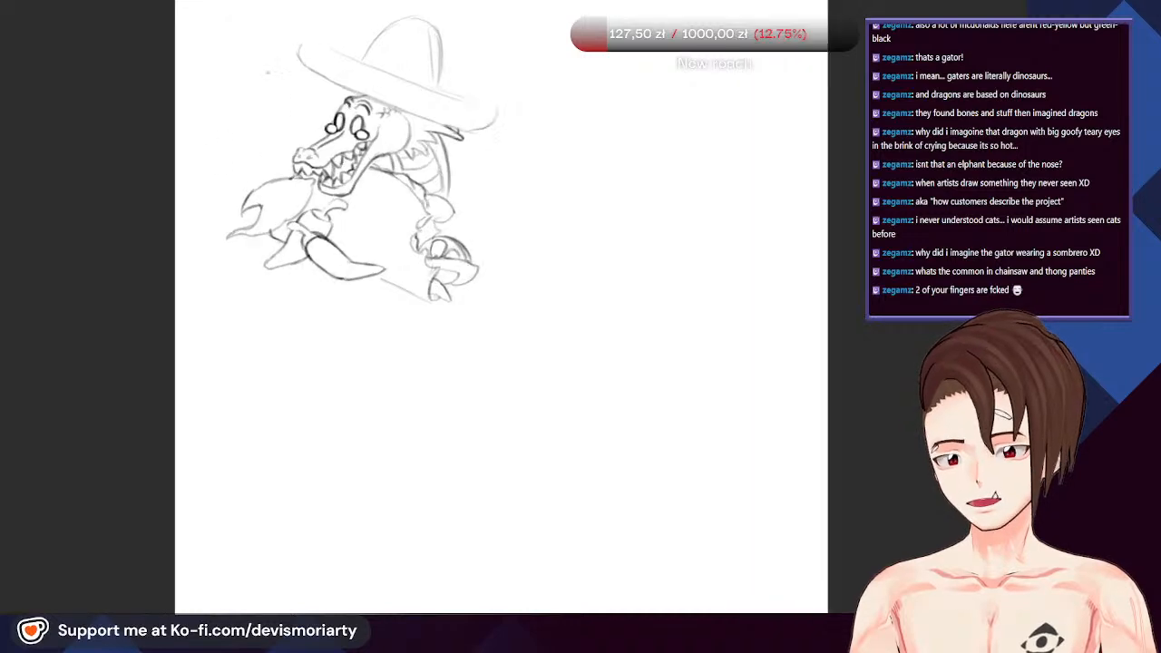
{"action": "scroll", "coordinate": [258, 148], "scroll_direction": "down", "scroll_amount": 2}
{"action": "scroll", "coordinate": [294, 164], "scroll_direction": "up", "scroll_amount": 2}
{"action": "scroll", "coordinate": [292, 107], "scroll_direction": "down", "scroll_amount": 4}
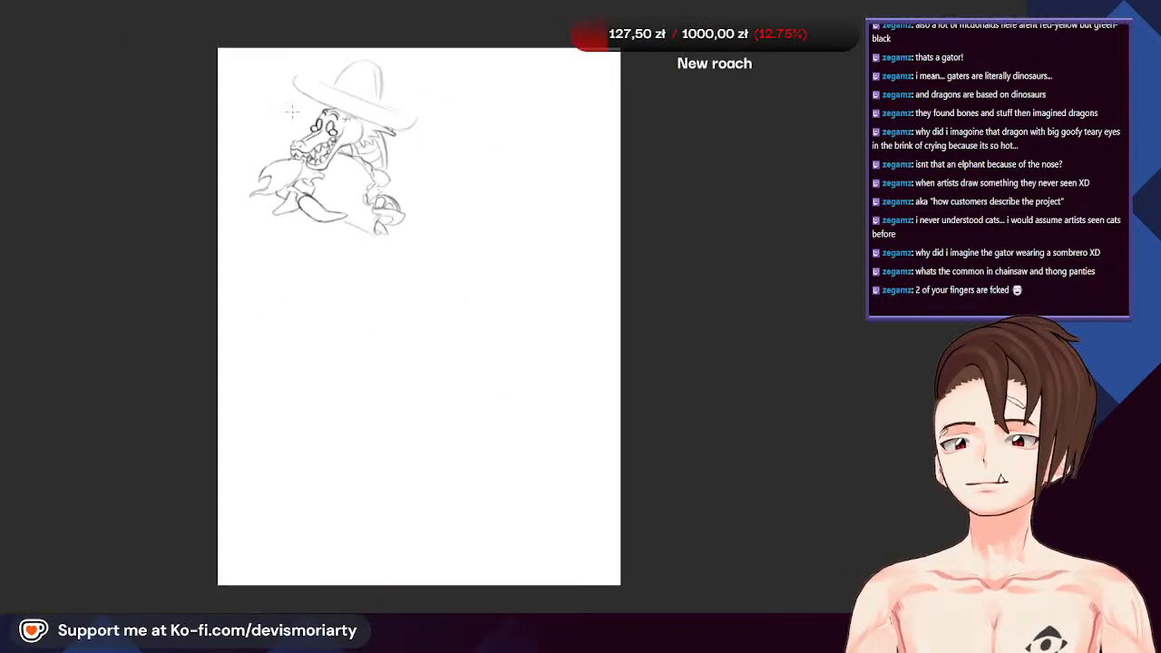
{"action": "scroll", "coordinate": [293, 104], "scroll_direction": "up", "scroll_amount": 2}
{"action": "scroll", "coordinate": [291, 113], "scroll_direction": "down", "scroll_amount": 1}
{"action": "scroll", "coordinate": [291, 113], "scroll_direction": "up", "scroll_amount": 1}
{"action": "scroll", "coordinate": [294, 116], "scroll_direction": "up", "scroll_amount": 3}
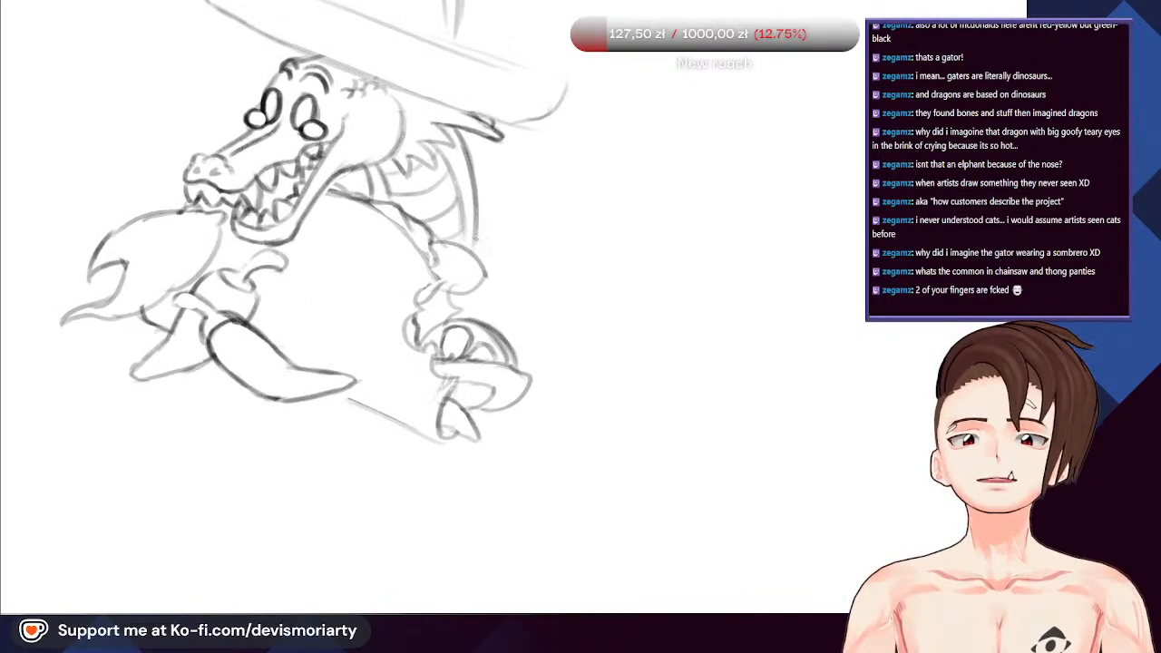
{"action": "scroll", "coordinate": [454, 236], "scroll_direction": "down", "scroll_amount": 1}
{"action": "key", "text": "ctrl+minus"}
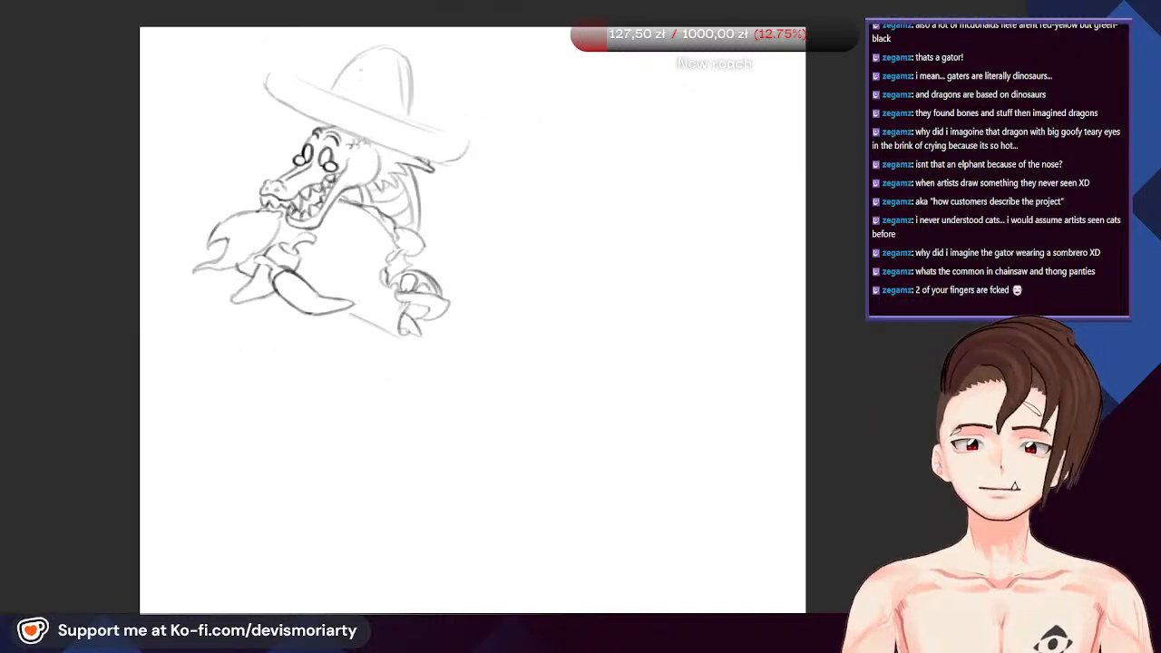
{"action": "key", "text": "ctrl+plus"}
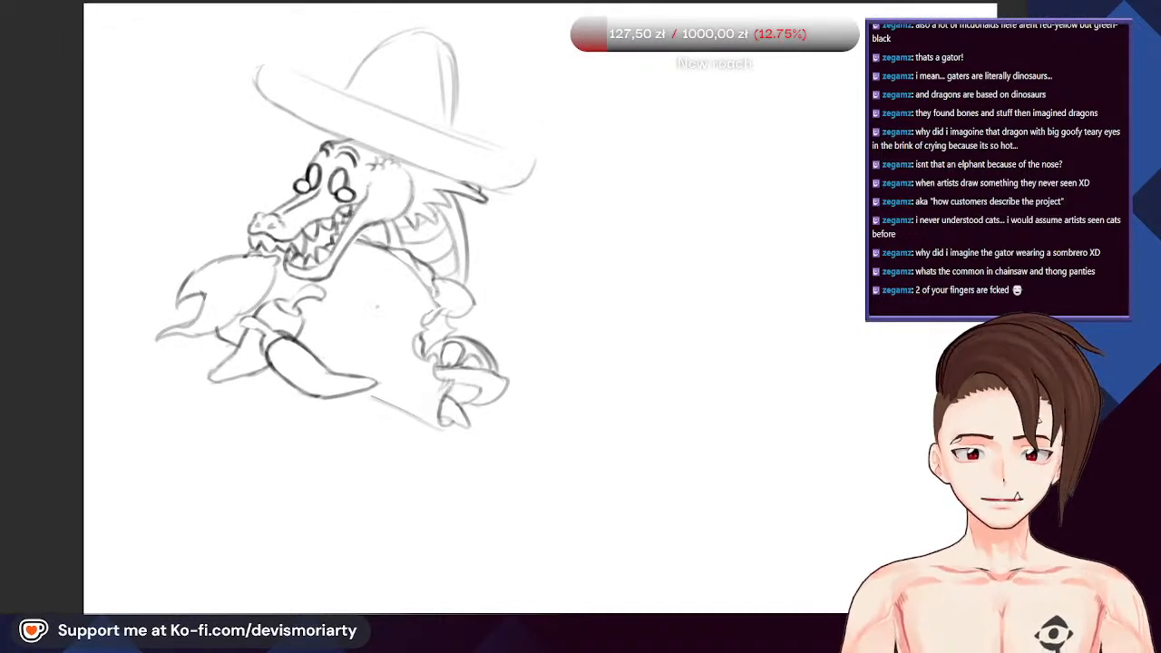
{"action": "key", "text": "ctrl+plus"}
{"action": "key", "text": "ctrl+minus"}
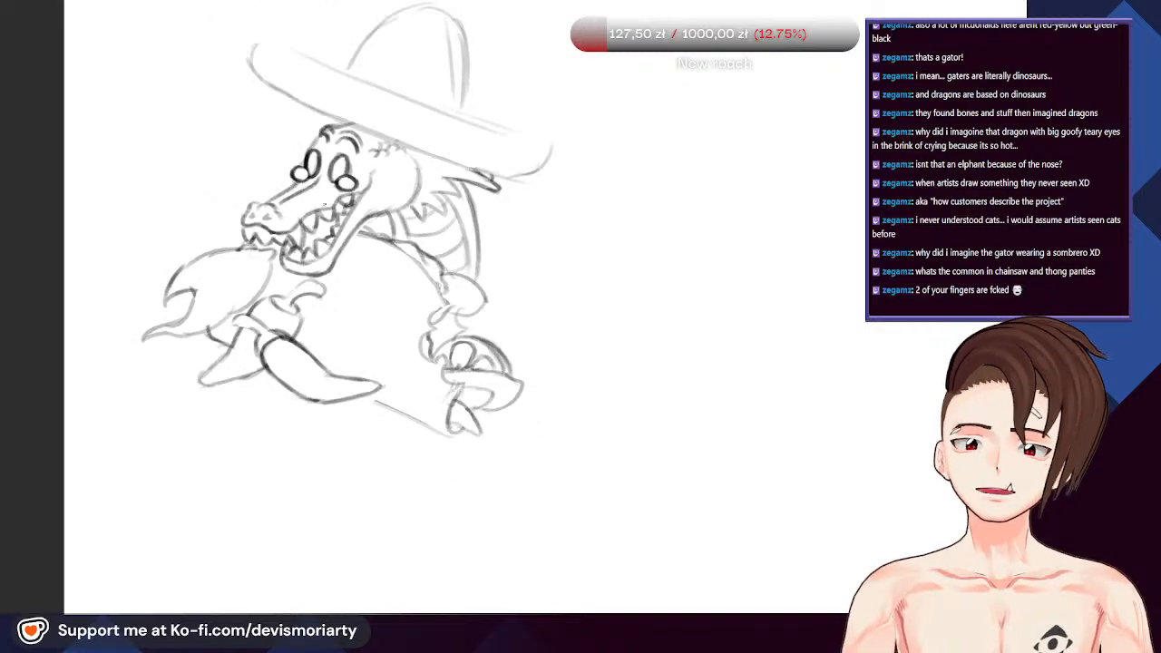
{"action": "key", "text": "ctrl+minus"}
{"action": "key", "text": "ctrl+minus"}
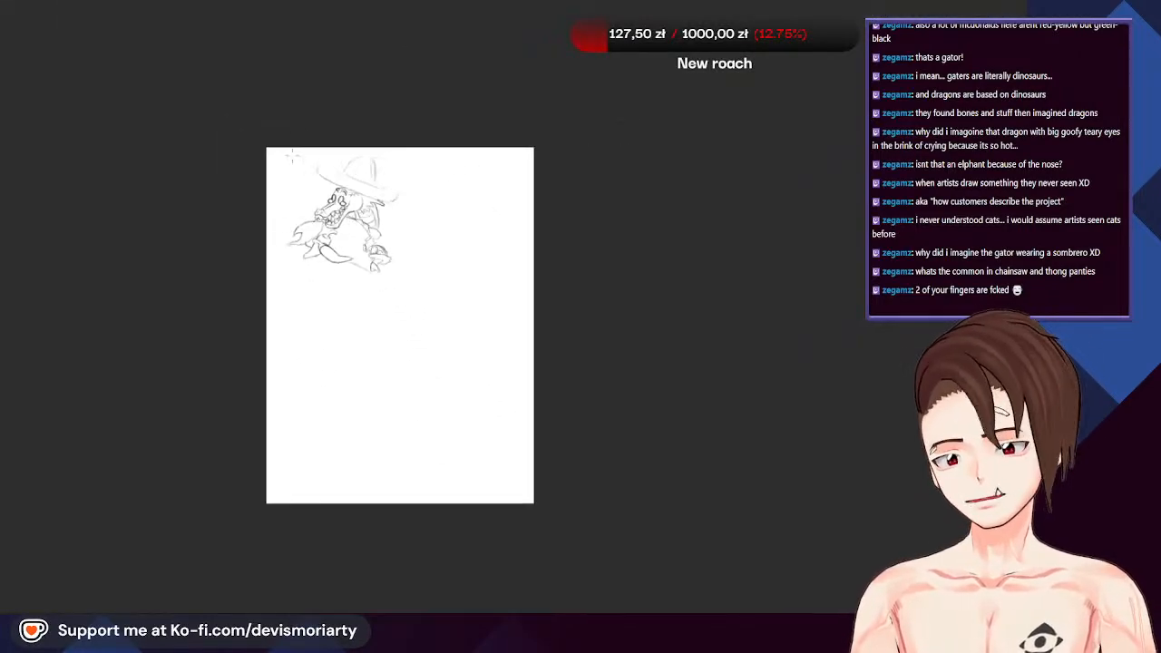
Redraw the sombrero's crown with a darker, cleaner outline and remove the extra line inside its right side
{"action": "key", "text": "ctrl+plus"}
{"action": "key", "text": "ctrl+plus"}
{"action": "key", "text": "ctrl+plus"}
{"action": "key", "text": "ctrl+plus"}
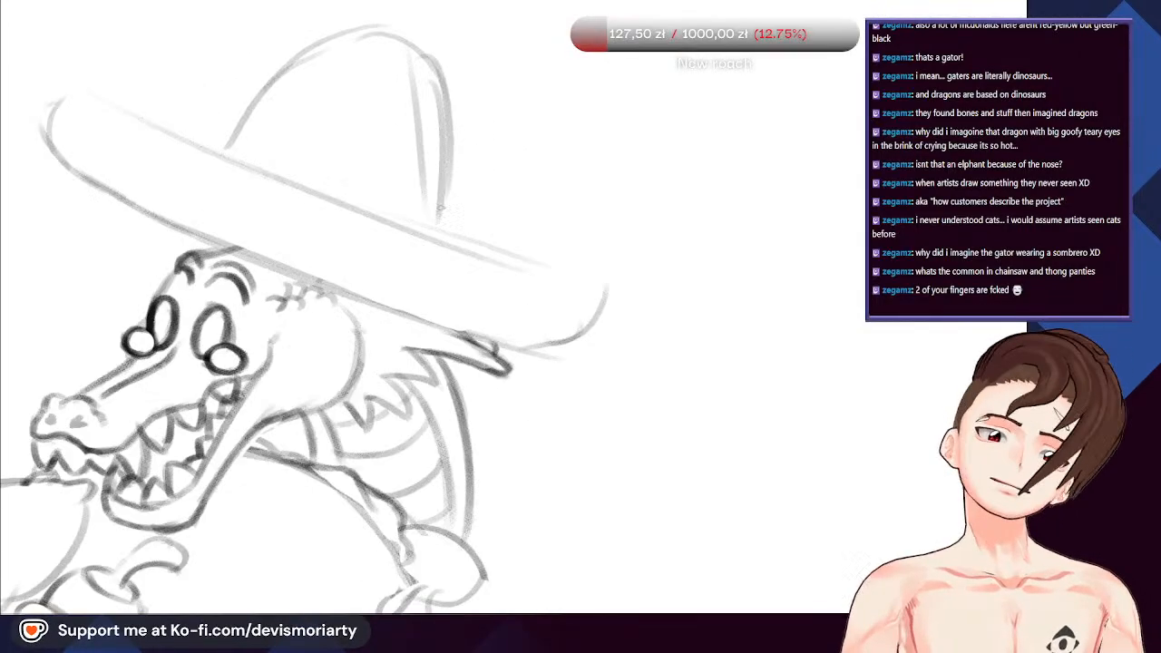
{"action": "left_click_drag", "start_coordinate": [445, 210], "coordinate": [434, 64]}
{"action": "left_click_drag", "start_coordinate": [453, 177], "coordinate": [412, 46]}
{"action": "key", "text": "ctrl+z"}
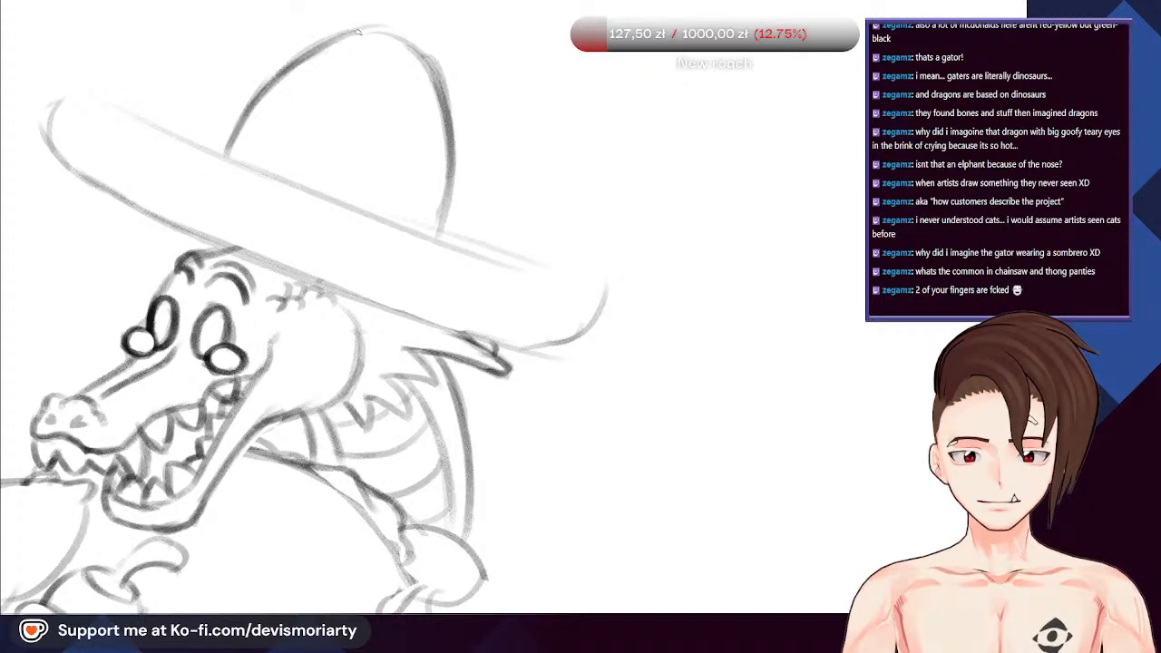
Sketch a long curved whisker running from the near side of the snout across the mouth toward the arm ruffle
{"action": "key", "text": "ctrl+minus"}
{"action": "key", "text": "ctrl+minus"}
{"action": "key", "text": "ctrl+plus"}
{"action": "key", "text": "ctrl+plus"}
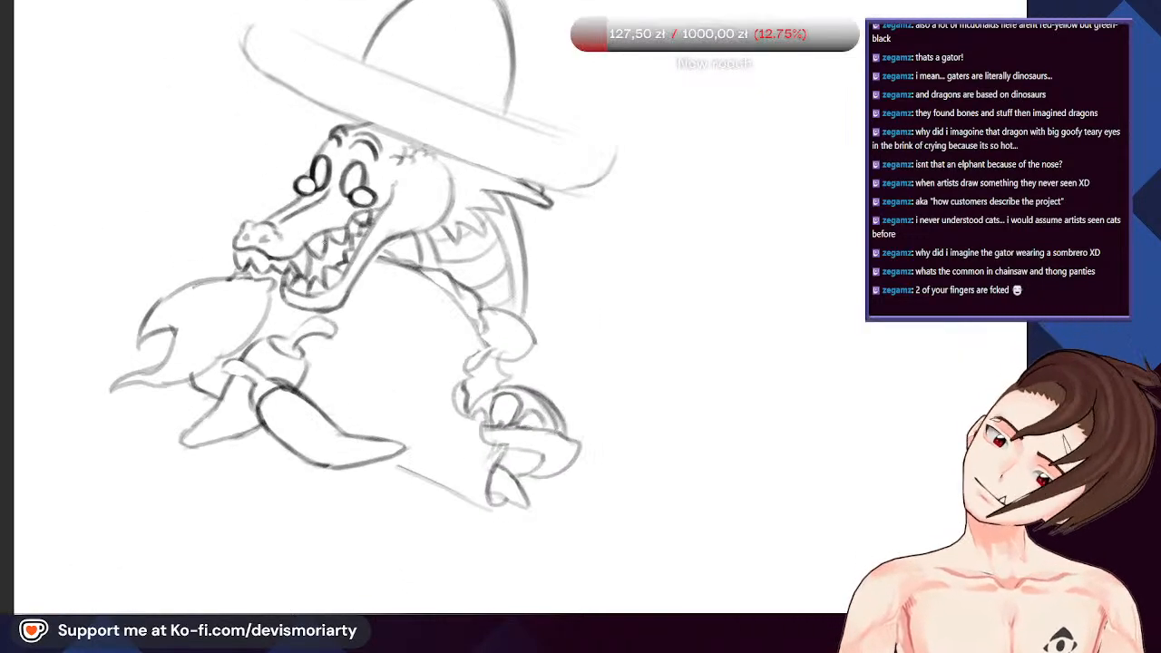
{"action": "scroll", "coordinate": [290, 231], "scroll_direction": "down", "scroll_amount": 1}
{"action": "scroll", "coordinate": [264, 230], "scroll_direction": "up", "scroll_amount": 1}
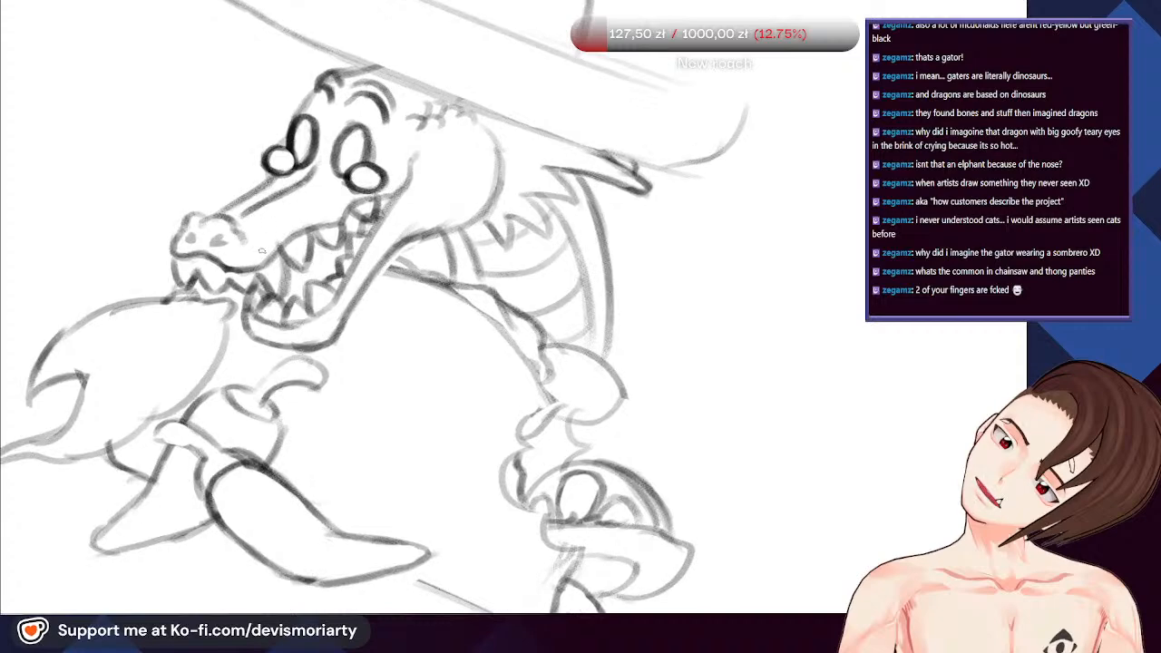
{"action": "left_click_drag", "start_coordinate": [254, 246], "coordinate": [370, 319]}
{"action": "left_click_drag", "start_coordinate": [330, 272], "coordinate": [393, 354]}
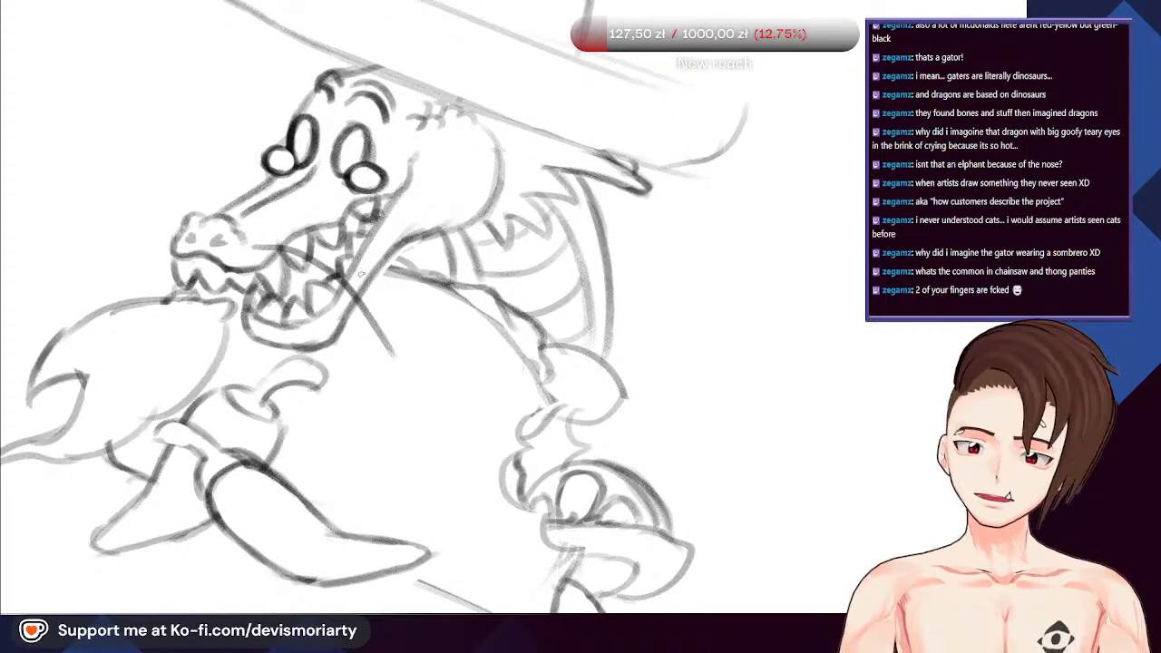
{"action": "key", "text": "ctrl+z"}
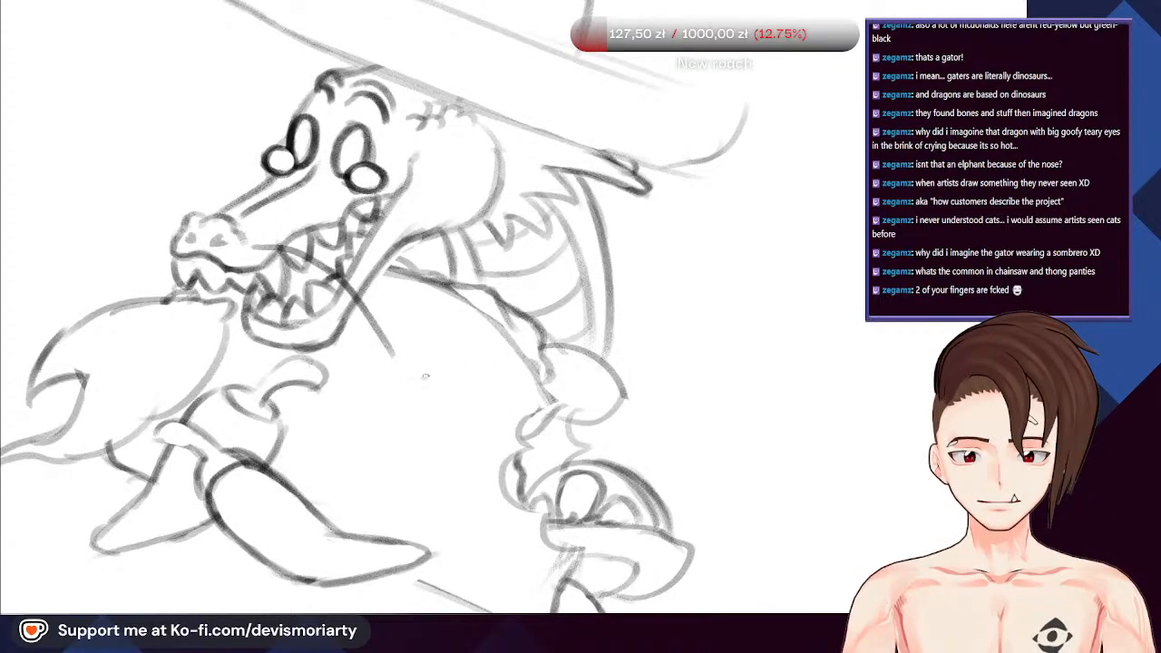
{"action": "mouse_move", "coordinate": [381, 337]}
{"action": "left_mouse_down"}
{"action": "mouse_move", "coordinate": [463, 413]}
{"action": "mouse_move", "coordinate": [404, 304]}
{"action": "left_mouse_up"}
{"action": "key", "text": "ctrl+z"}
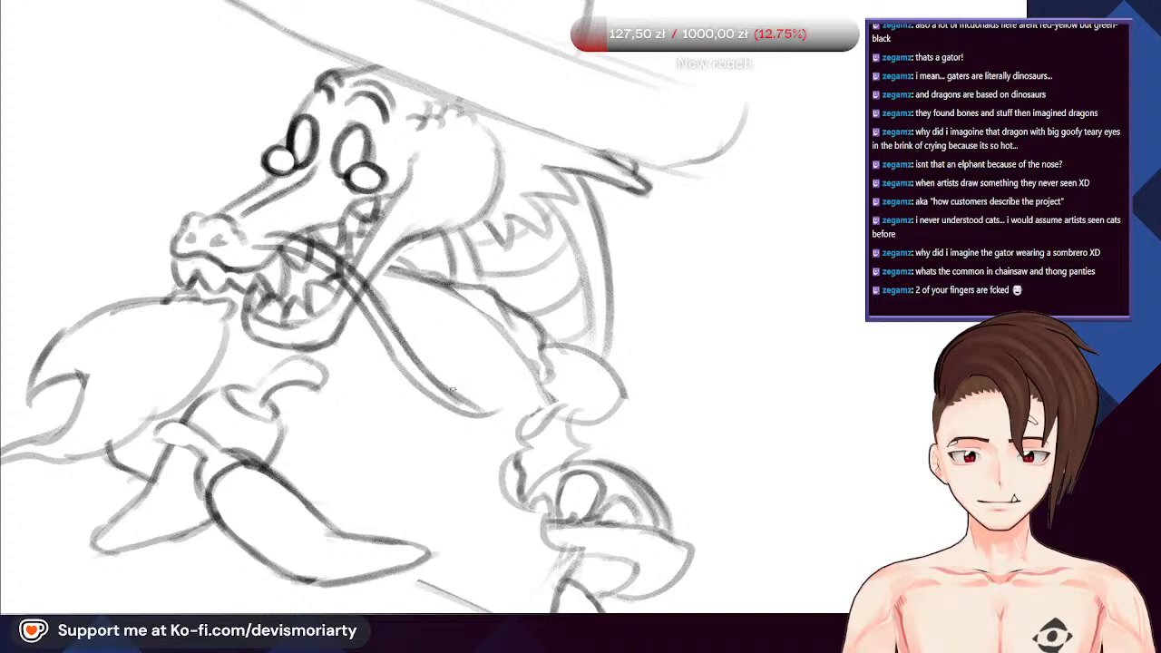
Darken the whisker's lower curve, extend its pointed tip, and clear the mouth lines that cross its interior
{"action": "scroll", "coordinate": [281, 238], "scroll_direction": "up", "scroll_amount": 2}
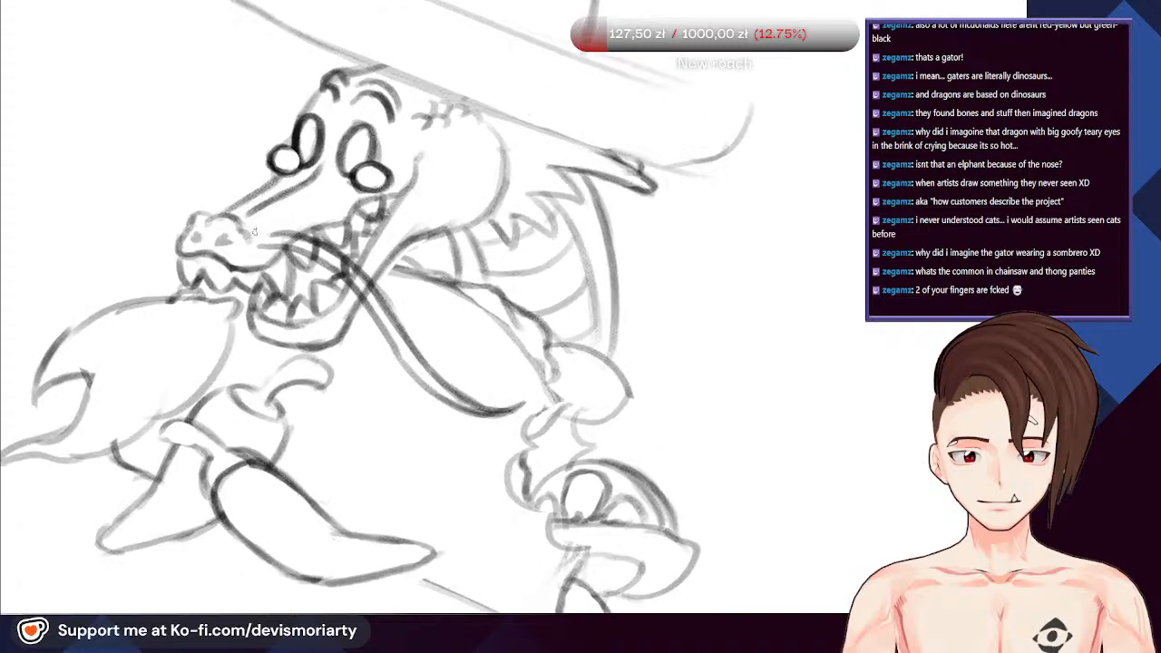
{"action": "scroll", "coordinate": [280, 243], "scroll_direction": "up", "scroll_amount": 1}
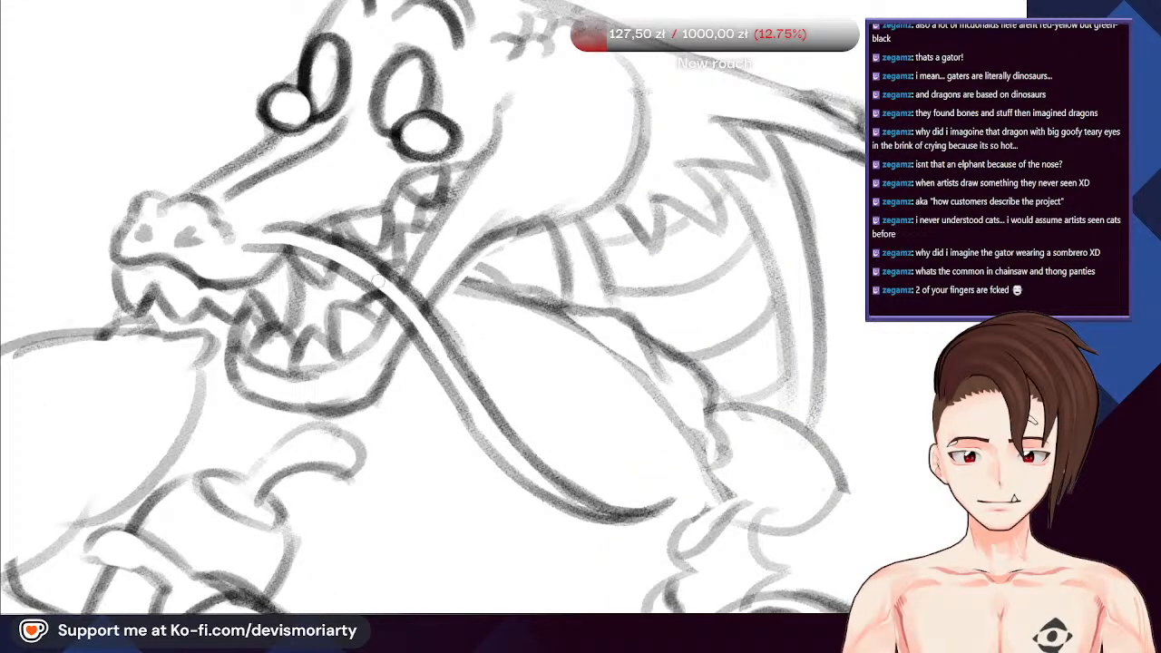
{"action": "scroll", "coordinate": [399, 333], "scroll_direction": "down", "scroll_amount": 7}
{"action": "scroll", "coordinate": [292, 272], "scroll_direction": "up", "scroll_amount": 5}
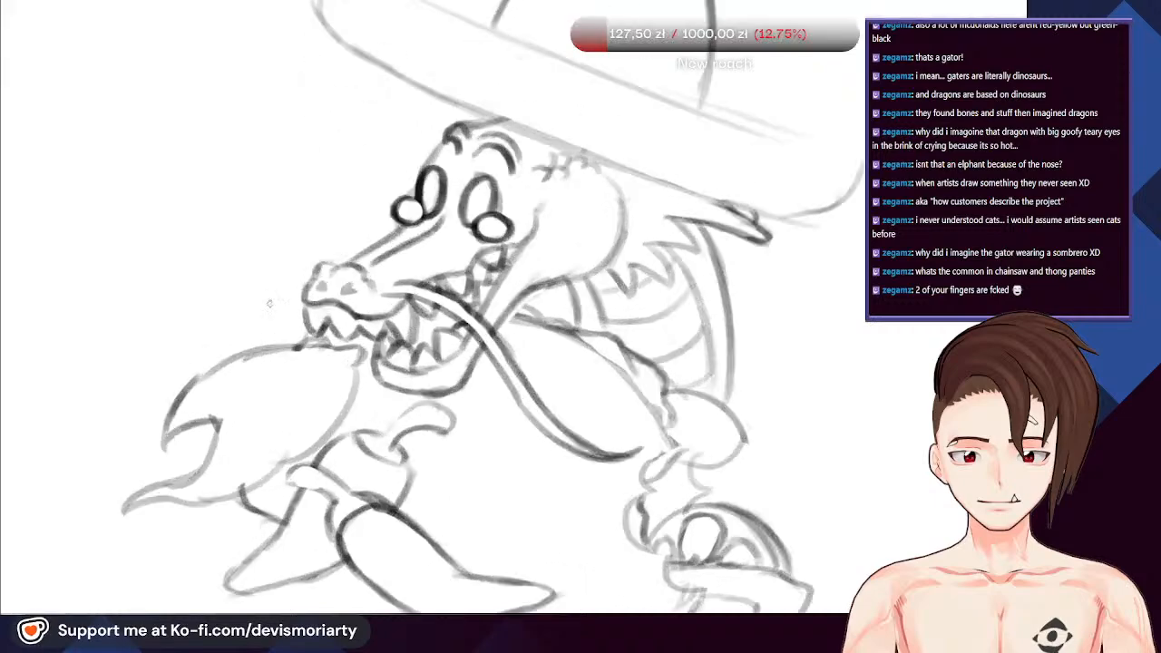
Sketch a second curved whisker on the far side of the snout, sweeping outward to an upturned tip
{"action": "scroll", "coordinate": [277, 306], "scroll_direction": "down", "scroll_amount": 3}
{"action": "scroll", "coordinate": [282, 310], "scroll_direction": "up", "scroll_amount": 5}
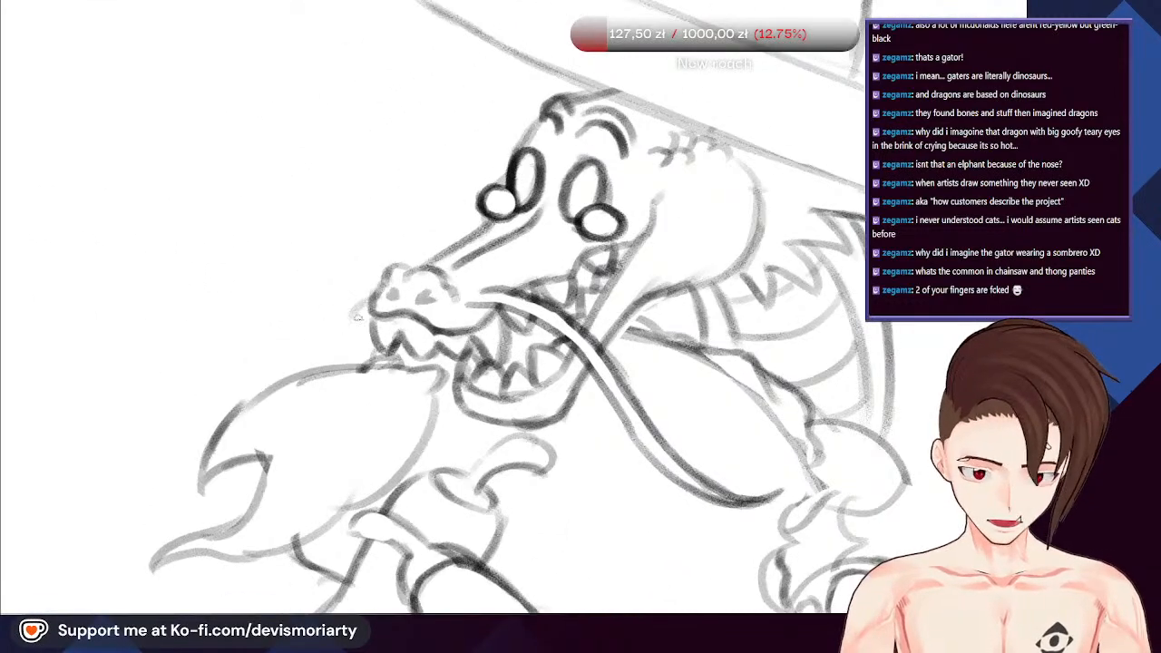
{"action": "mouse_move", "coordinate": [345, 289]}
{"action": "left_mouse_down"}
{"action": "mouse_move", "coordinate": [277, 362]}
{"action": "mouse_move", "coordinate": [254, 365]}
{"action": "mouse_move", "coordinate": [264, 346]}
{"action": "mouse_move", "coordinate": [227, 342]}
{"action": "mouse_move", "coordinate": [296, 351]}
{"action": "mouse_move", "coordinate": [212, 346]}
{"action": "left_mouse_up"}
{"action": "key", "text": "ctrl+z"}
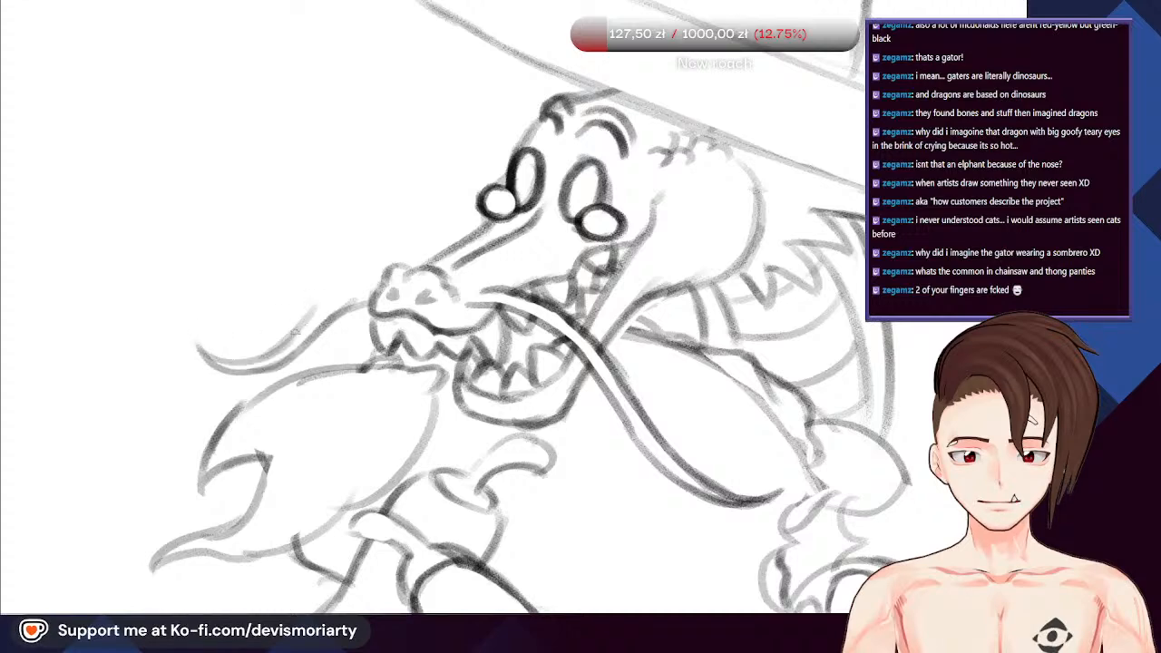
Outline the sombrero's left brim with a far edge up to the crown and extend the inner brim line to the right tip
{"action": "scroll", "coordinate": [346, 228], "scroll_direction": "down", "scroll_amount": 5}
{"action": "scroll", "coordinate": [463, 277], "scroll_direction": "up", "scroll_amount": 3}
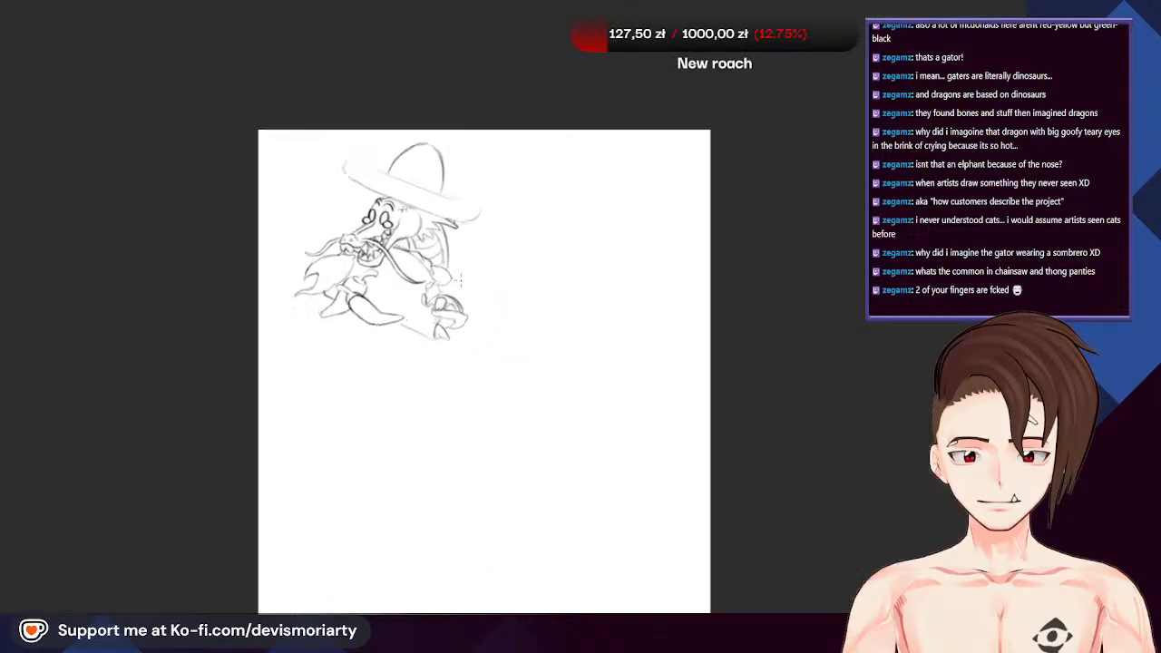
{"action": "scroll", "coordinate": [354, 182], "scroll_direction": "up", "scroll_amount": 3}
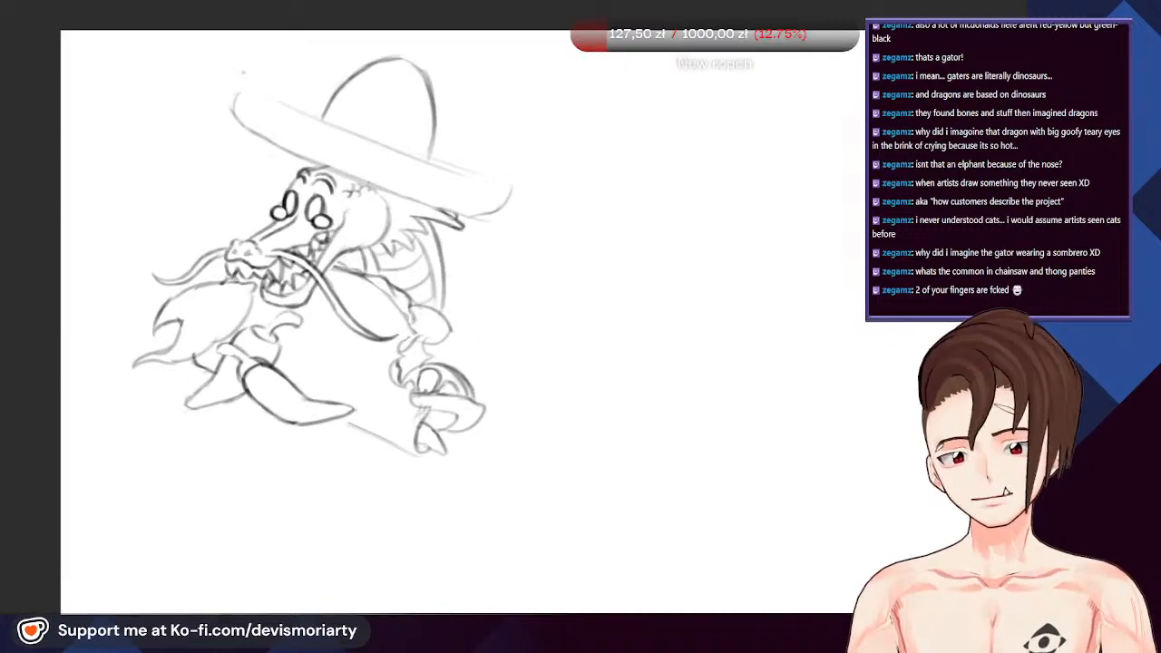
{"action": "scroll", "coordinate": [254, 140], "scroll_direction": "up", "scroll_amount": 2}
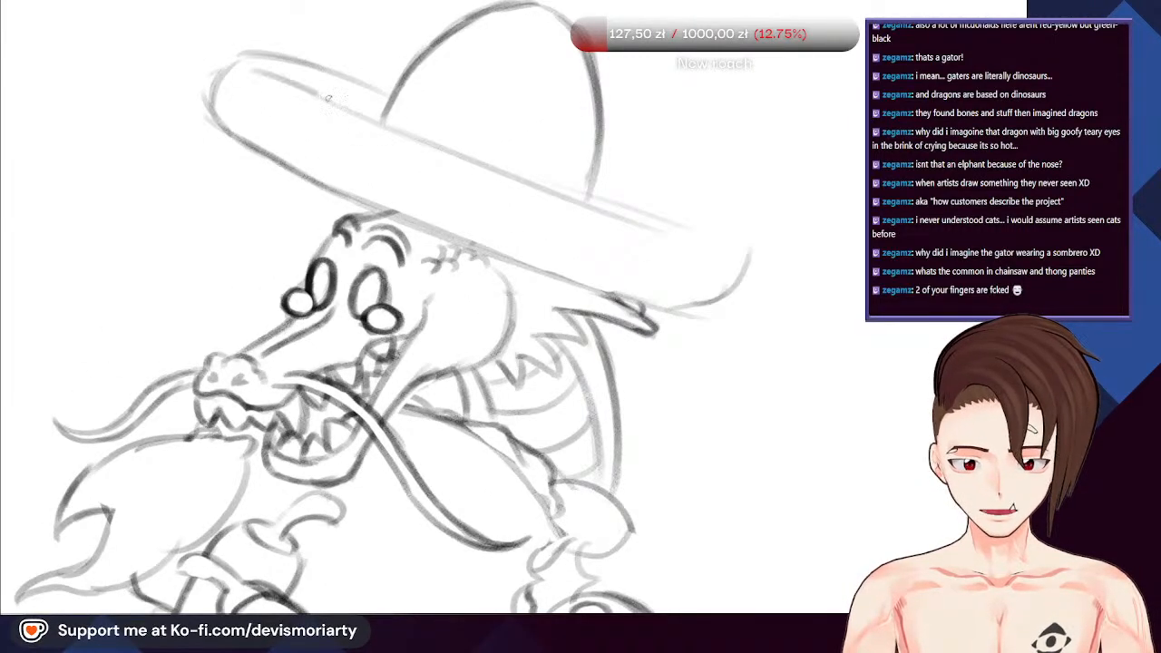
{"action": "scroll", "coordinate": [564, 240], "scroll_direction": "down", "scroll_amount": 1}
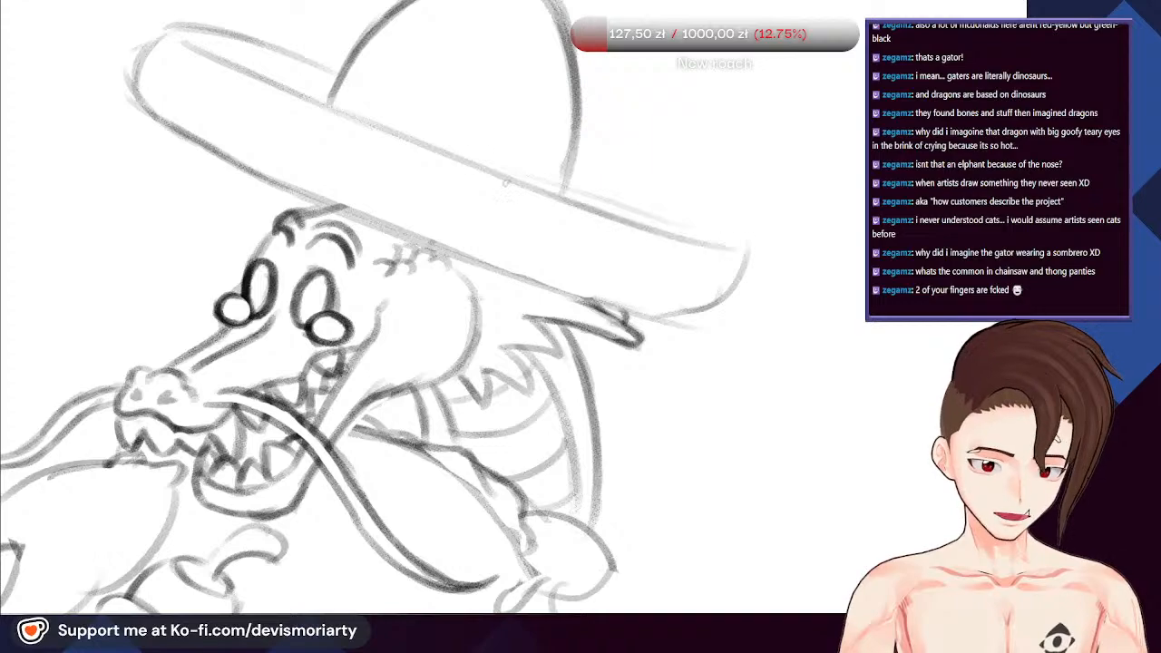
Draw the brim's far edge behind the crown as a darker curve down to the sombrero's right tip
{"action": "scroll", "coordinate": [544, 218], "scroll_direction": "down", "scroll_amount": 2}
{"action": "scroll", "coordinate": [431, 150], "scroll_direction": "up", "scroll_amount": 4}
{"action": "scroll", "coordinate": [425, 141], "scroll_direction": "down", "scroll_amount": 3}
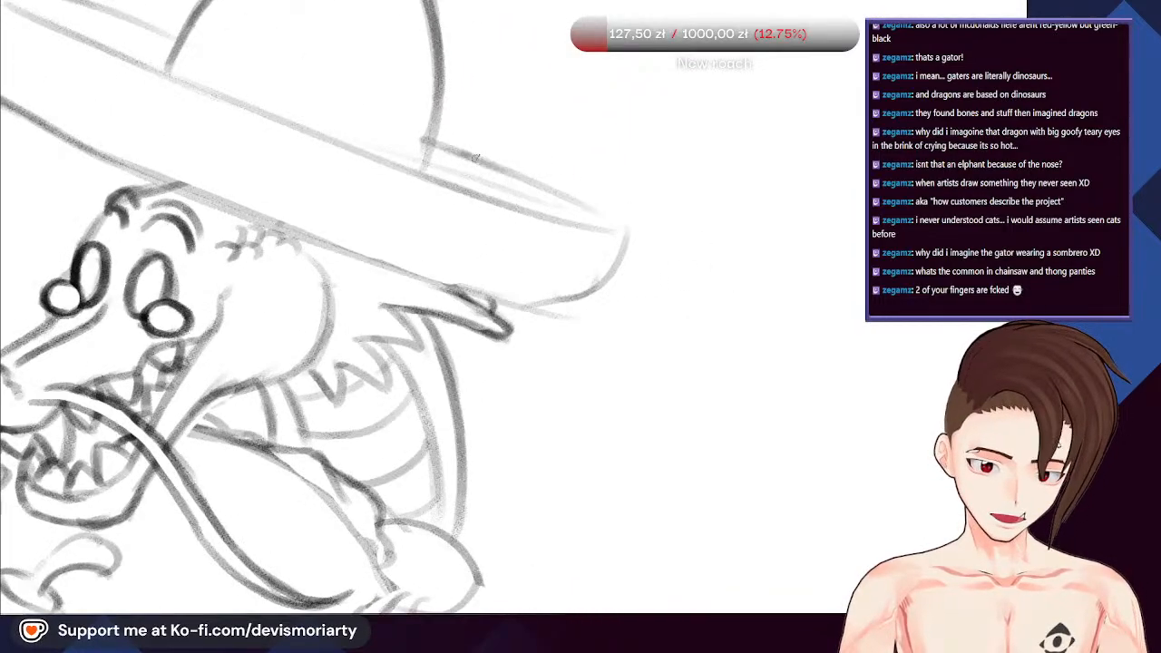
{"action": "scroll", "coordinate": [411, 158], "scroll_direction": "up", "scroll_amount": 3}
{"action": "scroll", "coordinate": [287, 90], "scroll_direction": "down", "scroll_amount": 4}
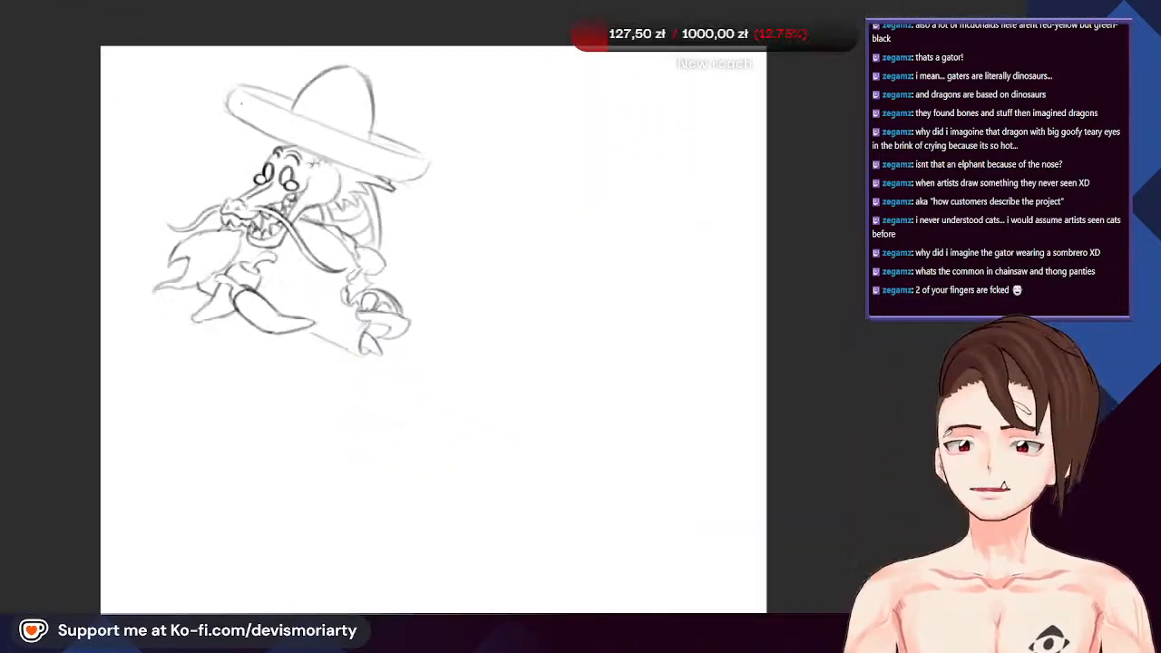
{"action": "scroll", "coordinate": [206, 94], "scroll_direction": "up", "scroll_amount": 3}
{"action": "scroll", "coordinate": [206, 94], "scroll_direction": "up", "scroll_amount": 1}
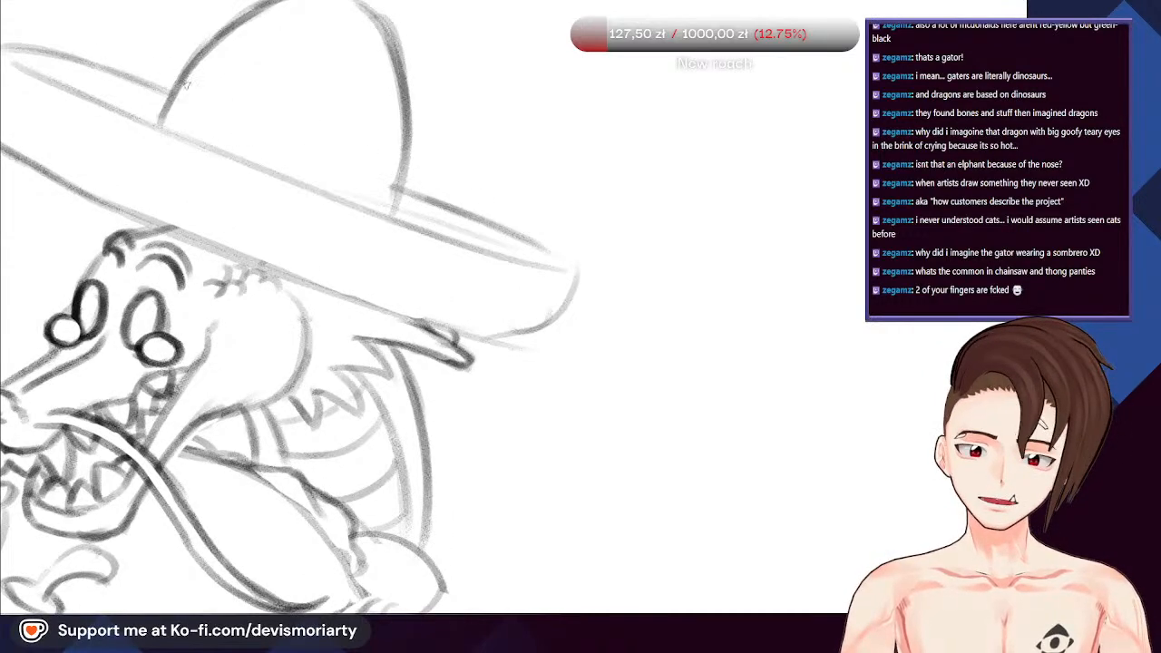
Sketch a hatband line across the sombrero's lower crown and darken the rounded left end of the brim
{"action": "scroll", "coordinate": [127, 47], "scroll_direction": "down", "scroll_amount": 2}
{"action": "scroll", "coordinate": [363, 273], "scroll_direction": "down", "scroll_amount": 5}
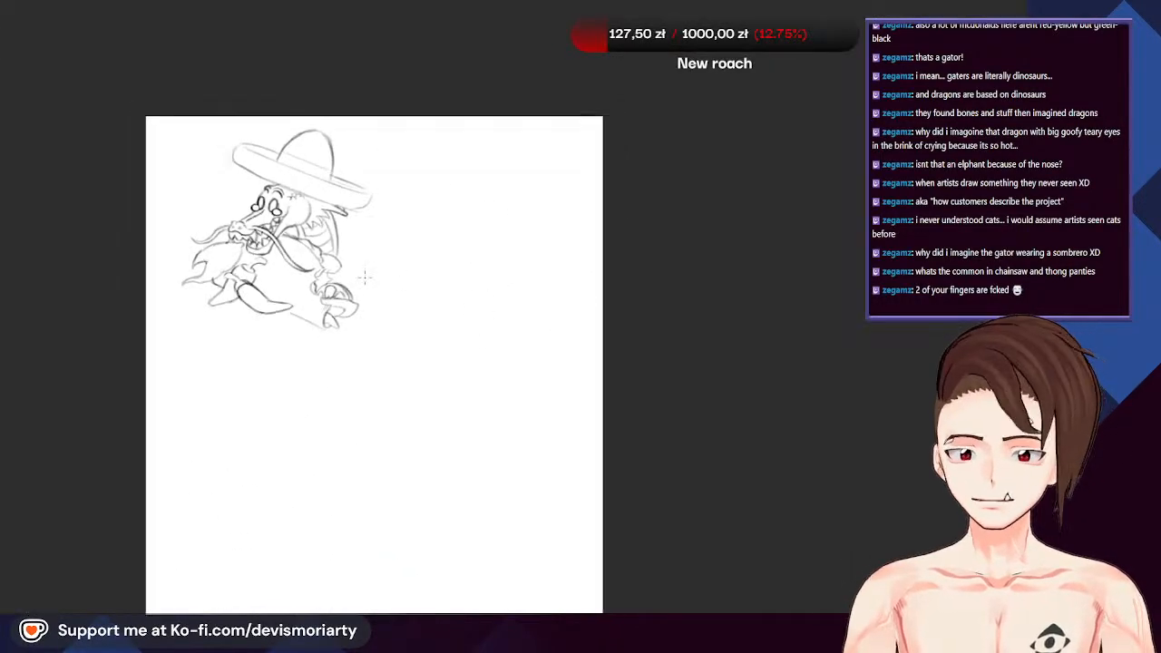
{"action": "scroll", "coordinate": [258, 173], "scroll_direction": "up", "scroll_amount": 5}
{"action": "scroll", "coordinate": [375, 254], "scroll_direction": "down", "scroll_amount": 1}
{"action": "scroll", "coordinate": [374, 254], "scroll_direction": "up", "scroll_amount": 1}
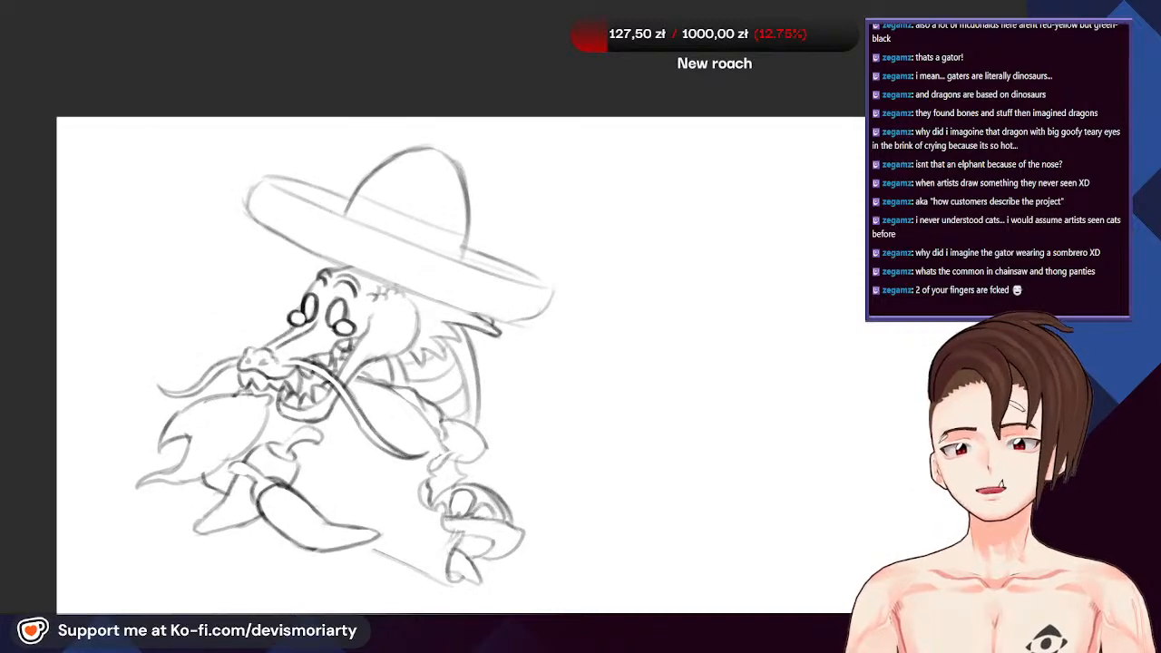
{"action": "scroll", "coordinate": [462, 270], "scroll_direction": "down", "scroll_amount": 2}
{"action": "scroll", "coordinate": [274, 110], "scroll_direction": "up", "scroll_amount": 5}
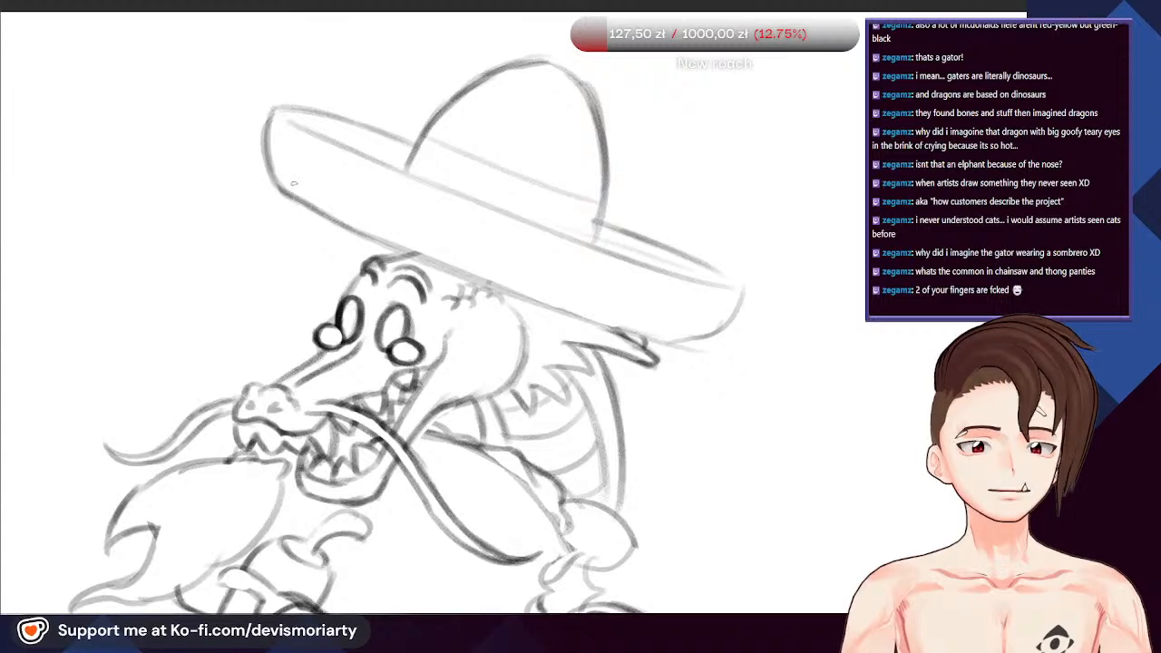
Enclose the sombrero in a polygonal selection along the brim's lower edge, clean up the overlapping sketch lines inside it, and deselect
{"action": "scroll", "coordinate": [293, 183], "scroll_direction": "down", "scroll_amount": 3}
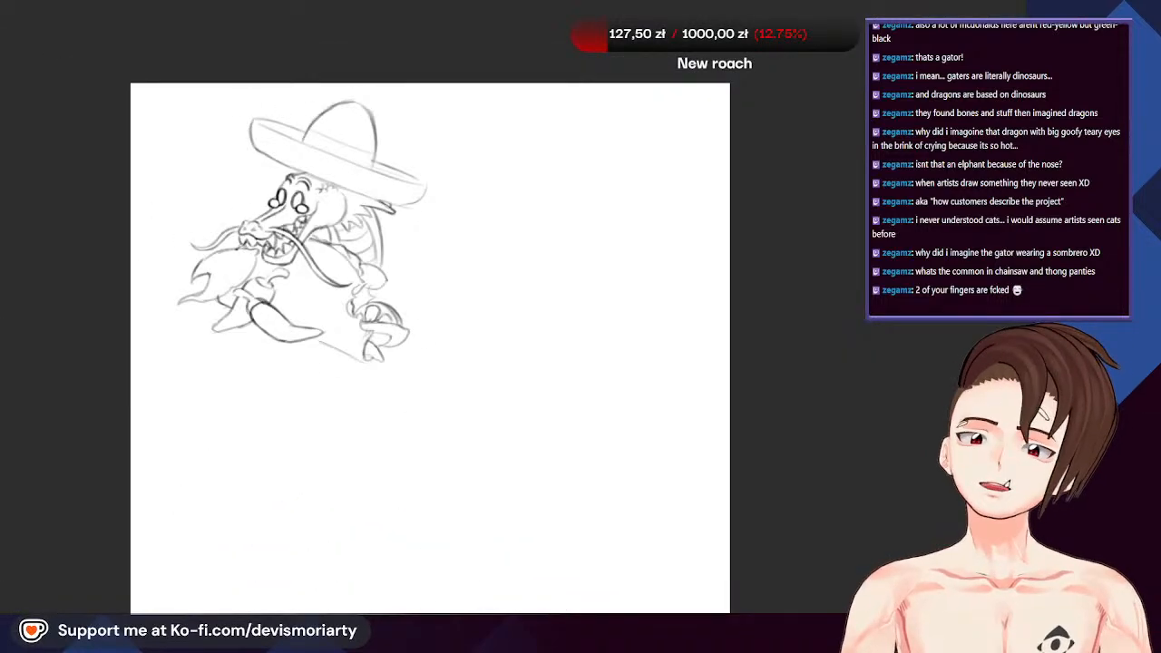
{"action": "scroll", "coordinate": [161, 183], "scroll_direction": "up", "scroll_amount": 1}
{"action": "scroll", "coordinate": [428, 203], "scroll_direction": "up", "scroll_amount": 3}
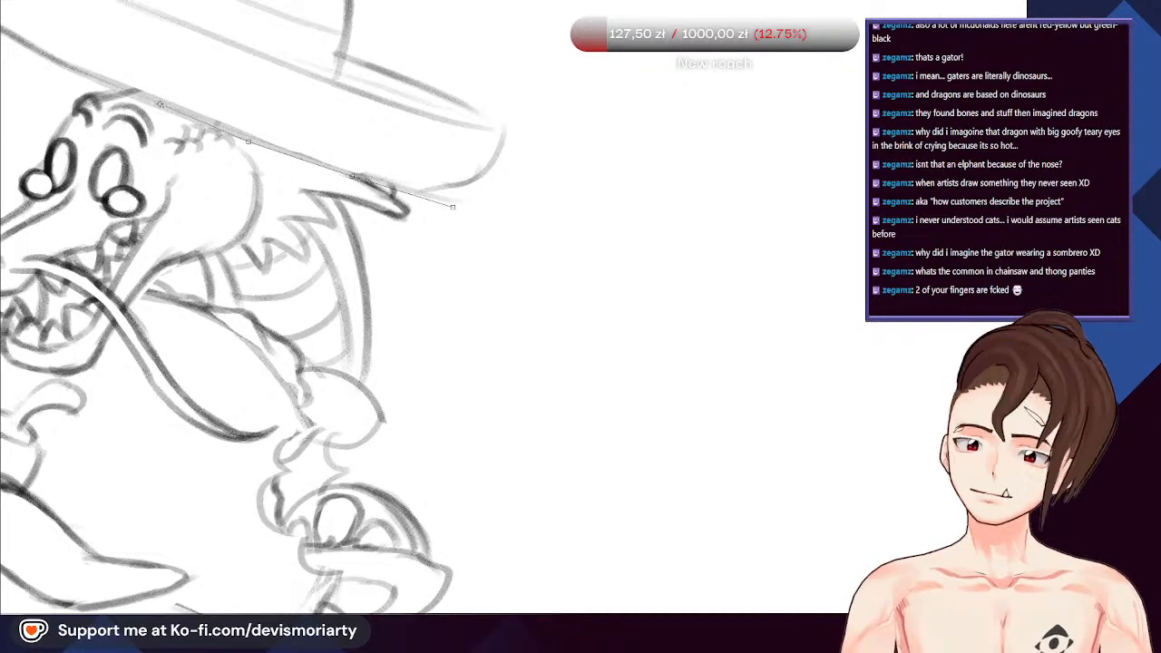
{"action": "scroll", "coordinate": [97, 83], "scroll_direction": "down", "scroll_amount": 4}
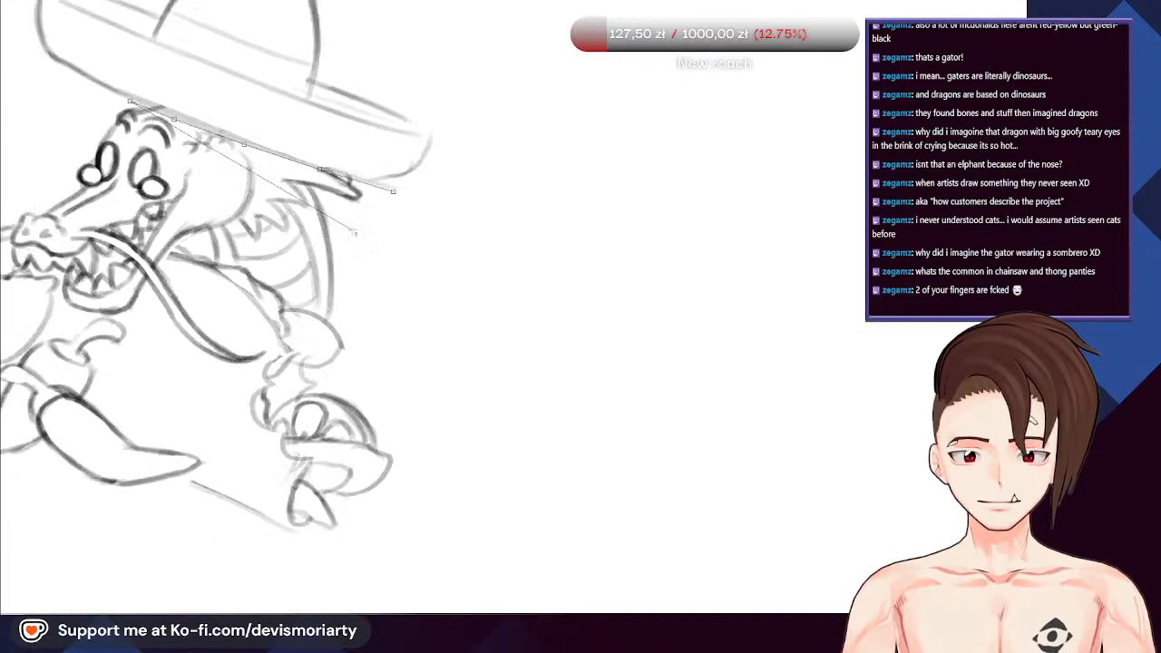
{"action": "left_click", "coordinate": [585, 134]}
{"action": "left_click", "coordinate": [551, 224]}
{"action": "left_click", "coordinate": [512, 264]}
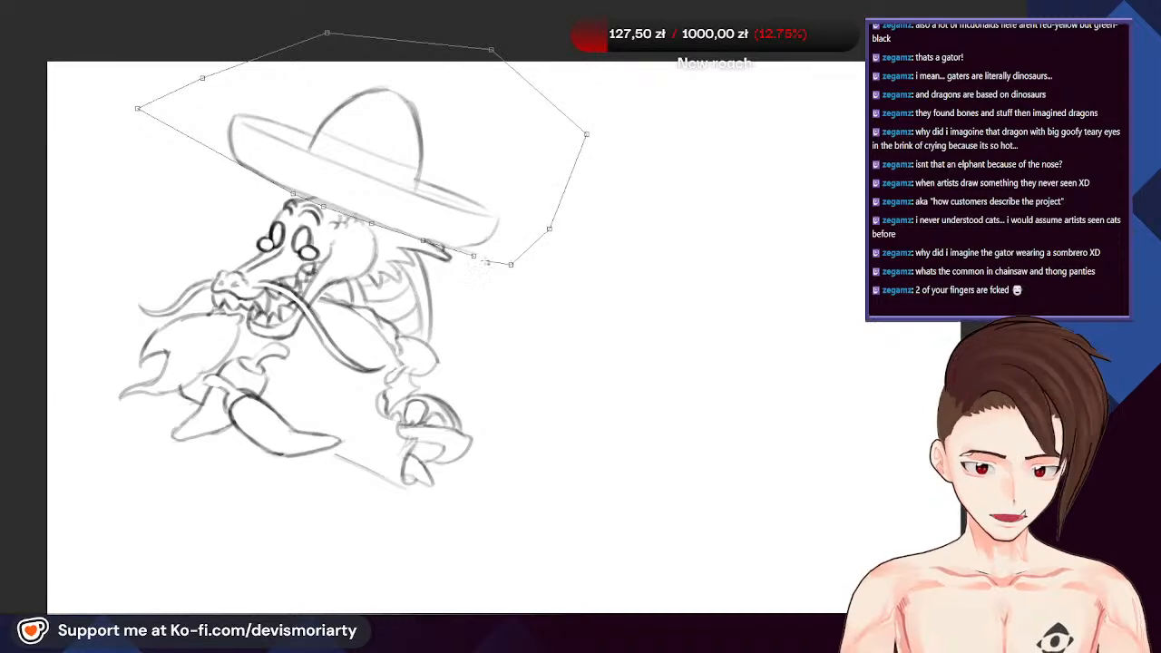
{"action": "left_click", "coordinate": [473, 256]}
{"action": "left_click", "coordinate": [417, 285]}
{"action": "scroll", "coordinate": [276, 208], "scroll_direction": "up", "scroll_amount": 1}
{"action": "left_click_drag", "start_coordinate": [256, 147], "coordinate": [254, 156]}
{"action": "left_click", "coordinate": [359, 314]}
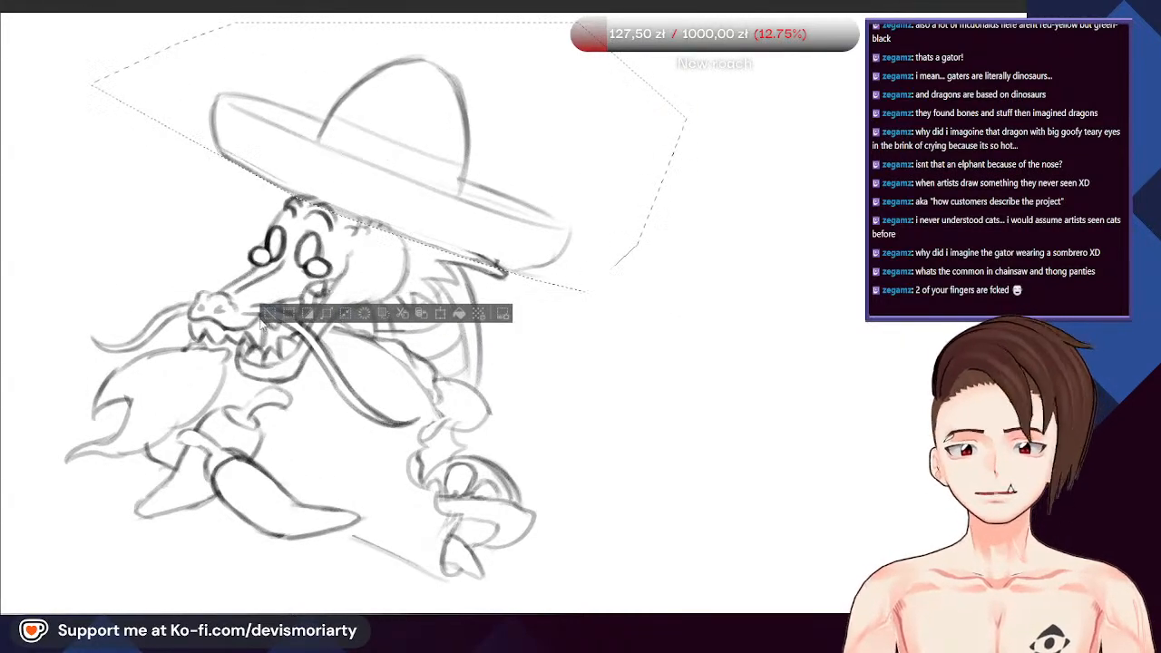
{"action": "key", "text": "ctrl+d"}
Redraw the sombrero brim's lower edge above the gator's head as a darker line running toward the right tip
{"action": "scroll", "coordinate": [459, 287], "scroll_direction": "up", "scroll_amount": 3}
{"action": "scroll", "coordinate": [233, 138], "scroll_direction": "up", "scroll_amount": 1}
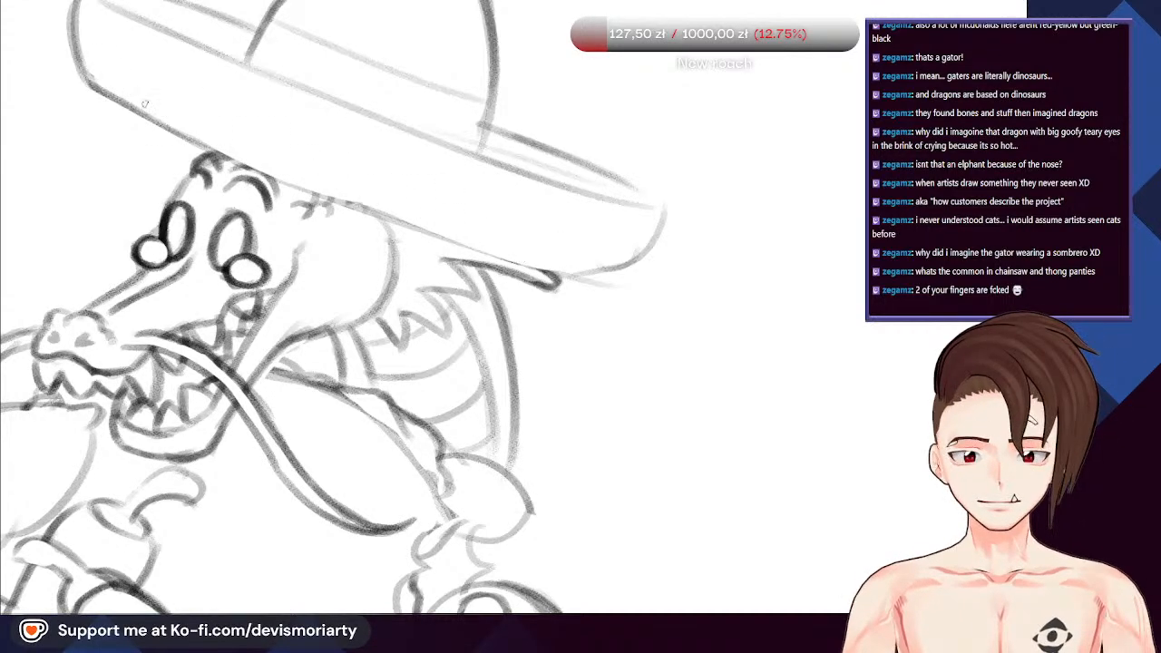
{"action": "left_click_drag", "start_coordinate": [109, 98], "coordinate": [254, 163]}
{"action": "left_click_drag", "start_coordinate": [150, 117], "coordinate": [290, 186]}
{"action": "mouse_move", "coordinate": [173, 134]}
{"action": "left_mouse_down"}
{"action": "mouse_move", "coordinate": [352, 209]}
{"action": "mouse_move", "coordinate": [339, 204]}
{"action": "left_mouse_up"}
{"action": "key", "text": "ctrl+z"}
{"action": "left_click_drag", "start_coordinate": [219, 152], "coordinate": [432, 234]}
{"action": "left_click_drag", "start_coordinate": [276, 179], "coordinate": [496, 259]}
{"action": "key", "text": "ctrl+z"}
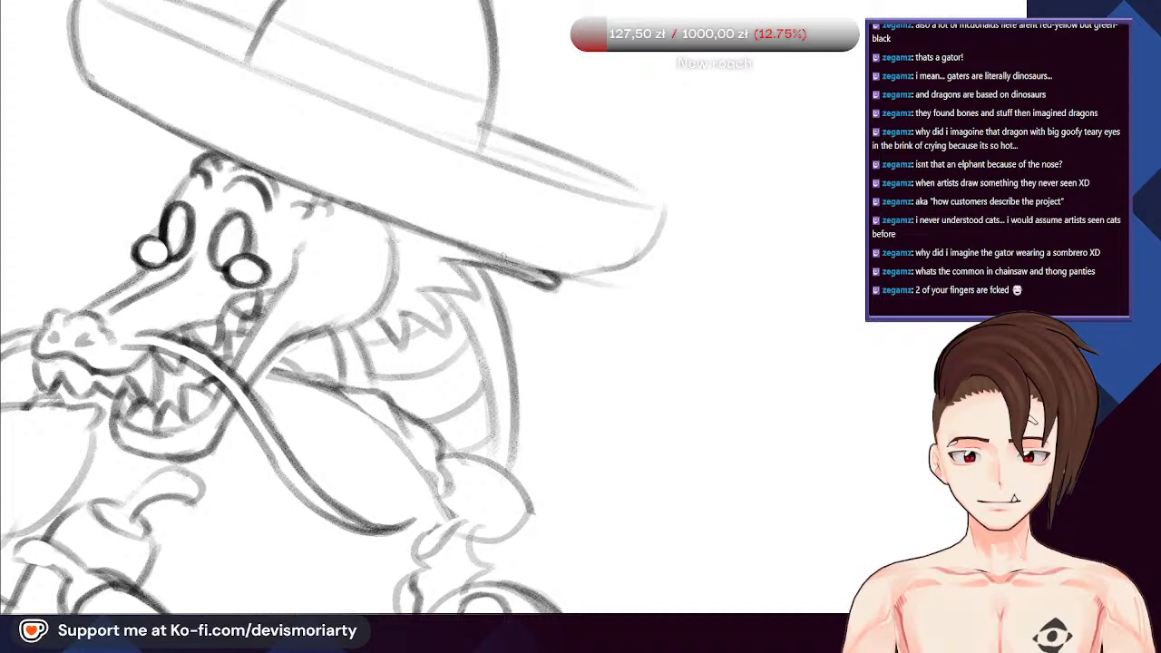
{"action": "key", "text": "ctrl+z"}
{"action": "left_click_drag", "start_coordinate": [467, 245], "coordinate": [598, 271]}
{"action": "scroll", "coordinate": [569, 231], "scroll_direction": "down", "scroll_amount": 4}
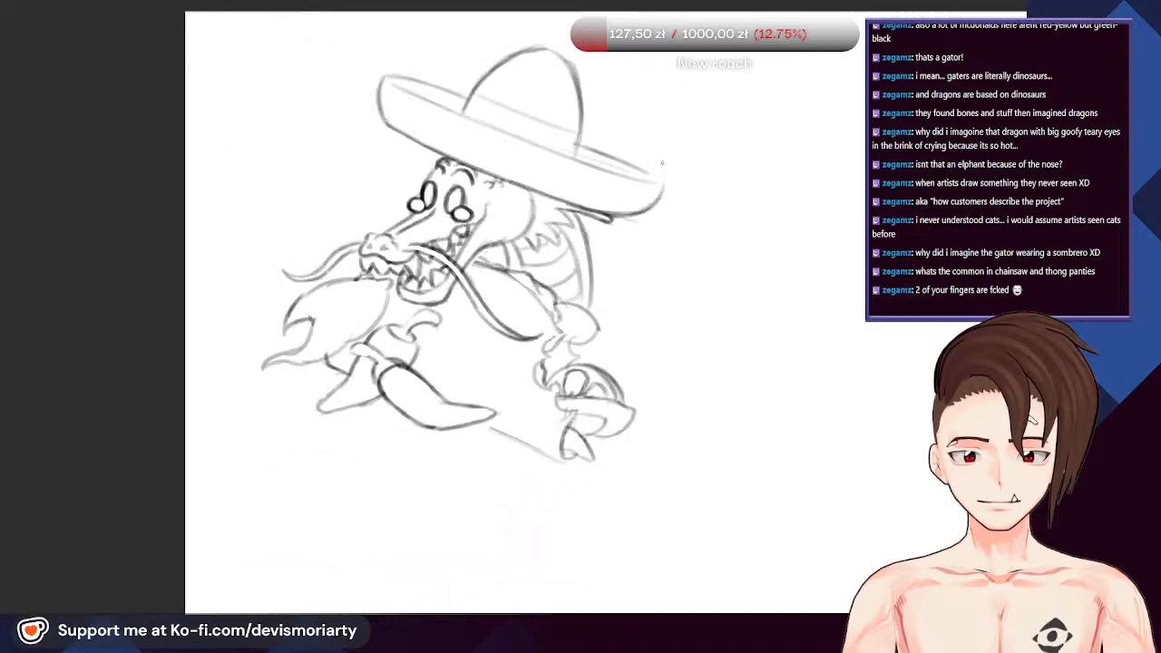
Try to redraw the rounded left end of the sombrero's brim
{"action": "scroll", "coordinate": [441, 177], "scroll_direction": "up", "scroll_amount": 5}
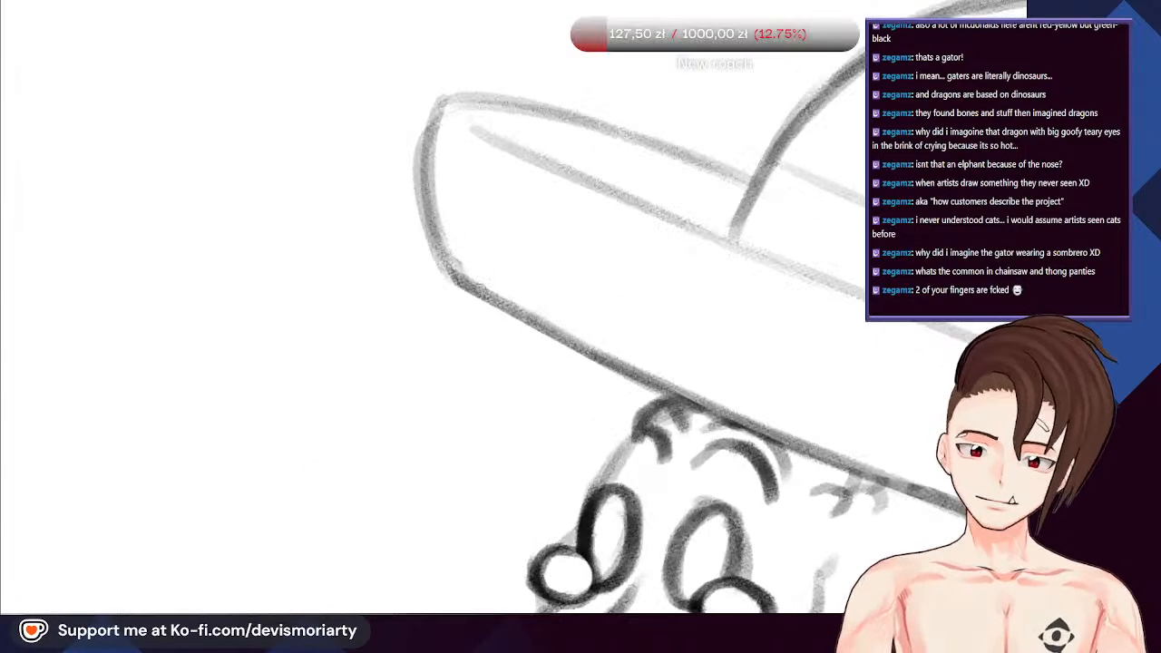
{"action": "key", "text": "ctrl+z"}
{"action": "mouse_move", "coordinate": [457, 272]}
{"action": "left_mouse_down"}
{"action": "mouse_move", "coordinate": [435, 232]}
{"action": "mouse_move", "coordinate": [454, 266]}
{"action": "mouse_move", "coordinate": [434, 110]}
{"action": "left_mouse_up"}
{"action": "key", "text": "ctrl+z"}
Redraw the brim's far edge between its left end and the sombrero's crown
{"action": "scroll", "coordinate": [429, 106], "scroll_direction": "down", "scroll_amount": 1}
{"action": "scroll", "coordinate": [429, 107], "scroll_direction": "down", "scroll_amount": 4}
{"action": "scroll", "coordinate": [481, 156], "scroll_direction": "up", "scroll_amount": 4}
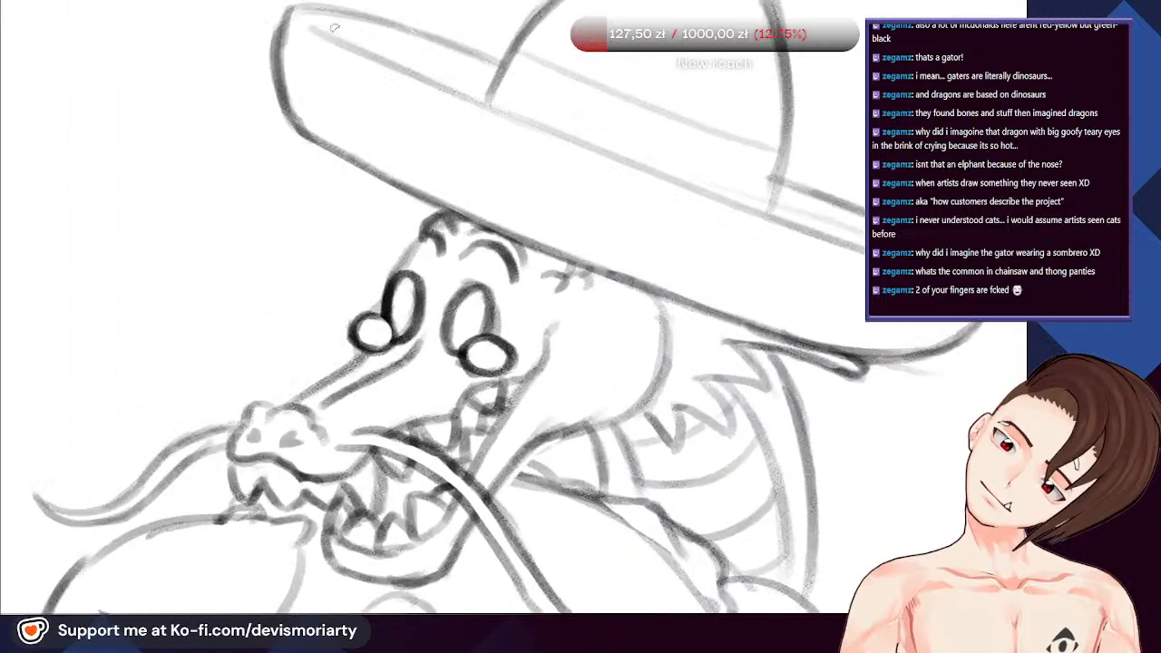
{"action": "scroll", "coordinate": [464, 181], "scroll_direction": "down", "scroll_amount": 3}
{"action": "scroll", "coordinate": [542, 119], "scroll_direction": "up", "scroll_amount": 3}
{"action": "mouse_move", "coordinate": [178, 81]}
{"action": "left_mouse_down"}
{"action": "mouse_move", "coordinate": [252, 80]}
{"action": "mouse_move", "coordinate": [251, 92]}
{"action": "mouse_move", "coordinate": [390, 127]}
{"action": "left_mouse_up"}
{"action": "key", "text": "ctrl+z"}
{"action": "key", "text": "ctrl+z"}
{"action": "left_click_drag", "start_coordinate": [303, 106], "coordinate": [388, 134]}
{"action": "left_click_drag", "start_coordinate": [181, 80], "coordinate": [383, 131]}
Darken the brim's far edge from the crown's right side toward the right tip
{"action": "scroll", "coordinate": [397, 177], "scroll_direction": "down", "scroll_amount": 3}
{"action": "scroll", "coordinate": [590, 249], "scroll_direction": "up", "scroll_amount": 3}
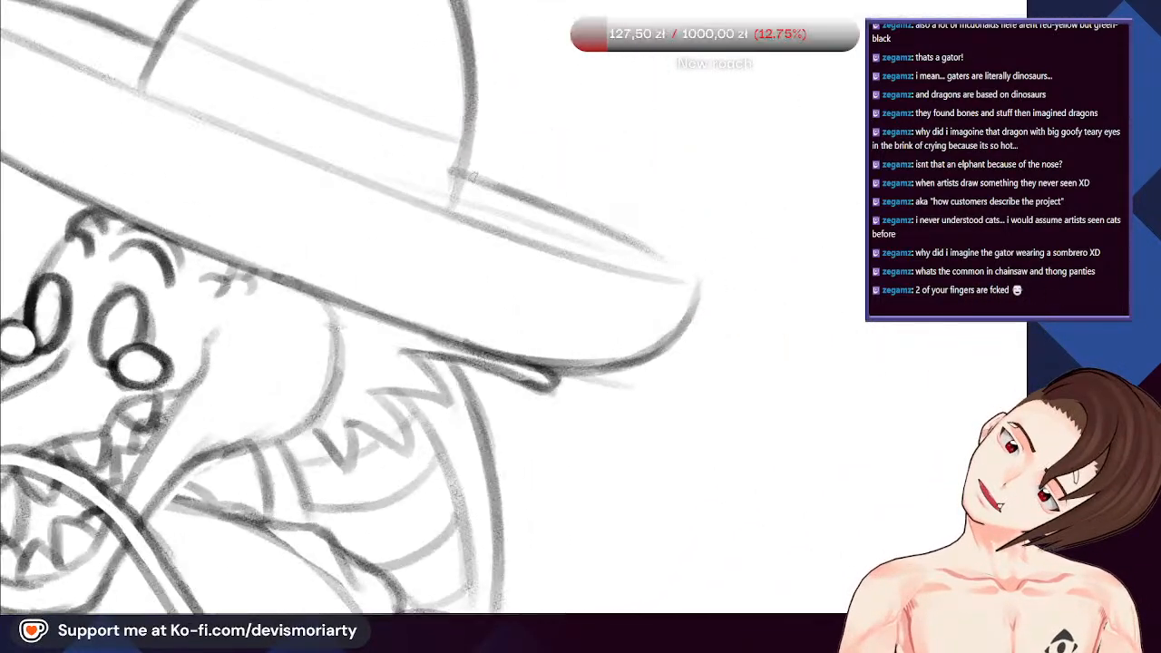
{"action": "left_click_drag", "start_coordinate": [454, 169], "coordinate": [592, 227]}
{"action": "left_click_drag", "start_coordinate": [461, 170], "coordinate": [489, 179]}
{"action": "scroll", "coordinate": [490, 179], "scroll_direction": "down", "scroll_amount": 6}
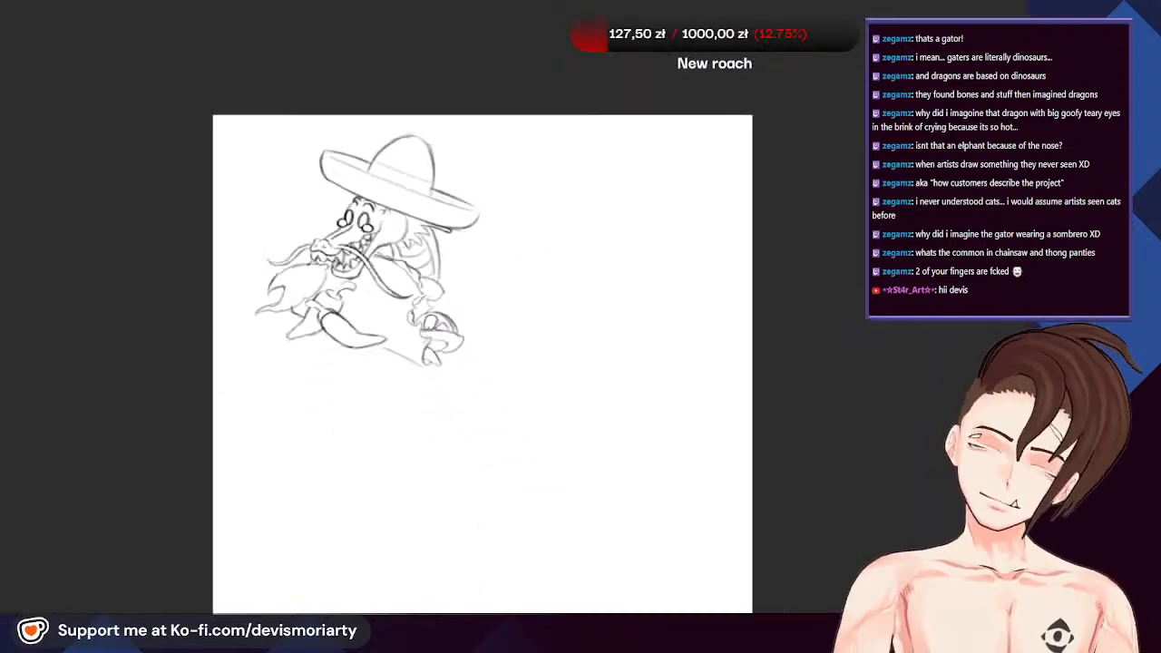
{"action": "scroll", "coordinate": [315, 156], "scroll_direction": "down", "scroll_amount": 2}
{"action": "scroll", "coordinate": [312, 300], "scroll_direction": "up", "scroll_amount": 4}
{"action": "scroll", "coordinate": [340, 227], "scroll_direction": "down", "scroll_amount": 5}
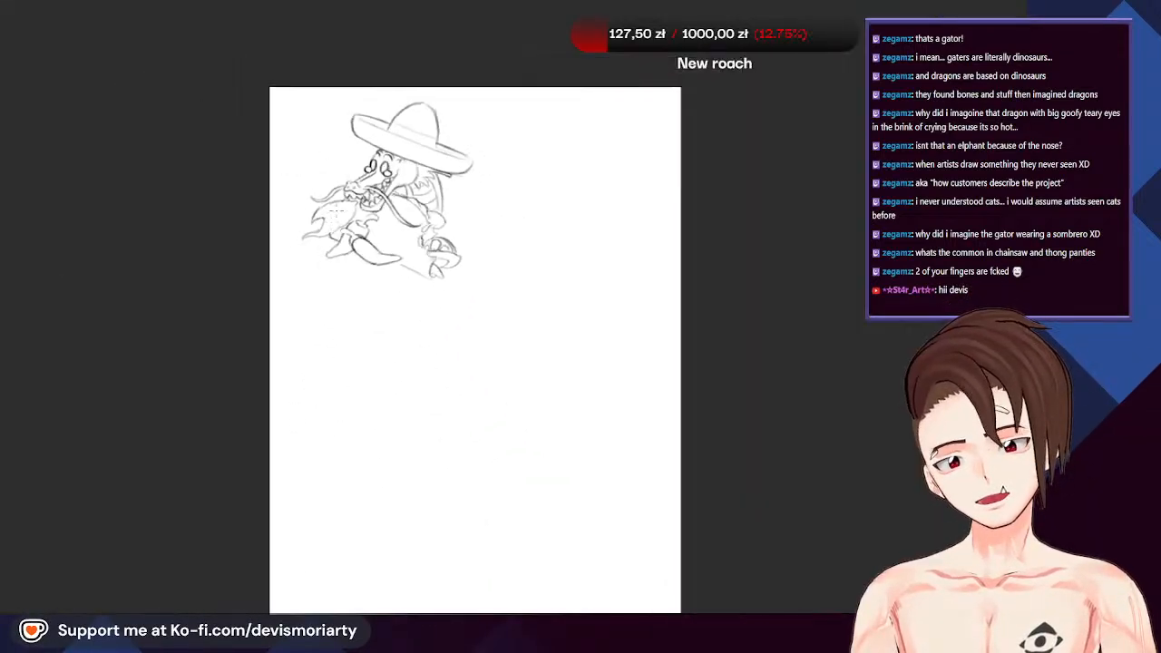
{"action": "scroll", "coordinate": [356, 145], "scroll_direction": "up", "scroll_amount": 4}
{"action": "scroll", "coordinate": [356, 132], "scroll_direction": "down", "scroll_amount": 1}
{"action": "scroll", "coordinate": [361, 241], "scroll_direction": "up", "scroll_amount": 4}
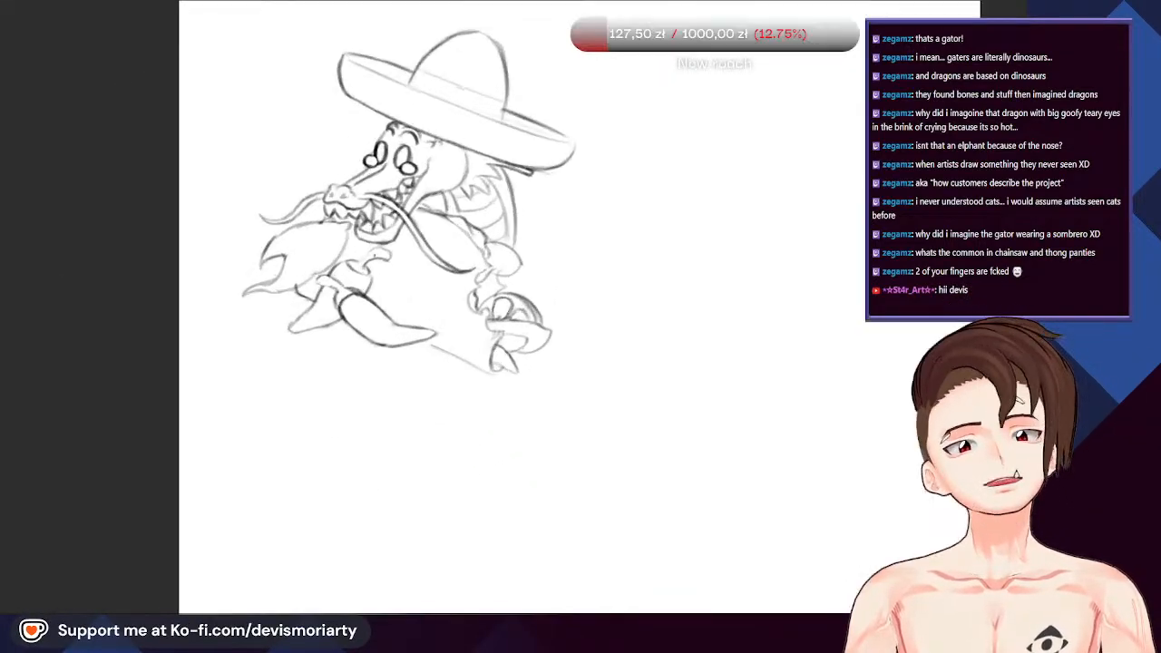
{"action": "scroll", "coordinate": [374, 255], "scroll_direction": "down", "scroll_amount": 2}
{"action": "scroll", "coordinate": [397, 106], "scroll_direction": "down", "scroll_amount": 1}
{"action": "scroll", "coordinate": [398, 106], "scroll_direction": "up", "scroll_amount": 4}
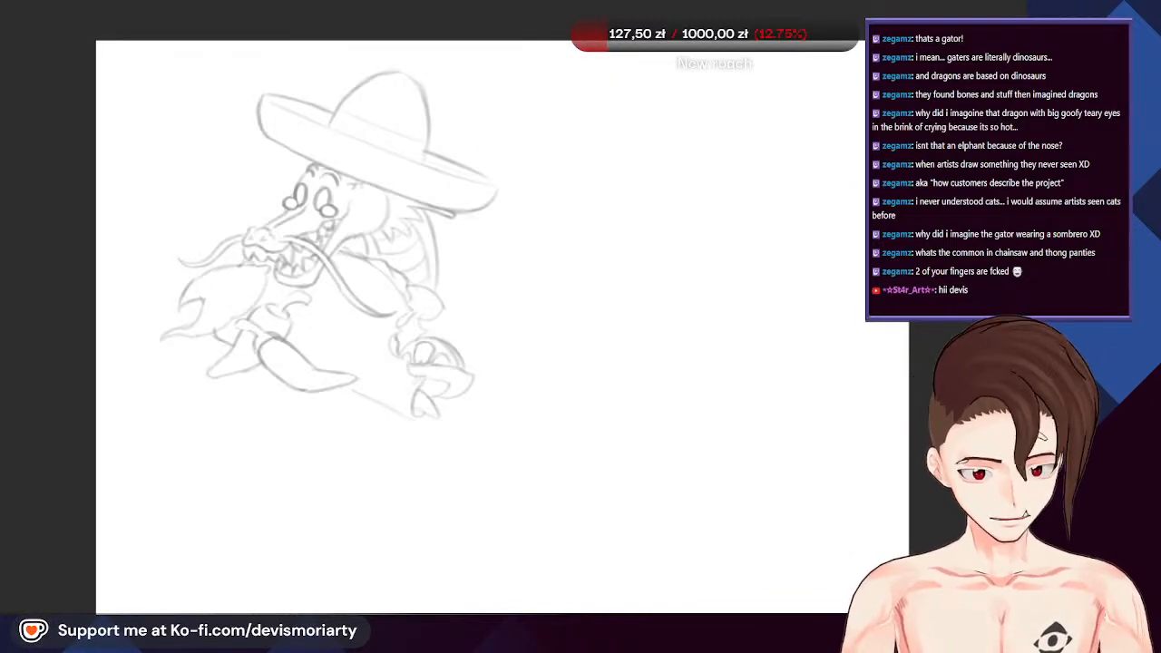
{"action": "scroll", "coordinate": [298, 131], "scroll_direction": "down", "scroll_amount": 1}
{"action": "scroll", "coordinate": [298, 131], "scroll_direction": "up", "scroll_amount": 2}
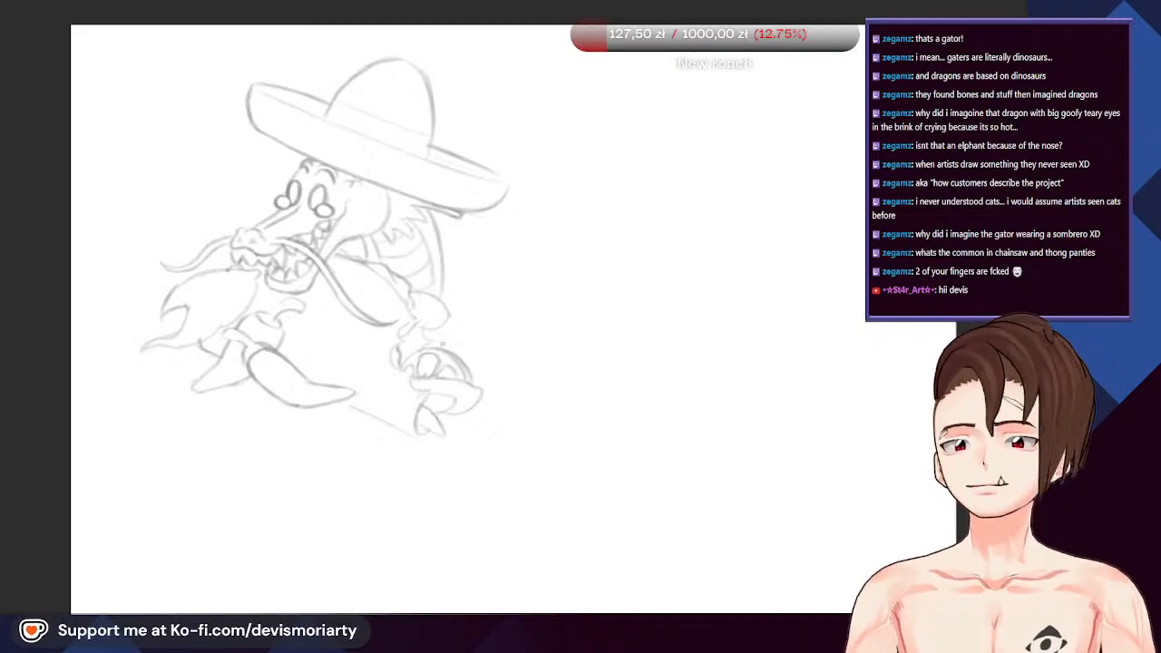
{"action": "scroll", "coordinate": [443, 344], "scroll_direction": "down", "scroll_amount": 2}
{"action": "scroll", "coordinate": [443, 235], "scroll_direction": "up", "scroll_amount": 3}
{"action": "scroll", "coordinate": [443, 236], "scroll_direction": "down", "scroll_amount": 1}
{"action": "scroll", "coordinate": [381, 181], "scroll_direction": "up", "scroll_amount": 2}
{"action": "scroll", "coordinate": [381, 182], "scroll_direction": "down", "scroll_amount": 4}
{"action": "scroll", "coordinate": [417, 199], "scroll_direction": "up", "scroll_amount": 3}
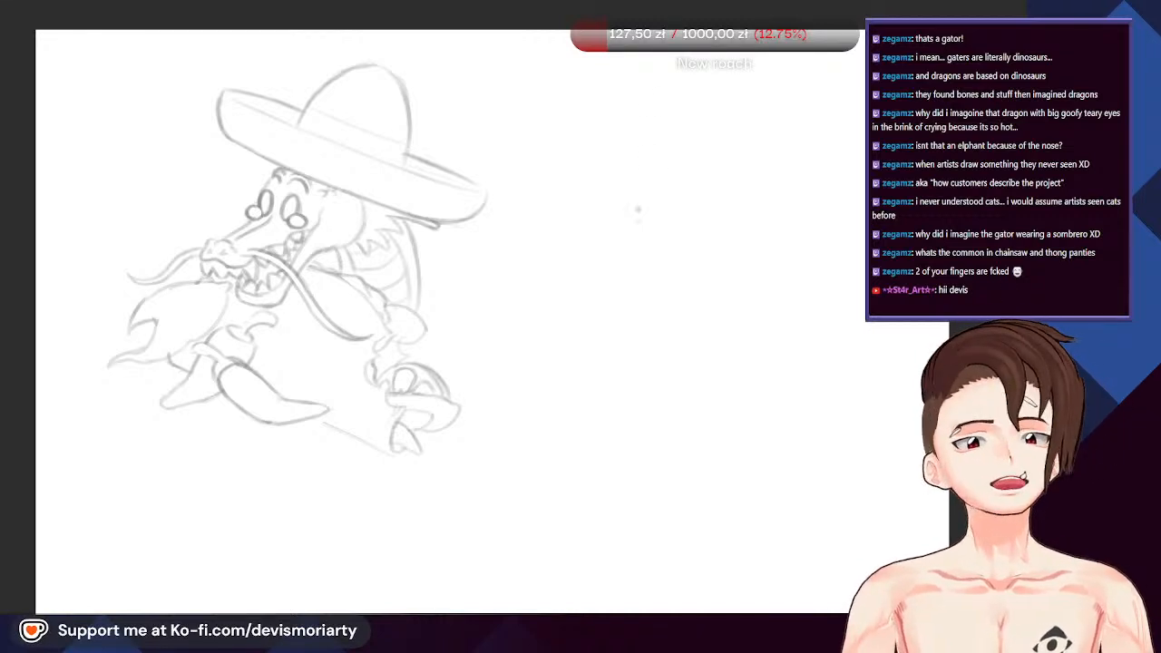
{"action": "scroll", "coordinate": [638, 210], "scroll_direction": "down", "scroll_amount": 3}
{"action": "scroll", "coordinate": [414, 176], "scroll_direction": "up", "scroll_amount": 3}
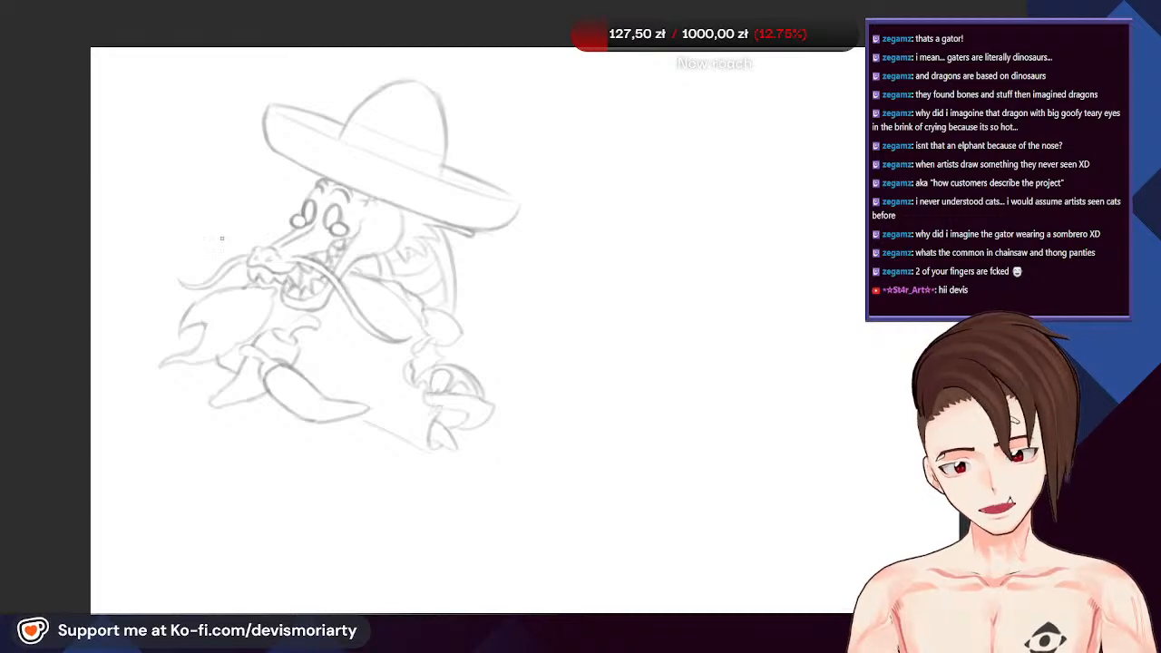
Ink the gator's left eye as a tall oval in thick black line over the sketch
{"action": "scroll", "coordinate": [221, 238], "scroll_direction": "up", "scroll_amount": 5}
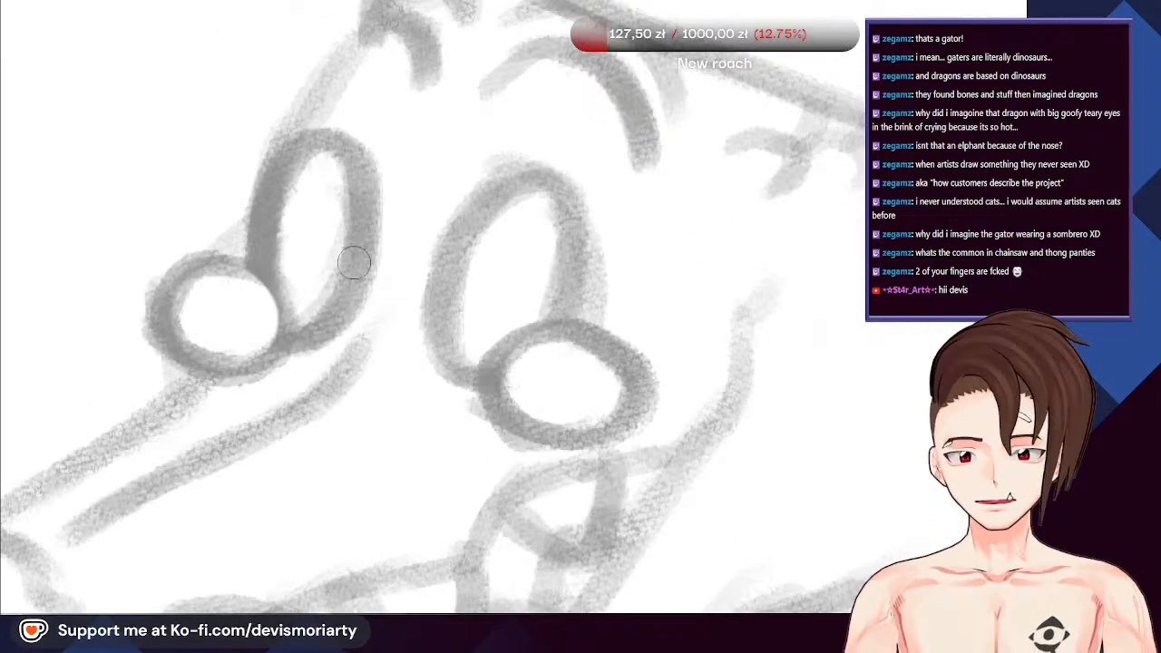
{"action": "mouse_move", "coordinate": [357, 268]}
{"action": "left_mouse_down"}
{"action": "mouse_move", "coordinate": [341, 159]}
{"action": "mouse_move", "coordinate": [297, 148]}
{"action": "mouse_move", "coordinate": [266, 259]}
{"action": "mouse_move", "coordinate": [277, 148]}
{"action": "mouse_move", "coordinate": [306, 120]}
{"action": "mouse_move", "coordinate": [333, 122]}
{"action": "mouse_move", "coordinate": [359, 161]}
{"action": "mouse_move", "coordinate": [357, 239]}
{"action": "mouse_move", "coordinate": [323, 322]}
{"action": "mouse_move", "coordinate": [276, 317]}
{"action": "left_mouse_up"}
{"action": "scroll", "coordinate": [261, 271], "scroll_direction": "down", "scroll_amount": 3}
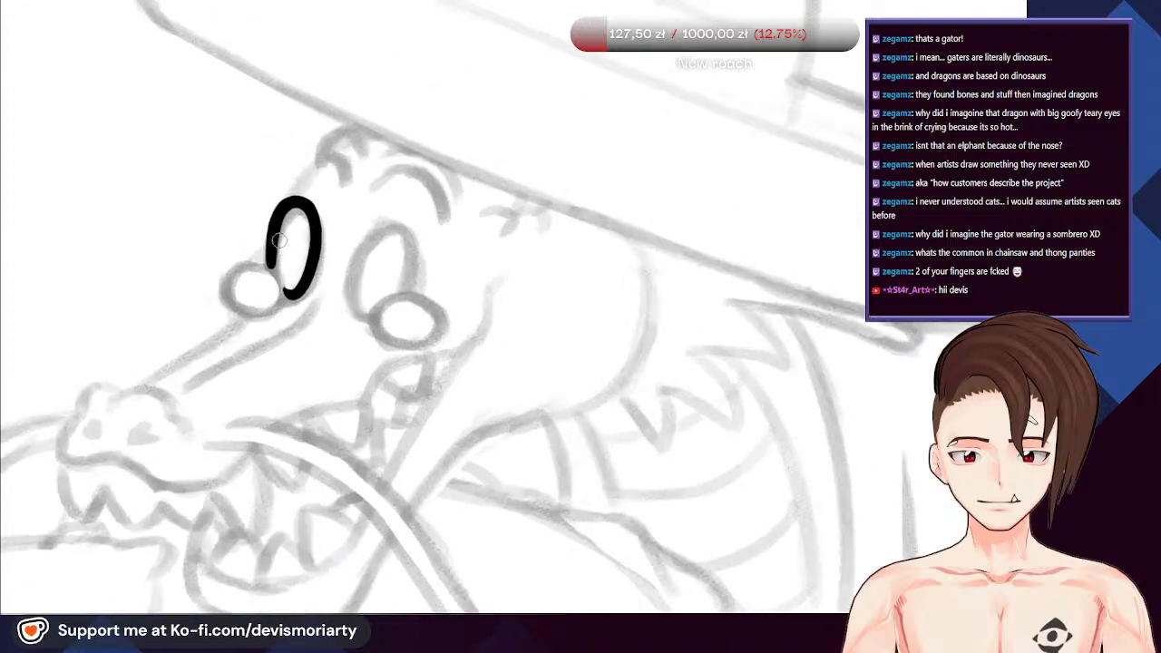
Try to ink the round bubble shape overlapping the lower end of the gator's left eye
{"action": "scroll", "coordinate": [261, 270], "scroll_direction": "up", "scroll_amount": 3}
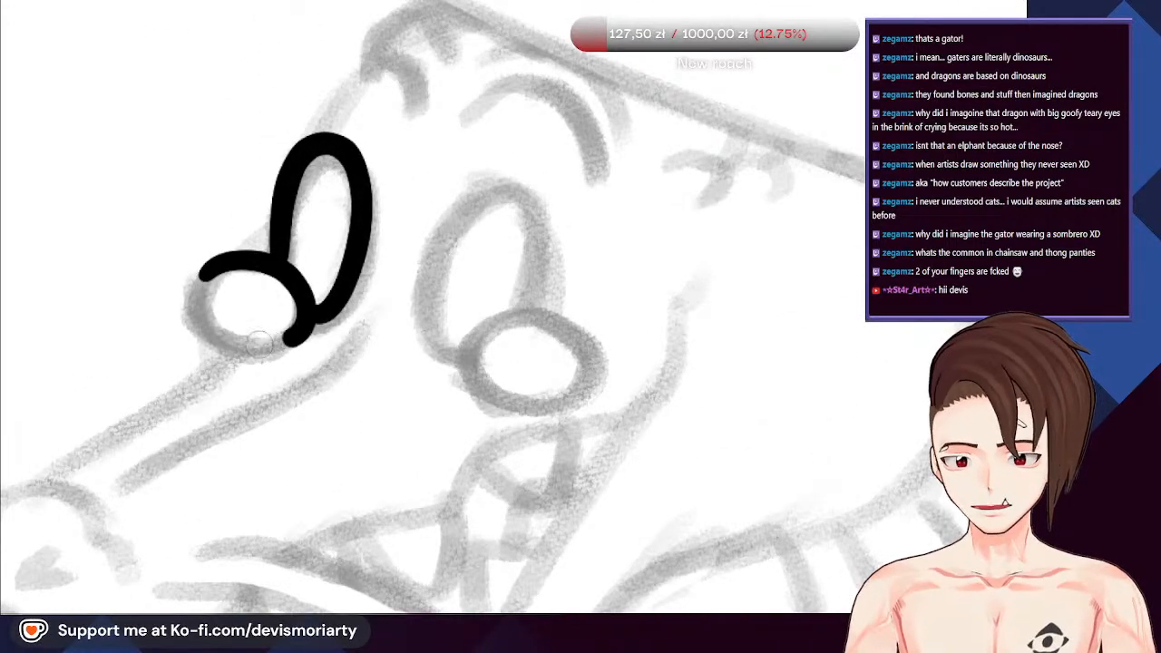
{"action": "mouse_move", "coordinate": [258, 342]}
{"action": "left_mouse_down"}
{"action": "mouse_move", "coordinate": [206, 321]}
{"action": "mouse_move", "coordinate": [196, 250]}
{"action": "left_mouse_up"}
{"action": "scroll", "coordinate": [181, 247], "scroll_direction": "down", "scroll_amount": 5}
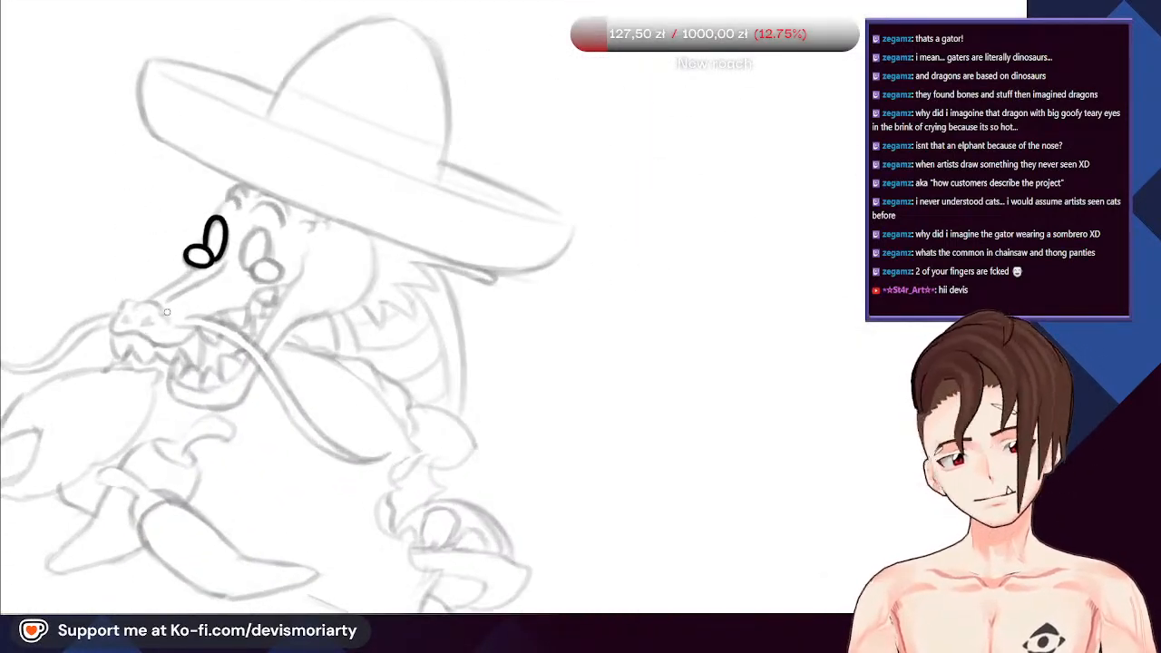
{"action": "scroll", "coordinate": [167, 312], "scroll_direction": "up", "scroll_amount": 1}
{"action": "scroll", "coordinate": [195, 231], "scroll_direction": "up", "scroll_amount": 6}
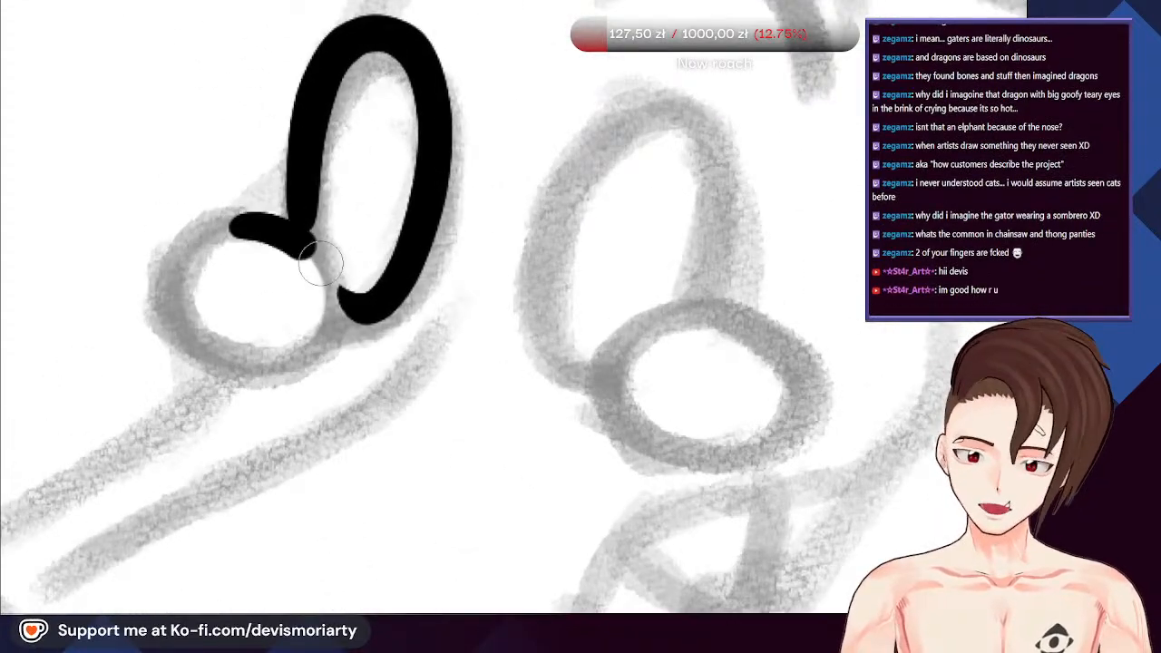
{"action": "mouse_move", "coordinate": [322, 263]}
{"action": "left_mouse_down"}
{"action": "mouse_move", "coordinate": [196, 345]}
{"action": "mouse_move", "coordinate": [167, 280]}
{"action": "mouse_move", "coordinate": [232, 226]}
{"action": "left_mouse_up"}
{"action": "scroll", "coordinate": [226, 291], "scroll_direction": "down", "scroll_amount": 4}
{"action": "key", "text": "ctrl+z"}
{"action": "scroll", "coordinate": [238, 258], "scroll_direction": "up", "scroll_amount": 2}
{"action": "scroll", "coordinate": [218, 265], "scroll_direction": "up", "scroll_amount": 2}
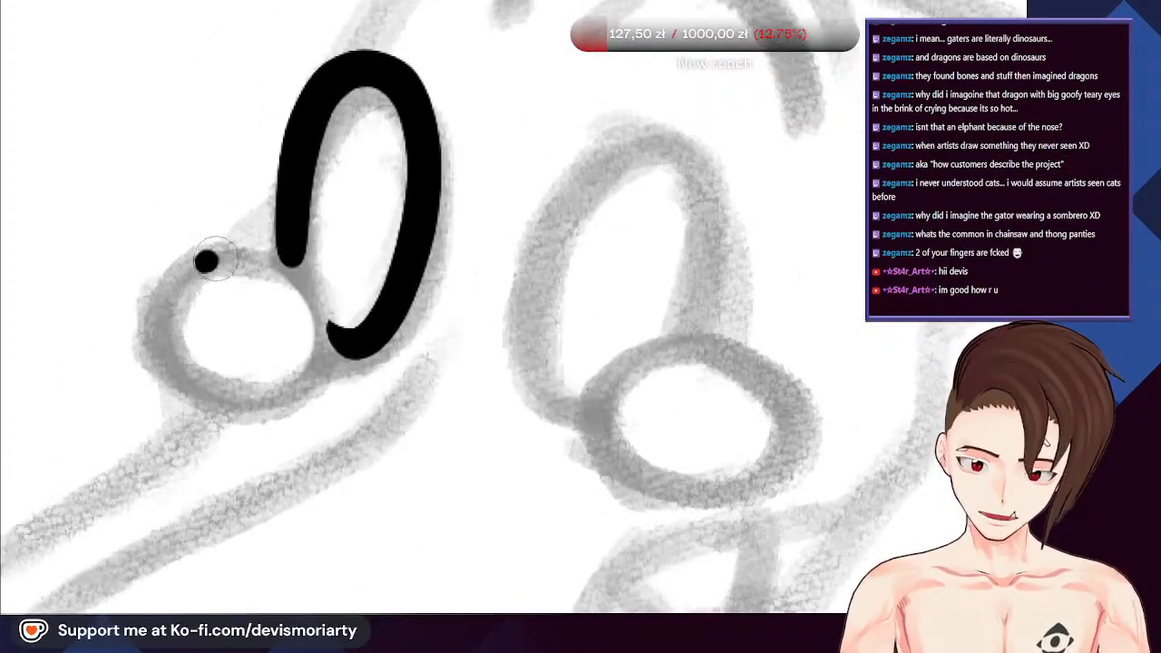
{"action": "mouse_move", "coordinate": [316, 357]}
{"action": "left_mouse_down"}
{"action": "mouse_move", "coordinate": [261, 392]}
{"action": "mouse_move", "coordinate": [179, 333]}
{"action": "mouse_move", "coordinate": [188, 277]}
{"action": "mouse_move", "coordinate": [227, 232]}
{"action": "left_mouse_up"}
{"action": "scroll", "coordinate": [227, 236], "scroll_direction": "down", "scroll_amount": 4}
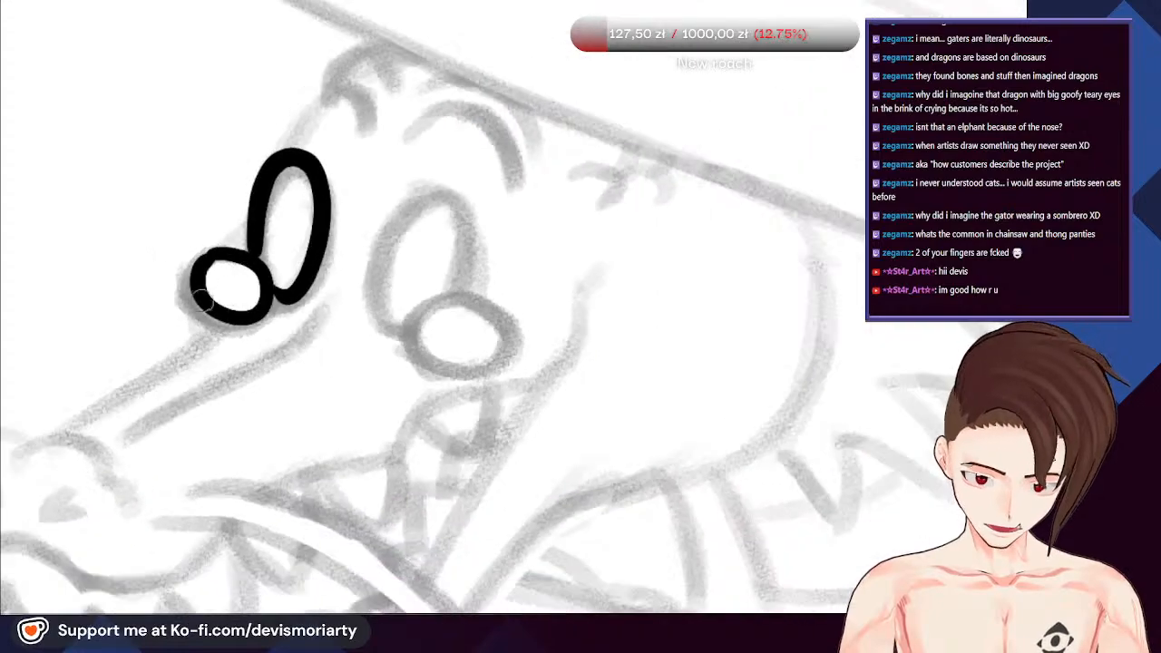
{"action": "key", "text": "ctrl+z"}
{"action": "scroll", "coordinate": [185, 296], "scroll_direction": "up", "scroll_amount": 5}
{"action": "mouse_move", "coordinate": [356, 272]}
{"action": "left_mouse_down"}
{"action": "mouse_move", "coordinate": [273, 404]}
{"action": "mouse_move", "coordinate": [163, 340]}
{"action": "mouse_move", "coordinate": [166, 251]}
{"action": "left_mouse_up"}
{"action": "scroll", "coordinate": [166, 252], "scroll_direction": "down", "scroll_amount": 4}
{"action": "key", "text": "ctrl+z"}
Ink the round bubble at the left eye's lower end with separate black arcs that close into a full outline
{"action": "scroll", "coordinate": [131, 311], "scroll_direction": "up", "scroll_amount": 3}
{"action": "scroll", "coordinate": [132, 312], "scroll_direction": "up", "scroll_amount": 2}
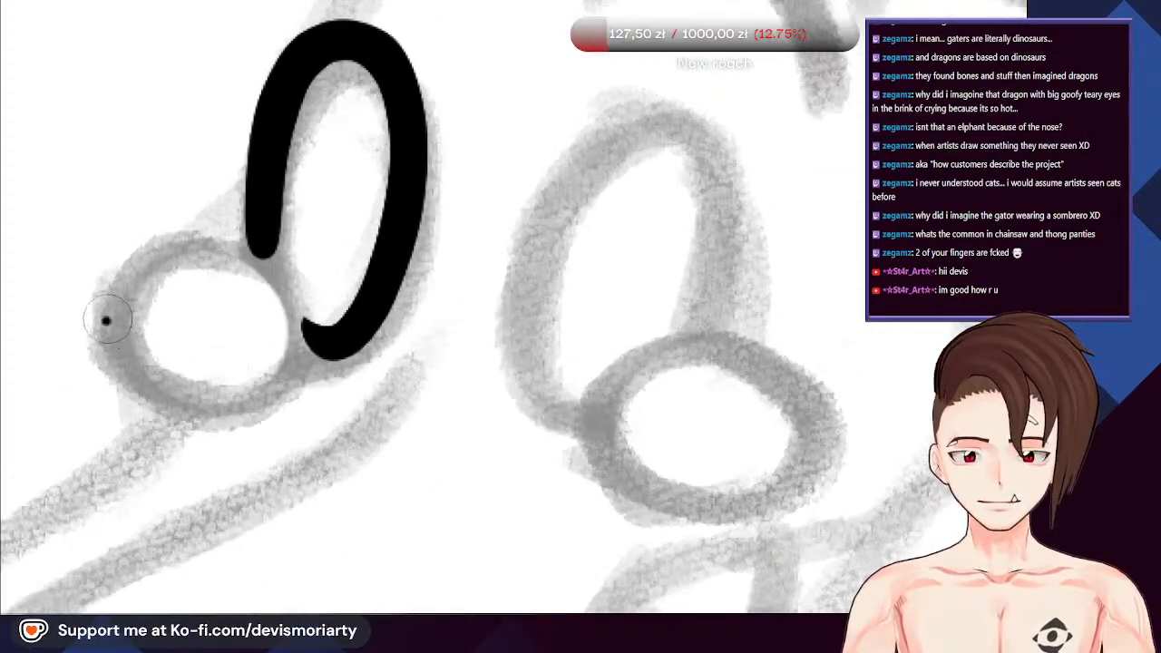
{"action": "mouse_move", "coordinate": [104, 319]}
{"action": "left_mouse_down"}
{"action": "mouse_move", "coordinate": [149, 256]}
{"action": "mouse_move", "coordinate": [280, 273]}
{"action": "left_mouse_up"}
{"action": "mouse_move", "coordinate": [222, 404]}
{"action": "left_mouse_down"}
{"action": "mouse_move", "coordinate": [116, 262]}
{"action": "mouse_move", "coordinate": [118, 313]}
{"action": "mouse_move", "coordinate": [149, 213]}
{"action": "mouse_move", "coordinate": [254, 204]}
{"action": "mouse_move", "coordinate": [352, 281]}
{"action": "left_mouse_up"}
{"action": "scroll", "coordinate": [123, 263], "scroll_direction": "down", "scroll_amount": 4}
{"action": "key", "text": "ctrl+z"}
{"action": "scroll", "coordinate": [113, 295], "scroll_direction": "up", "scroll_amount": 4}
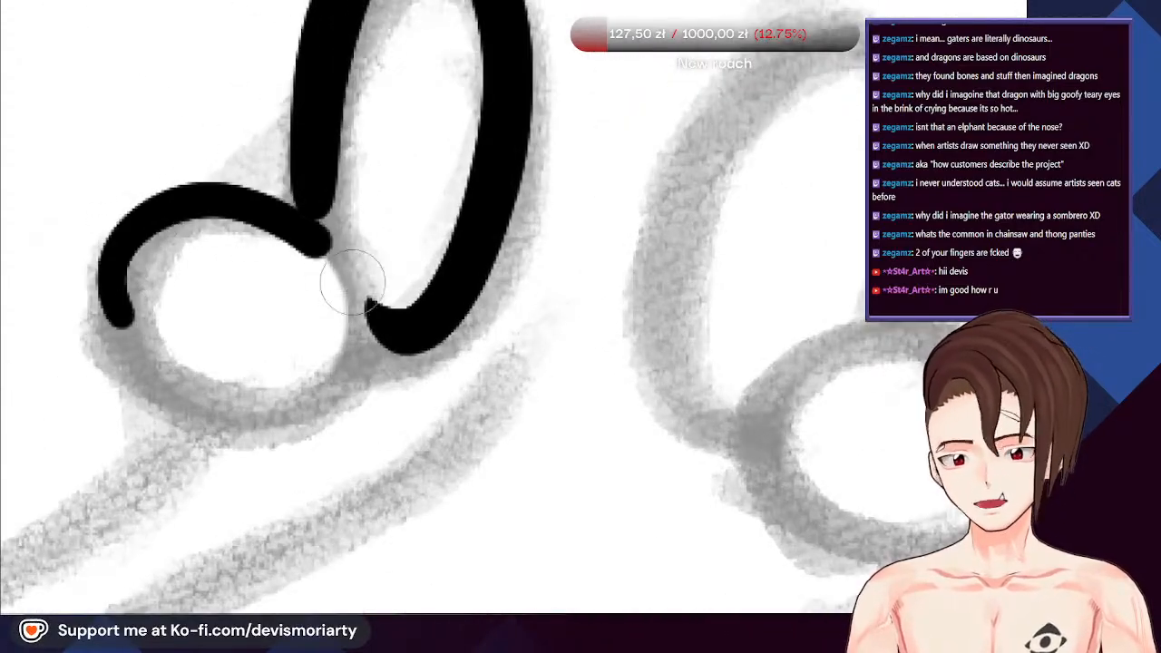
{"action": "mouse_move", "coordinate": [236, 409]}
{"action": "left_mouse_down"}
{"action": "mouse_move", "coordinate": [104, 260]}
{"action": "mouse_move", "coordinate": [176, 172]}
{"action": "mouse_move", "coordinate": [347, 255]}
{"action": "left_mouse_up"}
{"action": "scroll", "coordinate": [104, 259], "scroll_direction": "down", "scroll_amount": 4}
{"action": "key", "text": "ctrl+z"}
{"action": "scroll", "coordinate": [112, 292], "scroll_direction": "up", "scroll_amount": 4}
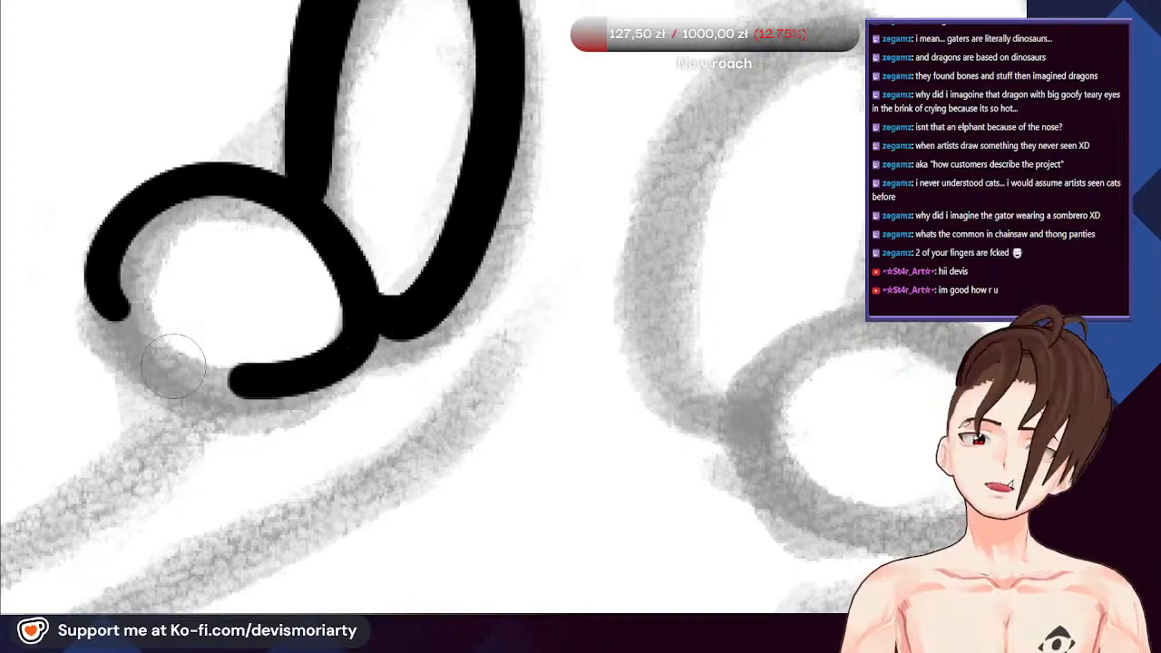
{"action": "left_click_drag", "start_coordinate": [172, 363], "coordinate": [116, 307]}
{"action": "scroll", "coordinate": [97, 220], "scroll_direction": "down", "scroll_amount": 5}
Ink the gator's right eye as a tall black oval ending at the round bubble below it
{"action": "scroll", "coordinate": [290, 228], "scroll_direction": "up", "scroll_amount": 5}
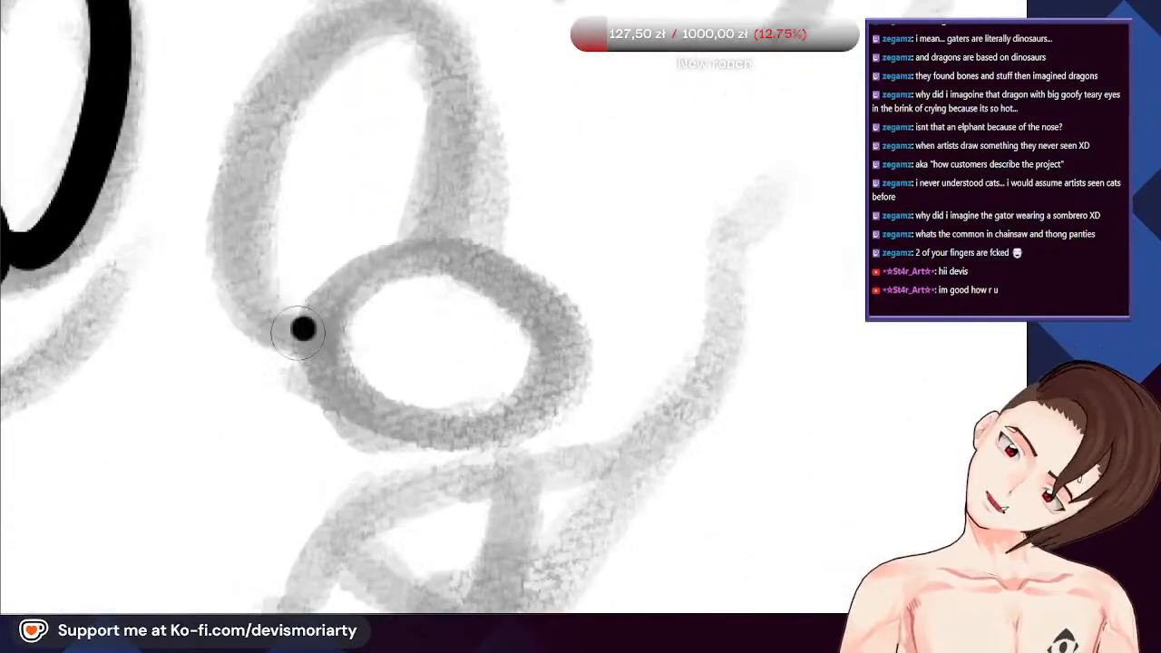
{"action": "mouse_move", "coordinate": [303, 329]}
{"action": "left_mouse_down"}
{"action": "mouse_move", "coordinate": [265, 80]}
{"action": "mouse_move", "coordinate": [358, 7]}
{"action": "mouse_move", "coordinate": [466, 85]}
{"action": "mouse_move", "coordinate": [428, 234]}
{"action": "left_mouse_up"}
{"action": "scroll", "coordinate": [349, 259], "scroll_direction": "down", "scroll_amount": 4}
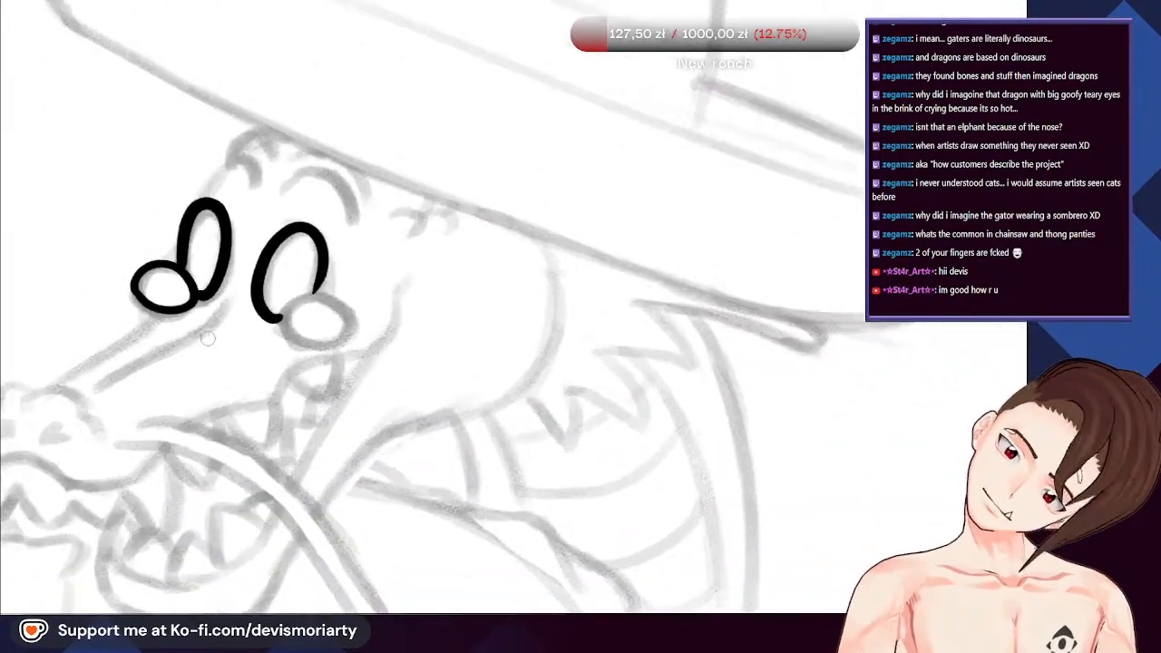
Ink the round bubble overlapping the right eye's lower end as a closed black outline
{"action": "scroll", "coordinate": [208, 338], "scroll_direction": "up", "scroll_amount": 4}
{"action": "mouse_move", "coordinate": [295, 346]}
{"action": "left_mouse_down"}
{"action": "mouse_move", "coordinate": [413, 227]}
{"action": "mouse_move", "coordinate": [519, 386]}
{"action": "left_mouse_up"}
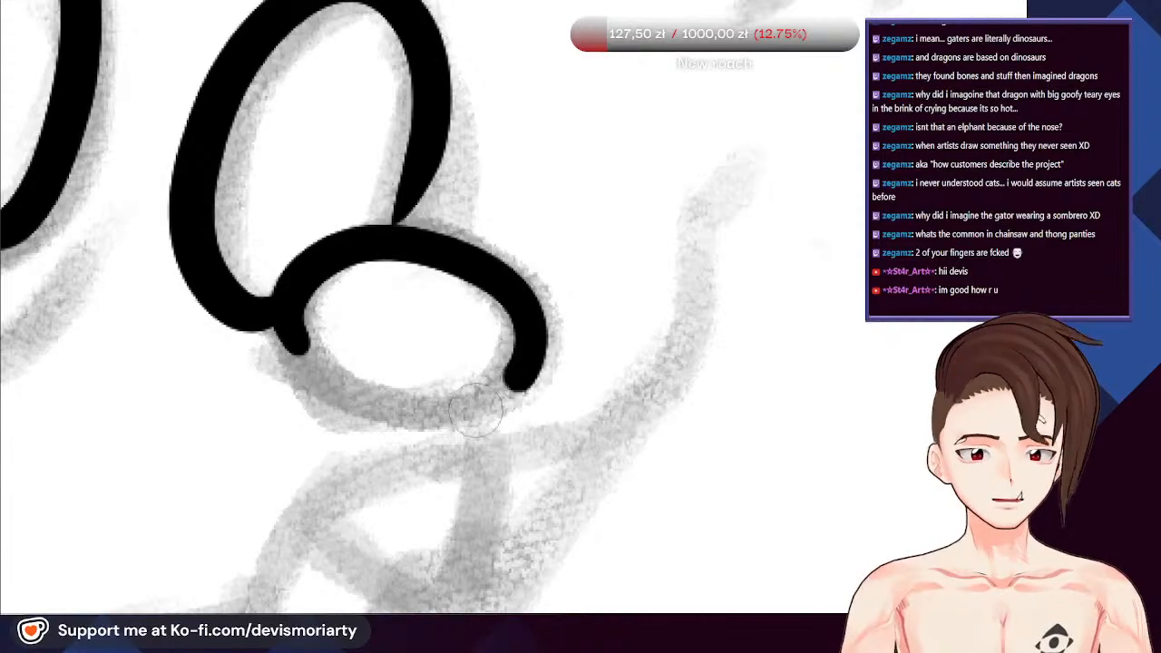
{"action": "key", "text": "ctrl+z"}
{"action": "scroll", "coordinate": [282, 308], "scroll_direction": "up", "scroll_amount": 1}
{"action": "mouse_move", "coordinate": [295, 282]}
{"action": "left_mouse_down"}
{"action": "mouse_move", "coordinate": [529, 255]}
{"action": "mouse_move", "coordinate": [593, 347]}
{"action": "mouse_move", "coordinate": [458, 429]}
{"action": "mouse_move", "coordinate": [280, 324]}
{"action": "left_mouse_up"}
{"action": "scroll", "coordinate": [280, 324], "scroll_direction": "down", "scroll_amount": 5}
{"action": "scroll", "coordinate": [255, 207], "scroll_direction": "down", "scroll_amount": 5}
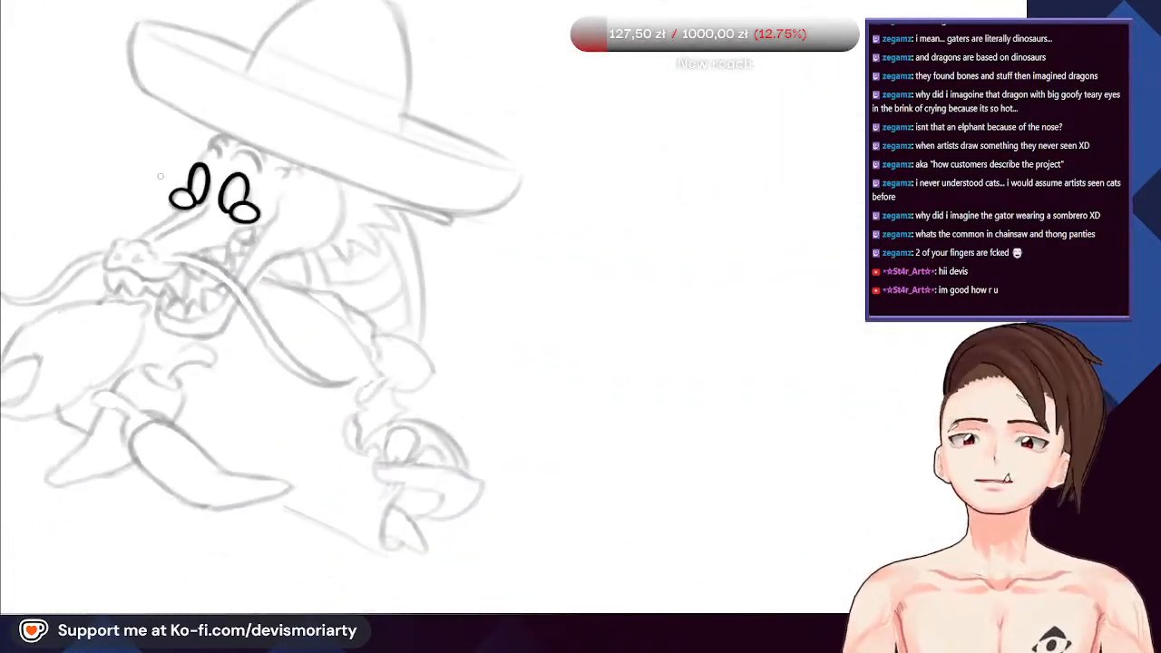
Ink a short tapering head contour line from the top of the left eye up toward the brow
{"action": "scroll", "coordinate": [205, 161], "scroll_direction": "up", "scroll_amount": 7}
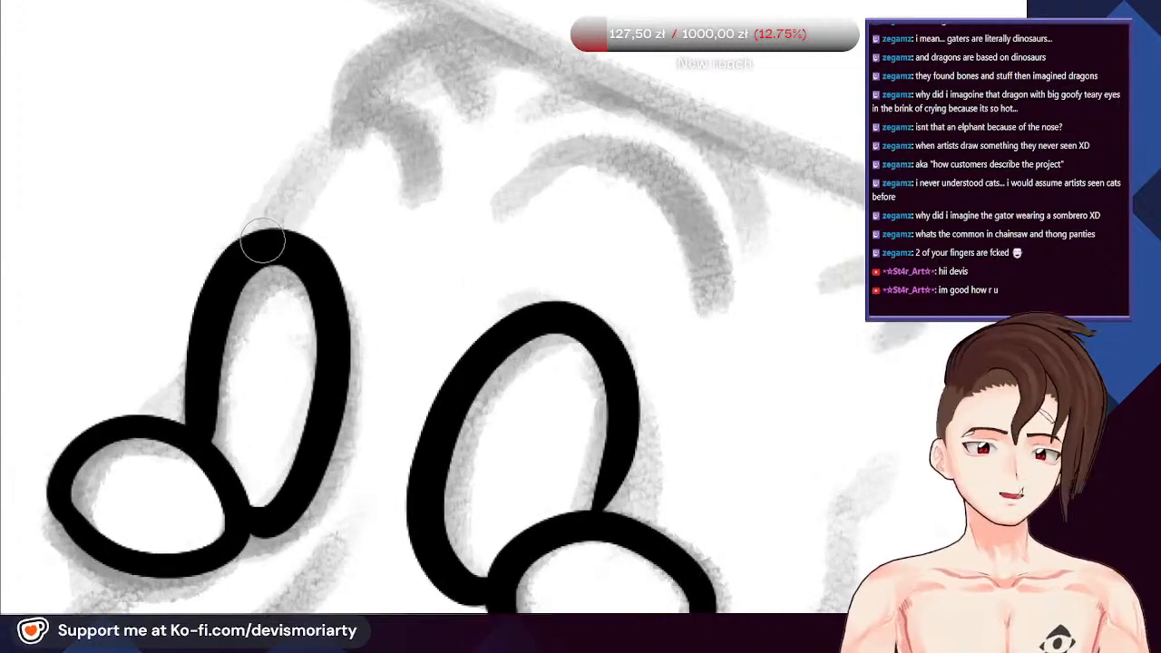
{"action": "mouse_move", "coordinate": [259, 246]}
{"action": "left_mouse_down"}
{"action": "mouse_move", "coordinate": [293, 181]}
{"action": "mouse_move", "coordinate": [347, 118]}
{"action": "left_mouse_up"}
{"action": "scroll", "coordinate": [347, 118], "scroll_direction": "down", "scroll_amount": 6}
{"action": "scroll", "coordinate": [382, 230], "scroll_direction": "up", "scroll_amount": 8}
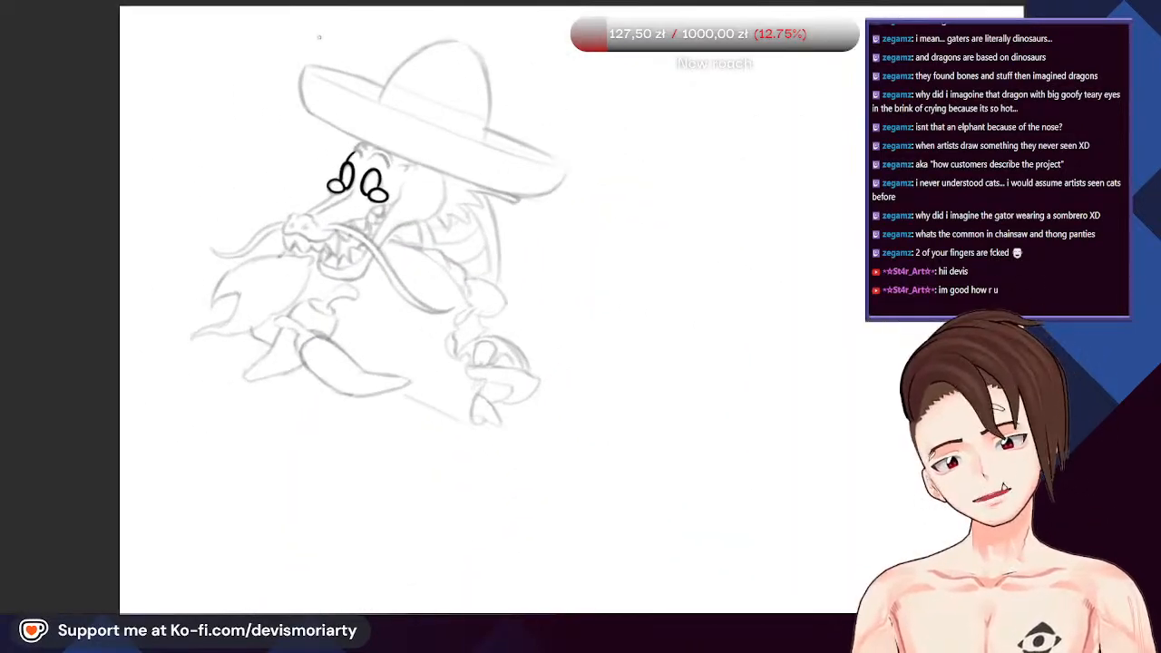
{"action": "scroll", "coordinate": [382, 230], "scroll_direction": "up", "scroll_amount": 4}
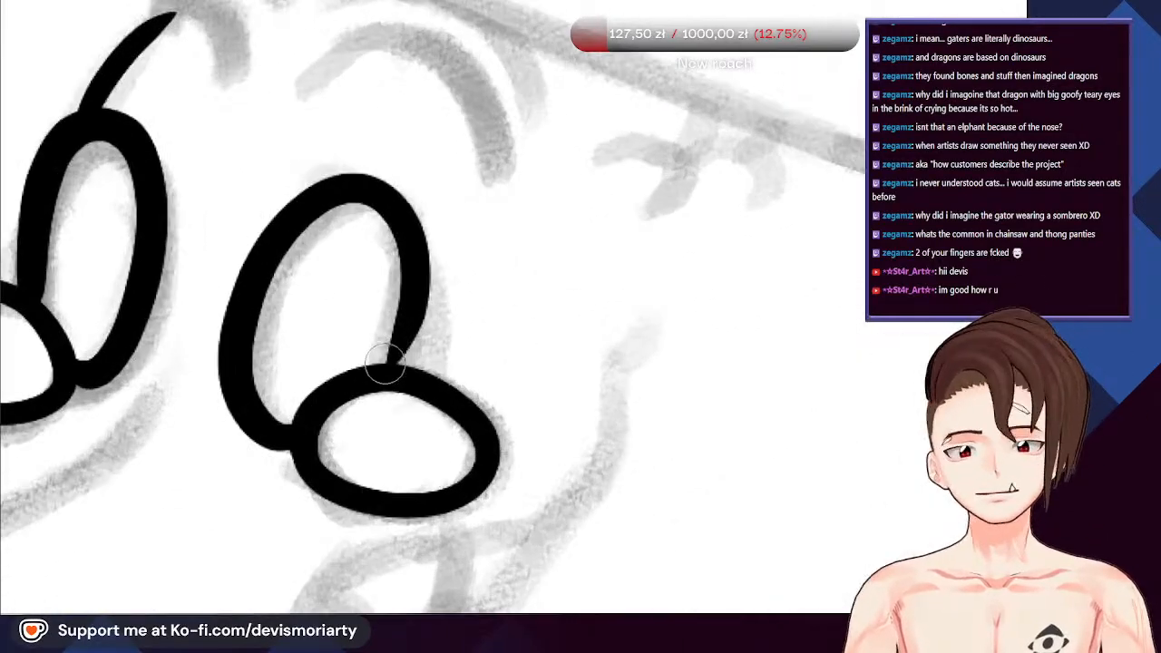
Ink the outer edge of the right eye down to the round bubble so the oval closes
{"action": "left_click_drag", "start_coordinate": [422, 263], "coordinate": [385, 372]}
{"action": "key", "text": "ctrl+z"}
{"action": "left_click_drag", "start_coordinate": [414, 268], "coordinate": [389, 371]}
{"action": "scroll", "coordinate": [381, 208], "scroll_direction": "down", "scroll_amount": 5}
{"action": "scroll", "coordinate": [435, 201], "scroll_direction": "up", "scroll_amount": 3}
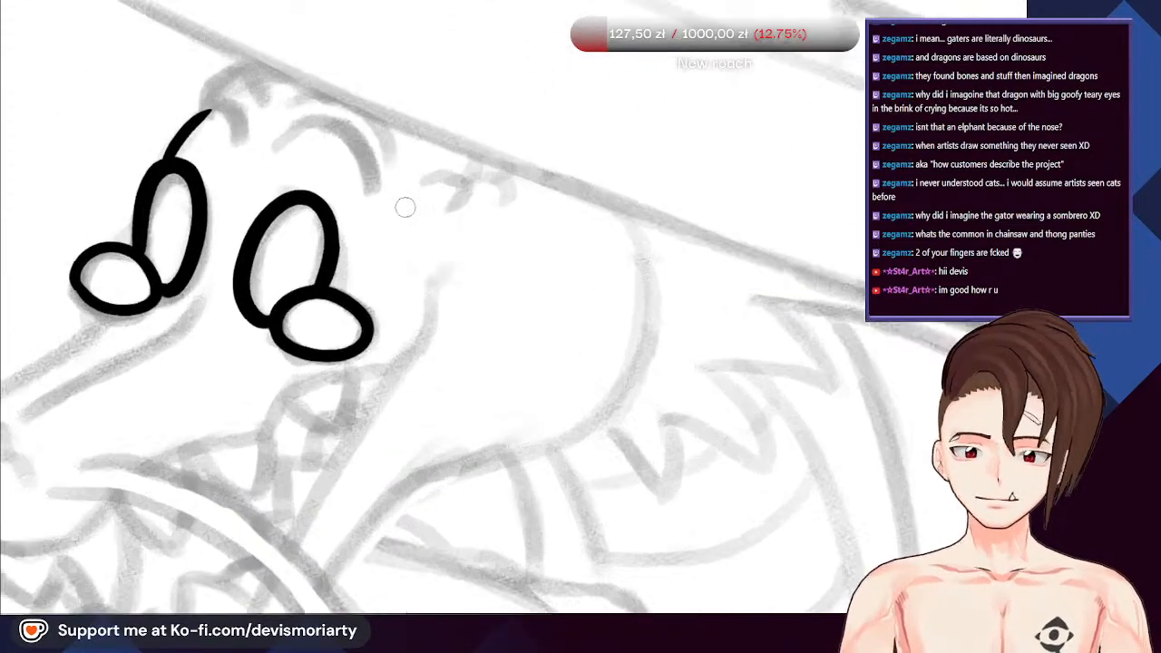
Ink a curved black brow arc above each of the gator's eyes, following the sketch
{"action": "scroll", "coordinate": [200, 109], "scroll_direction": "up", "scroll_amount": 4}
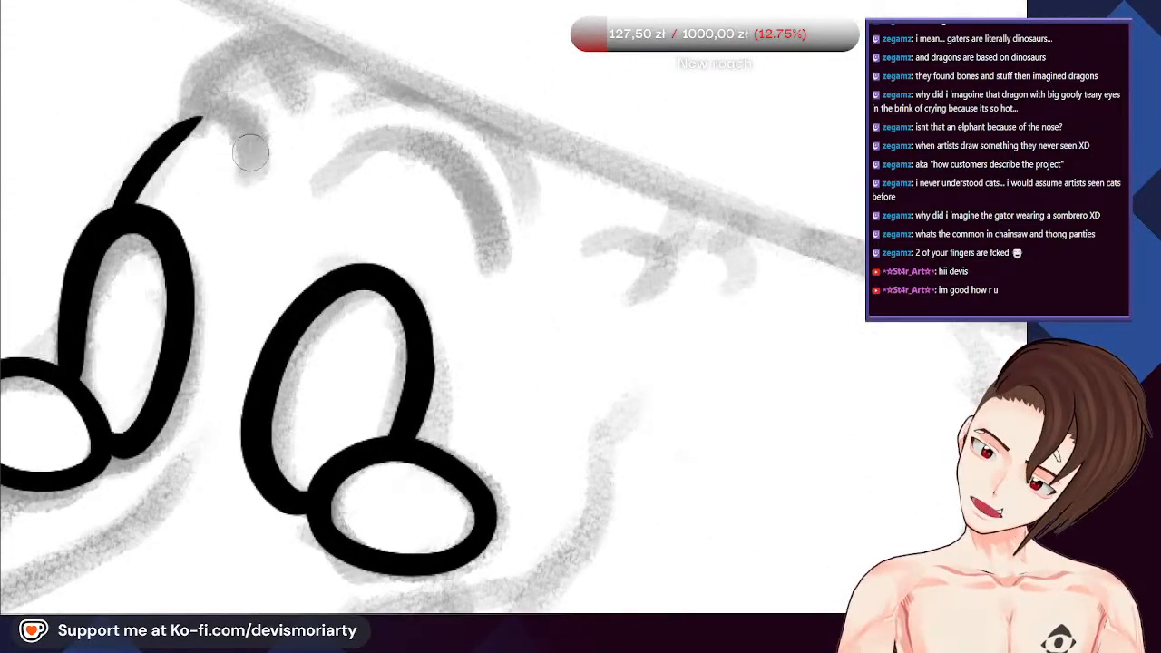
{"action": "mouse_move", "coordinate": [255, 174]}
{"action": "left_mouse_down"}
{"action": "mouse_move", "coordinate": [220, 104]}
{"action": "mouse_move", "coordinate": [180, 98]}
{"action": "mouse_move", "coordinate": [257, 145]}
{"action": "mouse_move", "coordinate": [201, 123]}
{"action": "left_mouse_up"}
{"action": "key", "text": "ctrl+z"}
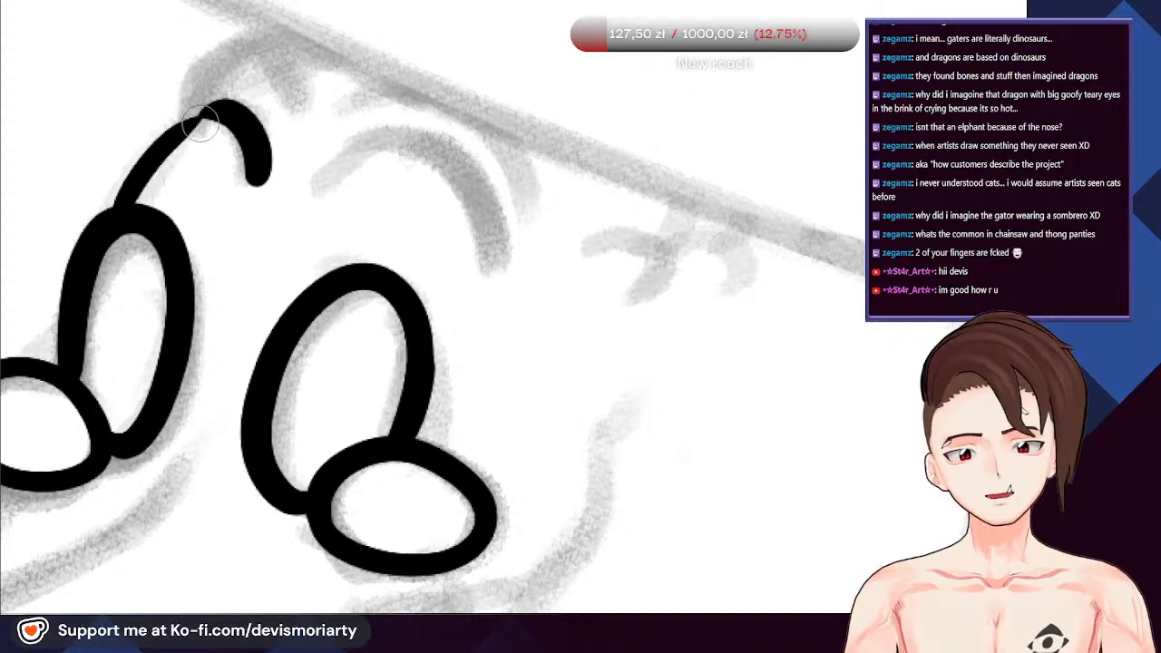
{"action": "mouse_move", "coordinate": [322, 182]}
{"action": "left_mouse_down"}
{"action": "mouse_move", "coordinate": [494, 232]}
{"action": "mouse_move", "coordinate": [495, 263]}
{"action": "mouse_move", "coordinate": [447, 159]}
{"action": "mouse_move", "coordinate": [329, 174]}
{"action": "left_mouse_up"}
{"action": "key", "text": "ctrl+z"}
{"action": "scroll", "coordinate": [249, 118], "scroll_direction": "down", "scroll_amount": 4}
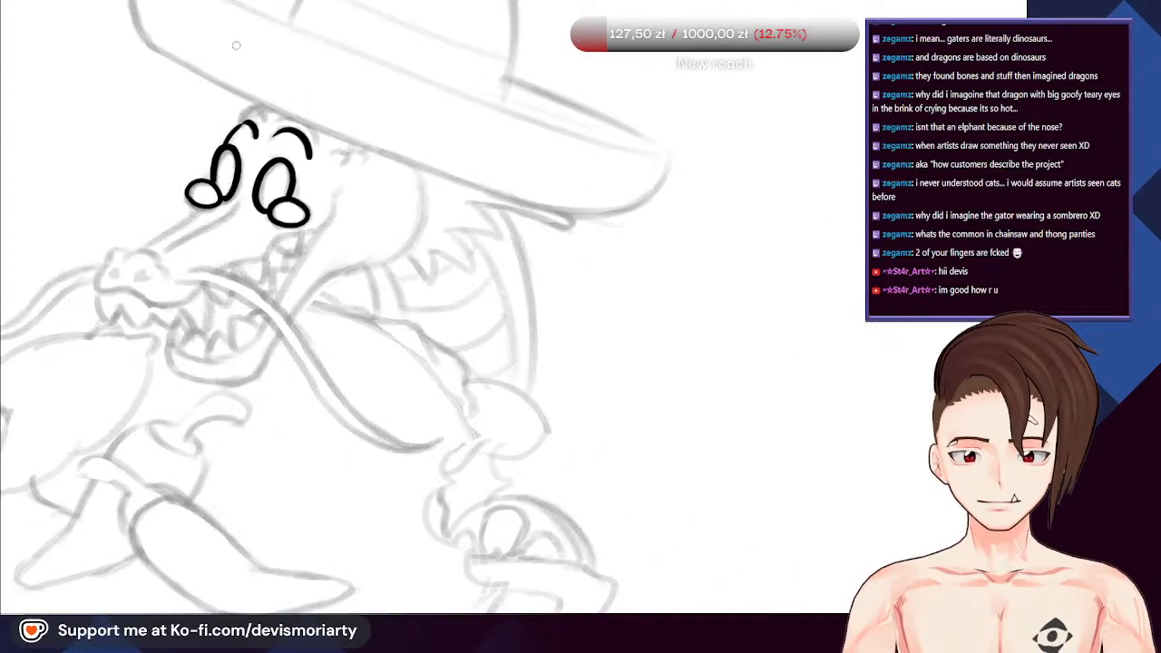
{"action": "key", "text": "ctrl+z"}
{"action": "scroll", "coordinate": [283, 156], "scroll_direction": "up", "scroll_amount": 3}
{"action": "mouse_move", "coordinate": [335, 122]}
{"action": "left_mouse_down"}
{"action": "mouse_move", "coordinate": [380, 147]}
{"action": "mouse_move", "coordinate": [391, 213]}
{"action": "left_mouse_up"}
Ink two tapering snout lines running from below the left eye toward the nose
{"action": "scroll", "coordinate": [355, 131], "scroll_direction": "down", "scroll_amount": 5}
{"action": "scroll", "coordinate": [302, 134], "scroll_direction": "up", "scroll_amount": 6}
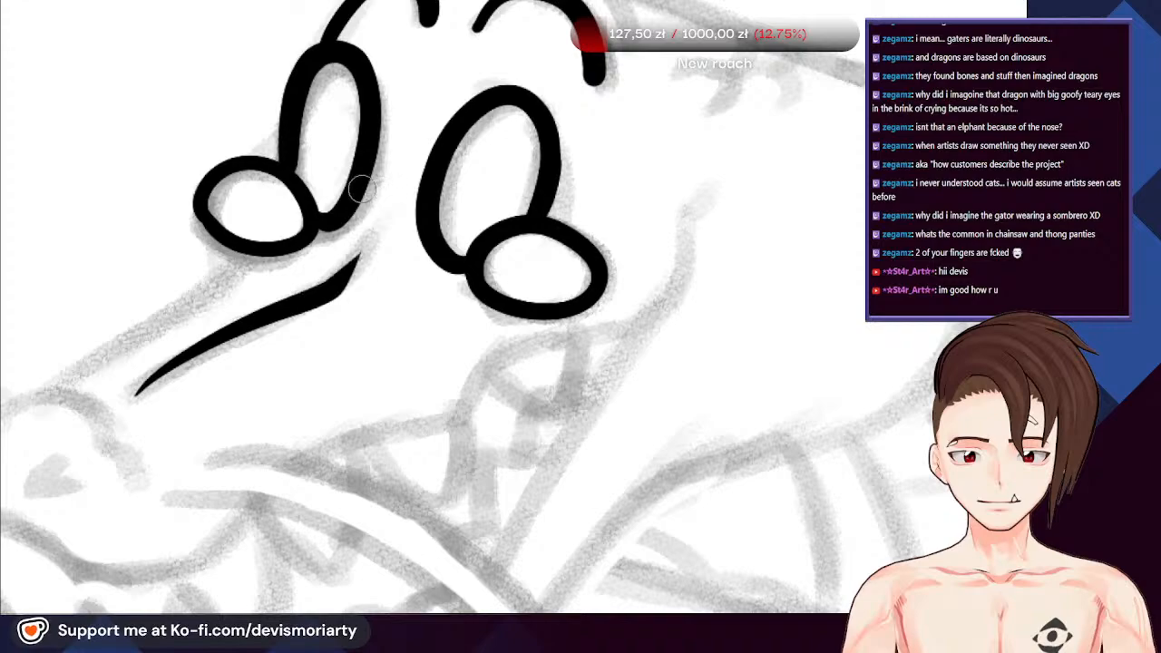
{"action": "scroll", "coordinate": [360, 189], "scroll_direction": "down", "scroll_amount": 5}
{"action": "scroll", "coordinate": [433, 184], "scroll_direction": "up", "scroll_amount": 4}
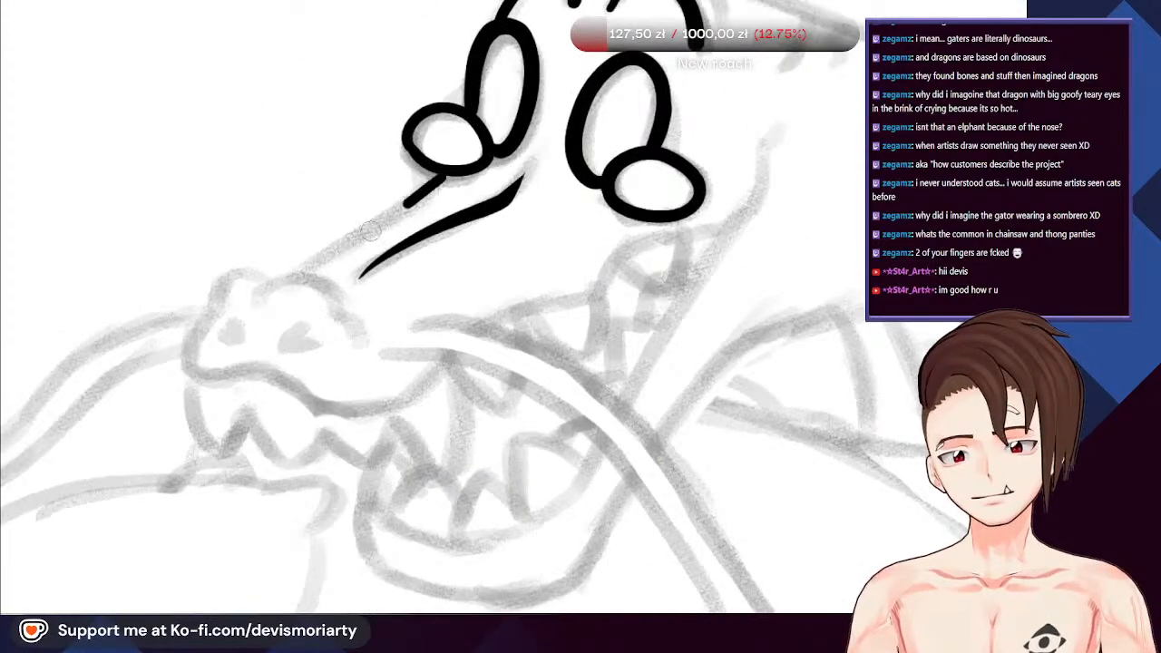
{"action": "scroll", "coordinate": [295, 274], "scroll_direction": "down", "scroll_amount": 5}
{"action": "scroll", "coordinate": [259, 254], "scroll_direction": "up", "scroll_amount": 3}
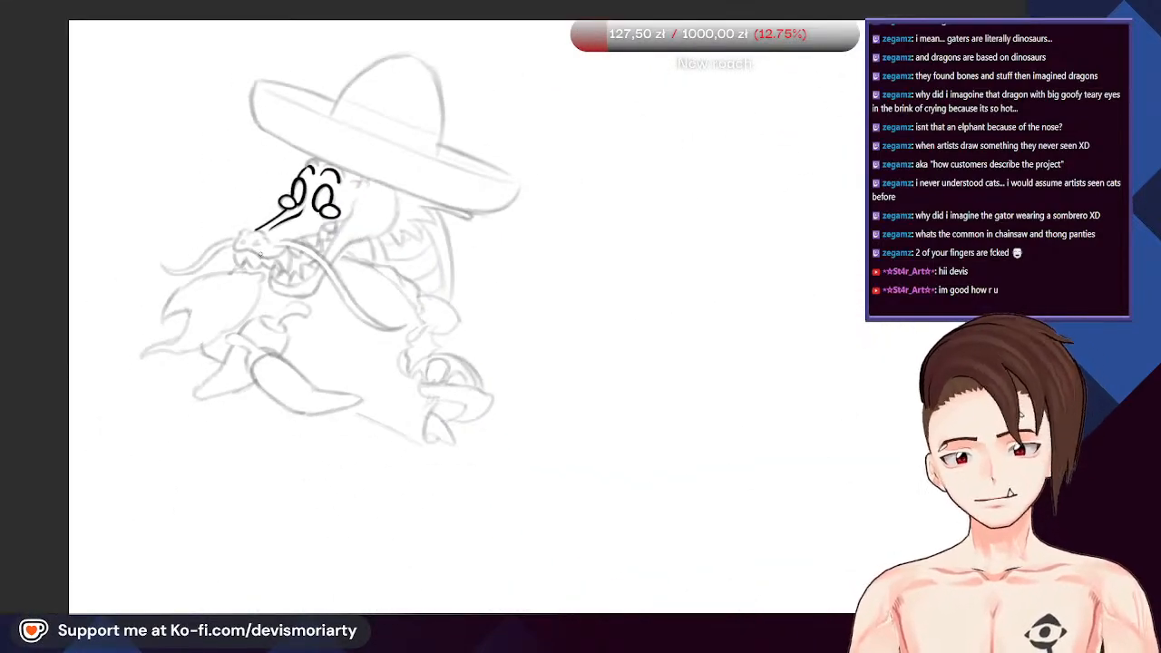
{"action": "scroll", "coordinate": [260, 254], "scroll_direction": "down", "scroll_amount": 5}
{"action": "scroll", "coordinate": [260, 259], "scroll_direction": "up", "scroll_amount": 5}
{"action": "scroll", "coordinate": [260, 268], "scroll_direction": "down", "scroll_amount": 5}
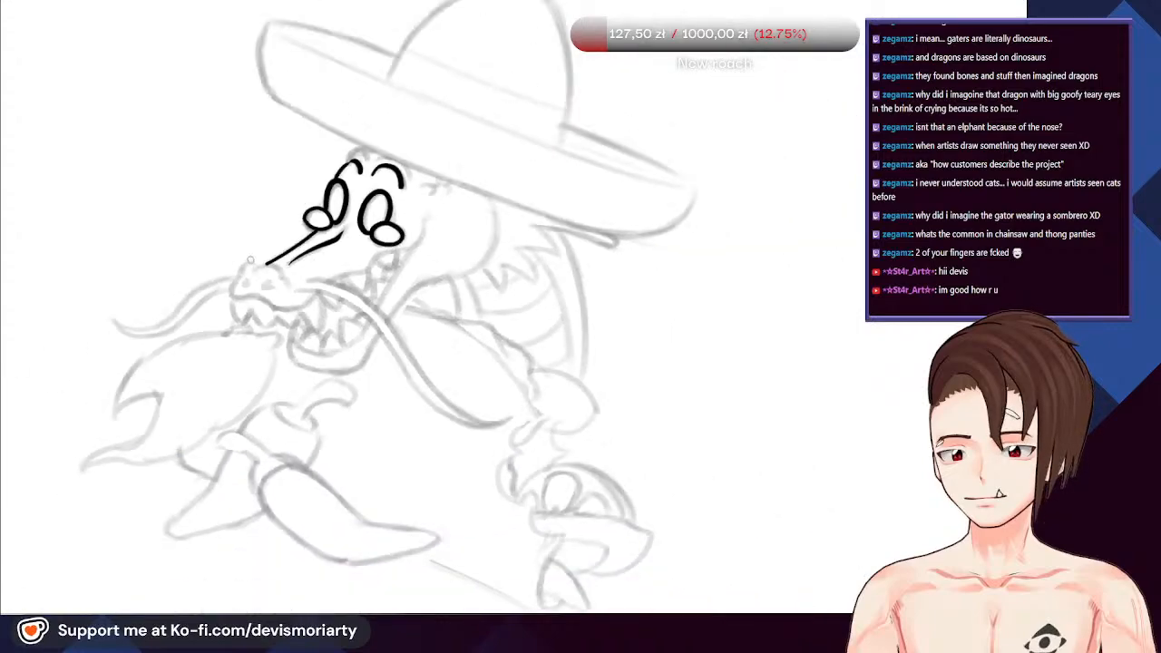
Thicken the join where the upper snout line meets the left eye's round bubble
{"action": "scroll", "coordinate": [261, 272], "scroll_direction": "up", "scroll_amount": 5}
{"action": "scroll", "coordinate": [268, 290], "scroll_direction": "down", "scroll_amount": 2}
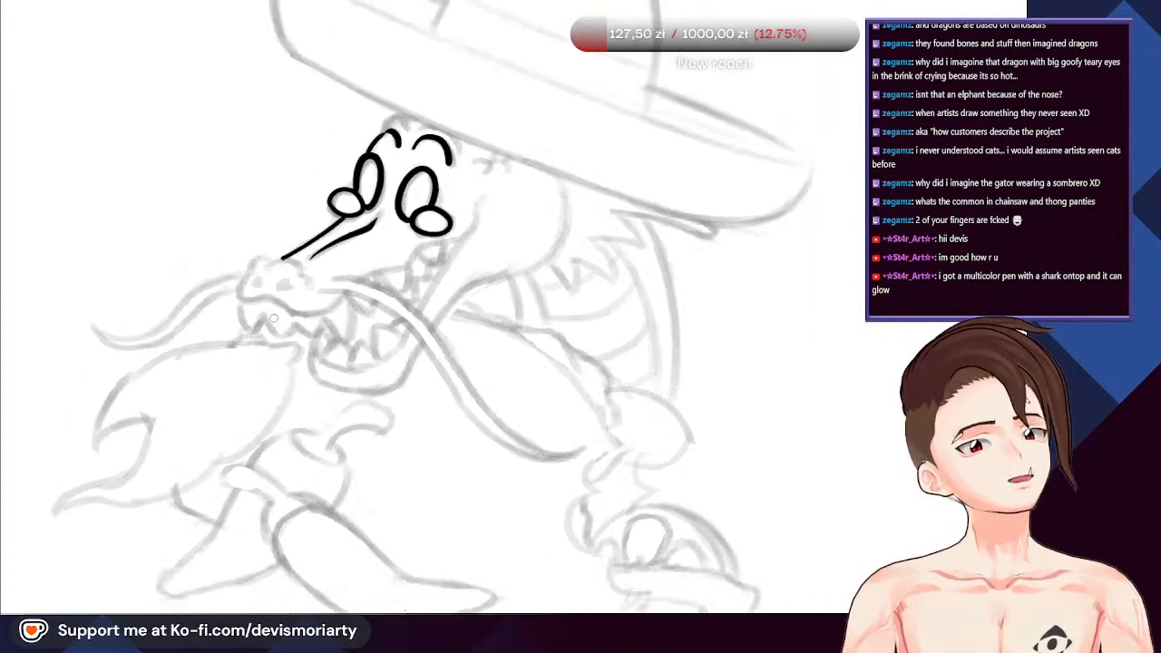
{"action": "scroll", "coordinate": [276, 320], "scroll_direction": "down", "scroll_amount": 5}
{"action": "scroll", "coordinate": [271, 217], "scroll_direction": "up", "scroll_amount": 5}
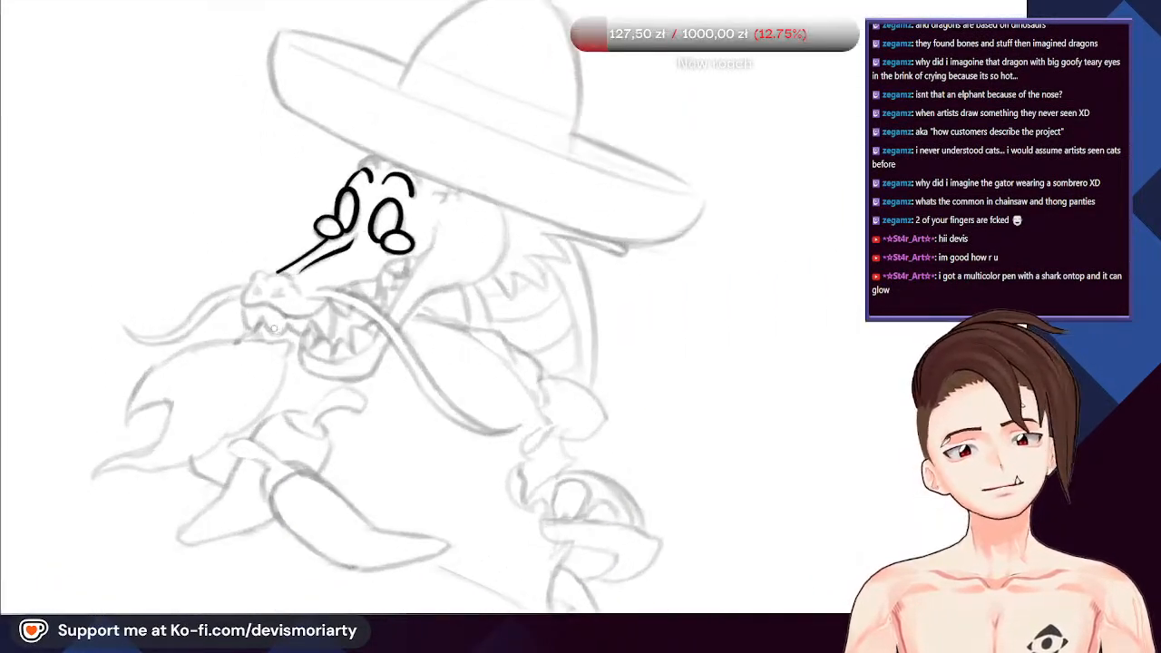
{"action": "scroll", "coordinate": [268, 245], "scroll_direction": "down", "scroll_amount": 2}
{"action": "scroll", "coordinate": [263, 272], "scroll_direction": "up", "scroll_amount": 6}
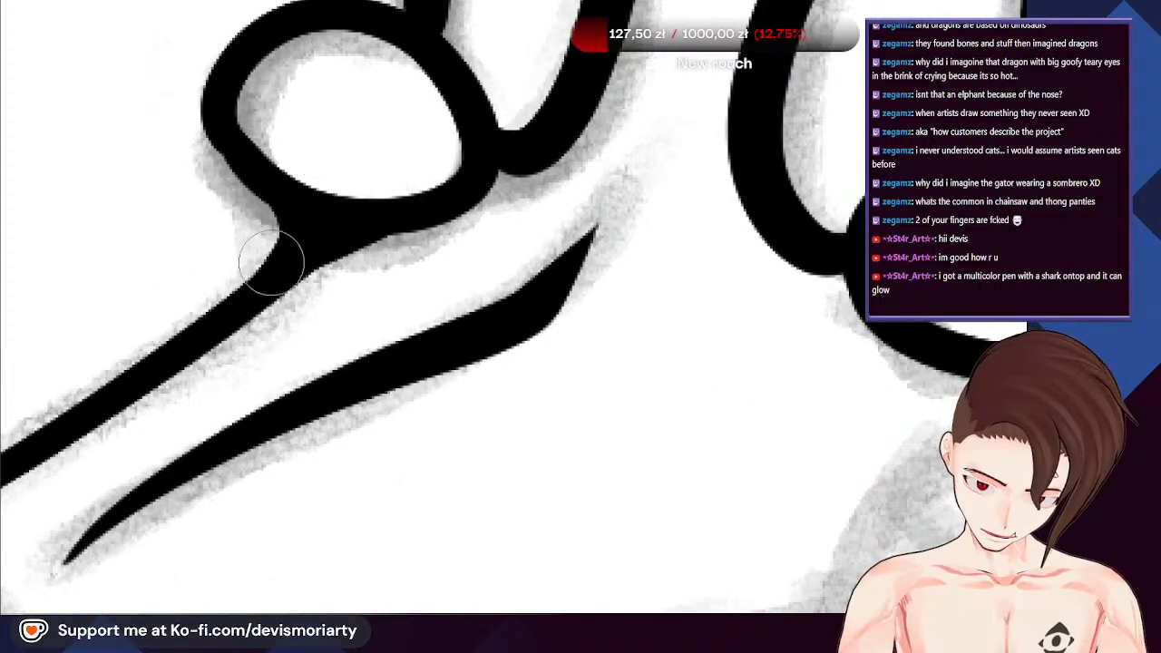
{"action": "scroll", "coordinate": [295, 262], "scroll_direction": "down", "scroll_amount": 5}
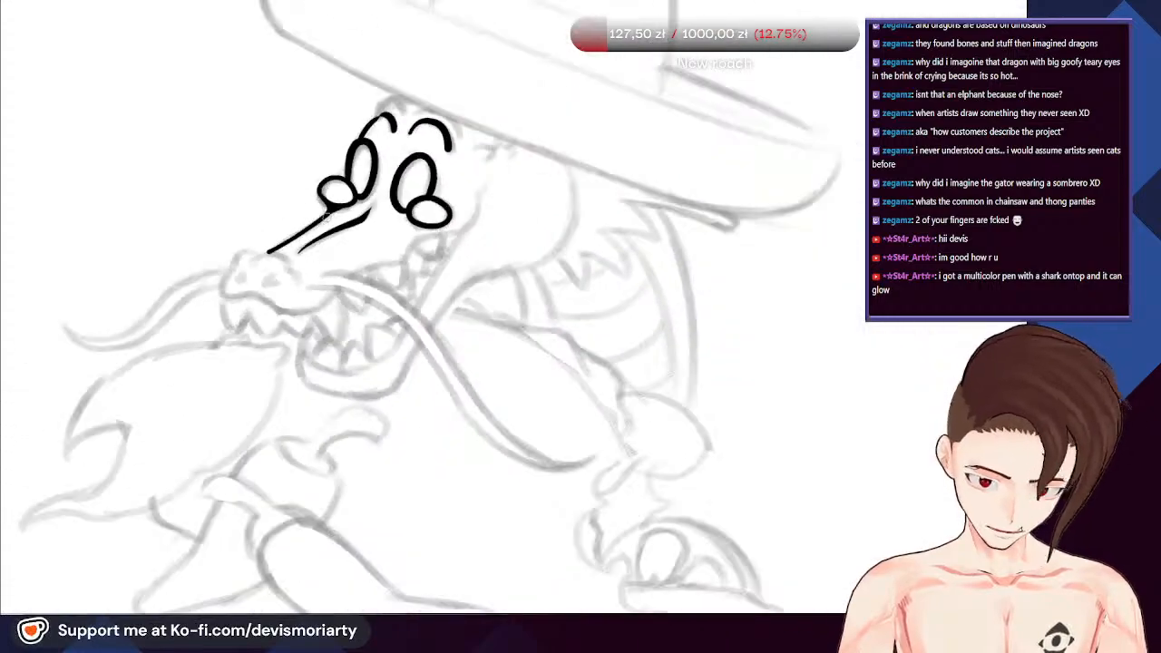
Fill in the corners where both eye ovals meet their round bubbles with heavier black
{"action": "scroll", "coordinate": [300, 363], "scroll_direction": "up", "scroll_amount": 5}
{"action": "scroll", "coordinate": [604, 407], "scroll_direction": "up", "scroll_amount": 2}
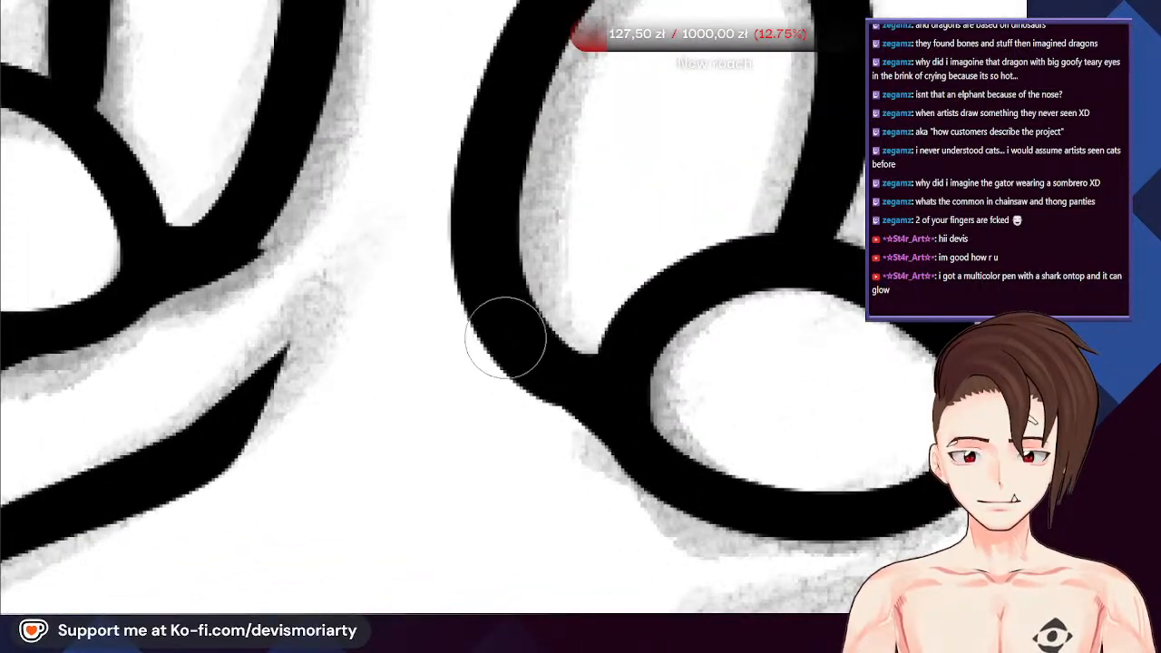
{"action": "scroll", "coordinate": [617, 346], "scroll_direction": "down", "scroll_amount": 3}
{"action": "scroll", "coordinate": [619, 239], "scroll_direction": "up", "scroll_amount": 4}
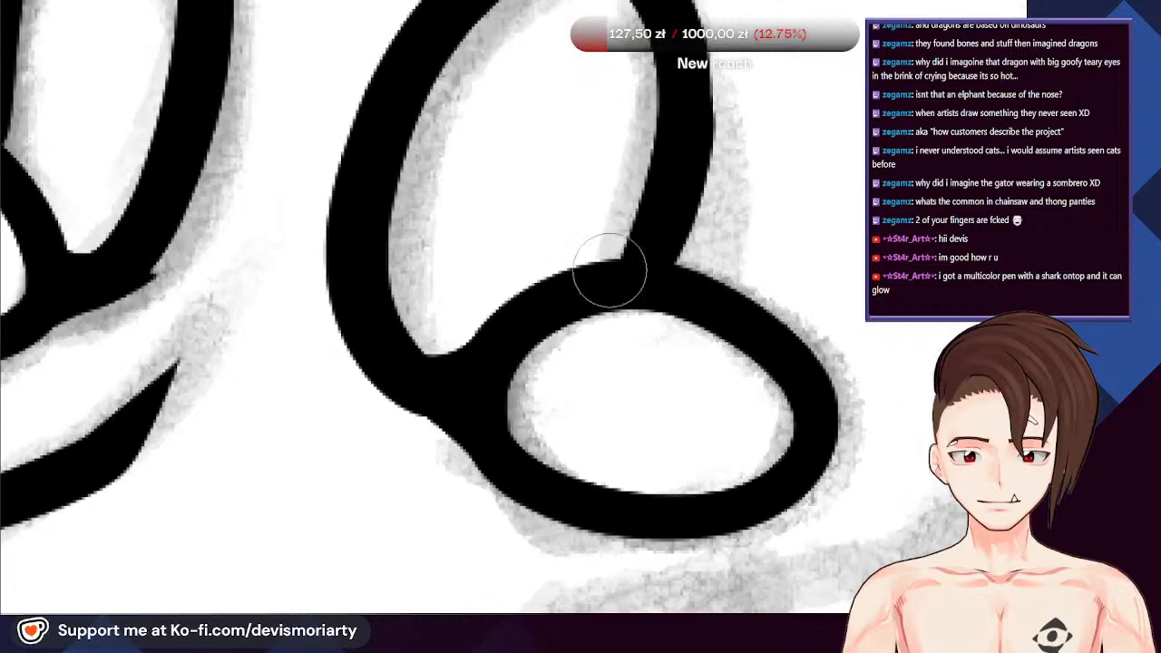
{"action": "scroll", "coordinate": [718, 293], "scroll_direction": "down", "scroll_amount": 4}
{"action": "scroll", "coordinate": [557, 173], "scroll_direction": "up", "scroll_amount": 5}
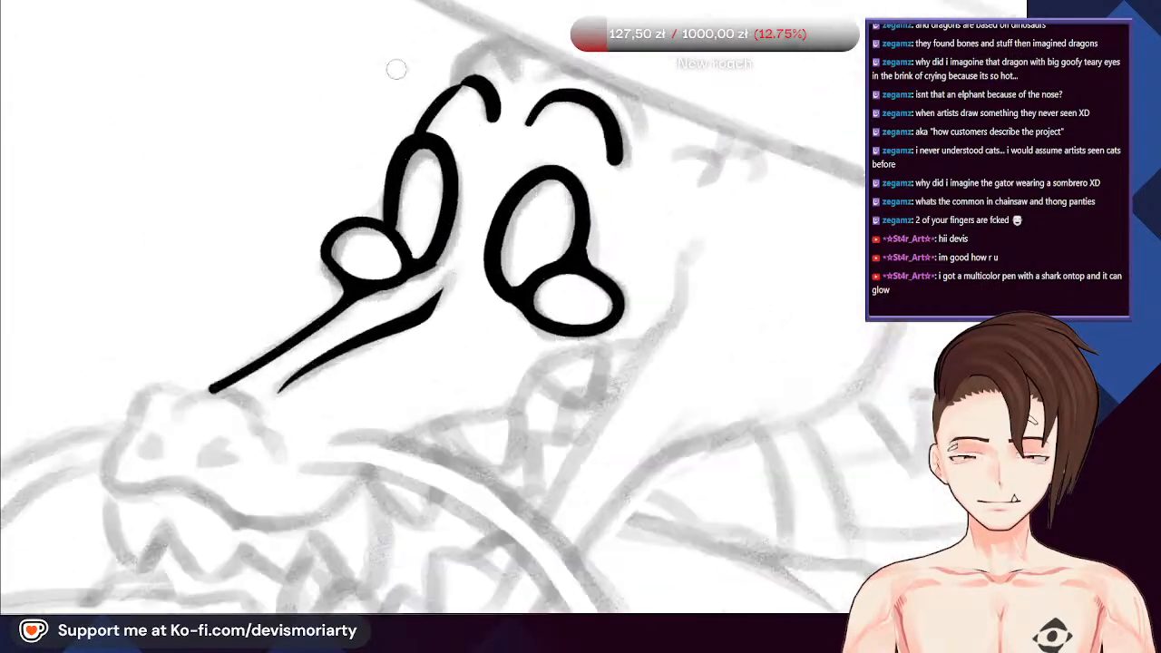
{"action": "scroll", "coordinate": [354, 331], "scroll_direction": "down", "scroll_amount": 8}
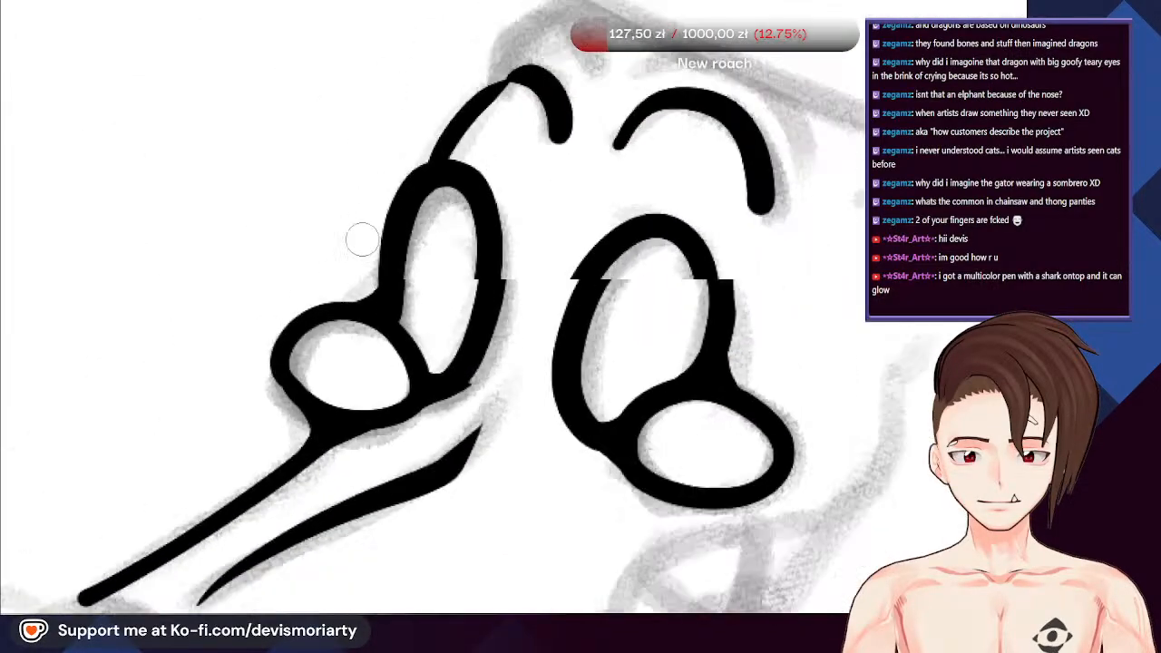
Ink a second, outer arc over each brow, just beneath the sombrero brim
{"action": "scroll", "coordinate": [299, 407], "scroll_direction": "up", "scroll_amount": 6}
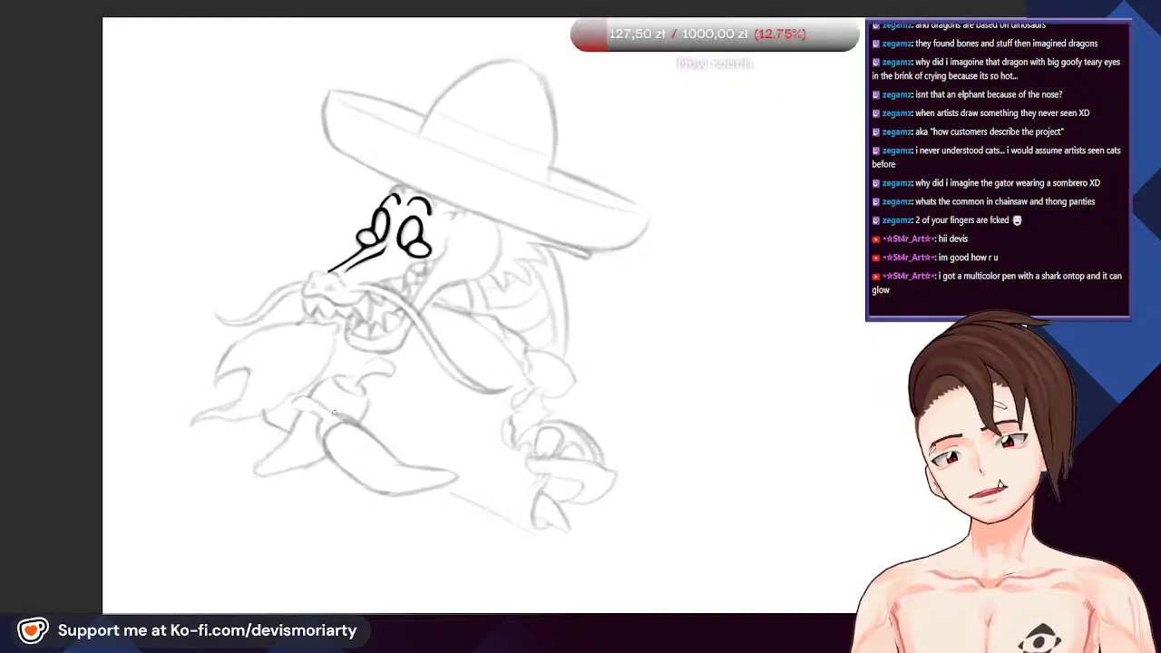
{"action": "scroll", "coordinate": [460, 99], "scroll_direction": "down", "scroll_amount": 2}
{"action": "scroll", "coordinate": [461, 99], "scroll_direction": "up", "scroll_amount": 5}
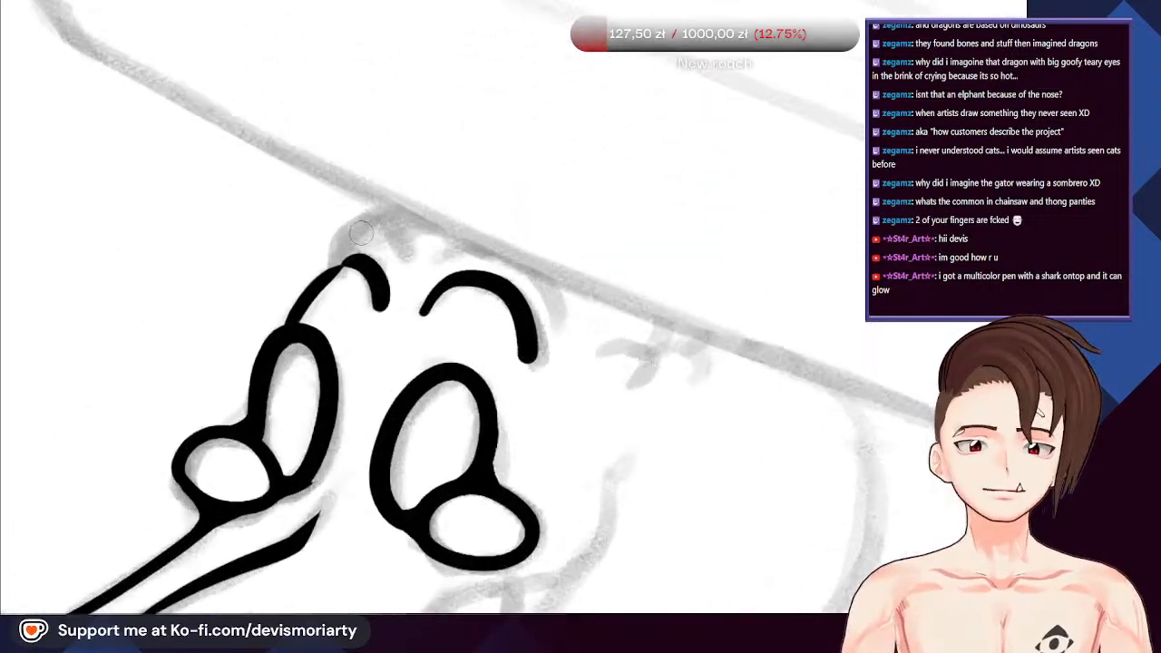
{"action": "mouse_move", "coordinate": [309, 300]}
{"action": "left_mouse_down"}
{"action": "mouse_move", "coordinate": [326, 255]}
{"action": "mouse_move", "coordinate": [367, 198]}
{"action": "mouse_move", "coordinate": [461, 196]}
{"action": "mouse_move", "coordinate": [499, 272]}
{"action": "left_mouse_up"}
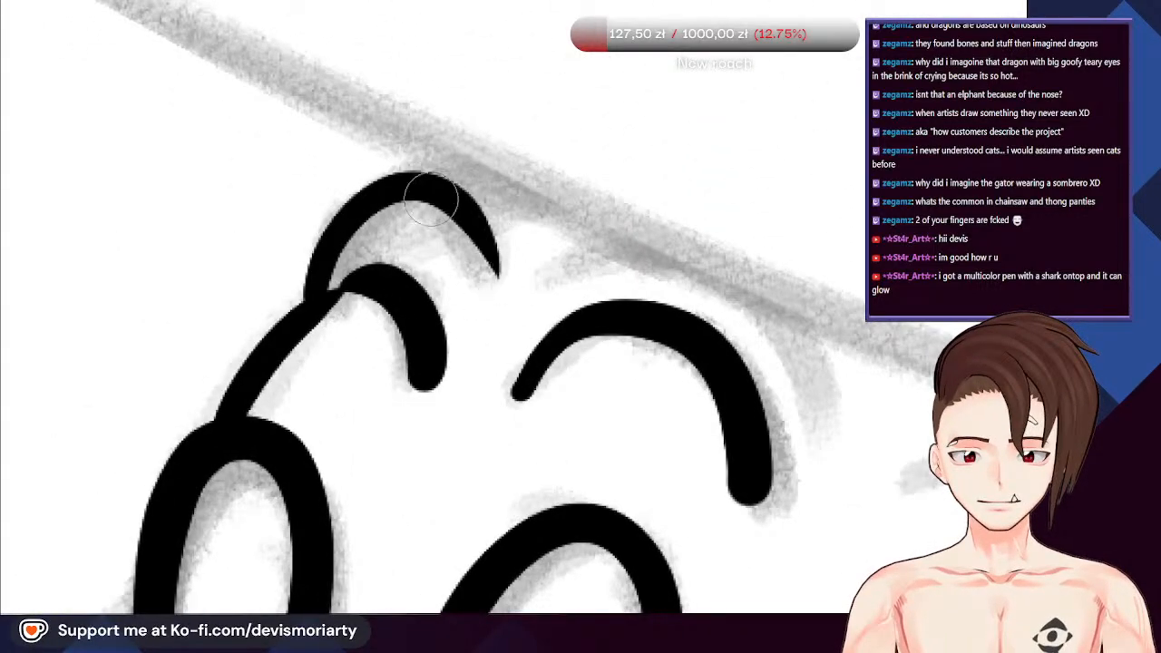
{"action": "scroll", "coordinate": [499, 273], "scroll_direction": "down", "scroll_amount": 3}
{"action": "scroll", "coordinate": [599, 287], "scroll_direction": "up", "scroll_amount": 3}
{"action": "mouse_move", "coordinate": [623, 284]}
{"action": "left_mouse_down"}
{"action": "mouse_move", "coordinate": [567, 177]}
{"action": "mouse_move", "coordinate": [387, 115]}
{"action": "mouse_move", "coordinate": [320, 148]}
{"action": "mouse_move", "coordinate": [381, 117]}
{"action": "mouse_move", "coordinate": [495, 126]}
{"action": "mouse_move", "coordinate": [589, 197]}
{"action": "mouse_move", "coordinate": [609, 285]}
{"action": "left_mouse_up"}
{"action": "key", "text": "ctrl+z"}
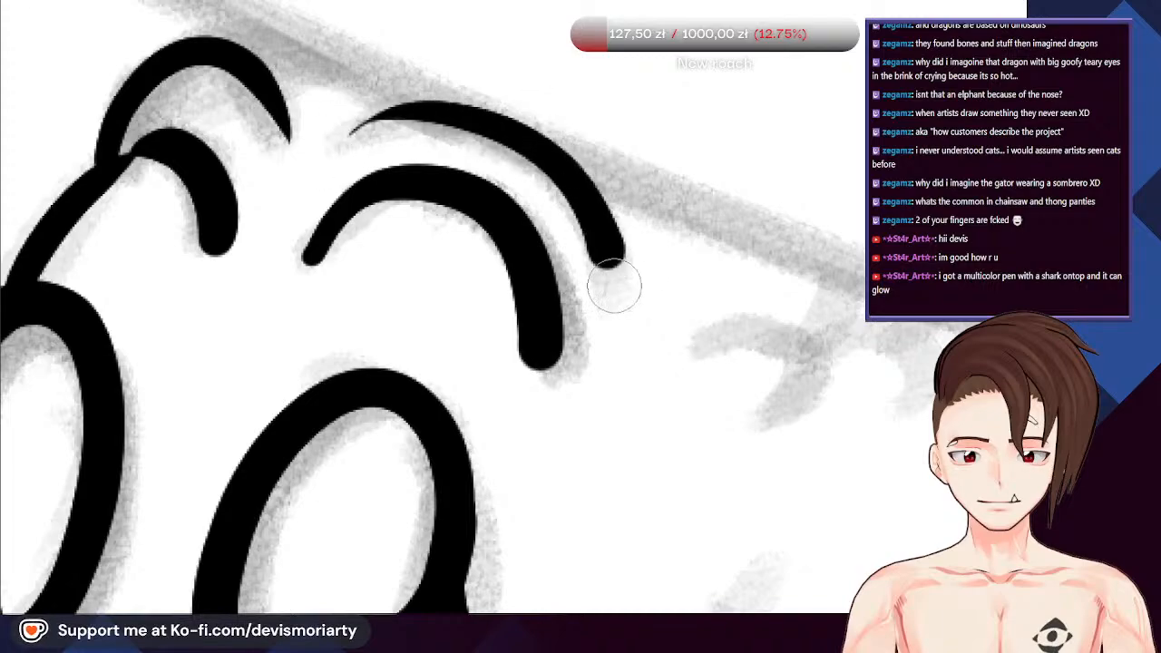
Ink the nose outline with two rounded nostril bumps at the end of the snout
{"action": "scroll", "coordinate": [609, 285], "scroll_direction": "down", "scroll_amount": 5}
{"action": "scroll", "coordinate": [292, 215], "scroll_direction": "up", "scroll_amount": 10}
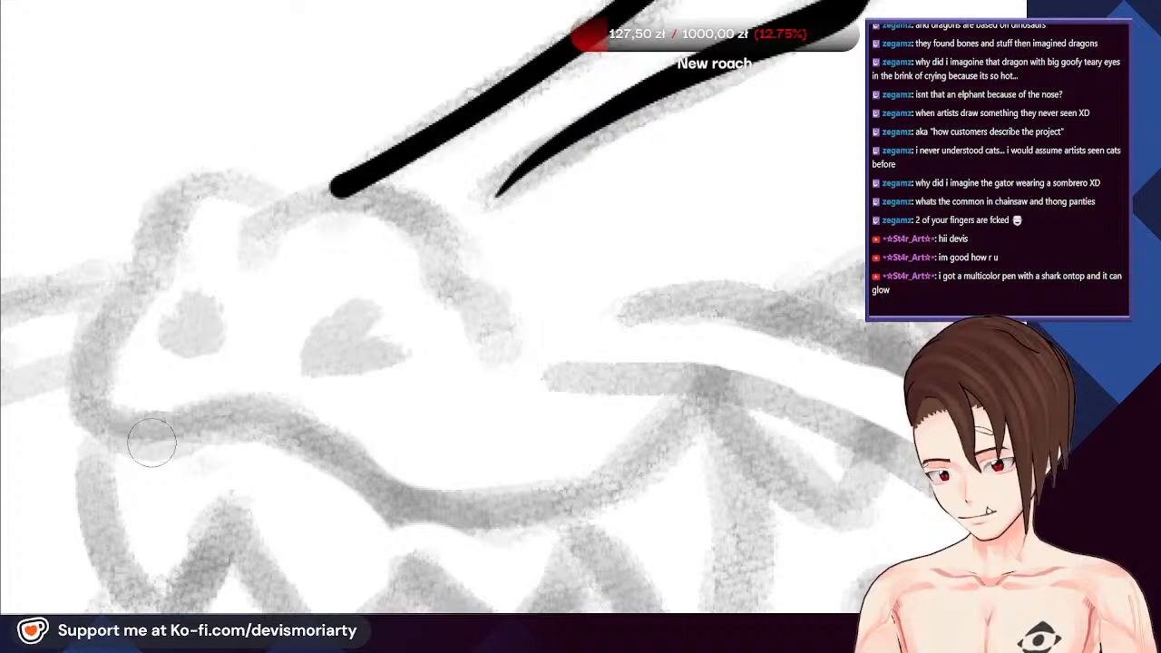
{"action": "mouse_move", "coordinate": [152, 442]}
{"action": "left_mouse_down"}
{"action": "mouse_move", "coordinate": [81, 372]}
{"action": "mouse_move", "coordinate": [147, 272]}
{"action": "mouse_move", "coordinate": [161, 223]}
{"action": "mouse_move", "coordinate": [221, 182]}
{"action": "mouse_move", "coordinate": [286, 201]}
{"action": "mouse_move", "coordinate": [245, 243]}
{"action": "mouse_move", "coordinate": [286, 200]}
{"action": "mouse_move", "coordinate": [374, 185]}
{"action": "mouse_move", "coordinate": [433, 245]}
{"action": "mouse_move", "coordinate": [505, 389]}
{"action": "left_mouse_up"}
{"action": "scroll", "coordinate": [311, 257], "scroll_direction": "down", "scroll_amount": 5}
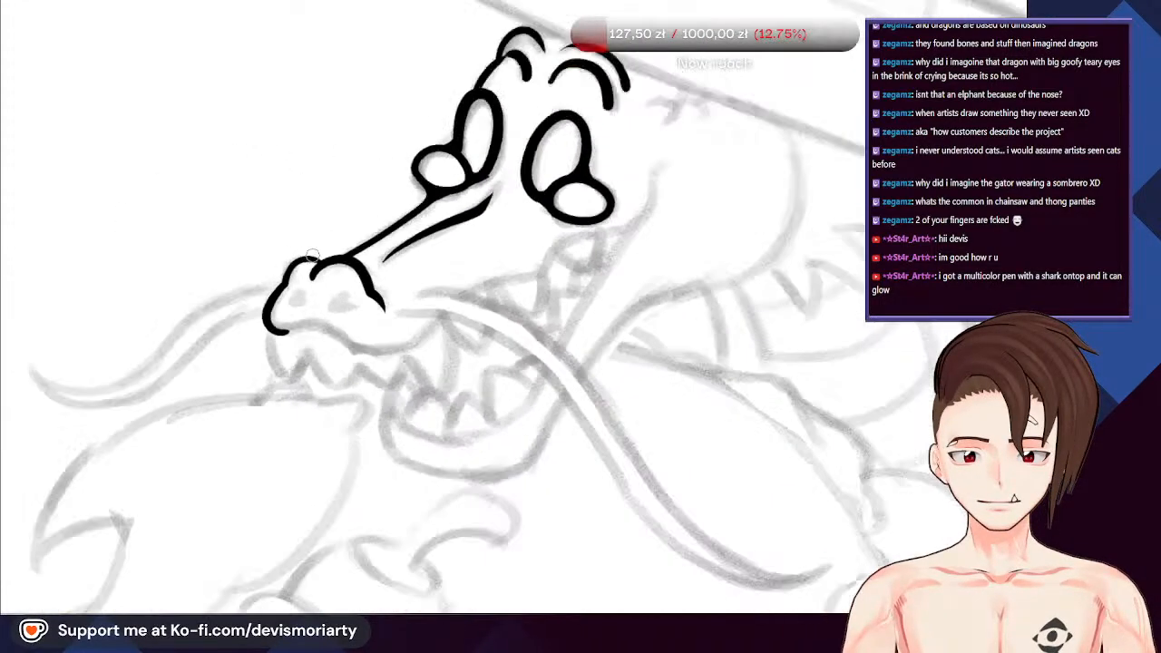
{"action": "scroll", "coordinate": [311, 257], "scroll_direction": "down", "scroll_amount": 5}
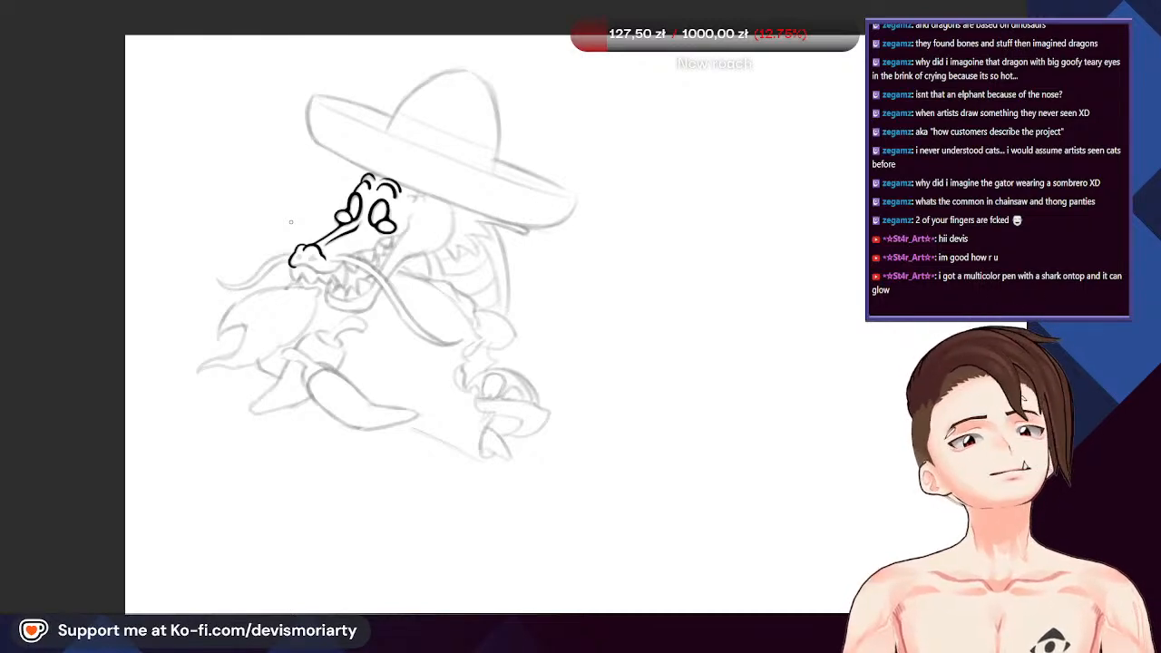
{"action": "scroll", "coordinate": [291, 221], "scroll_direction": "up", "scroll_amount": 5}
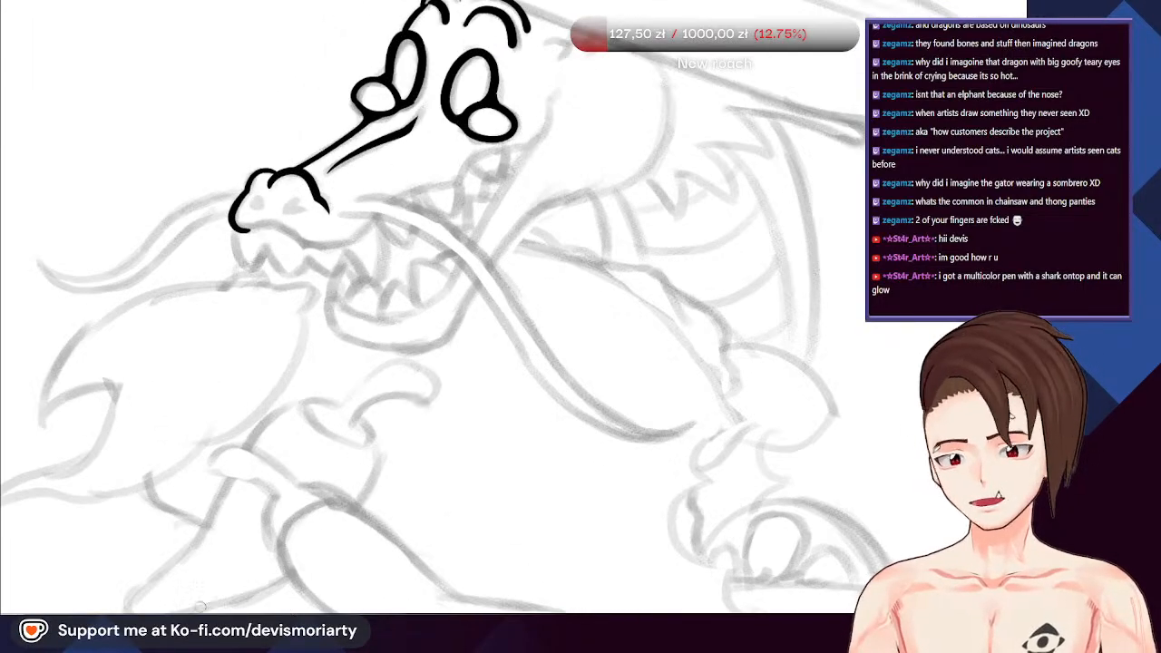
Rotate the canvas and remove all the inked eye, brow, snout and nose lines, leaving only the grey sketch
{"action": "mouse_move", "coordinate": [196, 182]}
{"action": "left_mouse_down"}
{"action": "mouse_move", "coordinate": [173, 276]}
{"action": "mouse_move", "coordinate": [207, 458]}
{"action": "left_mouse_up"}
{"action": "scroll", "coordinate": [254, 268], "scroll_direction": "down", "scroll_amount": 4}
{"action": "scroll", "coordinate": [250, 288], "scroll_direction": "up", "scroll_amount": 1}
{"action": "scroll", "coordinate": [244, 316], "scroll_direction": "down", "scroll_amount": 1}
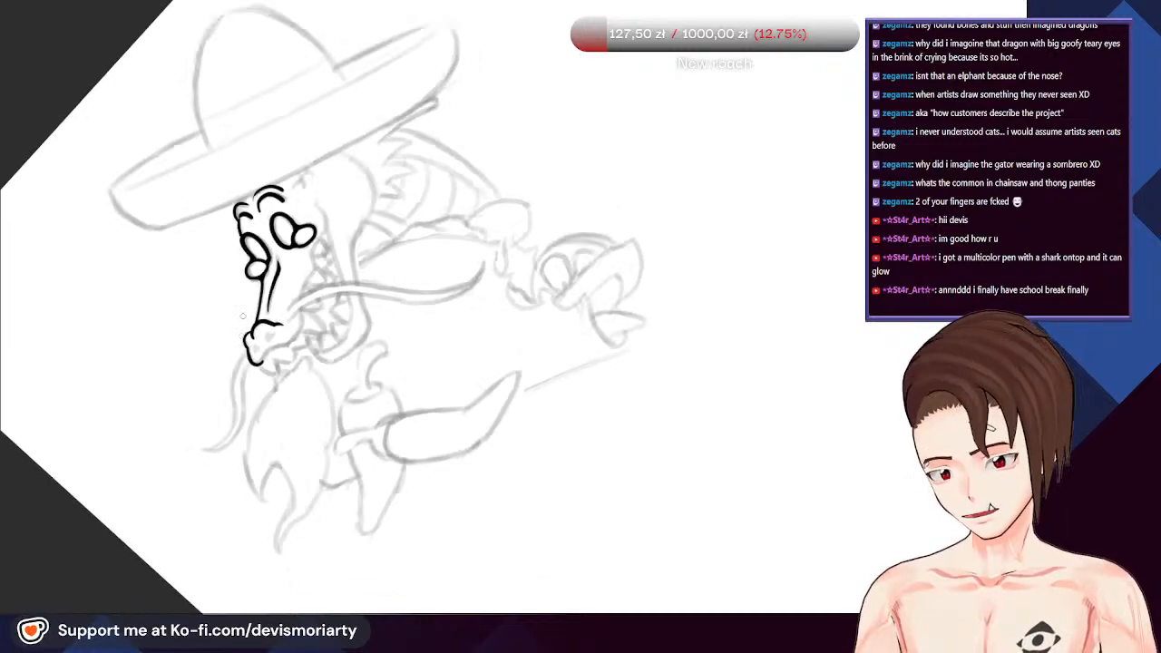
{"action": "scroll", "coordinate": [242, 316], "scroll_direction": "up", "scroll_amount": 1}
{"action": "key", "text": "e"}
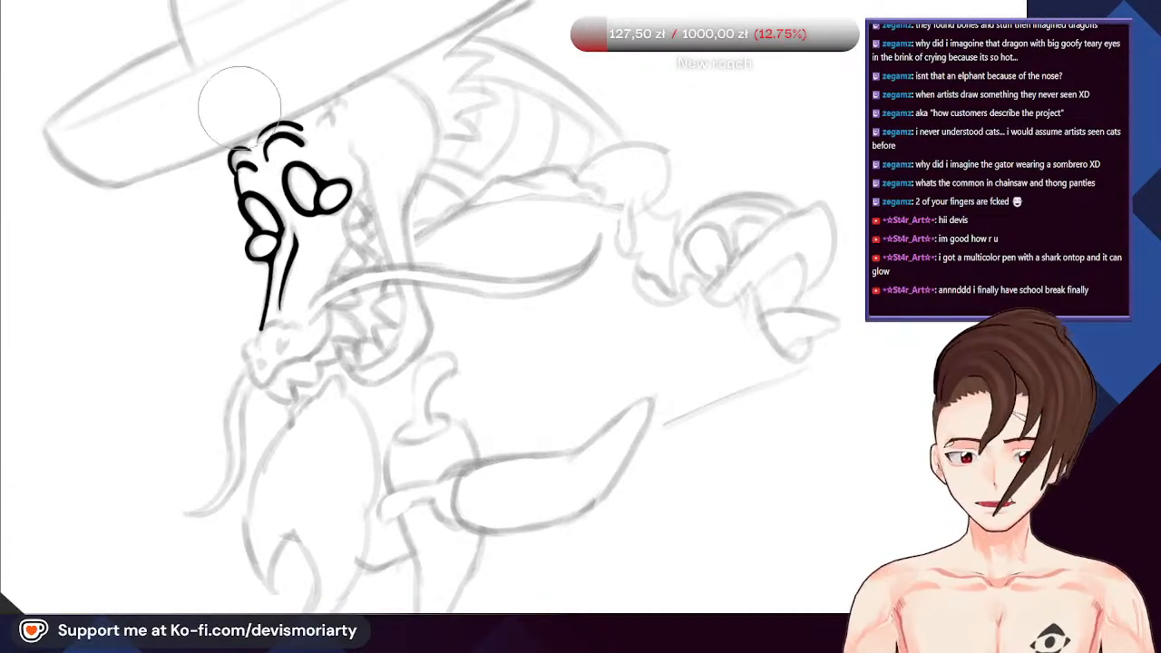
{"action": "mouse_move", "coordinate": [240, 105]}
{"action": "left_mouse_down"}
{"action": "mouse_move", "coordinate": [266, 367]}
{"action": "mouse_move", "coordinate": [306, 121]}
{"action": "mouse_move", "coordinate": [296, 168]}
{"action": "left_mouse_up"}
{"action": "scroll", "coordinate": [259, 381], "scroll_direction": "down", "scroll_amount": 1}
{"action": "key", "text": "b"}
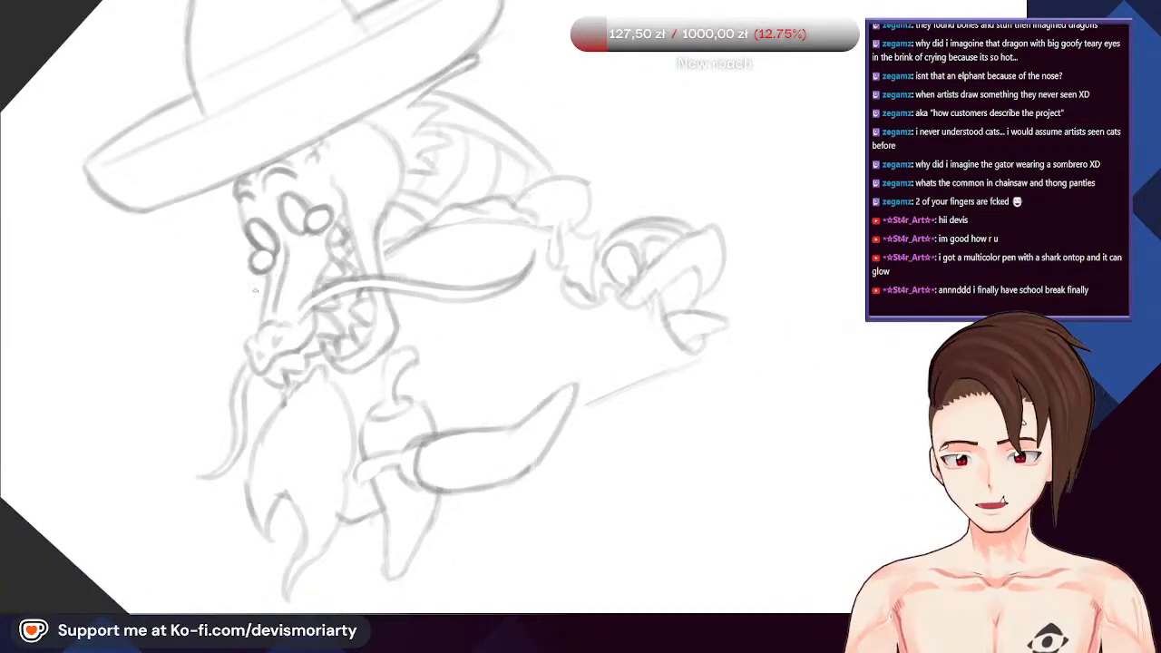
Ink a wavy upper jaw line from behind the right eye down to the base of the long whisker
{"action": "scroll", "coordinate": [274, 299], "scroll_direction": "up", "scroll_amount": 1}
{"action": "scroll", "coordinate": [421, 360], "scroll_direction": "up", "scroll_amount": 2}
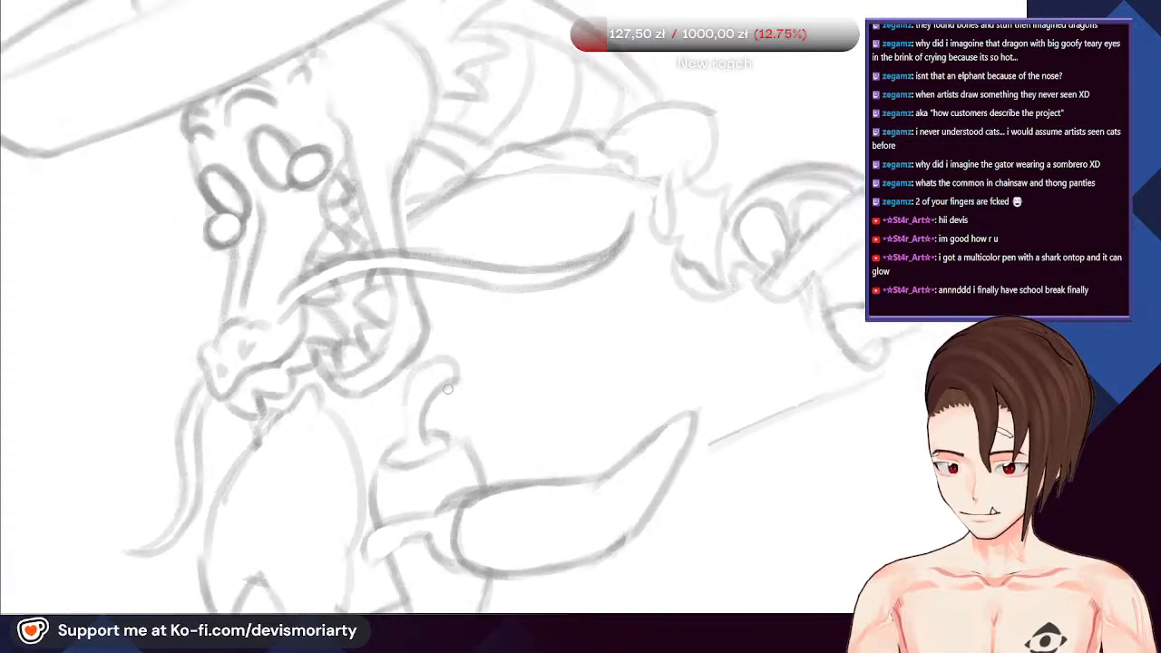
{"action": "scroll", "coordinate": [263, 250], "scroll_direction": "up", "scroll_amount": 2}
{"action": "scroll", "coordinate": [295, 313], "scroll_direction": "down", "scroll_amount": 4}
{"action": "scroll", "coordinate": [285, 169], "scroll_direction": "up", "scroll_amount": 4}
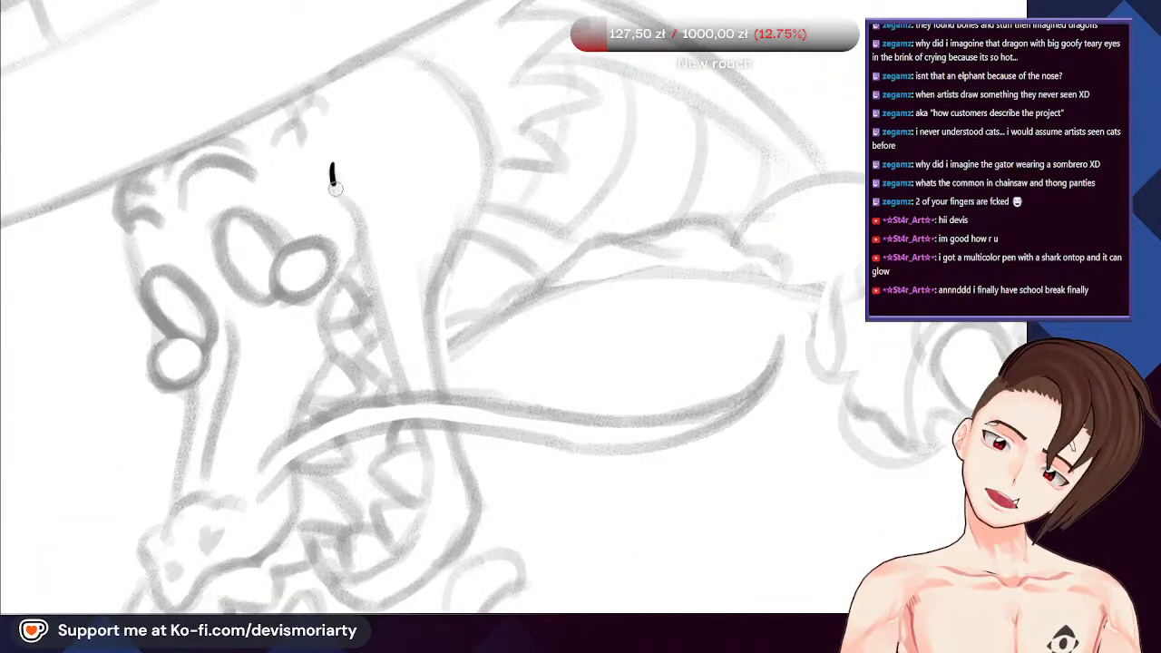
{"action": "left_click_drag", "start_coordinate": [334, 186], "coordinate": [360, 218]}
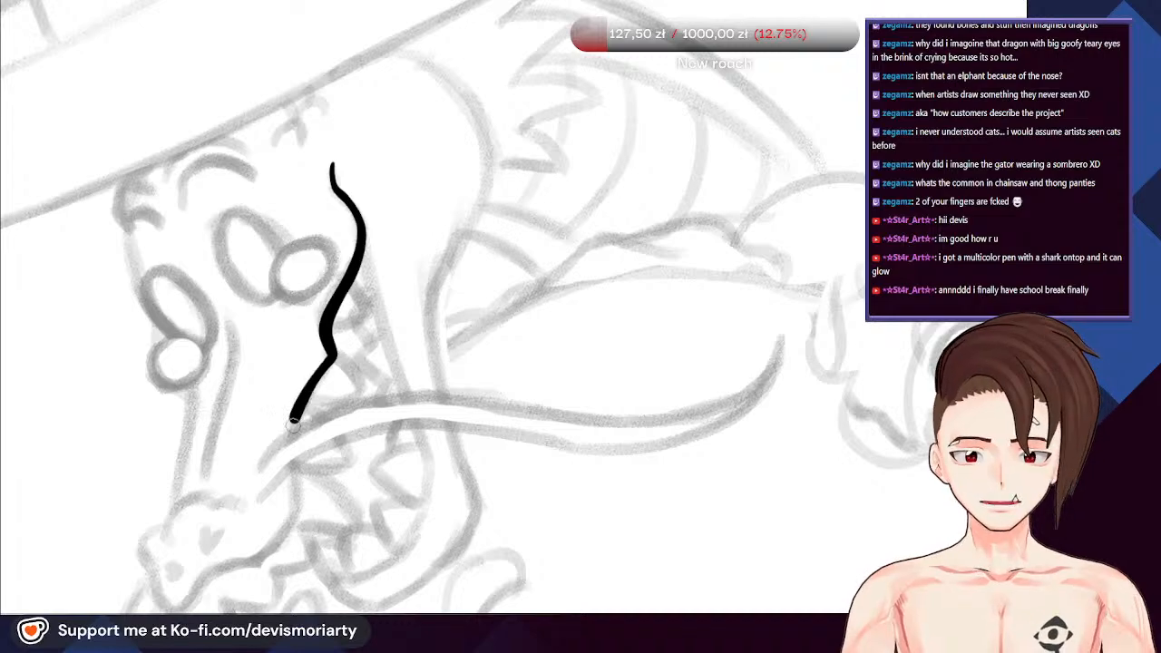
{"action": "scroll", "coordinate": [294, 422], "scroll_direction": "down", "scroll_amount": 3}
{"action": "scroll", "coordinate": [299, 276], "scroll_direction": "up", "scroll_amount": 5}
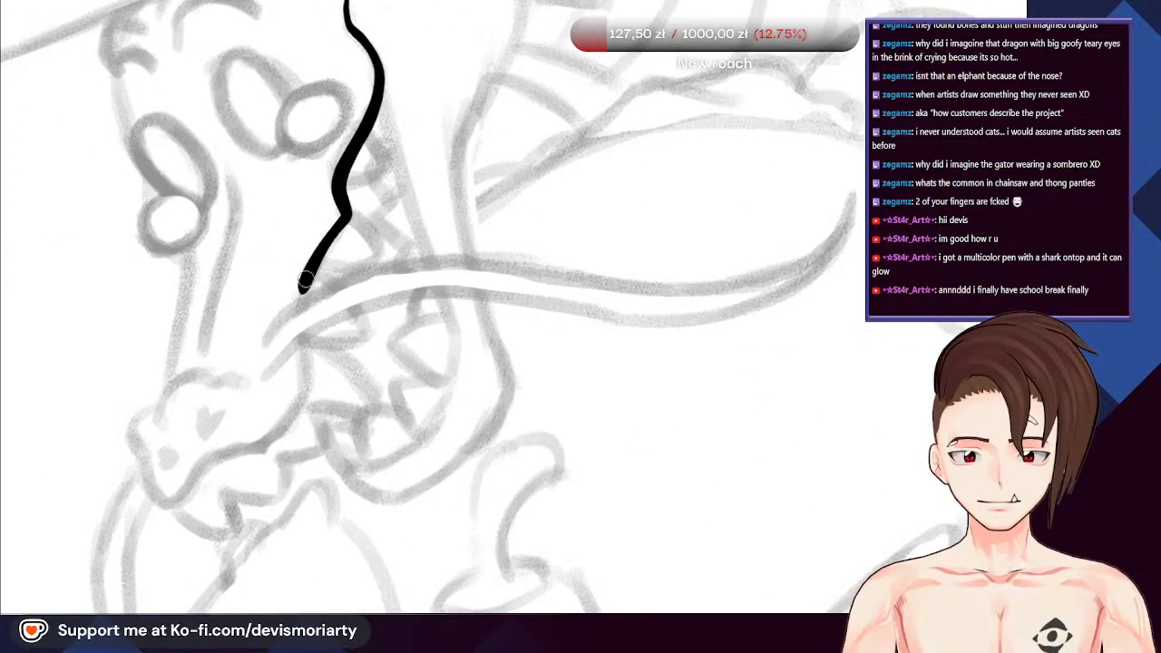
{"action": "scroll", "coordinate": [305, 282], "scroll_direction": "up", "scroll_amount": 2}
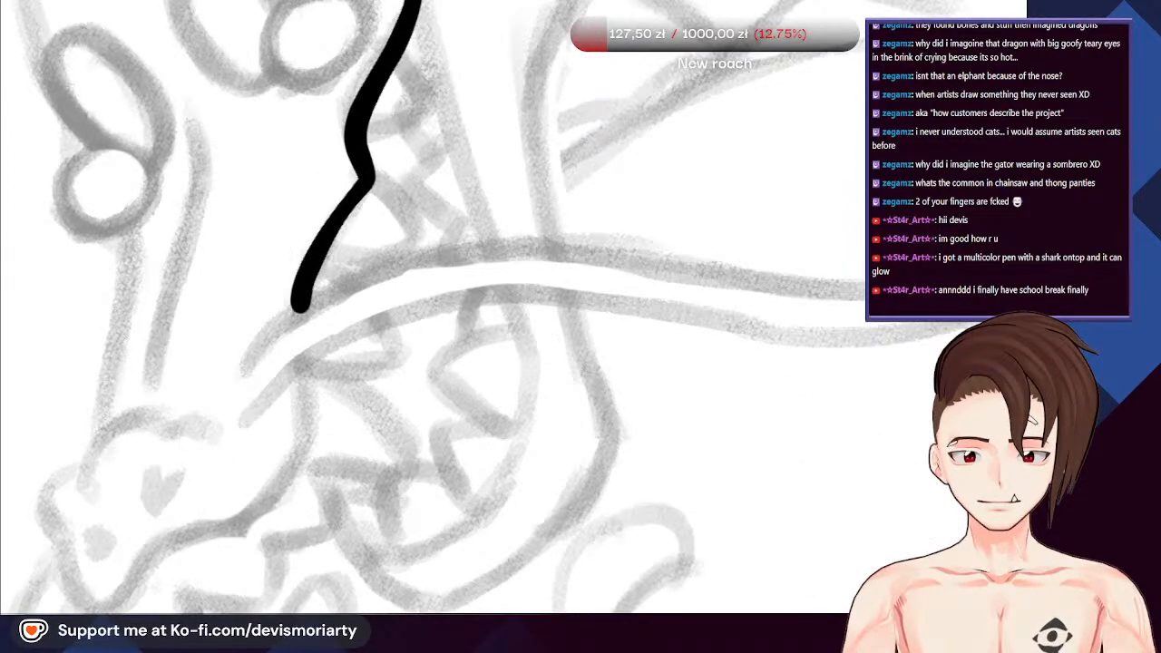
Ink the lower edge of the long whisker in one S-curved stroke from its base beside the snout to the tip
{"action": "scroll", "coordinate": [191, 136], "scroll_direction": "down", "scroll_amount": 4}
{"action": "scroll", "coordinate": [221, 152], "scroll_direction": "up", "scroll_amount": 3}
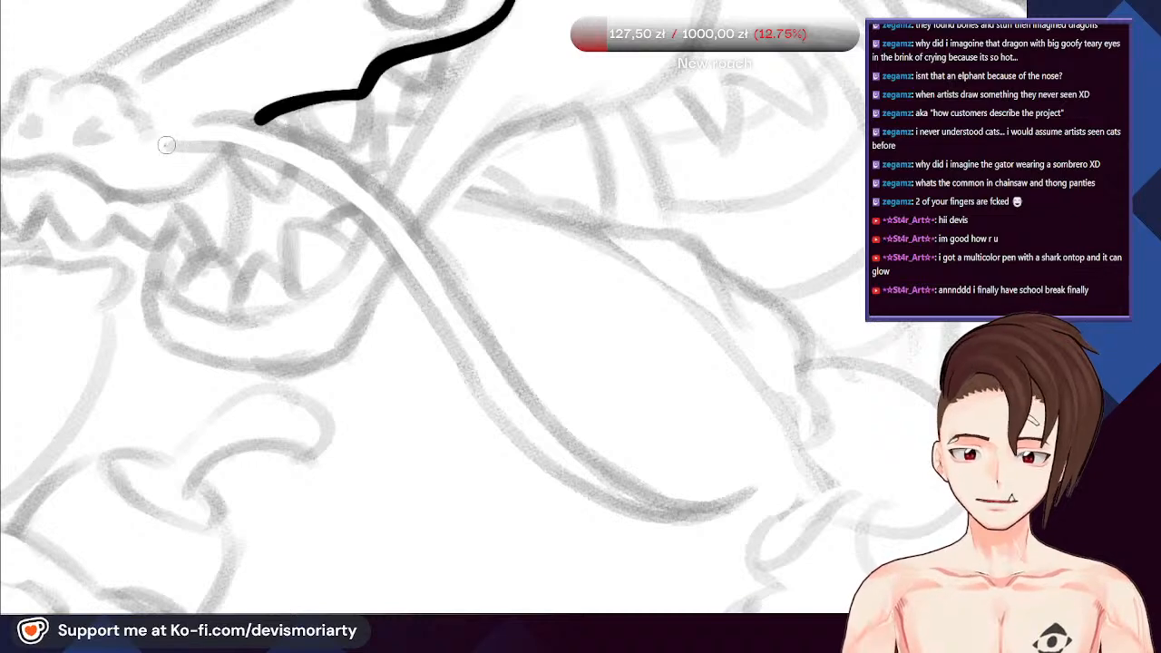
{"action": "mouse_move", "coordinate": [291, 166]}
{"action": "left_mouse_down"}
{"action": "mouse_move", "coordinate": [387, 245]}
{"action": "mouse_move", "coordinate": [476, 389]}
{"action": "mouse_move", "coordinate": [588, 493]}
{"action": "mouse_move", "coordinate": [737, 502]}
{"action": "left_mouse_up"}
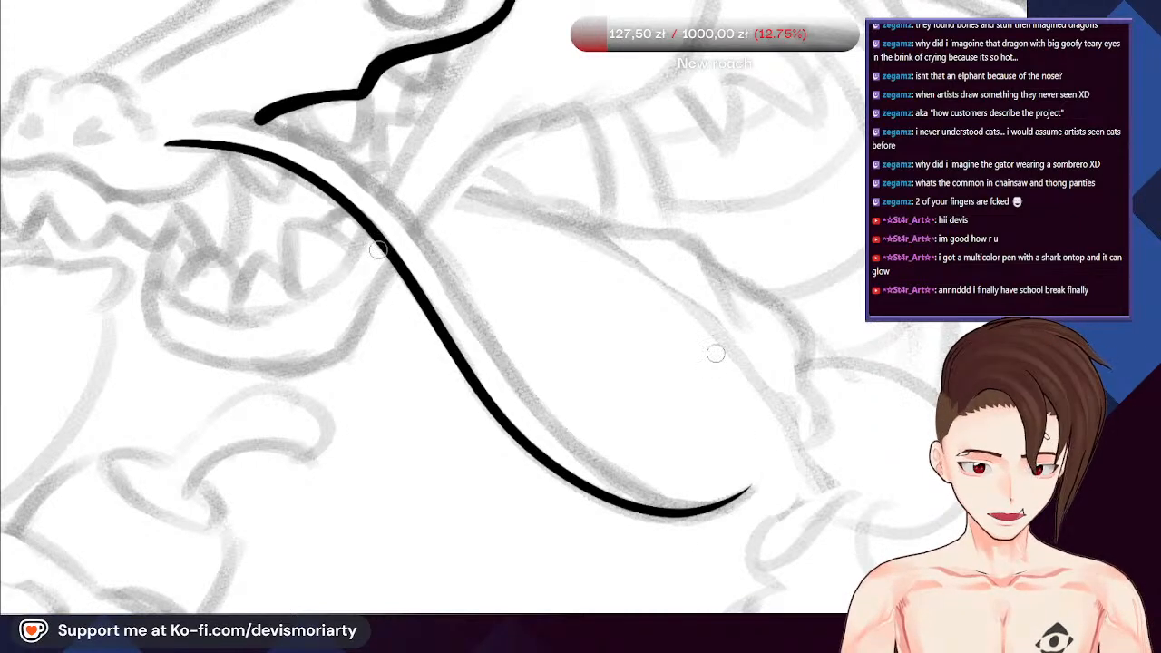
Try to ink the whisker's upper edge as one long stroke between its base below the jaw line and the tip
{"action": "mouse_move", "coordinate": [359, 181]}
{"action": "left_mouse_down"}
{"action": "mouse_move", "coordinate": [455, 248]}
{"action": "mouse_move", "coordinate": [552, 410]}
{"action": "mouse_move", "coordinate": [668, 490]}
{"action": "mouse_move", "coordinate": [754, 485]}
{"action": "left_mouse_up"}
{"action": "left_click_drag", "start_coordinate": [564, 440], "coordinate": [350, 178]}
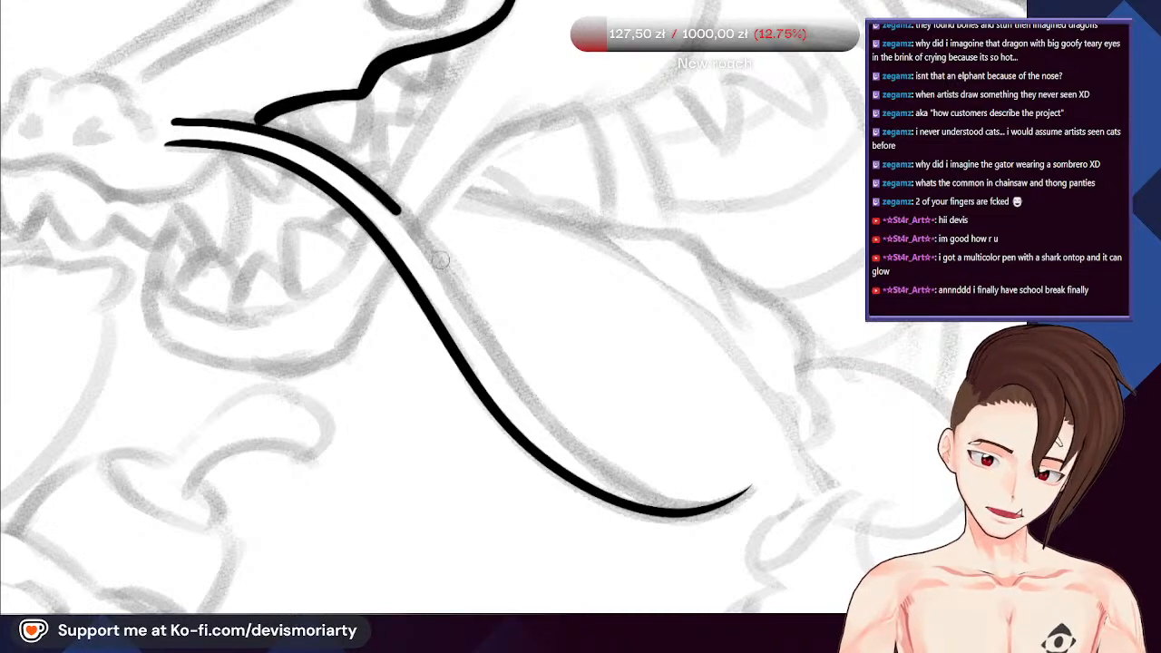
{"action": "mouse_move", "coordinate": [440, 260]}
{"action": "left_mouse_down"}
{"action": "mouse_move", "coordinate": [510, 368]}
{"action": "mouse_move", "coordinate": [653, 491]}
{"action": "left_mouse_up"}
{"action": "scroll", "coordinate": [494, 312], "scroll_direction": "down", "scroll_amount": 2}
{"action": "key", "text": "ctrl+z"}
{"action": "scroll", "coordinate": [585, 403], "scroll_direction": "up", "scroll_amount": 3}
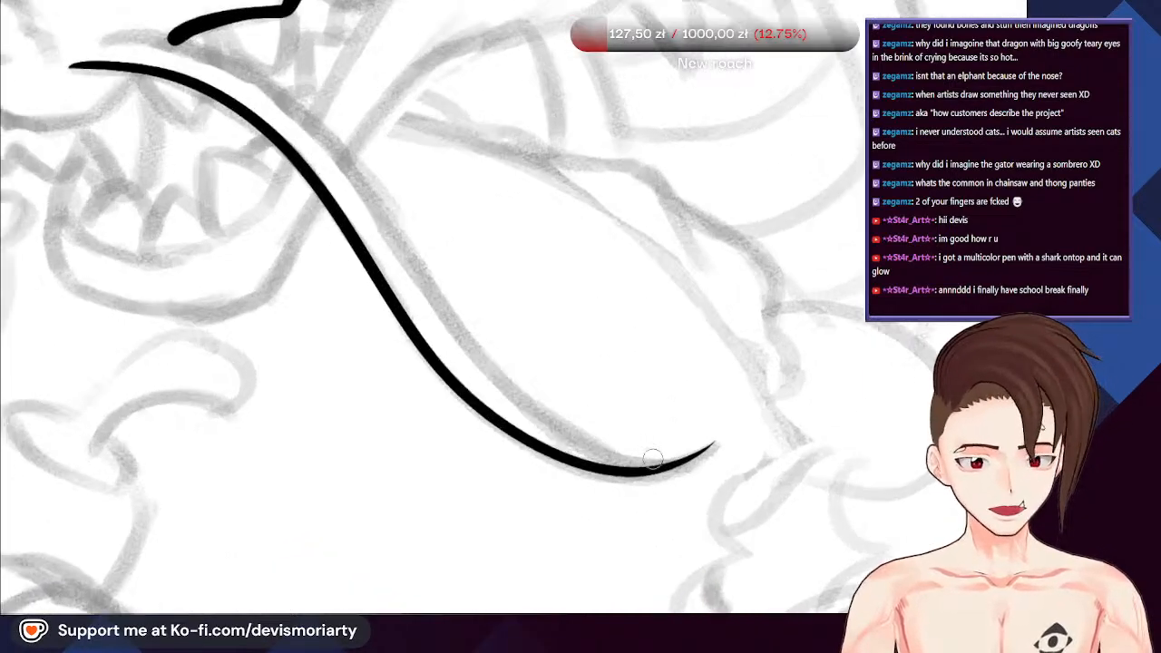
{"action": "mouse_move", "coordinate": [569, 440]}
{"action": "left_mouse_down"}
{"action": "mouse_move", "coordinate": [445, 309]}
{"action": "mouse_move", "coordinate": [322, 136]}
{"action": "mouse_move", "coordinate": [197, 48]}
{"action": "mouse_move", "coordinate": [79, 63]}
{"action": "left_mouse_up"}
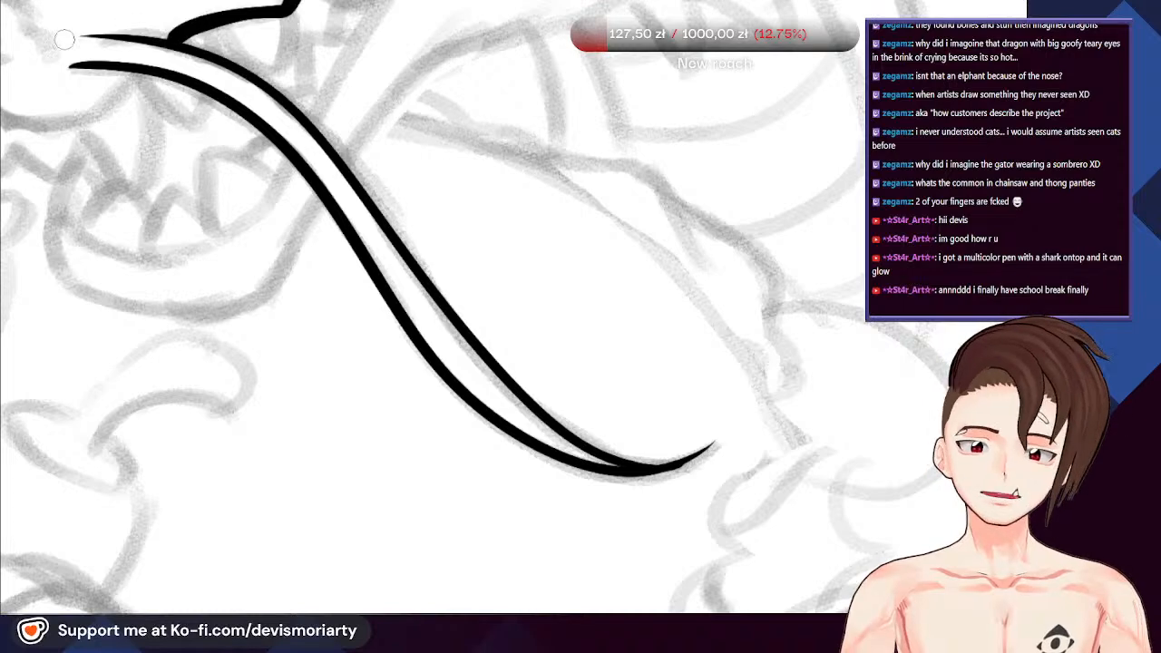
{"action": "scroll", "coordinate": [221, 222], "scroll_direction": "down", "scroll_amount": 3}
{"action": "scroll", "coordinate": [222, 223], "scroll_direction": "up", "scroll_amount": 4}
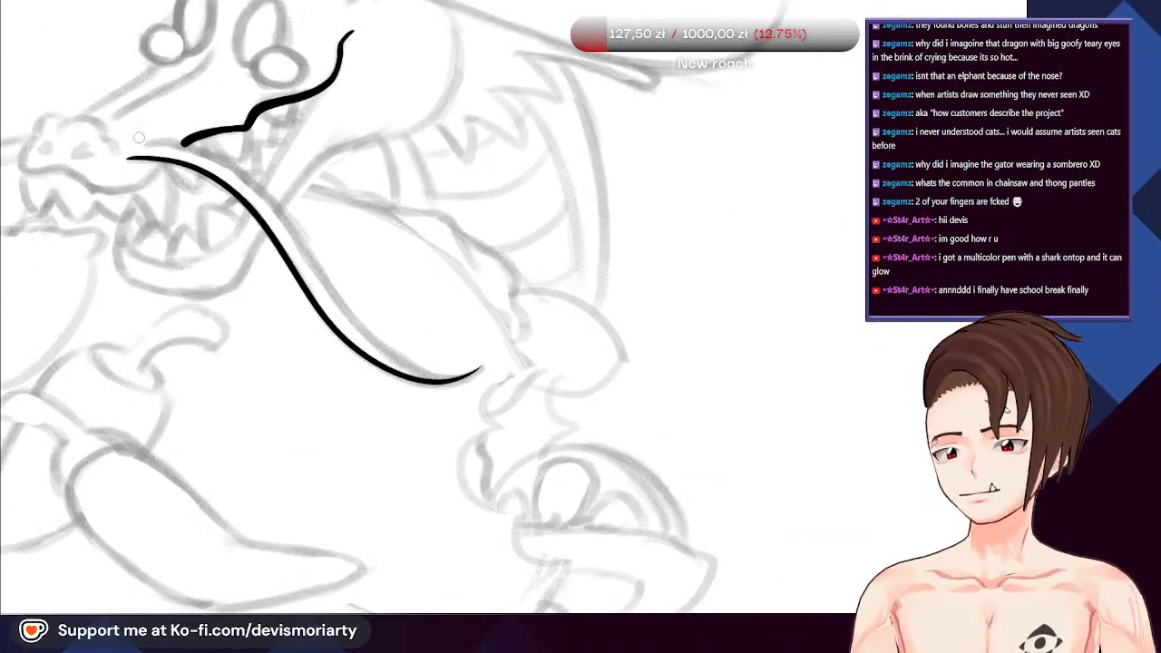
{"action": "key", "text": "ctrl+z"}
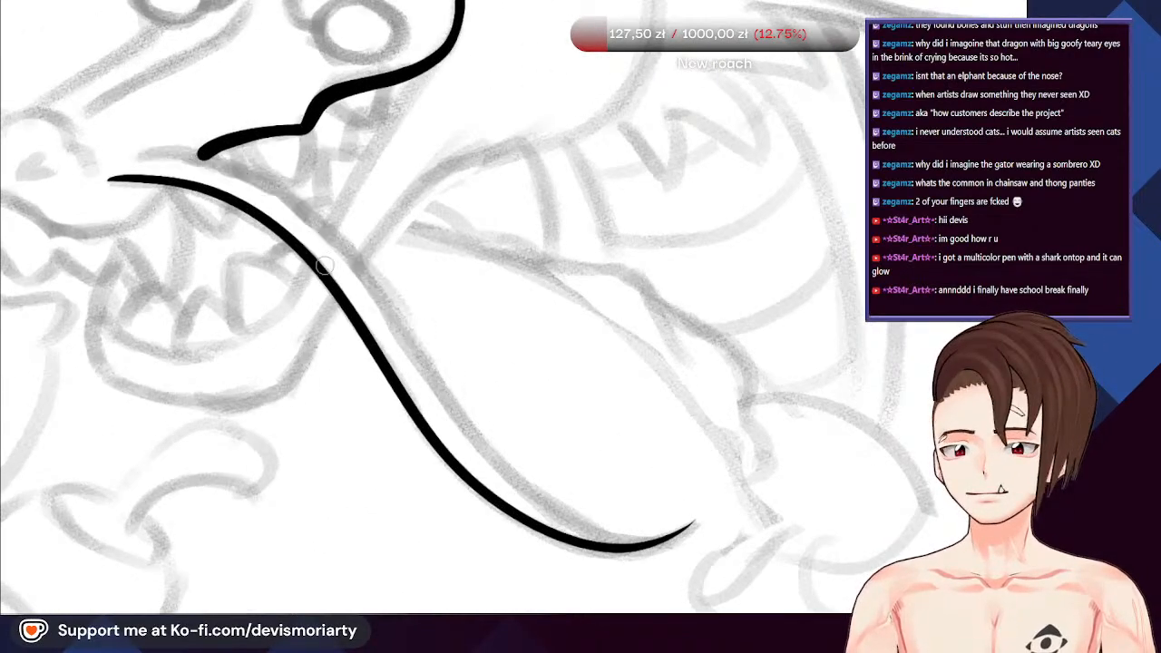
Try to ink the whisker's upper edge again, starting at the base where it meets the jaw line
{"action": "left_click_drag", "start_coordinate": [339, 256], "coordinate": [427, 381]}
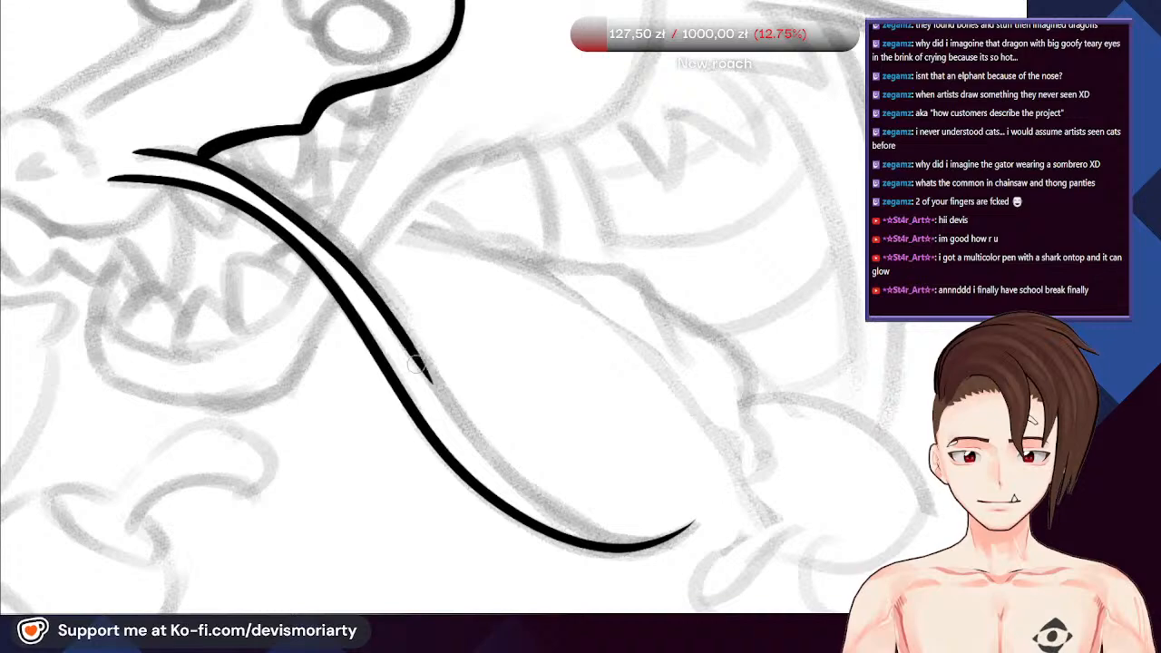
{"action": "key", "text": "ctrl+z"}
{"action": "mouse_move", "coordinate": [260, 185]}
{"action": "left_mouse_down"}
{"action": "mouse_move", "coordinate": [341, 243]}
{"action": "mouse_move", "coordinate": [419, 345]}
{"action": "left_mouse_up"}
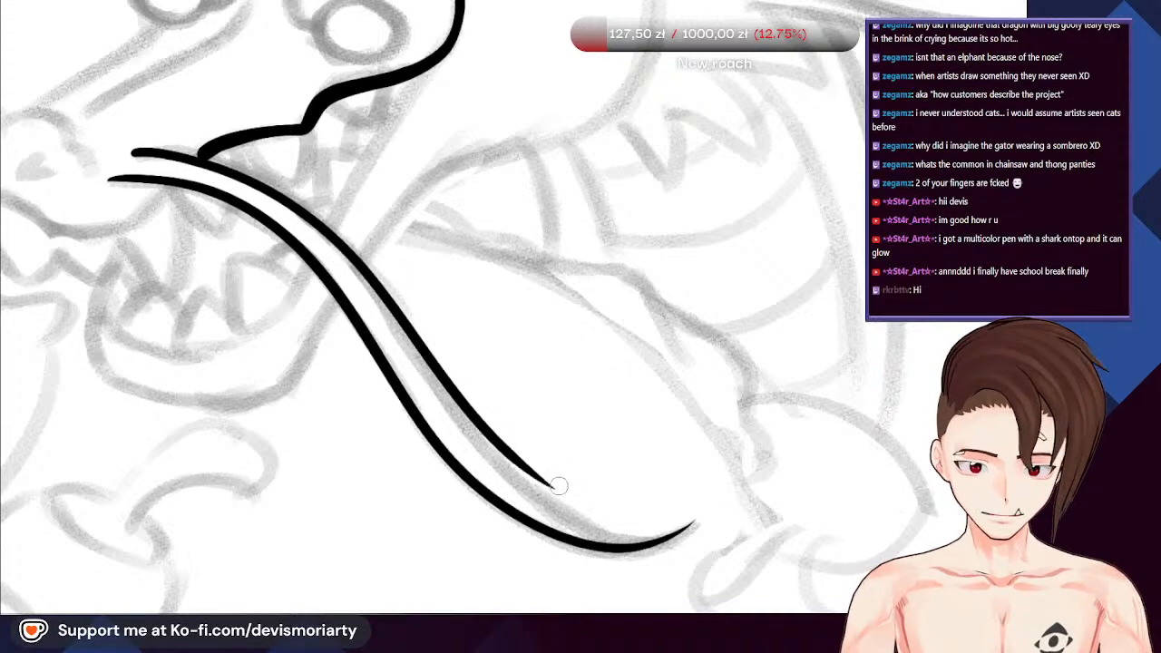
{"action": "key", "text": "ctrl+z"}
{"action": "scroll", "coordinate": [271, 194], "scroll_direction": "down", "scroll_amount": 2}
{"action": "scroll", "coordinate": [295, 183], "scroll_direction": "up", "scroll_amount": 2}
Rotate the canvas slightly and try to ink the whisker's upper edge in sections, starting with the part near the tip
{"action": "left_click_drag", "start_coordinate": [297, 179], "coordinate": [317, 148]}
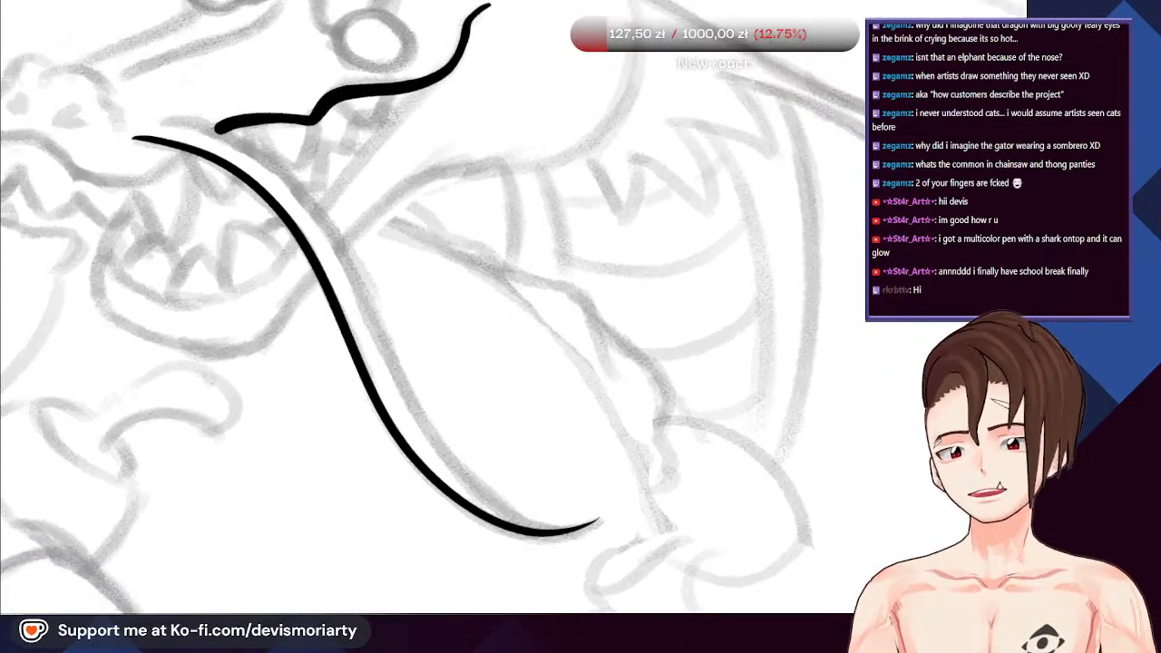
{"action": "left_click_drag", "start_coordinate": [228, 599], "coordinate": [185, 547]}
{"action": "left_click_drag", "start_coordinate": [503, 425], "coordinate": [413, 445]}
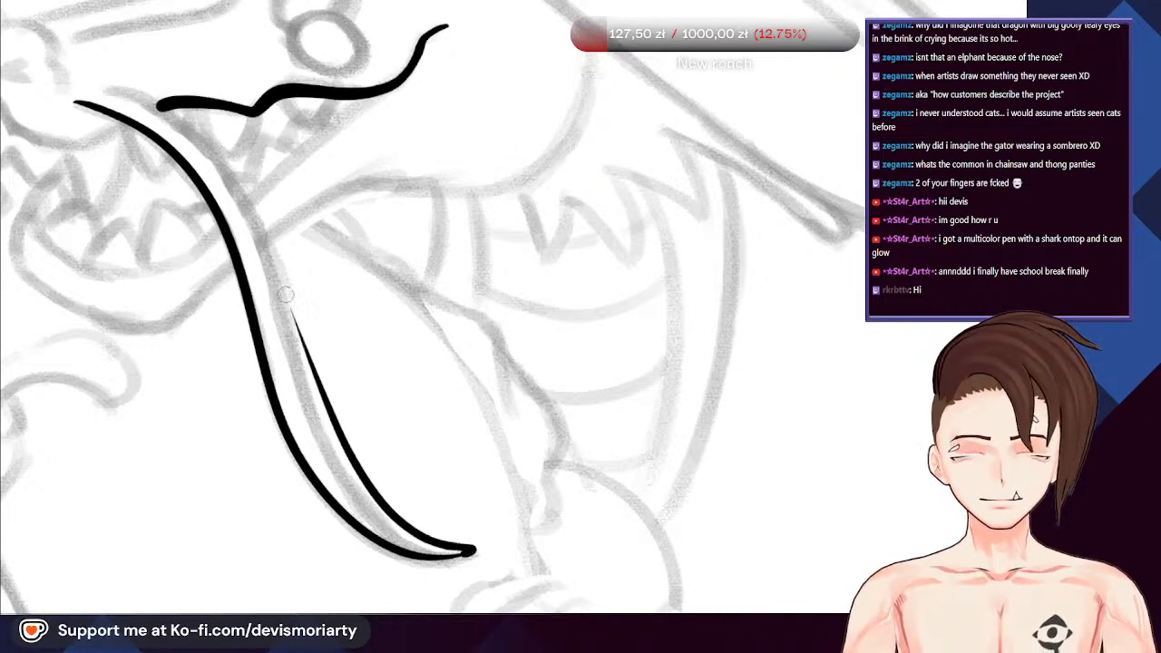
{"action": "key", "text": "ctrl+z"}
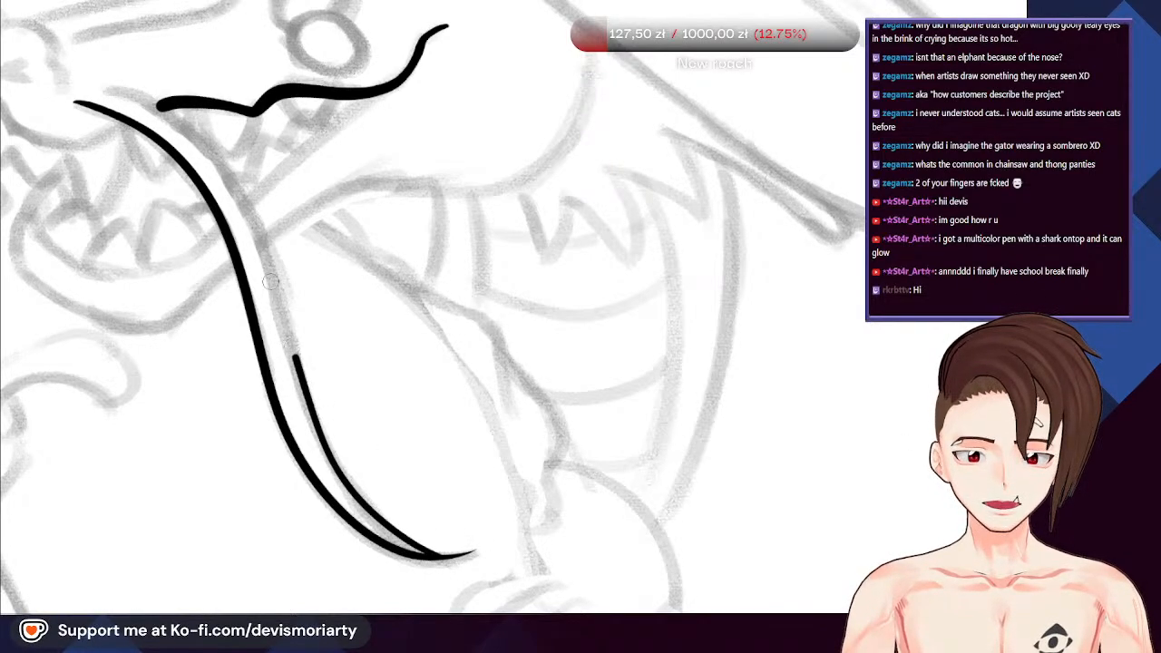
{"action": "key", "text": "ctrl+z"}
{"action": "mouse_move", "coordinate": [107, 89]}
{"action": "left_mouse_down"}
{"action": "mouse_move", "coordinate": [174, 109]}
{"action": "mouse_move", "coordinate": [243, 214]}
{"action": "mouse_move", "coordinate": [280, 306]}
{"action": "mouse_move", "coordinate": [171, 119]}
{"action": "mouse_move", "coordinate": [216, 165]}
{"action": "mouse_move", "coordinate": [334, 443]}
{"action": "left_mouse_up"}
{"action": "key", "text": "ctrl+z"}
{"action": "key", "text": "ctrl+z"}
{"action": "scroll", "coordinate": [220, 259], "scroll_direction": "down", "scroll_amount": 1}
{"action": "scroll", "coordinate": [407, 508], "scroll_direction": "up", "scroll_amount": 5}
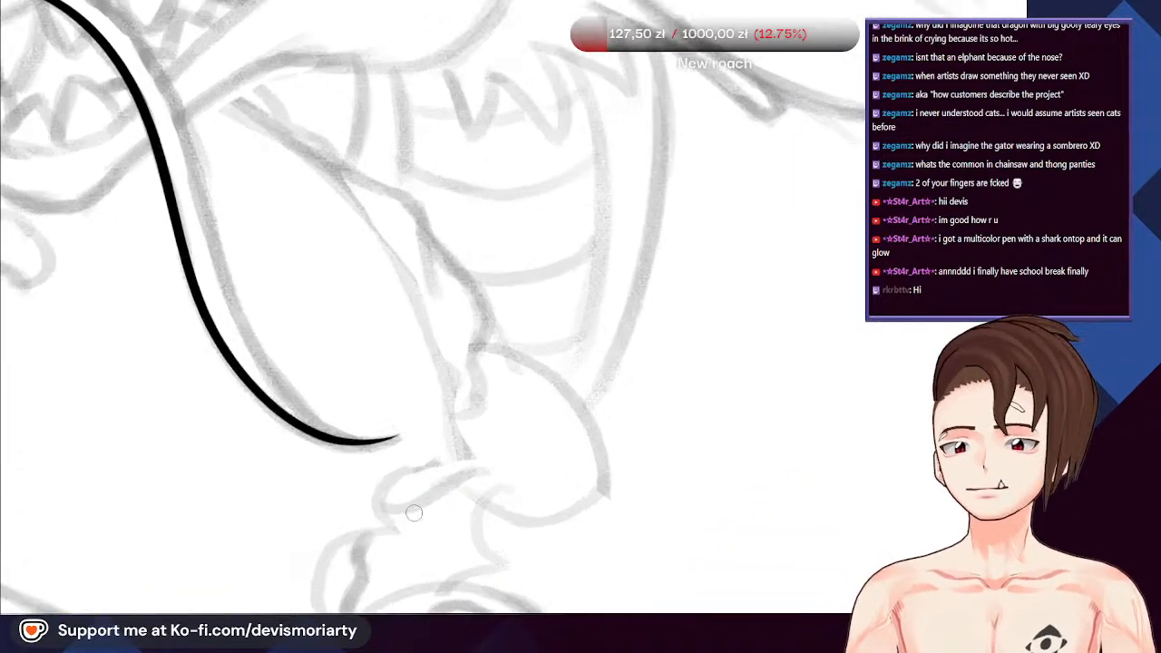
Thicken and round the whisker's tip and ink a short tapering stroke back from it along the upper edge
{"action": "mouse_move", "coordinate": [323, 445]}
{"action": "left_mouse_down"}
{"action": "mouse_move", "coordinate": [397, 449]}
{"action": "mouse_move", "coordinate": [483, 433]}
{"action": "mouse_move", "coordinate": [461, 402]}
{"action": "left_mouse_up"}
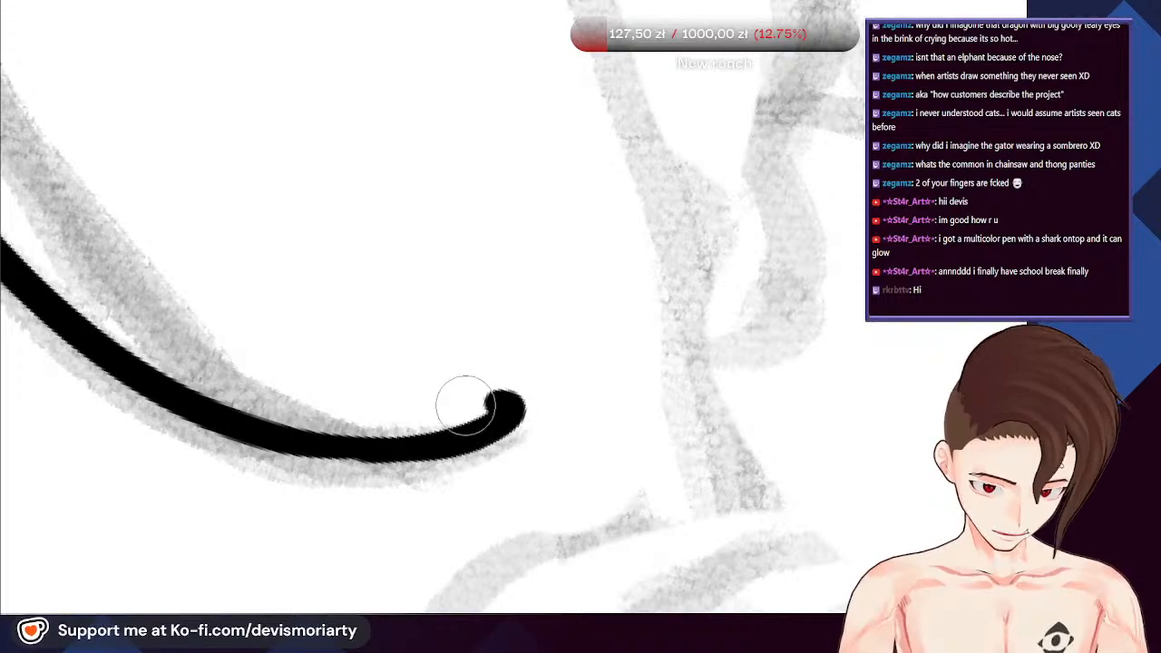
{"action": "scroll", "coordinate": [130, 233], "scroll_direction": "down", "scroll_amount": 5}
{"action": "scroll", "coordinate": [384, 455], "scroll_direction": "down", "scroll_amount": 5}
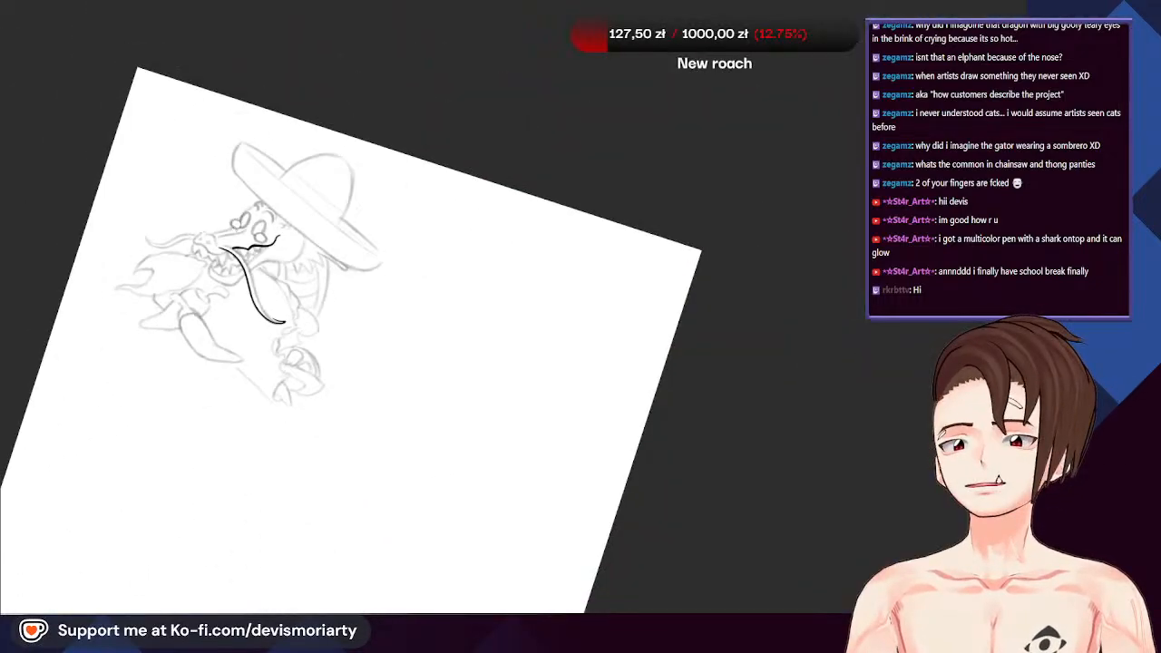
{"action": "scroll", "coordinate": [264, 285], "scroll_direction": "up", "scroll_amount": 8}
{"action": "scroll", "coordinate": [455, 370], "scroll_direction": "up", "scroll_amount": 5}
{"action": "mouse_move", "coordinate": [518, 357]}
{"action": "left_mouse_down"}
{"action": "mouse_move", "coordinate": [247, 317]}
{"action": "mouse_move", "coordinate": [87, 221]}
{"action": "left_mouse_up"}
{"action": "scroll", "coordinate": [281, 337], "scroll_direction": "down", "scroll_amount": 8}
{"action": "scroll", "coordinate": [206, 232], "scroll_direction": "down", "scroll_amount": 4}
{"action": "scroll", "coordinate": [132, 73], "scroll_direction": "up", "scroll_amount": 3}
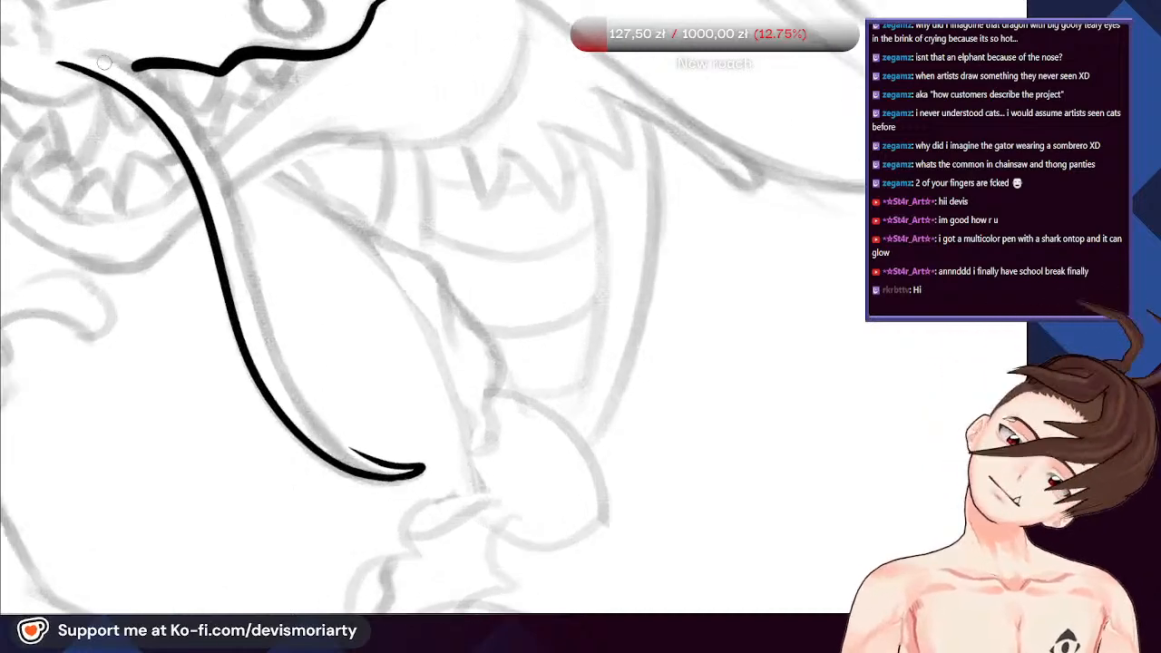
{"action": "key", "text": "ctrl+z"}
{"action": "scroll", "coordinate": [177, 125], "scroll_direction": "up", "scroll_amount": 2}
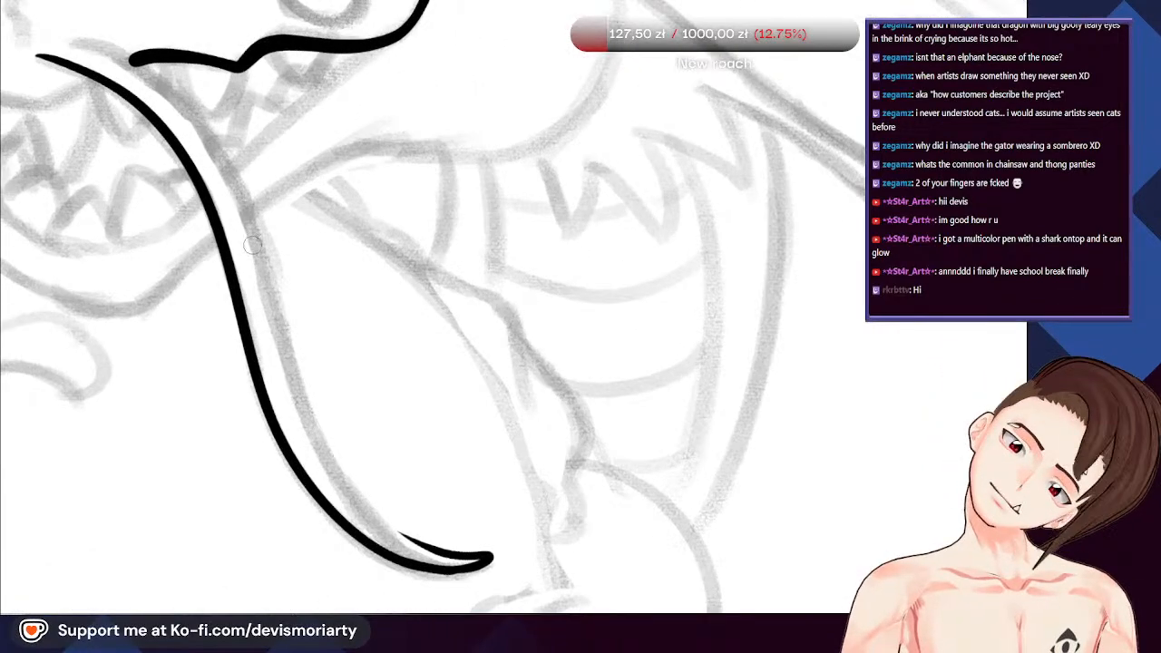
Ink the base section of the whisker's upper edge where it meets the jaw line, and turn the canvas nearly upside down
{"action": "left_click_drag", "start_coordinate": [245, 208], "coordinate": [184, 114]}
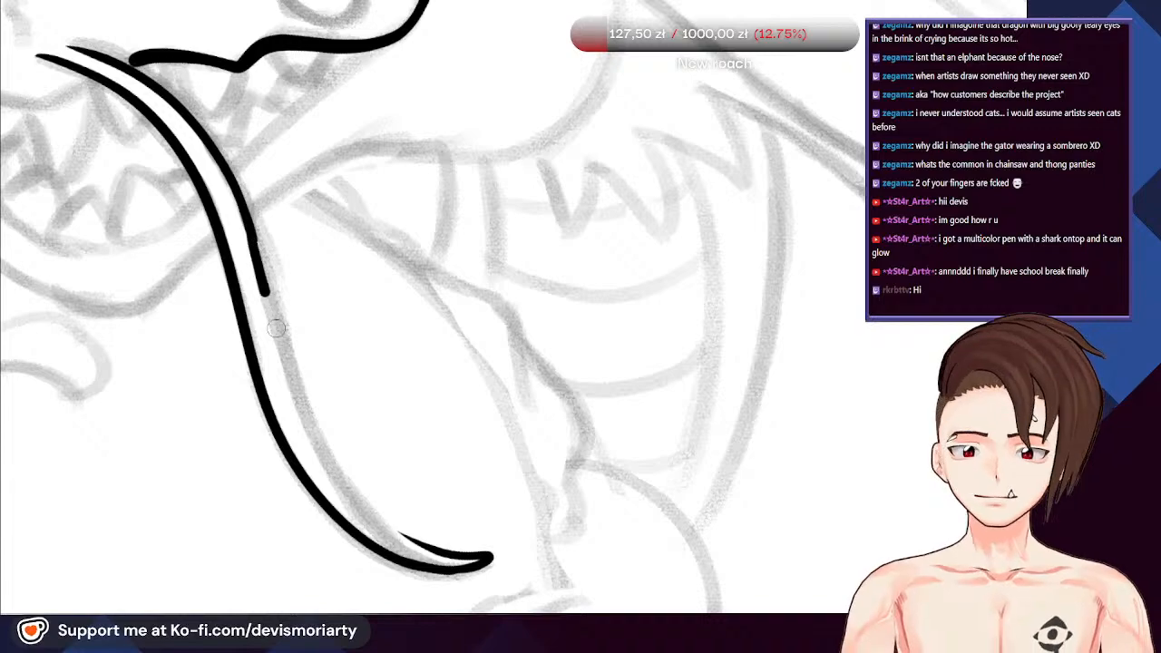
{"action": "left_click_drag", "start_coordinate": [276, 328], "coordinate": [346, 495]}
{"action": "mouse_move", "coordinate": [144, 609]}
{"action": "left_mouse_down"}
{"action": "mouse_move", "coordinate": [653, 580]}
{"action": "mouse_move", "coordinate": [346, 224]}
{"action": "left_mouse_up"}
{"action": "scroll", "coordinate": [434, 306], "scroll_direction": "down", "scroll_amount": 4}
{"action": "key", "text": "ctrl+z"}
{"action": "scroll", "coordinate": [367, 250], "scroll_direction": "up", "scroll_amount": 7}
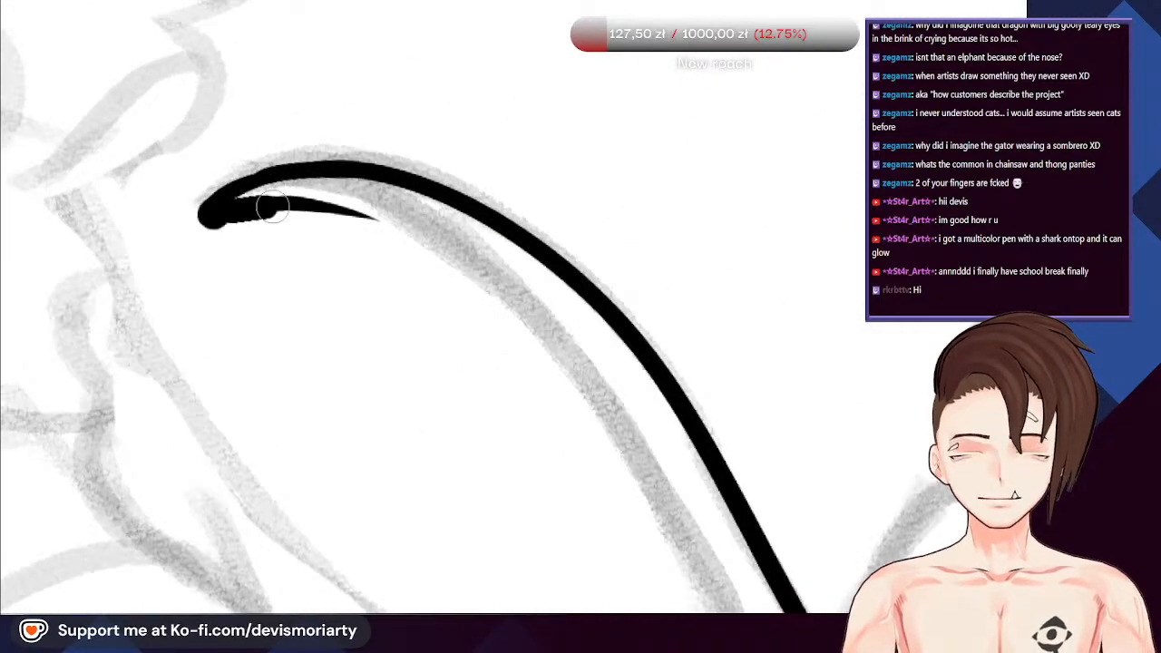
Try to extend the short tip stroke along the sketch to meet the inked base section of the whisker
{"action": "mouse_move", "coordinate": [272, 207]}
{"action": "left_mouse_down"}
{"action": "mouse_move", "coordinate": [394, 229]}
{"action": "mouse_move", "coordinate": [553, 342]}
{"action": "mouse_move", "coordinate": [679, 543]}
{"action": "left_mouse_up"}
{"action": "scroll", "coordinate": [547, 446], "scroll_direction": "down", "scroll_amount": 6}
{"action": "key", "text": "ctrl+z"}
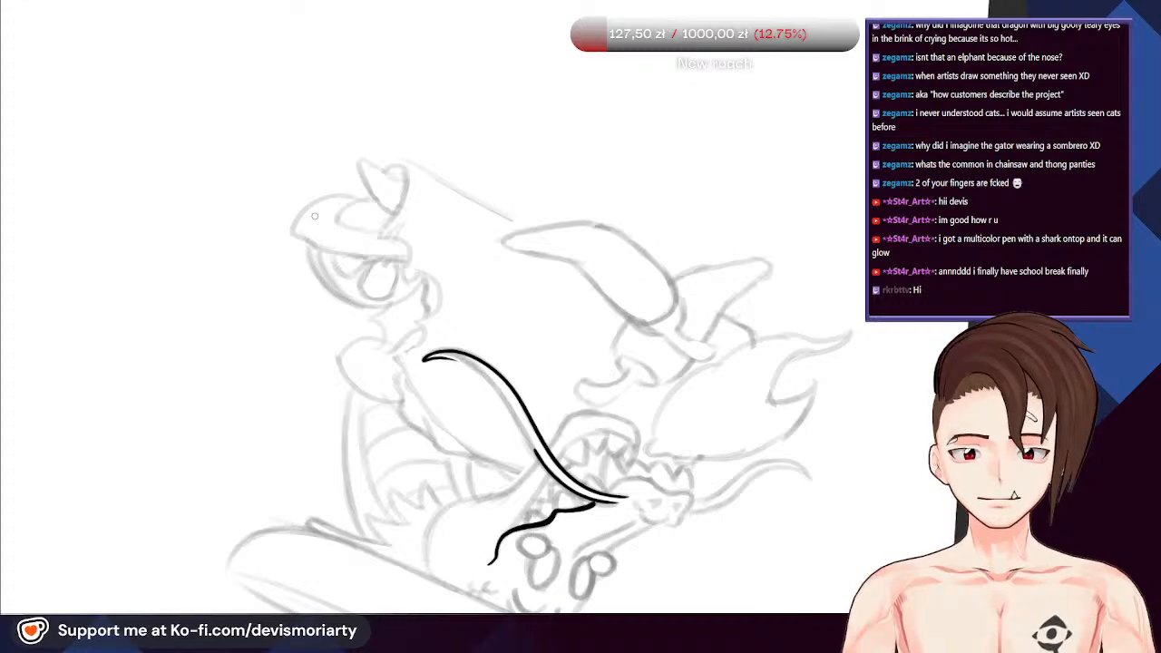
{"action": "scroll", "coordinate": [314, 216], "scroll_direction": "up", "scroll_amount": 6}
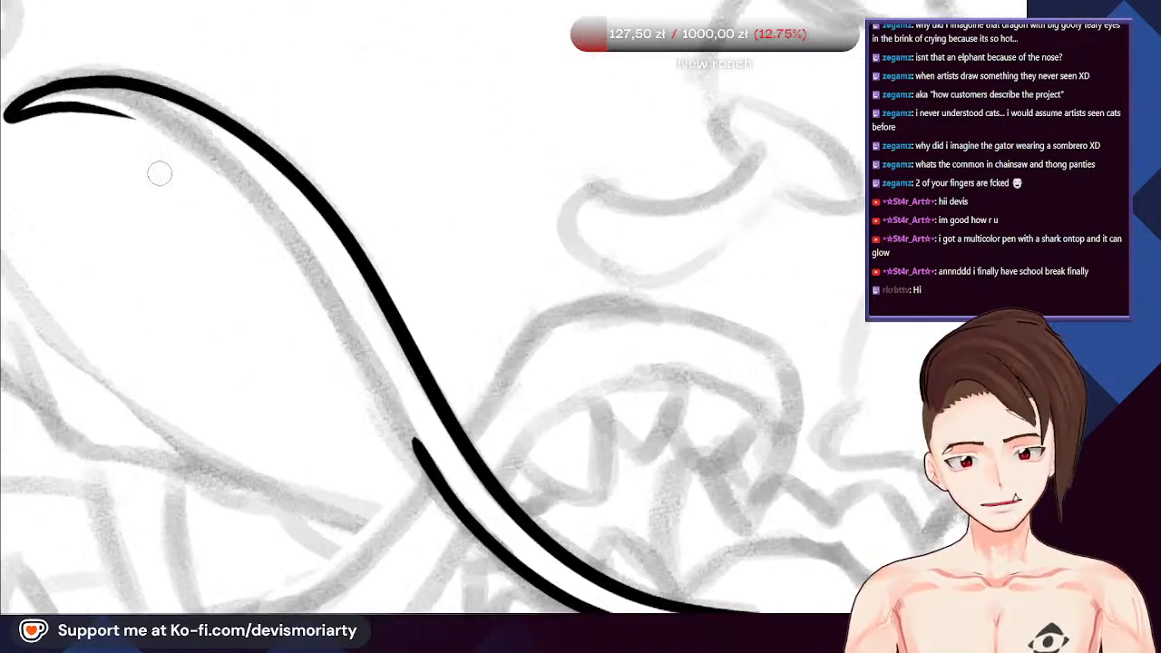
{"action": "scroll", "coordinate": [84, 114], "scroll_direction": "up", "scroll_amount": 1}
{"action": "mouse_move", "coordinate": [173, 127]}
{"action": "left_mouse_down"}
{"action": "mouse_move", "coordinate": [366, 331]}
{"action": "mouse_move", "coordinate": [423, 454]}
{"action": "mouse_move", "coordinate": [321, 268]}
{"action": "mouse_move", "coordinate": [176, 136]}
{"action": "mouse_move", "coordinate": [8, 115]}
{"action": "left_mouse_up"}
{"action": "key", "text": "ctrl+z"}
{"action": "scroll", "coordinate": [94, 163], "scroll_direction": "down", "scroll_amount": 8}
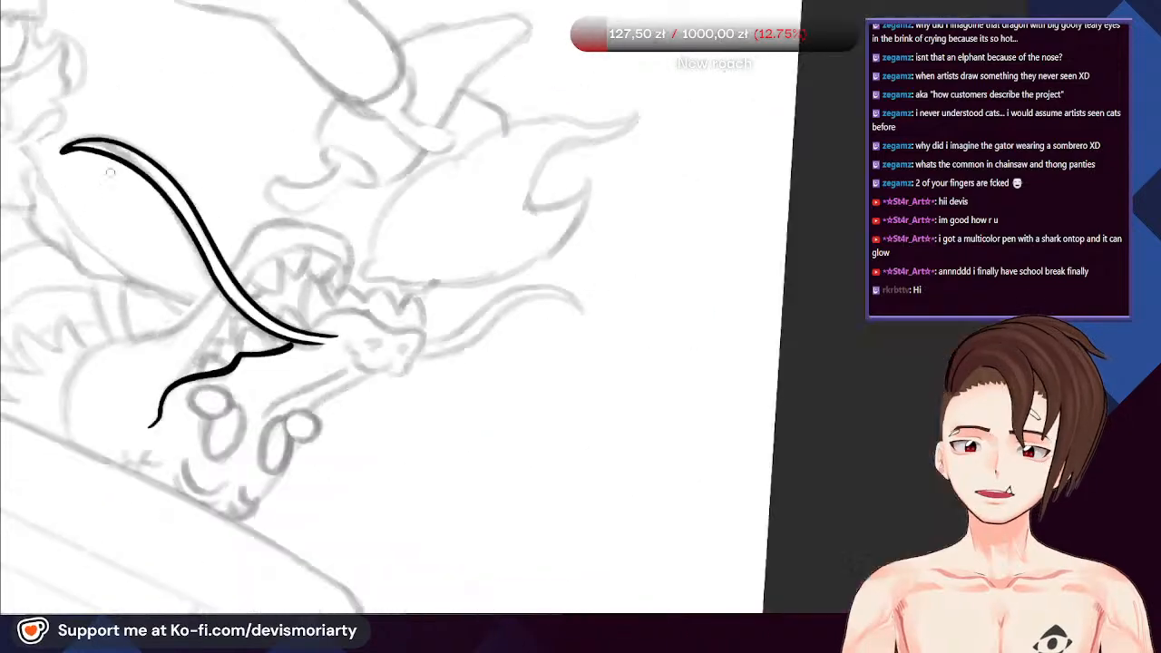
{"action": "key", "text": "ctrl+z"}
Try to close the gap in the whisker's second edge with one long stroke from the tip into the base section
{"action": "scroll", "coordinate": [90, 159], "scroll_direction": "up", "scroll_amount": 6}
{"action": "scroll", "coordinate": [125, 179], "scroll_direction": "up", "scroll_amount": 2}
{"action": "mouse_move", "coordinate": [41, 151]}
{"action": "left_mouse_down"}
{"action": "mouse_move", "coordinate": [134, 145]}
{"action": "mouse_move", "coordinate": [277, 209]}
{"action": "mouse_move", "coordinate": [433, 355]}
{"action": "mouse_move", "coordinate": [577, 606]}
{"action": "left_mouse_up"}
{"action": "scroll", "coordinate": [255, 259], "scroll_direction": "down", "scroll_amount": 3}
{"action": "scroll", "coordinate": [254, 259], "scroll_direction": "up", "scroll_amount": 5}
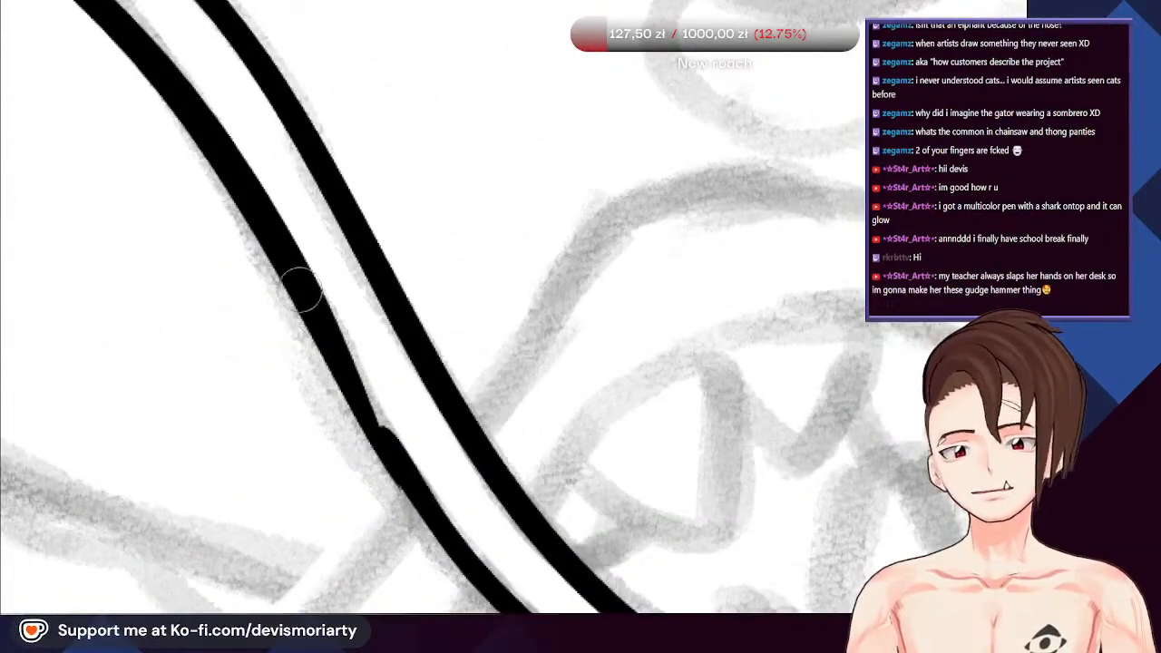
{"action": "scroll", "coordinate": [428, 497], "scroll_direction": "down", "scroll_amount": 8}
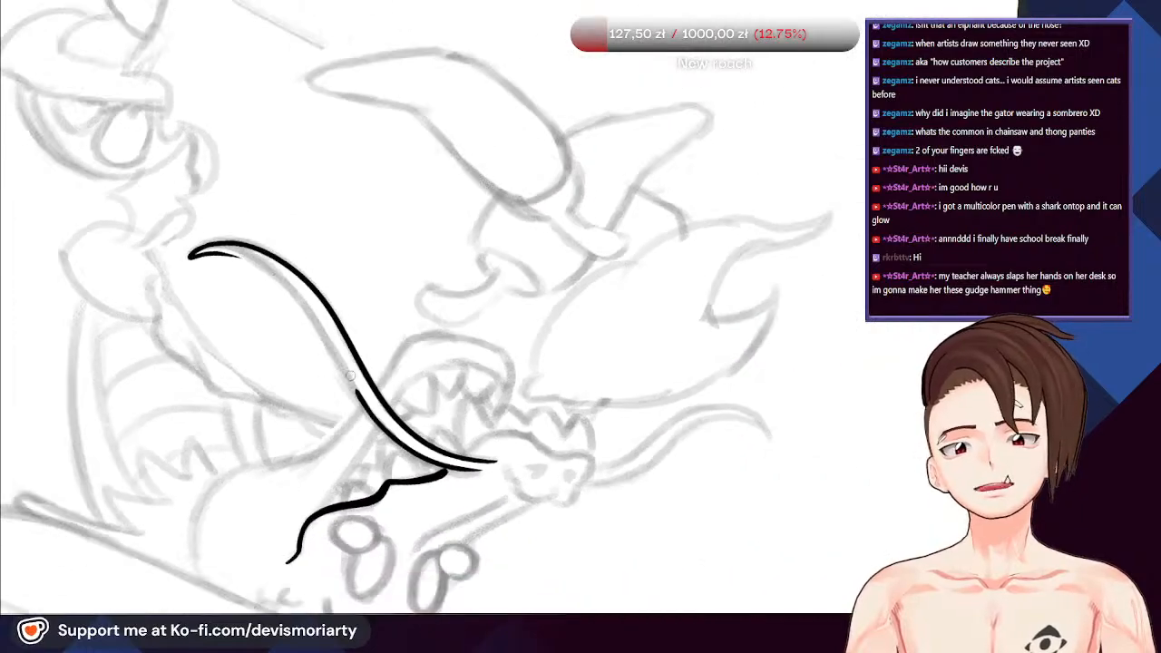
{"action": "scroll", "coordinate": [350, 374], "scroll_direction": "up", "scroll_amount": 4}
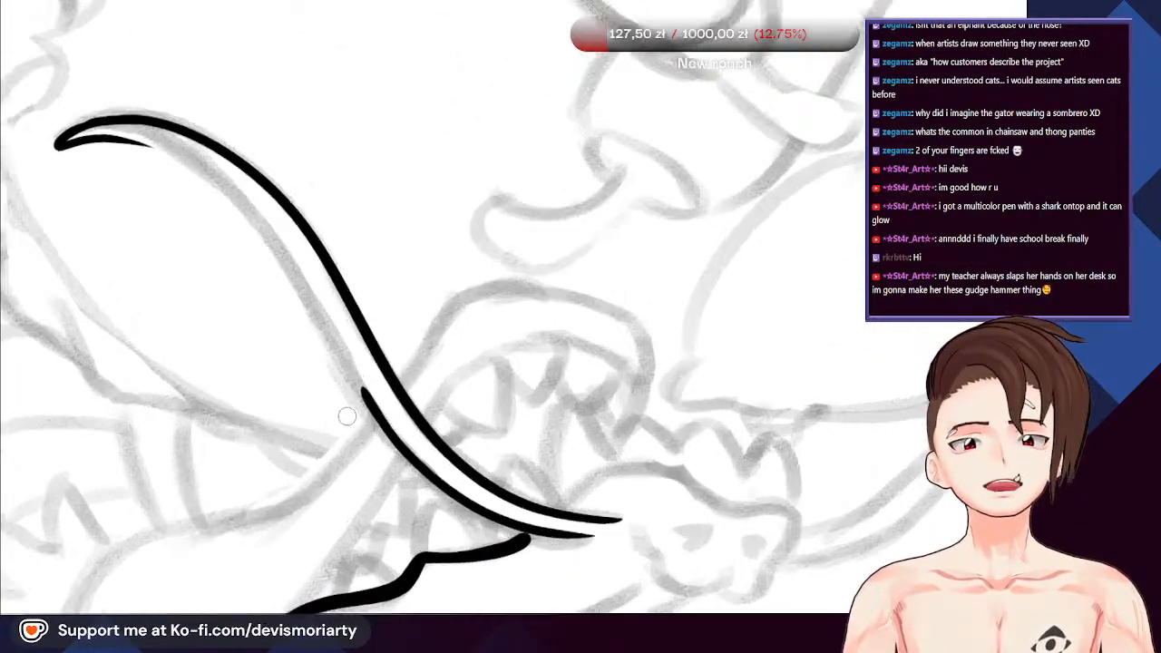
{"action": "scroll", "coordinate": [350, 419], "scroll_direction": "down", "scroll_amount": 1}
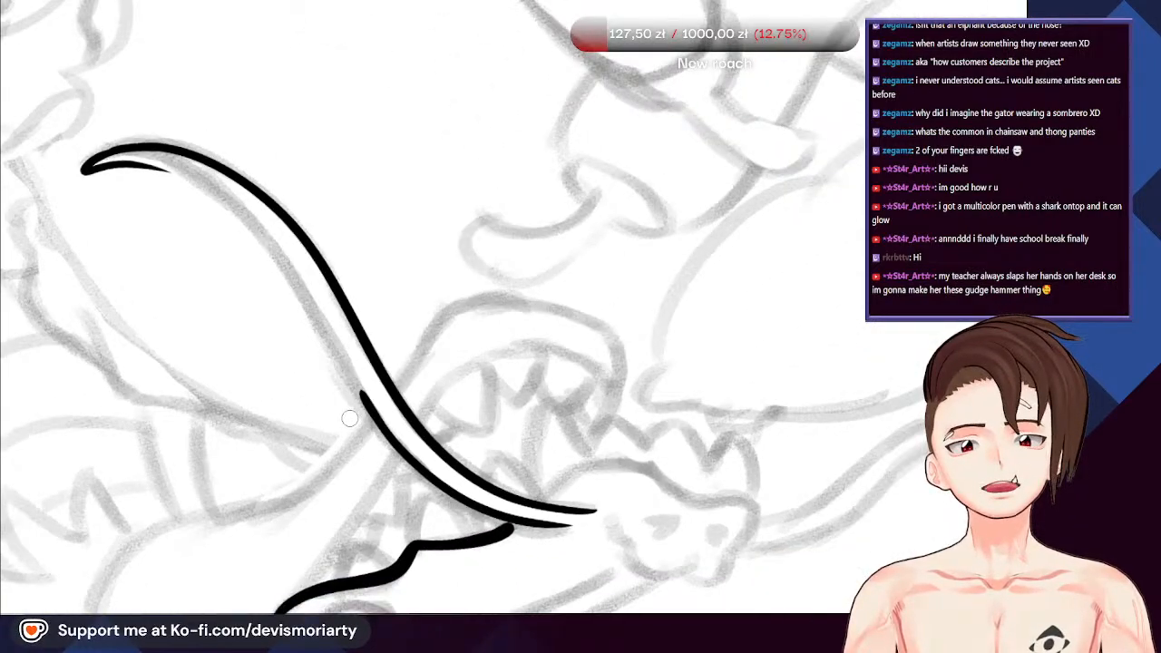
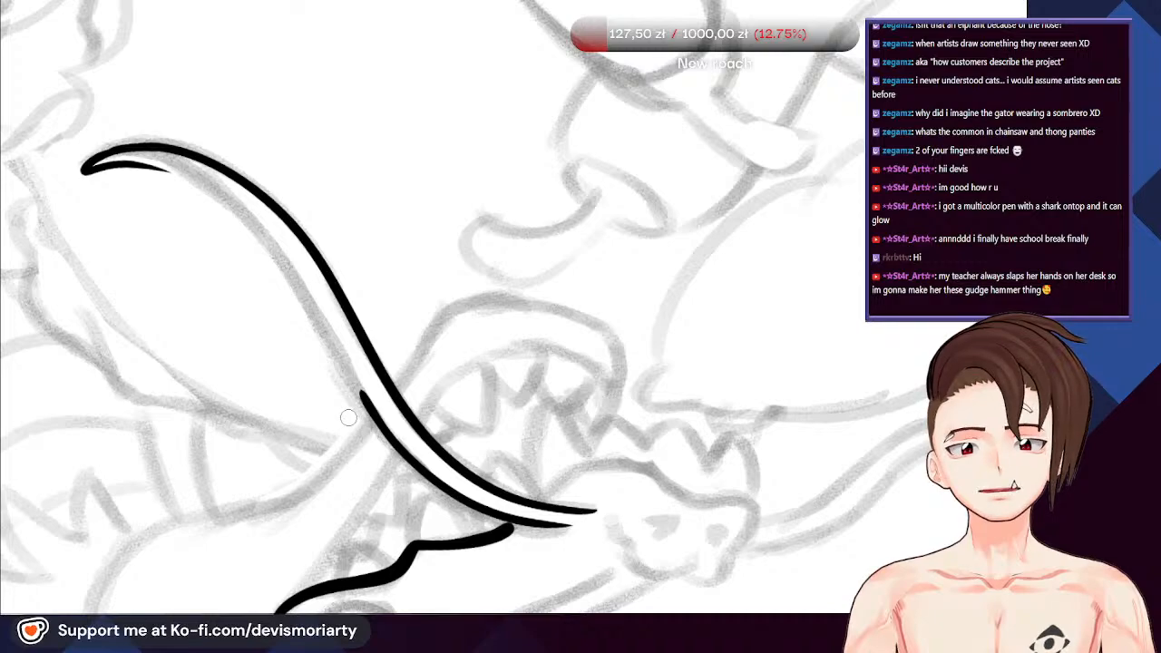
Try to bridge the gap in the whisker's second edge by inking from the base section back towards the tip
{"action": "scroll", "coordinate": [348, 417], "scroll_direction": "up", "scroll_amount": 3}
{"action": "scroll", "coordinate": [344, 412], "scroll_direction": "down", "scroll_amount": 4}
{"action": "scroll", "coordinate": [336, 404], "scroll_direction": "up", "scroll_amount": 3}
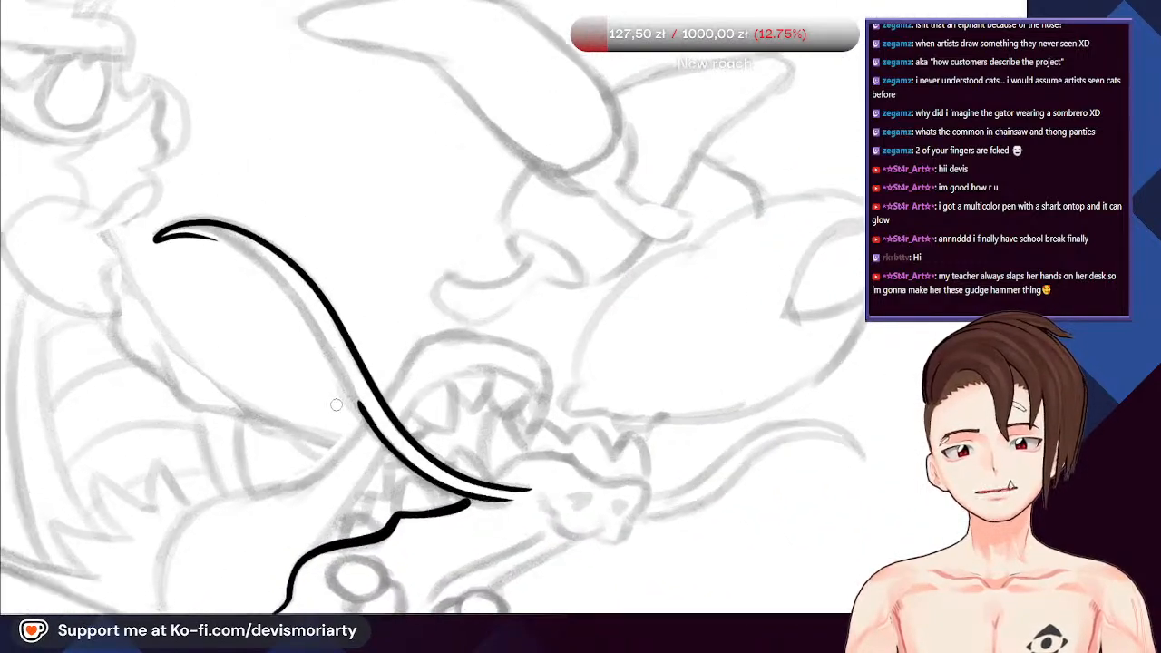
{"action": "scroll", "coordinate": [336, 405], "scroll_direction": "up", "scroll_amount": 6}
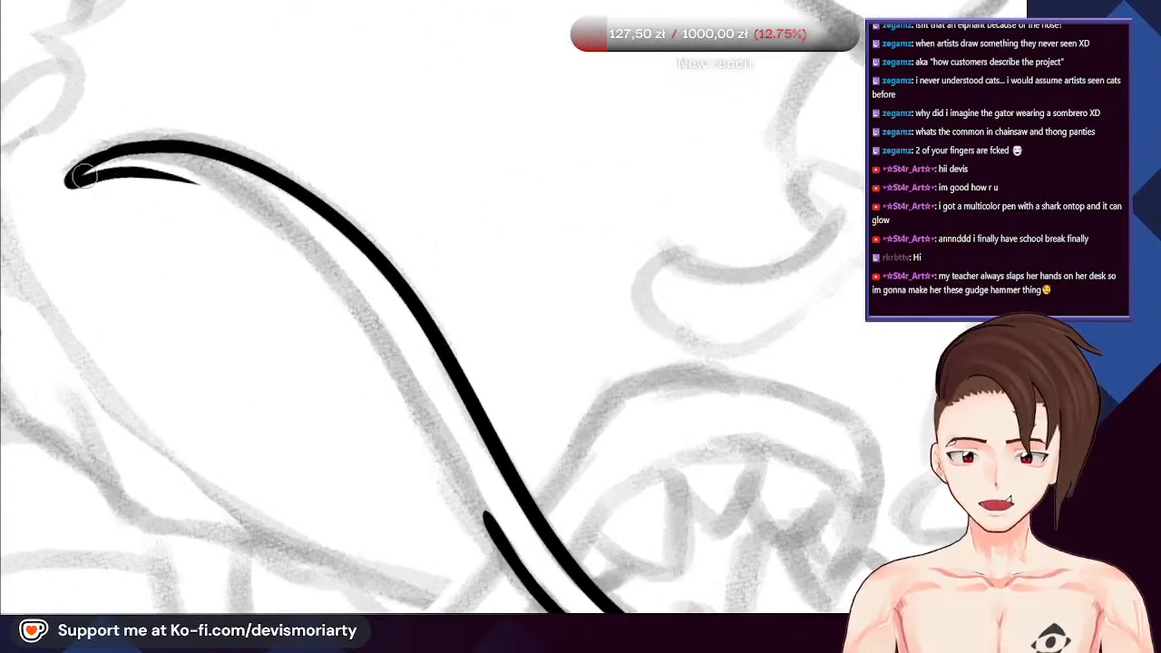
{"action": "left_click_drag", "start_coordinate": [80, 175], "coordinate": [195, 185]}
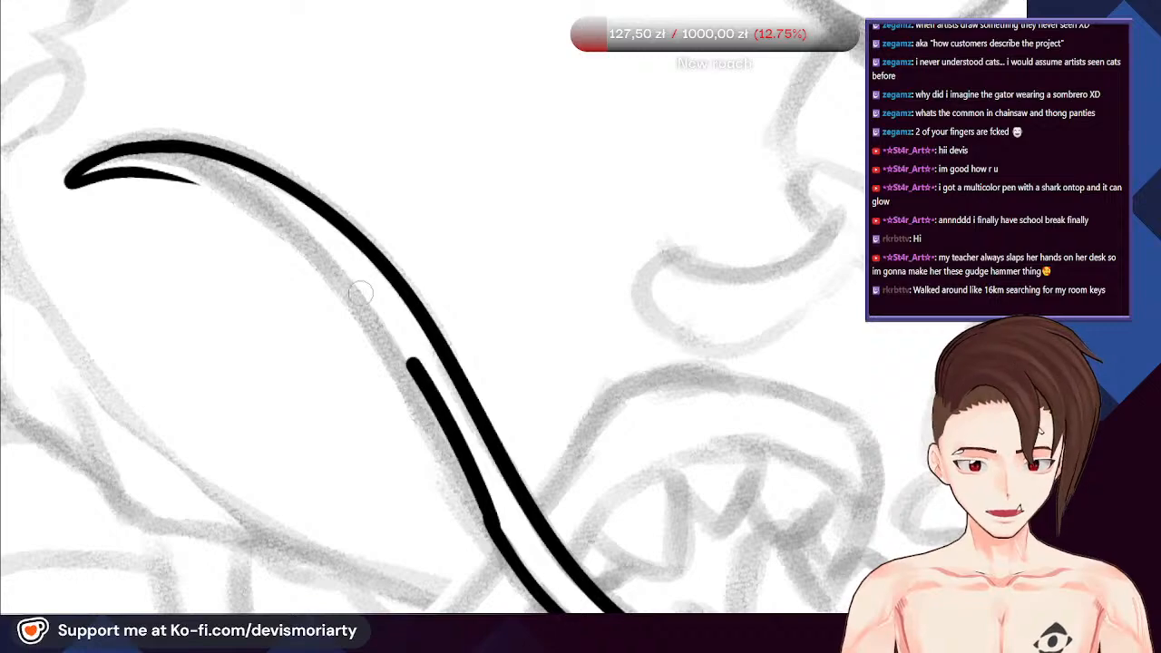
{"action": "scroll", "coordinate": [293, 258], "scroll_direction": "down", "scroll_amount": 1}
{"action": "scroll", "coordinate": [335, 308], "scroll_direction": "up", "scroll_amount": 1}
{"action": "scroll", "coordinate": [446, 345], "scroll_direction": "down", "scroll_amount": 2}
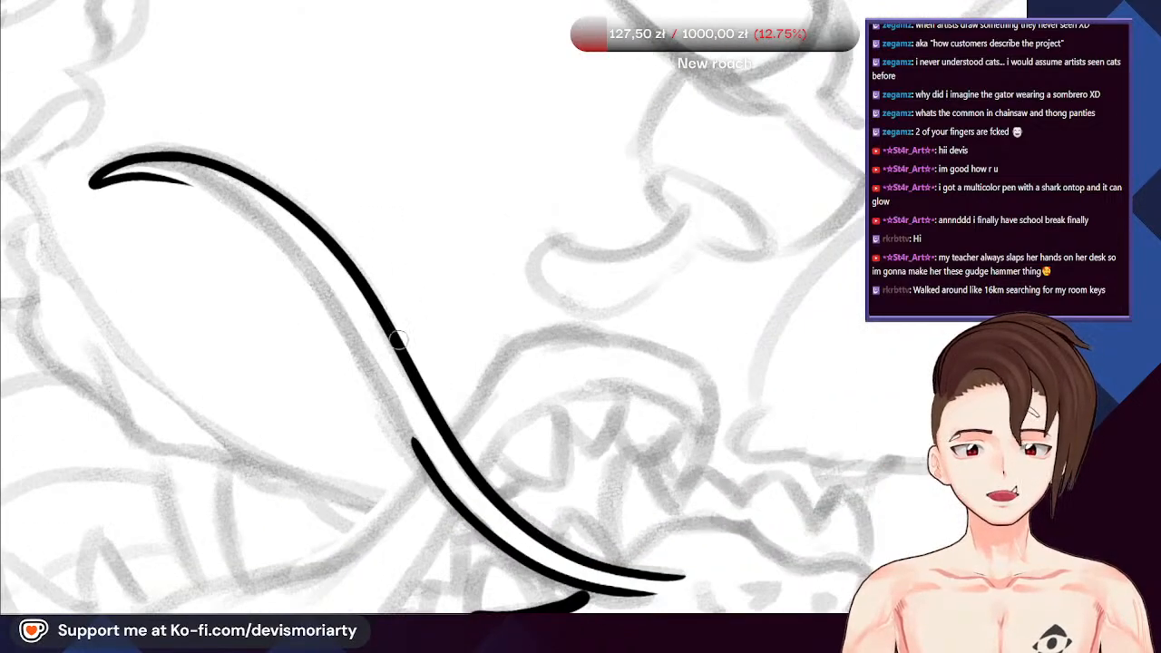
Try once more to ink the missing middle of the whisker's second edge, following the sketch between the tip and base strokes
{"action": "scroll", "coordinate": [396, 342], "scroll_direction": "up", "scroll_amount": 2}
{"action": "scroll", "coordinate": [339, 304], "scroll_direction": "down", "scroll_amount": 2}
{"action": "scroll", "coordinate": [148, 220], "scroll_direction": "up", "scroll_amount": 1}
{"action": "scroll", "coordinate": [148, 226], "scroll_direction": "down", "scroll_amount": 1}
{"action": "scroll", "coordinate": [230, 285], "scroll_direction": "up", "scroll_amount": 2}
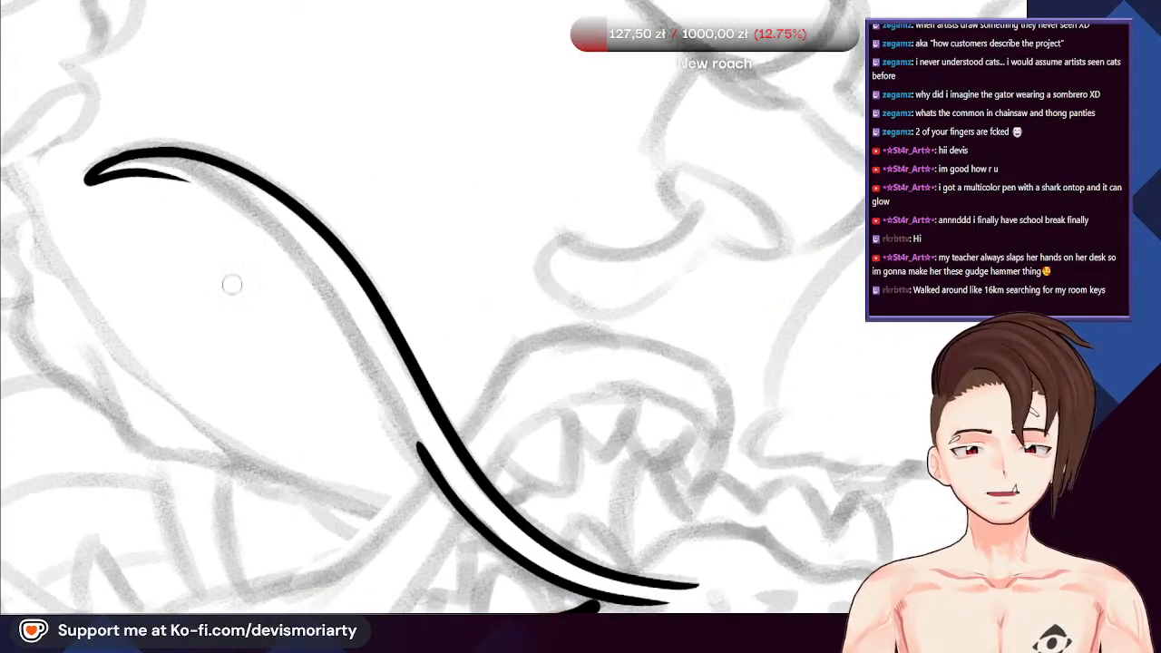
{"action": "scroll", "coordinate": [177, 196], "scroll_direction": "up", "scroll_amount": 1}
{"action": "scroll", "coordinate": [278, 221], "scroll_direction": "down", "scroll_amount": 4}
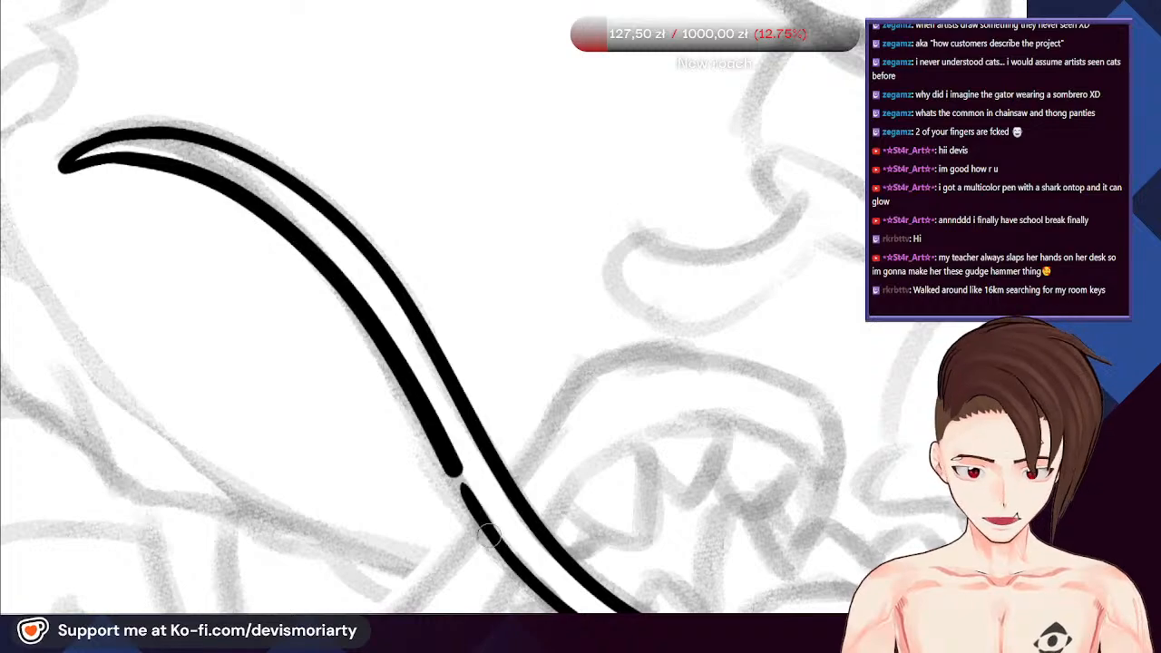
{"action": "scroll", "coordinate": [111, 181], "scroll_direction": "up", "scroll_amount": 3}
{"action": "scroll", "coordinate": [111, 181], "scroll_direction": "up", "scroll_amount": 3}
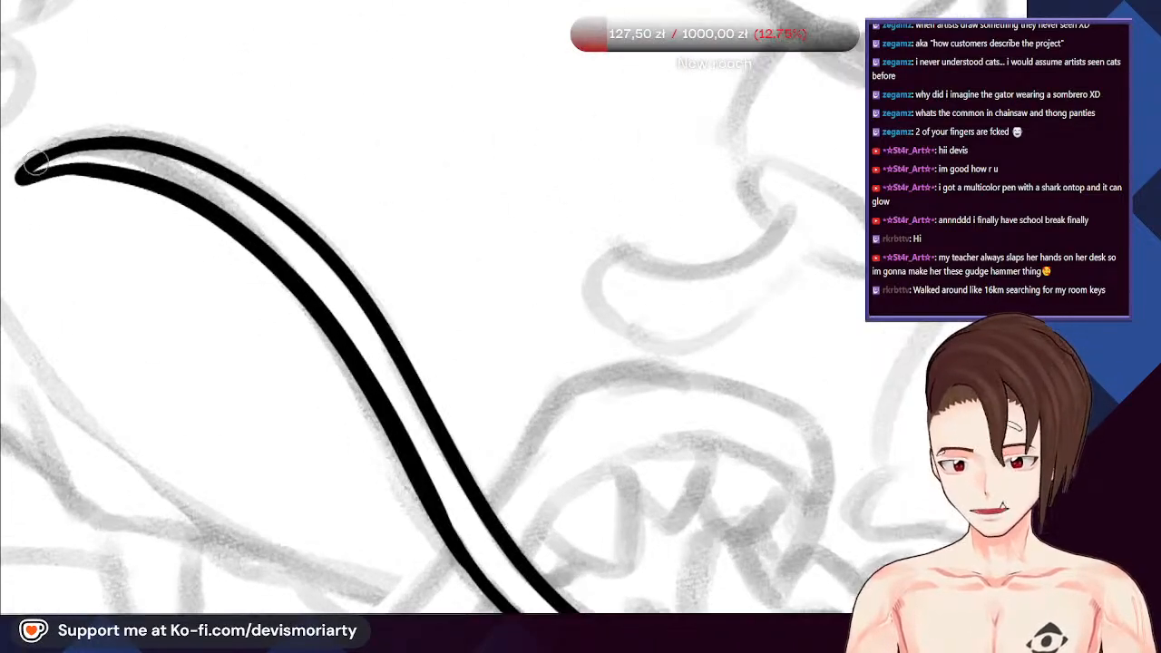
{"action": "scroll", "coordinate": [127, 143], "scroll_direction": "down", "scroll_amount": 1}
{"action": "scroll", "coordinate": [463, 424], "scroll_direction": "down", "scroll_amount": 3}
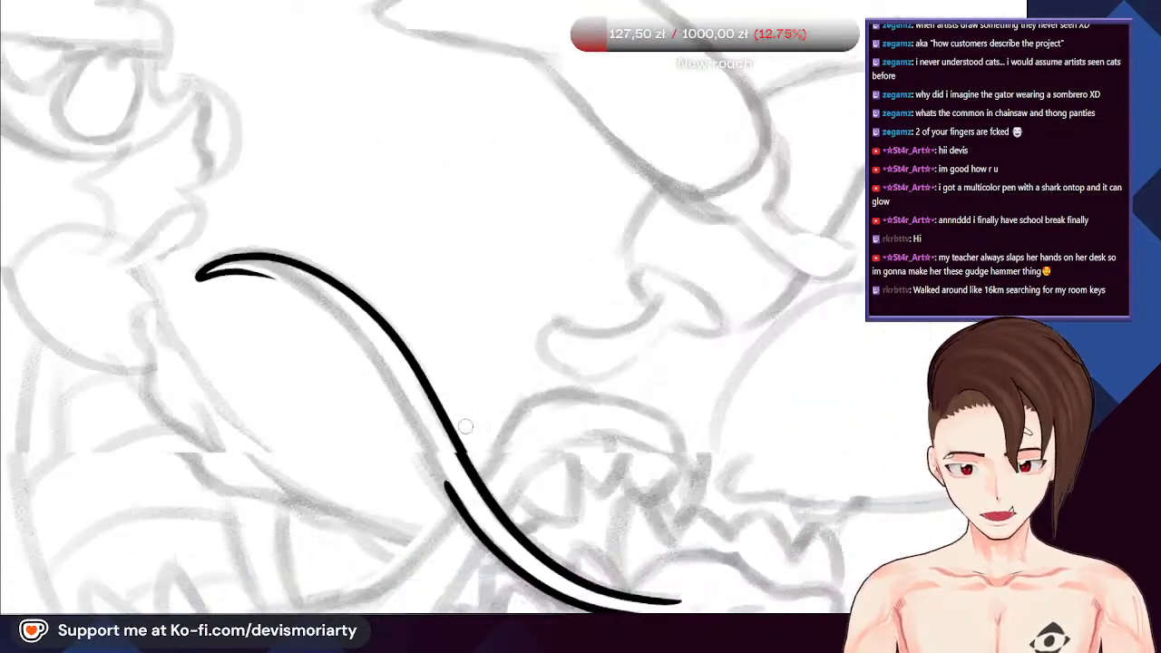
Try to ink the whisker's second edge as a long stroke from the tip down through the middle into the base
{"action": "scroll", "coordinate": [105, 149], "scroll_direction": "up", "scroll_amount": 4}
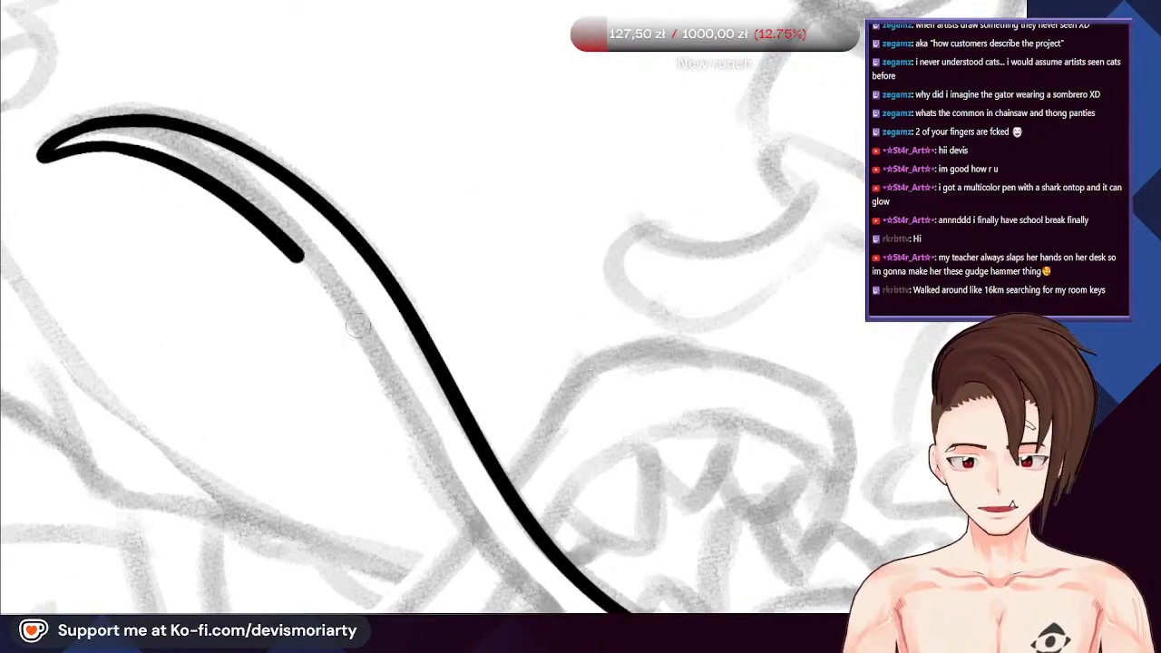
{"action": "left_click_drag", "start_coordinate": [357, 325], "coordinate": [505, 561]}
{"action": "scroll", "coordinate": [463, 413], "scroll_direction": "down", "scroll_amount": 4}
{"action": "key", "text": "ctrl+z"}
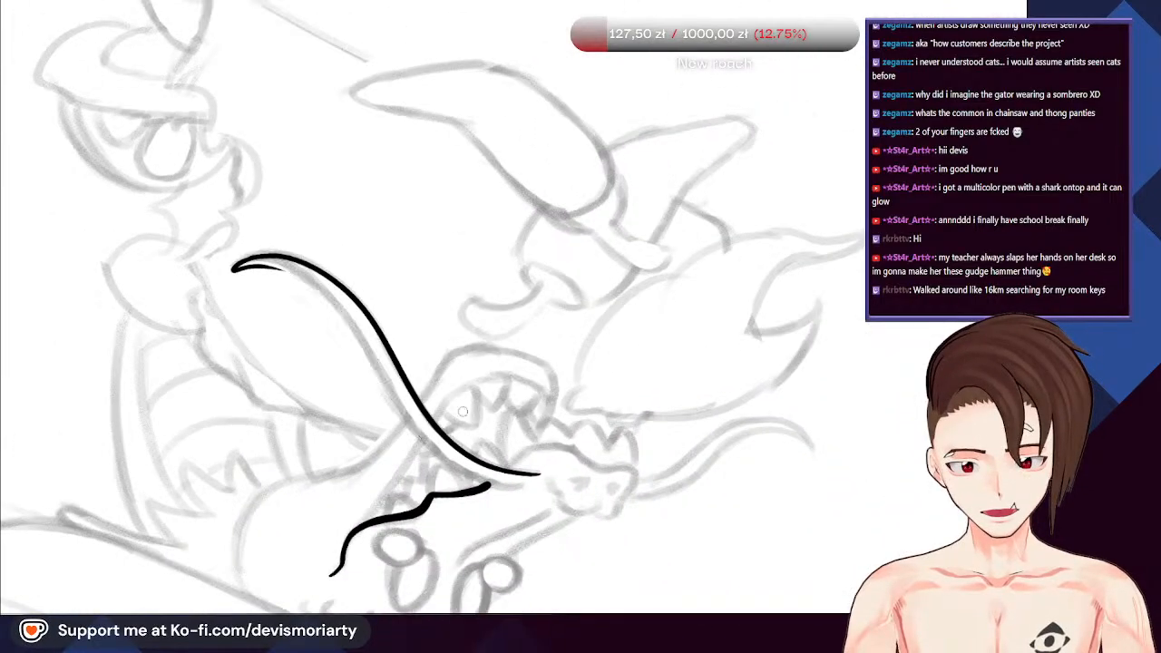
{"action": "scroll", "coordinate": [479, 466], "scroll_direction": "up", "scroll_amount": 3}
{"action": "key", "text": "ctrl+z"}
Ink the whisker's second edge from the base up to the tip and thicken the joint where the strokes overlap
{"action": "scroll", "coordinate": [559, 501], "scroll_direction": "up", "scroll_amount": 1}
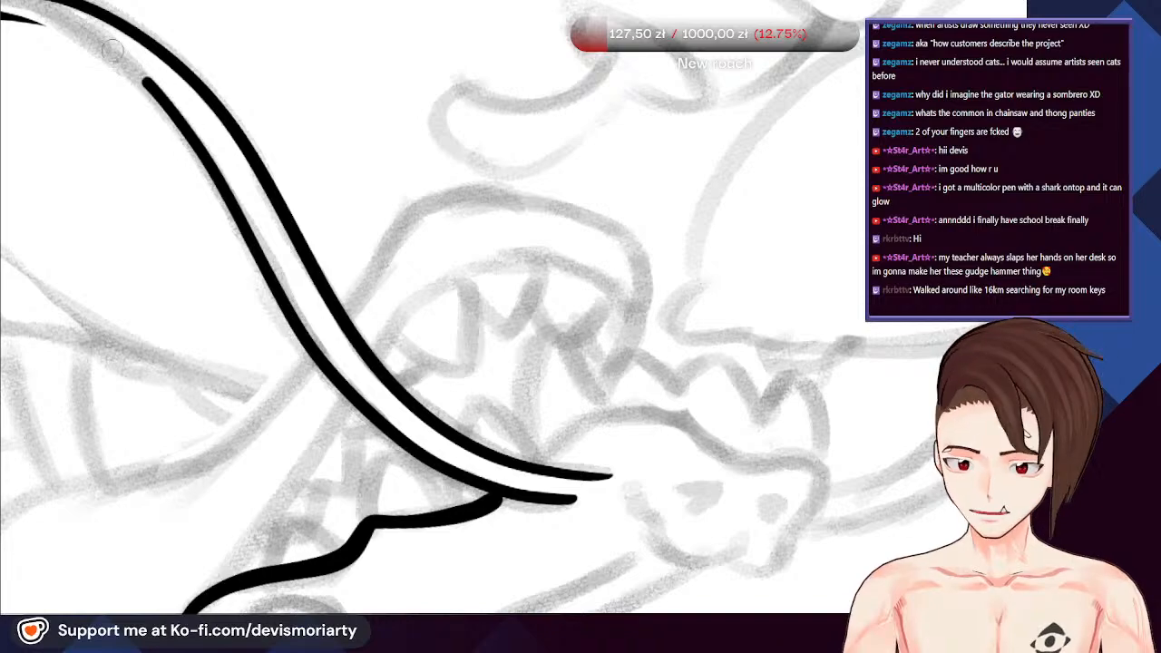
{"action": "scroll", "coordinate": [544, 454], "scroll_direction": "down", "scroll_amount": 4}
{"action": "scroll", "coordinate": [145, 164], "scroll_direction": "up", "scroll_amount": 4}
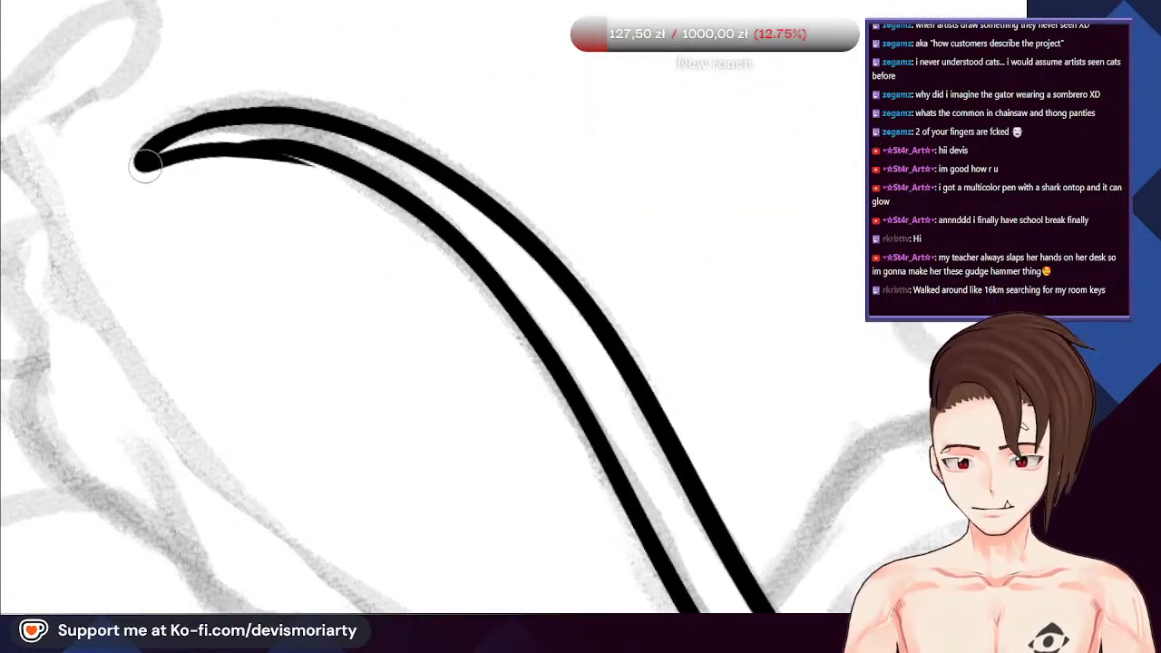
{"action": "left_click_drag", "start_coordinate": [281, 151], "coordinate": [352, 186]}
{"action": "scroll", "coordinate": [352, 189], "scroll_direction": "up", "scroll_amount": 3}
Erase the stray ink beneath the whisker's second edge near the tip with a smaller eraser and return to the brush
{"action": "key", "text": "e"}
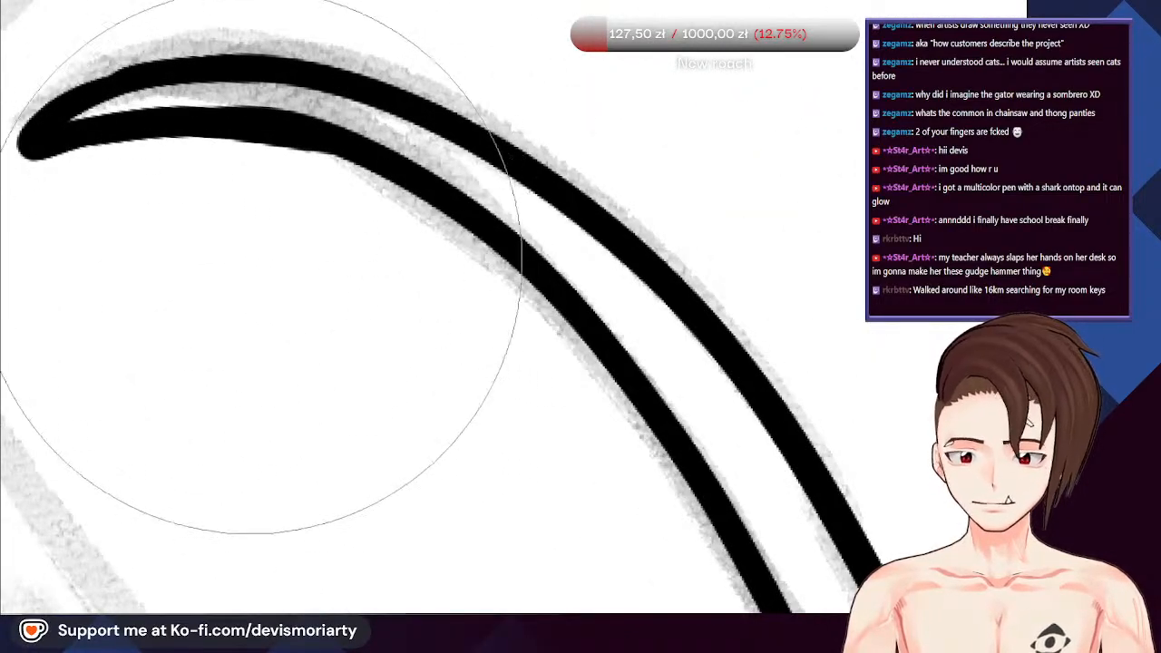
{"action": "scroll", "coordinate": [138, 227], "scroll_direction": "down", "scroll_amount": 1}
{"action": "key", "text": "bracketleft"}
{"action": "key", "text": "bracketleft"}
{"action": "key", "text": "bracketleft"}
{"action": "scroll", "coordinate": [69, 206], "scroll_direction": "up", "scroll_amount": 1}
{"action": "mouse_move", "coordinate": [74, 198]}
{"action": "left_mouse_down"}
{"action": "mouse_move", "coordinate": [210, 165]}
{"action": "mouse_move", "coordinate": [356, 201]}
{"action": "left_mouse_up"}
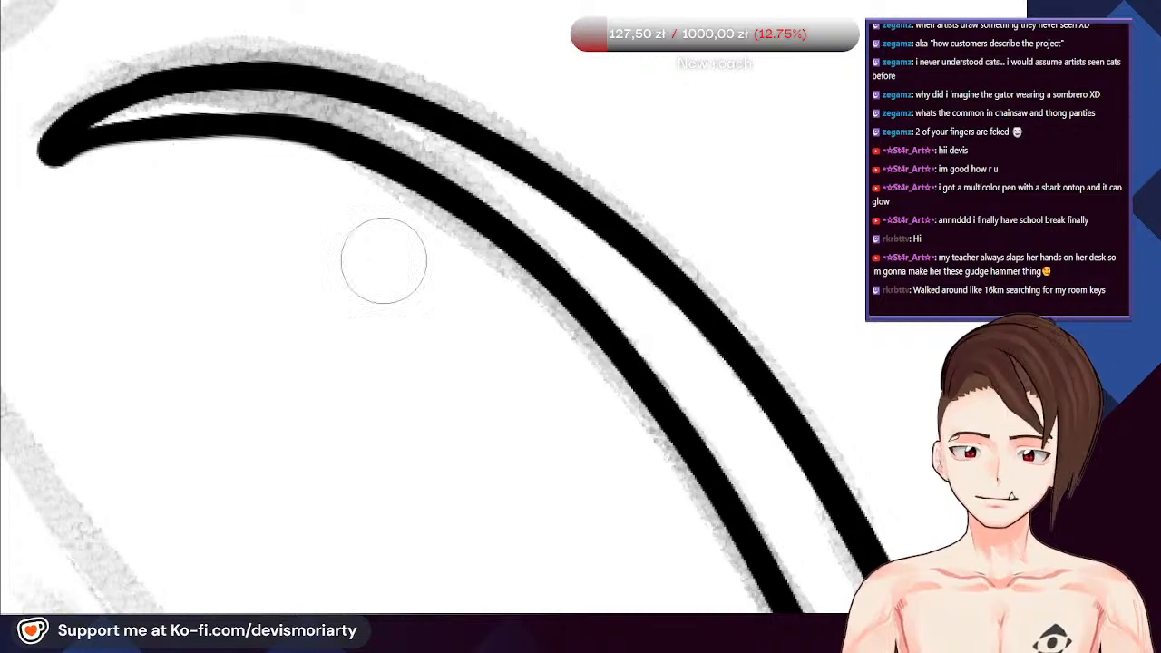
{"action": "scroll", "coordinate": [101, 156], "scroll_direction": "up", "scroll_amount": 2}
{"action": "key", "text": "b"}
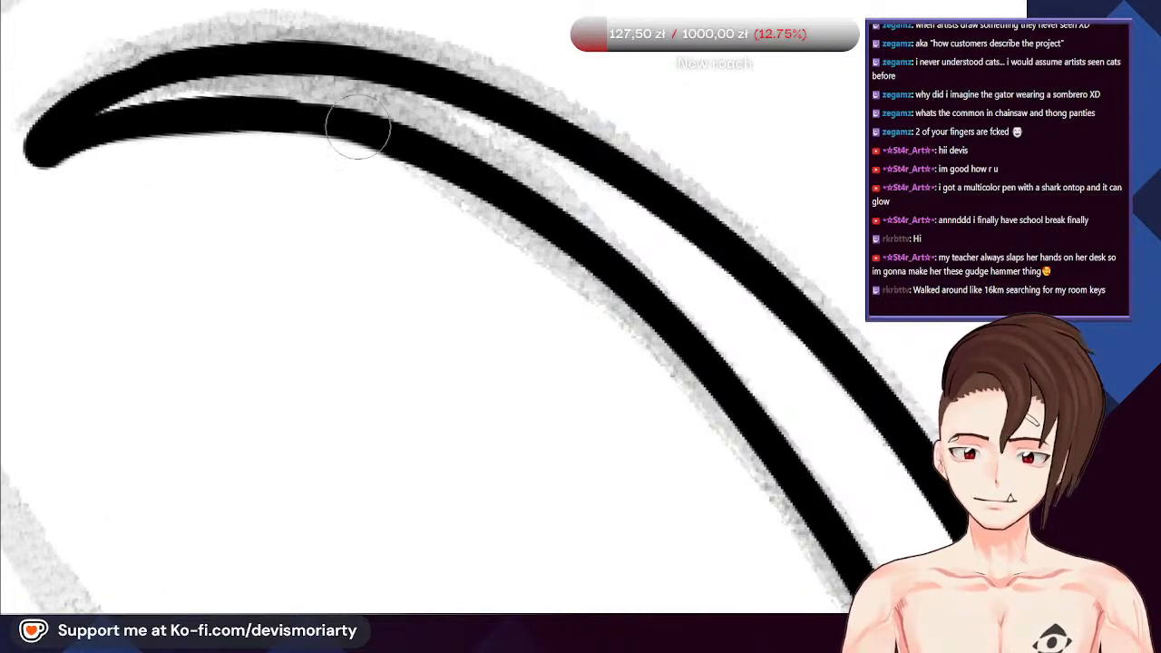
Examine the outlined whisker against the whole figure for shape and line quality
{"action": "scroll", "coordinate": [485, 257], "scroll_direction": "down", "scroll_amount": 6}
{"action": "scroll", "coordinate": [282, 189], "scroll_direction": "up", "scroll_amount": 5}
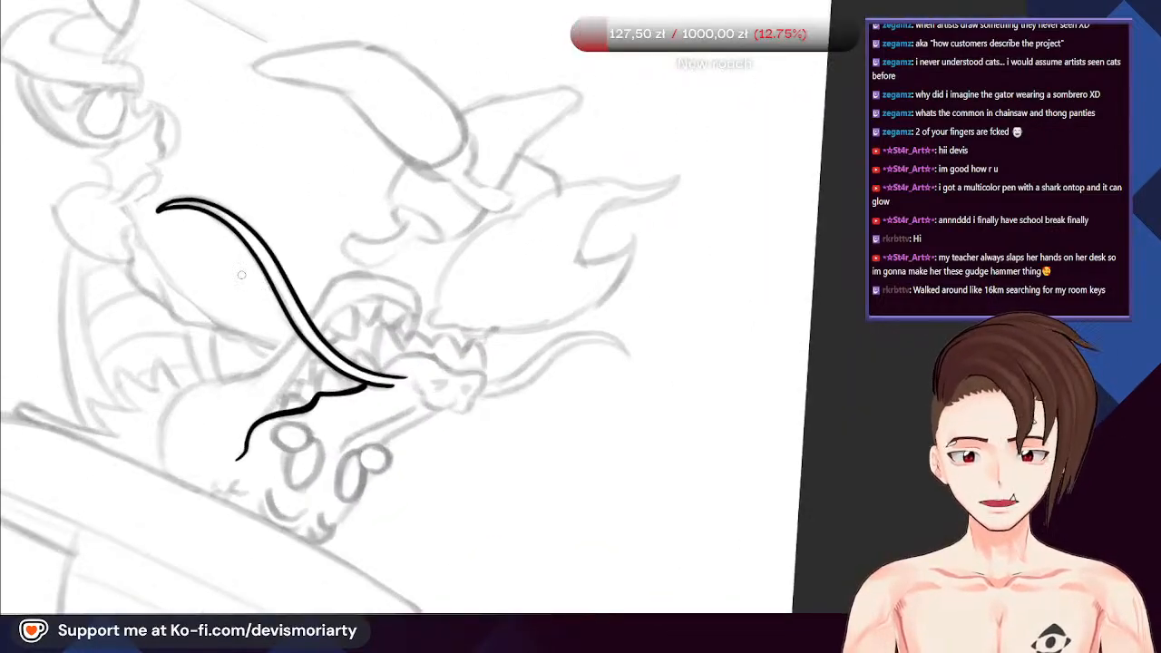
{"action": "scroll", "coordinate": [158, 245], "scroll_direction": "up", "scroll_amount": 1}
{"action": "scroll", "coordinate": [158, 245], "scroll_direction": "down", "scroll_amount": 5}
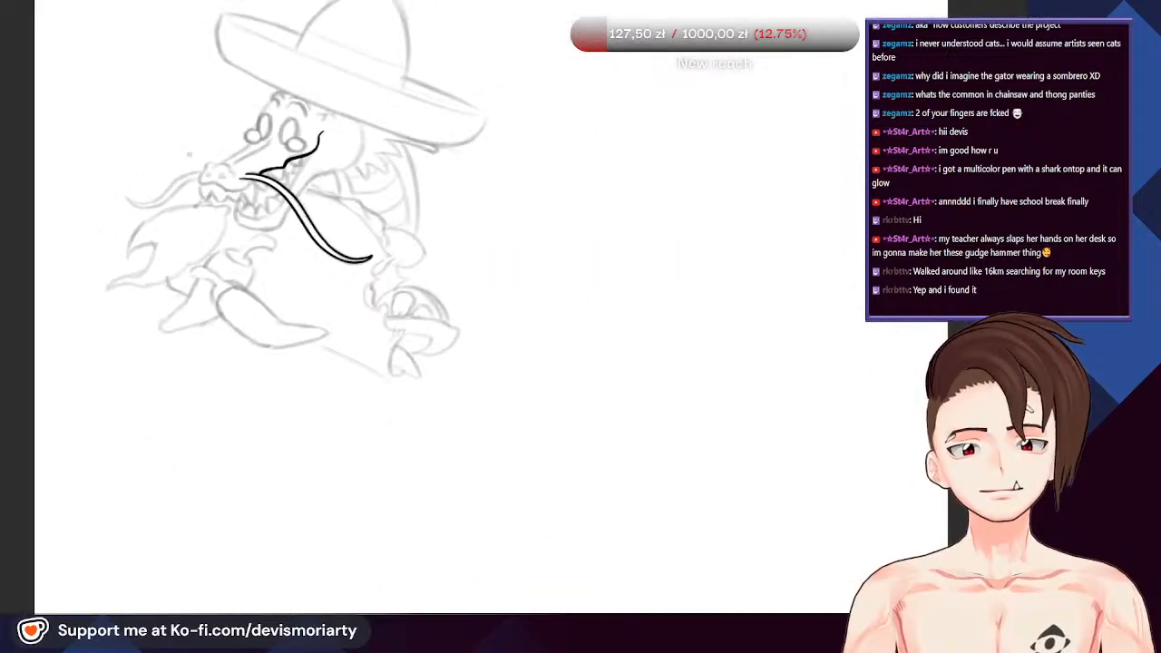
{"action": "scroll", "coordinate": [336, 182], "scroll_direction": "up", "scroll_amount": 3}
{"action": "scroll", "coordinate": [272, 218], "scroll_direction": "down", "scroll_amount": 3}
{"action": "scroll", "coordinate": [239, 196], "scroll_direction": "up", "scroll_amount": 2}
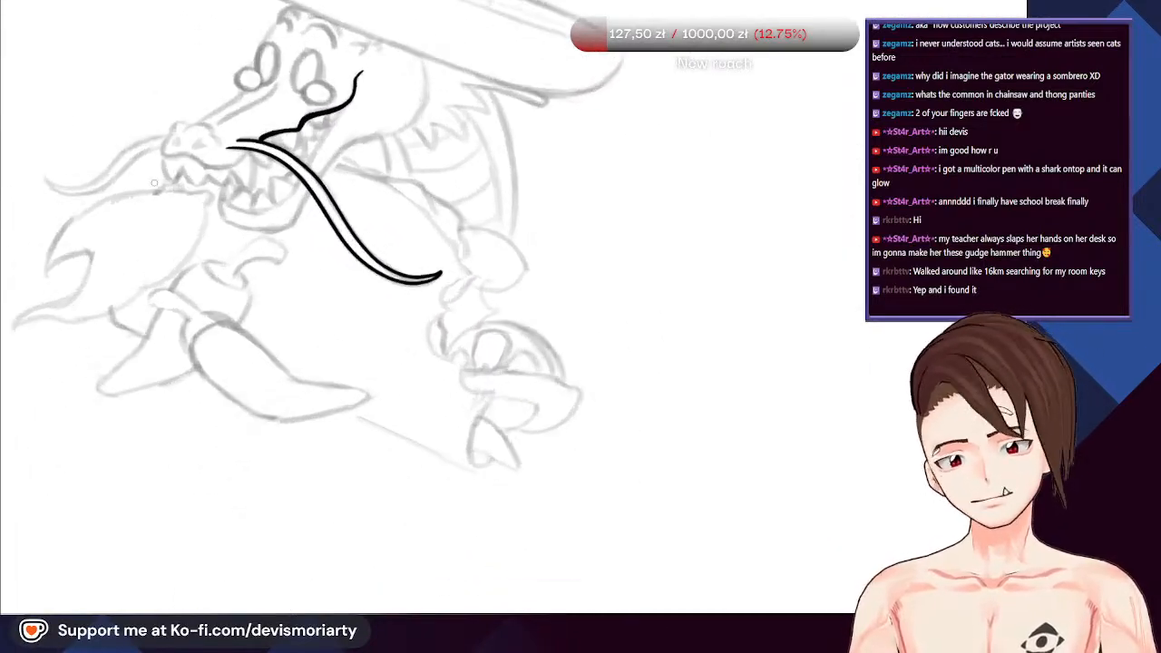
{"action": "scroll", "coordinate": [240, 196], "scroll_direction": "down", "scroll_amount": 2}
Fill in and smooth the junction where the mouth line meets the whisker's upper edge
{"action": "scroll", "coordinate": [240, 196], "scroll_direction": "up", "scroll_amount": 4}
{"action": "scroll", "coordinate": [240, 196], "scroll_direction": "up", "scroll_amount": 6}
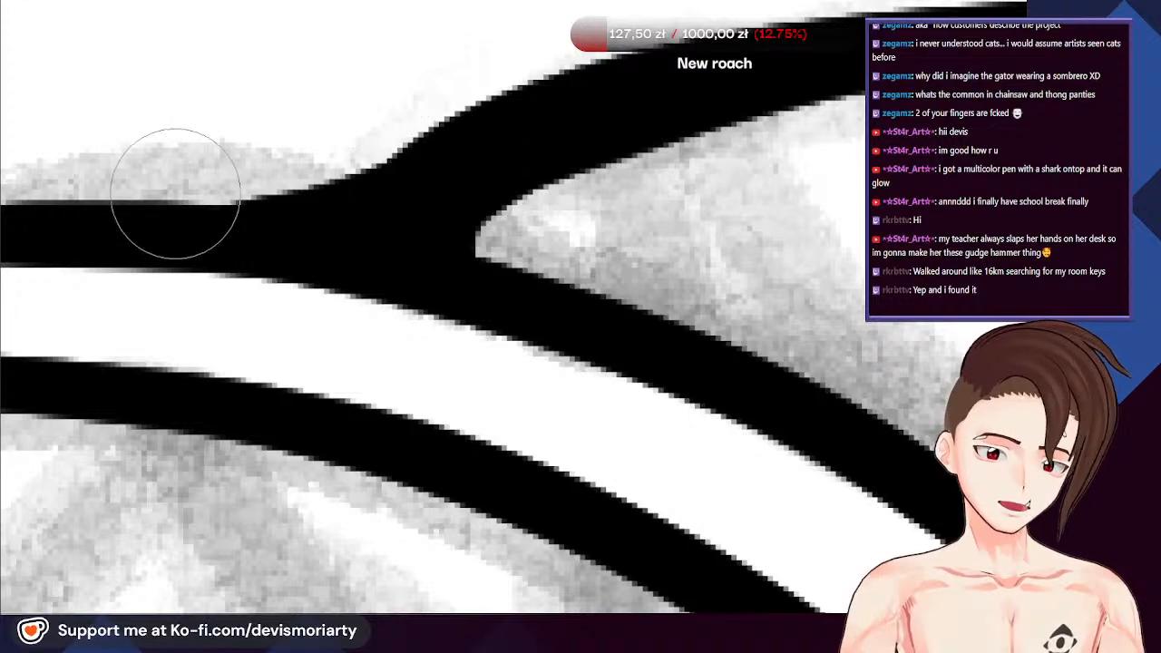
{"action": "scroll", "coordinate": [311, 389], "scroll_direction": "down", "scroll_amount": 6}
{"action": "scroll", "coordinate": [312, 389], "scroll_direction": "down", "scroll_amount": 1}
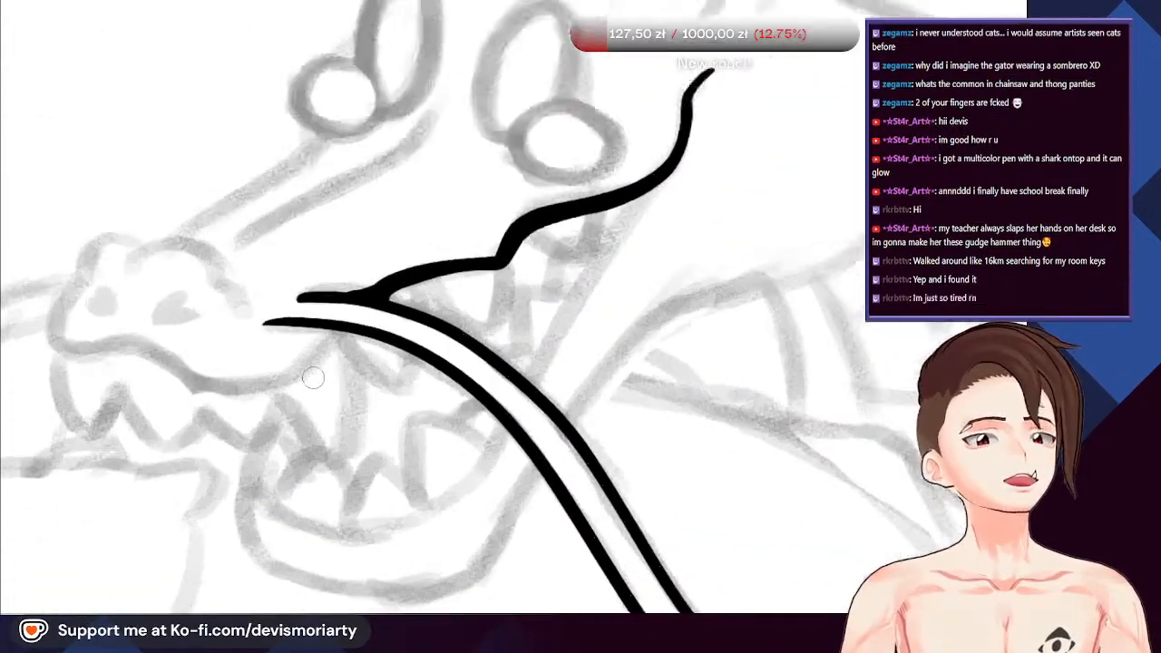
{"action": "scroll", "coordinate": [314, 384], "scroll_direction": "up", "scroll_amount": 3}
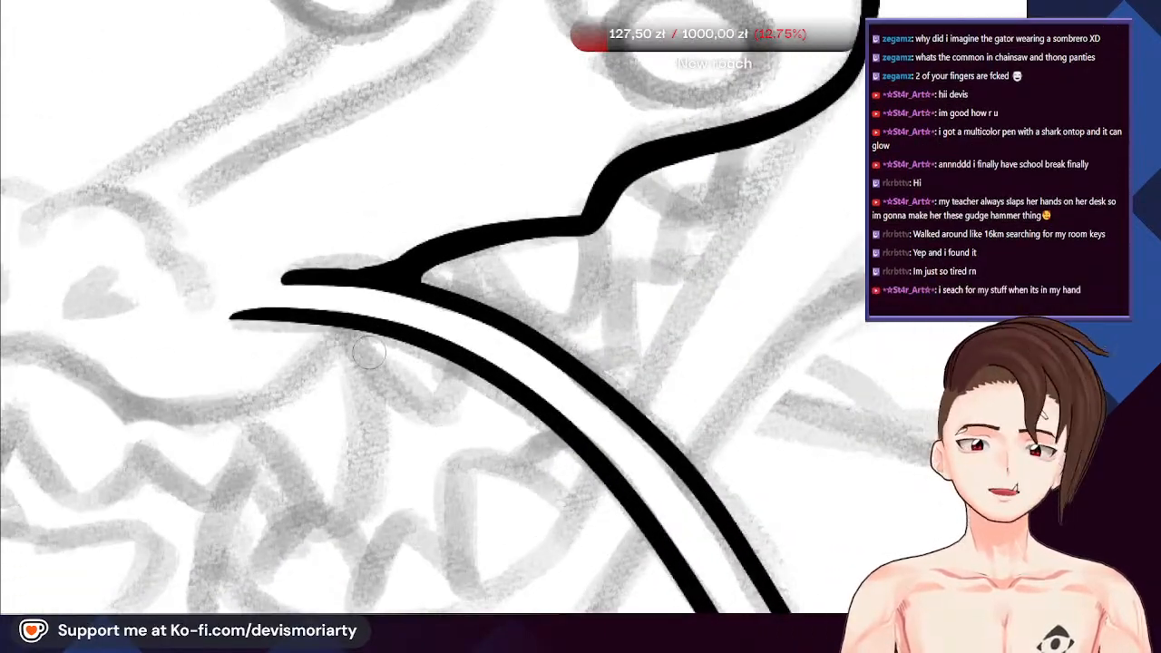
{"action": "scroll", "coordinate": [484, 179], "scroll_direction": "up", "scroll_amount": 3}
{"action": "scroll", "coordinate": [332, 303], "scroll_direction": "up", "scroll_amount": 2}
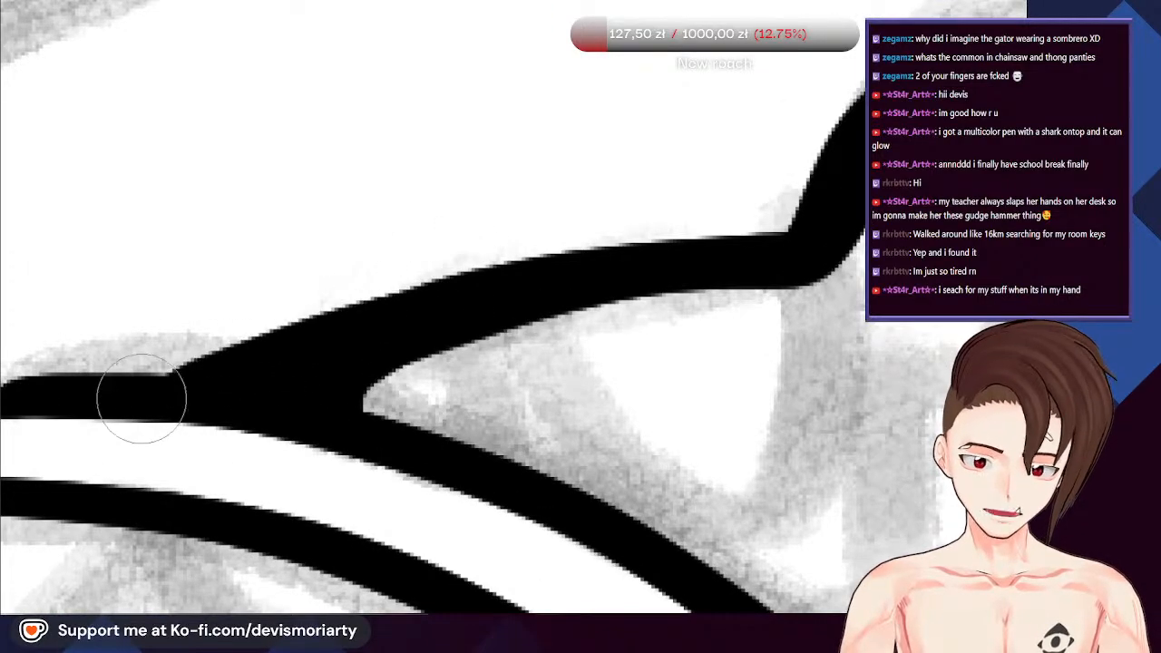
{"action": "scroll", "coordinate": [141, 399], "scroll_direction": "down", "scroll_amount": 3}
{"action": "scroll", "coordinate": [303, 293], "scroll_direction": "down", "scroll_amount": 3}
{"action": "scroll", "coordinate": [224, 250], "scroll_direction": "up", "scroll_amount": 5}
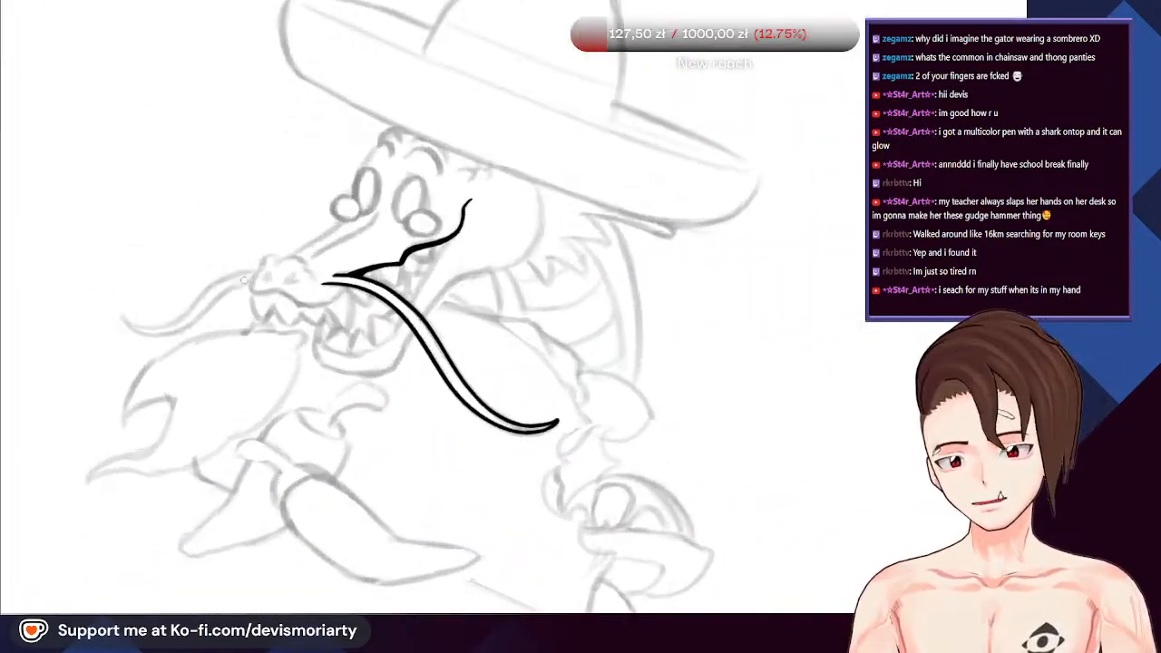
Ink the top line of the snout from behind the nose up to the nearer eye's round pupil outline
{"action": "scroll", "coordinate": [196, 252], "scroll_direction": "down", "scroll_amount": 5}
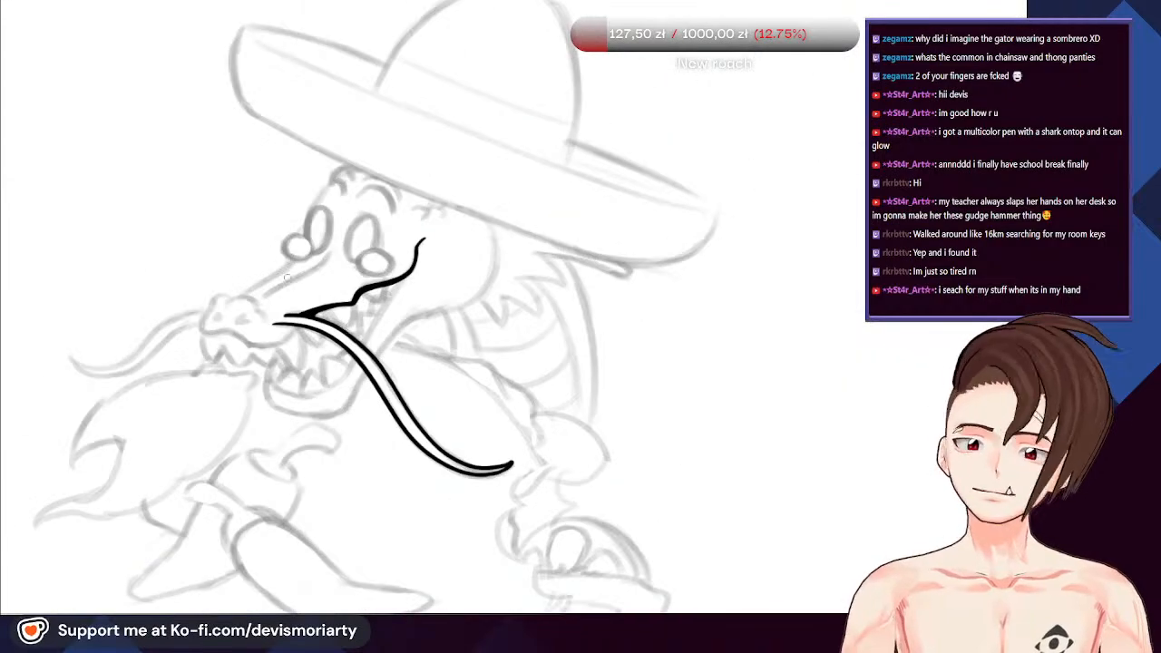
{"action": "scroll", "coordinate": [252, 207], "scroll_direction": "up", "scroll_amount": 8}
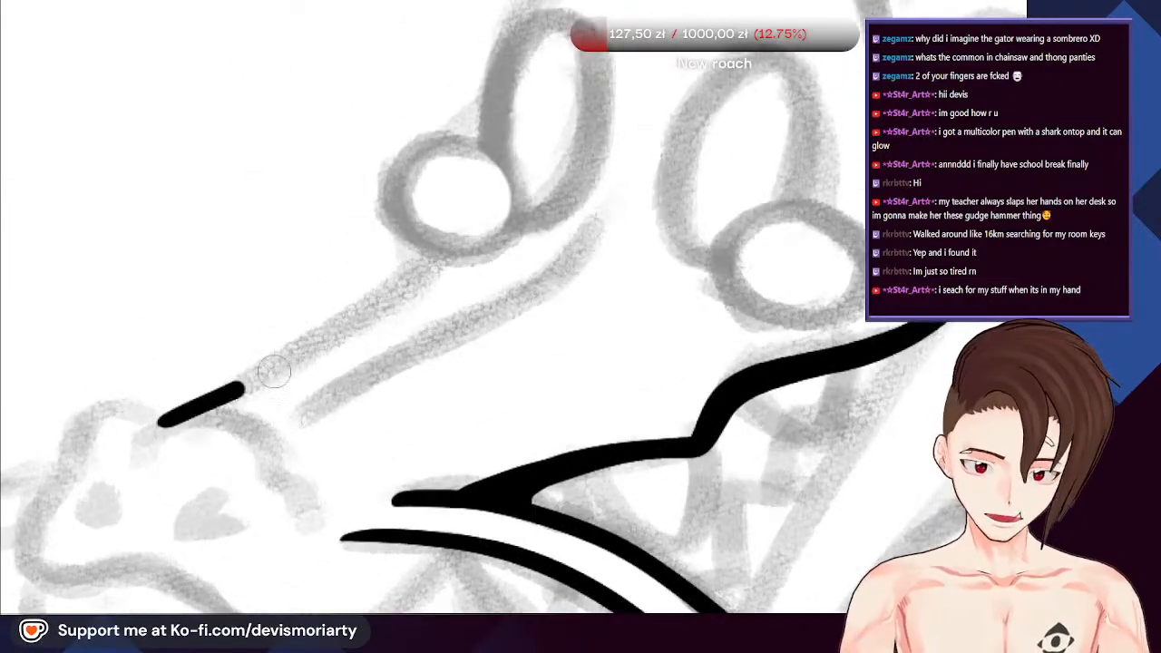
{"action": "scroll", "coordinate": [429, 268], "scroll_direction": "down", "scroll_amount": 8}
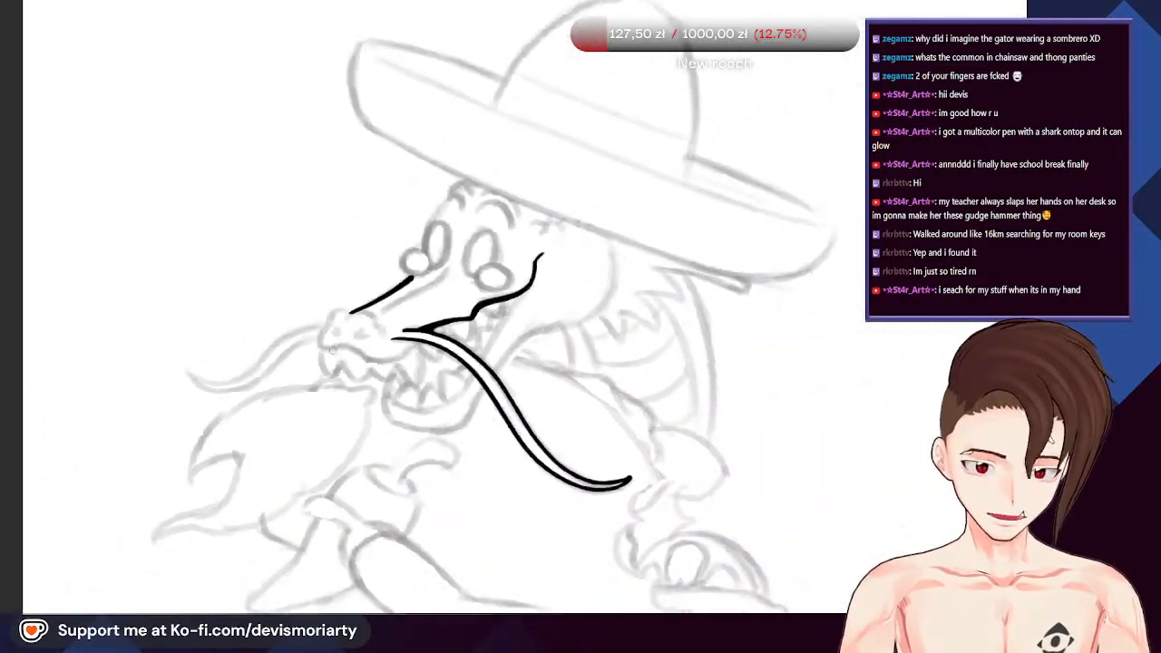
Try to ink the front of the nose and the wavy upper lip as one stroke towards the whisker
{"action": "scroll", "coordinate": [219, 334], "scroll_direction": "up", "scroll_amount": 5}
{"action": "scroll", "coordinate": [218, 333], "scroll_direction": "up", "scroll_amount": 4}
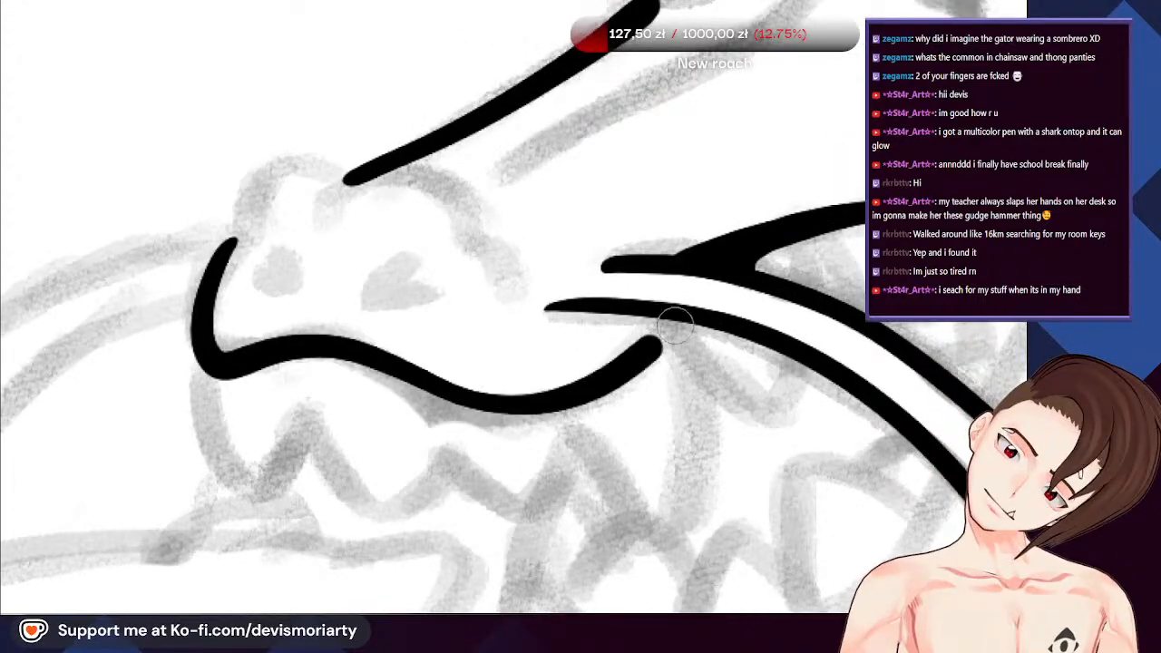
{"action": "key", "text": "ctrl+z"}
{"action": "scroll", "coordinate": [676, 322], "scroll_direction": "down", "scroll_amount": 5}
Try again to ink the nose front and upper lip, ending the stroke at the whisker's lower edge
{"action": "scroll", "coordinate": [317, 225], "scroll_direction": "up", "scroll_amount": 6}
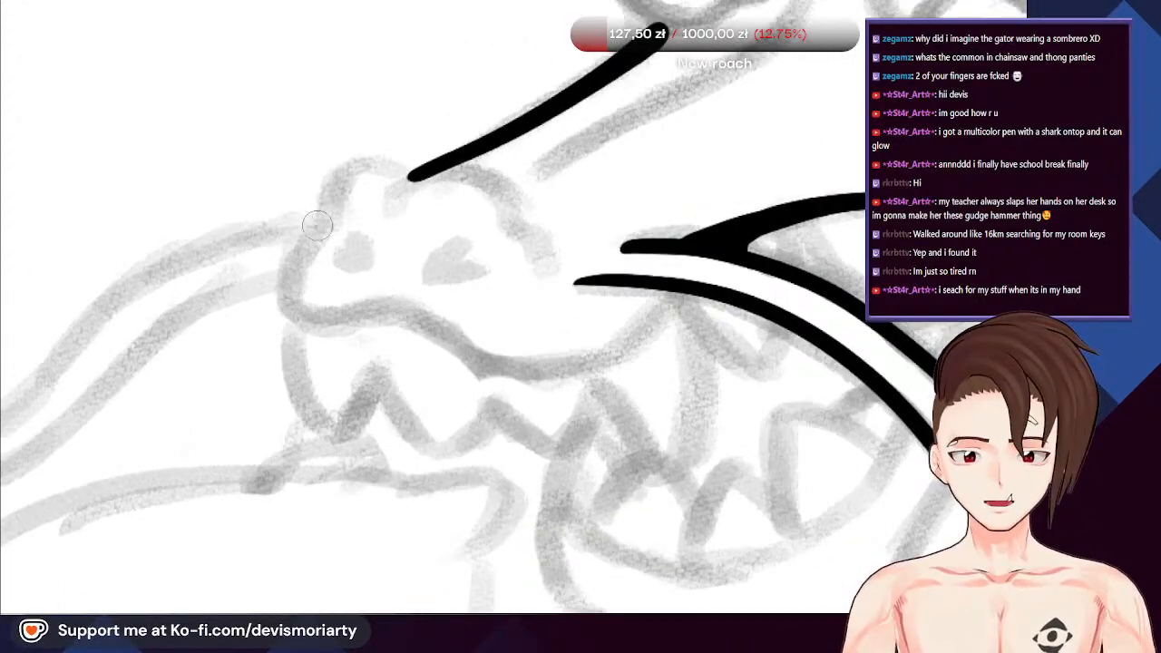
{"action": "mouse_move", "coordinate": [417, 322]}
{"action": "left_mouse_down"}
{"action": "mouse_move", "coordinate": [522, 357]}
{"action": "mouse_move", "coordinate": [662, 319]}
{"action": "mouse_move", "coordinate": [680, 277]}
{"action": "left_mouse_up"}
{"action": "scroll", "coordinate": [635, 309], "scroll_direction": "down", "scroll_amount": 6}
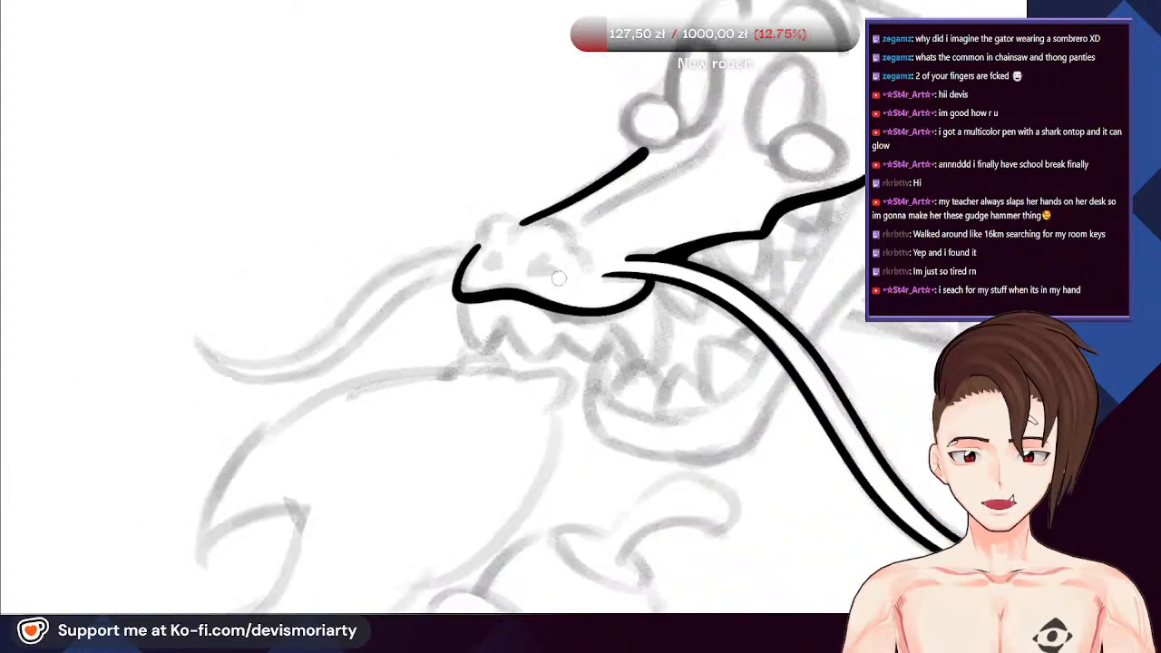
{"action": "scroll", "coordinate": [591, 344], "scroll_direction": "up", "scroll_amount": 5}
{"action": "scroll", "coordinate": [299, 277], "scroll_direction": "up", "scroll_amount": 5}
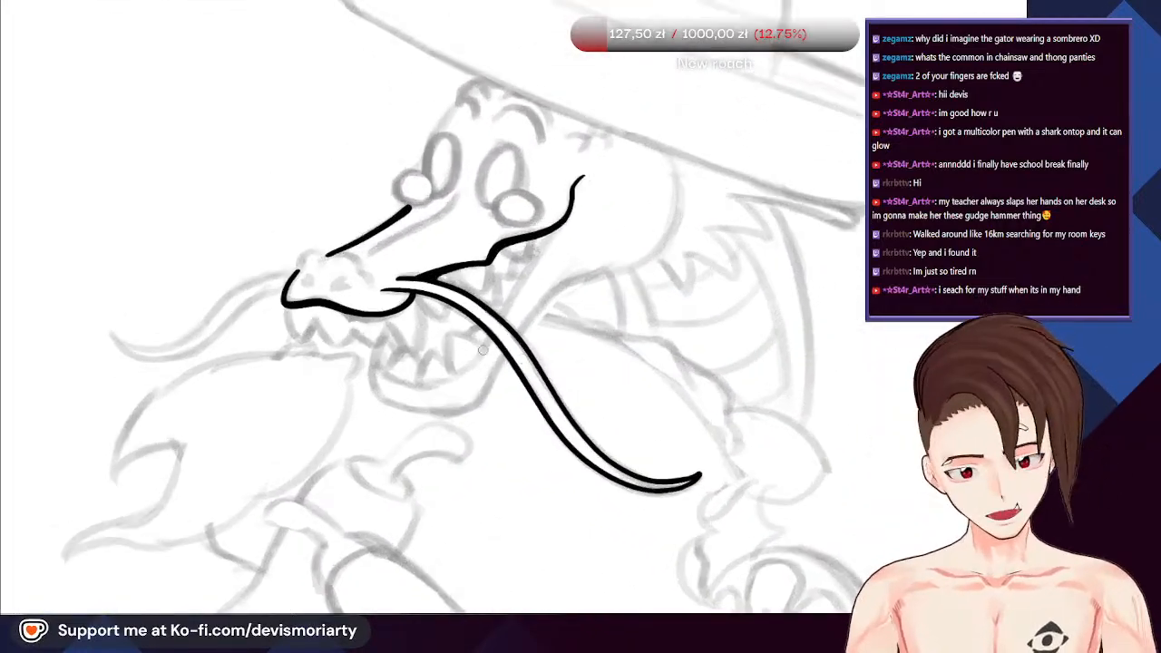
{"action": "scroll", "coordinate": [296, 277], "scroll_direction": "down", "scroll_amount": 5}
{"action": "scroll", "coordinate": [272, 263], "scroll_direction": "up", "scroll_amount": 3}
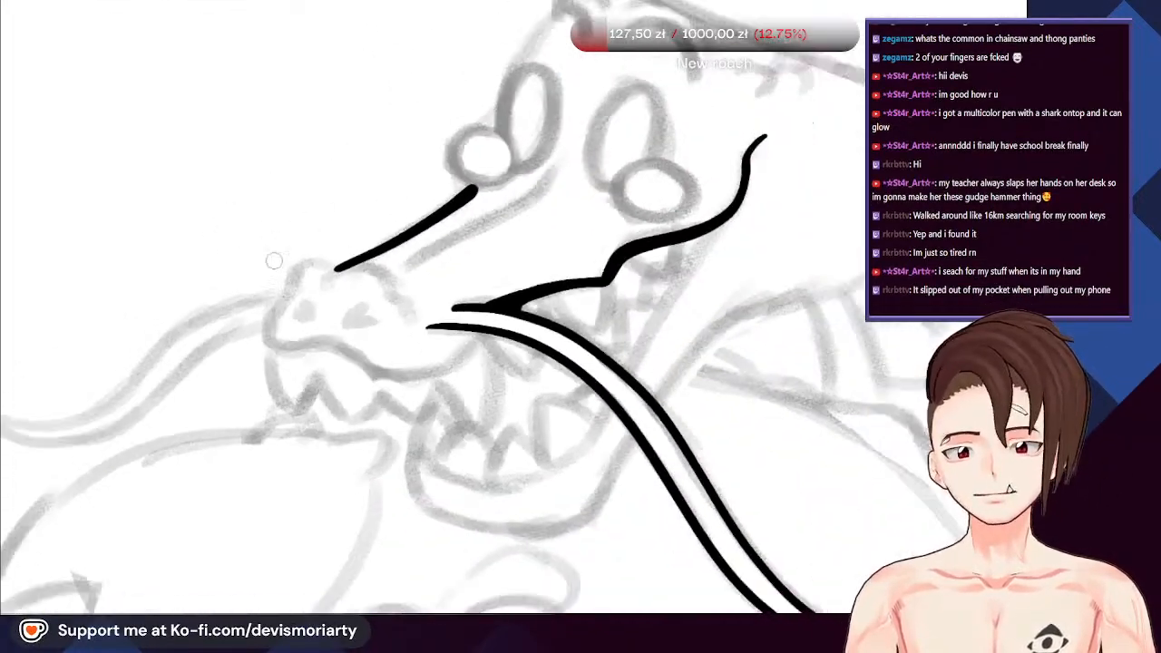
Ink the two rounded nostril bumps on top of the nose, joining them to the snout's top line
{"action": "scroll", "coordinate": [278, 281], "scroll_direction": "up", "scroll_amount": 5}
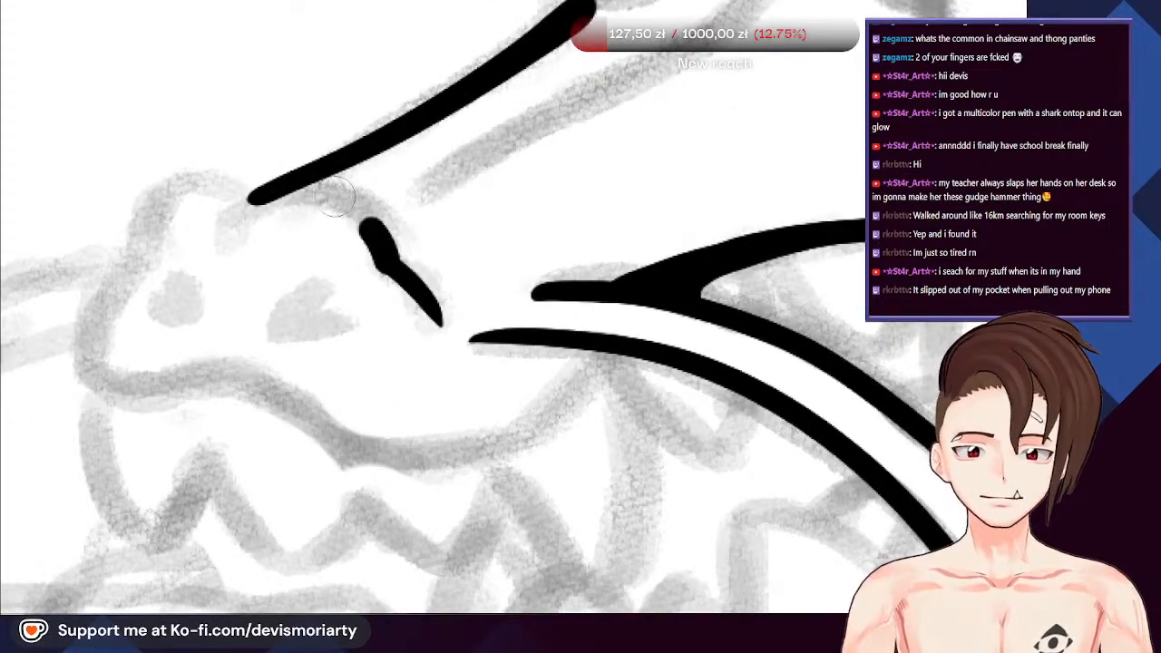
{"action": "scroll", "coordinate": [234, 213], "scroll_direction": "up", "scroll_amount": 1}
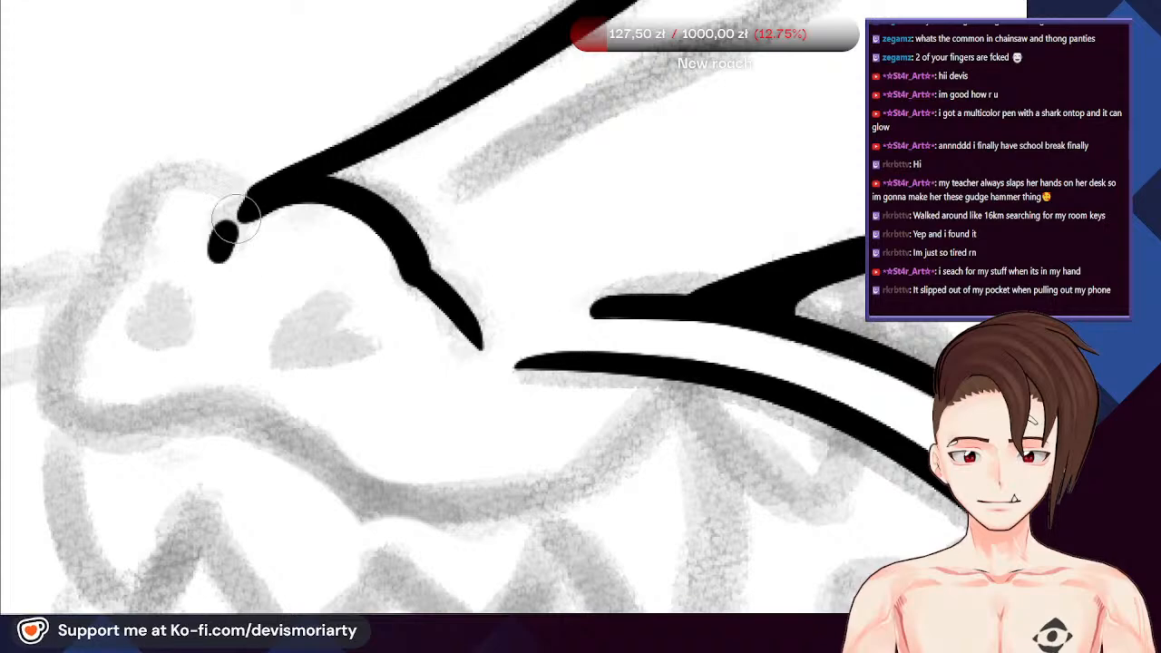
{"action": "left_click_drag", "start_coordinate": [241, 204], "coordinate": [132, 213]}
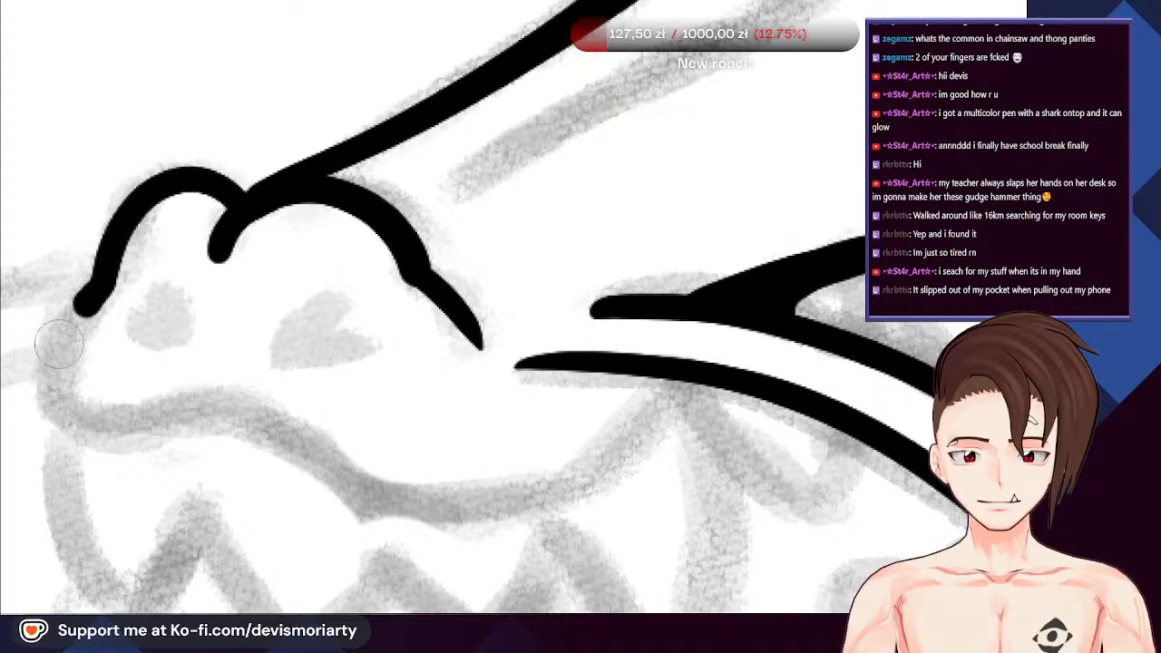
Ink the nose front and wavy upper lip from the front nostril bump to the whisker's lower edge
{"action": "mouse_move", "coordinate": [59, 343]}
{"action": "left_mouse_down"}
{"action": "mouse_move", "coordinate": [79, 427]}
{"action": "mouse_move", "coordinate": [245, 411]}
{"action": "mouse_move", "coordinate": [454, 506]}
{"action": "mouse_move", "coordinate": [553, 486]}
{"action": "mouse_move", "coordinate": [626, 443]}
{"action": "left_mouse_up"}
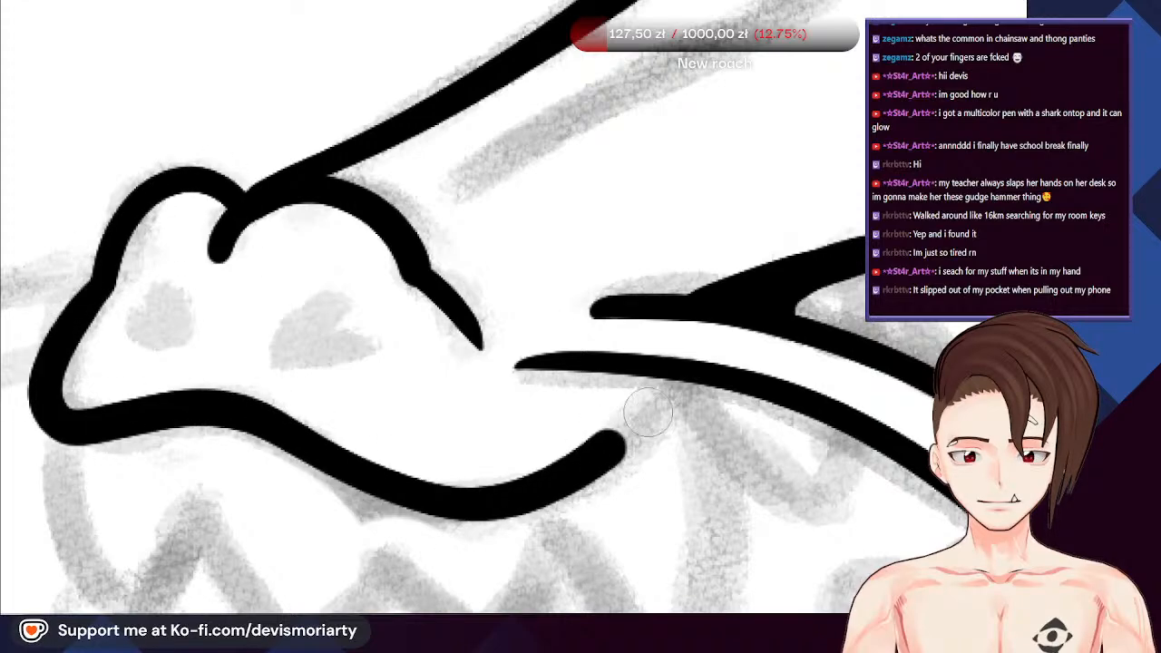
{"action": "scroll", "coordinate": [647, 413], "scroll_direction": "down", "scroll_amount": 3}
{"action": "scroll", "coordinate": [552, 560], "scroll_direction": "up", "scroll_amount": 2}
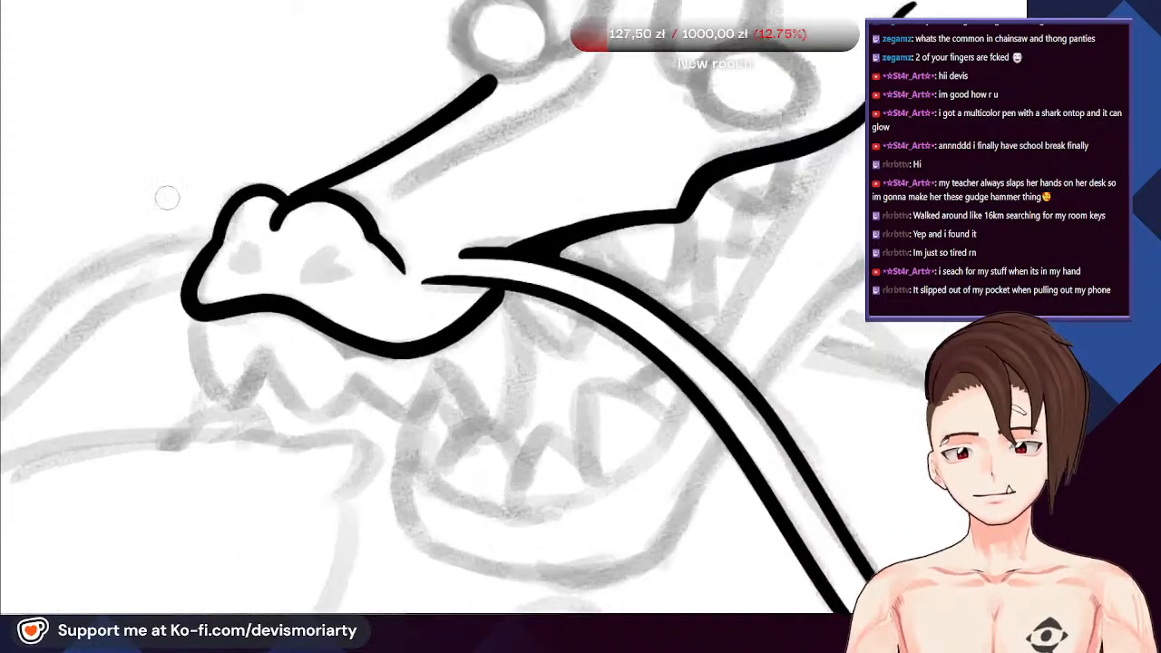
{"action": "scroll", "coordinate": [167, 198], "scroll_direction": "down", "scroll_amount": 5}
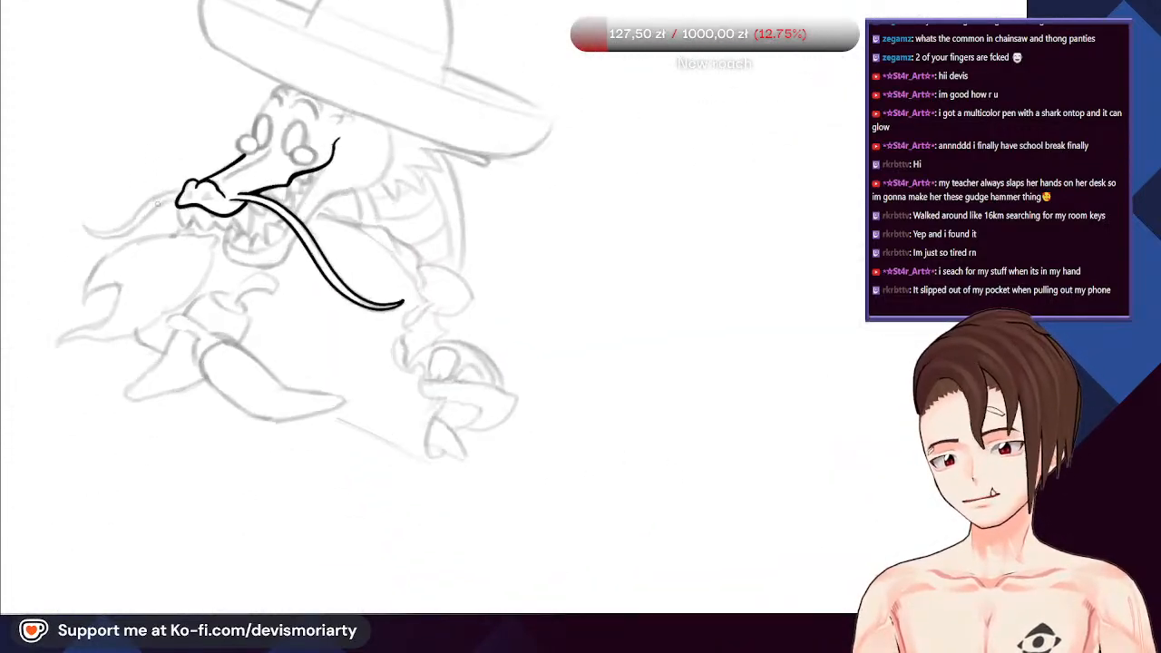
Thicken the end of the upper lip line where it joins the whisker's lower edge
{"action": "scroll", "coordinate": [156, 203], "scroll_direction": "up", "scroll_amount": 8}
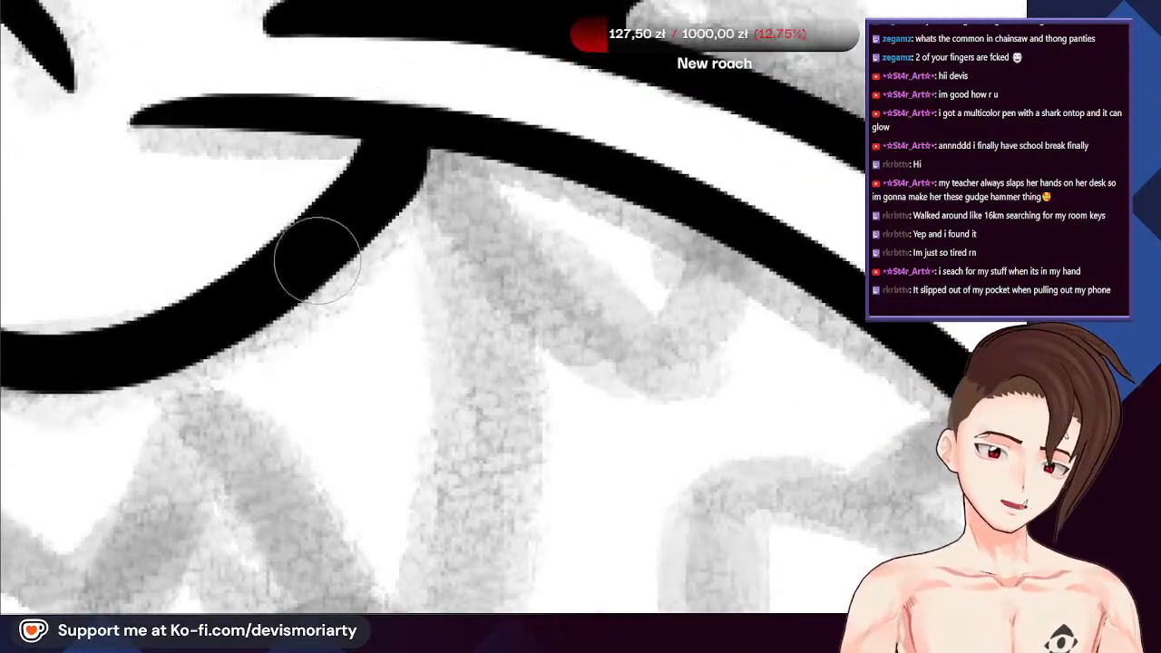
{"action": "scroll", "coordinate": [381, 195], "scroll_direction": "up", "scroll_amount": 2}
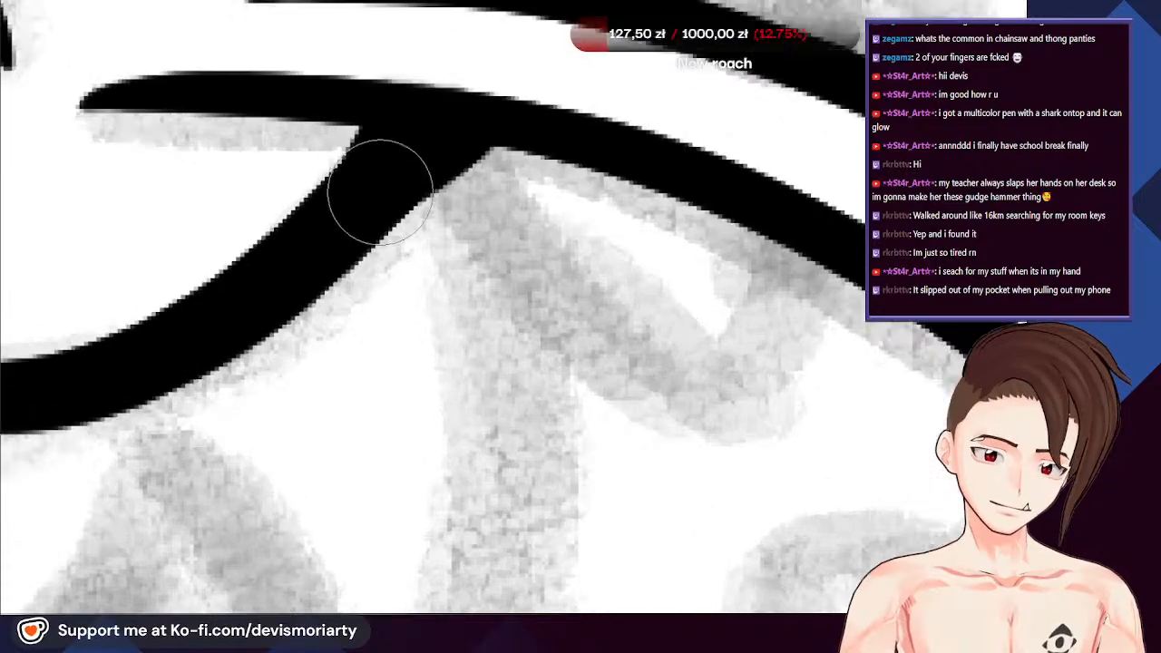
{"action": "scroll", "coordinate": [390, 190], "scroll_direction": "down", "scroll_amount": 1}
{"action": "left_click_drag", "start_coordinate": [275, 285], "coordinate": [456, 137]}
{"action": "scroll", "coordinate": [371, 201], "scroll_direction": "down", "scroll_amount": 2}
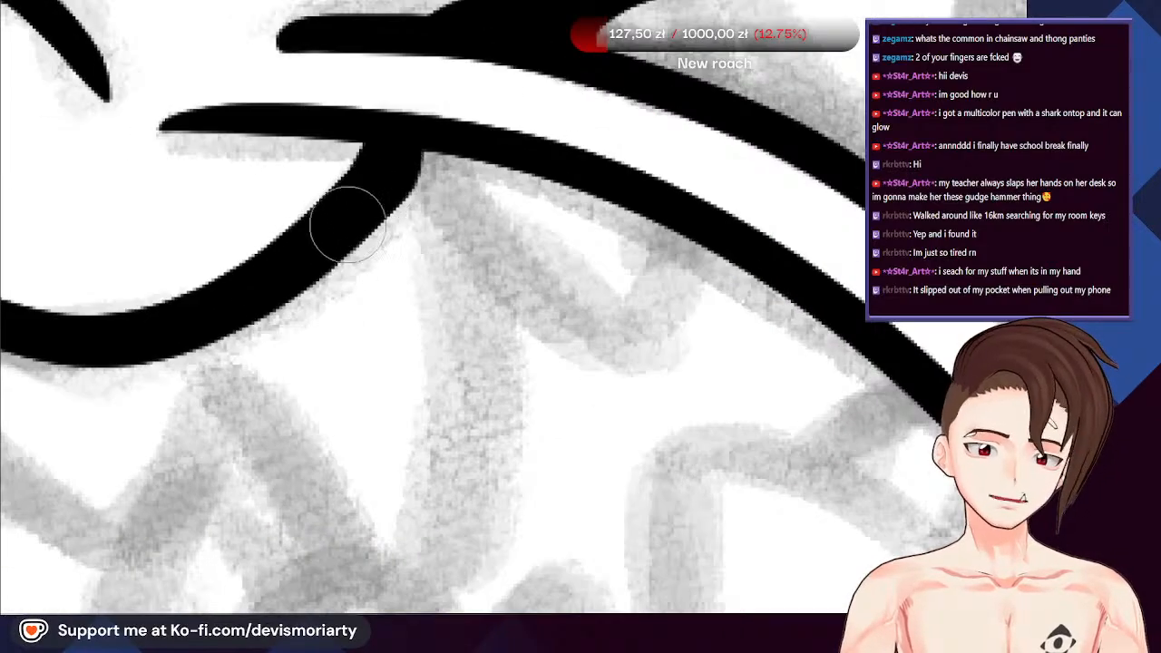
{"action": "scroll", "coordinate": [409, 155], "scroll_direction": "down", "scroll_amount": 6}
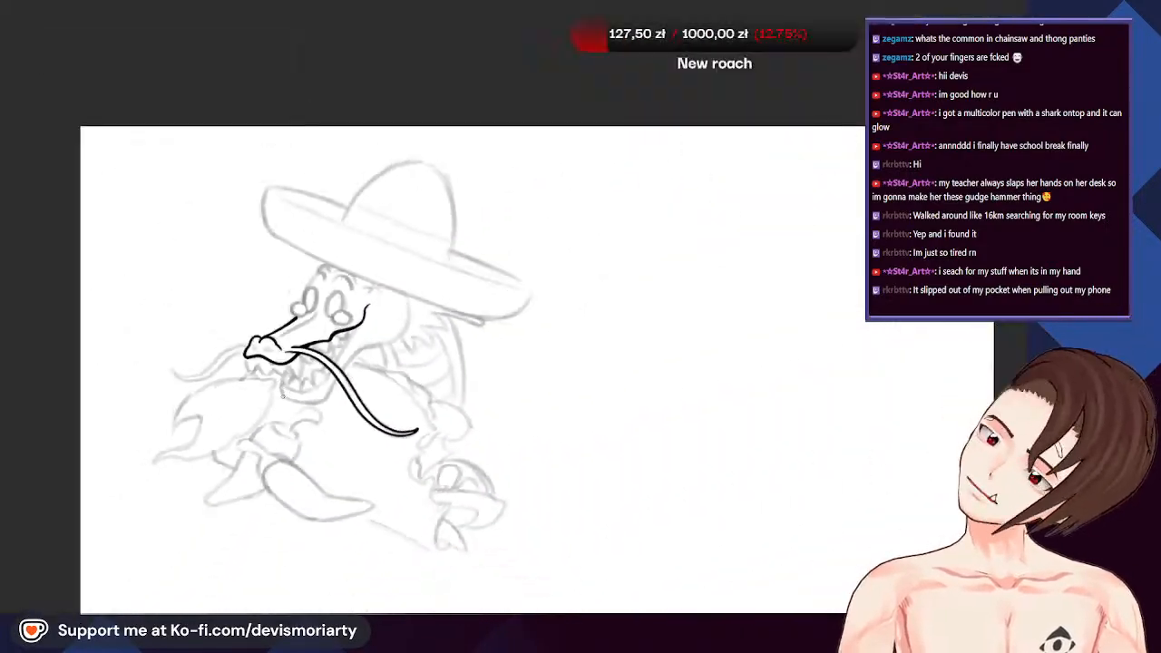
{"action": "scroll", "coordinate": [284, 397], "scroll_direction": "up", "scroll_amount": 2}
{"action": "scroll", "coordinate": [363, 417], "scroll_direction": "down", "scroll_amount": 2}
{"action": "scroll", "coordinate": [439, 444], "scroll_direction": "up", "scroll_amount": 3}
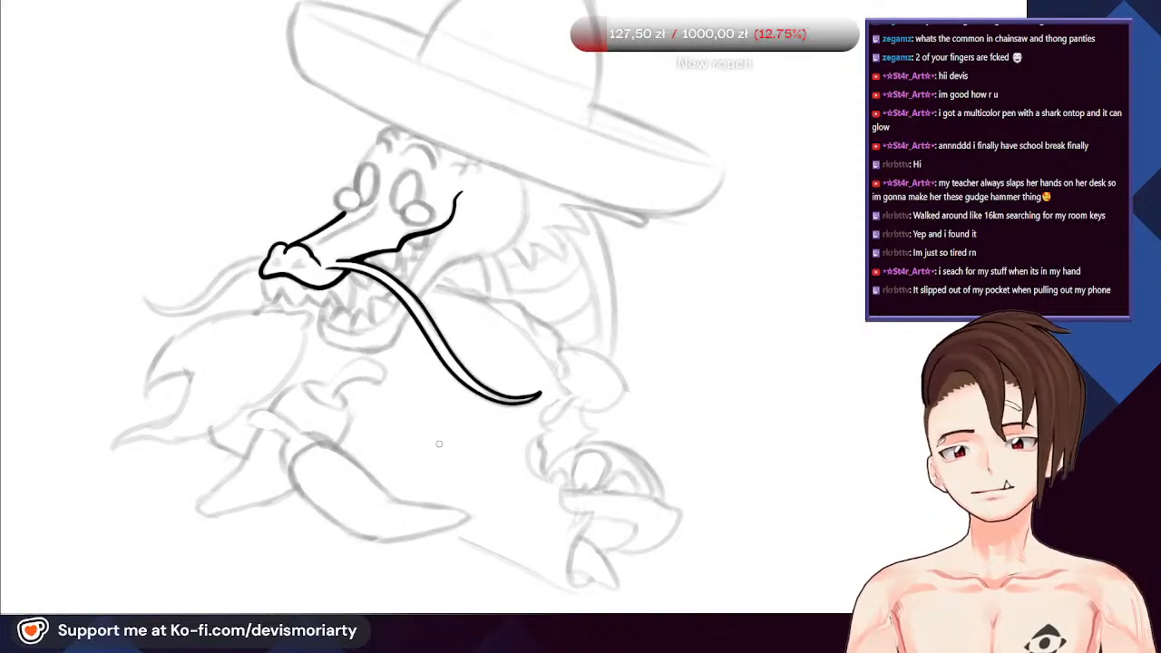
{"action": "scroll", "coordinate": [439, 444], "scroll_direction": "up", "scroll_amount": 5}
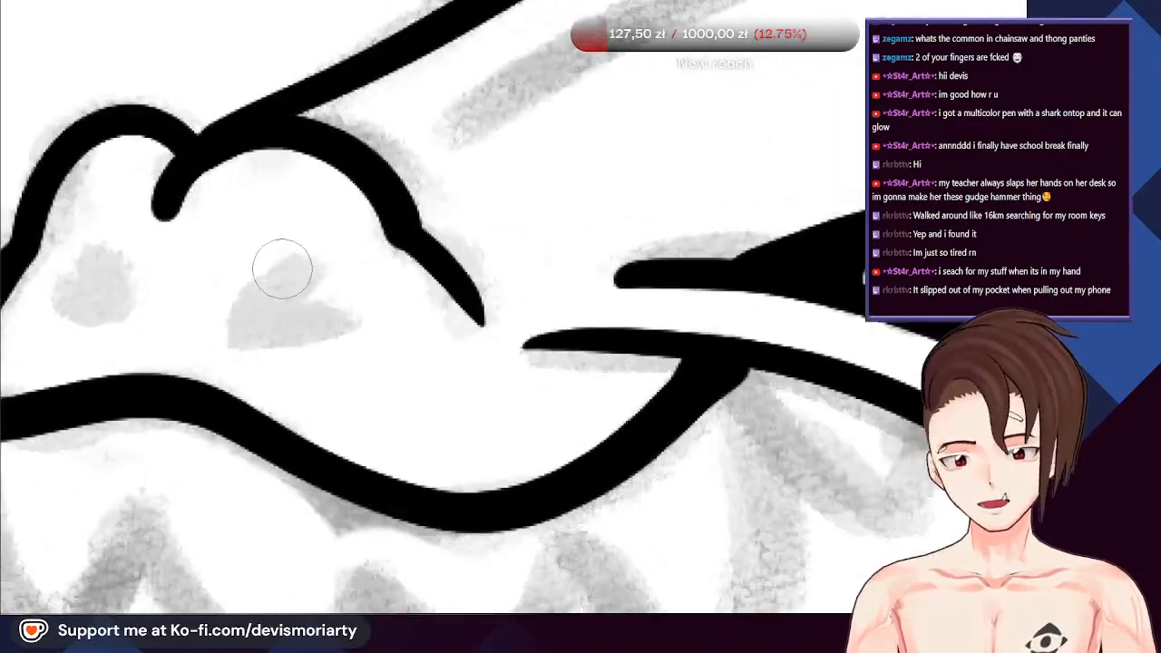
Ink the near nostril as a solid black teardrop, redoing its fill once, and start the far nostril the same way
{"action": "scroll", "coordinate": [283, 270], "scroll_direction": "up", "scroll_amount": 1}
{"action": "left_click_drag", "start_coordinate": [302, 261], "coordinate": [250, 283]}
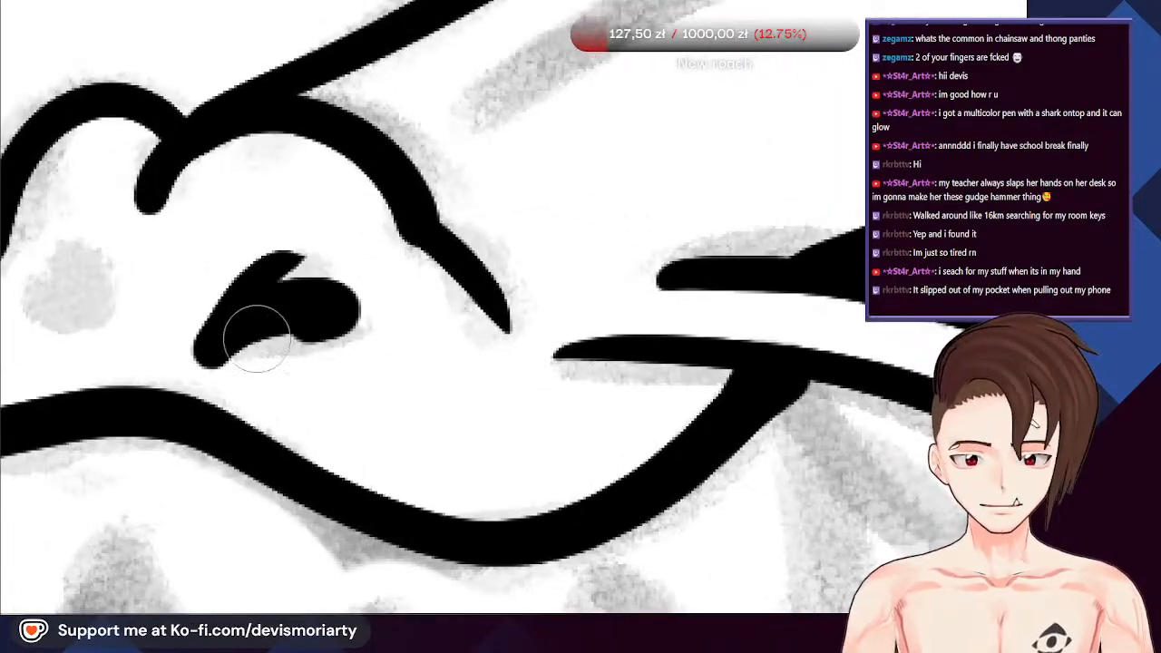
{"action": "scroll", "coordinate": [257, 337], "scroll_direction": "down", "scroll_amount": 3}
{"action": "scroll", "coordinate": [151, 285], "scroll_direction": "up", "scroll_amount": 3}
{"action": "key", "text": "ctrl+z"}
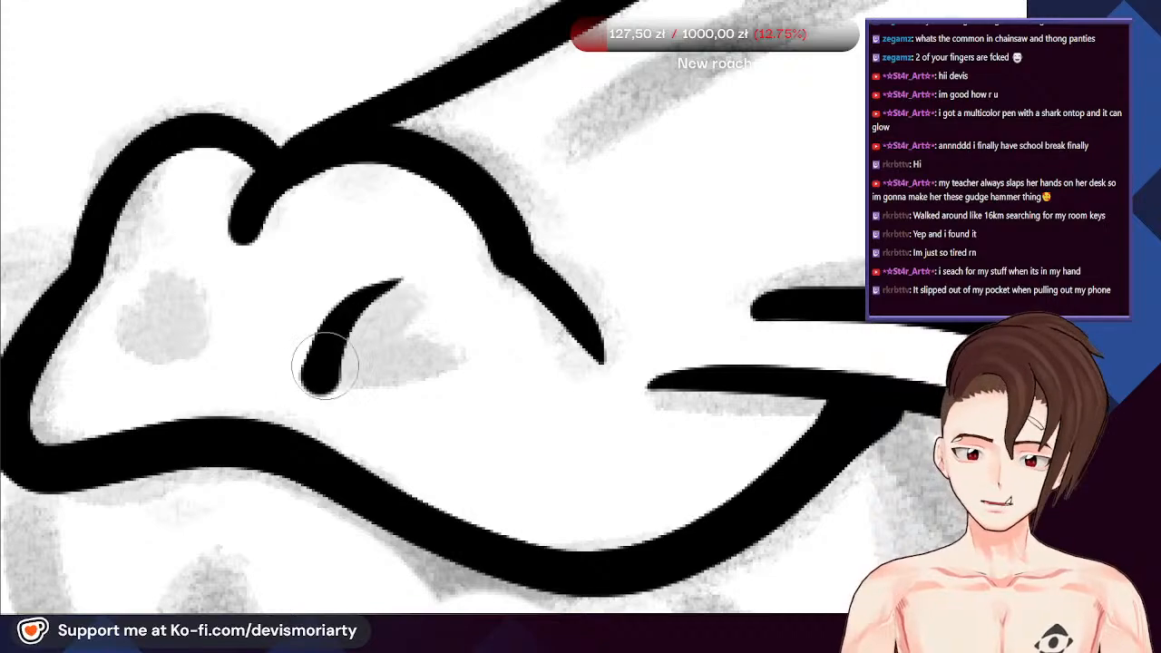
{"action": "scroll", "coordinate": [309, 333], "scroll_direction": "down", "scroll_amount": 2}
{"action": "scroll", "coordinate": [281, 324], "scroll_direction": "up", "scroll_amount": 2}
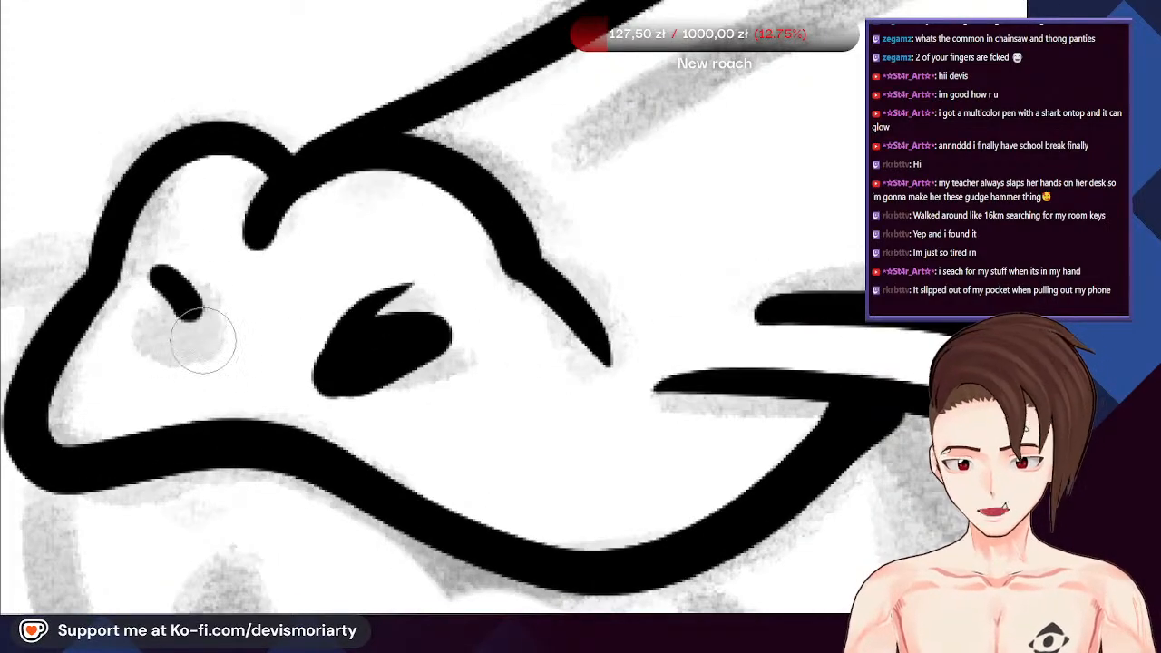
Ink the second snout ridge line from behind the near nostril bump up toward the gap between the eyes
{"action": "scroll", "coordinate": [181, 349], "scroll_direction": "down", "scroll_amount": 5}
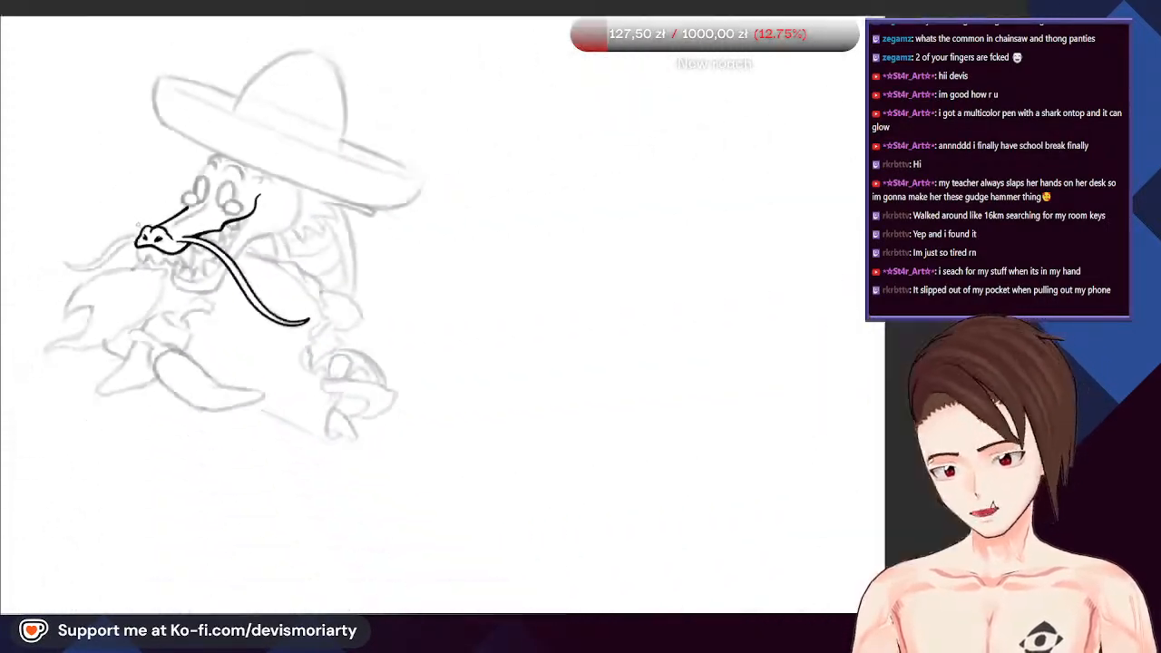
{"action": "scroll", "coordinate": [368, 259], "scroll_direction": "up", "scroll_amount": 3}
{"action": "scroll", "coordinate": [300, 309], "scroll_direction": "up", "scroll_amount": 2}
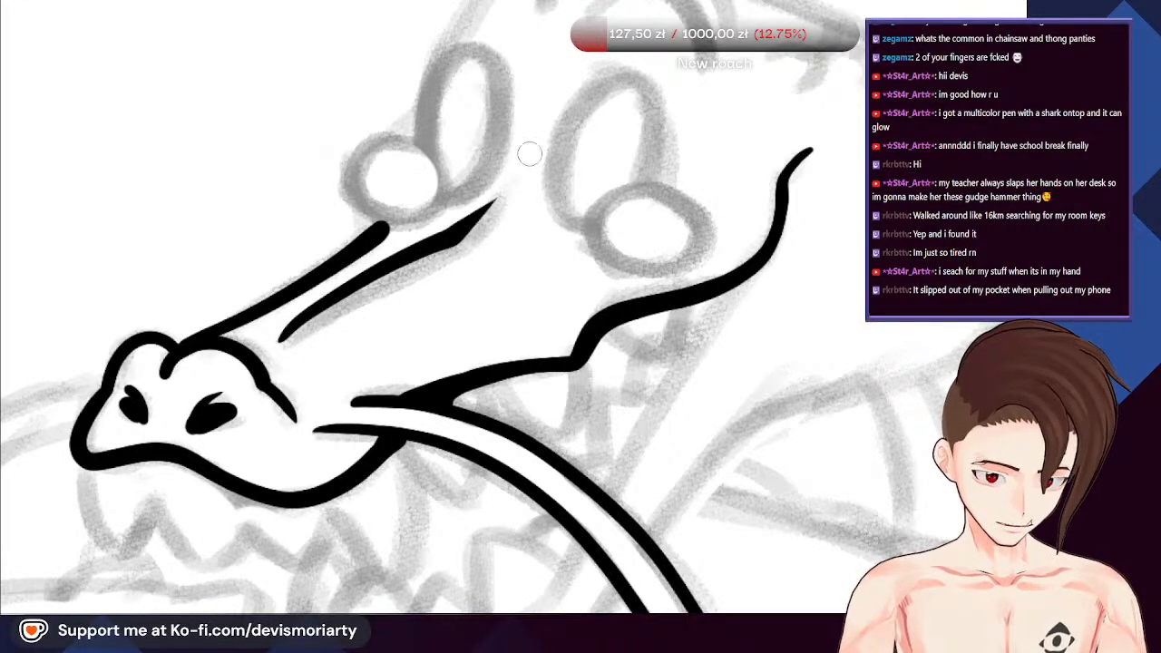
{"action": "scroll", "coordinate": [530, 154], "scroll_direction": "down", "scroll_amount": 4}
{"action": "scroll", "coordinate": [189, 250], "scroll_direction": "up", "scroll_amount": 2}
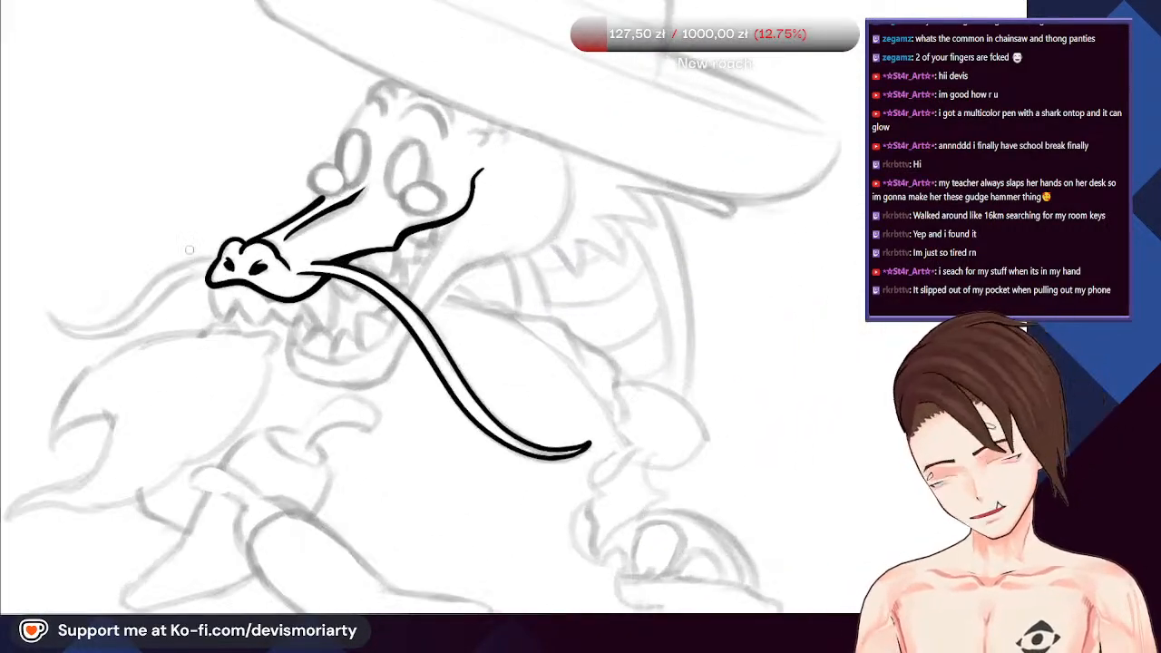
Try to ink the pointed front tooth hanging from the tip of the upper lip
{"action": "scroll", "coordinate": [189, 250], "scroll_direction": "up", "scroll_amount": 4}
{"action": "left_click_drag", "start_coordinate": [237, 366], "coordinate": [273, 265]}
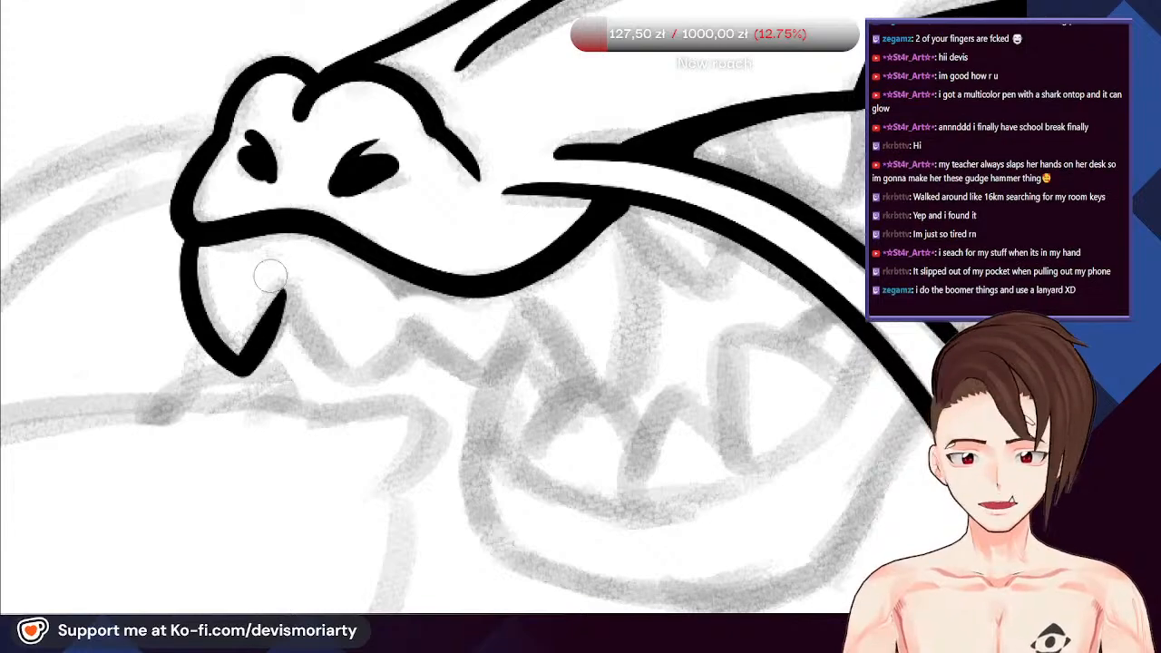
{"action": "scroll", "coordinate": [263, 272], "scroll_direction": "down", "scroll_amount": 2}
{"action": "scroll", "coordinate": [182, 238], "scroll_direction": "up", "scroll_amount": 2}
{"action": "scroll", "coordinate": [180, 239], "scroll_direction": "down", "scroll_amount": 2}
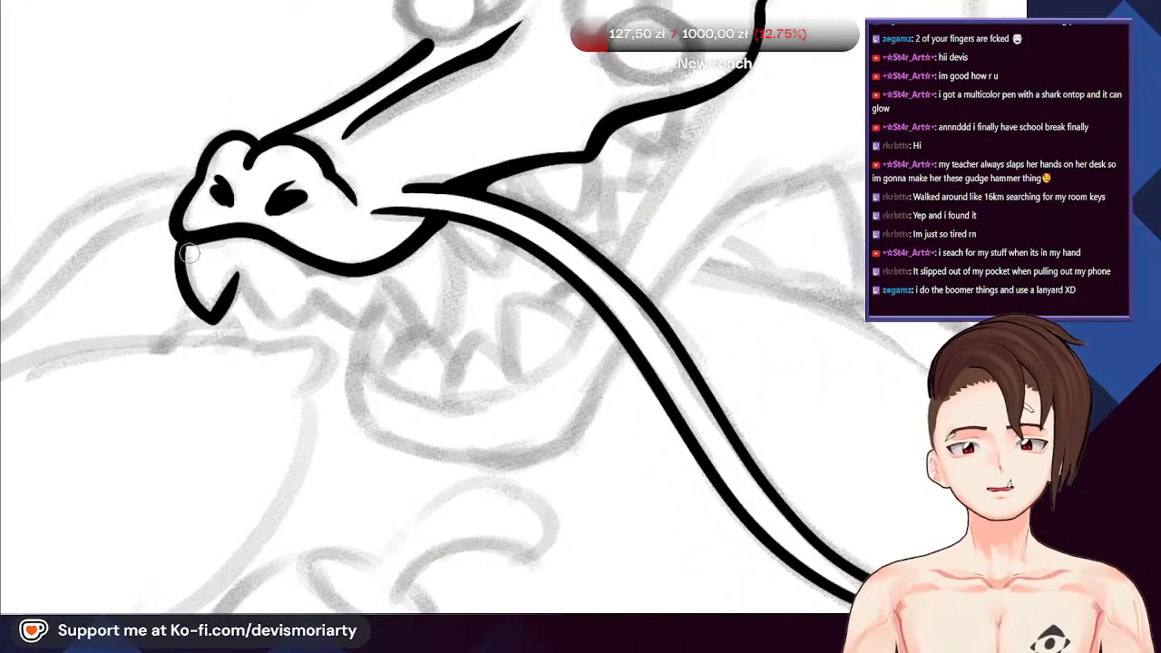
{"action": "scroll", "coordinate": [197, 251], "scroll_direction": "down", "scroll_amount": 1}
{"action": "scroll", "coordinate": [198, 251], "scroll_direction": "up", "scroll_amount": 2}
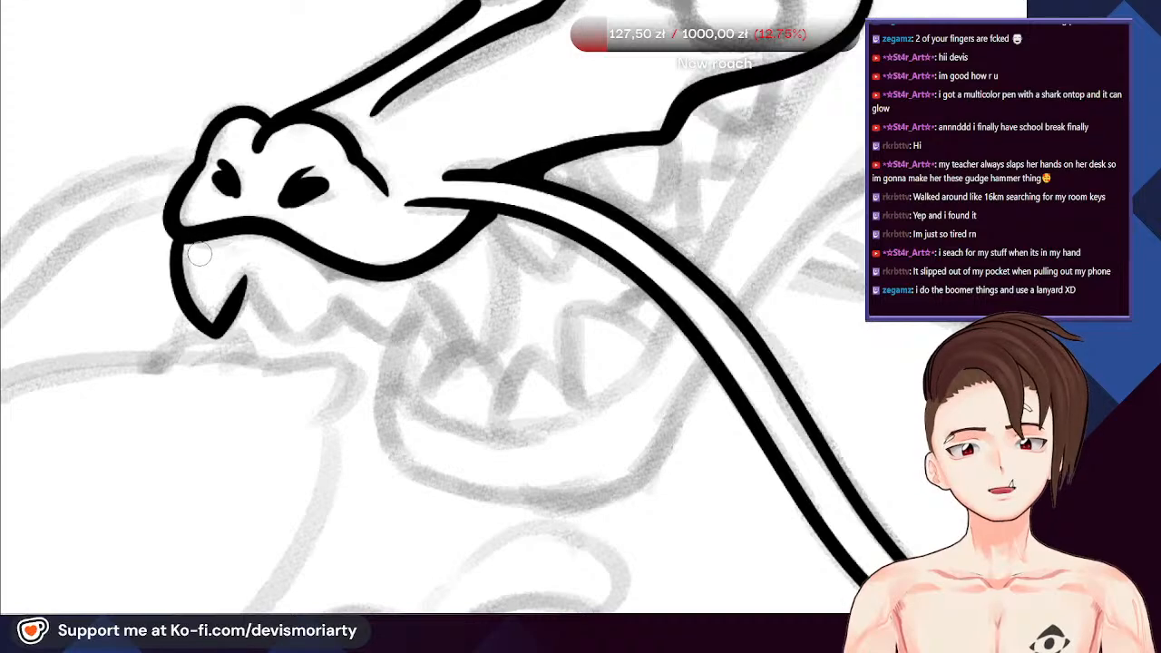
{"action": "key", "text": "ctrl+z"}
{"action": "key", "text": "ctrl+z"}
Try again to ink the front tooth's outer edge and point below the nose tip
{"action": "scroll", "coordinate": [303, 259], "scroll_direction": "up", "scroll_amount": 3}
{"action": "left_click_drag", "start_coordinate": [149, 235], "coordinate": [152, 287]}
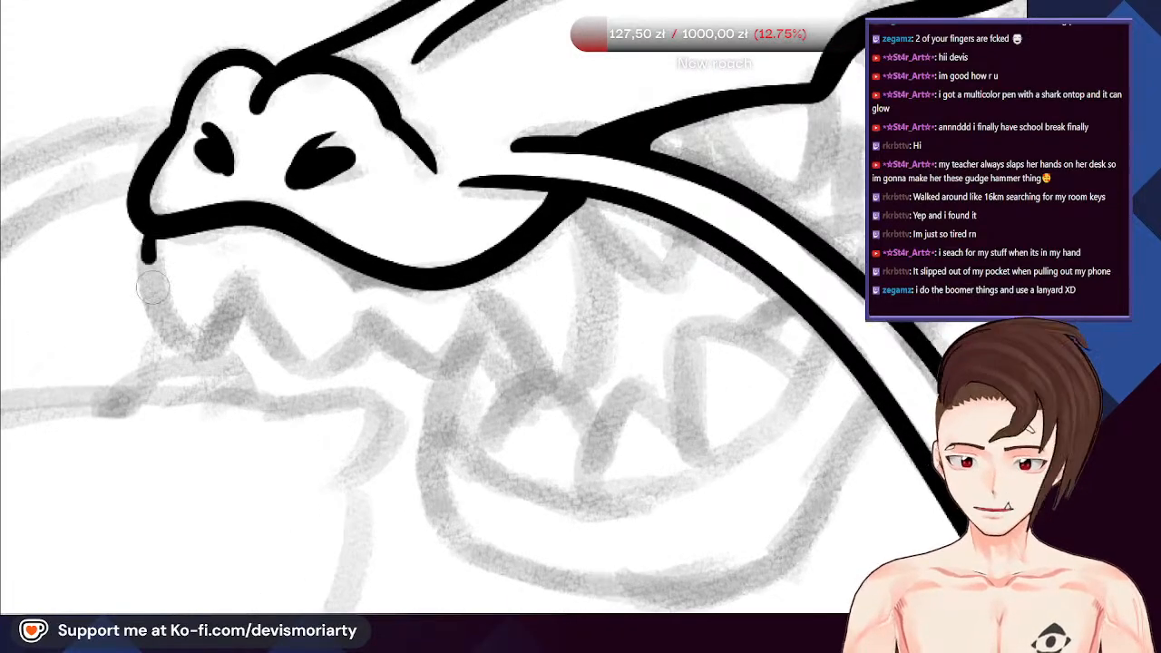
{"action": "key", "text": "ctrl+z"}
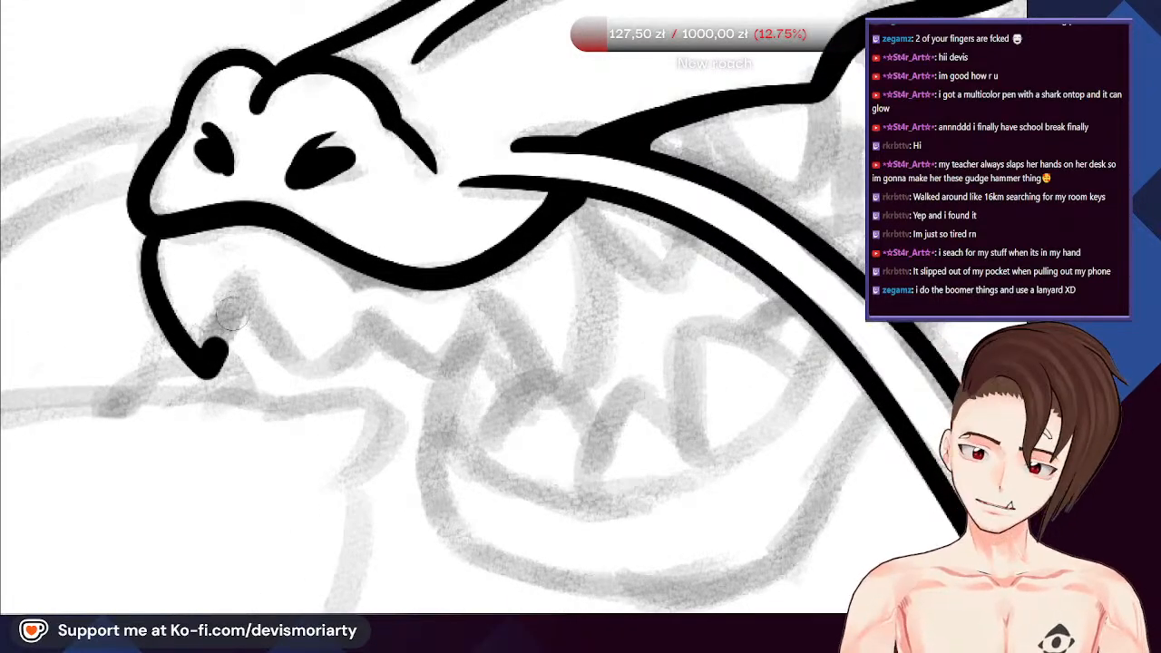
{"action": "key", "text": "ctrl+z"}
Ink the zigzag of three front upper teeth, starting at the nose tip and ending just below the lip
{"action": "scroll", "coordinate": [241, 299], "scroll_direction": "up", "scroll_amount": 2}
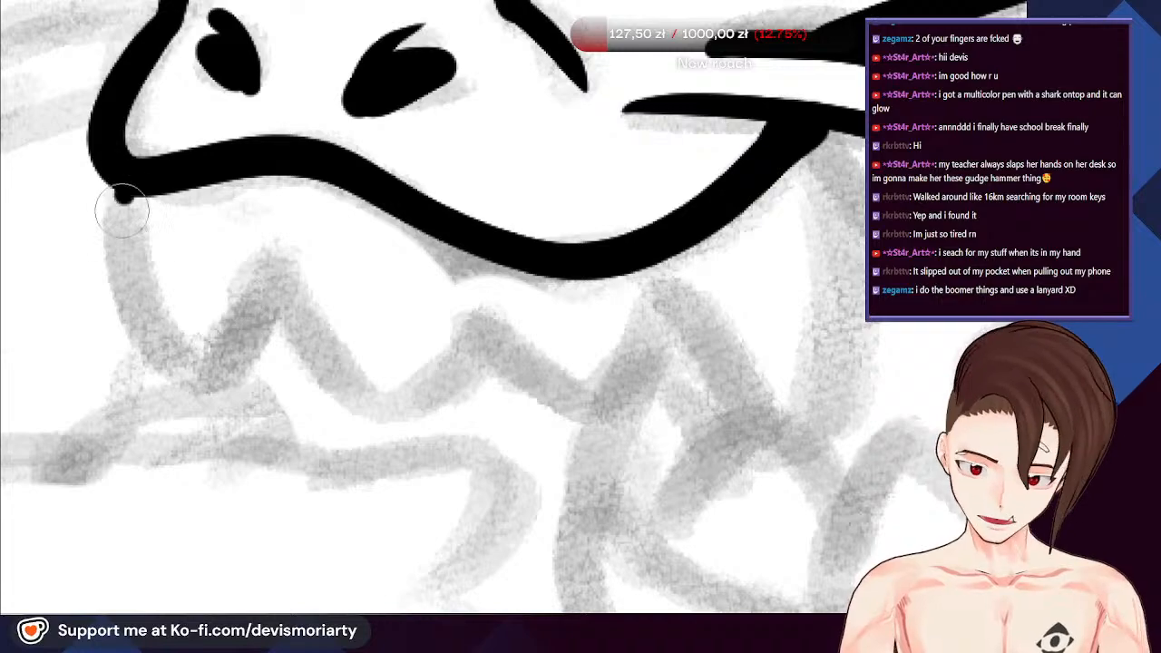
{"action": "mouse_move", "coordinate": [122, 198]}
{"action": "left_mouse_down"}
{"action": "mouse_move", "coordinate": [195, 380]}
{"action": "mouse_move", "coordinate": [224, 398]}
{"action": "left_mouse_up"}
{"action": "mouse_move", "coordinate": [293, 346]}
{"action": "left_mouse_down"}
{"action": "mouse_move", "coordinate": [400, 417]}
{"action": "mouse_move", "coordinate": [447, 388]}
{"action": "mouse_move", "coordinate": [486, 339]}
{"action": "left_mouse_up"}
{"action": "scroll", "coordinate": [484, 357], "scroll_direction": "down", "scroll_amount": 2}
{"action": "scroll", "coordinate": [692, 435], "scroll_direction": "up", "scroll_amount": 2}
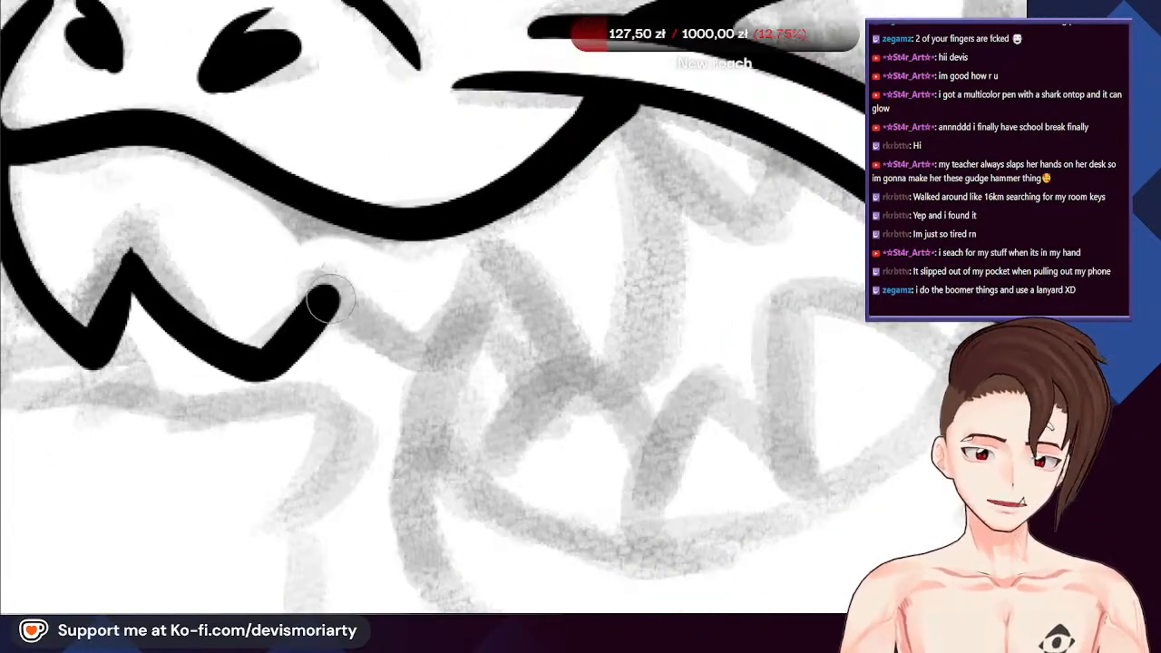
{"action": "mouse_move", "coordinate": [330, 299]}
{"action": "left_mouse_down"}
{"action": "mouse_move", "coordinate": [453, 371]}
{"action": "mouse_move", "coordinate": [499, 277]}
{"action": "left_mouse_up"}
{"action": "scroll", "coordinate": [467, 313], "scroll_direction": "down", "scroll_amount": 3}
{"action": "scroll", "coordinate": [508, 305], "scroll_direction": "up", "scroll_amount": 3}
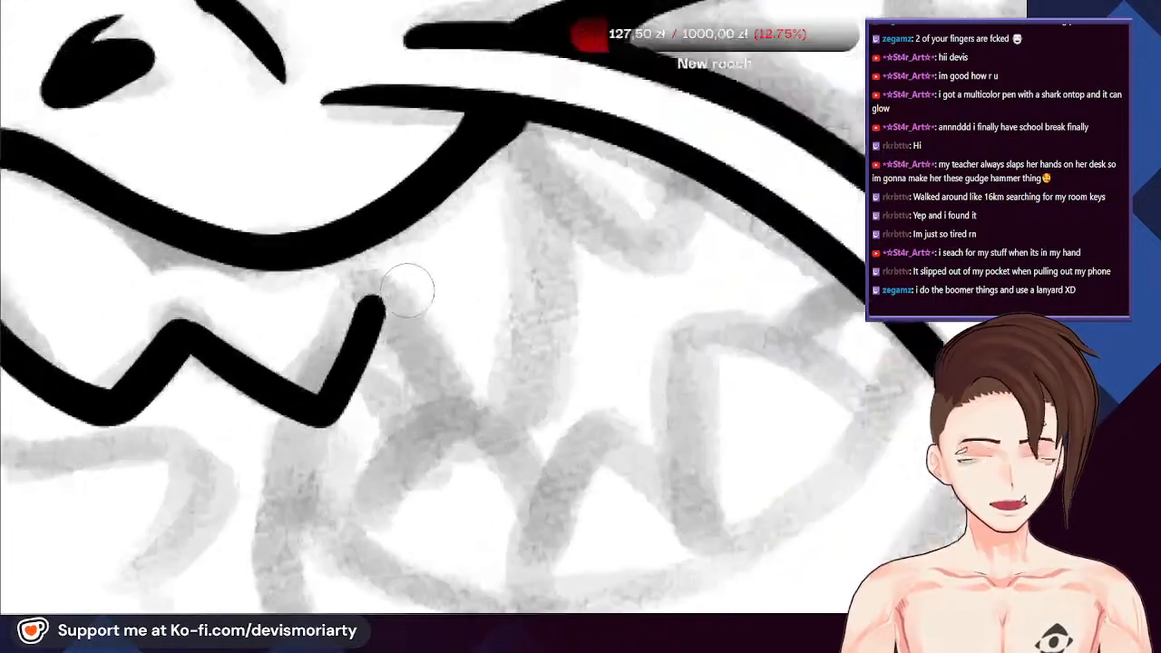
Ink the large fang's front edge down from the lip, redoing it once, and round off its tip
{"action": "scroll", "coordinate": [381, 295], "scroll_direction": "up", "scroll_amount": 1}
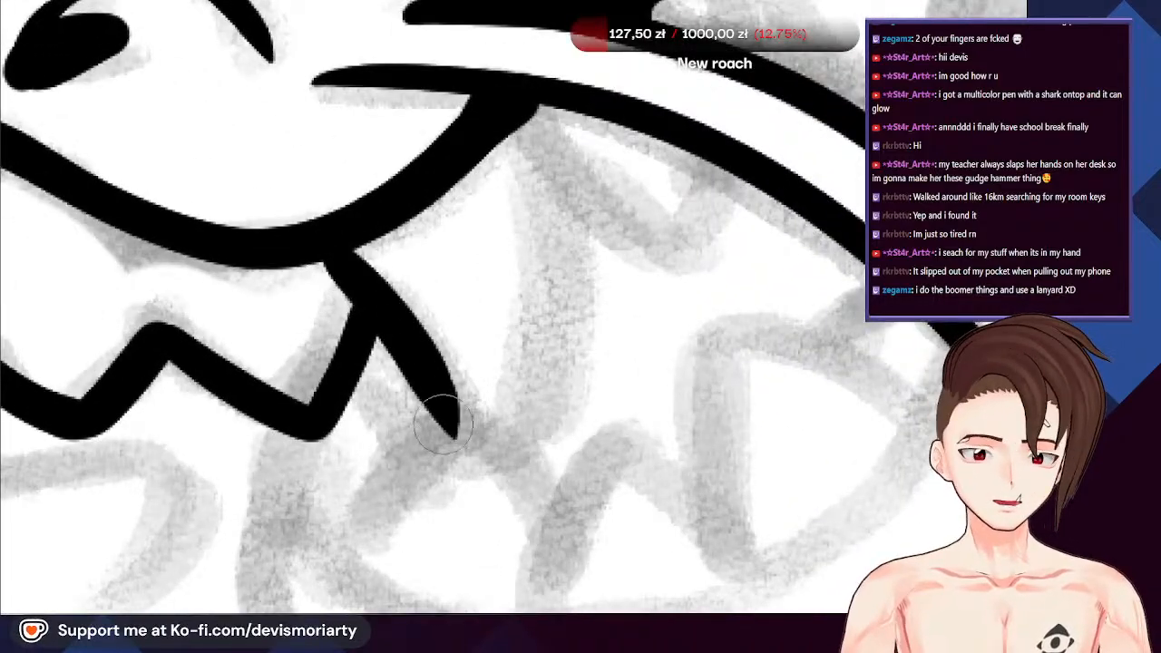
{"action": "key", "text": "ctrl+z"}
{"action": "scroll", "coordinate": [193, 102], "scroll_direction": "down", "scroll_amount": 2}
{"action": "left_click_drag", "start_coordinate": [377, 169], "coordinate": [302, 96]}
{"action": "scroll", "coordinate": [332, 146], "scroll_direction": "up", "scroll_amount": 3}
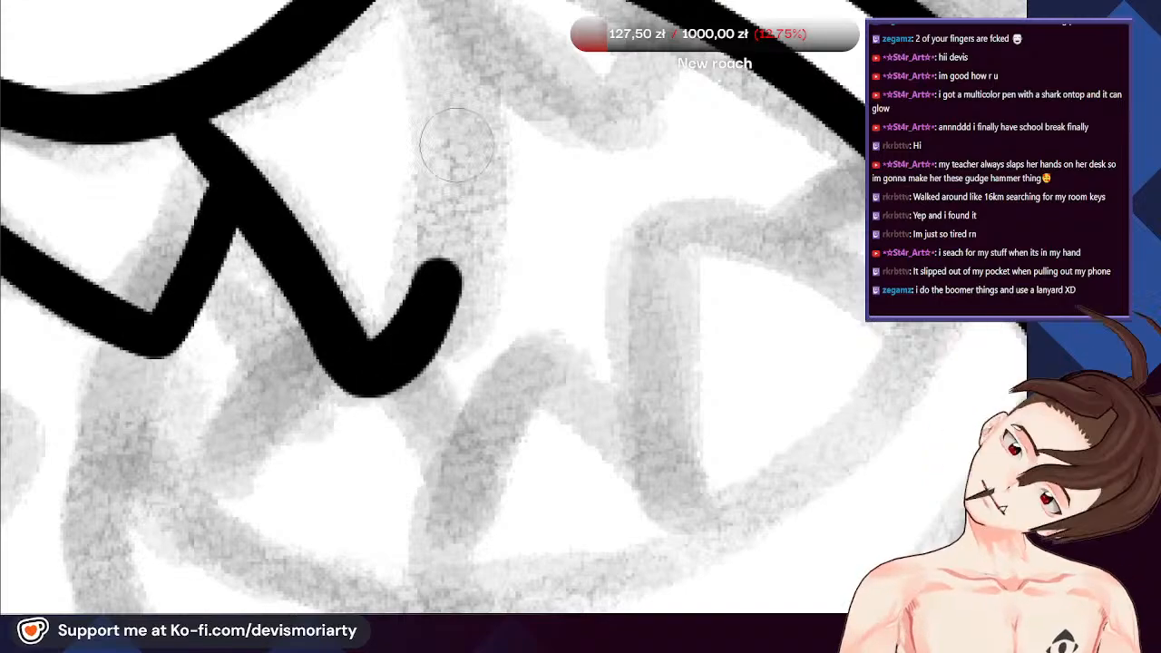
Ink the fang's back edge up to the lip corner, and add the small rounded tooth behind it against the whisker
{"action": "scroll", "coordinate": [354, 363], "scroll_direction": "down", "scroll_amount": 5}
{"action": "scroll", "coordinate": [331, 209], "scroll_direction": "up", "scroll_amount": 5}
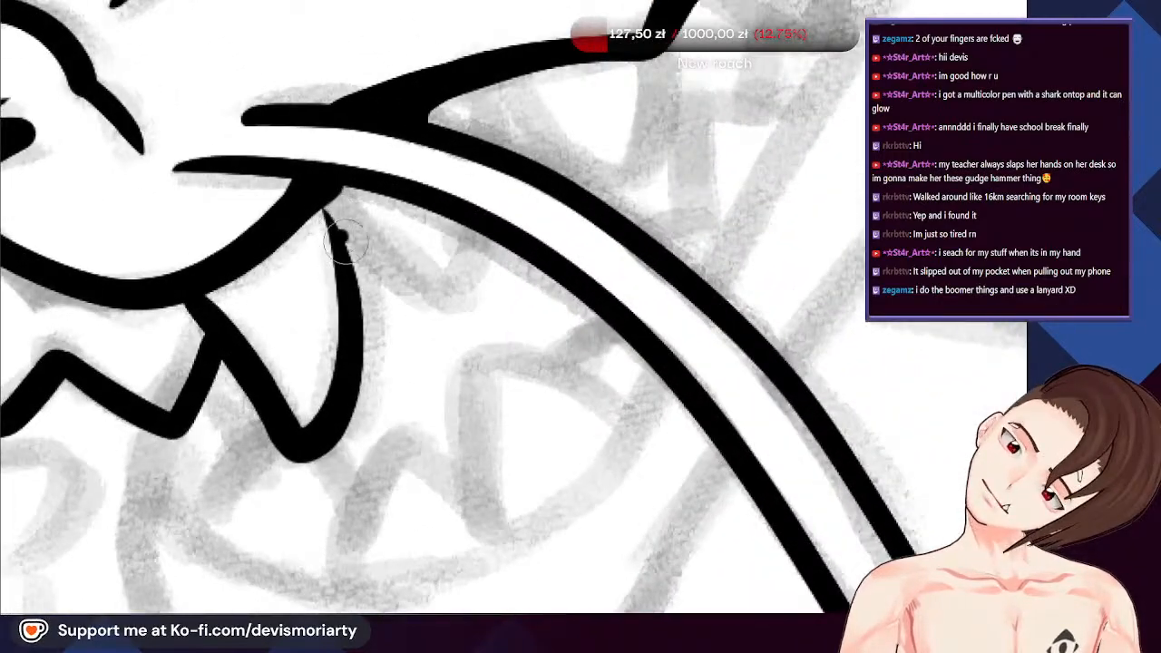
{"action": "scroll", "coordinate": [344, 238], "scroll_direction": "down", "scroll_amount": 5}
{"action": "scroll", "coordinate": [319, 188], "scroll_direction": "up", "scroll_amount": 5}
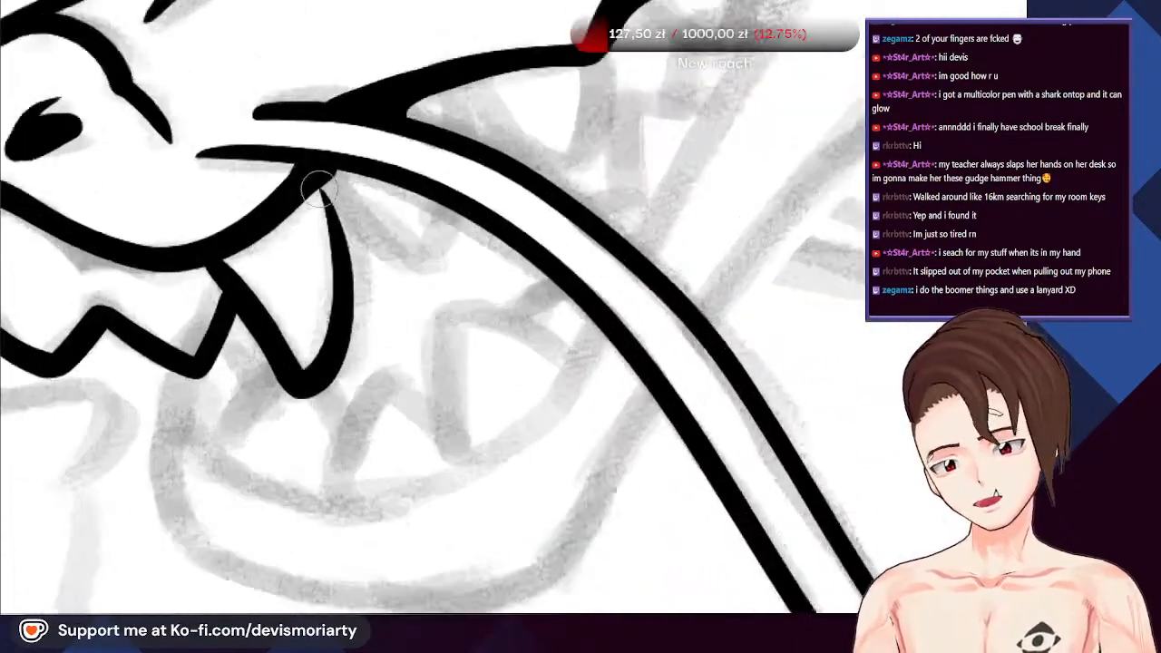
{"action": "scroll", "coordinate": [320, 187], "scroll_direction": "up", "scroll_amount": 2}
{"action": "scroll", "coordinate": [467, 305], "scroll_direction": "down", "scroll_amount": 7}
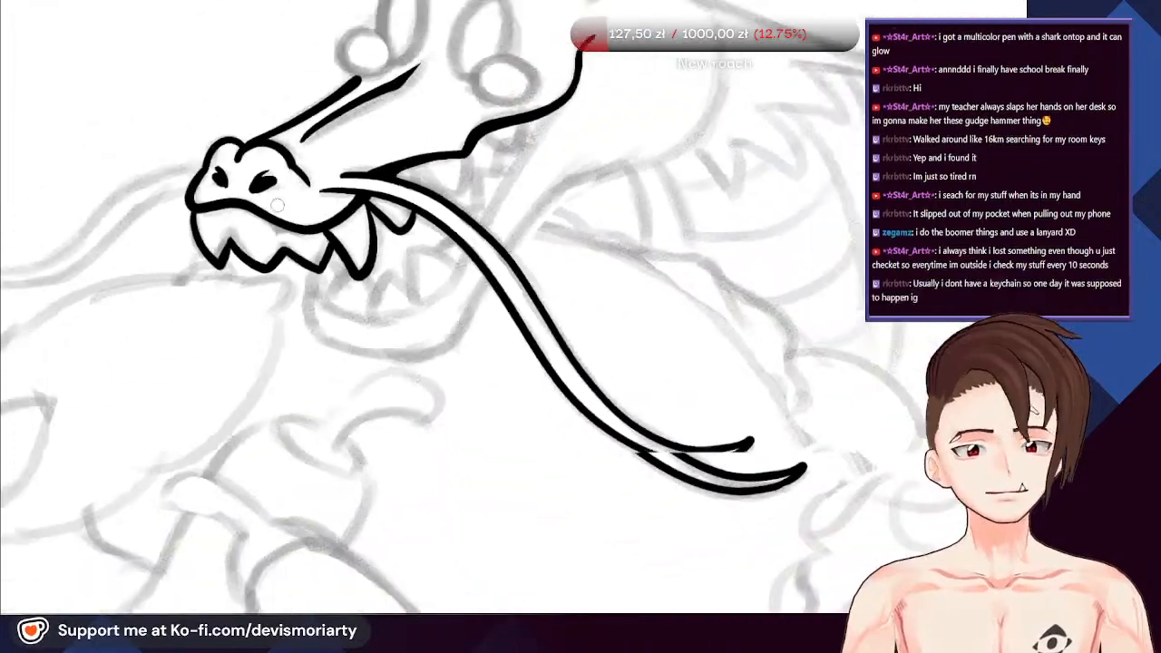
Examine the inked snout, upper teeth and whisker against the rest of the sketch
{"action": "scroll", "coordinate": [309, 245], "scroll_direction": "up", "scroll_amount": 3}
{"action": "scroll", "coordinate": [309, 245], "scroll_direction": "down", "scroll_amount": 1}
{"action": "scroll", "coordinate": [310, 245], "scroll_direction": "up", "scroll_amount": 6}
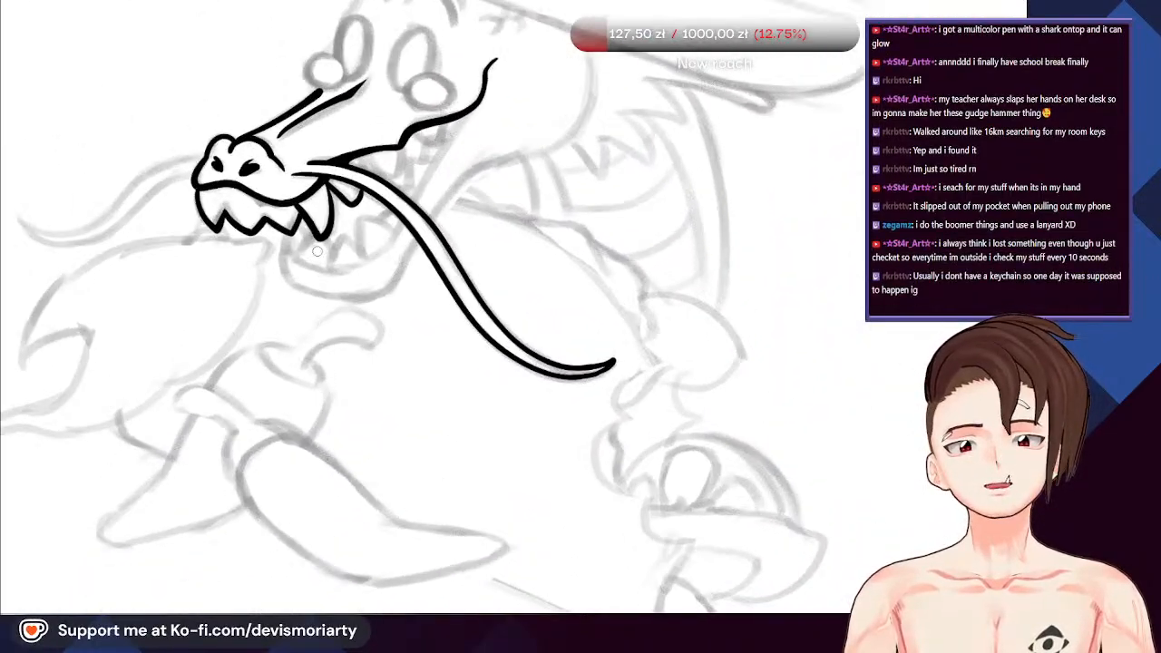
{"action": "scroll", "coordinate": [311, 247], "scroll_direction": "down", "scroll_amount": 2}
{"action": "scroll", "coordinate": [325, 254], "scroll_direction": "down", "scroll_amount": 3}
{"action": "scroll", "coordinate": [328, 258], "scroll_direction": "up", "scroll_amount": 4}
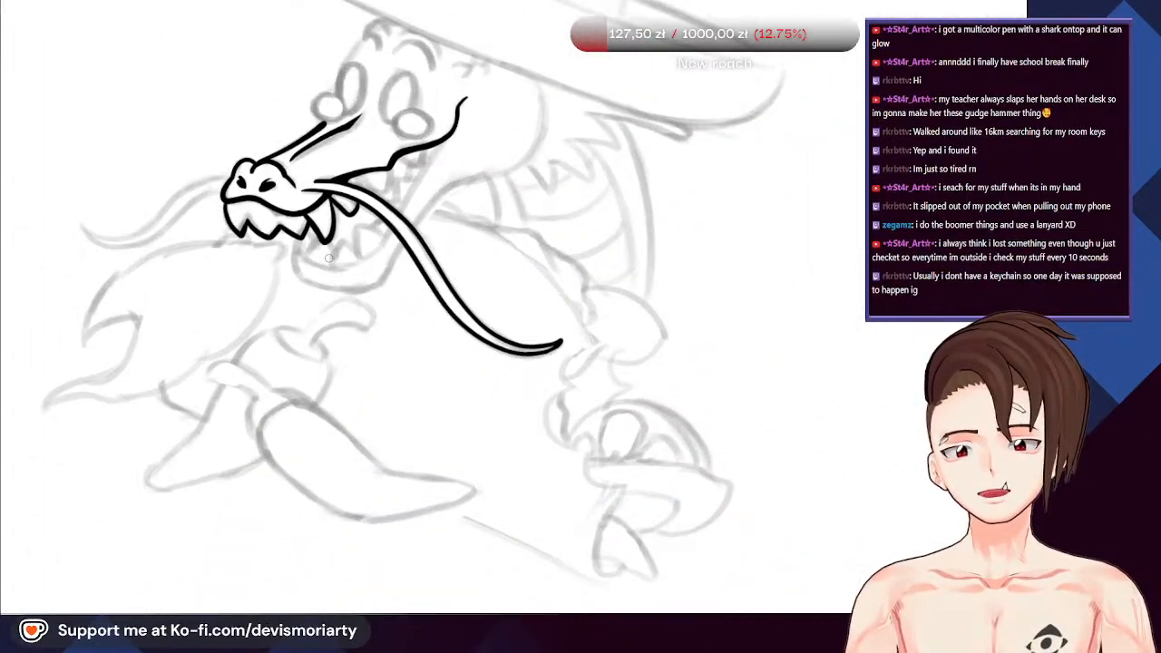
{"action": "scroll", "coordinate": [331, 262], "scroll_direction": "down", "scroll_amount": 2}
{"action": "scroll", "coordinate": [332, 264], "scroll_direction": "up", "scroll_amount": 4}
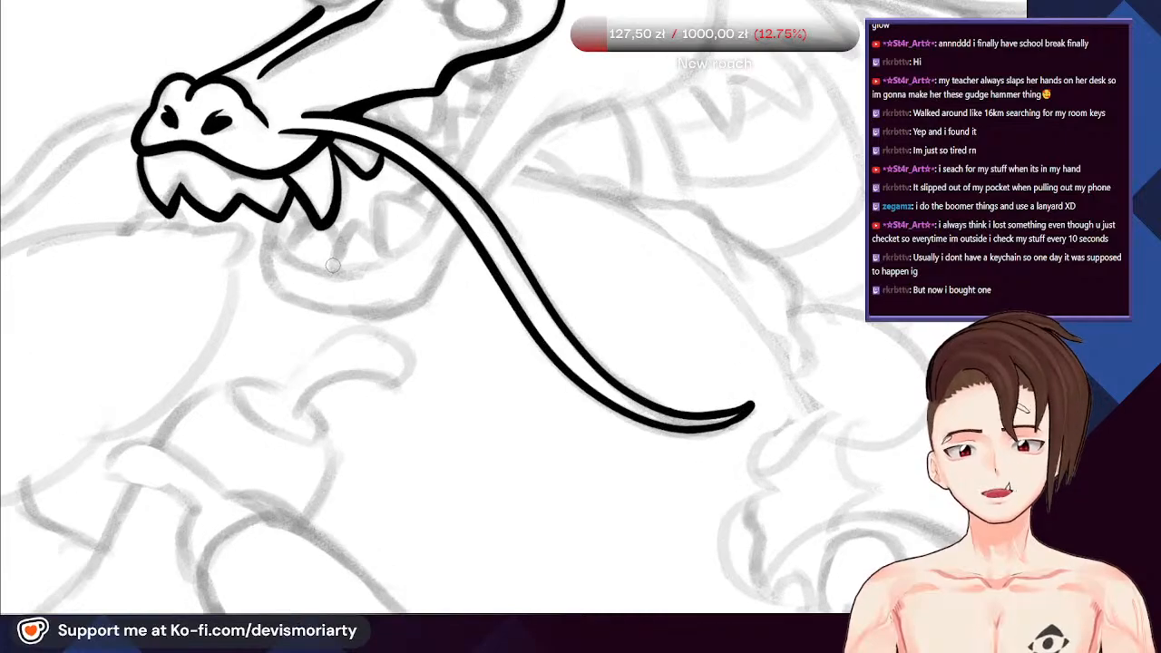
{"action": "scroll", "coordinate": [334, 268], "scroll_direction": "down", "scroll_amount": 3}
Try to ink the small tooth between the upper jaw line and the whisker's upper edge
{"action": "scroll", "coordinate": [335, 270], "scroll_direction": "up", "scroll_amount": 6}
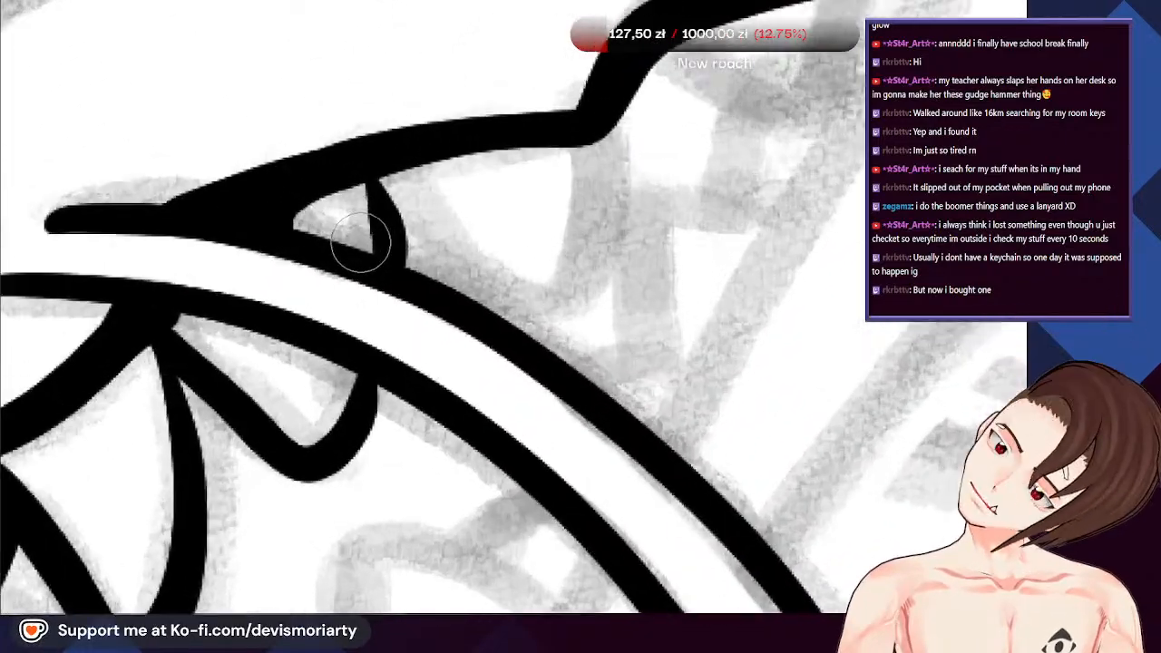
{"action": "scroll", "coordinate": [390, 237], "scroll_direction": "down", "scroll_amount": 2}
{"action": "scroll", "coordinate": [396, 262], "scroll_direction": "up", "scroll_amount": 3}
{"action": "scroll", "coordinate": [399, 263], "scroll_direction": "down", "scroll_amount": 1}
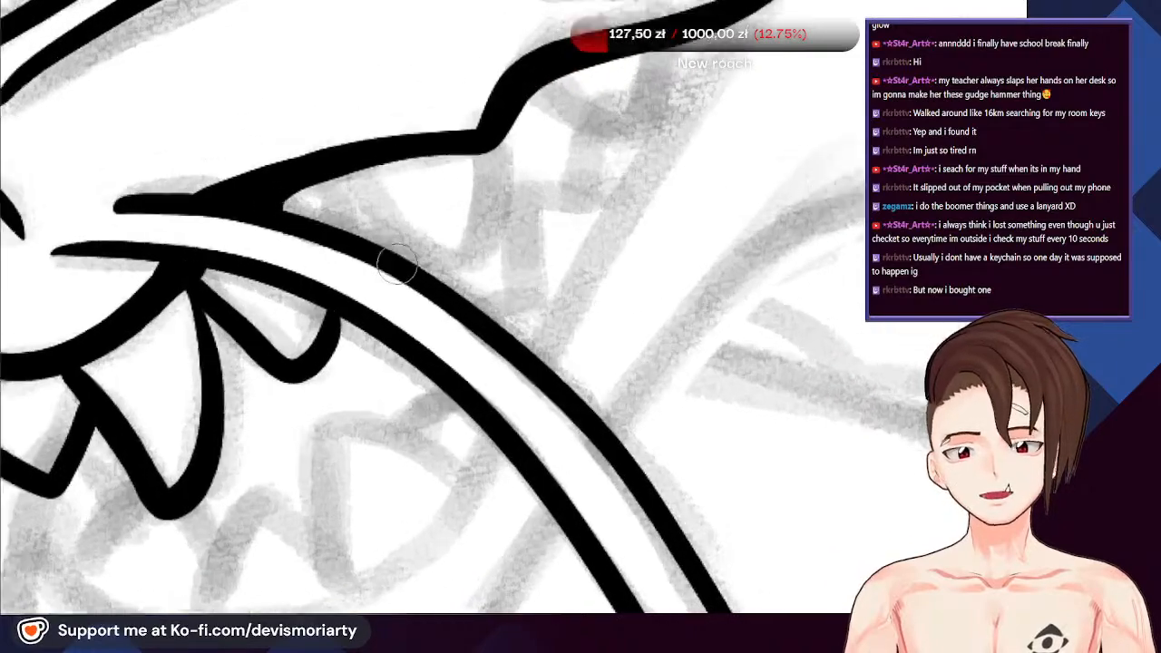
Ink the small tooth above the whisker, plus the back edge and tip of the larger tooth behind it
{"action": "scroll", "coordinate": [397, 264], "scroll_direction": "up", "scroll_amount": 2}
{"action": "scroll", "coordinate": [393, 265], "scroll_direction": "down", "scroll_amount": 3}
{"action": "scroll", "coordinate": [393, 265], "scroll_direction": "down", "scroll_amount": 5}
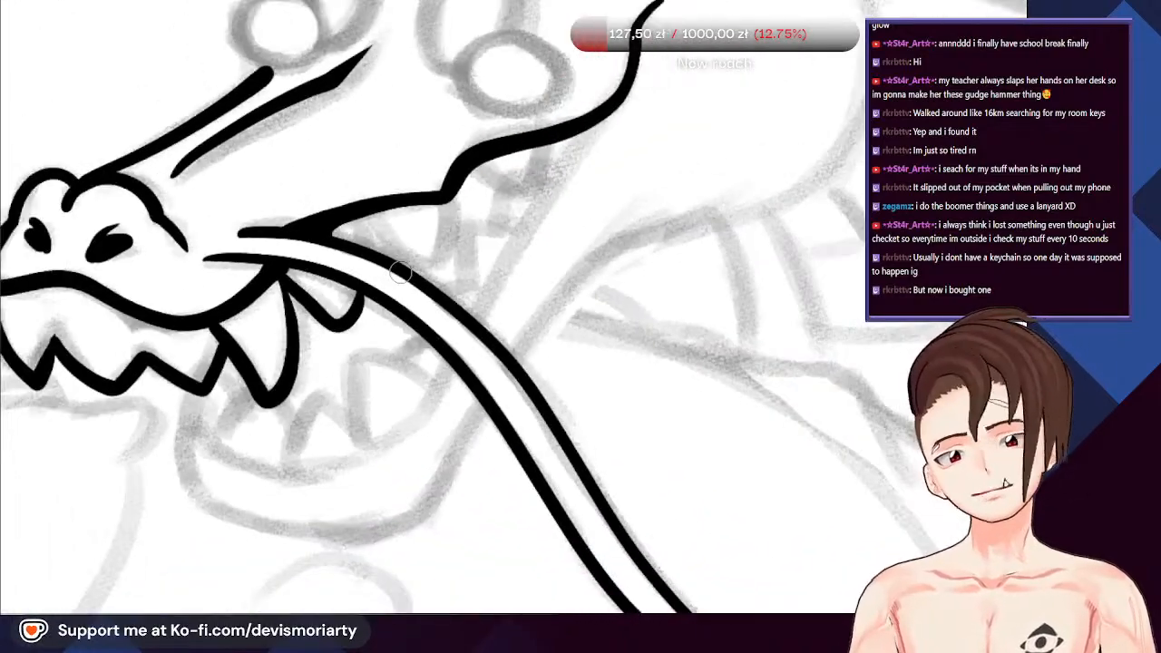
{"action": "scroll", "coordinate": [399, 279], "scroll_direction": "up", "scroll_amount": 4}
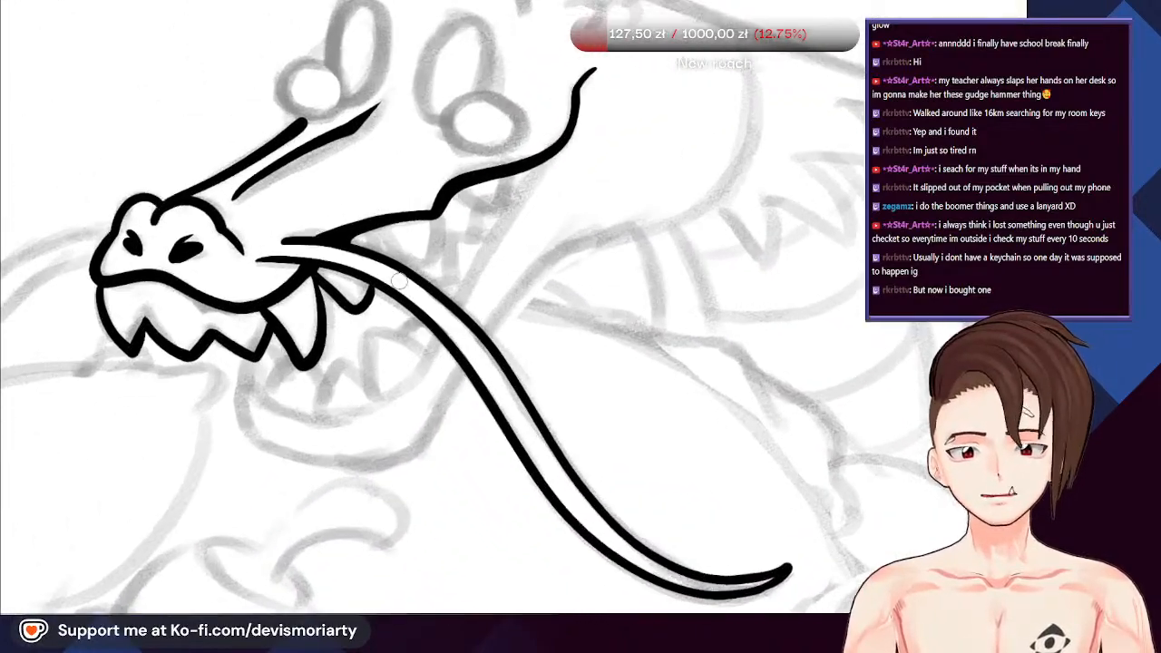
{"action": "scroll", "coordinate": [399, 280], "scroll_direction": "down", "scroll_amount": 4}
{"action": "scroll", "coordinate": [392, 103], "scroll_direction": "up", "scroll_amount": 4}
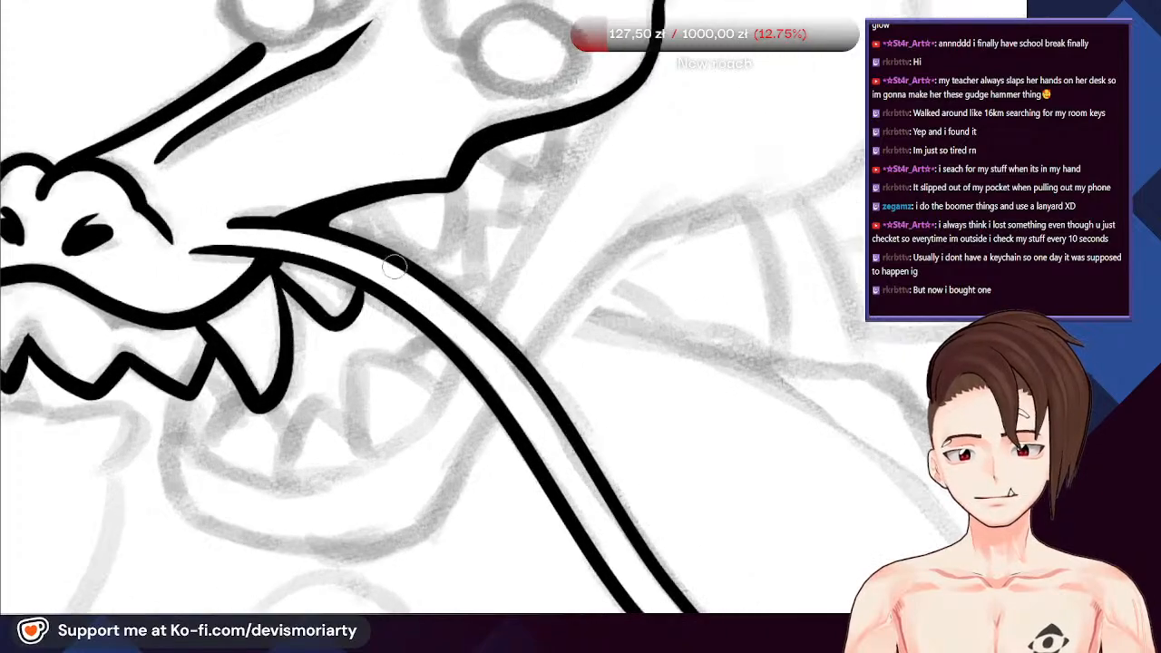
{"action": "scroll", "coordinate": [358, 266], "scroll_direction": "up", "scroll_amount": 2}
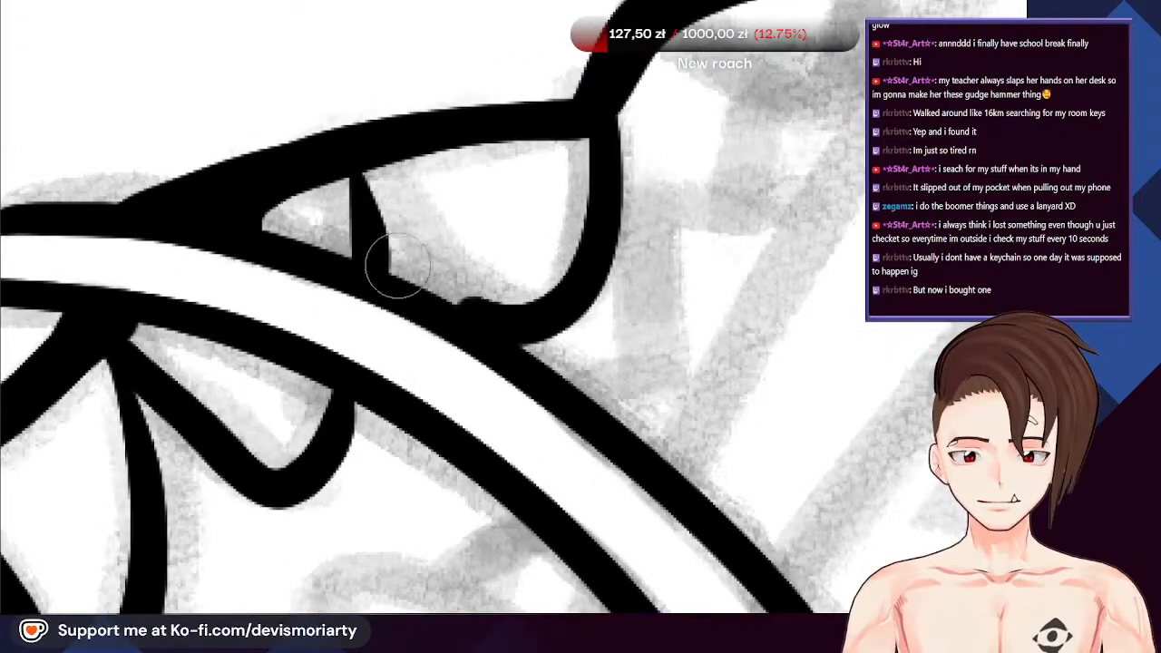
Ink the larger tooth's front edge above the whisker and add a triangular tooth under the next bump of the jaw line
{"action": "scroll", "coordinate": [395, 265], "scroll_direction": "down", "scroll_amount": 5}
{"action": "scroll", "coordinate": [324, 174], "scroll_direction": "up", "scroll_amount": 6}
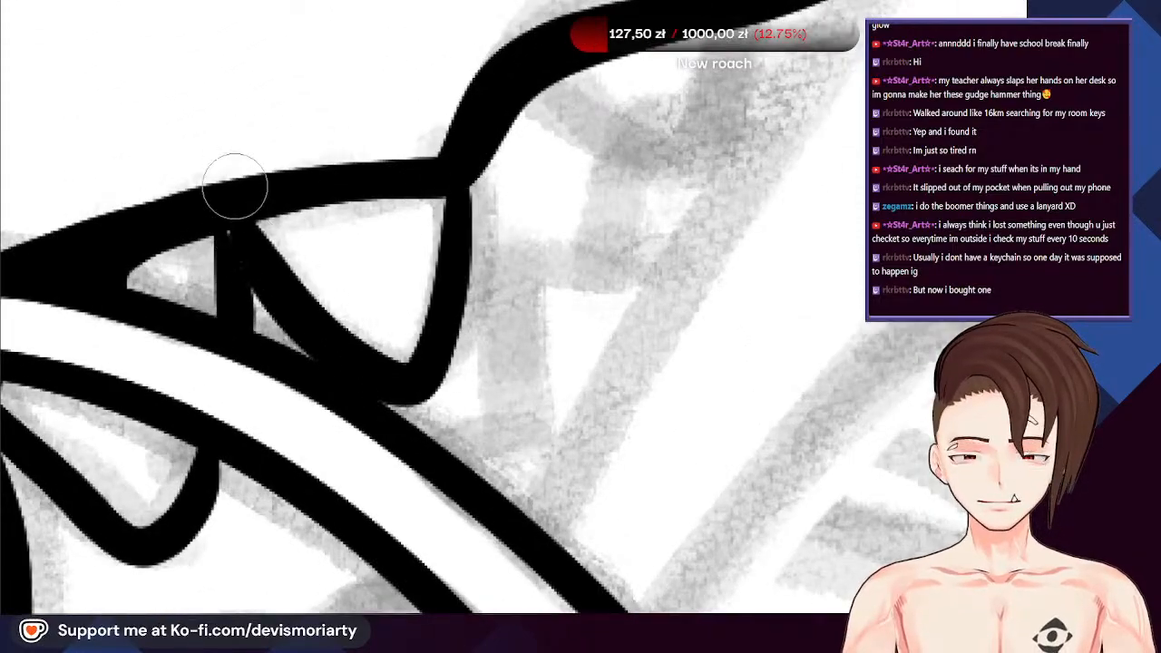
{"action": "scroll", "coordinate": [235, 186], "scroll_direction": "down", "scroll_amount": 5}
{"action": "scroll", "coordinate": [302, 159], "scroll_direction": "up", "scroll_amount": 5}
{"action": "scroll", "coordinate": [422, 245], "scroll_direction": "down", "scroll_amount": 5}
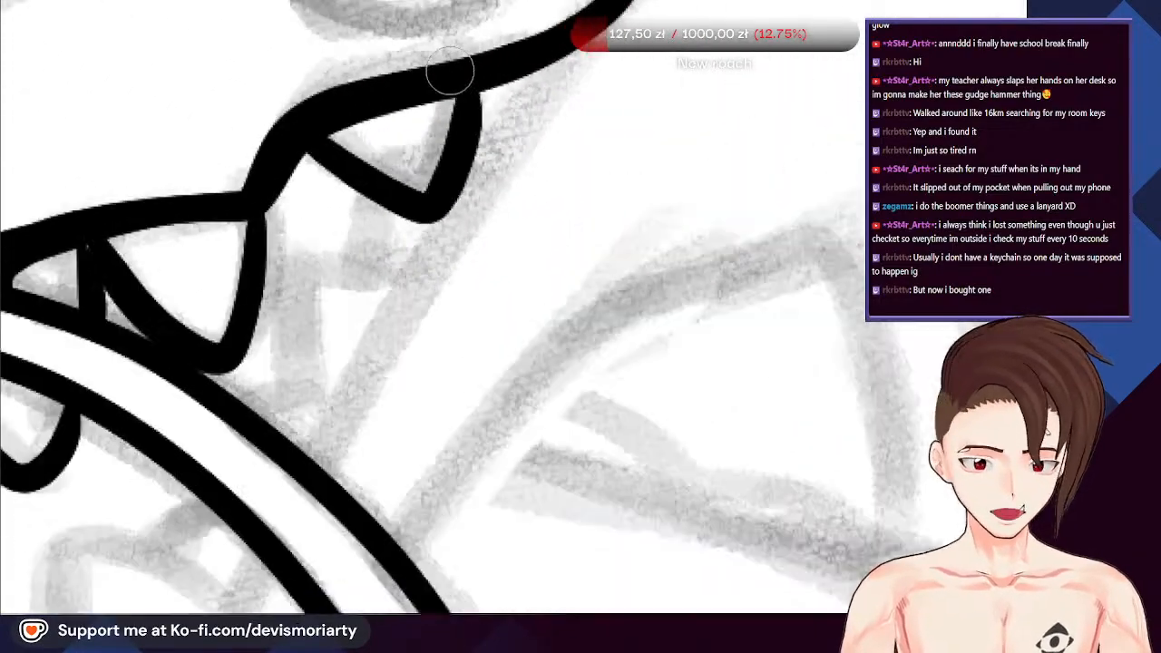
Ink the short front edge of the lower jaw and the first two lower teeth beneath and behind the fang
{"action": "scroll", "coordinate": [299, 212], "scroll_direction": "up", "scroll_amount": 5}
{"action": "scroll", "coordinate": [299, 211], "scroll_direction": "up", "scroll_amount": 2}
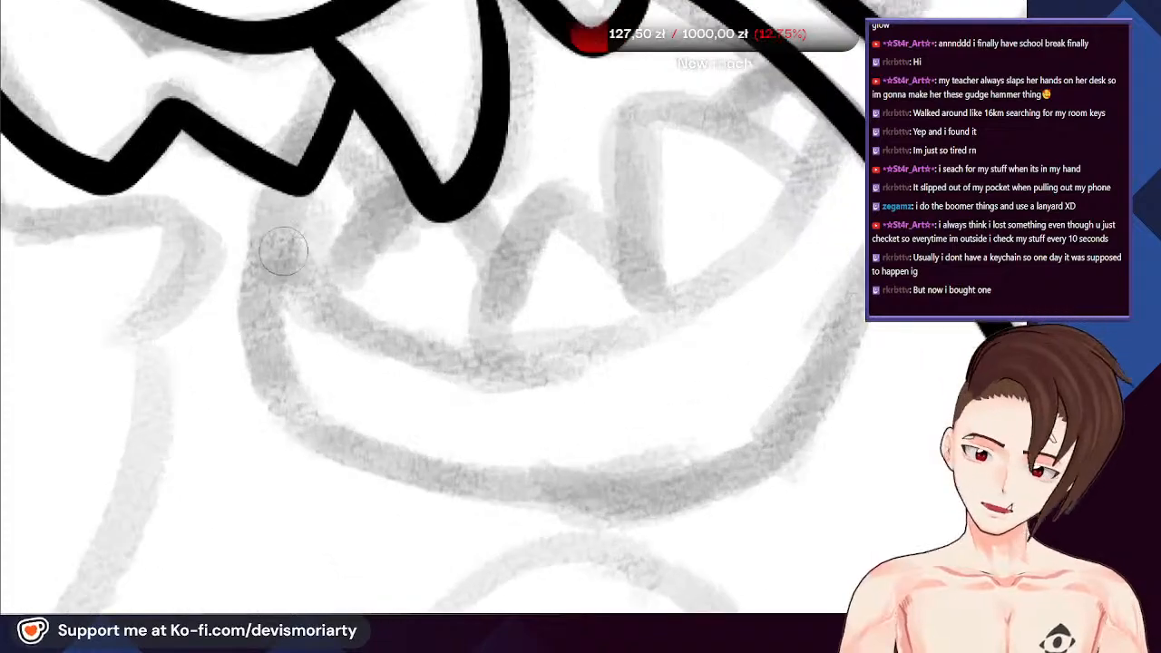
{"action": "scroll", "coordinate": [363, 252], "scroll_direction": "down", "scroll_amount": 1}
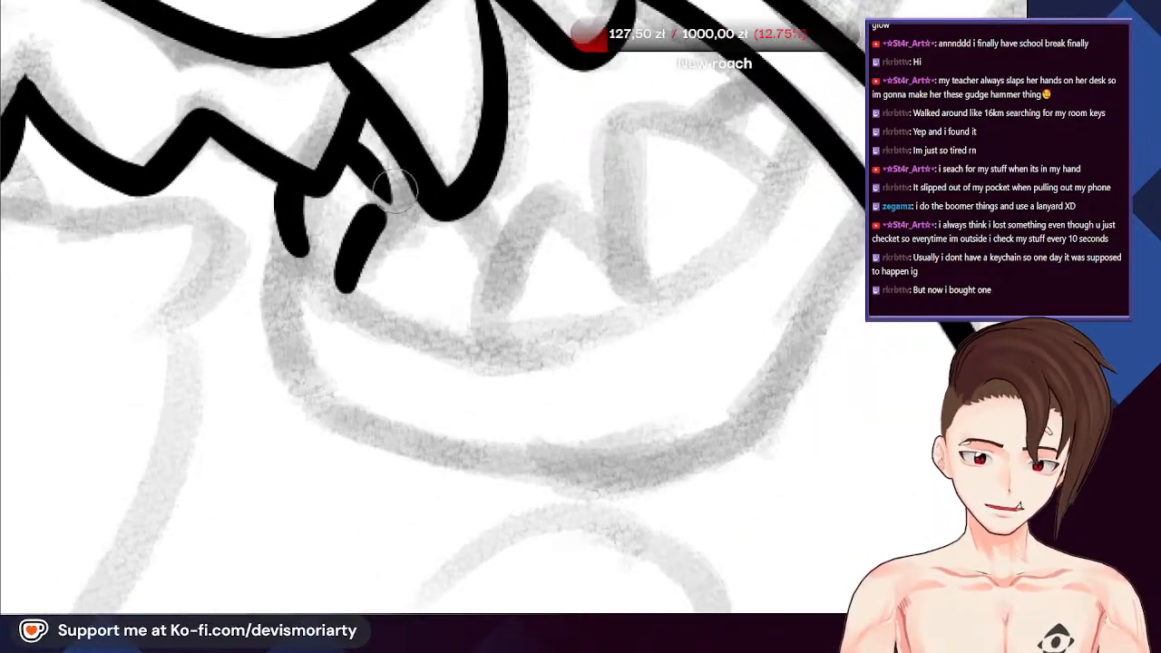
{"action": "scroll", "coordinate": [472, 232], "scroll_direction": "down", "scroll_amount": 4}
{"action": "scroll", "coordinate": [479, 318], "scroll_direction": "up", "scroll_amount": 4}
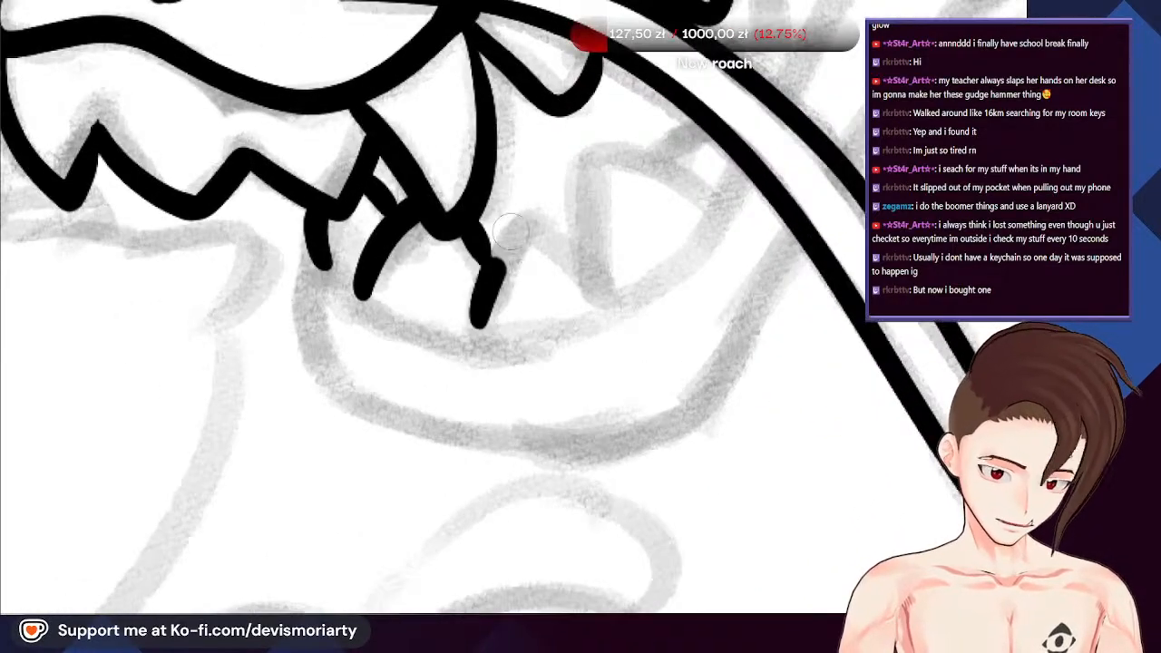
{"action": "scroll", "coordinate": [387, 324], "scroll_direction": "down", "scroll_amount": 5}
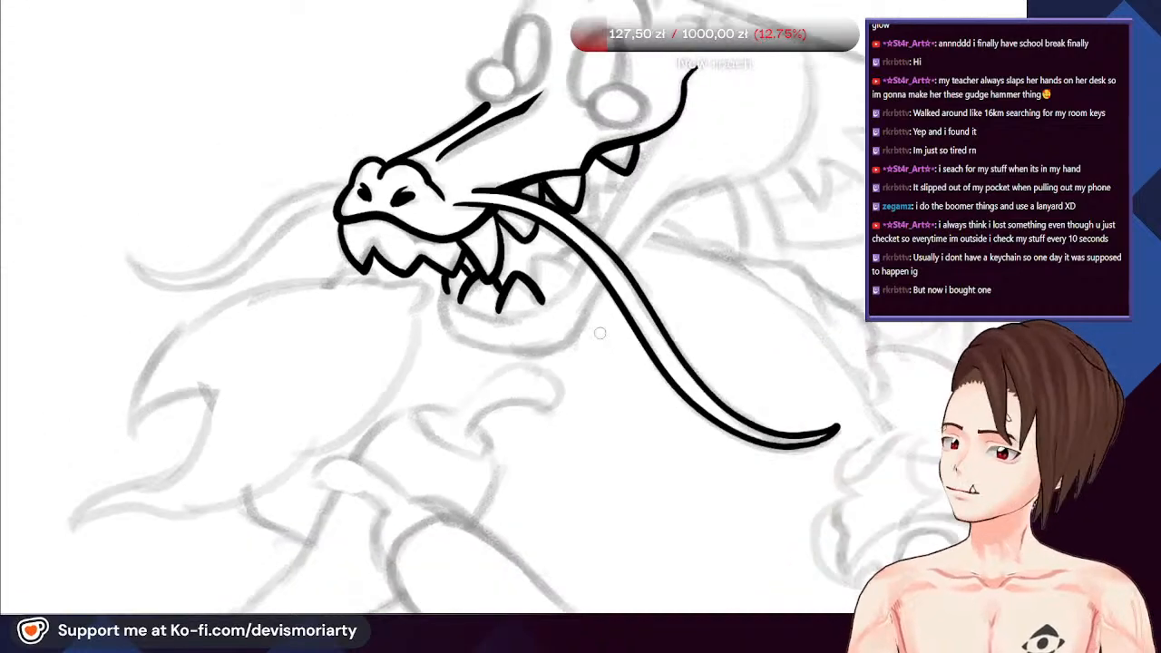
Ink the third lower tooth and the jagged row of back teeth running past the whisker up to the last upper tooth
{"action": "scroll", "coordinate": [598, 272], "scroll_direction": "up", "scroll_amount": 4}
{"action": "scroll", "coordinate": [490, 227], "scroll_direction": "down", "scroll_amount": 3}
{"action": "scroll", "coordinate": [374, 153], "scroll_direction": "down", "scroll_amount": 2}
{"action": "scroll", "coordinate": [312, 342], "scroll_direction": "up", "scroll_amount": 6}
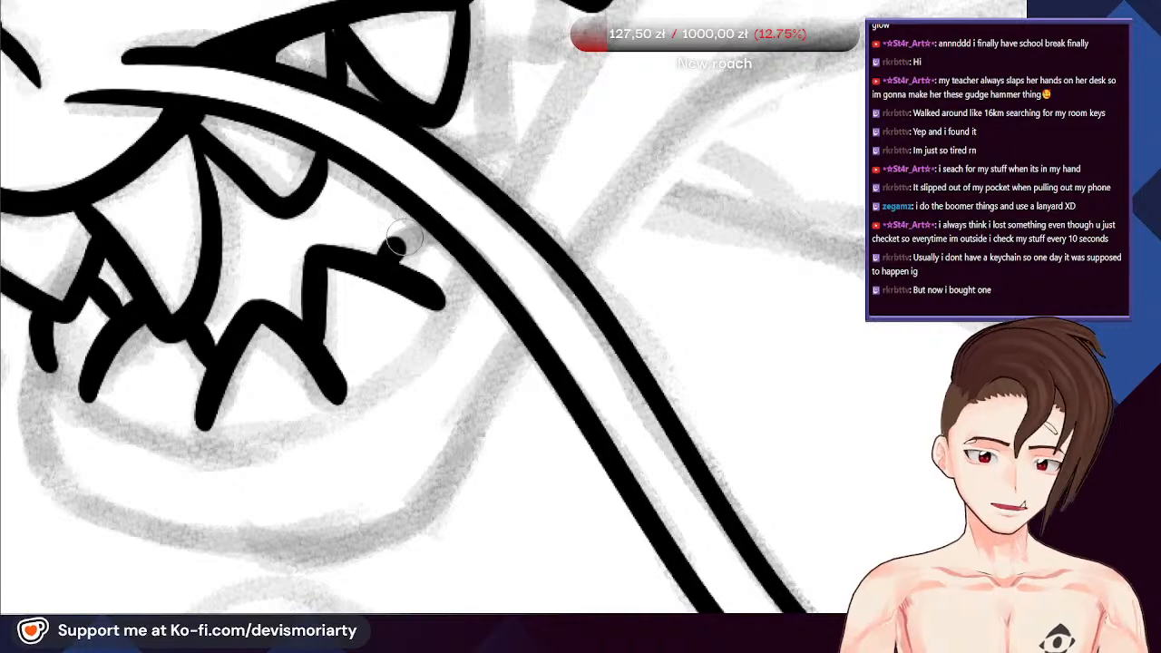
{"action": "scroll", "coordinate": [397, 241], "scroll_direction": "down", "scroll_amount": 3}
{"action": "scroll", "coordinate": [430, 205], "scroll_direction": "up", "scroll_amount": 3}
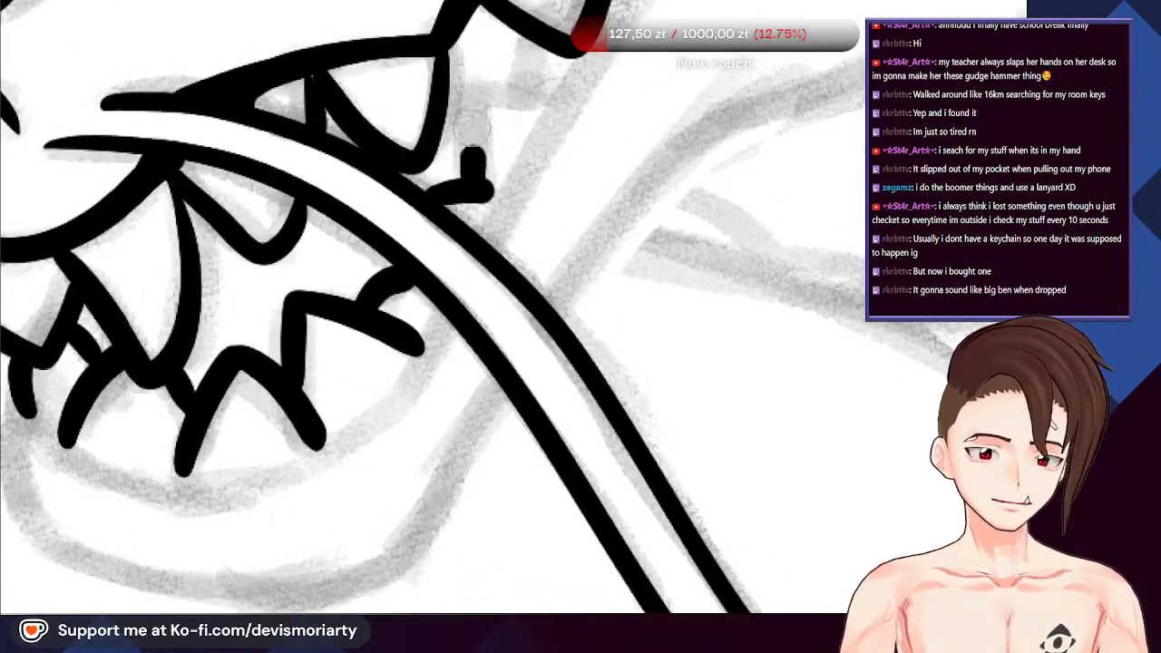
{"action": "scroll", "coordinate": [519, 98], "scroll_direction": "down", "scroll_amount": 4}
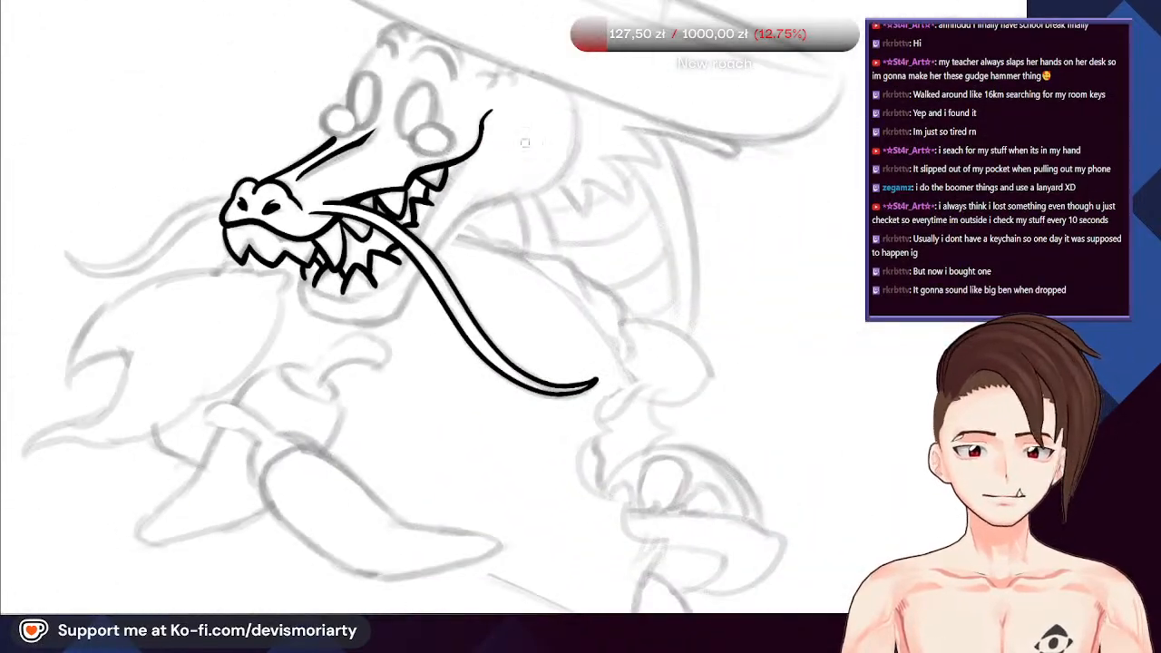
Ink the gum line beneath the lower teeth and the rounded outer edge of the lower jaw below it
{"action": "scroll", "coordinate": [280, 133], "scroll_direction": "up", "scroll_amount": 2}
{"action": "scroll", "coordinate": [280, 132], "scroll_direction": "down", "scroll_amount": 1}
{"action": "scroll", "coordinate": [281, 132], "scroll_direction": "down", "scroll_amount": 4}
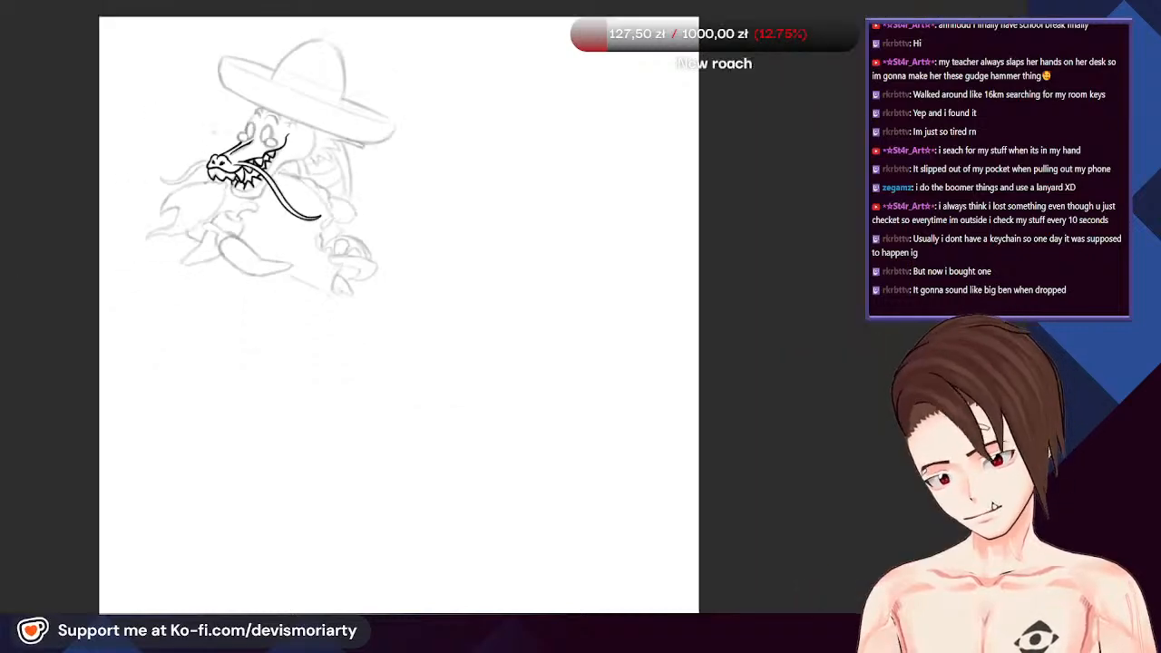
{"action": "scroll", "coordinate": [201, 212], "scroll_direction": "up", "scroll_amount": 6}
{"action": "scroll", "coordinate": [202, 212], "scroll_direction": "up", "scroll_amount": 3}
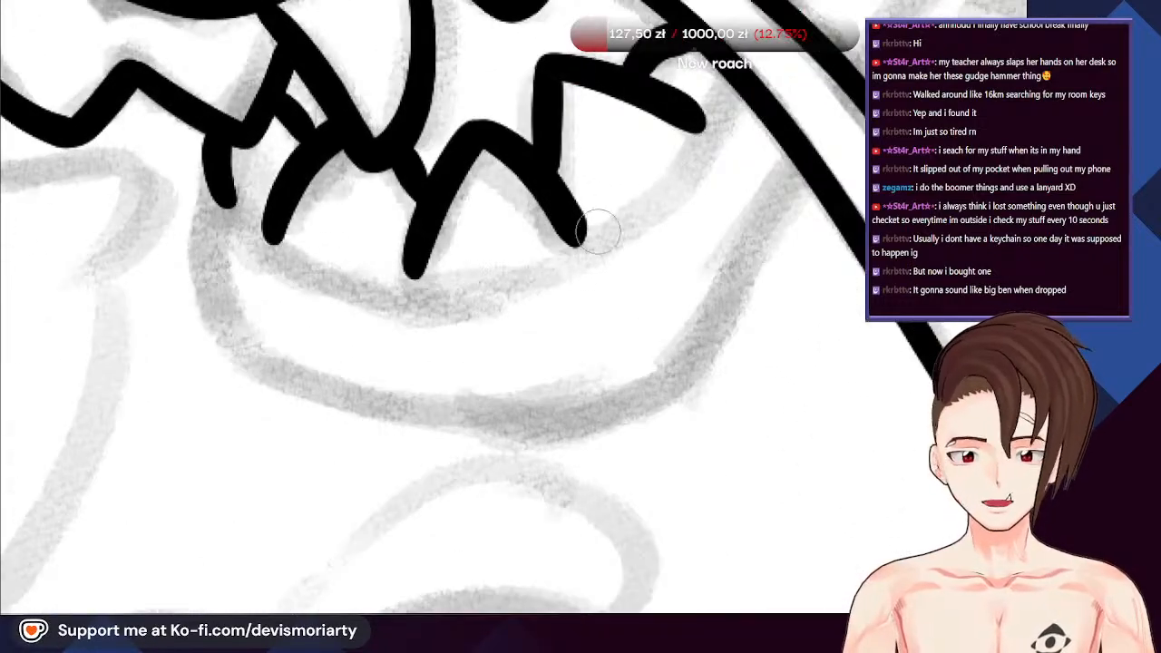
{"action": "mouse_move", "coordinate": [625, 234]}
{"action": "left_mouse_down"}
{"action": "mouse_move", "coordinate": [404, 288]}
{"action": "mouse_move", "coordinate": [272, 239]}
{"action": "mouse_move", "coordinate": [194, 188]}
{"action": "mouse_move", "coordinate": [209, 179]}
{"action": "mouse_move", "coordinate": [190, 236]}
{"action": "mouse_move", "coordinate": [233, 341]}
{"action": "mouse_move", "coordinate": [219, 323]}
{"action": "mouse_move", "coordinate": [251, 355]}
{"action": "mouse_move", "coordinate": [395, 399]}
{"action": "mouse_move", "coordinate": [669, 316]}
{"action": "left_mouse_up"}
{"action": "scroll", "coordinate": [668, 317], "scroll_direction": "down", "scroll_amount": 3}
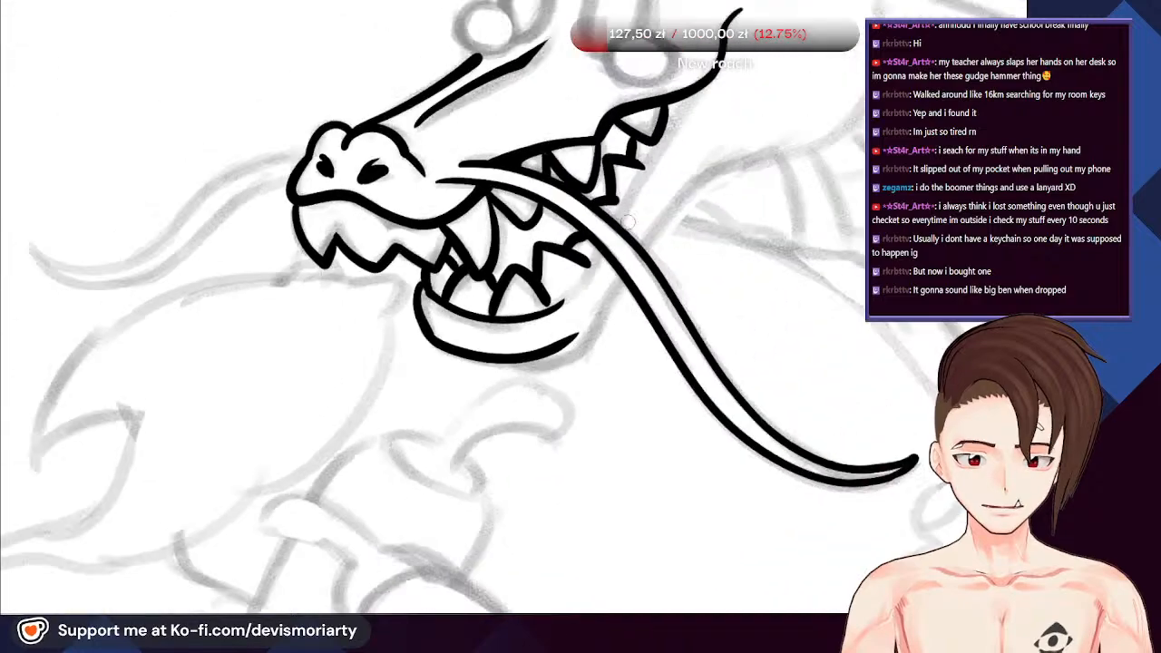
Extend the gum line and lower jaw edge past the whisker, then ink the mouth's back edge and the curved cheek line
{"action": "scroll", "coordinate": [554, 382], "scroll_direction": "up", "scroll_amount": 3}
{"action": "left_click_drag", "start_coordinate": [585, 335], "coordinate": [615, 285]}
{"action": "scroll", "coordinate": [615, 284], "scroll_direction": "down", "scroll_amount": 2}
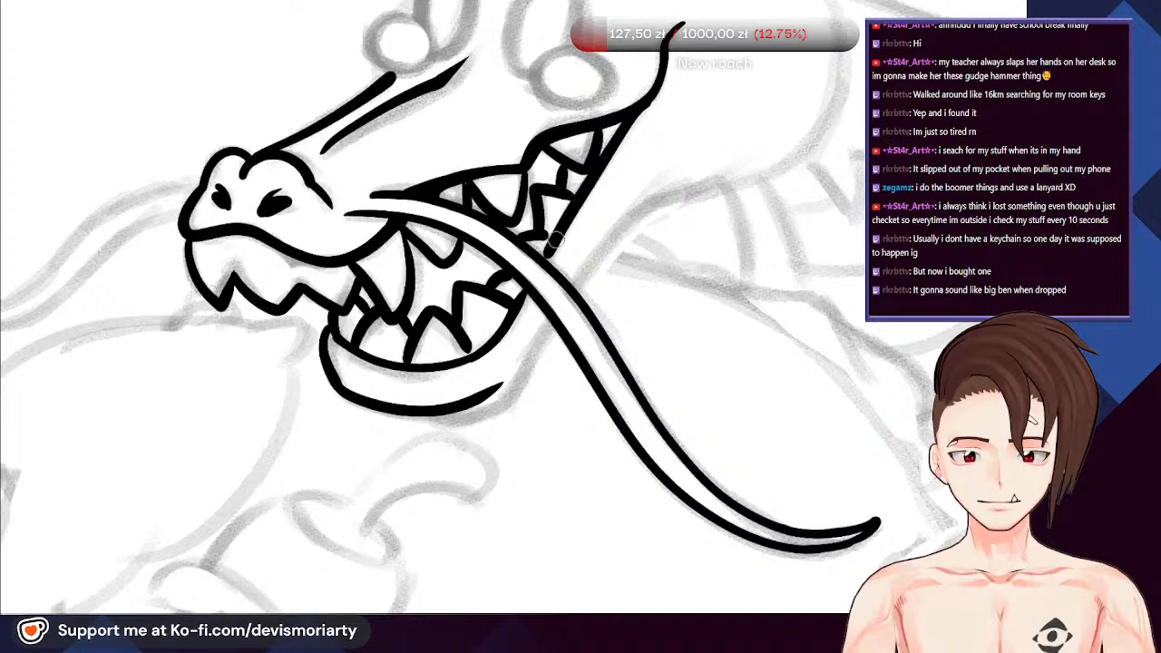
{"action": "scroll", "coordinate": [556, 238], "scroll_direction": "down", "scroll_amount": 3}
{"action": "scroll", "coordinate": [453, 355], "scroll_direction": "up", "scroll_amount": 4}
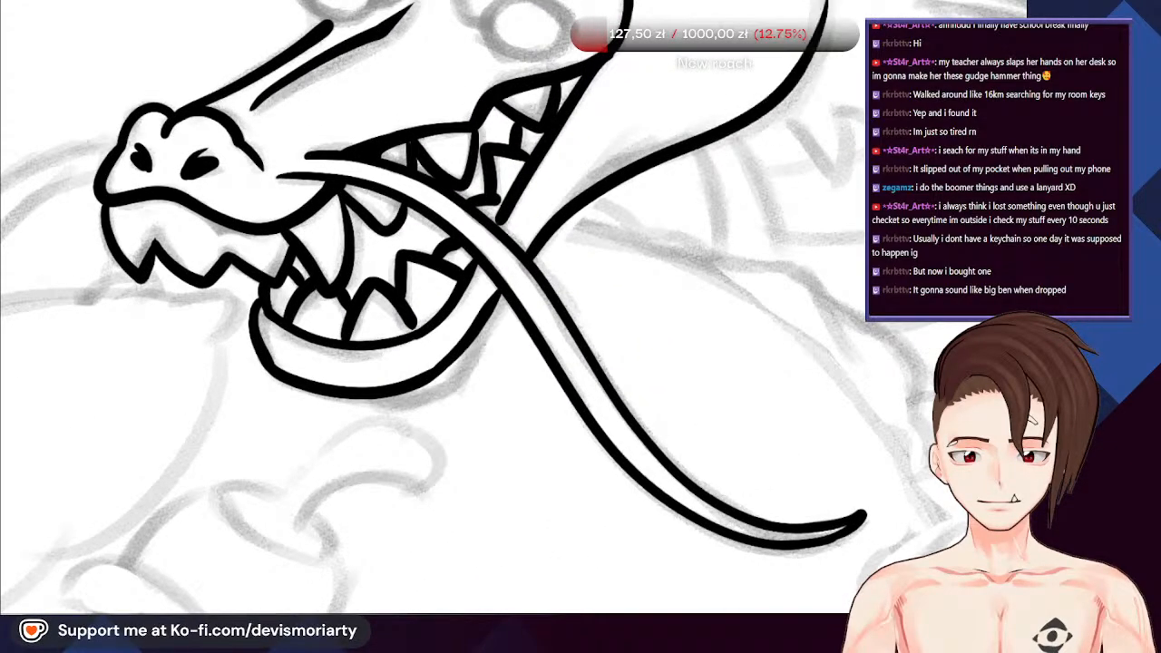
Ink the small circle overlapping the lower end of the far eye, above the snout ridge
{"action": "scroll", "coordinate": [369, 177], "scroll_direction": "down", "scroll_amount": 4}
{"action": "scroll", "coordinate": [369, 177], "scroll_direction": "up", "scroll_amount": 3}
{"action": "scroll", "coordinate": [369, 177], "scroll_direction": "down", "scroll_amount": 2}
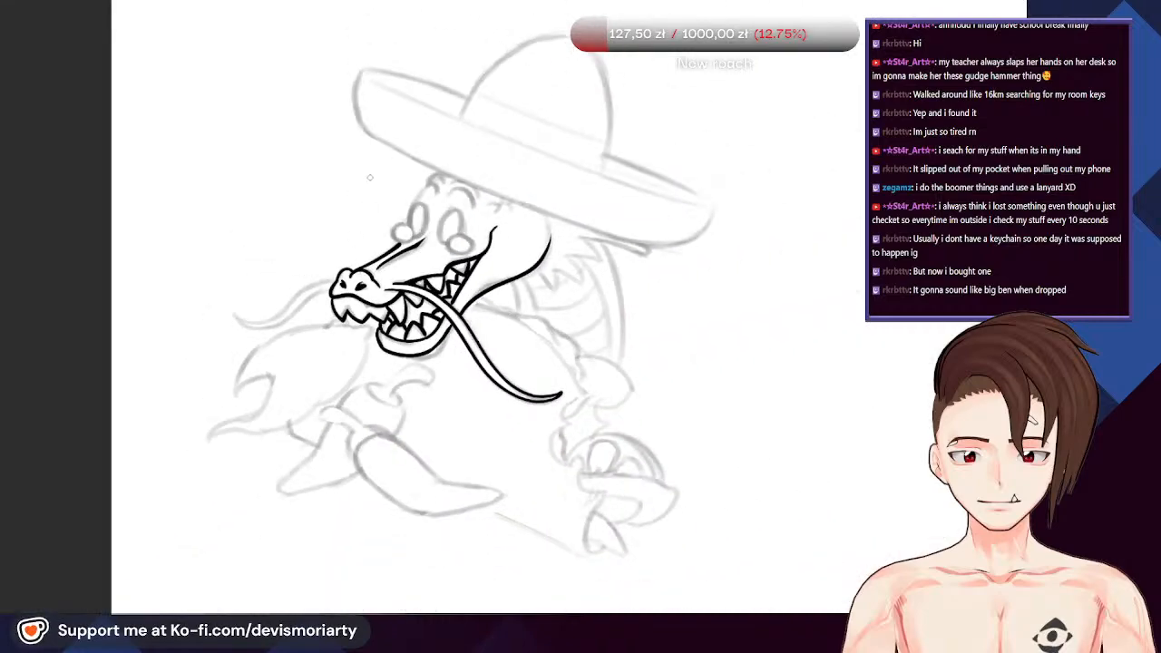
{"action": "scroll", "coordinate": [369, 177], "scroll_direction": "up", "scroll_amount": 5}
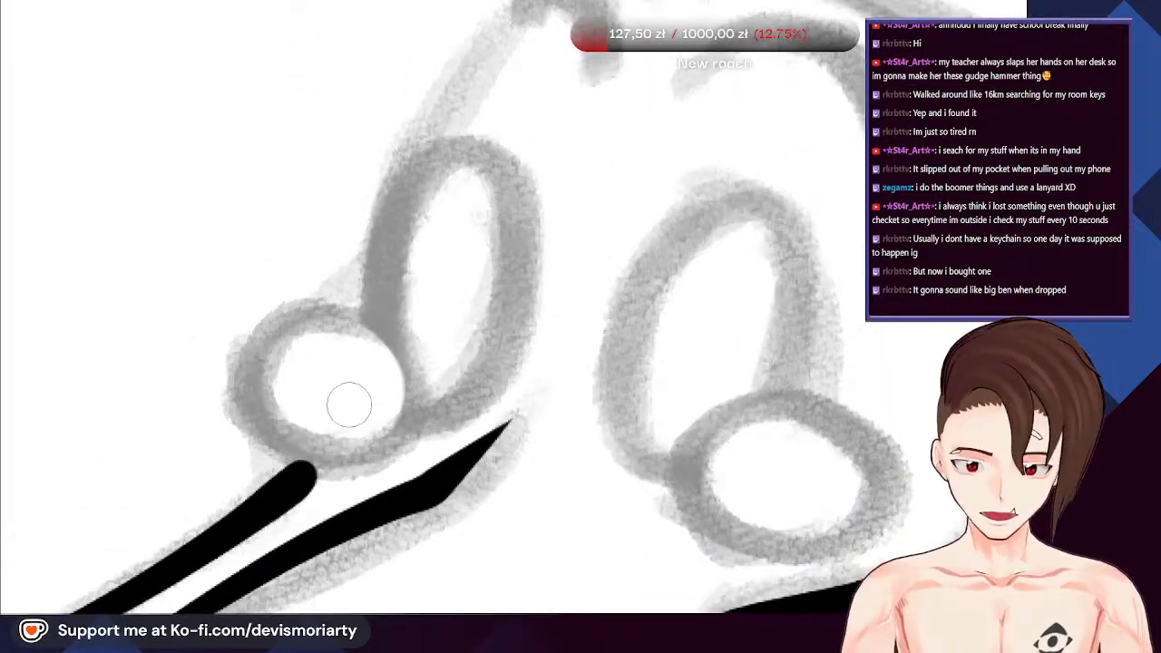
{"action": "mouse_move", "coordinate": [405, 434]}
{"action": "left_mouse_down"}
{"action": "mouse_move", "coordinate": [415, 403]}
{"action": "mouse_move", "coordinate": [263, 444]}
{"action": "mouse_move", "coordinate": [408, 458]}
{"action": "left_mouse_up"}
{"action": "scroll", "coordinate": [363, 409], "scroll_direction": "down", "scroll_amount": 3}
{"action": "scroll", "coordinate": [435, 333], "scroll_direction": "up", "scroll_amount": 3}
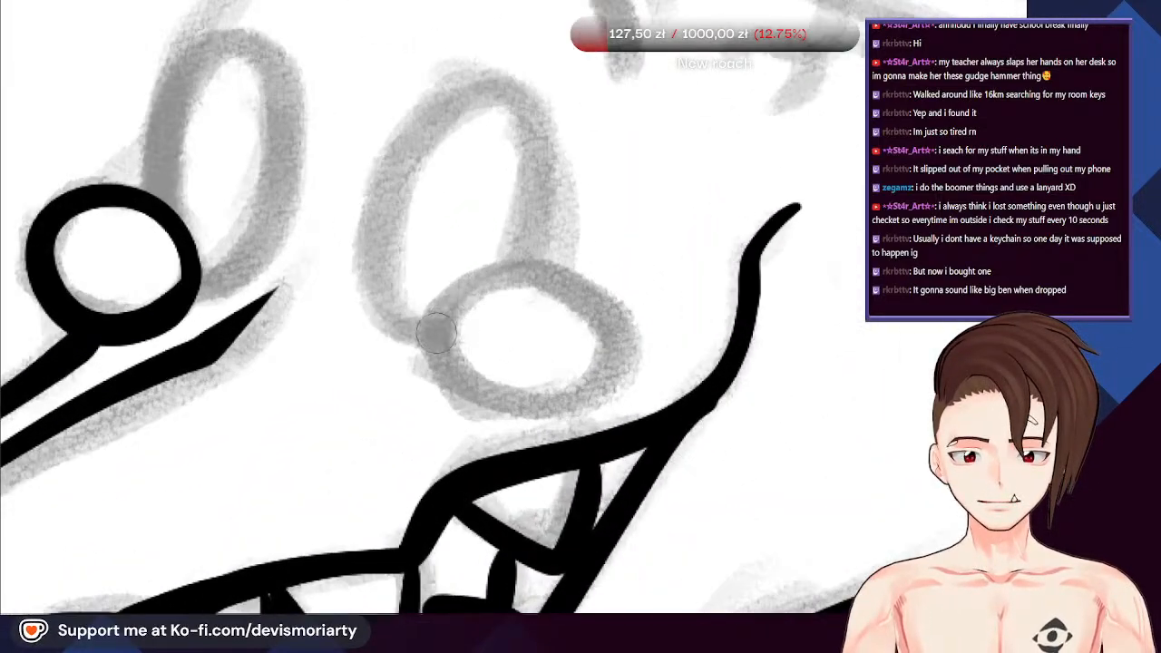
Ink the near eye's small lower oval and the tall oval rising behind it
{"action": "mouse_move", "coordinate": [436, 334]}
{"action": "left_mouse_down"}
{"action": "mouse_move", "coordinate": [470, 278]}
{"action": "mouse_move", "coordinate": [630, 339]}
{"action": "mouse_move", "coordinate": [558, 416]}
{"action": "mouse_move", "coordinate": [446, 346]}
{"action": "mouse_move", "coordinate": [442, 280]}
{"action": "mouse_move", "coordinate": [401, 332]}
{"action": "mouse_move", "coordinate": [376, 214]}
{"action": "mouse_move", "coordinate": [464, 77]}
{"action": "mouse_move", "coordinate": [467, 246]}
{"action": "left_mouse_up"}
{"action": "scroll", "coordinate": [427, 322], "scroll_direction": "down", "scroll_amount": 2}
{"action": "scroll", "coordinate": [402, 336], "scroll_direction": "up", "scroll_amount": 2}
{"action": "scroll", "coordinate": [466, 246], "scroll_direction": "down", "scroll_amount": 2}
{"action": "scroll", "coordinate": [183, 170], "scroll_direction": "up", "scroll_amount": 2}
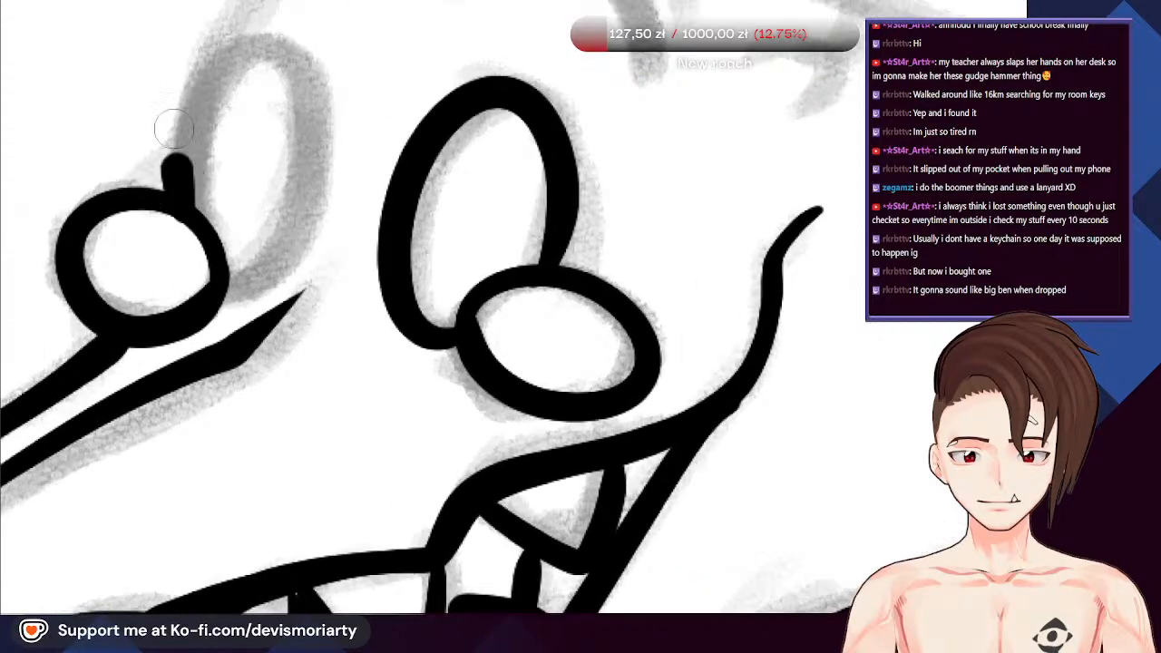
Redo and complete the far eye's tall oval, and add the short arc joining it to the small circle
{"action": "mouse_move", "coordinate": [174, 129]}
{"action": "left_mouse_down"}
{"action": "mouse_move", "coordinate": [315, 134]}
{"action": "mouse_move", "coordinate": [244, 280]}
{"action": "left_mouse_up"}
{"action": "key", "text": "ctrl+z"}
{"action": "mouse_move", "coordinate": [187, 214]}
{"action": "left_mouse_down"}
{"action": "mouse_move", "coordinate": [313, 68]}
{"action": "mouse_move", "coordinate": [222, 272]}
{"action": "left_mouse_up"}
{"action": "scroll", "coordinate": [222, 272], "scroll_direction": "down", "scroll_amount": 2}
{"action": "scroll", "coordinate": [202, 273], "scroll_direction": "up", "scroll_amount": 2}
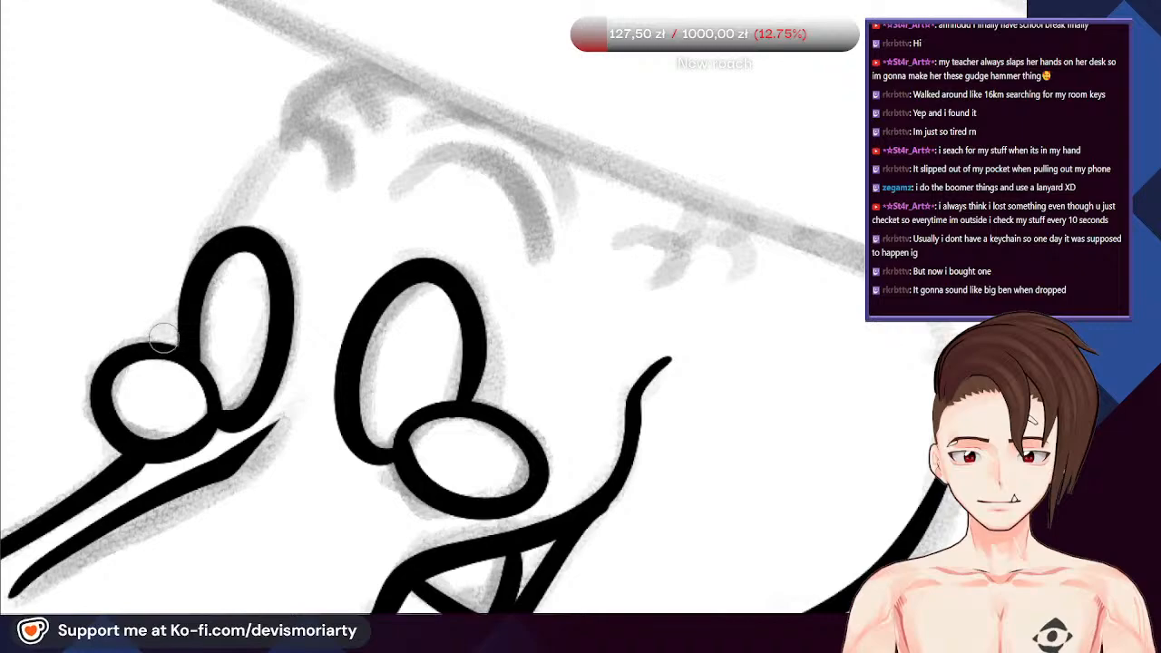
{"action": "scroll", "coordinate": [181, 320], "scroll_direction": "down", "scroll_amount": 2}
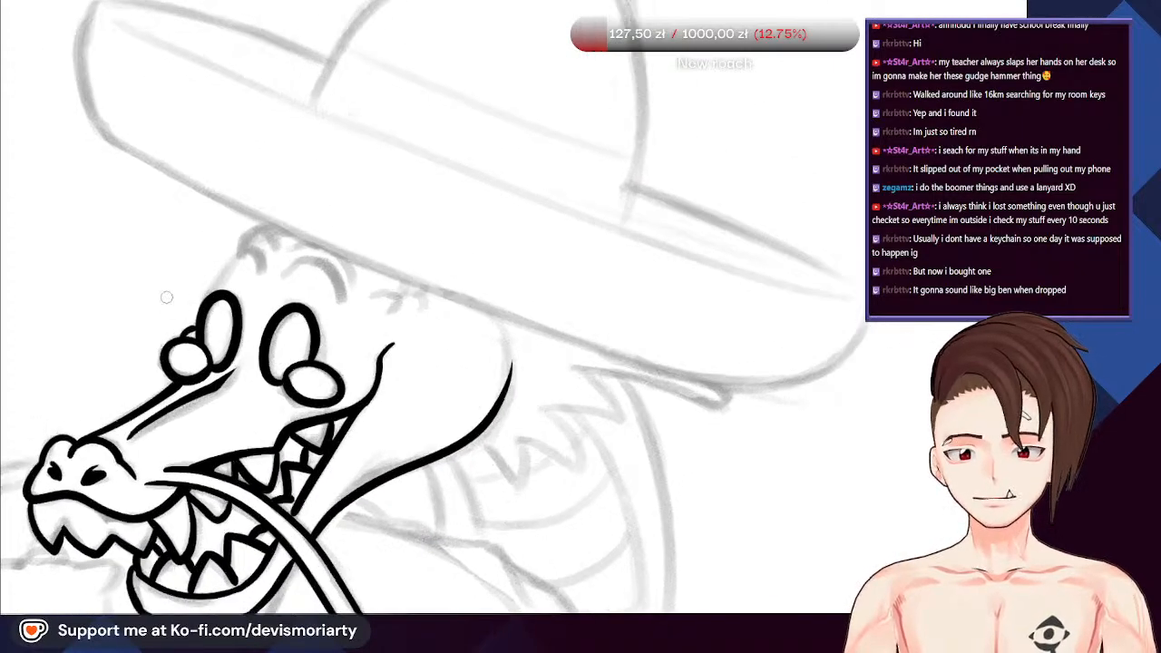
Ink the forehead outline from the far eye up to the rounded bump under the hat brim
{"action": "scroll", "coordinate": [216, 266], "scroll_direction": "up", "scroll_amount": 2}
{"action": "scroll", "coordinate": [216, 266], "scroll_direction": "down", "scroll_amount": 2}
{"action": "scroll", "coordinate": [216, 266], "scroll_direction": "up", "scroll_amount": 2}
{"action": "scroll", "coordinate": [213, 332], "scroll_direction": "down", "scroll_amount": 2}
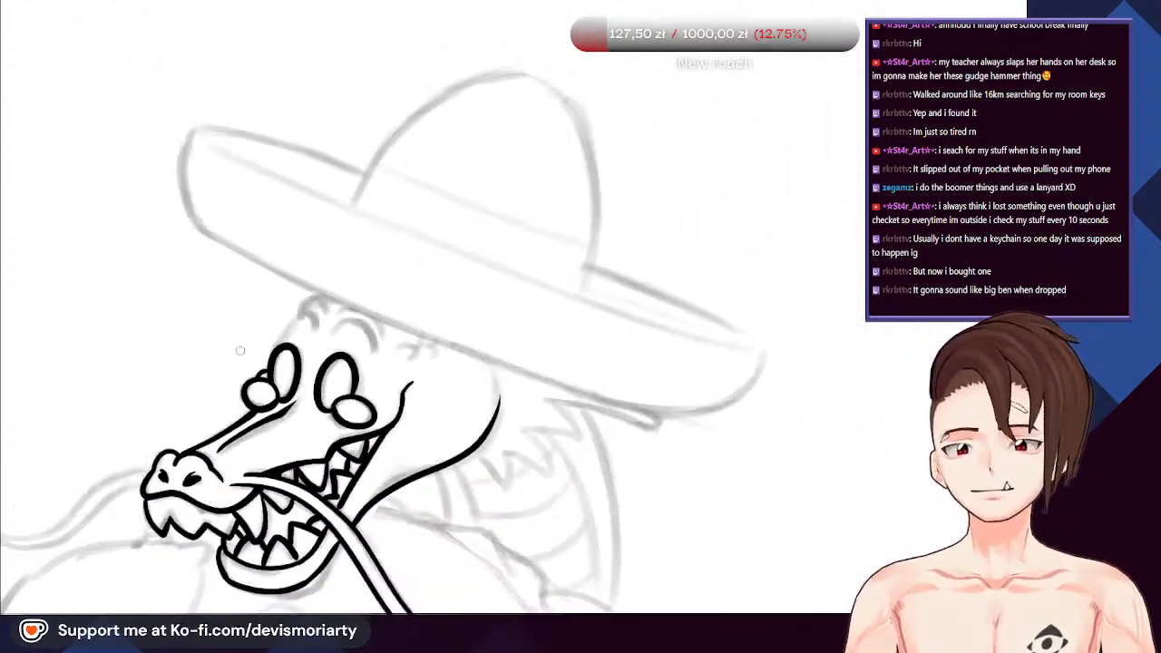
{"action": "scroll", "coordinate": [244, 363], "scroll_direction": "up", "scroll_amount": 2}
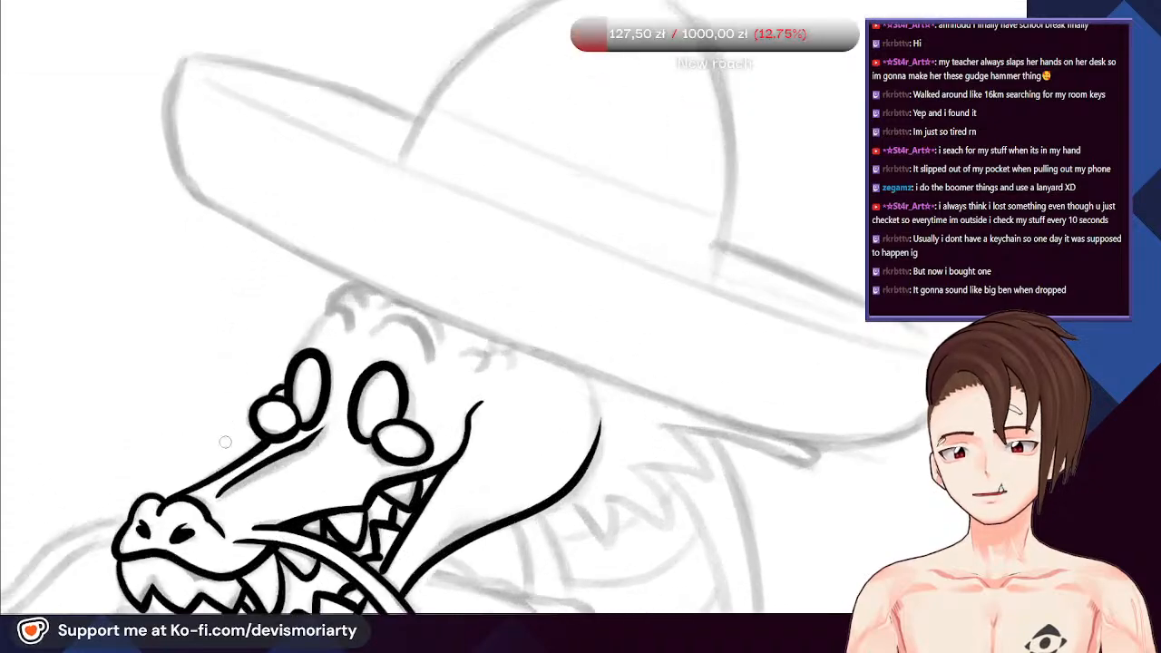
{"action": "scroll", "coordinate": [250, 363], "scroll_direction": "down", "scroll_amount": 4}
{"action": "scroll", "coordinate": [272, 417], "scroll_direction": "up", "scroll_amount": 4}
{"action": "scroll", "coordinate": [312, 238], "scroll_direction": "up", "scroll_amount": 4}
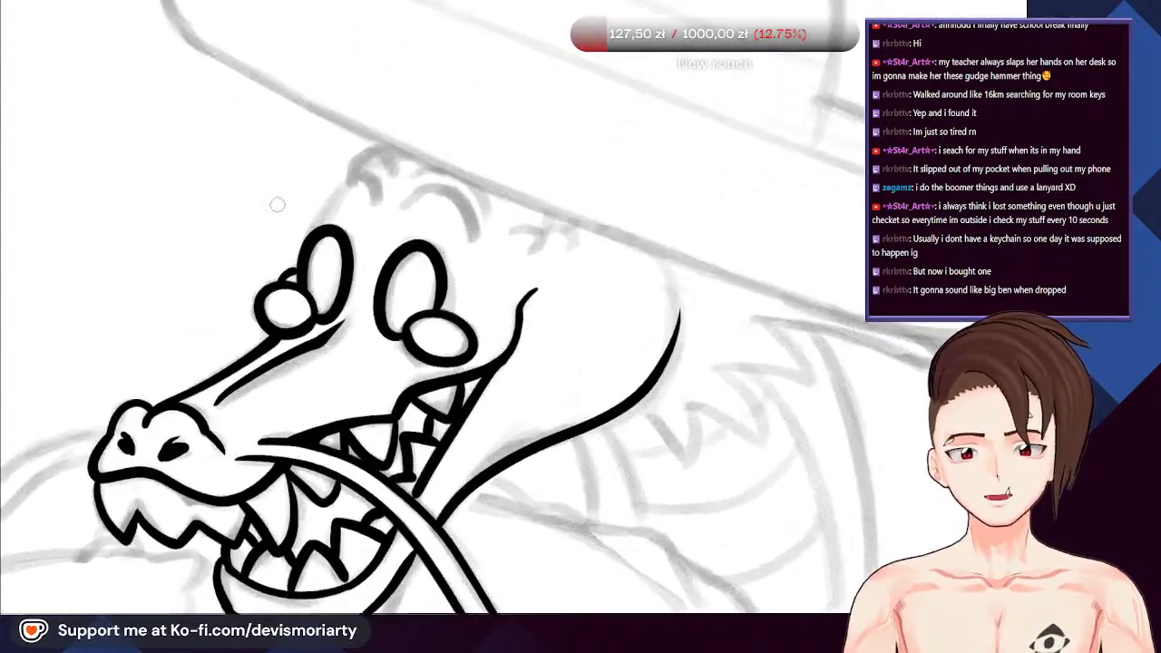
{"action": "scroll", "coordinate": [308, 308], "scroll_direction": "down", "scroll_amount": 1}
{"action": "scroll", "coordinate": [336, 277], "scroll_direction": "up", "scroll_amount": 1}
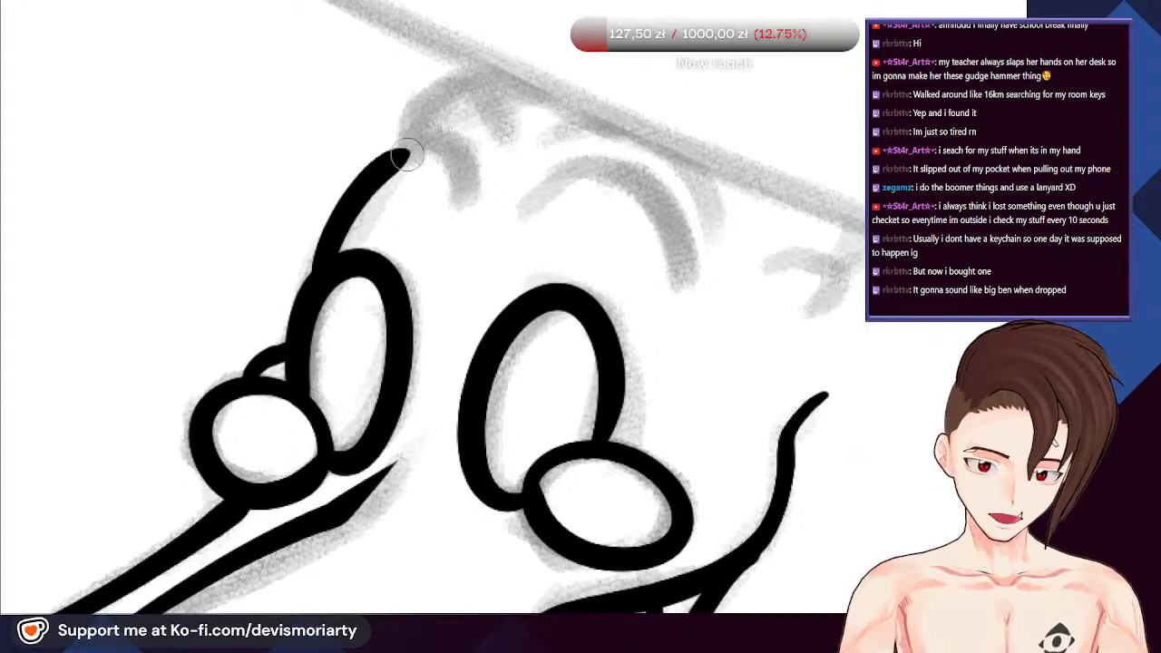
{"action": "scroll", "coordinate": [405, 157], "scroll_direction": "down", "scroll_amount": 4}
{"action": "scroll", "coordinate": [217, 135], "scroll_direction": "up", "scroll_amount": 1}
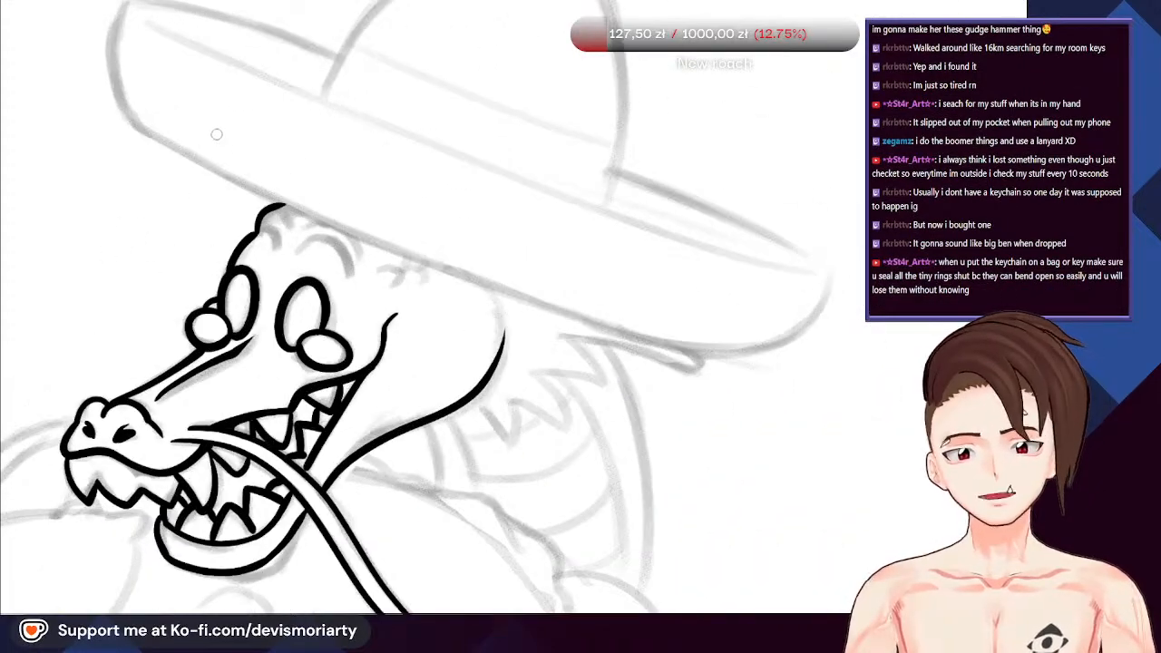
Examine the inked head outline, eyes and jaws against the underlying sketch
{"action": "scroll", "coordinate": [229, 192], "scroll_direction": "up", "scroll_amount": 1}
{"action": "scroll", "coordinate": [239, 232], "scroll_direction": "down", "scroll_amount": 3}
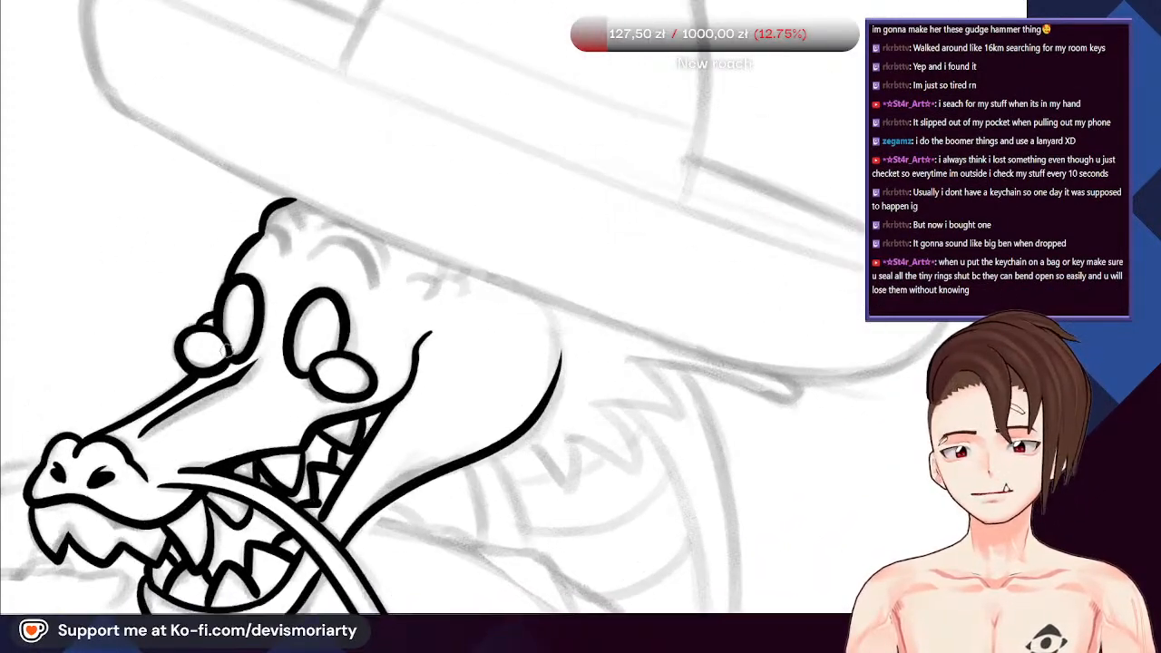
{"action": "scroll", "coordinate": [269, 341], "scroll_direction": "up", "scroll_amount": 1}
{"action": "scroll", "coordinate": [270, 340], "scroll_direction": "down", "scroll_amount": 4}
{"action": "scroll", "coordinate": [272, 300], "scroll_direction": "up", "scroll_amount": 4}
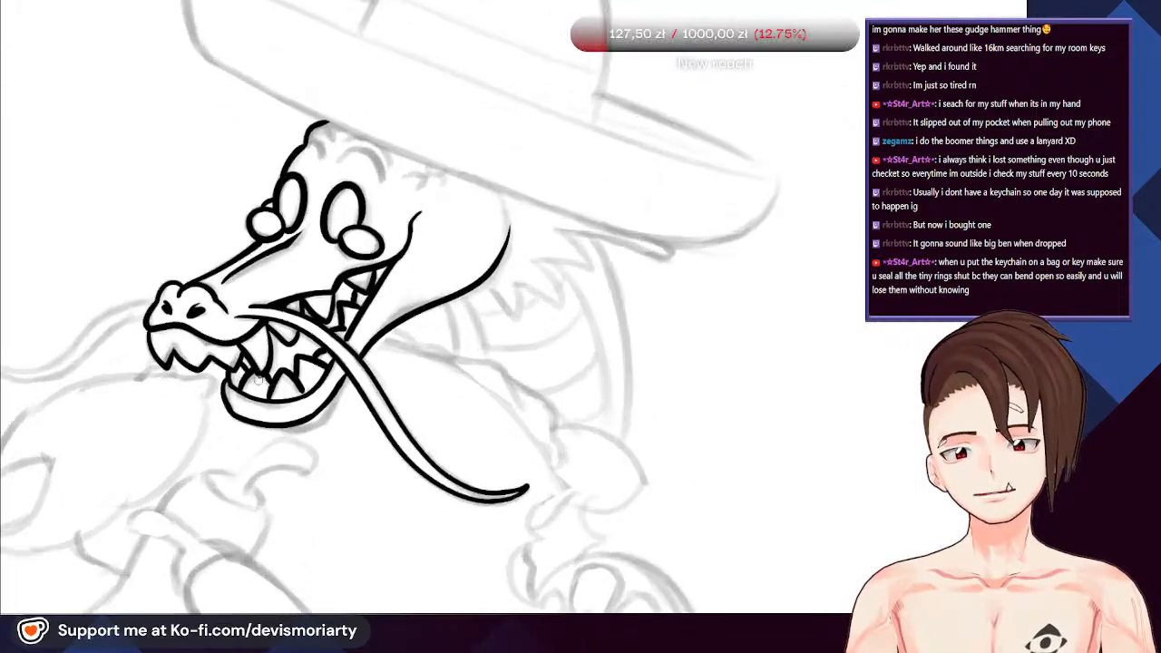
{"action": "scroll", "coordinate": [290, 227], "scroll_direction": "down", "scroll_amount": 3}
{"action": "scroll", "coordinate": [298, 159], "scroll_direction": "up", "scroll_amount": 1}
{"action": "scroll", "coordinate": [298, 158], "scroll_direction": "up", "scroll_amount": 4}
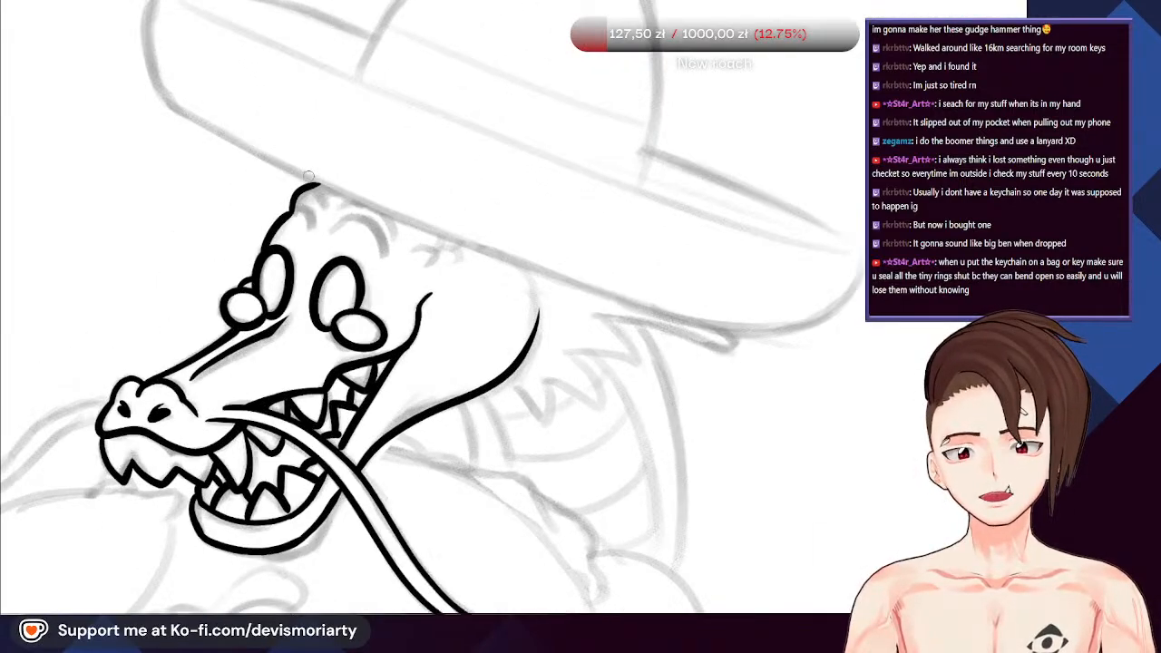
{"action": "scroll", "coordinate": [308, 181], "scroll_direction": "down", "scroll_amount": 1}
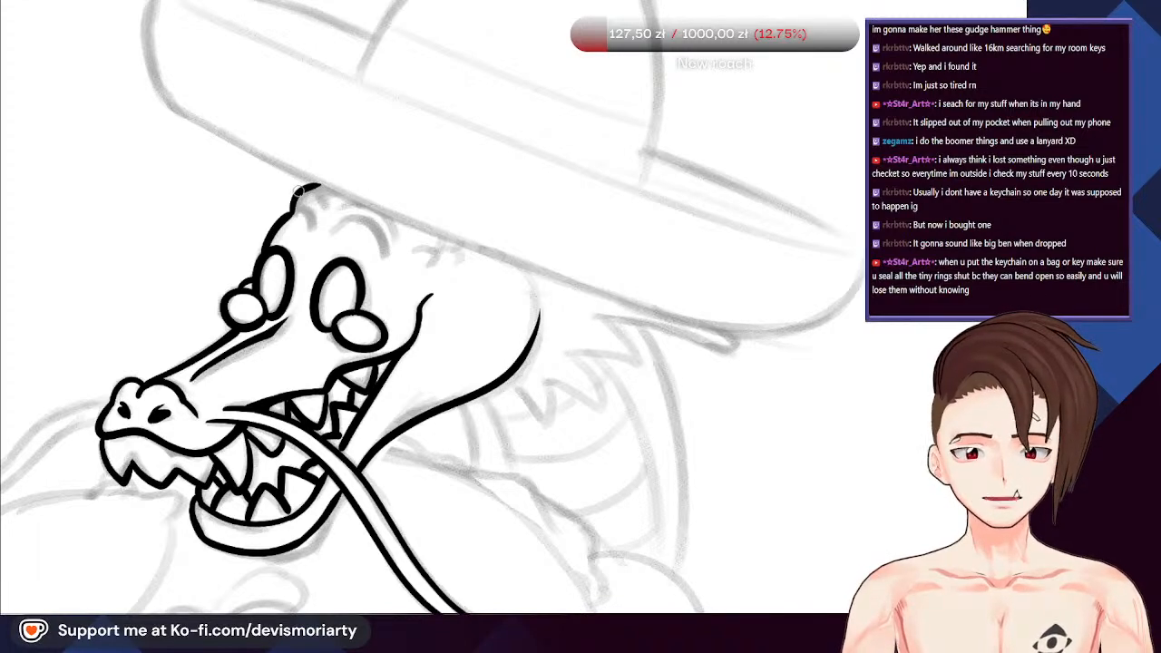
Ink both eyebrows and the curved brow ridge lines above them, just under the hat brim
{"action": "scroll", "coordinate": [331, 168], "scroll_direction": "up", "scroll_amount": 4}
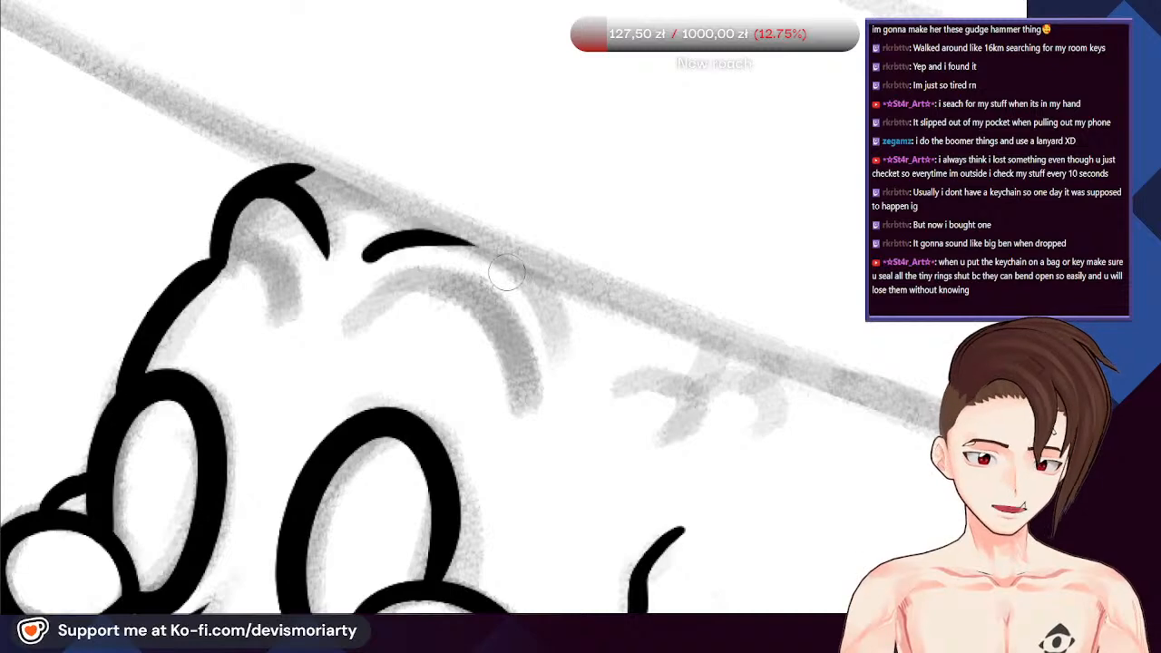
{"action": "left_click_drag", "start_coordinate": [504, 259], "coordinate": [571, 363]}
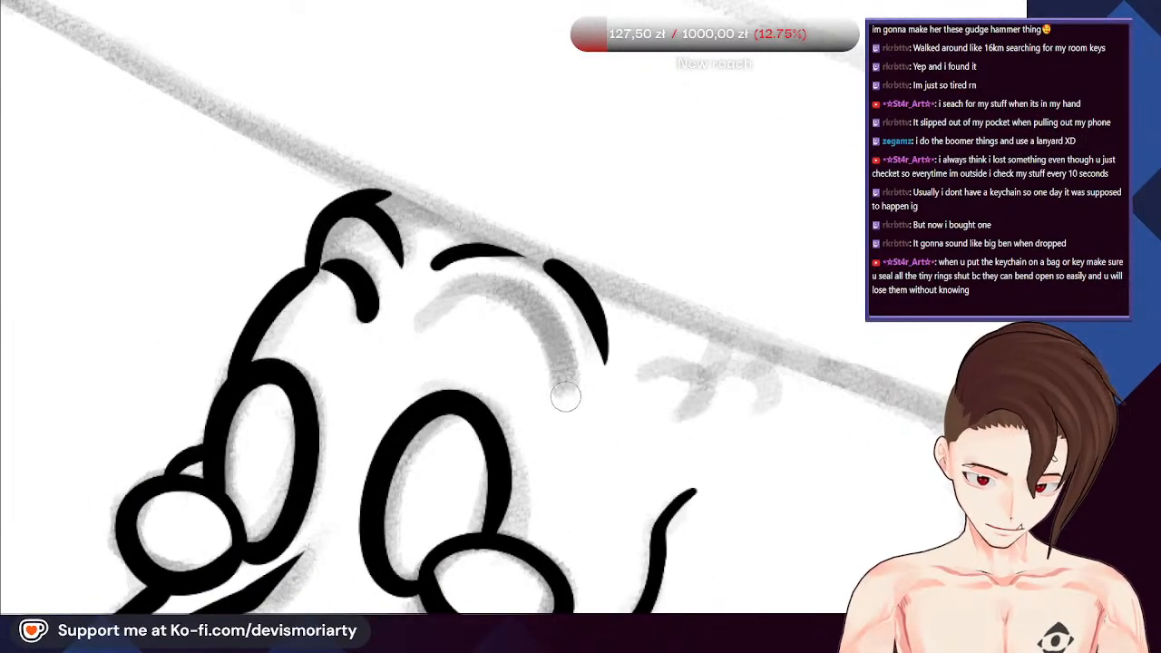
{"action": "mouse_move", "coordinate": [566, 396]}
{"action": "left_mouse_down"}
{"action": "mouse_move", "coordinate": [468, 284]}
{"action": "mouse_move", "coordinate": [513, 368]}
{"action": "mouse_move", "coordinate": [476, 369]}
{"action": "mouse_move", "coordinate": [268, 241]}
{"action": "left_mouse_up"}
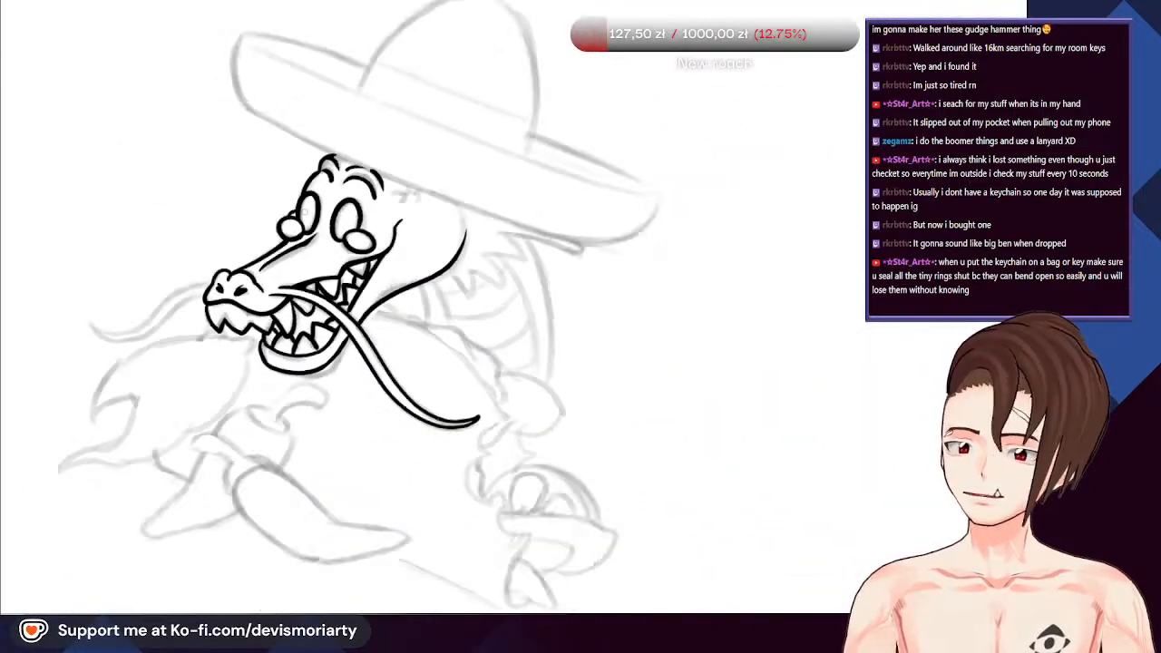
Redo the upper end of the cheek line and extend it up the back of the head toward the hat brim
{"action": "scroll", "coordinate": [314, 260], "scroll_direction": "up", "scroll_amount": 5}
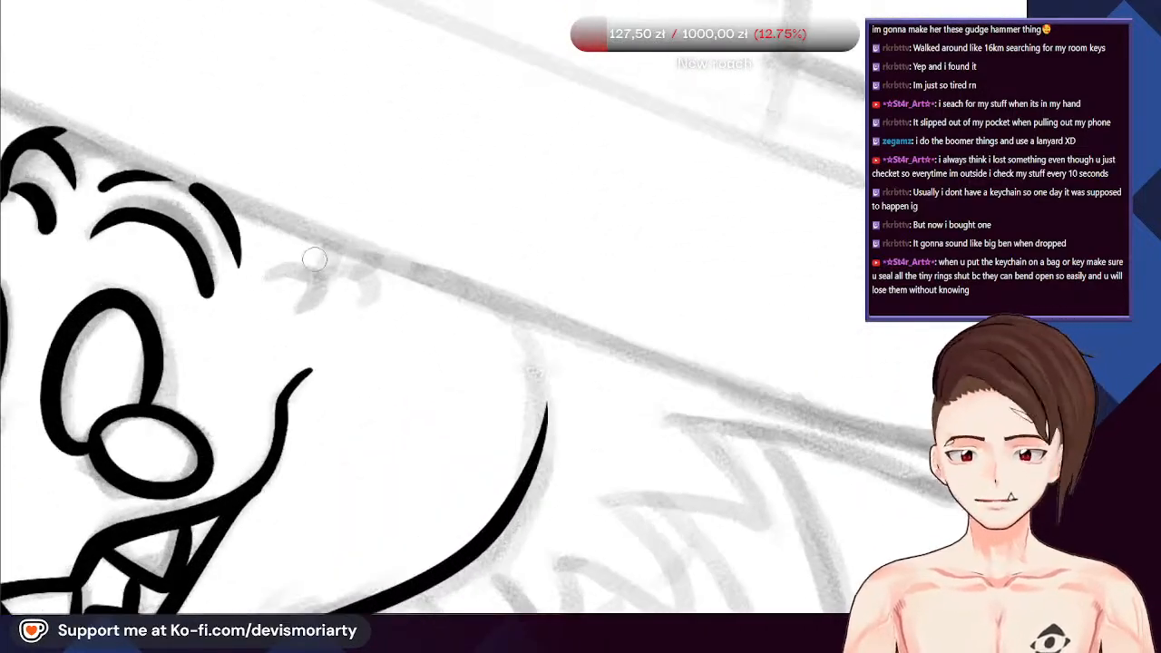
{"action": "mouse_move", "coordinate": [567, 535]}
{"action": "left_mouse_down"}
{"action": "mouse_move", "coordinate": [584, 298]}
{"action": "mouse_move", "coordinate": [571, 534]}
{"action": "mouse_move", "coordinate": [525, 564]}
{"action": "left_mouse_up"}
{"action": "key", "text": "ctrl+z"}
{"action": "key", "text": "ctrl+z"}
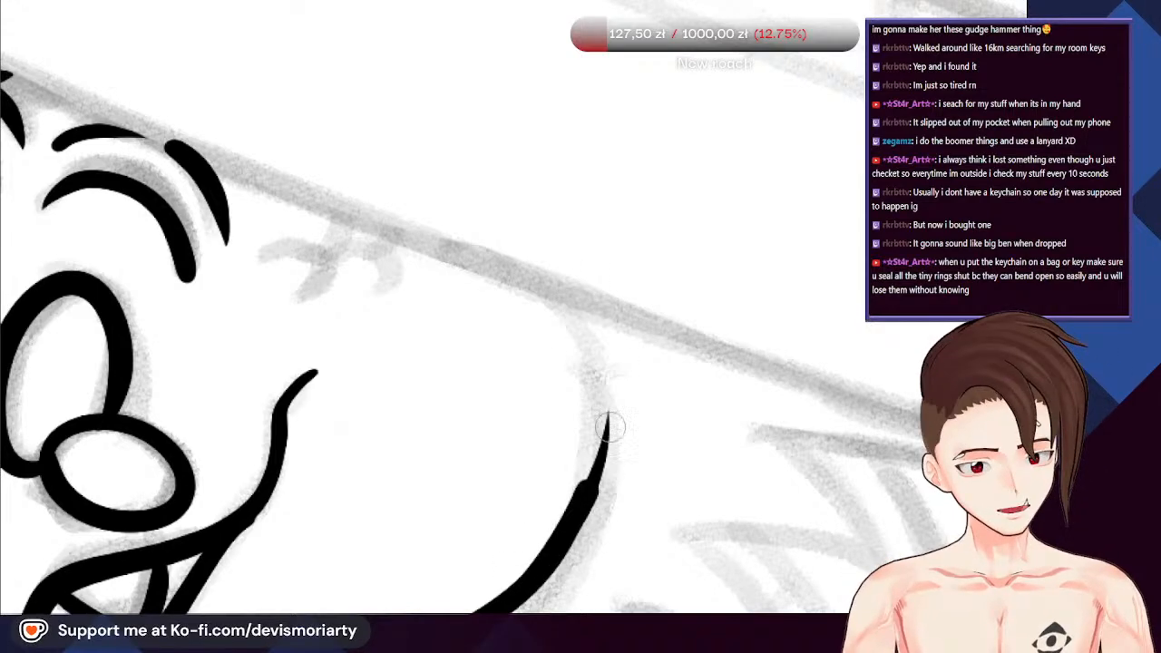
{"action": "left_click_drag", "start_coordinate": [610, 427], "coordinate": [581, 326]}
Ink the small crossed wrinkle mark on the head between the near eyebrow and the hat brim
{"action": "scroll", "coordinate": [508, 303], "scroll_direction": "down", "scroll_amount": 3}
{"action": "scroll", "coordinate": [277, 248], "scroll_direction": "up", "scroll_amount": 3}
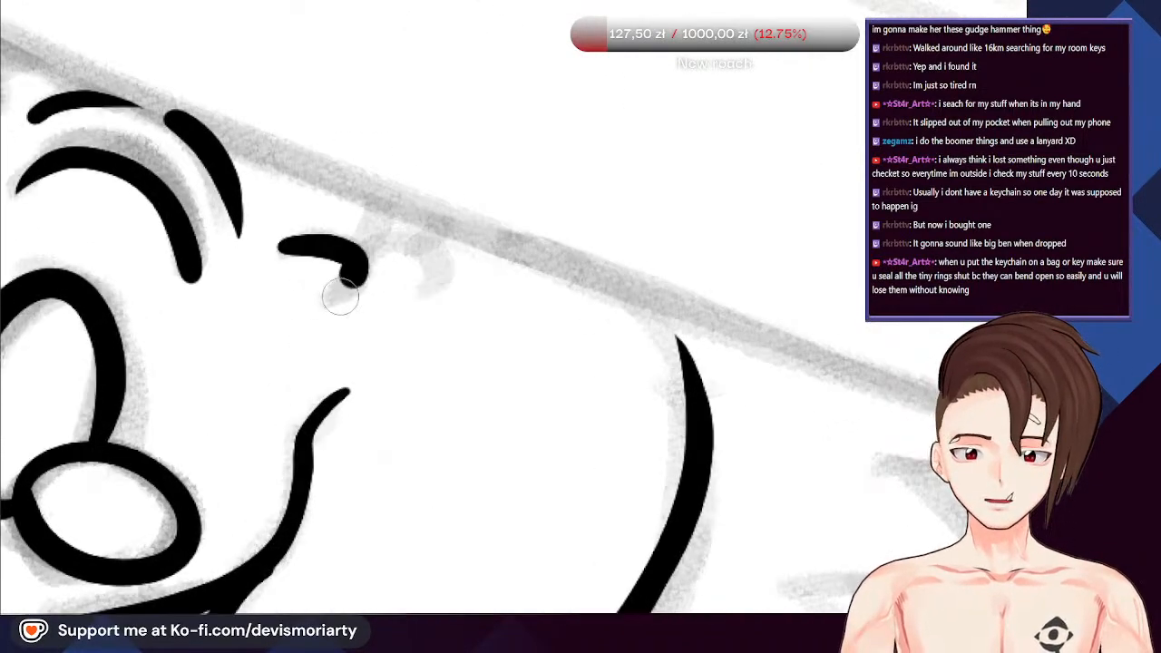
{"action": "mouse_move", "coordinate": [354, 253]}
{"action": "left_mouse_down"}
{"action": "mouse_move", "coordinate": [414, 248]}
{"action": "mouse_move", "coordinate": [439, 286]}
{"action": "left_mouse_up"}
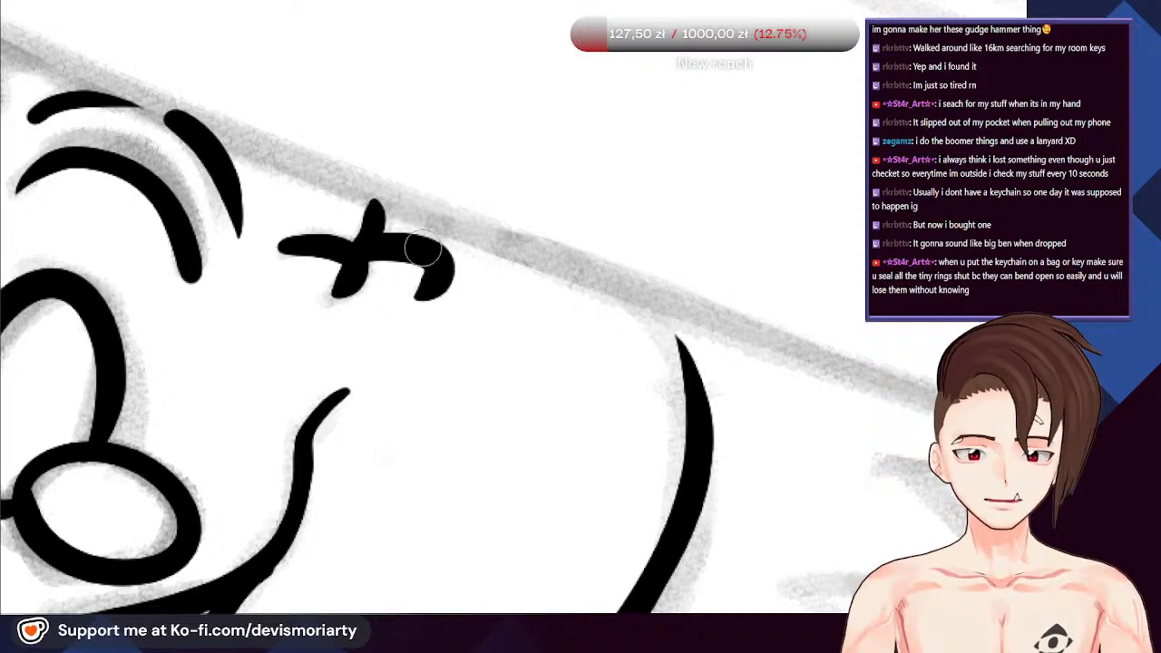
Ink the sombrero brim's lower edge from its raised front tip across the head to the back tip
{"action": "scroll", "coordinate": [423, 250], "scroll_direction": "down", "scroll_amount": 5}
{"action": "scroll", "coordinate": [407, 252], "scroll_direction": "up", "scroll_amount": 2}
{"action": "scroll", "coordinate": [408, 252], "scroll_direction": "down", "scroll_amount": 1}
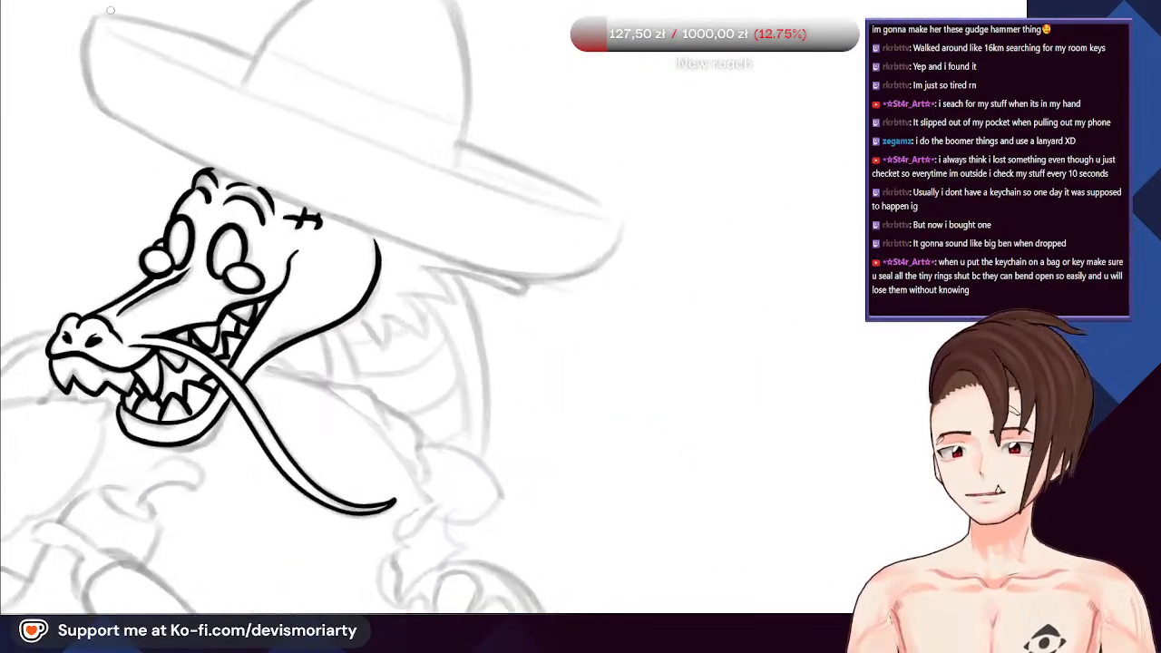
{"action": "scroll", "coordinate": [110, 10], "scroll_direction": "up", "scroll_amount": 3}
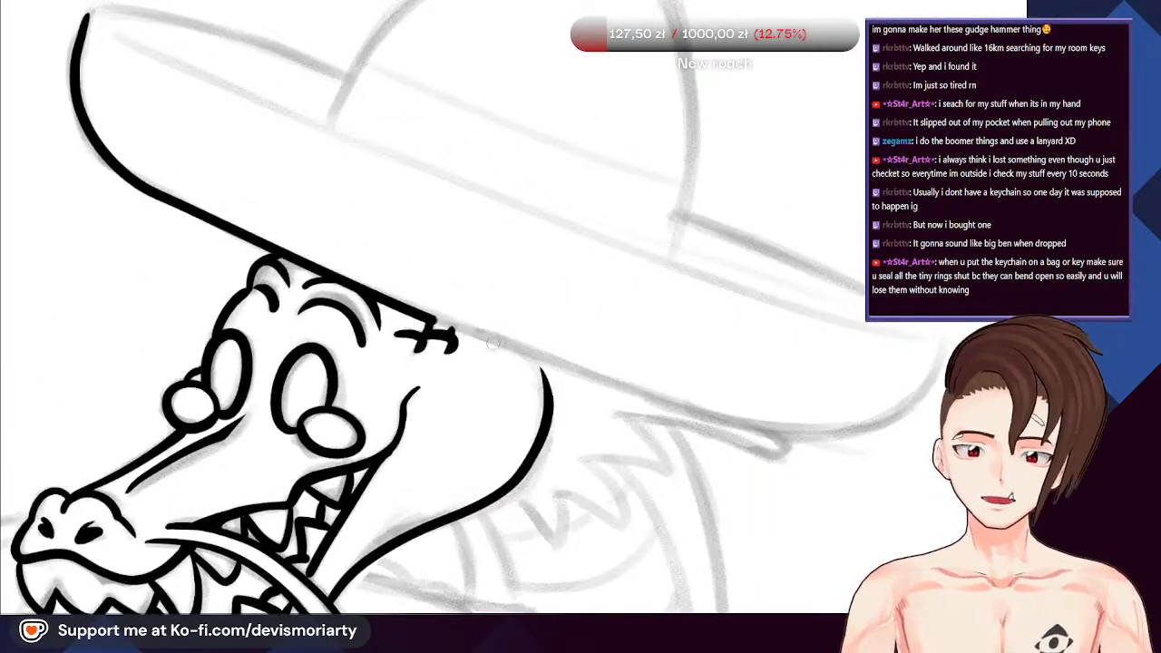
{"action": "left_click_drag", "start_coordinate": [906, 419], "coordinate": [907, 415]}
{"action": "scroll", "coordinate": [905, 420], "scroll_direction": "down", "scroll_amount": 4}
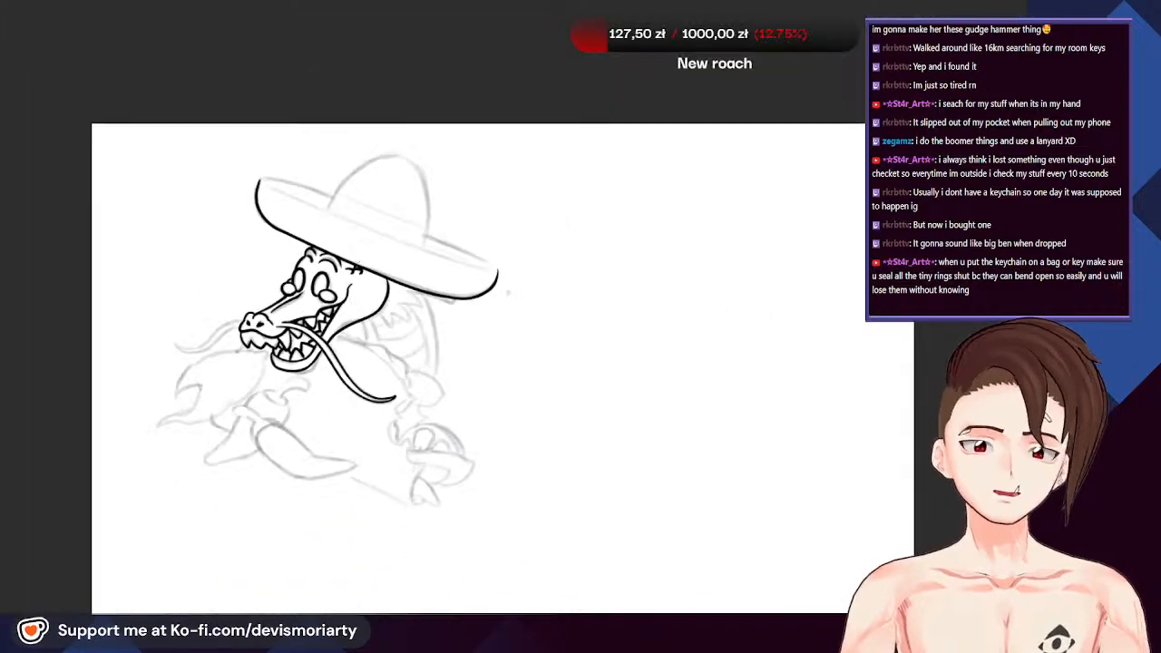
Ink the brim's upper edge from both tips in toward the base of the sombrero's crown
{"action": "scroll", "coordinate": [82, 130], "scroll_direction": "up", "scroll_amount": 3}
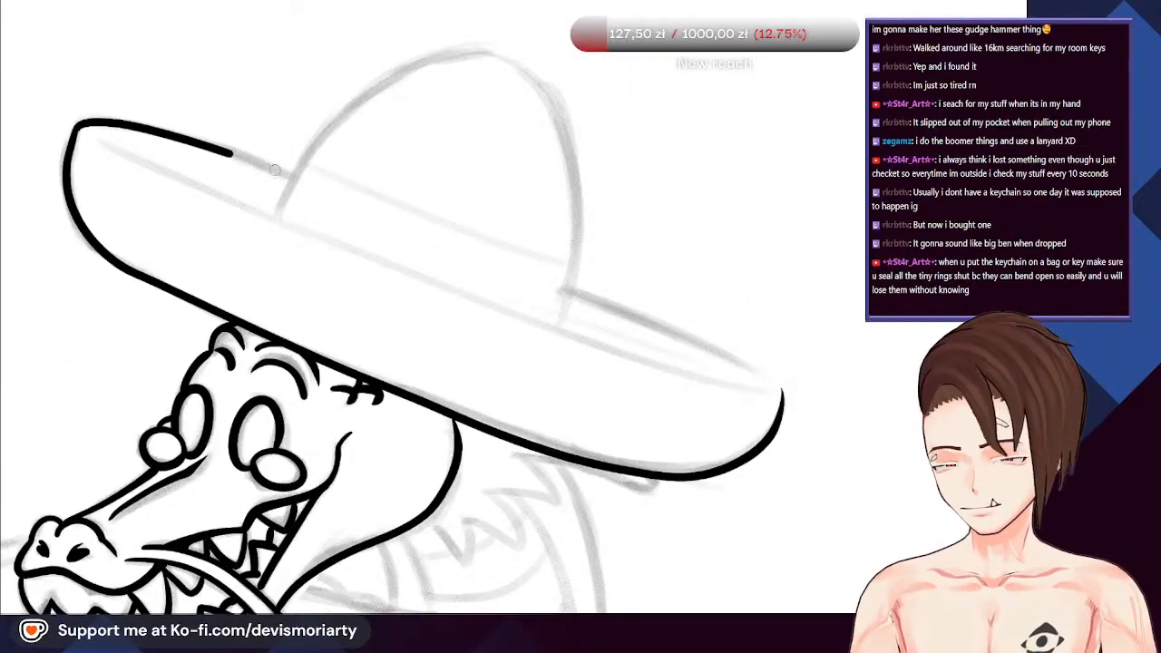
{"action": "scroll", "coordinate": [610, 311], "scroll_direction": "up", "scroll_amount": 2}
{"action": "mouse_move", "coordinate": [793, 396]}
{"action": "left_mouse_down"}
{"action": "mouse_move", "coordinate": [548, 265]}
{"action": "mouse_move", "coordinate": [436, 222]}
{"action": "left_mouse_up"}
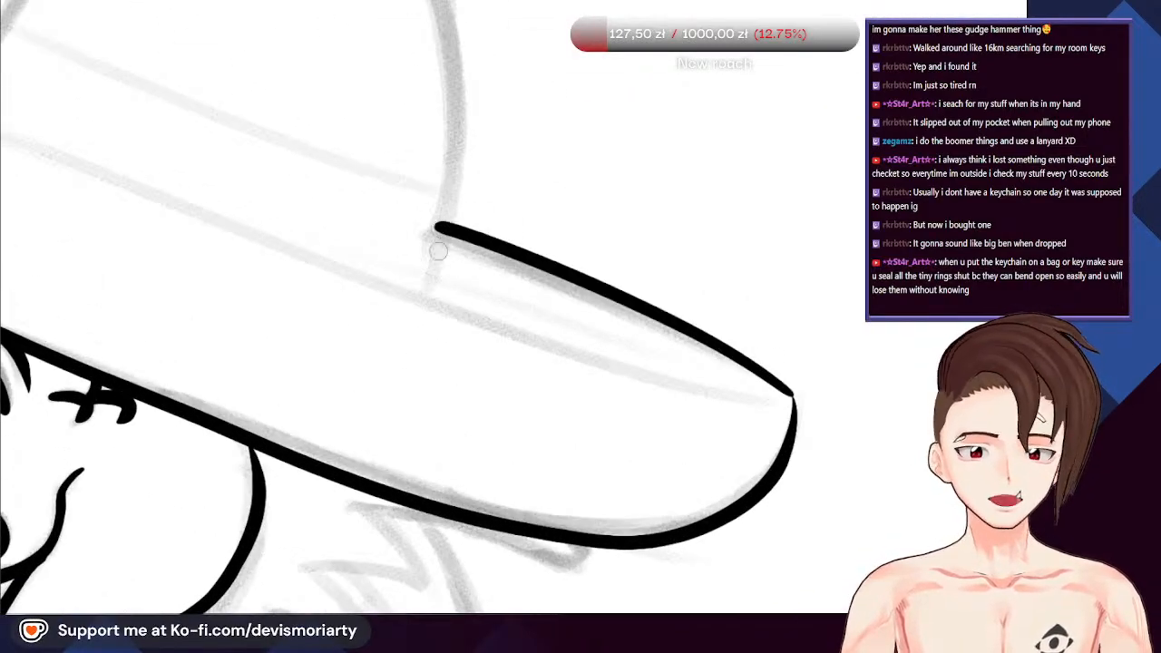
Ink the sombrero brim's inner rim line in one long stroke from the front tip to the back tip
{"action": "scroll", "coordinate": [361, 294], "scroll_direction": "down", "scroll_amount": 3}
{"action": "scroll", "coordinate": [361, 295], "scroll_direction": "up", "scroll_amount": 2}
{"action": "left_click_drag", "start_coordinate": [161, 192], "coordinate": [581, 354]}
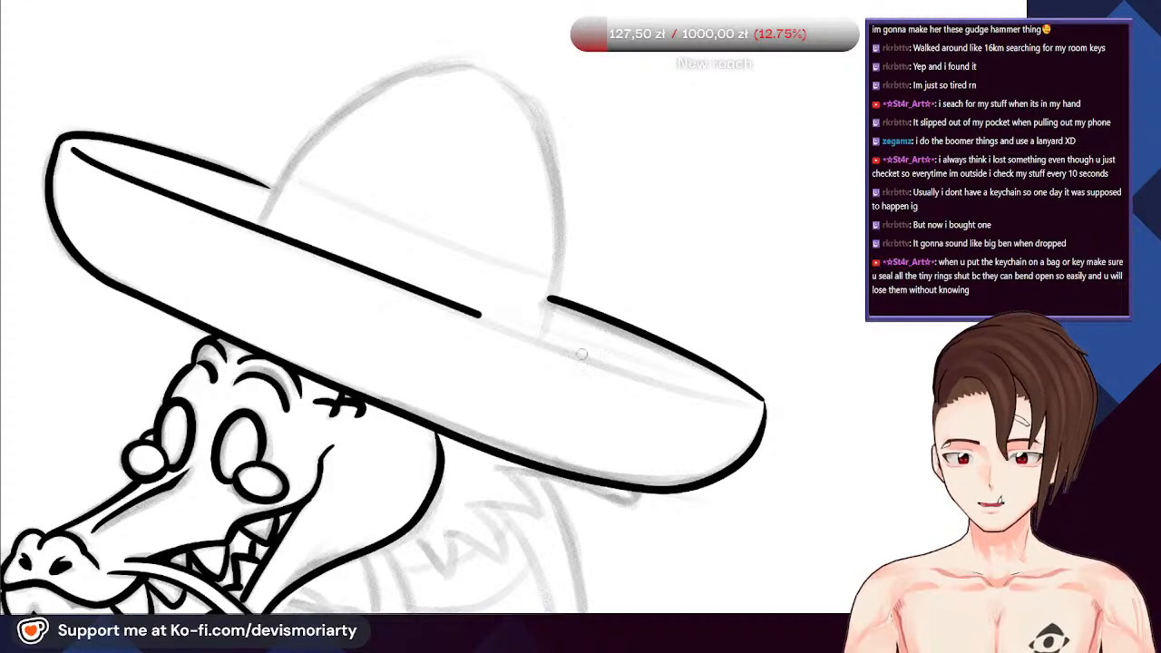
{"action": "key", "text": "ctrl+z"}
{"action": "scroll", "coordinate": [723, 383], "scroll_direction": "down", "scroll_amount": 3}
{"action": "scroll", "coordinate": [363, 272], "scroll_direction": "up", "scroll_amount": 3}
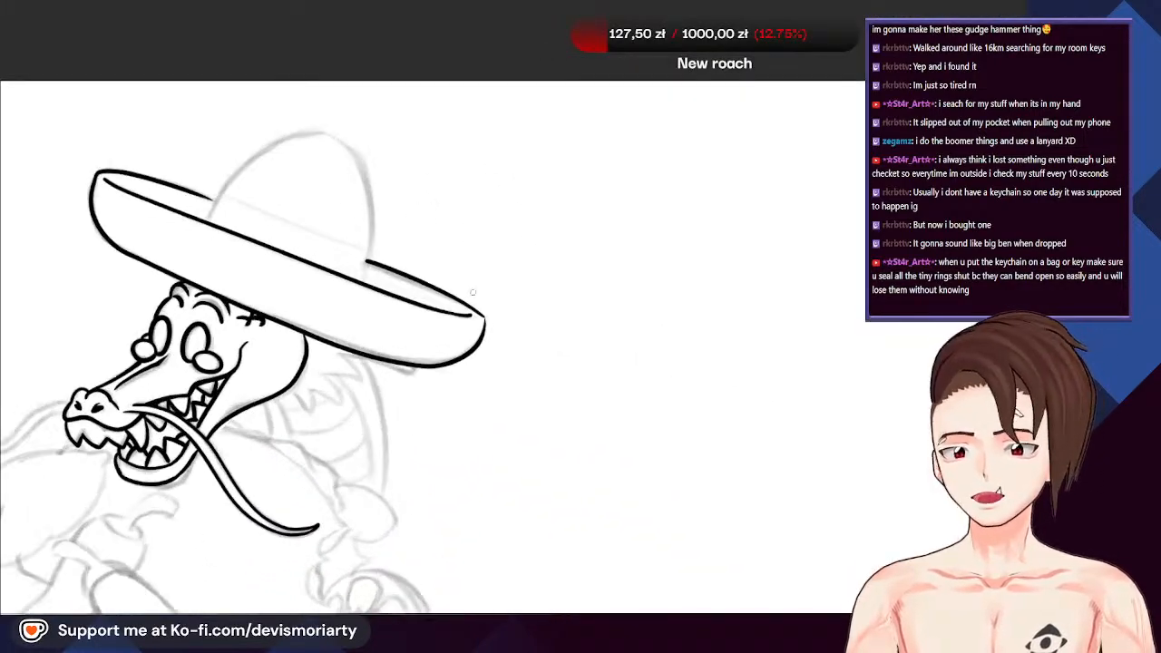
{"action": "left_click_drag", "start_coordinate": [267, 268], "coordinate": [674, 422]}
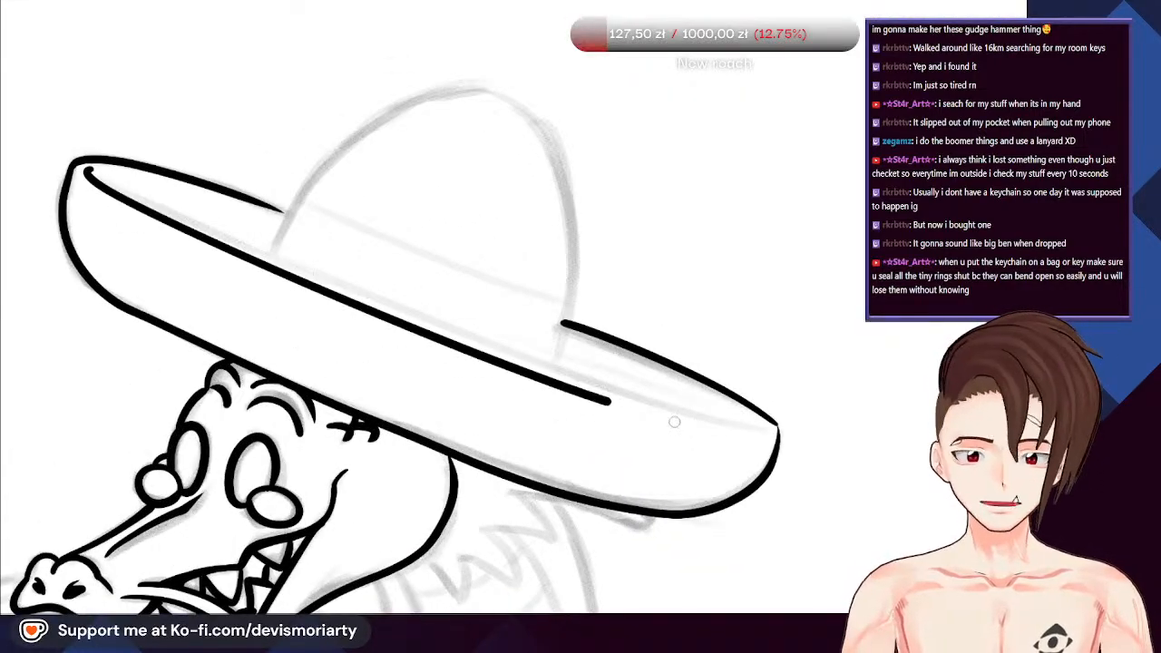
{"action": "scroll", "coordinate": [754, 427], "scroll_direction": "down", "scroll_amount": 4}
{"action": "scroll", "coordinate": [201, 264], "scroll_direction": "up", "scroll_amount": 1}
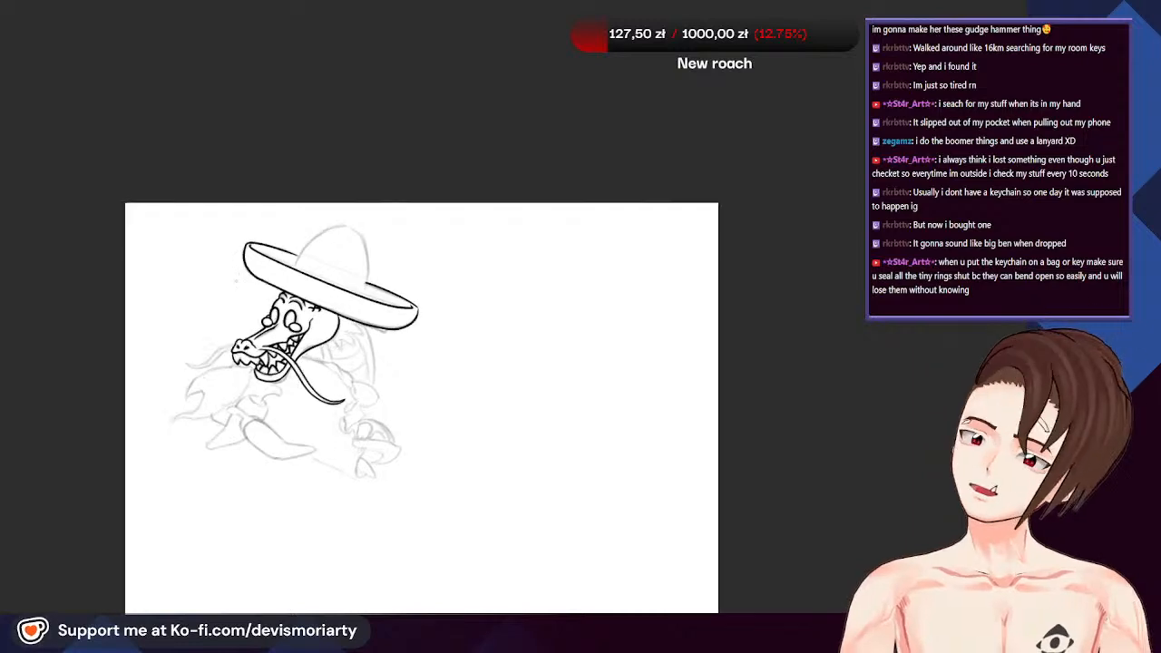
Examine the inked head and sombrero brim against the rest of the sketch at several zoom levels
{"action": "scroll", "coordinate": [202, 264], "scroll_direction": "down", "scroll_amount": 2}
{"action": "scroll", "coordinate": [229, 202], "scroll_direction": "up", "scroll_amount": 2}
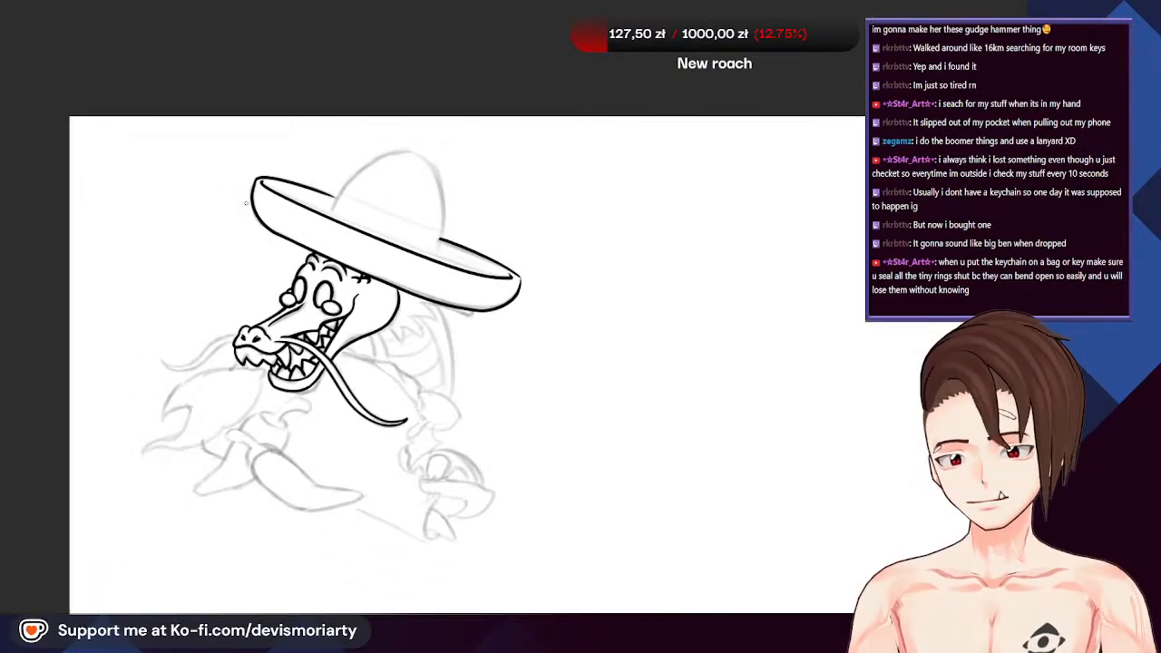
{"action": "scroll", "coordinate": [245, 204], "scroll_direction": "up", "scroll_amount": 3}
{"action": "scroll", "coordinate": [245, 203], "scroll_direction": "down", "scroll_amount": 3}
{"action": "scroll", "coordinate": [245, 204], "scroll_direction": "up", "scroll_amount": 1}
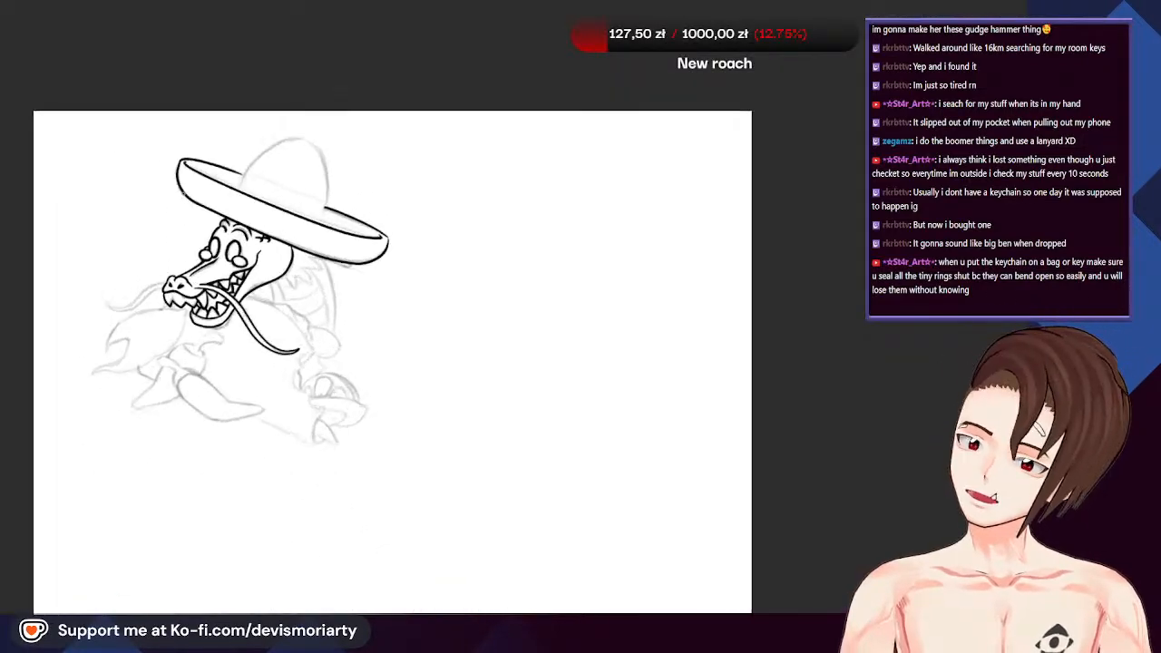
{"action": "scroll", "coordinate": [156, 293], "scroll_direction": "up", "scroll_amount": 2}
{"action": "scroll", "coordinate": [156, 294], "scroll_direction": "down", "scroll_amount": 3}
{"action": "scroll", "coordinate": [156, 293], "scroll_direction": "up", "scroll_amount": 3}
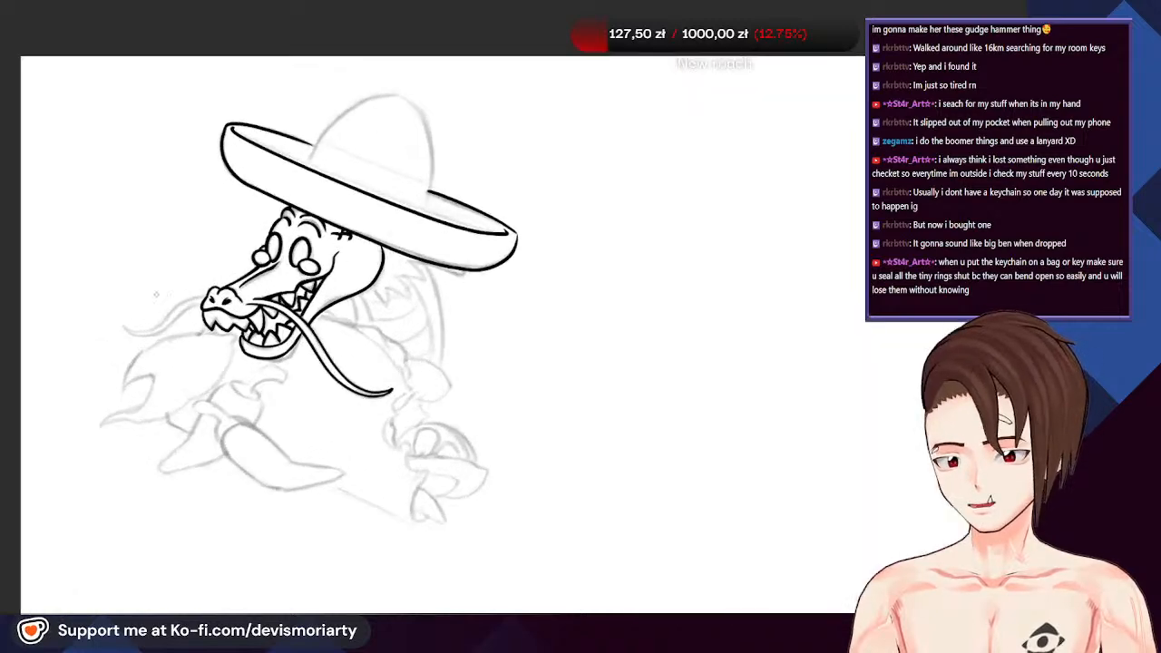
Ink the lower edge of the far whisker, sweeping out from the snout to its upturned tip
{"action": "scroll", "coordinate": [156, 294], "scroll_direction": "up", "scroll_amount": 5}
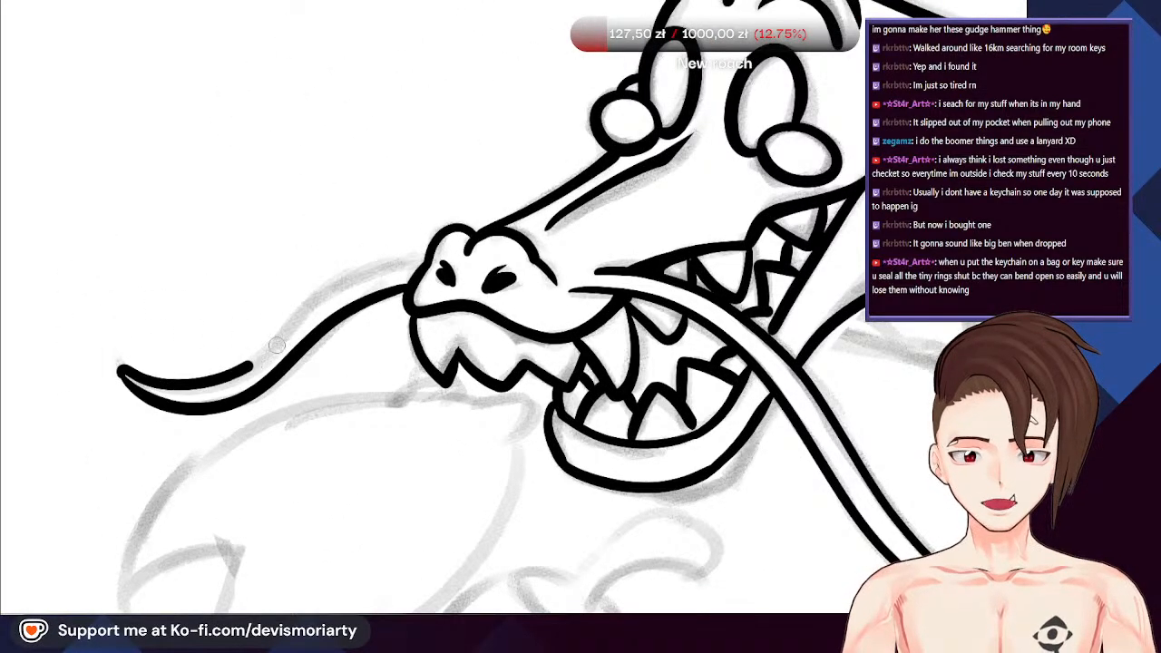
{"action": "key", "text": "ctrl+z"}
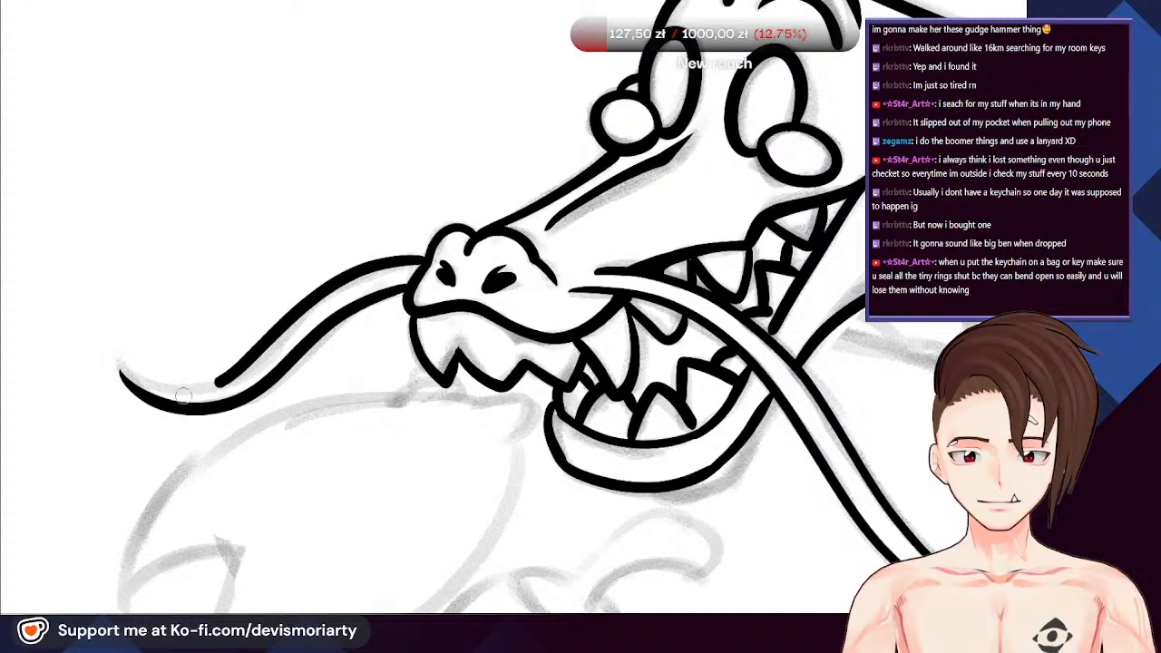
{"action": "scroll", "coordinate": [117, 352], "scroll_direction": "down", "scroll_amount": 4}
{"action": "scroll", "coordinate": [148, 272], "scroll_direction": "up", "scroll_amount": 6}
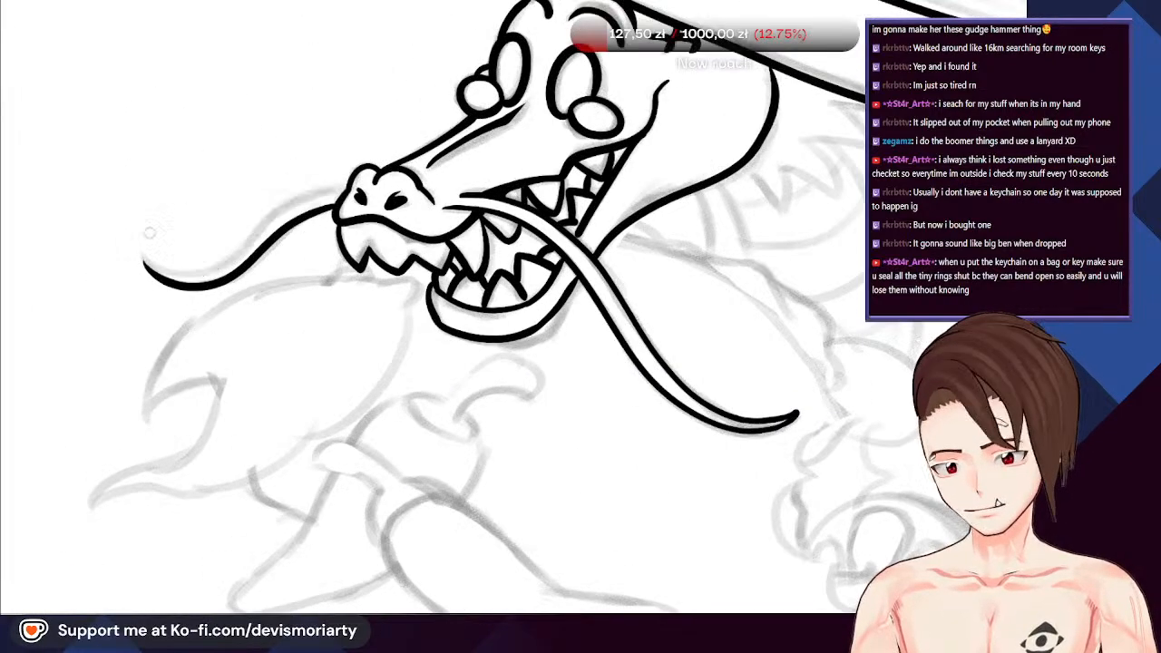
Ink the far whisker's upper edge, closing its outline between the tip and the snout
{"action": "mouse_move", "coordinate": [224, 309]}
{"action": "left_mouse_down"}
{"action": "mouse_move", "coordinate": [359, 297]}
{"action": "mouse_move", "coordinate": [552, 80]}
{"action": "mouse_move", "coordinate": [688, 20]}
{"action": "left_mouse_up"}
{"action": "scroll", "coordinate": [635, 190], "scroll_direction": "down", "scroll_amount": 5}
{"action": "key", "text": "ctrl+z"}
{"action": "scroll", "coordinate": [550, 184], "scroll_direction": "up", "scroll_amount": 2}
{"action": "scroll", "coordinate": [550, 184], "scroll_direction": "down", "scroll_amount": 3}
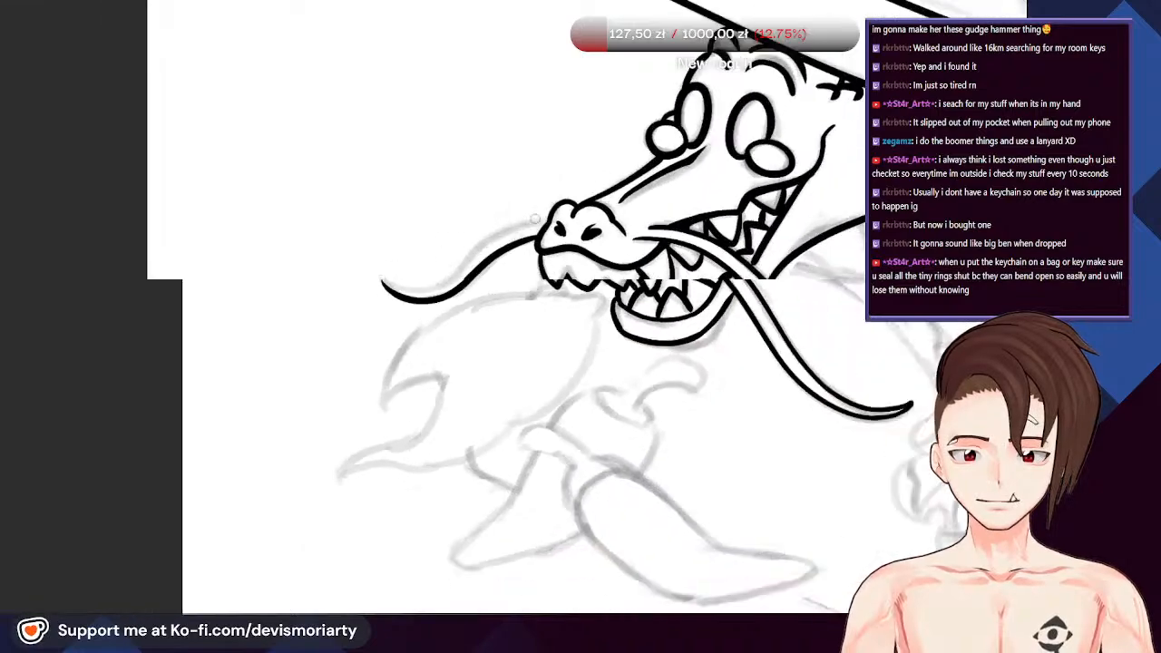
{"action": "scroll", "coordinate": [229, 358], "scroll_direction": "up", "scroll_amount": 4}
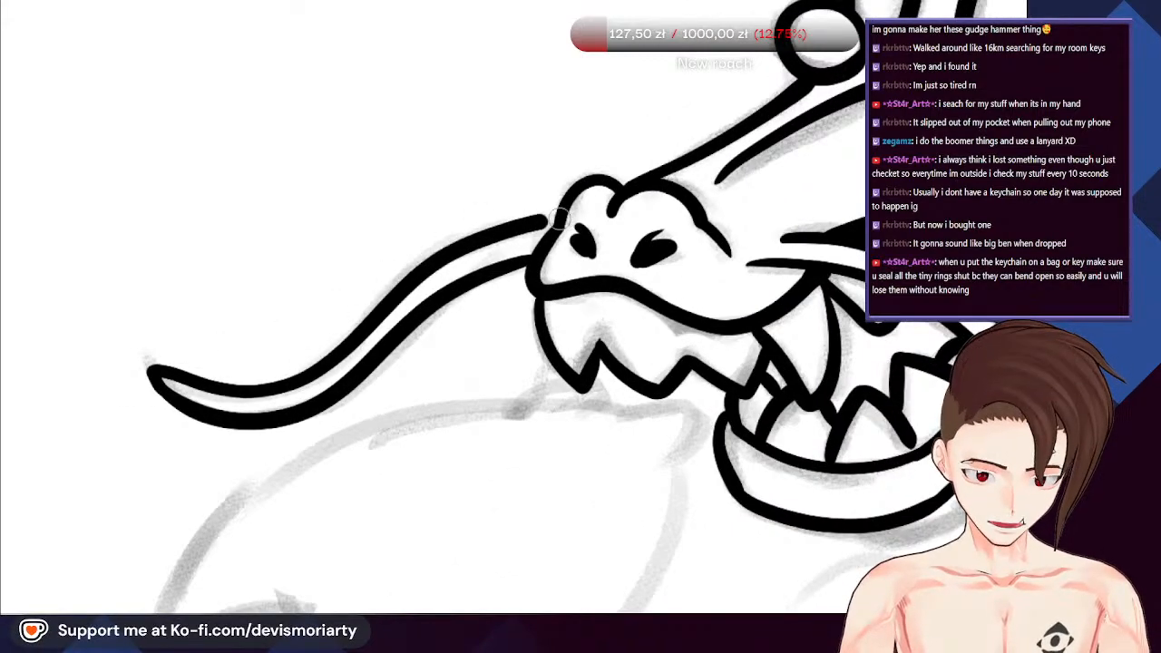
{"action": "scroll", "coordinate": [558, 216], "scroll_direction": "down", "scroll_amount": 3}
Try to ink the sombrero crown's outline from its front base over the peak to its back base
{"action": "scroll", "coordinate": [329, 283], "scroll_direction": "up", "scroll_amount": 5}
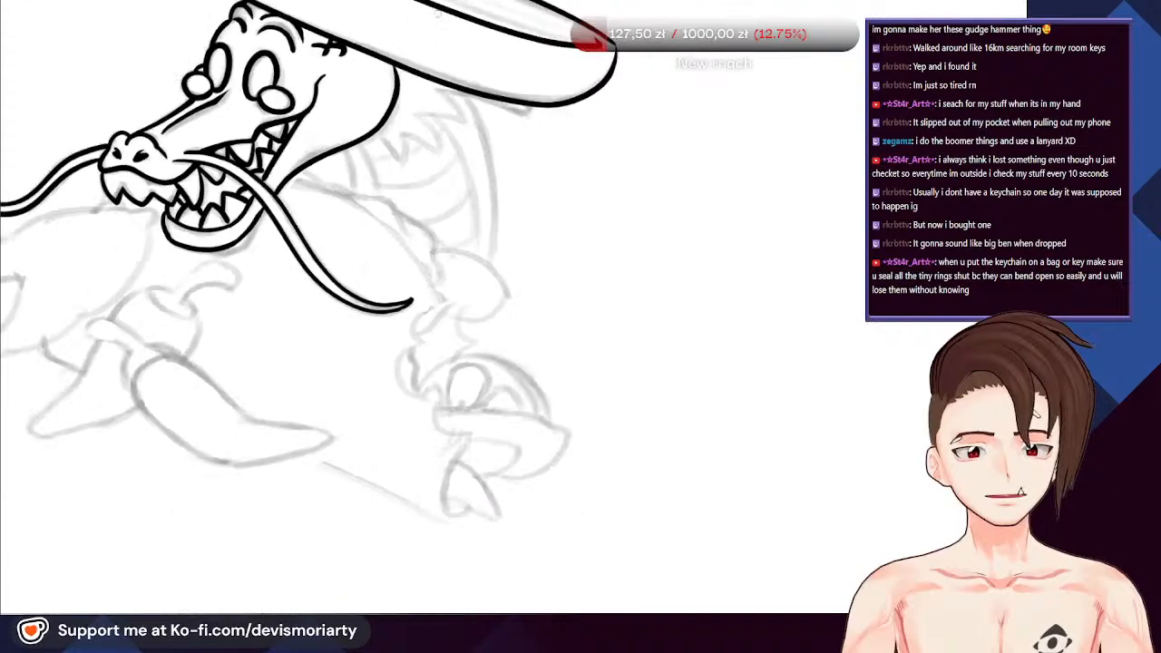
{"action": "scroll", "coordinate": [284, 283], "scroll_direction": "down", "scroll_amount": 4}
{"action": "scroll", "coordinate": [284, 283], "scroll_direction": "up", "scroll_amount": 4}
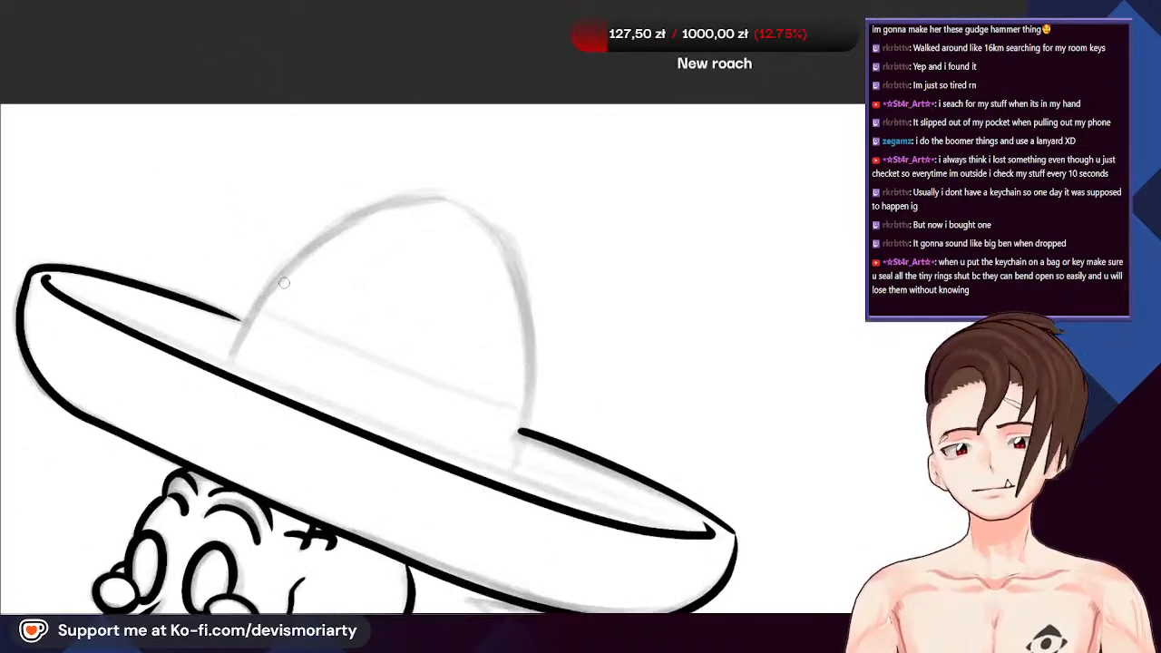
{"action": "scroll", "coordinate": [284, 283], "scroll_direction": "up", "scroll_amount": 2}
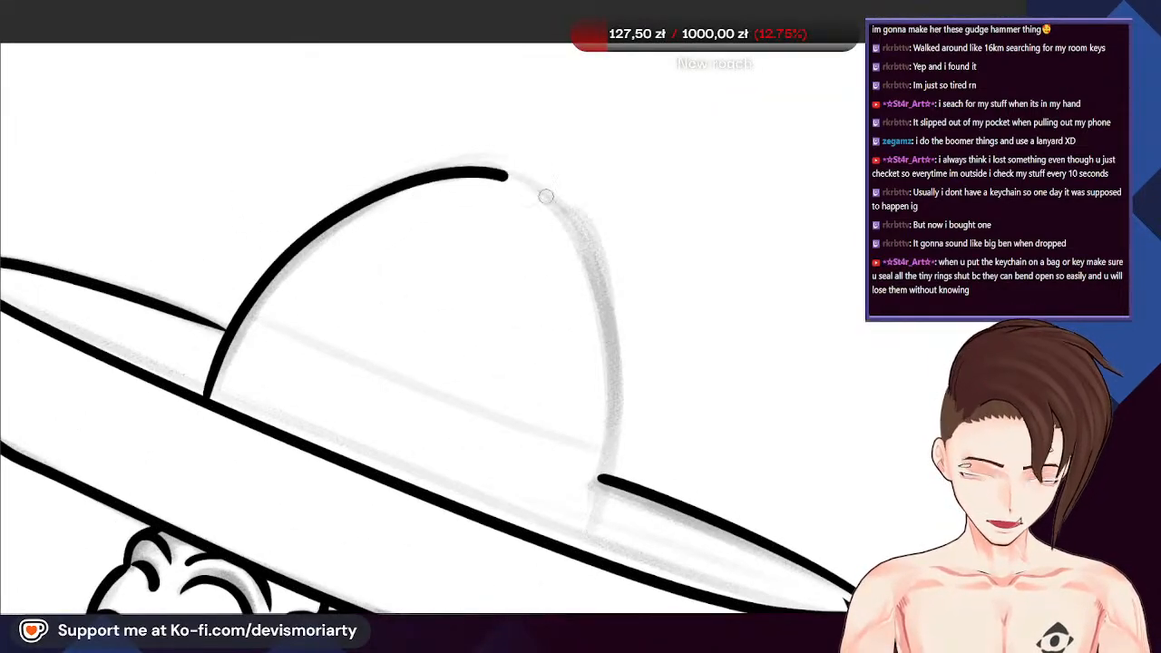
{"action": "mouse_move", "coordinate": [545, 196]}
{"action": "left_mouse_down"}
{"action": "mouse_move", "coordinate": [602, 294]}
{"action": "mouse_move", "coordinate": [608, 488]}
{"action": "left_mouse_up"}
{"action": "scroll", "coordinate": [348, 215], "scroll_direction": "down", "scroll_amount": 4}
{"action": "scroll", "coordinate": [337, 209], "scroll_direction": "up", "scroll_amount": 2}
{"action": "key", "text": "ctrl+z"}
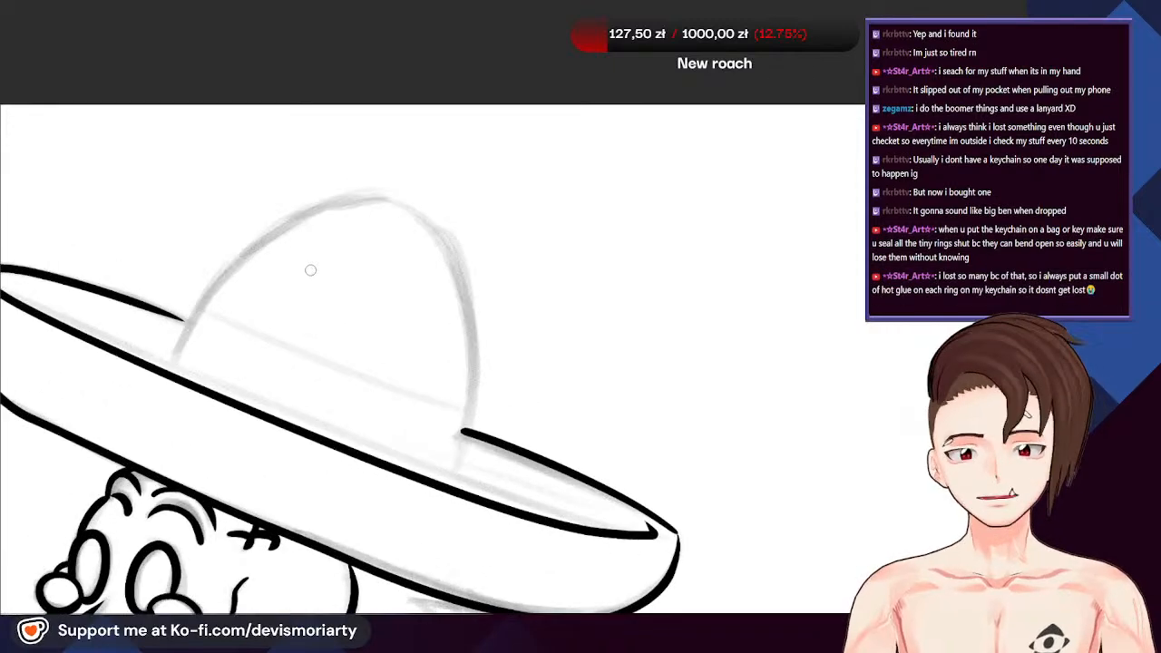
Ink the crown's back edge in one curve between its peak and the brim
{"action": "scroll", "coordinate": [311, 270], "scroll_direction": "down", "scroll_amount": 2}
{"action": "scroll", "coordinate": [350, 338], "scroll_direction": "up", "scroll_amount": 1}
{"action": "scroll", "coordinate": [318, 318], "scroll_direction": "down", "scroll_amount": 1}
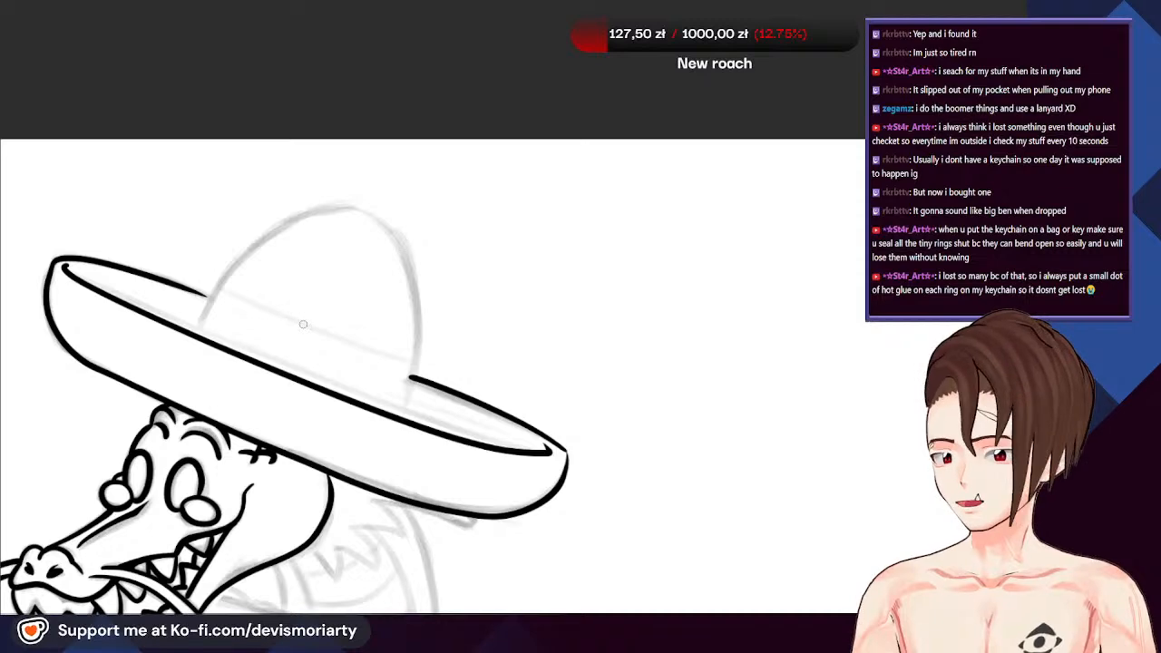
{"action": "scroll", "coordinate": [309, 336], "scroll_direction": "up", "scroll_amount": 2}
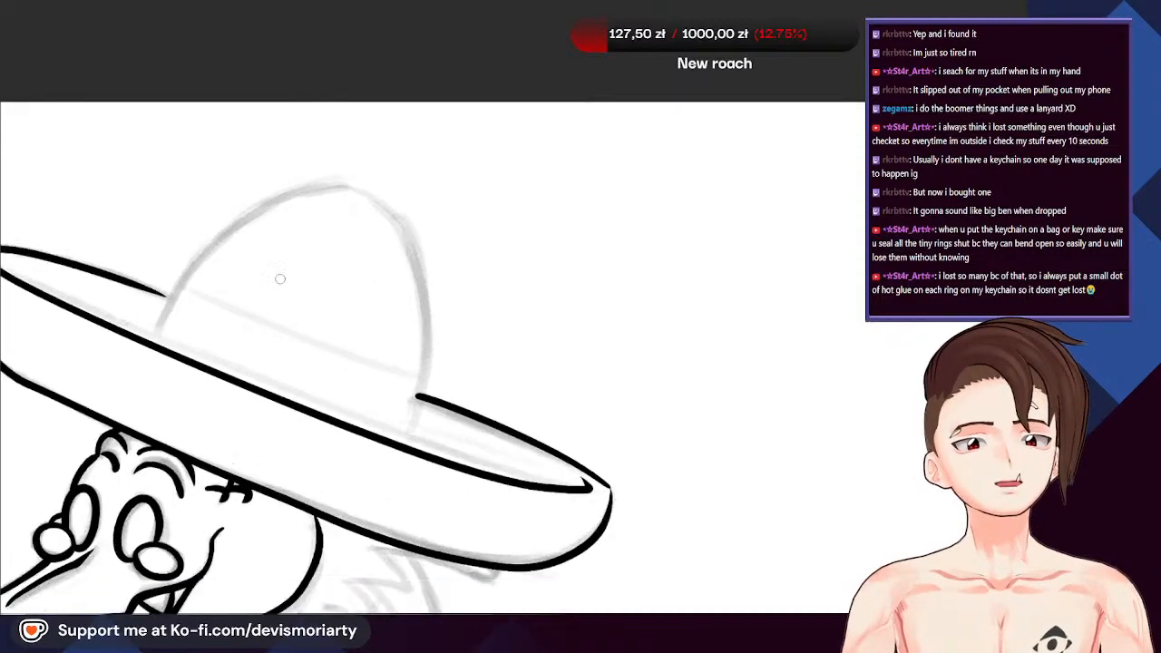
{"action": "scroll", "coordinate": [336, 363], "scroll_direction": "down", "scroll_amount": 1}
{"action": "scroll", "coordinate": [377, 420], "scroll_direction": "up", "scroll_amount": 2}
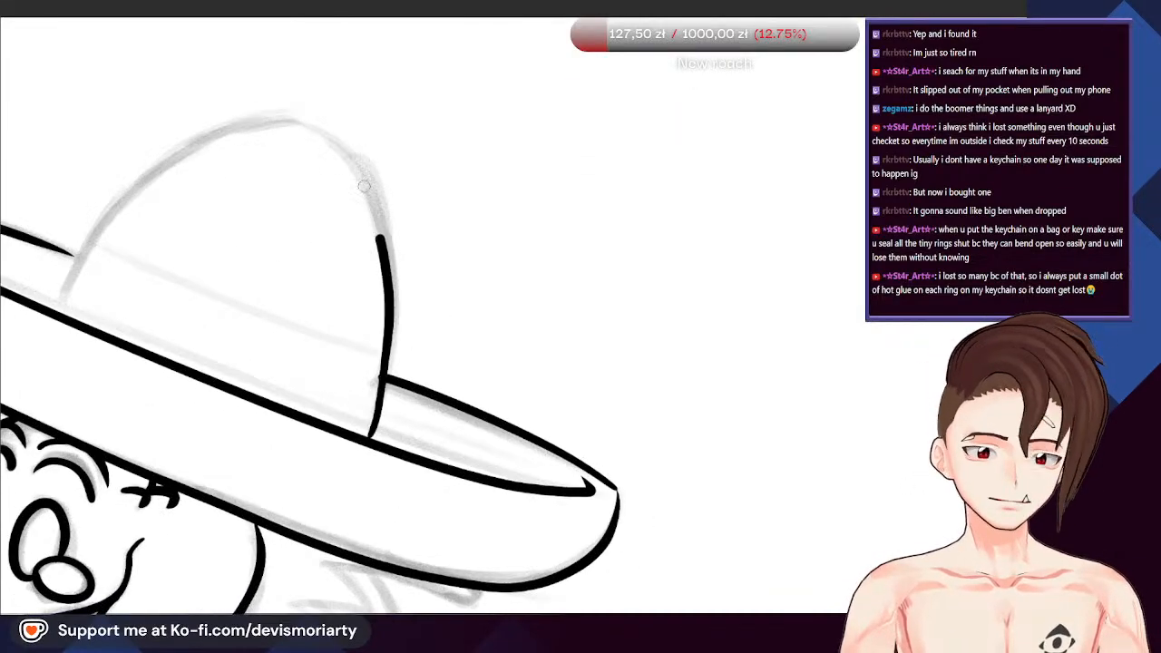
{"action": "key", "text": "ctrl+z"}
{"action": "mouse_move", "coordinate": [364, 186]}
{"action": "left_mouse_down"}
{"action": "mouse_move", "coordinate": [283, 124]}
{"action": "mouse_move", "coordinate": [390, 286]}
{"action": "mouse_move", "coordinate": [368, 435]}
{"action": "left_mouse_up"}
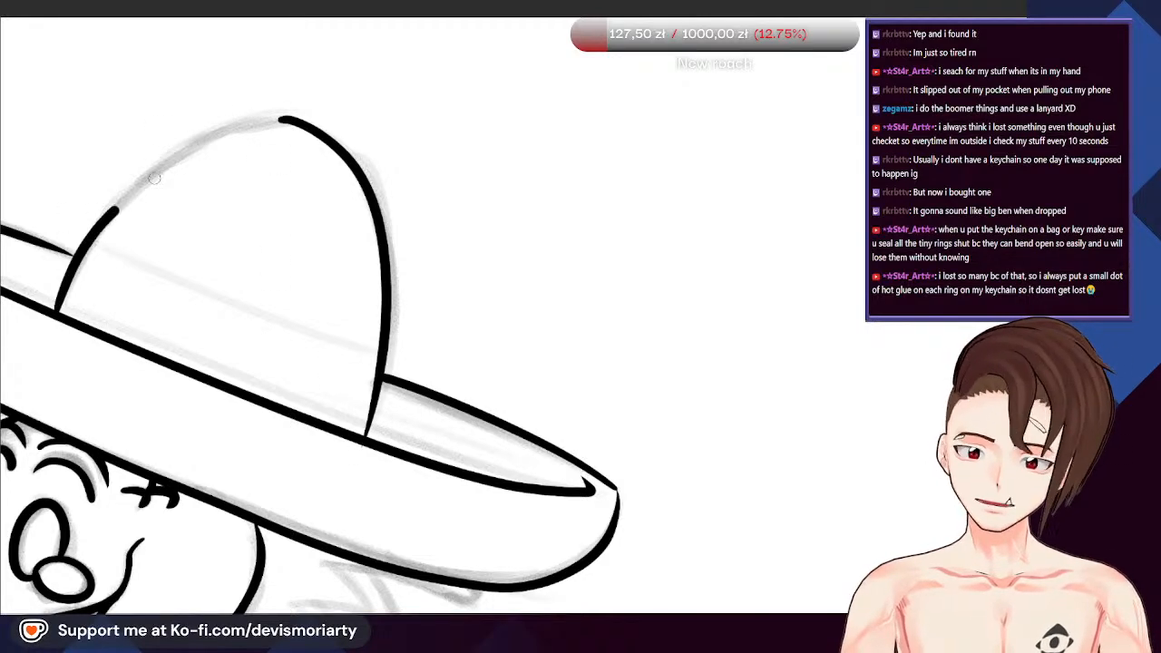
Try to ink the crown's front edge between the peak and the brim, undoing each attempt
{"action": "mouse_move", "coordinate": [154, 179]}
{"action": "left_mouse_down"}
{"action": "mouse_move", "coordinate": [253, 126]}
{"action": "mouse_move", "coordinate": [282, 120]}
{"action": "left_mouse_up"}
{"action": "key", "text": "ctrl+z"}
{"action": "mouse_move", "coordinate": [189, 147]}
{"action": "left_mouse_down"}
{"action": "mouse_move", "coordinate": [105, 218]}
{"action": "mouse_move", "coordinate": [59, 317]}
{"action": "left_mouse_up"}
{"action": "scroll", "coordinate": [218, 300], "scroll_direction": "down", "scroll_amount": 5}
{"action": "scroll", "coordinate": [111, 260], "scroll_direction": "up", "scroll_amount": 1}
{"action": "scroll", "coordinate": [110, 259], "scroll_direction": "up", "scroll_amount": 4}
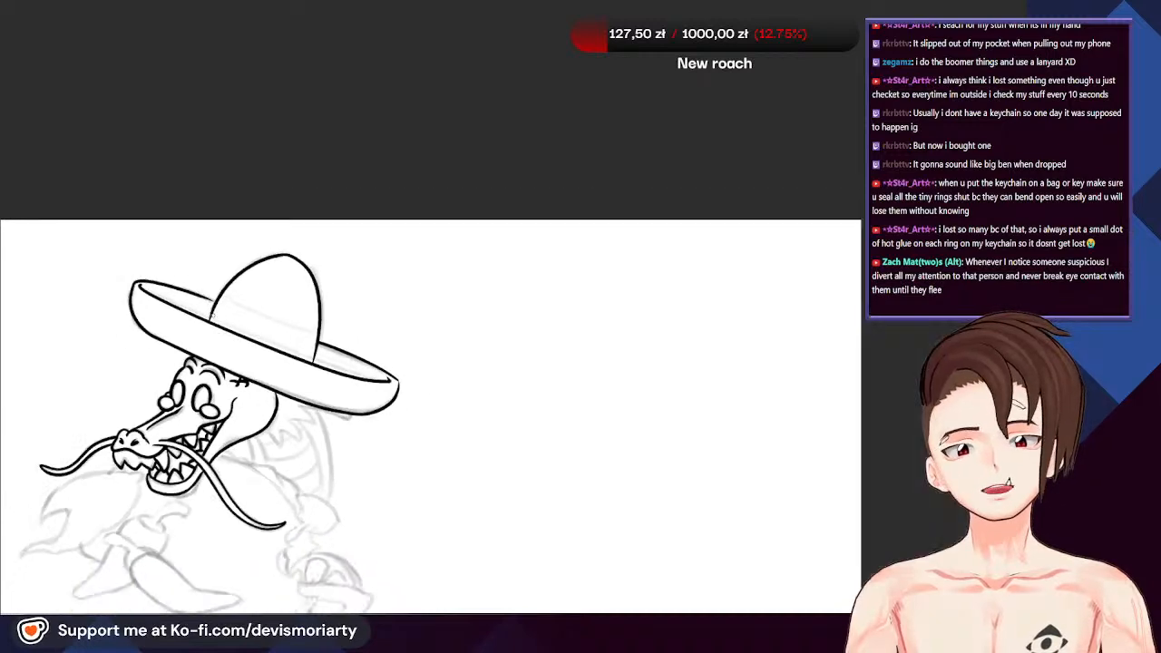
{"action": "key", "text": "ctrl+z"}
{"action": "scroll", "coordinate": [232, 332], "scroll_direction": "up", "scroll_amount": 1}
{"action": "mouse_move", "coordinate": [222, 386]}
{"action": "left_mouse_down"}
{"action": "mouse_move", "coordinate": [221, 359]}
{"action": "mouse_move", "coordinate": [449, 110]}
{"action": "mouse_move", "coordinate": [645, 92]}
{"action": "left_mouse_up"}
{"action": "key", "text": "ctrl+z"}
Retry the crown's front edge with strokes running from the peak down to the brim, and undo them
{"action": "scroll", "coordinate": [282, 388], "scroll_direction": "down", "scroll_amount": 2}
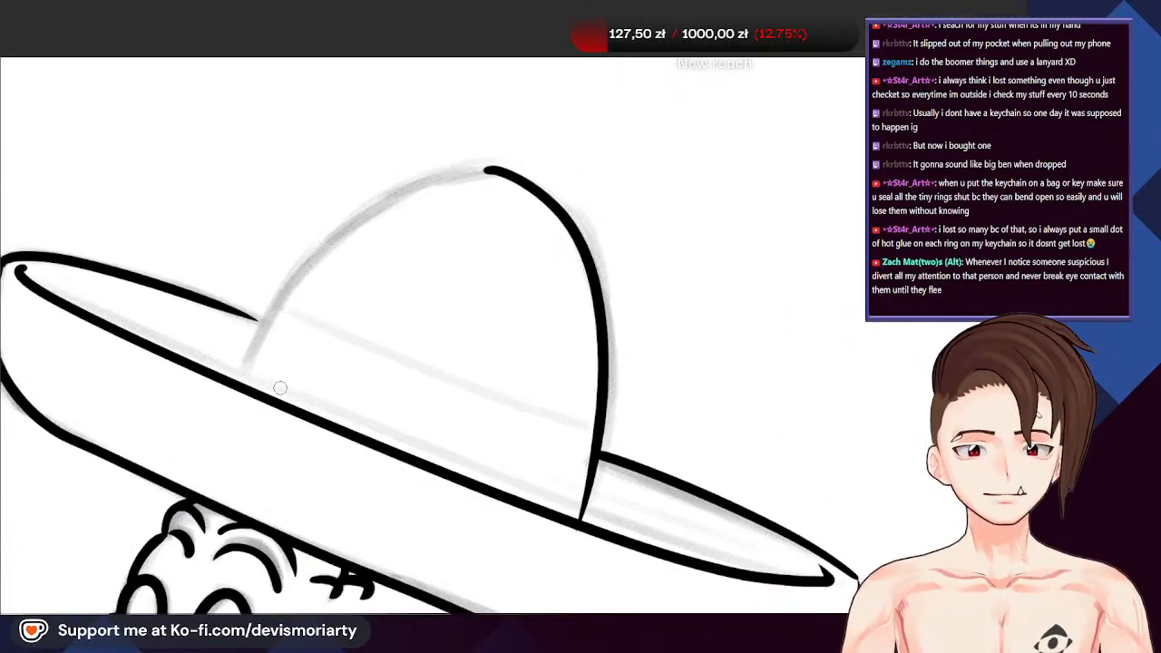
{"action": "scroll", "coordinate": [284, 396], "scroll_direction": "up", "scroll_amount": 1}
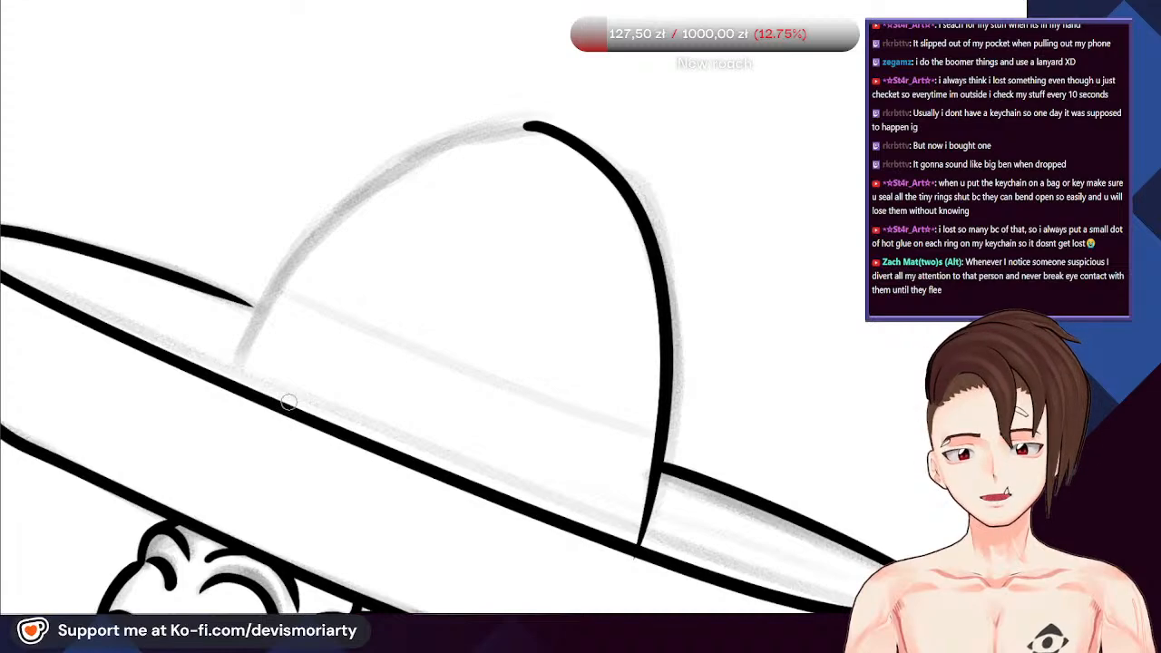
{"action": "scroll", "coordinate": [287, 402], "scroll_direction": "down", "scroll_amount": 1}
{"action": "scroll", "coordinate": [288, 402], "scroll_direction": "up", "scroll_amount": 1}
{"action": "scroll", "coordinate": [291, 399], "scroll_direction": "down", "scroll_amount": 1}
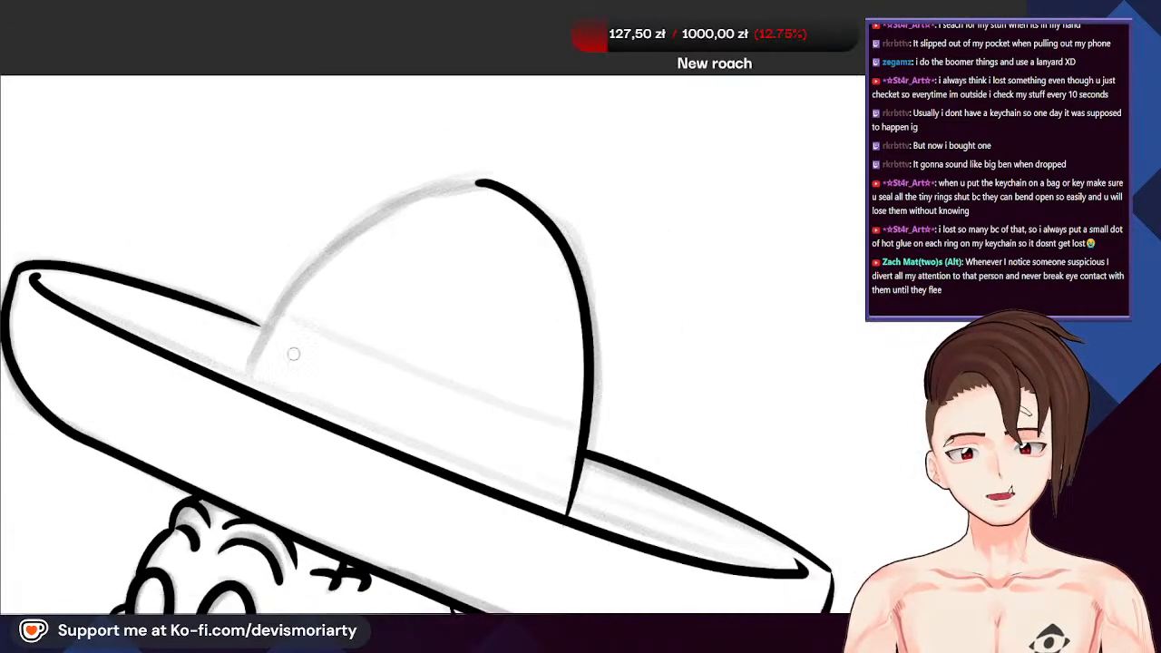
{"action": "scroll", "coordinate": [303, 339], "scroll_direction": "up", "scroll_amount": 1}
{"action": "scroll", "coordinate": [303, 338], "scroll_direction": "down", "scroll_amount": 1}
{"action": "scroll", "coordinate": [303, 343], "scroll_direction": "up", "scroll_amount": 3}
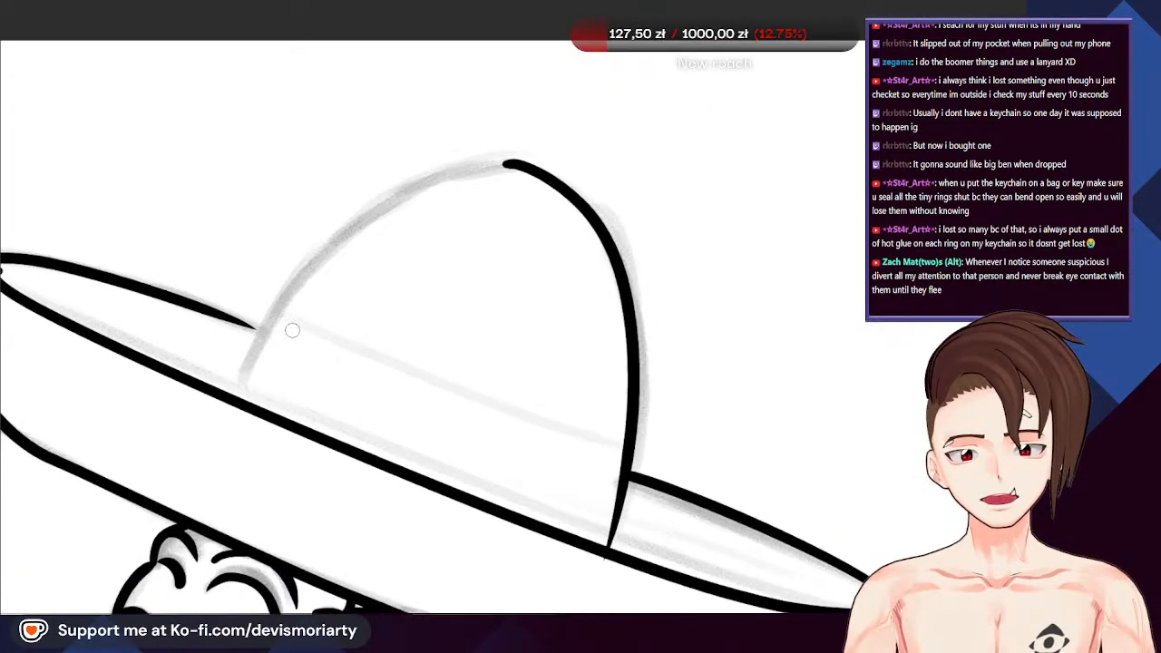
{"action": "mouse_move", "coordinate": [479, 153]}
{"action": "left_mouse_down"}
{"action": "mouse_move", "coordinate": [368, 206]}
{"action": "mouse_move", "coordinate": [246, 314]}
{"action": "mouse_move", "coordinate": [178, 426]}
{"action": "left_mouse_up"}
{"action": "key", "text": "ctrl+z"}
{"action": "mouse_move", "coordinate": [544, 145]}
{"action": "left_mouse_down"}
{"action": "mouse_move", "coordinate": [469, 156]}
{"action": "mouse_move", "coordinate": [315, 235]}
{"action": "mouse_move", "coordinate": [215, 332]}
{"action": "mouse_move", "coordinate": [170, 433]}
{"action": "left_mouse_up"}
{"action": "scroll", "coordinate": [181, 289], "scroll_direction": "down", "scroll_amount": 3}
{"action": "scroll", "coordinate": [181, 289], "scroll_direction": "up", "scroll_amount": 5}
{"action": "key", "text": "ctrl+z"}
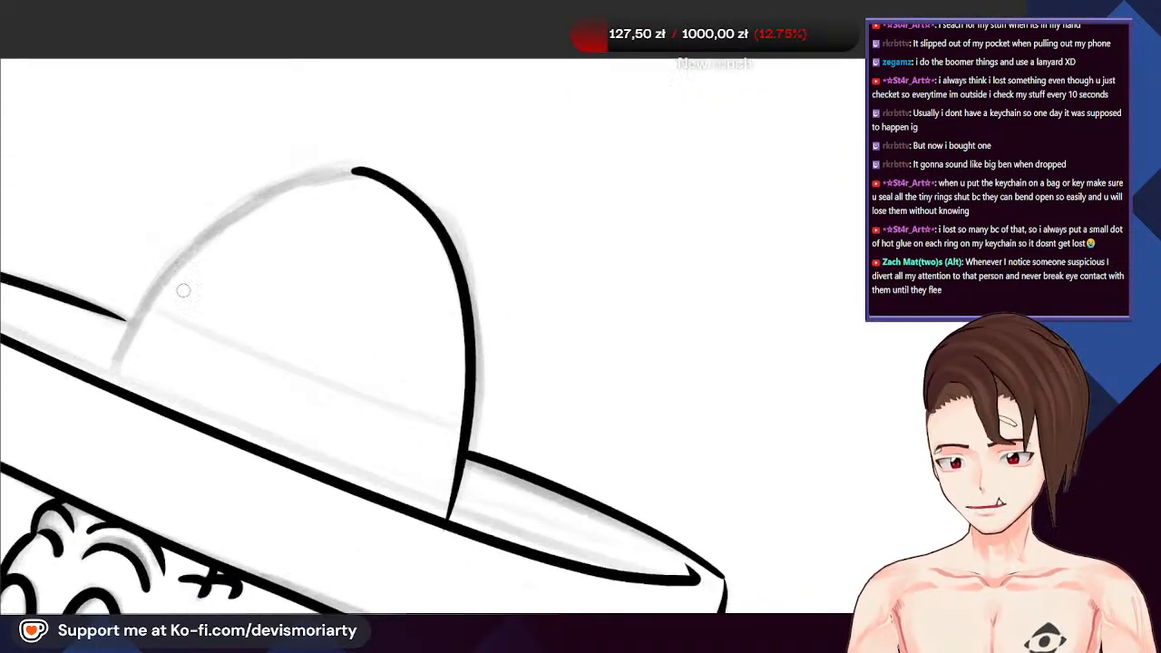
Try the crown's front edge with a stroke from its base up to the peak, and undo it
{"action": "mouse_move", "coordinate": [125, 306]}
{"action": "left_mouse_down"}
{"action": "mouse_move", "coordinate": [184, 233]}
{"action": "mouse_move", "coordinate": [280, 160]}
{"action": "left_mouse_up"}
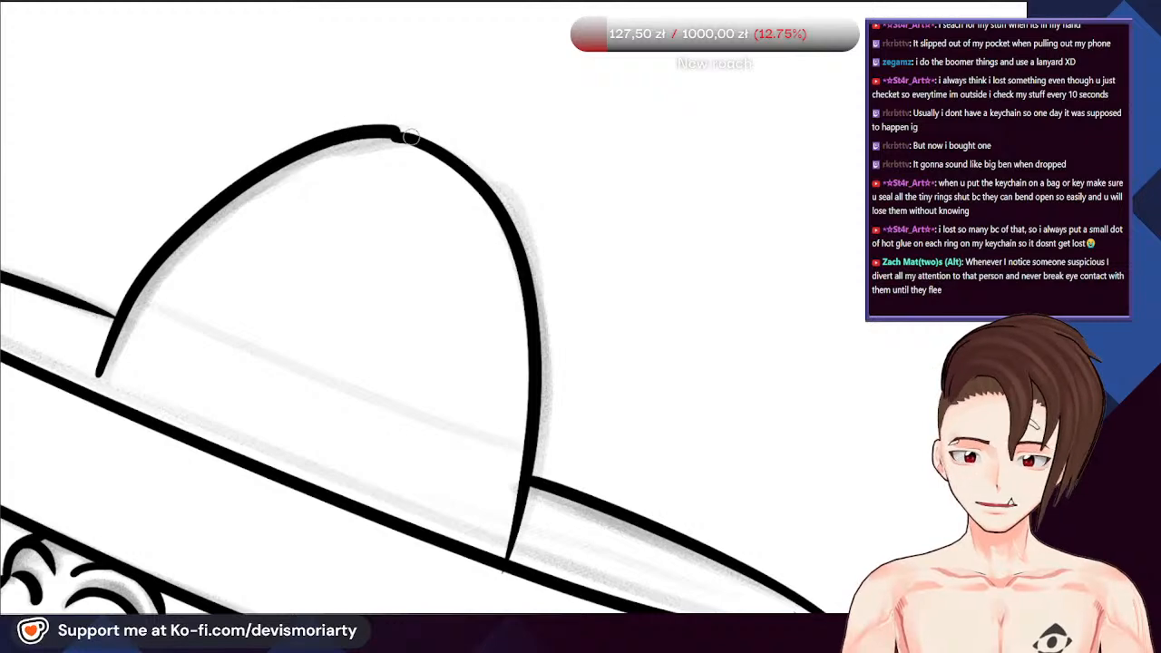
{"action": "scroll", "coordinate": [411, 136], "scroll_direction": "down", "scroll_amount": 2}
{"action": "scroll", "coordinate": [311, 124], "scroll_direction": "up", "scroll_amount": 2}
{"action": "key", "text": "ctrl+z"}
Rotate the canvas so the hat is upside down, try the crown's front edge again, and undo both crown edges
{"action": "mouse_move", "coordinate": [851, 343]}
{"action": "left_mouse_down"}
{"action": "mouse_move", "coordinate": [513, 636]}
{"action": "mouse_move", "coordinate": [211, 460]}
{"action": "left_mouse_up"}
{"action": "scroll", "coordinate": [210, 460], "scroll_direction": "down", "scroll_amount": 4}
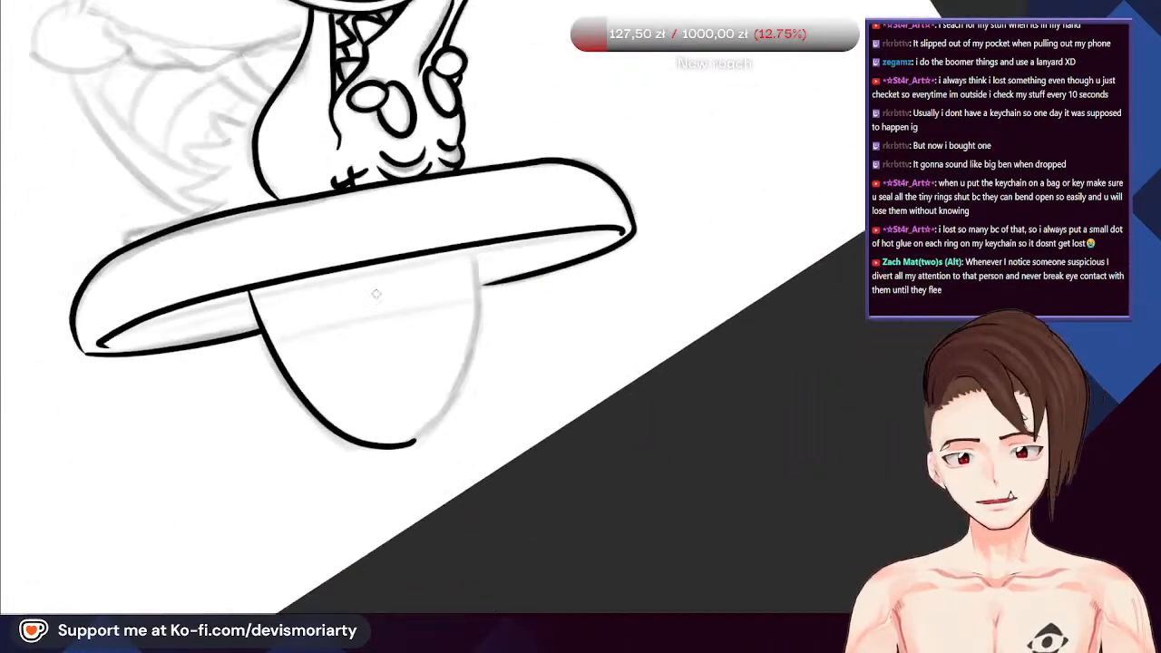
{"action": "scroll", "coordinate": [394, 460], "scroll_direction": "up", "scroll_amount": 4}
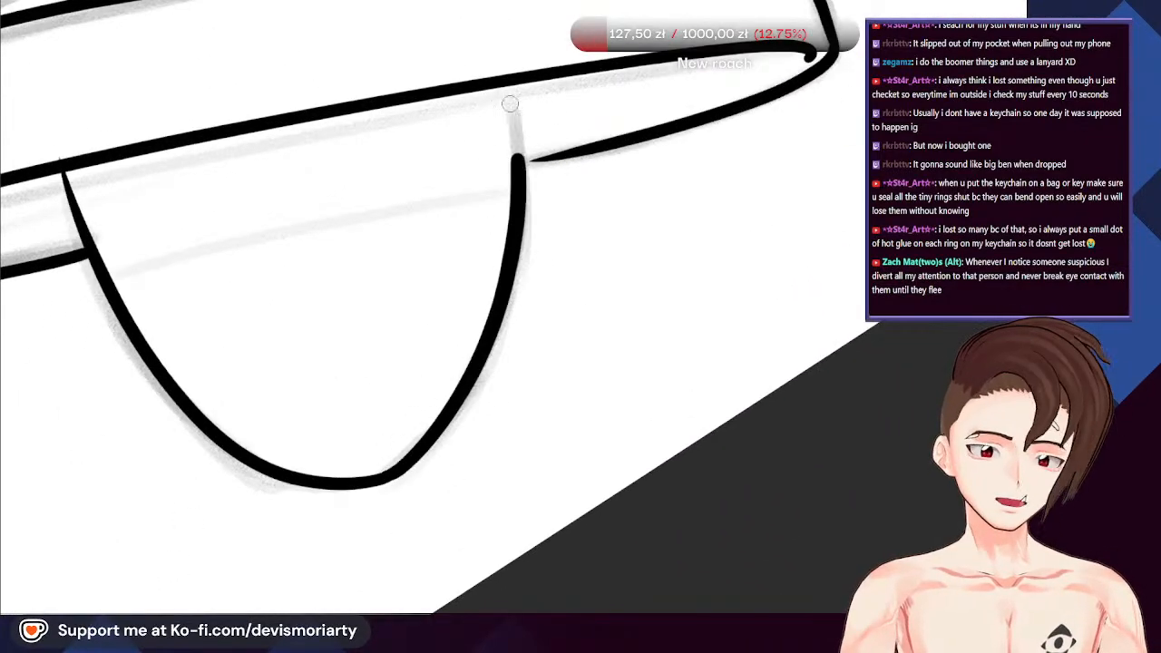
{"action": "left_click_drag", "start_coordinate": [510, 103], "coordinate": [509, 100]}
{"action": "key", "text": "ctrl+z"}
{"action": "key", "text": "ctrl+z"}
{"action": "key", "text": "ctrl+y"}
{"action": "key", "text": "ctrl+z"}
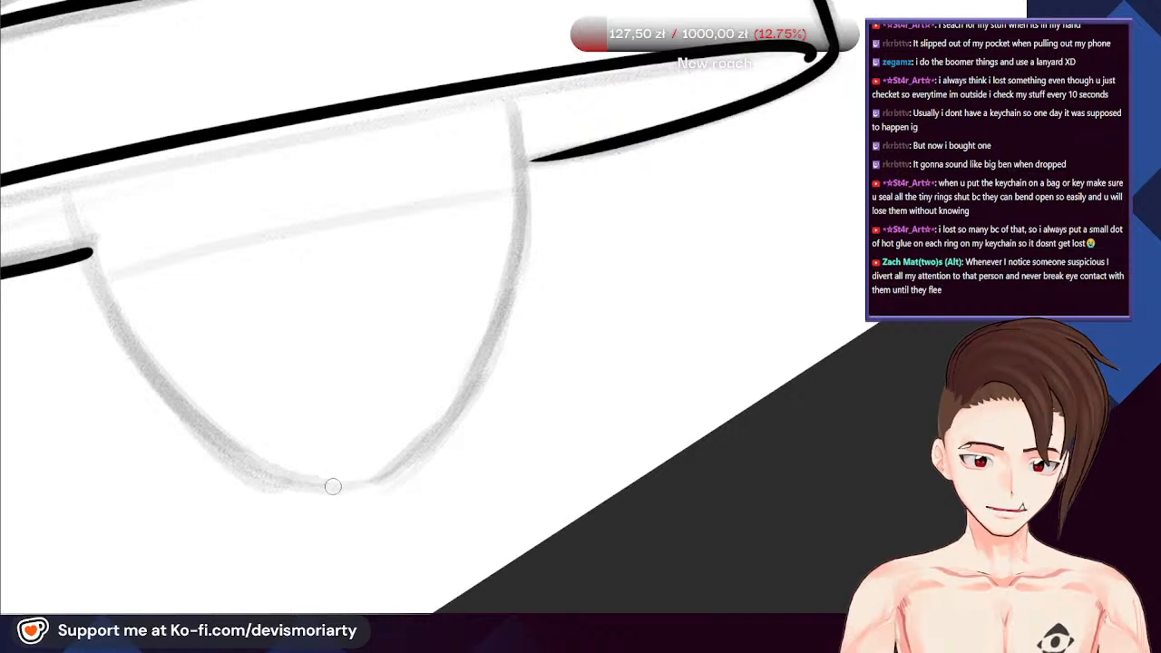
Ink the crown's front edge as a rounder curve between its peak and the brim on the rotated canvas
{"action": "mouse_move", "coordinate": [413, 469]}
{"action": "left_mouse_down"}
{"action": "mouse_move", "coordinate": [492, 368]}
{"action": "mouse_move", "coordinate": [528, 222]}
{"action": "left_mouse_up"}
{"action": "scroll", "coordinate": [418, 354], "scroll_direction": "down", "scroll_amount": 2}
{"action": "scroll", "coordinate": [363, 449], "scroll_direction": "up", "scroll_amount": 4}
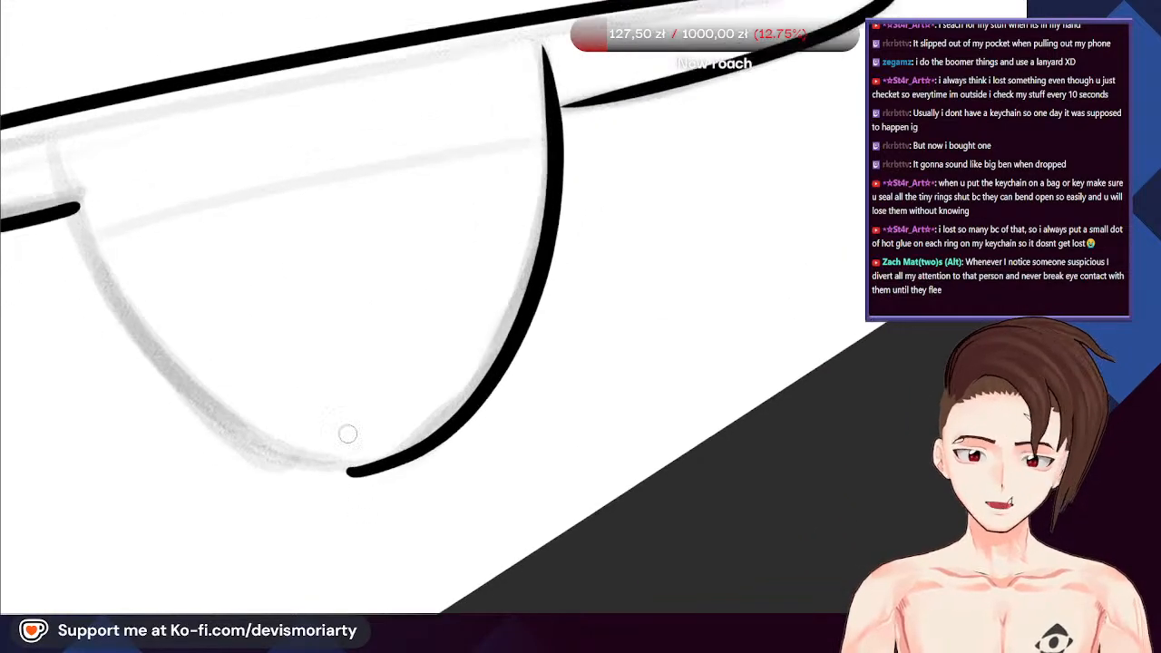
Try to ink the crown's back edge from the peak to the brim on the rotated canvas
{"action": "mouse_move", "coordinate": [310, 477]}
{"action": "left_mouse_down"}
{"action": "mouse_move", "coordinate": [24, 217]}
{"action": "mouse_move", "coordinate": [6, 142]}
{"action": "left_mouse_up"}
{"action": "scroll", "coordinate": [181, 300], "scroll_direction": "down", "scroll_amount": 5}
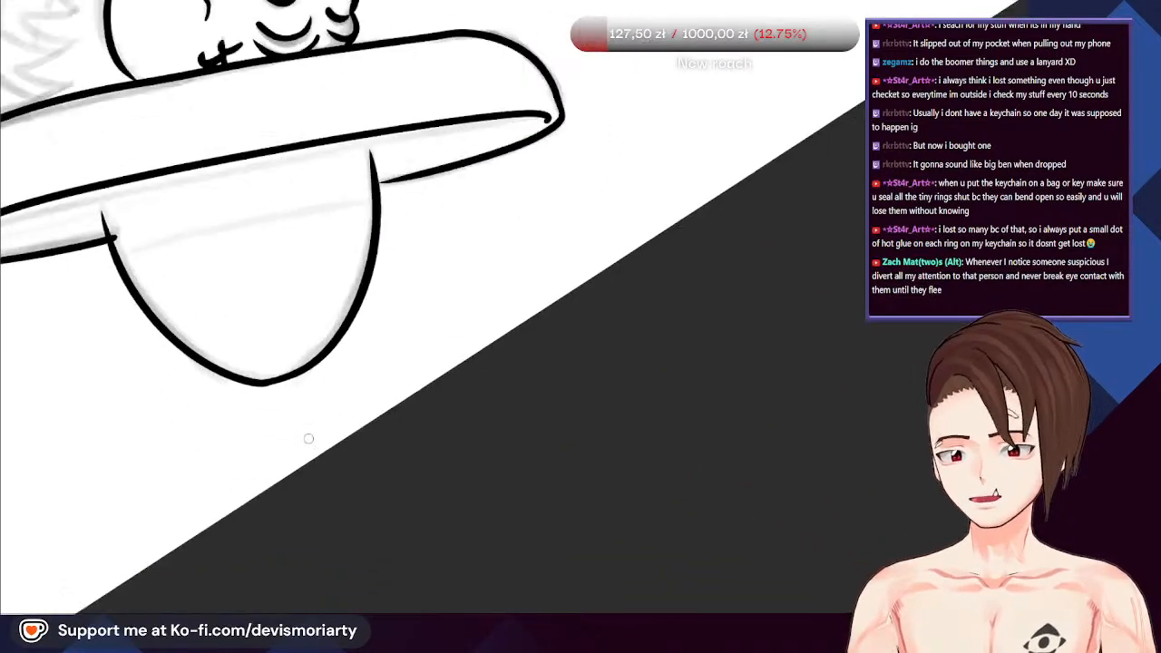
{"action": "key", "text": "ctrl+z"}
{"action": "scroll", "coordinate": [231, 347], "scroll_direction": "up", "scroll_amount": 4}
{"action": "mouse_move", "coordinate": [410, 515]}
{"action": "left_mouse_down"}
{"action": "mouse_move", "coordinate": [323, 481]}
{"action": "mouse_move", "coordinate": [177, 319]}
{"action": "mouse_move", "coordinate": [141, 190]}
{"action": "left_mouse_up"}
{"action": "scroll", "coordinate": [137, 199], "scroll_direction": "down", "scroll_amount": 4}
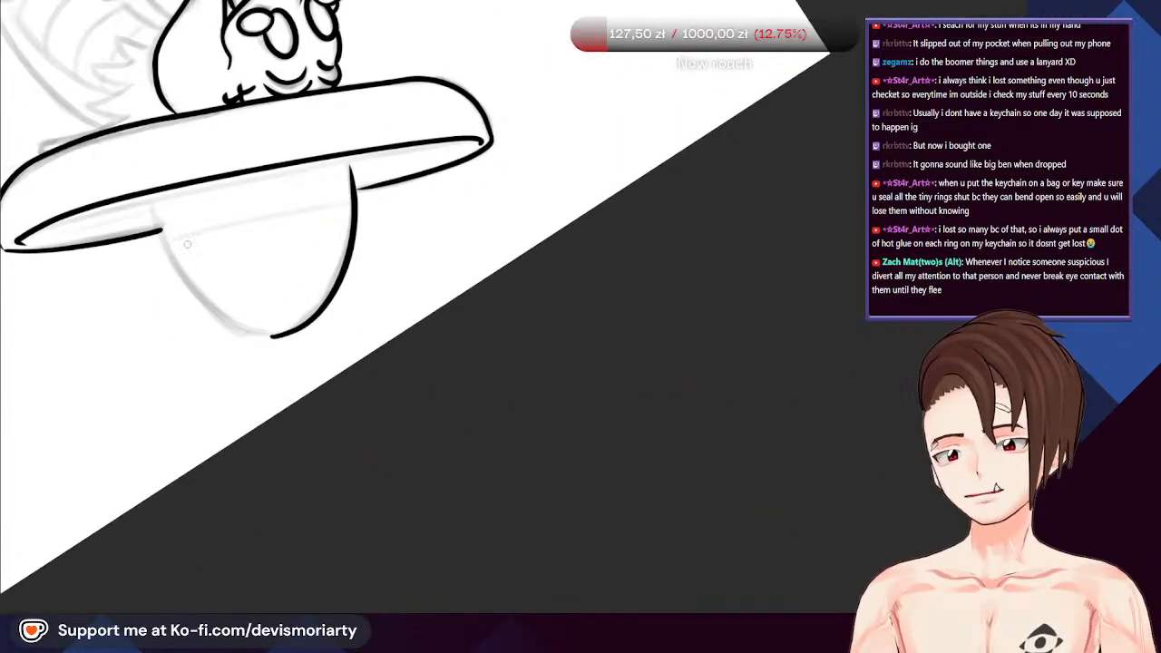
Ink the crown's back edge from the end of the front edge at the peak to the brim
{"action": "scroll", "coordinate": [187, 244], "scroll_direction": "up", "scroll_amount": 2}
{"action": "scroll", "coordinate": [194, 259], "scroll_direction": "up", "scroll_amount": 2}
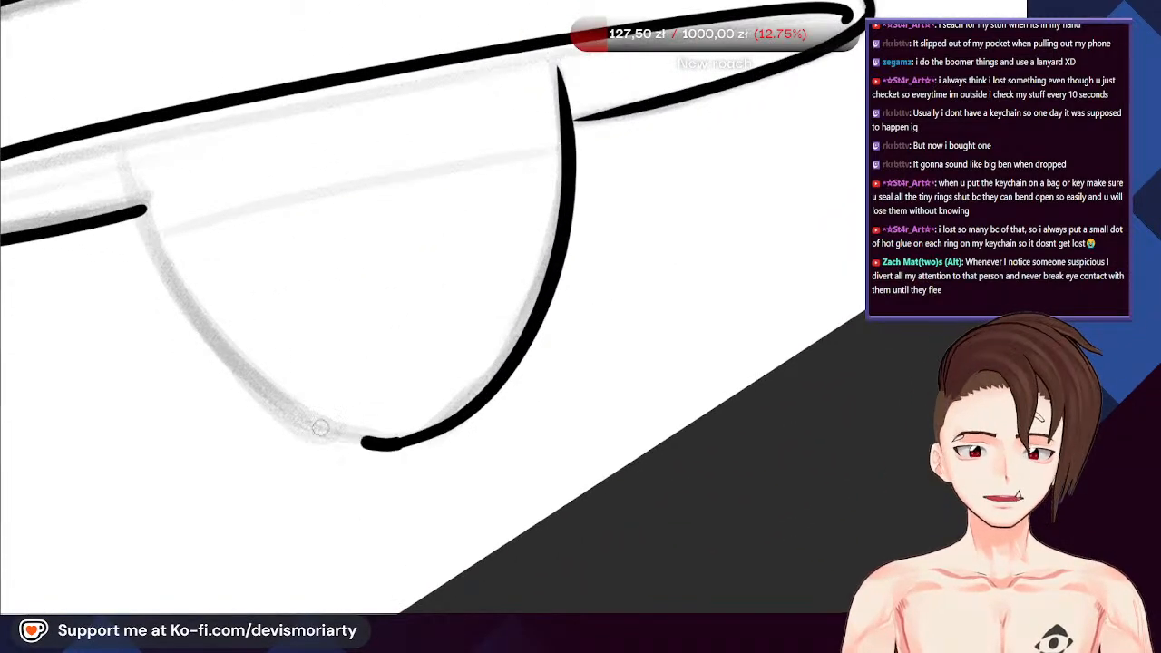
{"action": "mouse_move", "coordinate": [320, 427]}
{"action": "left_mouse_down"}
{"action": "mouse_move", "coordinate": [199, 317]}
{"action": "mouse_move", "coordinate": [127, 176]}
{"action": "left_mouse_up"}
{"action": "scroll", "coordinate": [127, 177], "scroll_direction": "down", "scroll_amount": 3}
{"action": "scroll", "coordinate": [100, 177], "scroll_direction": "down", "scroll_amount": 2}
{"action": "scroll", "coordinate": [87, 178], "scroll_direction": "up", "scroll_amount": 3}
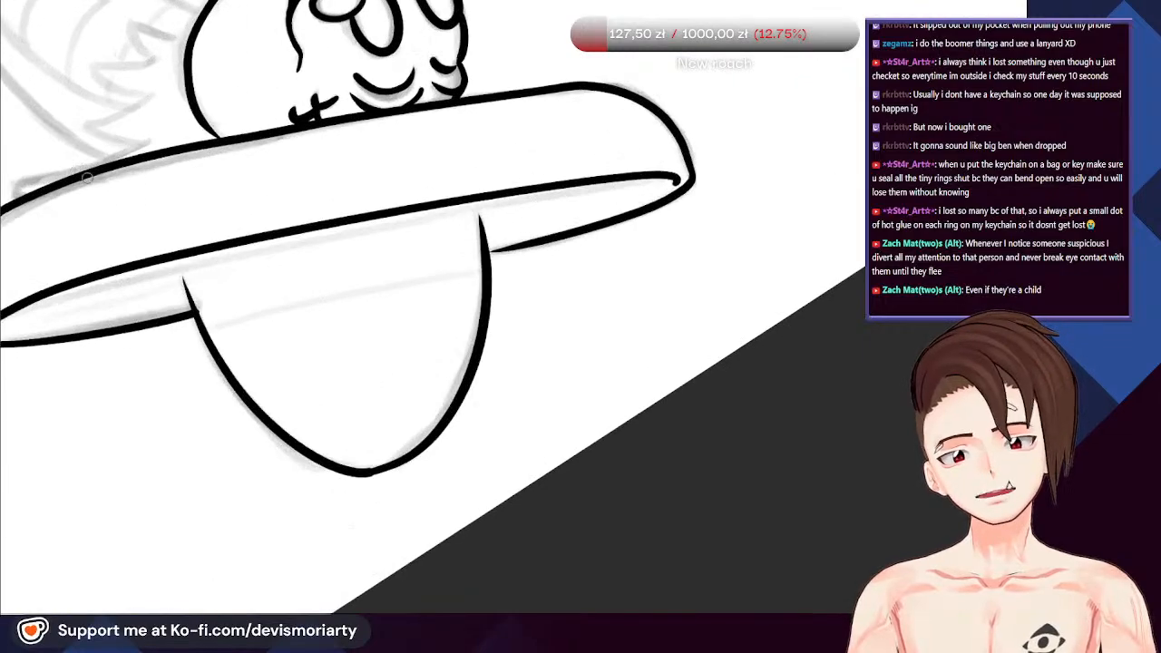
Turn the canvas upright and redo the end of the brim's far rim line so it meets the crown's front edge
{"action": "scroll", "coordinate": [88, 177], "scroll_direction": "down", "scroll_amount": 3}
{"action": "scroll", "coordinate": [192, 543], "scroll_direction": "up", "scroll_amount": 3}
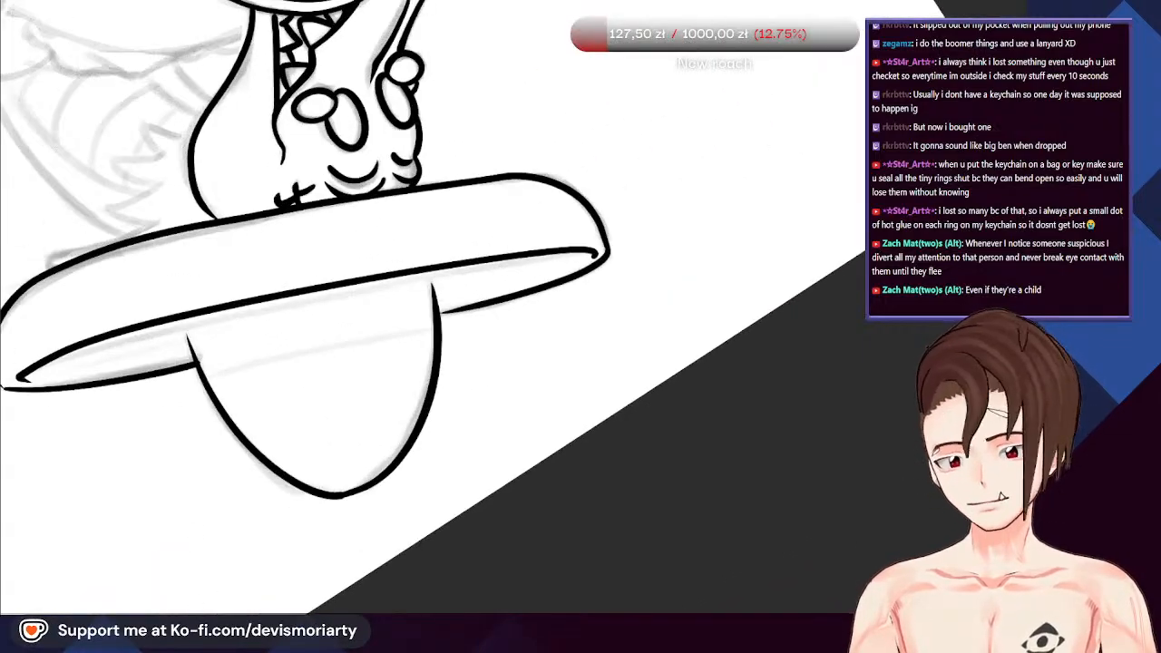
{"action": "scroll", "coordinate": [192, 543], "scroll_direction": "down", "scroll_amount": 3}
{"action": "scroll", "coordinate": [74, 120], "scroll_direction": "up", "scroll_amount": 5}
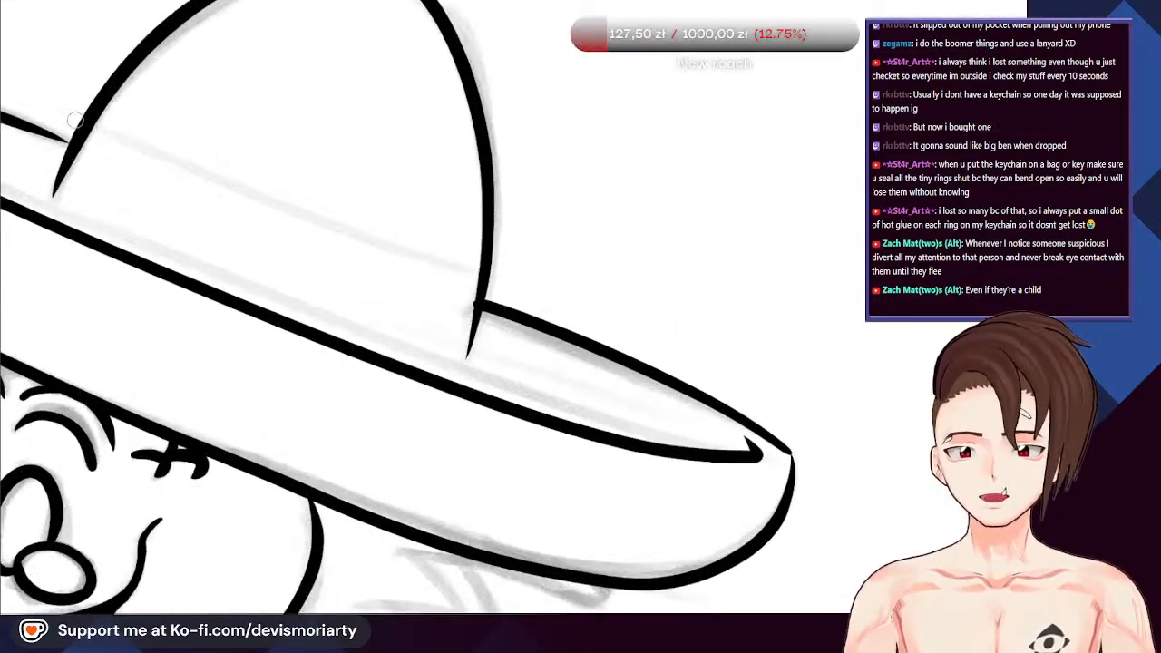
{"action": "scroll", "coordinate": [74, 120], "scroll_direction": "up", "scroll_amount": 2}
{"action": "scroll", "coordinate": [46, 186], "scroll_direction": "down", "scroll_amount": 5}
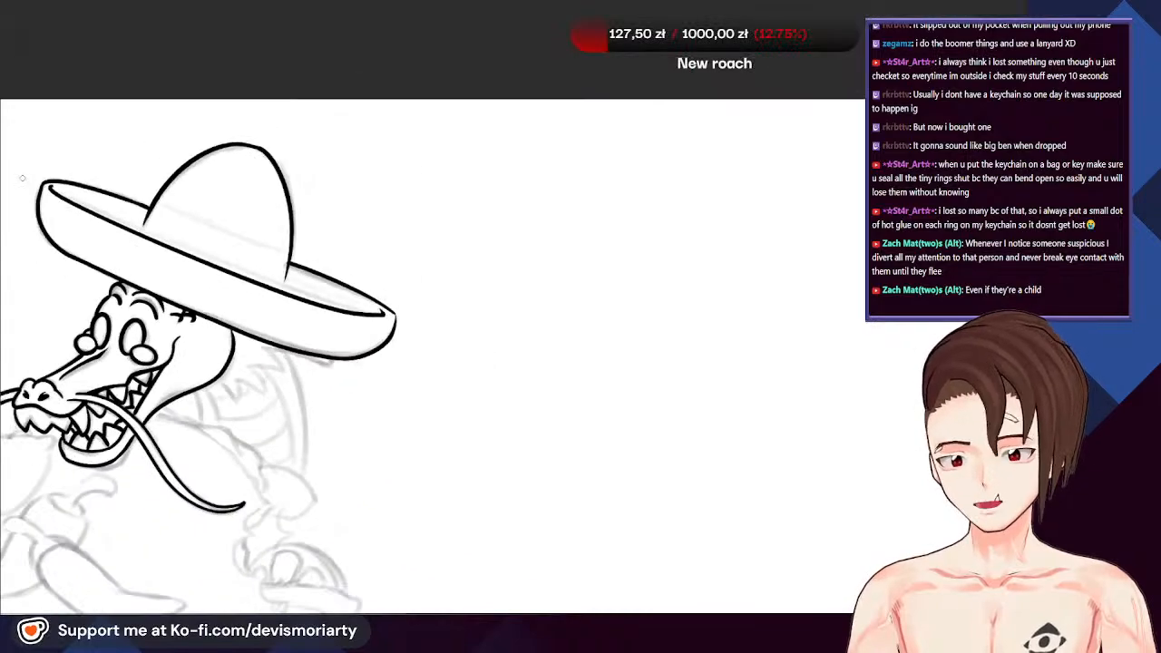
{"action": "scroll", "coordinate": [199, 231], "scroll_direction": "up", "scroll_amount": 4}
{"action": "scroll", "coordinate": [344, 306], "scroll_direction": "down", "scroll_amount": 2}
{"action": "scroll", "coordinate": [344, 306], "scroll_direction": "up", "scroll_amount": 6}
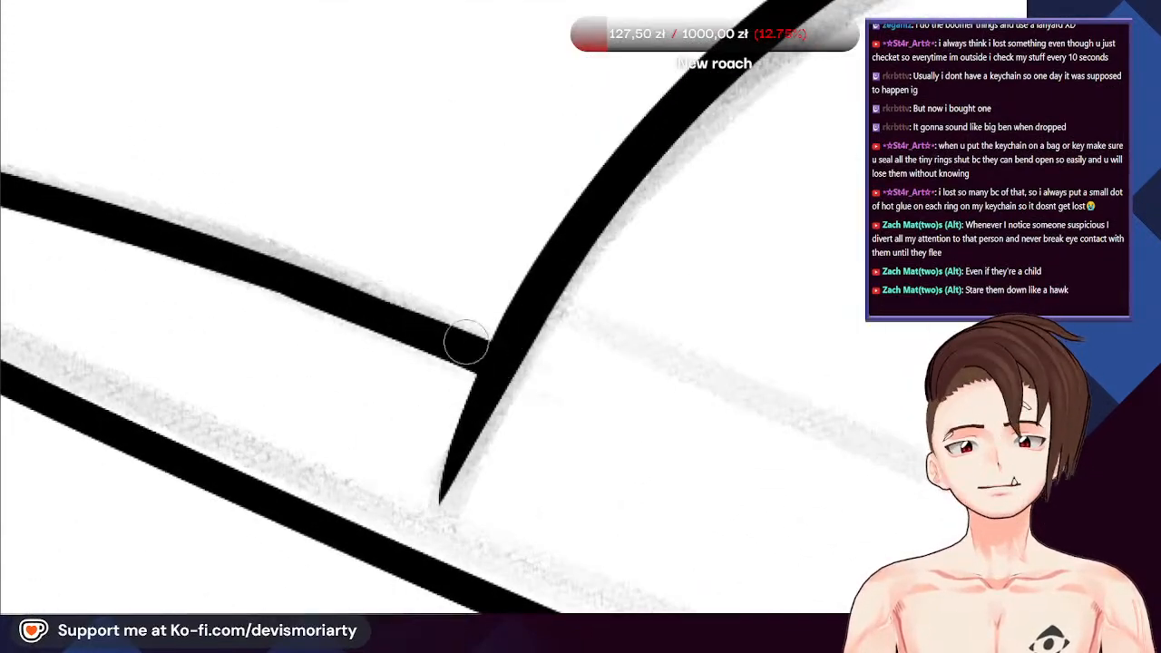
{"action": "key", "text": "ctrl+z"}
{"action": "scroll", "coordinate": [62, 192], "scroll_direction": "down", "scroll_amount": 1}
{"action": "scroll", "coordinate": [391, 319], "scroll_direction": "up", "scroll_amount": 1}
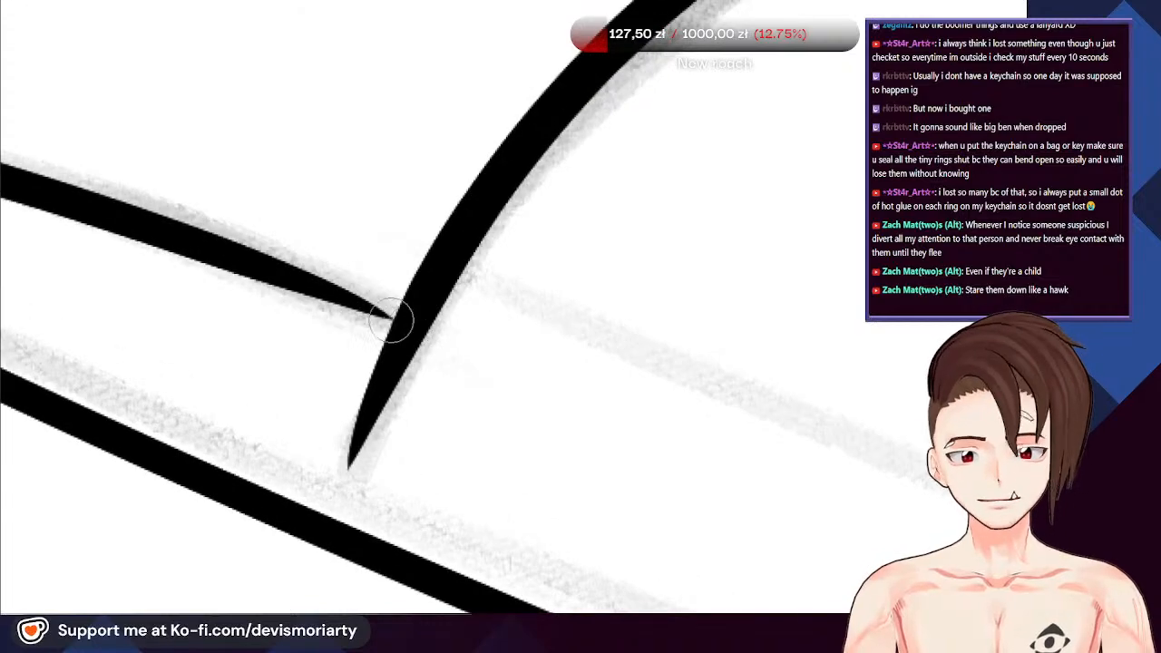
{"action": "scroll", "coordinate": [343, 304], "scroll_direction": "down", "scroll_amount": 1}
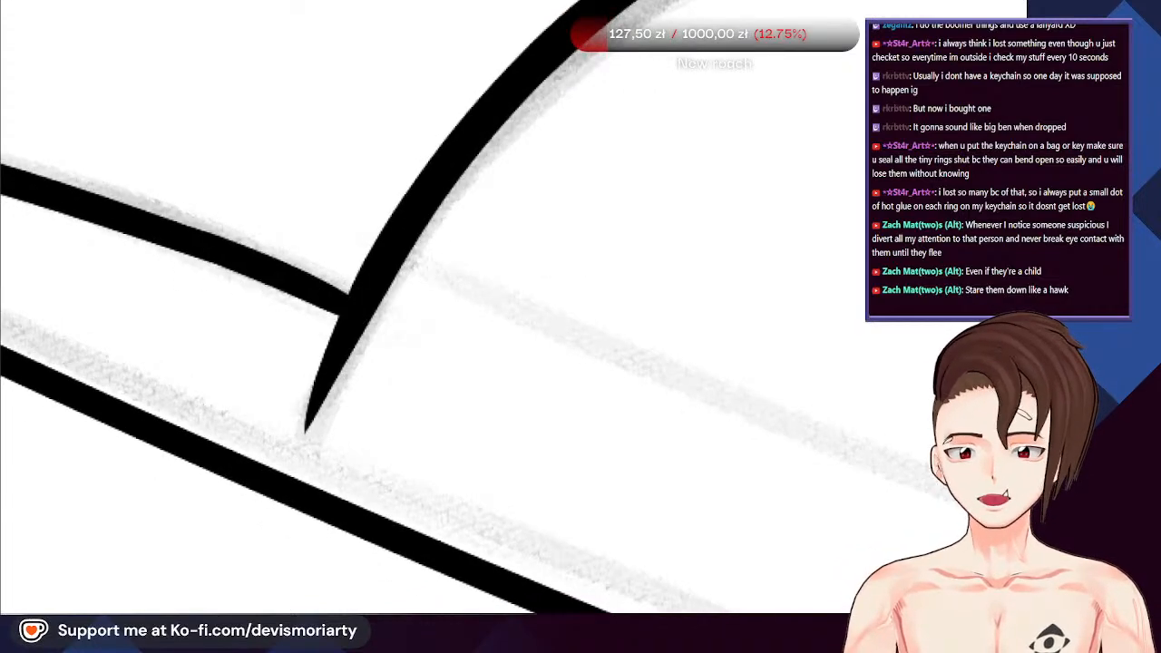
Thicken the corners where the crown's back edge meets the brim's far rim line
{"action": "scroll", "coordinate": [343, 303], "scroll_direction": "down", "scroll_amount": 5}
{"action": "scroll", "coordinate": [469, 382], "scroll_direction": "up", "scroll_amount": 3}
{"action": "scroll", "coordinate": [340, 296], "scroll_direction": "down", "scroll_amount": 4}
{"action": "scroll", "coordinate": [339, 296], "scroll_direction": "up", "scroll_amount": 1}
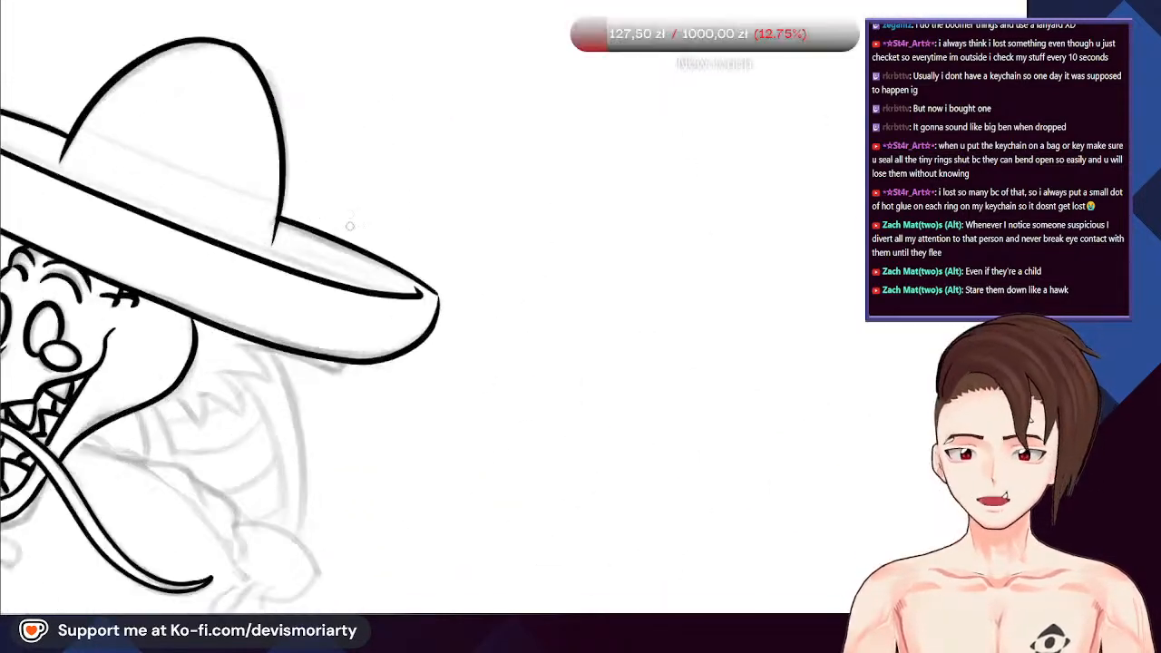
{"action": "scroll", "coordinate": [349, 226], "scroll_direction": "up", "scroll_amount": 5}
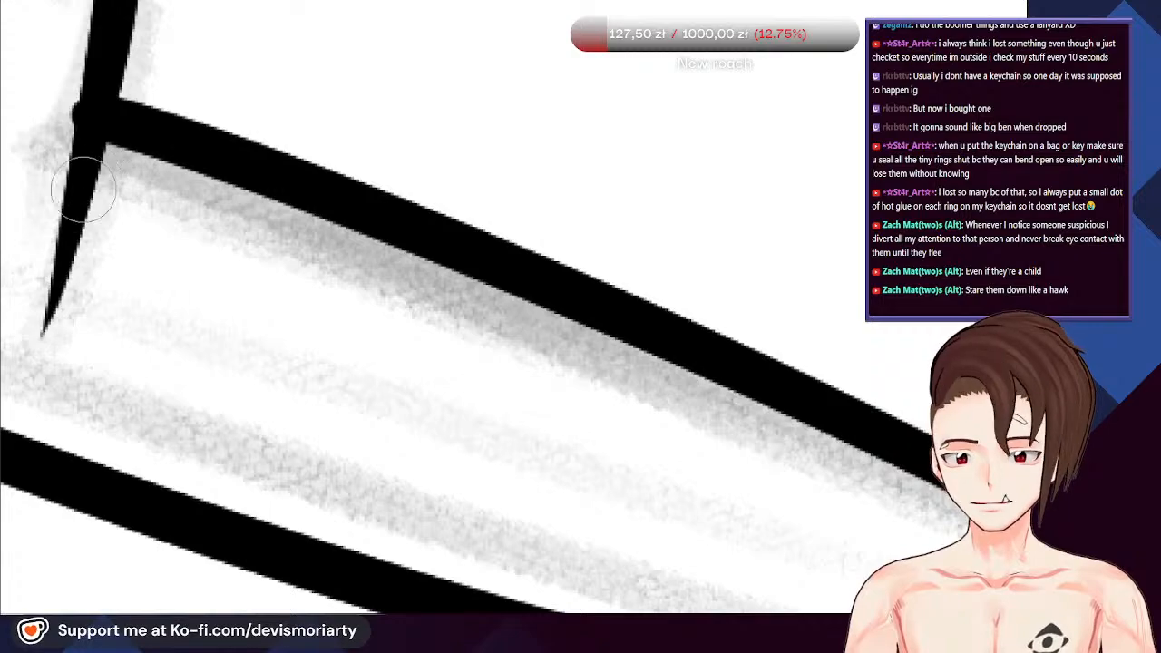
{"action": "scroll", "coordinate": [154, 182], "scroll_direction": "down", "scroll_amount": 2}
{"action": "scroll", "coordinate": [135, 109], "scroll_direction": "up", "scroll_amount": 2}
{"action": "left_click_drag", "start_coordinate": [169, 169], "coordinate": [142, 143]}
{"action": "scroll", "coordinate": [325, 316], "scroll_direction": "down", "scroll_amount": 6}
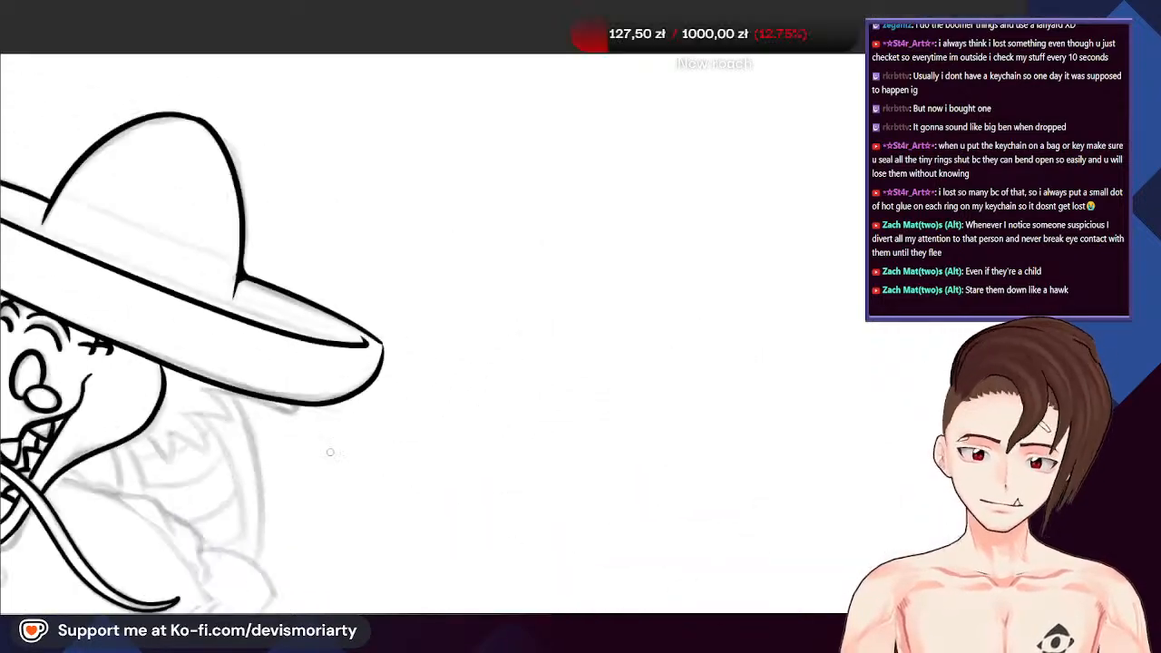
Fill in rounded corners where the brim's far rim line meets the crown's front edge
{"action": "scroll", "coordinate": [259, 267], "scroll_direction": "up", "scroll_amount": 3}
{"action": "scroll", "coordinate": [77, 286], "scroll_direction": "down", "scroll_amount": 3}
{"action": "scroll", "coordinate": [299, 116], "scroll_direction": "up", "scroll_amount": 6}
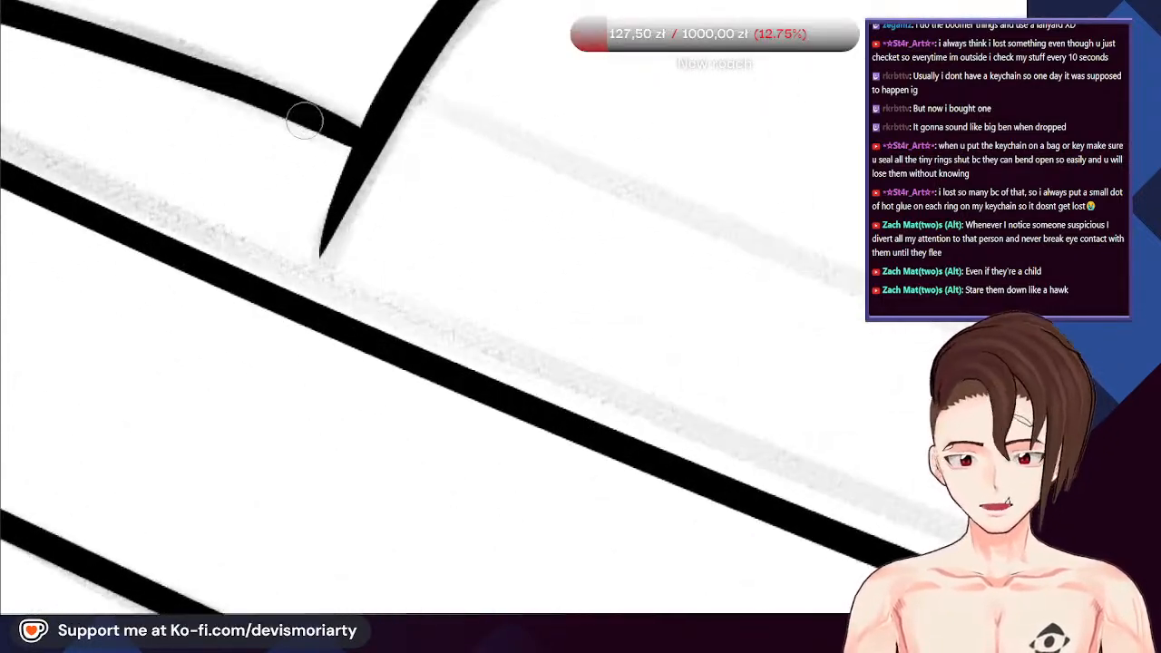
{"action": "mouse_move", "coordinate": [293, 111]}
{"action": "left_mouse_down"}
{"action": "mouse_move", "coordinate": [422, 254]}
{"action": "mouse_move", "coordinate": [394, 337]}
{"action": "left_mouse_up"}
{"action": "scroll", "coordinate": [393, 337], "scroll_direction": "down", "scroll_amount": 2}
{"action": "scroll", "coordinate": [318, 182], "scroll_direction": "up", "scroll_amount": 2}
{"action": "mouse_move", "coordinate": [319, 181]}
{"action": "left_mouse_down"}
{"action": "mouse_move", "coordinate": [442, 198]}
{"action": "mouse_move", "coordinate": [622, 82]}
{"action": "left_mouse_up"}
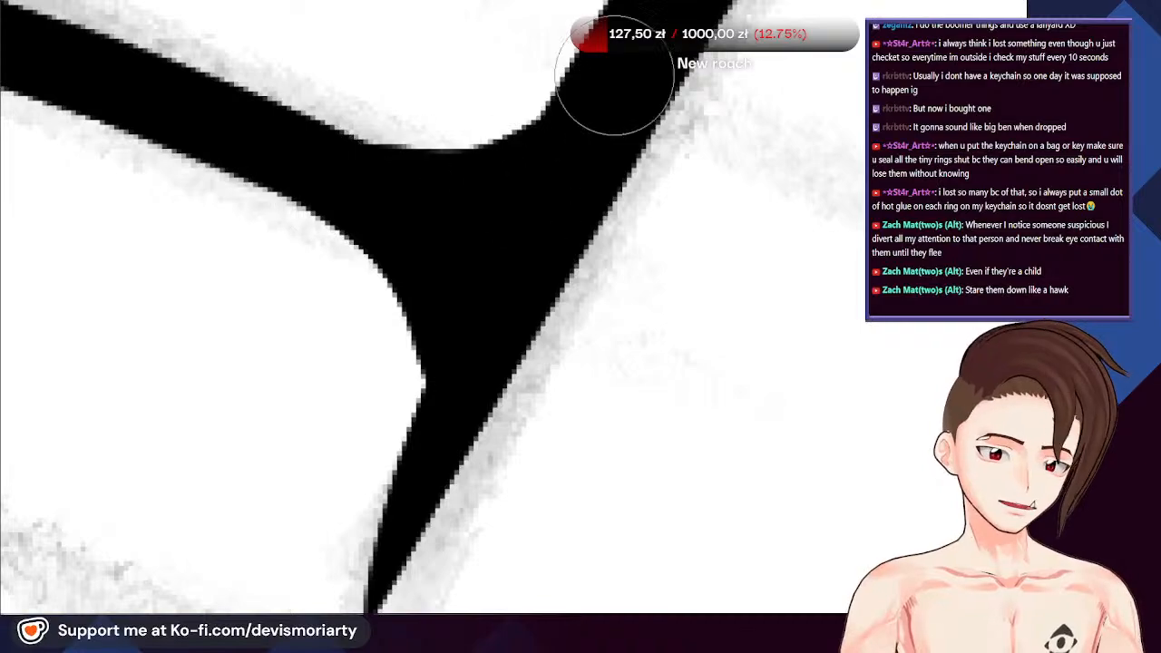
{"action": "scroll", "coordinate": [240, 166], "scroll_direction": "down", "scroll_amount": 6}
Ink the hatband's upper line as a curve across the crown from its front edge to its back edge
{"action": "scroll", "coordinate": [179, 219], "scroll_direction": "down", "scroll_amount": 3}
{"action": "scroll", "coordinate": [273, 182], "scroll_direction": "up", "scroll_amount": 6}
{"action": "left_click_drag", "start_coordinate": [136, 80], "coordinate": [413, 206]}
{"action": "key", "text": "ctrl+z"}
{"action": "mouse_move", "coordinate": [528, 249]}
{"action": "left_mouse_down"}
{"action": "mouse_move", "coordinate": [726, 310]}
{"action": "mouse_move", "coordinate": [358, 191]}
{"action": "mouse_move", "coordinate": [137, 76]}
{"action": "left_mouse_up"}
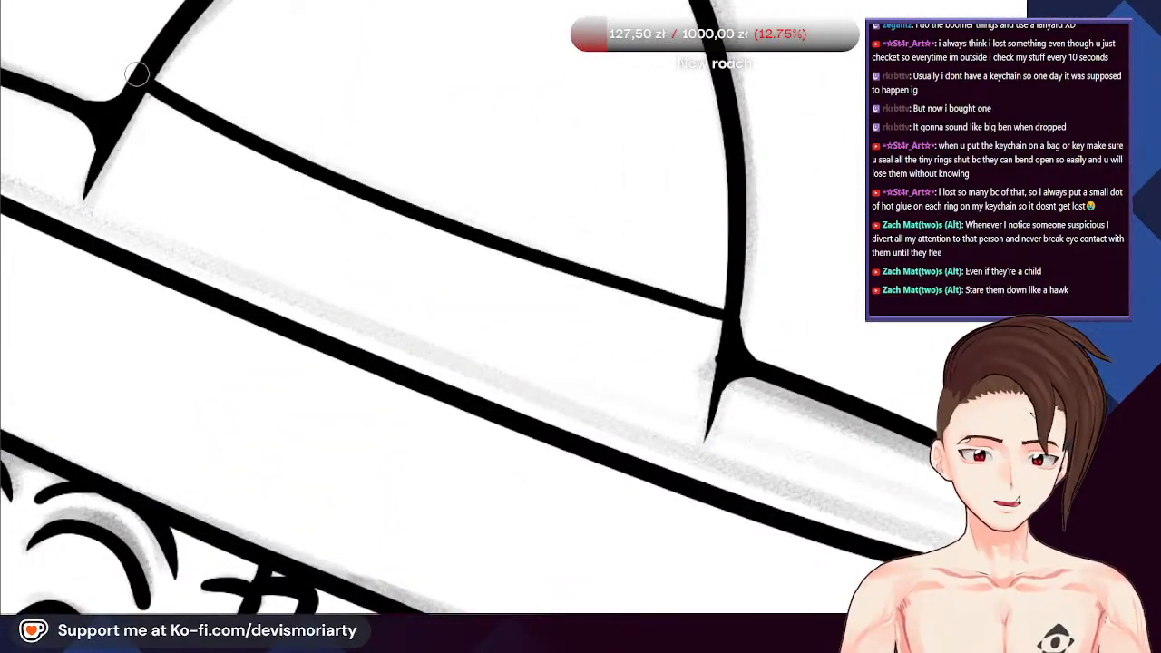
Extend the crown's back and front edges down to the brim's near rim line, thickening both joints into rounded corners
{"action": "scroll", "coordinate": [249, 165], "scroll_direction": "down", "scroll_amount": 6}
{"action": "scroll", "coordinate": [278, 211], "scroll_direction": "down", "scroll_amount": 2}
{"action": "scroll", "coordinate": [375, 289], "scroll_direction": "up", "scroll_amount": 8}
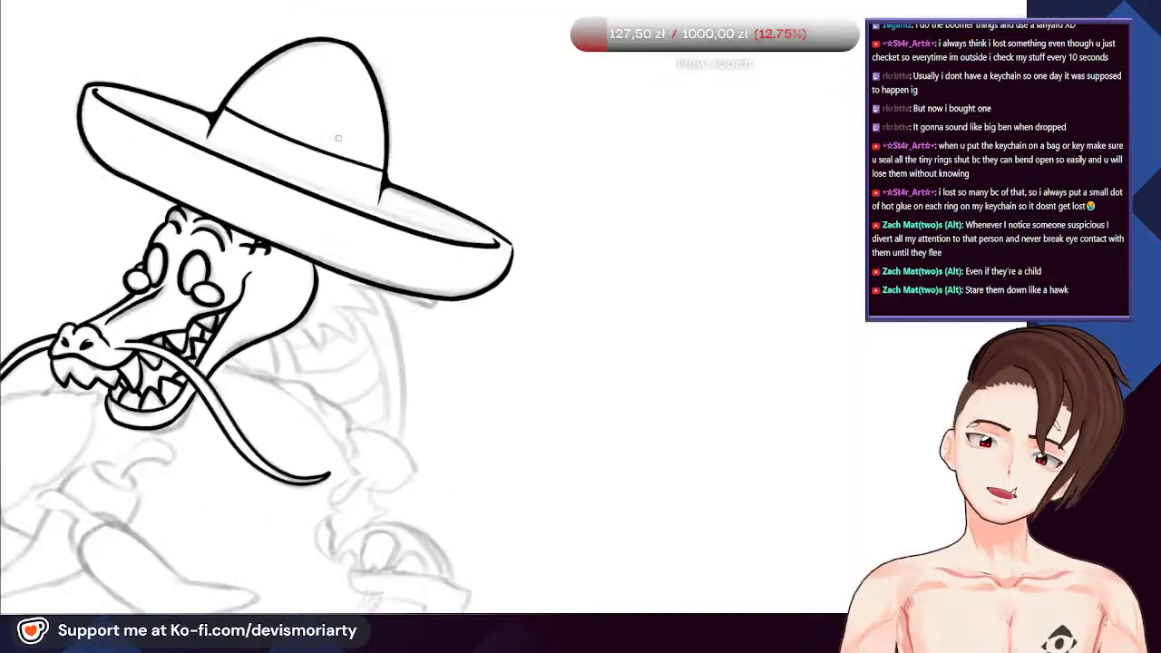
{"action": "scroll", "coordinate": [375, 289], "scroll_direction": "up", "scroll_amount": 3}
{"action": "key", "text": "ctrl+z"}
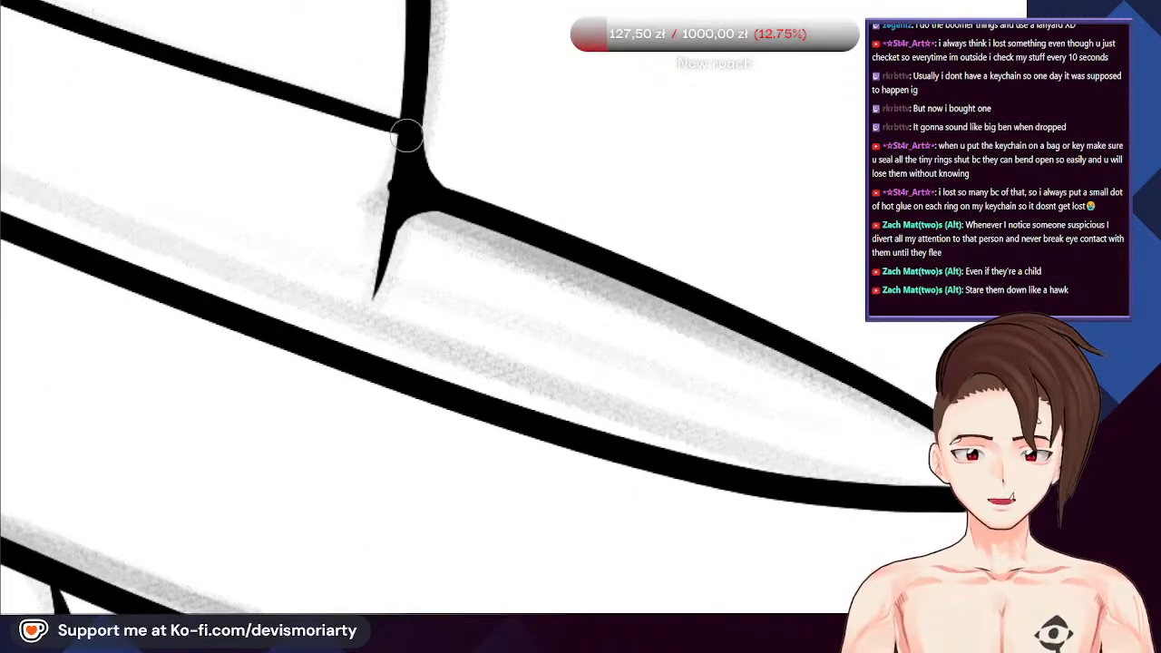
{"action": "scroll", "coordinate": [354, 333], "scroll_direction": "down", "scroll_amount": 6}
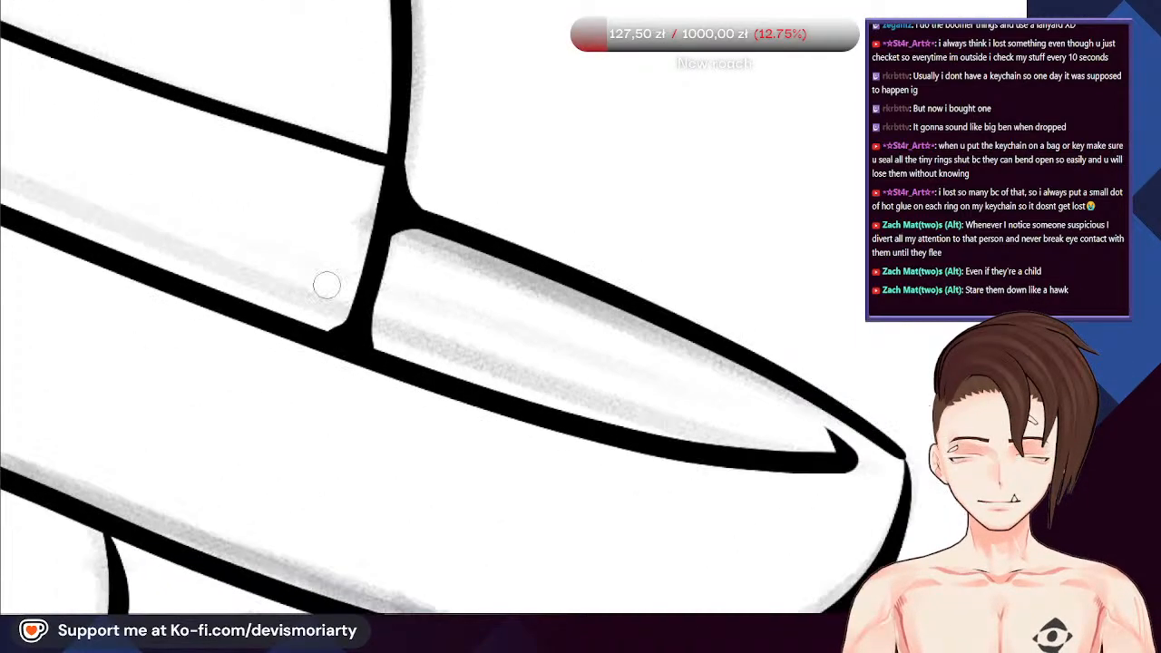
{"action": "scroll", "coordinate": [56, 248], "scroll_direction": "up", "scroll_amount": 2}
{"action": "scroll", "coordinate": [166, 289], "scroll_direction": "up", "scroll_amount": 6}
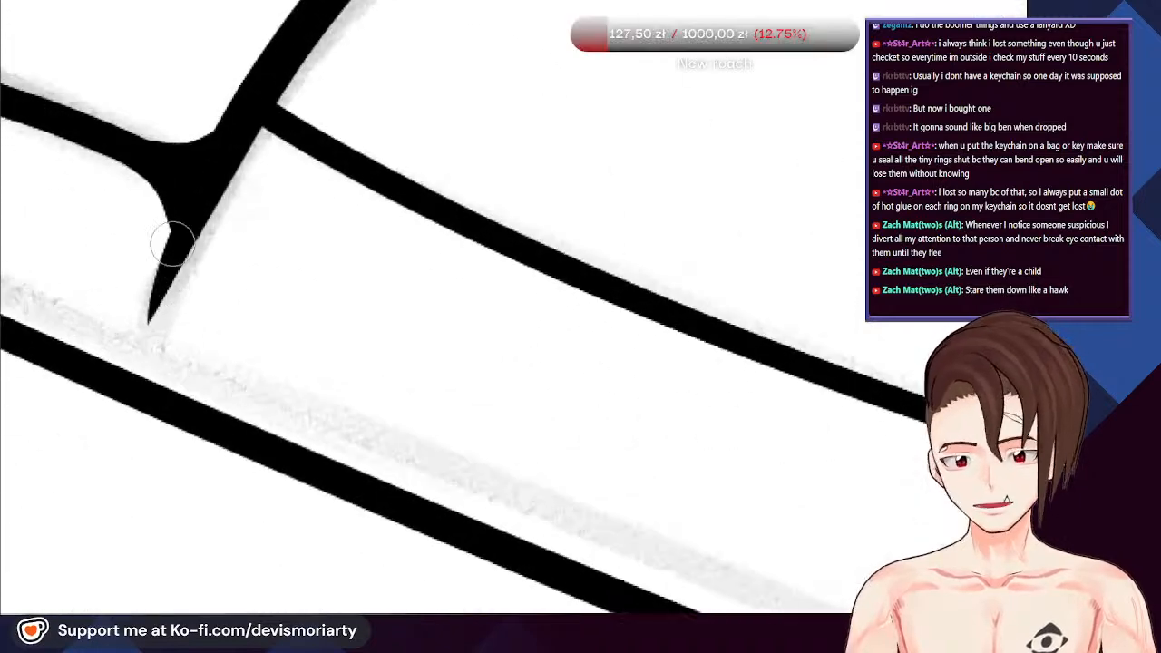
{"action": "mouse_move", "coordinate": [217, 186]}
{"action": "left_mouse_down"}
{"action": "mouse_move", "coordinate": [147, 322]}
{"action": "mouse_move", "coordinate": [130, 439]}
{"action": "left_mouse_up"}
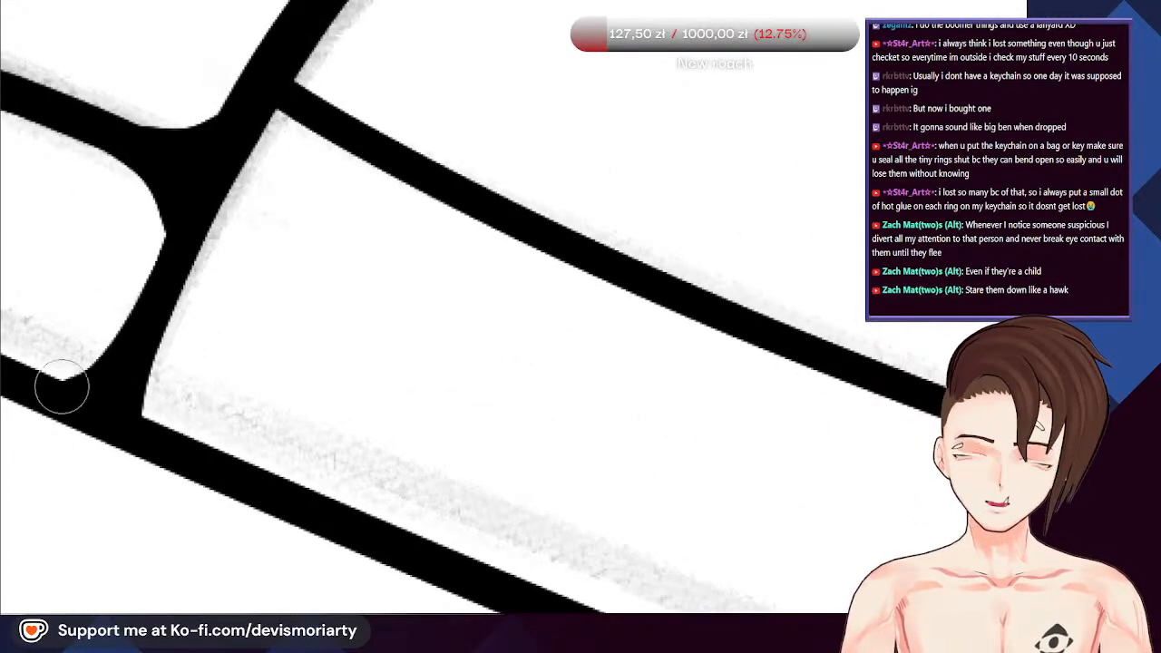
{"action": "scroll", "coordinate": [61, 387], "scroll_direction": "down", "scroll_amount": 6}
Ink the first two zigzag spikes behind the gator's head, starting from the jaw line
{"action": "scroll", "coordinate": [203, 165], "scroll_direction": "up", "scroll_amount": 4}
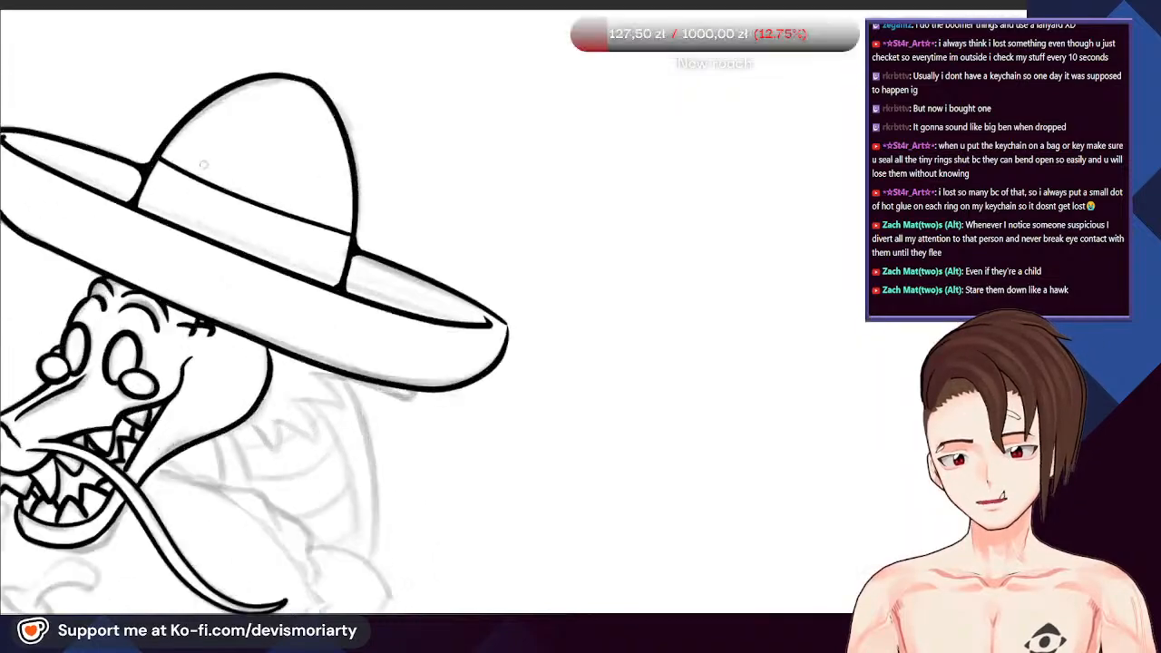
{"action": "scroll", "coordinate": [203, 164], "scroll_direction": "down", "scroll_amount": 5}
{"action": "scroll", "coordinate": [273, 300], "scroll_direction": "up", "scroll_amount": 2}
{"action": "scroll", "coordinate": [272, 300], "scroll_direction": "down", "scroll_amount": 2}
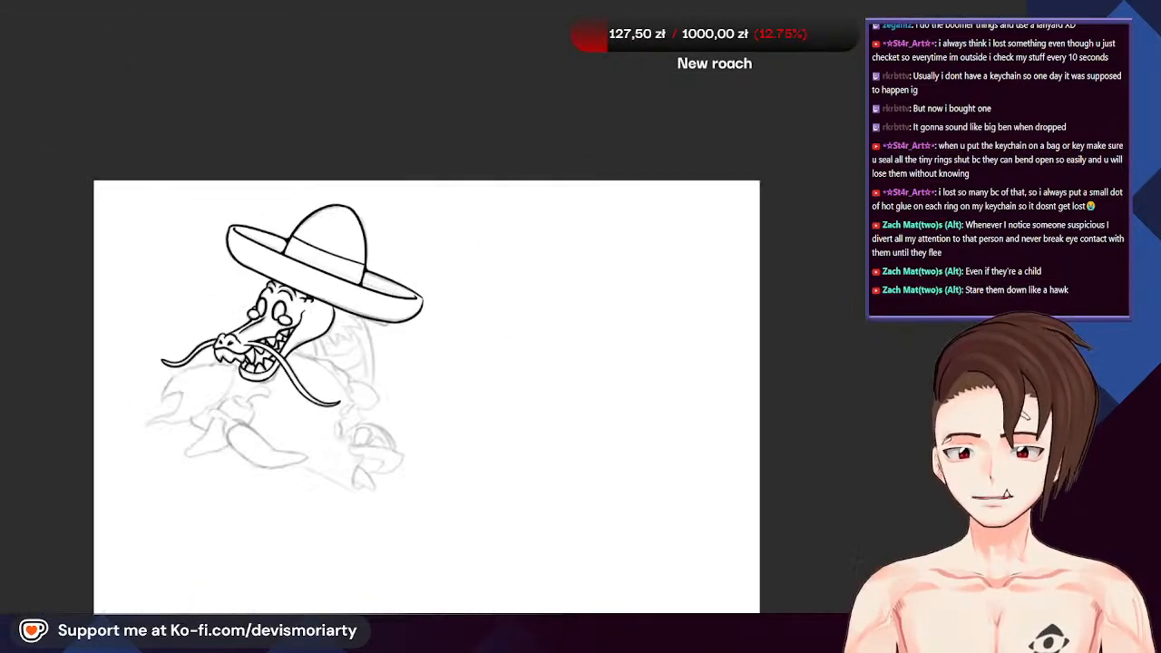
{"action": "scroll", "coordinate": [256, 272], "scroll_direction": "up", "scroll_amount": 8}
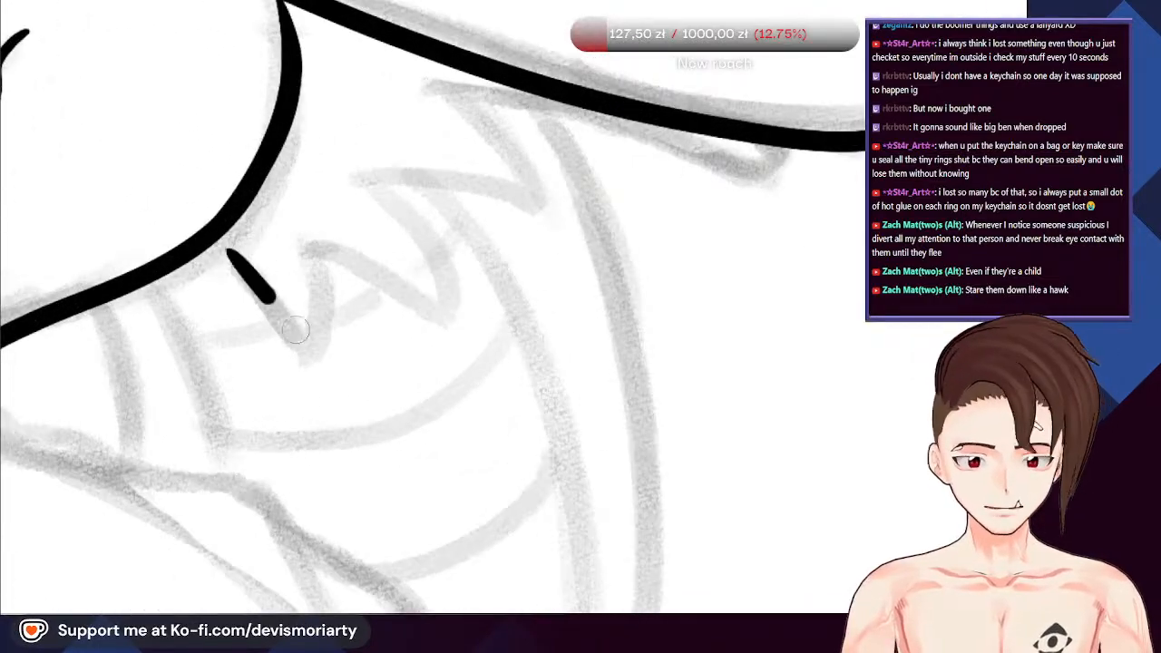
{"action": "left_click_drag", "start_coordinate": [296, 330], "coordinate": [299, 212]}
{"action": "key", "text": "ctrl+z"}
{"action": "scroll", "coordinate": [218, 239], "scroll_direction": "up", "scroll_amount": 2}
{"action": "mouse_move", "coordinate": [184, 231]}
{"action": "left_mouse_down"}
{"action": "mouse_move", "coordinate": [224, 266]}
{"action": "mouse_move", "coordinate": [317, 278]}
{"action": "left_mouse_up"}
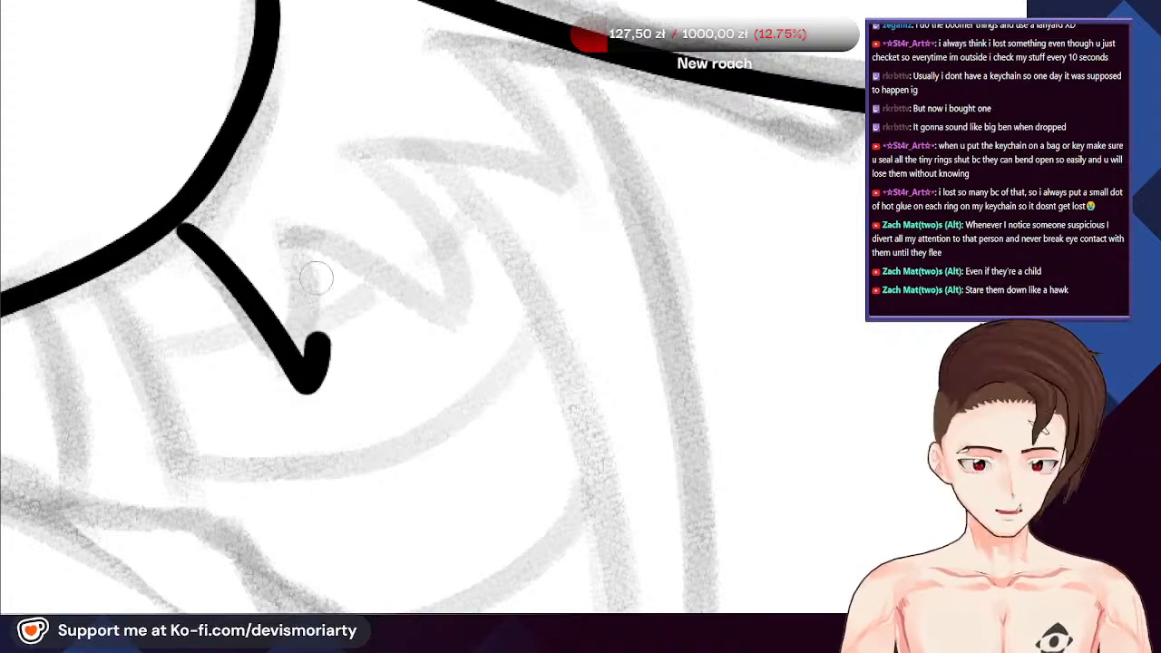
{"action": "left_click_drag", "start_coordinate": [416, 307], "coordinate": [375, 160]}
{"action": "scroll", "coordinate": [376, 161], "scroll_direction": "down", "scroll_amount": 5}
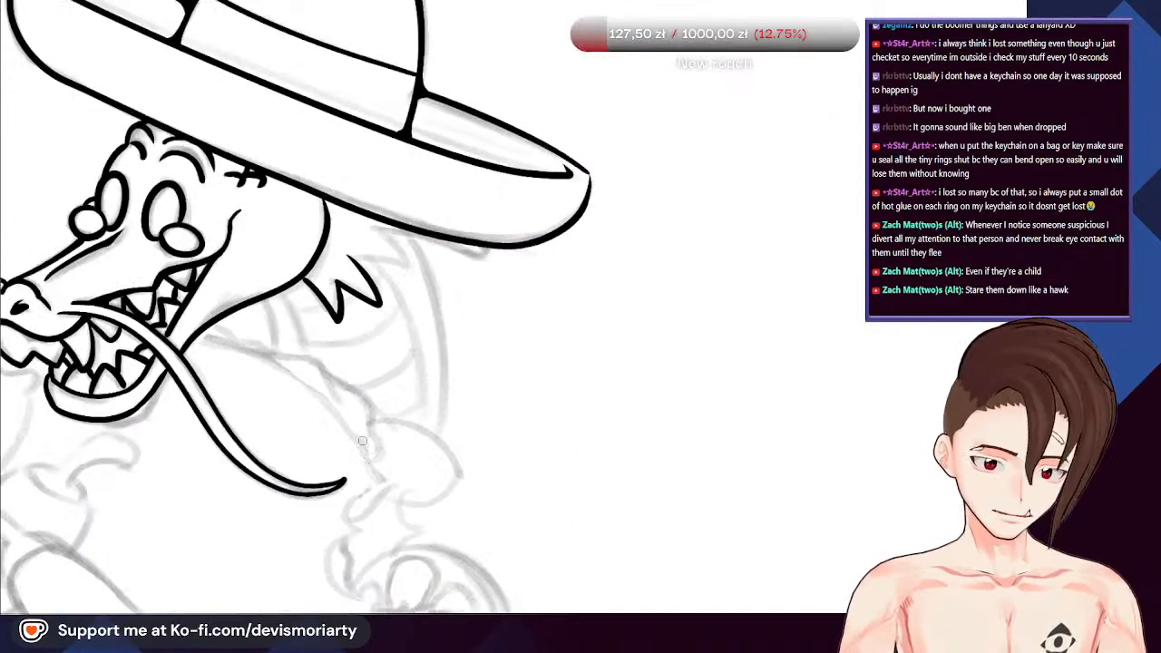
Ink the third spike behind the head and the narrow last spike poking out beneath the hat's brim
{"action": "scroll", "coordinate": [224, 225], "scroll_direction": "up", "scroll_amount": 4}
{"action": "scroll", "coordinate": [224, 225], "scroll_direction": "up", "scroll_amount": 2}
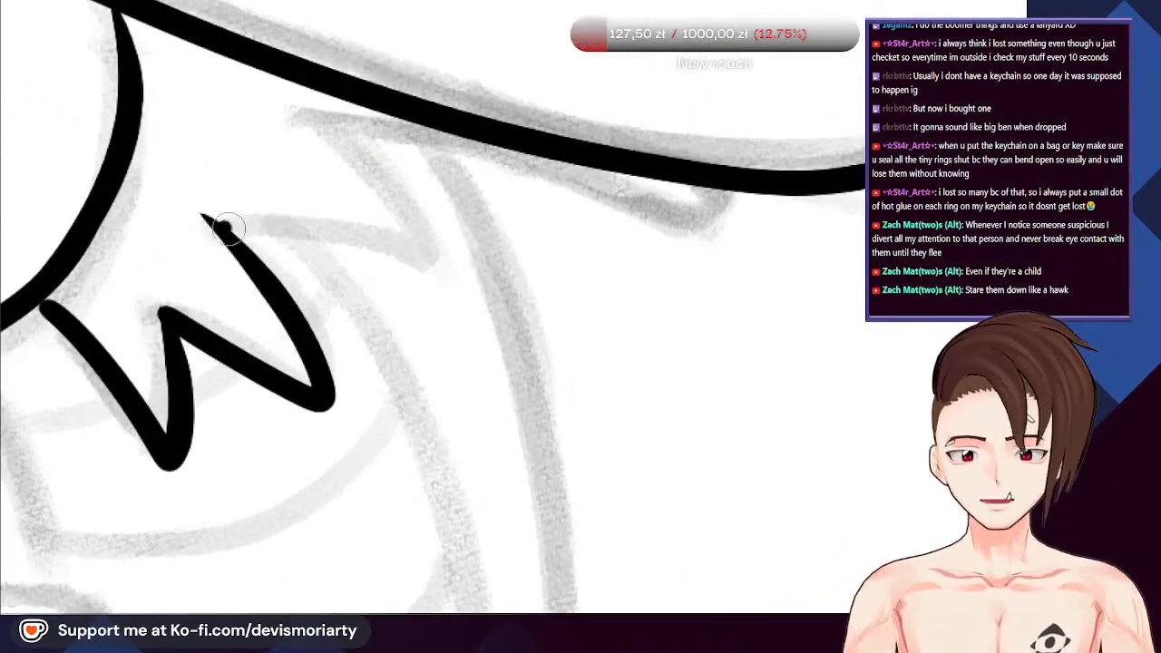
{"action": "left_click_drag", "start_coordinate": [442, 268], "coordinate": [304, 132]}
{"action": "scroll", "coordinate": [226, 117], "scroll_direction": "down", "scroll_amount": 3}
{"action": "scroll", "coordinate": [218, 121], "scroll_direction": "up", "scroll_amount": 2}
{"action": "key", "text": "ctrl+z"}
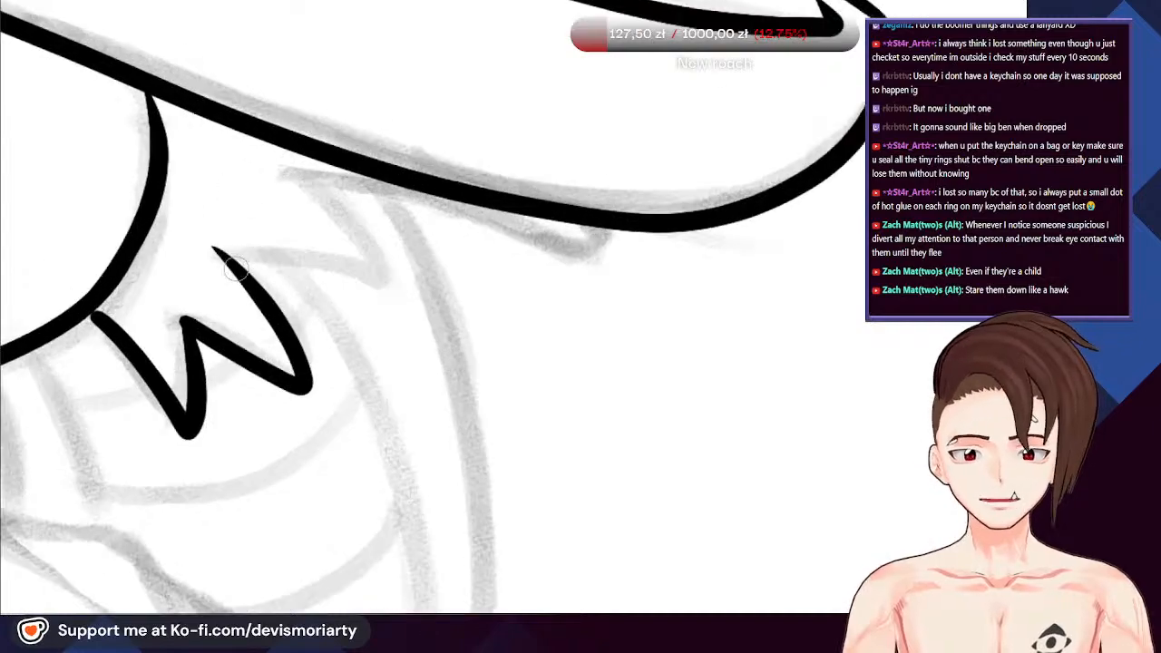
{"action": "left_click_drag", "start_coordinate": [250, 168], "coordinate": [248, 167]}
{"action": "scroll", "coordinate": [250, 168], "scroll_direction": "down", "scroll_amount": 4}
{"action": "scroll", "coordinate": [224, 174], "scroll_direction": "up", "scroll_amount": 5}
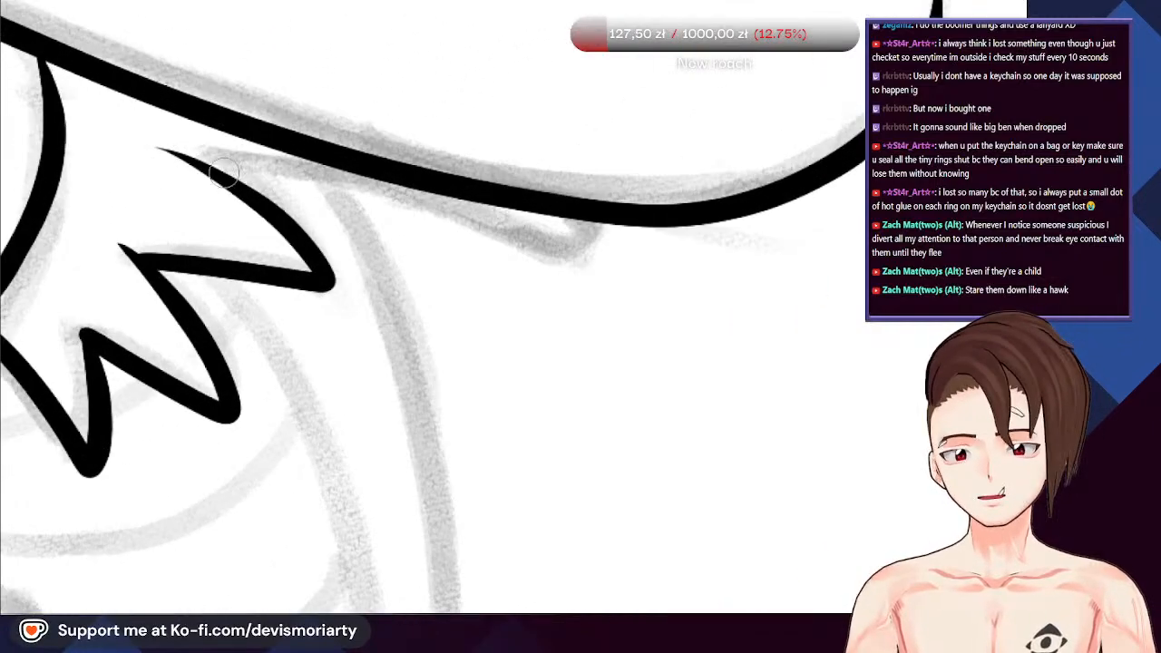
{"action": "left_click_drag", "start_coordinate": [509, 226], "coordinate": [555, 230]}
{"action": "scroll", "coordinate": [305, 156], "scroll_direction": "down", "scroll_amount": 7}
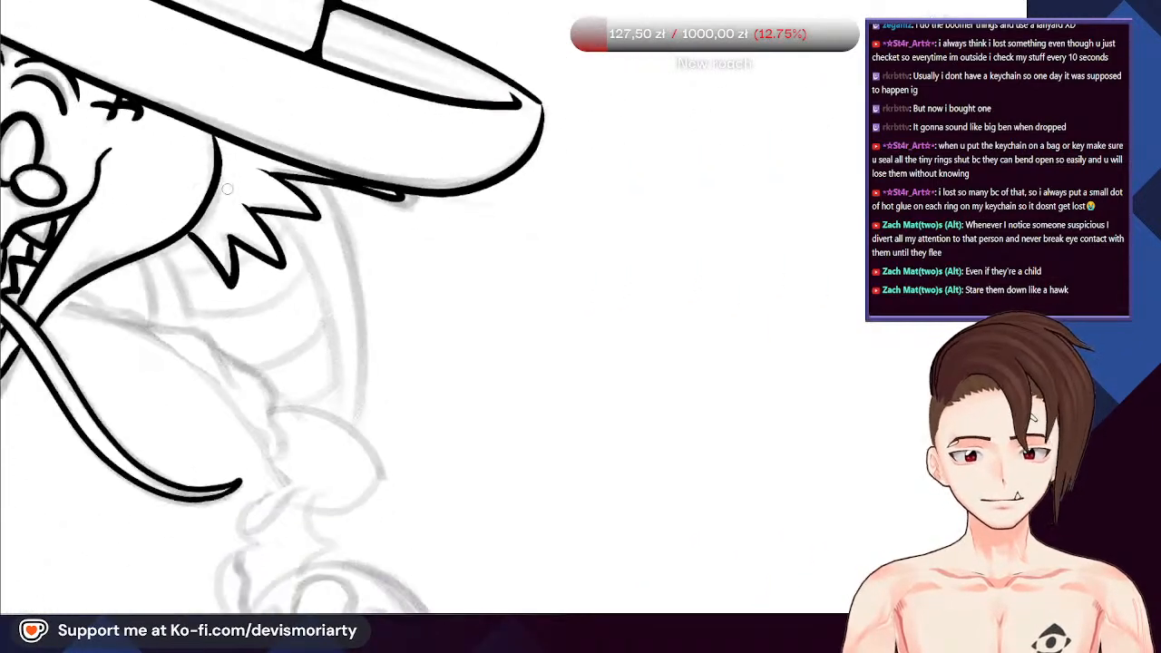
Try to ink the long outer curve running down from the brim behind the spikes
{"action": "scroll", "coordinate": [54, 100], "scroll_direction": "up", "scroll_amount": 2}
{"action": "scroll", "coordinate": [462, 148], "scroll_direction": "up", "scroll_amount": 5}
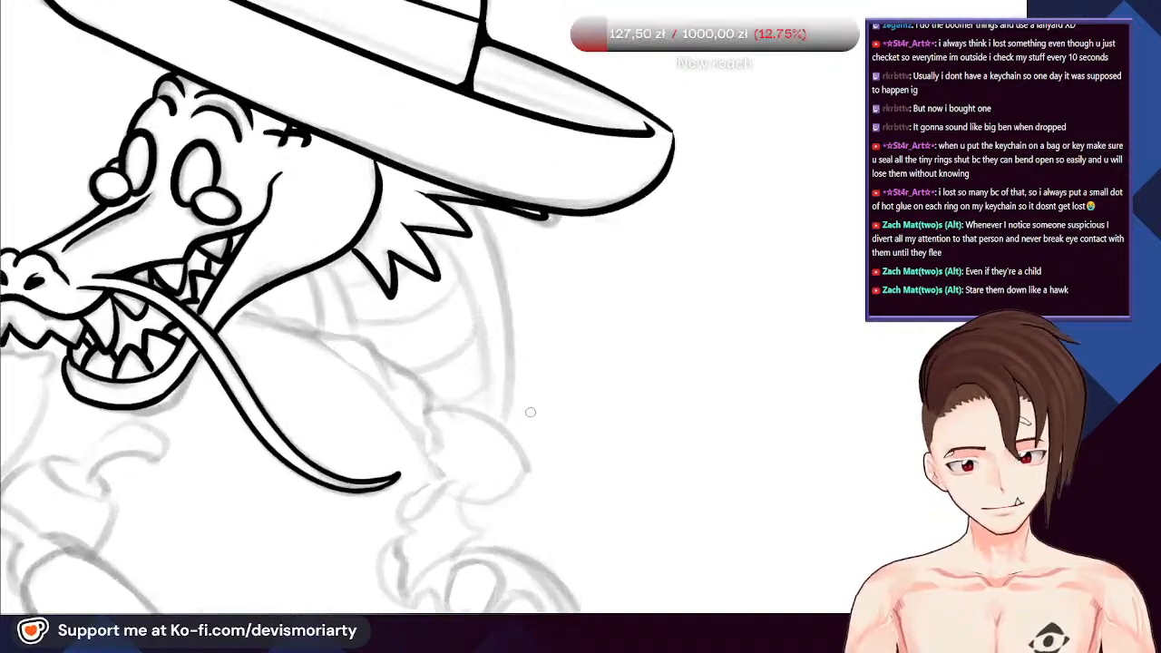
{"action": "mouse_move", "coordinate": [462, 148]}
{"action": "left_mouse_down"}
{"action": "mouse_move", "coordinate": [482, 169]}
{"action": "mouse_move", "coordinate": [530, 467]}
{"action": "mouse_move", "coordinate": [515, 508]}
{"action": "left_mouse_up"}
{"action": "scroll", "coordinate": [515, 508], "scroll_direction": "down", "scroll_amount": 6}
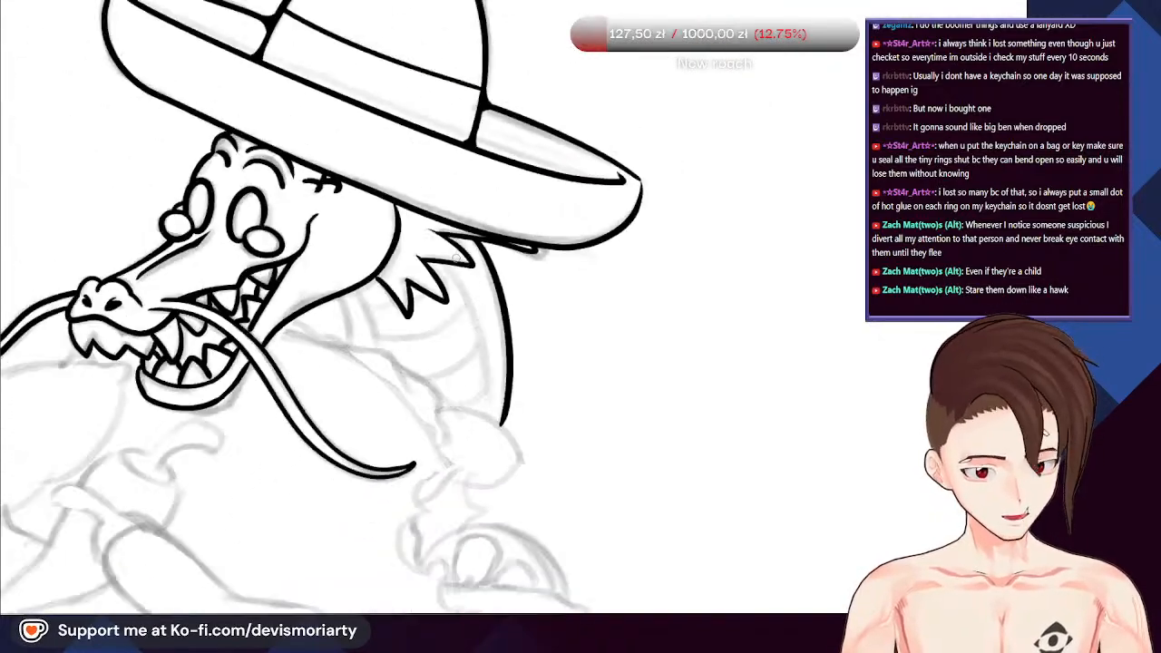
{"action": "scroll", "coordinate": [446, 279], "scroll_direction": "up", "scroll_amount": 2}
{"action": "scroll", "coordinate": [447, 280], "scroll_direction": "down", "scroll_amount": 3}
{"action": "scroll", "coordinate": [461, 271], "scroll_direction": "up", "scroll_amount": 3}
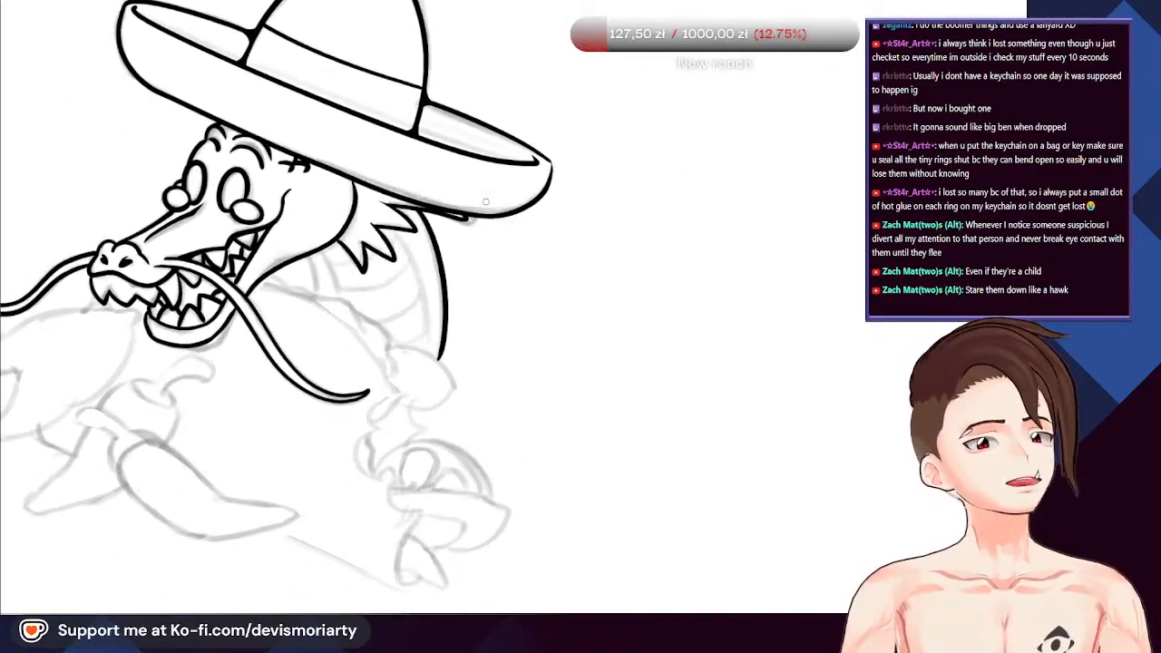
{"action": "scroll", "coordinate": [486, 203], "scroll_direction": "down", "scroll_amount": 3}
{"action": "scroll", "coordinate": [377, 235], "scroll_direction": "up", "scroll_amount": 3}
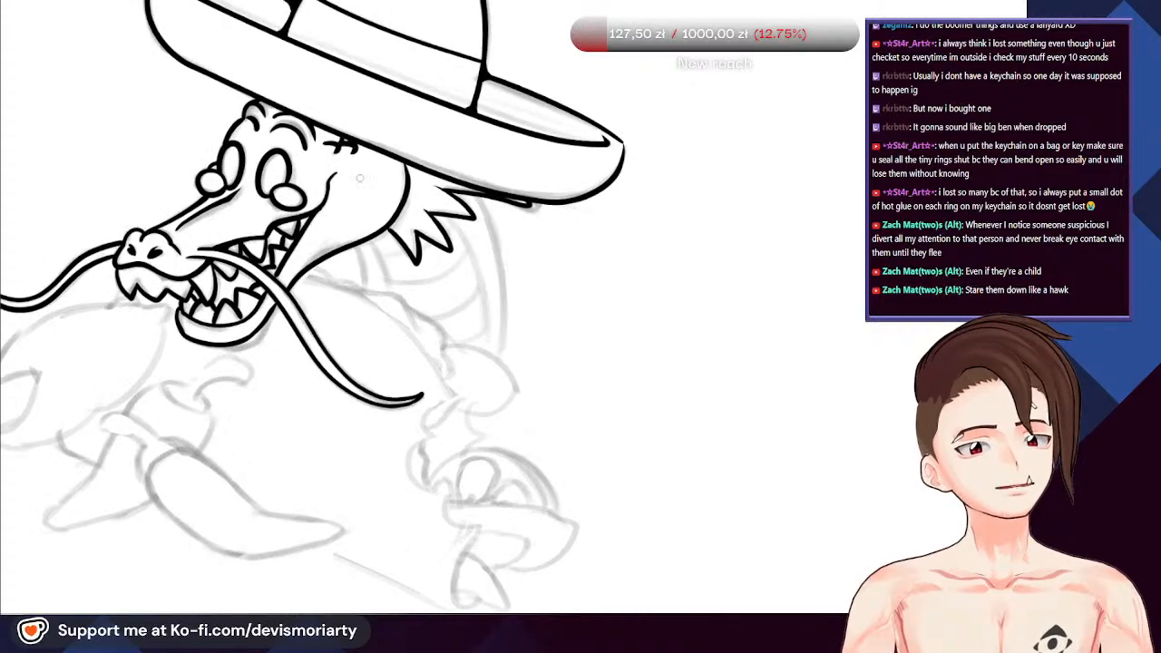
Thicken the inner corners between the spikes behind the gator's head
{"action": "scroll", "coordinate": [388, 152], "scroll_direction": "up", "scroll_amount": 5}
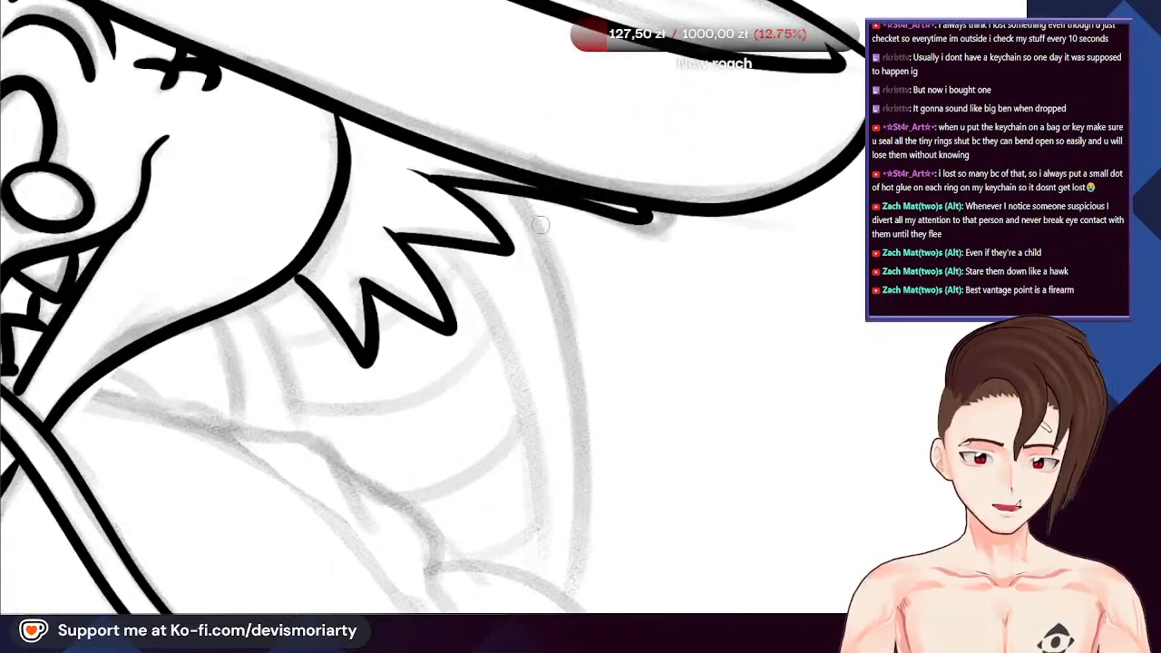
{"action": "scroll", "coordinate": [389, 153], "scroll_direction": "up", "scroll_amount": 2}
{"action": "scroll", "coordinate": [455, 141], "scroll_direction": "down", "scroll_amount": 2}
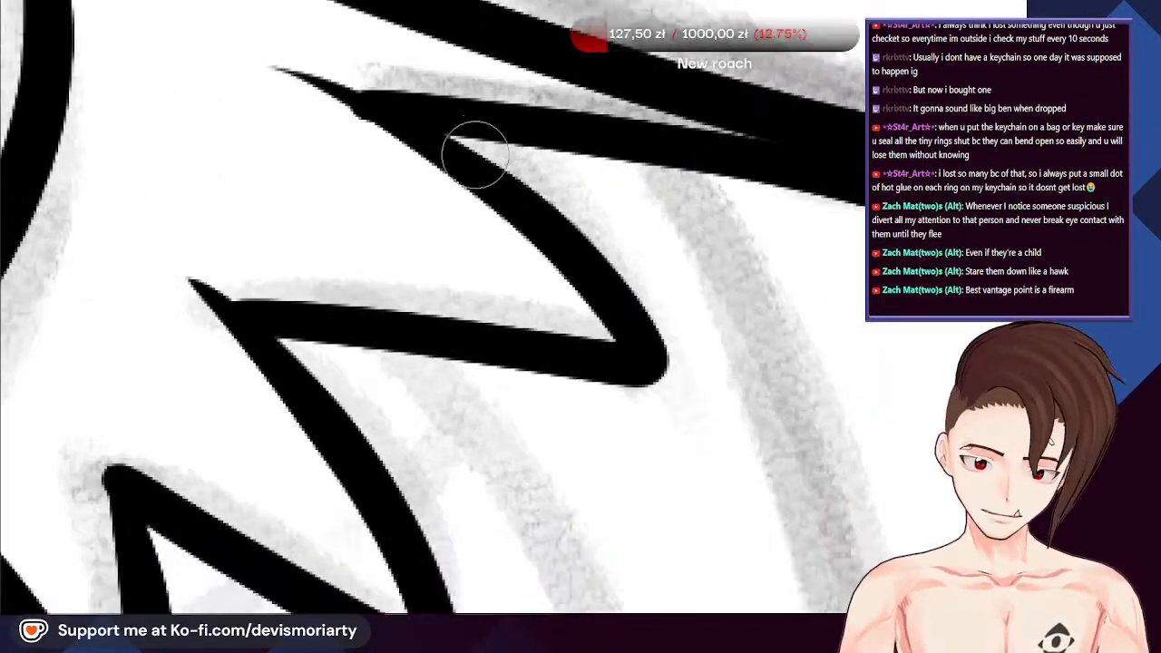
{"action": "scroll", "coordinate": [453, 118], "scroll_direction": "up", "scroll_amount": 1}
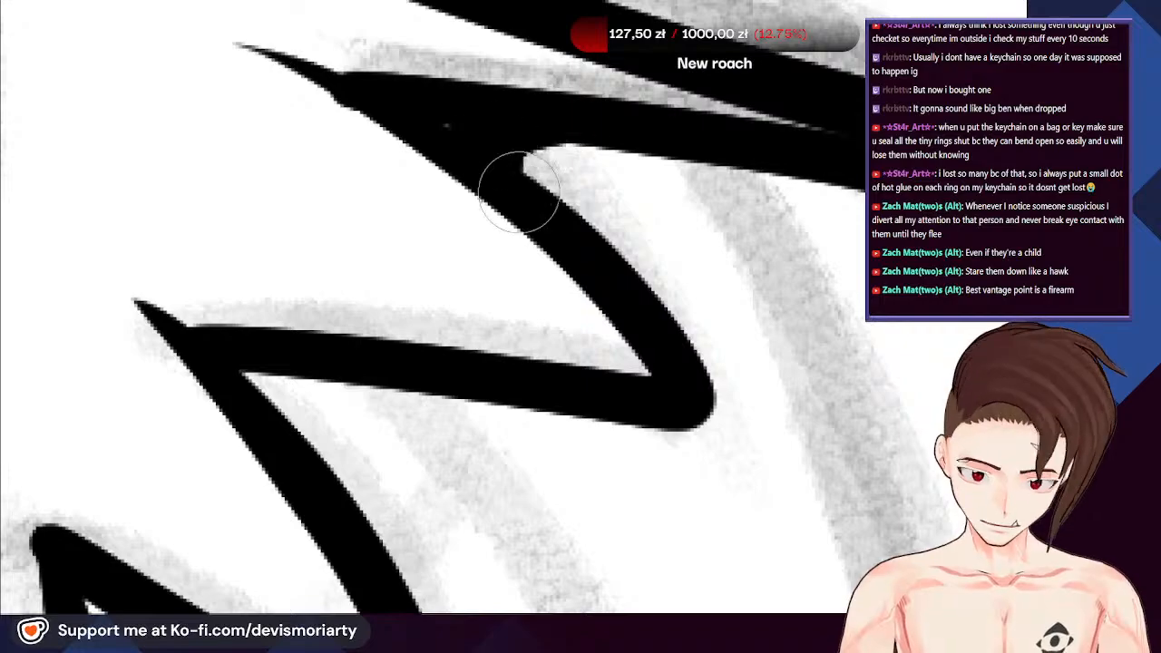
{"action": "scroll", "coordinate": [418, 110], "scroll_direction": "down", "scroll_amount": 3}
{"action": "scroll", "coordinate": [338, 254], "scroll_direction": "up", "scroll_amount": 3}
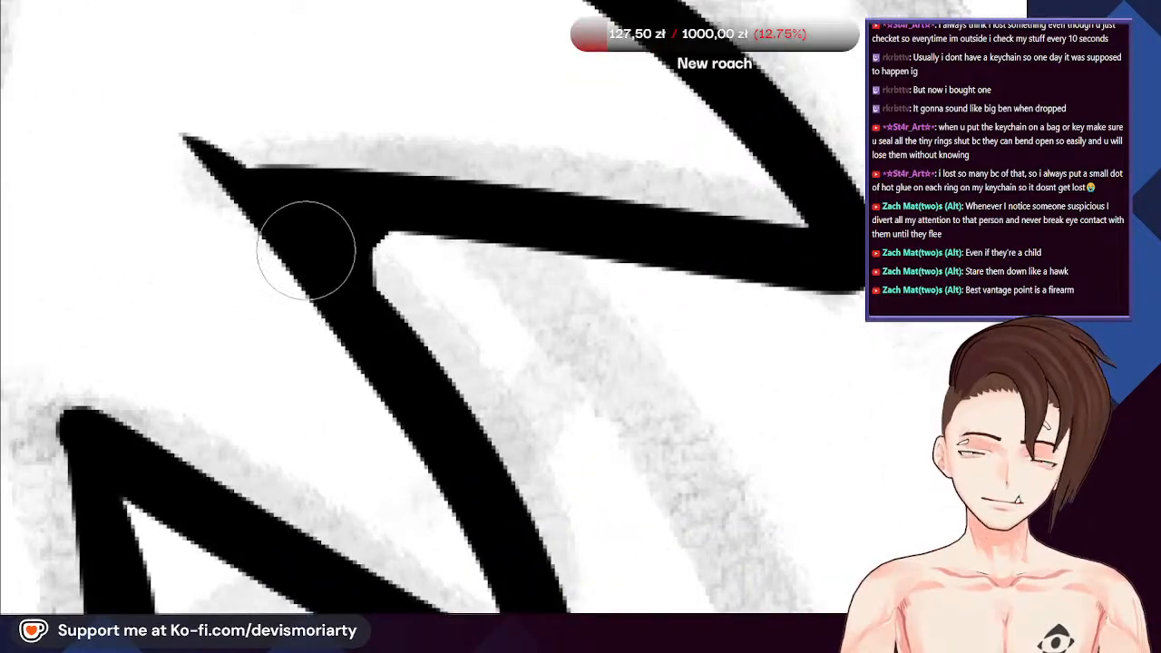
{"action": "scroll", "coordinate": [381, 308], "scroll_direction": "down", "scroll_amount": 4}
{"action": "scroll", "coordinate": [327, 422], "scroll_direction": "up", "scroll_amount": 3}
{"action": "mouse_move", "coordinate": [353, 399]}
{"action": "left_mouse_down"}
{"action": "mouse_move", "coordinate": [312, 394]}
{"action": "mouse_move", "coordinate": [310, 423]}
{"action": "left_mouse_up"}
{"action": "scroll", "coordinate": [288, 315], "scroll_direction": "down", "scroll_amount": 3}
{"action": "scroll", "coordinate": [150, 314], "scroll_direction": "up", "scroll_amount": 2}
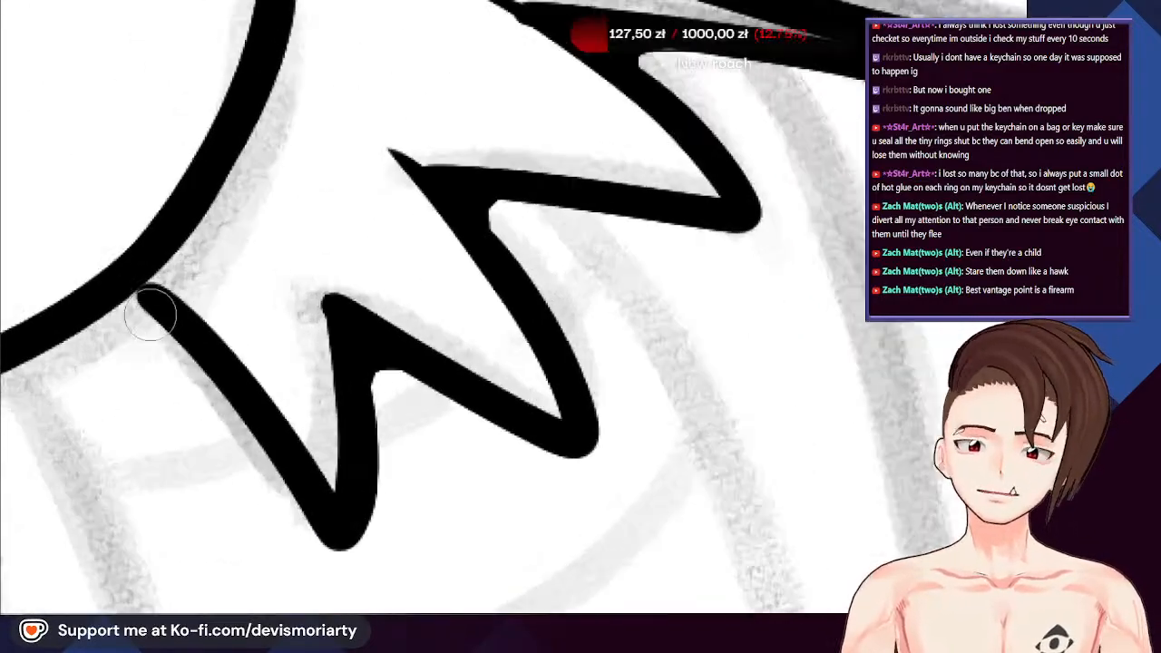
Thicken the corners where the first spike meets the jaw line and where the back of the head meets the hat brim
{"action": "scroll", "coordinate": [151, 315], "scroll_direction": "up", "scroll_amount": 2}
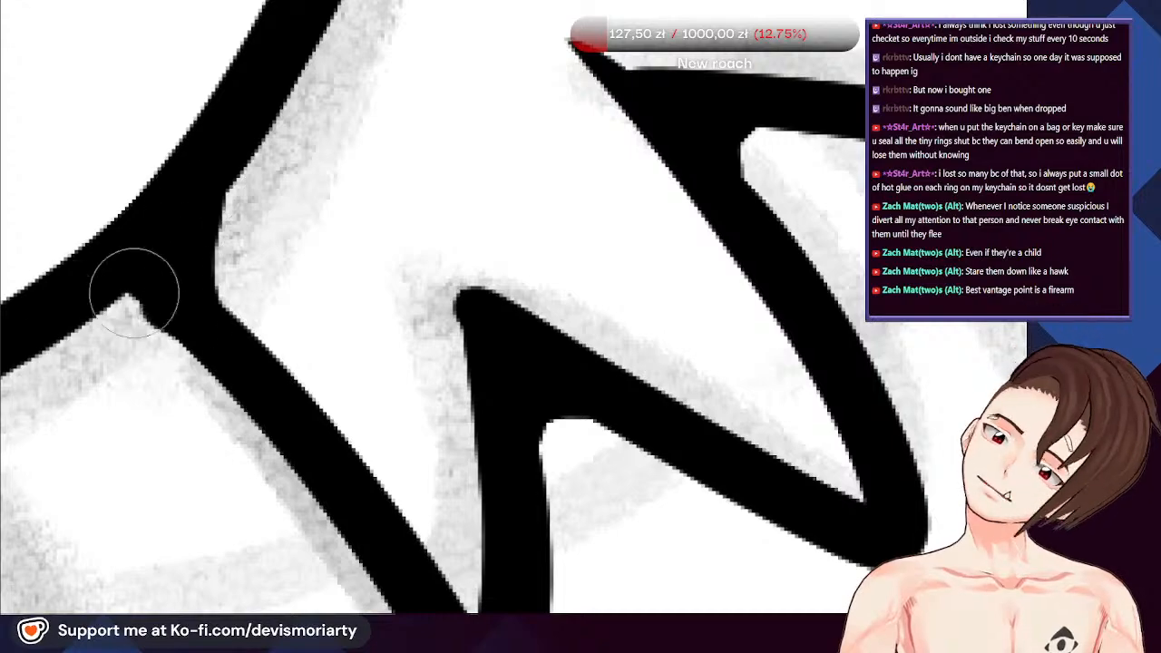
{"action": "scroll", "coordinate": [134, 292], "scroll_direction": "down", "scroll_amount": 4}
{"action": "scroll", "coordinate": [209, 218], "scroll_direction": "up", "scroll_amount": 2}
{"action": "mouse_move", "coordinate": [239, 319]}
{"action": "left_mouse_down"}
{"action": "mouse_move", "coordinate": [169, 170]}
{"action": "mouse_move", "coordinate": [124, 172]}
{"action": "left_mouse_up"}
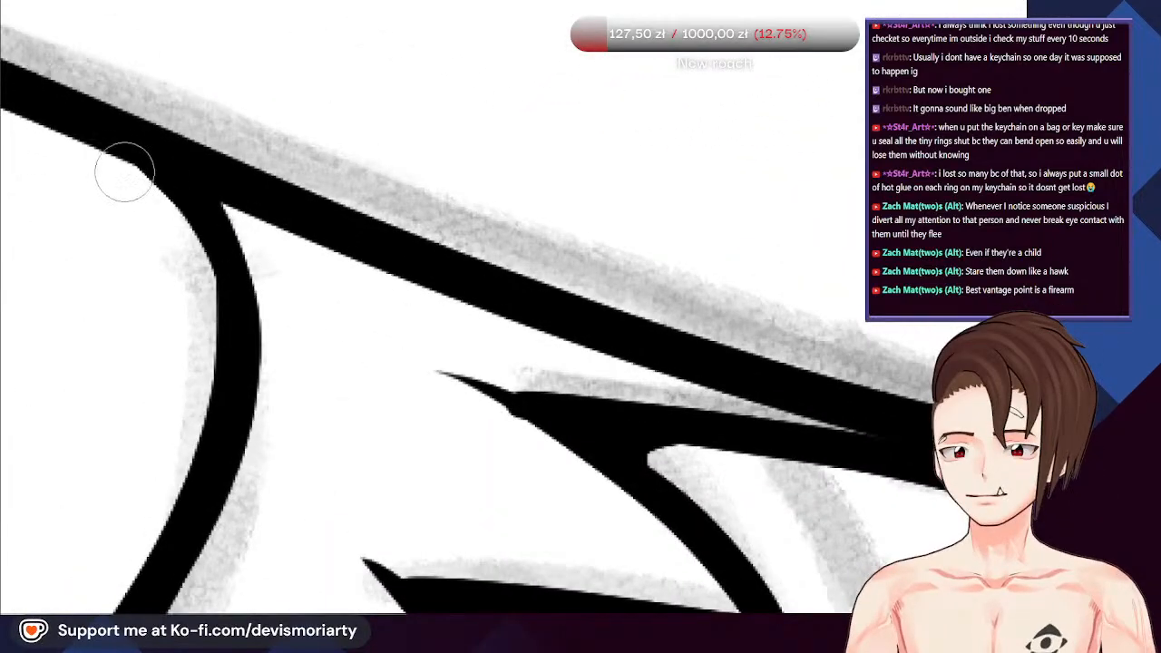
{"action": "scroll", "coordinate": [216, 192], "scroll_direction": "down", "scroll_amount": 6}
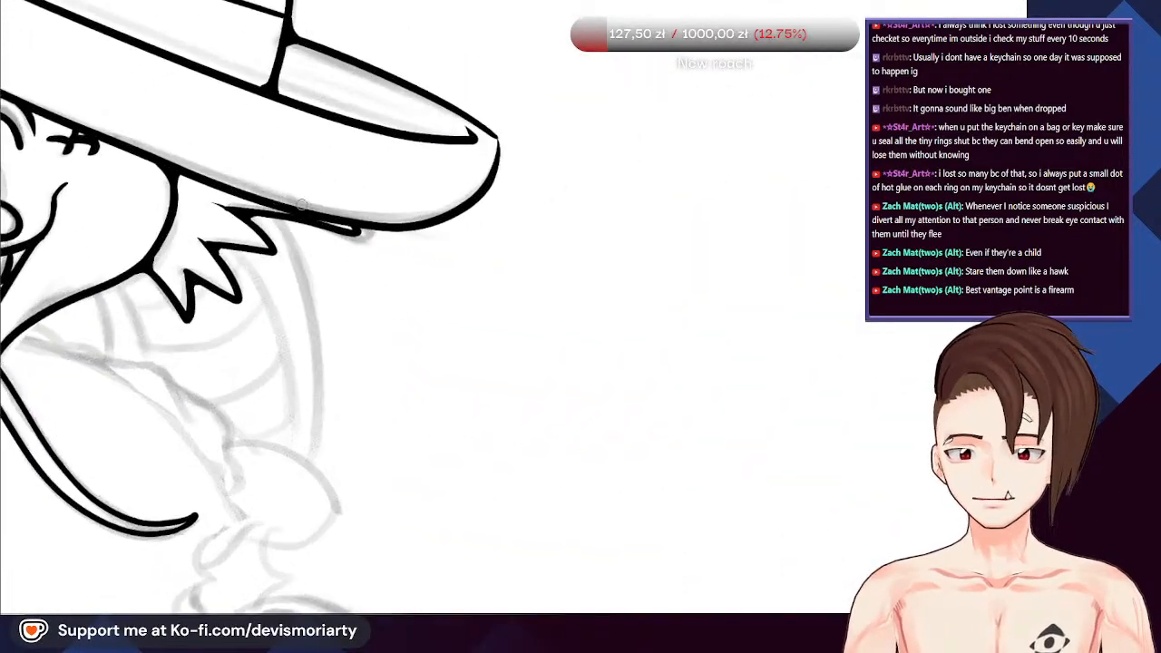
Ink the short neck line below the jaw and the long outer curve of the neck running down from the brim
{"action": "scroll", "coordinate": [228, 330], "scroll_direction": "up", "scroll_amount": 6}
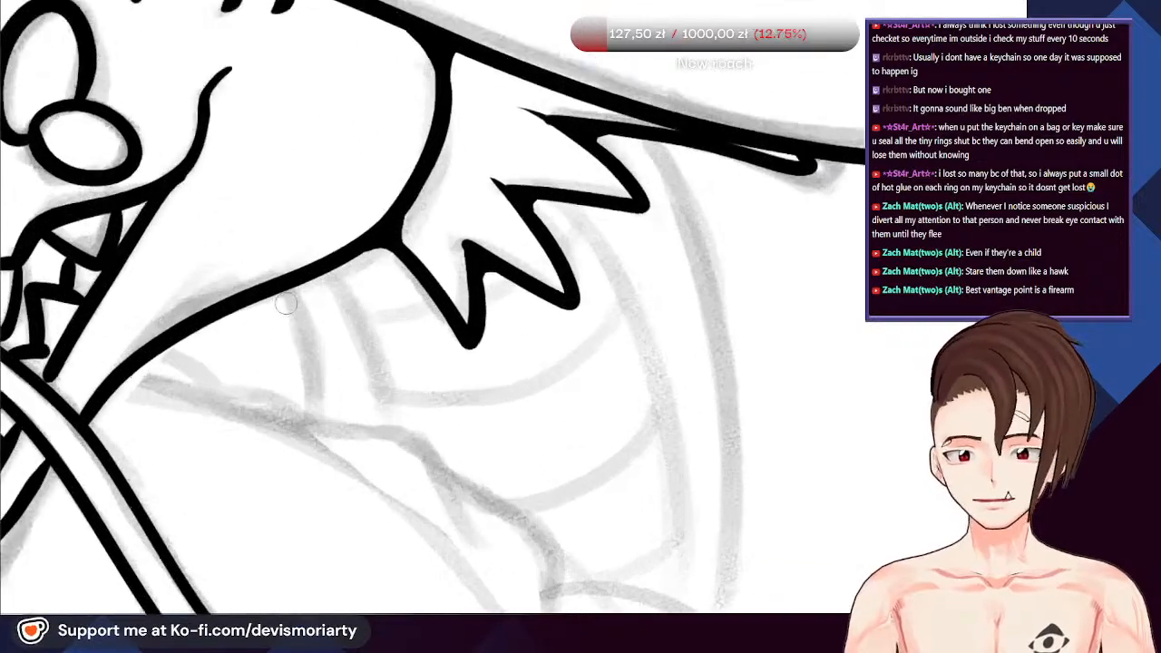
{"action": "mouse_move", "coordinate": [289, 276]}
{"action": "left_mouse_down"}
{"action": "mouse_move", "coordinate": [326, 407]}
{"action": "mouse_move", "coordinate": [318, 467]}
{"action": "left_mouse_up"}
{"action": "scroll", "coordinate": [318, 476], "scroll_direction": "down", "scroll_amount": 6}
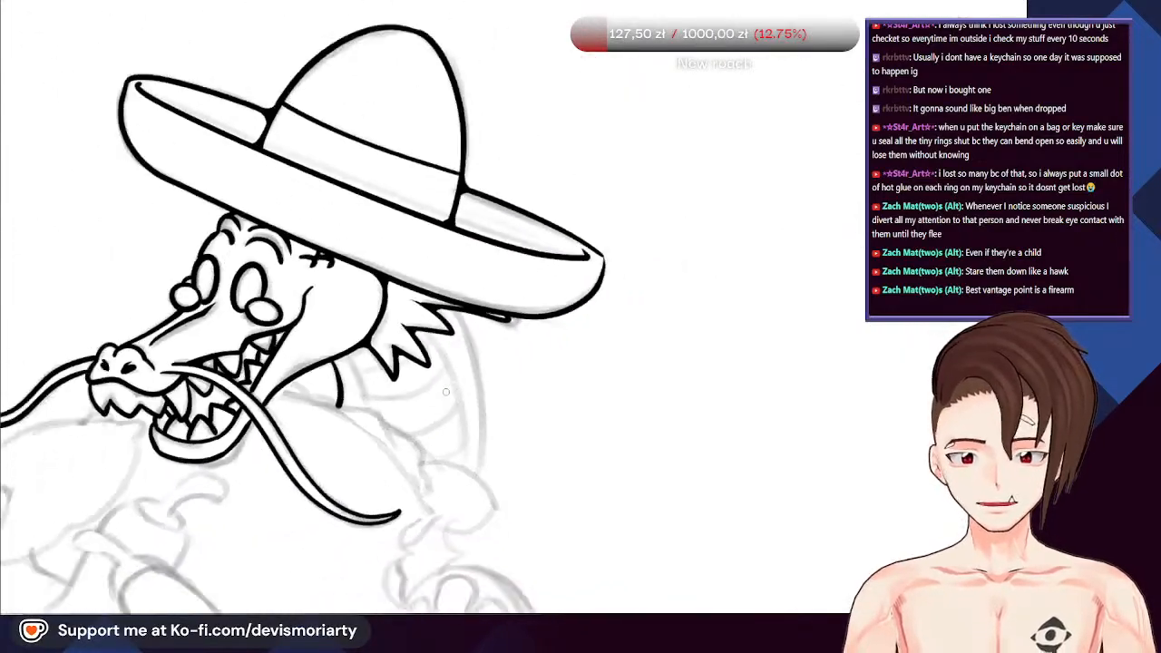
{"action": "scroll", "coordinate": [419, 176], "scroll_direction": "up", "scroll_amount": 5}
{"action": "mouse_move", "coordinate": [419, 167]}
{"action": "left_mouse_down"}
{"action": "mouse_move", "coordinate": [460, 258]}
{"action": "mouse_move", "coordinate": [470, 438]}
{"action": "mouse_move", "coordinate": [463, 494]}
{"action": "left_mouse_up"}
{"action": "scroll", "coordinate": [340, 327], "scroll_direction": "down", "scroll_amount": 6}
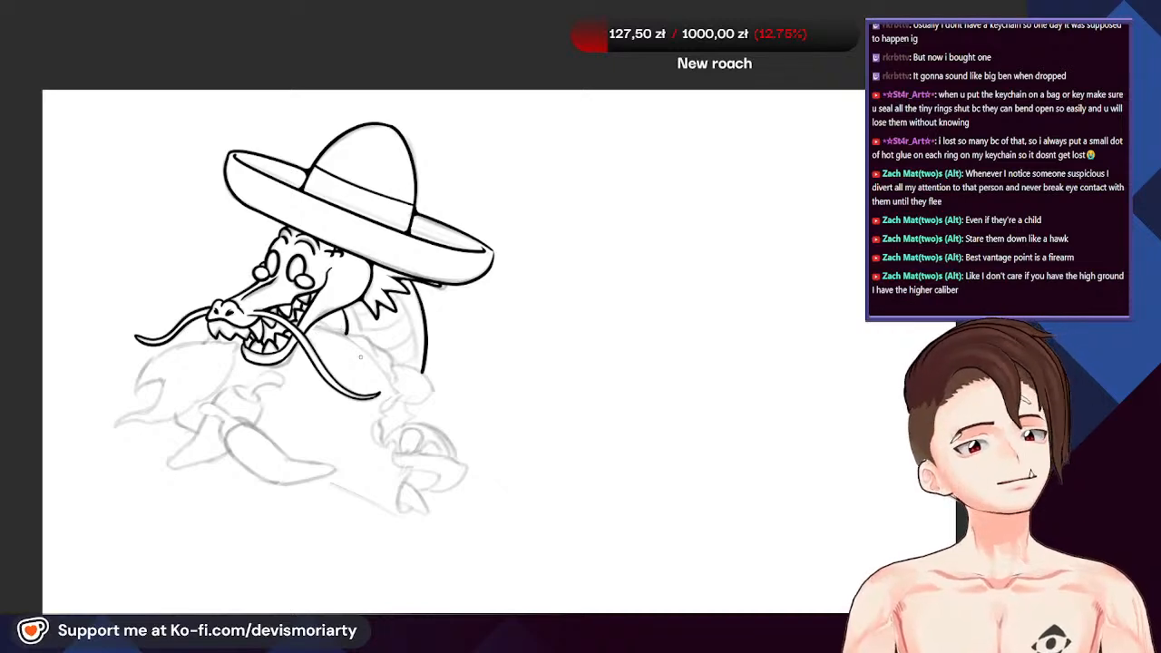
Try to ink the inner neck curve running down from the spikes alongside the outer curve
{"action": "scroll", "coordinate": [361, 359], "scroll_direction": "up", "scroll_amount": 1}
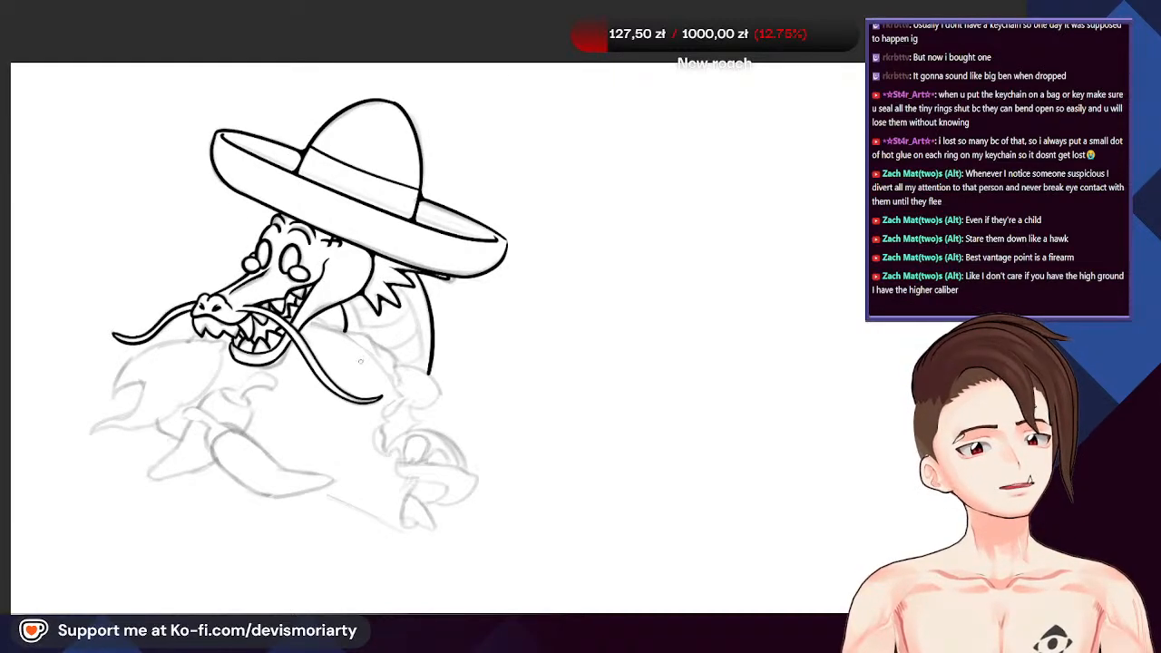
{"action": "scroll", "coordinate": [426, 395], "scroll_direction": "down", "scroll_amount": 3}
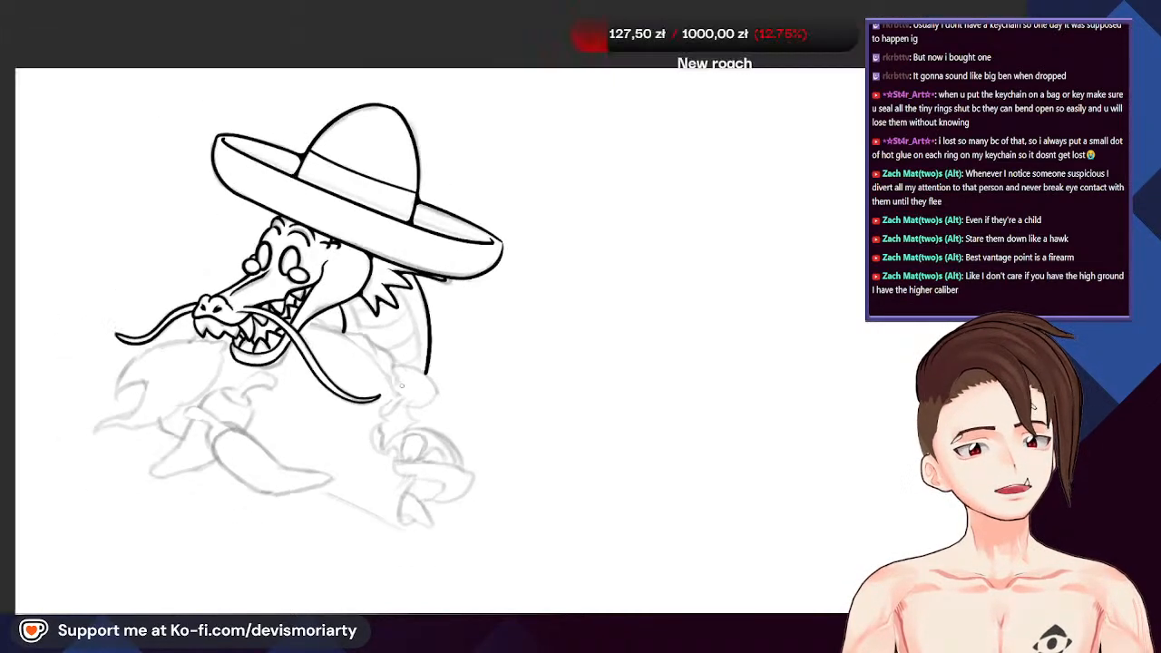
{"action": "scroll", "coordinate": [418, 420], "scroll_direction": "up", "scroll_amount": 3}
{"action": "scroll", "coordinate": [420, 421], "scroll_direction": "up", "scroll_amount": 6}
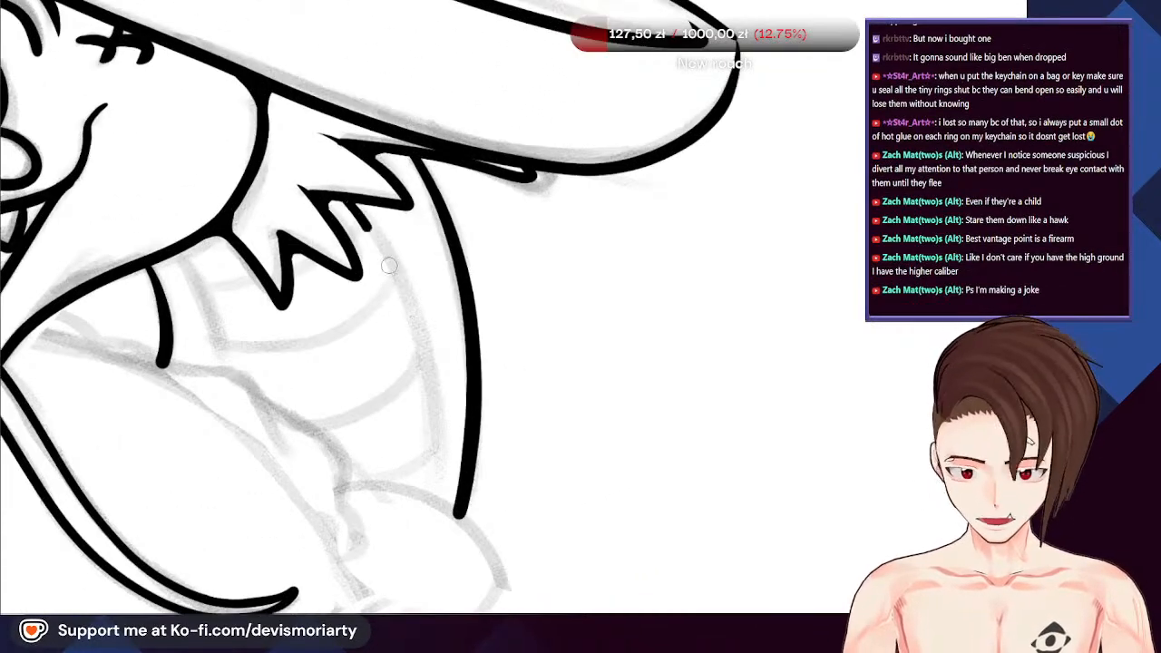
{"action": "mouse_move", "coordinate": [389, 265]}
{"action": "left_mouse_down"}
{"action": "mouse_move", "coordinate": [439, 441]}
{"action": "mouse_move", "coordinate": [437, 495]}
{"action": "left_mouse_up"}
{"action": "scroll", "coordinate": [439, 472], "scroll_direction": "down", "scroll_amount": 1}
{"action": "scroll", "coordinate": [291, 325], "scroll_direction": "up", "scroll_amount": 1}
{"action": "key", "text": "ctrl+z"}
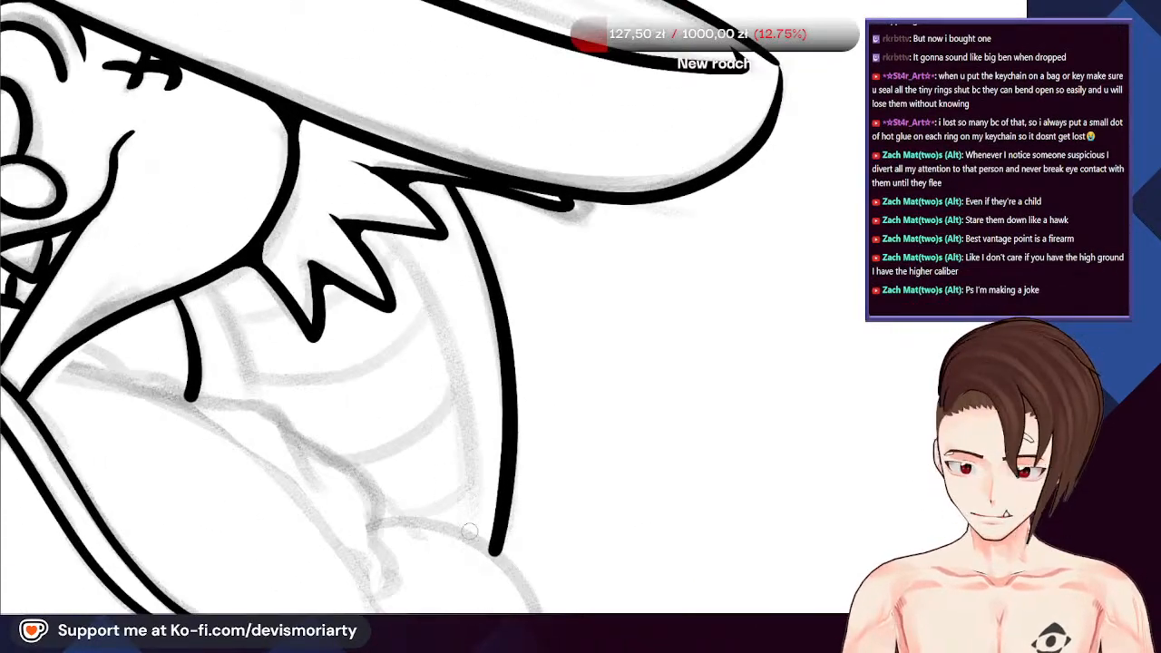
Ink the inner neck curve alongside the outer one and a second short line below the jaw
{"action": "mouse_move", "coordinate": [469, 531]}
{"action": "left_mouse_down"}
{"action": "mouse_move", "coordinate": [468, 419]}
{"action": "mouse_move", "coordinate": [376, 219]}
{"action": "left_mouse_up"}
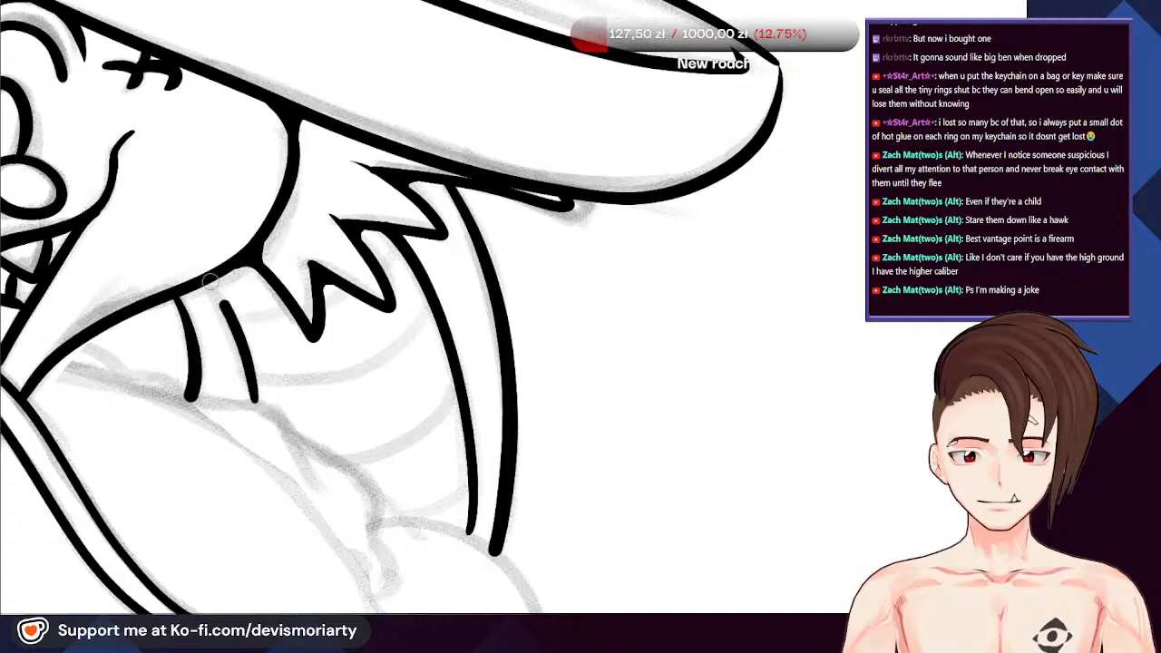
{"action": "scroll", "coordinate": [200, 288], "scroll_direction": "down", "scroll_amount": 6}
{"action": "scroll", "coordinate": [136, 317], "scroll_direction": "up", "scroll_amount": 3}
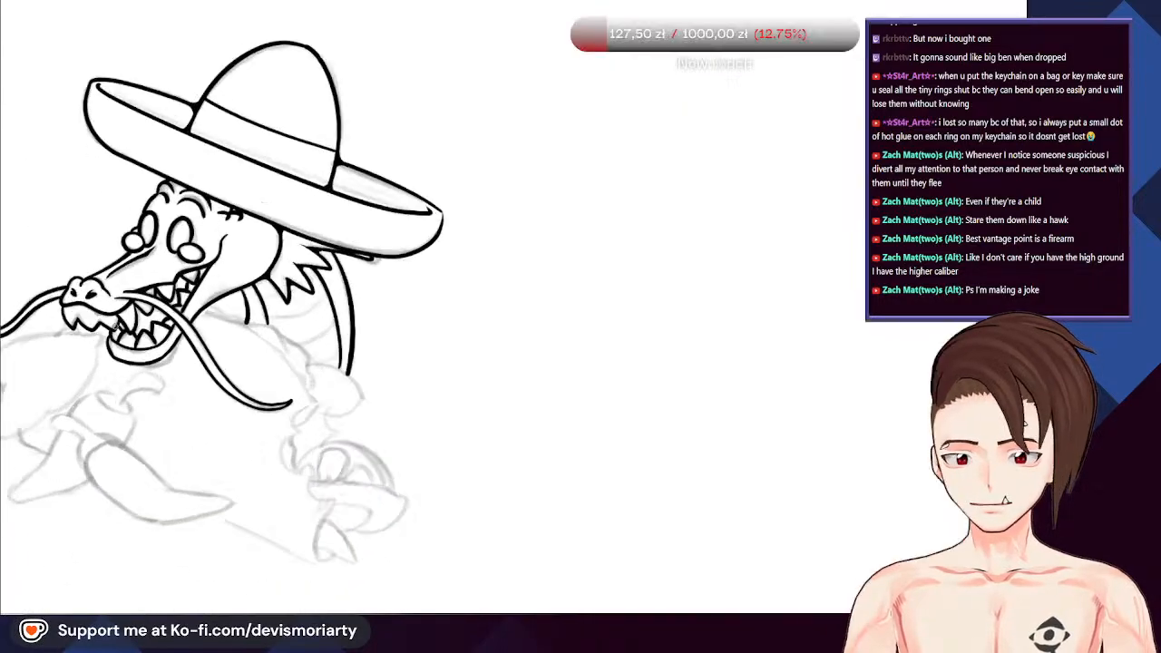
Ink the first cross band of the neck in short pieces showing between the spikes behind the head
{"action": "scroll", "coordinate": [136, 318], "scroll_direction": "down", "scroll_amount": 1}
{"action": "key", "text": "minus"}
{"action": "key", "text": "minus"}
{"action": "key", "text": "minus"}
{"action": "key", "text": "minus"}
{"action": "key", "text": "minus"}
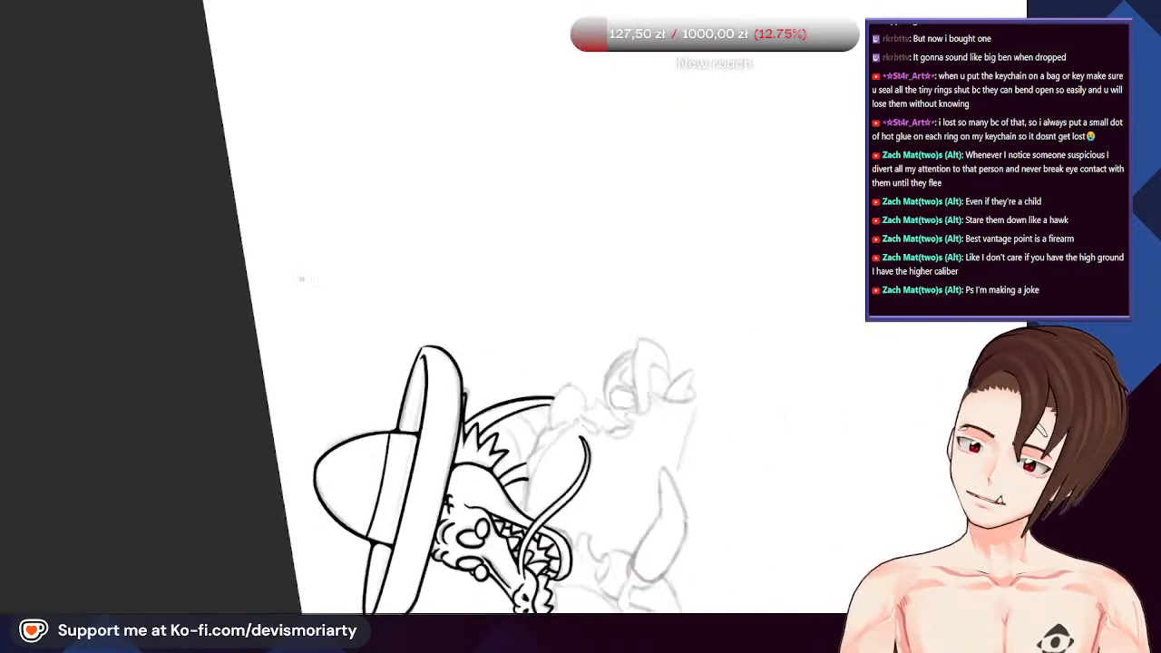
{"action": "scroll", "coordinate": [409, 409], "scroll_direction": "up", "scroll_amount": 8}
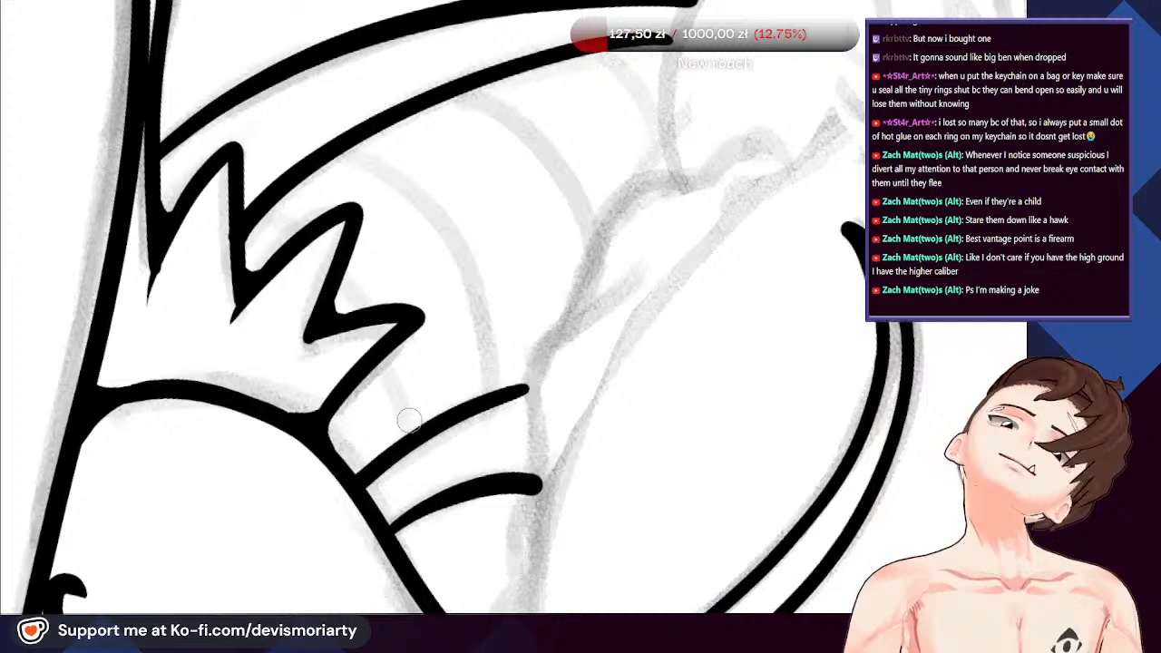
{"action": "mouse_move", "coordinate": [410, 431]}
{"action": "left_mouse_down"}
{"action": "mouse_move", "coordinate": [352, 296]}
{"action": "mouse_move", "coordinate": [415, 434]}
{"action": "left_mouse_up"}
{"action": "left_click_drag", "start_coordinate": [299, 238], "coordinate": [256, 200]}
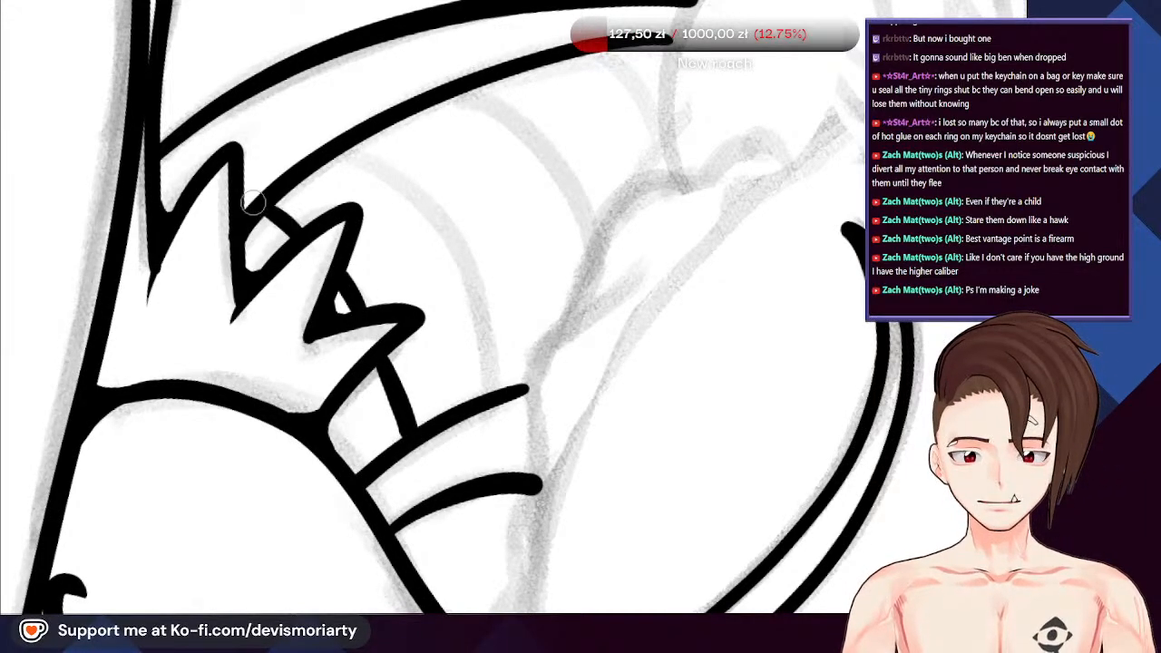
Ink the remaining three curved cross bands along the neck, following the sketch
{"action": "scroll", "coordinate": [262, 202], "scroll_direction": "down", "scroll_amount": 2}
{"action": "scroll", "coordinate": [355, 168], "scroll_direction": "up", "scroll_amount": 2}
{"action": "left_click_drag", "start_coordinate": [312, 165], "coordinate": [435, 280]}
{"action": "left_click_drag", "start_coordinate": [381, 213], "coordinate": [472, 399]}
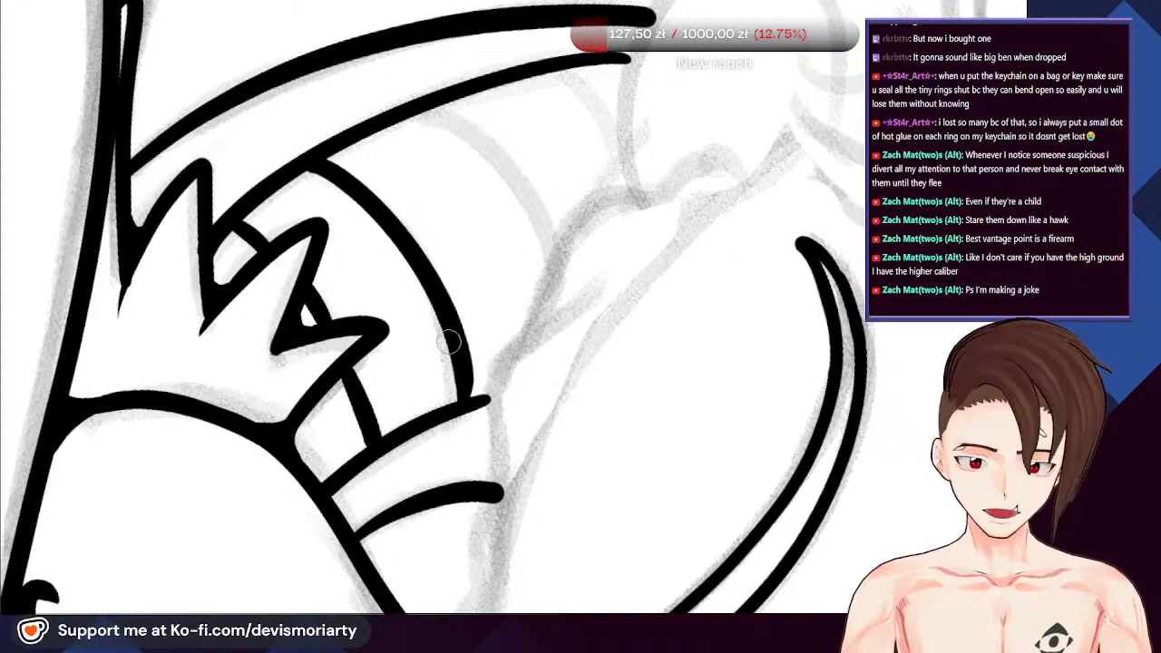
{"action": "mouse_move", "coordinate": [423, 110]}
{"action": "left_mouse_down"}
{"action": "mouse_move", "coordinate": [537, 189]}
{"action": "mouse_move", "coordinate": [560, 249]}
{"action": "left_mouse_up"}
{"action": "left_click_drag", "start_coordinate": [561, 72], "coordinate": [629, 147]}
{"action": "scroll", "coordinate": [425, 167], "scroll_direction": "down", "scroll_amount": 5}
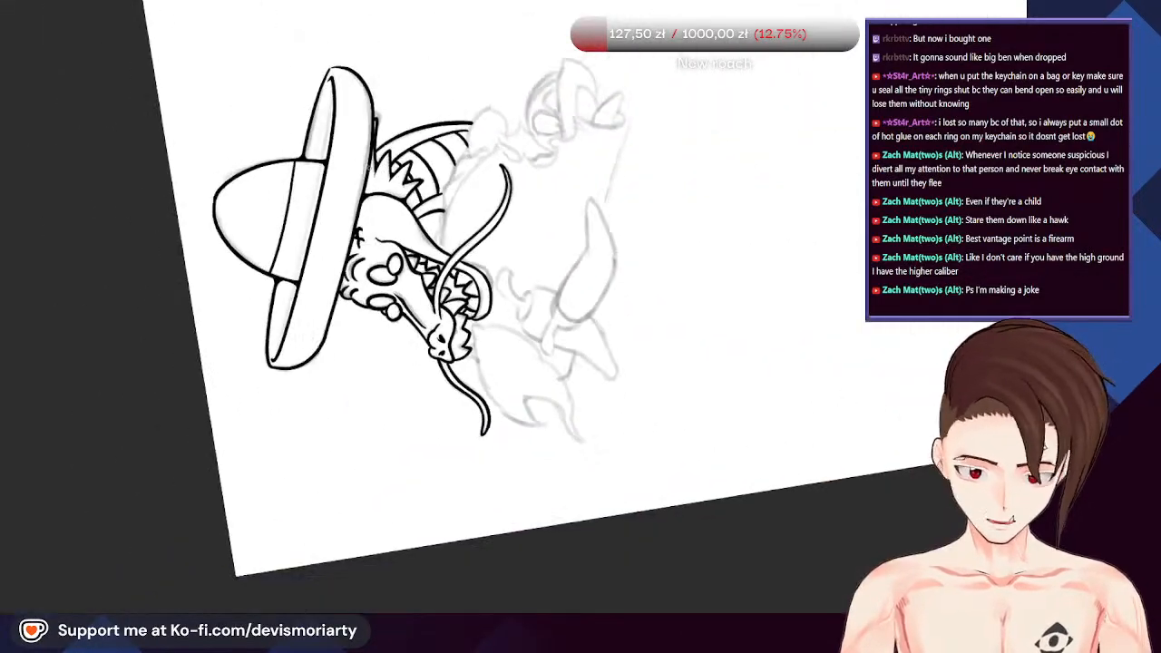
{"action": "scroll", "coordinate": [409, 163], "scroll_direction": "up", "scroll_amount": 1}
{"action": "scroll", "coordinate": [245, 341], "scroll_direction": "down", "scroll_amount": 1}
{"action": "scroll", "coordinate": [245, 341], "scroll_direction": "up", "scroll_amount": 3}
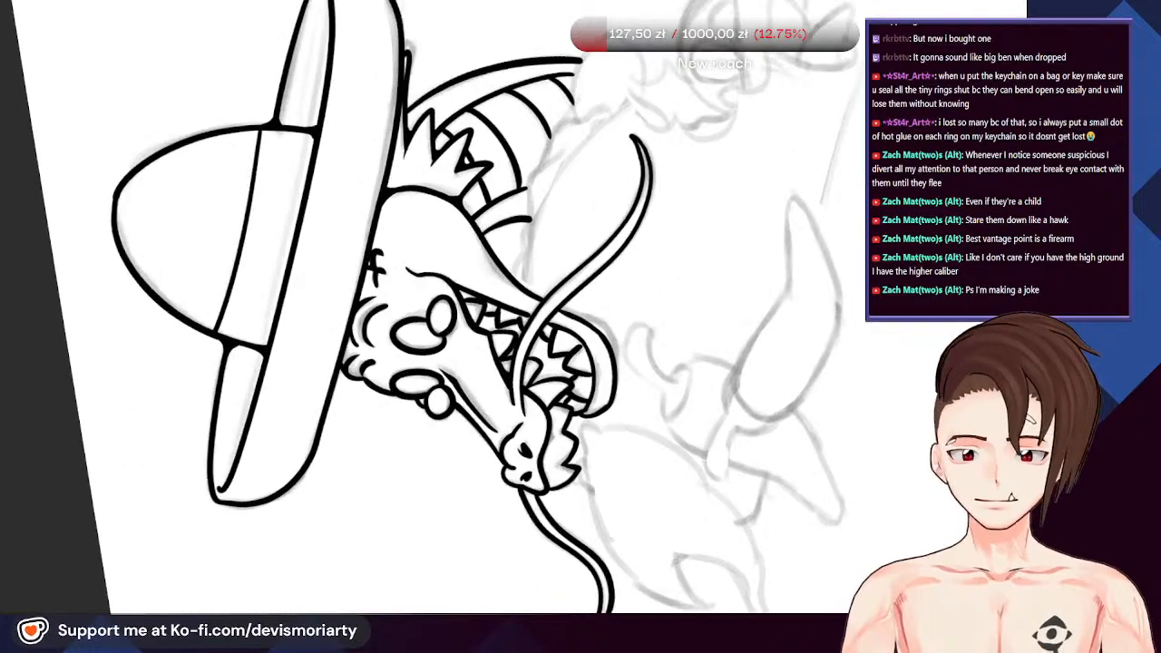
Thicken the ink corners where the back lines meet the spiky frill beneath the hat brim
{"action": "key", "text": "5"}
{"action": "scroll", "coordinate": [241, 57], "scroll_direction": "down", "scroll_amount": 6}
{"action": "scroll", "coordinate": [263, 57], "scroll_direction": "up", "scroll_amount": 10}
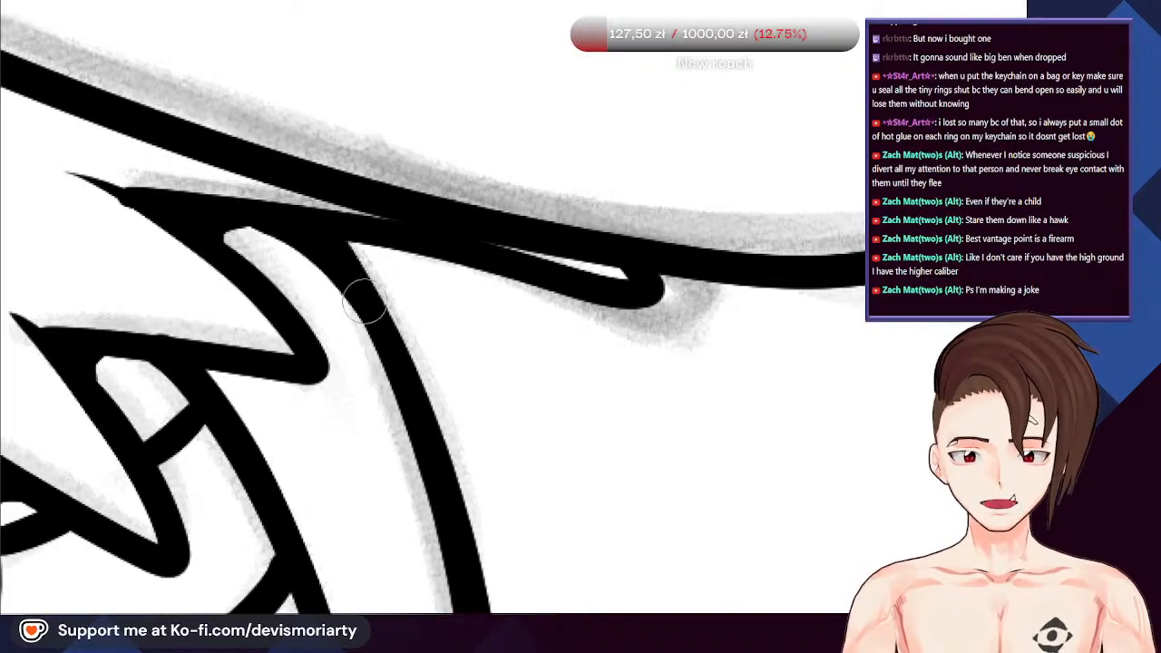
{"action": "scroll", "coordinate": [303, 208], "scroll_direction": "down", "scroll_amount": 8}
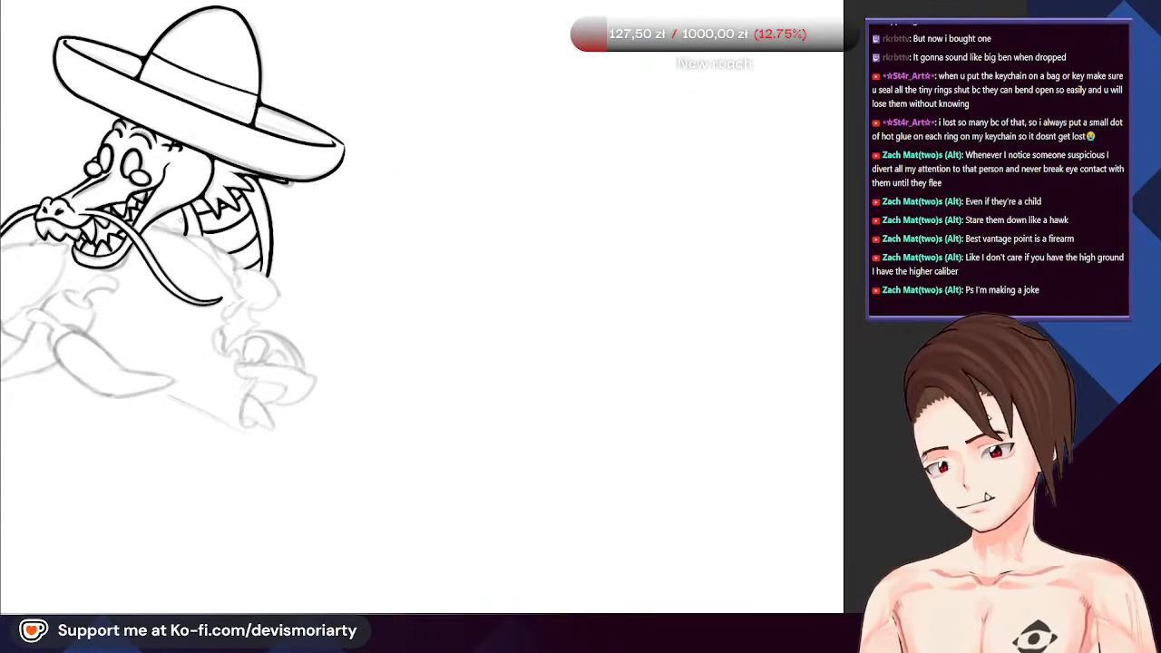
{"action": "scroll", "coordinate": [329, 268], "scroll_direction": "up", "scroll_amount": 8}
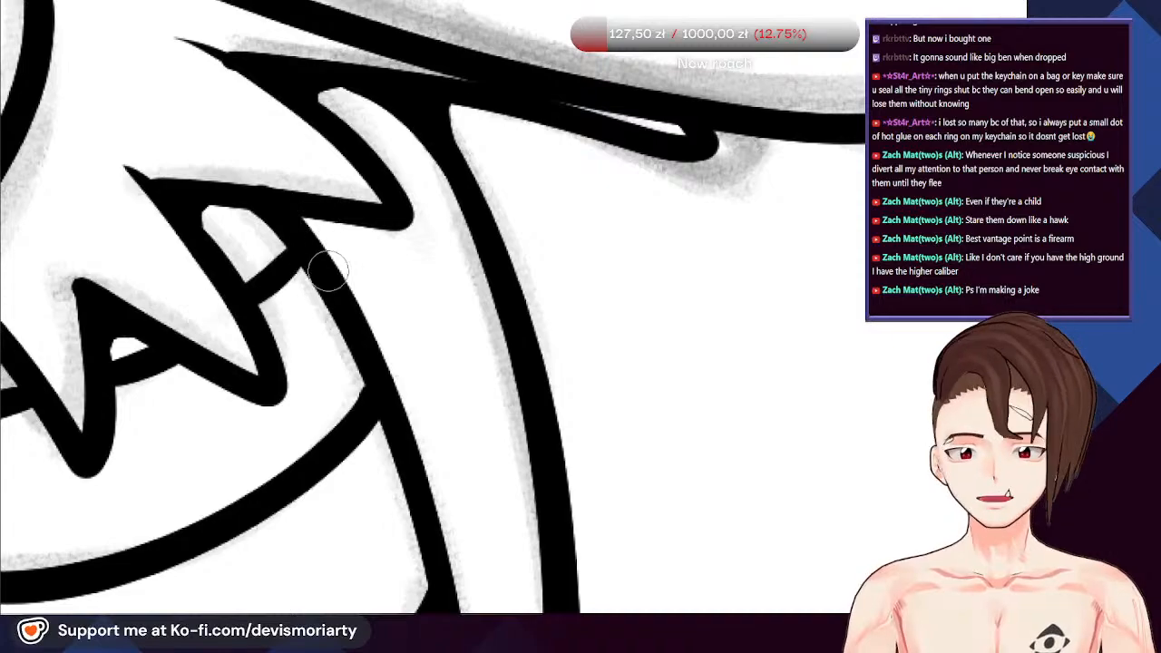
{"action": "scroll", "coordinate": [303, 227], "scroll_direction": "down", "scroll_amount": 5}
{"action": "scroll", "coordinate": [229, 261], "scroll_direction": "up", "scroll_amount": 6}
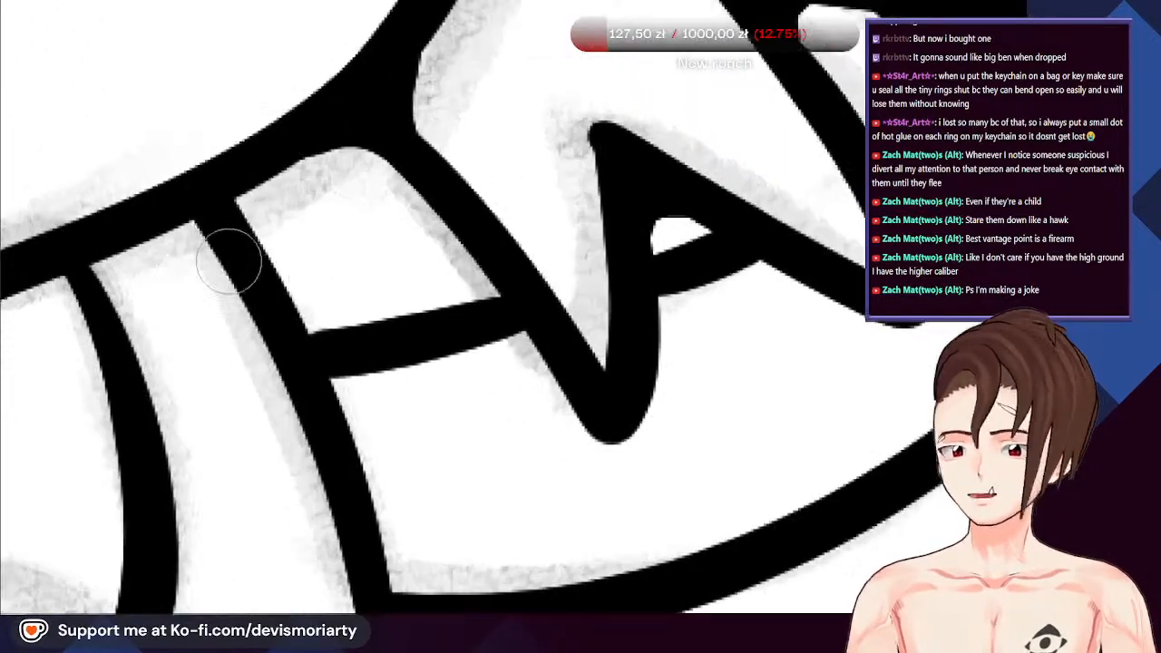
Thicken the ink corners where the neck stripes join the dragon's jaw line
{"action": "scroll", "coordinate": [200, 168], "scroll_direction": "down", "scroll_amount": 2}
{"action": "scroll", "coordinate": [156, 311], "scroll_direction": "up", "scroll_amount": 4}
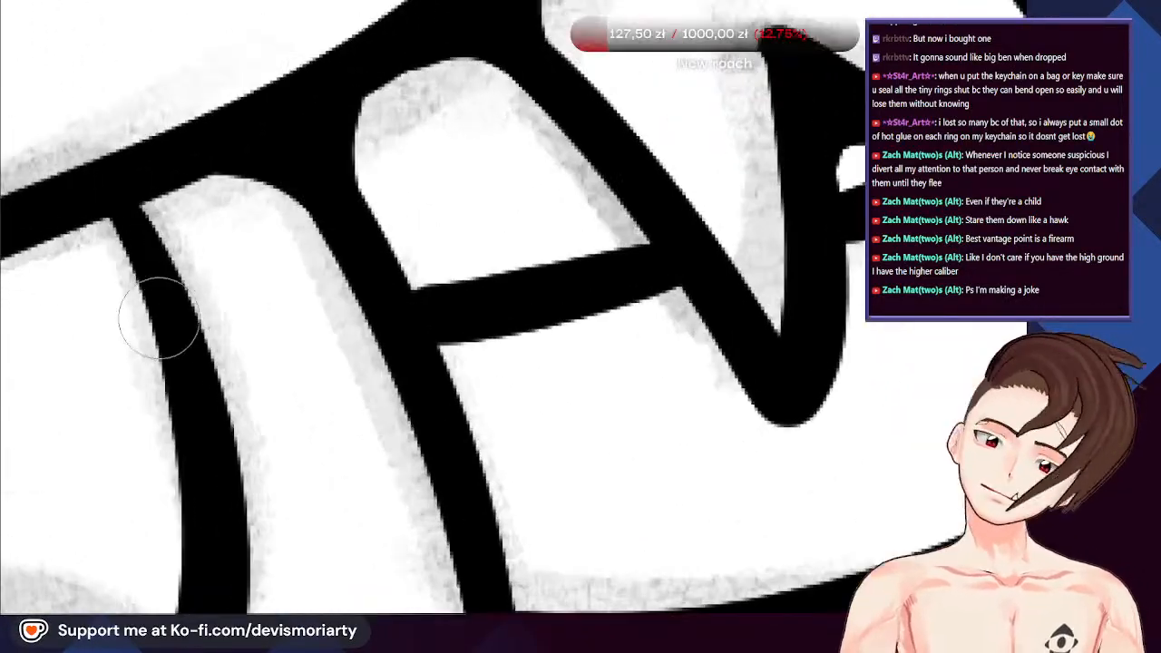
{"action": "scroll", "coordinate": [241, 241], "scroll_direction": "down", "scroll_amount": 2}
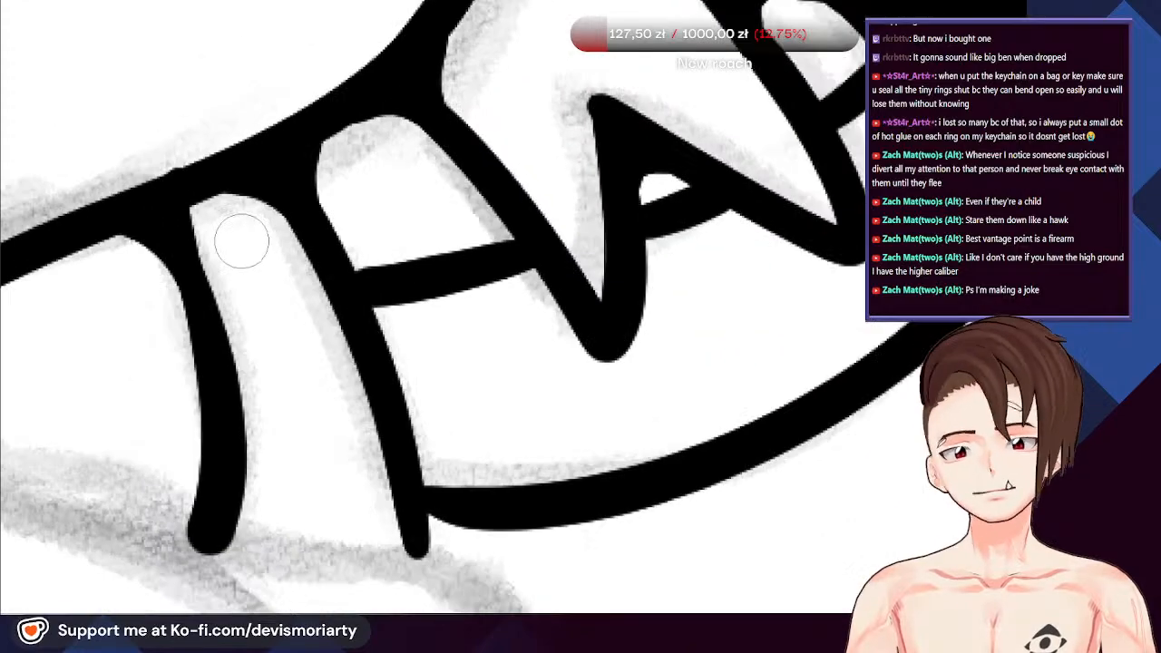
{"action": "scroll", "coordinate": [256, 251], "scroll_direction": "down", "scroll_amount": 4}
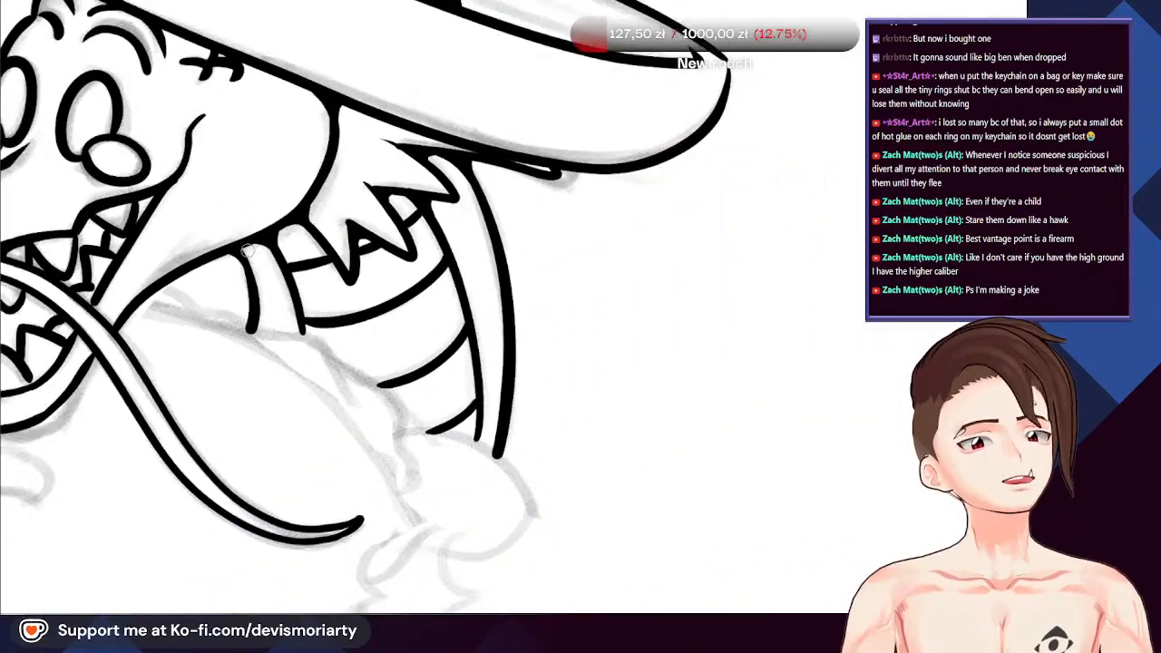
{"action": "scroll", "coordinate": [236, 245], "scroll_direction": "down", "scroll_amount": 5}
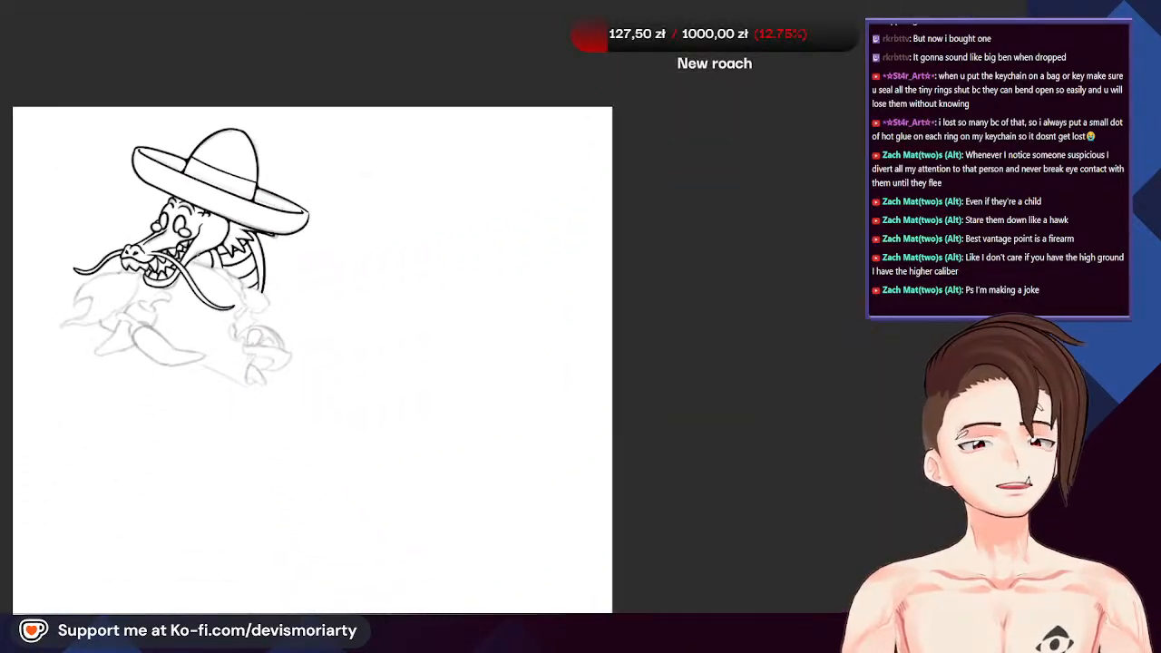
Thicken the ink corners where the dragon's brow touches the underside of the hat brim
{"action": "scroll", "coordinate": [199, 326], "scroll_direction": "up", "scroll_amount": 2}
{"action": "scroll", "coordinate": [226, 272], "scroll_direction": "down", "scroll_amount": 3}
{"action": "scroll", "coordinate": [217, 345], "scroll_direction": "up", "scroll_amount": 3}
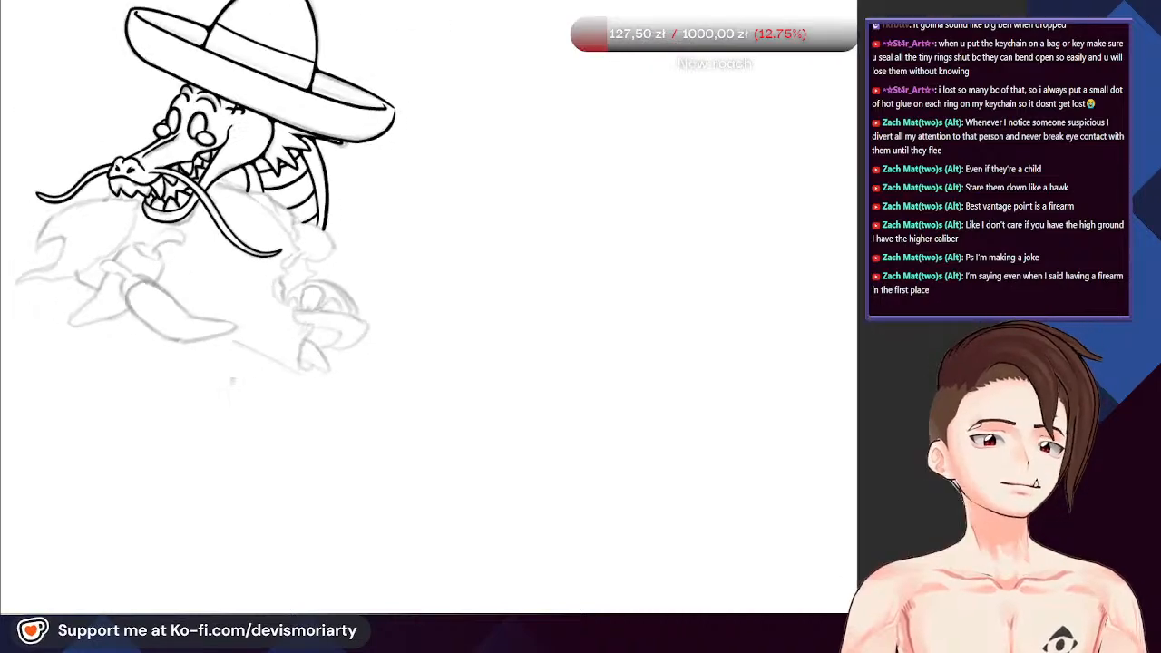
{"action": "scroll", "coordinate": [217, 377], "scroll_direction": "down", "scroll_amount": 4}
{"action": "scroll", "coordinate": [217, 378], "scroll_direction": "down", "scroll_amount": 1}
{"action": "scroll", "coordinate": [216, 377], "scroll_direction": "up", "scroll_amount": 3}
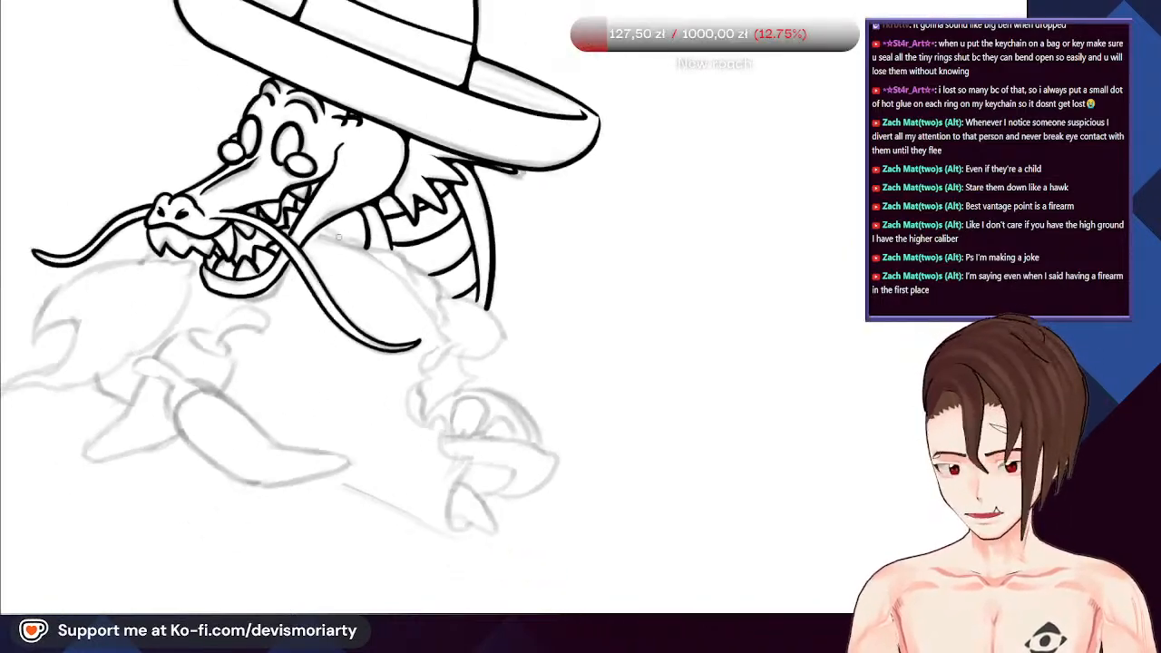
{"action": "scroll", "coordinate": [216, 377], "scroll_direction": "down", "scroll_amount": 2}
{"action": "scroll", "coordinate": [257, 272], "scroll_direction": "up", "scroll_amount": 6}
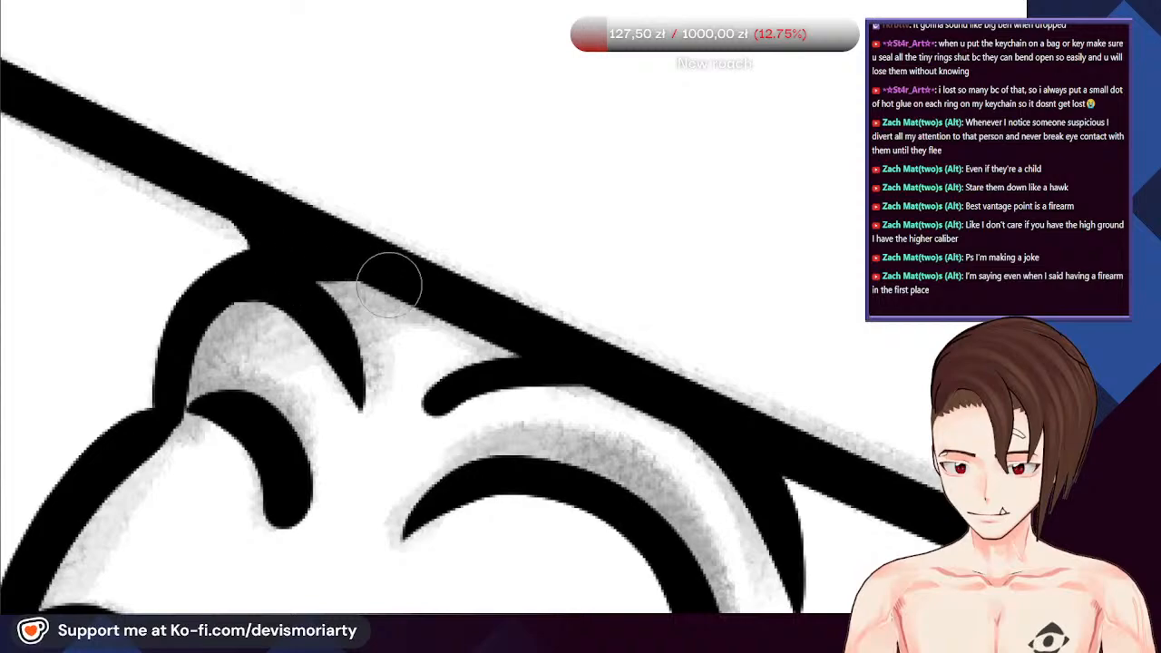
{"action": "scroll", "coordinate": [389, 284], "scroll_direction": "down", "scroll_amount": 8}
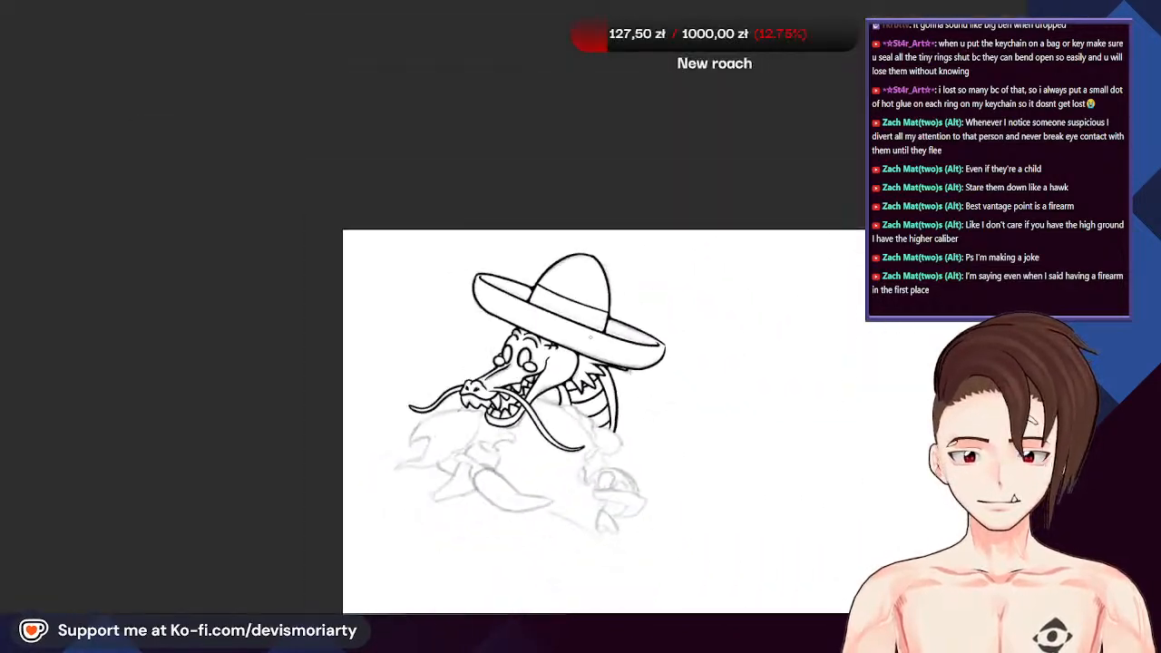
Thicken the lower jaw's outline and fill the corner where it meets the long whisker
{"action": "scroll", "coordinate": [599, 363], "scroll_direction": "up", "scroll_amount": 3}
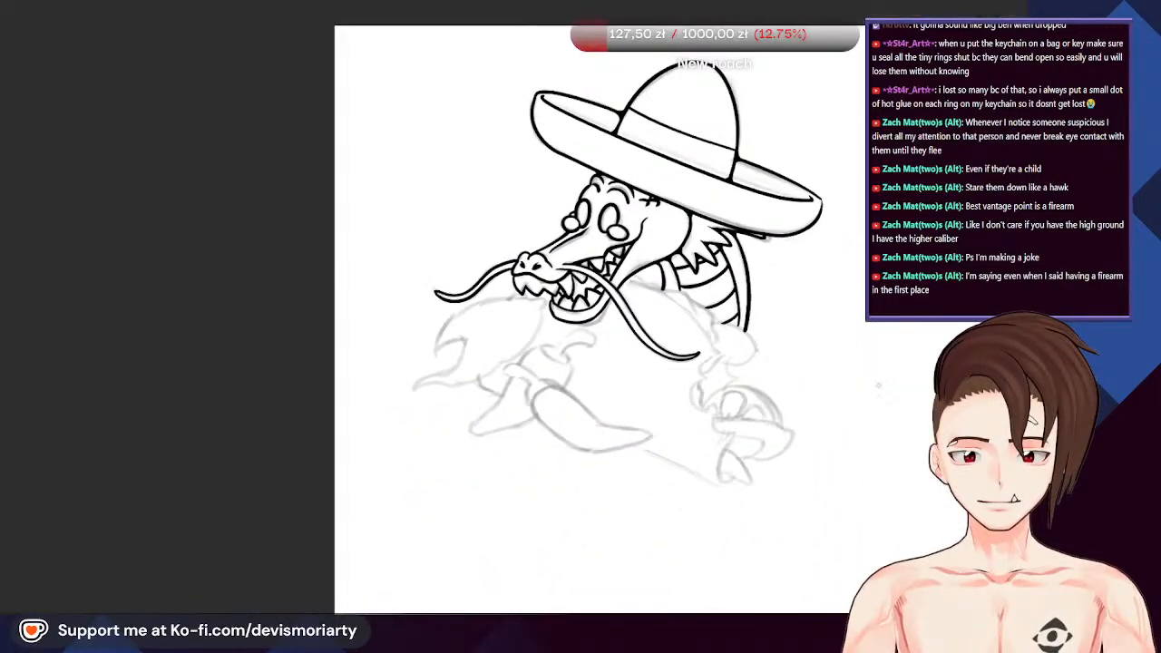
{"action": "scroll", "coordinate": [292, 130], "scroll_direction": "up", "scroll_amount": 3}
{"action": "scroll", "coordinate": [292, 130], "scroll_direction": "down", "scroll_amount": 2}
{"action": "scroll", "coordinate": [292, 130], "scroll_direction": "up", "scroll_amount": 2}
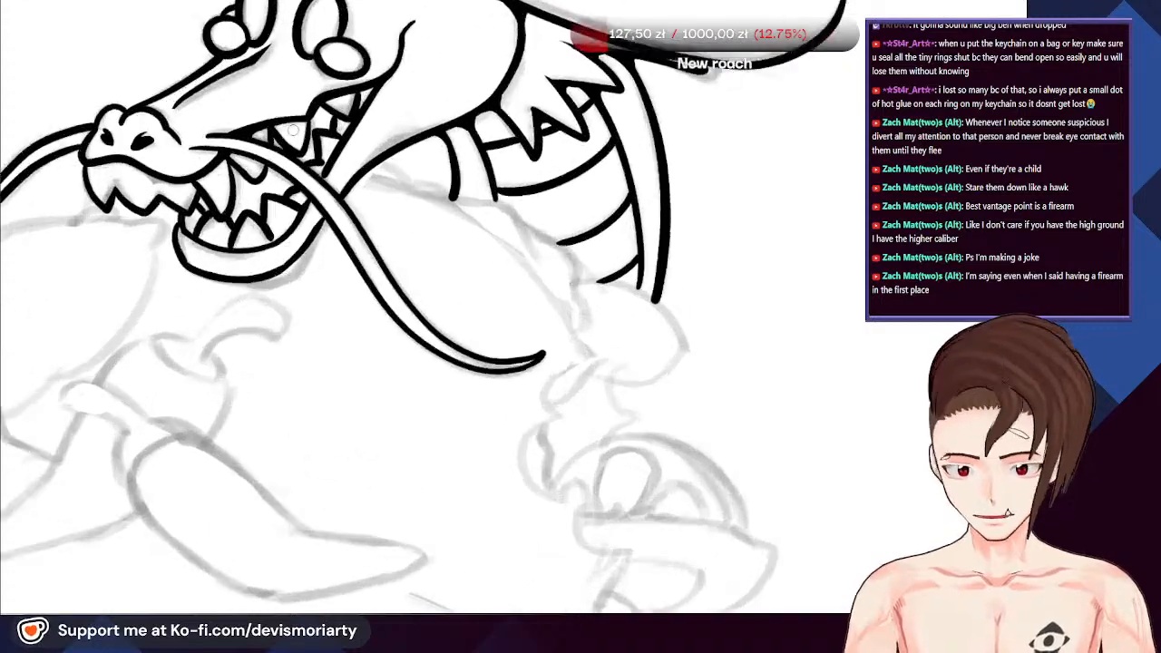
{"action": "scroll", "coordinate": [292, 130], "scroll_direction": "up", "scroll_amount": 4}
{"action": "mouse_move", "coordinate": [183, 475]}
{"action": "left_mouse_down"}
{"action": "mouse_move", "coordinate": [266, 393]}
{"action": "mouse_move", "coordinate": [319, 313]}
{"action": "left_mouse_up"}
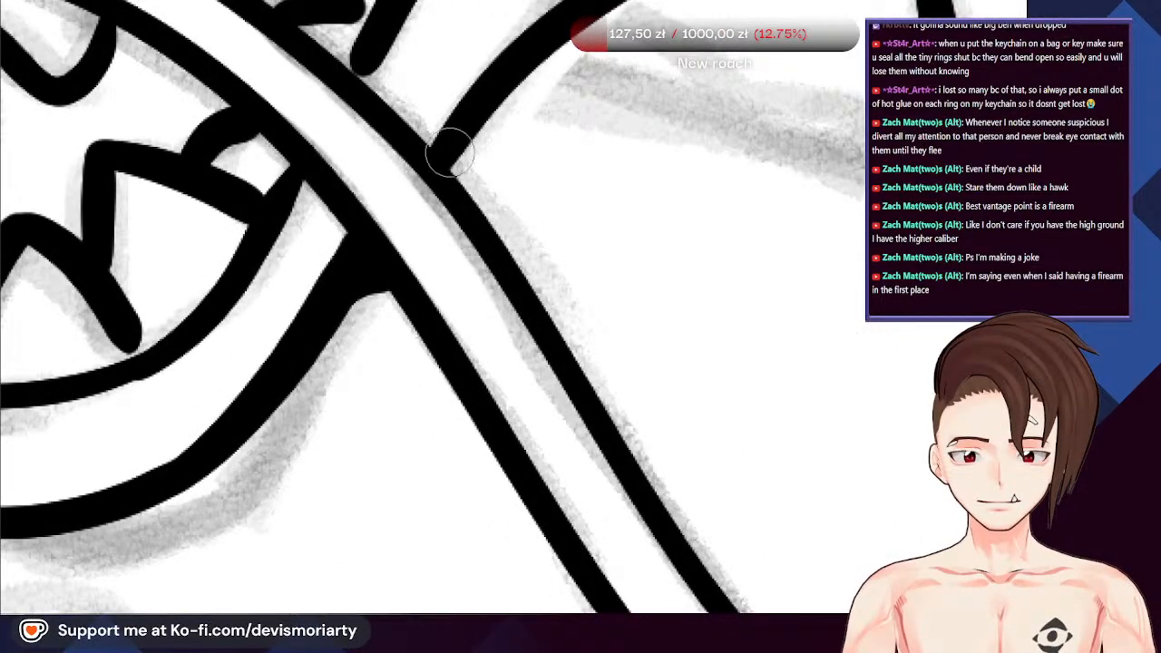
{"action": "scroll", "coordinate": [449, 154], "scroll_direction": "down", "scroll_amount": 8}
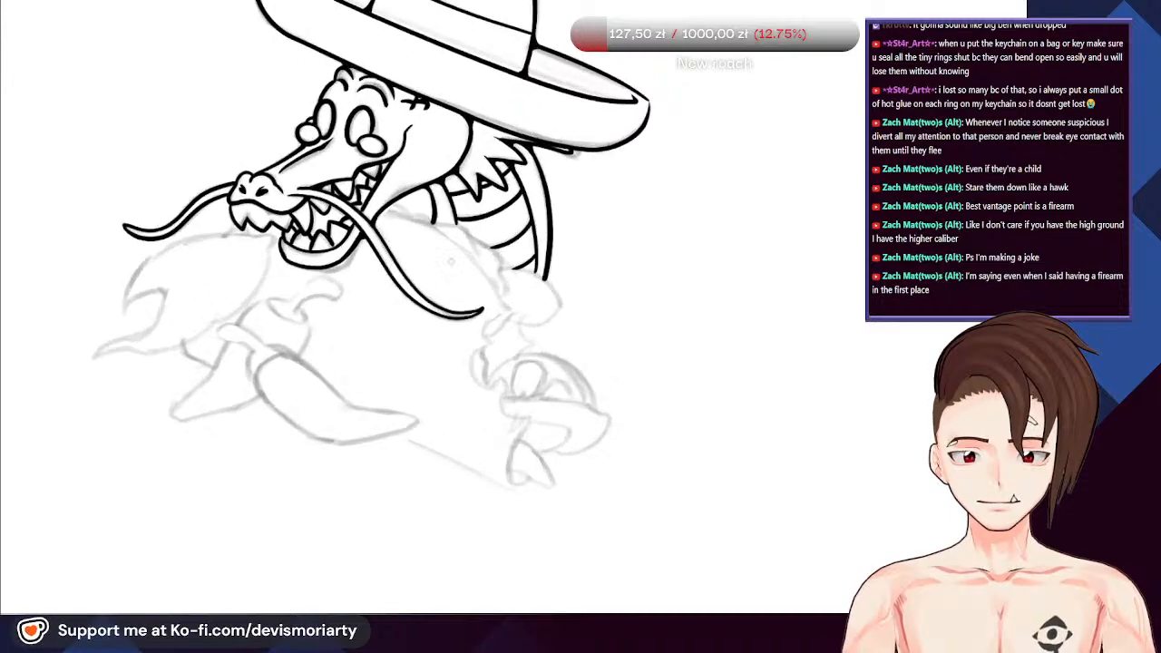
Ink the long curved contour from behind the jaw to just past the whisker's tip, following the sketch
{"action": "scroll", "coordinate": [451, 262], "scroll_direction": "up", "scroll_amount": 5}
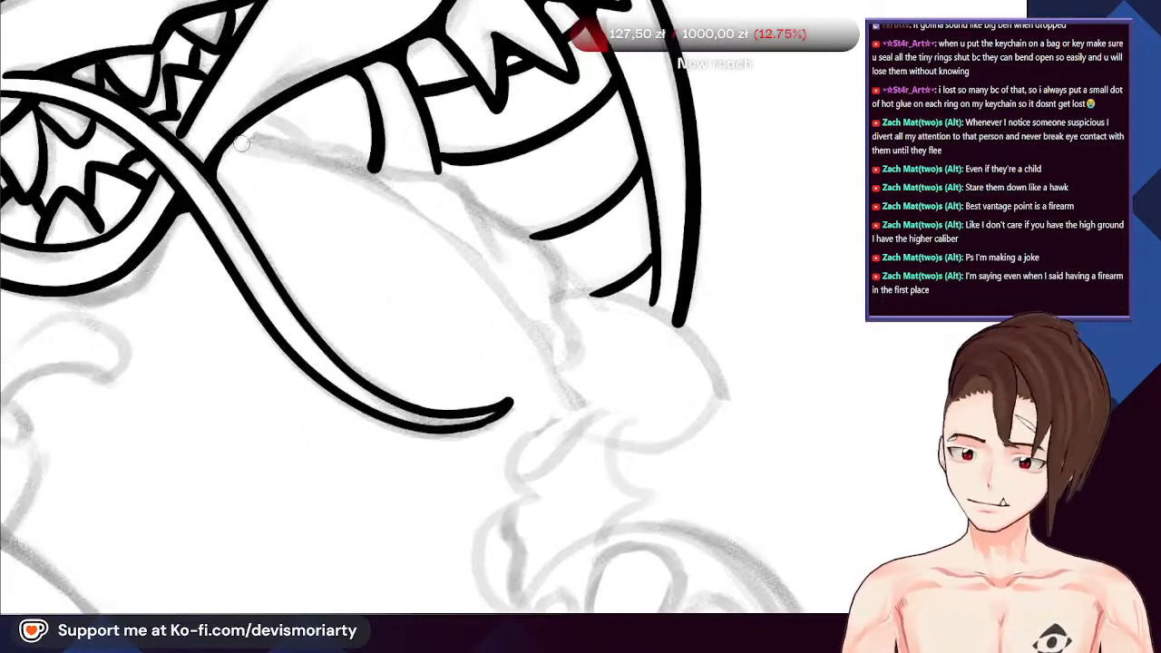
{"action": "mouse_move", "coordinate": [229, 139]}
{"action": "left_mouse_down"}
{"action": "mouse_move", "coordinate": [385, 193]}
{"action": "mouse_move", "coordinate": [524, 308]}
{"action": "mouse_move", "coordinate": [576, 405]}
{"action": "left_mouse_up"}
{"action": "scroll", "coordinate": [372, 302], "scroll_direction": "down", "scroll_amount": 5}
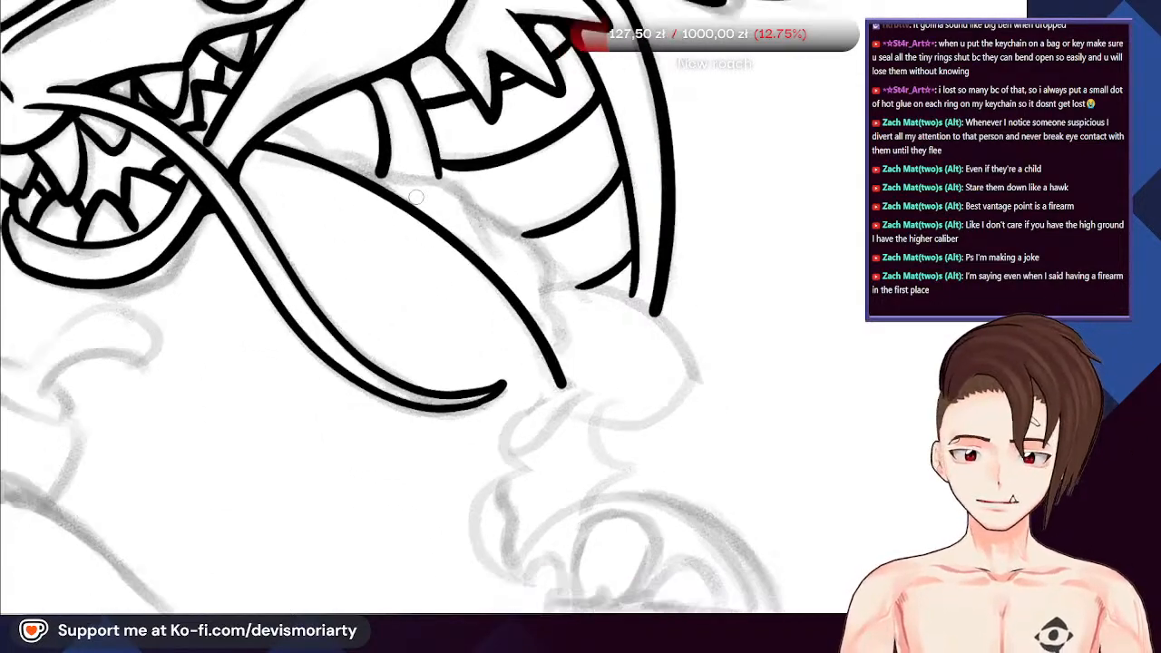
Ink the first two rounded scallops of the ruffled edge below the end of the long curve
{"action": "scroll", "coordinate": [372, 301], "scroll_direction": "up", "scroll_amount": 5}
{"action": "mouse_move", "coordinate": [431, 209]}
{"action": "left_mouse_down"}
{"action": "mouse_move", "coordinate": [368, 267]}
{"action": "mouse_move", "coordinate": [362, 303]}
{"action": "left_mouse_up"}
{"action": "scroll", "coordinate": [384, 312], "scroll_direction": "down", "scroll_amount": 5}
{"action": "scroll", "coordinate": [181, 166], "scroll_direction": "up", "scroll_amount": 4}
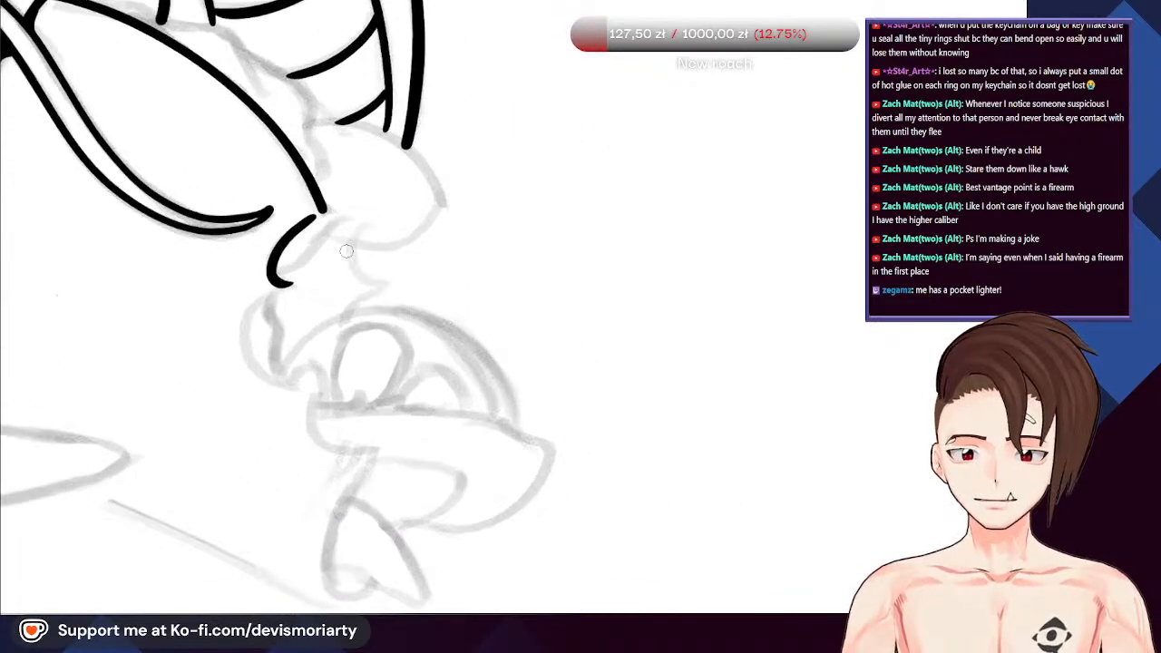
{"action": "scroll", "coordinate": [269, 274], "scroll_direction": "up", "scroll_amount": 3}
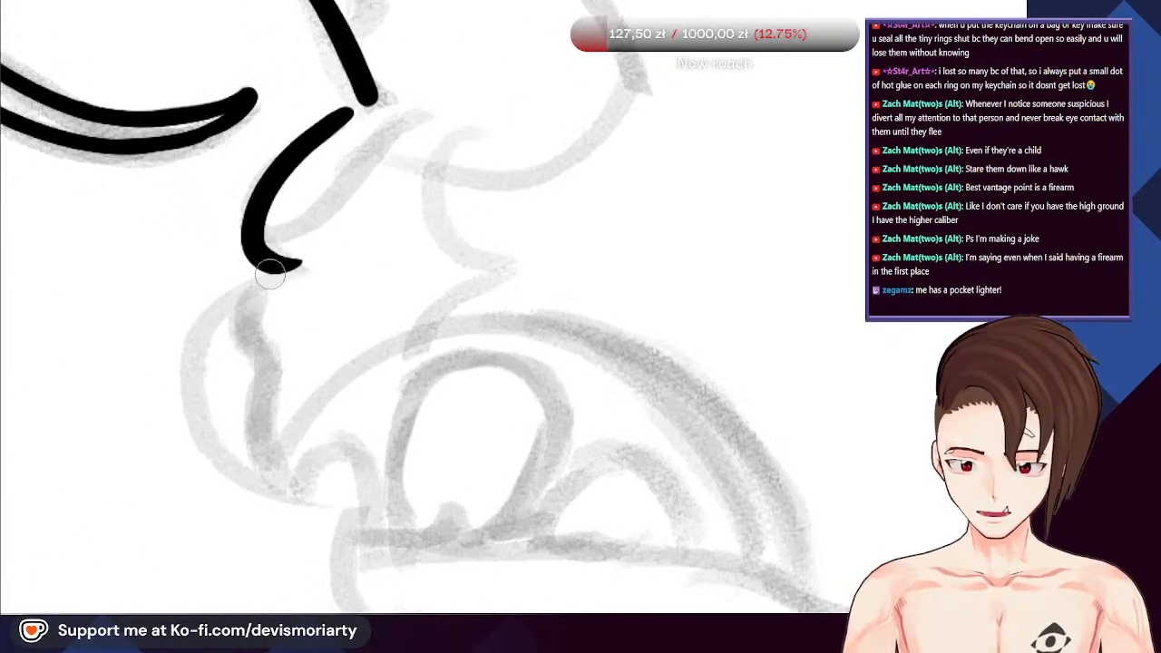
{"action": "mouse_move", "coordinate": [263, 274]}
{"action": "left_mouse_down"}
{"action": "mouse_move", "coordinate": [193, 373]}
{"action": "mouse_move", "coordinate": [266, 500]}
{"action": "mouse_move", "coordinate": [357, 479]}
{"action": "left_mouse_up"}
{"action": "scroll", "coordinate": [243, 313], "scroll_direction": "down", "scroll_amount": 3}
{"action": "left_click_drag", "start_coordinate": [293, 394], "coordinate": [246, 290]}
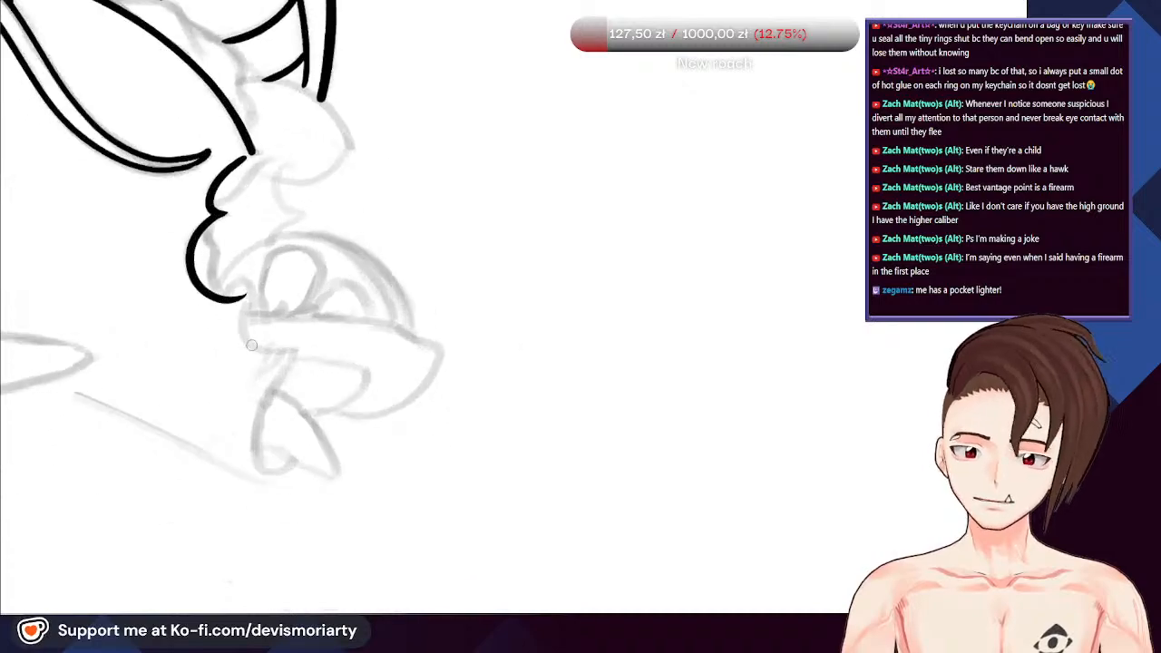
Ink the third scallop of the ruffled edge and the longer hooked curve below it
{"action": "scroll", "coordinate": [243, 300], "scroll_direction": "up", "scroll_amount": 3}
{"action": "left_click_drag", "start_coordinate": [240, 345], "coordinate": [354, 354]}
{"action": "scroll", "coordinate": [335, 314], "scroll_direction": "down", "scroll_amount": 5}
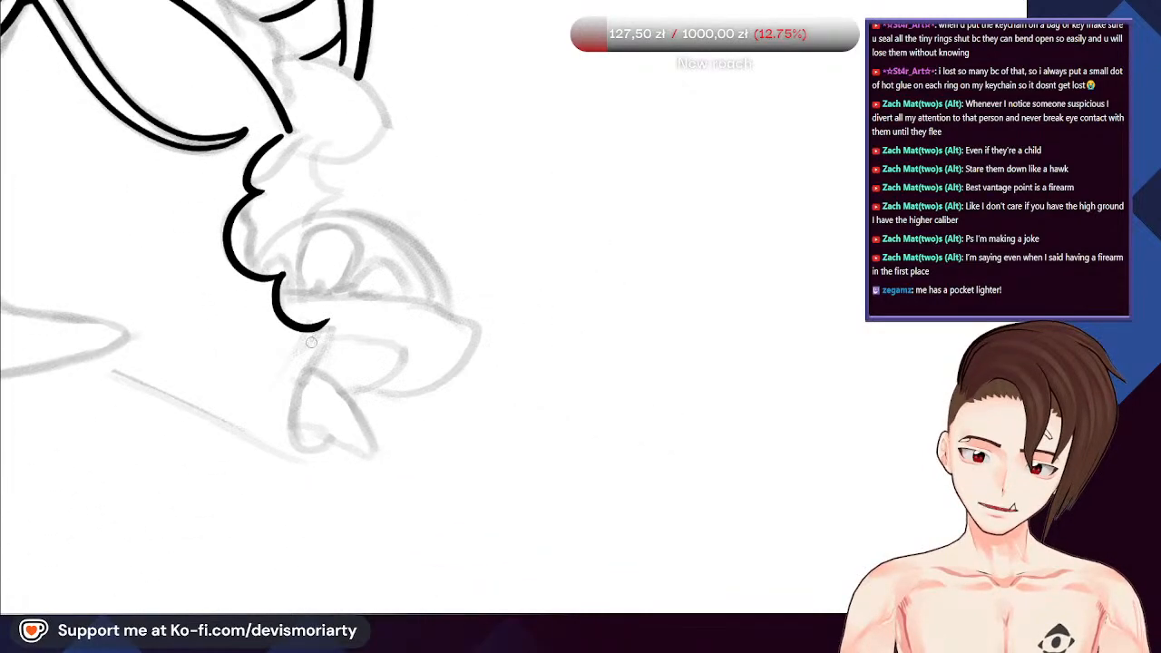
{"action": "scroll", "coordinate": [304, 319], "scroll_direction": "up", "scroll_amount": 5}
{"action": "mouse_move", "coordinate": [341, 313]}
{"action": "left_mouse_down"}
{"action": "mouse_move", "coordinate": [281, 441]}
{"action": "mouse_move", "coordinate": [283, 559]}
{"action": "mouse_move", "coordinate": [362, 531]}
{"action": "left_mouse_up"}
{"action": "scroll", "coordinate": [142, 290], "scroll_direction": "down", "scroll_amount": 5}
{"action": "scroll", "coordinate": [143, 290], "scroll_direction": "up", "scroll_amount": 5}
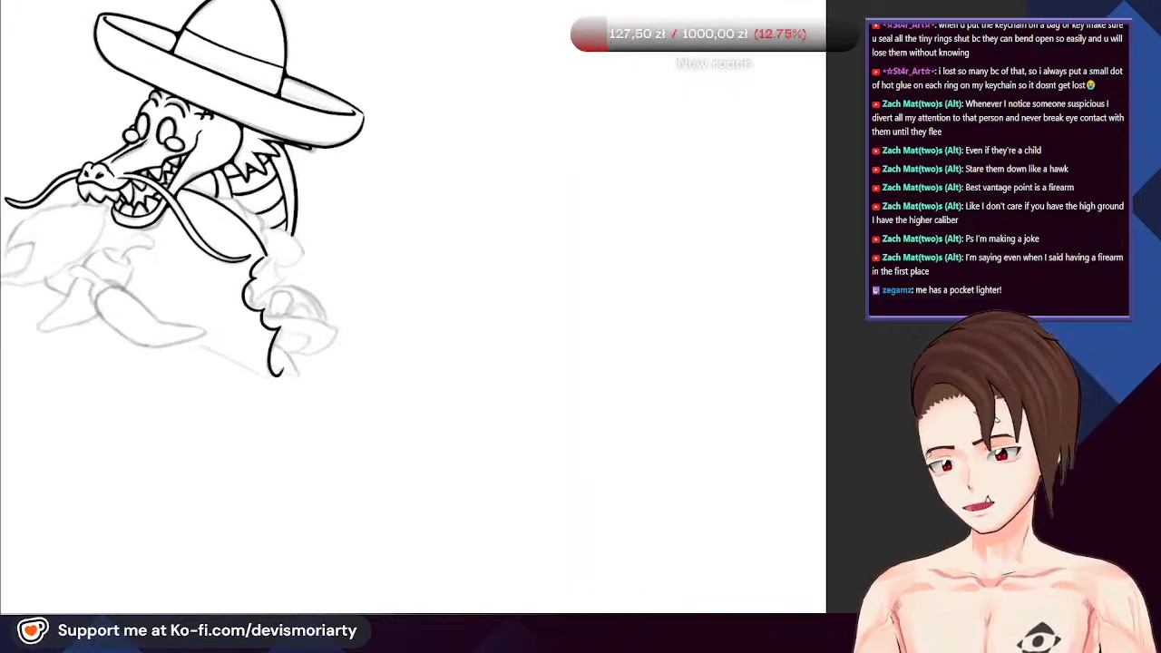
{"action": "scroll", "coordinate": [142, 290], "scroll_direction": "down", "scroll_amount": 4}
{"action": "scroll", "coordinate": [247, 254], "scroll_direction": "up", "scroll_amount": 3}
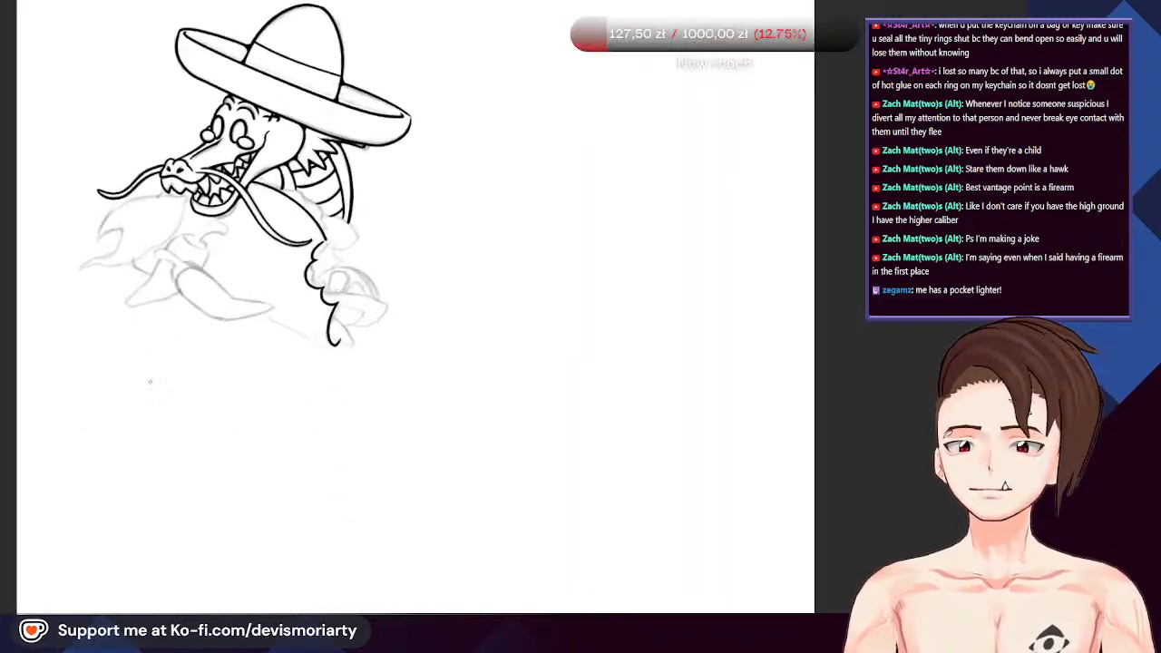
{"action": "scroll", "coordinate": [102, 197], "scroll_direction": "up", "scroll_amount": 2}
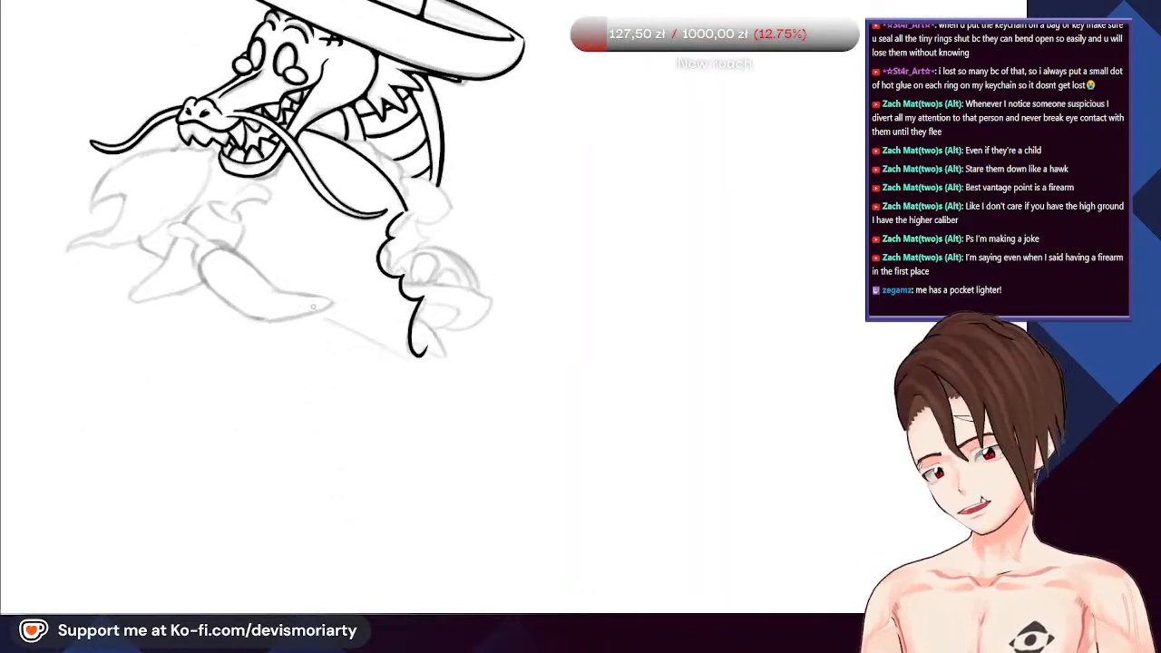
{"action": "scroll", "coordinate": [262, 166], "scroll_direction": "down", "scroll_amount": 5}
{"action": "scroll", "coordinate": [262, 166], "scroll_direction": "up", "scroll_amount": 3}
{"action": "scroll", "coordinate": [262, 166], "scroll_direction": "down", "scroll_amount": 3}
{"action": "scroll", "coordinate": [315, 141], "scroll_direction": "down", "scroll_amount": 2}
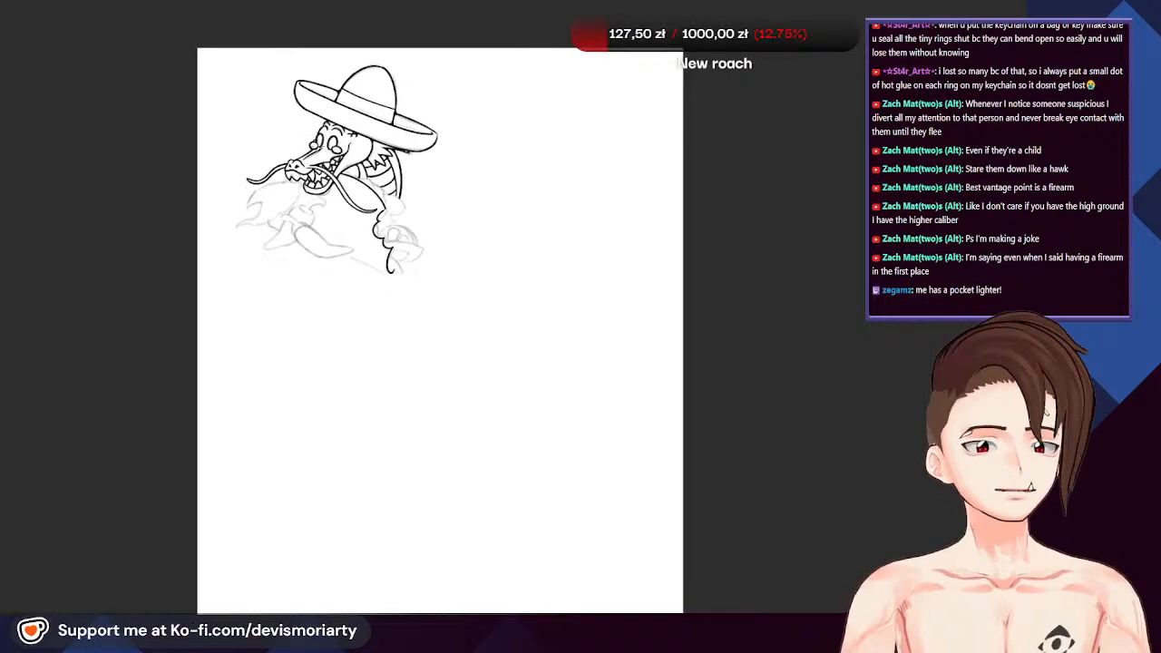
{"action": "scroll", "coordinate": [305, 156], "scroll_direction": "up", "scroll_amount": 6}
{"action": "scroll", "coordinate": [230, 438], "scroll_direction": "down", "scroll_amount": 2}
{"action": "scroll", "coordinate": [231, 437], "scroll_direction": "up", "scroll_amount": 3}
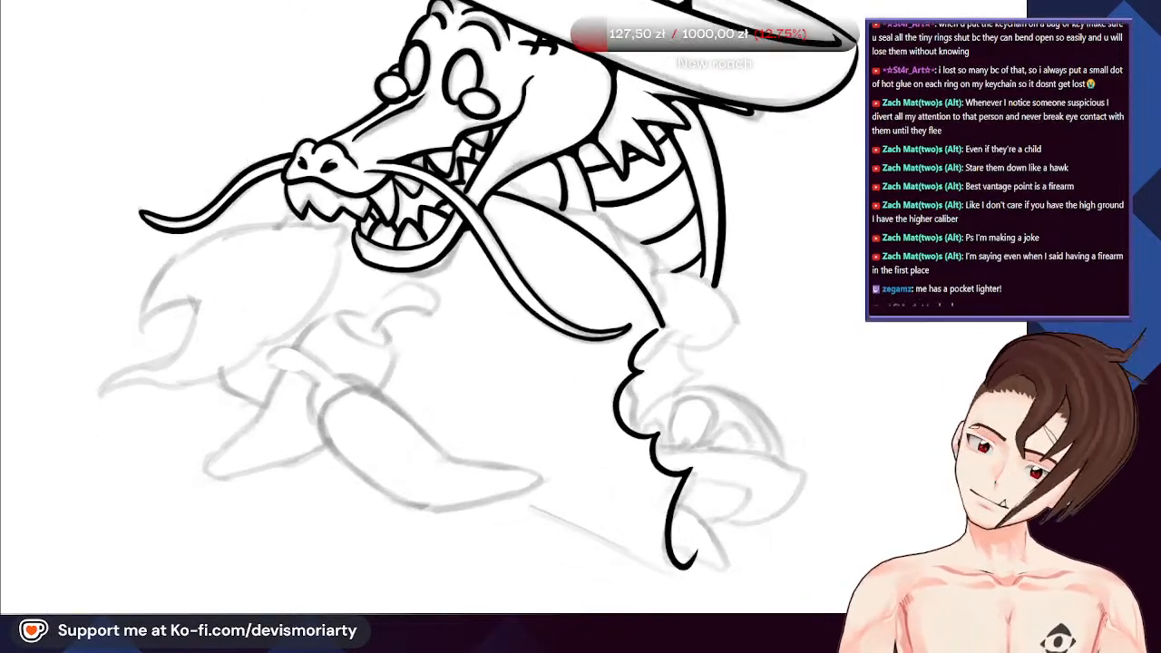
Rotate the canvas and ink the outer edge of the flame-like shape beneath the muzzle up to its short point
{"action": "left_click_drag", "start_coordinate": [230, 437], "coordinate": [470, 155]}
{"action": "scroll", "coordinate": [470, 155], "scroll_direction": "down", "scroll_amount": 5}
{"action": "scroll", "coordinate": [470, 155], "scroll_direction": "up", "scroll_amount": 4}
{"action": "scroll", "coordinate": [365, 322], "scroll_direction": "up", "scroll_amount": 3}
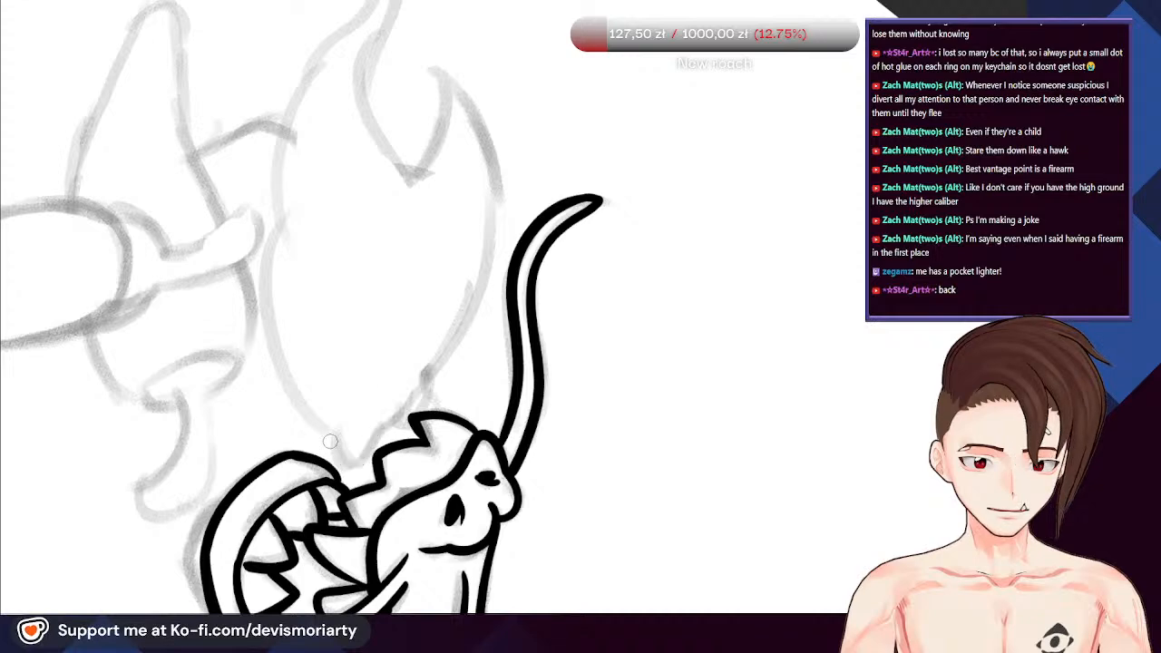
{"action": "mouse_move", "coordinate": [379, 424]}
{"action": "left_mouse_down"}
{"action": "mouse_move", "coordinate": [421, 385]}
{"action": "mouse_move", "coordinate": [479, 289]}
{"action": "mouse_move", "coordinate": [482, 127]}
{"action": "mouse_move", "coordinate": [411, 48]}
{"action": "left_mouse_up"}
{"action": "scroll", "coordinate": [371, 353], "scroll_direction": "down", "scroll_amount": 3}
{"action": "scroll", "coordinate": [371, 354], "scroll_direction": "up", "scroll_amount": 3}
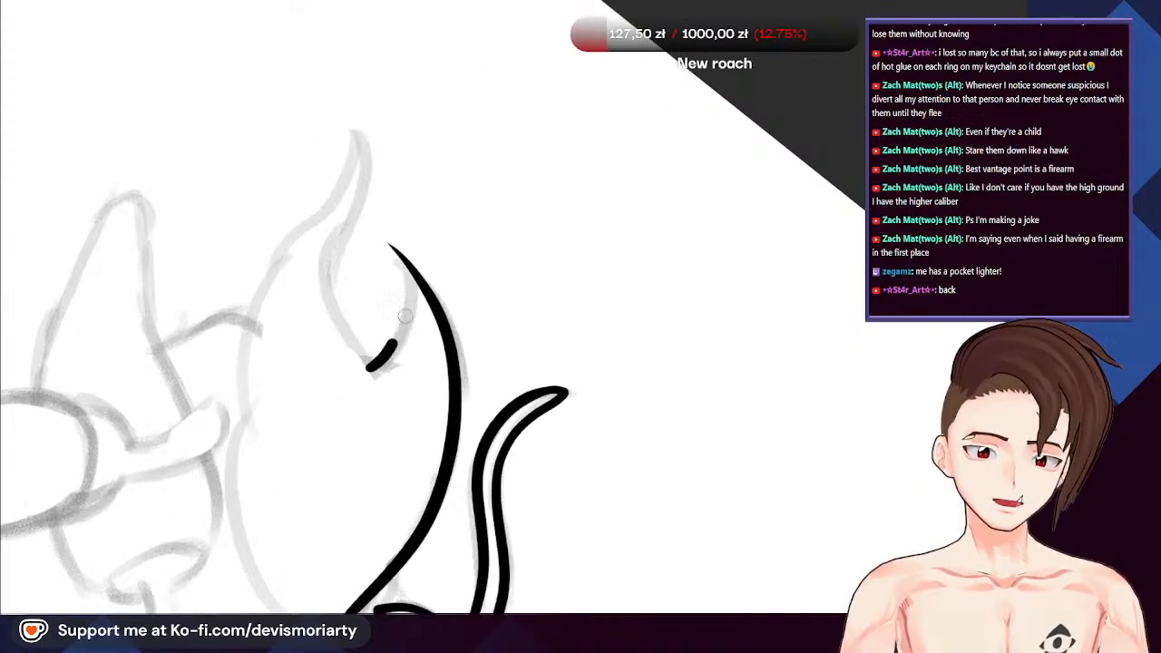
Ink the curved notch of the flame-like shape between its short point and its long wavy tip
{"action": "mouse_move", "coordinate": [406, 316]}
{"action": "left_mouse_down"}
{"action": "mouse_move", "coordinate": [389, 235]}
{"action": "mouse_move", "coordinate": [407, 351]}
{"action": "mouse_move", "coordinate": [366, 405]}
{"action": "mouse_move", "coordinate": [325, 352]}
{"action": "mouse_move", "coordinate": [345, 228]}
{"action": "mouse_move", "coordinate": [341, 105]}
{"action": "left_mouse_up"}
{"action": "scroll", "coordinate": [381, 245], "scroll_direction": "up", "scroll_amount": 3}
{"action": "key", "text": "ctrl+z"}
{"action": "scroll", "coordinate": [341, 351], "scroll_direction": "down", "scroll_amount": 1}
{"action": "scroll", "coordinate": [341, 352], "scroll_direction": "down", "scroll_amount": 1}
{"action": "scroll", "coordinate": [278, 254], "scroll_direction": "down", "scroll_amount": 3}
{"action": "scroll", "coordinate": [314, 155], "scroll_direction": "up", "scroll_amount": 3}
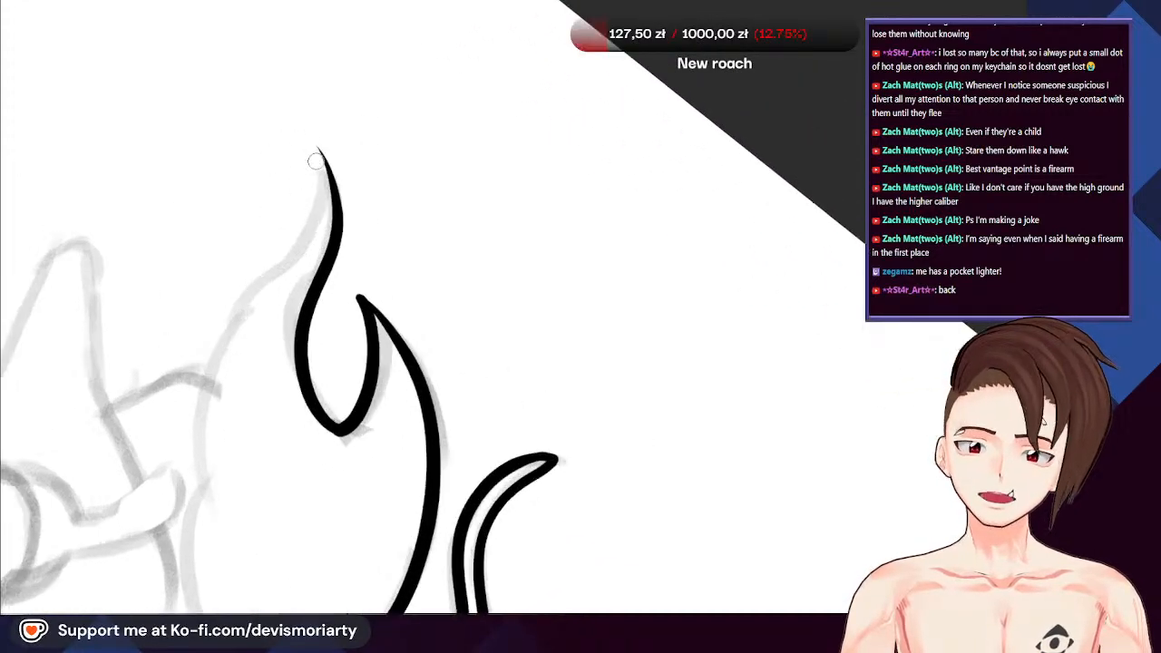
Ink a short hook at the base of the flame-like shape, next to the dragon's mouth
{"action": "mouse_move", "coordinate": [319, 179]}
{"action": "left_mouse_down"}
{"action": "mouse_move", "coordinate": [181, 409]}
{"action": "mouse_move", "coordinate": [206, 482]}
{"action": "mouse_move", "coordinate": [273, 181]}
{"action": "left_mouse_up"}
{"action": "scroll", "coordinate": [255, 309], "scroll_direction": "down", "scroll_amount": 3}
{"action": "key", "text": "ctrl+z"}
{"action": "scroll", "coordinate": [242, 390], "scroll_direction": "up", "scroll_amount": 3}
{"action": "key", "text": "ctrl+z"}
{"action": "scroll", "coordinate": [251, 402], "scroll_direction": "down", "scroll_amount": 3}
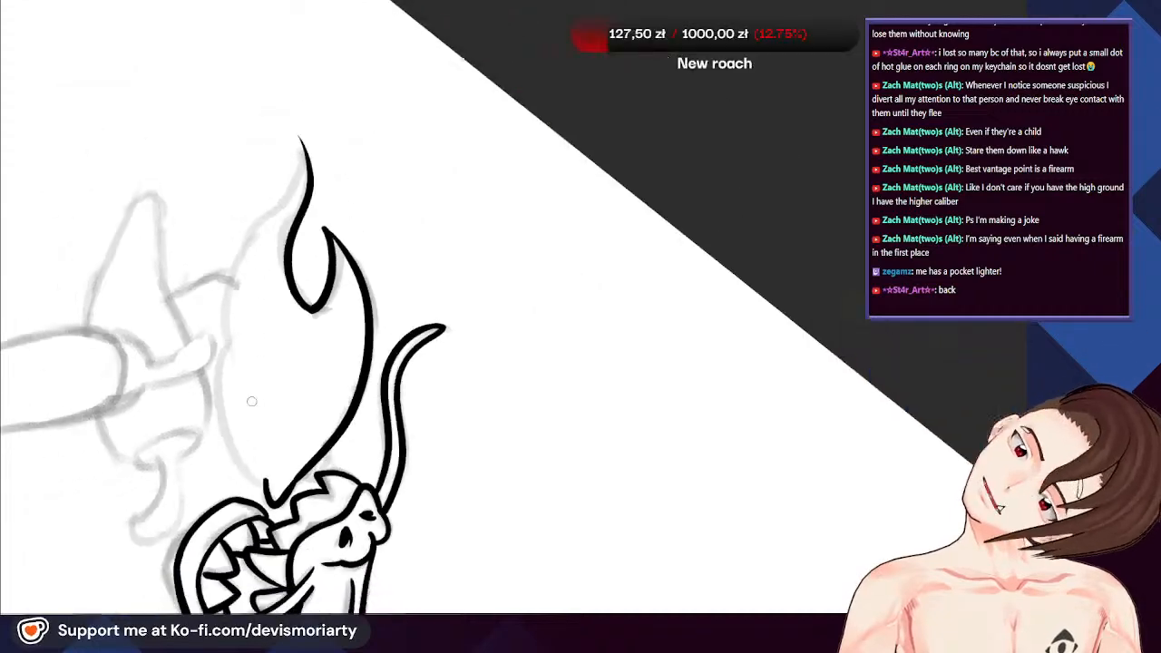
Try to ink the remaining long edge of the flame-like shape from its base hook to the tip
{"action": "scroll", "coordinate": [239, 534], "scroll_direction": "up", "scroll_amount": 2}
{"action": "mouse_move", "coordinate": [269, 523]}
{"action": "left_mouse_down"}
{"action": "mouse_move", "coordinate": [210, 435]}
{"action": "mouse_move", "coordinate": [227, 281]}
{"action": "mouse_move", "coordinate": [286, 200]}
{"action": "mouse_move", "coordinate": [310, 126]}
{"action": "left_mouse_up"}
{"action": "scroll", "coordinate": [308, 127], "scroll_direction": "down", "scroll_amount": 3}
{"action": "scroll", "coordinate": [259, 413], "scroll_direction": "up", "scroll_amount": 3}
{"action": "key", "text": "ctrl+z"}
{"action": "mouse_move", "coordinate": [263, 470]}
{"action": "left_mouse_down"}
{"action": "mouse_move", "coordinate": [232, 446]}
{"action": "mouse_move", "coordinate": [205, 286]}
{"action": "mouse_move", "coordinate": [303, 108]}
{"action": "left_mouse_up"}
{"action": "scroll", "coordinate": [303, 109], "scroll_direction": "down", "scroll_amount": 3}
{"action": "scroll", "coordinate": [271, 107], "scroll_direction": "up", "scroll_amount": 2}
{"action": "scroll", "coordinate": [270, 107], "scroll_direction": "up", "scroll_amount": 5}
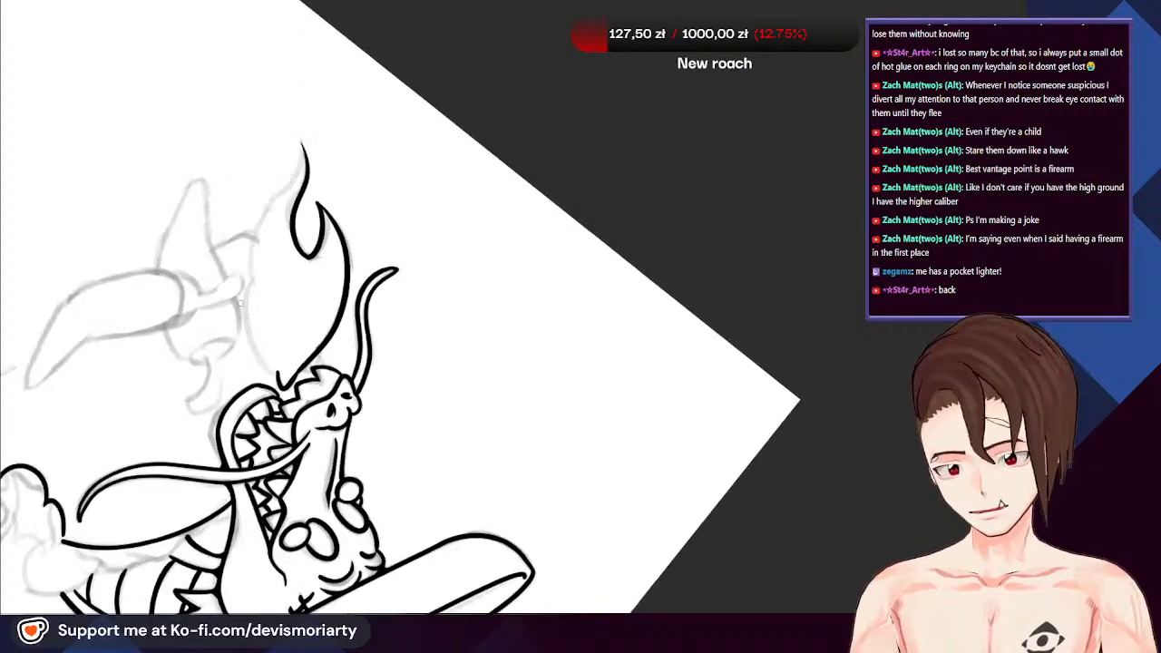
{"action": "mouse_move", "coordinate": [304, 410]}
{"action": "left_mouse_down"}
{"action": "mouse_move", "coordinate": [247, 299]}
{"action": "mouse_move", "coordinate": [252, 178]}
{"action": "mouse_move", "coordinate": [302, 57]}
{"action": "left_mouse_up"}
{"action": "scroll", "coordinate": [301, 57], "scroll_direction": "down", "scroll_amount": 3}
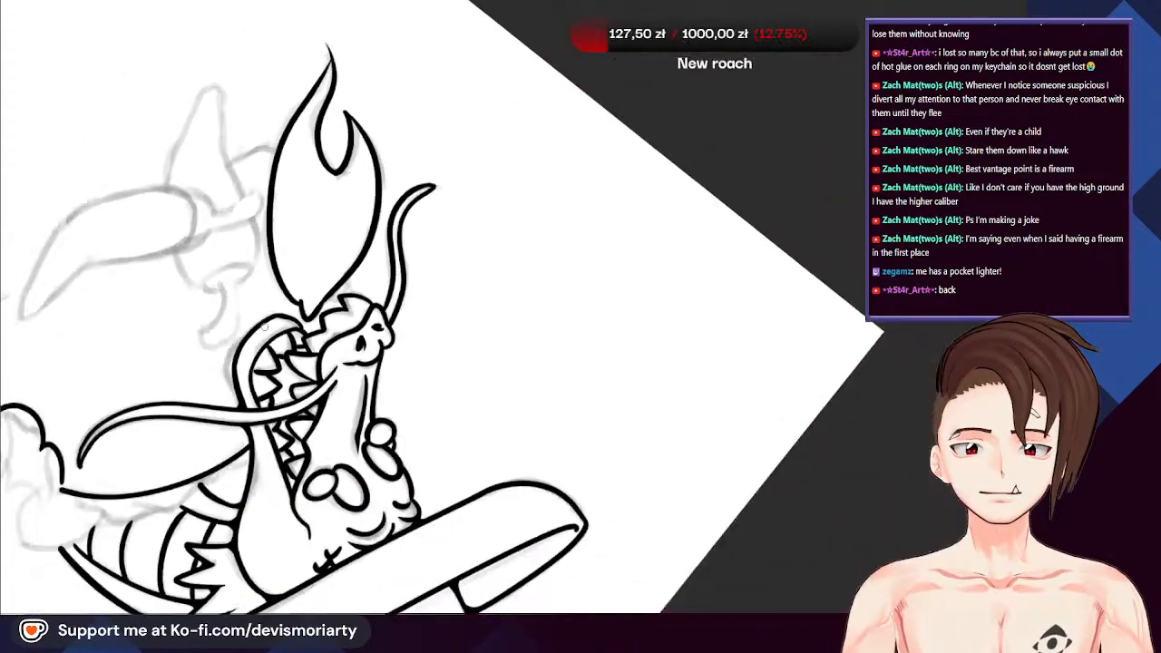
{"action": "scroll", "coordinate": [302, 57], "scroll_direction": "up", "scroll_amount": 3}
{"action": "key", "text": "ctrl+z"}
{"action": "scroll", "coordinate": [432, 307], "scroll_direction": "down", "scroll_amount": 3}
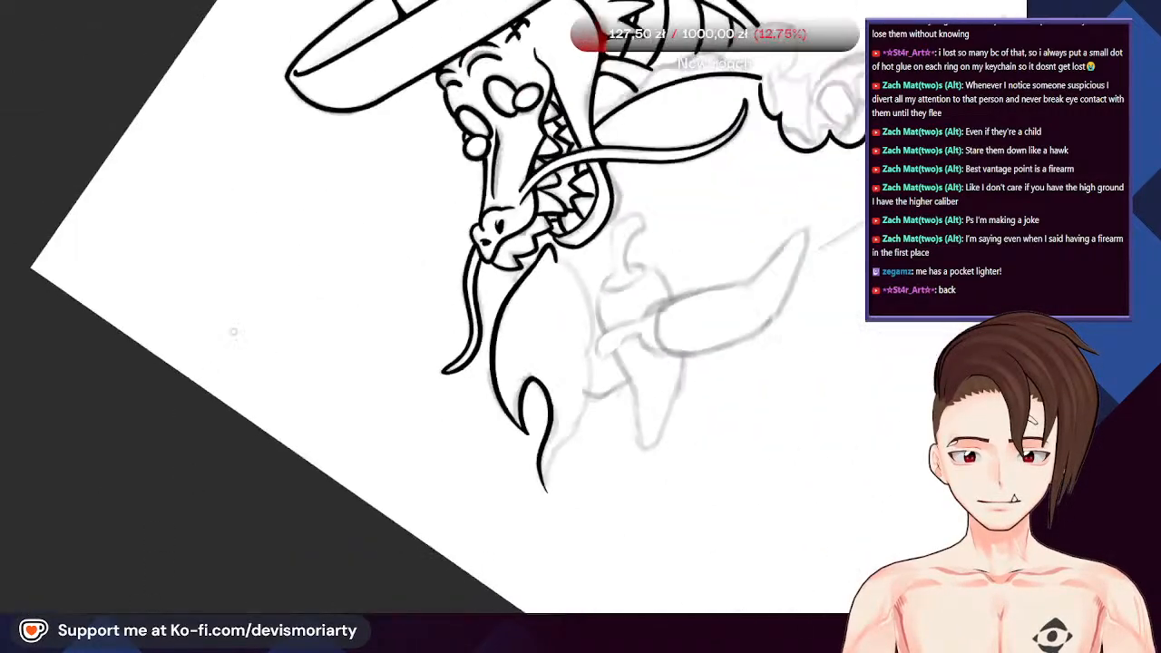
{"action": "scroll", "coordinate": [490, 422], "scroll_direction": "up", "scroll_amount": 4}
{"action": "mouse_move", "coordinate": [463, 534]}
{"action": "left_mouse_down"}
{"action": "mouse_move", "coordinate": [539, 344]}
{"action": "mouse_move", "coordinate": [536, 234]}
{"action": "mouse_move", "coordinate": [458, 135]}
{"action": "left_mouse_up"}
{"action": "scroll", "coordinate": [416, 222], "scroll_direction": "down", "scroll_amount": 2}
{"action": "key", "text": "ctrl+z"}
Ink the flame-like shape's remaining long edge between its wavy tip and base hook, with a short crease line running inside it
{"action": "scroll", "coordinate": [459, 307], "scroll_direction": "up", "scroll_amount": 3}
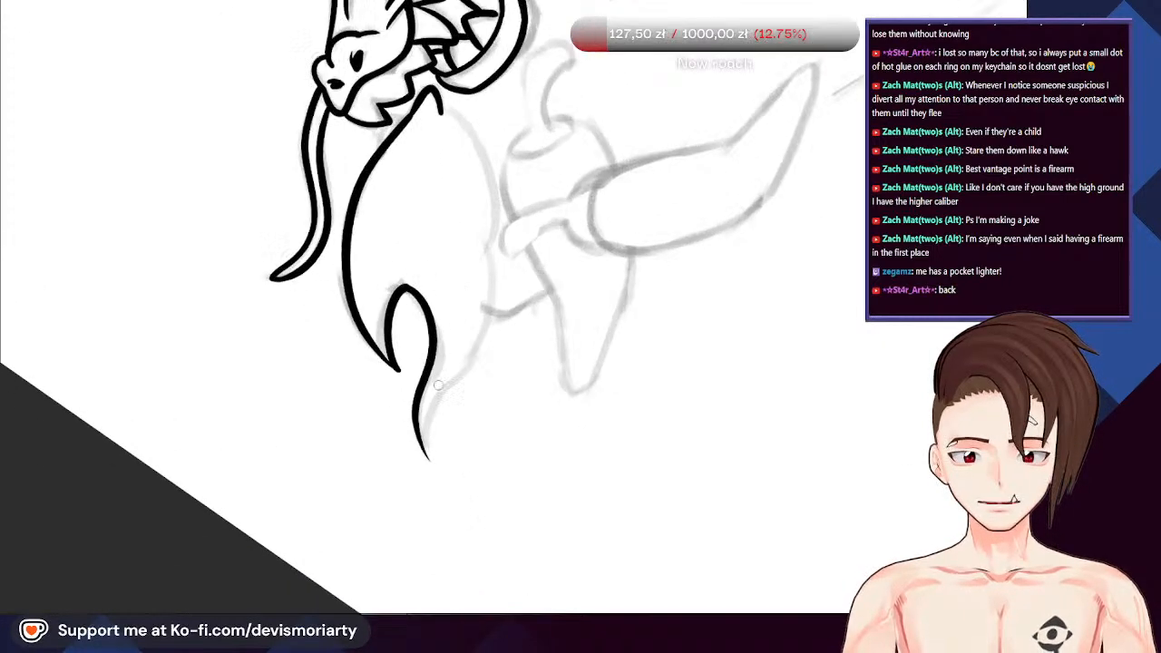
{"action": "mouse_move", "coordinate": [435, 409]}
{"action": "left_mouse_down"}
{"action": "mouse_move", "coordinate": [492, 311]}
{"action": "mouse_move", "coordinate": [450, 164]}
{"action": "left_mouse_up"}
{"action": "scroll", "coordinate": [481, 363], "scroll_direction": "up", "scroll_amount": 3}
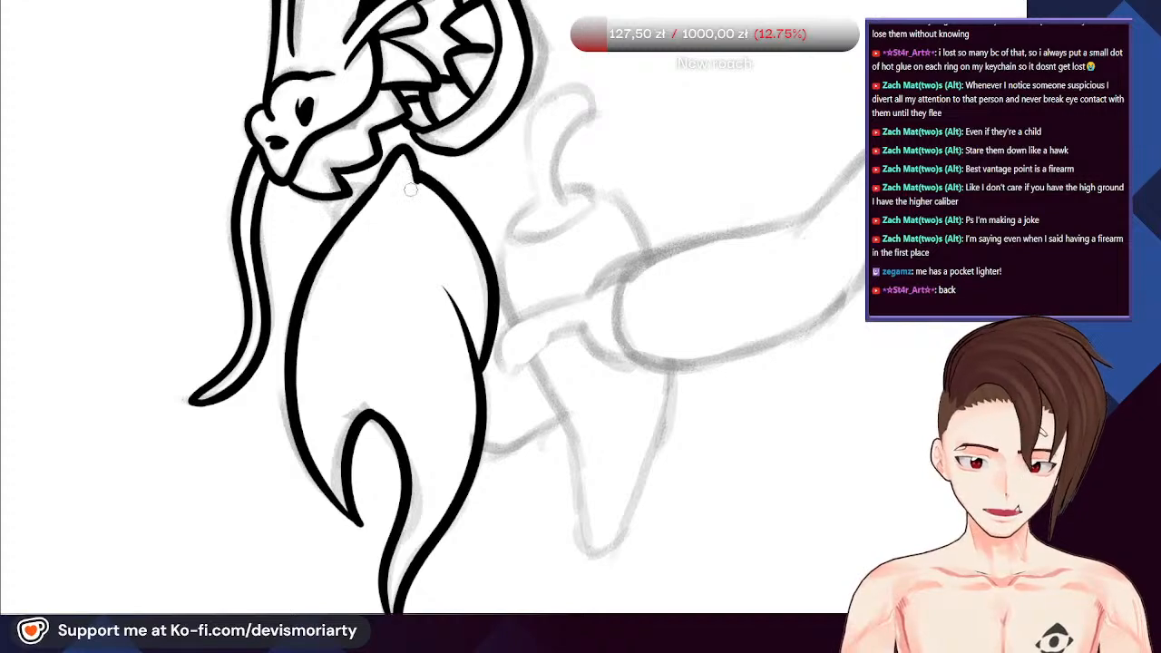
{"action": "scroll", "coordinate": [415, 176], "scroll_direction": "up", "scroll_amount": 1}
{"action": "mouse_move", "coordinate": [463, 208]}
{"action": "left_mouse_down"}
{"action": "mouse_move", "coordinate": [498, 271]}
{"action": "mouse_move", "coordinate": [504, 383]}
{"action": "mouse_move", "coordinate": [499, 414]}
{"action": "left_mouse_up"}
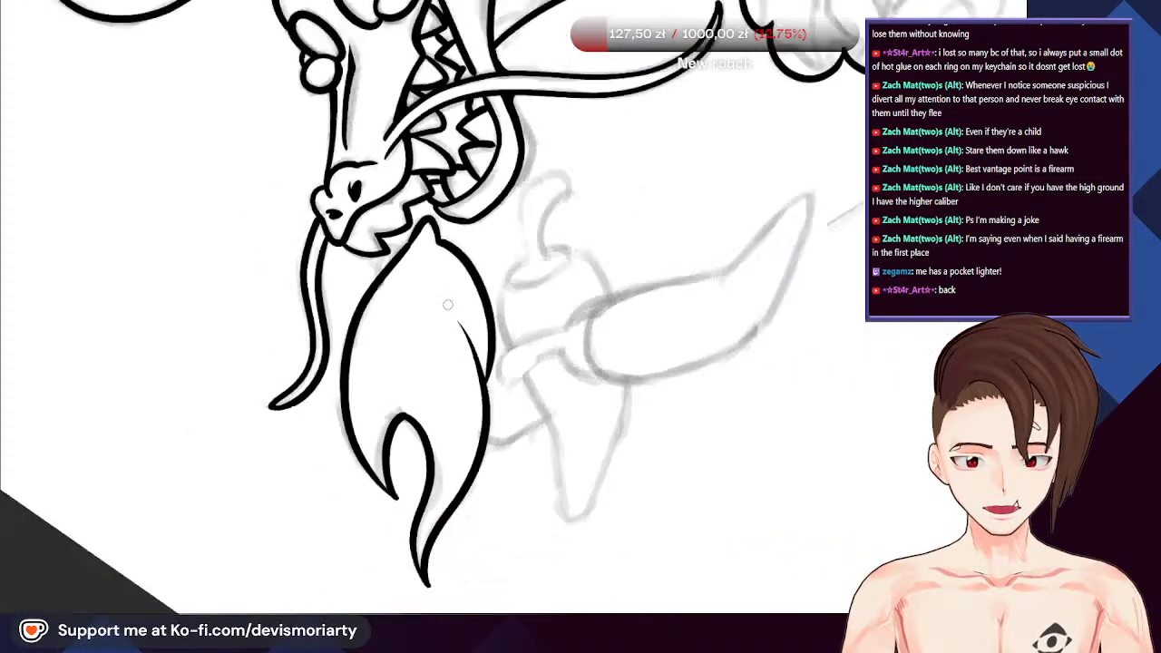
Examine the inked flame-like shape and its hook by the dragon's mouth, and rotate the canvas back to nearly upright
{"action": "scroll", "coordinate": [499, 414], "scroll_direction": "down", "scroll_amount": 5}
{"action": "scroll", "coordinate": [444, 243], "scroll_direction": "up", "scroll_amount": 3}
{"action": "scroll", "coordinate": [152, 241], "scroll_direction": "down", "scroll_amount": 3}
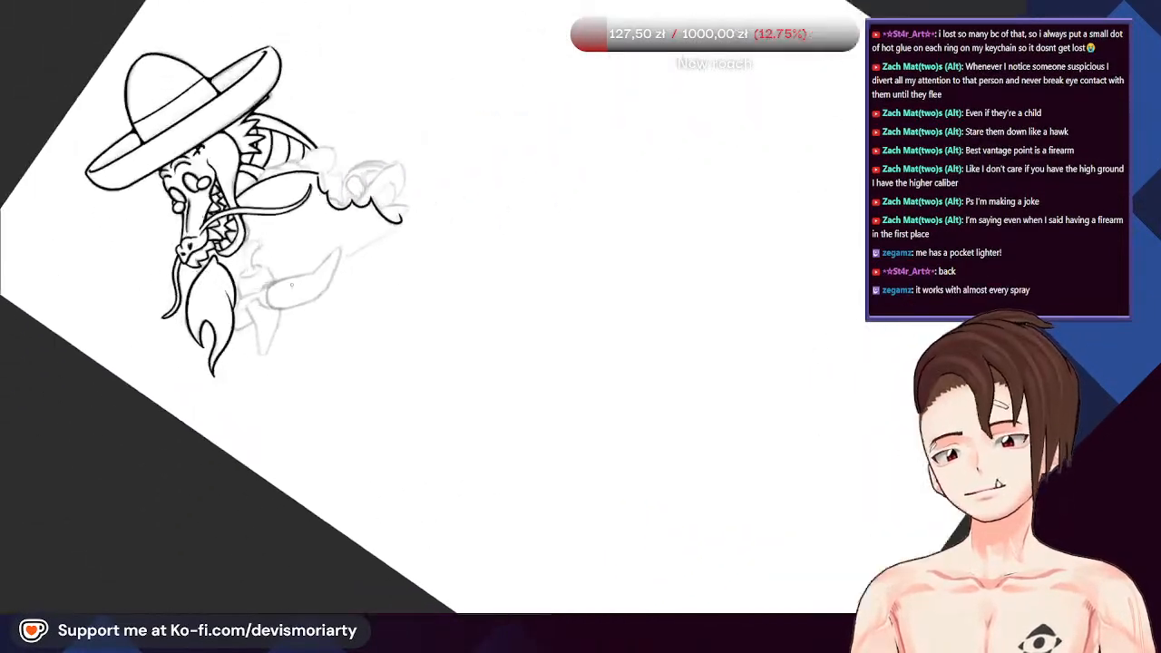
{"action": "scroll", "coordinate": [138, 208], "scroll_direction": "down", "scroll_amount": 1}
{"action": "scroll", "coordinate": [138, 209], "scroll_direction": "up", "scroll_amount": 1}
{"action": "scroll", "coordinate": [125, 216], "scroll_direction": "up", "scroll_amount": 2}
{"action": "scroll", "coordinate": [227, 291], "scroll_direction": "down", "scroll_amount": 3}
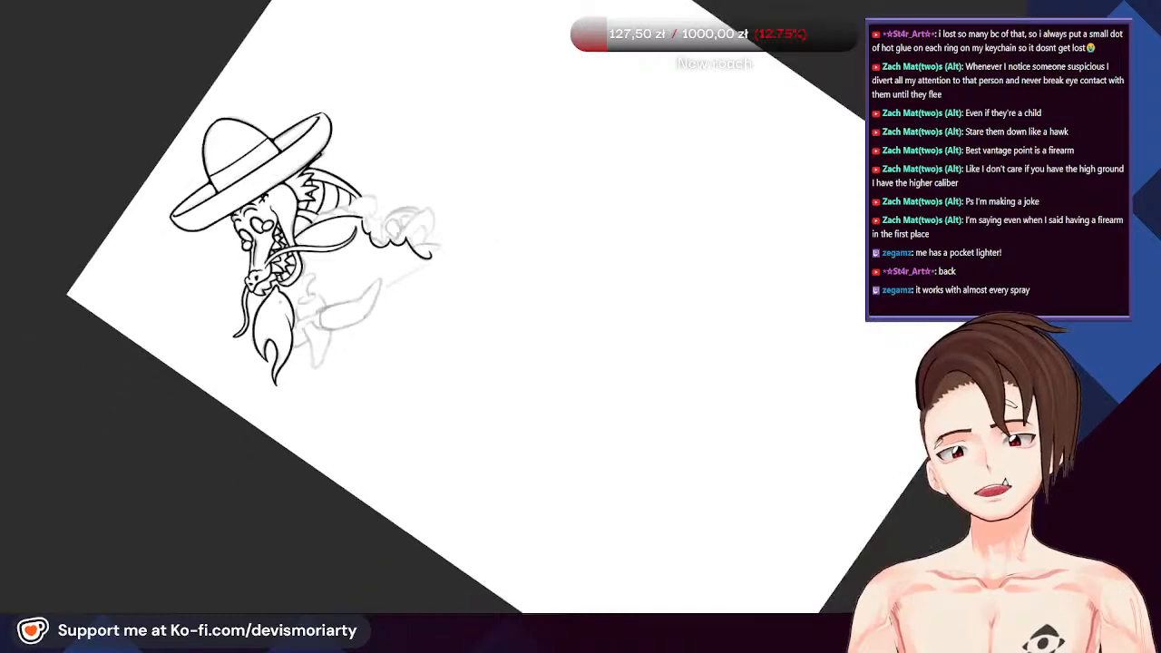
{"action": "scroll", "coordinate": [237, 273], "scroll_direction": "up", "scroll_amount": 2}
{"action": "scroll", "coordinate": [436, 186], "scroll_direction": "up", "scroll_amount": 1}
{"action": "scroll", "coordinate": [281, 271], "scroll_direction": "up", "scroll_amount": 5}
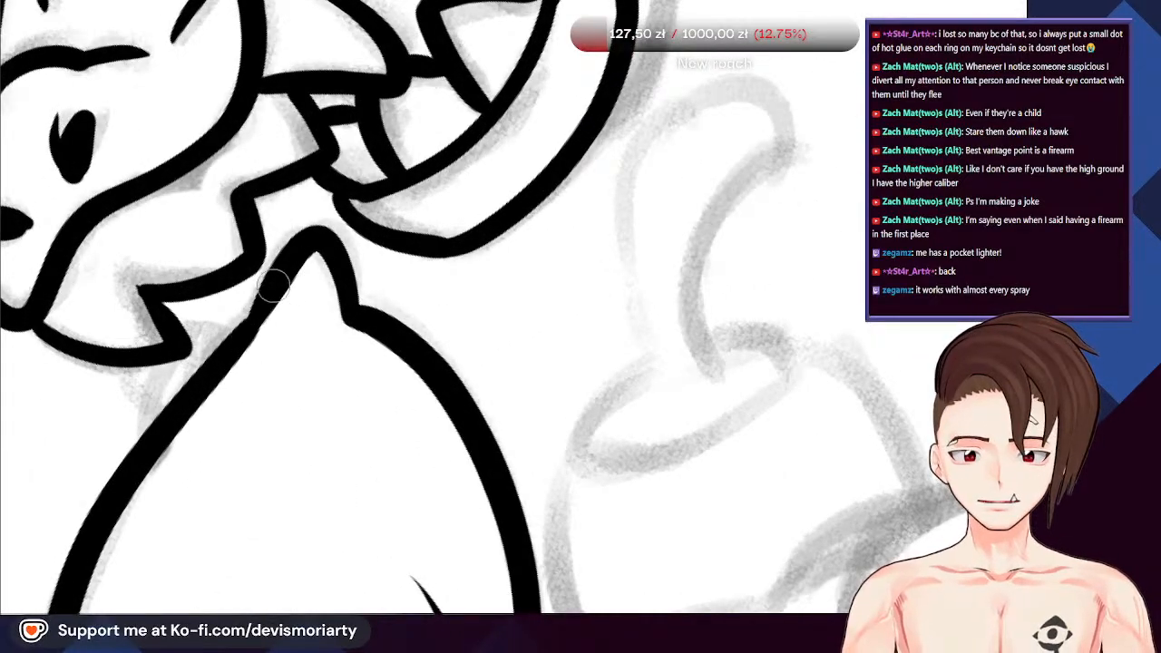
{"action": "scroll", "coordinate": [243, 178], "scroll_direction": "down", "scroll_amount": 2}
{"action": "scroll", "coordinate": [243, 178], "scroll_direction": "down", "scroll_amount": 3}
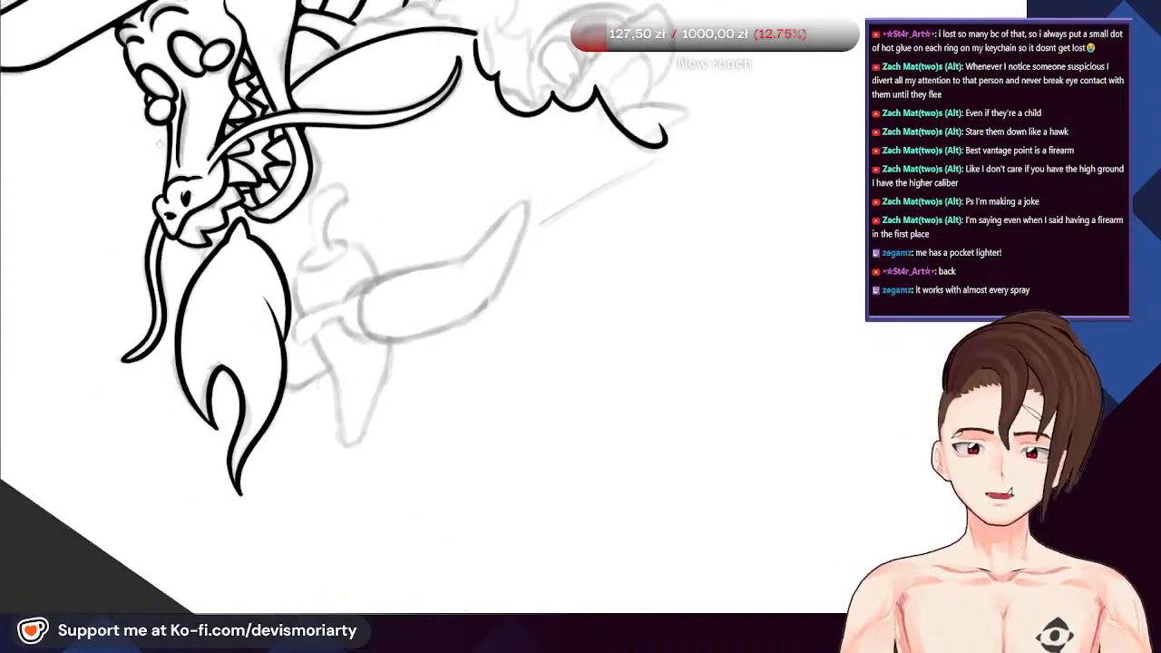
{"action": "scroll", "coordinate": [290, 380], "scroll_direction": "down", "scroll_amount": 5}
{"action": "scroll", "coordinate": [291, 380], "scroll_direction": "up", "scroll_amount": 5}
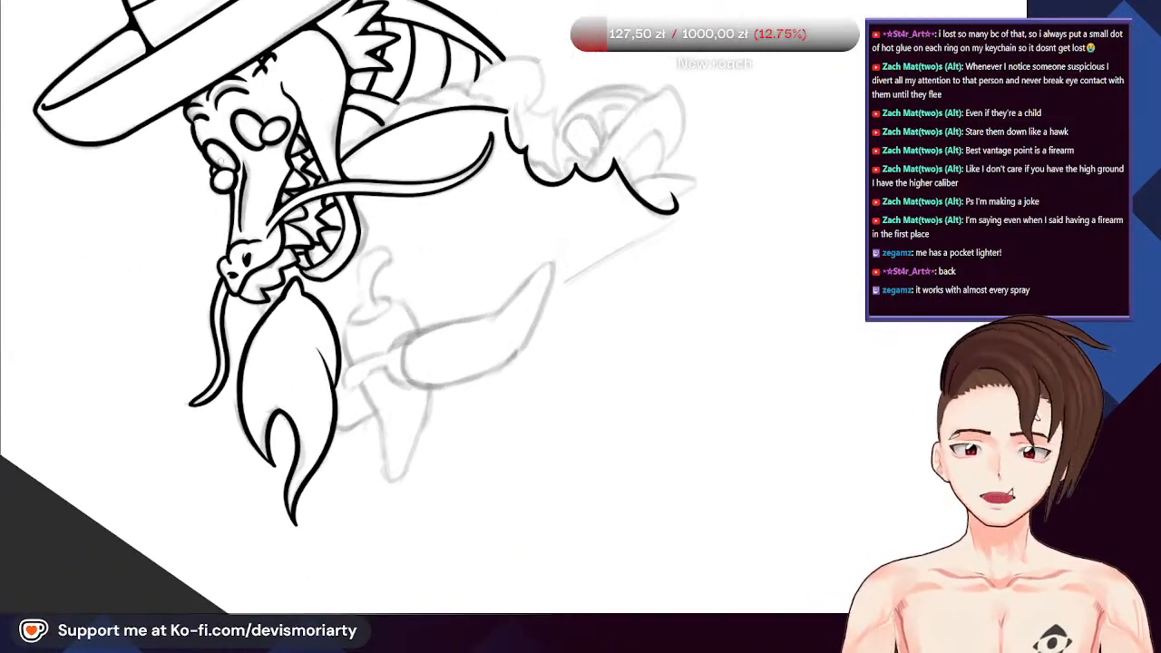
{"action": "scroll", "coordinate": [291, 380], "scroll_direction": "down", "scroll_amount": 3}
{"action": "scroll", "coordinate": [290, 380], "scroll_direction": "up", "scroll_amount": 3}
{"action": "scroll", "coordinate": [429, 309], "scroll_direction": "down", "scroll_amount": 5}
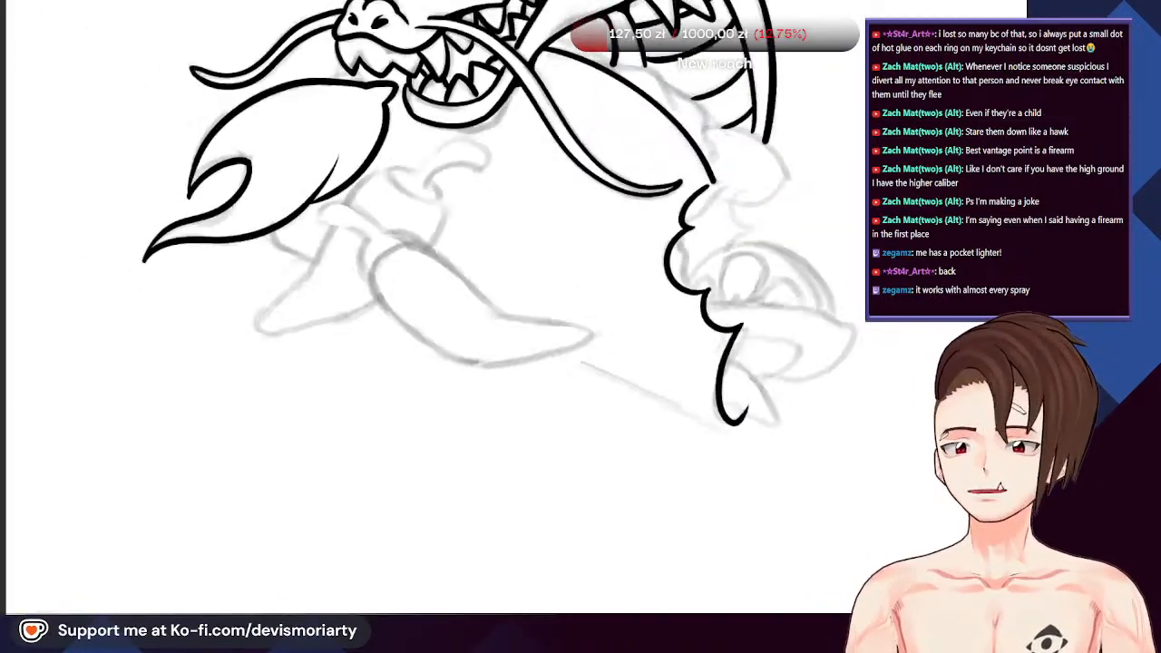
{"action": "scroll", "coordinate": [175, 210], "scroll_direction": "up", "scroll_amount": 1}
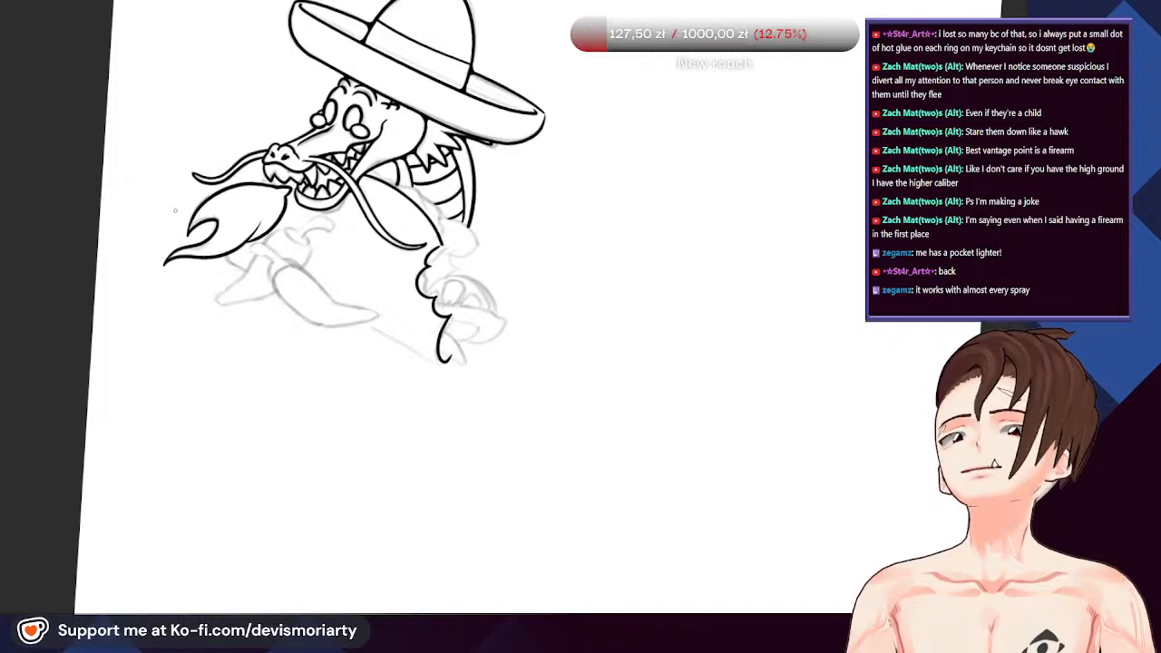
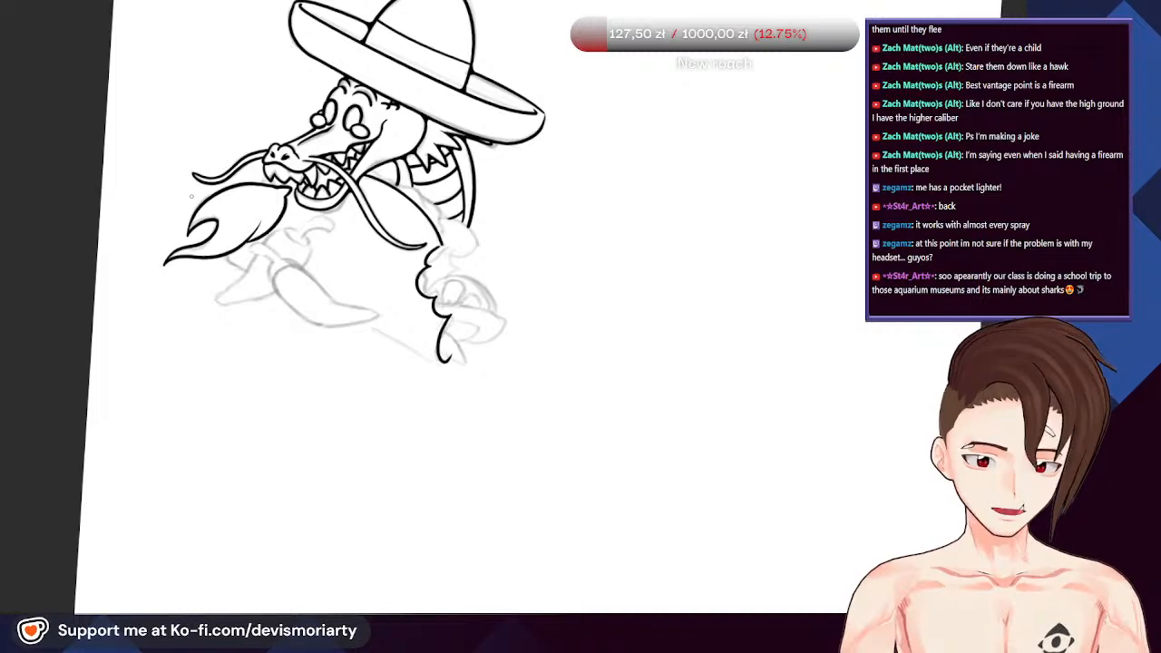
Ink the straight line running from the lower end of the scalloped contour to the tip of the sketched curved shape
{"action": "key", "text": "ctrl+plus"}
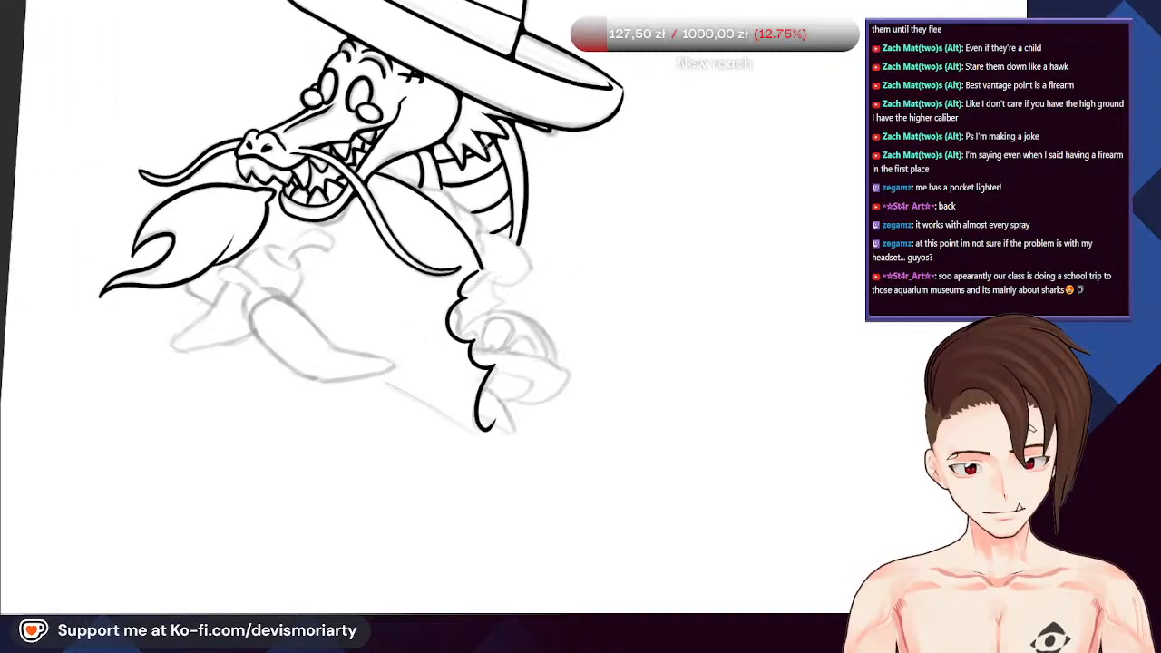
{"action": "scroll", "coordinate": [491, 202], "scroll_direction": "down", "scroll_amount": 2}
{"action": "scroll", "coordinate": [517, 202], "scroll_direction": "up", "scroll_amount": 3}
{"action": "scroll", "coordinate": [524, 202], "scroll_direction": "down", "scroll_amount": 2}
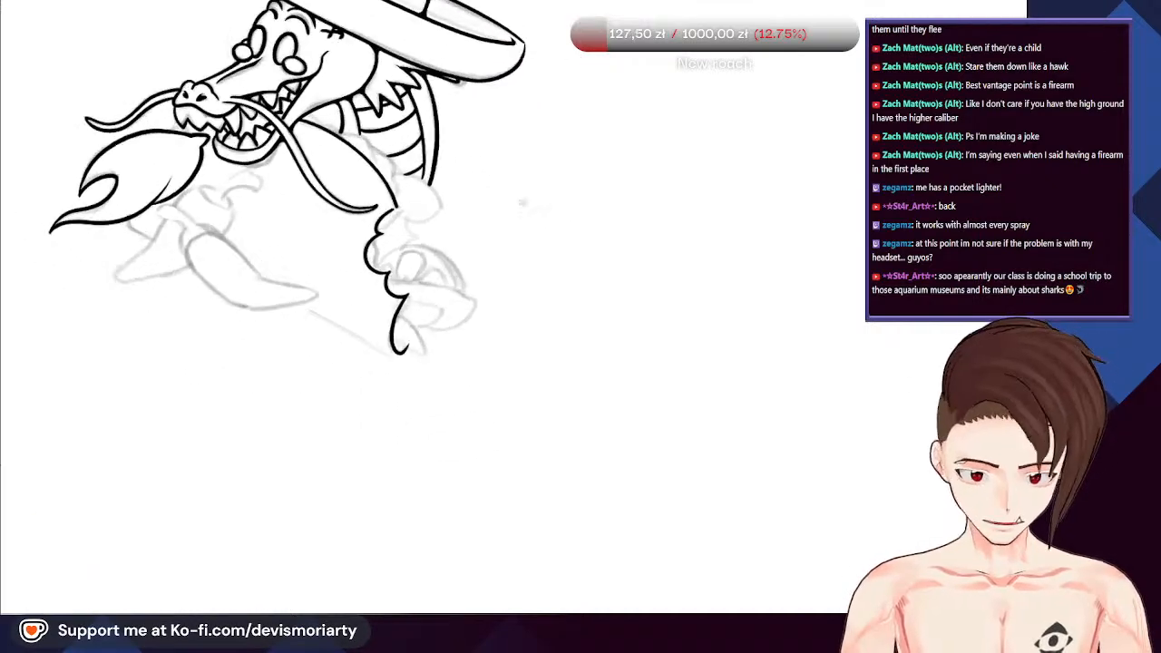
{"action": "scroll", "coordinate": [523, 203], "scroll_direction": "up", "scroll_amount": 2}
{"action": "scroll", "coordinate": [292, 221], "scroll_direction": "down", "scroll_amount": 2}
{"action": "scroll", "coordinate": [373, 386], "scroll_direction": "up", "scroll_amount": 5}
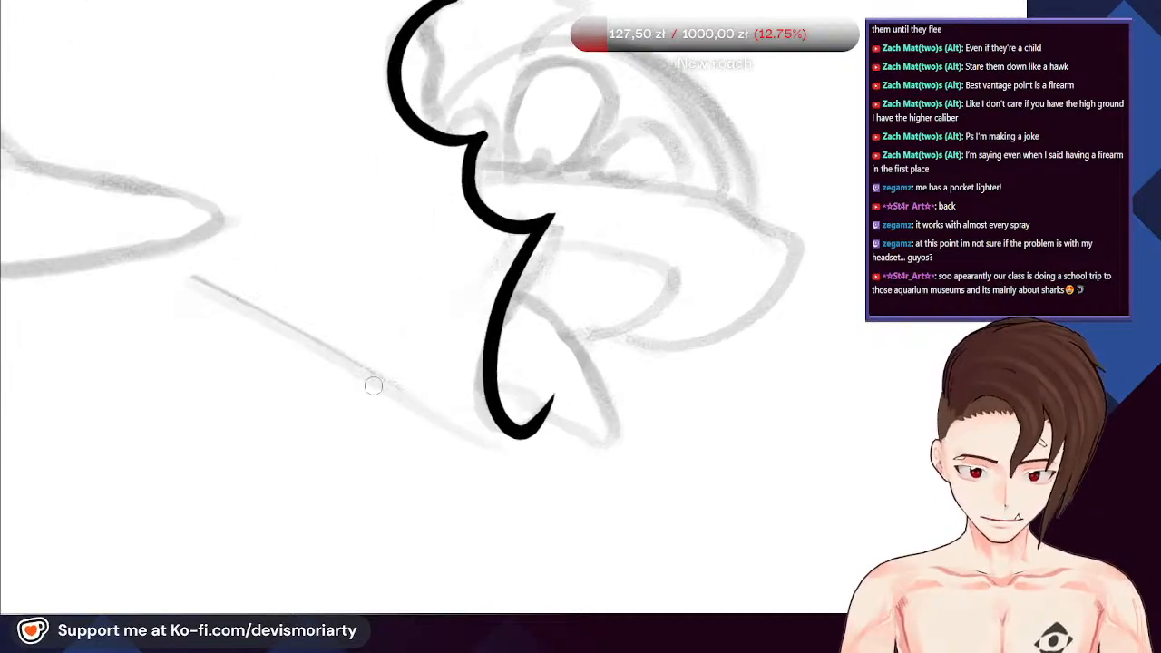
{"action": "left_click_drag", "start_coordinate": [526, 437], "coordinate": [149, 263]}
{"action": "scroll", "coordinate": [150, 263], "scroll_direction": "down", "scroll_amount": 4}
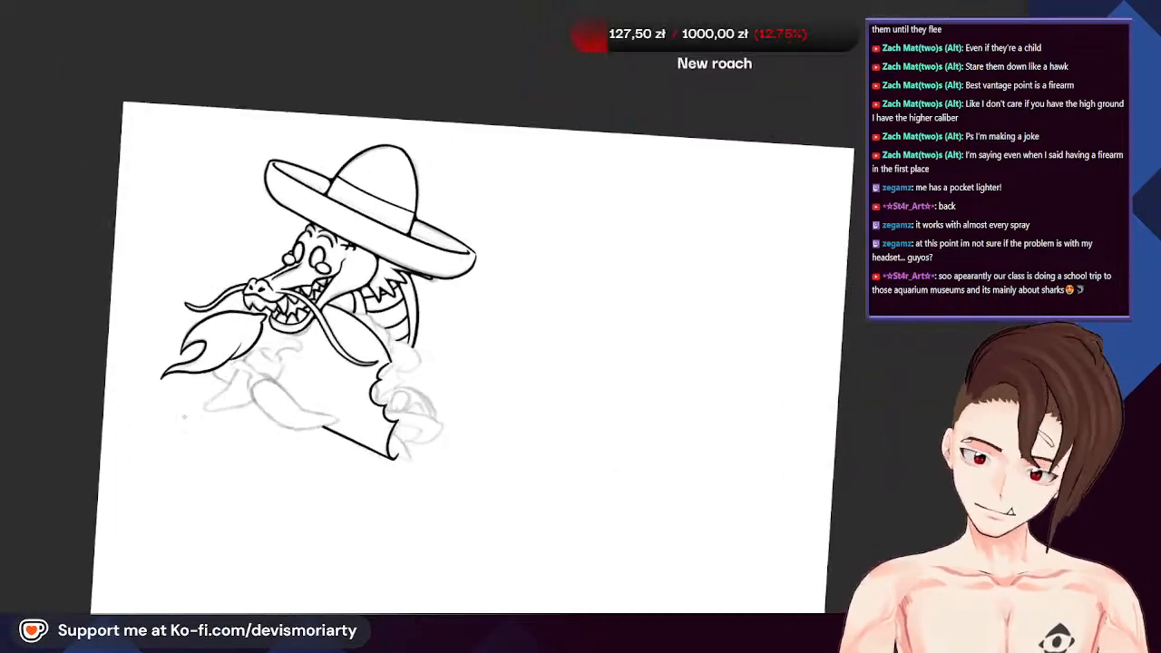
Ink the short curved line running from the underside of the flame-like shape to the sketched pointed shape
{"action": "scroll", "coordinate": [363, 317], "scroll_direction": "up", "scroll_amount": 3}
{"action": "scroll", "coordinate": [290, 426], "scroll_direction": "up", "scroll_amount": 5}
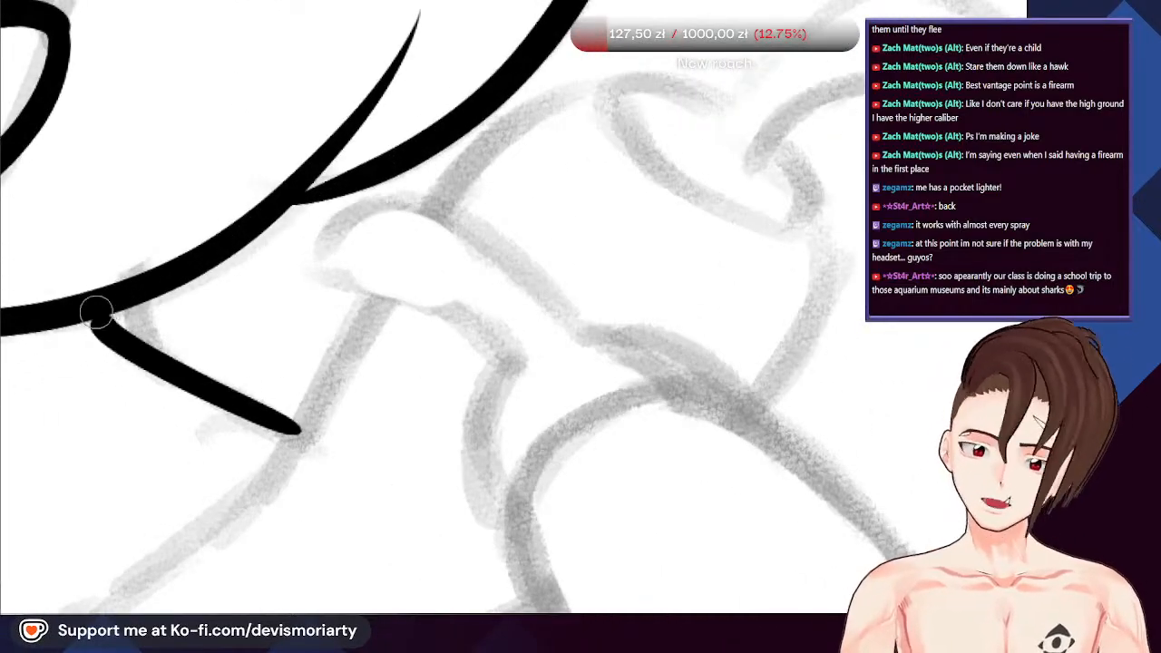
{"action": "mouse_move", "coordinate": [125, 317]}
{"action": "left_mouse_down"}
{"action": "mouse_move", "coordinate": [171, 378]}
{"action": "mouse_move", "coordinate": [313, 446]}
{"action": "left_mouse_up"}
{"action": "scroll", "coordinate": [313, 447], "scroll_direction": "down", "scroll_amount": 5}
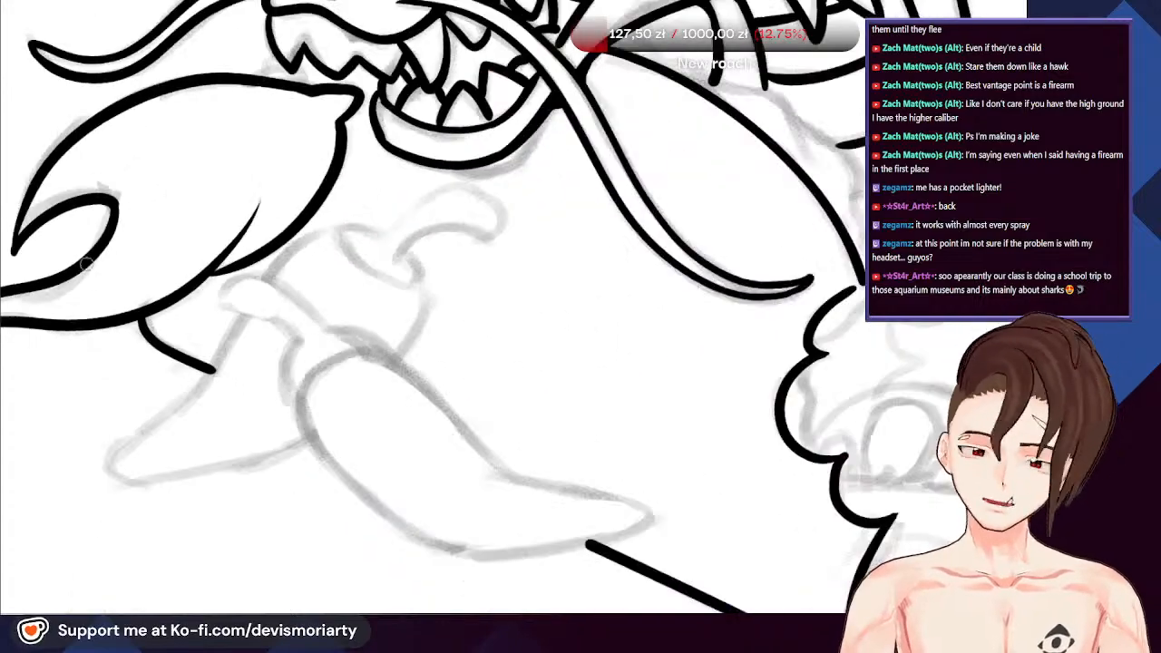
Examine the overall line art of the dragon with the newly inked body lines
{"action": "scroll", "coordinate": [252, 255], "scroll_direction": "down", "scroll_amount": 3}
{"action": "scroll", "coordinate": [309, 327], "scroll_direction": "up", "scroll_amount": 3}
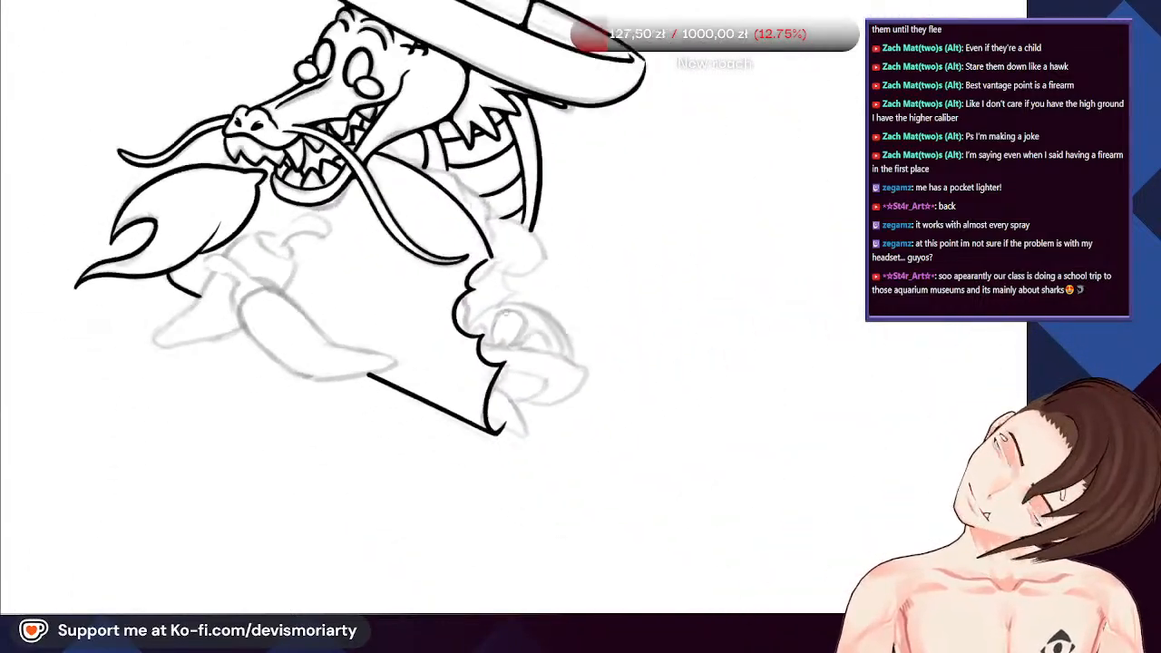
{"action": "scroll", "coordinate": [407, 376], "scroll_direction": "down", "scroll_amount": 1}
{"action": "scroll", "coordinate": [327, 258], "scroll_direction": "down", "scroll_amount": 4}
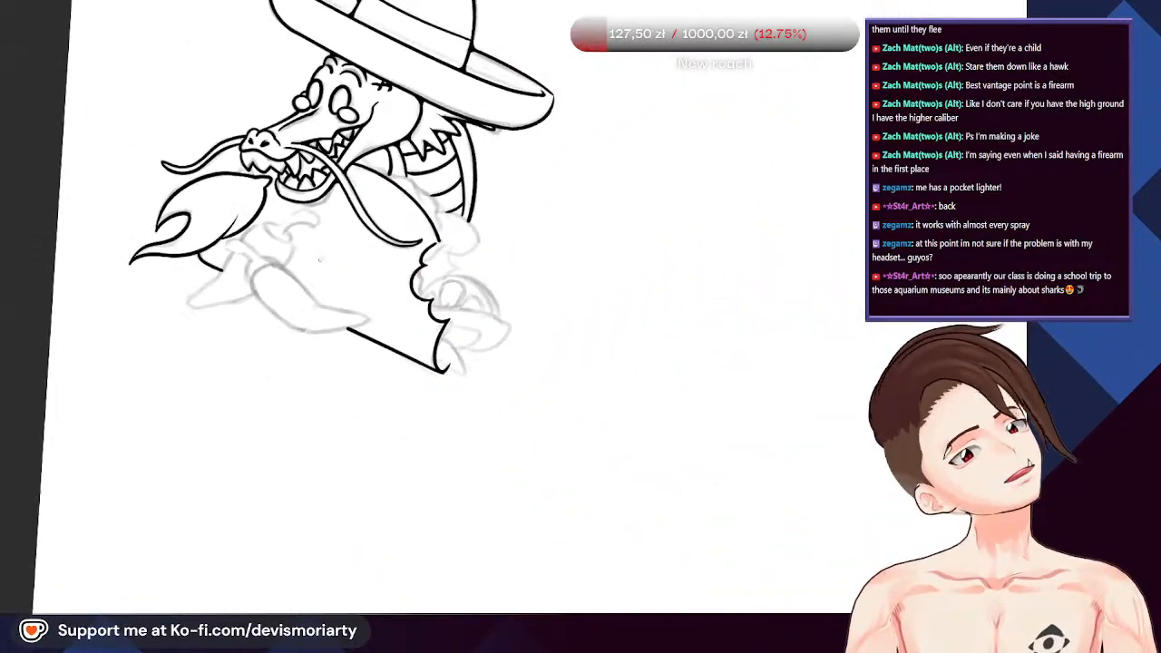
{"action": "scroll", "coordinate": [328, 259], "scroll_direction": "up", "scroll_amount": 3}
{"action": "scroll", "coordinate": [327, 258], "scroll_direction": "down", "scroll_amount": 3}
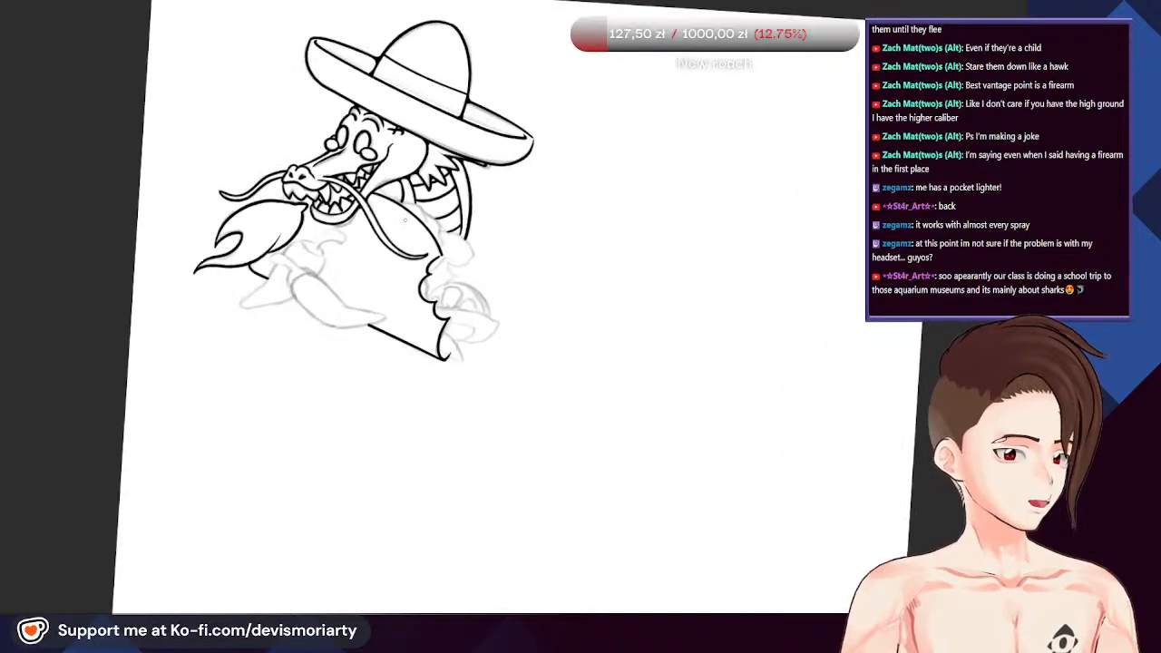
{"action": "scroll", "coordinate": [327, 259], "scroll_direction": "down", "scroll_amount": 1}
{"action": "scroll", "coordinate": [453, 272], "scroll_direction": "up", "scroll_amount": 1}
{"action": "scroll", "coordinate": [472, 200], "scroll_direction": "down", "scroll_amount": 2}
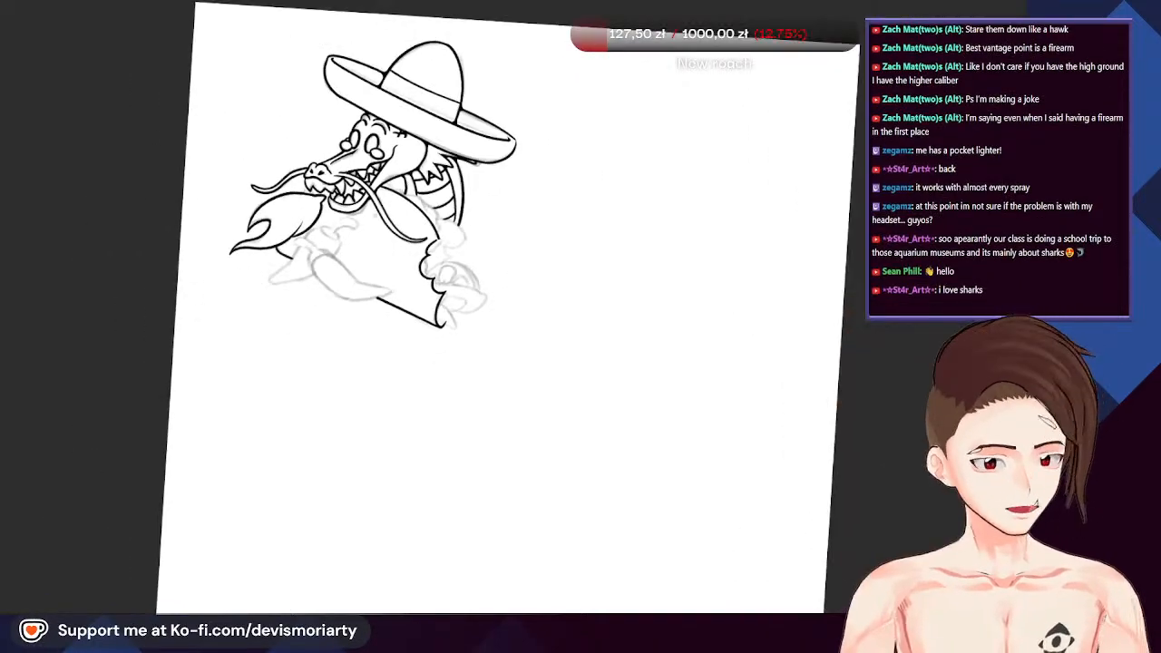
Ink the bumpy folded contour between the long leaf-shaped form and the dragon's striped neck, closing off the stripe lines
{"action": "scroll", "coordinate": [535, 282], "scroll_direction": "up", "scroll_amount": 4}
{"action": "scroll", "coordinate": [230, 131], "scroll_direction": "up", "scroll_amount": 2}
{"action": "scroll", "coordinate": [189, 84], "scroll_direction": "up", "scroll_amount": 3}
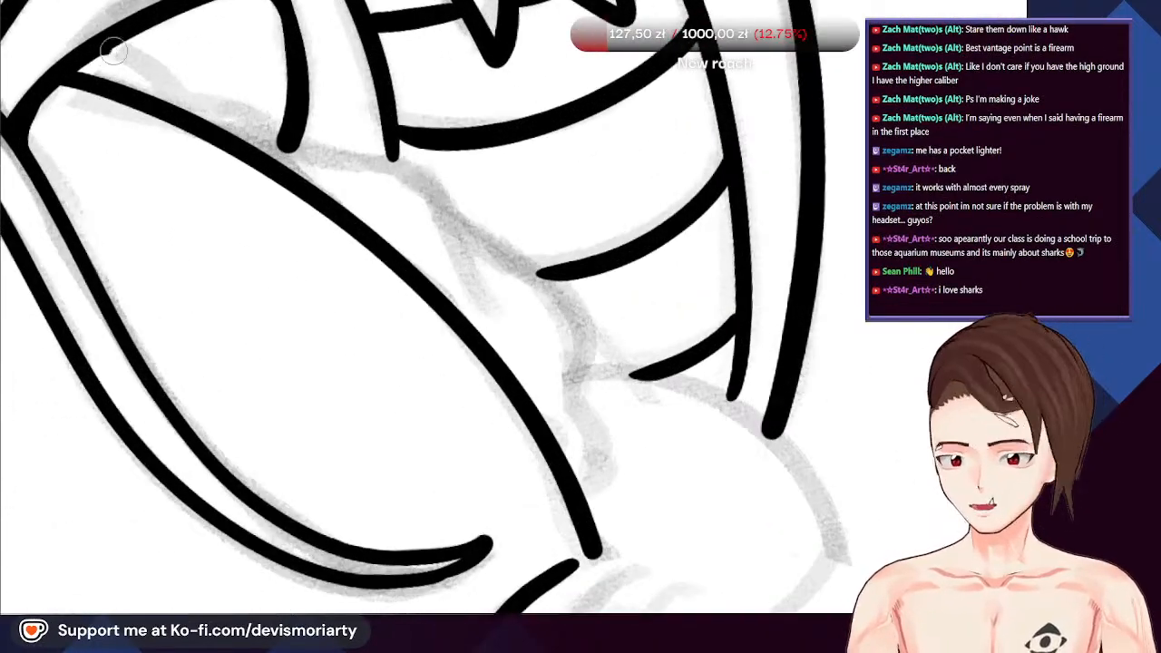
{"action": "mouse_move", "coordinate": [153, 77]}
{"action": "left_mouse_down"}
{"action": "mouse_move", "coordinate": [227, 137]}
{"action": "mouse_move", "coordinate": [295, 163]}
{"action": "left_mouse_up"}
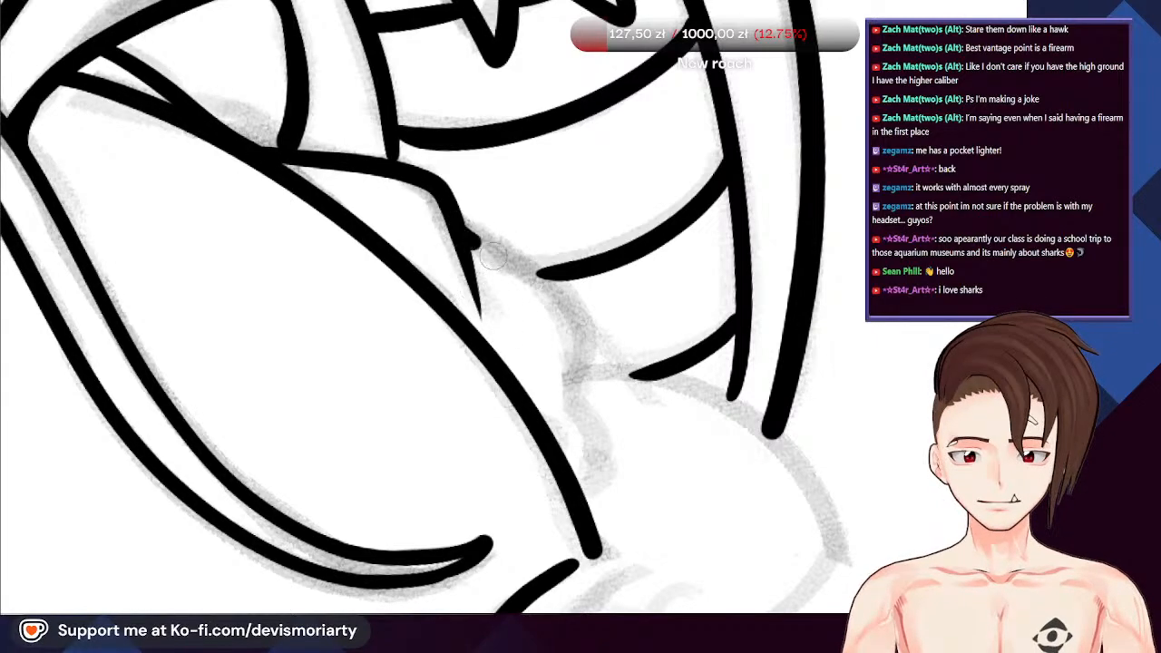
{"action": "mouse_move", "coordinate": [493, 255]}
{"action": "left_mouse_down"}
{"action": "mouse_move", "coordinate": [566, 308]}
{"action": "mouse_move", "coordinate": [586, 375]}
{"action": "left_mouse_up"}
{"action": "left_click_drag", "start_coordinate": [604, 436], "coordinate": [610, 508]}
{"action": "scroll", "coordinate": [610, 508], "scroll_direction": "down", "scroll_amount": 4}
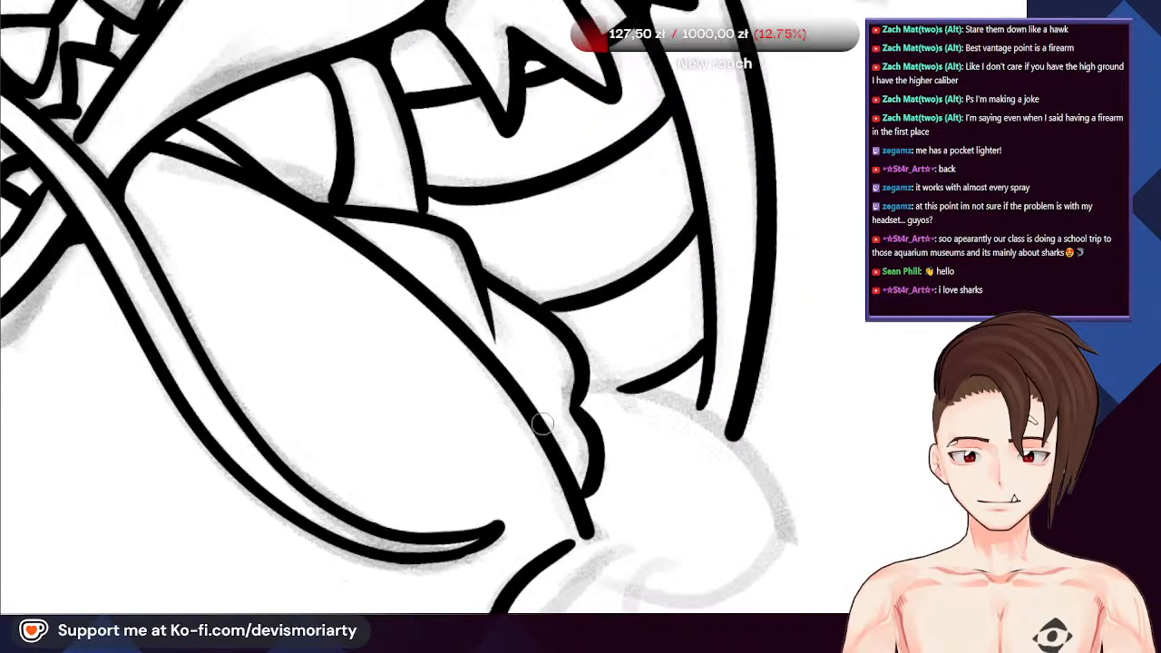
{"action": "scroll", "coordinate": [293, 187], "scroll_direction": "up", "scroll_amount": 4}
{"action": "scroll", "coordinate": [293, 188], "scroll_direction": "up", "scroll_amount": 2}
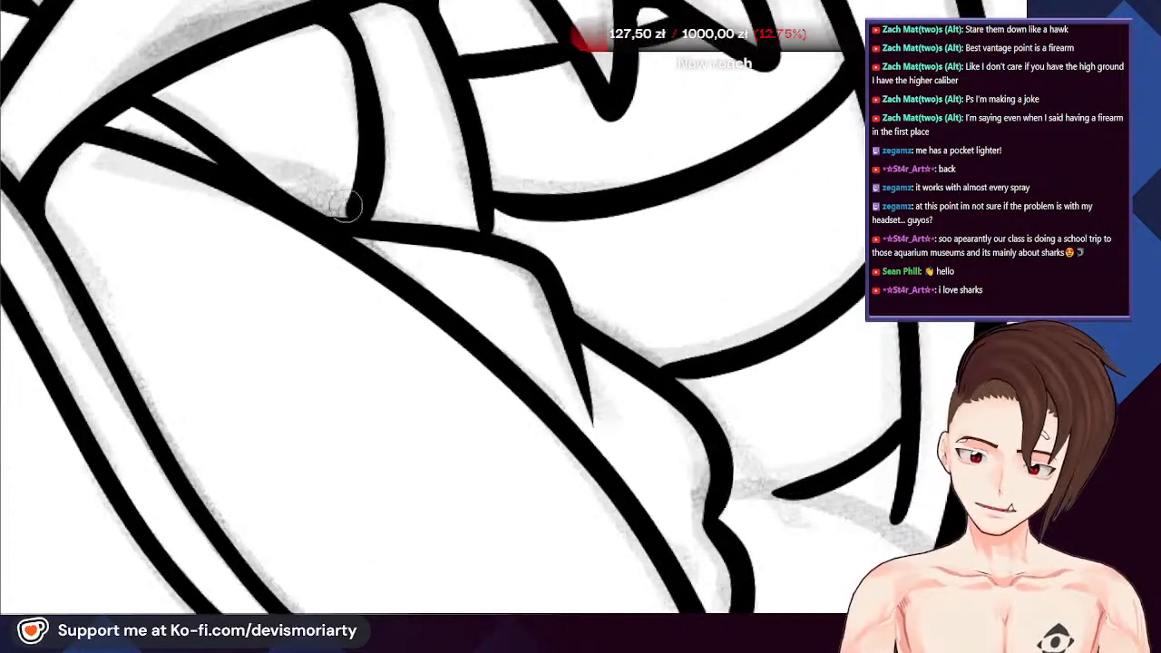
{"action": "scroll", "coordinate": [196, 142], "scroll_direction": "down", "scroll_amount": 3}
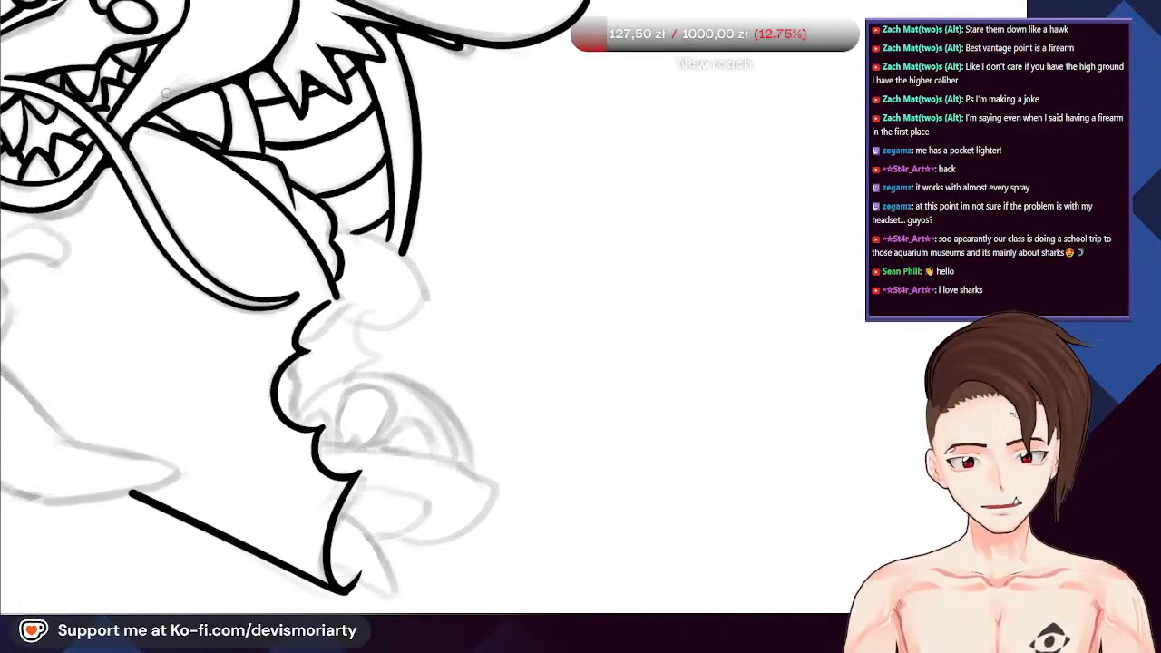
Ink the rounded shape beneath the striped neck, from the bumpy contour around to its open lower end
{"action": "scroll", "coordinate": [167, 91], "scroll_direction": "up", "scroll_amount": 5}
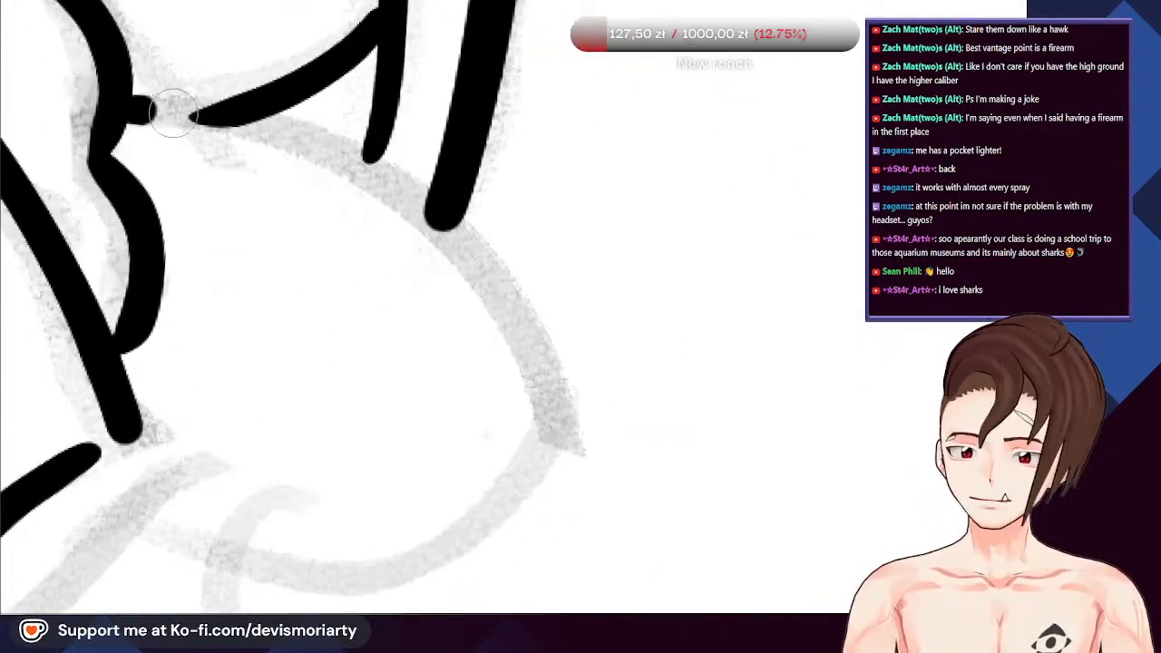
{"action": "mouse_move", "coordinate": [173, 111]}
{"action": "left_mouse_down"}
{"action": "mouse_move", "coordinate": [352, 169]}
{"action": "mouse_move", "coordinate": [479, 277]}
{"action": "mouse_move", "coordinate": [526, 370]}
{"action": "mouse_move", "coordinate": [539, 460]}
{"action": "mouse_move", "coordinate": [215, 539]}
{"action": "left_mouse_up"}
{"action": "scroll", "coordinate": [215, 539], "scroll_direction": "down", "scroll_amount": 3}
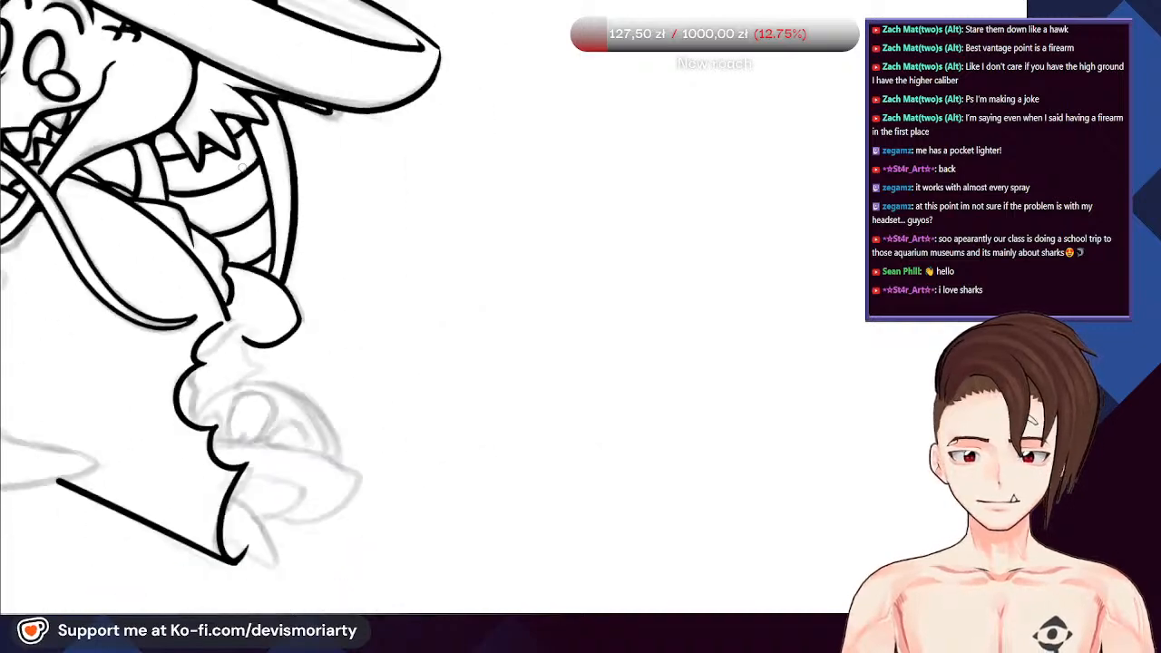
{"action": "scroll", "coordinate": [249, 371], "scroll_direction": "up", "scroll_amount": 3}
{"action": "left_click_drag", "start_coordinate": [256, 387], "coordinate": [257, 408]}
{"action": "scroll", "coordinate": [222, 381], "scroll_direction": "down", "scroll_amount": 5}
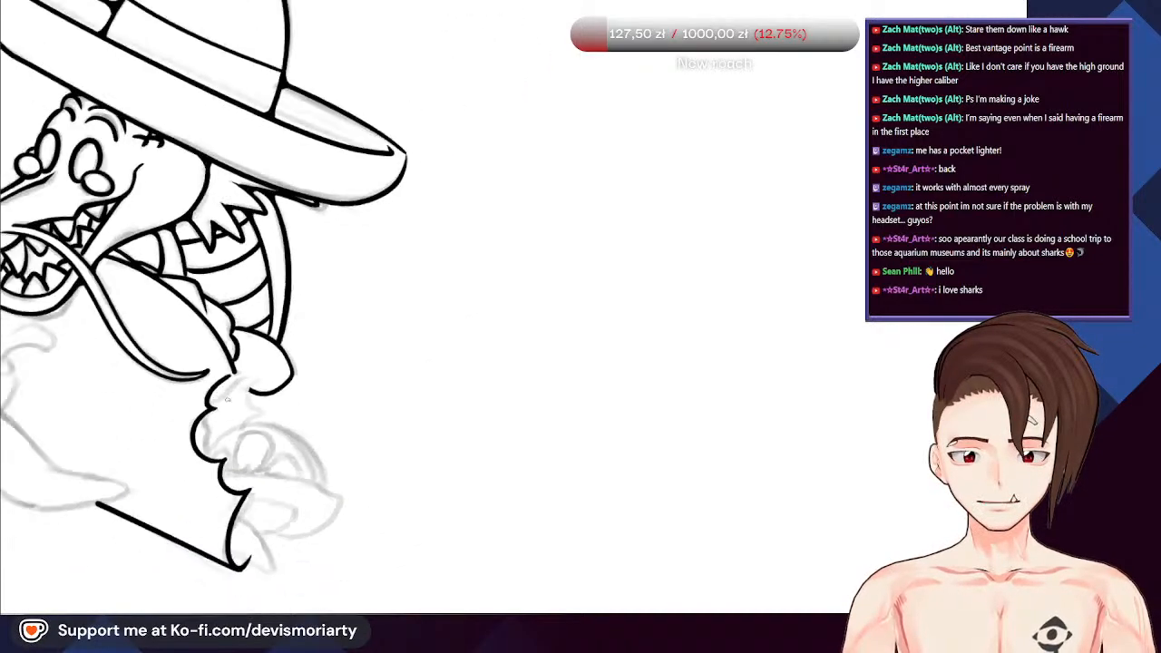
Try to ink the curved fold line from the contour's uppermost bump up into the rounded shape beneath the striped neck
{"action": "scroll", "coordinate": [182, 508], "scroll_direction": "up", "scroll_amount": 4}
{"action": "scroll", "coordinate": [435, 531], "scroll_direction": "down", "scroll_amount": 2}
{"action": "scroll", "coordinate": [432, 515], "scroll_direction": "up", "scroll_amount": 3}
{"action": "scroll", "coordinate": [437, 331], "scroll_direction": "down", "scroll_amount": 2}
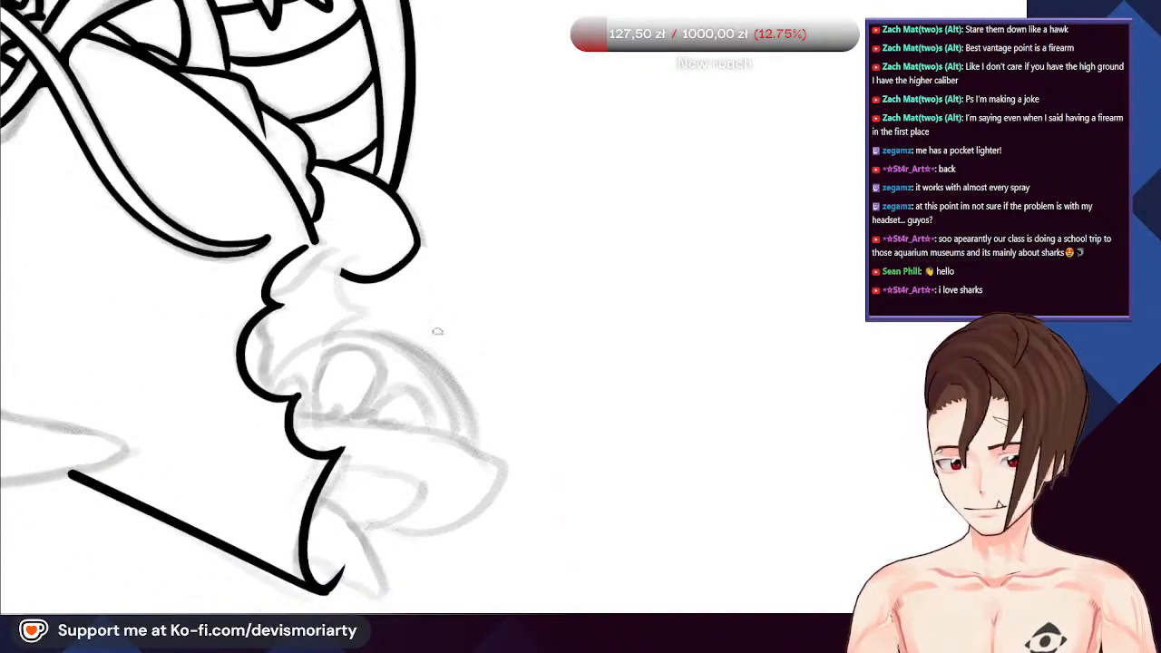
{"action": "scroll", "coordinate": [328, 262], "scroll_direction": "up", "scroll_amount": 3}
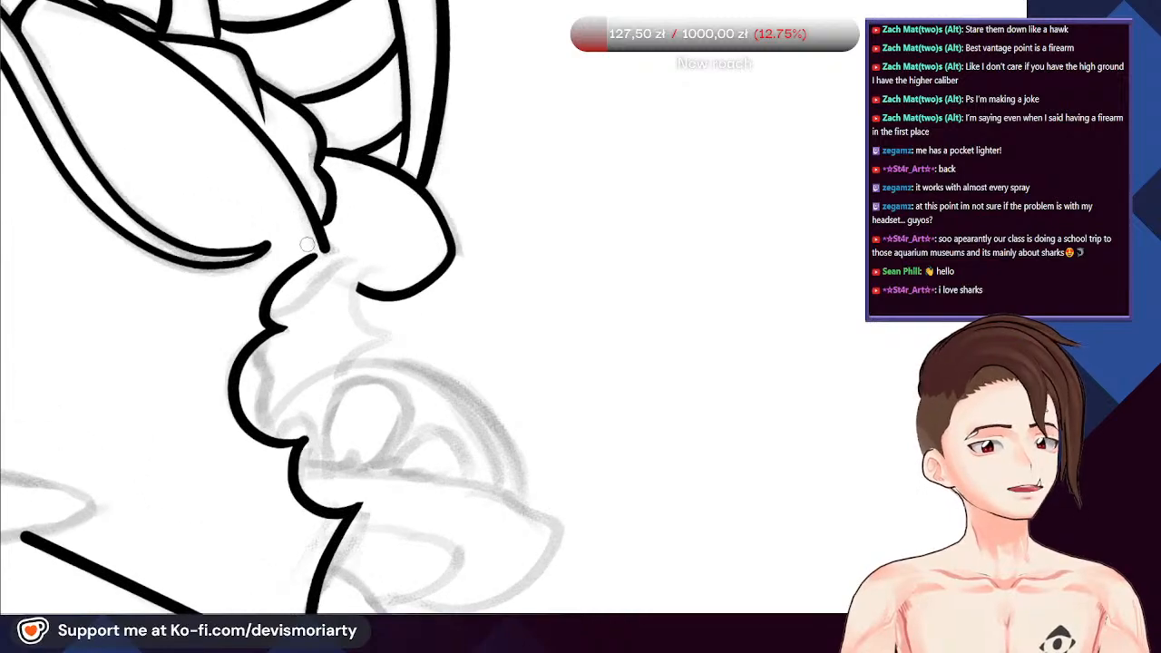
{"action": "scroll", "coordinate": [330, 308], "scroll_direction": "down", "scroll_amount": 1}
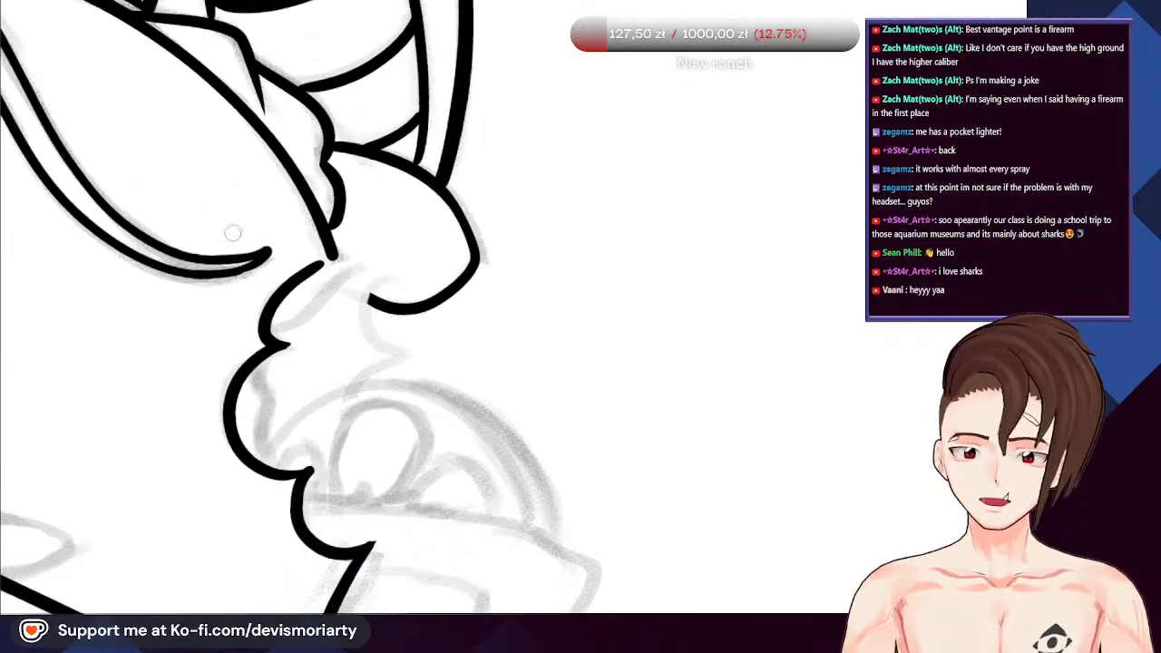
{"action": "scroll", "coordinate": [318, 264], "scroll_direction": "up", "scroll_amount": 3}
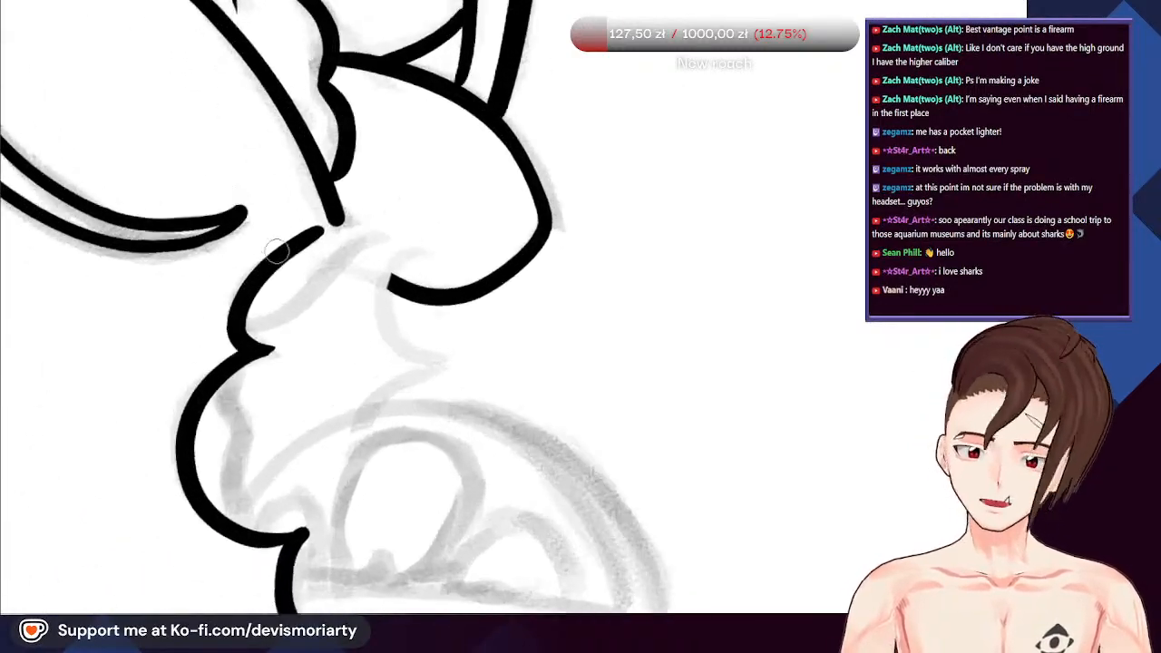
{"action": "mouse_move", "coordinate": [219, 350]}
{"action": "left_mouse_down"}
{"action": "mouse_move", "coordinate": [407, 226]}
{"action": "mouse_move", "coordinate": [454, 211]}
{"action": "left_mouse_up"}
{"action": "scroll", "coordinate": [324, 196], "scroll_direction": "down", "scroll_amount": 2}
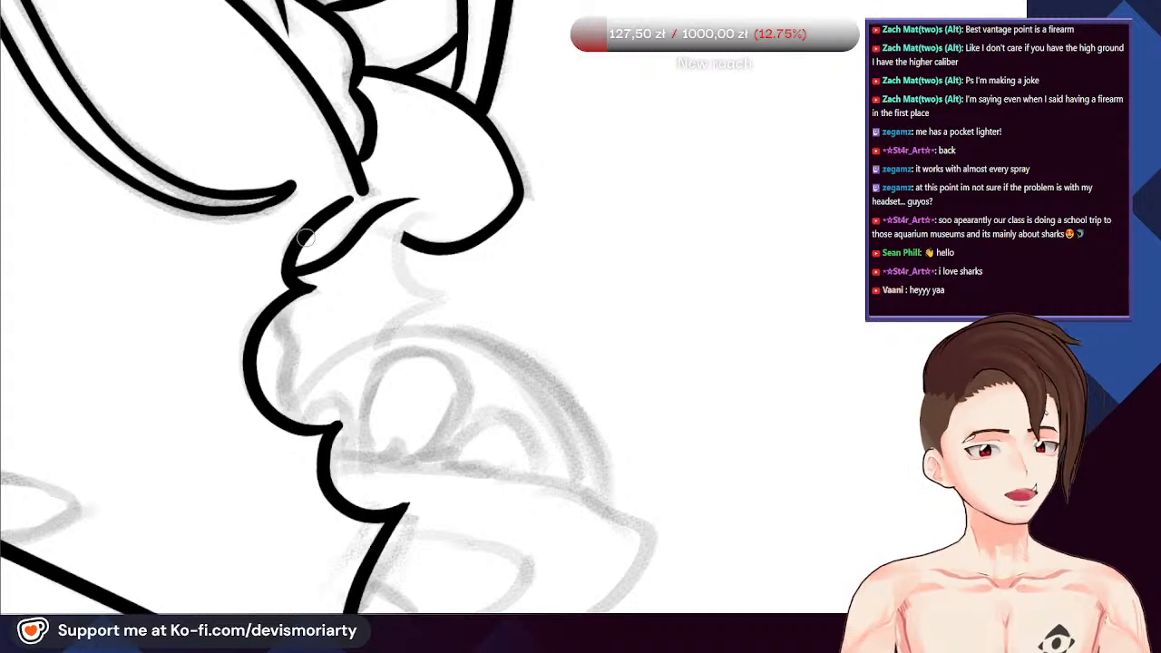
{"action": "scroll", "coordinate": [306, 237], "scroll_direction": "up", "scroll_amount": 3}
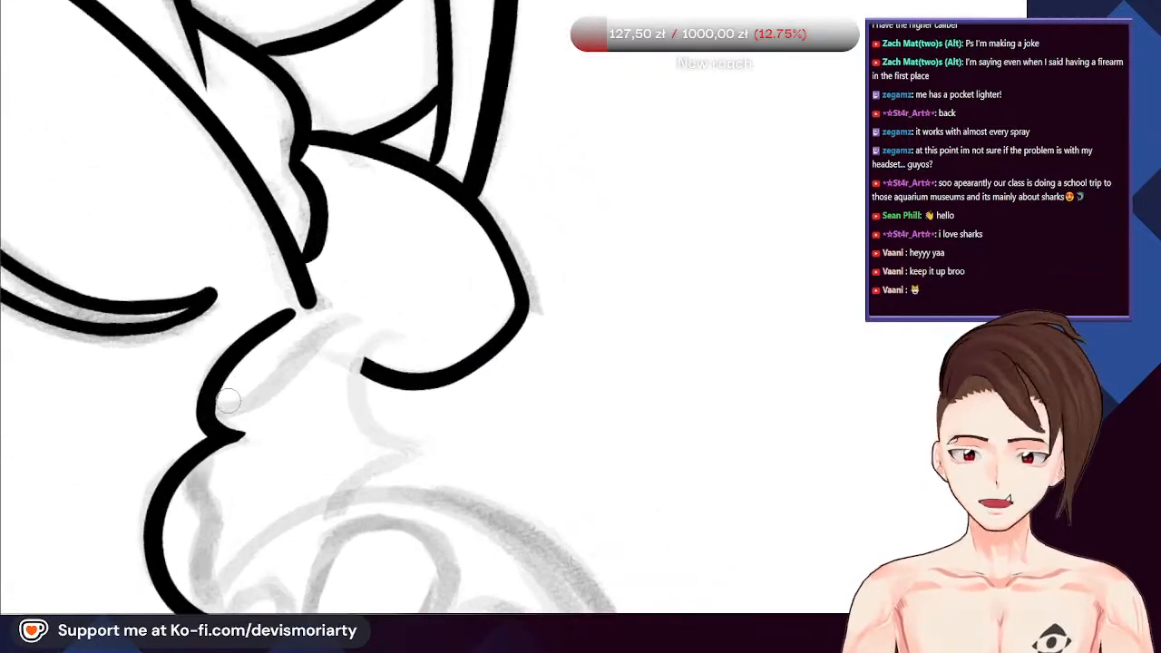
{"action": "scroll", "coordinate": [228, 400], "scroll_direction": "up", "scroll_amount": 1}
{"action": "left_click_drag", "start_coordinate": [218, 414], "coordinate": [542, 268]}
{"action": "scroll", "coordinate": [378, 283], "scroll_direction": "down", "scroll_amount": 1}
{"action": "scroll", "coordinate": [449, 218], "scroll_direction": "up", "scroll_amount": 1}
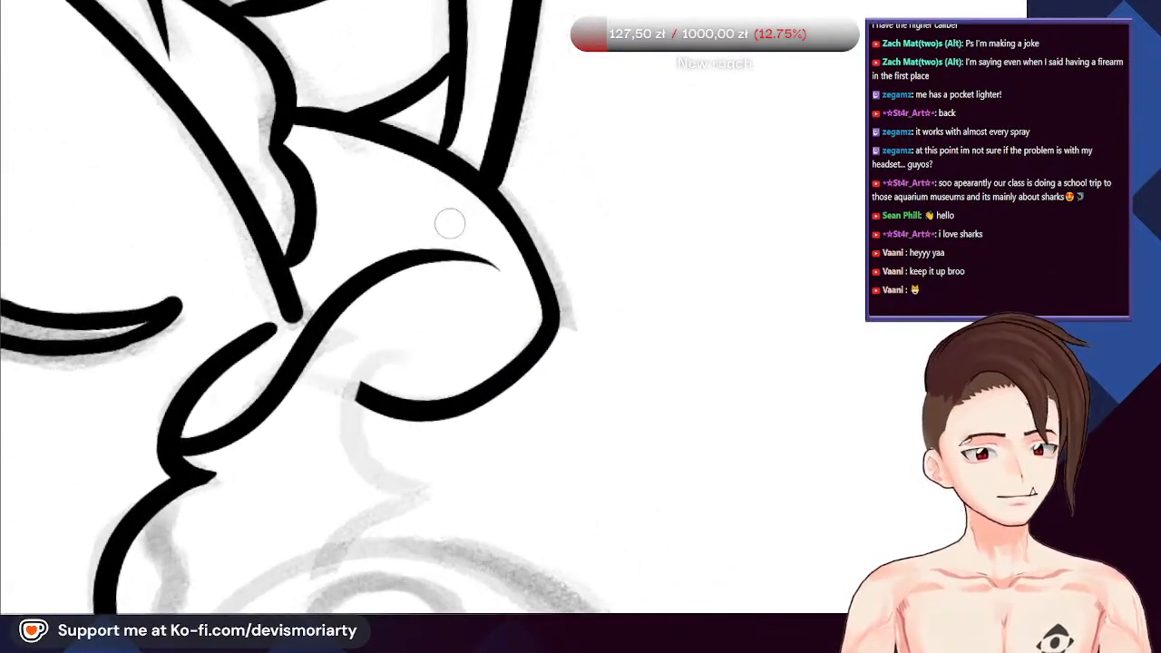
{"action": "key", "text": "ctrl+z"}
Ink the S-shaped fold line from the contour's uppermost bump into the rounded shape, ending in a small pointed curl
{"action": "mouse_move", "coordinate": [531, 309]}
{"action": "left_mouse_down"}
{"action": "mouse_move", "coordinate": [482, 283]}
{"action": "mouse_move", "coordinate": [458, 246]}
{"action": "mouse_move", "coordinate": [442, 276]}
{"action": "mouse_move", "coordinate": [319, 330]}
{"action": "mouse_move", "coordinate": [233, 428]}
{"action": "mouse_move", "coordinate": [196, 449]}
{"action": "mouse_move", "coordinate": [188, 369]}
{"action": "mouse_move", "coordinate": [314, 349]}
{"action": "mouse_move", "coordinate": [382, 267]}
{"action": "left_mouse_up"}
{"action": "key", "text": "ctrl+z"}
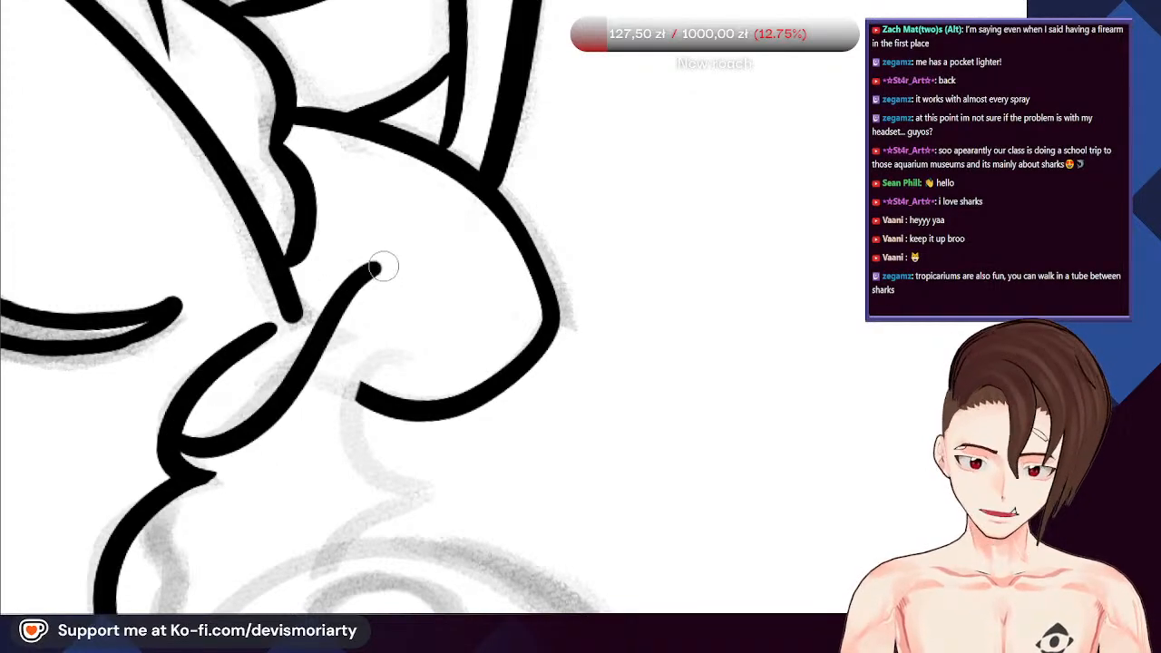
{"action": "left_click_drag", "start_coordinate": [443, 300], "coordinate": [473, 275]}
{"action": "scroll", "coordinate": [536, 284], "scroll_direction": "down", "scroll_amount": 5}
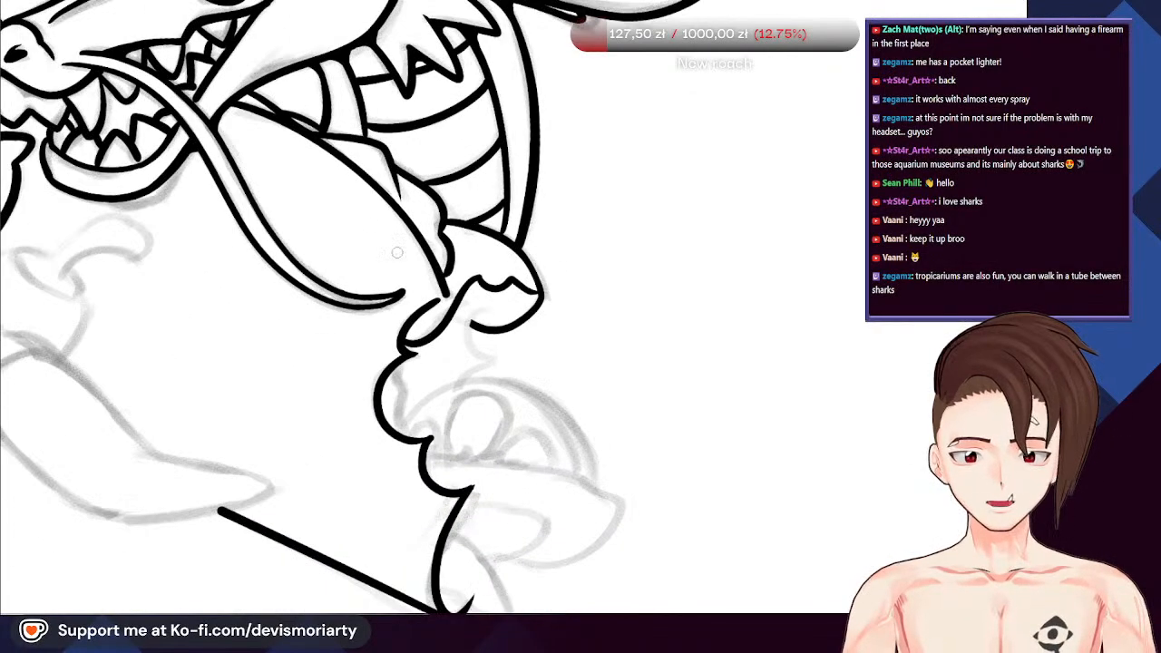
{"action": "scroll", "coordinate": [545, 408], "scroll_direction": "up", "scroll_amount": 4}
{"action": "key", "text": "ctrl+z"}
{"action": "mouse_move", "coordinate": [210, 291]}
{"action": "left_mouse_down"}
{"action": "mouse_move", "coordinate": [307, 250]}
{"action": "mouse_move", "coordinate": [359, 174]}
{"action": "mouse_move", "coordinate": [400, 158]}
{"action": "mouse_move", "coordinate": [424, 200]}
{"action": "mouse_move", "coordinate": [447, 184]}
{"action": "mouse_move", "coordinate": [446, 170]}
{"action": "mouse_move", "coordinate": [475, 181]}
{"action": "left_mouse_up"}
{"action": "scroll", "coordinate": [487, 145], "scroll_direction": "down", "scroll_amount": 4}
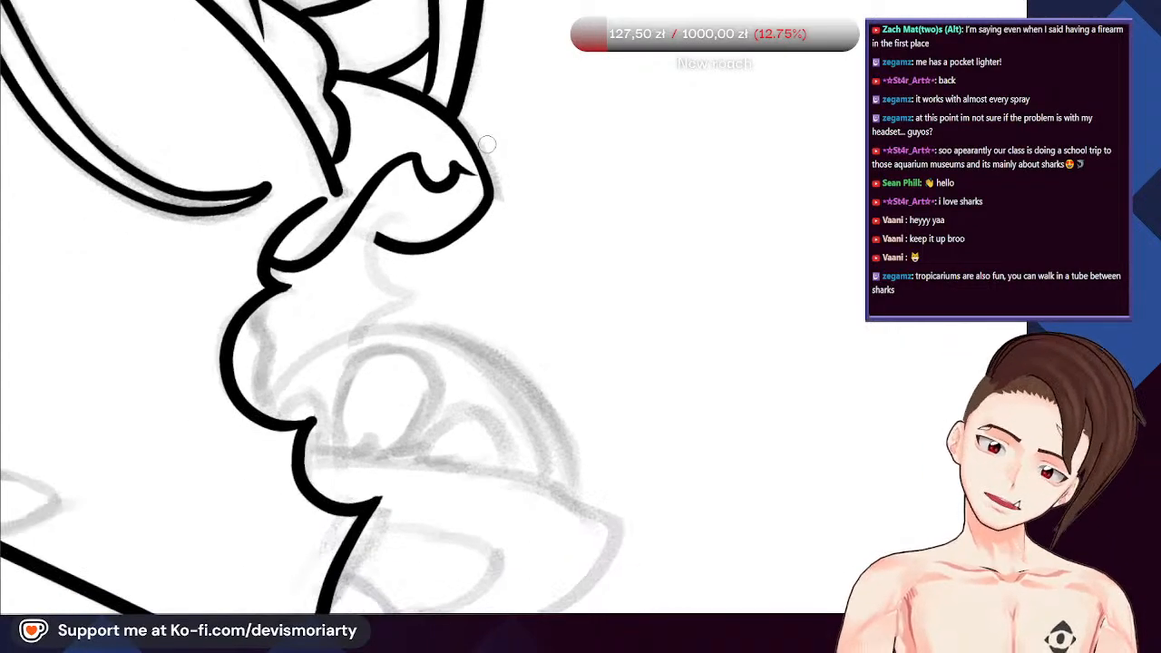
Try to ink the pointed zigzag line running from the rounded shape's open lower end toward the sketched dome
{"action": "scroll", "coordinate": [589, 211], "scroll_direction": "up", "scroll_amount": 2}
{"action": "scroll", "coordinate": [275, 127], "scroll_direction": "up", "scroll_amount": 2}
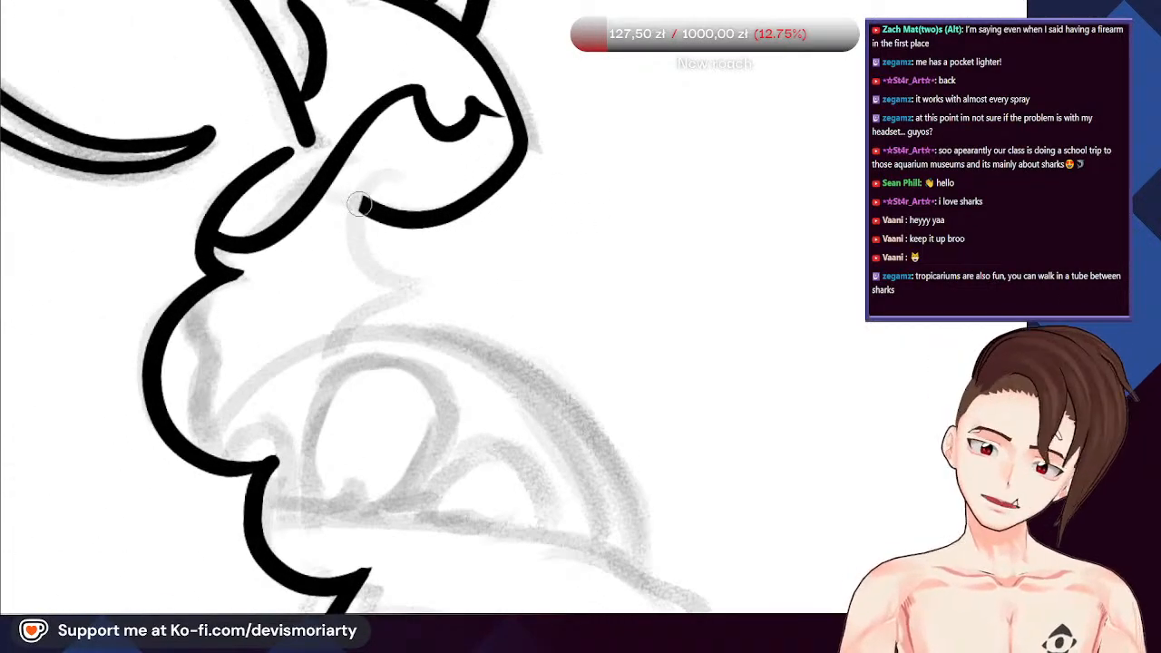
{"action": "mouse_move", "coordinate": [363, 209]}
{"action": "left_mouse_down"}
{"action": "mouse_move", "coordinate": [383, 287]}
{"action": "mouse_move", "coordinate": [400, 288]}
{"action": "mouse_move", "coordinate": [393, 275]}
{"action": "mouse_move", "coordinate": [419, 284]}
{"action": "mouse_move", "coordinate": [343, 337]}
{"action": "left_mouse_up"}
{"action": "key", "text": "ctrl+z"}
{"action": "scroll", "coordinate": [339, 318], "scroll_direction": "down", "scroll_amount": 5}
{"action": "scroll", "coordinate": [286, 218], "scroll_direction": "up", "scroll_amount": 3}
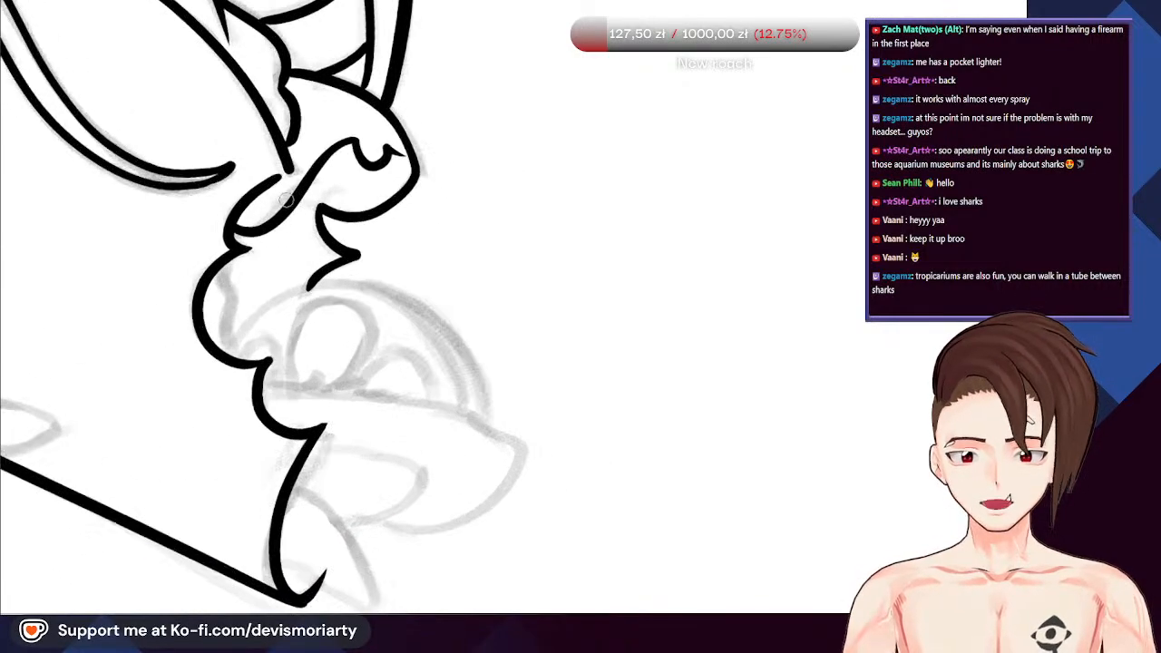
{"action": "key", "text": "ctrl+z"}
{"action": "scroll", "coordinate": [287, 234], "scroll_direction": "up", "scroll_amount": 2}
{"action": "scroll", "coordinate": [309, 235], "scroll_direction": "up", "scroll_amount": 1}
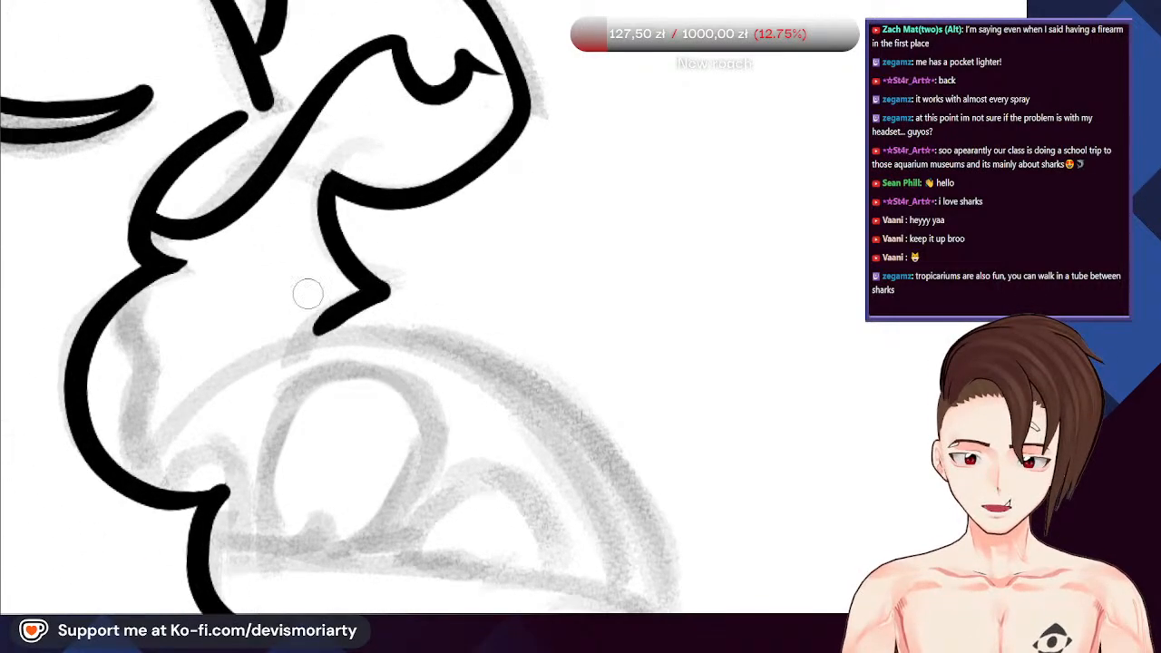
{"action": "scroll", "coordinate": [307, 293], "scroll_direction": "down", "scroll_amount": 2}
{"action": "scroll", "coordinate": [309, 229], "scroll_direction": "up", "scroll_amount": 2}
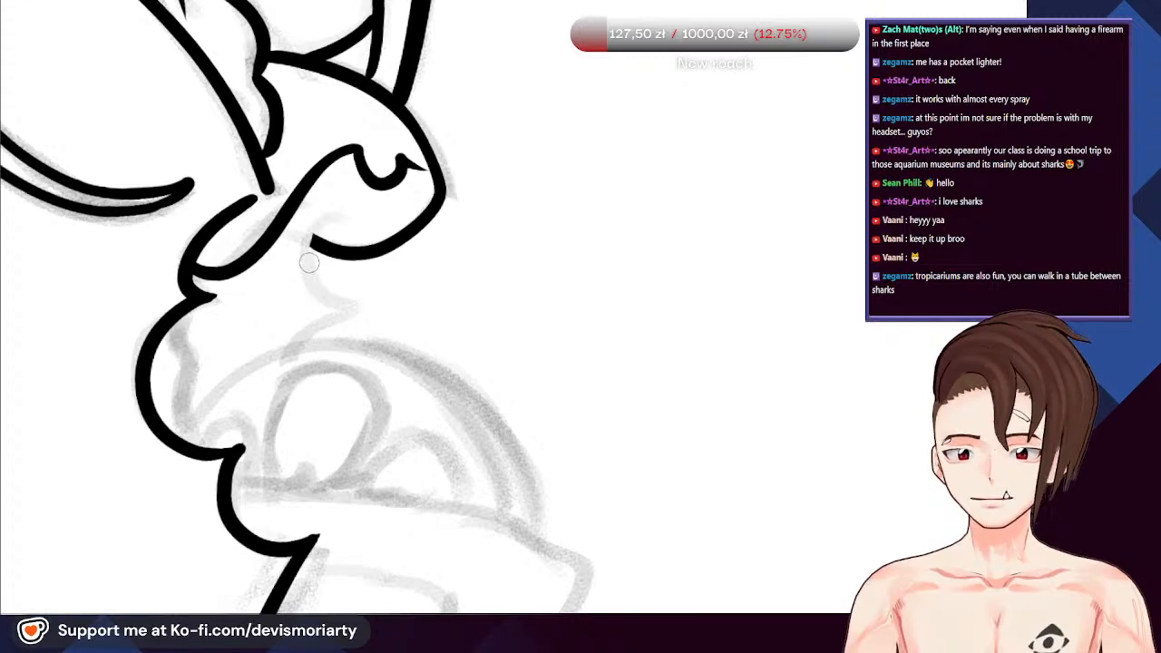
Ink the pointed zigzag line from the rounded shape down to the sketched dome and join the shape's lower edge to the S-shaped fold
{"action": "scroll", "coordinate": [309, 262], "scroll_direction": "up", "scroll_amount": 2}
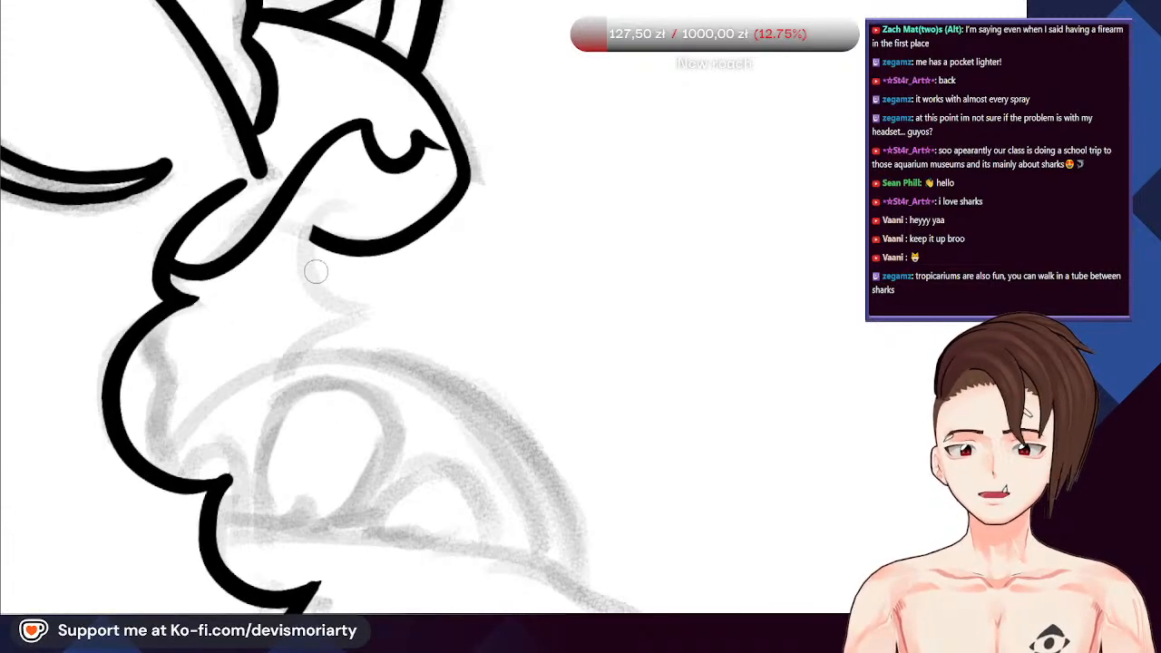
{"action": "scroll", "coordinate": [317, 275], "scroll_direction": "up", "scroll_amount": 3}
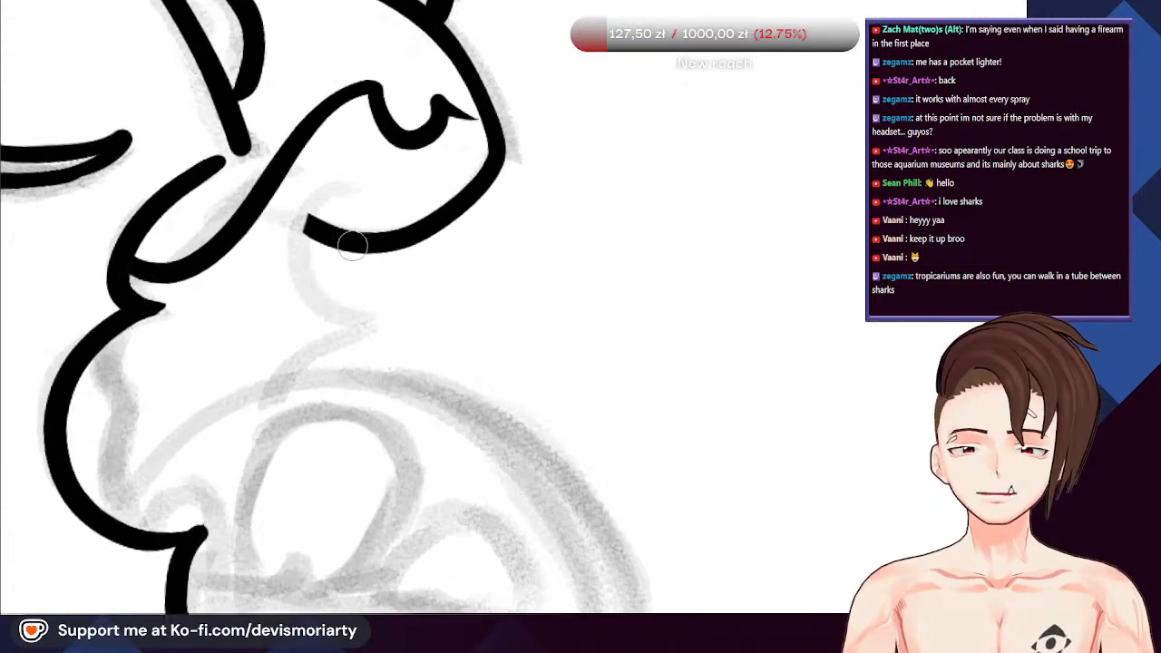
{"action": "scroll", "coordinate": [337, 268], "scroll_direction": "up", "scroll_amount": 2}
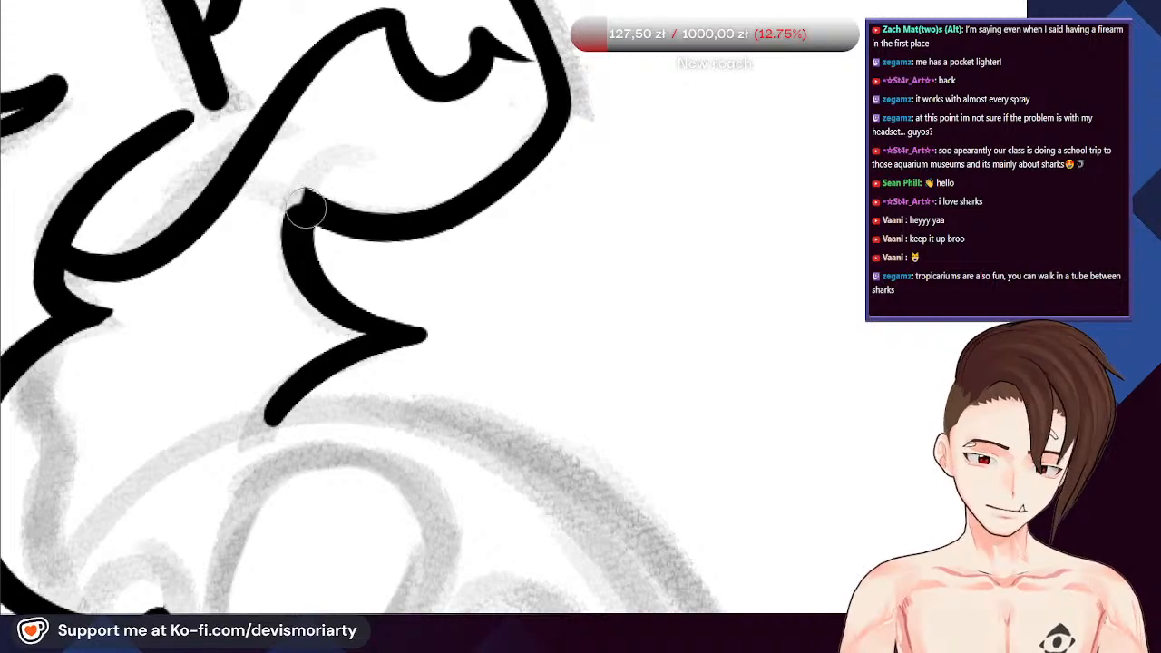
{"action": "scroll", "coordinate": [308, 214], "scroll_direction": "down", "scroll_amount": 4}
{"action": "scroll", "coordinate": [317, 218], "scroll_direction": "up", "scroll_amount": 5}
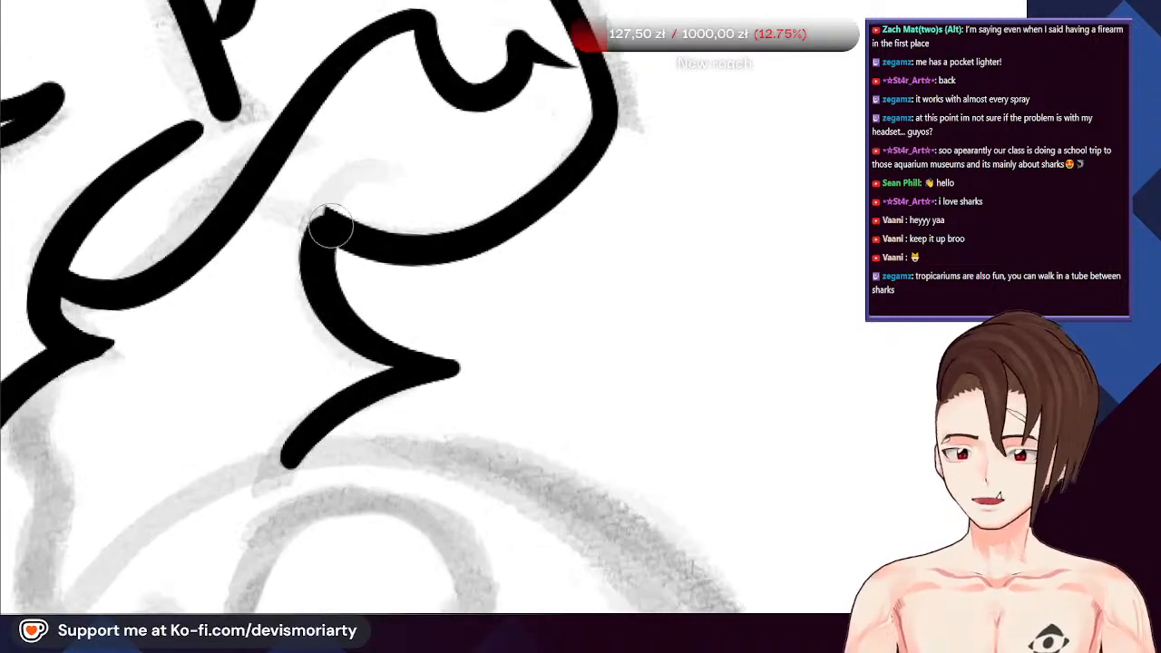
{"action": "scroll", "coordinate": [281, 195], "scroll_direction": "down", "scroll_amount": 5}
{"action": "scroll", "coordinate": [272, 231], "scroll_direction": "up", "scroll_amount": 4}
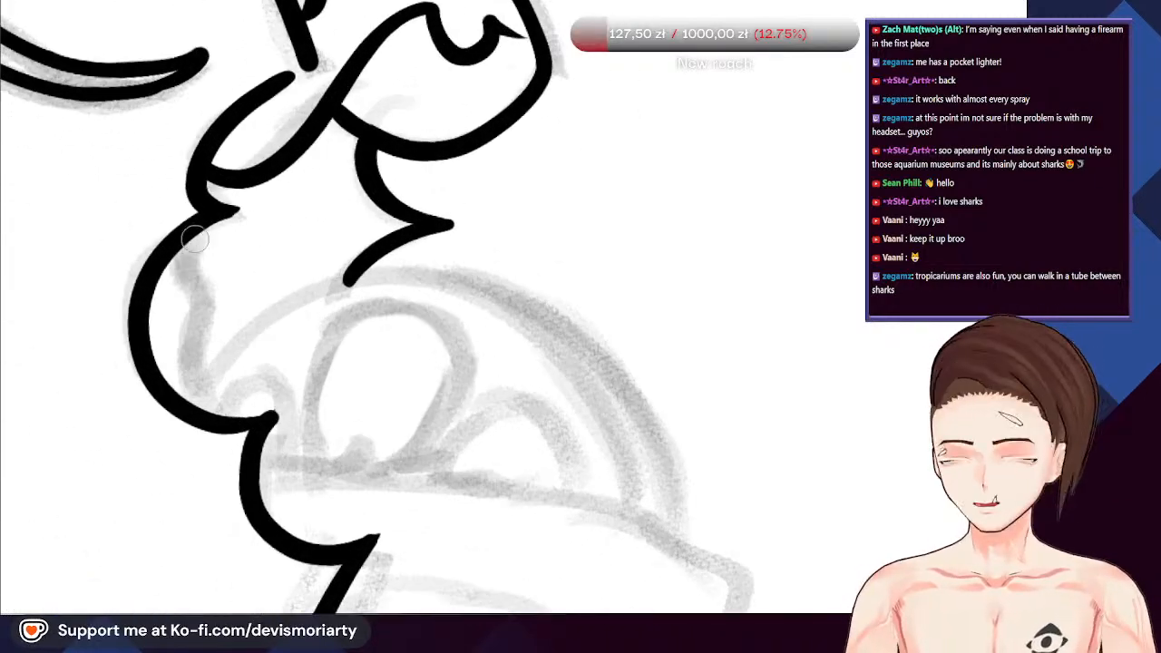
Try to ink the wavy inner line along the sketch inside the contour's large bump
{"action": "mouse_move", "coordinate": [199, 234]}
{"action": "left_mouse_down"}
{"action": "mouse_move", "coordinate": [198, 374]}
{"action": "mouse_move", "coordinate": [241, 408]}
{"action": "left_mouse_up"}
{"action": "scroll", "coordinate": [227, 292], "scroll_direction": "down", "scroll_amount": 3}
{"action": "key", "text": "ctrl+z"}
{"action": "scroll", "coordinate": [227, 292], "scroll_direction": "up", "scroll_amount": 3}
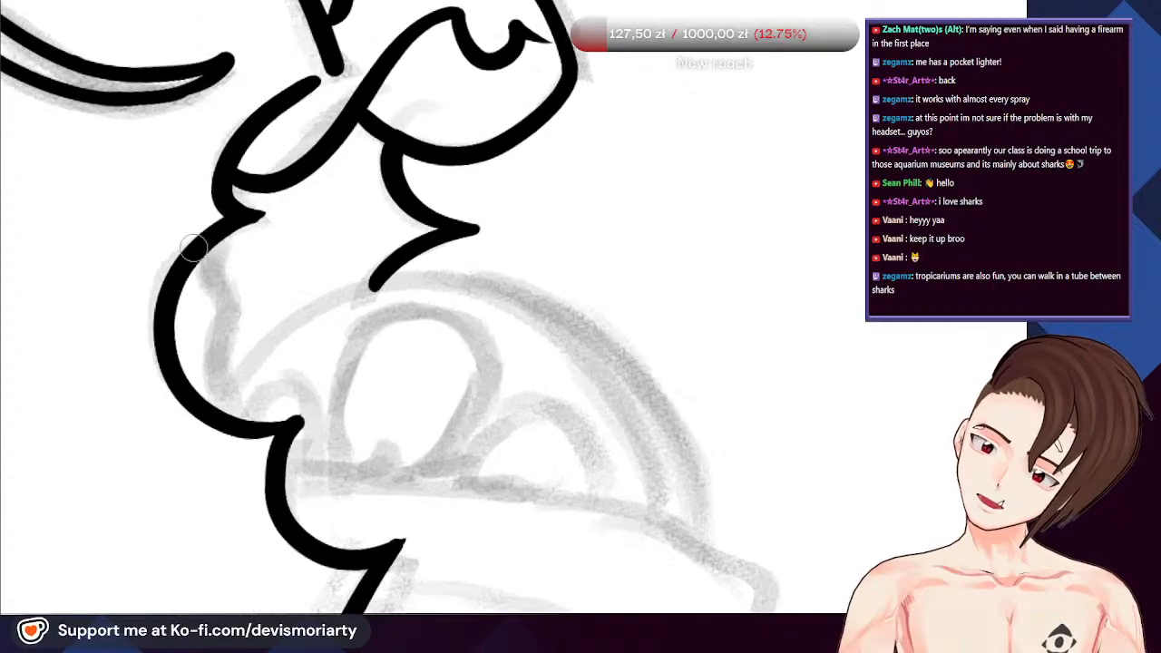
{"action": "mouse_move", "coordinate": [227, 238]}
{"action": "left_mouse_down"}
{"action": "mouse_move", "coordinate": [219, 293]}
{"action": "mouse_move", "coordinate": [245, 419]}
{"action": "left_mouse_up"}
{"action": "scroll", "coordinate": [218, 309], "scroll_direction": "down", "scroll_amount": 5}
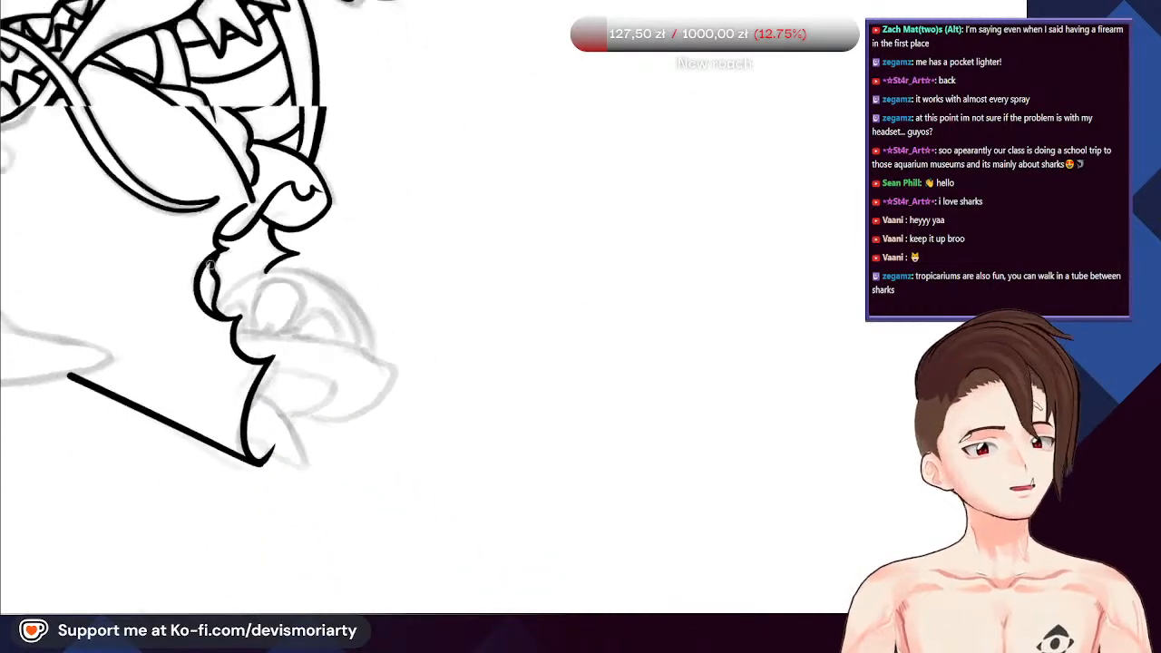
{"action": "scroll", "coordinate": [162, 347], "scroll_direction": "up", "scroll_amount": 1}
{"action": "scroll", "coordinate": [263, 272], "scroll_direction": "up", "scroll_amount": 5}
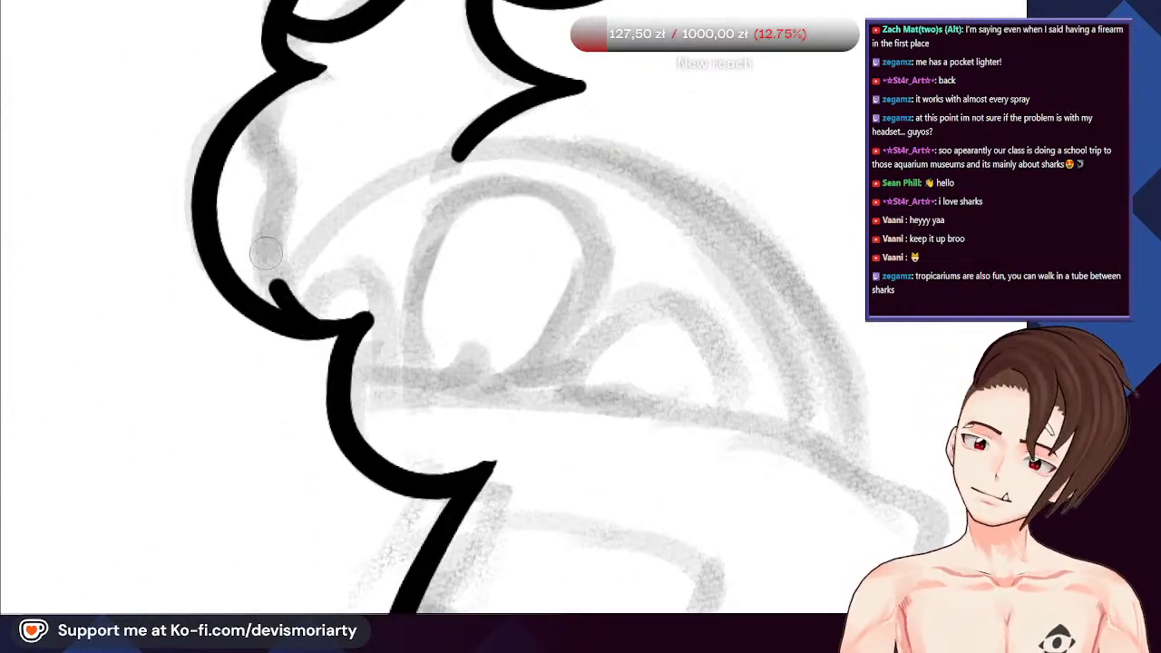
Examine the large bump's wavy inner line, then try redrawing it with a more angular bend
{"action": "scroll", "coordinate": [272, 263], "scroll_direction": "down", "scroll_amount": 5}
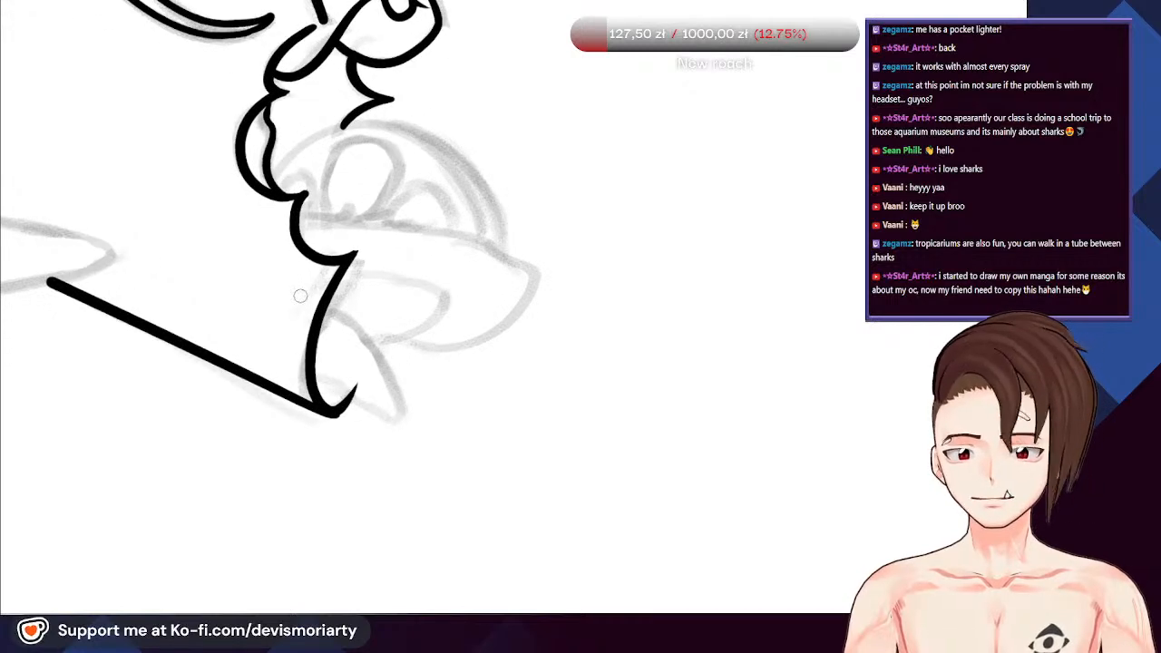
{"action": "scroll", "coordinate": [295, 276], "scroll_direction": "up", "scroll_amount": 3}
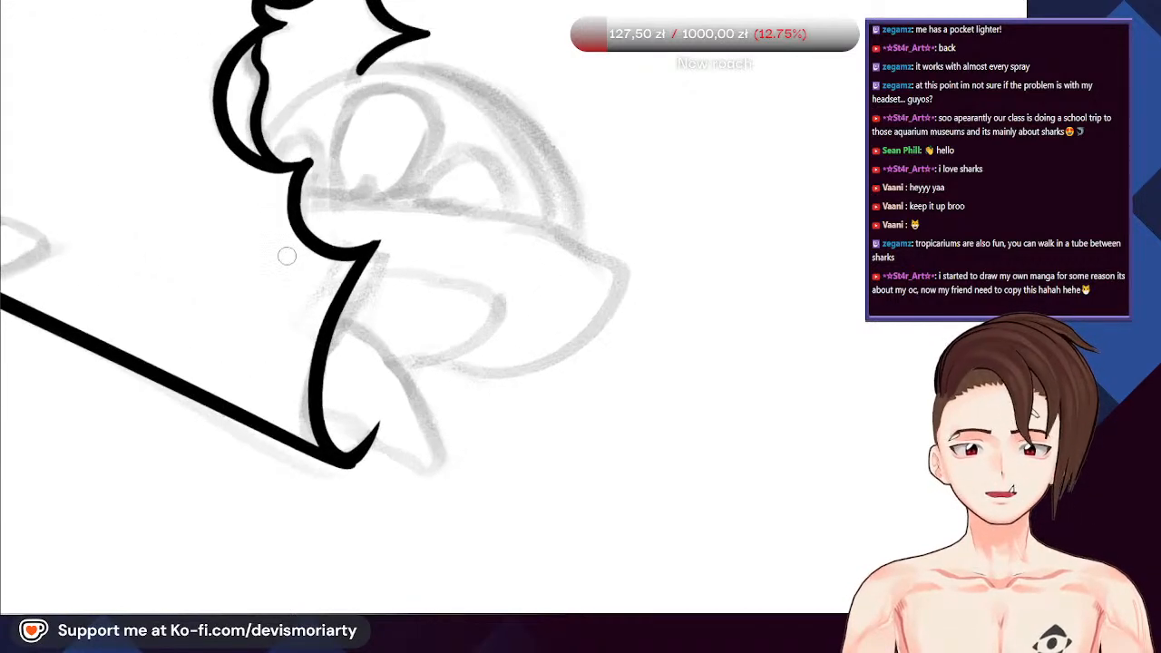
{"action": "scroll", "coordinate": [287, 258], "scroll_direction": "down", "scroll_amount": 4}
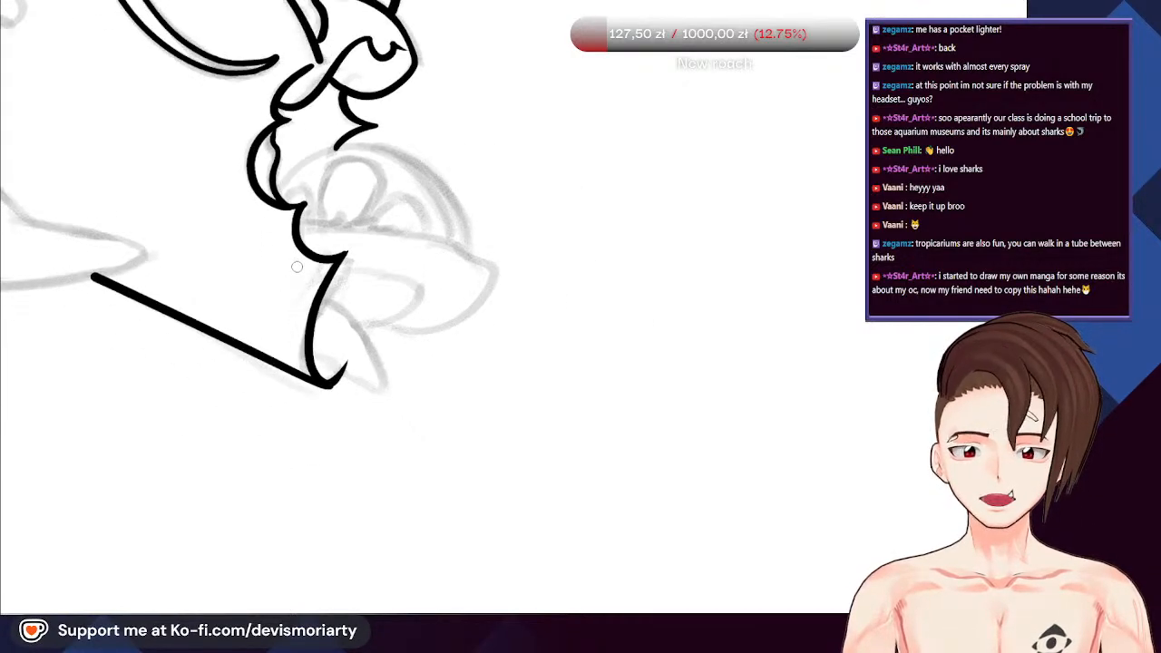
{"action": "scroll", "coordinate": [275, 125], "scroll_direction": "up", "scroll_amount": 5}
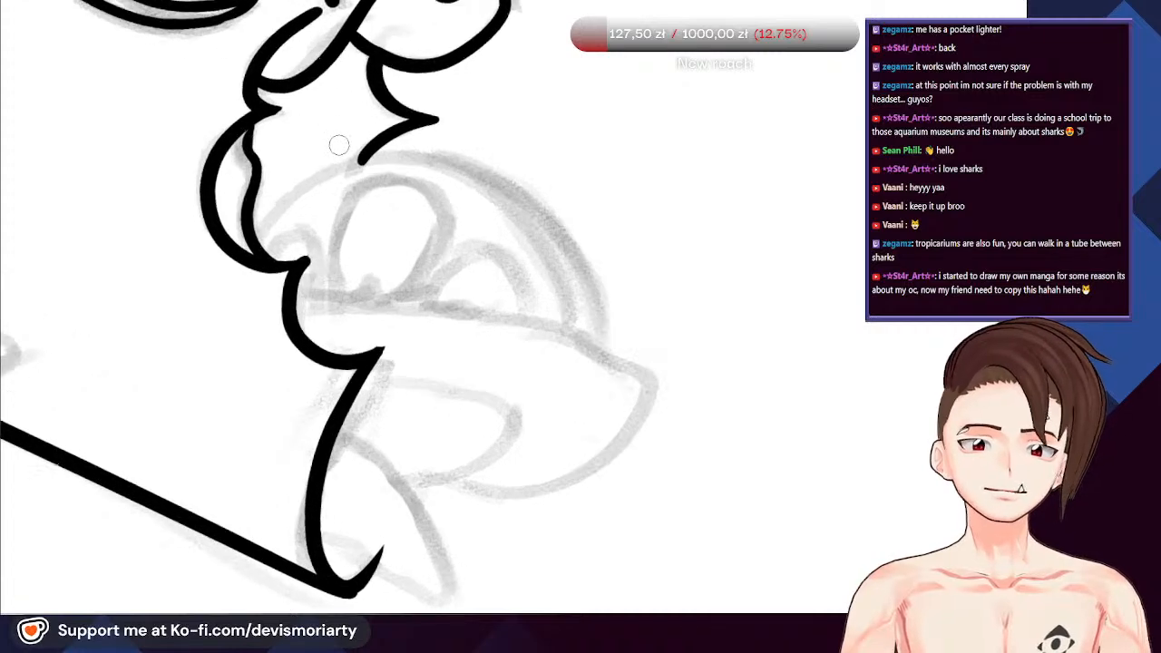
{"action": "left_click_drag", "start_coordinate": [235, 109], "coordinate": [223, 154]}
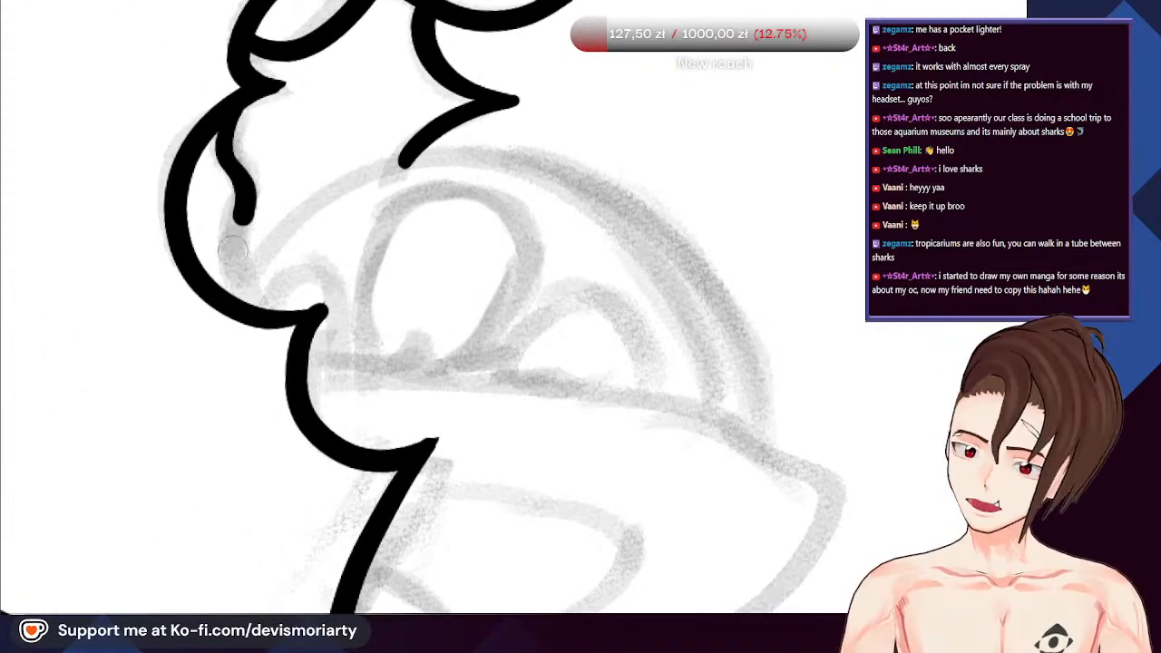
{"action": "mouse_move", "coordinate": [233, 251]}
{"action": "left_mouse_down"}
{"action": "mouse_move", "coordinate": [278, 259]}
{"action": "mouse_move", "coordinate": [257, 271]}
{"action": "mouse_move", "coordinate": [257, 187]}
{"action": "left_mouse_up"}
{"action": "key", "text": "ctrl+z"}
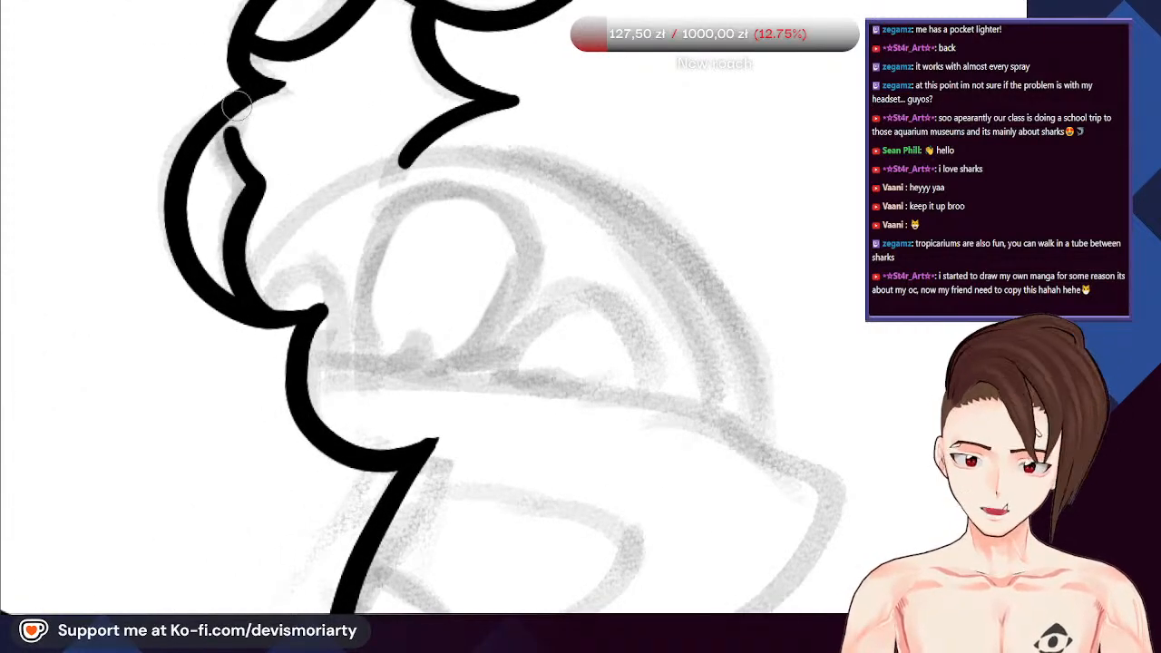
{"action": "key", "text": "ctrl+z"}
Ink the wavy inner line of the large bump, joining the bump's upper and lower ends
{"action": "scroll", "coordinate": [236, 106], "scroll_direction": "down", "scroll_amount": 5}
{"action": "scroll", "coordinate": [231, 154], "scroll_direction": "up", "scroll_amount": 4}
{"action": "mouse_move", "coordinate": [218, 149]}
{"action": "left_mouse_down"}
{"action": "mouse_move", "coordinate": [224, 255]}
{"action": "mouse_move", "coordinate": [246, 249]}
{"action": "left_mouse_up"}
{"action": "scroll", "coordinate": [223, 288], "scroll_direction": "up", "scroll_amount": 1}
{"action": "key", "text": "ctrl+z"}
{"action": "mouse_move", "coordinate": [251, 337]}
{"action": "left_mouse_down"}
{"action": "mouse_move", "coordinate": [223, 223]}
{"action": "mouse_move", "coordinate": [487, 173]}
{"action": "mouse_move", "coordinate": [630, 397]}
{"action": "mouse_move", "coordinate": [555, 227]}
{"action": "mouse_move", "coordinate": [264, 190]}
{"action": "left_mouse_up"}
{"action": "scroll", "coordinate": [211, 136], "scroll_direction": "down", "scroll_amount": 2}
{"action": "scroll", "coordinate": [631, 396], "scroll_direction": "down", "scroll_amount": 1}
{"action": "key", "text": "ctrl+z"}
{"action": "scroll", "coordinate": [644, 421], "scroll_direction": "up", "scroll_amount": 2}
{"action": "key", "text": "ctrl+z"}
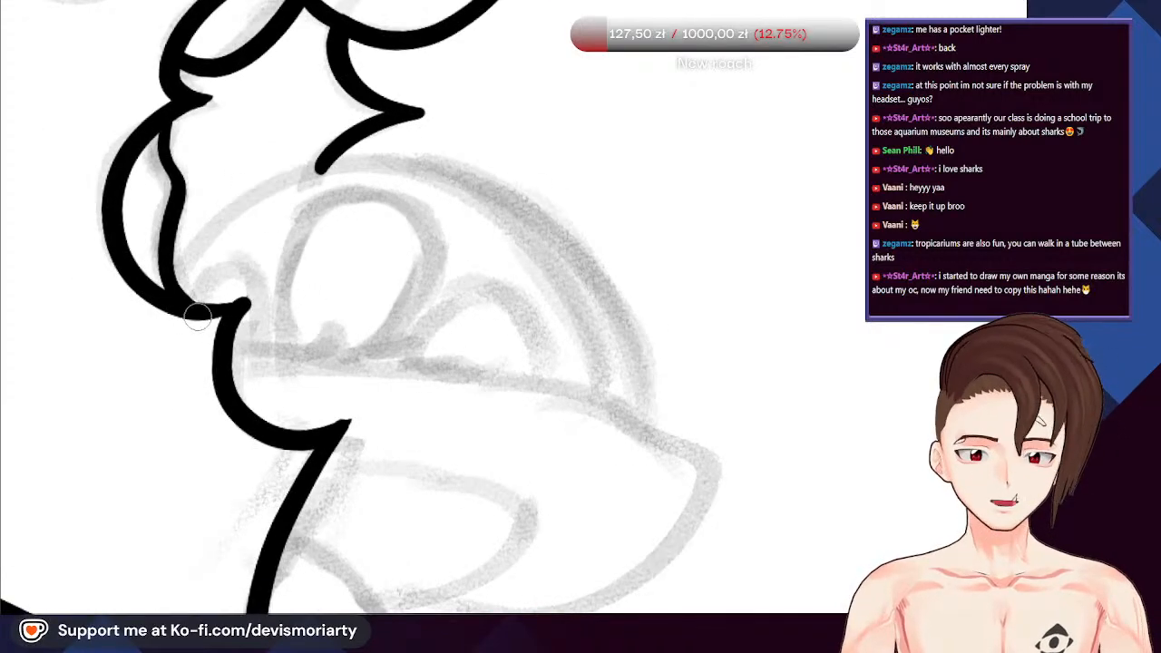
Try to ink the dome-shaped arc from the large bump's lower end over the sketched ovals
{"action": "mouse_move", "coordinate": [204, 250]}
{"action": "left_mouse_down"}
{"action": "mouse_move", "coordinate": [279, 197]}
{"action": "mouse_move", "coordinate": [400, 173]}
{"action": "mouse_move", "coordinate": [541, 270]}
{"action": "left_mouse_up"}
{"action": "key", "text": "ctrl+z"}
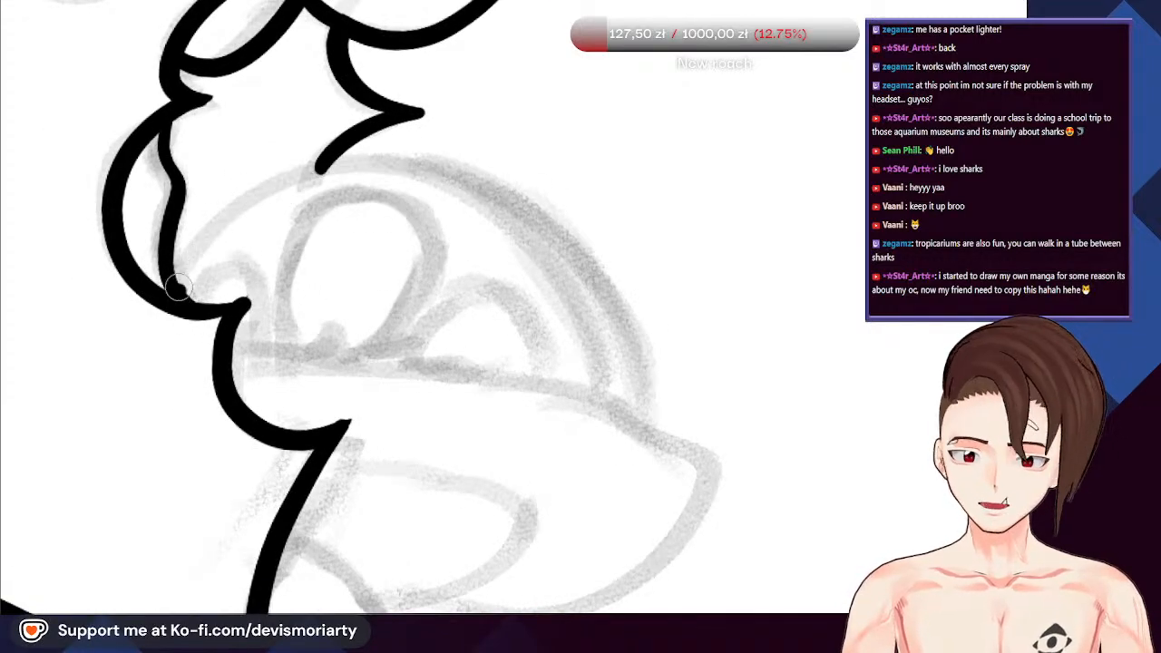
{"action": "mouse_move", "coordinate": [179, 288]}
{"action": "left_mouse_down"}
{"action": "mouse_move", "coordinate": [209, 220]}
{"action": "mouse_move", "coordinate": [326, 165]}
{"action": "mouse_move", "coordinate": [432, 169]}
{"action": "mouse_move", "coordinate": [557, 236]}
{"action": "mouse_move", "coordinate": [639, 347]}
{"action": "mouse_move", "coordinate": [649, 443]}
{"action": "left_mouse_up"}
{"action": "scroll", "coordinate": [209, 121], "scroll_direction": "down", "scroll_amount": 3}
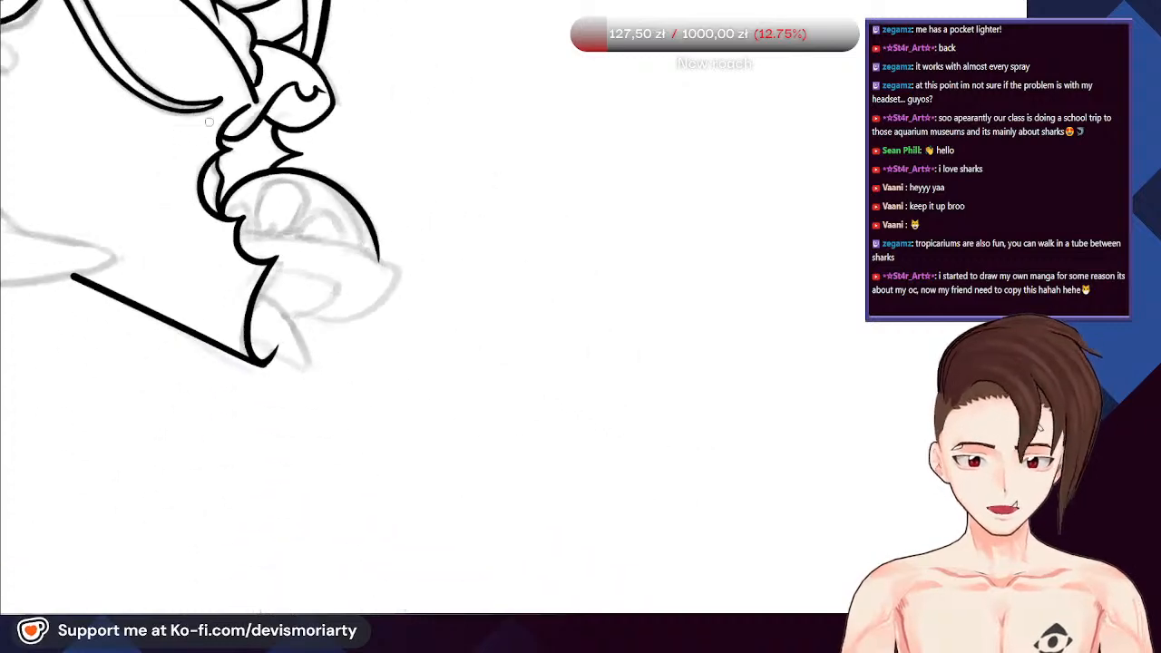
{"action": "scroll", "coordinate": [209, 121], "scroll_direction": "up", "scroll_amount": 4}
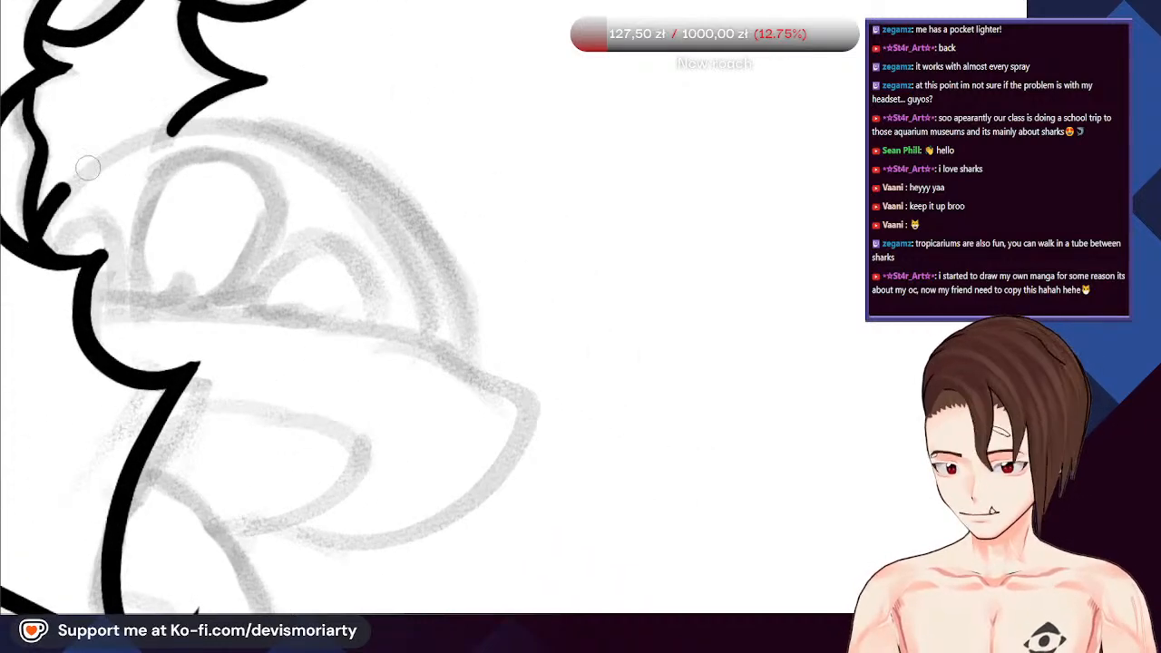
{"action": "mouse_move", "coordinate": [88, 167]}
{"action": "left_mouse_down"}
{"action": "mouse_move", "coordinate": [167, 133]}
{"action": "mouse_move", "coordinate": [265, 137]}
{"action": "mouse_move", "coordinate": [362, 177]}
{"action": "mouse_move", "coordinate": [432, 254]}
{"action": "mouse_move", "coordinate": [466, 367]}
{"action": "left_mouse_up"}
{"action": "scroll", "coordinate": [240, 160], "scroll_direction": "down", "scroll_amount": 2}
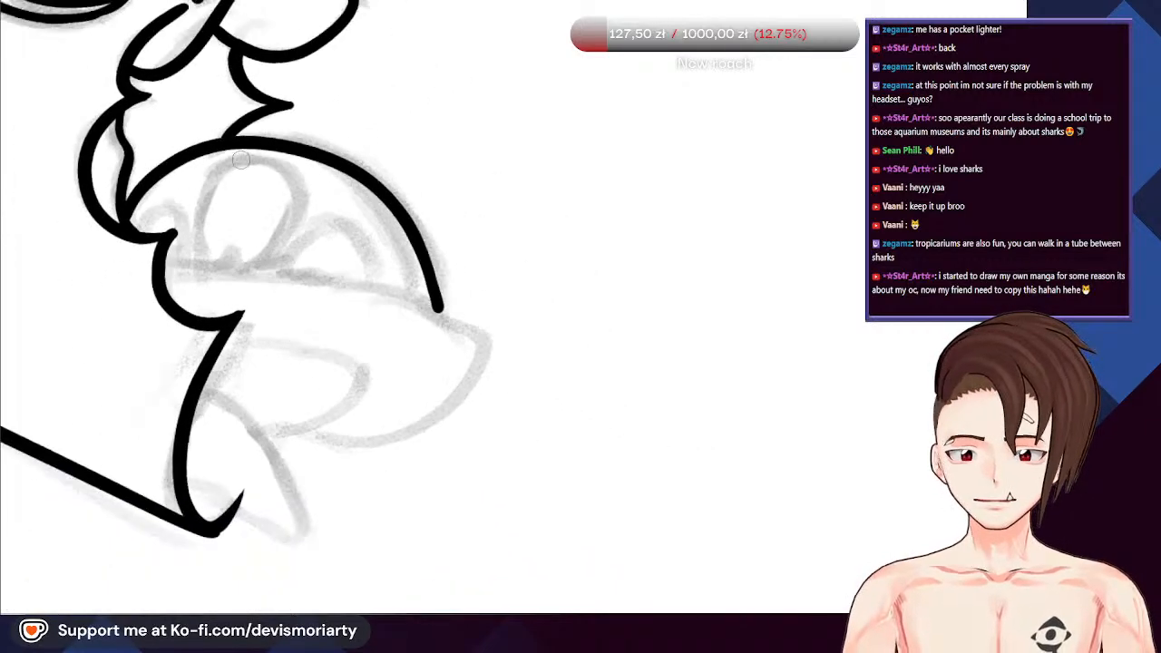
{"action": "key", "text": "ctrl+z"}
Undo the dome-shaped arc over the sketched ovals and check the shapes beneath it
{"action": "scroll", "coordinate": [223, 369], "scroll_direction": "down", "scroll_amount": 3}
{"action": "scroll", "coordinate": [236, 277], "scroll_direction": "up", "scroll_amount": 3}
{"action": "mouse_move", "coordinate": [236, 277]}
{"action": "left_mouse_down"}
{"action": "mouse_move", "coordinate": [374, 548]}
{"action": "mouse_move", "coordinate": [227, 324]}
{"action": "left_mouse_up"}
{"action": "scroll", "coordinate": [227, 324], "scroll_direction": "down", "scroll_amount": 2}
{"action": "scroll", "coordinate": [462, 204], "scroll_direction": "up", "scroll_amount": 2}
{"action": "scroll", "coordinate": [117, 87], "scroll_direction": "down", "scroll_amount": 1}
{"action": "scroll", "coordinate": [117, 87], "scroll_direction": "up", "scroll_amount": 1}
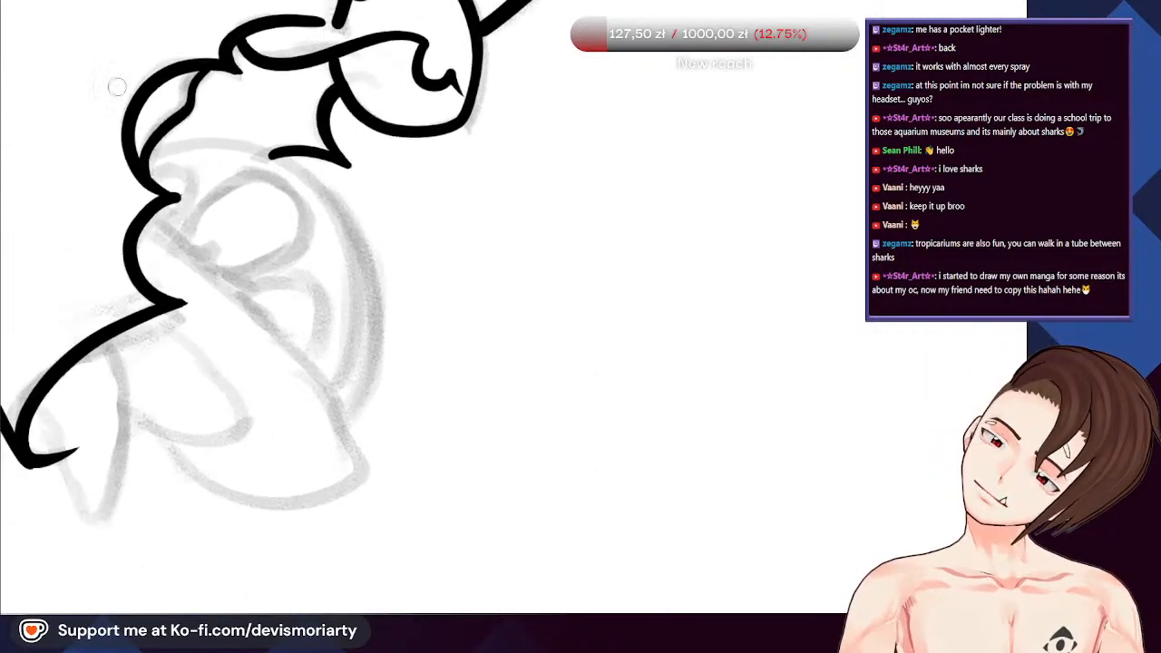
{"action": "scroll", "coordinate": [157, 236], "scroll_direction": "up", "scroll_amount": 1}
{"action": "mouse_move", "coordinate": [164, 230]}
{"action": "left_mouse_down"}
{"action": "mouse_move", "coordinate": [334, 387]}
{"action": "mouse_move", "coordinate": [398, 475]}
{"action": "mouse_move", "coordinate": [426, 541]}
{"action": "mouse_move", "coordinate": [408, 565]}
{"action": "mouse_move", "coordinate": [168, 511]}
{"action": "left_mouse_up"}
{"action": "scroll", "coordinate": [148, 450], "scroll_direction": "down", "scroll_amount": 5}
{"action": "scroll", "coordinate": [148, 450], "scroll_direction": "up", "scroll_amount": 5}
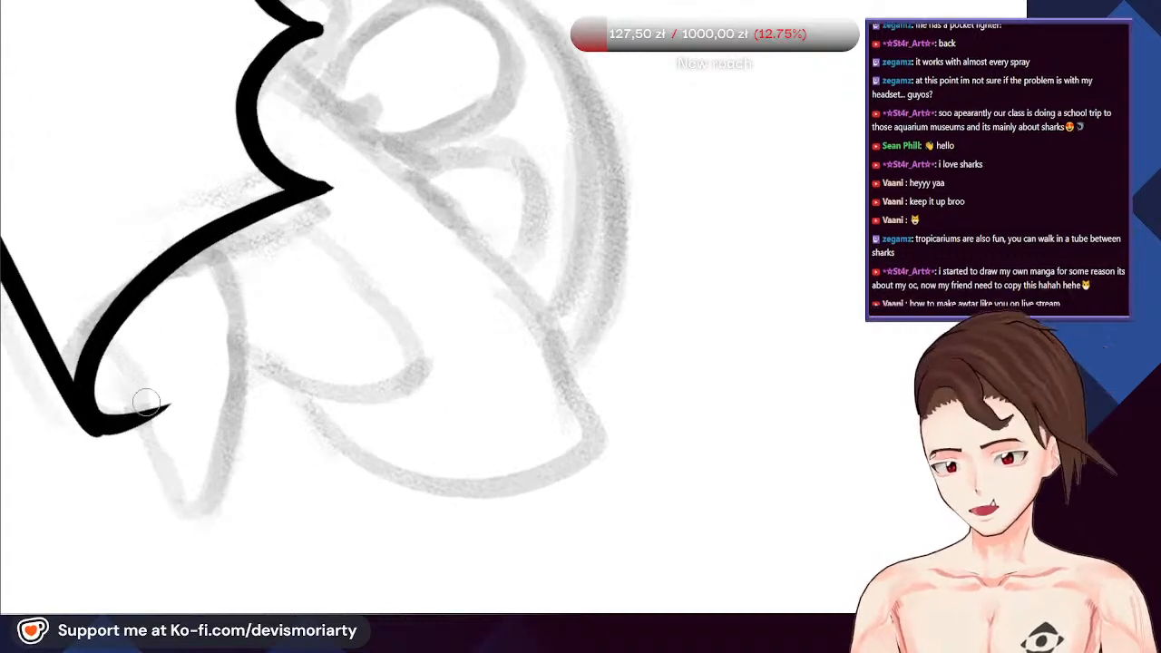
Examine the unfinished sketch below the dragon's neck, comparing the dome and pointed shapes with the whole drawing
{"action": "scroll", "coordinate": [106, 337], "scroll_direction": "down", "scroll_amount": 3}
{"action": "scroll", "coordinate": [250, 279], "scroll_direction": "down", "scroll_amount": 1}
{"action": "scroll", "coordinate": [374, 262], "scroll_direction": "down", "scroll_amount": 3}
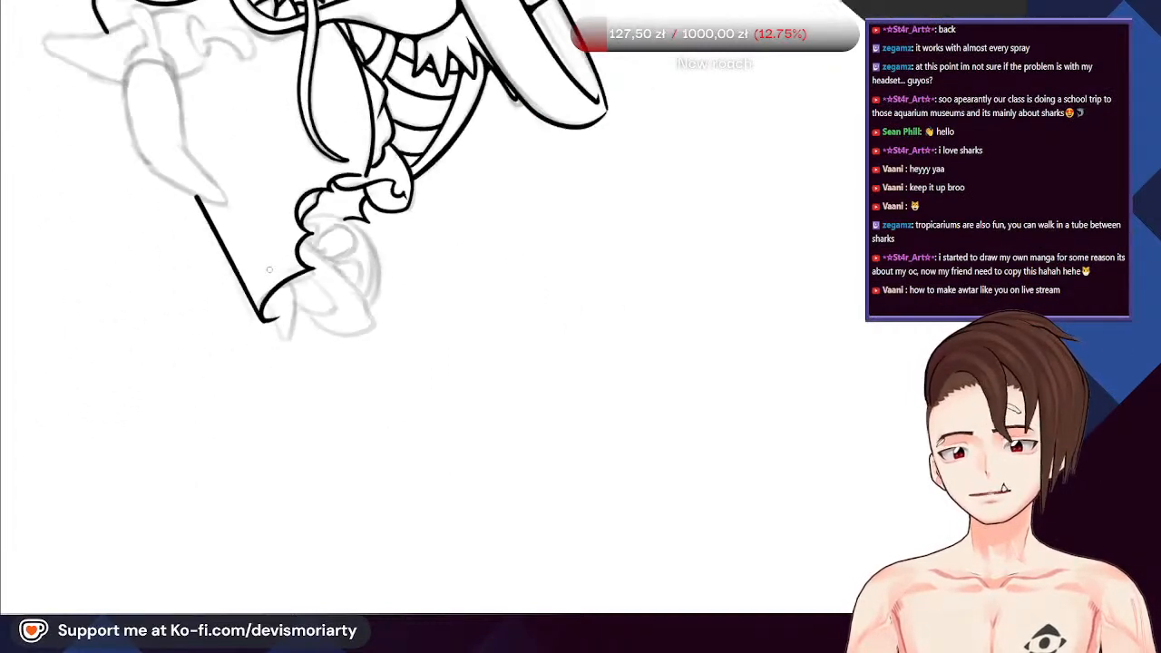
{"action": "scroll", "coordinate": [254, 258], "scroll_direction": "up", "scroll_amount": 3}
{"action": "scroll", "coordinate": [397, 303], "scroll_direction": "down", "scroll_amount": 2}
{"action": "scroll", "coordinate": [398, 303], "scroll_direction": "up", "scroll_amount": 3}
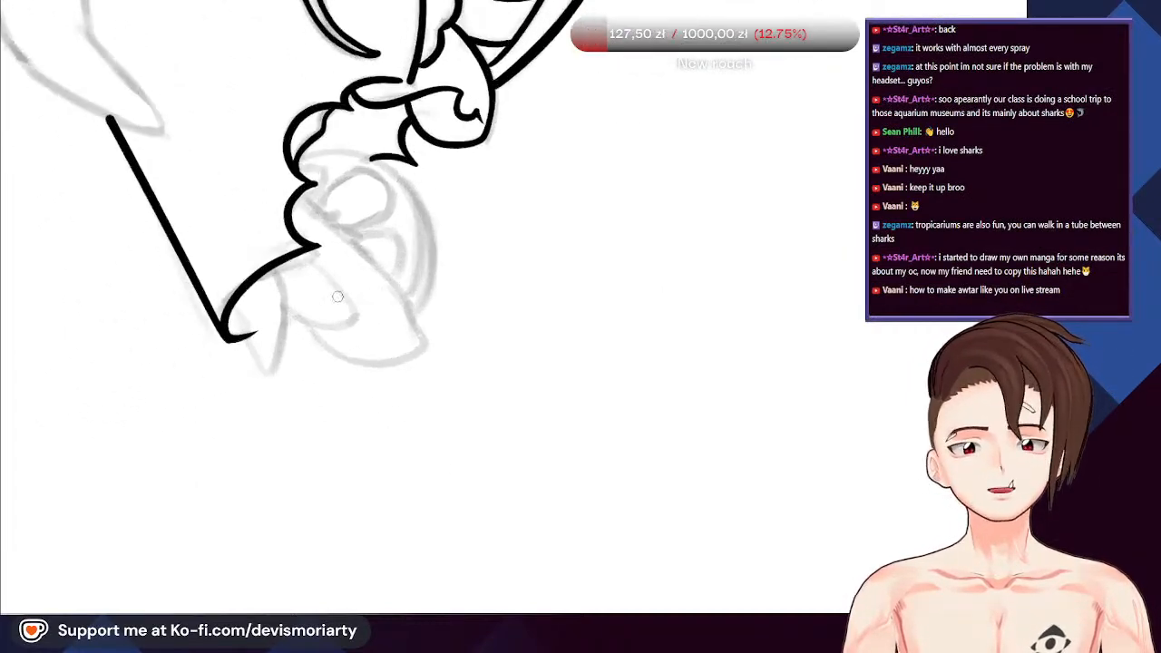
{"action": "left_click_drag", "start_coordinate": [153, 63], "coordinate": [160, 560]}
{"action": "scroll", "coordinate": [252, 324], "scroll_direction": "down", "scroll_amount": 3}
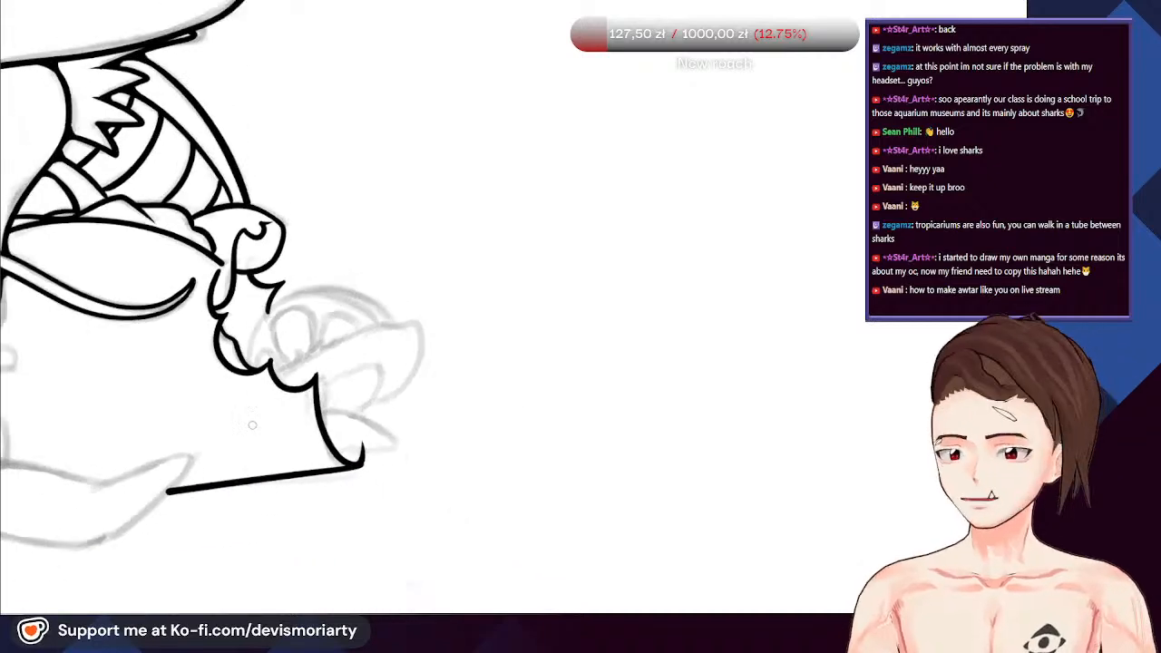
{"action": "scroll", "coordinate": [238, 472], "scroll_direction": "up", "scroll_amount": 1}
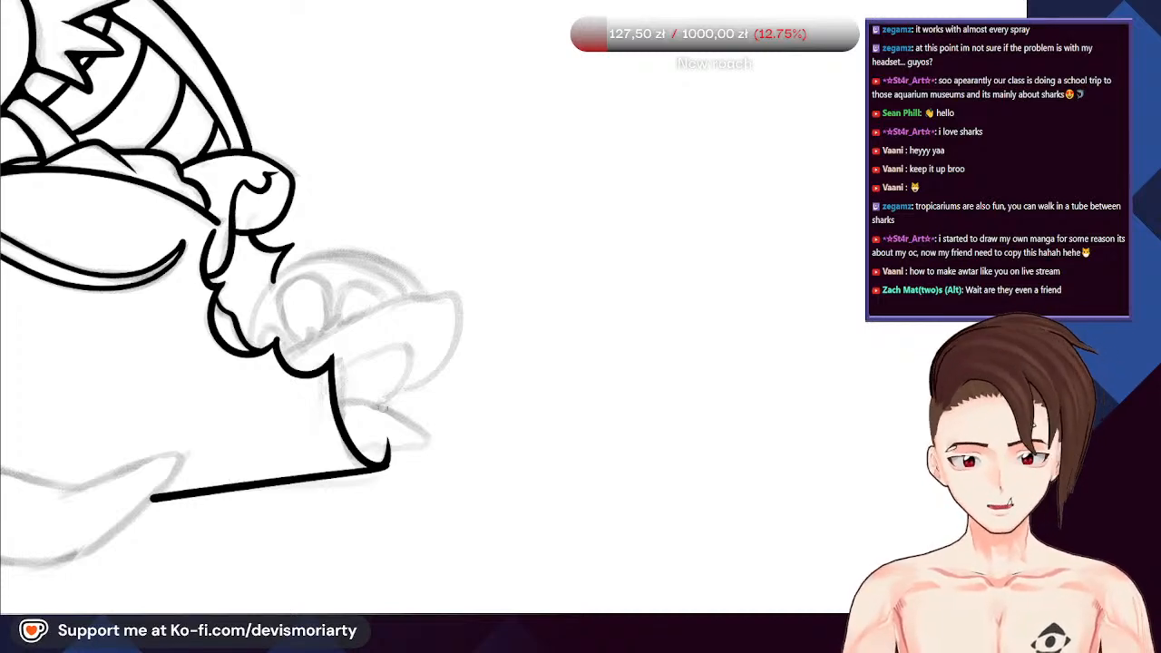
{"action": "scroll", "coordinate": [250, 221], "scroll_direction": "down", "scroll_amount": 5}
{"action": "scroll", "coordinate": [200, 208], "scroll_direction": "up", "scroll_amount": 2}
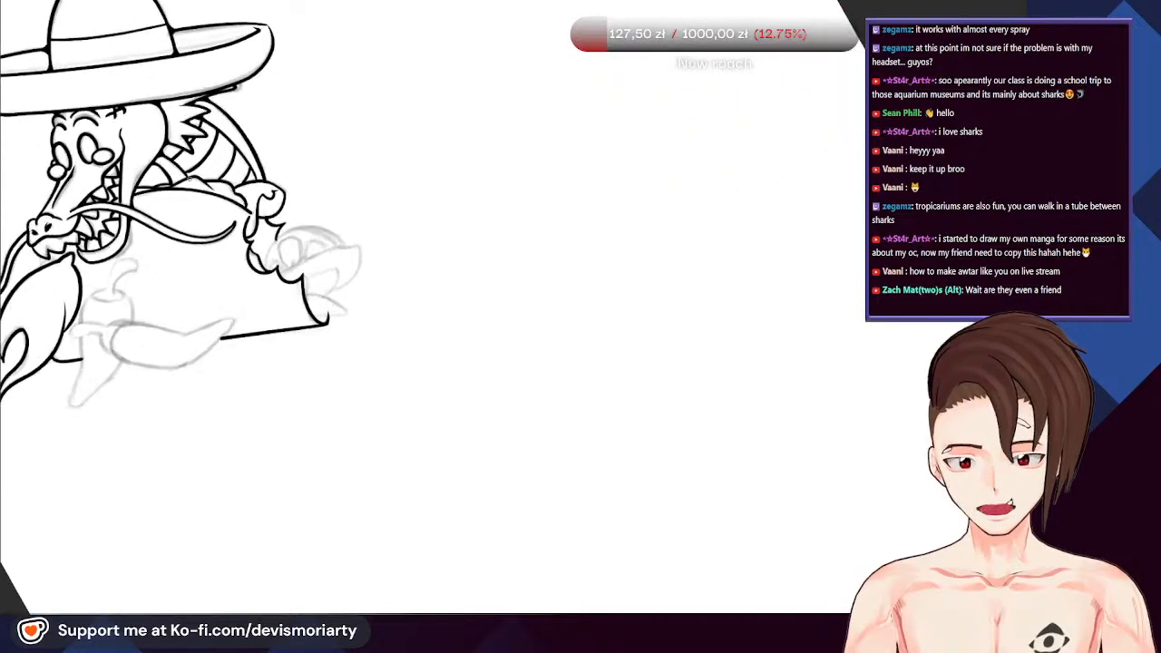
{"action": "scroll", "coordinate": [149, 154], "scroll_direction": "down", "scroll_amount": 2}
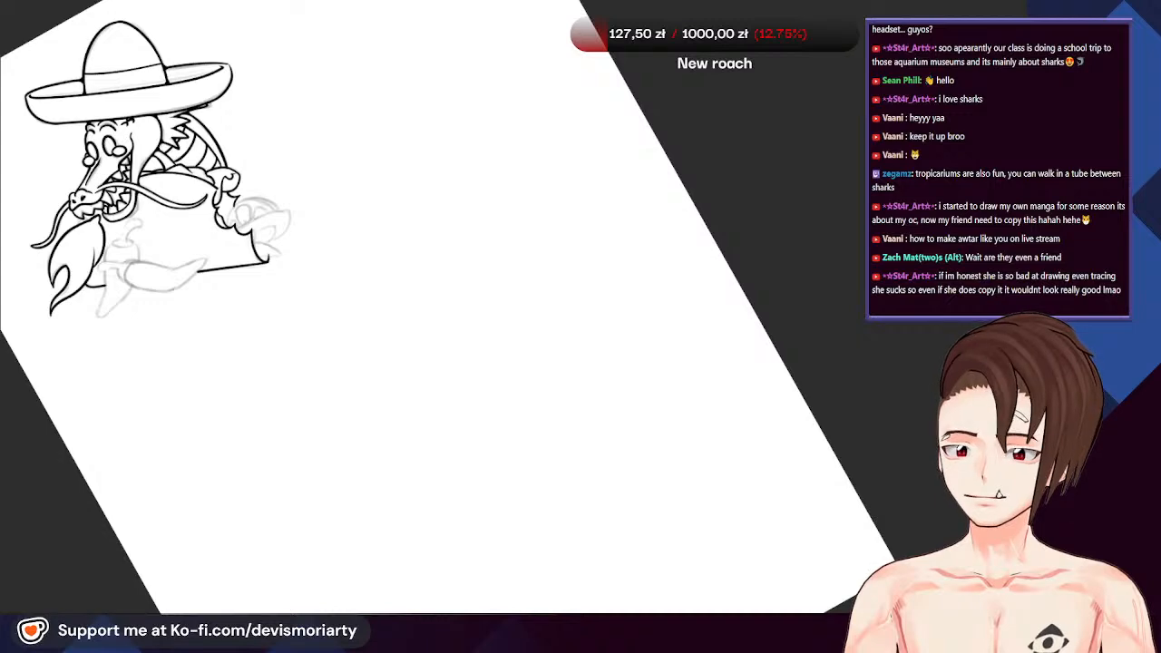
Switch to the character reference sheet and examine the figure's front, side and back views
{"action": "key", "text": "ctrl+Tab"}
{"action": "scroll", "coordinate": [518, 91], "scroll_direction": "up", "scroll_amount": 5}
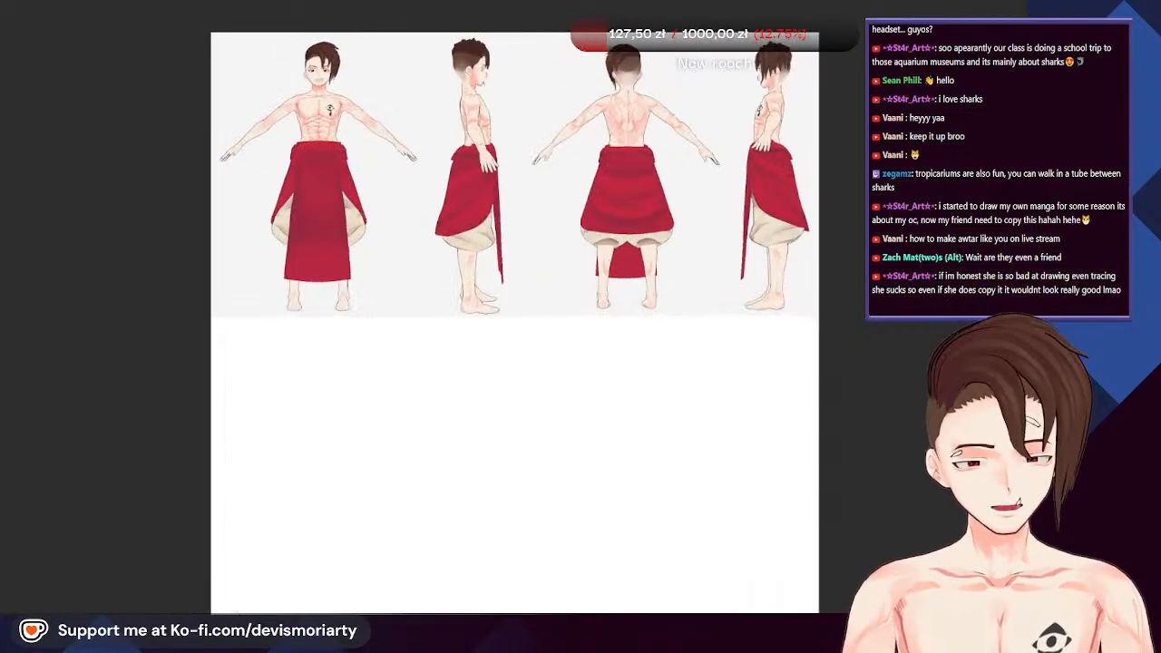
{"action": "scroll", "coordinate": [668, 92], "scroll_direction": "down", "scroll_amount": 1}
{"action": "scroll", "coordinate": [377, 154], "scroll_direction": "up", "scroll_amount": 1}
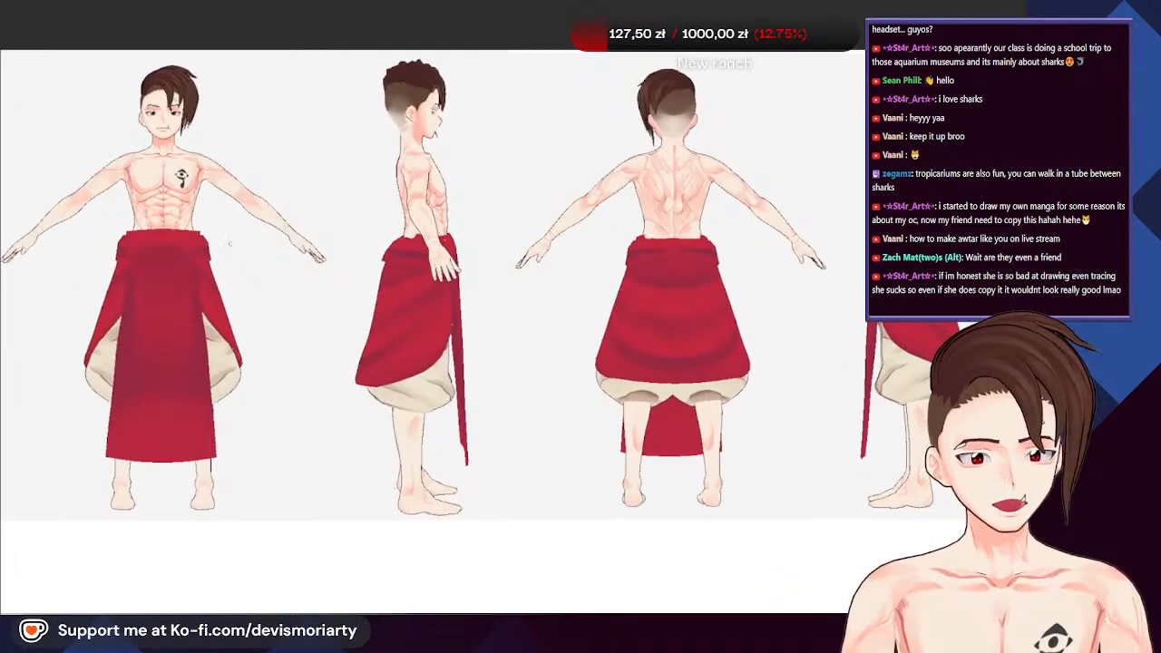
{"action": "scroll", "coordinate": [230, 243], "scroll_direction": "up", "scroll_amount": 1}
{"action": "scroll", "coordinate": [196, 132], "scroll_direction": "down", "scroll_amount": 1}
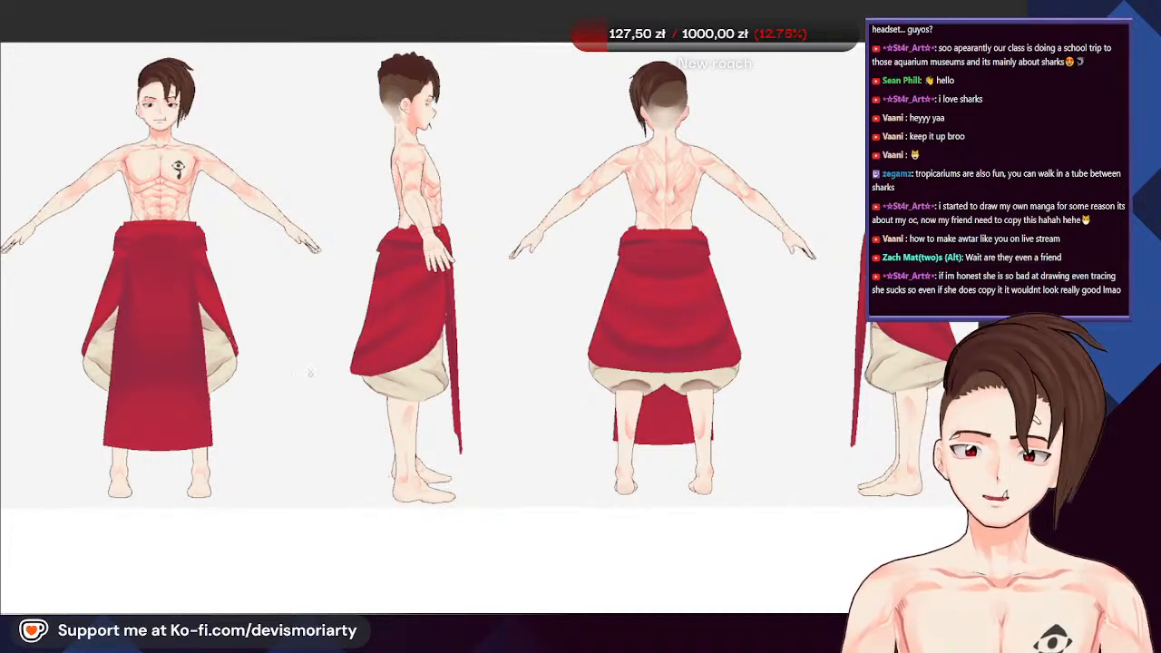
{"action": "scroll", "coordinate": [82, 145], "scroll_direction": "down", "scroll_amount": 4}
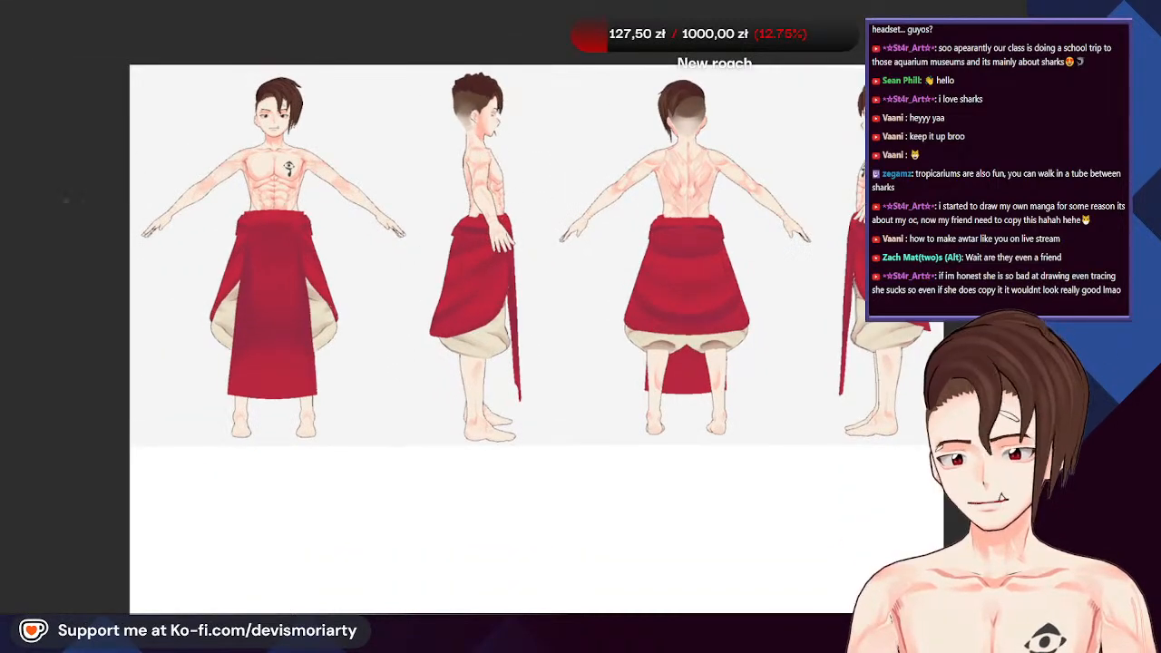
{"action": "scroll", "coordinate": [380, 233], "scroll_direction": "up", "scroll_amount": 9}
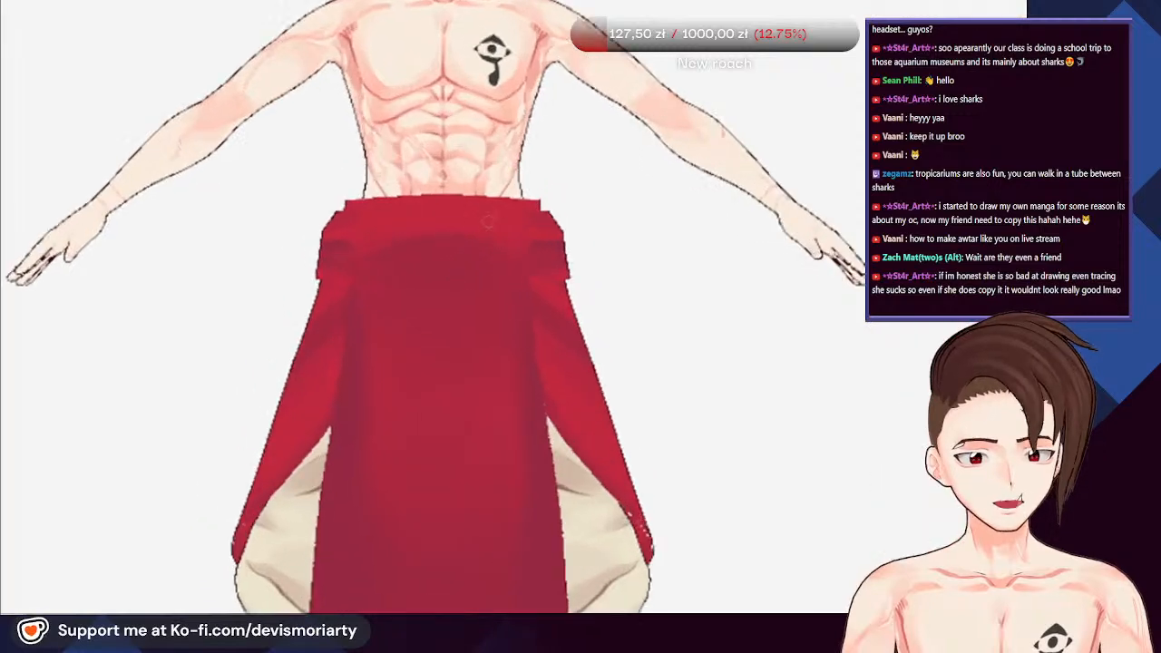
{"action": "scroll", "coordinate": [485, 356], "scroll_direction": "down", "scroll_amount": 6}
{"action": "scroll", "coordinate": [484, 345], "scroll_direction": "up", "scroll_amount": 3}
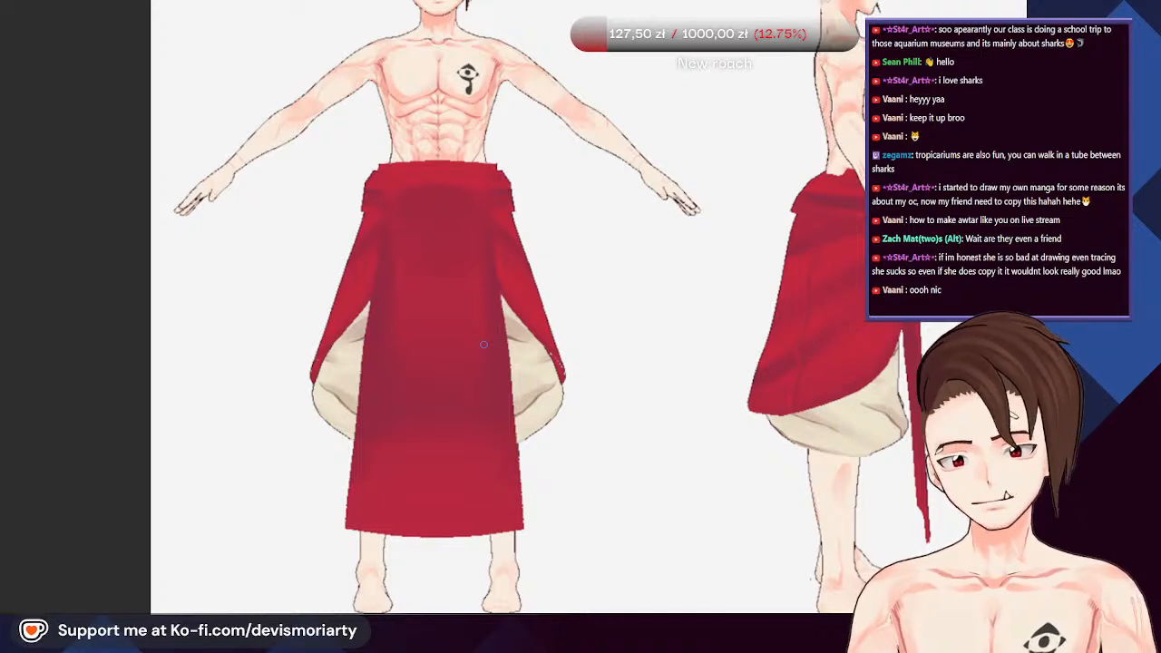
{"action": "scroll", "coordinate": [484, 344], "scroll_direction": "down", "scroll_amount": 4}
{"action": "scroll", "coordinate": [490, 126], "scroll_direction": "up", "scroll_amount": 2}
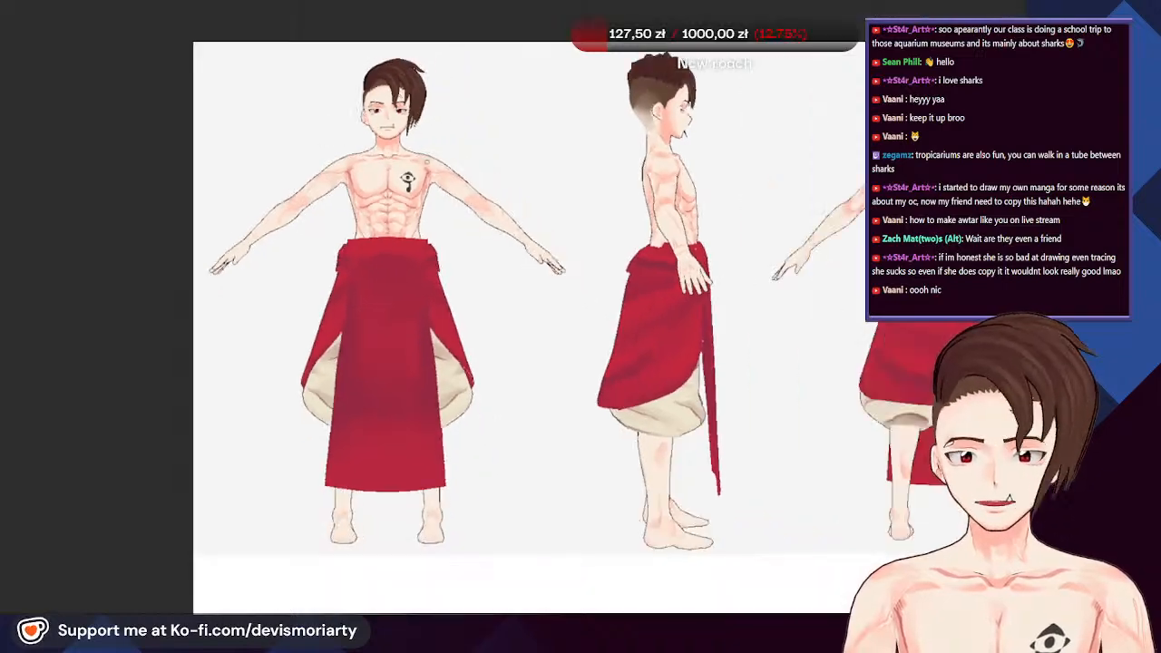
{"action": "scroll", "coordinate": [537, 145], "scroll_direction": "up", "scroll_amount": 3}
{"action": "scroll", "coordinate": [345, 188], "scroll_direction": "up", "scroll_amount": 1}
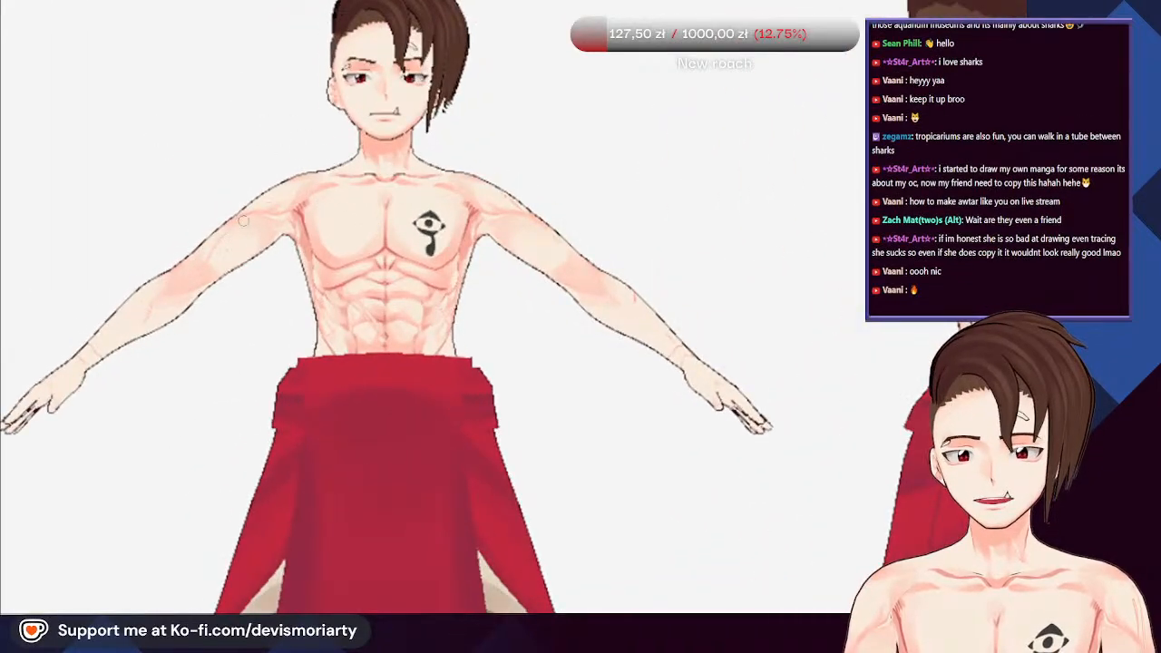
{"action": "scroll", "coordinate": [608, 268], "scroll_direction": "down", "scroll_amount": 5}
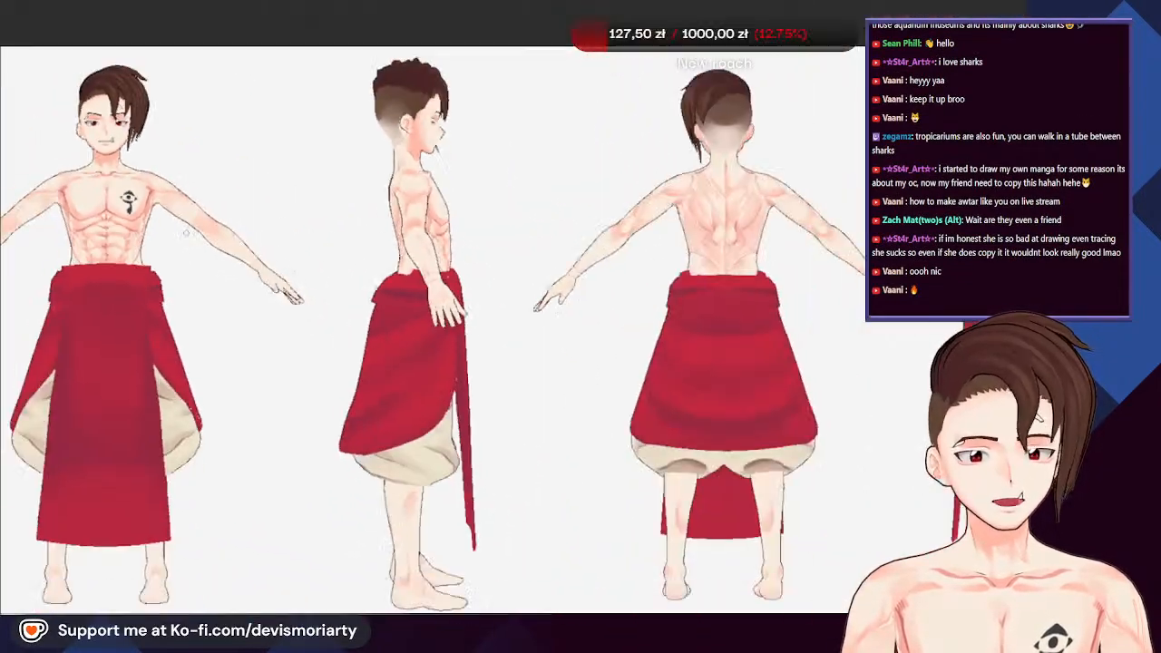
{"action": "scroll", "coordinate": [718, 235], "scroll_direction": "up", "scroll_amount": 4}
{"action": "scroll", "coordinate": [718, 235], "scroll_direction": "down", "scroll_amount": 3}
{"action": "scroll", "coordinate": [511, 161], "scroll_direction": "up", "scroll_amount": 5}
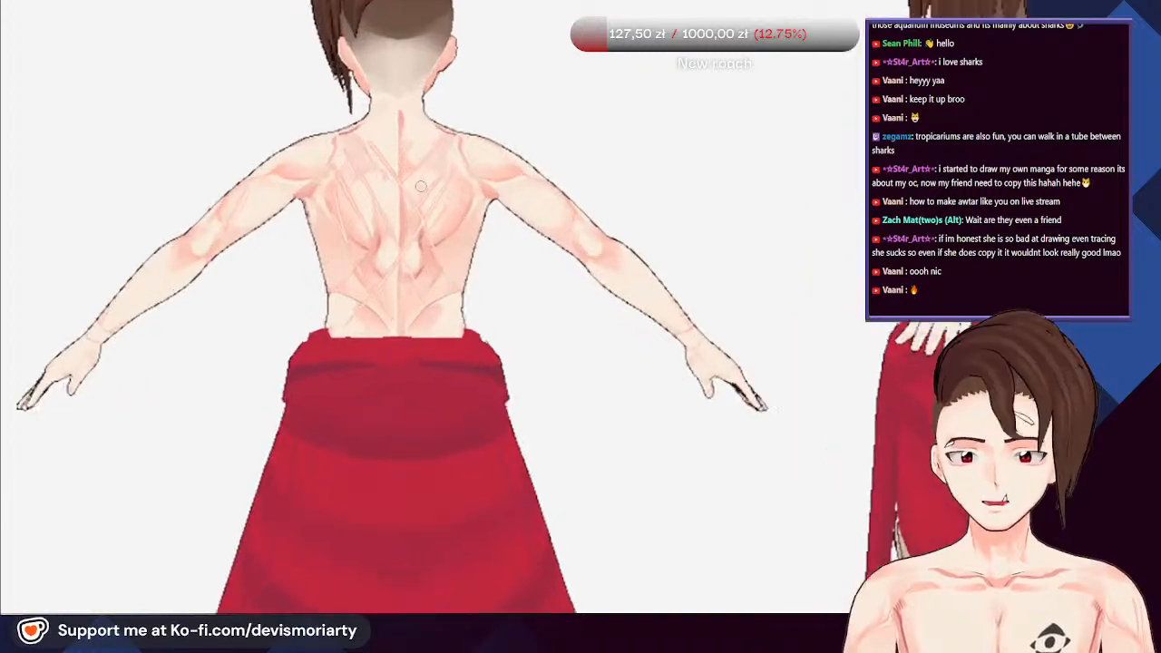
{"action": "scroll", "coordinate": [511, 161], "scroll_direction": "down", "scroll_amount": 3}
{"action": "scroll", "coordinate": [649, 107], "scroll_direction": "up", "scroll_amount": 3}
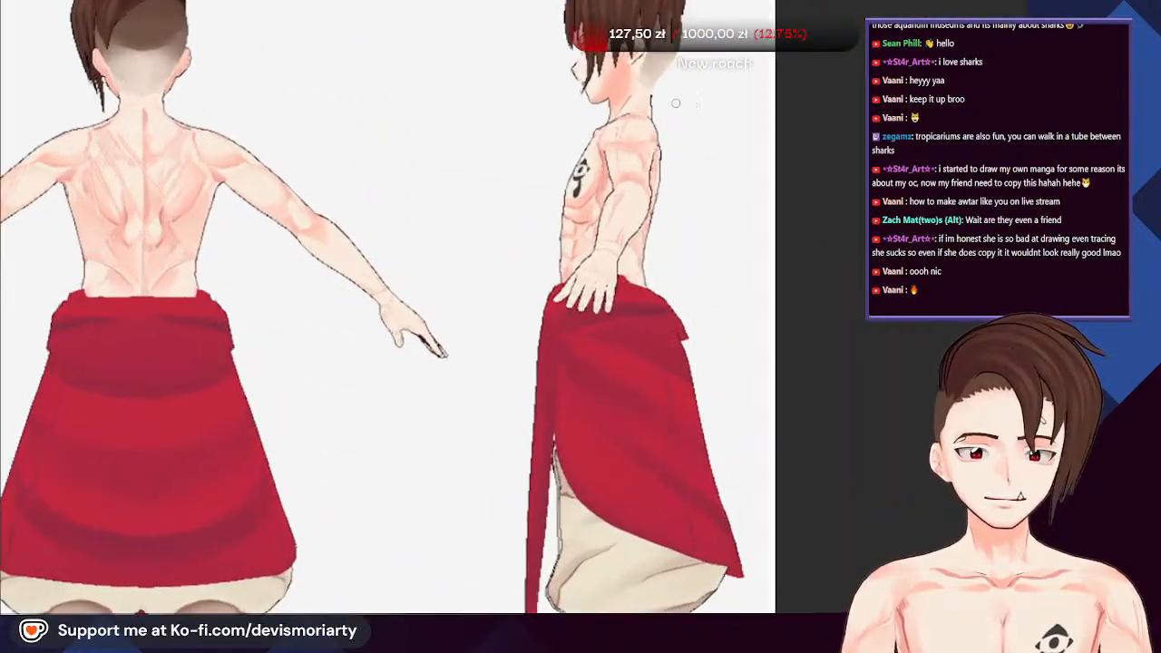
{"action": "scroll", "coordinate": [650, 107], "scroll_direction": "down", "scroll_amount": 4}
{"action": "scroll", "coordinate": [268, 91], "scroll_direction": "up", "scroll_amount": 2}
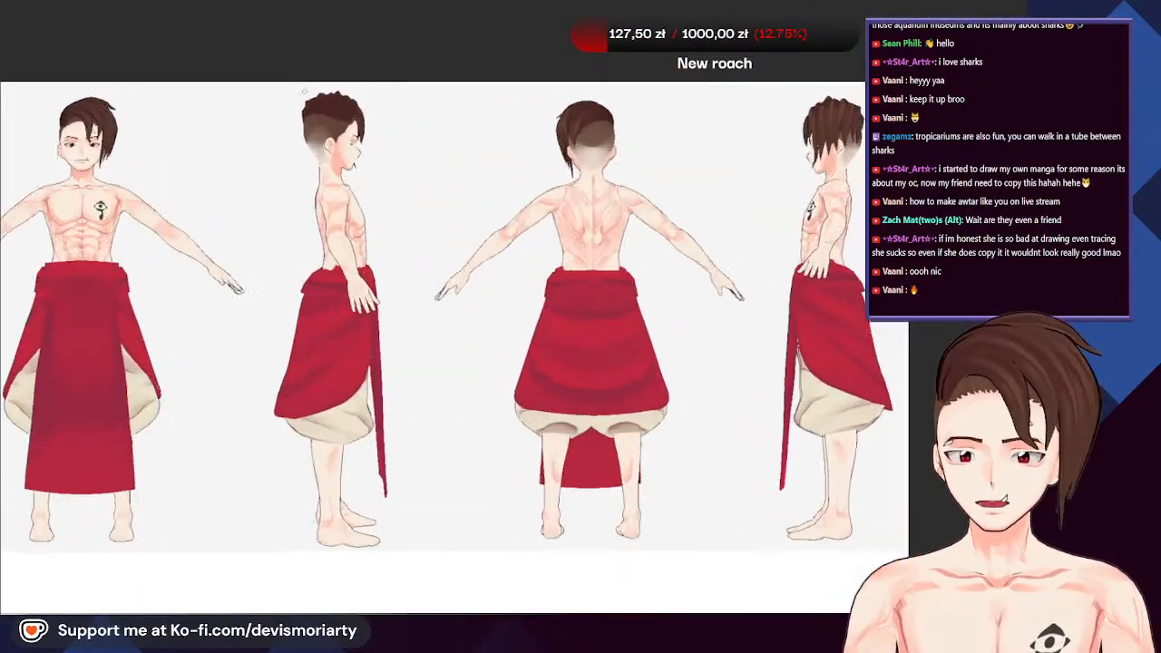
{"action": "scroll", "coordinate": [354, 204], "scroll_direction": "down", "scroll_amount": 2}
{"action": "scroll", "coordinate": [354, 204], "scroll_direction": "up", "scroll_amount": 2}
{"action": "scroll", "coordinate": [354, 204], "scroll_direction": "down", "scroll_amount": 2}
{"action": "scroll", "coordinate": [354, 205], "scroll_direction": "up", "scroll_amount": 2}
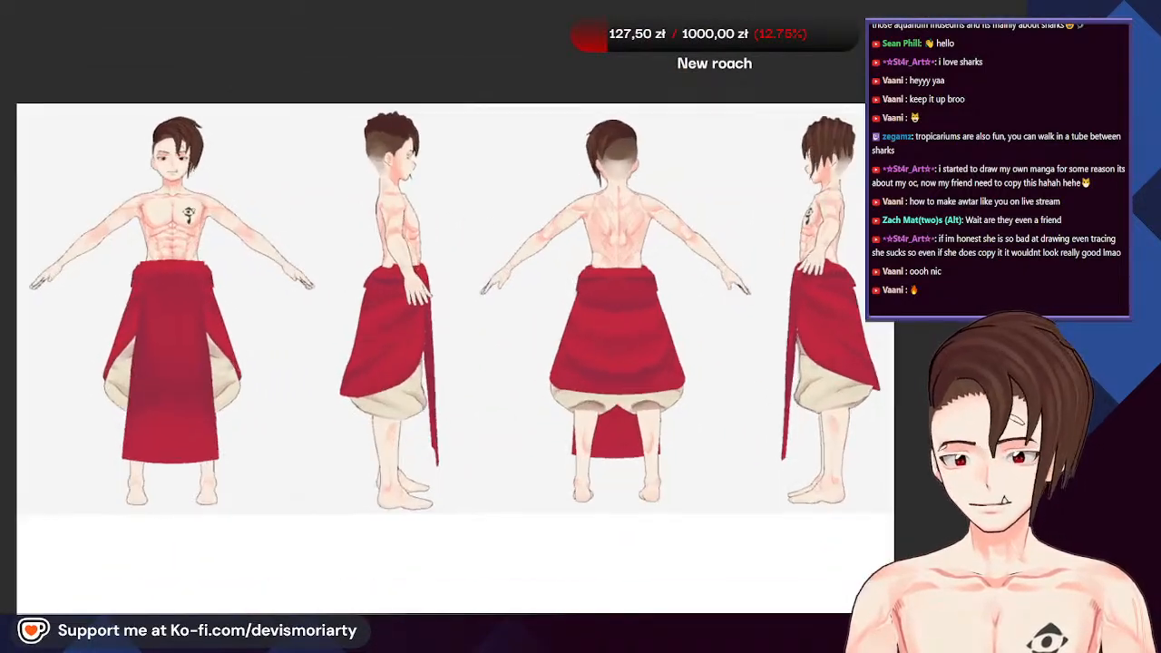
Return to the dragon drawing and try to ink the dome-shaped arc over the sketched ovals
{"action": "left_click", "coordinate": [136, 1]}
{"action": "scroll", "coordinate": [414, 226], "scroll_direction": "up", "scroll_amount": 2}
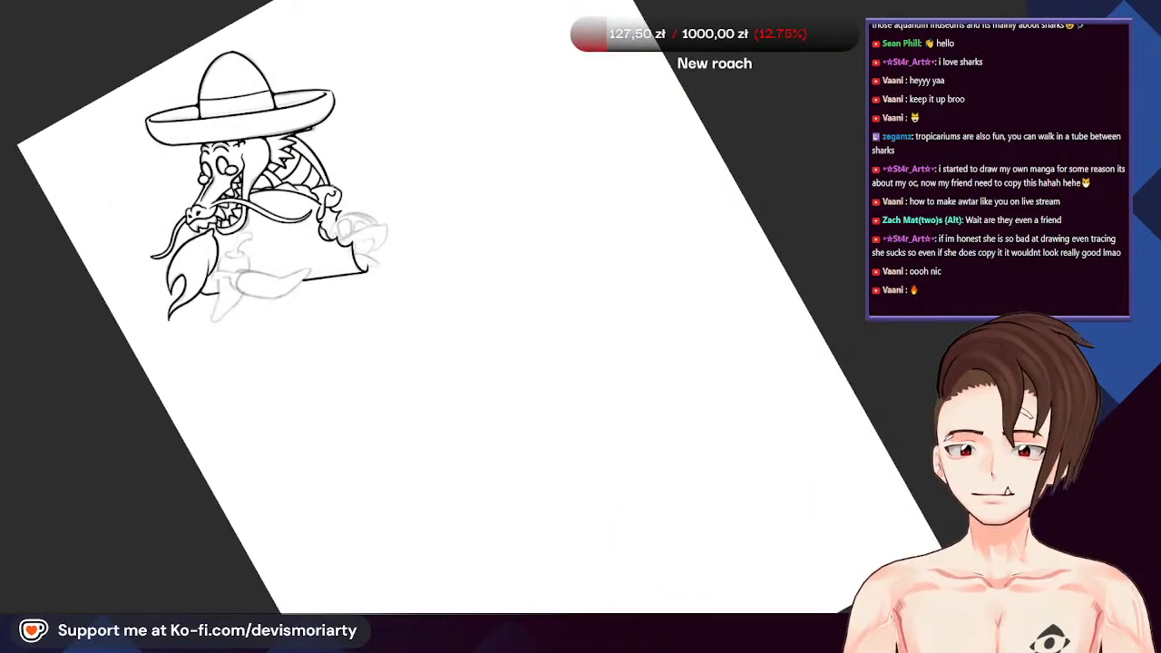
{"action": "scroll", "coordinate": [223, 327], "scroll_direction": "up", "scroll_amount": 5}
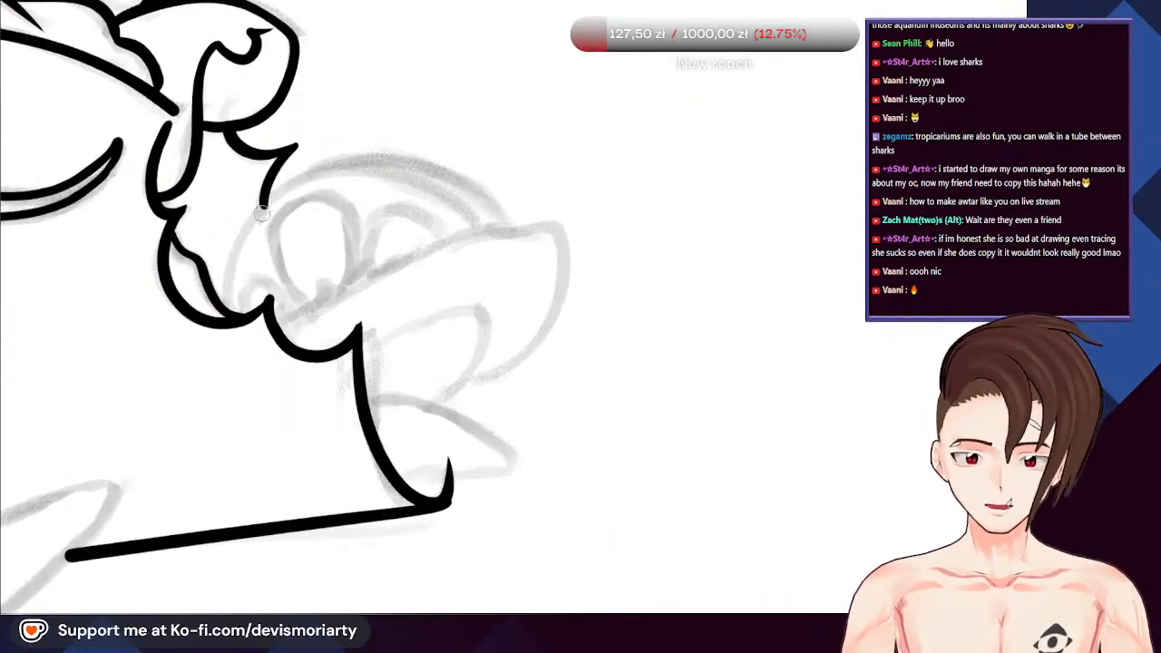
{"action": "mouse_move", "coordinate": [222, 327]}
{"action": "left_mouse_down"}
{"action": "mouse_move", "coordinate": [214, 297]}
{"action": "mouse_move", "coordinate": [274, 163]}
{"action": "mouse_move", "coordinate": [422, 70]}
{"action": "mouse_move", "coordinate": [624, 86]}
{"action": "mouse_move", "coordinate": [716, 159]}
{"action": "left_mouse_up"}
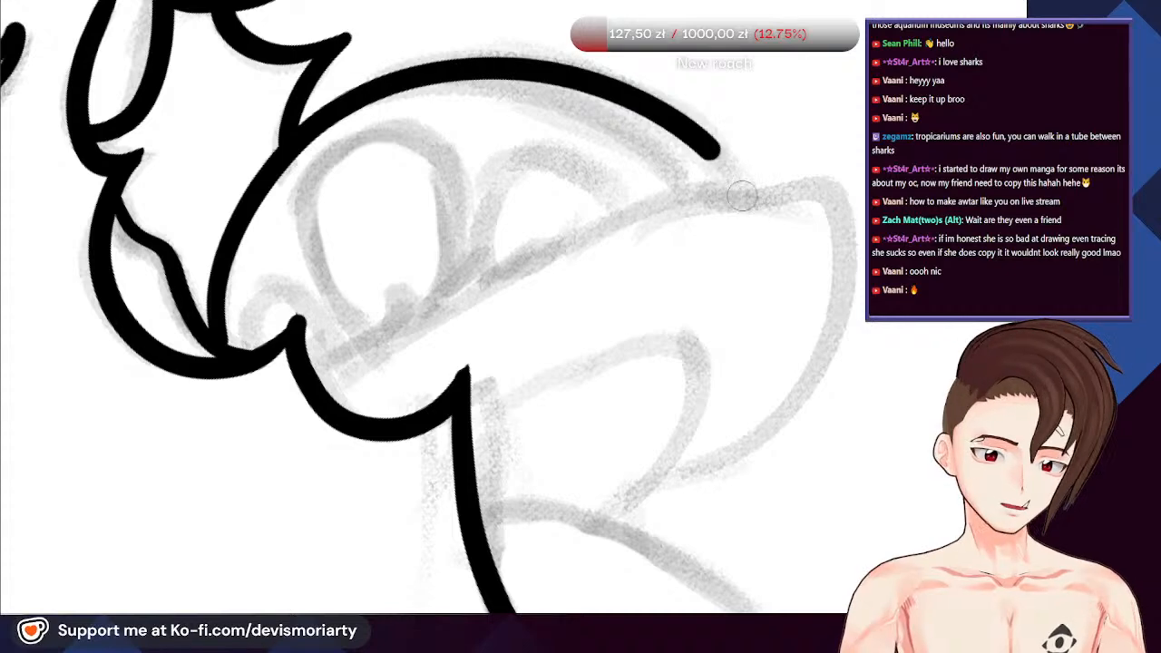
{"action": "scroll", "coordinate": [266, 245], "scroll_direction": "down", "scroll_amount": 2}
{"action": "key", "text": "ctrl+z"}
Clean up the small hook at the lower corner and ink the narrow rounded flap hanging from the curved line
{"action": "left_click_drag", "start_coordinate": [128, 608], "coordinate": [299, 55]}
{"action": "left_click_drag", "start_coordinate": [613, 369], "coordinate": [498, 430]}
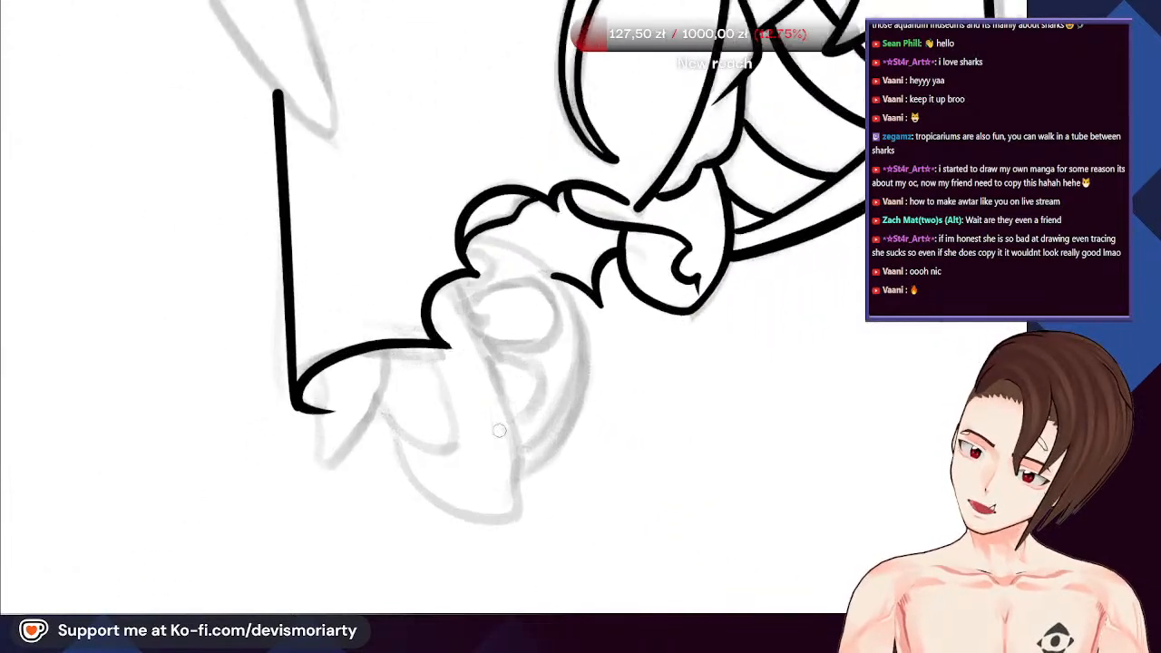
{"action": "scroll", "coordinate": [336, 395], "scroll_direction": "up", "scroll_amount": 2}
{"action": "scroll", "coordinate": [336, 395], "scroll_direction": "up", "scroll_amount": 1}
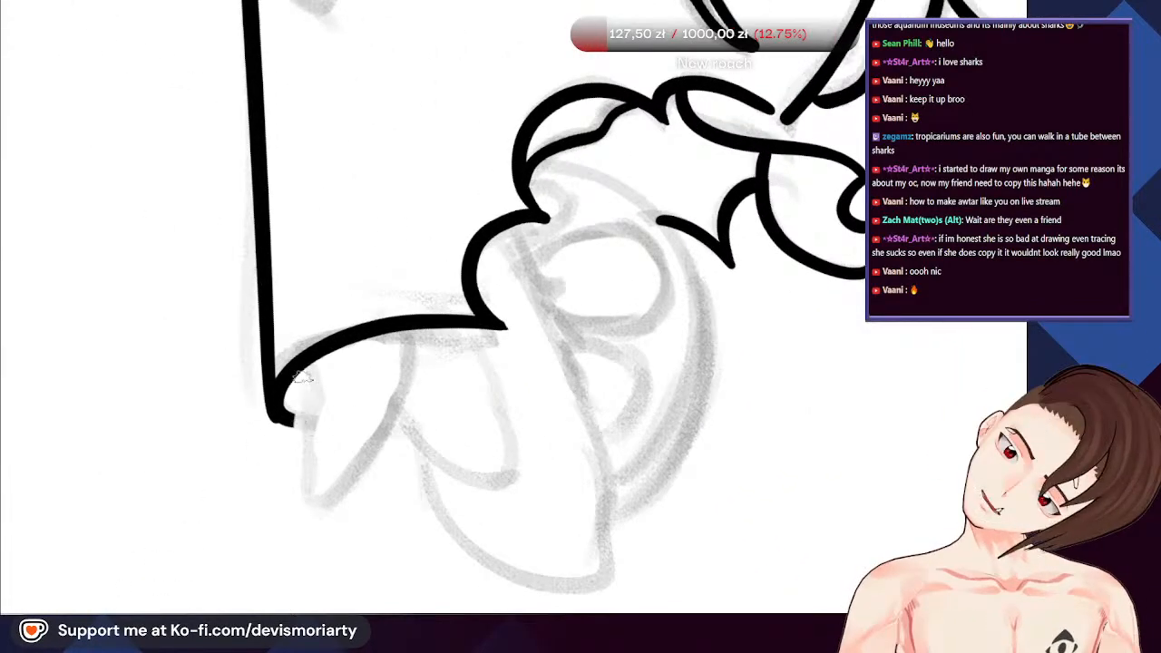
{"action": "scroll", "coordinate": [295, 399], "scroll_direction": "up", "scroll_amount": 1}
{"action": "mouse_move", "coordinate": [300, 367]}
{"action": "left_mouse_down"}
{"action": "mouse_move", "coordinate": [296, 443]}
{"action": "mouse_move", "coordinate": [335, 524]}
{"action": "mouse_move", "coordinate": [432, 329]}
{"action": "left_mouse_up"}
{"action": "scroll", "coordinate": [399, 281], "scroll_direction": "down", "scroll_amount": 3}
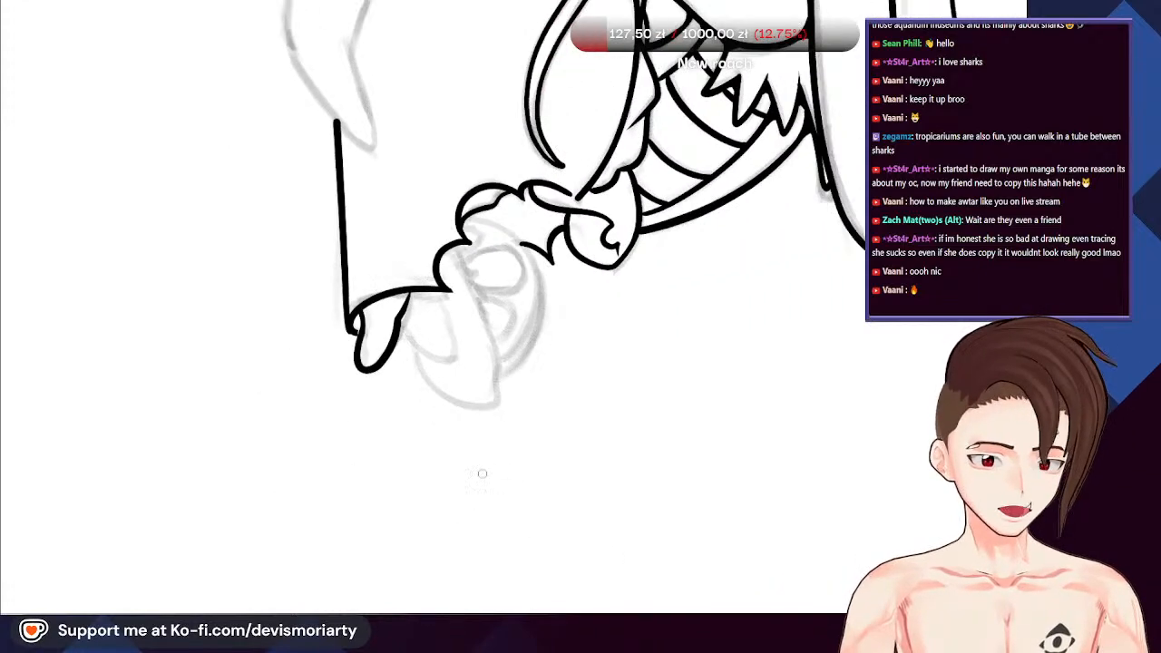
Thicken the upper part of the rounded flap's inner edge where it joins the curved line
{"action": "scroll", "coordinate": [481, 474], "scroll_direction": "up", "scroll_amount": 2}
{"action": "scroll", "coordinate": [332, 333], "scroll_direction": "up", "scroll_amount": 1}
{"action": "scroll", "coordinate": [378, 373], "scroll_direction": "up", "scroll_amount": 1}
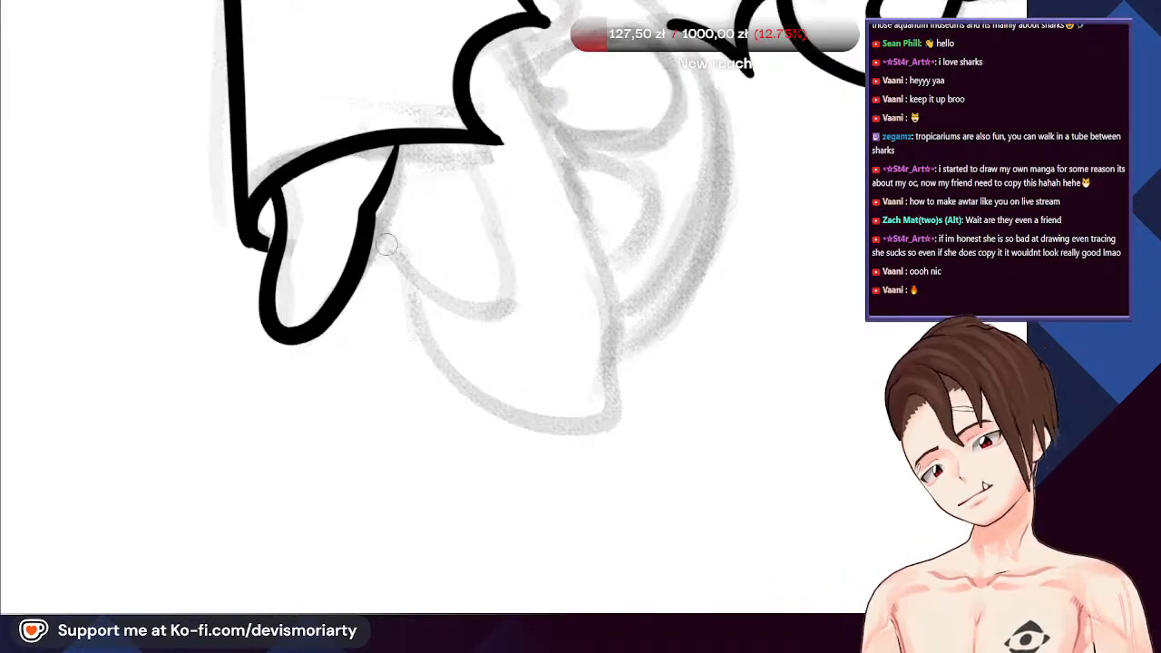
{"action": "scroll", "coordinate": [406, 188], "scroll_direction": "up", "scroll_amount": 2}
{"action": "left_click_drag", "start_coordinate": [366, 238], "coordinate": [399, 125]}
{"action": "key", "text": "ctrl+z"}
{"action": "mouse_move", "coordinate": [366, 224]}
{"action": "left_mouse_down"}
{"action": "mouse_move", "coordinate": [386, 201]}
{"action": "mouse_move", "coordinate": [389, 119]}
{"action": "left_mouse_up"}
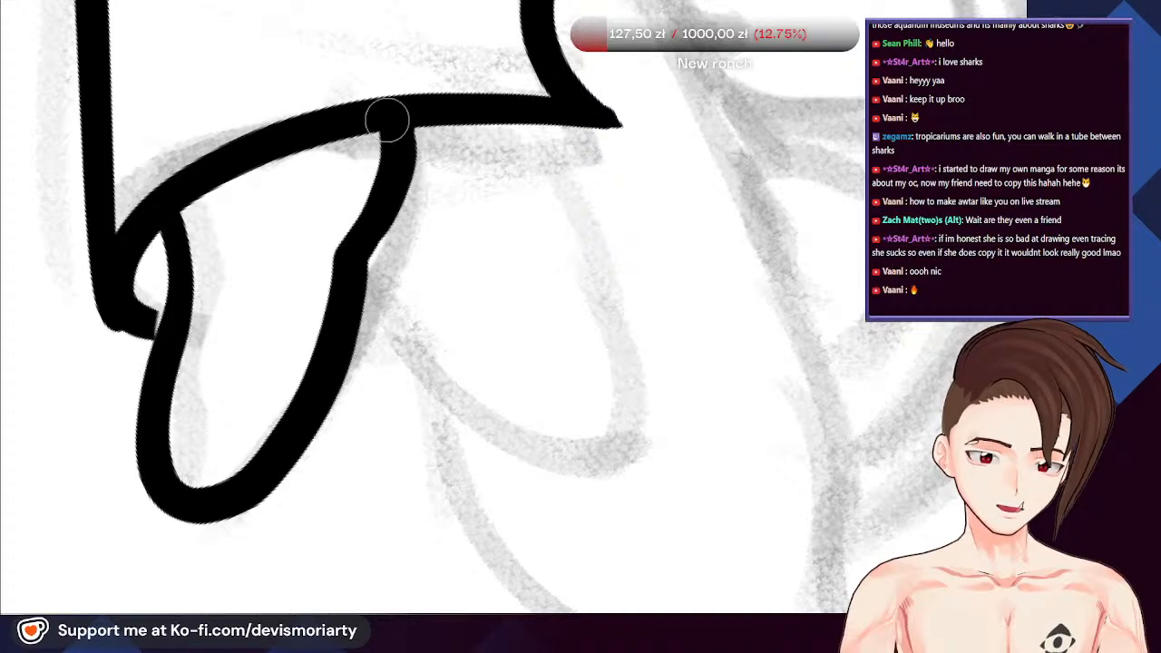
Ink a solid tapered wedge from the flap's inner edge along the curved line towards its pointed corner
{"action": "mouse_move", "coordinate": [390, 197]}
{"action": "left_mouse_down"}
{"action": "mouse_move", "coordinate": [433, 134]}
{"action": "mouse_move", "coordinate": [485, 103]}
{"action": "left_mouse_up"}
{"action": "key", "text": "ctrl+z"}
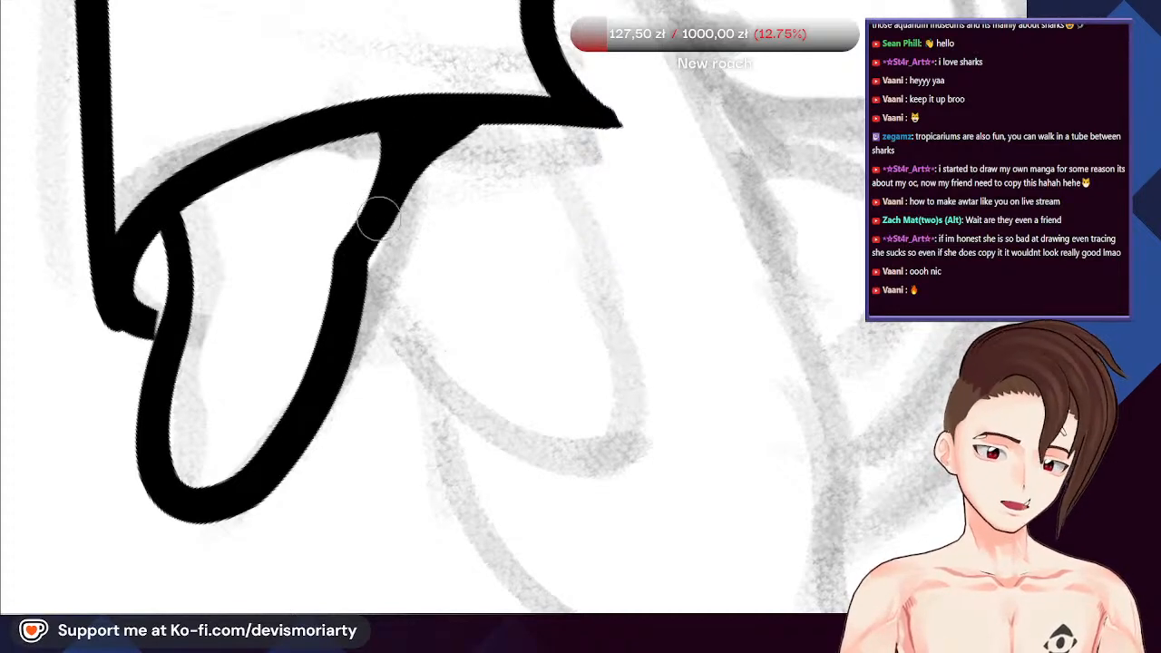
{"action": "mouse_move", "coordinate": [381, 221]}
{"action": "left_mouse_down"}
{"action": "mouse_move", "coordinate": [430, 156]}
{"action": "mouse_move", "coordinate": [573, 111]}
{"action": "left_mouse_up"}
{"action": "key", "text": "ctrl+z"}
{"action": "mouse_move", "coordinate": [372, 244]}
{"action": "left_mouse_down"}
{"action": "mouse_move", "coordinate": [397, 188]}
{"action": "mouse_move", "coordinate": [520, 112]}
{"action": "mouse_move", "coordinate": [554, 109]}
{"action": "left_mouse_up"}
{"action": "scroll", "coordinate": [563, 110], "scroll_direction": "up", "scroll_amount": 1}
{"action": "scroll", "coordinate": [571, 314], "scroll_direction": "down", "scroll_amount": 5}
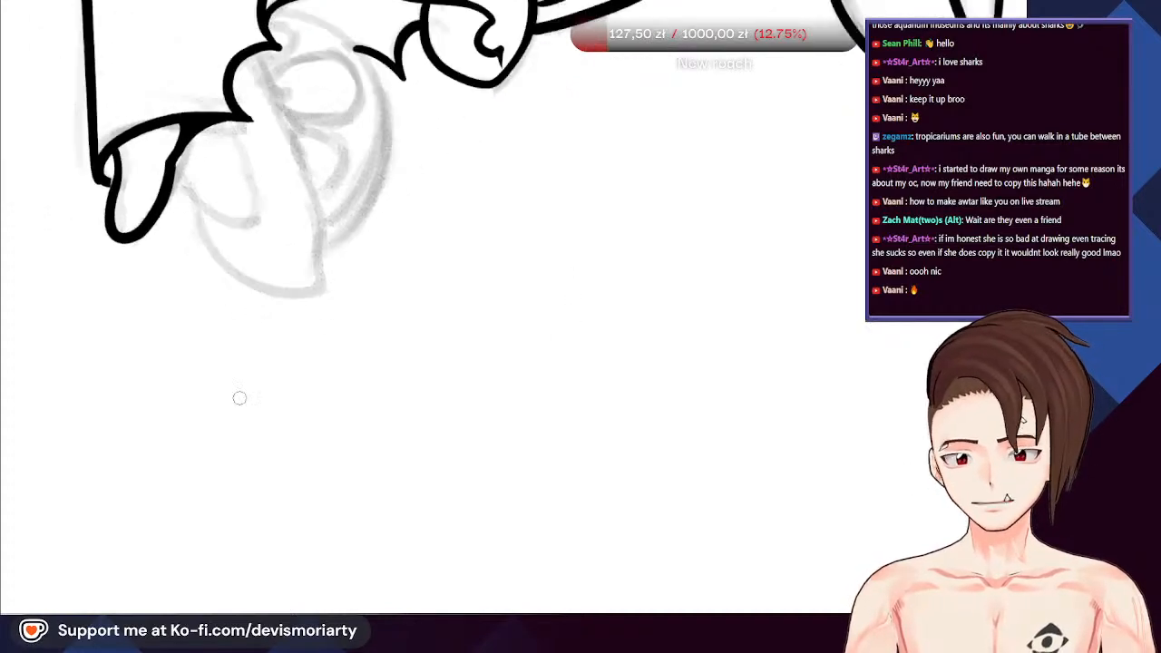
Try again to ink the dome-shaped arc from the large bump's lower end to the sketched brim
{"action": "scroll", "coordinate": [210, 595], "scroll_direction": "down", "scroll_amount": 2}
{"action": "left_click_drag", "start_coordinate": [255, 555], "coordinate": [300, 382]}
{"action": "scroll", "coordinate": [359, 110], "scroll_direction": "up", "scroll_amount": 1}
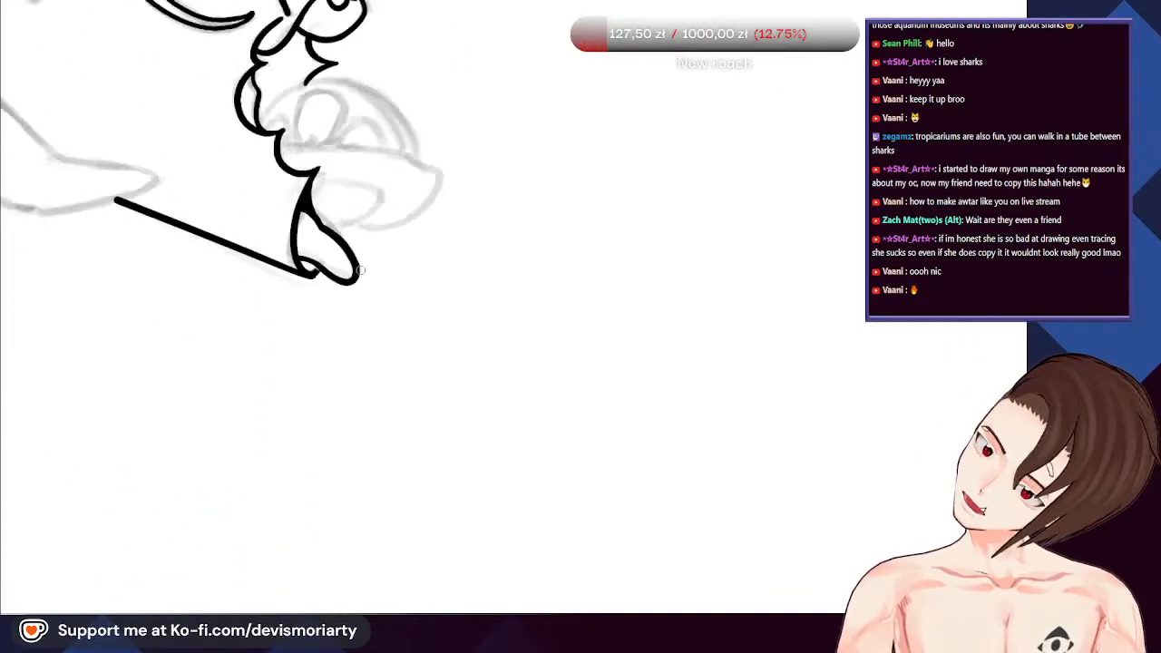
{"action": "scroll", "coordinate": [359, 109], "scroll_direction": "down", "scroll_amount": 1}
{"action": "scroll", "coordinate": [358, 110], "scroll_direction": "up", "scroll_amount": 3}
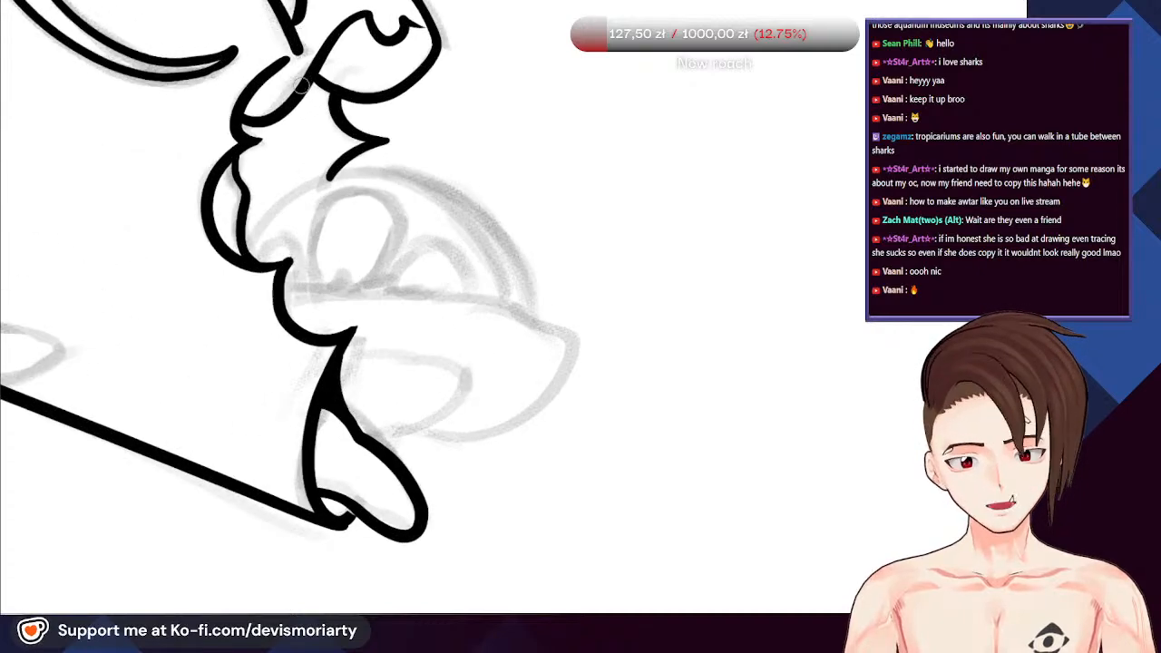
{"action": "mouse_move", "coordinate": [231, 295]}
{"action": "left_mouse_down"}
{"action": "mouse_move", "coordinate": [338, 179]}
{"action": "mouse_move", "coordinate": [542, 165]}
{"action": "left_mouse_up"}
{"action": "left_click_drag", "start_coordinate": [612, 200], "coordinate": [718, 404]}
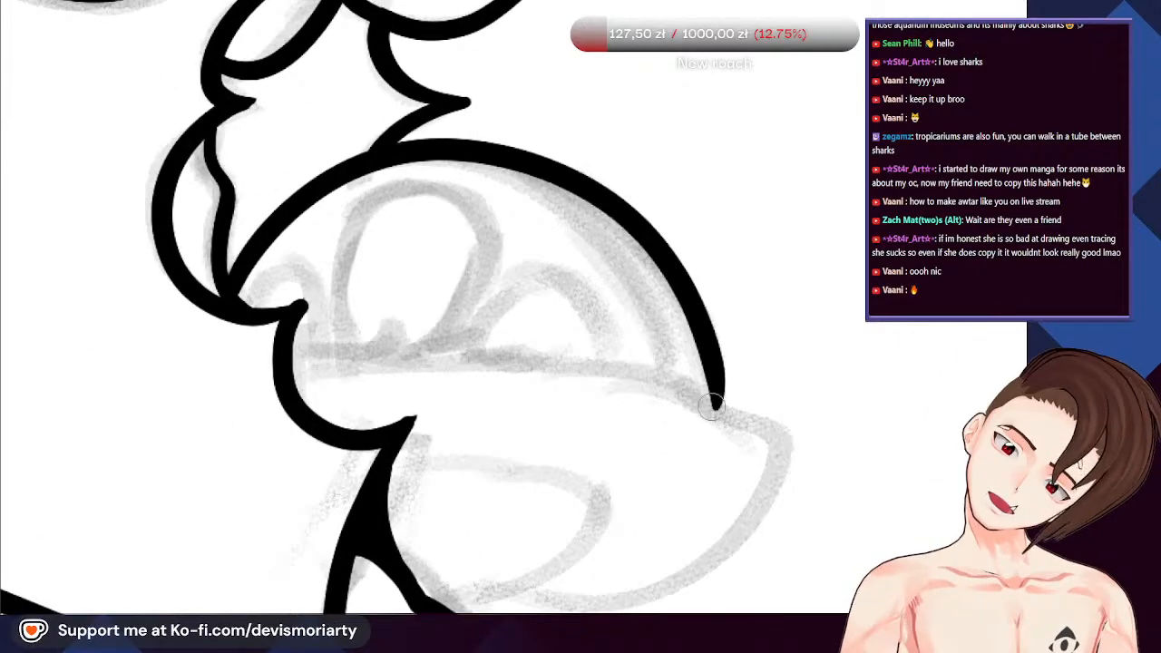
{"action": "scroll", "coordinate": [371, 185], "scroll_direction": "down", "scroll_amount": 4}
{"action": "scroll", "coordinate": [371, 185], "scroll_direction": "up", "scroll_amount": 3}
{"action": "key", "text": "ctrl+z"}
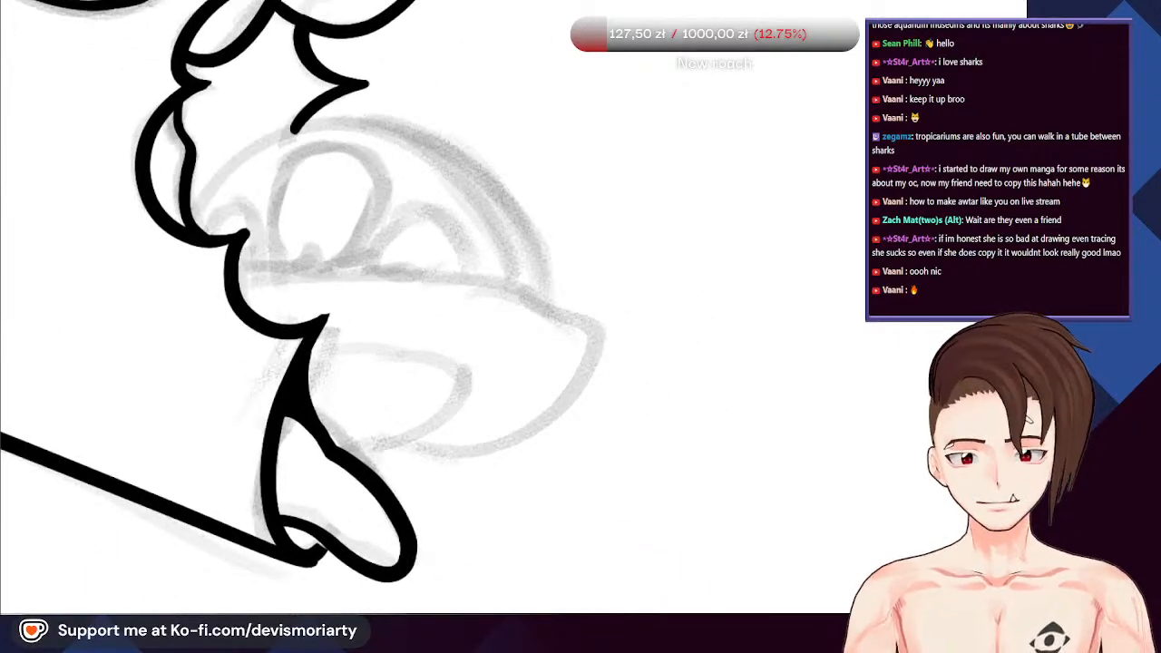
Try once more to ink the dome's outer arc from the bump around to the lower end of the straight sketch line
{"action": "scroll", "coordinate": [324, 422], "scroll_direction": "down", "scroll_amount": 3}
{"action": "left_click_drag", "start_coordinate": [610, 507], "coordinate": [324, 423]}
{"action": "scroll", "coordinate": [441, 405], "scroll_direction": "up", "scroll_amount": 3}
{"action": "mouse_move", "coordinate": [340, 466]}
{"action": "left_mouse_down"}
{"action": "mouse_move", "coordinate": [424, 448]}
{"action": "mouse_move", "coordinate": [533, 309]}
{"action": "mouse_move", "coordinate": [523, 157]}
{"action": "mouse_move", "coordinate": [426, 56]}
{"action": "mouse_move", "coordinate": [370, 44]}
{"action": "left_mouse_up"}
{"action": "scroll", "coordinate": [365, 111], "scroll_direction": "down", "scroll_amount": 4}
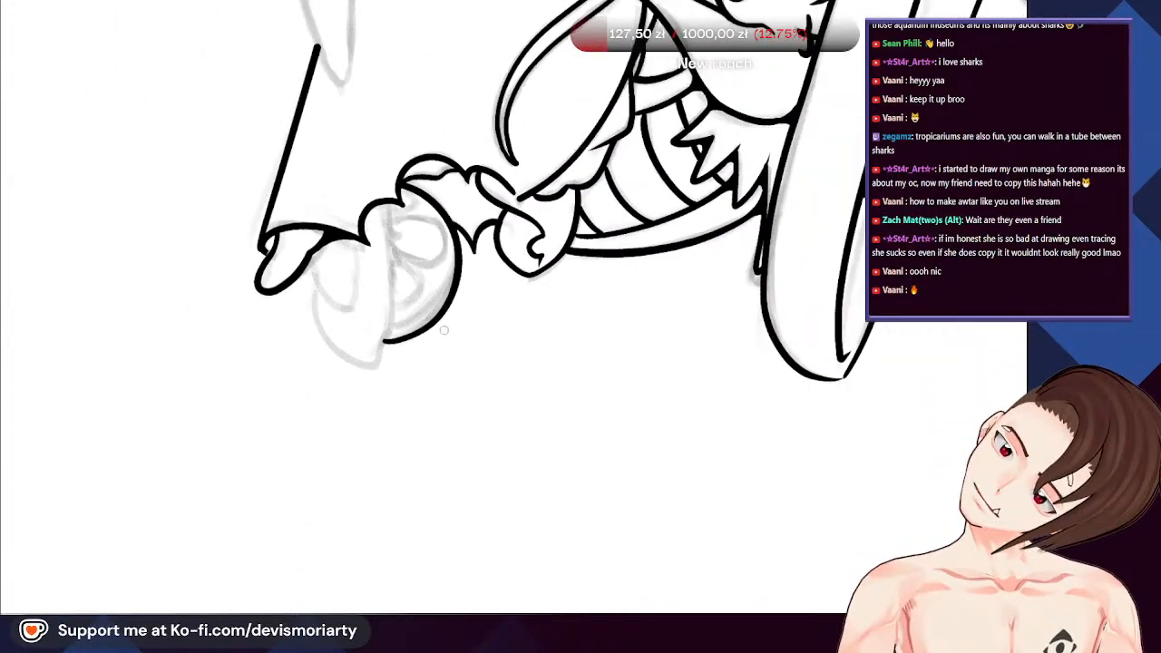
{"action": "scroll", "coordinate": [441, 331], "scroll_direction": "down", "scroll_amount": 1}
{"action": "scroll", "coordinate": [439, 320], "scroll_direction": "down", "scroll_amount": 3}
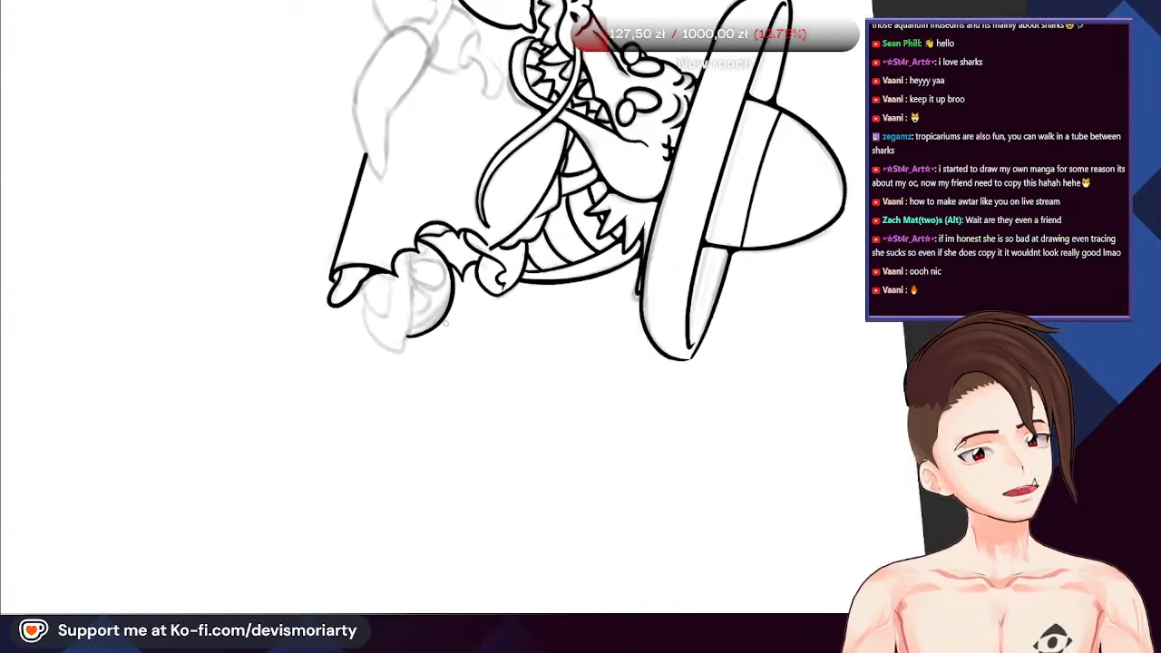
{"action": "scroll", "coordinate": [428, 241], "scroll_direction": "up", "scroll_amount": 5}
{"action": "scroll", "coordinate": [504, 412], "scroll_direction": "up", "scroll_amount": 4}
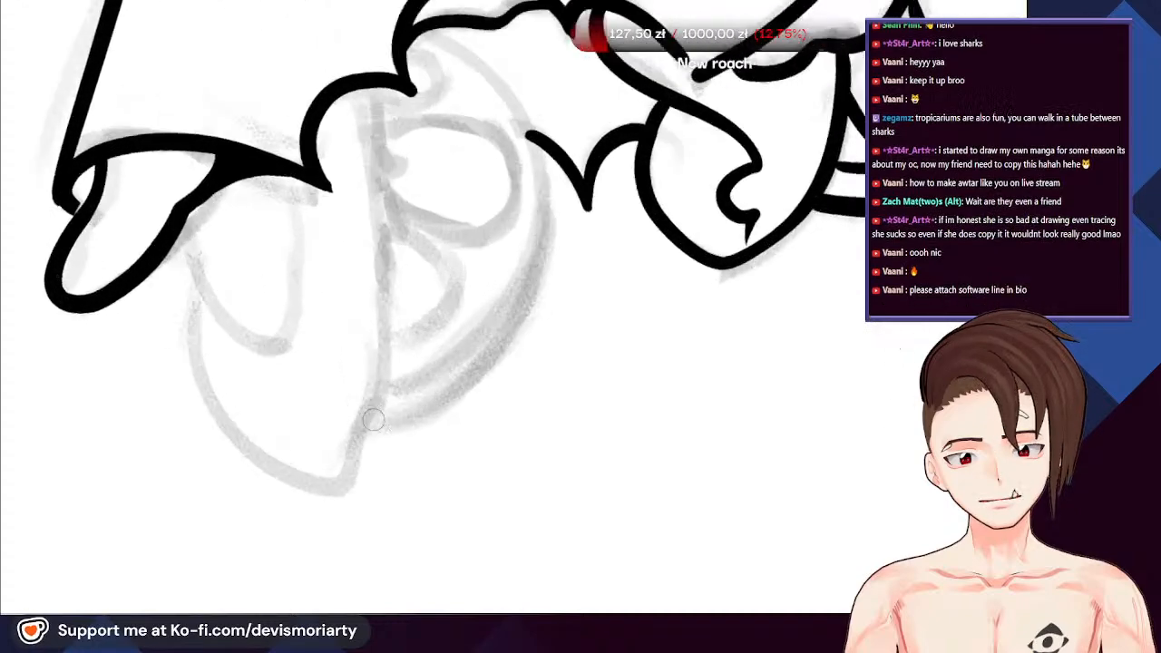
Ink the dome's outer arc in one sweep between the bump and the brim's sketched corner
{"action": "mouse_move", "coordinate": [363, 428]}
{"action": "left_mouse_down"}
{"action": "mouse_move", "coordinate": [427, 419]}
{"action": "mouse_move", "coordinate": [561, 289]}
{"action": "mouse_move", "coordinate": [549, 103]}
{"action": "mouse_move", "coordinate": [404, 13]}
{"action": "left_mouse_up"}
{"action": "scroll", "coordinate": [363, 265], "scroll_direction": "down", "scroll_amount": 5}
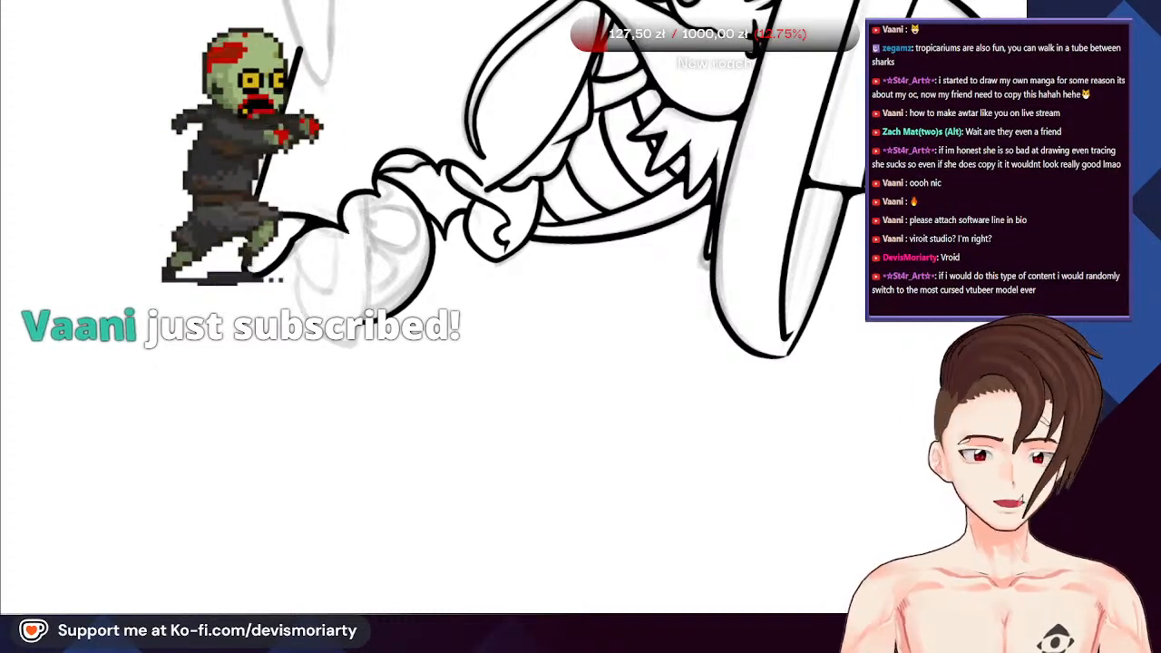
{"action": "scroll", "coordinate": [473, 142], "scroll_direction": "down", "scroll_amount": 3}
{"action": "scroll", "coordinate": [566, 64], "scroll_direction": "up", "scroll_amount": 2}
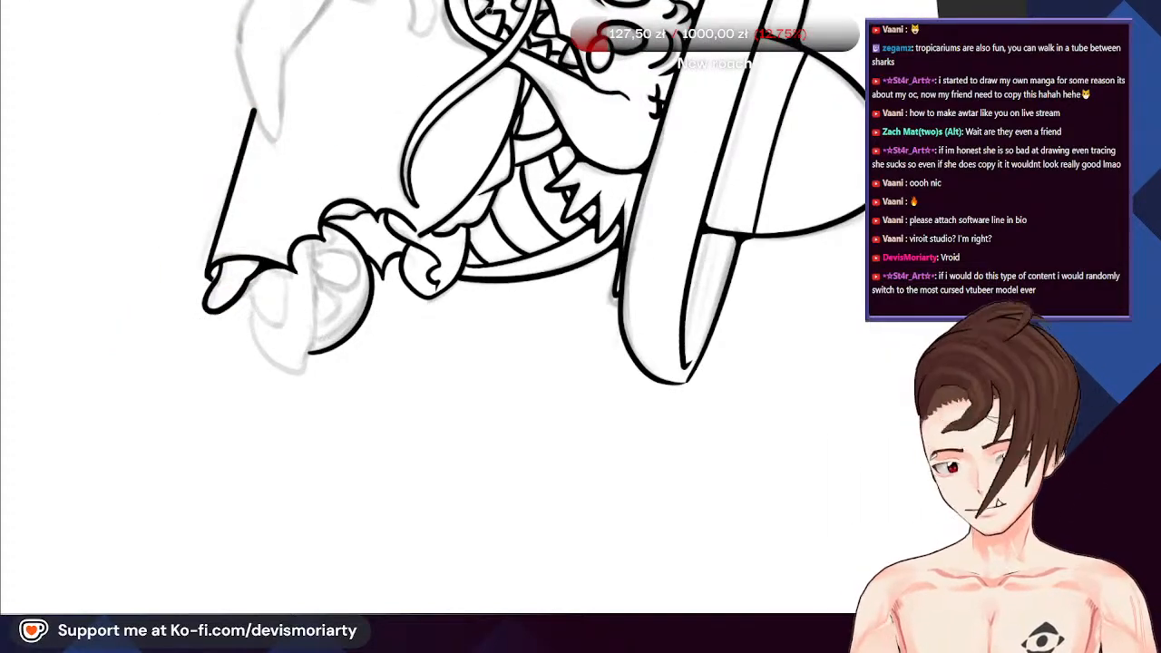
{"action": "scroll", "coordinate": [399, 109], "scroll_direction": "down", "scroll_amount": 3}
{"action": "scroll", "coordinate": [279, 259], "scroll_direction": "up", "scroll_amount": 3}
{"action": "scroll", "coordinate": [361, 127], "scroll_direction": "down", "scroll_amount": 2}
{"action": "scroll", "coordinate": [361, 69], "scroll_direction": "up", "scroll_amount": 3}
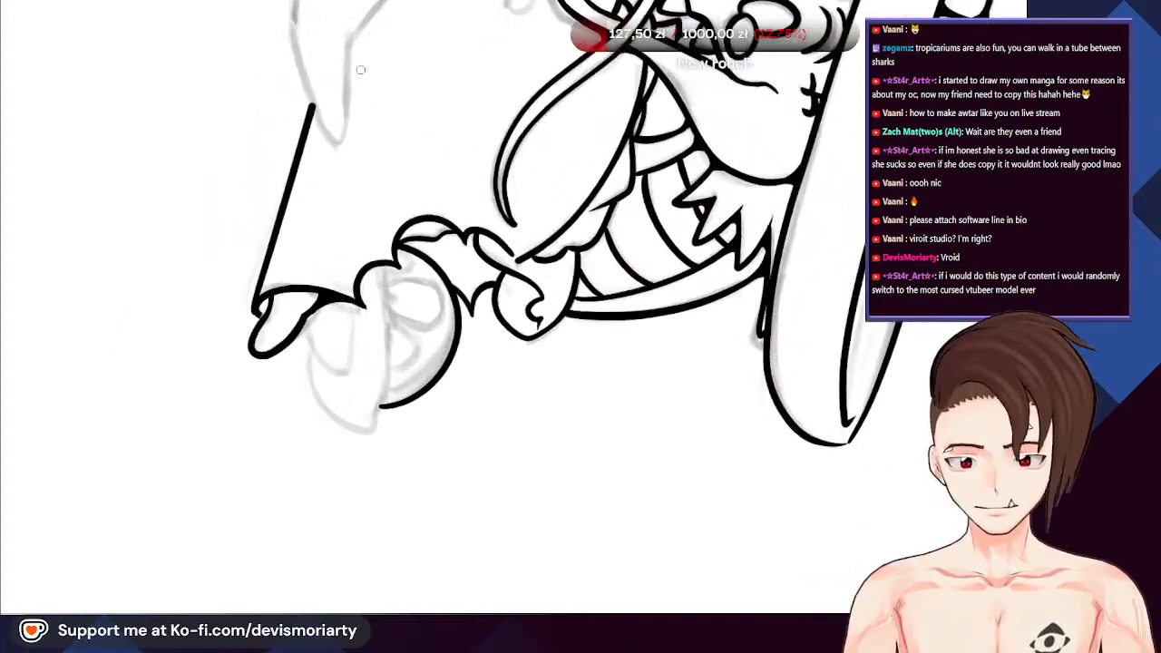
{"action": "scroll", "coordinate": [362, 70], "scroll_direction": "down", "scroll_amount": 2}
{"action": "scroll", "coordinate": [381, 163], "scroll_direction": "up", "scroll_amount": 2}
{"action": "scroll", "coordinate": [390, 227], "scroll_direction": "down", "scroll_amount": 2}
{"action": "scroll", "coordinate": [405, 261], "scroll_direction": "up", "scroll_amount": 2}
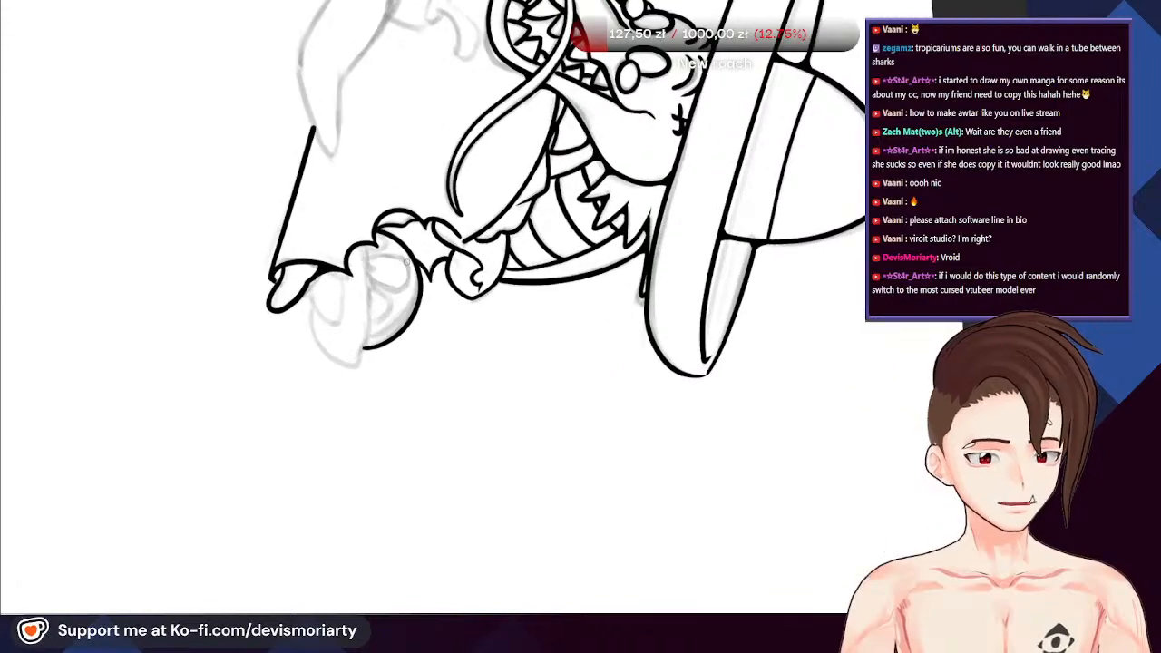
Try to ink the dome's base line from the rounded bump to the end of the outer arc
{"action": "scroll", "coordinate": [202, 301], "scroll_direction": "up", "scroll_amount": 5}
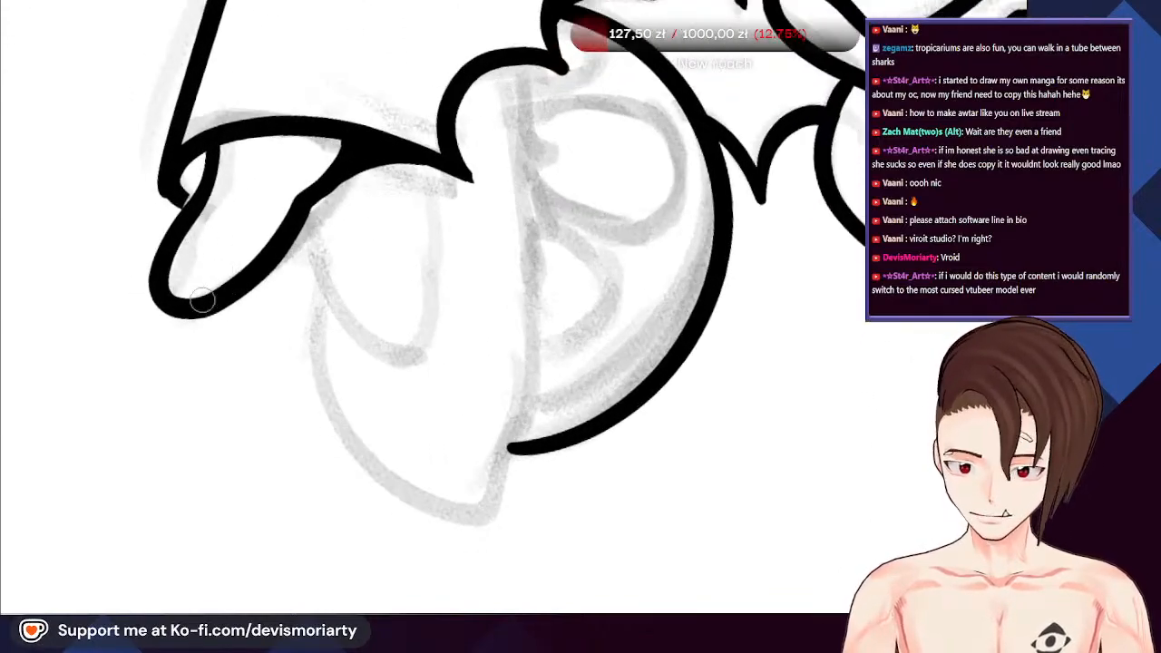
{"action": "mouse_move", "coordinate": [154, 272]}
{"action": "left_mouse_down"}
{"action": "mouse_move", "coordinate": [248, 366]}
{"action": "mouse_move", "coordinate": [292, 367]}
{"action": "mouse_move", "coordinate": [340, 396]}
{"action": "mouse_move", "coordinate": [378, 477]}
{"action": "mouse_move", "coordinate": [478, 522]}
{"action": "mouse_move", "coordinate": [534, 385]}
{"action": "mouse_move", "coordinate": [542, 273]}
{"action": "mouse_move", "coordinate": [514, 72]}
{"action": "left_mouse_up"}
{"action": "scroll", "coordinate": [440, 257], "scroll_direction": "down", "scroll_amount": 4}
{"action": "key", "text": "ctrl+z"}
{"action": "scroll", "coordinate": [413, 257], "scroll_direction": "up", "scroll_amount": 3}
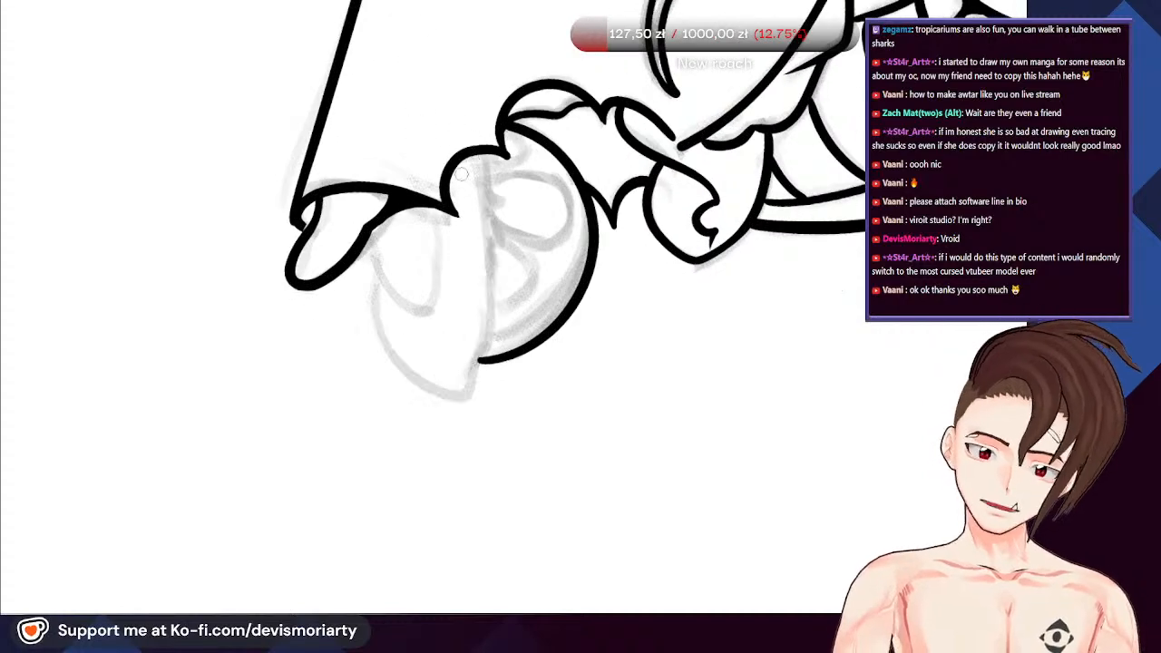
{"action": "scroll", "coordinate": [461, 175], "scroll_direction": "up", "scroll_amount": 2}
{"action": "mouse_move", "coordinate": [473, 132]}
{"action": "left_mouse_down"}
{"action": "mouse_move", "coordinate": [503, 364]}
{"action": "mouse_move", "coordinate": [480, 447]}
{"action": "left_mouse_up"}
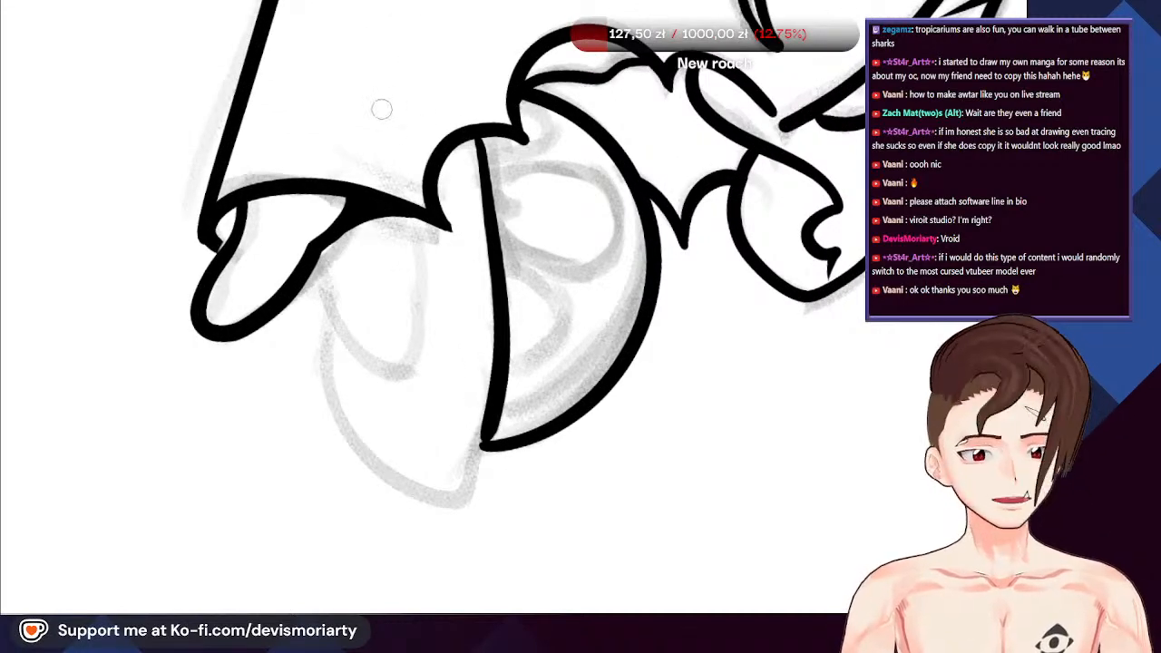
{"action": "scroll", "coordinate": [382, 109], "scroll_direction": "down", "scroll_amount": 1}
{"action": "key", "text": "ctrl+z"}
Ink the dome's straight base line and the curved brim outline from the dome's corner around to the rounded flap
{"action": "scroll", "coordinate": [411, 120], "scroll_direction": "up", "scroll_amount": 3}
{"action": "left_click_drag", "start_coordinate": [475, 493], "coordinate": [477, 113]}
{"action": "mouse_move", "coordinate": [481, 497]}
{"action": "left_mouse_down"}
{"action": "mouse_move", "coordinate": [415, 562]}
{"action": "mouse_move", "coordinate": [312, 472]}
{"action": "mouse_move", "coordinate": [282, 360]}
{"action": "mouse_move", "coordinate": [266, 327]}
{"action": "mouse_move", "coordinate": [227, 325]}
{"action": "left_mouse_up"}
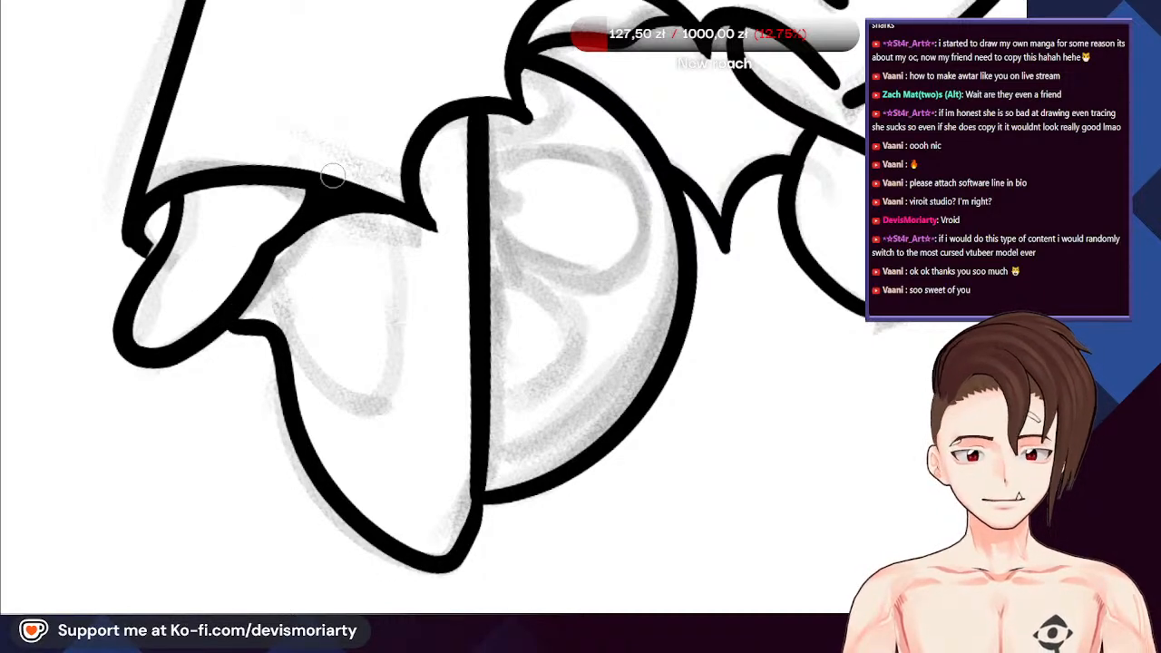
Try to ink the rounded inner shape between the flap and the brim outline
{"action": "scroll", "coordinate": [332, 177], "scroll_direction": "up", "scroll_amount": 2}
{"action": "mouse_move", "coordinate": [274, 254]}
{"action": "left_mouse_down"}
{"action": "mouse_move", "coordinate": [407, 423]}
{"action": "mouse_move", "coordinate": [446, 232]}
{"action": "left_mouse_up"}
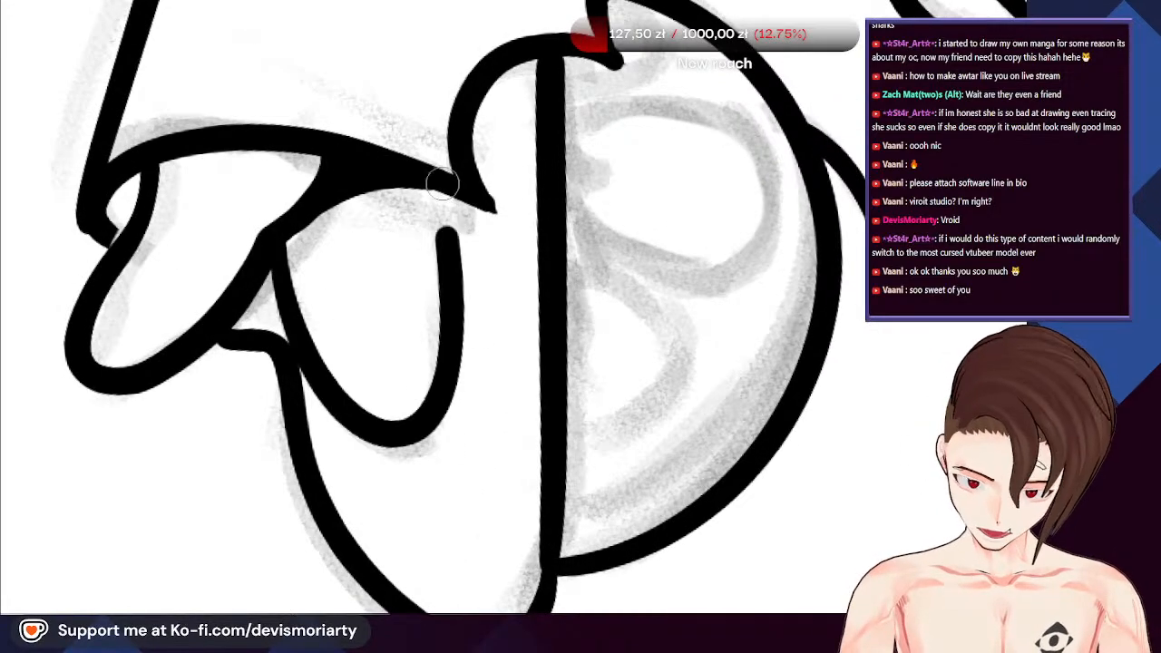
{"action": "scroll", "coordinate": [442, 184], "scroll_direction": "down", "scroll_amount": 5}
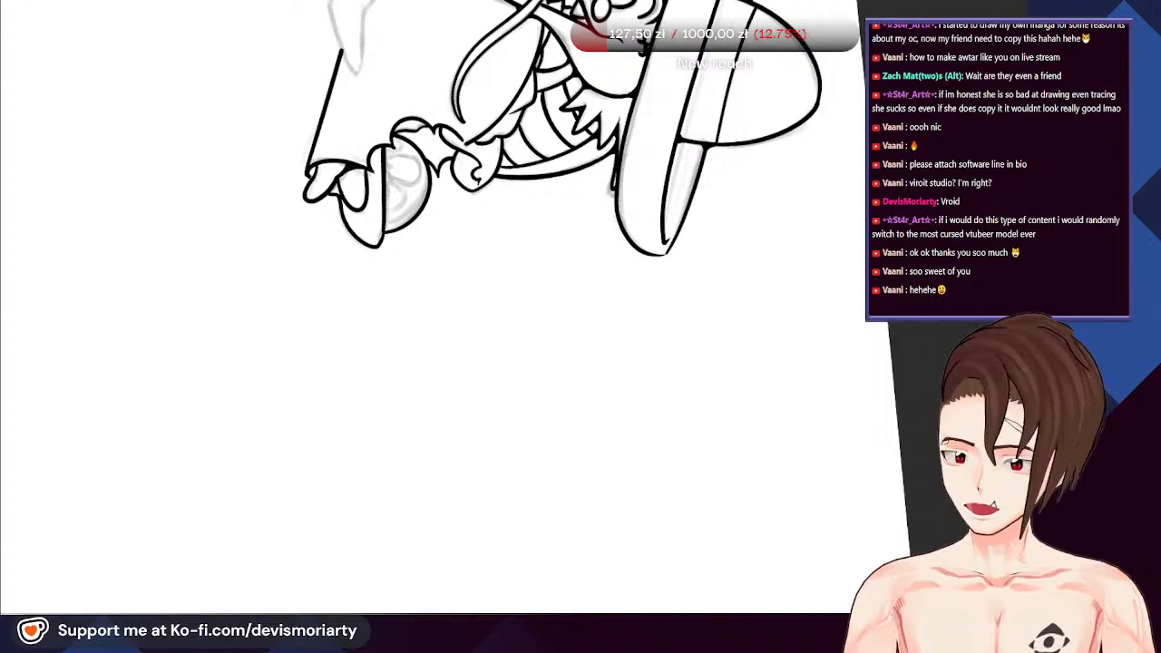
{"action": "key", "text": "5"}
{"action": "scroll", "coordinate": [386, 454], "scroll_direction": "up", "scroll_amount": 3}
{"action": "key", "text": "ctrl+z"}
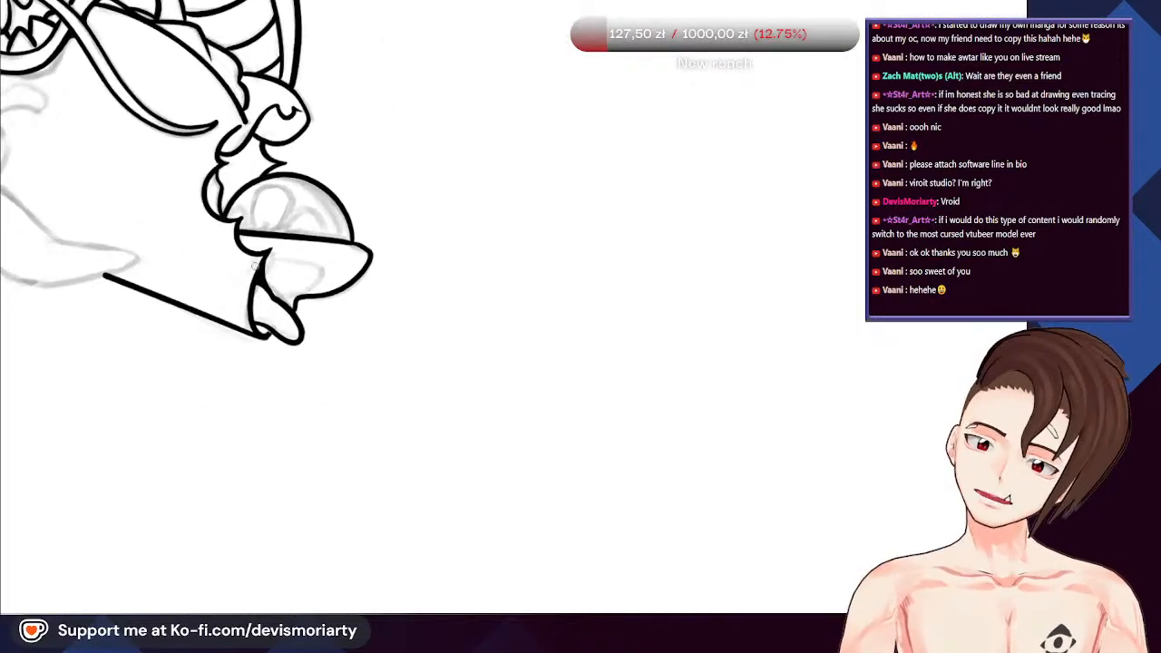
{"action": "scroll", "coordinate": [255, 266], "scroll_direction": "up", "scroll_amount": 3}
{"action": "scroll", "coordinate": [255, 265], "scroll_direction": "down", "scroll_amount": 1}
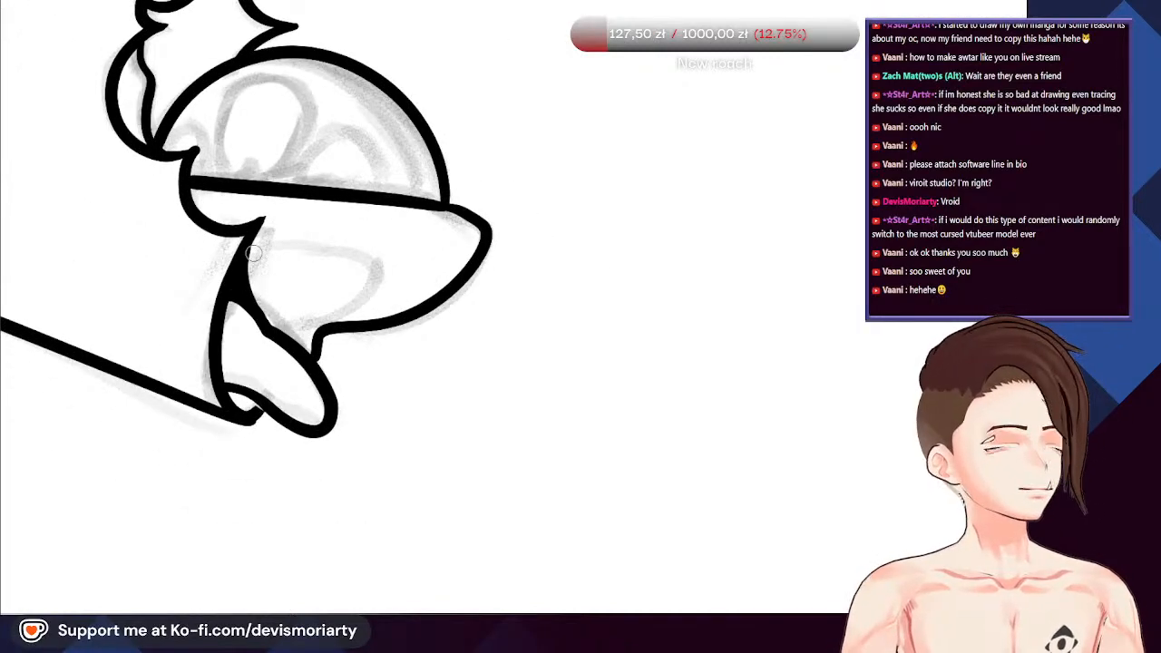
{"action": "scroll", "coordinate": [253, 254], "scroll_direction": "down", "scroll_amount": 2}
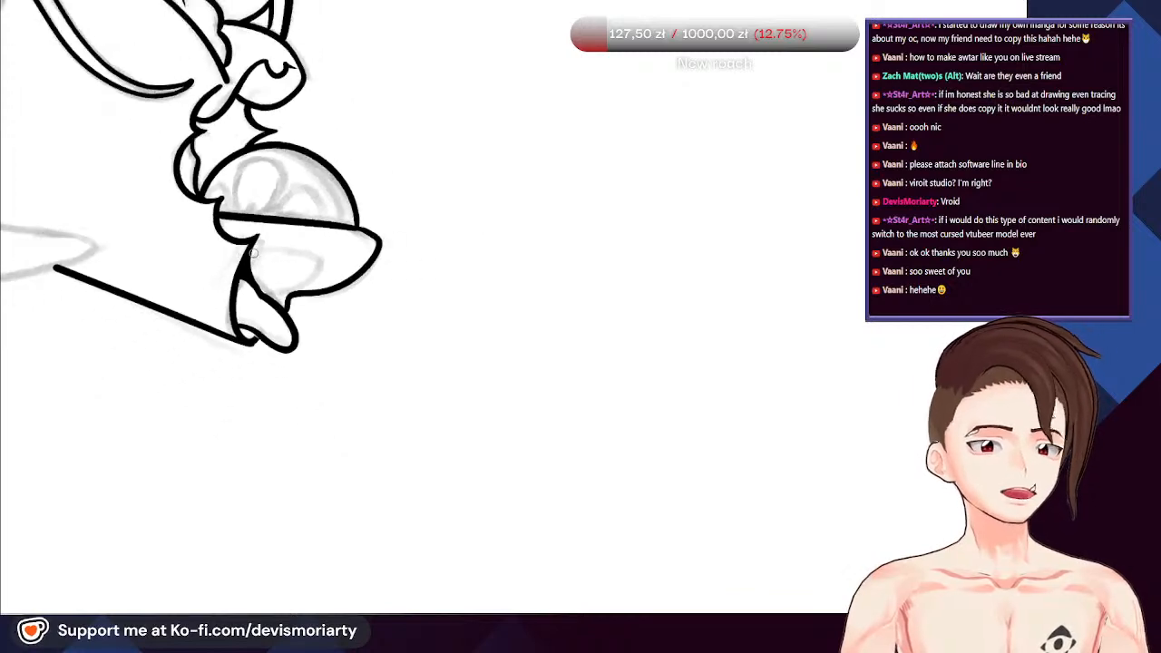
Ink the rounded inner shape inside the brim, joining it to the solid wedge beside the flap
{"action": "scroll", "coordinate": [236, 262], "scroll_direction": "up", "scroll_amount": 4}
{"action": "mouse_move", "coordinate": [220, 267]}
{"action": "left_mouse_down"}
{"action": "mouse_move", "coordinate": [205, 232]}
{"action": "mouse_move", "coordinate": [280, 302]}
{"action": "mouse_move", "coordinate": [357, 318]}
{"action": "mouse_move", "coordinate": [437, 284]}
{"action": "mouse_move", "coordinate": [477, 217]}
{"action": "mouse_move", "coordinate": [403, 163]}
{"action": "mouse_move", "coordinate": [231, 143]}
{"action": "left_mouse_up"}
{"action": "scroll", "coordinate": [230, 143], "scroll_direction": "down", "scroll_amount": 5}
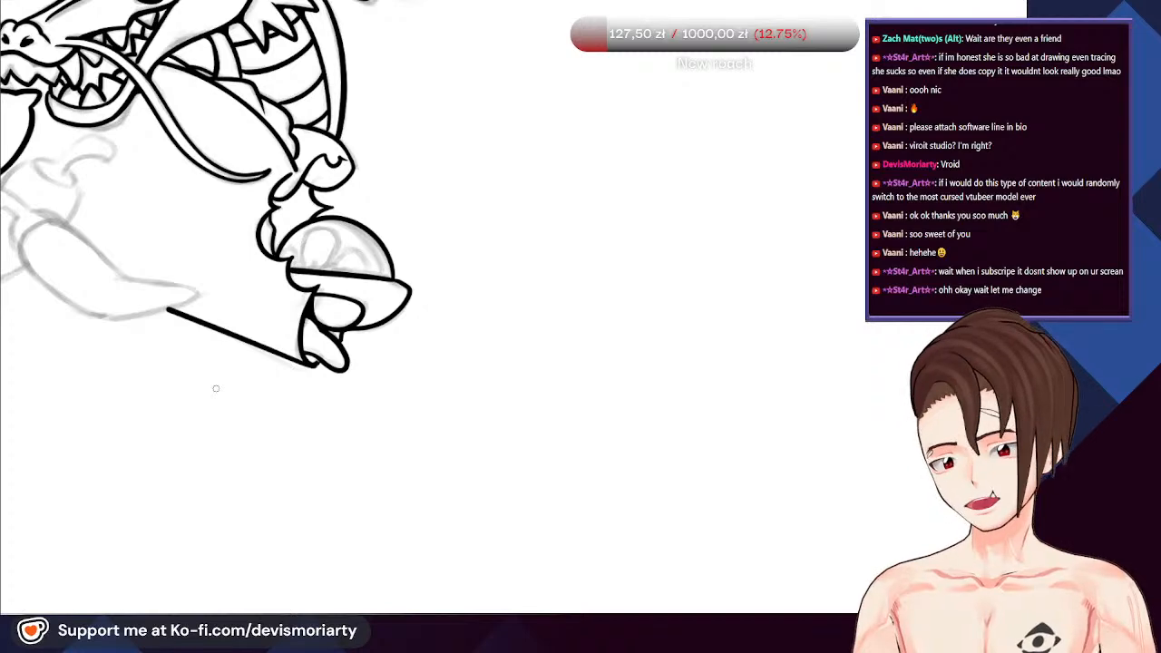
Try to ink an inner rim arc following the dome's outer edge down to the base line
{"action": "scroll", "coordinate": [359, 244], "scroll_direction": "up", "scroll_amount": 6}
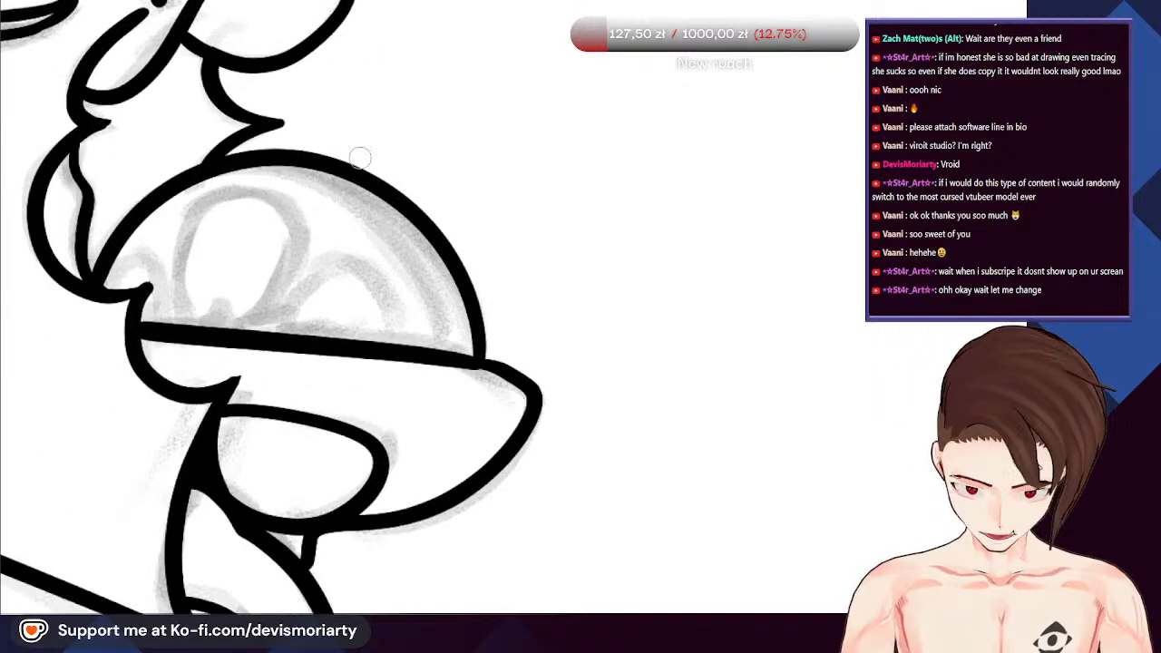
{"action": "scroll", "coordinate": [432, 279], "scroll_direction": "up", "scroll_amount": 3}
{"action": "mouse_move", "coordinate": [442, 406]}
{"action": "left_mouse_down"}
{"action": "mouse_move", "coordinate": [266, 107]}
{"action": "mouse_move", "coordinate": [56, 78]}
{"action": "left_mouse_up"}
{"action": "scroll", "coordinate": [464, 344], "scroll_direction": "down", "scroll_amount": 4}
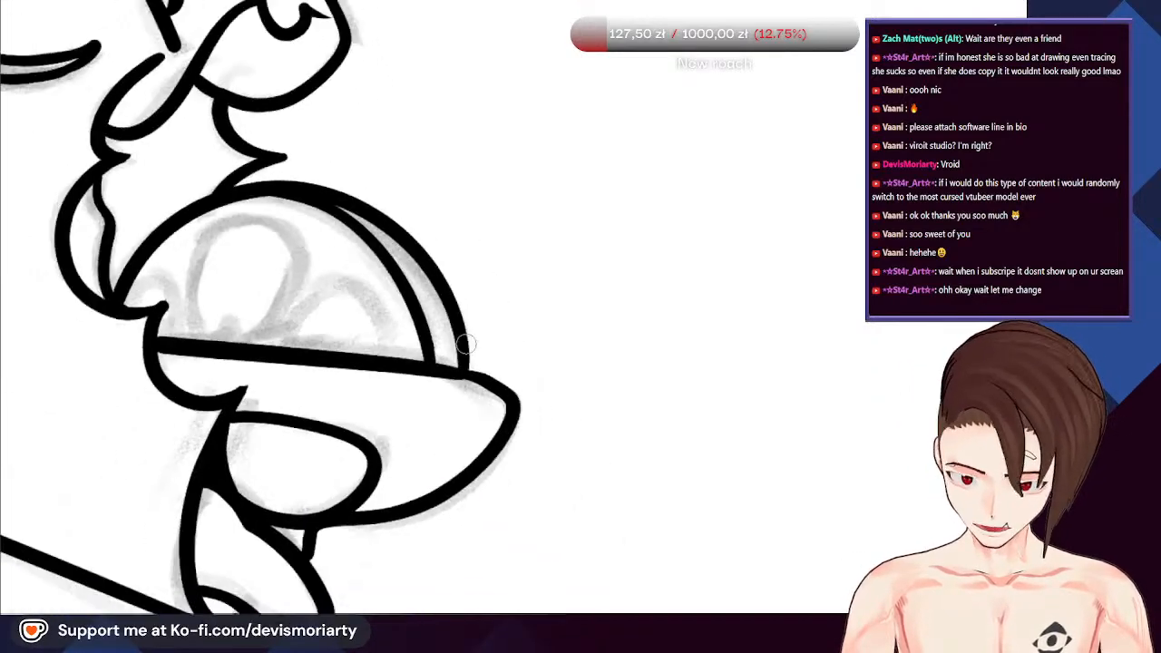
{"action": "key", "text": "ctrl+z"}
{"action": "scroll", "coordinate": [424, 313], "scroll_direction": "up", "scroll_amount": 4}
{"action": "mouse_move", "coordinate": [109, 141]}
{"action": "left_mouse_down"}
{"action": "mouse_move", "coordinate": [181, 128]}
{"action": "mouse_move", "coordinate": [342, 186]}
{"action": "mouse_move", "coordinate": [448, 348]}
{"action": "mouse_move", "coordinate": [446, 402]}
{"action": "left_mouse_up"}
{"action": "key", "text": "ctrl+z"}
{"action": "mouse_move", "coordinate": [457, 446]}
{"action": "left_mouse_down"}
{"action": "mouse_move", "coordinate": [416, 274]}
{"action": "mouse_move", "coordinate": [177, 141]}
{"action": "mouse_move", "coordinate": [36, 186]}
{"action": "left_mouse_up"}
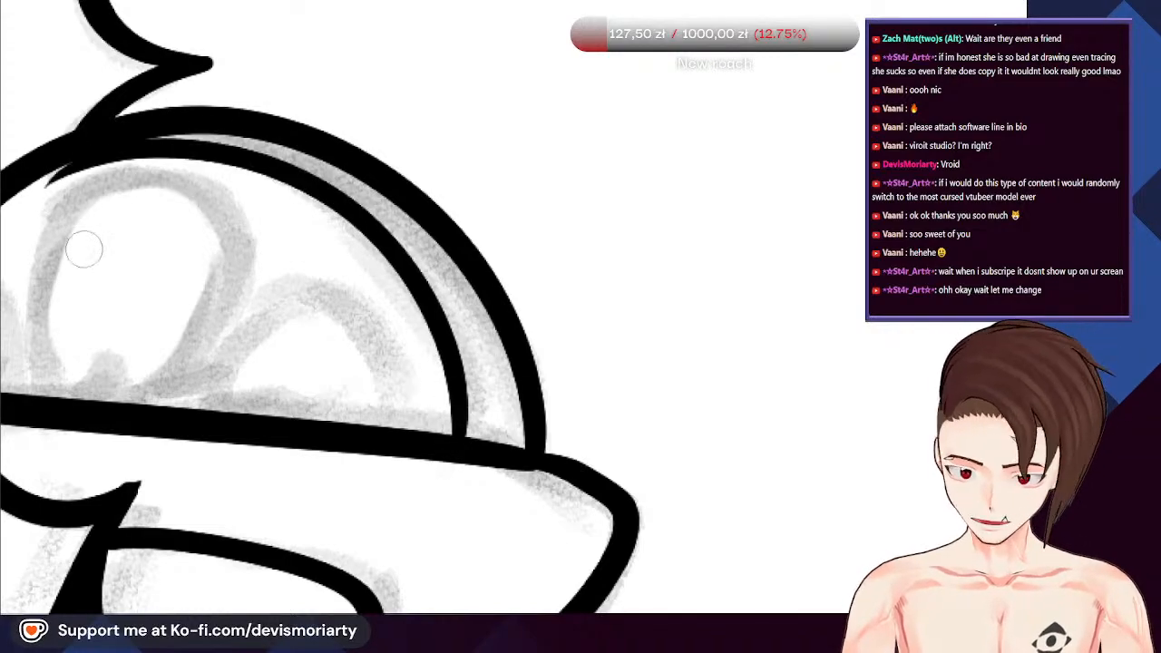
{"action": "key", "text": "ctrl+z"}
Ink the rim arc just inside the dome's outer edge and a thinner arc within it
{"action": "mouse_move", "coordinate": [73, 145]}
{"action": "left_mouse_down"}
{"action": "mouse_move", "coordinate": [109, 137]}
{"action": "mouse_move", "coordinate": [417, 268]}
{"action": "left_mouse_up"}
{"action": "mouse_move", "coordinate": [464, 352]}
{"action": "left_mouse_down"}
{"action": "mouse_move", "coordinate": [416, 293]}
{"action": "mouse_move", "coordinate": [249, 196]}
{"action": "mouse_move", "coordinate": [81, 233]}
{"action": "mouse_move", "coordinate": [23, 363]}
{"action": "left_mouse_up"}
{"action": "scroll", "coordinate": [255, 298], "scroll_direction": "down", "scroll_amount": 6}
{"action": "scroll", "coordinate": [186, 289], "scroll_direction": "up", "scroll_amount": 4}
{"action": "scroll", "coordinate": [190, 283], "scroll_direction": "up", "scroll_amount": 3}
{"action": "scroll", "coordinate": [235, 357], "scroll_direction": "up", "scroll_amount": 3}
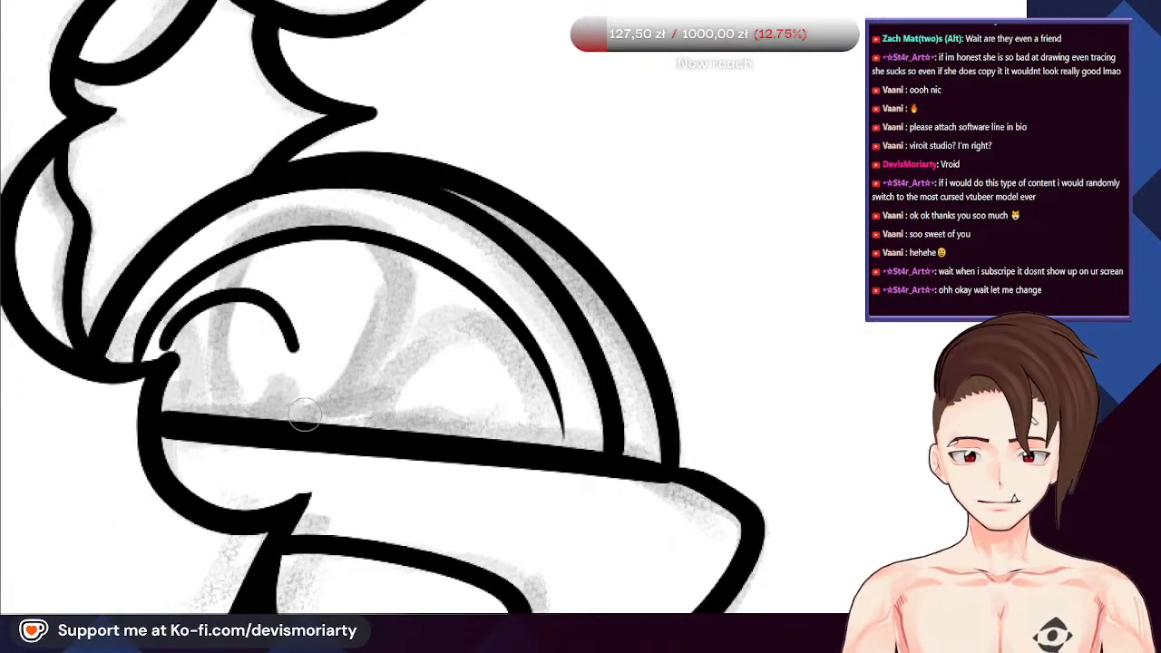
Try inking curved segment lines and small seed marks inside the dome above its base line
{"action": "mouse_move", "coordinate": [337, 251]}
{"action": "left_mouse_down"}
{"action": "mouse_move", "coordinate": [419, 335]}
{"action": "mouse_move", "coordinate": [380, 420]}
{"action": "left_mouse_up"}
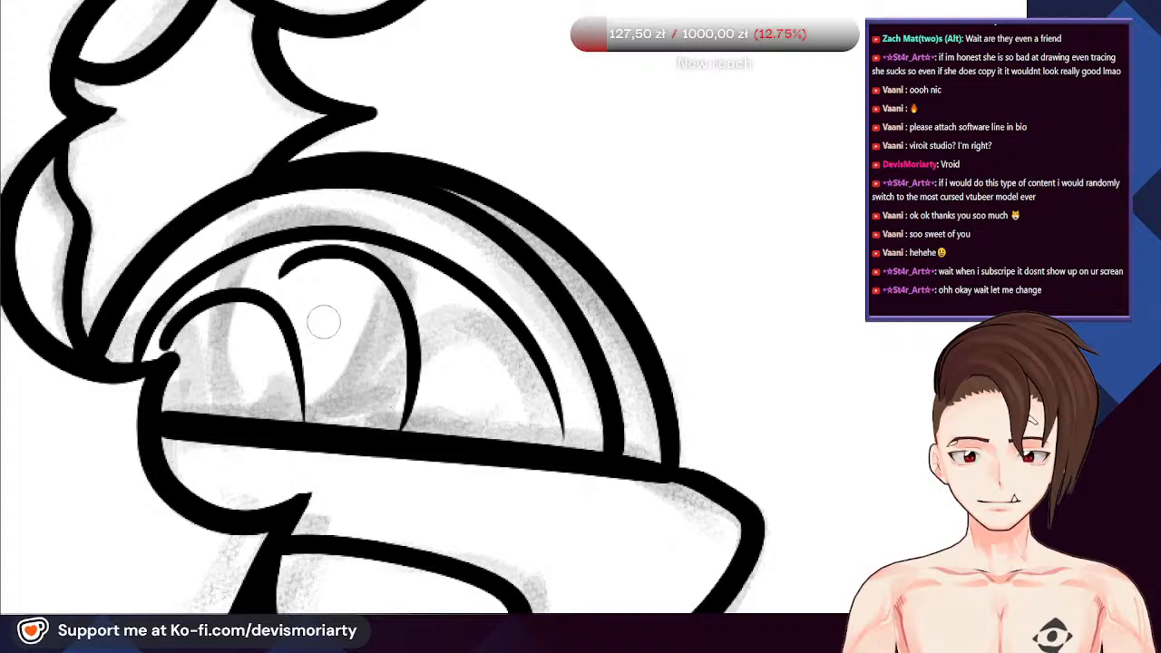
{"action": "left_click_drag", "start_coordinate": [430, 311], "coordinate": [527, 458]}
{"action": "scroll", "coordinate": [392, 337], "scroll_direction": "down", "scroll_amount": 5}
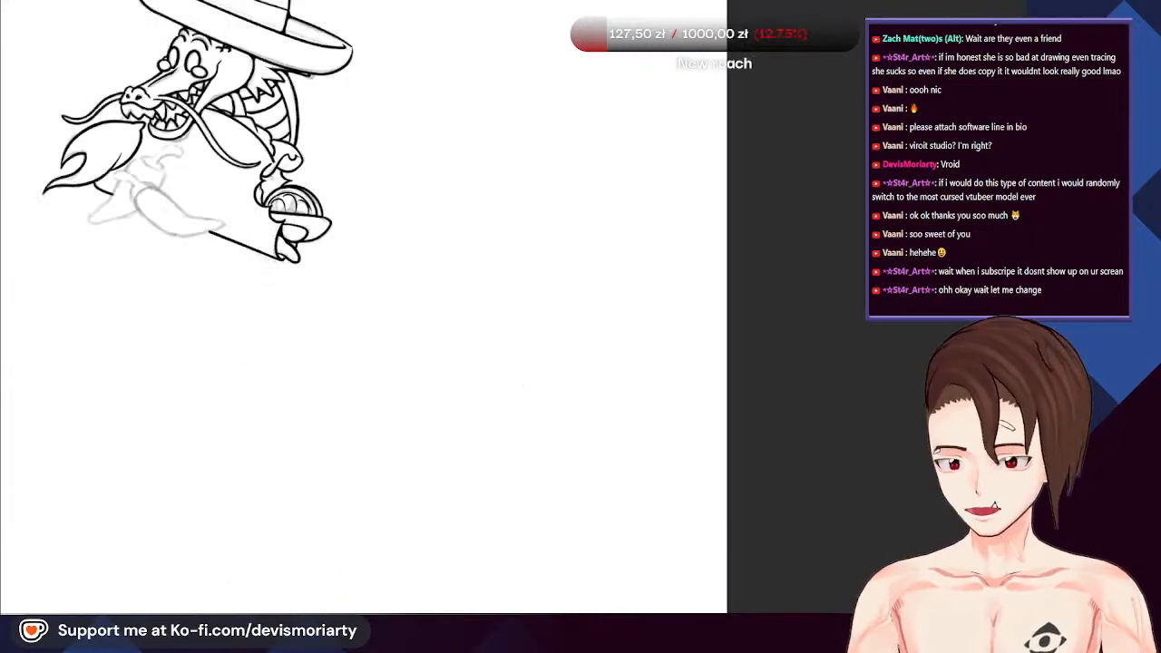
{"action": "scroll", "coordinate": [299, 302], "scroll_direction": "up", "scroll_amount": 5}
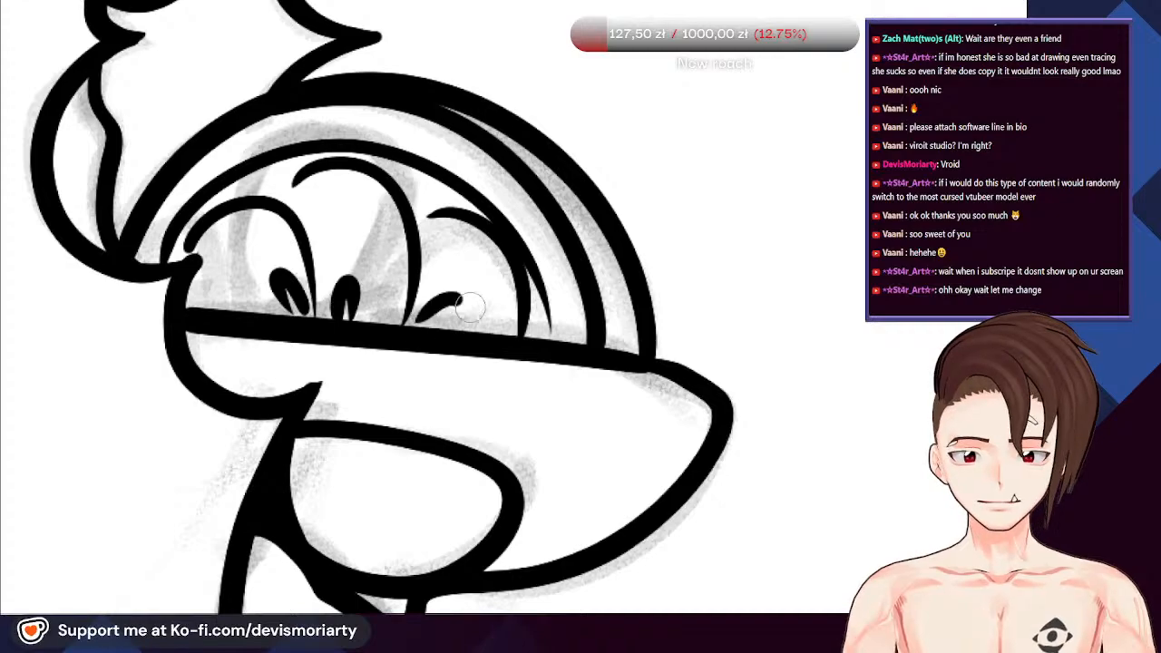
{"action": "scroll", "coordinate": [470, 307], "scroll_direction": "down", "scroll_amount": 5}
{"action": "scroll", "coordinate": [447, 317], "scroll_direction": "up", "scroll_amount": 4}
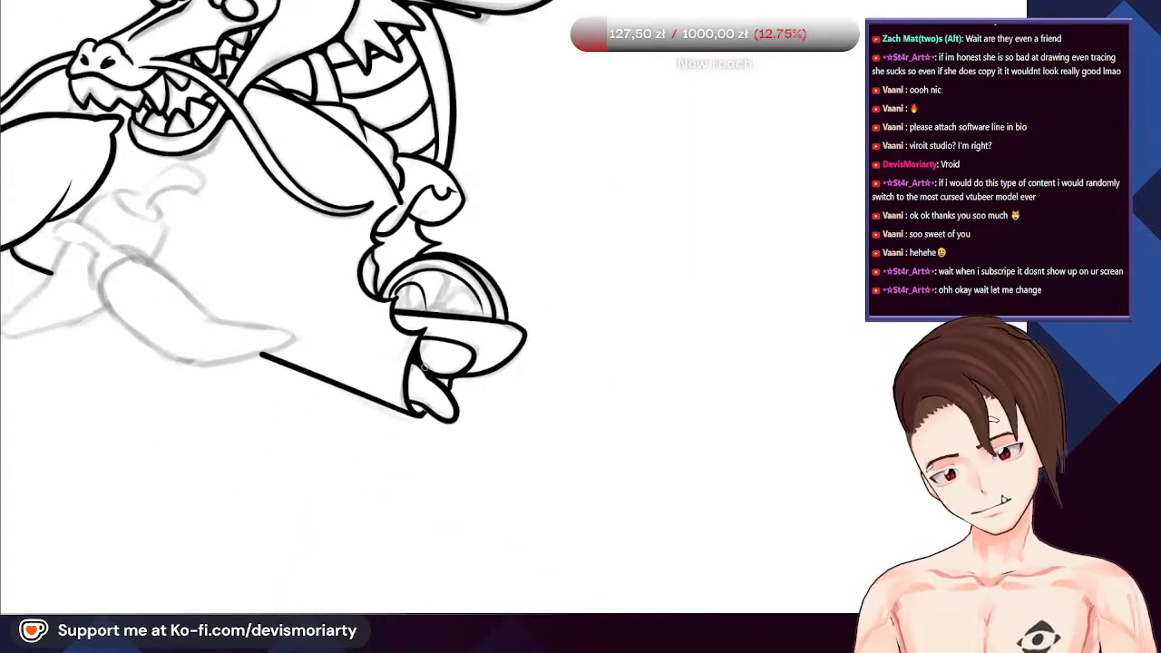
{"action": "scroll", "coordinate": [418, 335], "scroll_direction": "up", "scroll_amount": 2}
{"action": "scroll", "coordinate": [417, 335], "scroll_direction": "down", "scroll_amount": 6}
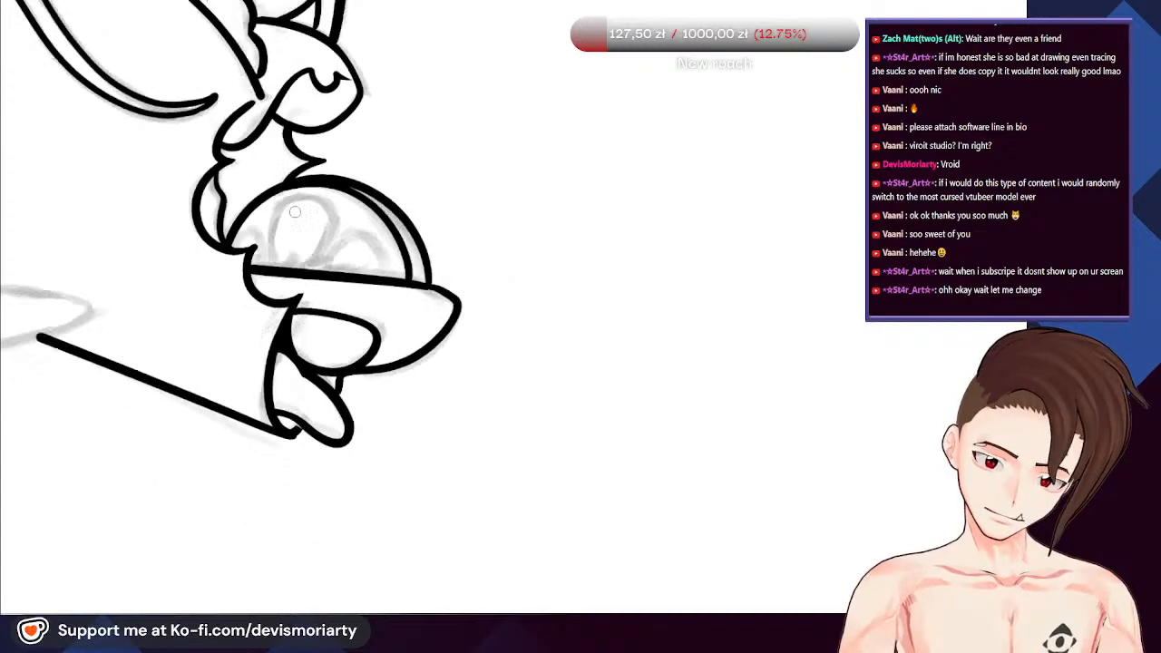
Ink the pointed shape below the dragon's claw-like fin and the narrow rounded strip at its upper end
{"action": "scroll", "coordinate": [157, 306], "scroll_direction": "up", "scroll_amount": 2}
{"action": "scroll", "coordinate": [157, 305], "scroll_direction": "down", "scroll_amount": 2}
{"action": "scroll", "coordinate": [157, 306], "scroll_direction": "up", "scroll_amount": 4}
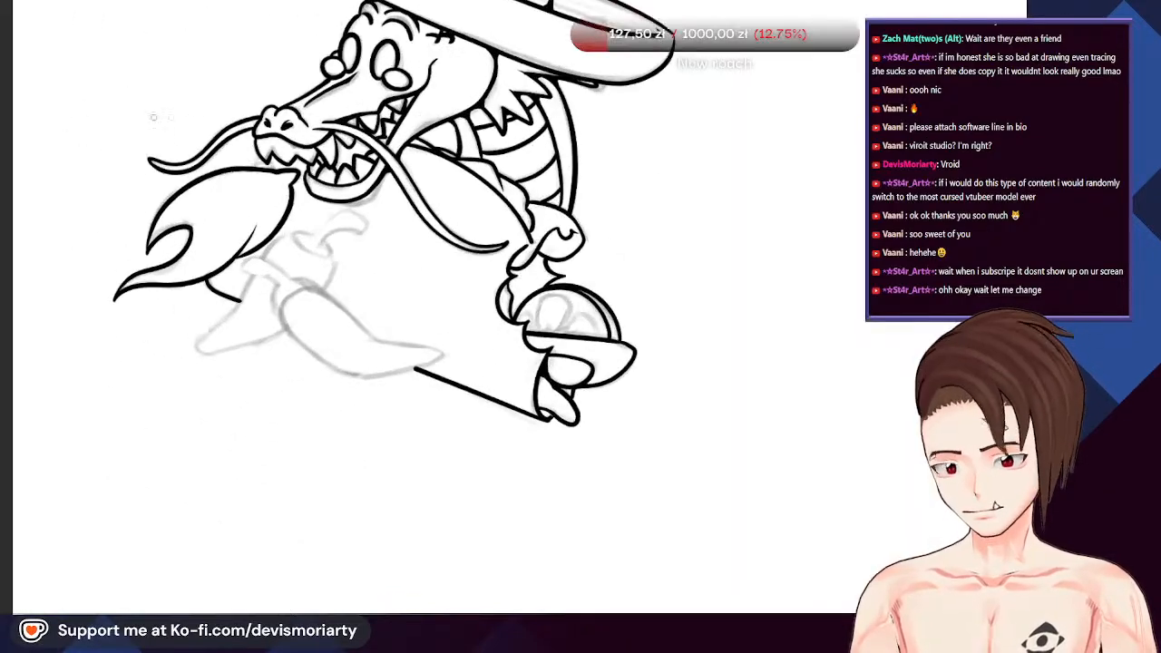
{"action": "scroll", "coordinate": [157, 306], "scroll_direction": "up", "scroll_amount": 3}
{"action": "mouse_move", "coordinate": [428, 324]}
{"action": "left_mouse_down"}
{"action": "mouse_move", "coordinate": [380, 353]}
{"action": "mouse_move", "coordinate": [189, 405]}
{"action": "left_mouse_up"}
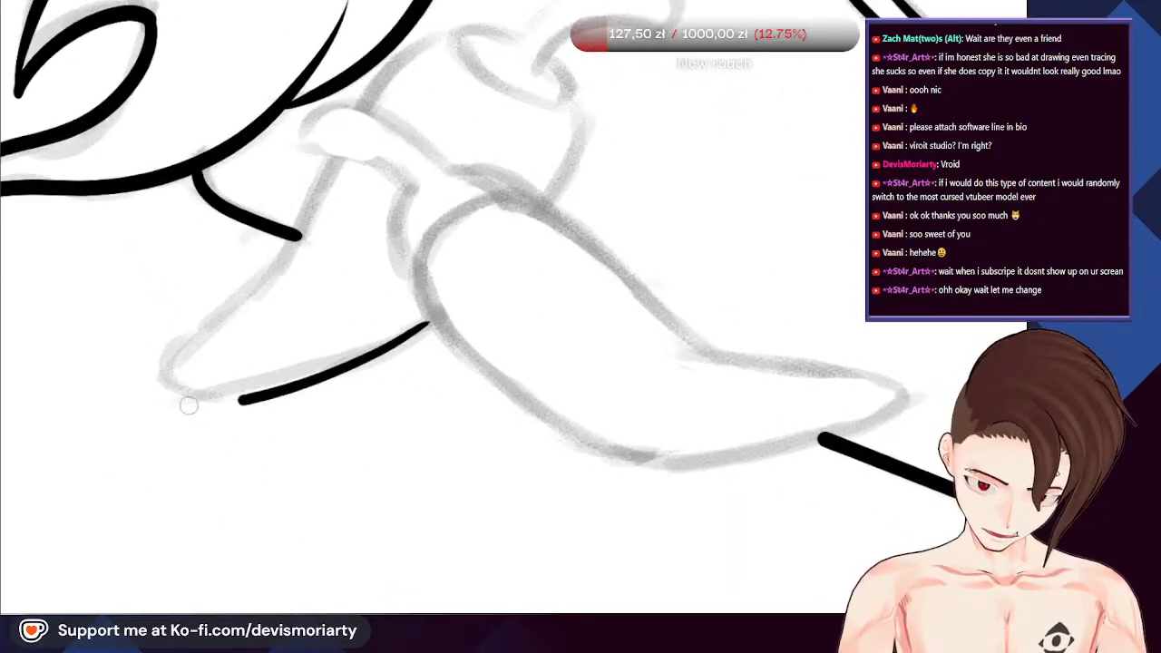
{"action": "mouse_move", "coordinate": [247, 303]}
{"action": "left_mouse_down"}
{"action": "mouse_move", "coordinate": [343, 160]}
{"action": "mouse_move", "coordinate": [434, 176]}
{"action": "left_mouse_up"}
{"action": "scroll", "coordinate": [343, 159], "scroll_direction": "down", "scroll_amount": 4}
{"action": "scroll", "coordinate": [372, 218], "scroll_direction": "up", "scroll_amount": 4}
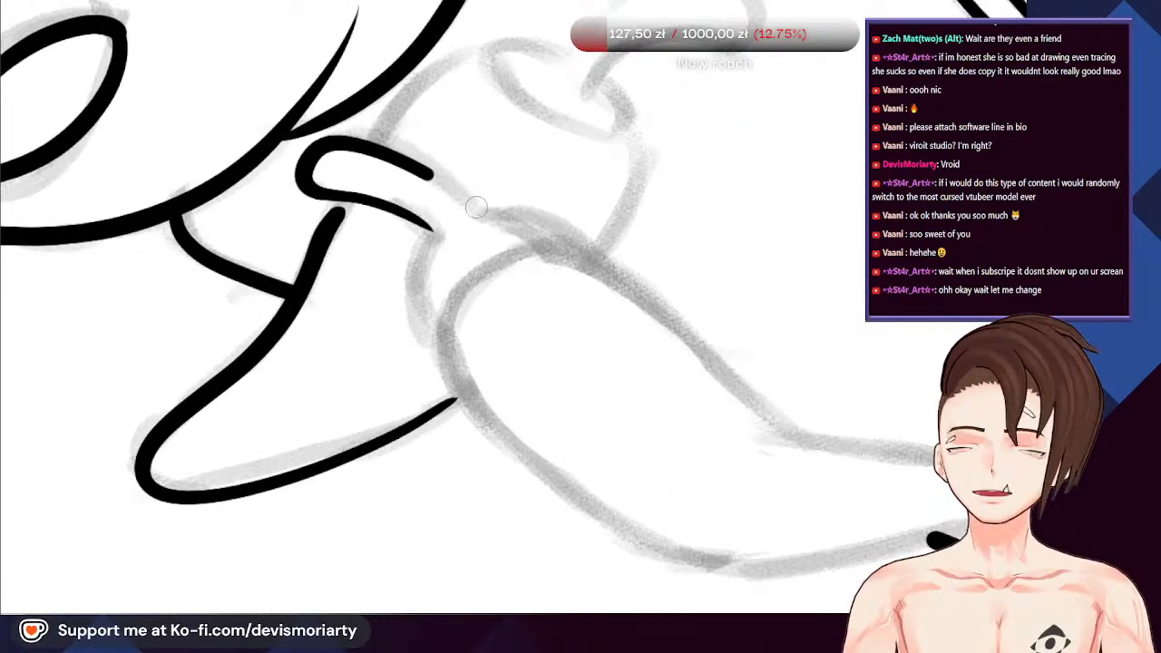
Try to ink the short curved edge running down from the narrow strip's lower end
{"action": "key", "text": "ctrl+z"}
{"action": "mouse_move", "coordinate": [451, 222]}
{"action": "left_mouse_down"}
{"action": "mouse_move", "coordinate": [426, 269]}
{"action": "mouse_move", "coordinate": [420, 340]}
{"action": "left_mouse_up"}
{"action": "scroll", "coordinate": [622, 316], "scroll_direction": "up", "scroll_amount": 2}
{"action": "key", "text": "ctrl+z"}
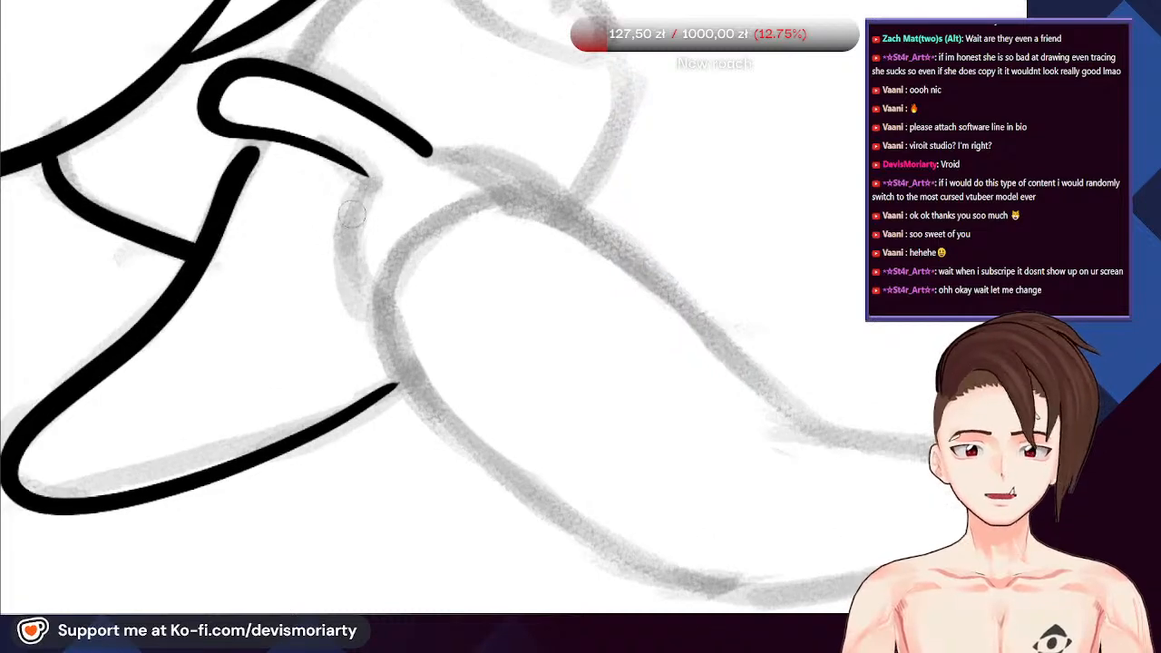
Ink the collar around the long curved shape's wide end with its outer curve, inner arc and upper edge
{"action": "mouse_move", "coordinate": [378, 168]}
{"action": "left_mouse_down"}
{"action": "mouse_move", "coordinate": [341, 250]}
{"action": "mouse_move", "coordinate": [381, 336]}
{"action": "left_mouse_up"}
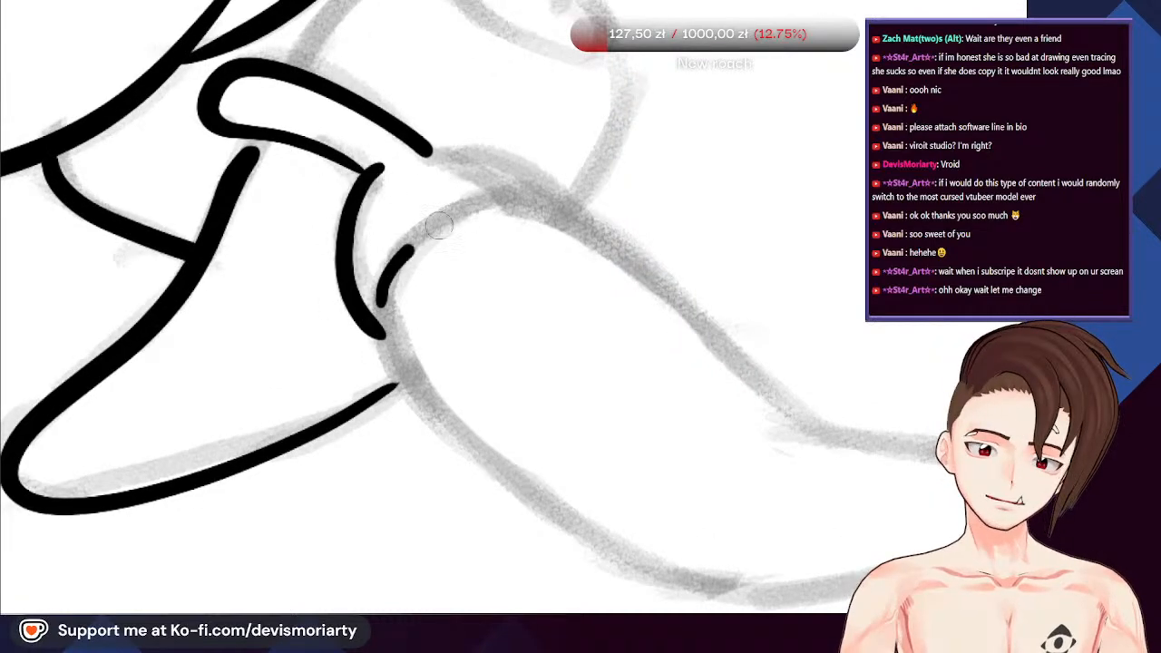
{"action": "left_click_drag", "start_coordinate": [438, 227], "coordinate": [544, 202]}
{"action": "mouse_move", "coordinate": [431, 154]}
{"action": "left_mouse_down"}
{"action": "mouse_move", "coordinate": [541, 170]}
{"action": "mouse_move", "coordinate": [581, 204]}
{"action": "left_mouse_up"}
{"action": "scroll", "coordinate": [291, 179], "scroll_direction": "down", "scroll_amount": 3}
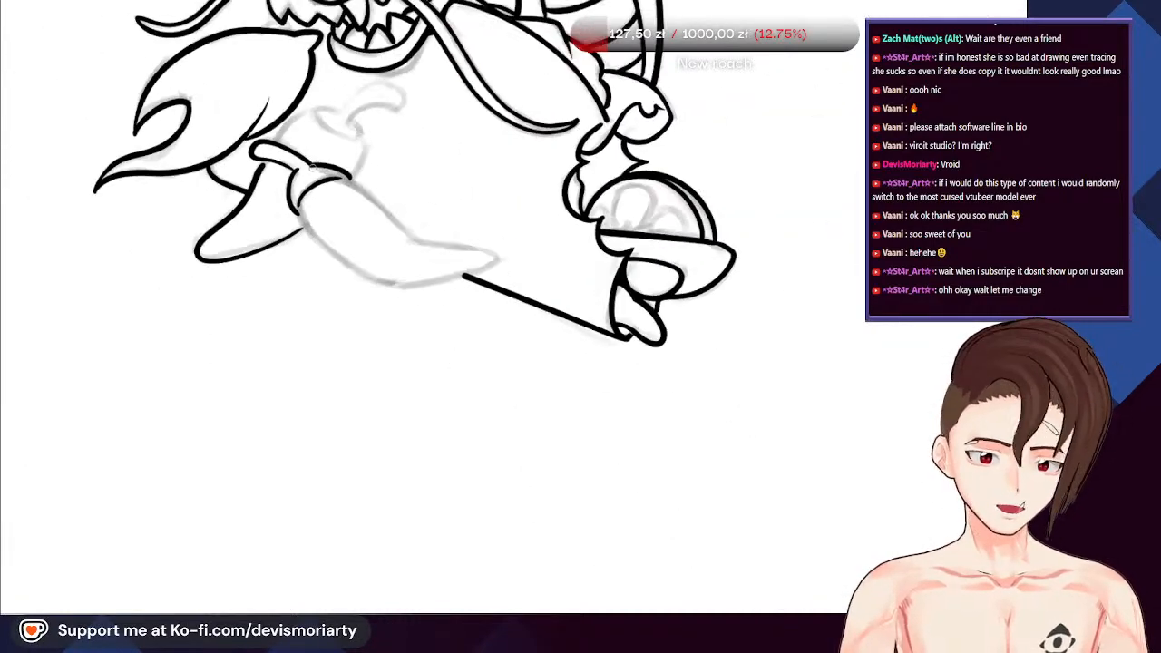
Ink the outline of the long curved shape from the collar to its tapered tip and back along the underside
{"action": "scroll", "coordinate": [291, 179], "scroll_direction": "up", "scroll_amount": 3}
{"action": "mouse_move", "coordinate": [295, 148]}
{"action": "left_mouse_down"}
{"action": "mouse_move", "coordinate": [342, 169]}
{"action": "mouse_move", "coordinate": [492, 303]}
{"action": "left_mouse_up"}
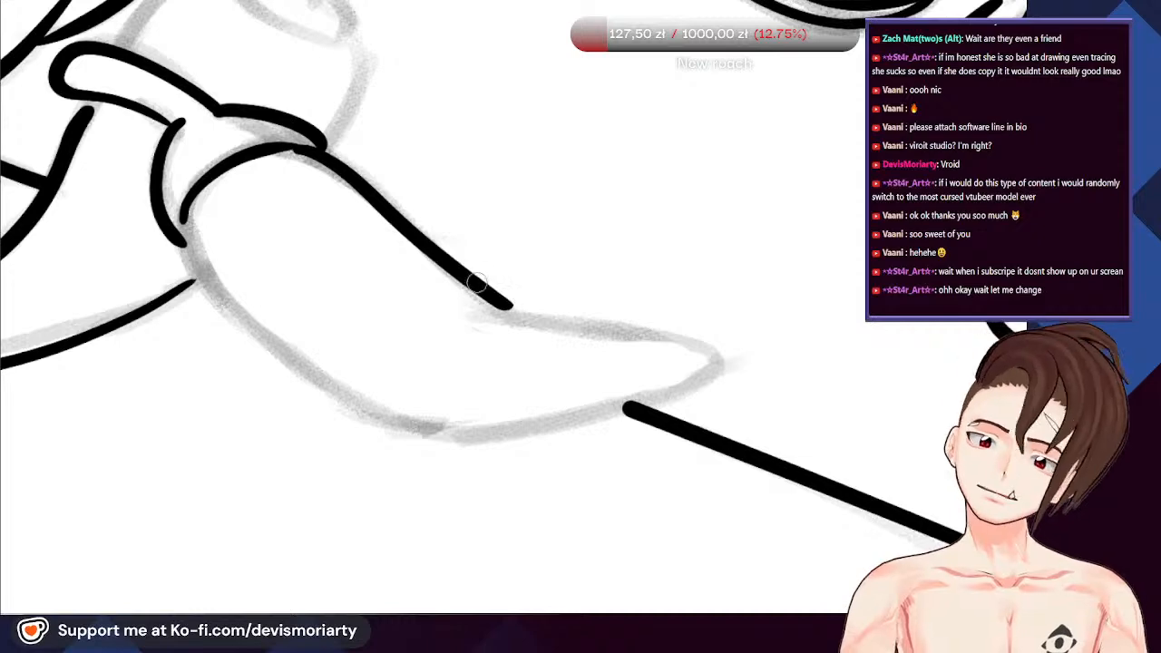
{"action": "key", "text": "ctrl+z"}
{"action": "mouse_move", "coordinate": [295, 145]}
{"action": "left_mouse_down"}
{"action": "mouse_move", "coordinate": [493, 302]}
{"action": "mouse_move", "coordinate": [637, 338]}
{"action": "left_mouse_up"}
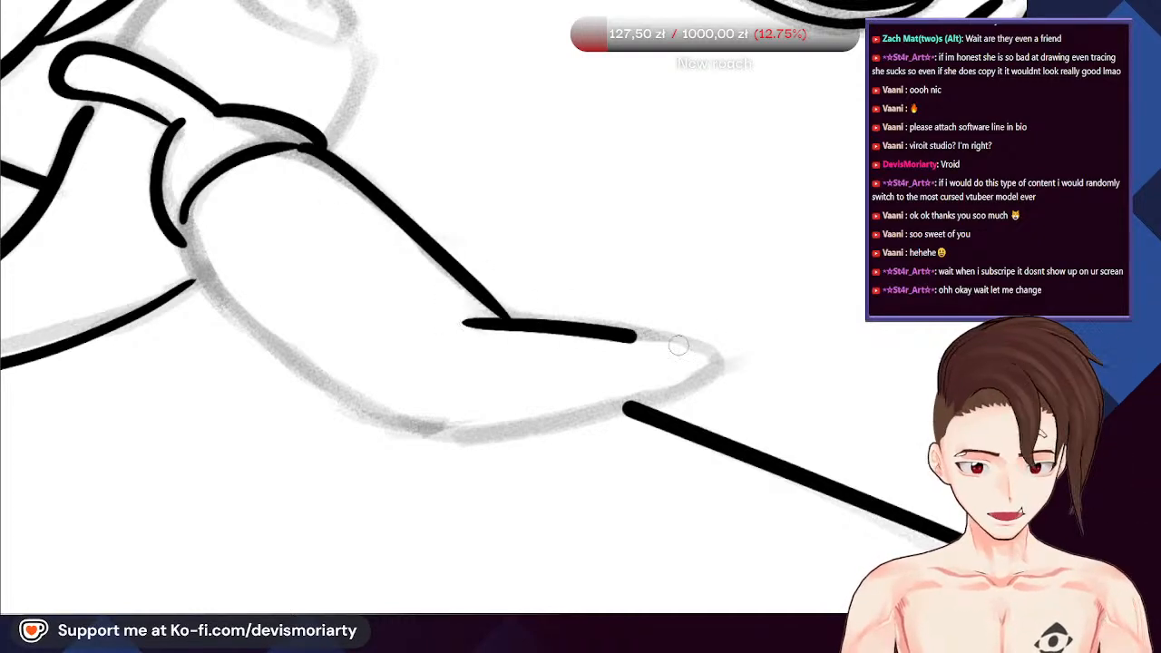
{"action": "mouse_move", "coordinate": [629, 399]}
{"action": "left_mouse_down"}
{"action": "mouse_move", "coordinate": [494, 437]}
{"action": "mouse_move", "coordinate": [409, 437]}
{"action": "left_mouse_up"}
{"action": "mouse_move", "coordinate": [232, 316]}
{"action": "left_mouse_down"}
{"action": "mouse_move", "coordinate": [190, 249]}
{"action": "mouse_move", "coordinate": [185, 218]}
{"action": "left_mouse_up"}
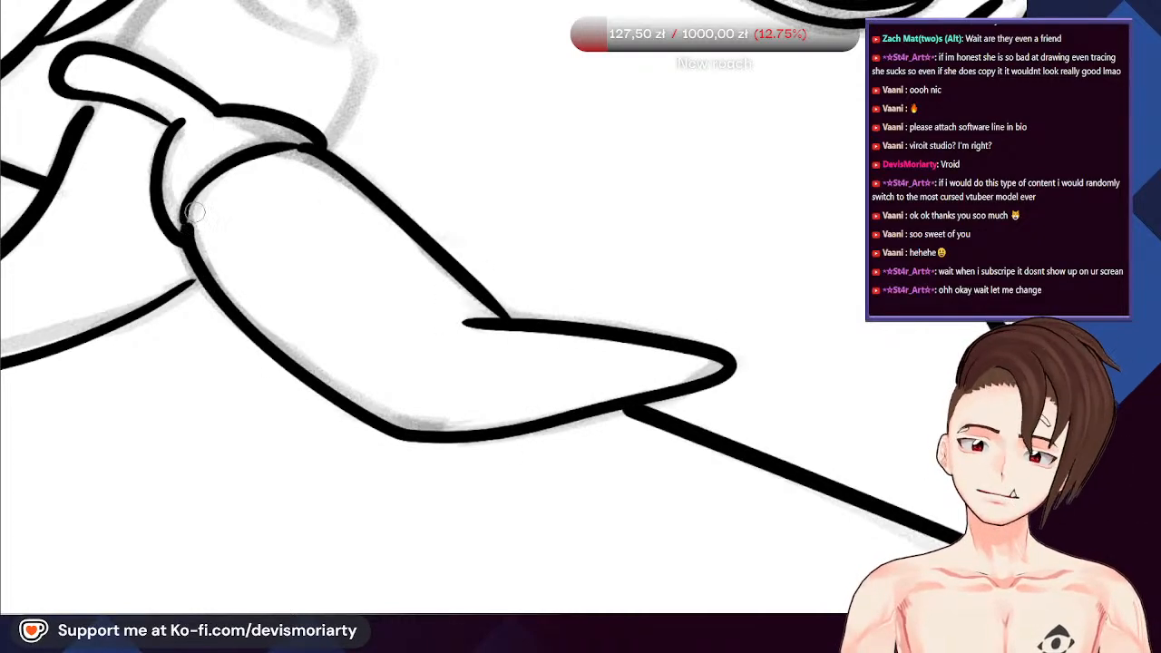
Ink the rounded cap above the long curved pepper, with both side curves and the rim of its upper opening
{"action": "scroll", "coordinate": [272, 299], "scroll_direction": "down", "scroll_amount": 4}
{"action": "scroll", "coordinate": [269, 234], "scroll_direction": "up", "scroll_amount": 5}
{"action": "mouse_move", "coordinate": [232, 308]}
{"action": "left_mouse_down"}
{"action": "mouse_move", "coordinate": [295, 233]}
{"action": "mouse_move", "coordinate": [381, 214]}
{"action": "left_mouse_up"}
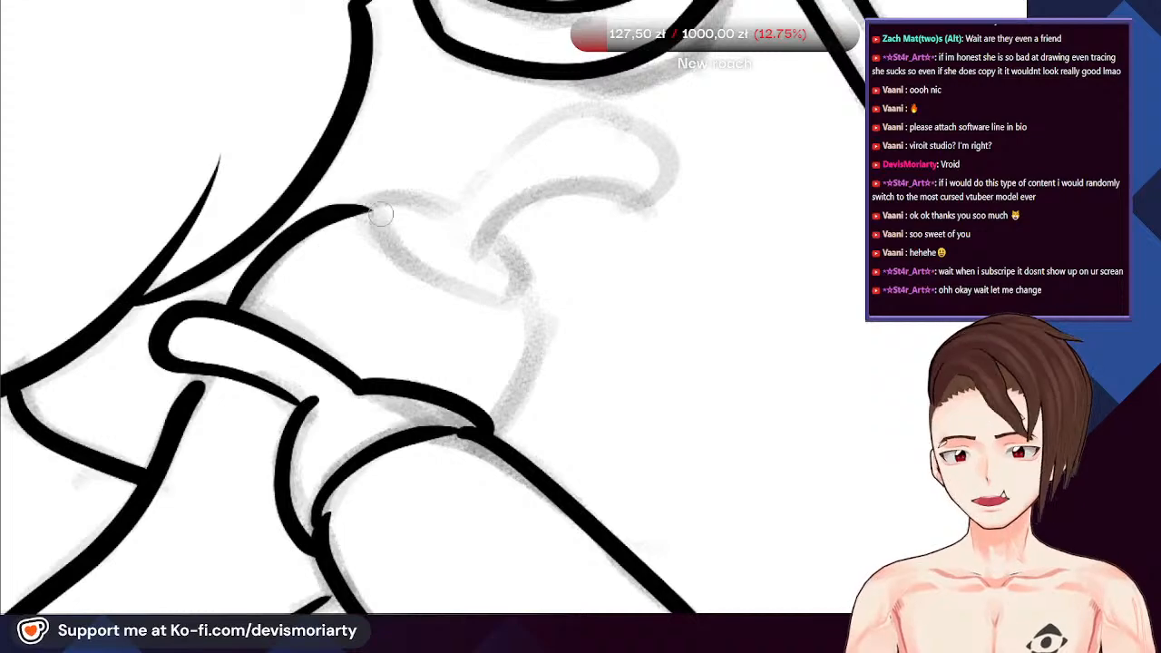
{"action": "mouse_move", "coordinate": [488, 428]}
{"action": "left_mouse_down"}
{"action": "mouse_move", "coordinate": [509, 406]}
{"action": "mouse_move", "coordinate": [527, 273]}
{"action": "left_mouse_up"}
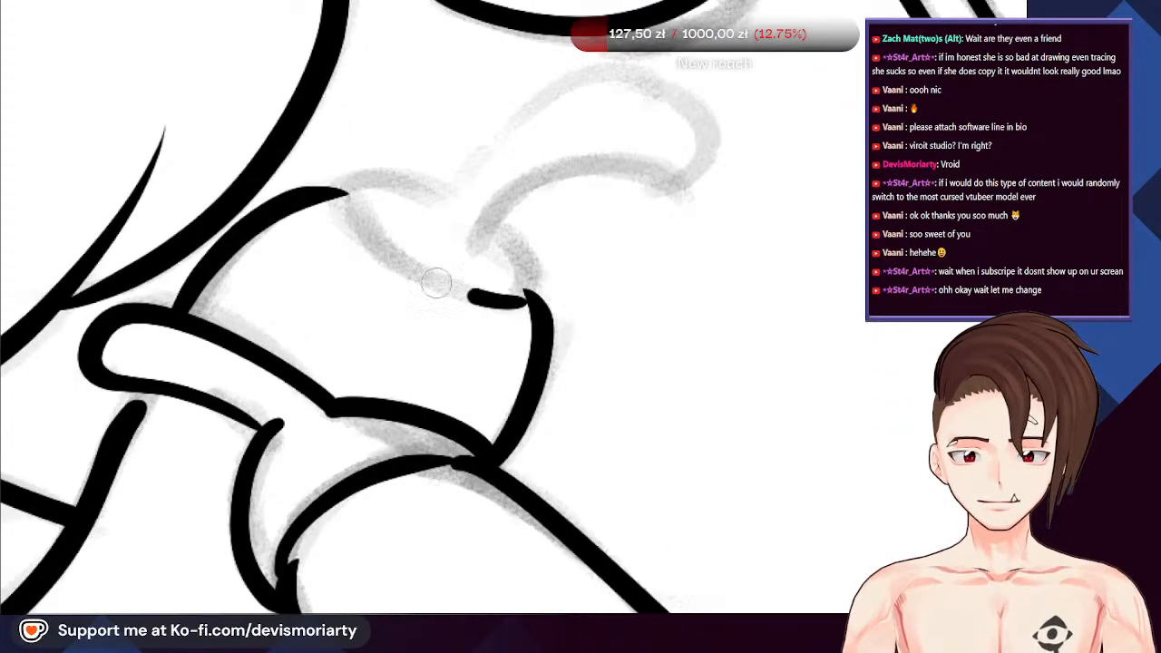
{"action": "mouse_move", "coordinate": [437, 283]}
{"action": "left_mouse_down"}
{"action": "mouse_move", "coordinate": [333, 189]}
{"action": "mouse_move", "coordinate": [412, 185]}
{"action": "mouse_move", "coordinate": [446, 200]}
{"action": "left_mouse_up"}
{"action": "left_click_drag", "start_coordinate": [505, 285], "coordinate": [497, 243]}
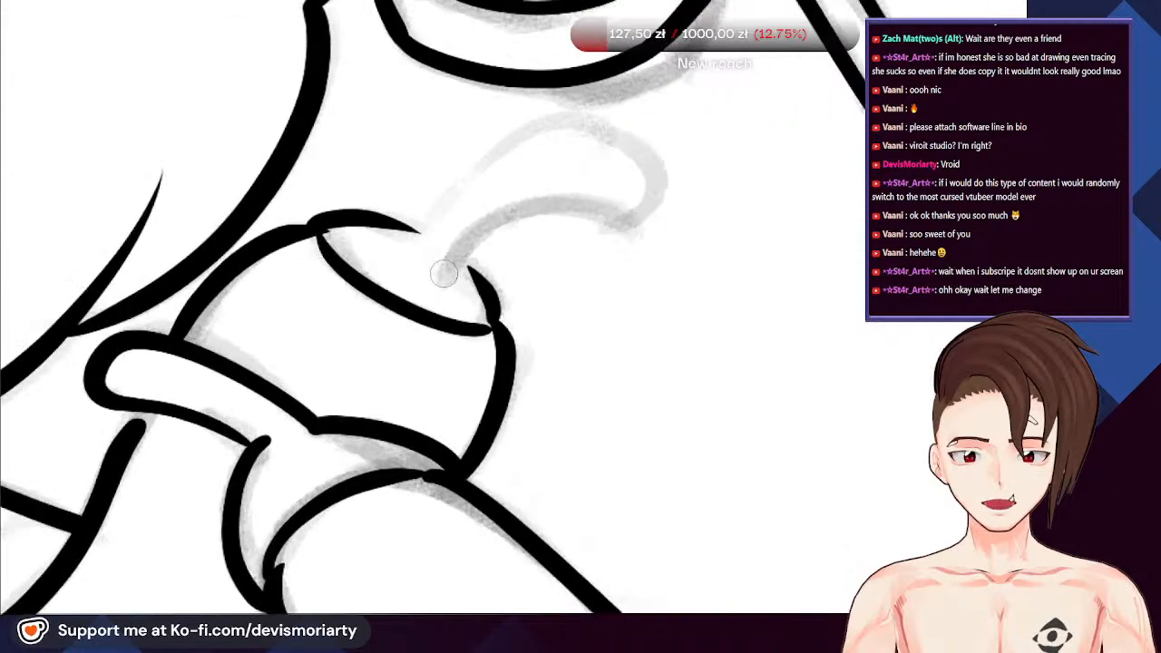
Try to ink the curved stem above the cap, starting with its underside and rounded tip
{"action": "mouse_move", "coordinate": [446, 278]}
{"action": "left_mouse_down"}
{"action": "mouse_move", "coordinate": [414, 254]}
{"action": "mouse_move", "coordinate": [545, 207]}
{"action": "mouse_move", "coordinate": [638, 221]}
{"action": "left_mouse_up"}
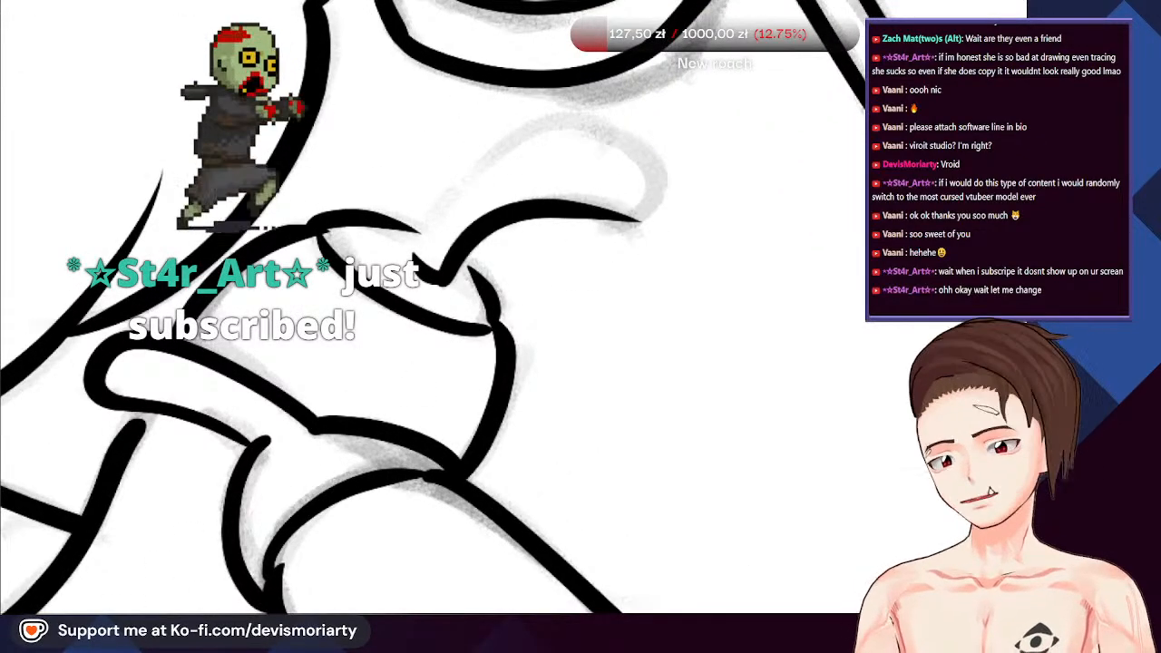
{"action": "scroll", "coordinate": [434, 307], "scroll_direction": "down", "scroll_amount": 1}
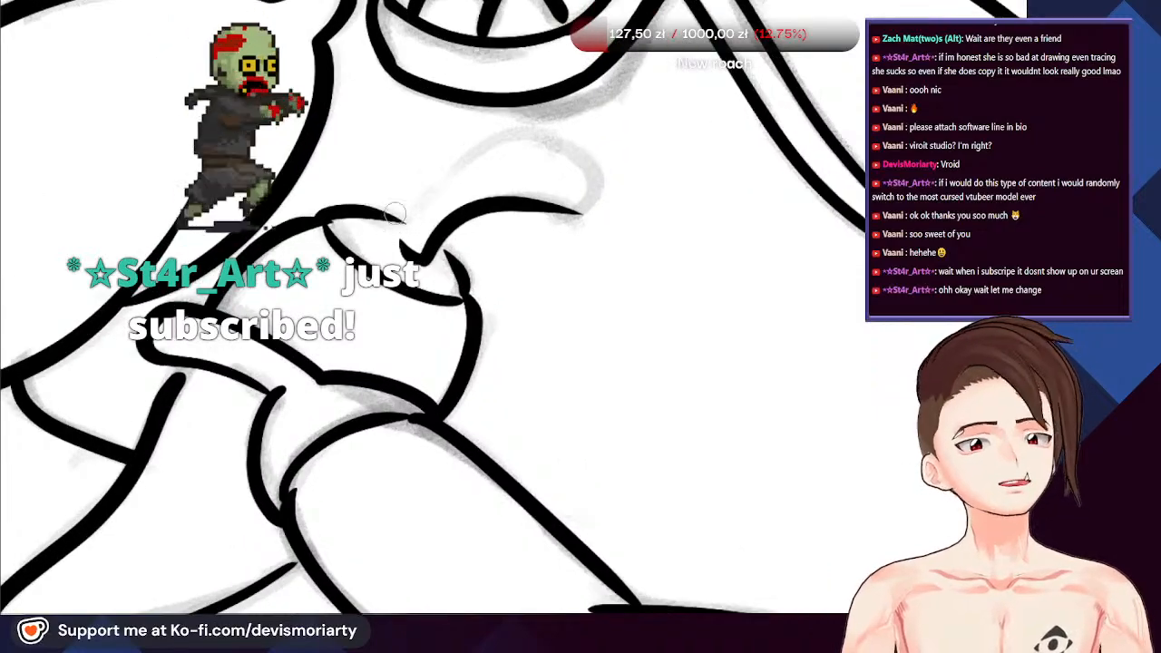
{"action": "key", "text": "ctrl+z"}
{"action": "mouse_move", "coordinate": [432, 280]}
{"action": "left_mouse_down"}
{"action": "mouse_move", "coordinate": [473, 219]}
{"action": "mouse_move", "coordinate": [567, 205]}
{"action": "mouse_move", "coordinate": [472, 225]}
{"action": "mouse_move", "coordinate": [623, 230]}
{"action": "mouse_move", "coordinate": [604, 156]}
{"action": "left_mouse_up"}
{"action": "key", "text": "ctrl+z"}
{"action": "mouse_move", "coordinate": [598, 220]}
{"action": "left_mouse_down"}
{"action": "mouse_move", "coordinate": [609, 151]}
{"action": "mouse_move", "coordinate": [441, 191]}
{"action": "left_mouse_up"}
{"action": "left_click_drag", "start_coordinate": [409, 252], "coordinate": [401, 254]}
{"action": "scroll", "coordinate": [401, 254], "scroll_direction": "down", "scroll_amount": 4}
{"action": "scroll", "coordinate": [407, 293], "scroll_direction": "up", "scroll_amount": 3}
{"action": "key", "text": "ctrl+z"}
{"action": "key", "text": "ctrl+z"}
{"action": "key", "text": "ctrl+z"}
{"action": "scroll", "coordinate": [407, 293], "scroll_direction": "up", "scroll_amount": 2}
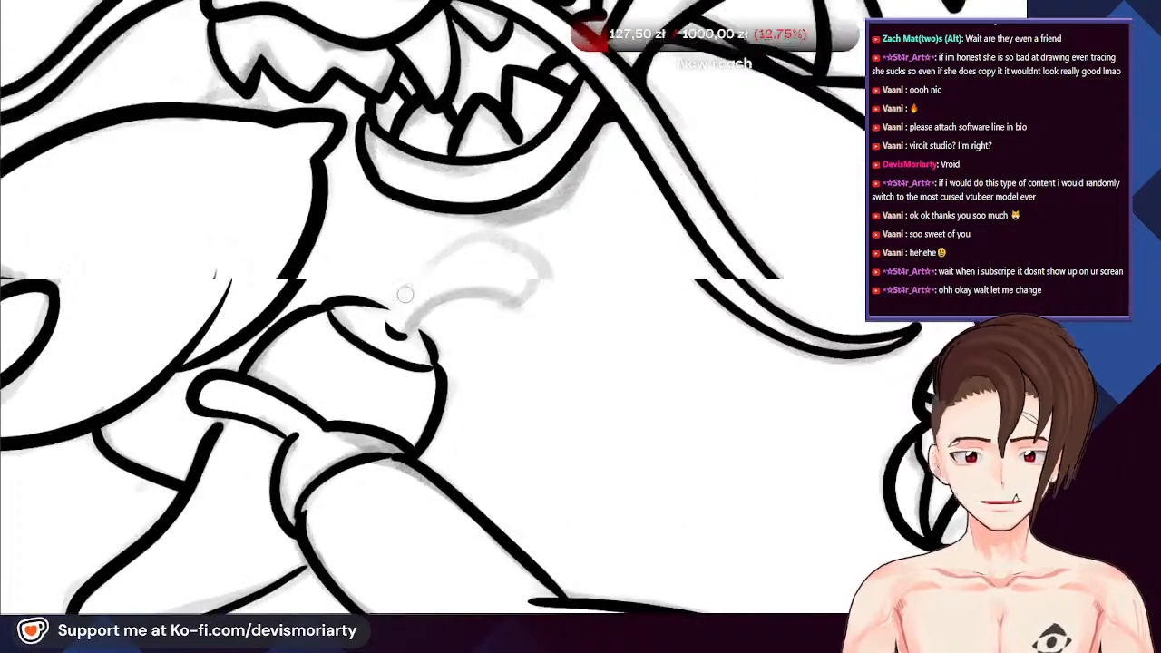
Try again to ink the whole curved stem outline rising from the cap's opening
{"action": "mouse_move", "coordinate": [382, 327]}
{"action": "left_mouse_down"}
{"action": "mouse_move", "coordinate": [439, 240]}
{"action": "mouse_move", "coordinate": [584, 245]}
{"action": "mouse_move", "coordinate": [516, 288]}
{"action": "left_mouse_up"}
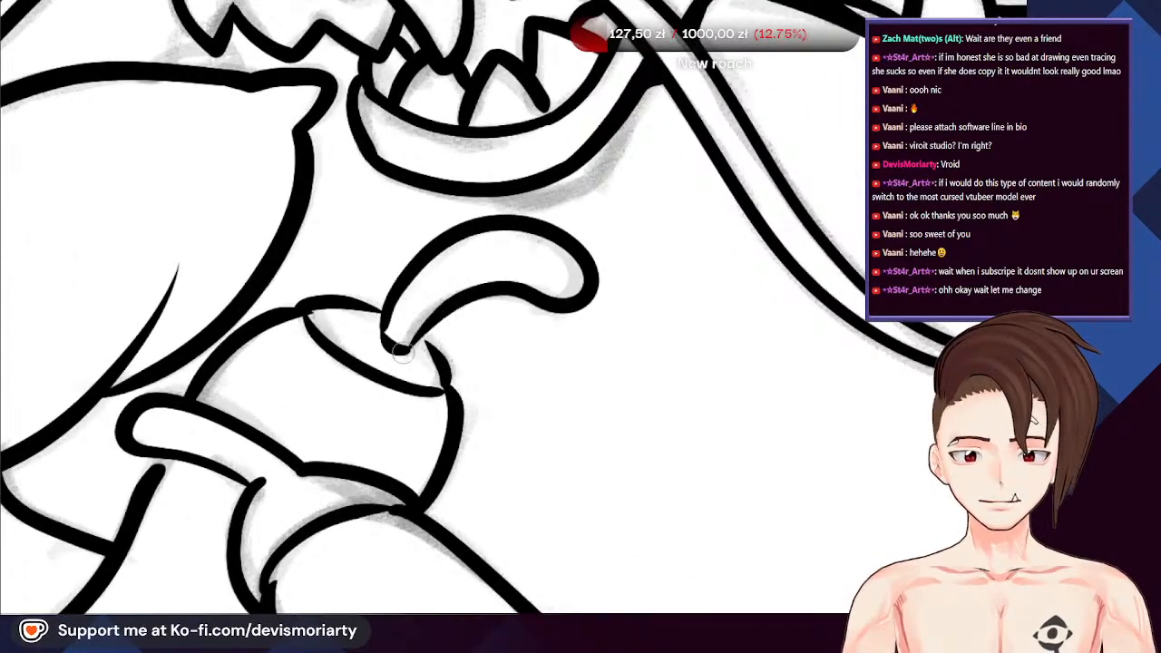
{"action": "scroll", "coordinate": [402, 354], "scroll_direction": "down", "scroll_amount": 5}
{"action": "scroll", "coordinate": [376, 187], "scroll_direction": "up", "scroll_amount": 3}
{"action": "key", "text": "ctrl+z"}
{"action": "scroll", "coordinate": [375, 187], "scroll_direction": "up", "scroll_amount": 2}
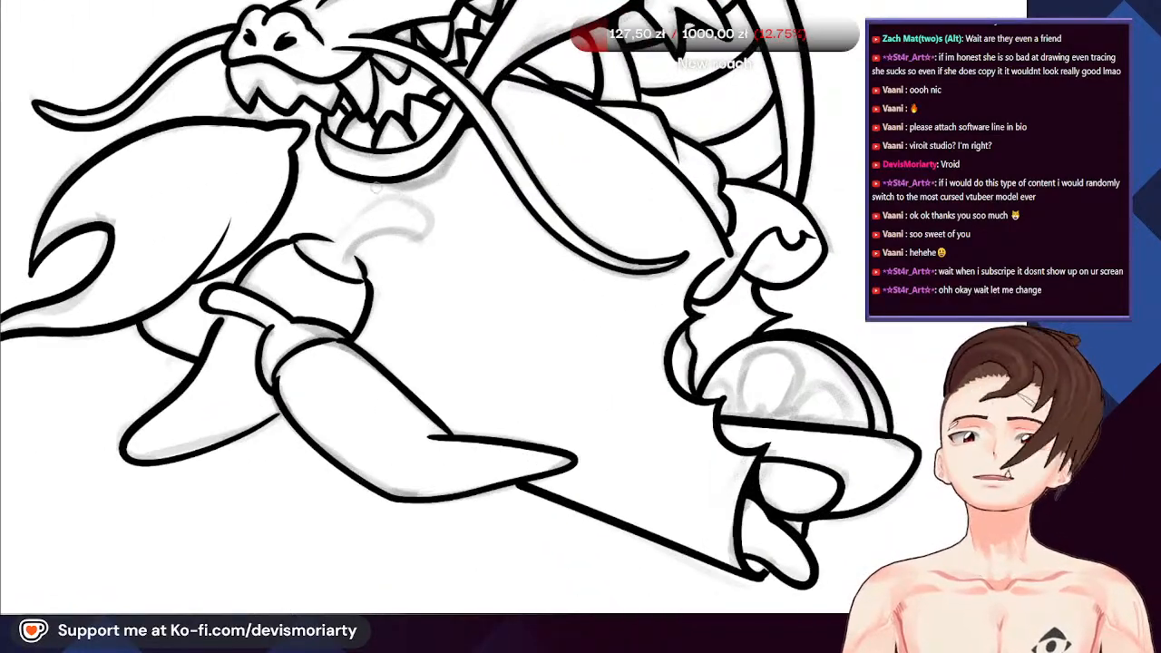
{"action": "scroll", "coordinate": [375, 185], "scroll_direction": "up", "scroll_amount": 3}
{"action": "mouse_move", "coordinate": [357, 256]}
{"action": "left_mouse_down"}
{"action": "mouse_move", "coordinate": [518, 241]}
{"action": "mouse_move", "coordinate": [508, 182]}
{"action": "mouse_move", "coordinate": [391, 190]}
{"action": "mouse_move", "coordinate": [313, 289]}
{"action": "left_mouse_up"}
{"action": "key", "text": "ctrl+z"}
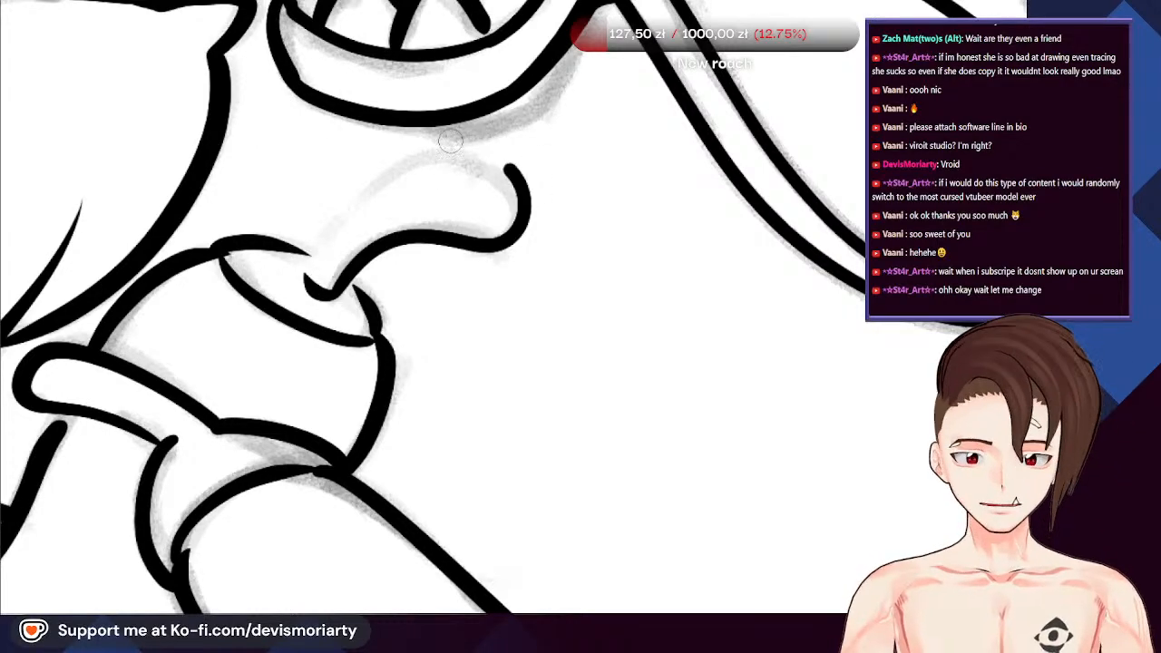
{"action": "mouse_move", "coordinate": [451, 140]}
{"action": "left_mouse_down"}
{"action": "mouse_move", "coordinate": [327, 226]}
{"action": "mouse_move", "coordinate": [296, 303]}
{"action": "left_mouse_up"}
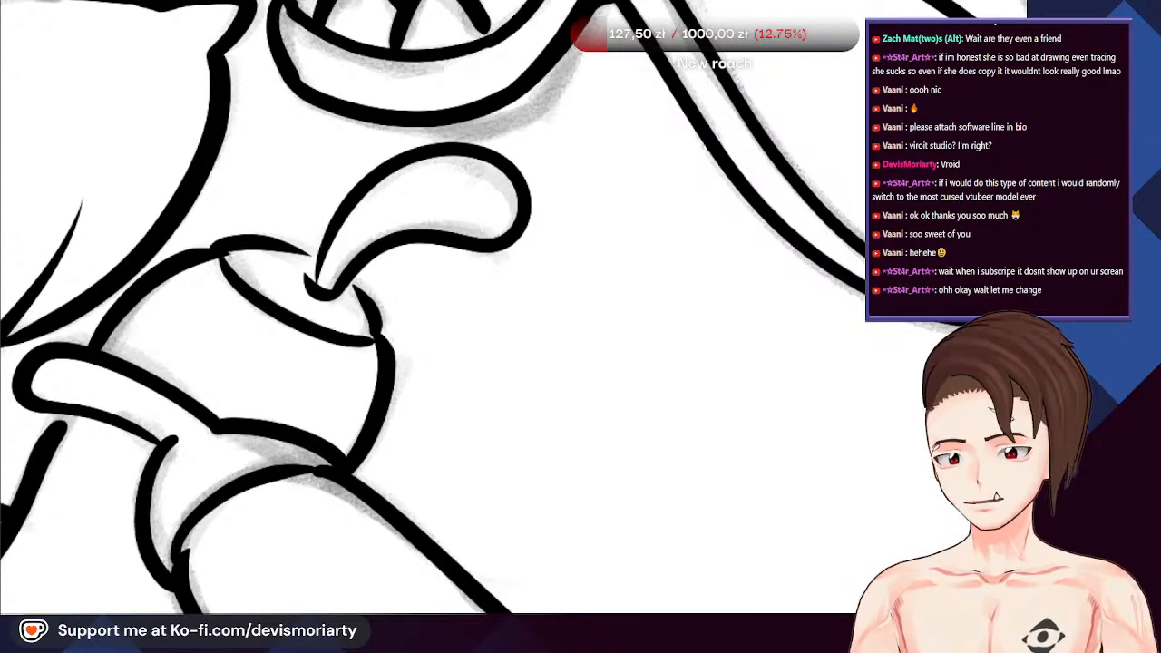
{"action": "left_click_drag", "start_coordinate": [382, 123], "coordinate": [371, 149]}
{"action": "key", "text": "ctrl+z"}
{"action": "scroll", "coordinate": [341, 108], "scroll_direction": "up", "scroll_amount": 3}
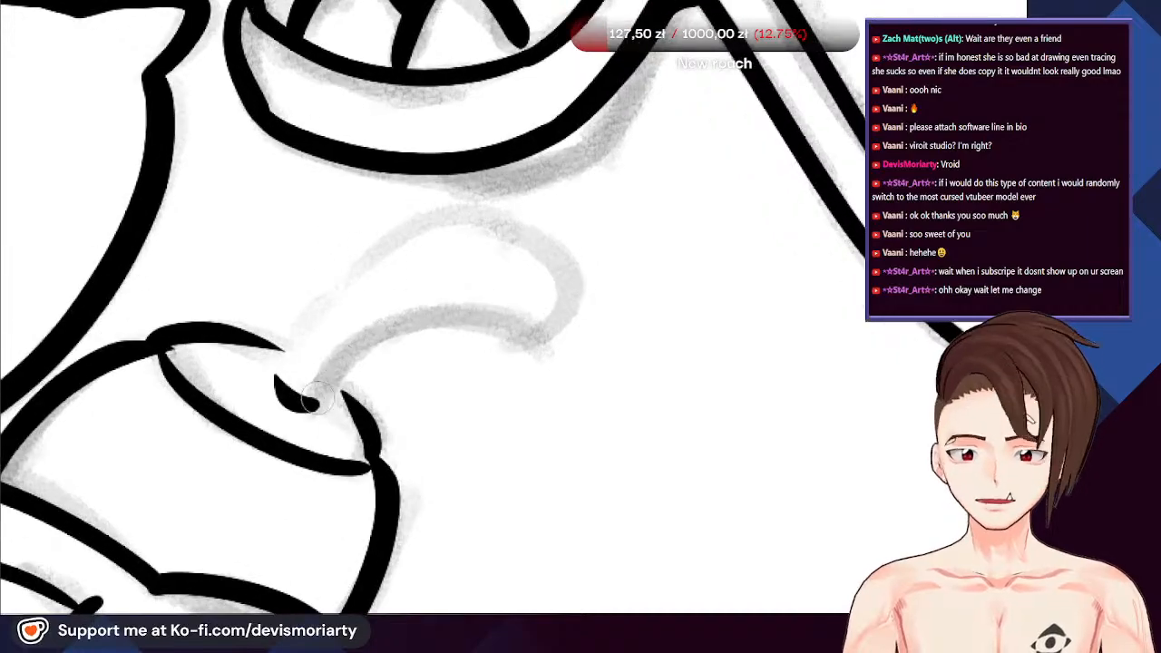
{"action": "mouse_move", "coordinate": [322, 392]}
{"action": "left_mouse_down"}
{"action": "mouse_move", "coordinate": [372, 335]}
{"action": "mouse_move", "coordinate": [479, 332]}
{"action": "left_mouse_up"}
{"action": "mouse_move", "coordinate": [544, 250]}
{"action": "left_mouse_down"}
{"action": "mouse_move", "coordinate": [429, 231]}
{"action": "mouse_move", "coordinate": [322, 304]}
{"action": "mouse_move", "coordinate": [288, 399]}
{"action": "left_mouse_up"}
{"action": "scroll", "coordinate": [288, 399], "scroll_direction": "down", "scroll_amount": 5}
{"action": "scroll", "coordinate": [272, 399], "scroll_direction": "up", "scroll_amount": 2}
{"action": "scroll", "coordinate": [336, 273], "scroll_direction": "up", "scroll_amount": 5}
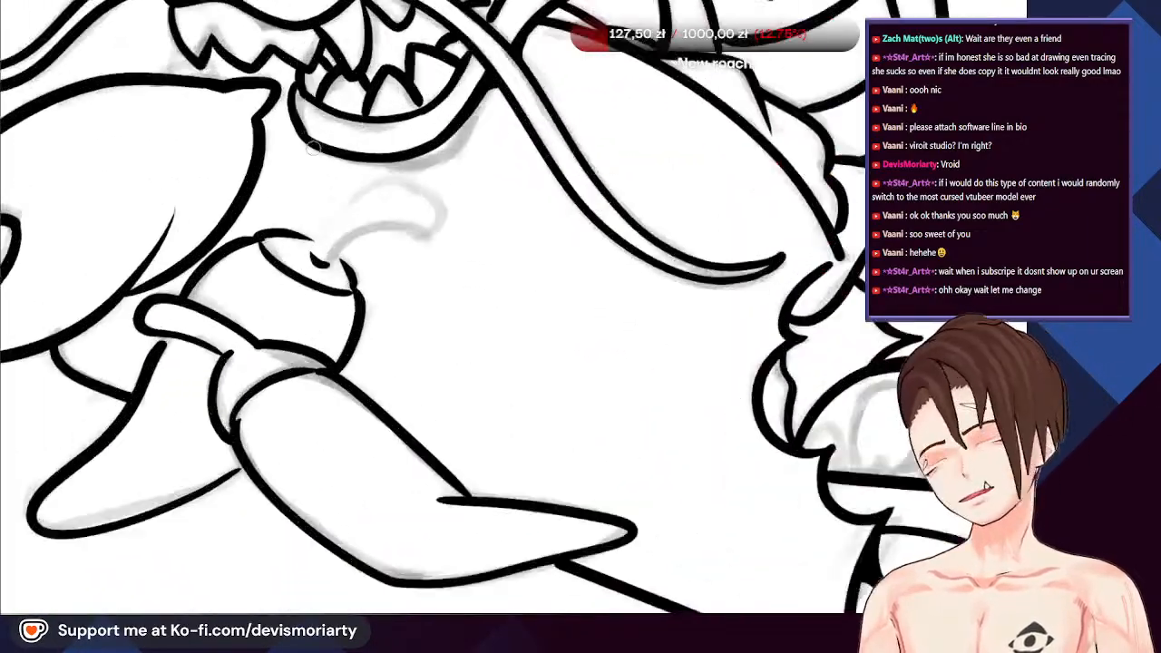
Ink the curved stem with its rounded end rising from the pepper cap's opening
{"action": "mouse_move", "coordinate": [304, 331]}
{"action": "left_mouse_down"}
{"action": "mouse_move", "coordinate": [575, 188]}
{"action": "mouse_move", "coordinate": [664, 287]}
{"action": "mouse_move", "coordinate": [572, 301]}
{"action": "mouse_move", "coordinate": [457, 296]}
{"action": "mouse_move", "coordinate": [351, 347]}
{"action": "mouse_move", "coordinate": [336, 386]}
{"action": "left_mouse_up"}
{"action": "scroll", "coordinate": [331, 295], "scroll_direction": "down", "scroll_amount": 5}
{"action": "scroll", "coordinate": [332, 296], "scroll_direction": "down", "scroll_amount": 3}
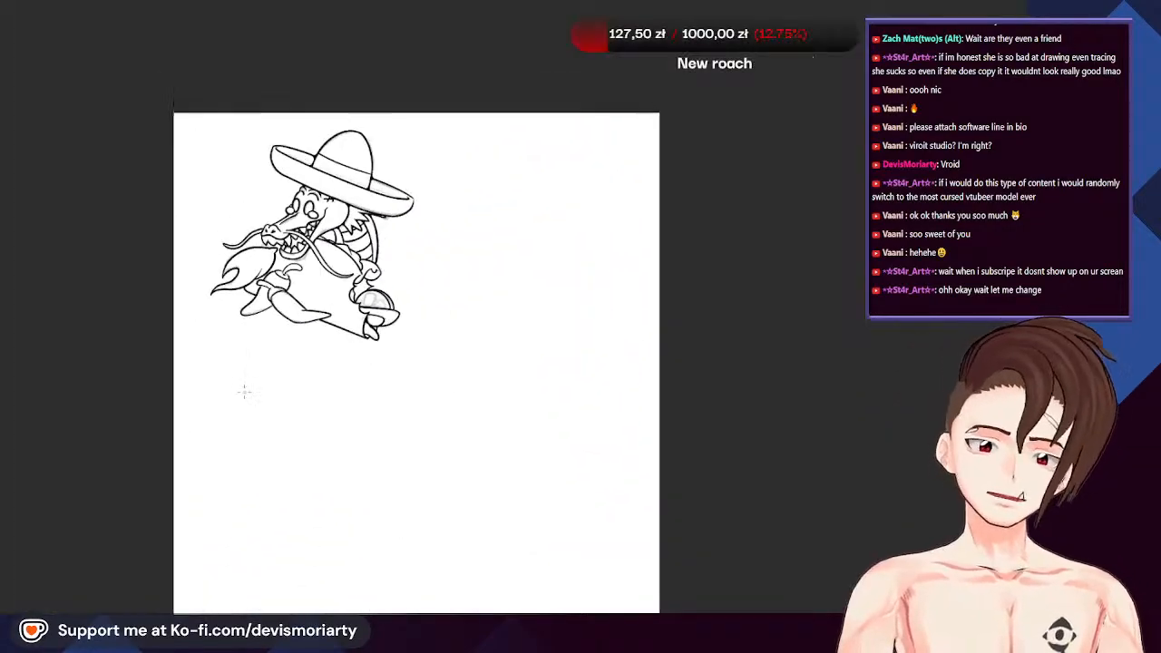
Hide the rough sketch and review the clean line art of the whole dragon
{"action": "scroll", "coordinate": [241, 390], "scroll_direction": "up", "scroll_amount": 3}
{"action": "left_click_drag", "start_coordinate": [302, 136], "coordinate": [313, 147]}
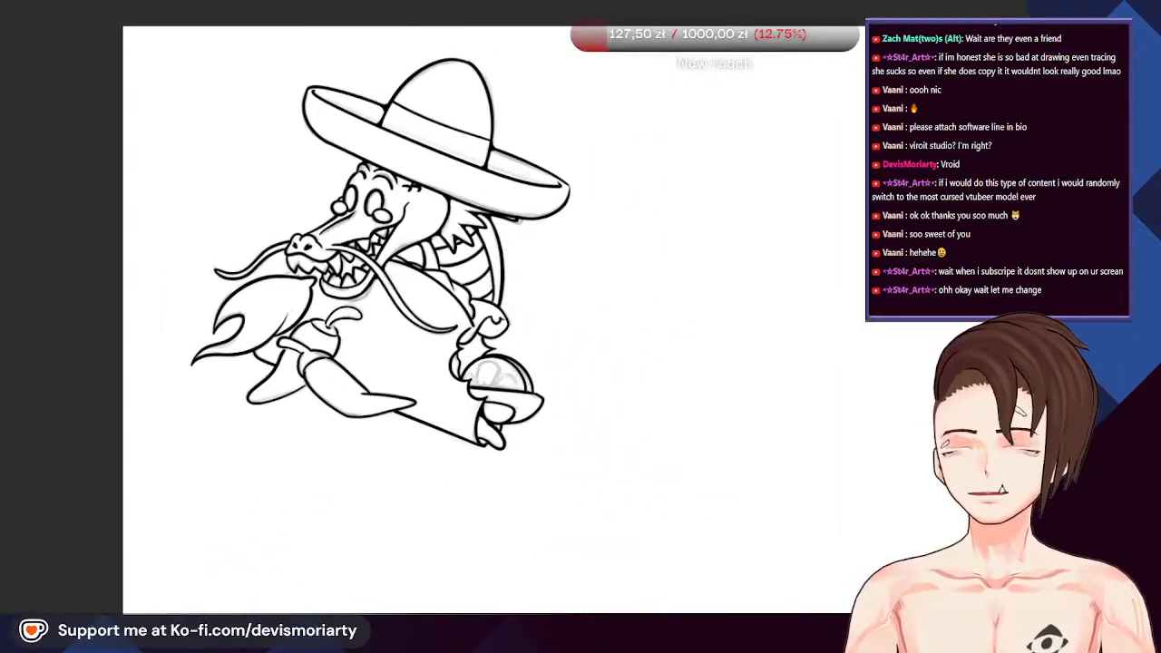
{"action": "scroll", "coordinate": [361, 142], "scroll_direction": "down", "scroll_amount": 2}
{"action": "scroll", "coordinate": [362, 141], "scroll_direction": "up", "scroll_amount": 3}
{"action": "scroll", "coordinate": [362, 141], "scroll_direction": "down", "scroll_amount": 4}
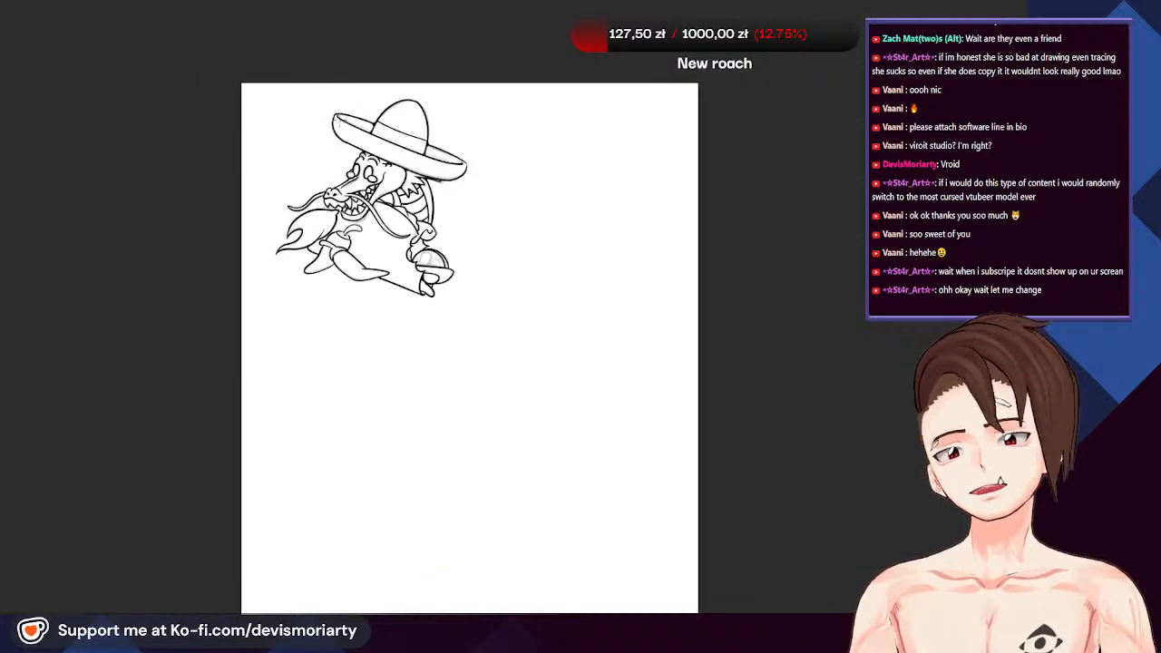
{"action": "scroll", "coordinate": [337, 105], "scroll_direction": "up", "scroll_amount": 3}
{"action": "scroll", "coordinate": [598, 397], "scroll_direction": "down", "scroll_amount": 1}
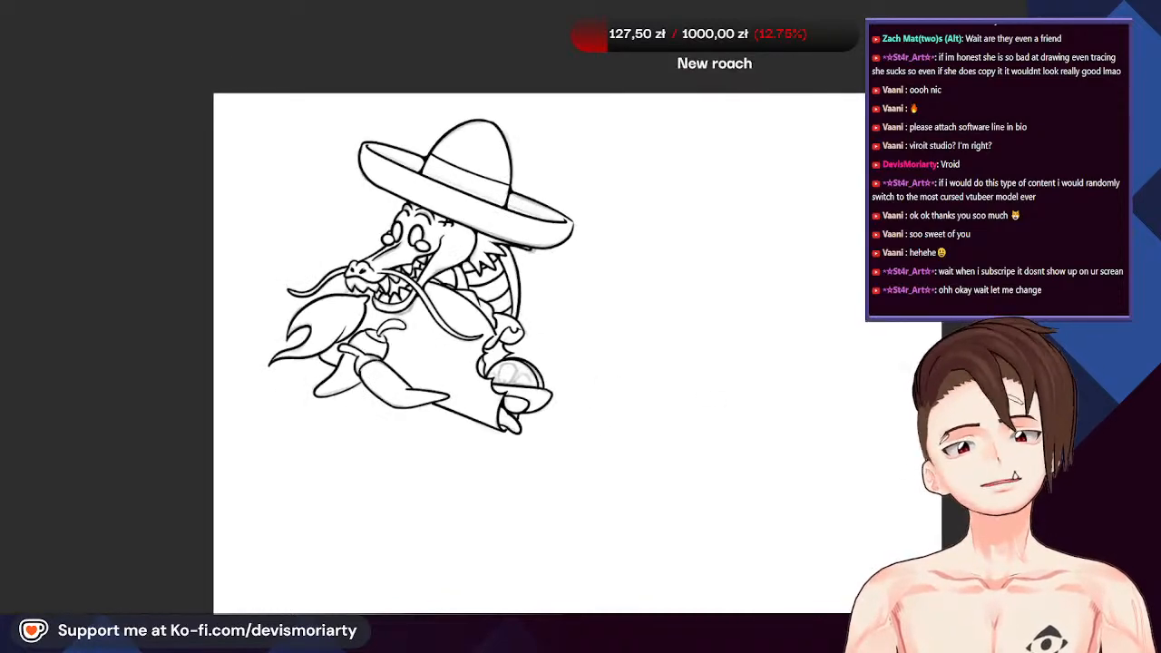
{"action": "scroll", "coordinate": [524, 254], "scroll_direction": "down", "scroll_amount": 3}
{"action": "scroll", "coordinate": [524, 255], "scroll_direction": "up", "scroll_amount": 4}
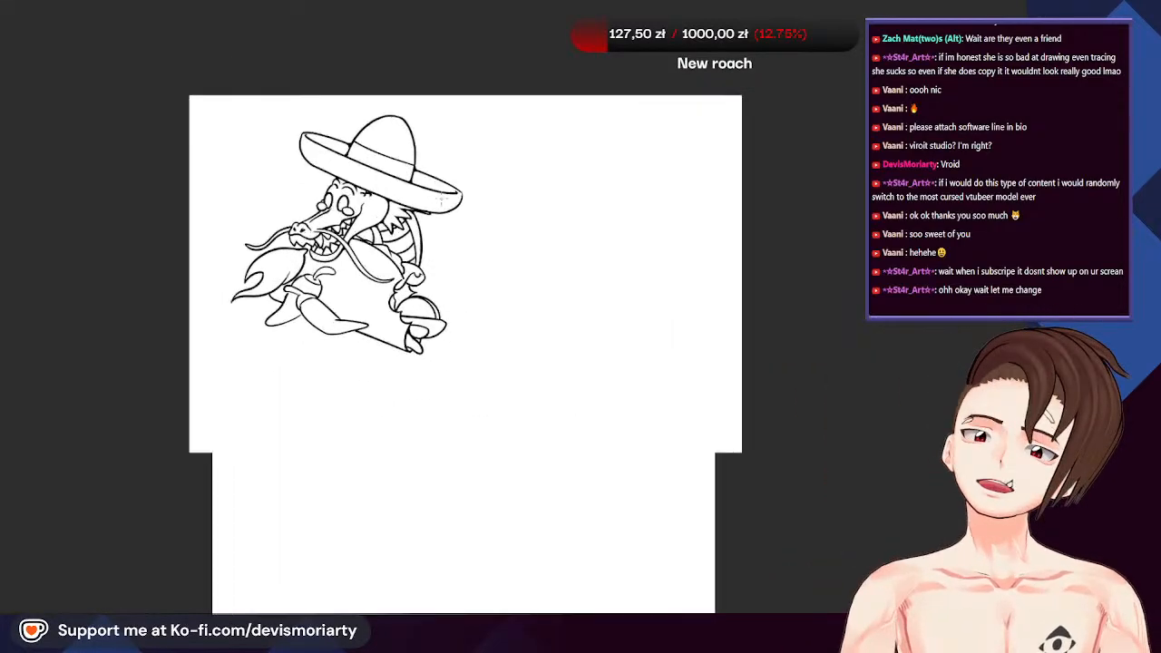
{"action": "scroll", "coordinate": [524, 255], "scroll_direction": "down", "scroll_amount": 1}
{"action": "scroll", "coordinate": [267, 276], "scroll_direction": "up", "scroll_amount": 3}
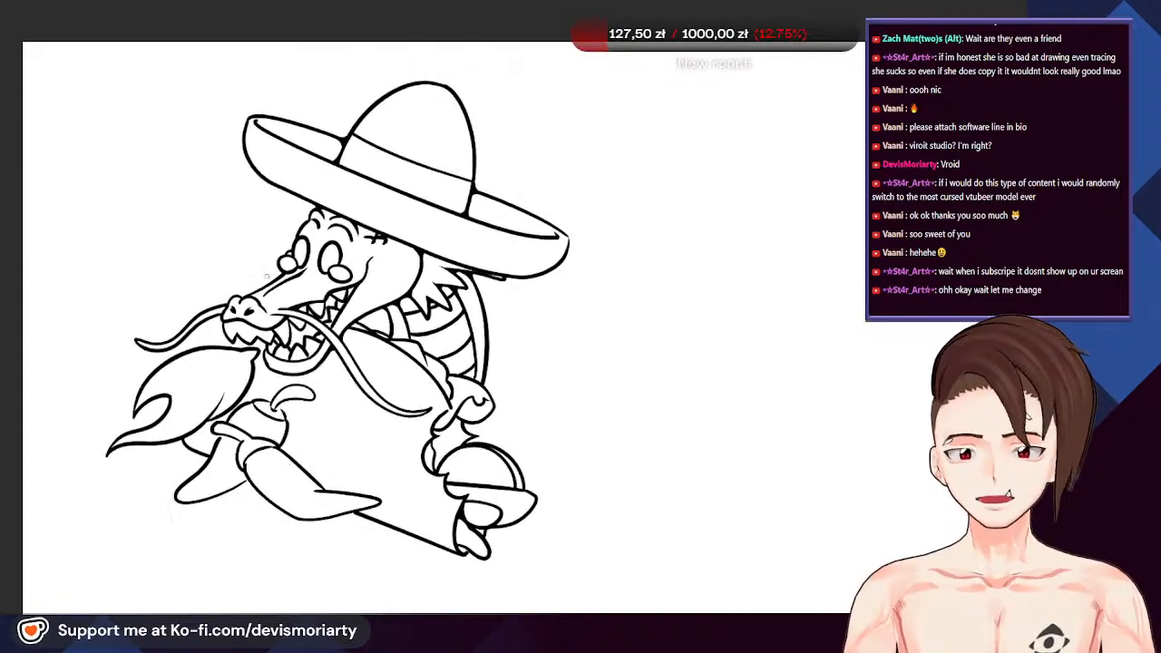
{"action": "scroll", "coordinate": [257, 281], "scroll_direction": "down", "scroll_amount": 1}
{"action": "scroll", "coordinate": [258, 281], "scroll_direction": "up", "scroll_amount": 3}
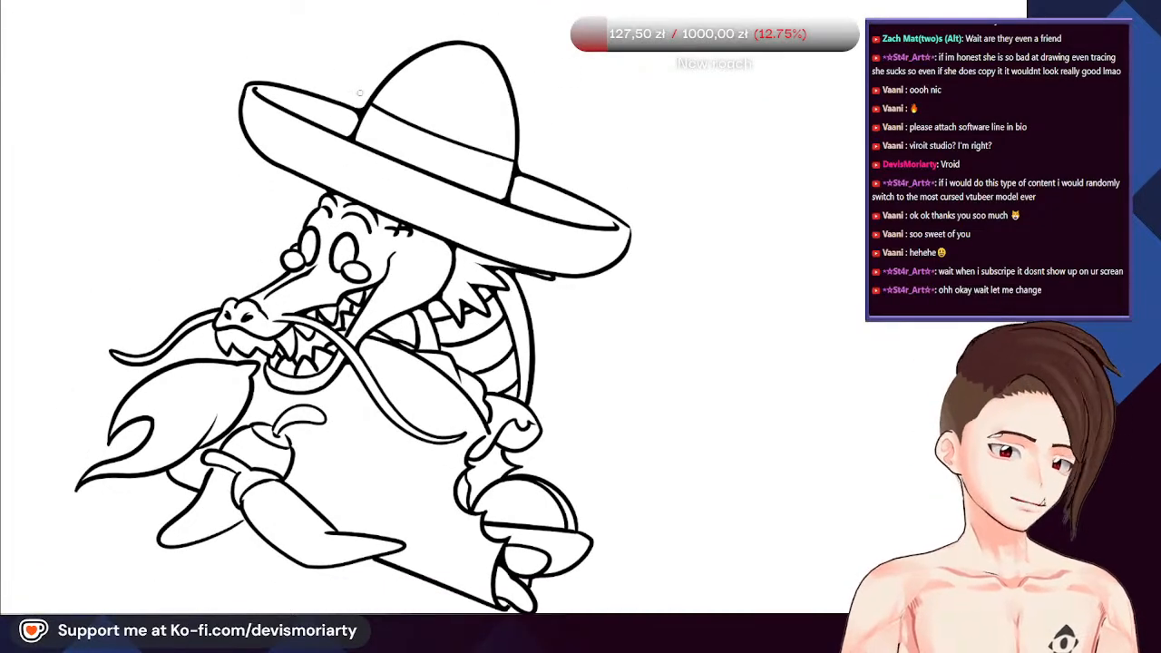
{"action": "scroll", "coordinate": [517, 197], "scroll_direction": "down", "scroll_amount": 1}
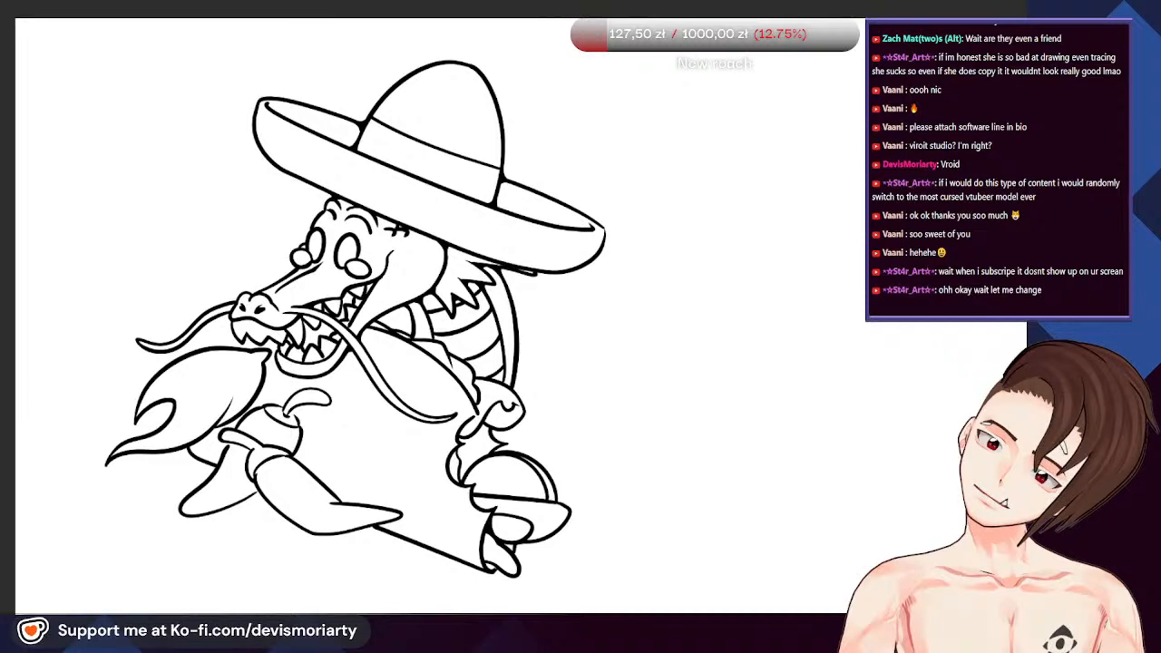
{"action": "scroll", "coordinate": [302, 155], "scroll_direction": "up", "scroll_amount": 4}
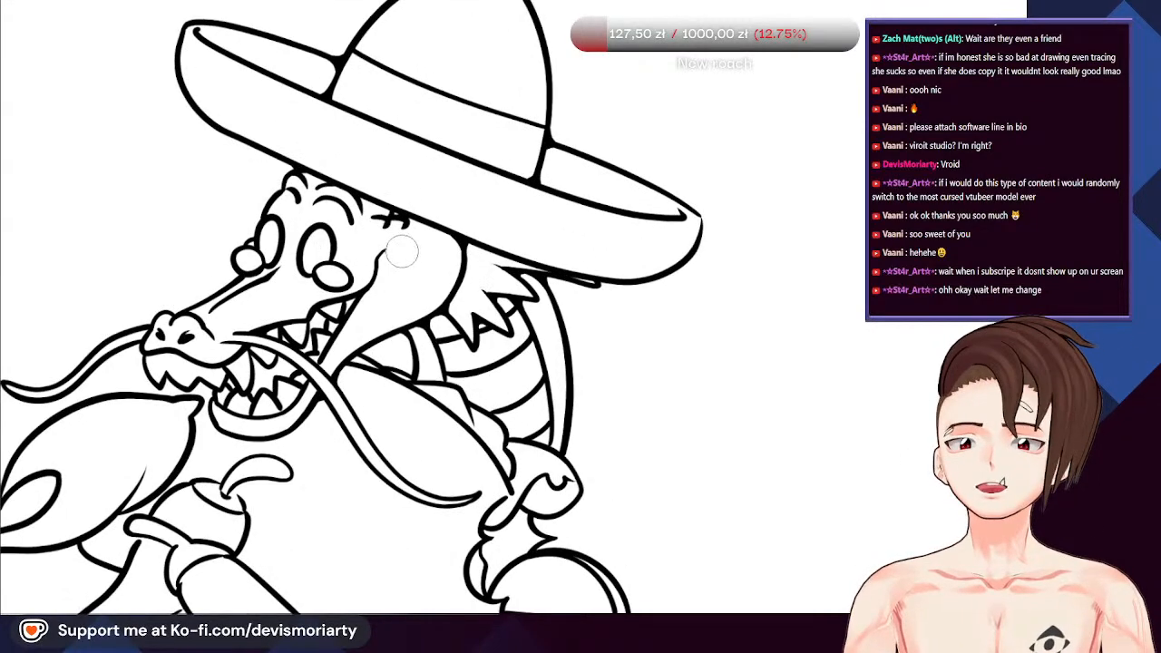
Paint flat light blue on the dragon's forehead, around the eyes and along the head beneath the sombrero's brim
{"action": "left_click_drag", "start_coordinate": [293, 178], "coordinate": [313, 204]}
{"action": "key", "text": "ctrl+z"}
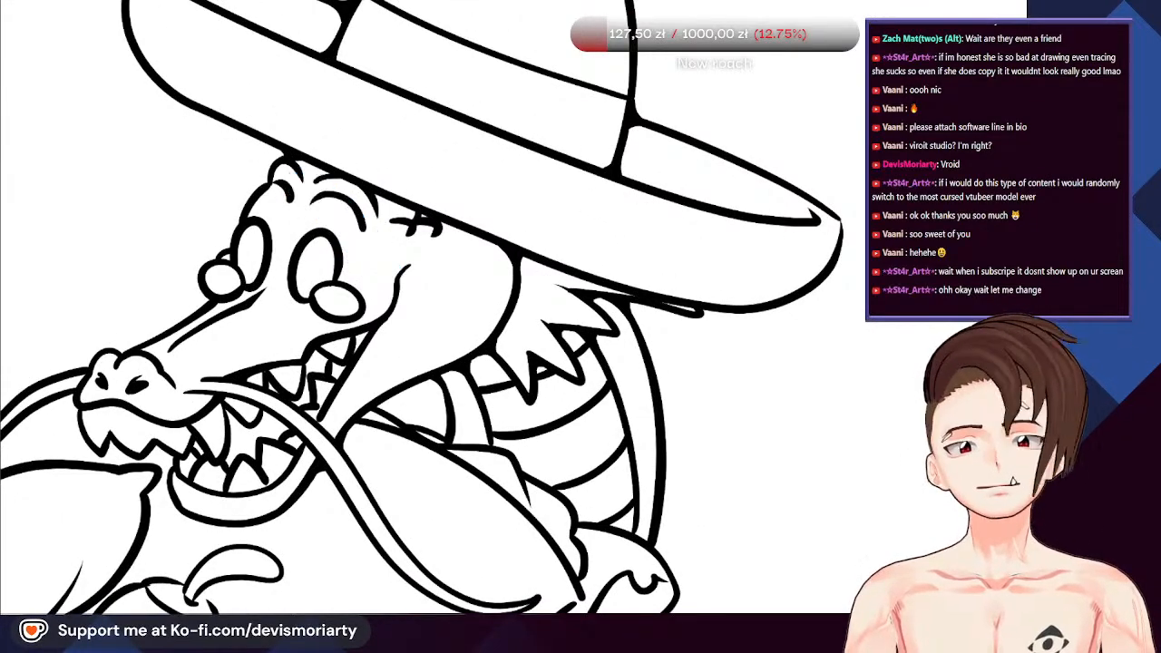
{"action": "mouse_move", "coordinate": [319, 218]}
{"action": "left_mouse_down"}
{"action": "mouse_move", "coordinate": [307, 192]}
{"action": "mouse_move", "coordinate": [319, 277]}
{"action": "mouse_move", "coordinate": [303, 227]}
{"action": "mouse_move", "coordinate": [248, 351]}
{"action": "mouse_move", "coordinate": [247, 317]}
{"action": "mouse_move", "coordinate": [299, 203]}
{"action": "mouse_move", "coordinate": [427, 285]}
{"action": "mouse_move", "coordinate": [490, 292]}
{"action": "mouse_move", "coordinate": [340, 231]}
{"action": "mouse_move", "coordinate": [556, 346]}
{"action": "mouse_move", "coordinate": [563, 316]}
{"action": "mouse_move", "coordinate": [635, 408]}
{"action": "left_mouse_up"}
{"action": "scroll", "coordinate": [289, 141], "scroll_direction": "up", "scroll_amount": 3}
{"action": "scroll", "coordinate": [370, 95], "scroll_direction": "down", "scroll_amount": 3}
{"action": "scroll", "coordinate": [369, 95], "scroll_direction": "up", "scroll_amount": 3}
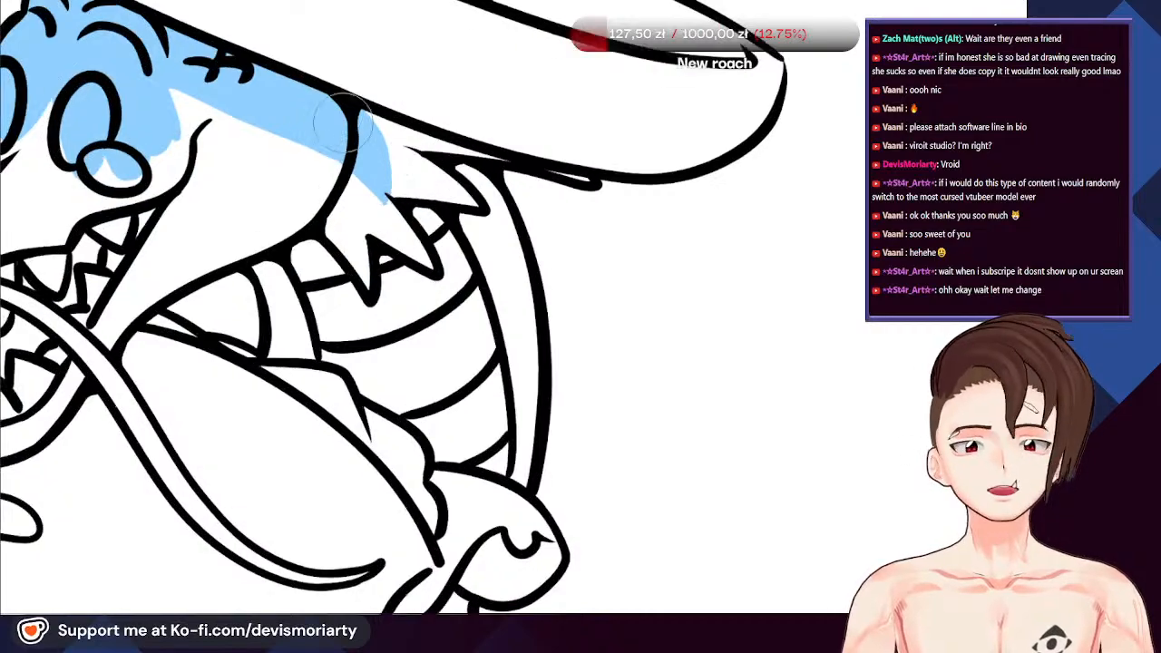
Paint light blue over the upper spikes behind the head and down the long narrow strip along the back
{"action": "mouse_move", "coordinate": [408, 146]}
{"action": "left_mouse_down"}
{"action": "mouse_move", "coordinate": [490, 227]}
{"action": "mouse_move", "coordinate": [535, 317]}
{"action": "left_mouse_up"}
{"action": "left_click_drag", "start_coordinate": [455, 177], "coordinate": [529, 407]}
{"action": "left_click_drag", "start_coordinate": [477, 213], "coordinate": [531, 454]}
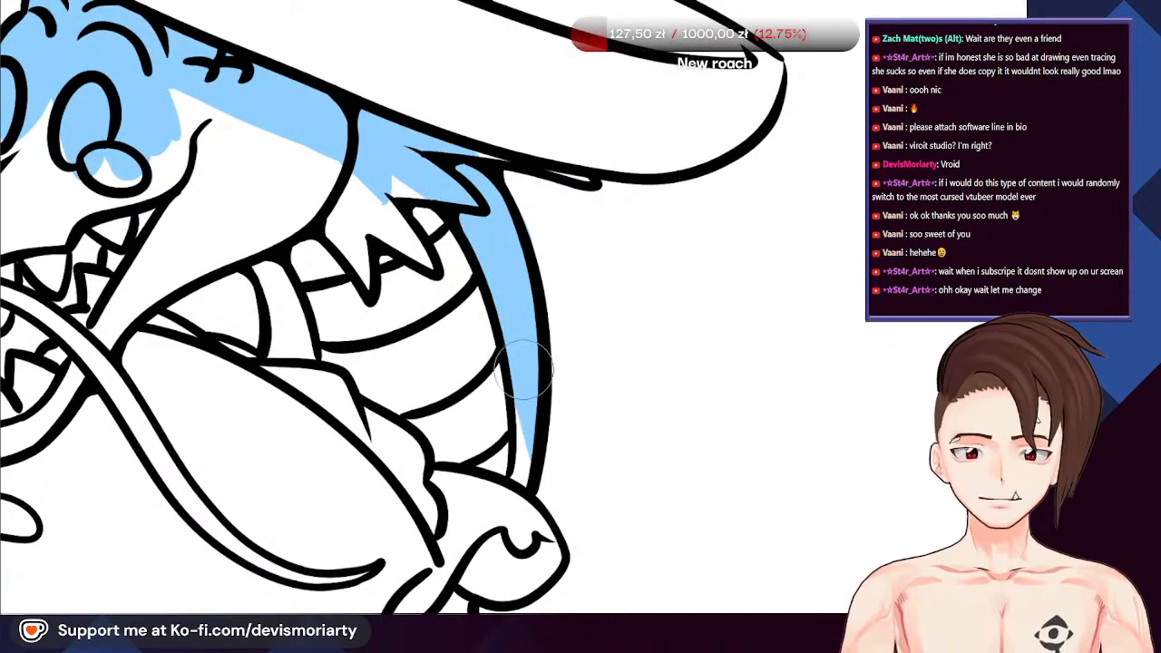
{"action": "scroll", "coordinate": [521, 429], "scroll_direction": "down", "scroll_amount": 3}
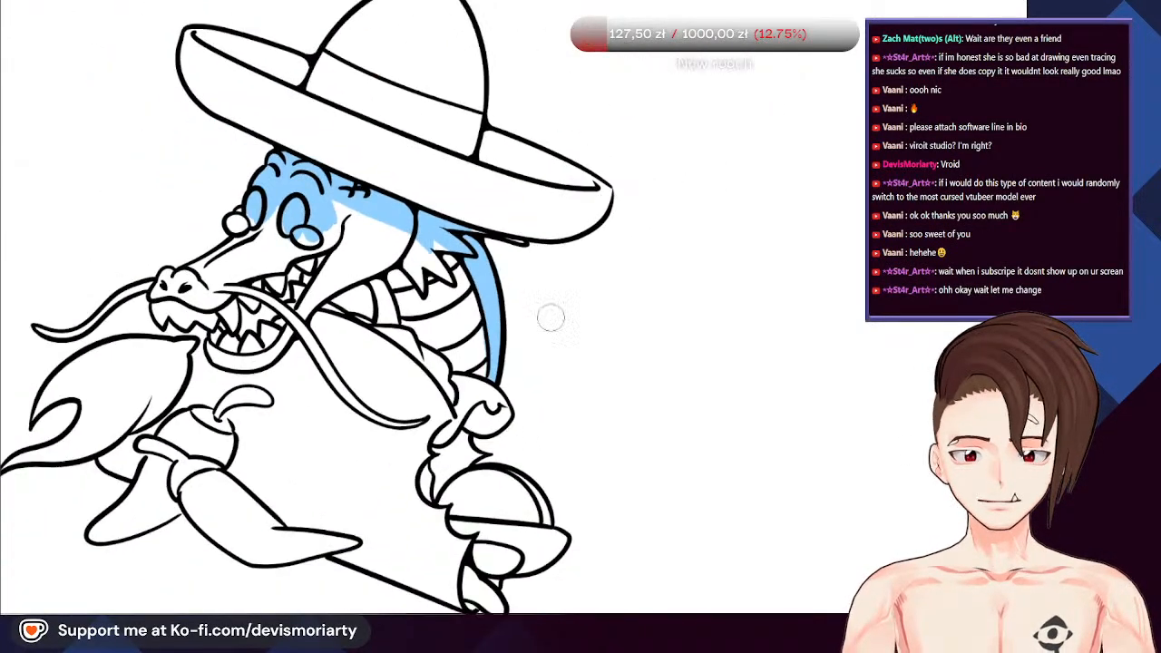
Paint light blue in the thin sliver beneath the brim, the lower spikes behind the head and the adjoining cheek edge
{"action": "scroll", "coordinate": [550, 317], "scroll_direction": "up", "scroll_amount": 3}
{"action": "scroll", "coordinate": [372, 68], "scroll_direction": "up", "scroll_amount": 2}
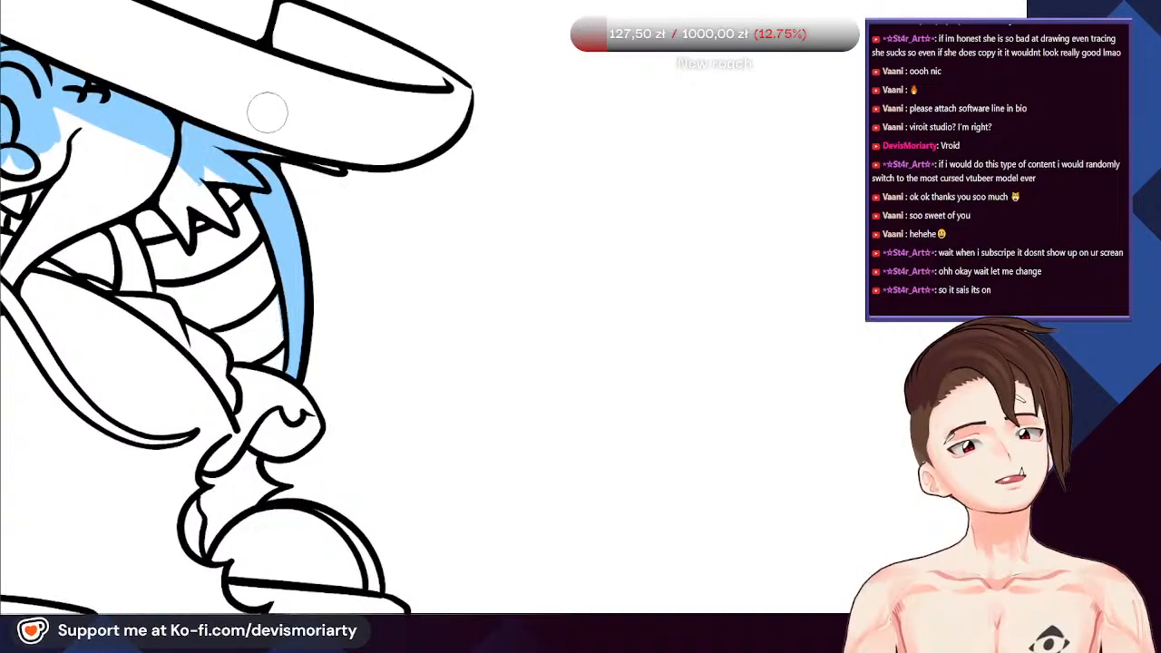
{"action": "scroll", "coordinate": [260, 122], "scroll_direction": "up", "scroll_amount": 3}
{"action": "scroll", "coordinate": [319, 179], "scroll_direction": "up", "scroll_amount": 2}
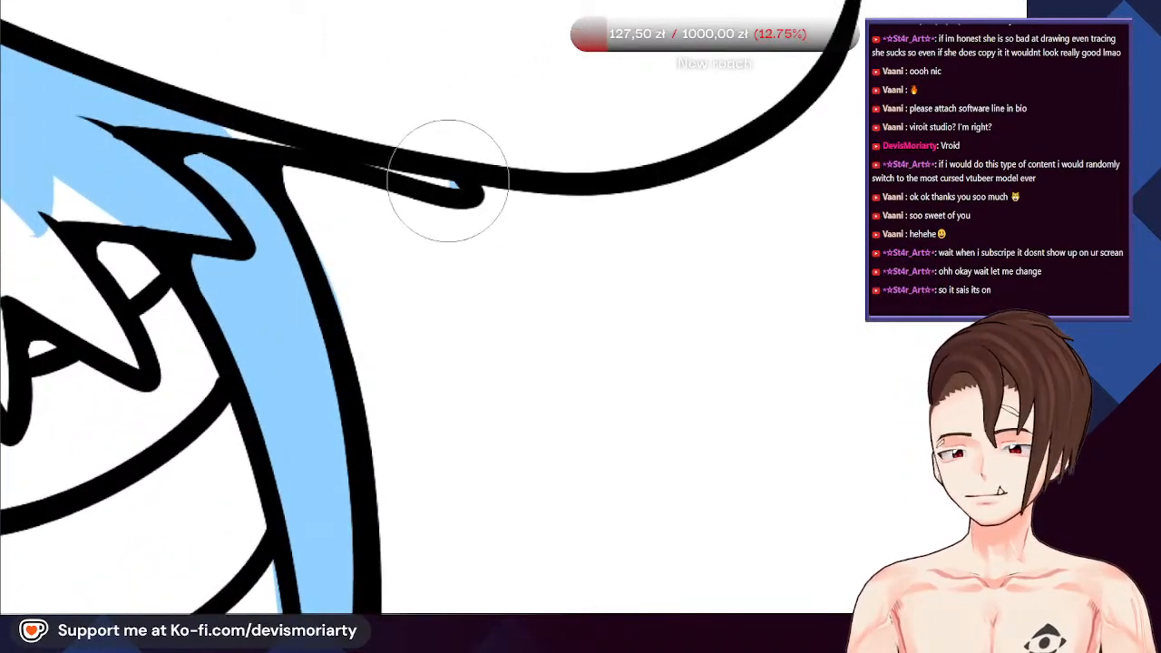
{"action": "scroll", "coordinate": [200, 209], "scroll_direction": "down", "scroll_amount": 3}
{"action": "scroll", "coordinate": [256, 234], "scroll_direction": "up", "scroll_amount": 3}
{"action": "left_click_drag", "start_coordinate": [257, 239], "coordinate": [186, 227]}
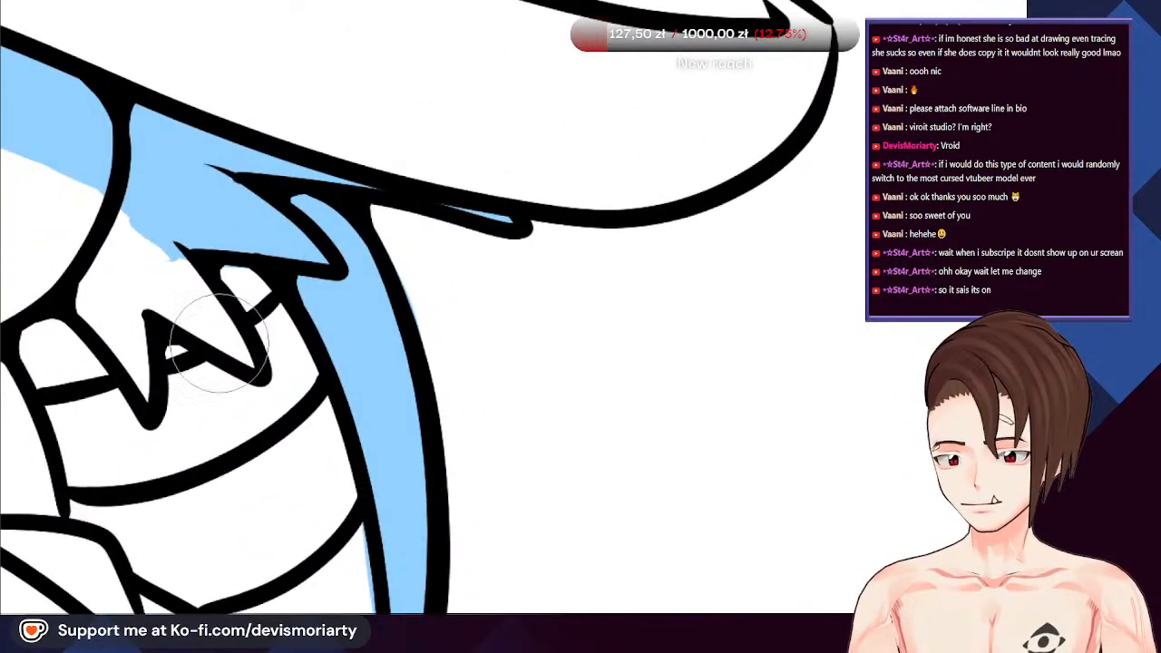
{"action": "mouse_move", "coordinate": [243, 361]}
{"action": "left_mouse_down"}
{"action": "mouse_move", "coordinate": [109, 259]}
{"action": "mouse_move", "coordinate": [118, 216]}
{"action": "left_mouse_up"}
{"action": "left_click_drag", "start_coordinate": [146, 386], "coordinate": [127, 358]}
{"action": "left_click_drag", "start_coordinate": [118, 318], "coordinate": [84, 271]}
{"action": "scroll", "coordinate": [276, 392], "scroll_direction": "down", "scroll_amount": 4}
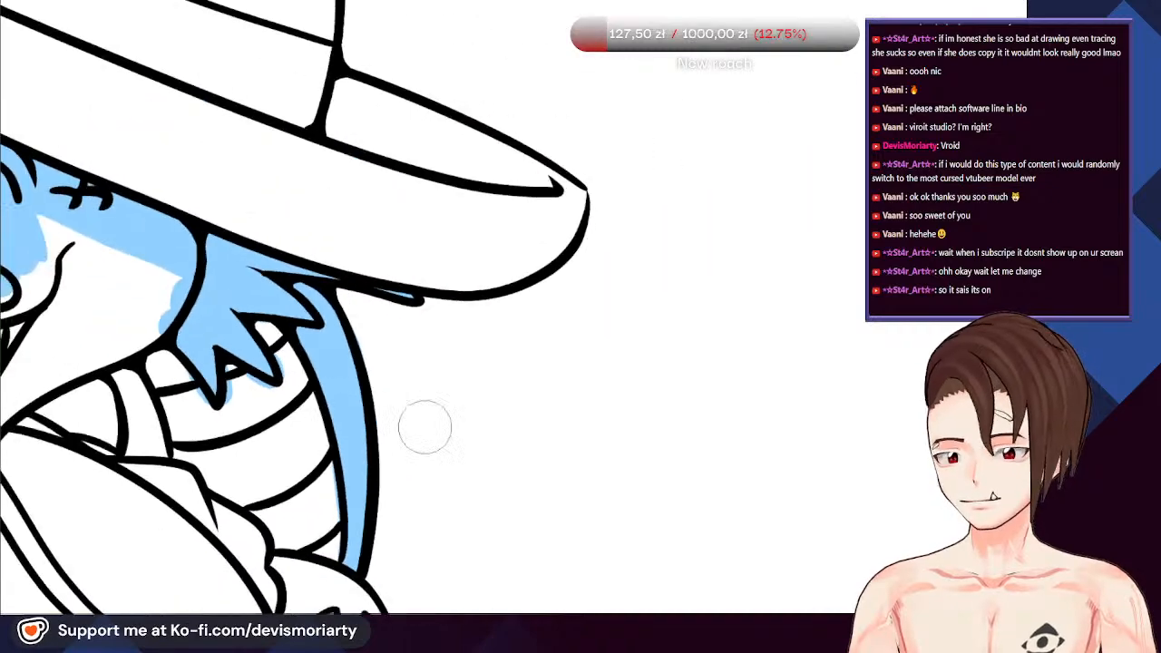
Fill the dragon's cheek, the corner of its jaw and its face down to the middle of the snout with light blue
{"action": "scroll", "coordinate": [227, 322], "scroll_direction": "up", "scroll_amount": 3}
{"action": "mouse_move", "coordinate": [221, 503]}
{"action": "left_mouse_down"}
{"action": "mouse_move", "coordinate": [321, 376]}
{"action": "mouse_move", "coordinate": [235, 479]}
{"action": "mouse_move", "coordinate": [442, 344]}
{"action": "mouse_move", "coordinate": [426, 258]}
{"action": "mouse_move", "coordinate": [402, 337]}
{"action": "mouse_move", "coordinate": [355, 365]}
{"action": "left_mouse_up"}
{"action": "scroll", "coordinate": [347, 379], "scroll_direction": "down", "scroll_amount": 1}
{"action": "scroll", "coordinate": [347, 379], "scroll_direction": "down", "scroll_amount": 2}
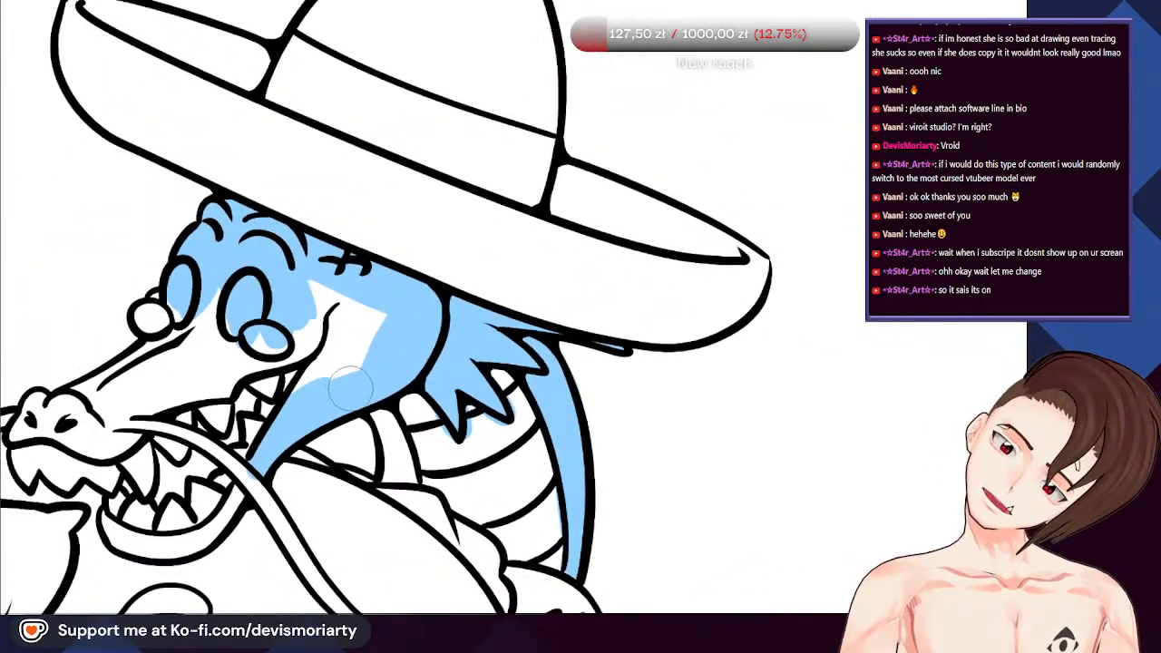
{"action": "scroll", "coordinate": [356, 318], "scroll_direction": "up", "scroll_amount": 3}
{"action": "mouse_move", "coordinate": [352, 295]}
{"action": "left_mouse_down"}
{"action": "mouse_move", "coordinate": [282, 449]}
{"action": "mouse_move", "coordinate": [305, 405]}
{"action": "mouse_move", "coordinate": [291, 429]}
{"action": "mouse_move", "coordinate": [336, 417]}
{"action": "mouse_move", "coordinate": [382, 355]}
{"action": "mouse_move", "coordinate": [291, 279]}
{"action": "mouse_move", "coordinate": [253, 378]}
{"action": "mouse_move", "coordinate": [206, 387]}
{"action": "mouse_move", "coordinate": [279, 365]}
{"action": "mouse_move", "coordinate": [137, 426]}
{"action": "mouse_move", "coordinate": [151, 437]}
{"action": "mouse_move", "coordinate": [232, 281]}
{"action": "mouse_move", "coordinate": [65, 460]}
{"action": "mouse_move", "coordinate": [59, 422]}
{"action": "mouse_move", "coordinate": [83, 356]}
{"action": "left_mouse_up"}
{"action": "scroll", "coordinate": [195, 227], "scroll_direction": "down", "scroll_amount": 4}
Paint light blue beside the far eye, along the snout's ridge and over the end of the snout above the lip
{"action": "scroll", "coordinate": [118, 268], "scroll_direction": "up", "scroll_amount": 6}
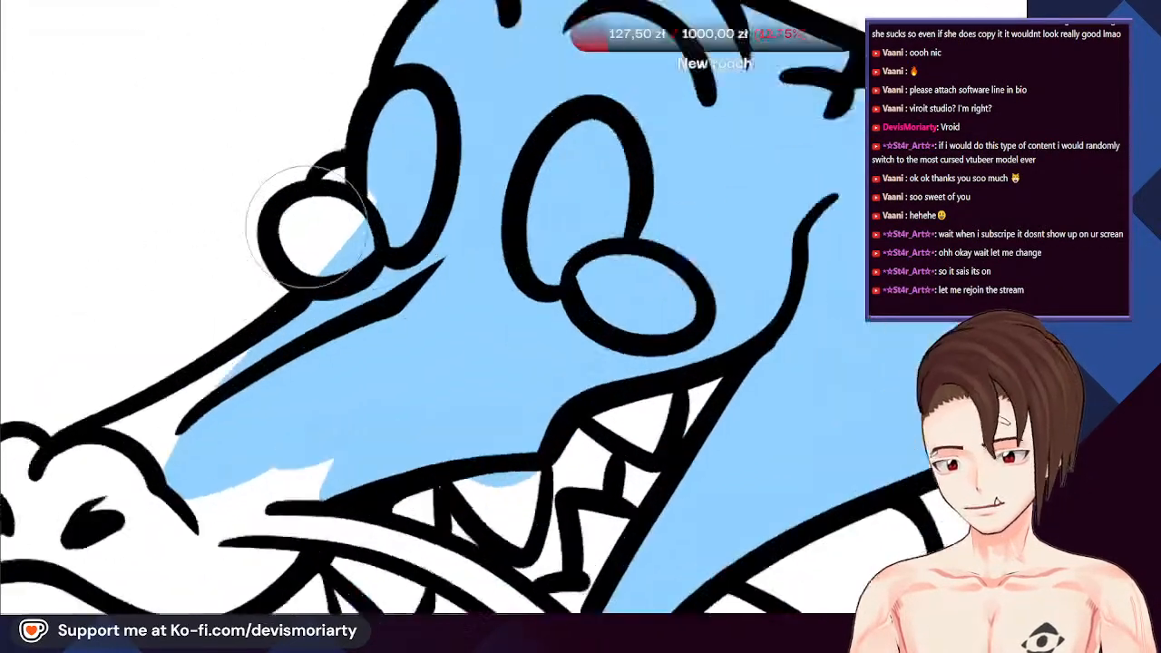
{"action": "scroll", "coordinate": [307, 227], "scroll_direction": "up", "scroll_amount": 1}
{"action": "left_click", "coordinate": [358, 204]}
{"action": "scroll", "coordinate": [357, 205], "scroll_direction": "down", "scroll_amount": 4}
{"action": "scroll", "coordinate": [267, 295], "scroll_direction": "up", "scroll_amount": 3}
{"action": "left_click_drag", "start_coordinate": [299, 318], "coordinate": [222, 343]}
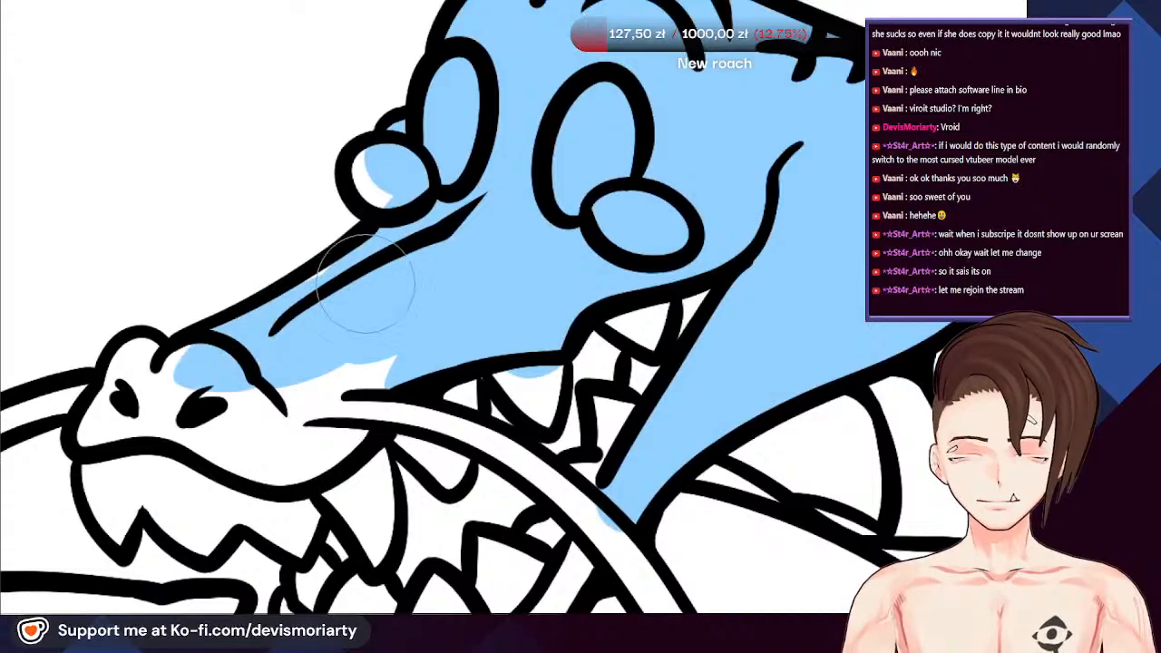
{"action": "mouse_move", "coordinate": [207, 394]}
{"action": "left_mouse_down"}
{"action": "mouse_move", "coordinate": [322, 423]}
{"action": "mouse_move", "coordinate": [231, 437]}
{"action": "mouse_move", "coordinate": [334, 441]}
{"action": "mouse_move", "coordinate": [285, 417]}
{"action": "left_mouse_up"}
{"action": "scroll", "coordinate": [479, 251], "scroll_direction": "down", "scroll_amount": 2}
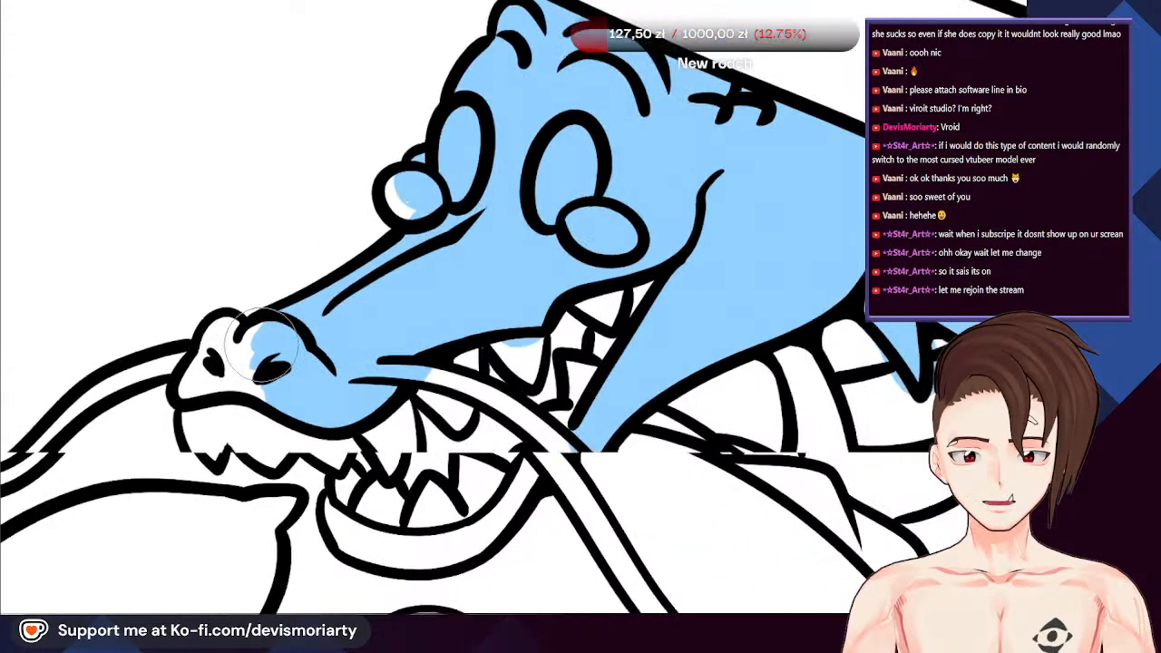
Paint light blue over the rest of the nose around both nostrils and along the lower jaw below the teeth
{"action": "scroll", "coordinate": [263, 359], "scroll_direction": "up", "scroll_amount": 2}
{"action": "mouse_move", "coordinate": [263, 360]}
{"action": "left_mouse_down"}
{"action": "mouse_move", "coordinate": [231, 371]}
{"action": "mouse_move", "coordinate": [215, 338]}
{"action": "mouse_move", "coordinate": [260, 340]}
{"action": "mouse_move", "coordinate": [279, 384]}
{"action": "mouse_move", "coordinate": [205, 366]}
{"action": "mouse_move", "coordinate": [182, 384]}
{"action": "left_mouse_up"}
{"action": "scroll", "coordinate": [190, 377], "scroll_direction": "down", "scroll_amount": 2}
{"action": "scroll", "coordinate": [294, 487], "scroll_direction": "up", "scroll_amount": 2}
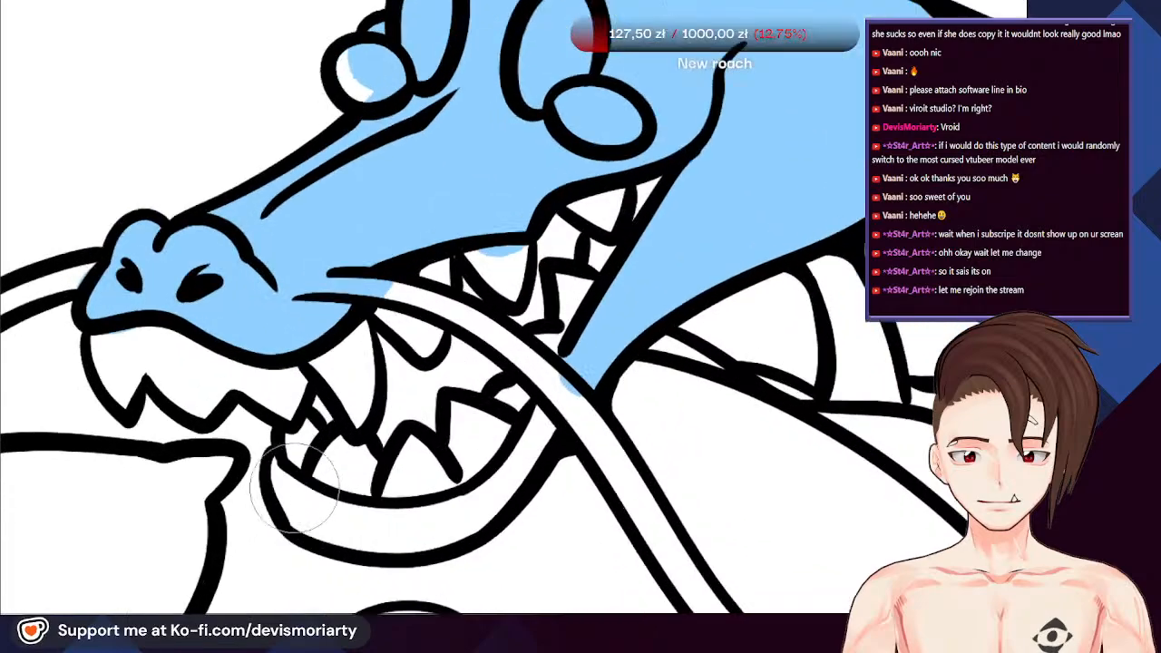
{"action": "mouse_move", "coordinate": [294, 487]}
{"action": "left_mouse_down"}
{"action": "mouse_move", "coordinate": [353, 526]}
{"action": "mouse_move", "coordinate": [437, 510]}
{"action": "mouse_move", "coordinate": [504, 472]}
{"action": "mouse_move", "coordinate": [635, 272]}
{"action": "left_mouse_up"}
{"action": "scroll", "coordinate": [424, 140], "scroll_direction": "down", "scroll_amount": 2}
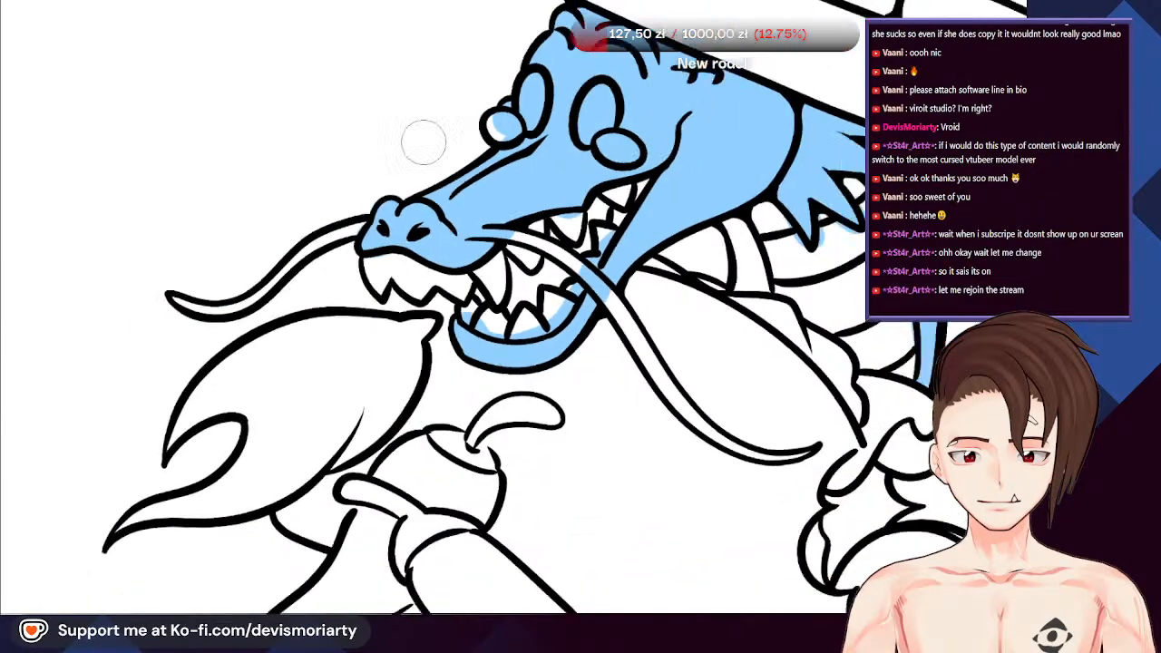
Paint light blue in the narrow front strip of the dragon's neck behind the jaw
{"action": "scroll", "coordinate": [423, 140], "scroll_direction": "down", "scroll_amount": 3}
{"action": "scroll", "coordinate": [272, 179], "scroll_direction": "up", "scroll_amount": 1}
{"action": "scroll", "coordinate": [277, 192], "scroll_direction": "up", "scroll_amount": 4}
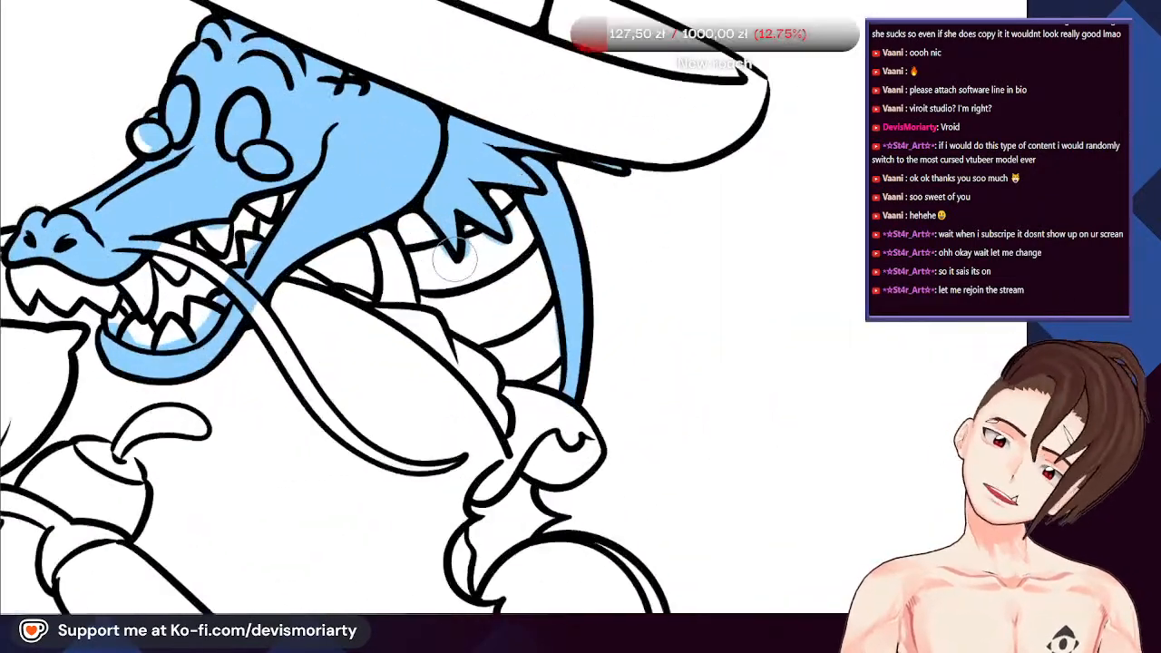
{"action": "scroll", "coordinate": [455, 260], "scroll_direction": "up", "scroll_amount": 3}
{"action": "mouse_move", "coordinate": [329, 221]}
{"action": "left_mouse_down"}
{"action": "mouse_move", "coordinate": [342, 227]}
{"action": "mouse_move", "coordinate": [363, 363]}
{"action": "mouse_move", "coordinate": [381, 371]}
{"action": "left_mouse_up"}
{"action": "scroll", "coordinate": [350, 272], "scroll_direction": "down", "scroll_amount": 5}
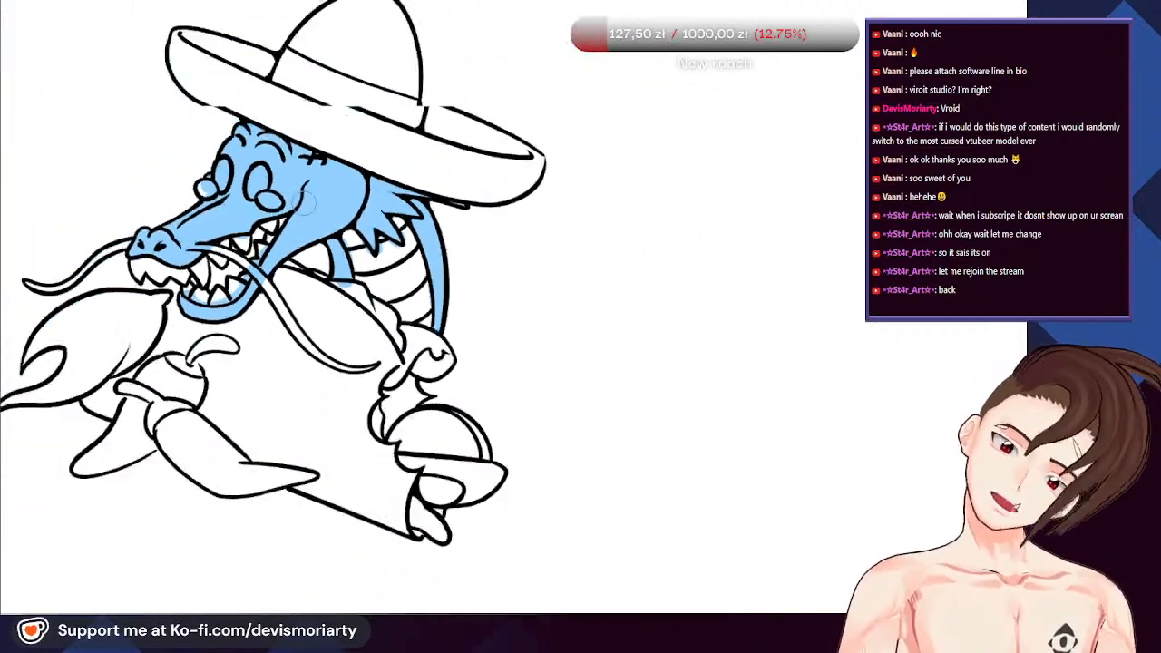
{"action": "scroll", "coordinate": [304, 202], "scroll_direction": "down", "scroll_amount": 3}
{"action": "scroll", "coordinate": [305, 202], "scroll_direction": "up", "scroll_amount": 3}
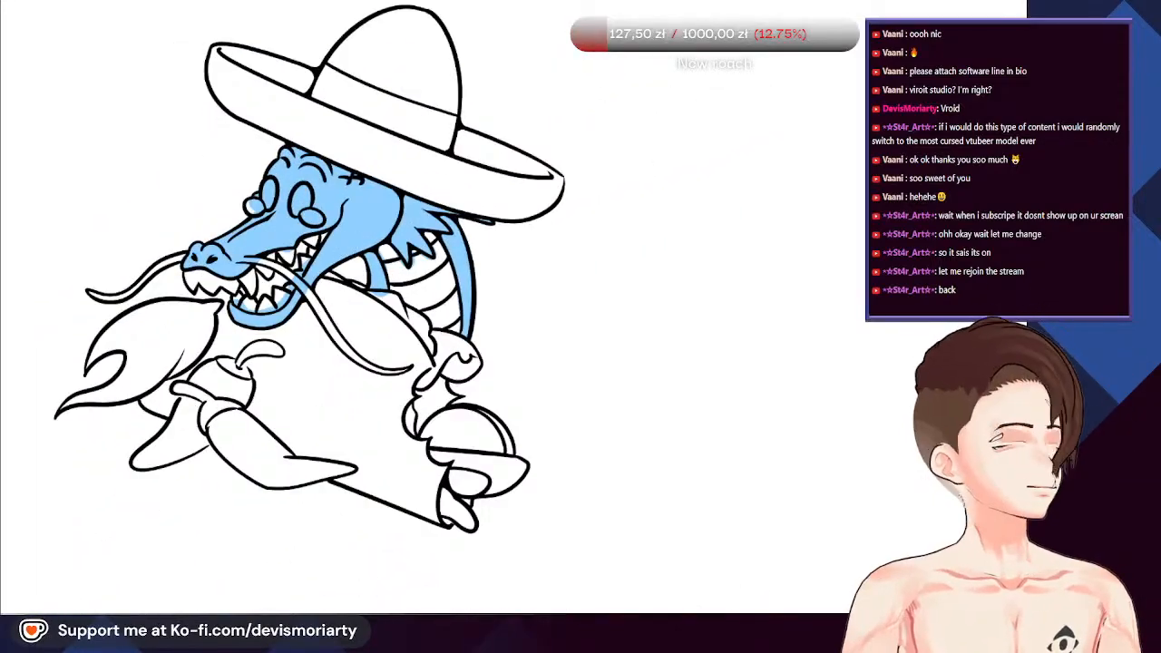
Erase the light blue from both of the dragon's eyes and the small ovals beneath them, leaving them white
{"action": "scroll", "coordinate": [291, 195], "scroll_direction": "up", "scroll_amount": 5}
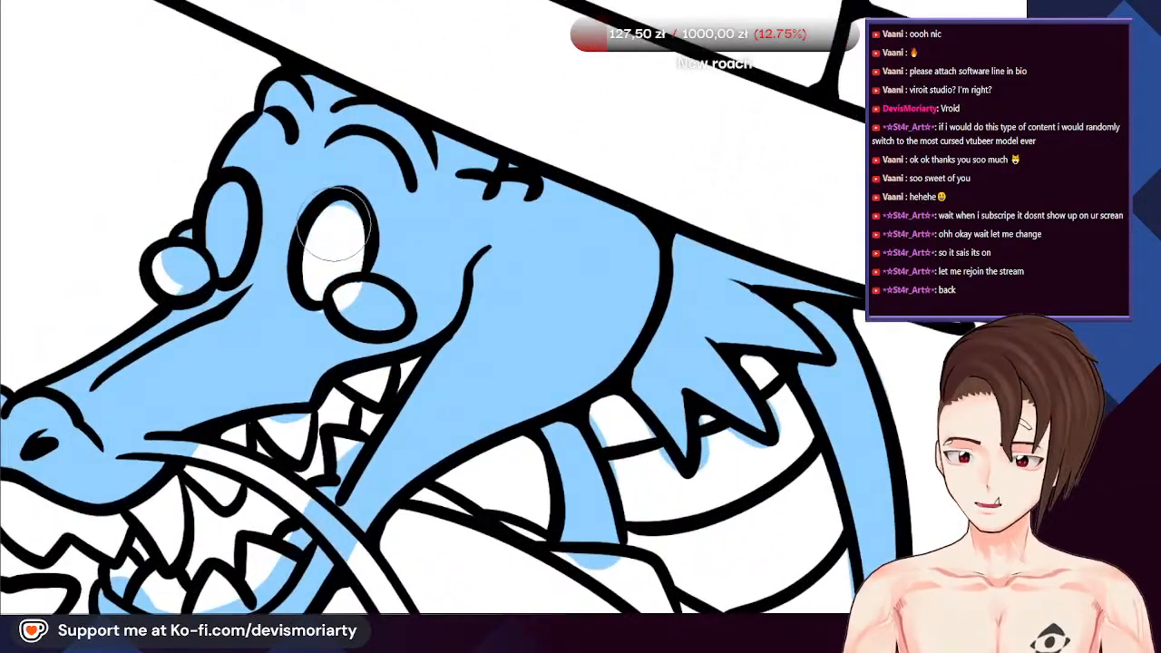
{"action": "scroll", "coordinate": [336, 227], "scroll_direction": "up", "scroll_amount": 1}
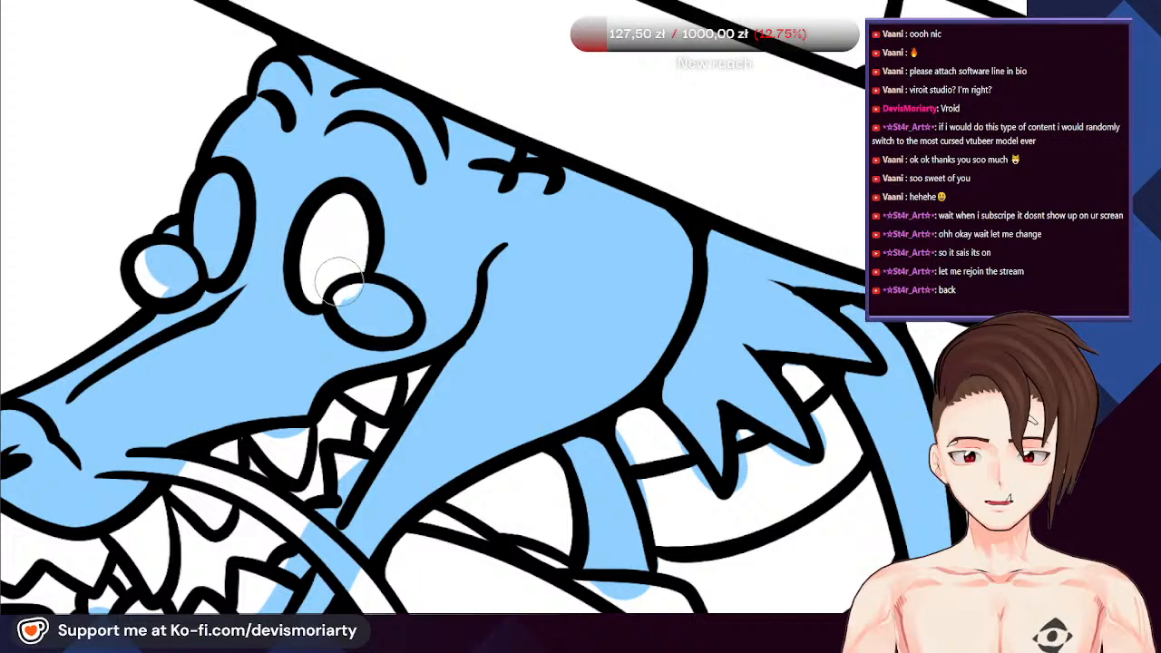
{"action": "mouse_move", "coordinate": [339, 279]}
{"action": "left_mouse_down"}
{"action": "mouse_move", "coordinate": [360, 307]}
{"action": "mouse_move", "coordinate": [395, 317]}
{"action": "left_mouse_up"}
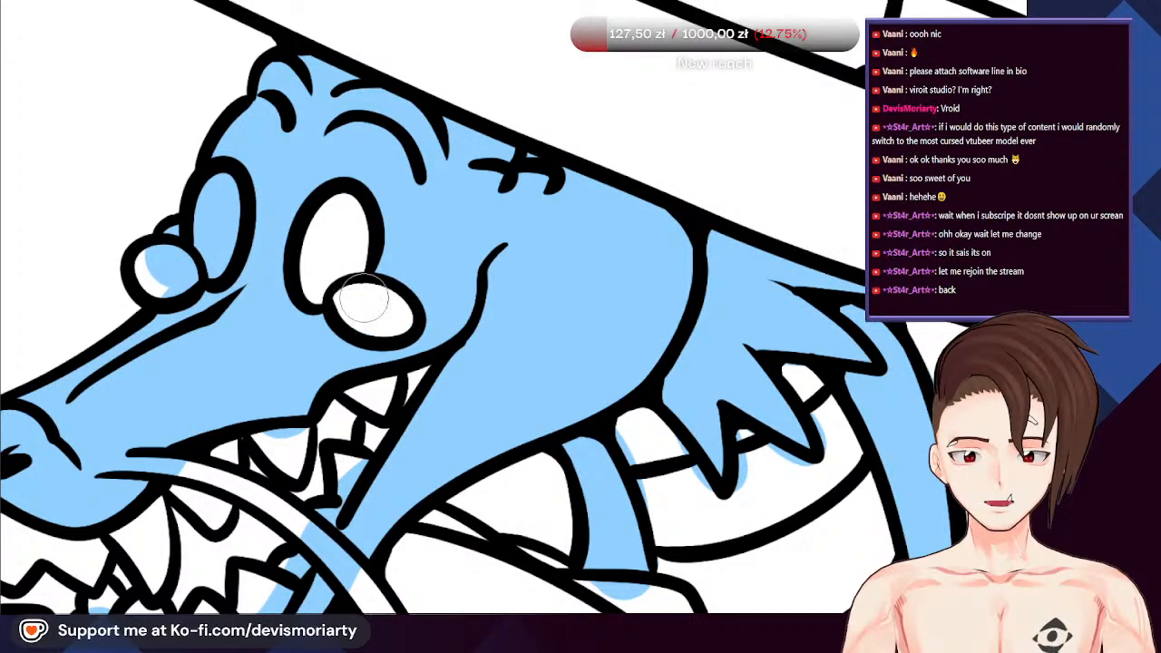
{"action": "scroll", "coordinate": [204, 195], "scroll_direction": "up", "scroll_amount": 1}
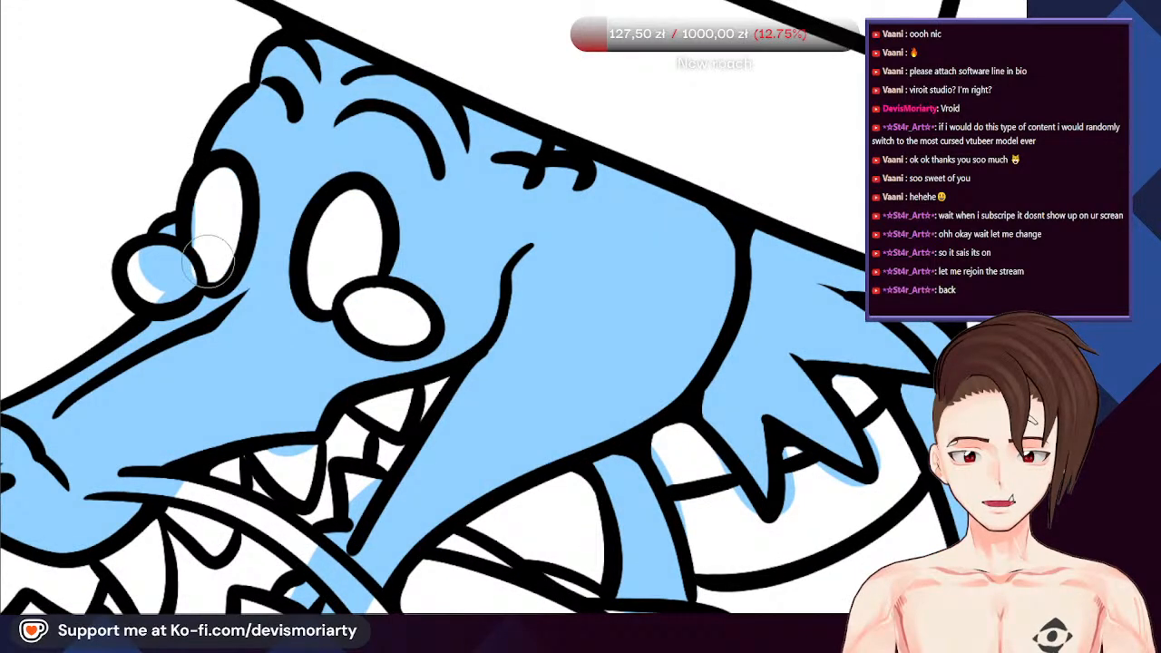
{"action": "left_click_drag", "start_coordinate": [183, 278], "coordinate": [161, 272]}
{"action": "scroll", "coordinate": [227, 226], "scroll_direction": "down", "scroll_amount": 5}
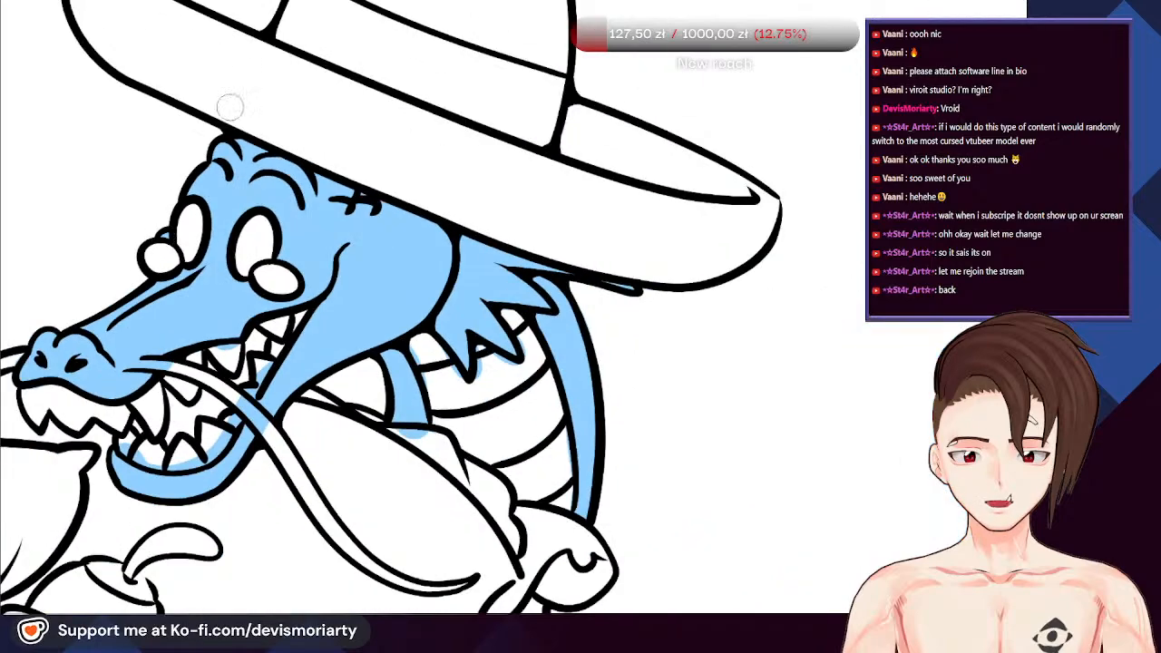
Erase the light blue that spilled over the upper and lower teeth and into the open mouth
{"action": "scroll", "coordinate": [187, 189], "scroll_direction": "up", "scroll_amount": 2}
{"action": "scroll", "coordinate": [154, 281], "scroll_direction": "up", "scroll_amount": 5}
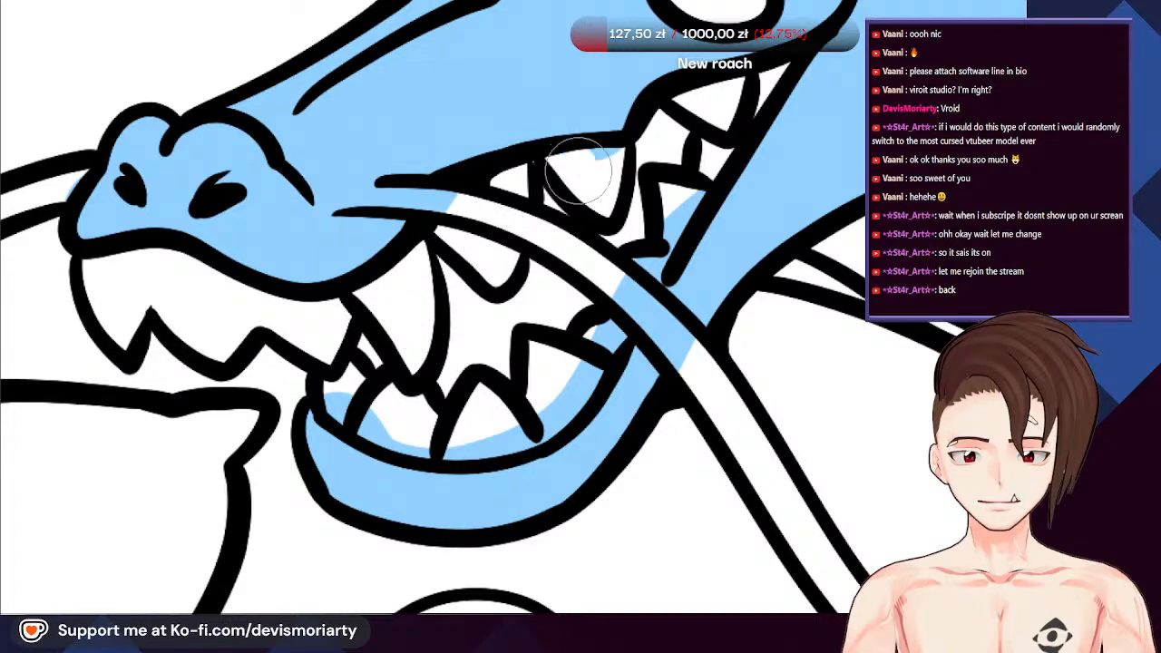
{"action": "scroll", "coordinate": [662, 114], "scroll_direction": "up", "scroll_amount": 1}
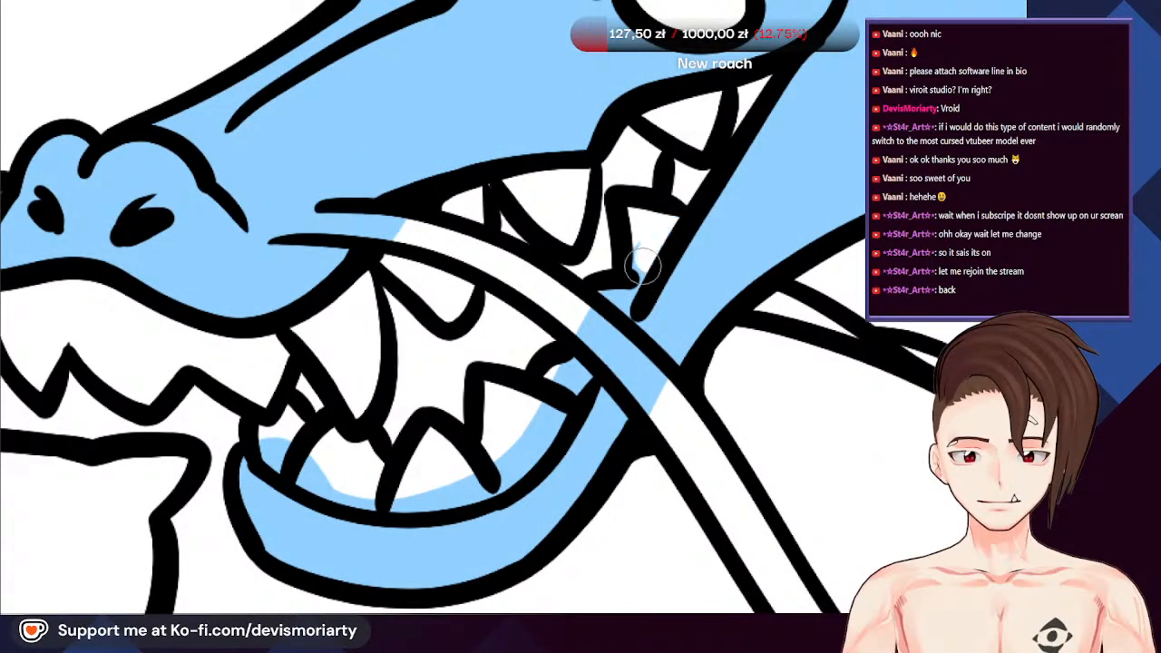
{"action": "left_click_drag", "start_coordinate": [608, 292], "coordinate": [524, 448]}
{"action": "mouse_move", "coordinate": [460, 490]}
{"action": "left_mouse_down"}
{"action": "mouse_move", "coordinate": [511, 465]}
{"action": "mouse_move", "coordinate": [400, 495]}
{"action": "left_mouse_up"}
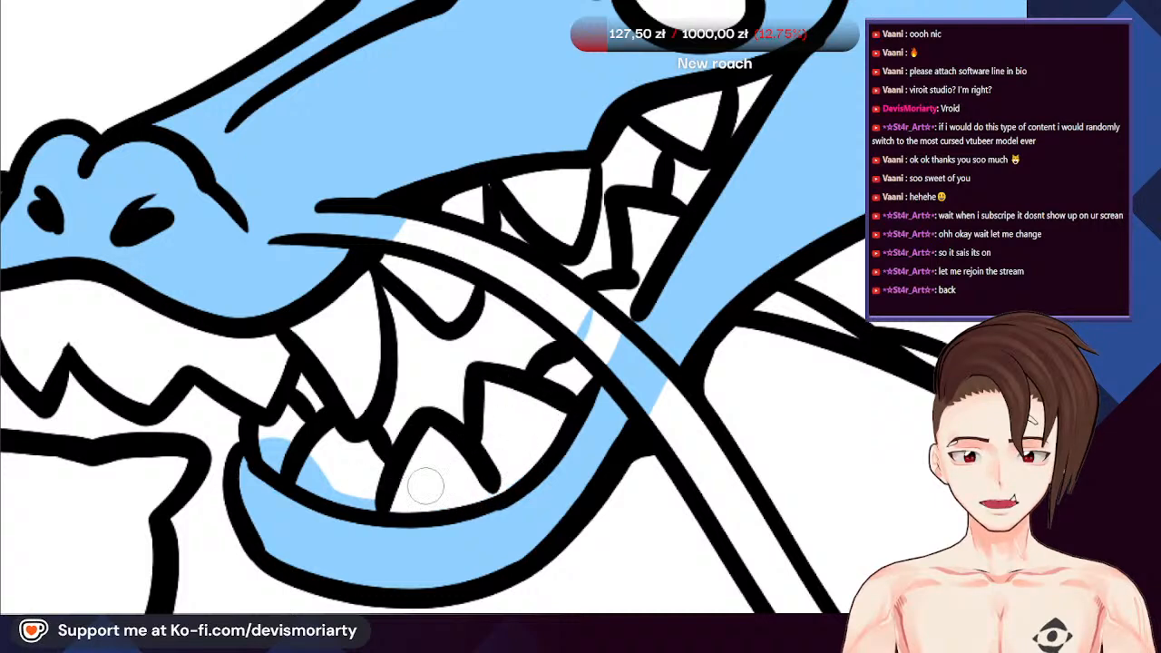
{"action": "left_click_drag", "start_coordinate": [325, 490], "coordinate": [338, 428]}
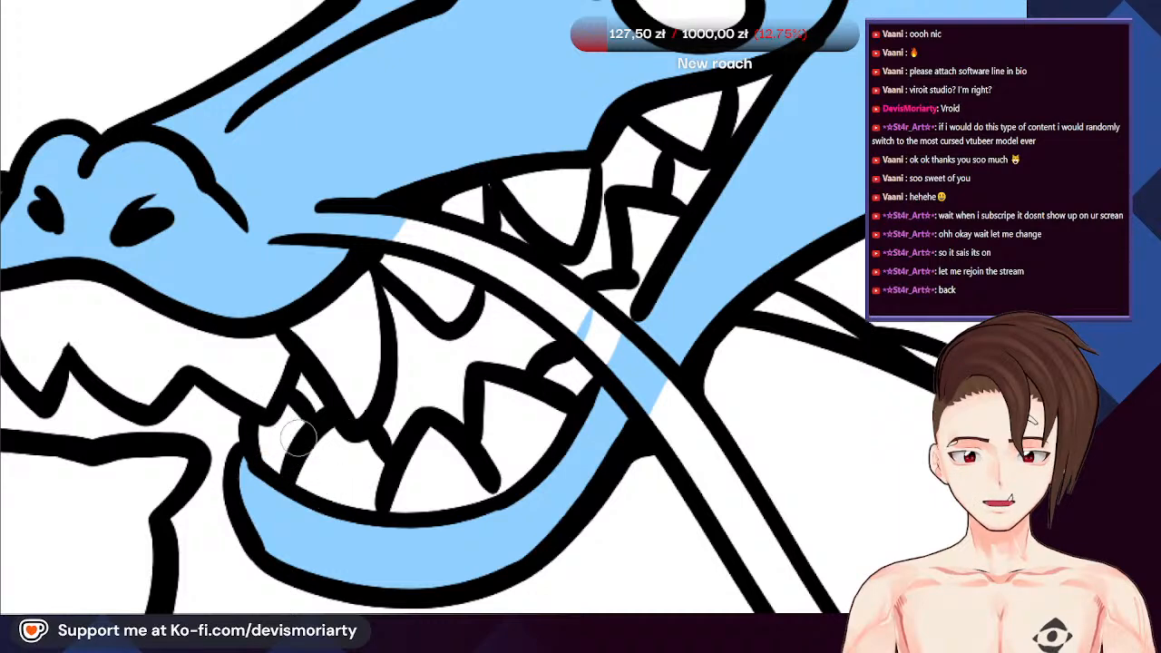
{"action": "scroll", "coordinate": [347, 392], "scroll_direction": "down", "scroll_amount": 8}
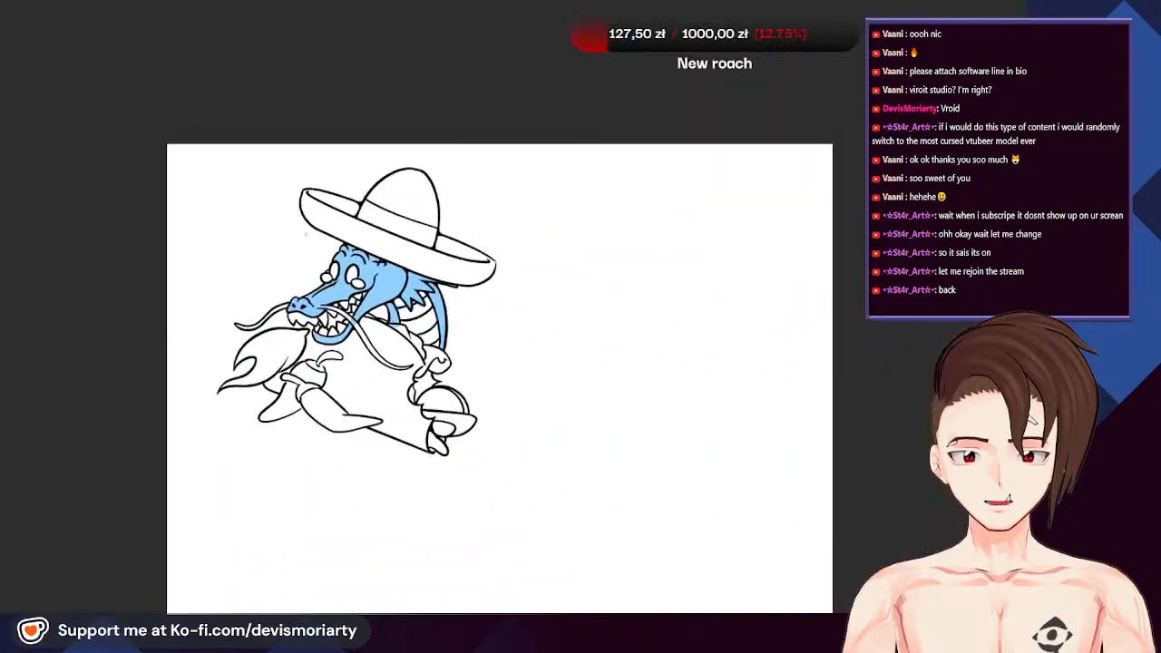
Paint dark pink in the gaps between the teeth at the back of the dragon's mouth, above the whisker
{"action": "scroll", "coordinate": [303, 260], "scroll_direction": "up", "scroll_amount": 3}
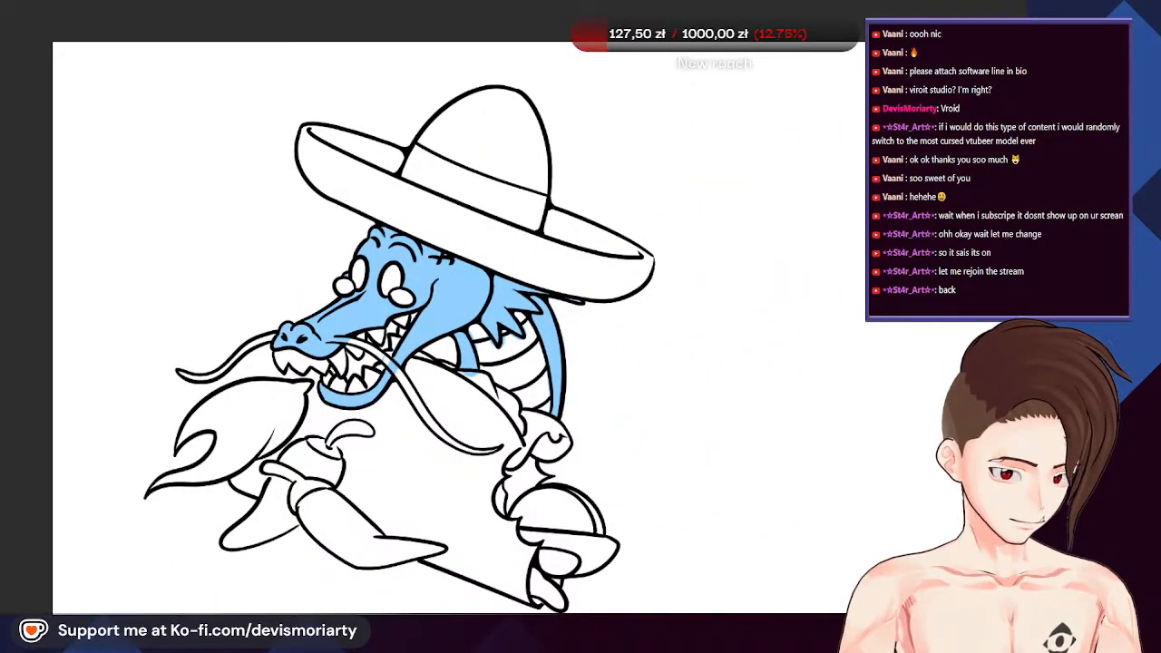
{"action": "scroll", "coordinate": [403, 299], "scroll_direction": "up", "scroll_amount": 6}
{"action": "left_click", "coordinate": [496, 277]}
{"action": "scroll", "coordinate": [399, 306], "scroll_direction": "down", "scroll_amount": 2}
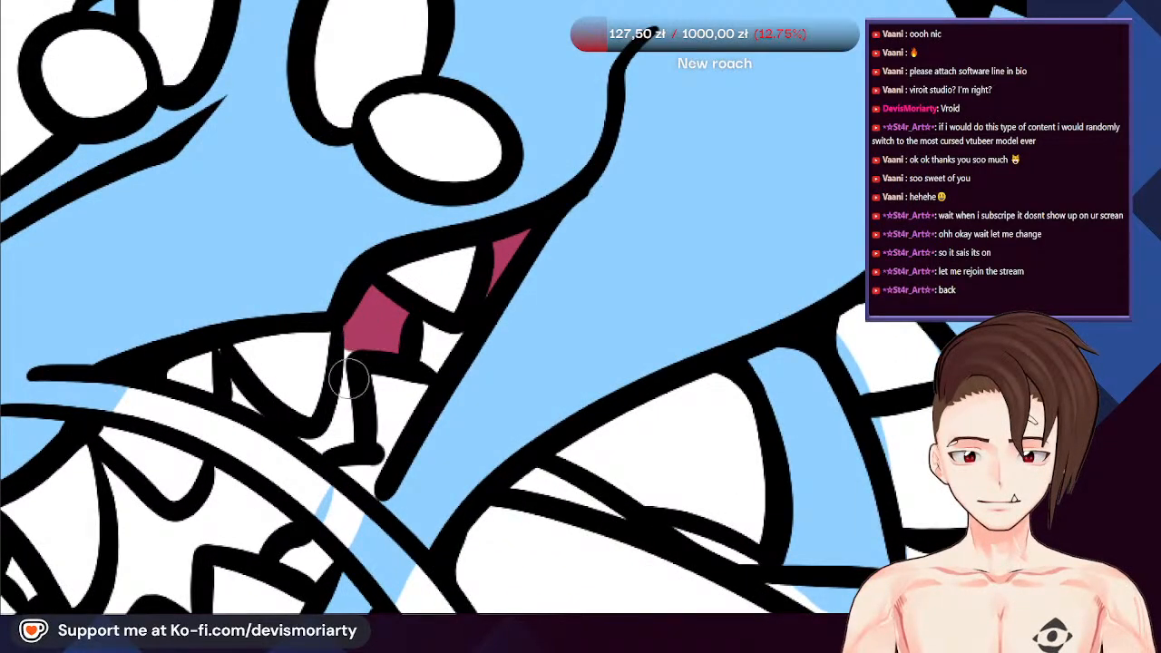
{"action": "scroll", "coordinate": [232, 370], "scroll_direction": "down", "scroll_amount": 4}
{"action": "scroll", "coordinate": [236, 376], "scroll_direction": "up", "scroll_amount": 4}
Fill the mouth cavity below the whisker and the small gaps between the front teeth with dark pink
{"action": "left_click", "coordinate": [254, 386]}
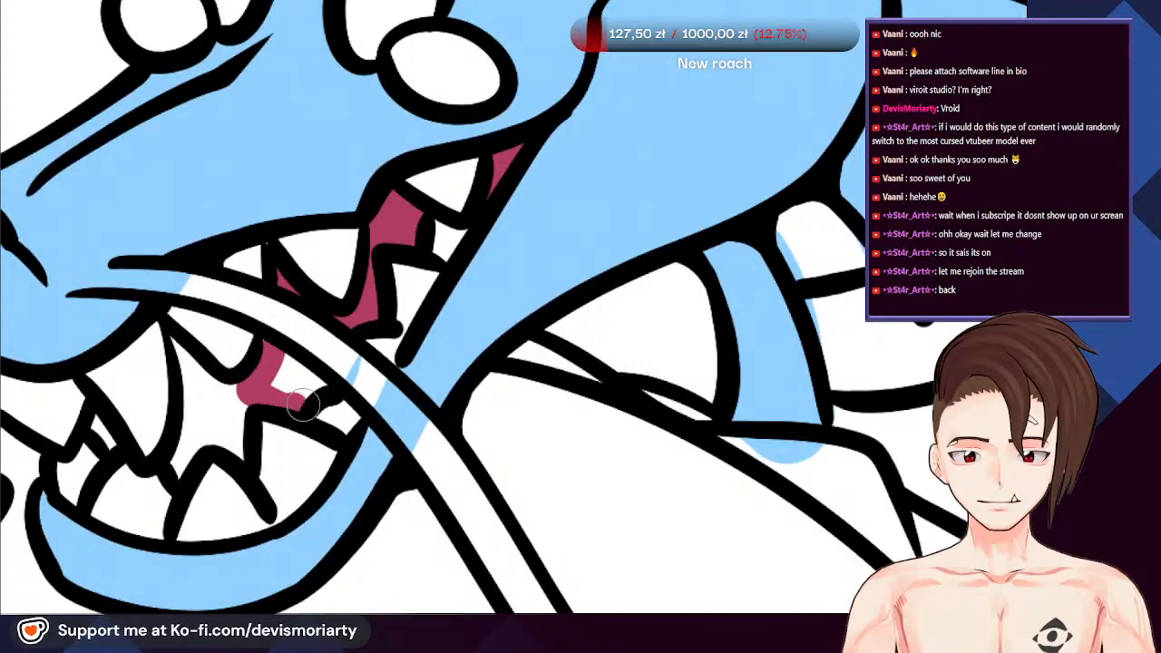
{"action": "scroll", "coordinate": [292, 374], "scroll_direction": "down", "scroll_amount": 3}
{"action": "scroll", "coordinate": [272, 363], "scroll_direction": "up", "scroll_amount": 3}
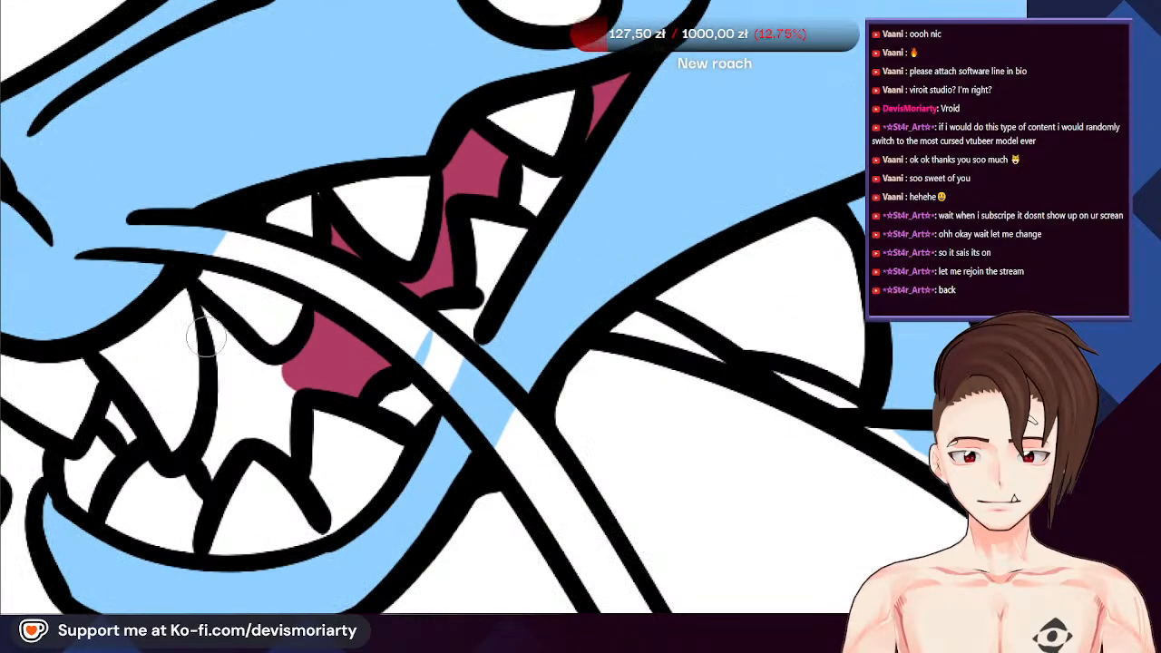
{"action": "left_click_drag", "start_coordinate": [222, 297], "coordinate": [210, 469]}
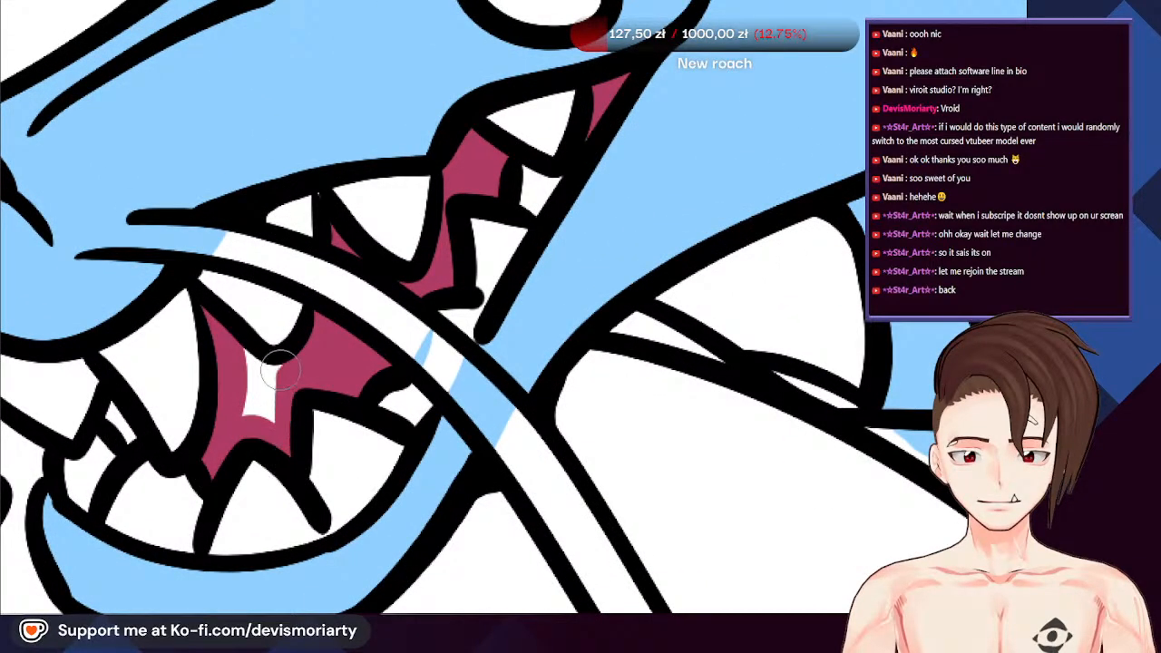
{"action": "scroll", "coordinate": [273, 426], "scroll_direction": "down", "scroll_amount": 5}
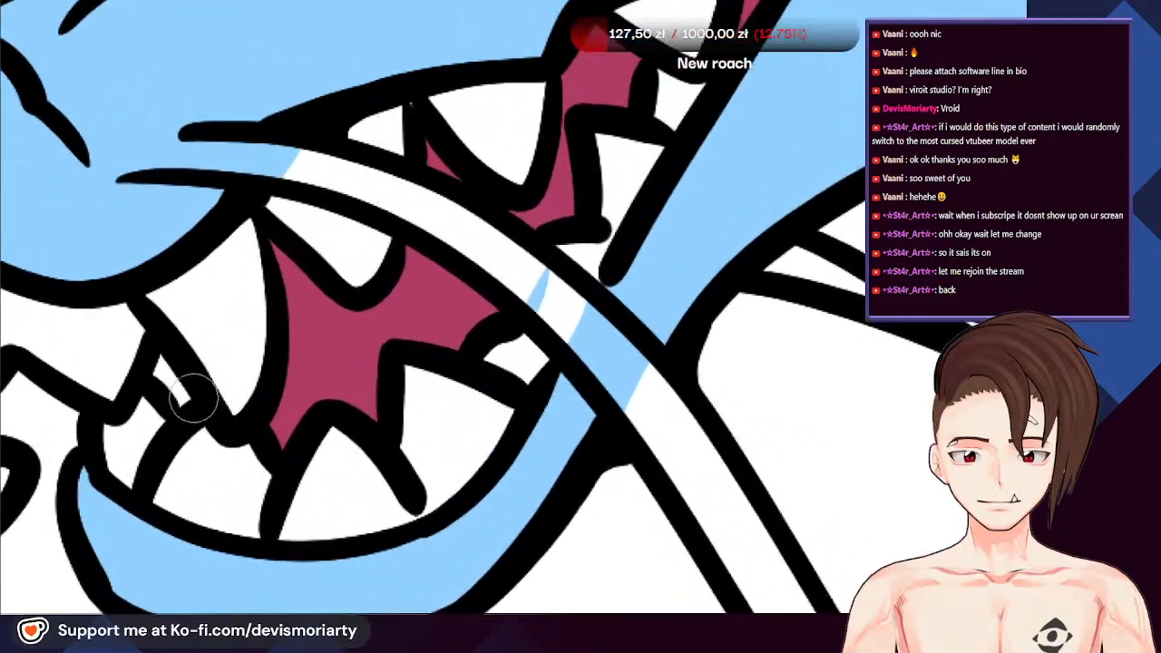
{"action": "scroll", "coordinate": [113, 249], "scroll_direction": "down", "scroll_amount": 2}
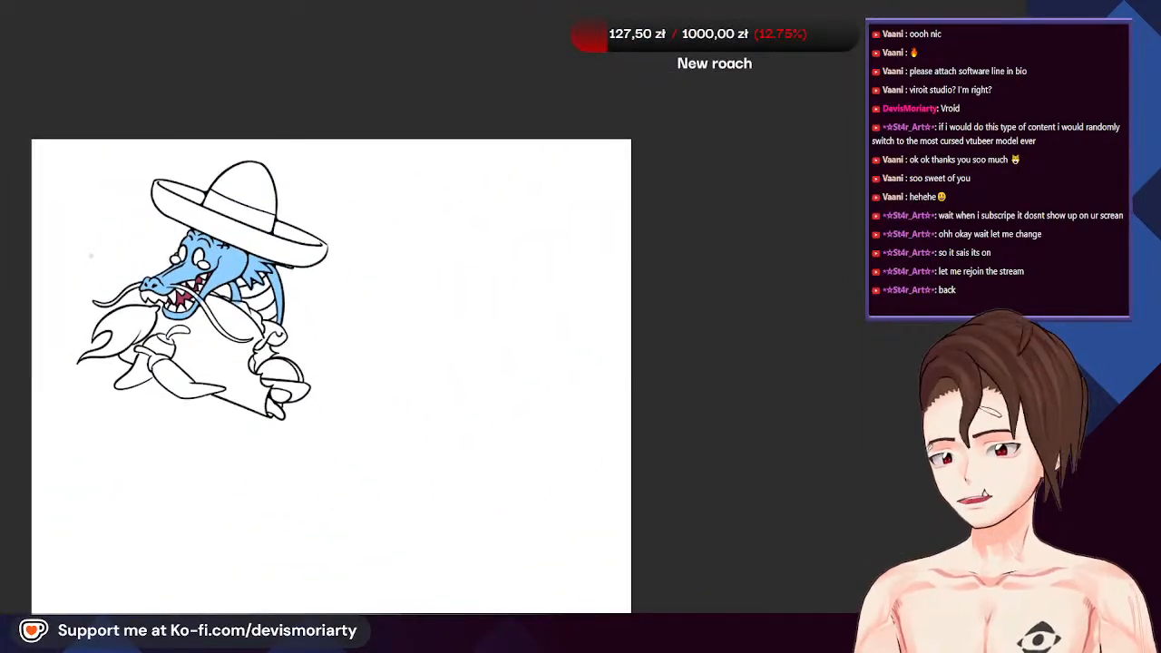
Paint light peach along the front edge of the neck's belly bands, beside the blue strip
{"action": "scroll", "coordinate": [90, 256], "scroll_direction": "up", "scroll_amount": 5}
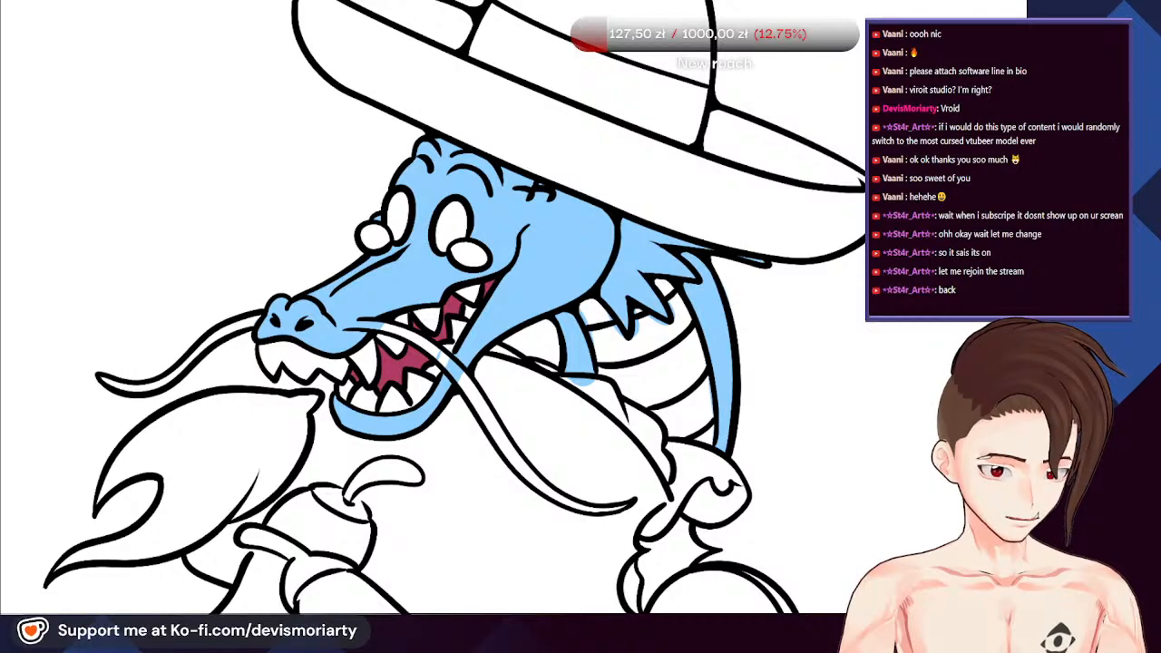
{"action": "scroll", "coordinate": [445, 299], "scroll_direction": "down", "scroll_amount": 3}
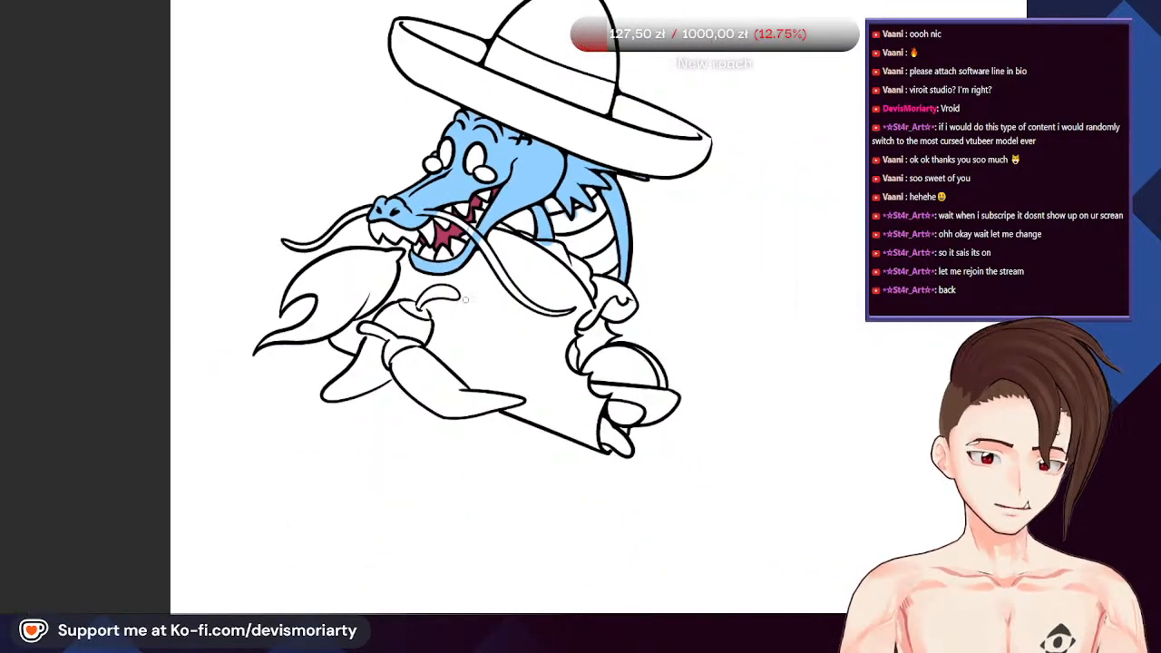
{"action": "scroll", "coordinate": [516, 292], "scroll_direction": "up", "scroll_amount": 6}
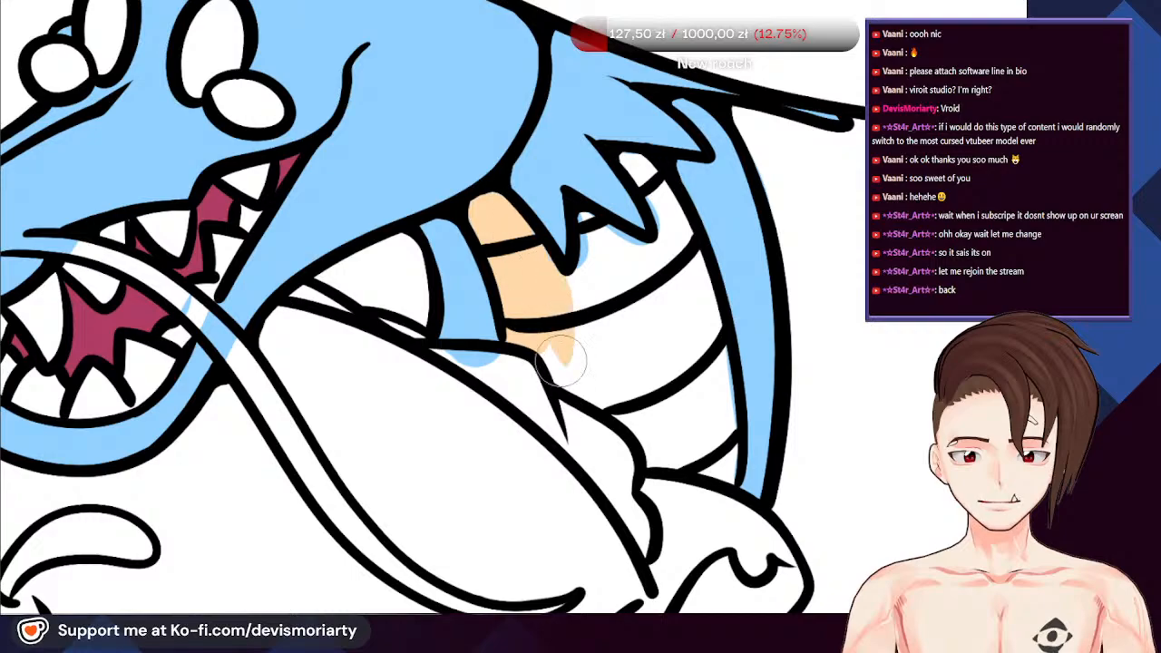
{"action": "scroll", "coordinate": [754, 263], "scroll_direction": "down", "scroll_amount": 3}
{"action": "scroll", "coordinate": [754, 263], "scroll_direction": "down", "scroll_amount": 3}
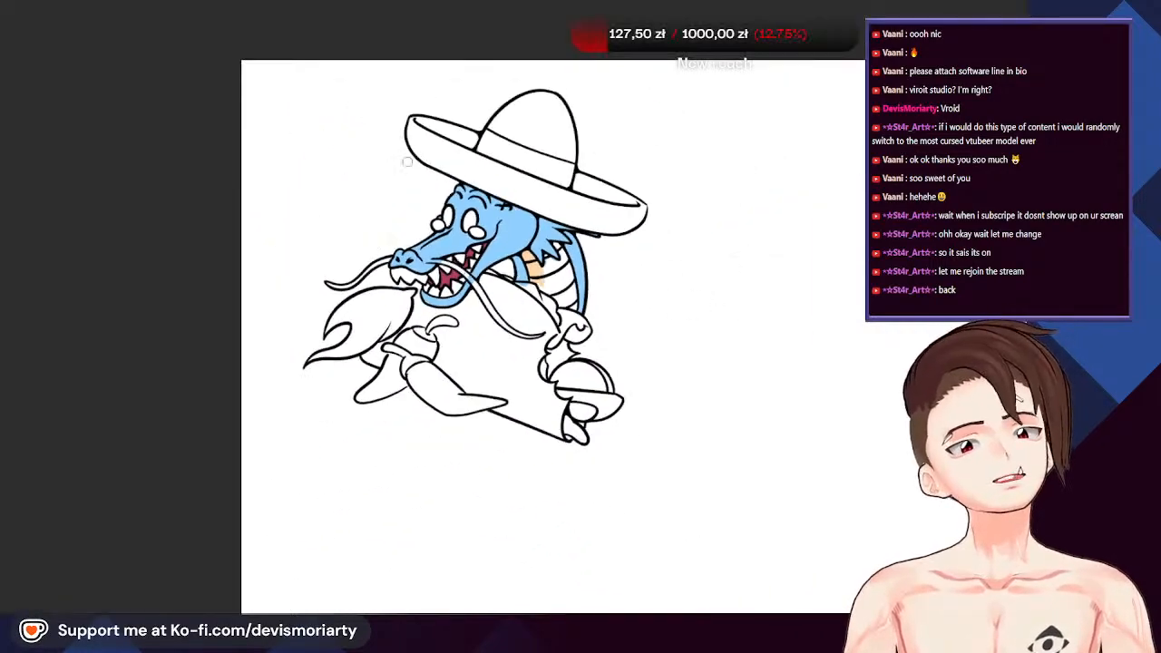
{"action": "scroll", "coordinate": [679, 278], "scroll_direction": "up", "scroll_amount": 5}
{"action": "scroll", "coordinate": [201, 213], "scroll_direction": "down", "scroll_amount": 5}
{"action": "scroll", "coordinate": [201, 213], "scroll_direction": "up", "scroll_amount": 3}
{"action": "scroll", "coordinate": [305, 352], "scroll_direction": "up", "scroll_amount": 2}
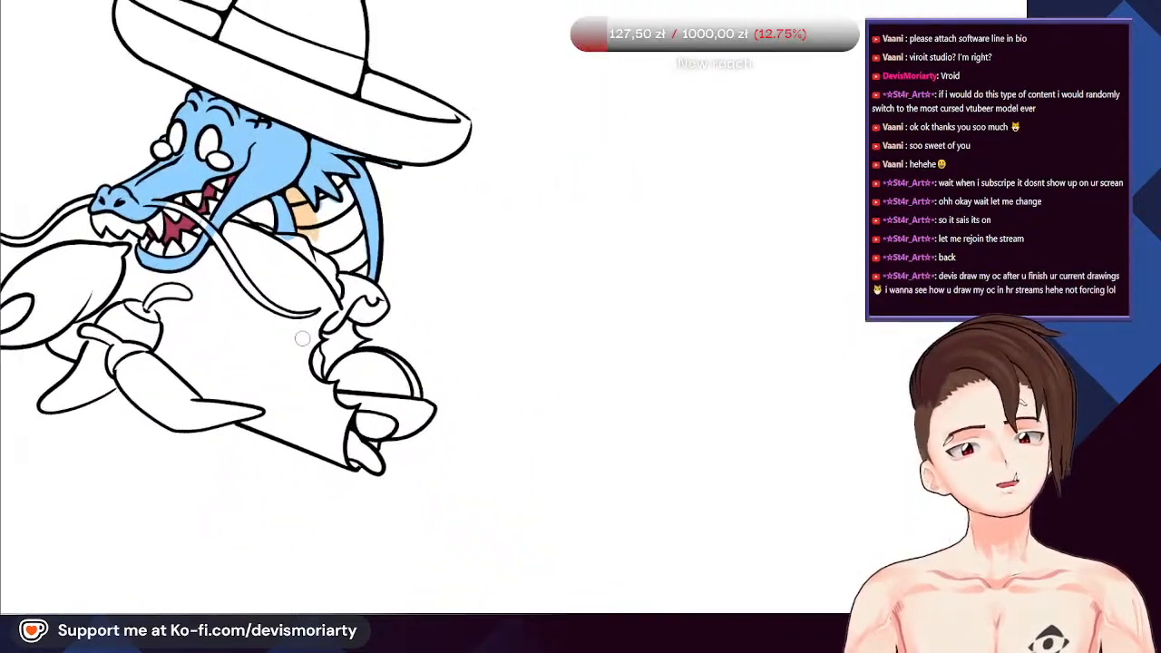
{"action": "scroll", "coordinate": [304, 352], "scroll_direction": "down", "scroll_amount": 2}
{"action": "scroll", "coordinate": [305, 352], "scroll_direction": "up", "scroll_amount": 2}
{"action": "scroll", "coordinate": [304, 350], "scroll_direction": "down", "scroll_amount": 2}
{"action": "scroll", "coordinate": [307, 350], "scroll_direction": "down", "scroll_amount": 1}
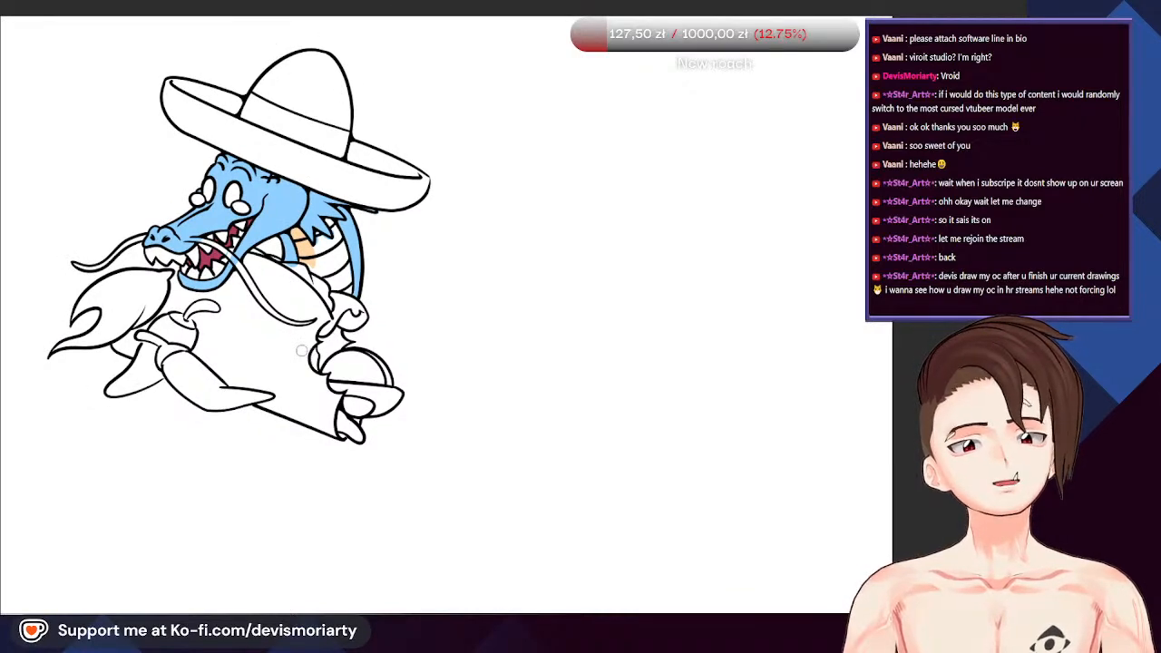
Fill the rest of the neck's belly bands with light peach, including the patches around the spikes and down to the collar
{"action": "scroll", "coordinate": [301, 316], "scroll_direction": "up", "scroll_amount": 5}
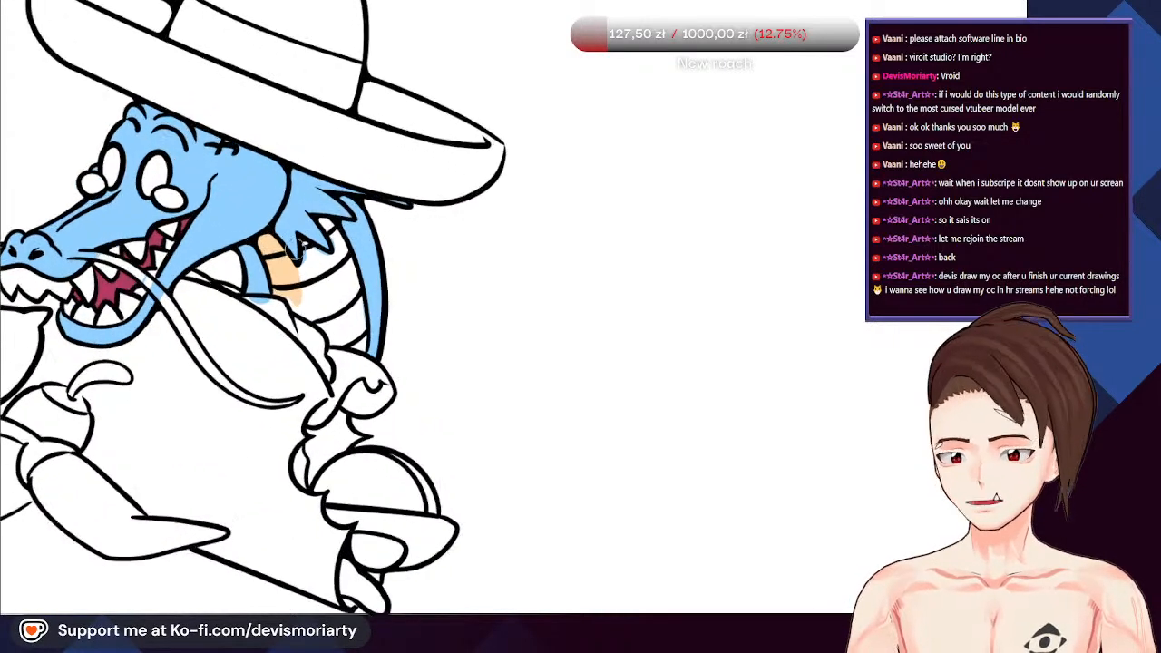
{"action": "scroll", "coordinate": [363, 363], "scroll_direction": "up", "scroll_amount": 1}
{"action": "left_click_drag", "start_coordinate": [356, 250], "coordinate": [372, 307]}
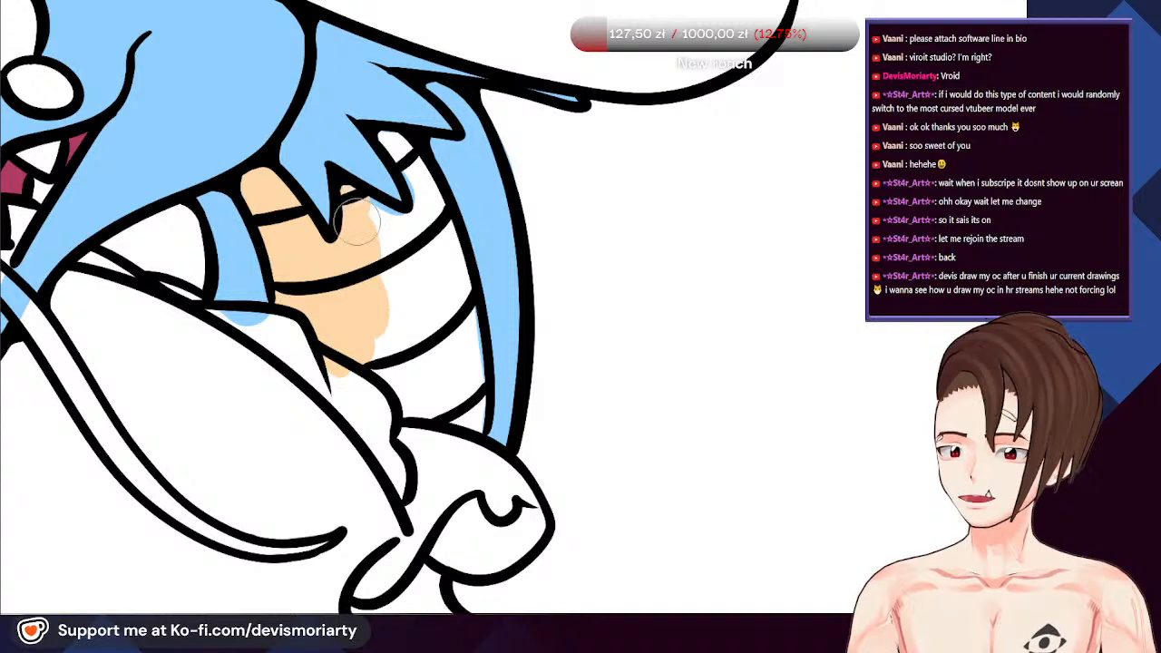
{"action": "left_click", "coordinate": [423, 243]}
{"action": "scroll", "coordinate": [379, 130], "scroll_direction": "up", "scroll_amount": 1}
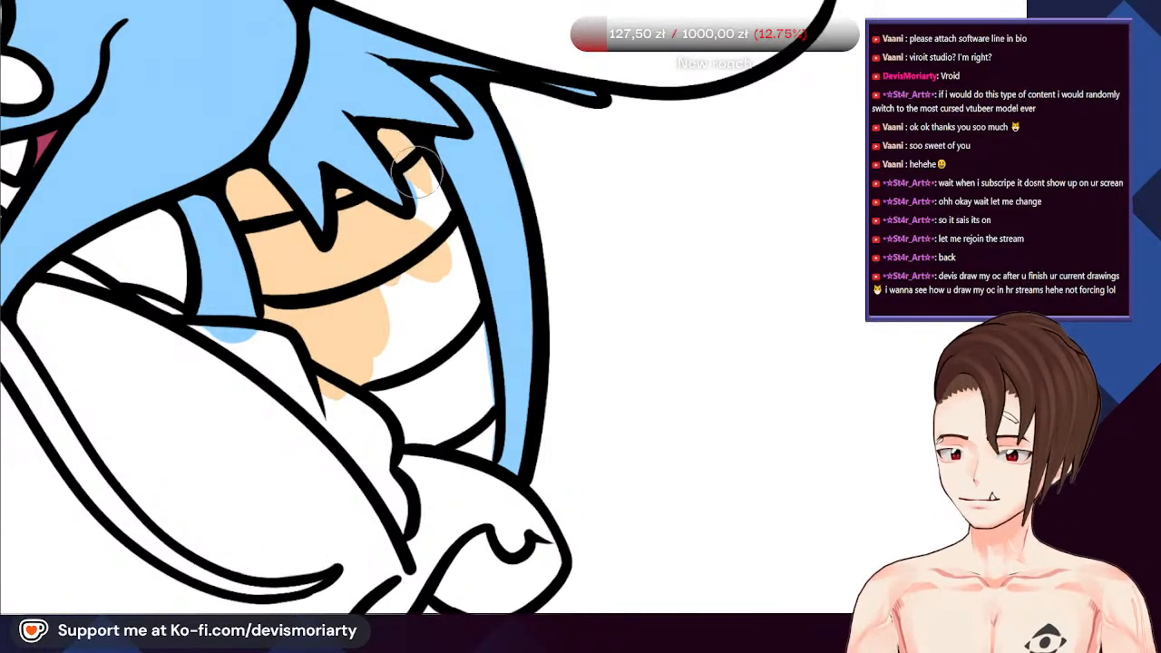
{"action": "mouse_move", "coordinate": [417, 168]}
{"action": "left_mouse_down"}
{"action": "mouse_move", "coordinate": [431, 277]}
{"action": "mouse_move", "coordinate": [450, 251]}
{"action": "mouse_move", "coordinate": [482, 419]}
{"action": "mouse_move", "coordinate": [478, 467]}
{"action": "mouse_move", "coordinate": [458, 444]}
{"action": "mouse_move", "coordinate": [384, 416]}
{"action": "mouse_move", "coordinate": [415, 445]}
{"action": "left_mouse_up"}
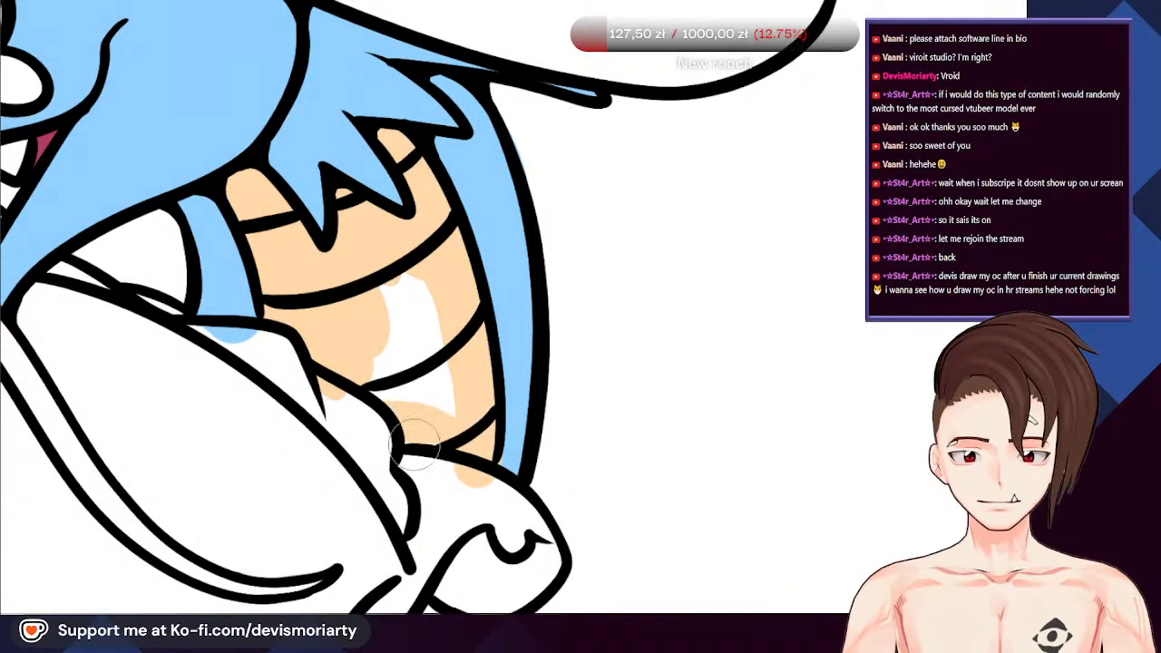
{"action": "mouse_move", "coordinate": [361, 309]}
{"action": "left_mouse_down"}
{"action": "mouse_move", "coordinate": [402, 408]}
{"action": "mouse_move", "coordinate": [399, 248]}
{"action": "mouse_move", "coordinate": [450, 411]}
{"action": "mouse_move", "coordinate": [375, 261]}
{"action": "mouse_move", "coordinate": [393, 349]}
{"action": "left_mouse_up"}
{"action": "scroll", "coordinate": [402, 243], "scroll_direction": "down", "scroll_amount": 4}
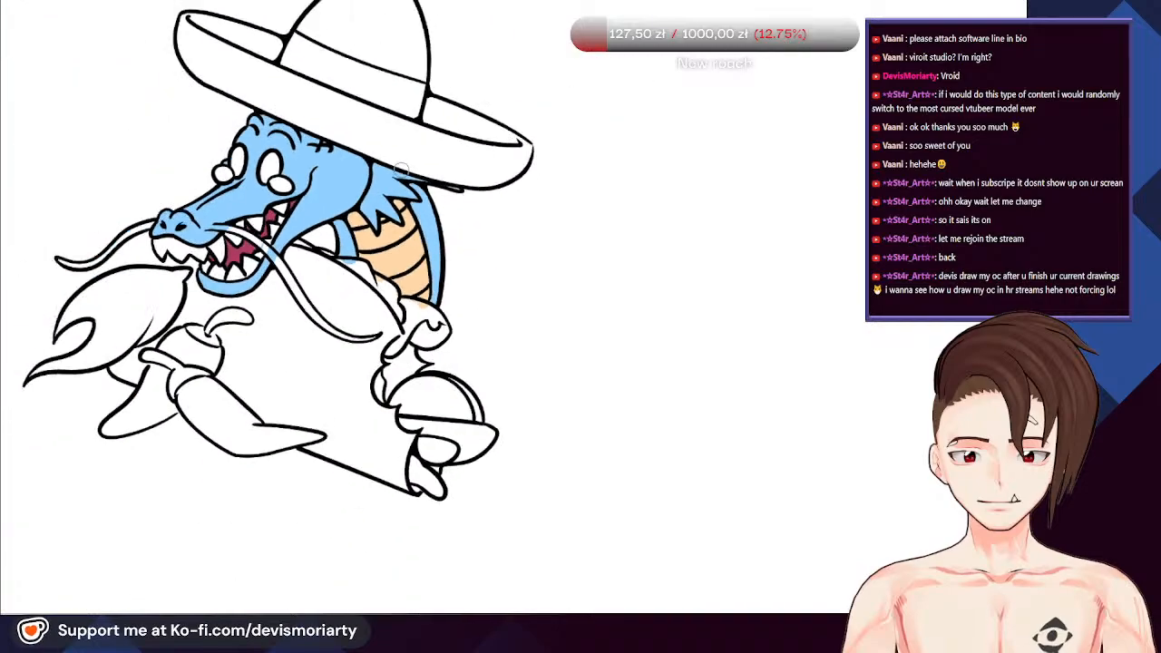
Paint light peach over the sombrero brim's raised tip, the brim section beside the crown and the front brim above the dragon's brow
{"action": "scroll", "coordinate": [263, 104], "scroll_direction": "up", "scroll_amount": 3}
{"action": "scroll", "coordinate": [238, 127], "scroll_direction": "down", "scroll_amount": 4}
{"action": "scroll", "coordinate": [73, 181], "scroll_direction": "up", "scroll_amount": 5}
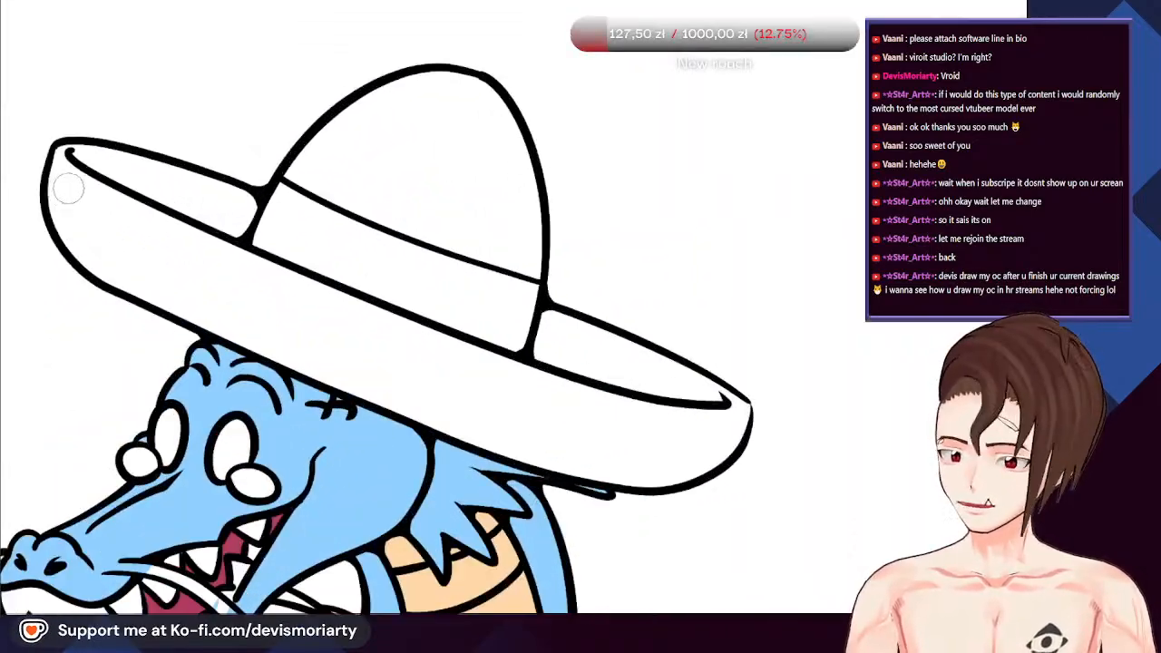
{"action": "left_click_drag", "start_coordinate": [68, 145], "coordinate": [102, 249]}
{"action": "key", "text": "ctrl+z"}
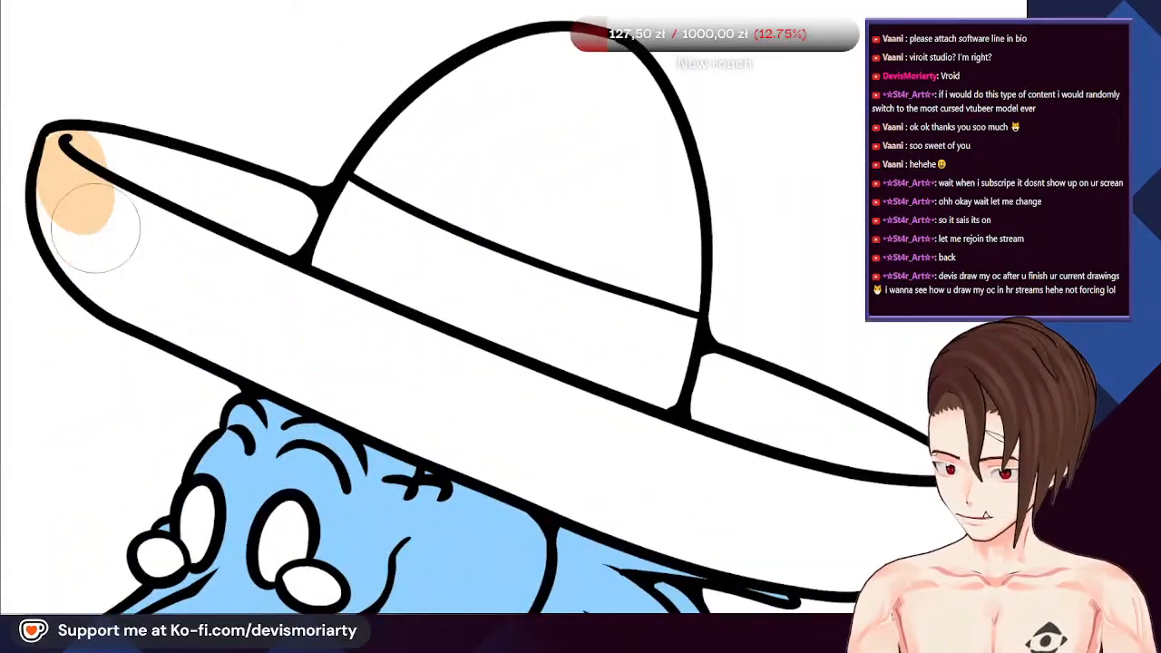
{"action": "mouse_move", "coordinate": [68, 154]}
{"action": "left_mouse_down"}
{"action": "mouse_move", "coordinate": [145, 263]}
{"action": "mouse_move", "coordinate": [73, 190]}
{"action": "mouse_move", "coordinate": [280, 239]}
{"action": "mouse_move", "coordinate": [291, 221]}
{"action": "mouse_move", "coordinate": [251, 238]}
{"action": "mouse_move", "coordinate": [263, 322]}
{"action": "mouse_move", "coordinate": [232, 348]}
{"action": "mouse_move", "coordinate": [246, 260]}
{"action": "mouse_move", "coordinate": [318, 288]}
{"action": "left_mouse_up"}
{"action": "scroll", "coordinate": [272, 245], "scroll_direction": "down", "scroll_amount": 5}
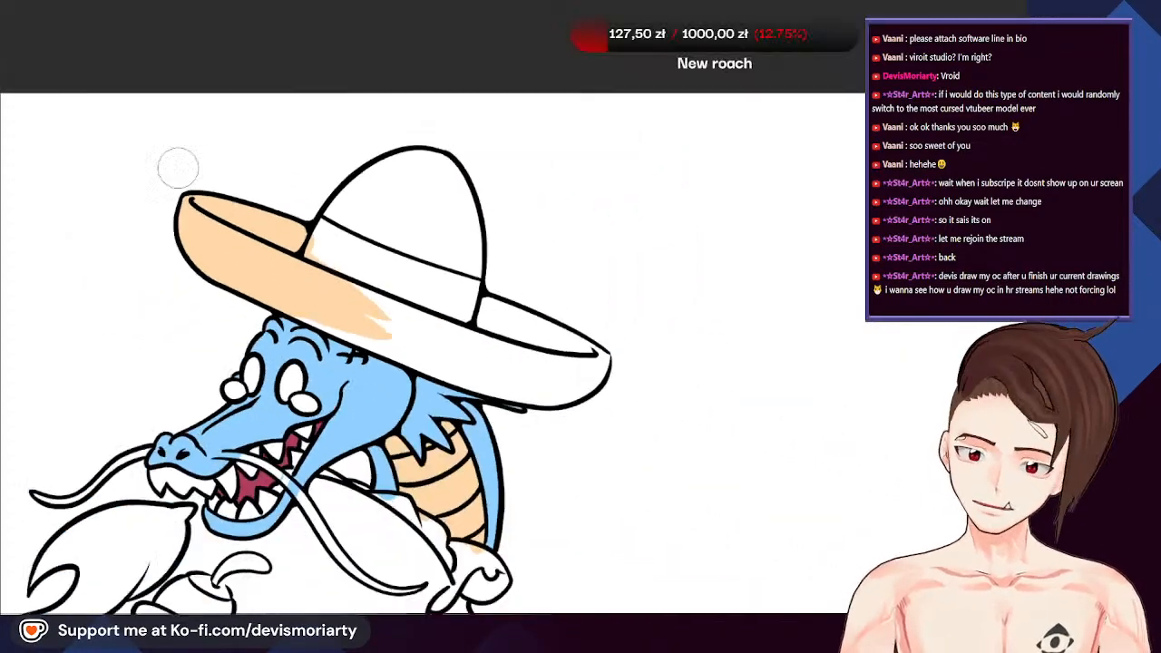
Fill the rest of the sombrero's brim with light peach, out to the tip above the dragon's neck and behind the crown
{"action": "scroll", "coordinate": [357, 319], "scroll_direction": "up", "scroll_amount": 3}
{"action": "scroll", "coordinate": [185, 241], "scroll_direction": "up", "scroll_amount": 2}
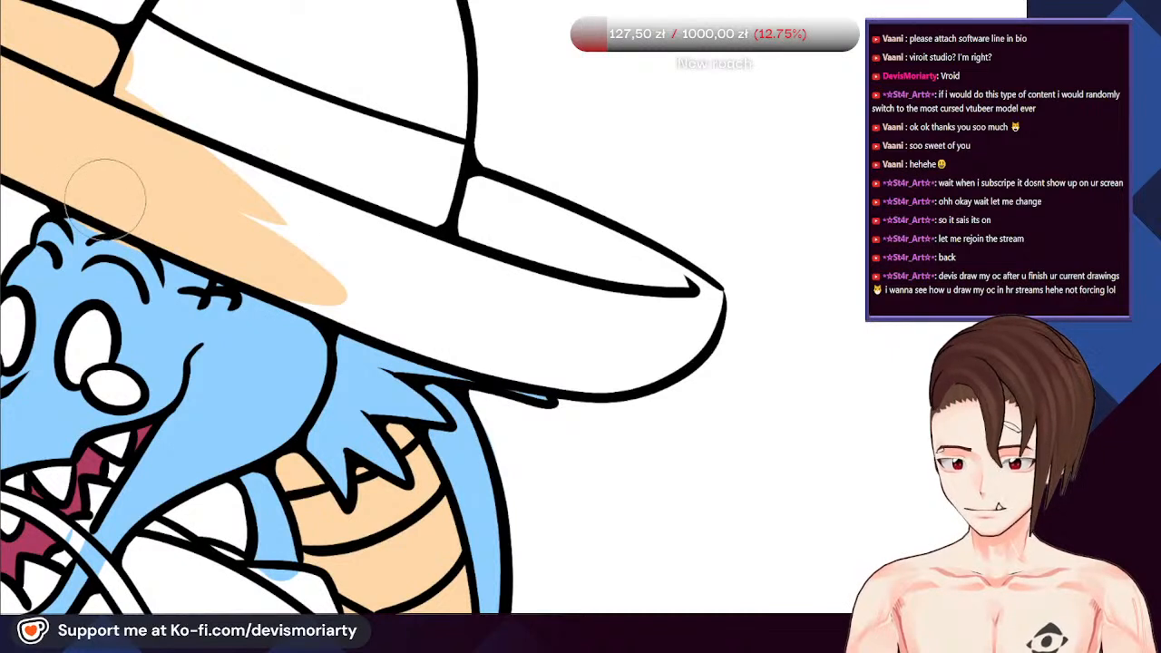
{"action": "mouse_move", "coordinate": [265, 259]}
{"action": "left_mouse_down"}
{"action": "mouse_move", "coordinate": [411, 265]}
{"action": "mouse_move", "coordinate": [223, 189]}
{"action": "mouse_move", "coordinate": [424, 269]}
{"action": "mouse_move", "coordinate": [186, 226]}
{"action": "mouse_move", "coordinate": [453, 321]}
{"action": "mouse_move", "coordinate": [340, 295]}
{"action": "mouse_move", "coordinate": [501, 358]}
{"action": "left_mouse_up"}
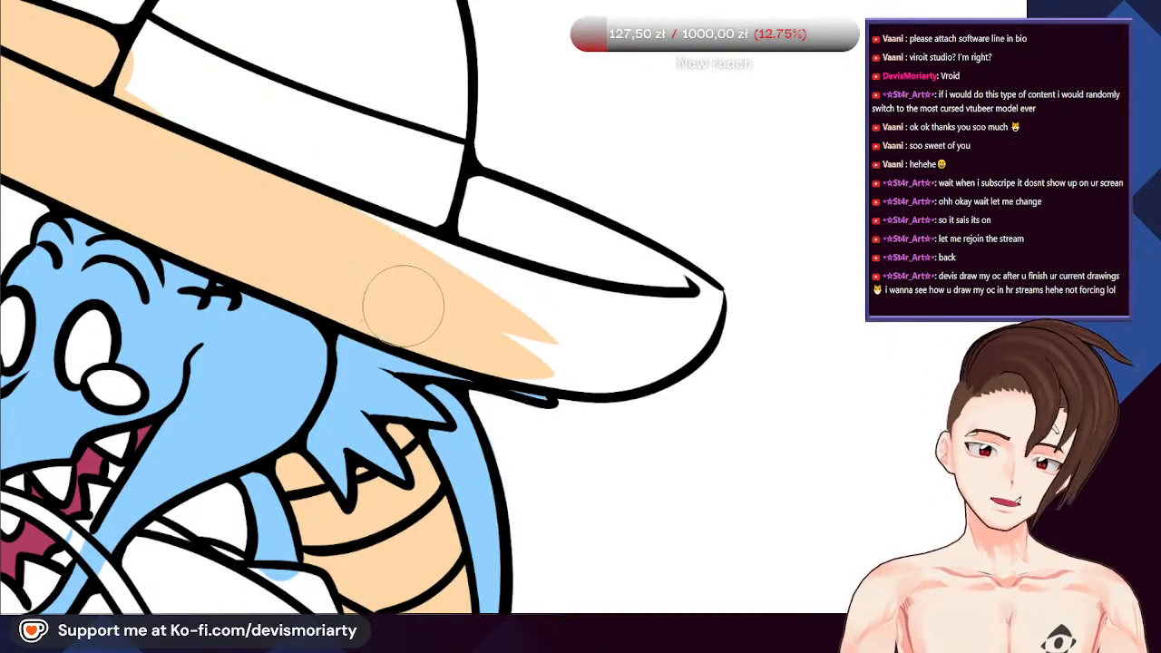
{"action": "mouse_move", "coordinate": [434, 271]}
{"action": "left_mouse_down"}
{"action": "mouse_move", "coordinate": [501, 293]}
{"action": "mouse_move", "coordinate": [447, 269]}
{"action": "mouse_move", "coordinate": [472, 206]}
{"action": "mouse_move", "coordinate": [573, 243]}
{"action": "mouse_move", "coordinate": [698, 312]}
{"action": "mouse_move", "coordinate": [616, 268]}
{"action": "mouse_move", "coordinate": [689, 305]}
{"action": "left_mouse_up"}
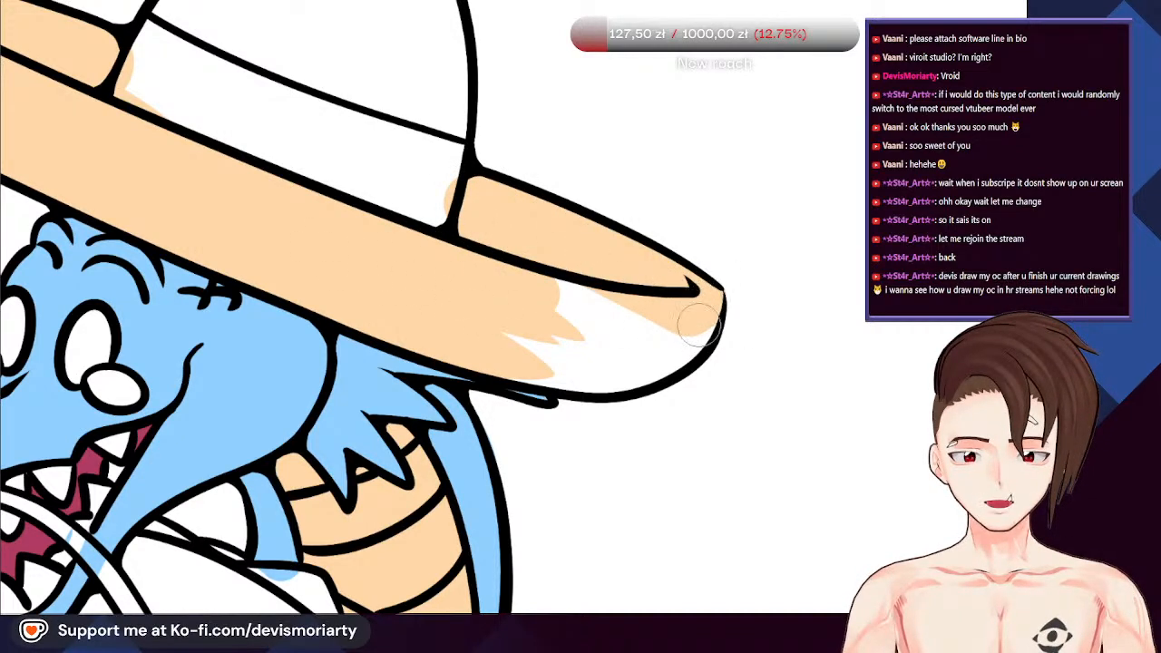
{"action": "left_click_drag", "start_coordinate": [618, 354], "coordinate": [579, 337]}
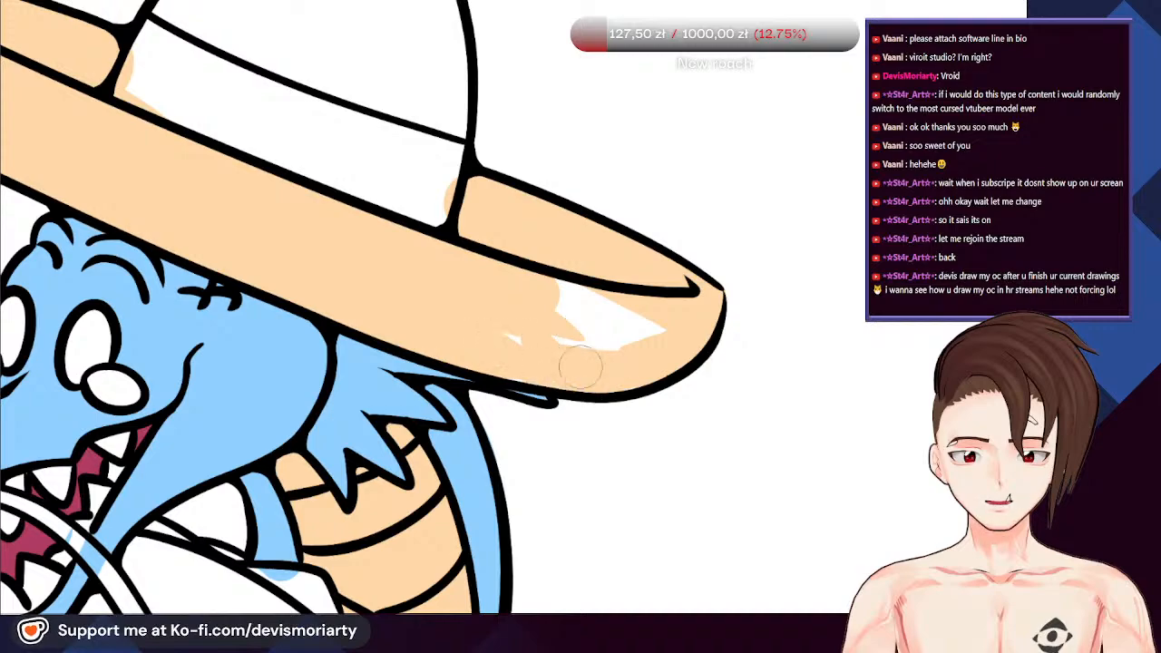
{"action": "left_click_drag", "start_coordinate": [485, 272], "coordinate": [624, 323]}
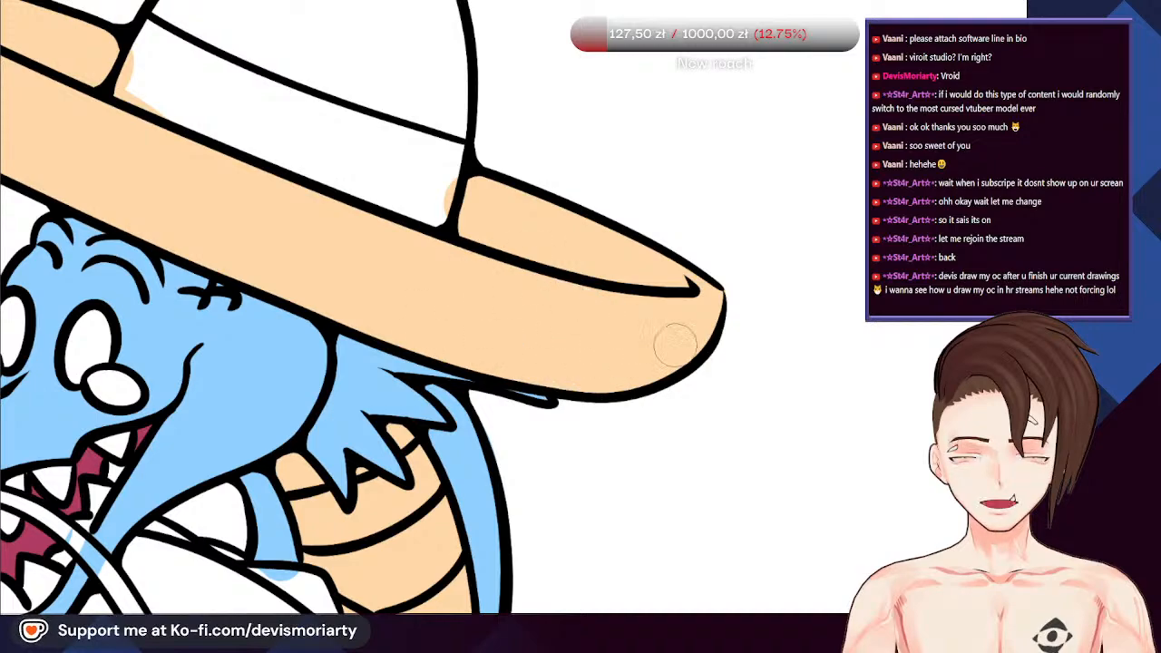
{"action": "scroll", "coordinate": [394, 272], "scroll_direction": "down", "scroll_amount": 4}
{"action": "scroll", "coordinate": [318, 172], "scroll_direction": "up", "scroll_amount": 5}
{"action": "mouse_move", "coordinate": [324, 118]}
{"action": "left_mouse_down"}
{"action": "mouse_move", "coordinate": [301, 159]}
{"action": "mouse_move", "coordinate": [433, 59]}
{"action": "left_mouse_up"}
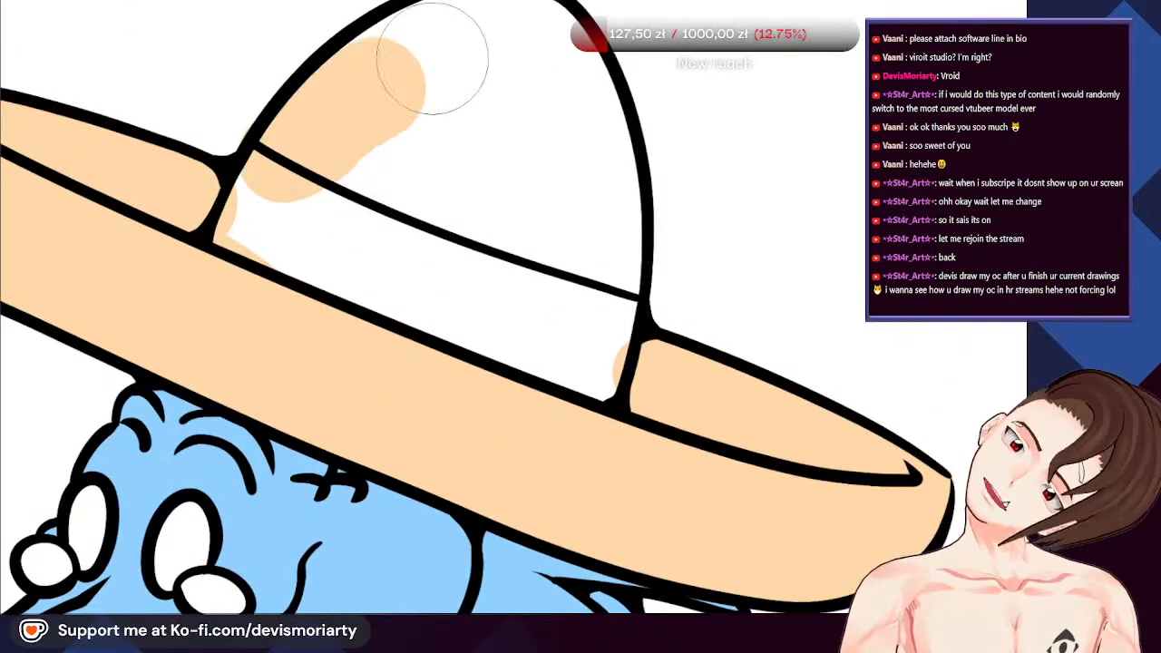
{"action": "scroll", "coordinate": [405, 227], "scroll_direction": "down", "scroll_amount": 4}
{"action": "scroll", "coordinate": [508, 181], "scroll_direction": "up", "scroll_amount": 2}
{"action": "key", "text": "ctrl+z"}
{"action": "key", "text": "ctrl+z"}
Fill the sombrero's crown with light peach from its peak down to the hatband line
{"action": "scroll", "coordinate": [488, 263], "scroll_direction": "down", "scroll_amount": 2}
{"action": "scroll", "coordinate": [476, 136], "scroll_direction": "up", "scroll_amount": 4}
{"action": "mouse_move", "coordinate": [414, 225]}
{"action": "left_mouse_down"}
{"action": "mouse_move", "coordinate": [502, 133]}
{"action": "mouse_move", "coordinate": [533, 134]}
{"action": "mouse_move", "coordinate": [584, 163]}
{"action": "mouse_move", "coordinate": [609, 271]}
{"action": "mouse_move", "coordinate": [606, 336]}
{"action": "left_mouse_up"}
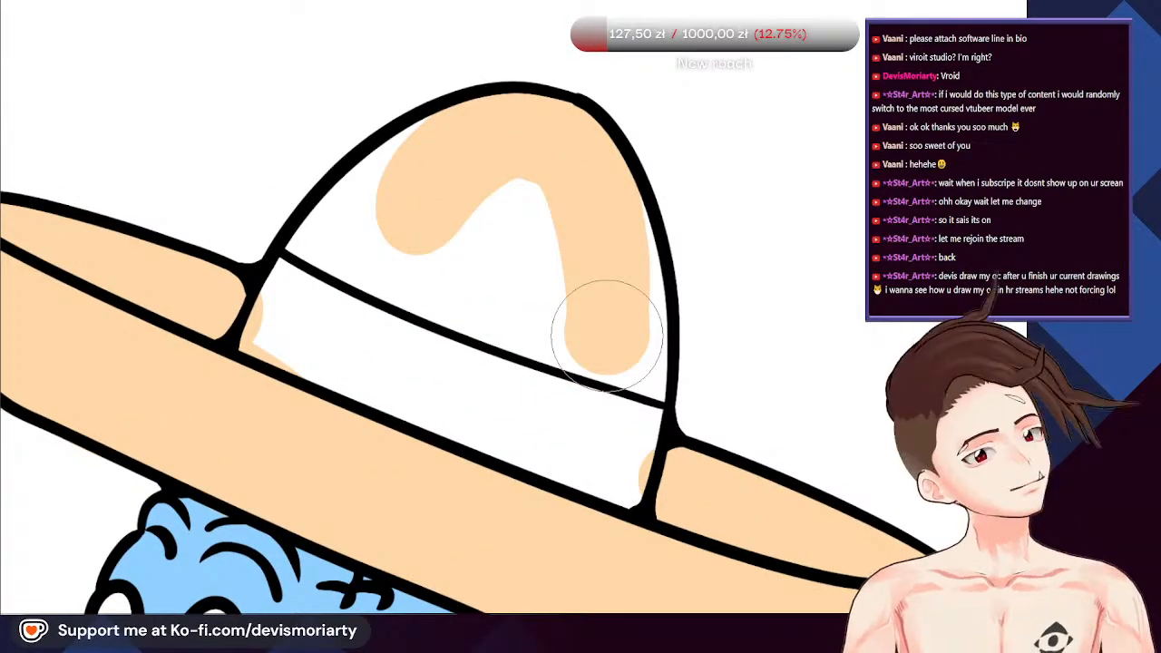
{"action": "mouse_move", "coordinate": [608, 218]}
{"action": "left_mouse_down"}
{"action": "mouse_move", "coordinate": [622, 433]}
{"action": "mouse_move", "coordinate": [578, 371]}
{"action": "mouse_move", "coordinate": [295, 283]}
{"action": "mouse_move", "coordinate": [454, 164]}
{"action": "mouse_move", "coordinate": [374, 201]}
{"action": "left_mouse_up"}
{"action": "mouse_move", "coordinate": [410, 157]}
{"action": "left_mouse_down"}
{"action": "mouse_move", "coordinate": [494, 151]}
{"action": "mouse_move", "coordinate": [461, 285]}
{"action": "mouse_move", "coordinate": [467, 320]}
{"action": "mouse_move", "coordinate": [545, 222]}
{"action": "mouse_move", "coordinate": [522, 360]}
{"action": "left_mouse_up"}
{"action": "scroll", "coordinate": [371, 186], "scroll_direction": "down", "scroll_amount": 5}
{"action": "scroll", "coordinate": [310, 156], "scroll_direction": "up", "scroll_amount": 2}
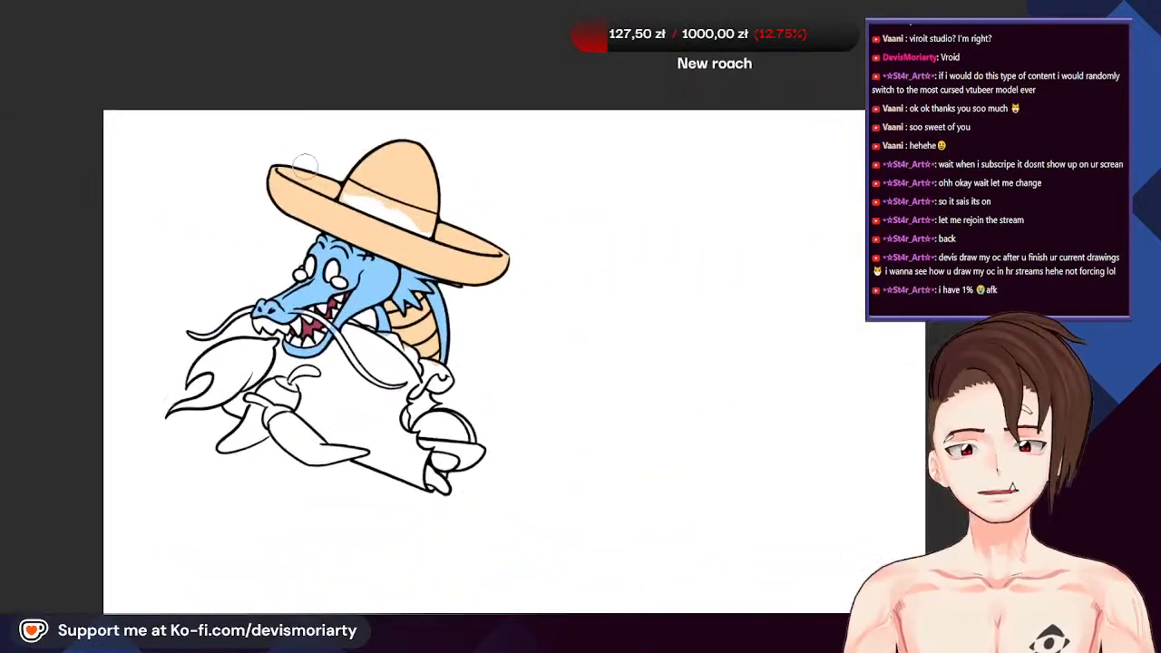
Paint light peach on the upper part of the large wrap, beneath the dragon's jaw and around the small pepper's stem
{"action": "scroll", "coordinate": [317, 170], "scroll_direction": "down", "scroll_amount": 3}
{"action": "scroll", "coordinate": [290, 290], "scroll_direction": "up", "scroll_amount": 6}
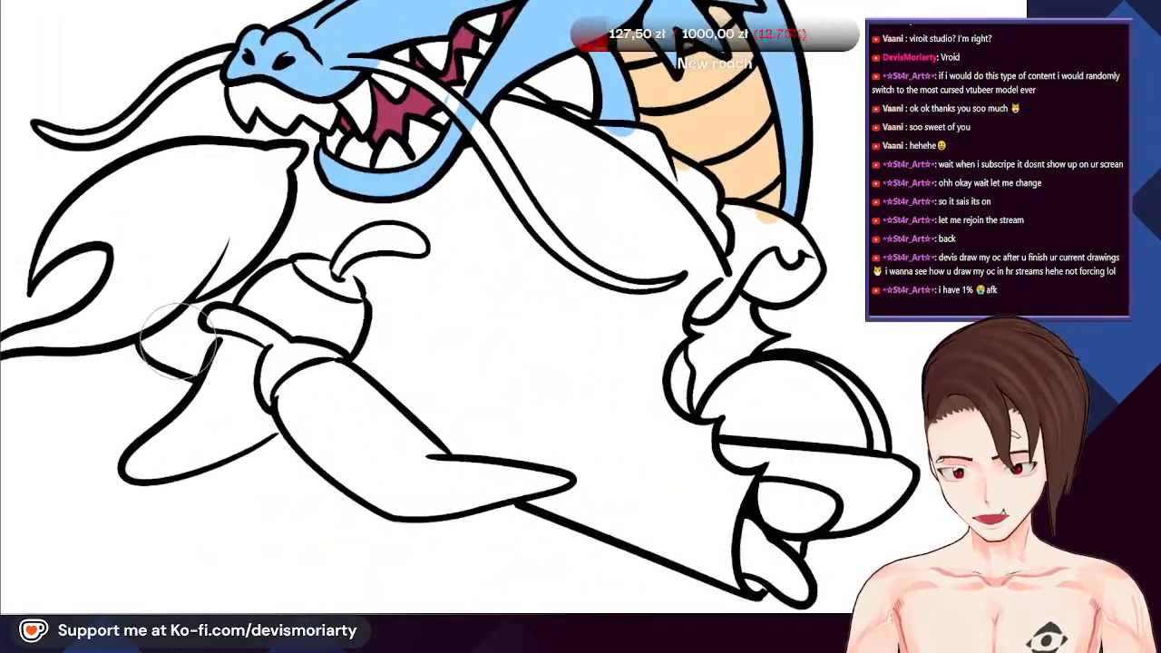
{"action": "mouse_move", "coordinate": [191, 316]}
{"action": "left_mouse_down"}
{"action": "mouse_move", "coordinate": [308, 199]}
{"action": "mouse_move", "coordinate": [303, 171]}
{"action": "mouse_move", "coordinate": [292, 186]}
{"action": "left_mouse_up"}
{"action": "scroll", "coordinate": [286, 188], "scroll_direction": "down", "scroll_amount": 6}
{"action": "scroll", "coordinate": [227, 139], "scroll_direction": "up", "scroll_amount": 5}
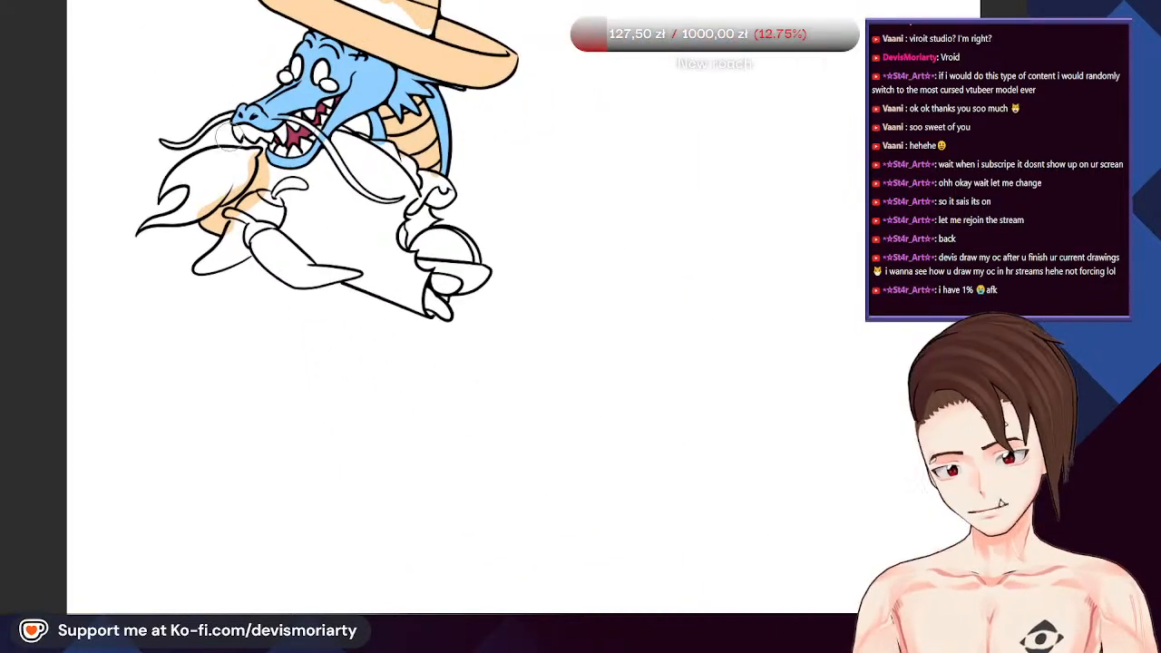
{"action": "mouse_move", "coordinate": [309, 201]}
{"action": "left_mouse_down"}
{"action": "mouse_move", "coordinate": [371, 205]}
{"action": "mouse_move", "coordinate": [382, 198]}
{"action": "mouse_move", "coordinate": [300, 191]}
{"action": "mouse_move", "coordinate": [382, 186]}
{"action": "mouse_move", "coordinate": [425, 162]}
{"action": "mouse_move", "coordinate": [437, 132]}
{"action": "left_mouse_up"}
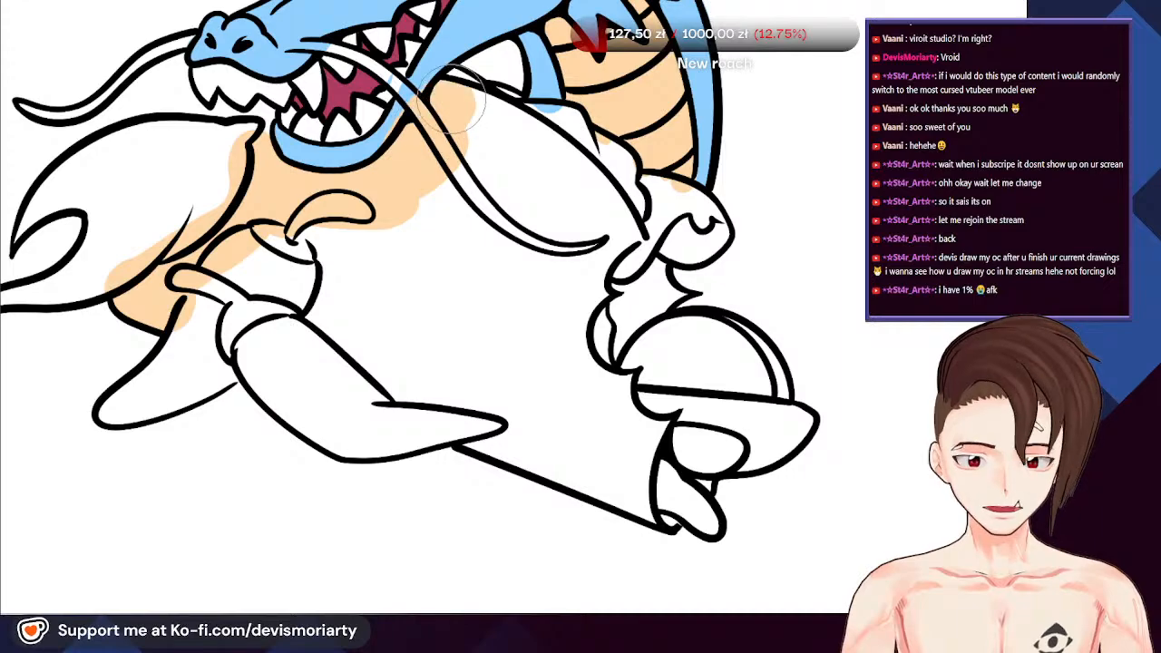
{"action": "scroll", "coordinate": [426, 132], "scroll_direction": "up", "scroll_amount": 3}
{"action": "mouse_move", "coordinate": [292, 290]}
{"action": "left_mouse_down"}
{"action": "mouse_move", "coordinate": [381, 283]}
{"action": "mouse_move", "coordinate": [422, 243]}
{"action": "left_mouse_up"}
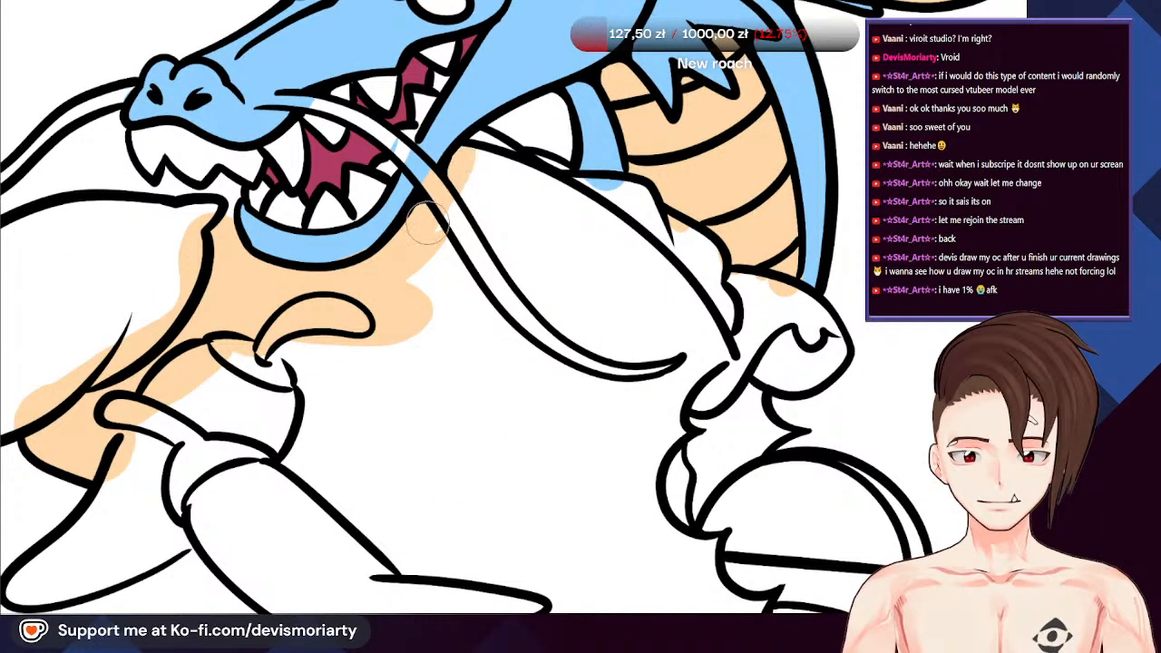
Paint the whisker that crosses the dragon's open mouth light peach, from the snout to partway down over the wrap
{"action": "scroll", "coordinate": [427, 223], "scroll_direction": "up", "scroll_amount": 5}
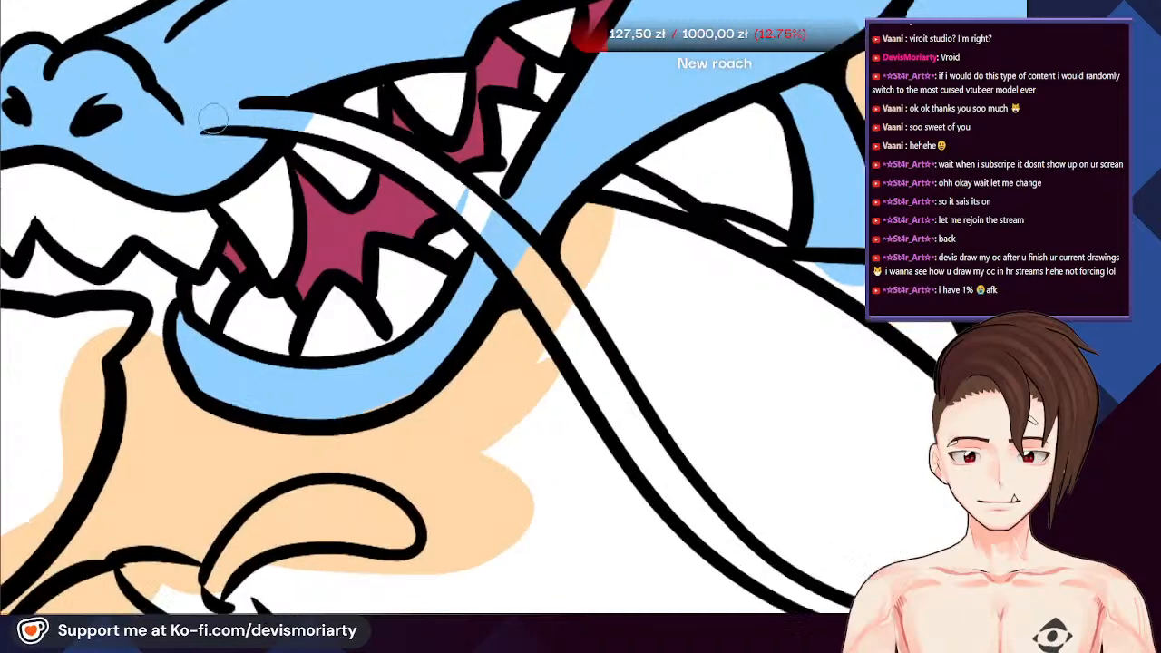
{"action": "scroll", "coordinate": [212, 117], "scroll_direction": "up", "scroll_amount": 1}
{"action": "mouse_move", "coordinate": [209, 118]}
{"action": "left_mouse_down"}
{"action": "mouse_move", "coordinate": [358, 131]}
{"action": "mouse_move", "coordinate": [464, 184]}
{"action": "mouse_move", "coordinate": [390, 138]}
{"action": "left_mouse_up"}
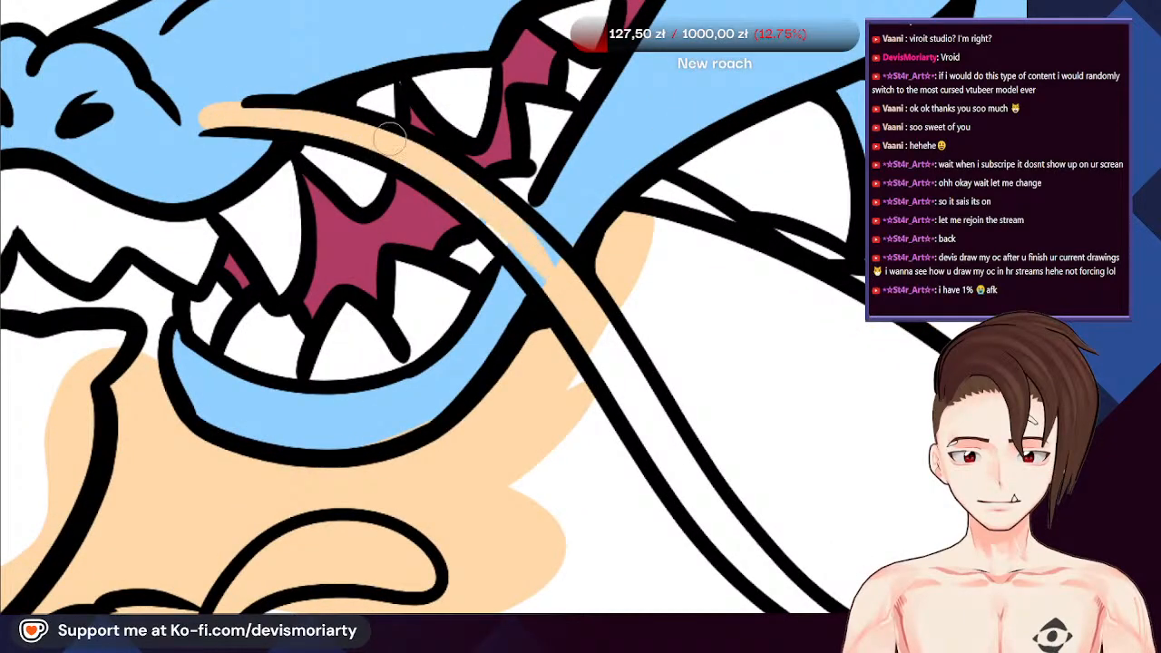
{"action": "left_click_drag", "start_coordinate": [544, 265], "coordinate": [697, 503]}
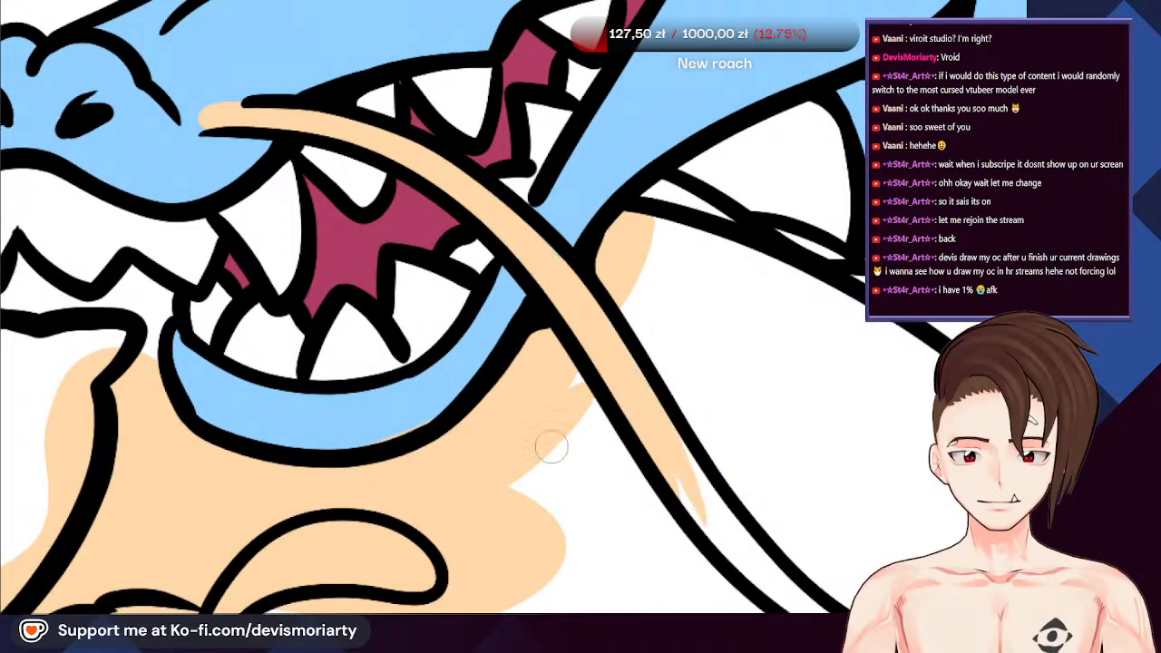
Fill the other whisker, curving forward from the tip of the snout, with light peach
{"action": "scroll", "coordinate": [490, 363], "scroll_direction": "down", "scroll_amount": 5}
{"action": "scroll", "coordinate": [235, 231], "scroll_direction": "up", "scroll_amount": 4}
{"action": "scroll", "coordinate": [119, 348], "scroll_direction": "up", "scroll_amount": 2}
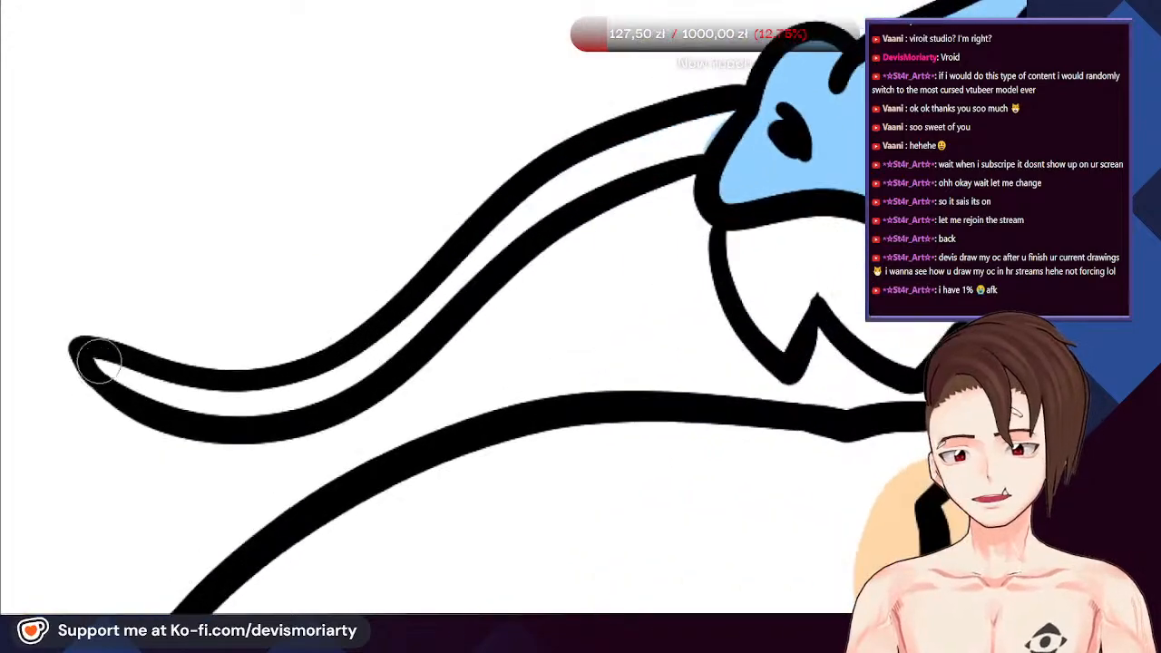
{"action": "mouse_move", "coordinate": [100, 363]}
{"action": "left_mouse_down"}
{"action": "mouse_move", "coordinate": [176, 400]}
{"action": "mouse_move", "coordinate": [311, 395]}
{"action": "mouse_move", "coordinate": [404, 331]}
{"action": "mouse_move", "coordinate": [520, 211]}
{"action": "mouse_move", "coordinate": [634, 147]}
{"action": "mouse_move", "coordinate": [707, 135]}
{"action": "left_mouse_up"}
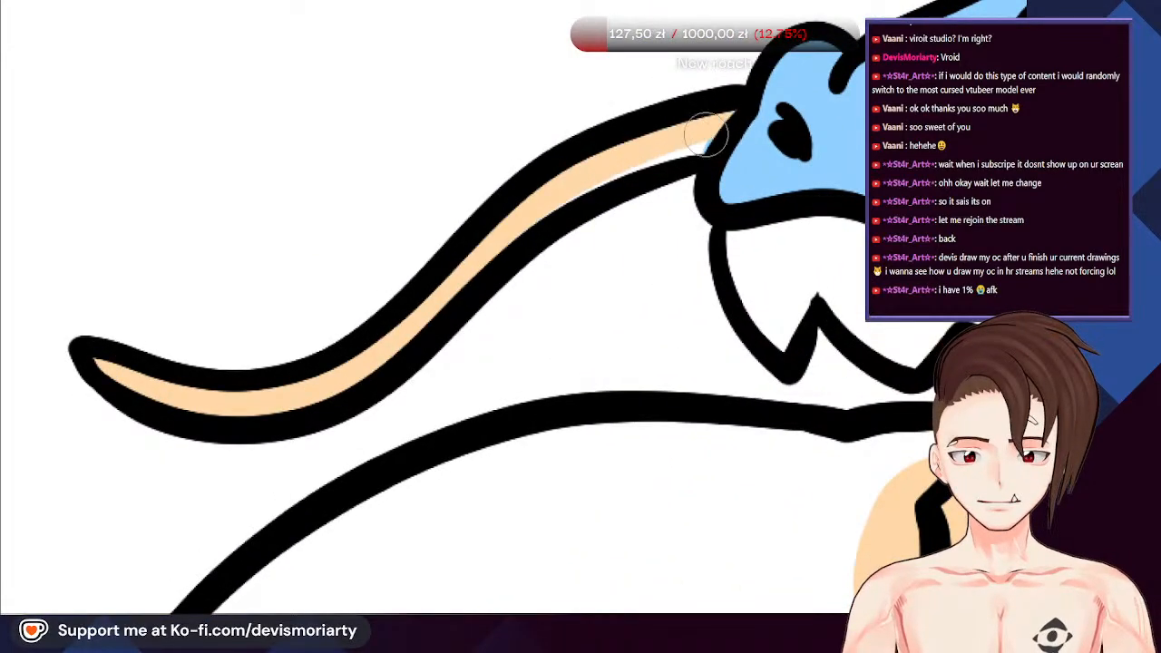
{"action": "scroll", "coordinate": [469, 157], "scroll_direction": "down", "scroll_amount": 5}
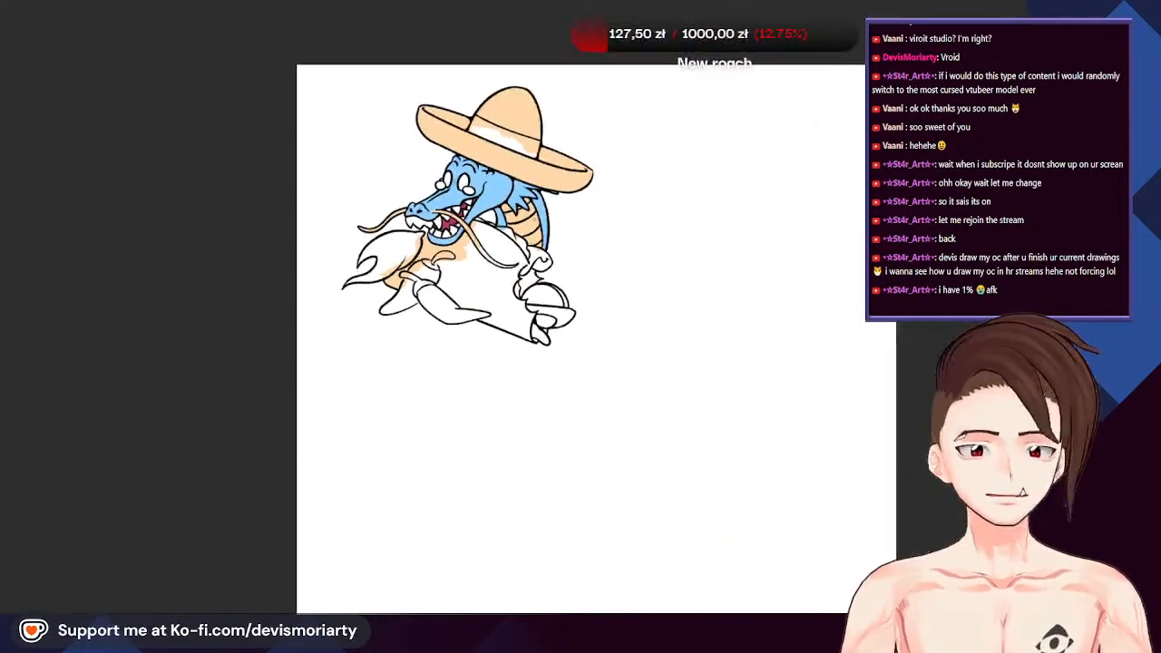
Paint light peach along the wrap's upper edge behind the whisker and extend it down into the middle of the wrap
{"action": "scroll", "coordinate": [469, 157], "scroll_direction": "up", "scroll_amount": 2}
{"action": "scroll", "coordinate": [354, 177], "scroll_direction": "up", "scroll_amount": 4}
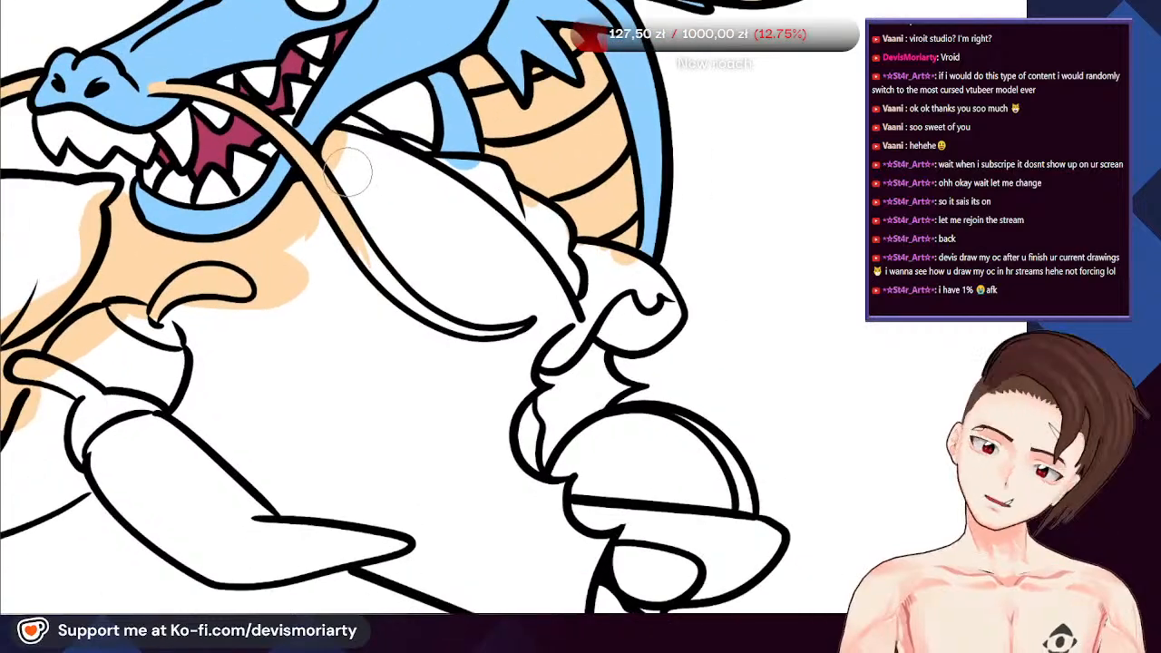
{"action": "mouse_move", "coordinate": [363, 165]}
{"action": "left_mouse_down"}
{"action": "mouse_move", "coordinate": [418, 198]}
{"action": "mouse_move", "coordinate": [342, 152]}
{"action": "mouse_move", "coordinate": [510, 257]}
{"action": "mouse_move", "coordinate": [399, 177]}
{"action": "mouse_move", "coordinate": [544, 313]}
{"action": "left_mouse_up"}
{"action": "left_click_drag", "start_coordinate": [495, 250], "coordinate": [546, 310]}
{"action": "scroll", "coordinate": [522, 301], "scroll_direction": "down", "scroll_amount": 1}
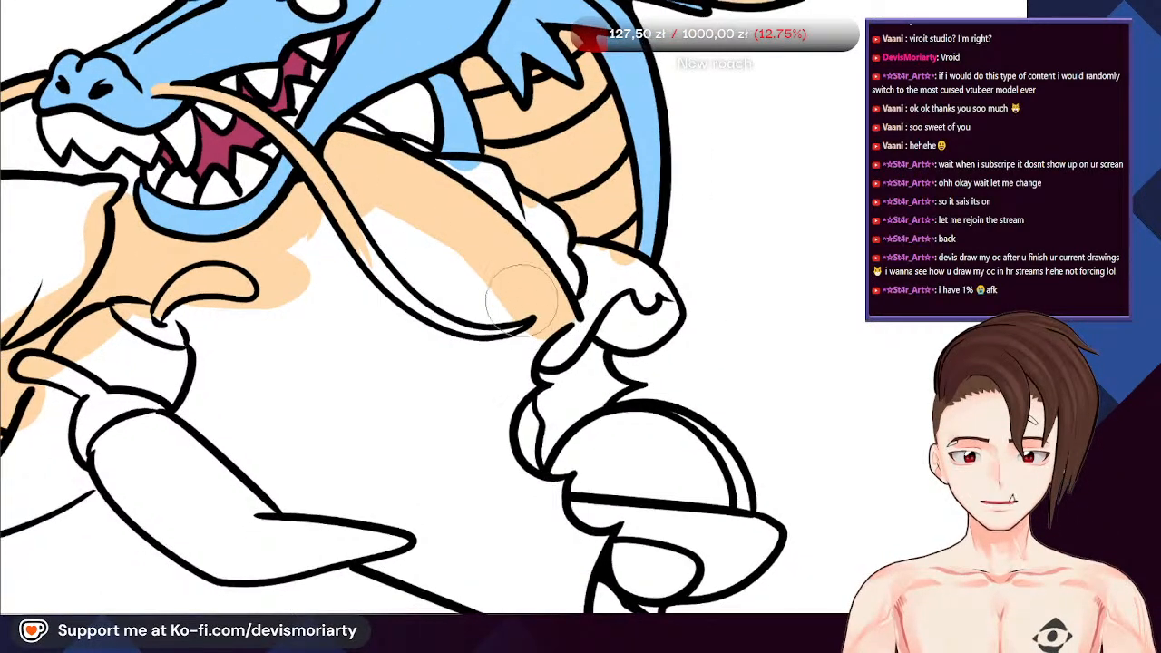
{"action": "mouse_move", "coordinate": [515, 385]}
{"action": "left_mouse_down"}
{"action": "mouse_move", "coordinate": [488, 486]}
{"action": "mouse_move", "coordinate": [450, 241]}
{"action": "left_mouse_up"}
{"action": "mouse_move", "coordinate": [353, 213]}
{"action": "left_mouse_down"}
{"action": "mouse_move", "coordinate": [449, 412]}
{"action": "mouse_move", "coordinate": [430, 446]}
{"action": "mouse_move", "coordinate": [290, 272]}
{"action": "mouse_move", "coordinate": [177, 281]}
{"action": "mouse_move", "coordinate": [232, 446]}
{"action": "mouse_move", "coordinate": [305, 482]}
{"action": "left_mouse_up"}
Fill the remaining white area of the wrap with light peach down to its lower edge and the open end
{"action": "scroll", "coordinate": [305, 483], "scroll_direction": "down", "scroll_amount": 3}
{"action": "scroll", "coordinate": [347, 466], "scroll_direction": "up", "scroll_amount": 2}
{"action": "mouse_move", "coordinate": [188, 222]}
{"action": "left_mouse_down"}
{"action": "mouse_move", "coordinate": [306, 291]}
{"action": "mouse_move", "coordinate": [174, 252]}
{"action": "mouse_move", "coordinate": [379, 341]}
{"action": "mouse_move", "coordinate": [216, 279]}
{"action": "mouse_move", "coordinate": [419, 362]}
{"action": "left_mouse_up"}
{"action": "key", "text": "["}
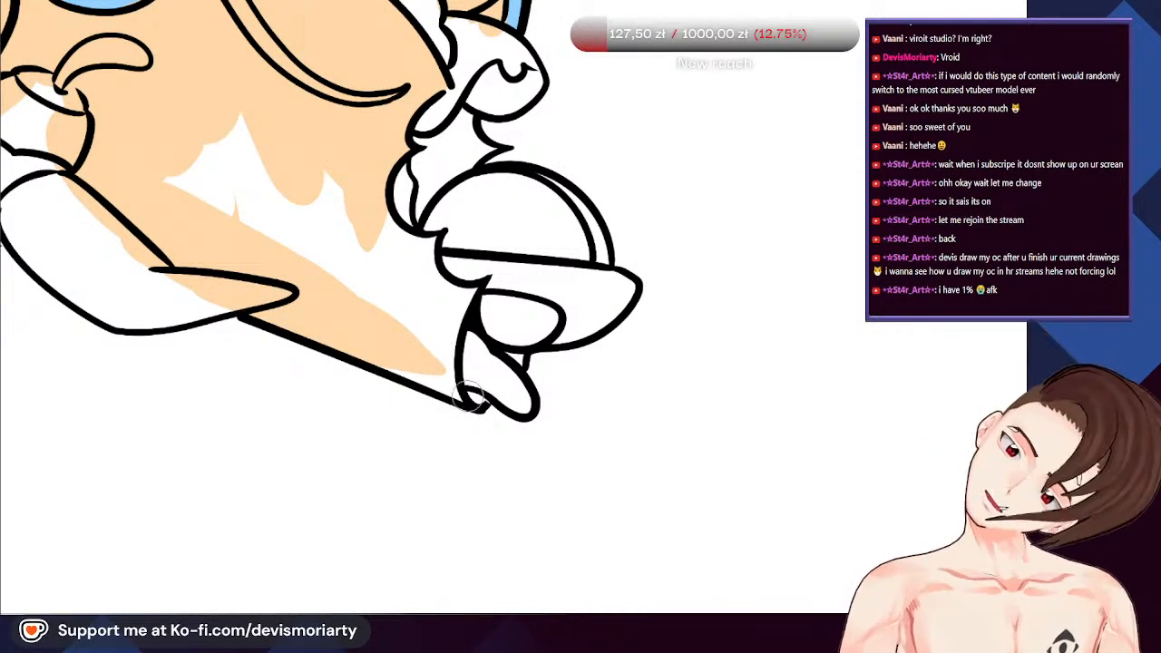
{"action": "key", "text": "]"}
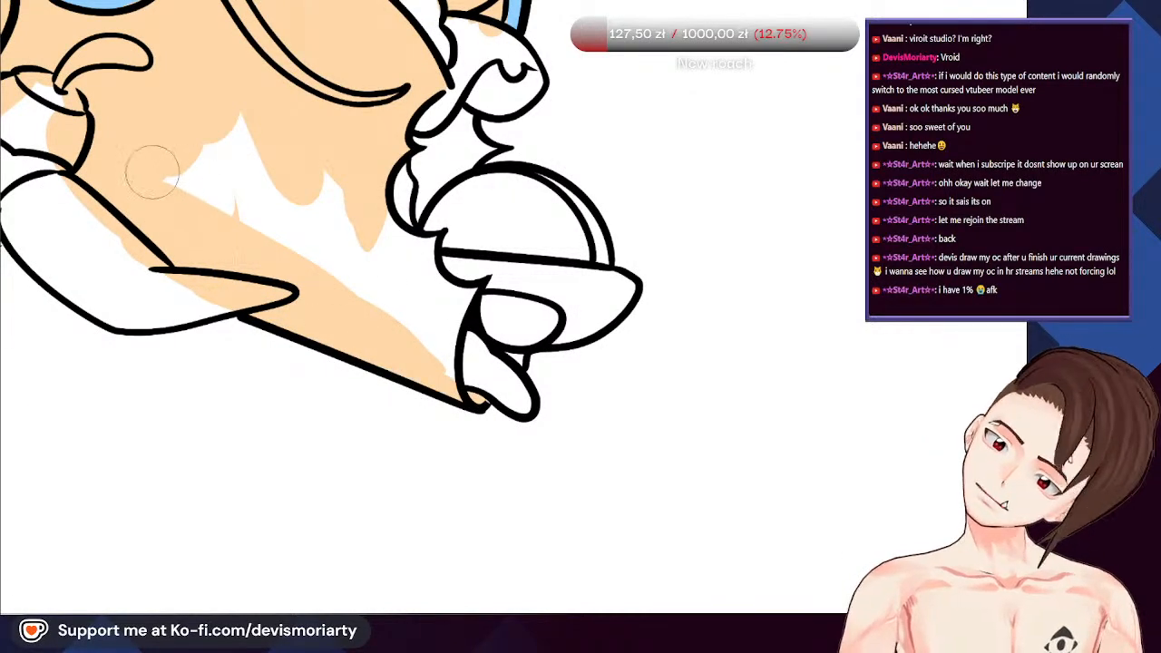
{"action": "mouse_move", "coordinate": [151, 171]}
{"action": "left_mouse_down"}
{"action": "mouse_move", "coordinate": [287, 216]}
{"action": "mouse_move", "coordinate": [351, 329]}
{"action": "mouse_move", "coordinate": [176, 137]}
{"action": "mouse_move", "coordinate": [261, 136]}
{"action": "mouse_move", "coordinate": [420, 281]}
{"action": "left_mouse_up"}
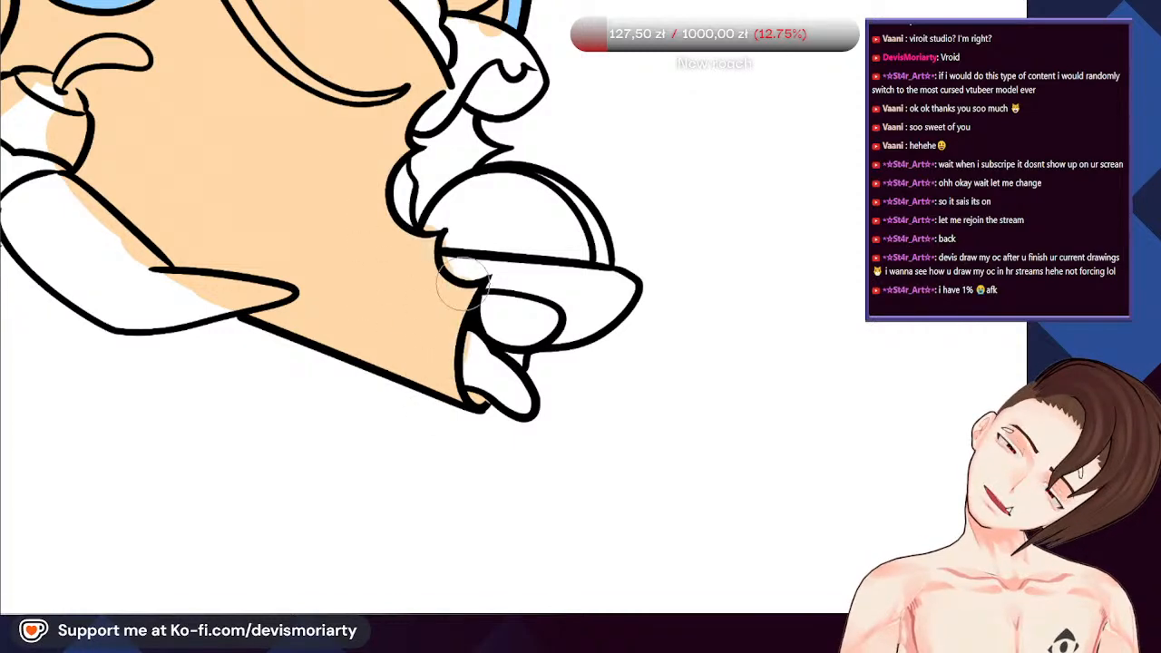
Paint light peach in the small gaps and ruffled shapes at the wrap's open end, above the round filling
{"action": "left_click_drag", "start_coordinate": [517, 357], "coordinate": [503, 348]}
{"action": "scroll", "coordinate": [450, 194], "scroll_direction": "up", "scroll_amount": 3}
{"action": "mouse_move", "coordinate": [404, 324]}
{"action": "left_mouse_down"}
{"action": "mouse_move", "coordinate": [404, 136]}
{"action": "mouse_move", "coordinate": [429, 310]}
{"action": "mouse_move", "coordinate": [455, 284]}
{"action": "mouse_move", "coordinate": [467, 208]}
{"action": "left_mouse_up"}
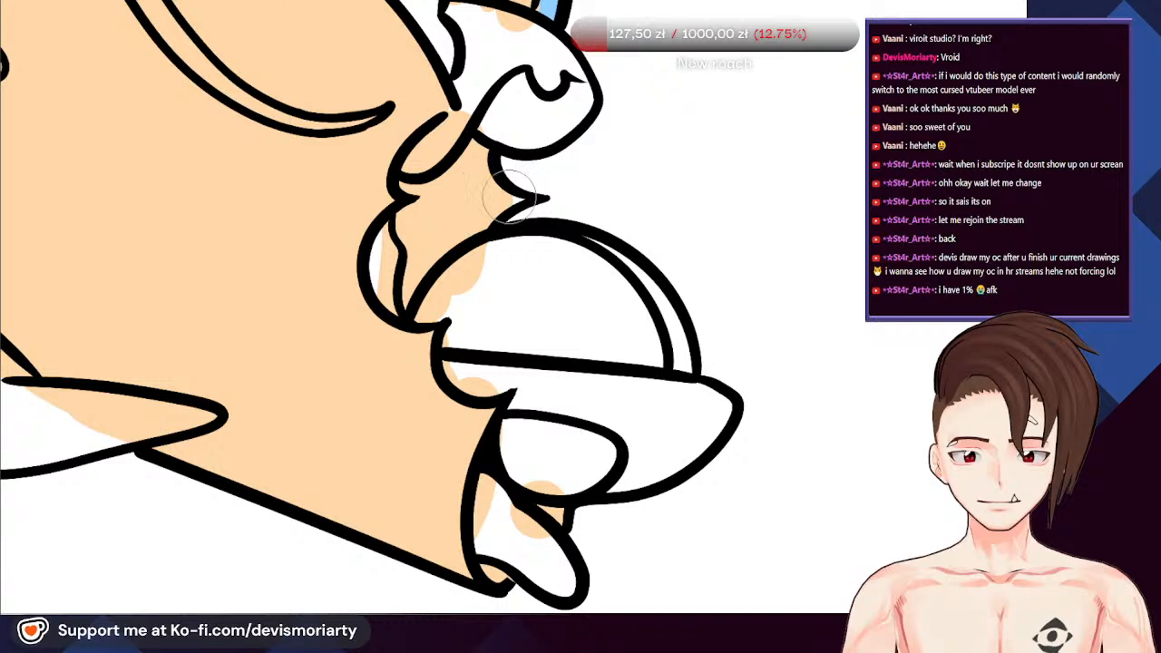
Sample the dark pink from the dragon's mouth and paint the upper part of the pointed shape hanging below the wrap's front
{"action": "scroll", "coordinate": [342, 269], "scroll_direction": "down", "scroll_amount": 10}
{"action": "scroll", "coordinate": [257, 109], "scroll_direction": "up", "scroll_amount": 3}
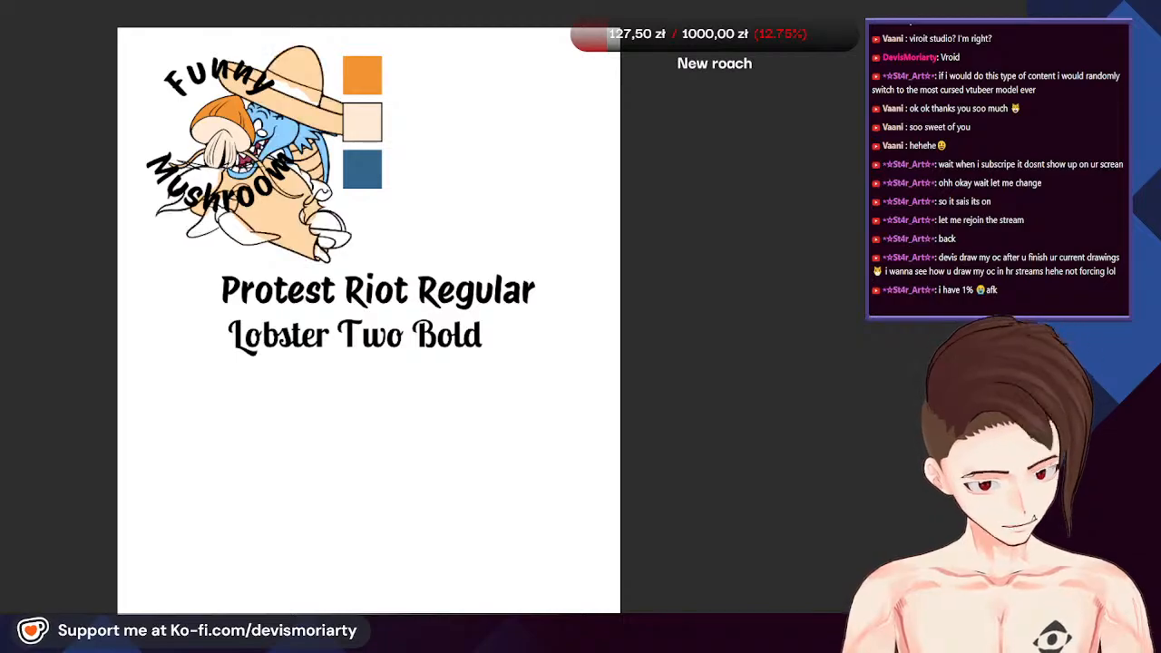
{"action": "scroll", "coordinate": [764, 270], "scroll_direction": "down", "scroll_amount": 1}
{"action": "scroll", "coordinate": [765, 270], "scroll_direction": "up", "scroll_amount": 2}
{"action": "scroll", "coordinate": [295, 100], "scroll_direction": "down", "scroll_amount": 4}
{"action": "scroll", "coordinate": [292, 136], "scroll_direction": "up", "scroll_amount": 15}
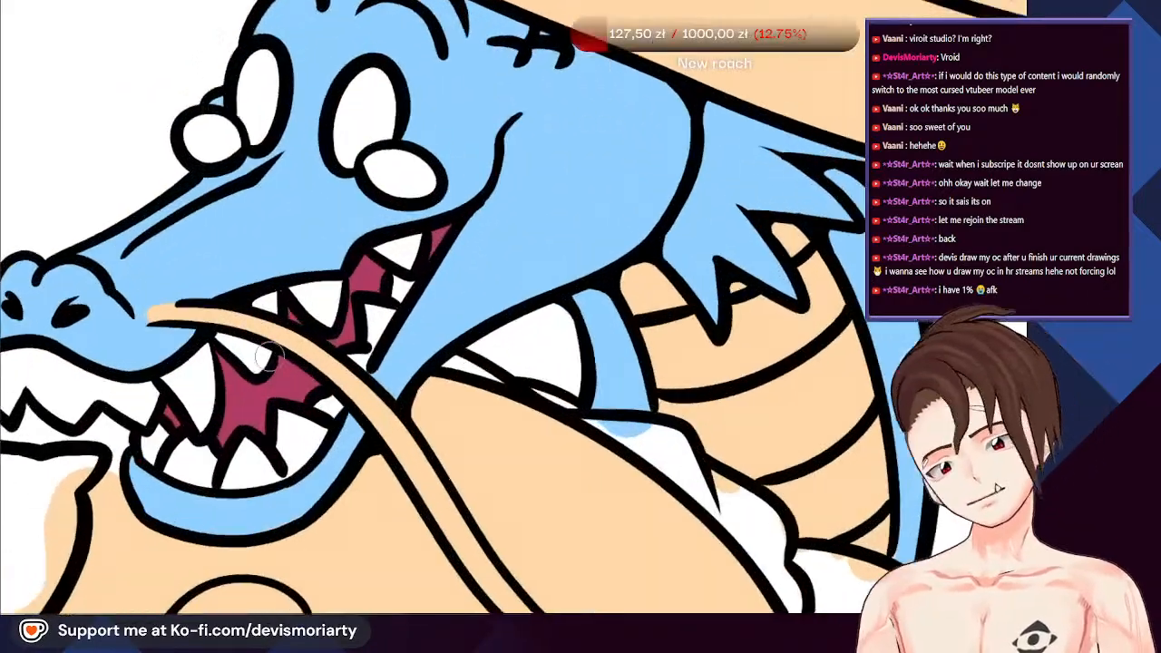
{"action": "scroll", "coordinate": [270, 357], "scroll_direction": "up", "scroll_amount": 1}
{"action": "left_click", "coordinate": [240, 410], "text": "alt"}
{"action": "scroll", "coordinate": [209, 217], "scroll_direction": "down", "scroll_amount": 6}
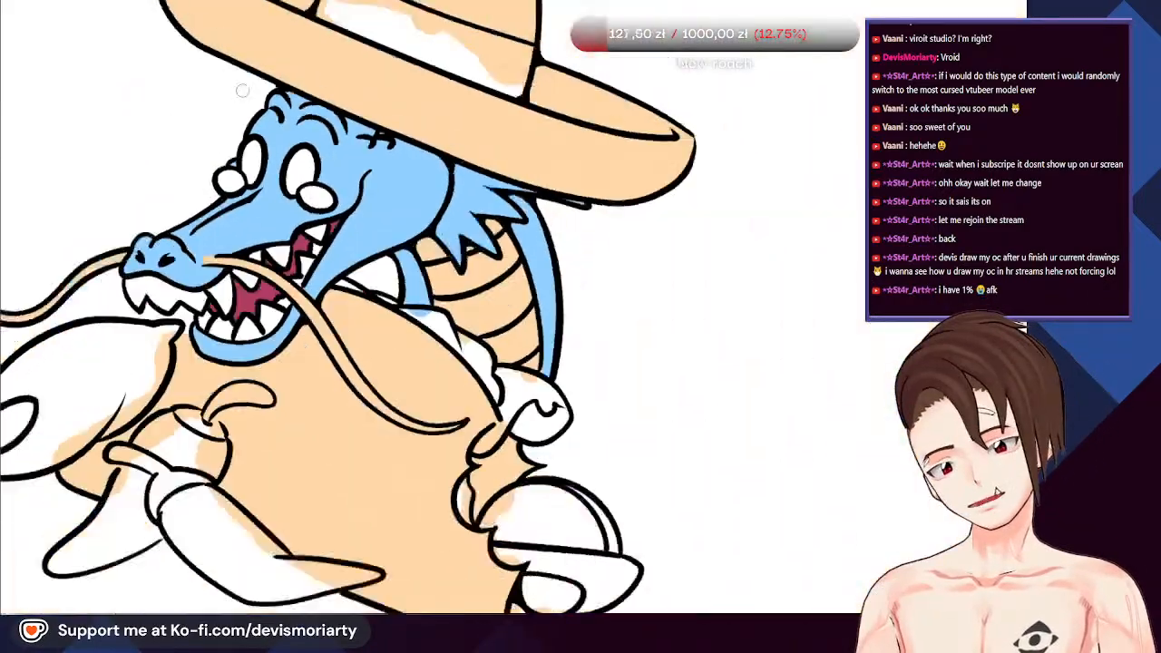
{"action": "mouse_move", "coordinate": [208, 435]}
{"action": "left_mouse_down"}
{"action": "mouse_move", "coordinate": [185, 219]}
{"action": "mouse_move", "coordinate": [202, 173]}
{"action": "mouse_move", "coordinate": [194, 186]}
{"action": "mouse_move", "coordinate": [222, 164]}
{"action": "mouse_move", "coordinate": [214, 156]}
{"action": "mouse_move", "coordinate": [234, 197]}
{"action": "left_mouse_up"}
{"action": "scroll", "coordinate": [185, 220], "scroll_direction": "up", "scroll_amount": 7}
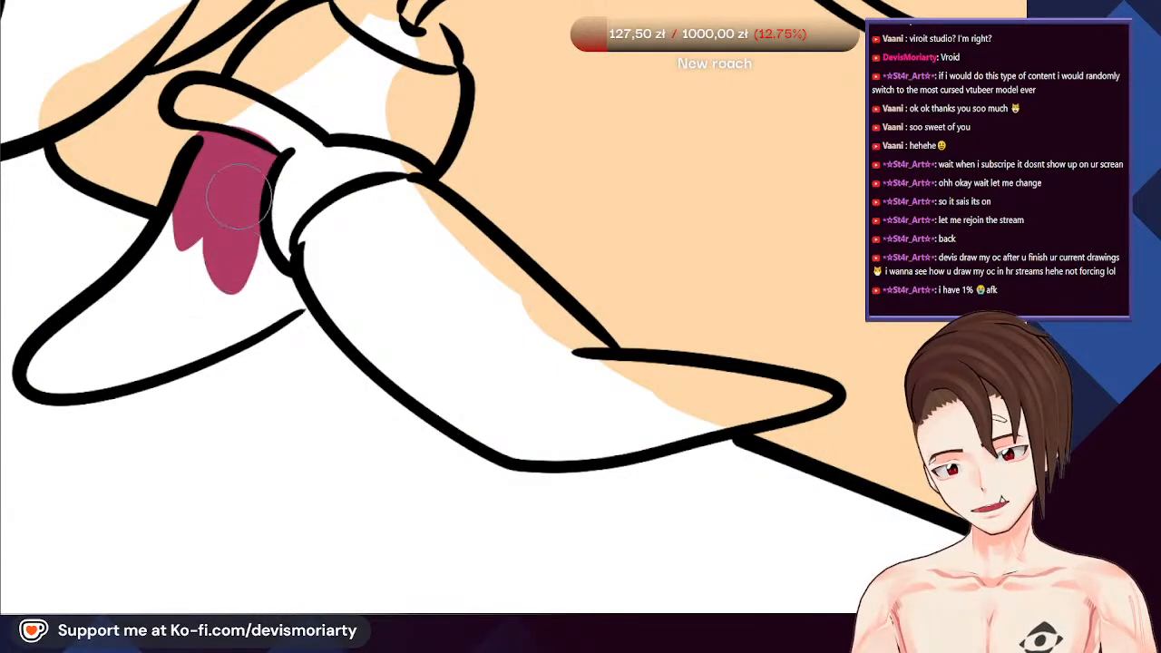
Fill the rest of the pointed shape below the wrap with dark pink, down to its tip and lower edge
{"action": "mouse_move", "coordinate": [292, 289]}
{"action": "left_mouse_down"}
{"action": "mouse_move", "coordinate": [222, 299]}
{"action": "mouse_move", "coordinate": [163, 291]}
{"action": "left_mouse_up"}
{"action": "scroll", "coordinate": [163, 290], "scroll_direction": "down", "scroll_amount": 5}
{"action": "scroll", "coordinate": [91, 374], "scroll_direction": "up", "scroll_amount": 5}
{"action": "scroll", "coordinate": [136, 349], "scroll_direction": "down", "scroll_amount": 5}
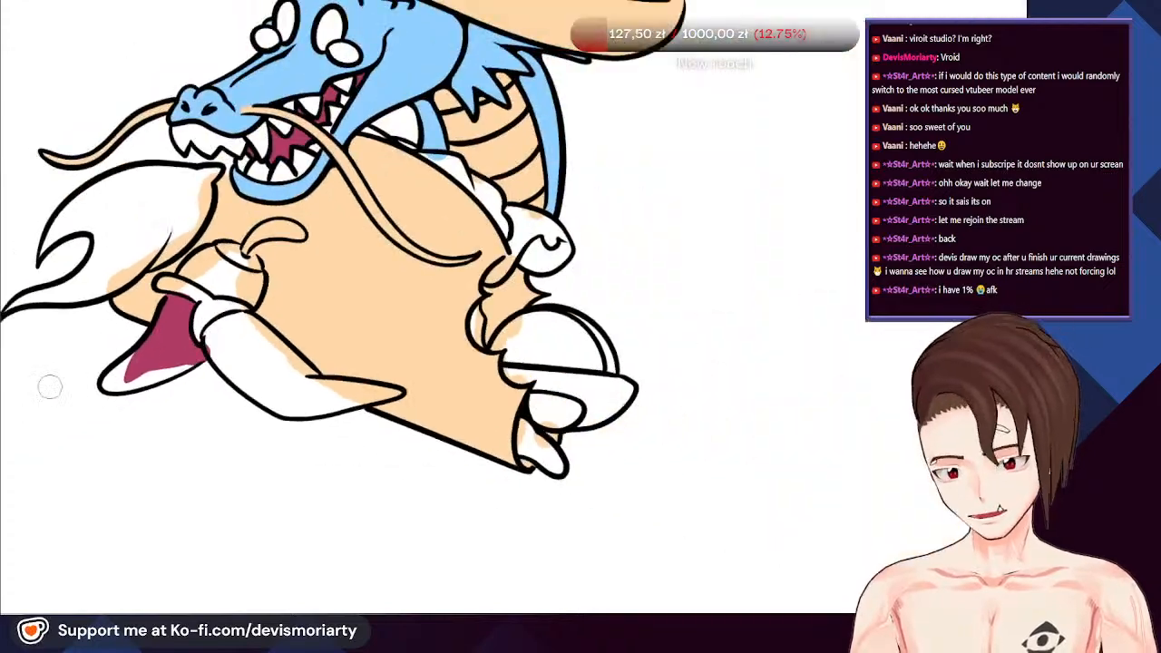
{"action": "scroll", "coordinate": [104, 349], "scroll_direction": "up", "scroll_amount": 6}
{"action": "left_click_drag", "start_coordinate": [237, 343], "coordinate": [178, 381]}
{"action": "mouse_move", "coordinate": [318, 283]}
{"action": "left_mouse_down"}
{"action": "mouse_move", "coordinate": [337, 346]}
{"action": "mouse_move", "coordinate": [239, 378]}
{"action": "mouse_move", "coordinate": [416, 315]}
{"action": "left_mouse_up"}
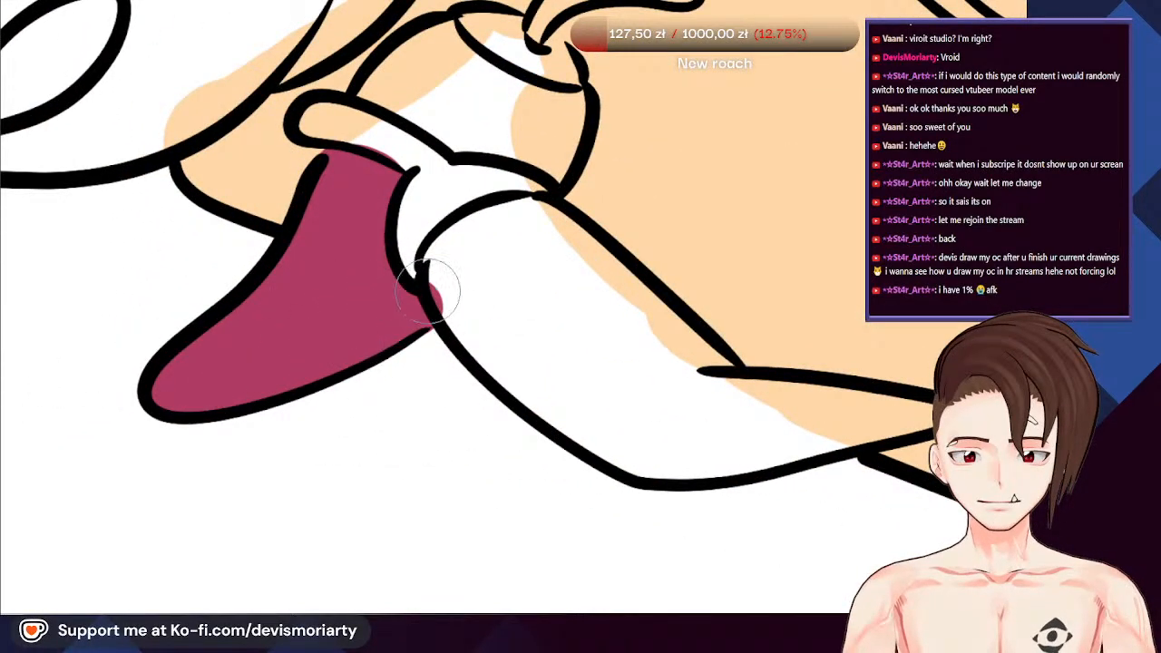
{"action": "scroll", "coordinate": [426, 289], "scroll_direction": "down", "scroll_amount": 5}
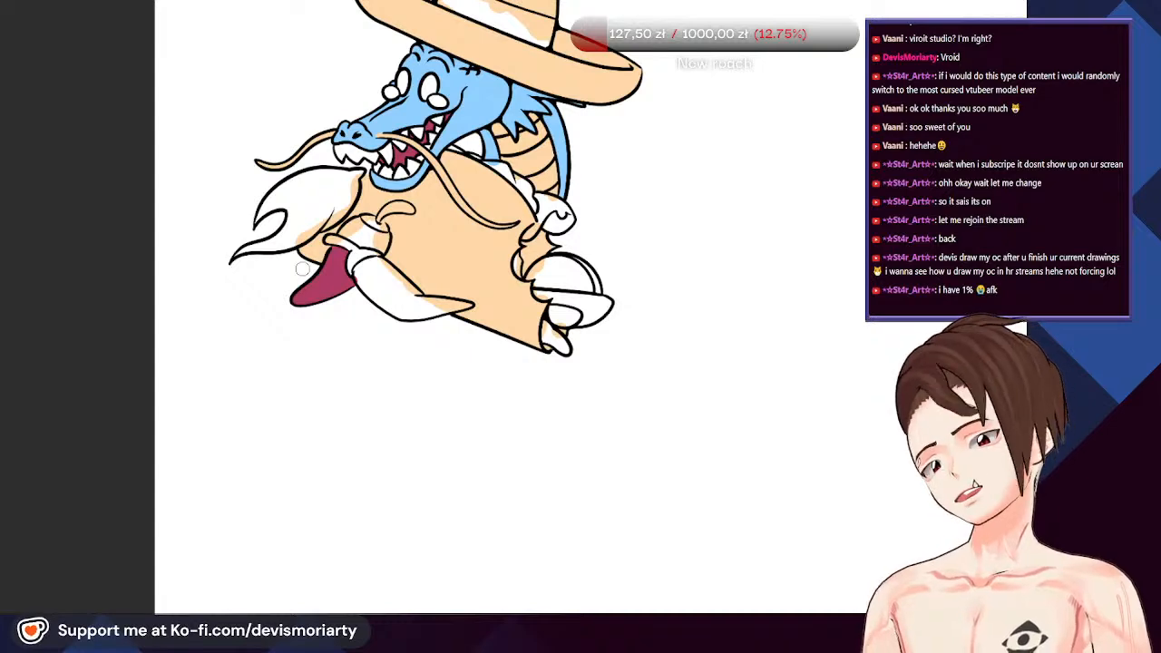
{"action": "scroll", "coordinate": [303, 268], "scroll_direction": "up", "scroll_amount": 8}
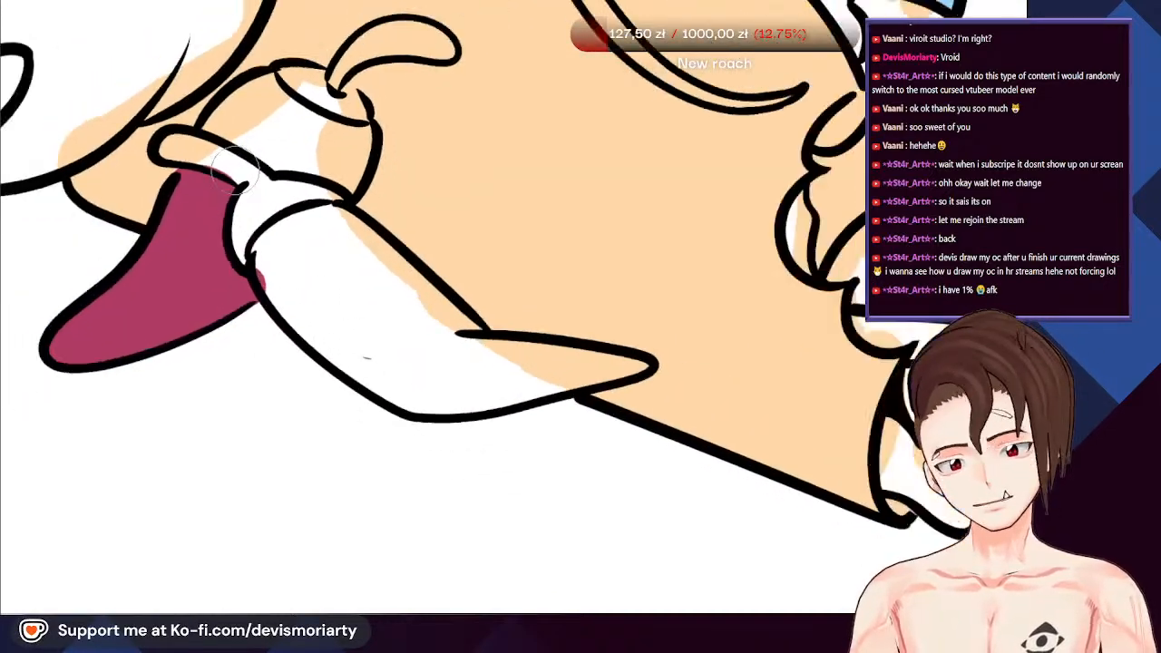
Paint the rounded body of the chili pepper below its curved stem with dark pink, above the crossing band
{"action": "scroll", "coordinate": [234, 170], "scroll_direction": "up", "scroll_amount": 2}
{"action": "mouse_move", "coordinate": [213, 168]}
{"action": "left_mouse_down"}
{"action": "mouse_move", "coordinate": [245, 112]}
{"action": "mouse_move", "coordinate": [276, 96]}
{"action": "left_mouse_up"}
{"action": "mouse_move", "coordinate": [336, 136]}
{"action": "left_mouse_down"}
{"action": "mouse_move", "coordinate": [406, 152]}
{"action": "mouse_move", "coordinate": [379, 214]}
{"action": "mouse_move", "coordinate": [238, 143]}
{"action": "mouse_move", "coordinate": [254, 138]}
{"action": "left_mouse_up"}
{"action": "scroll", "coordinate": [254, 155], "scroll_direction": "down", "scroll_amount": 3}
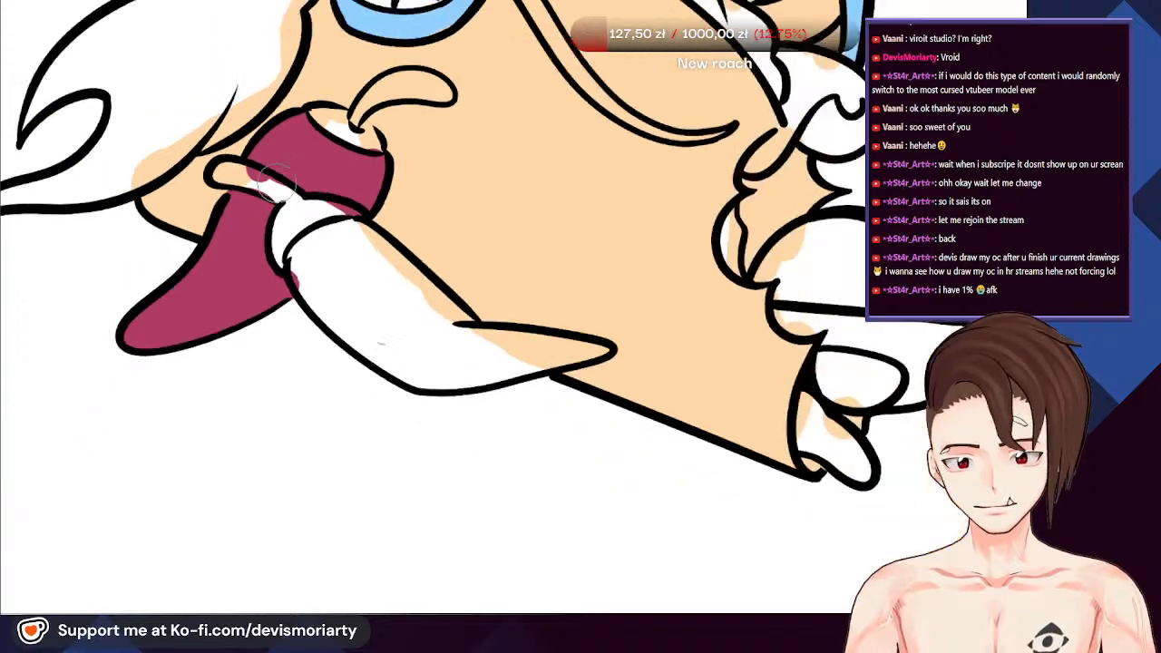
Fill the long curved chili pepper across the wrap's front with dark pink, up to its pointed tip
{"action": "scroll", "coordinate": [330, 296], "scroll_direction": "up", "scroll_amount": 2}
{"action": "scroll", "coordinate": [330, 297], "scroll_direction": "up", "scroll_amount": 2}
{"action": "mouse_move", "coordinate": [454, 357]}
{"action": "left_mouse_down"}
{"action": "mouse_move", "coordinate": [368, 351]}
{"action": "mouse_move", "coordinate": [240, 249]}
{"action": "mouse_move", "coordinate": [138, 139]}
{"action": "mouse_move", "coordinate": [154, 65]}
{"action": "mouse_move", "coordinate": [182, 173]}
{"action": "mouse_move", "coordinate": [171, 96]}
{"action": "mouse_move", "coordinate": [265, 67]}
{"action": "mouse_move", "coordinate": [375, 151]}
{"action": "mouse_move", "coordinate": [531, 311]}
{"action": "left_mouse_up"}
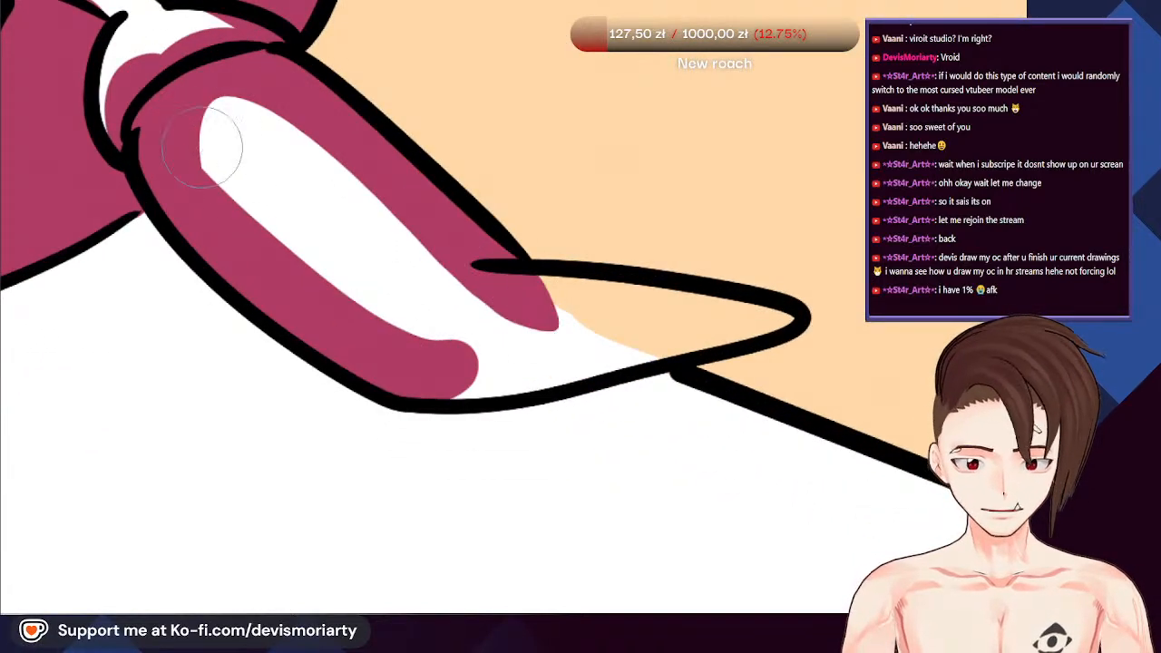
{"action": "mouse_move", "coordinate": [458, 353]}
{"action": "left_mouse_down"}
{"action": "mouse_move", "coordinate": [411, 322]}
{"action": "mouse_move", "coordinate": [196, 159]}
{"action": "mouse_move", "coordinate": [296, 136]}
{"action": "mouse_move", "coordinate": [511, 324]}
{"action": "mouse_move", "coordinate": [352, 260]}
{"action": "mouse_move", "coordinate": [430, 278]}
{"action": "left_mouse_up"}
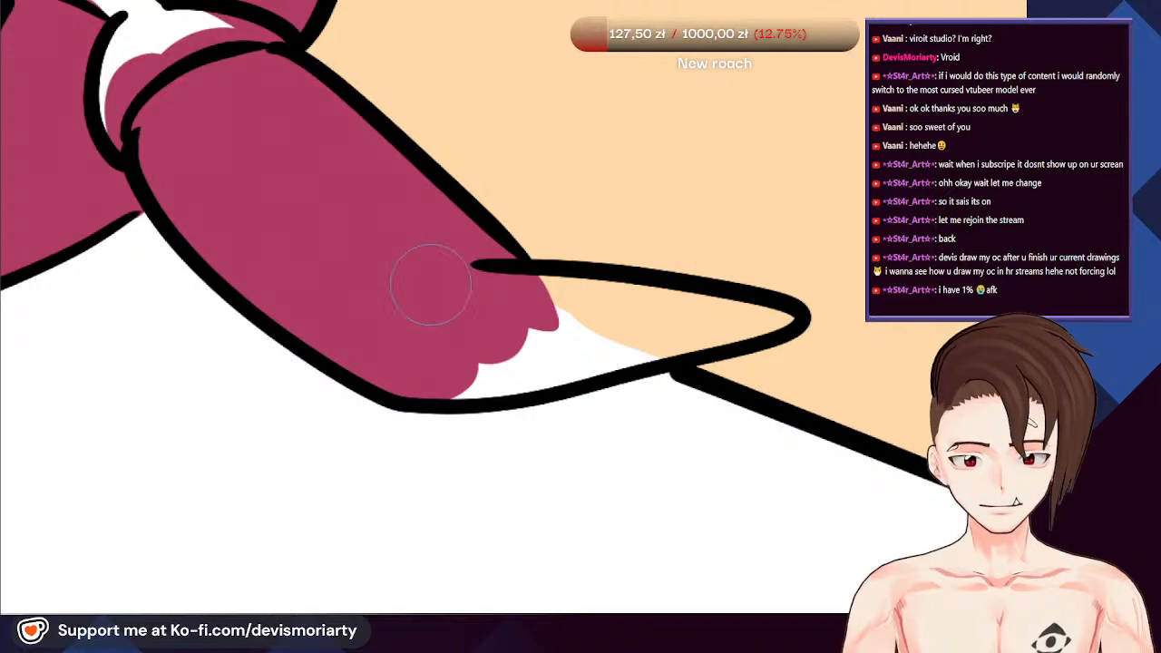
{"action": "scroll", "coordinate": [408, 275], "scroll_direction": "down", "scroll_amount": 3}
{"action": "scroll", "coordinate": [409, 275], "scroll_direction": "up", "scroll_amount": 2}
{"action": "scroll", "coordinate": [496, 295], "scroll_direction": "up", "scroll_amount": 1}
{"action": "mouse_move", "coordinate": [487, 363]}
{"action": "left_mouse_down"}
{"action": "mouse_move", "coordinate": [772, 305]}
{"action": "mouse_move", "coordinate": [696, 323]}
{"action": "mouse_move", "coordinate": [710, 310]}
{"action": "mouse_move", "coordinate": [400, 291]}
{"action": "left_mouse_up"}
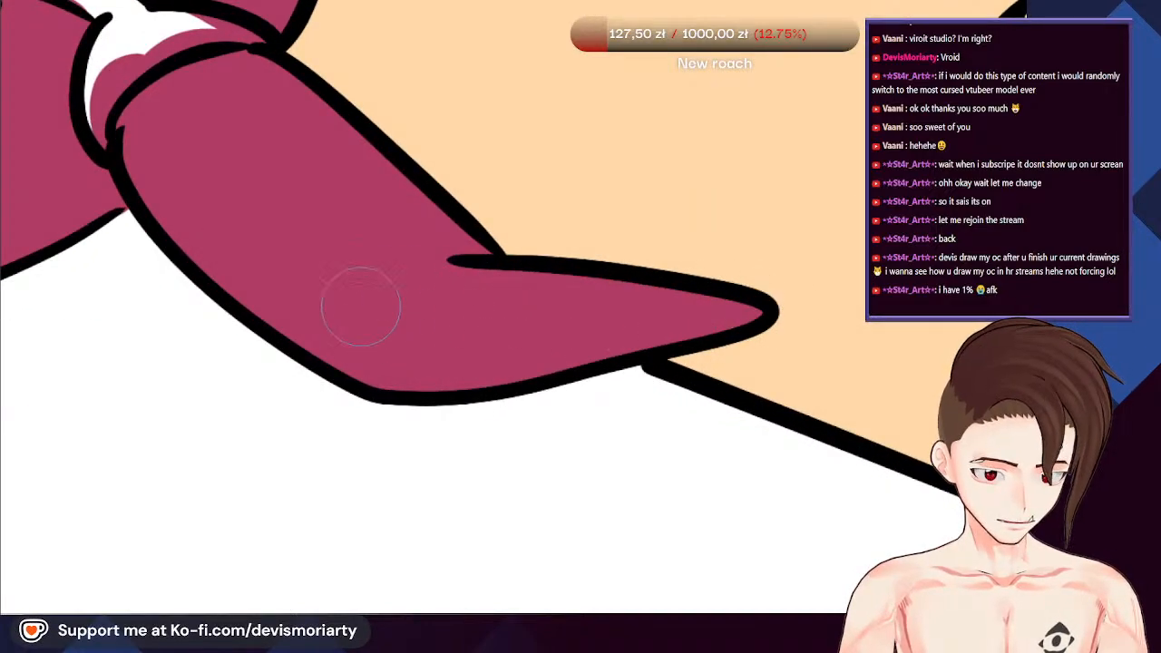
Paint the small tongue-shaped piece sticking out of the wrap's lower open end with dark pink
{"action": "scroll", "coordinate": [361, 307], "scroll_direction": "down", "scroll_amount": 8}
{"action": "scroll", "coordinate": [362, 254], "scroll_direction": "up", "scroll_amount": 8}
{"action": "mouse_move", "coordinate": [338, 263]}
{"action": "left_mouse_down"}
{"action": "mouse_move", "coordinate": [355, 350]}
{"action": "mouse_move", "coordinate": [352, 297]}
{"action": "mouse_move", "coordinate": [382, 278]}
{"action": "mouse_move", "coordinate": [453, 412]}
{"action": "mouse_move", "coordinate": [363, 356]}
{"action": "mouse_move", "coordinate": [472, 417]}
{"action": "mouse_move", "coordinate": [458, 363]}
{"action": "mouse_move", "coordinate": [496, 432]}
{"action": "left_mouse_up"}
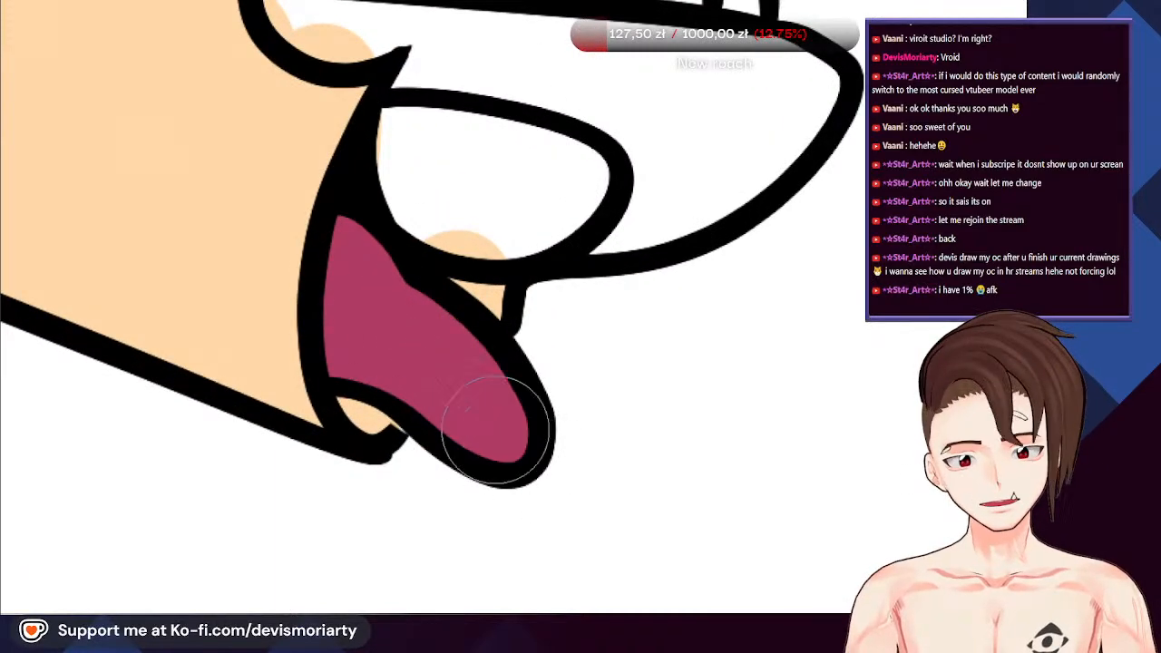
{"action": "scroll", "coordinate": [497, 432], "scroll_direction": "down", "scroll_amount": 8}
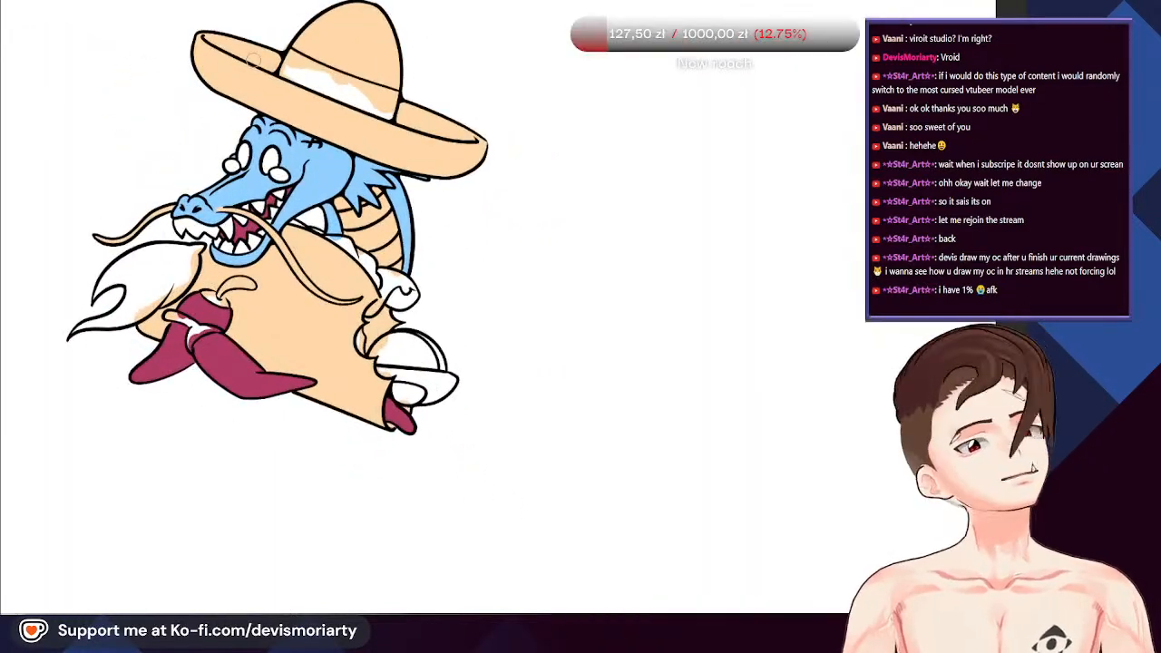
Paint the leaf shapes below the round filling at the wrap's open end with green, including the small curl beside the wrap
{"action": "scroll", "coordinate": [408, 376], "scroll_direction": "up", "scroll_amount": 8}
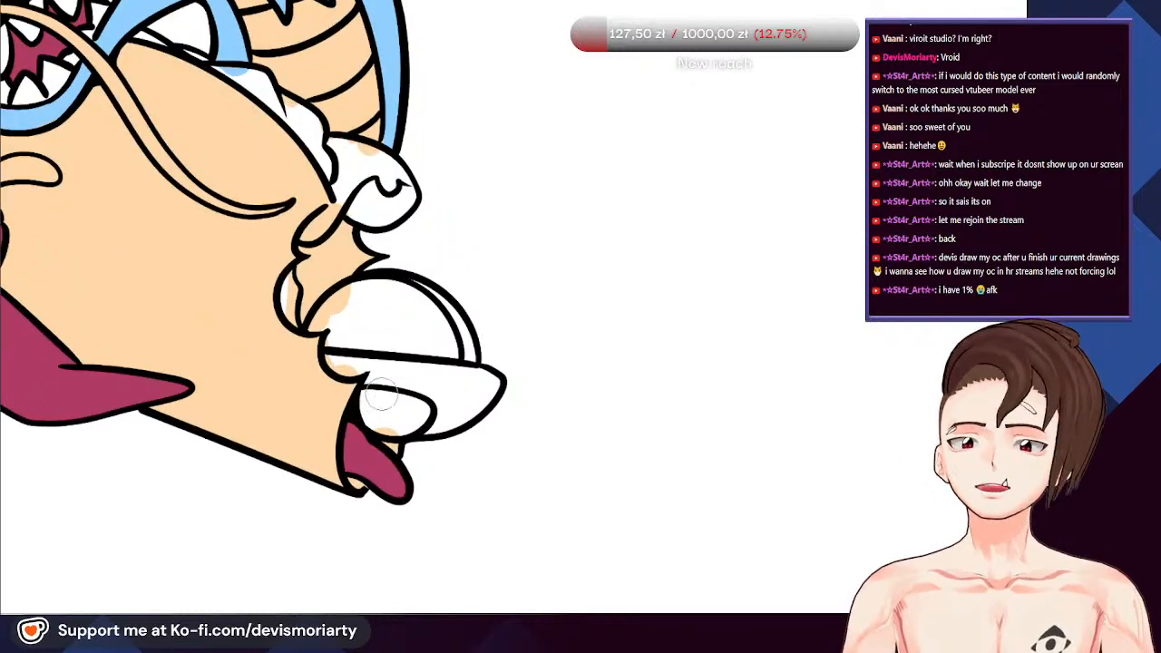
{"action": "scroll", "coordinate": [334, 374], "scroll_direction": "up", "scroll_amount": 1}
{"action": "scroll", "coordinate": [334, 374], "scroll_direction": "down", "scroll_amount": 5}
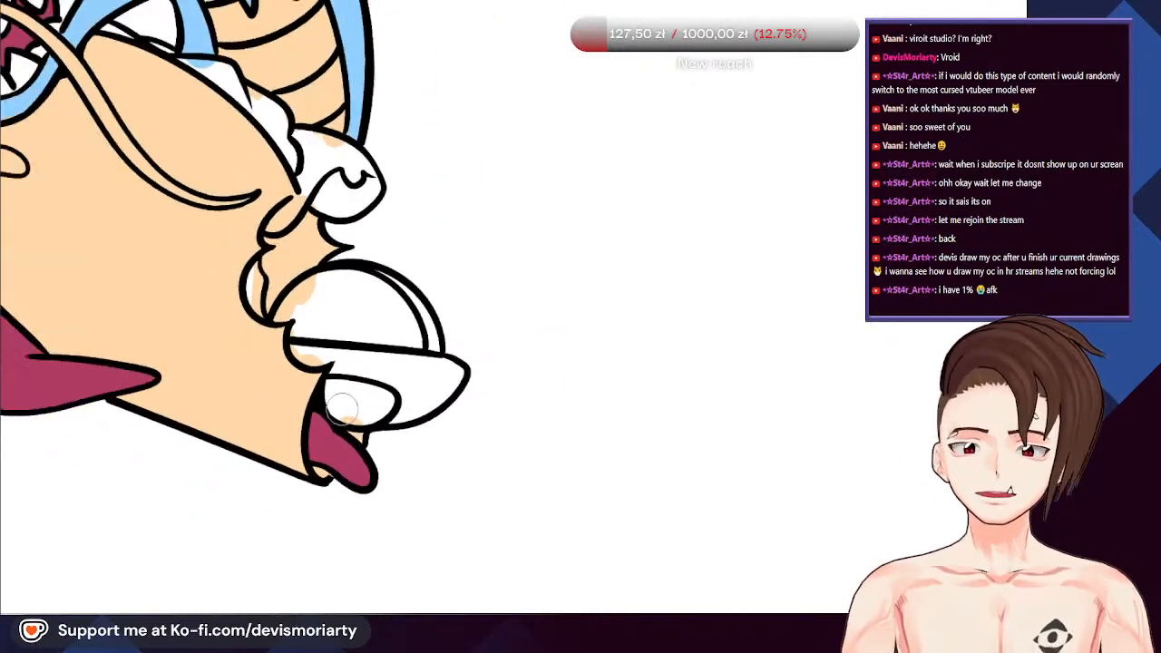
{"action": "scroll", "coordinate": [336, 381], "scroll_direction": "up", "scroll_amount": 6}
{"action": "mouse_move", "coordinate": [315, 304]}
{"action": "left_mouse_down"}
{"action": "mouse_move", "coordinate": [341, 344]}
{"action": "mouse_move", "coordinate": [313, 371]}
{"action": "left_mouse_up"}
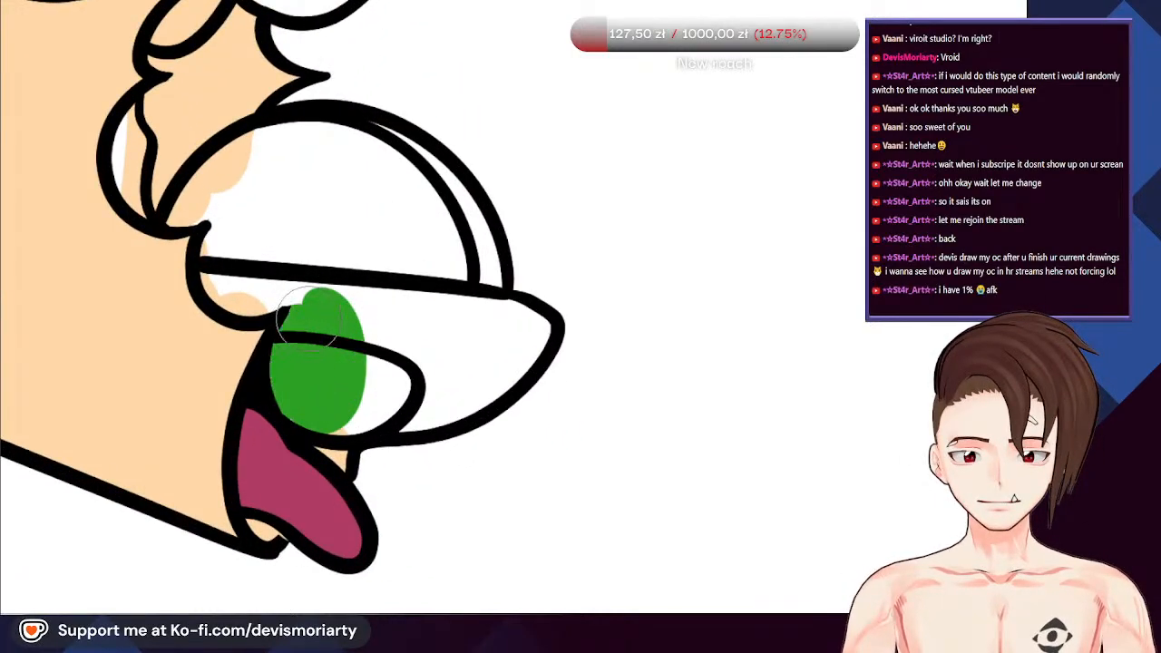
{"action": "mouse_move", "coordinate": [370, 410]}
{"action": "left_mouse_down"}
{"action": "mouse_move", "coordinate": [449, 397]}
{"action": "mouse_move", "coordinate": [531, 337]}
{"action": "mouse_move", "coordinate": [518, 346]}
{"action": "left_mouse_up"}
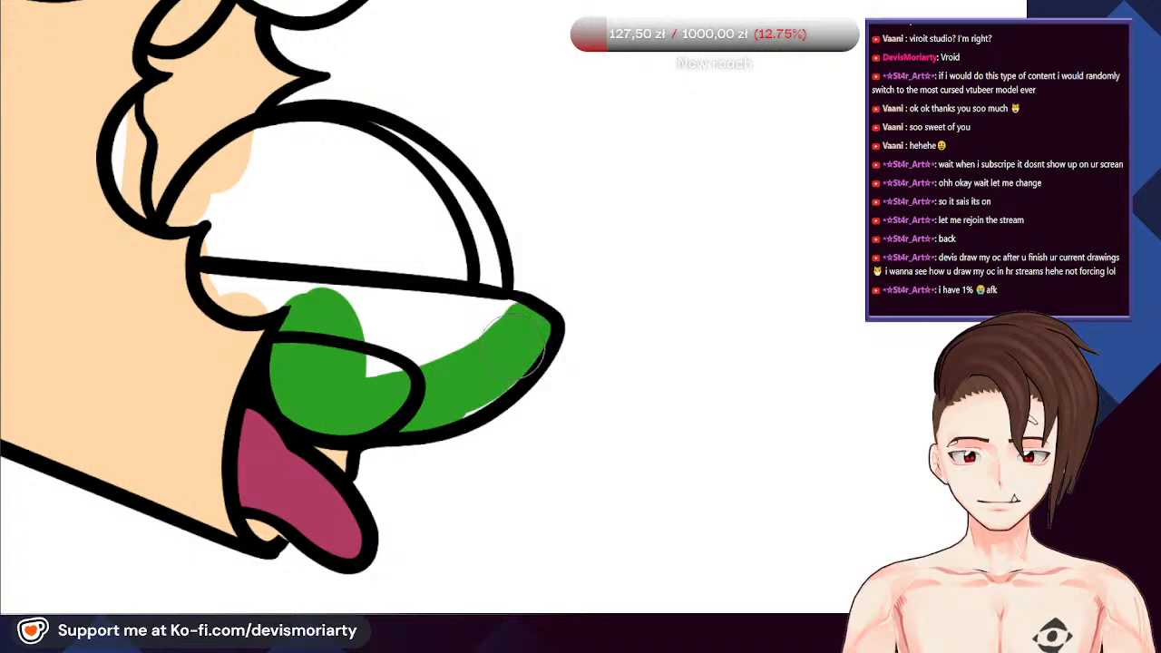
{"action": "mouse_move", "coordinate": [429, 309]}
{"action": "left_mouse_down"}
{"action": "mouse_move", "coordinate": [377, 349]}
{"action": "mouse_move", "coordinate": [476, 336]}
{"action": "left_mouse_up"}
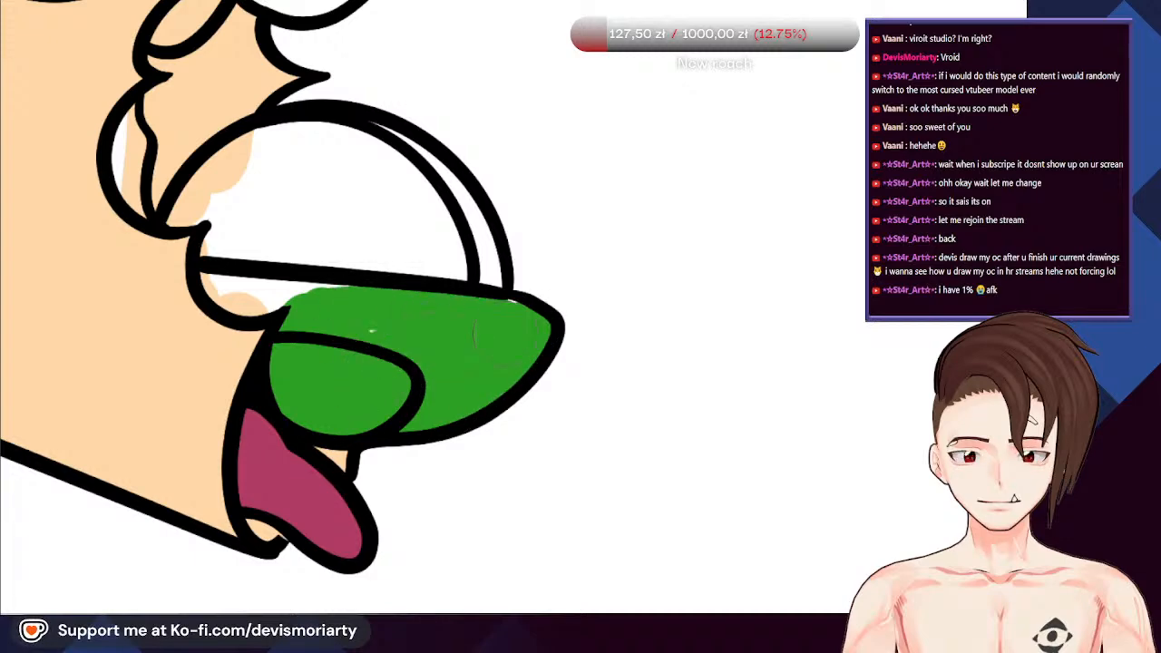
{"action": "left_click_drag", "start_coordinate": [245, 283], "coordinate": [223, 297]}
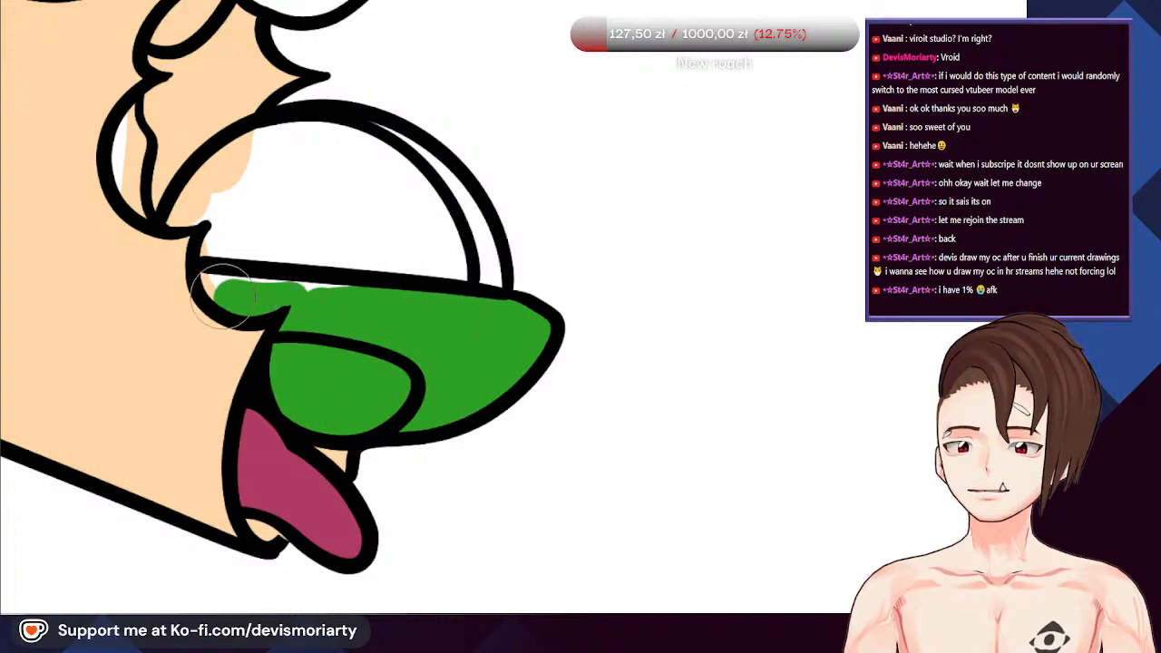
{"action": "scroll", "coordinate": [254, 291], "scroll_direction": "down", "scroll_amount": 5}
{"action": "scroll", "coordinate": [240, 212], "scroll_direction": "up", "scroll_amount": 4}
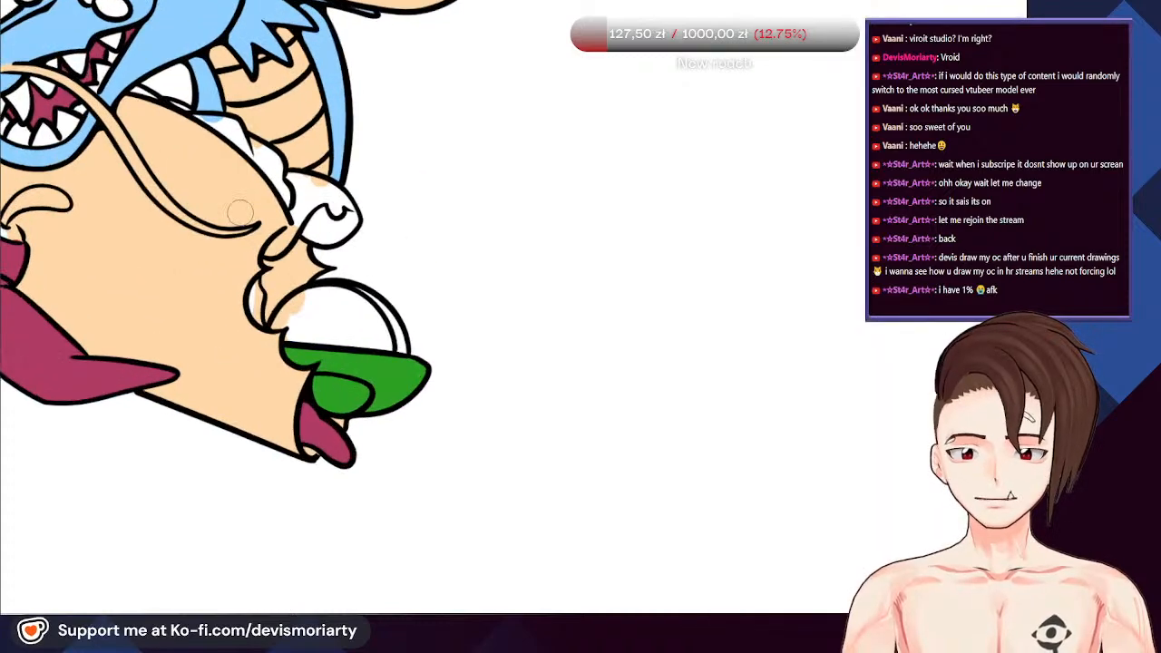
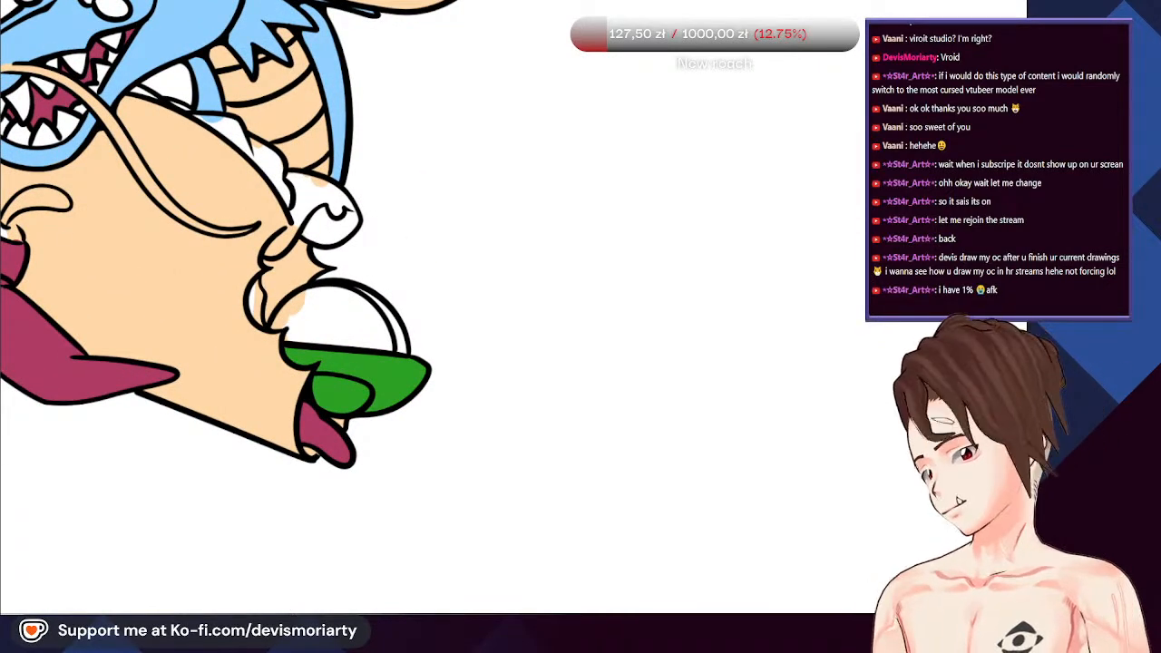
Recolour the green leaf shapes below the round filling to a lighter green
{"action": "scroll", "coordinate": [367, 368], "scroll_direction": "up", "scroll_amount": 3}
{"action": "left_click", "coordinate": [381, 371]}
{"action": "left_click", "coordinate": [310, 406]}
{"action": "scroll", "coordinate": [295, 381], "scroll_direction": "down", "scroll_amount": 4}
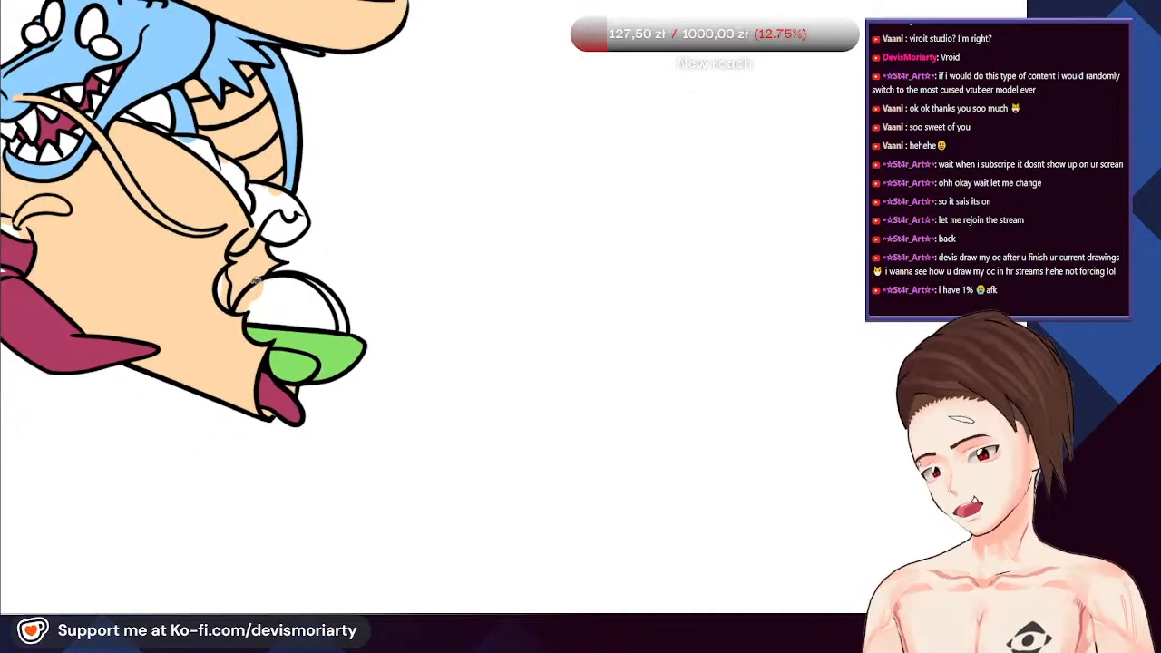
Paint the narrow leaf shapes along the wrap's open edge, above the round filling, with light green
{"action": "scroll", "coordinate": [238, 285], "scroll_direction": "up", "scroll_amount": 5}
{"action": "left_click", "coordinate": [187, 365]}
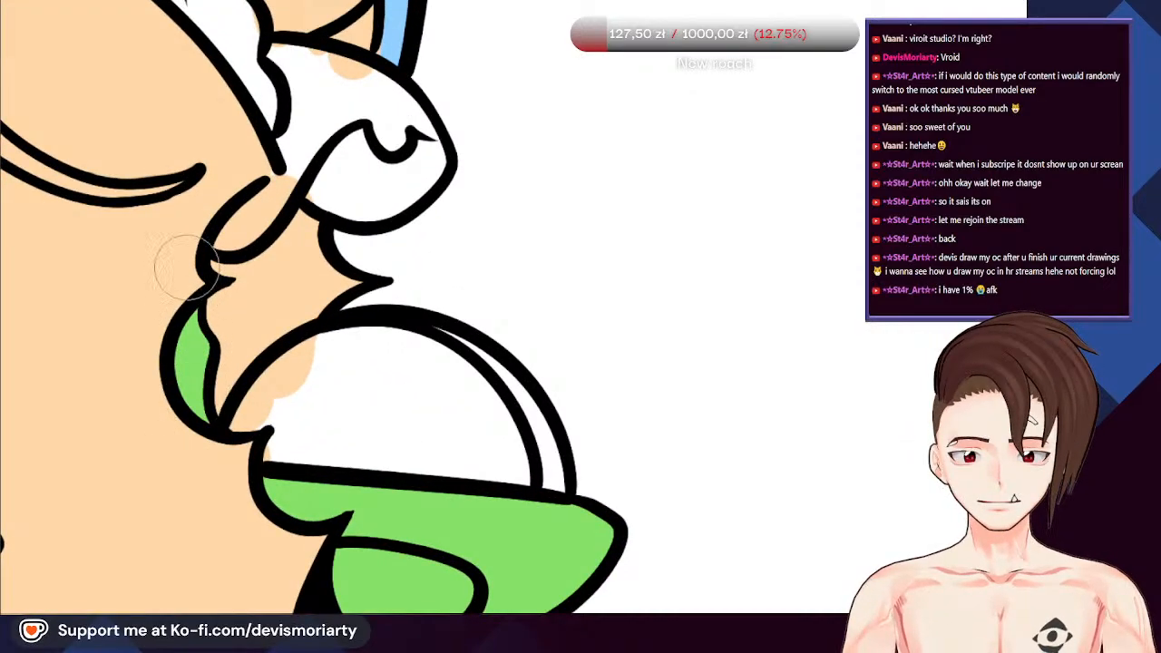
{"action": "scroll", "coordinate": [186, 265], "scroll_direction": "down", "scroll_amount": 5}
{"action": "scroll", "coordinate": [186, 273], "scroll_direction": "up", "scroll_amount": 6}
{"action": "left_click", "coordinate": [182, 367]}
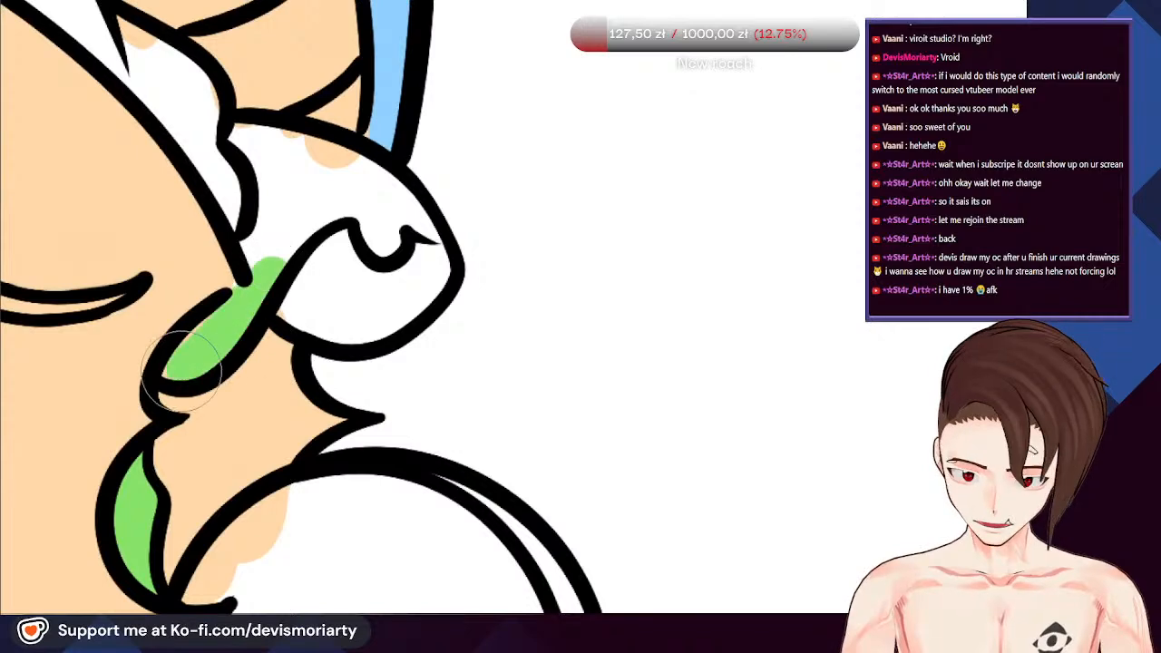
Fill the large curled leaf above the round filling with light green, including its folded underside
{"action": "left_click_drag", "start_coordinate": [276, 282], "coordinate": [283, 208]}
{"action": "scroll", "coordinate": [285, 207], "scroll_direction": "down", "scroll_amount": 5}
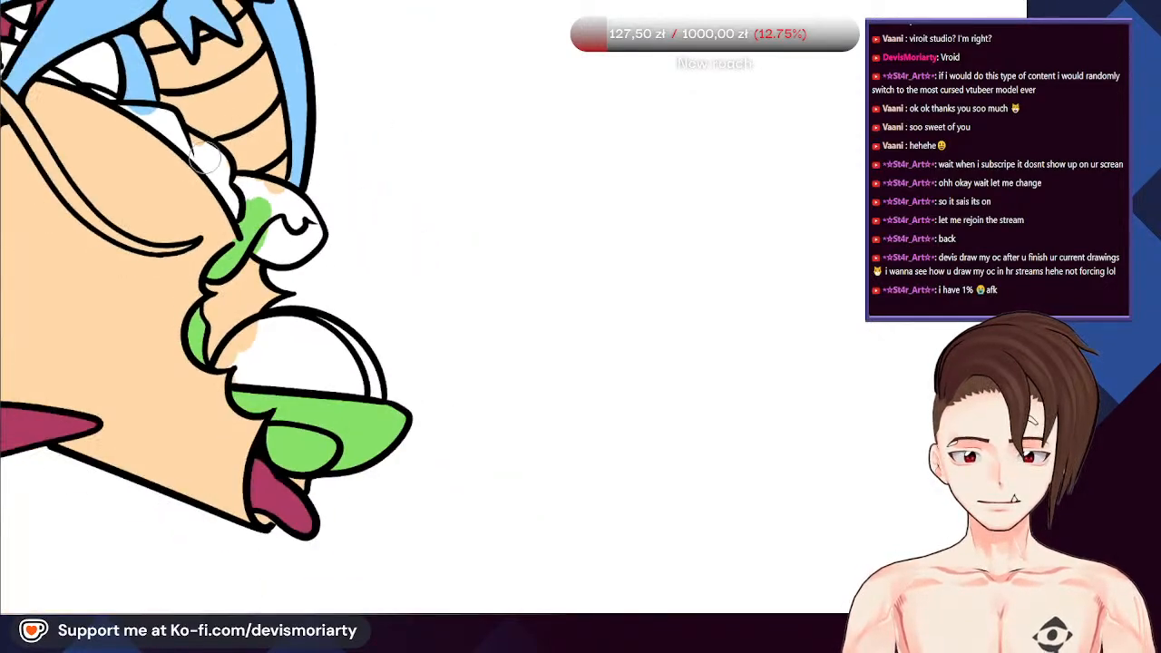
{"action": "scroll", "coordinate": [286, 205], "scroll_direction": "up", "scroll_amount": 4}
{"action": "left_click_drag", "start_coordinate": [276, 270], "coordinate": [247, 214]}
{"action": "mouse_move", "coordinate": [322, 231]}
{"action": "left_mouse_down"}
{"action": "mouse_move", "coordinate": [381, 283]}
{"action": "mouse_move", "coordinate": [391, 314]}
{"action": "mouse_move", "coordinate": [359, 339]}
{"action": "mouse_move", "coordinate": [301, 322]}
{"action": "mouse_move", "coordinate": [349, 349]}
{"action": "left_mouse_up"}
{"action": "scroll", "coordinate": [347, 277], "scroll_direction": "down", "scroll_amount": 5}
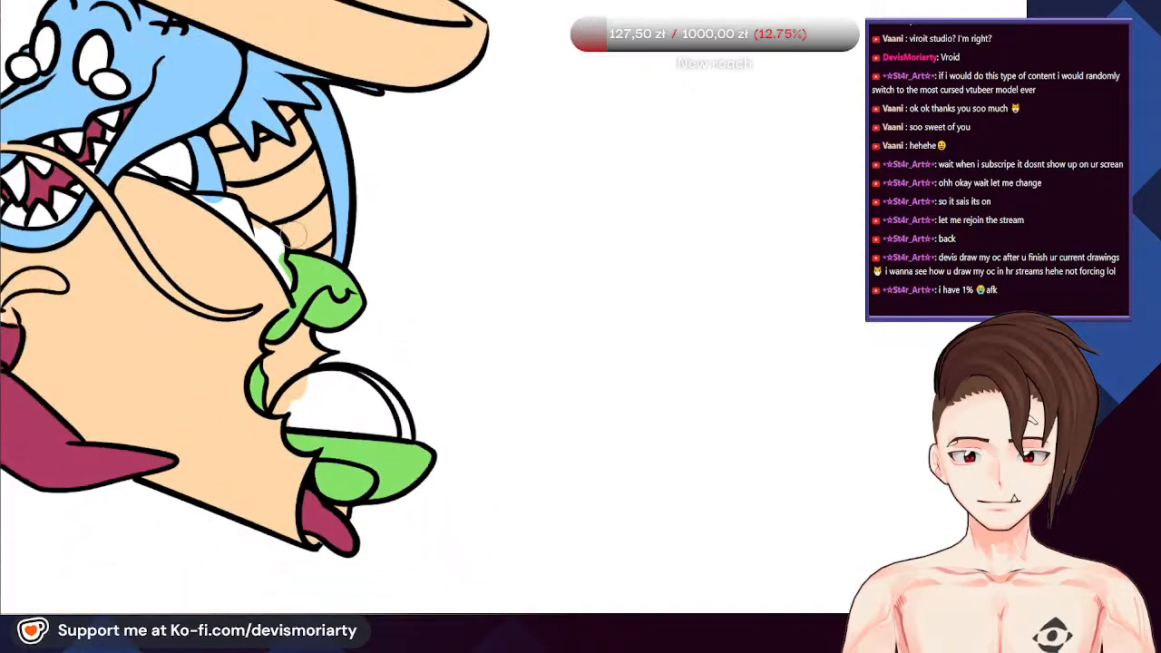
{"action": "scroll", "coordinate": [381, 245], "scroll_direction": "up", "scroll_amount": 5}
{"action": "scroll", "coordinate": [362, 446], "scroll_direction": "down", "scroll_amount": 5}
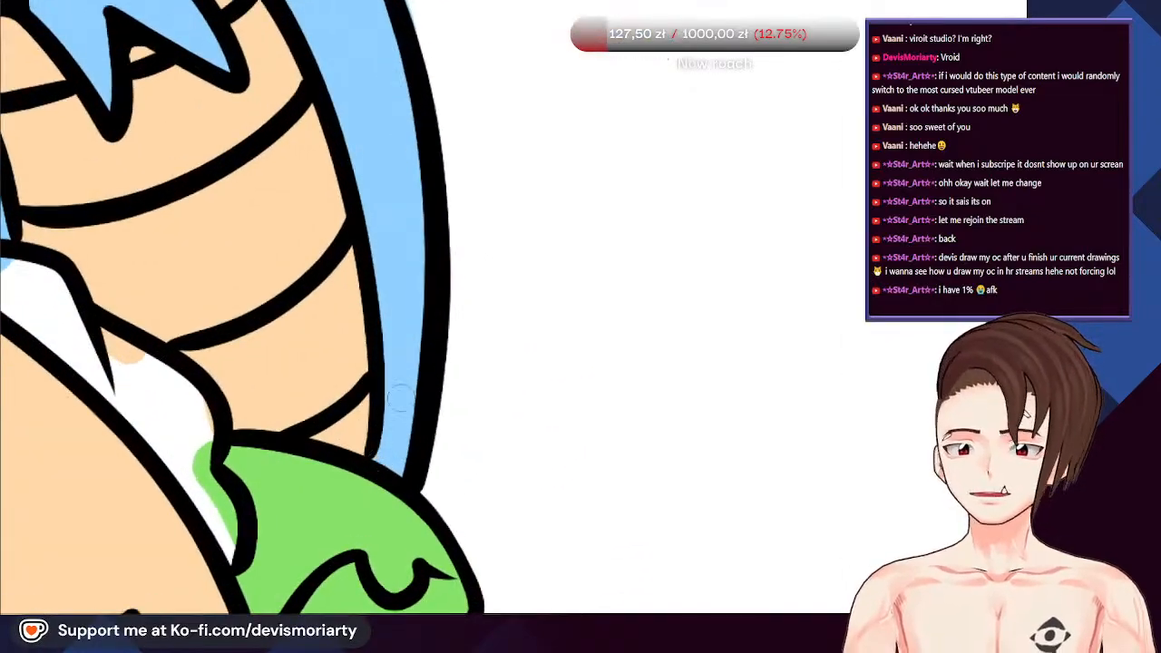
{"action": "scroll", "coordinate": [420, 305], "scroll_direction": "up", "scroll_amount": 5}
{"action": "scroll", "coordinate": [568, 216], "scroll_direction": "up", "scroll_amount": 3}
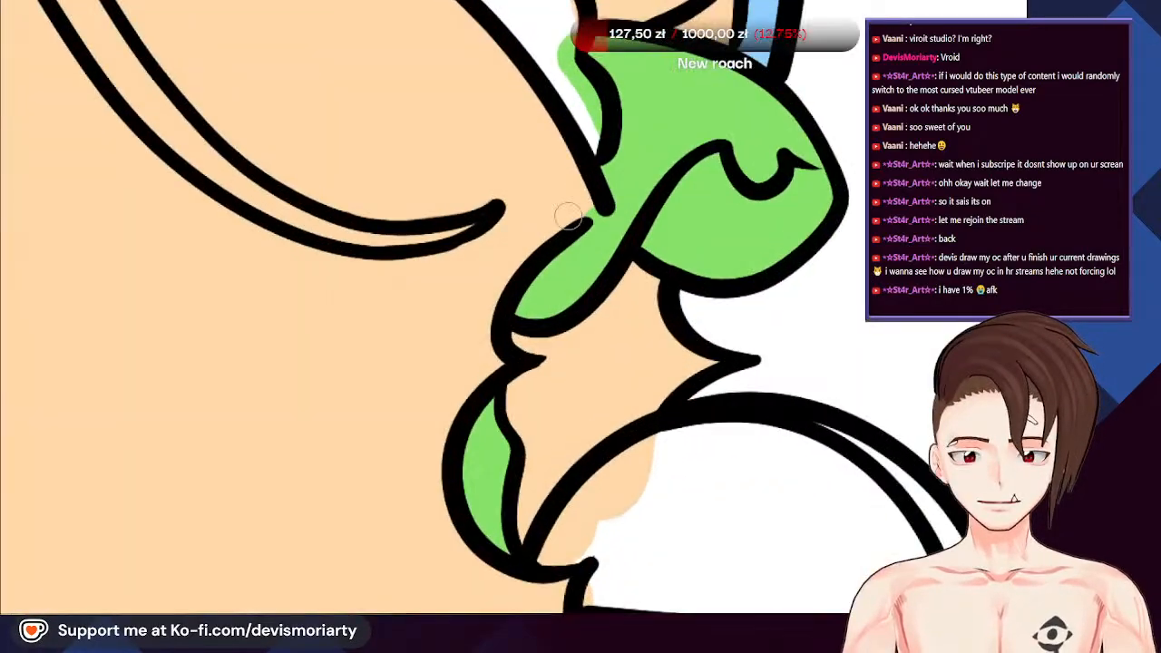
{"action": "scroll", "coordinate": [581, 215], "scroll_direction": "down", "scroll_amount": 8}
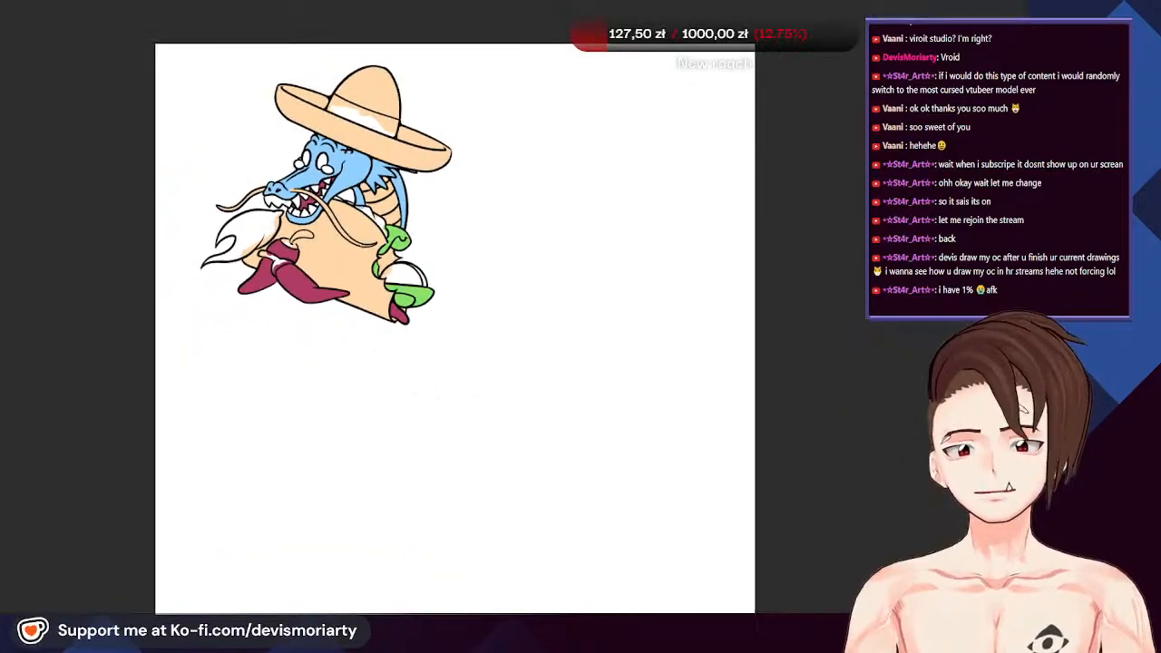
Fill the sombrero's hat band with light green from one end to the other
{"action": "scroll", "coordinate": [336, 154], "scroll_direction": "up", "scroll_amount": 8}
{"action": "scroll", "coordinate": [363, 317], "scroll_direction": "down", "scroll_amount": 4}
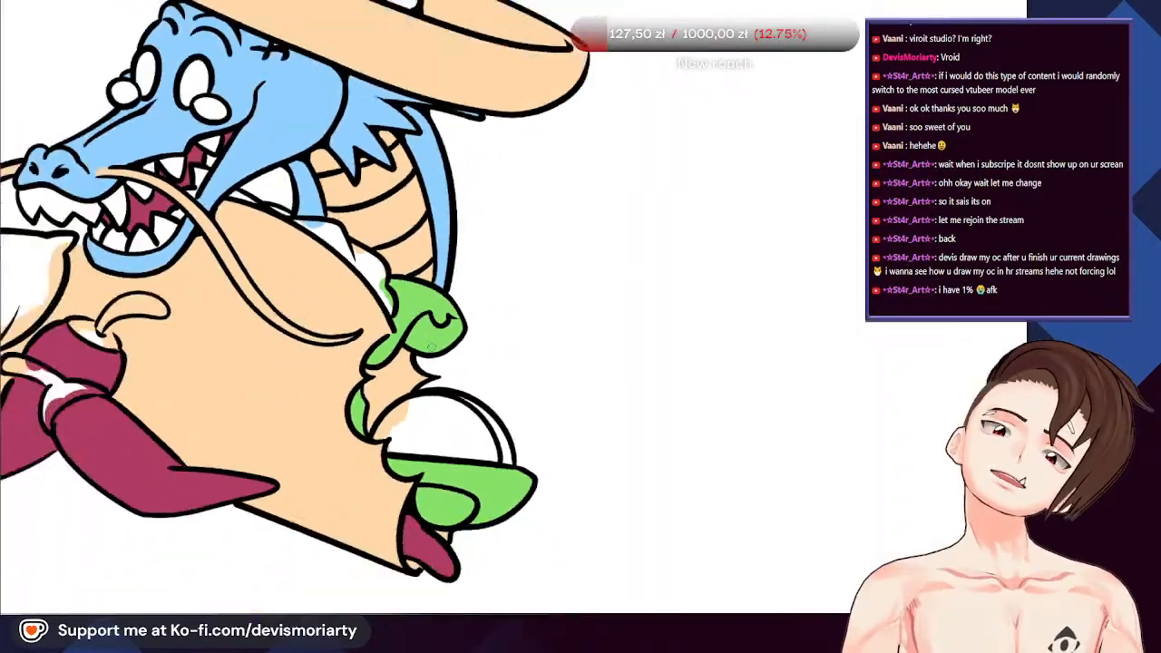
{"action": "scroll", "coordinate": [236, 78], "scroll_direction": "up", "scroll_amount": 6}
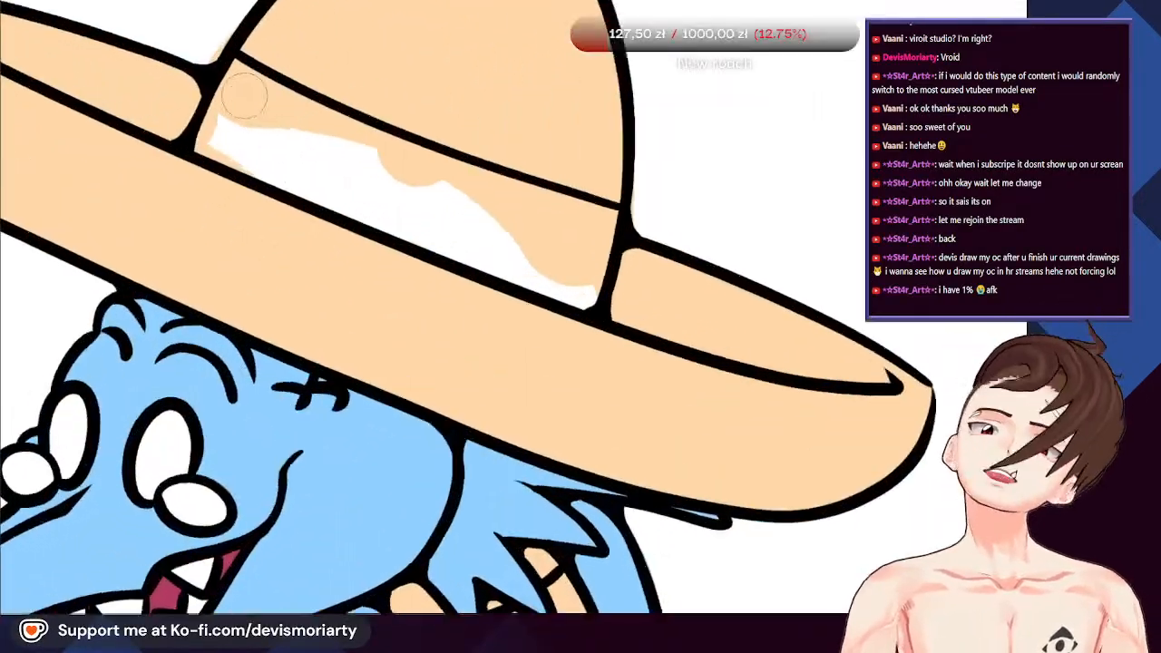
{"action": "mouse_move", "coordinate": [238, 82]}
{"action": "left_mouse_down"}
{"action": "mouse_move", "coordinate": [237, 141]}
{"action": "mouse_move", "coordinate": [233, 101]}
{"action": "mouse_move", "coordinate": [209, 145]}
{"action": "mouse_move", "coordinate": [489, 277]}
{"action": "mouse_move", "coordinate": [275, 174]}
{"action": "mouse_move", "coordinate": [622, 318]}
{"action": "mouse_move", "coordinate": [645, 238]}
{"action": "mouse_move", "coordinate": [286, 123]}
{"action": "mouse_move", "coordinate": [240, 89]}
{"action": "mouse_move", "coordinate": [336, 136]}
{"action": "left_mouse_up"}
{"action": "left_click_drag", "start_coordinate": [627, 251], "coordinate": [531, 253]}
{"action": "scroll", "coordinate": [441, 194], "scroll_direction": "down", "scroll_amount": 1}
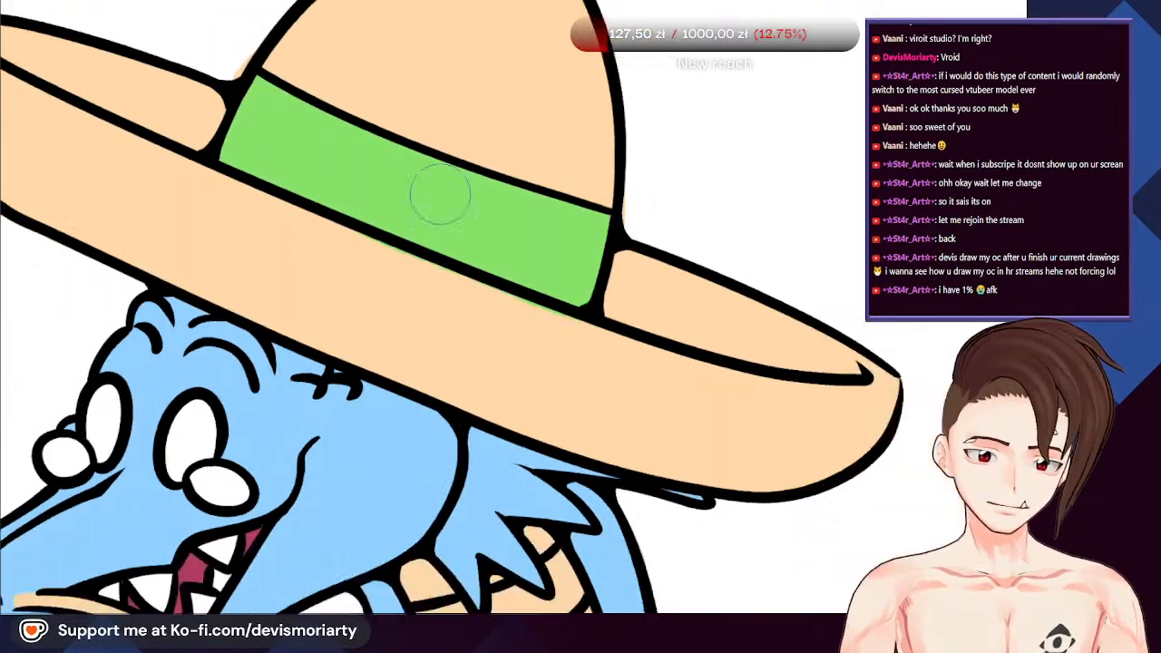
Erase the stray peach colour outside the outline on both sides of the sombrero's crown
{"action": "scroll", "coordinate": [562, 182], "scroll_direction": "up", "scroll_amount": 1}
{"action": "key", "text": "e"}
{"action": "left_click_drag", "start_coordinate": [643, 214], "coordinate": [643, 227]}
{"action": "scroll", "coordinate": [625, 115], "scroll_direction": "down", "scroll_amount": 1}
{"action": "scroll", "coordinate": [625, 114], "scroll_direction": "down", "scroll_amount": 2}
{"action": "scroll", "coordinate": [391, 84], "scroll_direction": "up", "scroll_amount": 1}
{"action": "scroll", "coordinate": [391, 84], "scroll_direction": "up", "scroll_amount": 1}
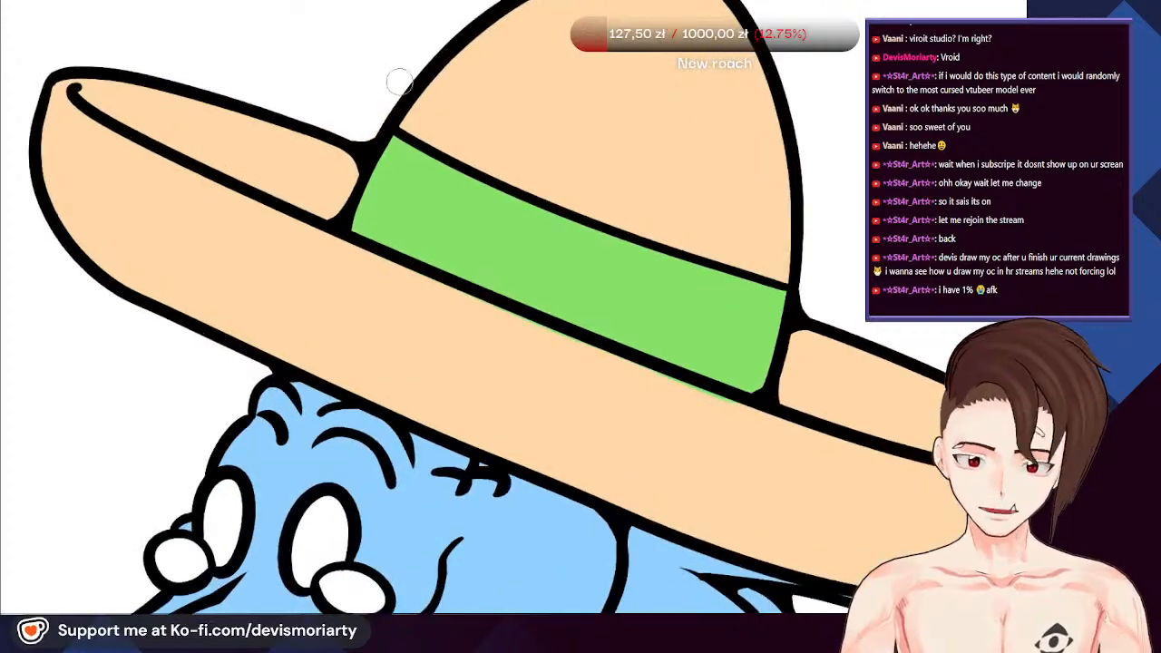
Clean the green spill from the brim below the hat band, undoing the eraser stroke and keeping the brim light peach
{"action": "scroll", "coordinate": [394, 90], "scroll_direction": "down", "scroll_amount": 2}
{"action": "scroll", "coordinate": [441, 267], "scroll_direction": "up", "scroll_amount": 3}
{"action": "left_click_drag", "start_coordinate": [376, 188], "coordinate": [557, 261]}
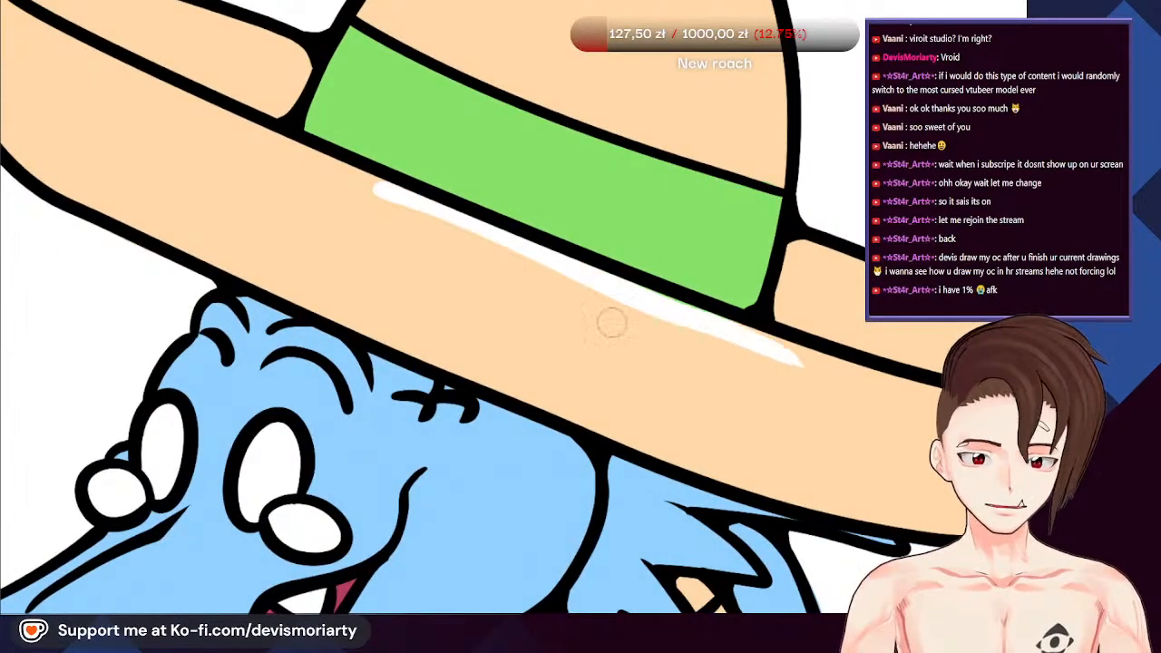
{"action": "key", "text": "ctrl+z"}
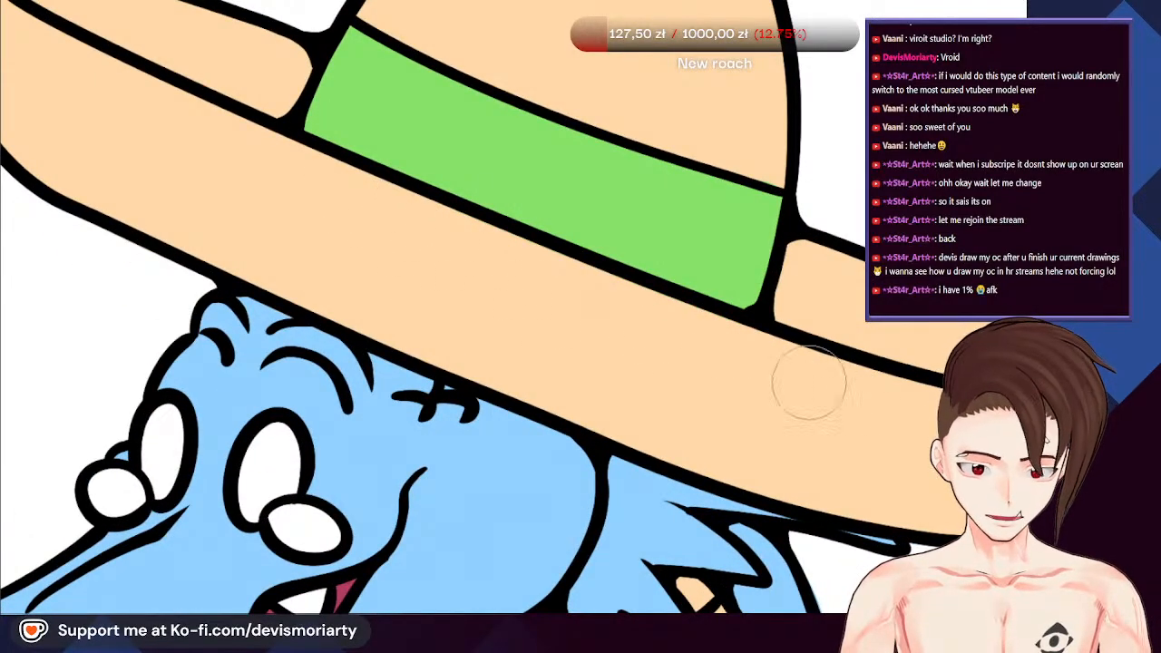
Recolour the dark pink chili peppers on the wrap's front to bright red
{"action": "scroll", "coordinate": [281, 303], "scroll_direction": "down", "scroll_amount": 5}
{"action": "scroll", "coordinate": [295, 518], "scroll_direction": "up", "scroll_amount": 2}
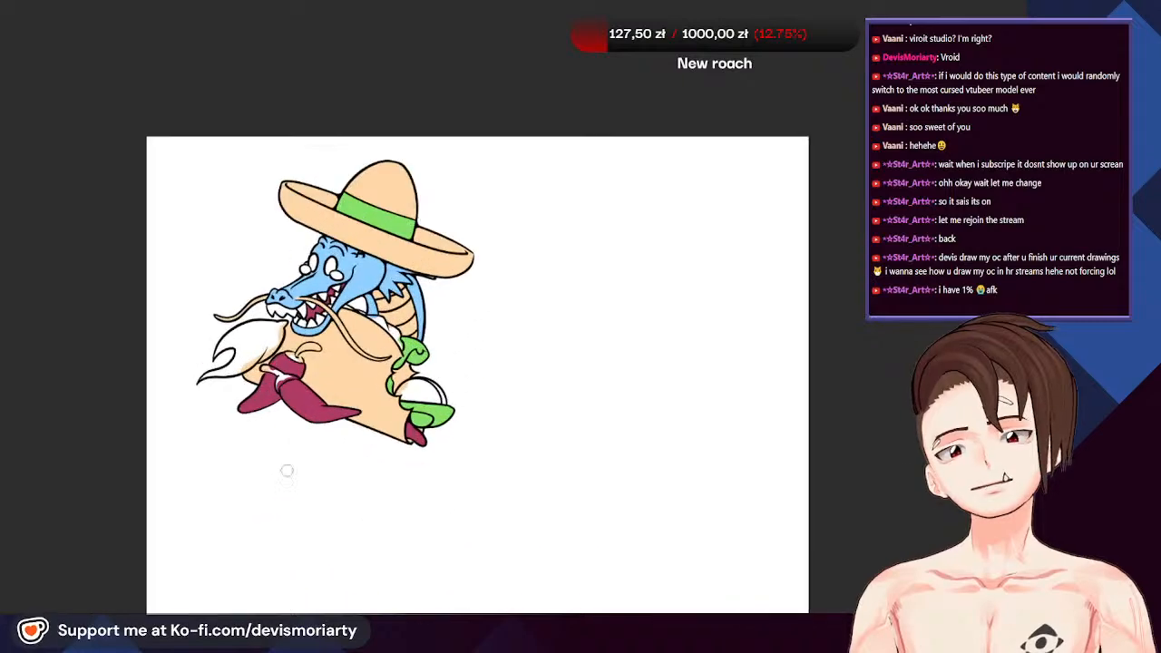
{"action": "scroll", "coordinate": [325, 454], "scroll_direction": "up", "scroll_amount": 3}
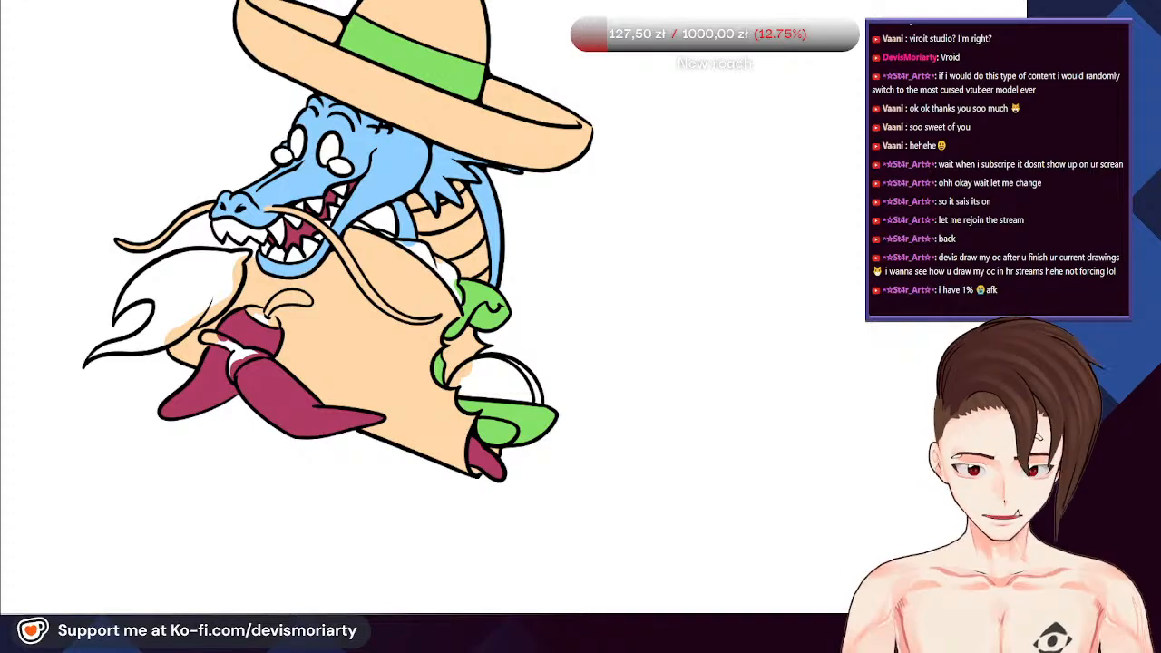
{"action": "scroll", "coordinate": [245, 390], "scroll_direction": "up", "scroll_amount": 1}
{"action": "left_click", "coordinate": [186, 381]}
{"action": "left_click", "coordinate": [281, 386]}
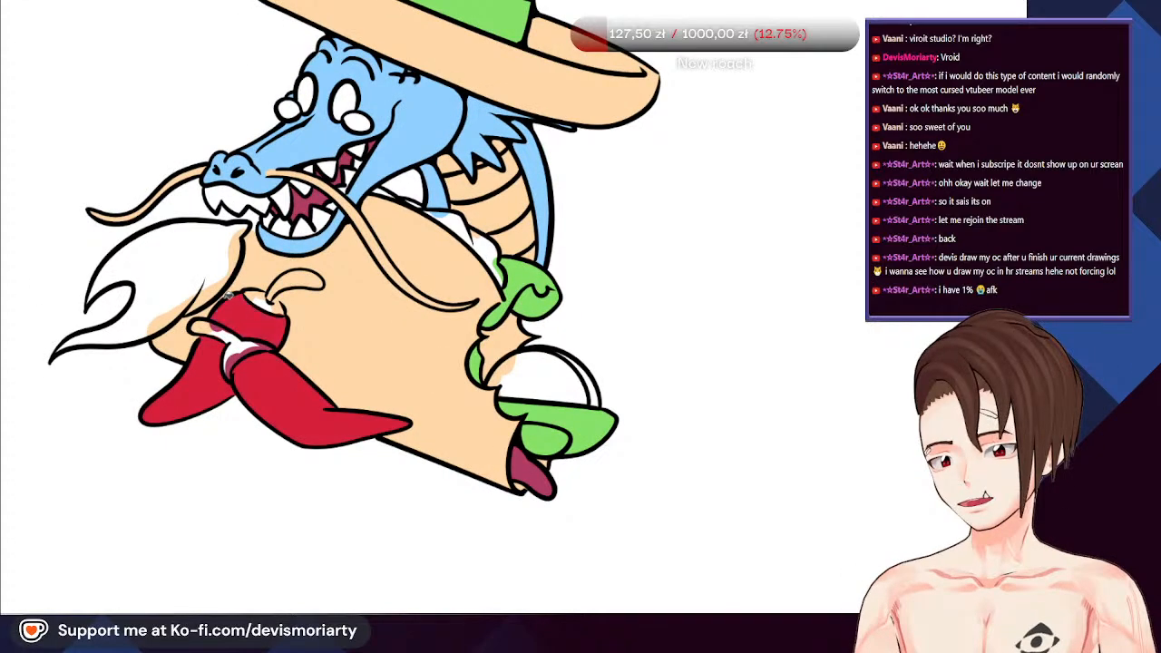
Recolour the small tongue-shaped piece at the wrap's lower open end to bright red
{"action": "scroll", "coordinate": [435, 425], "scroll_direction": "up", "scroll_amount": 2}
{"action": "left_click", "coordinate": [490, 461]}
{"action": "left_click_drag", "start_coordinate": [635, 427], "coordinate": [118, 453]}
{"action": "scroll", "coordinate": [365, 339], "scroll_direction": "down", "scroll_amount": 3}
{"action": "left_click_drag", "start_coordinate": [366, 339], "coordinate": [665, 486]}
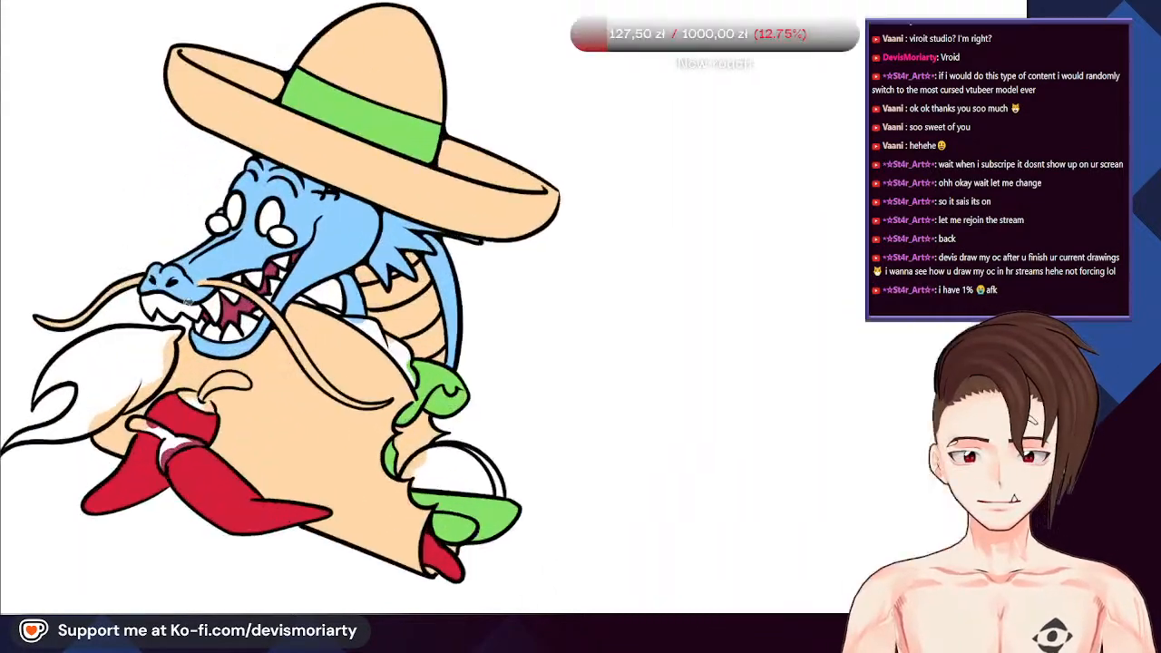
Recolour the dark pink interior of the dragon's mouth between the teeth to bright red
{"action": "scroll", "coordinate": [227, 303], "scroll_direction": "up", "scroll_amount": 5}
{"action": "scroll", "coordinate": [272, 313], "scroll_direction": "down", "scroll_amount": 2}
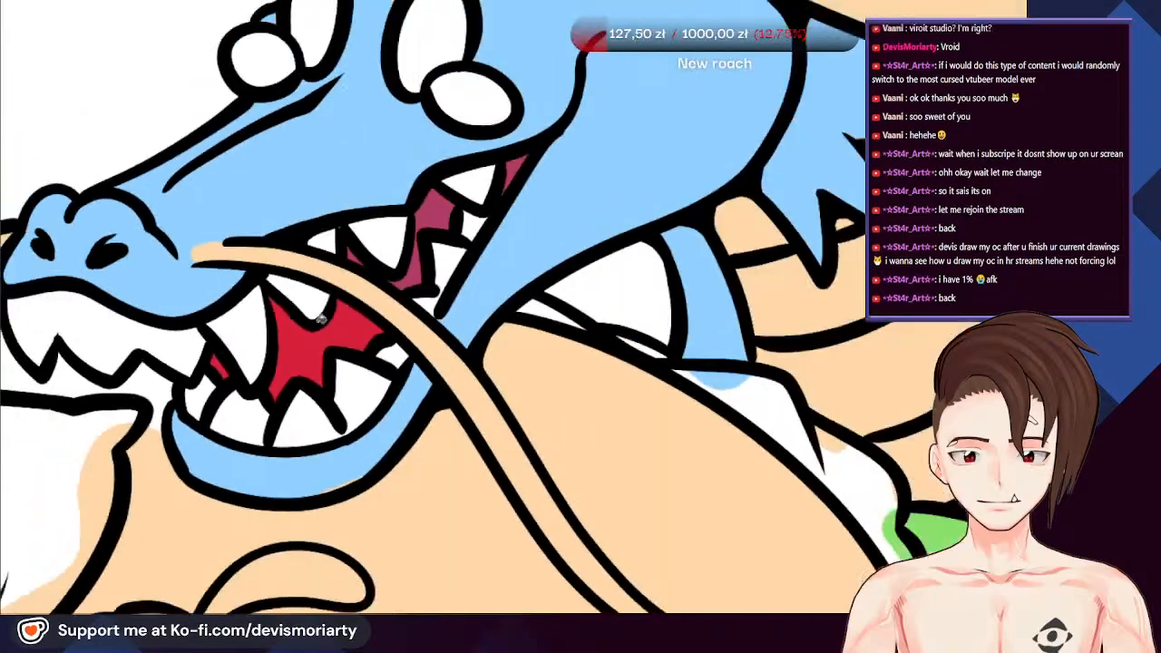
{"action": "scroll", "coordinate": [421, 279], "scroll_direction": "up", "scroll_amount": 2}
{"action": "scroll", "coordinate": [424, 189], "scroll_direction": "down", "scroll_amount": 1}
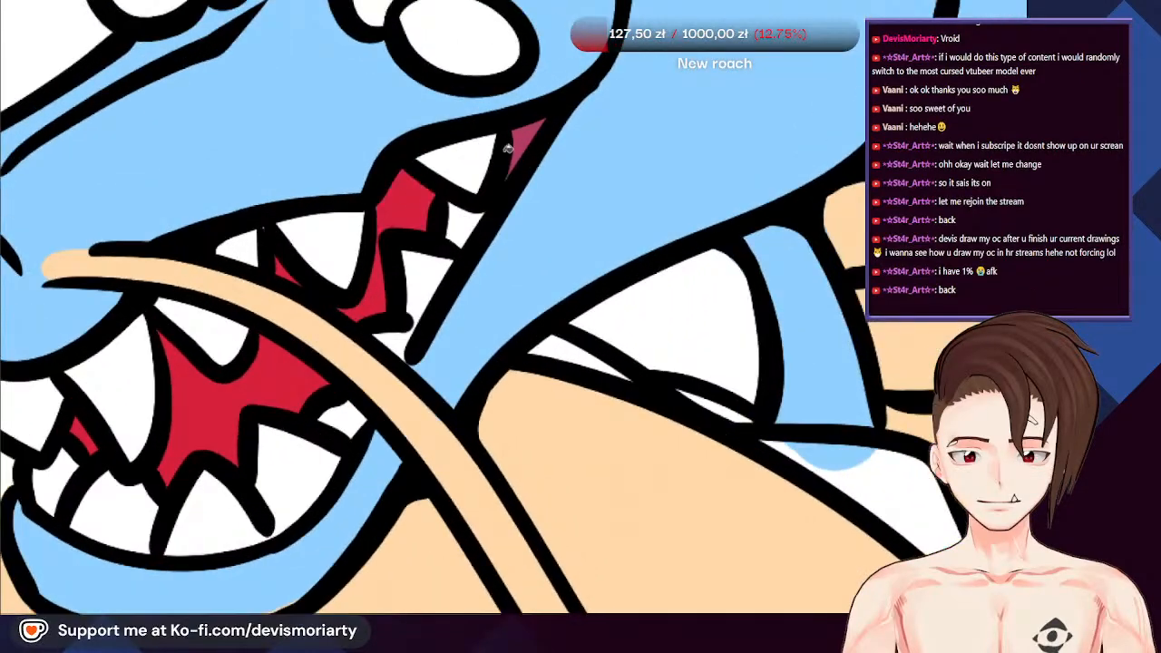
{"action": "scroll", "coordinate": [479, 134], "scroll_direction": "down", "scroll_amount": 10}
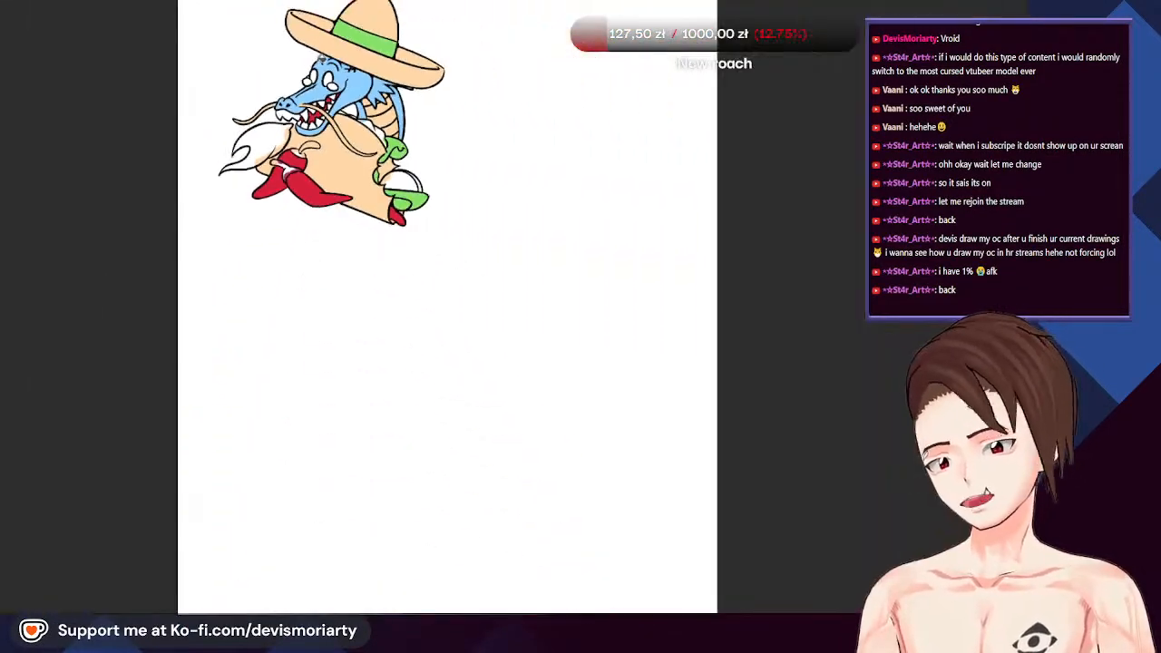
Paint the rounded tomato slice above the lower lettuce leaf bright red, including its narrow rim
{"action": "scroll", "coordinate": [337, 82], "scroll_direction": "up", "scroll_amount": 5}
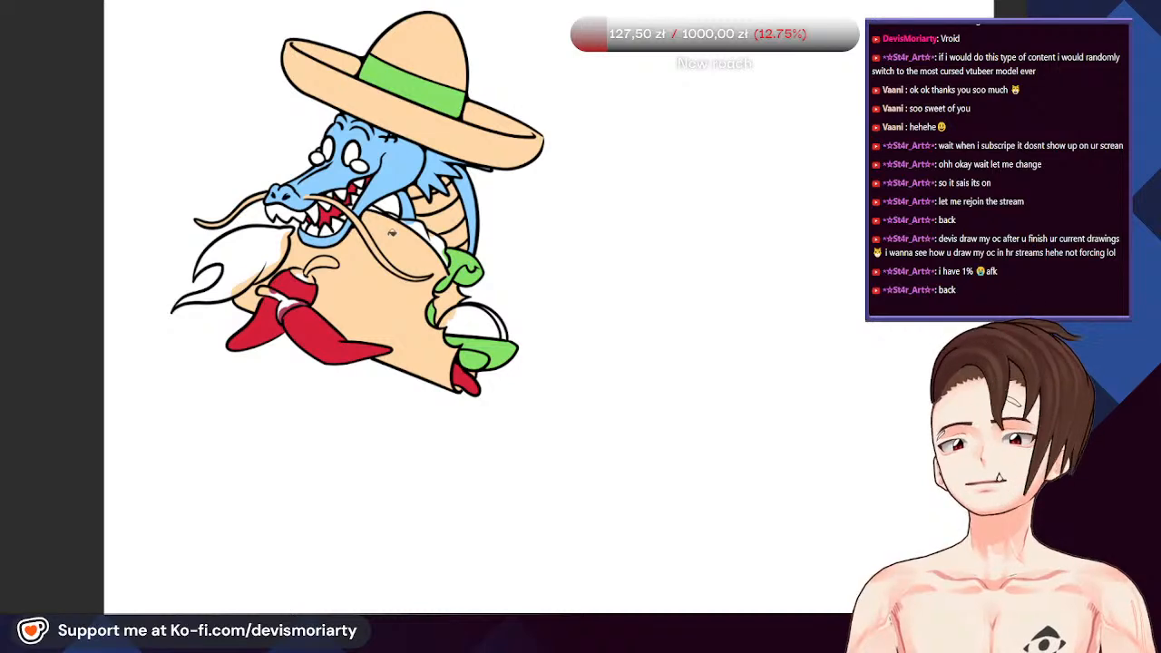
{"action": "scroll", "coordinate": [463, 324], "scroll_direction": "up", "scroll_amount": 6}
{"action": "scroll", "coordinate": [463, 315], "scroll_direction": "up", "scroll_amount": 2}
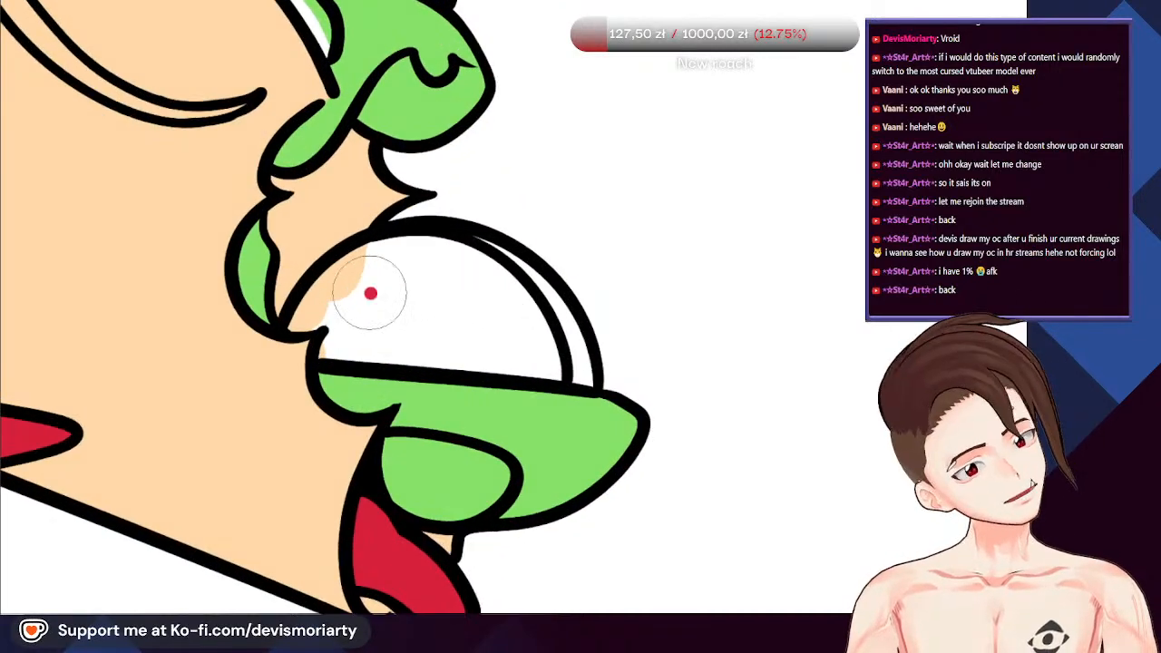
{"action": "left_click_drag", "start_coordinate": [373, 293], "coordinate": [467, 304]}
{"action": "mouse_move", "coordinate": [309, 317]}
{"action": "left_mouse_down"}
{"action": "mouse_move", "coordinate": [343, 288]}
{"action": "mouse_move", "coordinate": [377, 295]}
{"action": "mouse_move", "coordinate": [407, 251]}
{"action": "mouse_move", "coordinate": [415, 273]}
{"action": "mouse_move", "coordinate": [552, 304]}
{"action": "mouse_move", "coordinate": [515, 282]}
{"action": "mouse_move", "coordinate": [503, 297]}
{"action": "mouse_move", "coordinate": [441, 266]}
{"action": "mouse_move", "coordinate": [529, 296]}
{"action": "mouse_move", "coordinate": [499, 281]}
{"action": "mouse_move", "coordinate": [567, 360]}
{"action": "left_mouse_up"}
{"action": "mouse_move", "coordinate": [436, 341]}
{"action": "left_mouse_down"}
{"action": "mouse_move", "coordinate": [334, 347]}
{"action": "mouse_move", "coordinate": [357, 305]}
{"action": "mouse_move", "coordinate": [325, 347]}
{"action": "mouse_move", "coordinate": [473, 353]}
{"action": "mouse_move", "coordinate": [377, 332]}
{"action": "mouse_move", "coordinate": [537, 367]}
{"action": "left_mouse_up"}
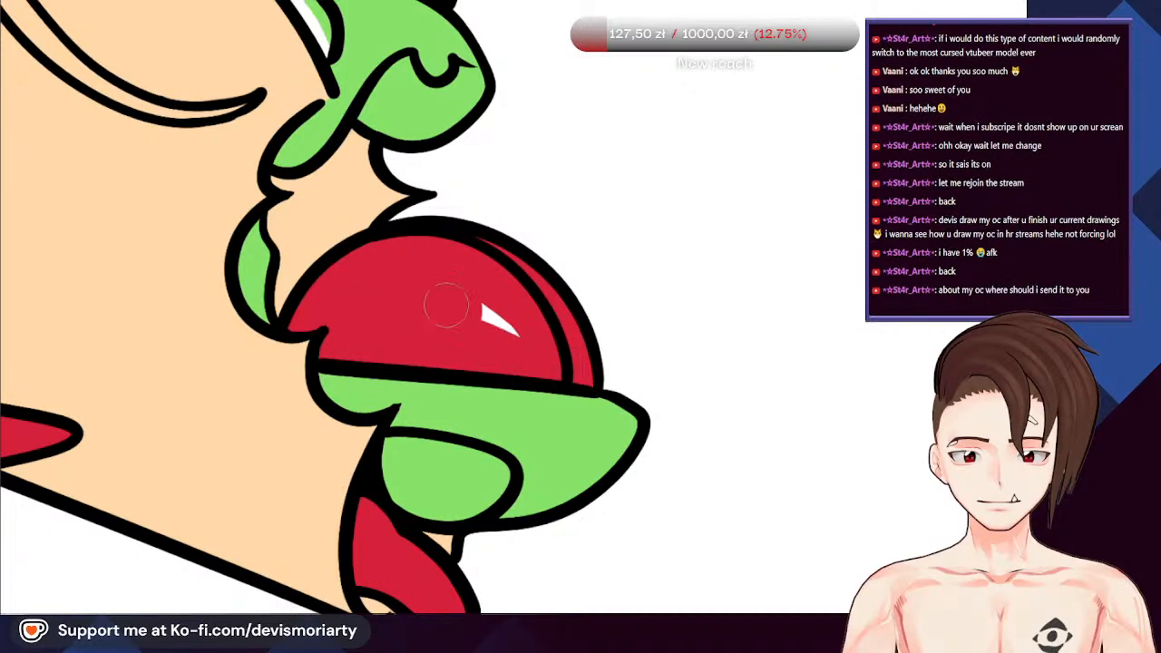
Paint the strip of filling along the wrap's upper edge, between the dragon's jaw and the upper lettuce leaf, bright red
{"action": "scroll", "coordinate": [403, 254], "scroll_direction": "down", "scroll_amount": 8}
{"action": "scroll", "coordinate": [284, 210], "scroll_direction": "up", "scroll_amount": 3}
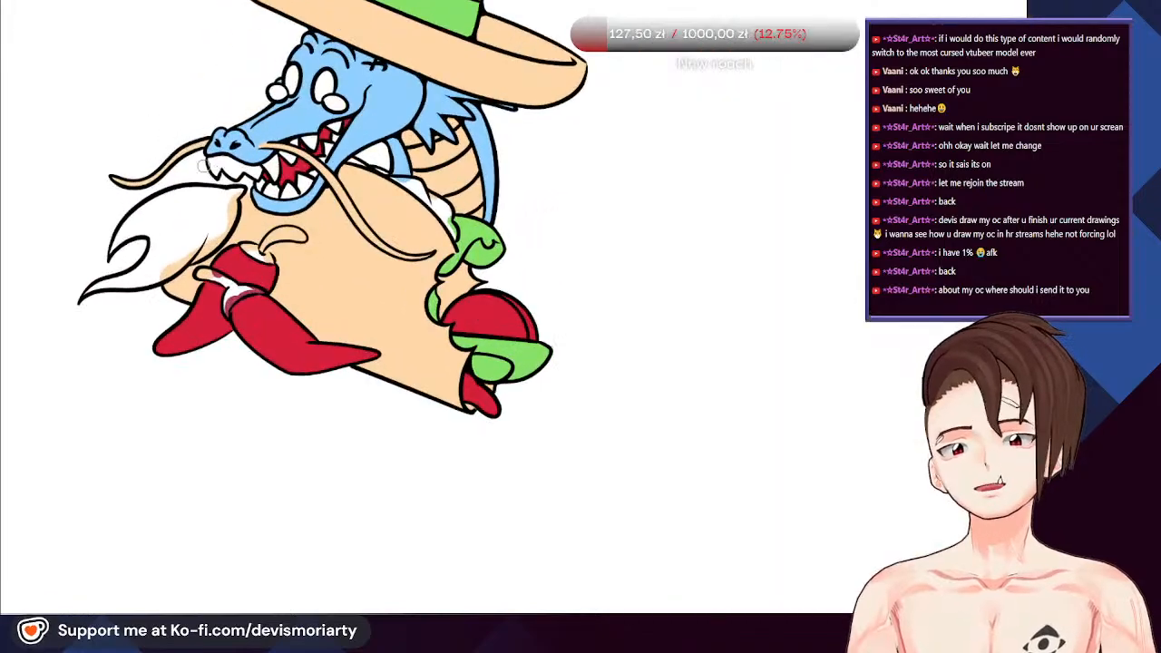
{"action": "scroll", "coordinate": [284, 210], "scroll_direction": "down", "scroll_amount": 3}
{"action": "scroll", "coordinate": [284, 214], "scroll_direction": "down", "scroll_amount": 1}
{"action": "scroll", "coordinate": [409, 245], "scroll_direction": "up", "scroll_amount": 5}
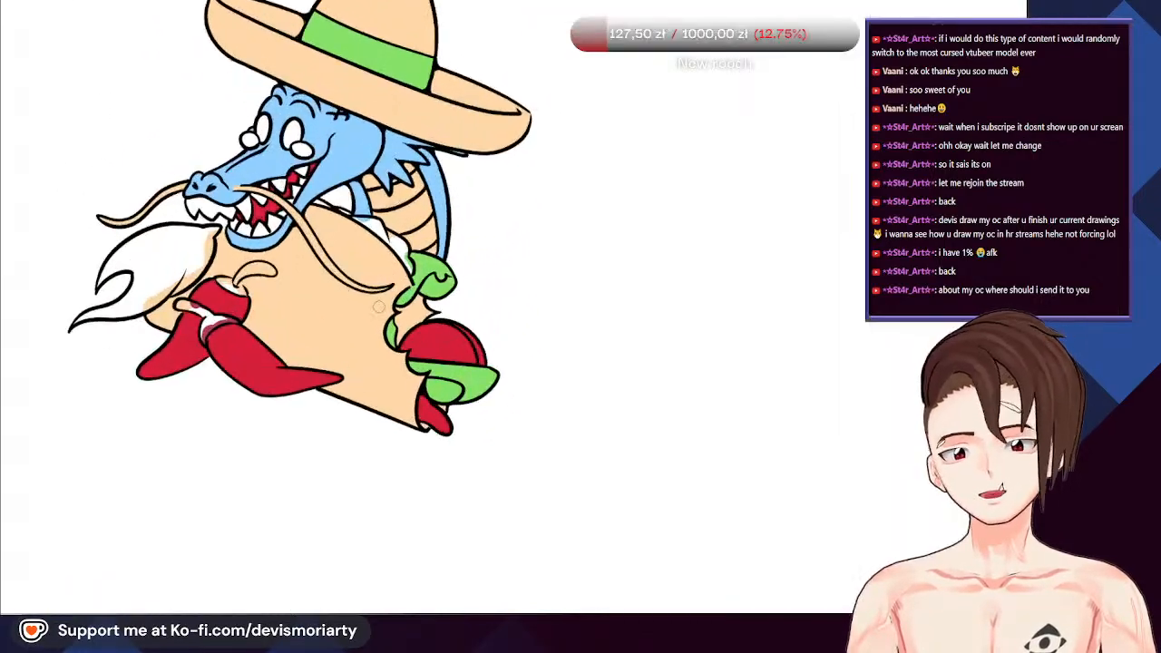
{"action": "scroll", "coordinate": [411, 248], "scroll_direction": "down", "scroll_amount": 5}
{"action": "scroll", "coordinate": [411, 248], "scroll_direction": "up", "scroll_amount": 5}
{"action": "scroll", "coordinate": [363, 200], "scroll_direction": "down", "scroll_amount": 2}
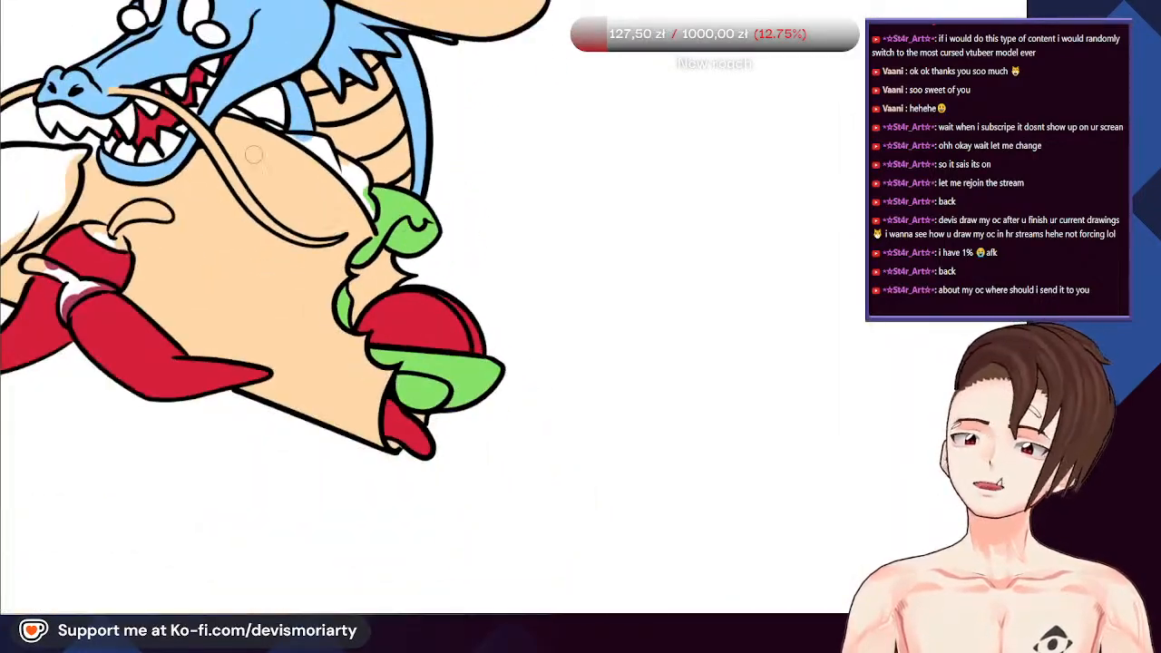
{"action": "scroll", "coordinate": [320, 158], "scroll_direction": "up", "scroll_amount": 3}
{"action": "scroll", "coordinate": [320, 158], "scroll_direction": "up", "scroll_amount": 3}
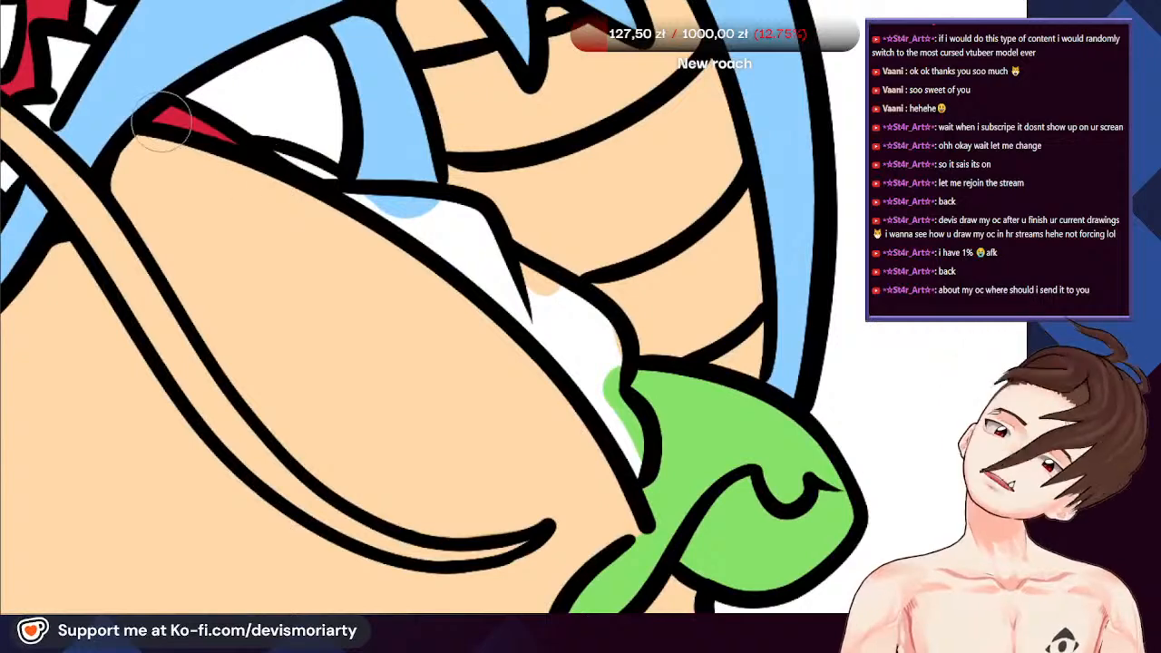
{"action": "mouse_move", "coordinate": [253, 145]}
{"action": "left_mouse_down"}
{"action": "mouse_move", "coordinate": [490, 272]}
{"action": "mouse_move", "coordinate": [370, 205]}
{"action": "mouse_move", "coordinate": [498, 247]}
{"action": "mouse_move", "coordinate": [483, 224]}
{"action": "mouse_move", "coordinate": [440, 232]}
{"action": "mouse_move", "coordinate": [553, 332]}
{"action": "mouse_move", "coordinate": [491, 254]}
{"action": "mouse_move", "coordinate": [603, 338]}
{"action": "mouse_move", "coordinate": [609, 381]}
{"action": "mouse_move", "coordinate": [531, 311]}
{"action": "mouse_move", "coordinate": [579, 360]}
{"action": "mouse_move", "coordinate": [633, 458]}
{"action": "left_mouse_up"}
{"action": "scroll", "coordinate": [471, 268], "scroll_direction": "down", "scroll_amount": 5}
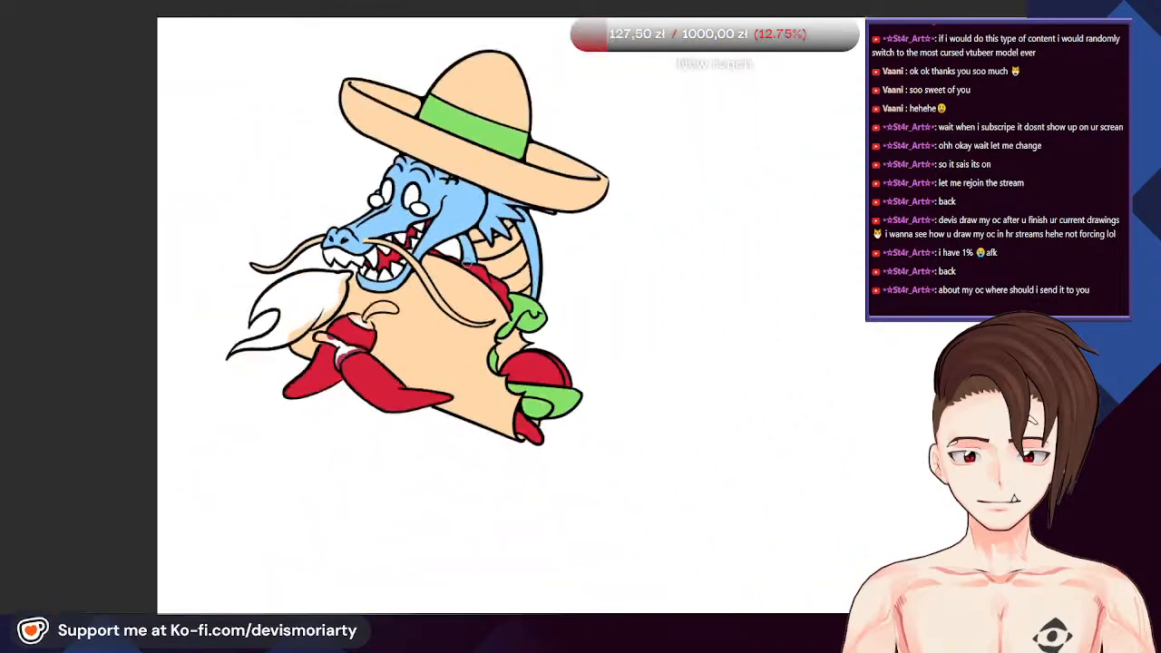
Paint the cap and stem of the front chili pepper light green
{"action": "scroll", "coordinate": [553, 408], "scroll_direction": "up", "scroll_amount": 5}
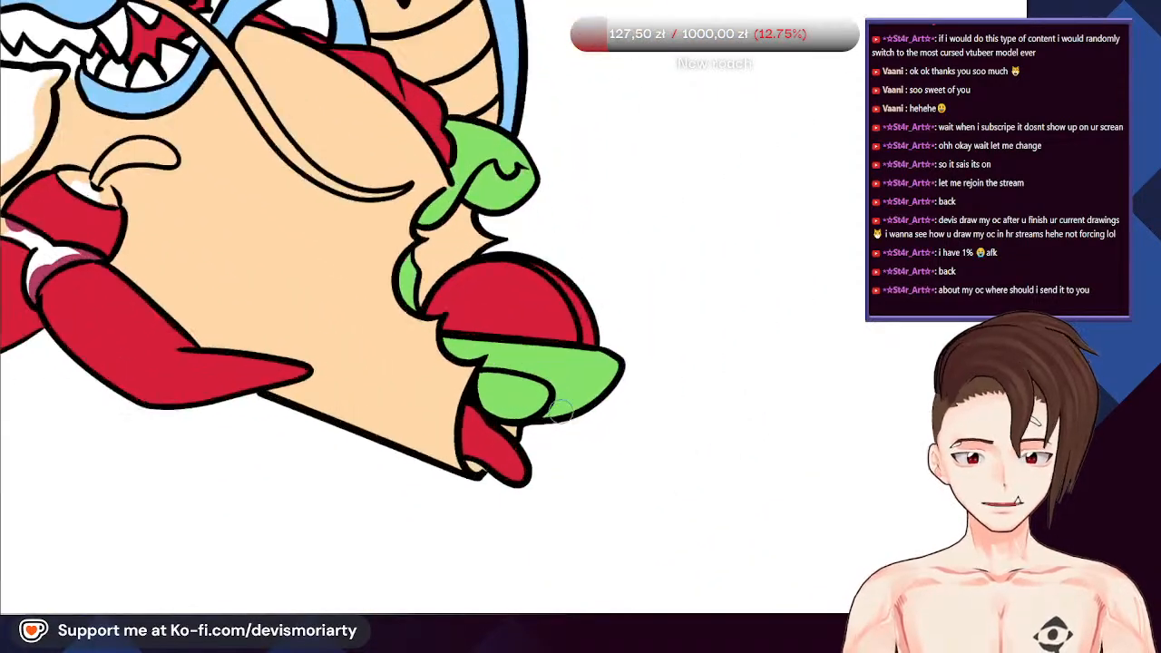
{"action": "scroll", "coordinate": [572, 353], "scroll_direction": "down", "scroll_amount": 4}
{"action": "scroll", "coordinate": [363, 335], "scroll_direction": "up", "scroll_amount": 6}
{"action": "scroll", "coordinate": [341, 412], "scroll_direction": "up", "scroll_amount": 3}
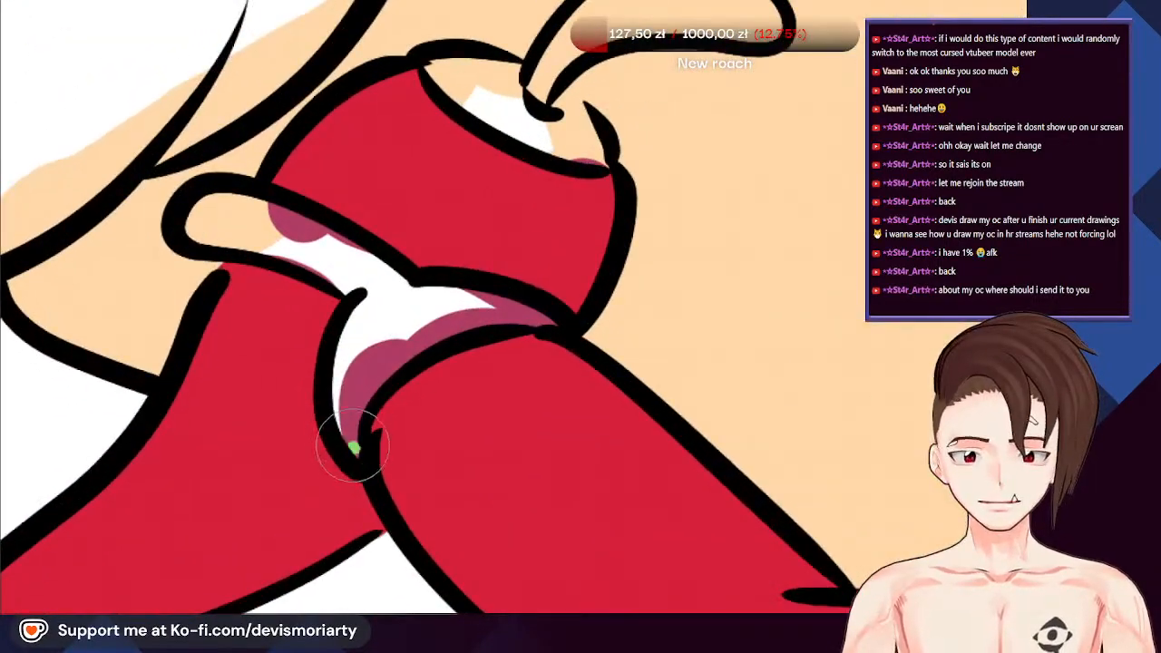
{"action": "mouse_move", "coordinate": [350, 435]}
{"action": "left_mouse_down"}
{"action": "mouse_move", "coordinate": [372, 341]}
{"action": "mouse_move", "coordinate": [446, 300]}
{"action": "mouse_move", "coordinate": [363, 392]}
{"action": "mouse_move", "coordinate": [436, 320]}
{"action": "mouse_move", "coordinate": [547, 322]}
{"action": "left_mouse_up"}
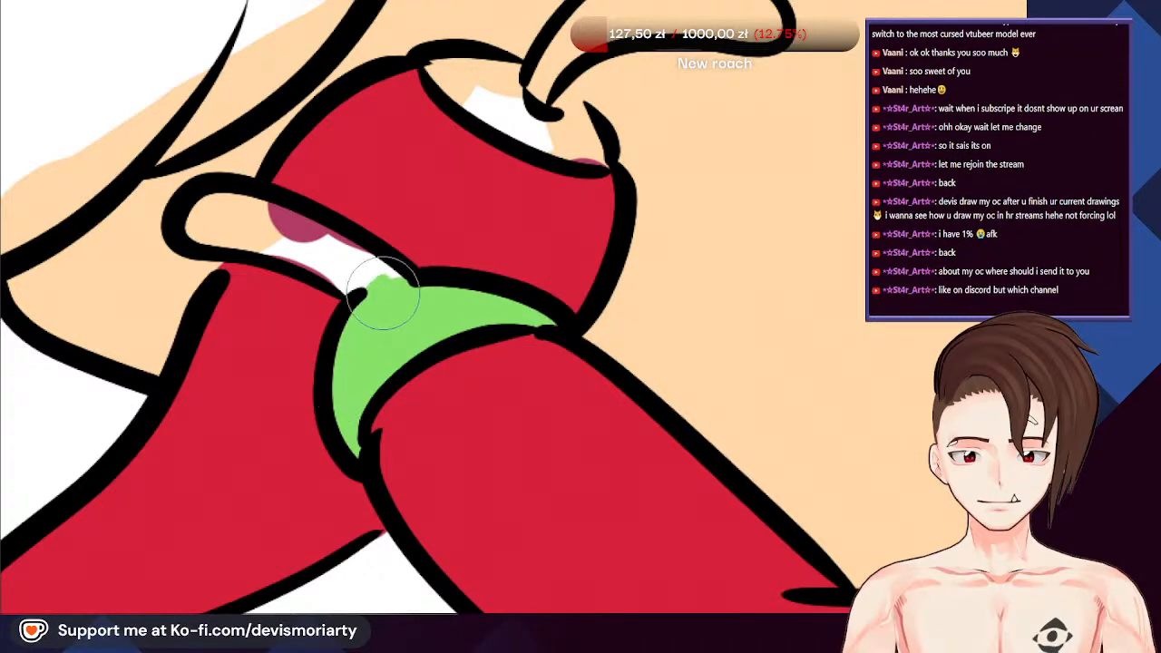
{"action": "left_click_drag", "start_coordinate": [376, 277], "coordinate": [197, 227]}
{"action": "scroll", "coordinate": [363, 281], "scroll_direction": "down", "scroll_amount": 3}
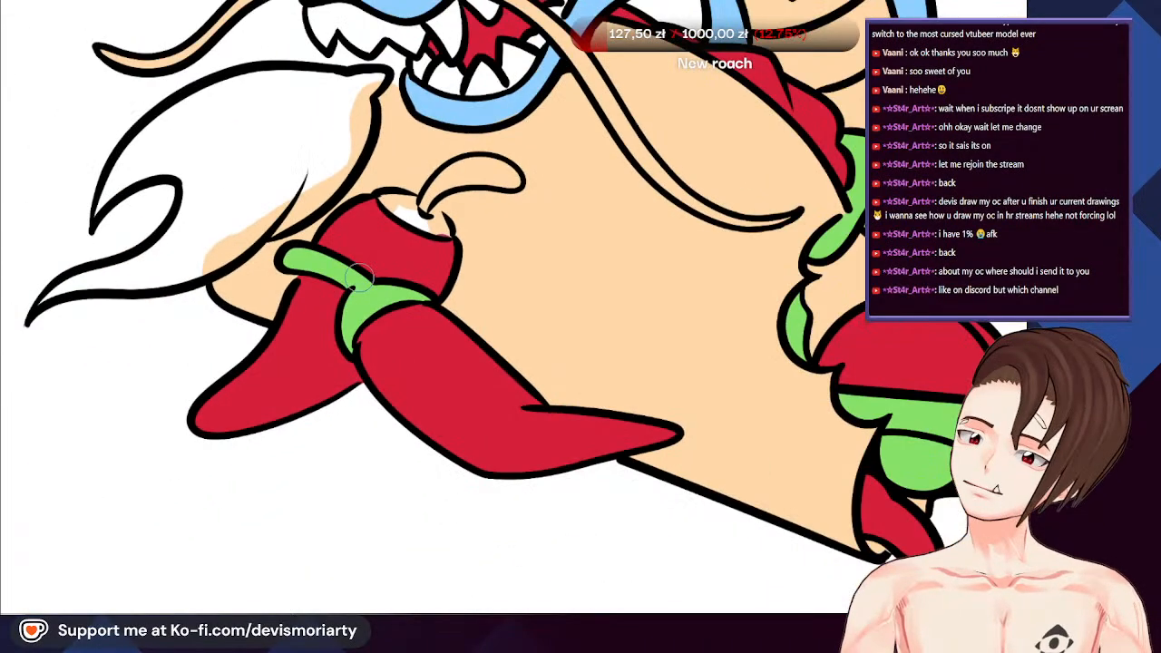
Paint the cap and curved stem of the rear chili pepper light green, undoing and redoing the first cap stroke
{"action": "scroll", "coordinate": [359, 275], "scroll_direction": "down", "scroll_amount": 2}
{"action": "scroll", "coordinate": [359, 275], "scroll_direction": "up", "scroll_amount": 2}
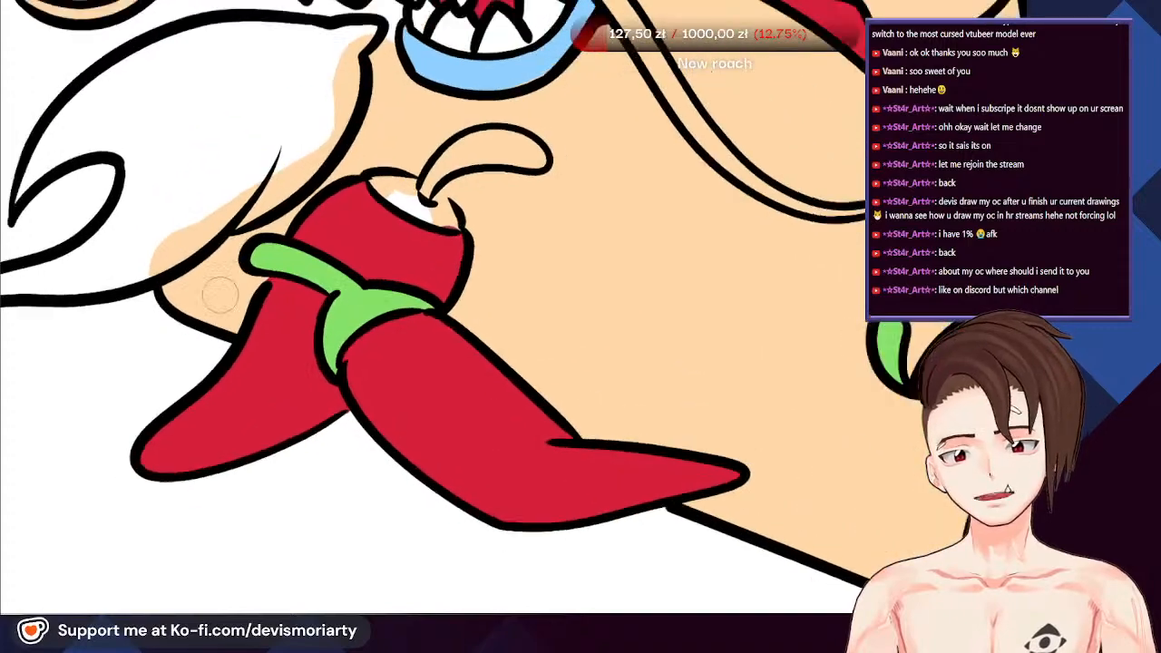
{"action": "scroll", "coordinate": [345, 254], "scroll_direction": "down", "scroll_amount": 2}
{"action": "scroll", "coordinate": [304, 193], "scroll_direction": "up", "scroll_amount": 4}
{"action": "scroll", "coordinate": [304, 193], "scroll_direction": "up", "scroll_amount": 1}
{"action": "left_click_drag", "start_coordinate": [286, 182], "coordinate": [440, 258]}
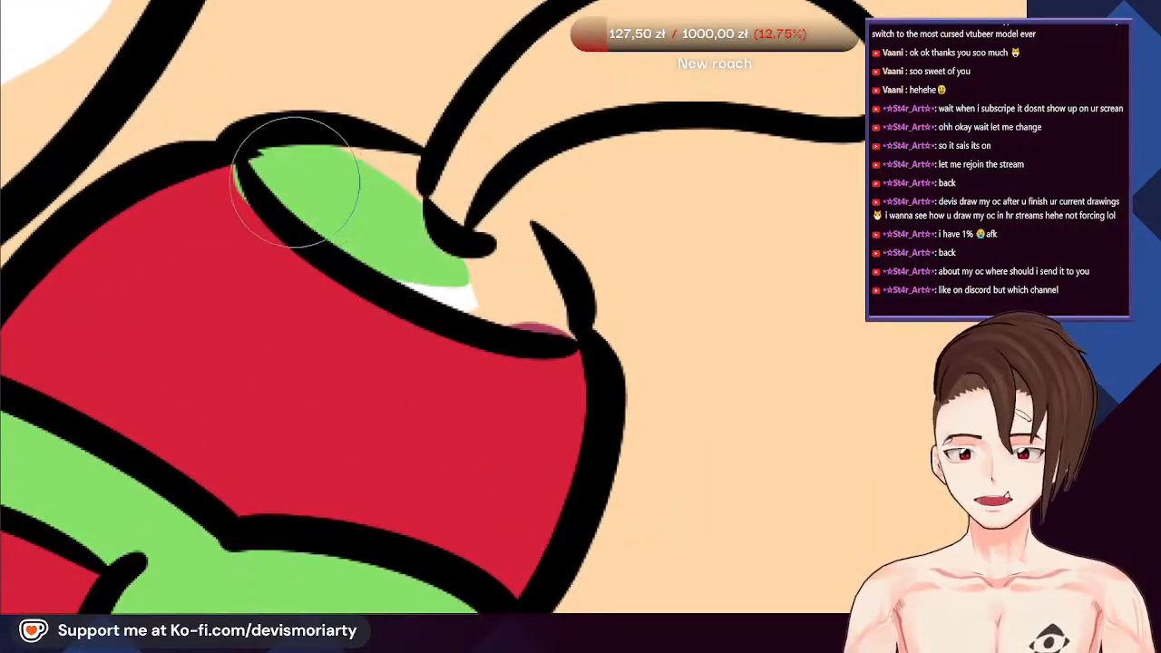
{"action": "key", "text": "ctrl+z"}
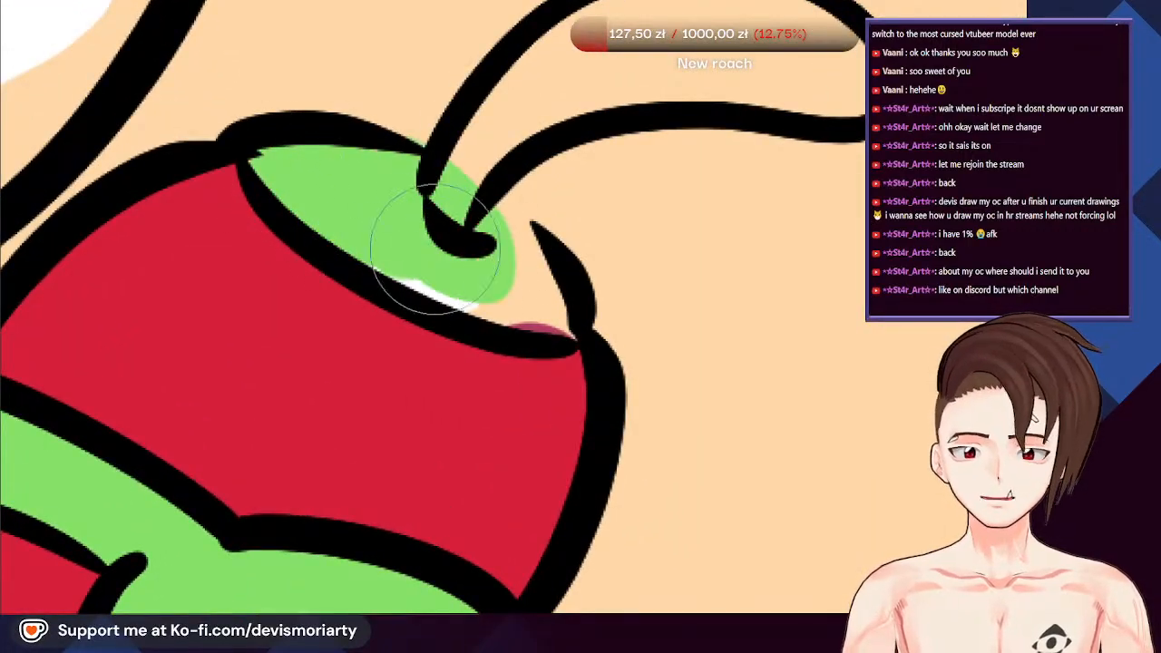
{"action": "left_click_drag", "start_coordinate": [385, 222], "coordinate": [372, 218]}
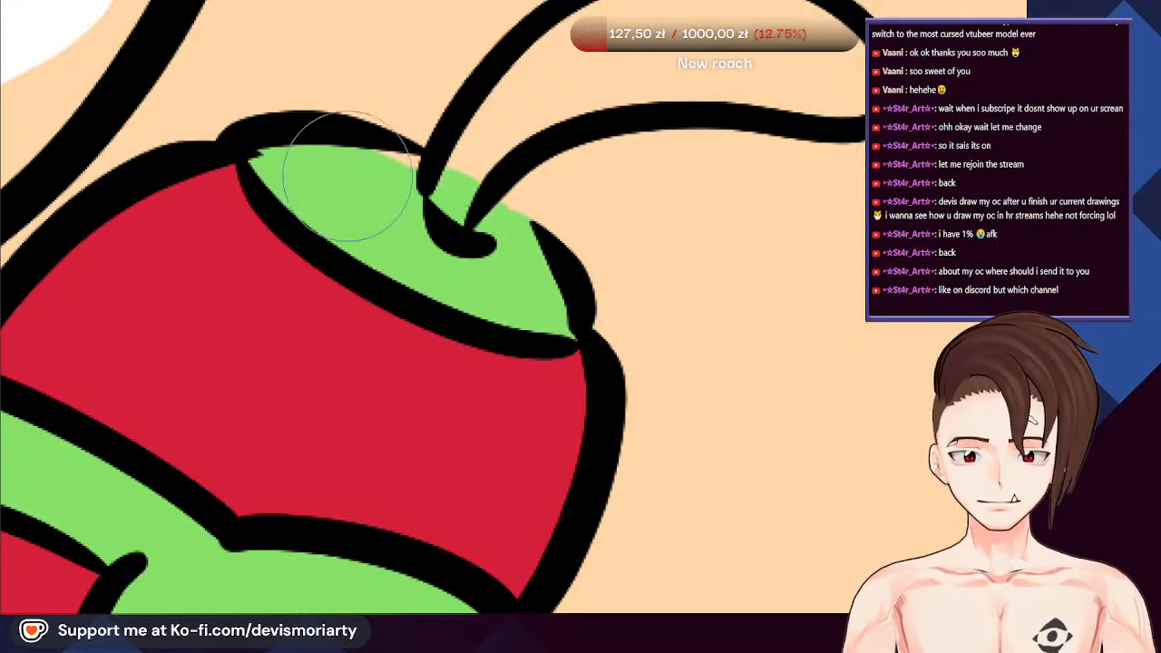
{"action": "scroll", "coordinate": [417, 214], "scroll_direction": "down", "scroll_amount": 2}
{"action": "mouse_move", "coordinate": [476, 244]}
{"action": "left_mouse_down"}
{"action": "mouse_move", "coordinate": [536, 148]}
{"action": "mouse_move", "coordinate": [645, 125]}
{"action": "mouse_move", "coordinate": [706, 147]}
{"action": "mouse_move", "coordinate": [723, 173]}
{"action": "mouse_move", "coordinate": [580, 165]}
{"action": "mouse_move", "coordinate": [508, 191]}
{"action": "left_mouse_up"}
{"action": "scroll", "coordinate": [504, 191], "scroll_direction": "down", "scroll_amount": 7}
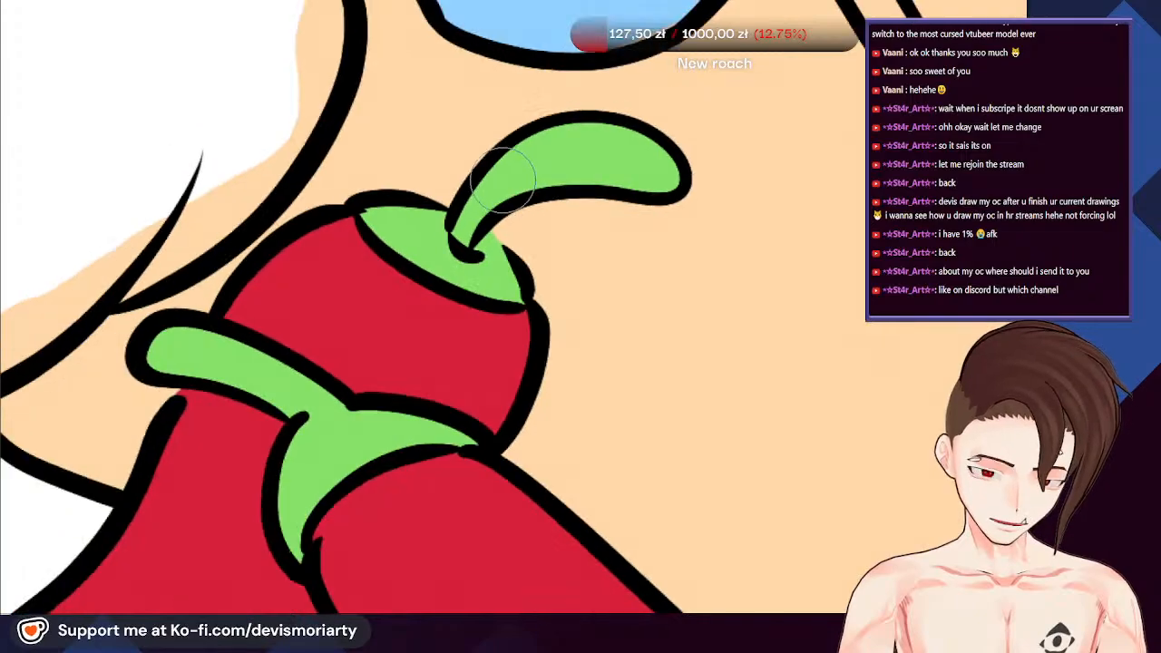
Examine the coloured dragon and wrap at several zoom levels with the canvas rotated
{"action": "scroll", "coordinate": [277, 91], "scroll_direction": "down", "scroll_amount": 4}
{"action": "scroll", "coordinate": [290, 57], "scroll_direction": "up", "scroll_amount": 3}
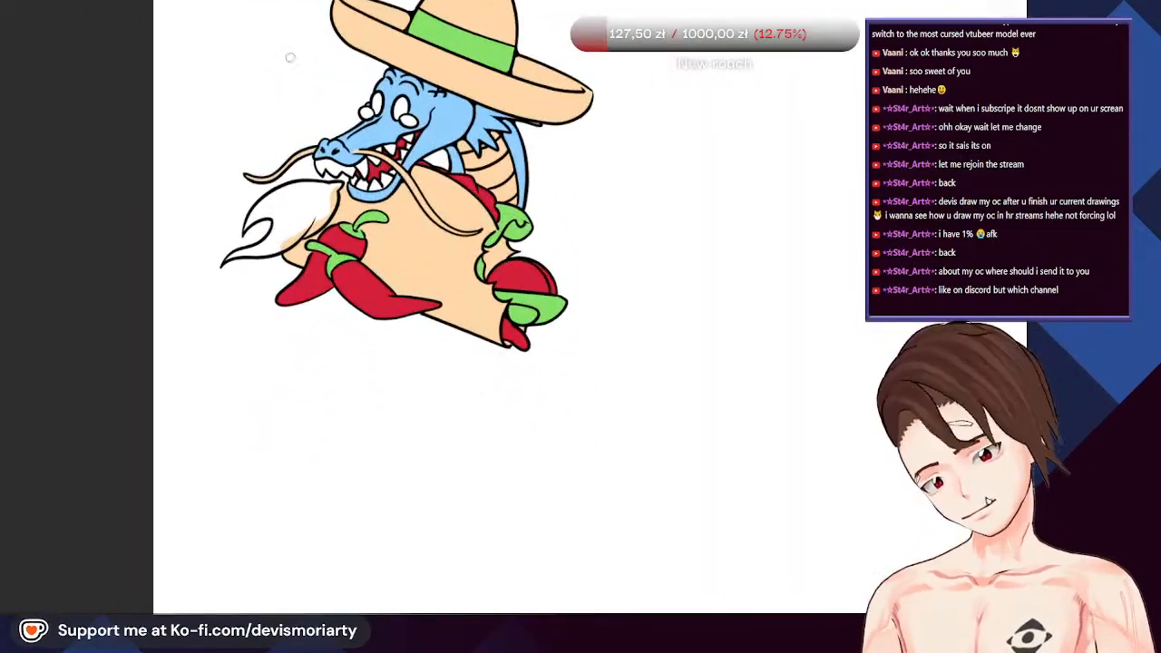
{"action": "scroll", "coordinate": [290, 57], "scroll_direction": "down", "scroll_amount": 1}
{"action": "scroll", "coordinate": [290, 58], "scroll_direction": "up", "scroll_amount": 3}
{"action": "key", "text": "4"}
{"action": "key", "text": "4"}
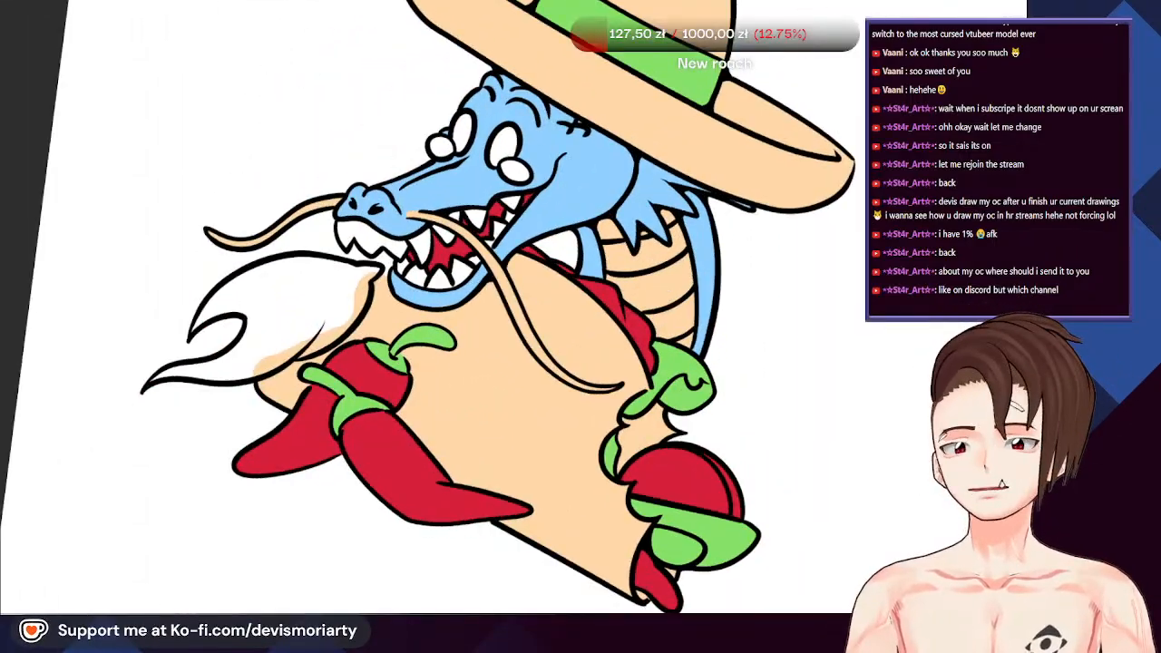
{"action": "scroll", "coordinate": [277, 325], "scroll_direction": "down", "scroll_amount": 4}
{"action": "scroll", "coordinate": [283, 296], "scroll_direction": "up", "scroll_amount": 1}
{"action": "scroll", "coordinate": [282, 295], "scroll_direction": "up", "scroll_amount": 2}
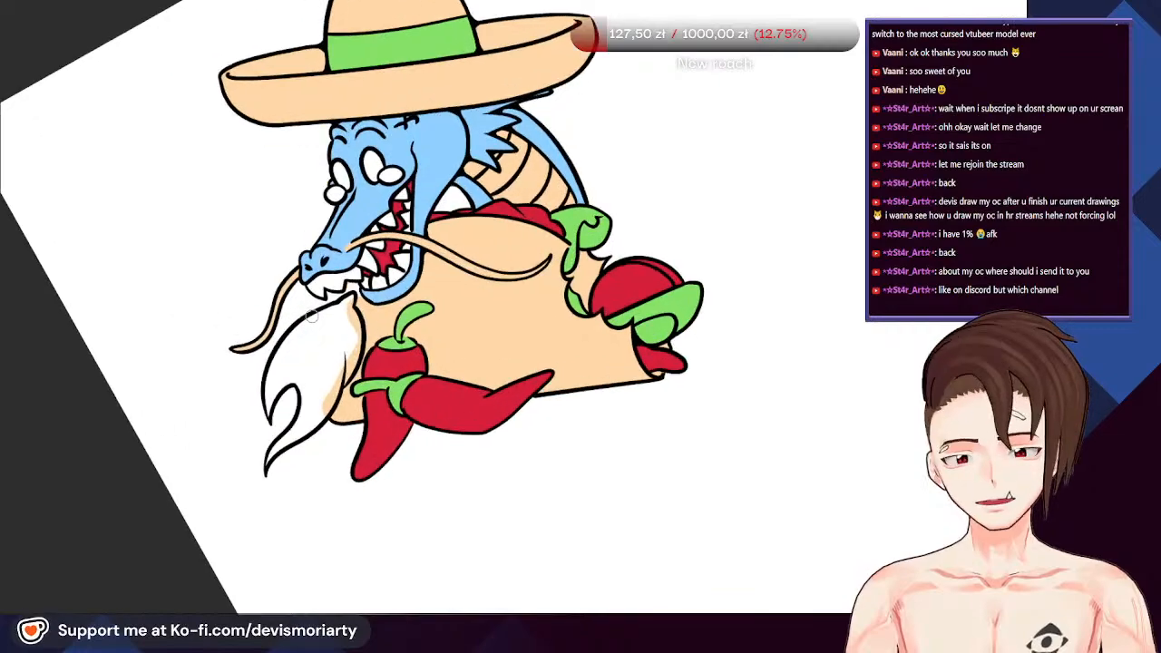
{"action": "scroll", "coordinate": [311, 316], "scroll_direction": "down", "scroll_amount": 2}
{"action": "scroll", "coordinate": [311, 315], "scroll_direction": "up", "scroll_amount": 2}
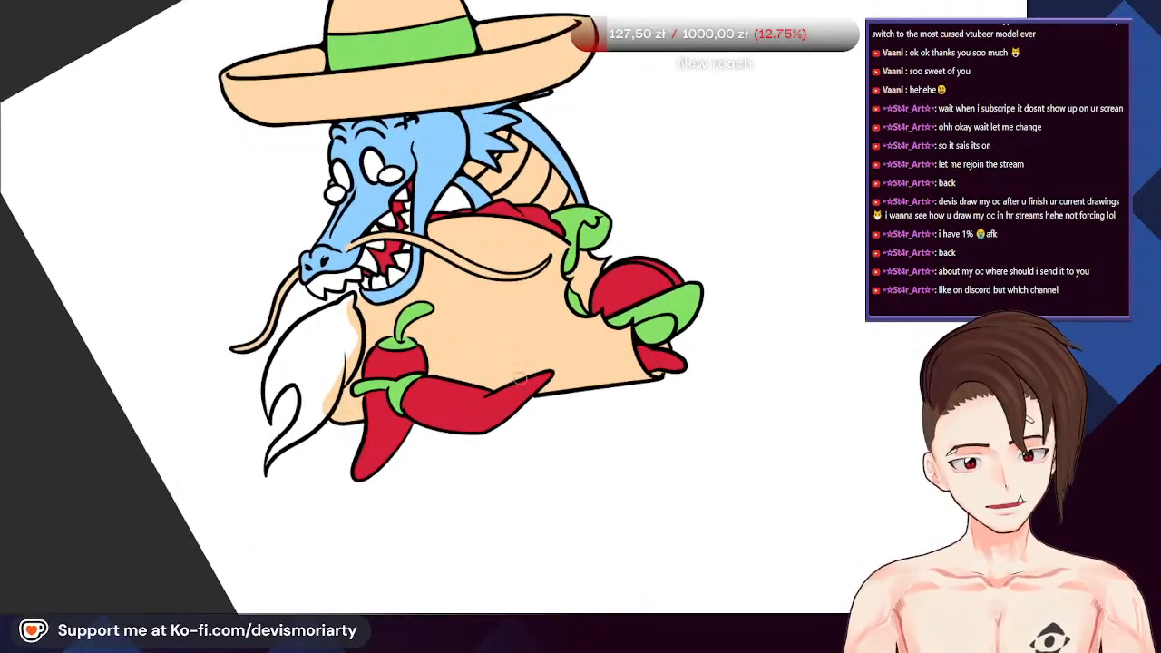
{"action": "scroll", "coordinate": [735, 367], "scroll_direction": "up", "scroll_amount": 5}
{"action": "scroll", "coordinate": [338, 294], "scroll_direction": "down", "scroll_amount": 5}
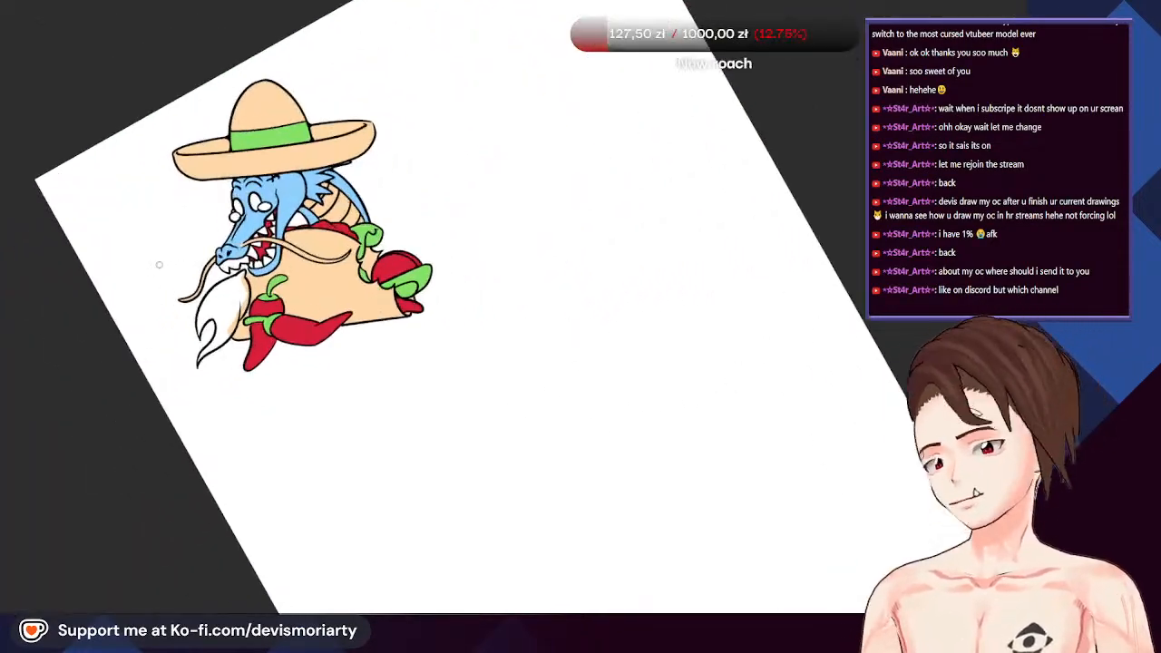
{"action": "scroll", "coordinate": [177, 271], "scroll_direction": "up", "scroll_amount": 4}
{"action": "scroll", "coordinate": [237, 333], "scroll_direction": "down", "scroll_amount": 2}
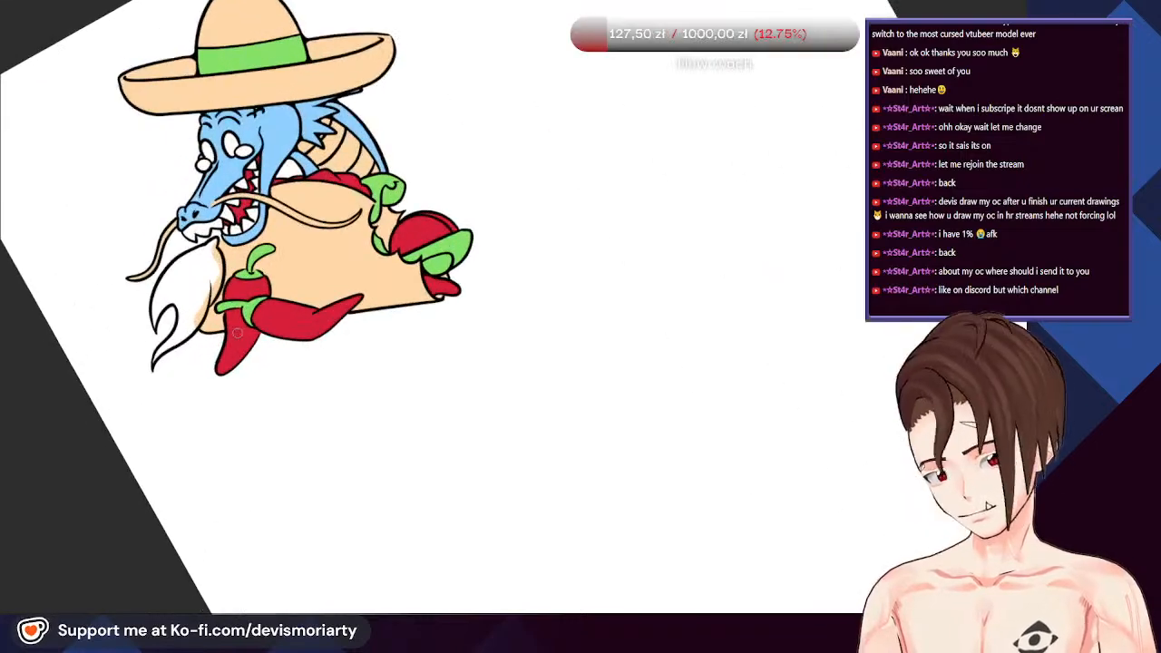
Try a bright red fill on the sombrero's hat band
{"action": "left_click", "coordinate": [230, 66]}
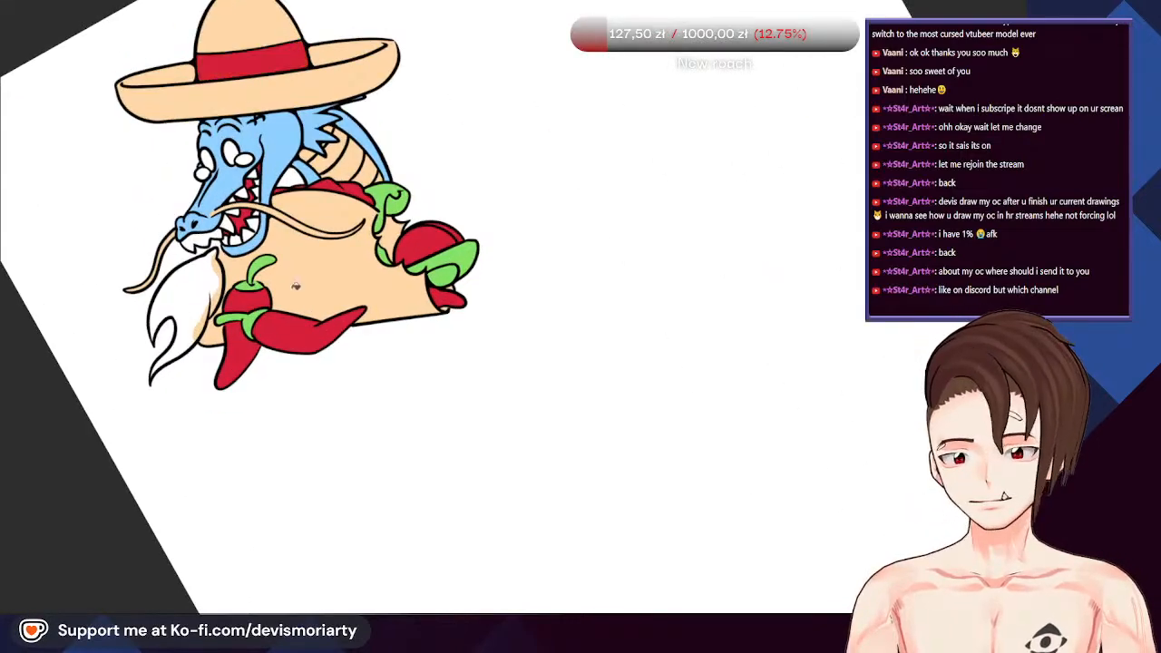
{"action": "scroll", "coordinate": [299, 345], "scroll_direction": "down", "scroll_amount": 4}
{"action": "scroll", "coordinate": [154, 306], "scroll_direction": "up", "scroll_amount": 2}
{"action": "scroll", "coordinate": [528, 369], "scroll_direction": "up", "scroll_amount": 3}
Sample the lower lettuce leaf's light green and fill the sombrero's hat band with it
{"action": "left_click", "coordinate": [556, 396], "text": "alt"}
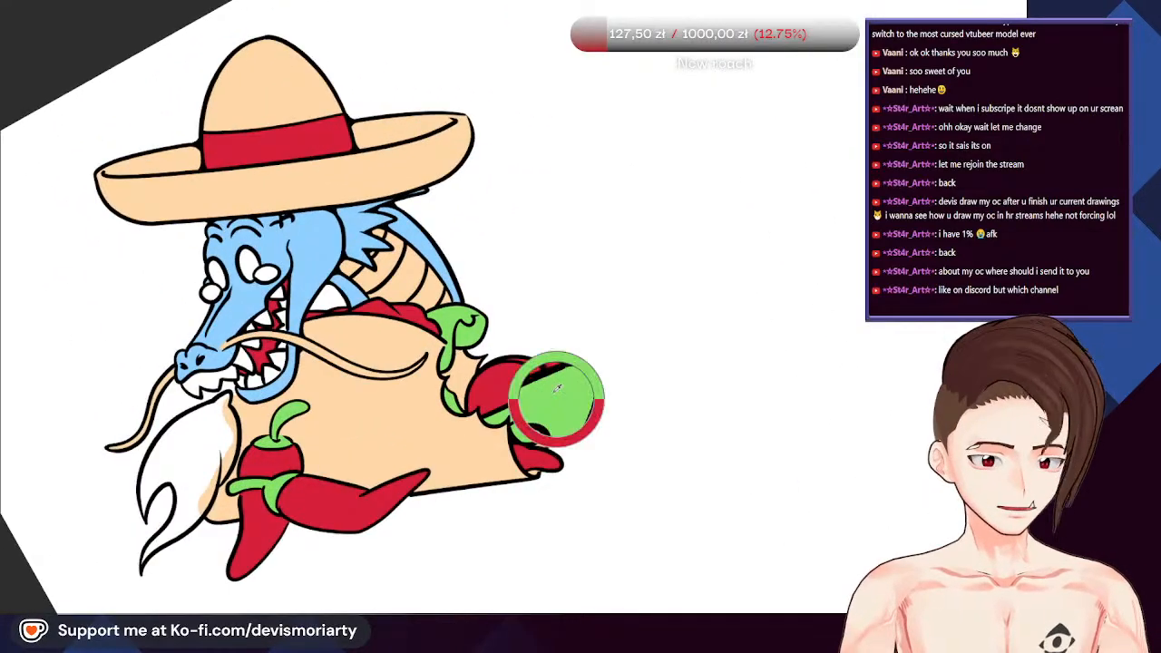
{"action": "scroll", "coordinate": [495, 303], "scroll_direction": "down", "scroll_amount": 2}
{"action": "left_click", "coordinate": [270, 156]}
{"action": "scroll", "coordinate": [262, 134], "scroll_direction": "down", "scroll_amount": 1}
{"action": "scroll", "coordinate": [241, 131], "scroll_direction": "down", "scroll_amount": 3}
{"action": "scroll", "coordinate": [181, 597], "scroll_direction": "up", "scroll_amount": 4}
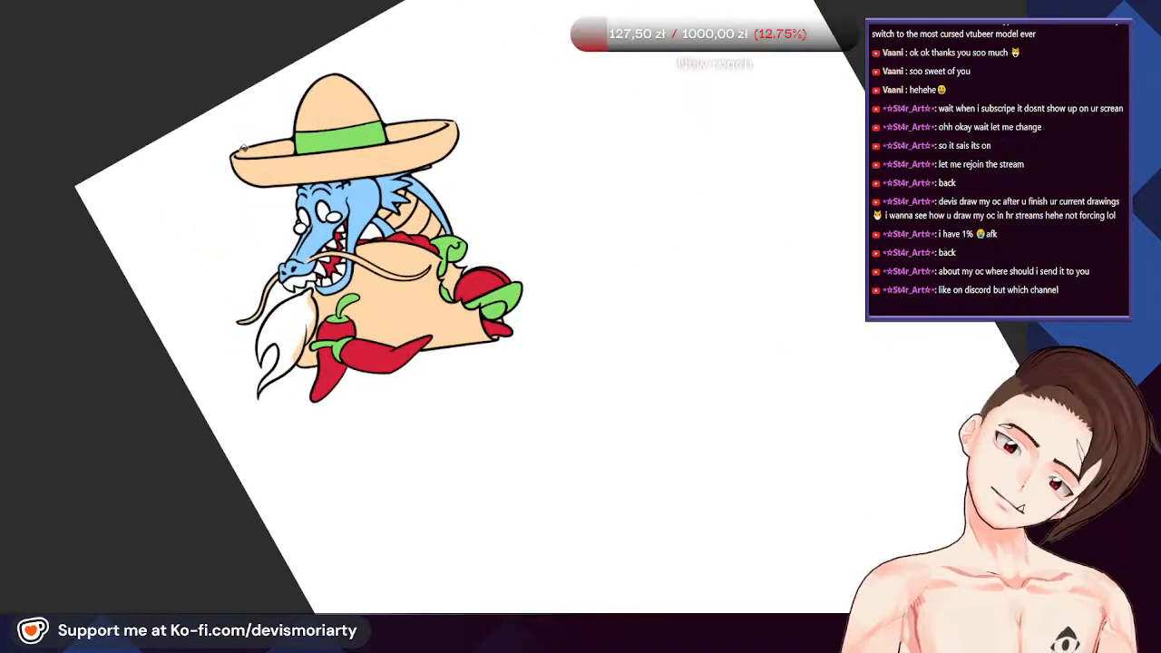
Paint bright red along the lower tip, bottom edge and inner crease line of the white flame shape beside the peppers
{"action": "scroll", "coordinate": [223, 595], "scroll_direction": "down", "scroll_amount": 2}
{"action": "scroll", "coordinate": [267, 283], "scroll_direction": "up", "scroll_amount": 4}
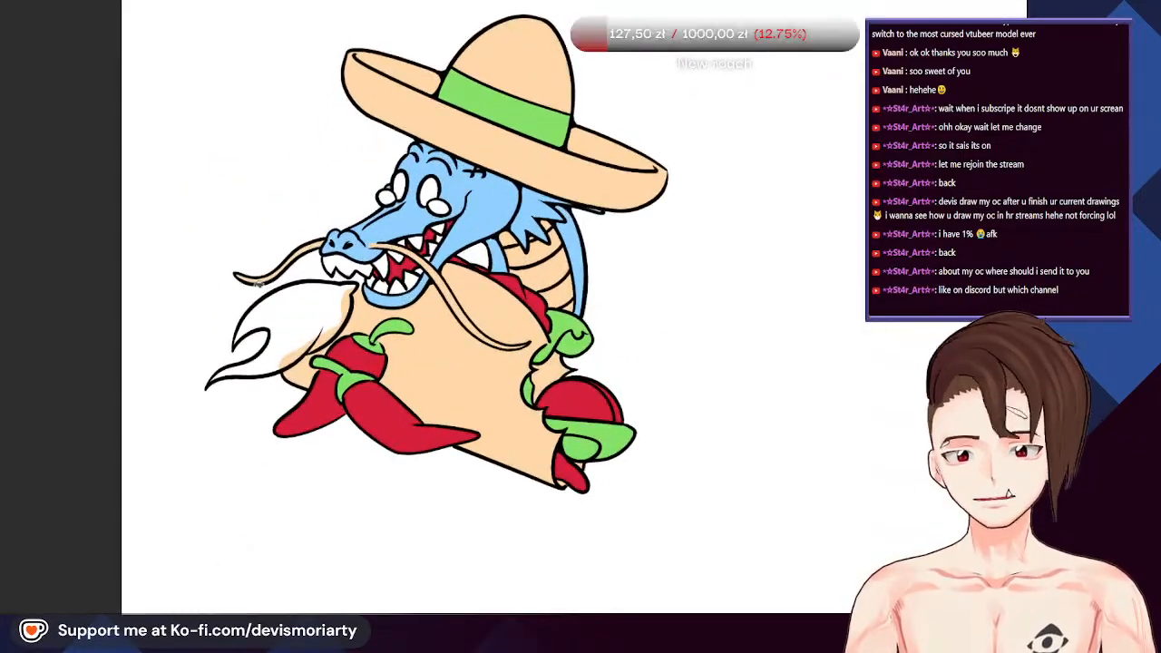
{"action": "scroll", "coordinate": [267, 284], "scroll_direction": "down", "scroll_amount": 1}
{"action": "scroll", "coordinate": [318, 300], "scroll_direction": "down", "scroll_amount": 2}
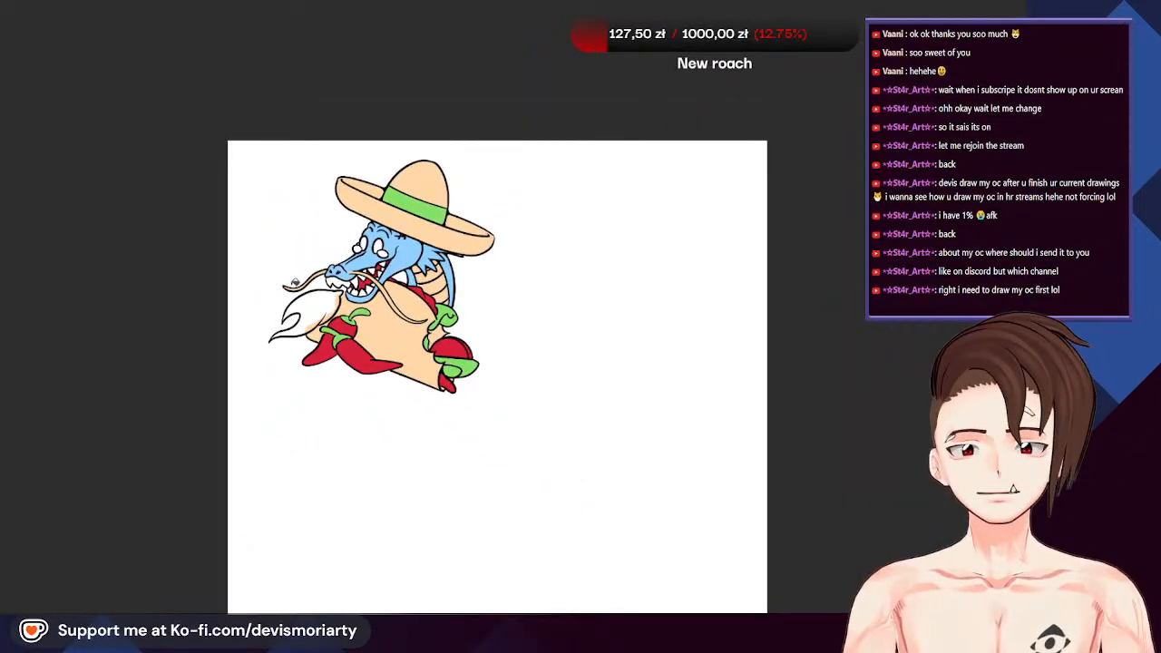
{"action": "scroll", "coordinate": [298, 365], "scroll_direction": "up", "scroll_amount": 4}
{"action": "scroll", "coordinate": [298, 364], "scroll_direction": "up", "scroll_amount": 3}
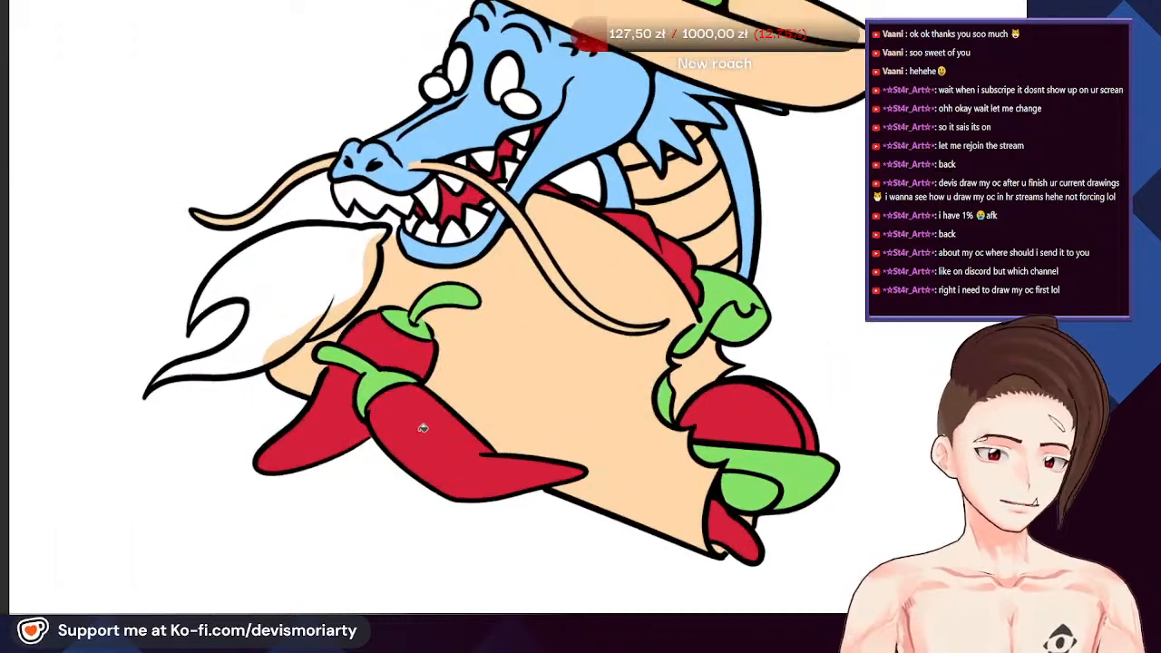
{"action": "scroll", "coordinate": [241, 348], "scroll_direction": "up", "scroll_amount": 3}
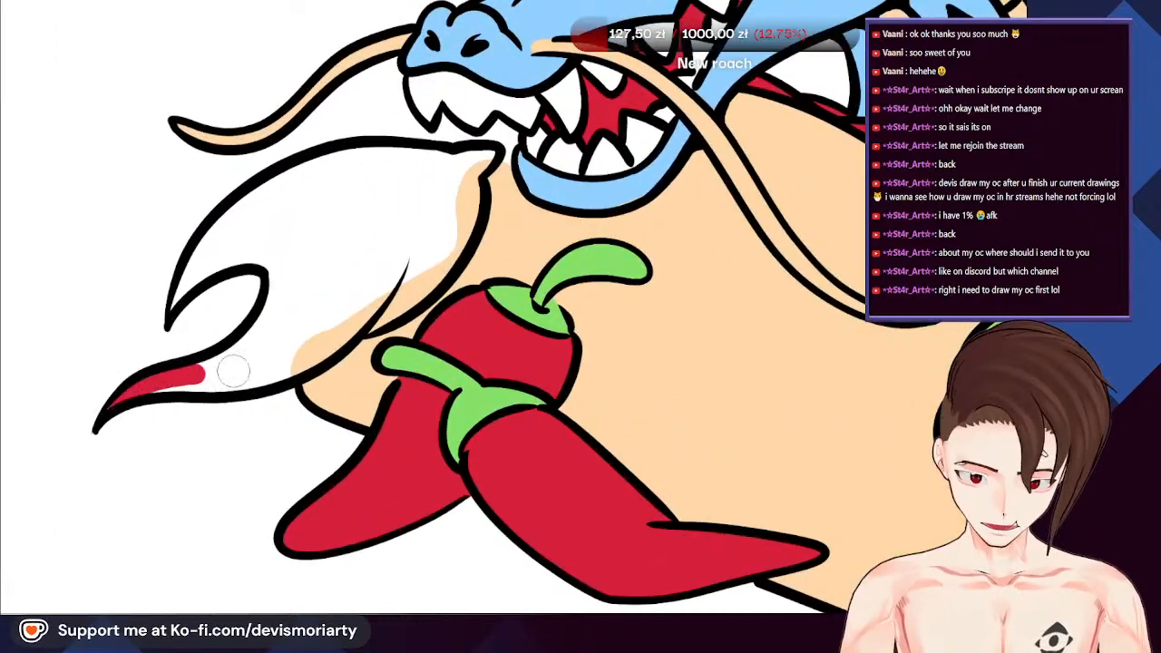
{"action": "left_click_drag", "start_coordinate": [395, 280], "coordinate": [236, 374]}
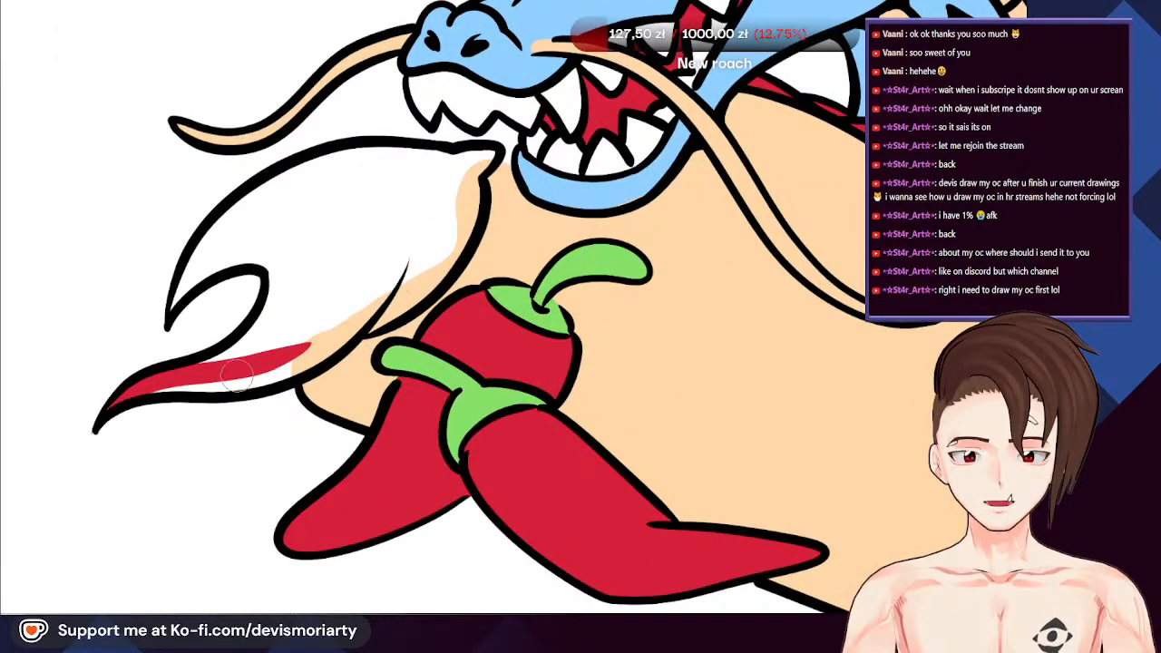
{"action": "left_click_drag", "start_coordinate": [352, 336], "coordinate": [416, 204]}
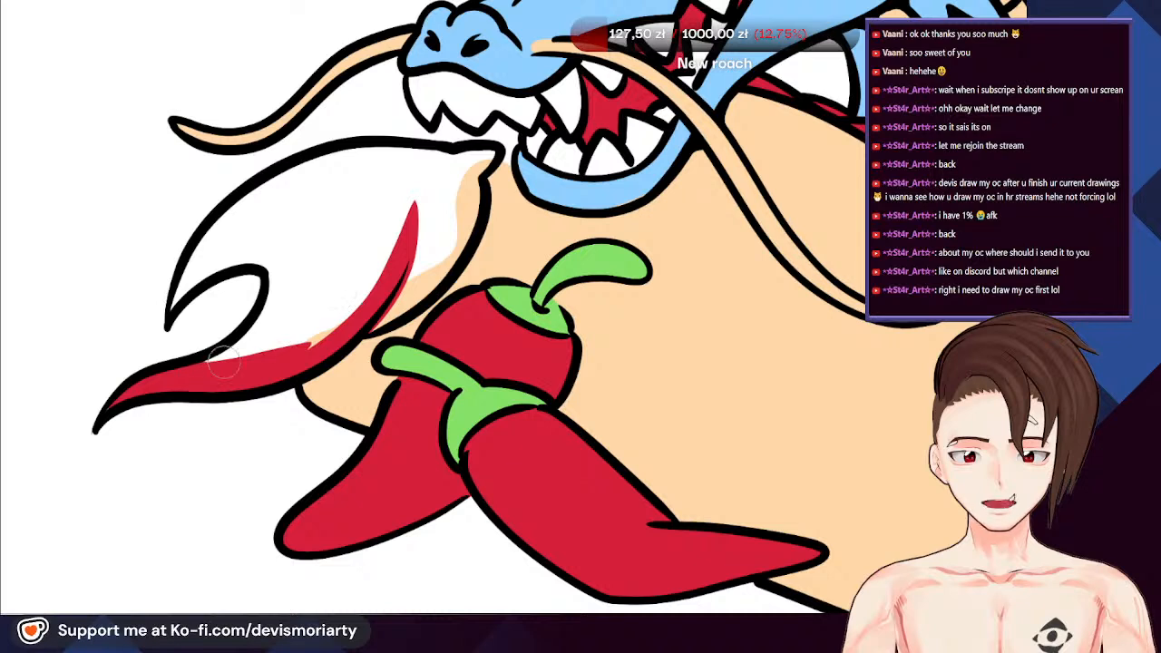
Paint the remaining white area of the flame beside the peppers solid bright red, including its upper prong and body
{"action": "left_click_drag", "start_coordinate": [224, 362], "coordinate": [313, 238]}
{"action": "left_click_drag", "start_coordinate": [254, 349], "coordinate": [280, 216]}
{"action": "left_click_drag", "start_coordinate": [277, 281], "coordinate": [258, 212]}
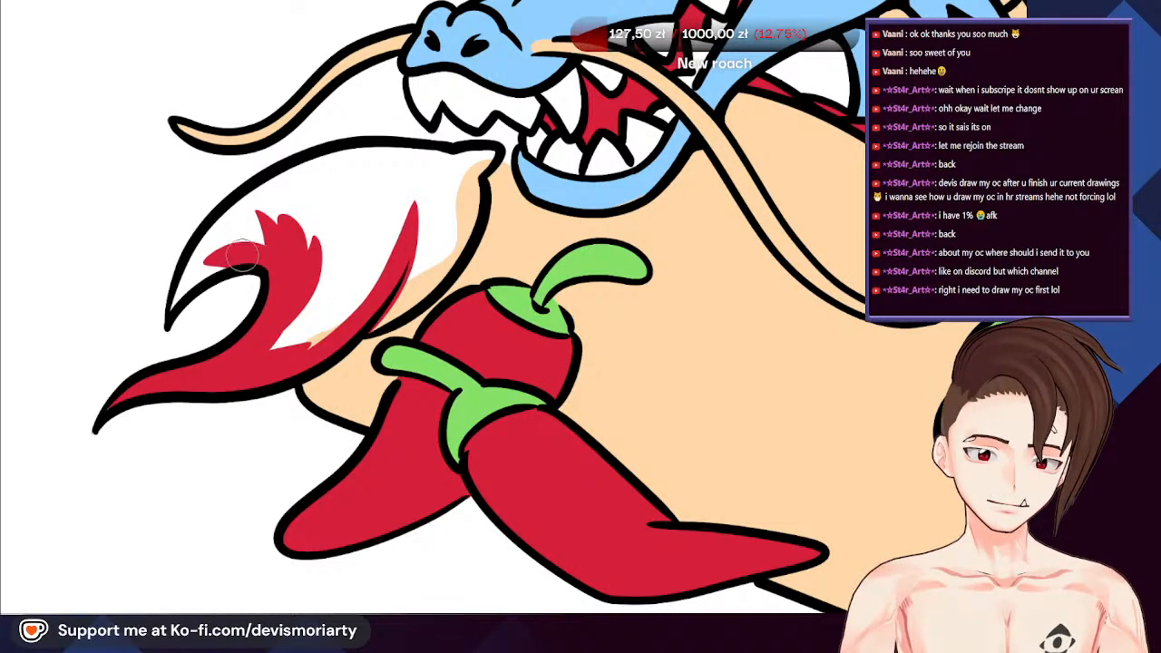
{"action": "left_click_drag", "start_coordinate": [243, 257], "coordinate": [172, 313]}
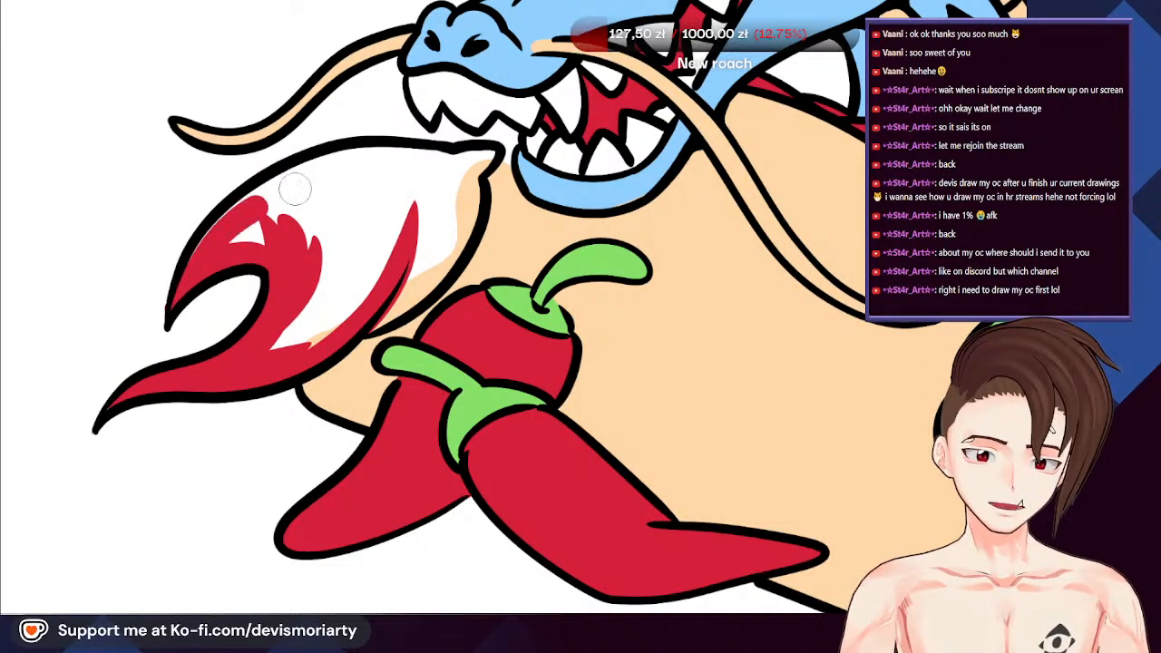
{"action": "left_click_drag", "start_coordinate": [329, 169], "coordinate": [202, 281]}
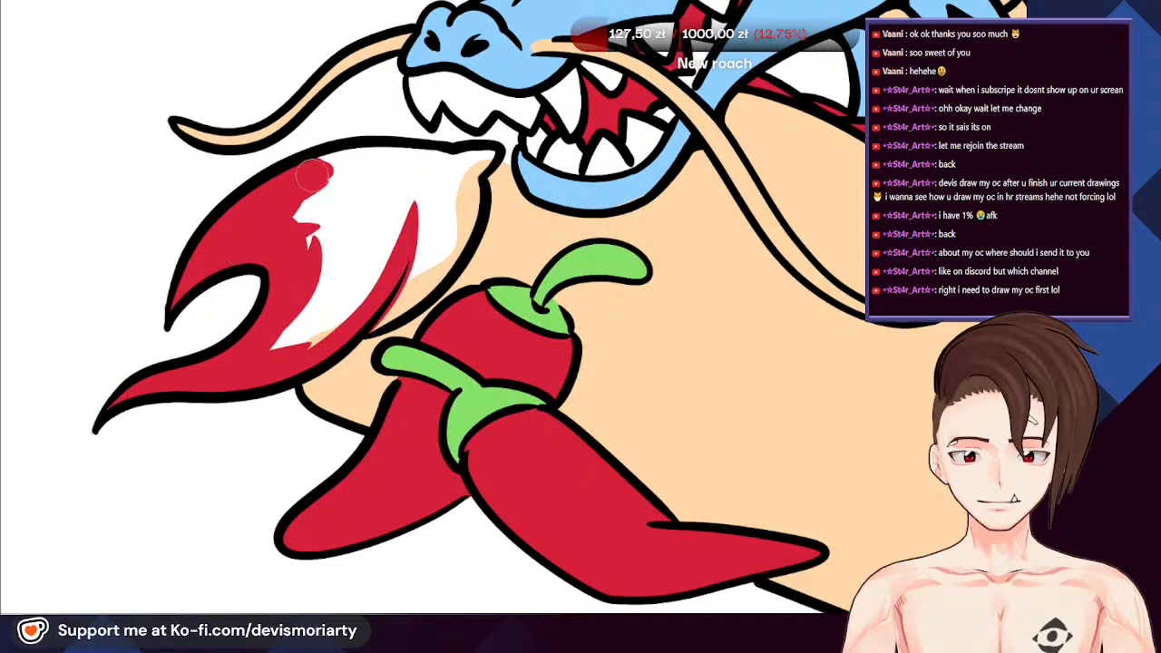
{"action": "mouse_move", "coordinate": [313, 174]}
{"action": "left_mouse_down"}
{"action": "mouse_move", "coordinate": [312, 207]}
{"action": "mouse_move", "coordinate": [405, 180]}
{"action": "mouse_move", "coordinate": [287, 204]}
{"action": "mouse_move", "coordinate": [406, 173]}
{"action": "mouse_move", "coordinate": [450, 181]}
{"action": "mouse_move", "coordinate": [418, 238]}
{"action": "left_mouse_up"}
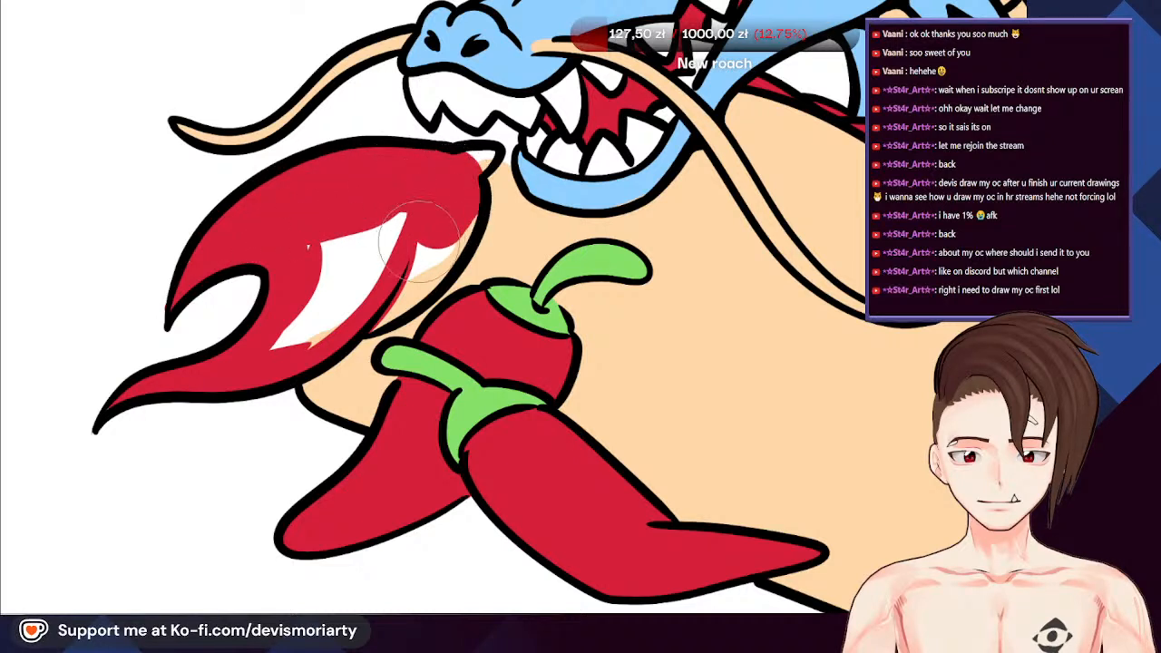
{"action": "left_click_drag", "start_coordinate": [387, 285], "coordinate": [335, 312]}
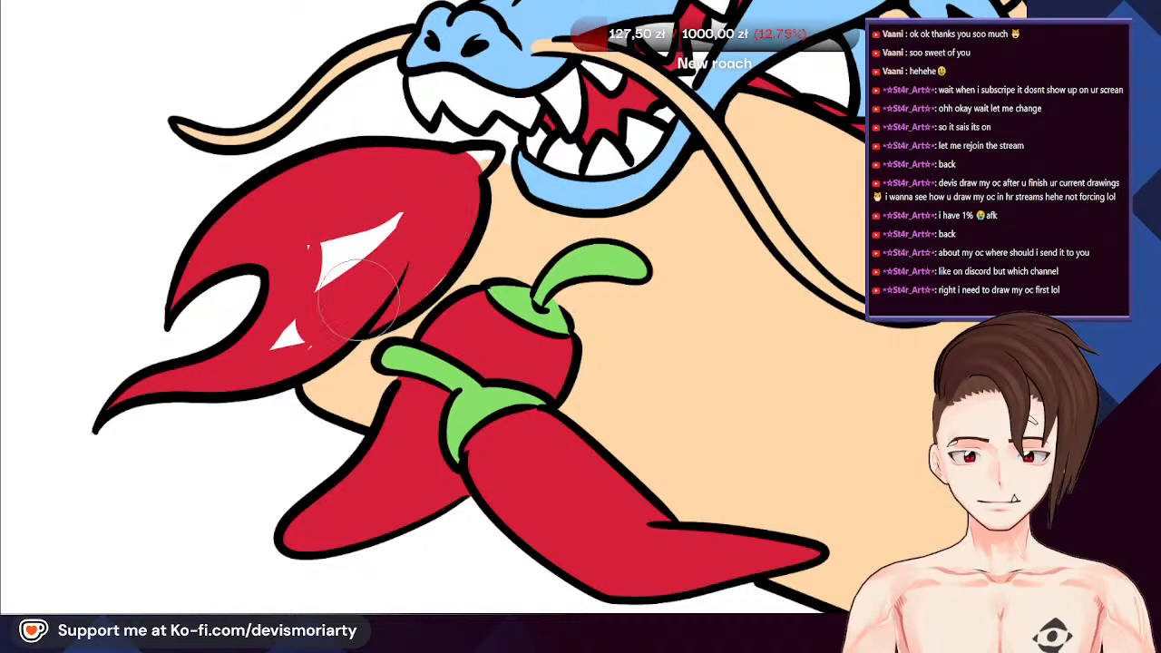
{"action": "left_click_drag", "start_coordinate": [269, 352], "coordinate": [380, 214]}
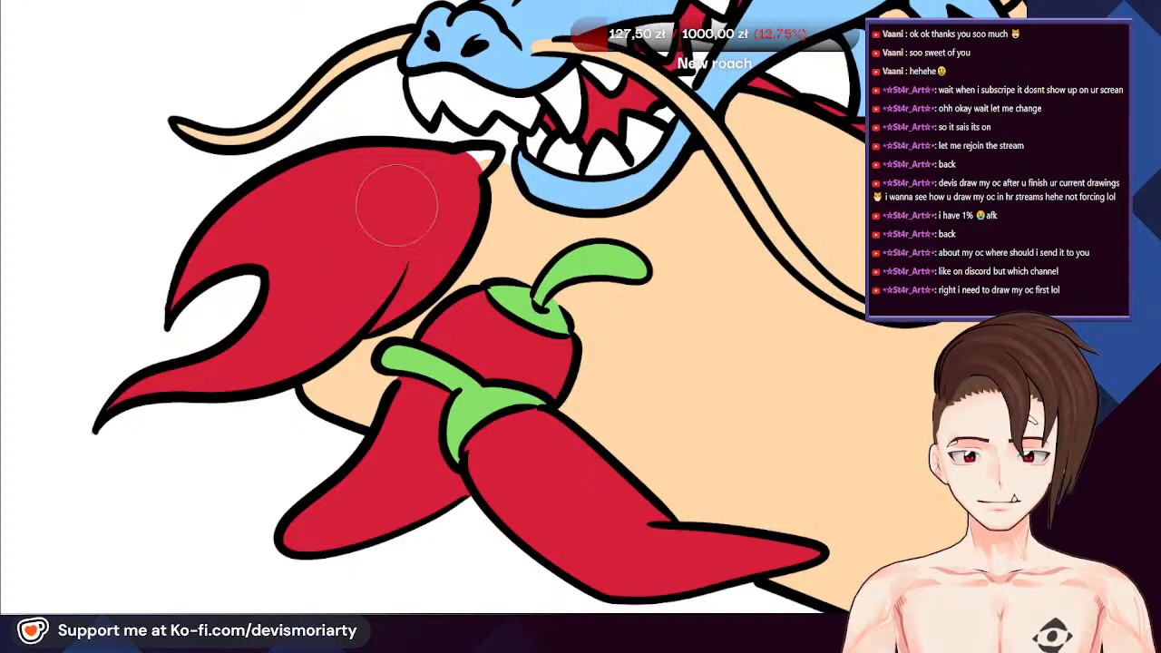
Outline a two-pronged inner flame in golden yellow inside the red flame, following its upper edge, outer side and pointed base
{"action": "scroll", "coordinate": [407, 208], "scroll_direction": "down", "scroll_amount": 3}
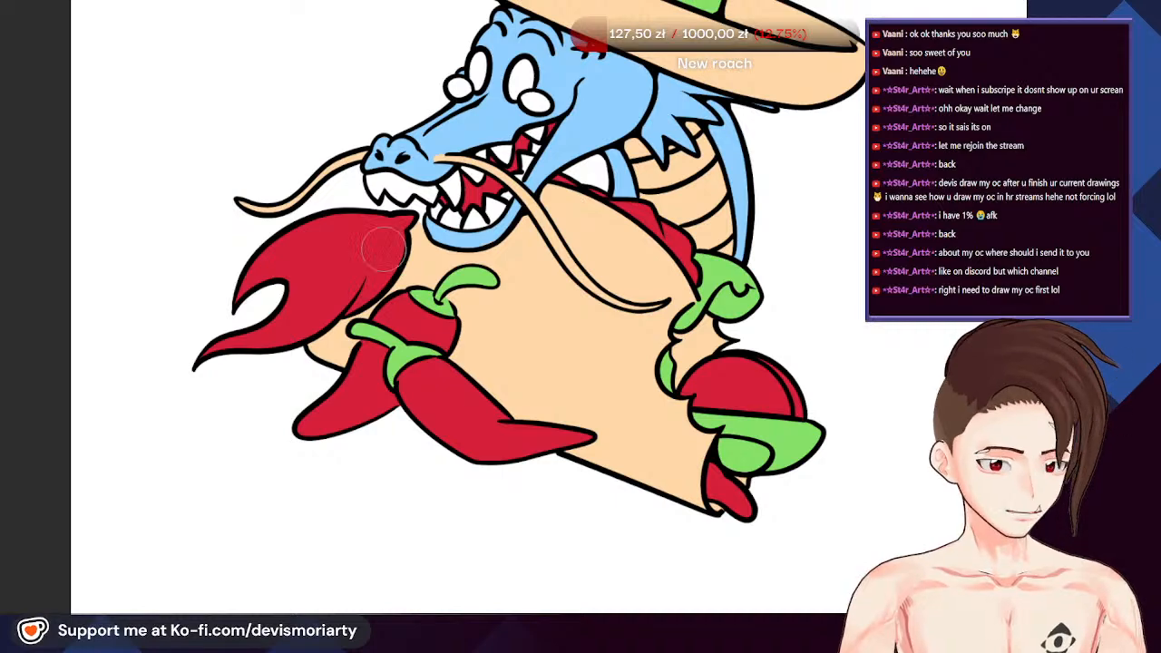
{"action": "scroll", "coordinate": [467, 399], "scroll_direction": "up", "scroll_amount": 2}
{"action": "scroll", "coordinate": [467, 400], "scroll_direction": "up", "scroll_amount": 1}
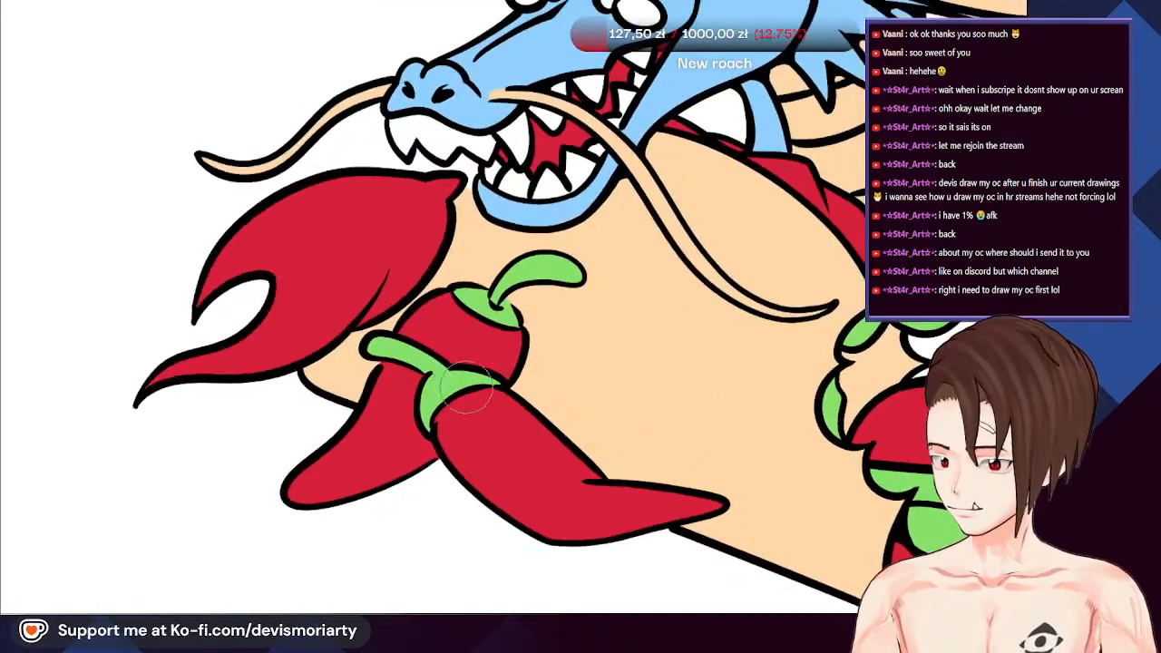
{"action": "scroll", "coordinate": [372, 220], "scroll_direction": "up", "scroll_amount": 2}
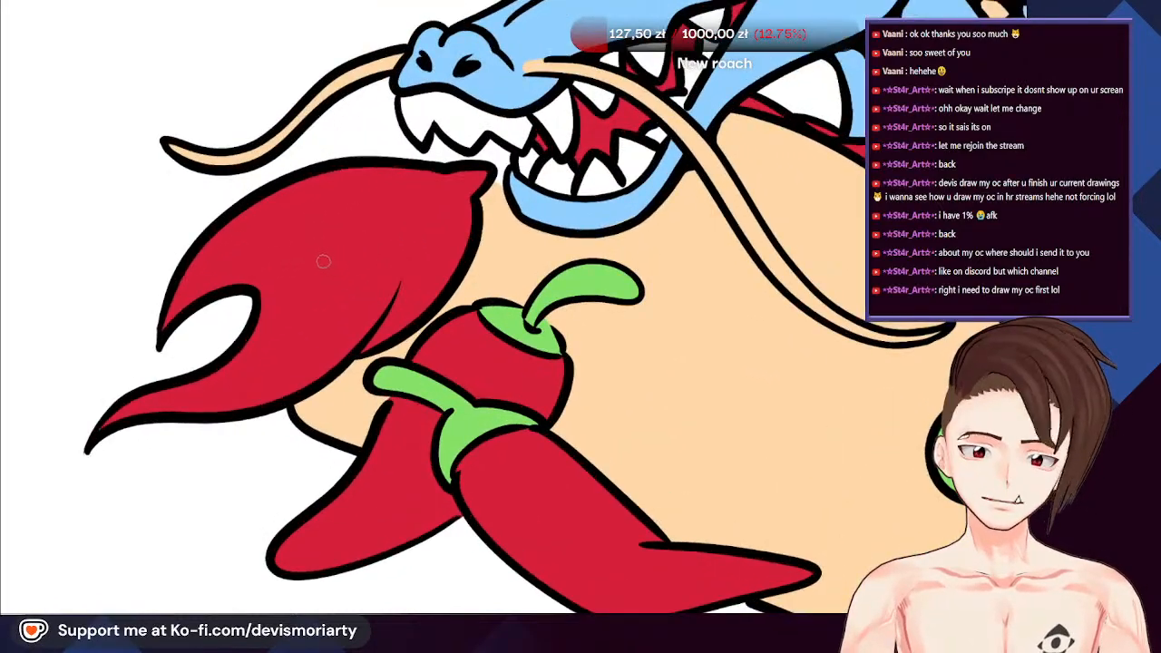
{"action": "scroll", "coordinate": [394, 178], "scroll_direction": "up", "scroll_amount": 1}
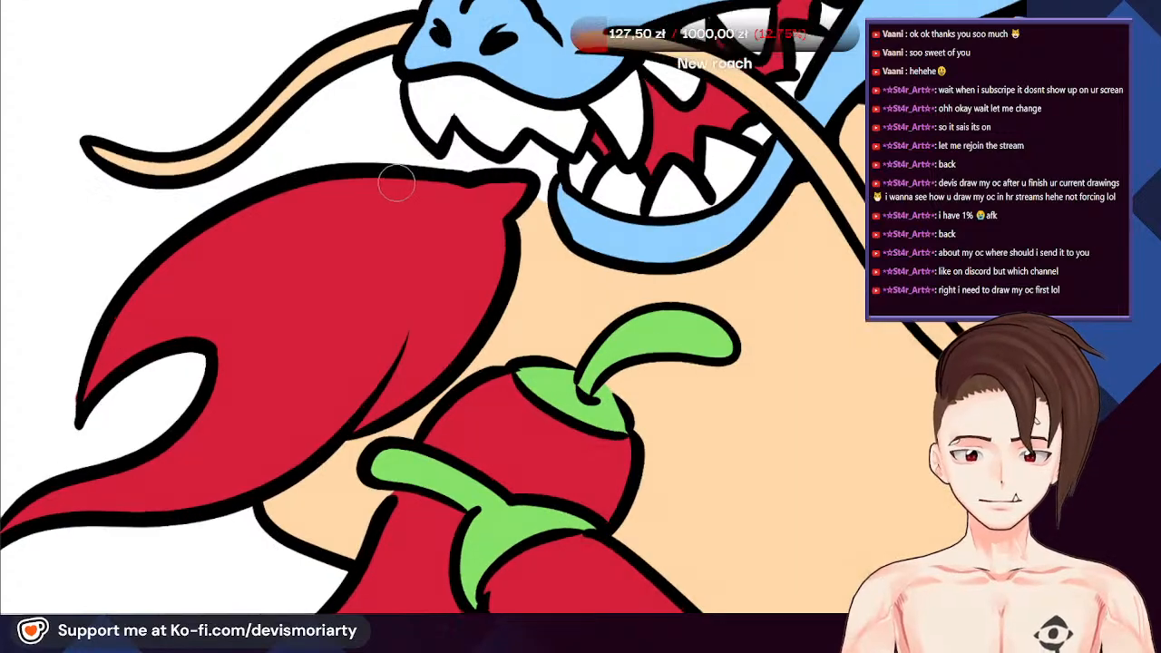
{"action": "mouse_move", "coordinate": [395, 182]}
{"action": "left_mouse_down"}
{"action": "mouse_move", "coordinate": [292, 199]}
{"action": "mouse_move", "coordinate": [184, 288]}
{"action": "left_mouse_up"}
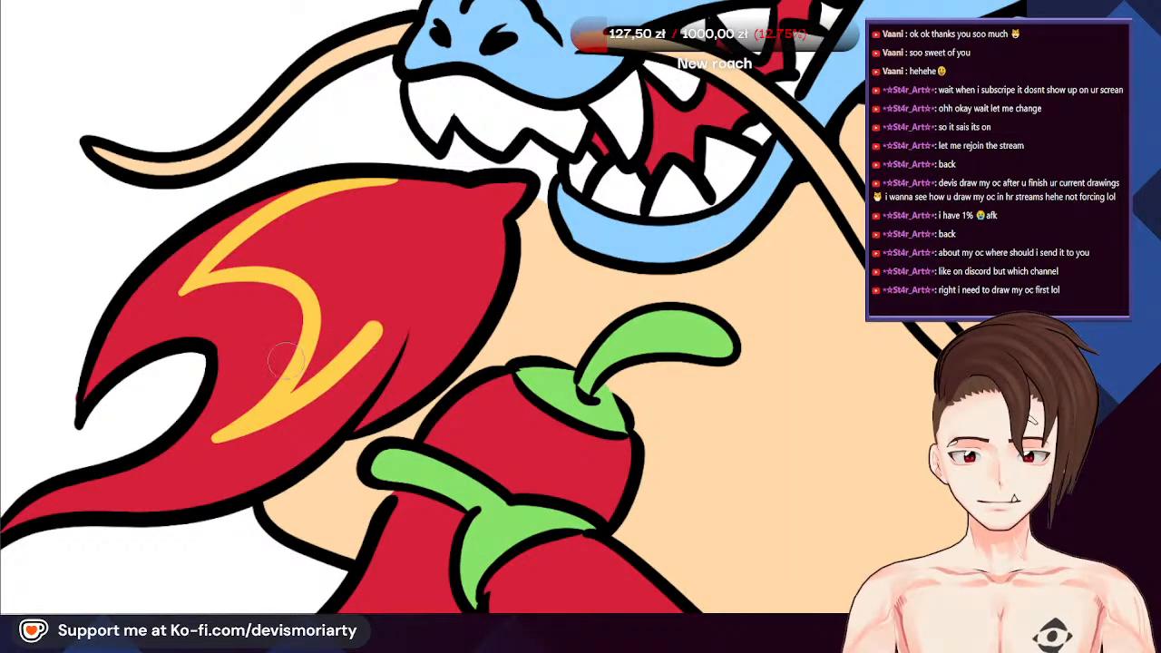
{"action": "key", "text": "ctrl+z"}
{"action": "mouse_move", "coordinate": [346, 175]}
{"action": "left_mouse_down"}
{"action": "mouse_move", "coordinate": [176, 296]}
{"action": "mouse_move", "coordinate": [332, 275]}
{"action": "mouse_move", "coordinate": [289, 410]}
{"action": "left_mouse_up"}
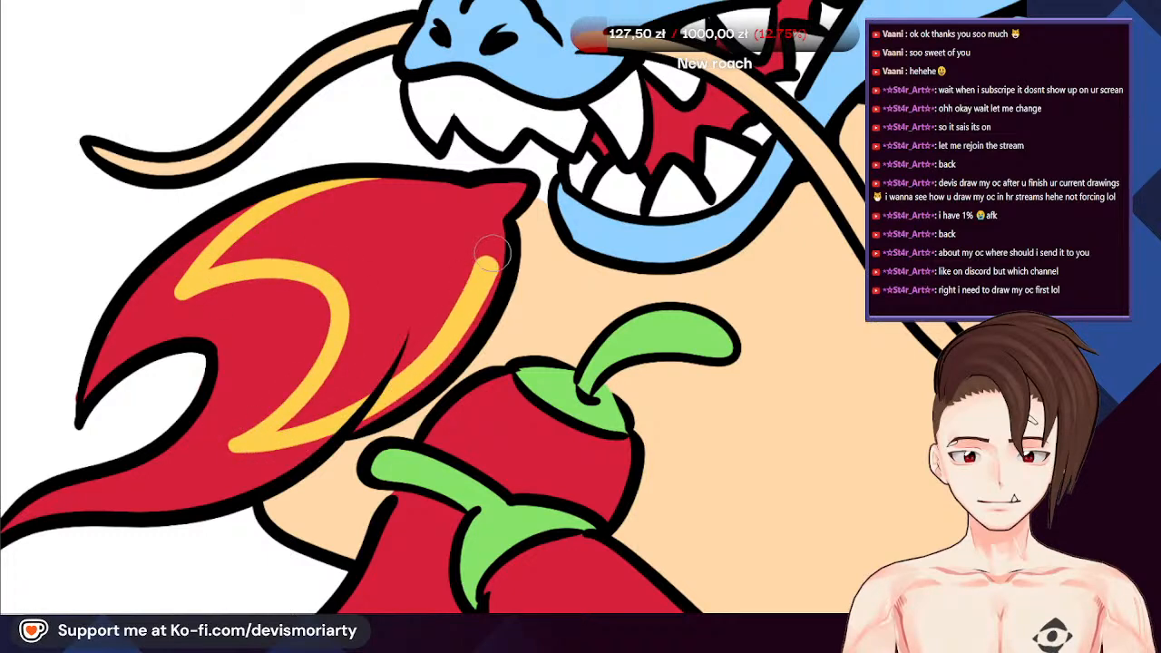
{"action": "left_click_drag", "start_coordinate": [502, 186], "coordinate": [277, 210]}
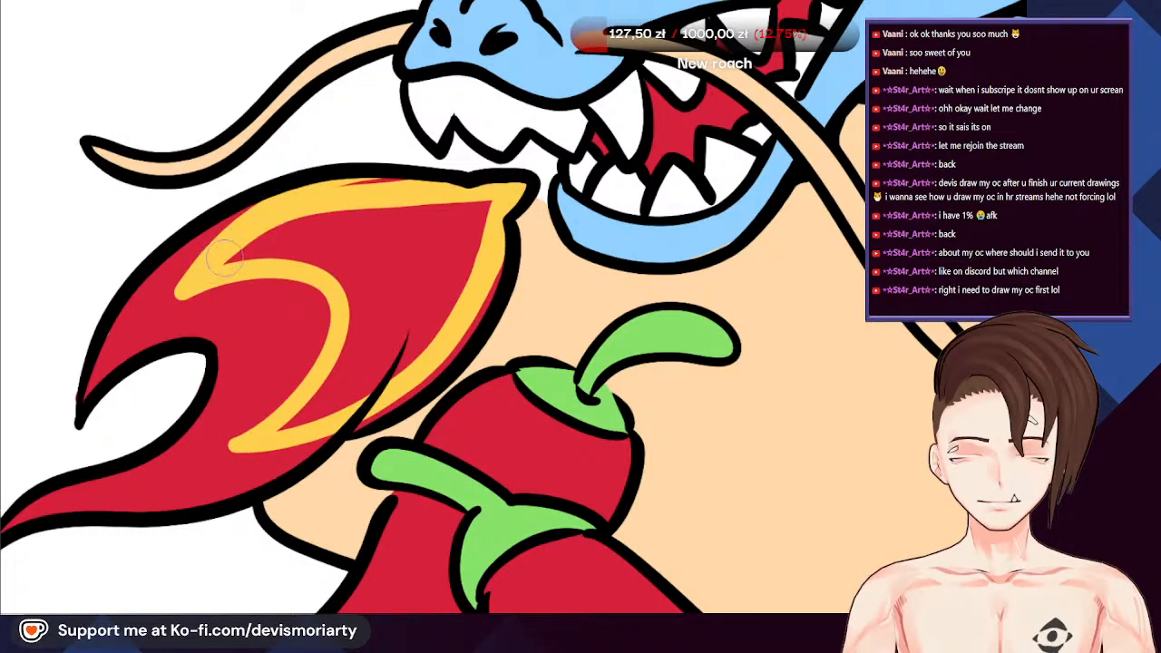
Fill the outlined inner flame solid golden yellow, covering the red between its prongs and base
{"action": "mouse_move", "coordinate": [225, 257]}
{"action": "left_mouse_down"}
{"action": "mouse_move", "coordinate": [286, 231]}
{"action": "mouse_move", "coordinate": [397, 294]}
{"action": "left_mouse_up"}
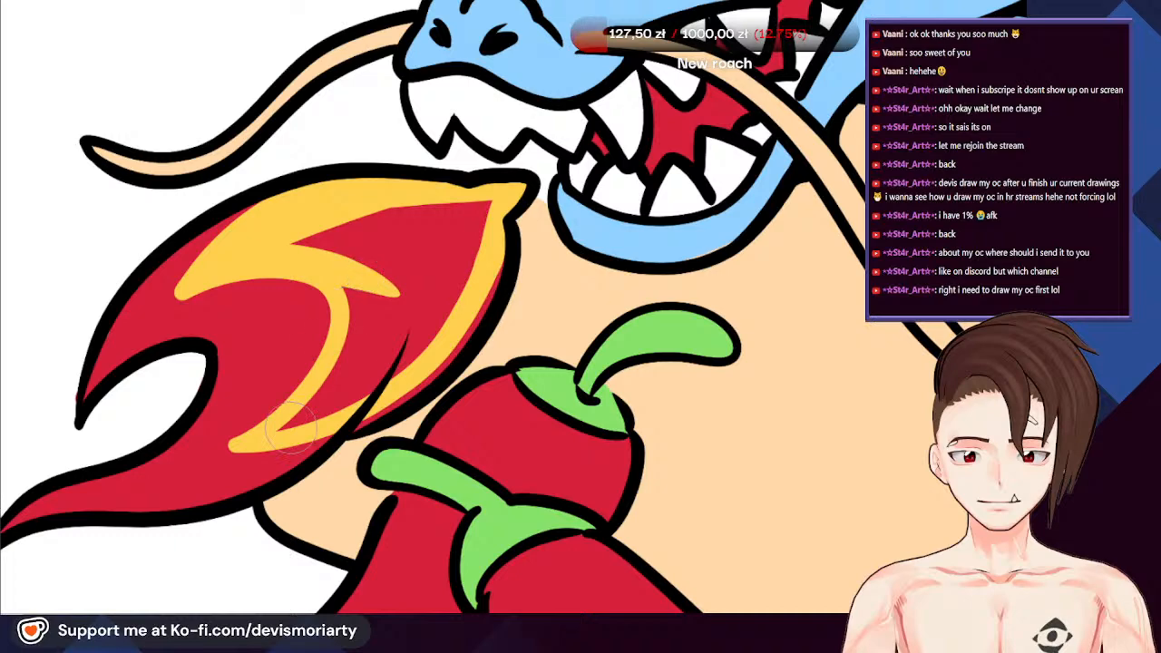
{"action": "mouse_move", "coordinate": [291, 428]}
{"action": "left_mouse_down"}
{"action": "mouse_move", "coordinate": [454, 281]}
{"action": "mouse_move", "coordinate": [434, 302]}
{"action": "left_mouse_up"}
{"action": "mouse_move", "coordinate": [321, 400]}
{"action": "left_mouse_down"}
{"action": "mouse_move", "coordinate": [452, 195]}
{"action": "mouse_move", "coordinate": [339, 349]}
{"action": "mouse_move", "coordinate": [400, 202]}
{"action": "mouse_move", "coordinate": [361, 302]}
{"action": "mouse_move", "coordinate": [311, 207]}
{"action": "left_mouse_up"}
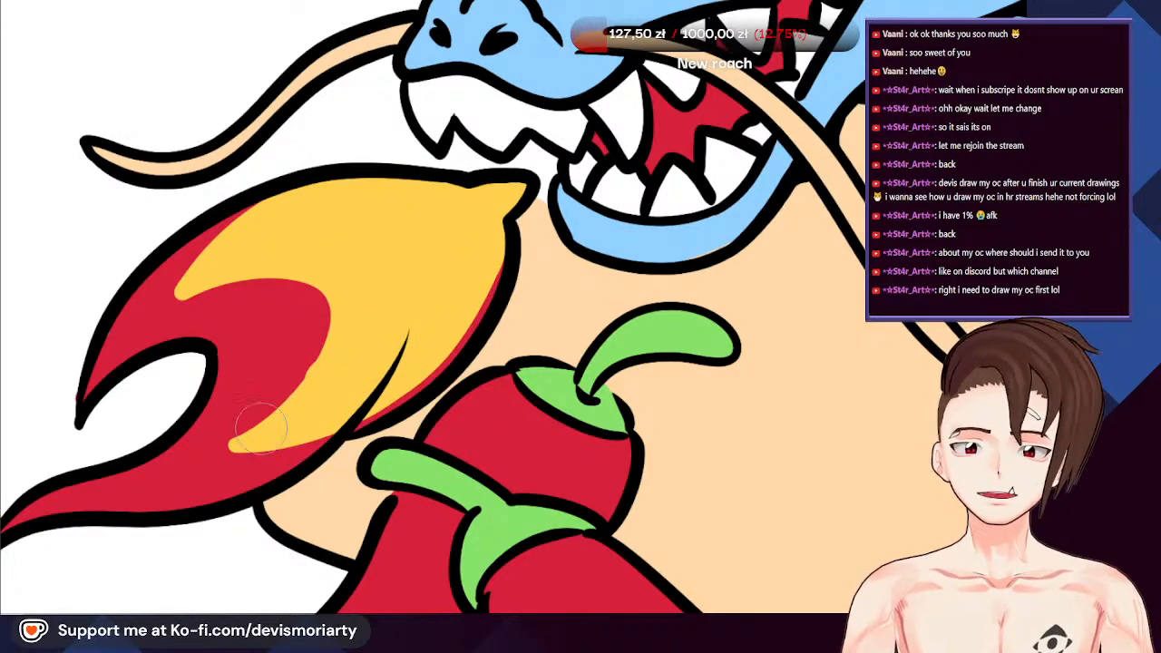
Sharpen the yellow inner flame's lower prong with red and widen the red border along the pepper-side edge and crease line
{"action": "scroll", "coordinate": [263, 257], "scroll_direction": "down", "scroll_amount": 4}
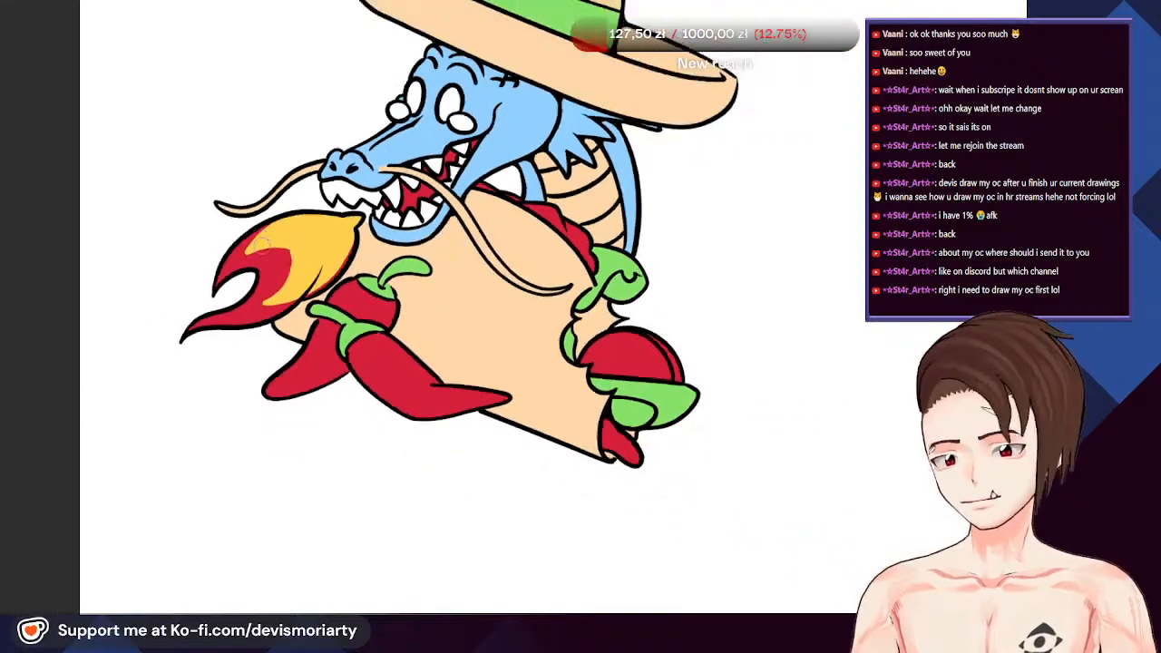
{"action": "scroll", "coordinate": [285, 230], "scroll_direction": "up", "scroll_amount": 2}
{"action": "scroll", "coordinate": [284, 231], "scroll_direction": "up", "scroll_amount": 3}
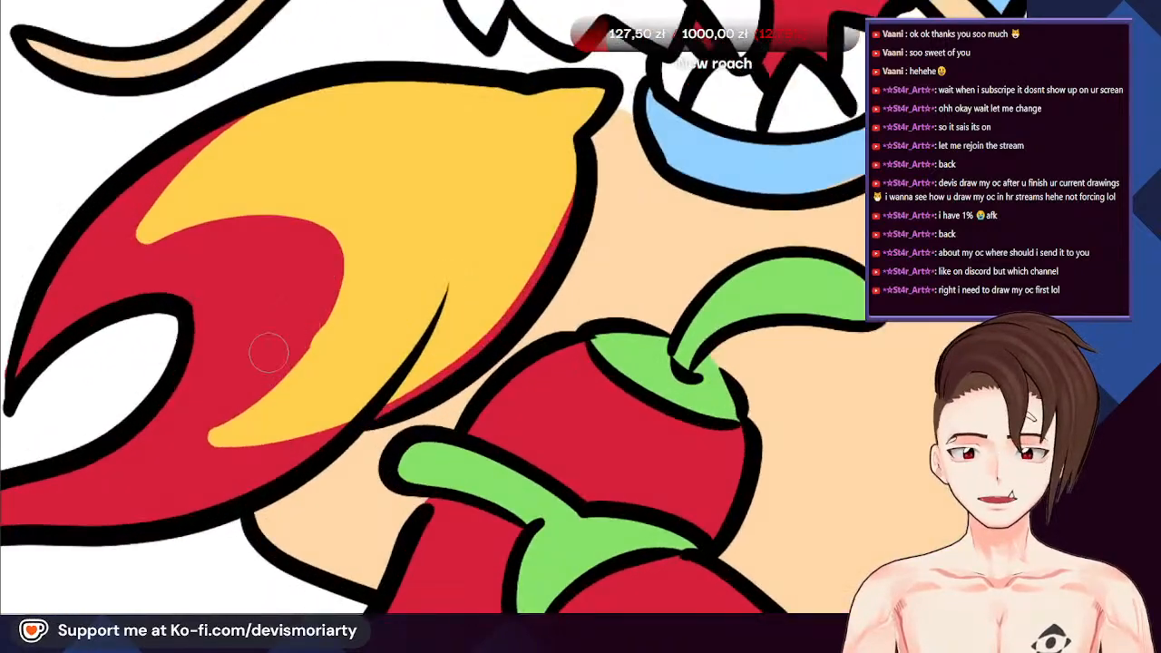
{"action": "scroll", "coordinate": [362, 350], "scroll_direction": "down", "scroll_amount": 1}
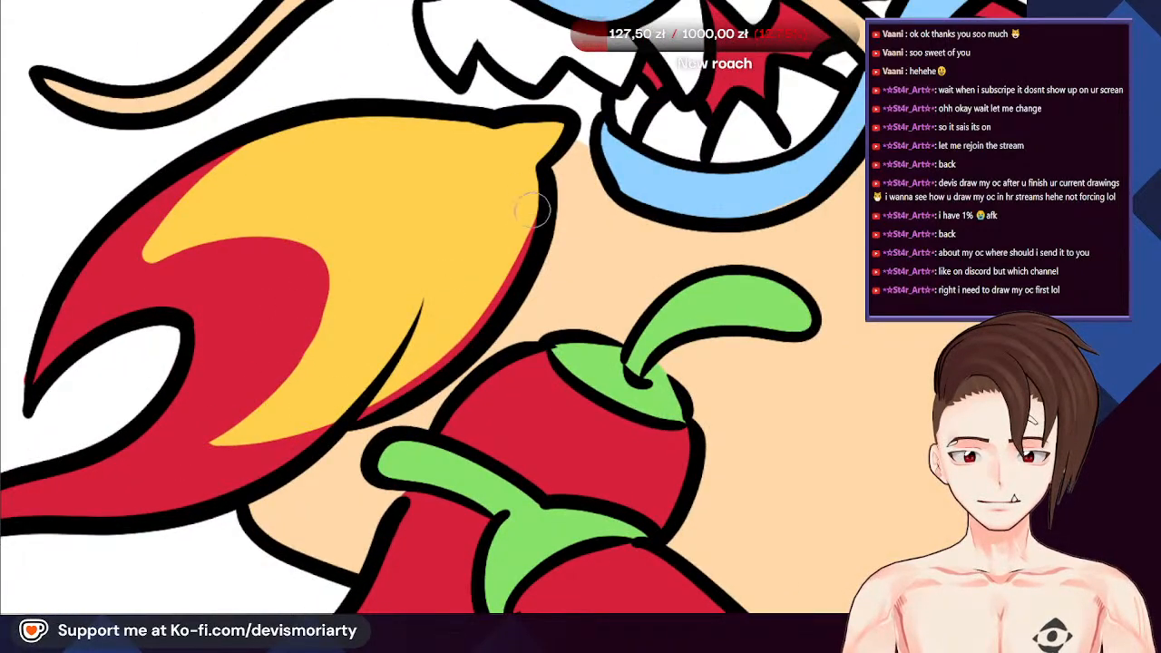
{"action": "mouse_move", "coordinate": [522, 255]}
{"action": "left_mouse_down"}
{"action": "mouse_move", "coordinate": [410, 382]}
{"action": "mouse_move", "coordinate": [363, 389]}
{"action": "mouse_move", "coordinate": [429, 352]}
{"action": "mouse_move", "coordinate": [372, 397]}
{"action": "mouse_move", "coordinate": [392, 389]}
{"action": "mouse_move", "coordinate": [198, 447]}
{"action": "left_mouse_up"}
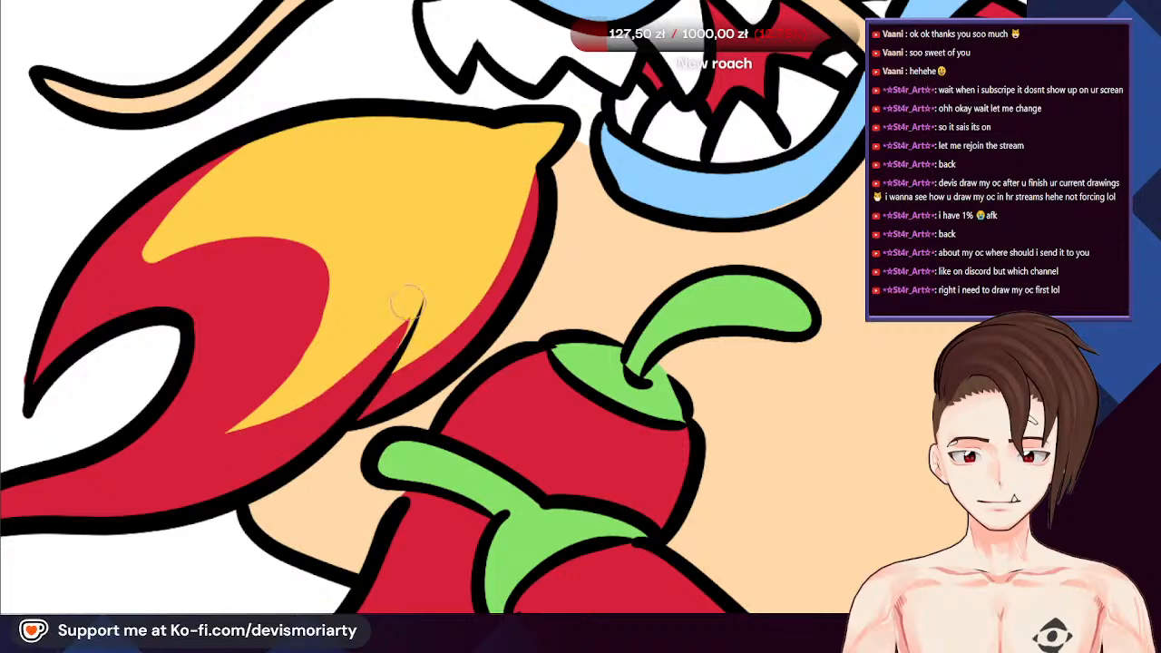
Paint a red border along the flame's upper edge to its pointed base, trimming the yellow on both sides there
{"action": "scroll", "coordinate": [420, 309], "scroll_direction": "down", "scroll_amount": 5}
{"action": "scroll", "coordinate": [330, 182], "scroll_direction": "up", "scroll_amount": 4}
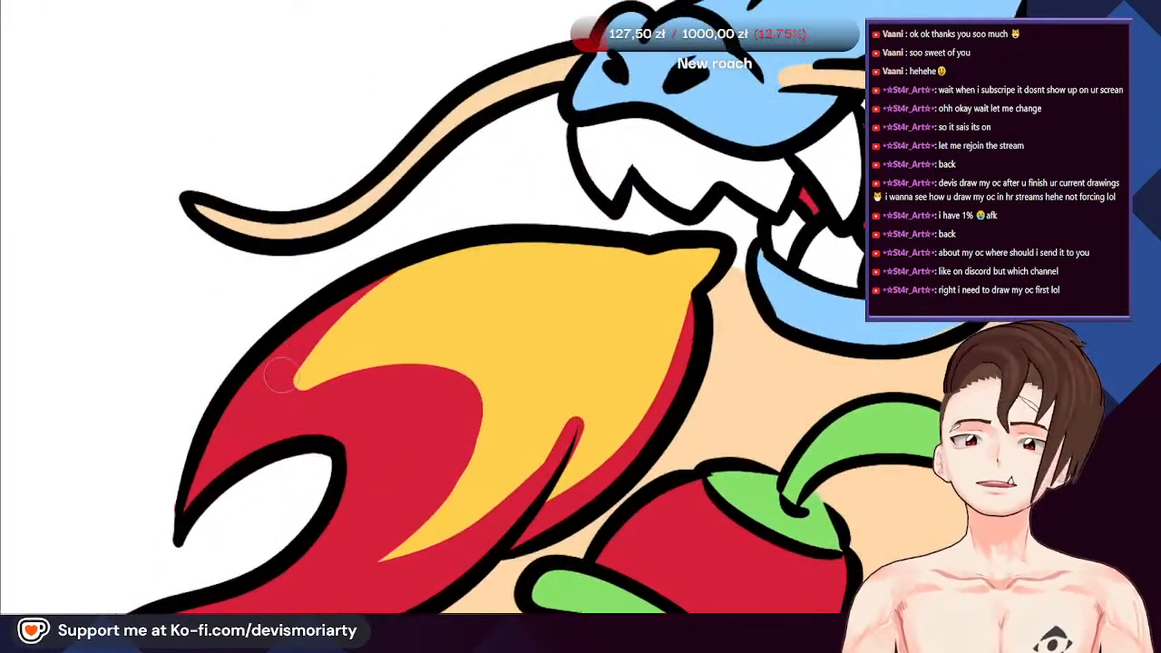
{"action": "mouse_move", "coordinate": [273, 372]}
{"action": "left_mouse_down"}
{"action": "mouse_move", "coordinate": [379, 291]}
{"action": "mouse_move", "coordinate": [498, 251]}
{"action": "mouse_move", "coordinate": [658, 254]}
{"action": "left_mouse_up"}
{"action": "scroll", "coordinate": [621, 243], "scroll_direction": "down", "scroll_amount": 5}
{"action": "scroll", "coordinate": [606, 262], "scroll_direction": "up", "scroll_amount": 5}
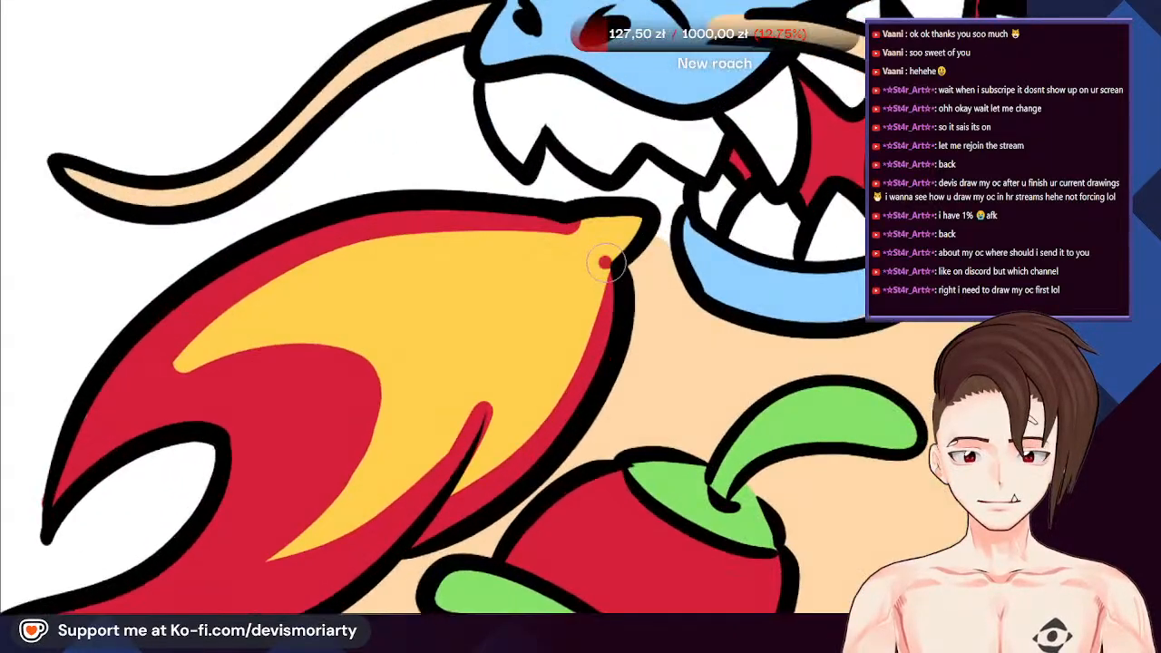
Examine the two-tone flame against the dragon and peppers at several zoom levels with the canvas rotated
{"action": "scroll", "coordinate": [650, 220], "scroll_direction": "down", "scroll_amount": 5}
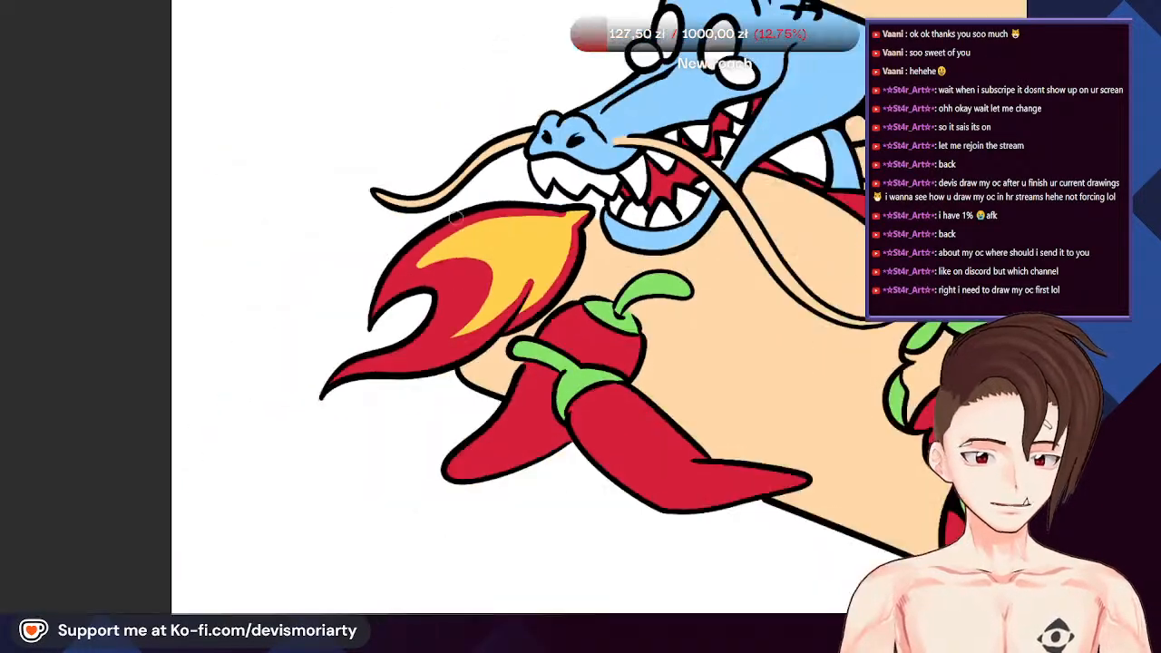
{"action": "scroll", "coordinate": [323, 316], "scroll_direction": "up", "scroll_amount": 3}
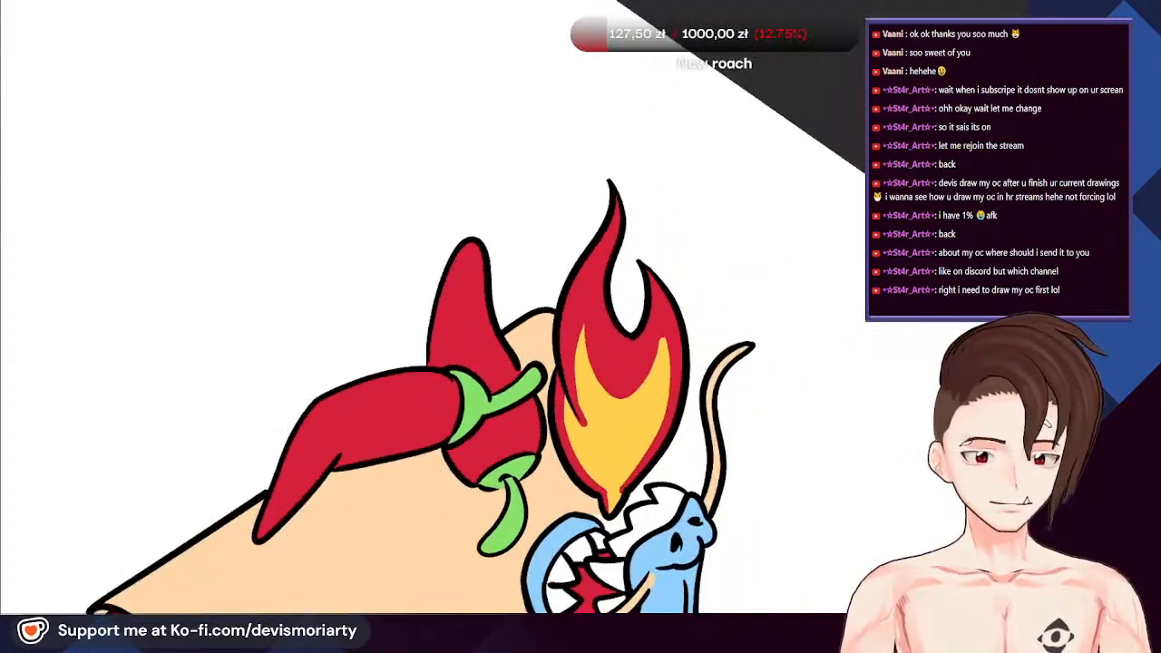
{"action": "scroll", "coordinate": [272, 389], "scroll_direction": "down", "scroll_amount": 4}
{"action": "scroll", "coordinate": [422, 435], "scroll_direction": "up", "scroll_amount": 5}
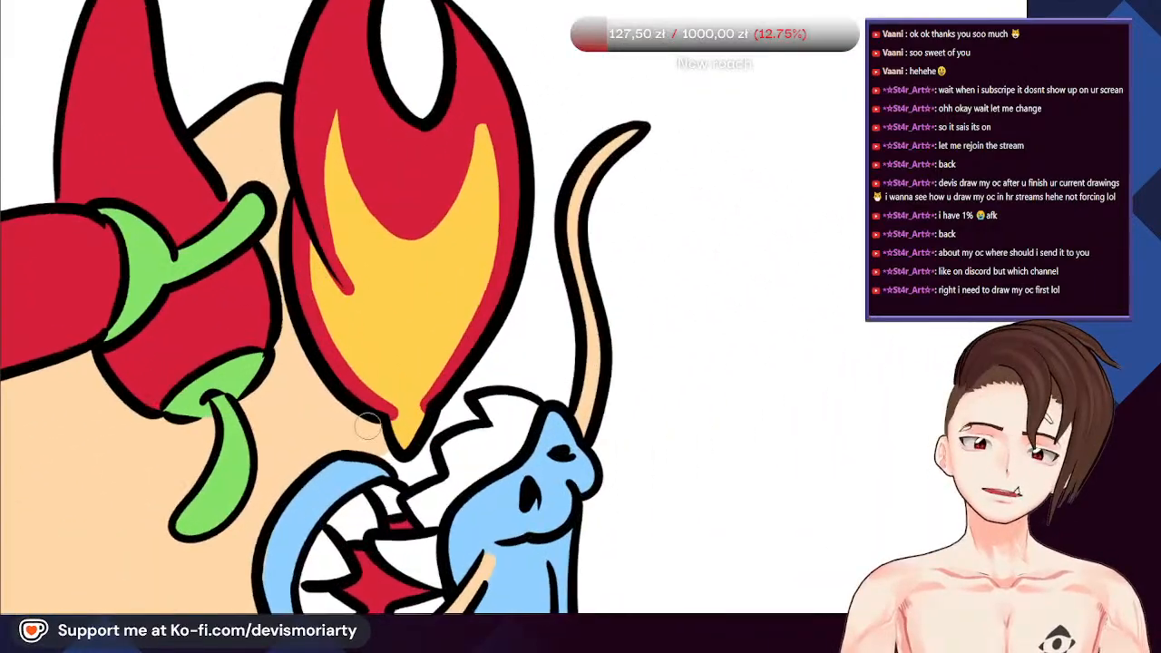
{"action": "scroll", "coordinate": [401, 405], "scroll_direction": "up", "scroll_amount": 2}
{"action": "scroll", "coordinate": [416, 465], "scroll_direction": "down", "scroll_amount": 4}
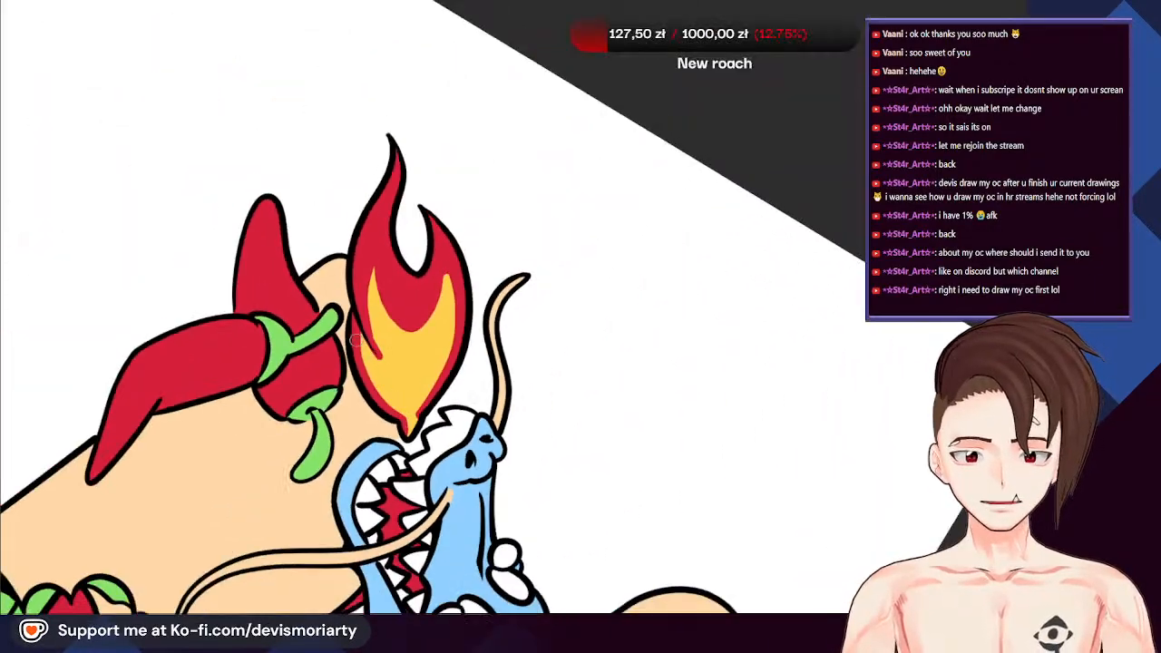
{"action": "scroll", "coordinate": [369, 395], "scroll_direction": "up", "scroll_amount": 2}
{"action": "scroll", "coordinate": [302, 272], "scroll_direction": "down", "scroll_amount": 4}
{"action": "scroll", "coordinate": [301, 236], "scroll_direction": "up", "scroll_amount": 3}
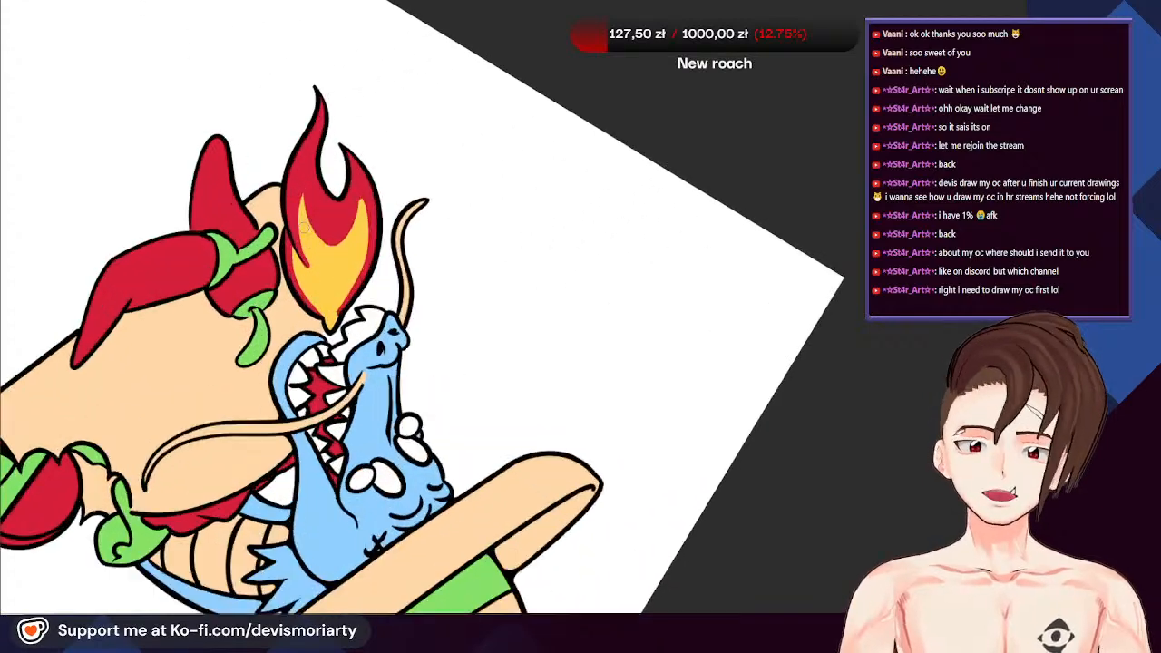
Undo the yellow strokes painted inside the red flame
{"action": "scroll", "coordinate": [299, 223], "scroll_direction": "up", "scroll_amount": 3}
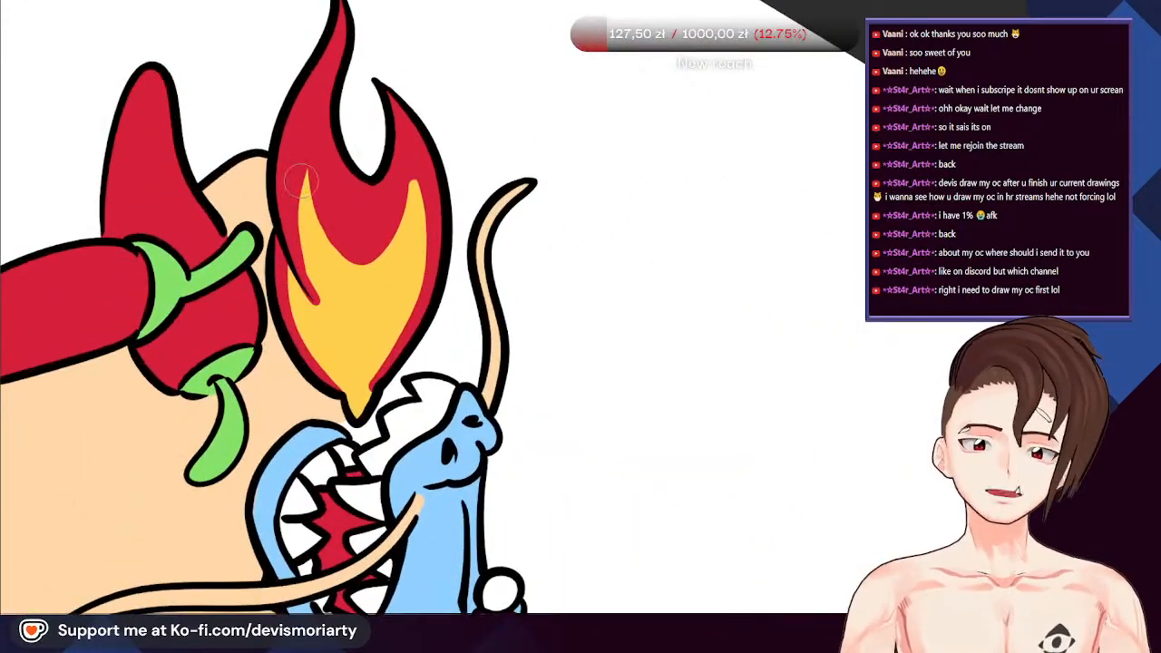
{"action": "key", "text": "ctrl+z"}
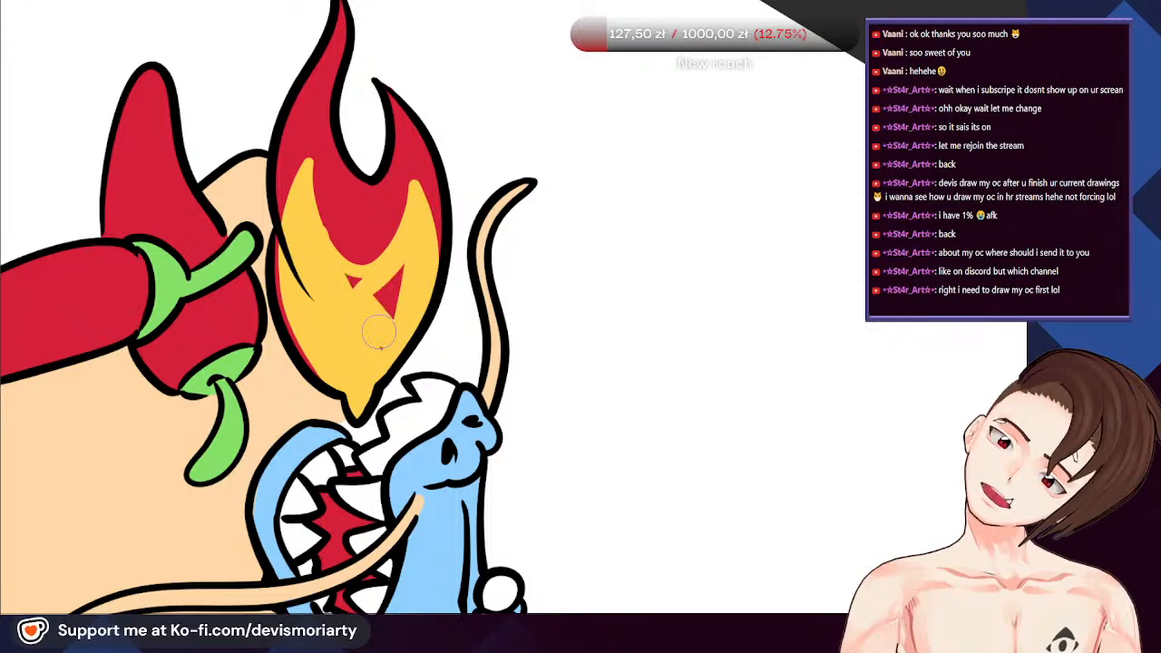
{"action": "key", "text": "ctrl+z"}
{"action": "key", "text": "ctrl+z"}
{"action": "key", "text": "ctrl+z"}
{"action": "key", "text": "ctrl+y"}
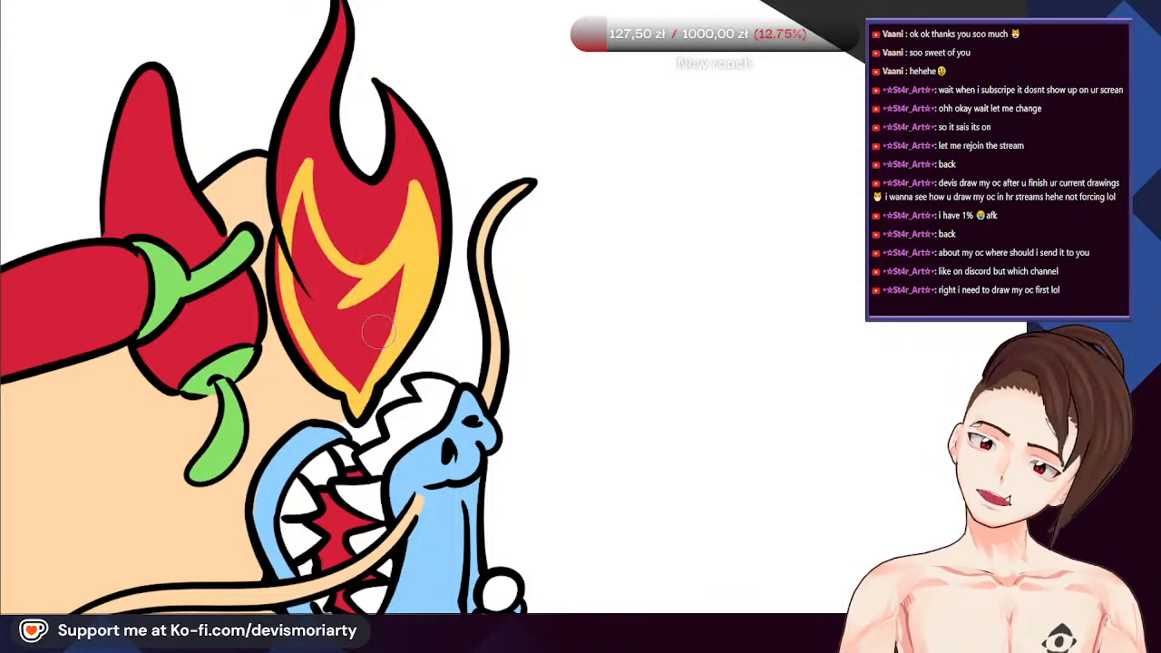
{"action": "key", "text": "ctrl+z"}
{"action": "scroll", "coordinate": [379, 332], "scroll_direction": "down", "scroll_amount": 1}
{"action": "scroll", "coordinate": [380, 332], "scroll_direction": "up", "scroll_amount": 1}
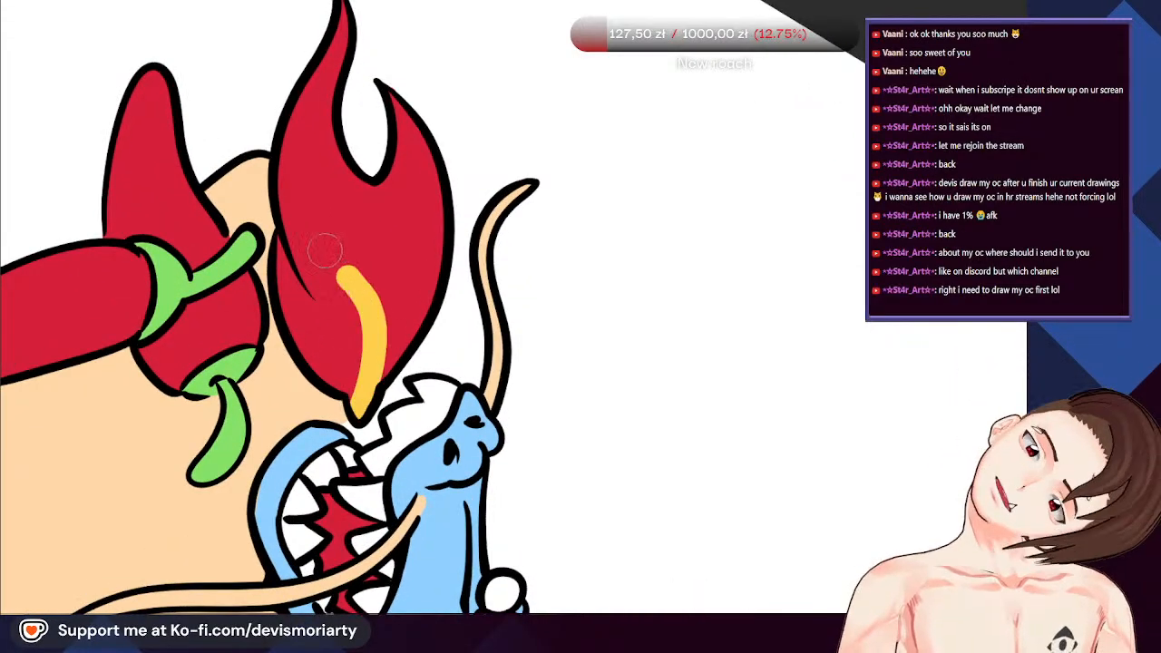
{"action": "left_click_drag", "start_coordinate": [344, 276], "coordinate": [316, 181]}
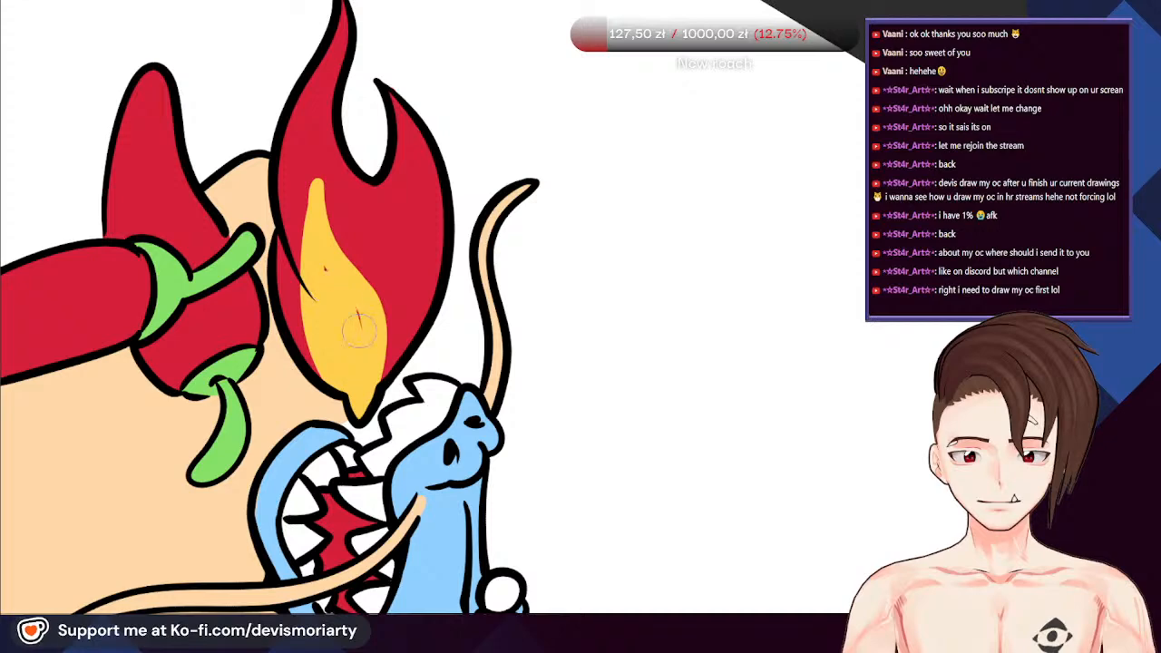
{"action": "scroll", "coordinate": [359, 329], "scroll_direction": "down", "scroll_amount": 5}
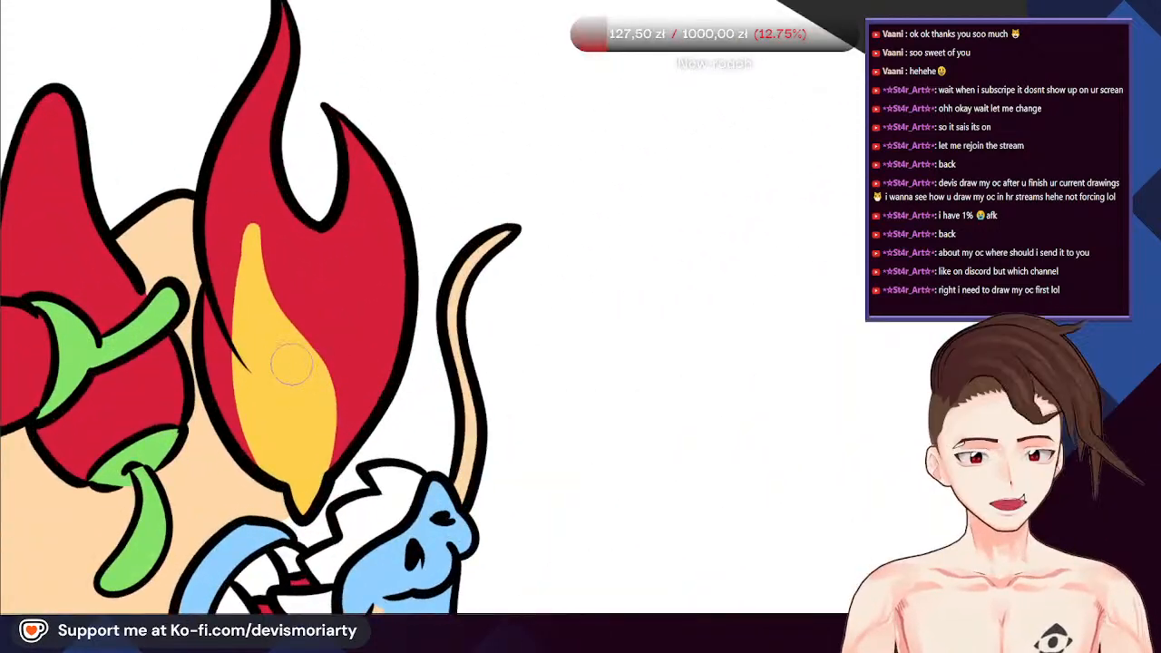
{"action": "mouse_move", "coordinate": [285, 358]}
{"action": "left_mouse_down"}
{"action": "mouse_move", "coordinate": [272, 487]}
{"action": "mouse_move", "coordinate": [263, 417]}
{"action": "mouse_move", "coordinate": [280, 468]}
{"action": "left_mouse_up"}
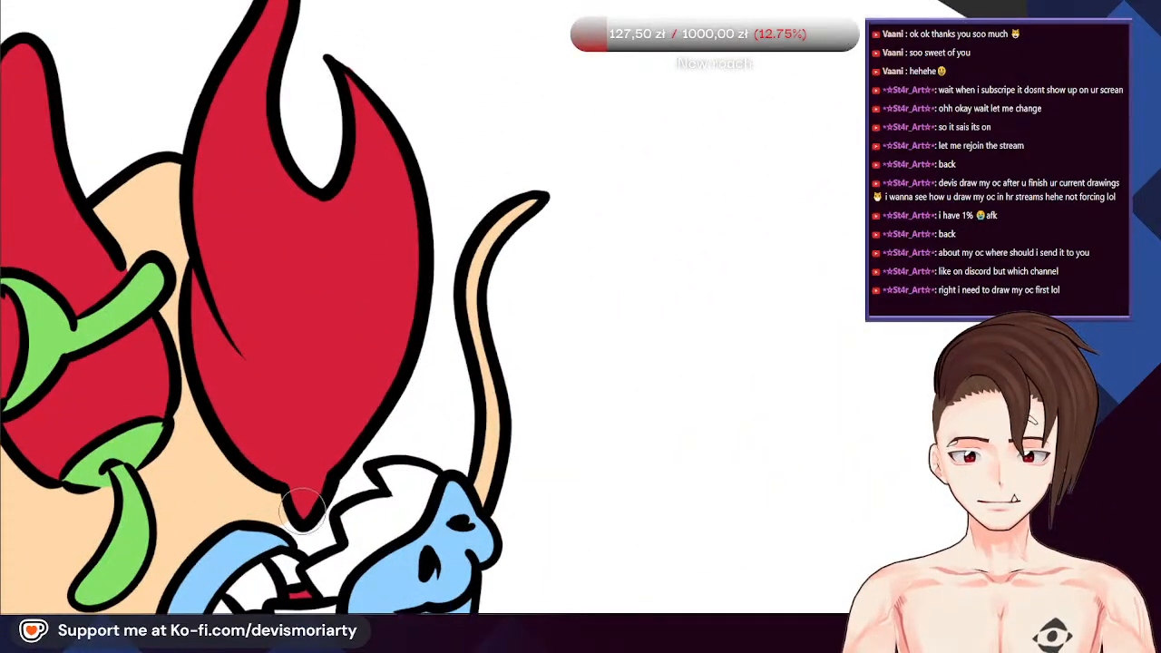
Paint a curved yellow core inside the red flame, from its base at the dragon's mouth up to the middle
{"action": "mouse_move", "coordinate": [299, 512]}
{"action": "left_mouse_down"}
{"action": "mouse_move", "coordinate": [341, 383]}
{"action": "mouse_move", "coordinate": [327, 276]}
{"action": "mouse_move", "coordinate": [272, 234]}
{"action": "mouse_move", "coordinate": [301, 257]}
{"action": "mouse_move", "coordinate": [324, 401]}
{"action": "mouse_move", "coordinate": [289, 470]}
{"action": "left_mouse_up"}
{"action": "mouse_move", "coordinate": [261, 433]}
{"action": "left_mouse_down"}
{"action": "mouse_move", "coordinate": [318, 305]}
{"action": "mouse_move", "coordinate": [269, 228]}
{"action": "left_mouse_up"}
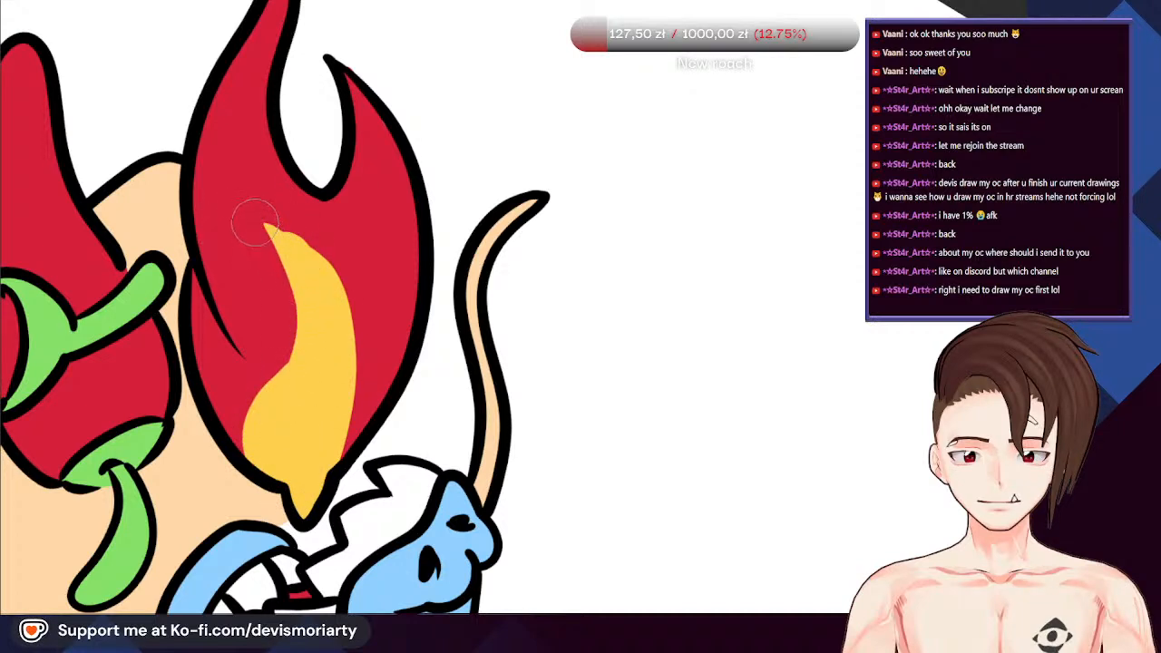
{"action": "mouse_move", "coordinate": [338, 289]}
{"action": "left_mouse_down"}
{"action": "mouse_move", "coordinate": [331, 459]}
{"action": "mouse_move", "coordinate": [312, 468]}
{"action": "mouse_move", "coordinate": [363, 358]}
{"action": "mouse_move", "coordinate": [279, 237]}
{"action": "left_mouse_up"}
{"action": "scroll", "coordinate": [272, 259], "scroll_direction": "down", "scroll_amount": 5}
{"action": "scroll", "coordinate": [272, 259], "scroll_direction": "up", "scroll_amount": 7}
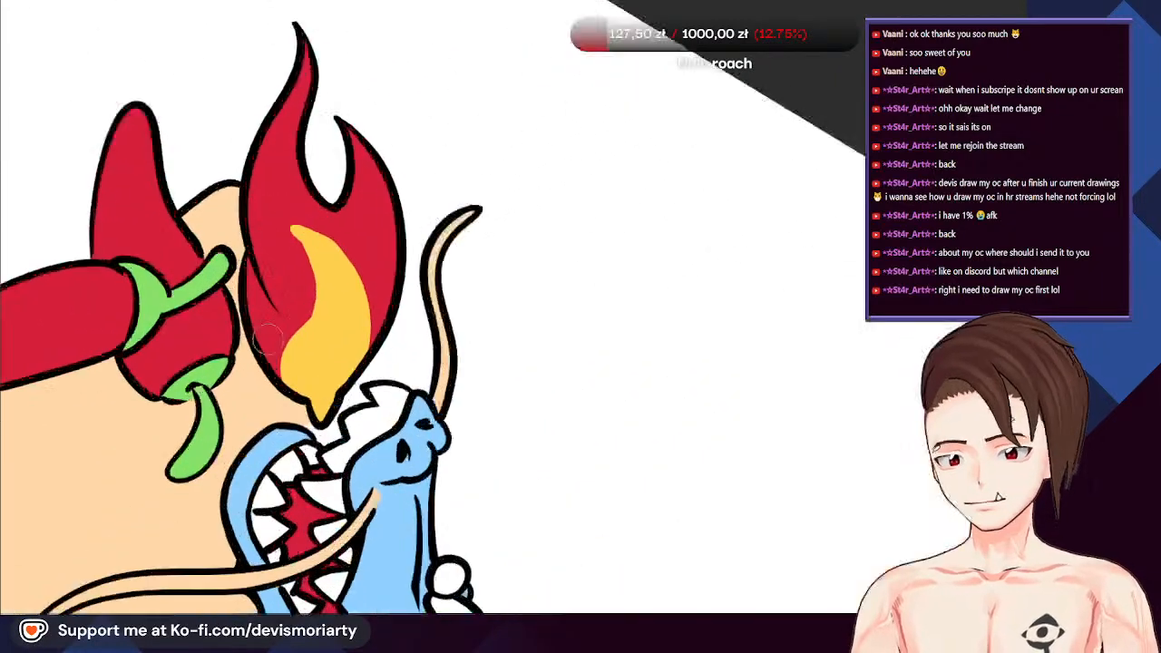
{"action": "scroll", "coordinate": [348, 289], "scroll_direction": "down", "scroll_amount": 5}
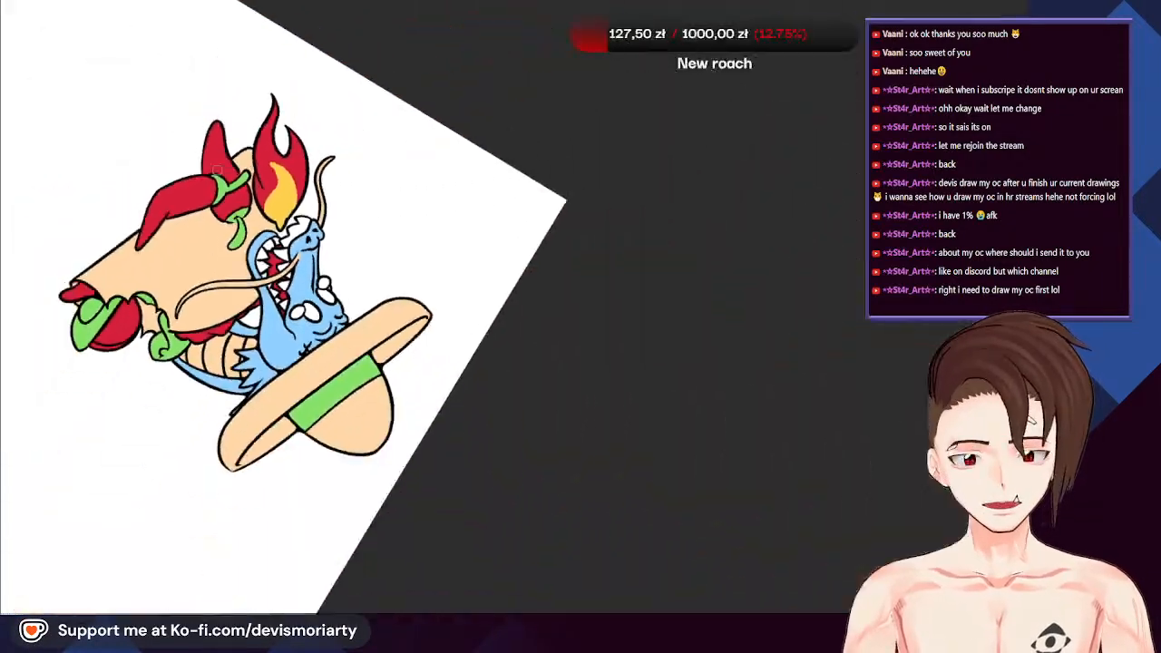
Reset the canvas rotation and draw a curved black line separating a piece of filling between the lettuce and the tomato slice
{"action": "key", "text": "Home"}
{"action": "scroll", "coordinate": [332, 181], "scroll_direction": "down", "scroll_amount": 3}
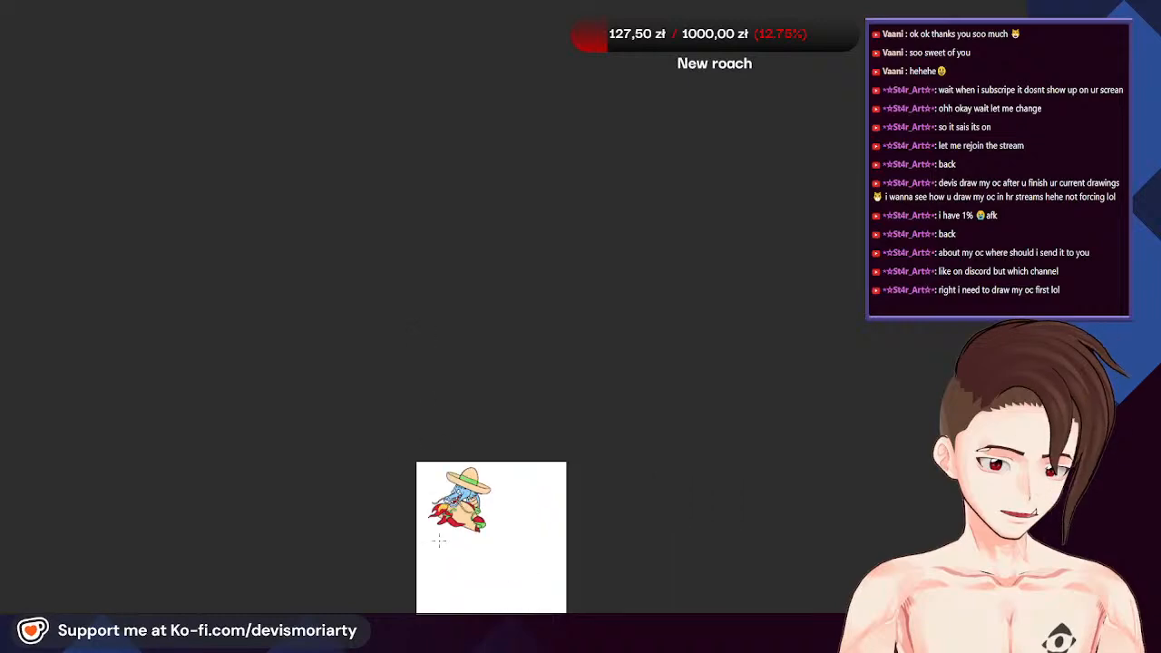
{"action": "scroll", "coordinate": [648, 431], "scroll_direction": "up", "scroll_amount": 7}
{"action": "scroll", "coordinate": [649, 431], "scroll_direction": "up", "scroll_amount": 5}
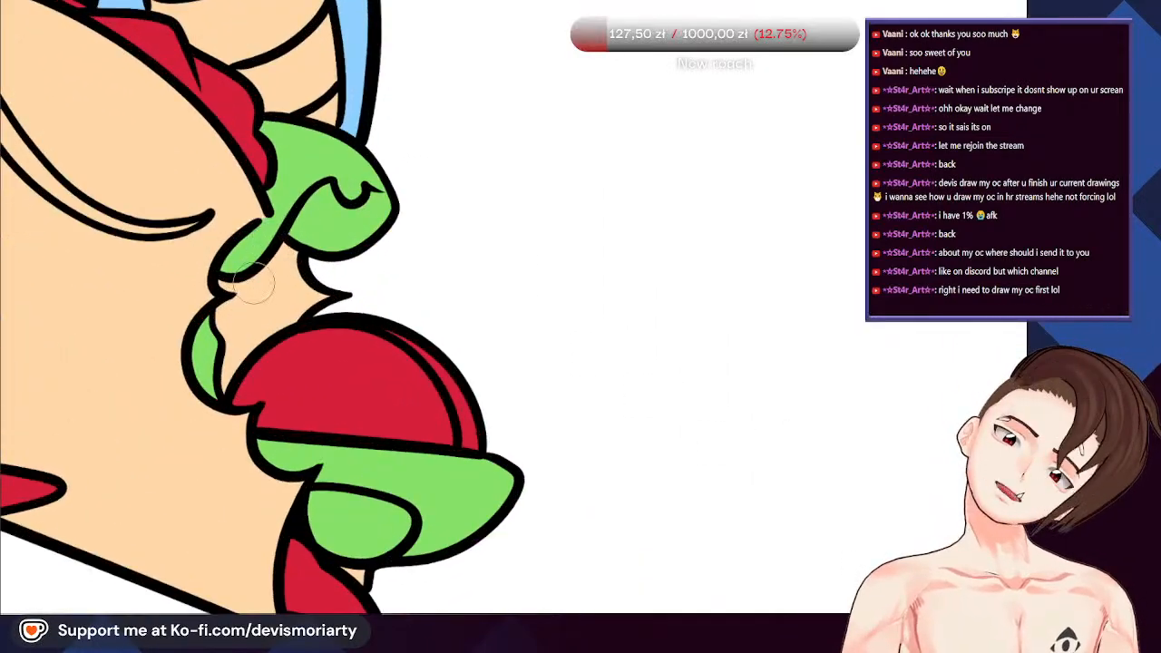
{"action": "scroll", "coordinate": [241, 251], "scroll_direction": "up", "scroll_amount": 3}
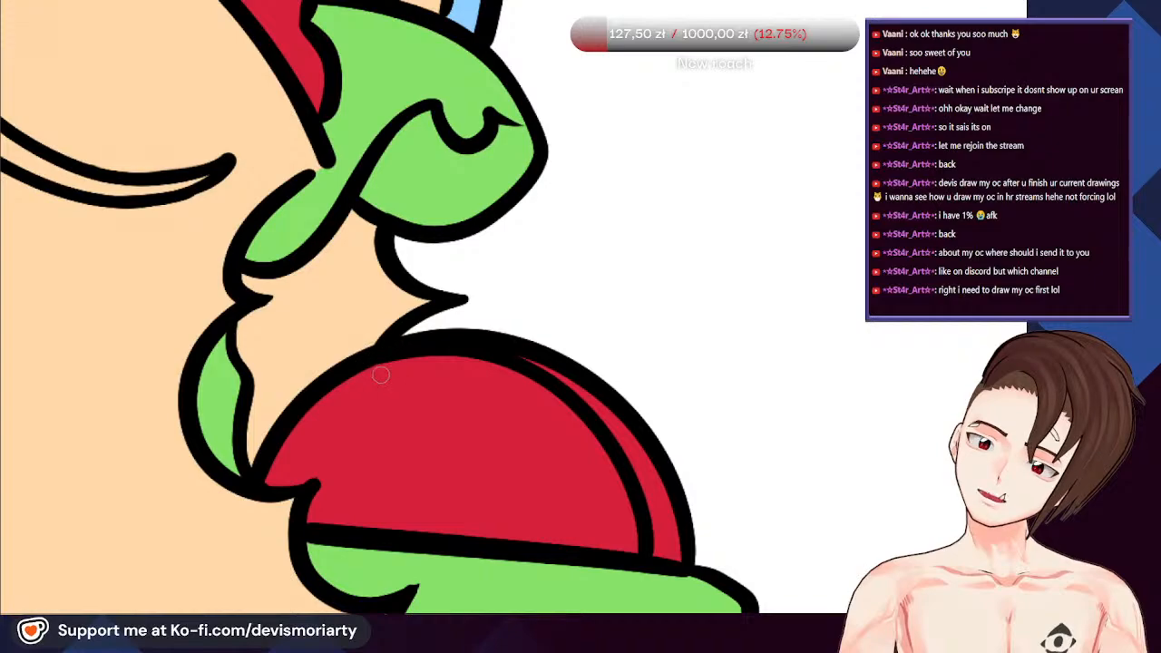
{"action": "scroll", "coordinate": [299, 285], "scroll_direction": "down", "scroll_amount": 6}
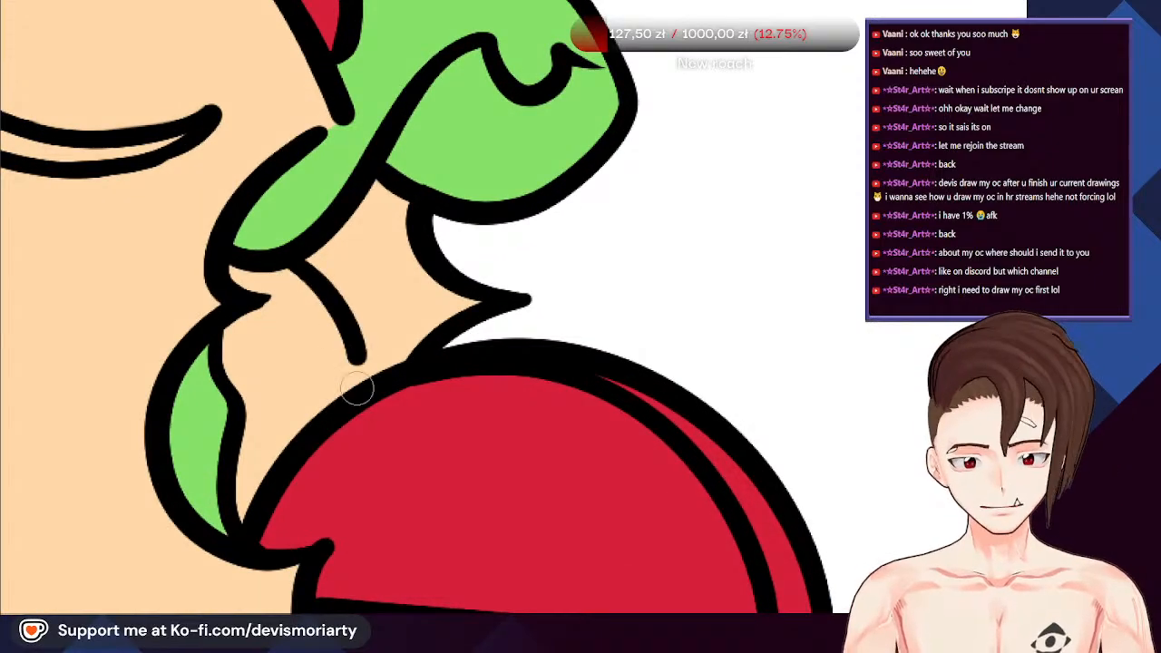
{"action": "scroll", "coordinate": [300, 333], "scroll_direction": "down", "scroll_amount": 3}
{"action": "scroll", "coordinate": [157, 284], "scroll_direction": "up", "scroll_amount": 4}
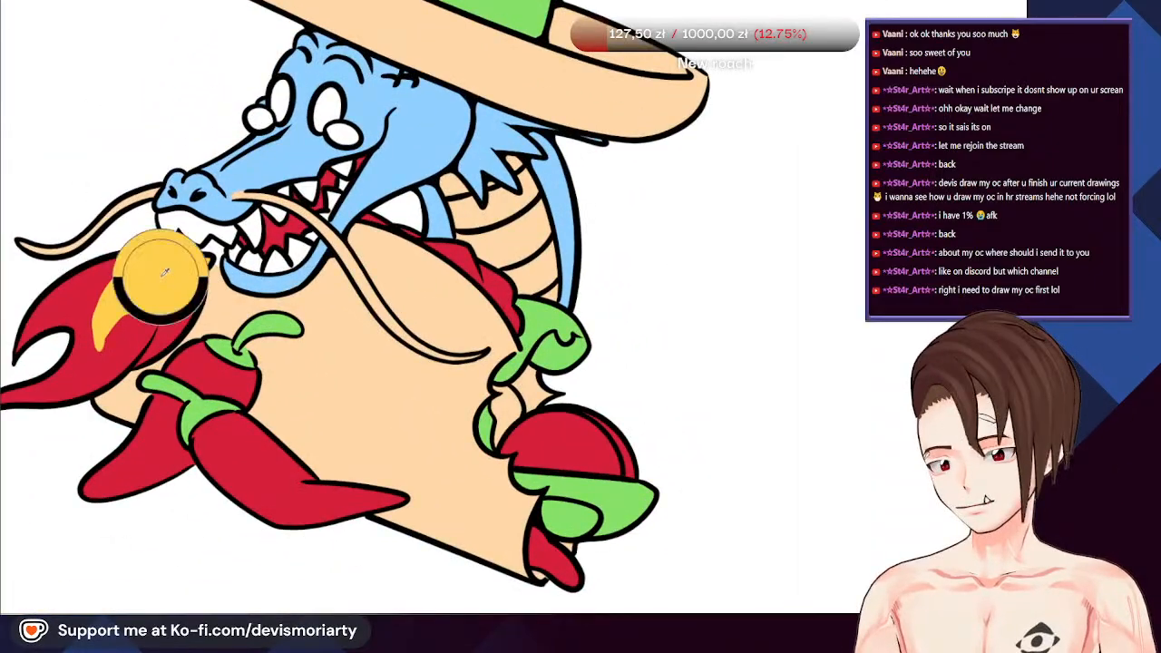
{"action": "scroll", "coordinate": [635, 436], "scroll_direction": "down", "scroll_amount": 1}
{"action": "scroll", "coordinate": [589, 395], "scroll_direction": "up", "scroll_amount": 2}
{"action": "scroll", "coordinate": [388, 258], "scroll_direction": "up", "scroll_amount": 1}
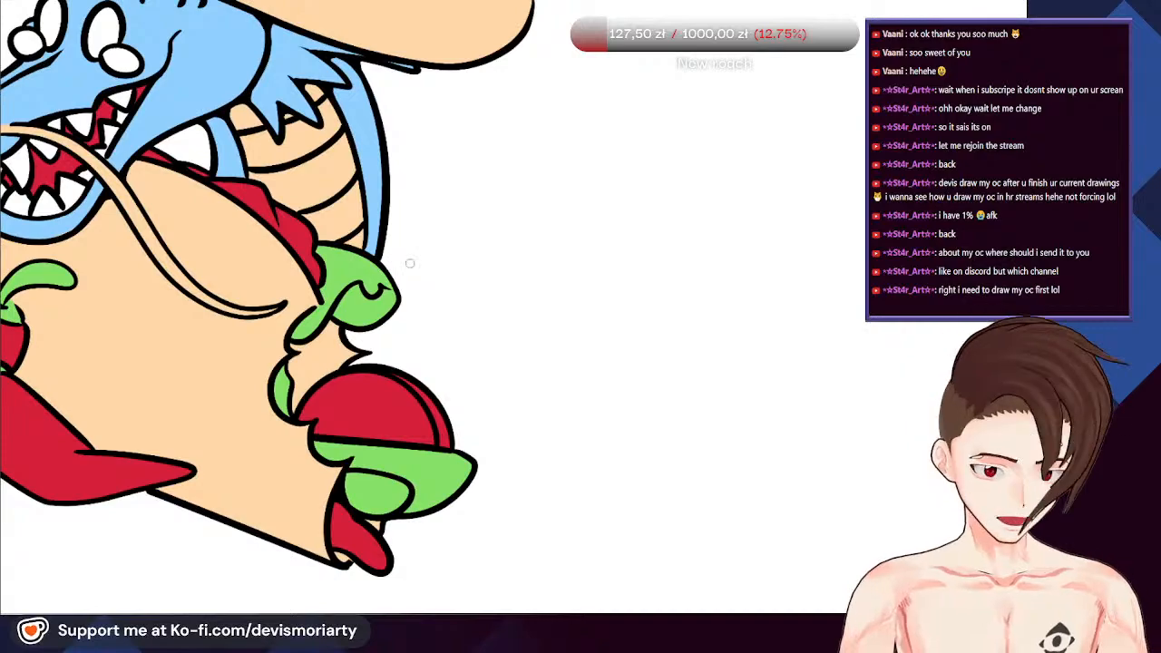
{"action": "scroll", "coordinate": [410, 263], "scroll_direction": "down", "scroll_amount": 1}
{"action": "scroll", "coordinate": [342, 331], "scroll_direction": "up", "scroll_amount": 3}
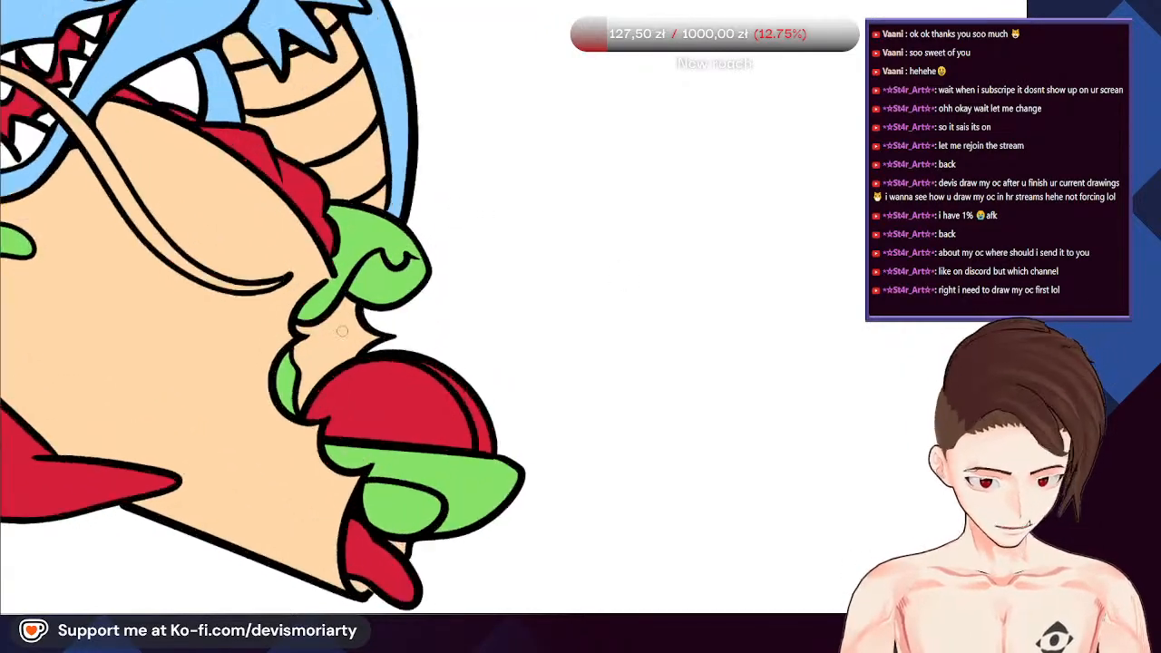
{"action": "scroll", "coordinate": [276, 243], "scroll_direction": "down", "scroll_amount": 5}
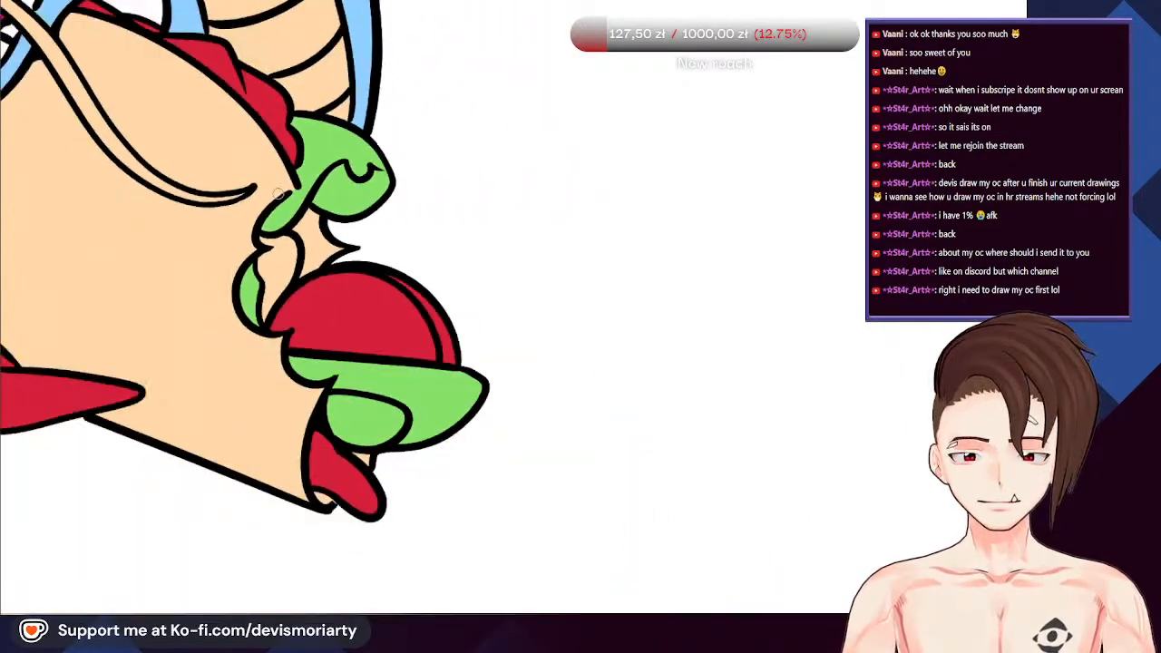
{"action": "scroll", "coordinate": [132, 127], "scroll_direction": "up", "scroll_amount": 2}
{"action": "scroll", "coordinate": [131, 125], "scroll_direction": "down", "scroll_amount": 1}
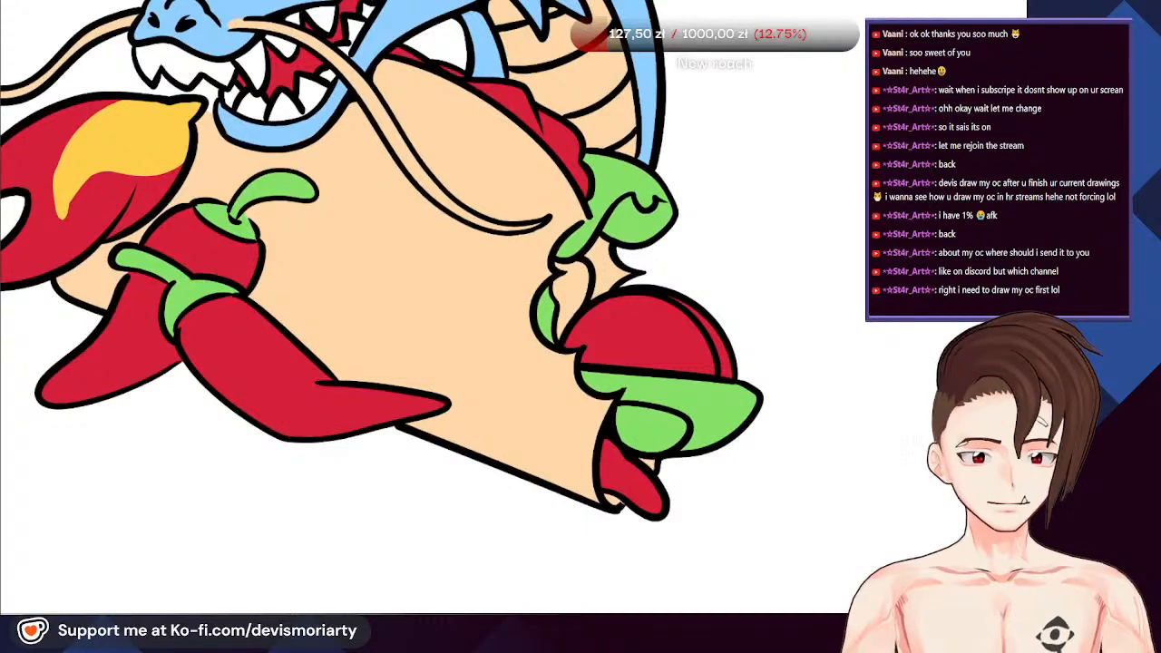
Fill the small enclosed piece of filling between the lettuce and the tomato slice with the flame's yellow
{"action": "scroll", "coordinate": [545, 281], "scroll_direction": "up", "scroll_amount": 3}
{"action": "mouse_move", "coordinate": [558, 290]}
{"action": "left_mouse_down"}
{"action": "mouse_move", "coordinate": [519, 405]}
{"action": "mouse_move", "coordinate": [593, 286]}
{"action": "mouse_move", "coordinate": [558, 241]}
{"action": "mouse_move", "coordinate": [599, 280]}
{"action": "mouse_move", "coordinate": [549, 342]}
{"action": "mouse_move", "coordinate": [574, 220]}
{"action": "mouse_move", "coordinate": [497, 211]}
{"action": "mouse_move", "coordinate": [543, 226]}
{"action": "mouse_move", "coordinate": [567, 216]}
{"action": "mouse_move", "coordinate": [528, 342]}
{"action": "mouse_move", "coordinate": [528, 250]}
{"action": "left_mouse_up"}
{"action": "scroll", "coordinate": [411, 120], "scroll_direction": "down", "scroll_amount": 5}
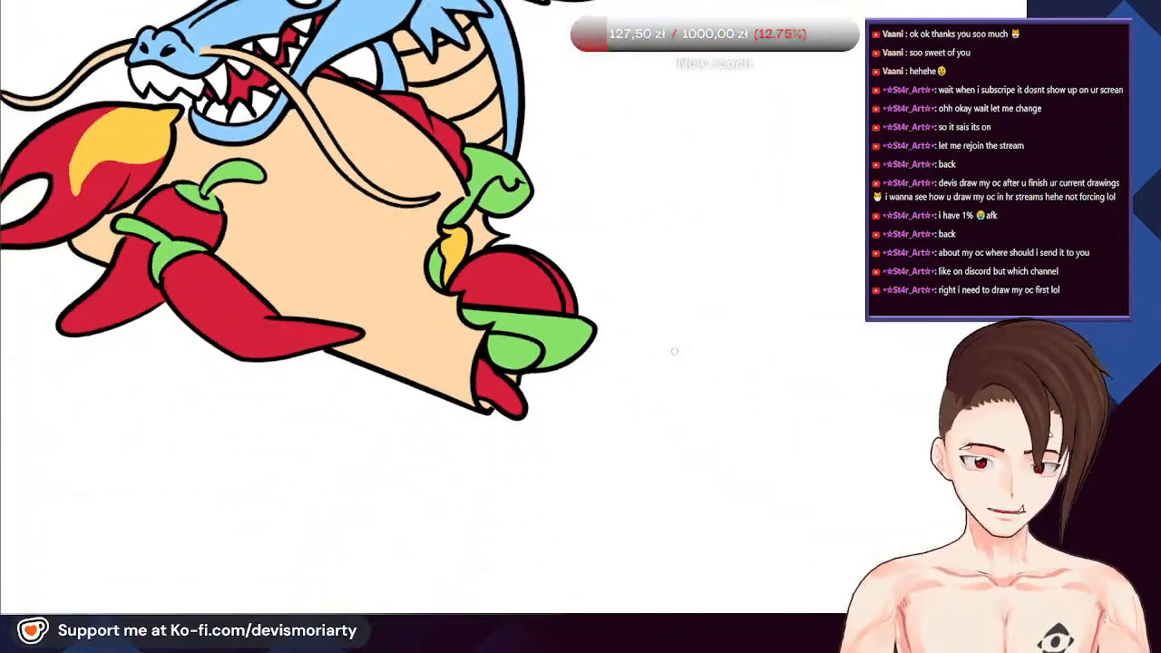
Paint three oval yellow seeds on the face of the red tomato slice
{"action": "scroll", "coordinate": [383, 207], "scroll_direction": "up", "scroll_amount": 5}
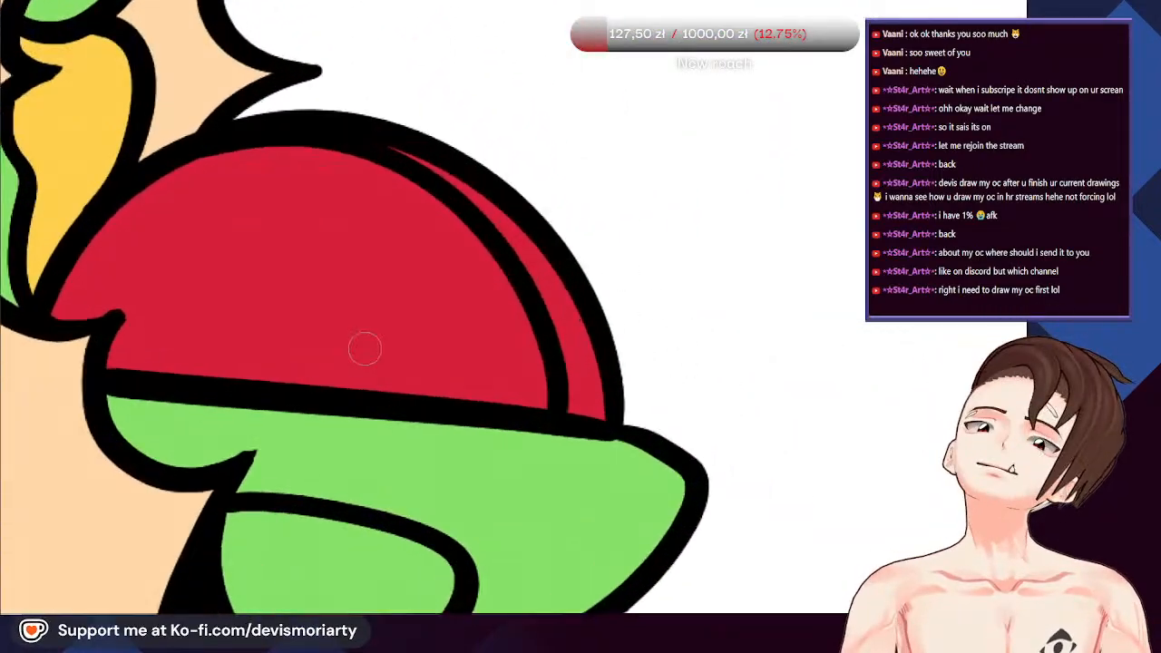
{"action": "left_click_drag", "start_coordinate": [358, 354], "coordinate": [404, 324]}
{"action": "scroll", "coordinate": [317, 247], "scroll_direction": "down", "scroll_amount": 1}
{"action": "scroll", "coordinate": [317, 247], "scroll_direction": "up", "scroll_amount": 1}
{"action": "mouse_move", "coordinate": [305, 311]}
{"action": "left_mouse_down"}
{"action": "mouse_move", "coordinate": [322, 254]}
{"action": "mouse_move", "coordinate": [310, 315]}
{"action": "mouse_move", "coordinate": [290, 245]}
{"action": "left_mouse_up"}
{"action": "scroll", "coordinate": [244, 310], "scroll_direction": "down", "scroll_amount": 6}
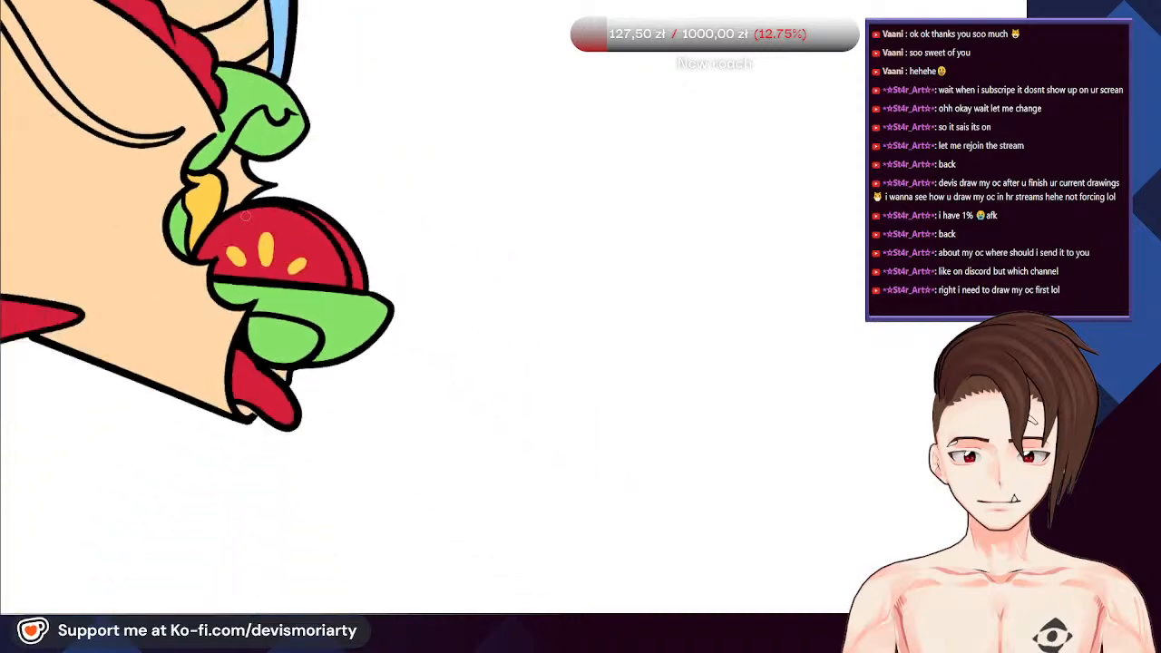
{"action": "scroll", "coordinate": [278, 234], "scroll_direction": "up", "scroll_amount": 4}
{"action": "scroll", "coordinate": [278, 234], "scroll_direction": "up", "scroll_amount": 3}
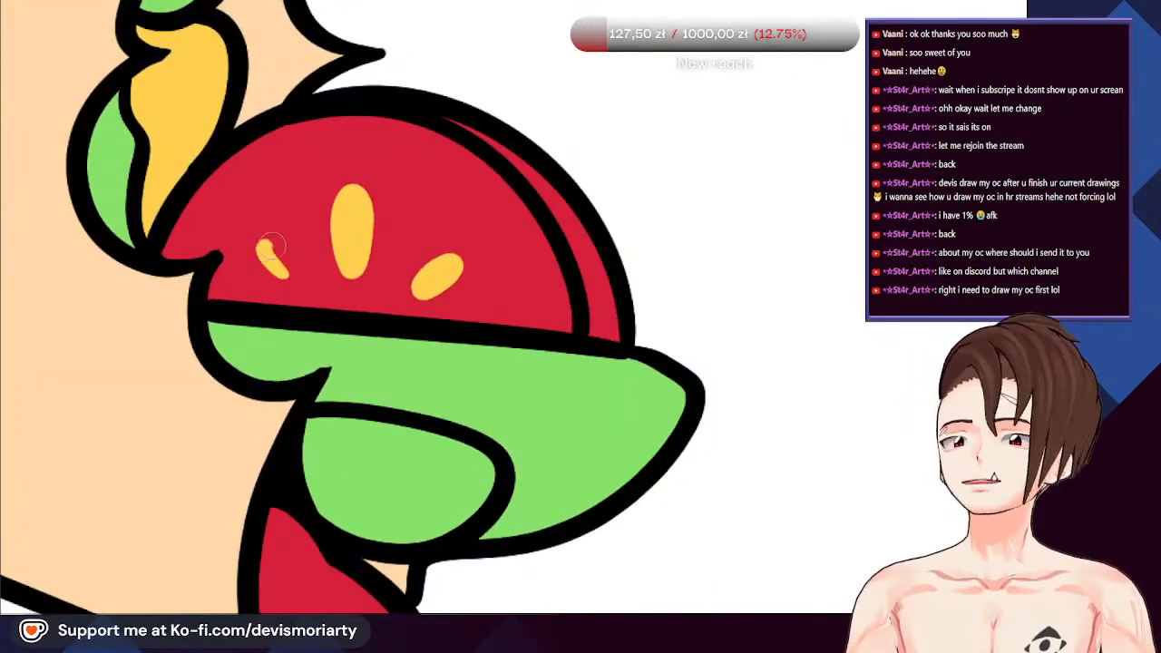
{"action": "scroll", "coordinate": [270, 247], "scroll_direction": "down", "scroll_amount": 6}
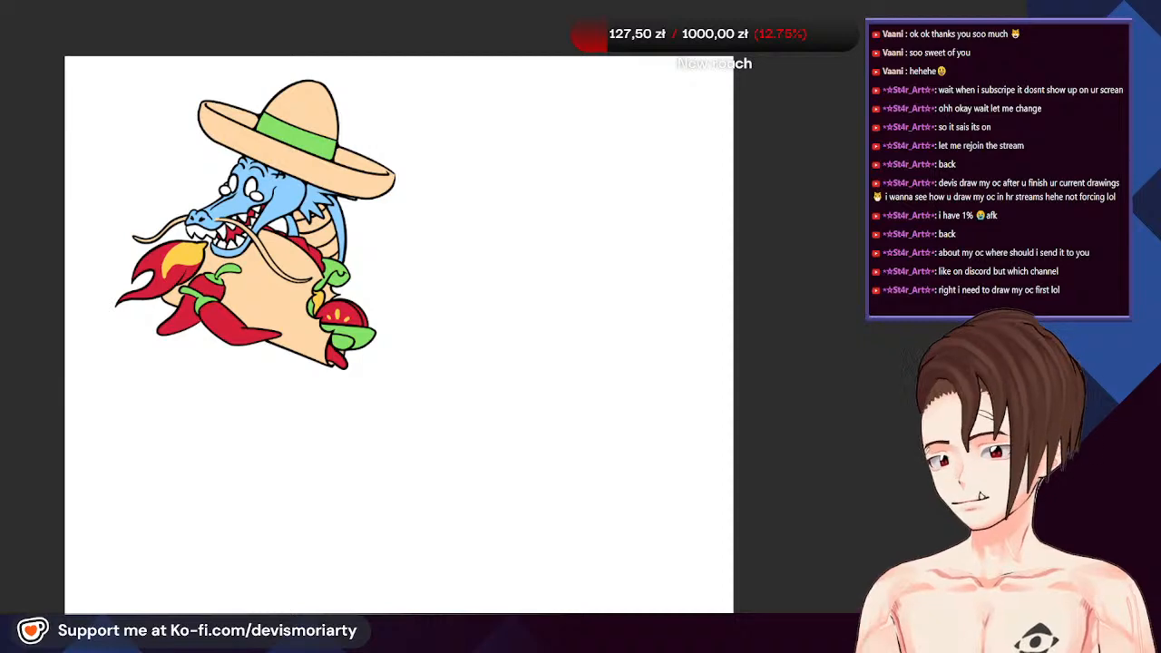
Recolor the front chili pepper on the wrap from red to yellow
{"action": "scroll", "coordinate": [199, 320], "scroll_direction": "up", "scroll_amount": 3}
{"action": "left_click", "coordinate": [217, 318]}
{"action": "scroll", "coordinate": [154, 319], "scroll_direction": "down", "scroll_amount": 4}
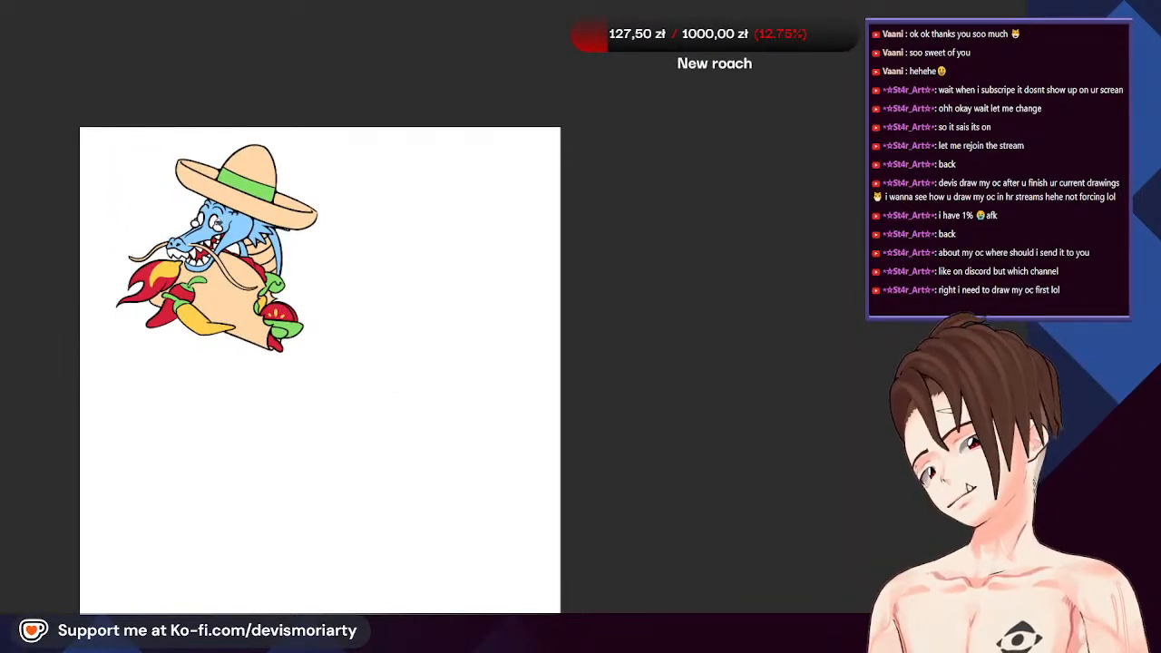
{"action": "scroll", "coordinate": [99, 246], "scroll_direction": "down", "scroll_amount": 2}
{"action": "scroll", "coordinate": [137, 316], "scroll_direction": "up", "scroll_amount": 2}
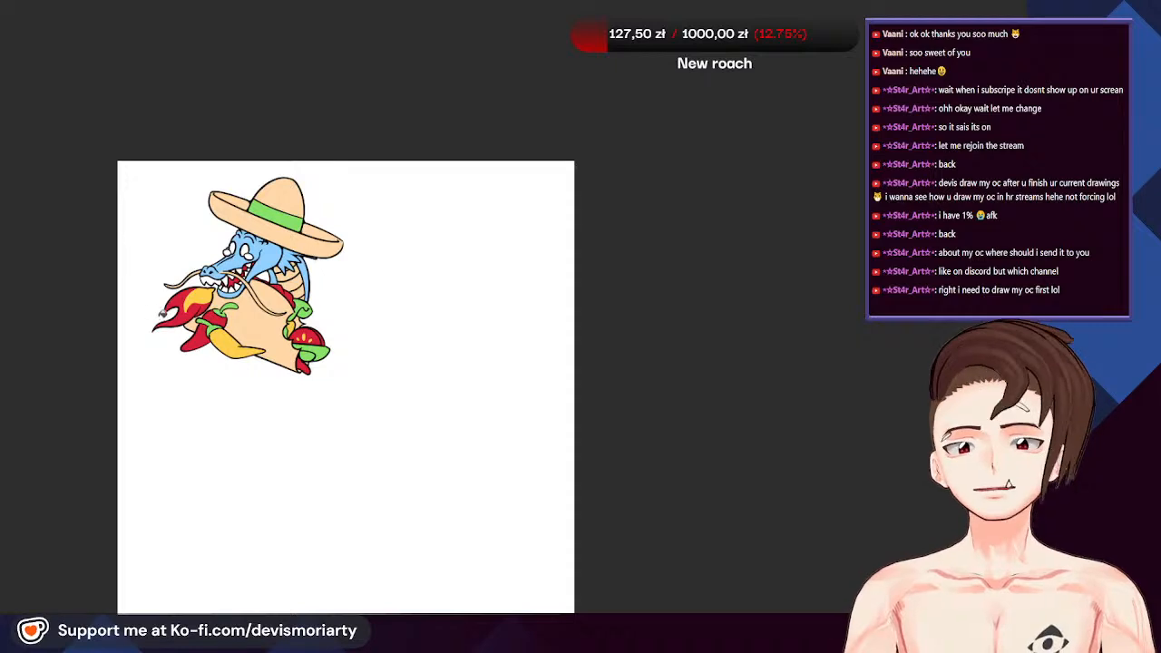
{"action": "scroll", "coordinate": [161, 313], "scroll_direction": "down", "scroll_amount": 2}
{"action": "scroll", "coordinate": [114, 314], "scroll_direction": "up", "scroll_amount": 3}
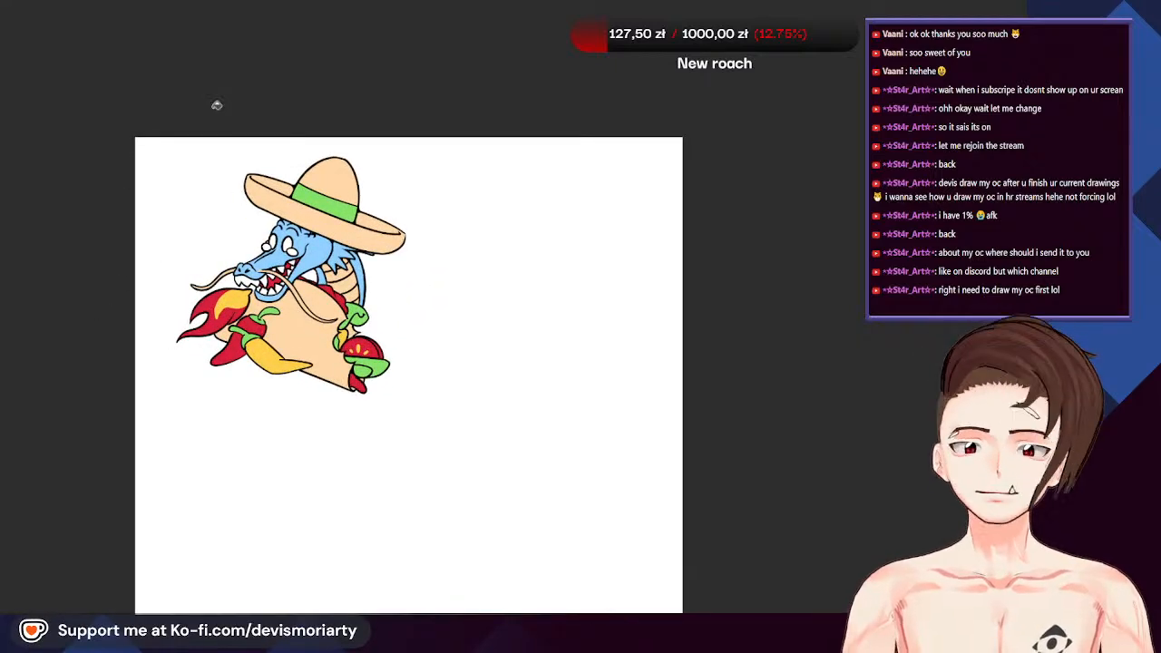
{"action": "scroll", "coordinate": [254, 336], "scroll_direction": "down", "scroll_amount": 2}
{"action": "scroll", "coordinate": [234, 302], "scroll_direction": "up", "scroll_amount": 3}
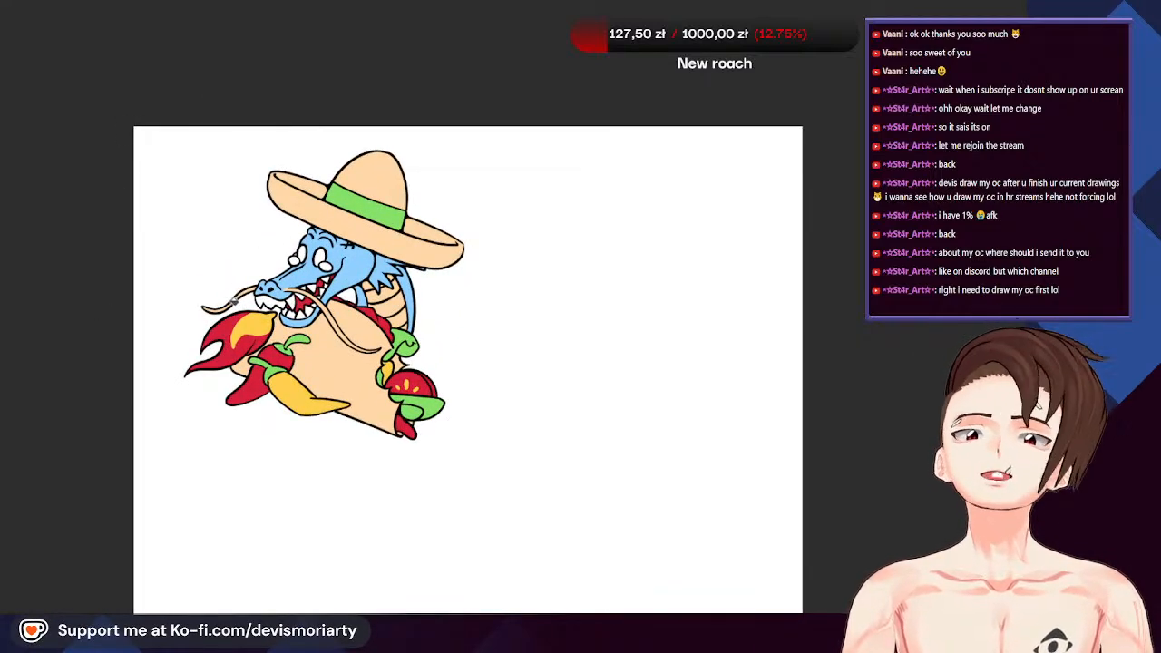
{"action": "scroll", "coordinate": [421, 251], "scroll_direction": "up", "scroll_amount": 1}
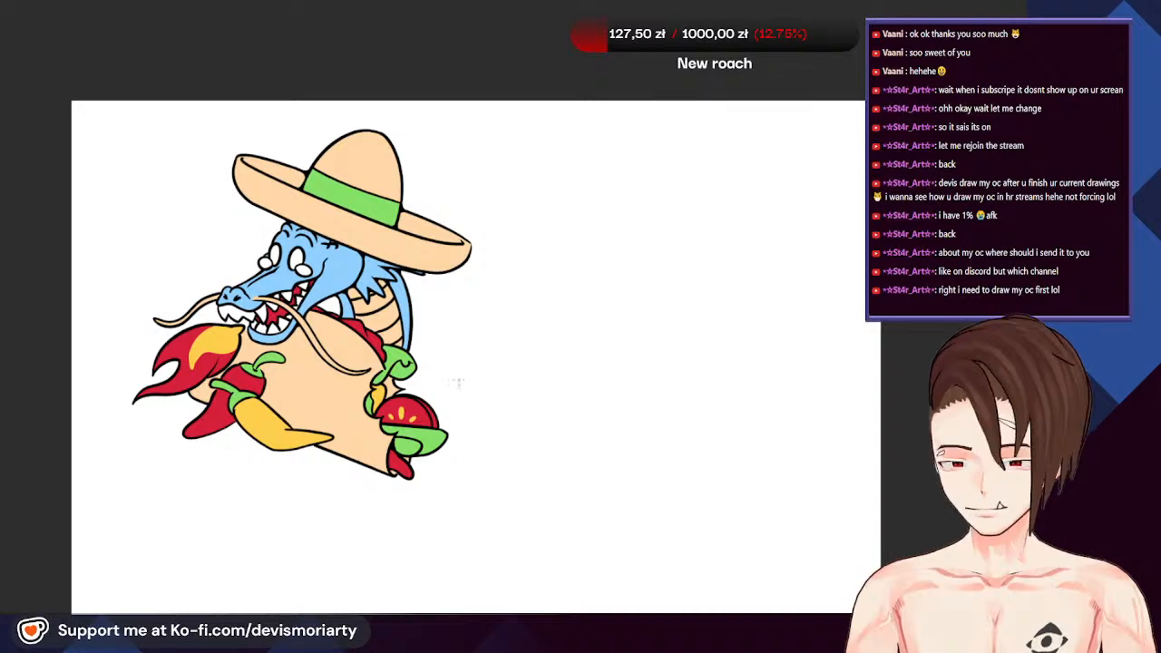
Thicken the black outline around the rounded right end of the sombrero's brim
{"action": "scroll", "coordinate": [446, 310], "scroll_direction": "up", "scroll_amount": 8}
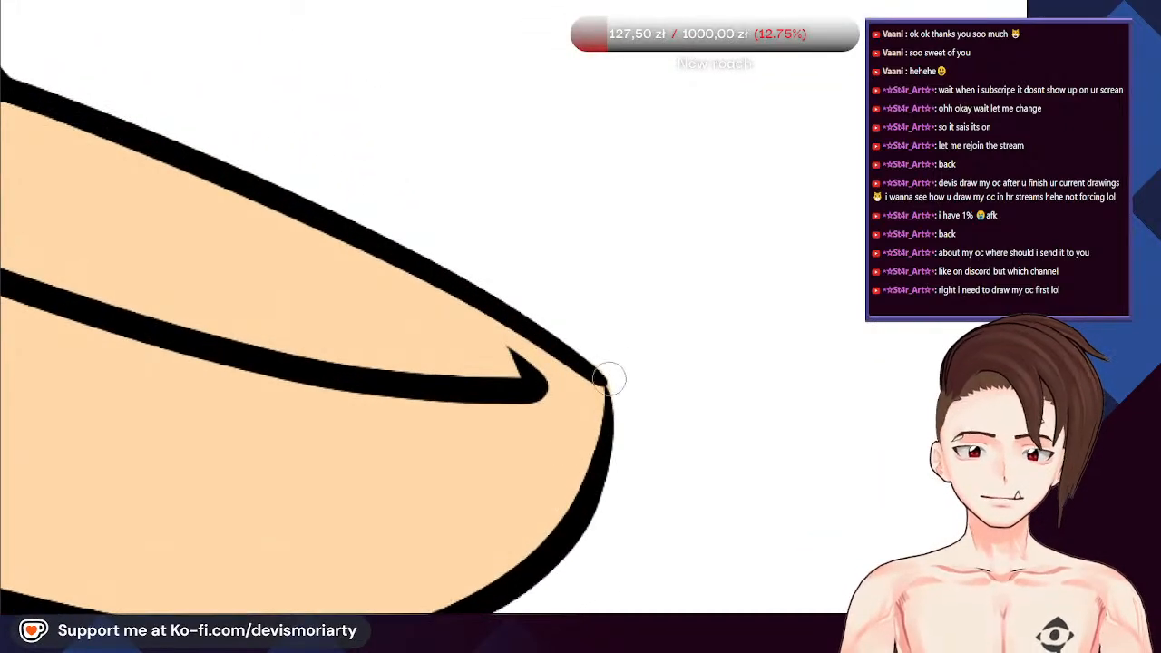
{"action": "scroll", "coordinate": [612, 348], "scroll_direction": "down", "scroll_amount": 3}
{"action": "scroll", "coordinate": [575, 423], "scroll_direction": "up", "scroll_amount": 3}
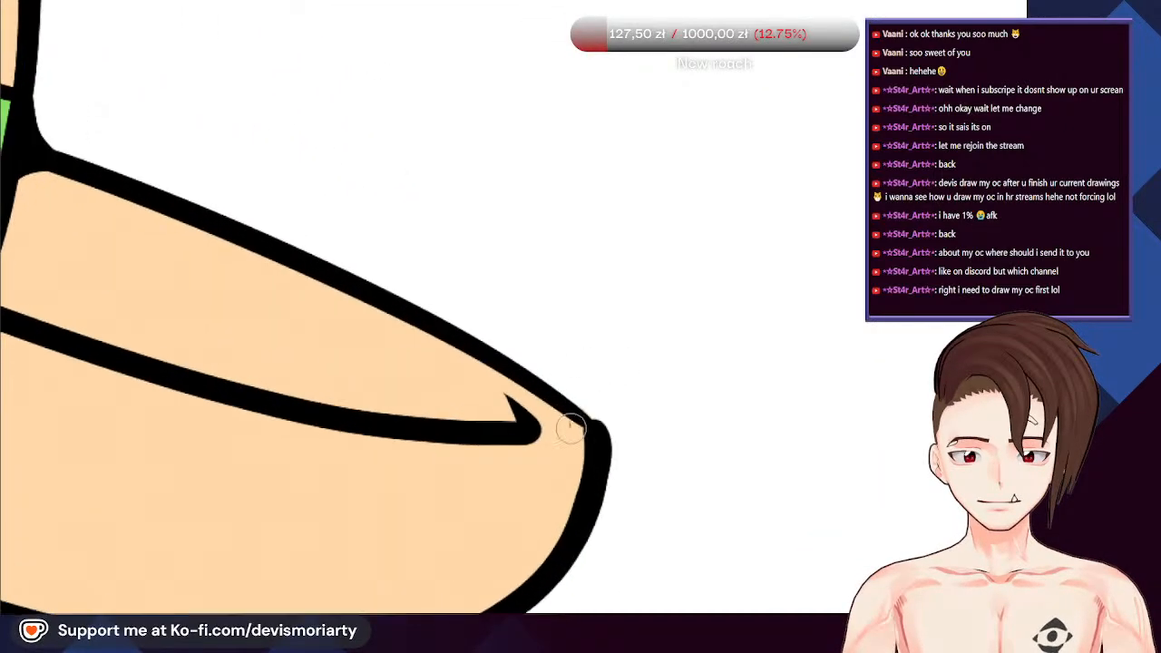
{"action": "mouse_move", "coordinate": [603, 438]}
{"action": "left_mouse_down"}
{"action": "mouse_move", "coordinate": [547, 387]}
{"action": "mouse_move", "coordinate": [408, 303]}
{"action": "mouse_move", "coordinate": [2, 125]}
{"action": "left_mouse_up"}
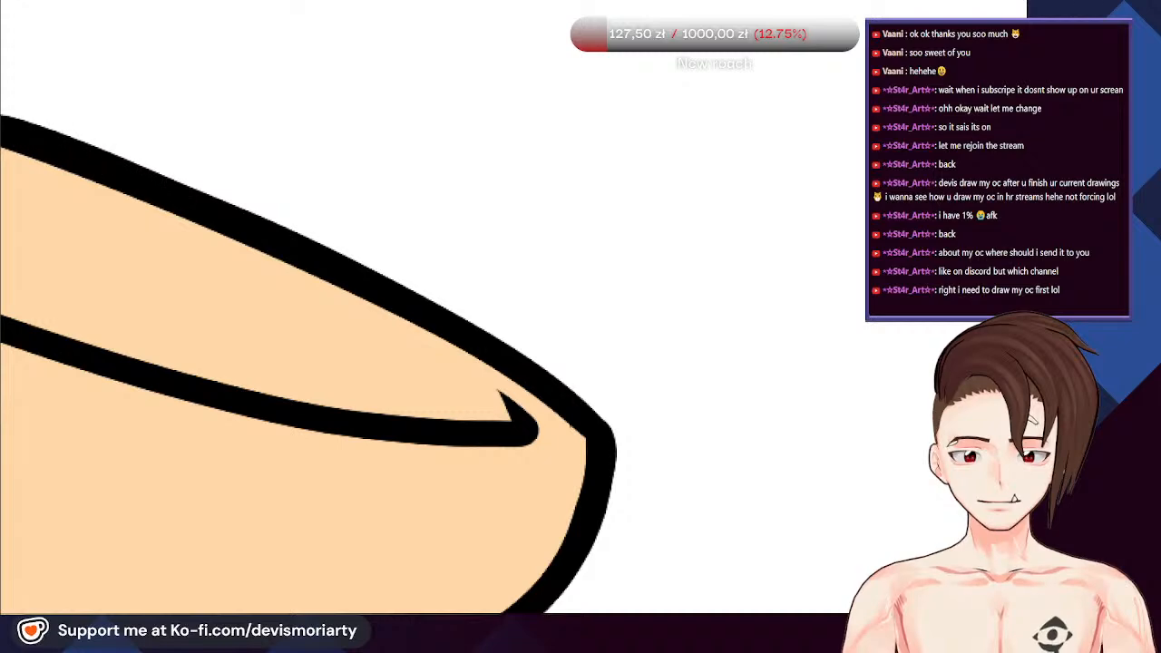
{"action": "key", "text": "ctrl+z"}
{"action": "scroll", "coordinate": [235, 268], "scroll_direction": "down", "scroll_amount": 3}
{"action": "scroll", "coordinate": [151, 233], "scroll_direction": "up", "scroll_amount": 3}
{"action": "left_click_drag", "start_coordinate": [236, 260], "coordinate": [422, 344]}
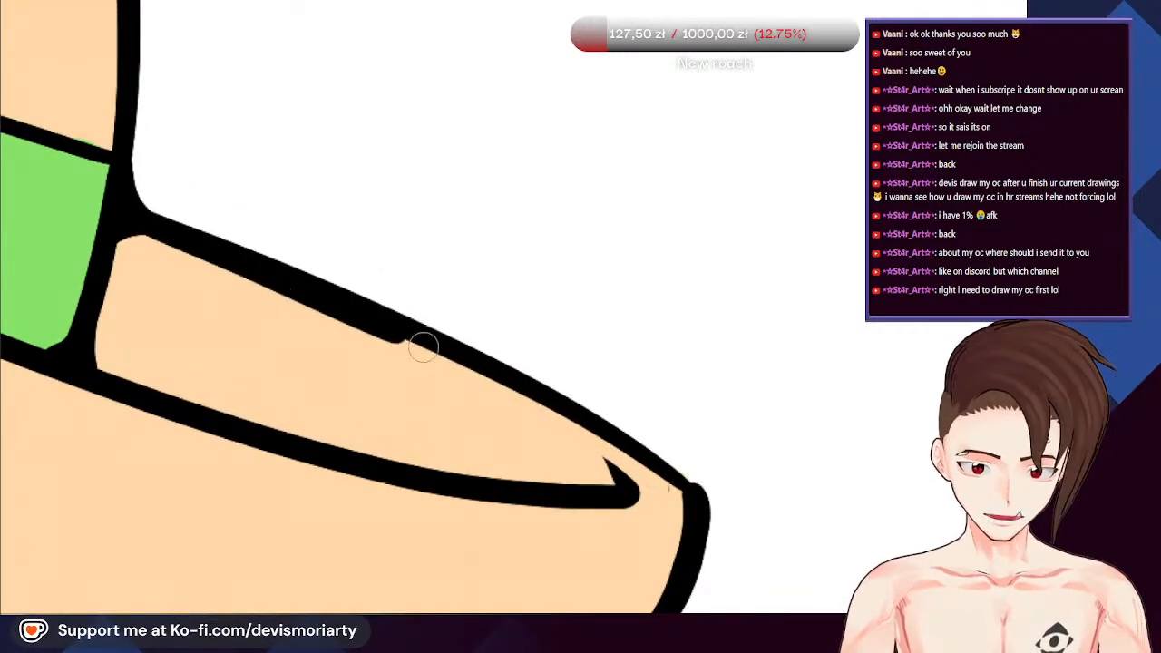
{"action": "key", "text": "ctrl+z"}
Thicken the upper black outline of the sombrero's brim with one stroke from the crown to the brim's right tip
{"action": "mouse_move", "coordinate": [170, 227]}
{"action": "left_mouse_down"}
{"action": "mouse_move", "coordinate": [444, 344]}
{"action": "mouse_move", "coordinate": [699, 492]}
{"action": "left_mouse_up"}
{"action": "scroll", "coordinate": [422, 346], "scroll_direction": "down", "scroll_amount": 6}
{"action": "scroll", "coordinate": [162, 272], "scroll_direction": "up", "scroll_amount": 3}
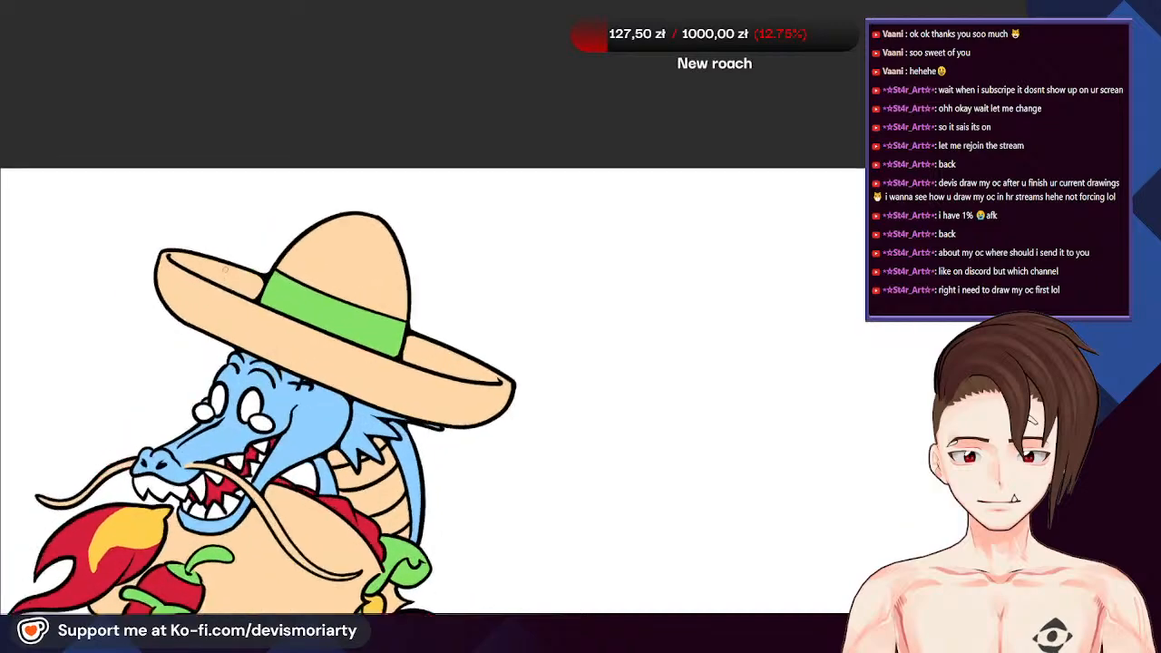
{"action": "scroll", "coordinate": [127, 195], "scroll_direction": "down", "scroll_amount": 5}
{"action": "scroll", "coordinate": [18, 386], "scroll_direction": "up", "scroll_amount": 3}
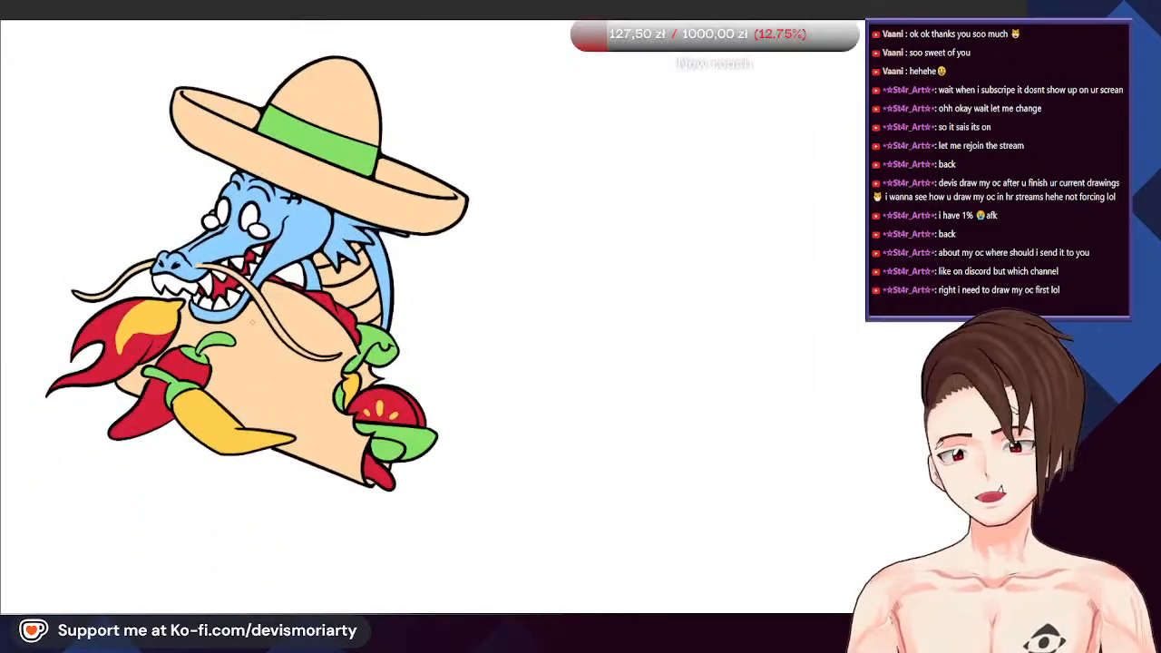
Select the white background around the character and try filling it with black
{"action": "scroll", "coordinate": [284, 290], "scroll_direction": "down", "scroll_amount": 4}
{"action": "scroll", "coordinate": [284, 289], "scroll_direction": "up", "scroll_amount": 3}
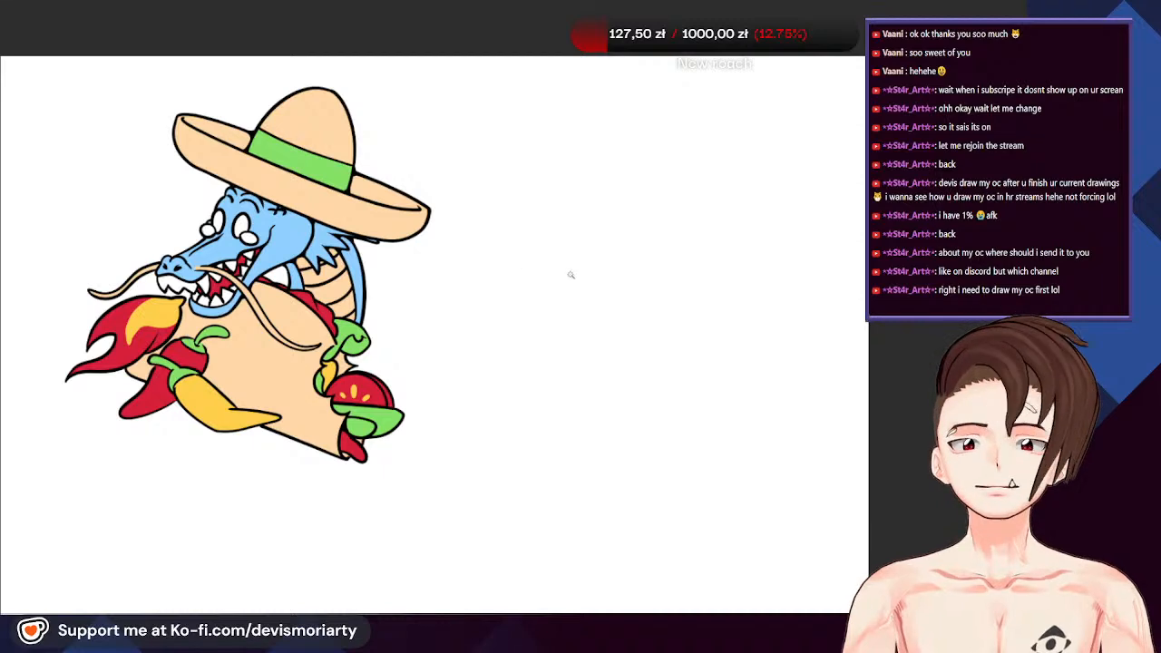
{"action": "left_click", "coordinate": [471, 233]}
{"action": "scroll", "coordinate": [573, 259], "scroll_direction": "down", "scroll_amount": 2}
{"action": "scroll", "coordinate": [309, 317], "scroll_direction": "up", "scroll_amount": 2}
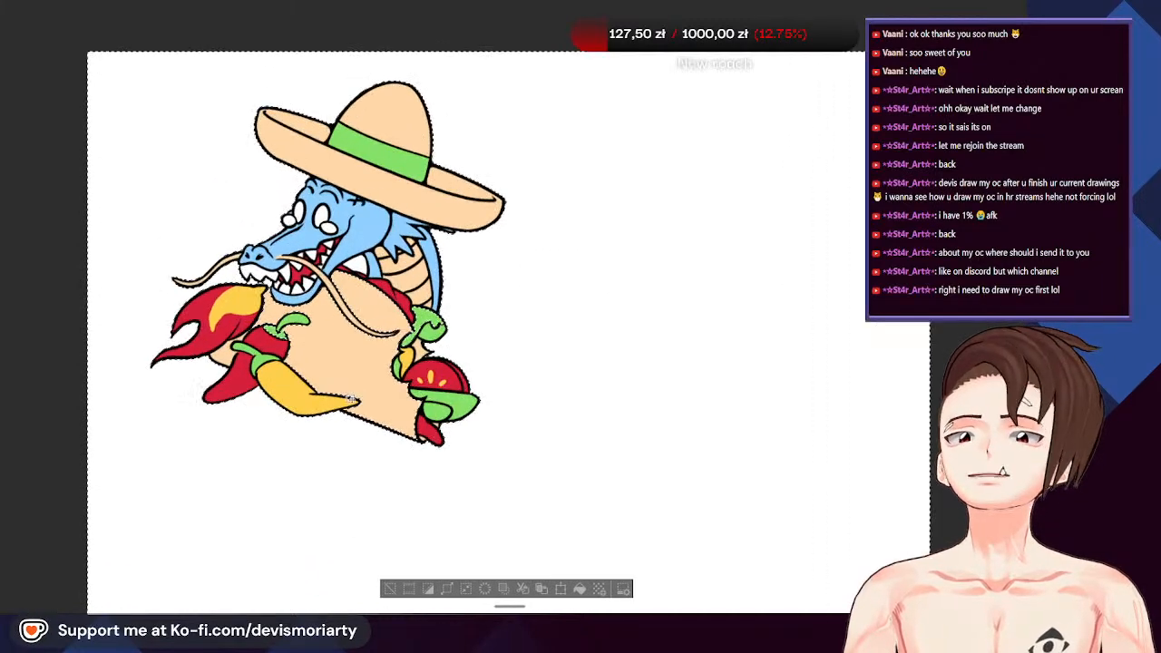
{"action": "scroll", "coordinate": [534, 412], "scroll_direction": "down", "scroll_amount": 2}
{"action": "scroll", "coordinate": [422, 472], "scroll_direction": "up", "scroll_amount": 2}
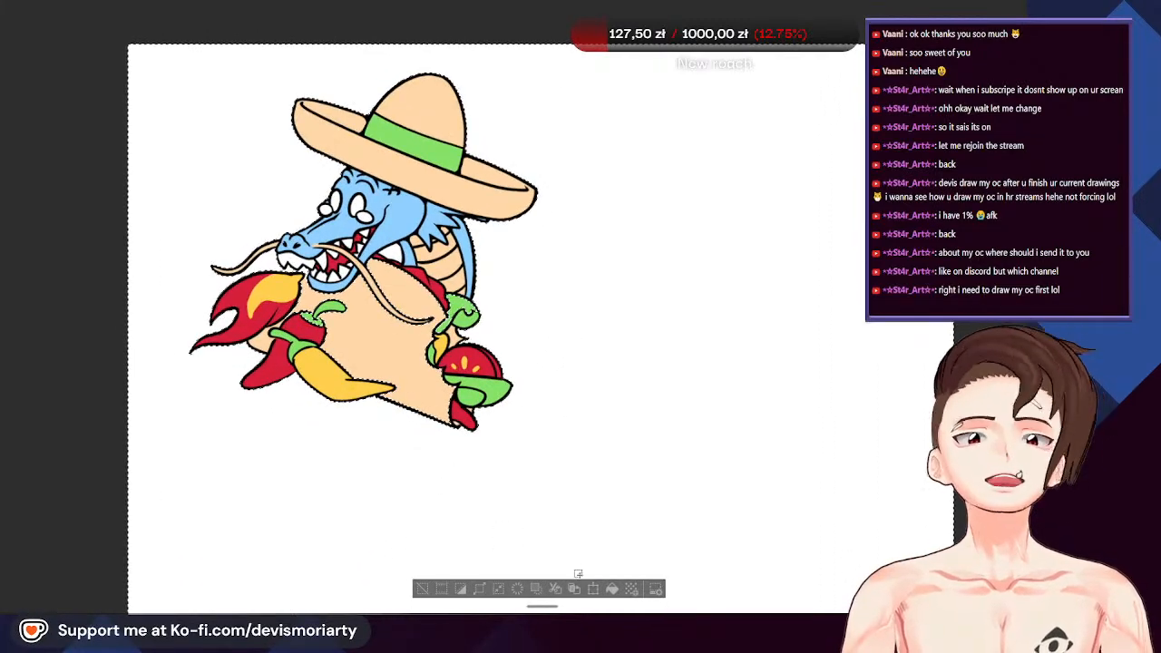
{"action": "left_click", "coordinate": [612, 592]}
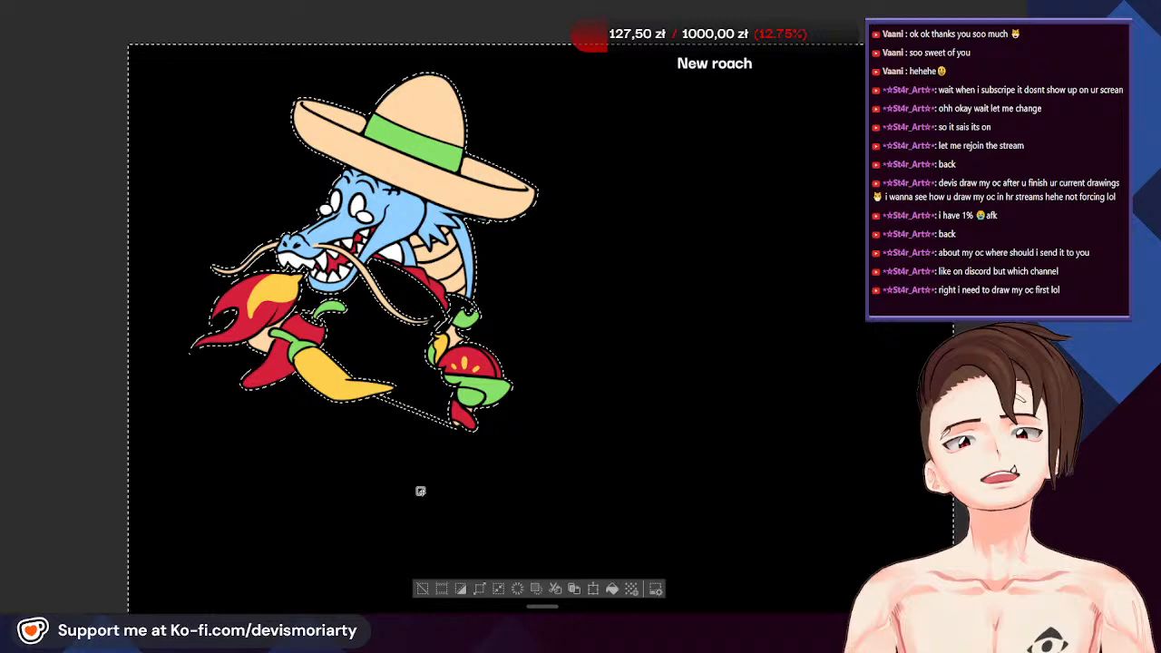
{"action": "left_click", "coordinate": [423, 589]}
{"action": "scroll", "coordinate": [402, 490], "scroll_direction": "up", "scroll_amount": 2}
{"action": "key", "text": "ctrl+z"}
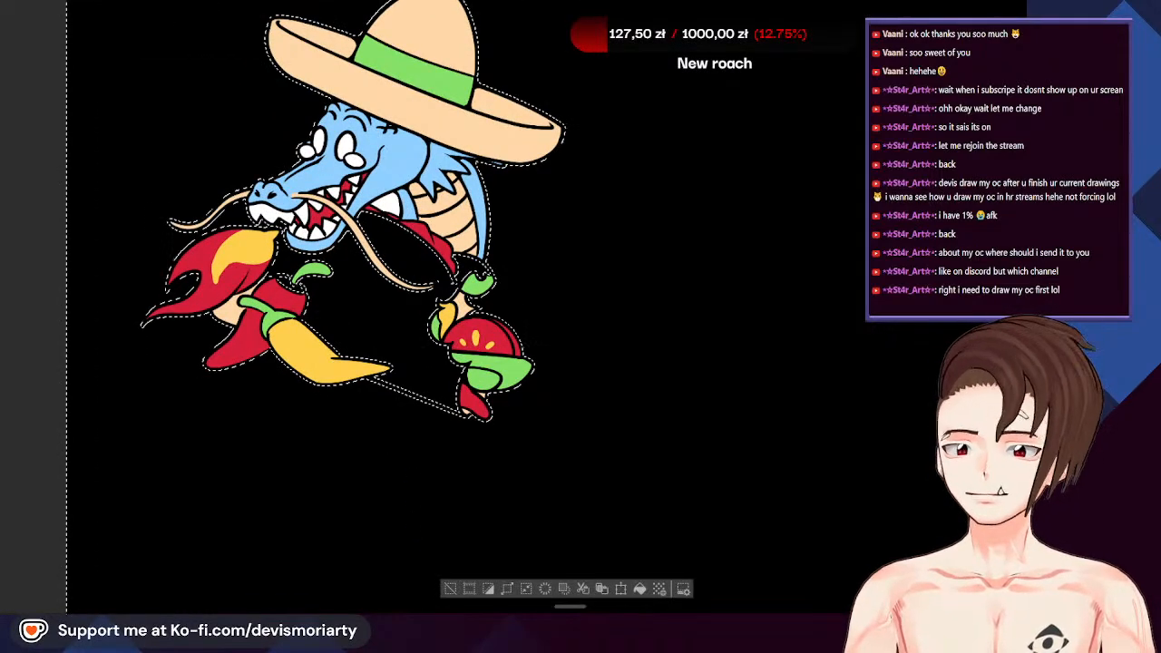
{"action": "key", "text": "ctrl+z"}
Close the gap in the black outline between the tip of the flame-shaped chili and the dragon's lower jaw
{"action": "scroll", "coordinate": [390, 402], "scroll_direction": "up", "scroll_amount": 3}
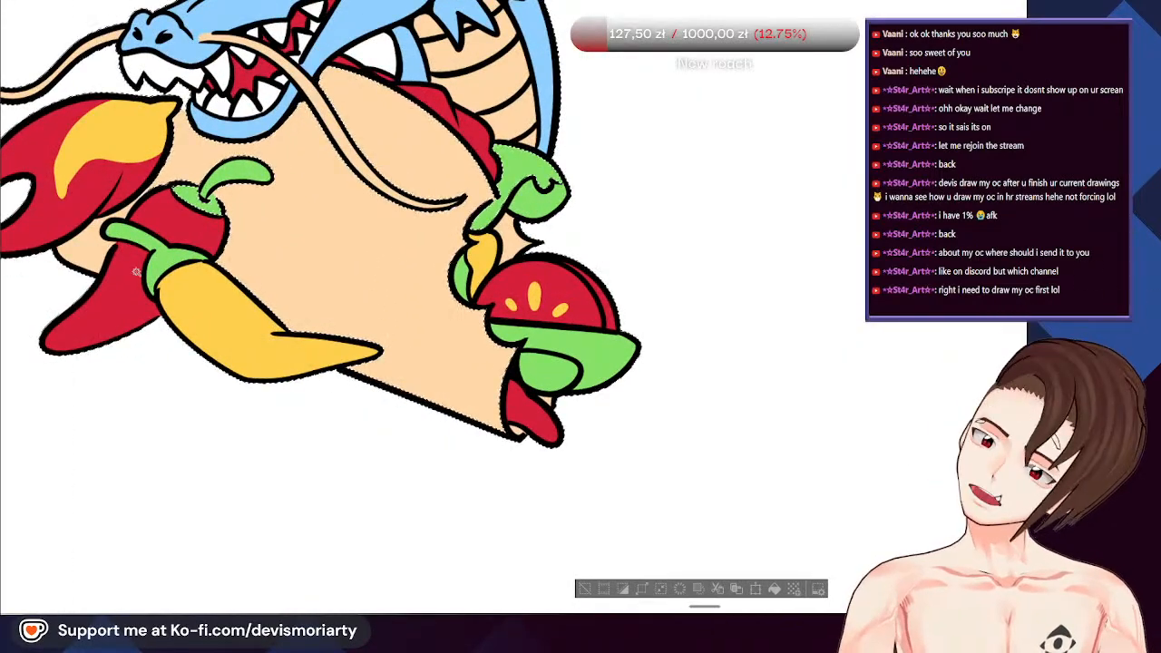
{"action": "scroll", "coordinate": [407, 399], "scroll_direction": "up", "scroll_amount": 1}
{"action": "scroll", "coordinate": [396, 395], "scroll_direction": "down", "scroll_amount": 1}
{"action": "scroll", "coordinate": [283, 292], "scroll_direction": "up", "scroll_amount": 1}
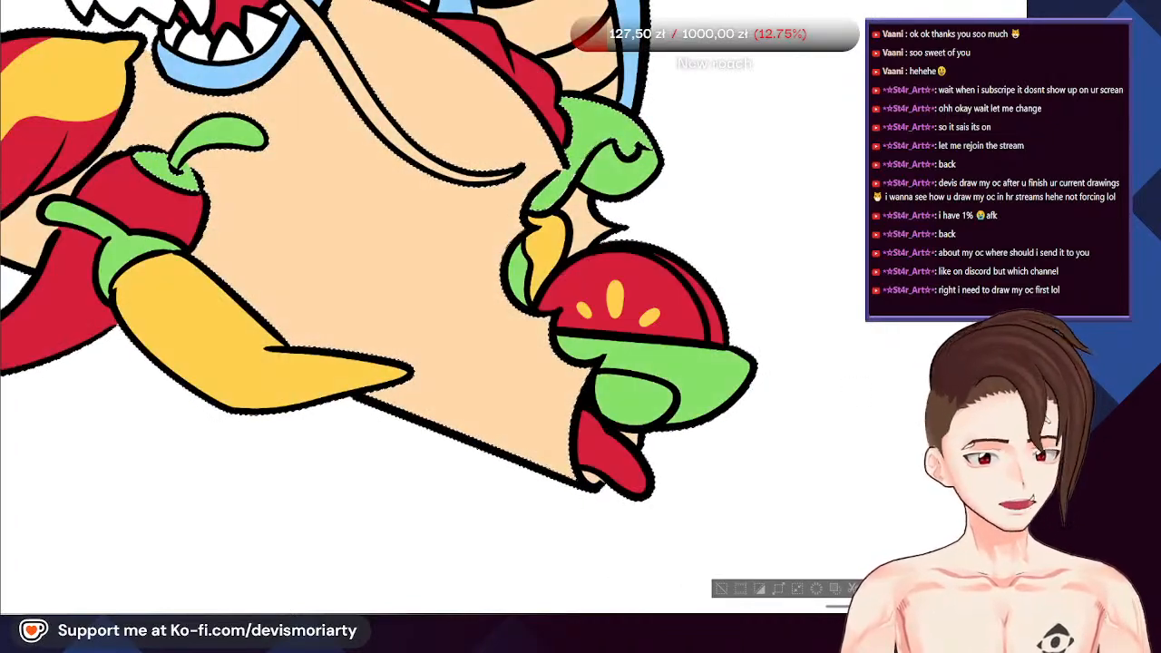
{"action": "scroll", "coordinate": [584, 428], "scroll_direction": "up", "scroll_amount": 1}
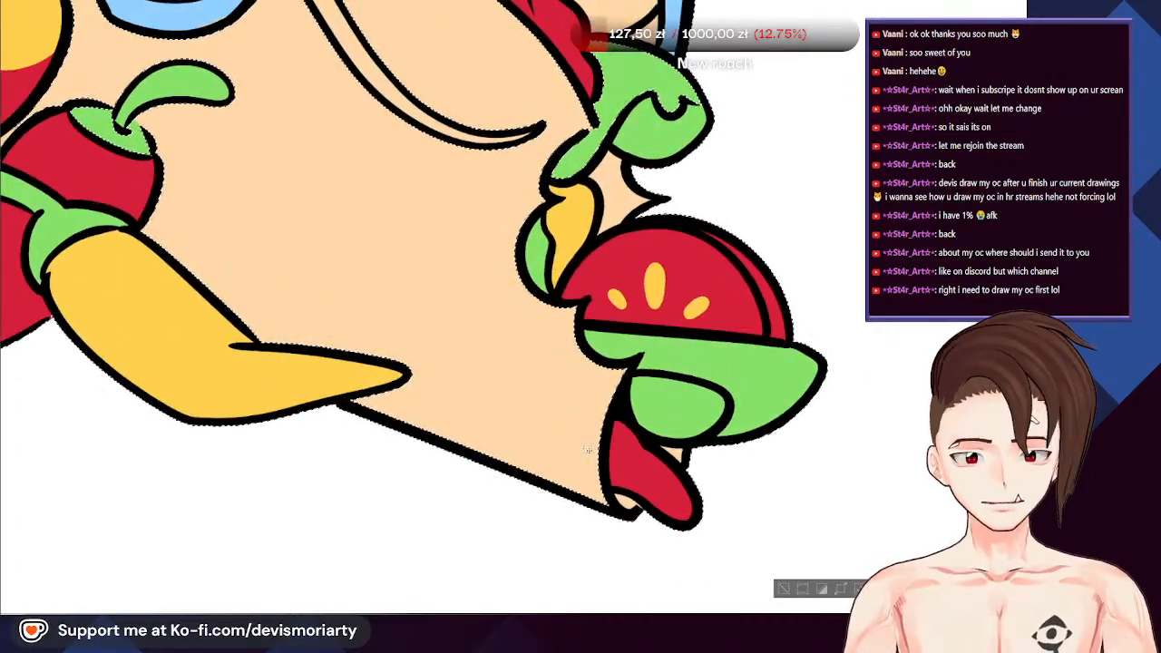
{"action": "scroll", "coordinate": [584, 428], "scroll_direction": "down", "scroll_amount": 2}
{"action": "scroll", "coordinate": [515, 296], "scroll_direction": "up", "scroll_amount": 1}
{"action": "scroll", "coordinate": [515, 296], "scroll_direction": "down", "scroll_amount": 2}
{"action": "scroll", "coordinate": [516, 296], "scroll_direction": "up", "scroll_amount": 2}
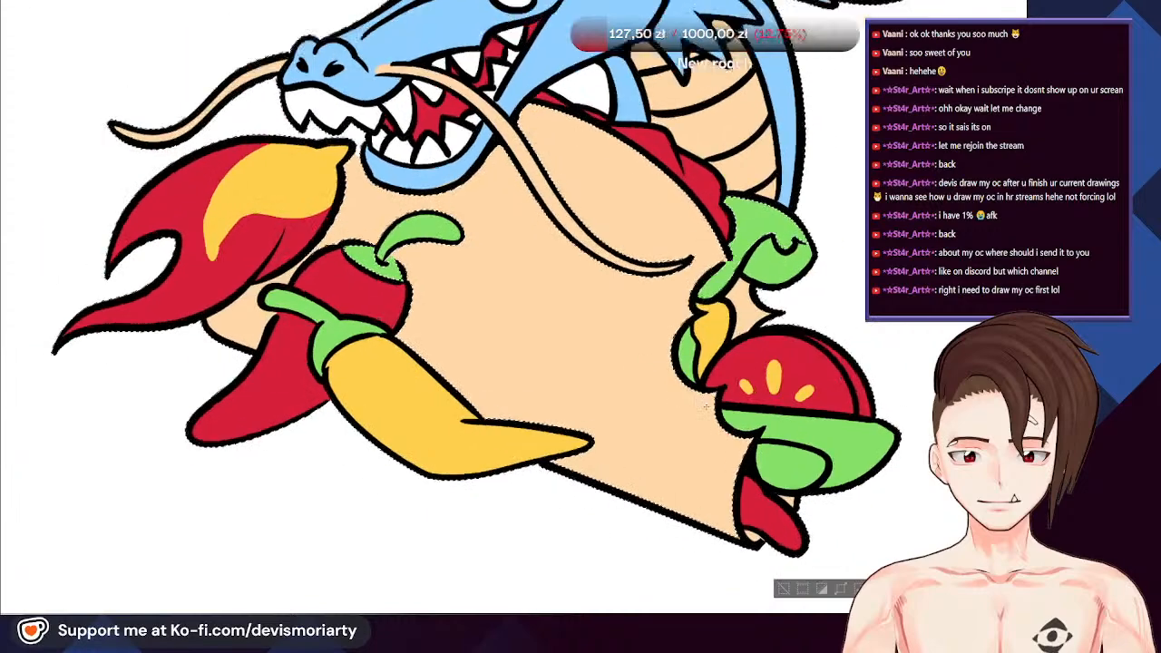
{"action": "scroll", "coordinate": [408, 220], "scroll_direction": "down", "scroll_amount": 1}
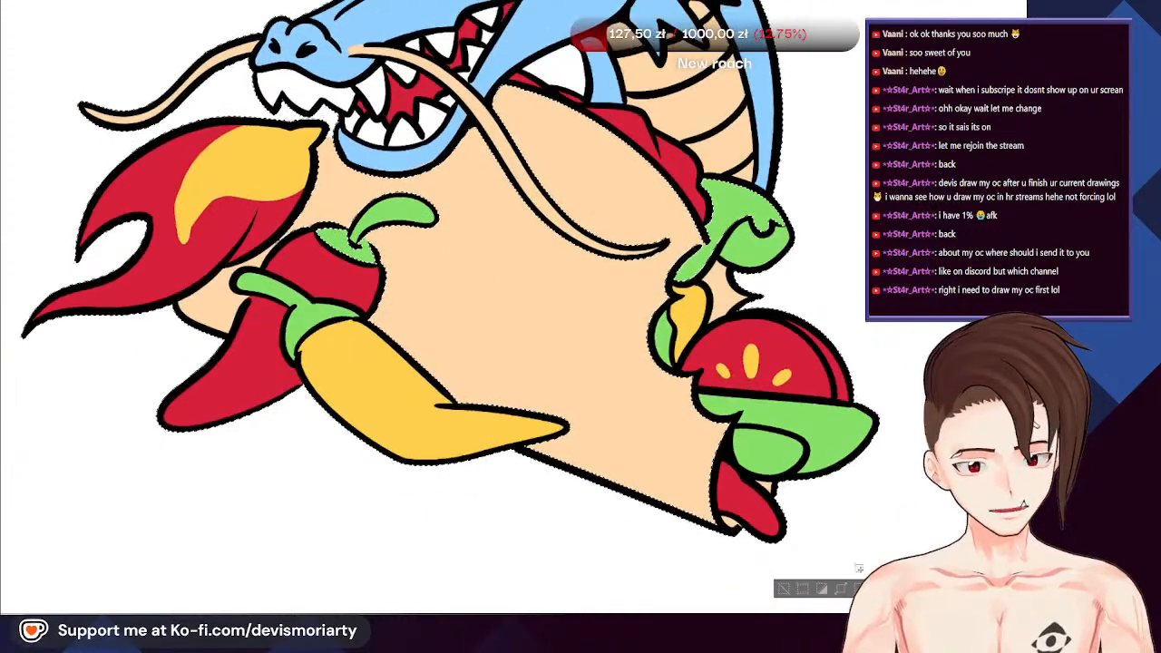
{"action": "scroll", "coordinate": [293, 175], "scroll_direction": "up", "scroll_amount": 2}
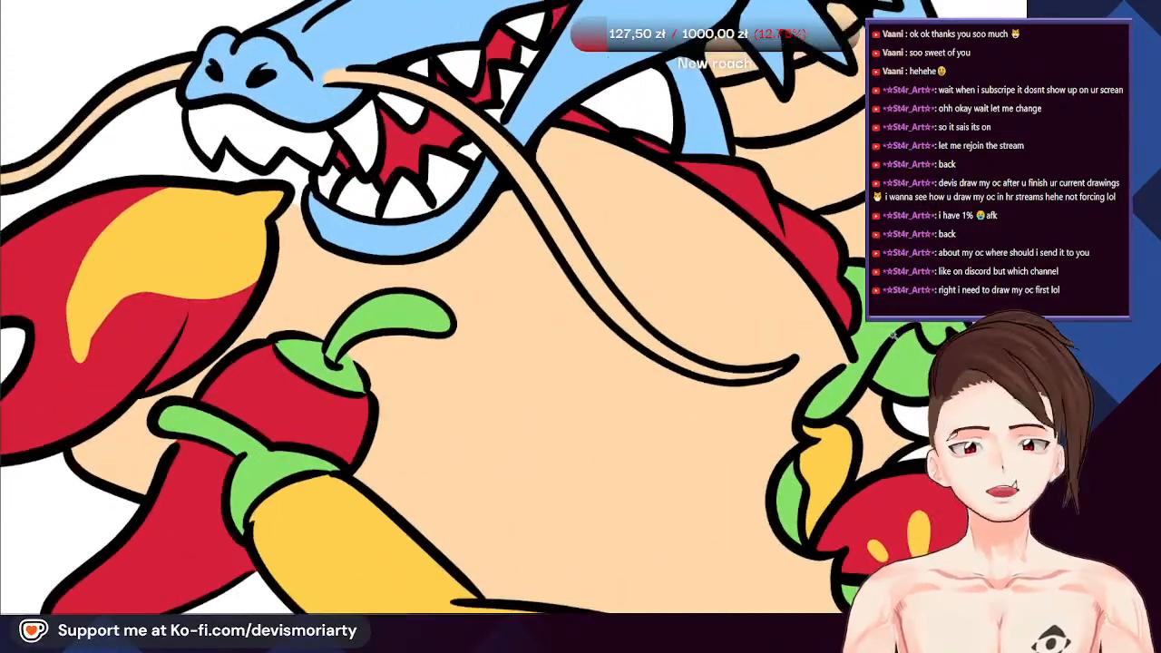
{"action": "scroll", "coordinate": [893, 336], "scroll_direction": "down", "scroll_amount": 1}
{"action": "scroll", "coordinate": [321, 218], "scroll_direction": "up", "scroll_amount": 5}
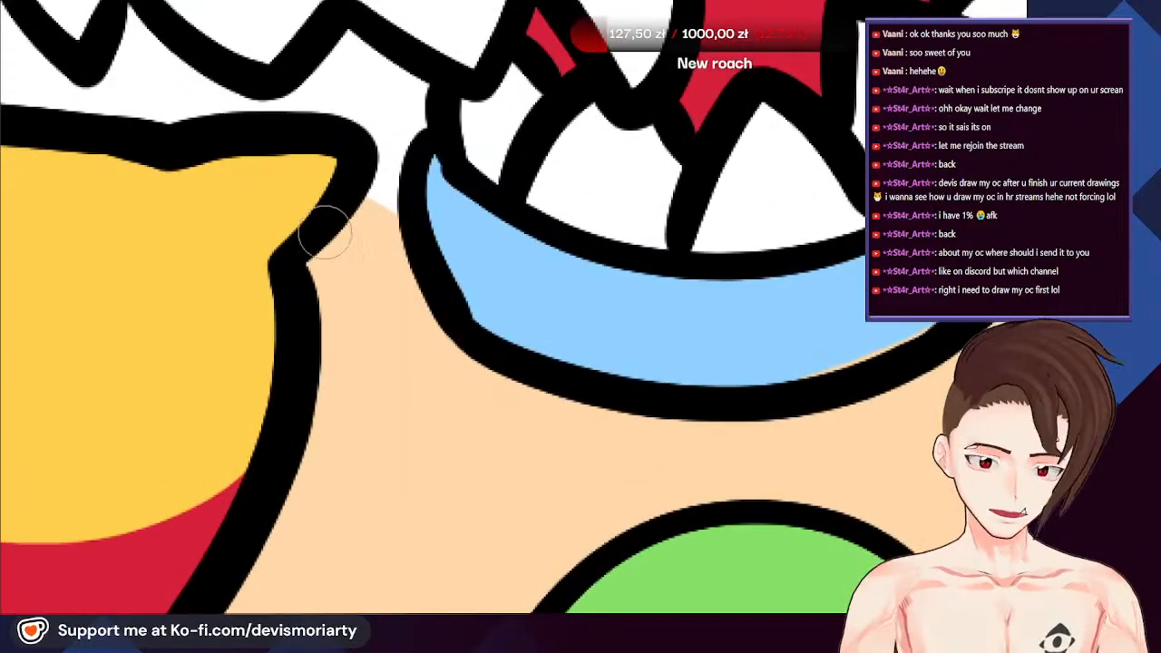
{"action": "mouse_move", "coordinate": [324, 233]}
{"action": "left_mouse_down"}
{"action": "mouse_move", "coordinate": [410, 178]}
{"action": "mouse_move", "coordinate": [327, 224]}
{"action": "left_mouse_up"}
{"action": "key", "text": "ctrl+z"}
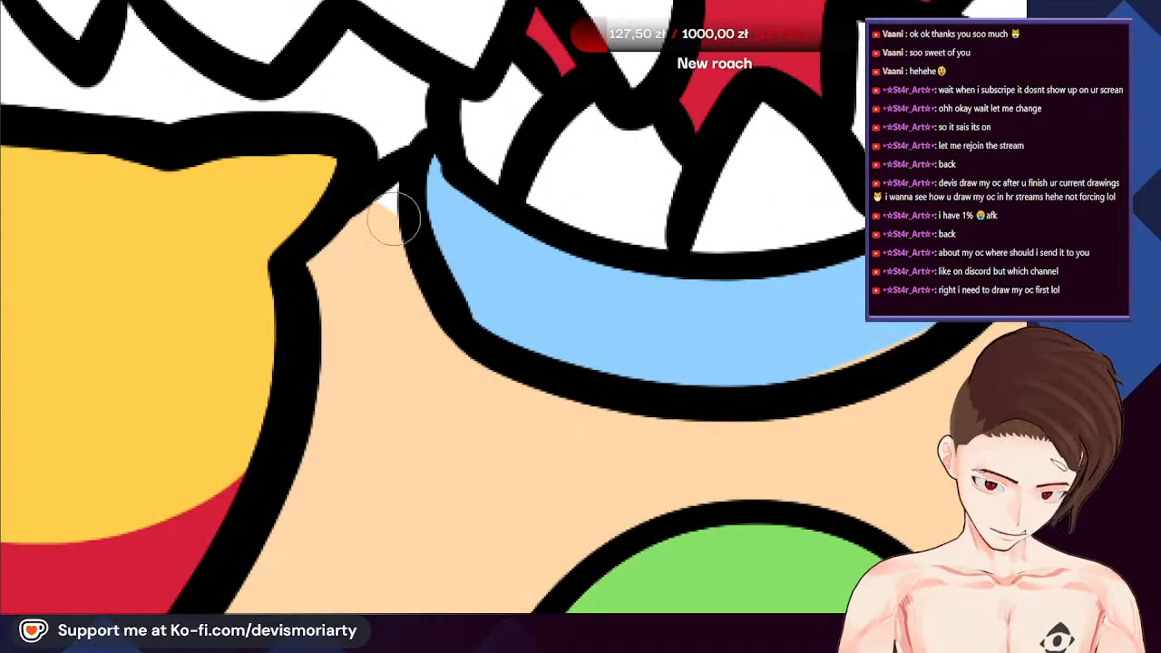
Select the background together with the rear red chili and try filling the selection with the wrap's peach color
{"action": "scroll", "coordinate": [402, 187], "scroll_direction": "down", "scroll_amount": 6}
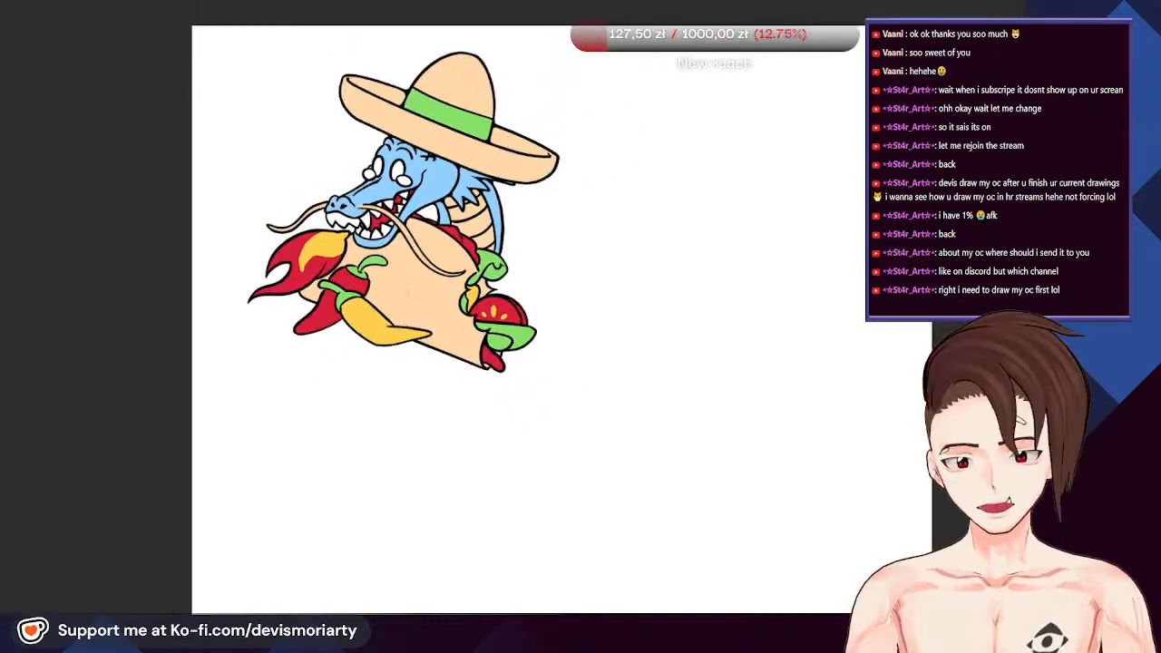
{"action": "scroll", "coordinate": [408, 294], "scroll_direction": "up", "scroll_amount": 2}
{"action": "left_click_drag", "start_coordinate": [408, 293], "coordinate": [482, 413]}
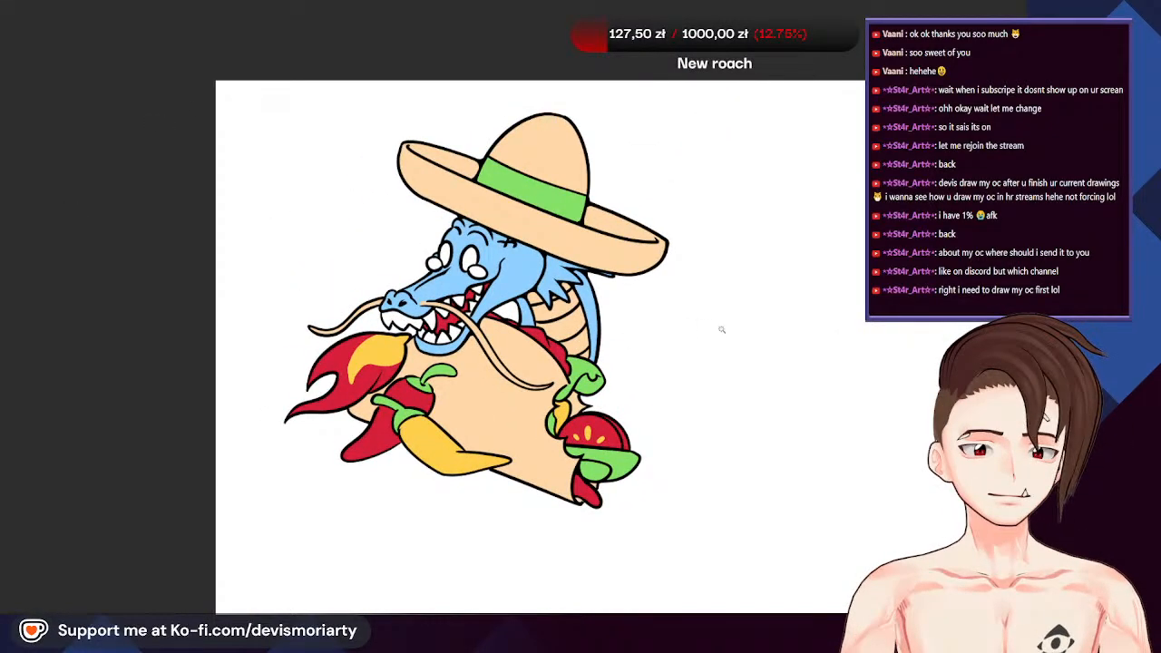
{"action": "left_click", "coordinate": [400, 390]}
{"action": "scroll", "coordinate": [399, 390], "scroll_direction": "down", "scroll_amount": 1}
{"action": "left_click_drag", "start_coordinate": [400, 390], "coordinate": [309, 305]}
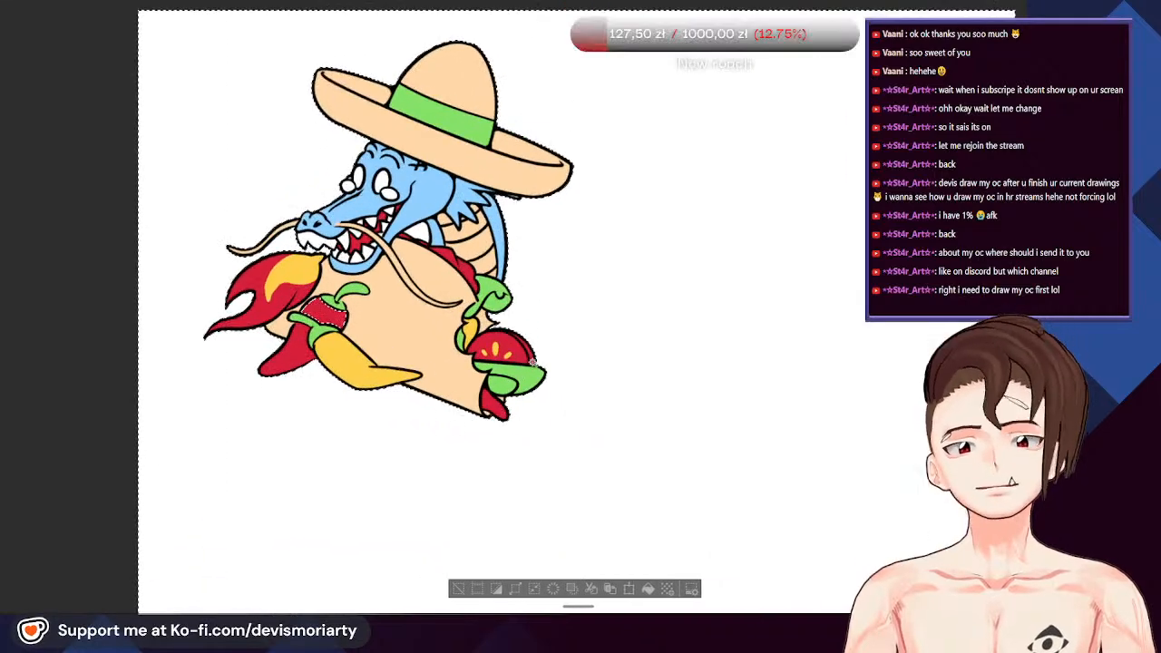
{"action": "scroll", "coordinate": [408, 381], "scroll_direction": "up", "scroll_amount": 2}
{"action": "left_click", "coordinate": [669, 591]}
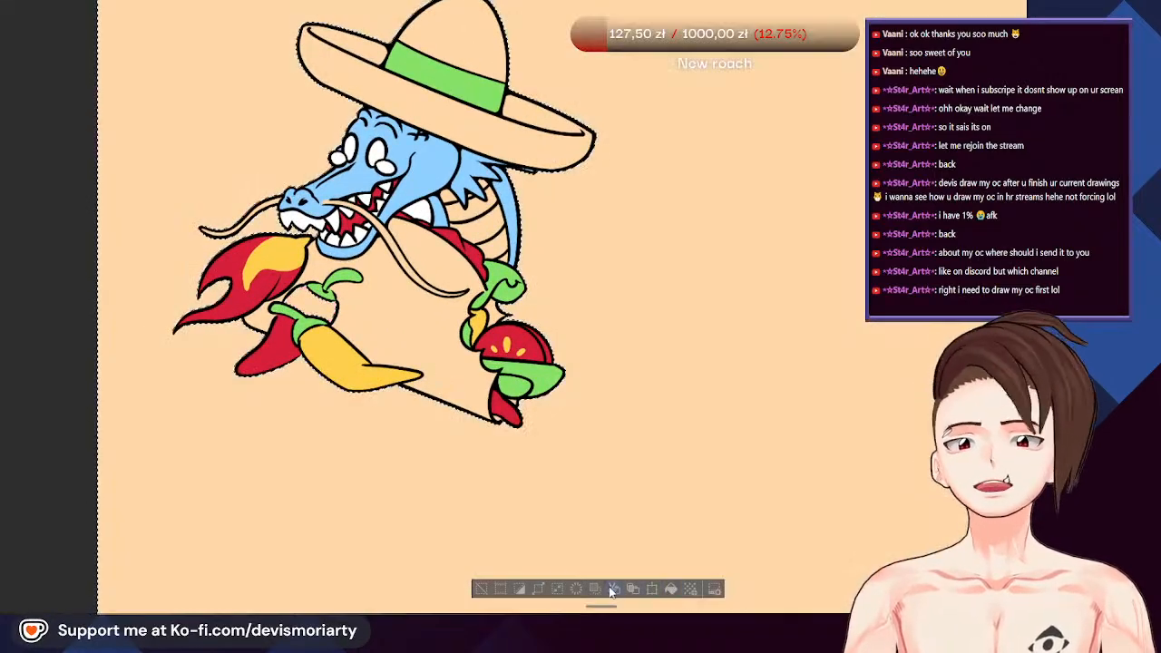
{"action": "left_click", "coordinate": [481, 589]}
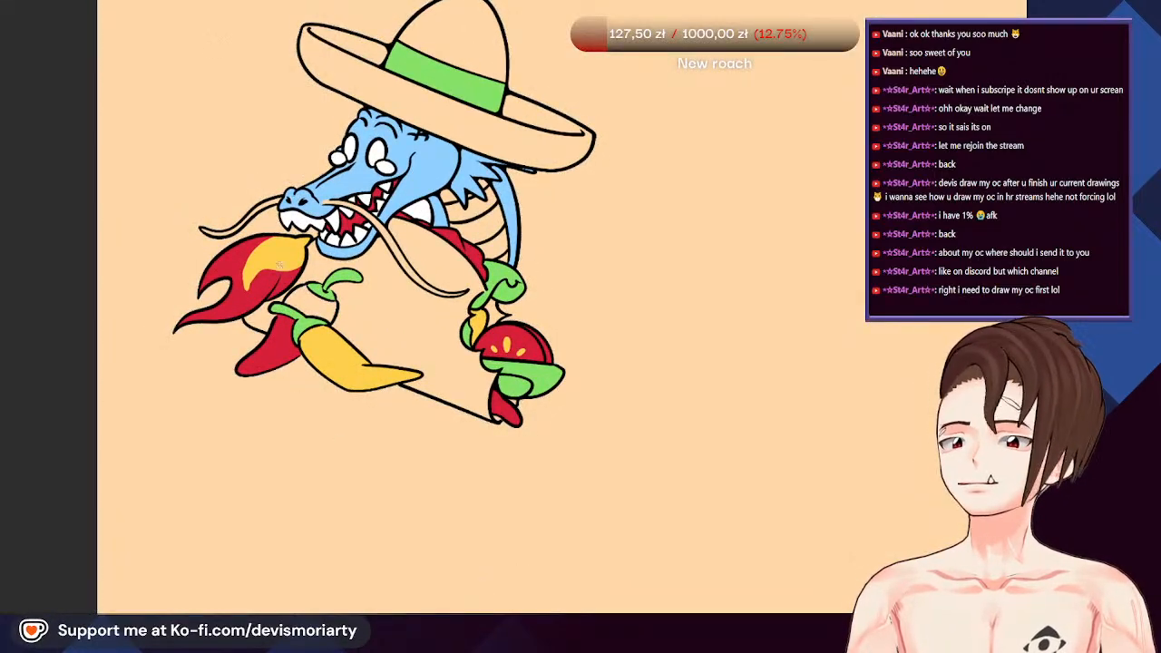
{"action": "key", "text": "ctrl+z"}
{"action": "key", "text": "ctrl+z"}
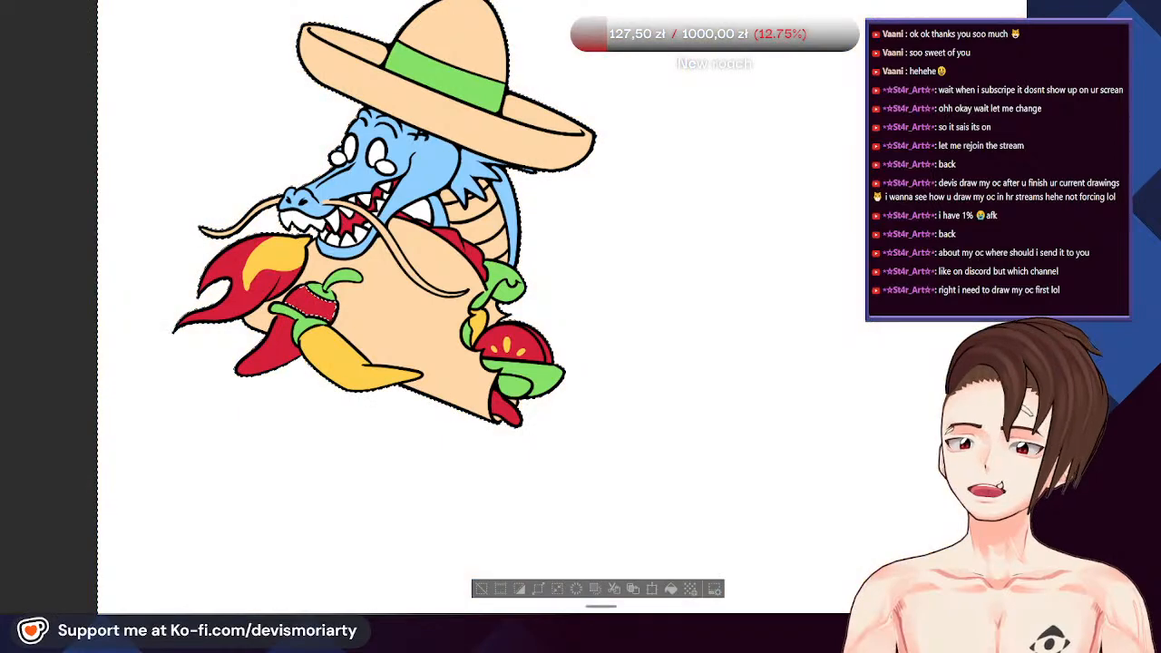
Try filling the selected background and rear red chili with black
{"action": "left_click", "coordinate": [671, 590]}
{"action": "left_click", "coordinate": [479, 591]}
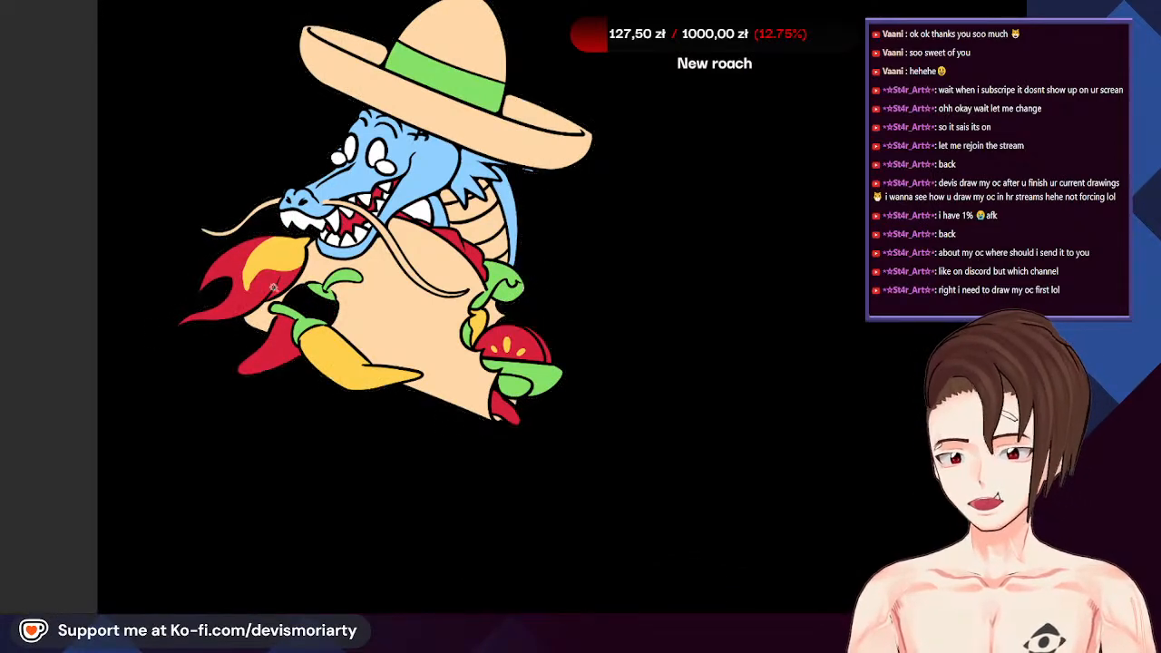
{"action": "scroll", "coordinate": [272, 287], "scroll_direction": "up", "scroll_amount": 3}
{"action": "key", "text": "ctrl+z"}
{"action": "key", "text": "ctrl+z"}
Remove the rear red chili's body from the background selection and invert it to select the whole character
{"action": "scroll", "coordinate": [345, 324], "scroll_direction": "up", "scroll_amount": 3}
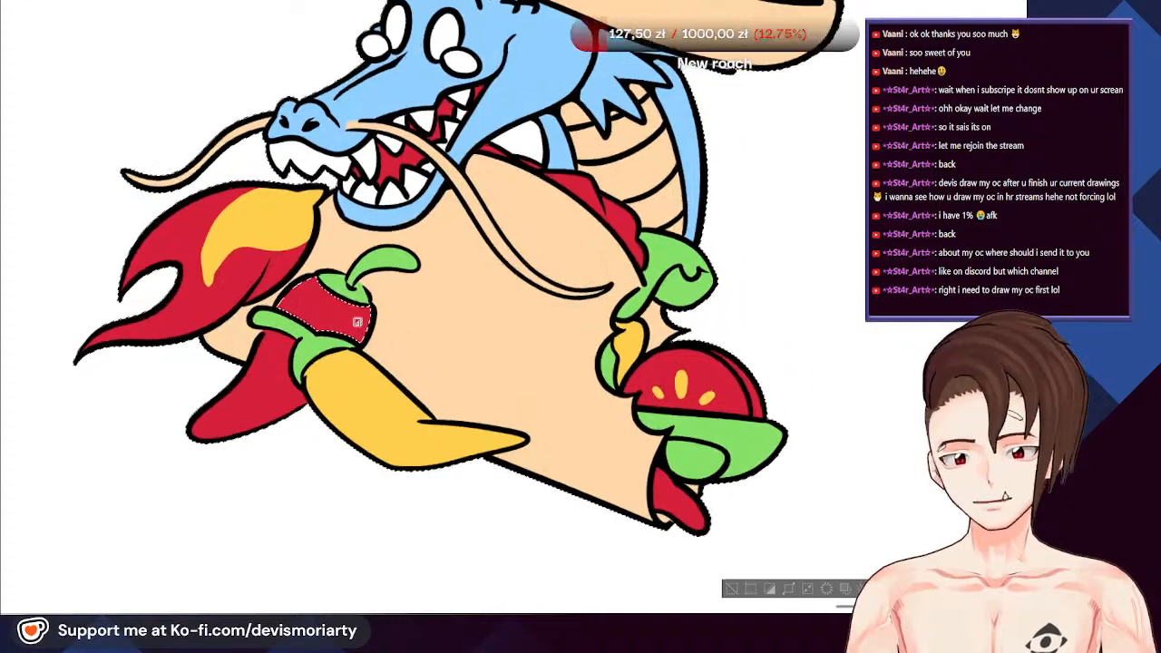
{"action": "scroll", "coordinate": [372, 440], "scroll_direction": "up", "scroll_amount": 1}
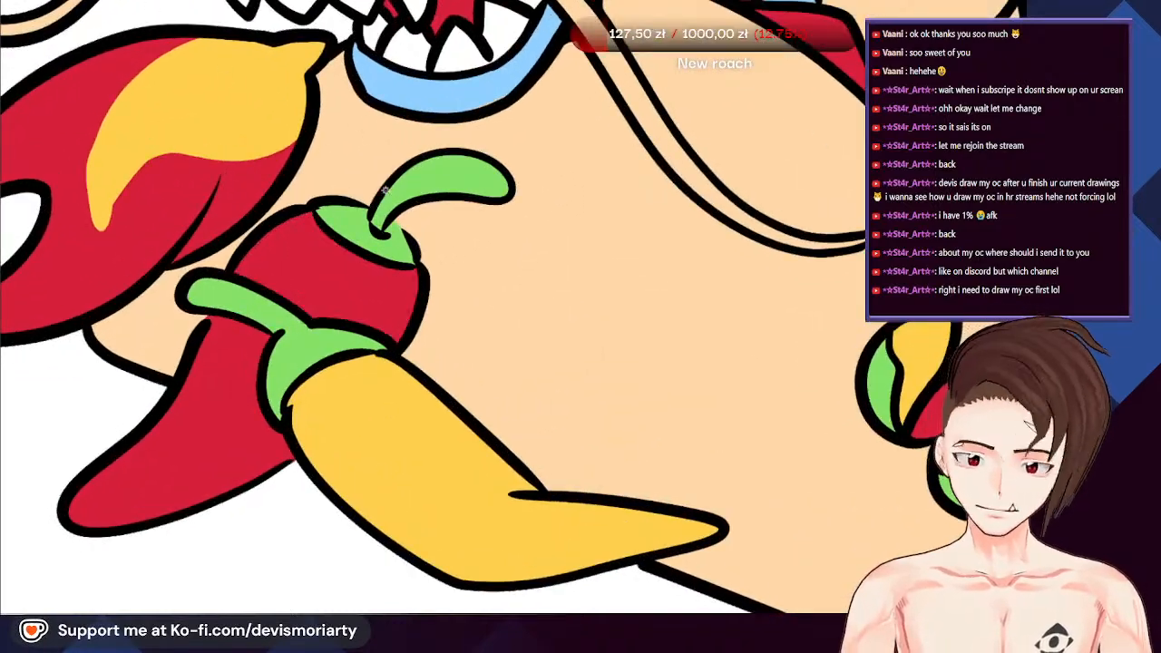
{"action": "scroll", "coordinate": [257, 420], "scroll_direction": "down", "scroll_amount": 3}
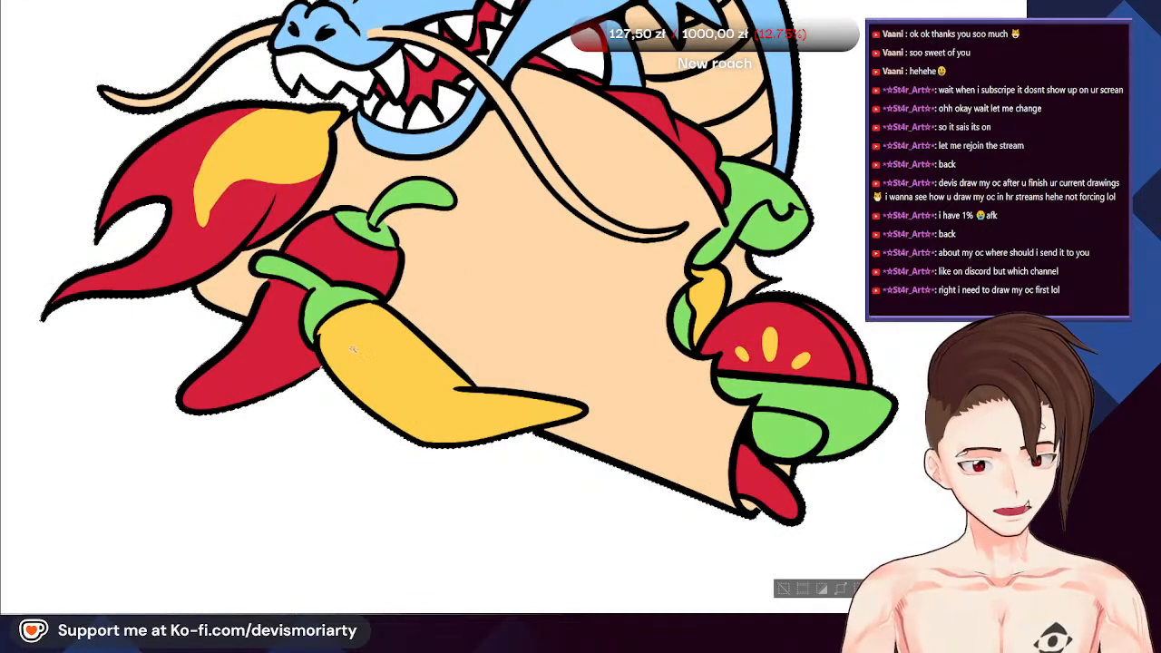
{"action": "scroll", "coordinate": [372, 364], "scroll_direction": "down", "scroll_amount": 5}
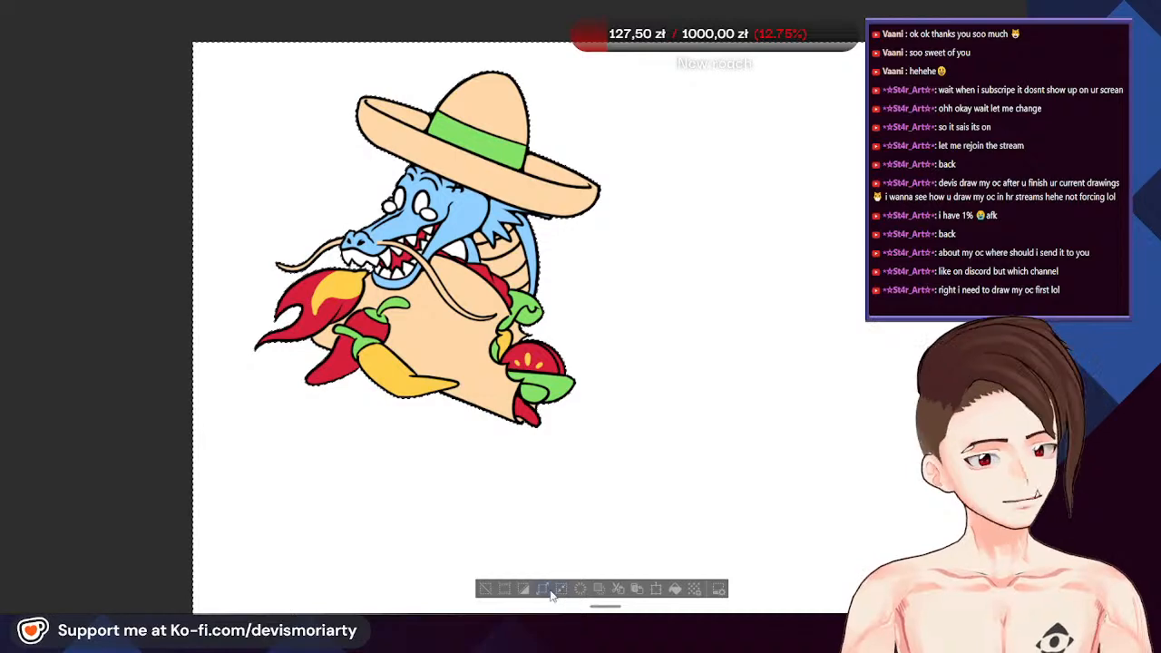
{"action": "scroll", "coordinate": [482, 399], "scroll_direction": "up", "scroll_amount": 2}
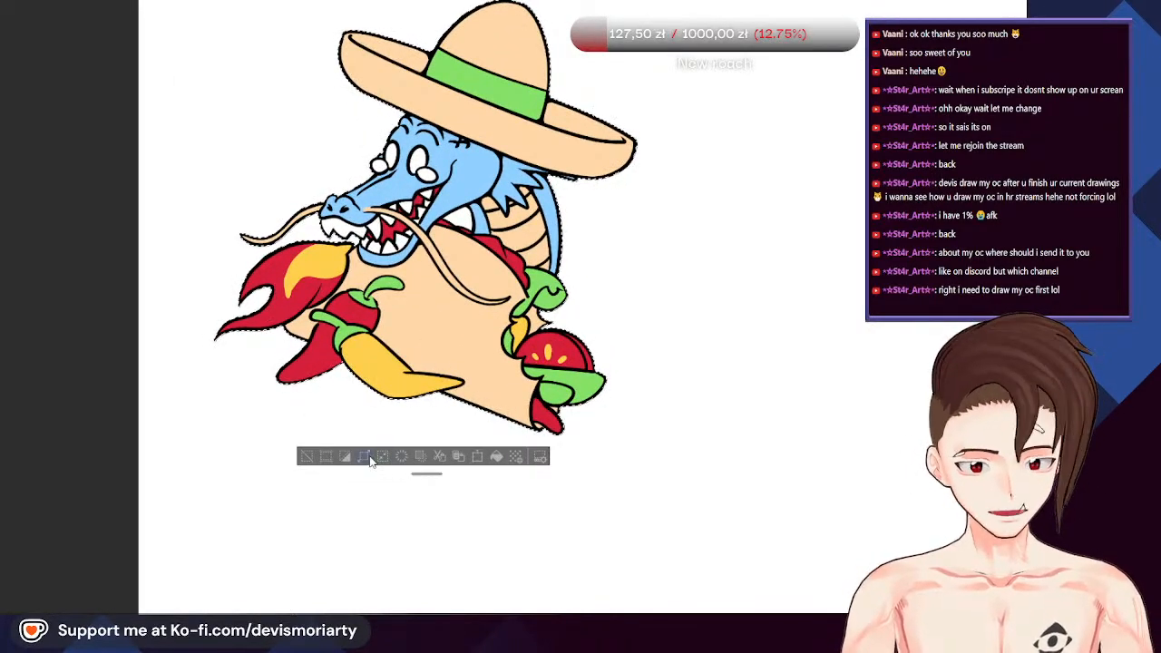
Expand the selection outward around the character, fill it with black as a thick outer outline, and deselect
{"action": "left_click", "coordinate": [624, 131]}
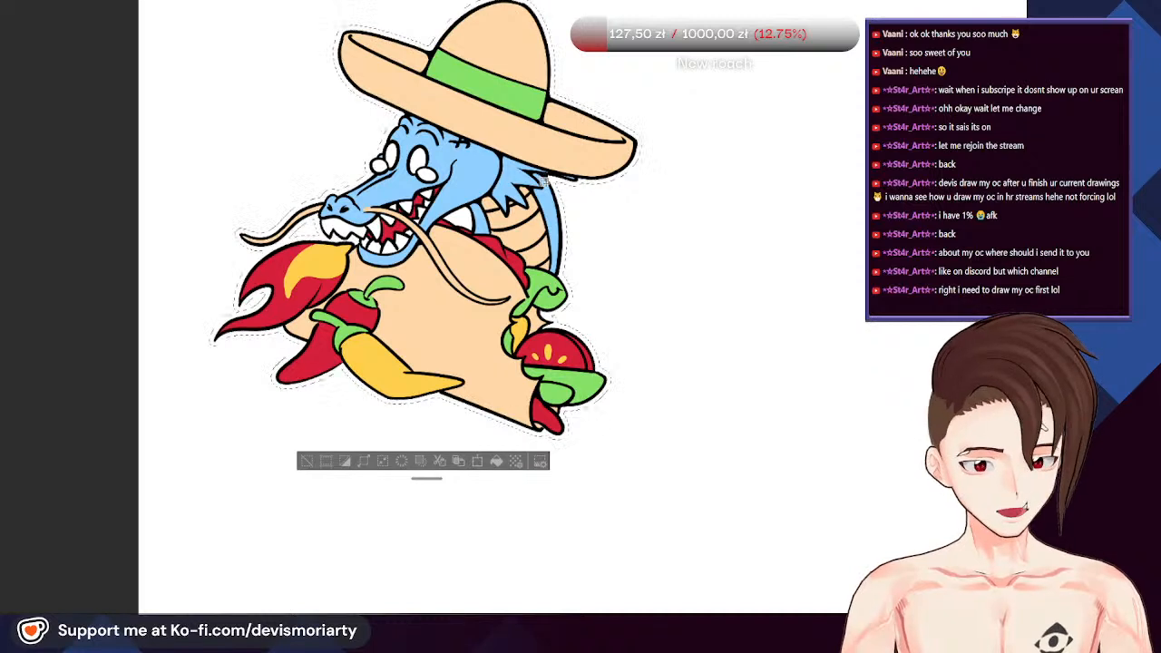
{"action": "scroll", "coordinate": [490, 227], "scroll_direction": "down", "scroll_amount": 1}
{"action": "scroll", "coordinate": [601, 228], "scroll_direction": "up", "scroll_amount": 1}
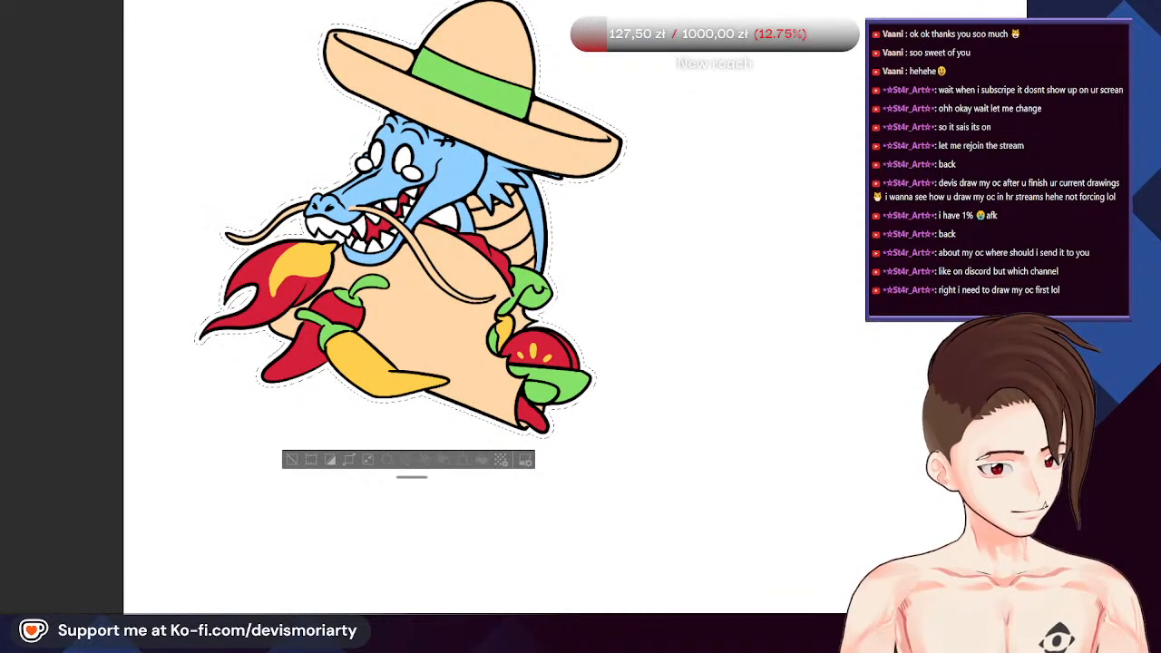
{"action": "left_click", "coordinate": [494, 462]}
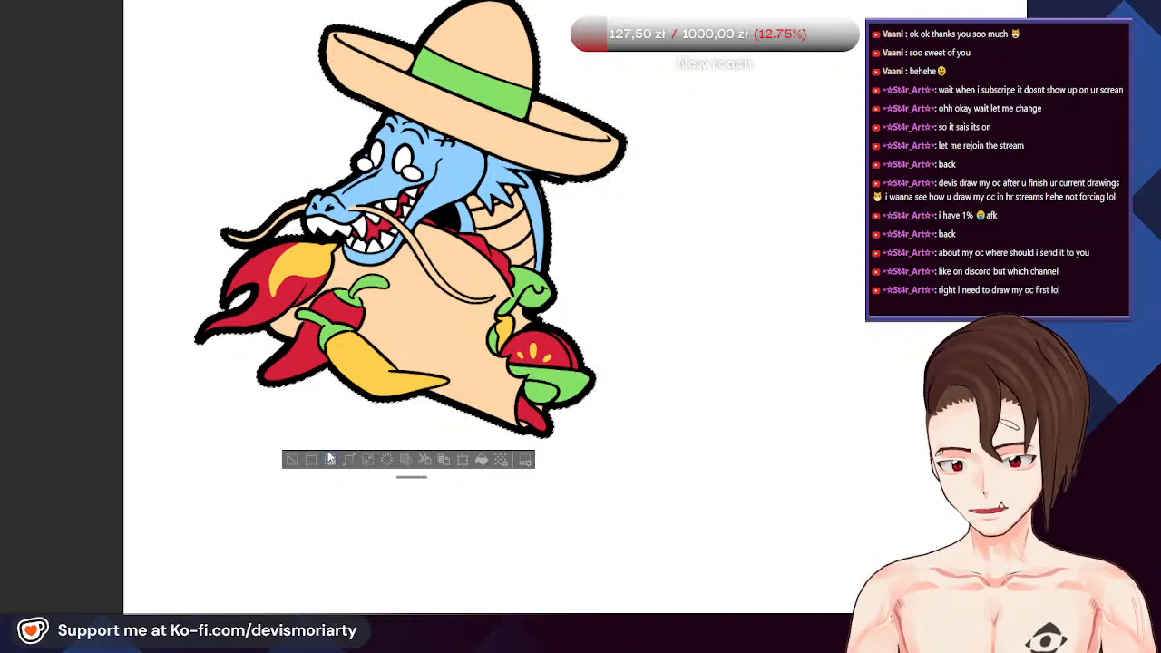
{"action": "left_click", "coordinate": [292, 459]}
Examine the thick black outer outline around the dragon, sombrero and wrap at different sizes
{"action": "scroll", "coordinate": [309, 362], "scroll_direction": "down", "scroll_amount": 3}
{"action": "scroll", "coordinate": [309, 304], "scroll_direction": "up", "scroll_amount": 2}
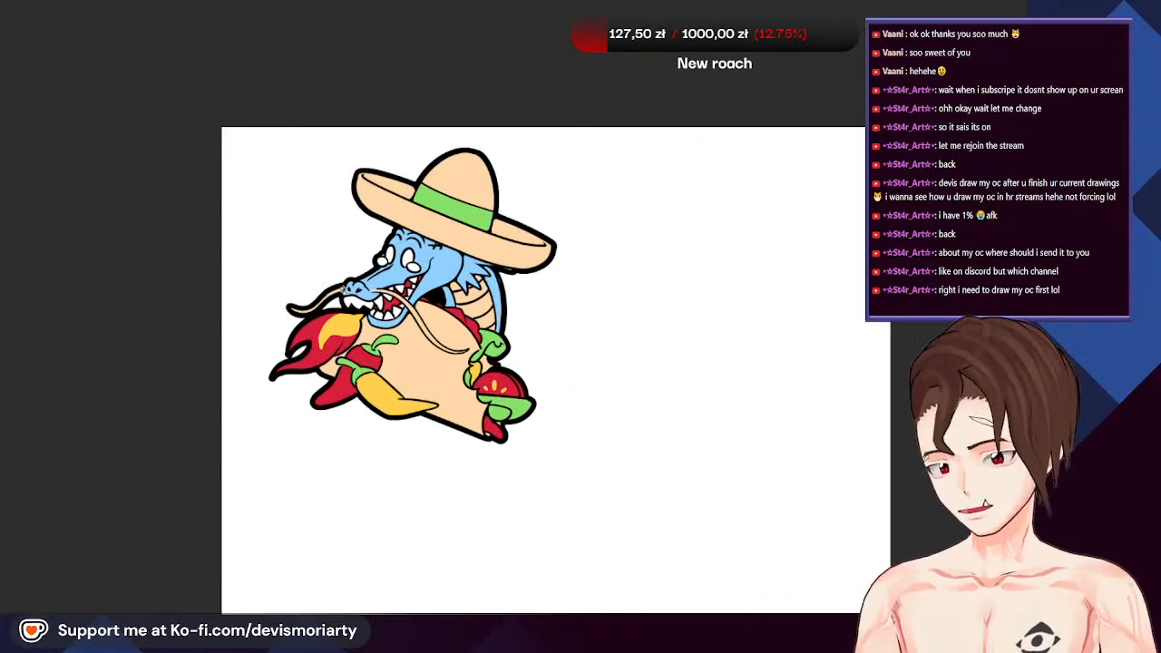
{"action": "scroll", "coordinate": [782, 305], "scroll_direction": "up", "scroll_amount": 1}
{"action": "scroll", "coordinate": [730, 302], "scroll_direction": "down", "scroll_amount": 3}
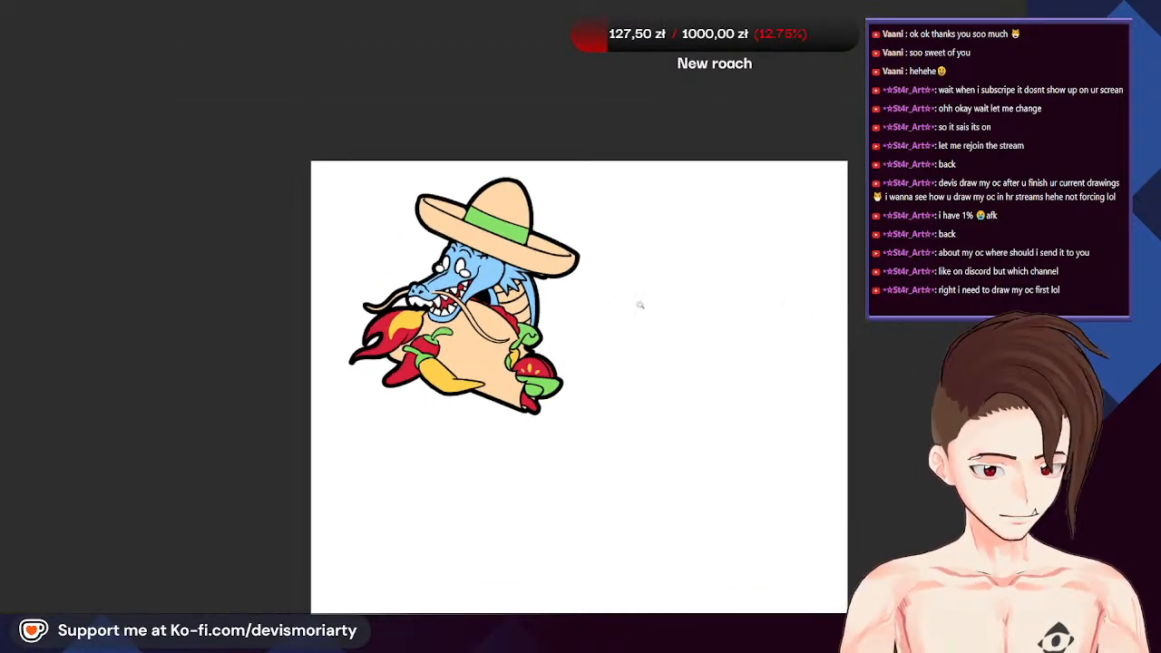
{"action": "scroll", "coordinate": [604, 324], "scroll_direction": "up", "scroll_amount": 4}
{"action": "scroll", "coordinate": [639, 332], "scroll_direction": "down", "scroll_amount": 2}
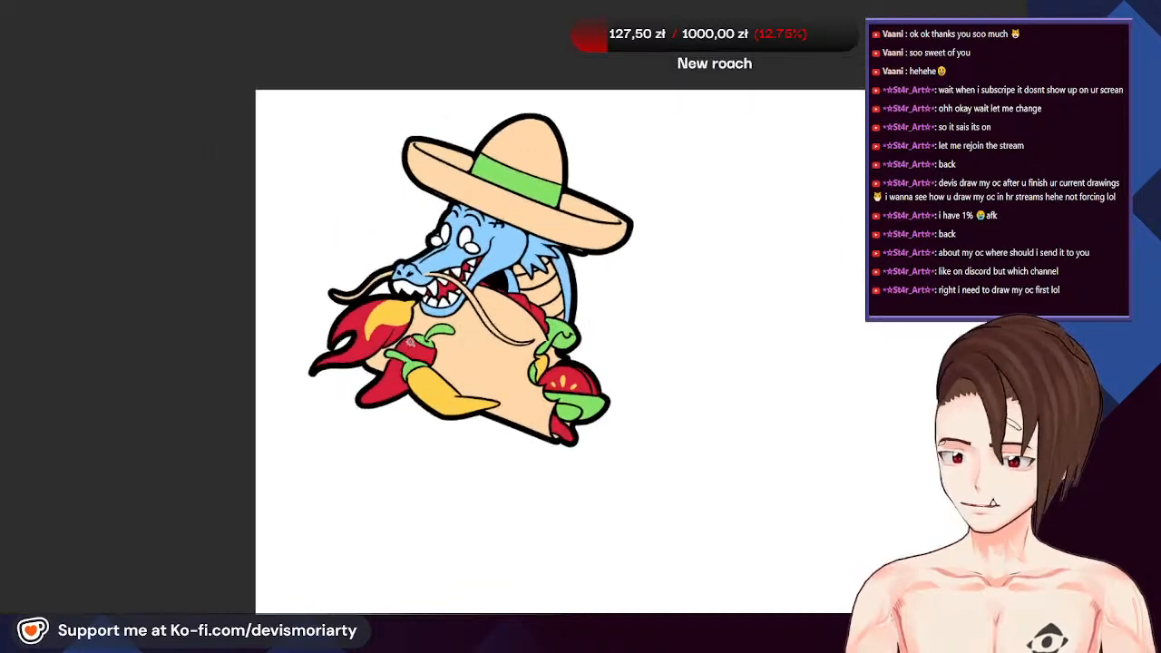
{"action": "scroll", "coordinate": [570, 273], "scroll_direction": "up", "scroll_amount": 3}
{"action": "scroll", "coordinate": [572, 272], "scroll_direction": "down", "scroll_amount": 2}
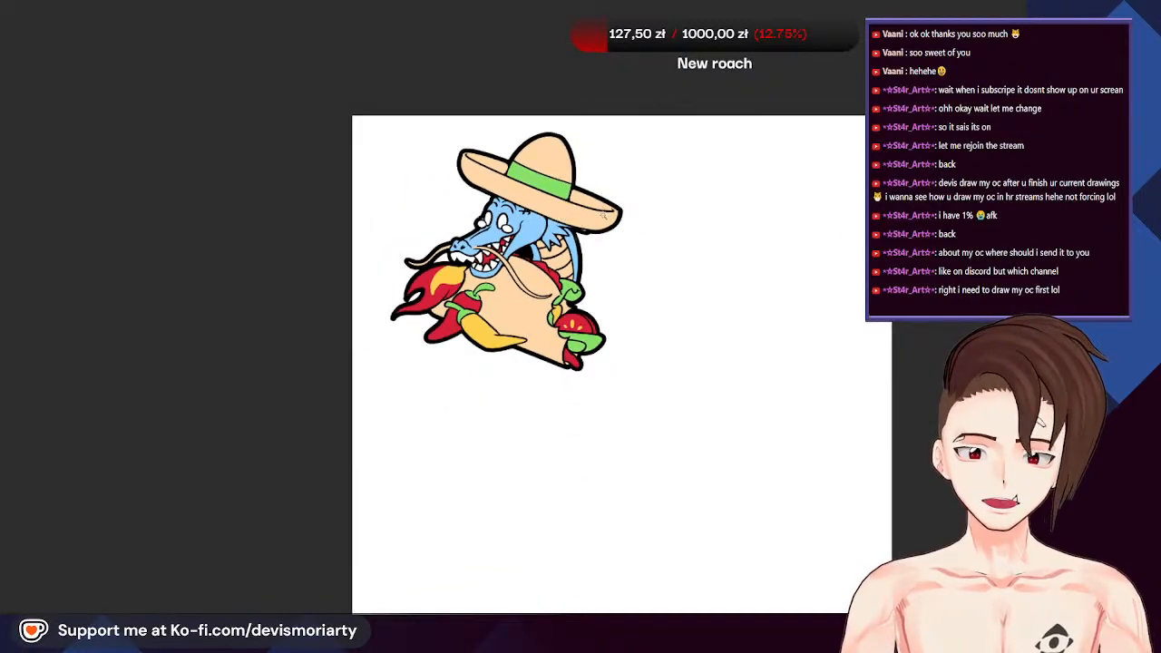
{"action": "scroll", "coordinate": [599, 214], "scroll_direction": "up", "scroll_amount": 5}
{"action": "scroll", "coordinate": [430, 230], "scroll_direction": "down", "scroll_amount": 3}
{"action": "scroll", "coordinate": [426, 230], "scroll_direction": "up", "scroll_amount": 3}
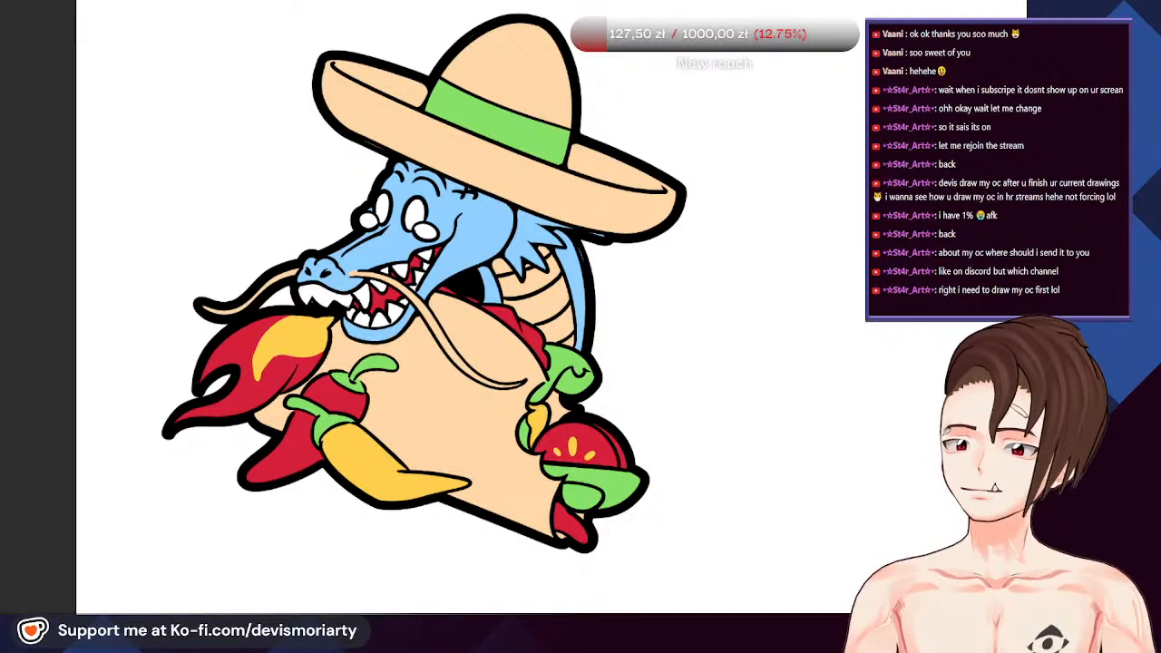
Undo the deselection, the black outer outline fill and the selection expansion
{"action": "key", "text": "ctrl+z"}
{"action": "key", "text": "ctrl+z"}
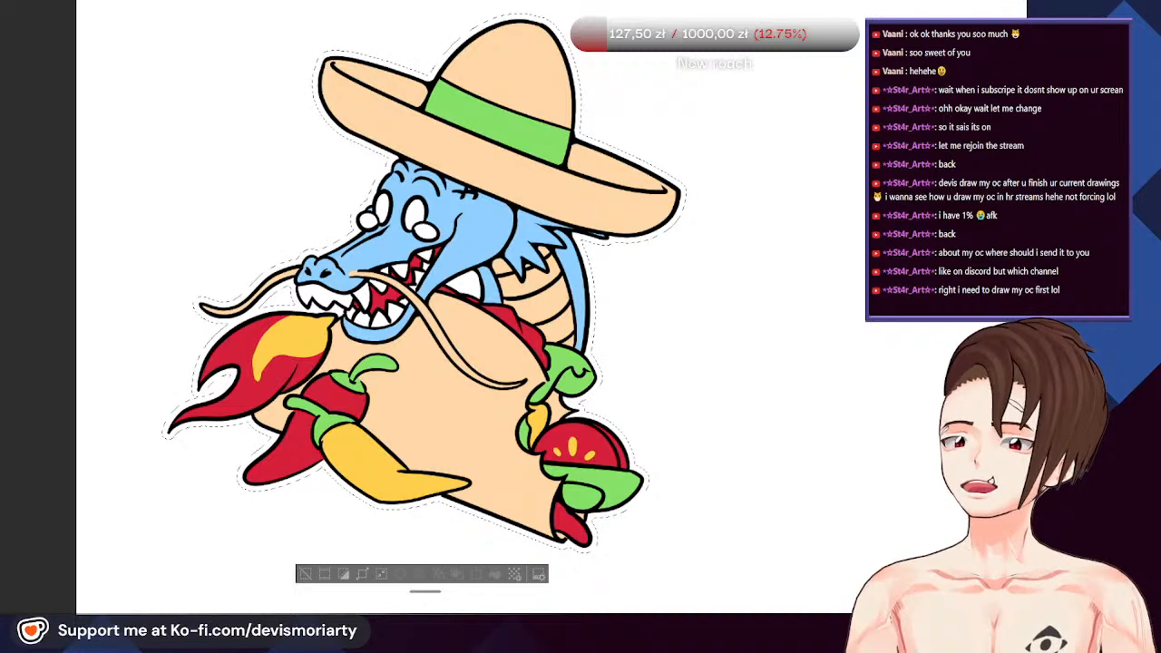
{"action": "key", "text": "ctrl+z"}
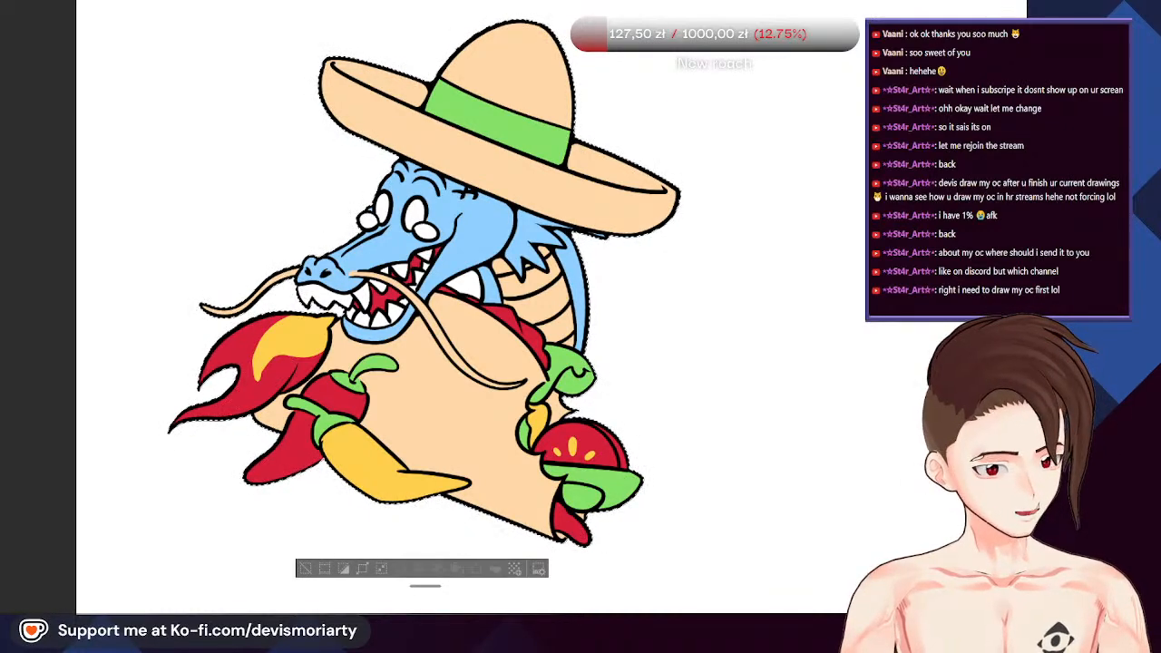
{"action": "scroll", "coordinate": [503, 349], "scroll_direction": "up", "scroll_amount": 2}
{"action": "scroll", "coordinate": [456, 282], "scroll_direction": "up", "scroll_amount": 1}
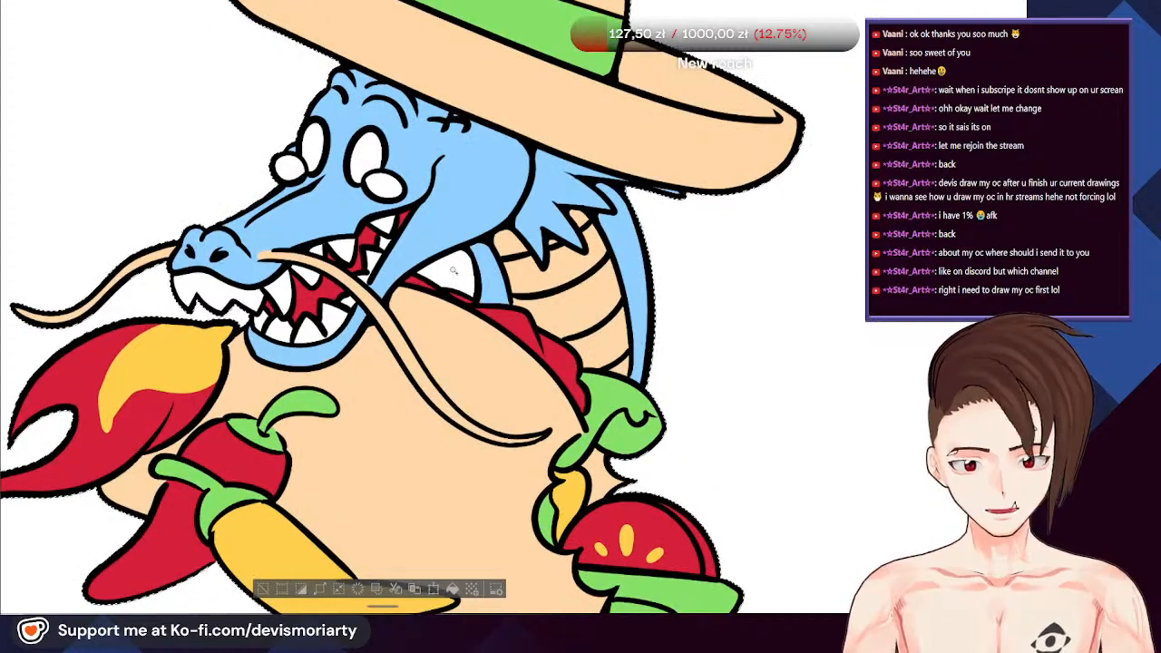
{"action": "scroll", "coordinate": [479, 338], "scroll_direction": "down", "scroll_amount": 2}
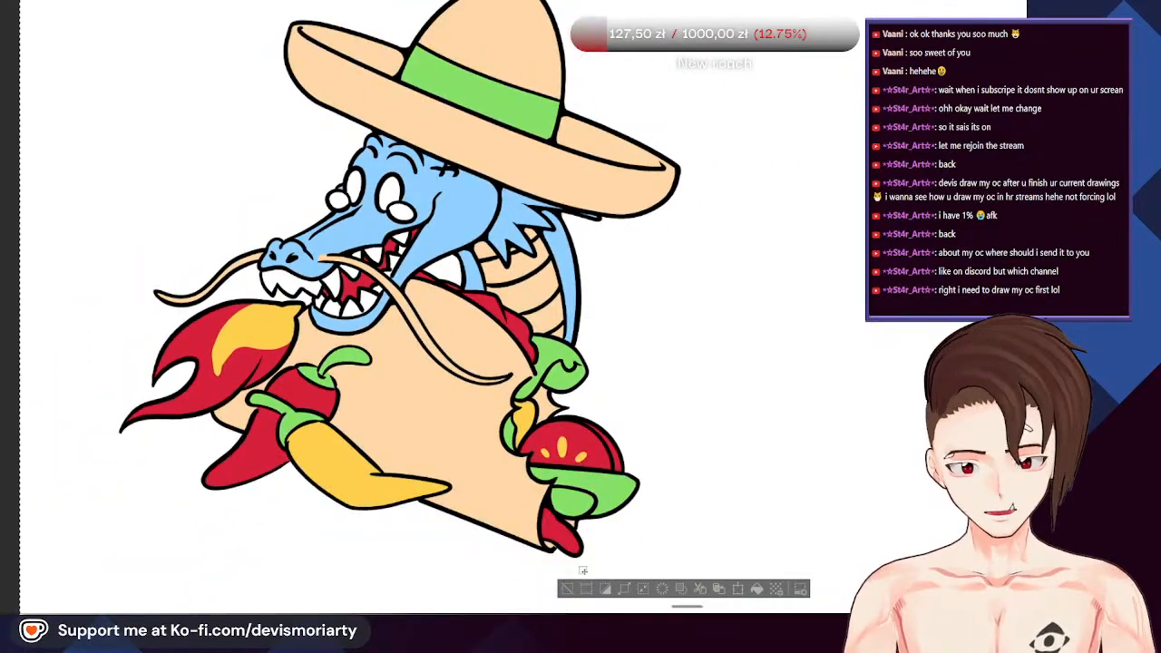
{"action": "left_click", "coordinate": [564, 590]}
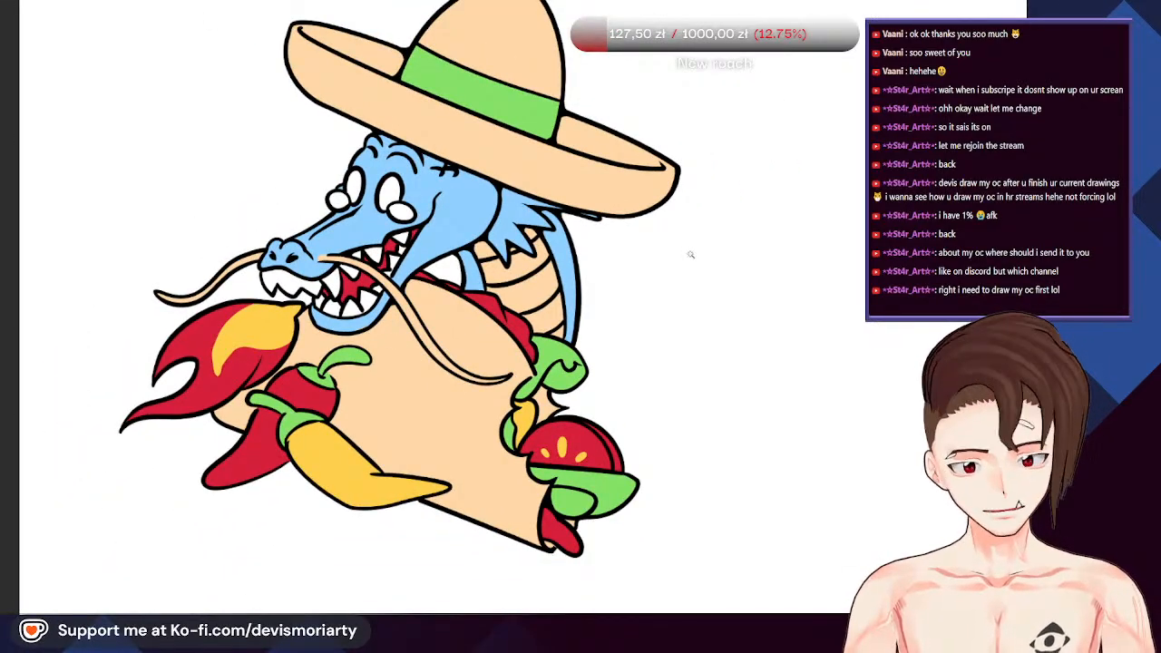
{"action": "key", "text": "ctrl+a"}
{"action": "scroll", "coordinate": [381, 229], "scroll_direction": "down", "scroll_amount": 4}
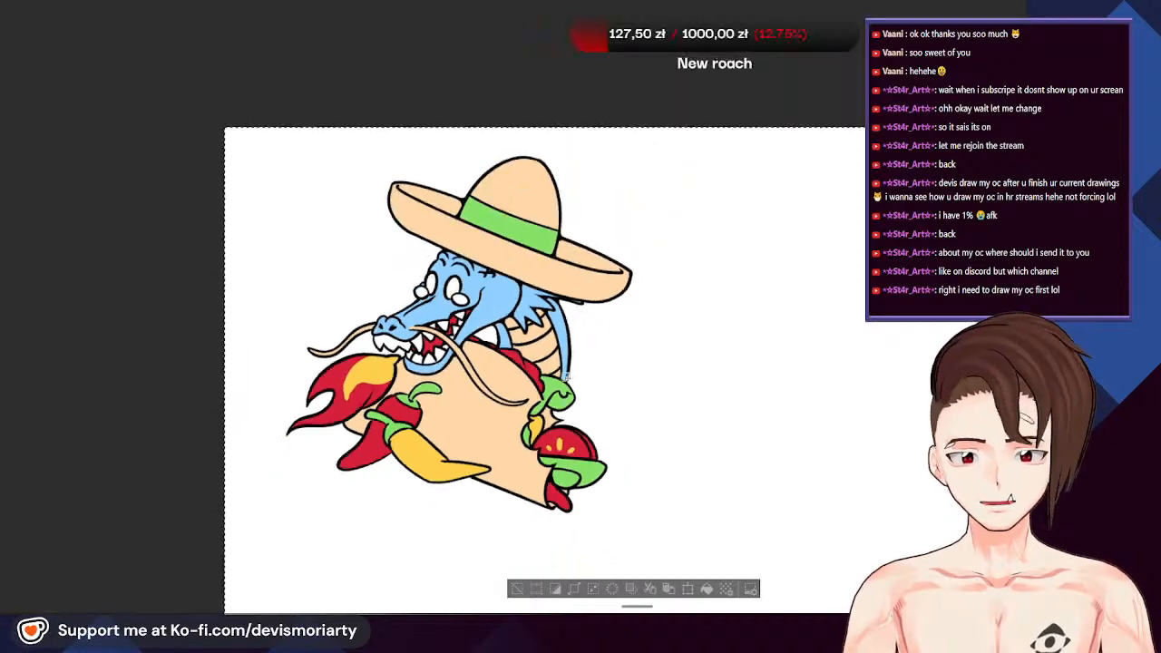
{"action": "scroll", "coordinate": [452, 338], "scroll_direction": "up", "scroll_amount": 2}
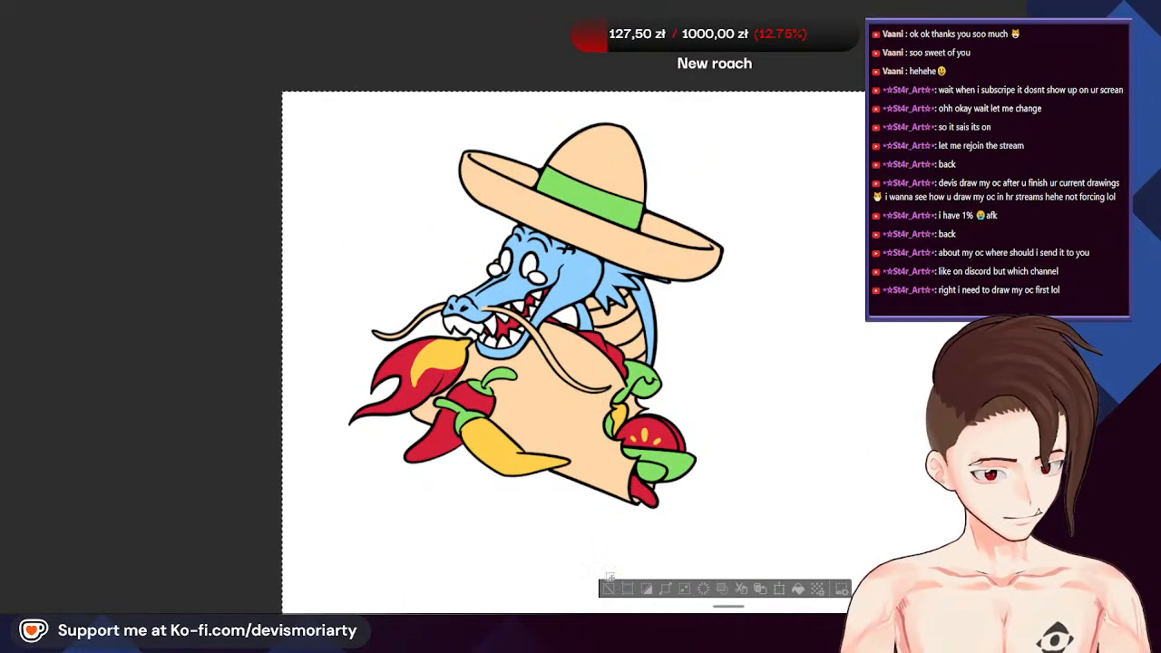
{"action": "left_click", "coordinate": [607, 589]}
{"action": "key", "text": "ctrl+z"}
{"action": "key", "text": "ctrl+z"}
{"action": "key", "text": "ctrl+z"}
{"action": "key", "text": "ctrl+z"}
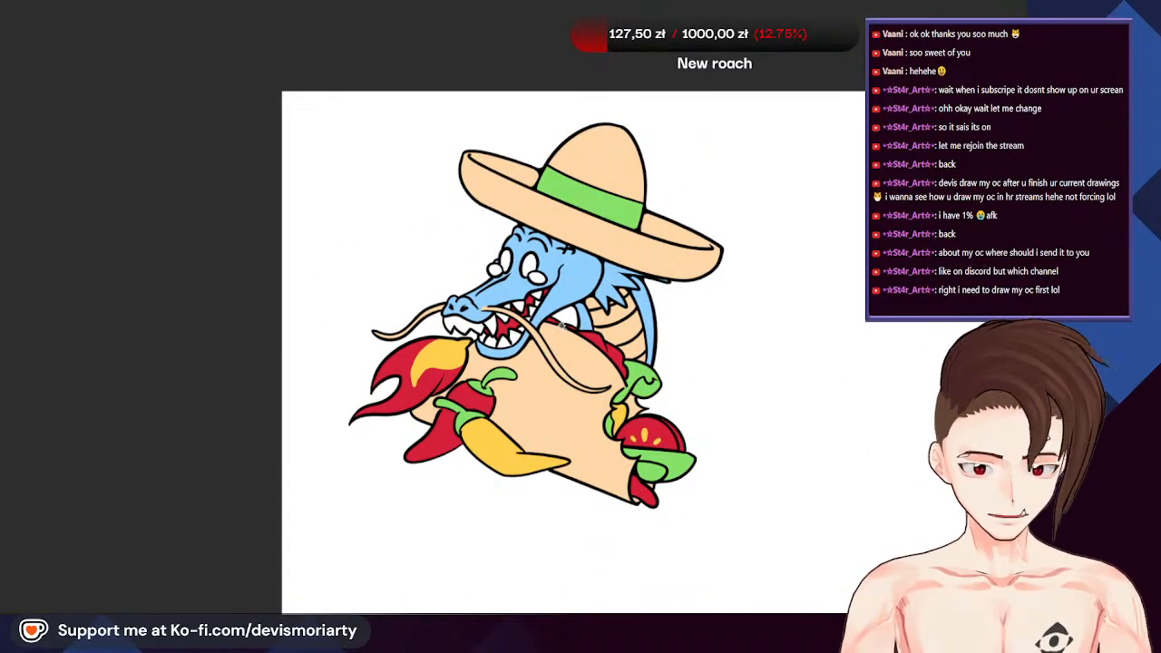
Expand the selection outward around the whole character and fill it with black as a thick outer outline, leaving nothing selected
{"action": "scroll", "coordinate": [595, 335], "scroll_direction": "up", "scroll_amount": 2}
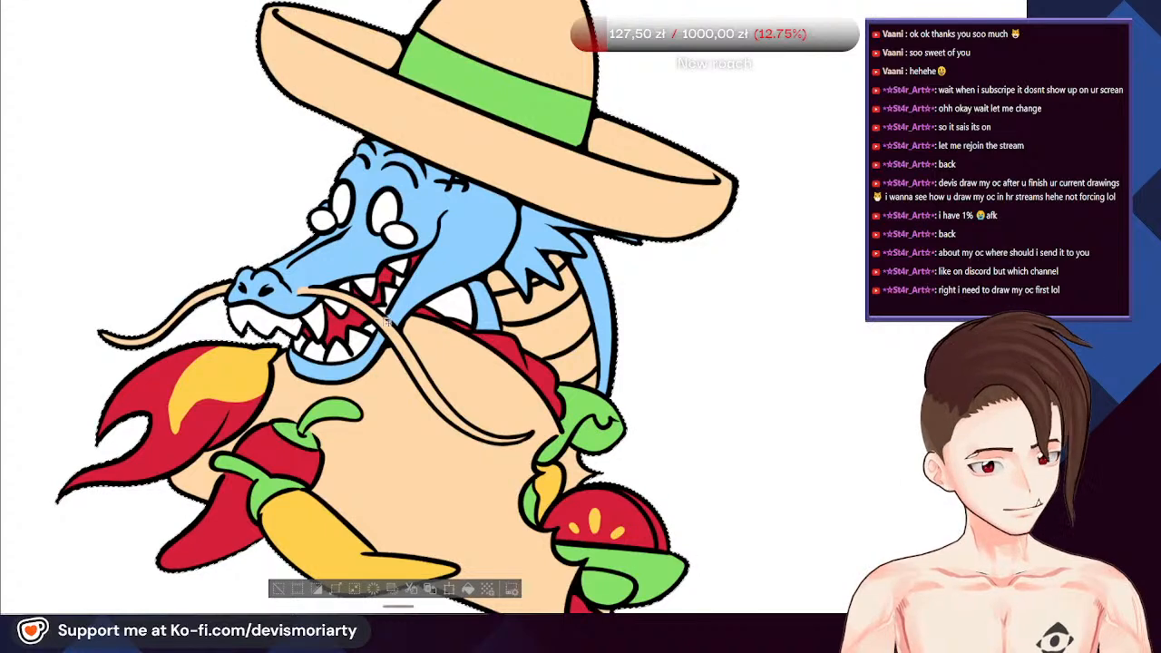
{"action": "scroll", "coordinate": [490, 338], "scroll_direction": "up", "scroll_amount": 2}
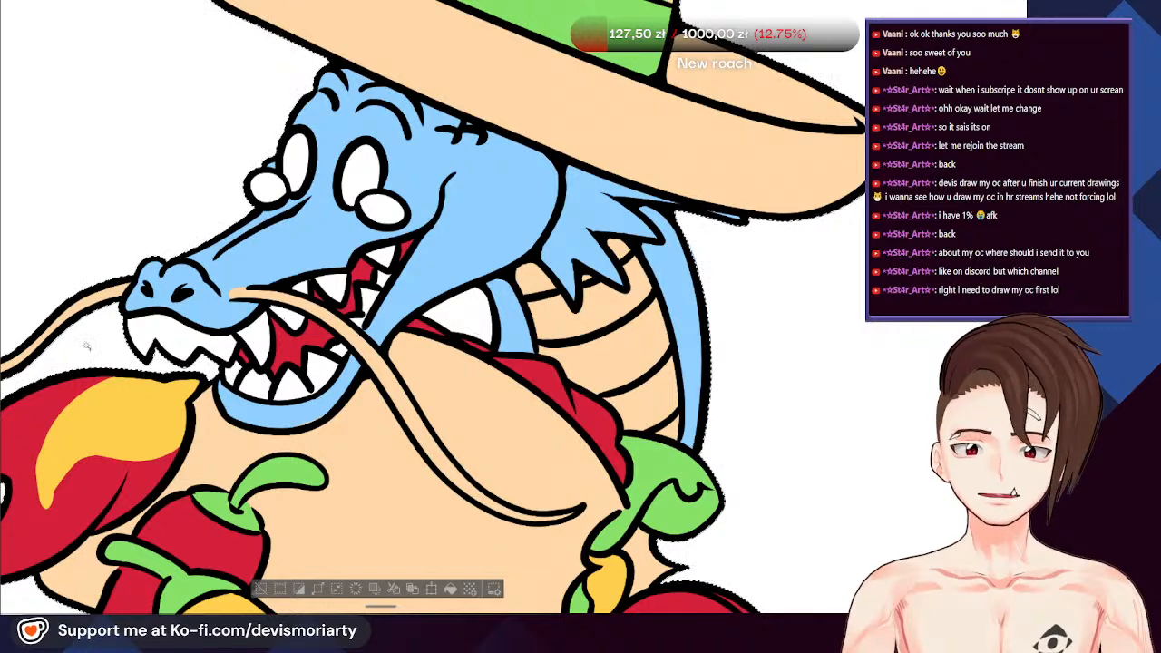
{"action": "key", "text": "ctrl+0"}
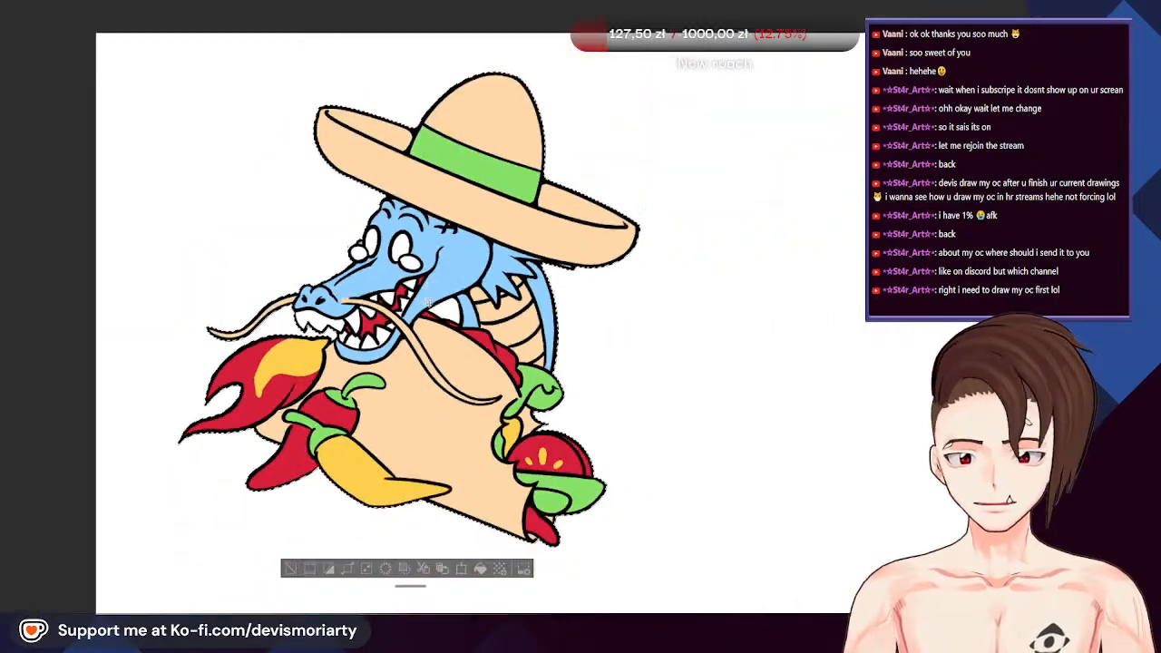
{"action": "scroll", "coordinate": [427, 448], "scroll_direction": "up", "scroll_amount": 1}
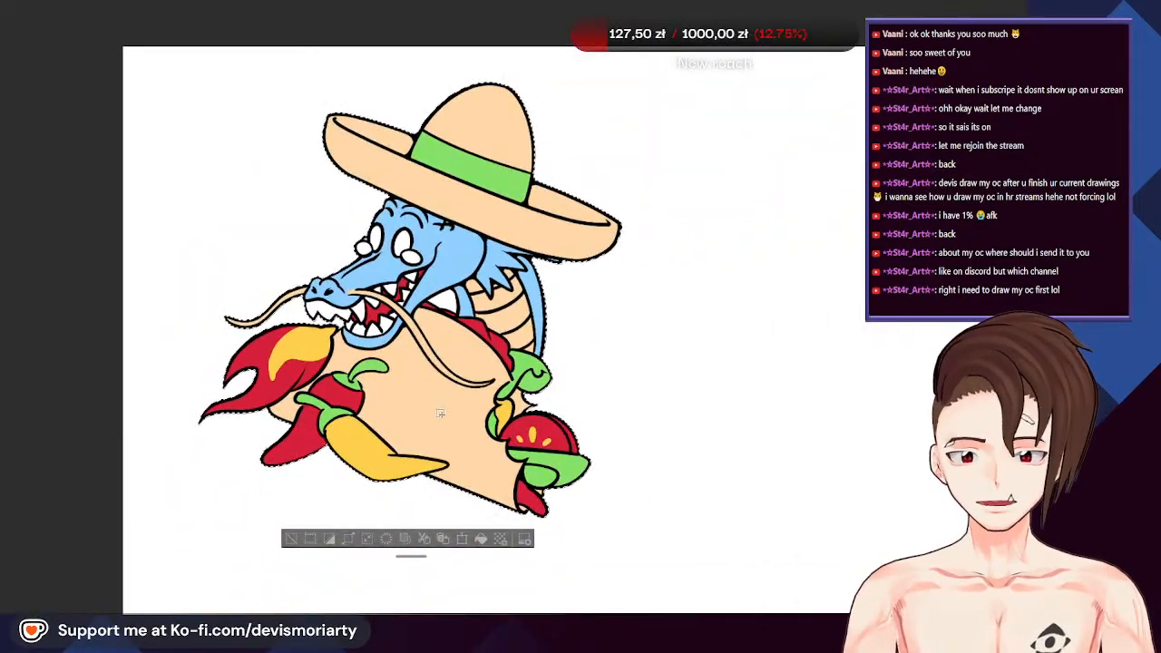
{"action": "left_click", "coordinate": [347, 538]}
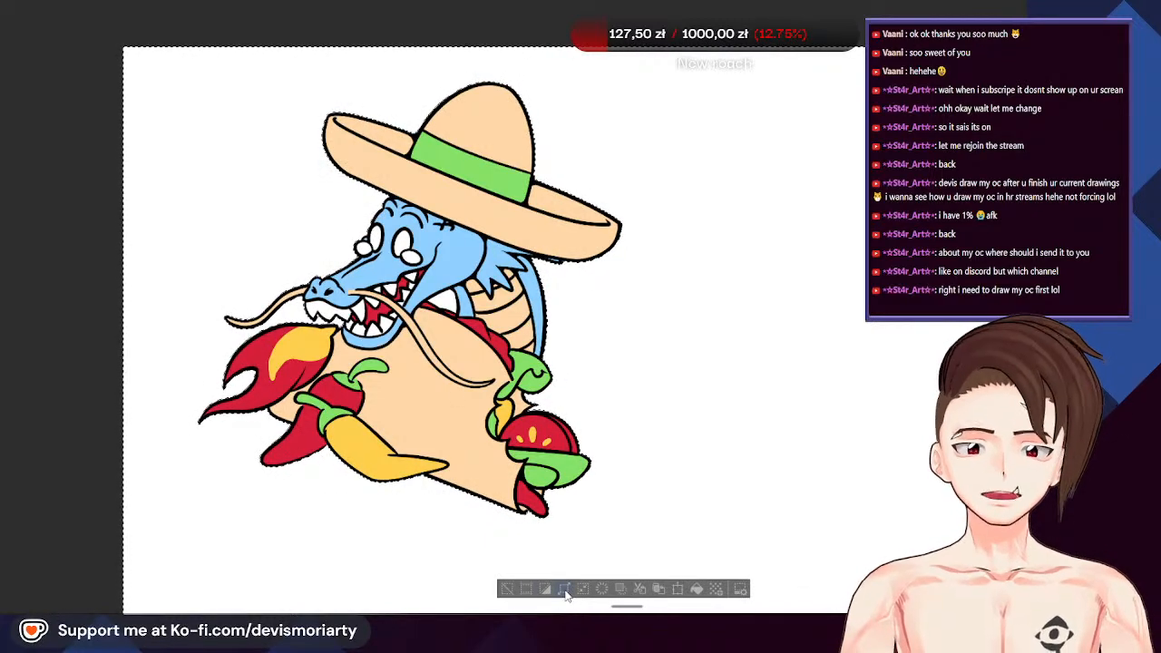
{"action": "key", "text": "ctrl+plus"}
{"action": "key", "text": "ctrl+plus"}
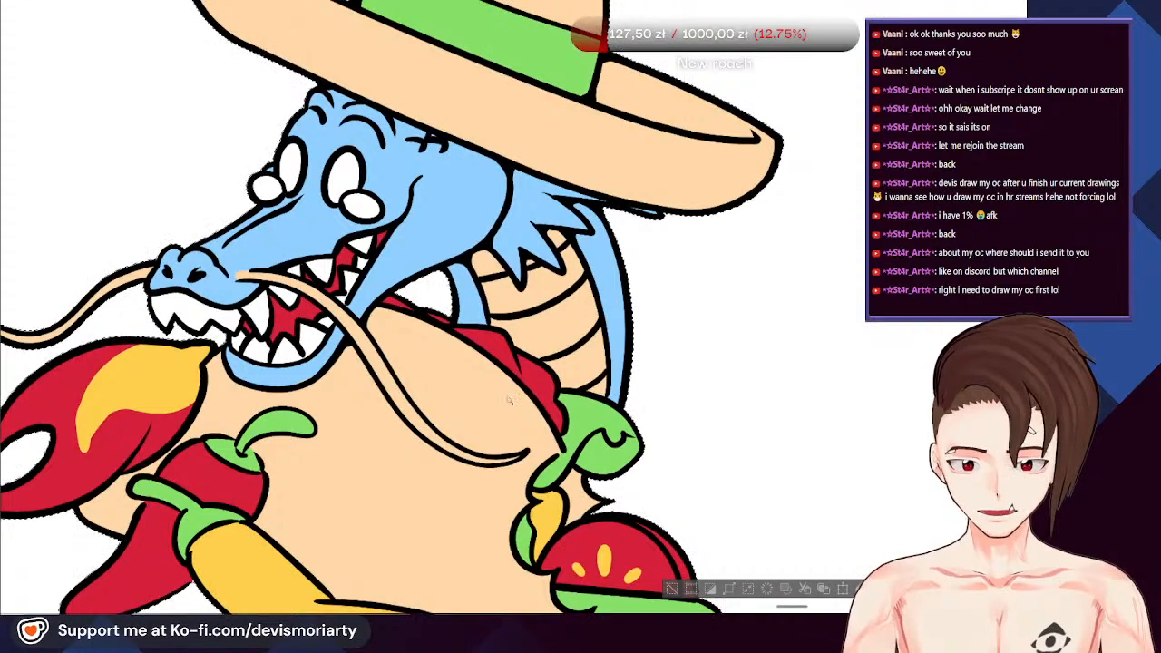
{"action": "key", "text": "ctrl+minus"}
{"action": "key", "text": "ctrl+minus"}
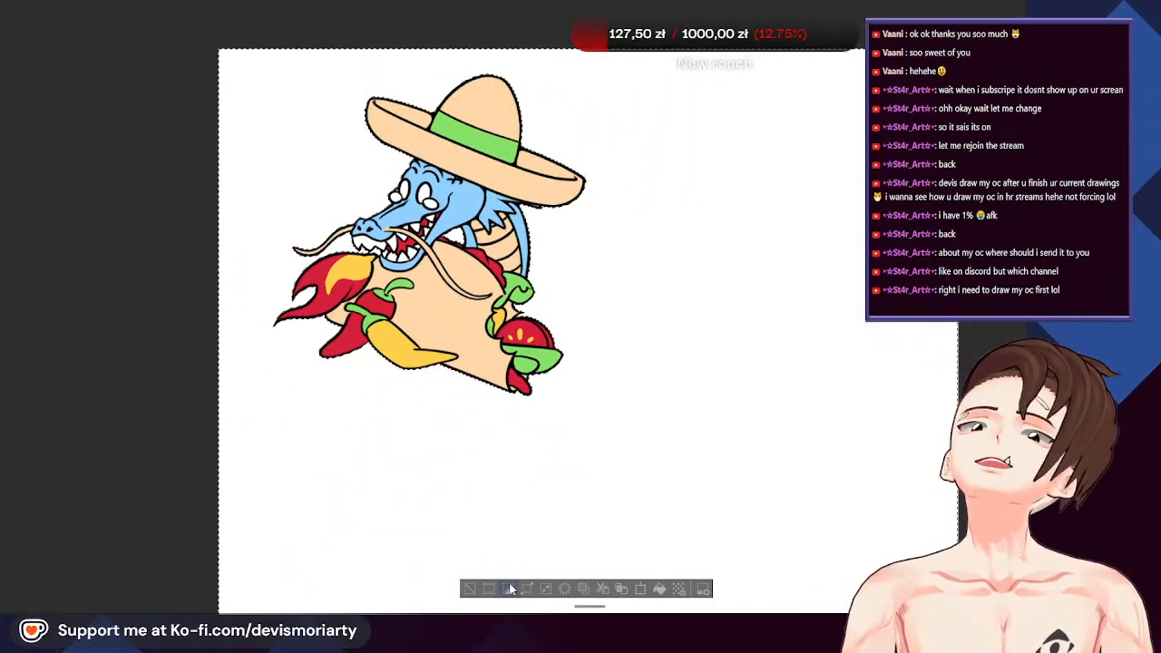
{"action": "key", "text": "ctrl+plus"}
{"action": "key", "text": "ctrl+plus"}
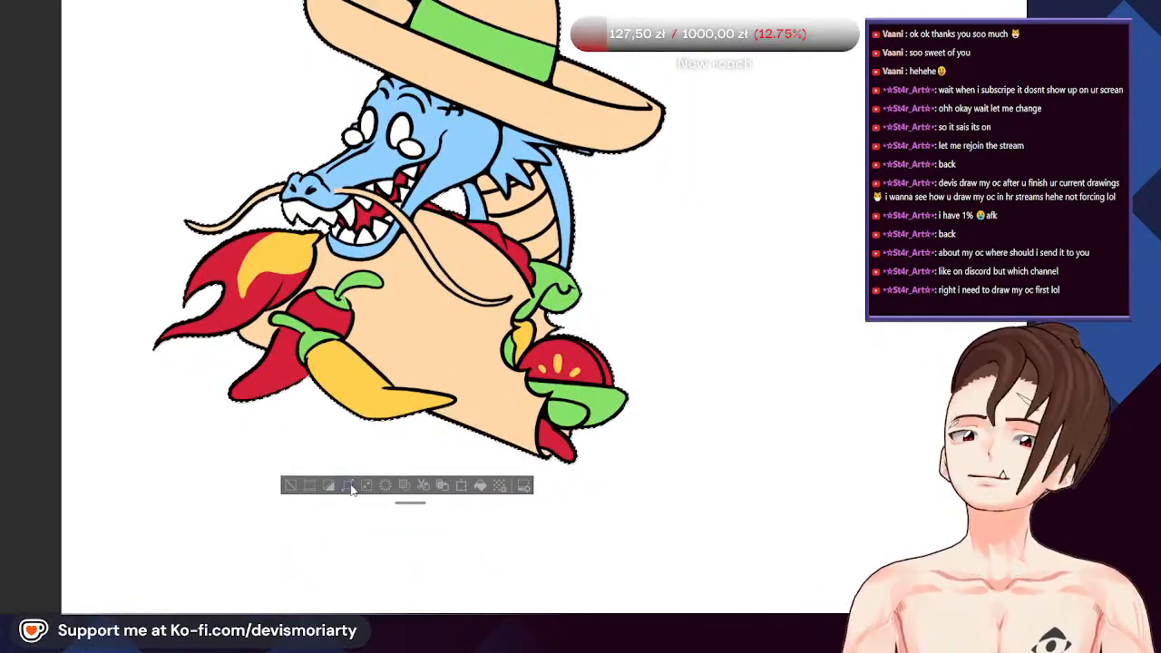
{"action": "key", "text": "ctrl+minus"}
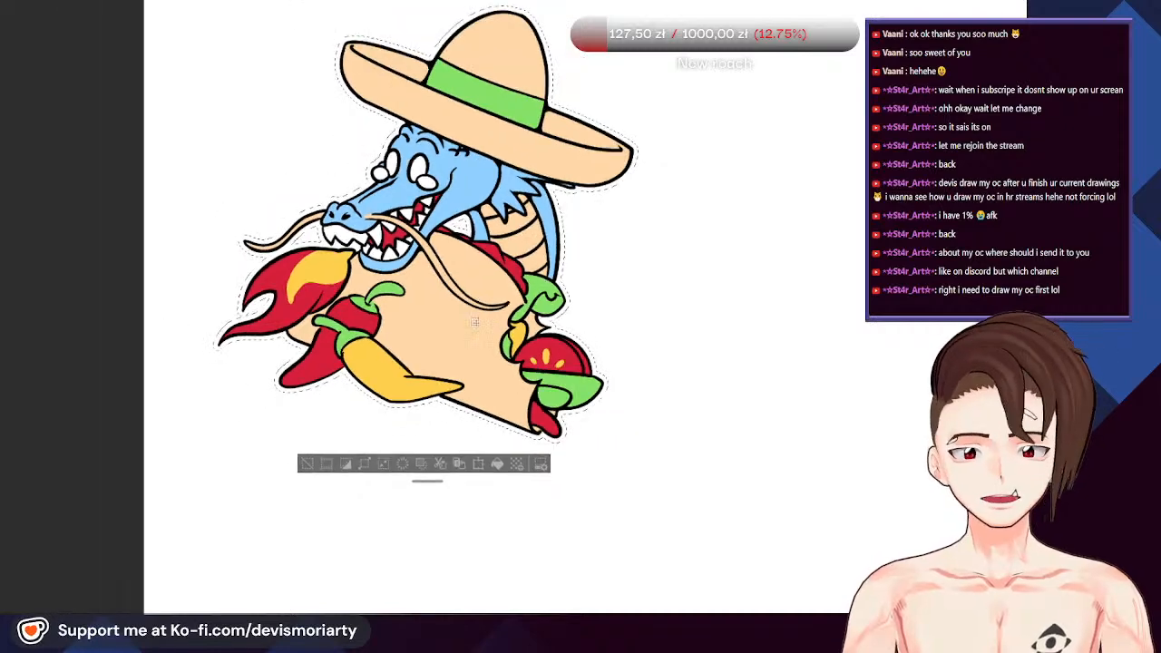
{"action": "key", "text": "ctrl+plus"}
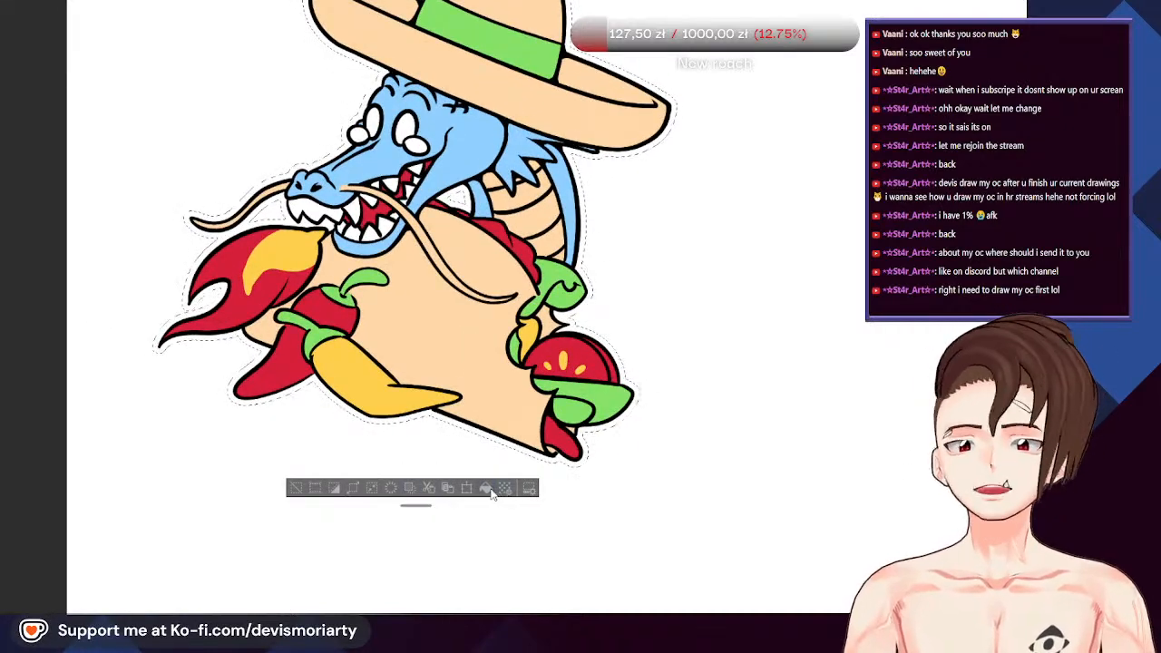
{"action": "key", "text": "ctrl+minus"}
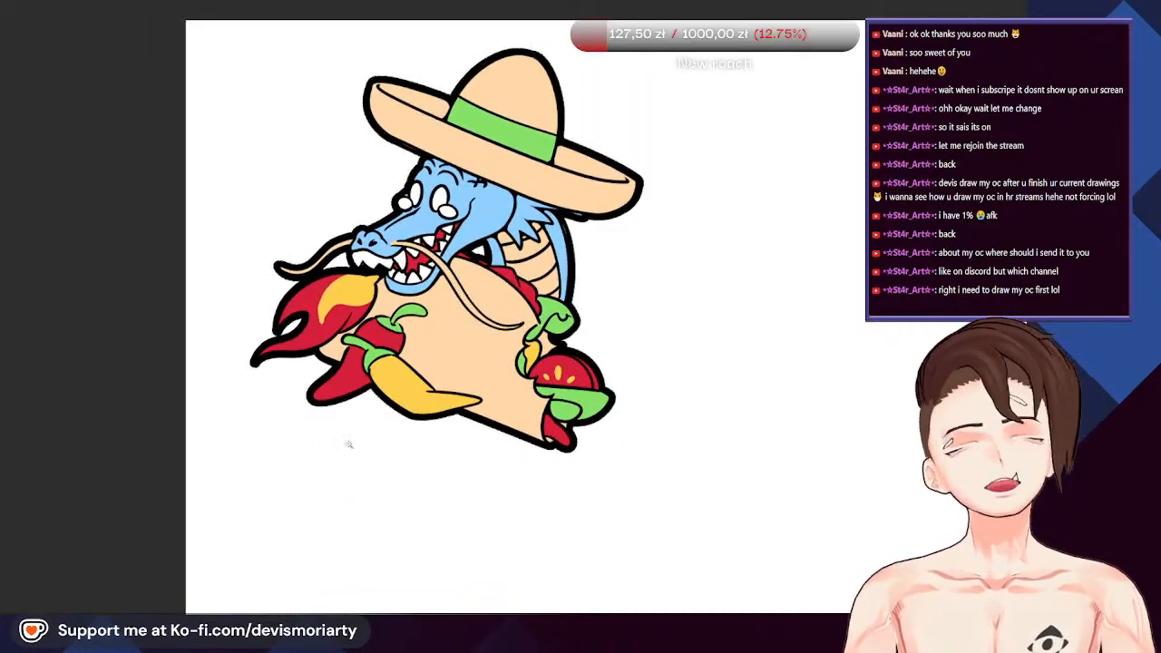
Examine the new black outer outline around the character at reduced and enlarged view sizes
{"action": "key", "text": "ctrl+minus"}
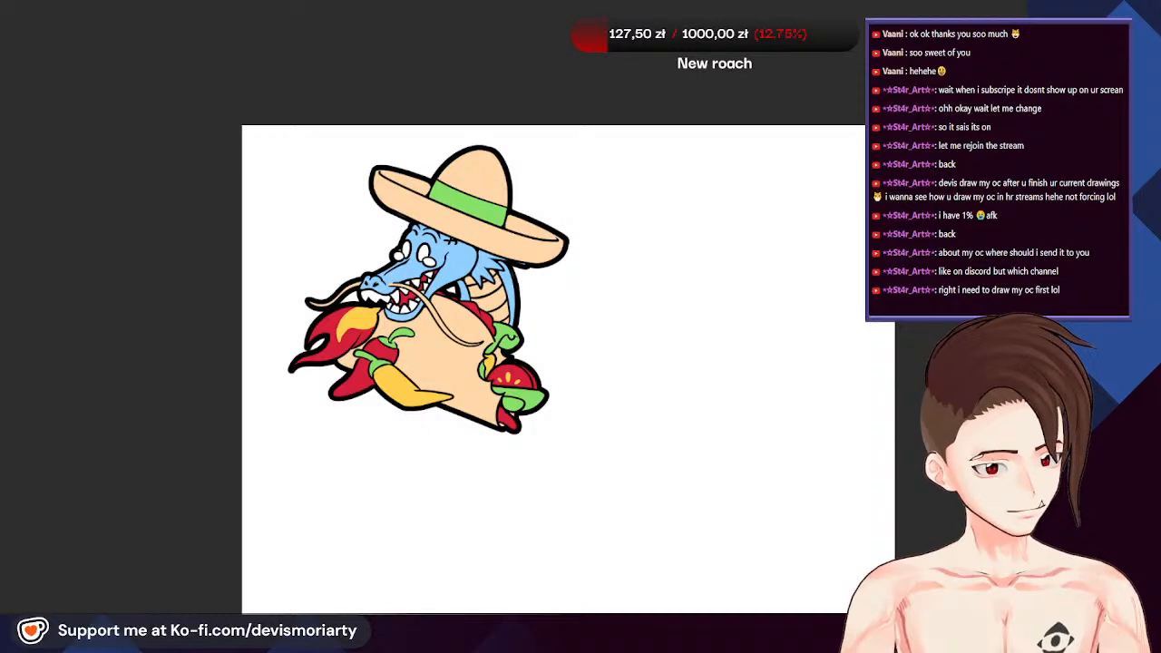
{"action": "key", "text": "ctrl+minus"}
{"action": "key", "text": "ctrl+plus"}
{"action": "key", "text": "ctrl+plus"}
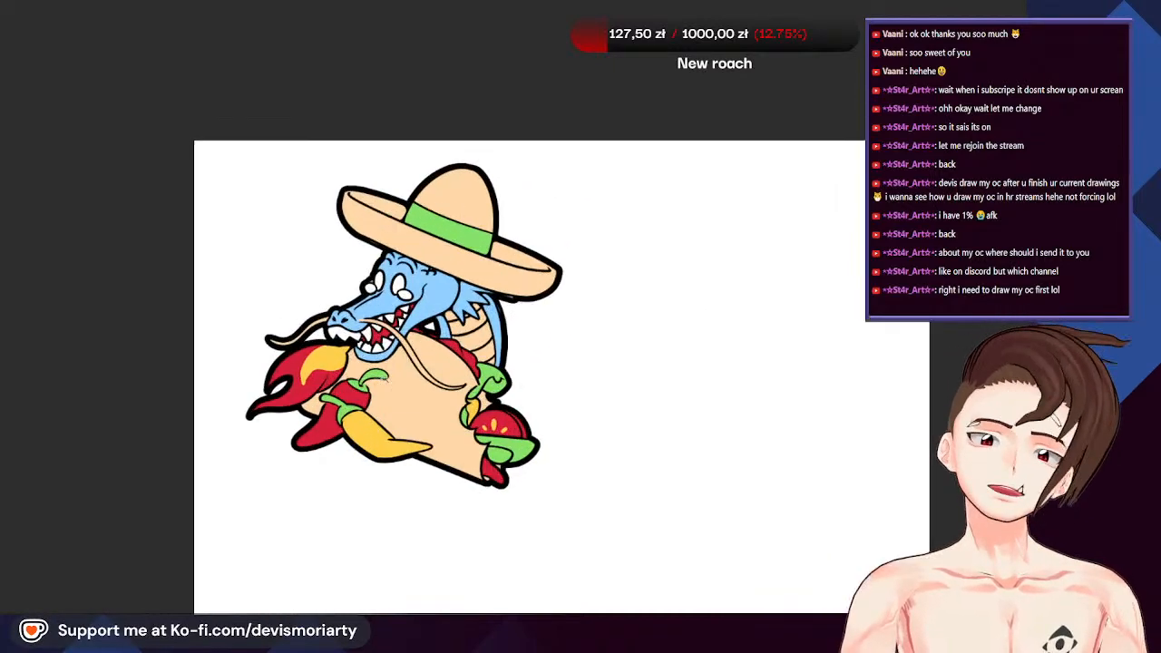
{"action": "scroll", "coordinate": [367, 263], "scroll_direction": "up", "scroll_amount": 2}
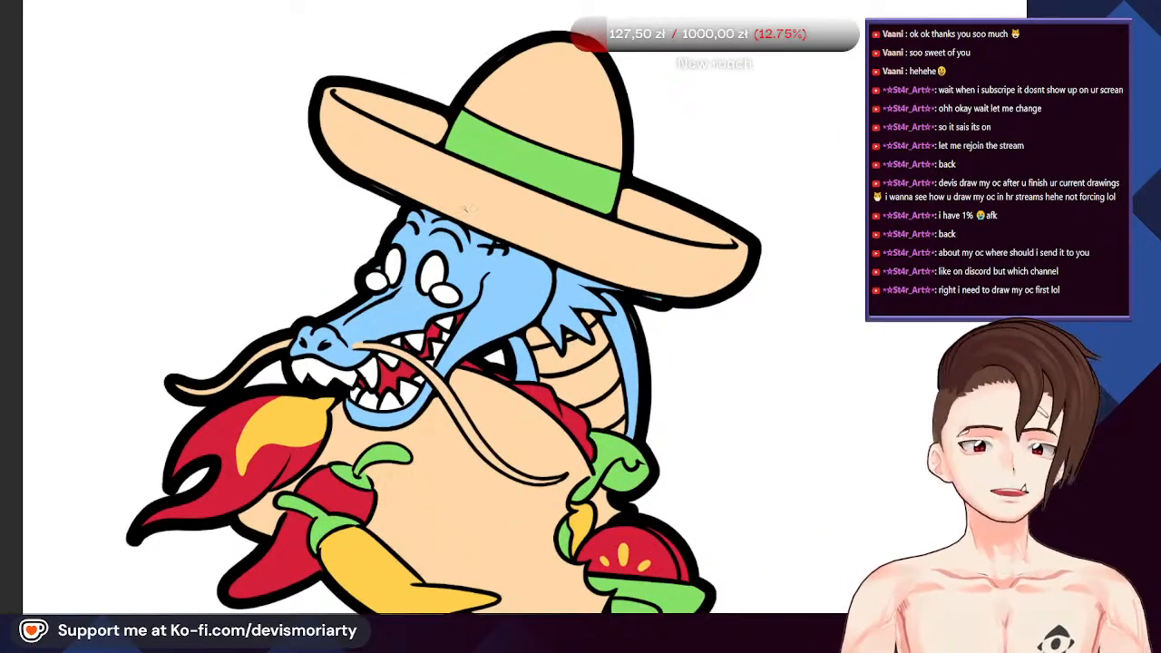
{"action": "key", "text": "ctrl+0"}
{"action": "scroll", "coordinate": [561, 223], "scroll_direction": "up", "scroll_amount": 3}
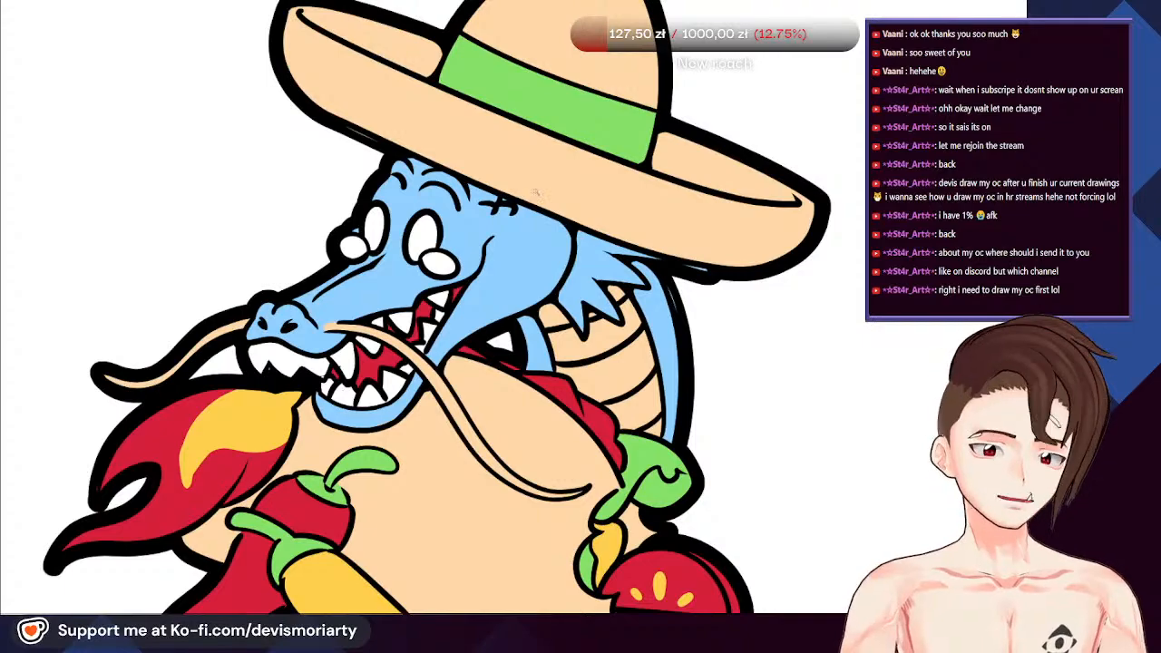
Thicken the black line around the dragon's near eye with brush strokes
{"action": "scroll", "coordinate": [425, 261], "scroll_direction": "up", "scroll_amount": 6}
{"action": "mouse_move", "coordinate": [439, 322]}
{"action": "left_mouse_down"}
{"action": "mouse_move", "coordinate": [376, 288]}
{"action": "mouse_move", "coordinate": [374, 210]}
{"action": "mouse_move", "coordinate": [407, 133]}
{"action": "mouse_move", "coordinate": [458, 86]}
{"action": "mouse_move", "coordinate": [523, 106]}
{"action": "mouse_move", "coordinate": [535, 263]}
{"action": "left_mouse_up"}
{"action": "key", "text": "ctrl+0"}
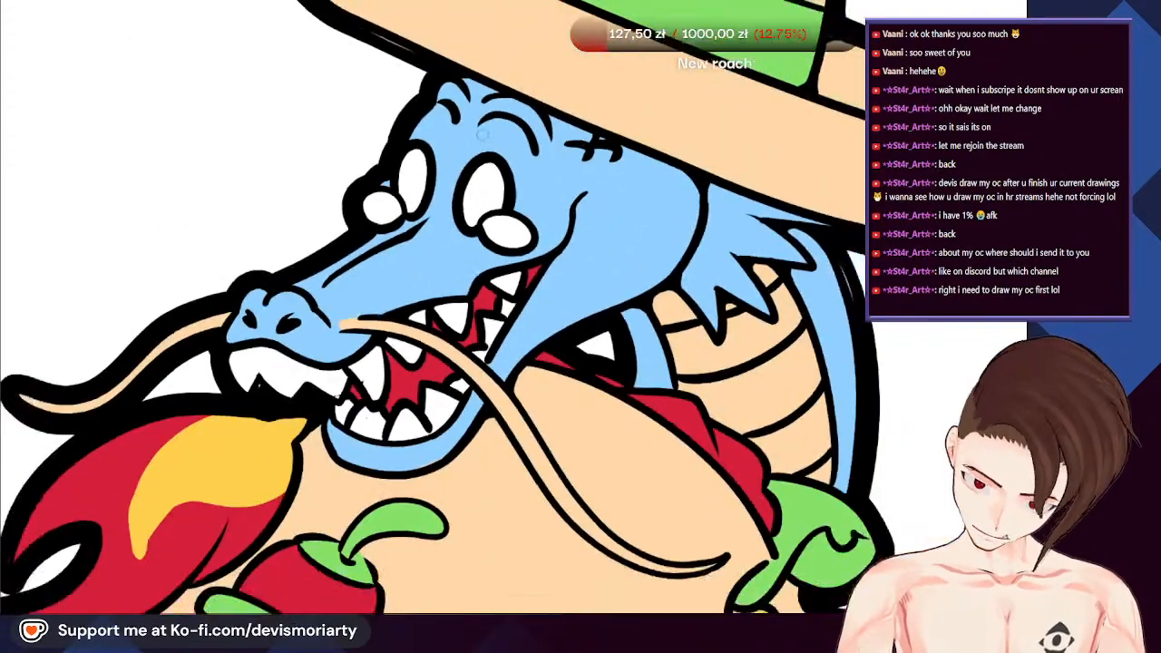
{"action": "scroll", "coordinate": [522, 218], "scroll_direction": "up", "scroll_amount": 6}
{"action": "mouse_move", "coordinate": [519, 209]}
{"action": "left_mouse_down"}
{"action": "mouse_move", "coordinate": [501, 148]}
{"action": "mouse_move", "coordinate": [470, 133]}
{"action": "left_mouse_up"}
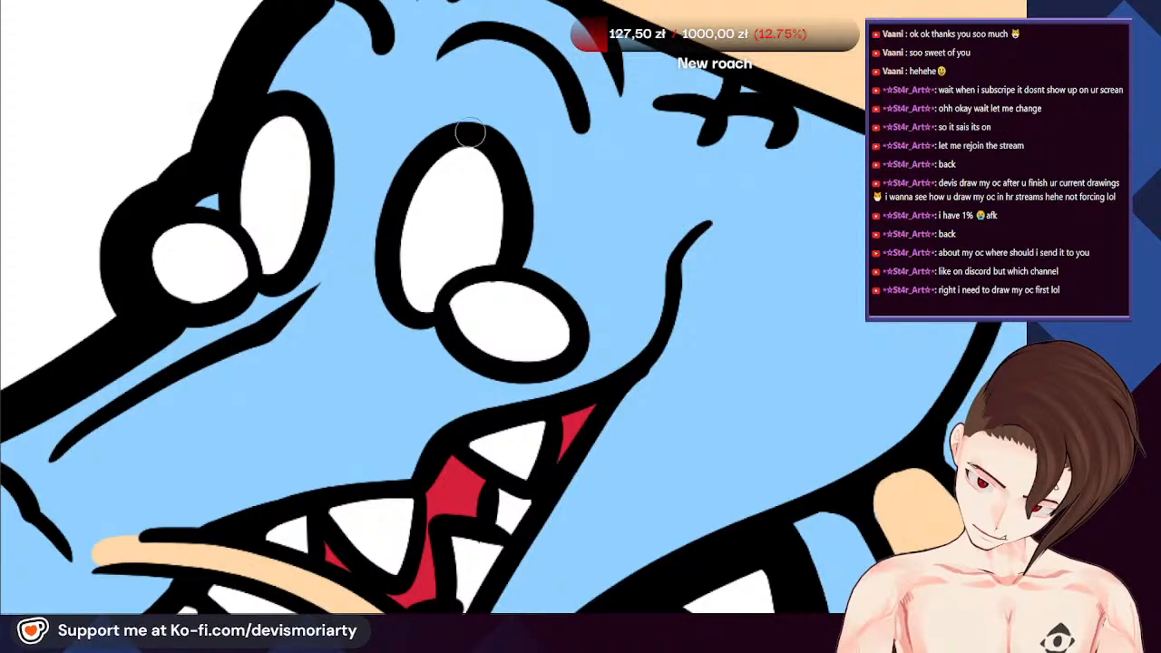
{"action": "key", "text": "ctrl+0"}
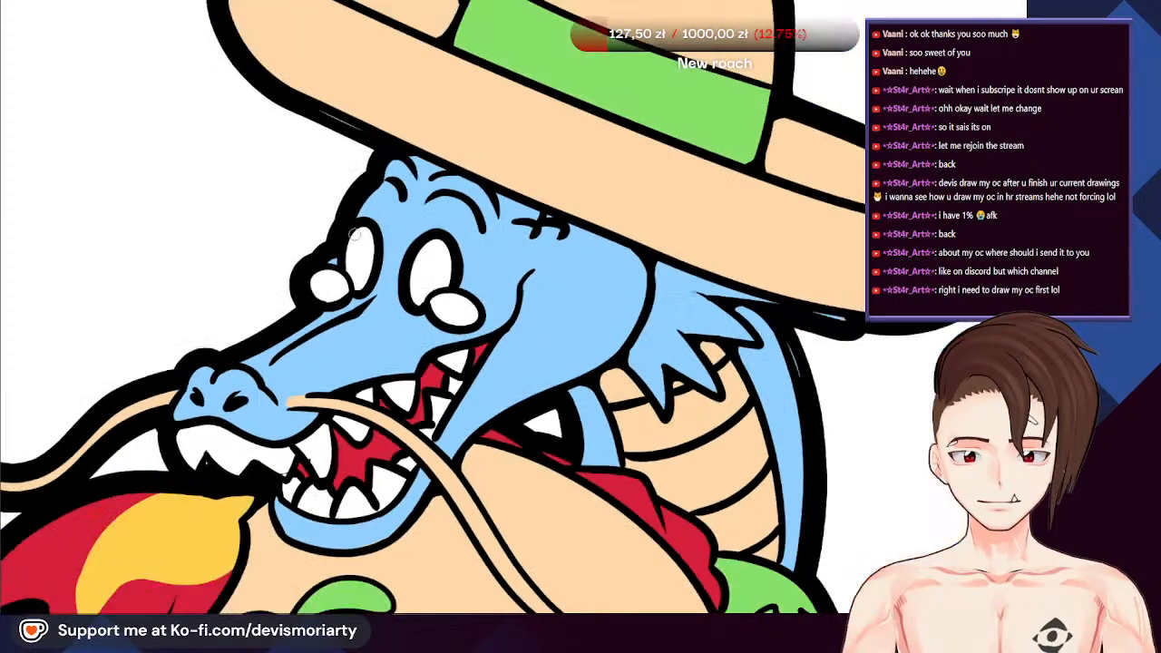
Thicken the black outline of the dragon's far eye, redrawing the stroke along its inner edge
{"action": "scroll", "coordinate": [384, 299], "scroll_direction": "up", "scroll_amount": 6}
{"action": "mouse_move", "coordinate": [442, 309]}
{"action": "left_mouse_down"}
{"action": "mouse_move", "coordinate": [455, 240]}
{"action": "mouse_move", "coordinate": [447, 164]}
{"action": "mouse_move", "coordinate": [427, 132]}
{"action": "left_mouse_up"}
{"action": "key", "text": "ctrl+z"}
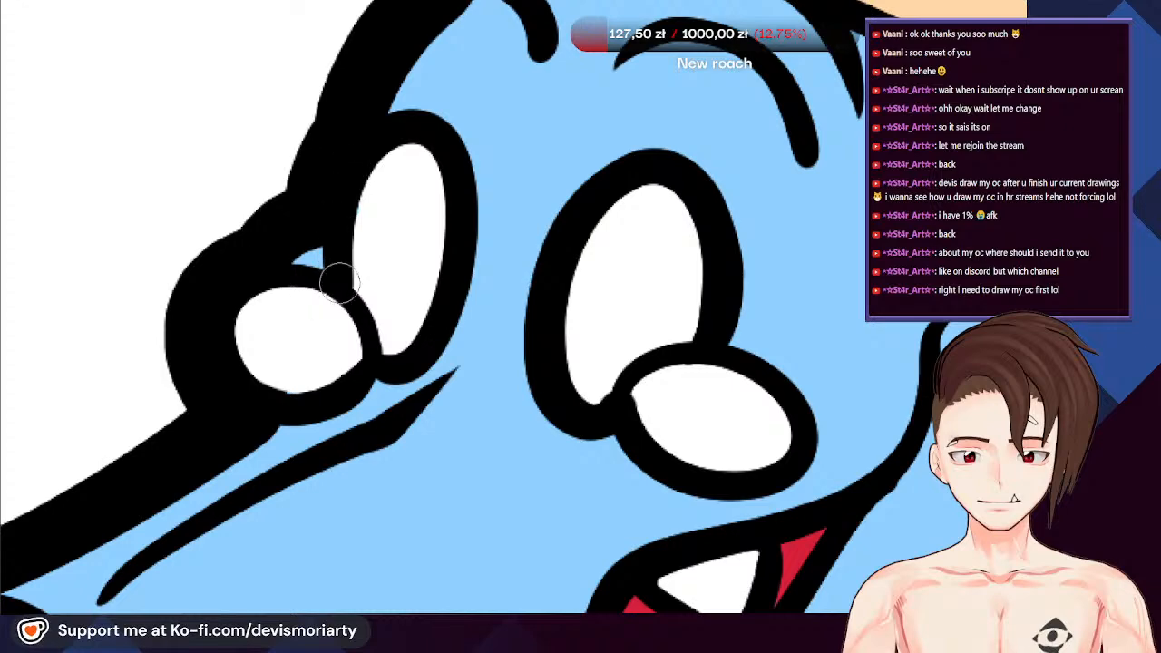
{"action": "mouse_move", "coordinate": [454, 190]}
{"action": "left_mouse_down"}
{"action": "mouse_move", "coordinate": [456, 262]}
{"action": "mouse_move", "coordinate": [428, 341]}
{"action": "left_mouse_up"}
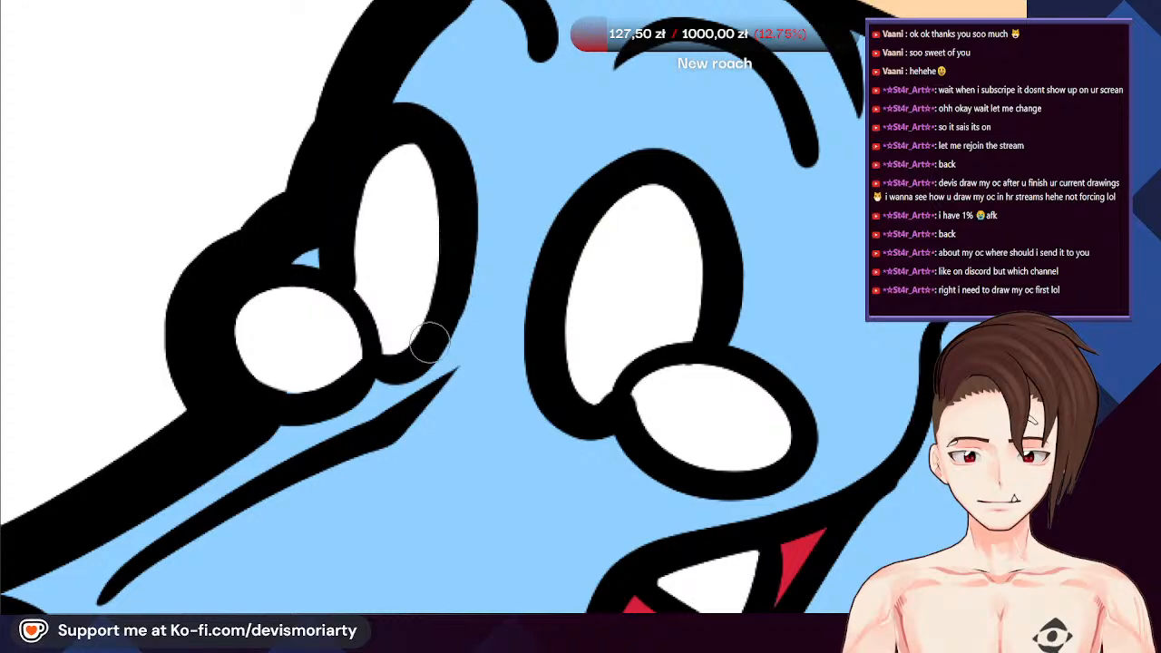
Examine the outlined character on the whole page and its chilies and wrap up close
{"action": "scroll", "coordinate": [376, 363], "scroll_direction": "down", "scroll_amount": 10}
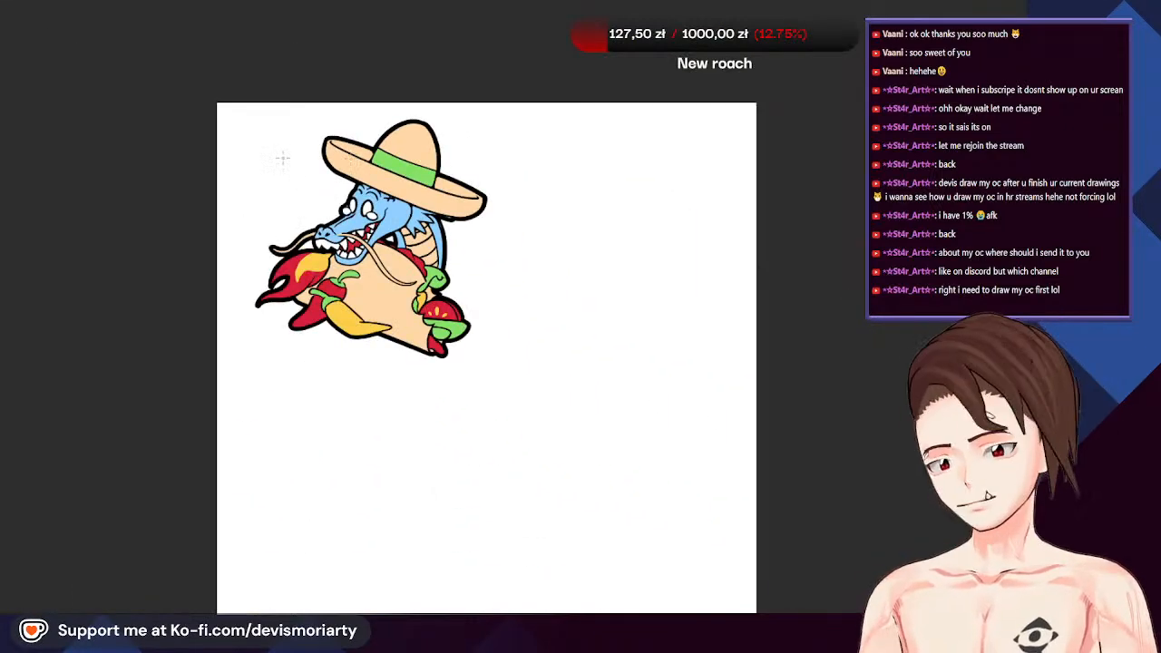
{"action": "scroll", "coordinate": [311, 193], "scroll_direction": "up", "scroll_amount": 2}
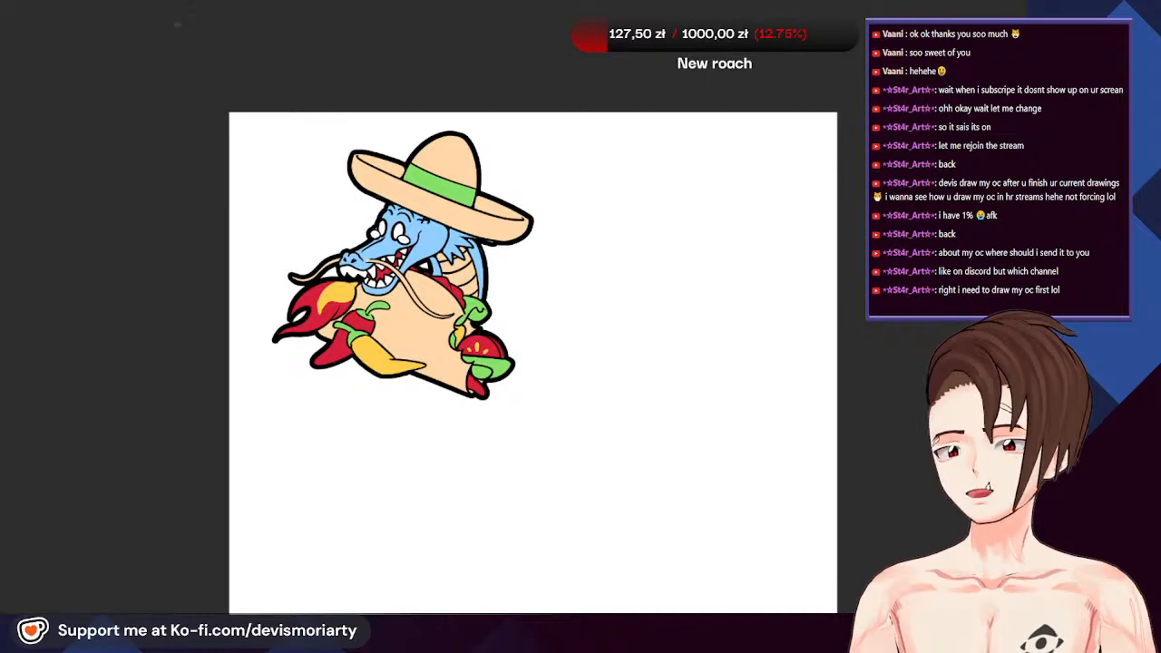
{"action": "scroll", "coordinate": [272, 331], "scroll_direction": "up", "scroll_amount": 6}
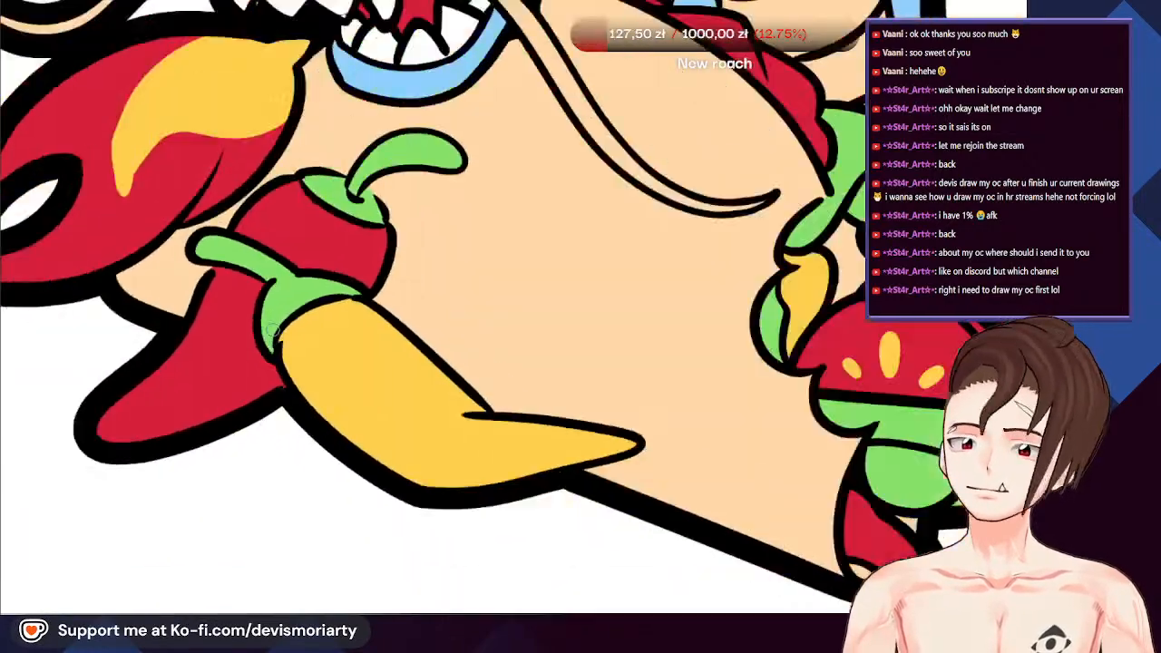
{"action": "scroll", "coordinate": [272, 331], "scroll_direction": "down", "scroll_amount": 6}
{"action": "scroll", "coordinate": [270, 363], "scroll_direction": "up", "scroll_amount": 3}
{"action": "scroll", "coordinate": [268, 396], "scroll_direction": "down", "scroll_amount": 2}
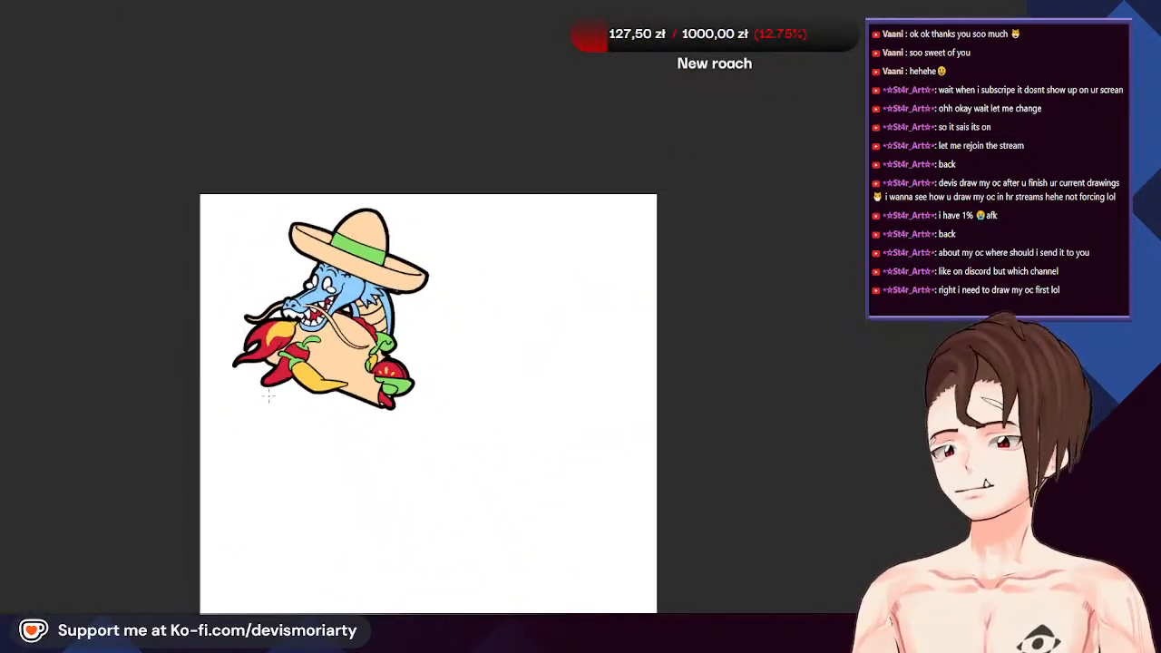
{"action": "scroll", "coordinate": [268, 396], "scroll_direction": "up", "scroll_amount": 2}
{"action": "scroll", "coordinate": [269, 397], "scroll_direction": "down", "scroll_amount": 1}
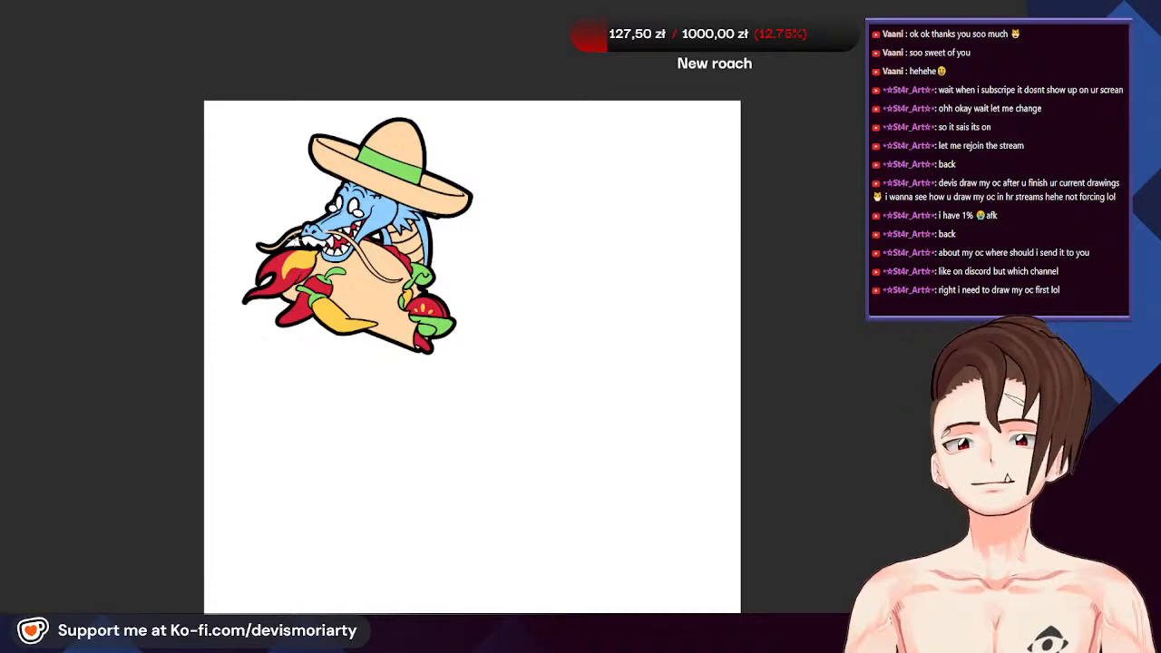
{"action": "scroll", "coordinate": [546, 175], "scroll_direction": "up", "scroll_amount": 4}
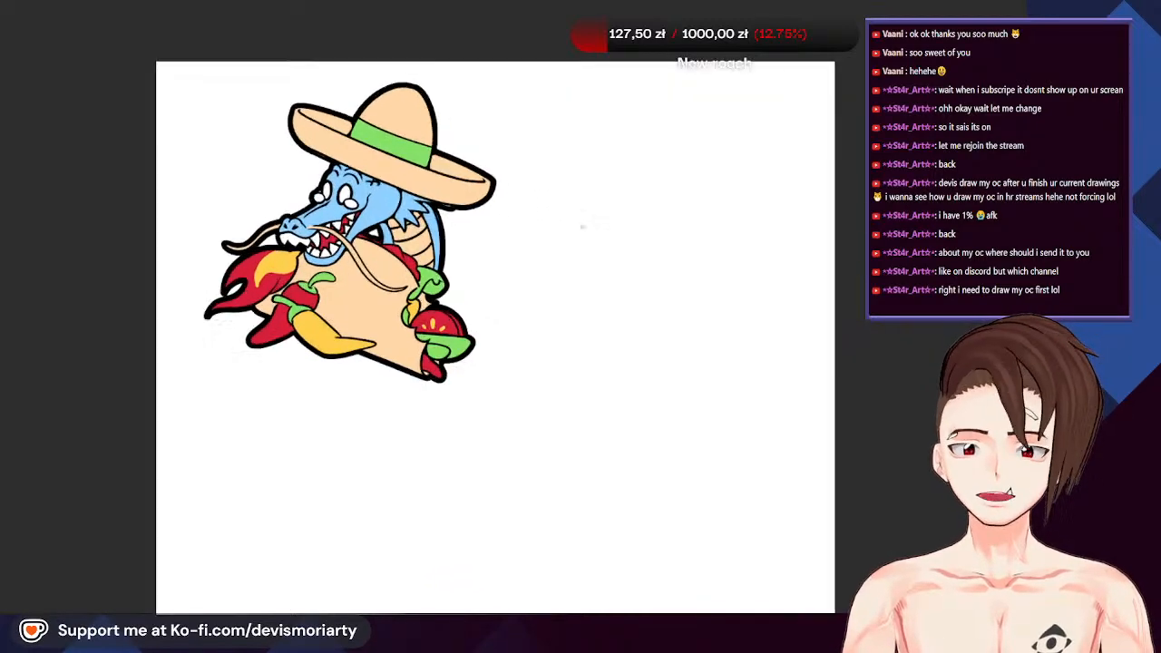
{"action": "scroll", "coordinate": [539, 197], "scroll_direction": "down", "scroll_amount": 4}
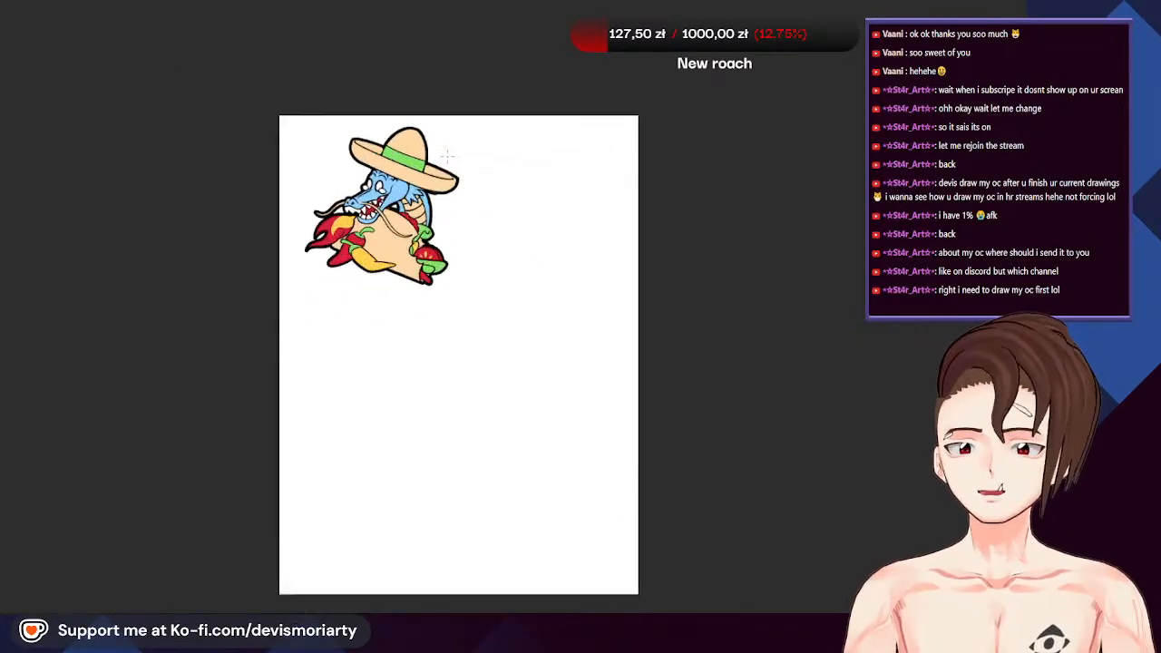
Select the area around the outlined dragon character and scale it down slightly in proportion
{"action": "scroll", "coordinate": [539, 197], "scroll_direction": "up", "scroll_amount": 1}
{"action": "scroll", "coordinate": [453, 308], "scroll_direction": "up", "scroll_amount": 1}
{"action": "mouse_move", "coordinate": [531, 346]}
{"action": "left_mouse_down"}
{"action": "mouse_move", "coordinate": [337, 160]}
{"action": "mouse_move", "coordinate": [222, 79]}
{"action": "left_mouse_up"}
{"action": "key", "text": "ctrl+t"}
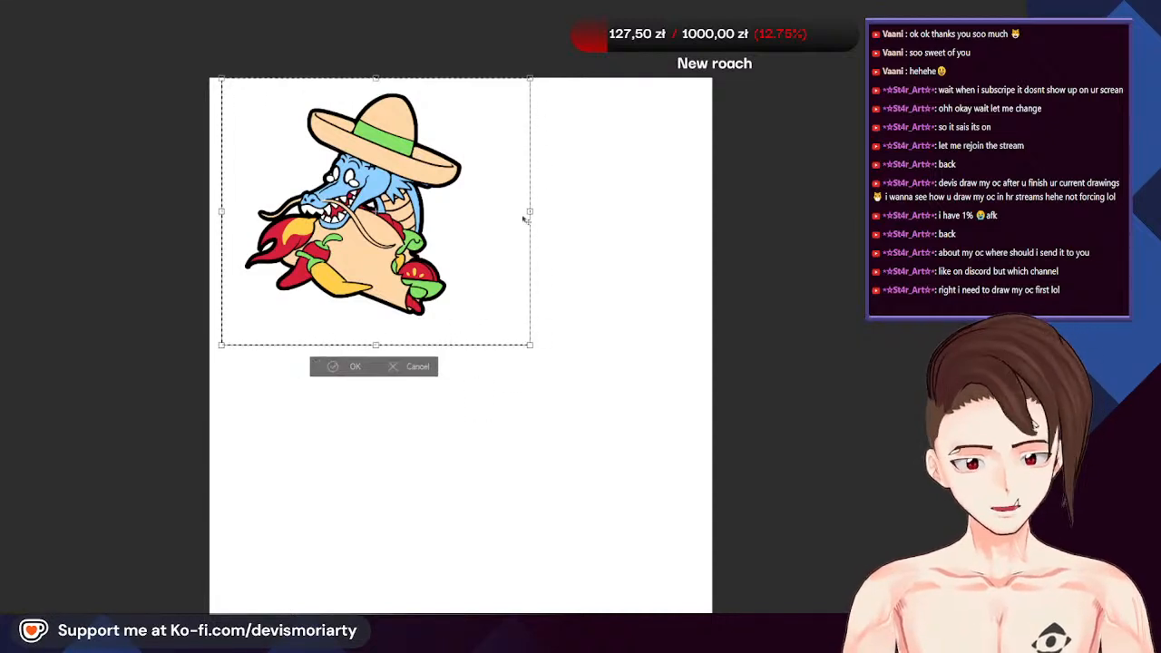
{"action": "left_click_drag", "start_coordinate": [529, 212], "coordinate": [498, 211]}
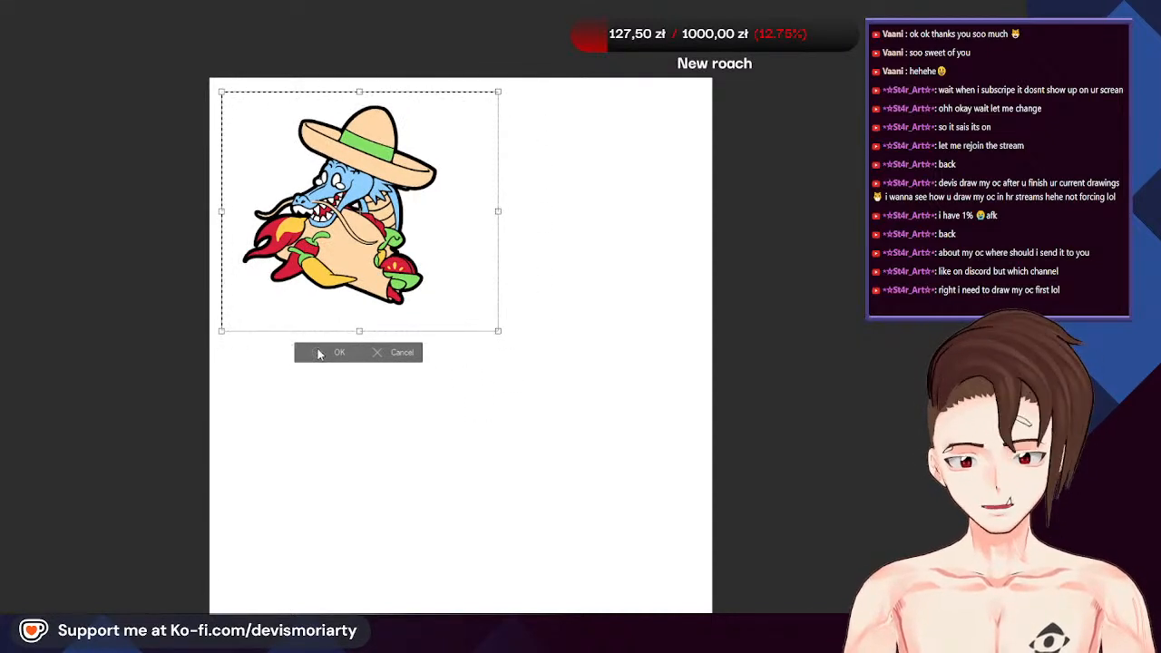
{"action": "left_click", "coordinate": [241, 354]}
Examine the resized dragon character at reduced and enlarged view sizes
{"action": "scroll", "coordinate": [560, 194], "scroll_direction": "down", "scroll_amount": 1}
{"action": "scroll", "coordinate": [560, 193], "scroll_direction": "up", "scroll_amount": 1}
{"action": "scroll", "coordinate": [560, 193], "scroll_direction": "down", "scroll_amount": 1}
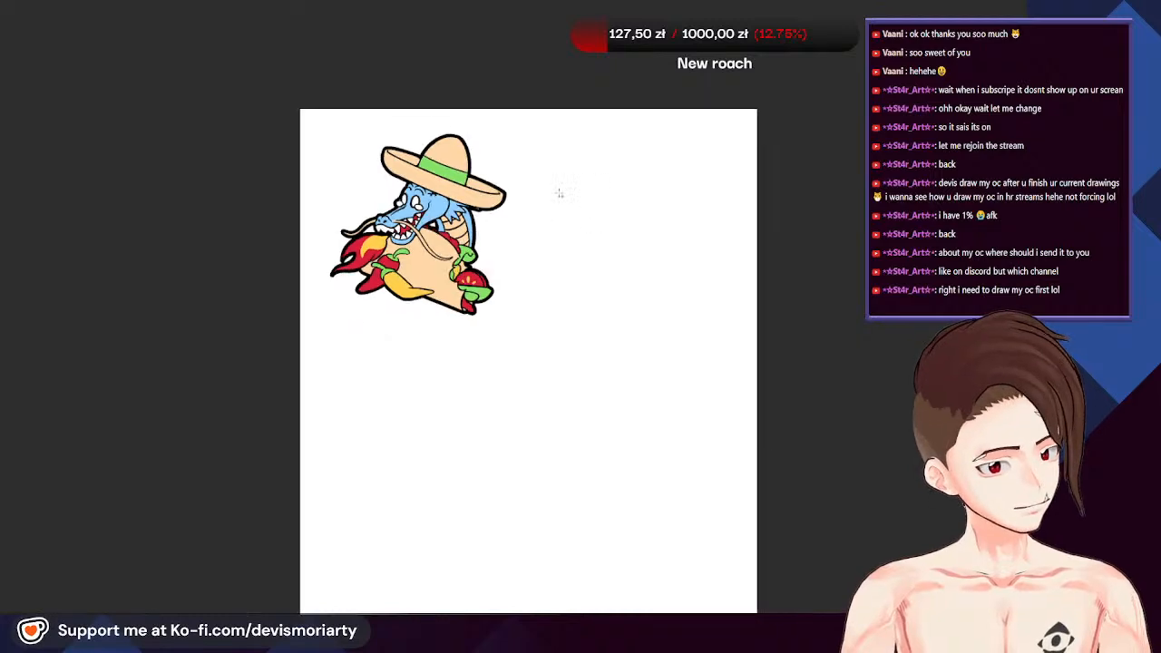
{"action": "scroll", "coordinate": [560, 193], "scroll_direction": "up", "scroll_amount": 1}
{"action": "scroll", "coordinate": [342, 173], "scroll_direction": "up", "scroll_amount": 1}
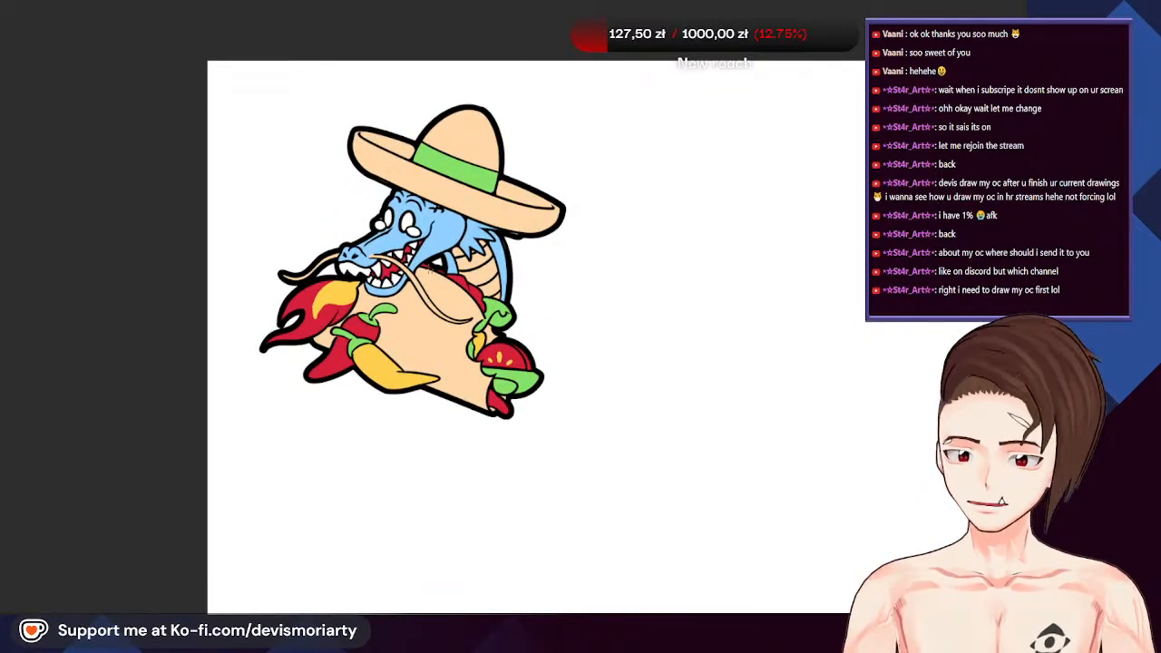
{"action": "scroll", "coordinate": [431, 269], "scroll_direction": "down", "scroll_amount": 1}
{"action": "scroll", "coordinate": [430, 270], "scroll_direction": "up", "scroll_amount": 1}
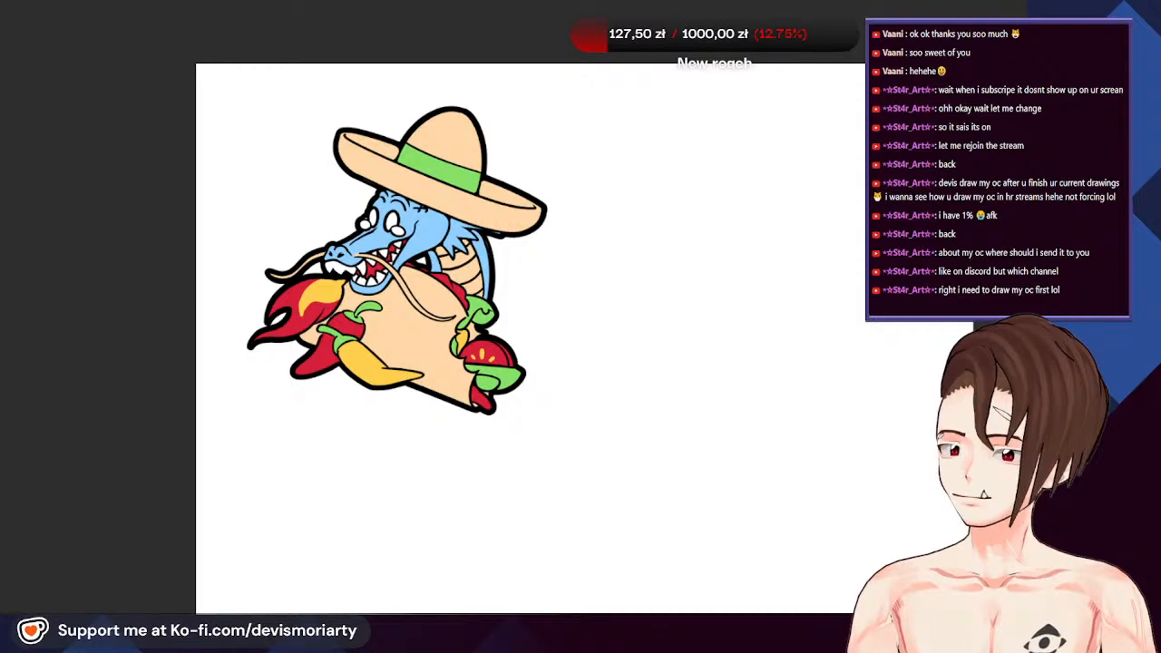
{"action": "scroll", "coordinate": [590, 257], "scroll_direction": "down", "scroll_amount": 1}
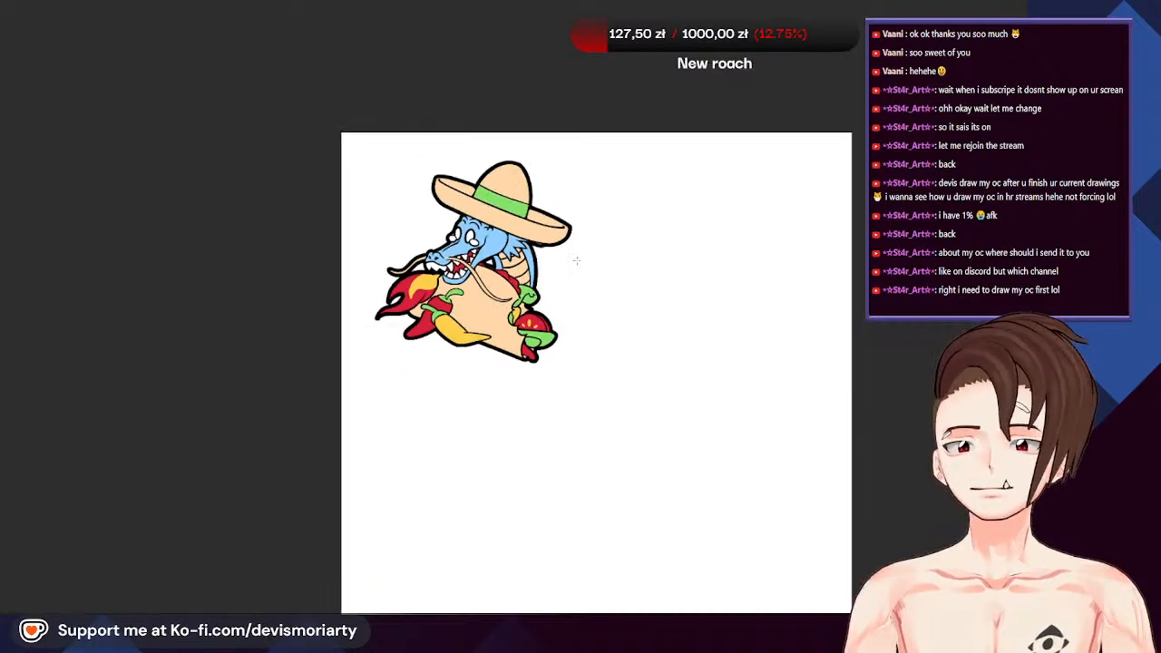
{"action": "scroll", "coordinate": [575, 258], "scroll_direction": "up", "scroll_amount": 1}
{"action": "scroll", "coordinate": [562, 250], "scroll_direction": "down", "scroll_amount": 1}
{"action": "scroll", "coordinate": [388, 259], "scroll_direction": "up", "scroll_amount": 1}
{"action": "scroll", "coordinate": [514, 142], "scroll_direction": "up", "scroll_amount": 1}
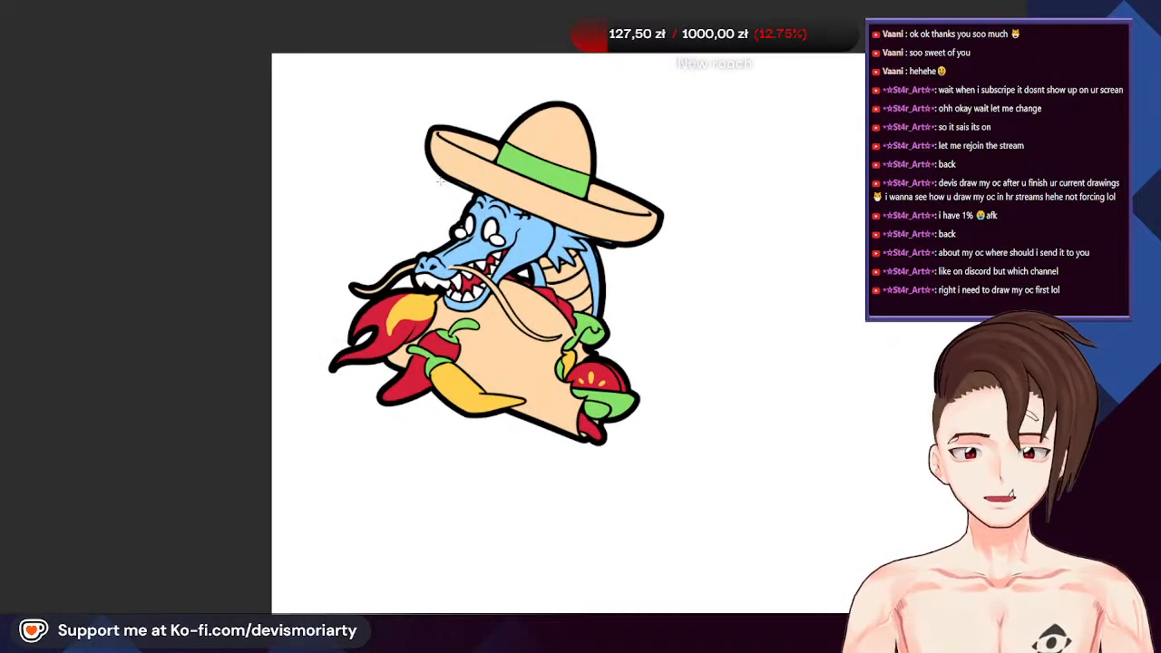
Draw a thin black circle behind the dragon, framing its head and body between the sombrero and the burrito
{"action": "scroll", "coordinate": [393, 163], "scroll_direction": "up", "scroll_amount": 1}
{"action": "mouse_move", "coordinate": [391, 161]}
{"action": "left_mouse_down"}
{"action": "mouse_move", "coordinate": [684, 482]}
{"action": "mouse_move", "coordinate": [662, 454]}
{"action": "mouse_move", "coordinate": [671, 464]}
{"action": "left_mouse_up"}
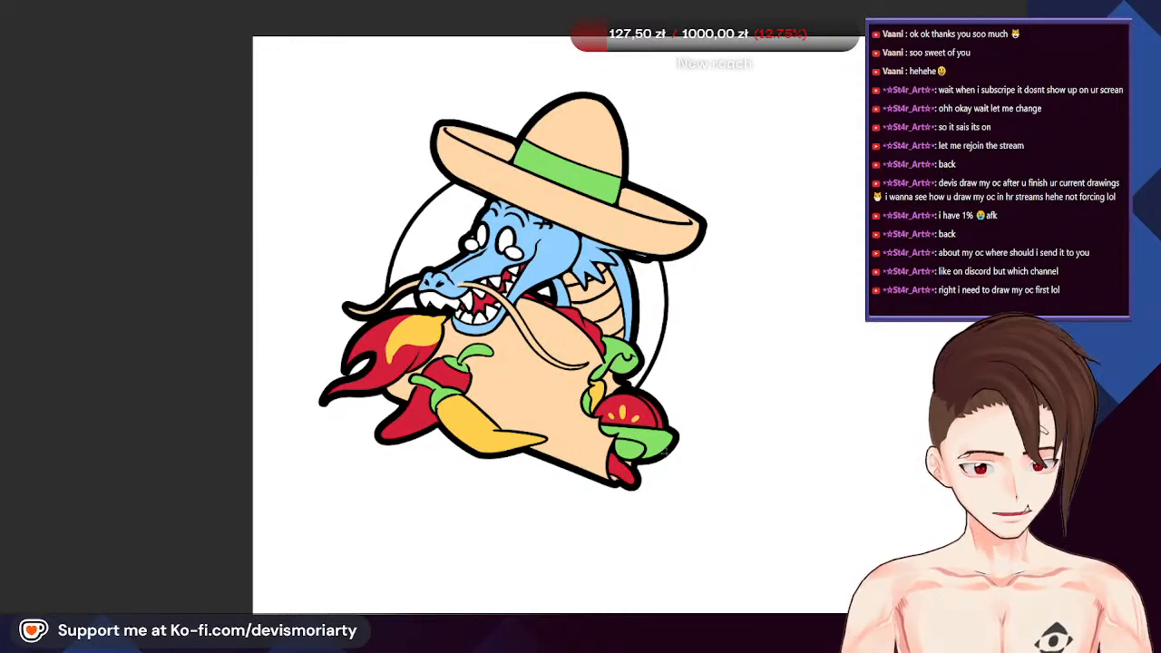
{"action": "scroll", "coordinate": [486, 257], "scroll_direction": "down", "scroll_amount": 3}
{"action": "scroll", "coordinate": [550, 231], "scroll_direction": "up", "scroll_amount": 2}
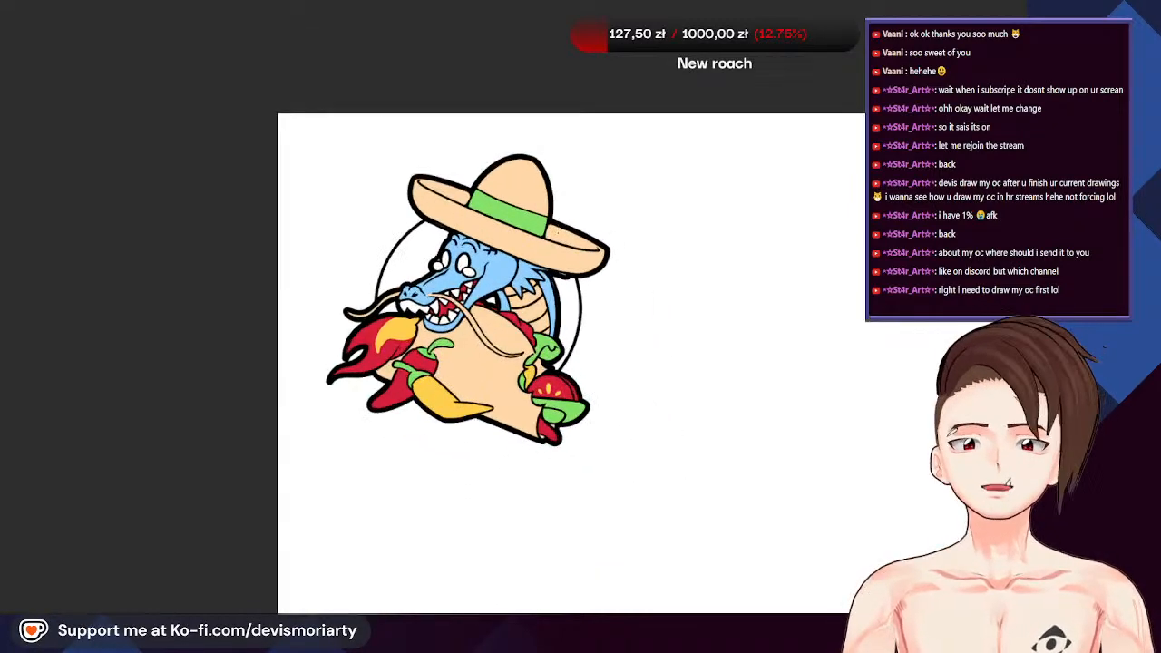
{"action": "scroll", "coordinate": [454, 263], "scroll_direction": "up", "scroll_amount": 4}
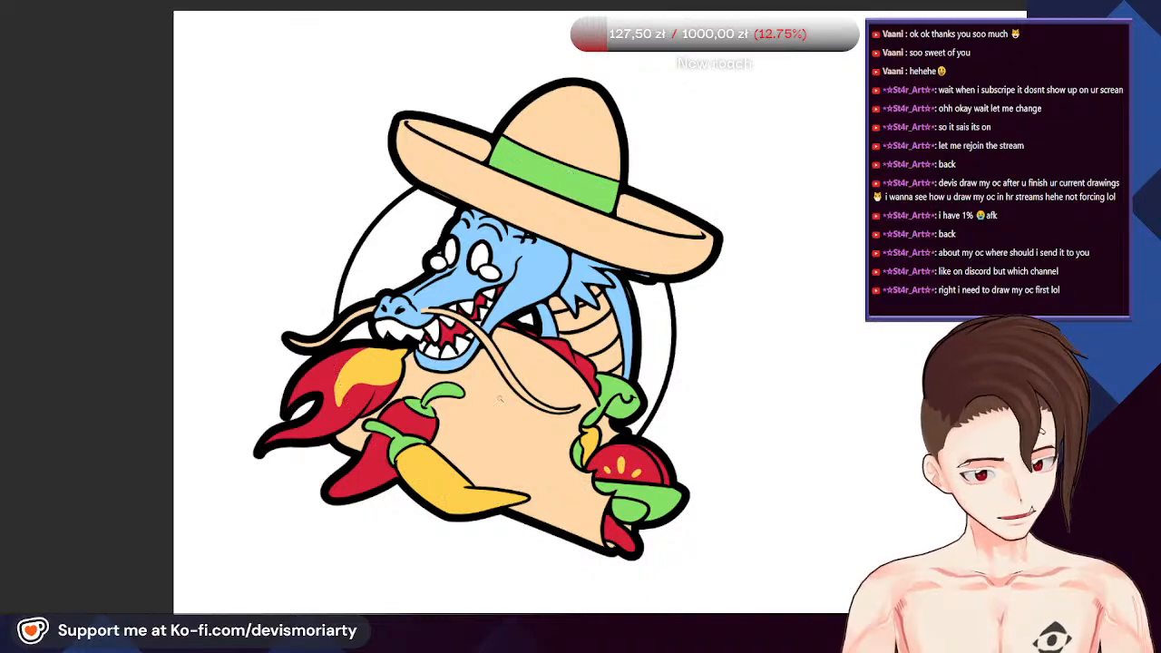
Thicken the circle behind the dragon by selecting its line, expanding the selection, filling it with black and deselecting
{"action": "scroll", "coordinate": [422, 211], "scroll_direction": "up", "scroll_amount": 6}
{"action": "scroll", "coordinate": [423, 215], "scroll_direction": "down", "scroll_amount": 8}
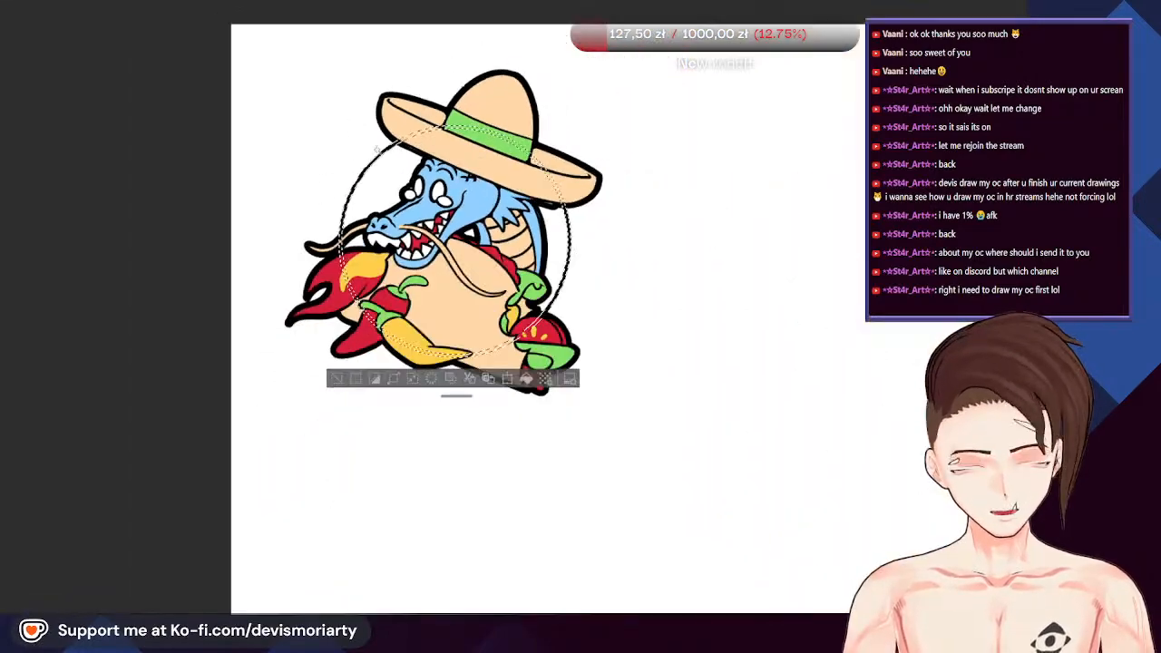
{"action": "left_click", "coordinate": [394, 391]}
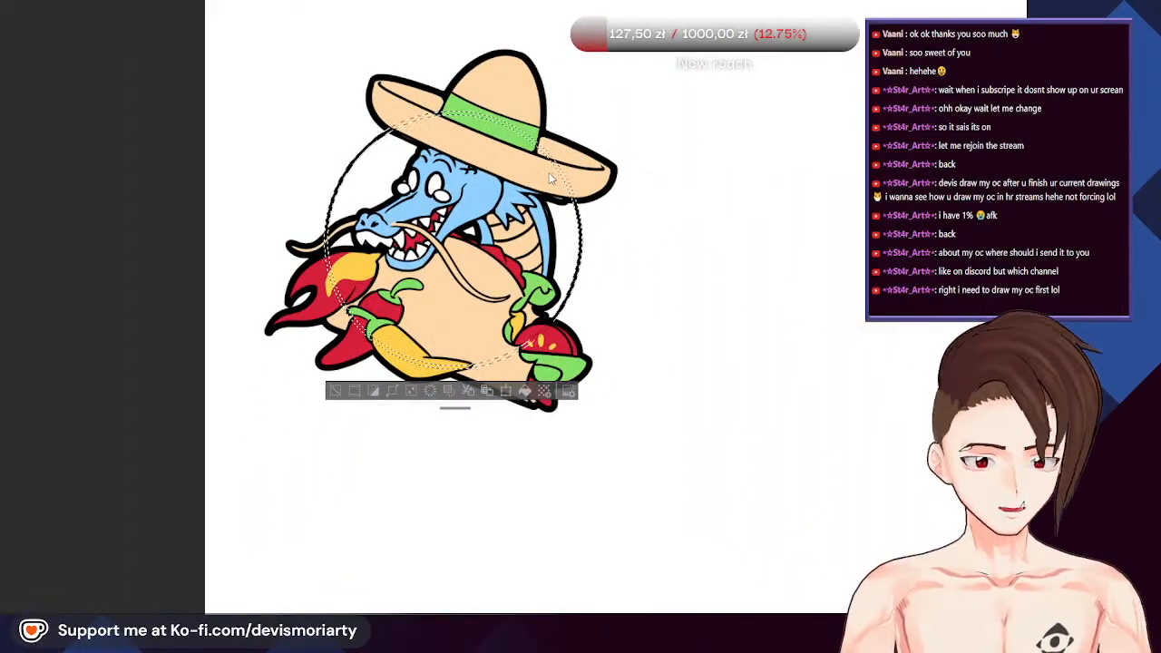
{"action": "key", "text": "Return"}
{"action": "scroll", "coordinate": [447, 308], "scroll_direction": "down", "scroll_amount": 1}
{"action": "scroll", "coordinate": [447, 307], "scroll_direction": "up", "scroll_amount": 1}
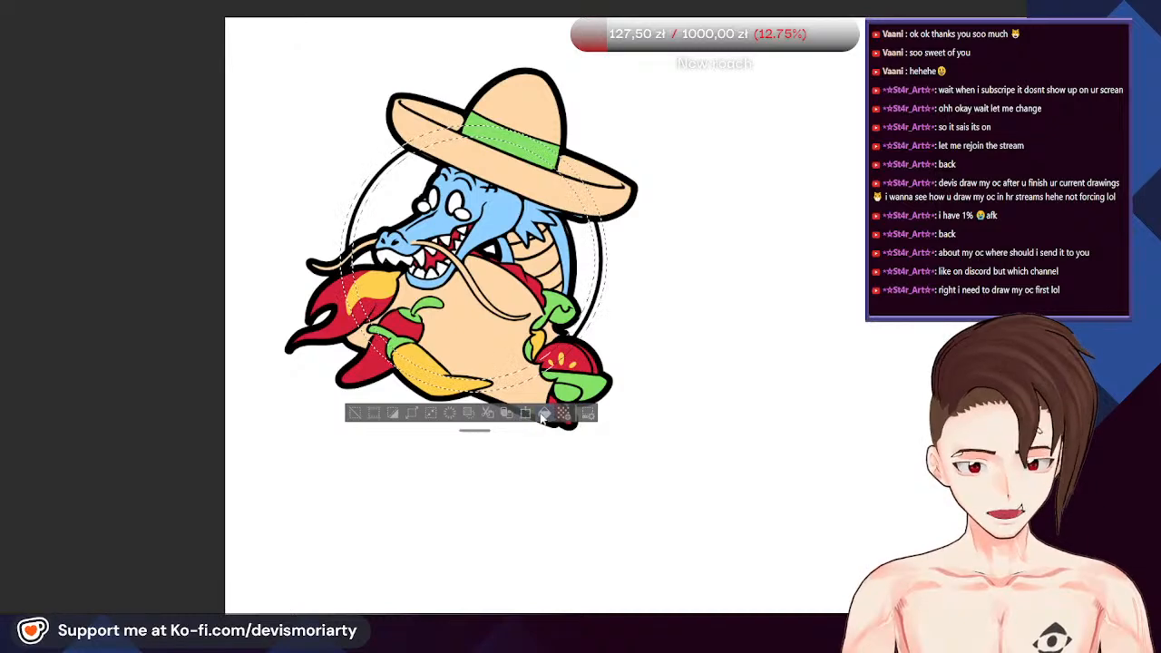
{"action": "left_click", "coordinate": [545, 413]}
{"action": "scroll", "coordinate": [535, 410], "scroll_direction": "down", "scroll_amount": 1}
{"action": "scroll", "coordinate": [535, 410], "scroll_direction": "up", "scroll_amount": 1}
{"action": "left_click", "coordinate": [356, 413]}
{"action": "scroll", "coordinate": [393, 340], "scroll_direction": "down", "scroll_amount": 3}
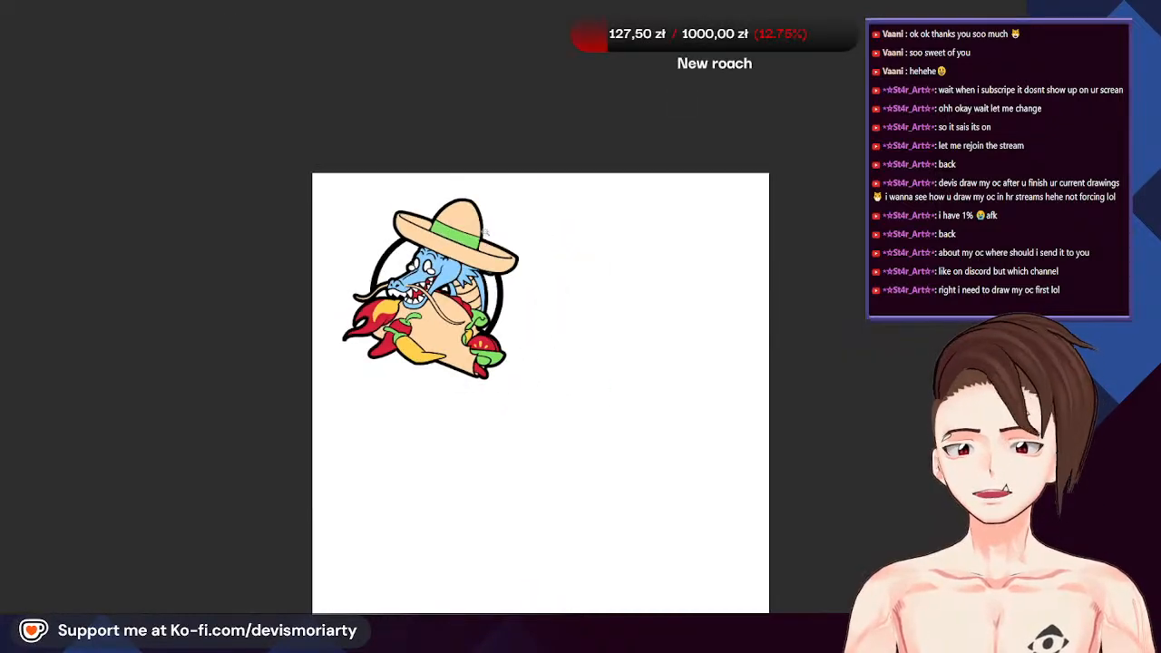
Examine the thickened circle behind the dragon and the chilies' line weights, on the page and up close
{"action": "scroll", "coordinate": [426, 236], "scroll_direction": "up", "scroll_amount": 2}
{"action": "scroll", "coordinate": [508, 185], "scroll_direction": "up", "scroll_amount": 2}
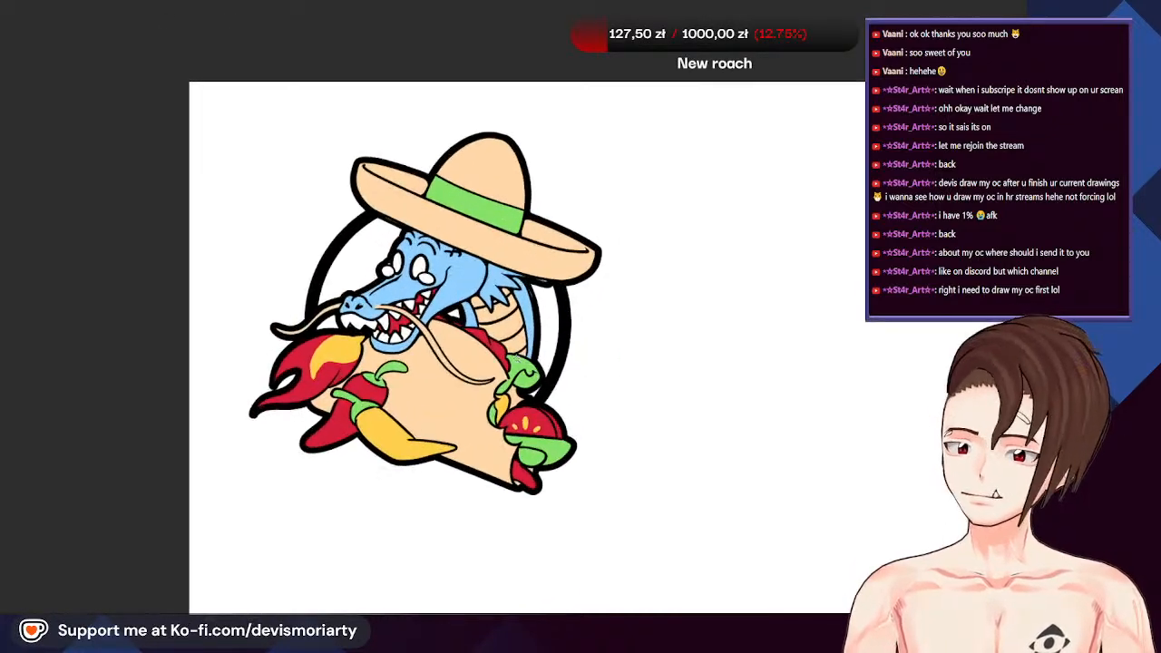
{"action": "scroll", "coordinate": [427, 236], "scroll_direction": "down", "scroll_amount": 2}
{"action": "scroll", "coordinate": [345, 274], "scroll_direction": "up", "scroll_amount": 2}
{"action": "scroll", "coordinate": [346, 274], "scroll_direction": "up", "scroll_amount": 2}
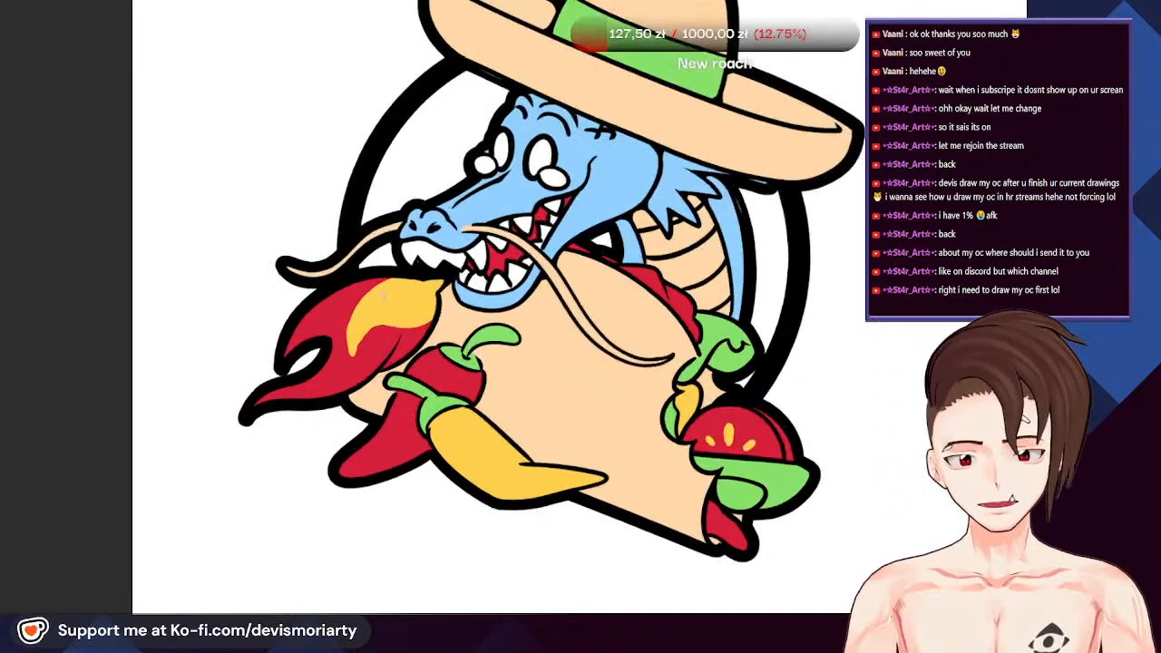
{"action": "scroll", "coordinate": [299, 234], "scroll_direction": "down", "scroll_amount": 3}
{"action": "scroll", "coordinate": [299, 234], "scroll_direction": "up", "scroll_amount": 4}
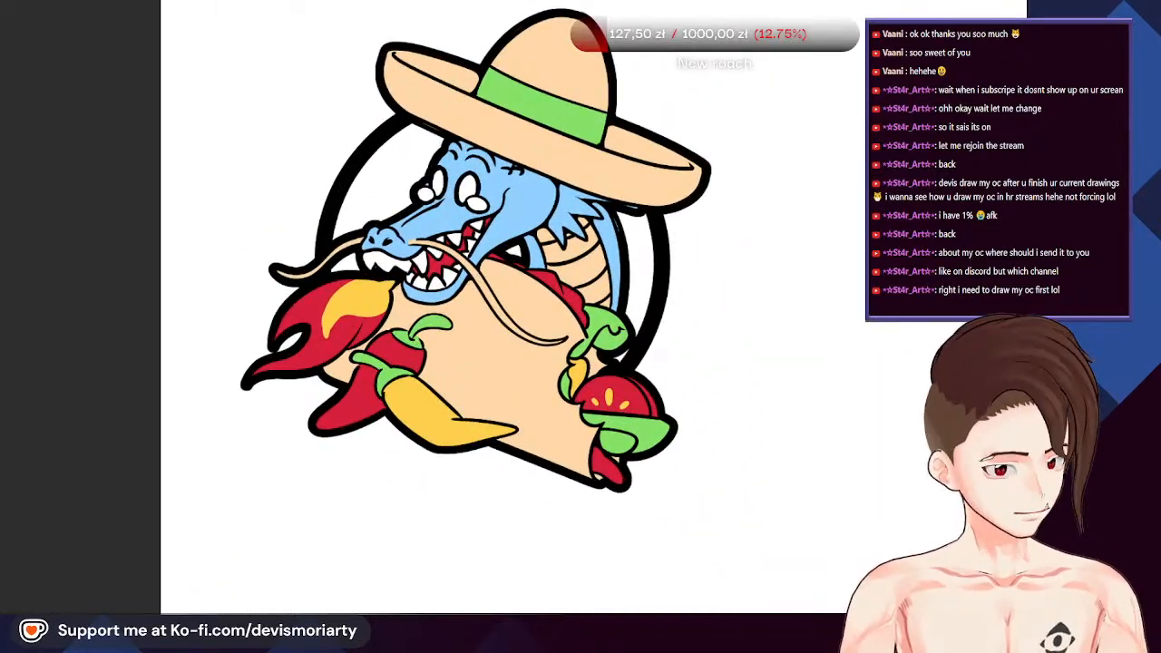
{"action": "scroll", "coordinate": [299, 234], "scroll_direction": "down", "scroll_amount": 2}
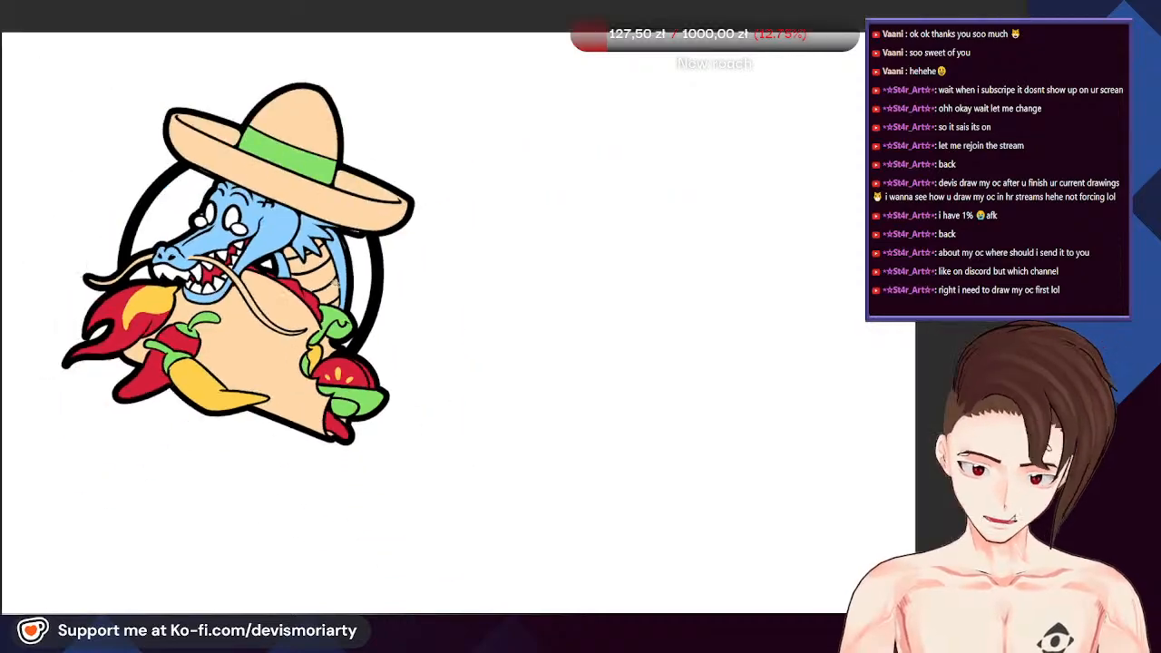
{"action": "scroll", "coordinate": [184, 328], "scroll_direction": "up", "scroll_amount": 3}
{"action": "scroll", "coordinate": [183, 327], "scroll_direction": "down", "scroll_amount": 2}
{"action": "scroll", "coordinate": [183, 328], "scroll_direction": "up", "scroll_amount": 3}
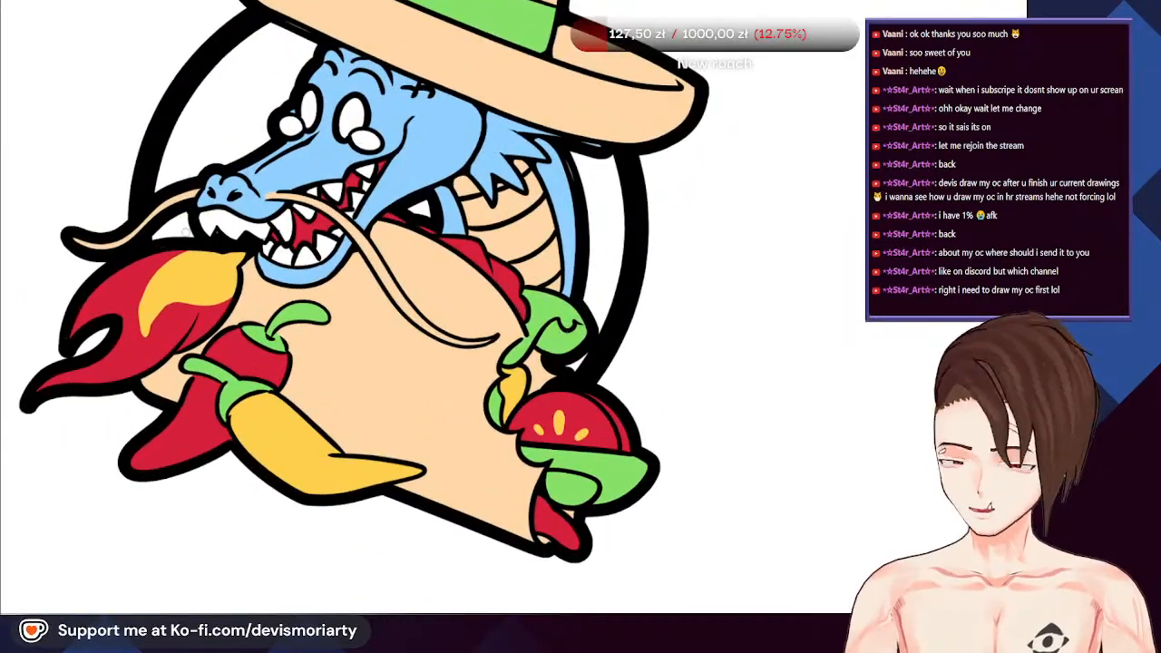
{"action": "scroll", "coordinate": [146, 157], "scroll_direction": "down", "scroll_amount": 3}
{"action": "scroll", "coordinate": [145, 157], "scroll_direction": "up", "scroll_amount": 2}
{"action": "scroll", "coordinate": [211, 351], "scroll_direction": "up", "scroll_amount": 4}
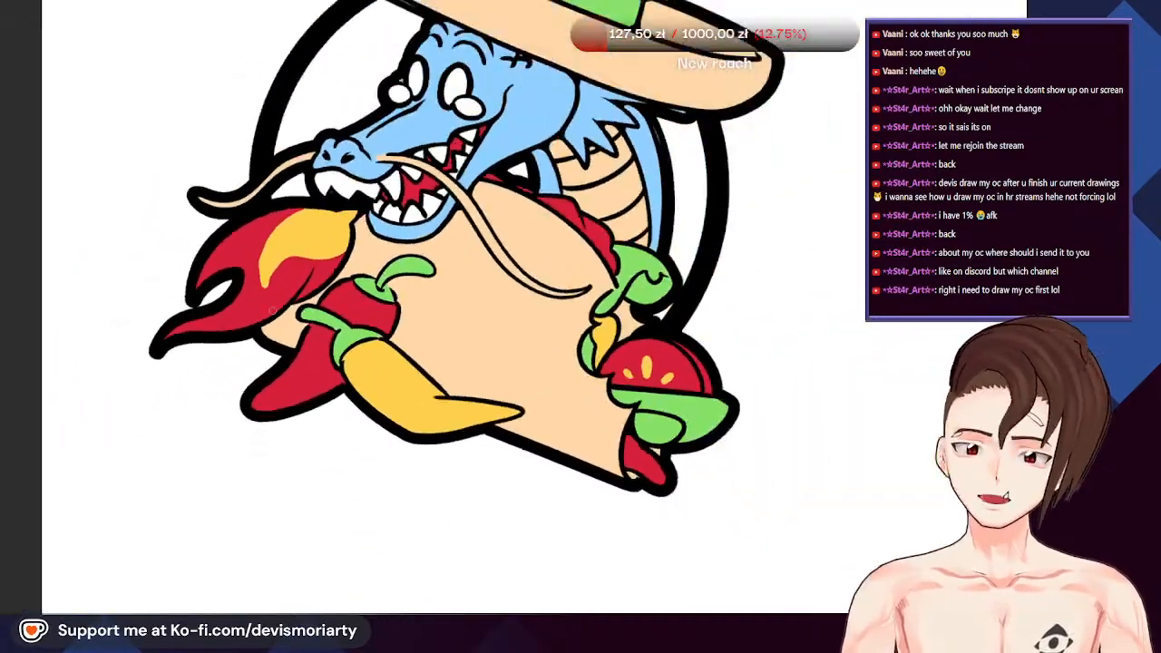
Thicken the black line along the flame-shaped chili's edge where it meets the burrito wrap
{"action": "scroll", "coordinate": [209, 366], "scroll_direction": "up", "scroll_amount": 2}
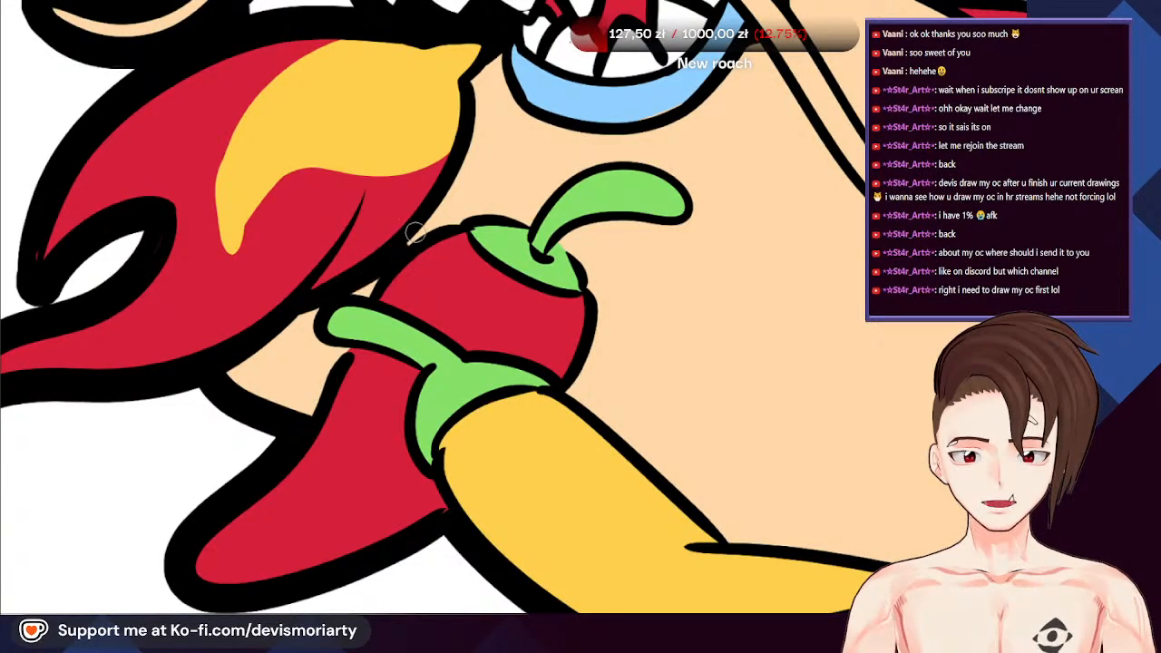
{"action": "left_click_drag", "start_coordinate": [416, 229], "coordinate": [315, 297]}
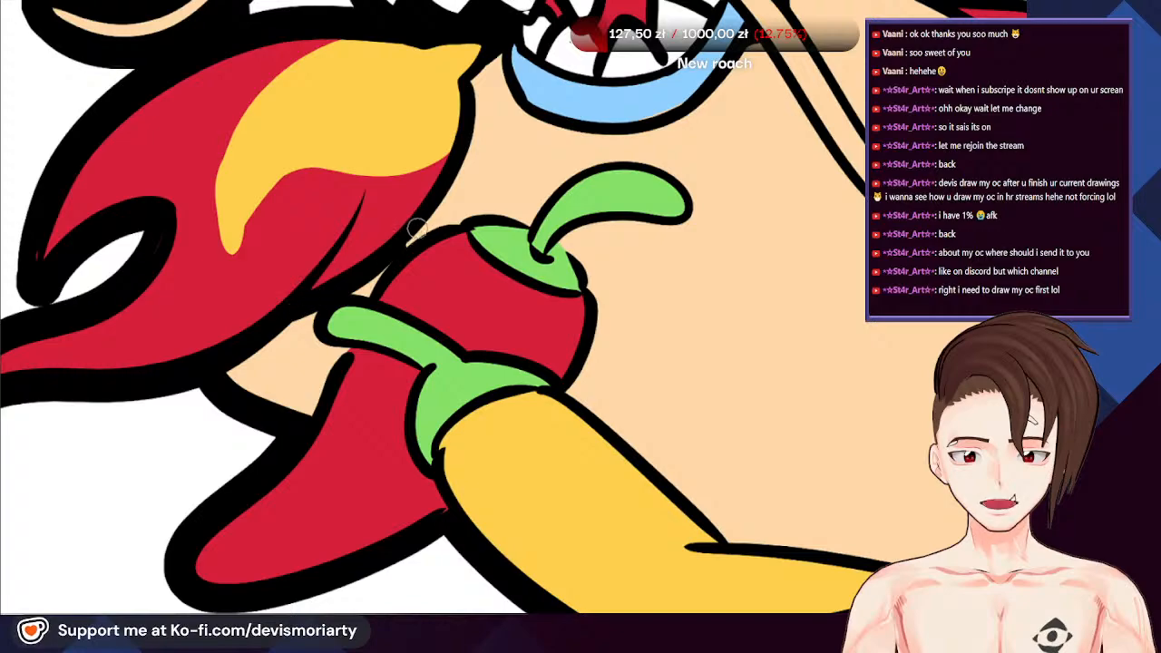
{"action": "scroll", "coordinate": [415, 229], "scroll_direction": "down", "scroll_amount": 4}
{"action": "scroll", "coordinate": [401, 280], "scroll_direction": "up", "scroll_amount": 4}
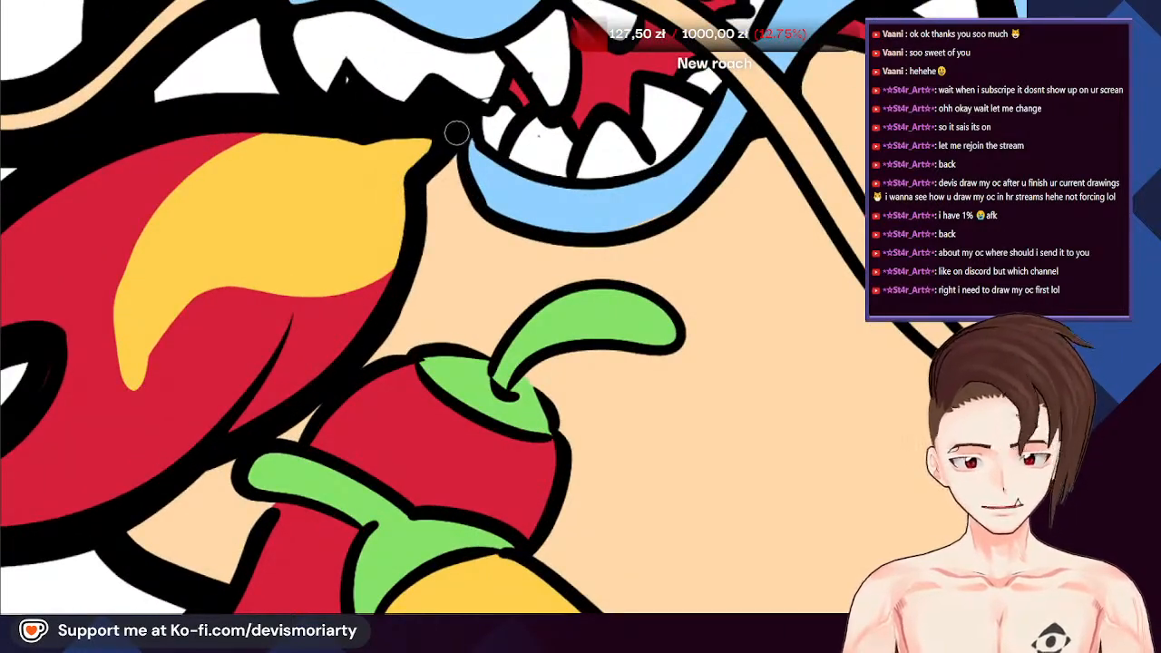
{"action": "scroll", "coordinate": [456, 133], "scroll_direction": "down", "scroll_amount": 4}
{"action": "scroll", "coordinate": [332, 273], "scroll_direction": "up", "scroll_amount": 4}
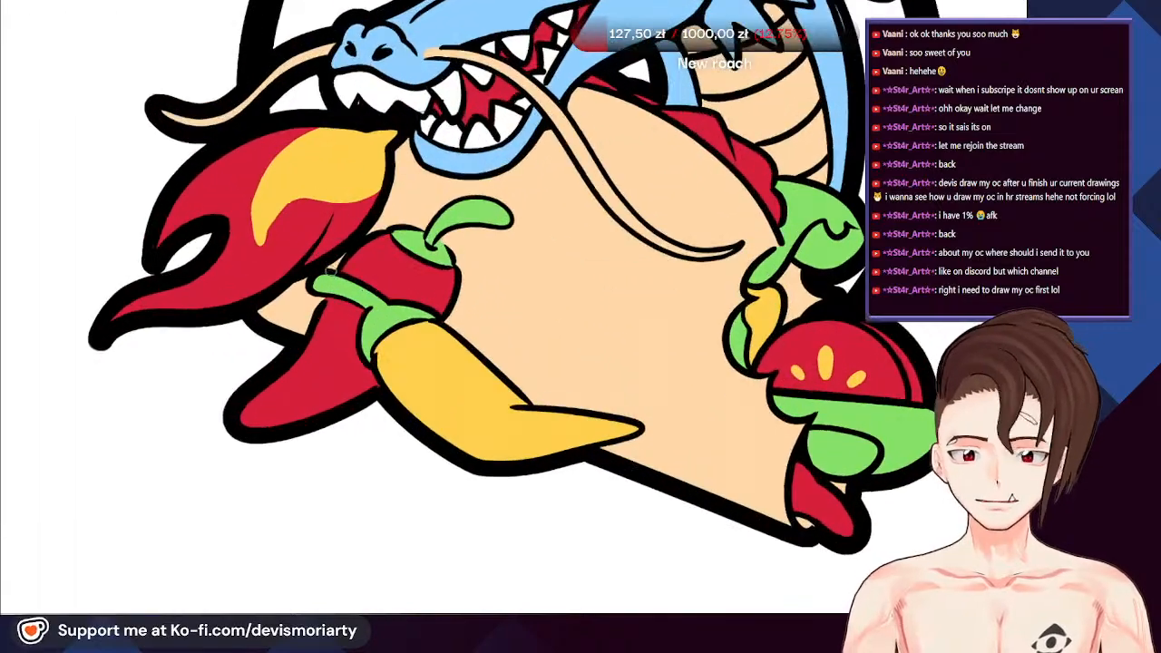
Thicken the black outline around the yellow chili's green stem where it overlaps the red chili
{"action": "scroll", "coordinate": [331, 272], "scroll_direction": "up", "scroll_amount": 2}
{"action": "scroll", "coordinate": [345, 262], "scroll_direction": "down", "scroll_amount": 6}
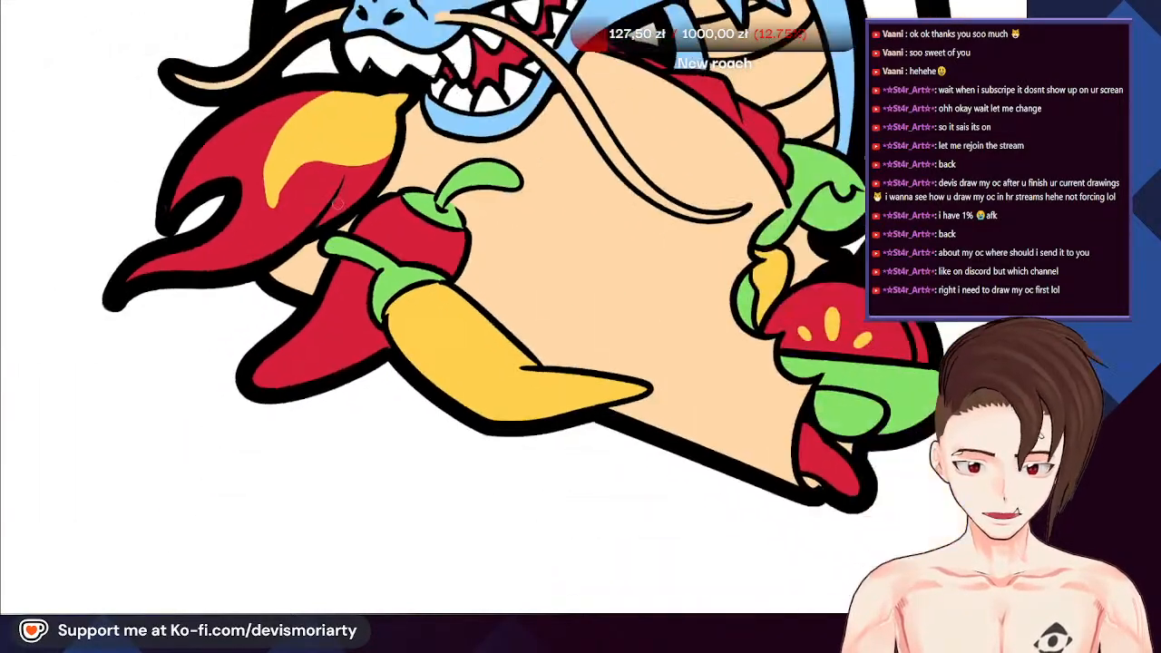
{"action": "scroll", "coordinate": [344, 327], "scroll_direction": "up", "scroll_amount": 5}
{"action": "scroll", "coordinate": [345, 326], "scroll_direction": "up", "scroll_amount": 1}
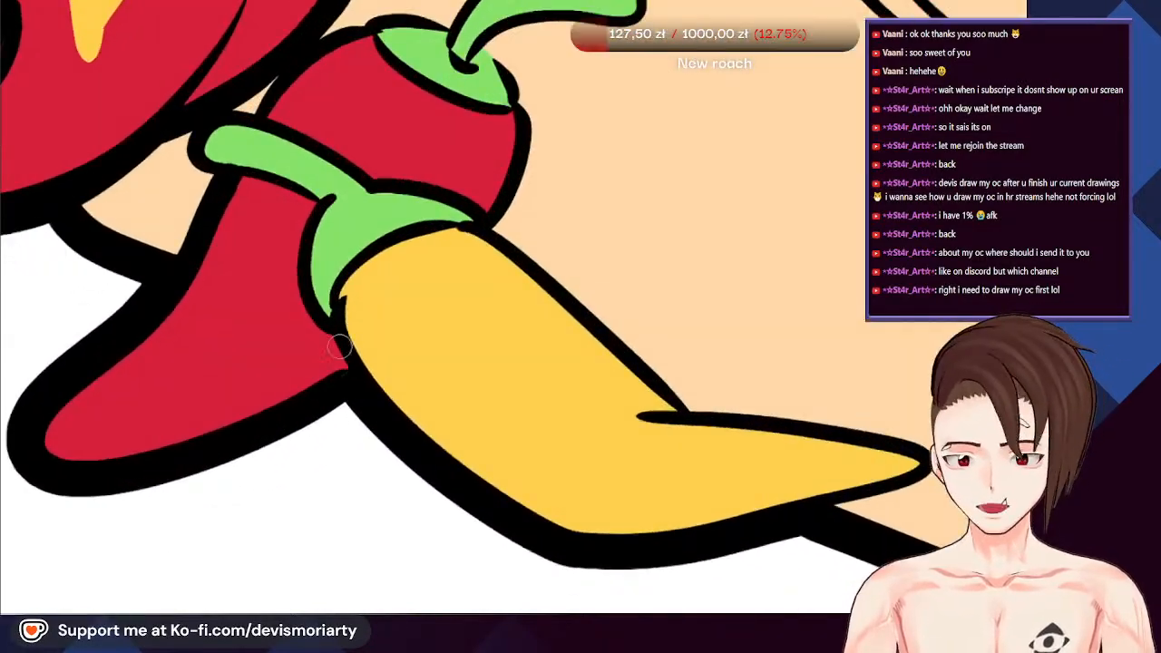
{"action": "mouse_move", "coordinate": [329, 329]}
{"action": "left_mouse_down"}
{"action": "mouse_move", "coordinate": [309, 282]}
{"action": "mouse_move", "coordinate": [325, 204]}
{"action": "mouse_move", "coordinate": [236, 167]}
{"action": "left_mouse_up"}
{"action": "left_click_drag", "start_coordinate": [247, 117], "coordinate": [365, 177]}
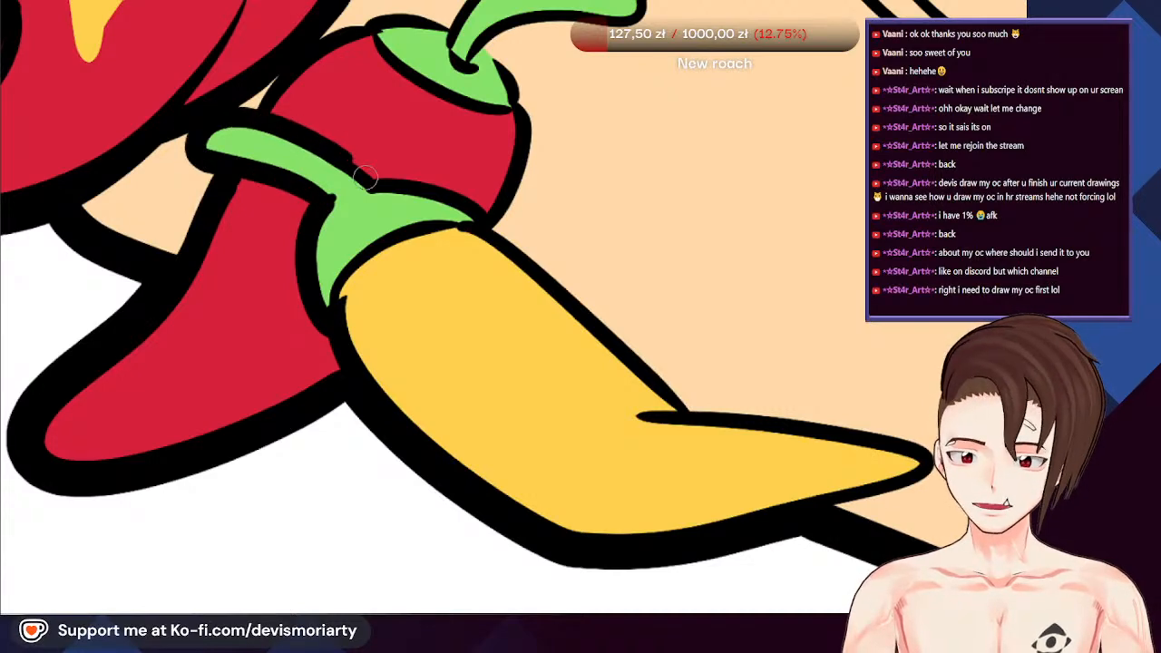
{"action": "scroll", "coordinate": [399, 181], "scroll_direction": "down", "scroll_amount": 5}
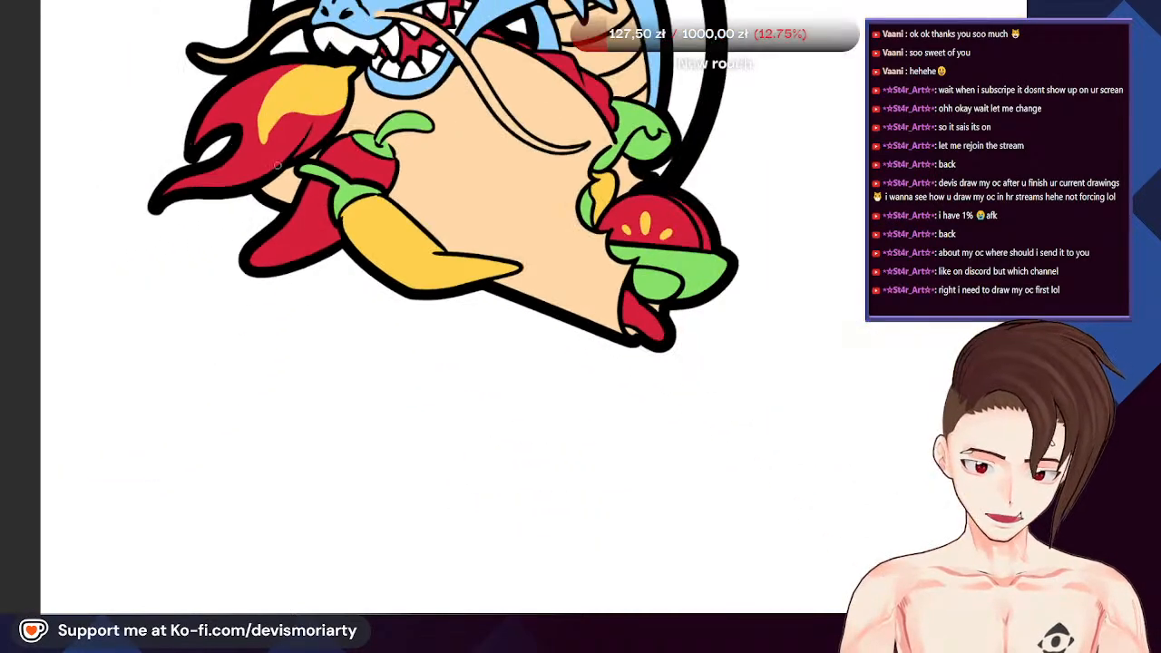
Thicken the black line along the yellow chili's upper edge and around its pointed tip
{"action": "scroll", "coordinate": [363, 173], "scroll_direction": "up", "scroll_amount": 5}
{"action": "mouse_move", "coordinate": [275, 203]}
{"action": "left_mouse_down"}
{"action": "mouse_move", "coordinate": [502, 405]}
{"action": "mouse_move", "coordinate": [713, 430]}
{"action": "left_mouse_up"}
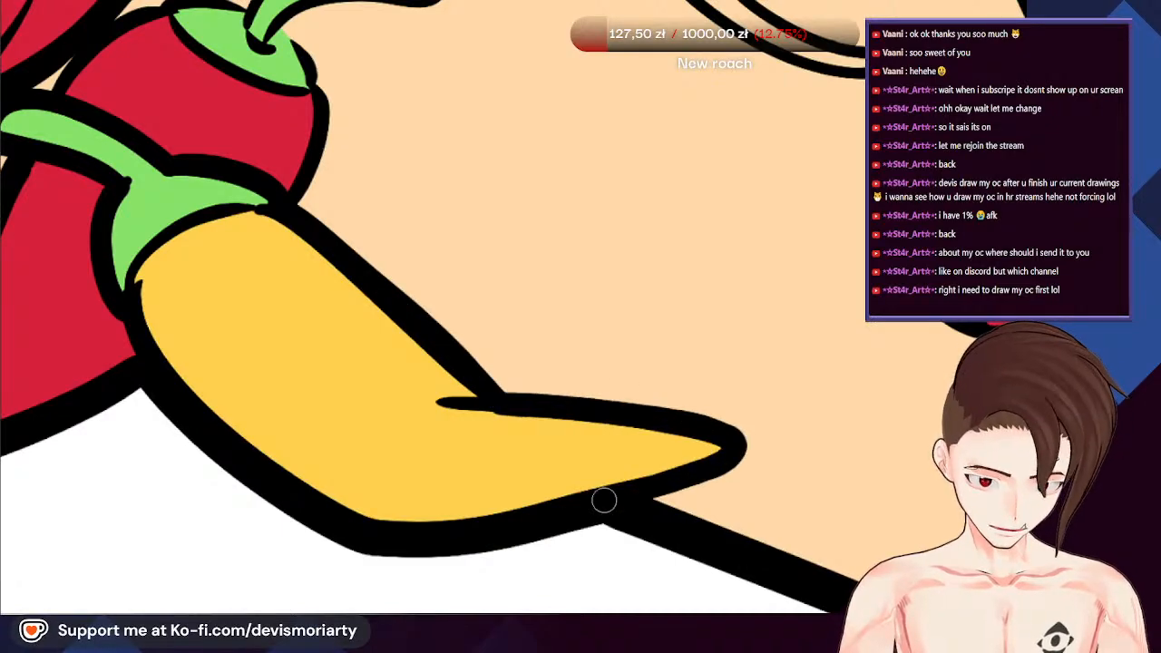
{"action": "scroll", "coordinate": [604, 500], "scroll_direction": "down", "scroll_amount": 5}
Thicken the black outline along the red chili's outer edge and around its green cap, against the wrap
{"action": "scroll", "coordinate": [299, 426], "scroll_direction": "up", "scroll_amount": 5}
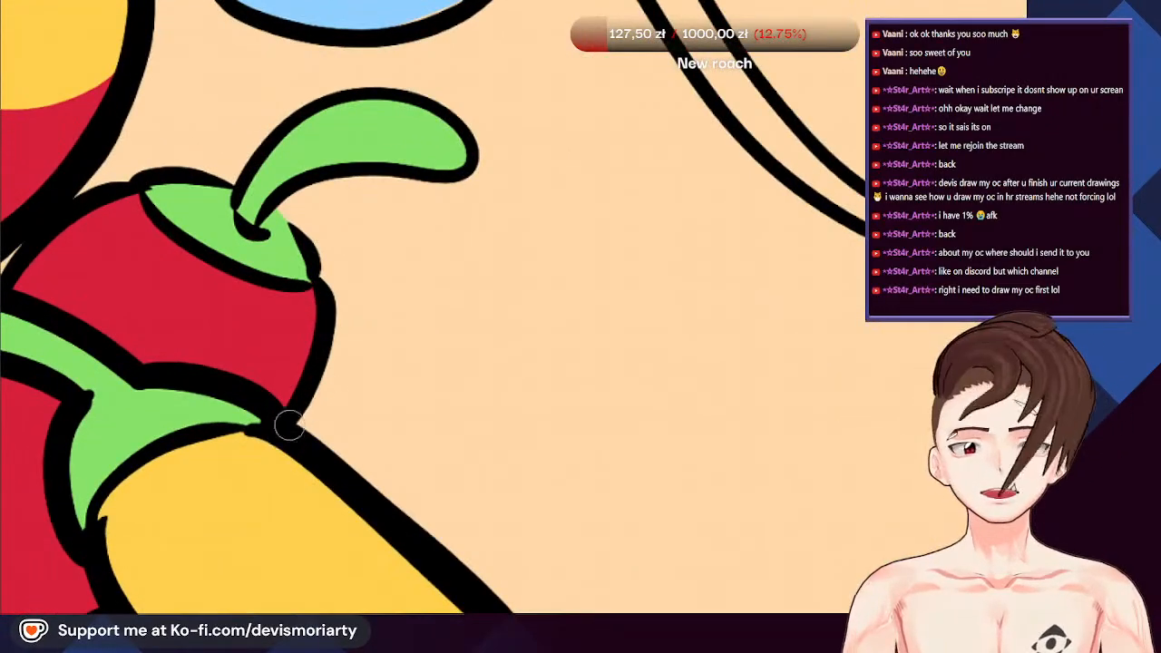
{"action": "mouse_move", "coordinate": [290, 424]}
{"action": "left_mouse_down"}
{"action": "mouse_move", "coordinate": [330, 360]}
{"action": "mouse_move", "coordinate": [326, 285]}
{"action": "mouse_move", "coordinate": [314, 266]}
{"action": "mouse_move", "coordinate": [312, 372]}
{"action": "mouse_move", "coordinate": [312, 273]}
{"action": "left_mouse_up"}
{"action": "key", "text": "ctrl+z"}
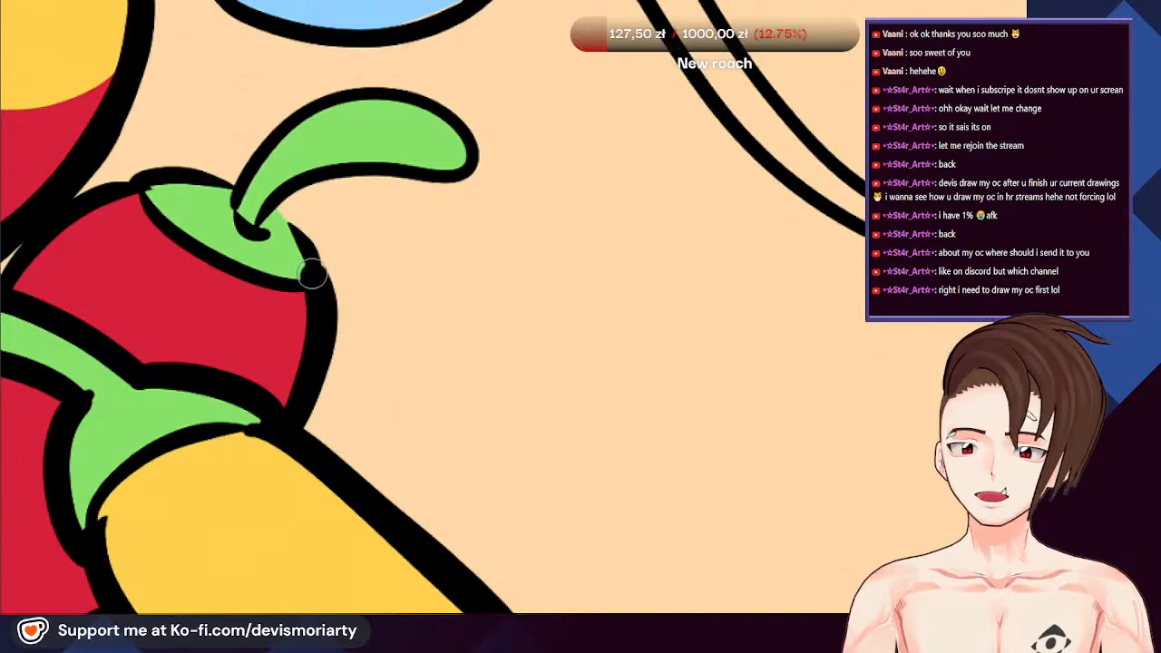
{"action": "left_click_drag", "start_coordinate": [298, 233], "coordinate": [270, 203]}
{"action": "scroll", "coordinate": [277, 218], "scroll_direction": "down", "scroll_amount": 2}
{"action": "scroll", "coordinate": [157, 192], "scroll_direction": "up", "scroll_amount": 2}
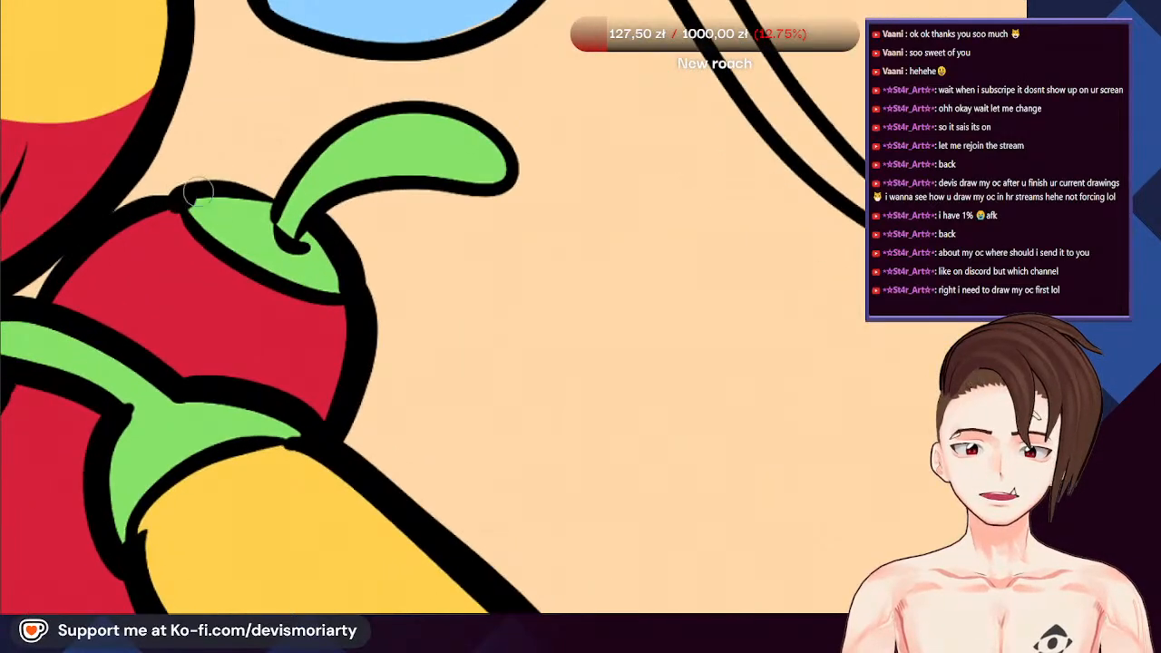
{"action": "mouse_move", "coordinate": [197, 193]}
{"action": "left_mouse_down"}
{"action": "mouse_move", "coordinate": [274, 197]}
{"action": "mouse_move", "coordinate": [258, 210]}
{"action": "mouse_move", "coordinate": [269, 178]}
{"action": "mouse_move", "coordinate": [330, 127]}
{"action": "mouse_move", "coordinate": [400, 108]}
{"action": "mouse_move", "coordinate": [474, 133]}
{"action": "mouse_move", "coordinate": [487, 167]}
{"action": "mouse_move", "coordinate": [470, 189]}
{"action": "mouse_move", "coordinate": [403, 176]}
{"action": "mouse_move", "coordinate": [343, 188]}
{"action": "mouse_move", "coordinate": [285, 236]}
{"action": "left_mouse_up"}
{"action": "scroll", "coordinate": [148, 204], "scroll_direction": "right", "scroll_amount": 1}
{"action": "scroll", "coordinate": [235, 199], "scroll_direction": "down", "scroll_amount": 5}
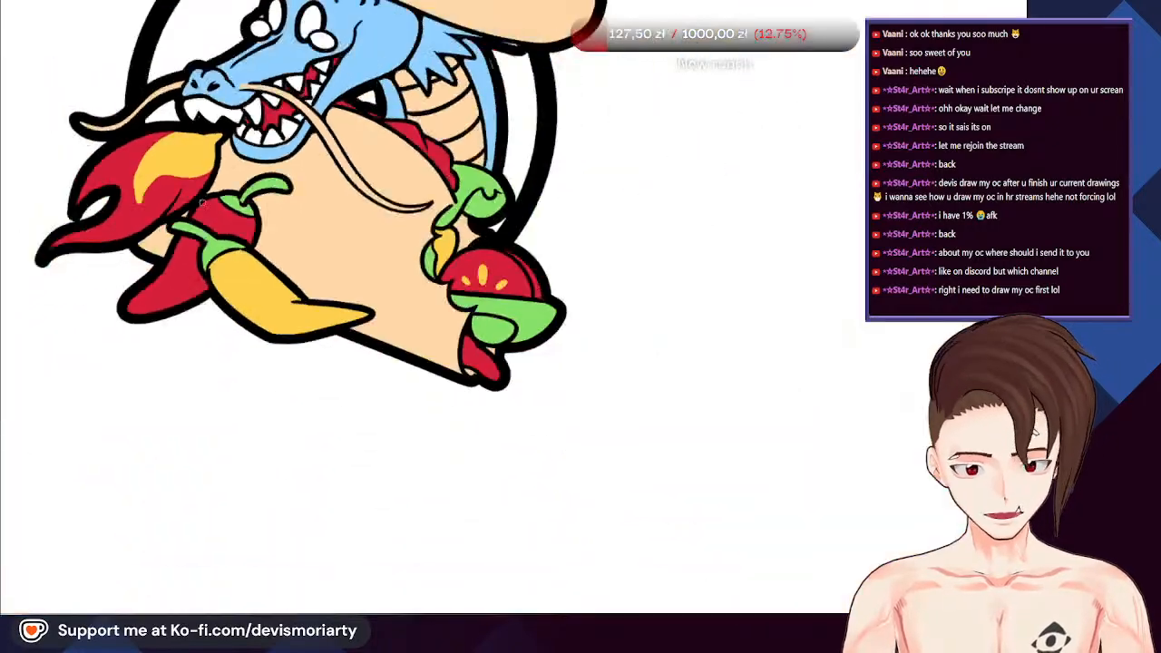
Thicken the black line along the lower edge of the dragon's long whisker across the burrito
{"action": "scroll", "coordinate": [201, 204], "scroll_direction": "down", "scroll_amount": 3}
{"action": "scroll", "coordinate": [272, 209], "scroll_direction": "up", "scroll_amount": 8}
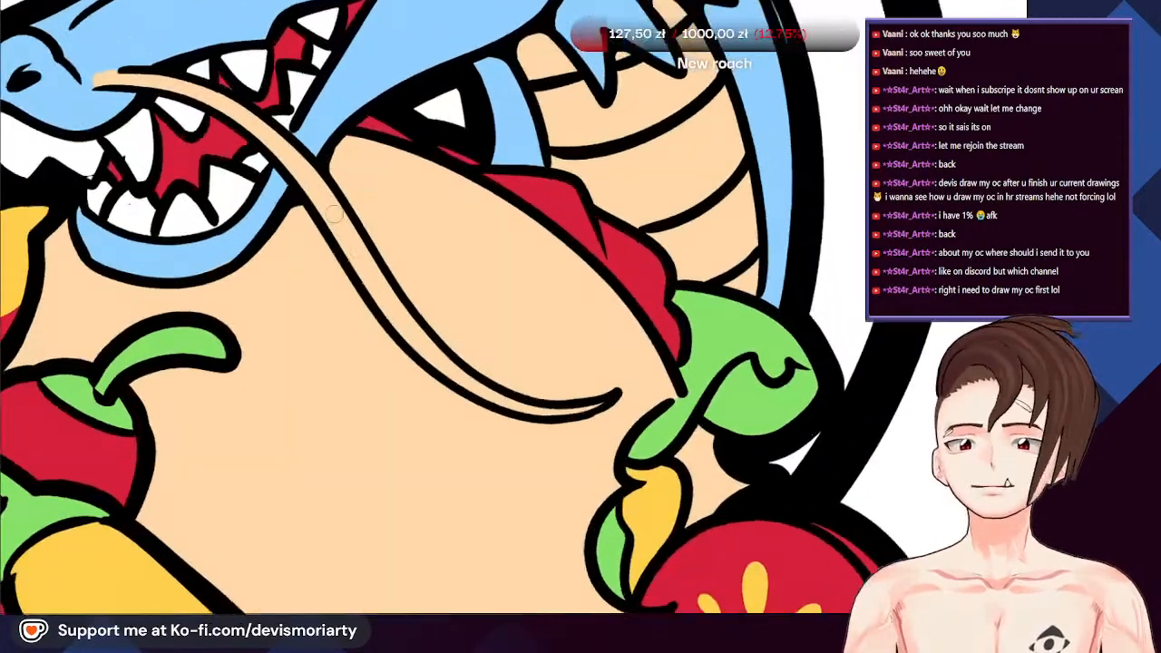
{"action": "scroll", "coordinate": [332, 210], "scroll_direction": "up", "scroll_amount": 1}
{"action": "mouse_move", "coordinate": [334, 257]}
{"action": "left_mouse_down"}
{"action": "mouse_move", "coordinate": [428, 386]}
{"action": "mouse_move", "coordinate": [474, 427]}
{"action": "mouse_move", "coordinate": [578, 463]}
{"action": "mouse_move", "coordinate": [635, 461]}
{"action": "left_mouse_up"}
{"action": "scroll", "coordinate": [662, 389], "scroll_direction": "up", "scroll_amount": 1}
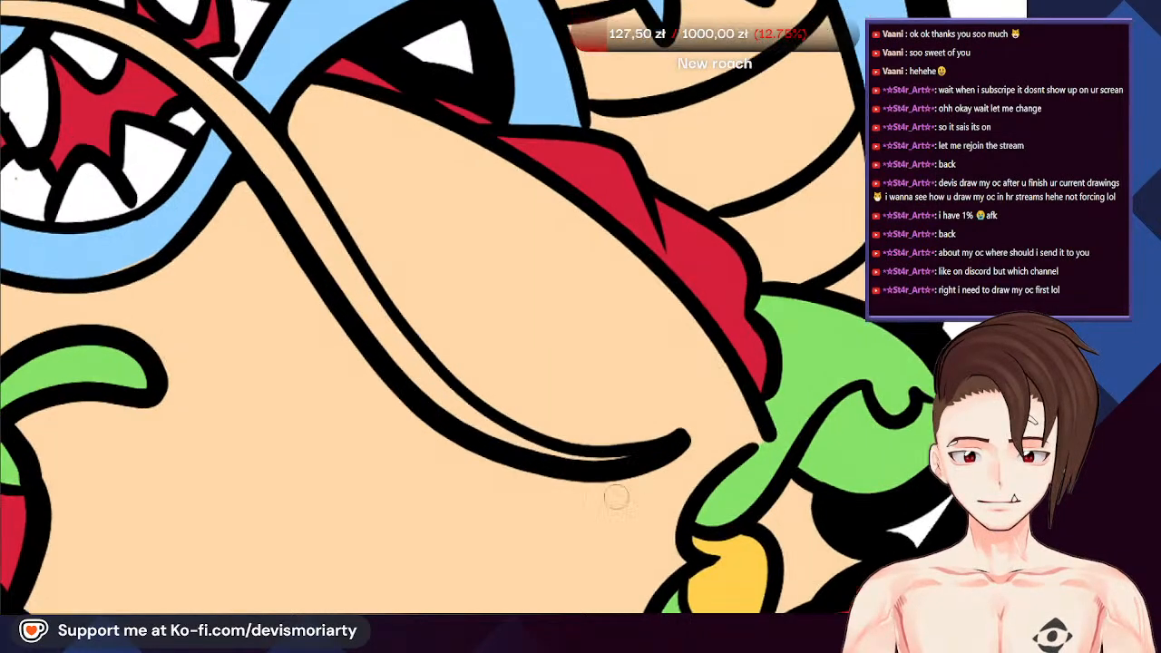
Thicken the black lines along both edges of the dragon's long whisker across the burrito, from jaw to tip
{"action": "mouse_move", "coordinate": [643, 467]}
{"action": "left_mouse_down"}
{"action": "mouse_move", "coordinate": [568, 473]}
{"action": "mouse_move", "coordinate": [478, 445]}
{"action": "mouse_move", "coordinate": [402, 382]}
{"action": "mouse_move", "coordinate": [238, 159]}
{"action": "left_mouse_up"}
{"action": "mouse_move", "coordinate": [272, 120]}
{"action": "left_mouse_down"}
{"action": "mouse_move", "coordinate": [408, 331]}
{"action": "mouse_move", "coordinate": [470, 392]}
{"action": "mouse_move", "coordinate": [545, 435]}
{"action": "mouse_move", "coordinate": [676, 449]}
{"action": "left_mouse_up"}
{"action": "scroll", "coordinate": [485, 279], "scroll_direction": "down", "scroll_amount": 3}
{"action": "scroll", "coordinate": [484, 279], "scroll_direction": "down", "scroll_amount": 2}
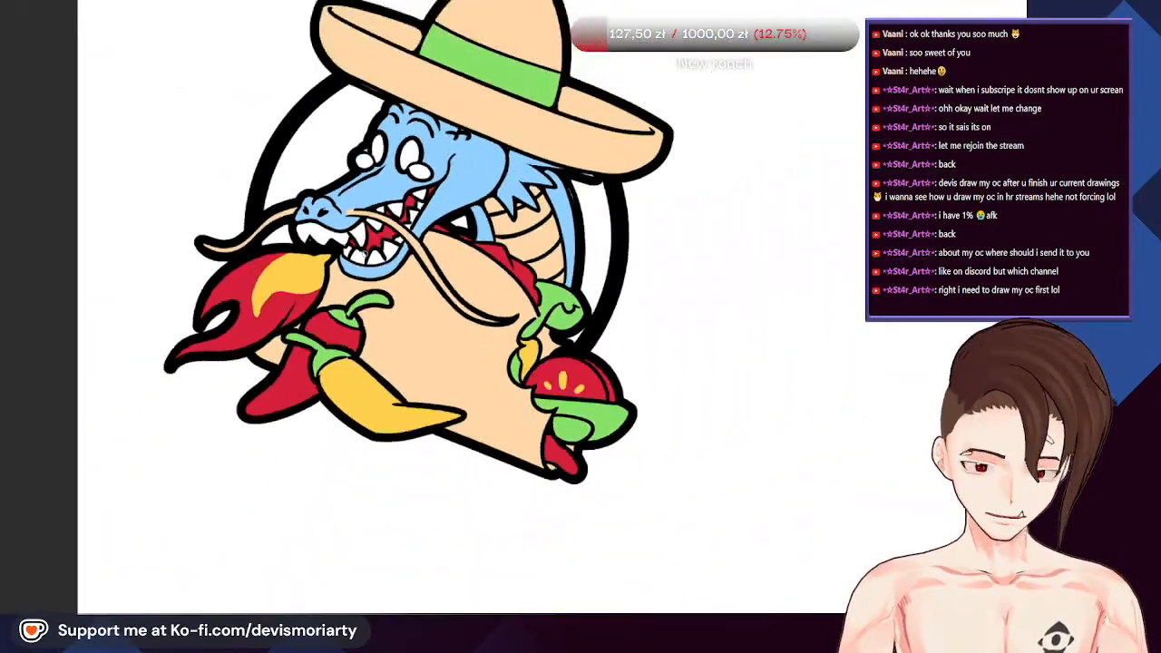
Thicken the black outline under the dragon's lower jaw where it meets the burrito, and check the drawing as a whole
{"action": "scroll", "coordinate": [302, 279], "scroll_direction": "up", "scroll_amount": 8}
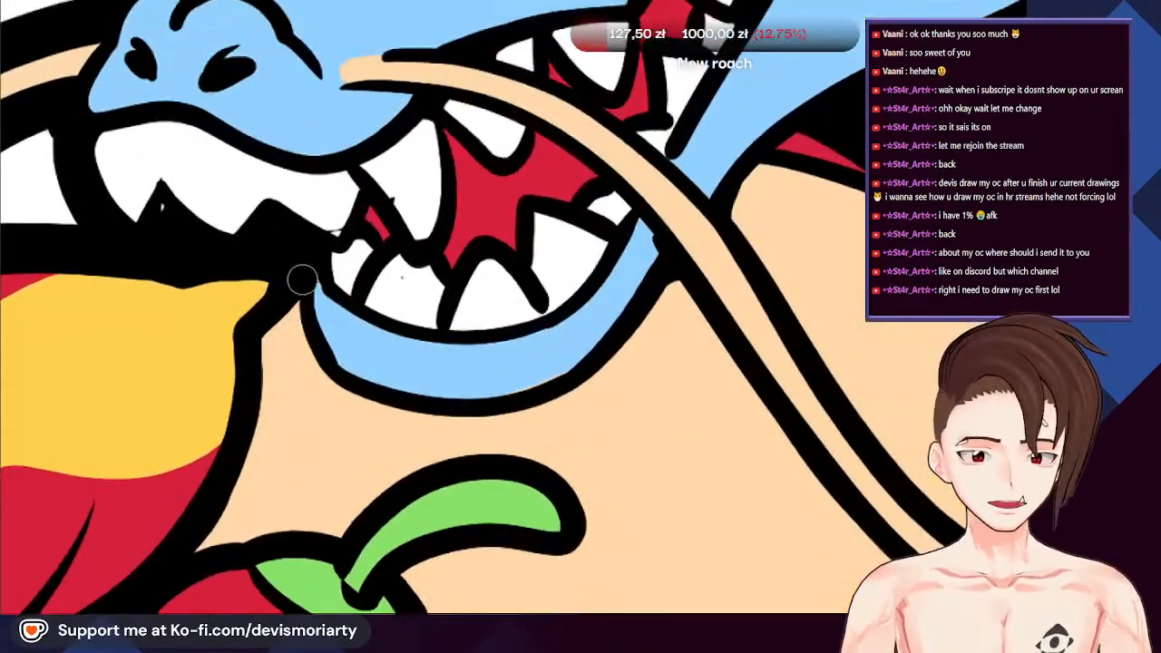
{"action": "mouse_move", "coordinate": [303, 279]}
{"action": "left_mouse_down"}
{"action": "mouse_move", "coordinate": [316, 347]}
{"action": "mouse_move", "coordinate": [358, 398]}
{"action": "mouse_move", "coordinate": [416, 417]}
{"action": "mouse_move", "coordinate": [506, 413]}
{"action": "mouse_move", "coordinate": [606, 345]}
{"action": "left_mouse_up"}
{"action": "scroll", "coordinate": [665, 260], "scroll_direction": "down", "scroll_amount": 3}
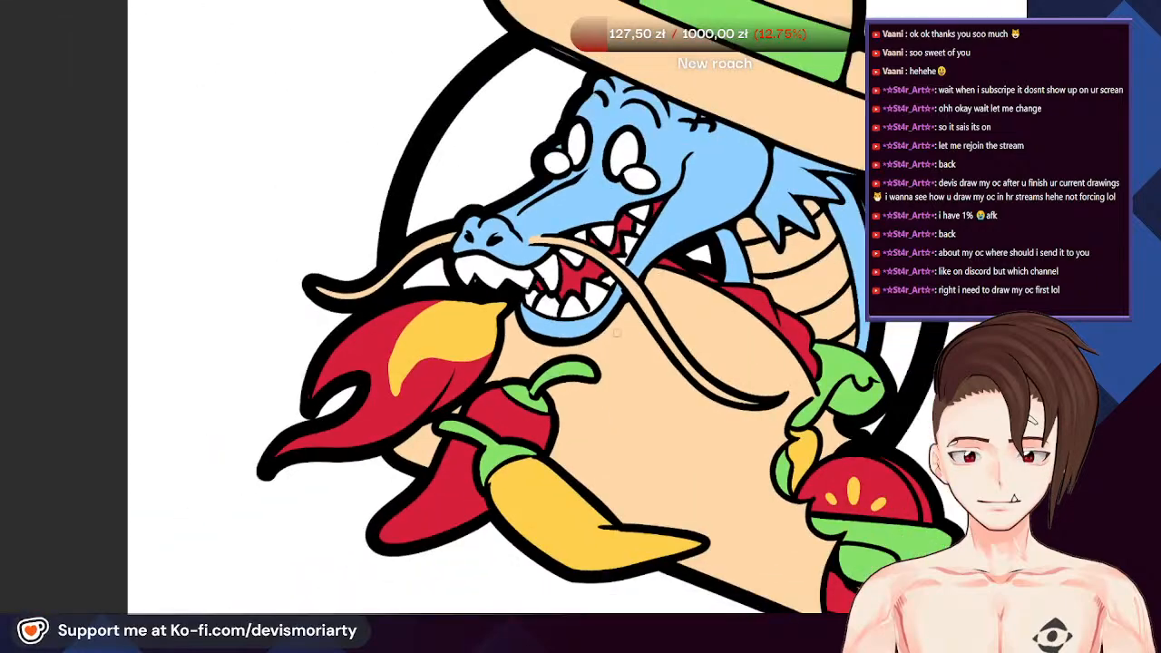
{"action": "scroll", "coordinate": [617, 302], "scroll_direction": "up", "scroll_amount": 4}
{"action": "scroll", "coordinate": [695, 242], "scroll_direction": "down", "scroll_amount": 6}
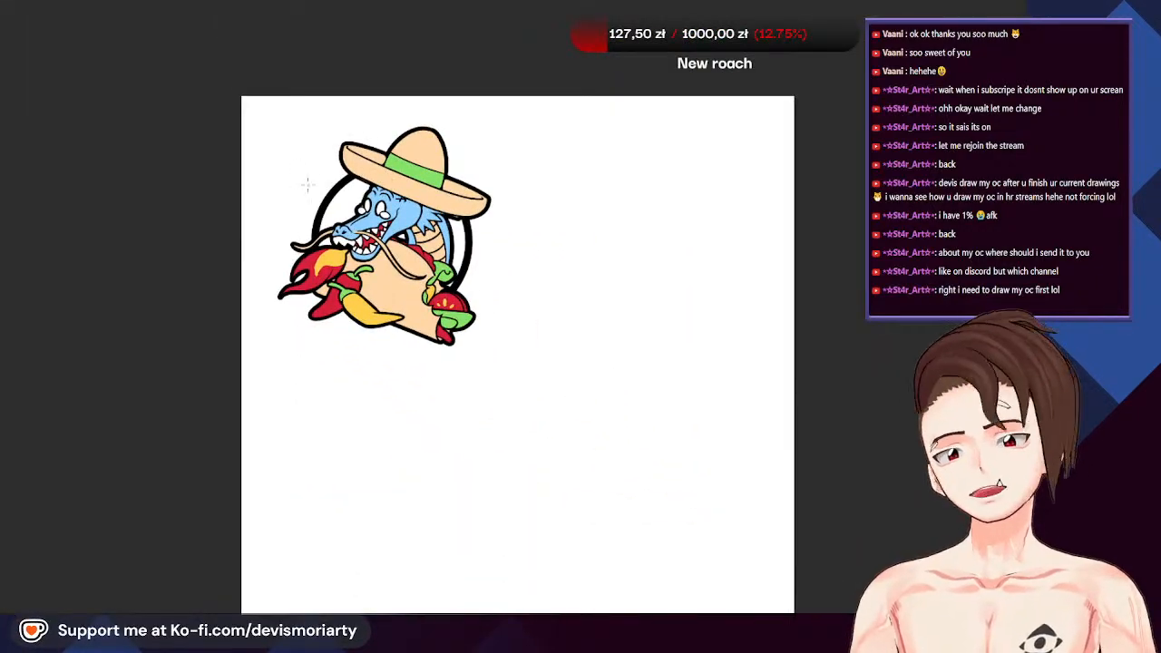
{"action": "scroll", "coordinate": [307, 185], "scroll_direction": "down", "scroll_amount": 3}
{"action": "scroll", "coordinate": [321, 245], "scroll_direction": "up", "scroll_amount": 4}
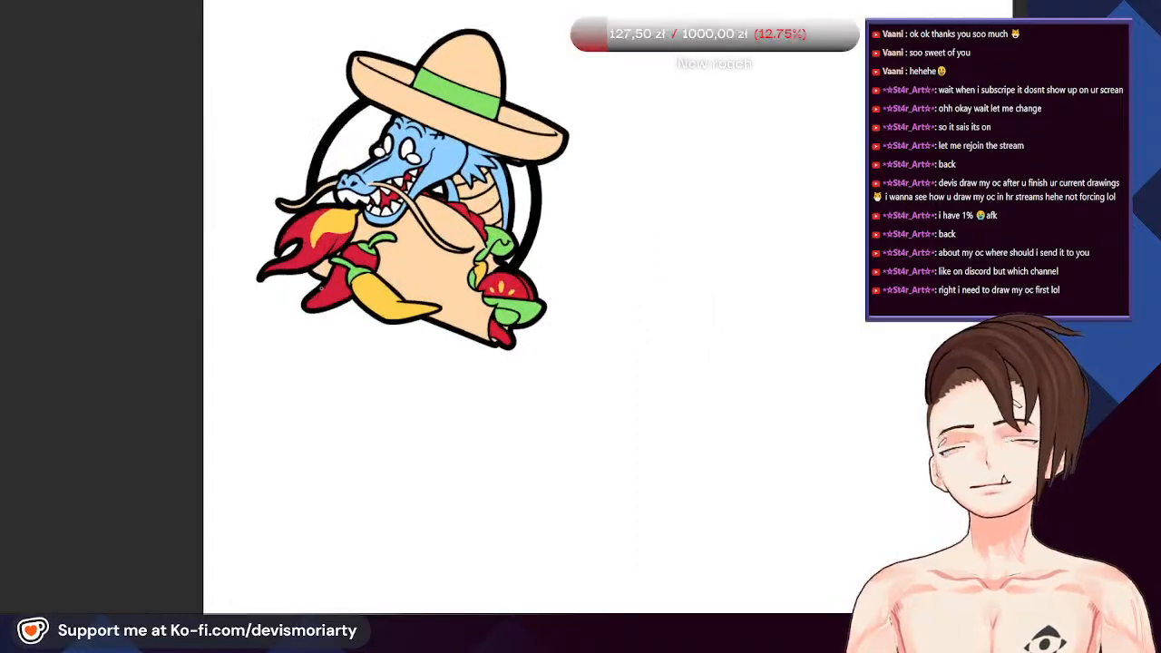
{"action": "scroll", "coordinate": [300, 223], "scroll_direction": "down", "scroll_amount": 2}
{"action": "scroll", "coordinate": [373, 237], "scroll_direction": "up", "scroll_amount": 6}
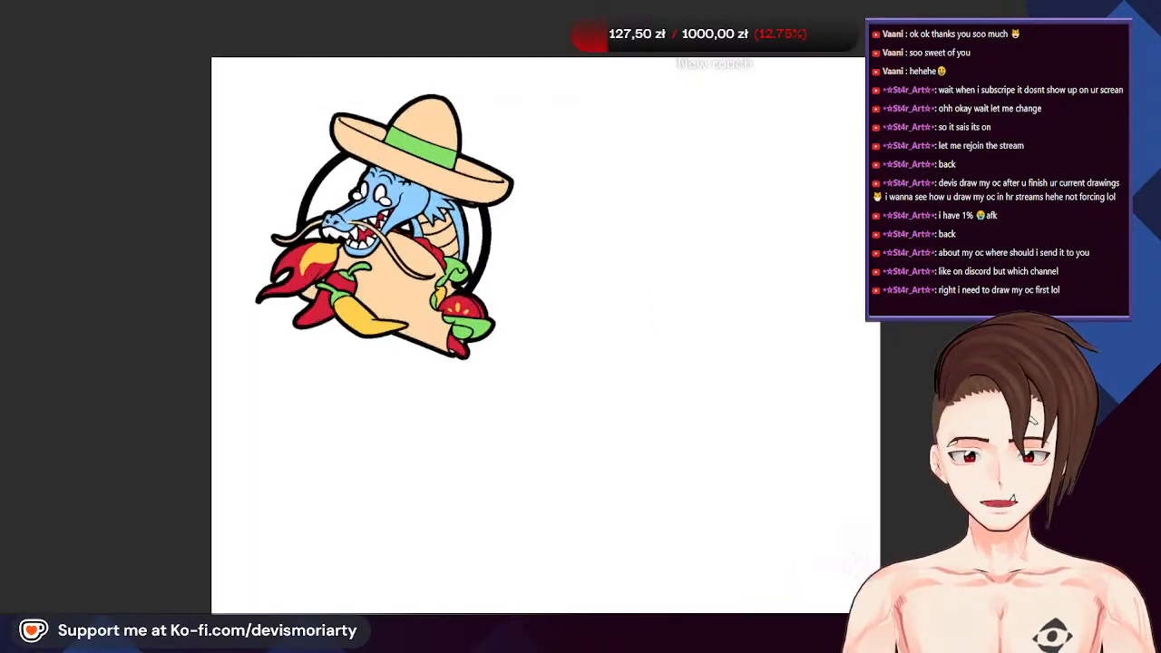
{"action": "scroll", "coordinate": [373, 238], "scroll_direction": "up", "scroll_amount": 2}
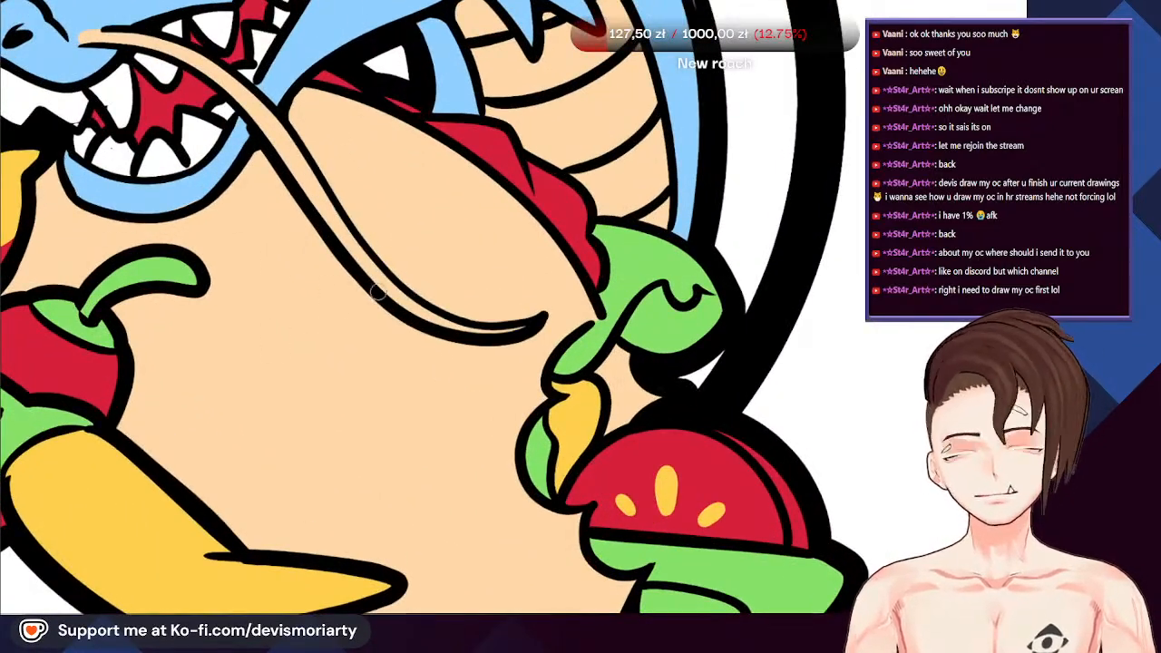
Try to thicken the black line along the whisker's upper edge from its tip toward the mouth, and undo the stroke
{"action": "scroll", "coordinate": [445, 331], "scroll_direction": "up", "scroll_amount": 2}
{"action": "mouse_move", "coordinate": [508, 327]}
{"action": "left_mouse_down"}
{"action": "mouse_move", "coordinate": [395, 288]}
{"action": "mouse_move", "coordinate": [310, 210]}
{"action": "left_mouse_up"}
{"action": "scroll", "coordinate": [331, 306], "scroll_direction": "down", "scroll_amount": 4}
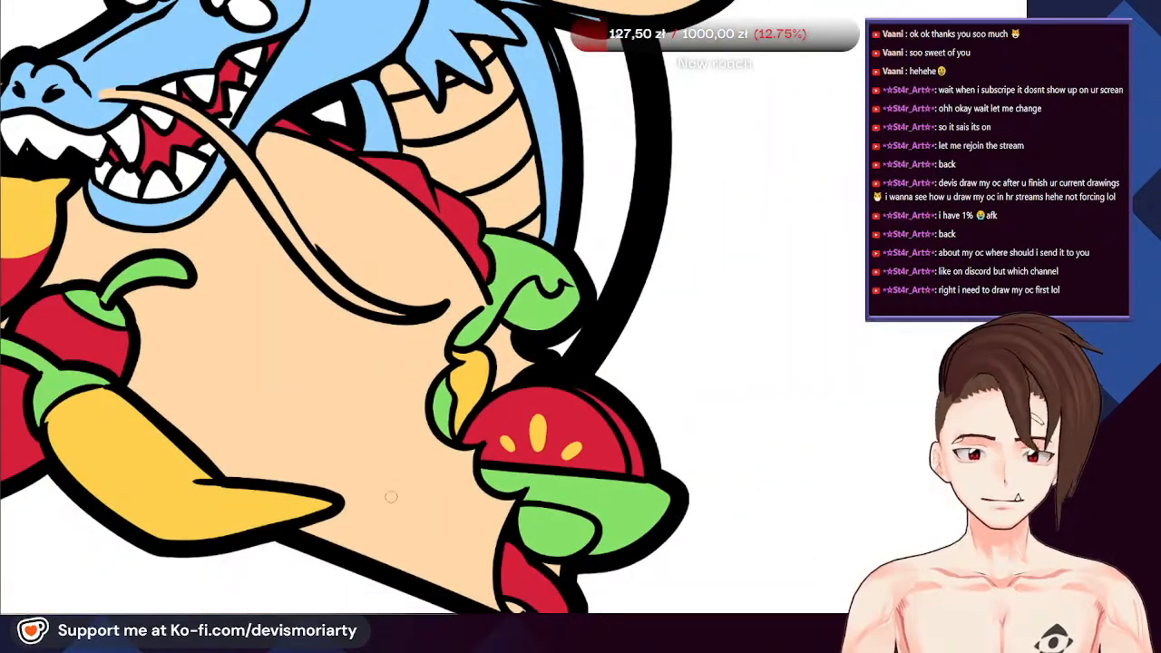
{"action": "key", "text": "ctrl+z"}
{"action": "scroll", "coordinate": [516, 402], "scroll_direction": "down", "scroll_amount": 2}
{"action": "scroll", "coordinate": [516, 402], "scroll_direction": "up", "scroll_amount": 2}
{"action": "scroll", "coordinate": [354, 233], "scroll_direction": "down", "scroll_amount": 3}
{"action": "scroll", "coordinate": [342, 307], "scroll_direction": "up", "scroll_amount": 2}
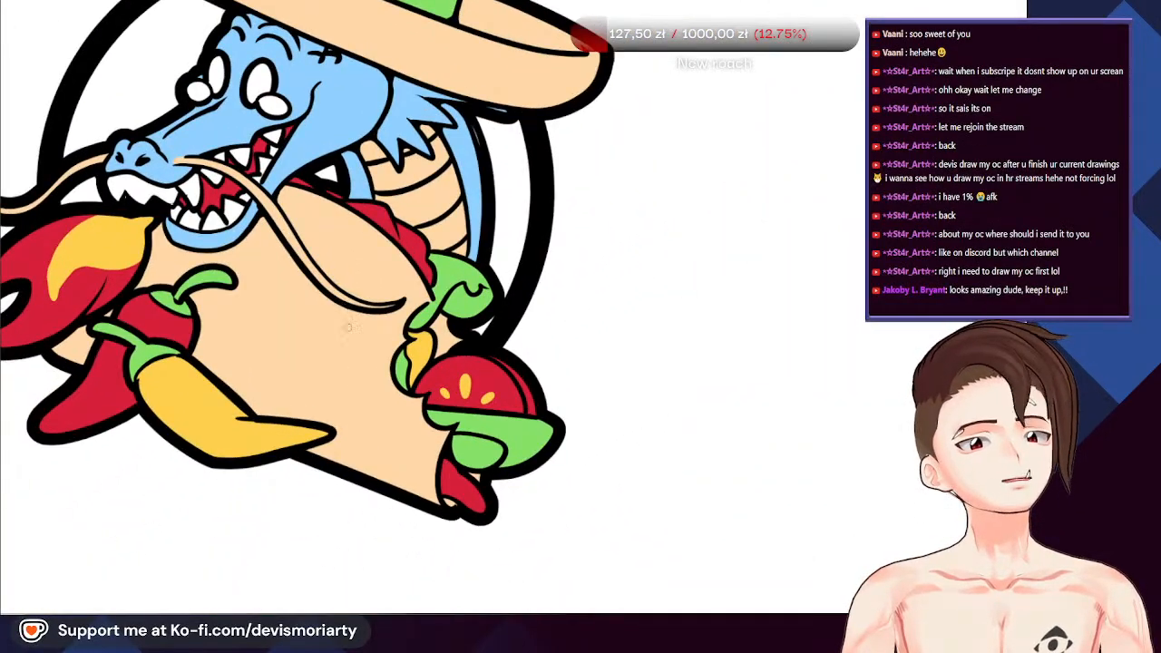
Thicken the black line along the whisker's upper edge from the mouth corner down to its tip
{"action": "scroll", "coordinate": [347, 327], "scroll_direction": "up", "scroll_amount": 4}
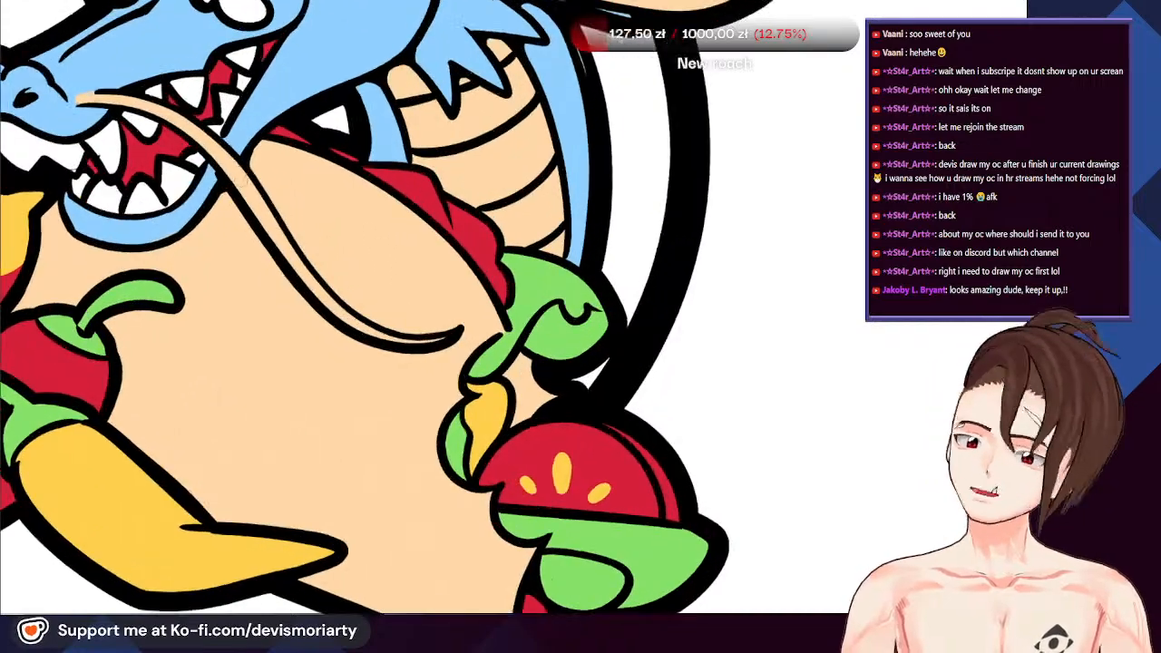
{"action": "mouse_move", "coordinate": [250, 163]}
{"action": "left_mouse_down"}
{"action": "mouse_move", "coordinate": [381, 372]}
{"action": "mouse_move", "coordinate": [437, 423]}
{"action": "mouse_move", "coordinate": [506, 452]}
{"action": "mouse_move", "coordinate": [601, 443]}
{"action": "left_mouse_up"}
{"action": "scroll", "coordinate": [601, 443], "scroll_direction": "down", "scroll_amount": 4}
{"action": "scroll", "coordinate": [80, 298], "scroll_direction": "up", "scroll_amount": 4}
{"action": "scroll", "coordinate": [80, 297], "scroll_direction": "up", "scroll_amount": 2}
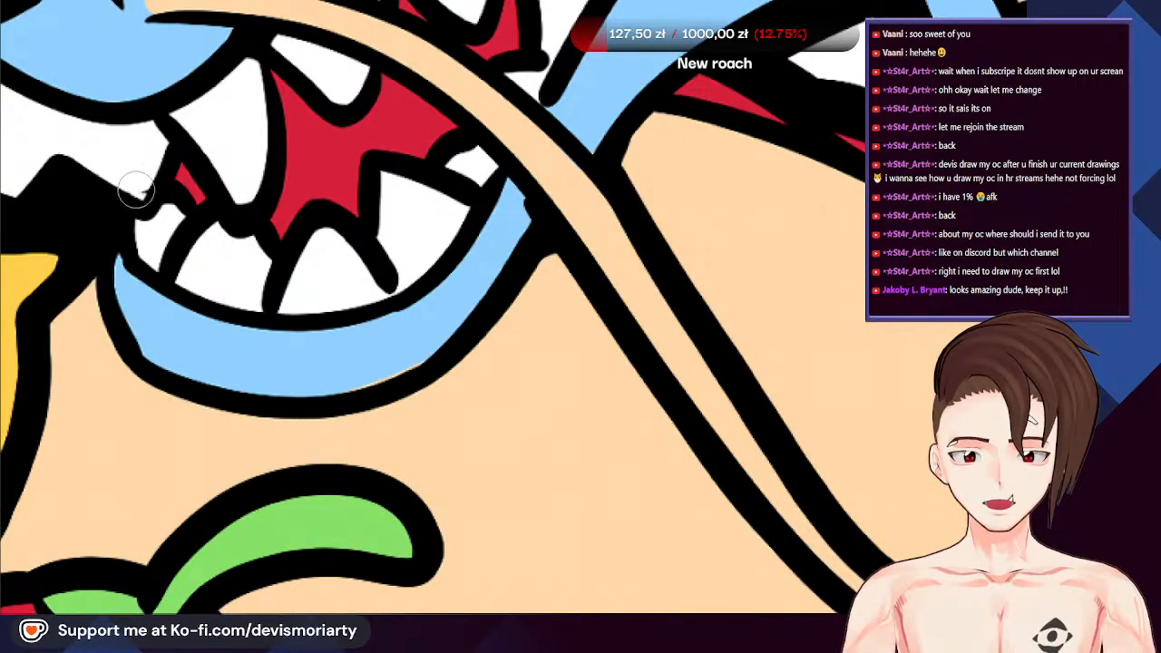
{"action": "scroll", "coordinate": [127, 178], "scroll_direction": "down", "scroll_amount": 4}
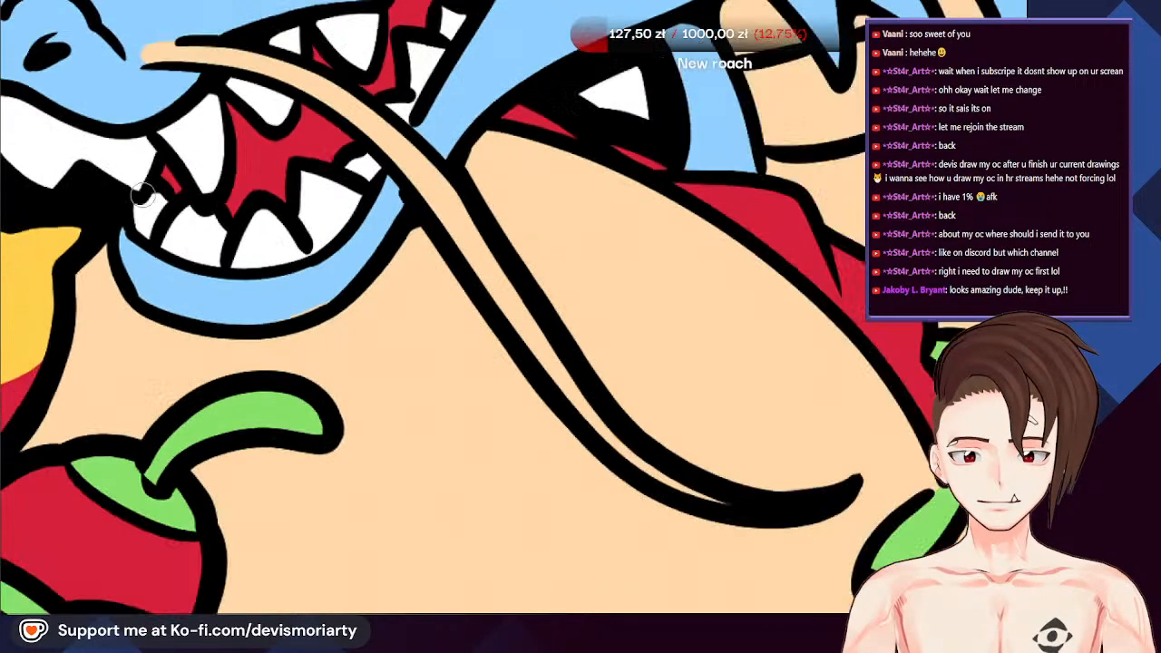
{"action": "scroll", "coordinate": [227, 272], "scroll_direction": "up", "scroll_amount": 4}
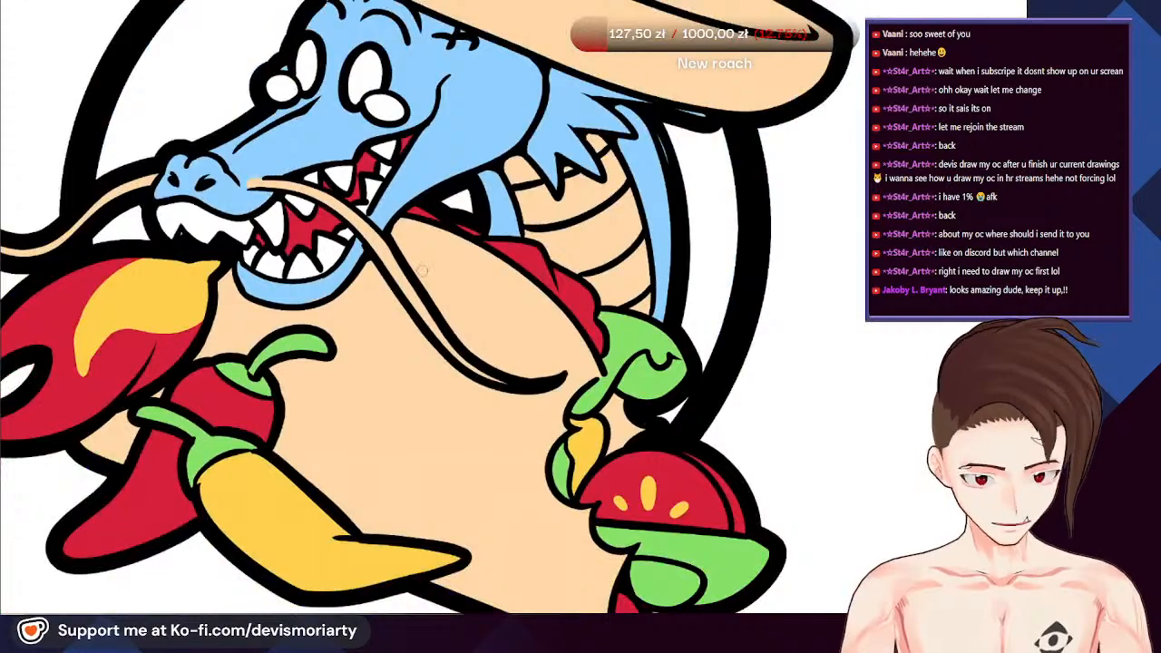
Even out the thick black line along the lower half of the whisker's underside, toward its tip
{"action": "scroll", "coordinate": [518, 422], "scroll_direction": "up", "scroll_amount": 5}
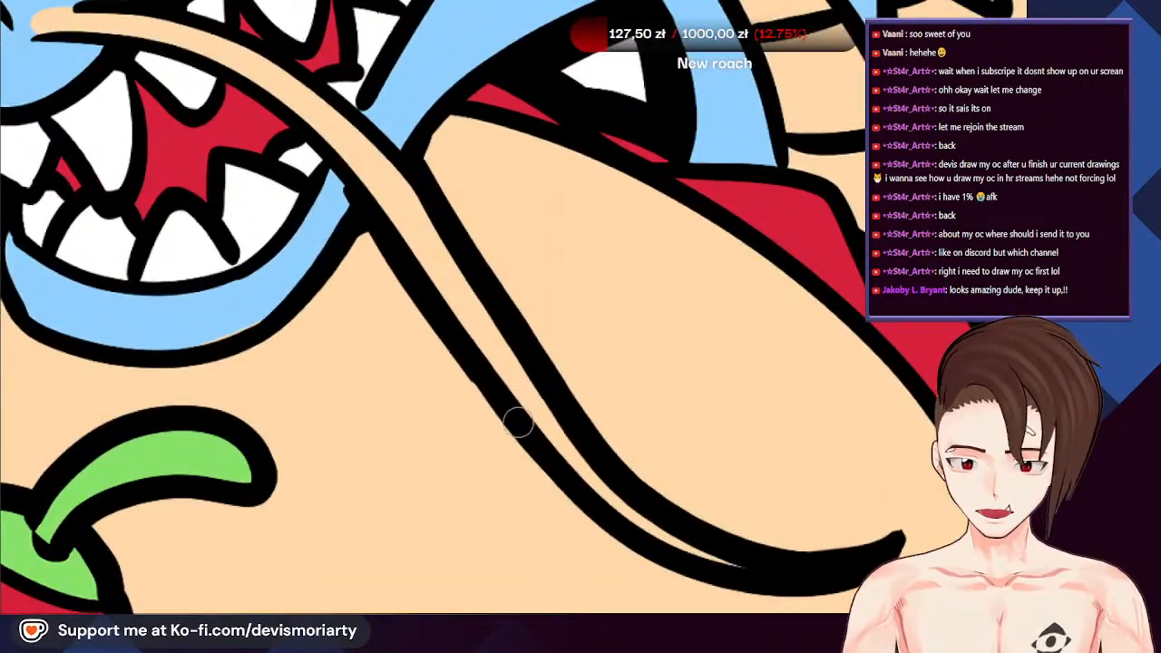
{"action": "mouse_move", "coordinate": [518, 421]}
{"action": "left_mouse_down"}
{"action": "mouse_move", "coordinate": [588, 506]}
{"action": "mouse_move", "coordinate": [674, 564]}
{"action": "mouse_move", "coordinate": [761, 577]}
{"action": "left_mouse_up"}
{"action": "scroll", "coordinate": [759, 459], "scroll_direction": "down", "scroll_amount": 5}
Thicken the black outline along the underside of the dragon's lower jaw, from the flame's tip to the whisker
{"action": "scroll", "coordinate": [525, 423], "scroll_direction": "up", "scroll_amount": 4}
{"action": "scroll", "coordinate": [525, 423], "scroll_direction": "up", "scroll_amount": 3}
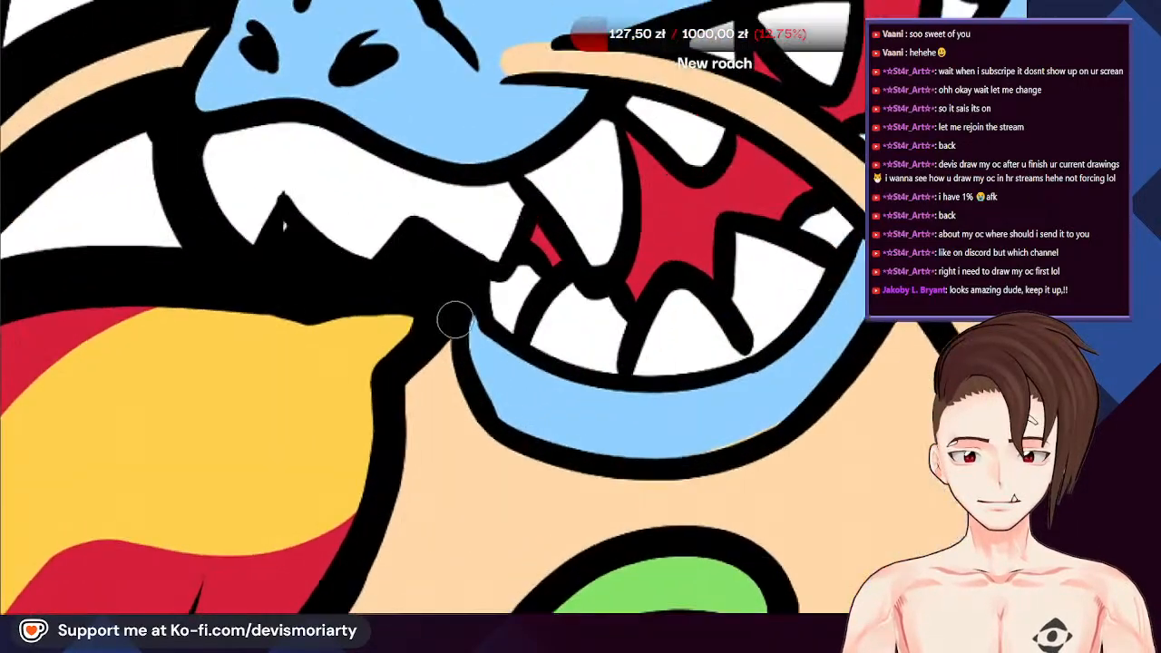
{"action": "mouse_move", "coordinate": [454, 319]}
{"action": "left_mouse_down"}
{"action": "mouse_move", "coordinate": [495, 421]}
{"action": "mouse_move", "coordinate": [550, 455]}
{"action": "mouse_move", "coordinate": [647, 467]}
{"action": "mouse_move", "coordinate": [736, 450]}
{"action": "mouse_move", "coordinate": [823, 396]}
{"action": "left_mouse_up"}
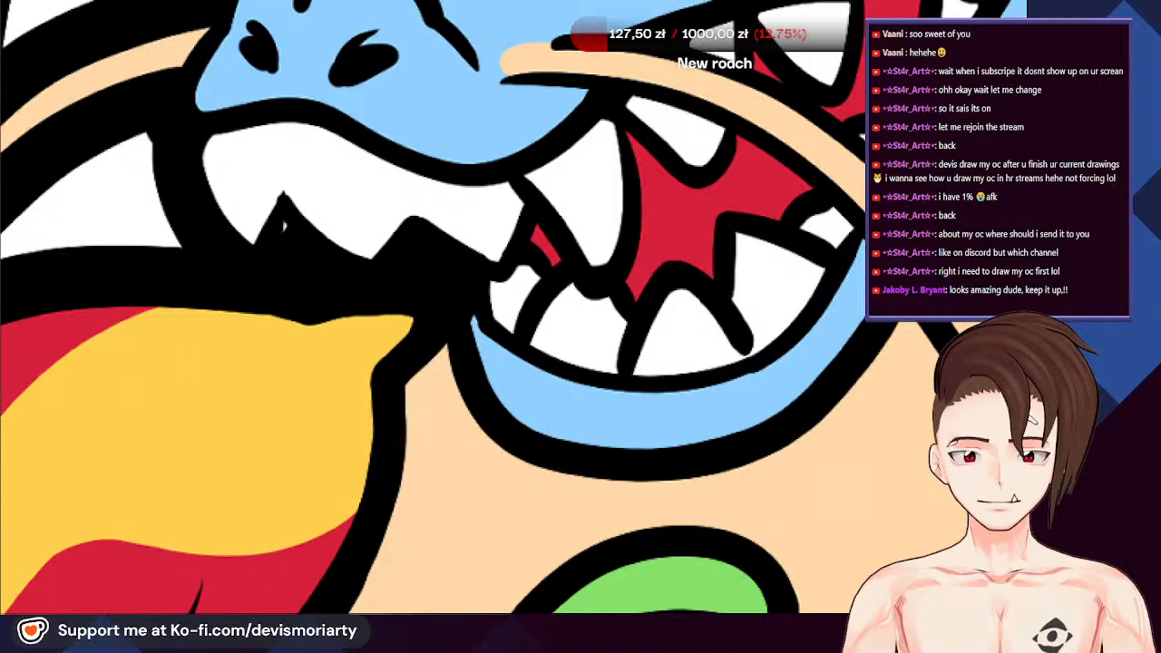
{"action": "scroll", "coordinate": [823, 397], "scroll_direction": "down", "scroll_amount": 4}
{"action": "scroll", "coordinate": [675, 283], "scroll_direction": "up", "scroll_amount": 4}
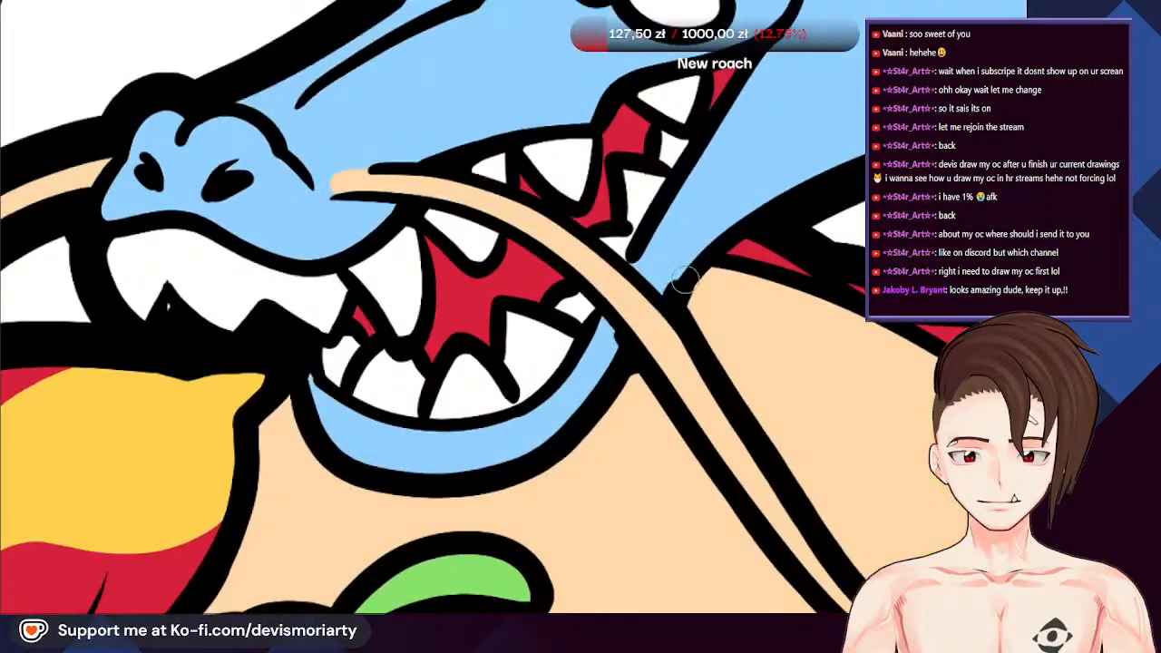
Examine the outlined dragon drawing as a whole on the page, both from far away and closer up
{"action": "scroll", "coordinate": [798, 201], "scroll_direction": "down", "scroll_amount": 6}
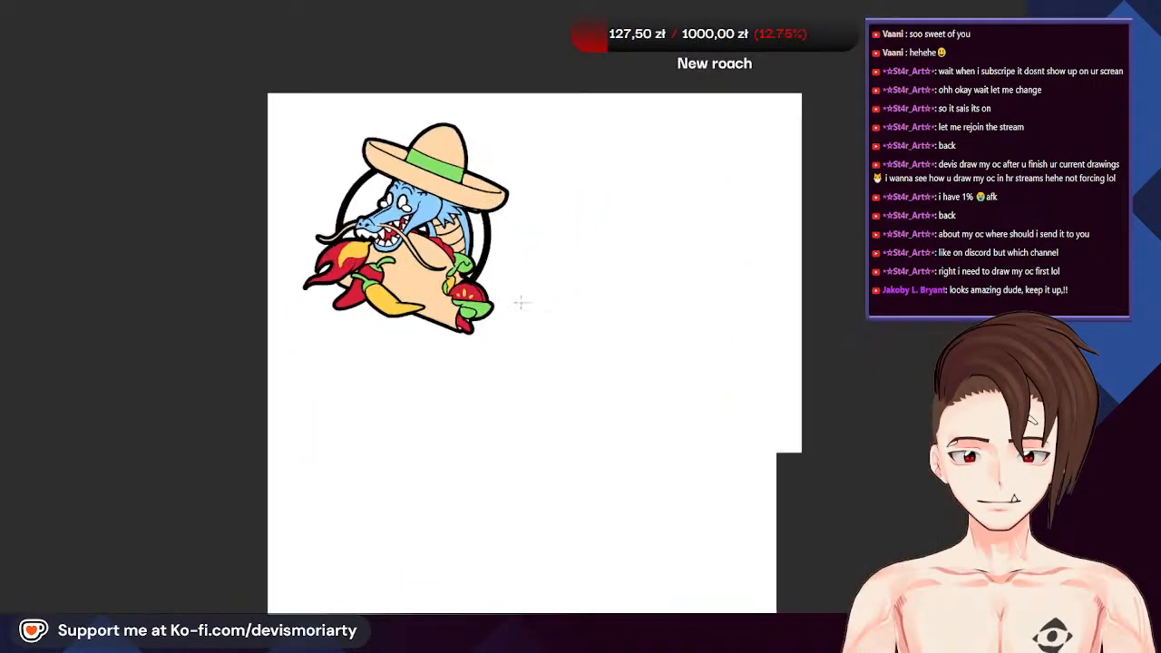
{"action": "scroll", "coordinate": [520, 303], "scroll_direction": "up", "scroll_amount": 3}
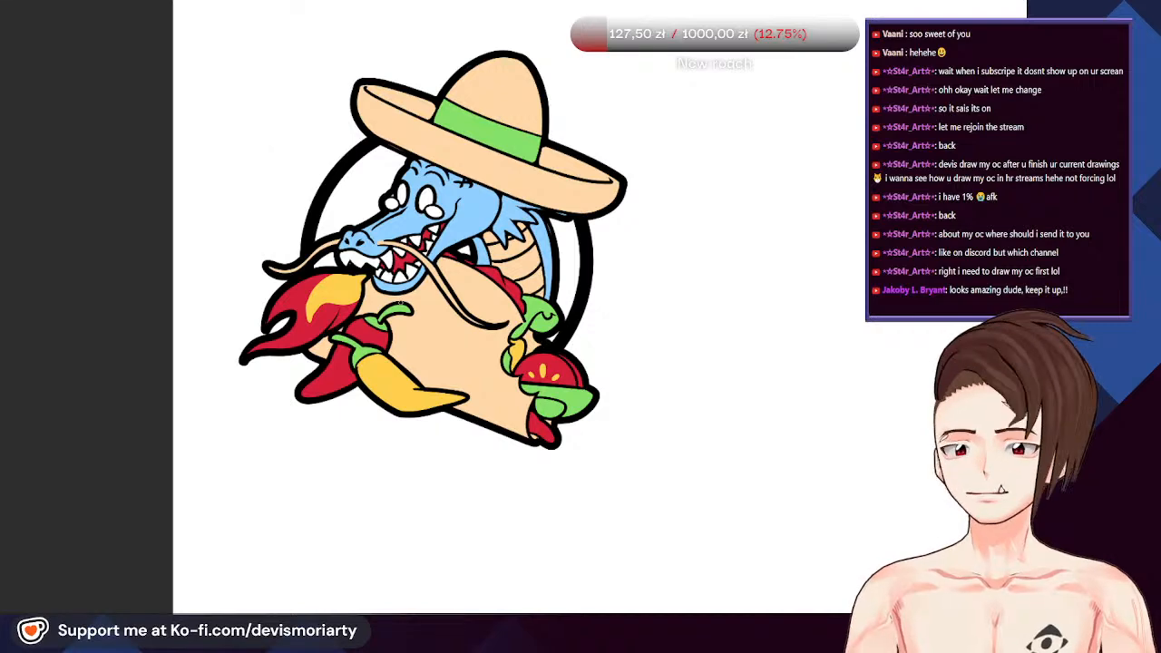
{"action": "scroll", "coordinate": [403, 301], "scroll_direction": "down", "scroll_amount": 5}
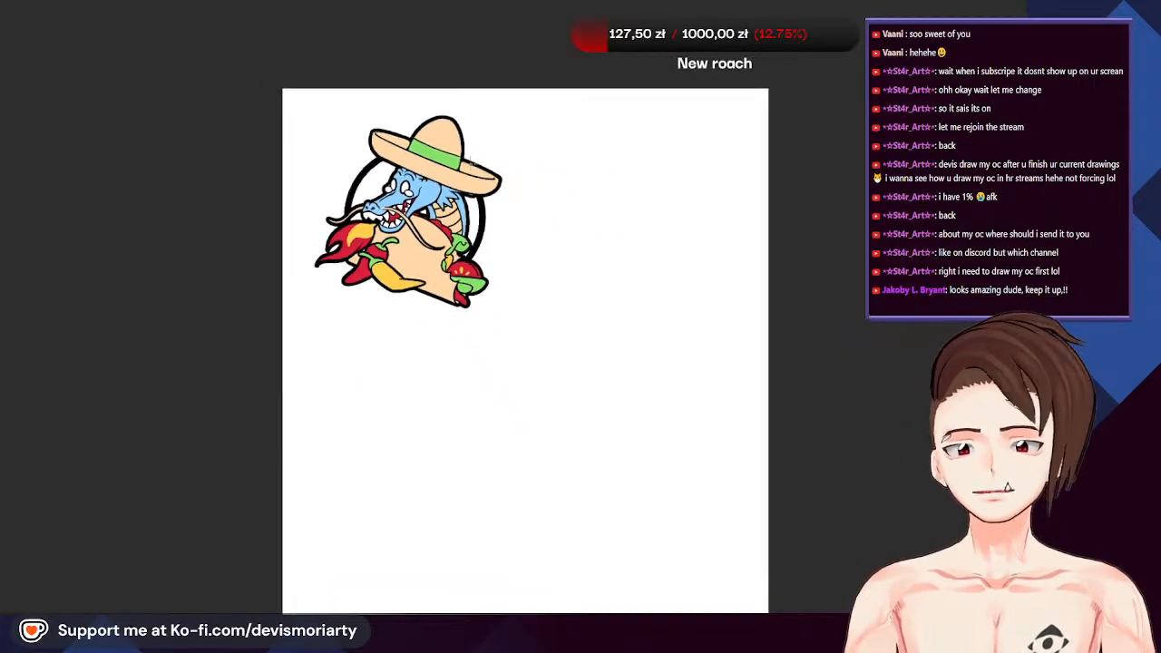
{"action": "scroll", "coordinate": [381, 181], "scroll_direction": "up", "scroll_amount": 4}
{"action": "scroll", "coordinate": [605, 203], "scroll_direction": "down", "scroll_amount": 2}
{"action": "scroll", "coordinate": [945, 322], "scroll_direction": "up", "scroll_amount": 2}
{"action": "scroll", "coordinate": [945, 322], "scroll_direction": "down", "scroll_amount": 3}
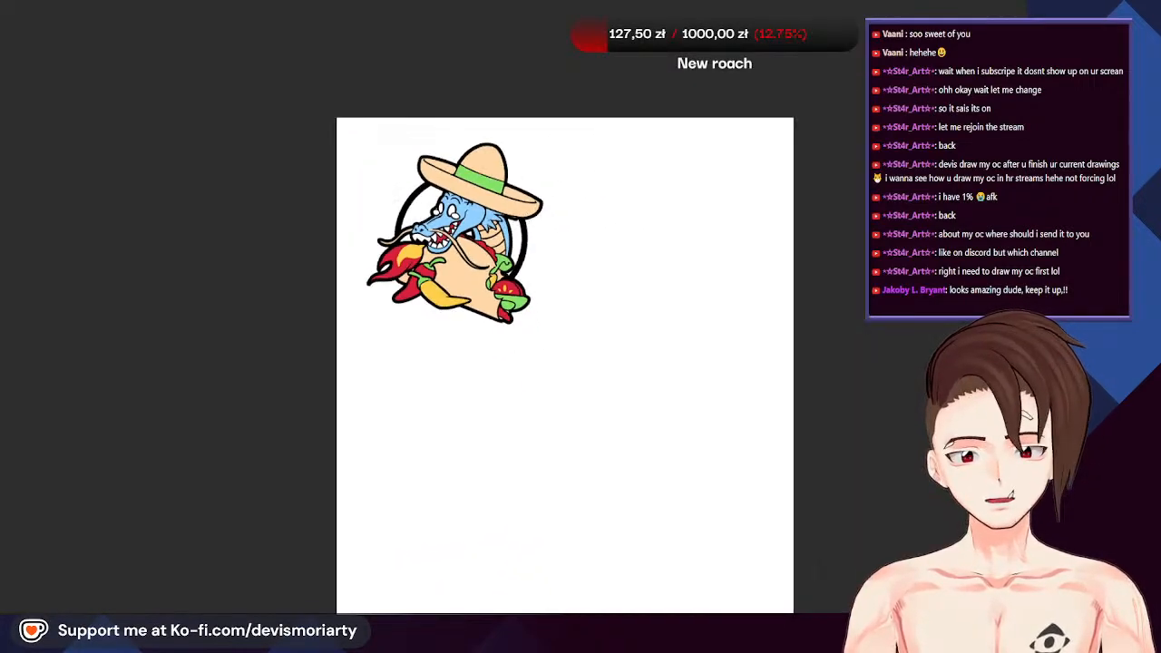
{"action": "scroll", "coordinate": [905, 328], "scroll_direction": "up", "scroll_amount": 1}
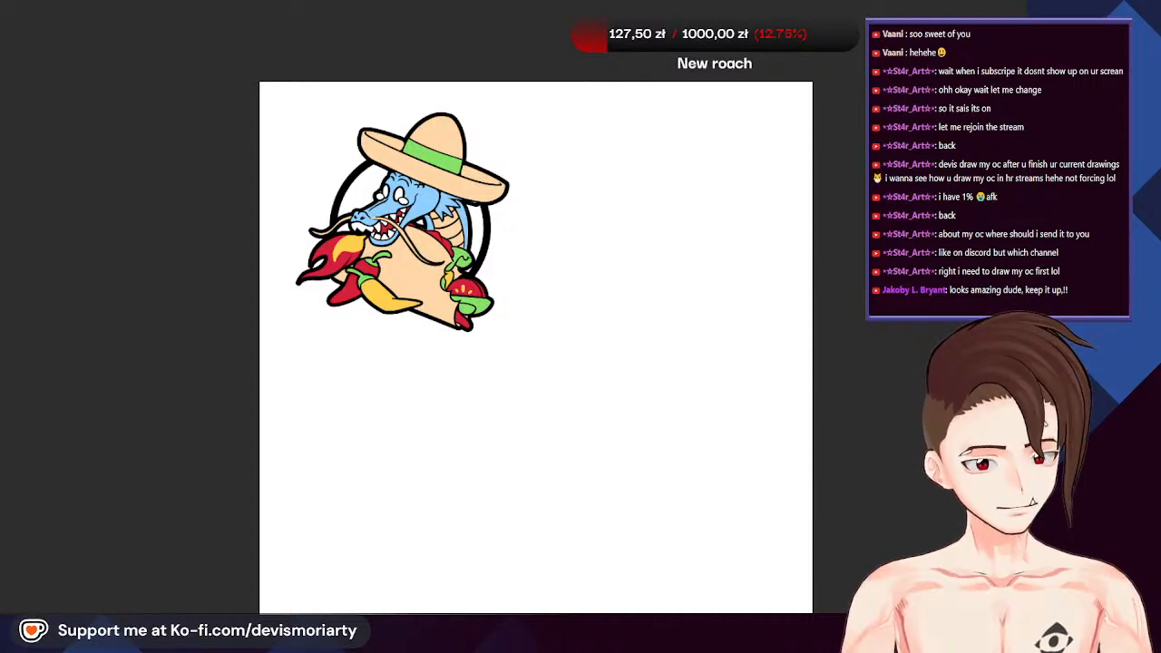
{"action": "scroll", "coordinate": [508, 257], "scroll_direction": "up", "scroll_amount": 2}
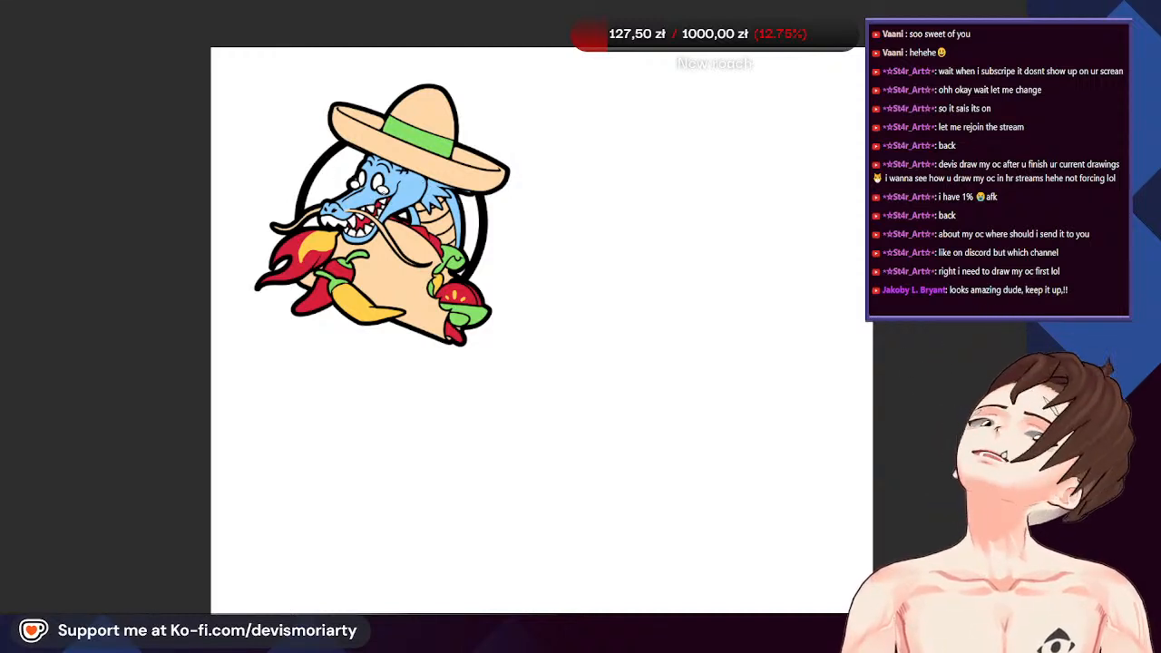
{"action": "scroll", "coordinate": [115, 168], "scroll_direction": "up", "scroll_amount": 1}
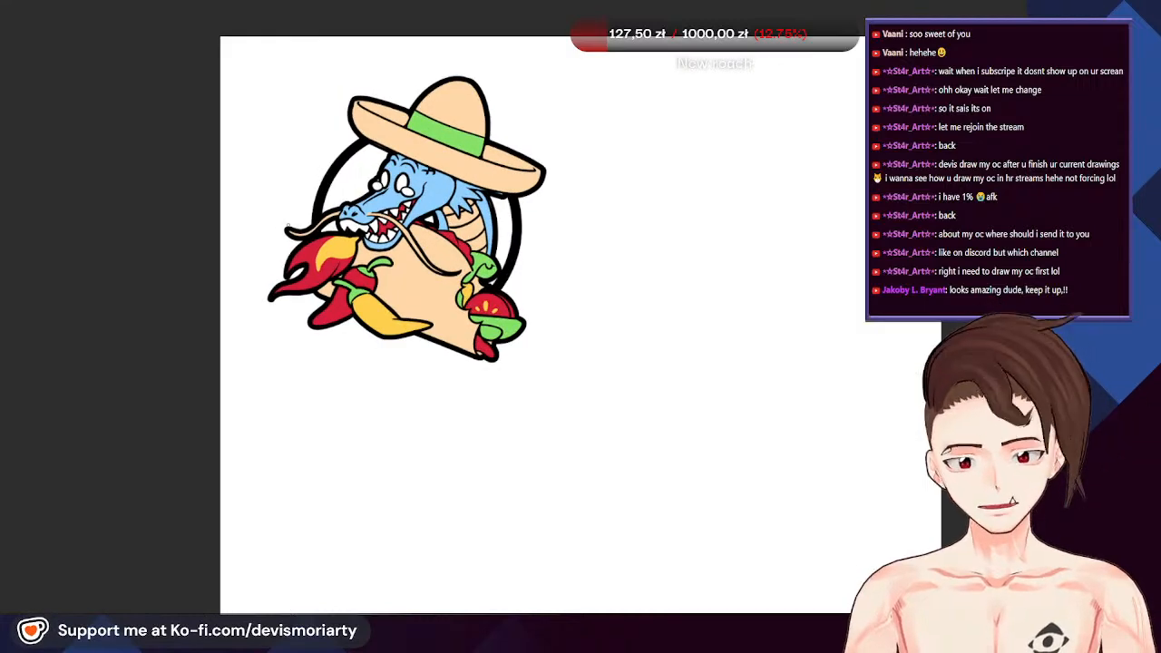
{"action": "scroll", "coordinate": [332, 216], "scroll_direction": "down", "scroll_amount": 2}
{"action": "scroll", "coordinate": [361, 238], "scroll_direction": "up", "scroll_amount": 4}
{"action": "scroll", "coordinate": [442, 233], "scroll_direction": "down", "scroll_amount": 1}
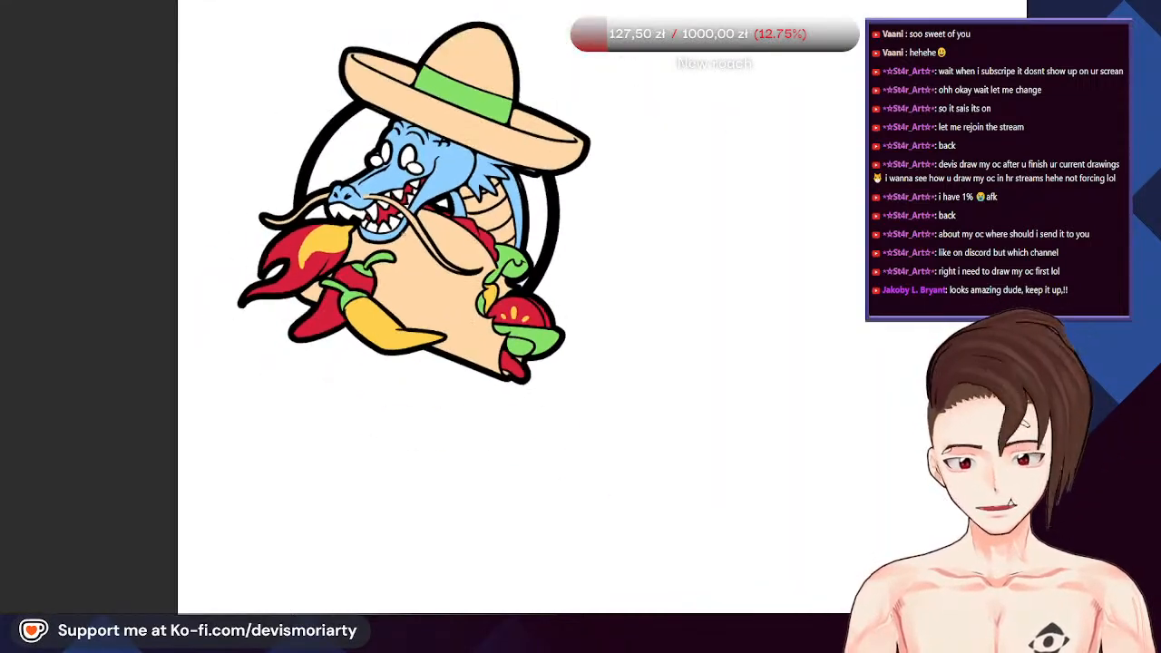
{"action": "scroll", "coordinate": [408, 227], "scroll_direction": "down", "scroll_amount": 2}
{"action": "scroll", "coordinate": [408, 227], "scroll_direction": "up", "scroll_amount": 1}
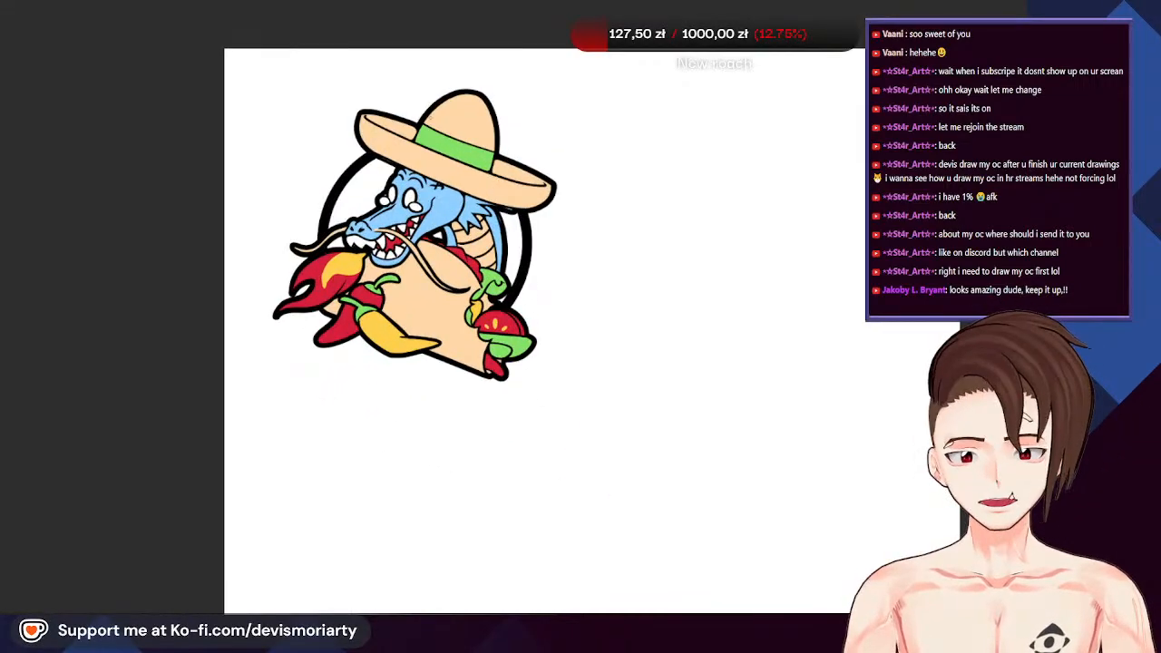
{"action": "scroll", "coordinate": [409, 227], "scroll_direction": "down", "scroll_amount": 2}
{"action": "scroll", "coordinate": [408, 226], "scroll_direction": "up", "scroll_amount": 2}
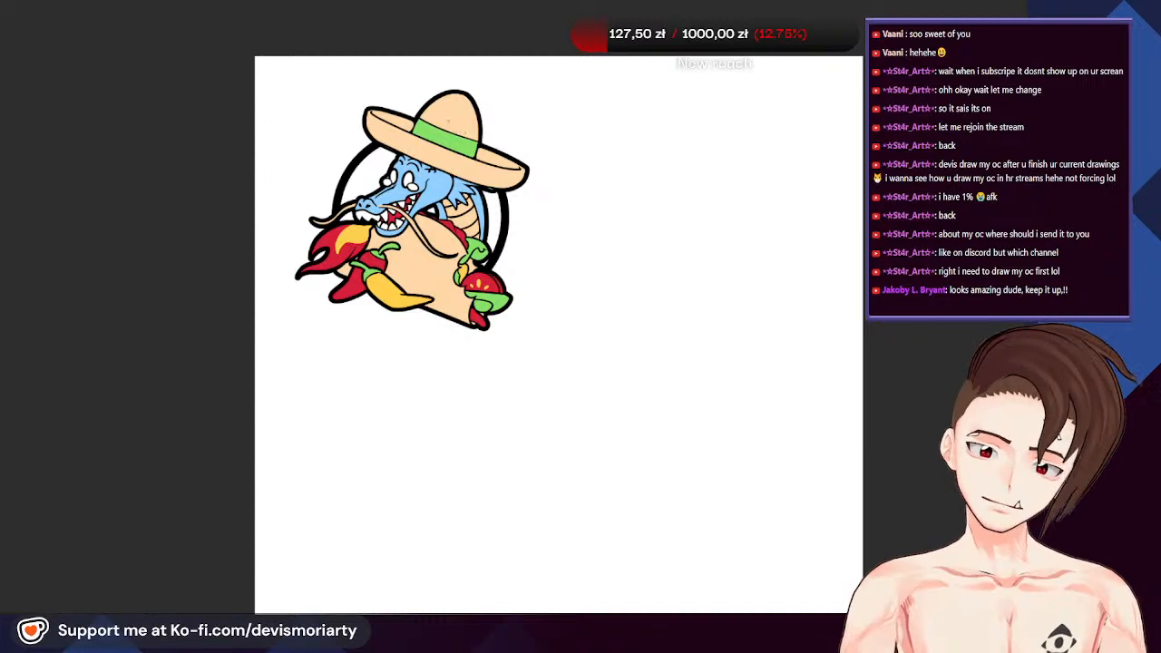
{"action": "scroll", "coordinate": [445, 163], "scroll_direction": "down", "scroll_amount": 2}
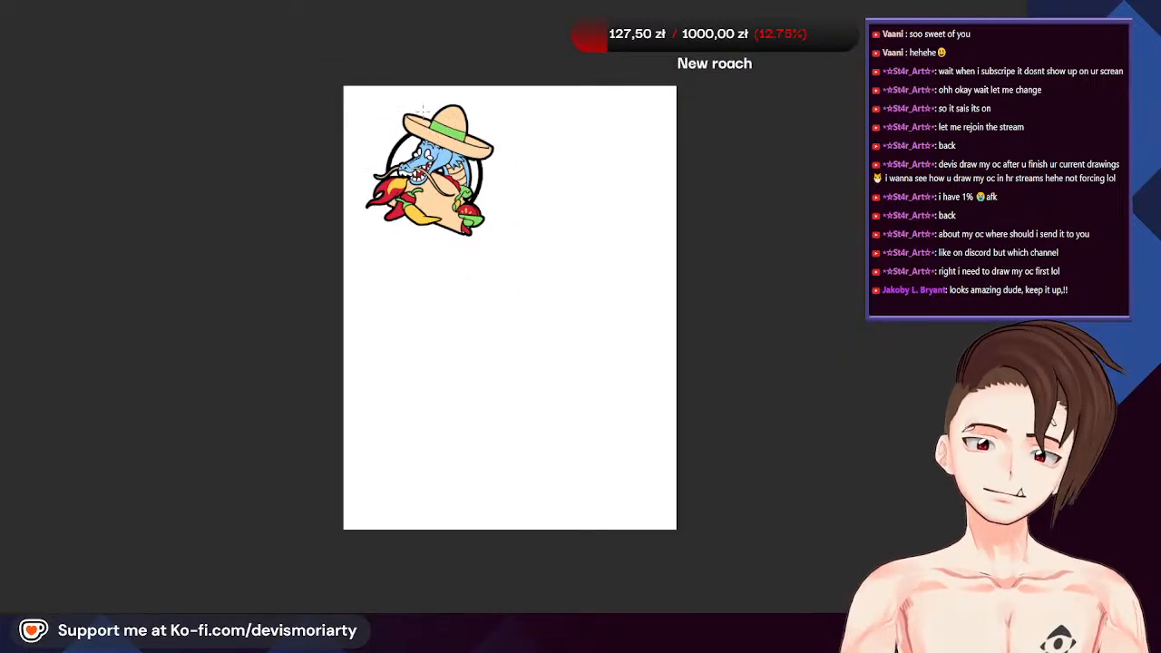
{"action": "scroll", "coordinate": [450, 123], "scroll_direction": "up", "scroll_amount": 3}
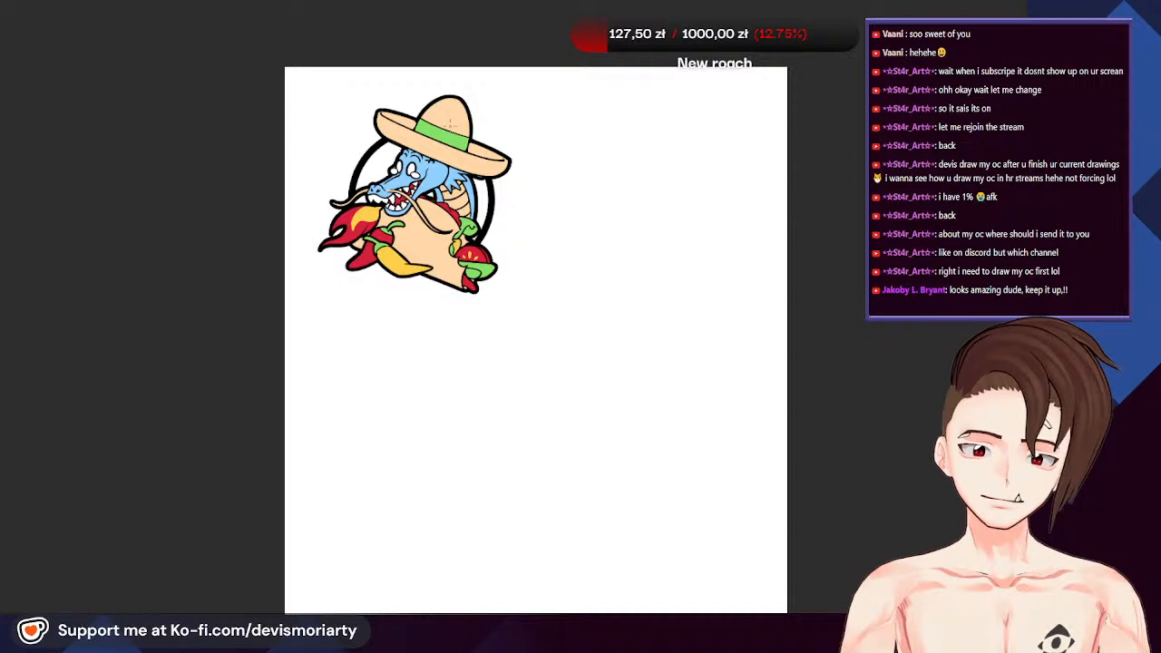
{"action": "scroll", "coordinate": [450, 124], "scroll_direction": "down", "scroll_amount": 1}
{"action": "scroll", "coordinate": [450, 124], "scroll_direction": "down", "scroll_amount": 1}
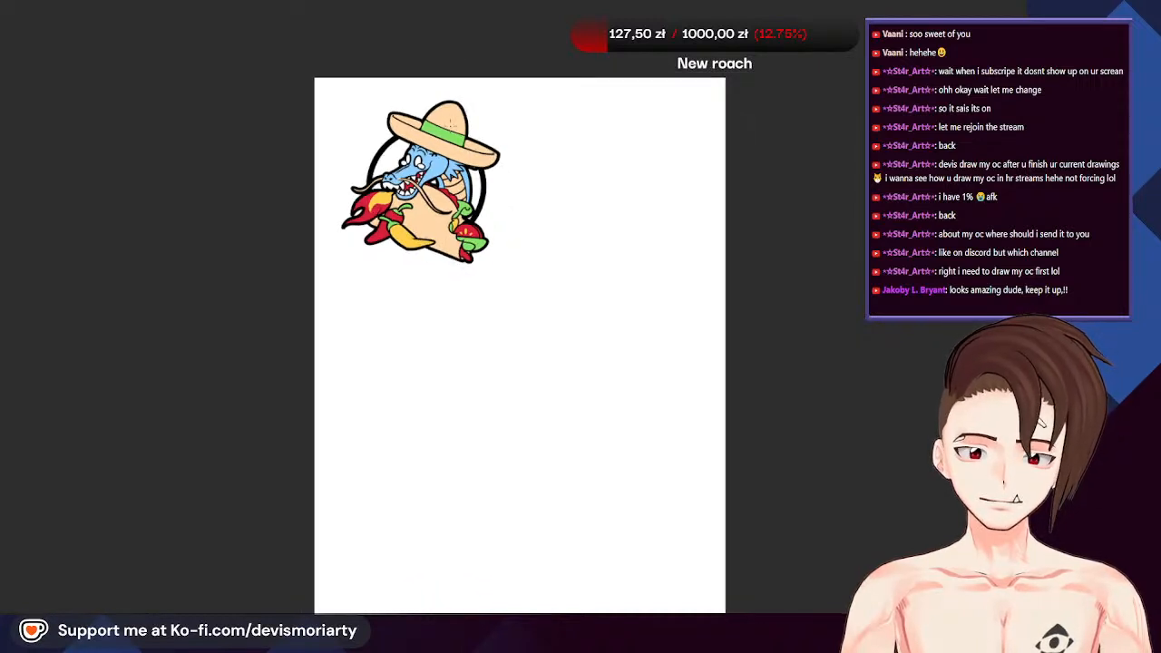
{"action": "scroll", "coordinate": [410, 178], "scroll_direction": "up", "scroll_amount": 4}
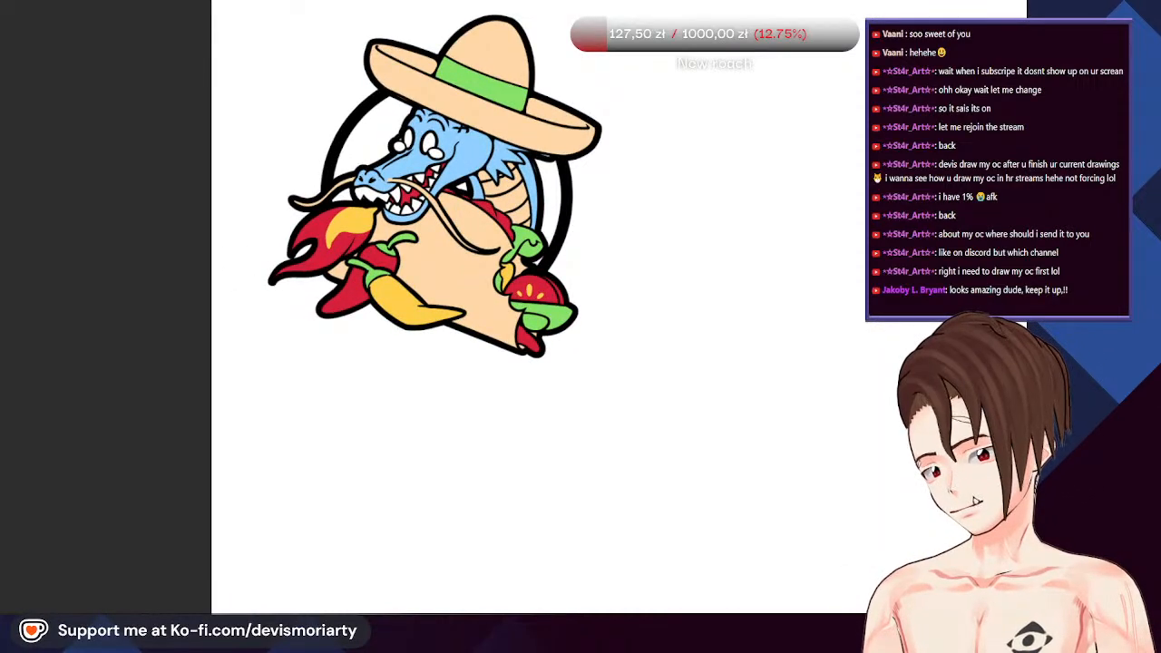
Add the black script text "Taco Dragon" on the empty area below the burrito
{"action": "scroll", "coordinate": [311, 328], "scroll_direction": "down", "scroll_amount": 1}
{"action": "scroll", "coordinate": [306, 362], "scroll_direction": "up", "scroll_amount": 2}
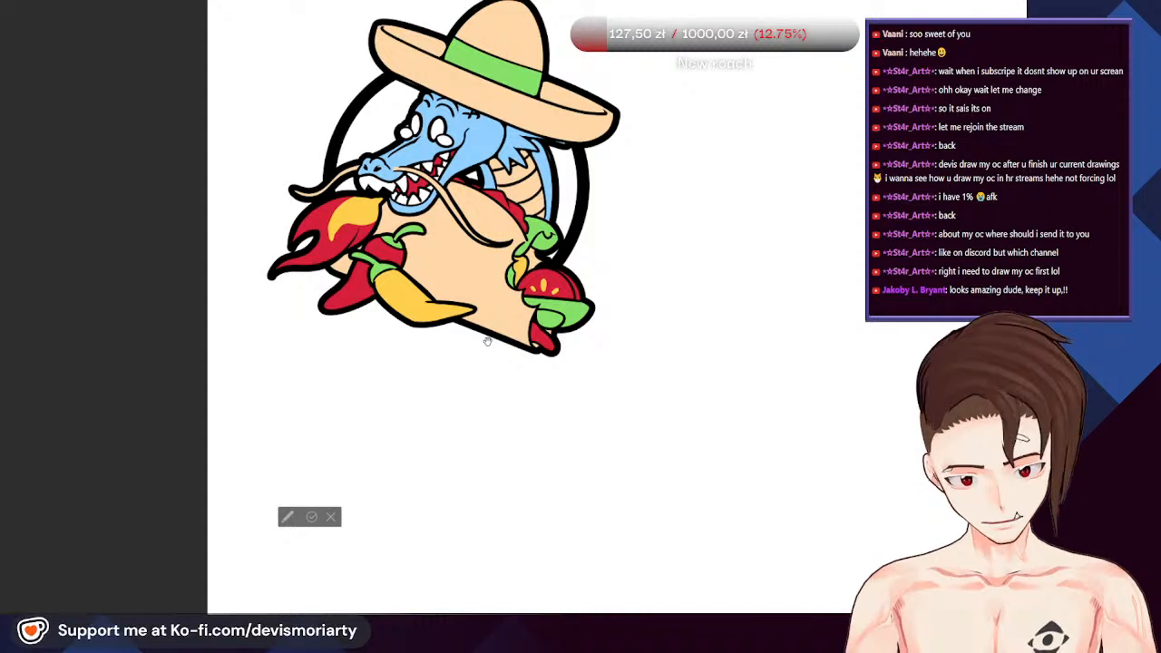
{"action": "type", "text": "Taco"}
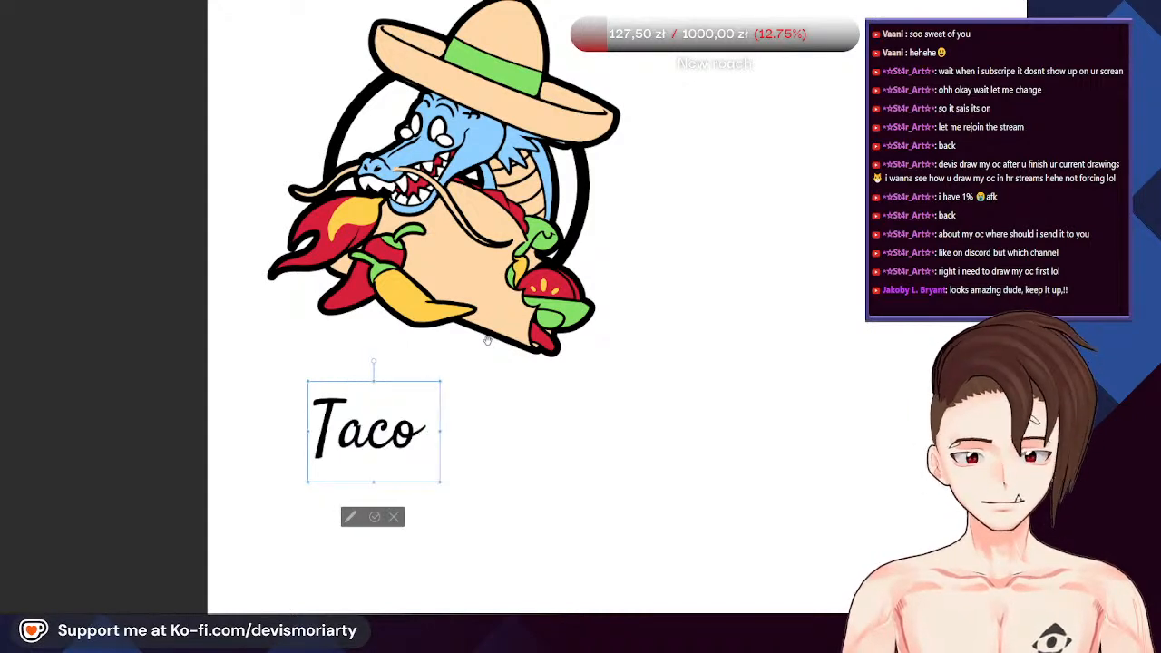
{"action": "type", "text": " Draon"}
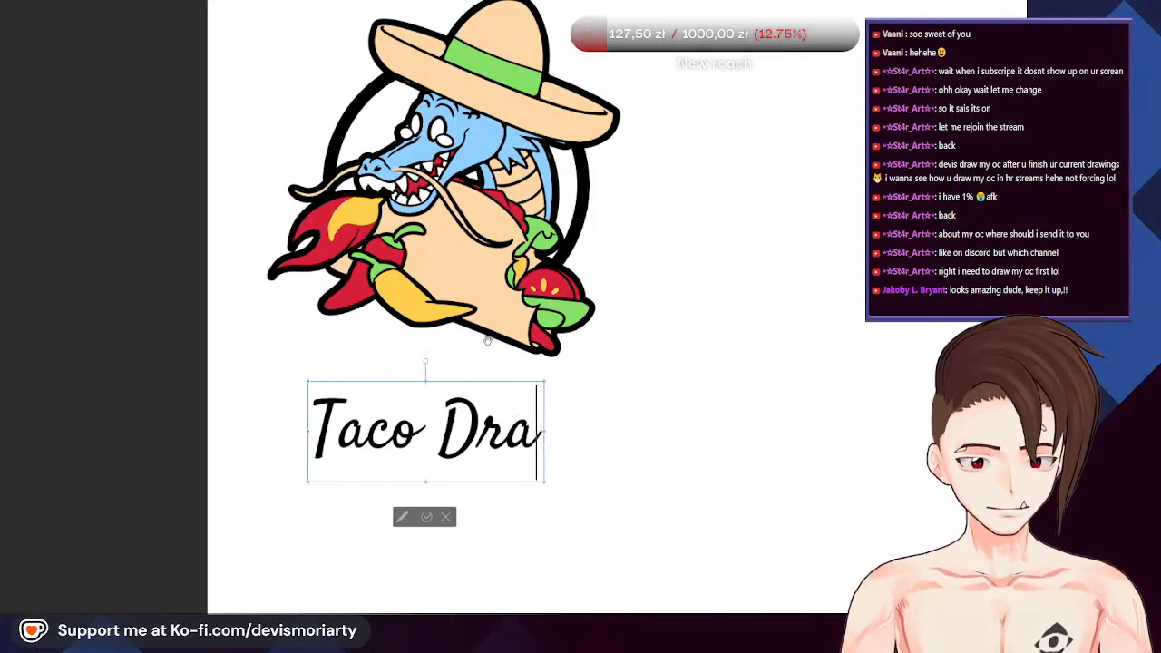
{"action": "key", "text": "BackSpace"}
{"action": "key", "text": "BackSpace"}
{"action": "type", "text": "gon"}
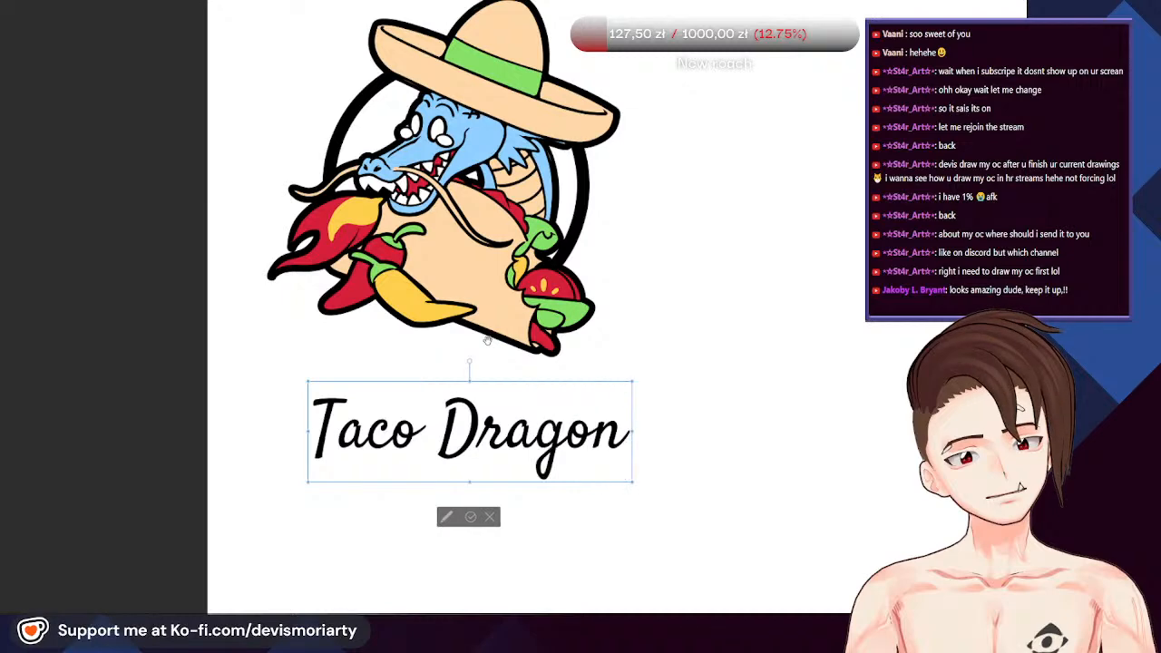
Move the "Taco Dragon" text up so it overlaps the lower end of the burrito and the tomato
{"action": "key", "text": "ctrl+a"}
{"action": "scroll", "coordinate": [571, 299], "scroll_direction": "down", "scroll_amount": 2}
{"action": "scroll", "coordinate": [625, 306], "scroll_direction": "up", "scroll_amount": 1}
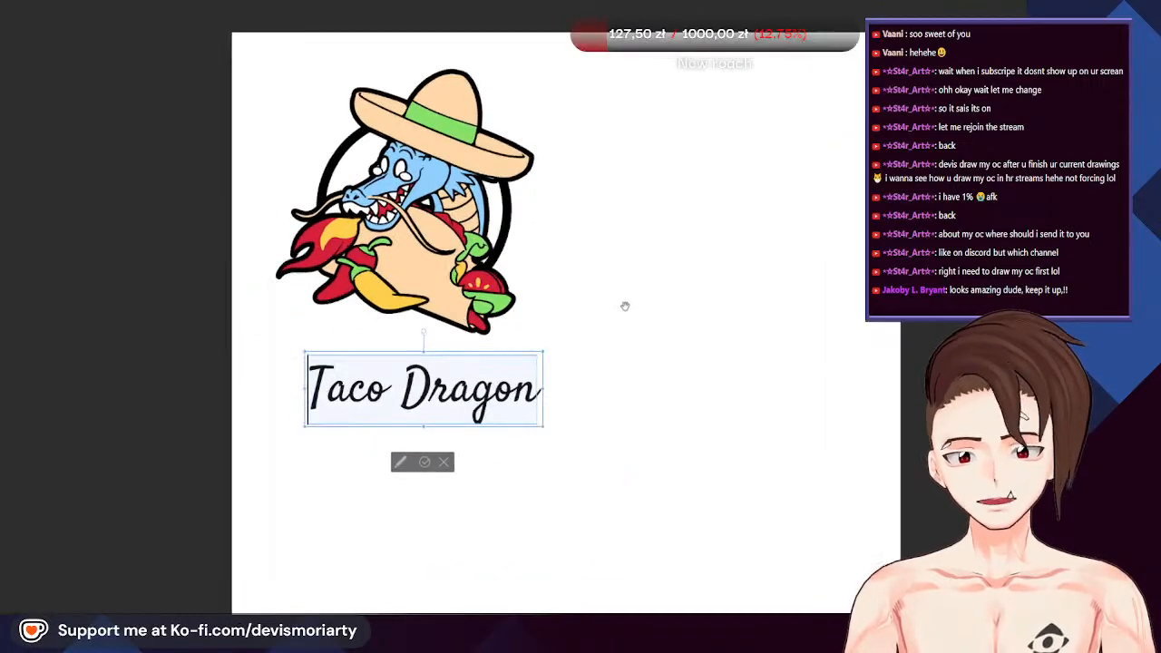
{"action": "left_click_drag", "start_coordinate": [487, 360], "coordinate": [465, 290]}
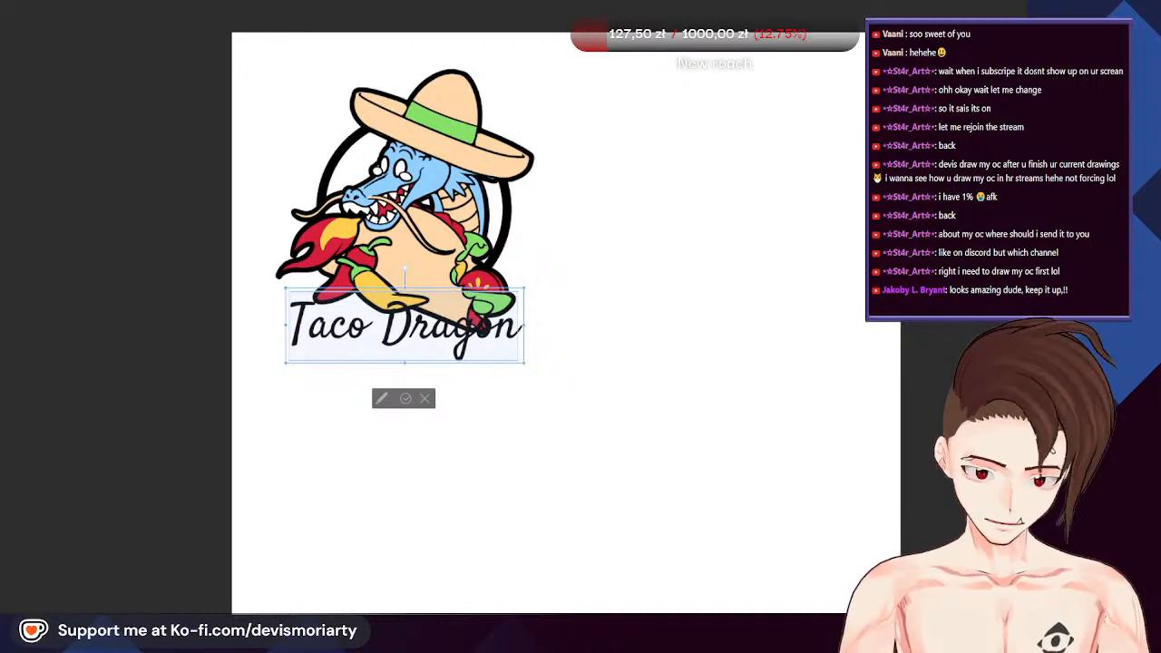
{"action": "key", "text": "ctrl+Return"}
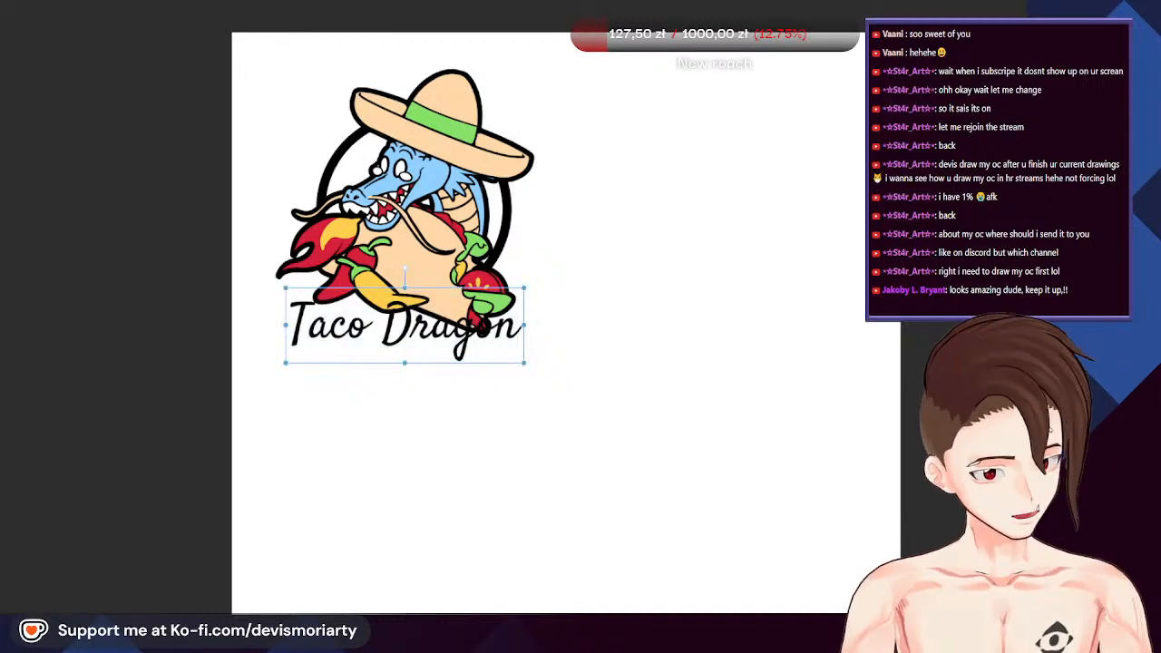
{"action": "scroll", "coordinate": [543, 306], "scroll_direction": "down", "scroll_amount": 2}
{"action": "scroll", "coordinate": [561, 289], "scroll_direction": "up", "scroll_amount": 2}
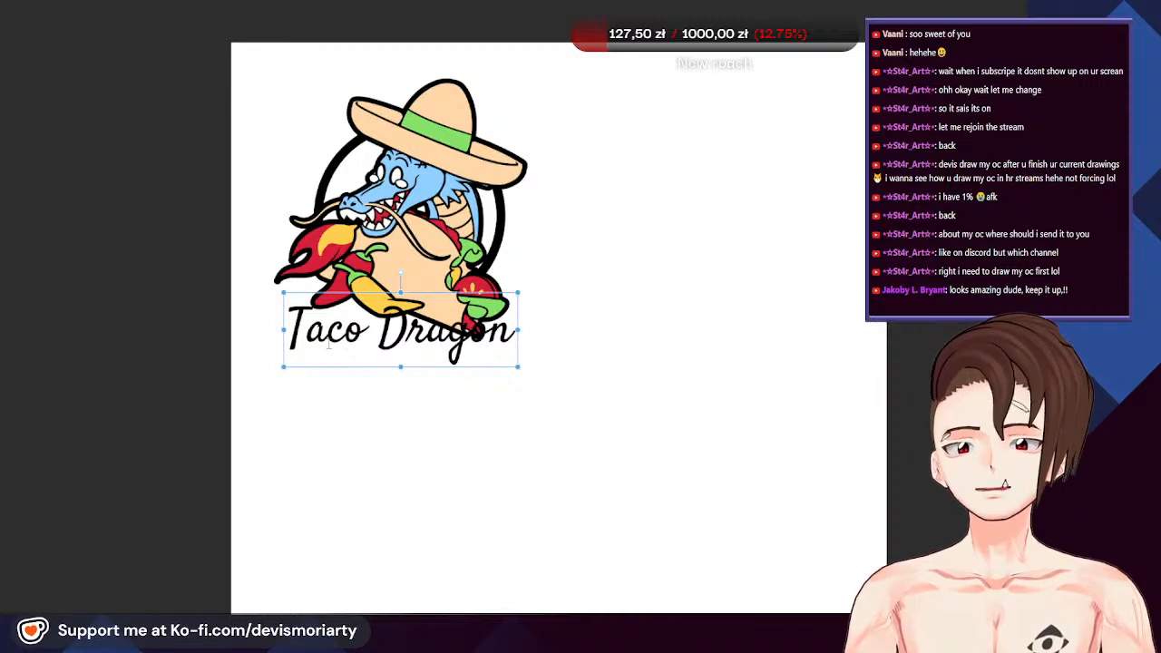
Change the font of the whole "Taco Dragon" text to a heavy, bold slanted script
{"action": "left_click", "coordinate": [443, 307]}
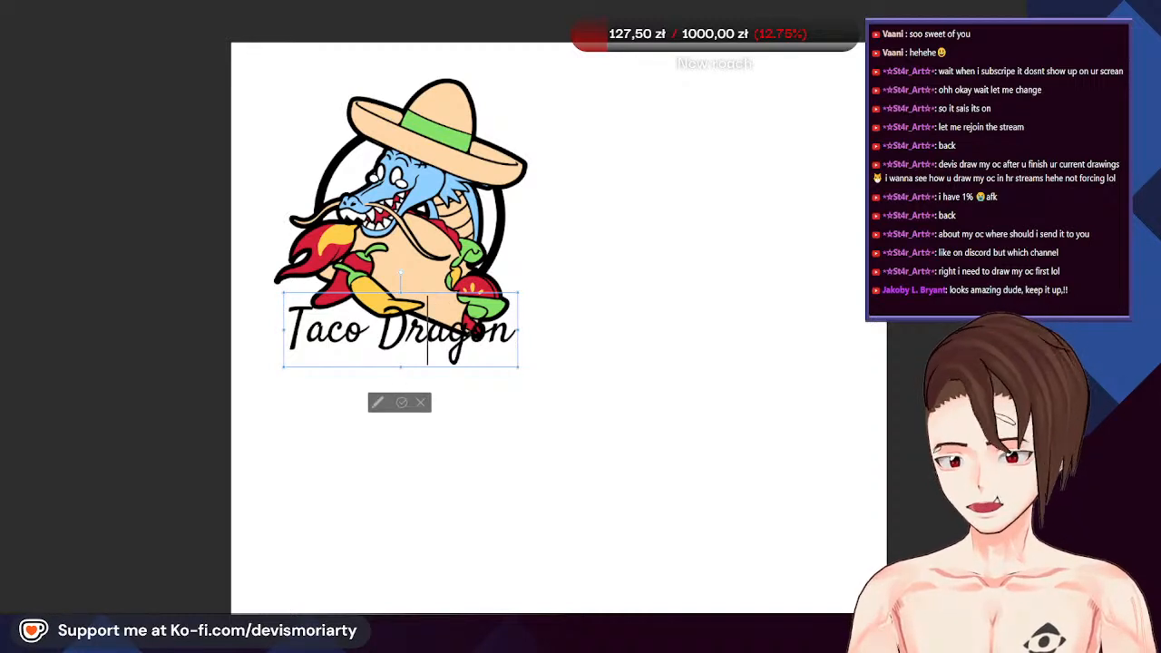
{"action": "key", "text": "ctrl+a"}
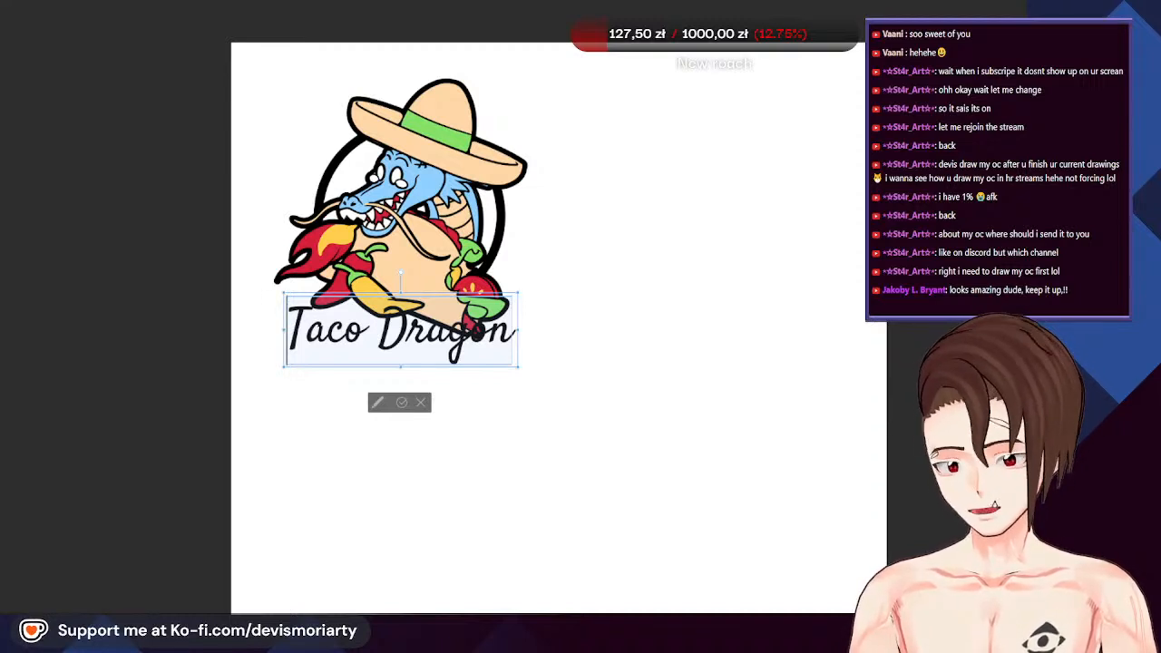
{"action": "key", "text": "Down"}
{"action": "key", "text": "ctrl+plus"}
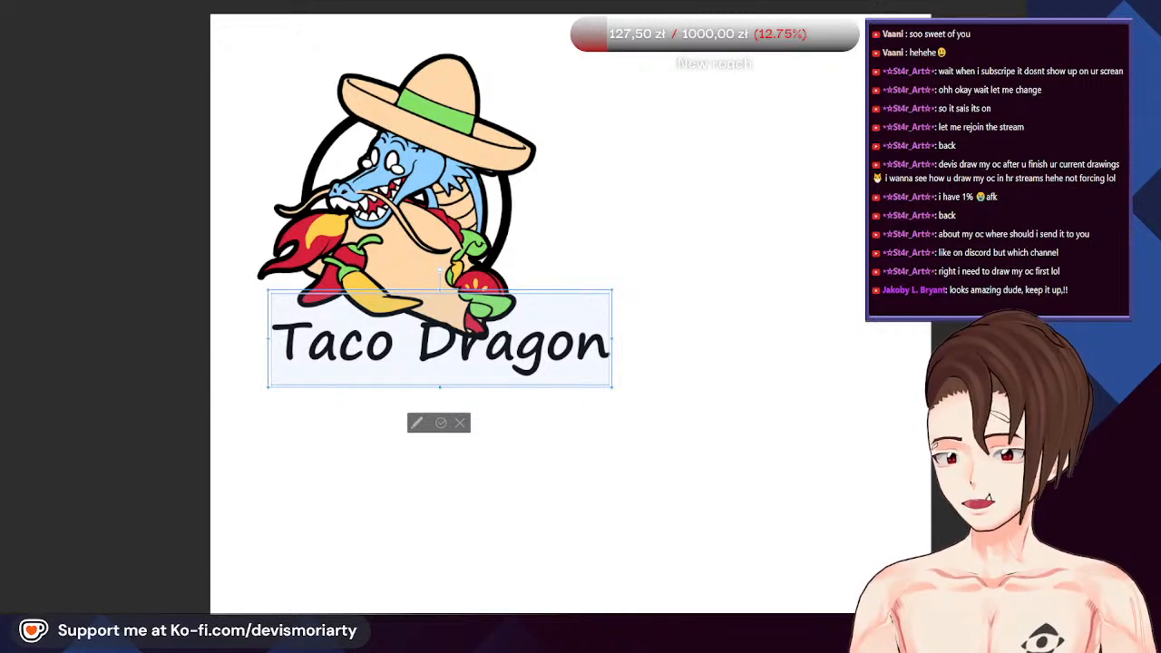
{"action": "key", "text": "Up"}
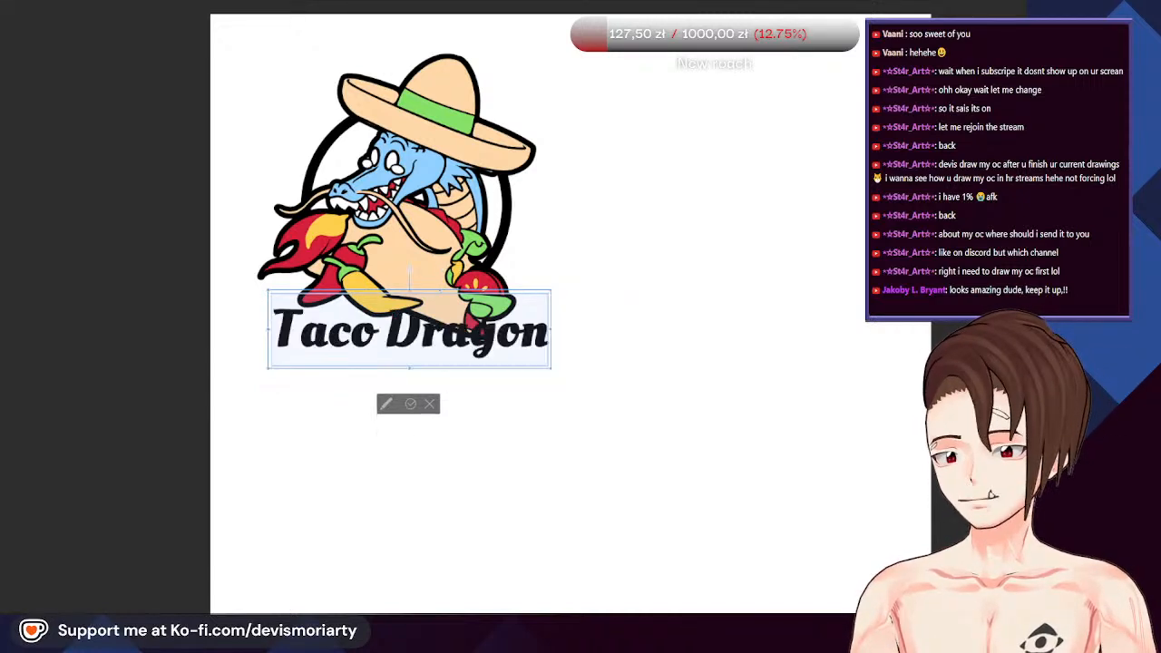
{"action": "scroll", "coordinate": [349, 322], "scroll_direction": "down", "scroll_amount": 1}
{"action": "scroll", "coordinate": [403, 272], "scroll_direction": "up", "scroll_amount": 2}
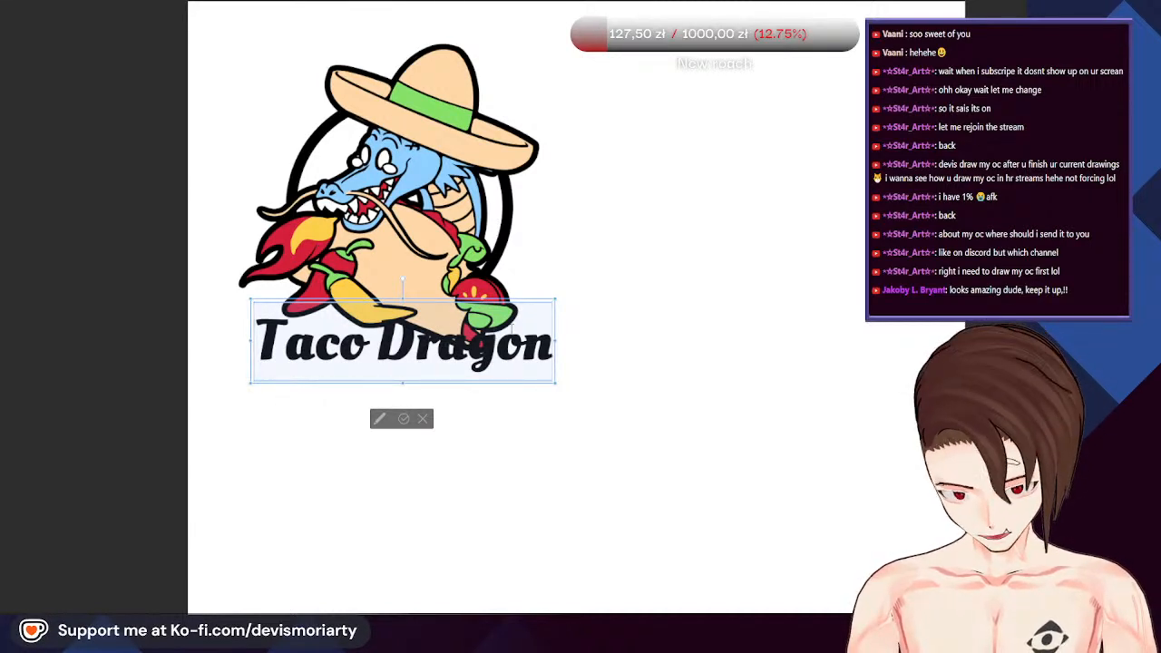
Move the bold "Taco Dragon" text higher, across the peppers and the lower part of the burrito
{"action": "left_click_drag", "start_coordinate": [477, 301], "coordinate": [511, 257]}
{"action": "scroll", "coordinate": [450, 264], "scroll_direction": "down", "scroll_amount": 3}
{"action": "scroll", "coordinate": [452, 266], "scroll_direction": "up", "scroll_amount": 4}
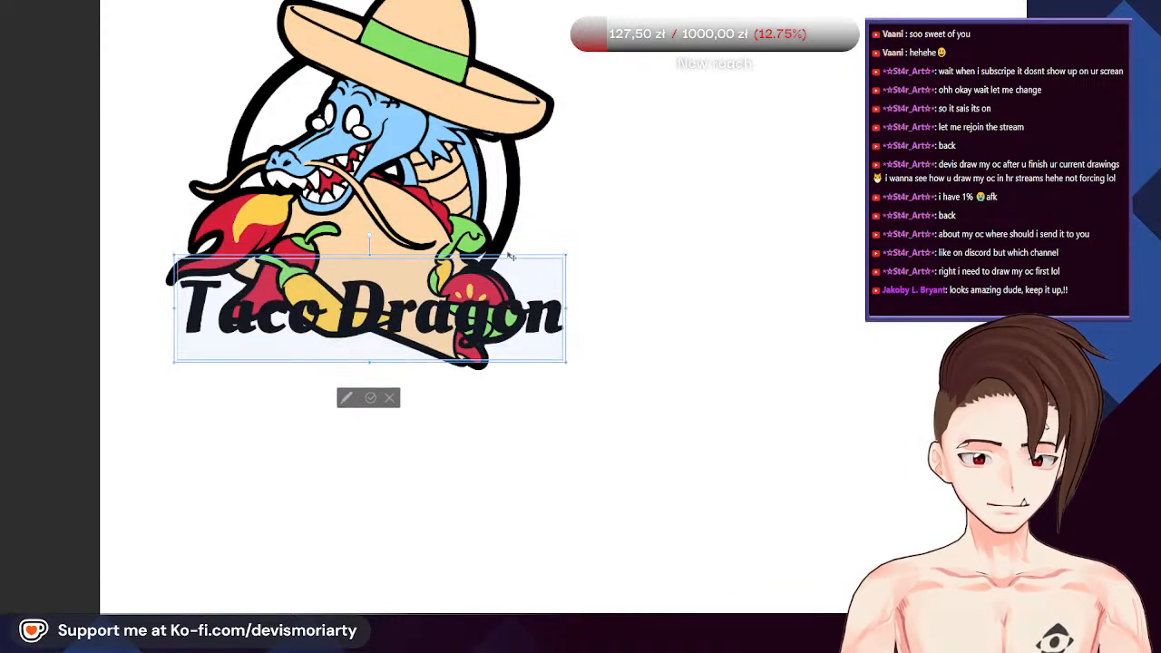
Recolor the "Taco Dragon" lettering white and give it a thick black outline
{"action": "scroll", "coordinate": [511, 256], "scroll_direction": "down", "scroll_amount": 4}
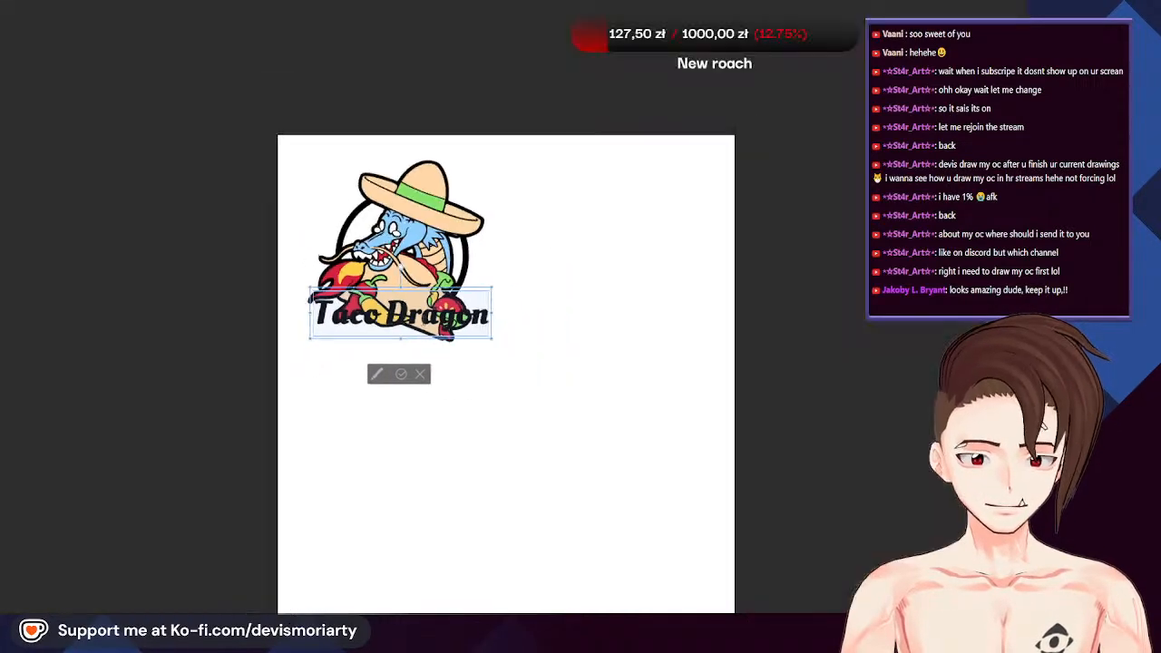
{"action": "scroll", "coordinate": [676, 198], "scroll_direction": "up", "scroll_amount": 1}
{"action": "scroll", "coordinate": [349, 300], "scroll_direction": "up", "scroll_amount": 2}
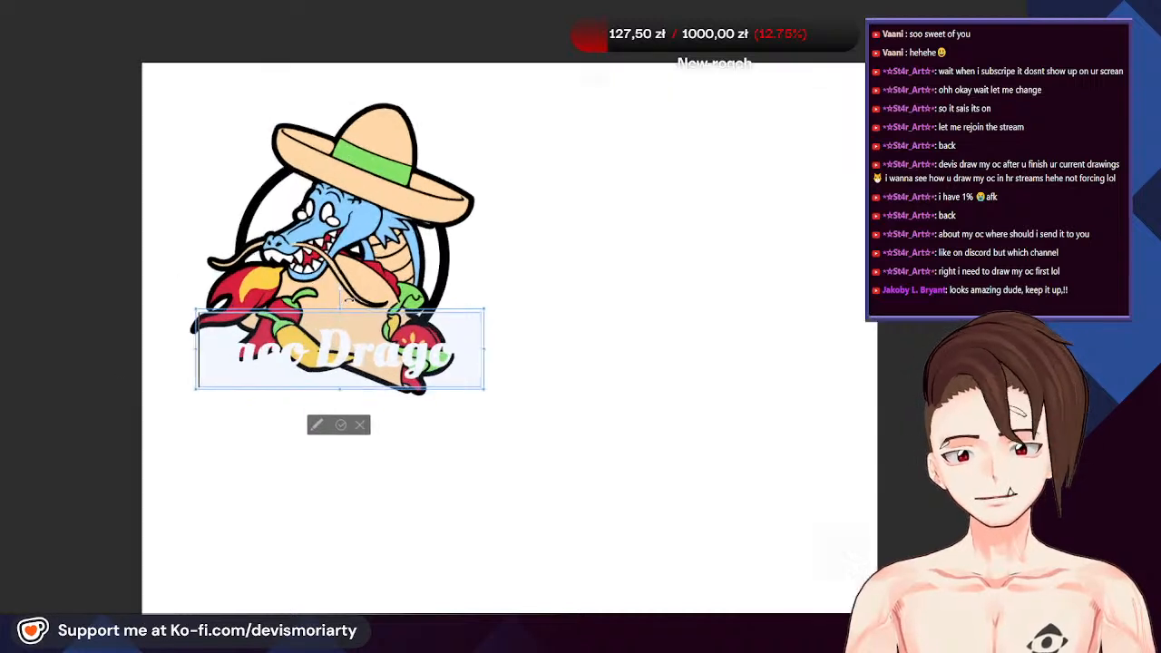
{"action": "scroll", "coordinate": [333, 414], "scroll_direction": "up", "scroll_amount": 1}
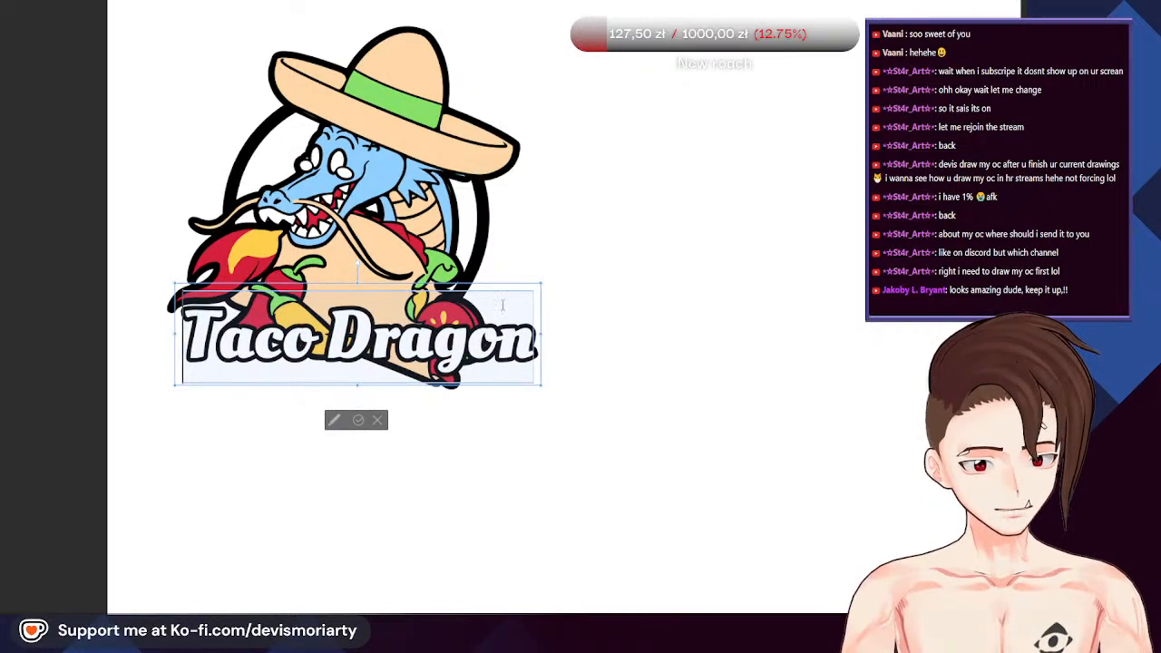
{"action": "scroll", "coordinate": [502, 306], "scroll_direction": "down", "scroll_amount": 5}
{"action": "scroll", "coordinate": [352, 362], "scroll_direction": "up", "scroll_amount": 4}
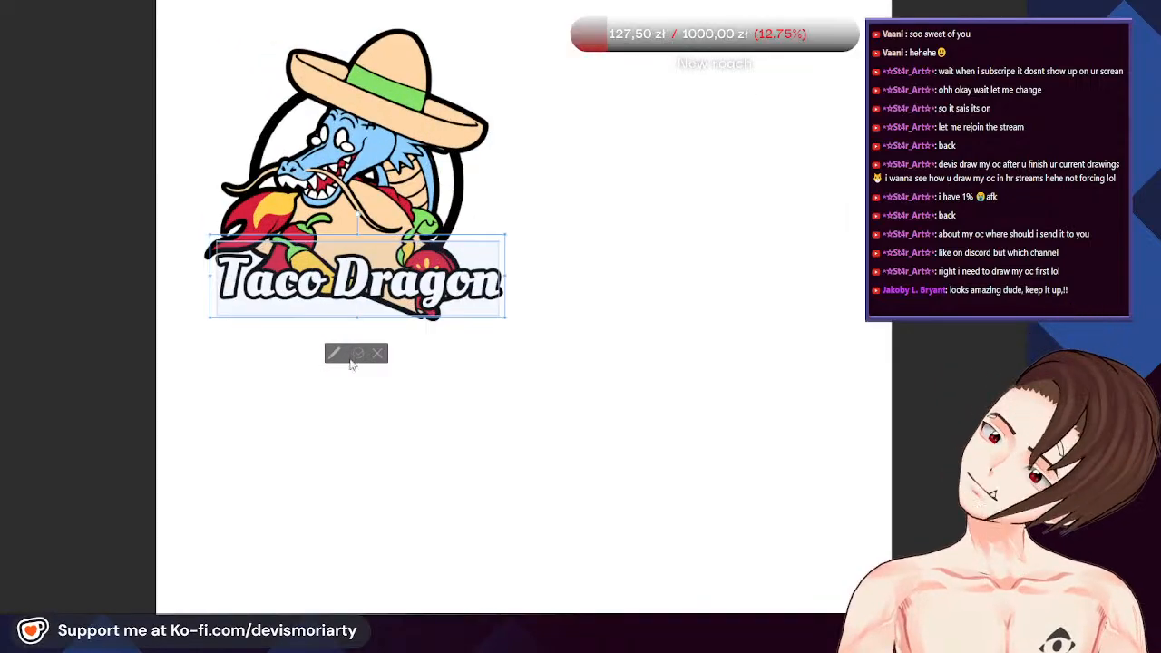
{"action": "left_click", "coordinate": [358, 355]}
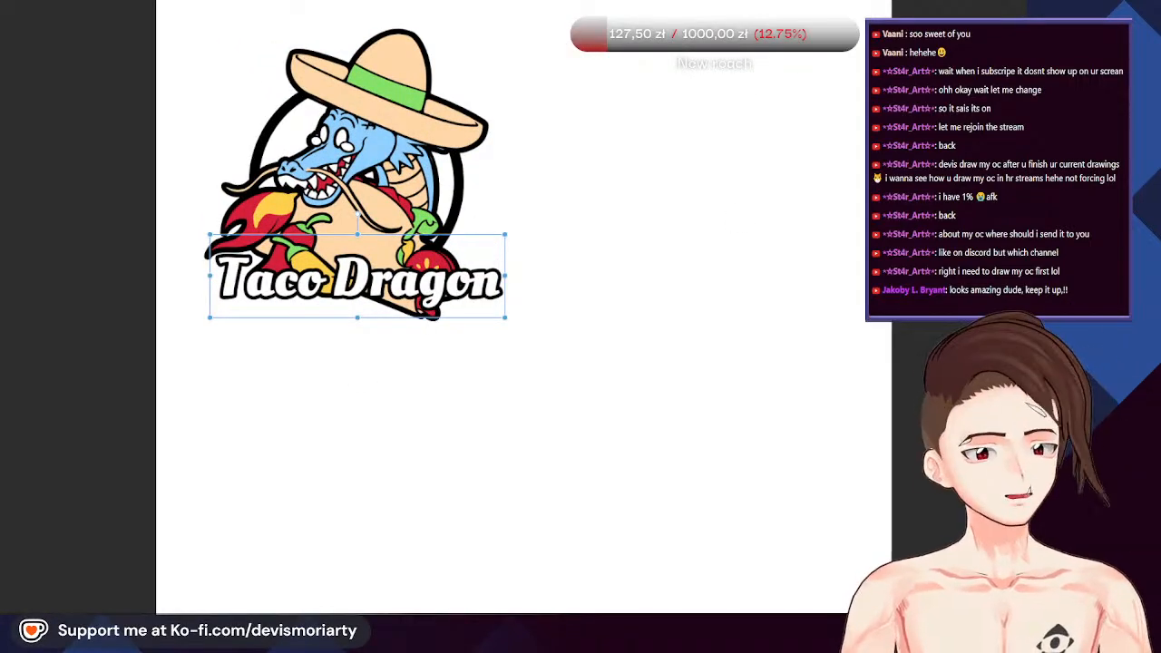
Shift the outlined "Taco Dragon" text slightly up so the burrito's bottom tip sticks out beneath it
{"action": "scroll", "coordinate": [432, 283], "scroll_direction": "down", "scroll_amount": 2}
{"action": "scroll", "coordinate": [432, 283], "scroll_direction": "up", "scroll_amount": 4}
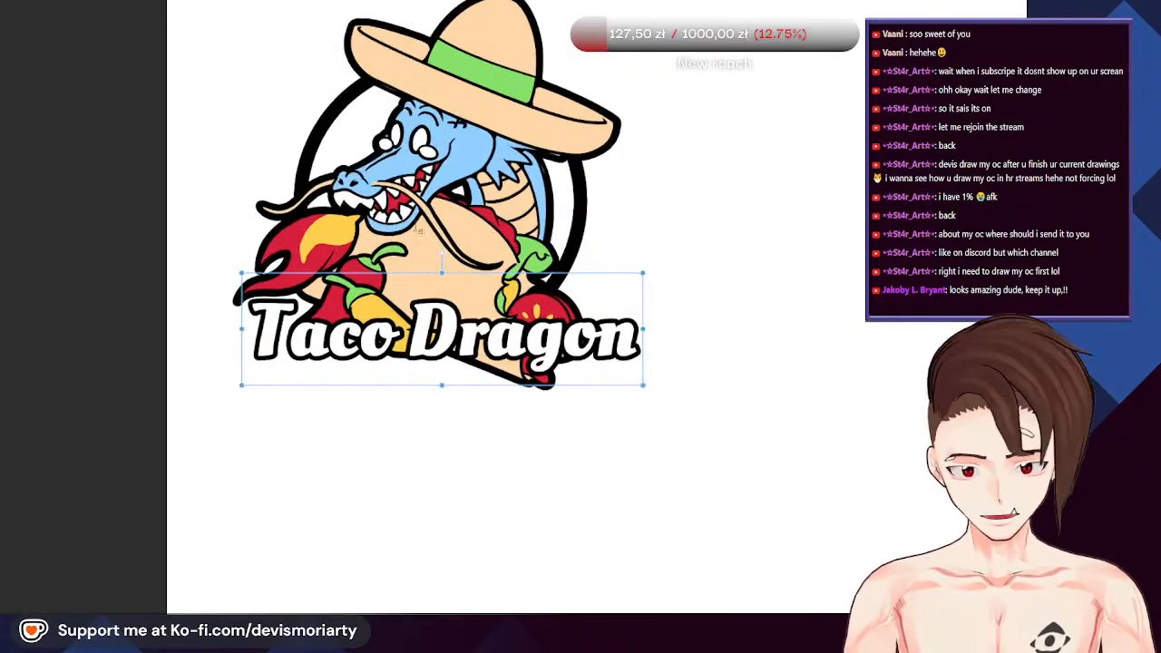
{"action": "mouse_move", "coordinate": [478, 277]}
{"action": "left_mouse_down"}
{"action": "mouse_move", "coordinate": [478, 295]}
{"action": "mouse_move", "coordinate": [472, 263]}
{"action": "left_mouse_up"}
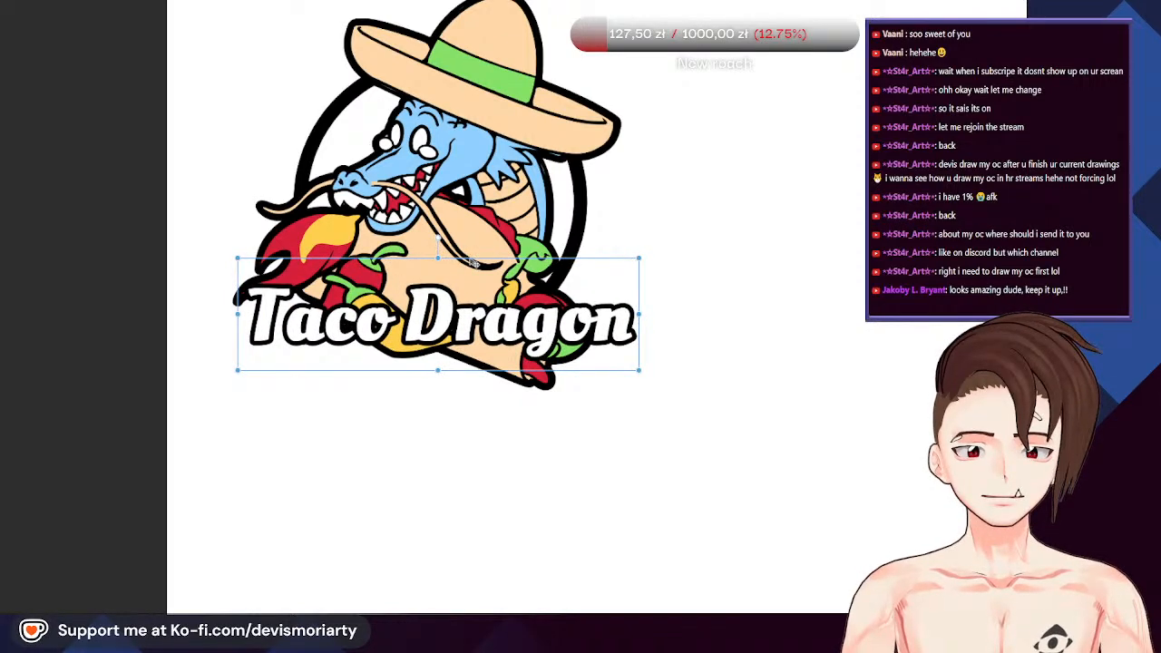
{"action": "scroll", "coordinate": [471, 254], "scroll_direction": "down", "scroll_amount": 5}
{"action": "scroll", "coordinate": [484, 171], "scroll_direction": "up", "scroll_amount": 1}
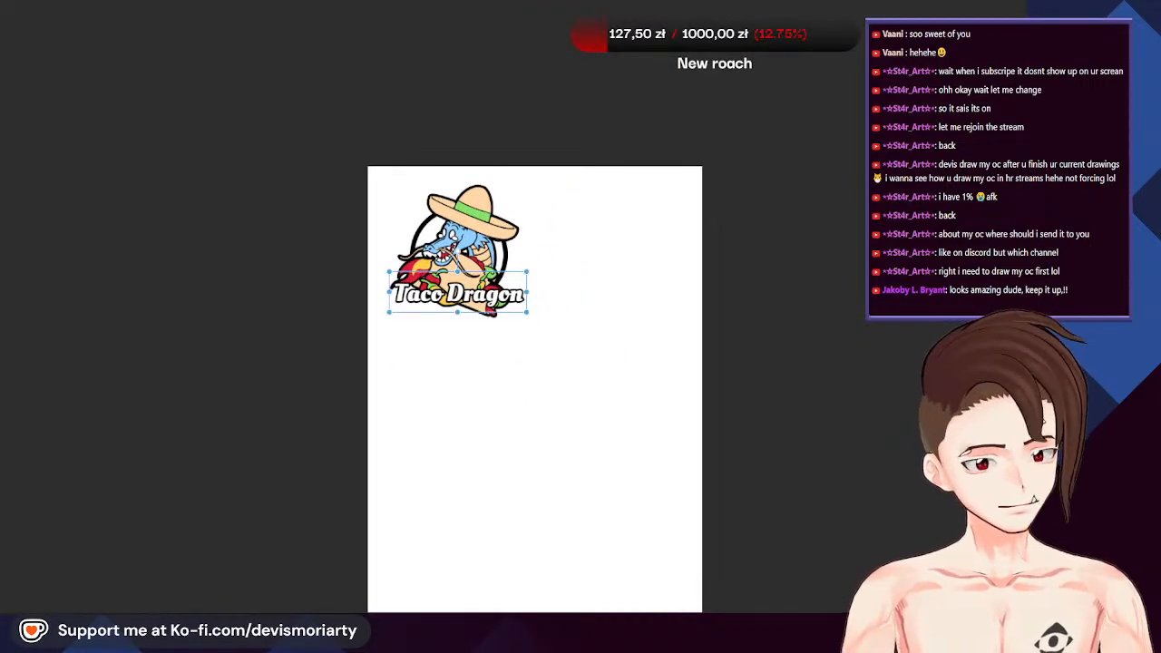
{"action": "left_click", "coordinate": [405, 332]}
{"action": "scroll", "coordinate": [445, 292], "scroll_direction": "down", "scroll_amount": 2}
{"action": "scroll", "coordinate": [472, 263], "scroll_direction": "up", "scroll_amount": 3}
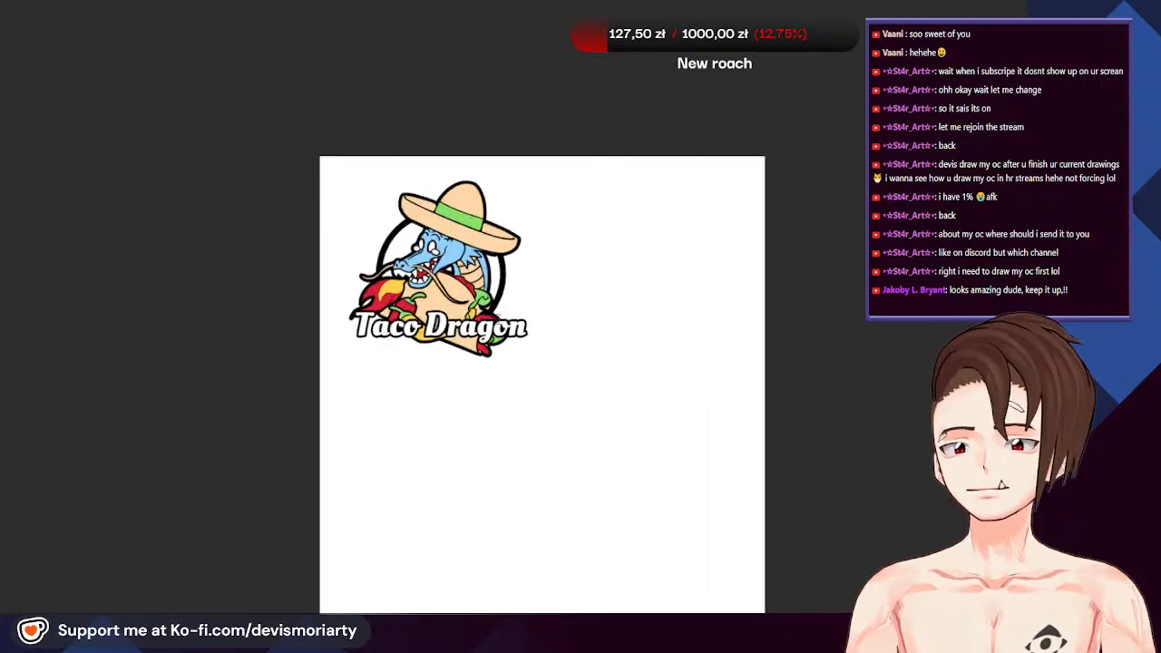
{"action": "scroll", "coordinate": [554, 330], "scroll_direction": "up", "scroll_amount": 1}
Nudge the "Taco Dragon" text a little to the left and up to center it under the dragon
{"action": "left_click", "coordinate": [405, 332]}
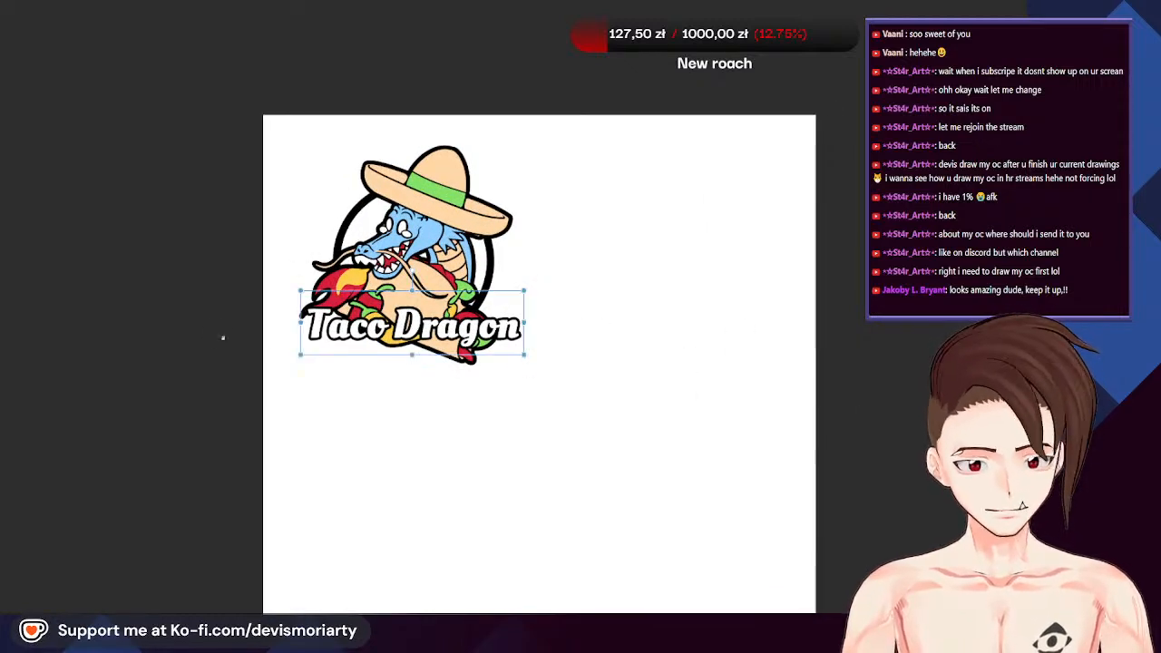
{"action": "scroll", "coordinate": [263, 334], "scroll_direction": "up", "scroll_amount": 1}
{"action": "key", "text": "Left"}
{"action": "key", "text": "Left"}
{"action": "key", "text": "Left"}
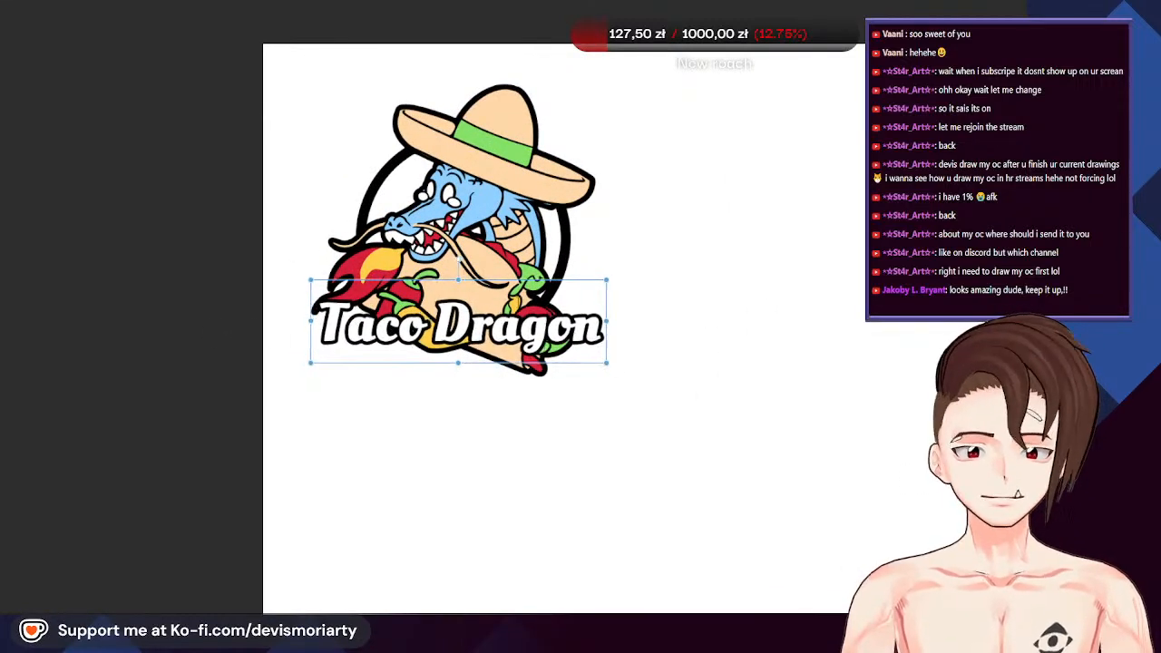
{"action": "key", "text": "Up"}
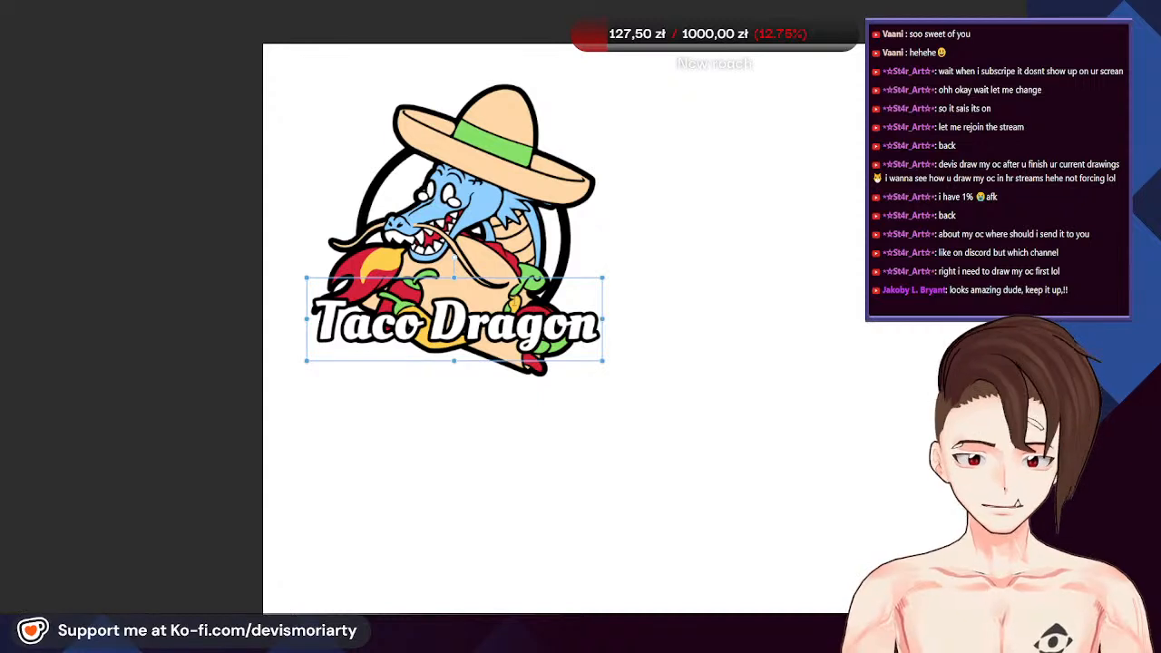
{"action": "key", "text": "Escape"}
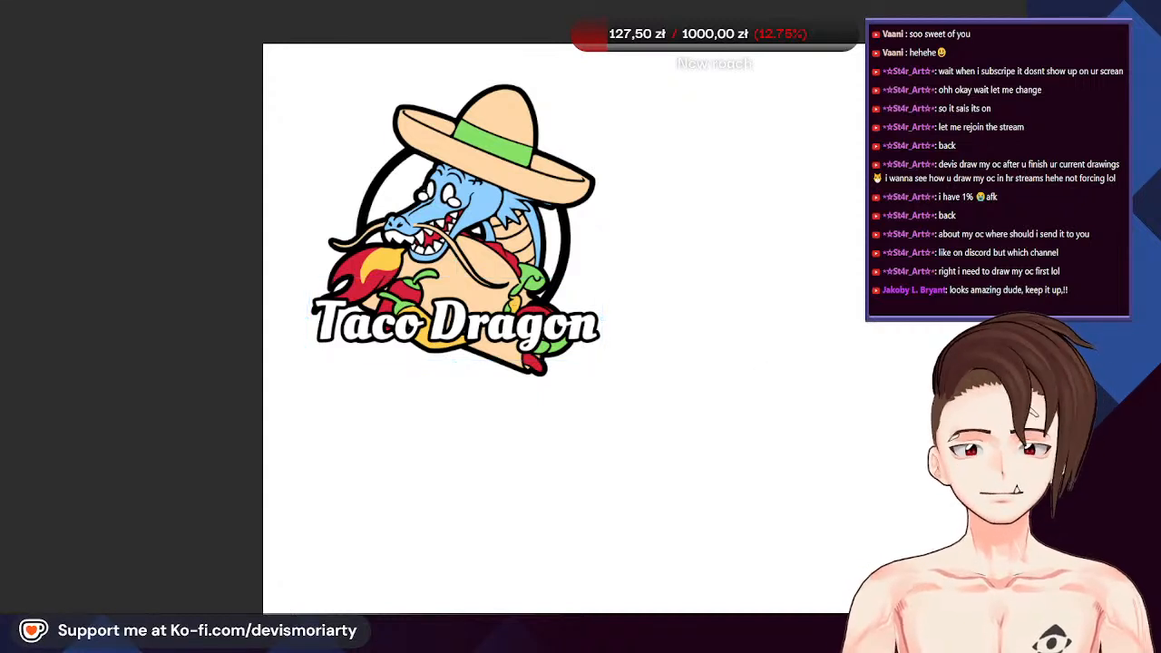
Examine the dragon logo with its lettering on the whole page, from far away and closer up
{"action": "scroll", "coordinate": [500, 243], "scroll_direction": "down", "scroll_amount": 3}
{"action": "scroll", "coordinate": [490, 209], "scroll_direction": "up", "scroll_amount": 1}
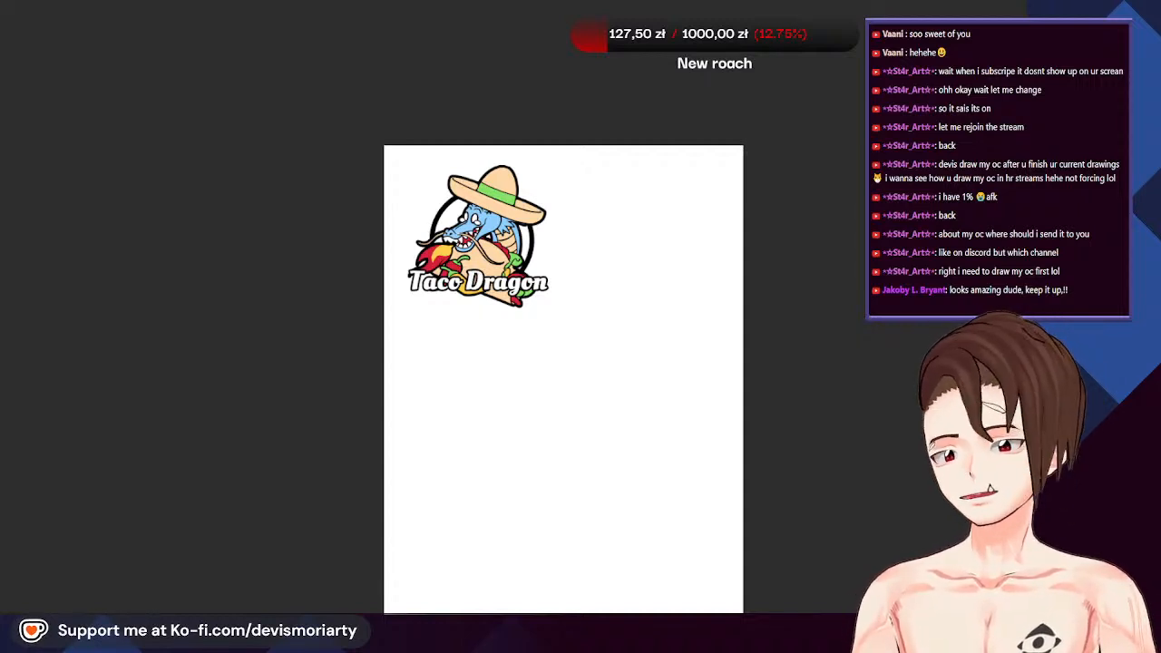
{"action": "scroll", "coordinate": [548, 202], "scroll_direction": "up", "scroll_amount": 4}
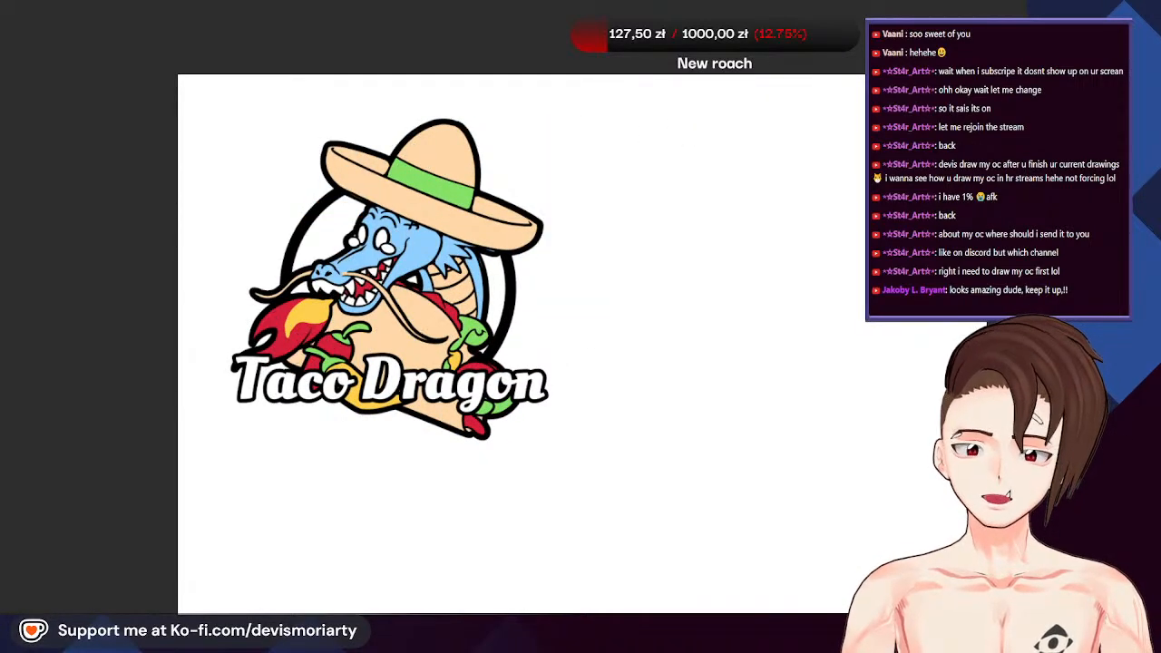
{"action": "scroll", "coordinate": [538, 127], "scroll_direction": "down", "scroll_amount": 3}
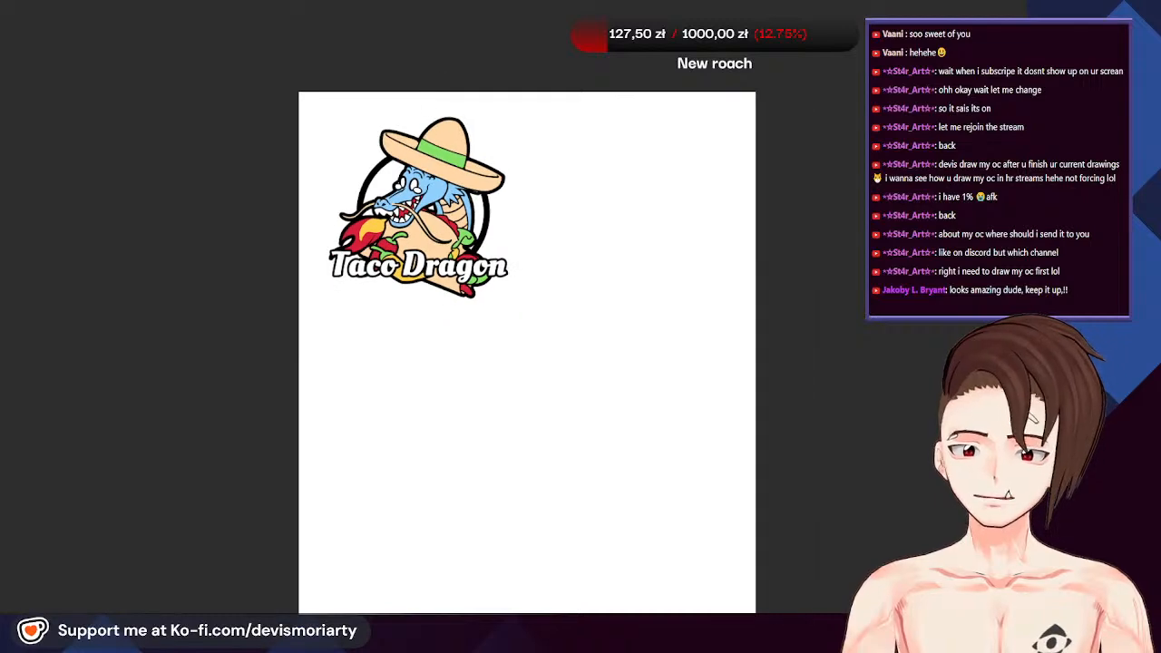
{"action": "scroll", "coordinate": [461, 153], "scroll_direction": "down", "scroll_amount": 3}
{"action": "scroll", "coordinate": [446, 181], "scroll_direction": "up", "scroll_amount": 8}
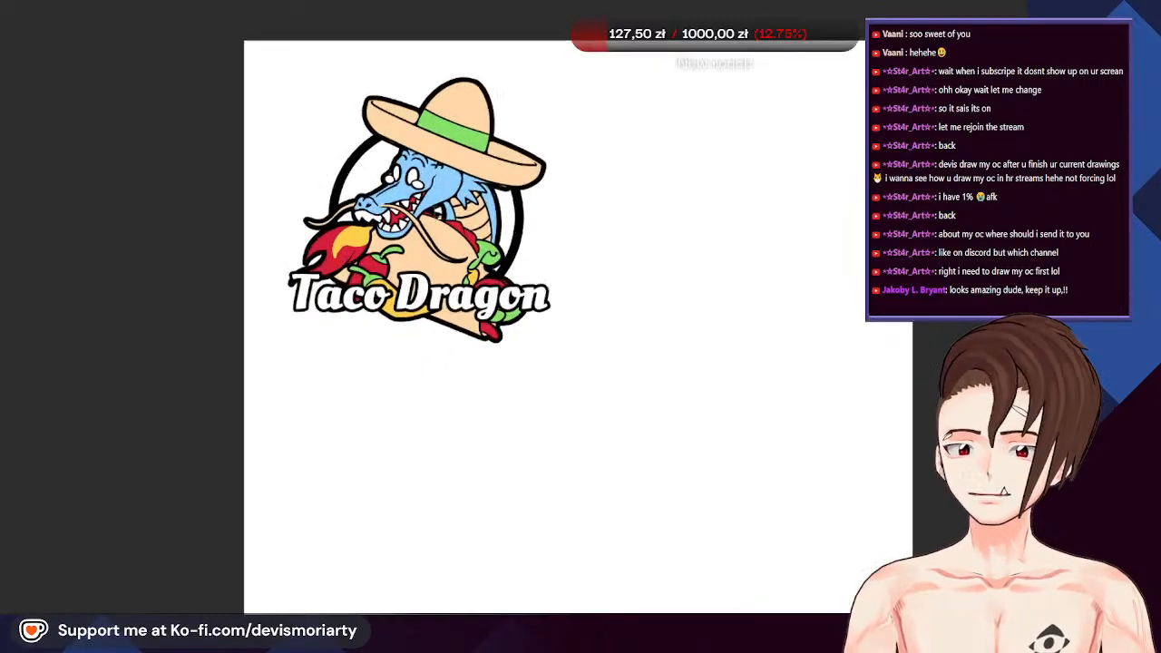
{"action": "scroll", "coordinate": [448, 184], "scroll_direction": "down", "scroll_amount": 4}
{"action": "scroll", "coordinate": [490, 160], "scroll_direction": "up", "scroll_amount": 4}
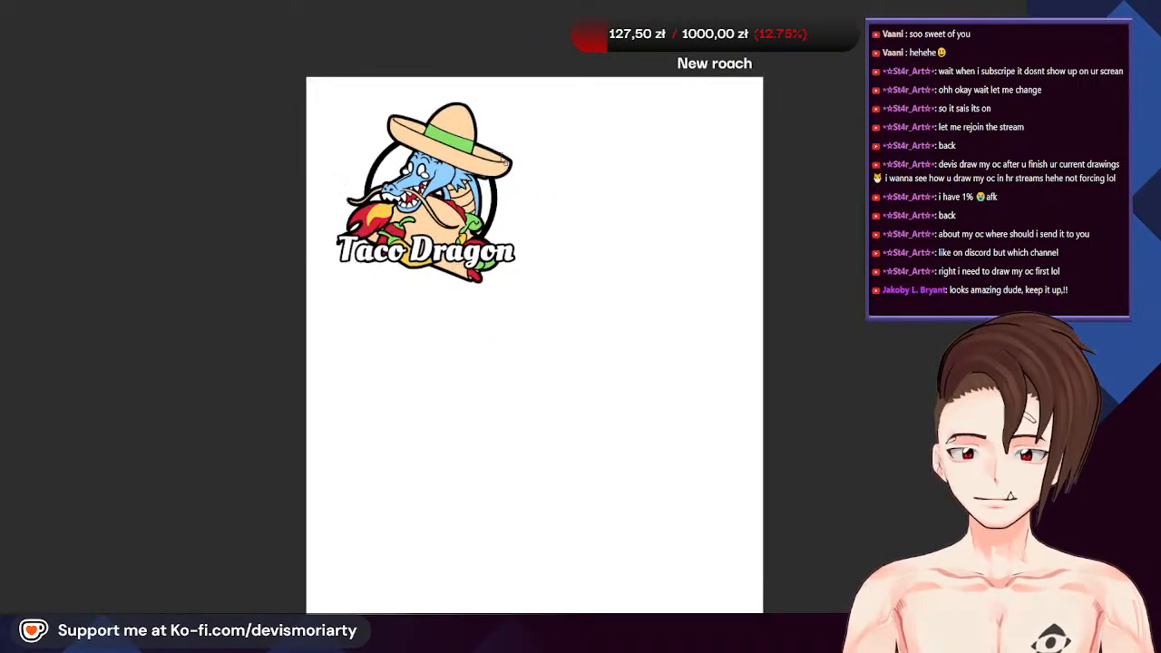
{"action": "scroll", "coordinate": [490, 161], "scroll_direction": "down", "scroll_amount": 2}
{"action": "scroll", "coordinate": [617, 166], "scroll_direction": "up", "scroll_amount": 4}
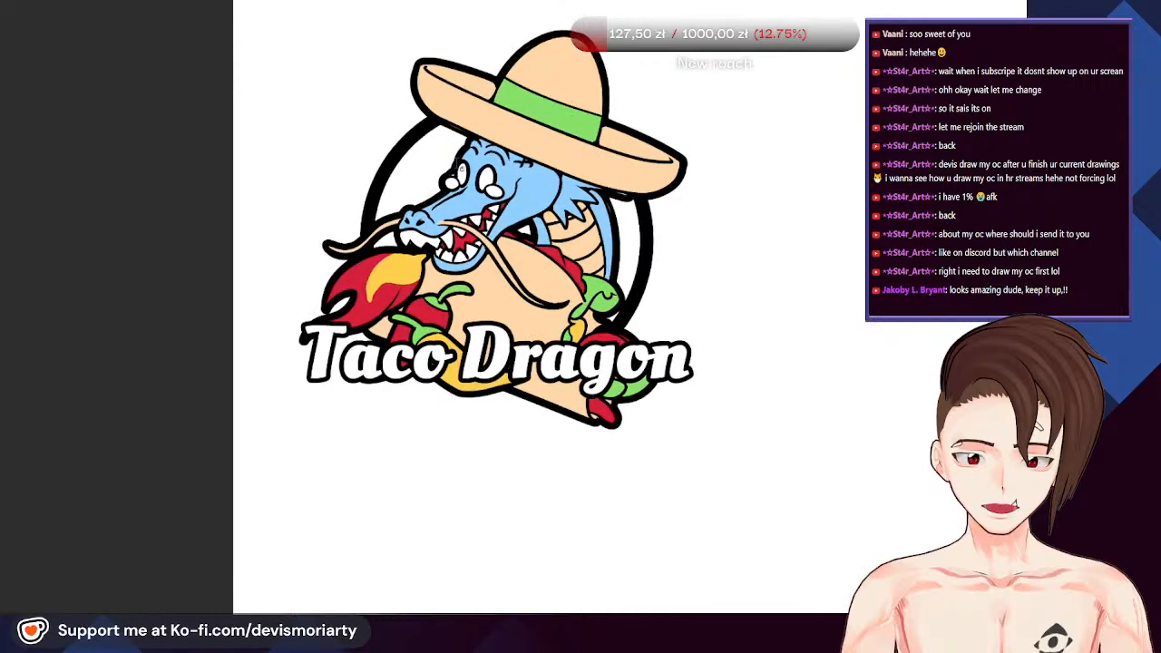
{"action": "scroll", "coordinate": [617, 166], "scroll_direction": "down", "scroll_amount": 3}
{"action": "scroll", "coordinate": [731, 202], "scroll_direction": "up", "scroll_amount": 3}
{"action": "scroll", "coordinate": [655, 175], "scroll_direction": "down", "scroll_amount": 3}
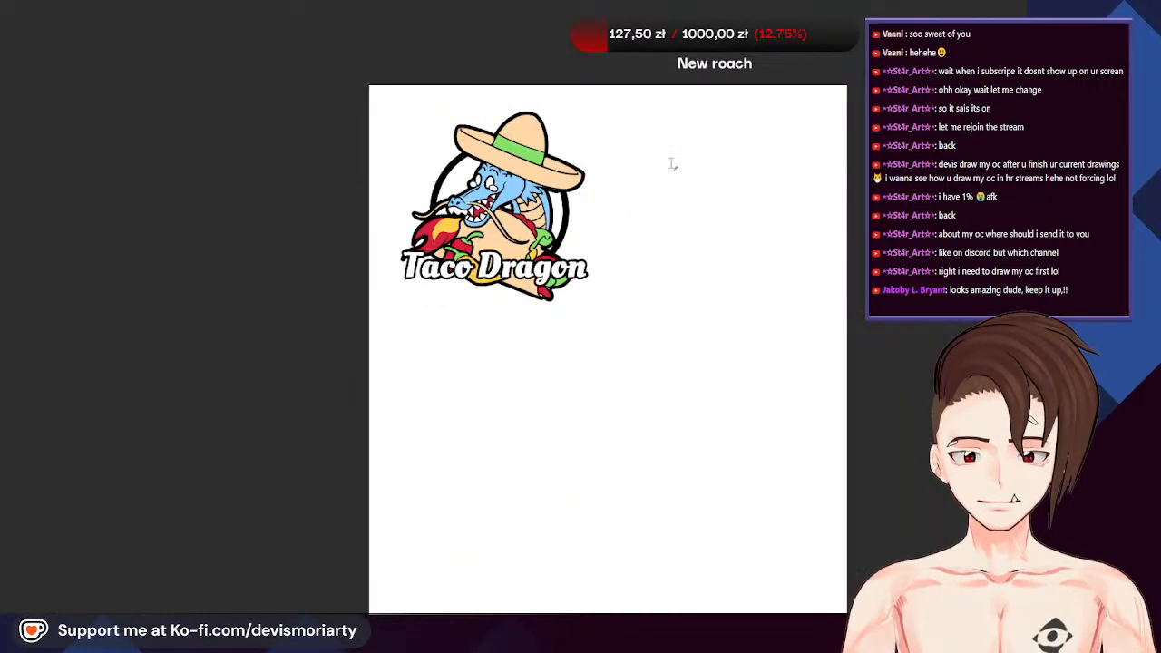
{"action": "scroll", "coordinate": [571, 161], "scroll_direction": "down", "scroll_amount": 3}
{"action": "scroll", "coordinate": [663, 182], "scroll_direction": "up", "scroll_amount": 3}
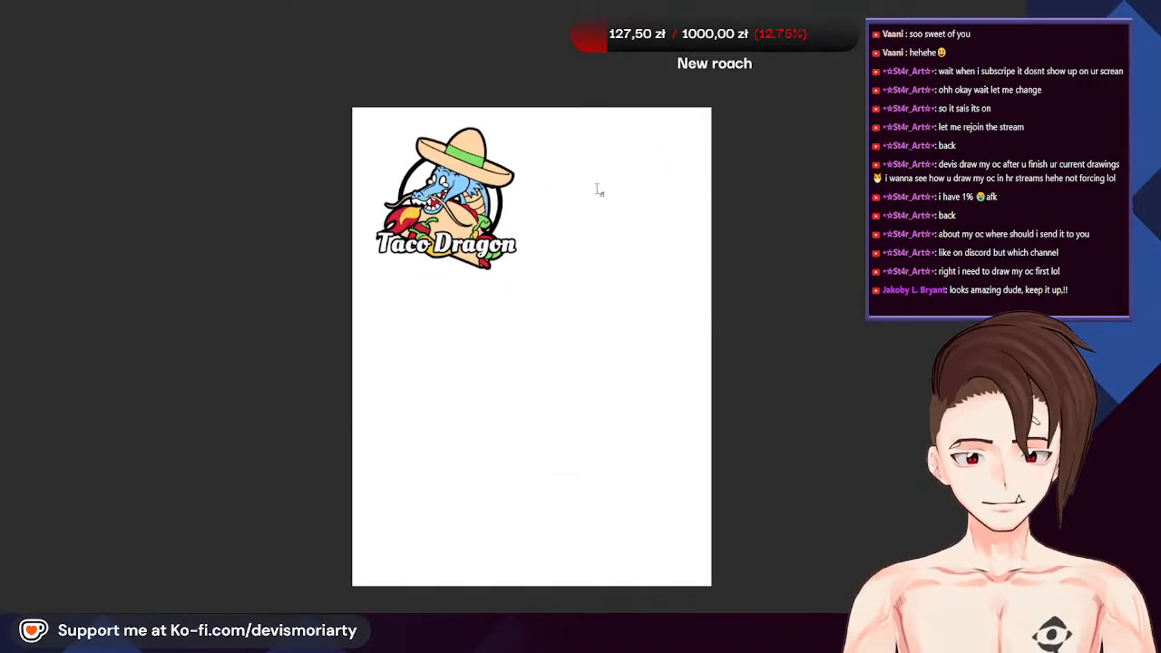
{"action": "key", "text": "ctrl+t"}
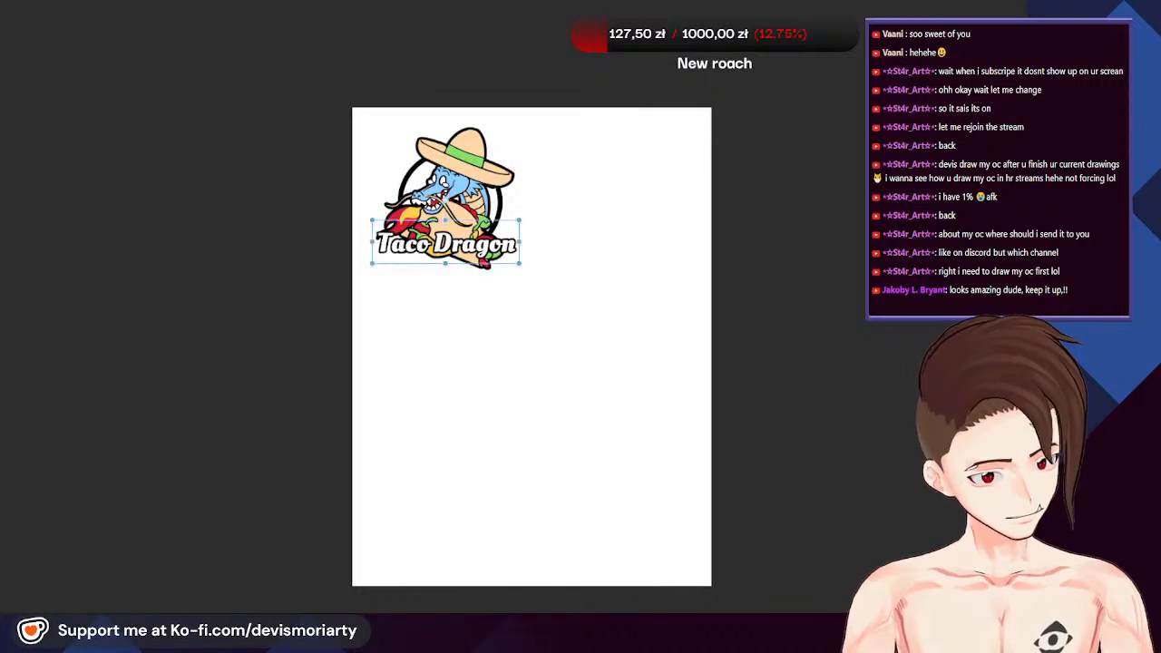
{"action": "key", "text": "Return"}
{"action": "scroll", "coordinate": [490, 127], "scroll_direction": "down", "scroll_amount": 3}
{"action": "scroll", "coordinate": [465, 110], "scroll_direction": "up", "scroll_amount": 3}
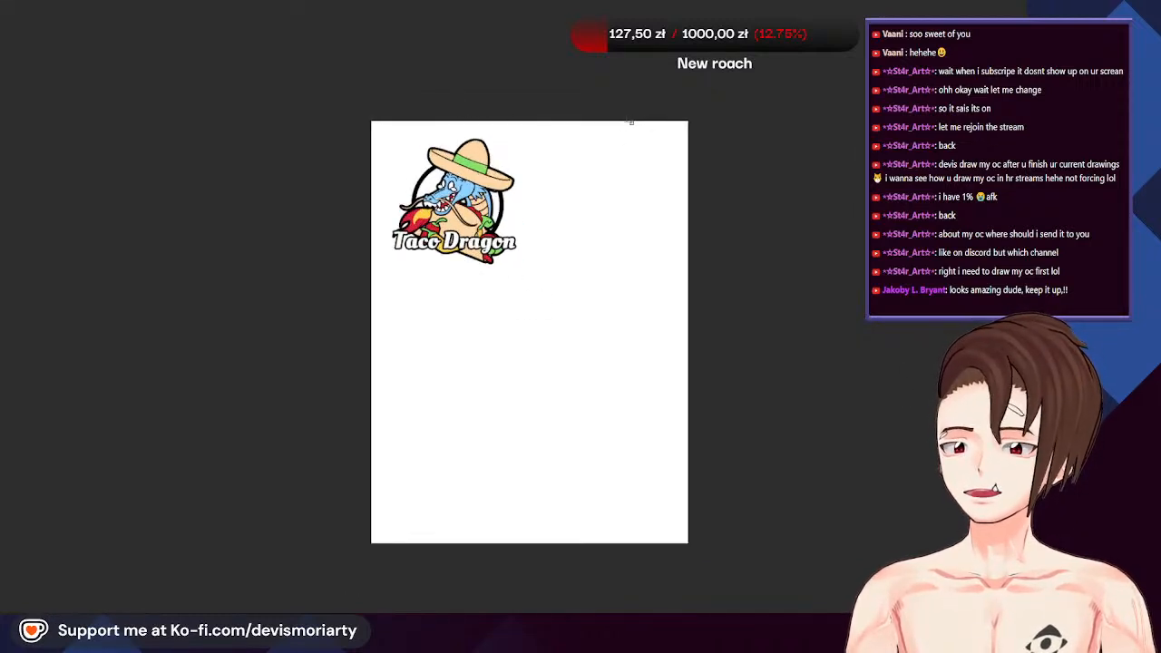
{"action": "scroll", "coordinate": [629, 121], "scroll_direction": "down", "scroll_amount": 3}
{"action": "scroll", "coordinate": [630, 121], "scroll_direction": "up", "scroll_amount": 3}
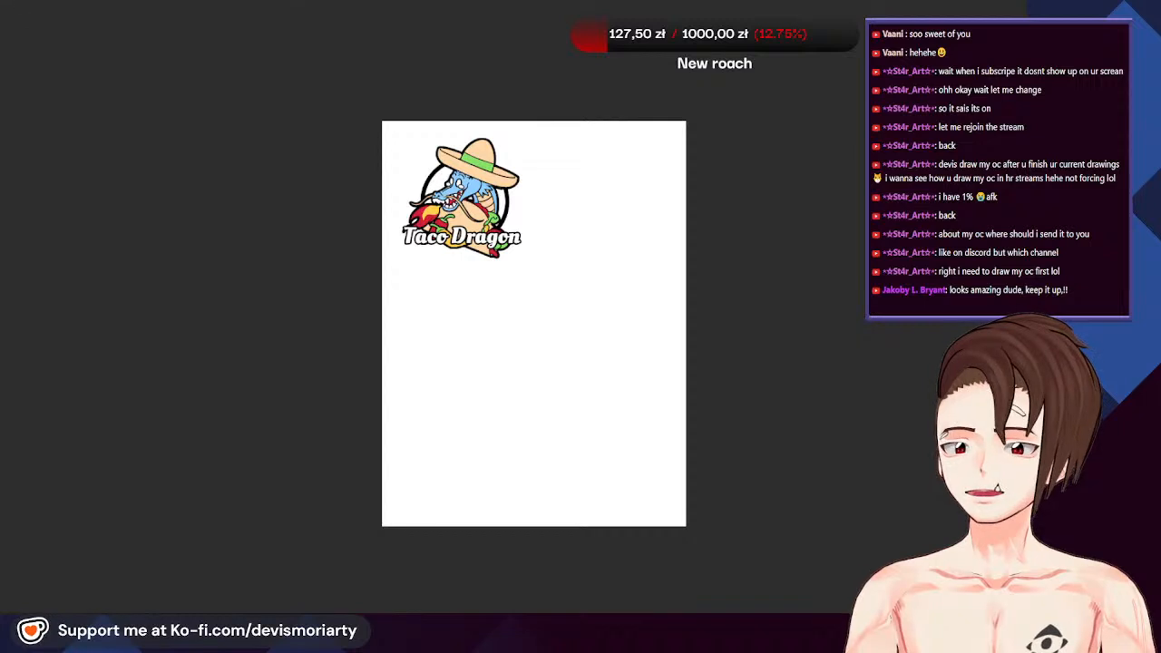
Select the "Taco Dragon" lettering and check its placement over the burrito at several magnifications
{"action": "key", "text": "ctrl+t"}
{"action": "scroll", "coordinate": [639, 281], "scroll_direction": "up", "scroll_amount": 5}
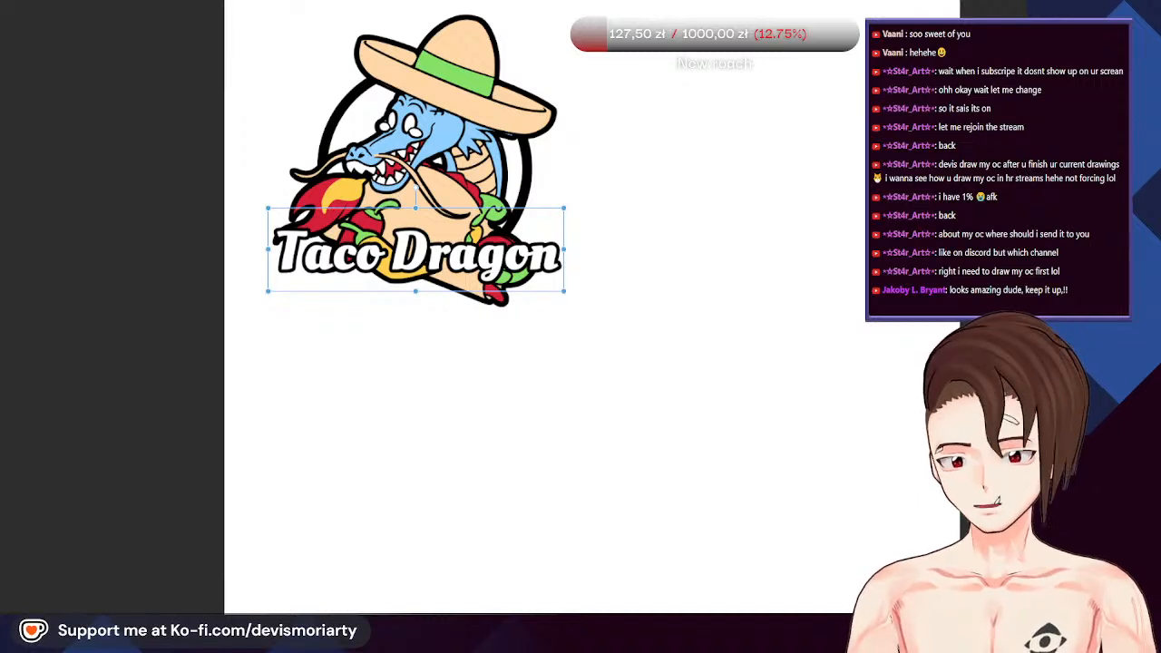
{"action": "scroll", "coordinate": [416, 29], "scroll_direction": "down", "scroll_amount": 5}
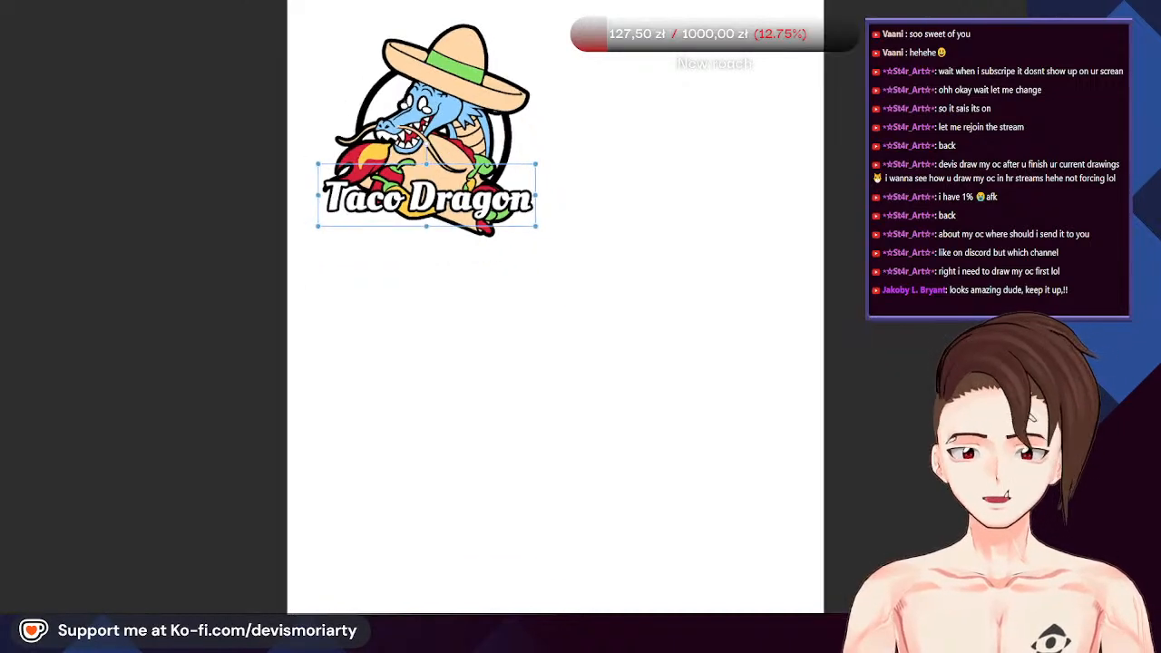
{"action": "scroll", "coordinate": [436, 34], "scroll_direction": "up", "scroll_amount": 3}
{"action": "scroll", "coordinate": [445, 81], "scroll_direction": "down", "scroll_amount": 3}
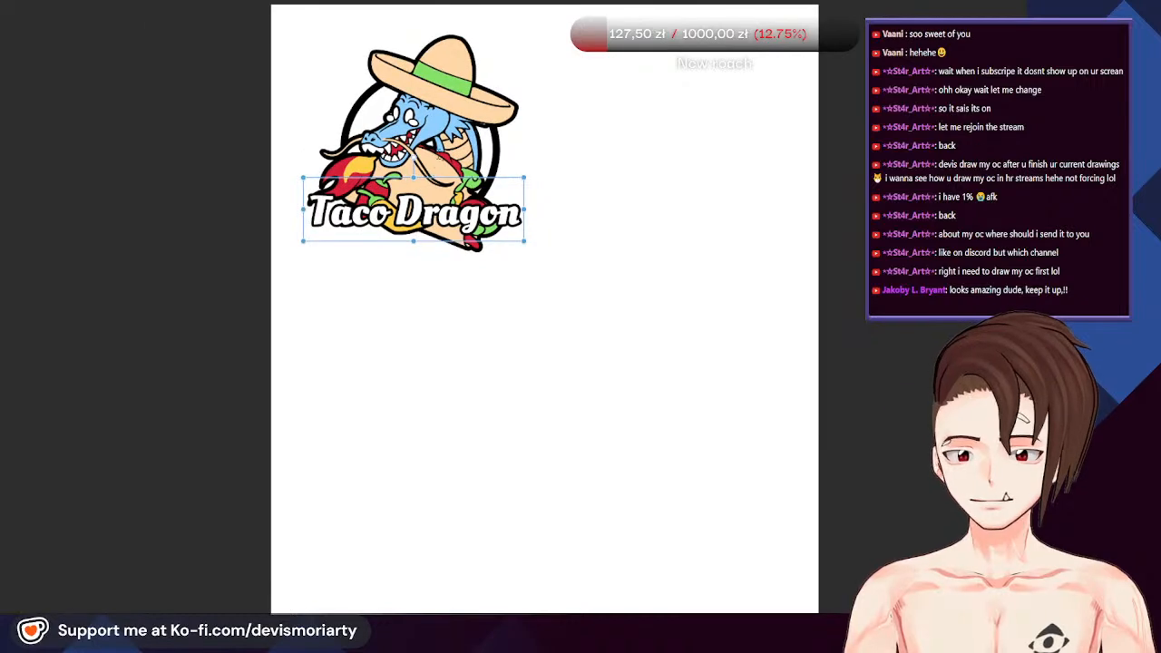
{"action": "scroll", "coordinate": [480, 54], "scroll_direction": "up", "scroll_amount": 2}
{"action": "scroll", "coordinate": [471, 86], "scroll_direction": "down", "scroll_amount": 2}
{"action": "scroll", "coordinate": [445, 86], "scroll_direction": "up", "scroll_amount": 4}
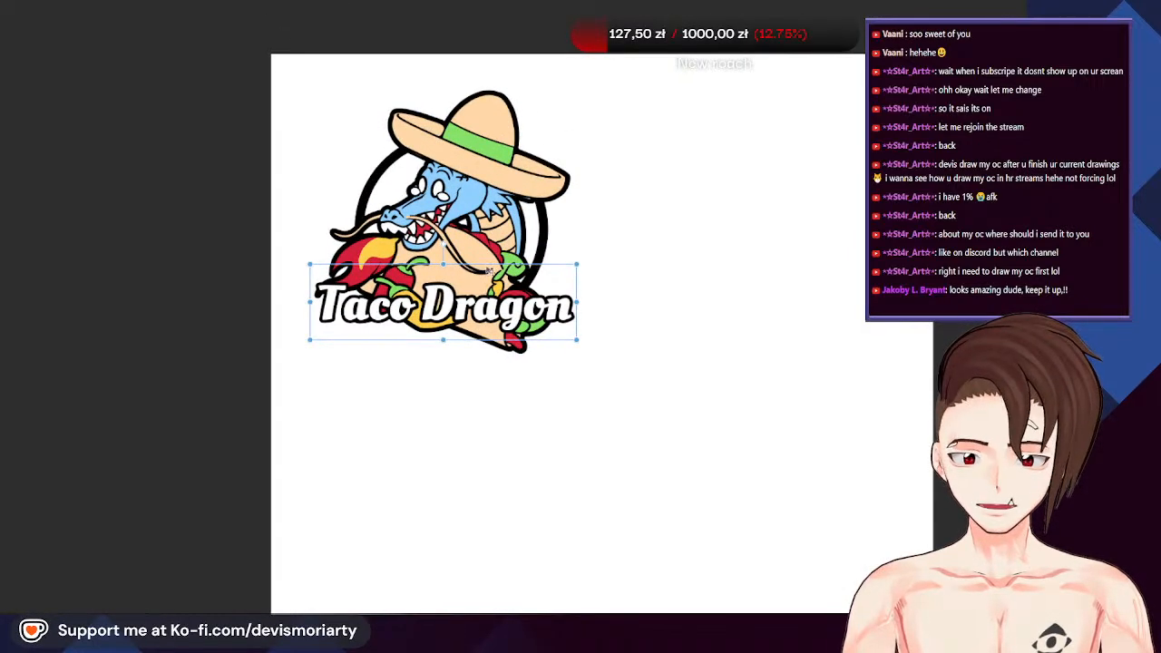
{"action": "mouse_move", "coordinate": [490, 270]}
{"action": "left_mouse_down"}
{"action": "mouse_move", "coordinate": [492, 339]}
{"action": "mouse_move", "coordinate": [486, 267]}
{"action": "left_mouse_up"}
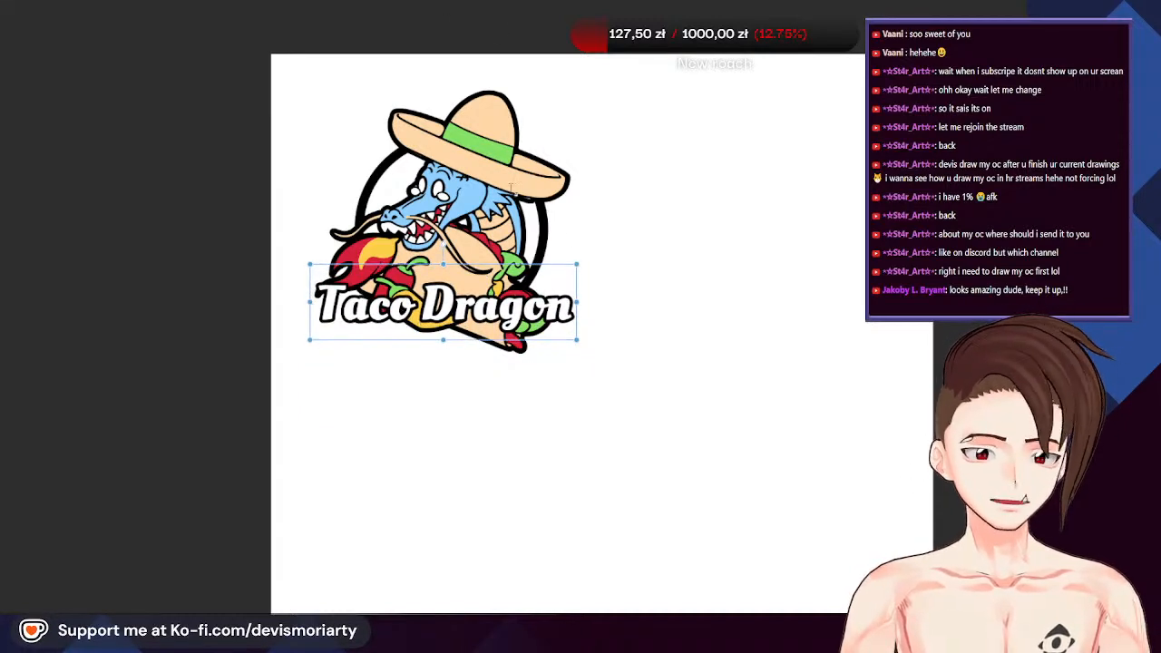
{"action": "key", "text": "ctrl+minus"}
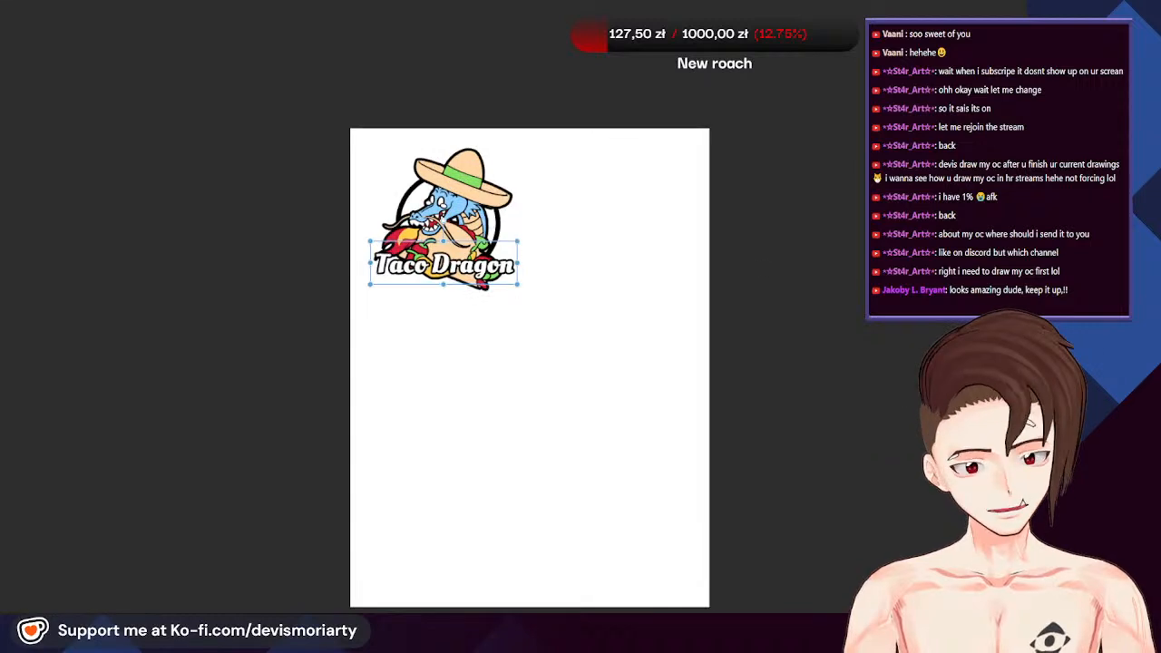
{"action": "scroll", "coordinate": [526, 290], "scroll_direction": "down", "scroll_amount": 2}
{"action": "scroll", "coordinate": [547, 277], "scroll_direction": "up", "scroll_amount": 5}
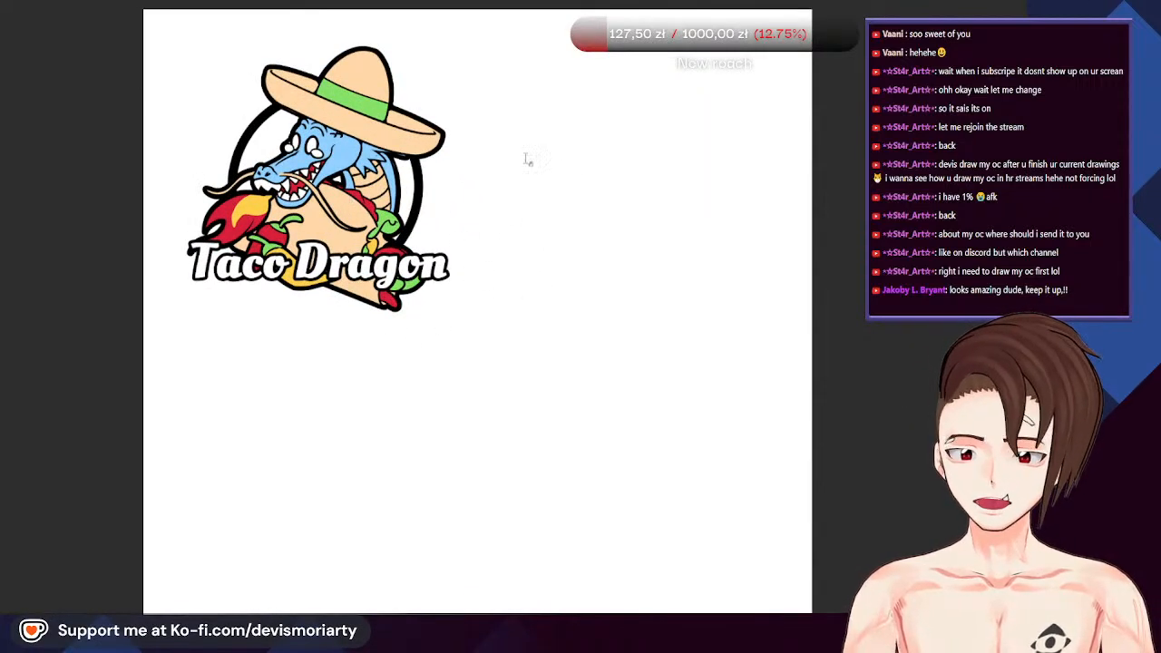
Examine how the complete Taco Dragon logo reads at small and large sizes on the page
{"action": "key", "text": "ctrl+minus"}
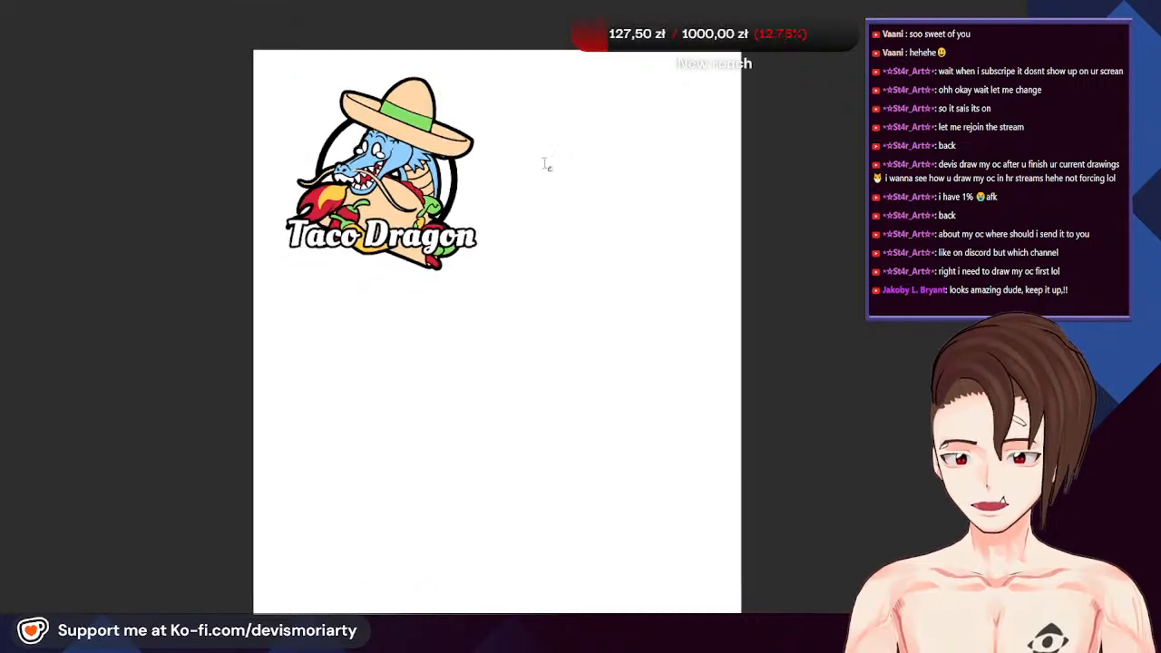
{"action": "scroll", "coordinate": [534, 159], "scroll_direction": "up", "scroll_amount": 4}
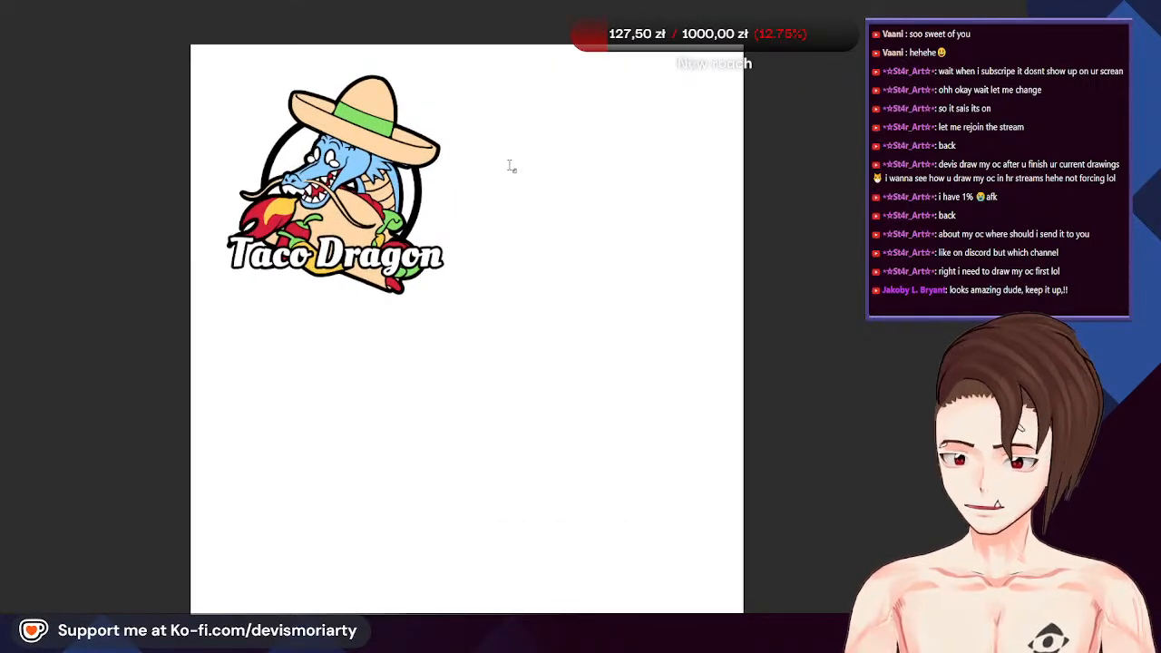
{"action": "scroll", "coordinate": [497, 171], "scroll_direction": "down", "scroll_amount": 2}
{"action": "scroll", "coordinate": [461, 179], "scroll_direction": "up", "scroll_amount": 3}
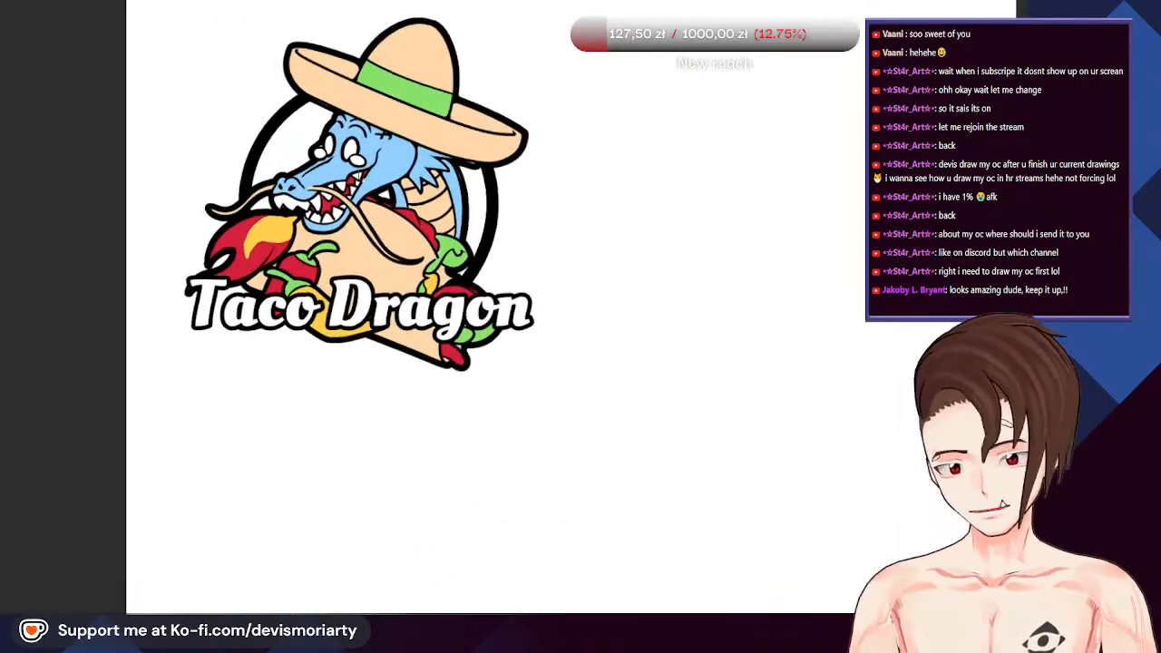
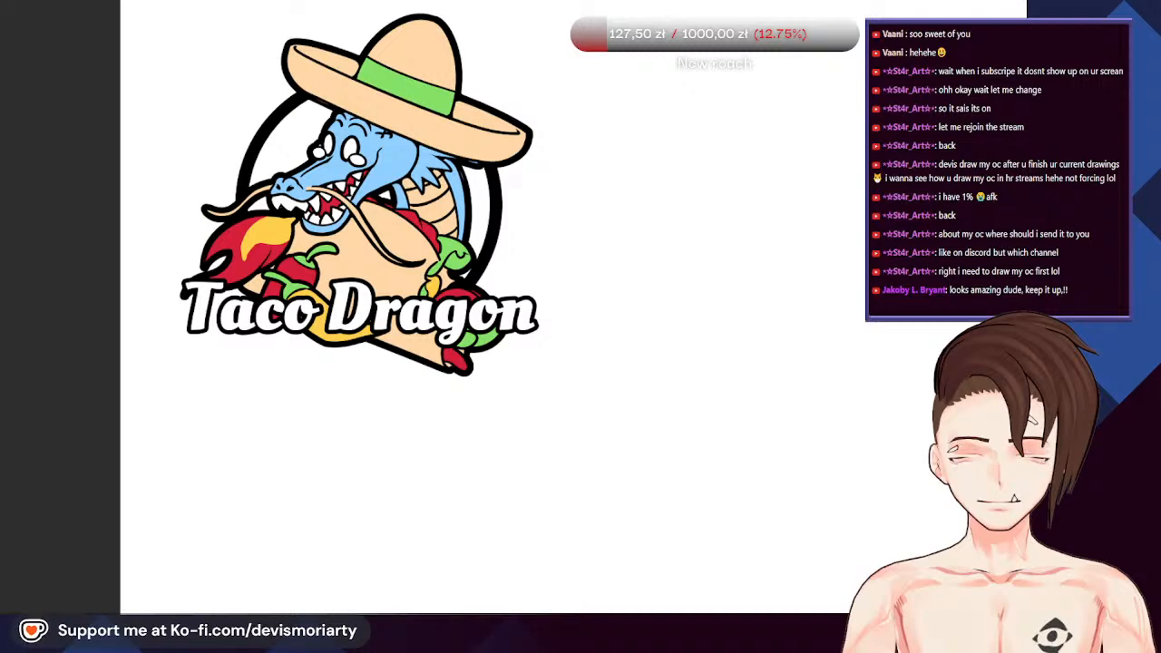
{"action": "scroll", "coordinate": [525, 238], "scroll_direction": "down", "scroll_amount": 3}
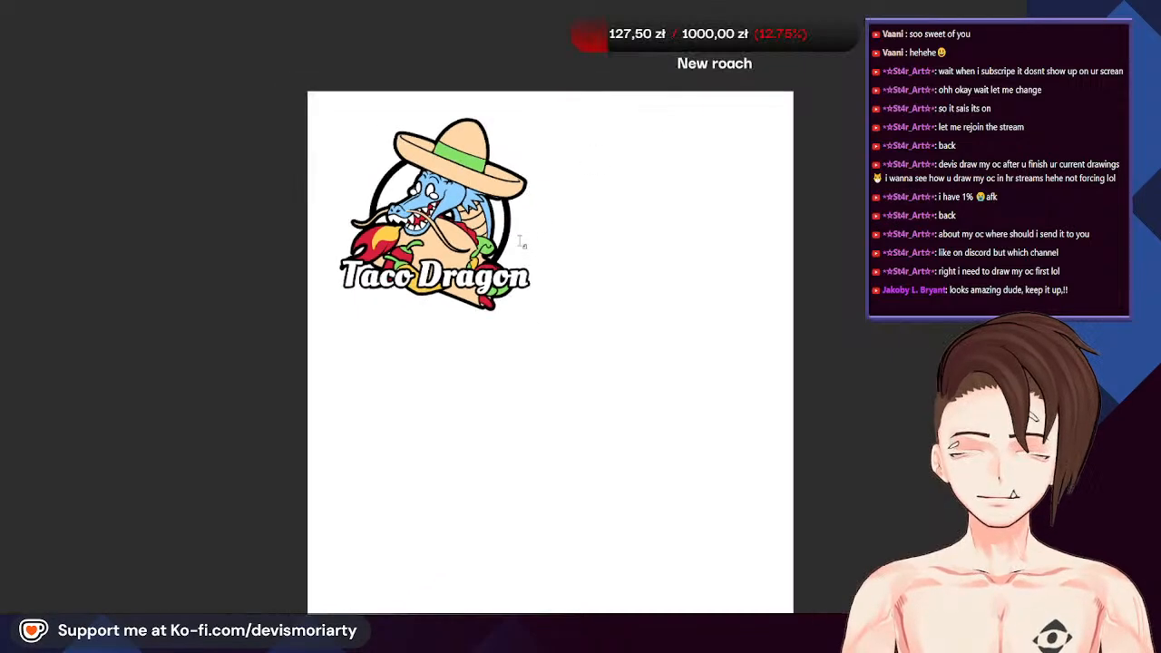
{"action": "scroll", "coordinate": [330, 208], "scroll_direction": "down", "scroll_amount": 2}
{"action": "scroll", "coordinate": [419, 217], "scroll_direction": "up", "scroll_amount": 3}
{"action": "scroll", "coordinate": [321, 148], "scroll_direction": "down", "scroll_amount": 2}
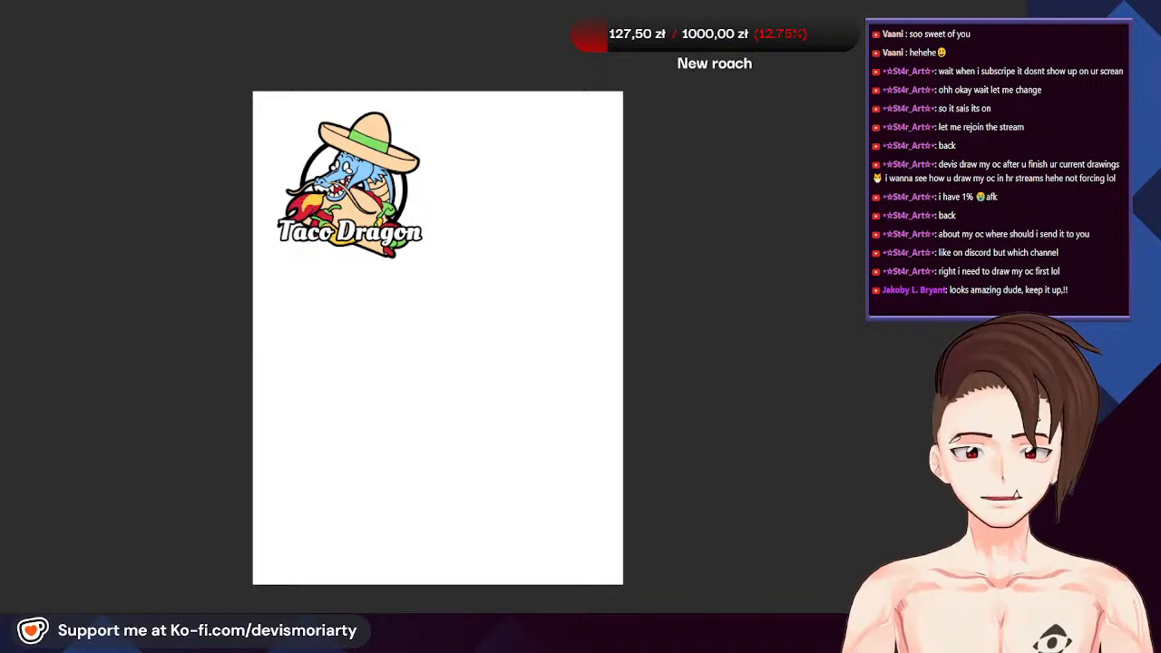
{"action": "scroll", "coordinate": [449, 215], "scroll_direction": "up", "scroll_amount": 2}
{"action": "scroll", "coordinate": [429, 240], "scroll_direction": "up", "scroll_amount": 1}
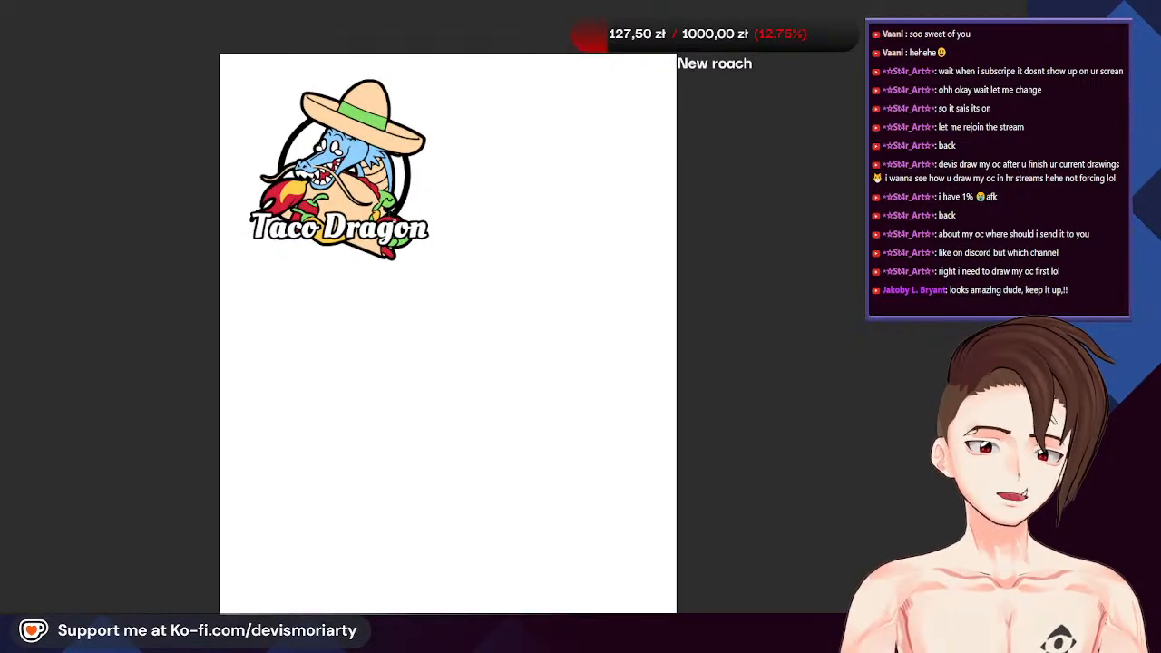
{"action": "scroll", "coordinate": [426, 227], "scroll_direction": "down", "scroll_amount": 1}
{"action": "scroll", "coordinate": [422, 213], "scroll_direction": "up", "scroll_amount": 1}
{"action": "scroll", "coordinate": [414, 187], "scroll_direction": "down", "scroll_amount": 2}
{"action": "scroll", "coordinate": [416, 187], "scroll_direction": "down", "scroll_amount": 3}
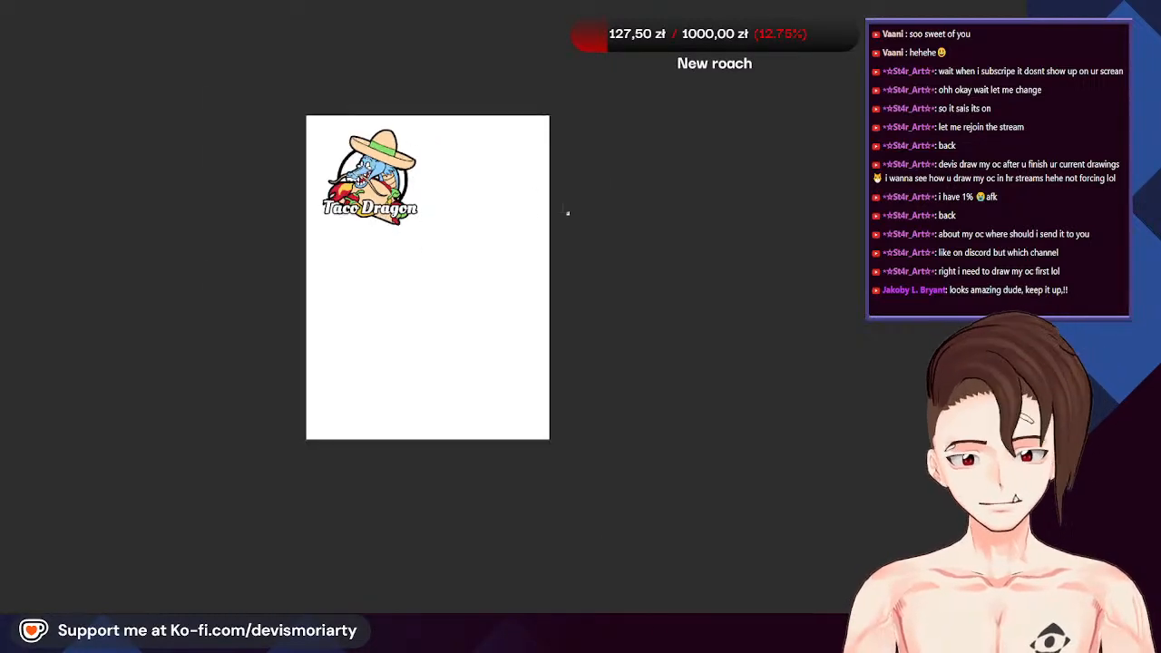
{"action": "scroll", "coordinate": [451, 212], "scroll_direction": "up", "scroll_amount": 4}
{"action": "scroll", "coordinate": [338, 137], "scroll_direction": "up", "scroll_amount": 5}
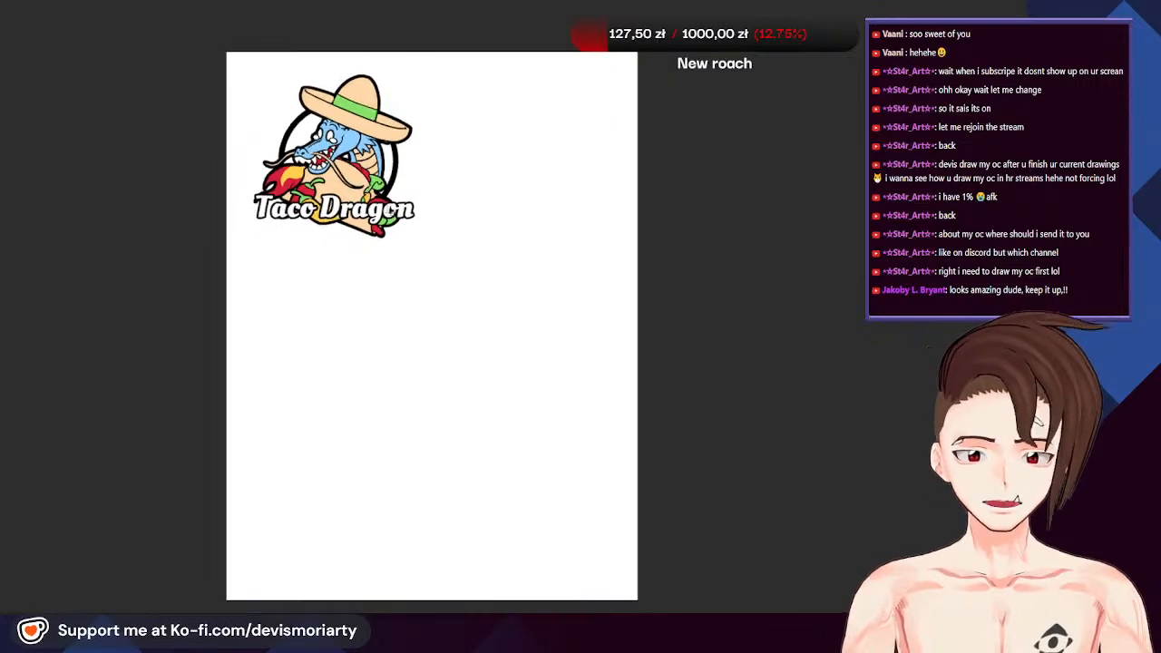
{"action": "scroll", "coordinate": [363, 93], "scroll_direction": "down", "scroll_amount": 2}
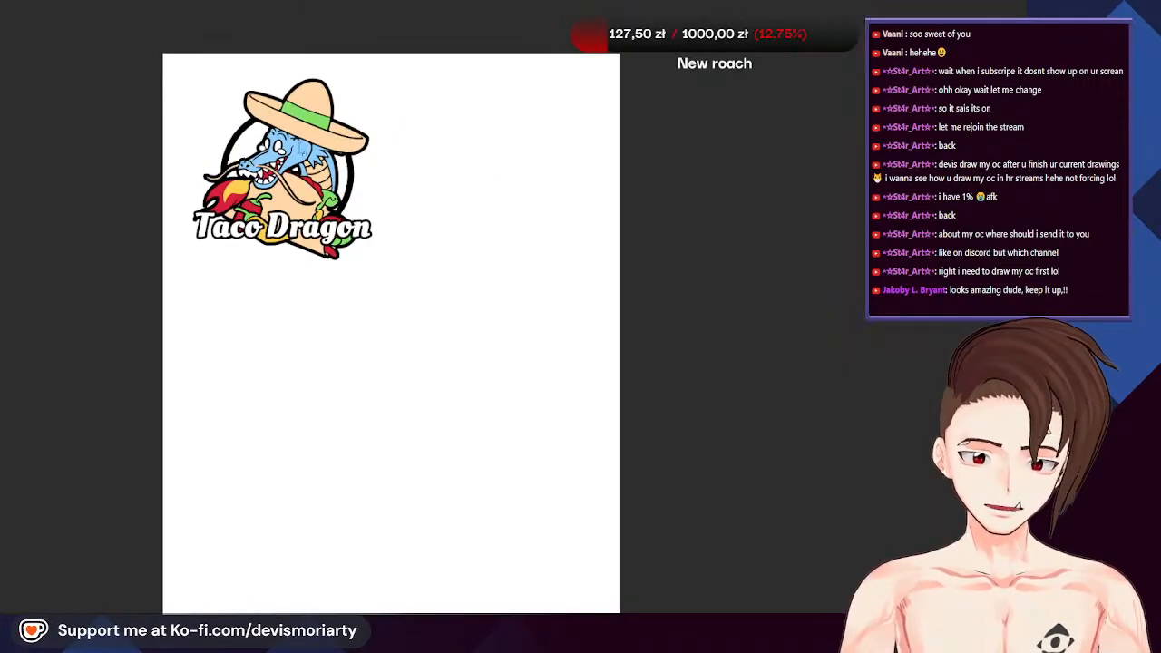
{"action": "scroll", "coordinate": [363, 100], "scroll_direction": "up", "scroll_amount": 2}
{"action": "scroll", "coordinate": [436, 140], "scroll_direction": "down", "scroll_amount": 3}
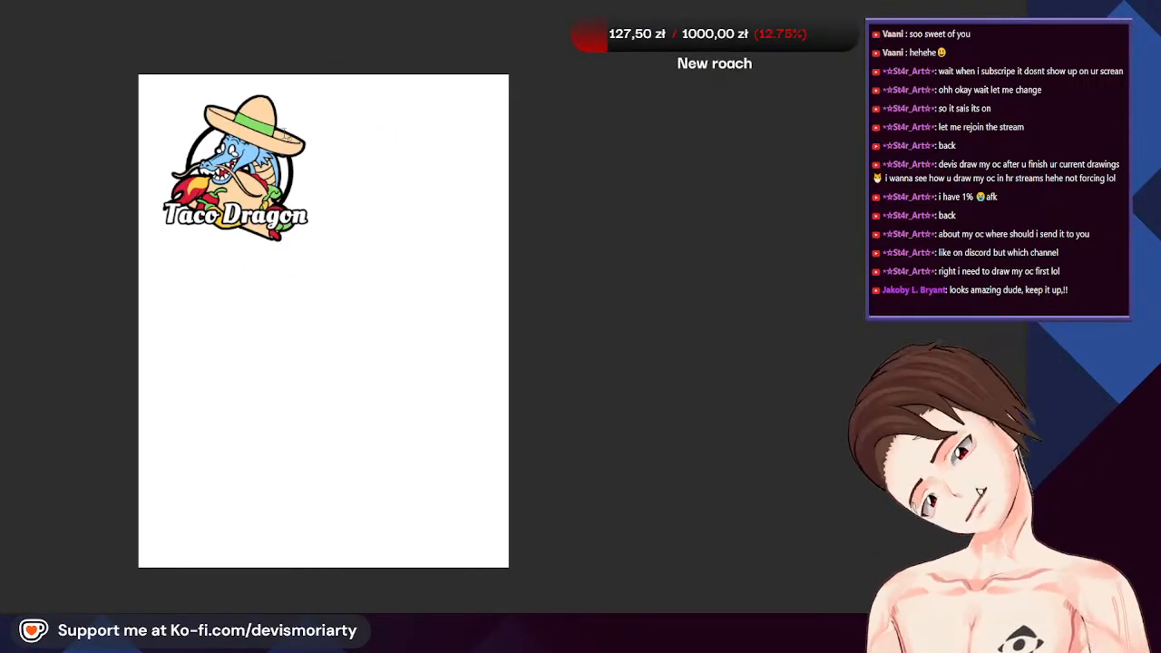
{"action": "scroll", "coordinate": [307, 139], "scroll_direction": "up", "scroll_amount": 1}
{"action": "scroll", "coordinate": [306, 139], "scroll_direction": "up", "scroll_amount": 3}
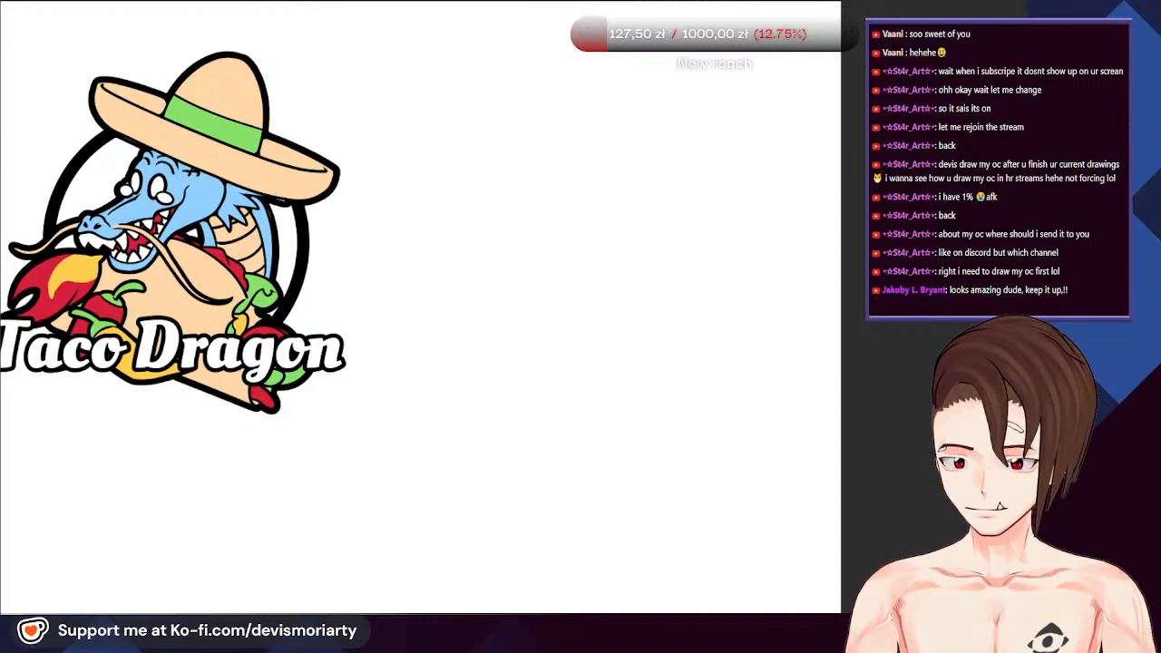
Add a small square swatch in the sombrero's beige on the blank page area to the right of the logo
{"action": "scroll", "coordinate": [449, 93], "scroll_direction": "up", "scroll_amount": 1}
{"action": "left_click_drag", "start_coordinate": [472, 145], "coordinate": [505, 171]}
{"action": "scroll", "coordinate": [463, 207], "scroll_direction": "down", "scroll_amount": 1}
{"action": "scroll", "coordinate": [390, 123], "scroll_direction": "up", "scroll_amount": 1}
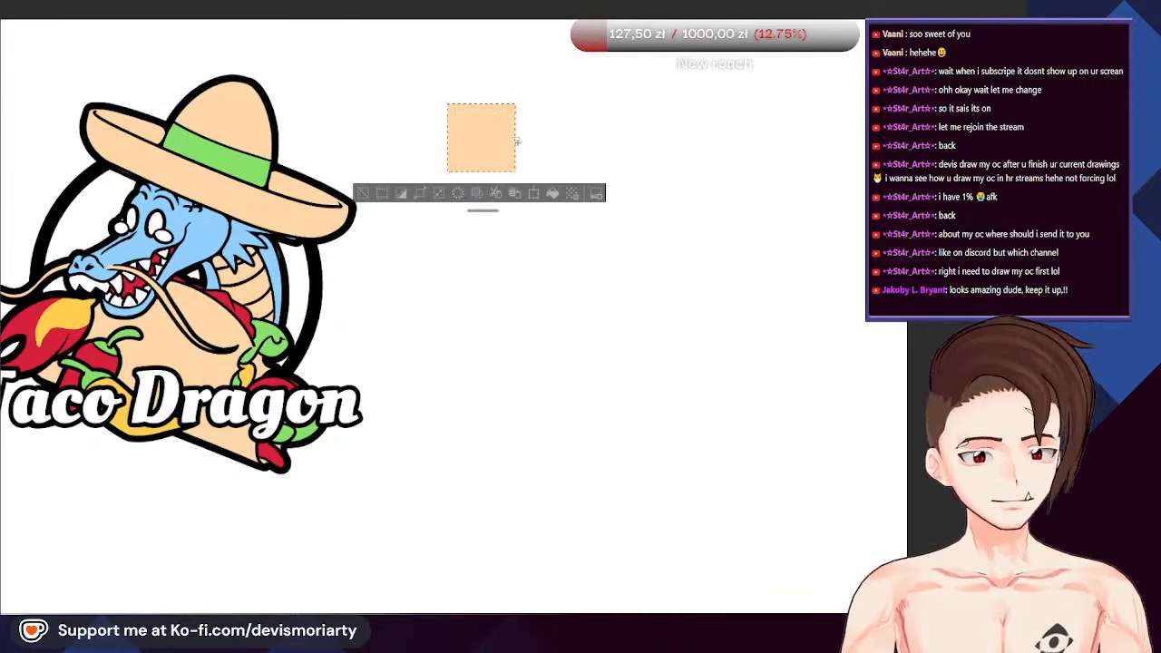
{"action": "scroll", "coordinate": [515, 141], "scroll_direction": "down", "scroll_amount": 1}
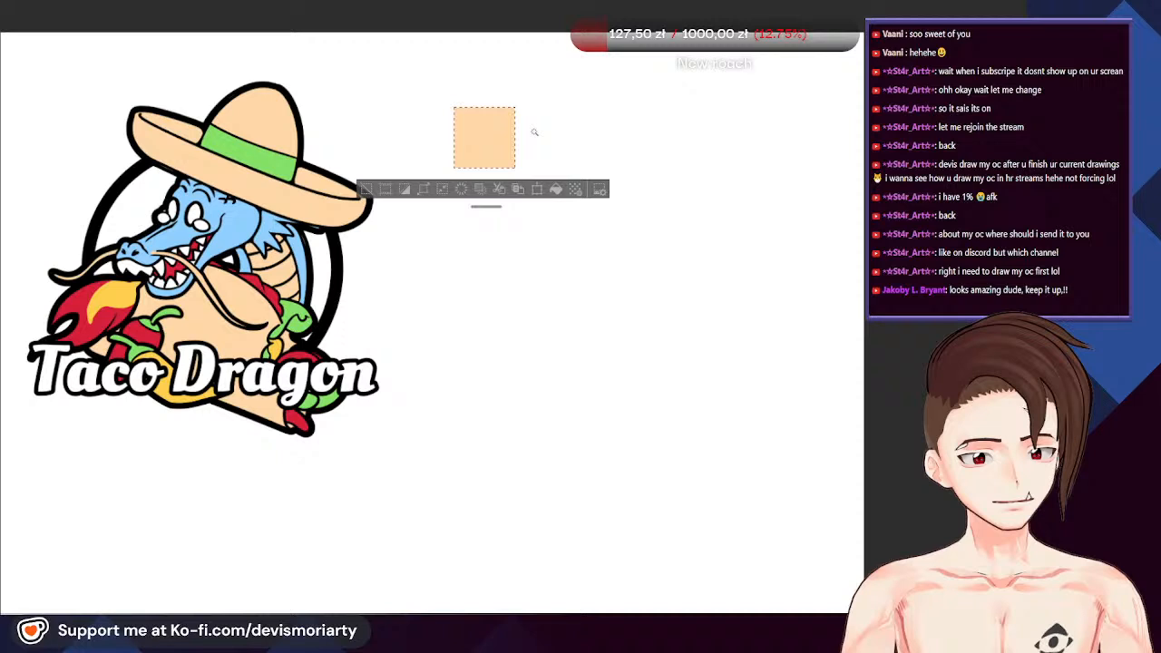
Place a copy of the beige swatch just below it with a small gap and fill it with the dragon's light blue
{"action": "left_click", "coordinate": [538, 189]}
{"action": "key", "text": "Down"}
{"action": "key", "text": "Down"}
{"action": "key", "text": "Down"}
{"action": "key", "text": "Down"}
{"action": "key", "text": "Down"}
{"action": "key", "text": "Down"}
{"action": "key", "text": "Down"}
{"action": "key", "text": "Down"}
{"action": "key", "text": "Down"}
{"action": "key", "text": "Down"}
{"action": "key", "text": "Down"}
{"action": "key", "text": "Down"}
{"action": "key", "text": "Down"}
{"action": "key", "text": "Down"}
{"action": "key", "text": "Down"}
{"action": "key", "text": "Down"}
{"action": "key", "text": "Down"}
{"action": "key", "text": "Down"}
{"action": "key", "text": "Down"}
{"action": "key", "text": "Down"}
{"action": "key", "text": "Down"}
{"action": "key", "text": "Down"}
{"action": "key", "text": "Down"}
{"action": "key", "text": "Down"}
{"action": "key", "text": "Down"}
{"action": "key", "text": "Down"}
{"action": "key", "text": "Down"}
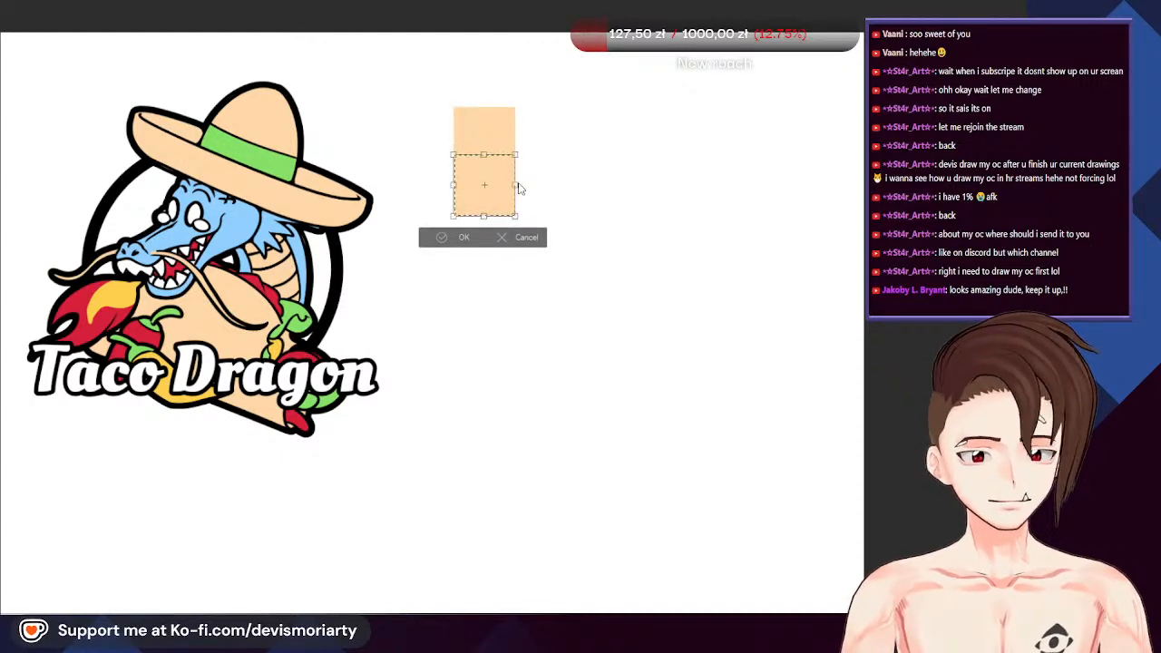
{"action": "scroll", "coordinate": [516, 198], "scroll_direction": "down", "scroll_amount": 1}
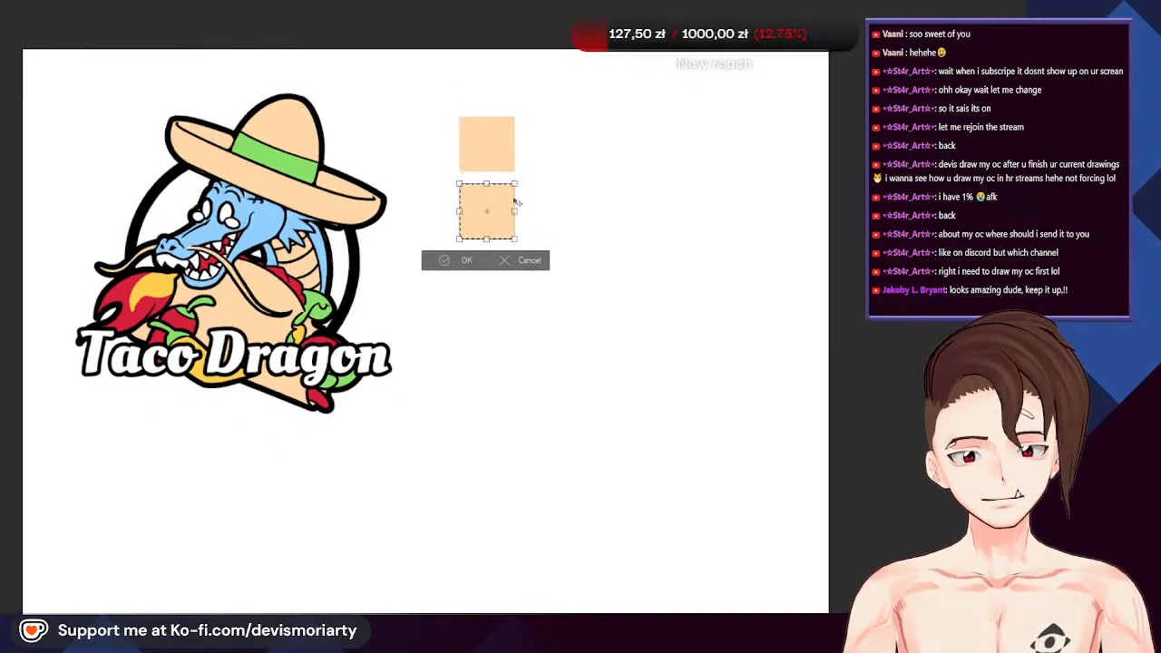
{"action": "scroll", "coordinate": [426, 205], "scroll_direction": "up", "scroll_amount": 1}
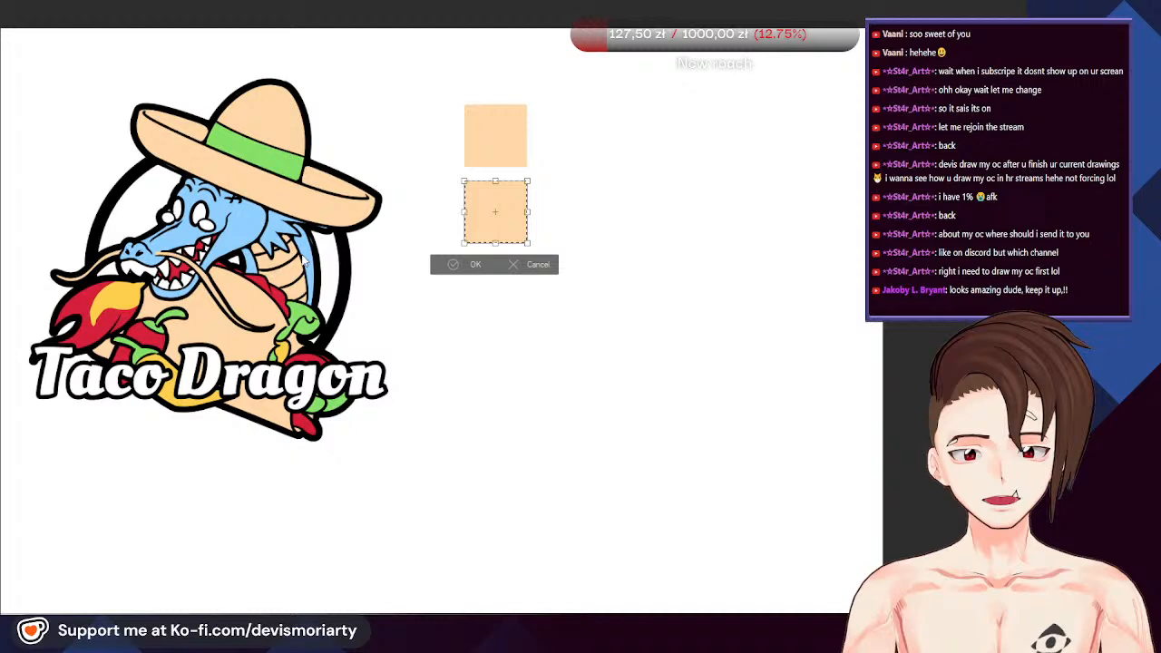
{"action": "left_click", "coordinate": [458, 264]}
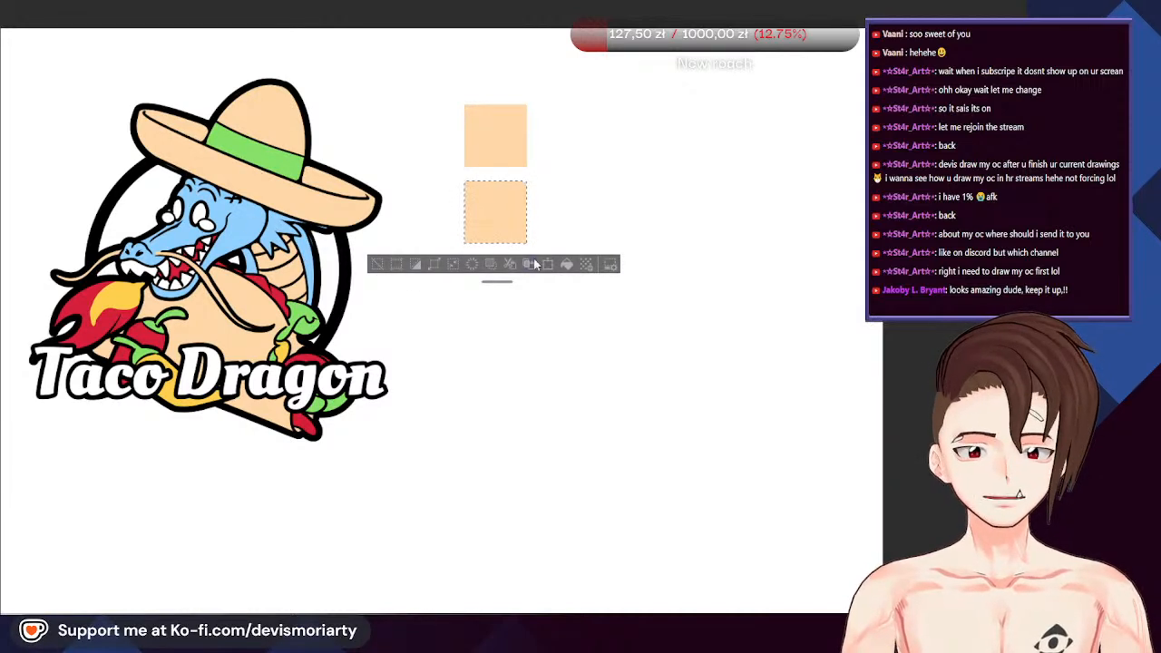
{"action": "left_click", "coordinate": [567, 264]}
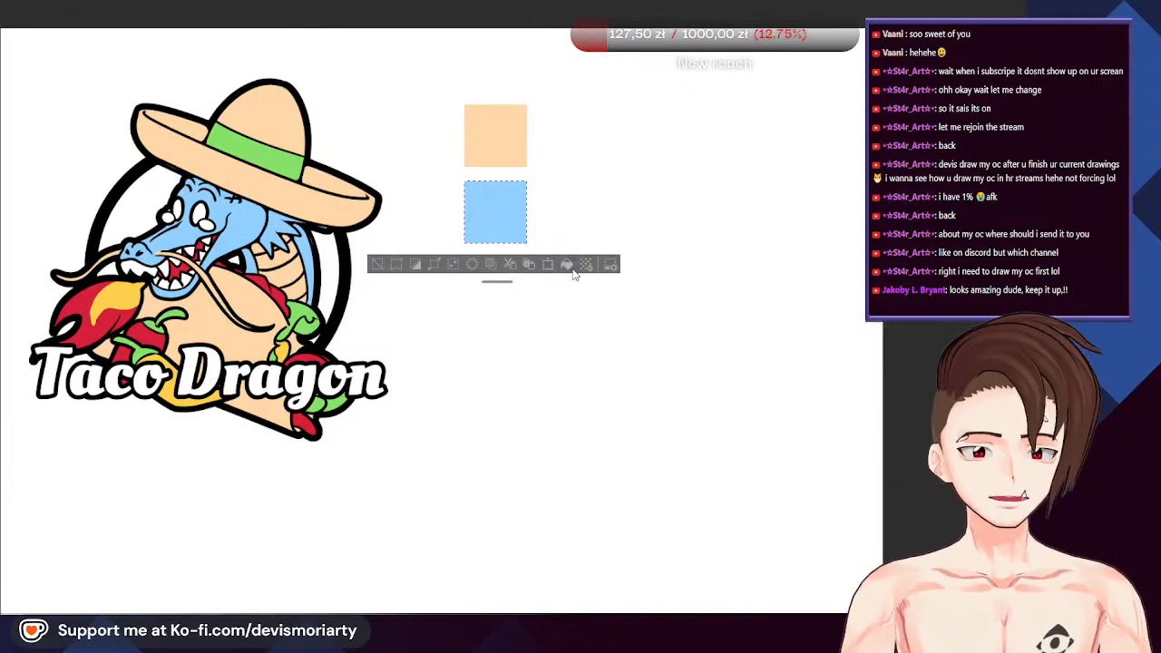
Place a copy of the blue swatch beneath it with a small gap and fill it with the hatband's green
{"action": "left_click", "coordinate": [548, 264]}
{"action": "key", "text": "Down"}
{"action": "key", "text": "Down"}
{"action": "key", "text": "Down"}
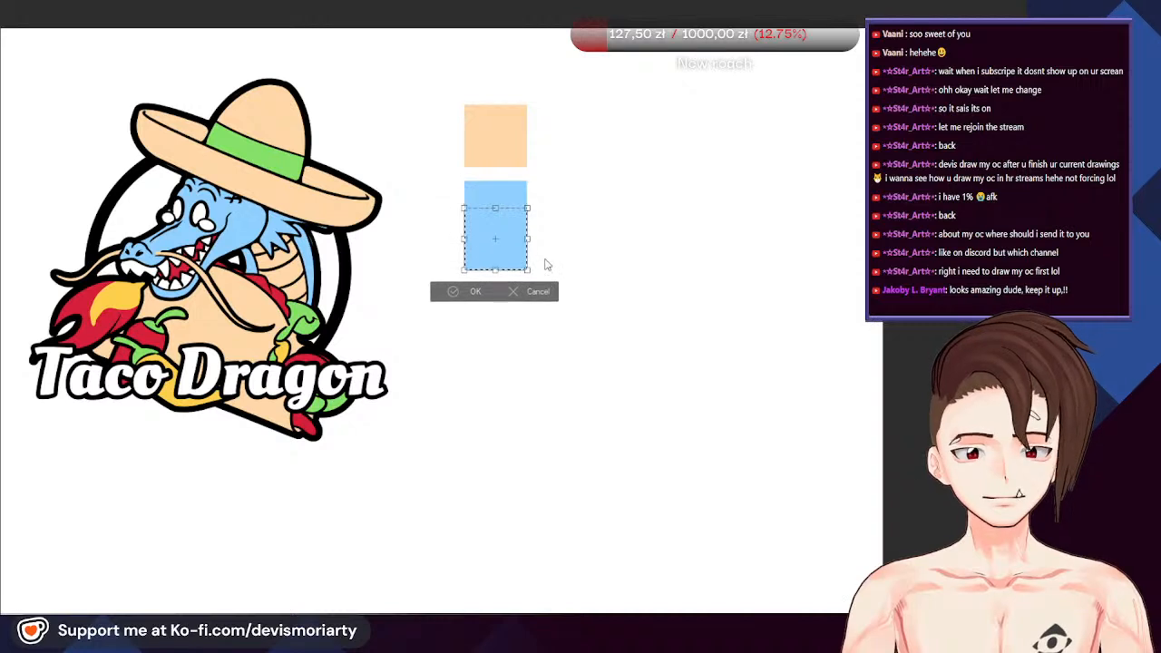
{"action": "key", "text": "Down"}
{"action": "key", "text": "Down"}
{"action": "key", "text": "Down"}
{"action": "key", "text": "Down"}
{"action": "key", "text": "Down"}
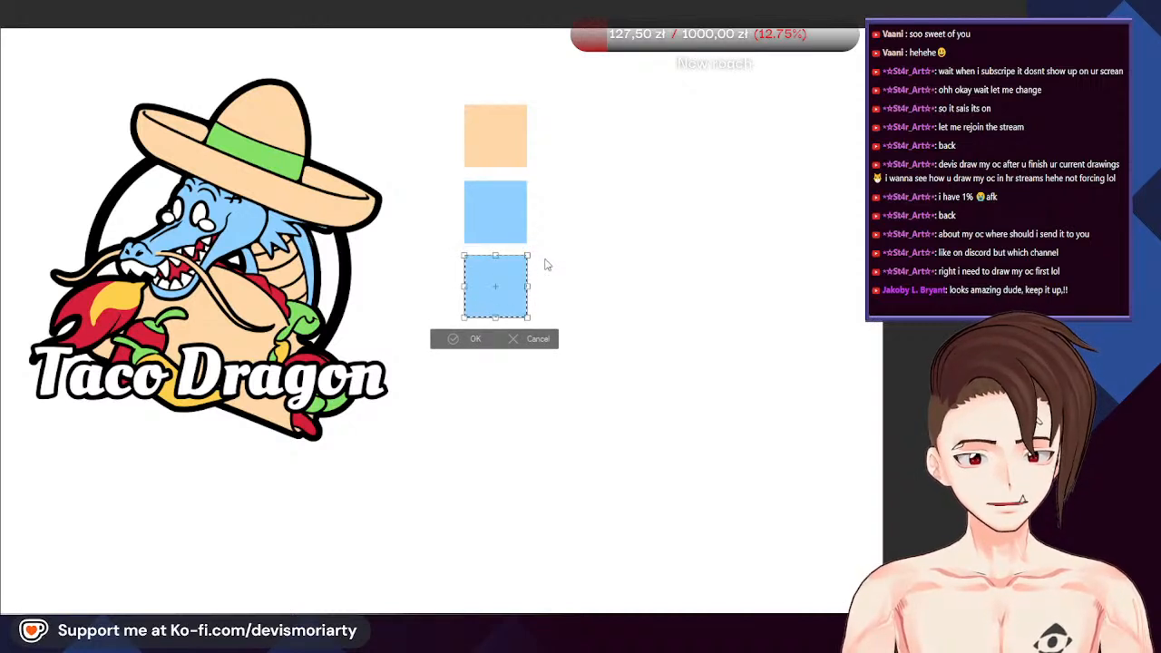
{"action": "key", "text": "Down"}
{"action": "left_click", "coordinate": [444, 351]}
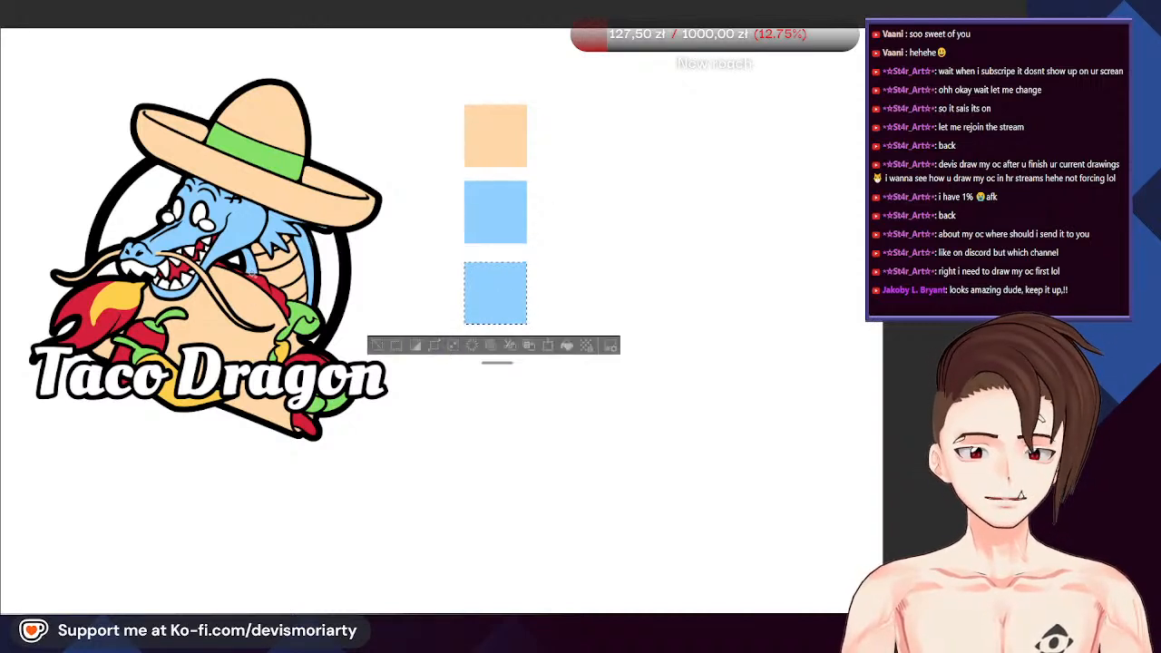
{"action": "left_click", "coordinate": [566, 346]}
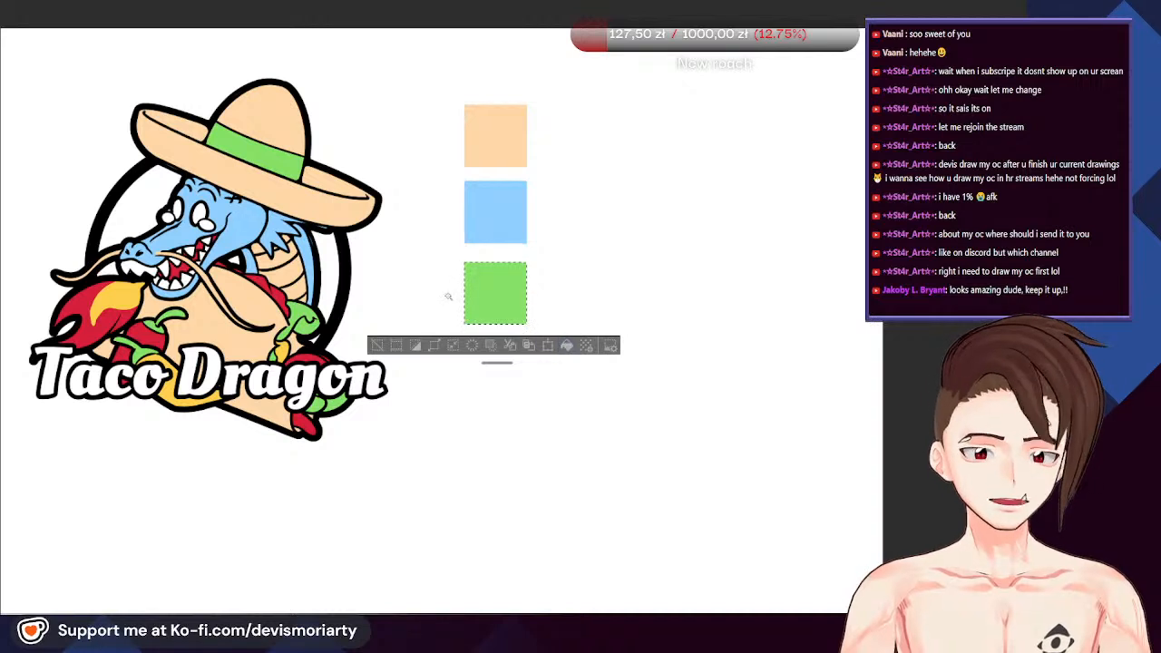
Place a copy of the green swatch beneath it with a small gap and fill it with the chili peppers' red
{"action": "left_click", "coordinate": [548, 347]}
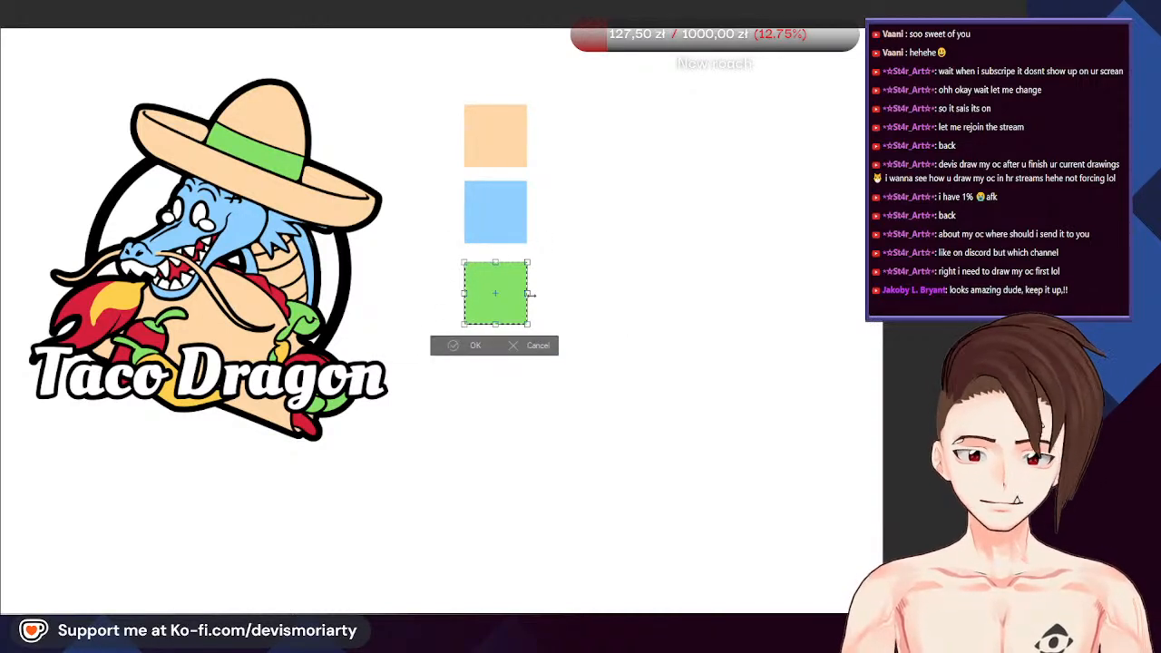
{"action": "key", "text": "Down"}
{"action": "key", "text": "Down"}
{"action": "key", "text": "Down"}
{"action": "key", "text": "Down"}
{"action": "key", "text": "Down"}
{"action": "key", "text": "Down"}
{"action": "key", "text": "Down"}
{"action": "key", "text": "Down"}
{"action": "key", "text": "Down"}
{"action": "key", "text": "Down"}
{"action": "key", "text": "Down"}
{"action": "key", "text": "Down"}
{"action": "key", "text": "Down"}
{"action": "key", "text": "Down"}
{"action": "key", "text": "Down"}
{"action": "key", "text": "Down"}
{"action": "key", "text": "Down"}
{"action": "key", "text": "Down"}
{"action": "key", "text": "Down"}
{"action": "key", "text": "Down"}
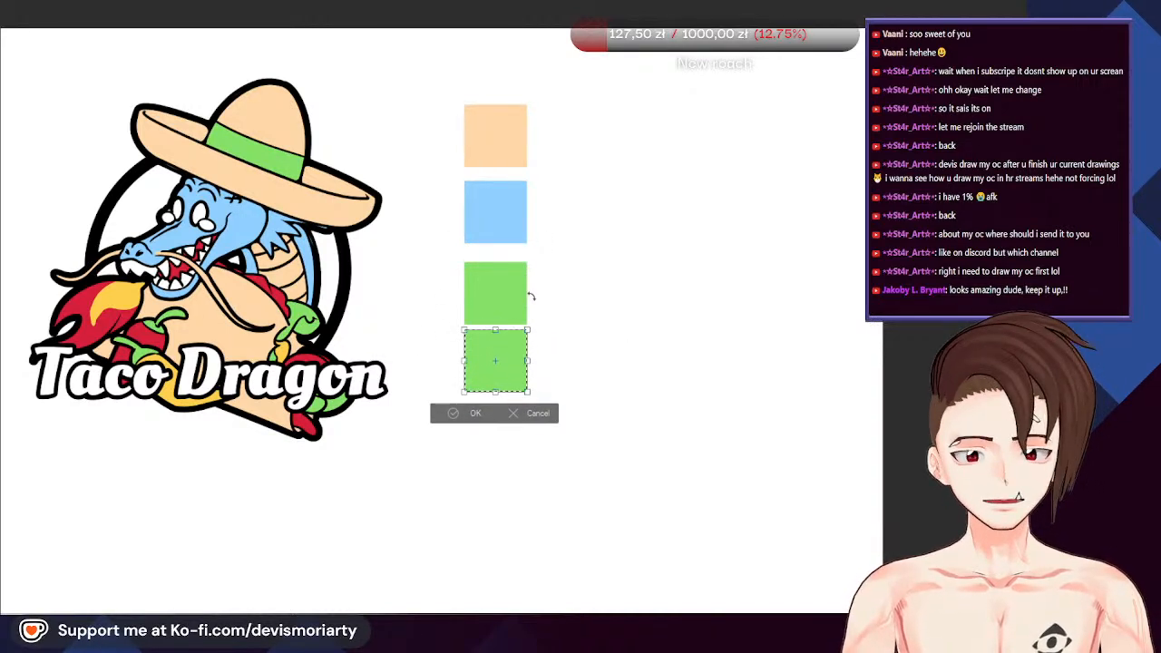
{"action": "key", "text": "Down"}
{"action": "key", "text": "Down"}
{"action": "key", "text": "Down"}
{"action": "key", "text": "Down"}
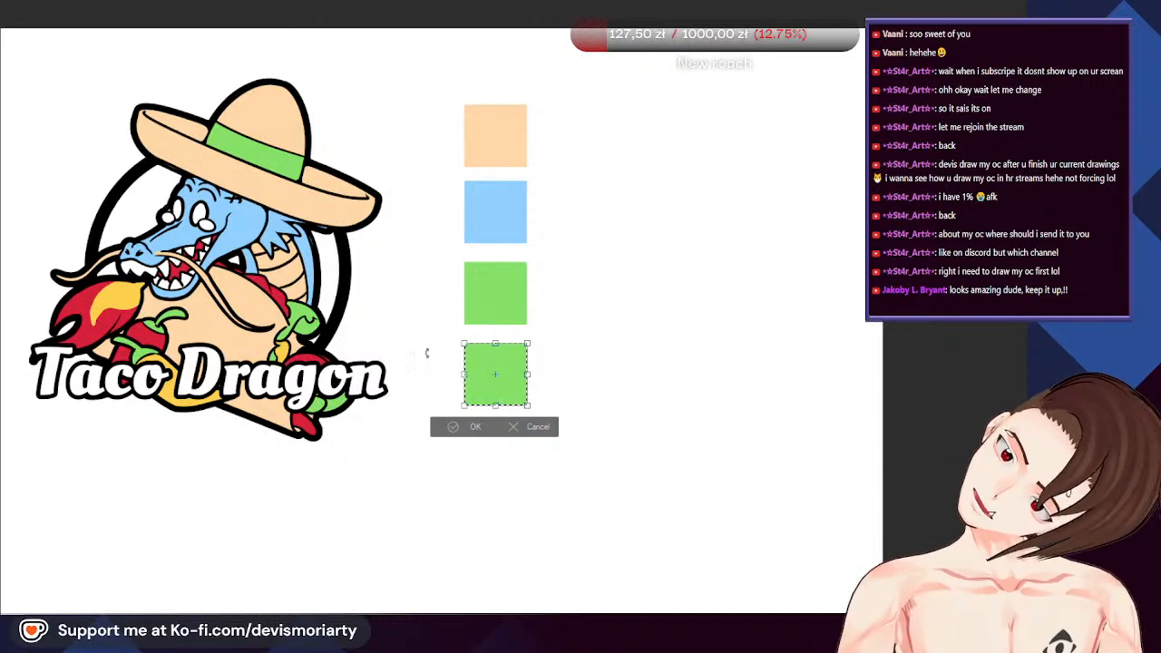
{"action": "left_click", "coordinate": [463, 430]}
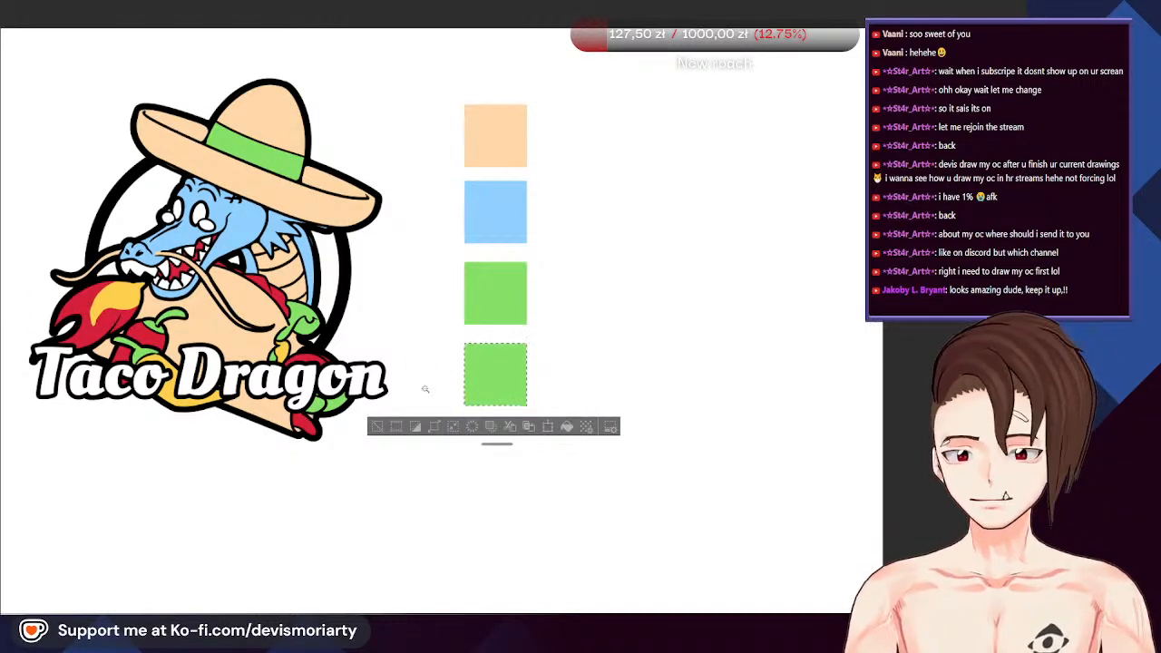
{"action": "left_click", "coordinate": [563, 427]}
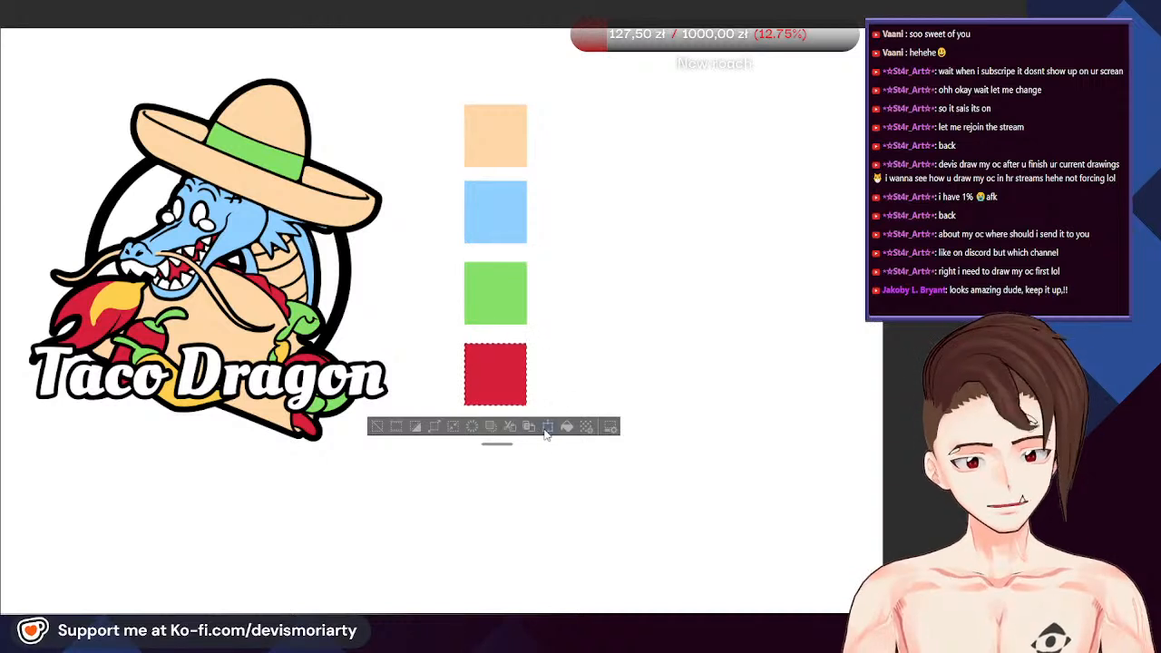
Place a copy of the red swatch beneath it with a small gap and fill it with the logo's yellow
{"action": "left_click", "coordinate": [551, 427]}
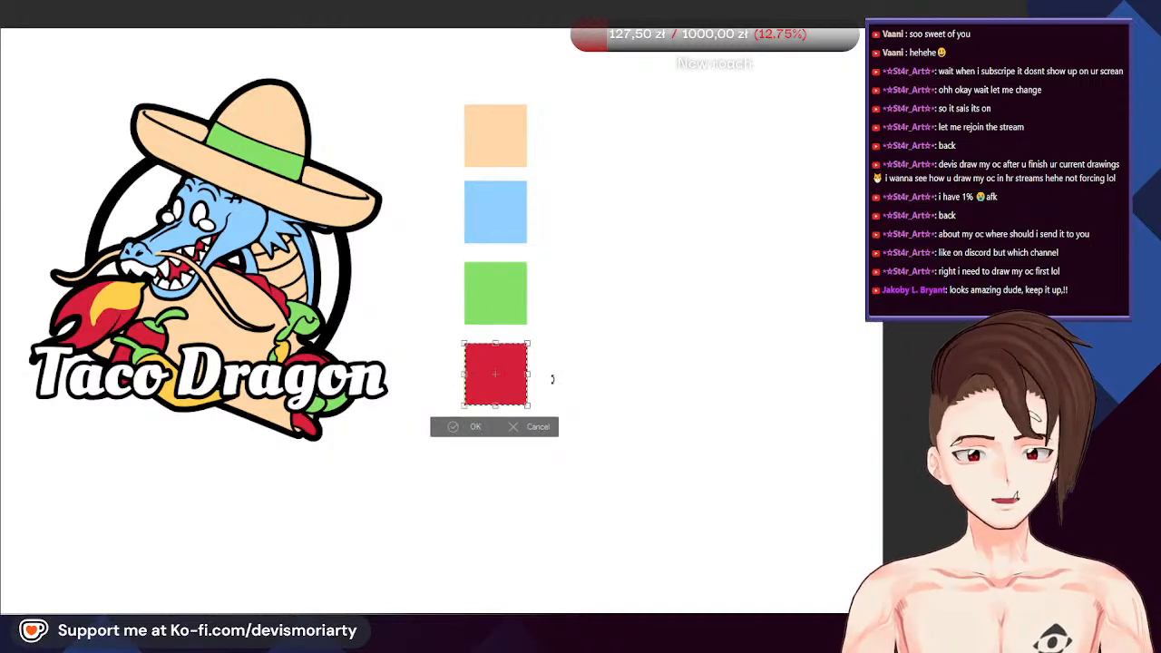
{"action": "key", "text": "Down"}
{"action": "key", "text": "Down"}
{"action": "key", "text": "Down"}
{"action": "key", "text": "Down"}
{"action": "key", "text": "Down"}
{"action": "key", "text": "Down"}
{"action": "key", "text": "Down"}
{"action": "key", "text": "Down"}
{"action": "key", "text": "Down"}
{"action": "key", "text": "Down"}
{"action": "key", "text": "Down"}
{"action": "key", "text": "Down"}
{"action": "key", "text": "Down"}
{"action": "key", "text": "Down"}
{"action": "key", "text": "Down"}
{"action": "key", "text": "Down"}
{"action": "key", "text": "Down"}
{"action": "key", "text": "Down"}
{"action": "key", "text": "Down"}
{"action": "key", "text": "Down"}
{"action": "key", "text": "Down"}
{"action": "key", "text": "Down"}
{"action": "key", "text": "Down"}
{"action": "key", "text": "Down"}
{"action": "key", "text": "Down"}
{"action": "key", "text": "Down"}
{"action": "key", "text": "Down"}
{"action": "key", "text": "Down"}
{"action": "key", "text": "Down"}
{"action": "key", "text": "Down"}
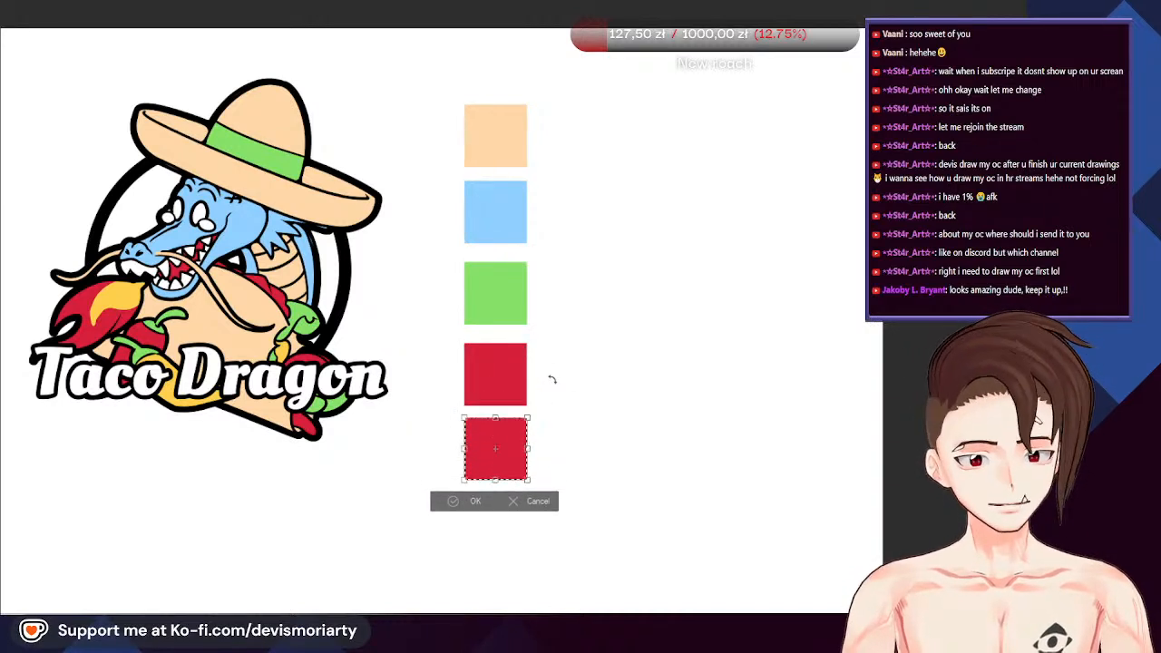
{"action": "left_click", "coordinate": [472, 510]}
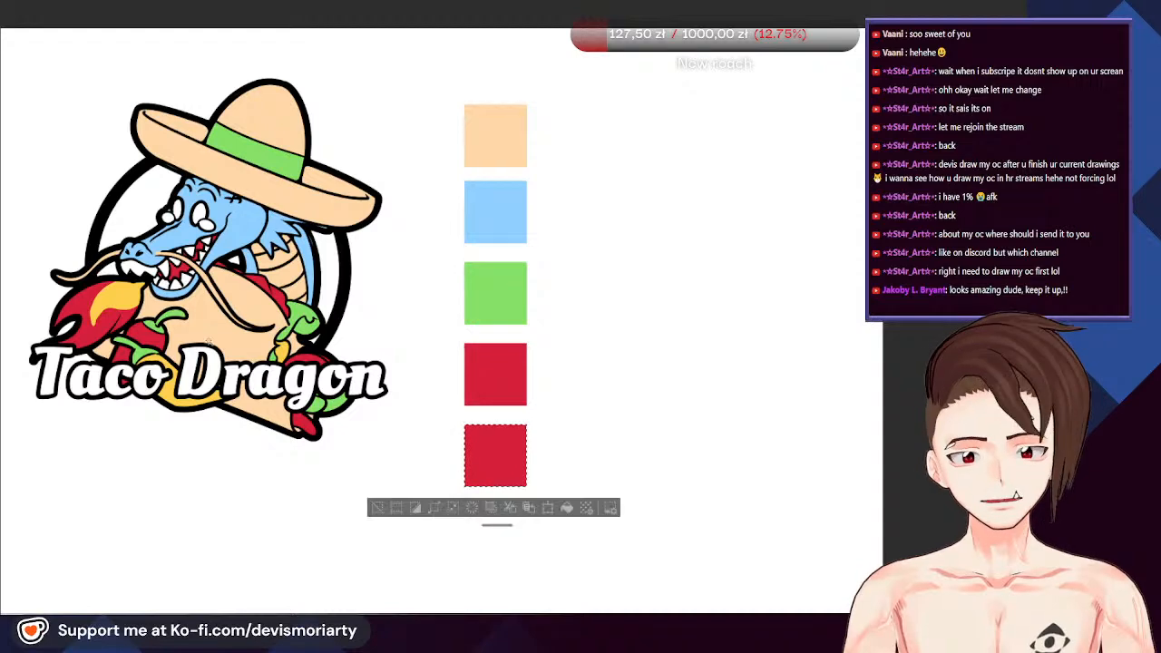
{"action": "left_click", "coordinate": [568, 509]}
{"action": "key", "text": "ctrl+minus"}
{"action": "key", "text": "ctrl+minus"}
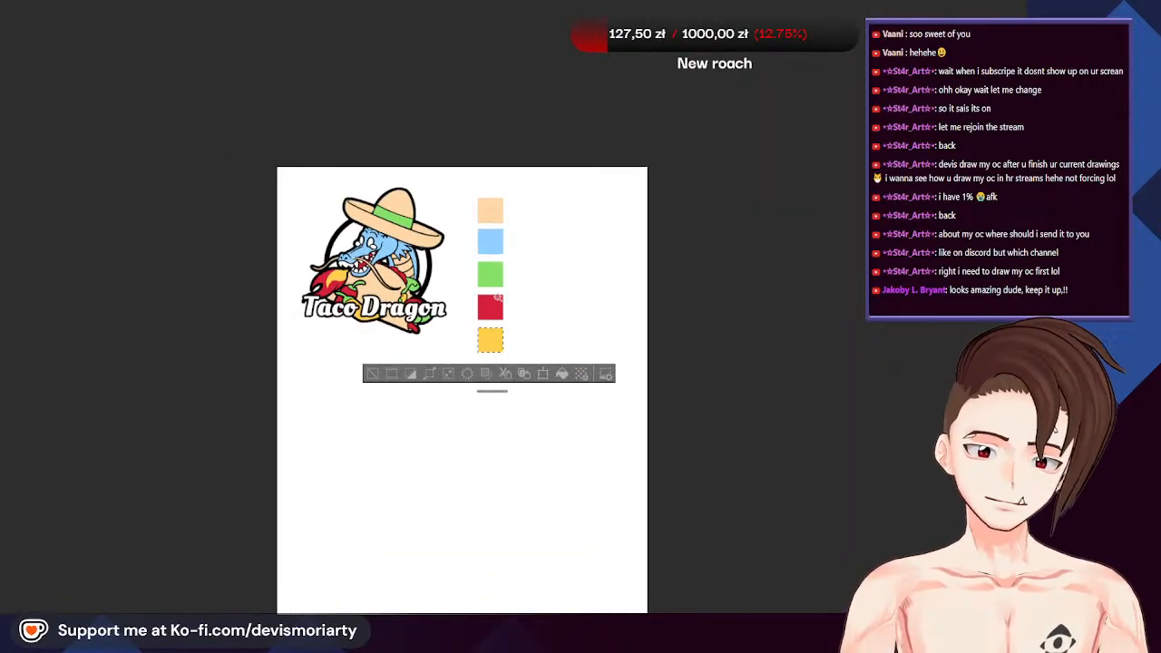
{"action": "key", "text": "ctrl+plus"}
{"action": "key", "text": "ctrl+plus"}
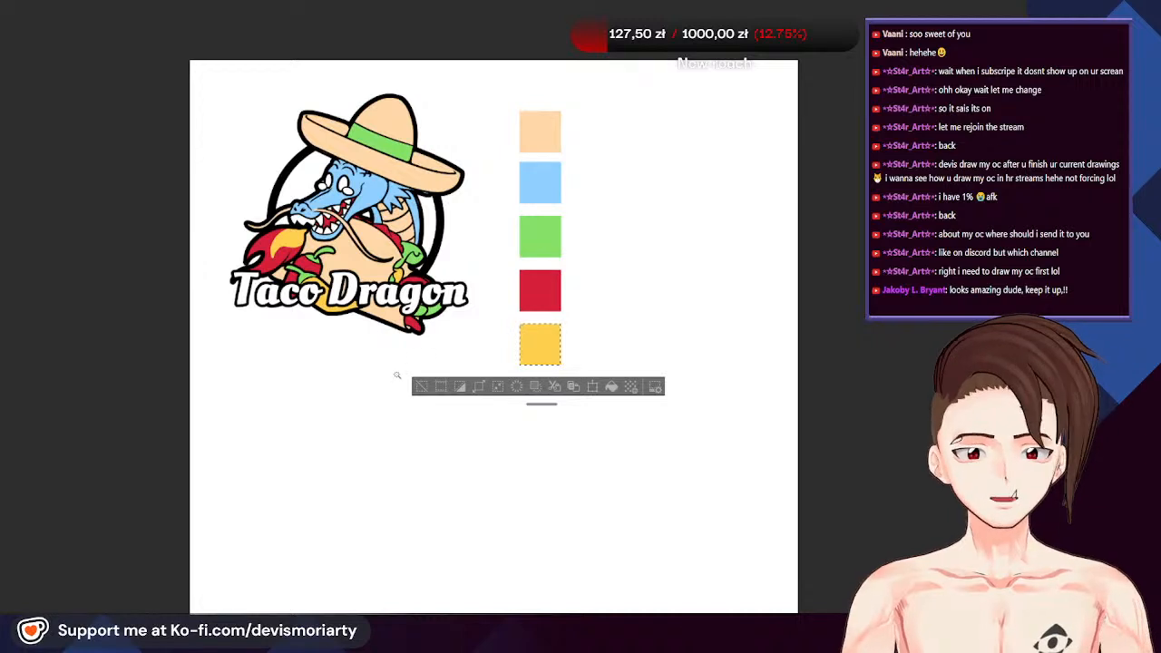
{"action": "key", "text": "ctrl+d"}
{"action": "key", "text": "ctrl+minus"}
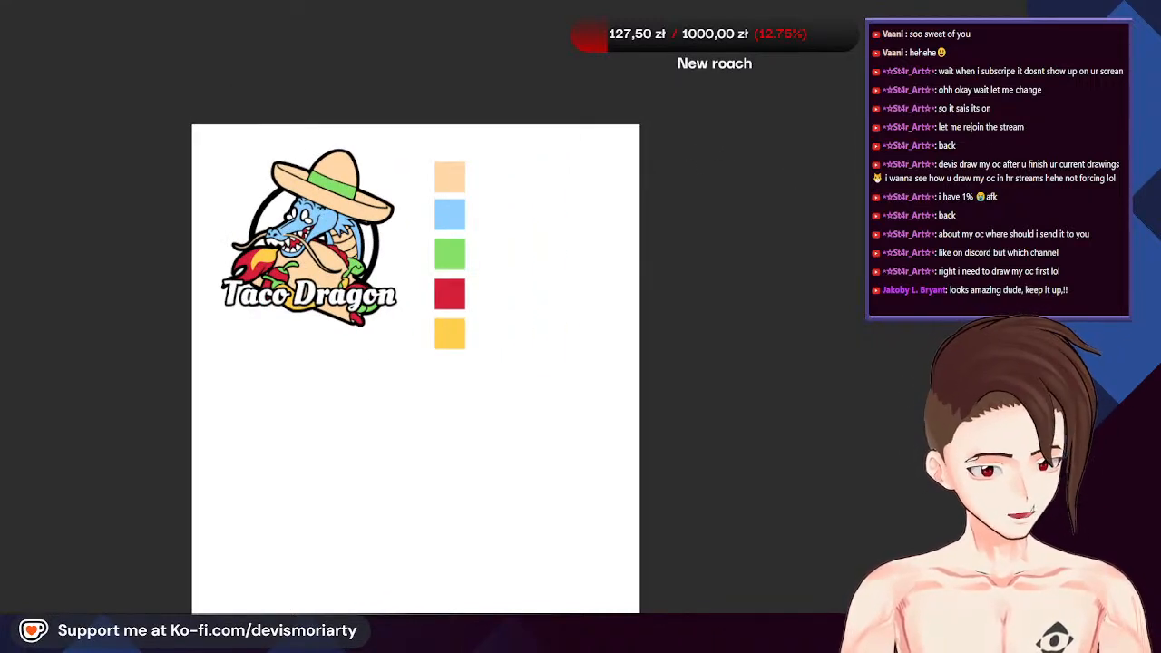
Move the whole column of five swatches slightly up and to the right on the page beside the logo
{"action": "key", "text": "ctrl+plus"}
{"action": "key", "text": "ctrl+plus"}
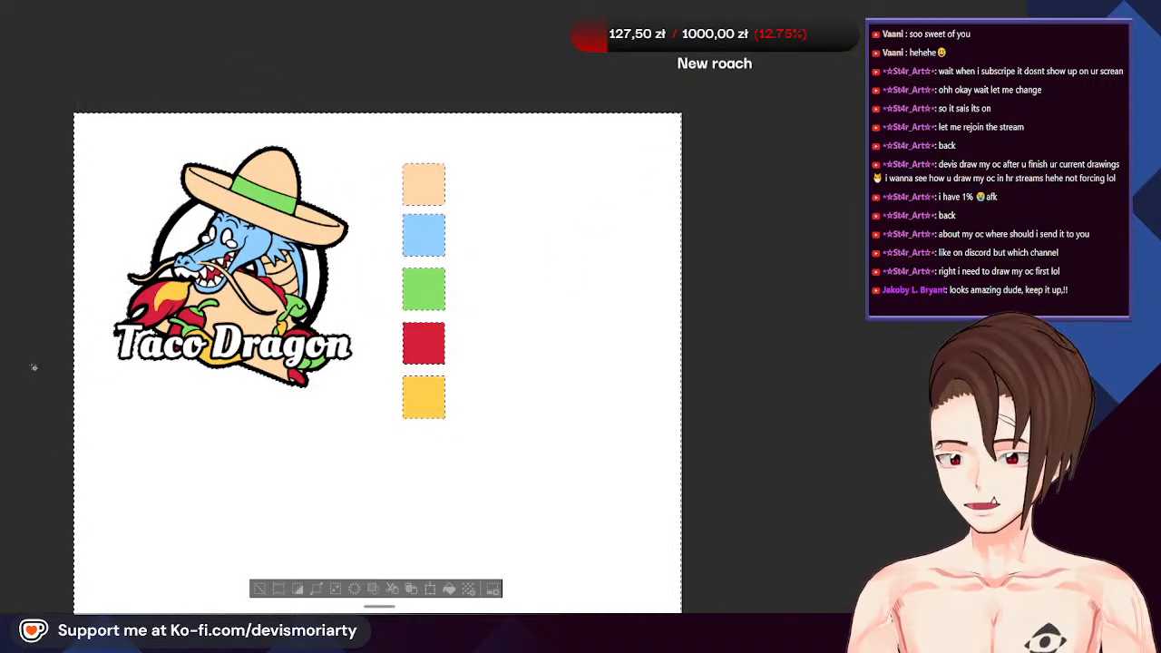
{"action": "left_click_drag", "start_coordinate": [390, 159], "coordinate": [491, 434]}
{"action": "left_click", "coordinate": [491, 457]}
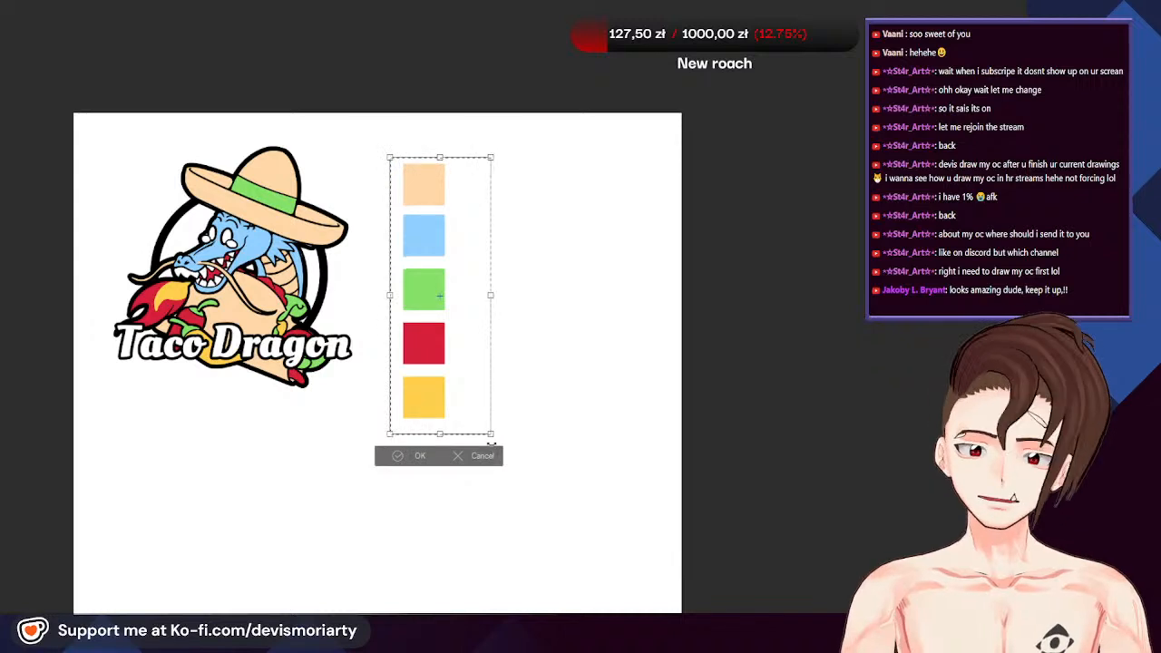
{"action": "key", "text": "Up"}
{"action": "key", "text": "Up"}
{"action": "key", "text": "Up"}
{"action": "key", "text": "Up"}
{"action": "key", "text": "Up"}
{"action": "key", "text": "Up"}
{"action": "key", "text": "Up"}
{"action": "key", "text": "Up"}
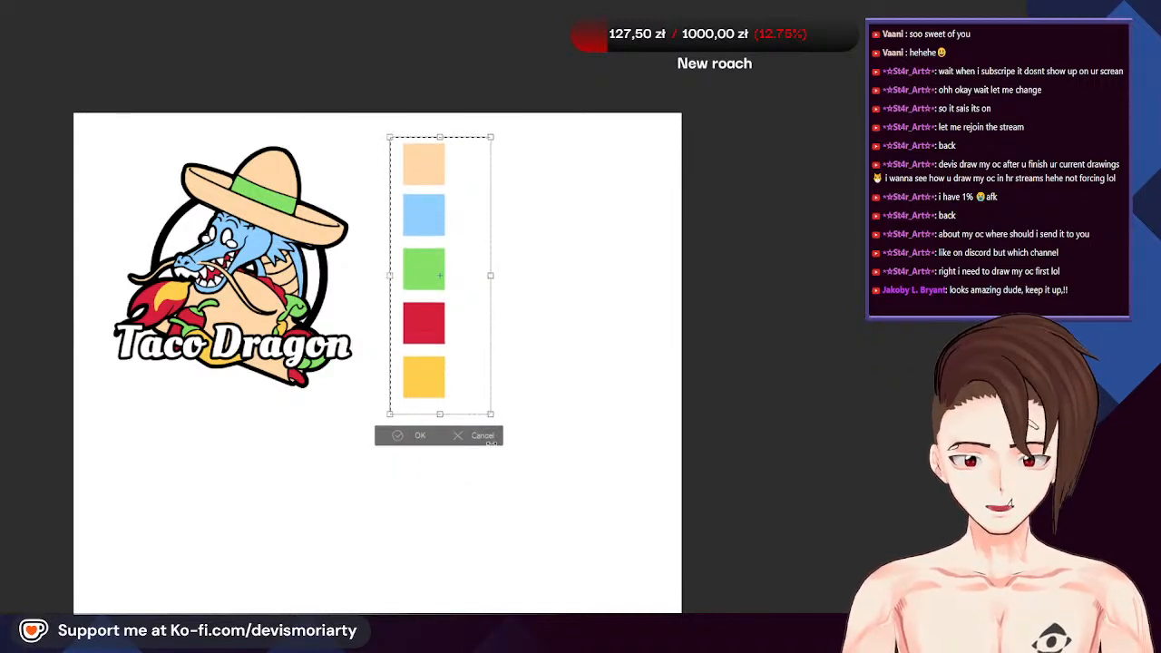
{"action": "key", "text": "Right"}
{"action": "key", "text": "Right"}
{"action": "key", "text": "Right"}
{"action": "key", "text": "Right"}
{"action": "key", "text": "Right"}
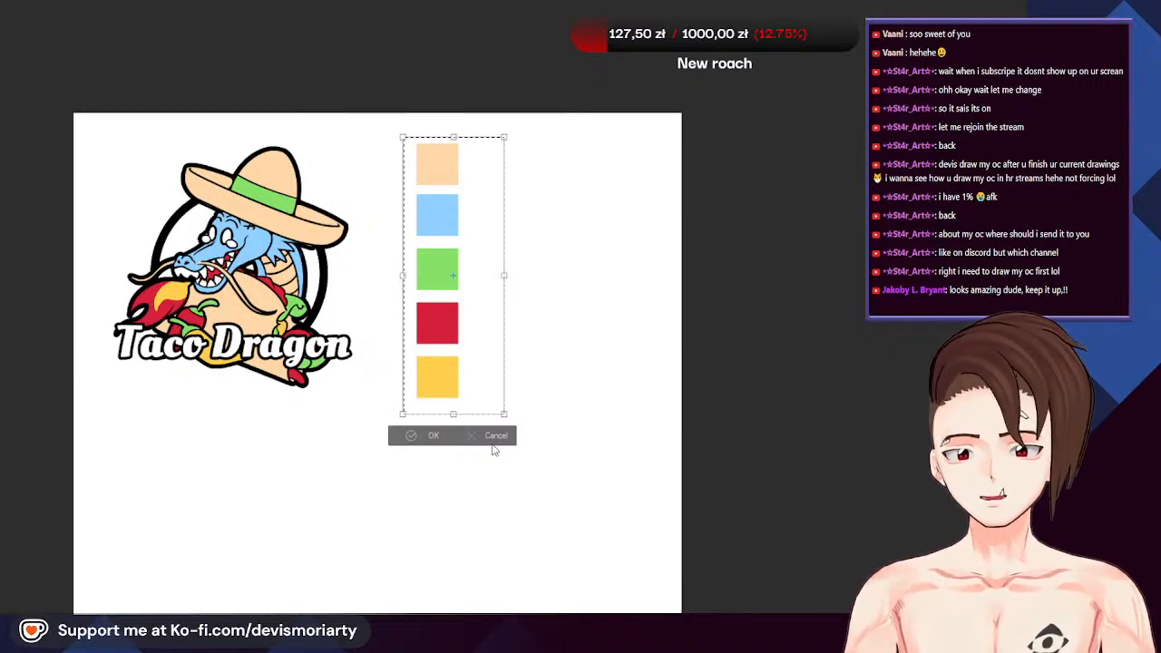
{"action": "left_click", "coordinate": [423, 435]}
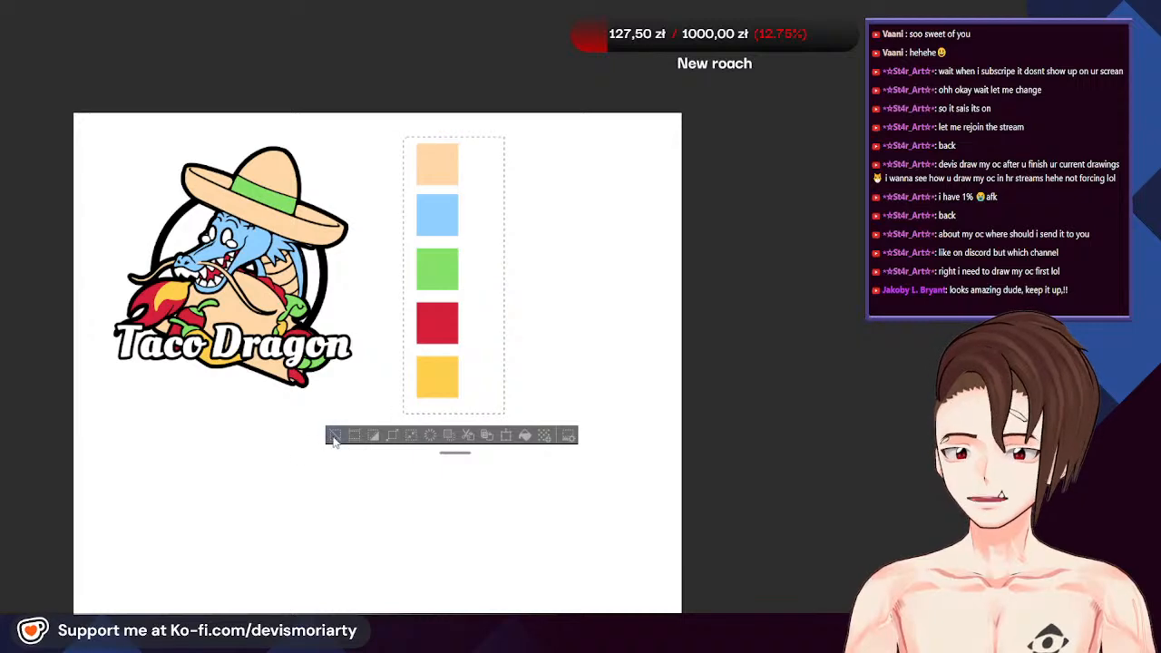
{"action": "left_click", "coordinate": [335, 436]}
Examine the layout of the logo and the swatch column on the page at several magnifications
{"action": "scroll", "coordinate": [381, 299], "scroll_direction": "down", "scroll_amount": 5}
{"action": "scroll", "coordinate": [363, 273], "scroll_direction": "up", "scroll_amount": 5}
{"action": "scroll", "coordinate": [414, 207], "scroll_direction": "down", "scroll_amount": 3}
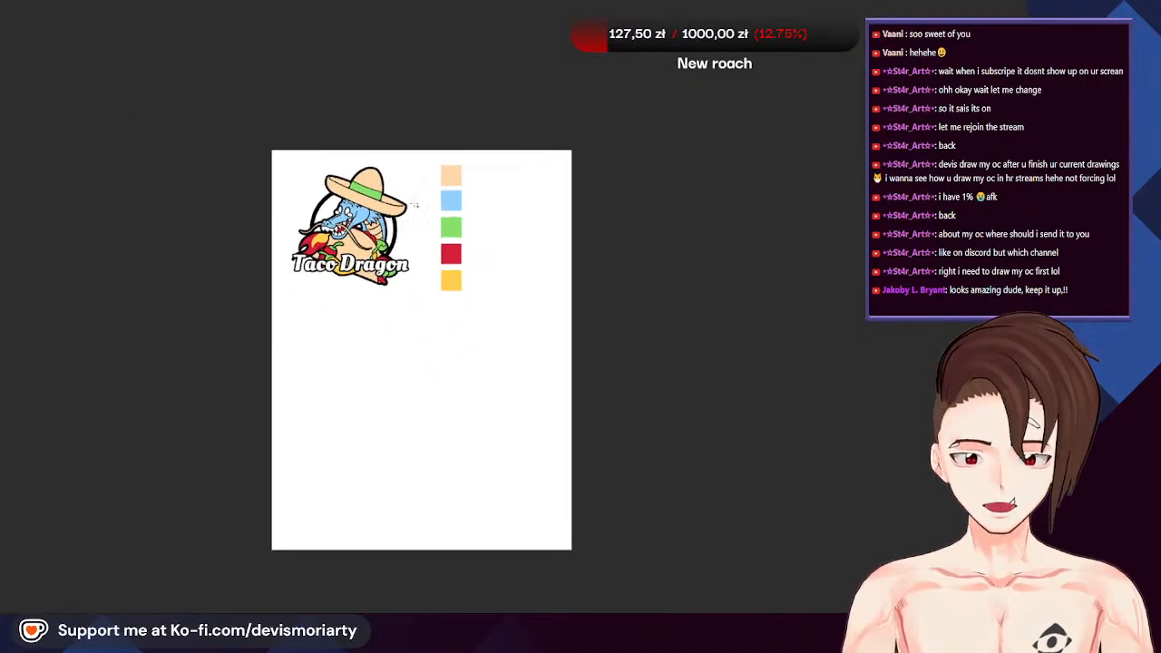
{"action": "scroll", "coordinate": [414, 204], "scroll_direction": "up", "scroll_amount": 3}
{"action": "scroll", "coordinate": [414, 204], "scroll_direction": "down", "scroll_amount": 3}
{"action": "scroll", "coordinate": [423, 177], "scroll_direction": "up", "scroll_amount": 5}
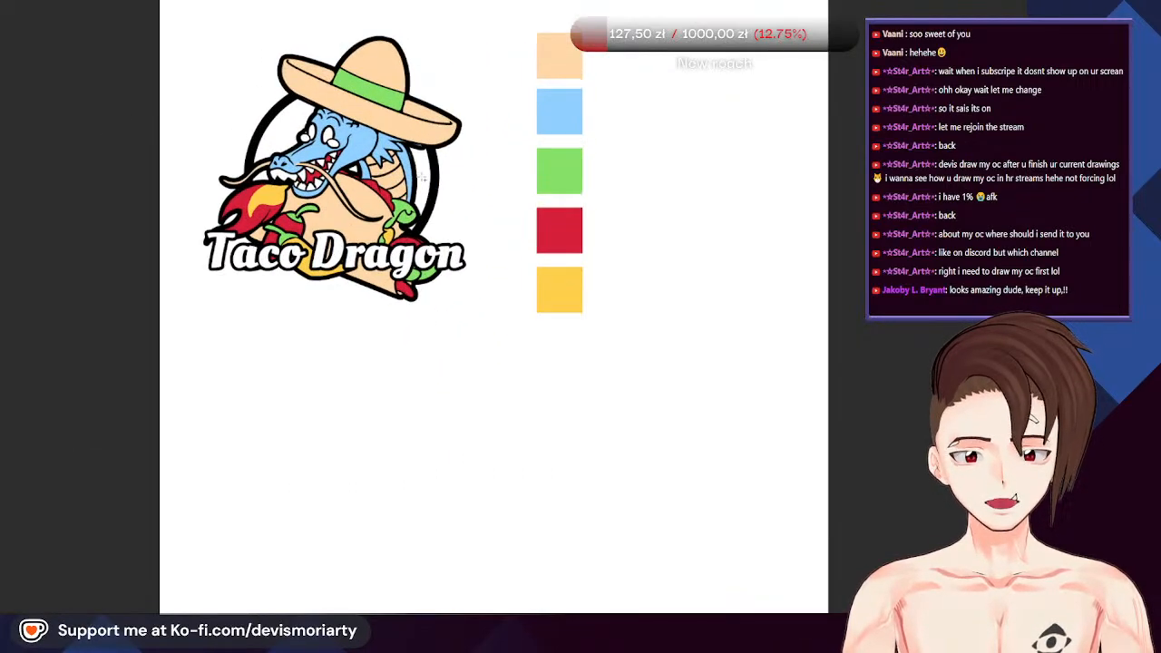
{"action": "scroll", "coordinate": [423, 177], "scroll_direction": "down", "scroll_amount": 4}
{"action": "scroll", "coordinate": [469, 76], "scroll_direction": "up", "scroll_amount": 2}
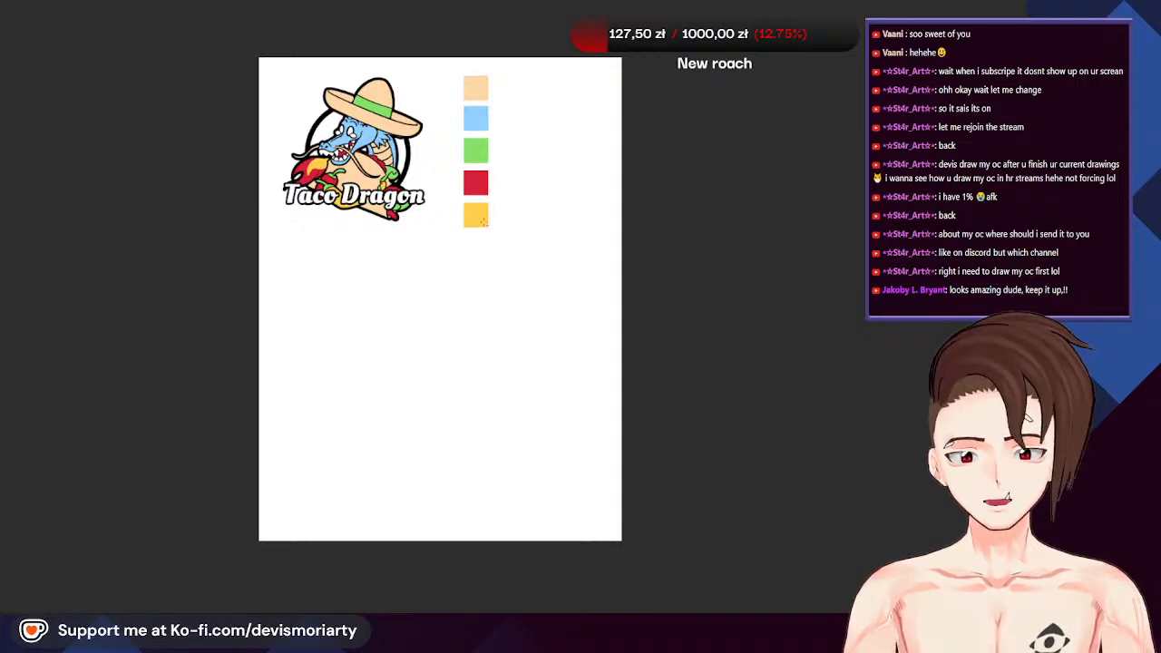
{"action": "scroll", "coordinate": [472, 218], "scroll_direction": "up", "scroll_amount": 2}
{"action": "left_click_drag", "start_coordinate": [344, 80], "coordinate": [374, 176]}
{"action": "scroll", "coordinate": [468, 126], "scroll_direction": "up", "scroll_amount": 1}
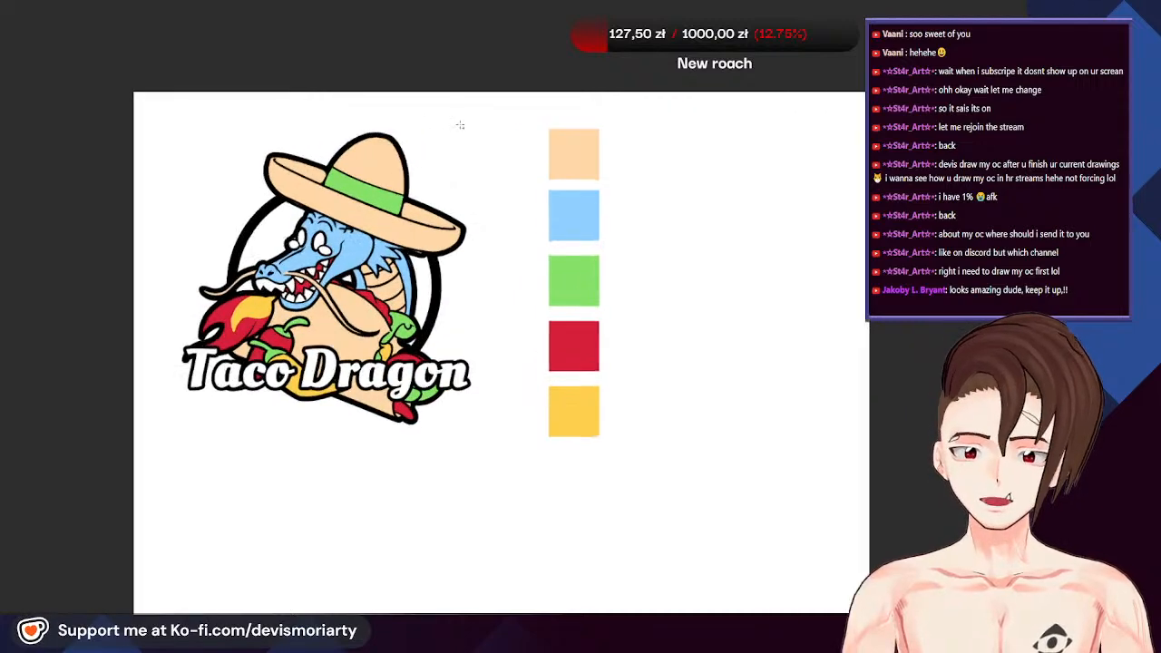
{"action": "scroll", "coordinate": [460, 136], "scroll_direction": "down", "scroll_amount": 2}
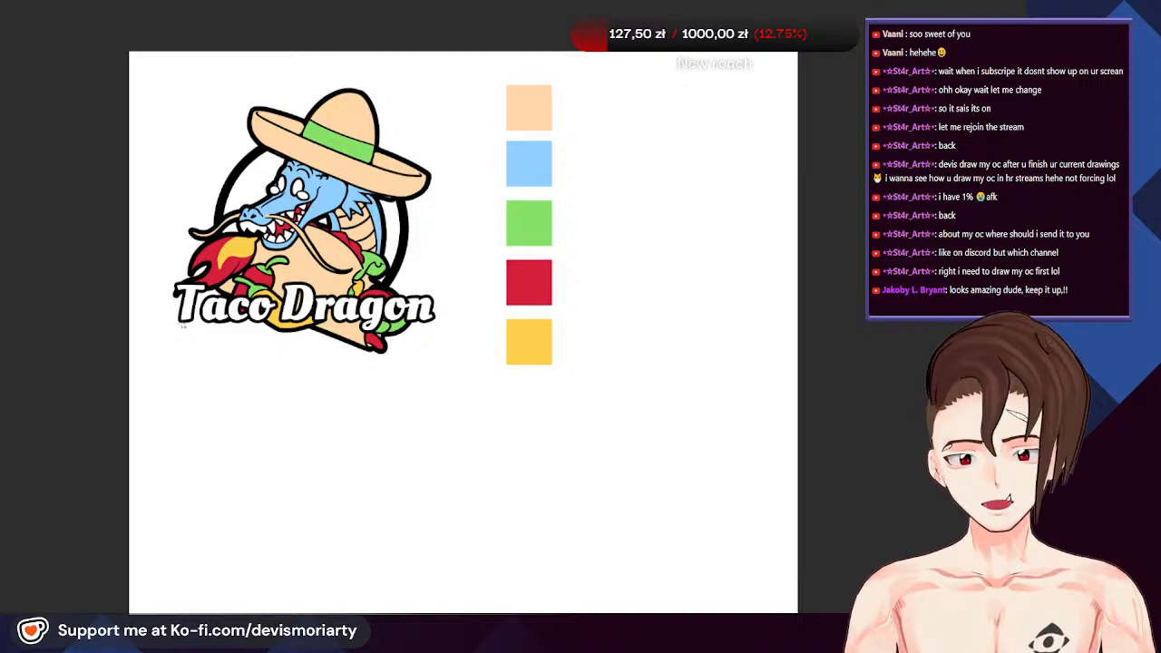
{"action": "scroll", "coordinate": [517, 233], "scroll_direction": "down", "scroll_amount": 4}
{"action": "scroll", "coordinate": [633, 215], "scroll_direction": "up", "scroll_amount": 3}
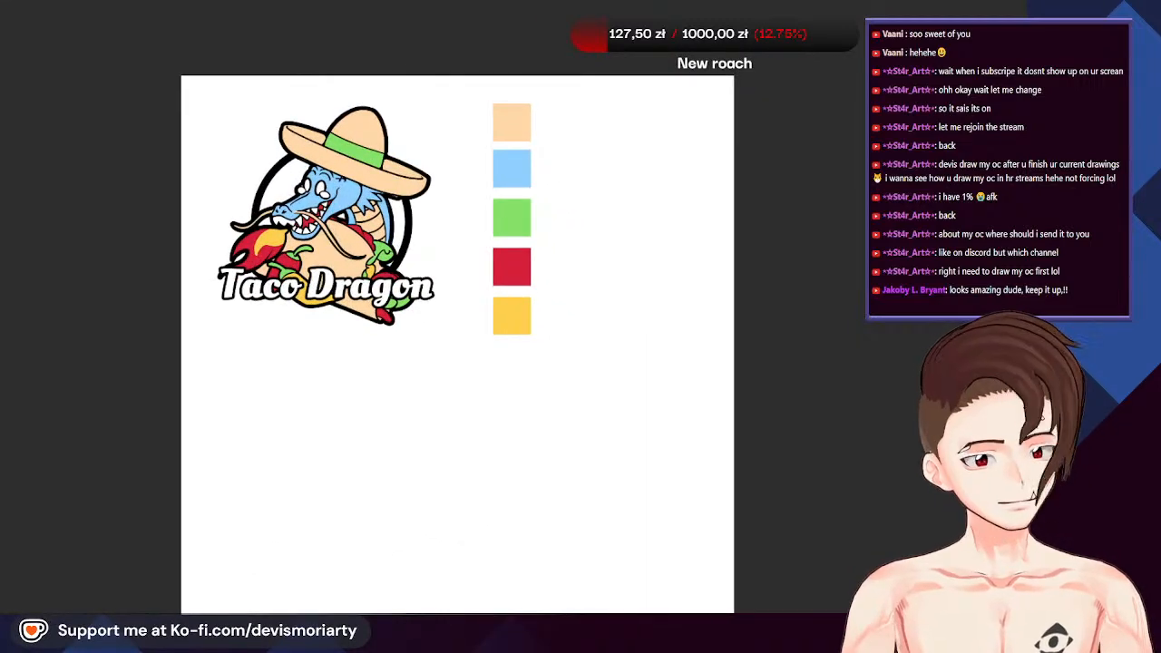
Add the text "Oleo Script Bold" in the logo's script font on the blank area below the logo, and shift it slightly up and right
{"action": "scroll", "coordinate": [338, 389], "scroll_direction": "up", "scroll_amount": 1}
{"action": "left_click", "coordinate": [289, 397]}
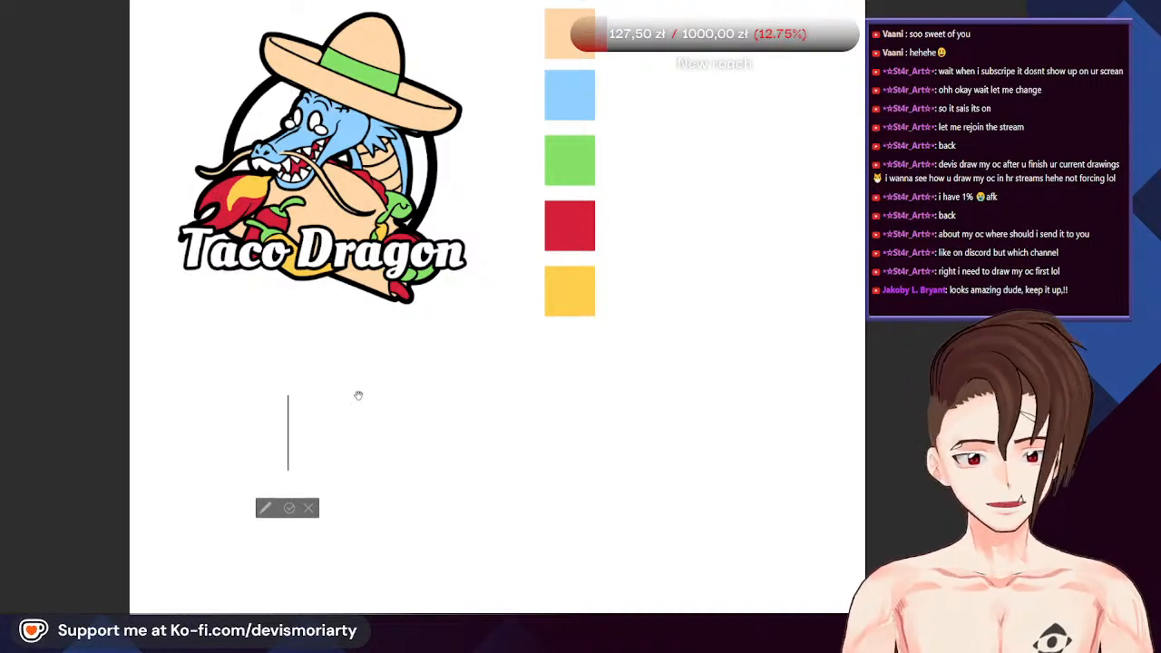
{"action": "type", "text": "0l"}
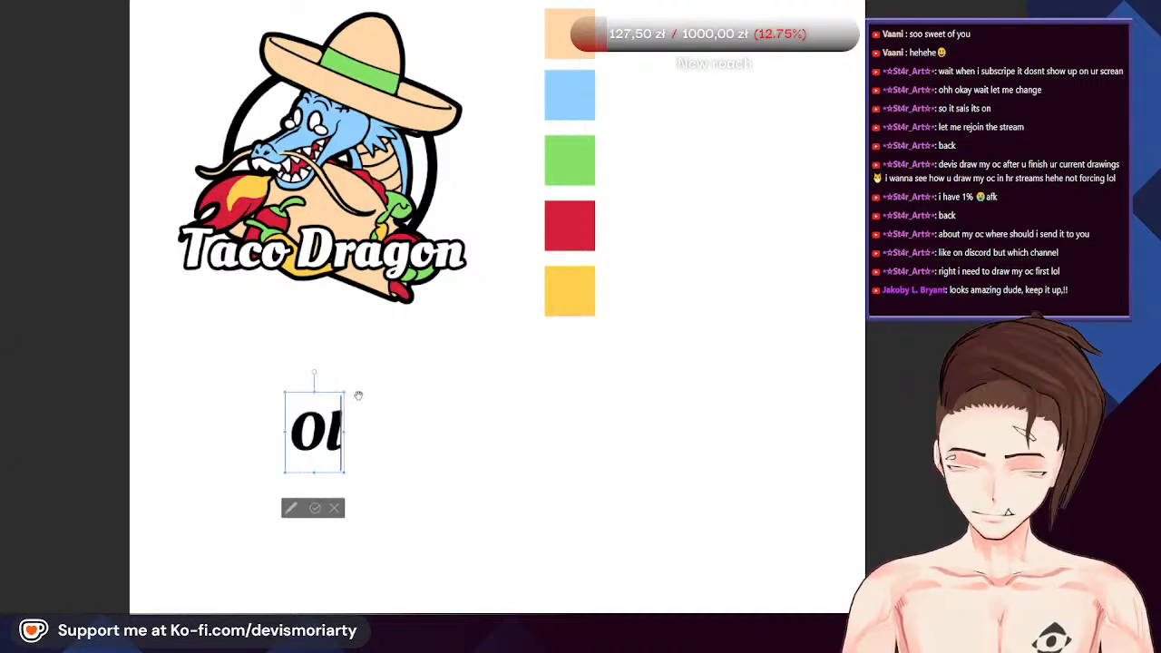
{"action": "type", "text": "eo Script Bold"}
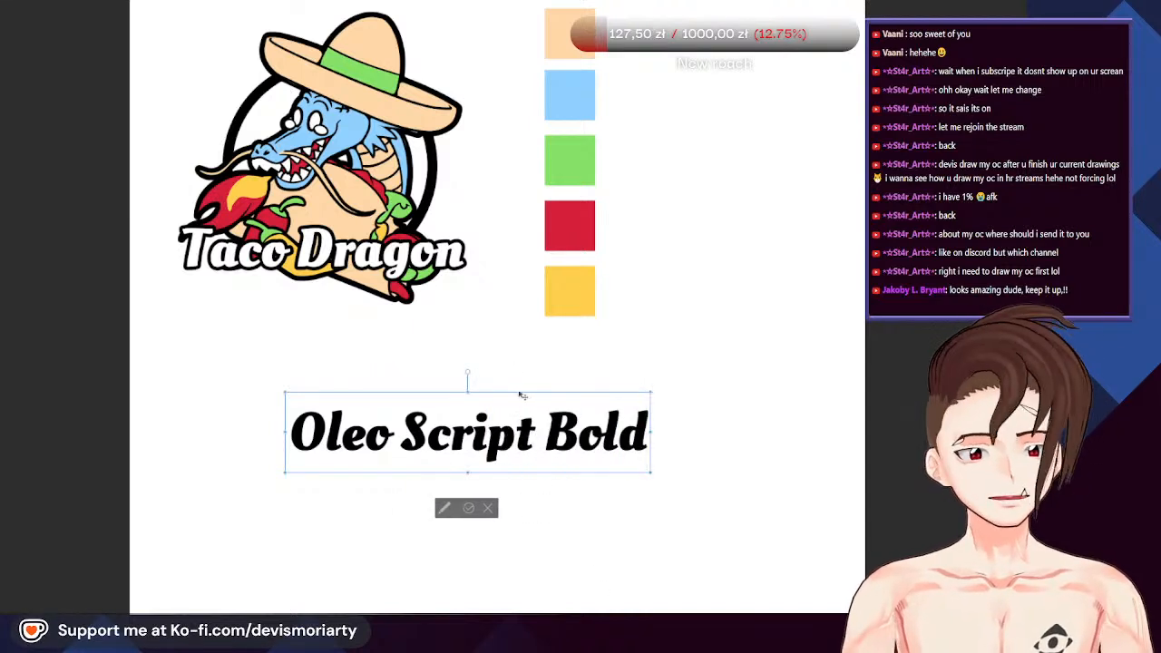
{"action": "left_click_drag", "start_coordinate": [522, 396], "coordinate": [551, 368]}
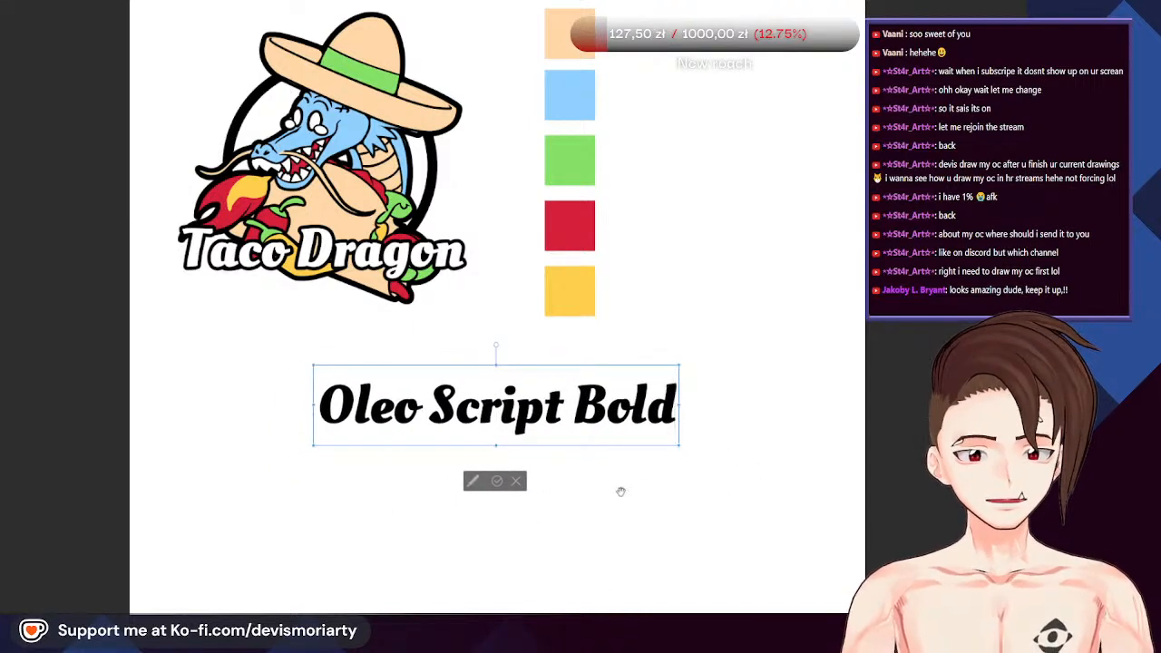
{"action": "left_click", "coordinate": [496, 481]}
{"action": "scroll", "coordinate": [615, 315], "scroll_direction": "down", "scroll_amount": 1}
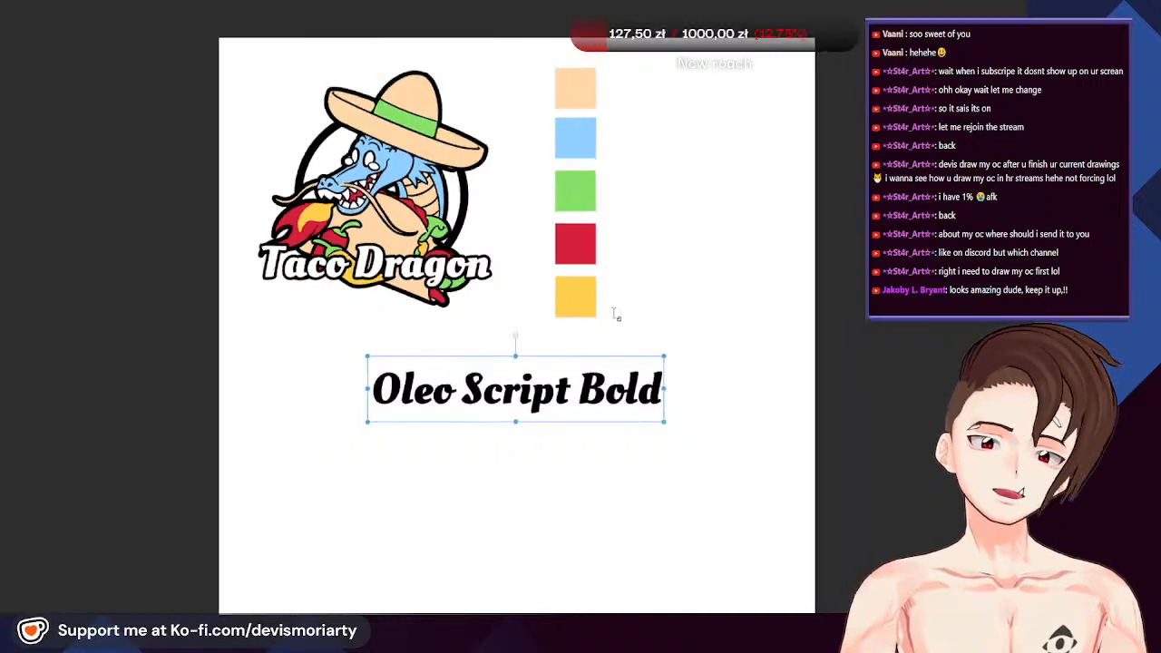
Add a second text reading "Lato" in a plain sans-serif font below the "Oleo Script Bold" line
{"action": "scroll", "coordinate": [490, 459], "scroll_direction": "up", "scroll_amount": 2}
{"action": "left_click", "coordinate": [368, 456]}
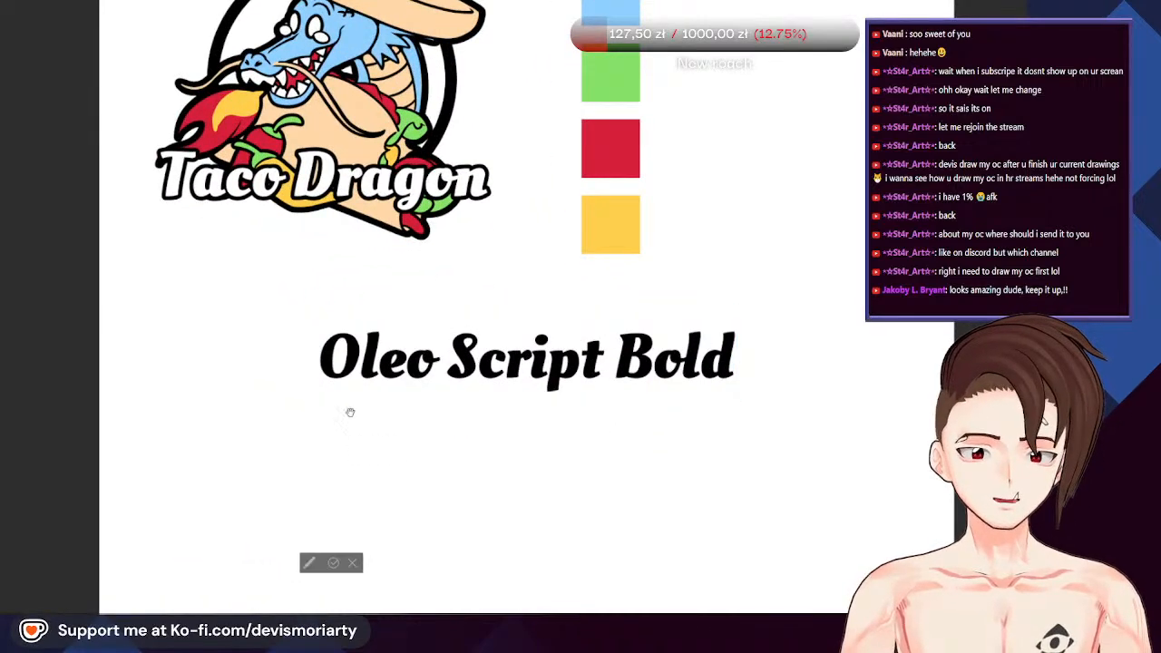
{"action": "scroll", "coordinate": [194, 445], "scroll_direction": "down", "scroll_amount": 1}
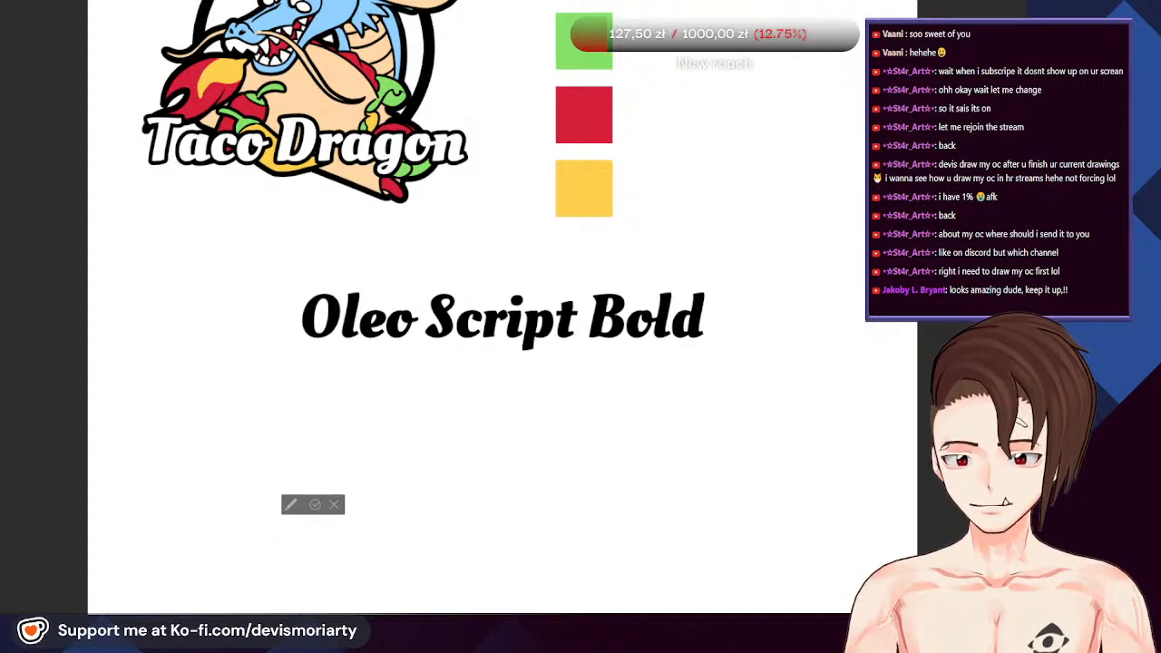
{"action": "type", "text": "Lato"}
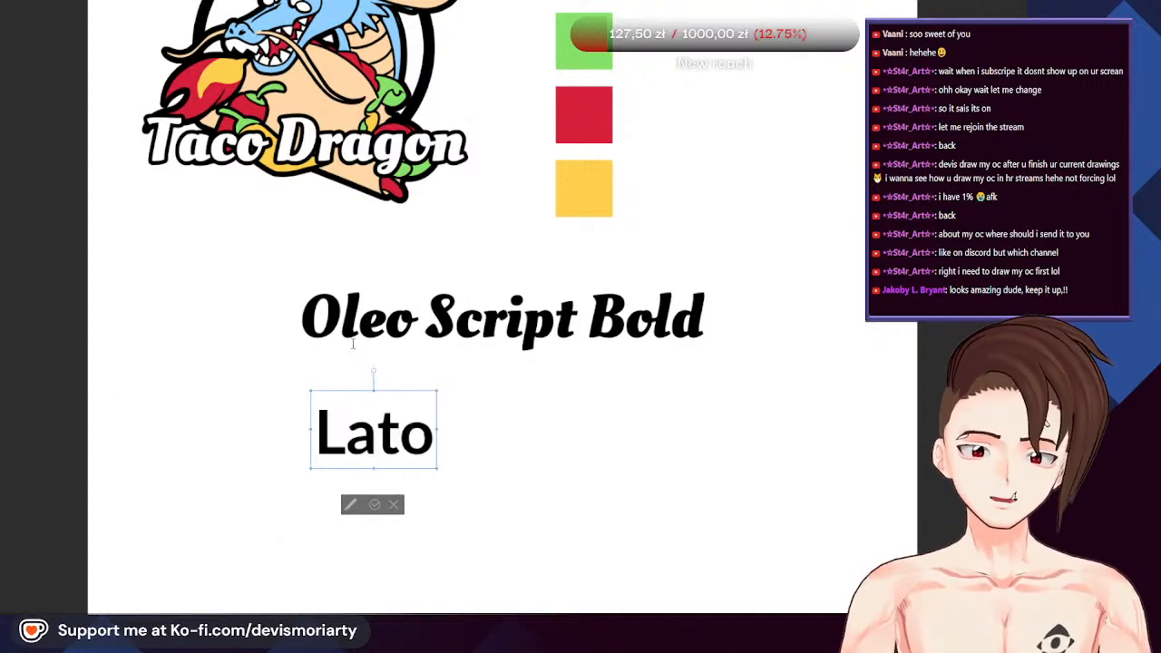
Replace the "Lato" text with "quick brown fox" in a casual handwritten font
{"action": "key", "text": "BackSpace"}
{"action": "key", "text": "BackSpace"}
{"action": "key", "text": "BackSpace"}
{"action": "key", "text": "BackSpace"}
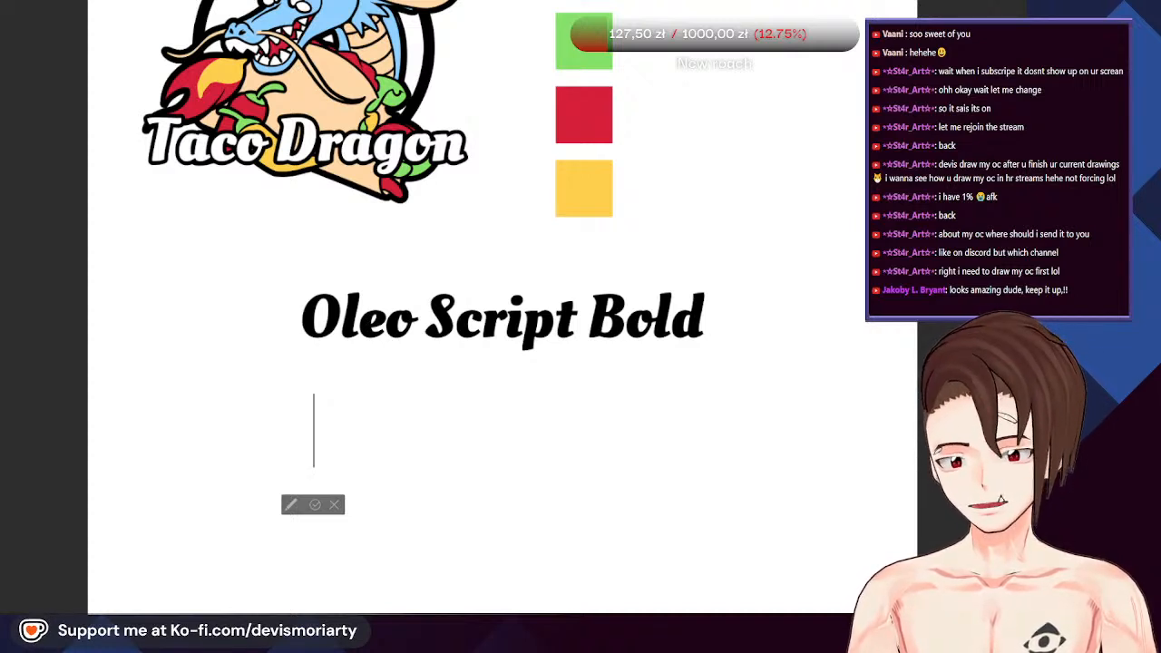
{"action": "type", "text": "quick "}
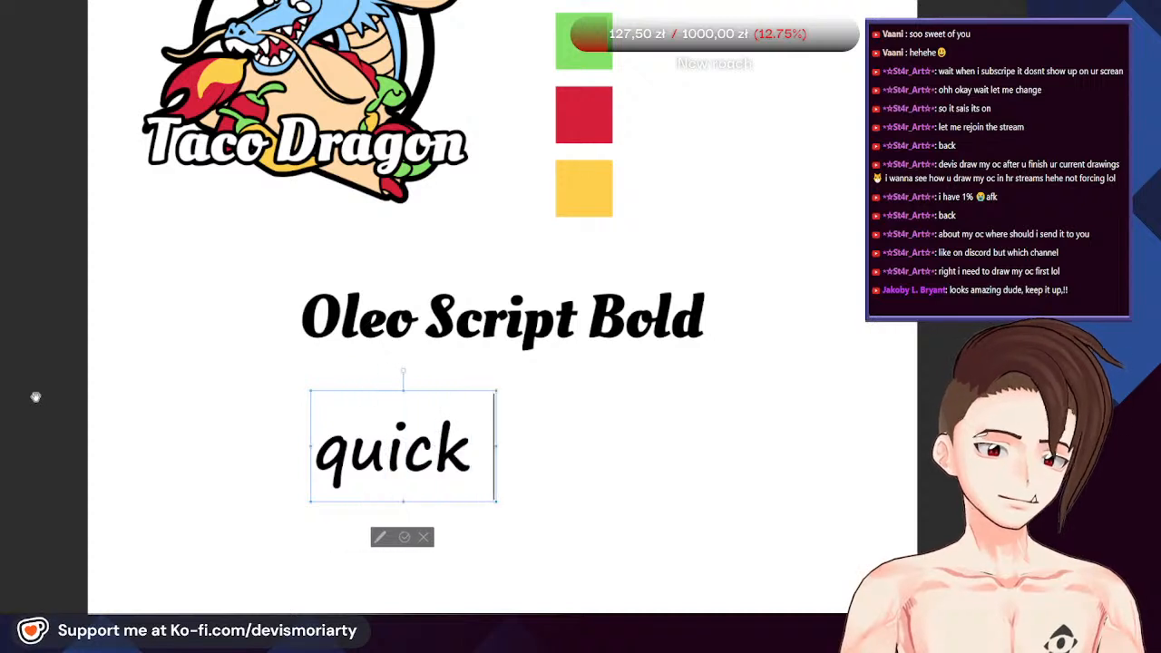
{"action": "type", "text": "brown"}
{"action": "key", "text": "BackSpace"}
{"action": "type", "text": "wn fo"}
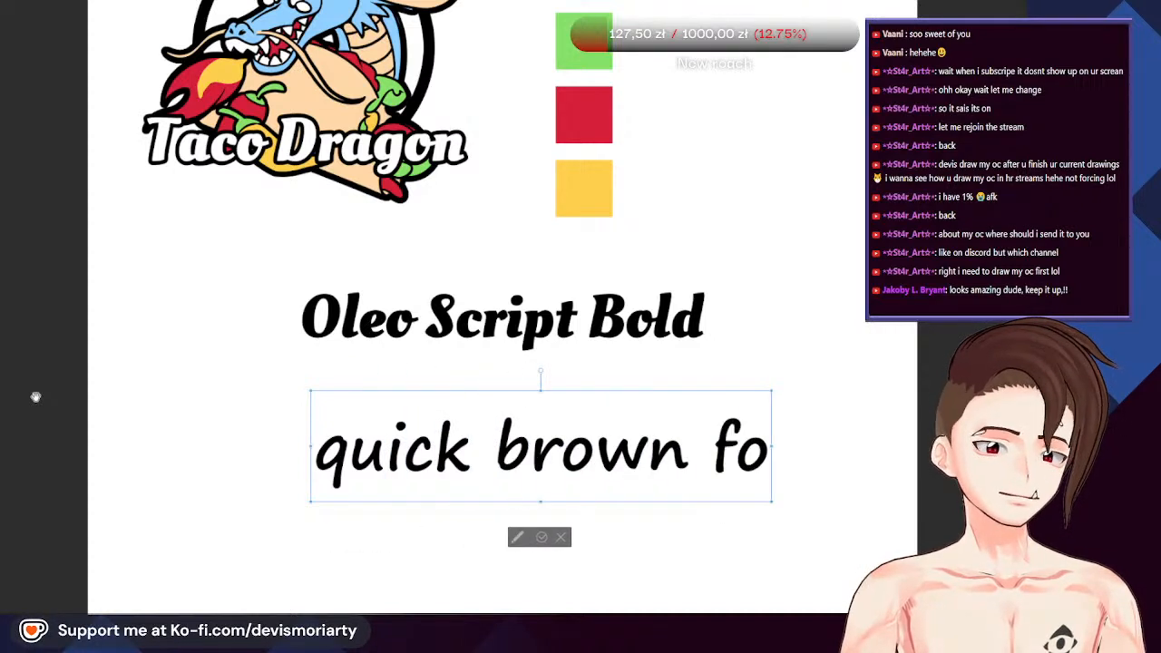
{"action": "type", "text": "x"}
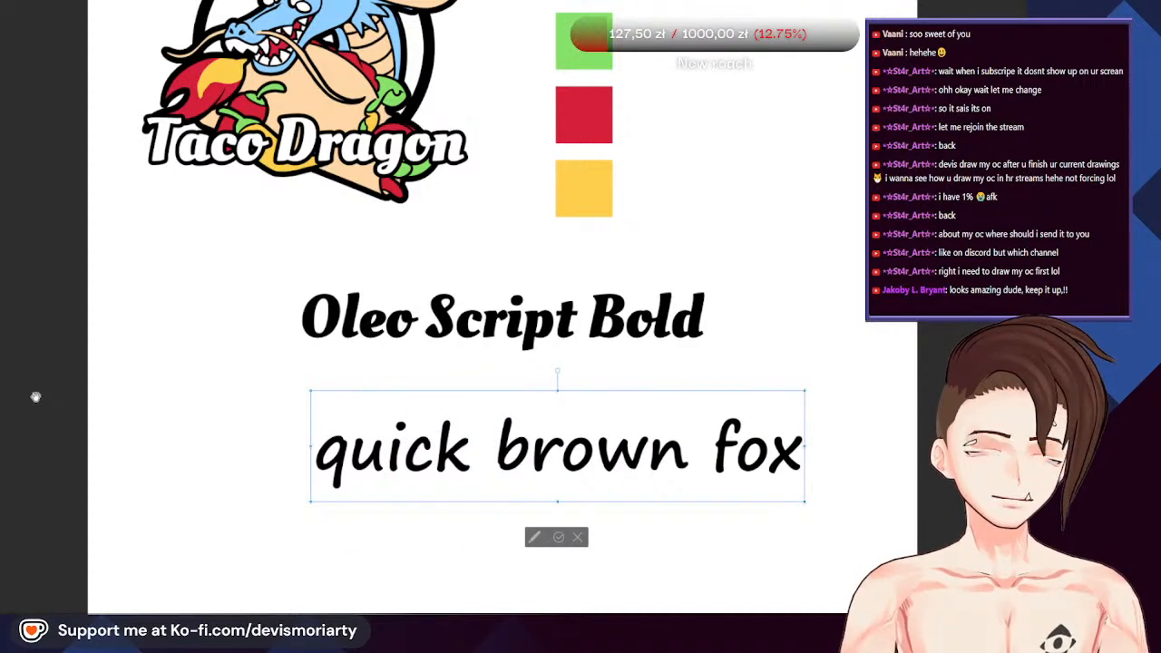
{"action": "key", "text": "ctrl+Return"}
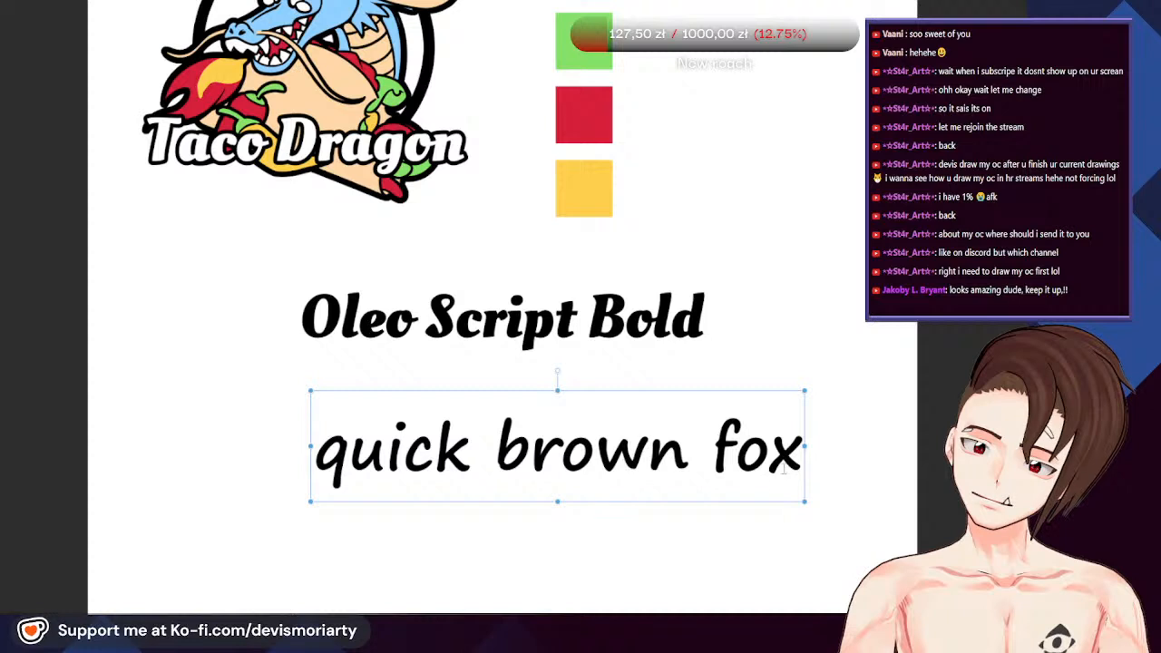
Extend the sample text with a second line reading "jumped over a lazy dog" in lowercase
{"action": "double_click", "coordinate": [786, 468]}
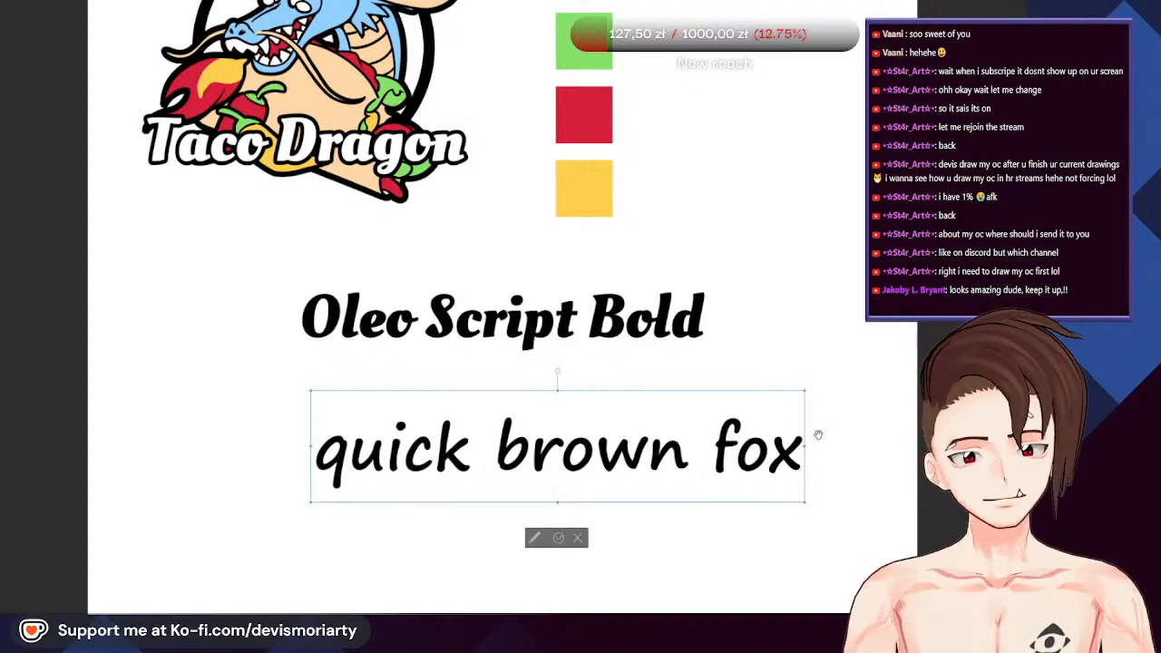
{"action": "key", "text": "Return"}
{"action": "type", "text": "JUMPED"}
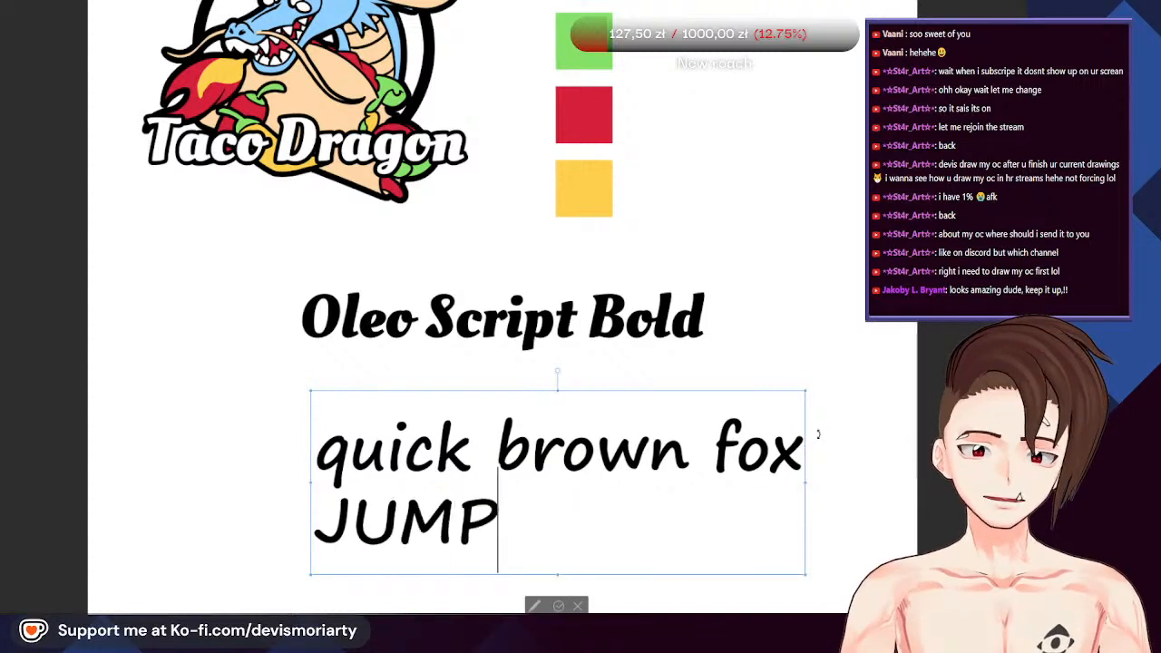
{"action": "key", "text": "BackSpace"}
{"action": "key", "text": "BackSpace"}
{"action": "key", "text": "BackSpace"}
{"action": "key", "text": "BackSpace"}
{"action": "key", "text": "BackSpace"}
{"action": "key", "text": "BackSpace"}
{"action": "key", "text": "BackSpace"}
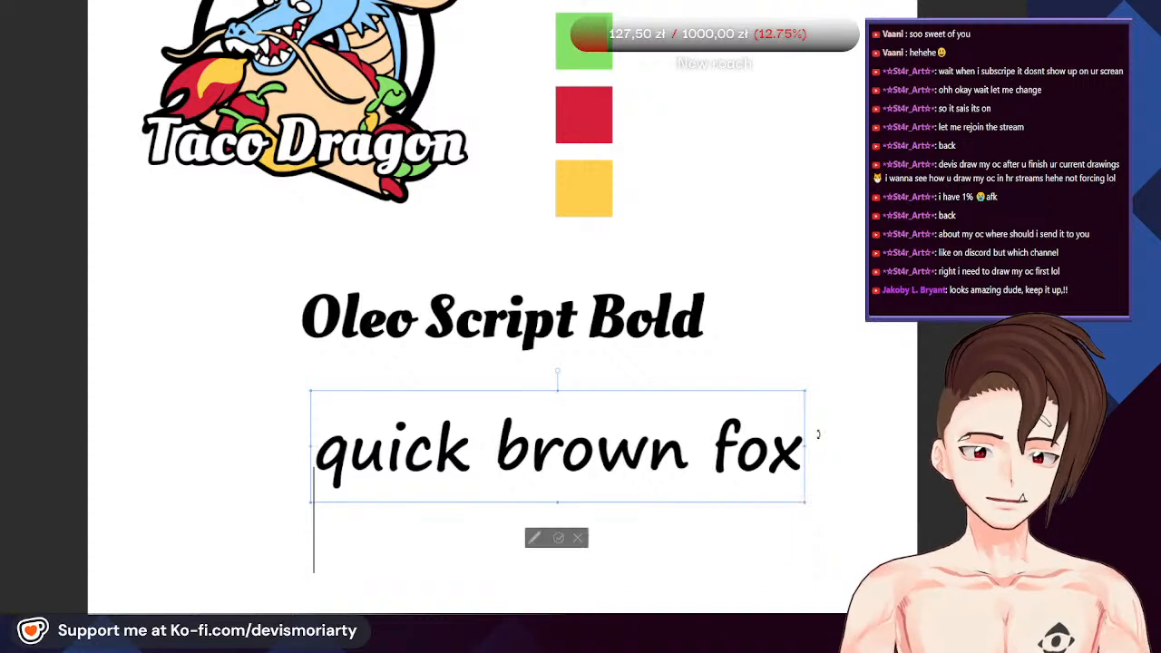
{"action": "key", "text": "Return"}
{"action": "type", "text": "jumped over"}
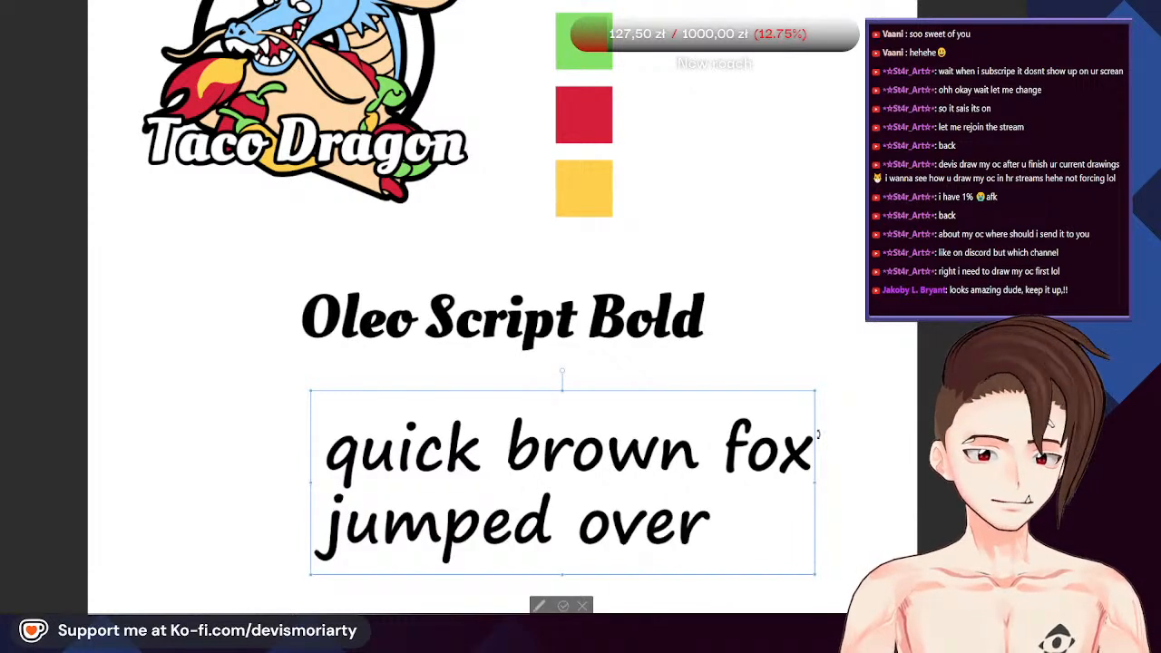
{"action": "type", "text": " a lazy dog"}
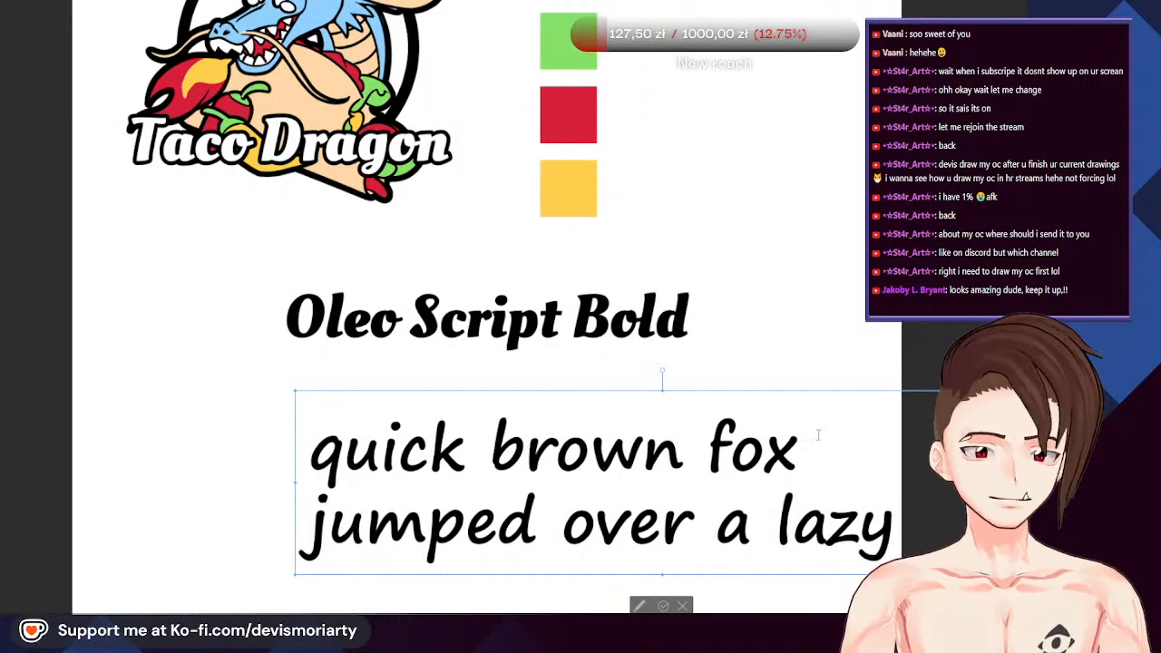
Move the two-line sample text left so that it fits on the page below the "Oleo Script Bold" line
{"action": "left_click_drag", "start_coordinate": [773, 393], "coordinate": [619, 383]}
{"action": "scroll", "coordinate": [652, 207], "scroll_direction": "down", "scroll_amount": 2}
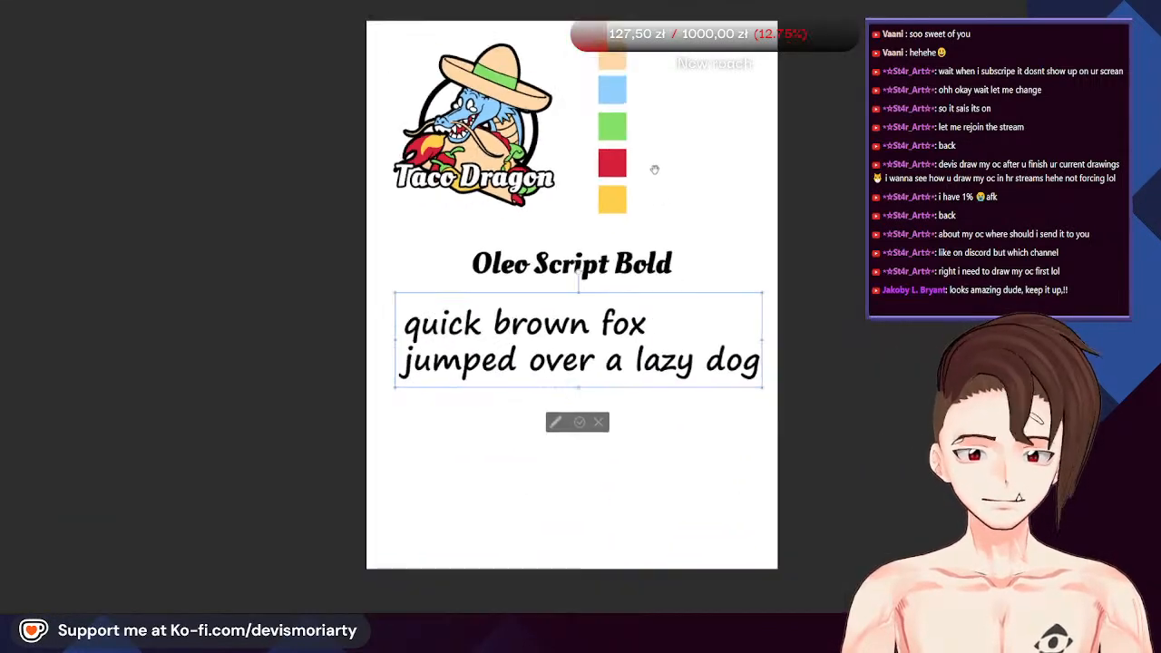
{"action": "scroll", "coordinate": [829, 363], "scroll_direction": "down", "scroll_amount": 1}
{"action": "left_click_drag", "start_coordinate": [829, 363], "coordinate": [796, 280]}
{"action": "scroll", "coordinate": [533, 251], "scroll_direction": "up", "scroll_amount": 3}
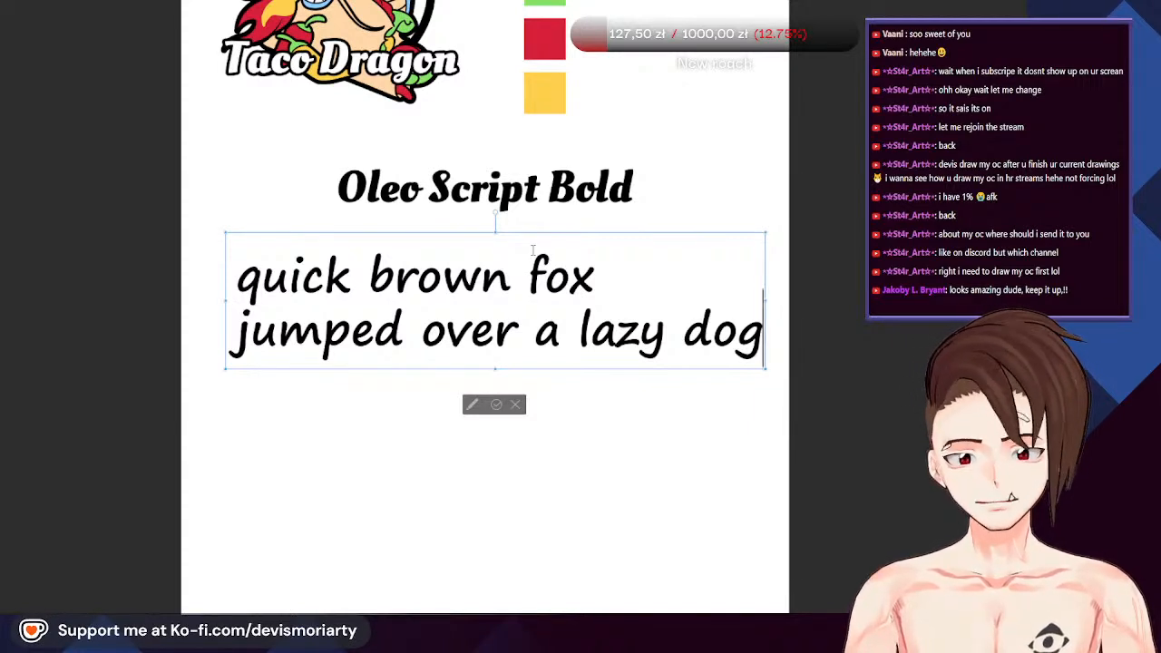
{"action": "scroll", "coordinate": [644, 237], "scroll_direction": "down", "scroll_amount": 1}
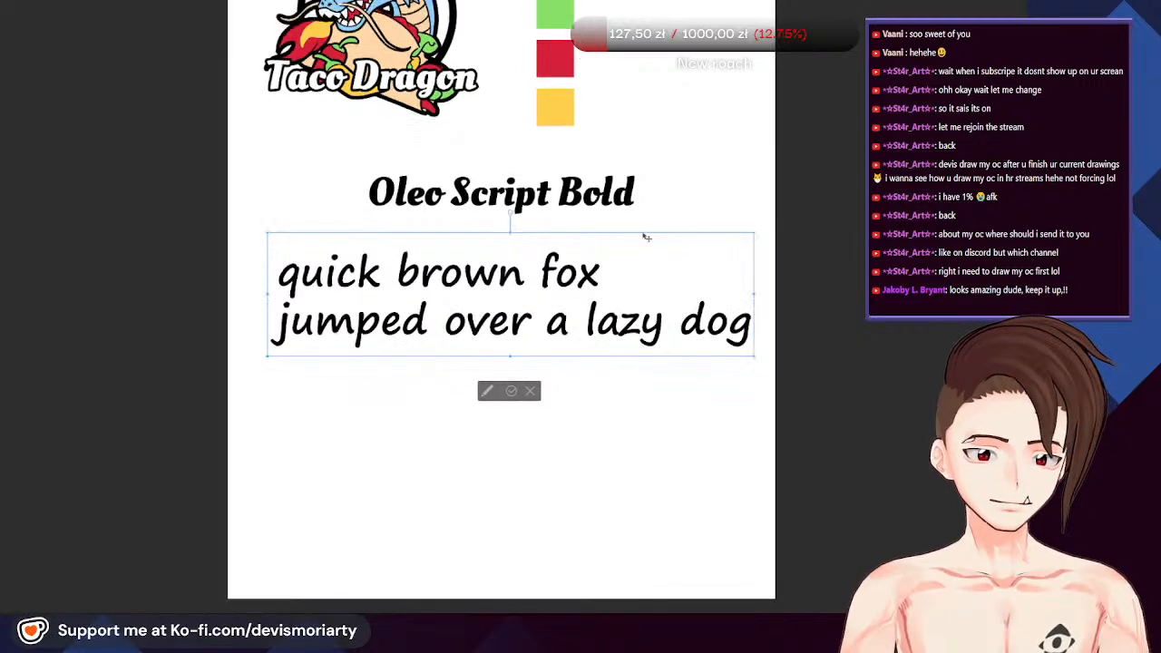
{"action": "scroll", "coordinate": [644, 237], "scroll_direction": "up", "scroll_amount": 1}
{"action": "scroll", "coordinate": [713, 319], "scroll_direction": "down", "scroll_amount": 1}
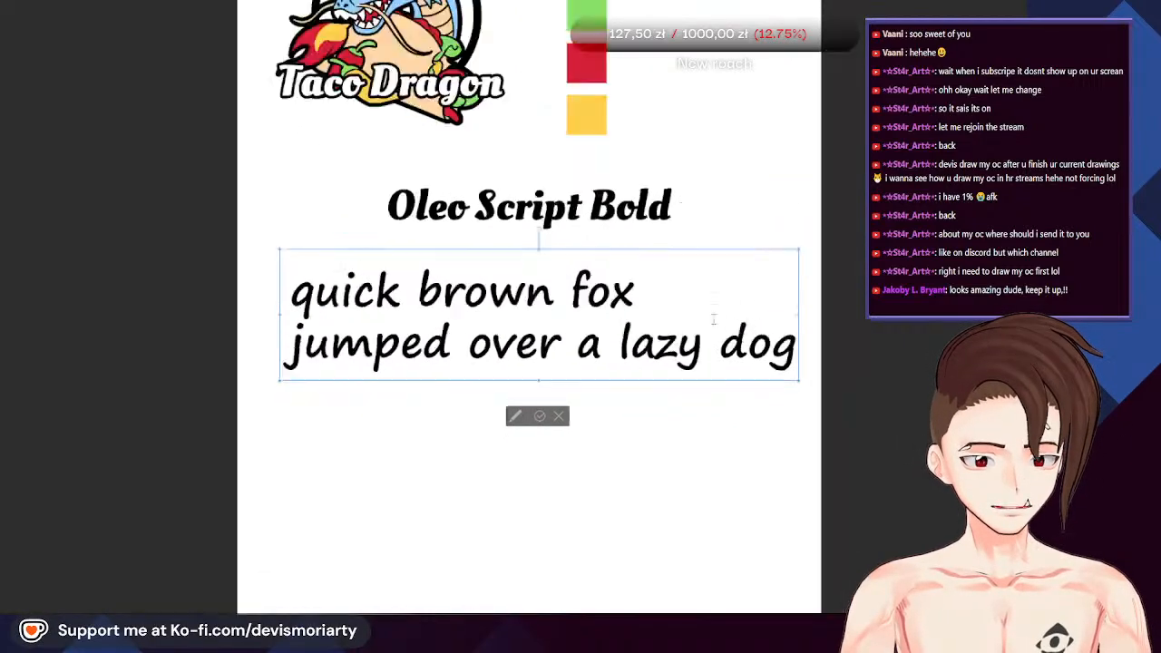
{"action": "scroll", "coordinate": [714, 320], "scroll_direction": "up", "scroll_amount": 1}
{"action": "scroll", "coordinate": [491, 251], "scroll_direction": "down", "scroll_amount": 4}
{"action": "scroll", "coordinate": [481, 254], "scroll_direction": "up", "scroll_amount": 3}
{"action": "scroll", "coordinate": [669, 290], "scroll_direction": "up", "scroll_amount": 1}
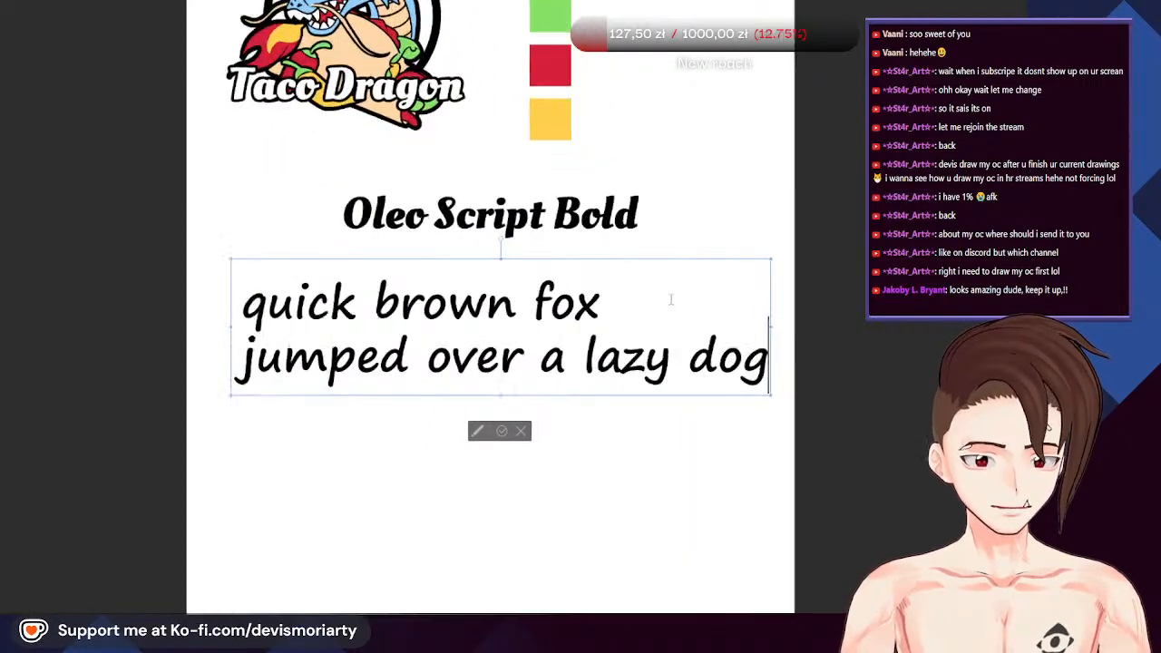
{"action": "scroll", "coordinate": [672, 300], "scroll_direction": "down", "scroll_amount": 1}
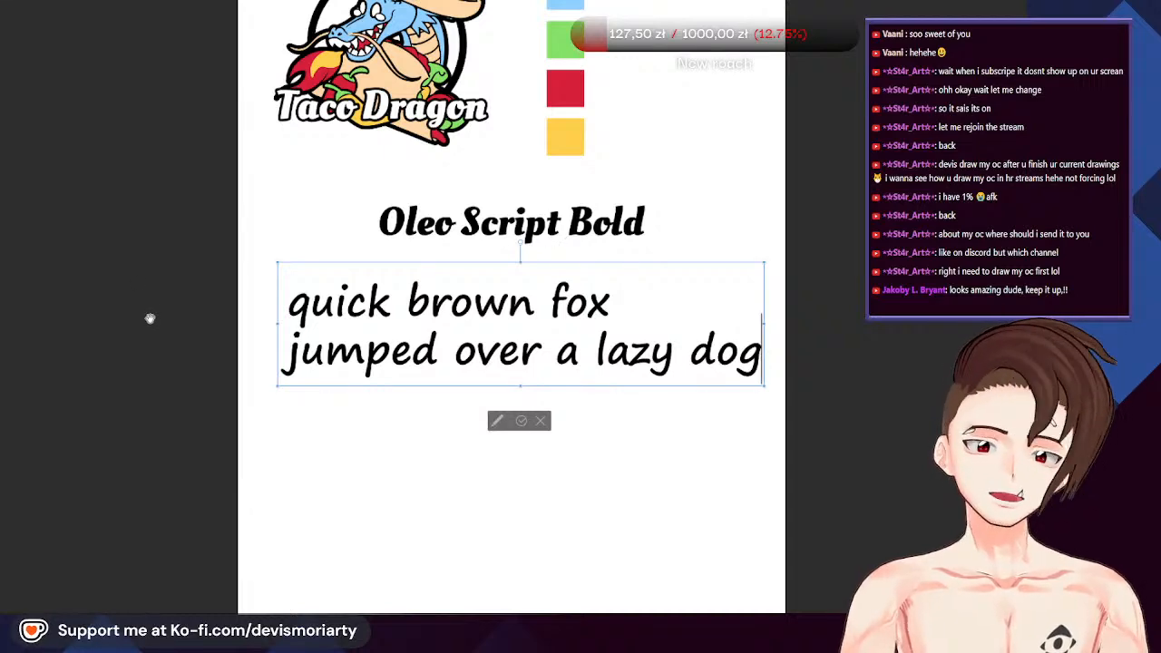
Replace the two-line sample text with the font name "Segoe Print Bold"
{"action": "left_click_drag", "start_coordinate": [760, 355], "coordinate": [286, 295]}
{"action": "scroll", "coordinate": [744, 254], "scroll_direction": "up", "scroll_amount": 1}
{"action": "scroll", "coordinate": [680, 246], "scroll_direction": "down", "scroll_amount": 1}
{"action": "scroll", "coordinate": [592, 245], "scroll_direction": "up", "scroll_amount": 1}
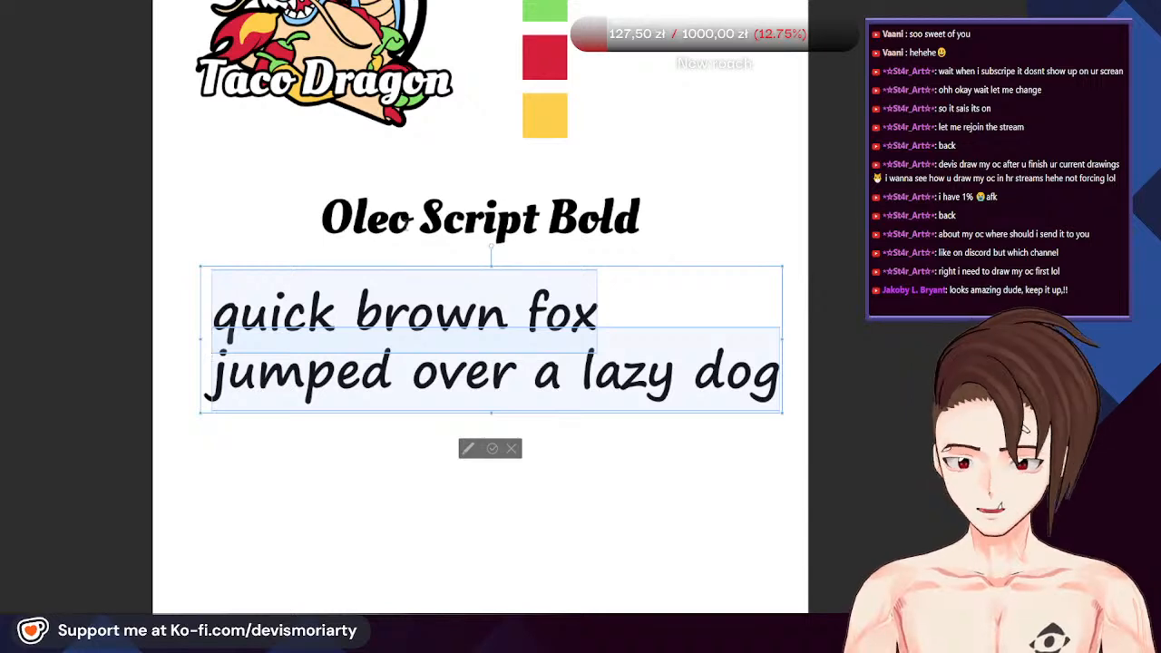
{"action": "scroll", "coordinate": [421, 221], "scroll_direction": "down", "scroll_amount": 1}
{"action": "scroll", "coordinate": [412, 176], "scroll_direction": "up", "scroll_amount": 1}
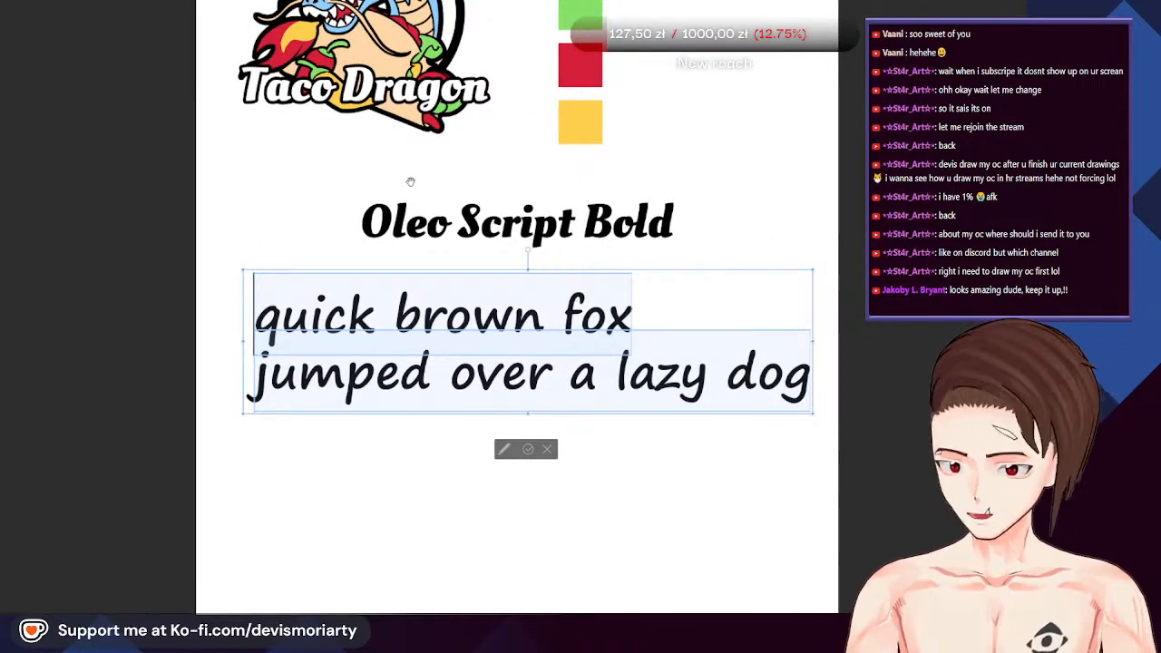
{"action": "type", "text": "Segoe"}
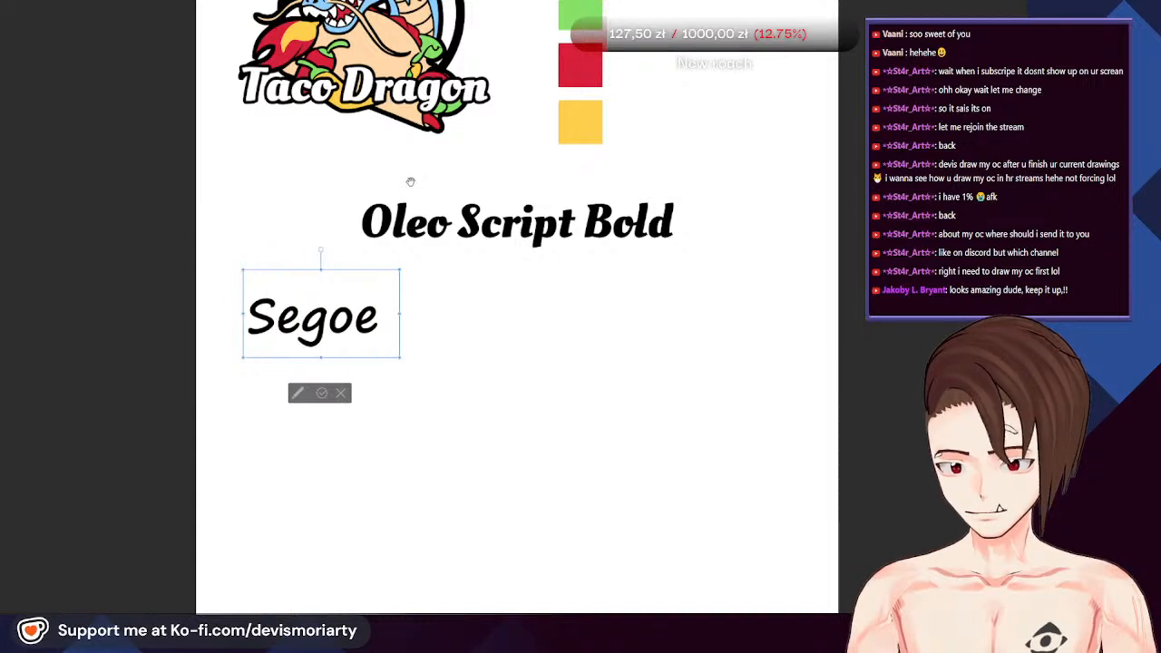
{"action": "type", "text": " Print"}
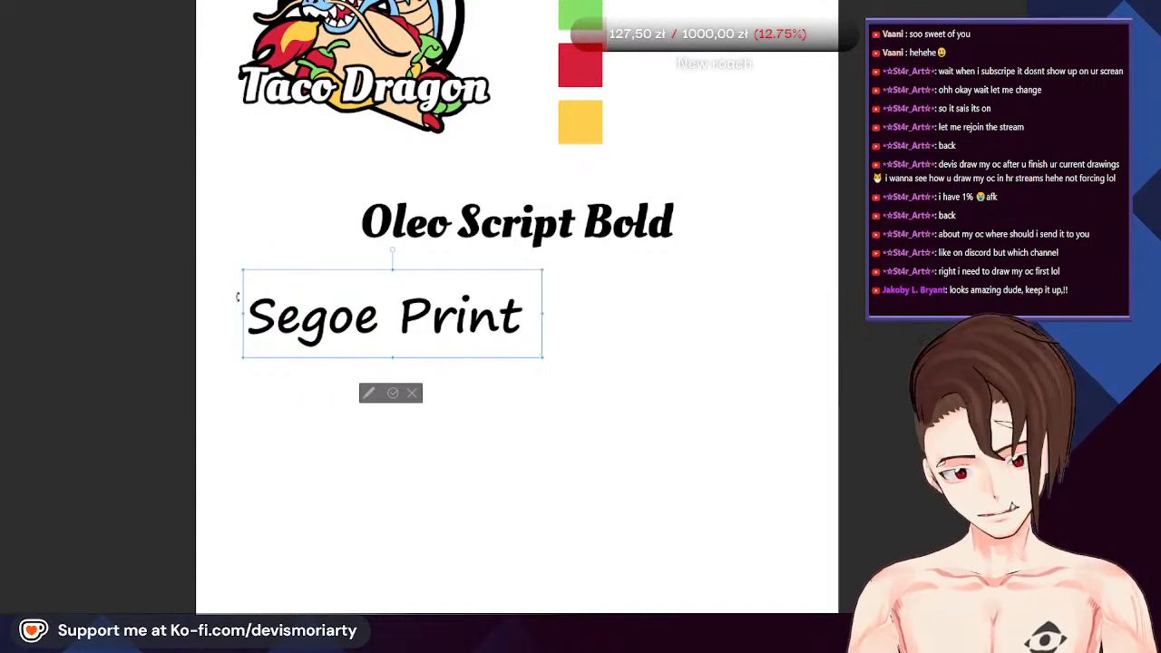
{"action": "type", "text": " Bold"}
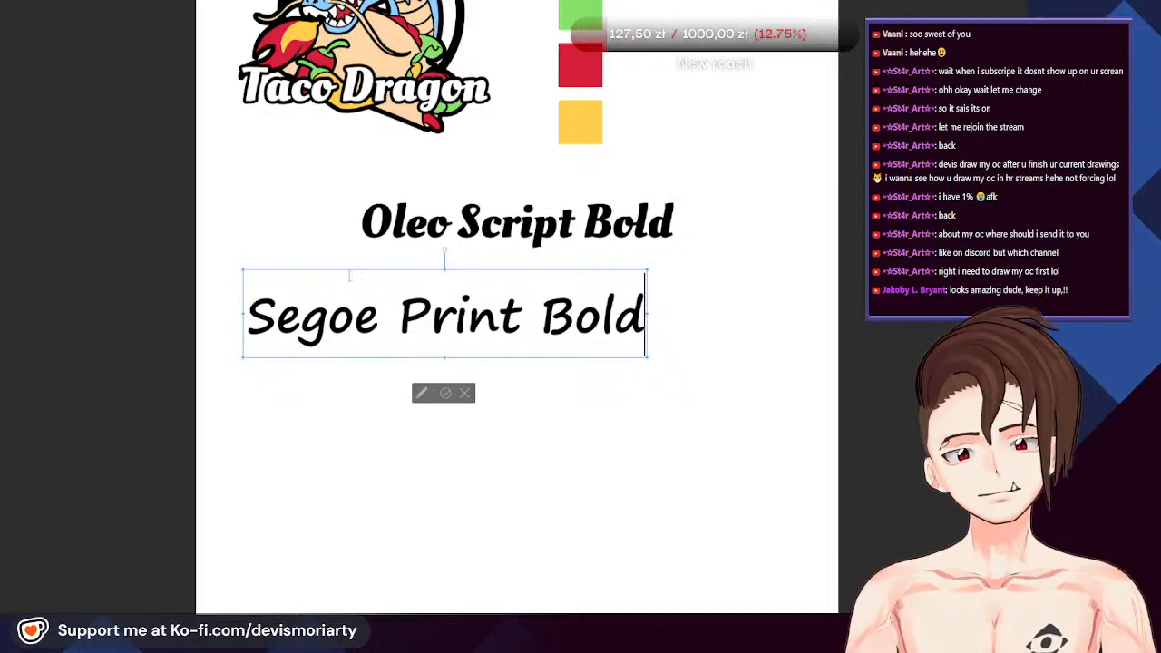
Center the "Segoe Print Bold" text directly beneath the "Oleo Script Bold" line and finish editing it
{"action": "left_click_drag", "start_coordinate": [479, 270], "coordinate": [547, 232]}
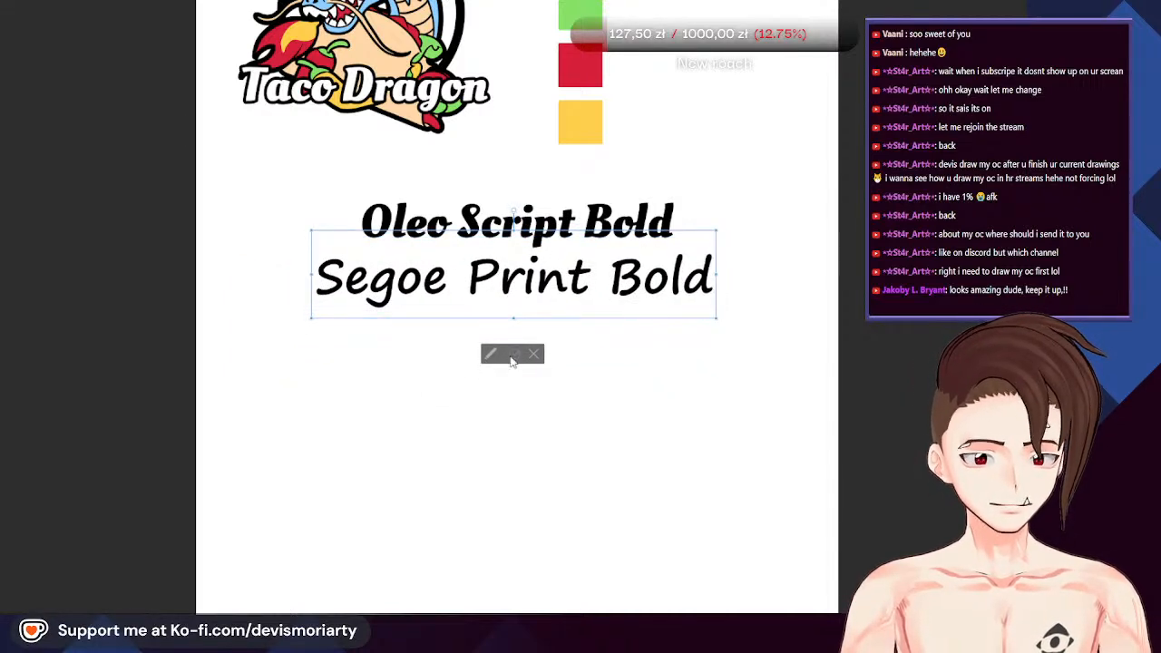
{"action": "left_click", "coordinate": [511, 361]}
{"action": "scroll", "coordinate": [478, 365], "scroll_direction": "down", "scroll_amount": 1}
{"action": "left_click", "coordinate": [401, 305]}
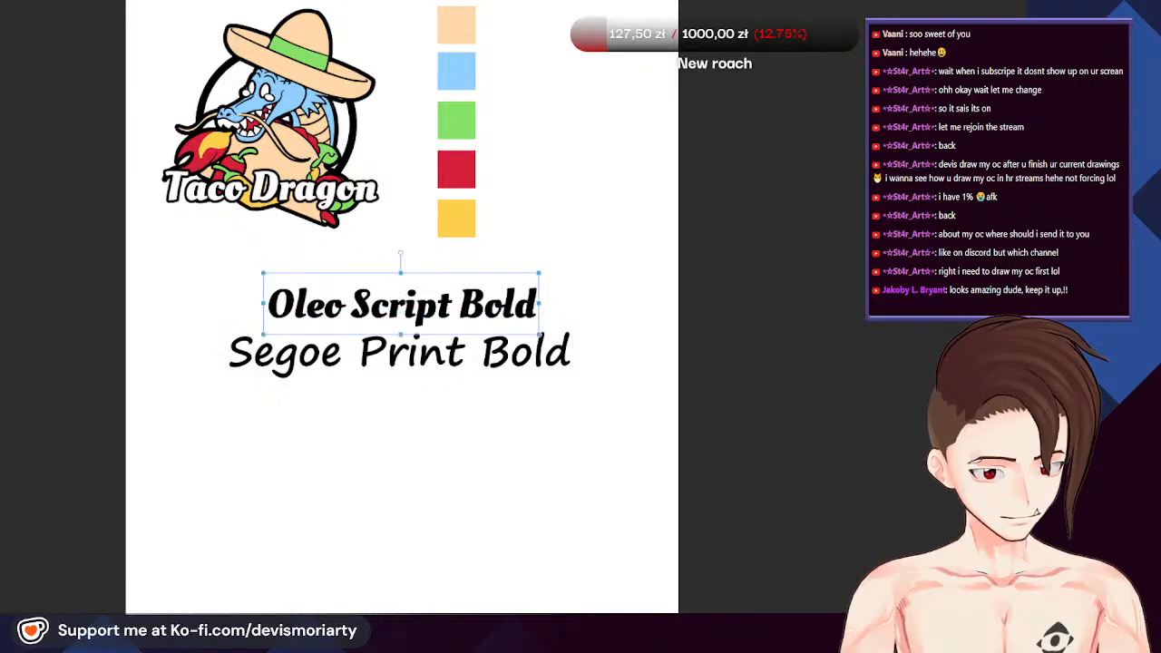
{"action": "left_click", "coordinate": [399, 352]}
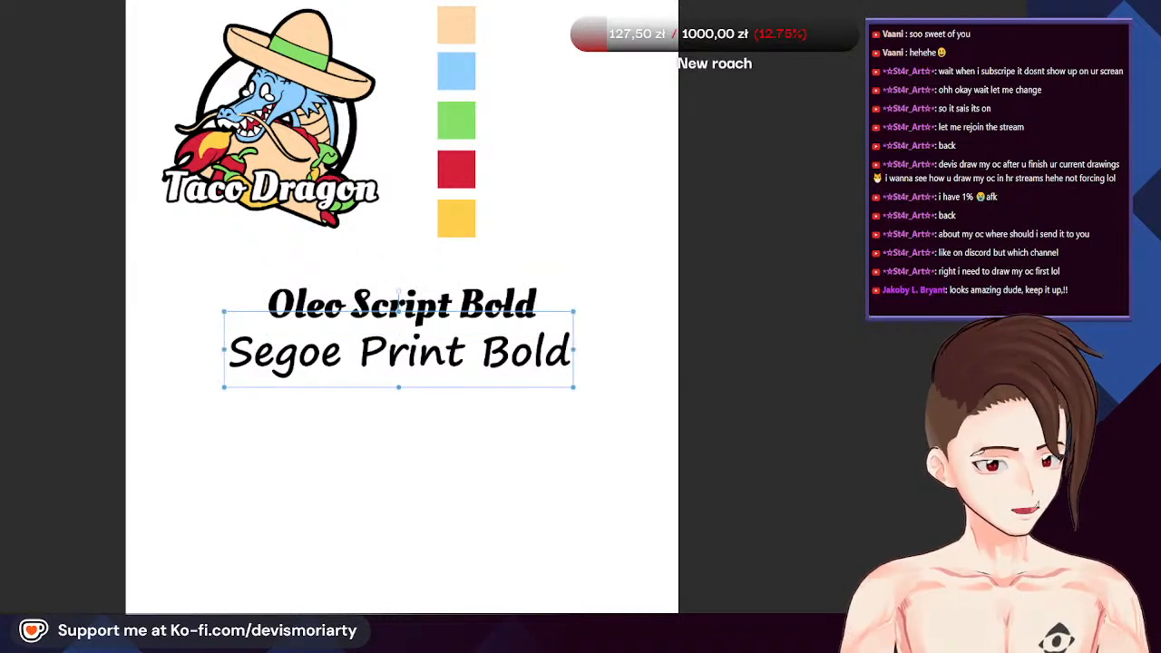
{"action": "key", "text": "Escape"}
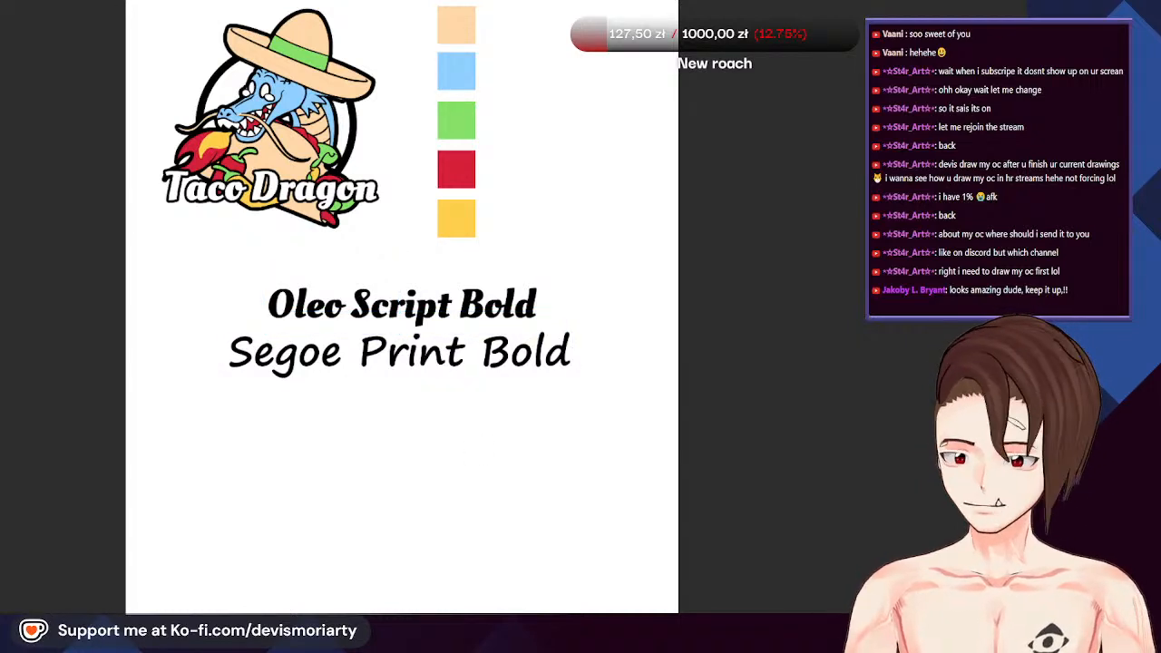
Examine the Taco Dragon page as a whole, checking the arrangement of the logo, color swatches and font names
{"action": "scroll", "coordinate": [430, 208], "scroll_direction": "down", "scroll_amount": 3}
{"action": "scroll", "coordinate": [336, 136], "scroll_direction": "up", "scroll_amount": 4}
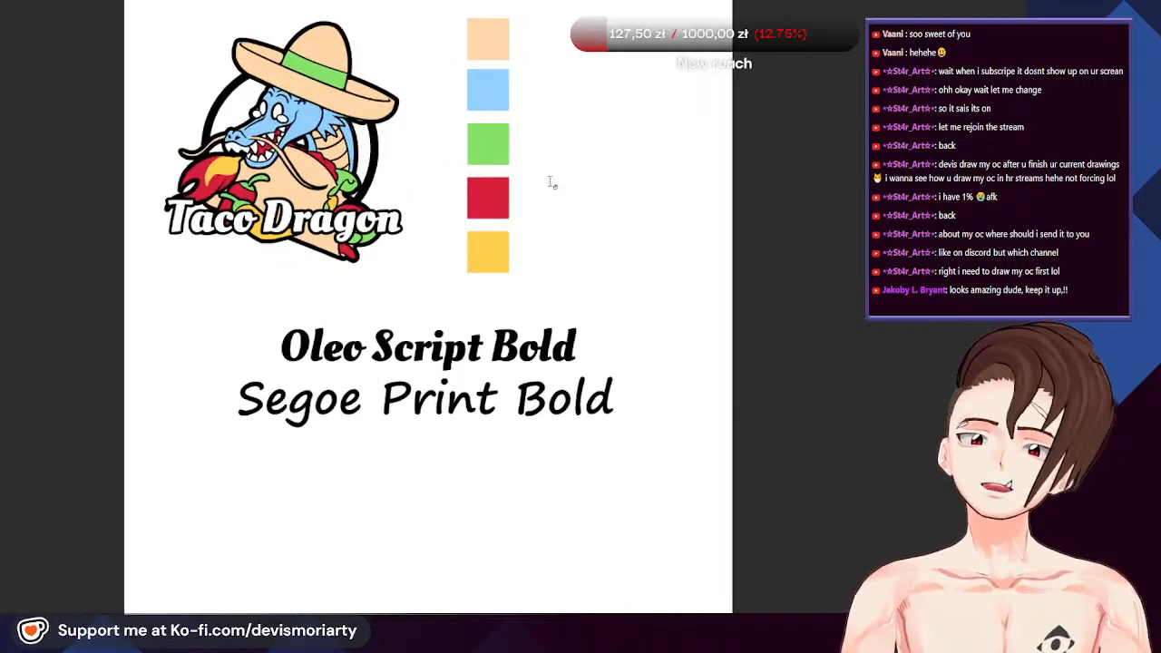
{"action": "scroll", "coordinate": [551, 184], "scroll_direction": "down", "scroll_amount": 2}
{"action": "scroll", "coordinate": [581, 187], "scroll_direction": "up", "scroll_amount": 1}
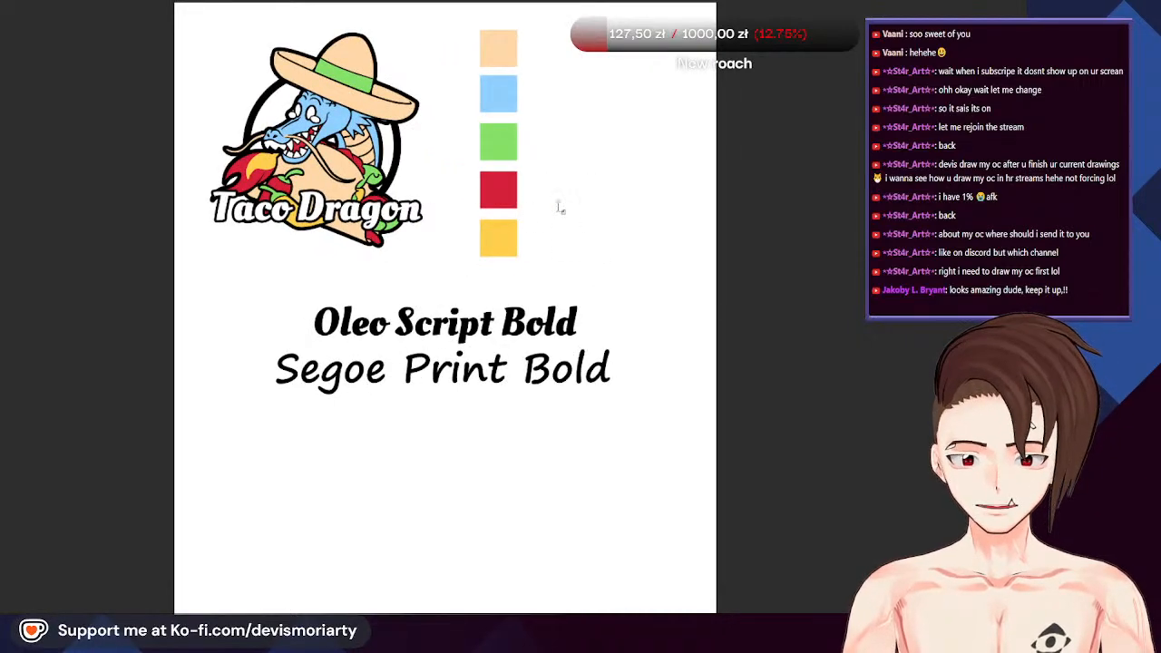
{"action": "scroll", "coordinate": [560, 207], "scroll_direction": "down", "scroll_amount": 2}
{"action": "scroll", "coordinate": [626, 254], "scroll_direction": "up", "scroll_amount": 2}
{"action": "scroll", "coordinate": [444, 221], "scroll_direction": "down", "scroll_amount": 2}
{"action": "scroll", "coordinate": [443, 220], "scroll_direction": "up", "scroll_amount": 1}
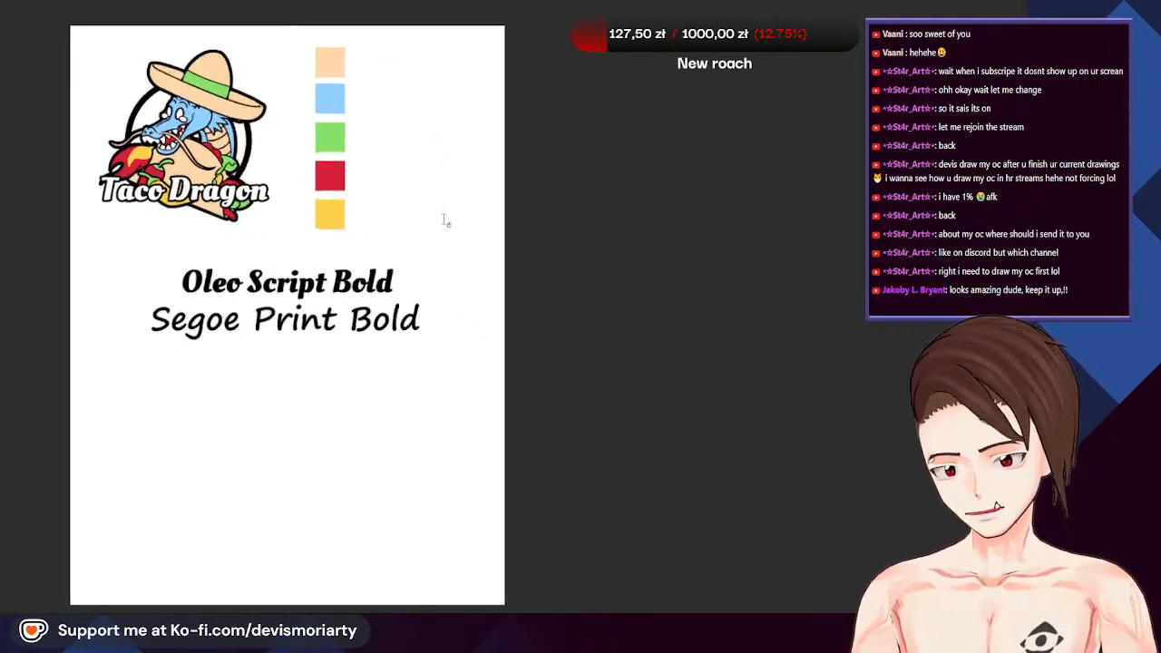
{"action": "scroll", "coordinate": [444, 221], "scroll_direction": "down", "scroll_amount": 2}
{"action": "scroll", "coordinate": [444, 220], "scroll_direction": "up", "scroll_amount": 1}
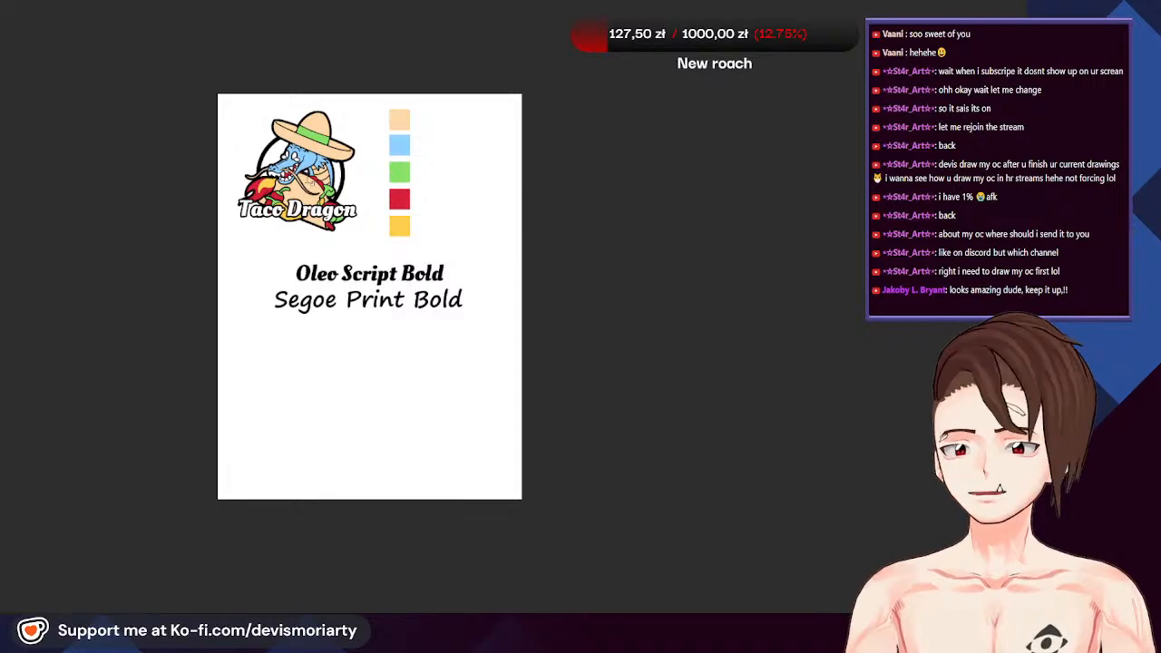
{"action": "scroll", "coordinate": [323, 180], "scroll_direction": "down", "scroll_amount": 1}
{"action": "scroll", "coordinate": [253, 182], "scroll_direction": "up", "scroll_amount": 2}
{"action": "scroll", "coordinate": [521, 204], "scroll_direction": "down", "scroll_amount": 1}
{"action": "scroll", "coordinate": [463, 218], "scroll_direction": "up", "scroll_amount": 2}
{"action": "scroll", "coordinate": [626, 213], "scroll_direction": "down", "scroll_amount": 2}
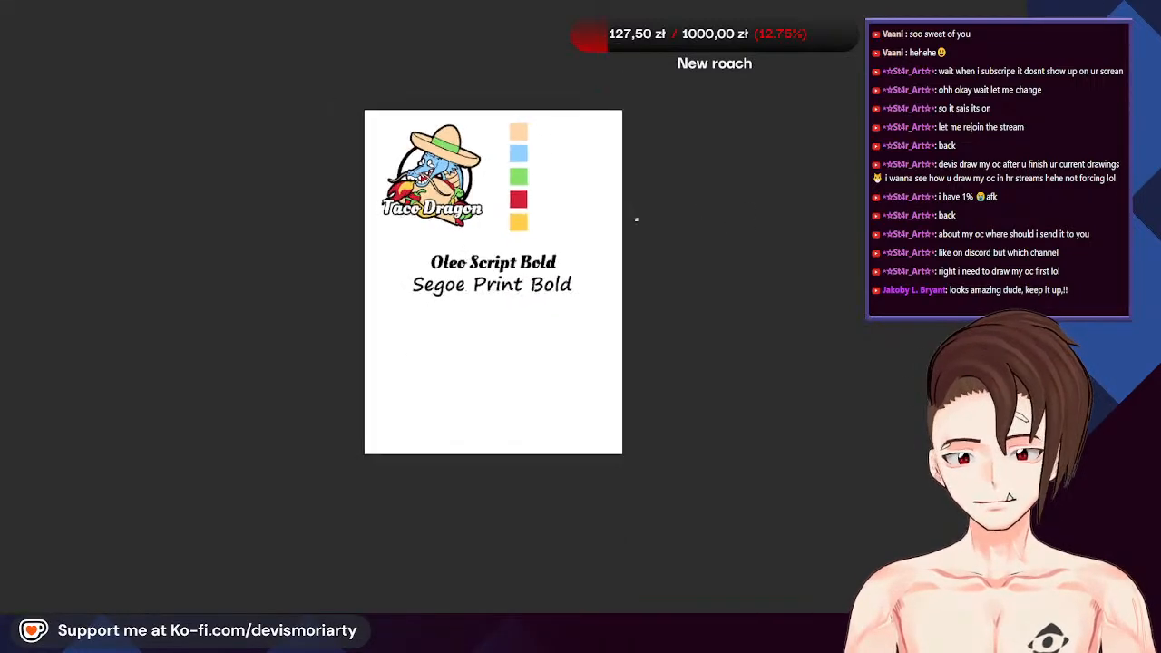
{"action": "scroll", "coordinate": [363, 191], "scroll_direction": "up", "scroll_amount": 2}
{"action": "scroll", "coordinate": [544, 195], "scroll_direction": "down", "scroll_amount": 2}
{"action": "scroll", "coordinate": [580, 204], "scroll_direction": "up", "scroll_amount": 1}
{"action": "scroll", "coordinate": [637, 218], "scroll_direction": "down", "scroll_amount": 1}
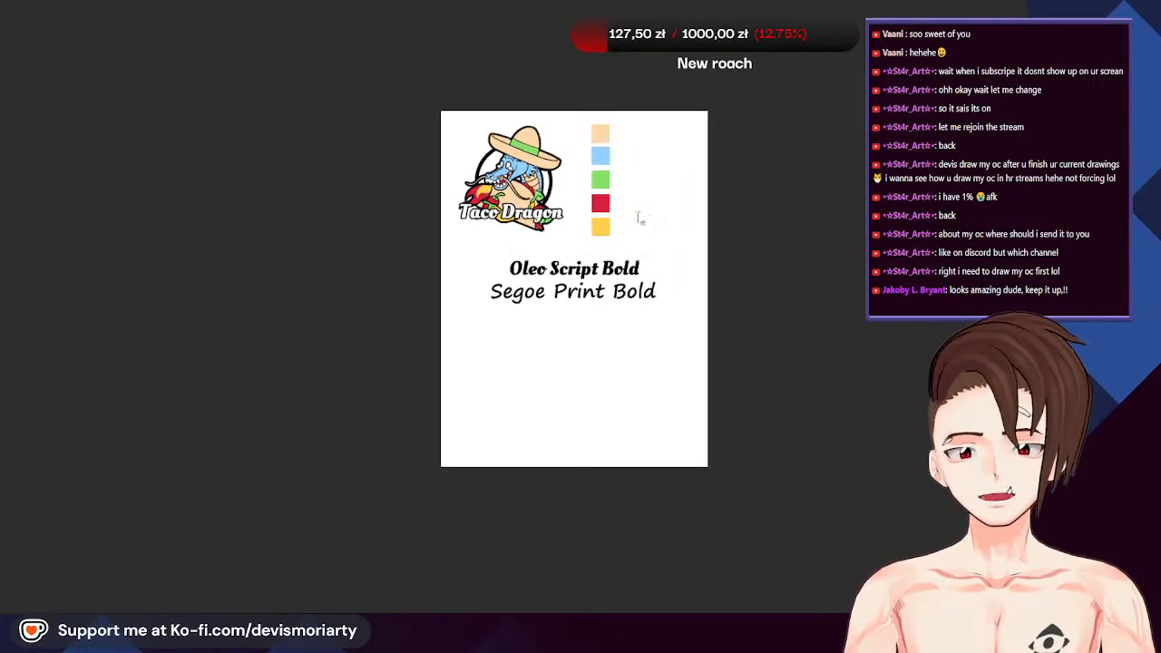
{"action": "scroll", "coordinate": [674, 218], "scroll_direction": "up", "scroll_amount": 3}
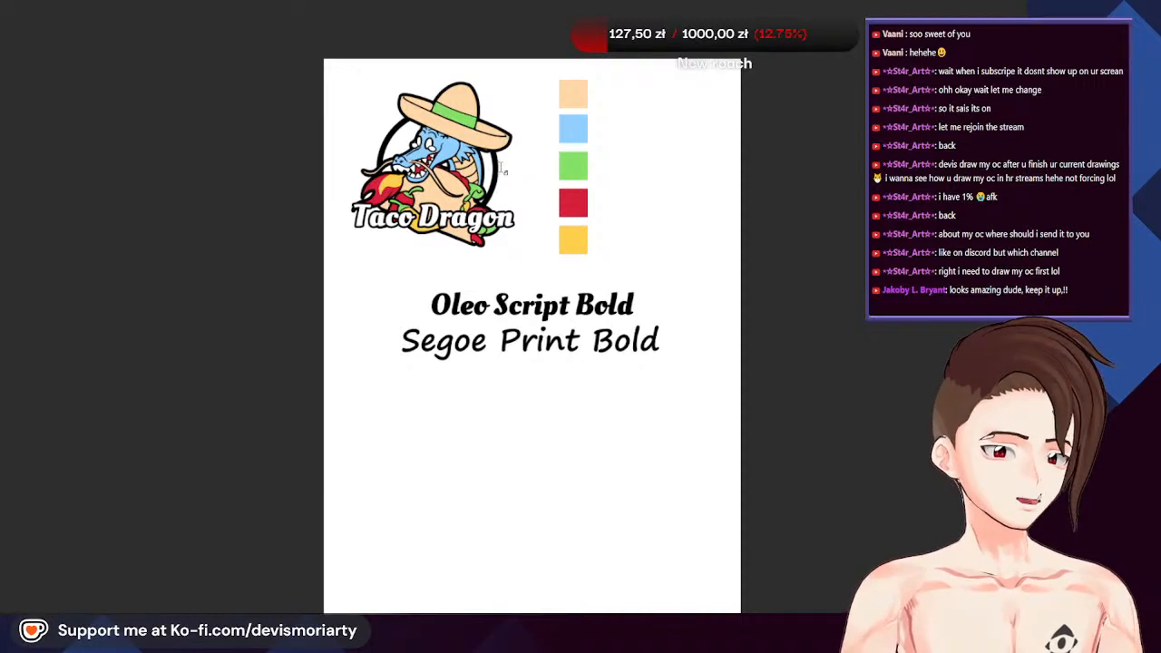
{"action": "scroll", "coordinate": [472, 165], "scroll_direction": "down", "scroll_amount": 2}
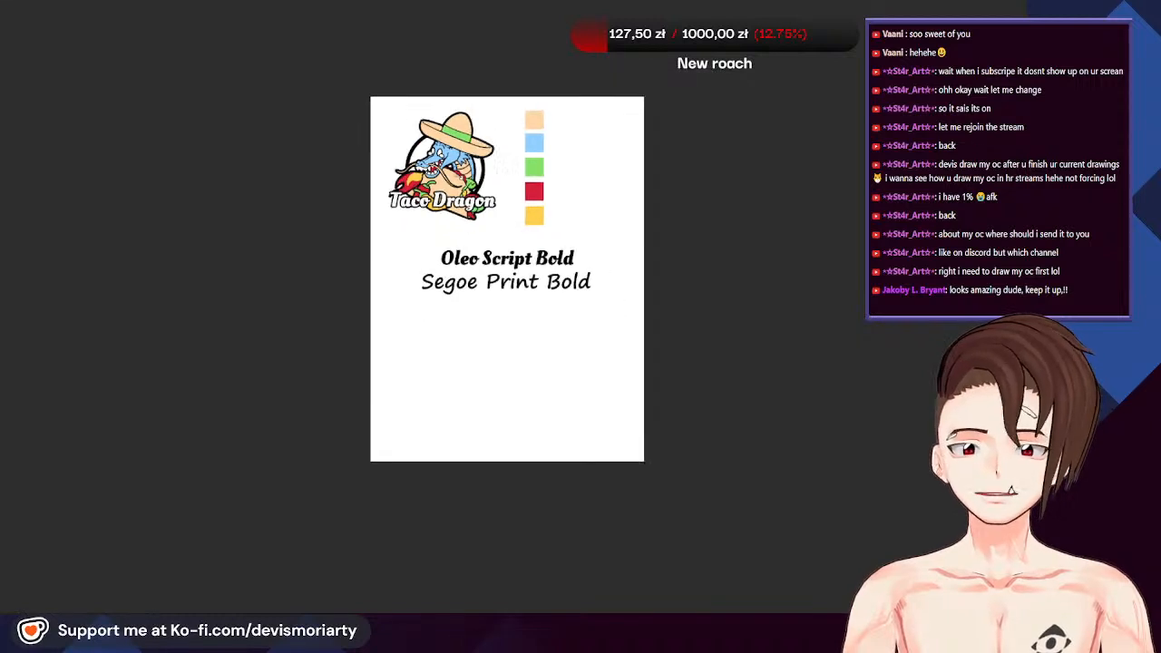
{"action": "scroll", "coordinate": [608, 218], "scroll_direction": "up", "scroll_amount": 1}
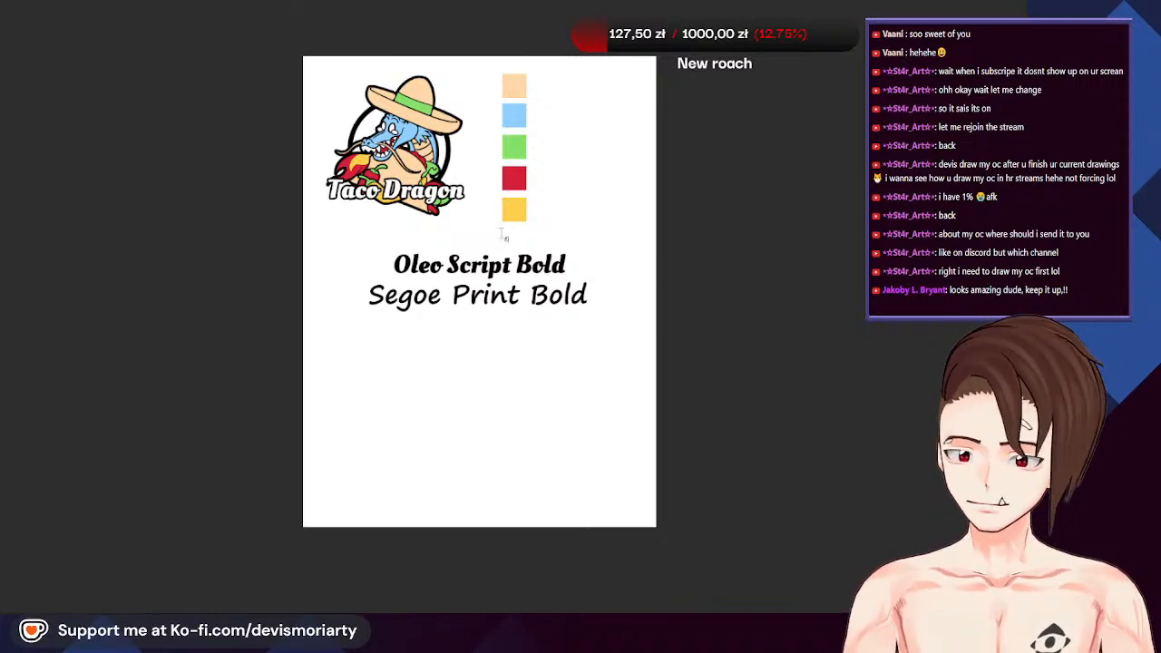
{"action": "scroll", "coordinate": [539, 146], "scroll_direction": "down", "scroll_amount": 1}
{"action": "scroll", "coordinate": [513, 150], "scroll_direction": "up", "scroll_amount": 2}
{"action": "scroll", "coordinate": [271, 159], "scroll_direction": "down", "scroll_amount": 2}
{"action": "scroll", "coordinate": [270, 166], "scroll_direction": "up", "scroll_amount": 3}
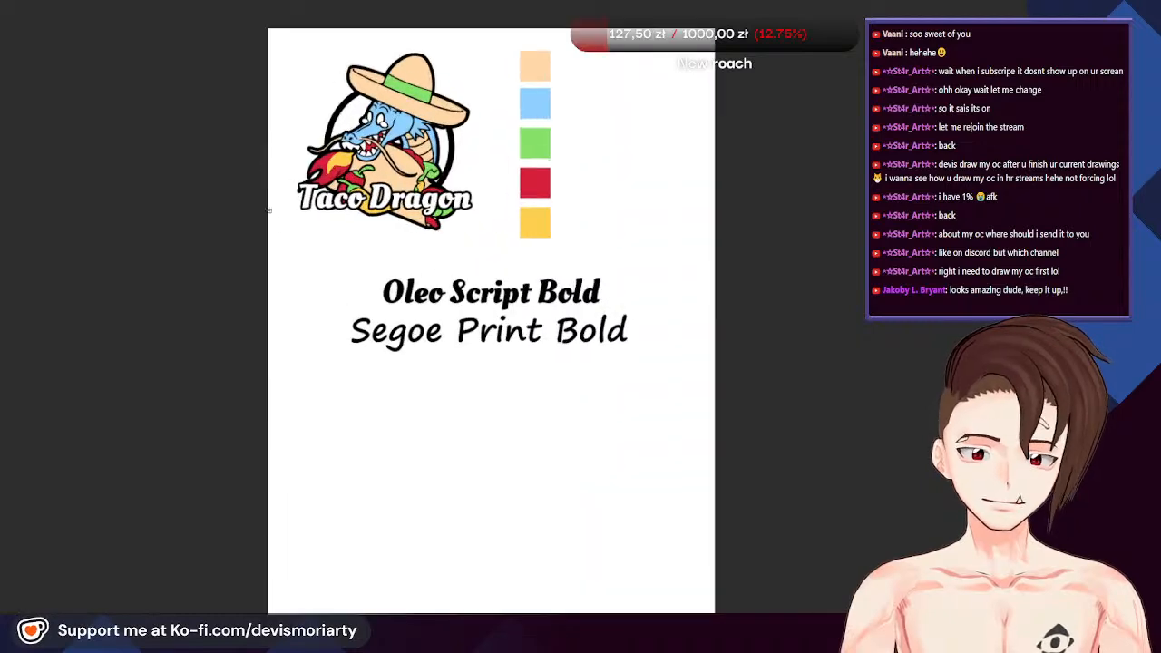
{"action": "scroll", "coordinate": [274, 227], "scroll_direction": "down", "scroll_amount": 1}
{"action": "scroll", "coordinate": [273, 225], "scroll_direction": "up", "scroll_amount": 1}
{"action": "scroll", "coordinate": [272, 223], "scroll_direction": "down", "scroll_amount": 2}
{"action": "scroll", "coordinate": [315, 370], "scroll_direction": "up", "scroll_amount": 2}
{"action": "scroll", "coordinate": [305, 282], "scroll_direction": "down", "scroll_amount": 1}
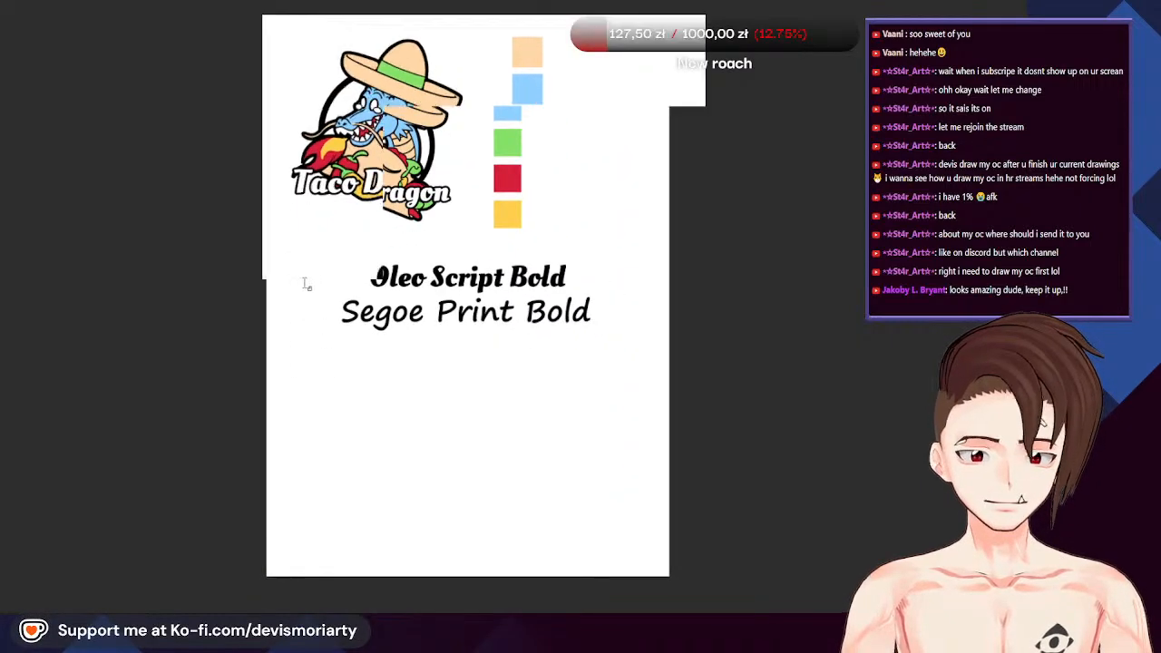
{"action": "scroll", "coordinate": [306, 280], "scroll_direction": "up", "scroll_amount": 1}
{"action": "scroll", "coordinate": [298, 327], "scroll_direction": "down", "scroll_amount": 1}
{"action": "scroll", "coordinate": [298, 330], "scroll_direction": "up", "scroll_amount": 1}
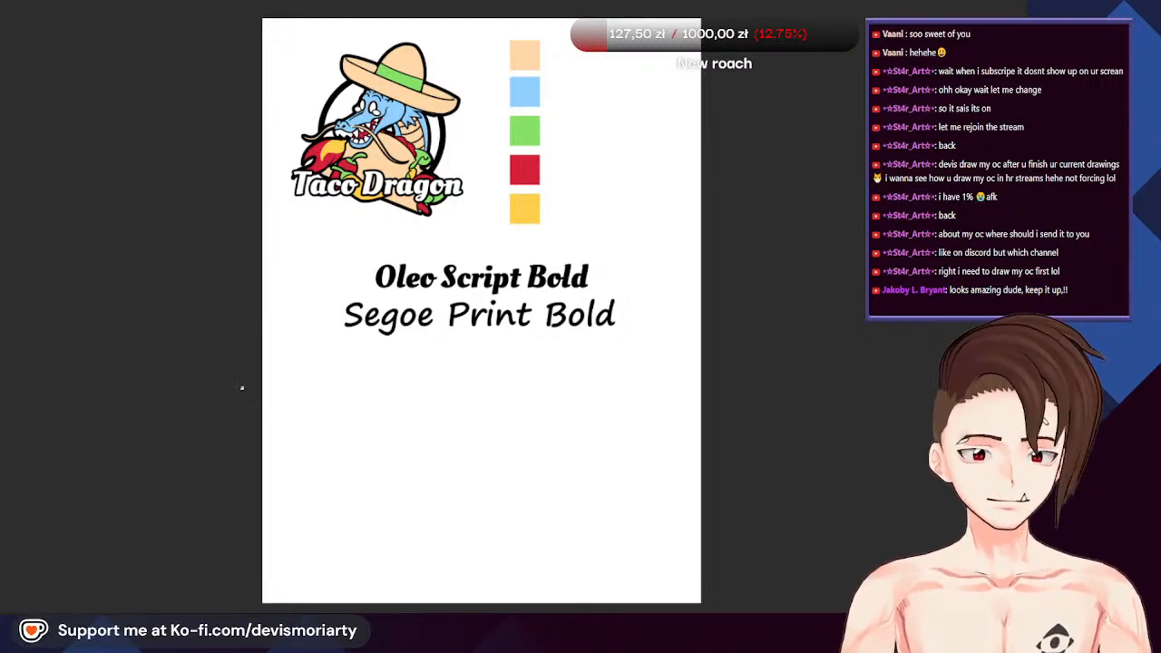
{"action": "scroll", "coordinate": [480, 258], "scroll_direction": "down", "scroll_amount": 1}
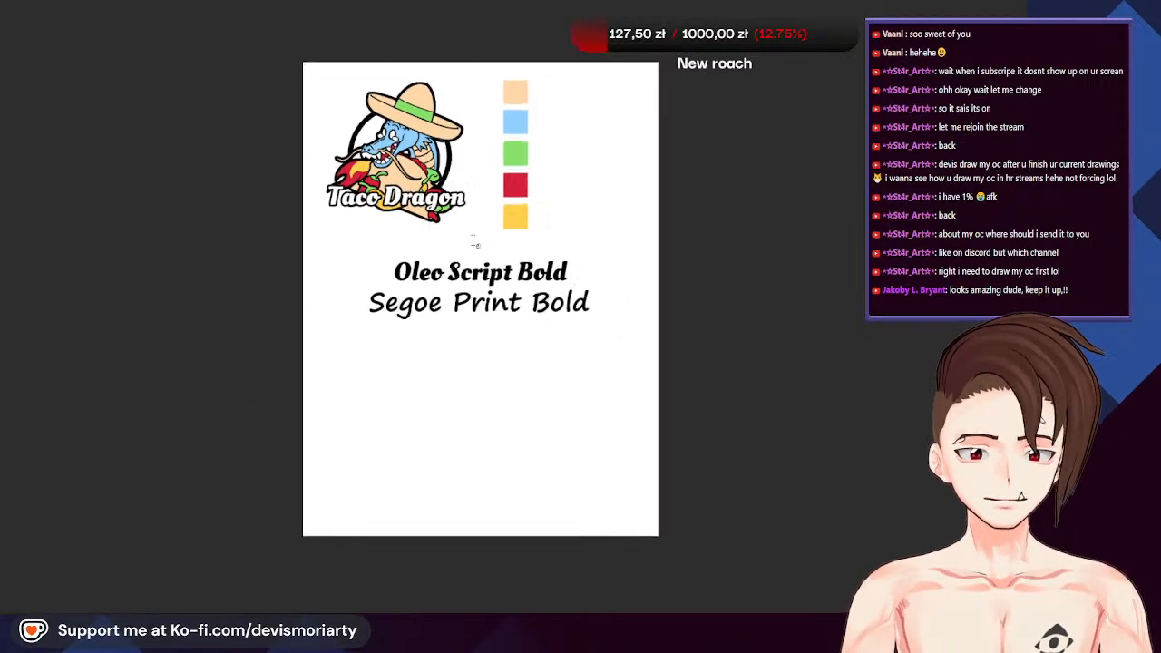
{"action": "scroll", "coordinate": [478, 245], "scroll_direction": "up", "scroll_amount": 1}
{"action": "scroll", "coordinate": [481, 268], "scroll_direction": "down", "scroll_amount": 1}
{"action": "scroll", "coordinate": [572, 303], "scroll_direction": "up", "scroll_amount": 1}
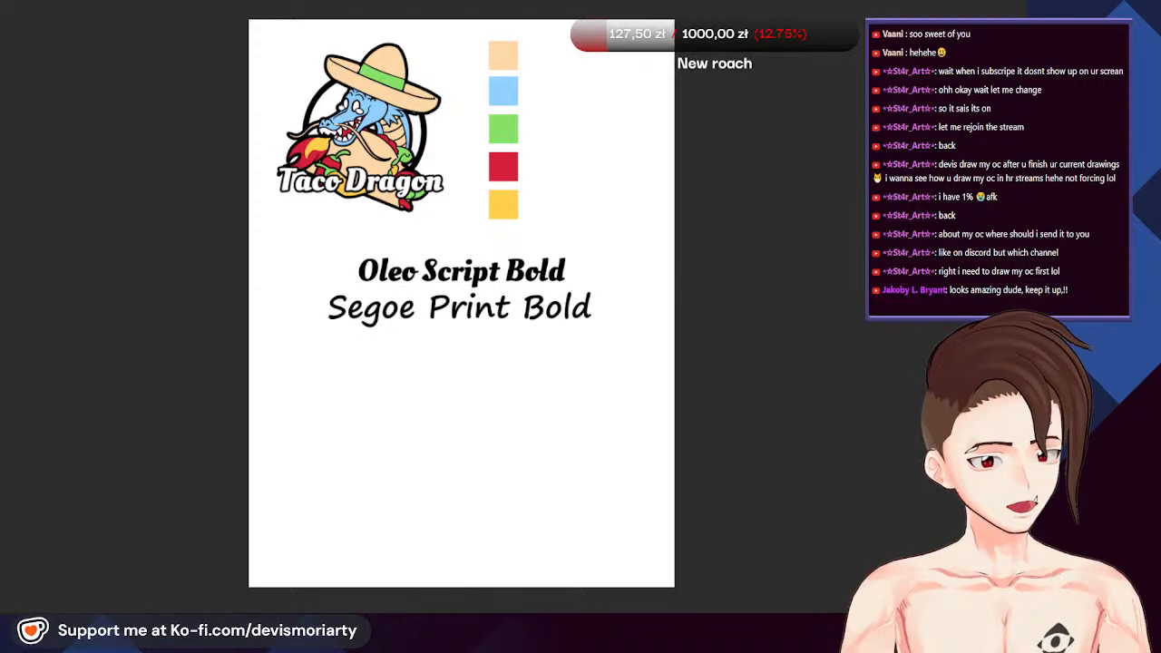
Review the presentation pages of the cinechill, Word Salad and Funny Mushroom logos
{"action": "key", "text": "ctrl+z"}
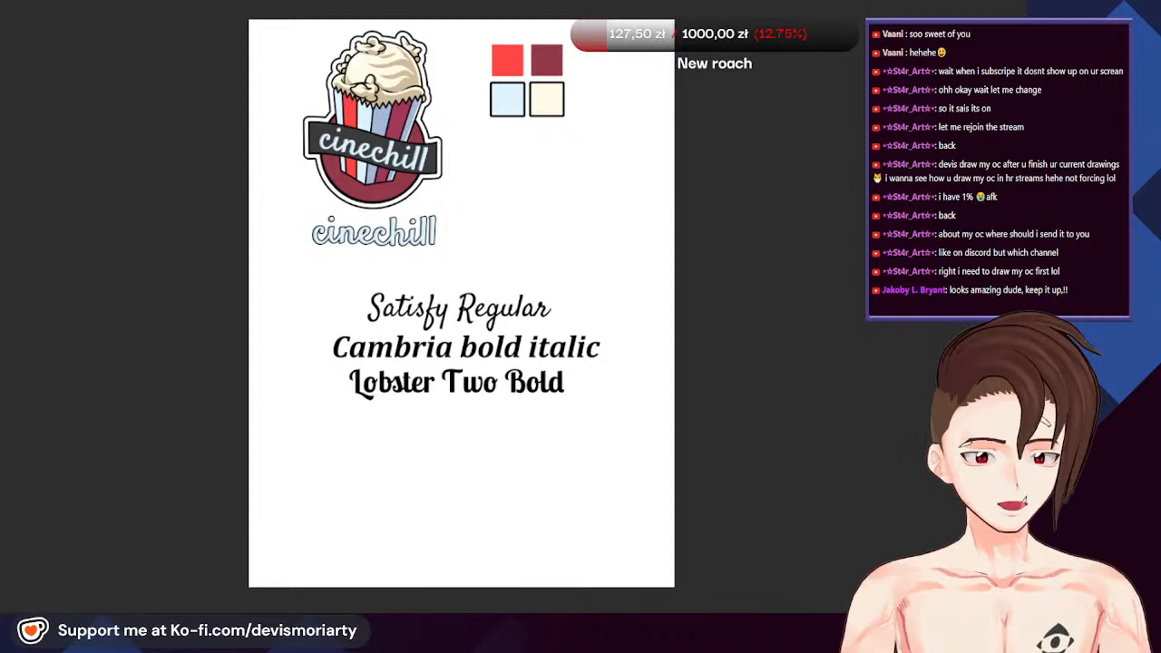
{"action": "key", "text": "Right"}
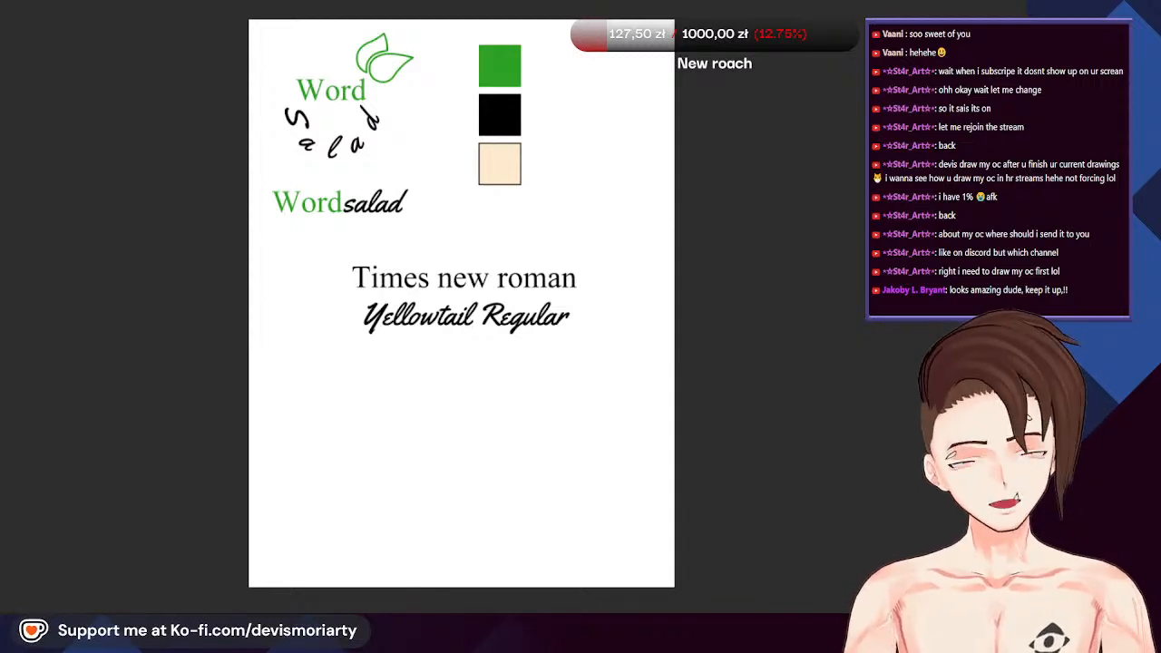
{"action": "key", "text": "Right"}
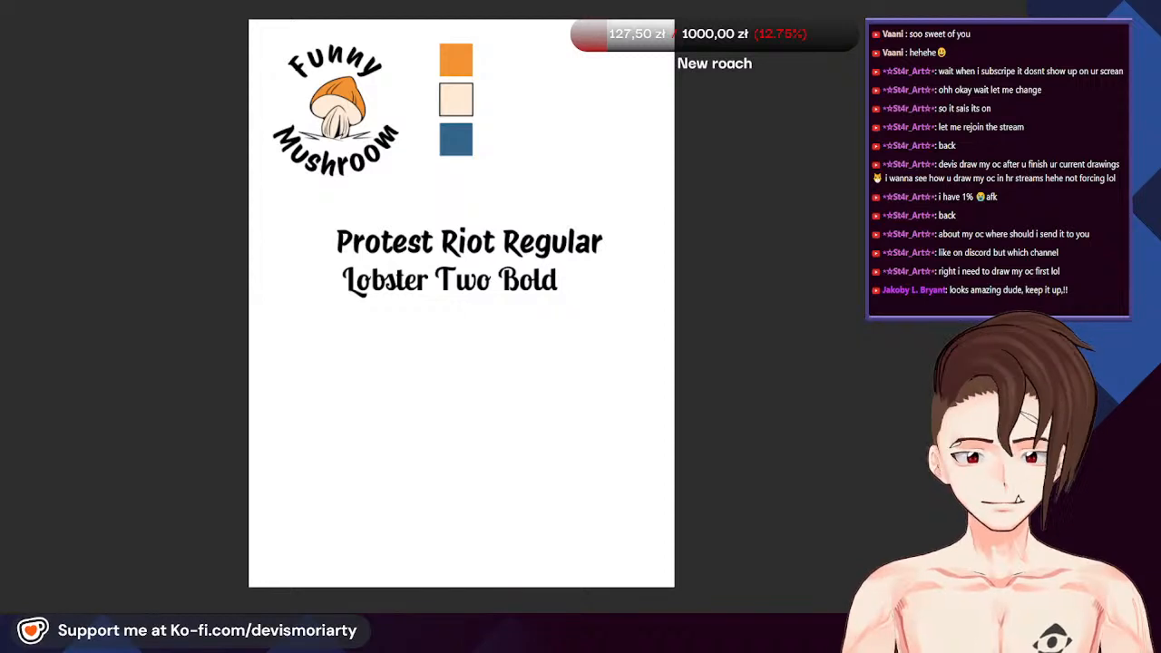
Show the handwritten list of logo ideas and read through its entries
{"action": "key", "text": "Right"}
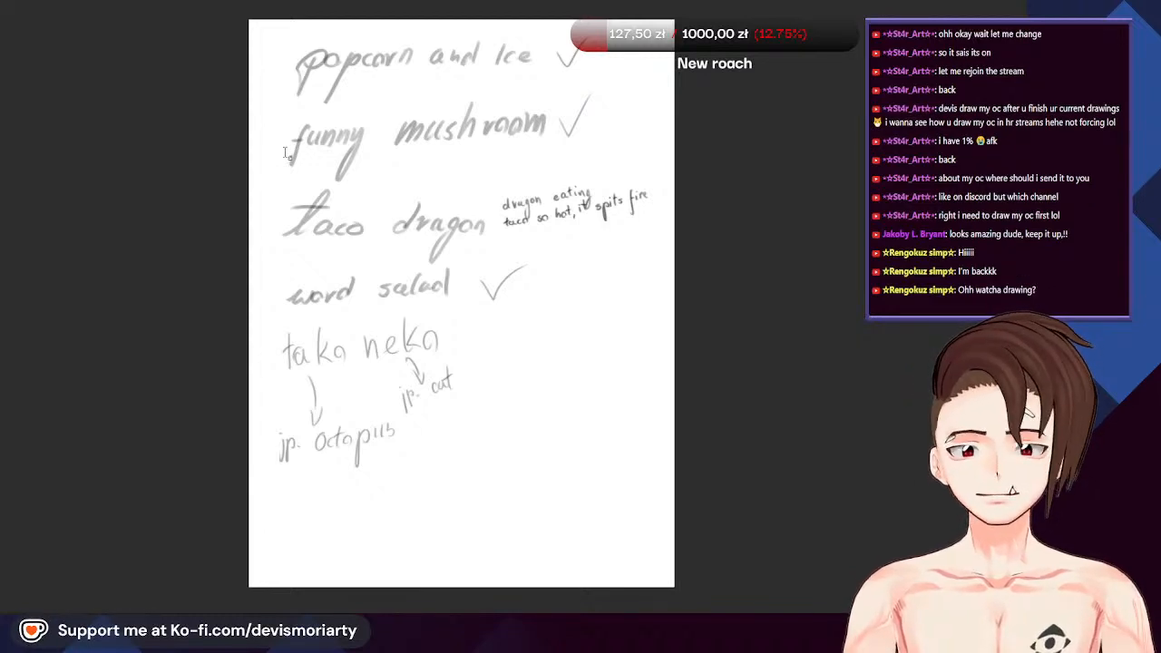
{"action": "scroll", "coordinate": [581, 270], "scroll_direction": "down", "scroll_amount": 1}
{"action": "scroll", "coordinate": [580, 271], "scroll_direction": "up", "scroll_amount": 1}
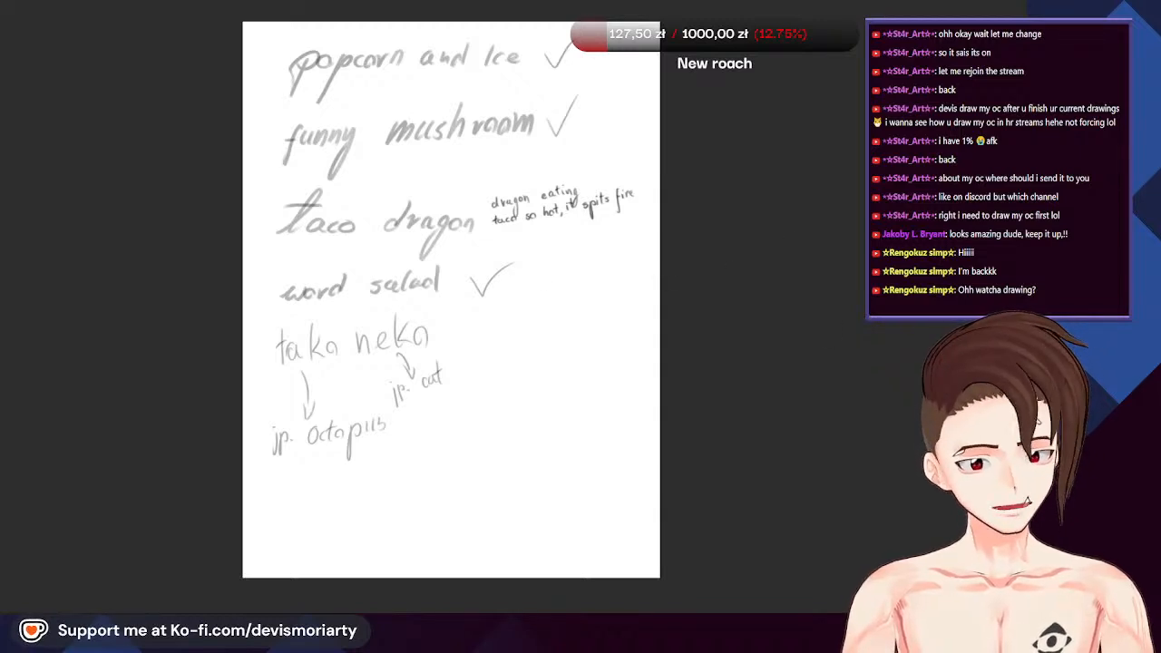
{"action": "scroll", "coordinate": [545, 241], "scroll_direction": "down", "scroll_amount": 1}
{"action": "scroll", "coordinate": [493, 205], "scroll_direction": "up", "scroll_amount": 2}
{"action": "scroll", "coordinate": [491, 187], "scroll_direction": "down", "scroll_amount": 1}
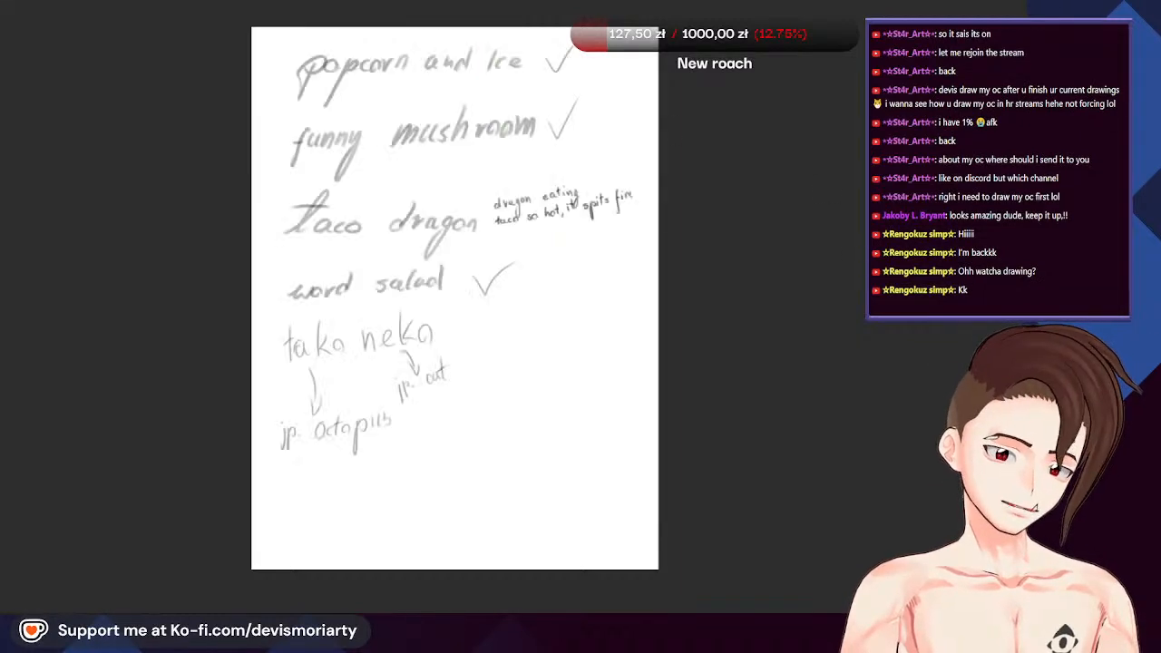
Examine the "tako neko" entry and its octopus and cat notes up close, along with the rest of the handwritten idea list
{"action": "scroll", "coordinate": [274, 375], "scroll_direction": "up", "scroll_amount": 3}
{"action": "scroll", "coordinate": [475, 324], "scroll_direction": "up", "scroll_amount": 2}
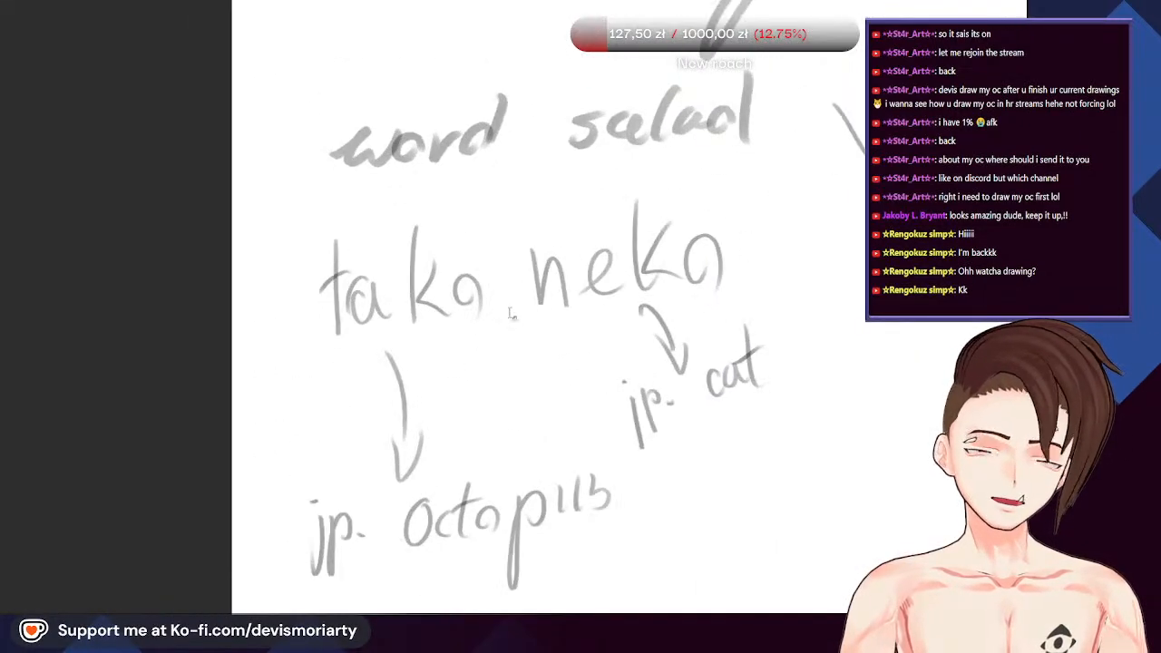
{"action": "scroll", "coordinate": [526, 327], "scroll_direction": "down", "scroll_amount": 2}
{"action": "scroll", "coordinate": [539, 335], "scroll_direction": "up", "scroll_amount": 2}
{"action": "scroll", "coordinate": [312, 281], "scroll_direction": "down", "scroll_amount": 4}
{"action": "scroll", "coordinate": [611, 390], "scroll_direction": "up", "scroll_amount": 3}
{"action": "scroll", "coordinate": [435, 358], "scroll_direction": "down", "scroll_amount": 2}
{"action": "scroll", "coordinate": [531, 363], "scroll_direction": "up", "scroll_amount": 2}
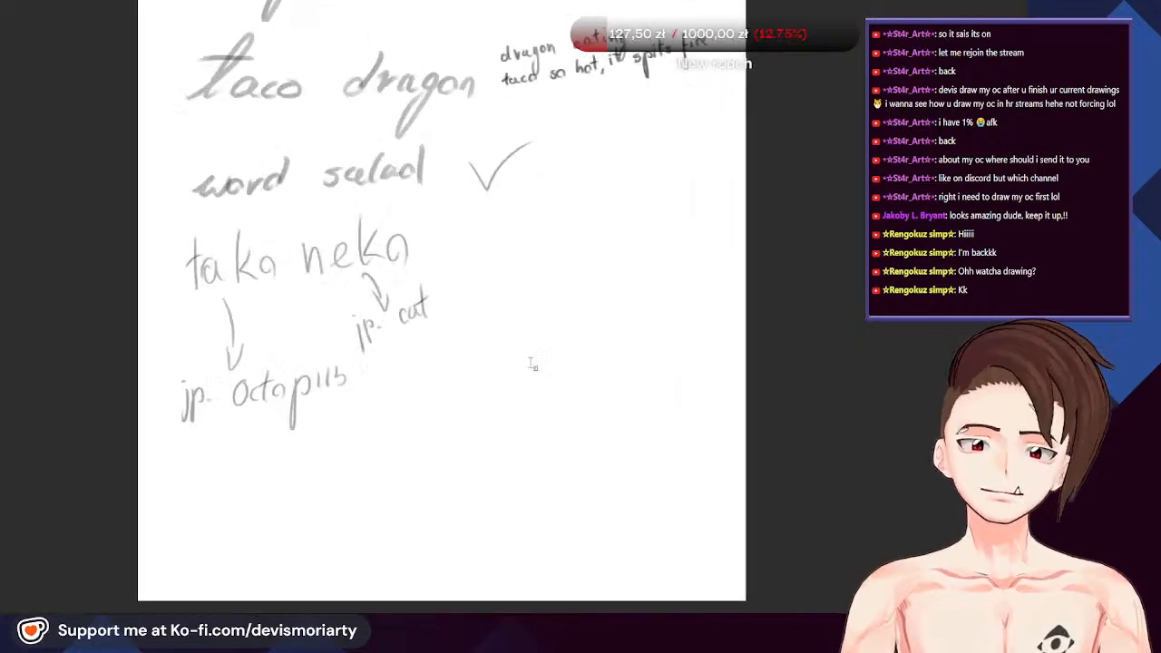
{"action": "scroll", "coordinate": [536, 369], "scroll_direction": "down", "scroll_amount": 2}
{"action": "scroll", "coordinate": [536, 369], "scroll_direction": "down", "scroll_amount": 1}
{"action": "scroll", "coordinate": [353, 208], "scroll_direction": "down", "scroll_amount": 2}
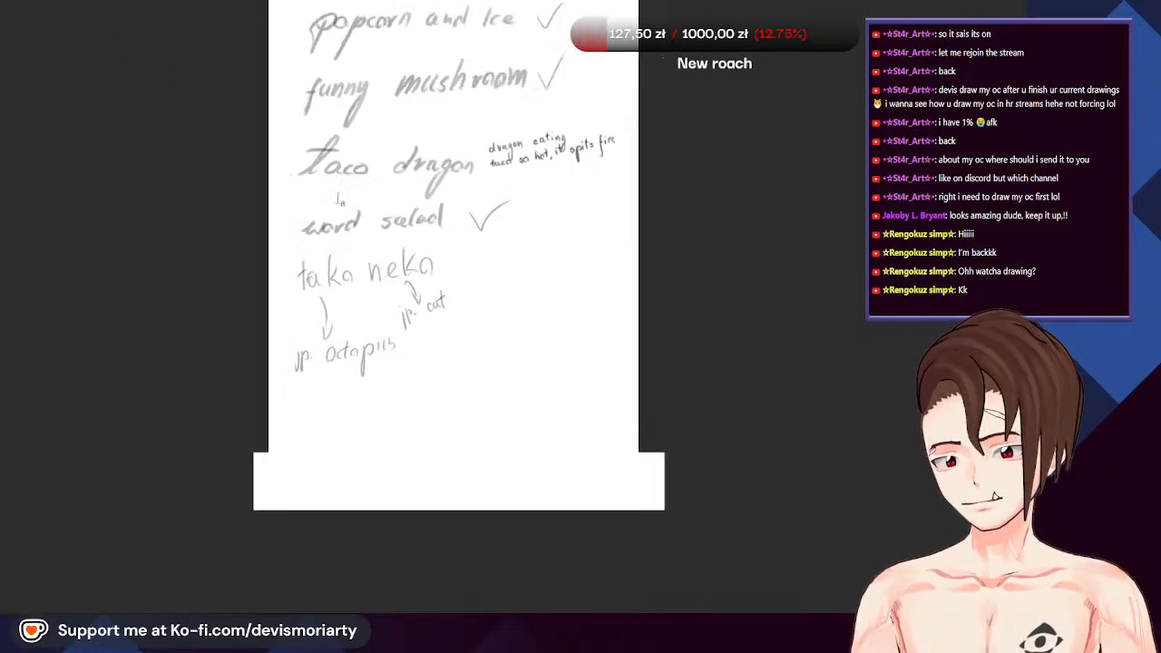
{"action": "scroll", "coordinate": [340, 208], "scroll_direction": "up", "scroll_amount": 3}
{"action": "scroll", "coordinate": [468, 254], "scroll_direction": "down", "scroll_amount": 2}
{"action": "scroll", "coordinate": [595, 205], "scroll_direction": "up", "scroll_amount": 2}
{"action": "scroll", "coordinate": [579, 219], "scroll_direction": "down", "scroll_amount": 3}
{"action": "scroll", "coordinate": [577, 219], "scroll_direction": "up", "scroll_amount": 1}
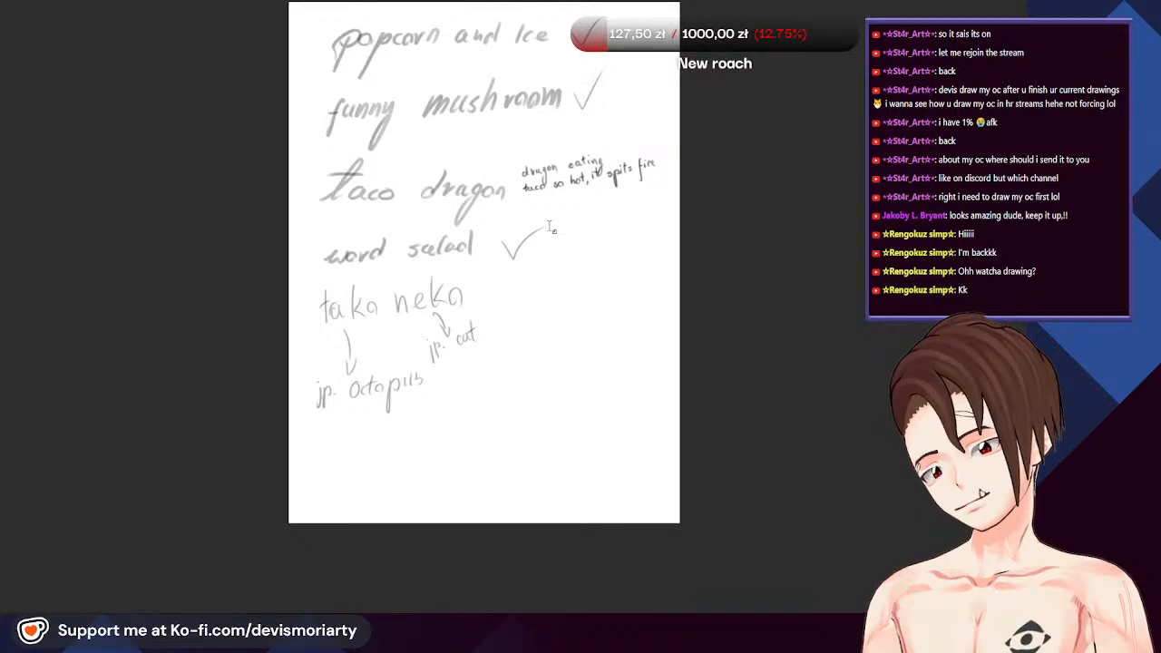
{"action": "scroll", "coordinate": [606, 204], "scroll_direction": "down", "scroll_amount": 1}
{"action": "scroll", "coordinate": [495, 251], "scroll_direction": "down", "scroll_amount": 3}
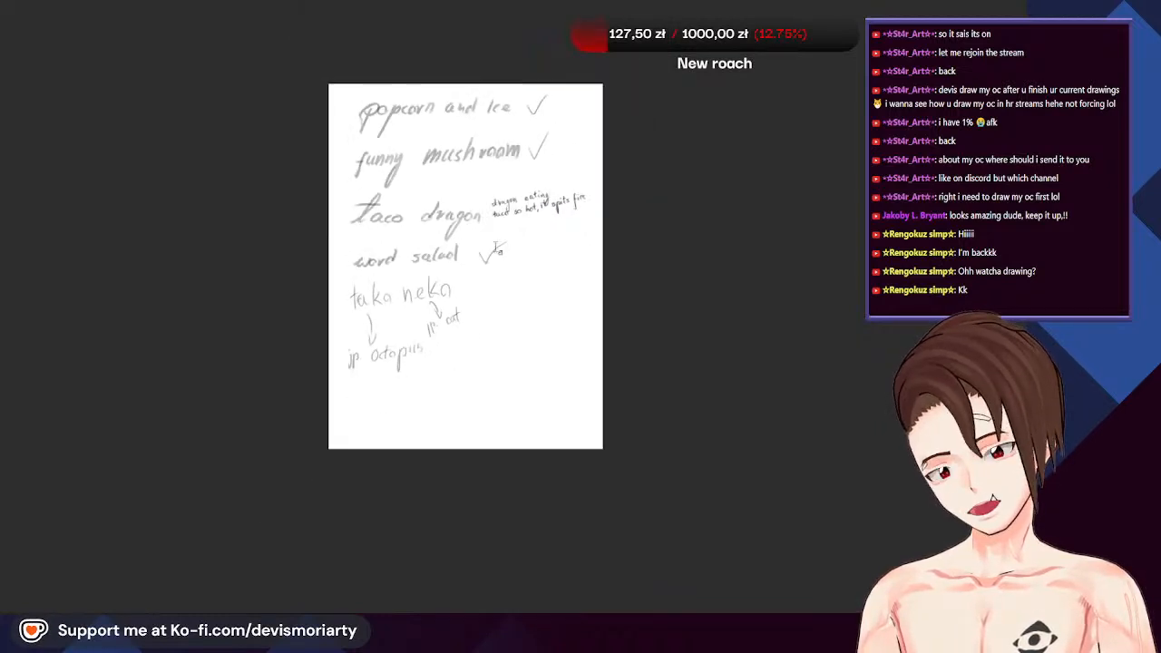
{"action": "scroll", "coordinate": [519, 243], "scroll_direction": "up", "scroll_amount": 1}
{"action": "scroll", "coordinate": [555, 228], "scroll_direction": "down", "scroll_amount": 1}
{"action": "scroll", "coordinate": [553, 214], "scroll_direction": "up", "scroll_amount": 2}
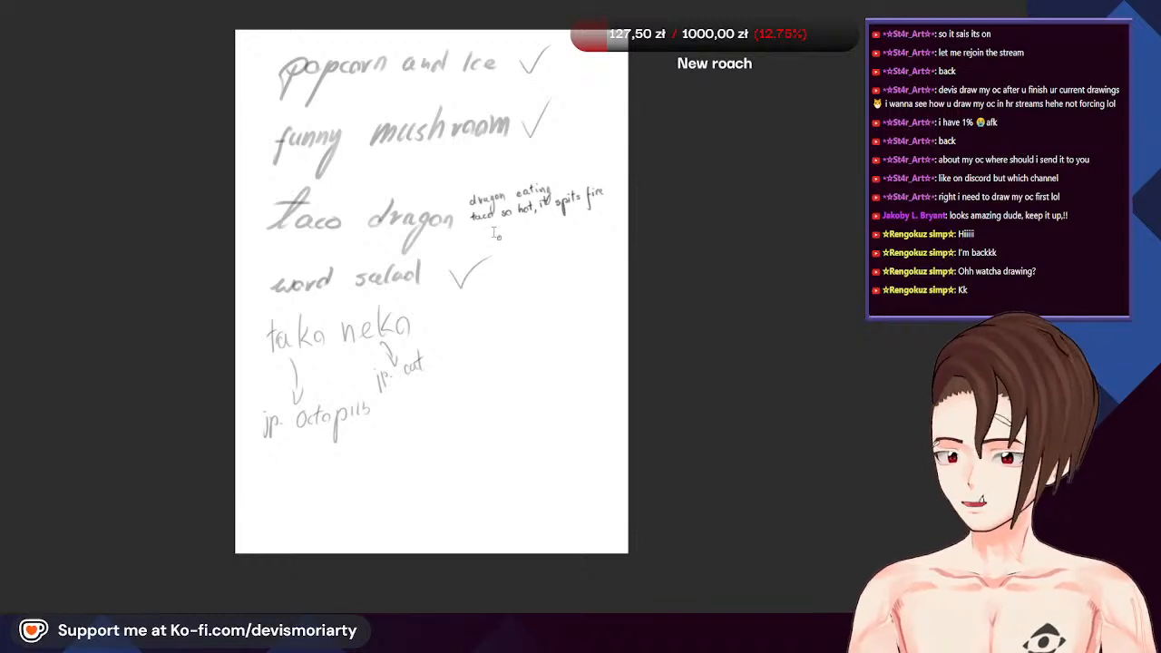
{"action": "scroll", "coordinate": [571, 296], "scroll_direction": "down", "scroll_amount": 1}
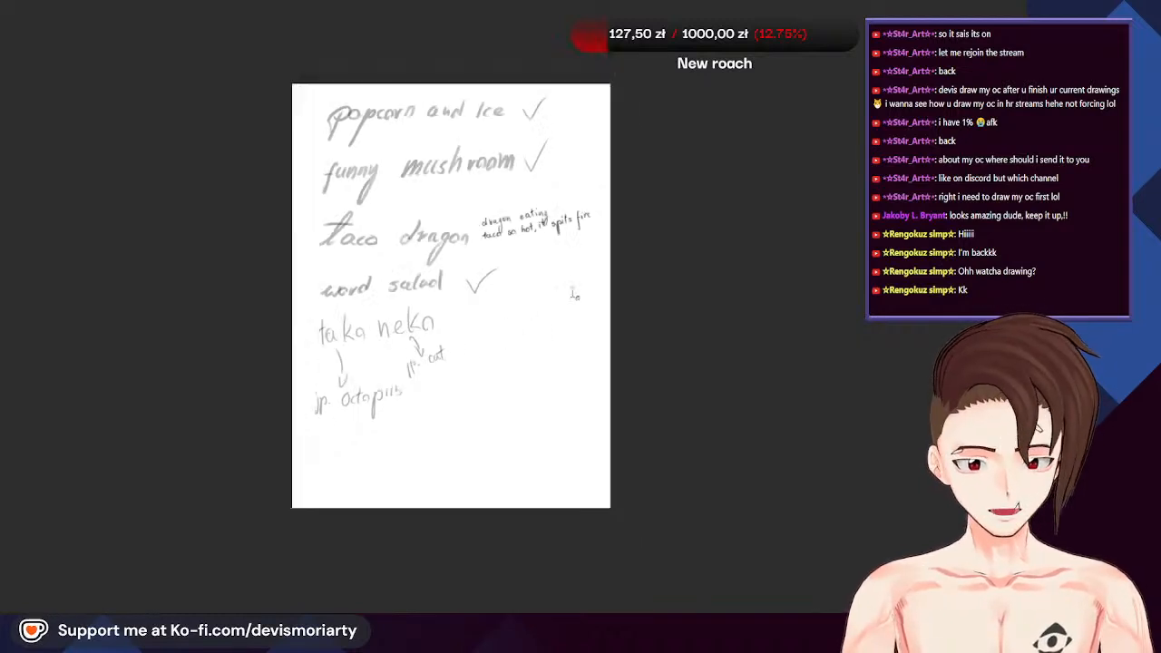
{"action": "scroll", "coordinate": [314, 218], "scroll_direction": "up", "scroll_amount": 1}
{"action": "scroll", "coordinate": [503, 215], "scroll_direction": "down", "scroll_amount": 2}
{"action": "scroll", "coordinate": [495, 272], "scroll_direction": "up", "scroll_amount": 2}
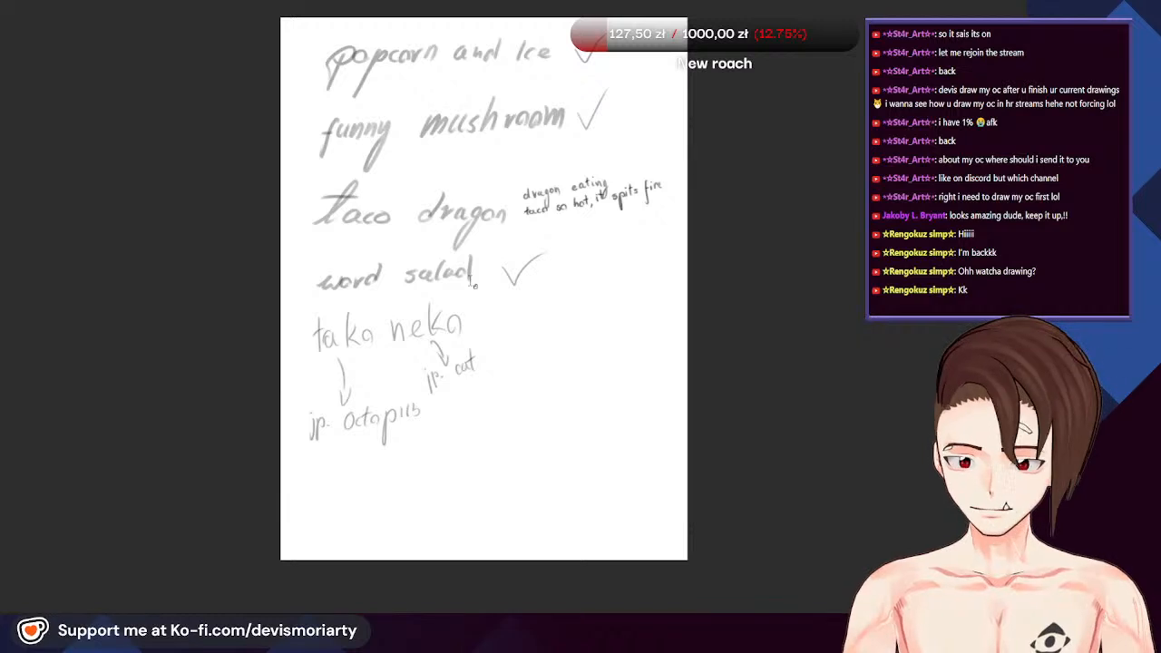
{"action": "scroll", "coordinate": [626, 227], "scroll_direction": "down", "scroll_amount": 1}
{"action": "scroll", "coordinate": [521, 329], "scroll_direction": "up", "scroll_amount": 1}
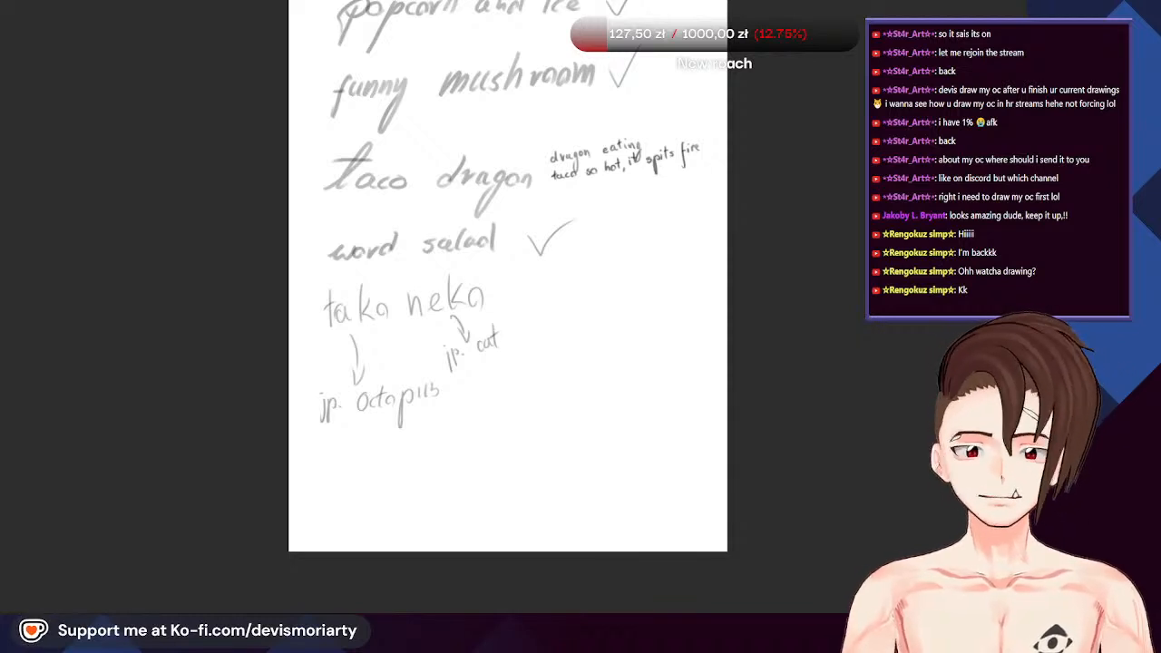
{"action": "scroll", "coordinate": [487, 325], "scroll_direction": "down", "scroll_amount": 3}
{"action": "scroll", "coordinate": [487, 325], "scroll_direction": "up", "scroll_amount": 3}
{"action": "scroll", "coordinate": [487, 324], "scroll_direction": "down", "scroll_amount": 1}
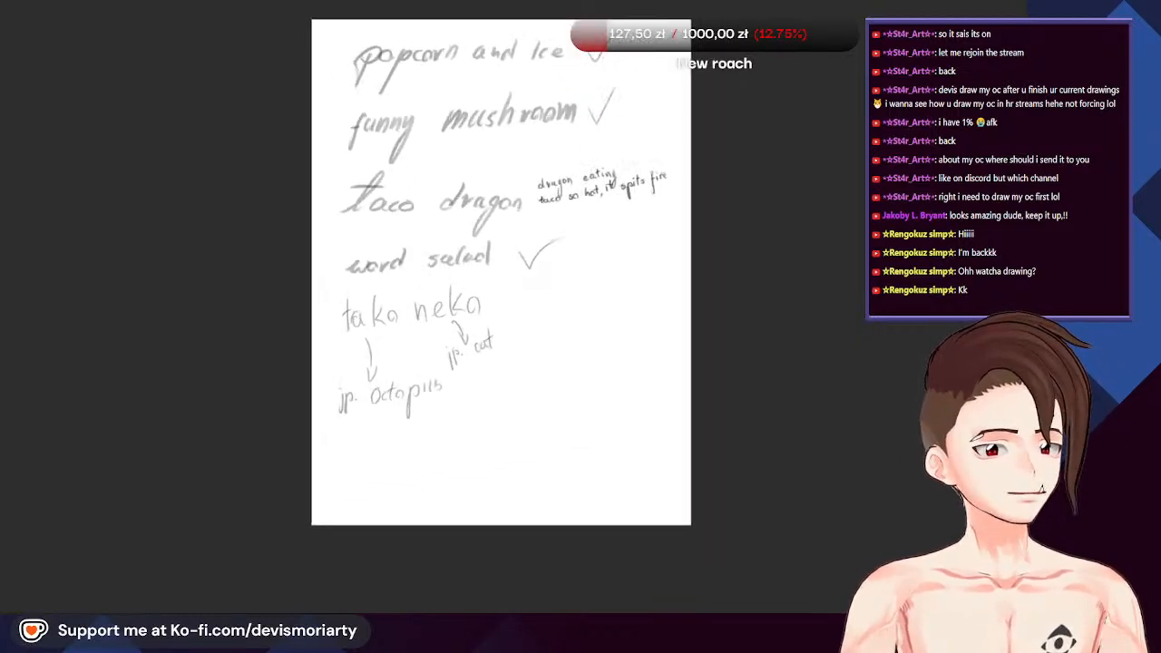
{"action": "scroll", "coordinate": [487, 324], "scroll_direction": "up", "scroll_amount": 1}
{"action": "scroll", "coordinate": [501, 275], "scroll_direction": "down", "scroll_amount": 1}
{"action": "scroll", "coordinate": [502, 275], "scroll_direction": "up", "scroll_amount": 1}
{"action": "scroll", "coordinate": [502, 275], "scroll_direction": "down", "scroll_amount": 1}
{"action": "scroll", "coordinate": [502, 275], "scroll_direction": "up", "scroll_amount": 2}
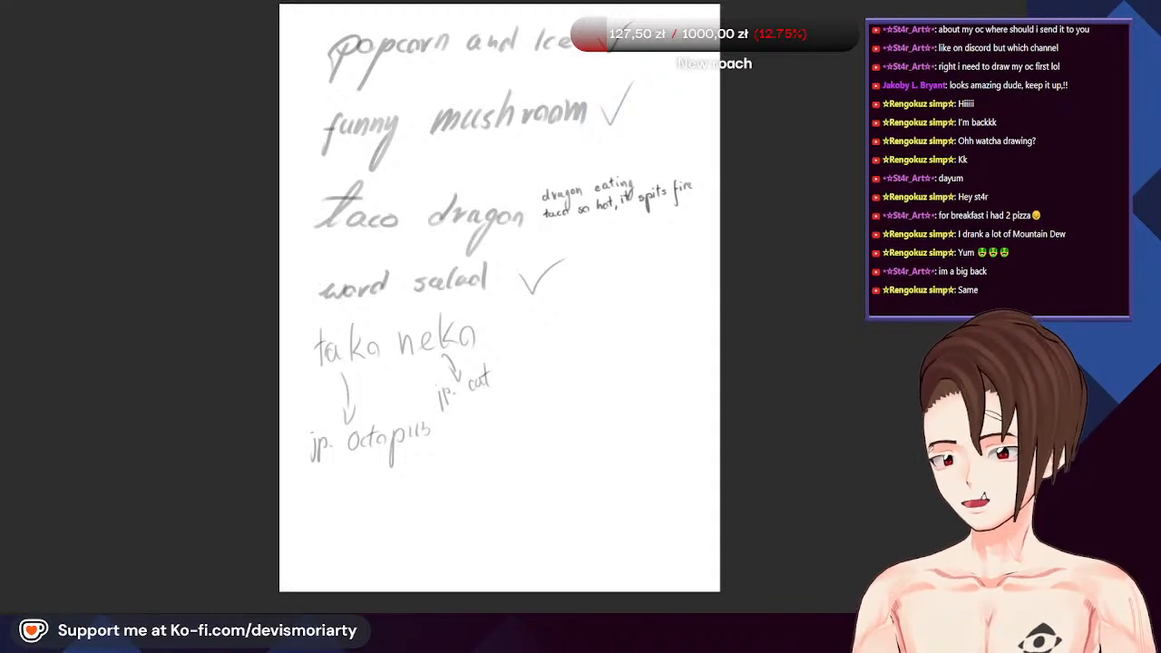
{"action": "scroll", "coordinate": [650, 103], "scroll_direction": "down", "scroll_amount": 2}
{"action": "scroll", "coordinate": [606, 91], "scroll_direction": "up", "scroll_amount": 2}
{"action": "scroll", "coordinate": [531, 168], "scroll_direction": "down", "scroll_amount": 1}
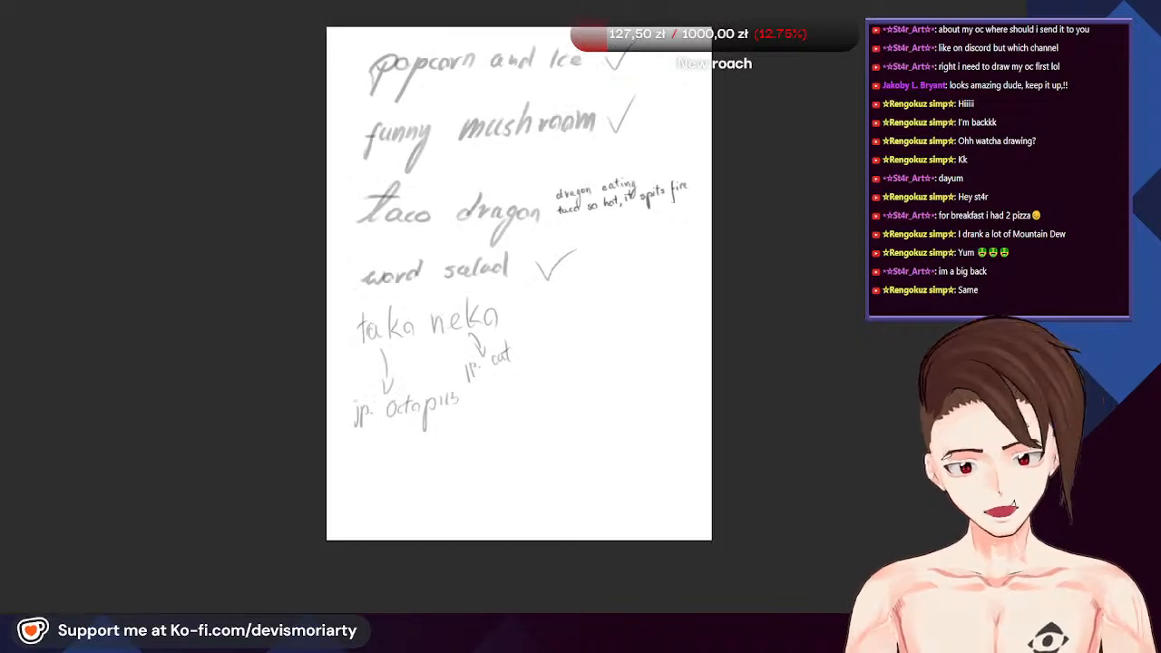
{"action": "scroll", "coordinate": [399, 195], "scroll_direction": "up", "scroll_amount": 2}
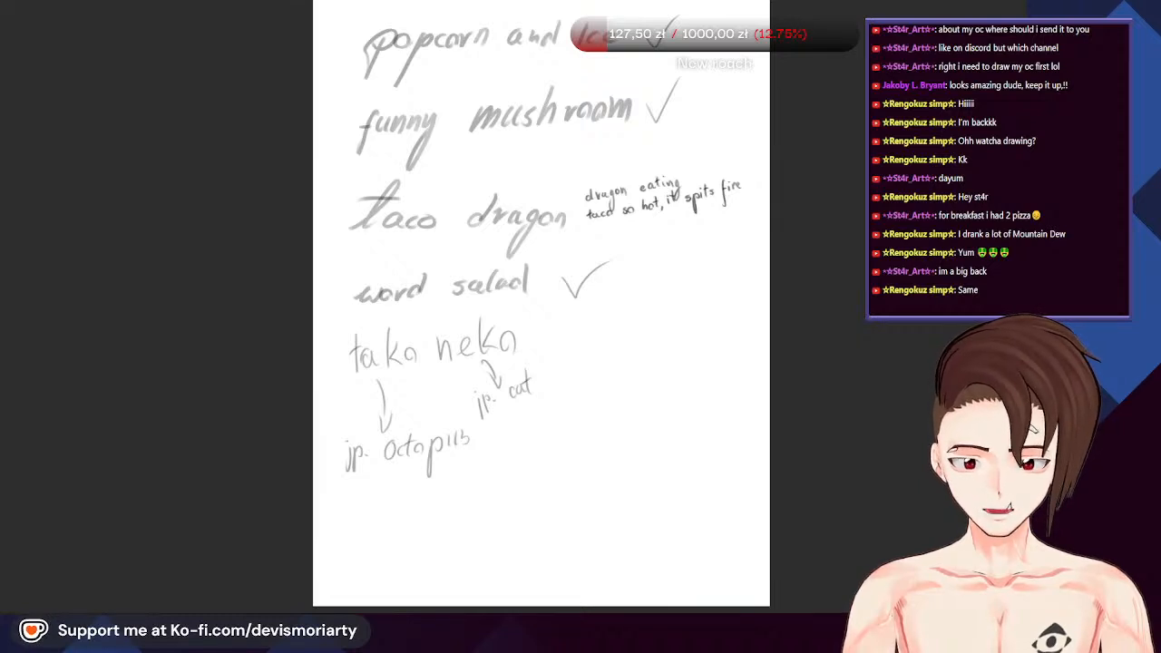
Switch to the drawing of the cat-eared character in green cargo pants and examine the whole figure
{"action": "key", "text": "ctrl+Tab"}
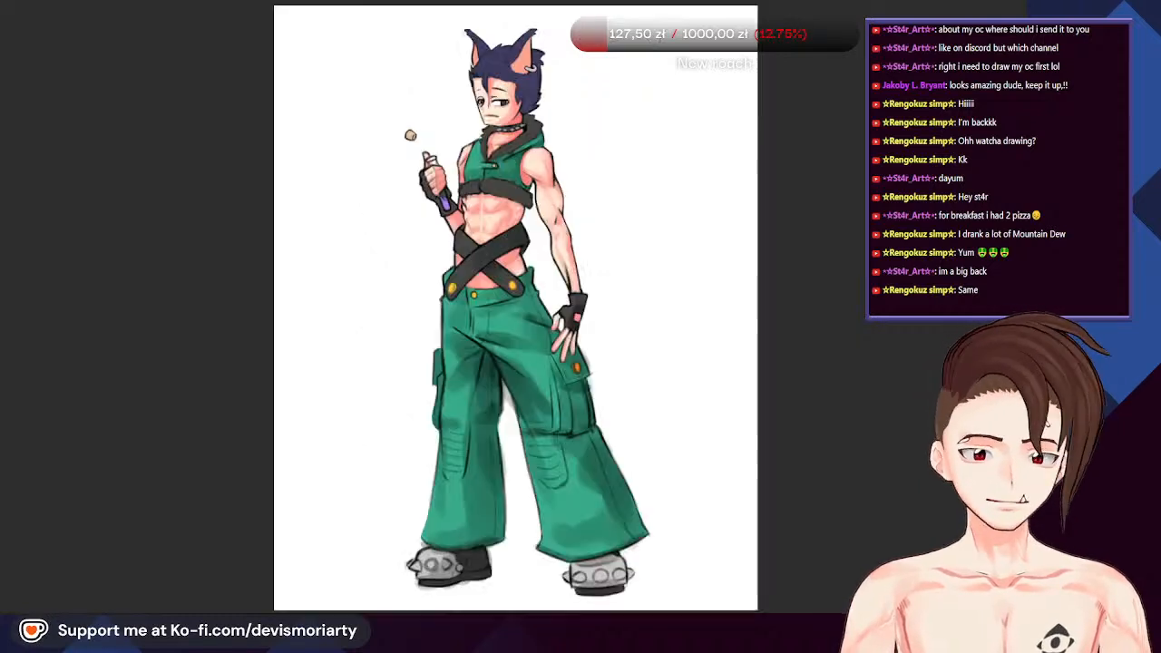
{"action": "scroll", "coordinate": [415, 78], "scroll_direction": "down", "scroll_amount": 1}
{"action": "scroll", "coordinate": [534, 160], "scroll_direction": "up", "scroll_amount": 2}
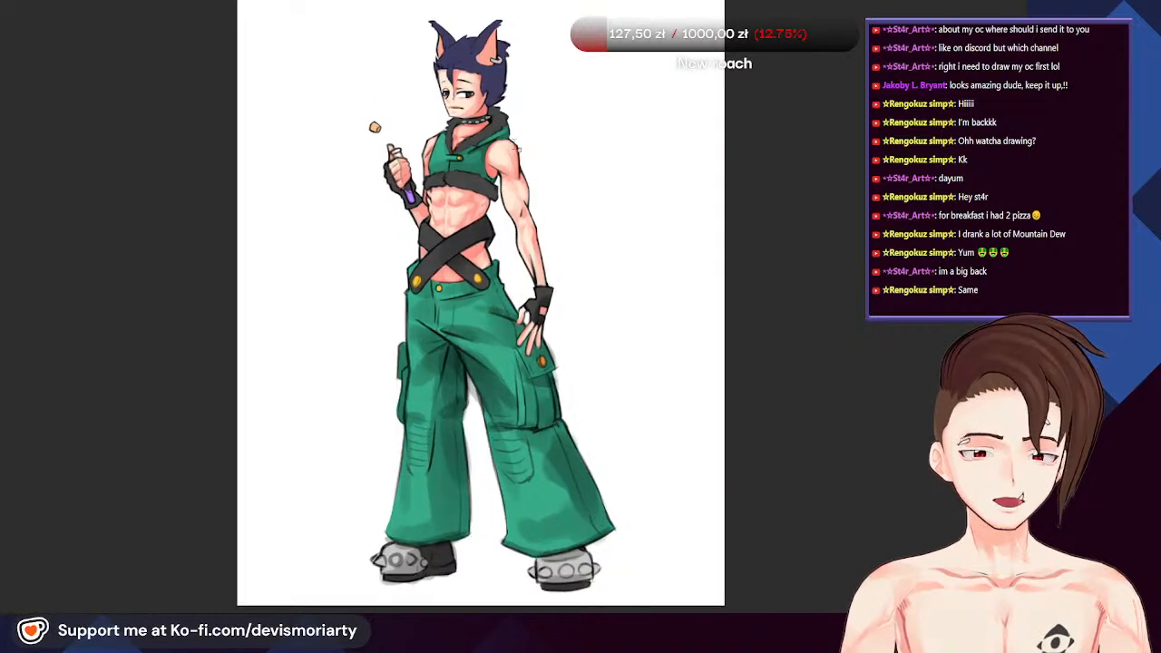
{"action": "scroll", "coordinate": [577, 180], "scroll_direction": "down", "scroll_amount": 1}
{"action": "scroll", "coordinate": [577, 181], "scroll_direction": "up", "scroll_amount": 1}
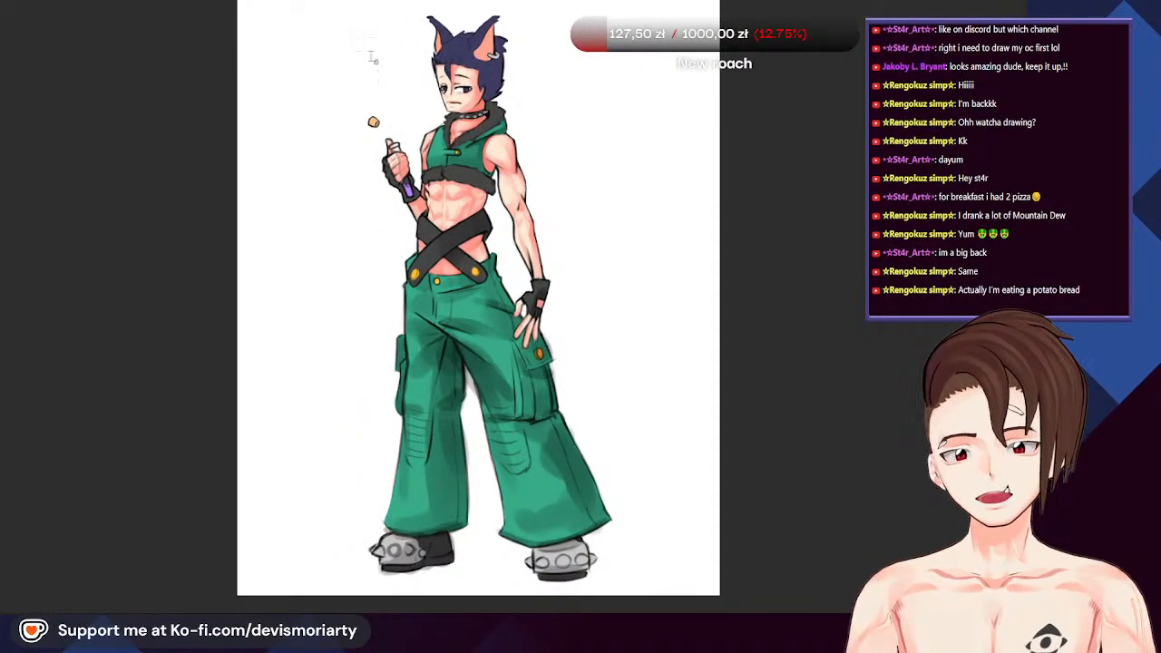
{"action": "scroll", "coordinate": [615, 100], "scroll_direction": "down", "scroll_amount": 1}
{"action": "scroll", "coordinate": [437, 83], "scroll_direction": "up", "scroll_amount": 1}
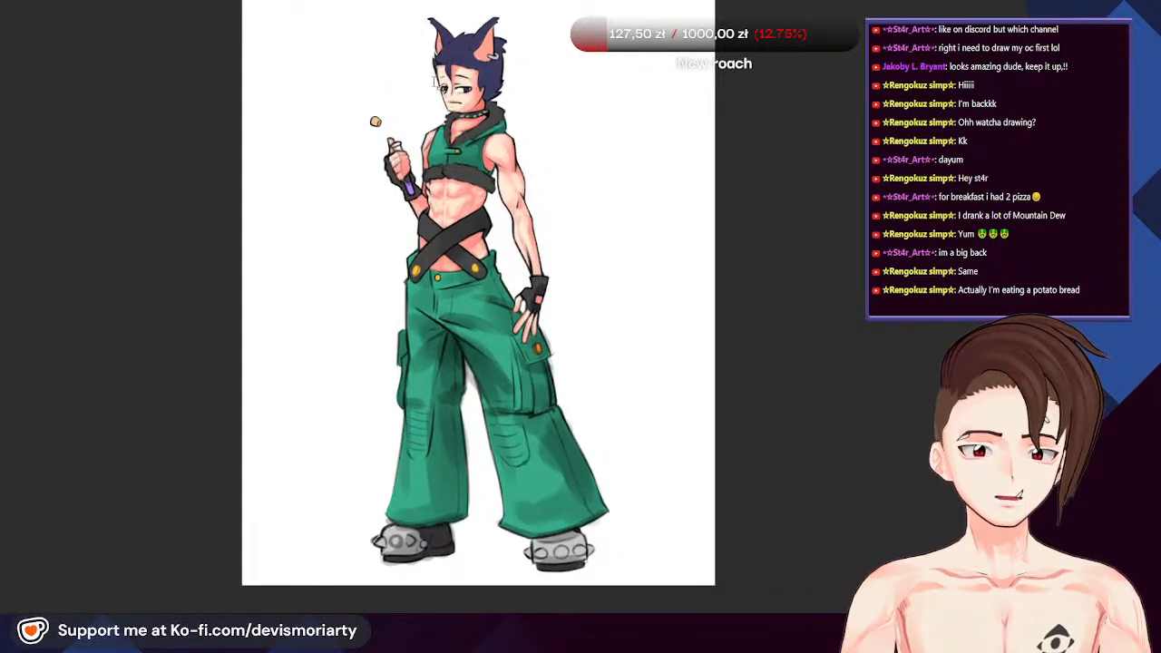
{"action": "left_click_drag", "start_coordinate": [510, 51], "coordinate": [499, 69]}
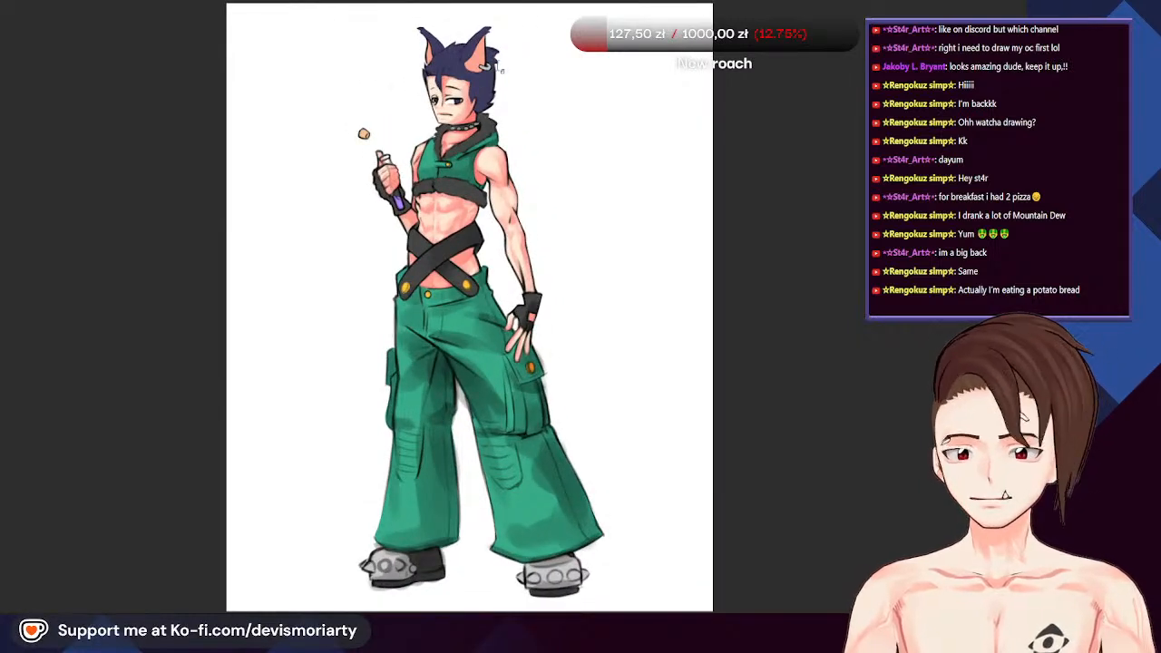
{"action": "scroll", "coordinate": [450, 113], "scroll_direction": "down", "scroll_amount": 1}
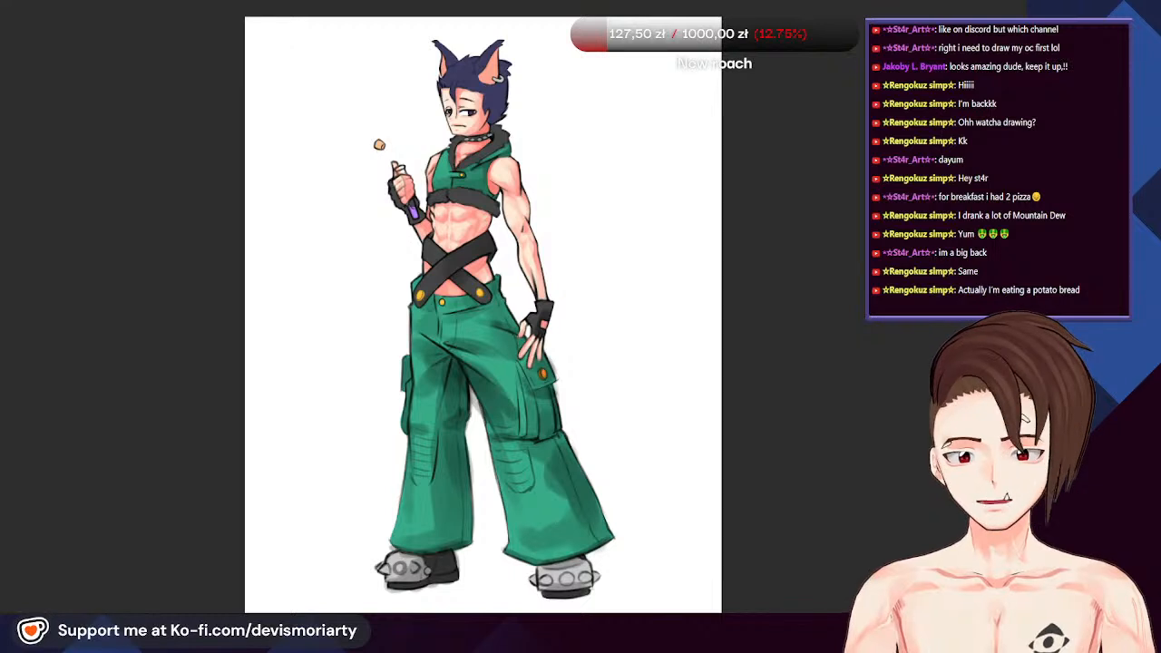
Return to the handwritten logo idea list and check which entries are ticked off
{"action": "key", "text": "ctrl+Tab"}
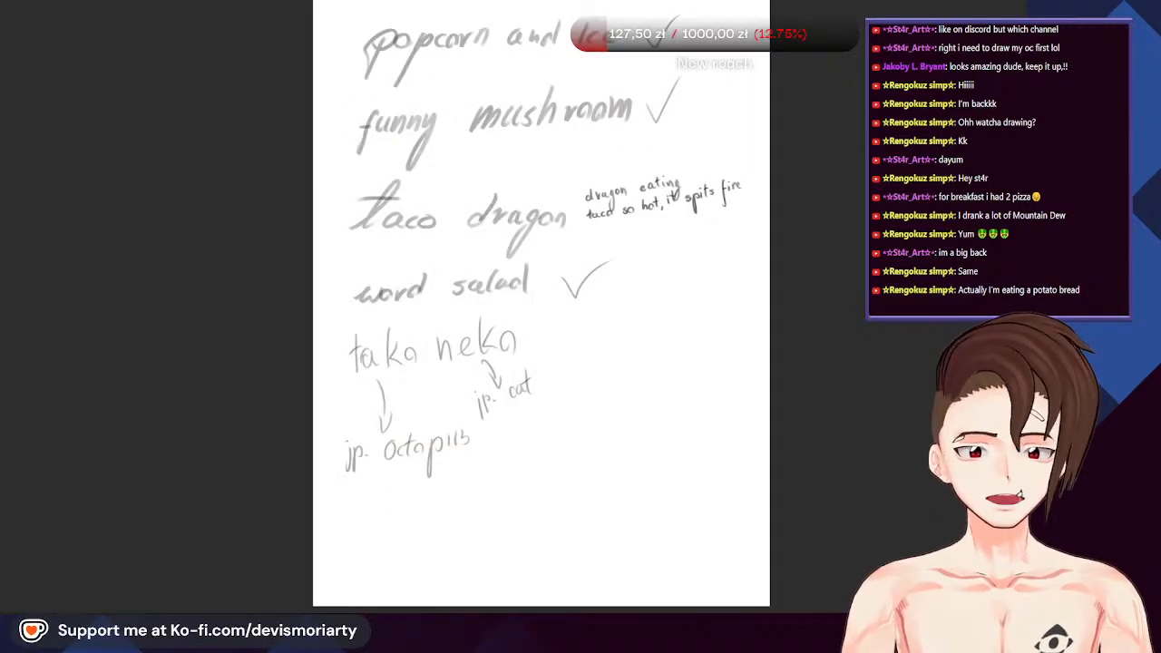
{"action": "scroll", "coordinate": [542, 303], "scroll_direction": "down", "scroll_amount": 1}
{"action": "scroll", "coordinate": [642, 164], "scroll_direction": "up", "scroll_amount": 1}
{"action": "scroll", "coordinate": [491, 128], "scroll_direction": "down", "scroll_amount": 2}
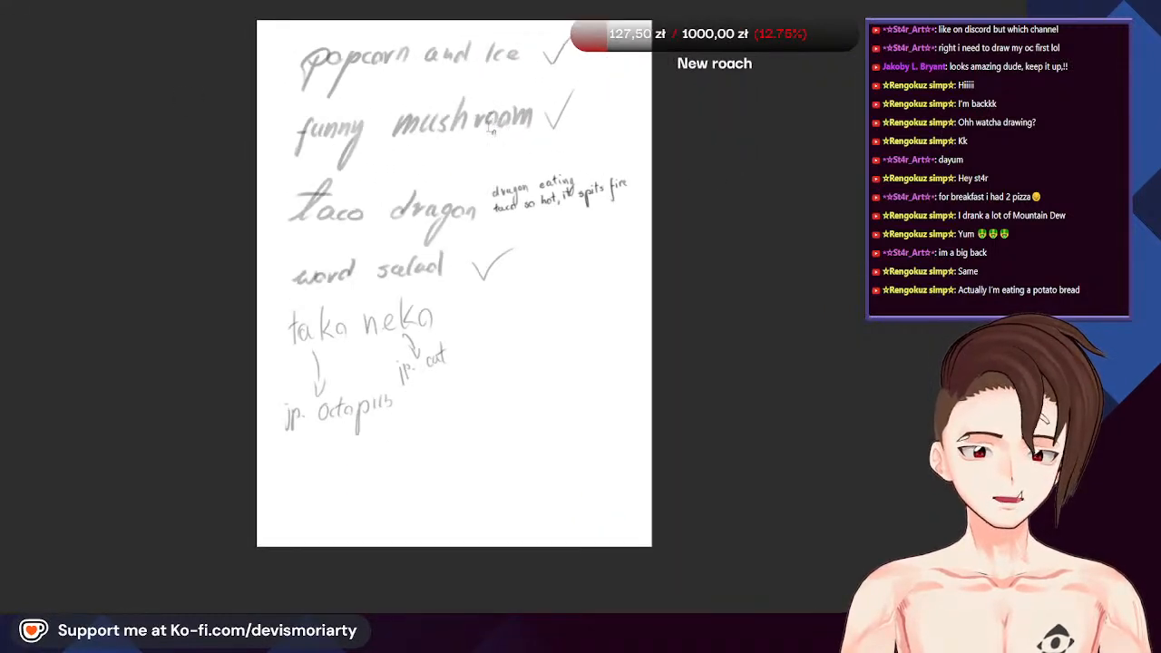
{"action": "scroll", "coordinate": [489, 130], "scroll_direction": "up", "scroll_amount": 1}
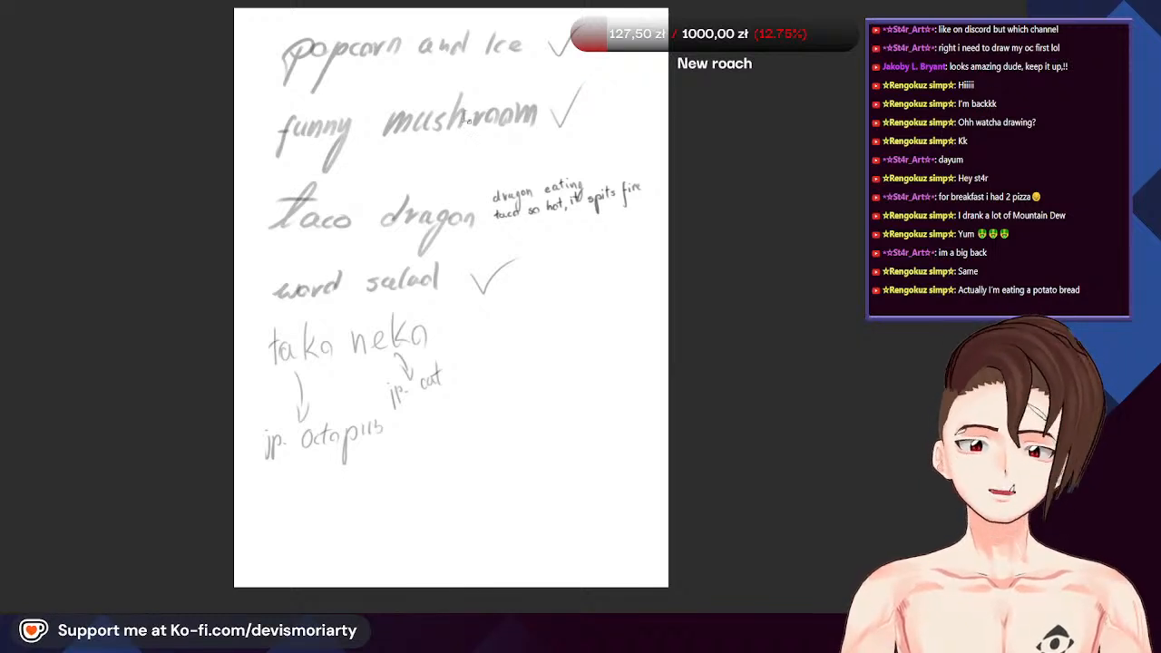
{"action": "scroll", "coordinate": [455, 106], "scroll_direction": "down", "scroll_amount": 1}
{"action": "scroll", "coordinate": [454, 106], "scroll_direction": "up", "scroll_amount": 1}
{"action": "scroll", "coordinate": [454, 106], "scroll_direction": "down", "scroll_amount": 1}
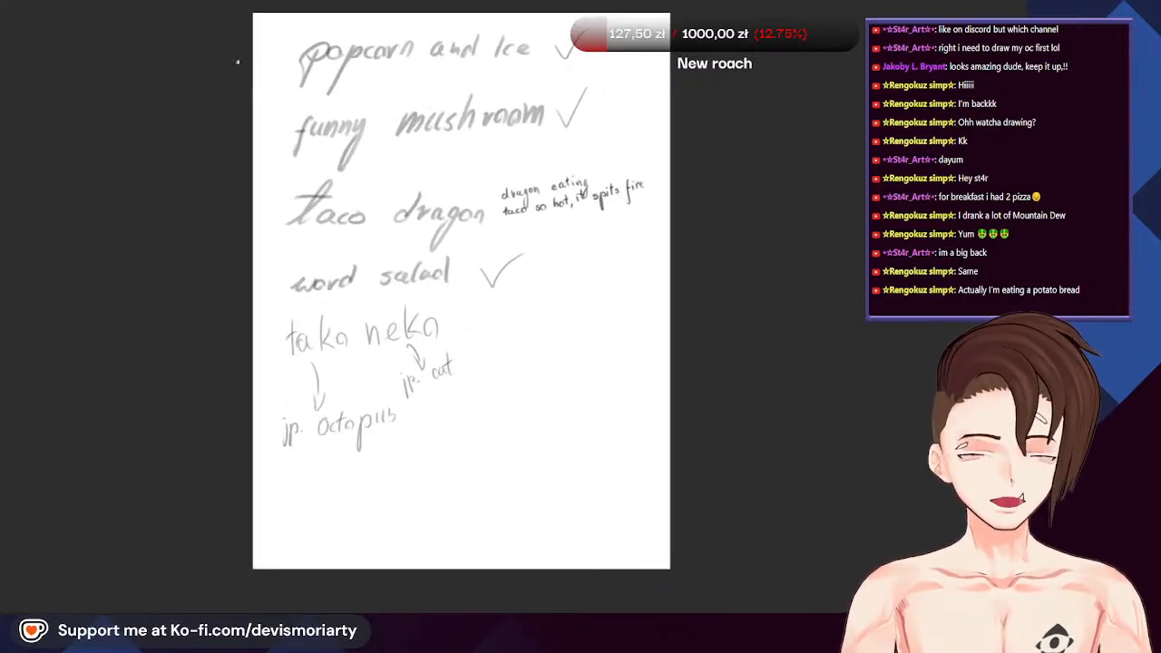
Show the cat-eared character drawing again and look over its full-body pose
{"action": "left_click", "coordinate": [280, 7]}
{"action": "scroll", "coordinate": [620, 100], "scroll_direction": "down", "scroll_amount": 2}
{"action": "scroll", "coordinate": [617, 150], "scroll_direction": "up", "scroll_amount": 2}
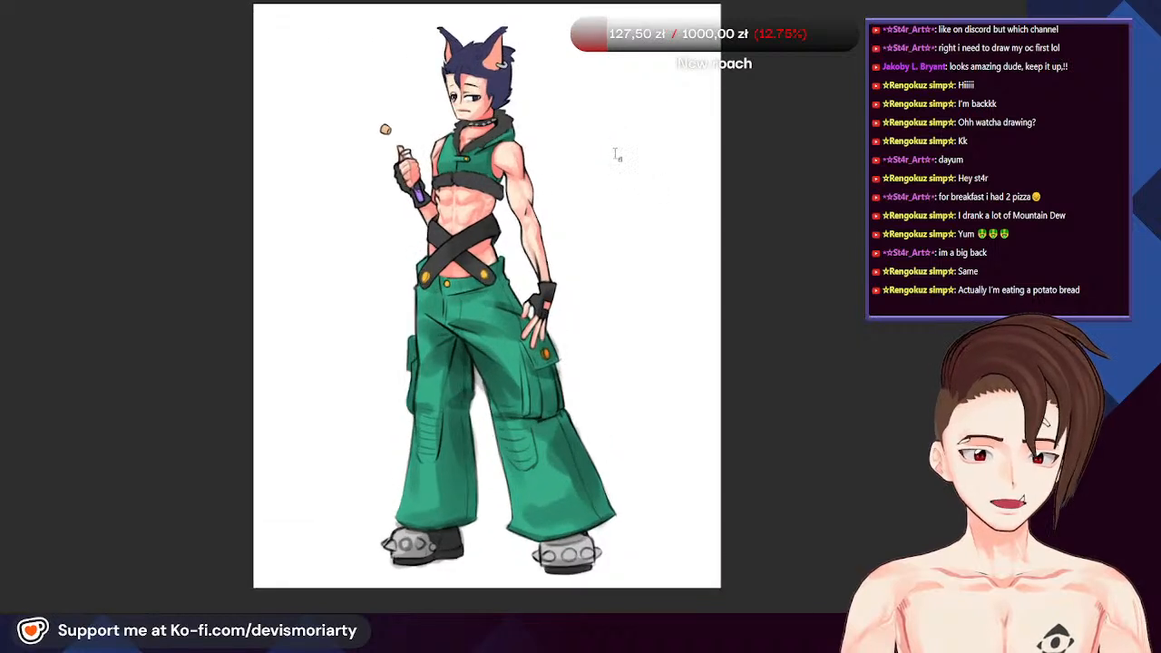
{"action": "scroll", "coordinate": [544, 151], "scroll_direction": "down", "scroll_amount": 1}
{"action": "scroll", "coordinate": [478, 150], "scroll_direction": "up", "scroll_amount": 2}
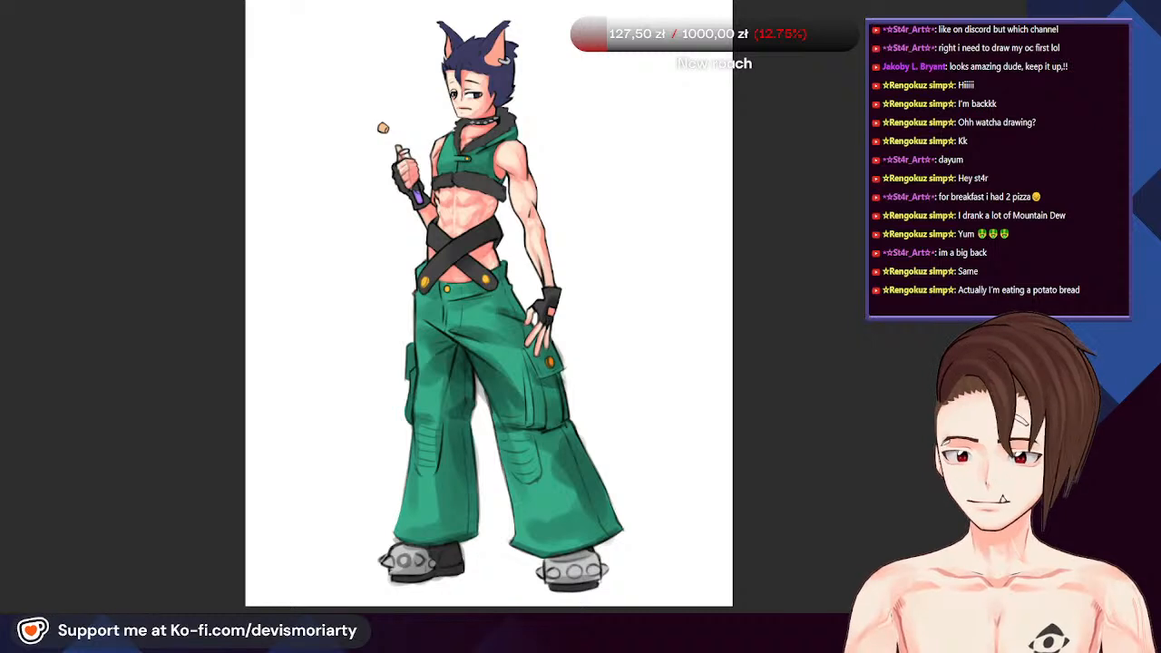
Go back to the handwritten idea list and reread its entries from "popcorn and Ice" to "tako neko"
{"action": "key", "text": "ctrl+Tab"}
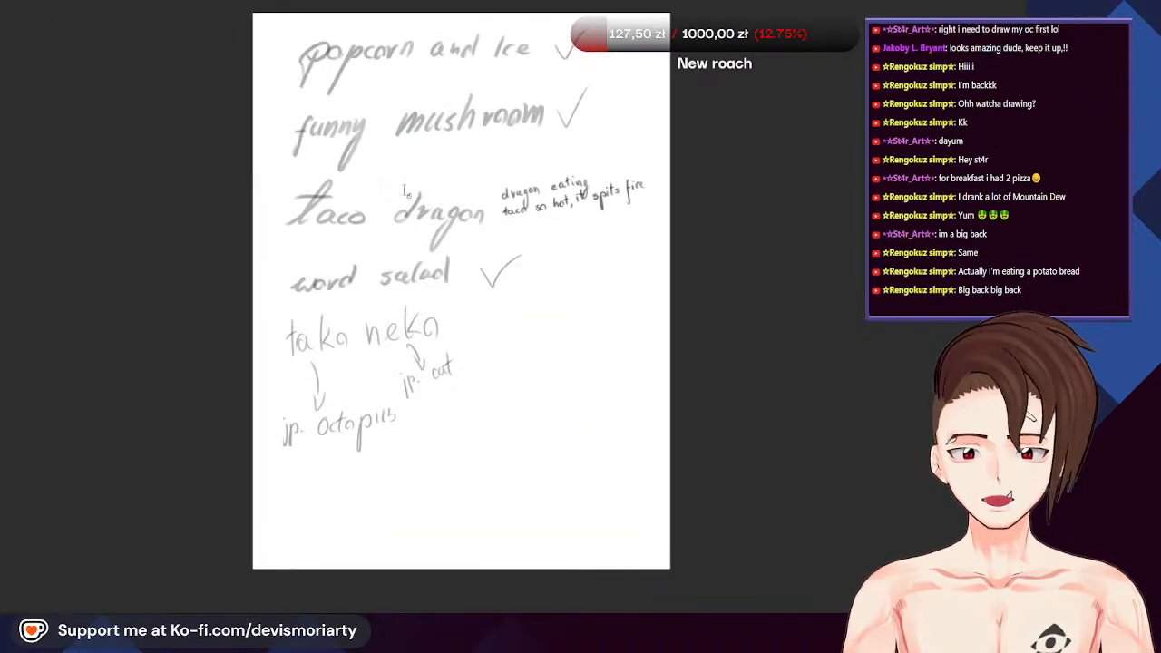
{"action": "scroll", "coordinate": [459, 153], "scroll_direction": "down", "scroll_amount": 2}
{"action": "scroll", "coordinate": [490, 137], "scroll_direction": "up", "scroll_amount": 2}
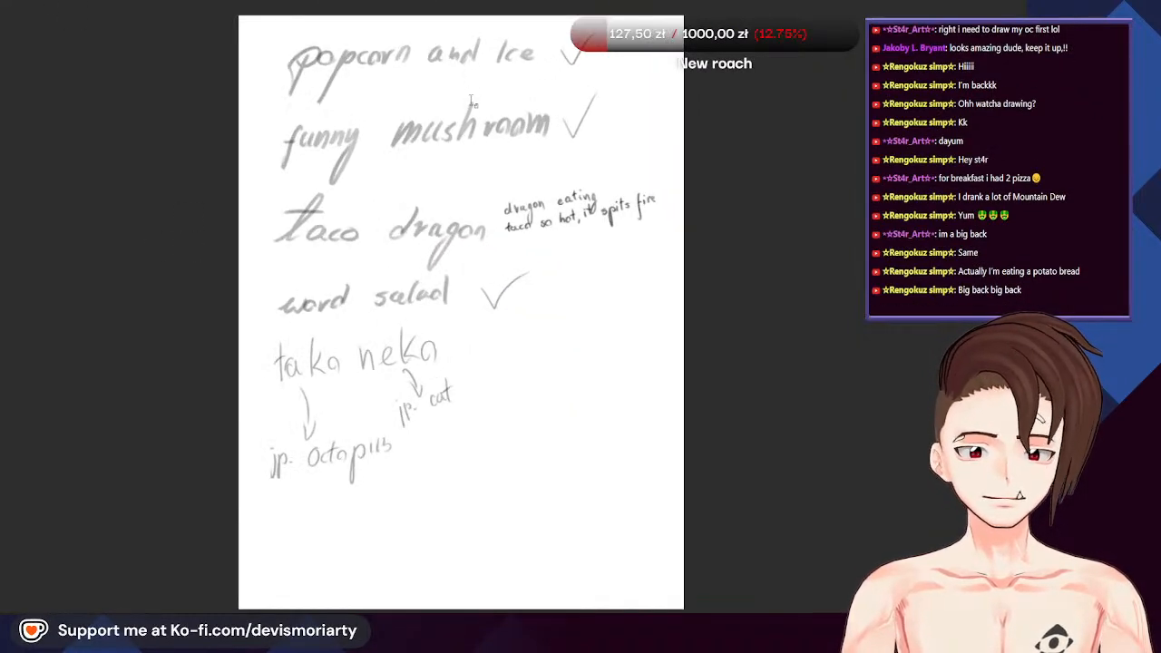
{"action": "scroll", "coordinate": [470, 102], "scroll_direction": "down", "scroll_amount": 1}
{"action": "scroll", "coordinate": [454, 100], "scroll_direction": "up", "scroll_amount": 1}
{"action": "scroll", "coordinate": [405, 91], "scroll_direction": "down", "scroll_amount": 2}
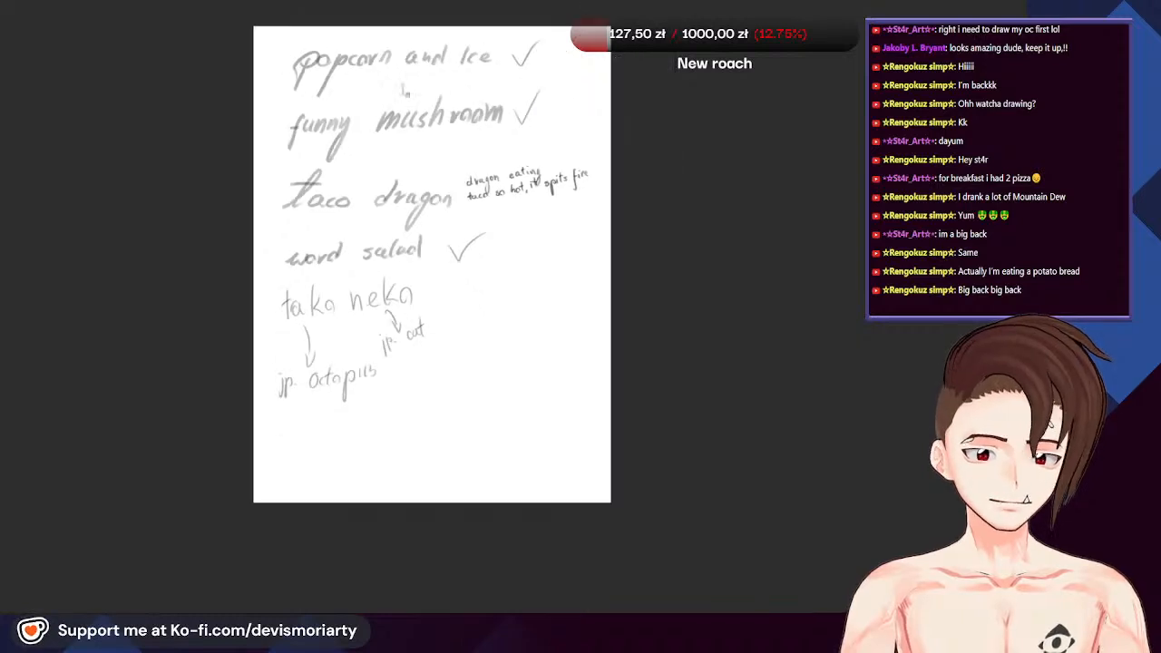
{"action": "scroll", "coordinate": [437, 96], "scroll_direction": "up", "scroll_amount": 1}
{"action": "scroll", "coordinate": [700, 123], "scroll_direction": "down", "scroll_amount": 1}
{"action": "scroll", "coordinate": [554, 121], "scroll_direction": "up", "scroll_amount": 1}
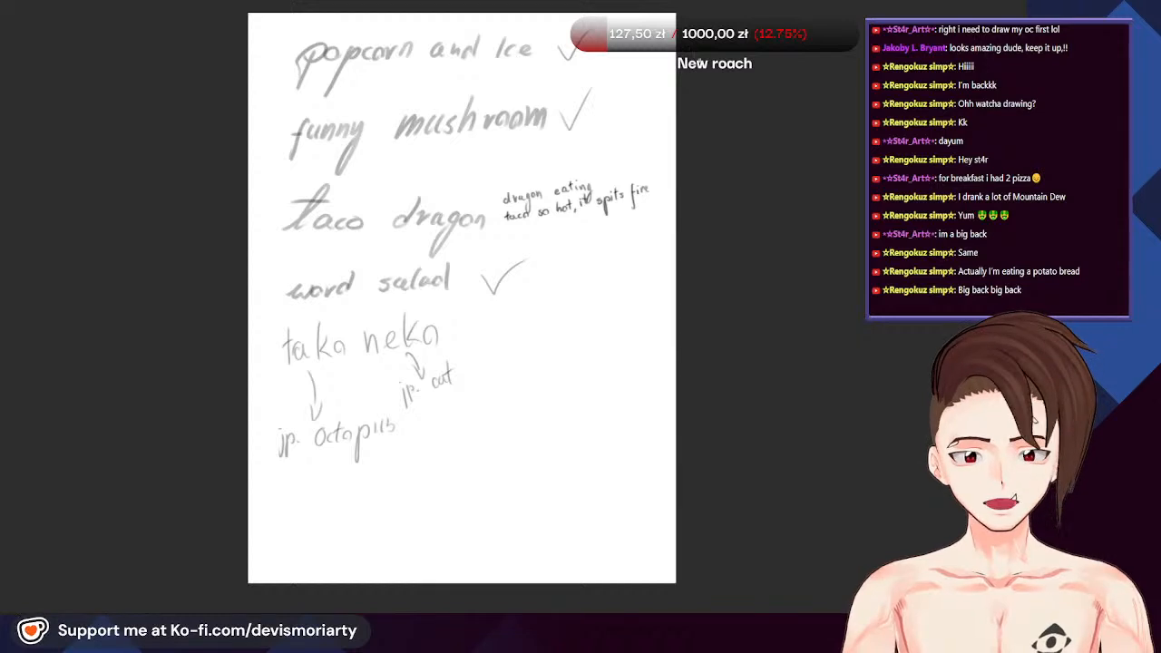
{"action": "scroll", "coordinate": [535, 127], "scroll_direction": "down", "scroll_amount": 1}
{"action": "scroll", "coordinate": [373, 141], "scroll_direction": "up", "scroll_amount": 2}
Alternate between the idea list and the cat-eared character drawing, ending on the character drawing
{"action": "left_click", "coordinate": [118, 2]}
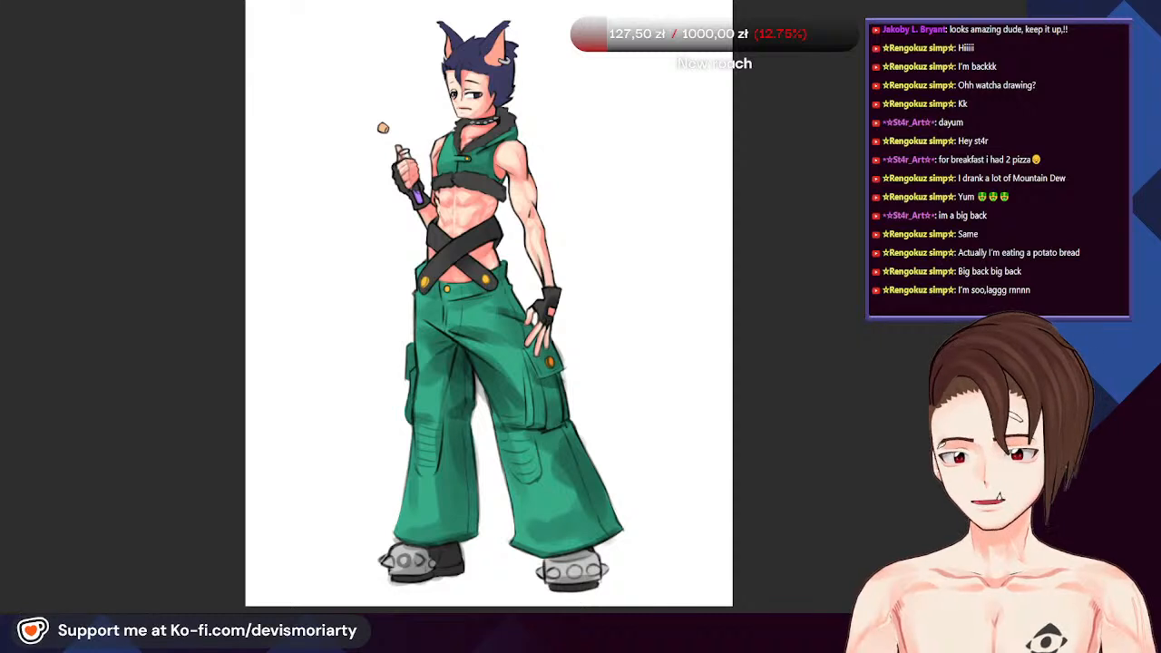
{"action": "left_click", "coordinate": [28, 1]}
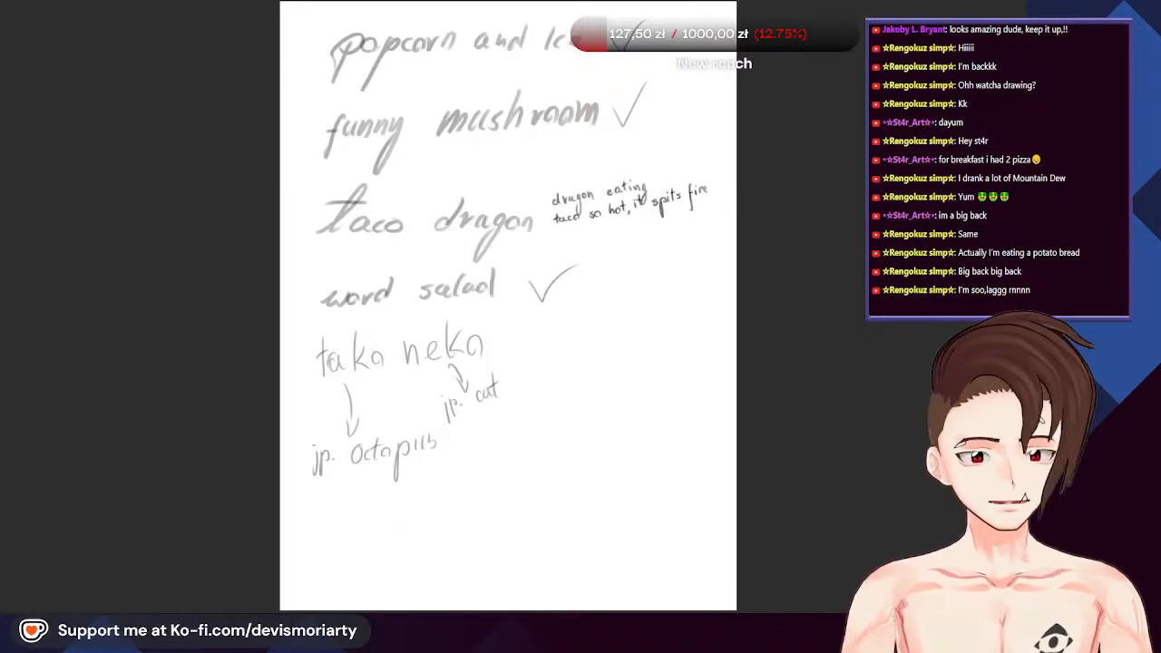
{"action": "left_click", "coordinate": [76, 2]}
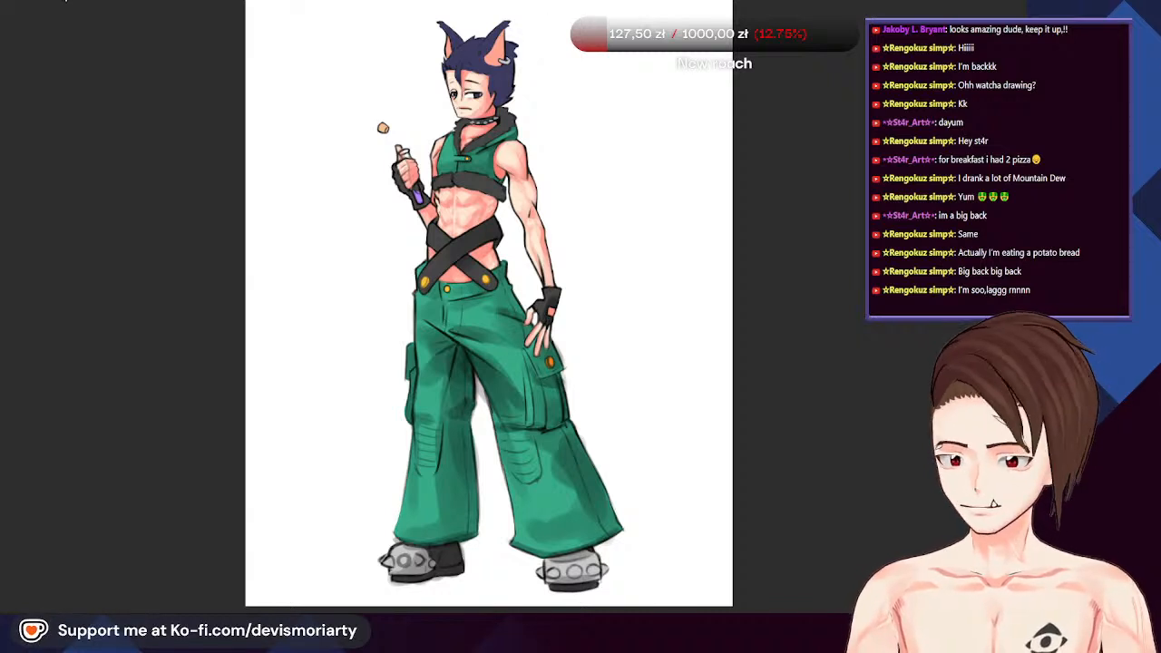
{"action": "left_click", "coordinate": [50, 2]}
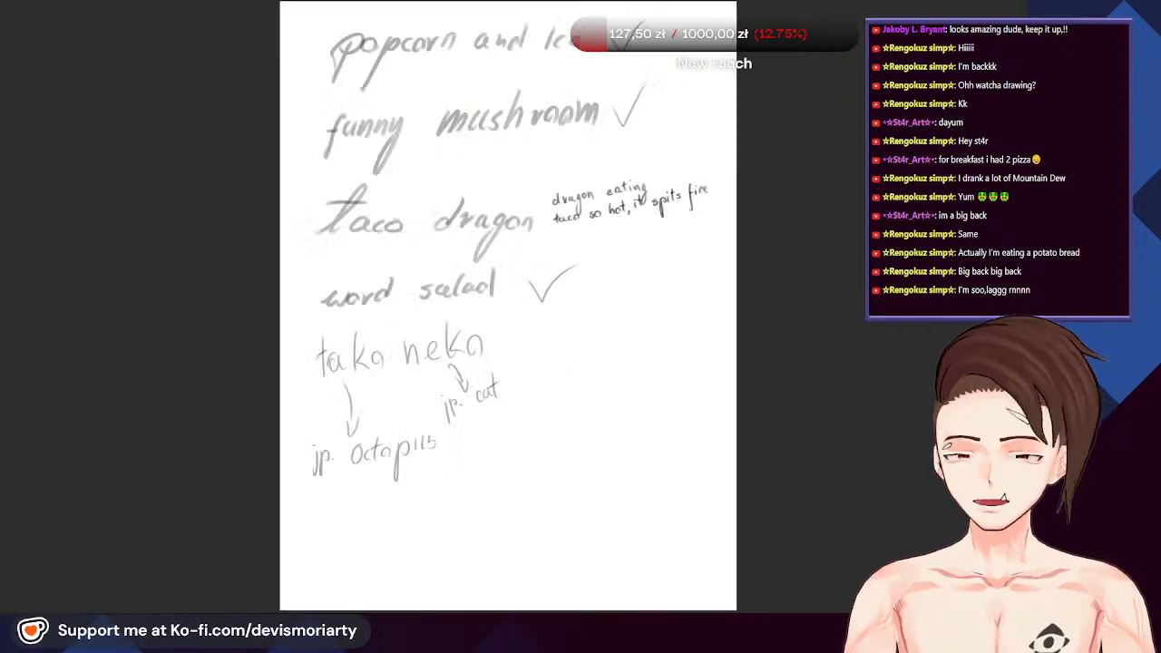
{"action": "scroll", "coordinate": [472, 173], "scroll_direction": "down", "scroll_amount": 3}
{"action": "scroll", "coordinate": [472, 172], "scroll_direction": "up", "scroll_amount": 2}
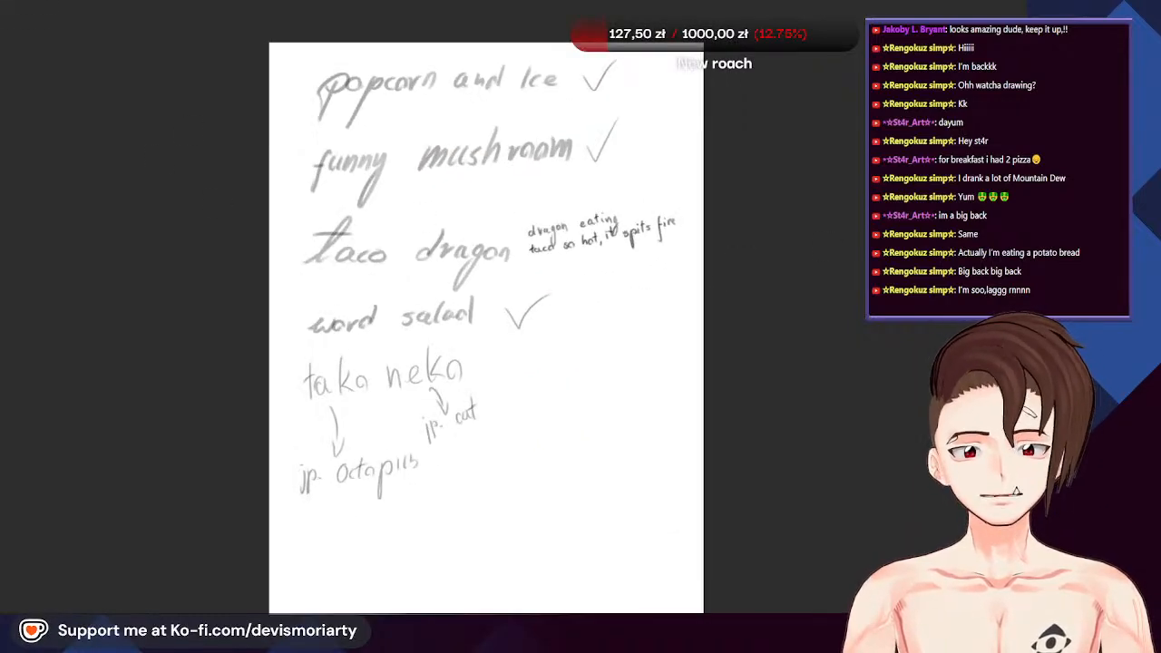
{"action": "scroll", "coordinate": [425, 236], "scroll_direction": "down", "scroll_amount": 1}
{"action": "scroll", "coordinate": [424, 235], "scroll_direction": "up", "scroll_amount": 2}
{"action": "left_click", "coordinate": [99, 9]}
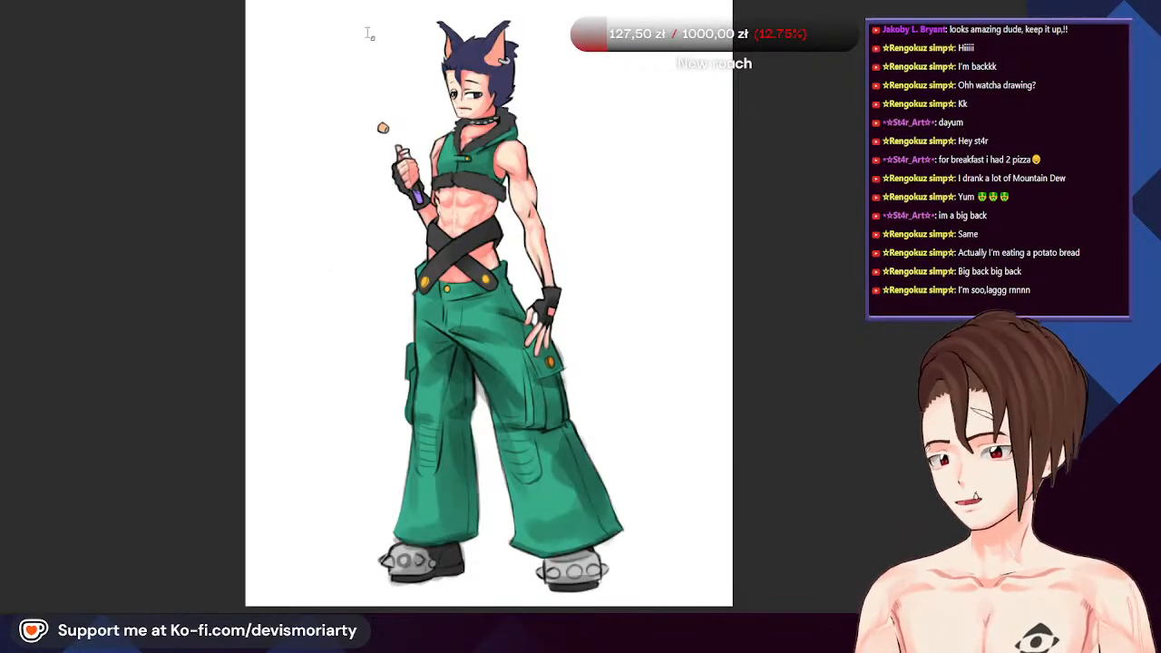
{"action": "scroll", "coordinate": [615, 163], "scroll_direction": "down", "scroll_amount": 2}
{"action": "scroll", "coordinate": [598, 163], "scroll_direction": "up", "scroll_amount": 1}
{"action": "scroll", "coordinate": [426, 114], "scroll_direction": "up", "scroll_amount": 1}
{"action": "scroll", "coordinate": [545, 125], "scroll_direction": "down", "scroll_amount": 1}
{"action": "scroll", "coordinate": [717, 234], "scroll_direction": "up", "scroll_amount": 1}
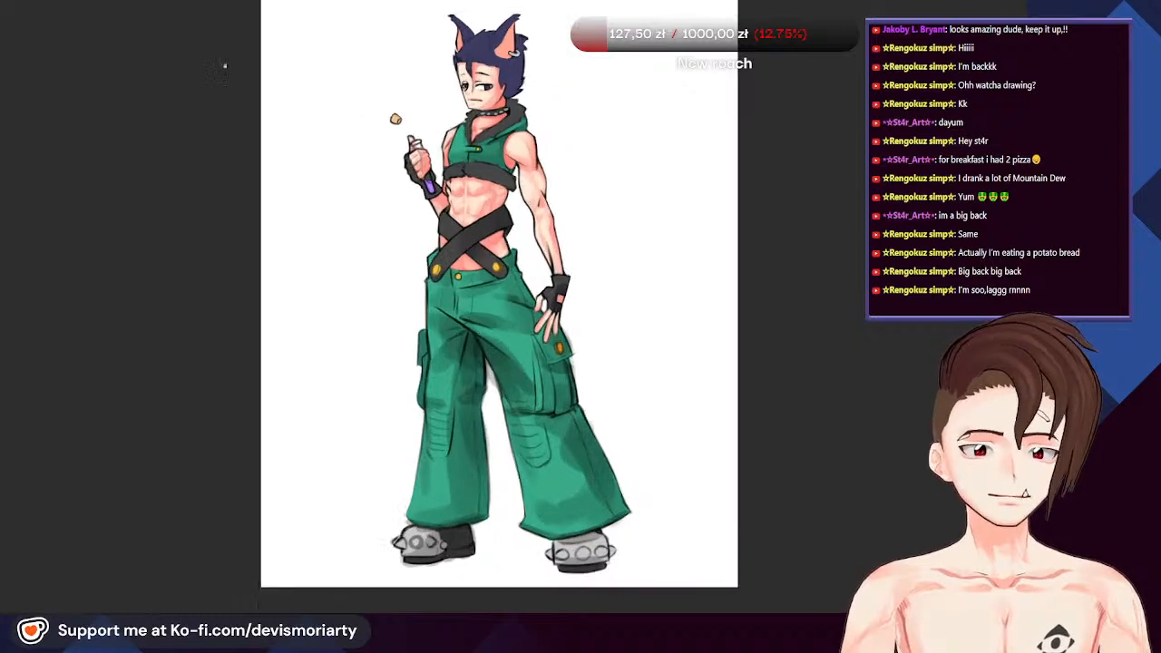
{"action": "scroll", "coordinate": [363, 149], "scroll_direction": "down", "scroll_amount": 1}
{"action": "scroll", "coordinate": [436, 136], "scroll_direction": "up", "scroll_amount": 1}
{"action": "scroll", "coordinate": [563, 182], "scroll_direction": "down", "scroll_amount": 1}
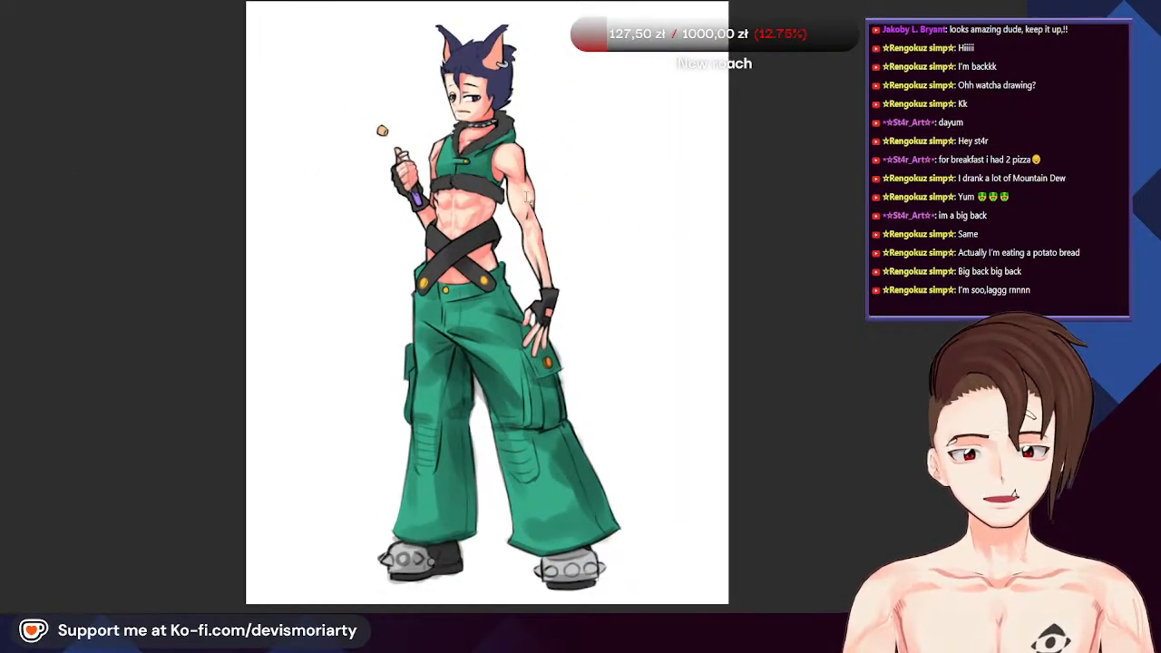
{"action": "scroll", "coordinate": [526, 197], "scroll_direction": "down", "scroll_amount": 1}
{"action": "scroll", "coordinate": [527, 197], "scroll_direction": "up", "scroll_amount": 1}
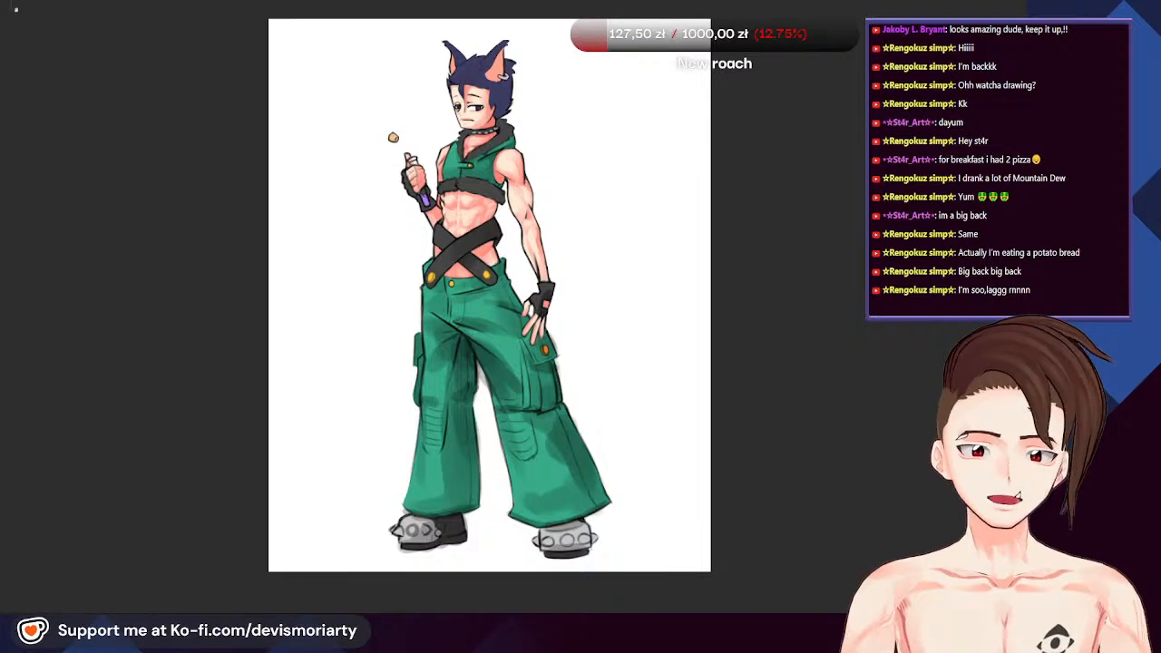
Switch from the character drawing to the handwritten logo idea list and review the whole page of entries
{"action": "left_click", "coordinate": [26, 2]}
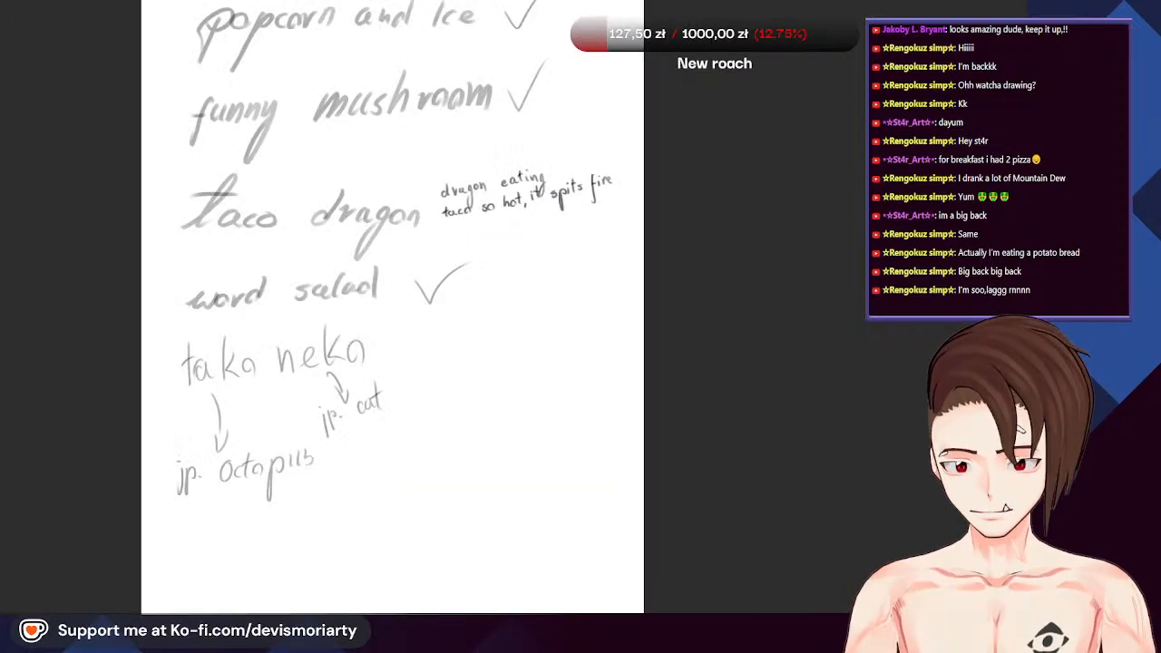
{"action": "scroll", "coordinate": [326, 170], "scroll_direction": "down", "scroll_amount": 3}
{"action": "scroll", "coordinate": [420, 234], "scroll_direction": "up", "scroll_amount": 1}
{"action": "scroll", "coordinate": [508, 268], "scroll_direction": "down", "scroll_amount": 3}
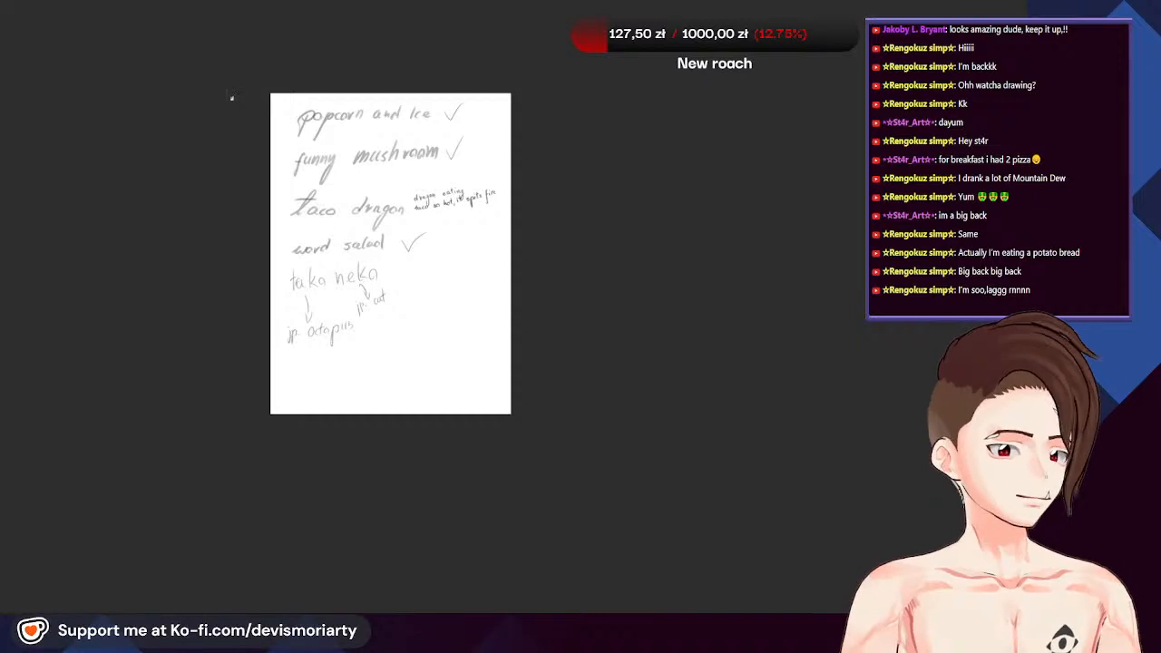
{"action": "scroll", "coordinate": [221, 91], "scroll_direction": "up", "scroll_amount": 5}
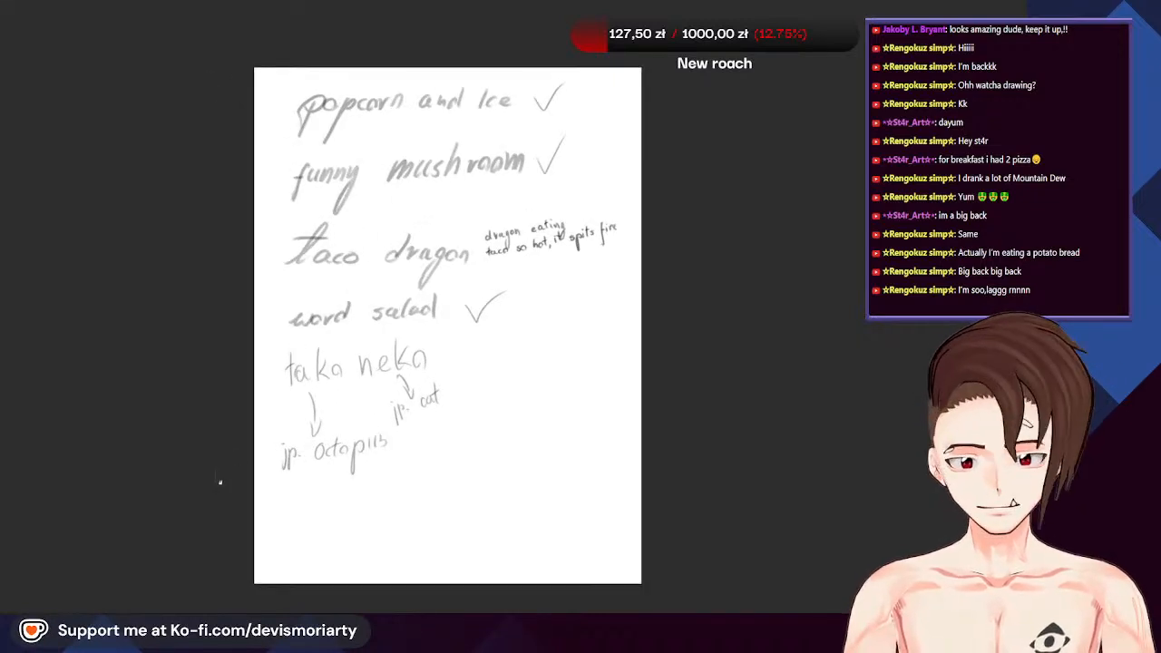
{"action": "scroll", "coordinate": [220, 482], "scroll_direction": "up", "scroll_amount": 2}
{"action": "scroll", "coordinate": [258, 476], "scroll_direction": "down", "scroll_amount": 2}
{"action": "scroll", "coordinate": [285, 483], "scroll_direction": "up", "scroll_amount": 1}
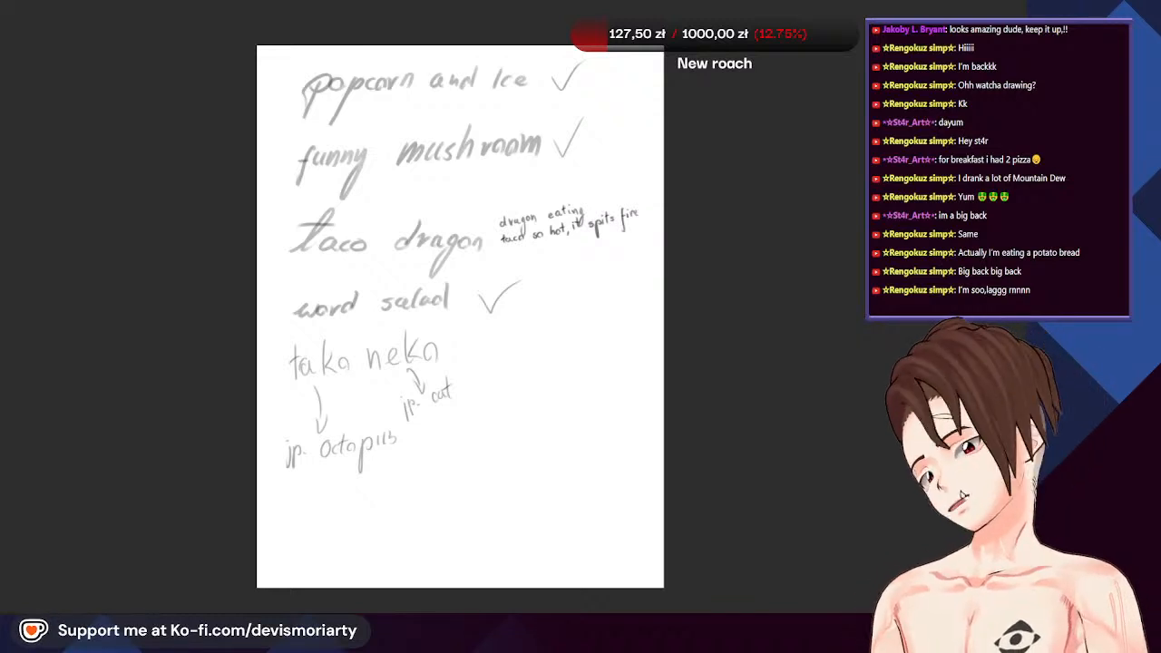
{"action": "scroll", "coordinate": [496, 198], "scroll_direction": "down", "scroll_amount": 2}
{"action": "scroll", "coordinate": [407, 287], "scroll_direction": "up", "scroll_amount": 2}
{"action": "scroll", "coordinate": [496, 100], "scroll_direction": "down", "scroll_amount": 2}
{"action": "scroll", "coordinate": [490, 100], "scroll_direction": "up", "scroll_amount": 2}
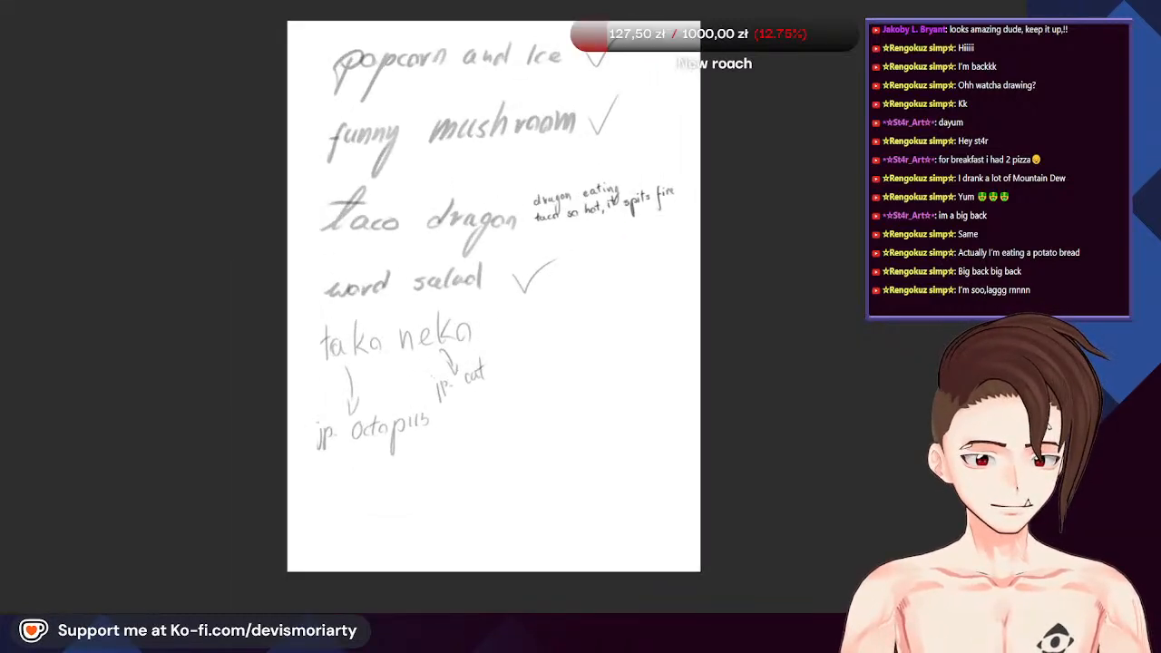
{"action": "scroll", "coordinate": [517, 95], "scroll_direction": "down", "scroll_amount": 2}
{"action": "scroll", "coordinate": [422, 340], "scroll_direction": "up", "scroll_amount": 2}
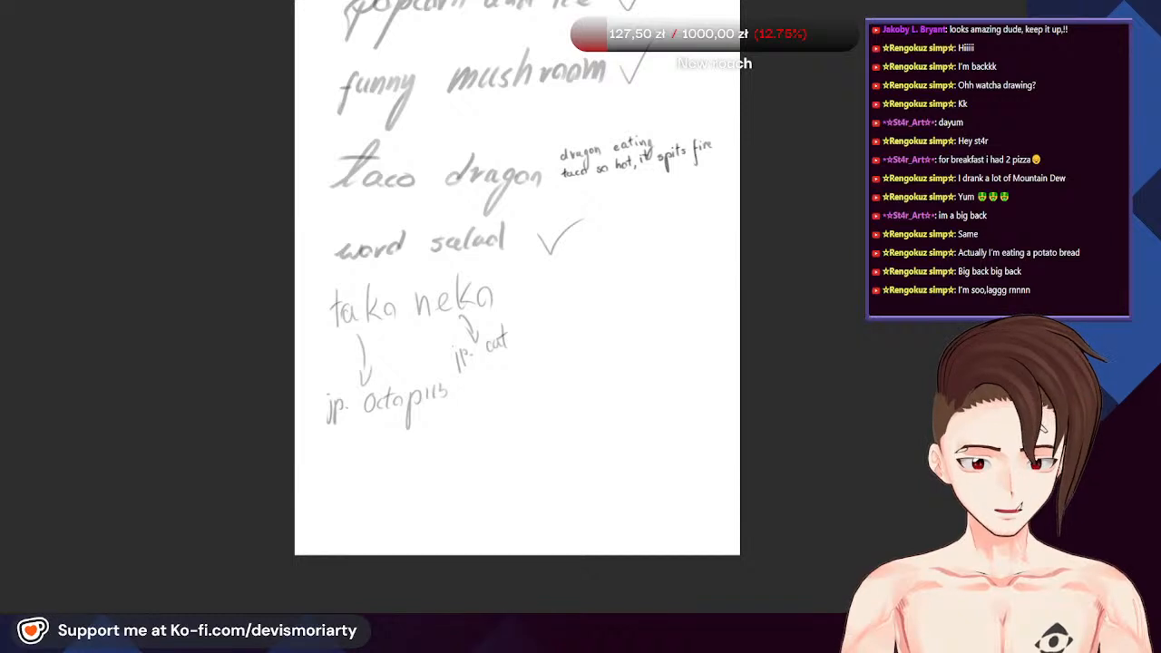
{"action": "scroll", "coordinate": [665, 293], "scroll_direction": "down", "scroll_amount": 2}
{"action": "scroll", "coordinate": [411, 277], "scroll_direction": "up", "scroll_amount": 1}
{"action": "scroll", "coordinate": [497, 385], "scroll_direction": "down", "scroll_amount": 3}
{"action": "scroll", "coordinate": [664, 339], "scroll_direction": "up", "scroll_amount": 2}
{"action": "scroll", "coordinate": [480, 301], "scroll_direction": "down", "scroll_amount": 2}
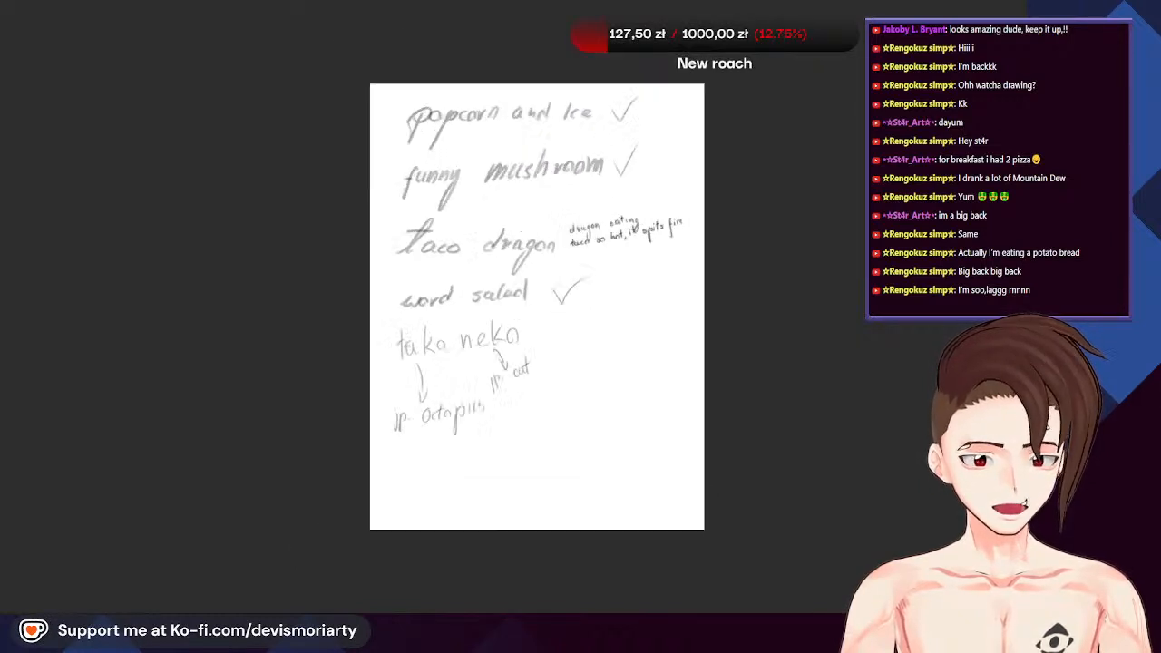
{"action": "scroll", "coordinate": [530, 306], "scroll_direction": "up", "scroll_amount": 2}
{"action": "scroll", "coordinate": [542, 321], "scroll_direction": "down", "scroll_amount": 2}
{"action": "scroll", "coordinate": [564, 319], "scroll_direction": "up", "scroll_amount": 3}
{"action": "scroll", "coordinate": [528, 304], "scroll_direction": "down", "scroll_amount": 1}
{"action": "scroll", "coordinate": [516, 330], "scroll_direction": "up", "scroll_amount": 1}
{"action": "scroll", "coordinate": [490, 296], "scroll_direction": "right", "scroll_amount": 1}
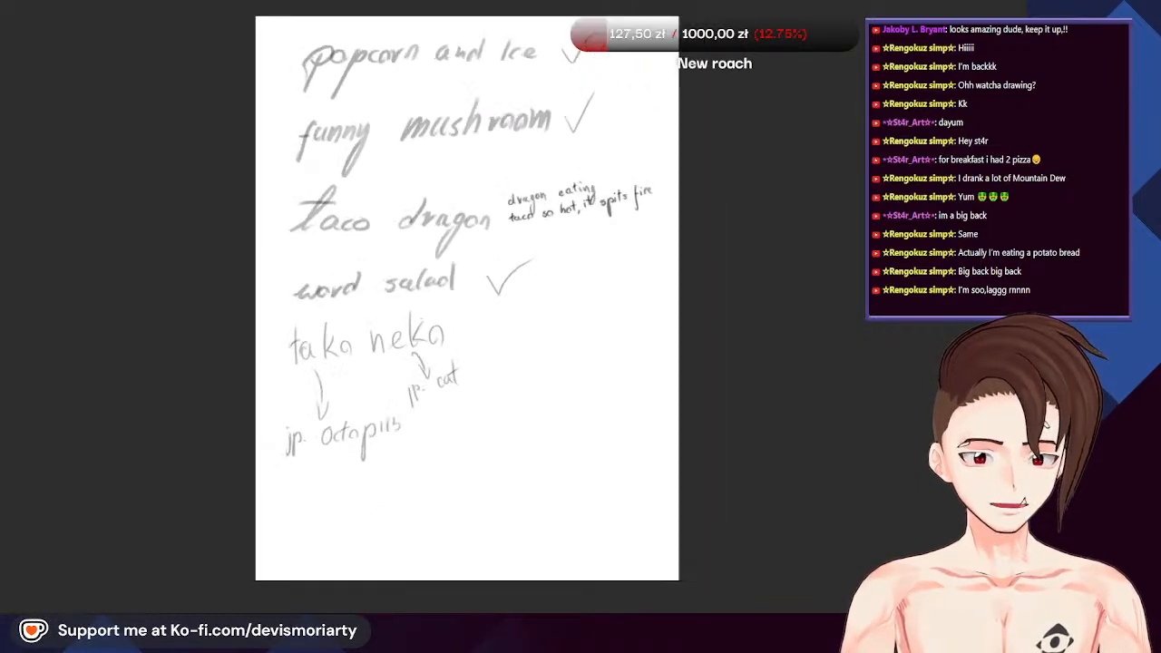
{"action": "scroll", "coordinate": [587, 159], "scroll_direction": "up", "scroll_amount": 2}
{"action": "scroll", "coordinate": [413, 249], "scroll_direction": "down", "scroll_amount": 2}
{"action": "scroll", "coordinate": [454, 231], "scroll_direction": "up", "scroll_amount": 1}
{"action": "scroll", "coordinate": [490, 296], "scroll_direction": "down", "scroll_amount": 1}
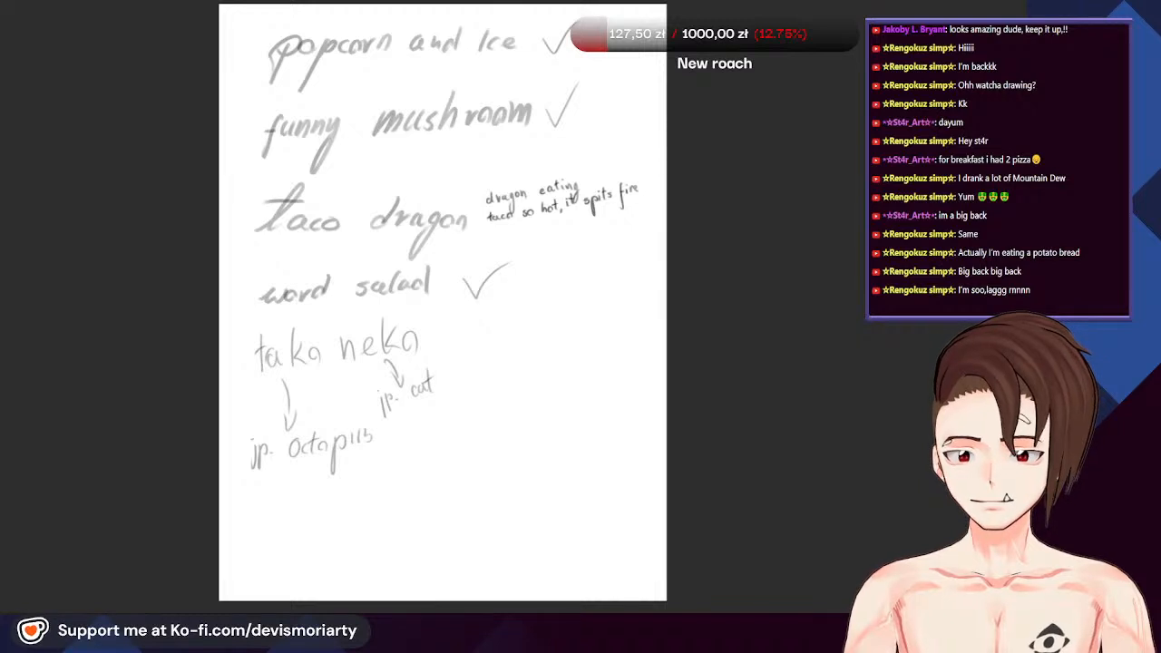